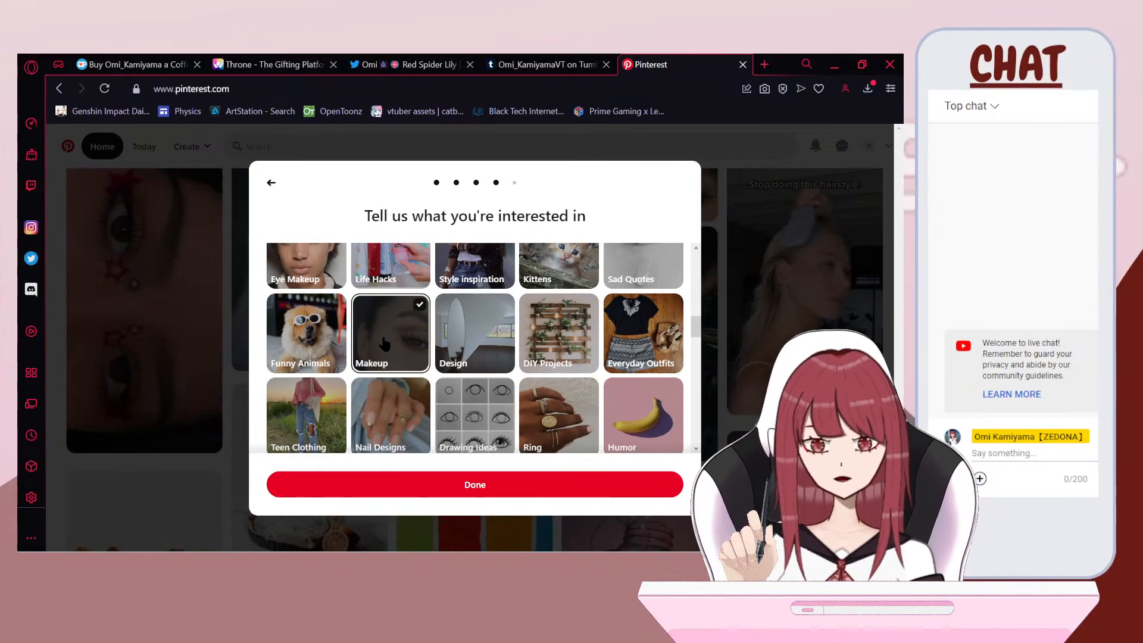
Step: Select Drawing Ideas, Manga Girl and Men's Fashion as interests
scroll(477, 410, "down", 2)
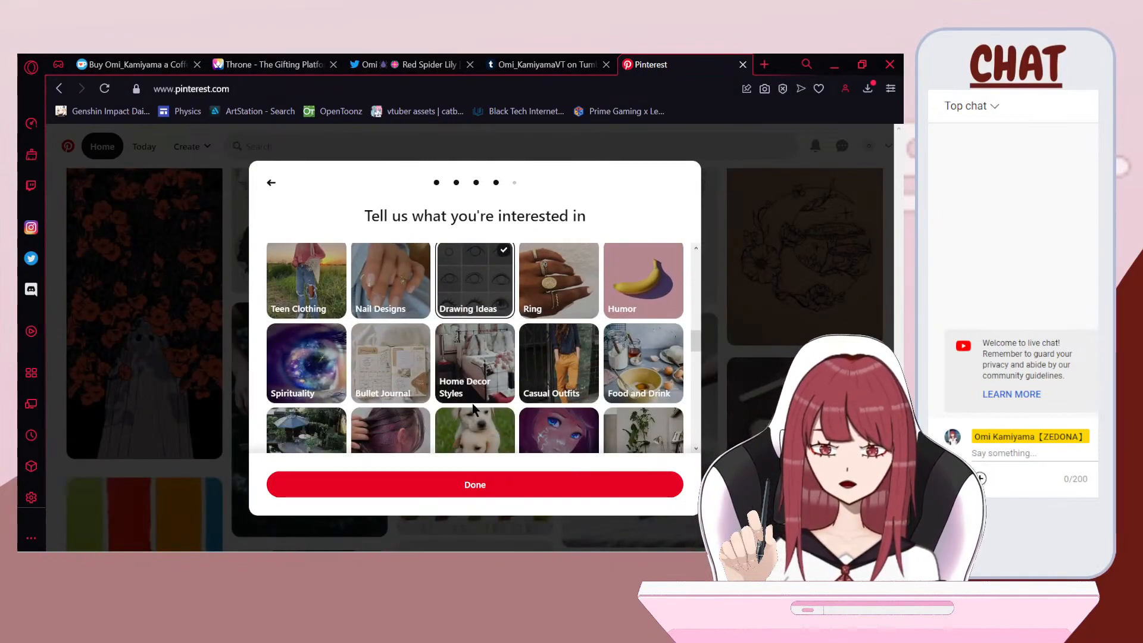
scroll(381, 408, "down", 1)
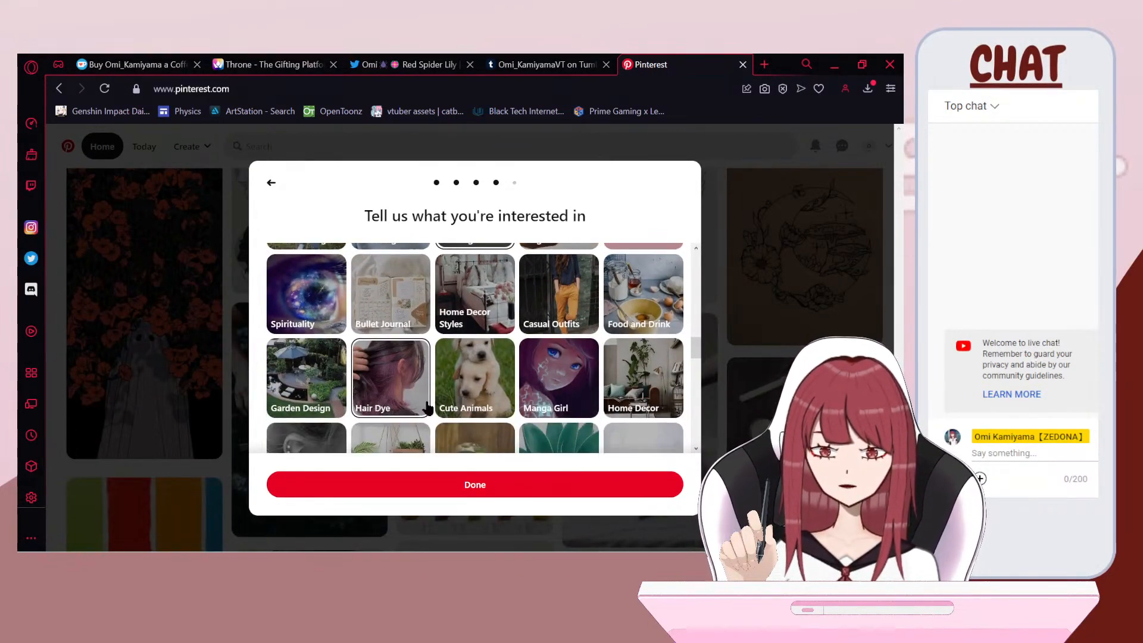
left_click(544, 399)
scroll(517, 395, "down", 2)
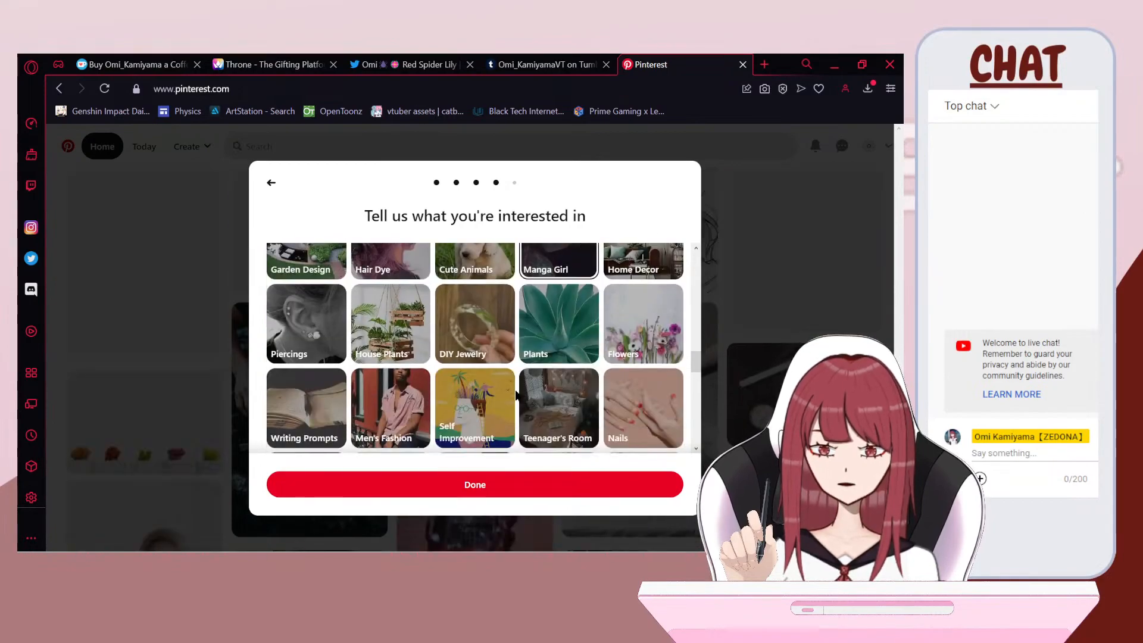
left_click(402, 405)
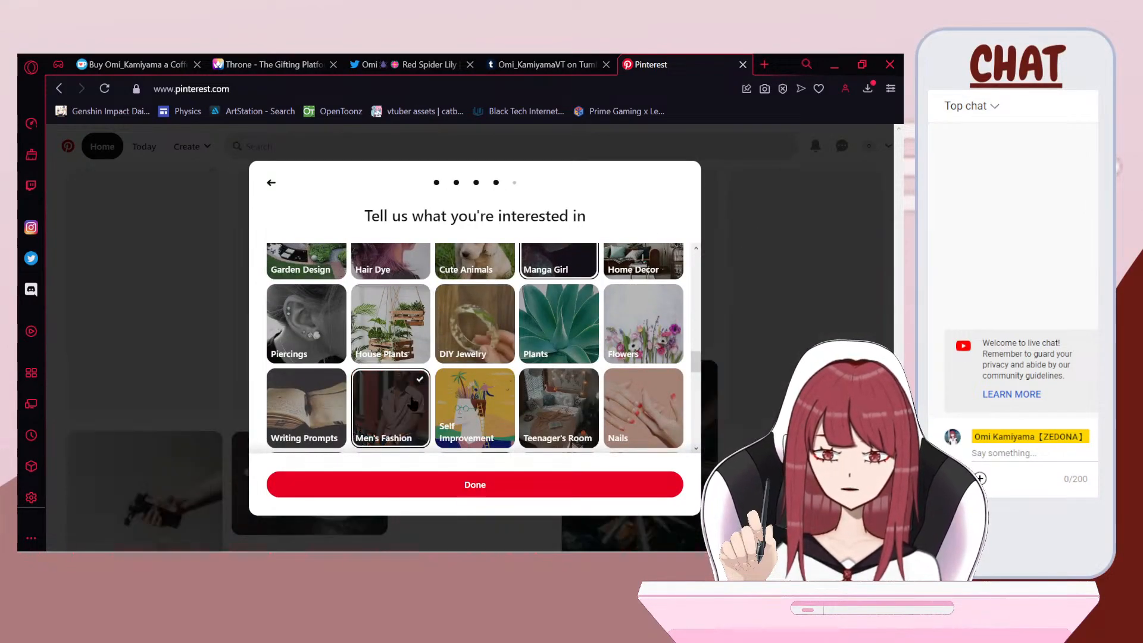
Step: Add Chibi, Anime Drawing and Cartoon Faces Drawing to the selected interests
scroll(403, 404, "down", 1)
scroll(526, 405, "down", 1)
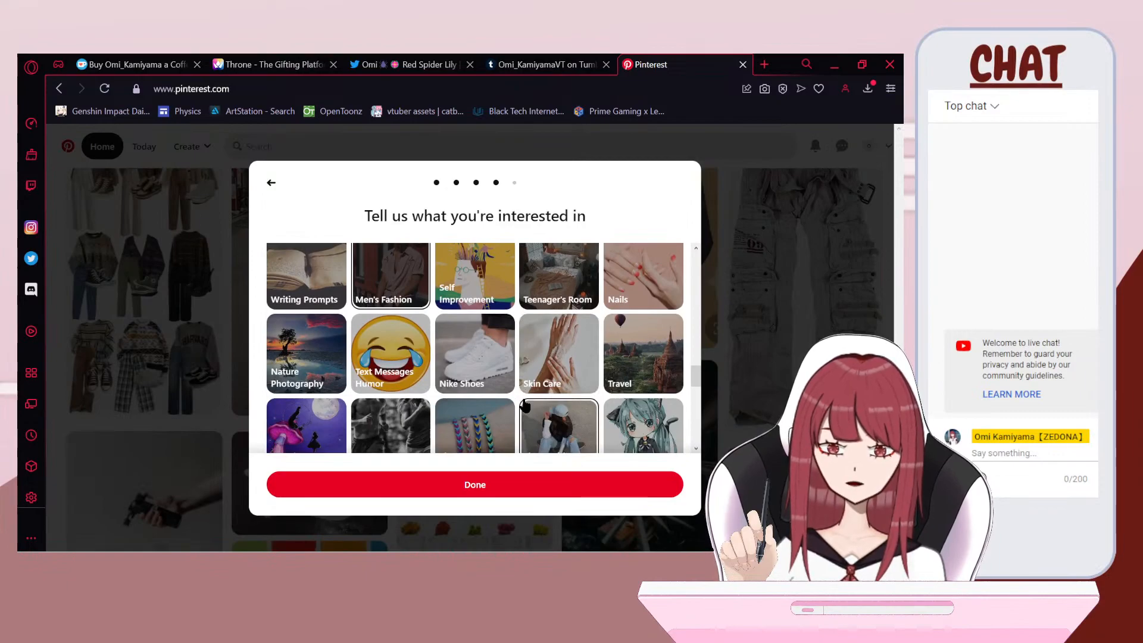
scroll(525, 405, "down", 1)
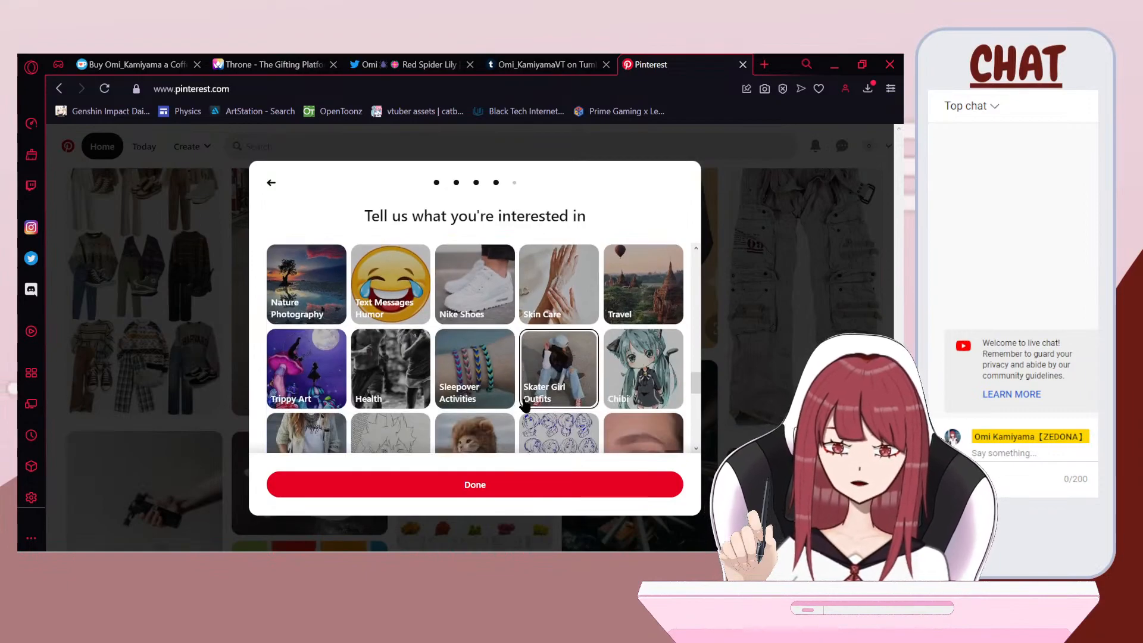
left_click(630, 387)
scroll(596, 390, "down", 2)
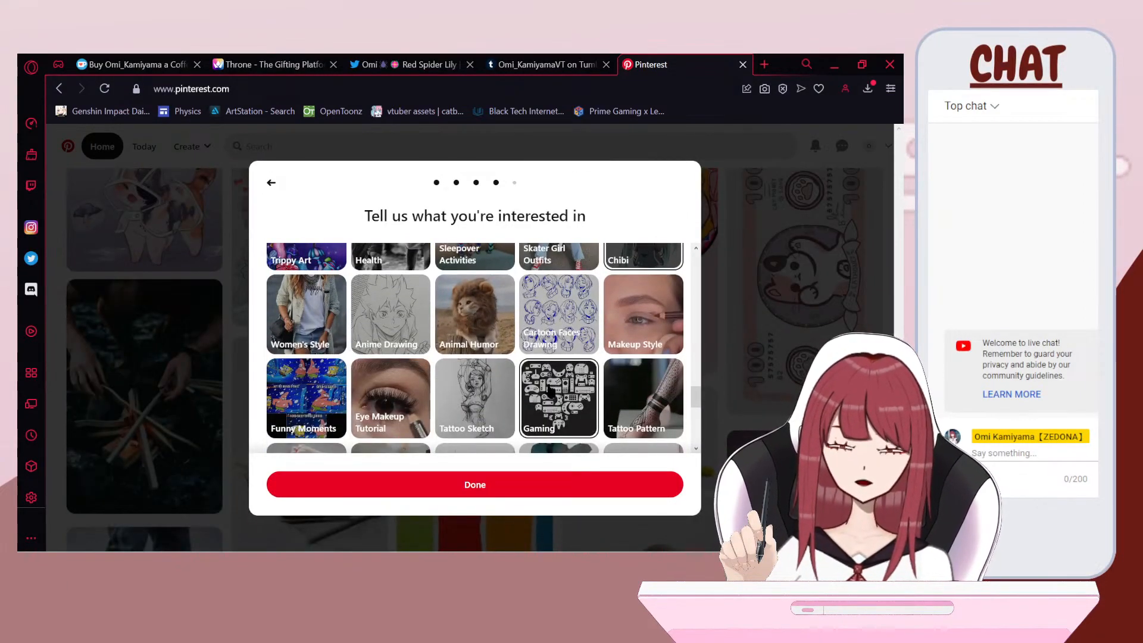
left_click(401, 325)
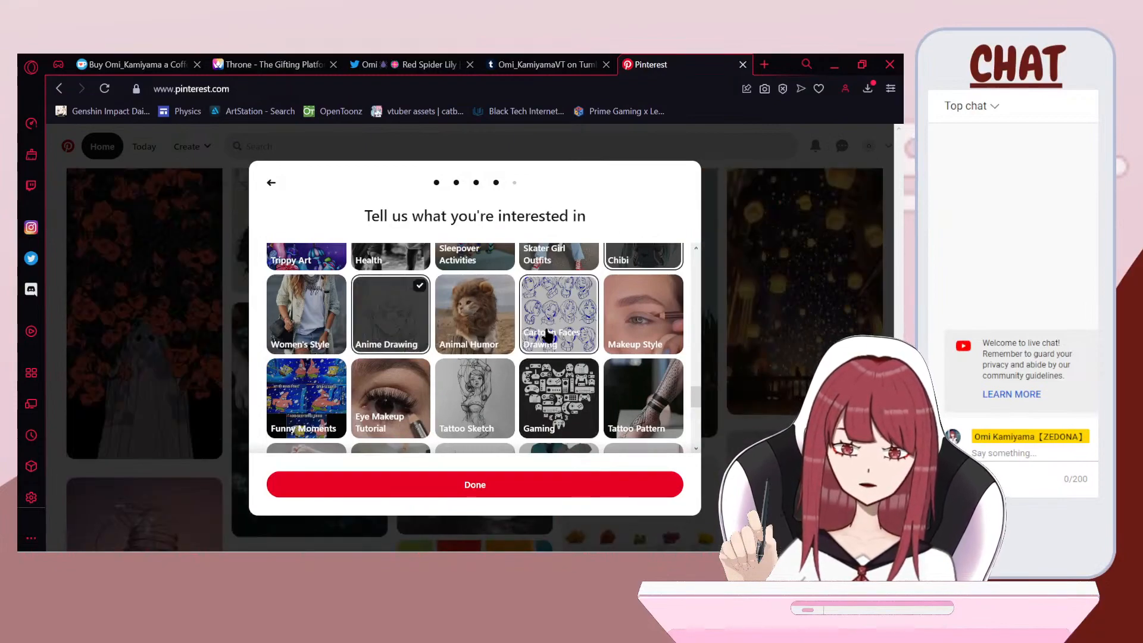
left_click(575, 336)
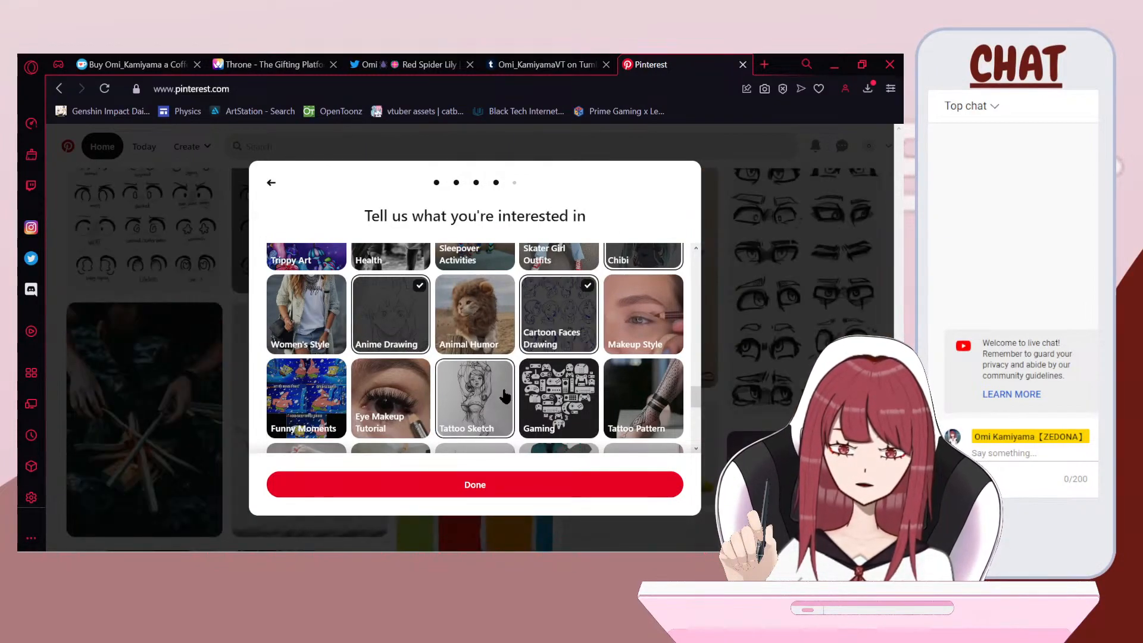
Step: Add Hair Drawing, Anime Hair Drawing, Face Drawing, People Drawing and Cartoon Animation Drawing to the selected interests
scroll(505, 396, "down", 1)
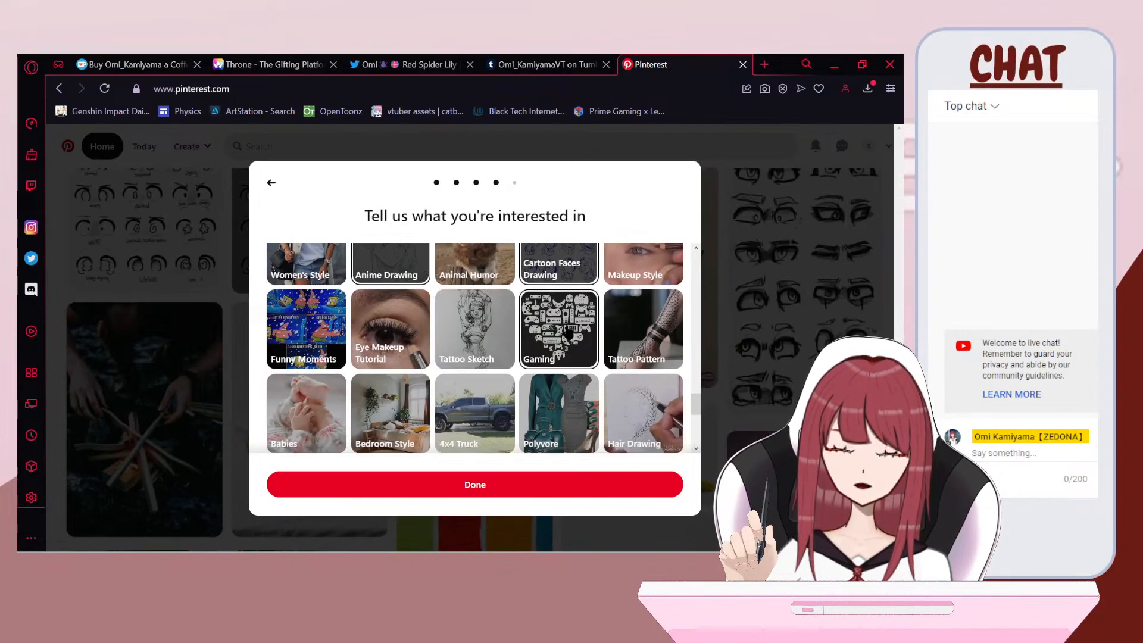
scroll(567, 335, "down", 2)
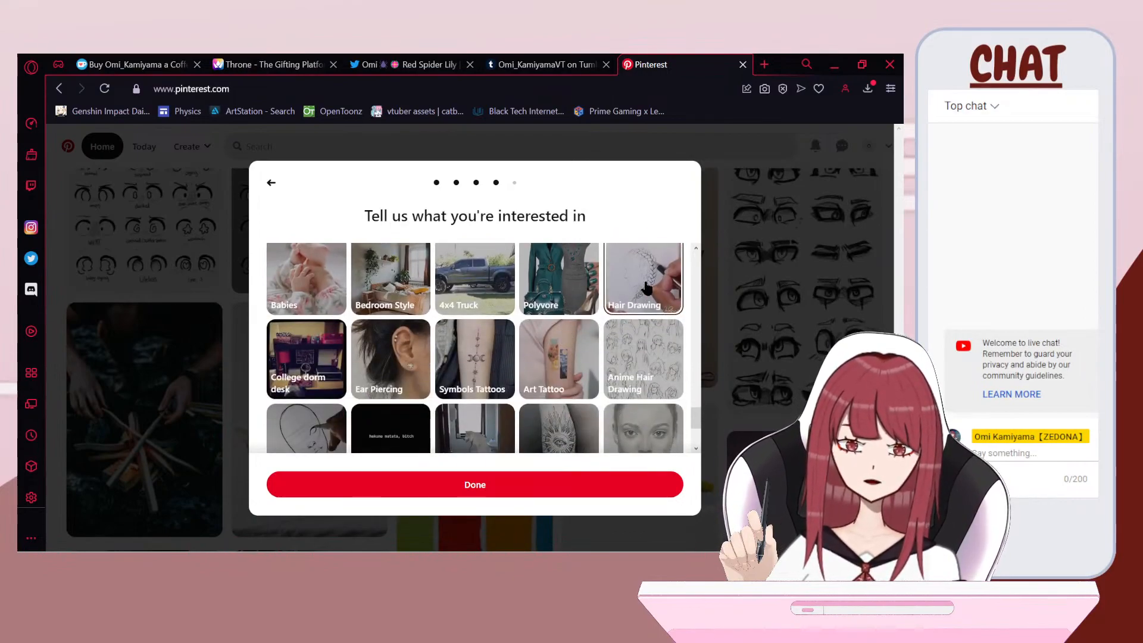
left_click(630, 302)
scroll(635, 303, "down", 1)
left_click(634, 305)
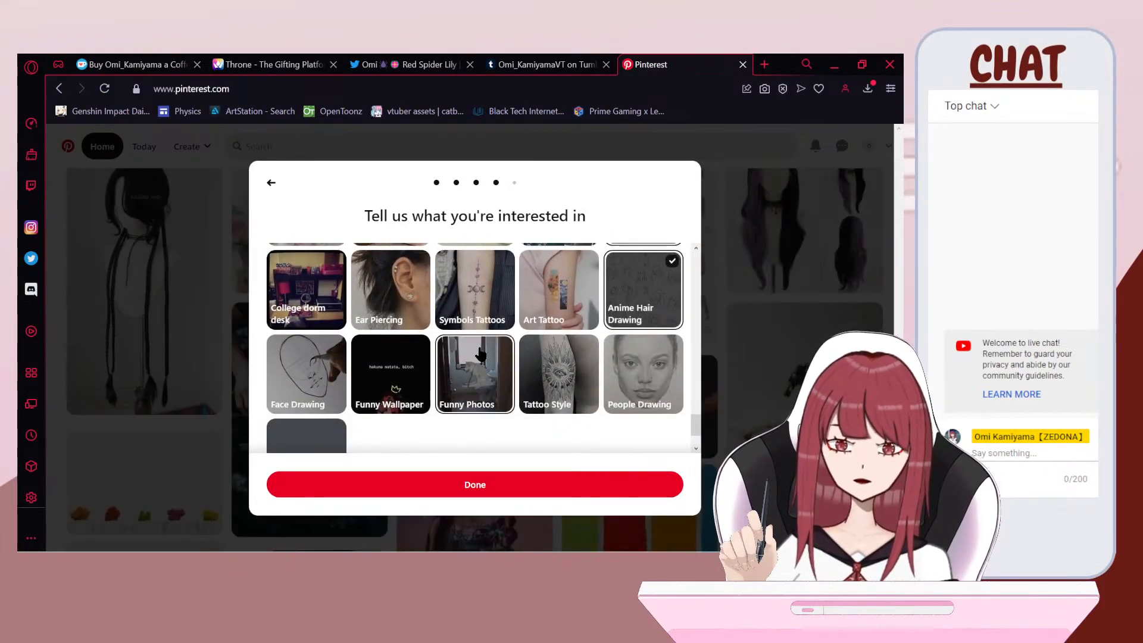
left_click(321, 368)
scroll(505, 378, "down", 1)
left_click(651, 301)
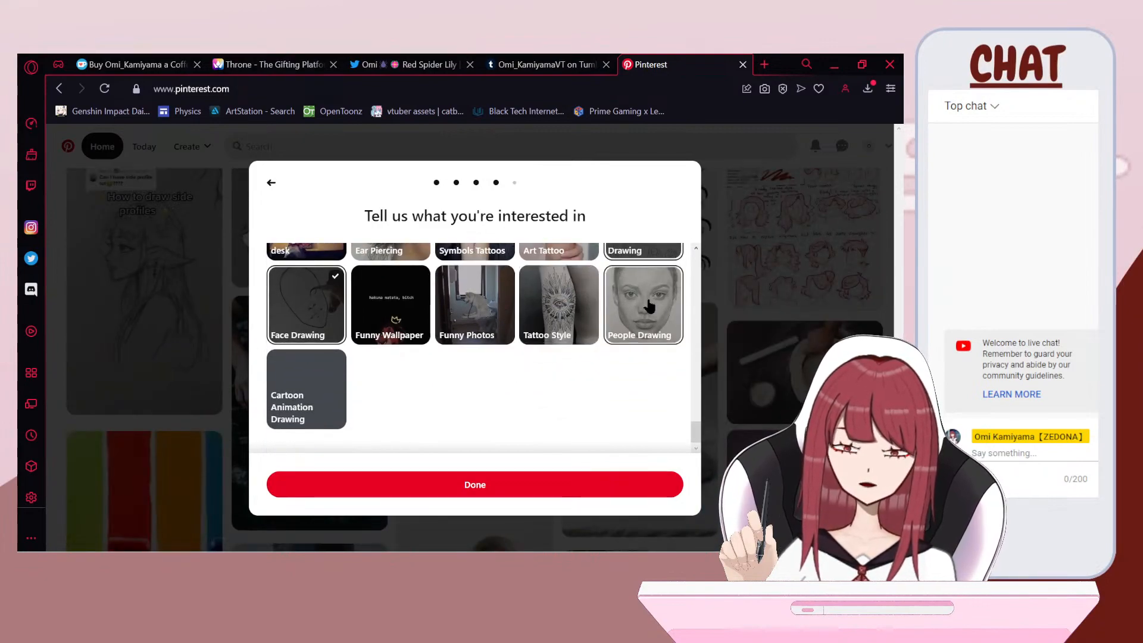
left_click(325, 393)
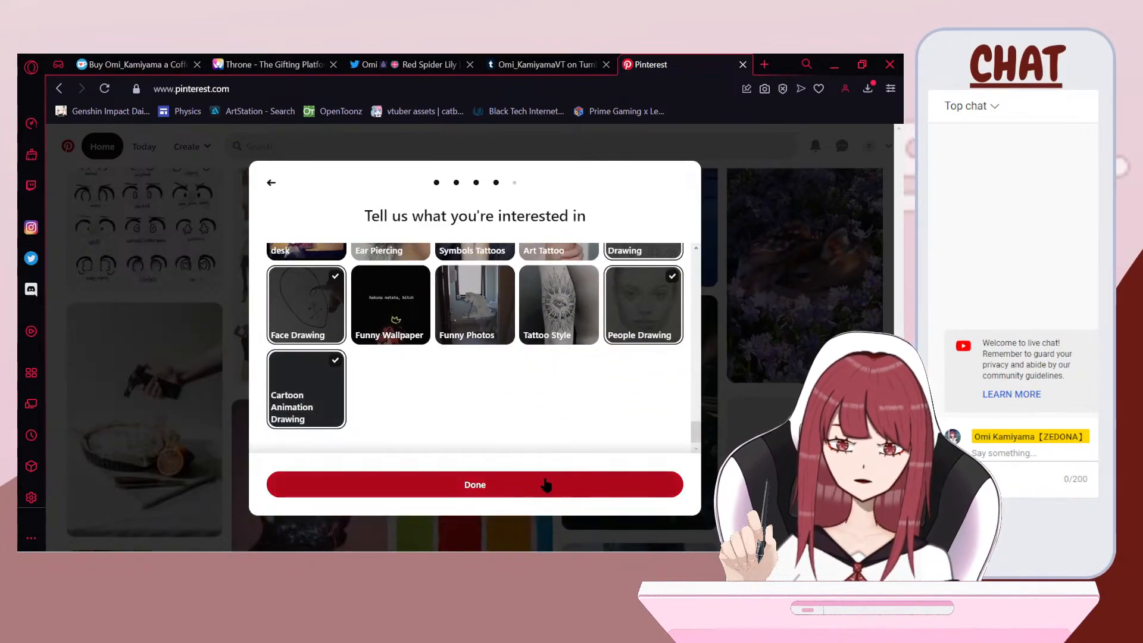
Step: Submit the chosen interests, finish the setup past the phone app offer and dismiss the home feed's starter tip
left_click(545, 485)
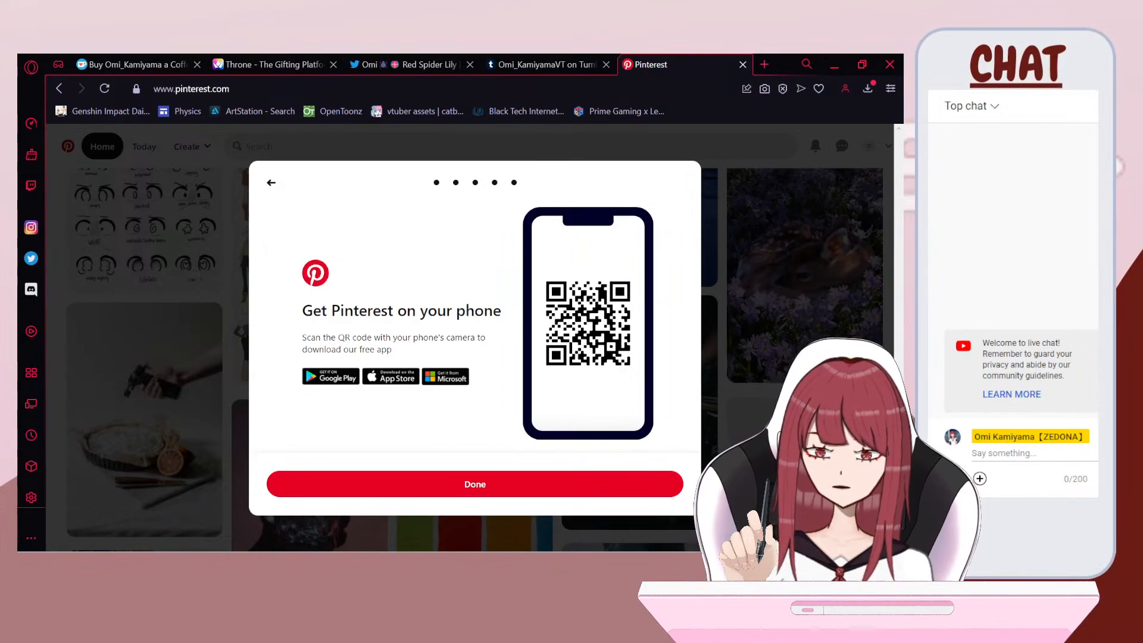
left_click(462, 479)
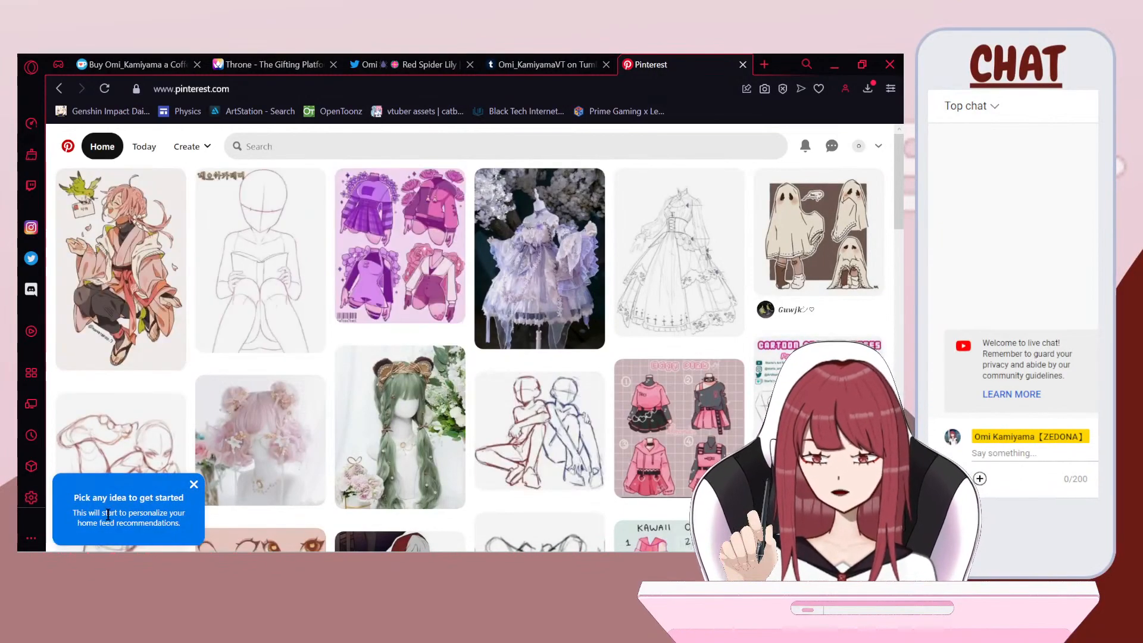
left_click(194, 484)
Step: Search Pinterest for "vtuber body base"
scroll(331, 291, "down", 3)
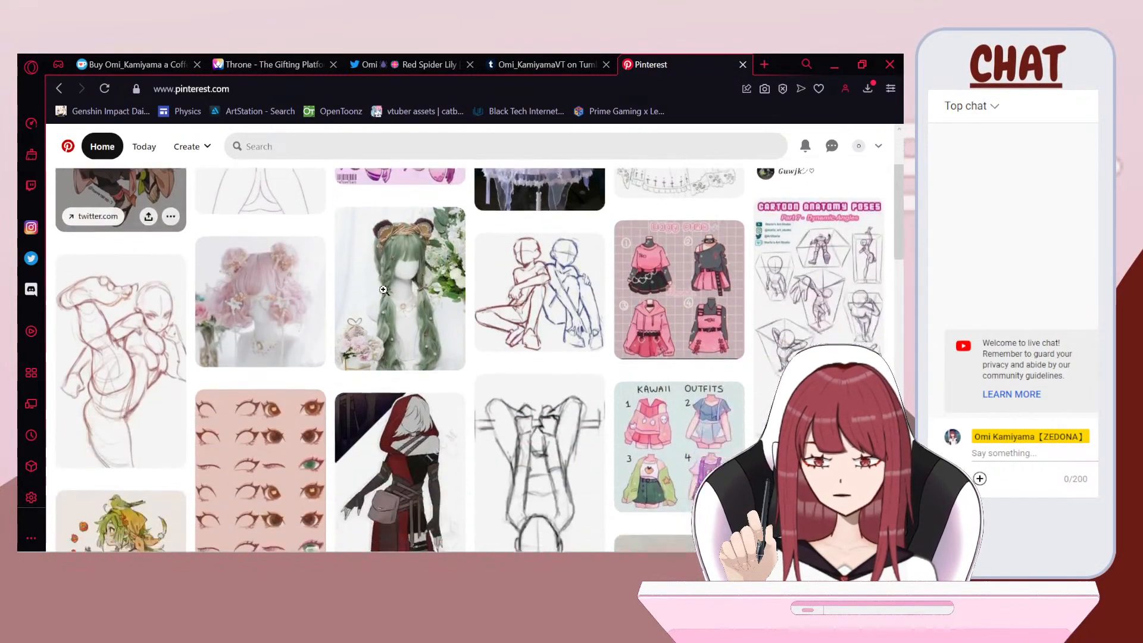
left_click(232, 360)
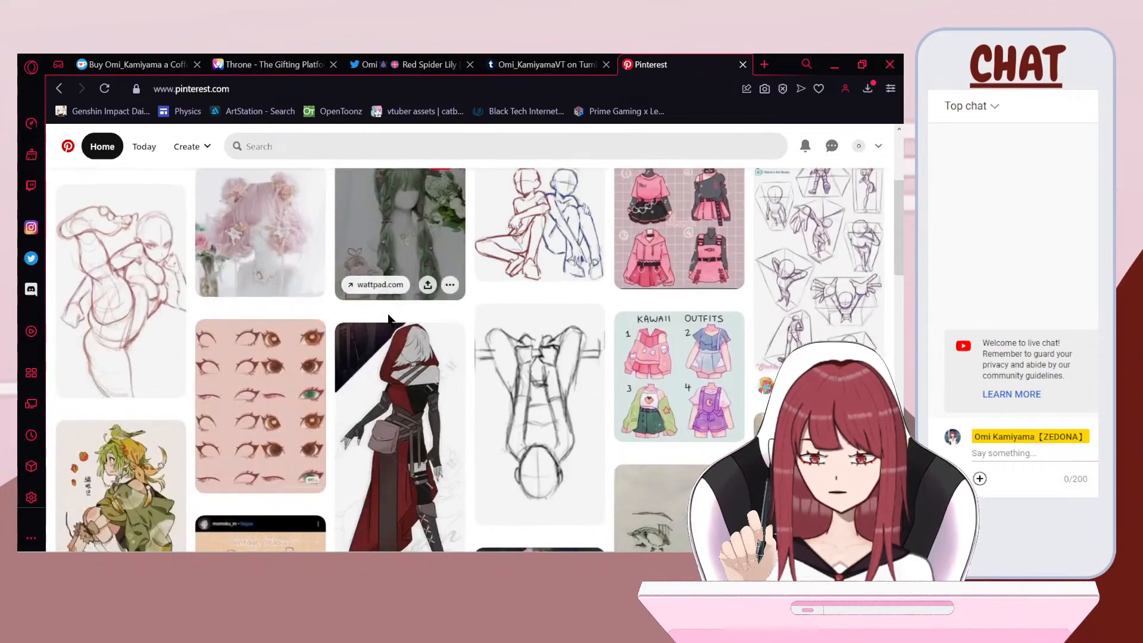
scroll(388, 314, "down", 2)
scroll(388, 314, "down", 3)
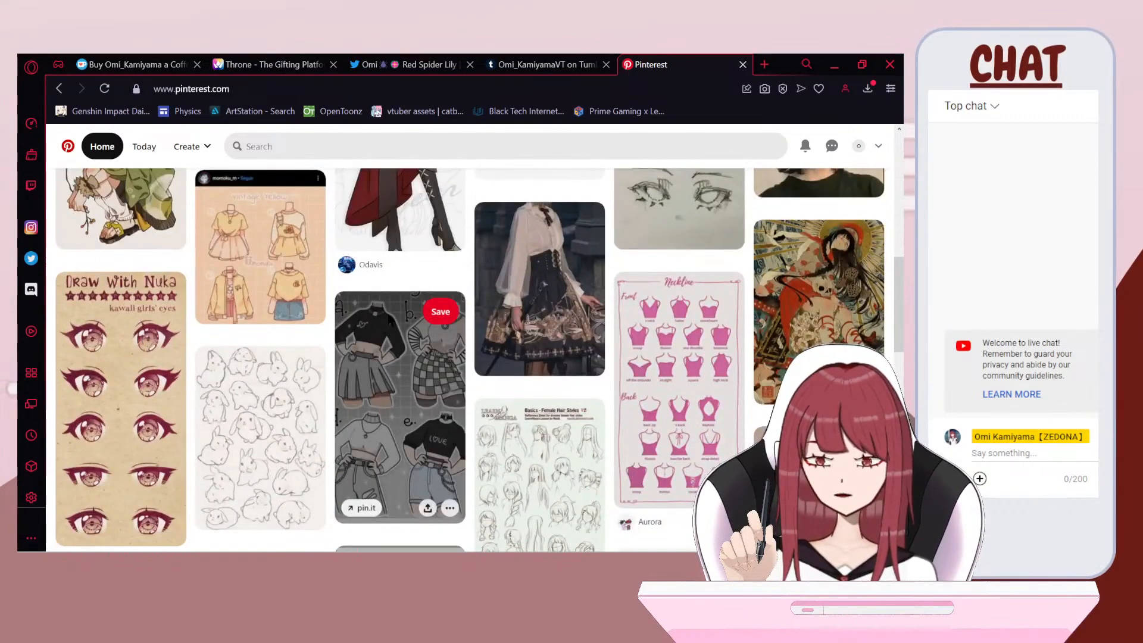
left_click(368, 149)
type("vtuber")
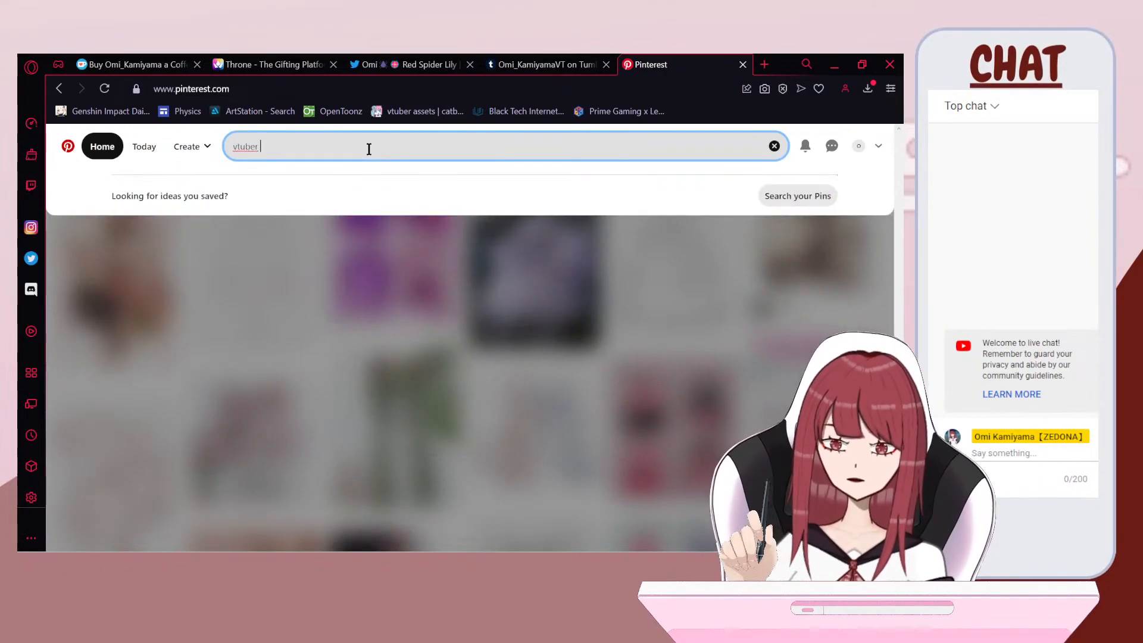
type(" body base")
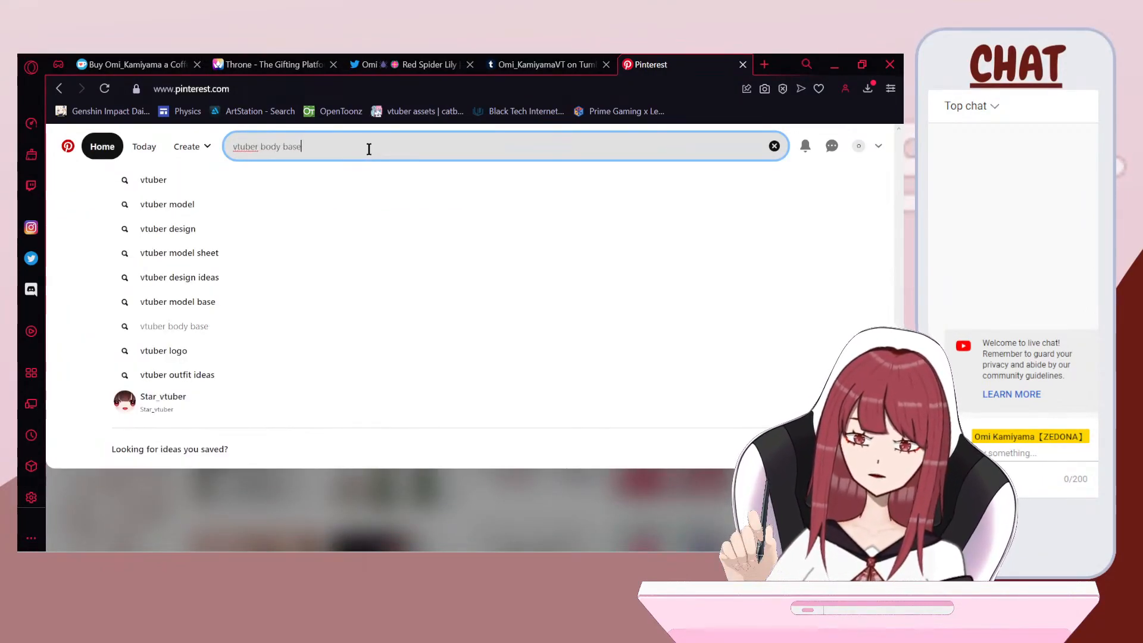
key("Return")
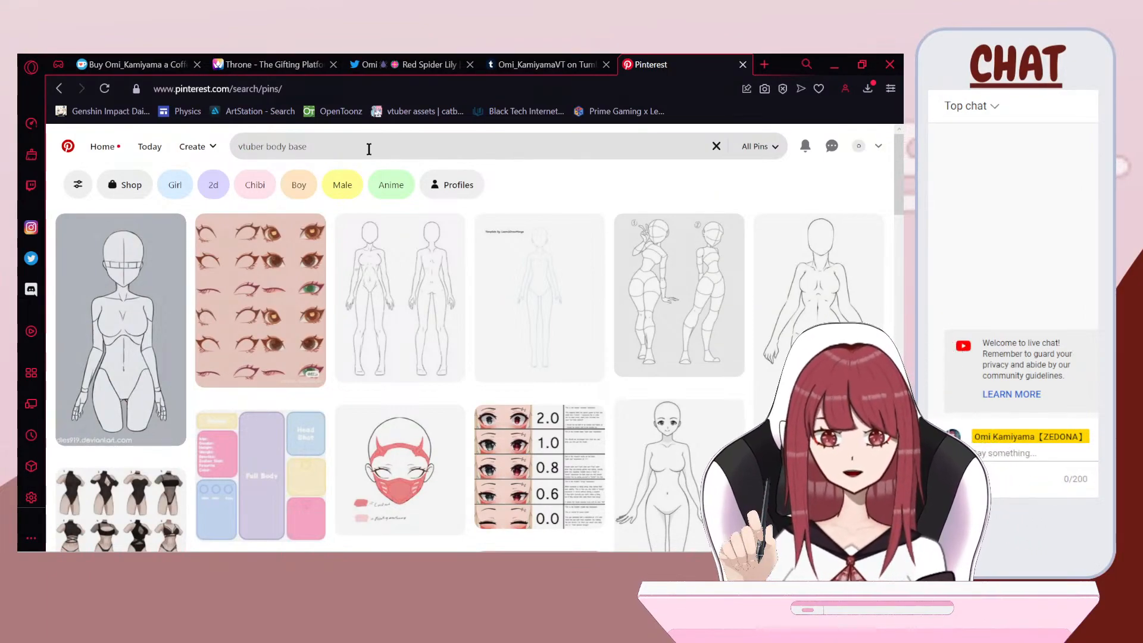
Step: Look through the "vtuber body base" results for body base drawings usable as a VTuber model reference
scroll(438, 256, "down", 2)
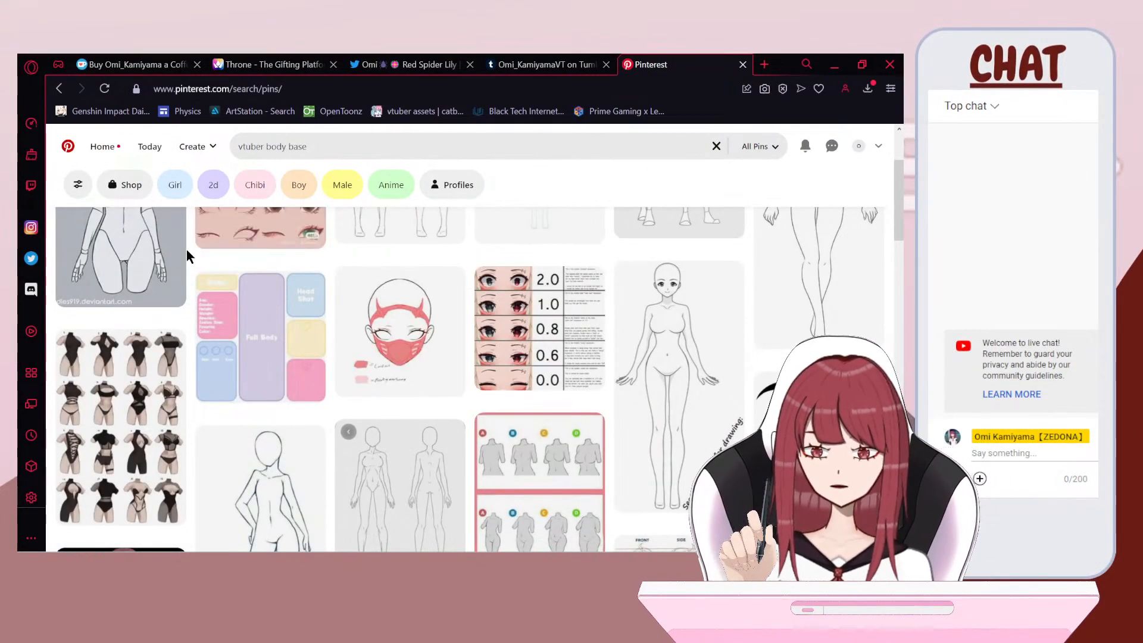
scroll(187, 249, "down", 2)
scroll(187, 249, "down", 3)
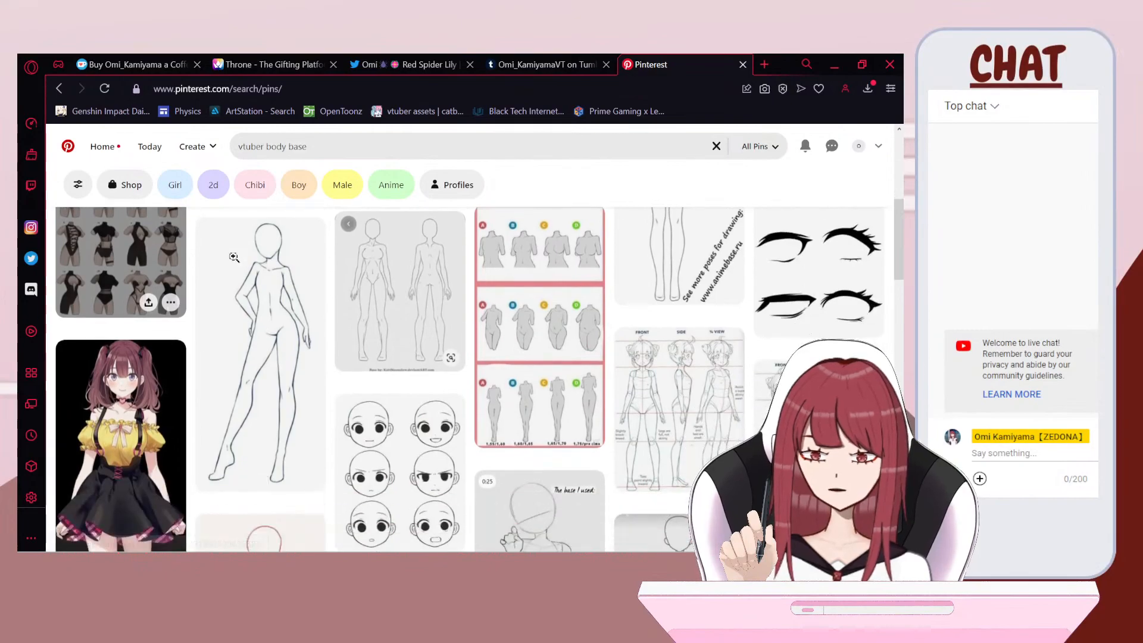
scroll(187, 256, "up", 3)
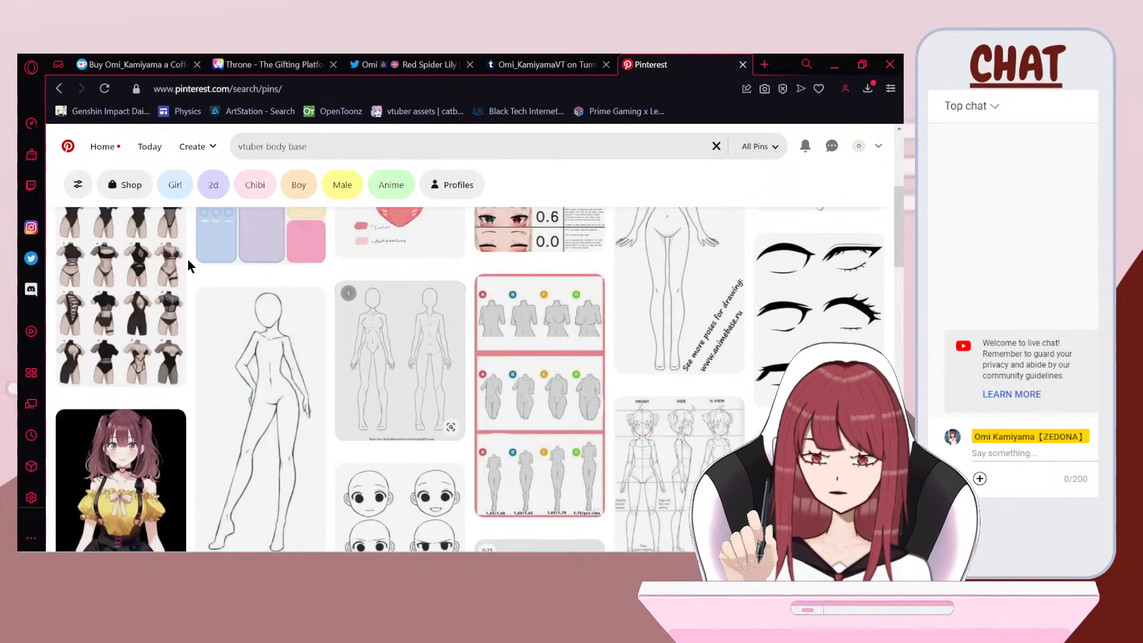
scroll(189, 262, "down", 4)
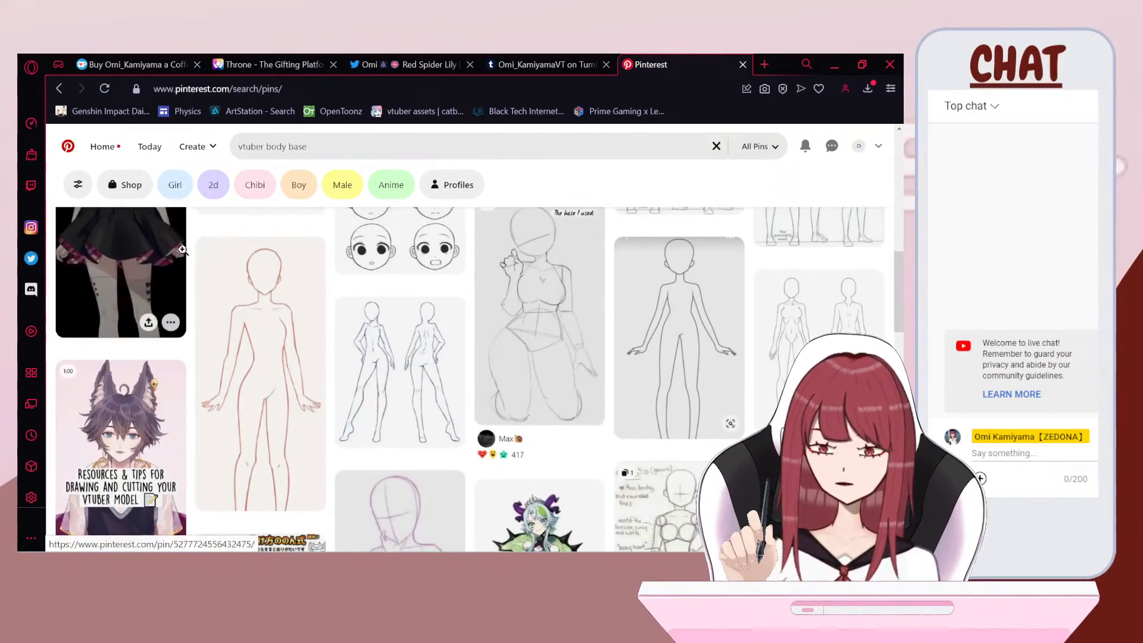
scroll(183, 250, "down", 3)
scroll(183, 250, "down", 2)
scroll(182, 250, "down", 5)
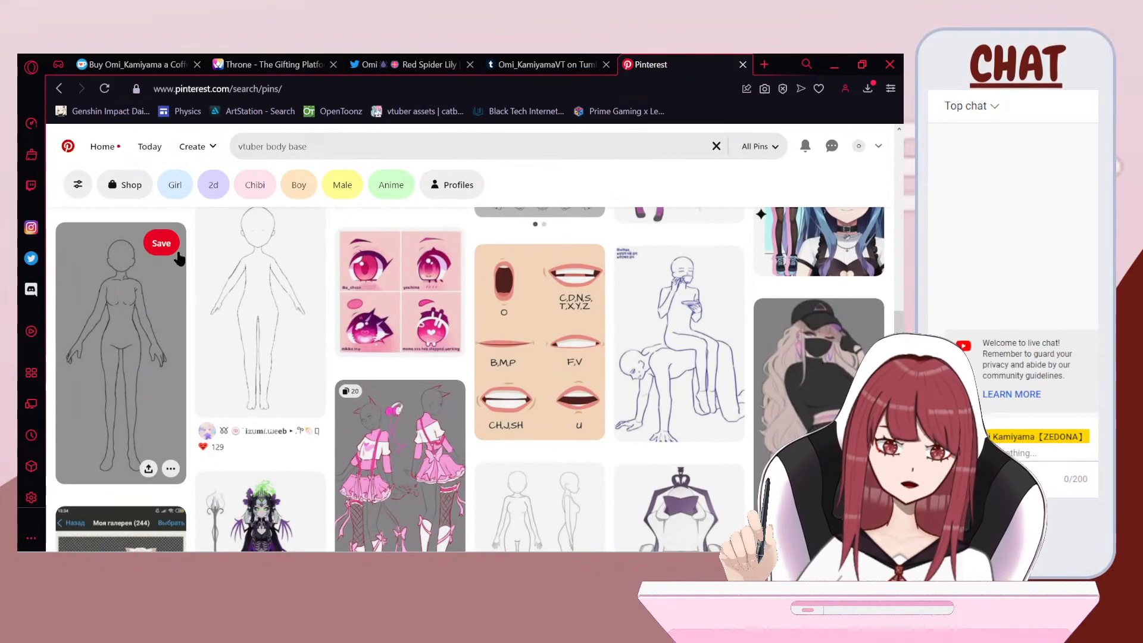
scroll(178, 254, "down", 1)
scroll(177, 256, "down", 2)
scroll(177, 260, "down", 3)
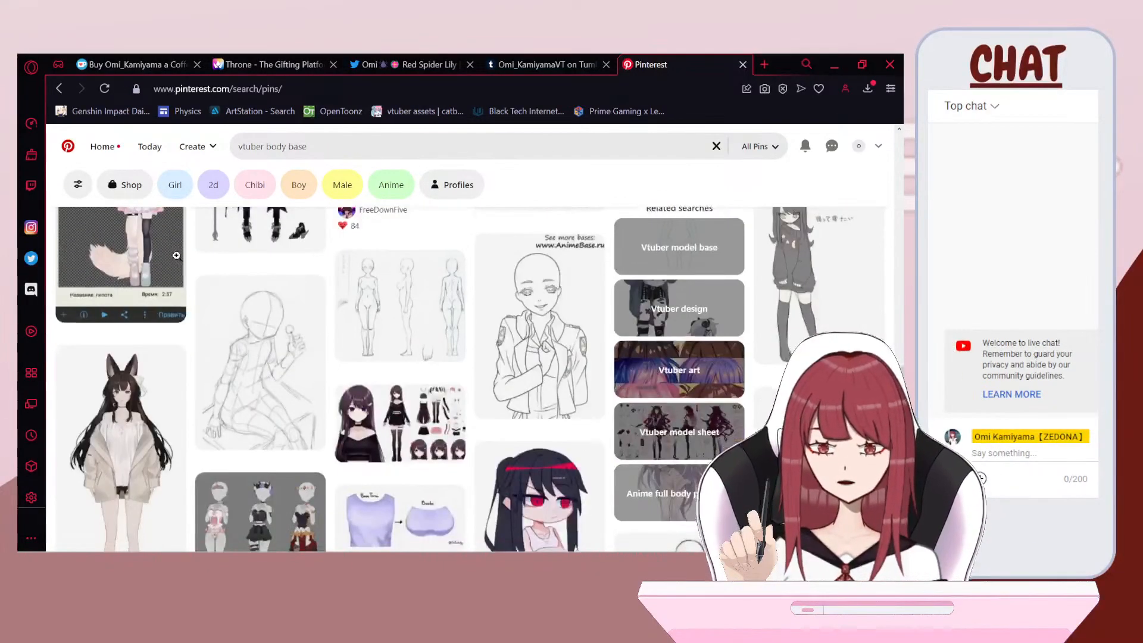
scroll(214, 266, "down", 5)
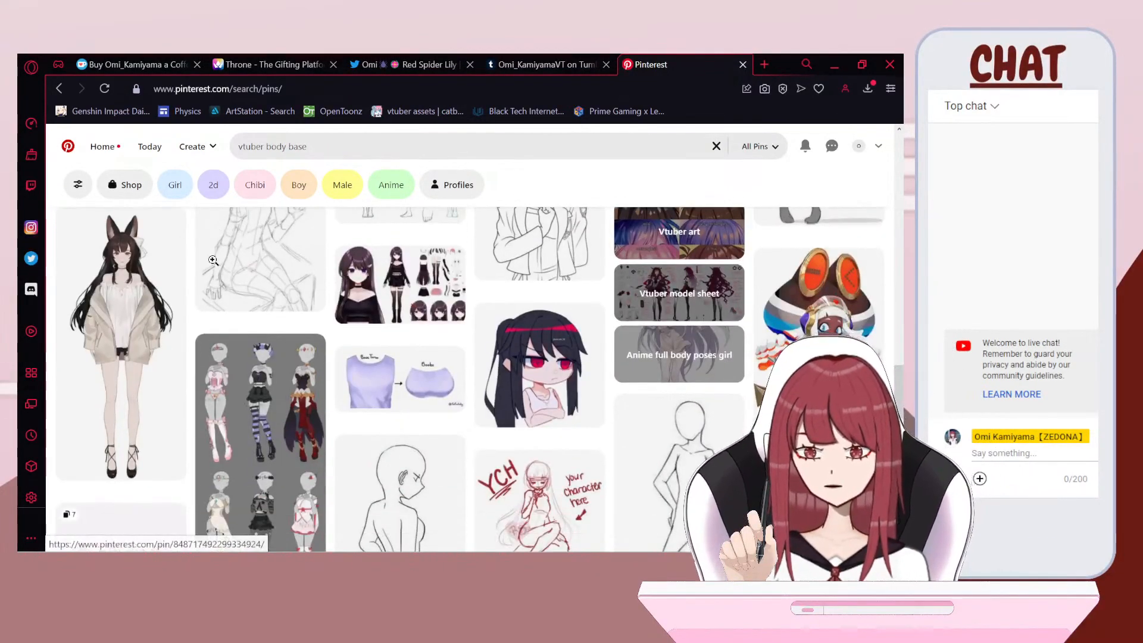
scroll(212, 260, "down", 2)
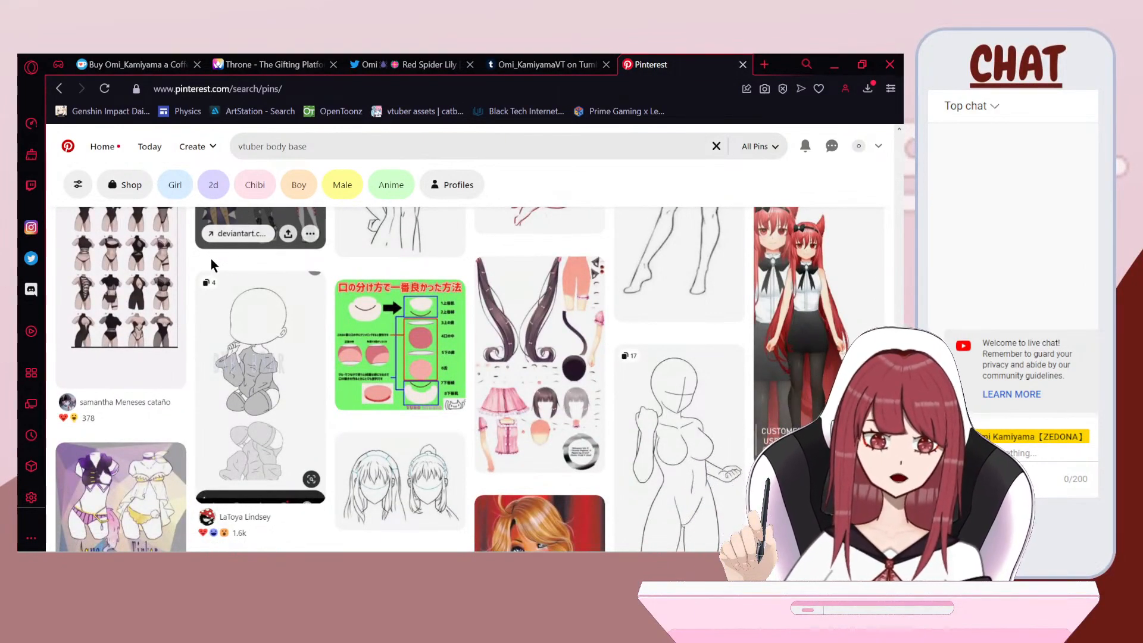
scroll(212, 262, "down", 2)
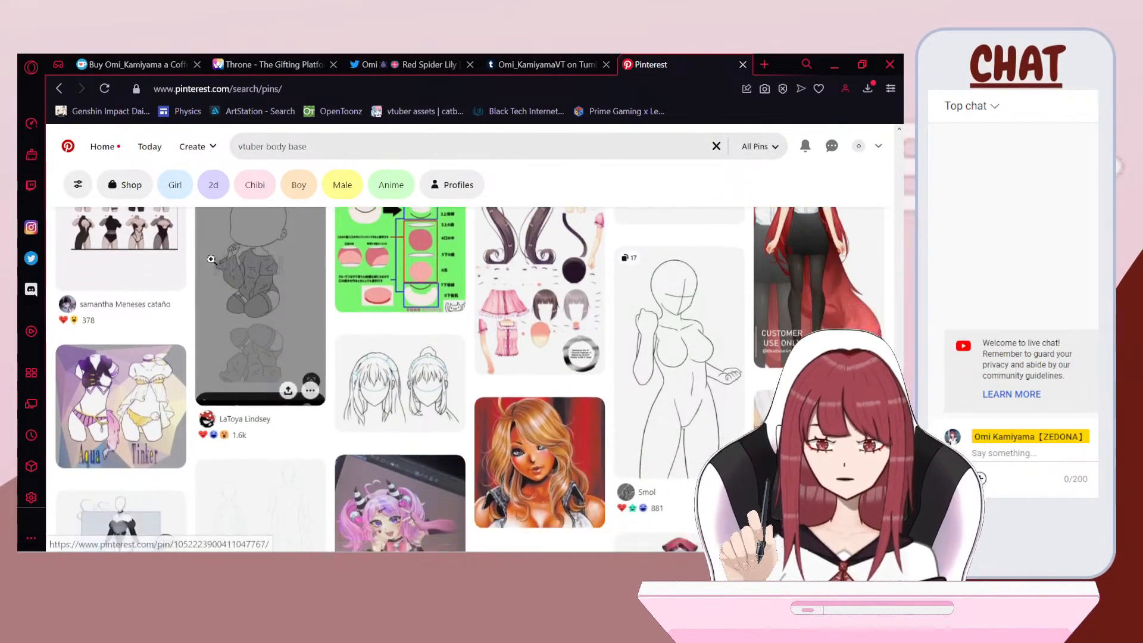
scroll(212, 262, "down", 4)
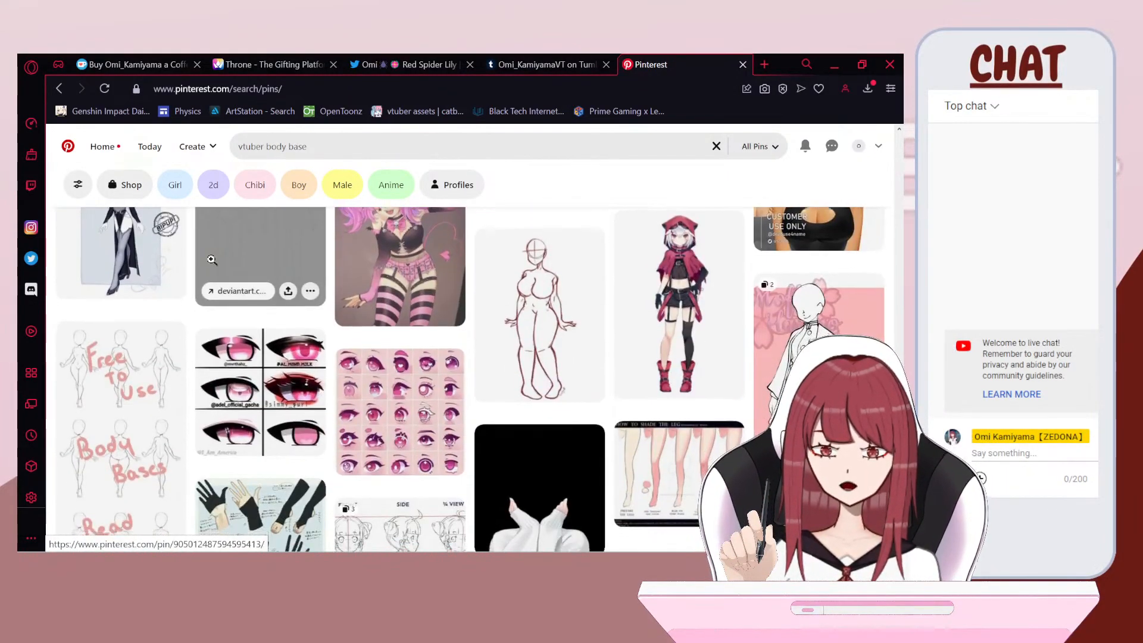
scroll(378, 290, "up", 1)
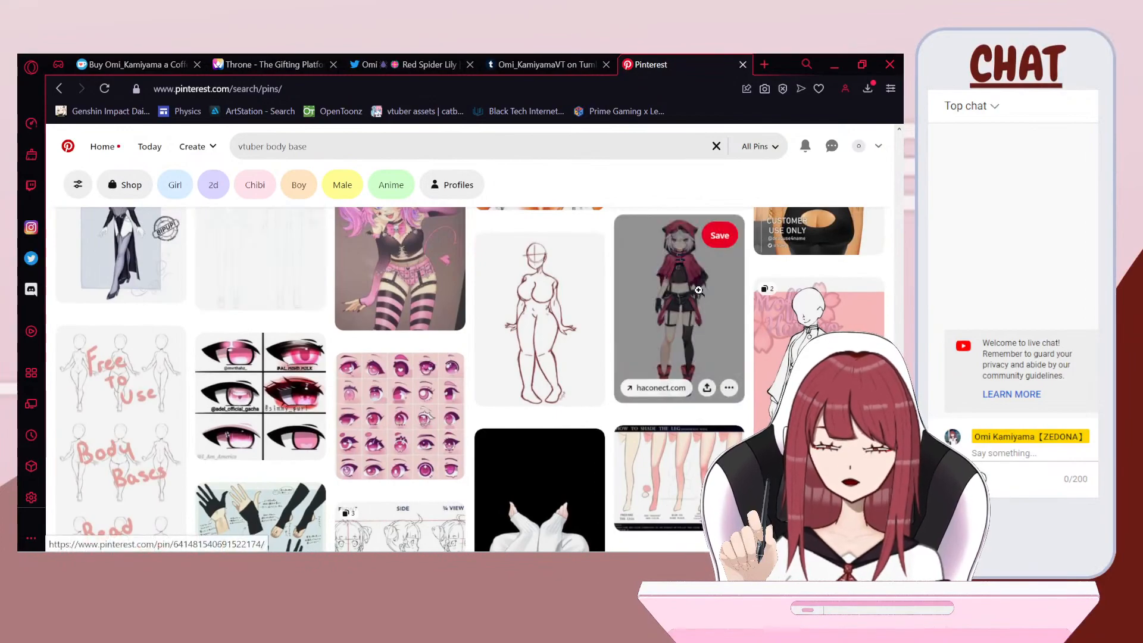
scroll(536, 357, "down", 5)
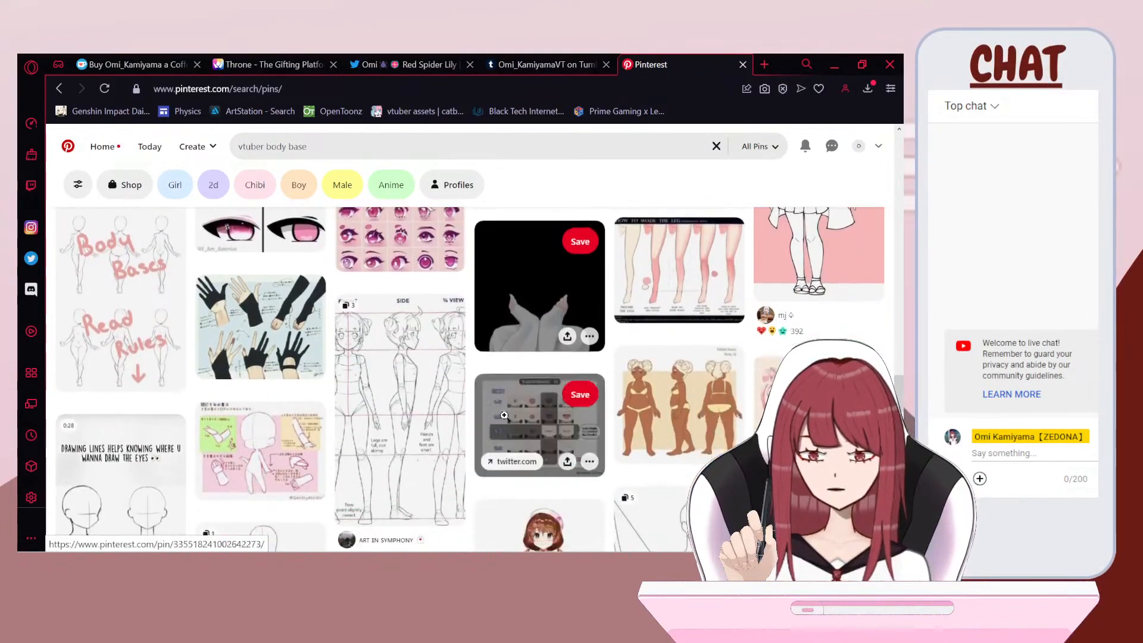
scroll(499, 422, "down", 5)
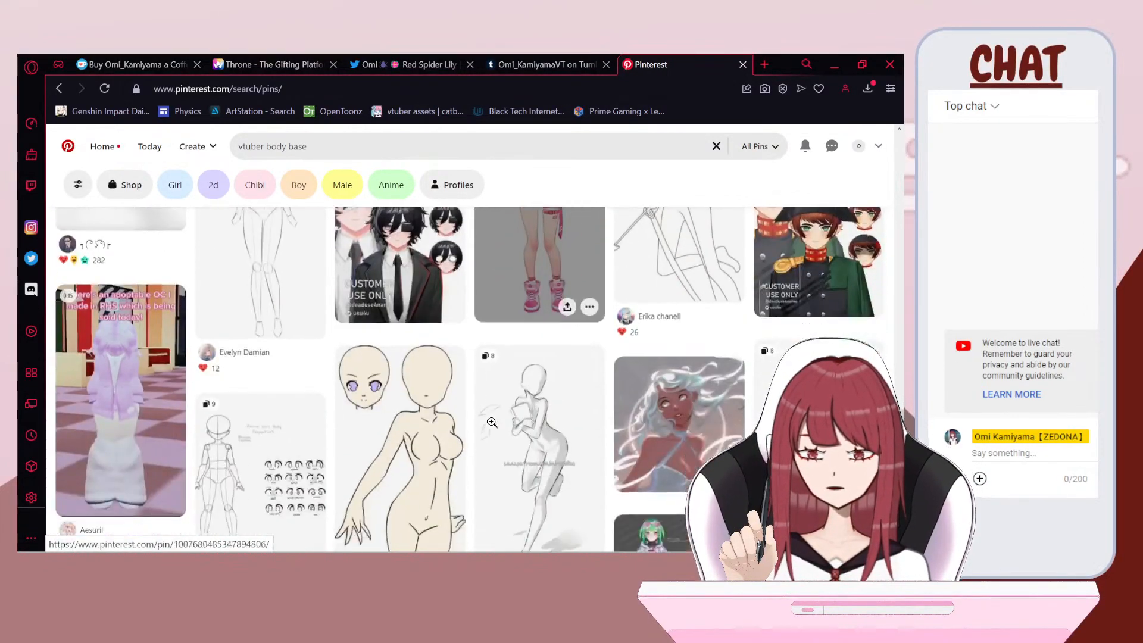
Step: Check the pose sketches and character bases further down the "vtuber body base" results for more reference options
scroll(492, 423, "down", 5)
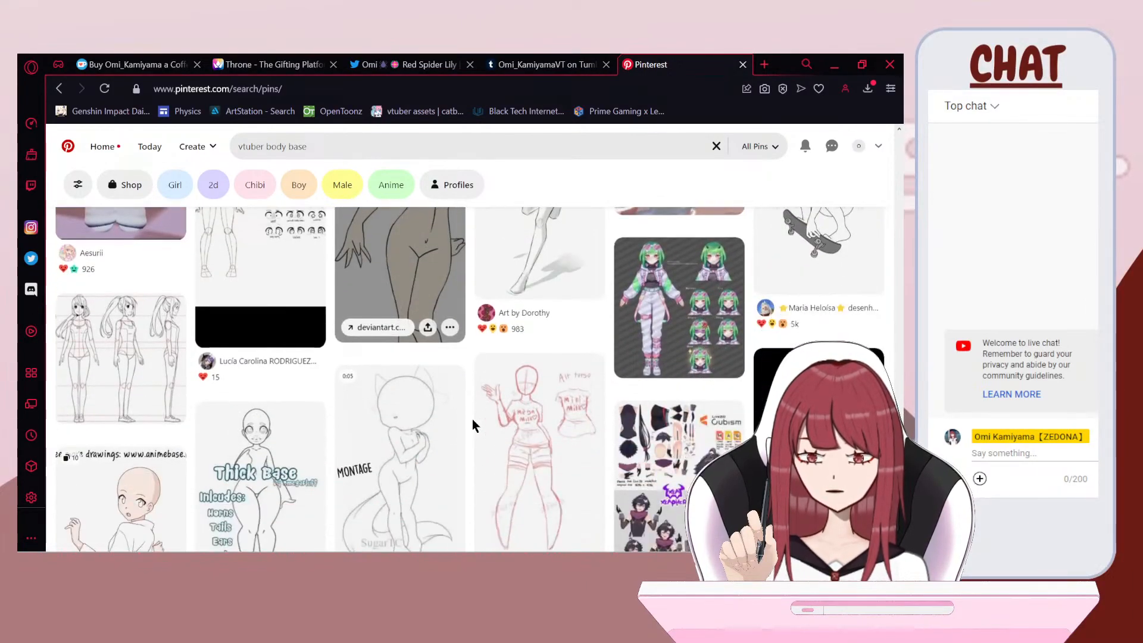
scroll(473, 425, "down", 1)
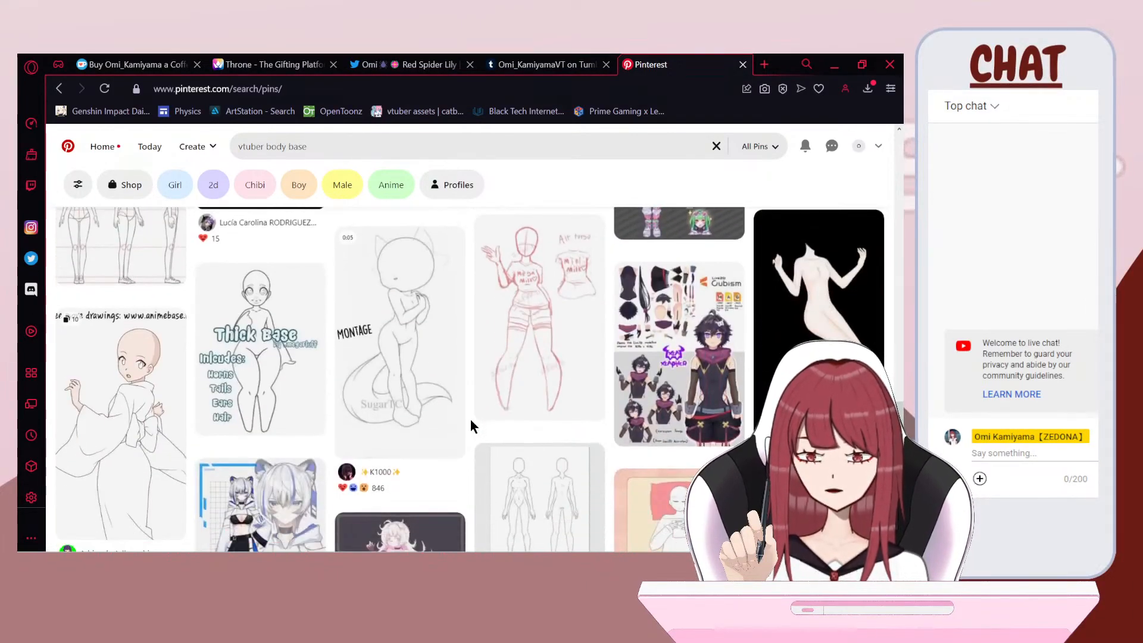
scroll(472, 419, "down", 3)
scroll(471, 424, "down", 2)
scroll(471, 424, "up", 5)
scroll(471, 424, "up", 8)
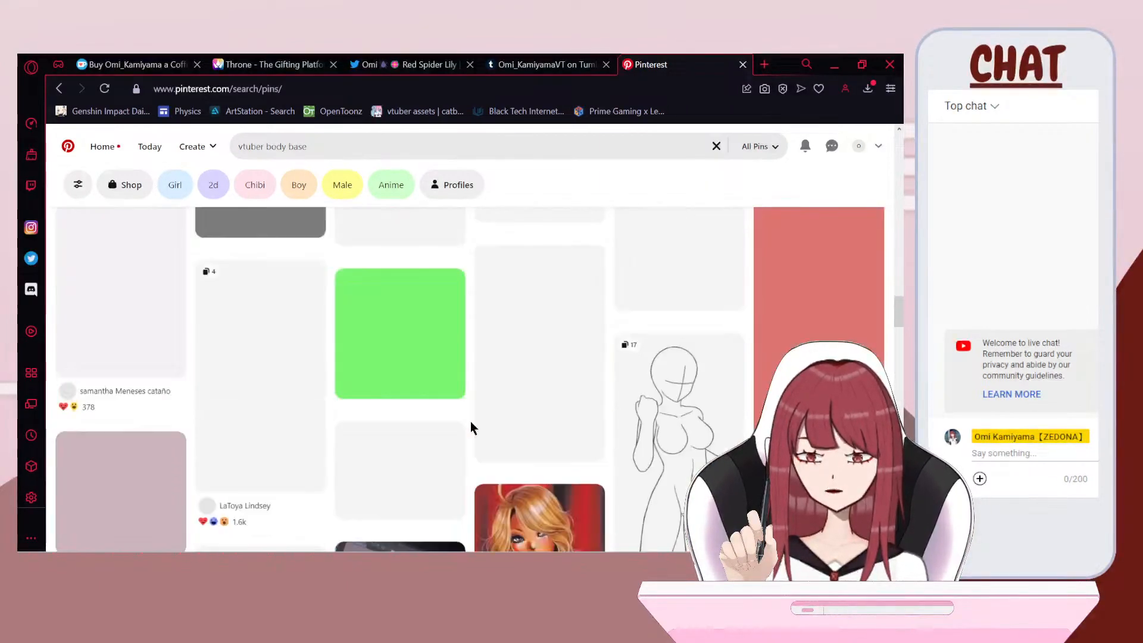
Step: Shorten the search query to "vtuber" and run the search for broader results
double_click(291, 153)
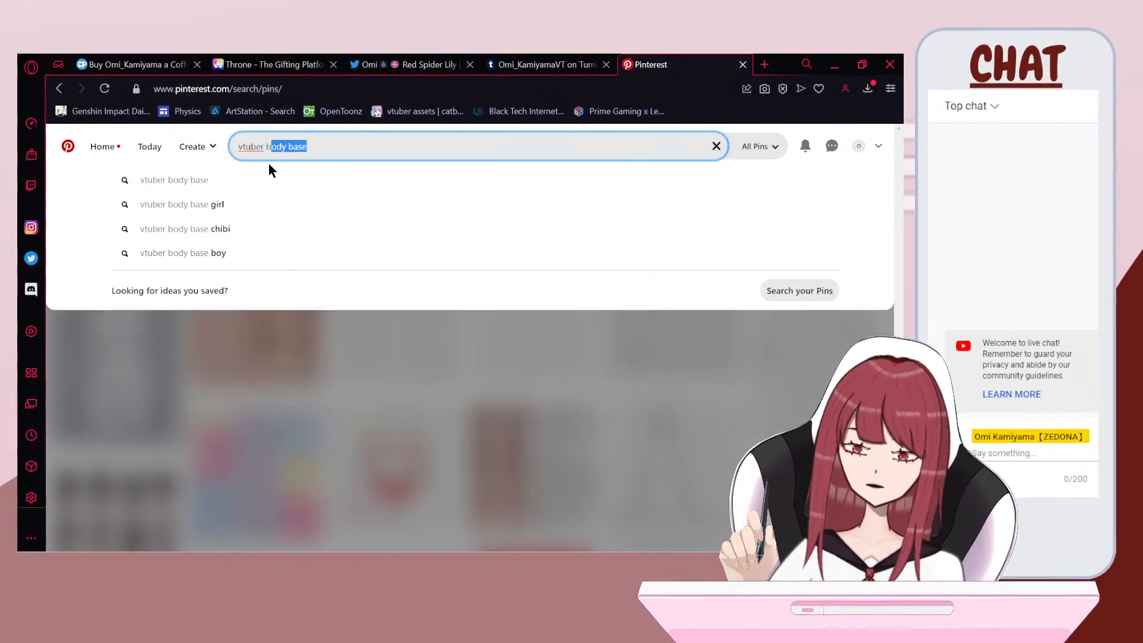
key("BackSpace")
key("Return")
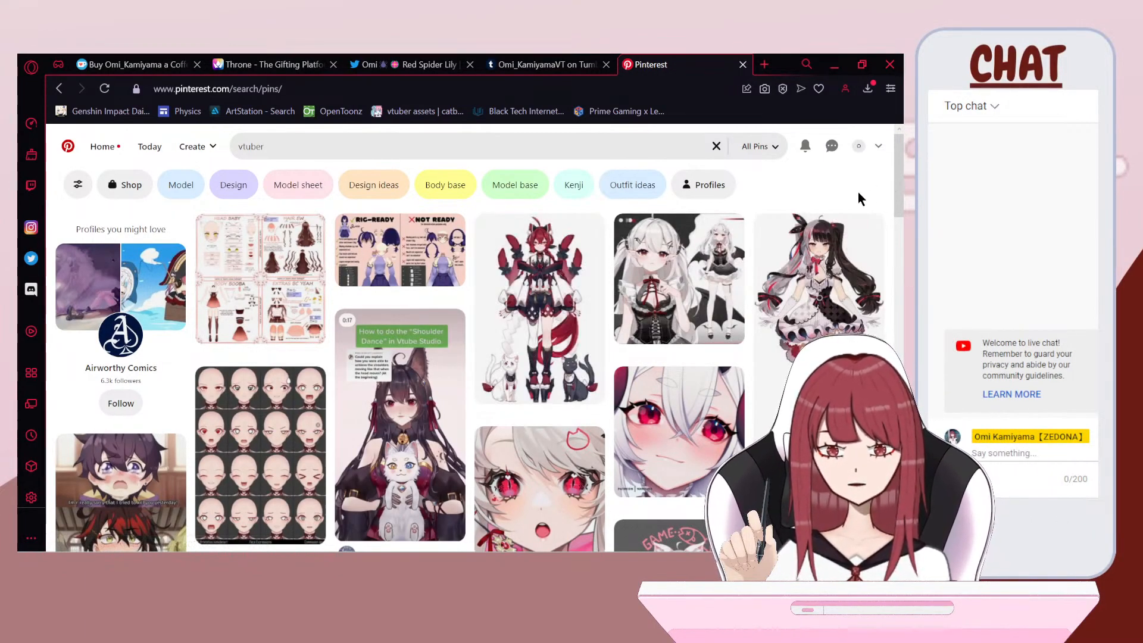
Step: Browse the "vtuber" results, examining the full-body character designs, outfits and model sheets for design inspiration
scroll(827, 204, "down", 5)
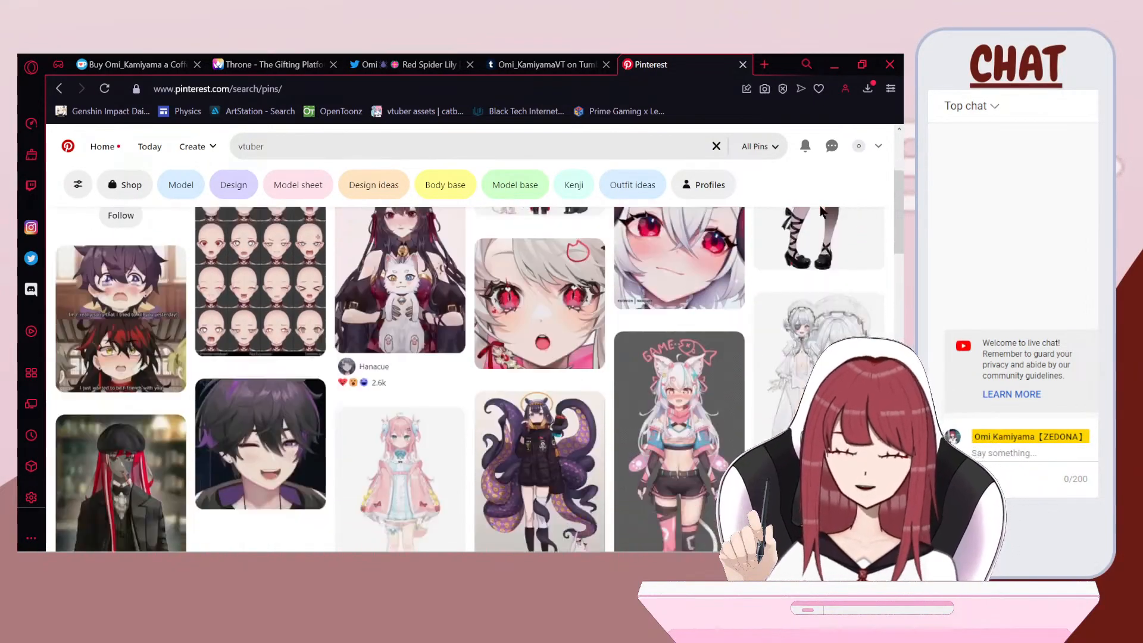
scroll(817, 206, "down", 5)
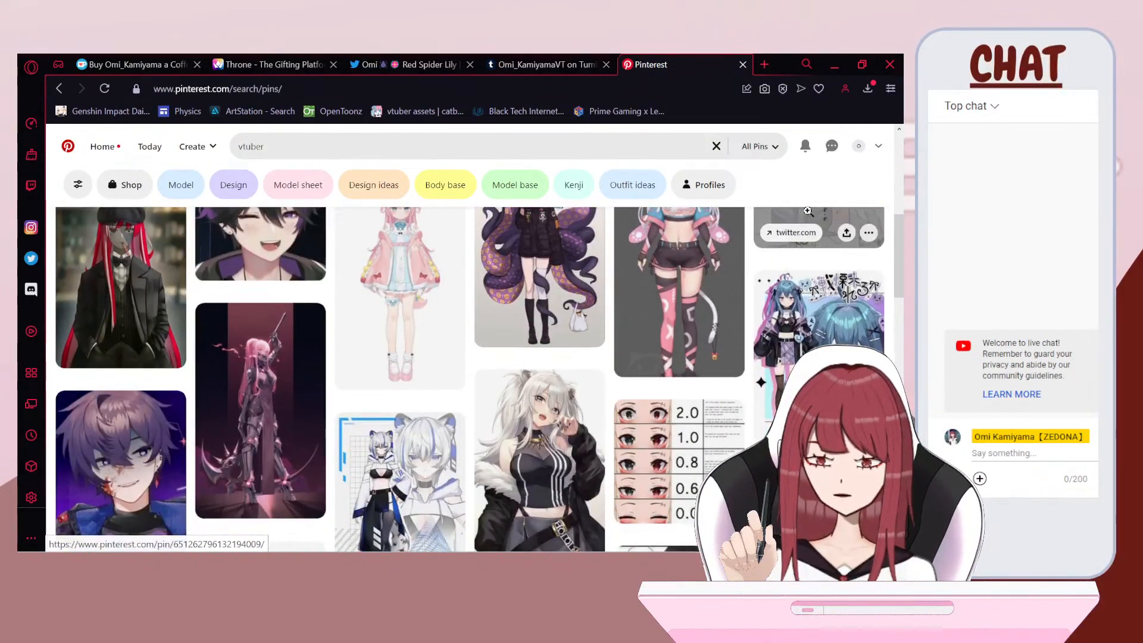
scroll(786, 206, "down", 6)
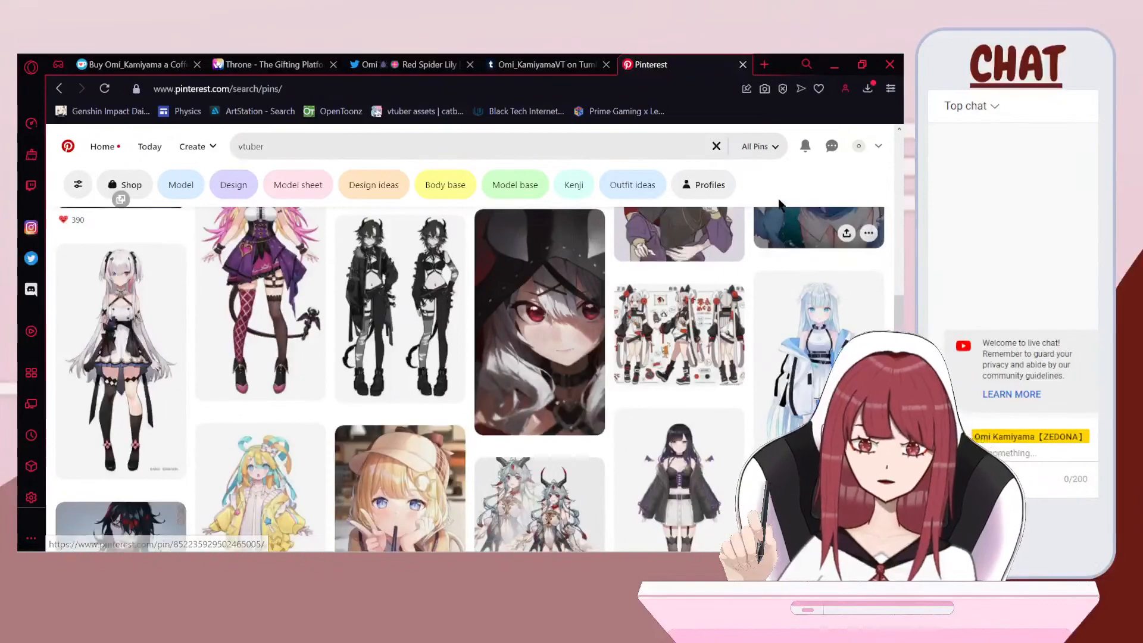
scroll(765, 203, "down", 6)
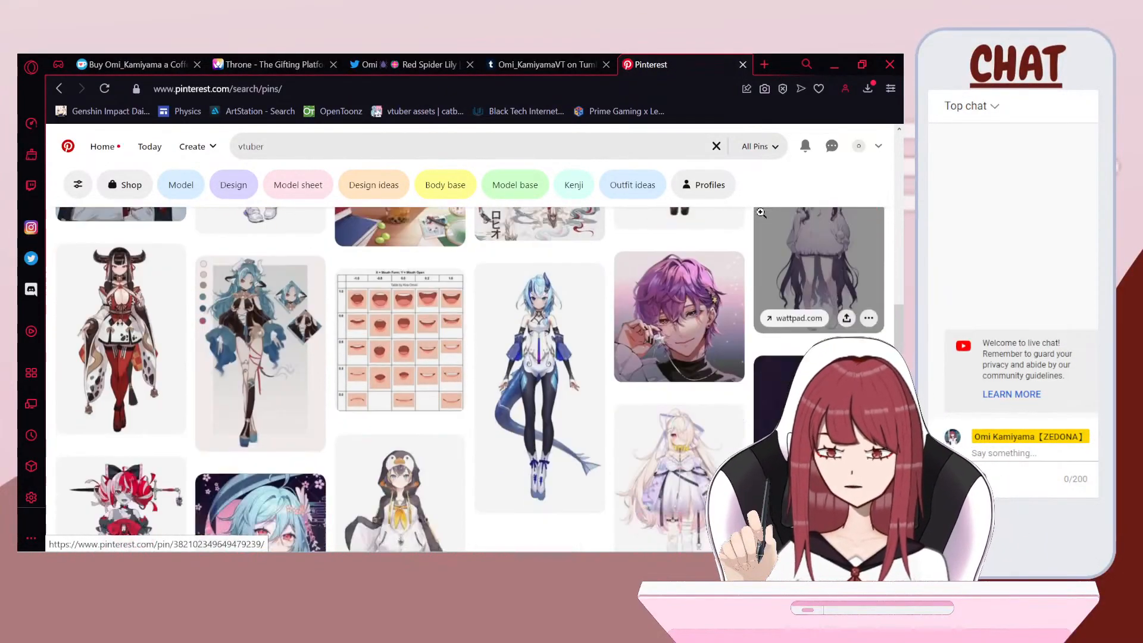
scroll(761, 212, "up", 2)
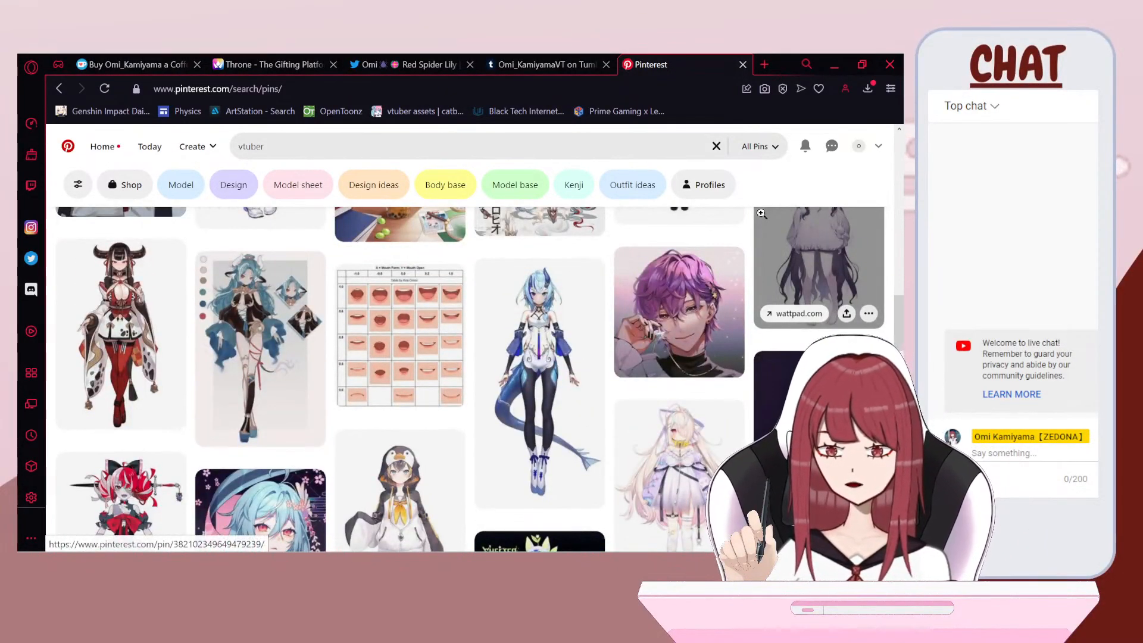
scroll(761, 214, "down", 7)
scroll(762, 217, "down", 5)
scroll(762, 217, "down", 6)
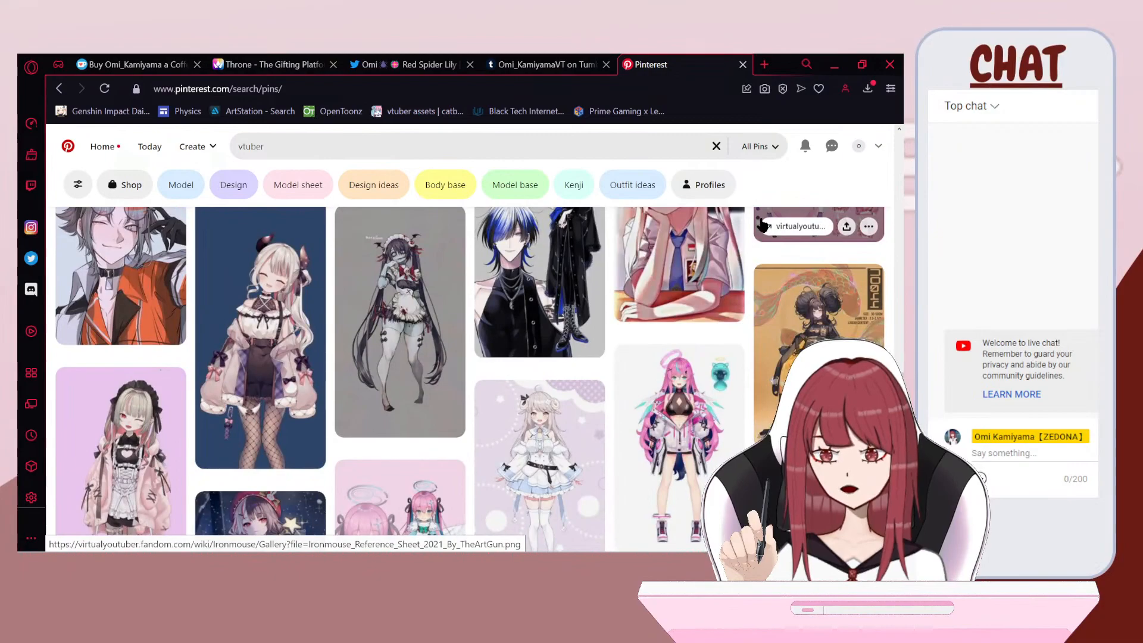
scroll(762, 223, "down", 2)
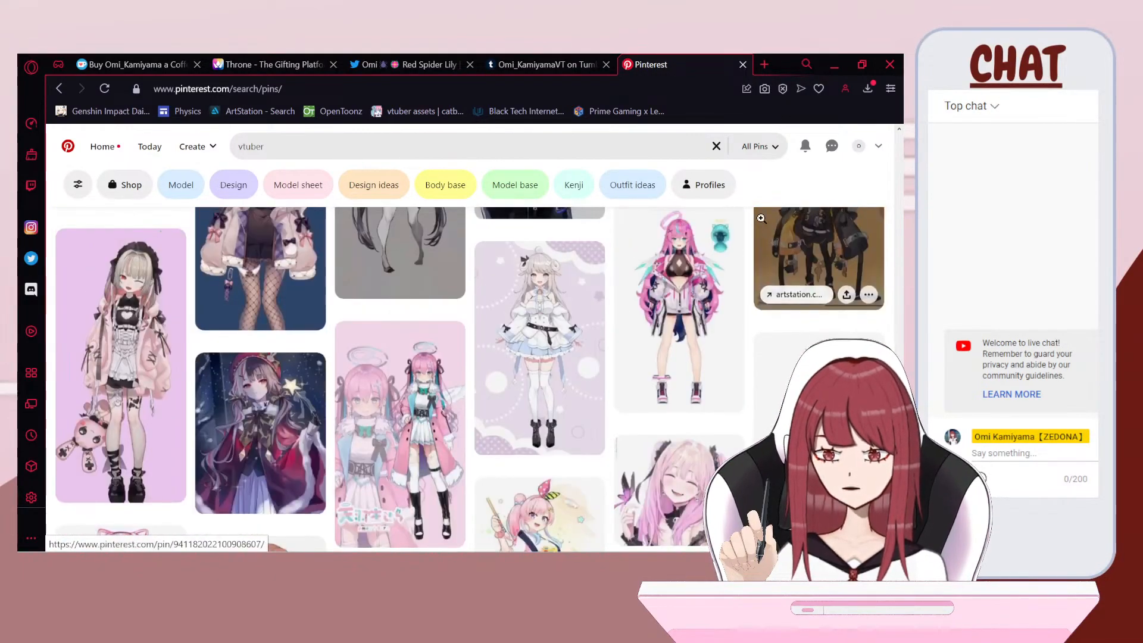
scroll(762, 219, "down", 8)
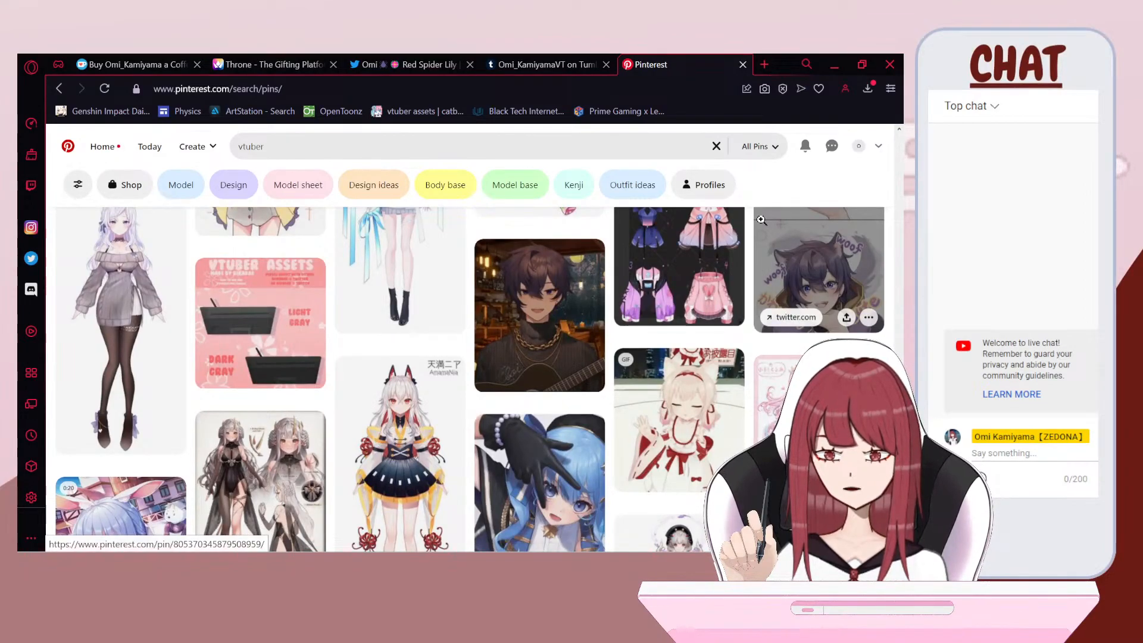
scroll(762, 219, "down", 1)
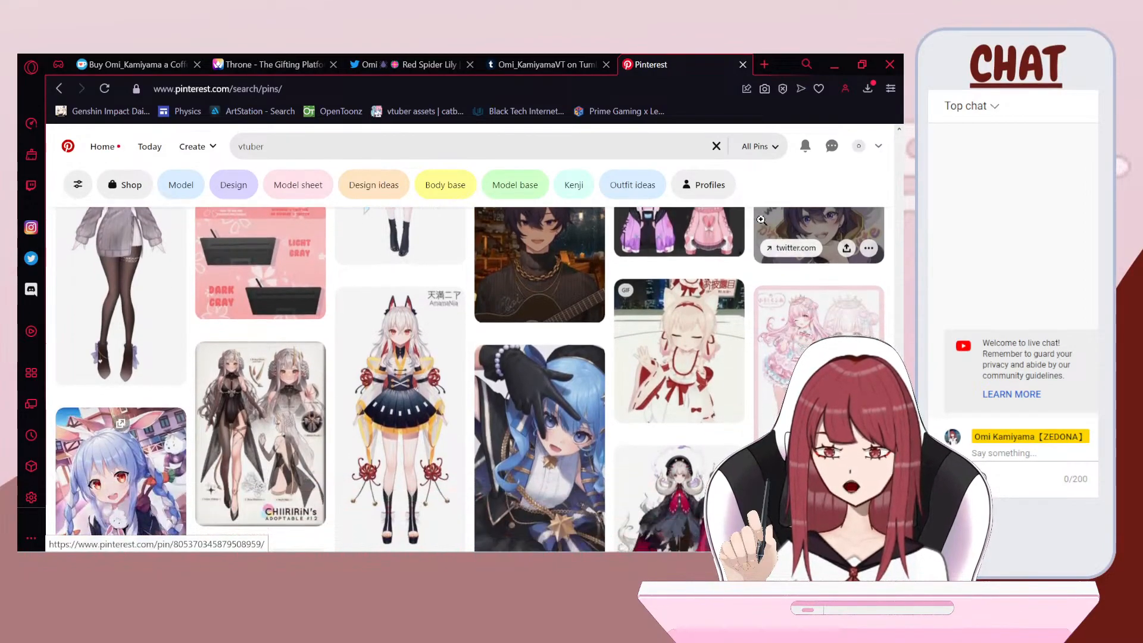
scroll(762, 220, "down", 4)
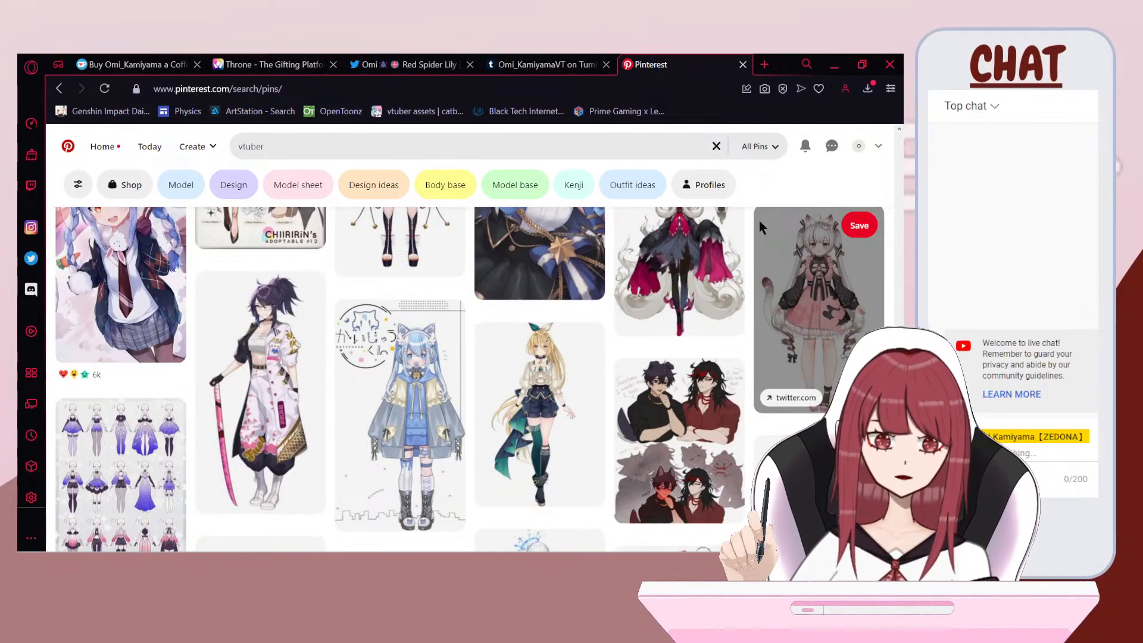
scroll(760, 220, "down", 2)
scroll(760, 222, "down", 1)
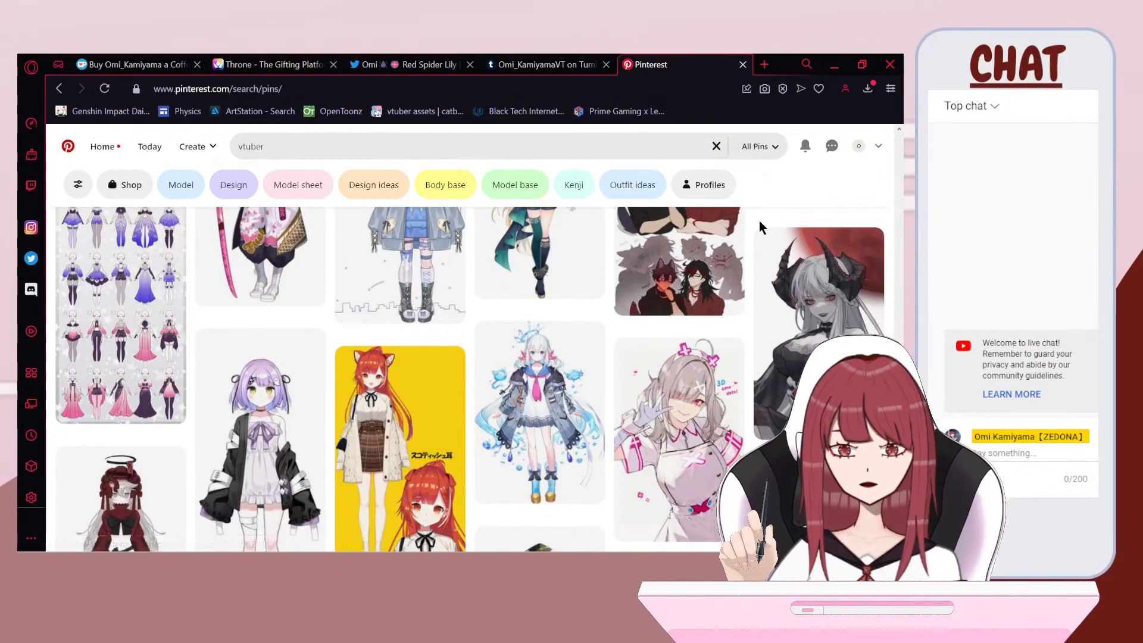
scroll(761, 222, "down", 2)
scroll(760, 222, "down", 3)
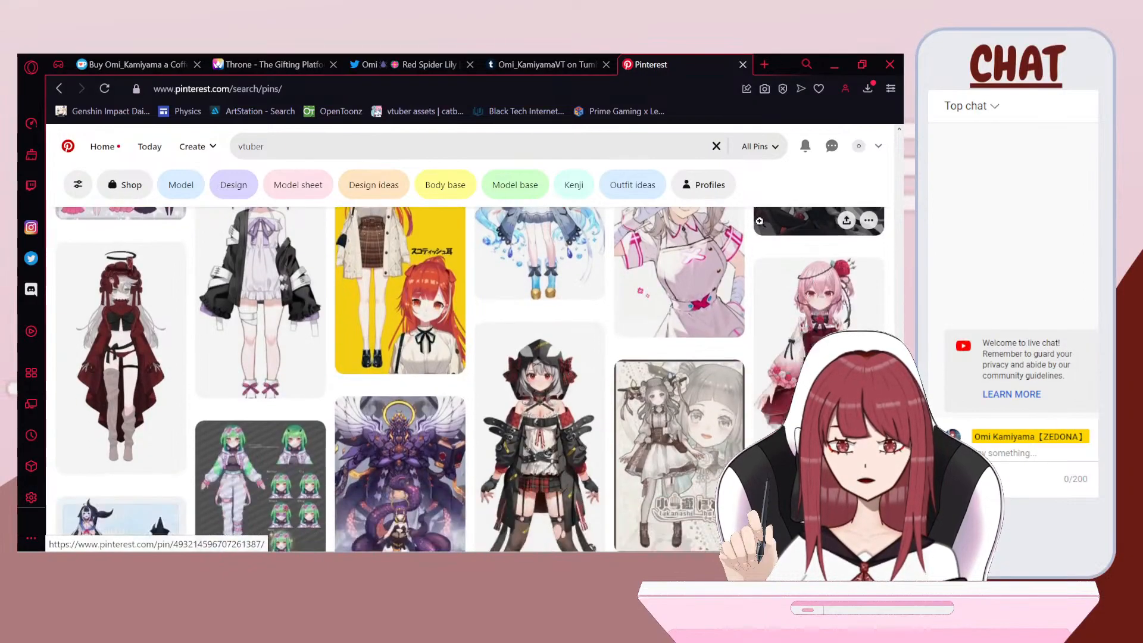
scroll(760, 222, "up", 2)
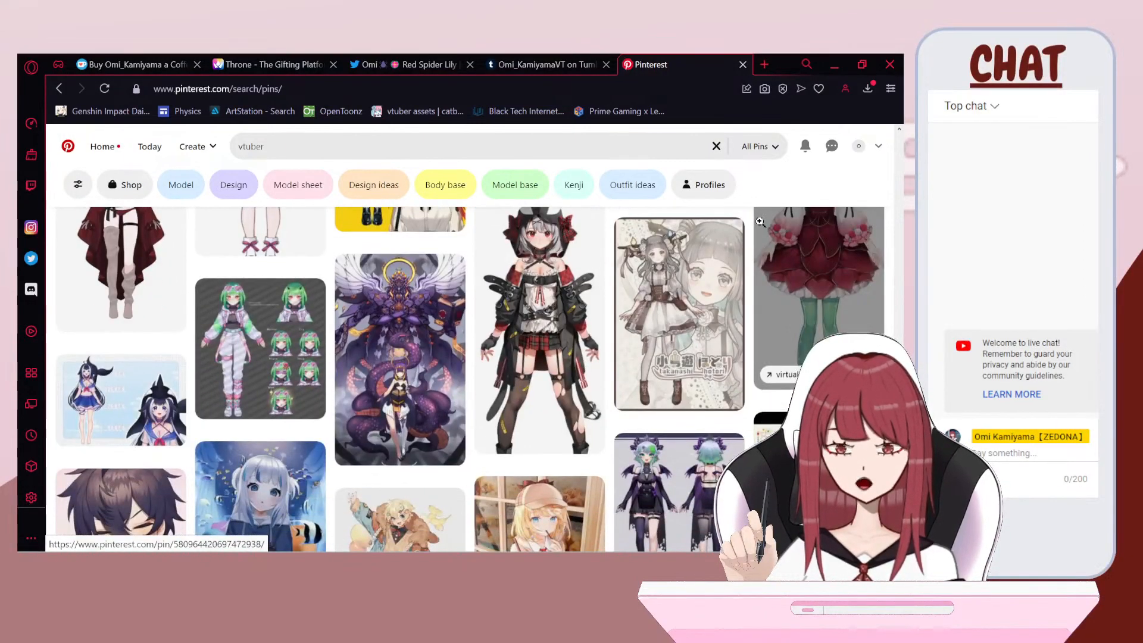
scroll(760, 222, "down", 4)
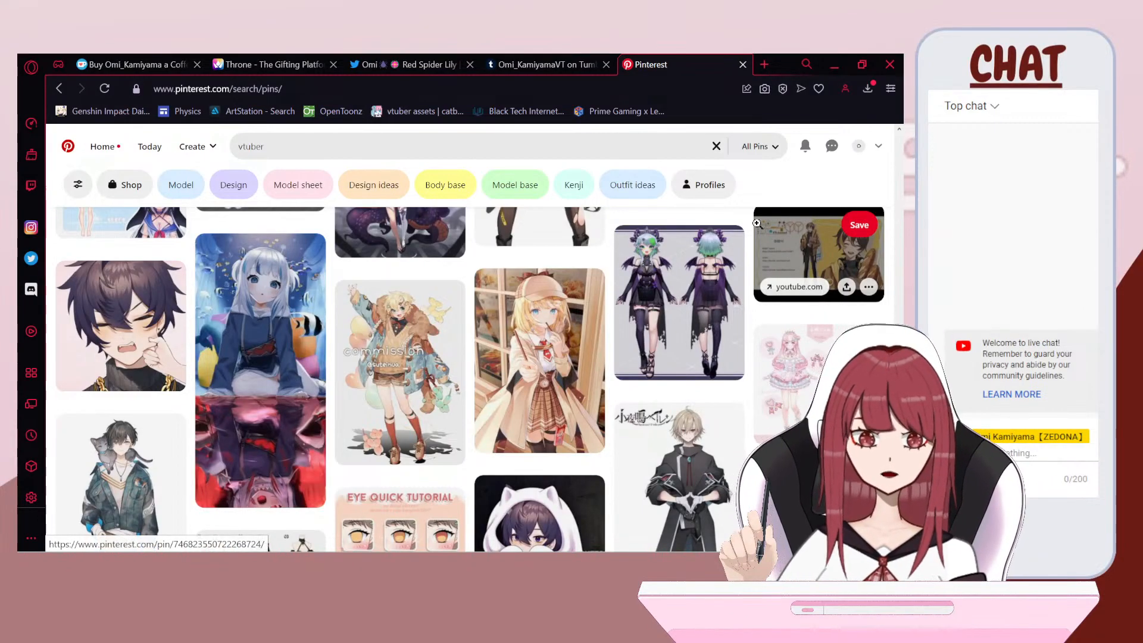
scroll(756, 223, "down", 5)
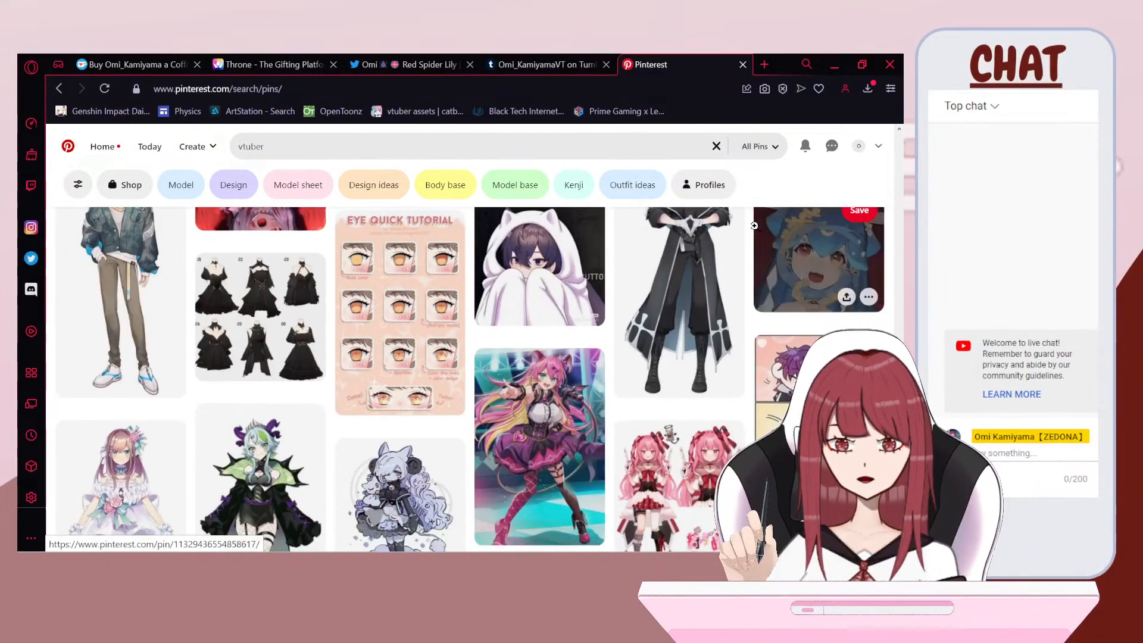
scroll(754, 225, "up", 1)
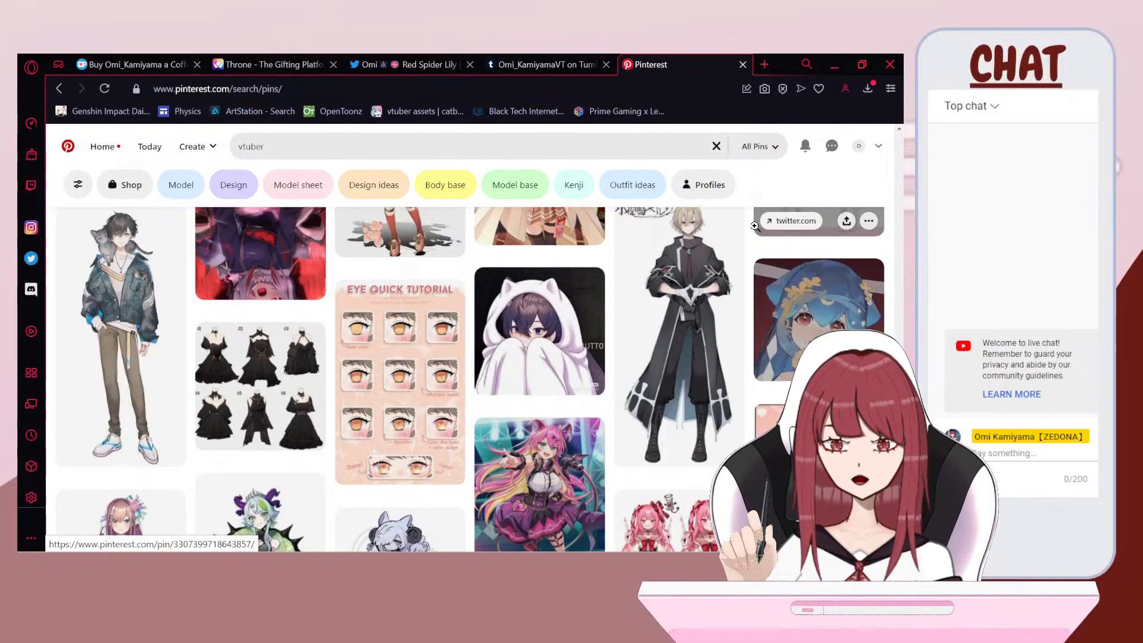
scroll(754, 226, "down", 6)
scroll(755, 226, "down", 7)
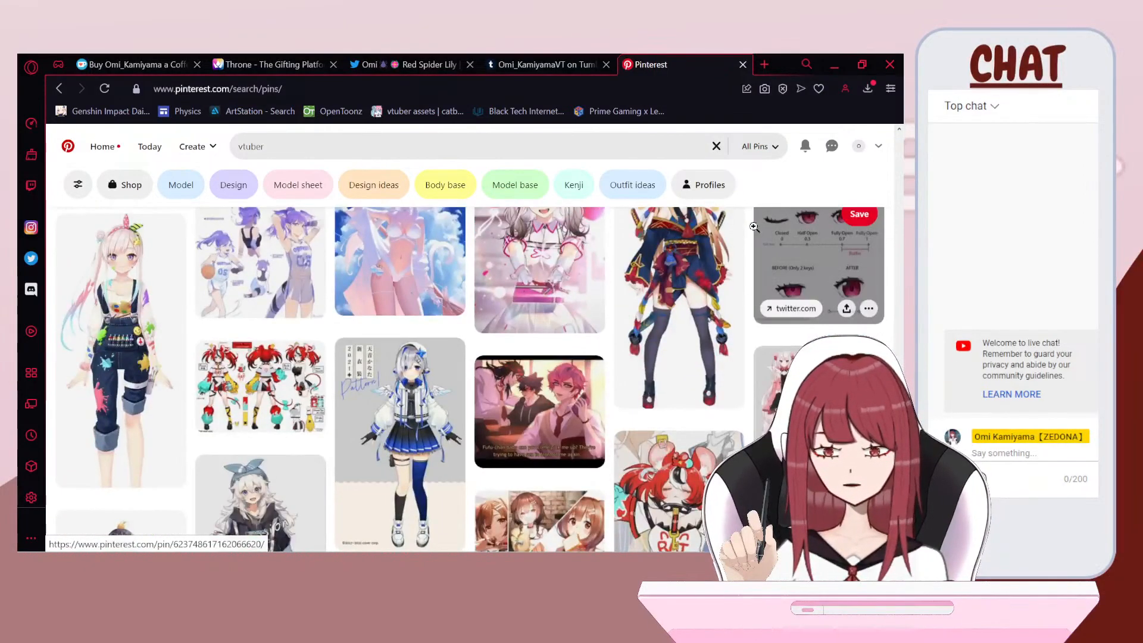
scroll(753, 226, "down", 4)
scroll(754, 226, "up", 2)
scroll(753, 226, "down", 7)
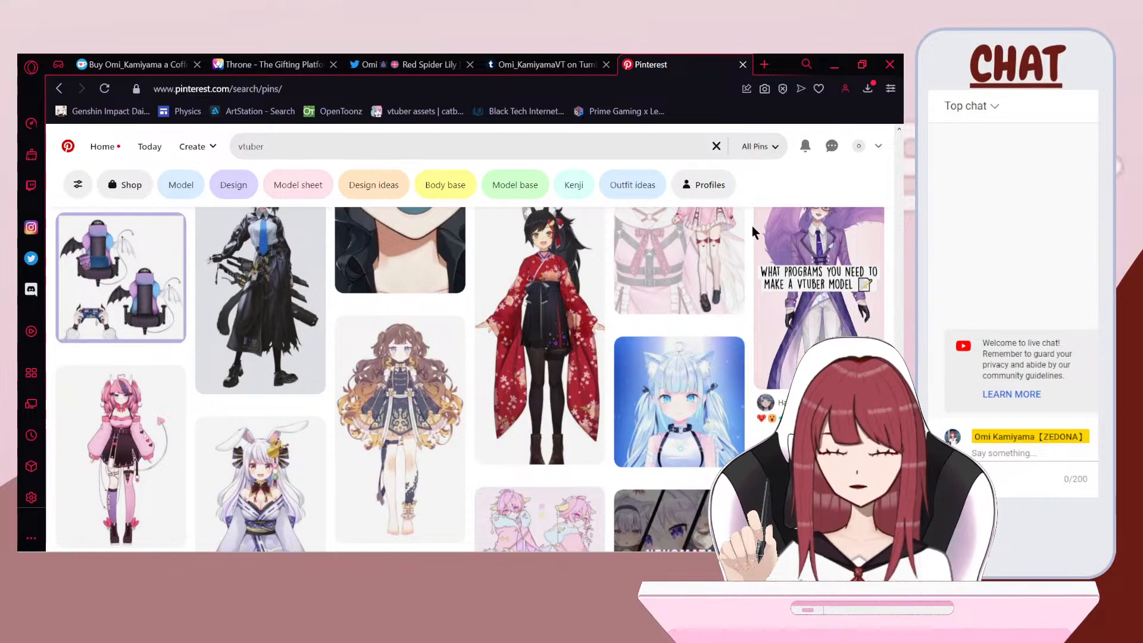
scroll(752, 227, "down", 7)
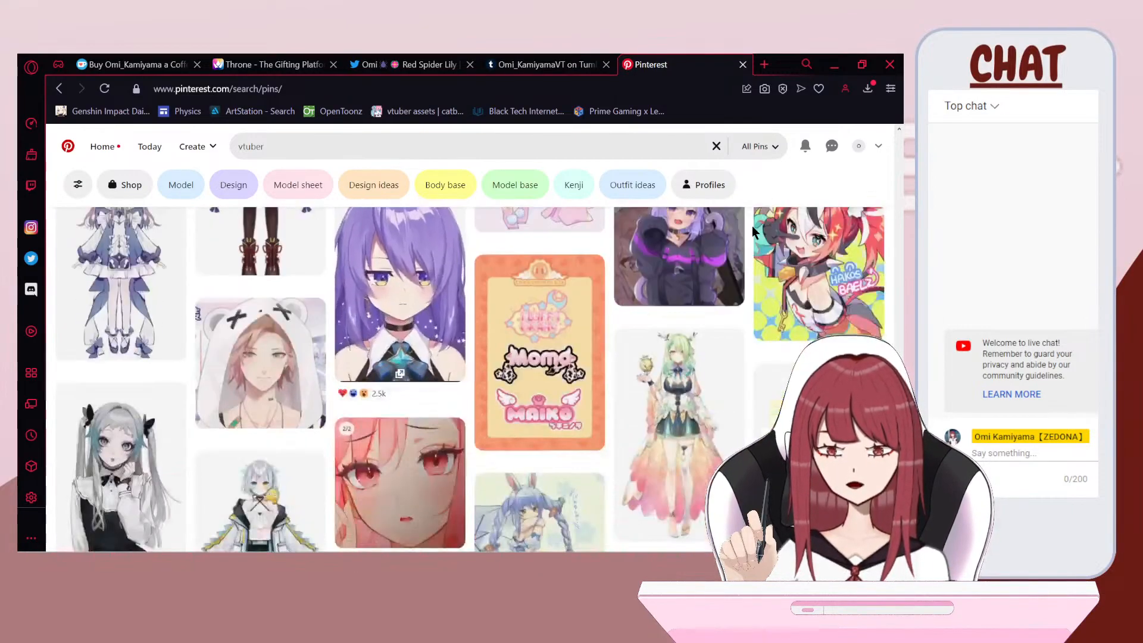
scroll(752, 226, "down", 3)
scroll(752, 229, "down", 3)
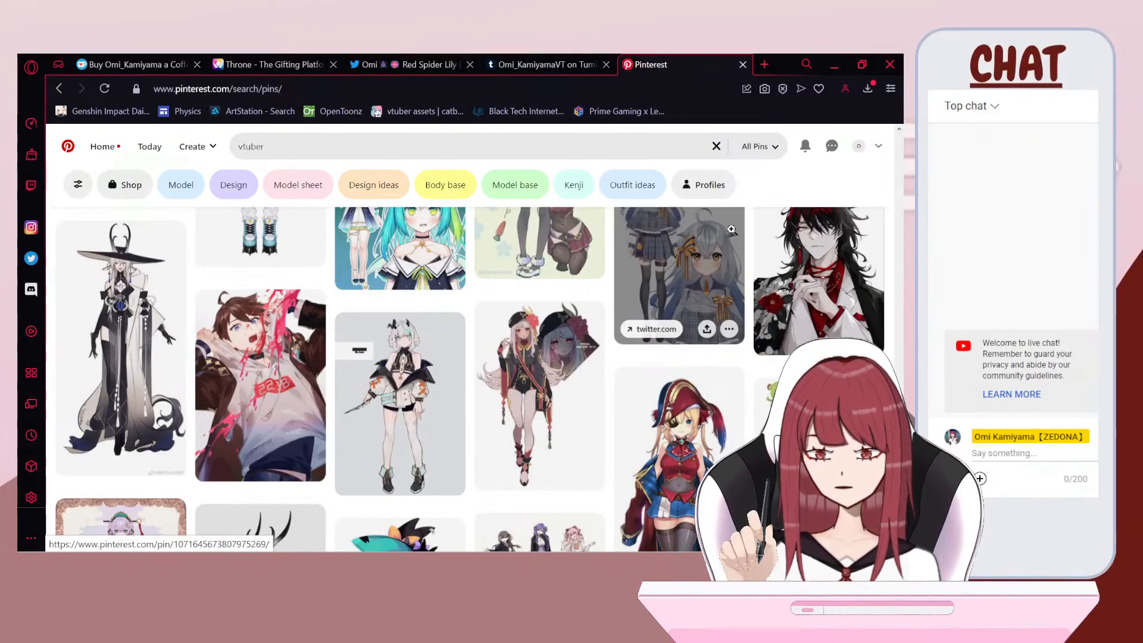
scroll(732, 230, "up", 8)
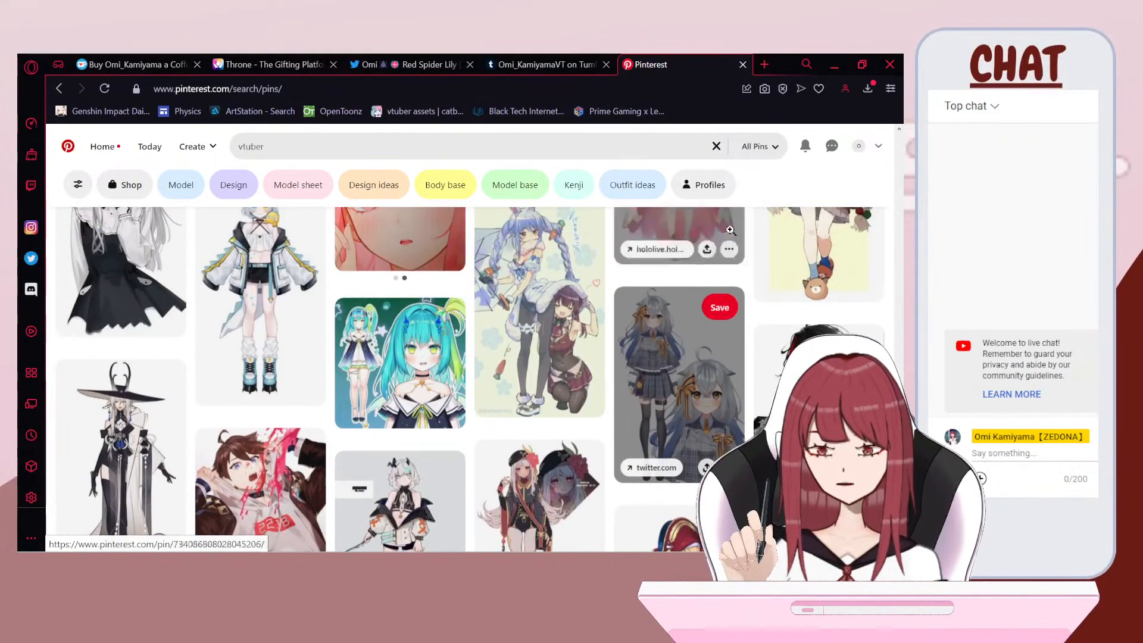
scroll(729, 229, "up", 1)
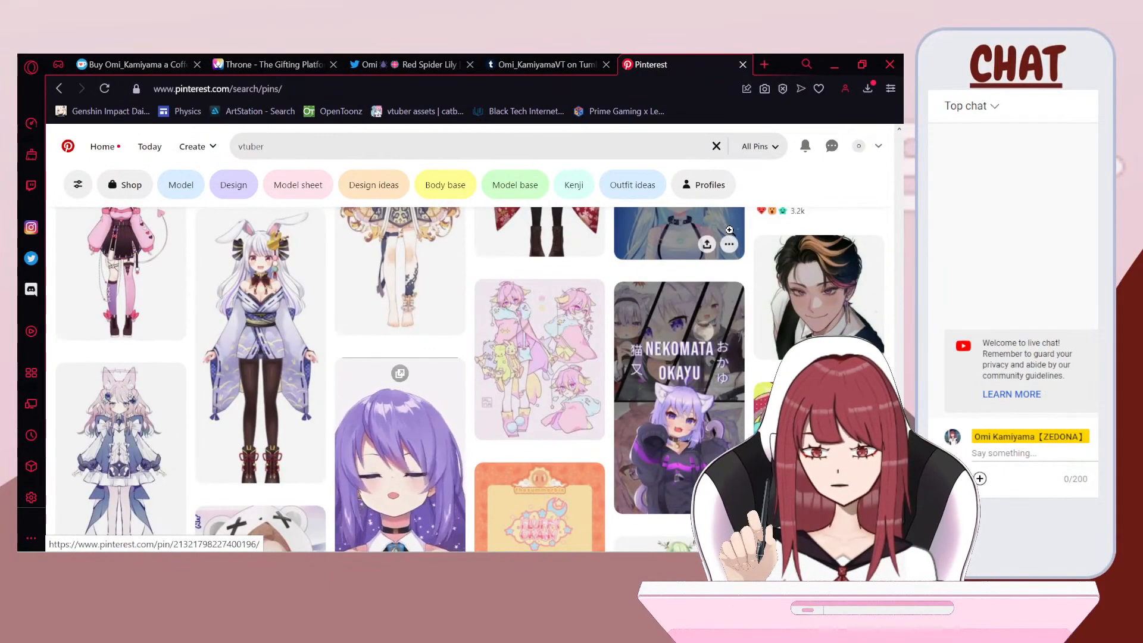
scroll(730, 230, "up", 2)
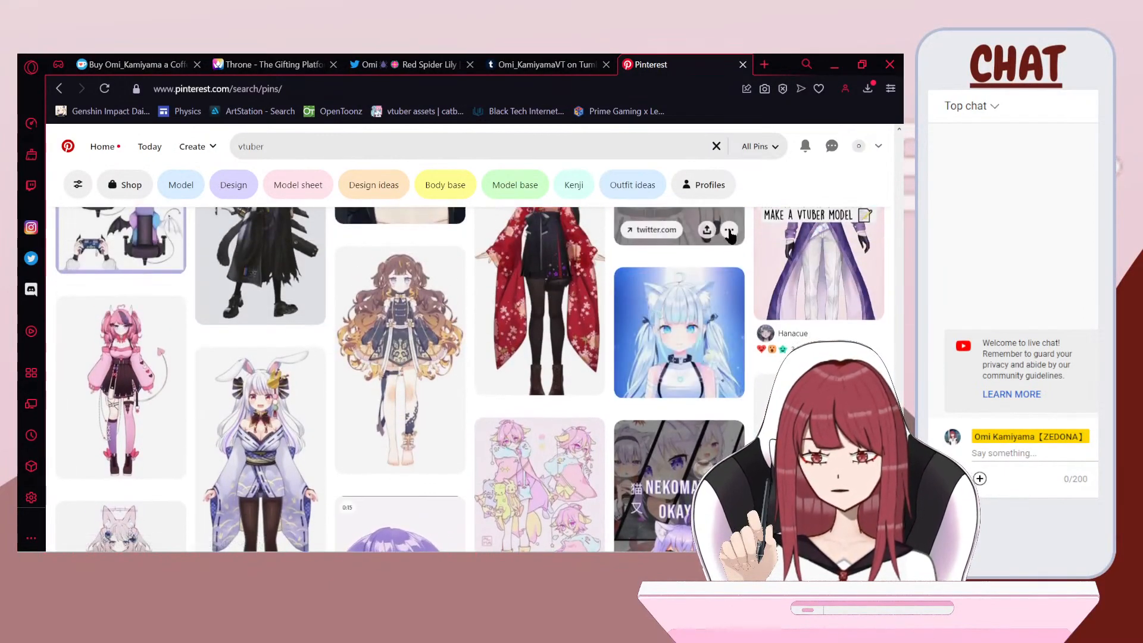
scroll(729, 232, "up", 1)
scroll(729, 230, "down", 3)
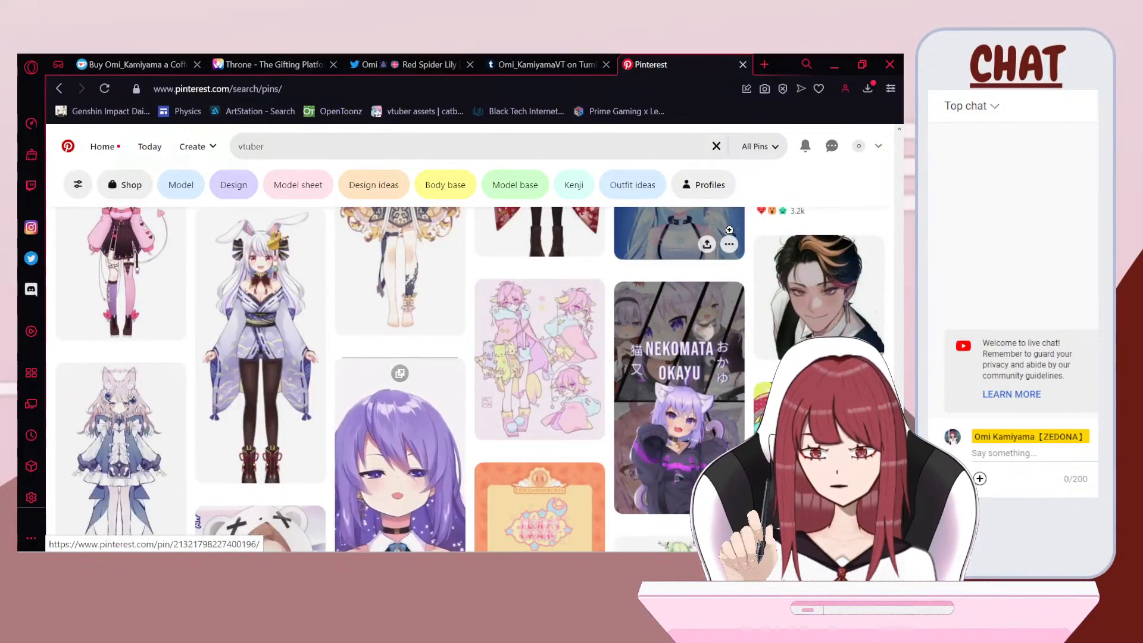
scroll(729, 229, "down", 5)
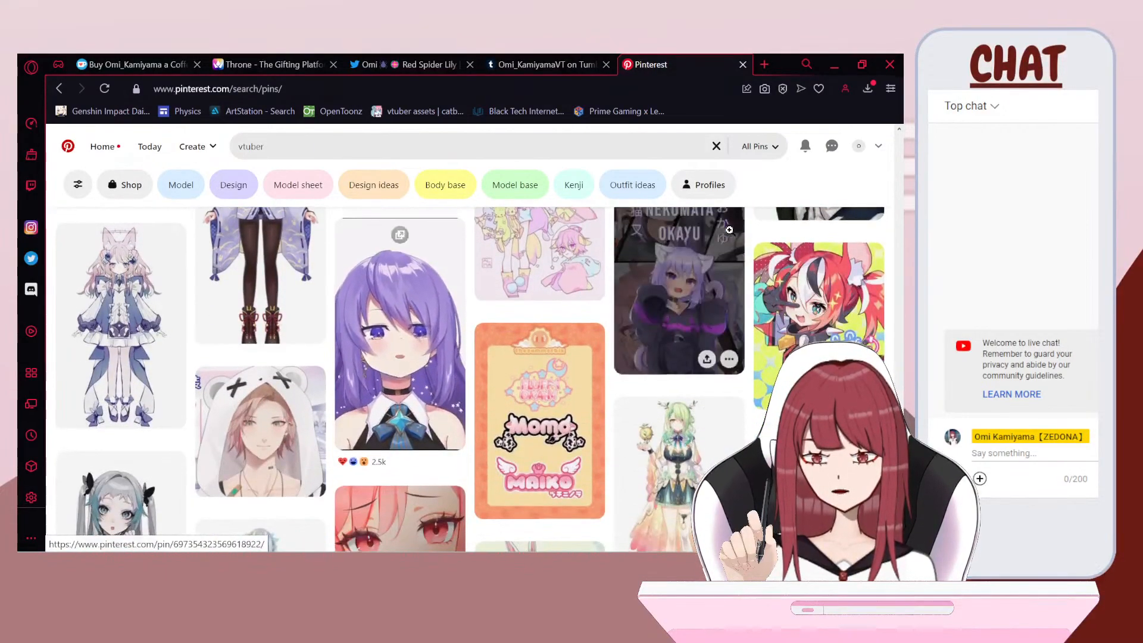
scroll(730, 231, "down", 10)
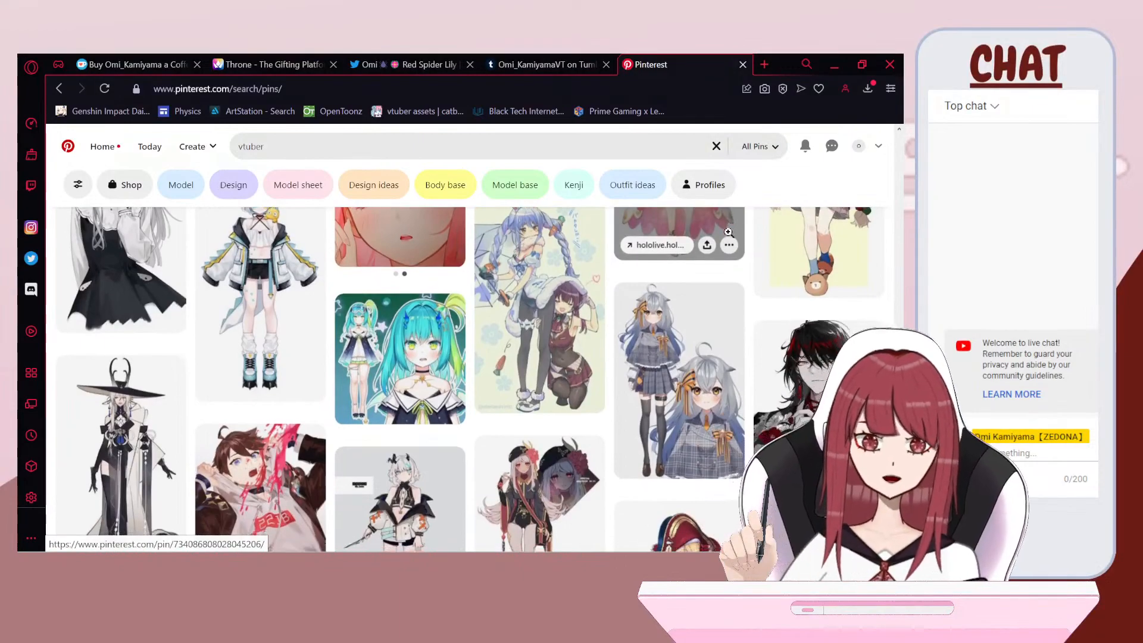
scroll(741, 228, "down", 10)
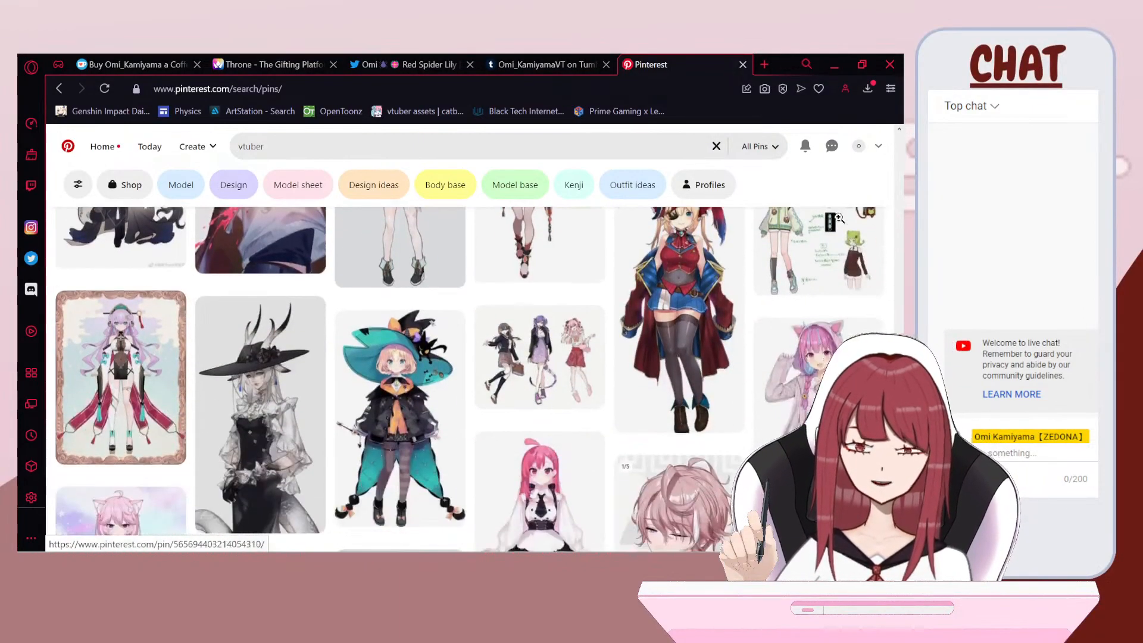
scroll(831, 220, "down", 4)
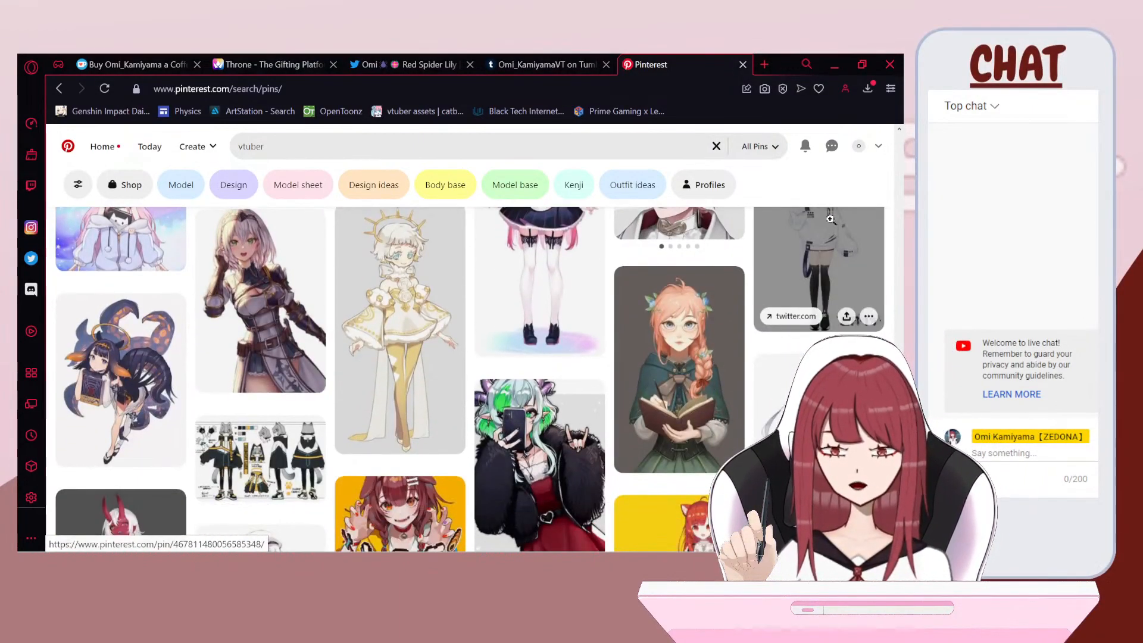
scroll(828, 219, "down", 9)
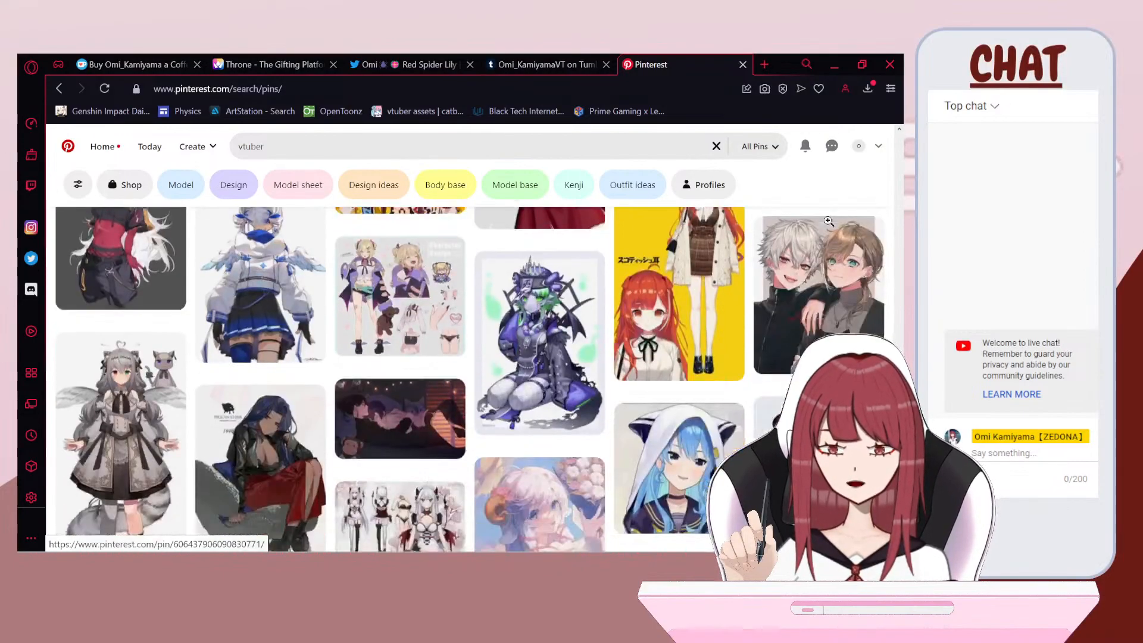
scroll(824, 220, "down", 6)
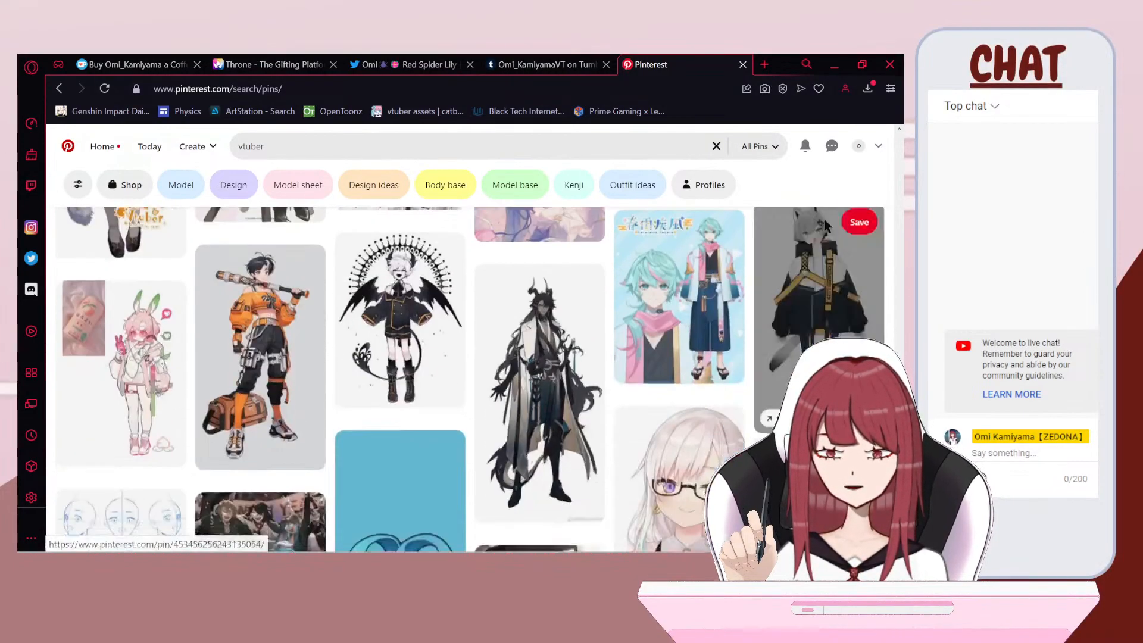
Step: Scan further "vtuber" results for character designs and open the pin of the blue-haired girl in glasses and a white sweater
scroll(825, 220, "down", 2)
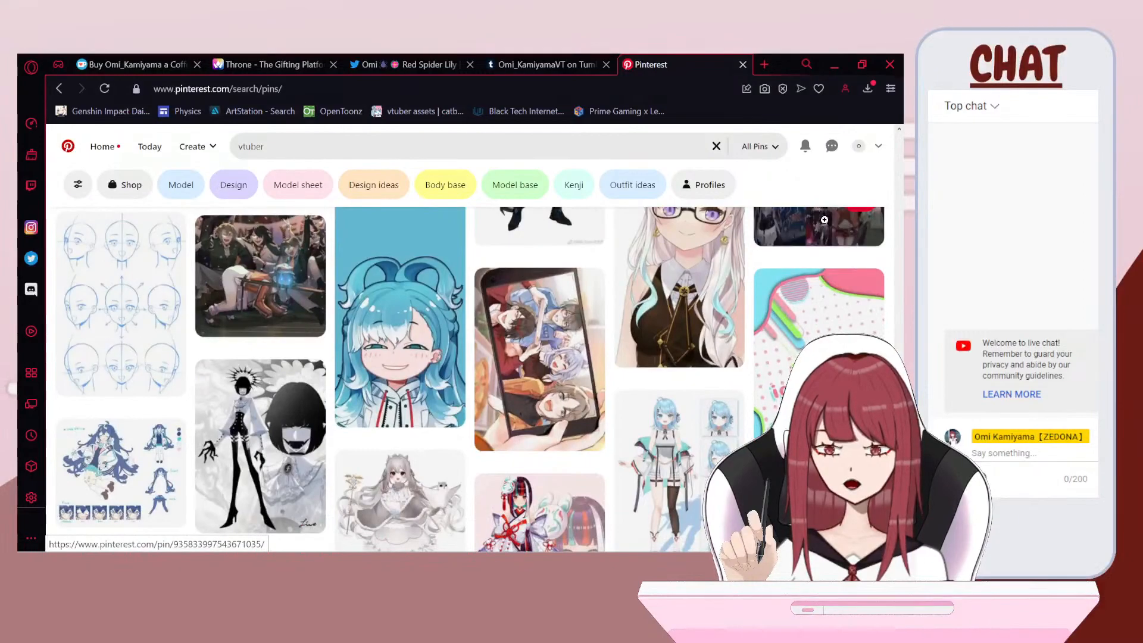
scroll(825, 220, "down", 5)
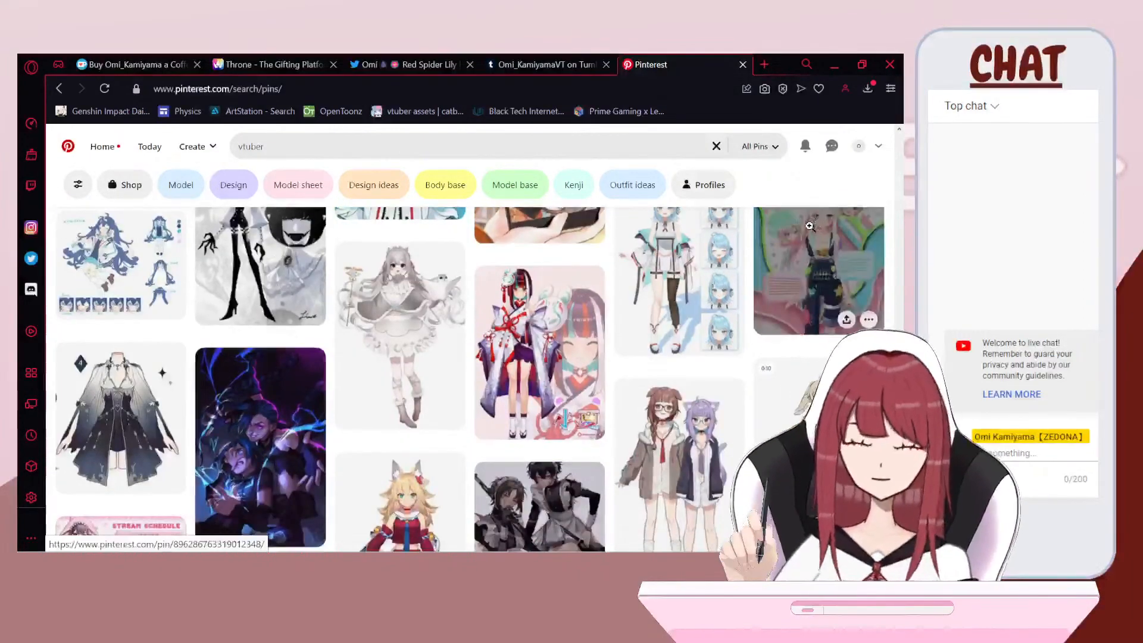
scroll(805, 226, "down", 3)
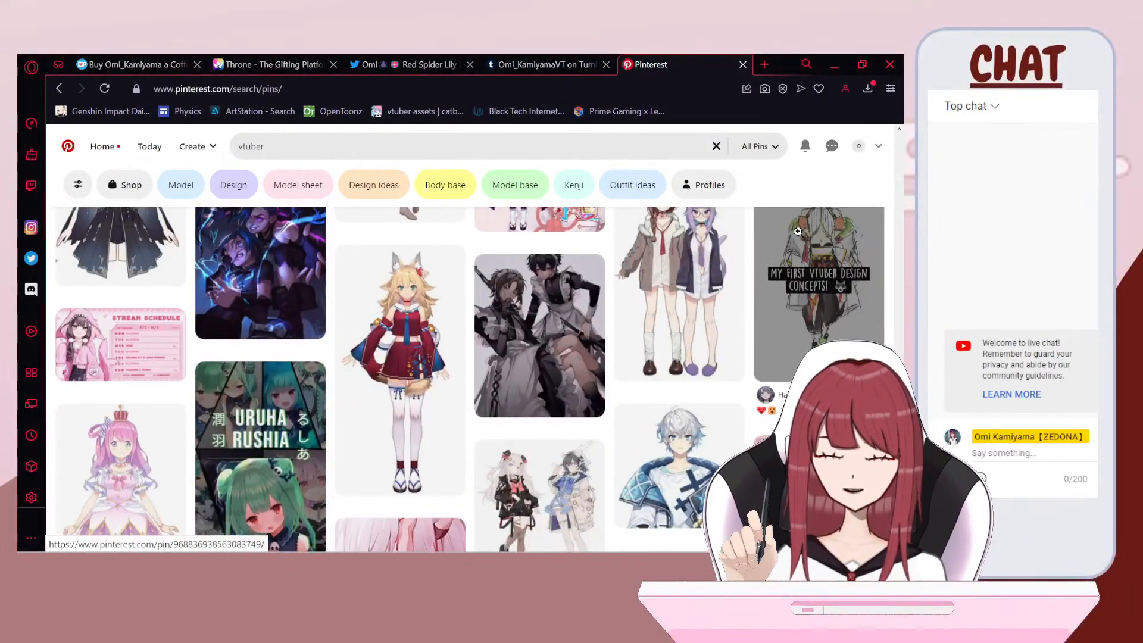
scroll(798, 231, "down", 12)
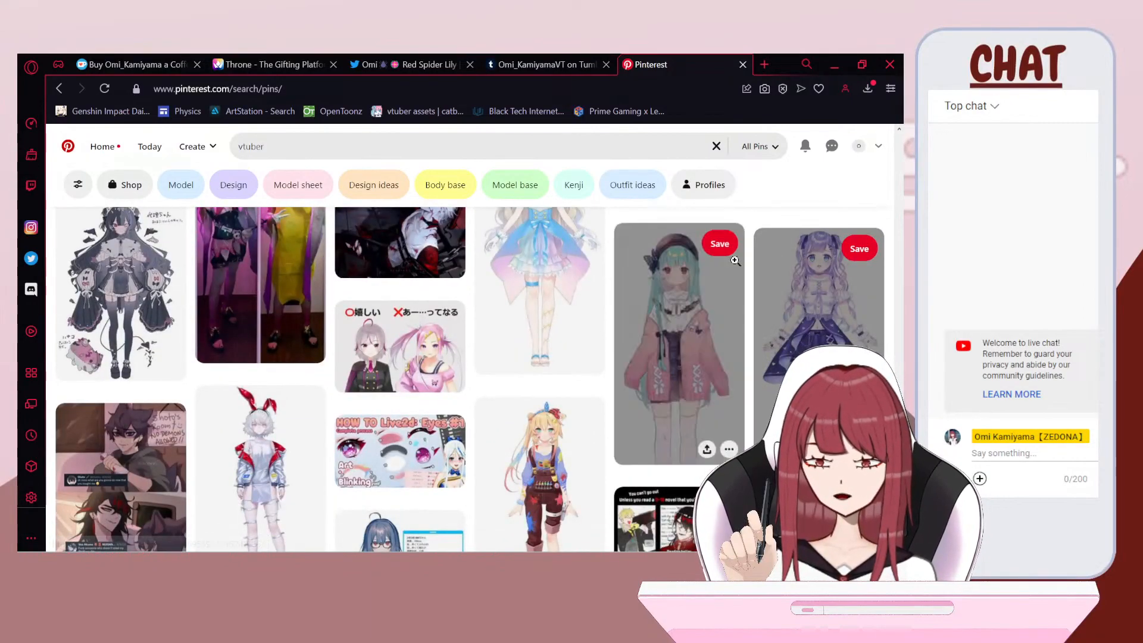
scroll(736, 260, "down", 5)
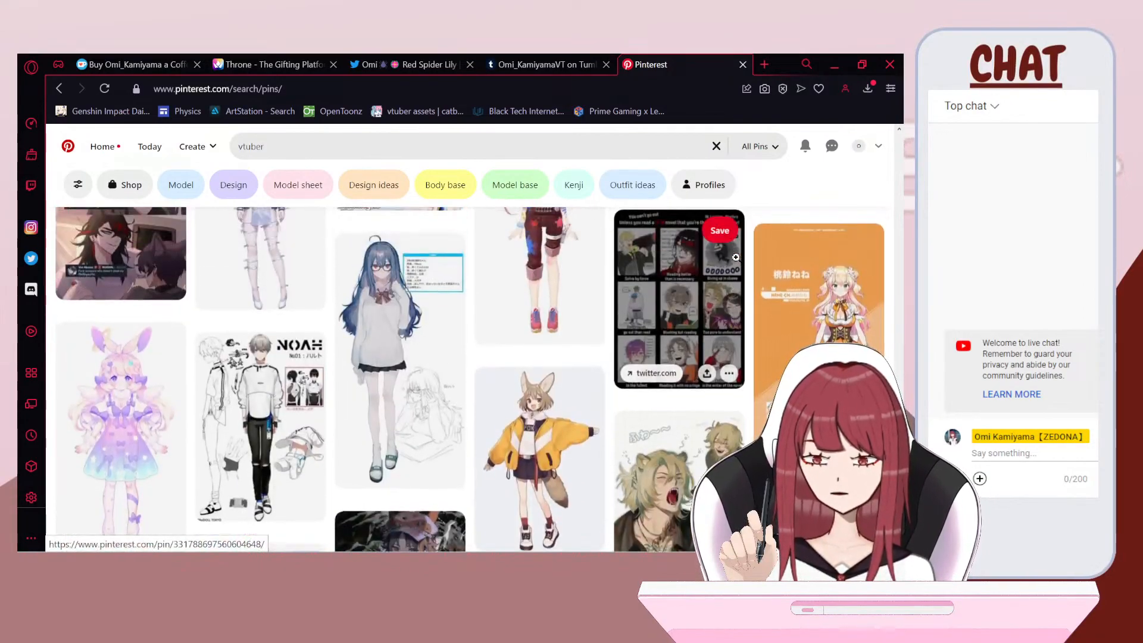
left_click(416, 363)
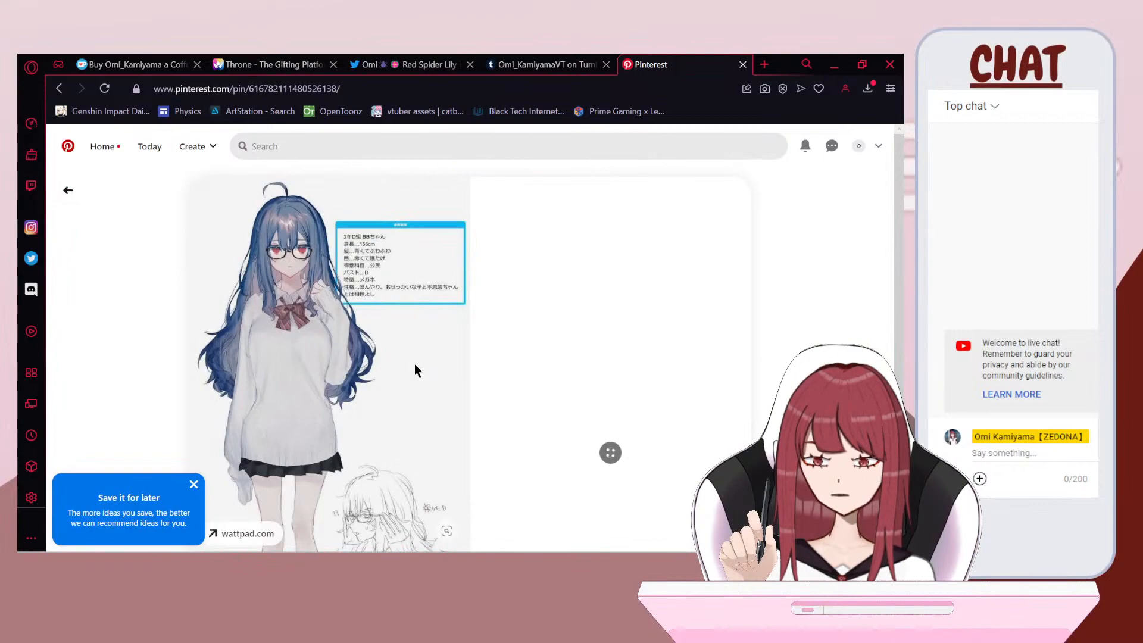
Step: Examine the blue-haired character's full figure, outfit and side sketch, along with the similar pins below
scroll(265, 328, "down", 2)
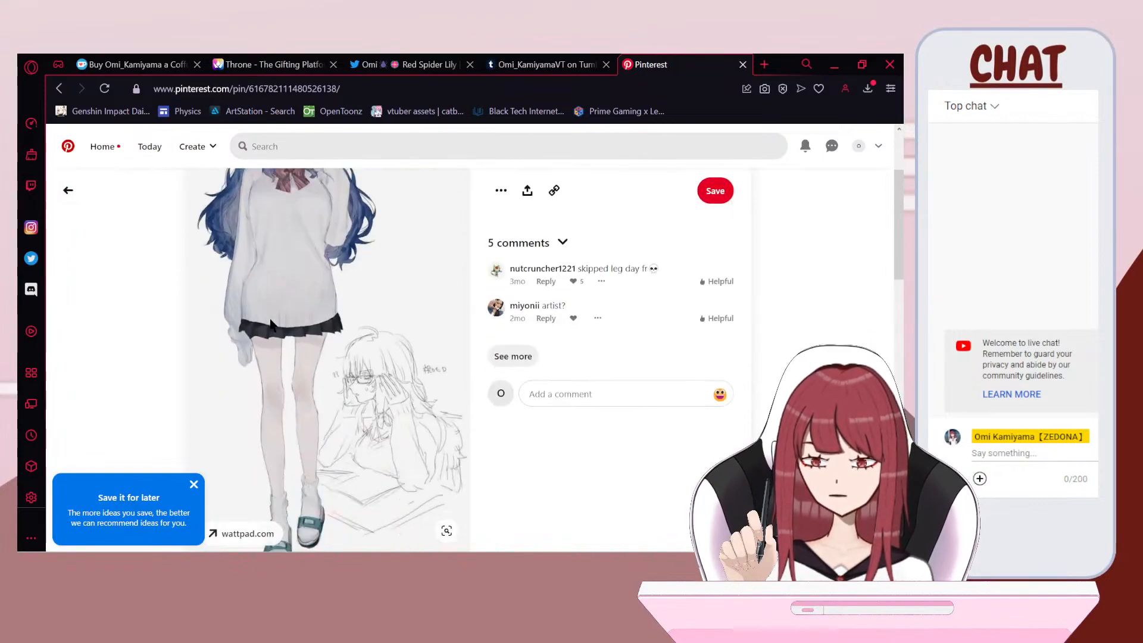
scroll(269, 322, "down", 5)
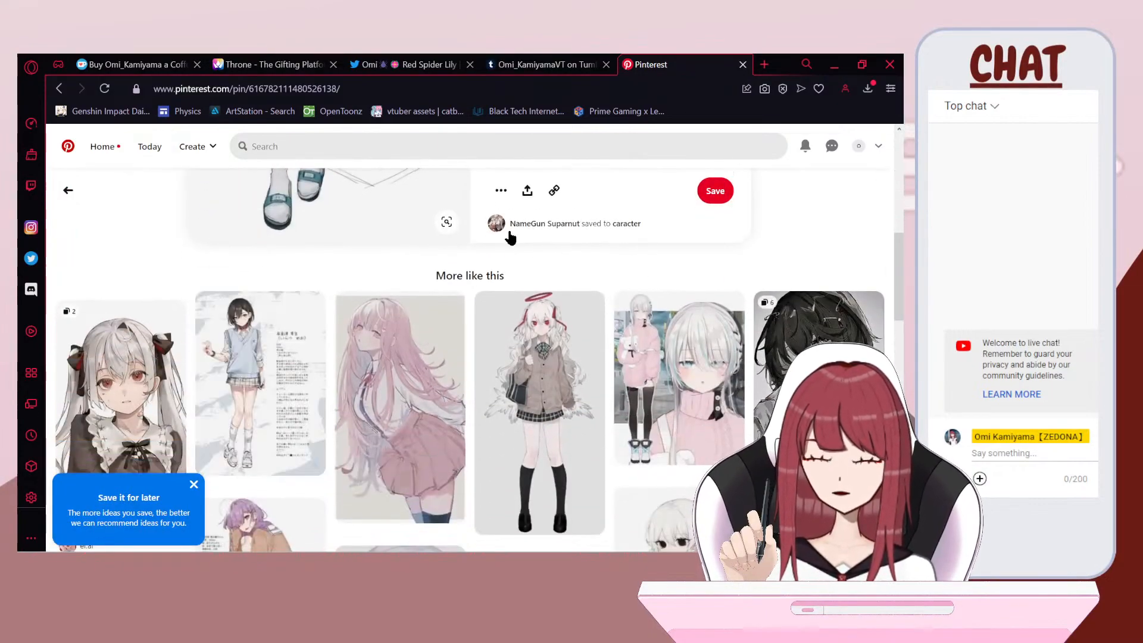
scroll(374, 231, "up", 7)
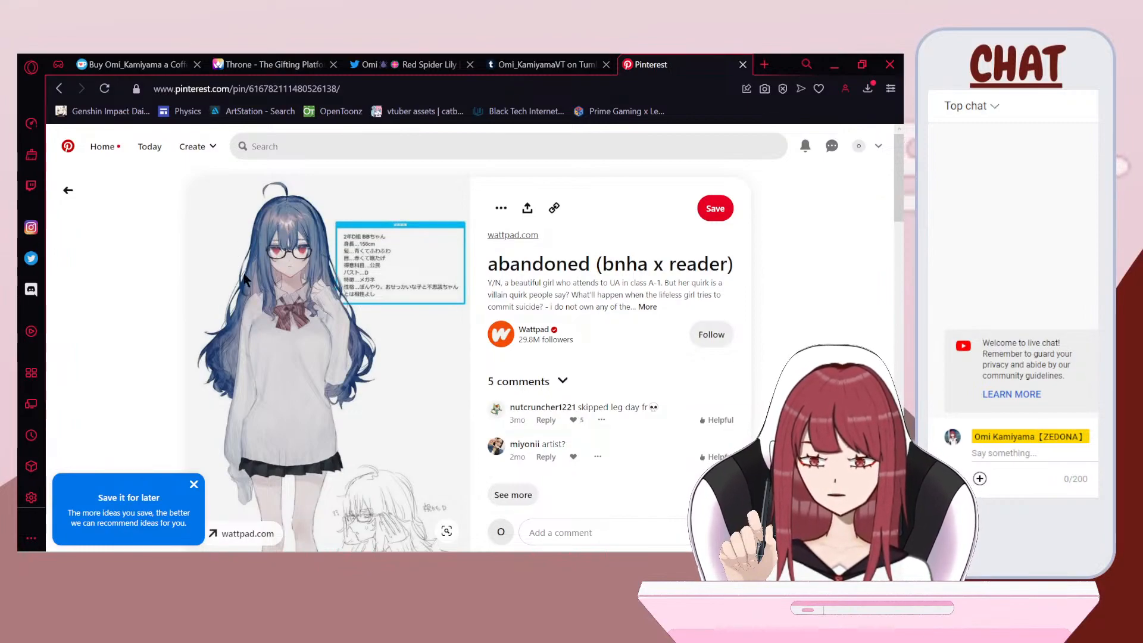
scroll(247, 261, "down", 2)
scroll(247, 260, "down", 2)
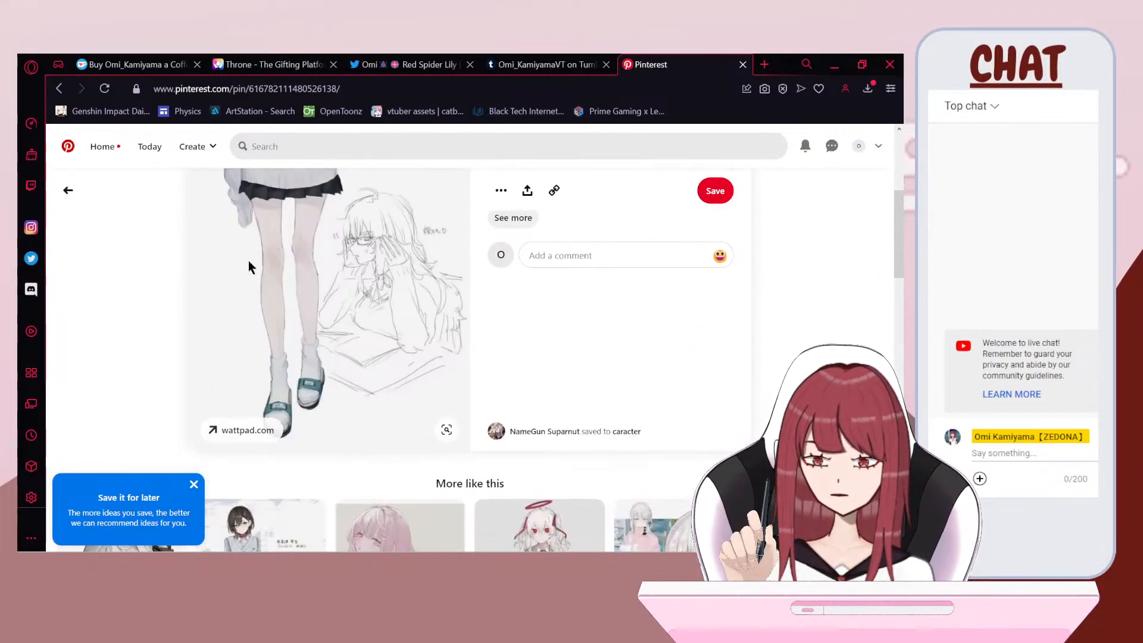
scroll(251, 257, "up", 3)
scroll(253, 261, "up", 1)
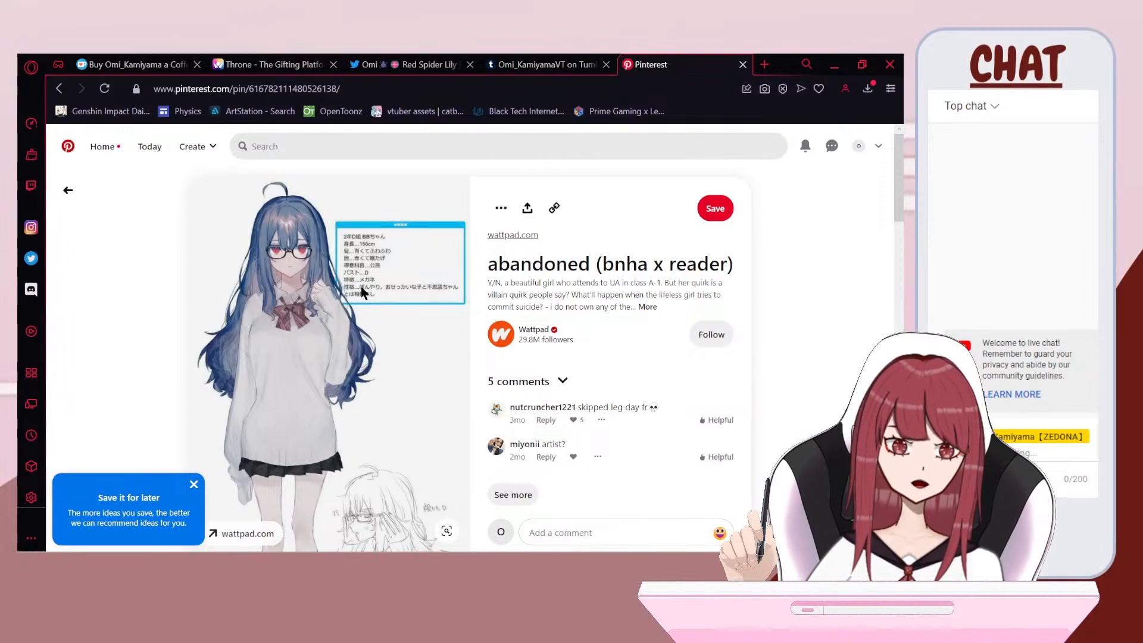
Step: Save the blue-haired character image as a JPEG in the Reference Photos folder, keeping the suggested file name
right_click(325, 291)
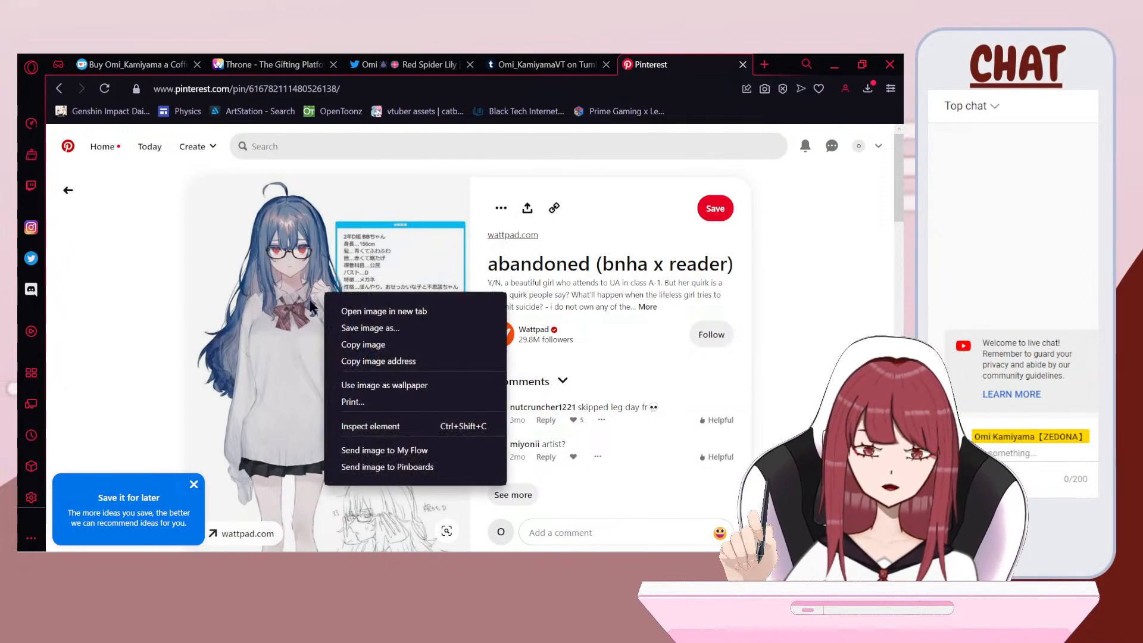
left_click(361, 328)
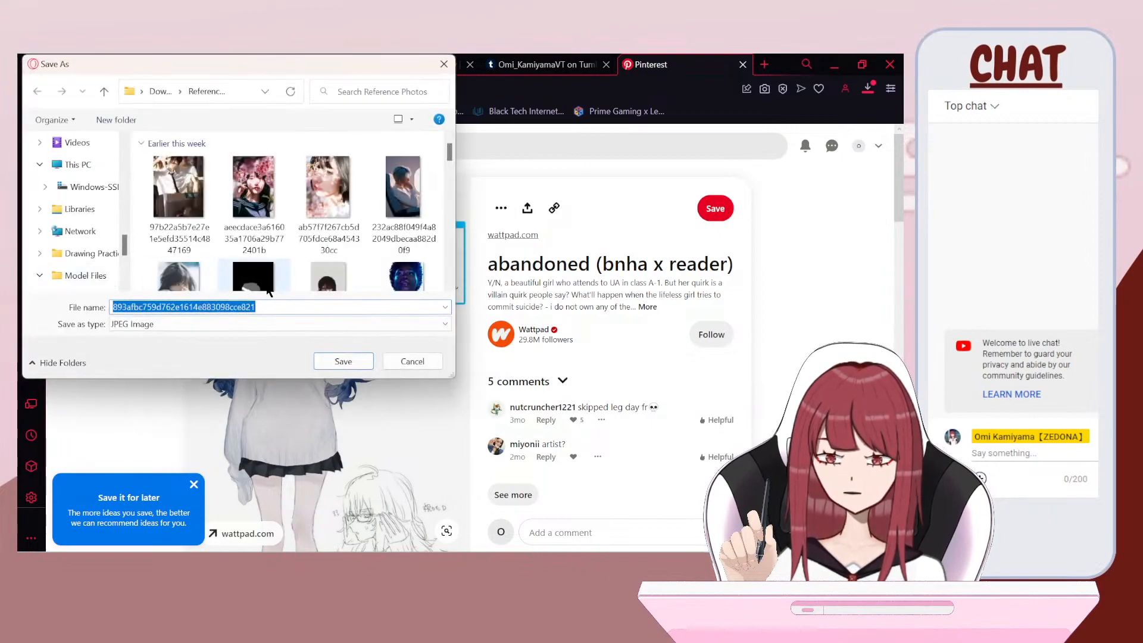
scroll(272, 283, "down", 2)
scroll(272, 283, "up", 1)
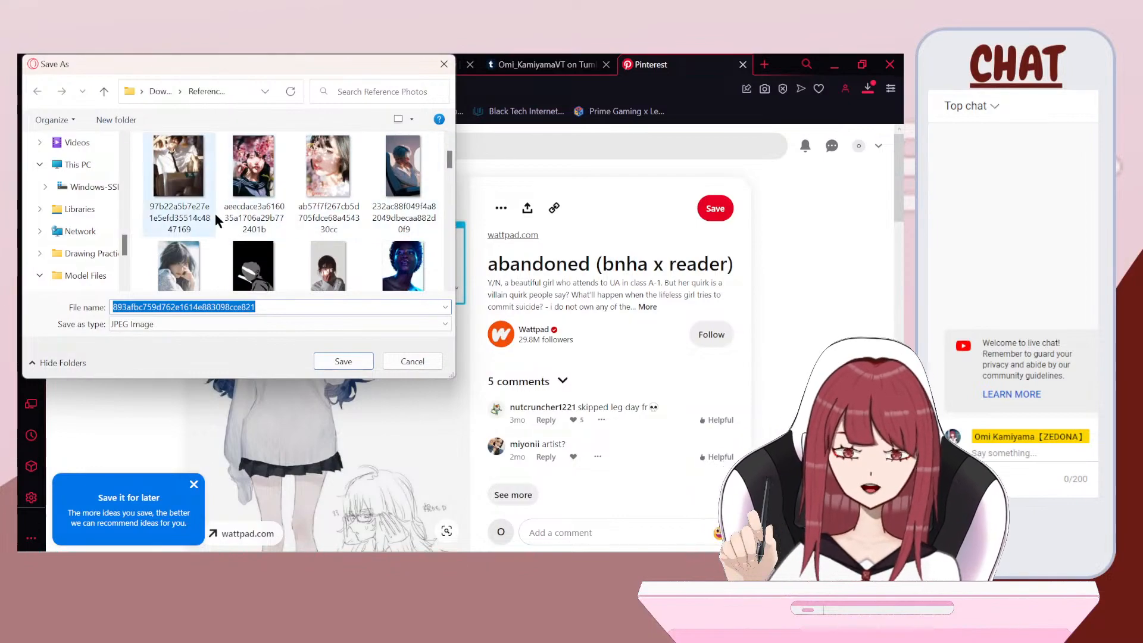
left_click(333, 361)
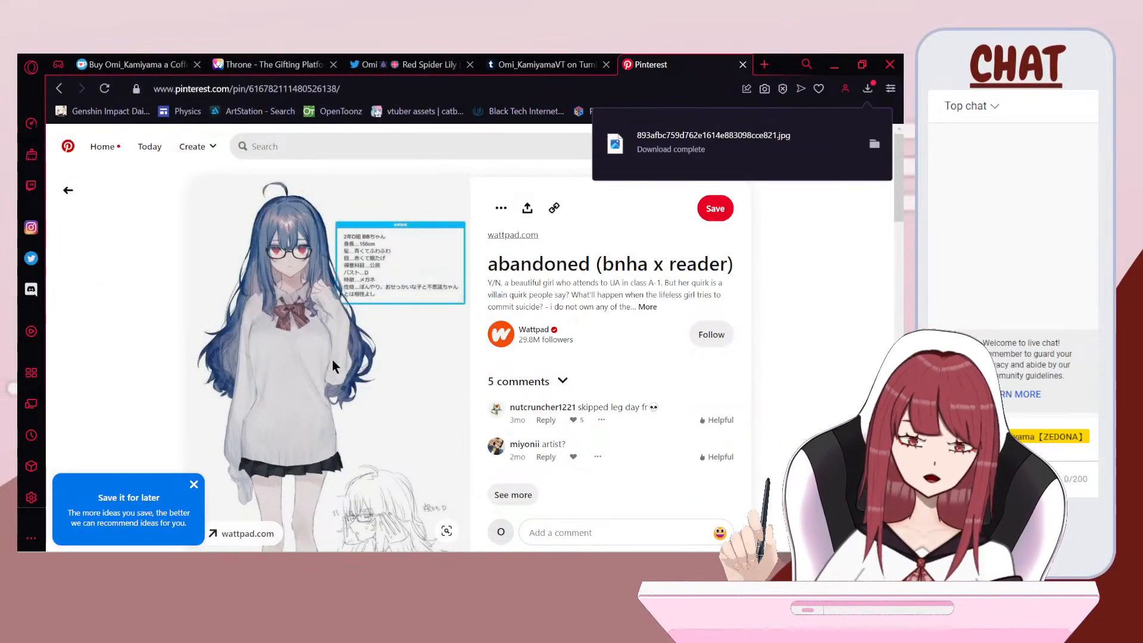
Step: Search Pinterest for "vtuber clothe ideas"
left_click(466, 143)
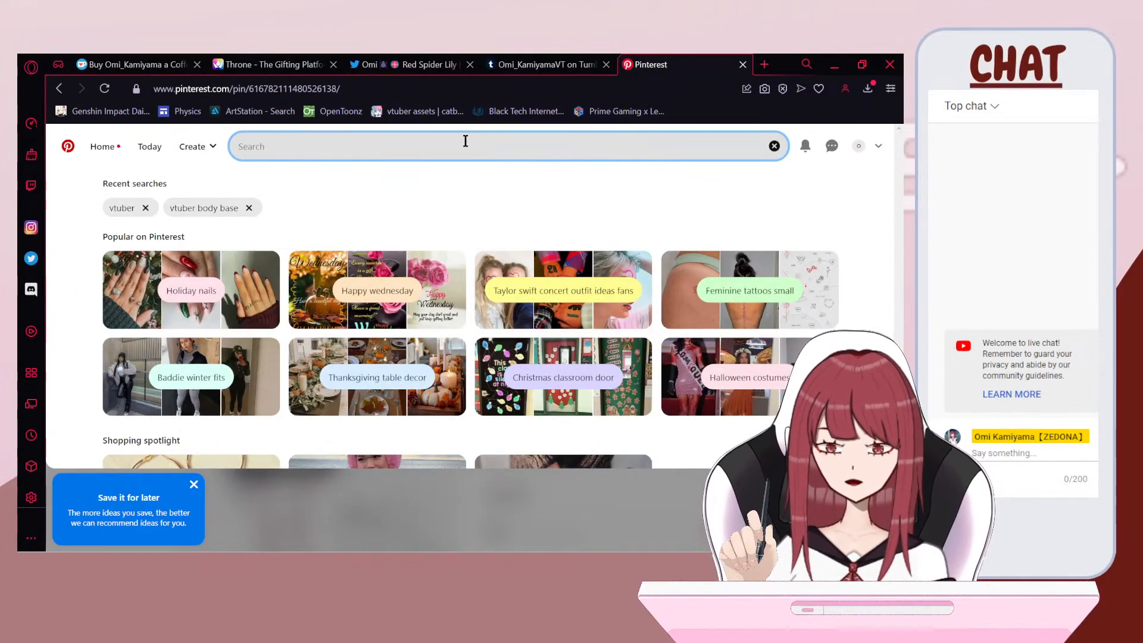
type("vtuber ")
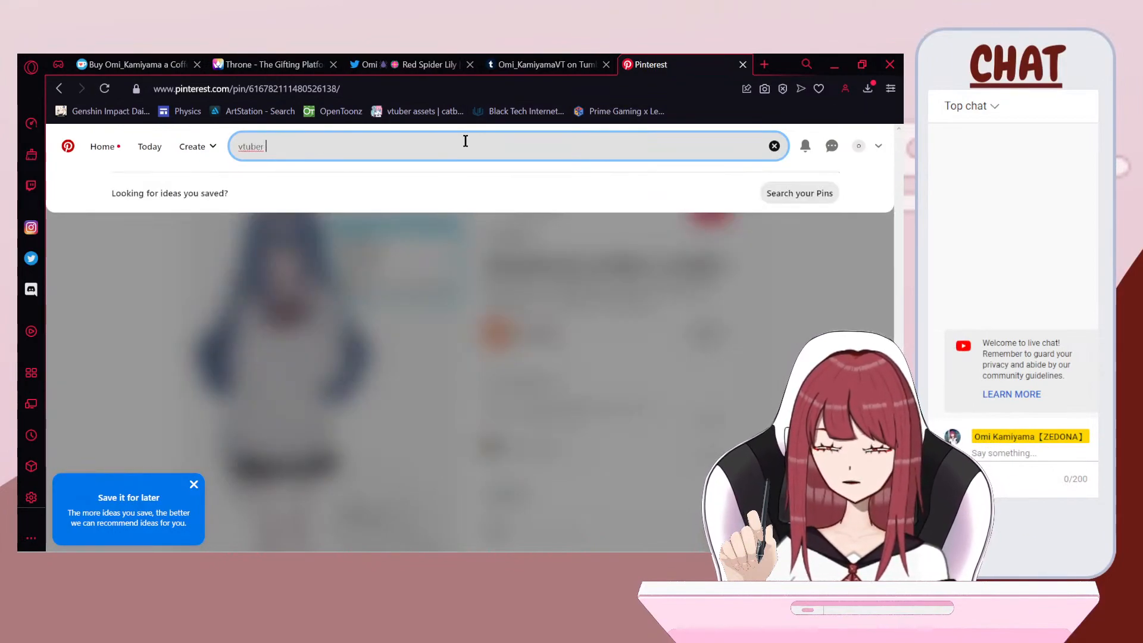
type("clothe")
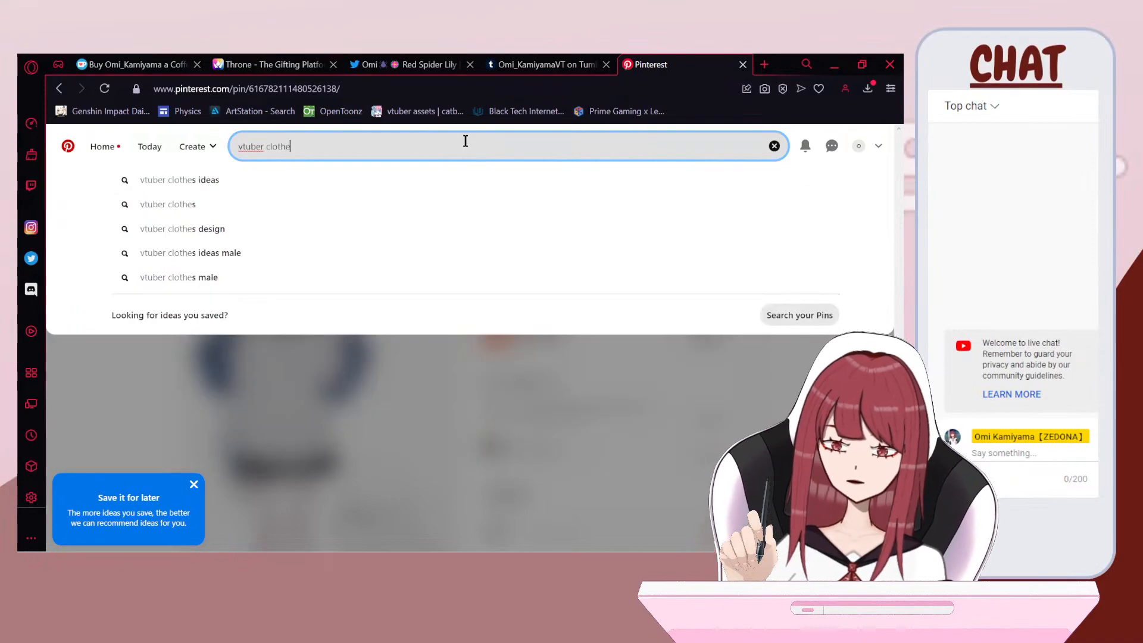
type(" idea")
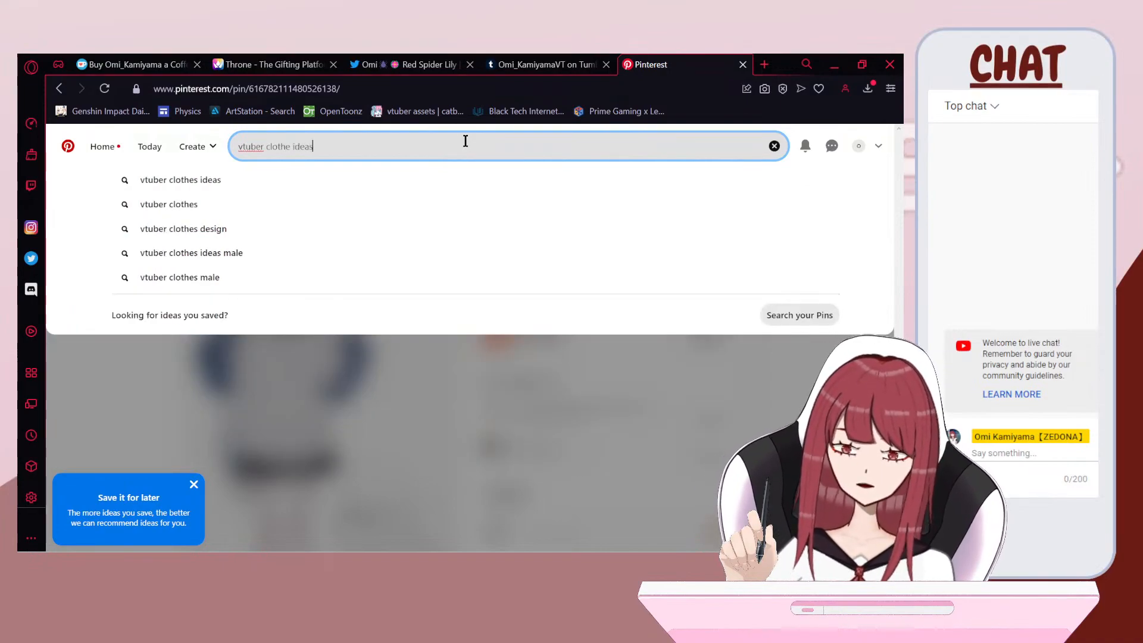
type("s")
key("Return")
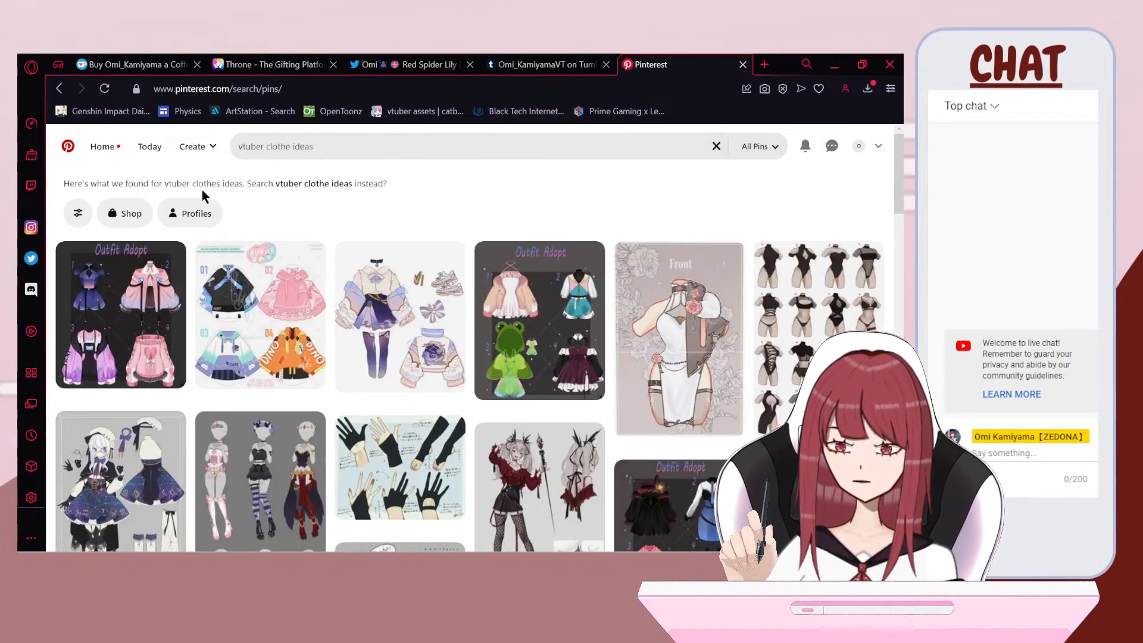
Step: Correct the search query to "vtuber clothes ideas" and run the search again
left_click(289, 146)
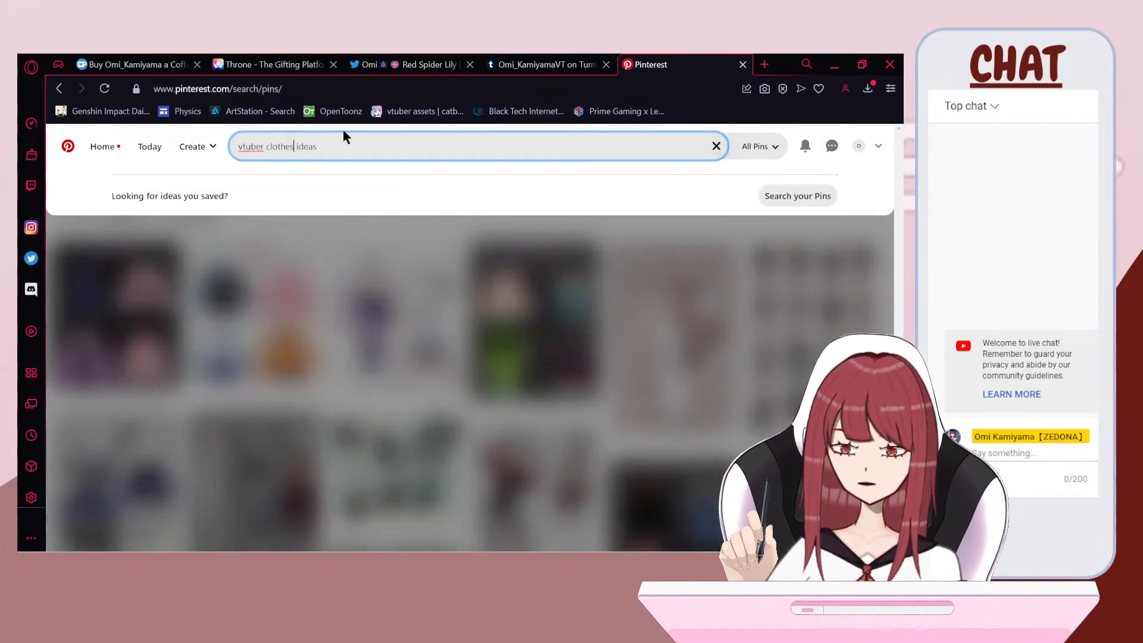
type("s")
key("Return")
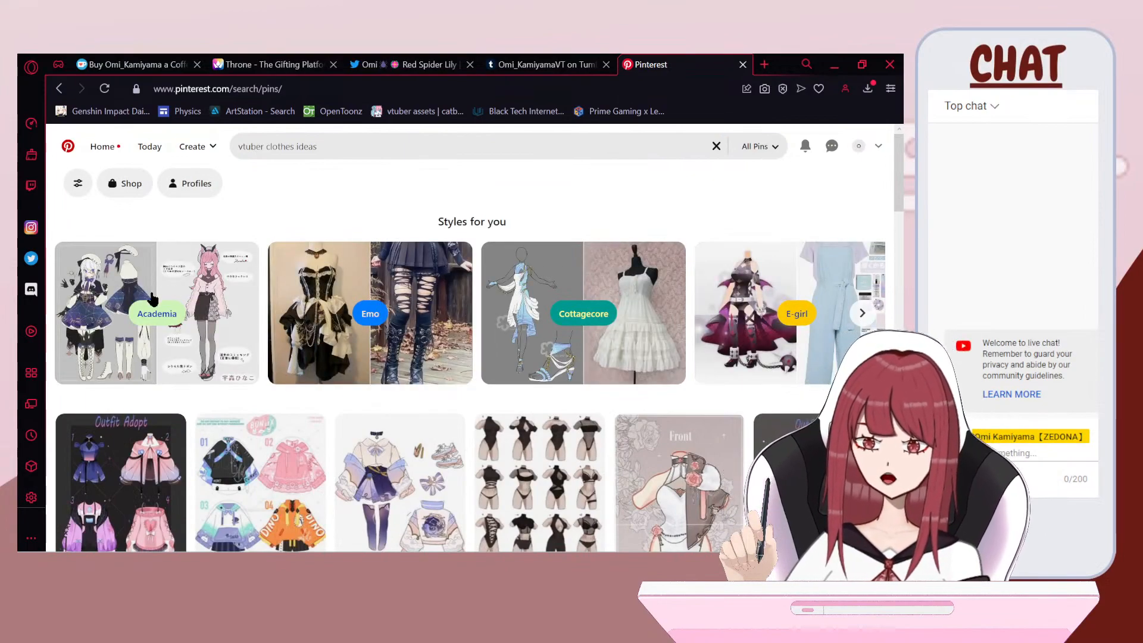
Step: Open the Academia style for the clothes ideas and browse its outfit photos, character designs and idea pins
left_click(149, 313)
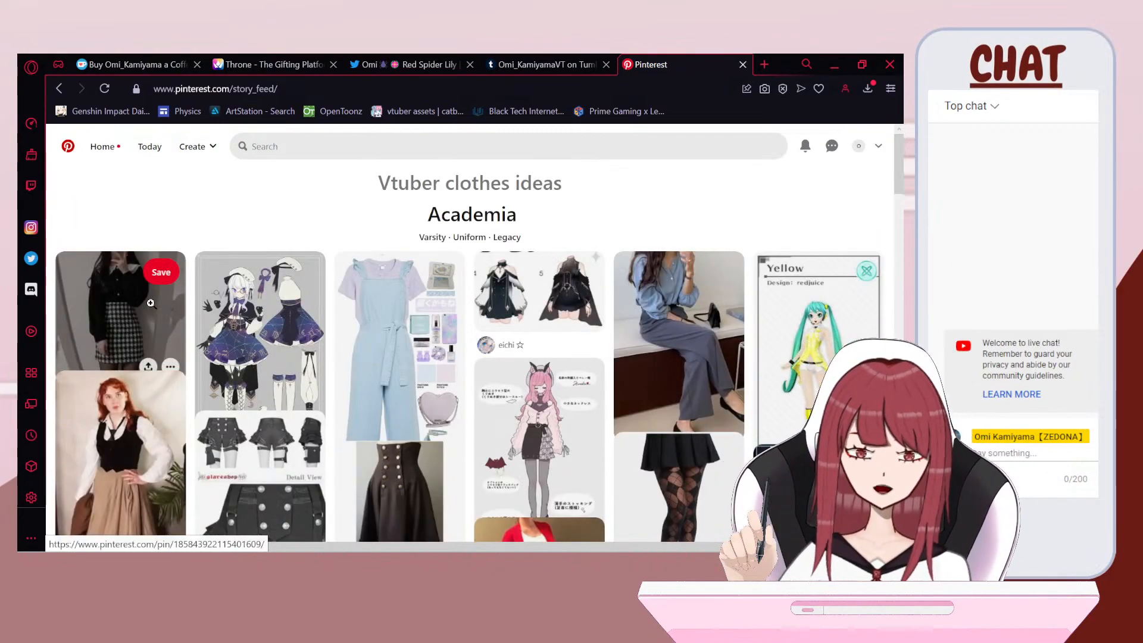
scroll(150, 303, "down", 3)
scroll(151, 303, "up", 2)
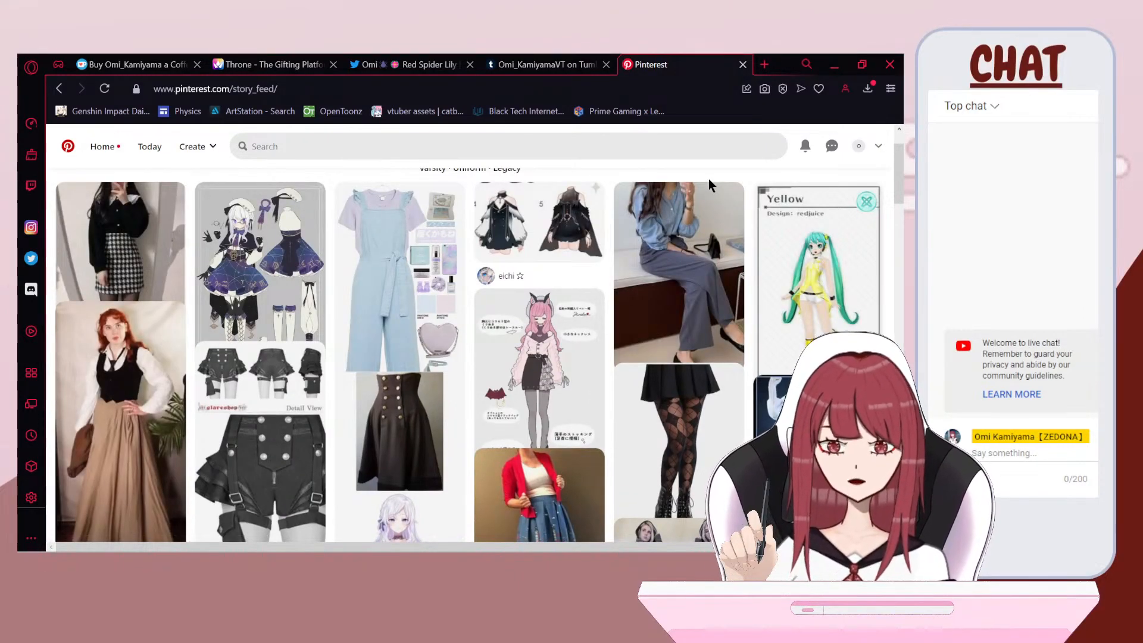
scroll(709, 185, "down", 2)
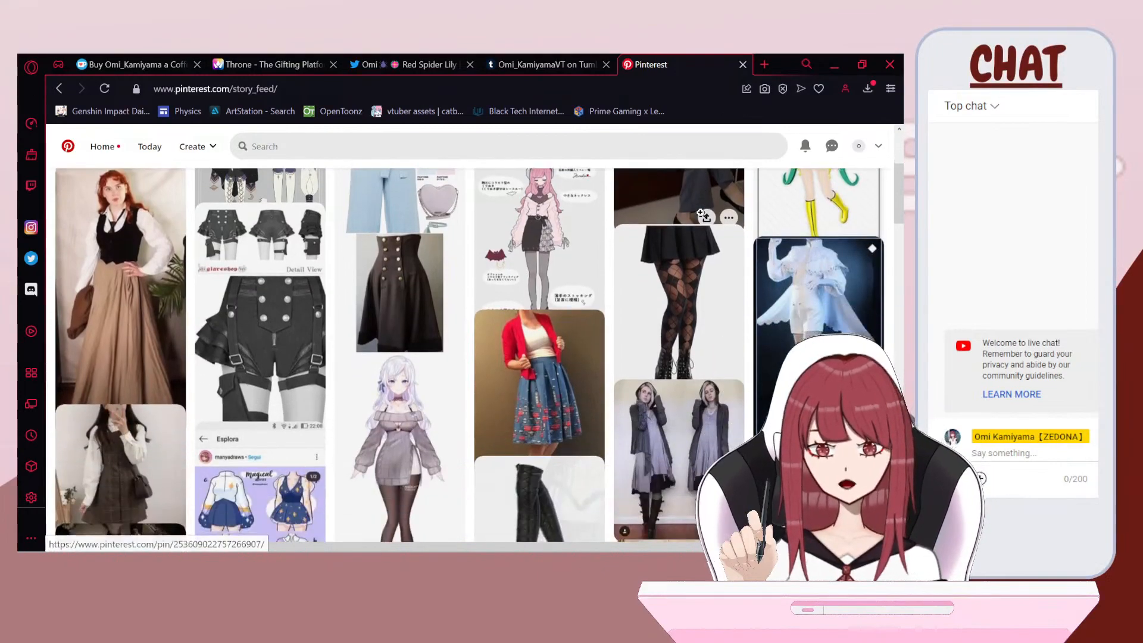
scroll(700, 214, "down", 3)
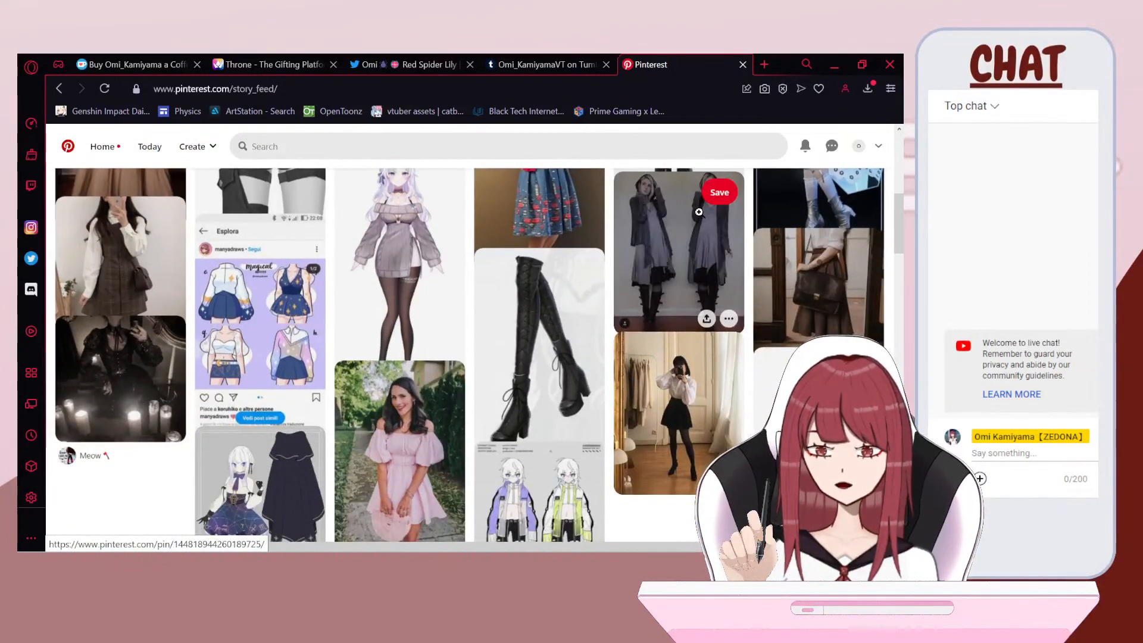
scroll(700, 212, "down", 4)
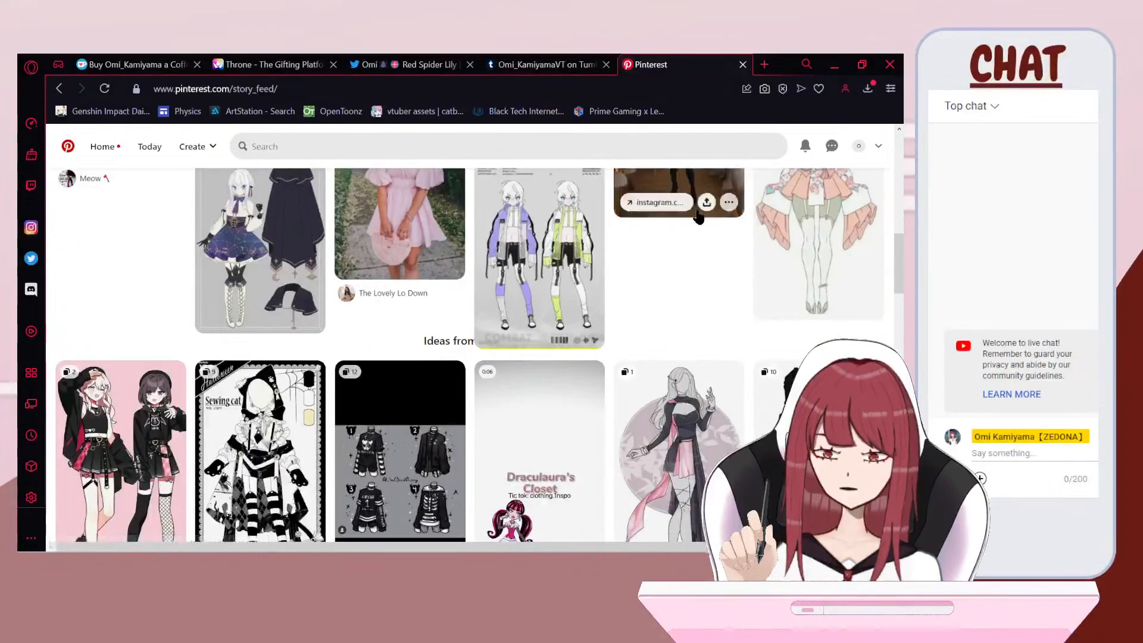
scroll(698, 213, "down", 6)
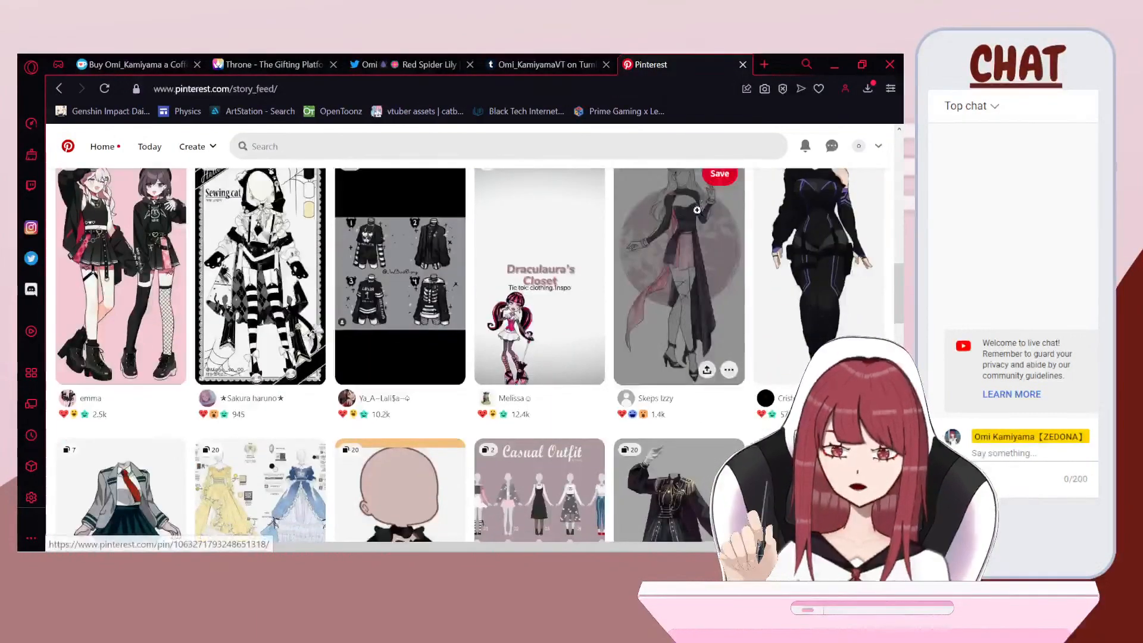
scroll(697, 210, "down", 2)
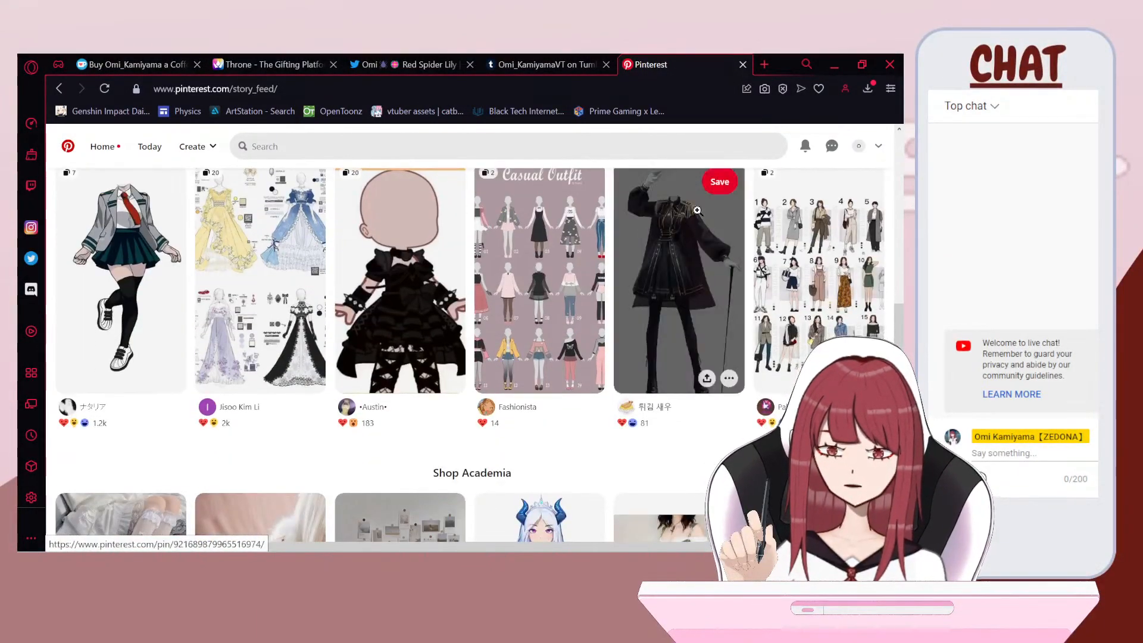
Step: Open the pin of the black military-style dress with cape and cane and page forward through its outfit slides
left_click(710, 289)
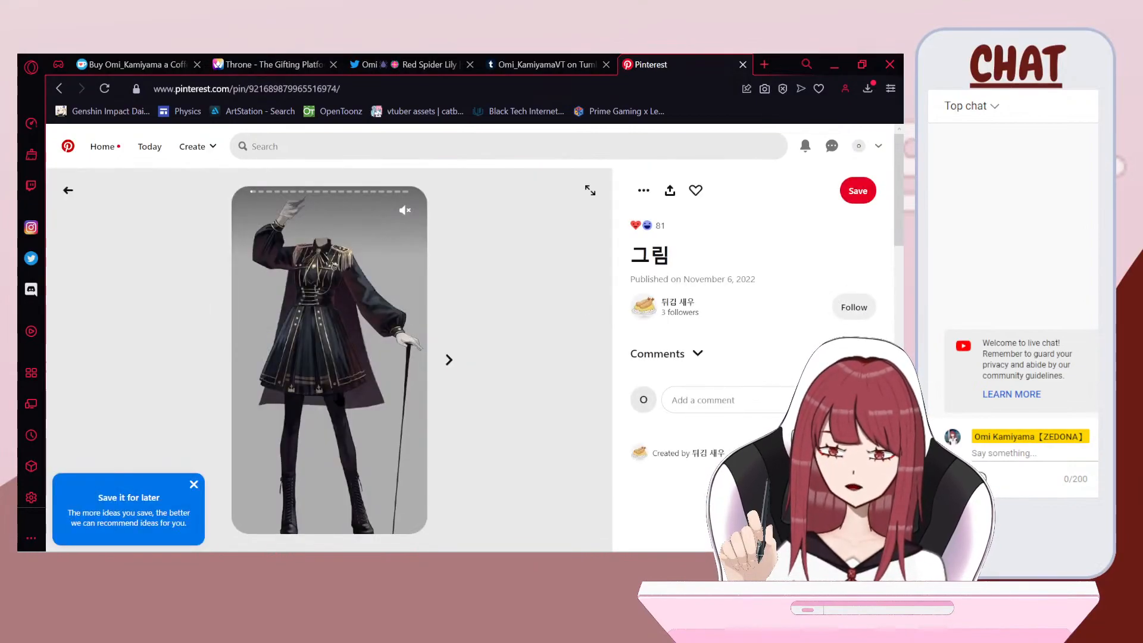
left_click(446, 360)
left_click(446, 359)
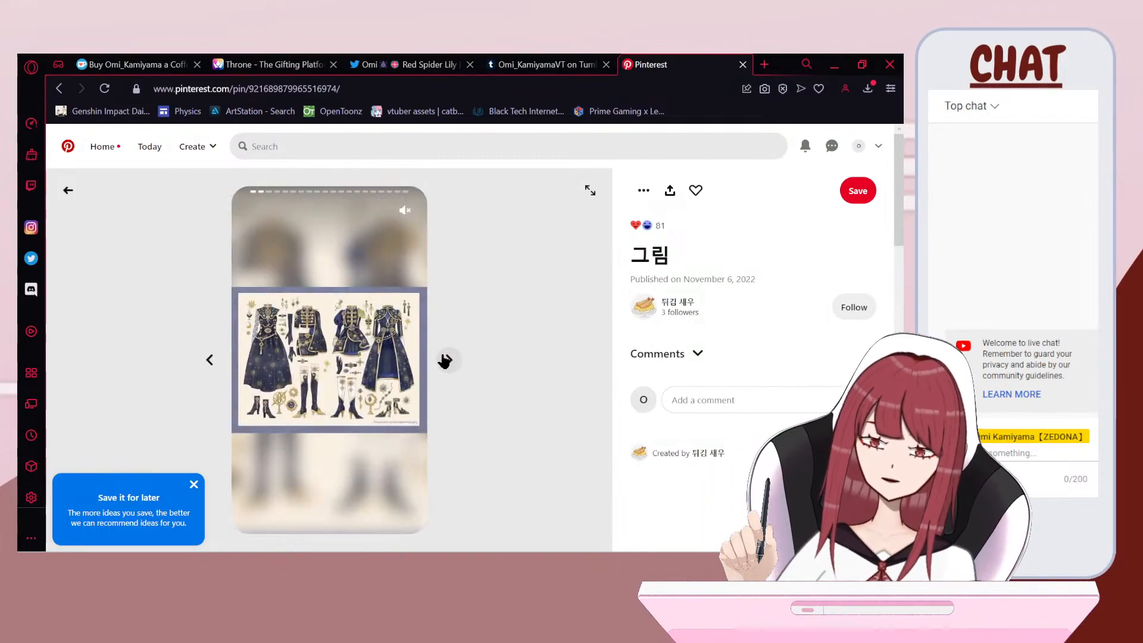
left_click(446, 359)
left_click(446, 360)
left_click(446, 360)
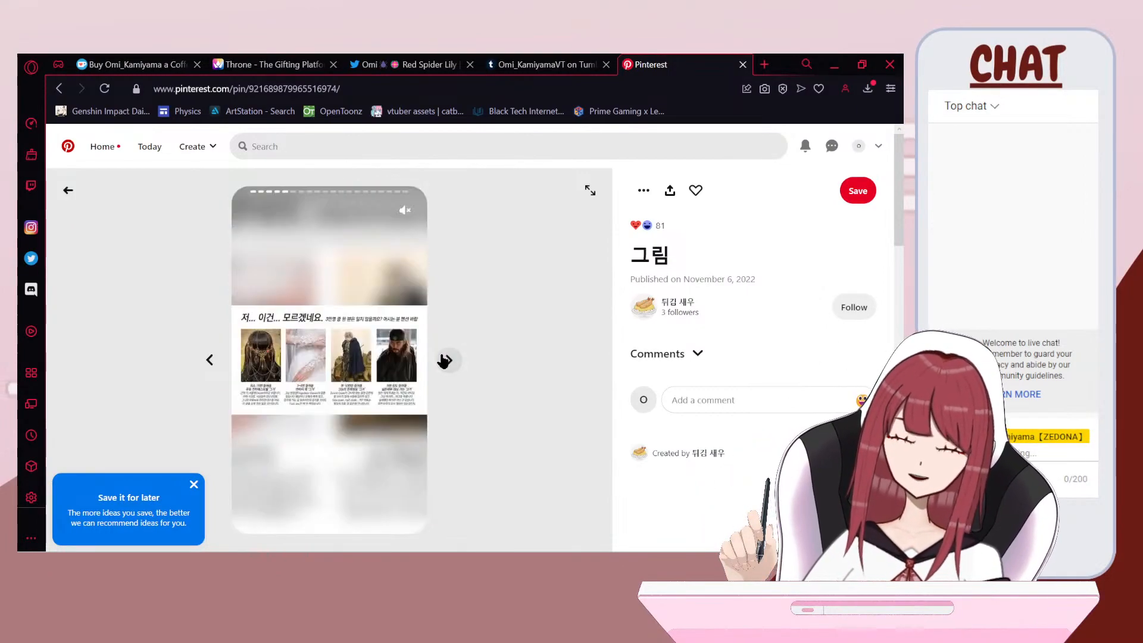
left_click(446, 360)
left_click(446, 360)
left_click(446, 359)
left_click(446, 360)
left_click(444, 360)
left_click(443, 359)
left_click(444, 360)
left_click(441, 360)
left_click(440, 360)
Step: Page back through the outfit slides to the first one, showing the black military-style dress
left_click(212, 360)
left_click(211, 360)
left_click(211, 360)
left_click(212, 361)
left_click(211, 360)
left_click(211, 361)
left_click(211, 360)
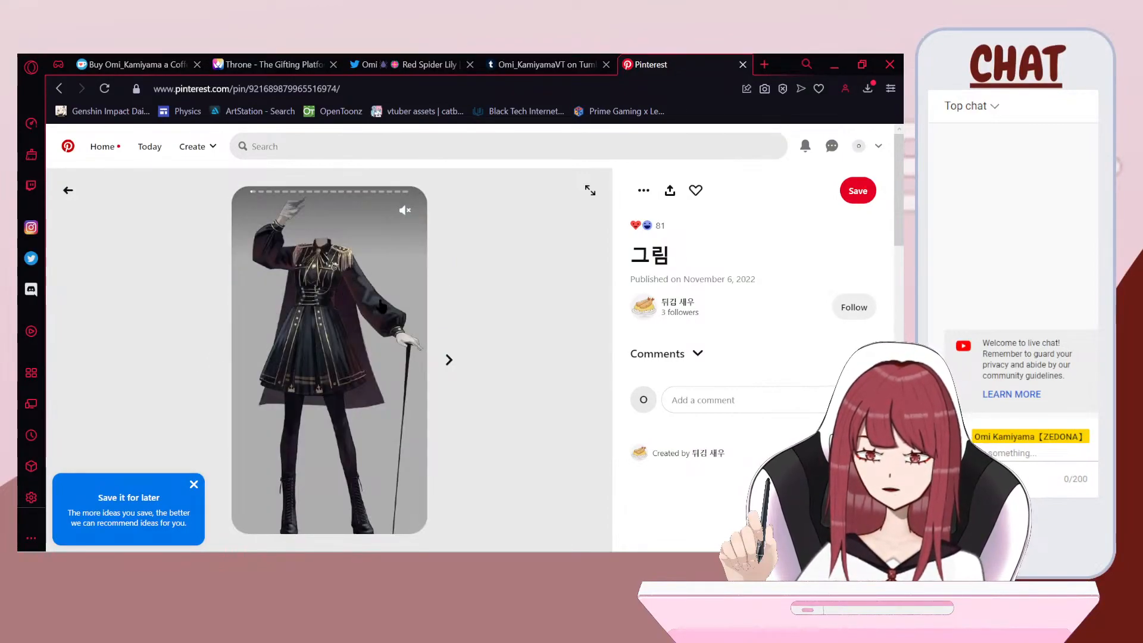
left_click_drag(381, 305, 387, 298)
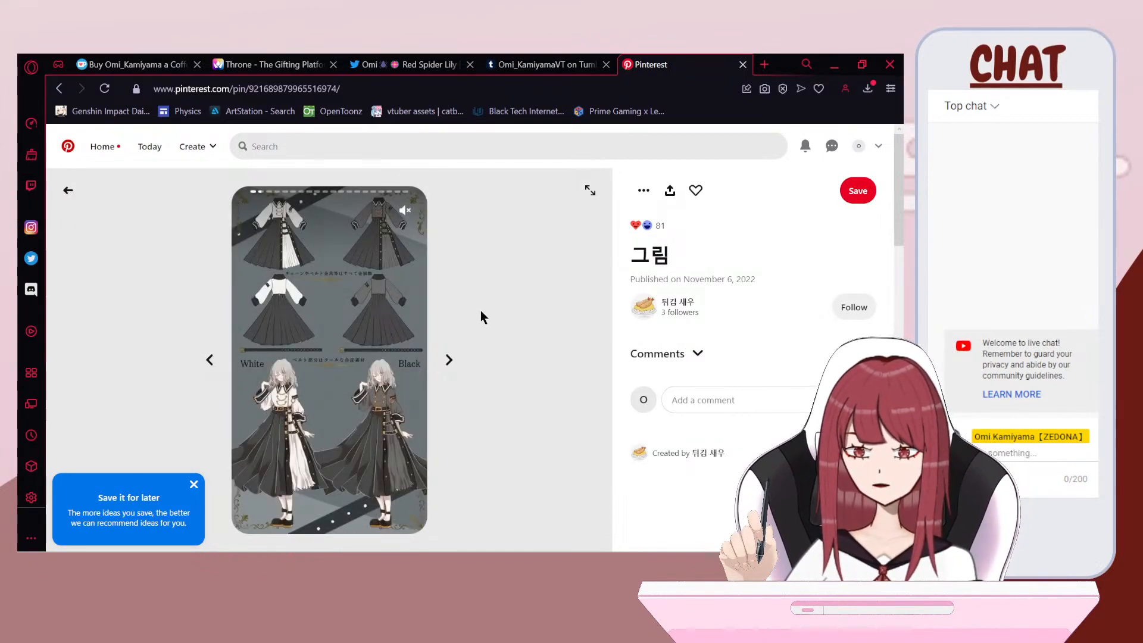
left_click(210, 359)
left_click(210, 360)
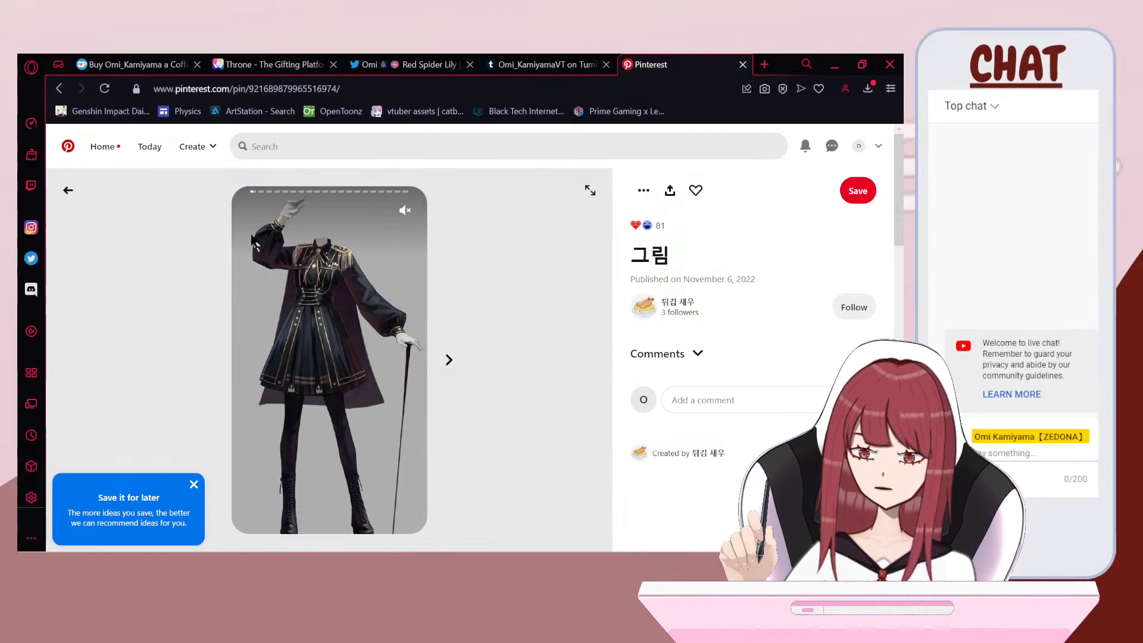
Step: Capture a screenshot of the black military-style dress slide and save it as an image file from Snipping Tool
key("super+shift+s")
left_click_drag(230, 179, 430, 542)
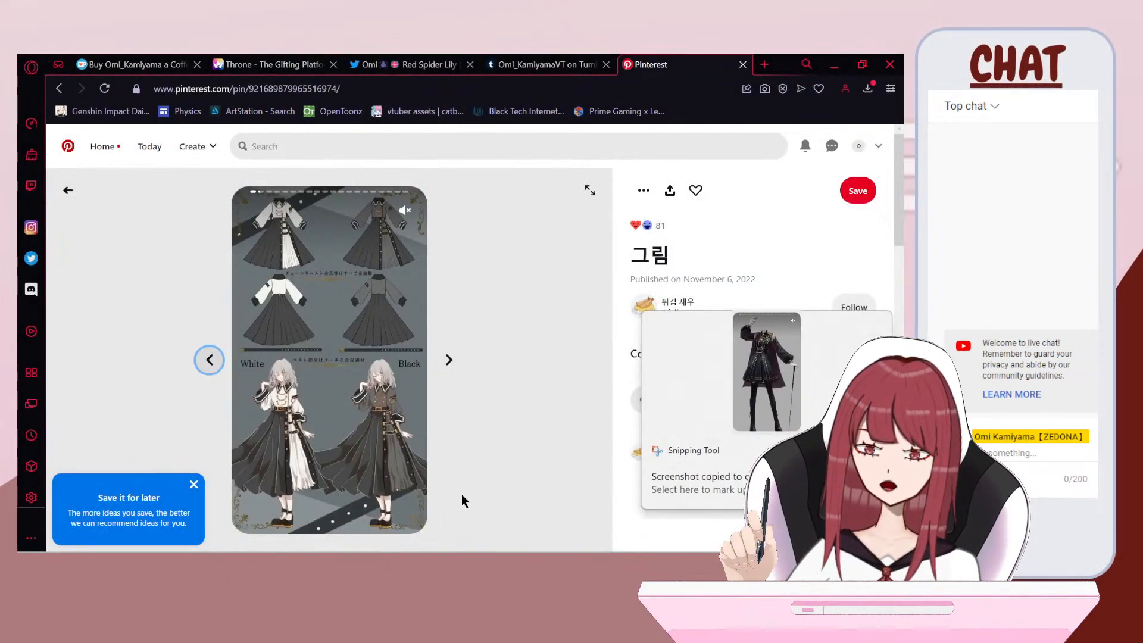
left_click(813, 367)
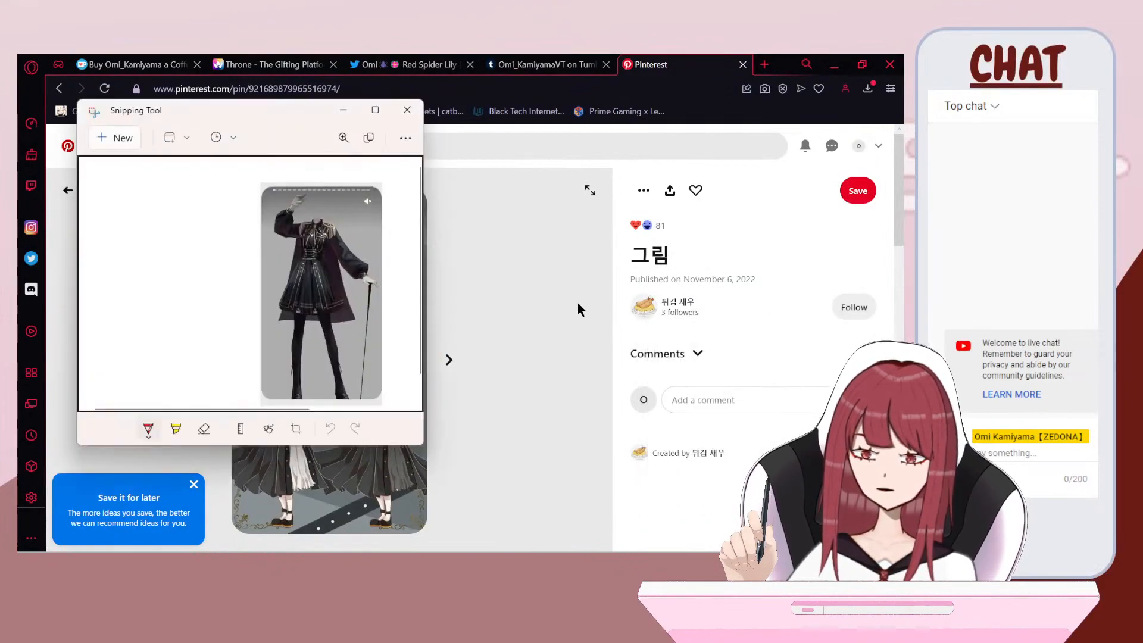
left_click(405, 139)
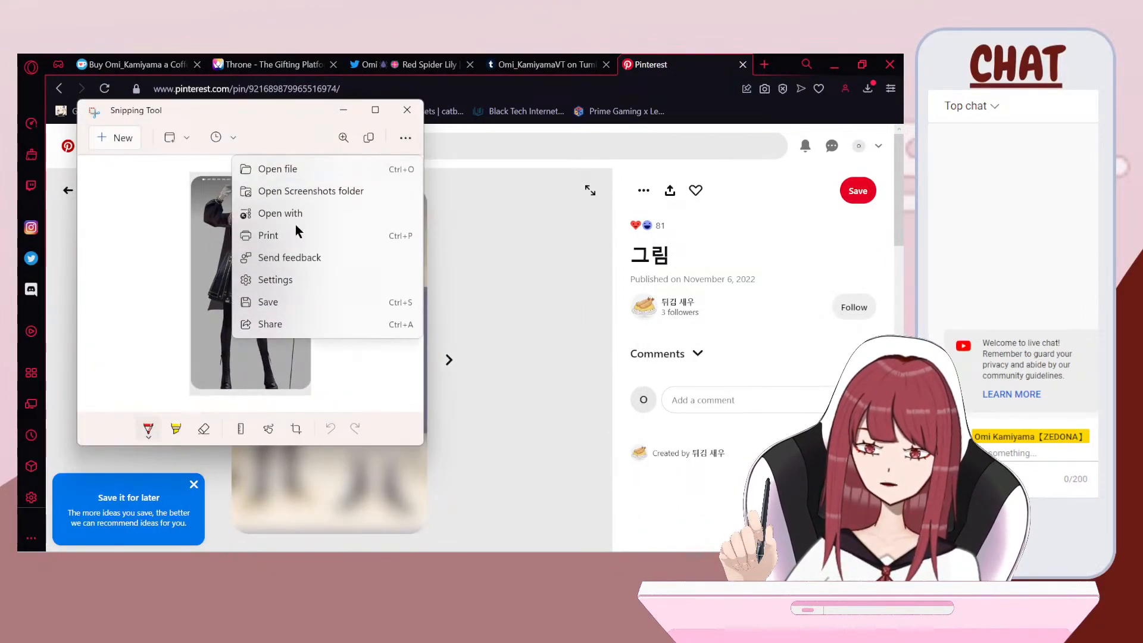
left_click(262, 302)
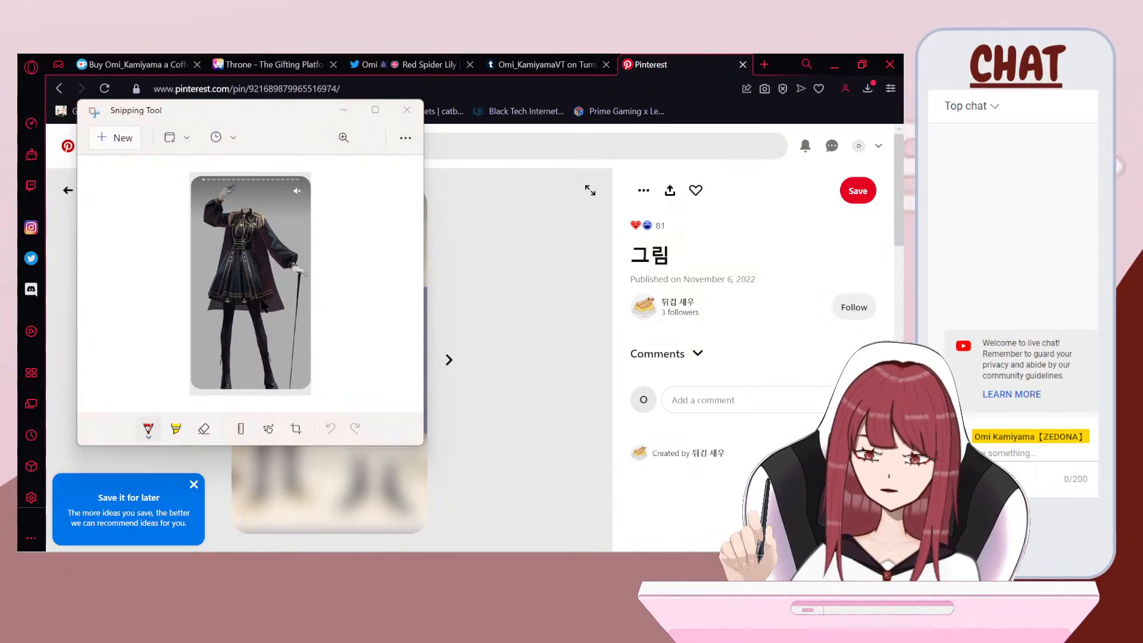
left_click(404, 408)
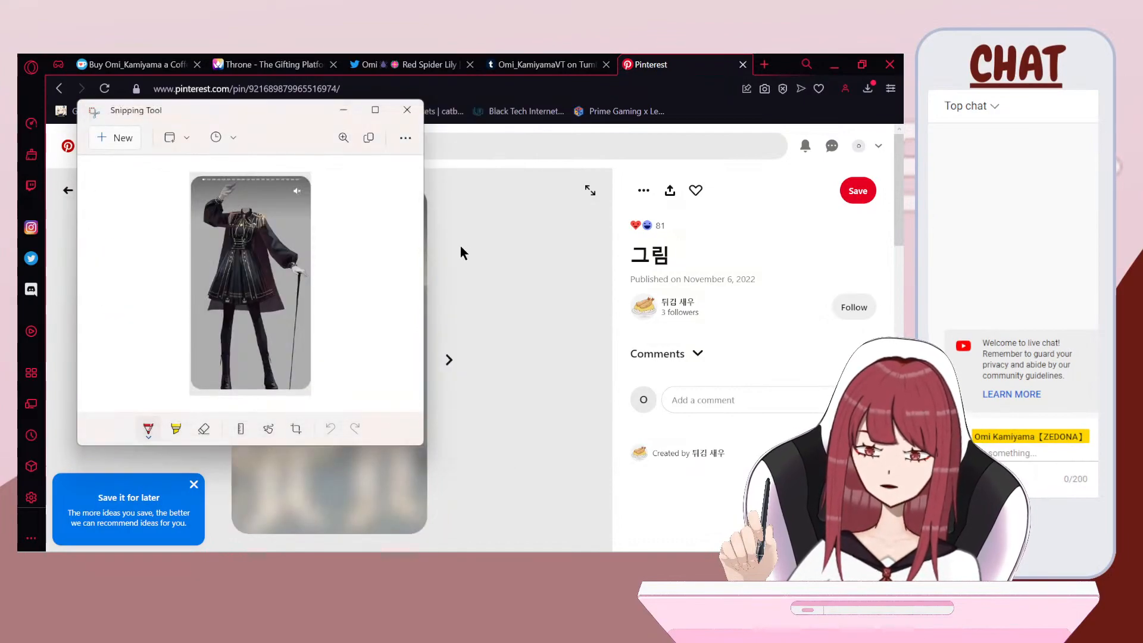
left_click(408, 110)
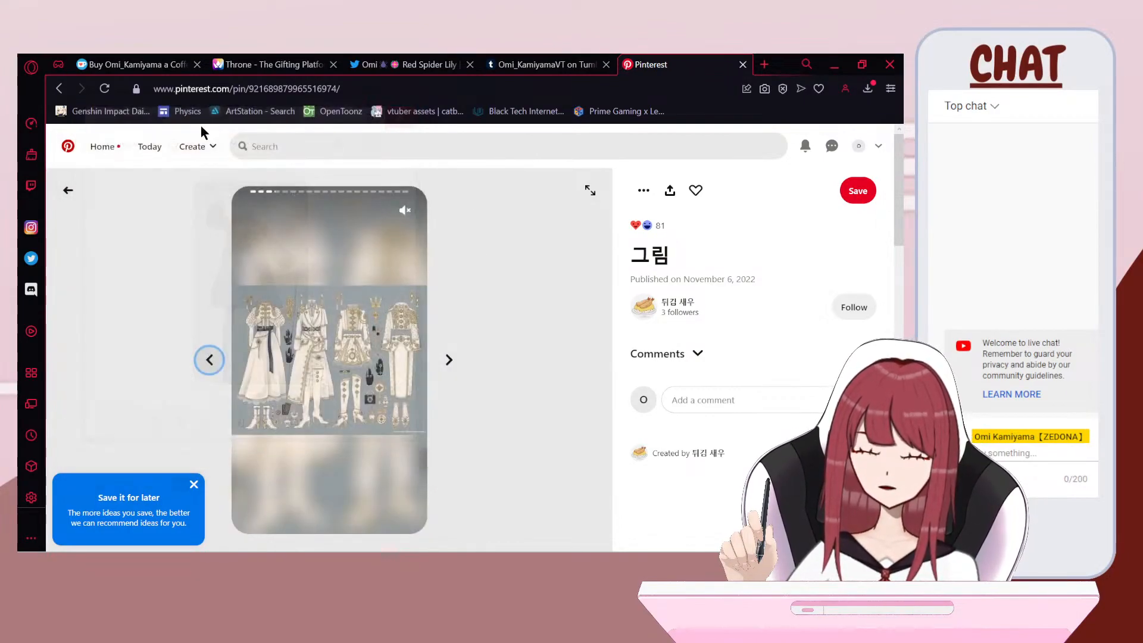
Step: Leave the outfit pin and search Pinterest for "vtuber eyes"
left_click(70, 192)
left_click(283, 149)
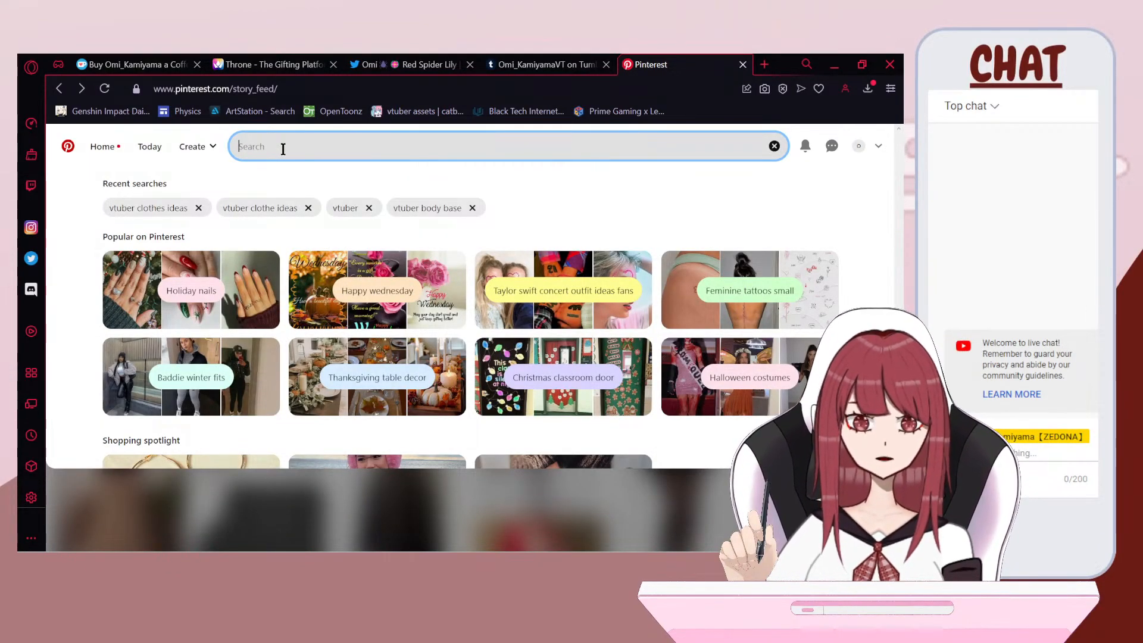
type("eyes")
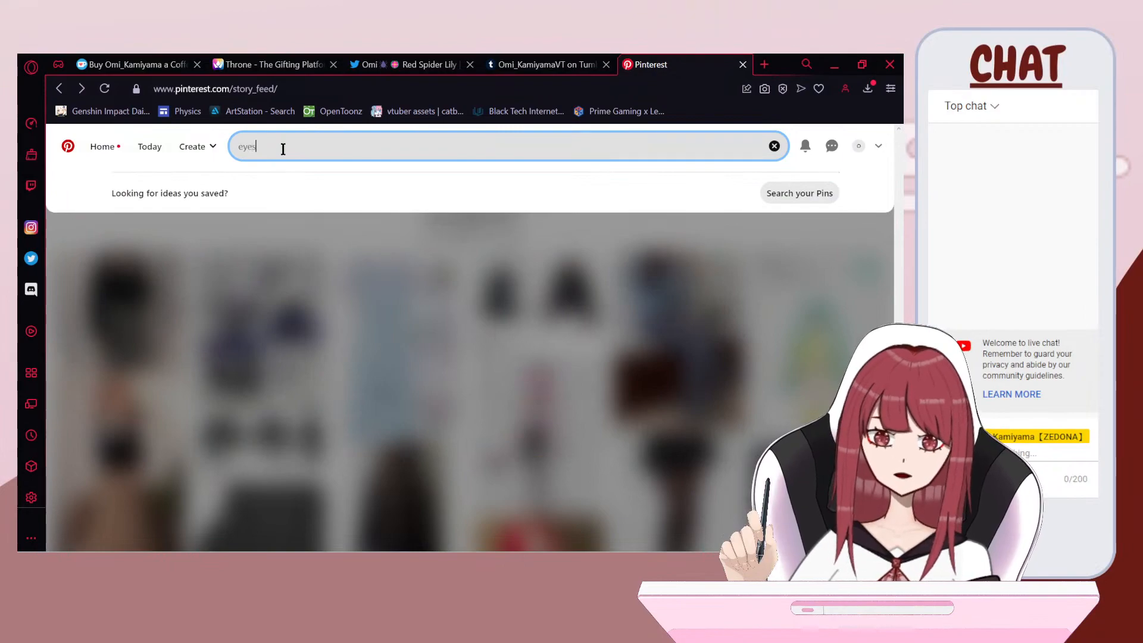
key("BackSpace")
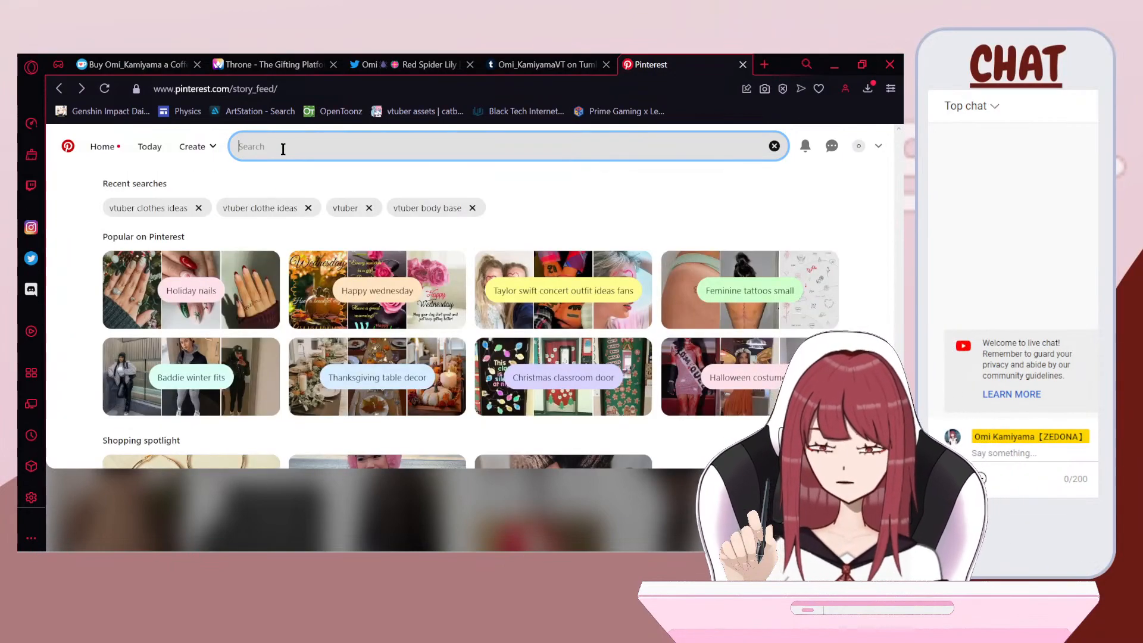
type("vtuber")
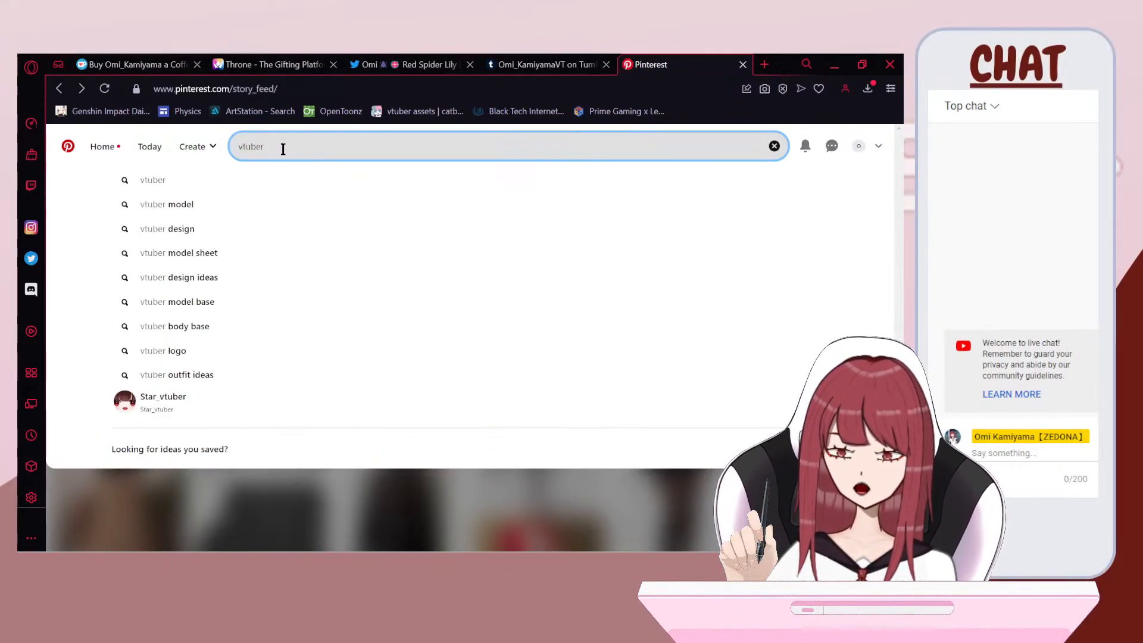
type(" eyes")
key("Return")
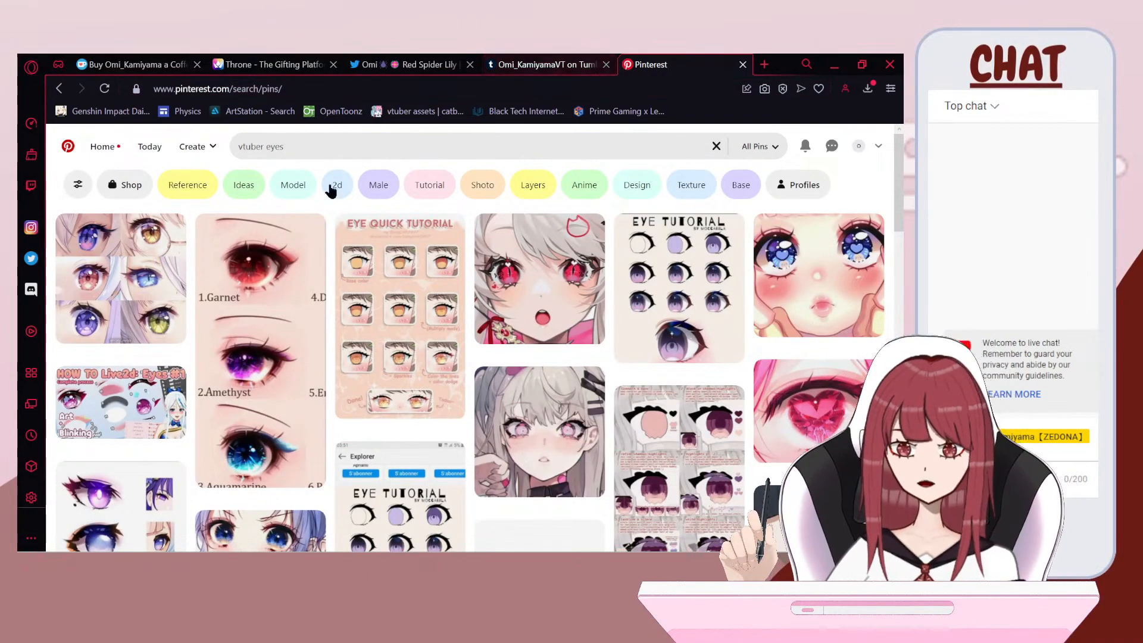
Step: Browse the eye results for iris styles, eye tutorials and character portraits usable as references
scroll(413, 190, "down", 4)
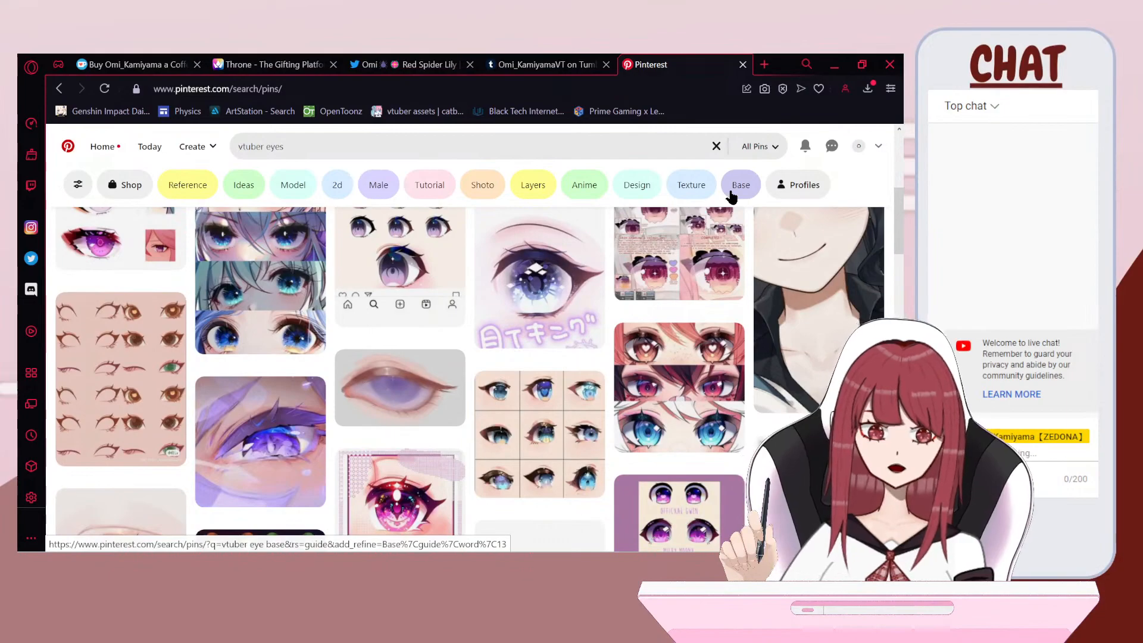
scroll(676, 190, "down", 3)
scroll(673, 195, "down", 5)
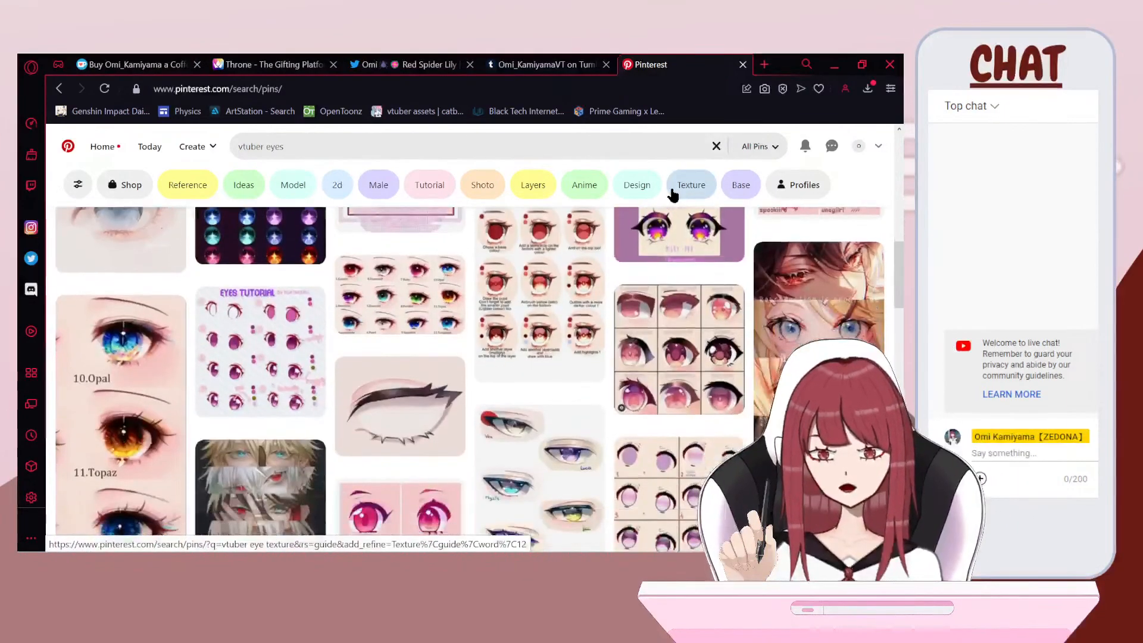
scroll(675, 195, "down", 3)
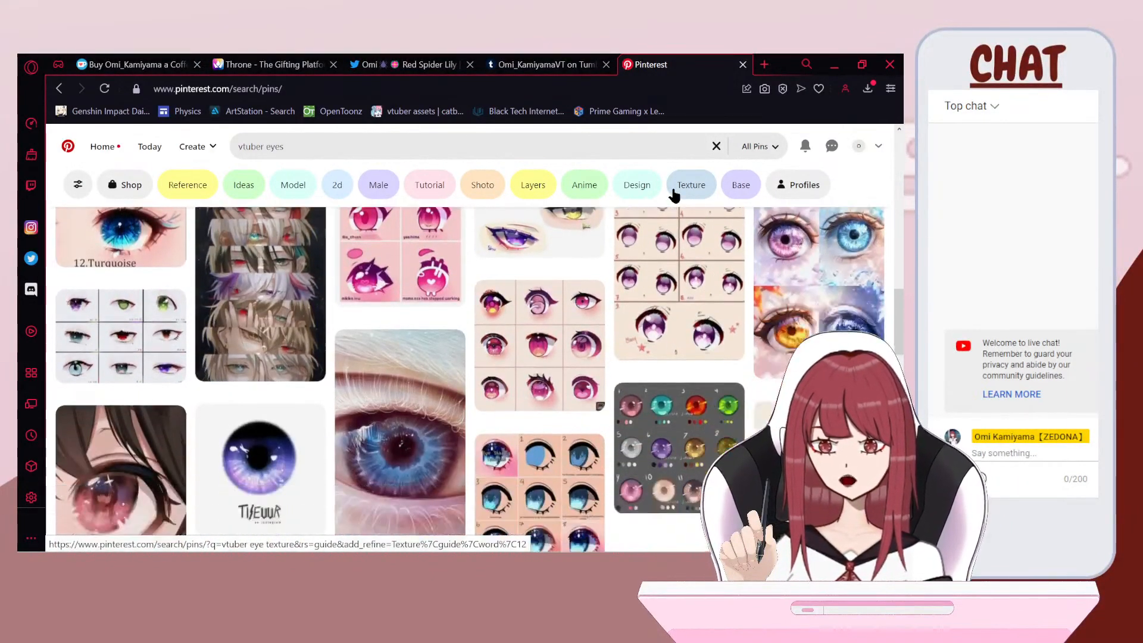
scroll(675, 195, "up", 2)
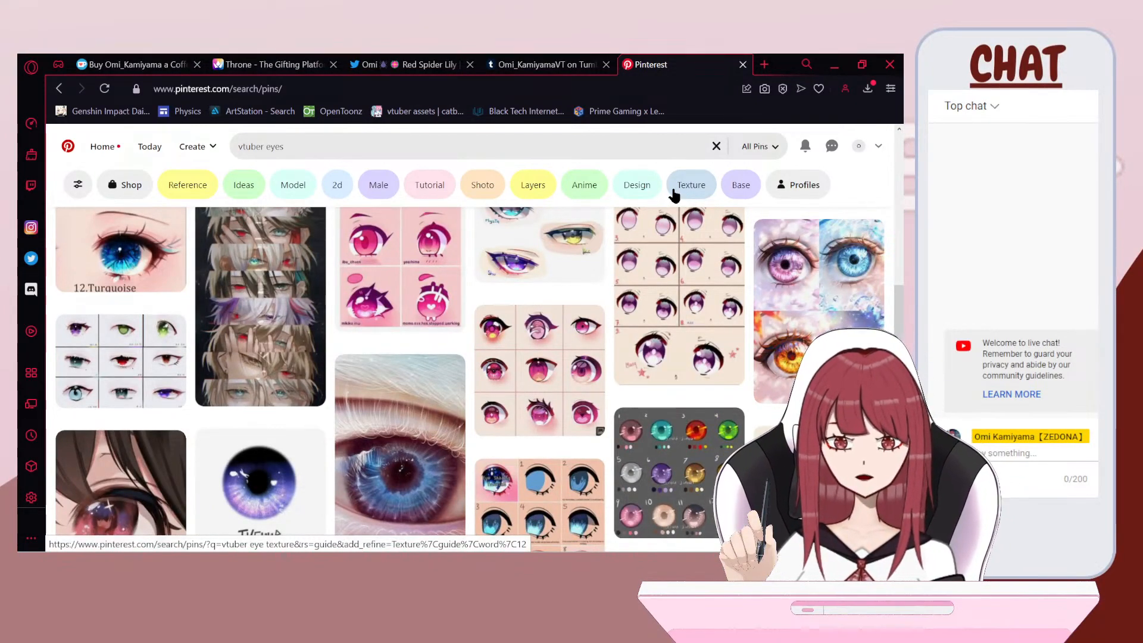
scroll(674, 195, "down", 2)
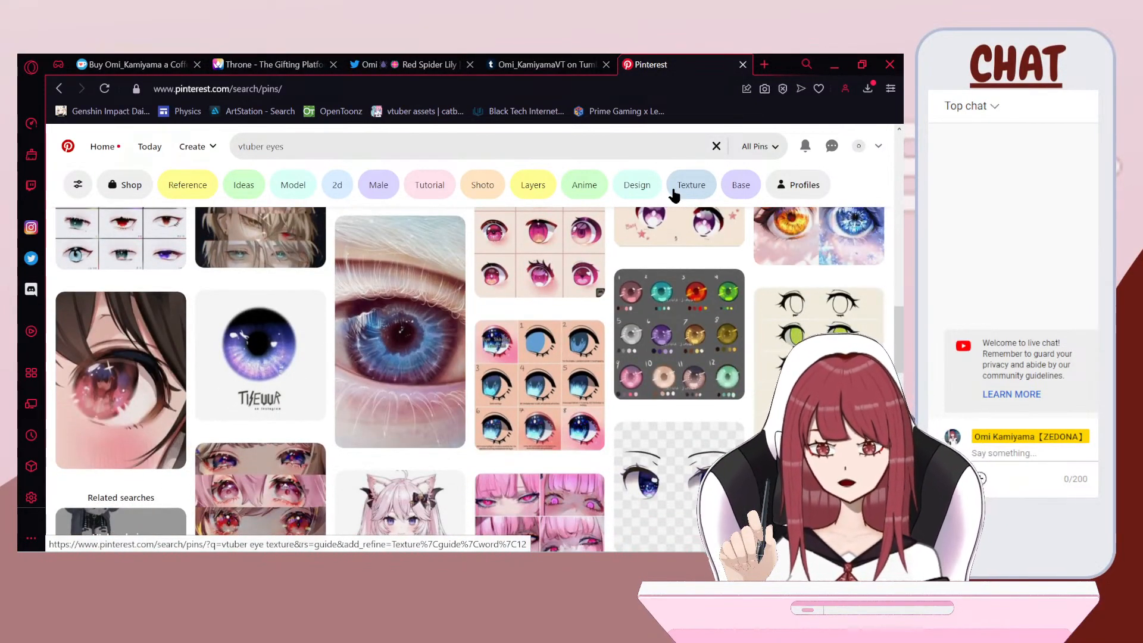
scroll(675, 196, "down", 5)
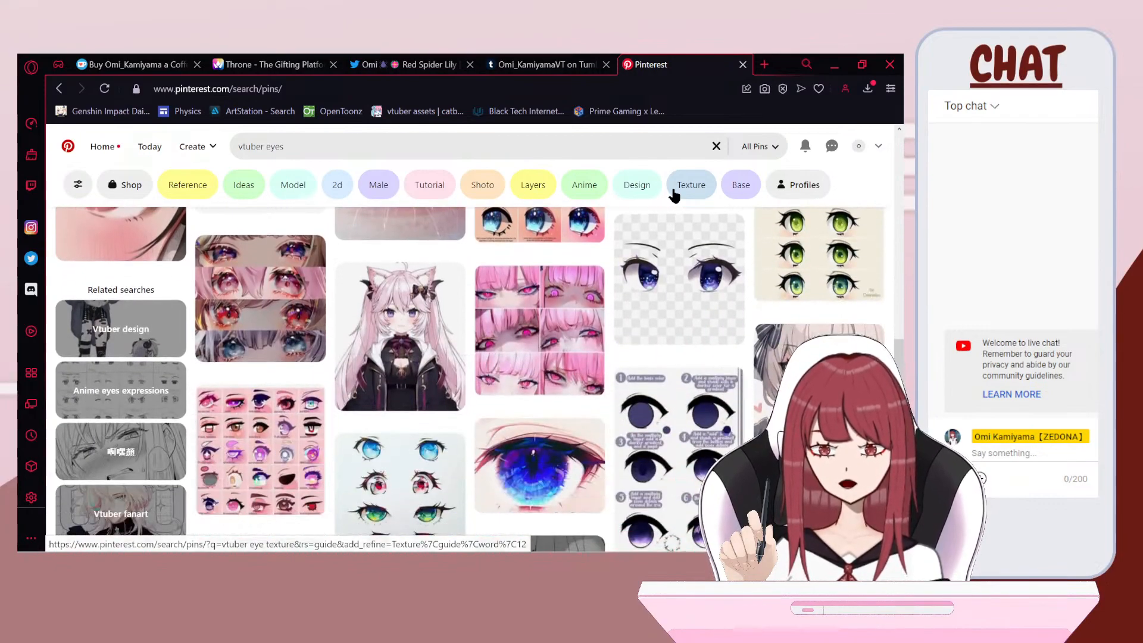
scroll(675, 195, "down", 1)
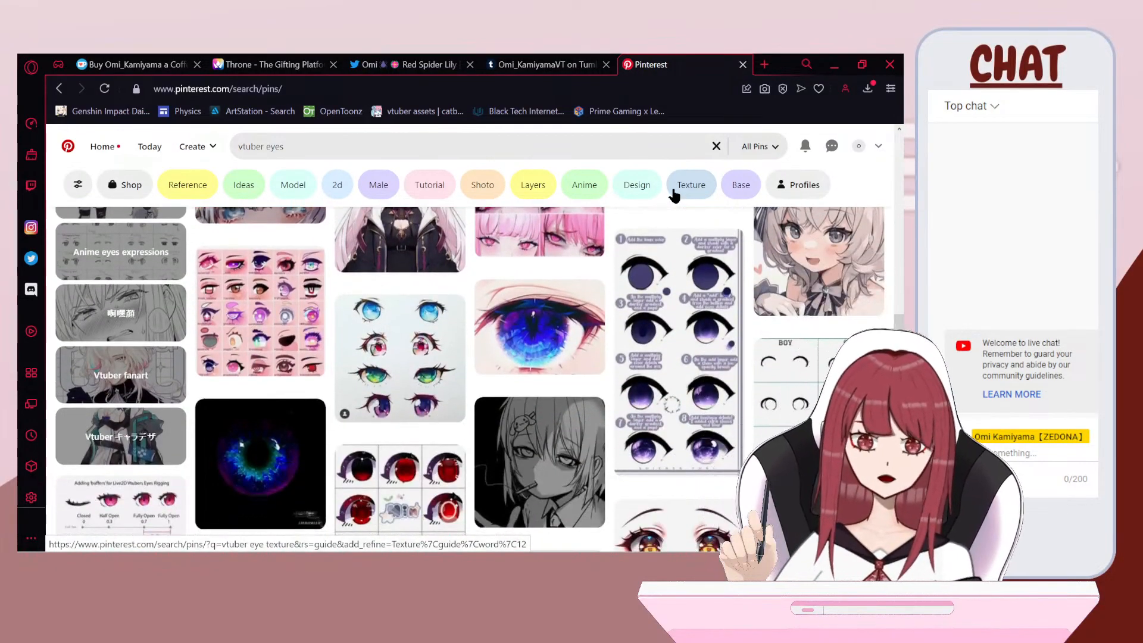
Step: Open the pin of the silver-haired girl with grey eyes and a striped bow and save its image
left_click(872, 254)
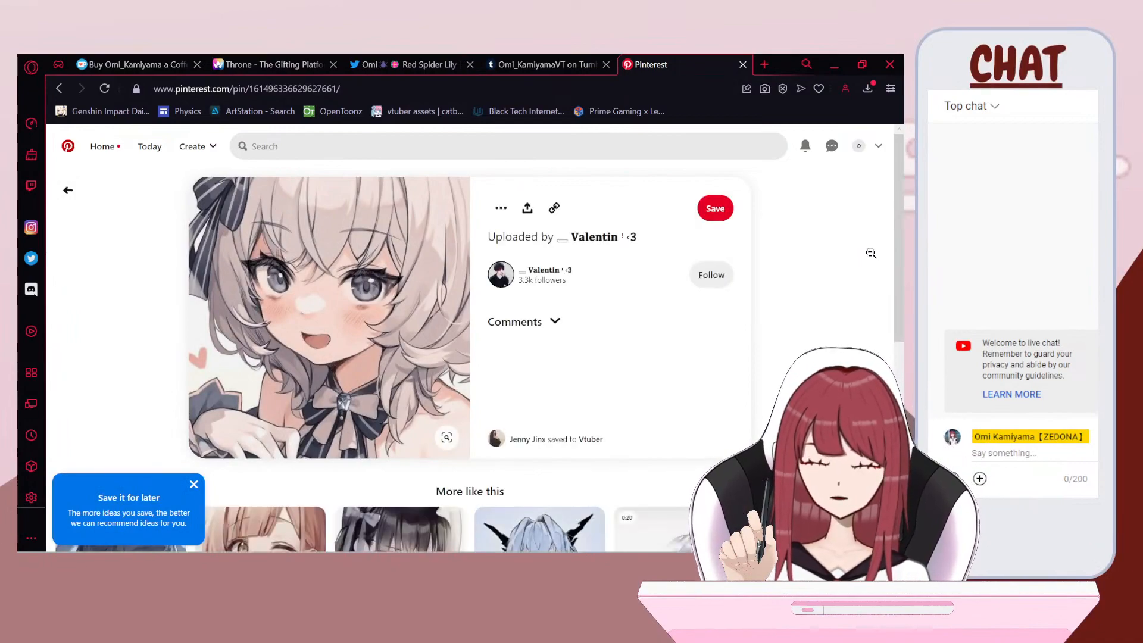
scroll(317, 306, "down", 4)
scroll(315, 304, "up", 4)
right_click(316, 304)
key("Escape")
key("alt+Left")
key("alt+Right")
right_click(350, 290)
left_click(357, 314)
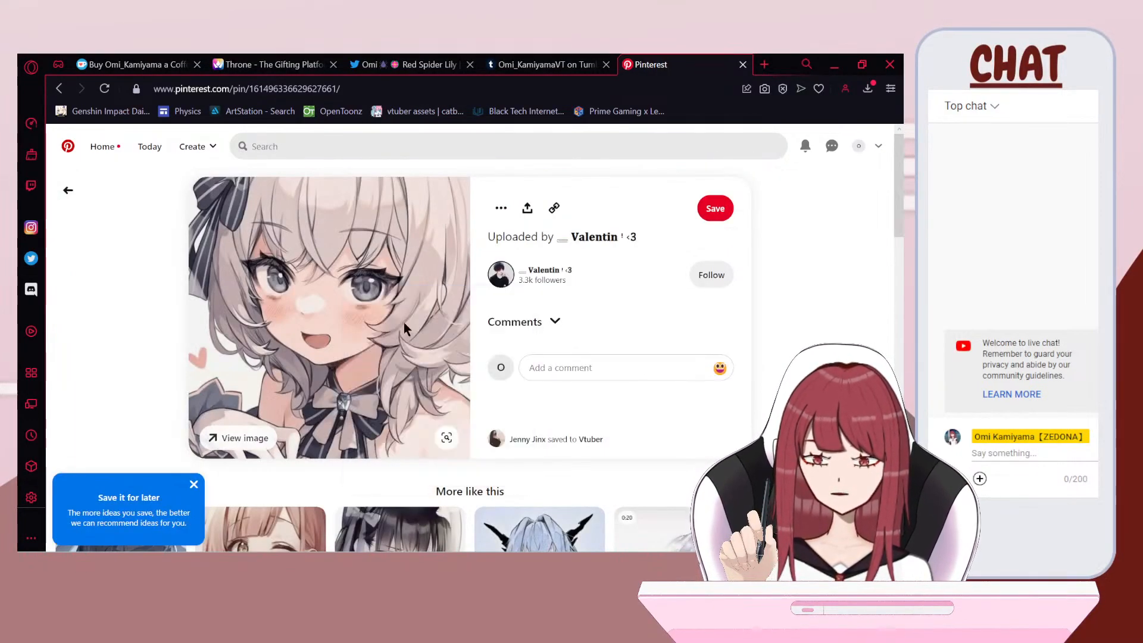
left_click(344, 359)
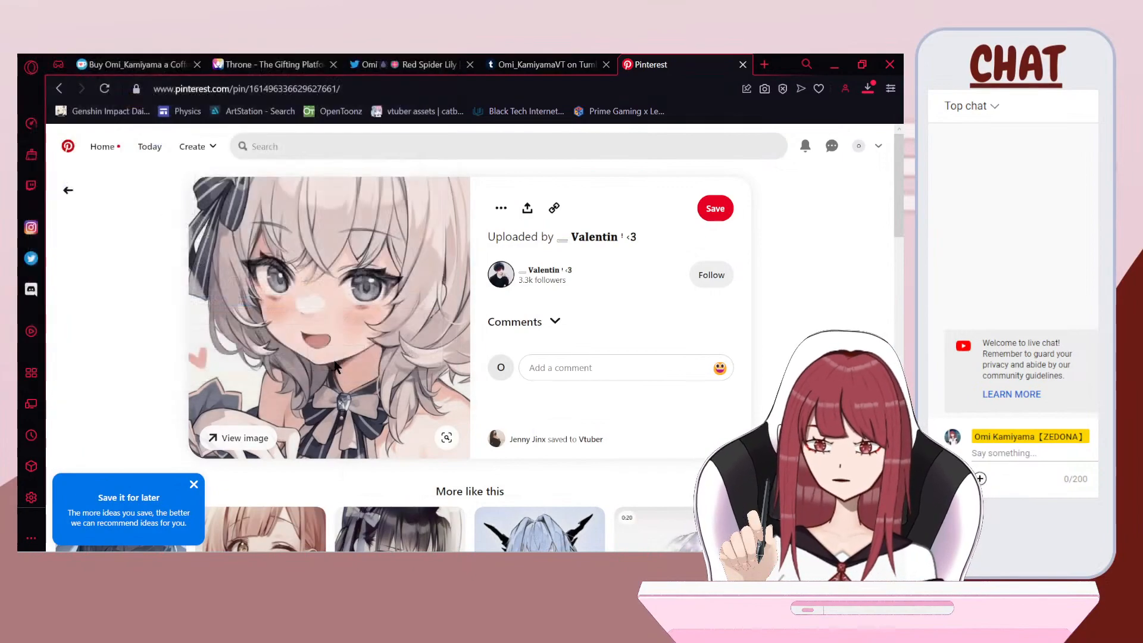
Step: Switch to Clip Studio Paint, select the Elegant Tapered Pen and view its sub tool settings without changing them
left_click(828, 67)
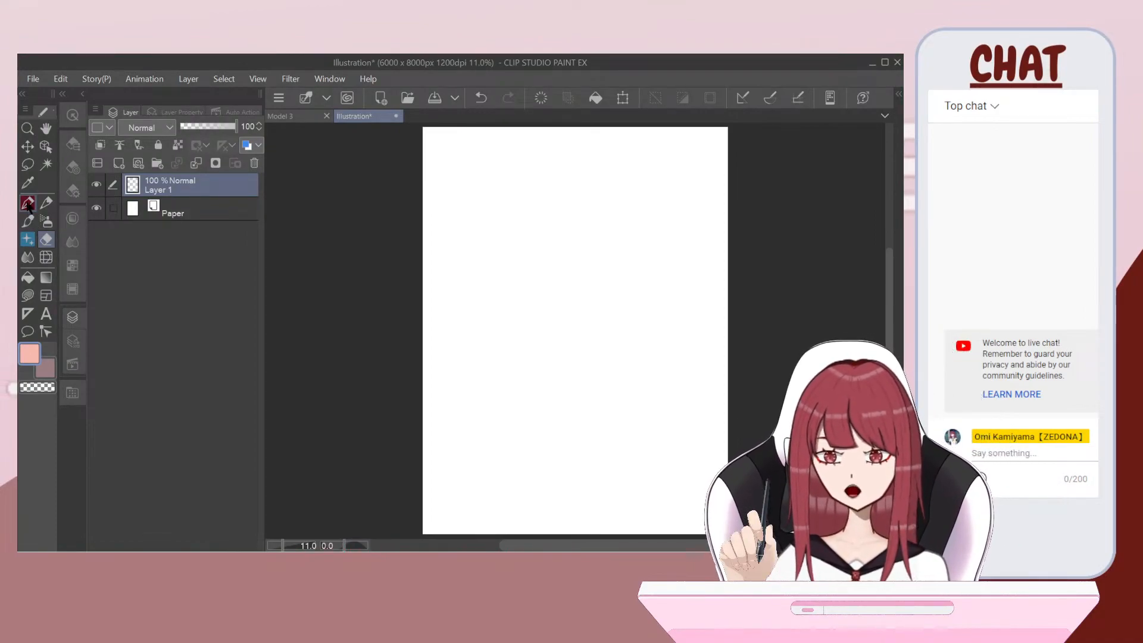
left_click(72, 145)
left_click(210, 167)
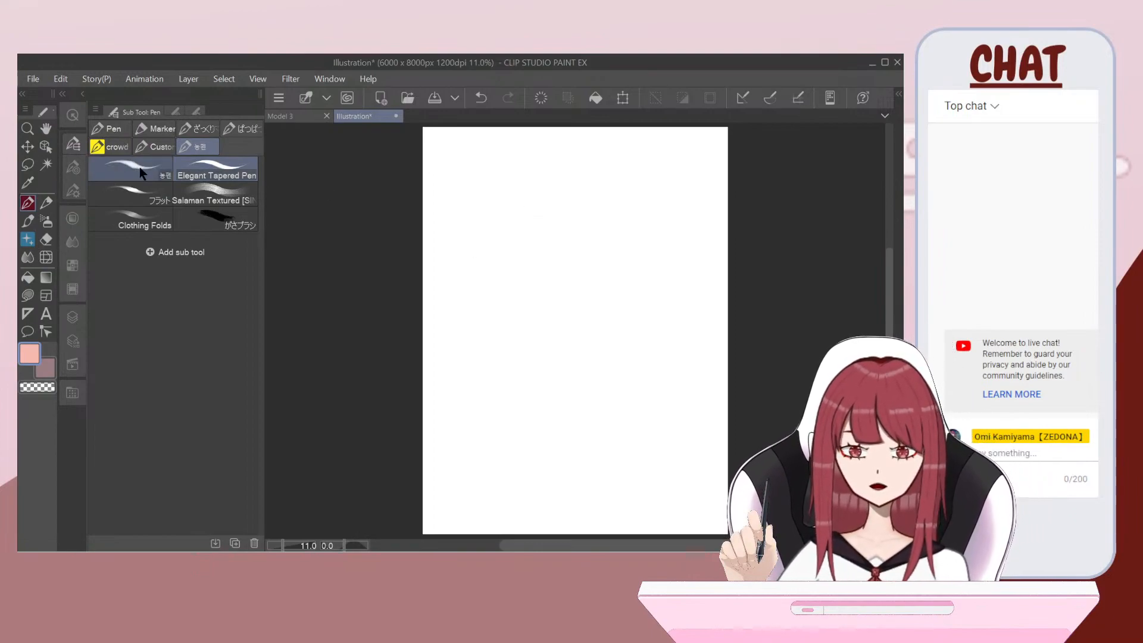
right_click(198, 177)
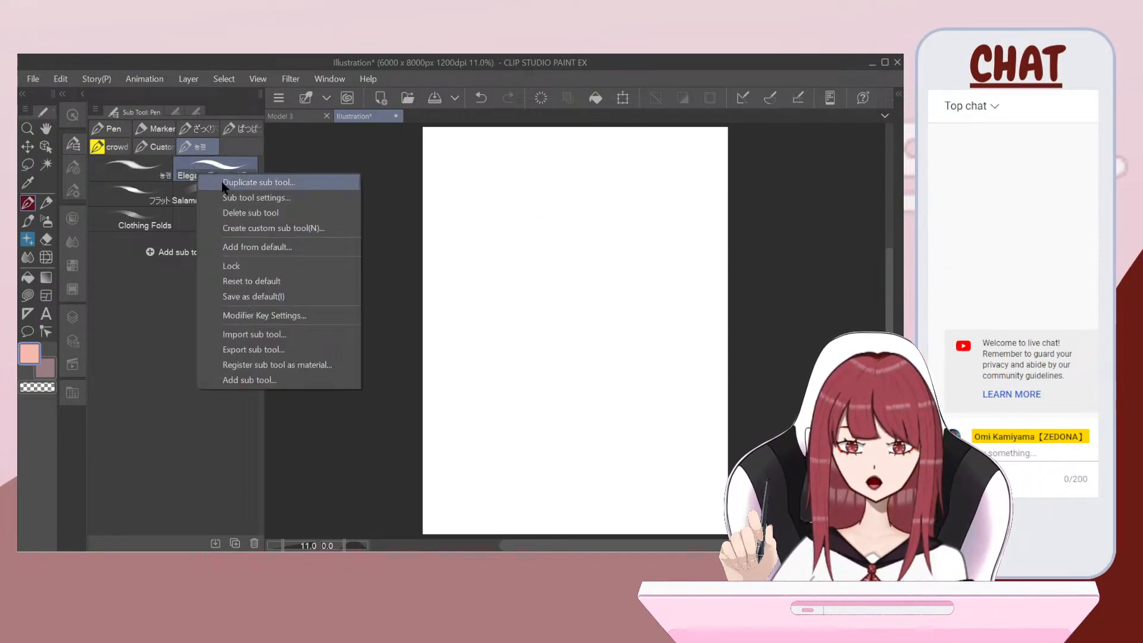
left_click(247, 198)
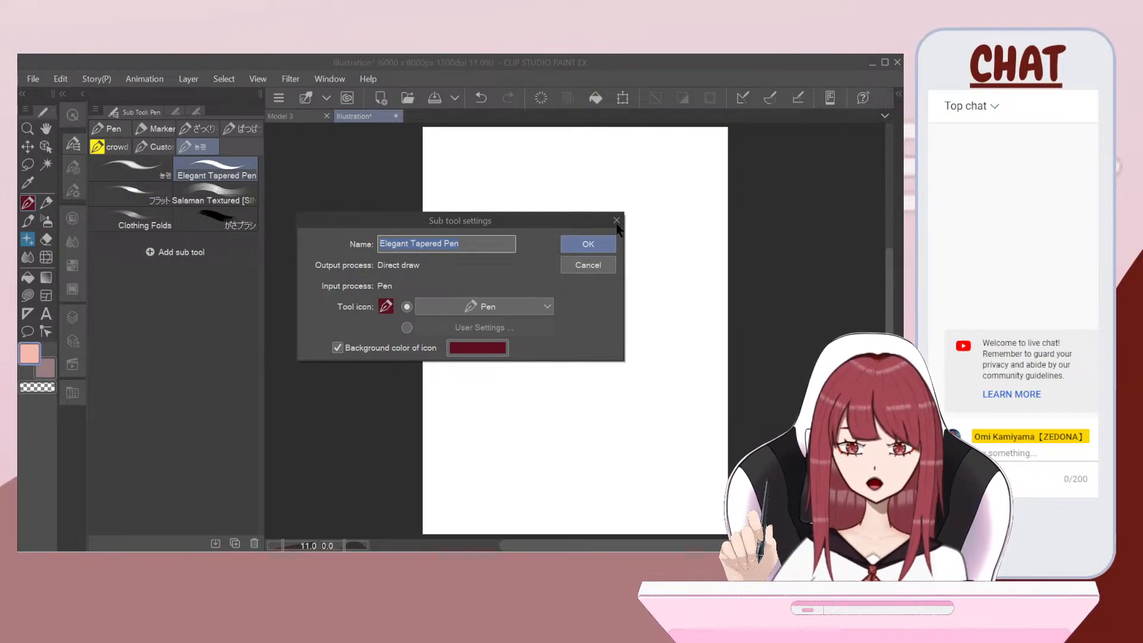
left_click(612, 240)
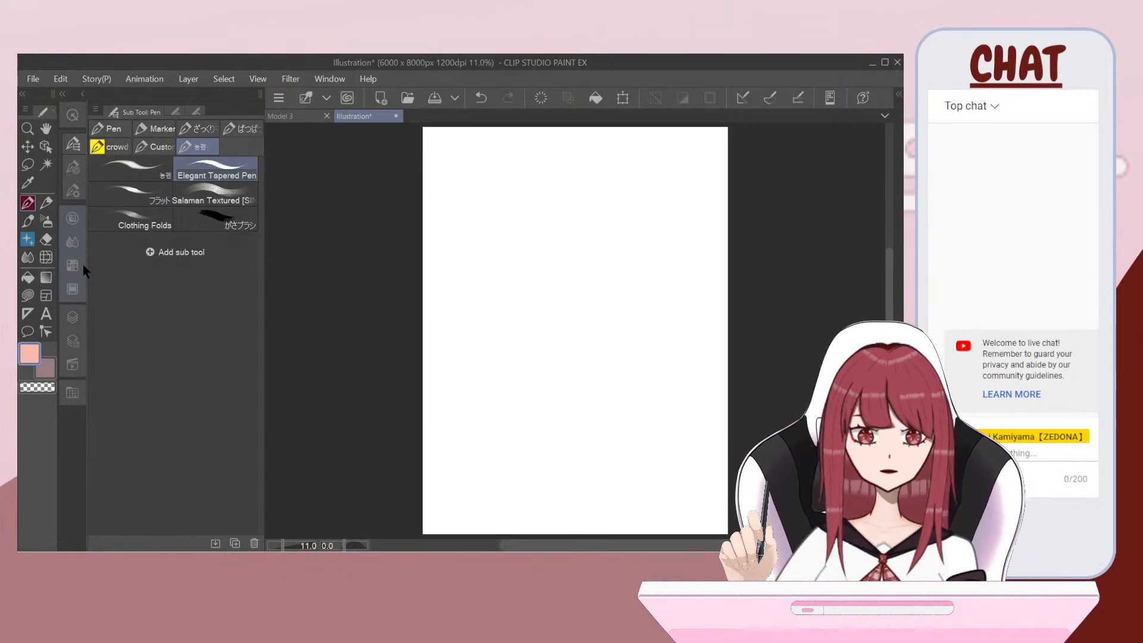
Step: Import the full-body reference of the blue-haired girl from Reference Photos into the Illustration canvas and scale it to the canvas height
left_click(33, 75)
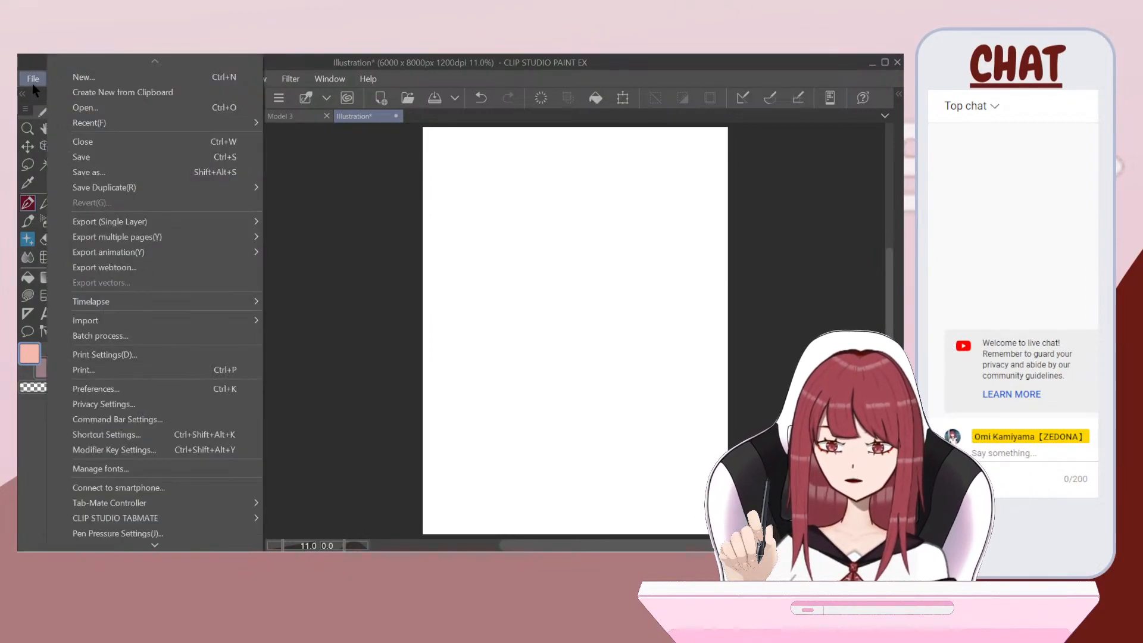
mouse_move(129, 317)
left_click(299, 318)
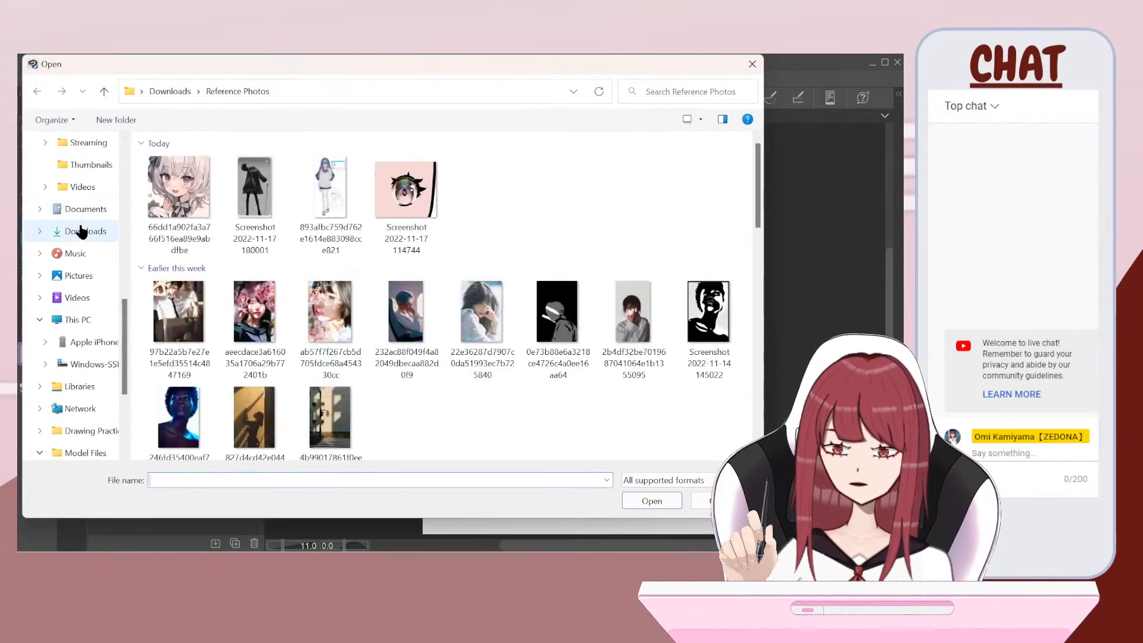
double_click(316, 184)
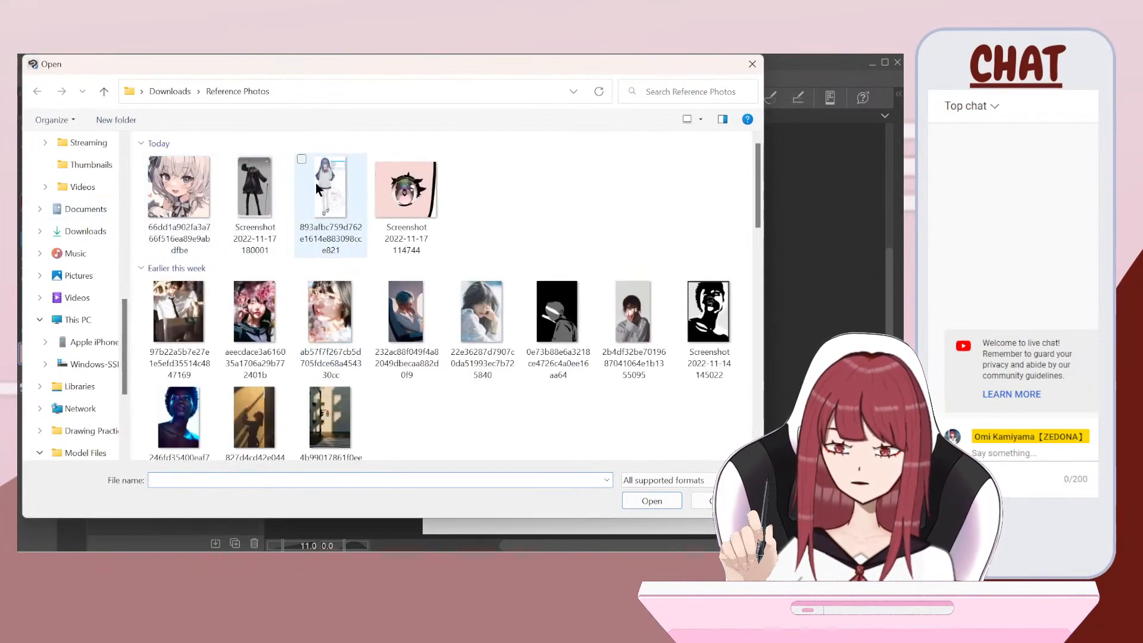
left_click_drag(560, 299, 471, 126)
left_click_drag(591, 345, 690, 536)
scroll(421, 280, "down", 2)
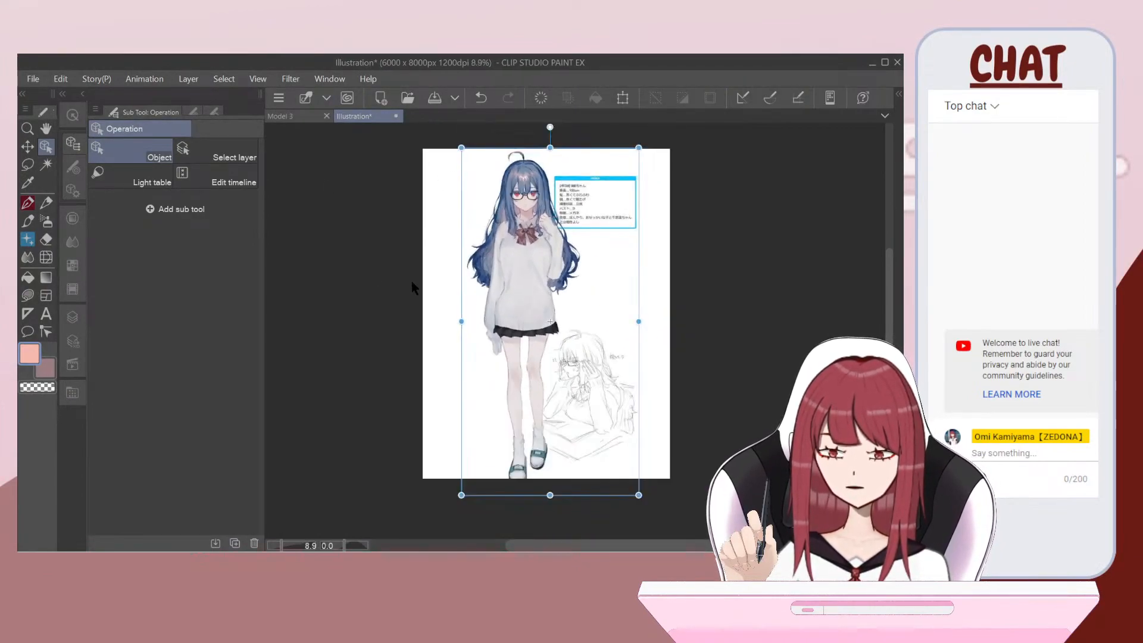
mouse_move(637, 495)
left_mouse_down()
mouse_move(624, 469)
mouse_move(630, 479)
left_mouse_up()
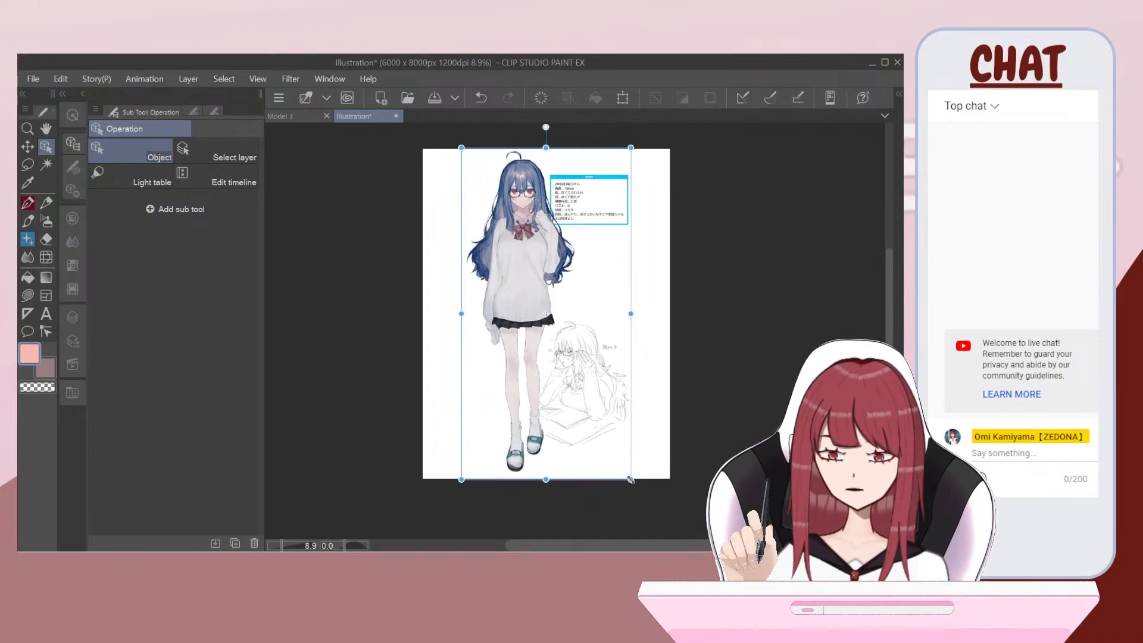
left_click(287, 118)
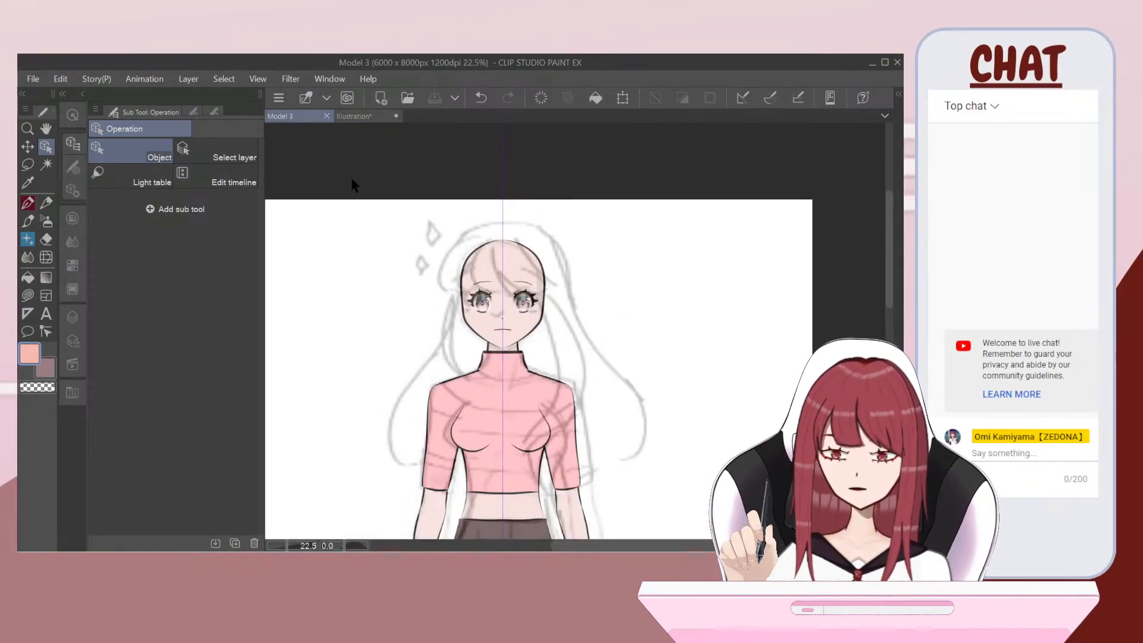
left_click(81, 322)
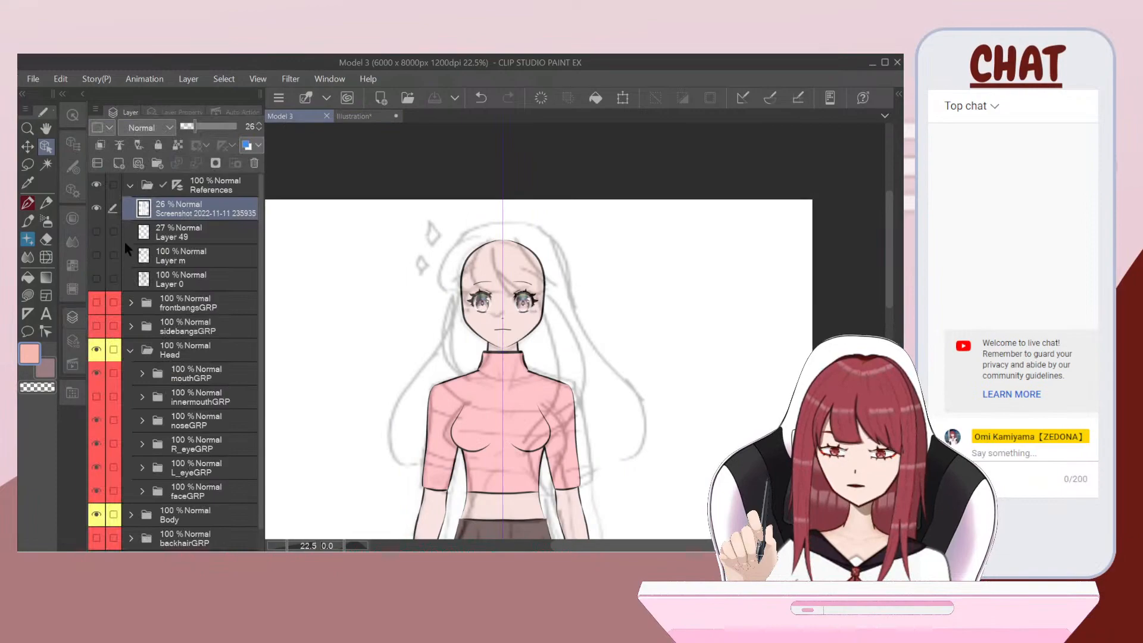
left_click(96, 207)
scroll(509, 302, "up", 5)
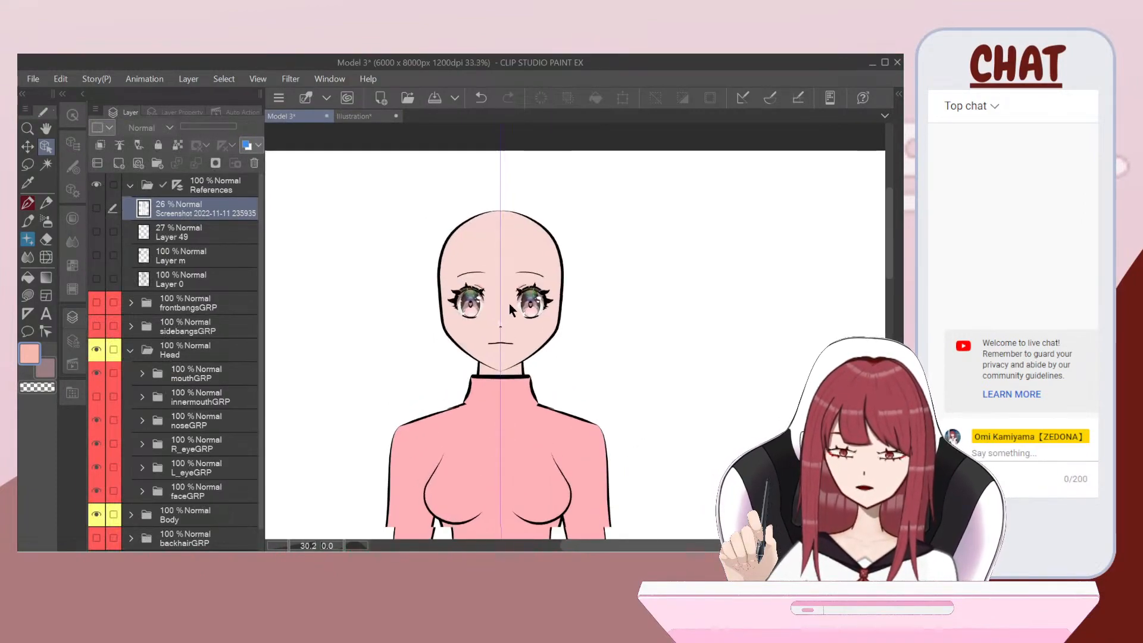
scroll(531, 307, "up", 1)
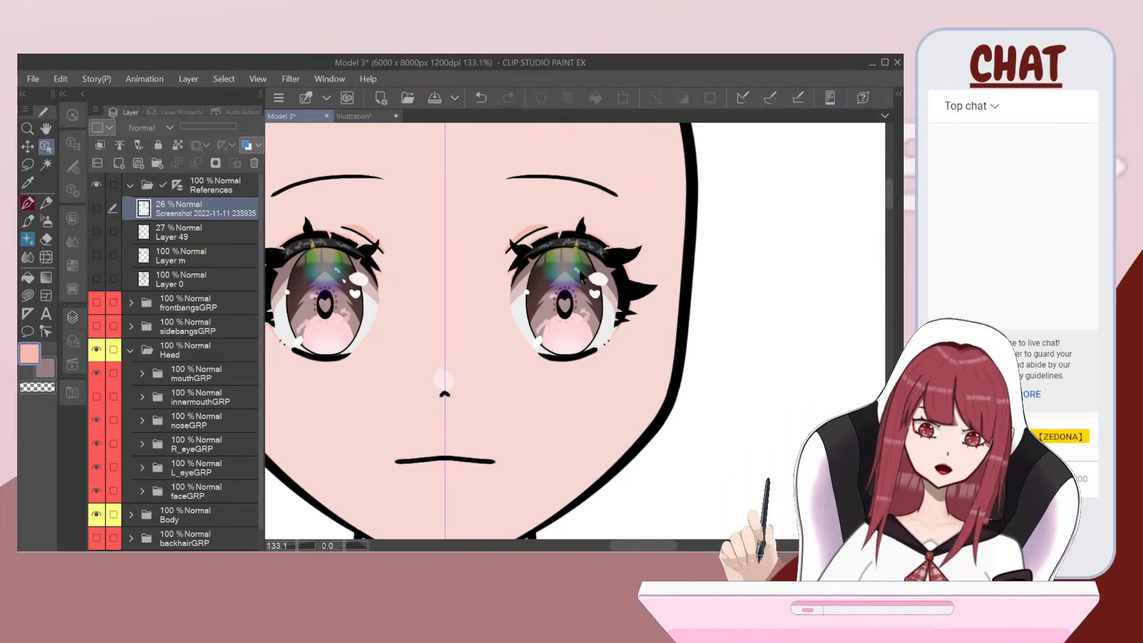
Step: Examine how the Model 3 layers are grouped into bangs, head and body folders, and return to the Illustration document
scroll(179, 289, "down", 1)
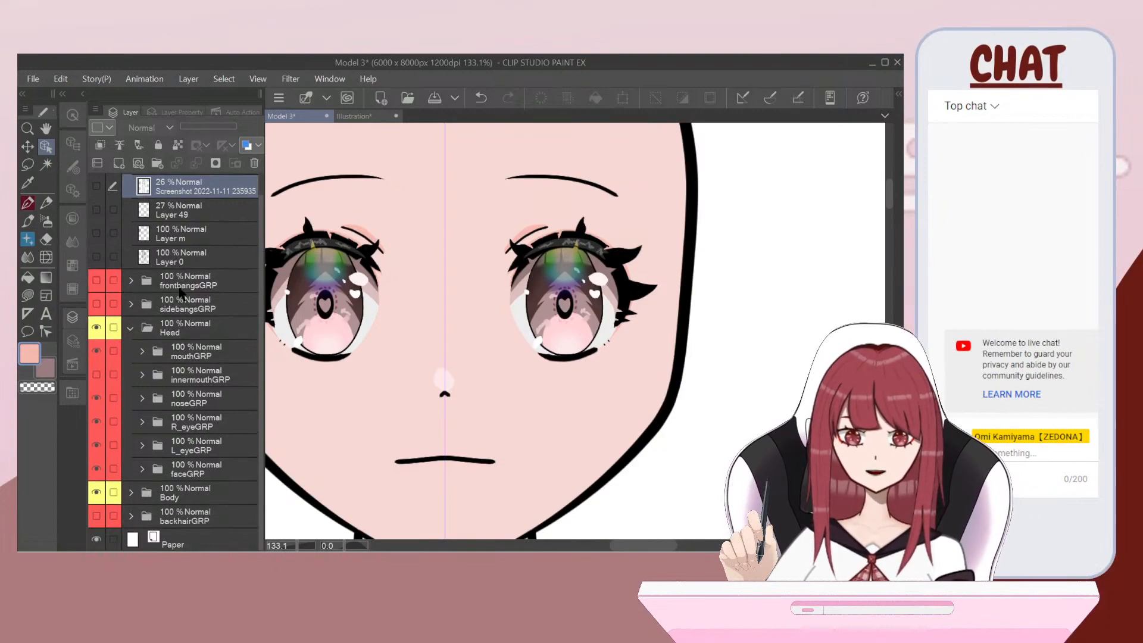
left_click(136, 281)
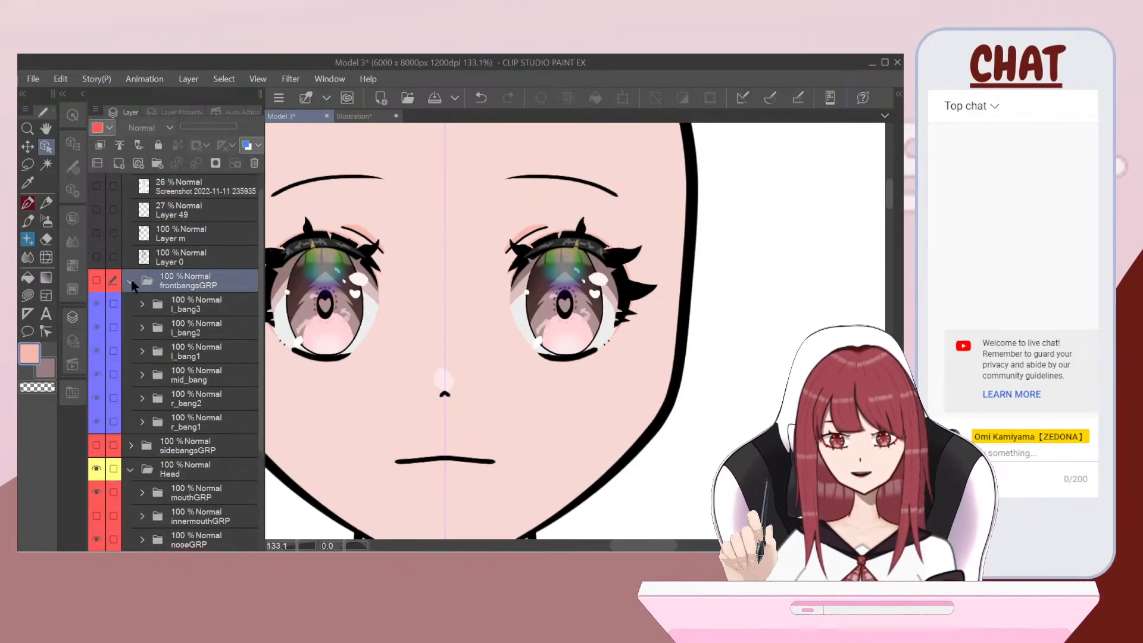
left_click(131, 329)
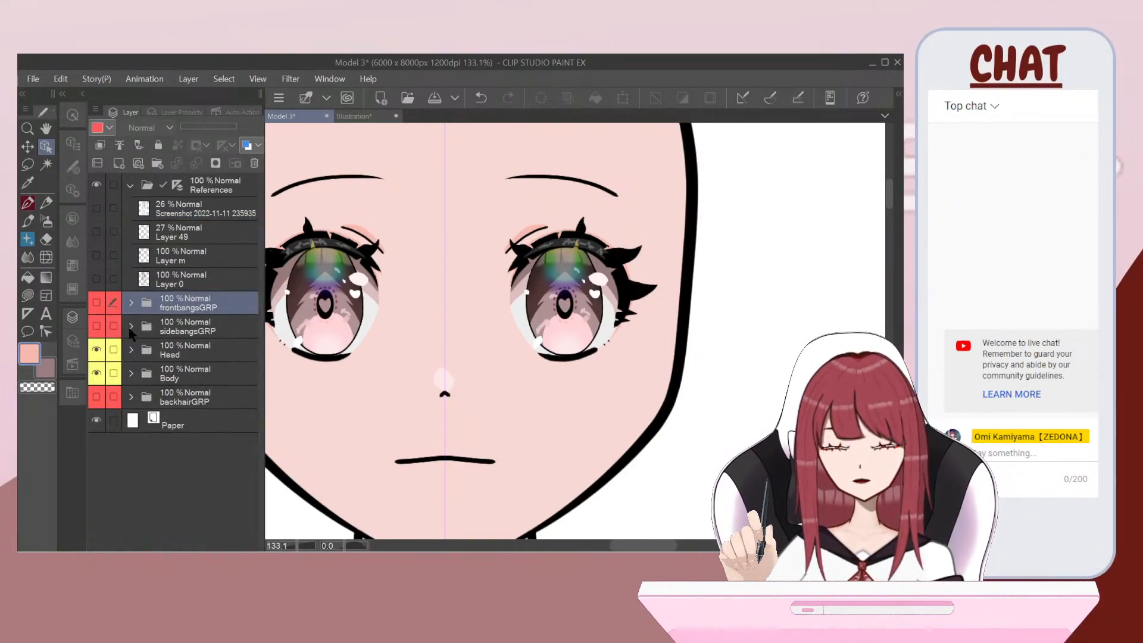
left_click(131, 349)
scroll(155, 333, "down", 1)
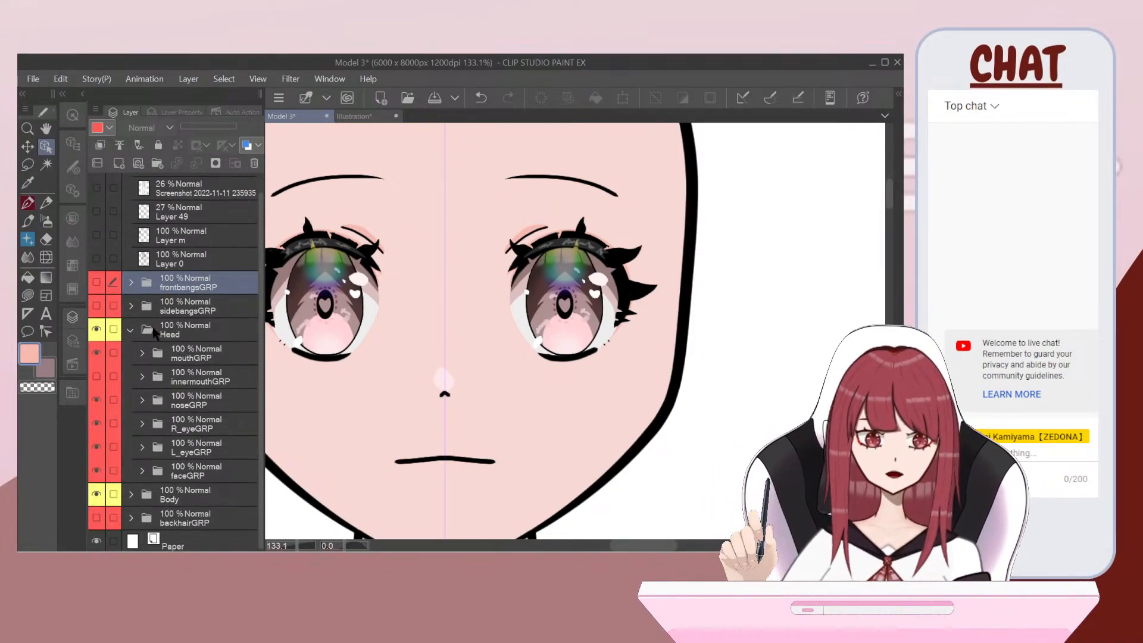
left_click(142, 355)
left_click(144, 354)
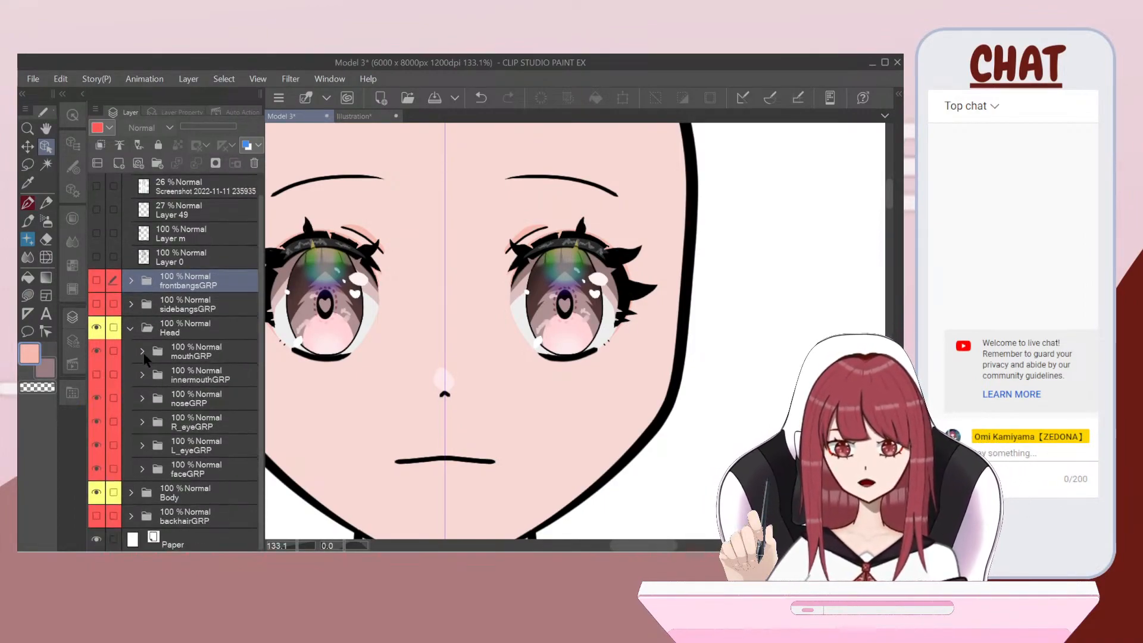
left_click(141, 376)
left_click(142, 377)
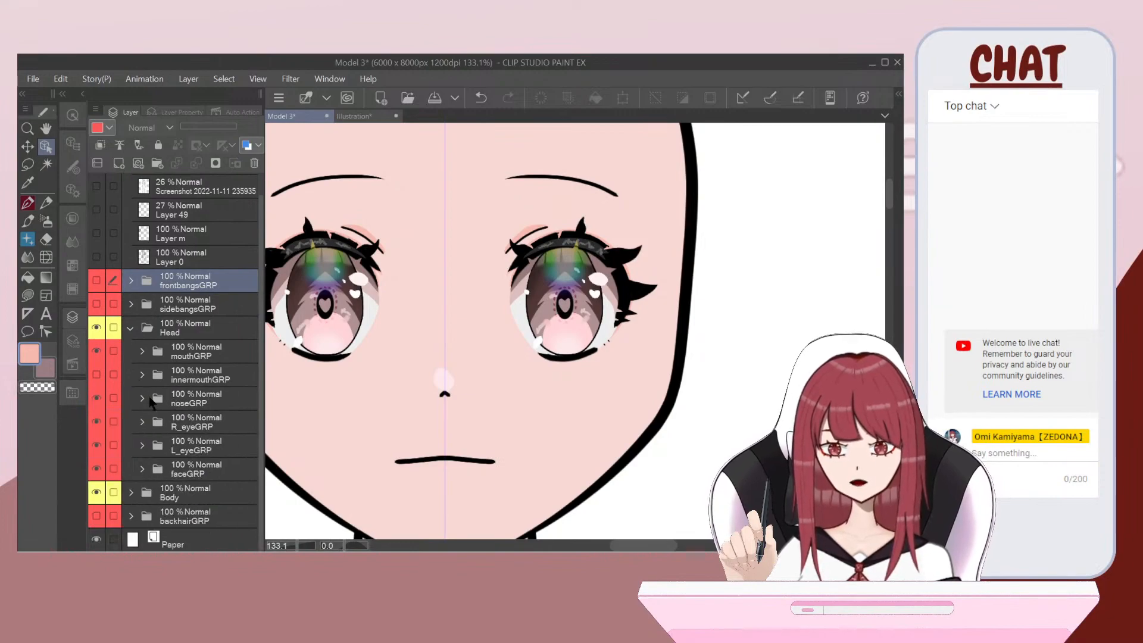
left_click(150, 403)
left_click(143, 399)
left_click(144, 399)
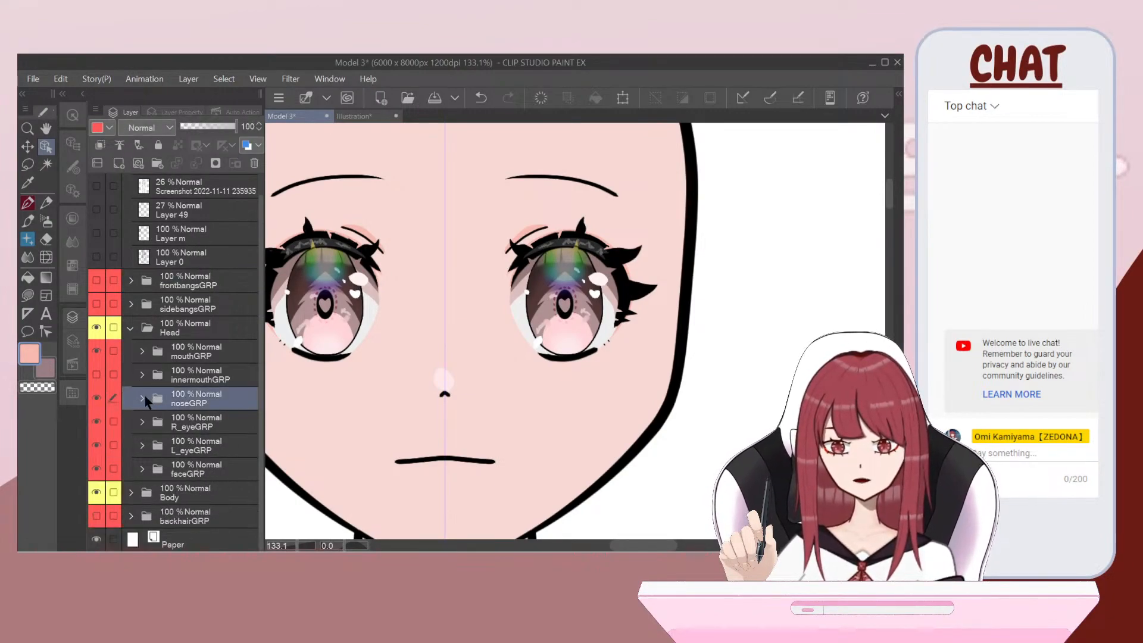
left_click(132, 494)
scroll(162, 424, "down", 4)
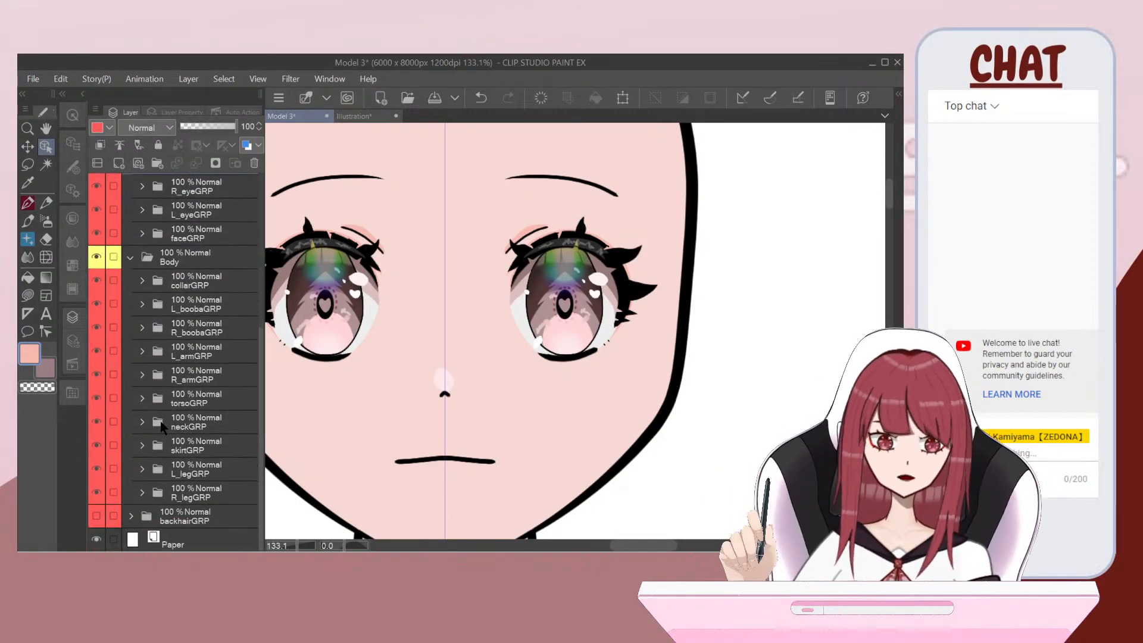
left_click(368, 117)
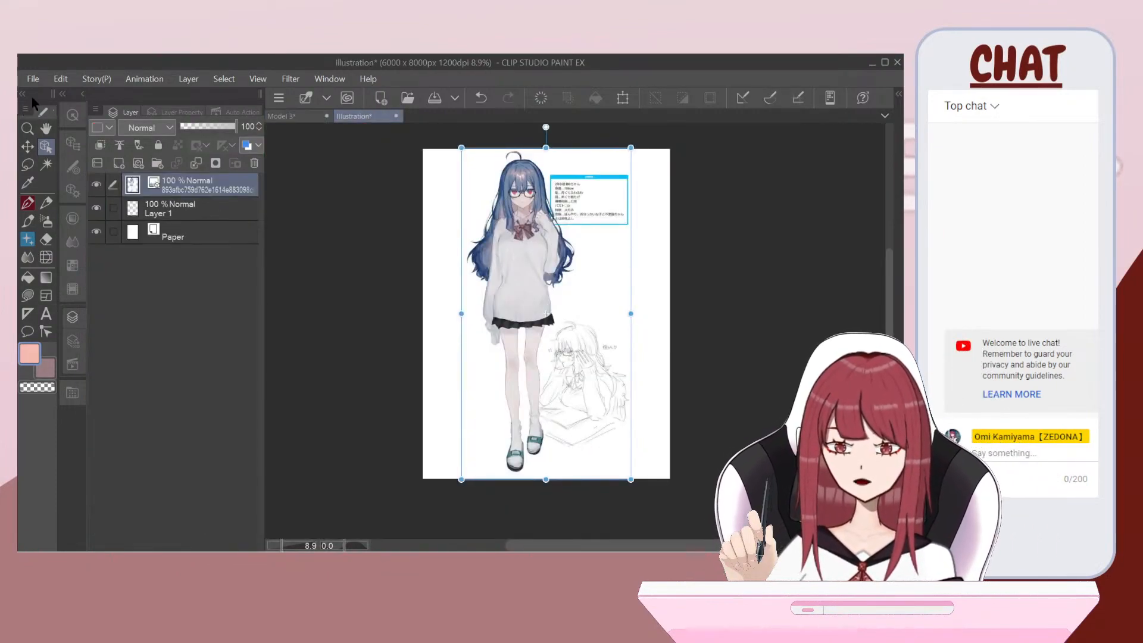
right_click(224, 182)
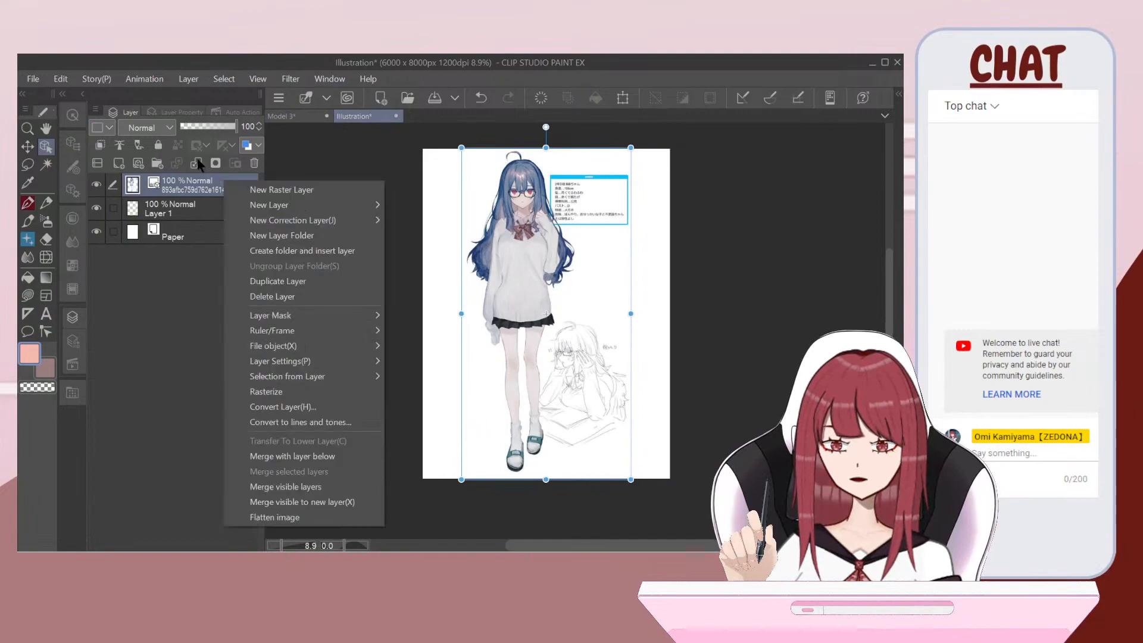
left_click(53, 78)
left_click(381, 227)
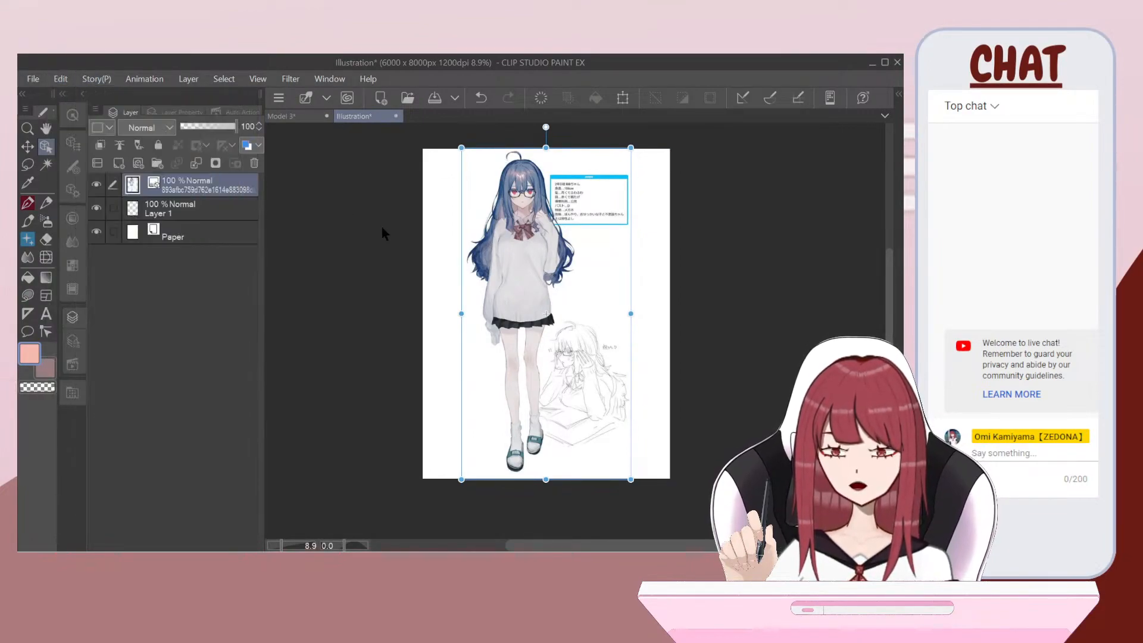
left_click(201, 214)
left_click(184, 185)
right_click(184, 186)
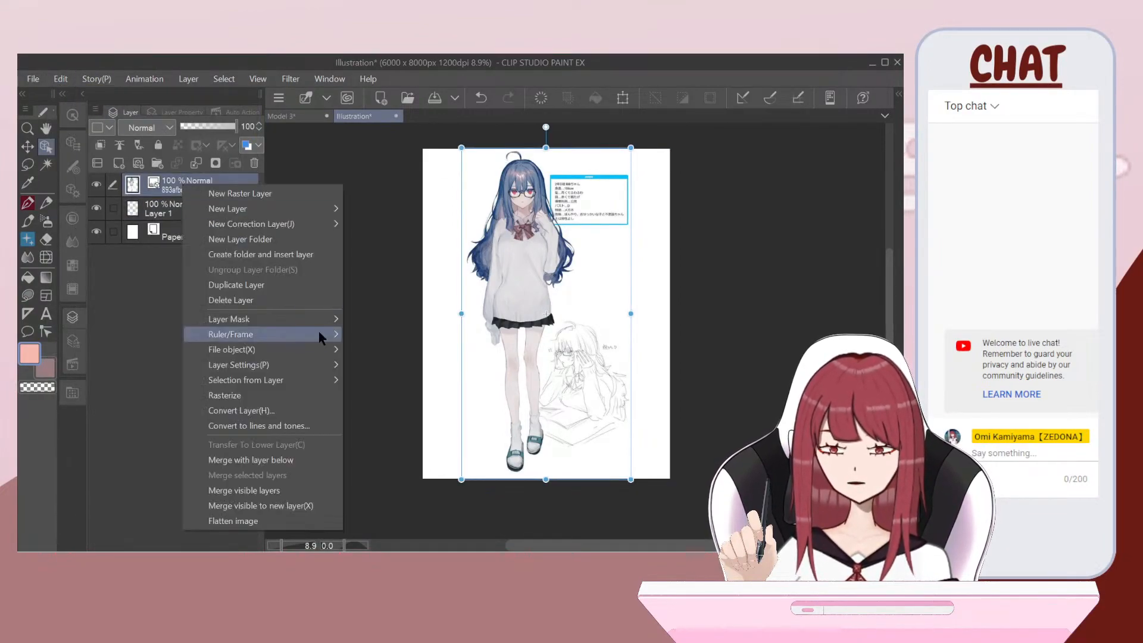
left_click(110, 398)
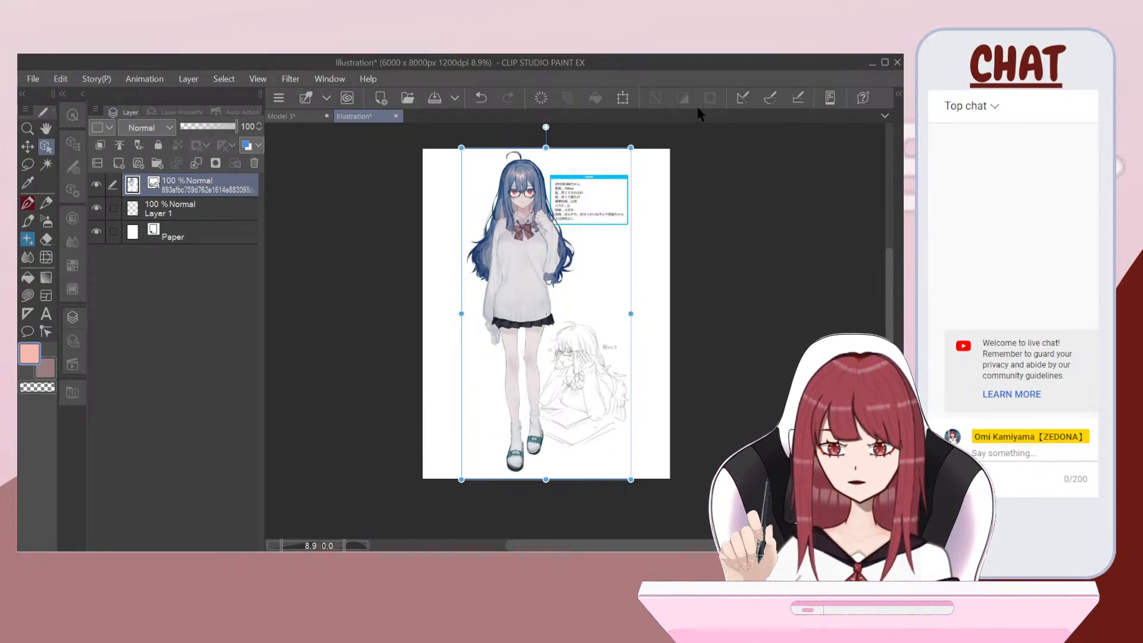
left_click(624, 96)
left_click(62, 79)
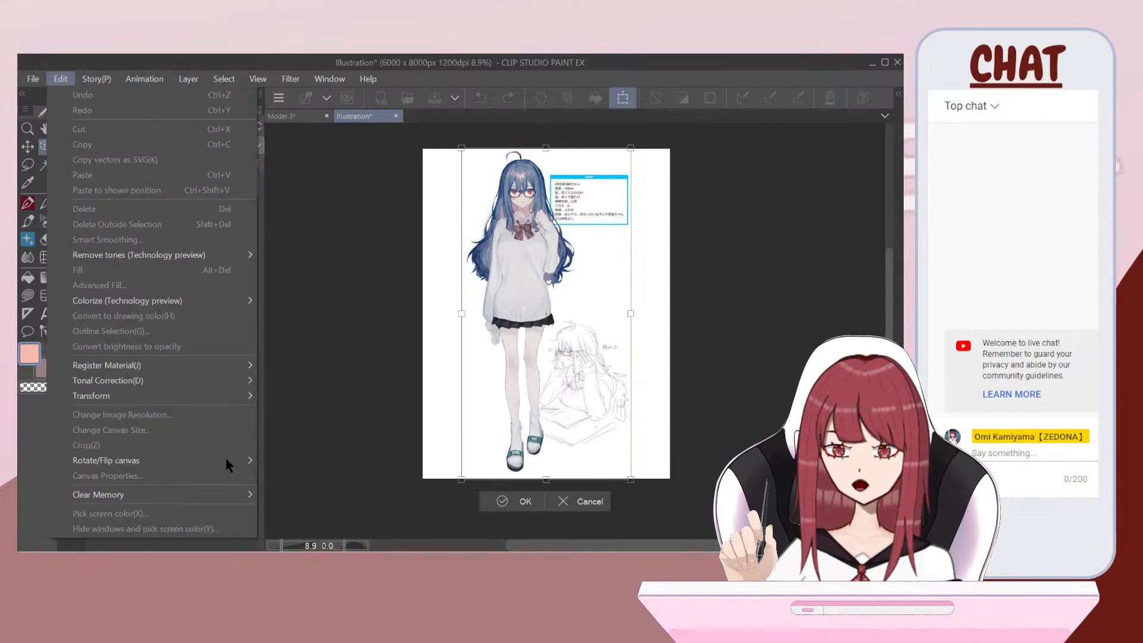
left_click(359, 322)
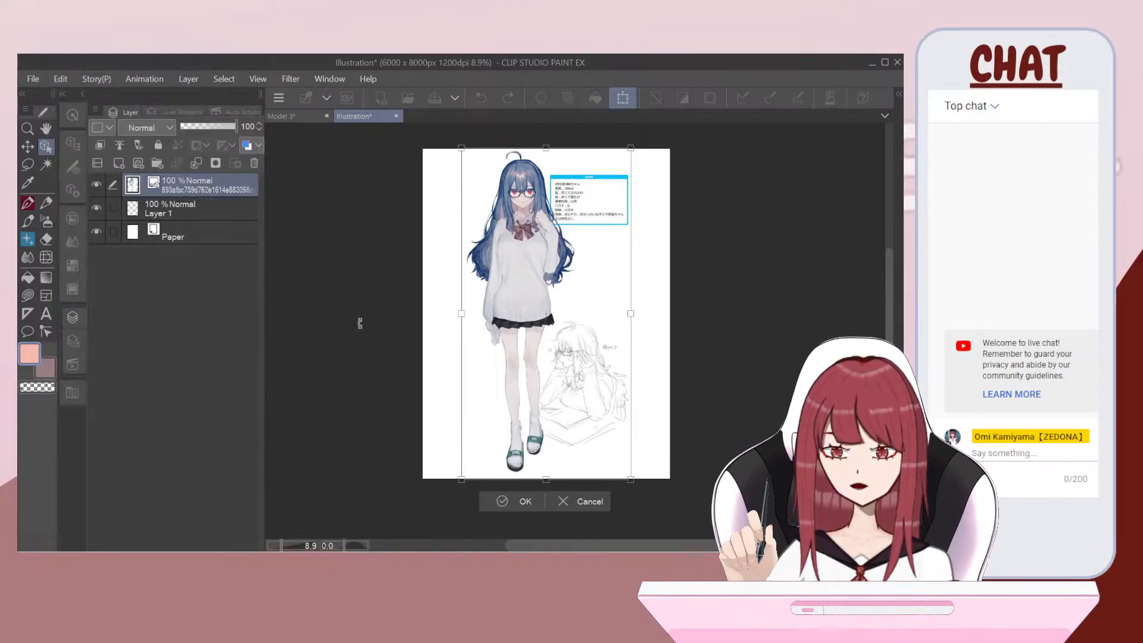
left_click(580, 502)
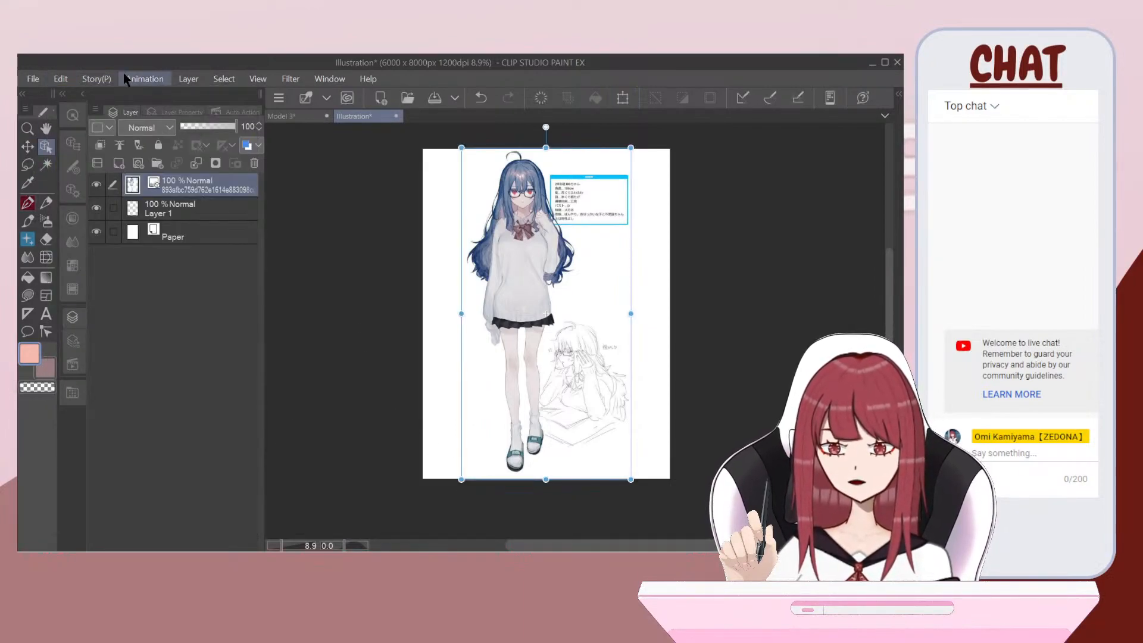
Step: Select the standing blue-haired girl with a full-height rectangular selection and copy that area onto its own masked layer
left_click(27, 164)
left_click(75, 141)
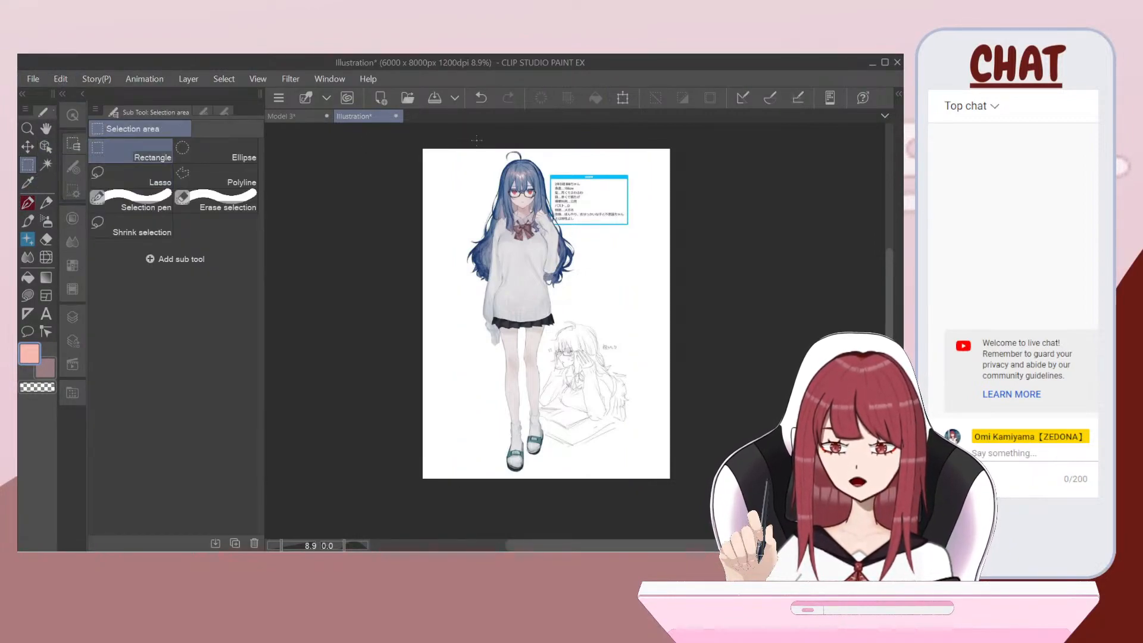
left_click_drag(513, 208, 575, 484)
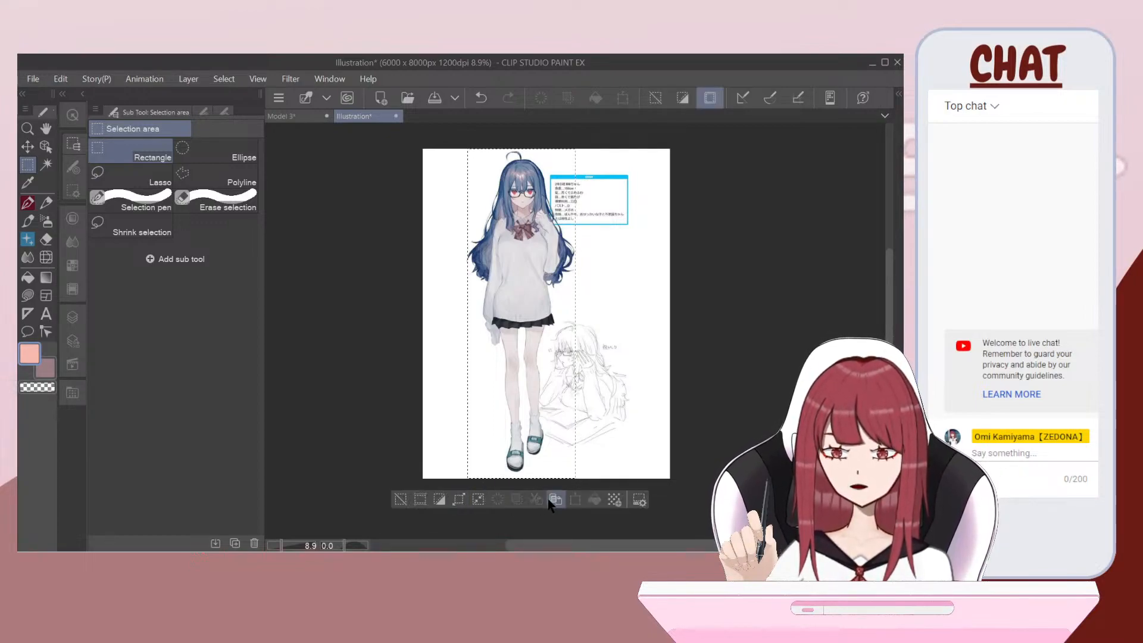
Step: Delete the original uncropped reference layer and clear the selection
left_click(73, 318)
left_click(254, 163)
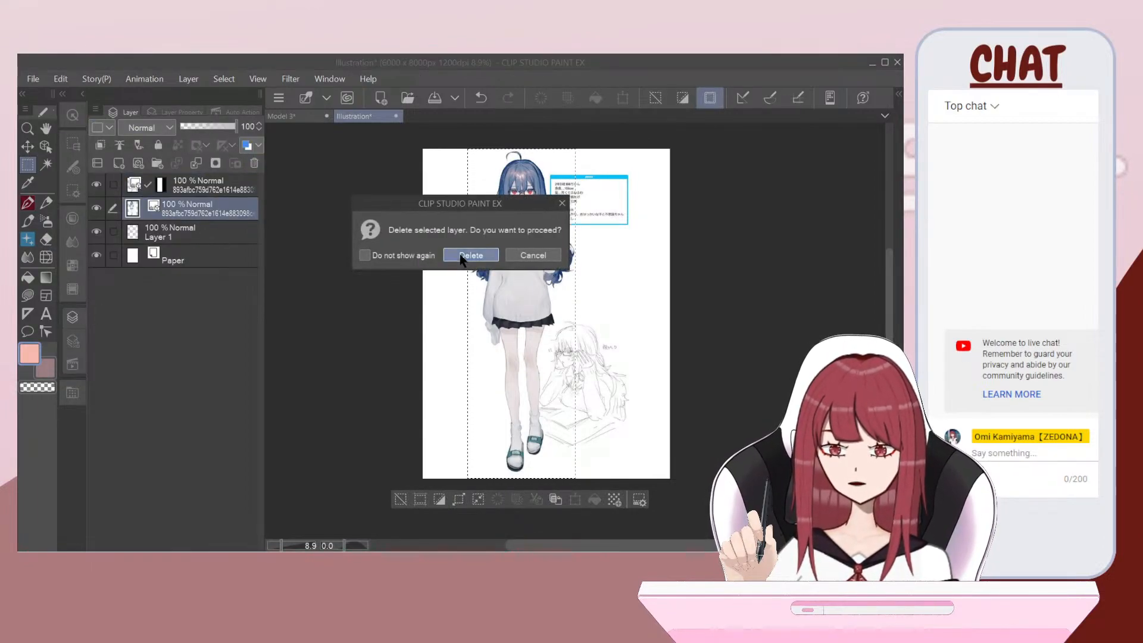
left_click(467, 253)
left_click(401, 500)
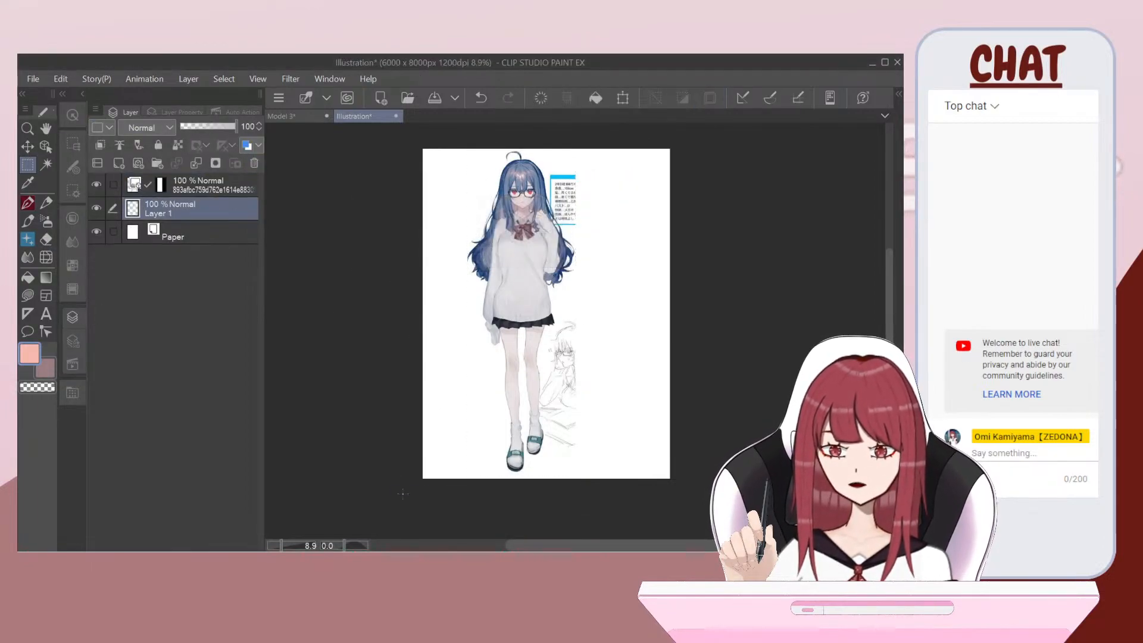
Step: Run the Align center auto action from the Align center set on the masked reference layer to center the girl
left_click(191, 184)
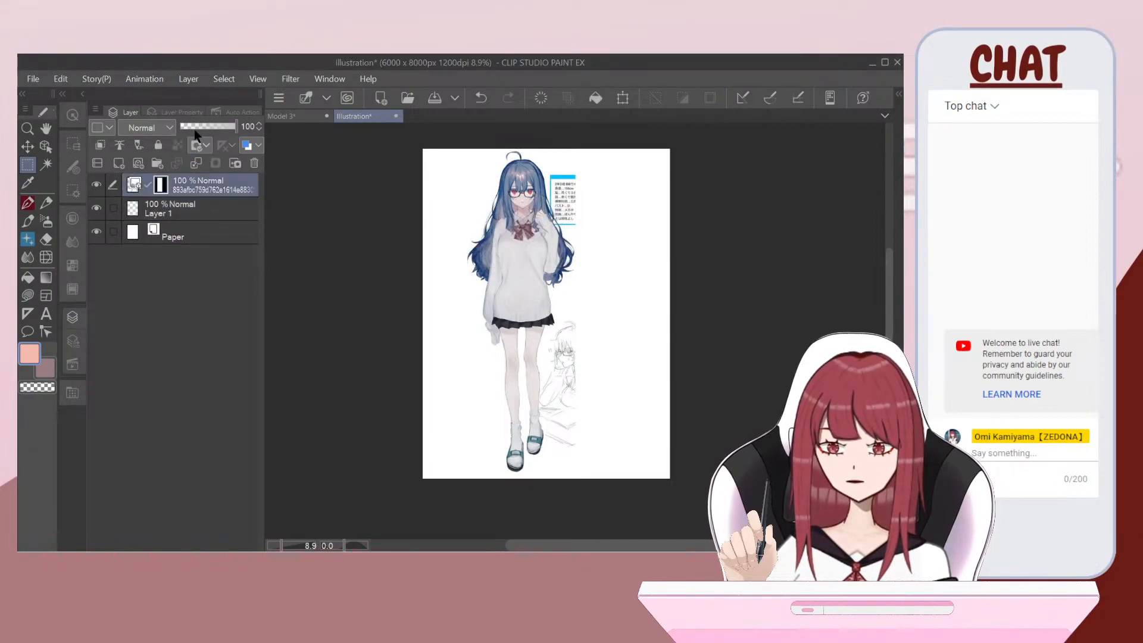
left_click(230, 111)
left_click(148, 129)
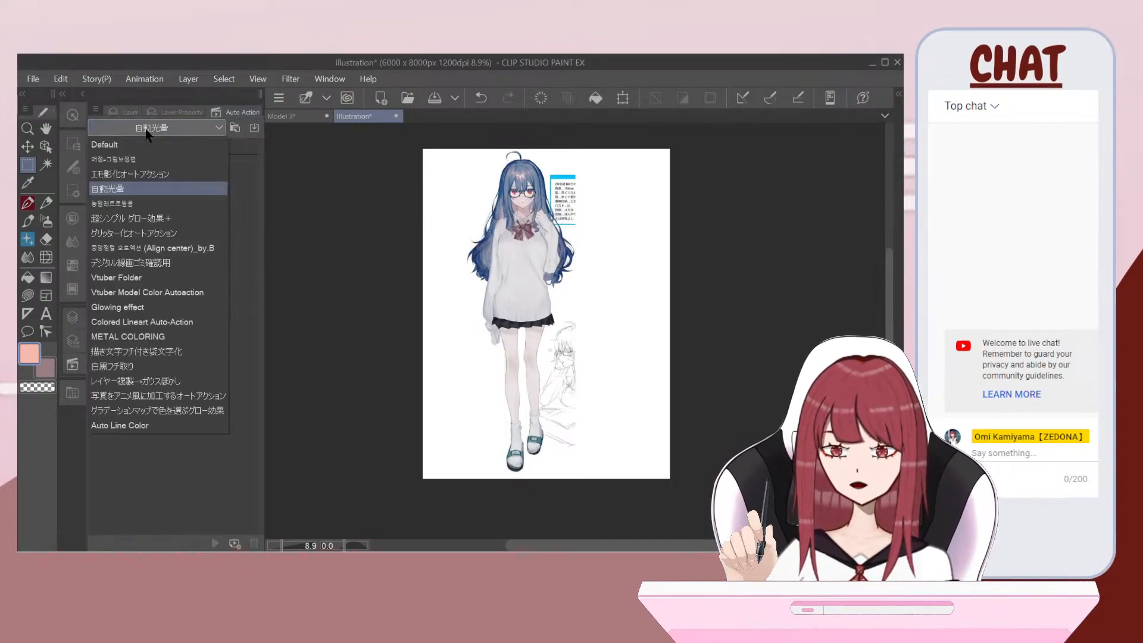
key("Down")
key("Down")
key("Down")
key("Down")
key("Return")
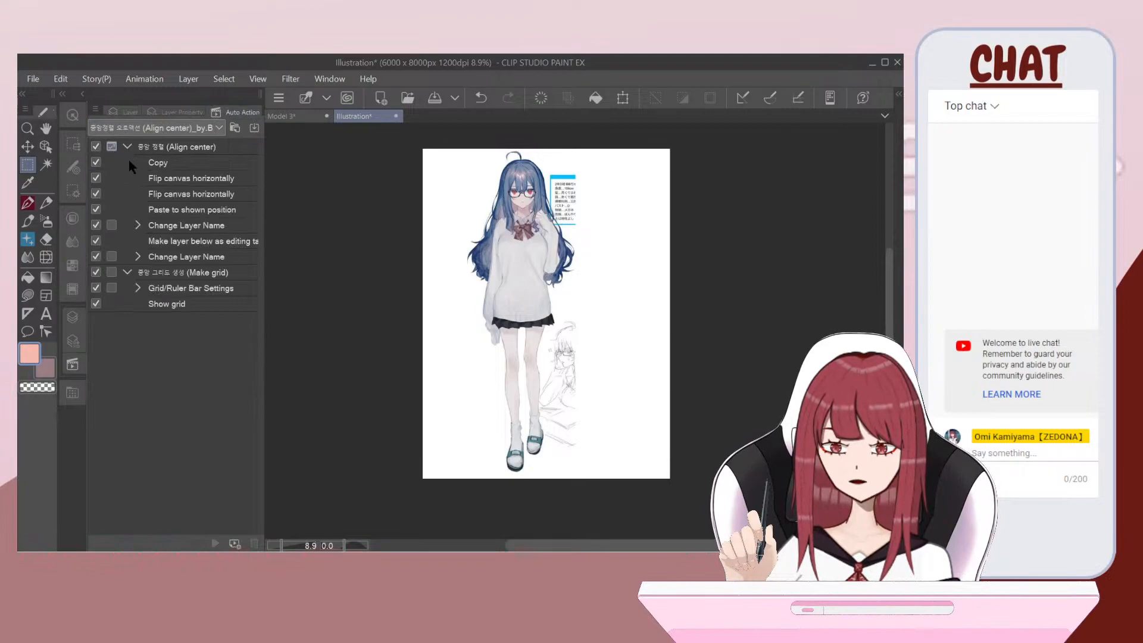
left_click(199, 149)
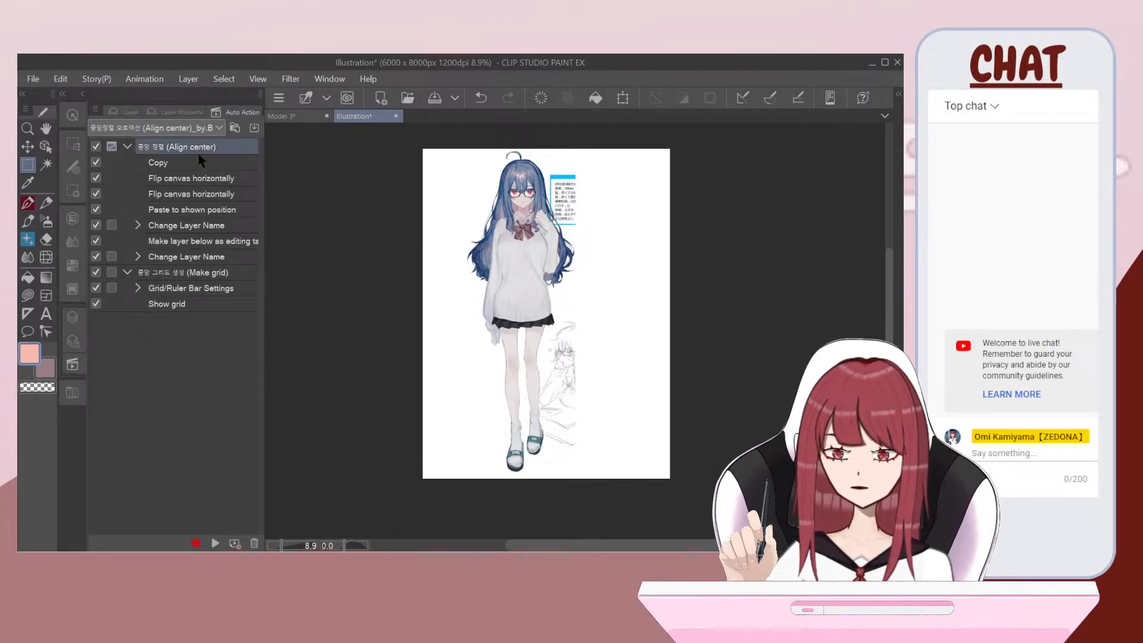
left_click(215, 544)
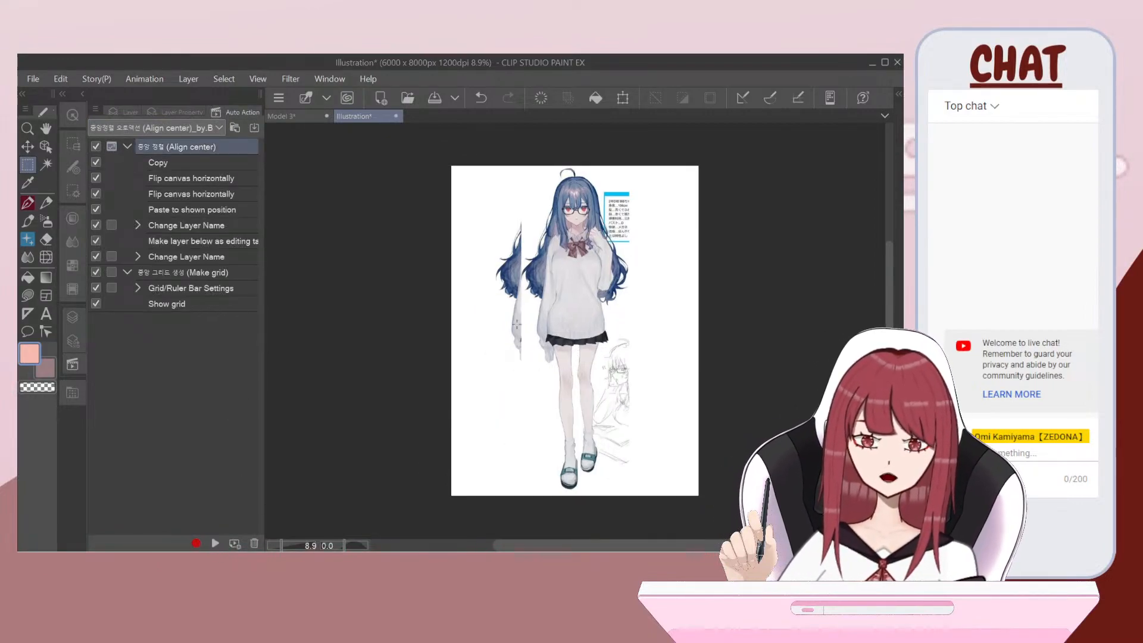
Step: Delete the mask of the Before layer and the layer itself, keeping only the centered copy of the girl
left_click(119, 113)
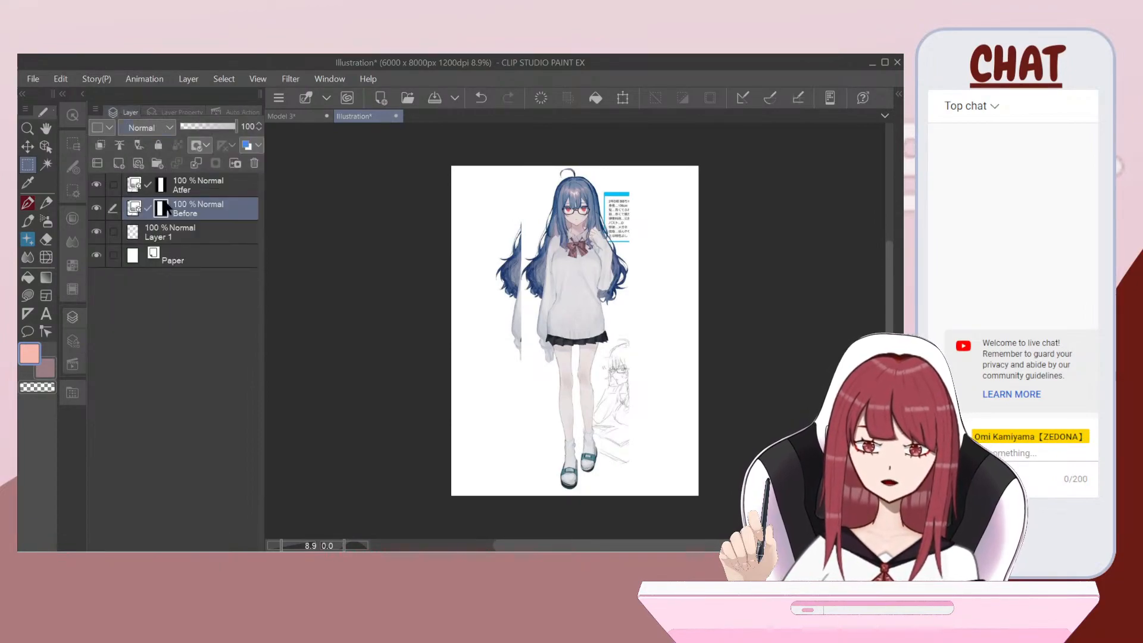
left_click(255, 164)
left_click(498, 257)
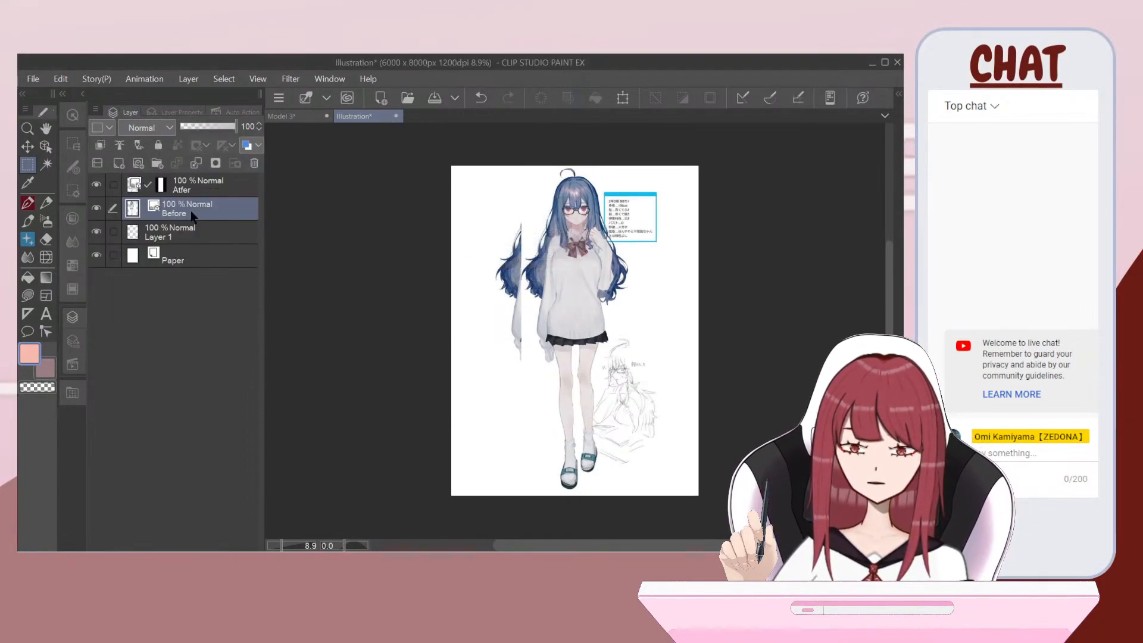
left_click(254, 163)
left_click(475, 254)
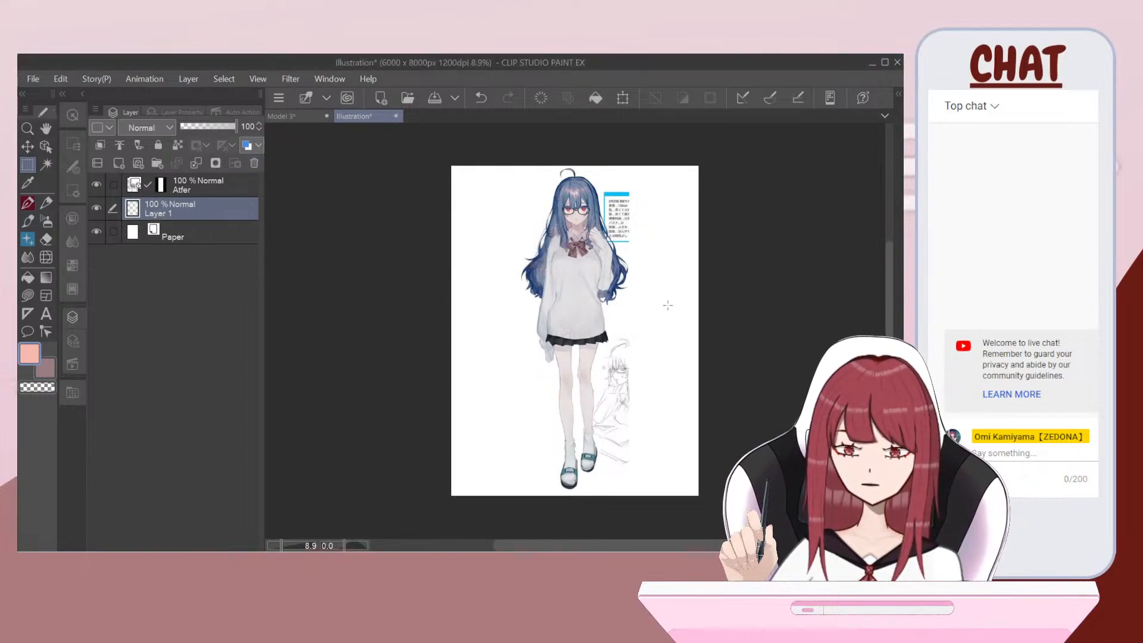
Step: Place a vertical symmetry ruler on Layer 1 along the center of the girl's face and body
scroll(650, 285, "up", 1)
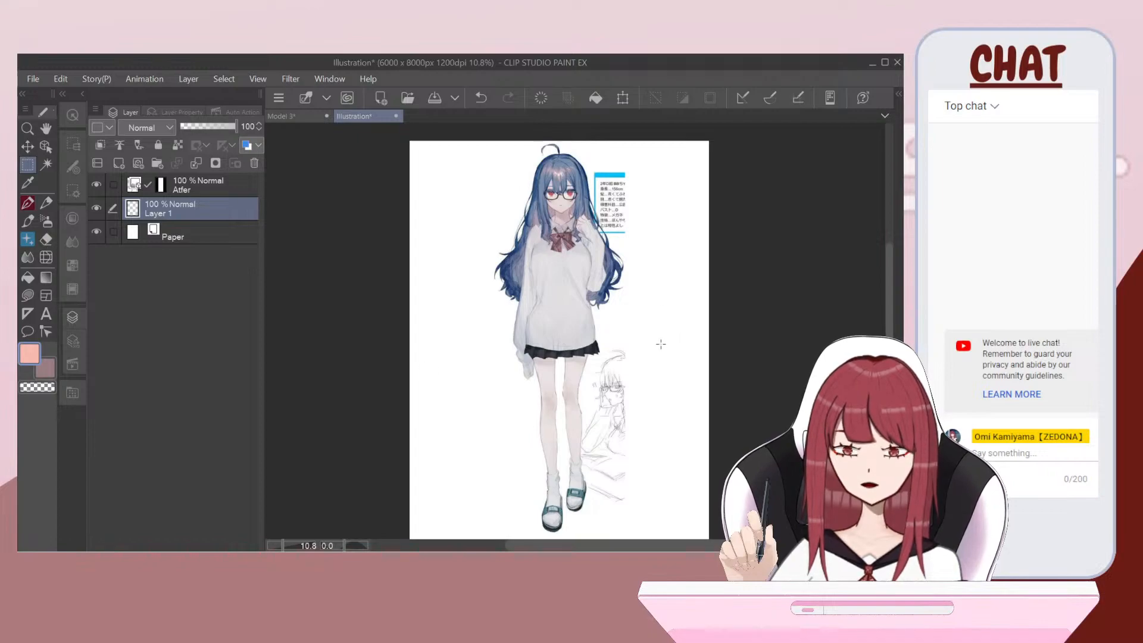
left_click(28, 314)
scroll(572, 203, "up", 4)
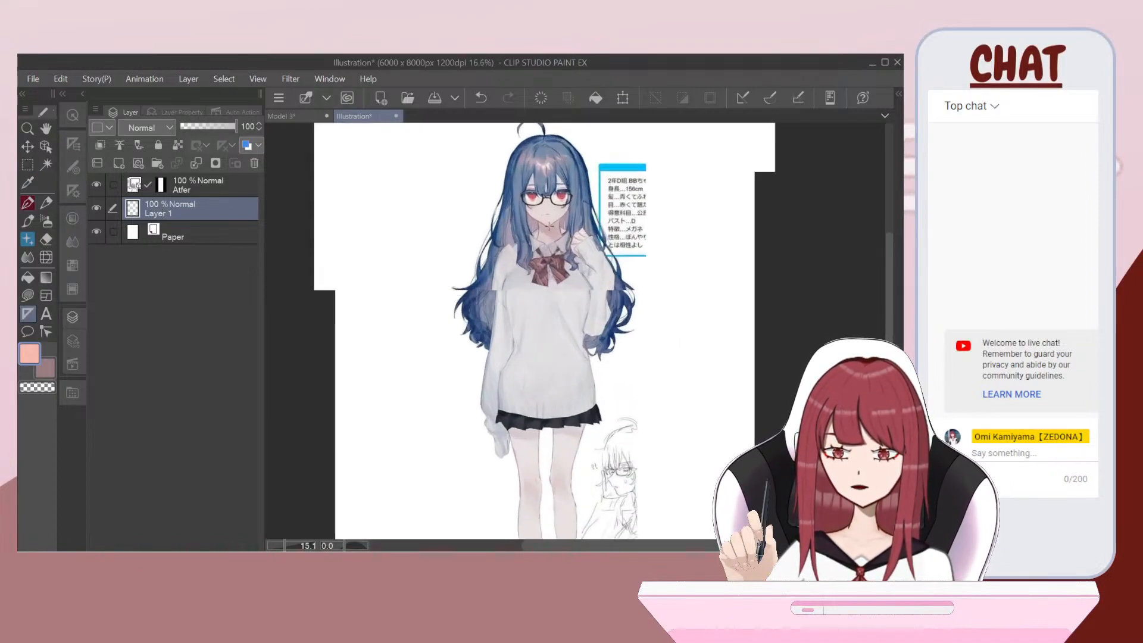
left_click(544, 242)
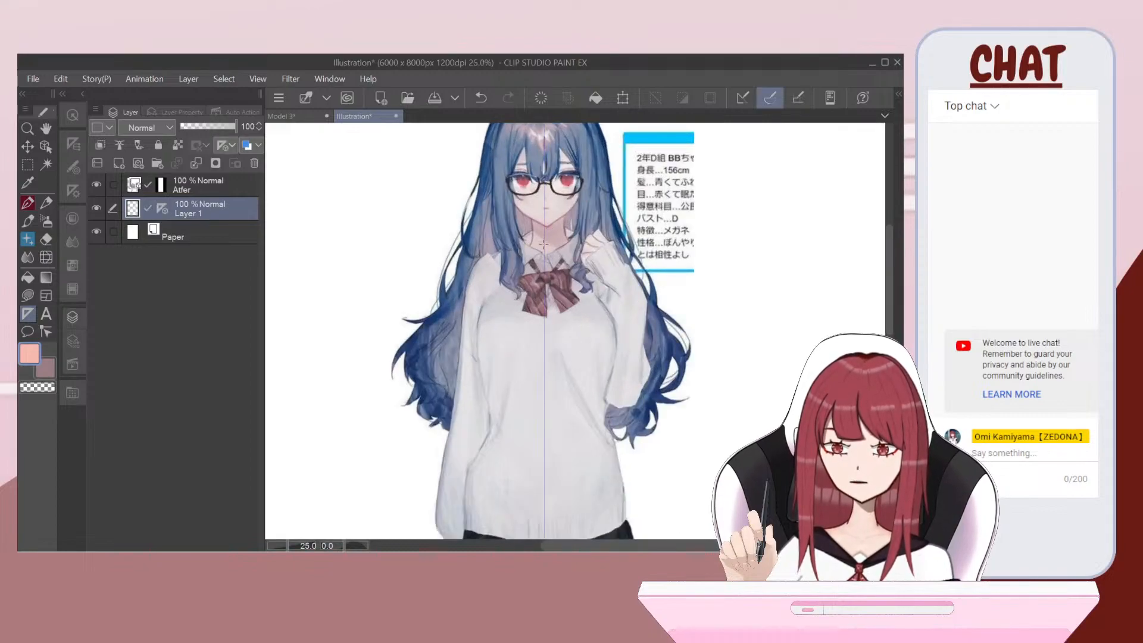
Step: Run the Align center auto action on the Layer 1 ruler and check the resulting layers against the whole figure
scroll(542, 246, "down", 4)
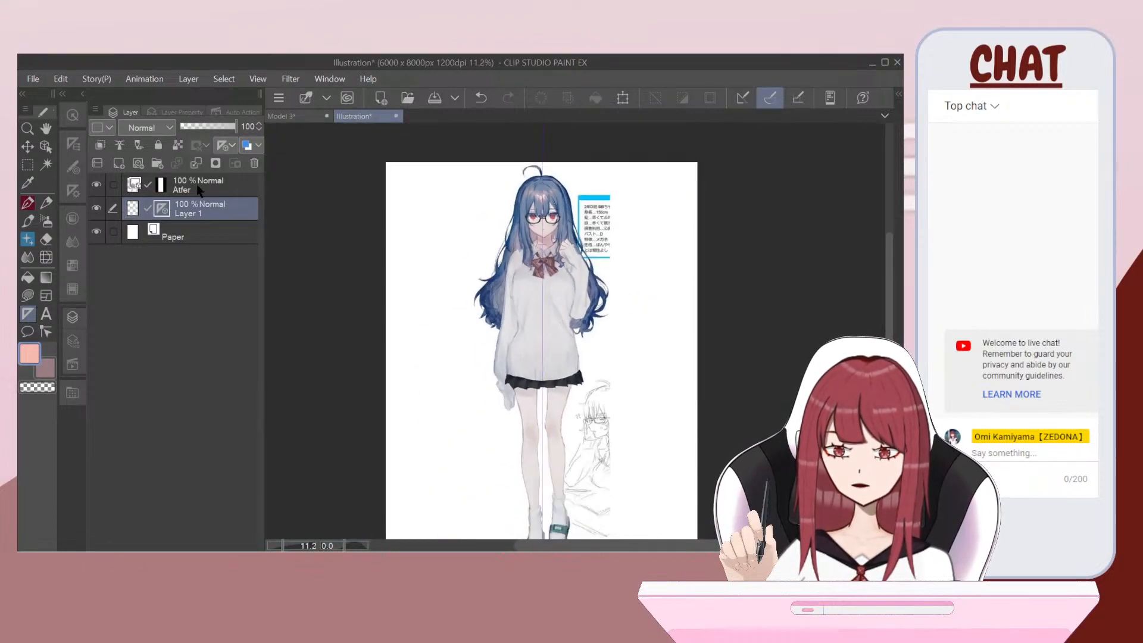
left_click(240, 112)
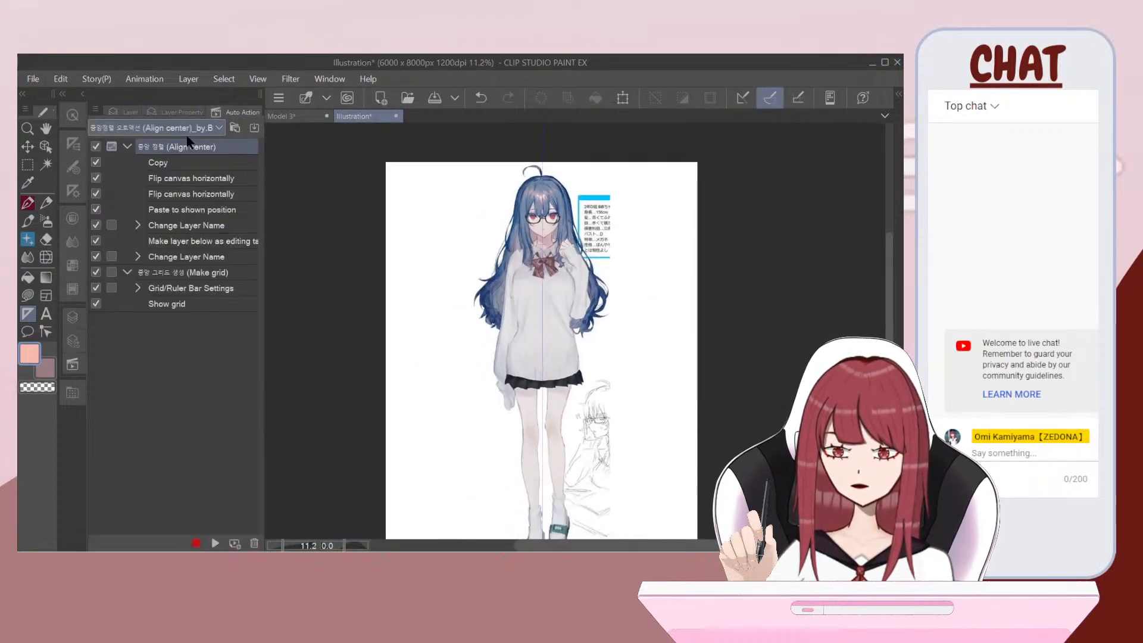
left_click(216, 544)
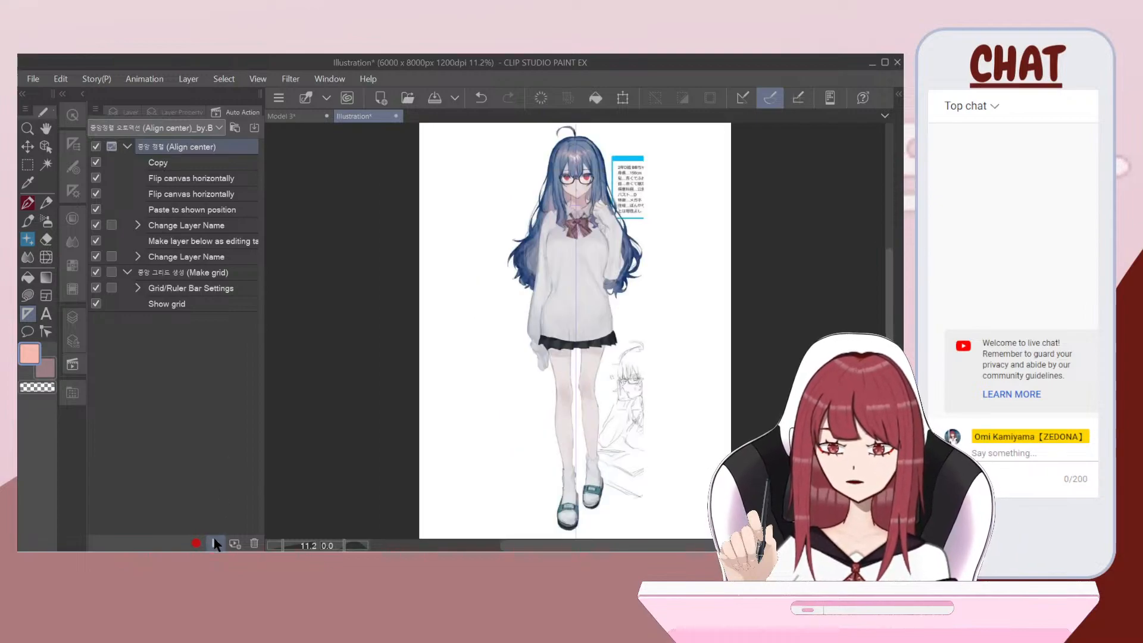
left_click(115, 113)
scroll(510, 302, "down", 4)
scroll(509, 300, "up", 3)
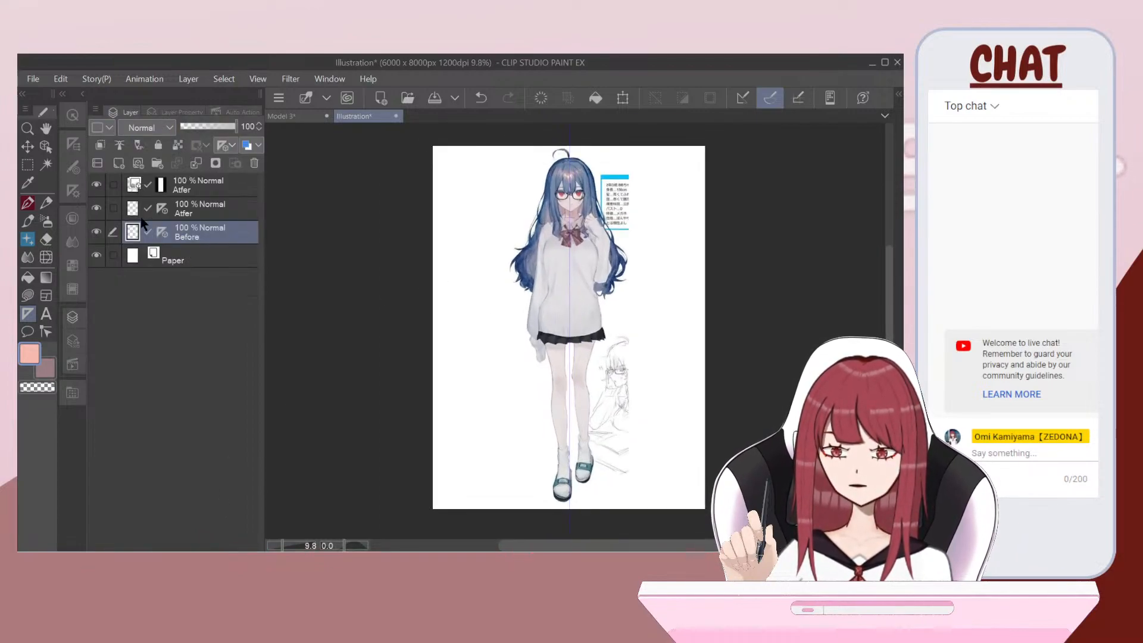
Step: Delete the Before ruler layer and rasterize the masked Atfer reference layer
left_click(254, 164)
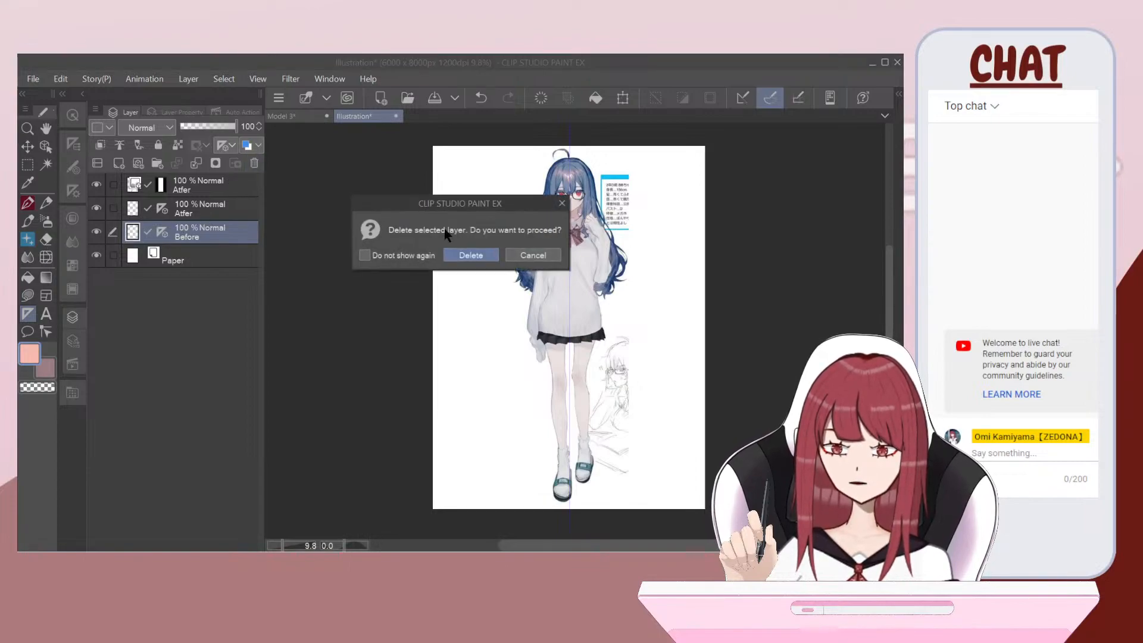
left_click(462, 253)
left_click(202, 185)
right_click(201, 180)
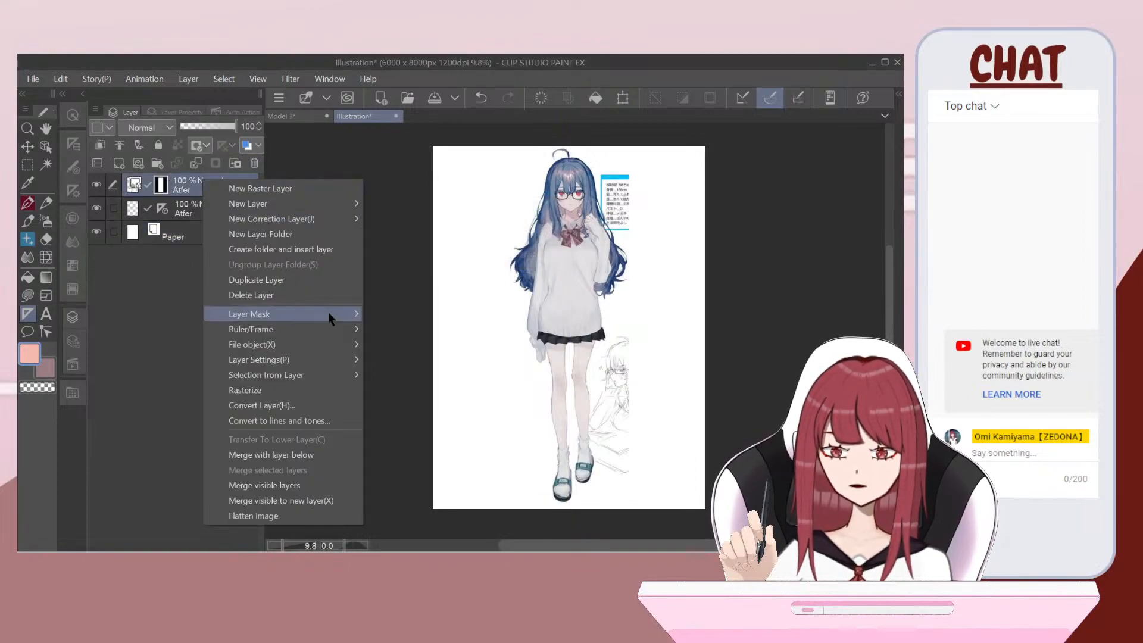
left_click(294, 388)
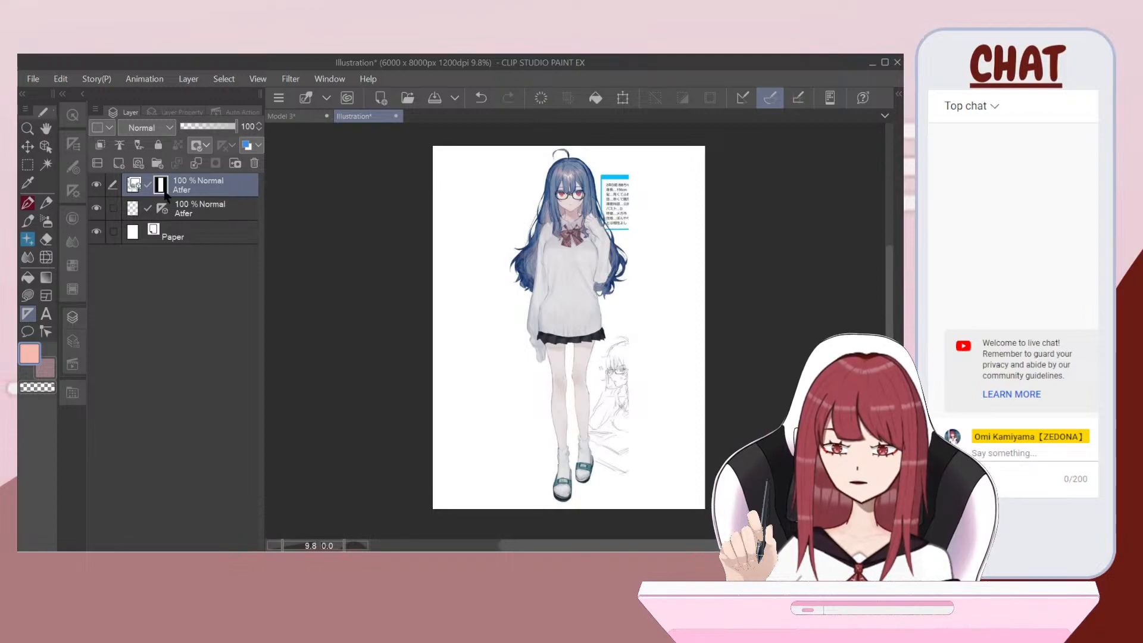
Step: Select the Atfer ruler layer and check its symmetry line against the whole figure and canvas
left_click(218, 219)
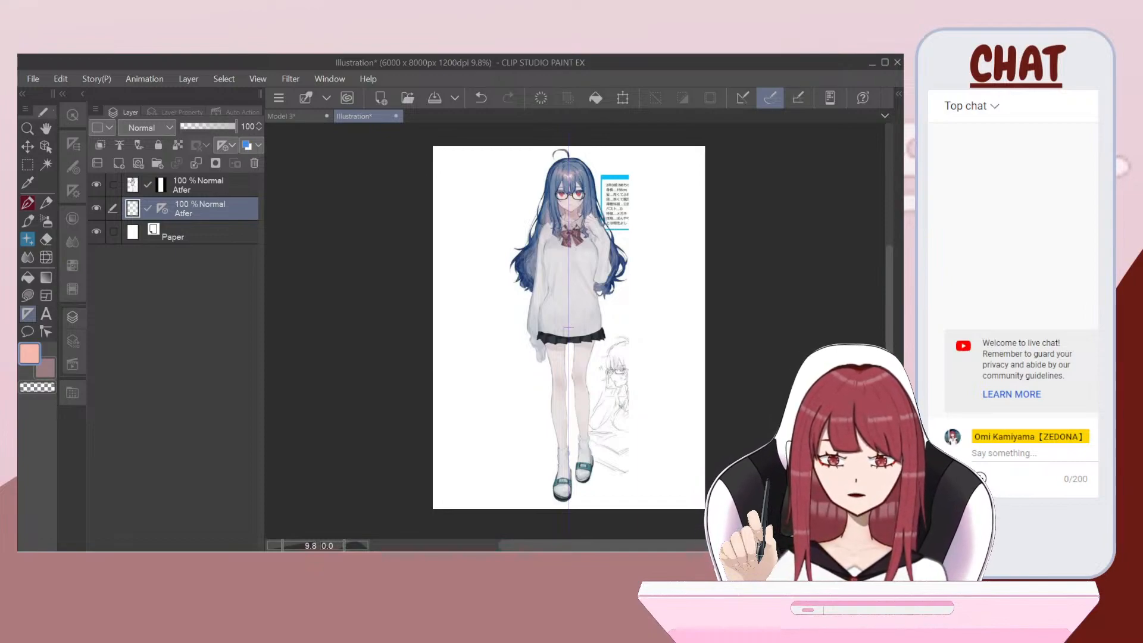
scroll(560, 275, "up", 2)
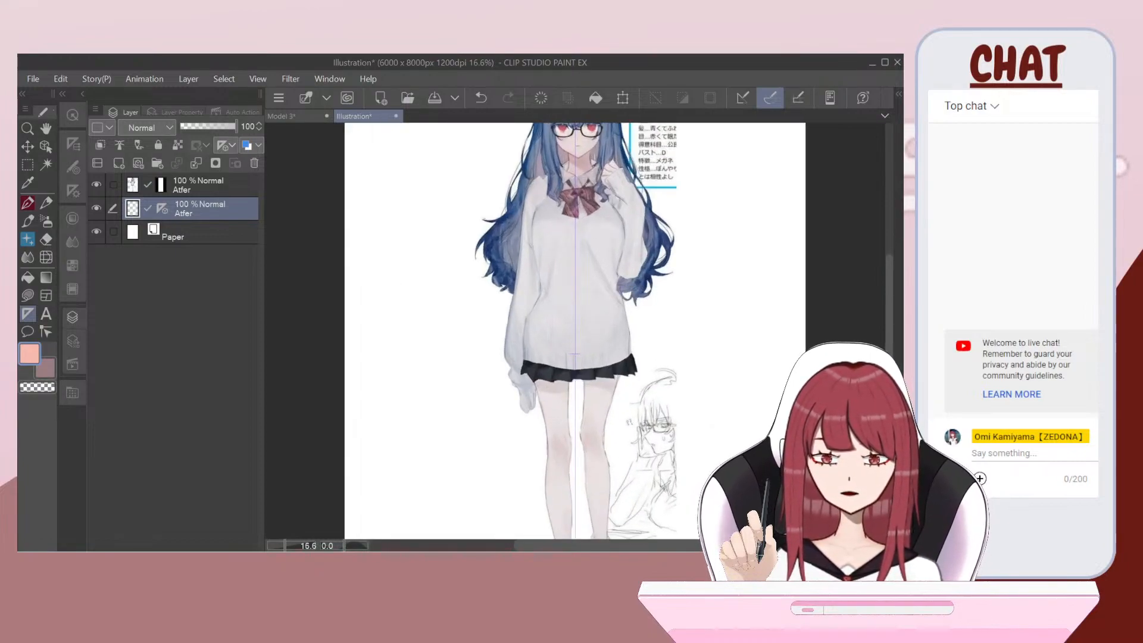
scroll(589, 154, "down", 3)
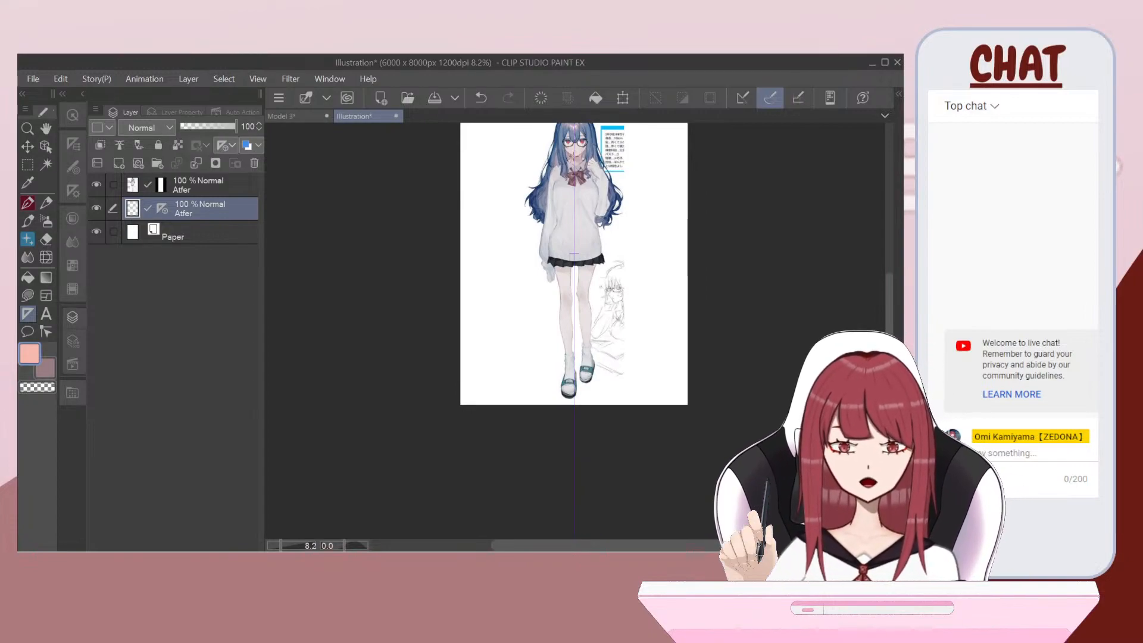
scroll(574, 125, "down", 2)
scroll(572, 125, "down", 1)
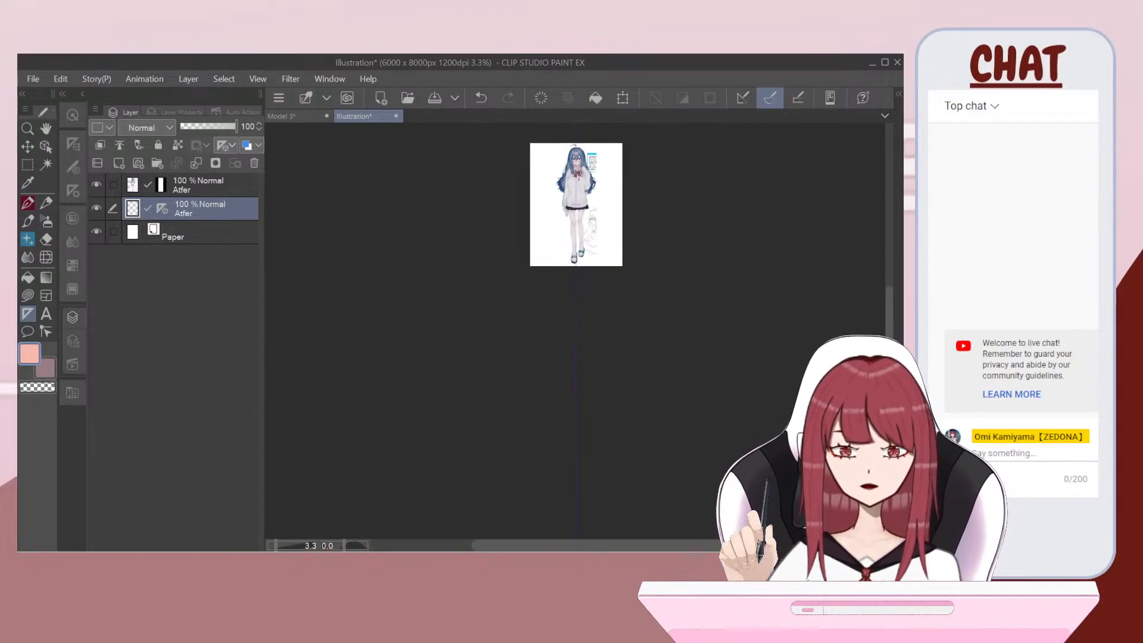
scroll(601, 140, "up", 2)
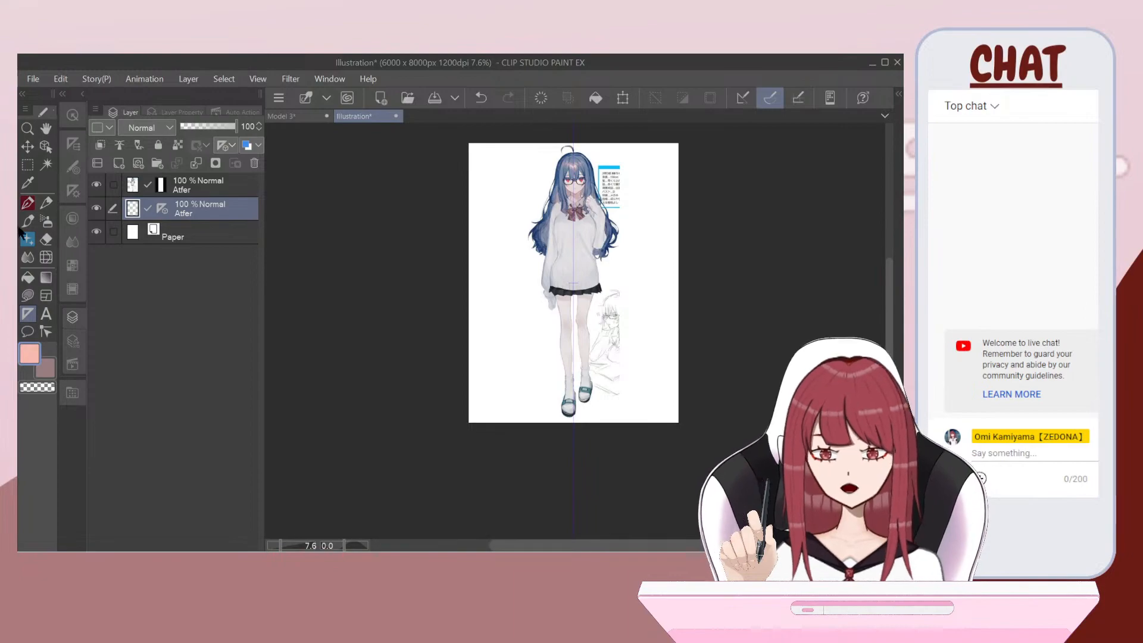
left_click(25, 80)
mouse_move(185, 326)
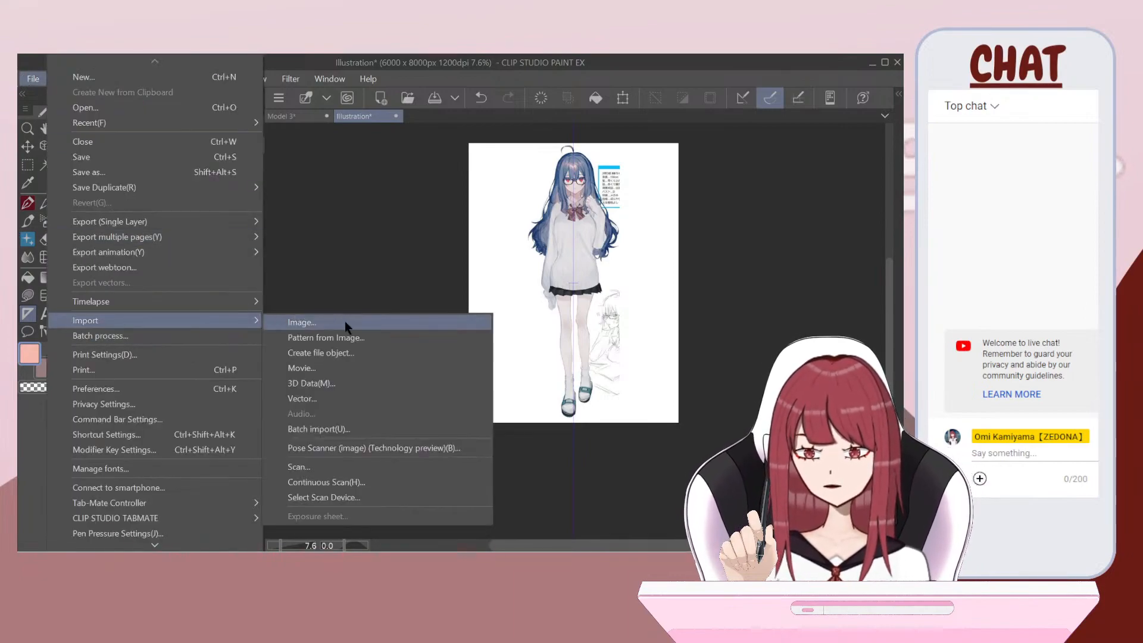
left_click(344, 327)
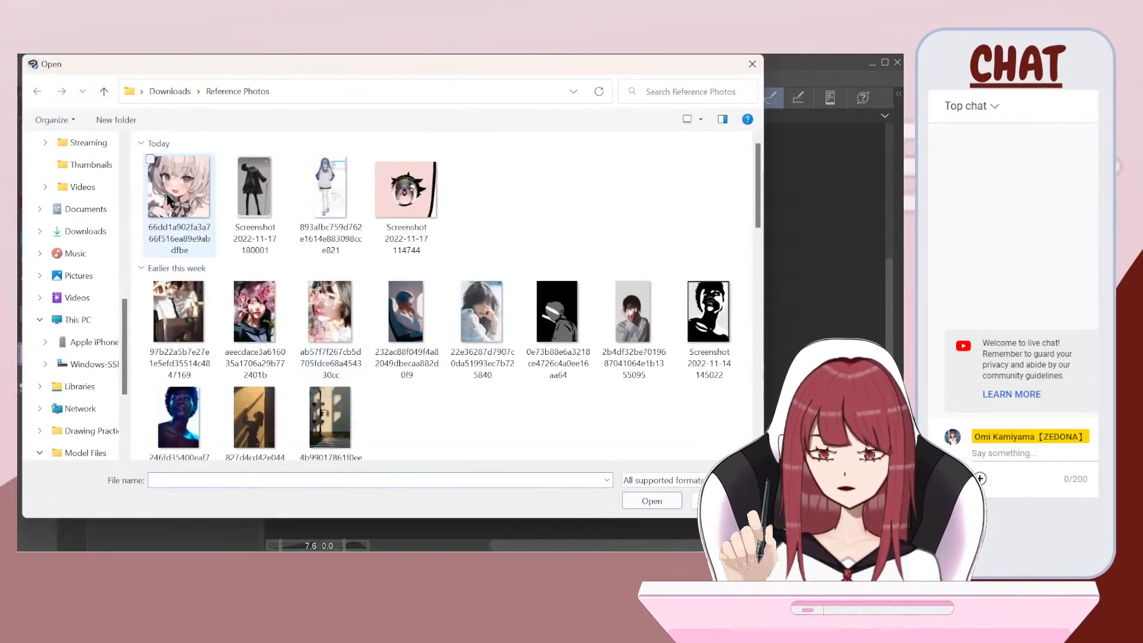
double_click(254, 197)
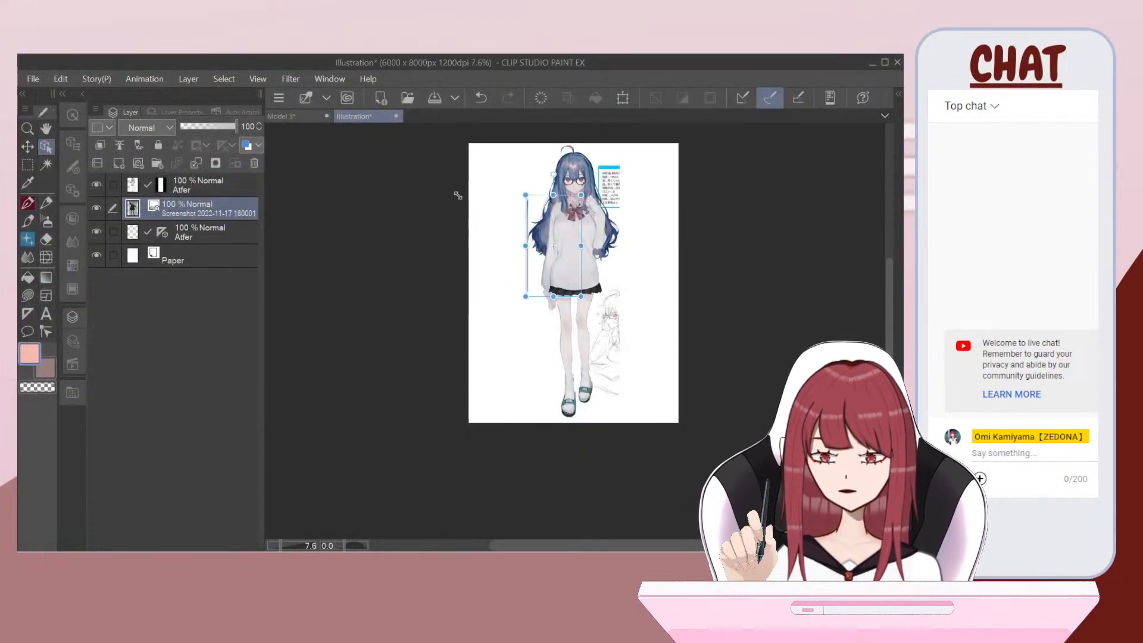
Step: Try to move the imported outfit screenshot away from the figure, undoing each shift of the girl reference
left_click_drag(548, 229, 521, 224)
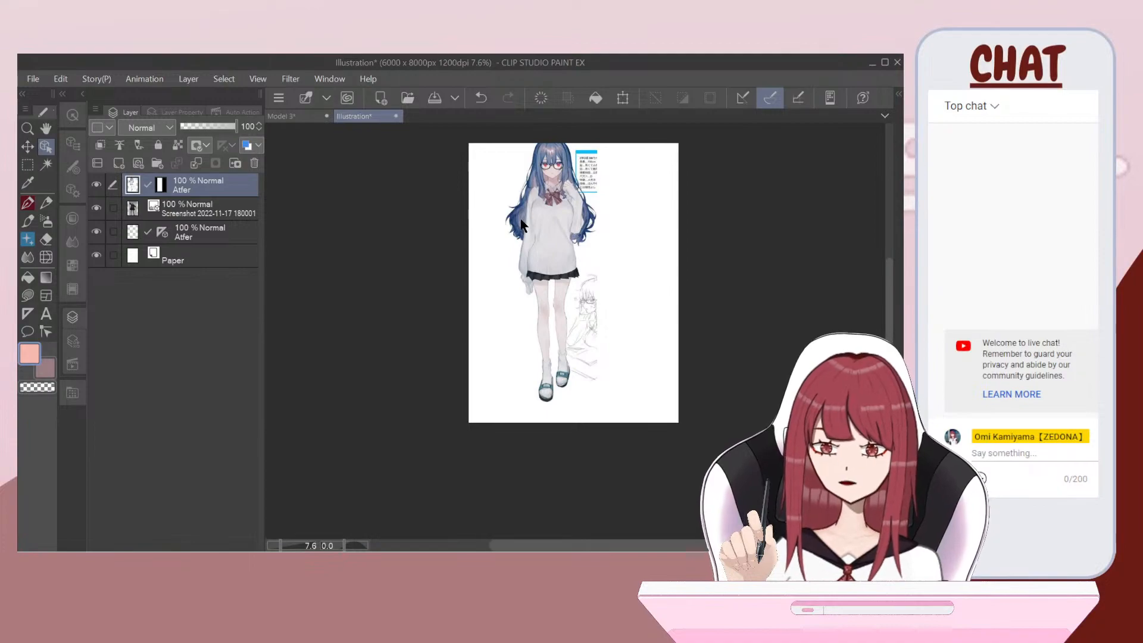
key("ctrl+z")
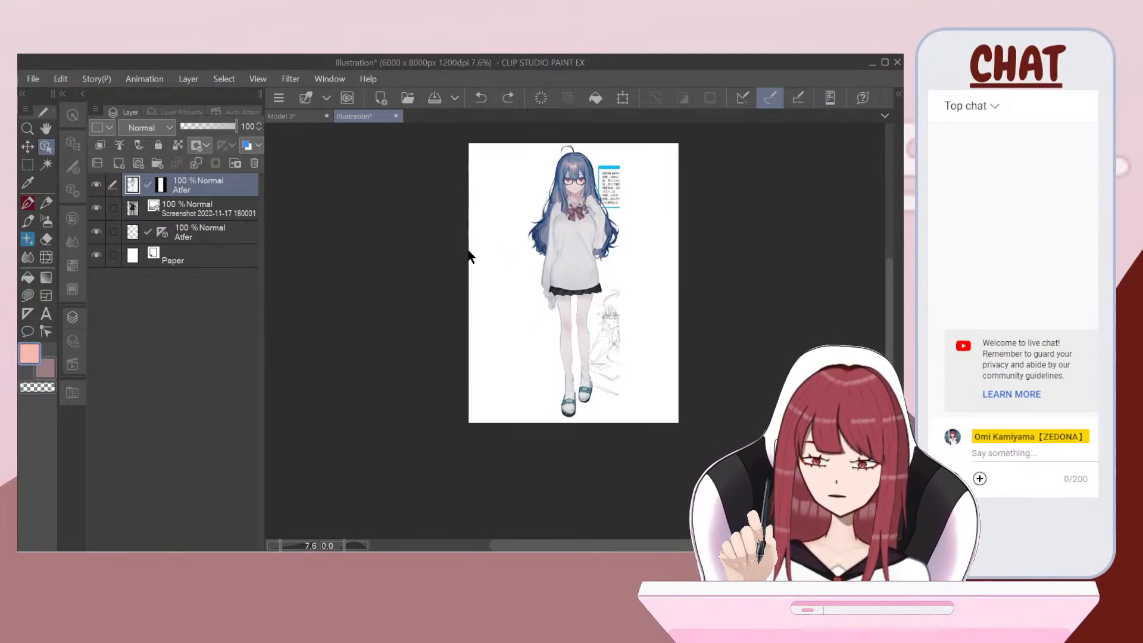
left_click(217, 210)
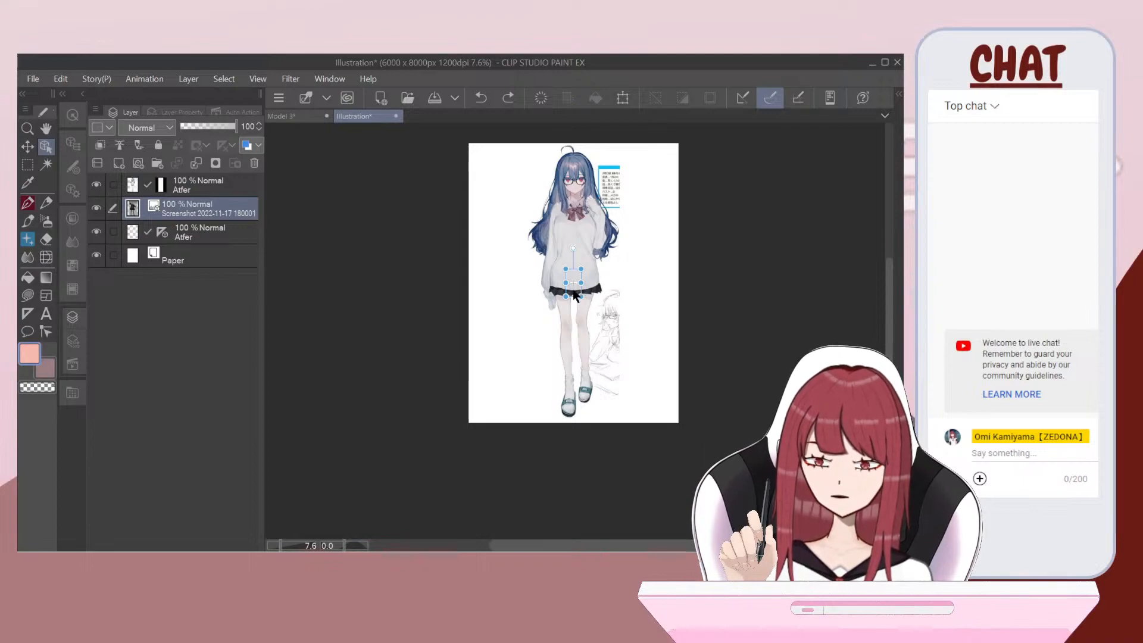
left_click_drag(575, 294, 546, 294)
key("ctrl+z")
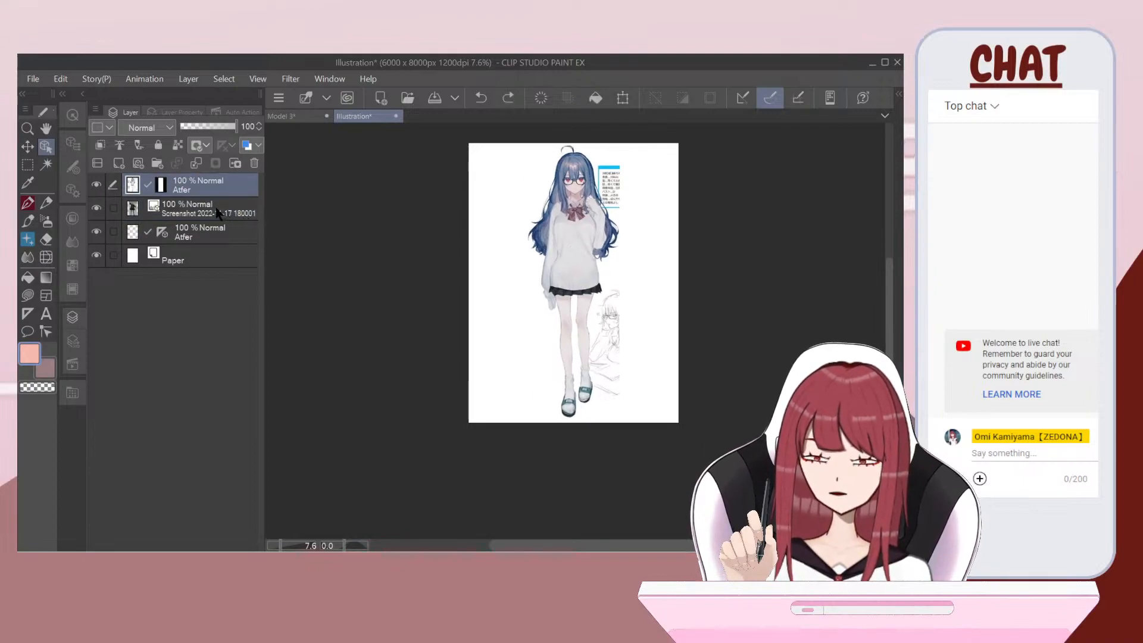
Step: Enlarge the outfit screenshot, place it in the canvas's upper-left corner, and put its layer above the girl reference
left_click(253, 207)
left_click(622, 99)
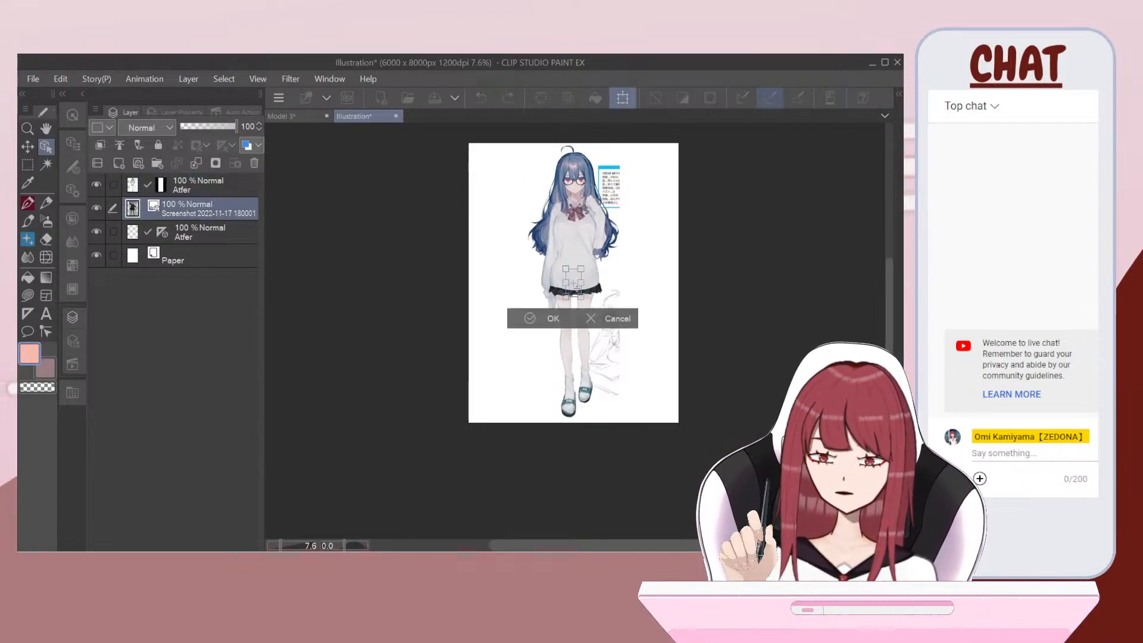
left_click_drag(573, 290, 584, 360)
left_click_drag(523, 318, 493, 257)
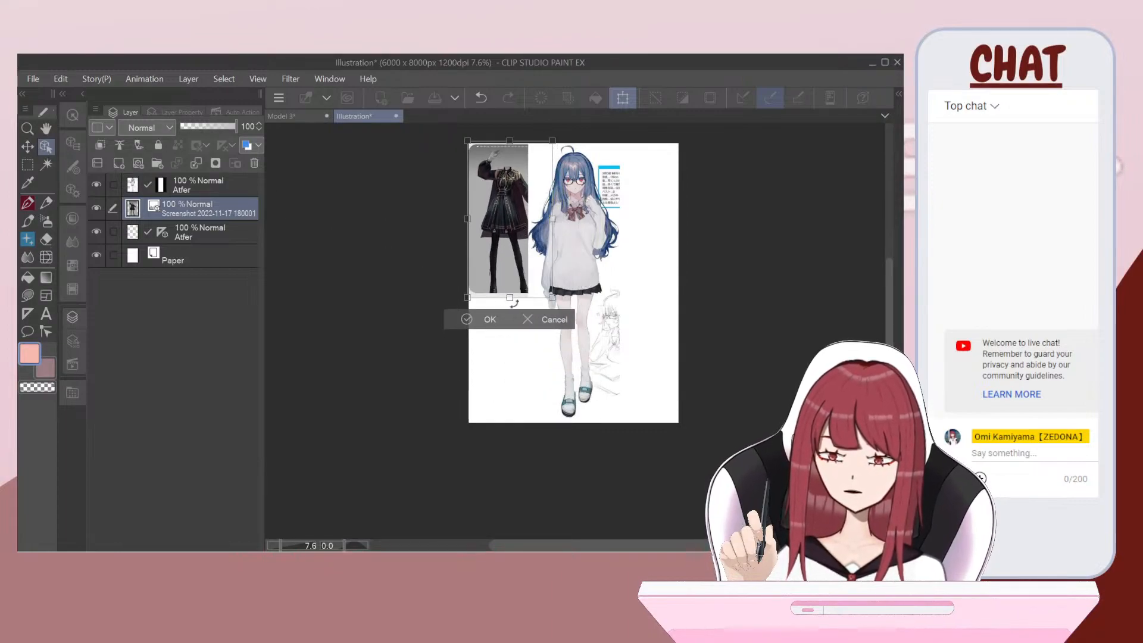
left_click(468, 322)
left_click_drag(203, 208, 208, 178)
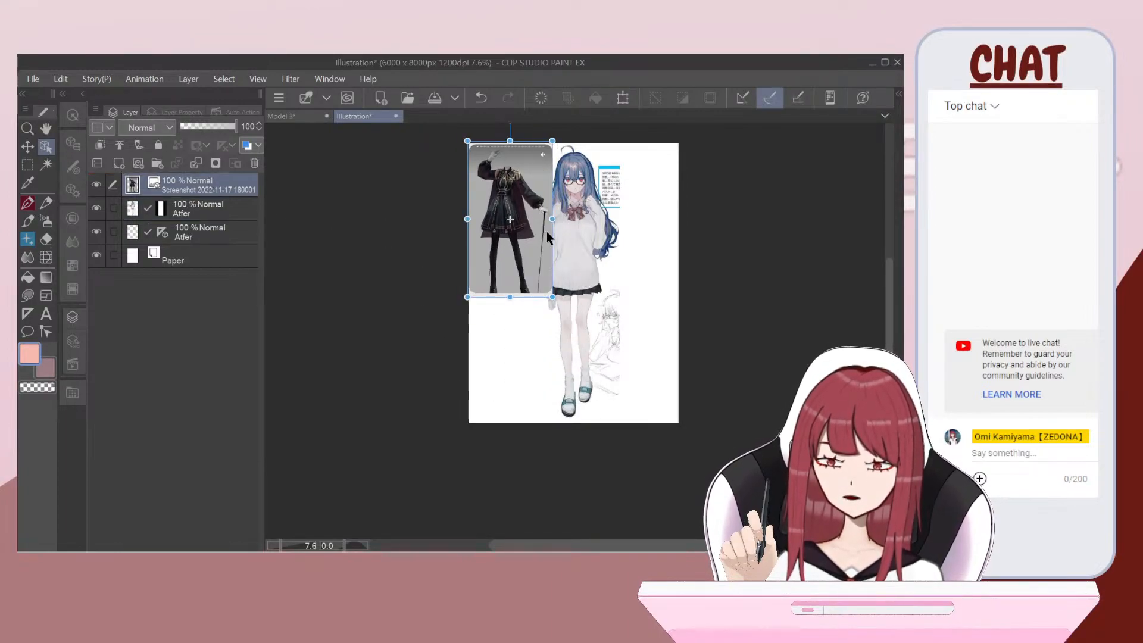
Step: Shrink the outfit screenshot within the canvas's upper-left corner so it sits beside the girl
scroll(545, 231, "up", 1)
left_click_drag(551, 320, 492, 268)
scroll(515, 276, "down", 2)
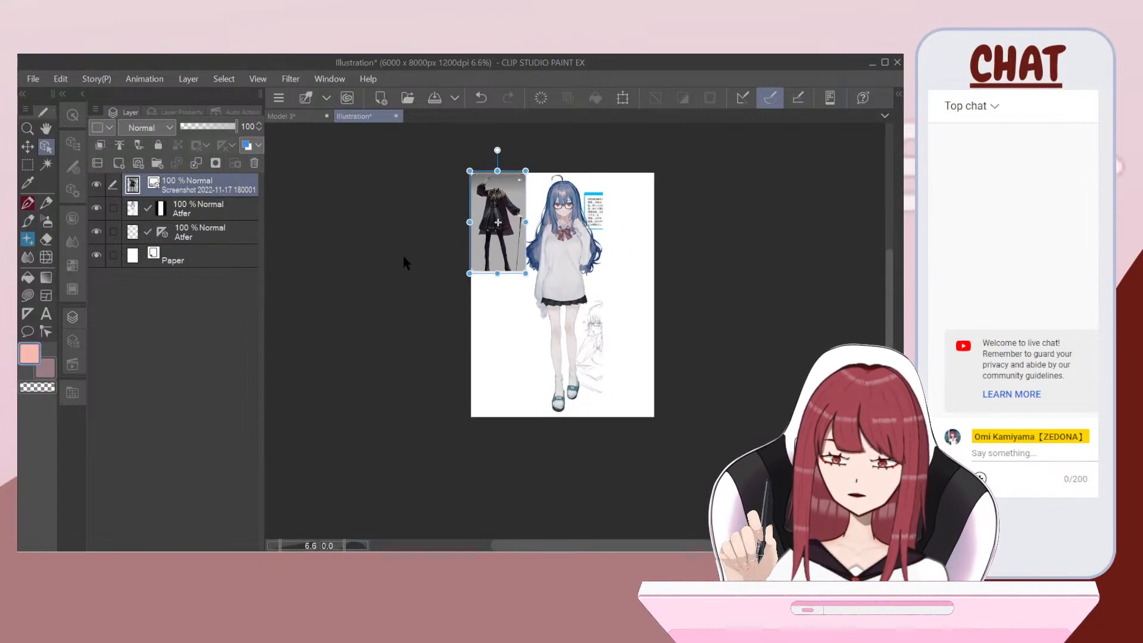
Step: Import the light-haired character portrait from Reference Photos and move it toward the canvas's left side, below the outfit screenshot
left_click(32, 80)
mouse_move(224, 316)
left_click(327, 321)
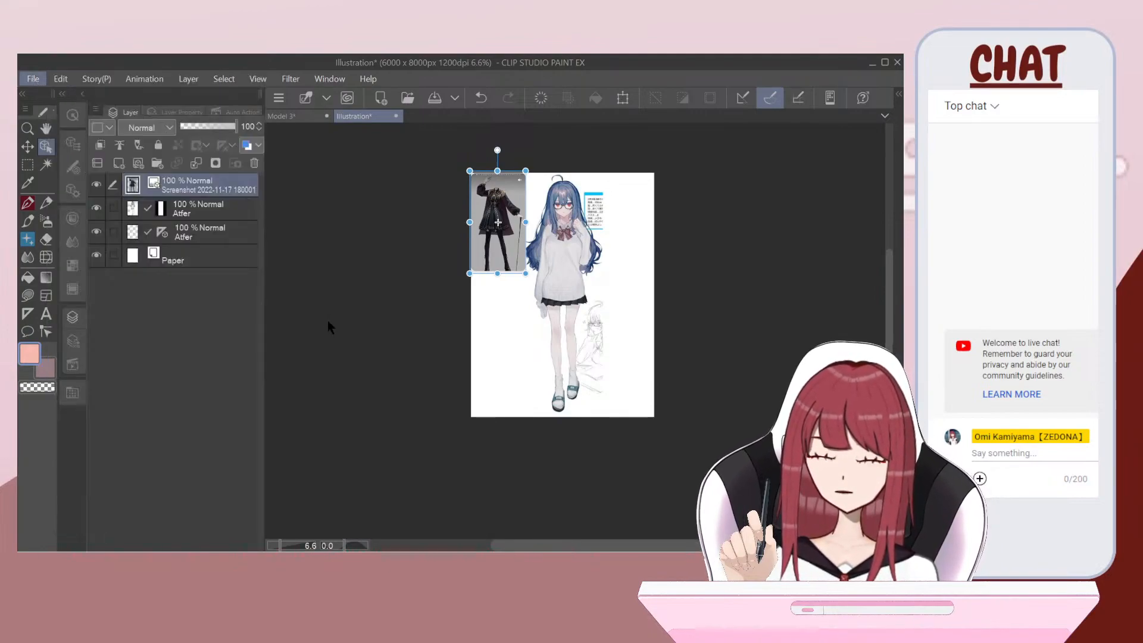
double_click(199, 225)
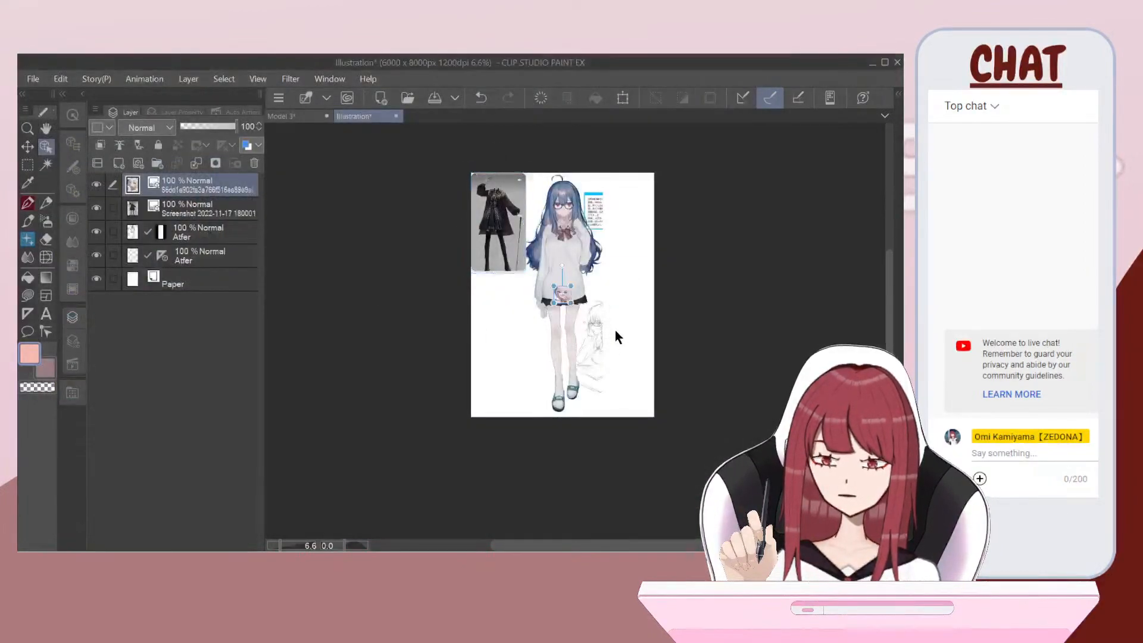
scroll(615, 336, "up", 1)
left_click_drag(564, 302, 487, 309)
Step: Switch to Clip Studio Assets, remove the hand and catalog filters, and filter the free materials by Color Set
left_click(566, 530)
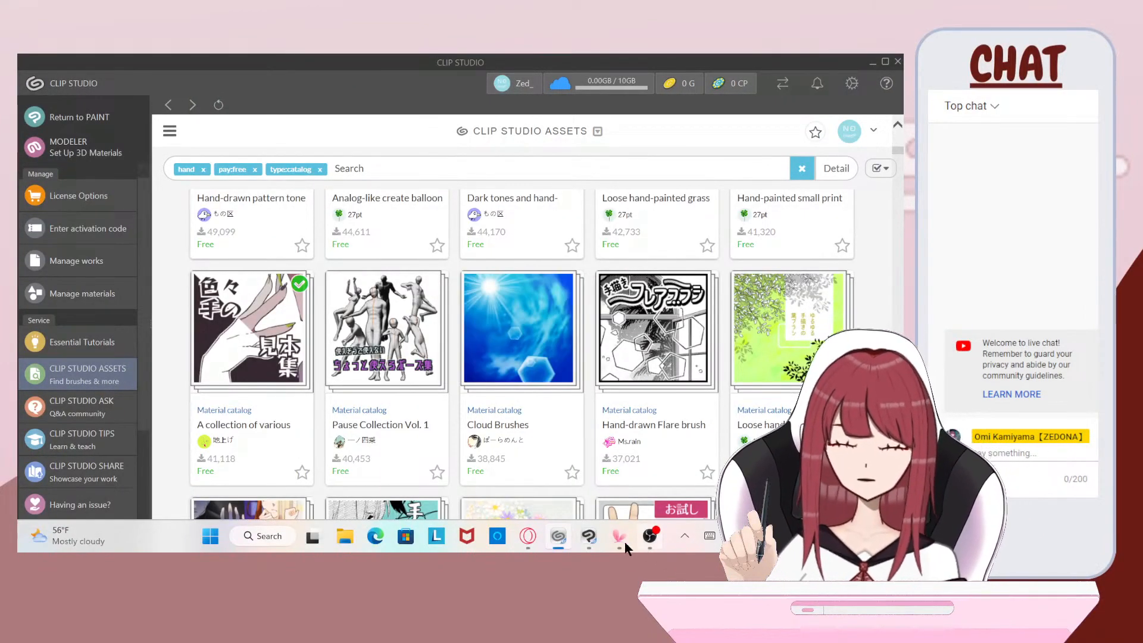
left_click(589, 545)
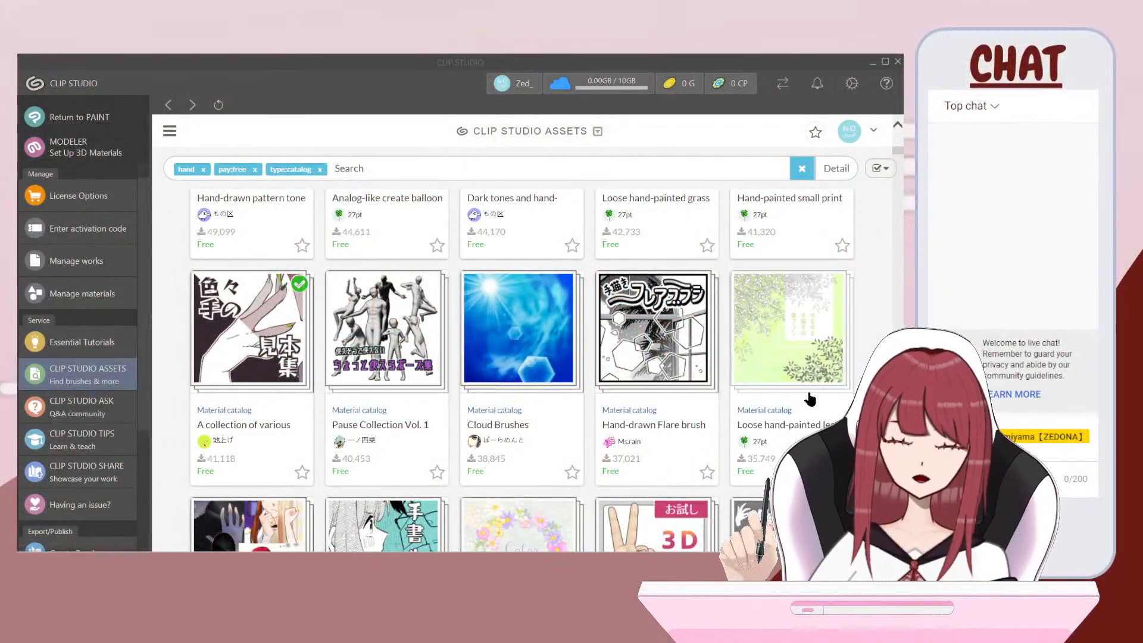
scroll(665, 434, "up", 1)
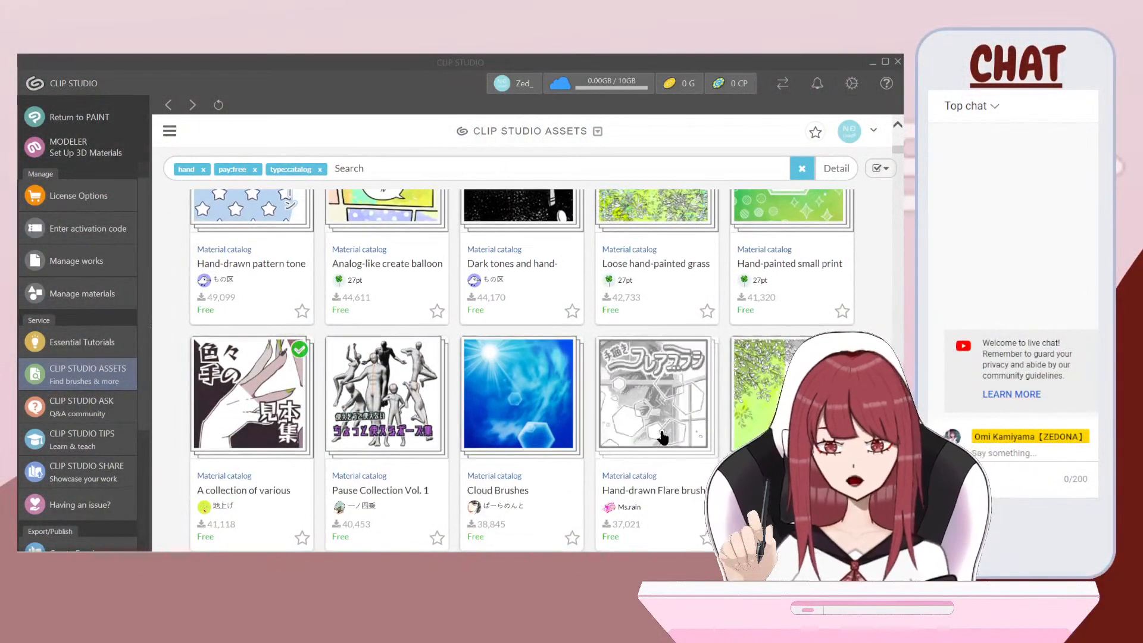
left_click(209, 169)
left_click(204, 170)
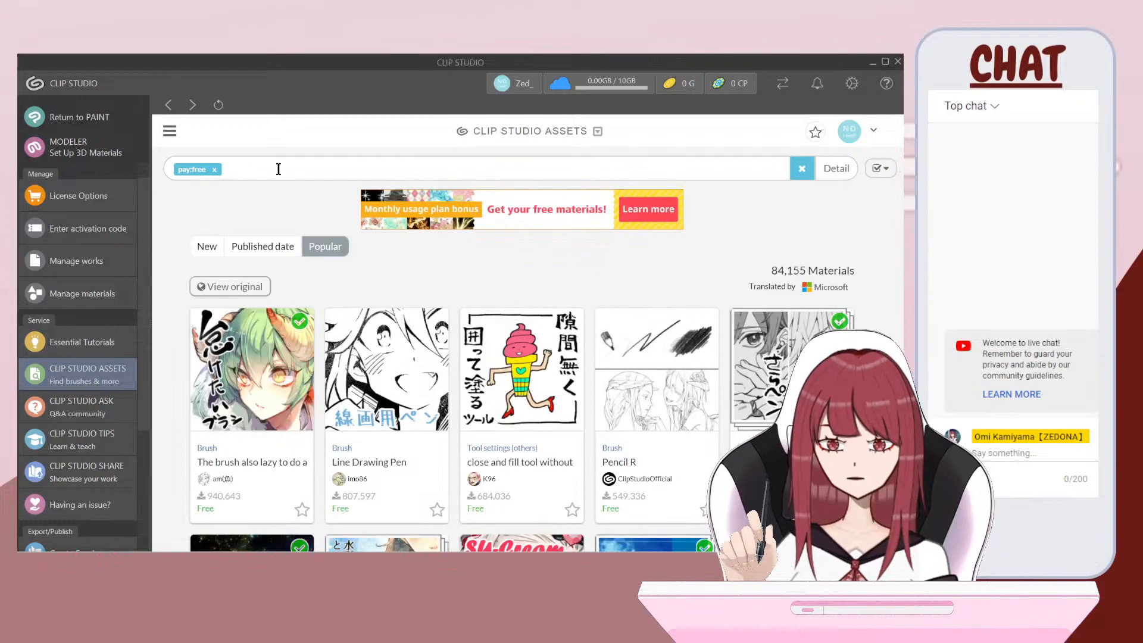
left_click(836, 169)
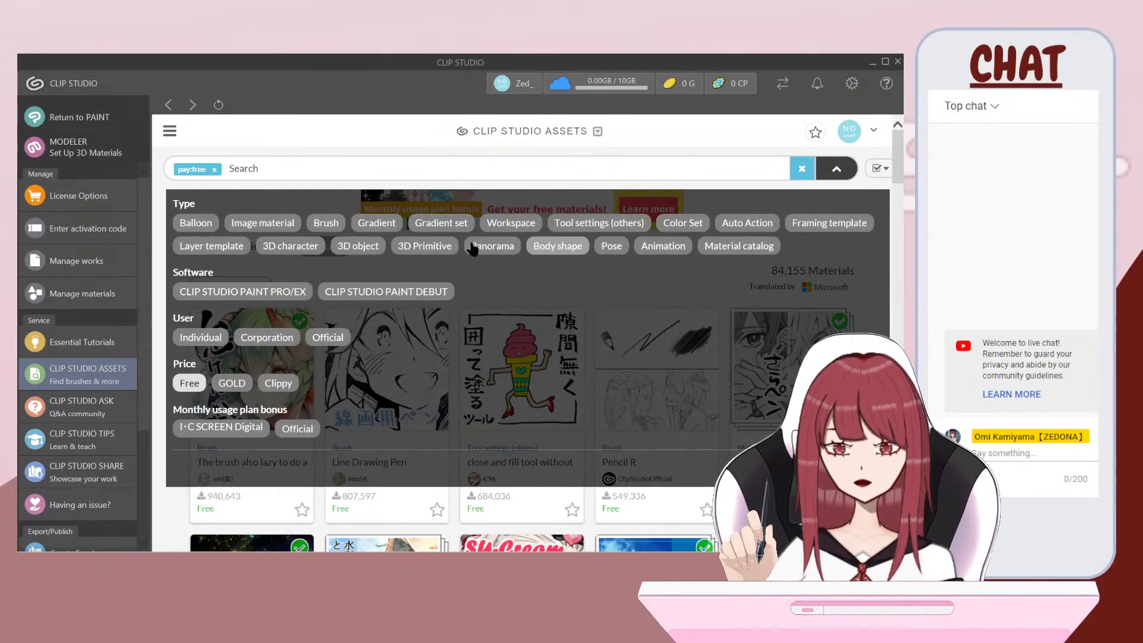
left_click(680, 228)
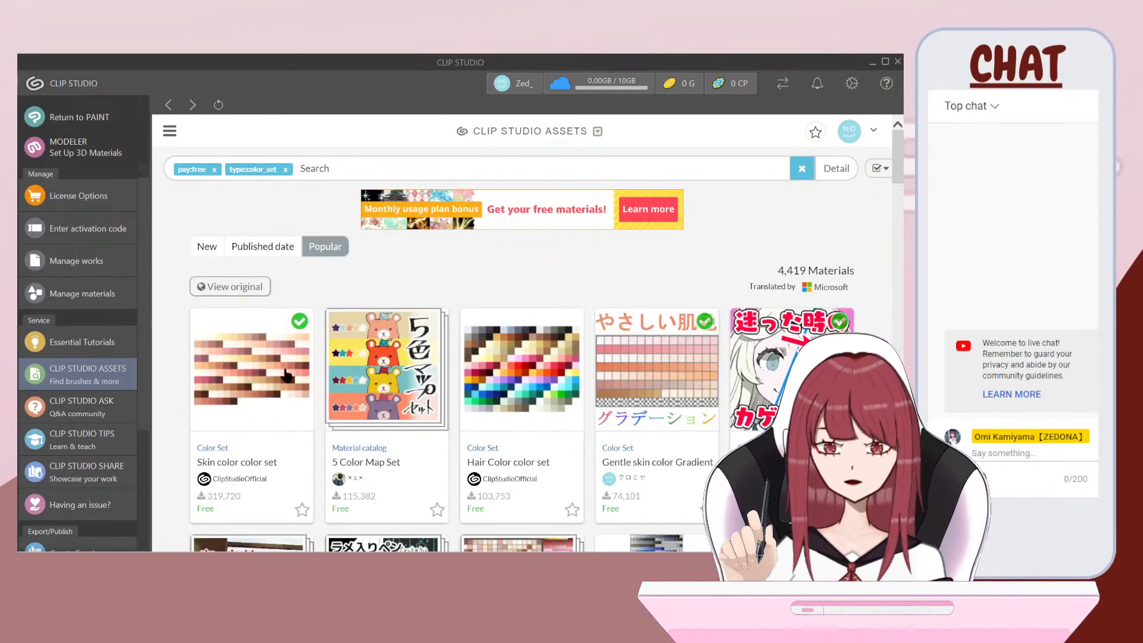
Step: Browse the free color sets and open the Color Restraints palette's page
scroll(199, 408, "down", 2)
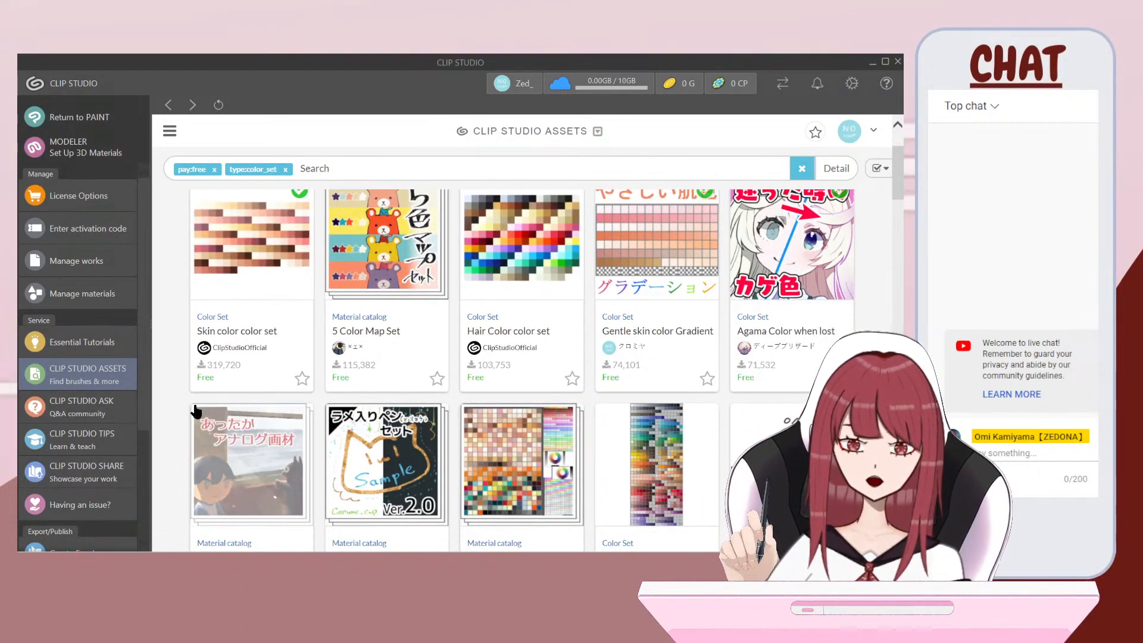
scroll(160, 412, "down", 2)
scroll(160, 412, "down", 1)
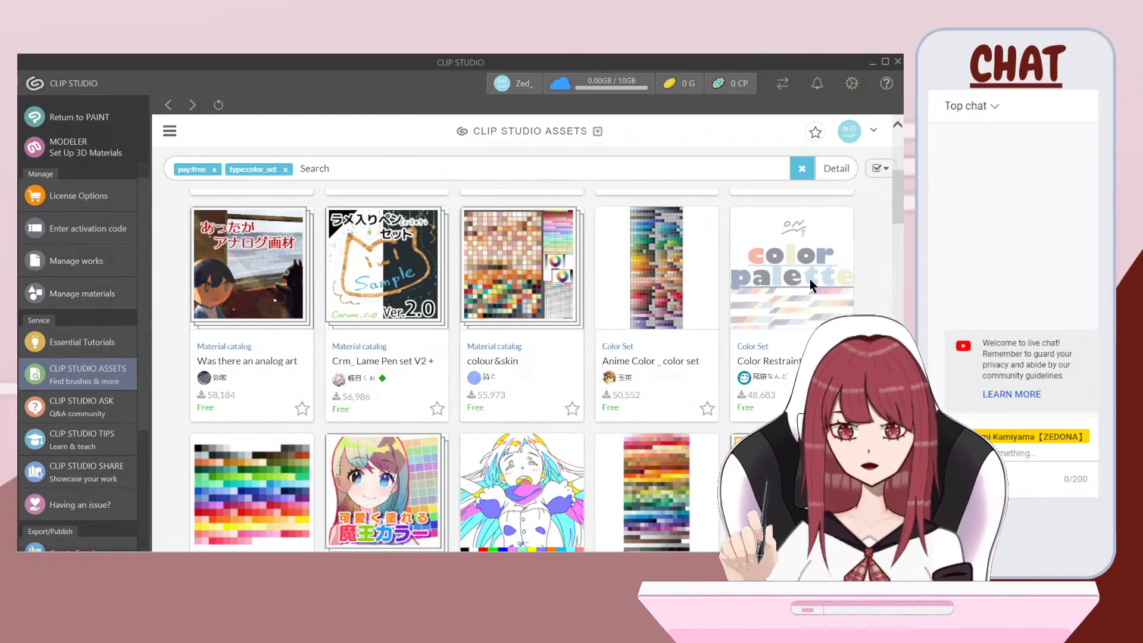
left_click(759, 289)
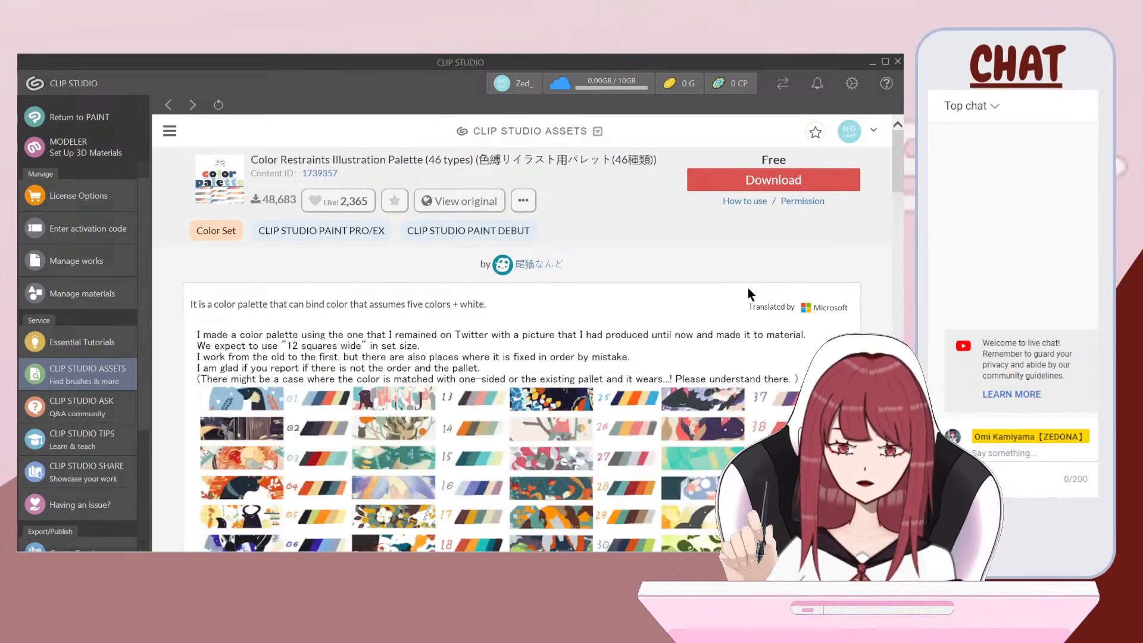
Step: Review the sample palettes of Color Restraints Illustration Palette (46 types) and download the material
scroll(768, 284, "down", 2)
scroll(768, 284, "down", 2)
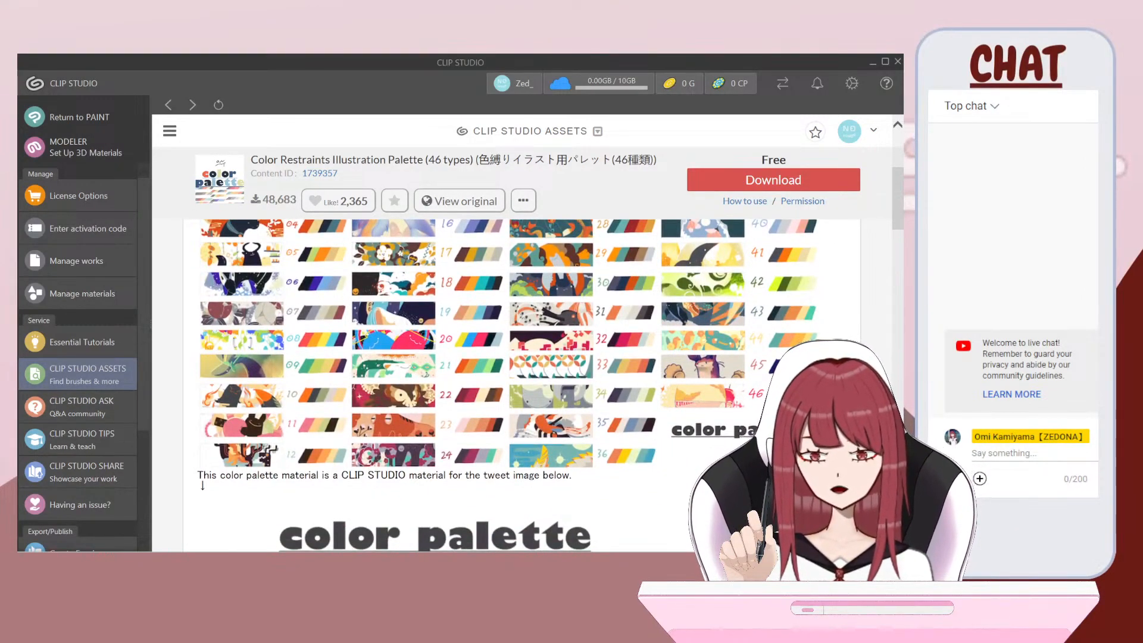
scroll(530, 333, "up", 1)
left_click(817, 180)
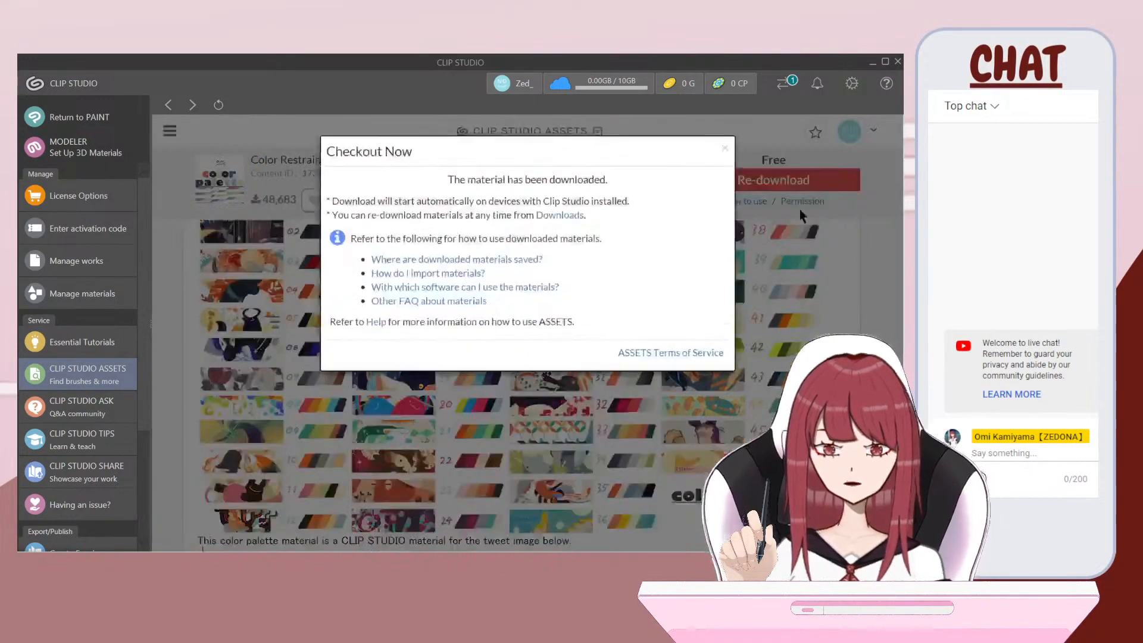
left_click(725, 148)
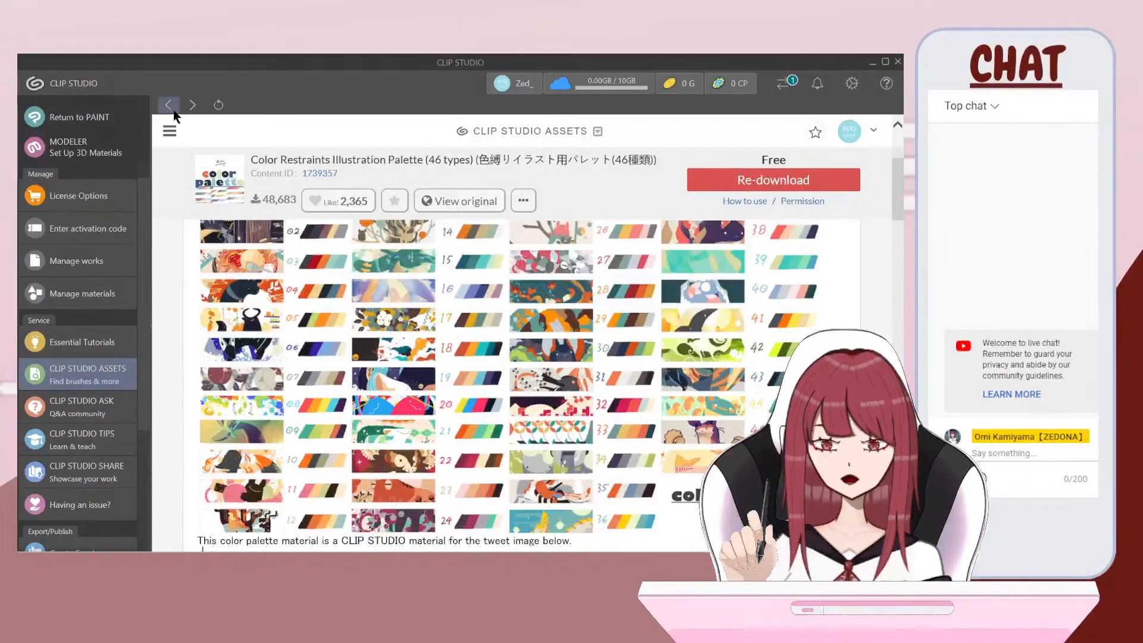
Step: Return to the free color set results and add Glitch Wind Set to the favorites
left_click(170, 106)
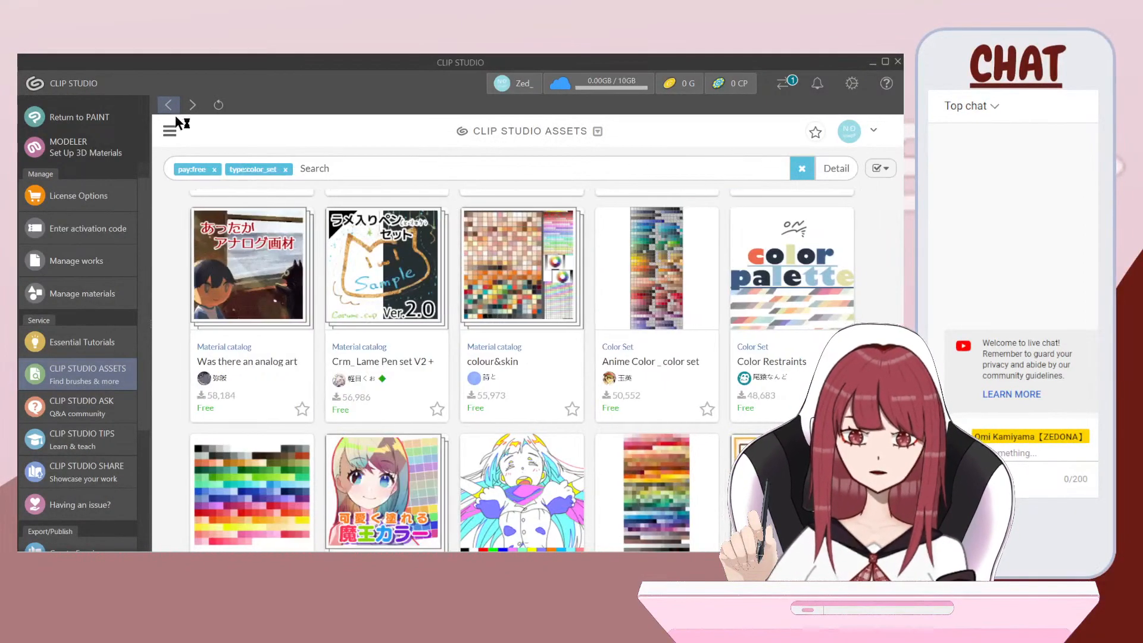
scroll(277, 262, "down", 6)
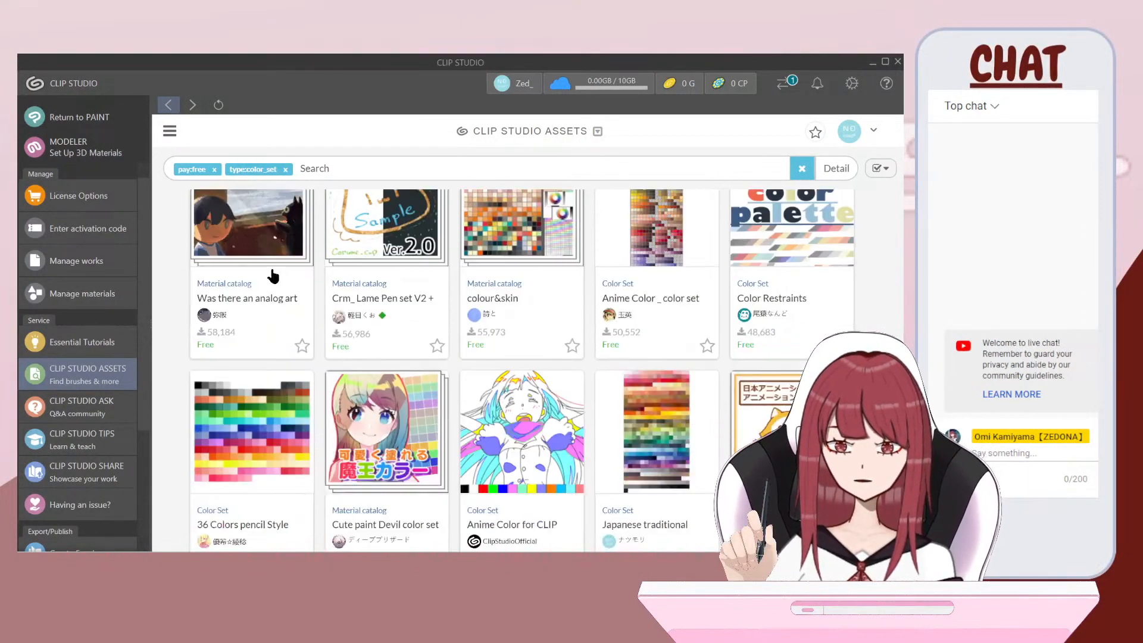
scroll(280, 253, "up", 1)
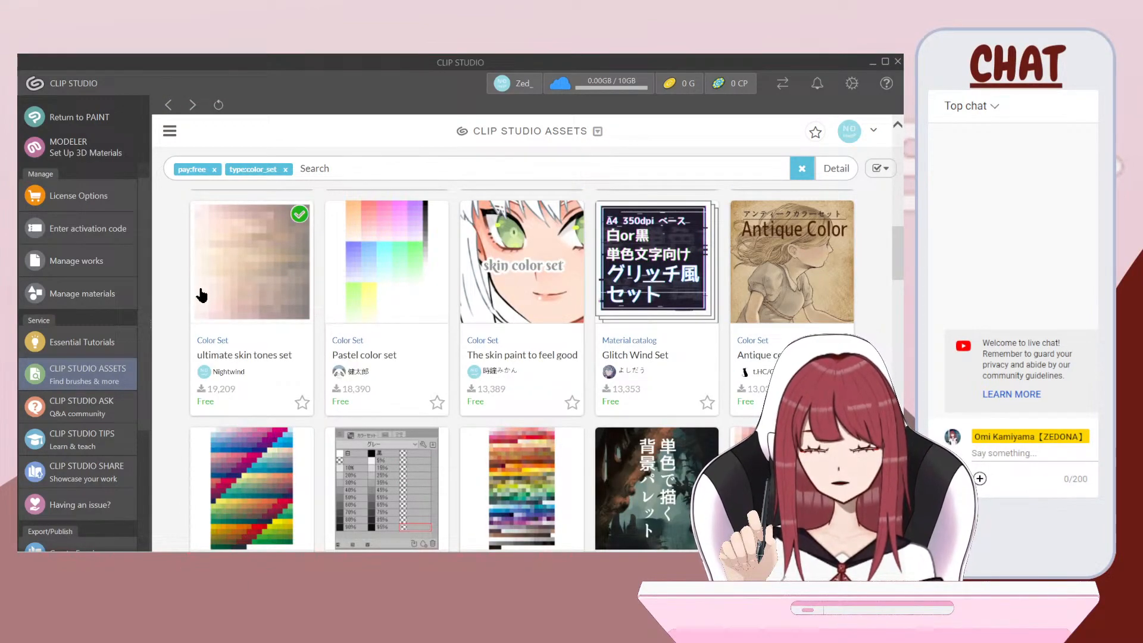
left_click(708, 403)
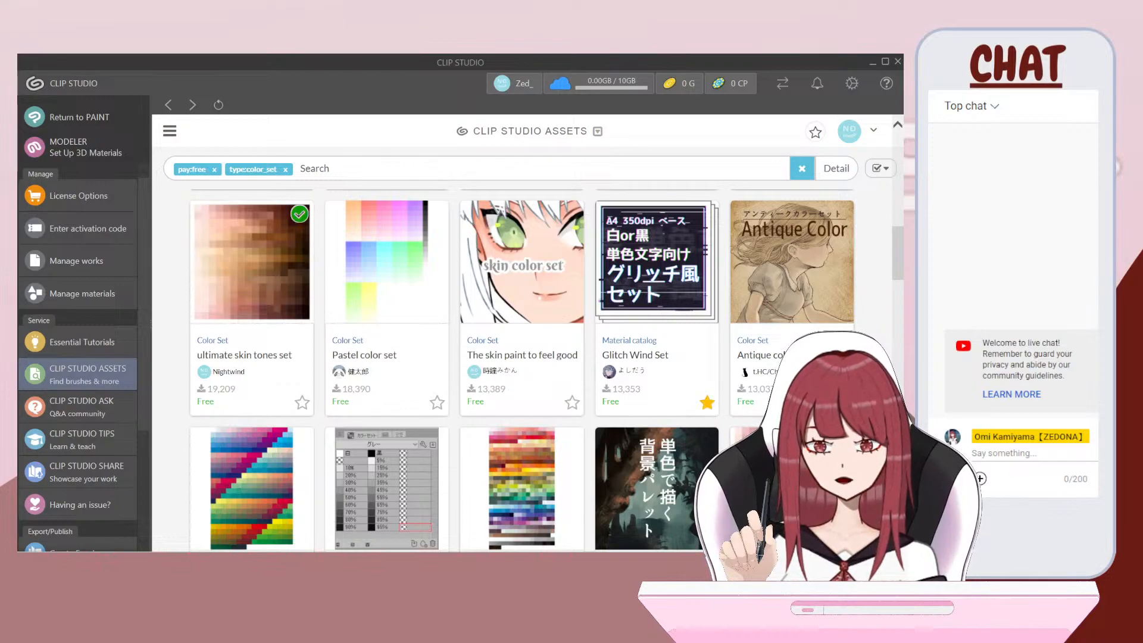
Step: Browse further down the free color sets, examining the skin, hair, pastel and traditional color palettes
scroll(707, 414, "down", 3)
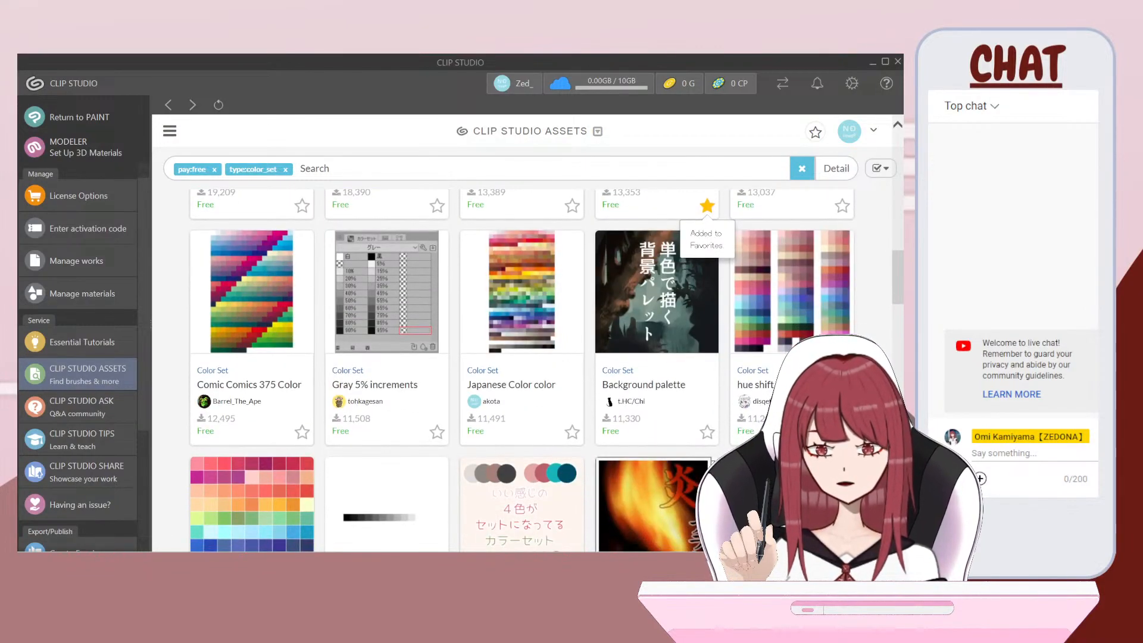
scroll(708, 414, "down", 3)
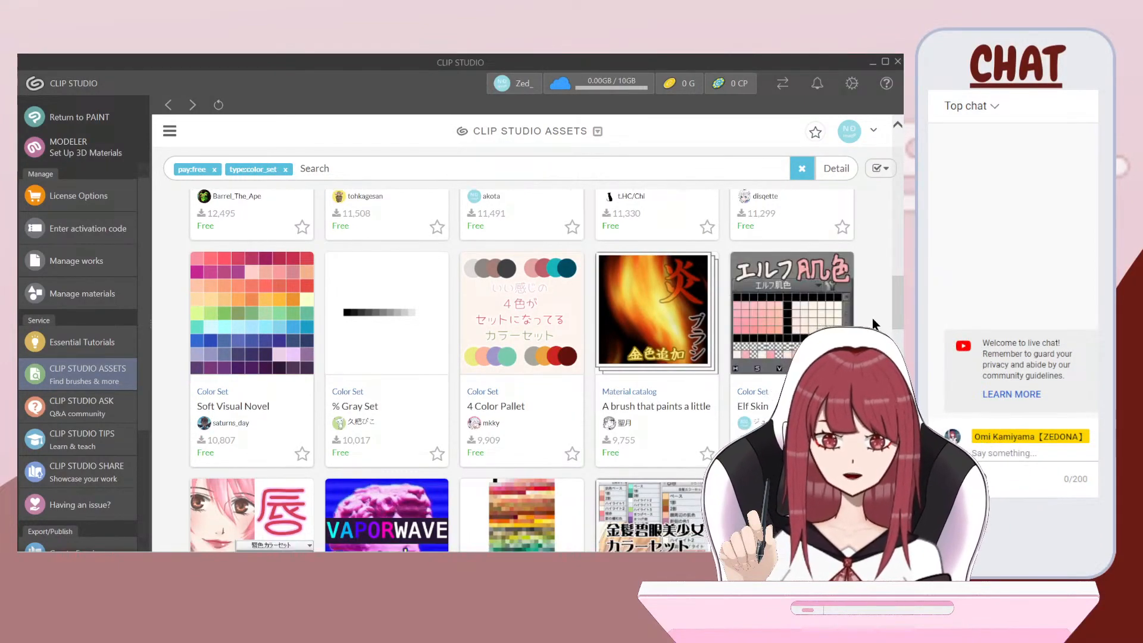
scroll(879, 336, "down", 3)
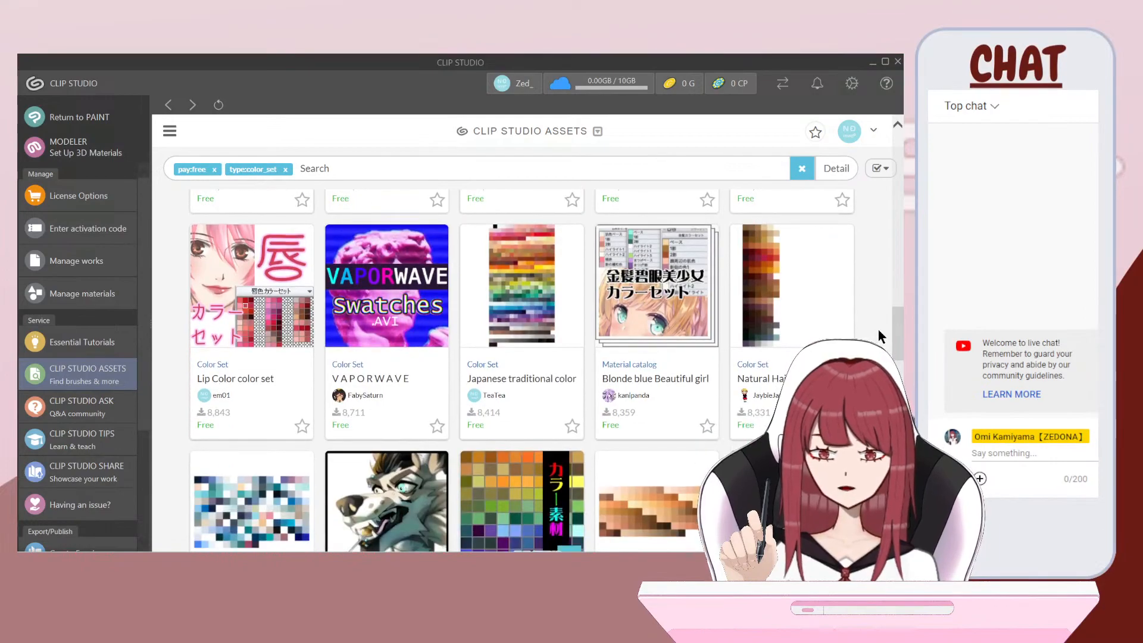
scroll(880, 336, "down", 3)
scroll(881, 337, "down", 4)
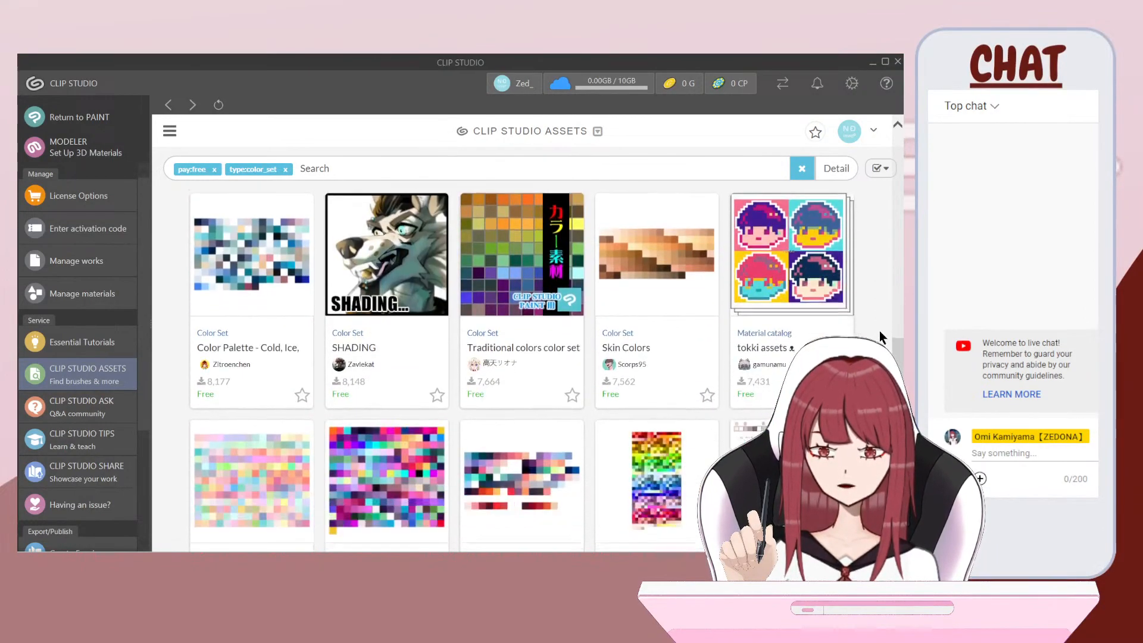
scroll(881, 333, "down", 6)
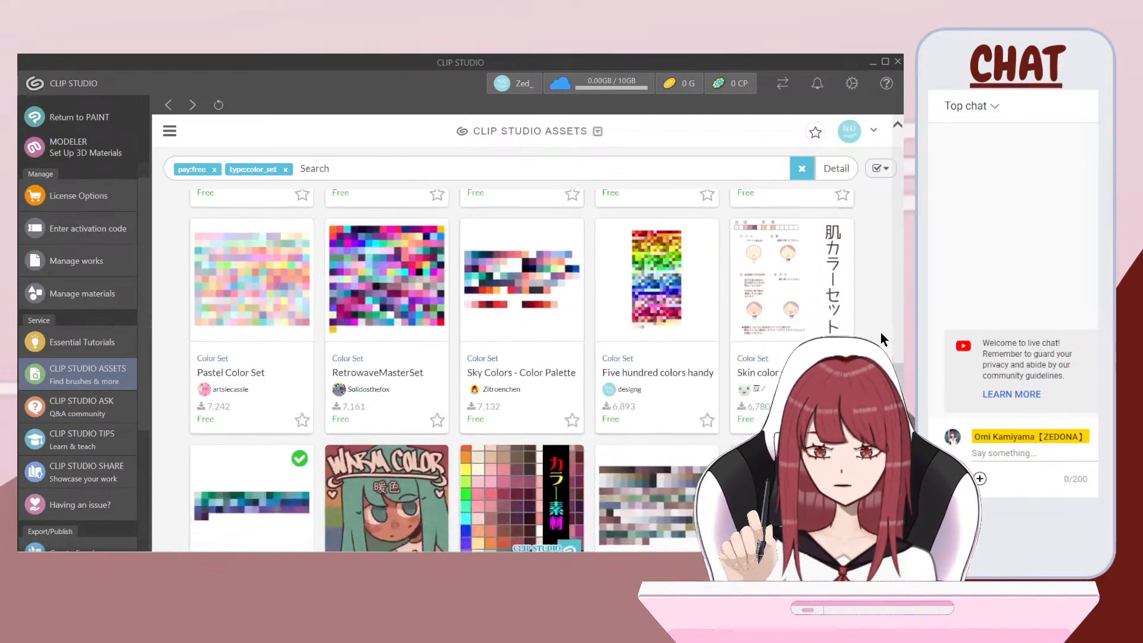
scroll(880, 333, "up", 2)
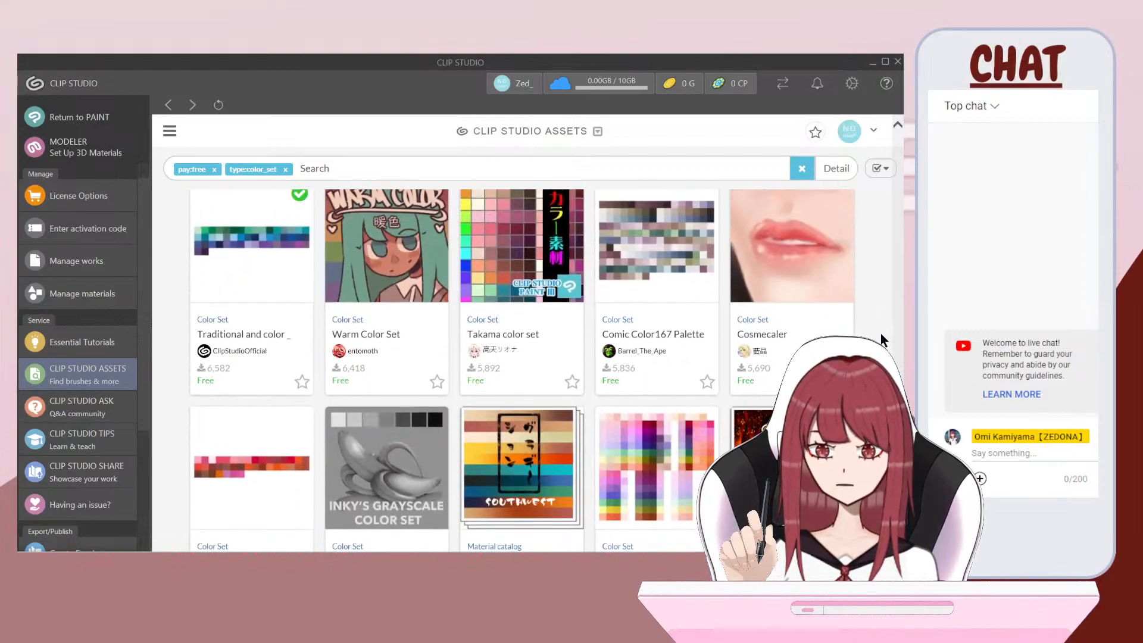
scroll(880, 333, "down", 3)
scroll(881, 333, "down", 2)
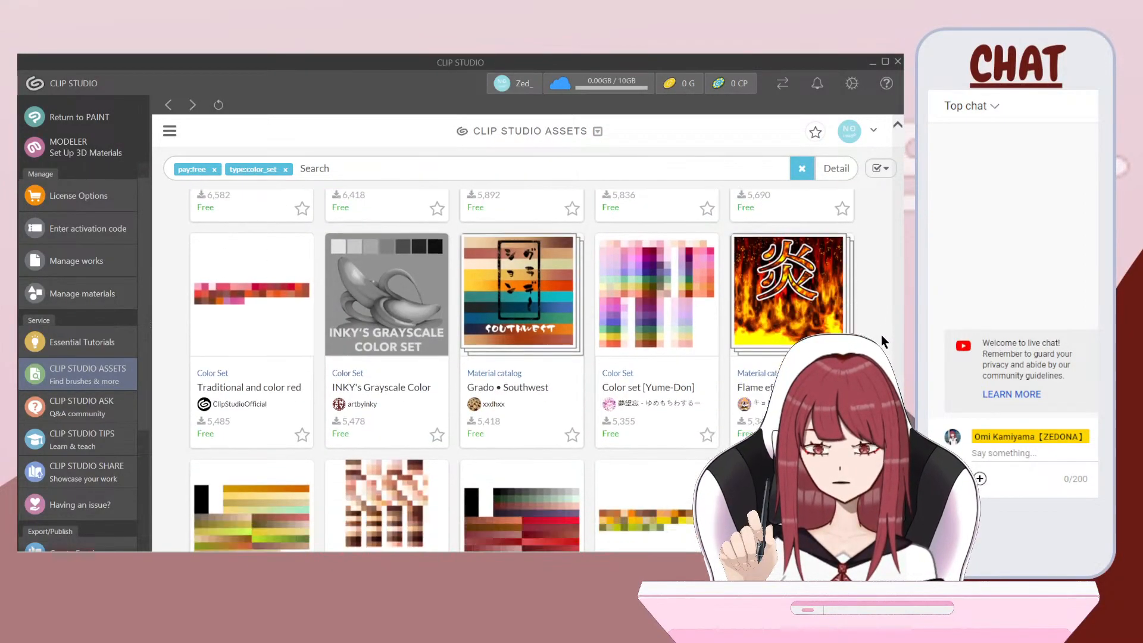
scroll(881, 334, "down", 3)
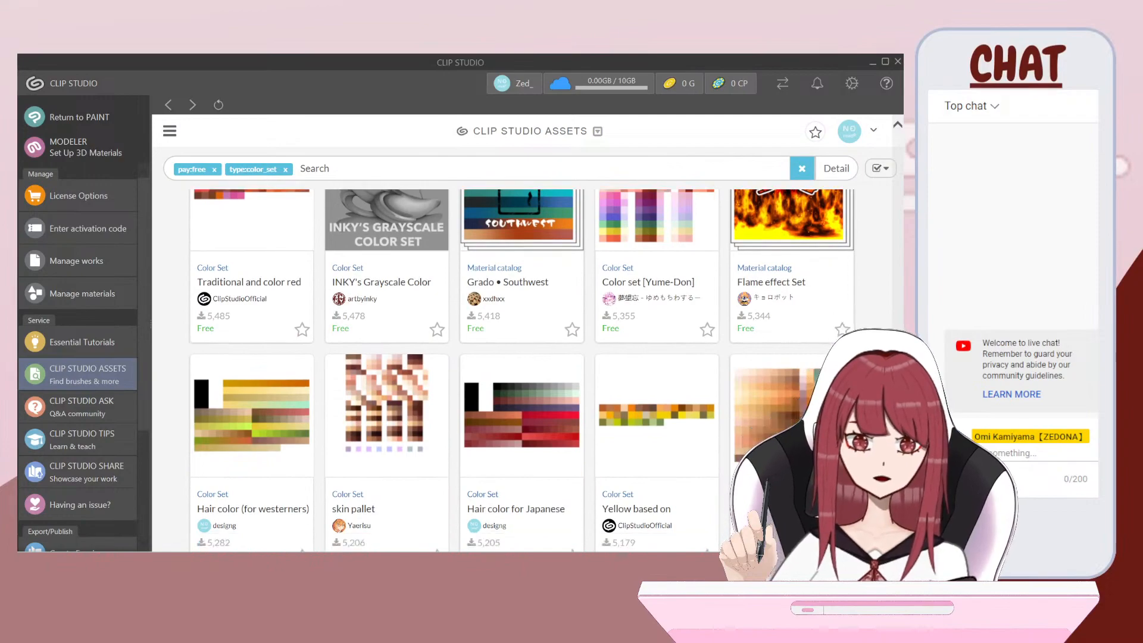
scroll(881, 337, "down", 1)
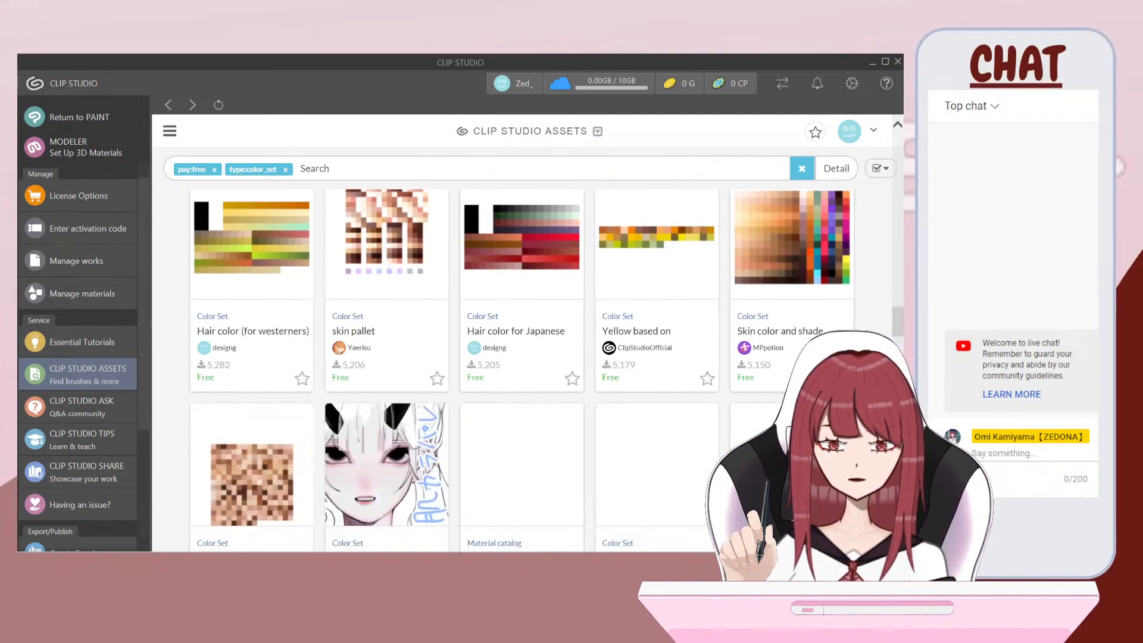
scroll(882, 337, "down", 2)
scroll(883, 339, "down", 1)
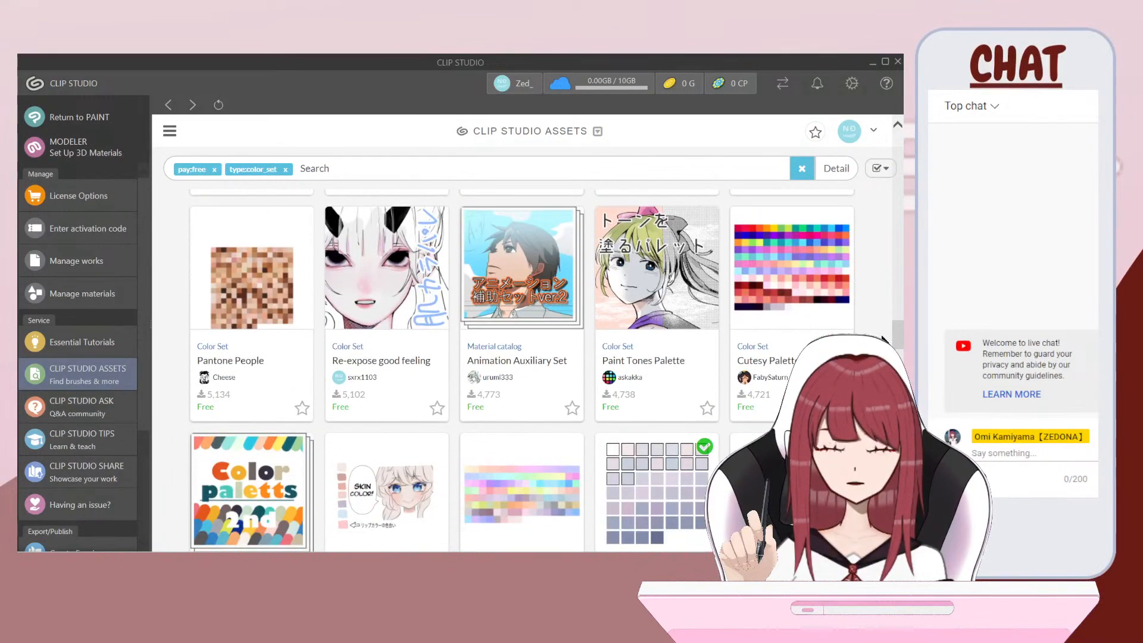
scroll(884, 338, "down", 3)
scroll(882, 335, "down", 2)
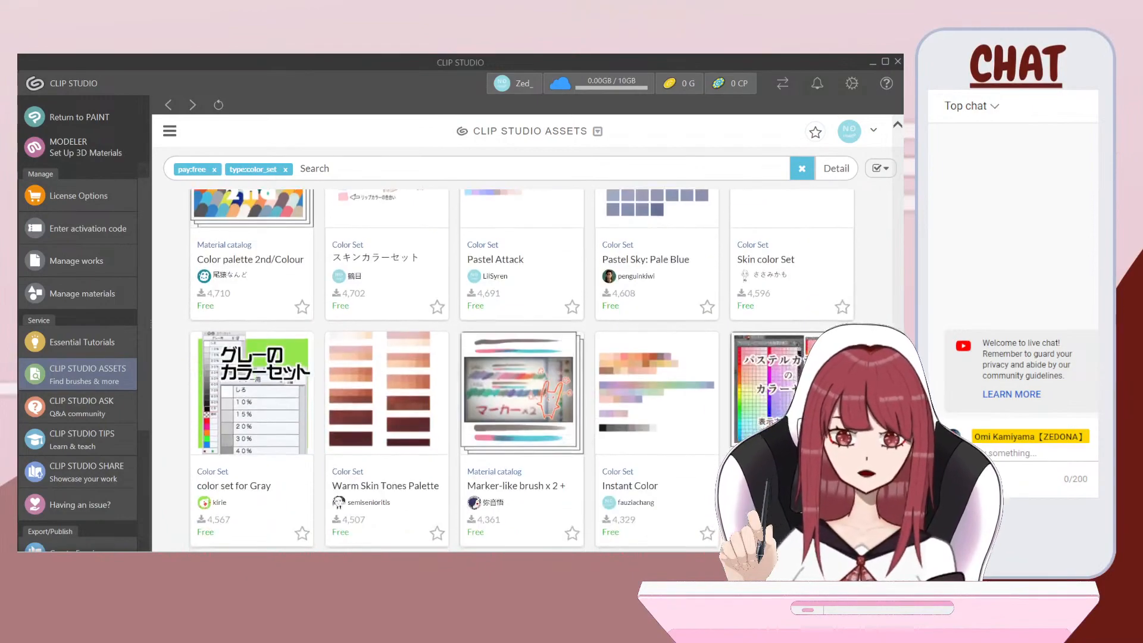
scroll(881, 335, "down", 2)
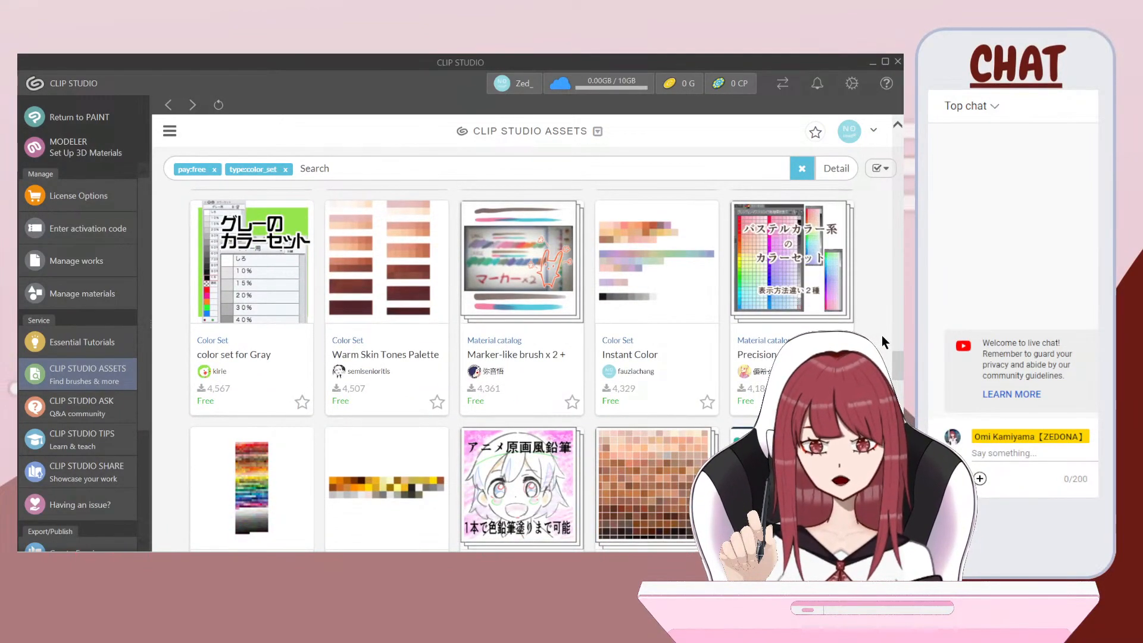
scroll(882, 335, "down", 1)
scroll(881, 335, "down", 3)
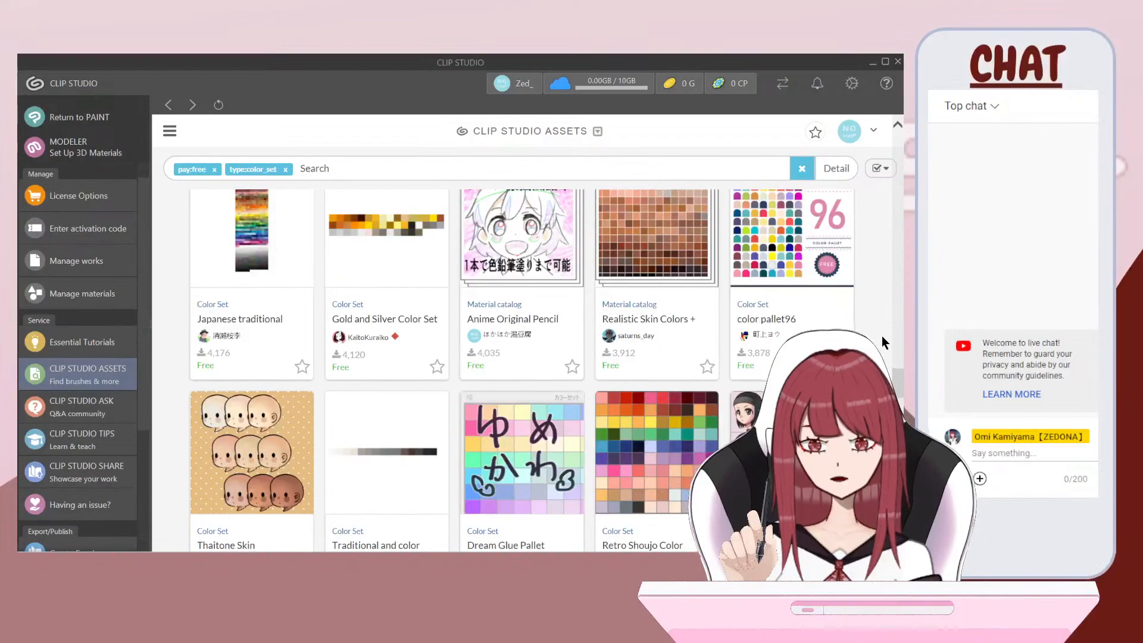
scroll(882, 335, "down", 1)
scroll(881, 336, "down", 1)
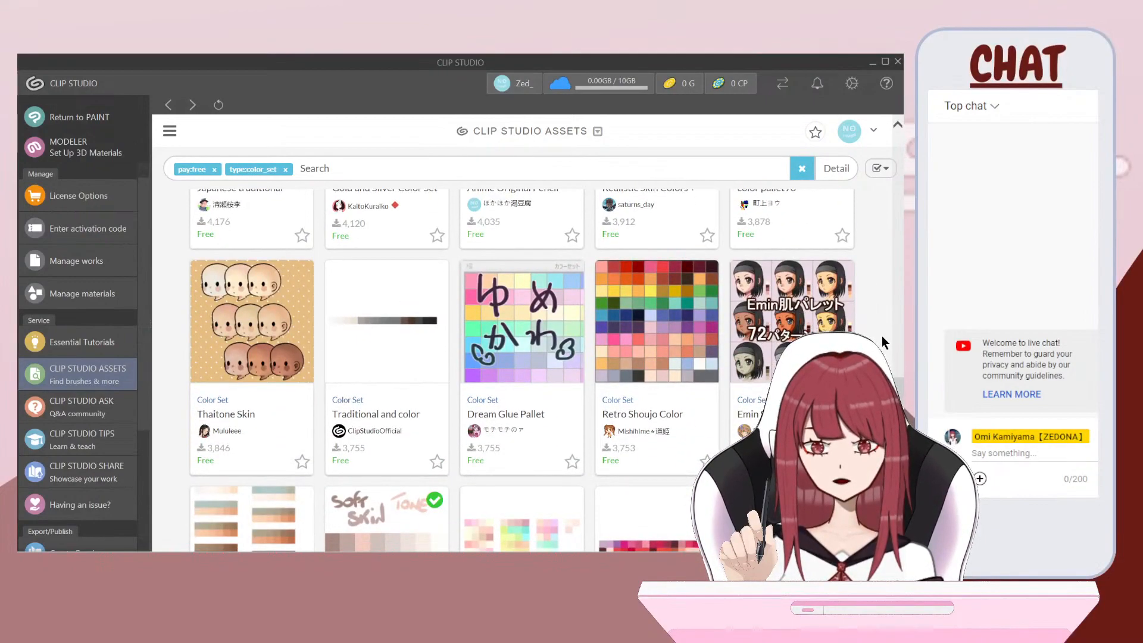
scroll(881, 336, "down", 2)
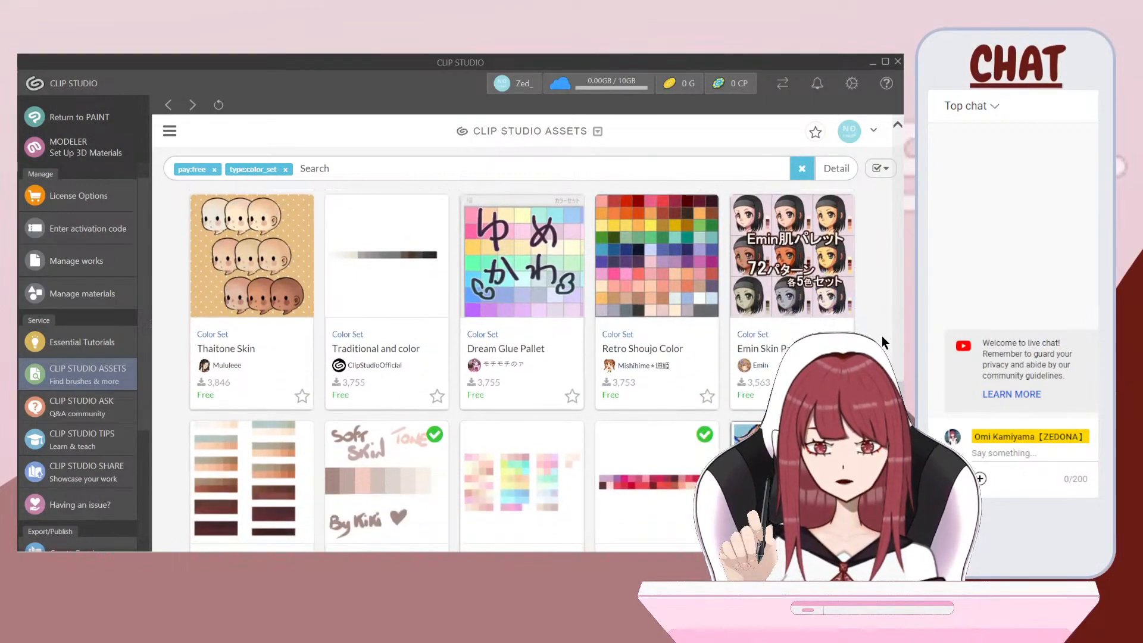
scroll(884, 339, "down", 1)
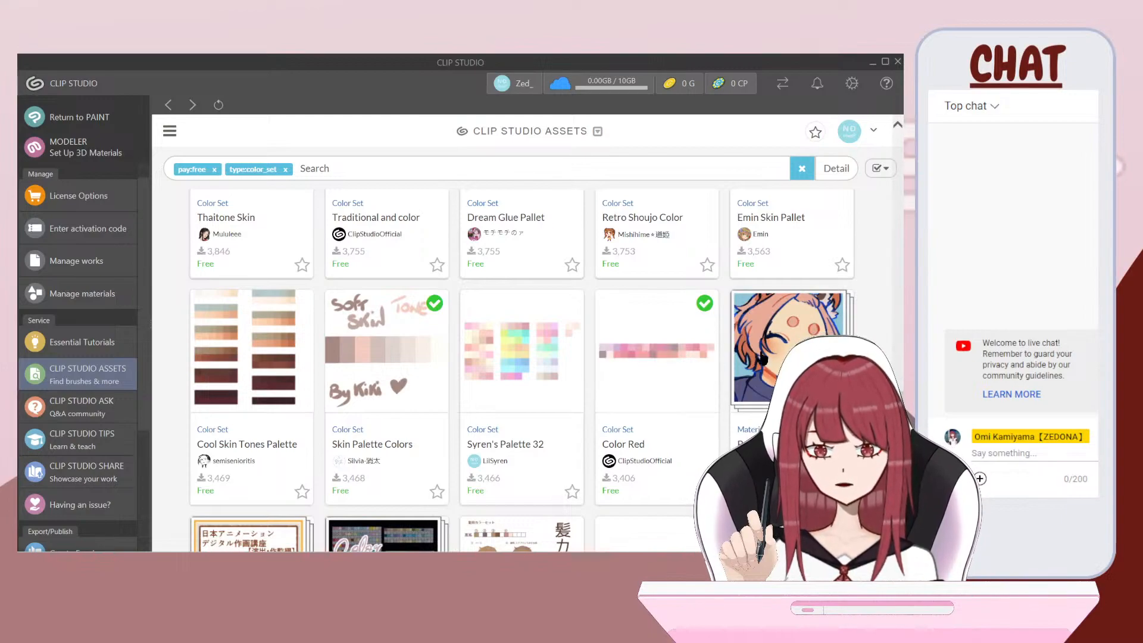
scroll(881, 336, "down", 1)
scroll(522, 369, "down", 4)
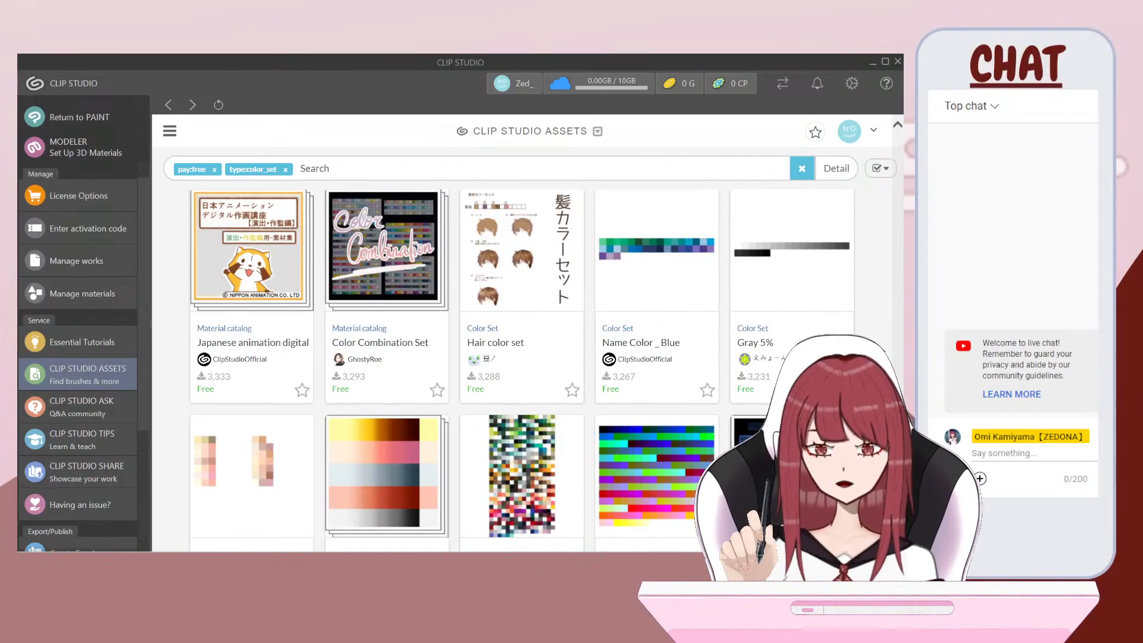
scroll(522, 369, "down", 2)
scroll(522, 370, "down", 7)
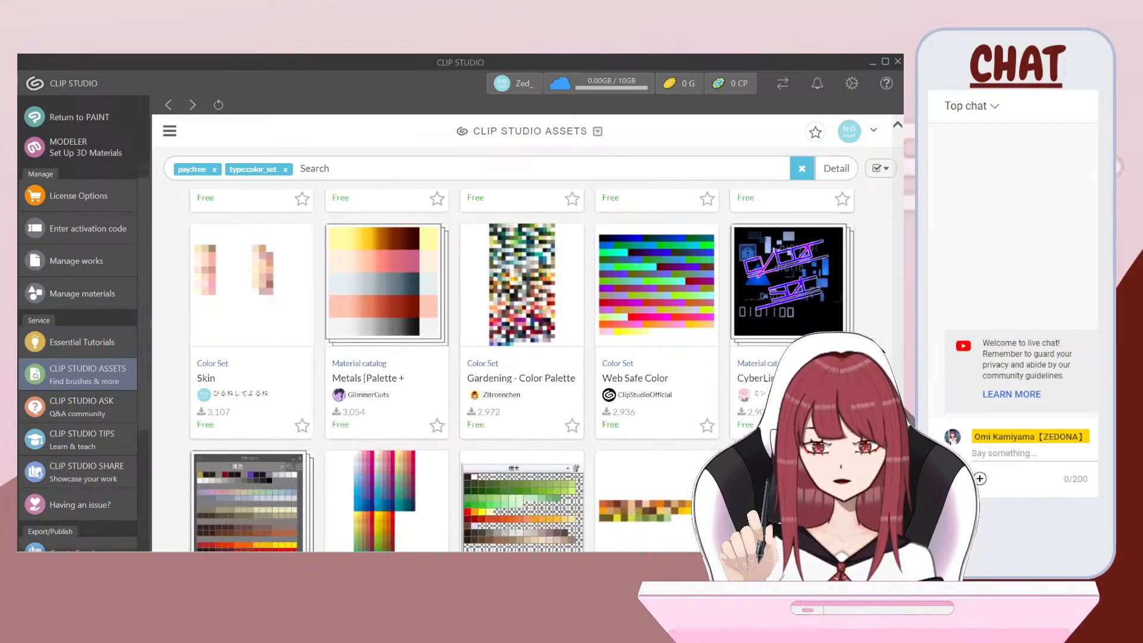
Step: Find Starry Sky Creation Set and BubbleShower in the results and add both to the favorites
scroll(522, 370, "down", 4)
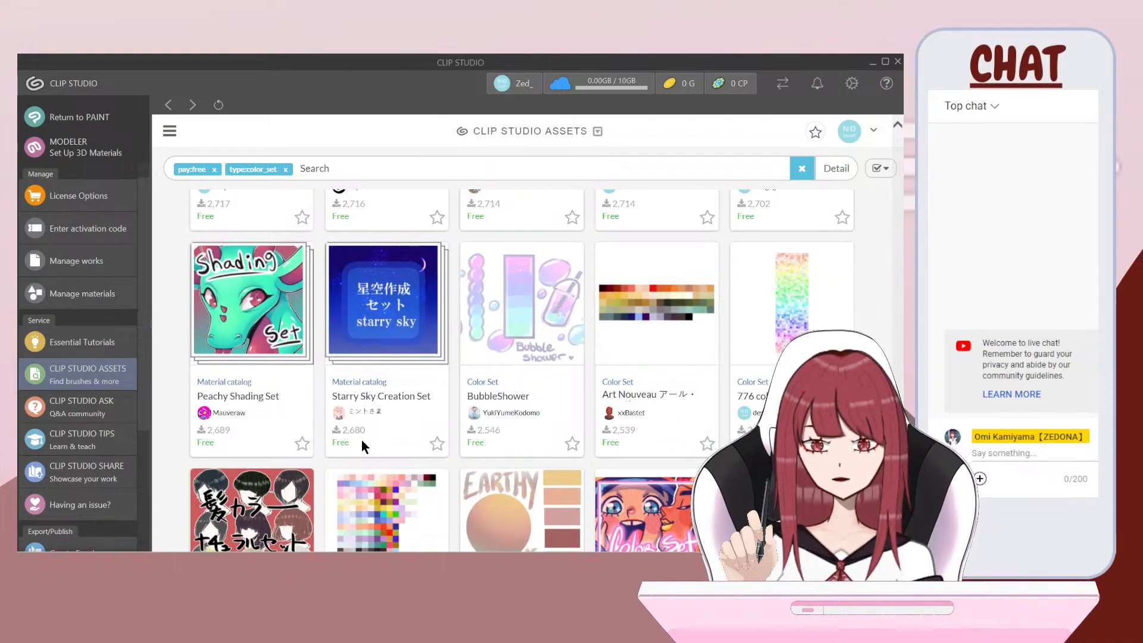
left_click(437, 444)
left_click(572, 444)
Step: Review the detail page of the pastel clouds aesthetic color set and return to the results
scroll(577, 451, "down", 2)
scroll(576, 451, "down", 1)
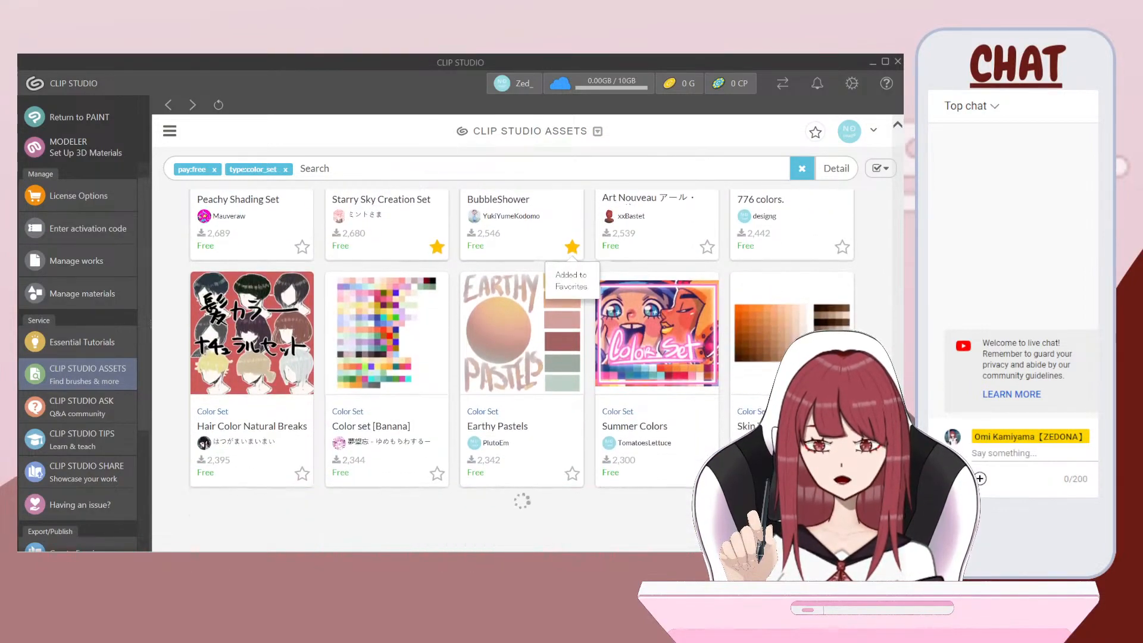
scroll(522, 350, "down", 1)
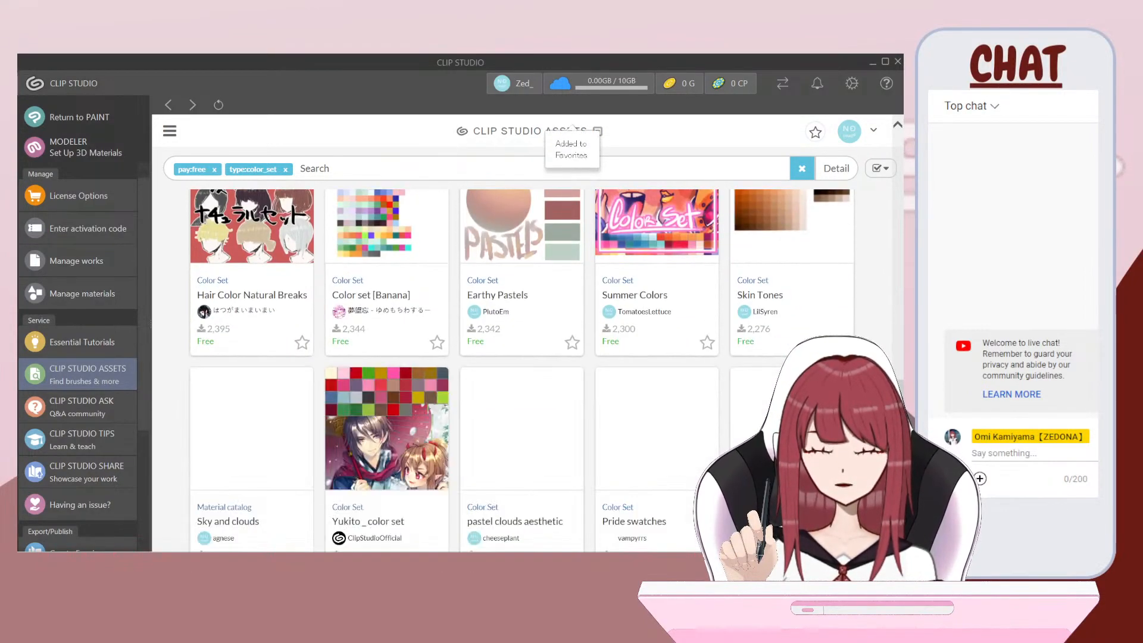
scroll(522, 358, "down", 2)
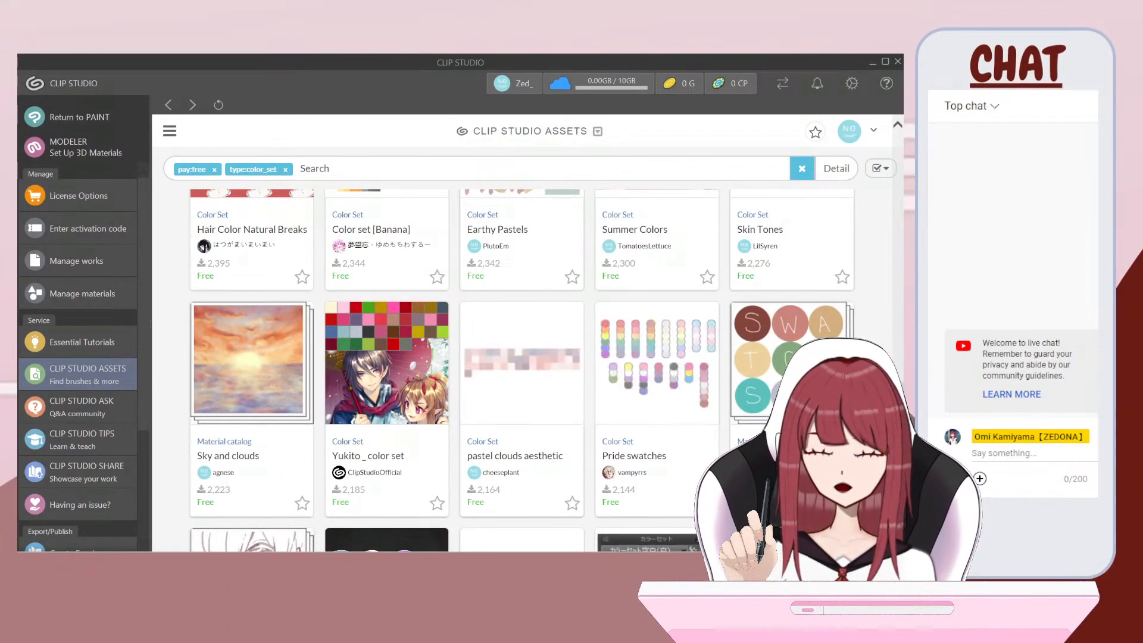
left_click(544, 395)
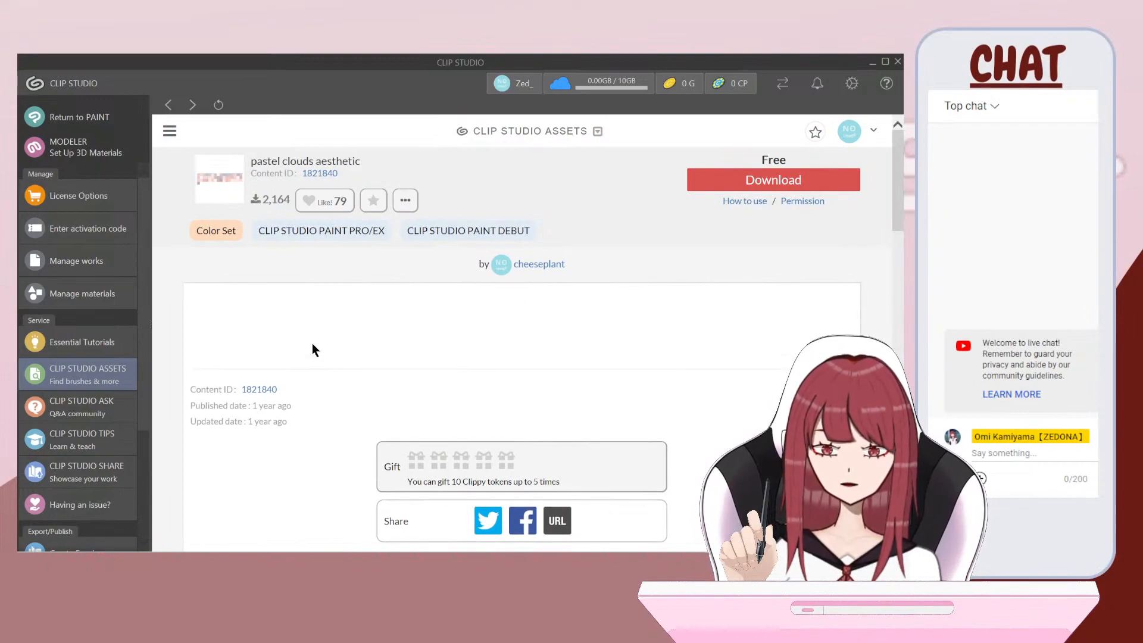
scroll(312, 350, "down", 2)
scroll(312, 344, "up", 2)
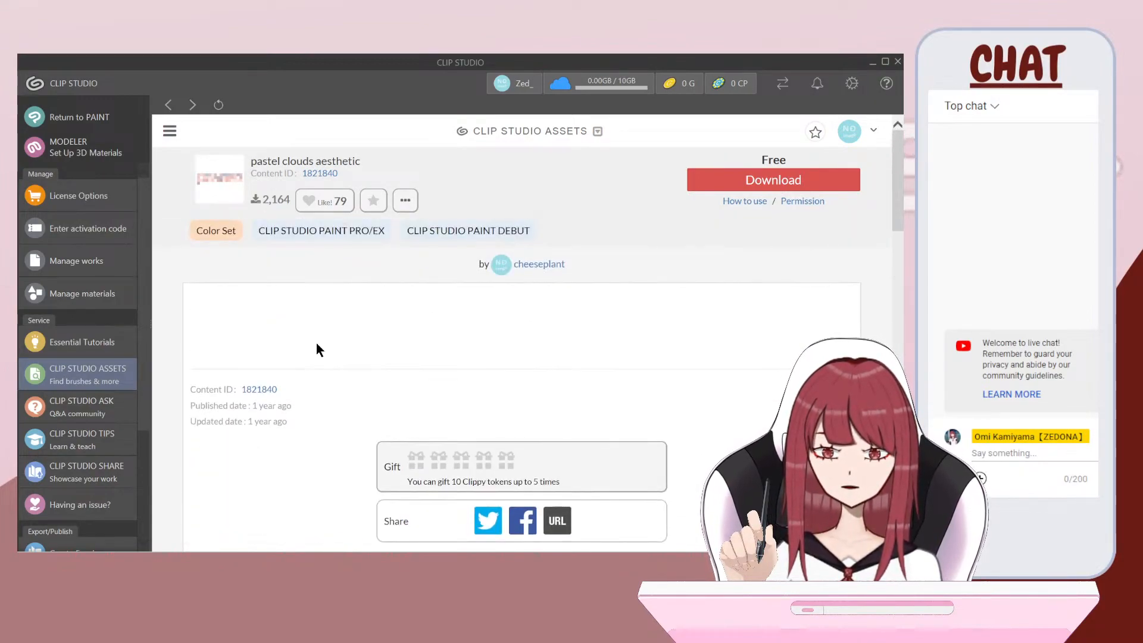
left_click(173, 114)
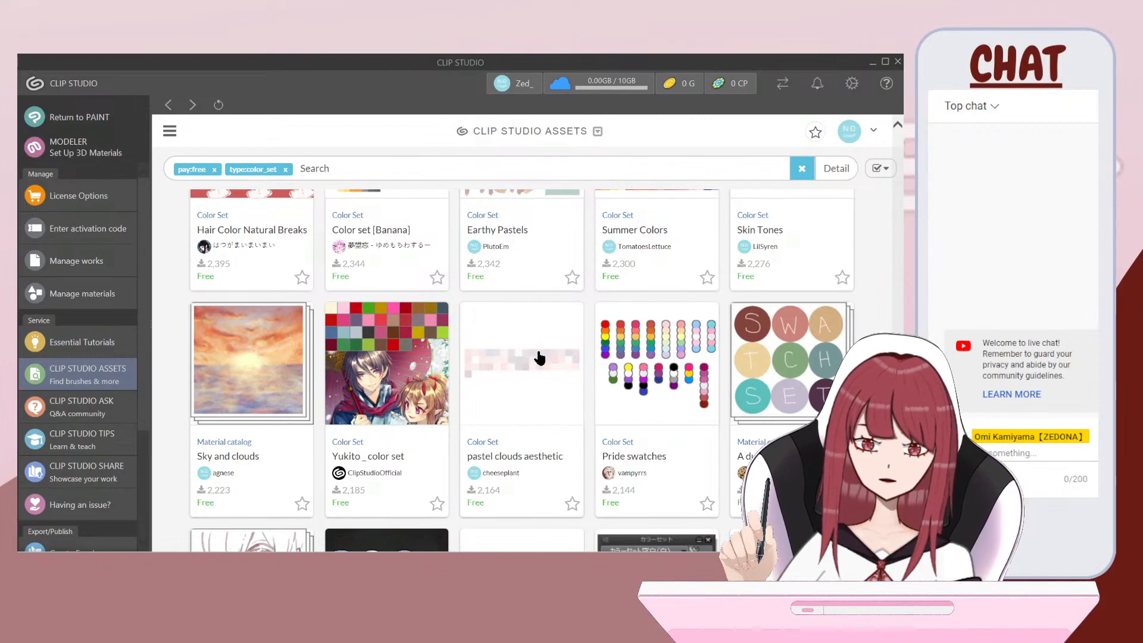
Step: Reopen the pastel clouds aesthetic color set, download it and dismiss the checkout notice
scroll(538, 393, "down", 2)
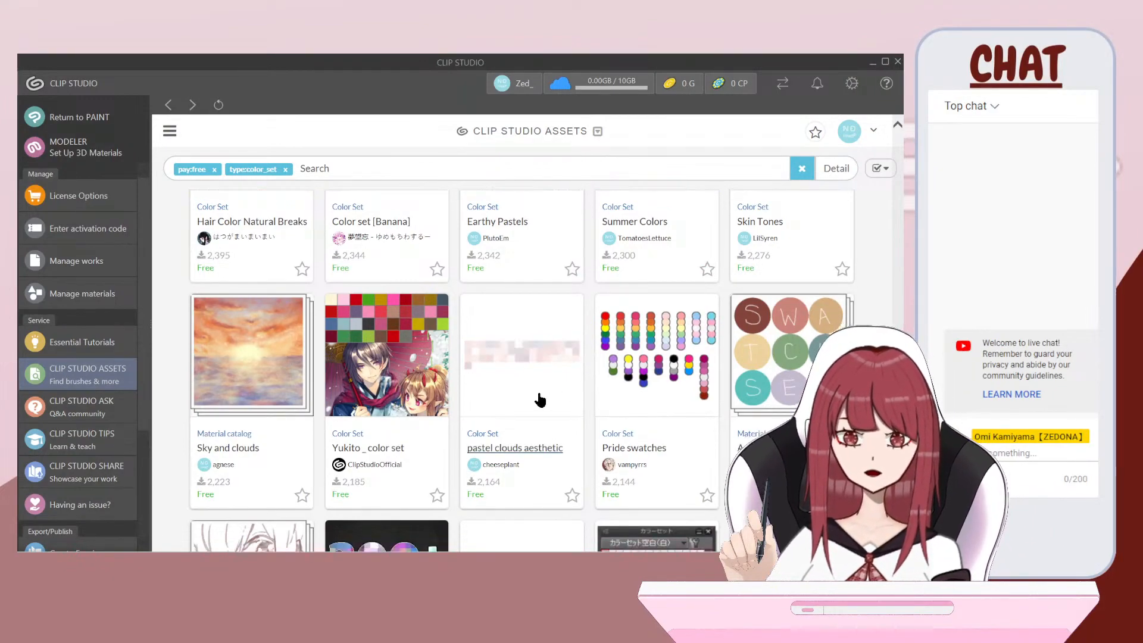
left_click(541, 324)
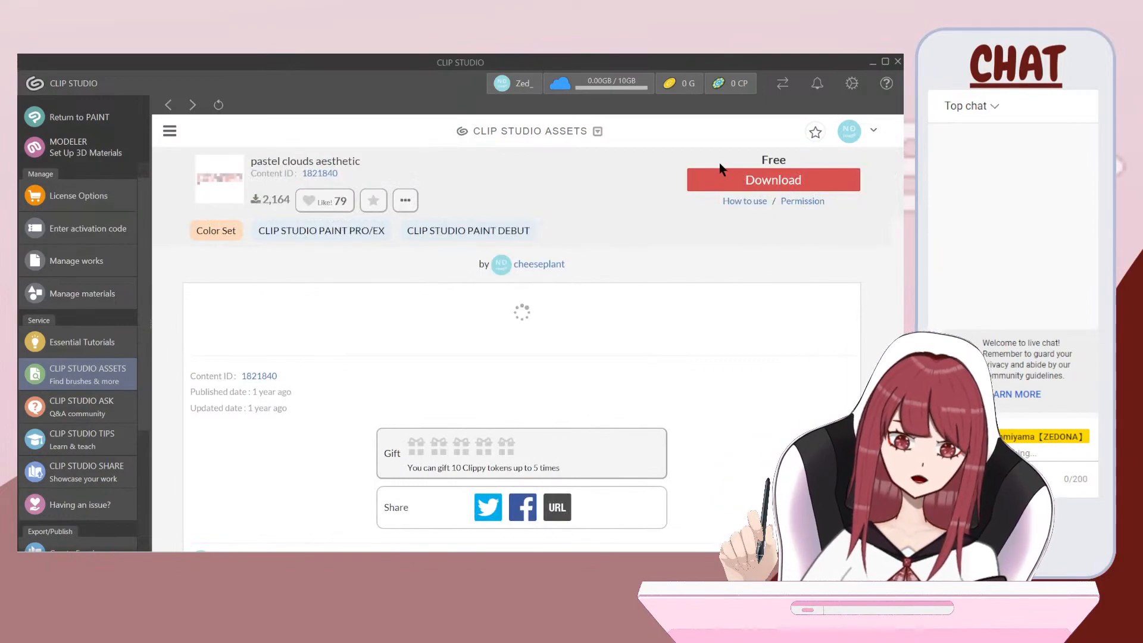
left_click(745, 187)
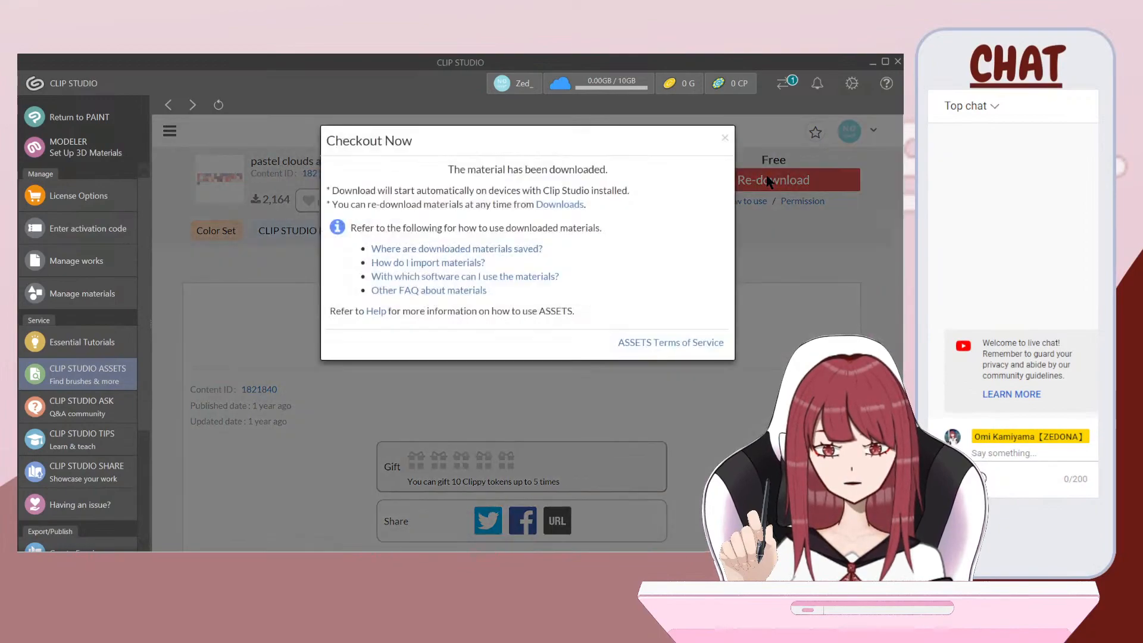
left_click(730, 141)
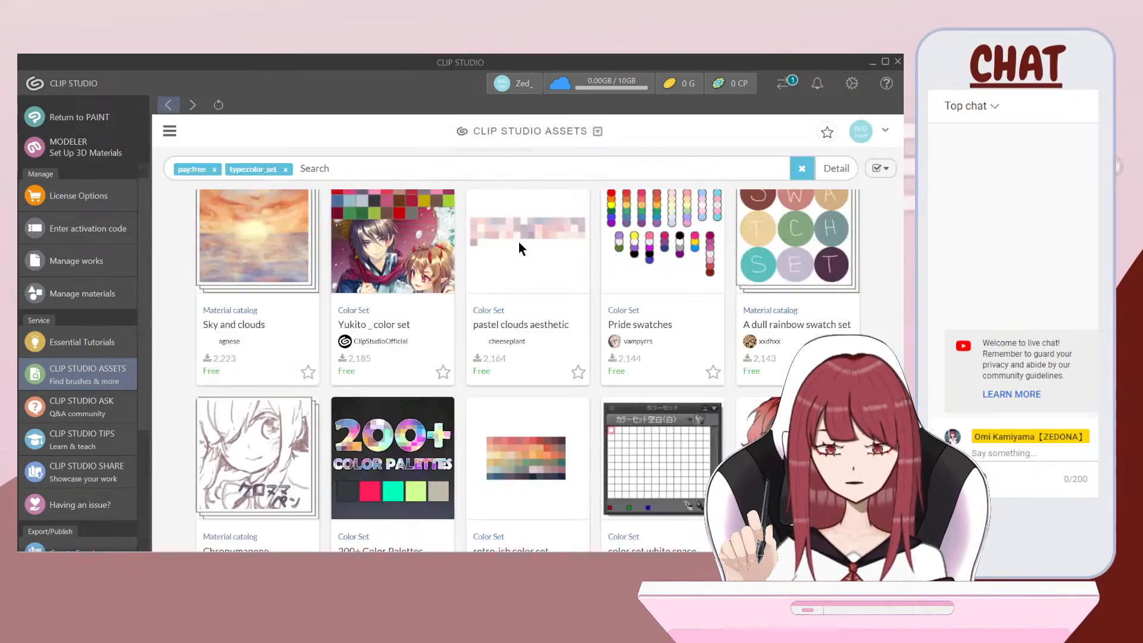
Step: Browse further down the free color sets, examining the hair, skin, gray, retro and pastel palettes
scroll(867, 281, "down", 5)
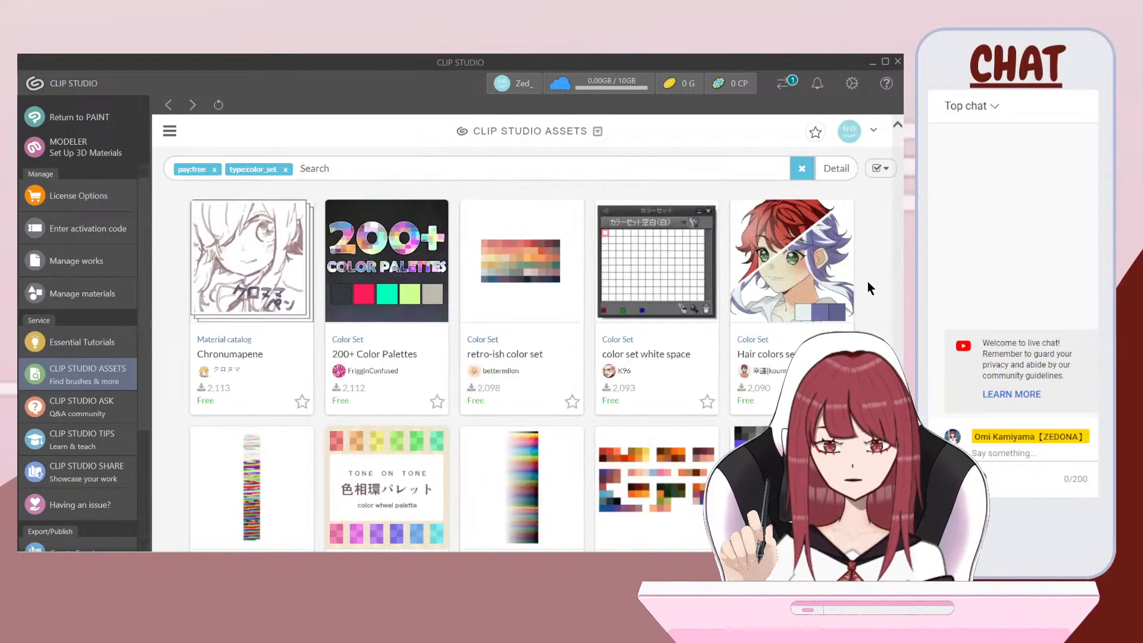
scroll(869, 282, "down", 6)
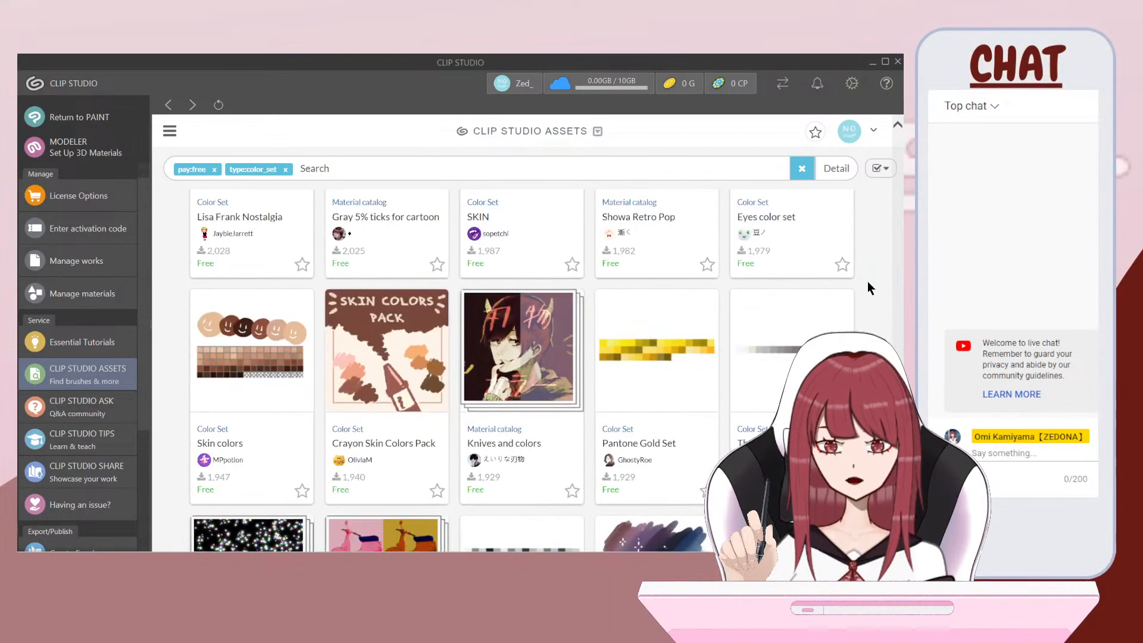
scroll(868, 284, "down", 1)
scroll(867, 282, "down", 3)
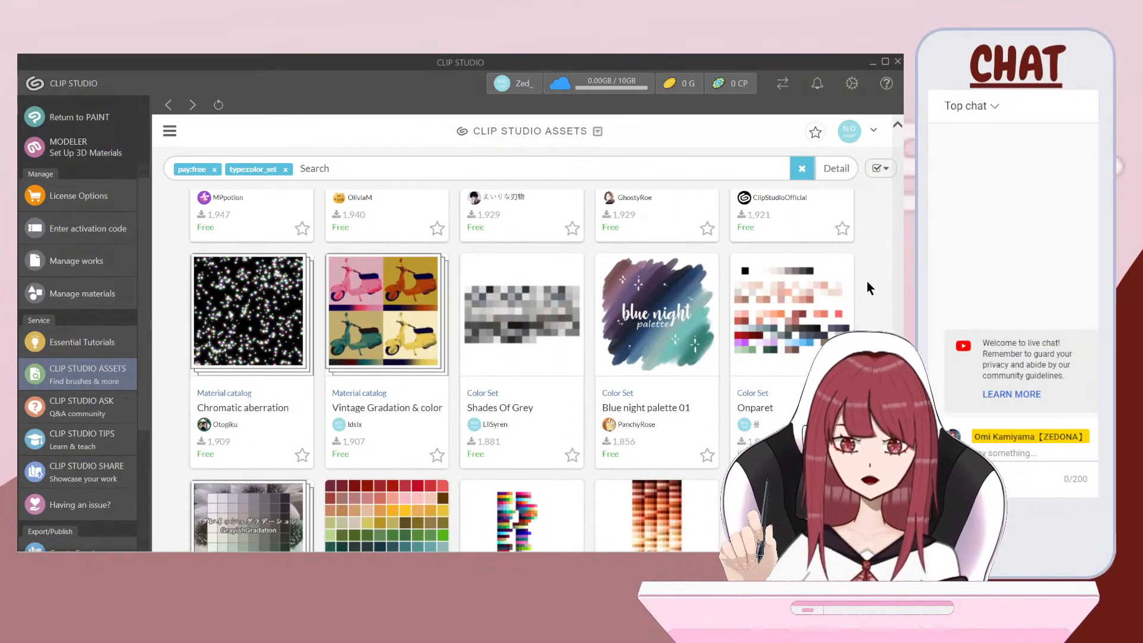
scroll(867, 281, "down", 1)
scroll(867, 281, "down", 1)
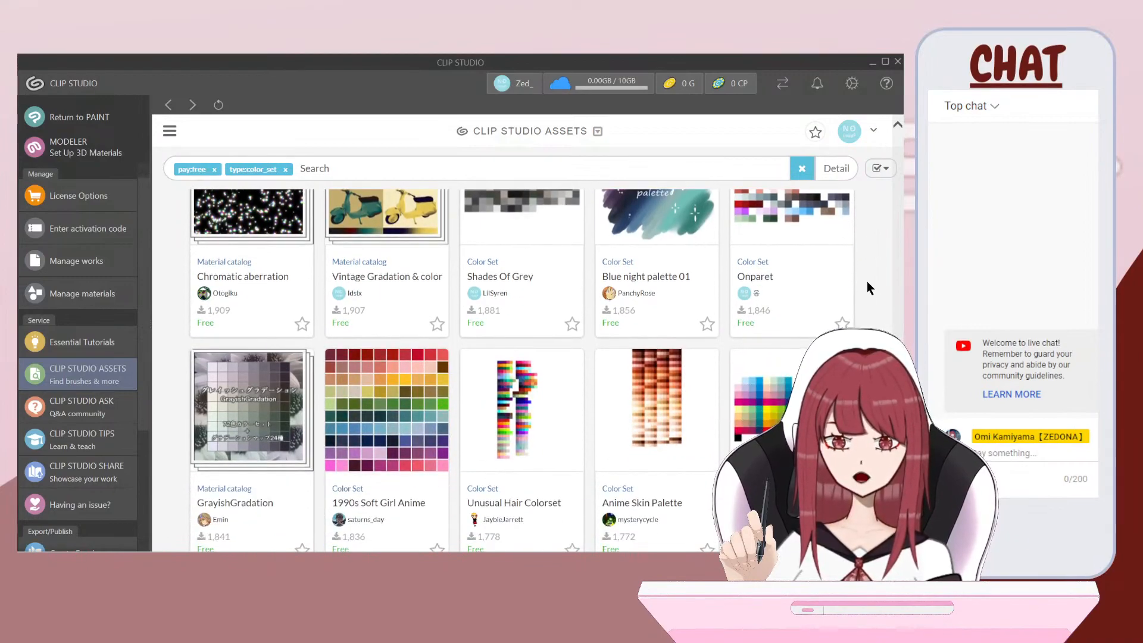
scroll(867, 281, "down", 1)
scroll(867, 281, "down", 6)
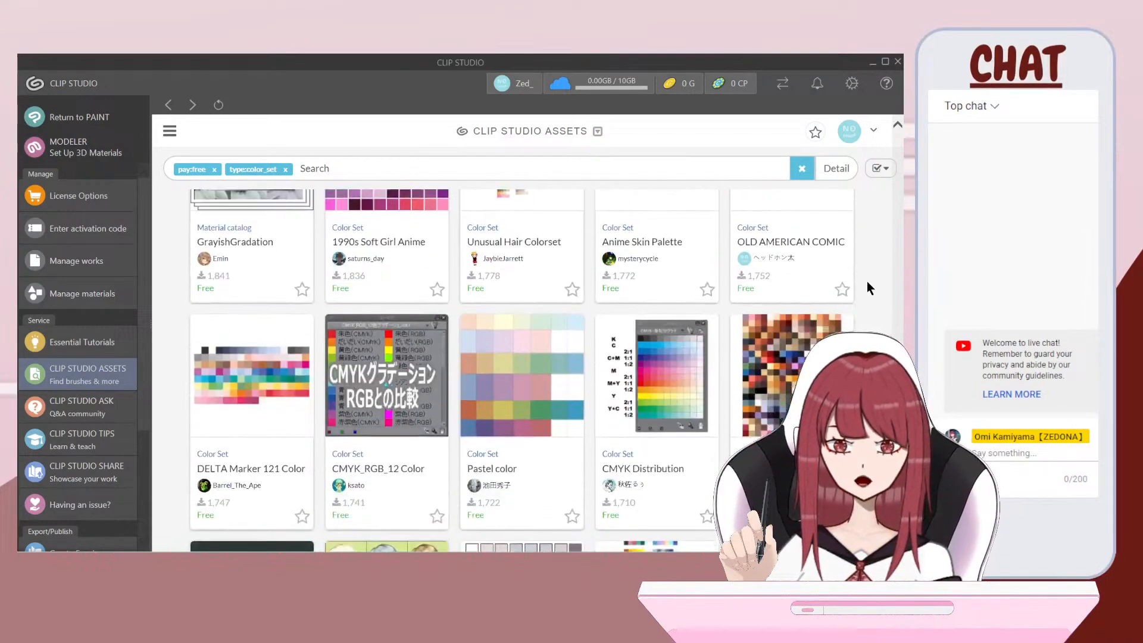
scroll(867, 280, "down", 2)
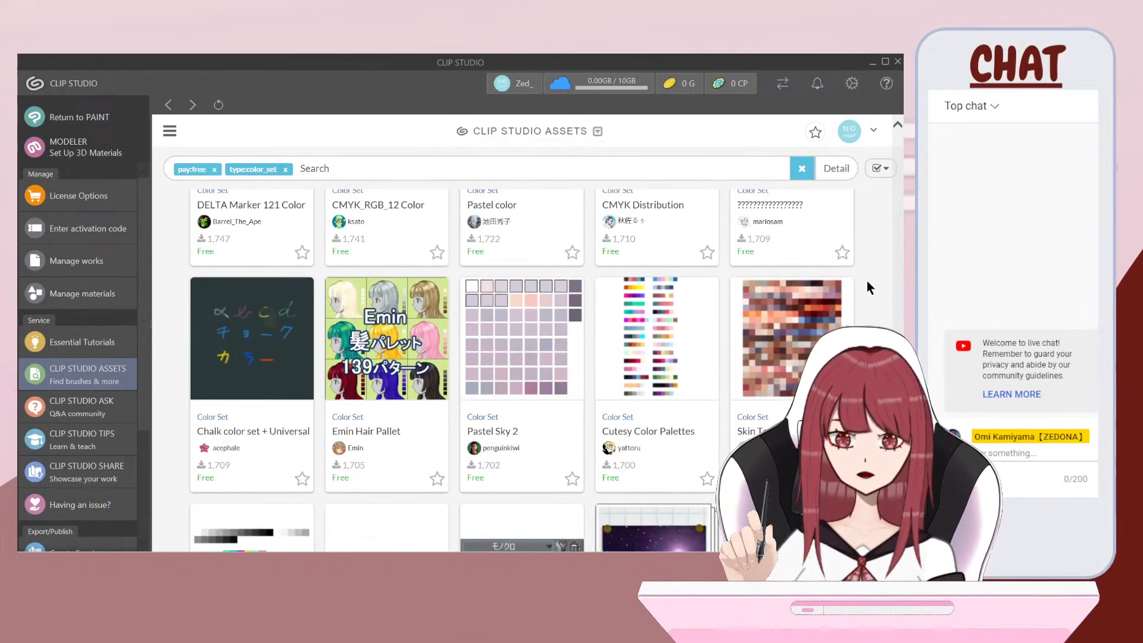
scroll(867, 280, "down", 5)
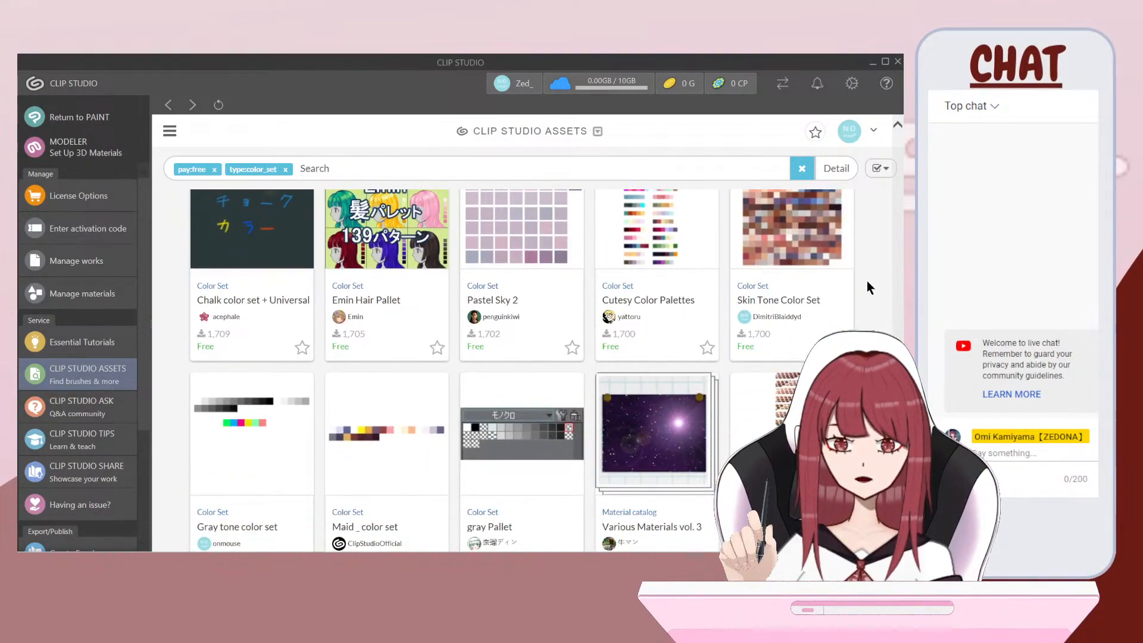
scroll(867, 281, "down", 8)
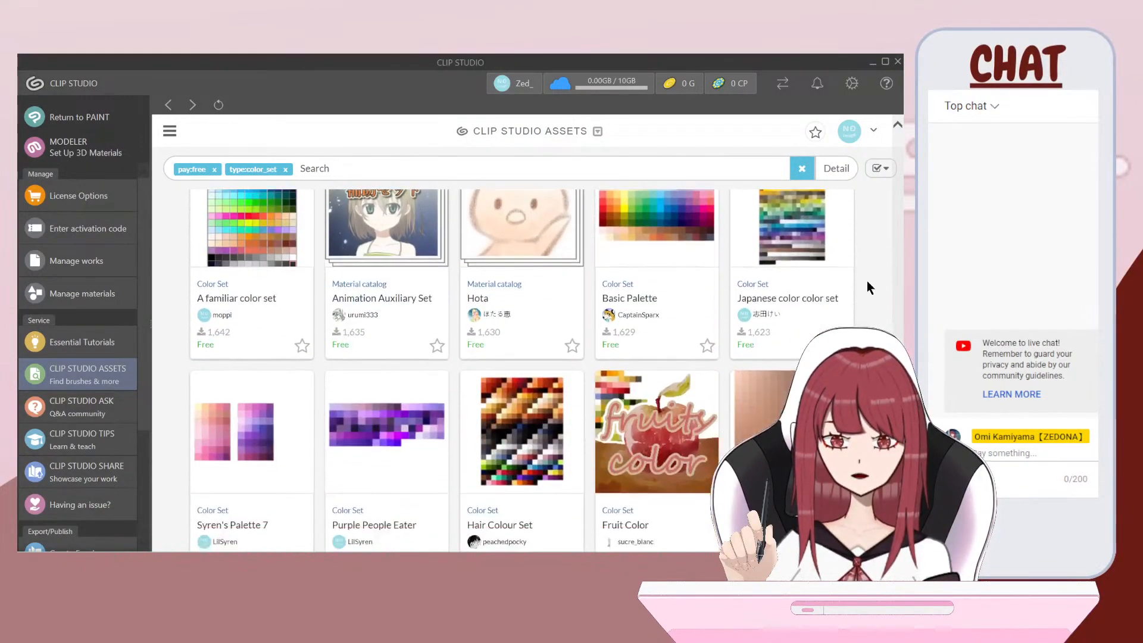
scroll(867, 280, "up", 3)
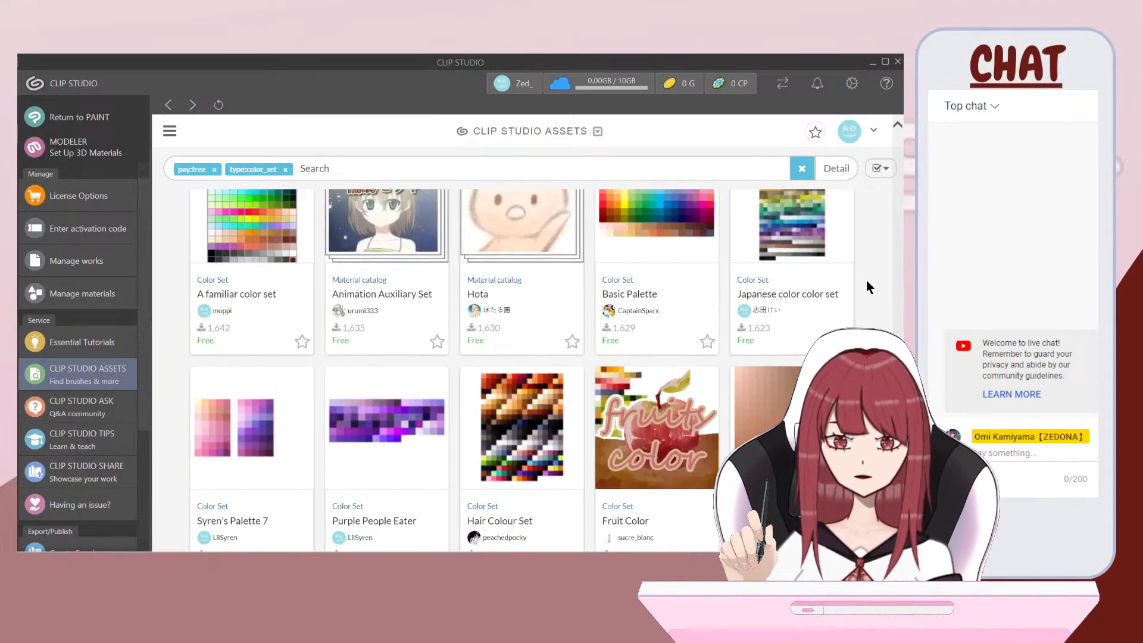
scroll(867, 280, "down", 2)
scroll(866, 279, "down", 2)
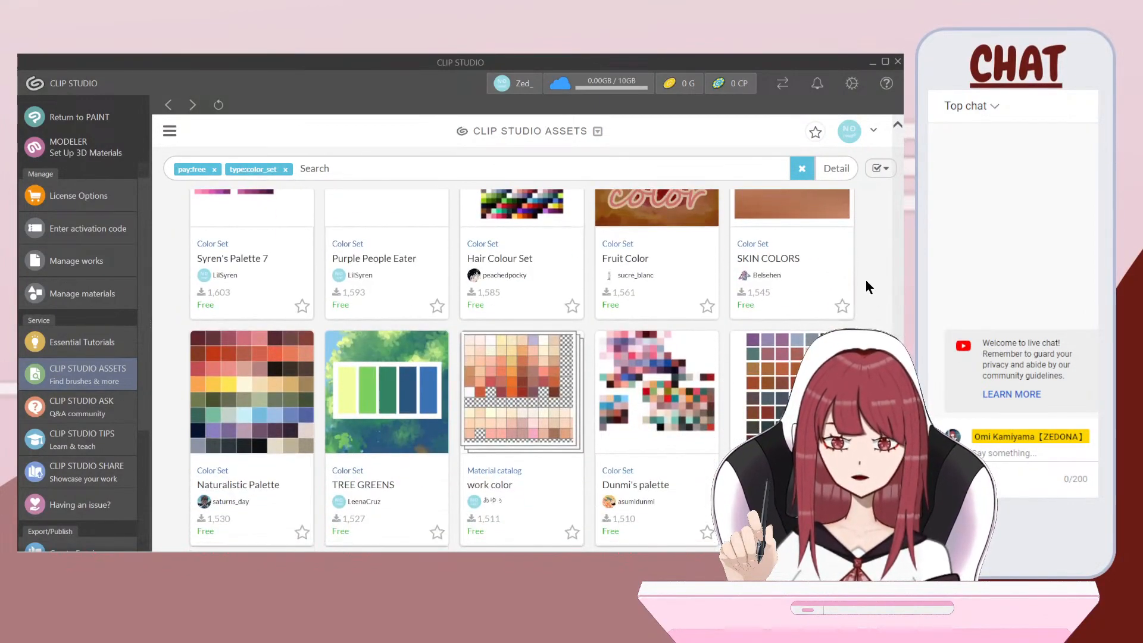
scroll(866, 280, "down", 1)
scroll(866, 279, "down", 6)
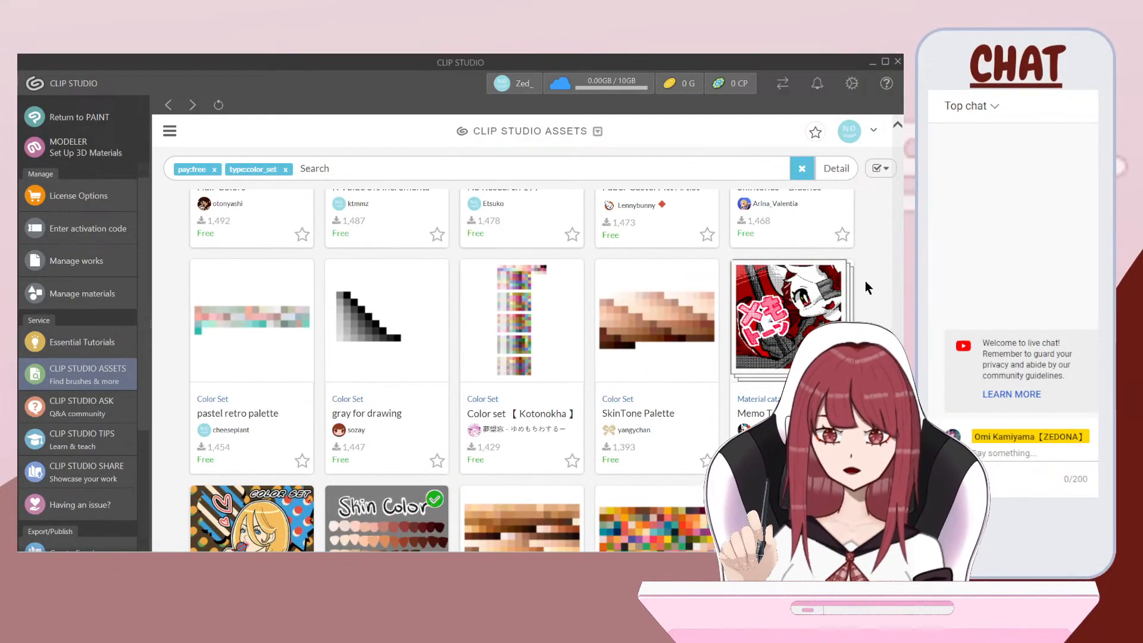
scroll(866, 280, "down", 6)
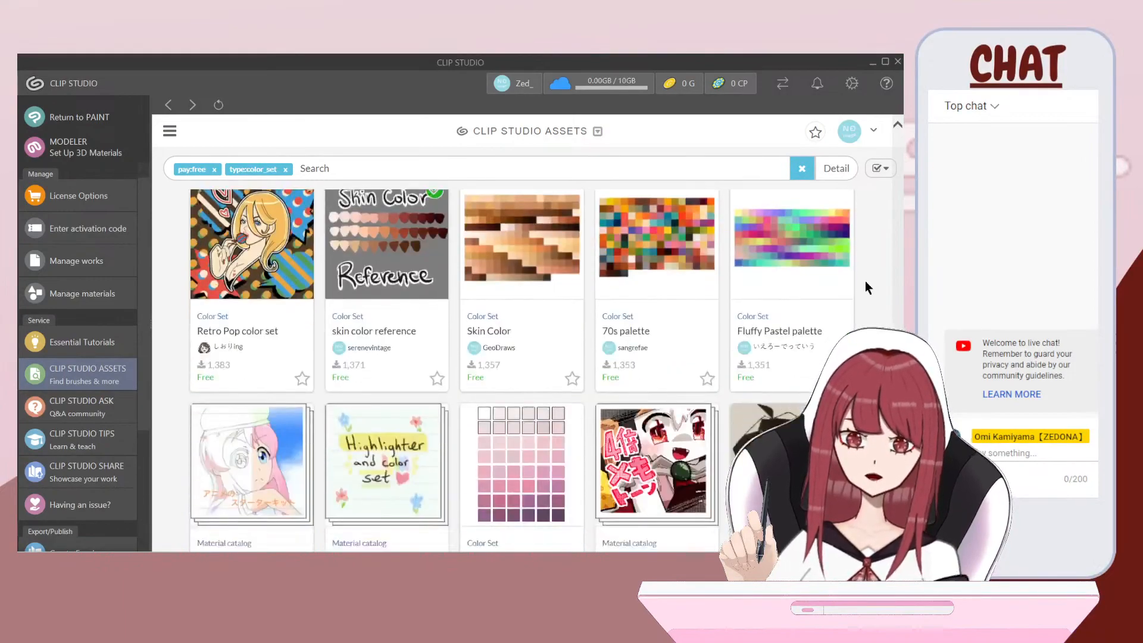
scroll(866, 281, "down", 5)
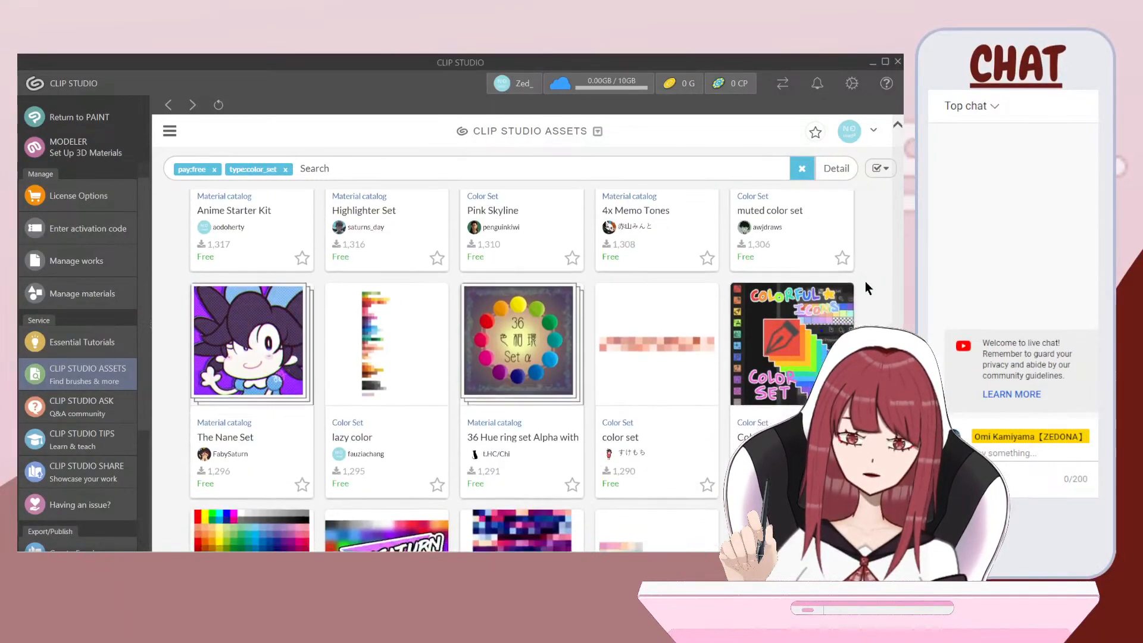
scroll(866, 281, "down", 3)
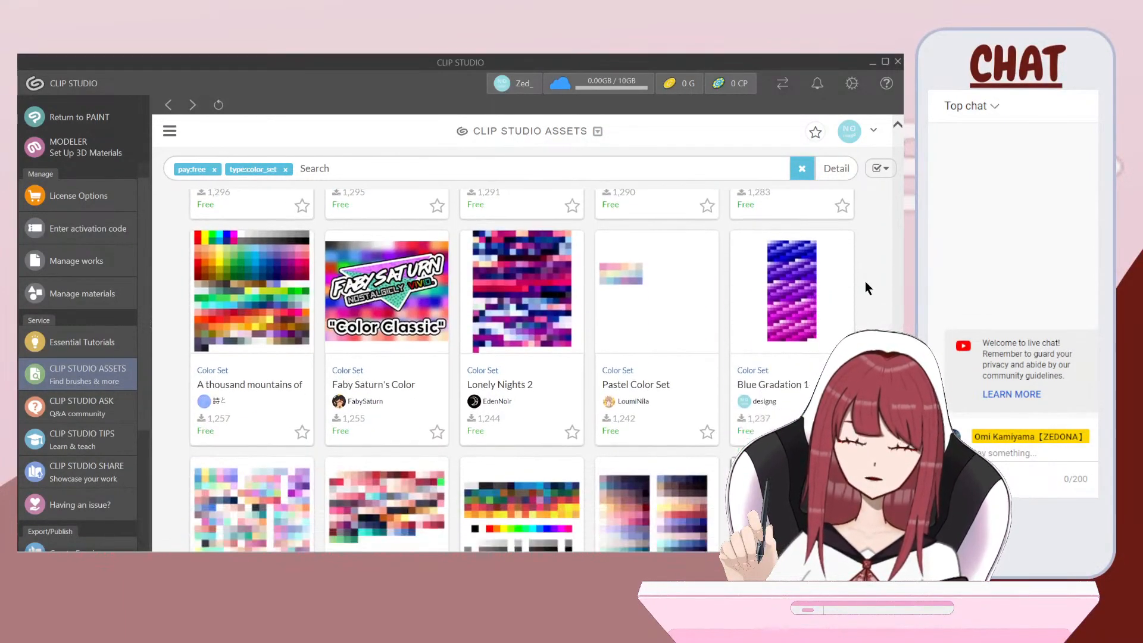
scroll(866, 281, "down", 3)
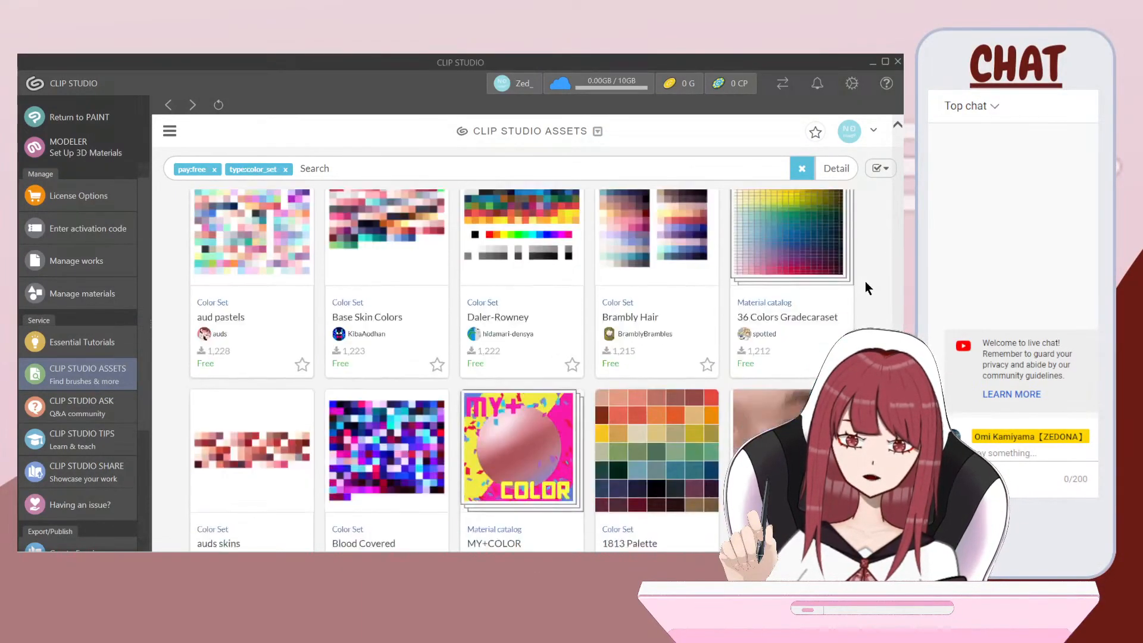
scroll(866, 281, "down", 3)
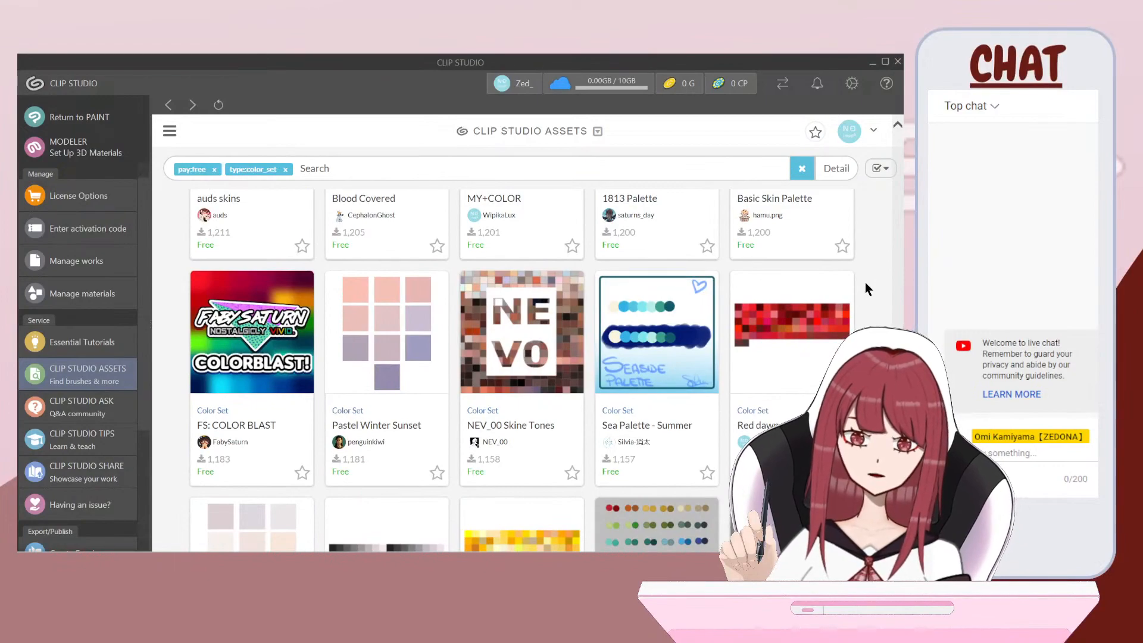
scroll(866, 283, "down", 1)
scroll(866, 284, "down", 3)
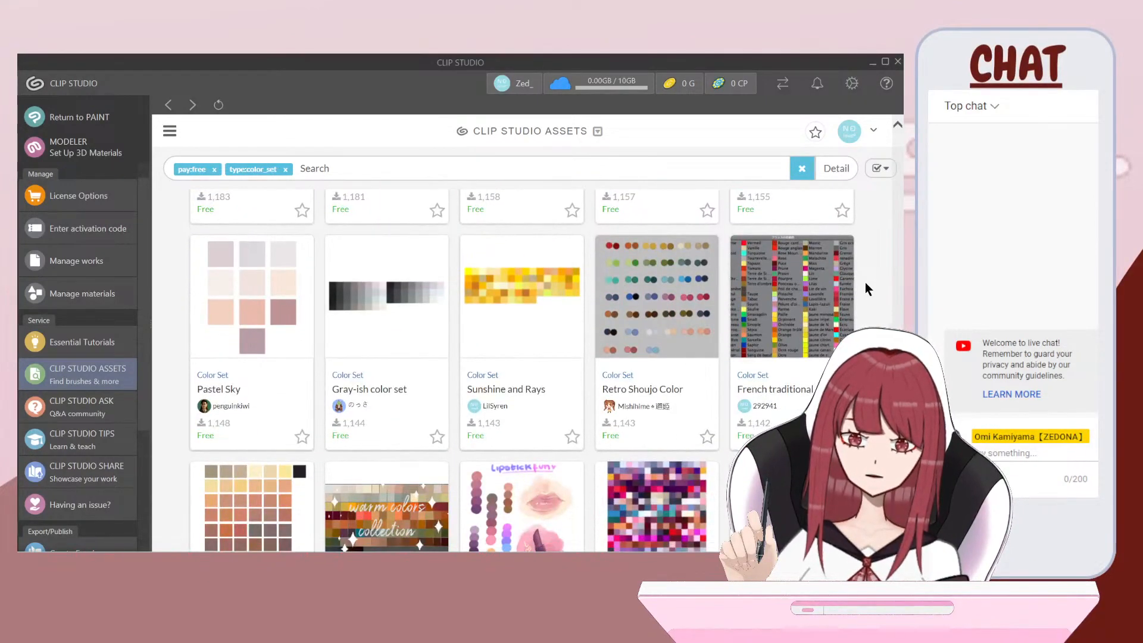
Step: Open the Pastel Sky color set, download it and dismiss the checkout notice
left_click(258, 307)
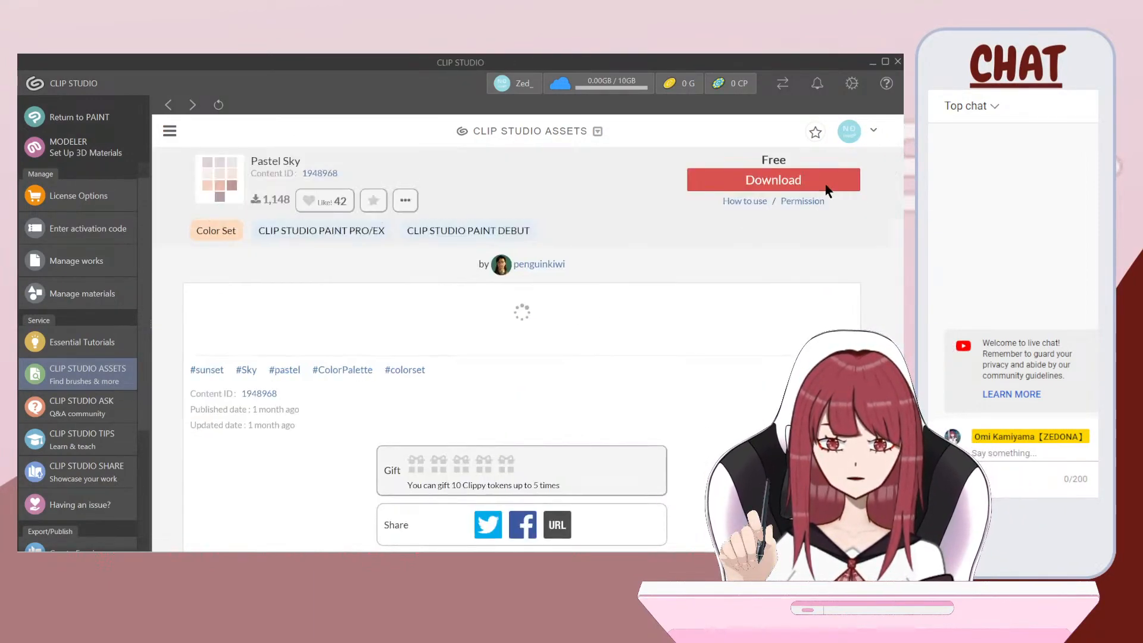
left_click(754, 189)
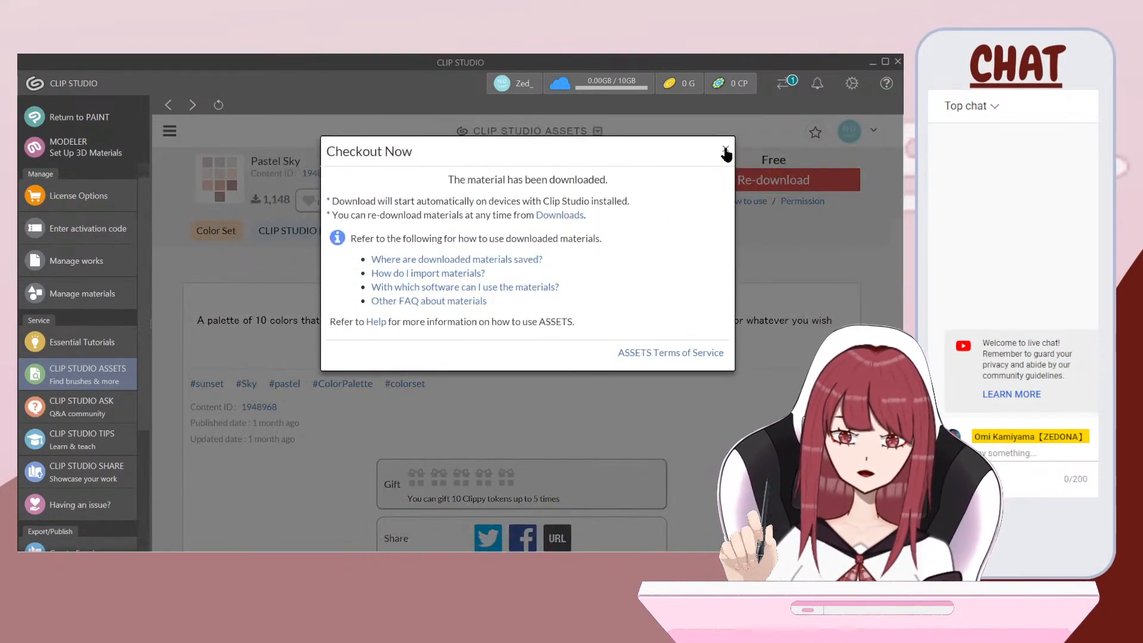
left_click(726, 150)
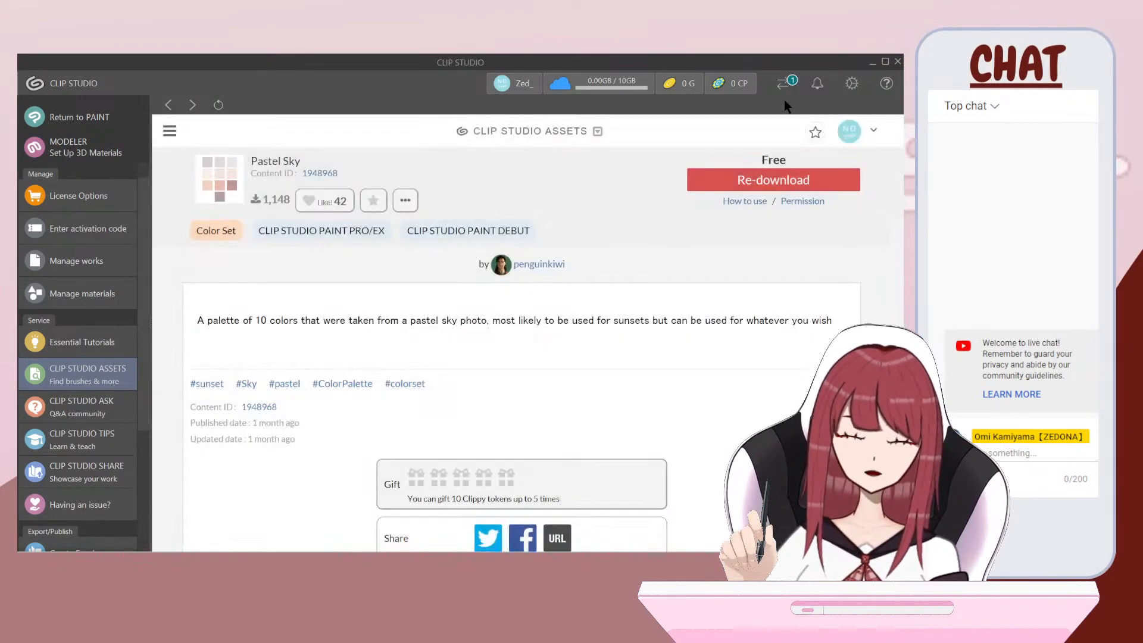
Step: Check the data transfers list for the latest color set downloads and close it
left_click(783, 84)
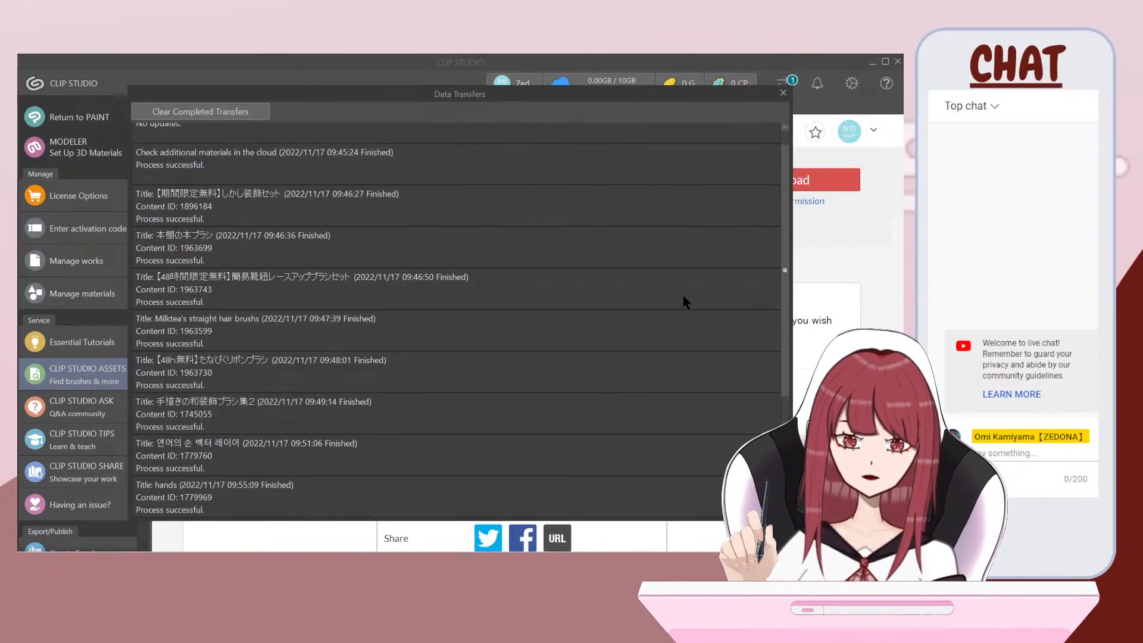
scroll(684, 295, "down", 2)
left_click(782, 93)
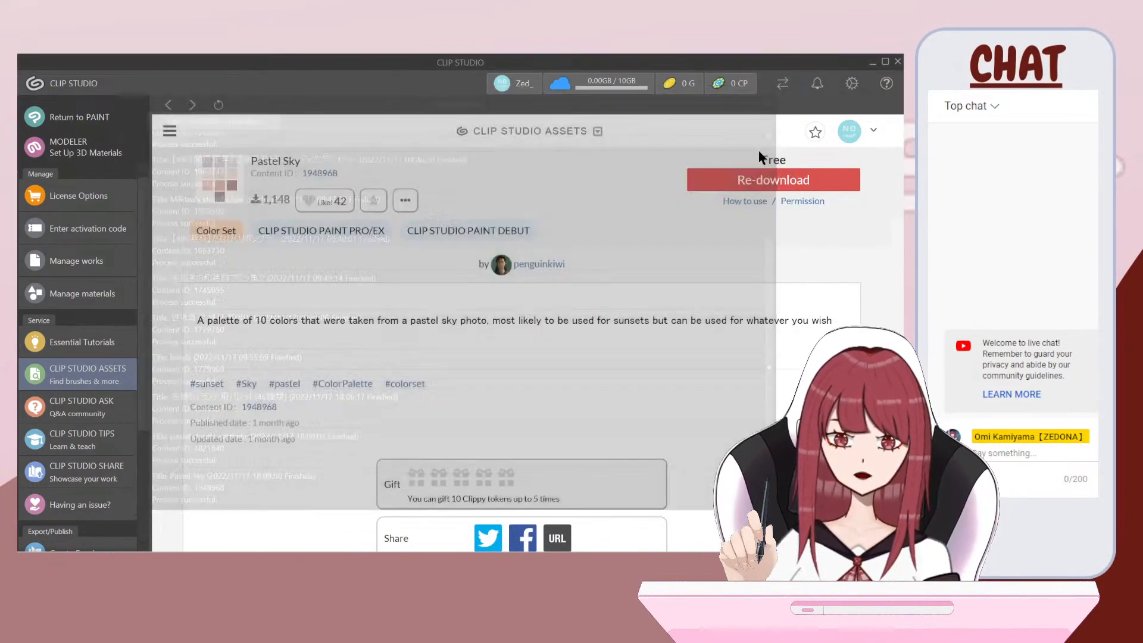
Step: Switch to Clip Studio Paint and add the downloaded Pastel Sky and pastel clouds aesthetic palettes to the color sets
left_click(594, 536)
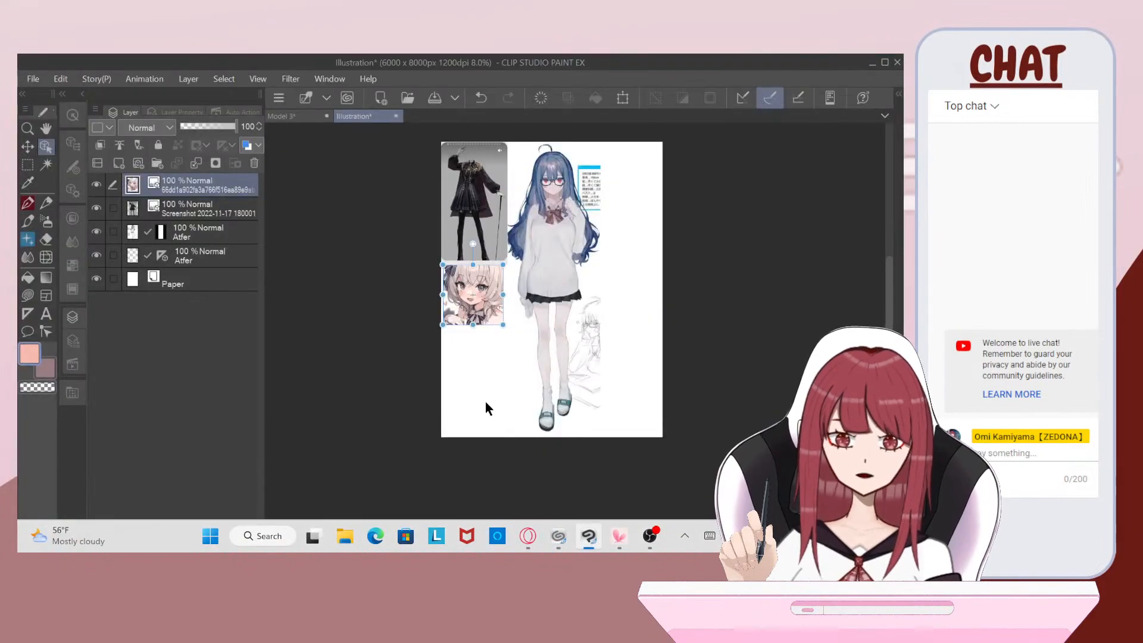
scroll(490, 192, "up", 4)
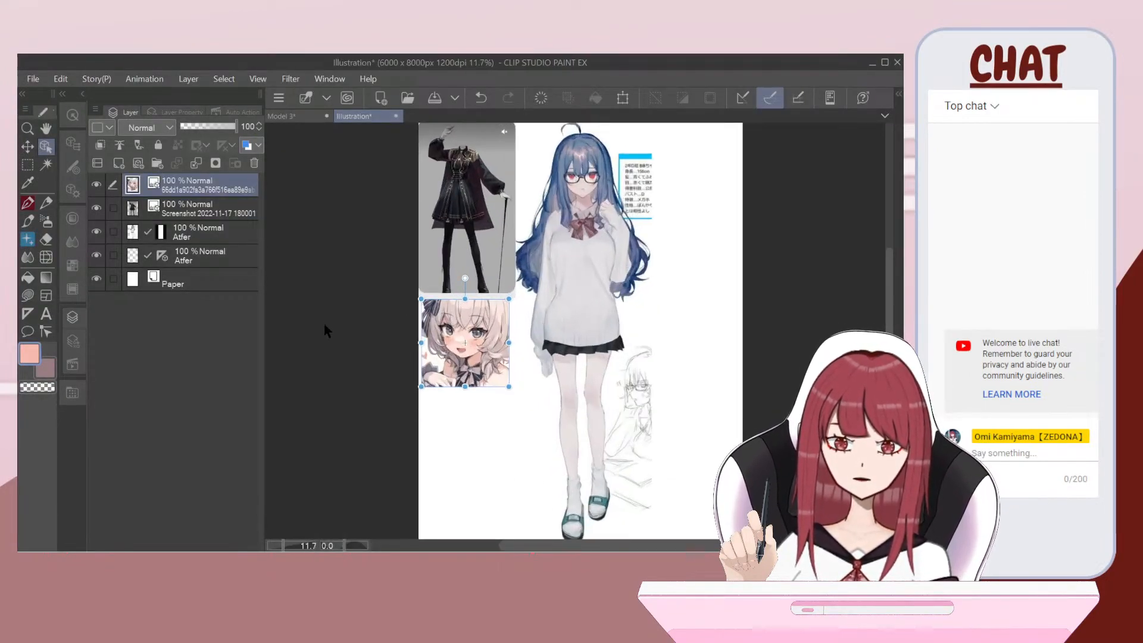
left_click(73, 269)
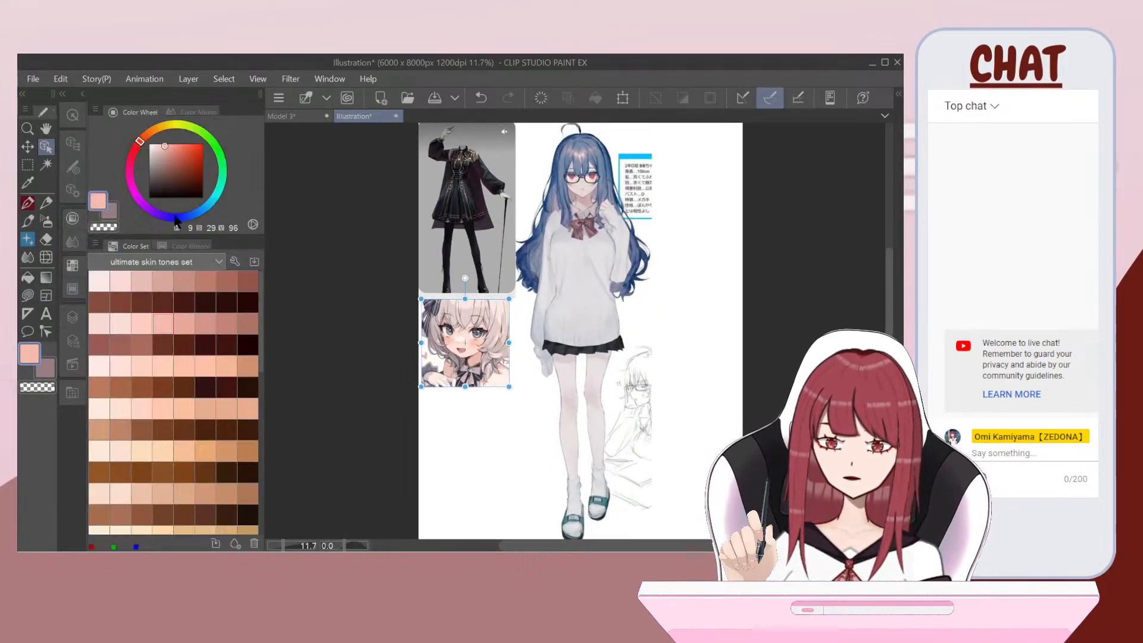
left_click(255, 262)
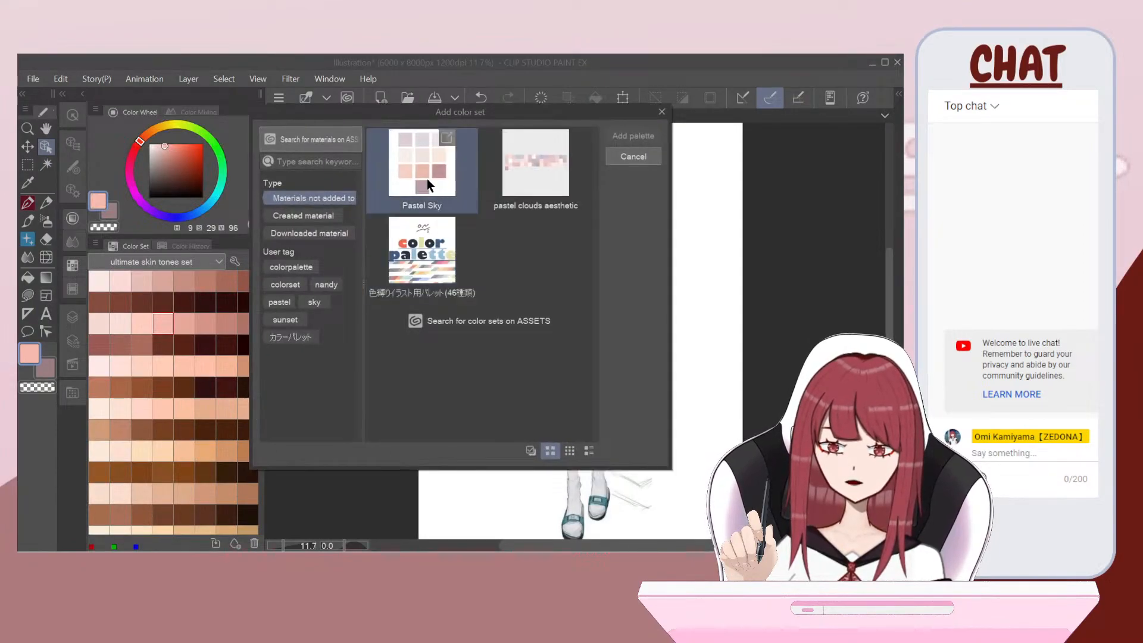
double_click(426, 180)
left_click(254, 261)
double_click(437, 182)
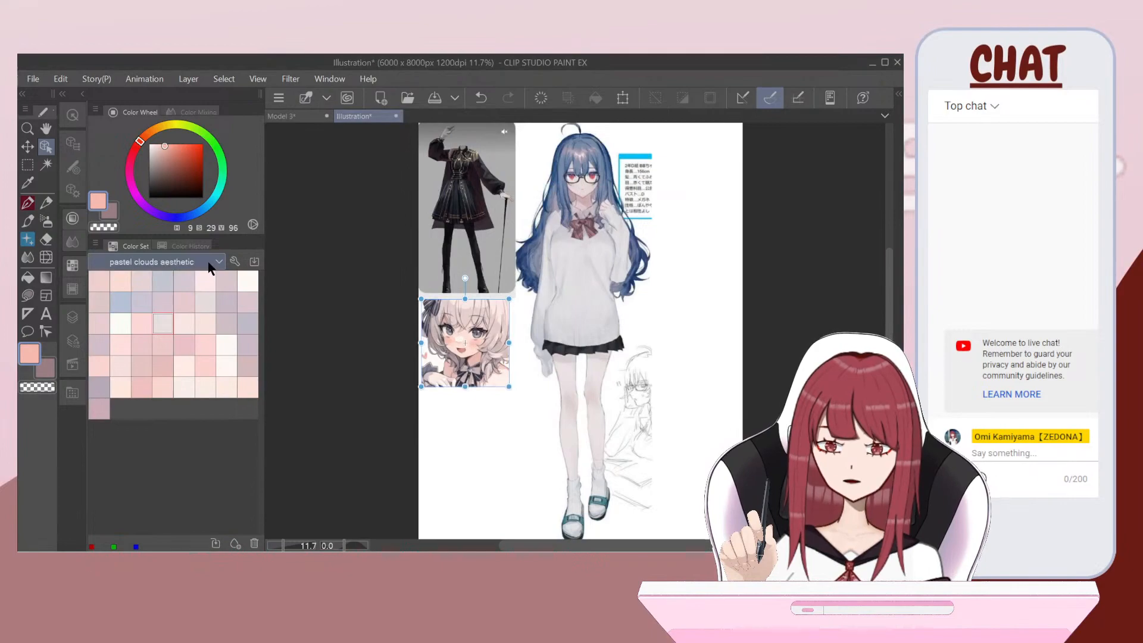
Step: Merge the face reference into the outfit screenshot layer below, and set the blue-haired character layer's opacity to 49%
left_click(72, 318)
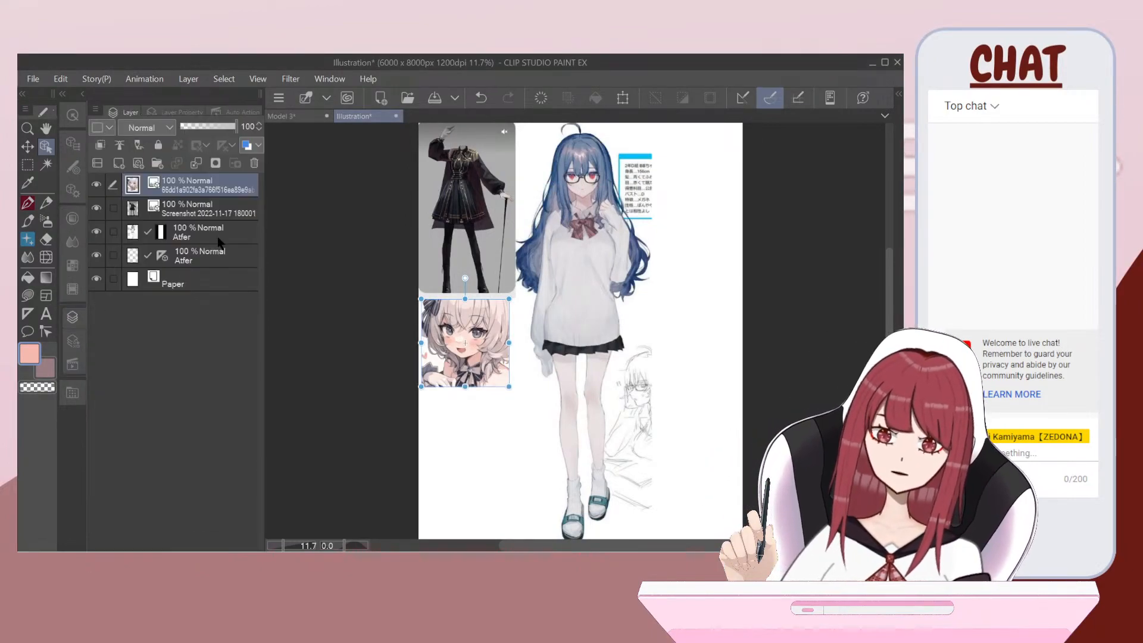
left_click(195, 157)
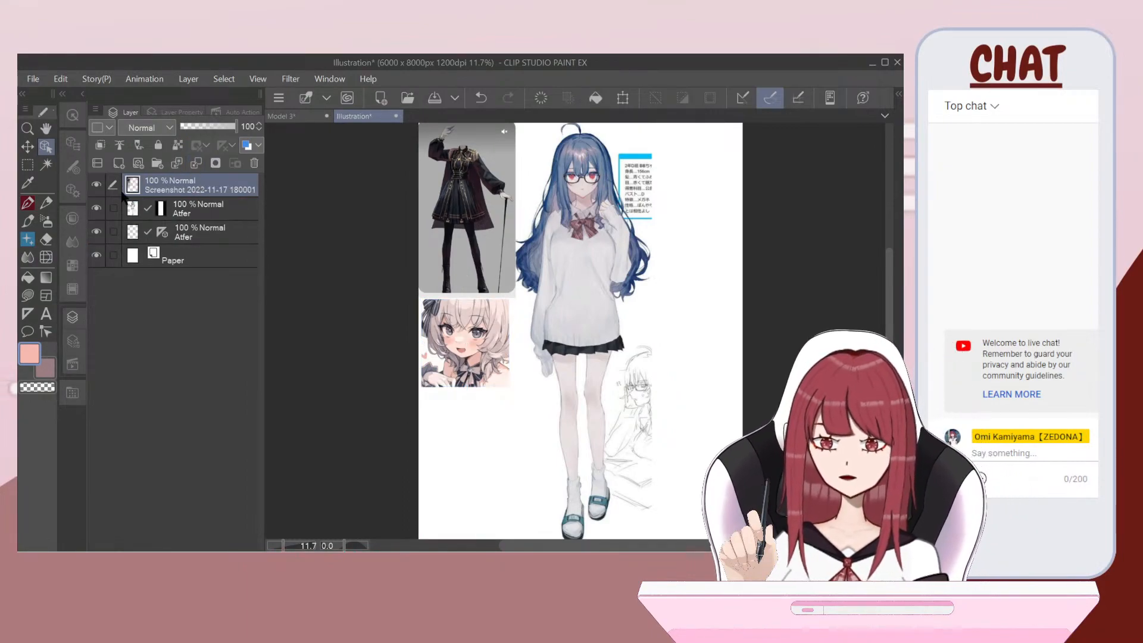
left_click(198, 209)
left_click(208, 126)
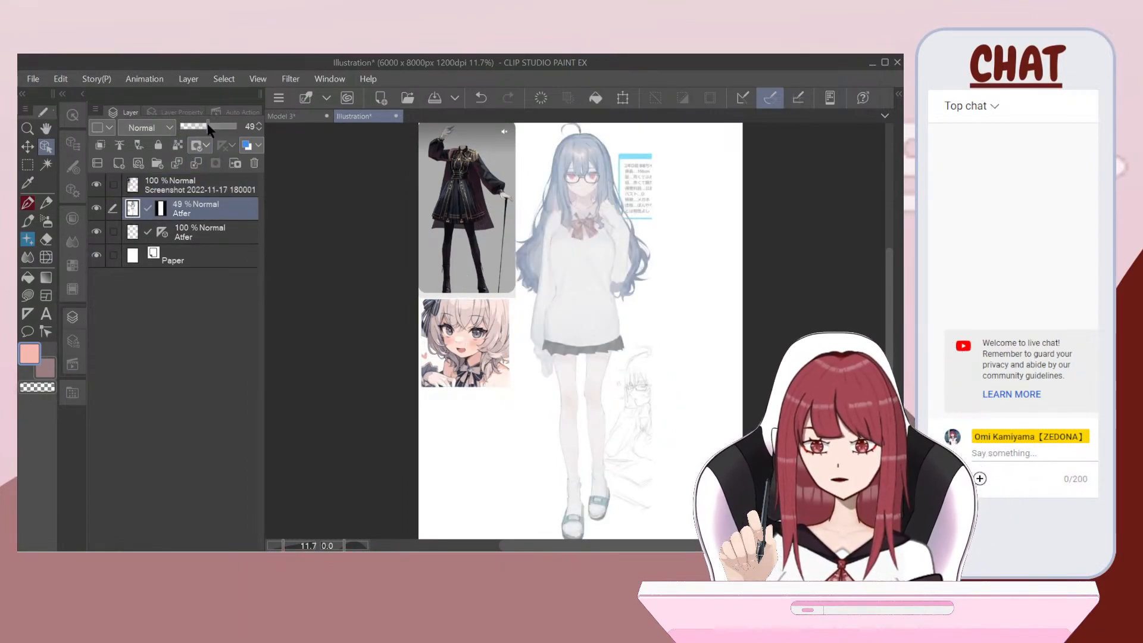
Step: Create a layer folder above the screenshot layer and name it References
left_click(181, 261)
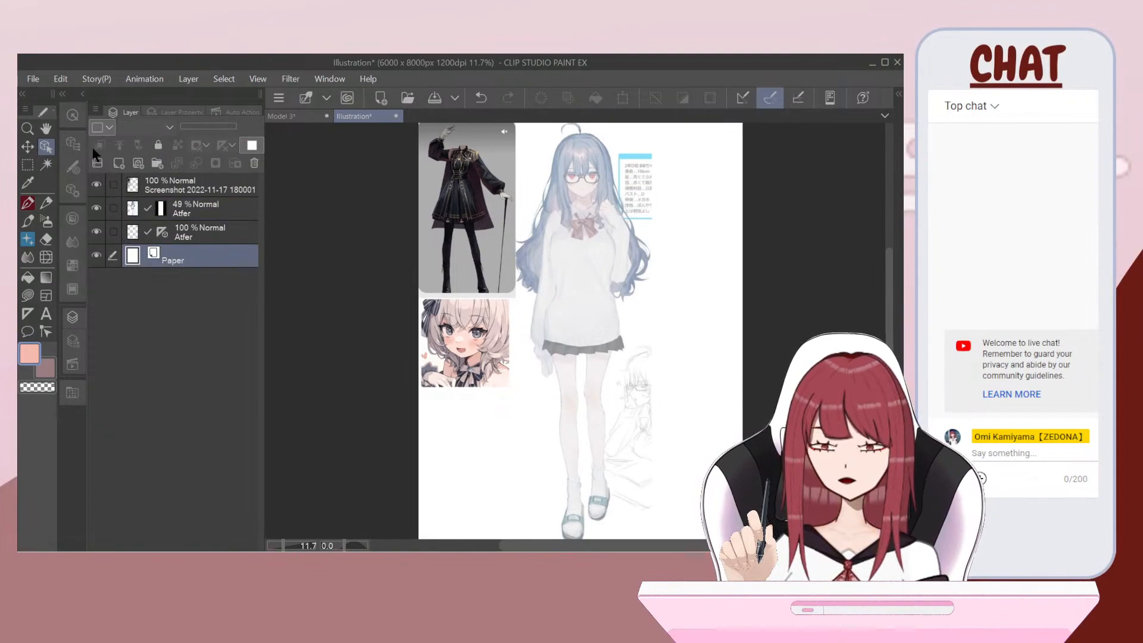
left_click(172, 189)
left_click(157, 163)
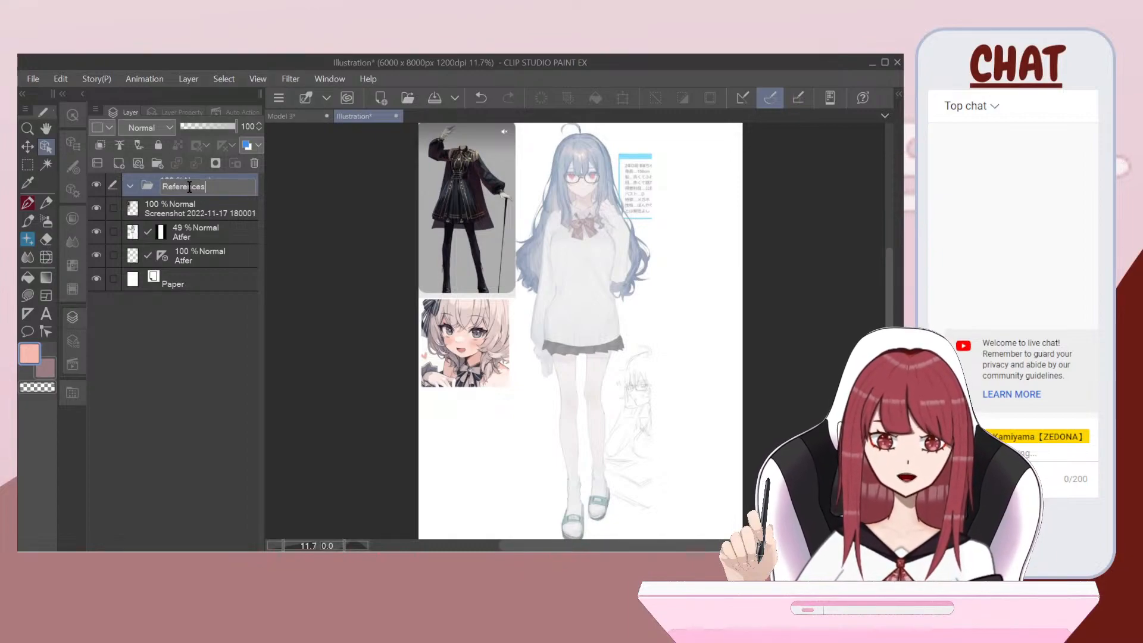
Step: Move the screenshot layer and both Atfer layers into the References folder, and select the Paper layer
left_click(183, 212)
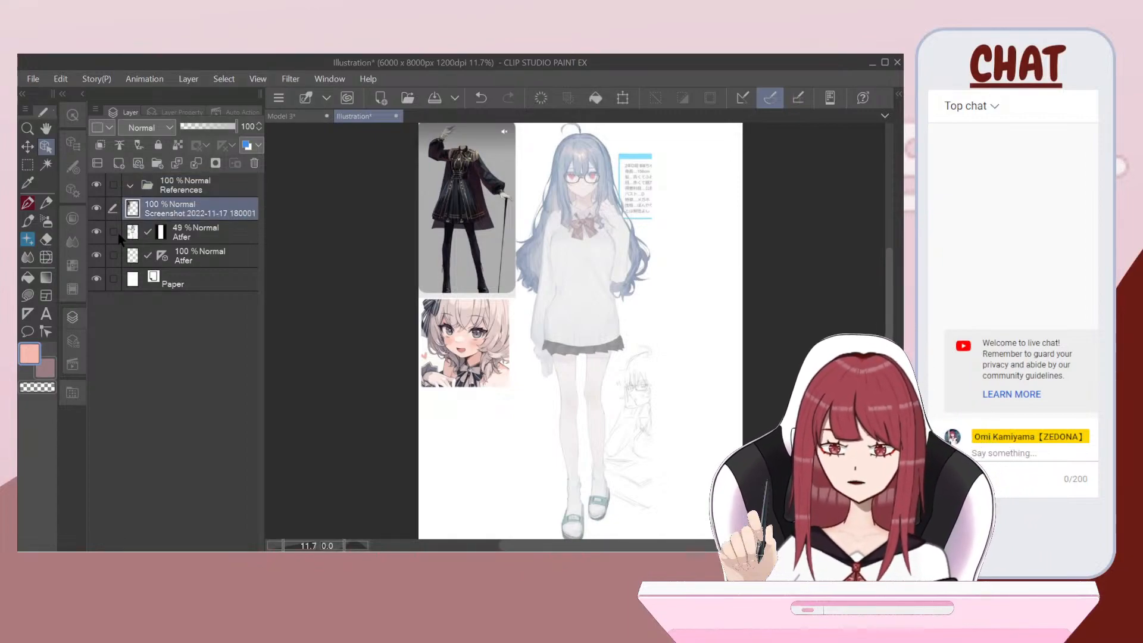
left_click(193, 256, "shift")
left_click_drag(186, 204, 191, 186)
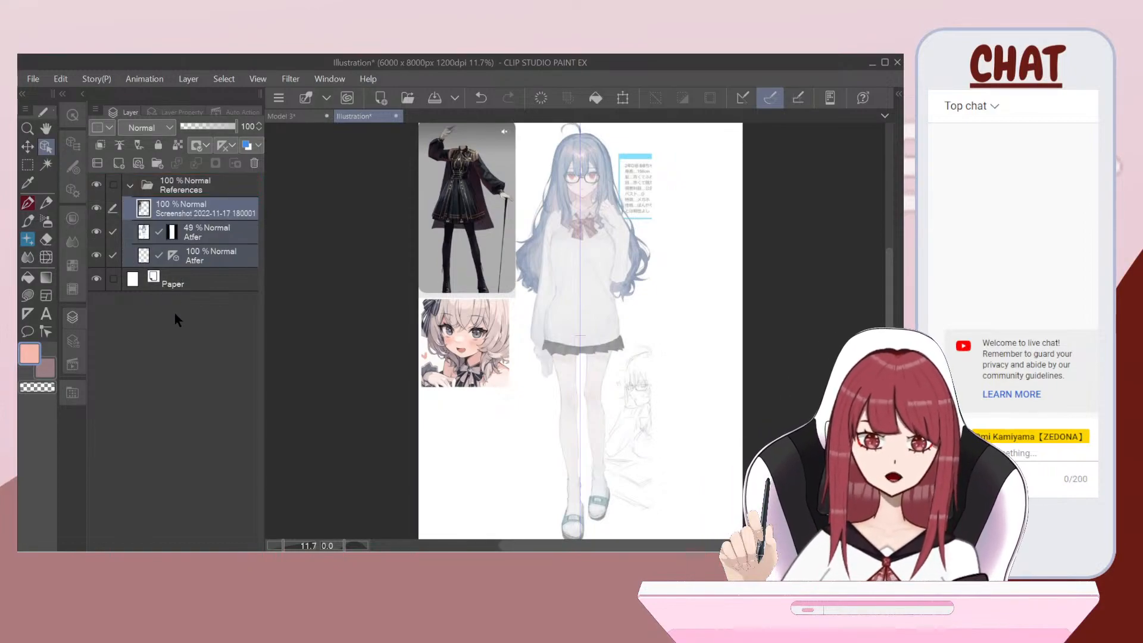
left_click(130, 186)
left_click(131, 186)
left_click(211, 286)
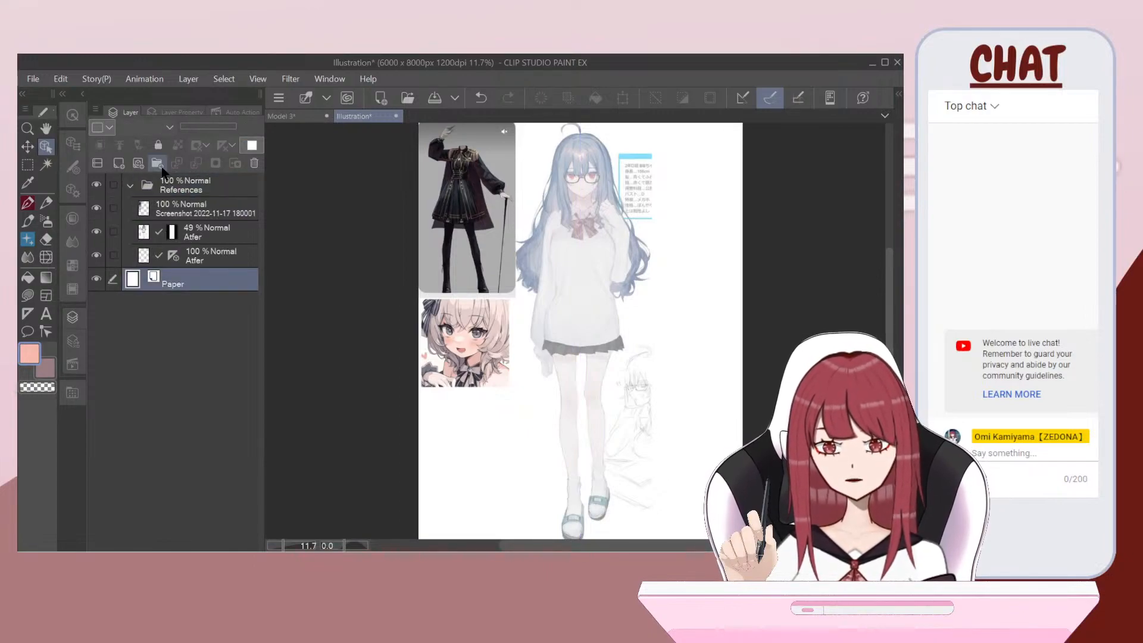
Step: Select the symmetry ruler layer in the References folder, and undo the new raster layer added above it
left_click(197, 250)
left_click(118, 160)
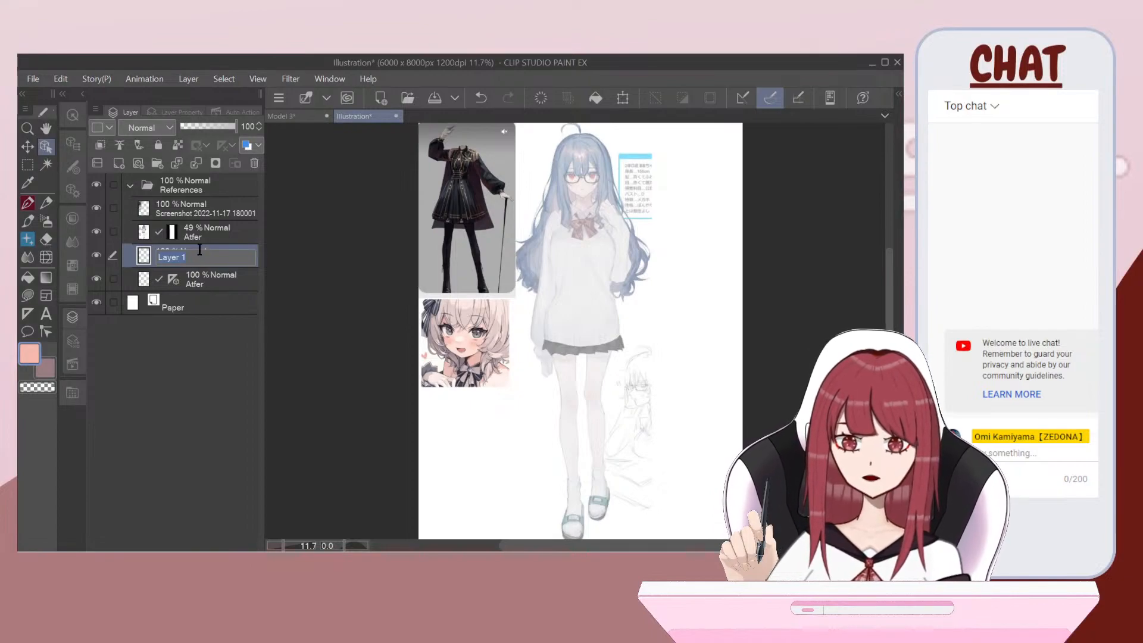
left_click(476, 98)
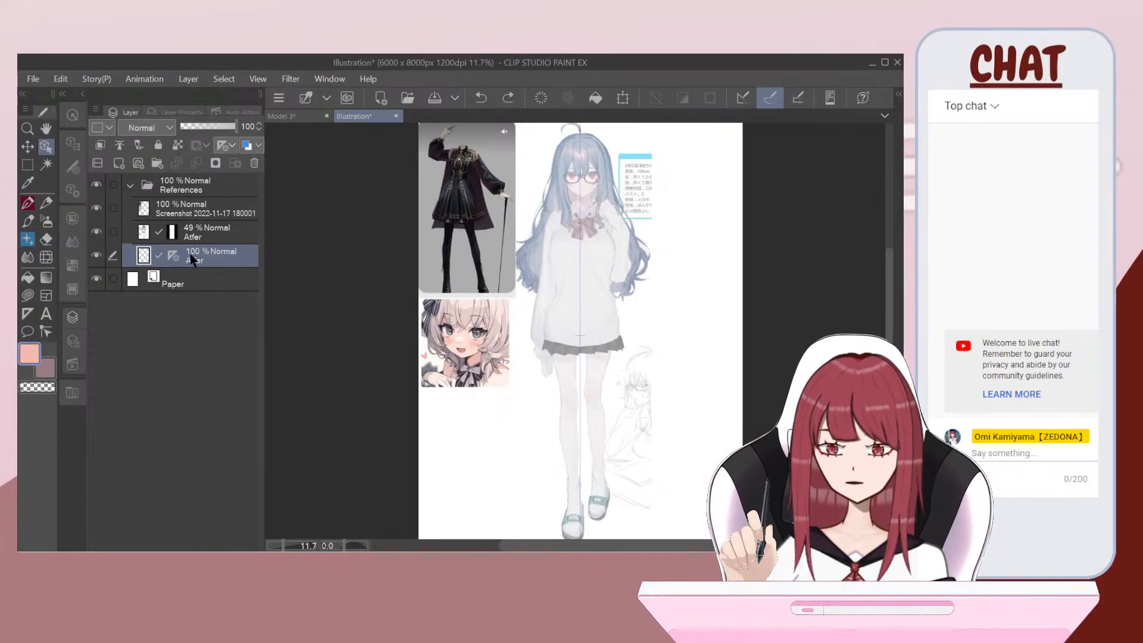
Step: Choose the フラット pen and set the sub drawing color to black, HEX 000000
scroll(580, 141, "up", 5)
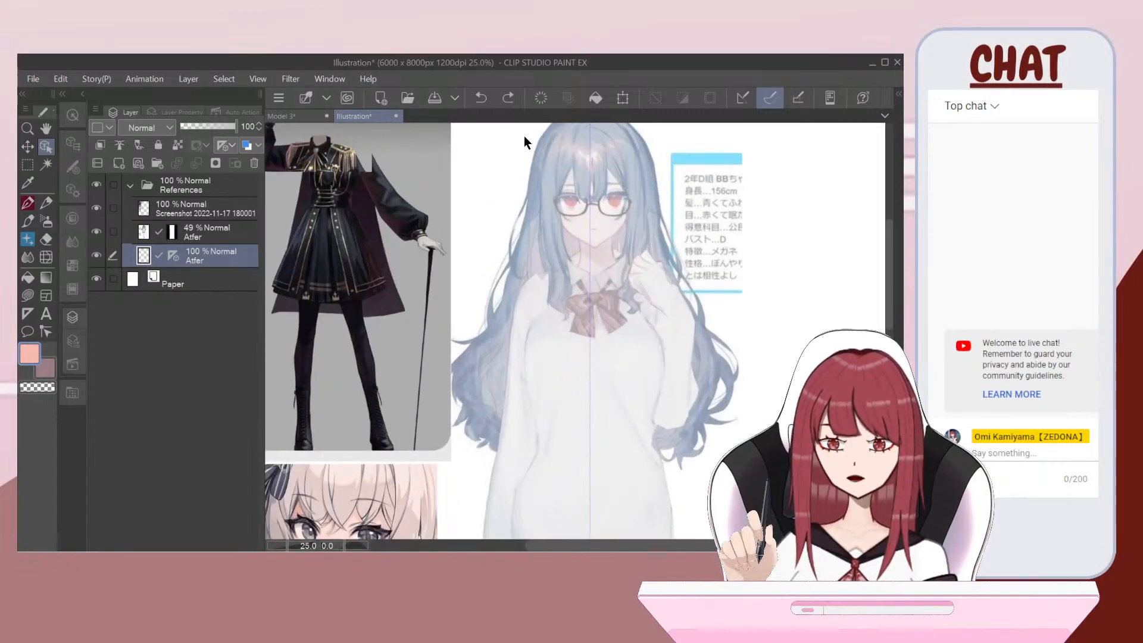
left_click(70, 146)
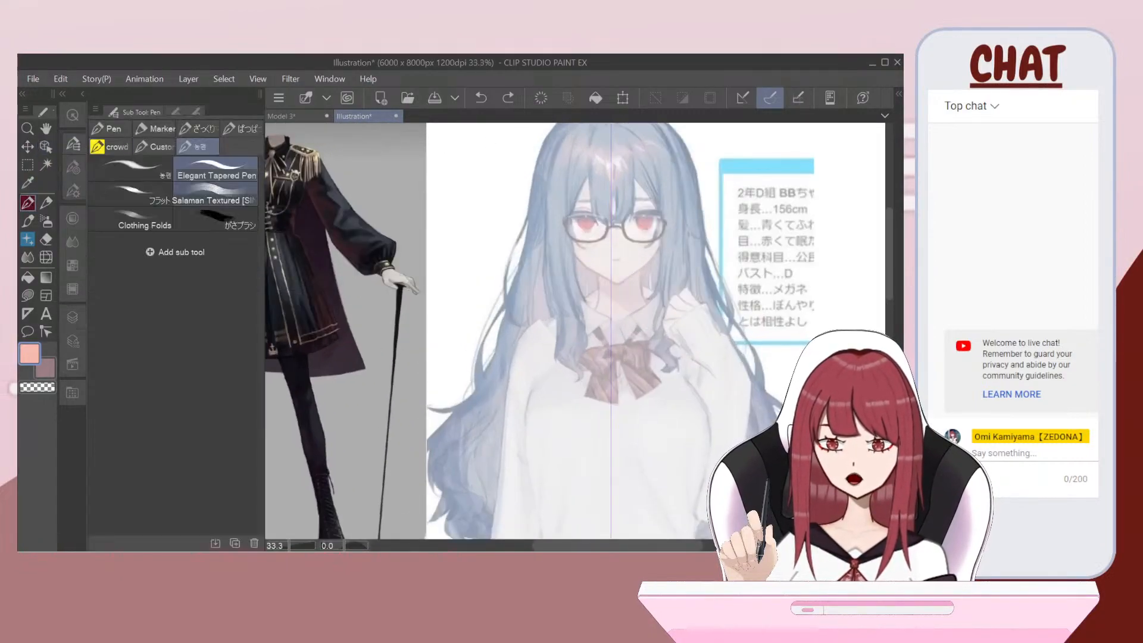
left_click(151, 195)
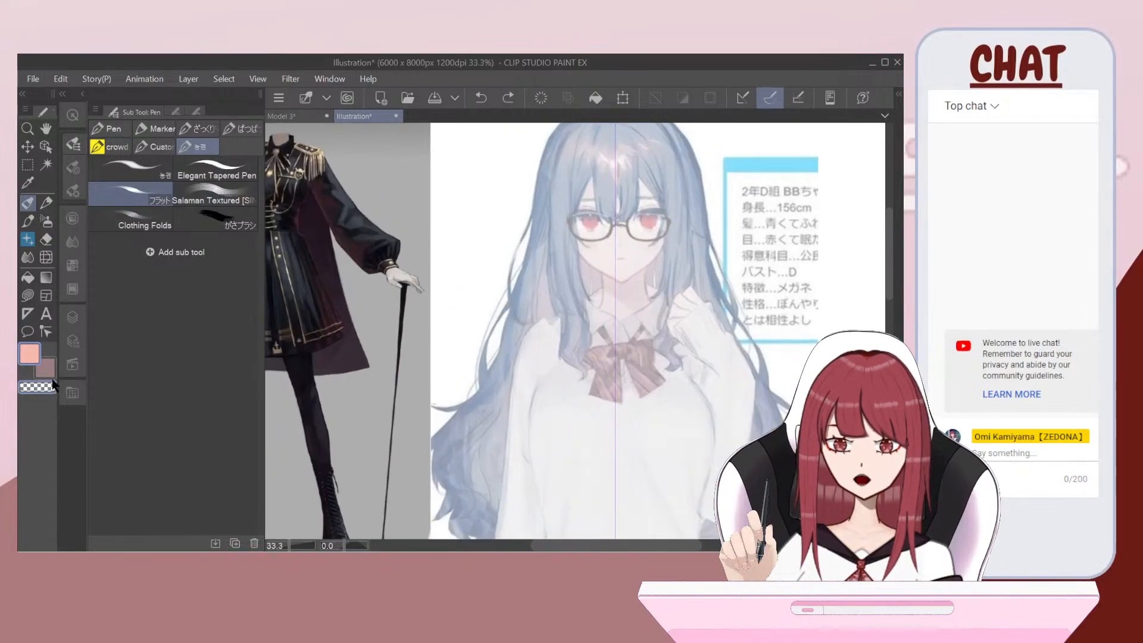
double_click(45, 368)
left_click(271, 363)
left_click(616, 192)
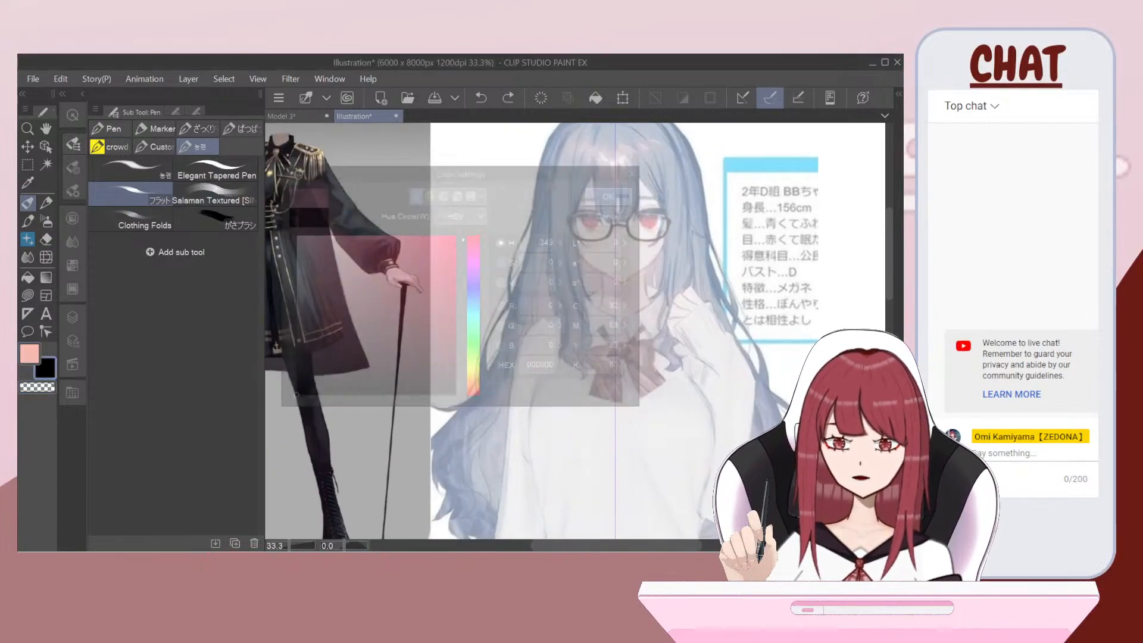
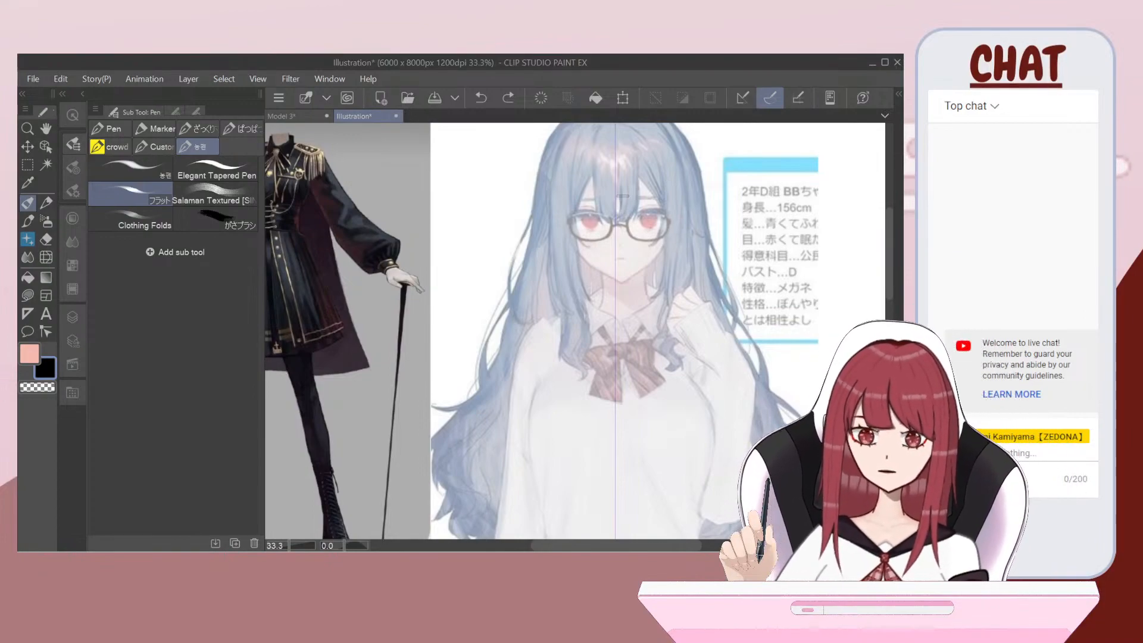
Step: Try sketching the head guide over the blue-haired character at brush sizes 80 and 12, undoing each stroke
scroll(623, 196, "up", 4)
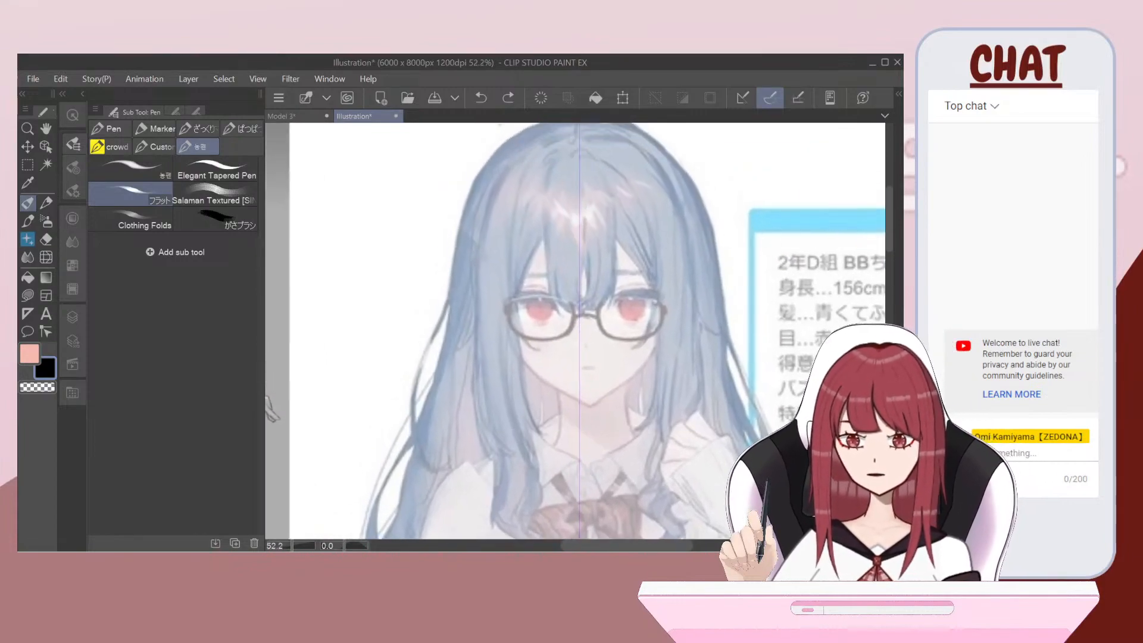
scroll(576, 331, "up", 2)
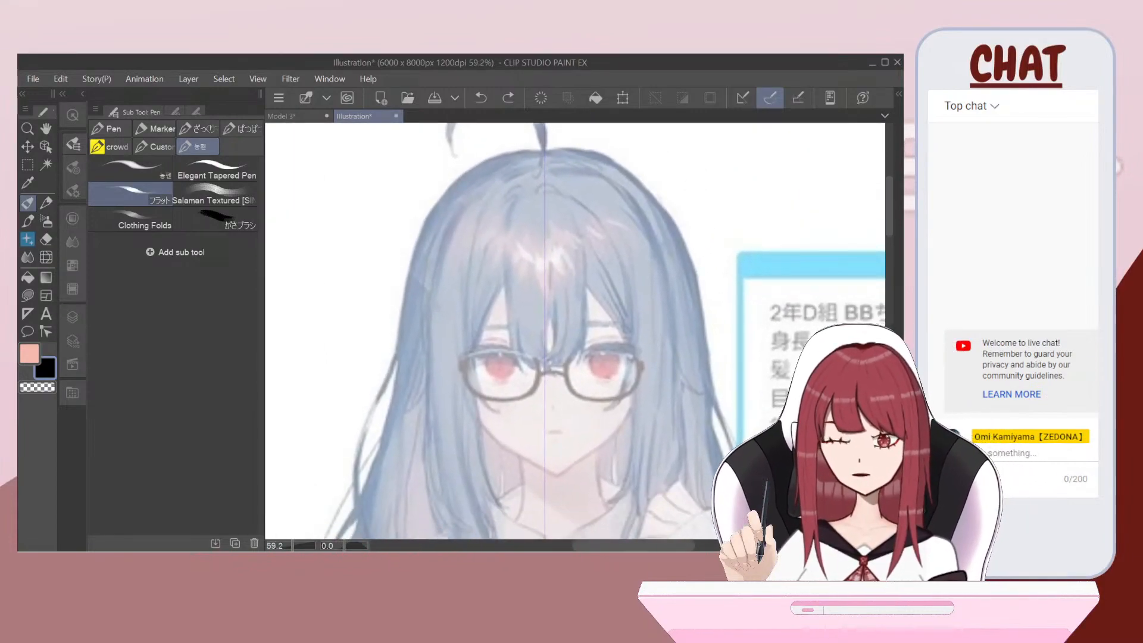
mouse_move(545, 179)
left_mouse_down()
mouse_move(477, 199)
mouse_move(455, 283)
mouse_move(462, 364)
mouse_move(526, 408)
left_mouse_up()
key("ctrl+z")
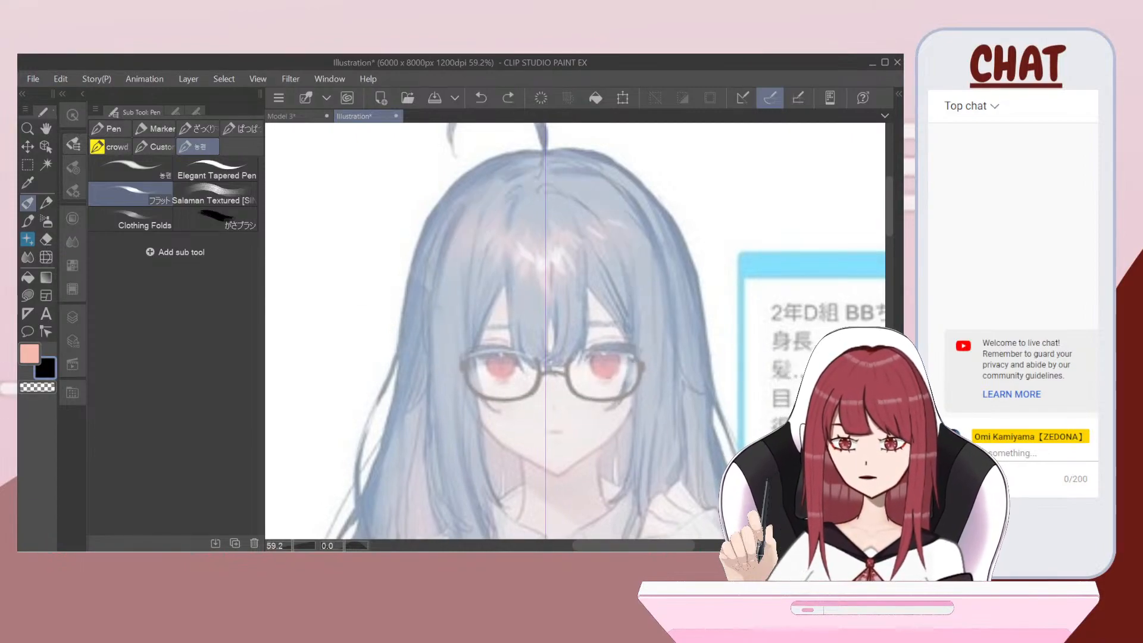
left_click(73, 167)
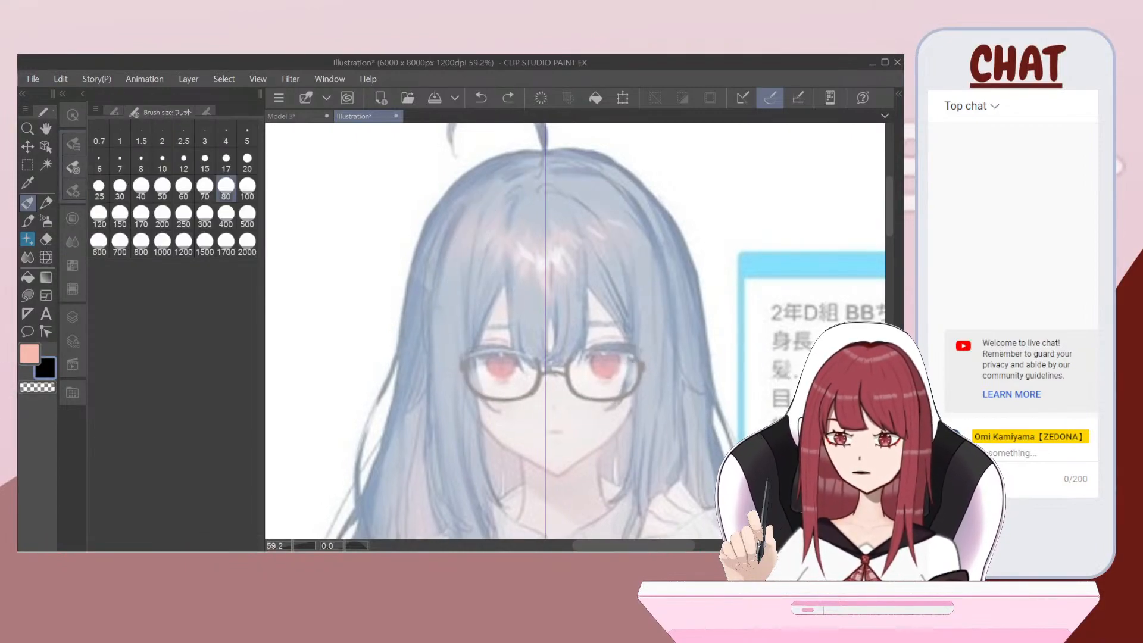
left_click(183, 162)
mouse_move(545, 166)
left_mouse_down()
mouse_move(443, 206)
mouse_move(425, 276)
left_mouse_up()
key("ctrl+z")
Step: Set the brush size to 20, sketch a mirrored circle over the character's head, and undo the extra stroke
left_click(248, 162)
mouse_move(545, 160)
left_mouse_down()
mouse_move(434, 220)
mouse_move(464, 372)
mouse_move(544, 390)
left_mouse_up()
scroll(574, 330, "up", 1)
mouse_move(398, 266)
left_mouse_down()
mouse_move(467, 343)
mouse_move(542, 370)
left_mouse_up()
scroll(574, 331, "up", 1)
key("ctrl+z")
scroll(574, 330, "up", 1)
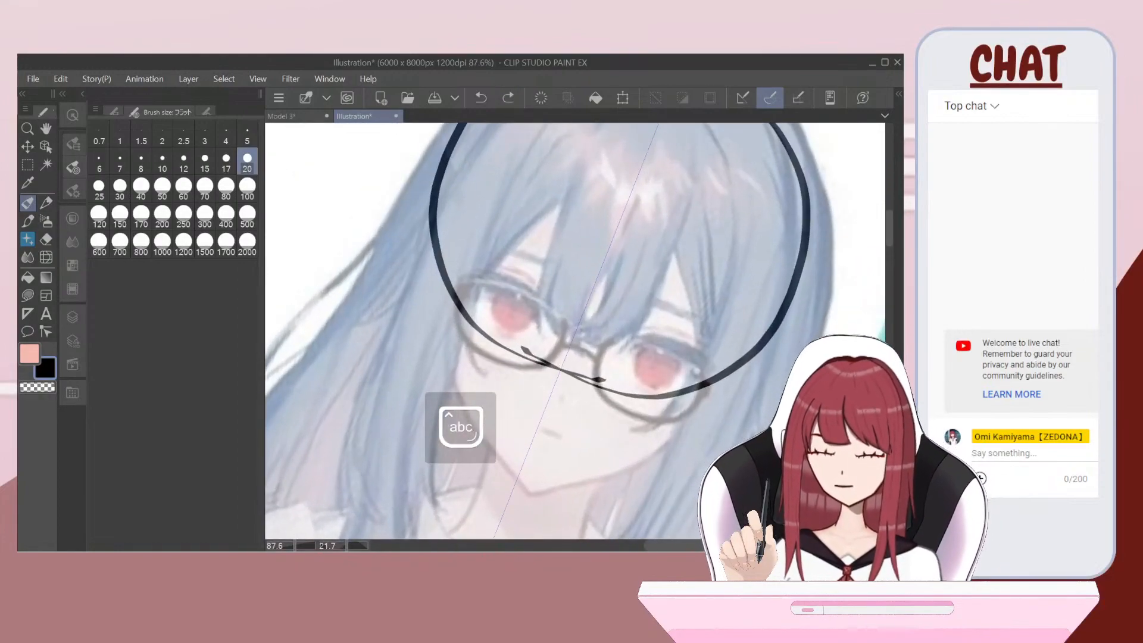
Step: Try to sketch a mirrored jawline from the head circle to the chin, and undo the guide strokes
scroll(575, 331, "up", 1)
mouse_move(438, 265)
left_mouse_down()
mouse_move(442, 363)
mouse_move(473, 444)
mouse_move(536, 505)
left_mouse_up()
scroll(574, 331, "down", 5)
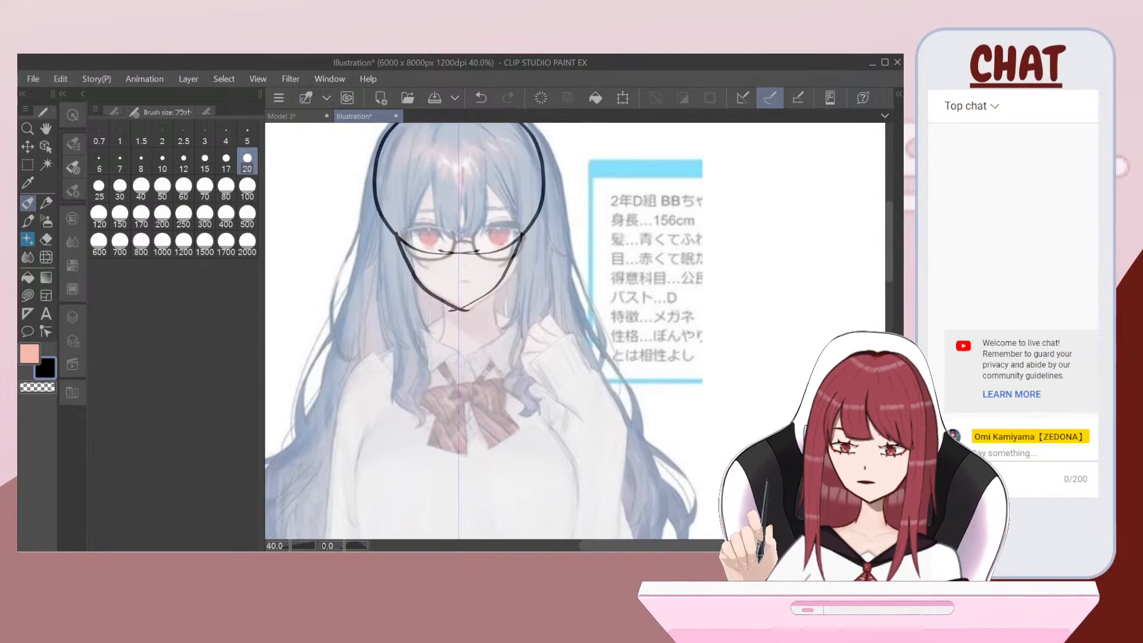
key("ctrl+z")
scroll(575, 331, "up", 2)
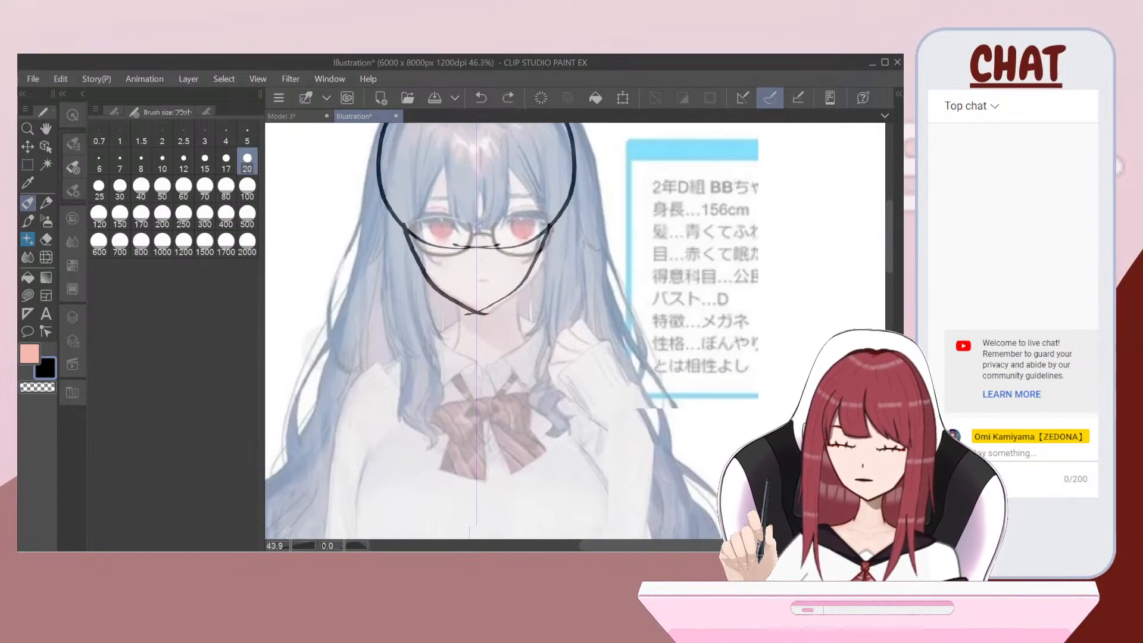
scroll(574, 331, "up", 2)
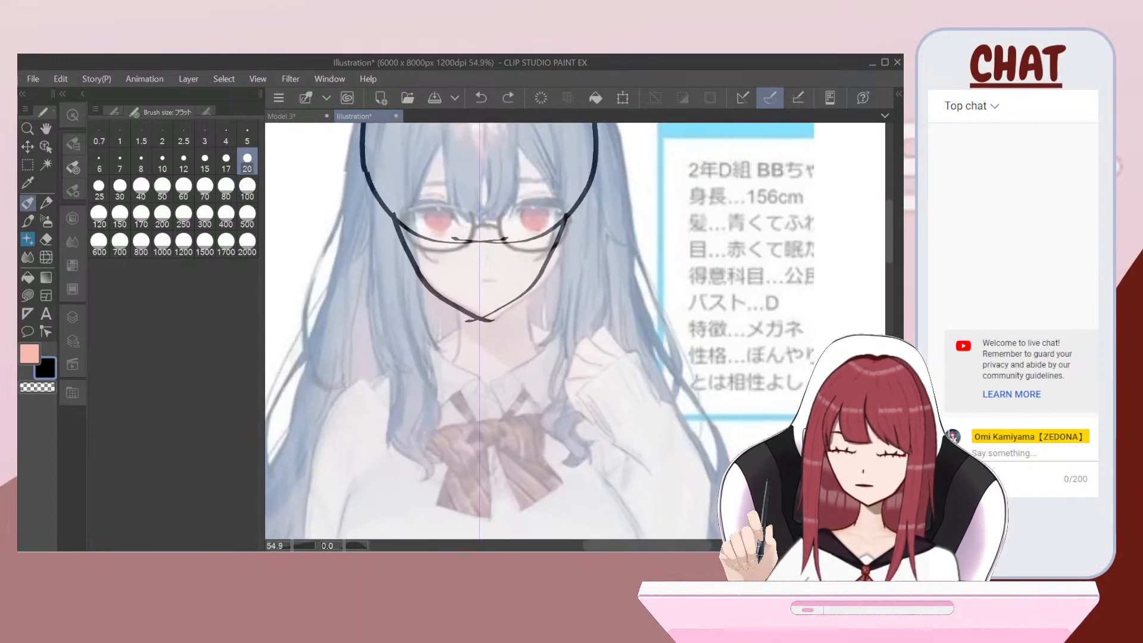
key("ctrl+z")
key("ctrl+z")
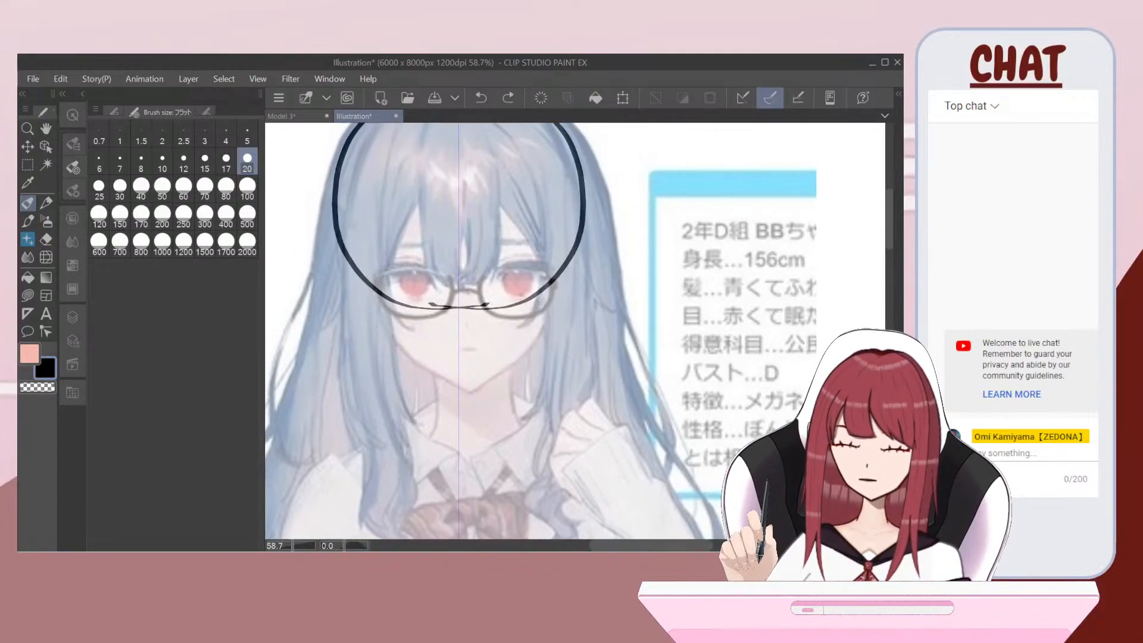
Step: Select the blue-haired character layer and lasso a freehand selection around the character's head
left_click(73, 318)
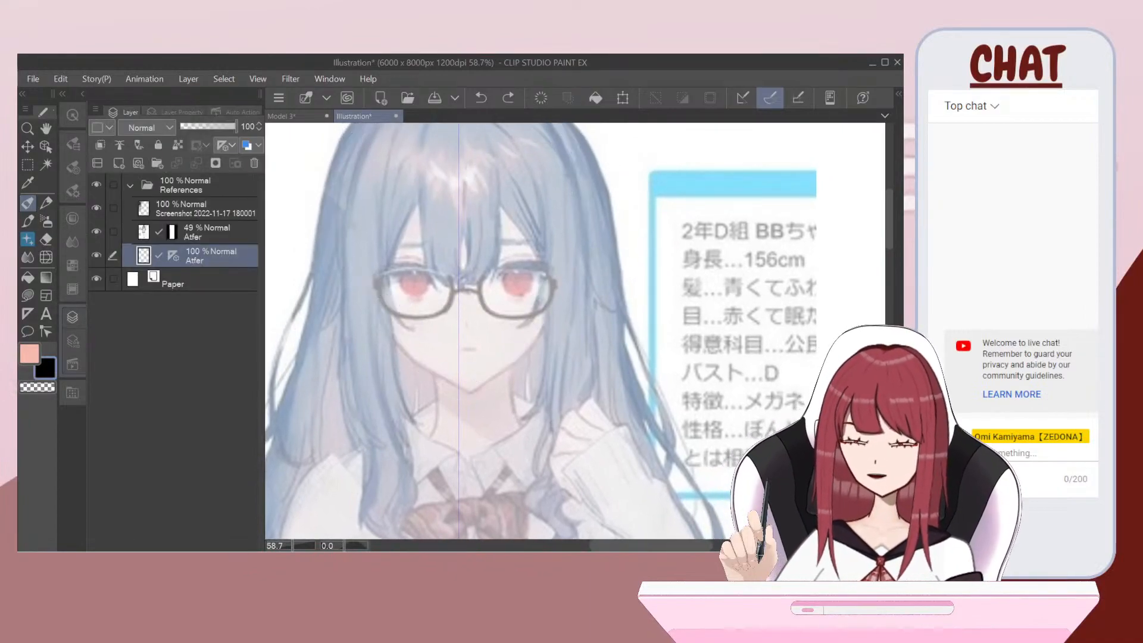
left_click(205, 233)
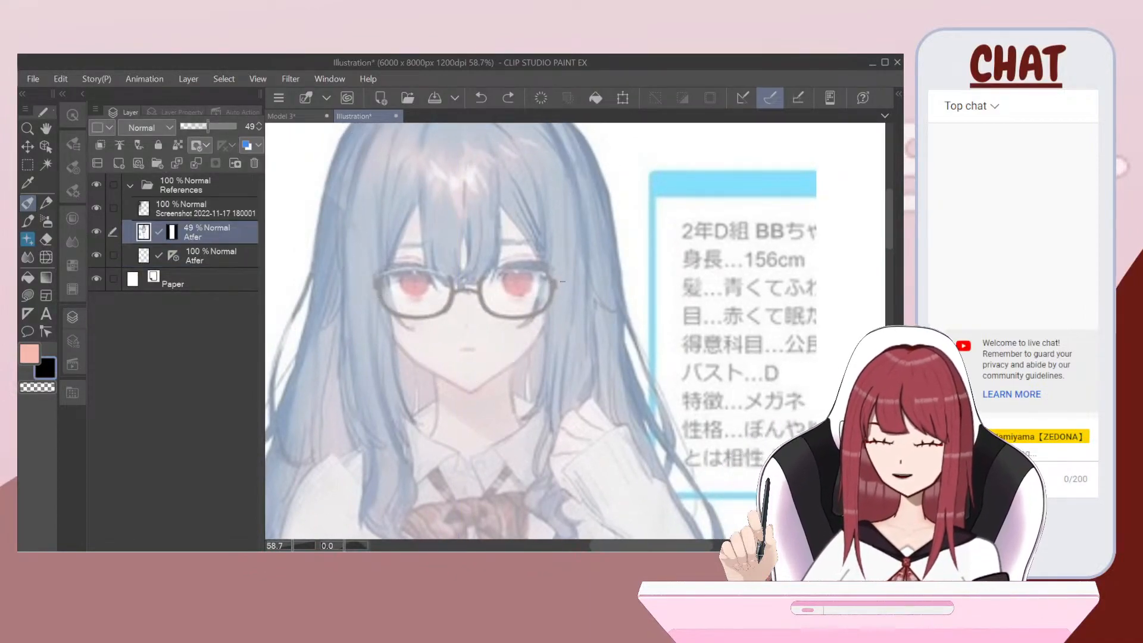
scroll(546, 275, "down", 5)
scroll(546, 275, "down", 2)
left_click(28, 165)
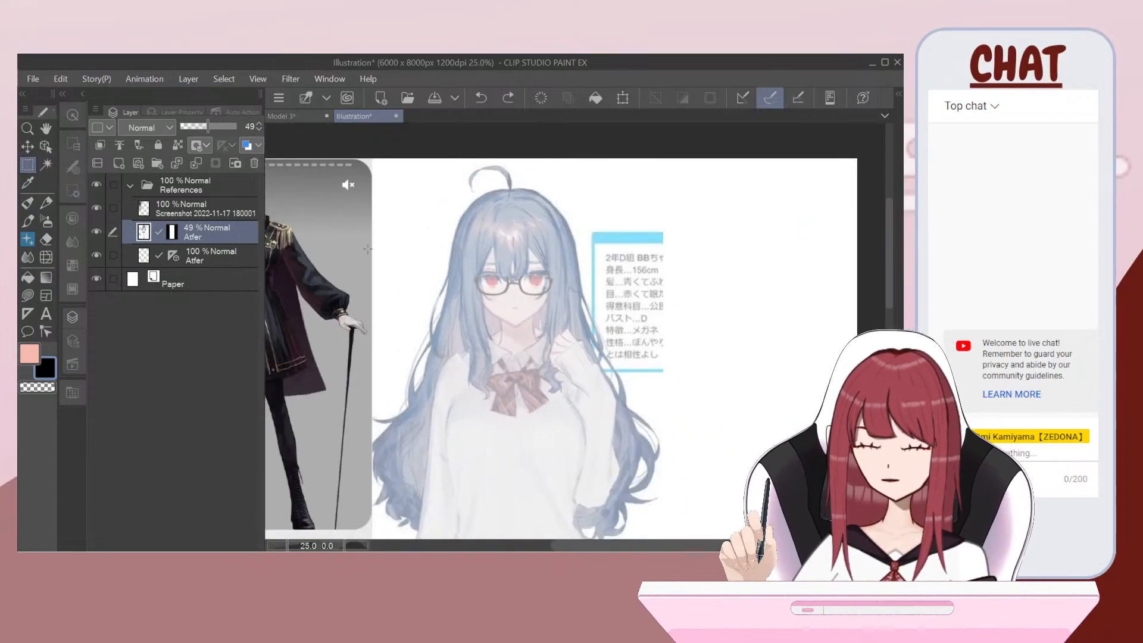
left_click(69, 145)
left_click(137, 180)
scroll(490, 229, "up", 1)
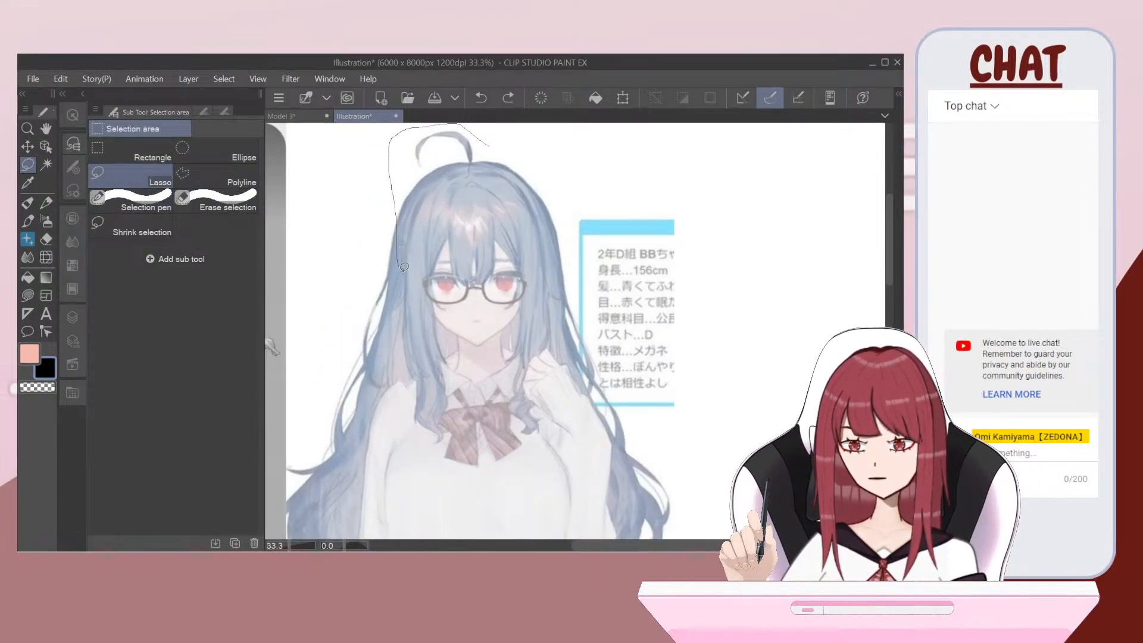
mouse_move(475, 347)
left_mouse_down()
mouse_move(551, 312)
mouse_move(524, 148)
mouse_move(488, 140)
left_mouse_up()
Step: Rotate the selected head slightly clockwise, shift it a little to the right, apply the transformation and clear the selection
key("ctrl+t")
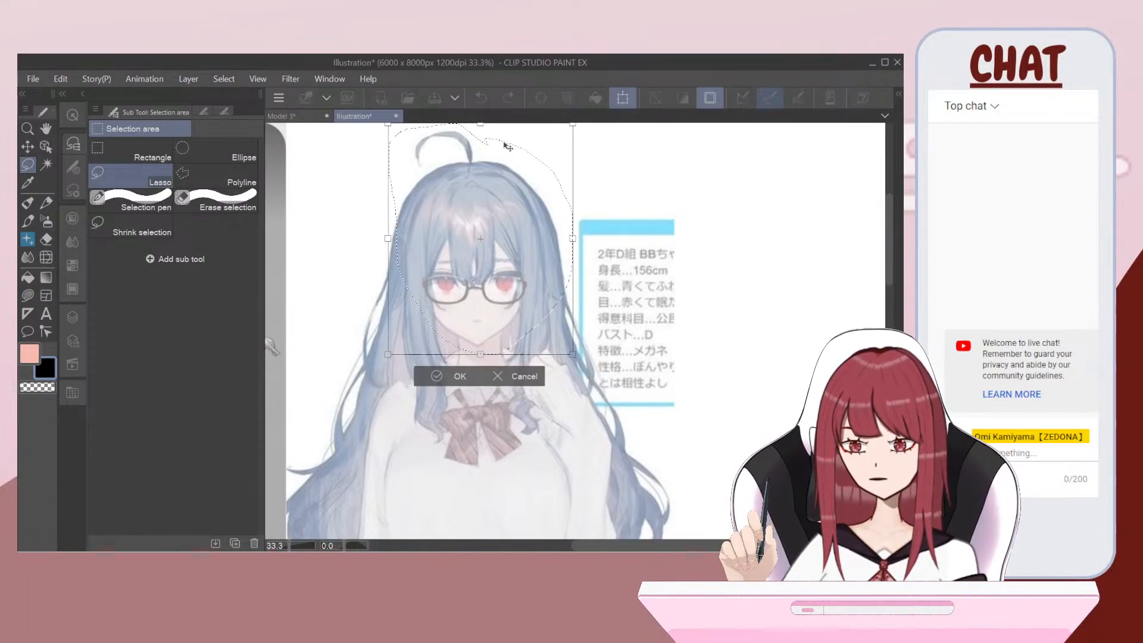
left_click_drag(589, 136, 590, 142)
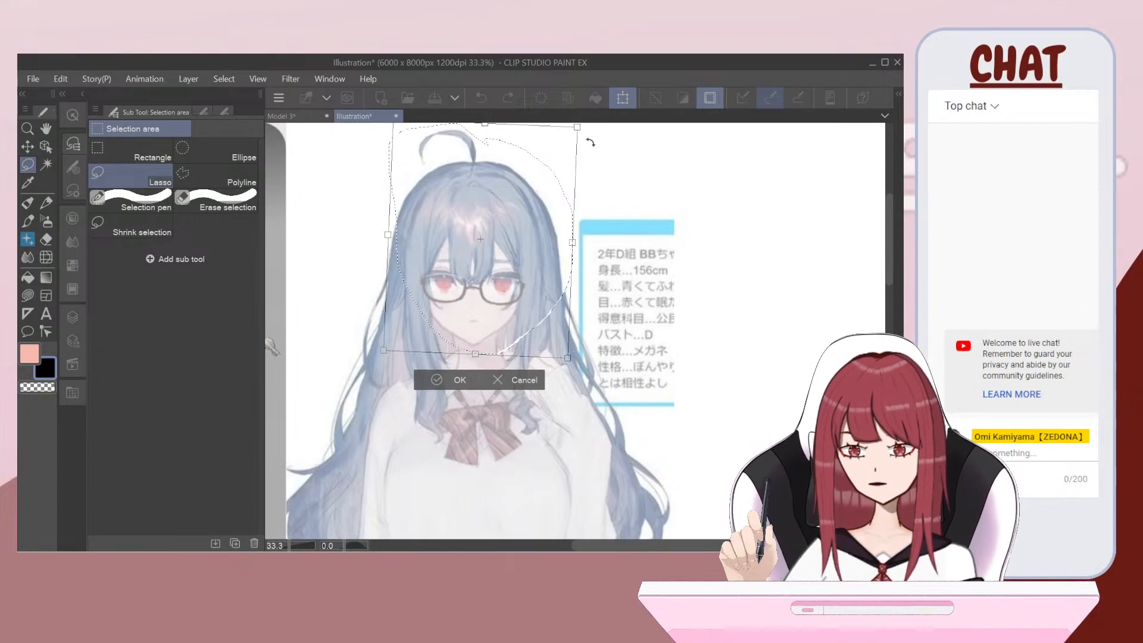
left_click_drag(508, 237, 513, 246)
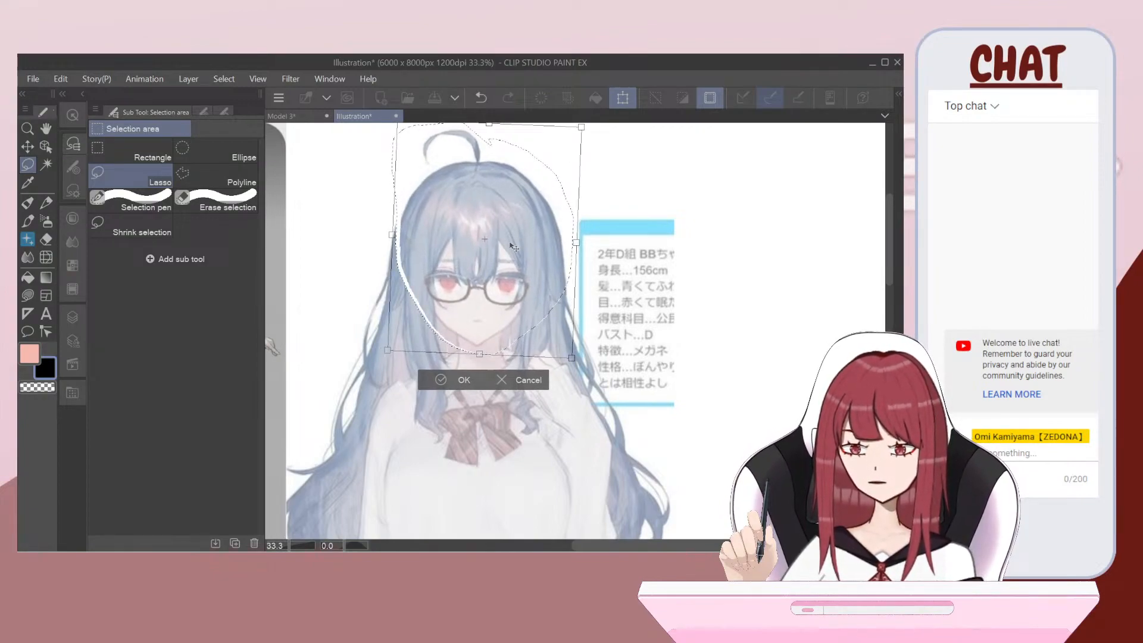
left_click_drag(525, 317, 528, 317)
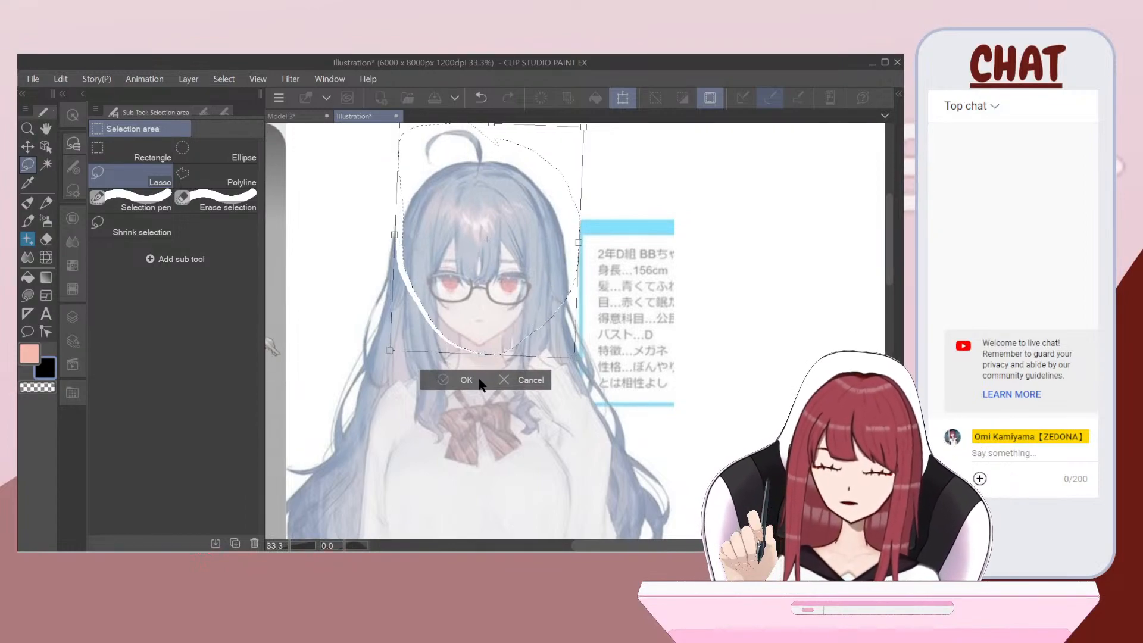
left_click(461, 380)
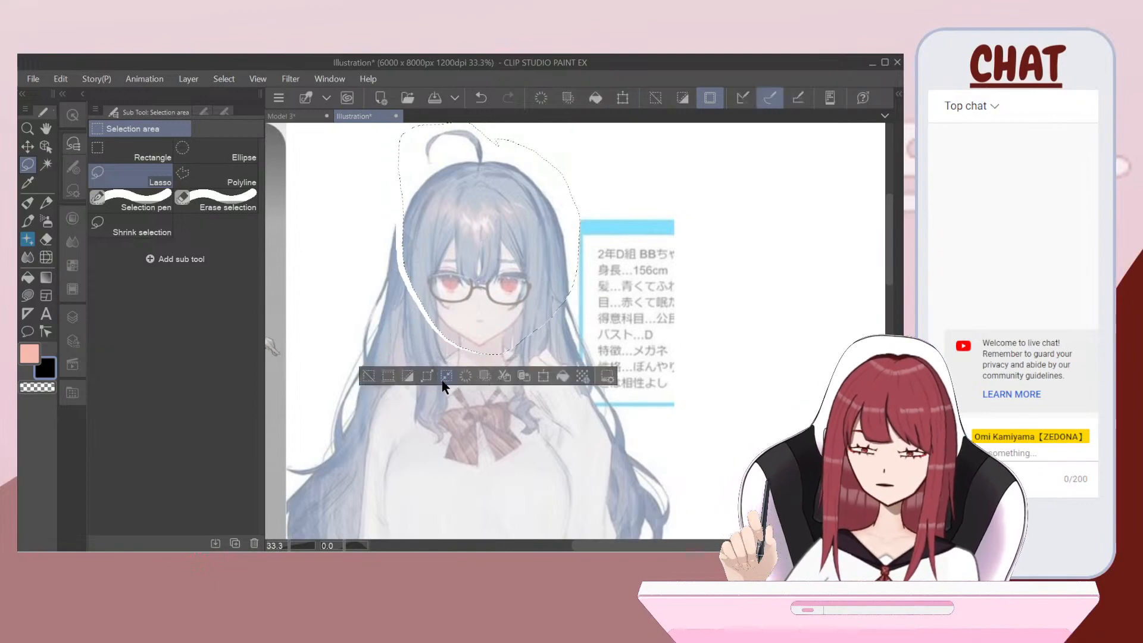
scroll(396, 372, "down", 3)
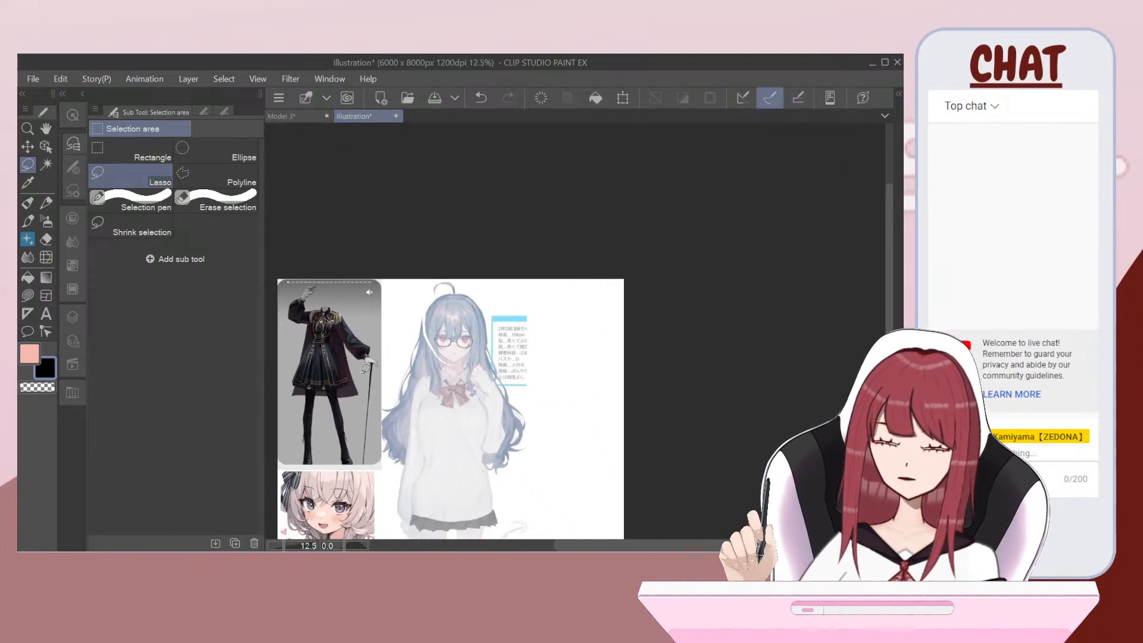
Step: Make the symmetry ruler layer below the character layer active again and switch back to the pen
scroll(366, 369, "up", 3)
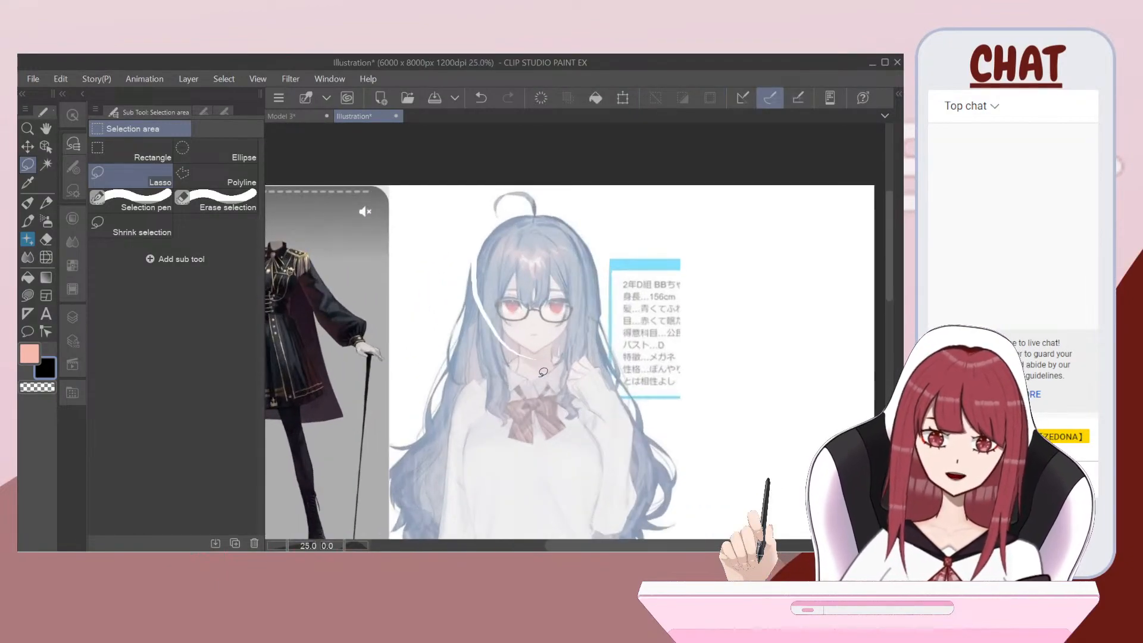
scroll(545, 373, "up", 3)
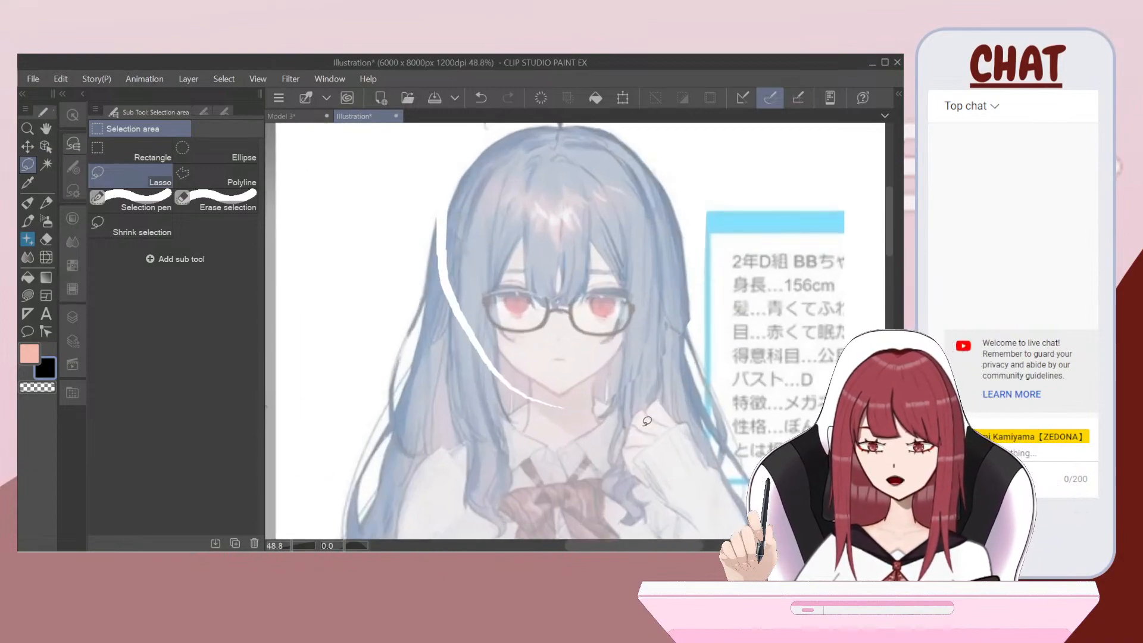
scroll(637, 346, "down", 1)
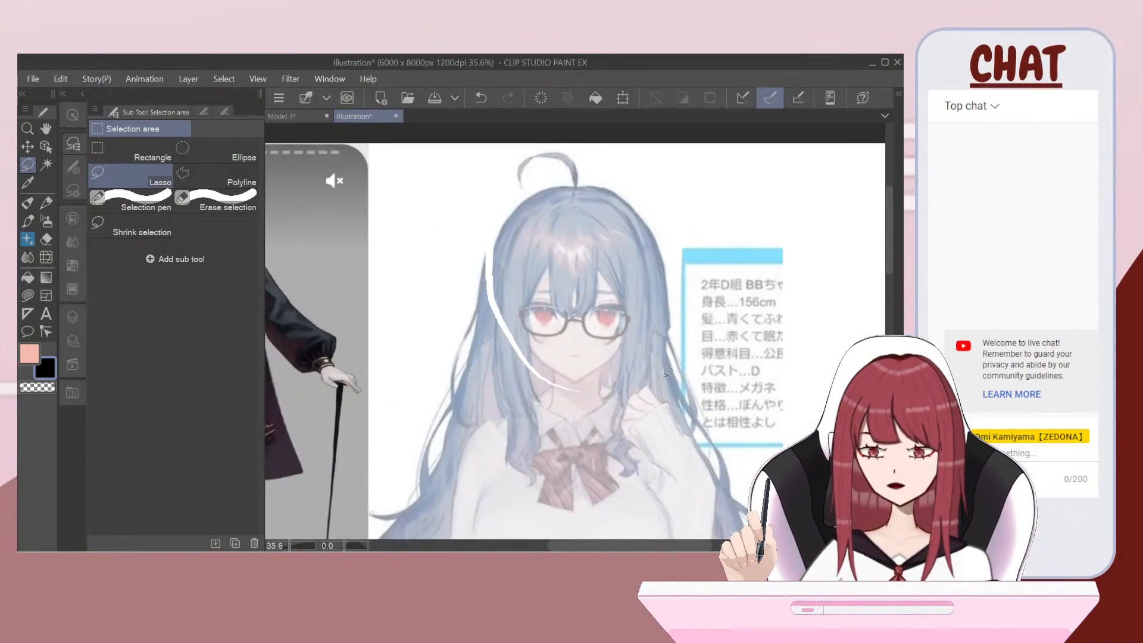
scroll(667, 371, "up", 1)
left_click(72, 318)
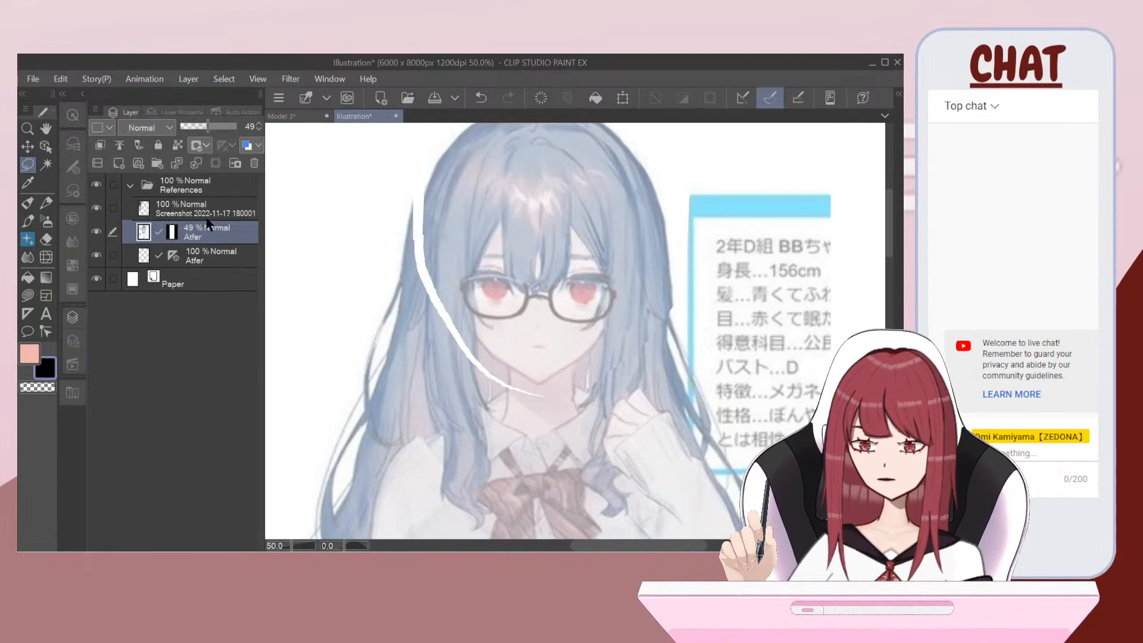
left_click(205, 257)
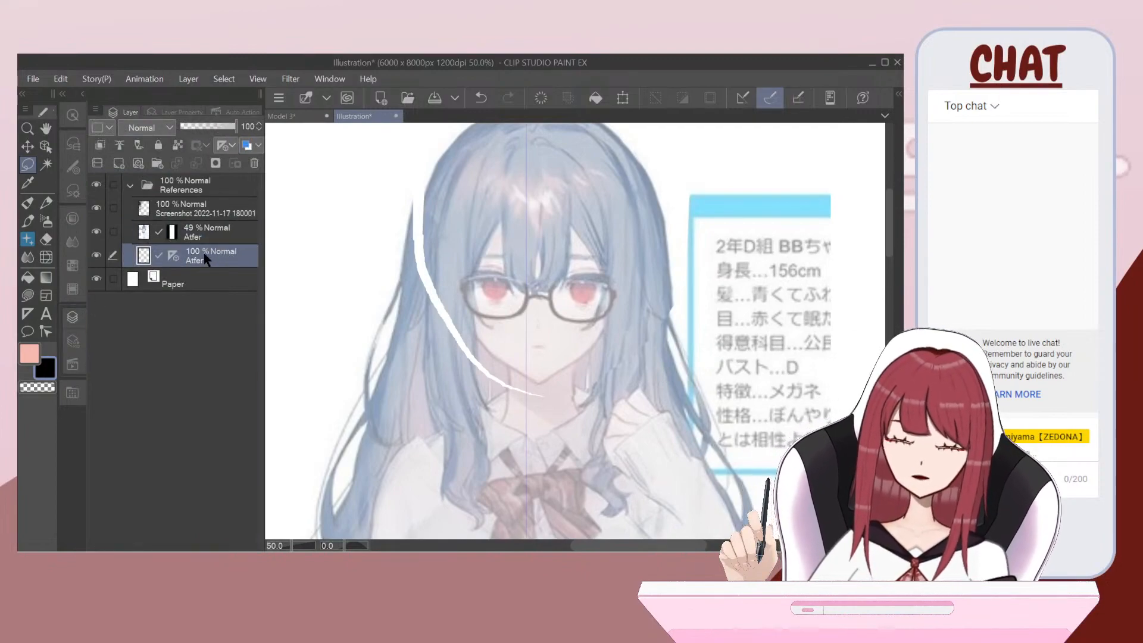
scroll(576, 331, "up", 1)
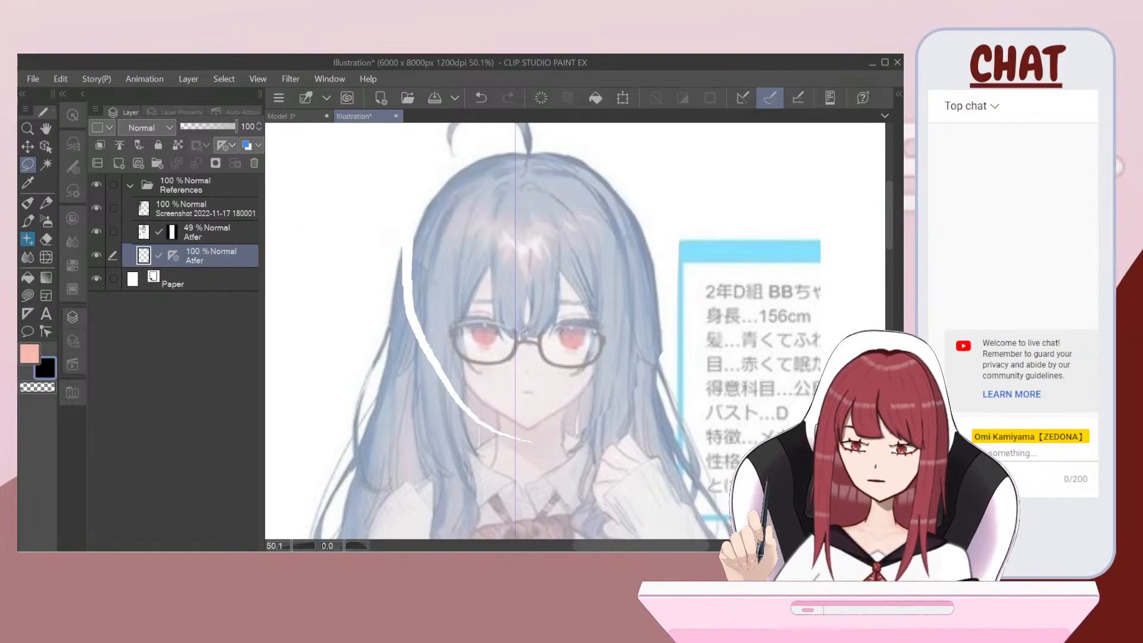
key("p")
Step: Try to sketch a mirrored head circle over the straightened head, undoing each attempt
mouse_move(529, 161)
left_mouse_down()
mouse_move(433, 204)
mouse_move(439, 332)
mouse_move(537, 369)
left_mouse_up()
key("ctrl+z")
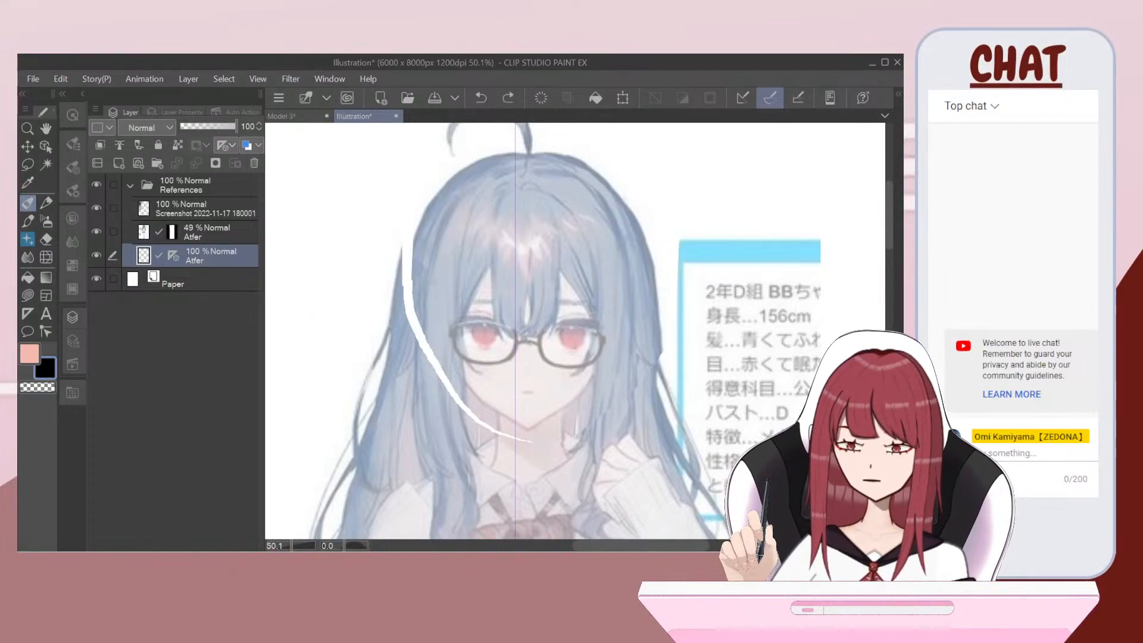
mouse_move(456, 157)
left_mouse_down()
mouse_move(460, 193)
mouse_move(436, 243)
mouse_move(459, 335)
mouse_move(515, 360)
left_mouse_up()
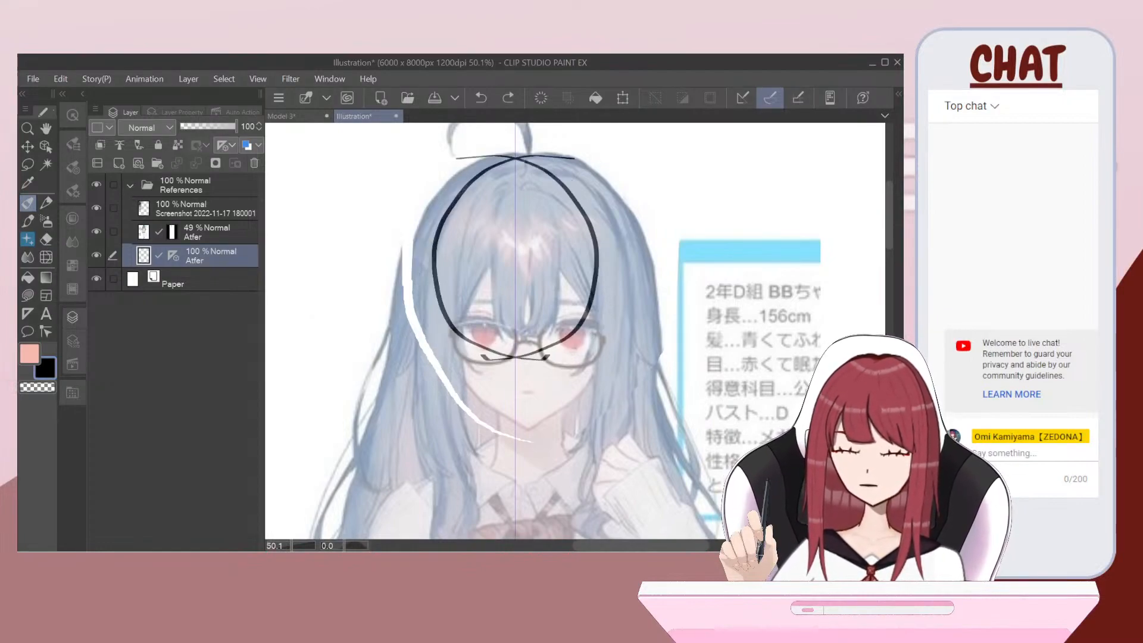
key("ctrl+z")
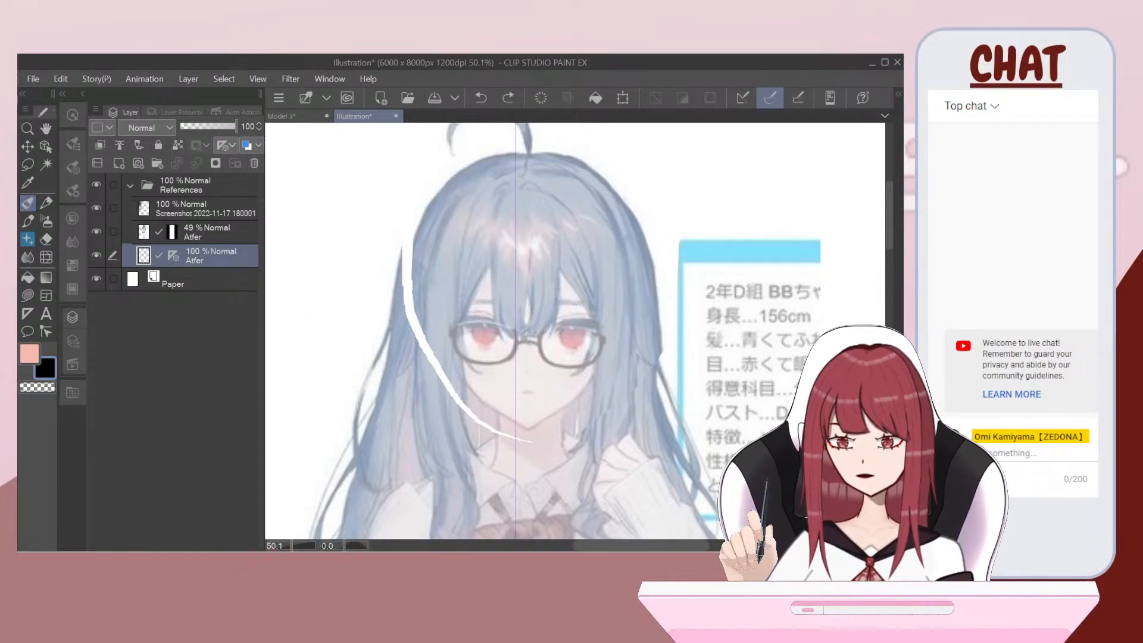
Step: Try to move the blue-haired character reference slightly with the Object tool
left_click(46, 146)
left_click_drag(519, 298, 521, 306)
key("ctrl+z")
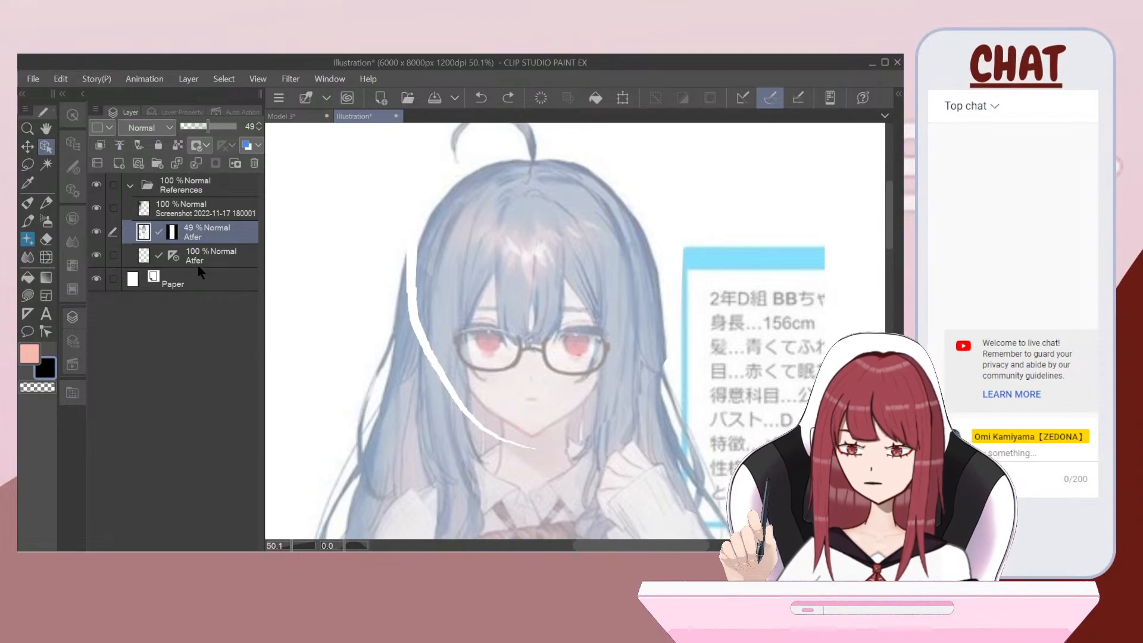
left_click(480, 98)
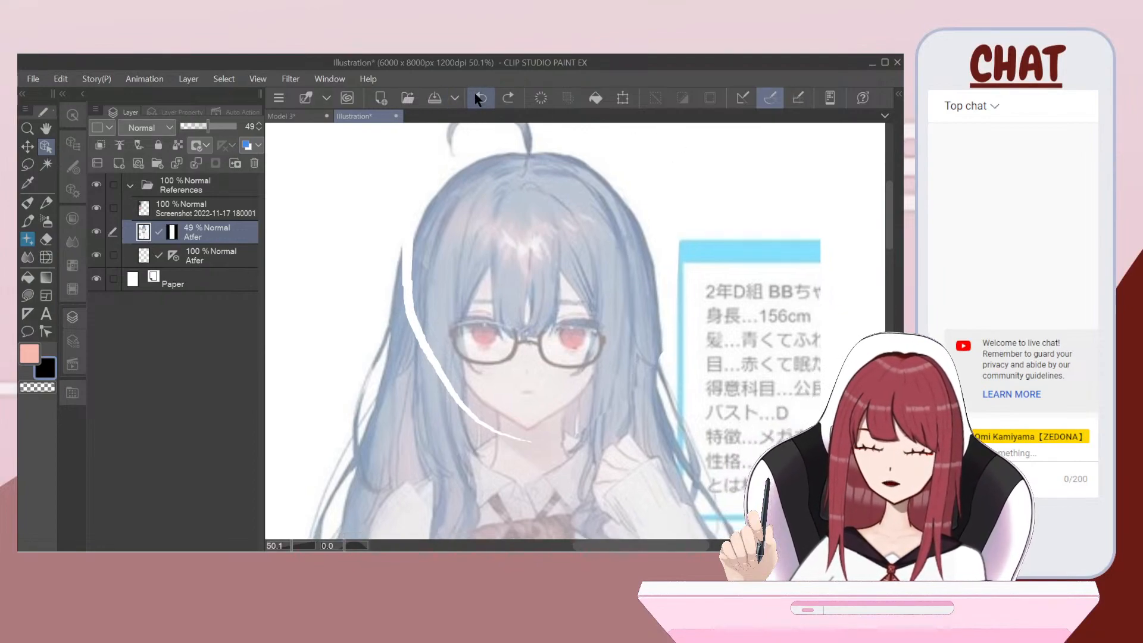
Step: Undo the rotation and shift of the blue-haired character's head and clear the restored freehand selection
left_click(480, 98)
left_click(480, 99)
left_click(480, 98)
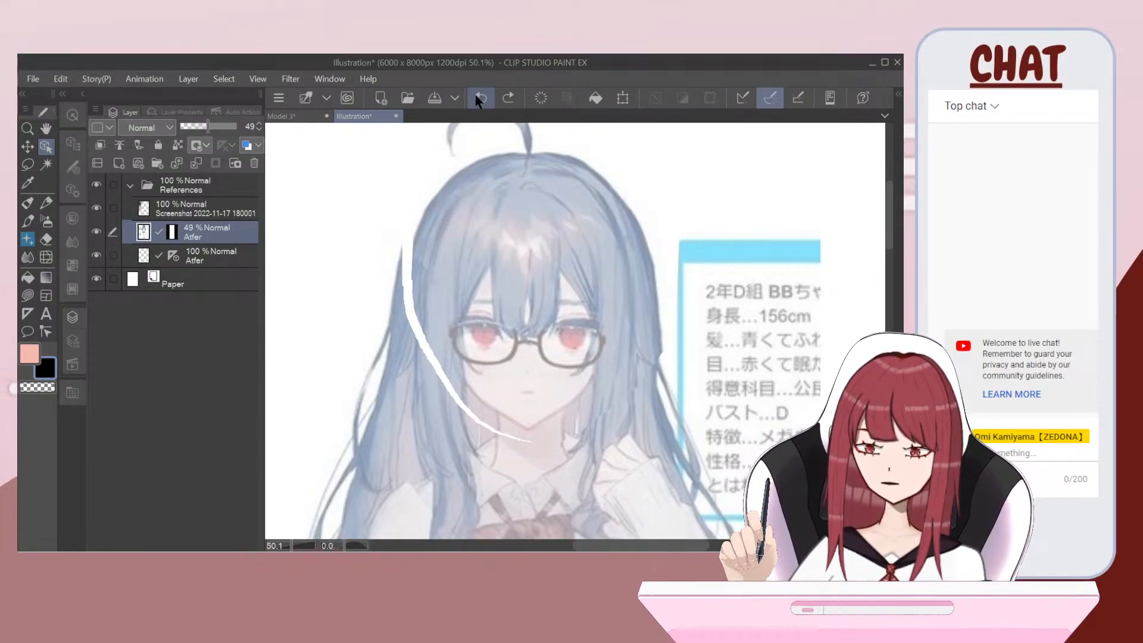
left_click(480, 99)
left_click(480, 98)
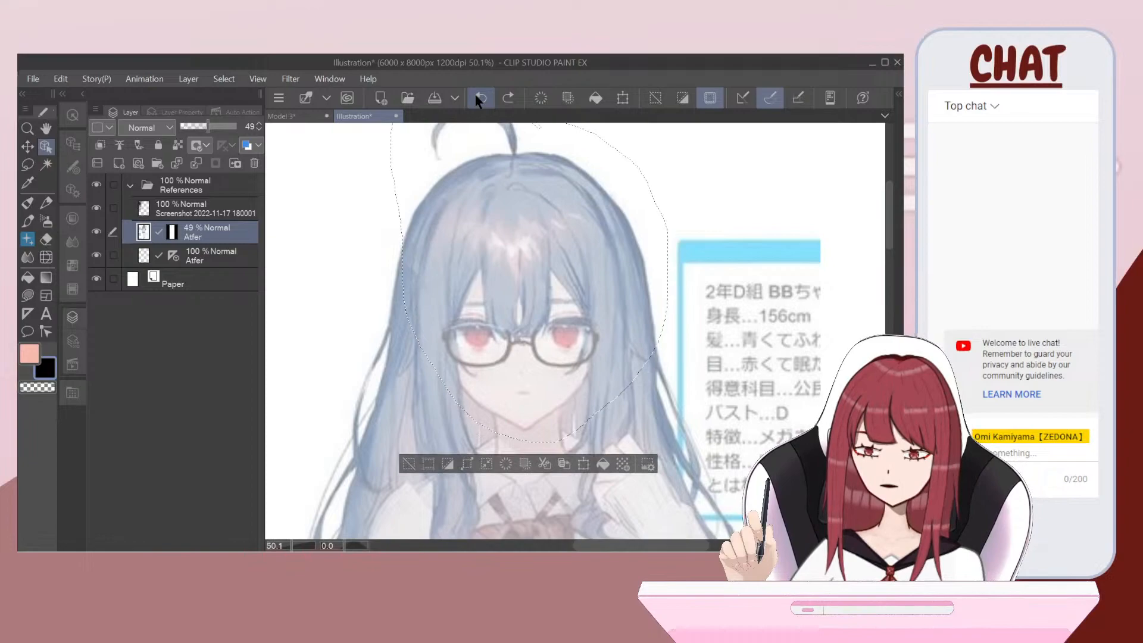
left_click(409, 461)
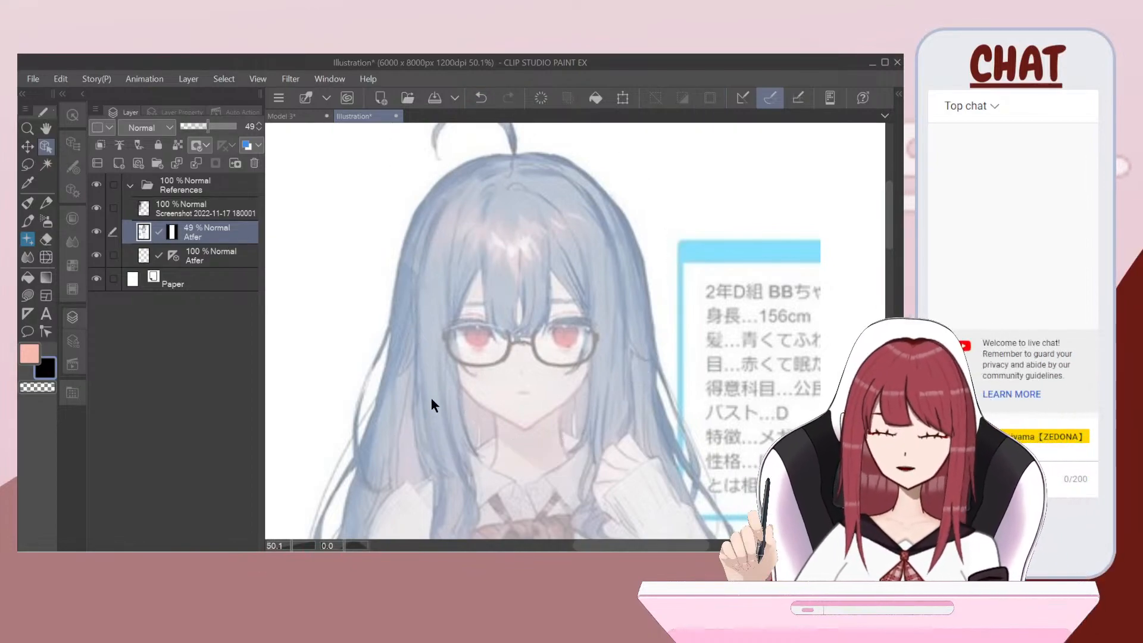
Step: Reactivate the symmetry ruler layer beneath the character layer and return to the pen
left_click(199, 260)
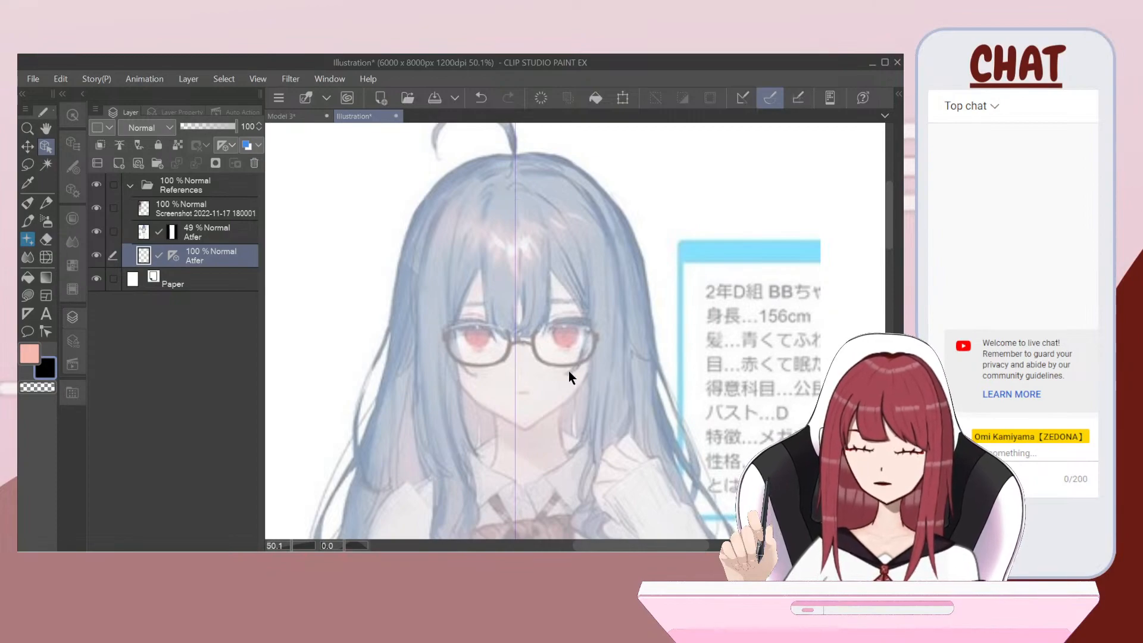
key("p")
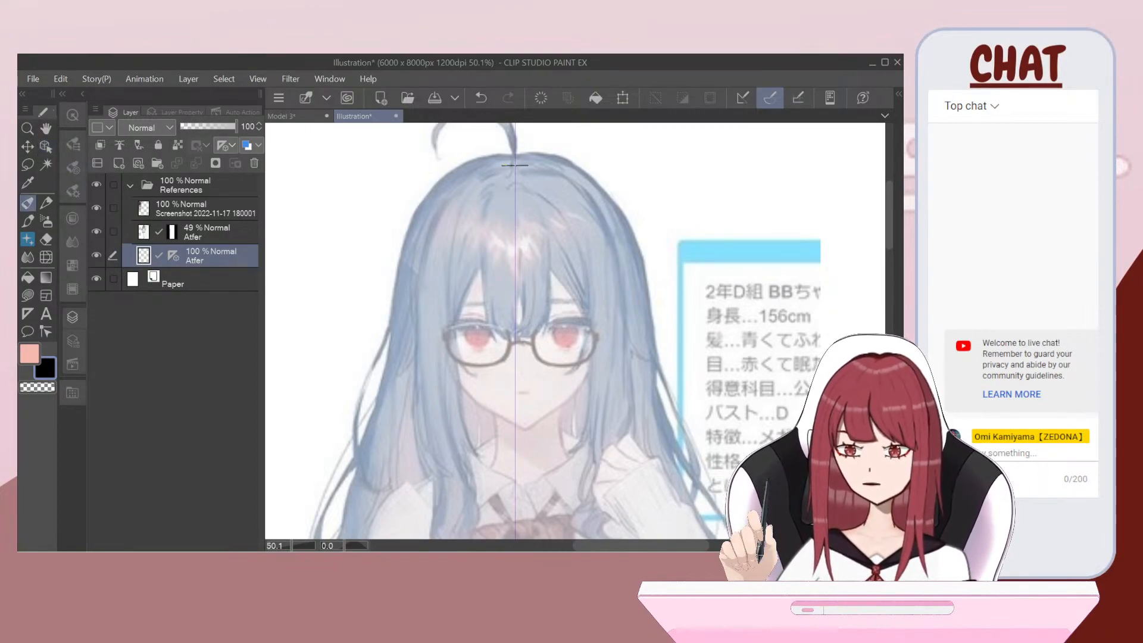
Step: Try to sketch a mirrored head circle from the crown down to the glasses, undoing each attempt
mouse_move(453, 180)
left_mouse_down()
mouse_move(426, 230)
mouse_move(434, 306)
mouse_move(509, 357)
left_mouse_up()
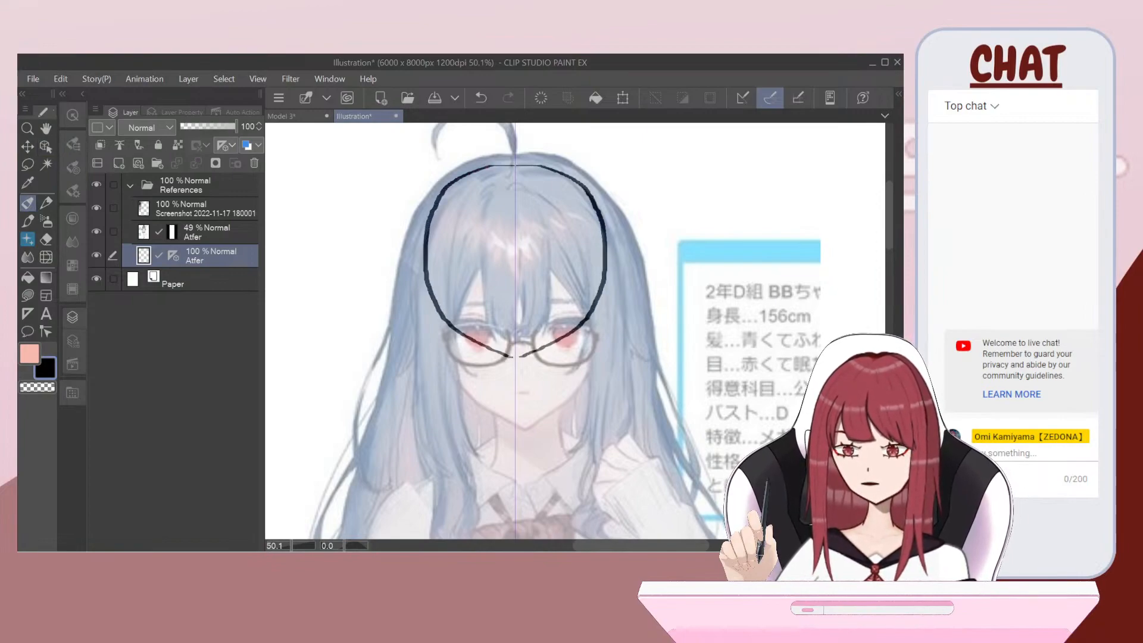
key("ctrl+z")
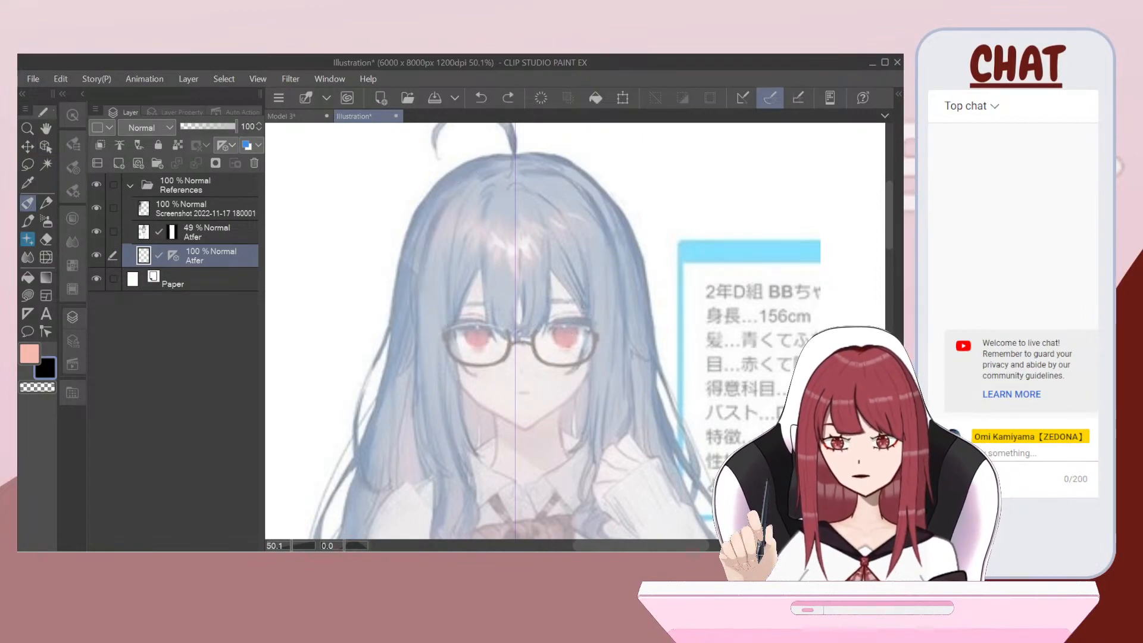
mouse_move(509, 166)
left_mouse_down()
mouse_move(413, 241)
mouse_move(493, 372)
left_mouse_up()
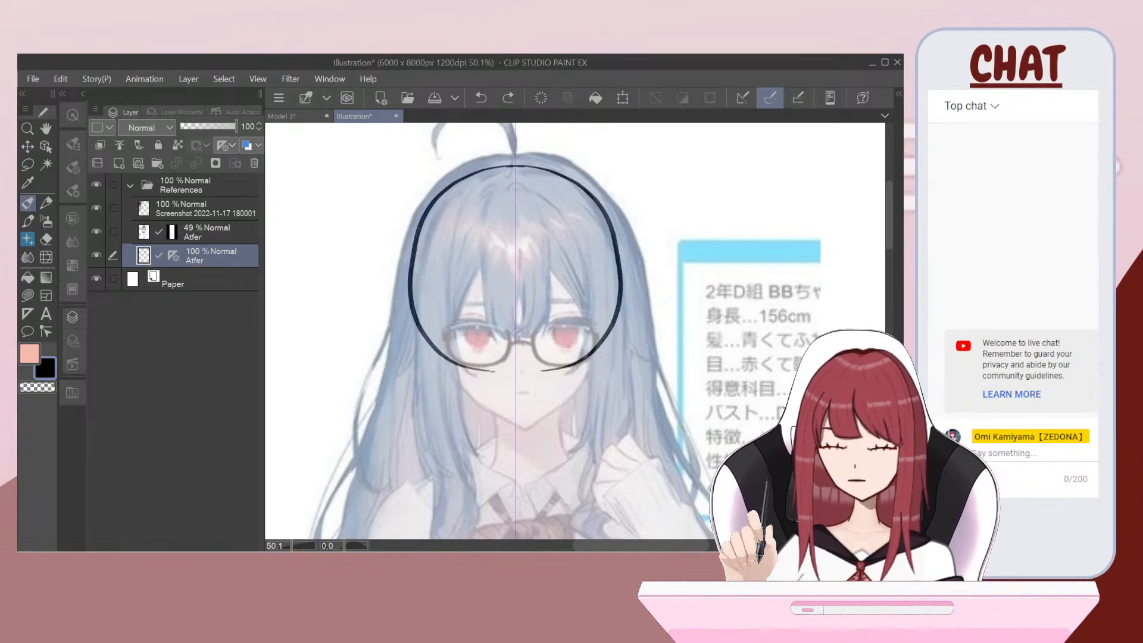
scroll(478, 348, "up", 2)
key("ctrl+z")
Step: Try to sketch a mirrored head circle ending at eye level with a jawline beneath it, undoing both
left_click_drag(524, 297, 515, 330)
mouse_move(523, 154)
left_mouse_down()
mouse_move(410, 277)
mouse_move(512, 362)
left_mouse_up()
mouse_move(420, 325)
left_mouse_down()
mouse_move(440, 390)
mouse_move(515, 454)
left_mouse_up()
key("ctrl+z")
scroll(384, 372, "up", 1)
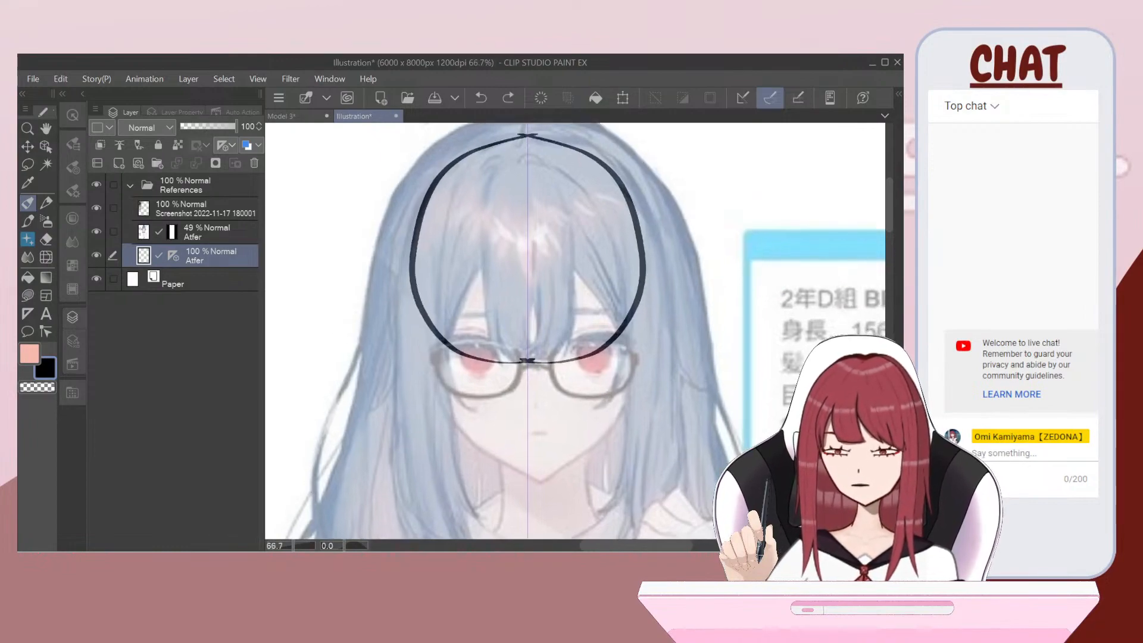
left_click(28, 165)
key("ctrl+z")
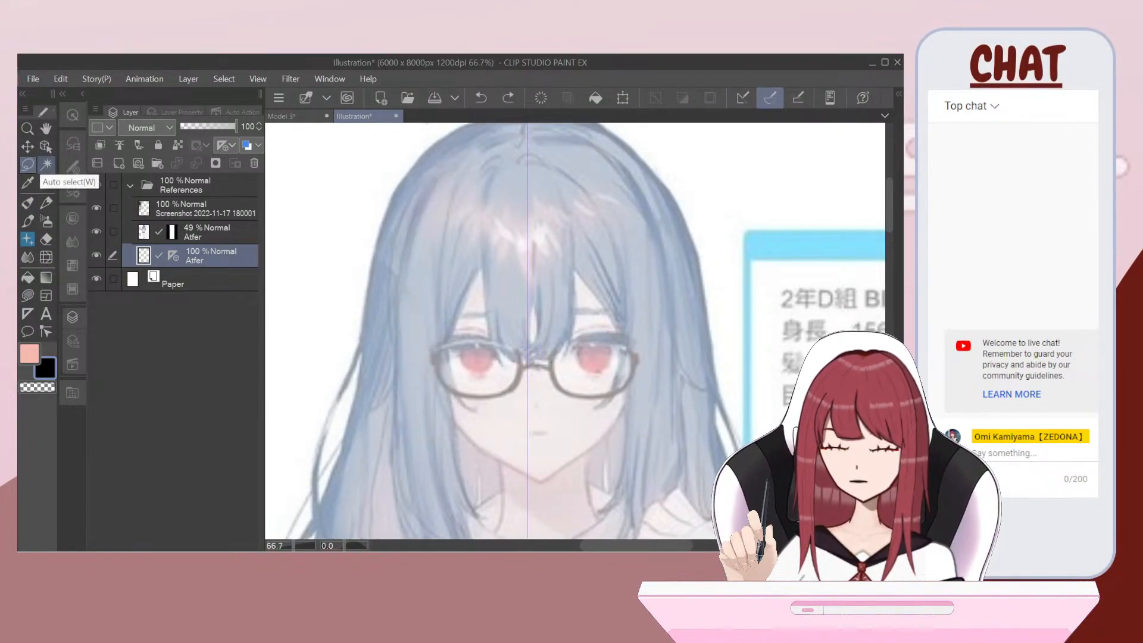
Step: Try a freehand lasso around the upper head, clear it, and try another pen circle, undoing the stroke
left_click_drag(430, 197, 410, 326)
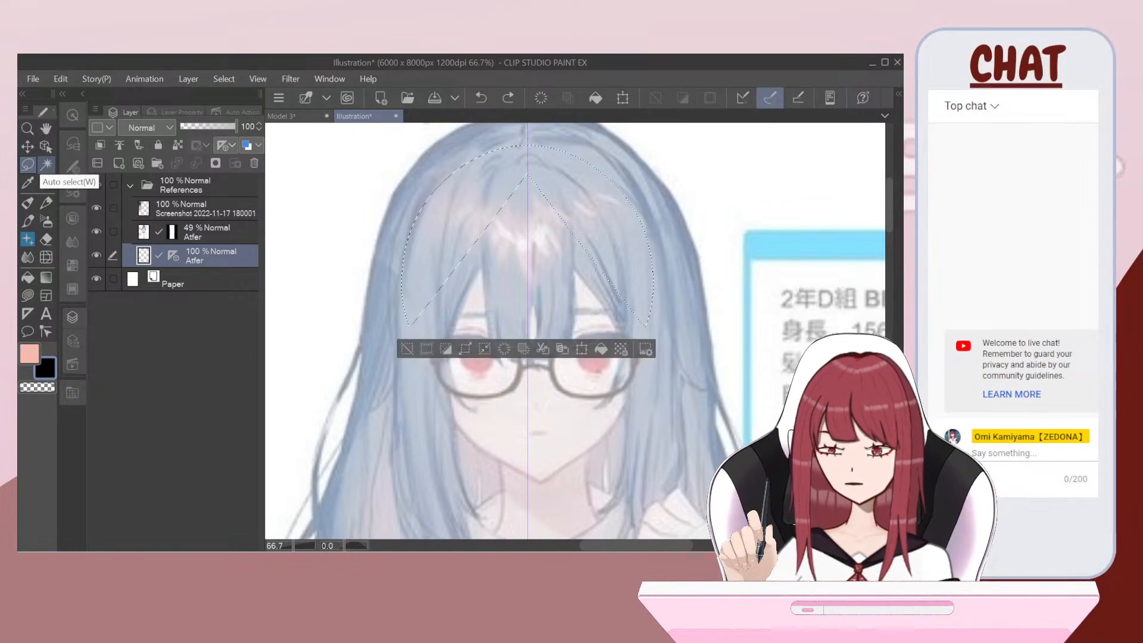
key("ctrl+d")
key("p")
mouse_move(526, 143)
left_mouse_down()
mouse_move(450, 176)
mouse_move(401, 276)
mouse_move(409, 333)
mouse_move(457, 392)
mouse_move(528, 404)
left_mouse_up()
key("ctrl+z")
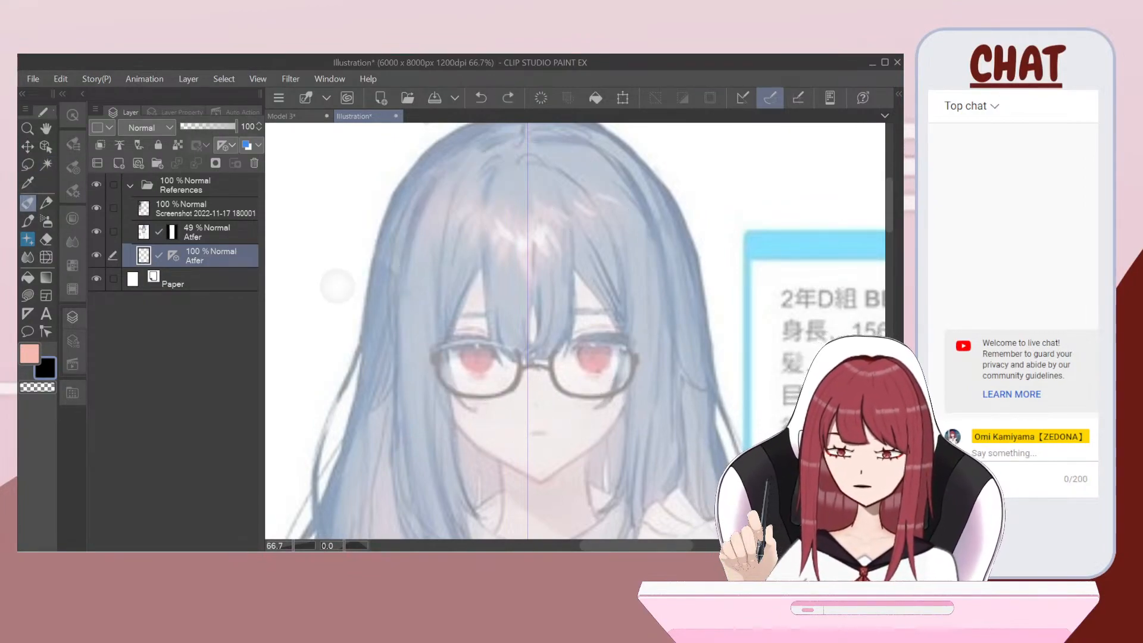
Step: Try a rounder mirrored head circle with an angular jaw and pointed chin, undoing all of it
mouse_move(524, 148)
left_mouse_down()
mouse_move(481, 159)
mouse_move(429, 206)
mouse_move(411, 283)
mouse_move(440, 354)
mouse_move(498, 383)
left_mouse_up()
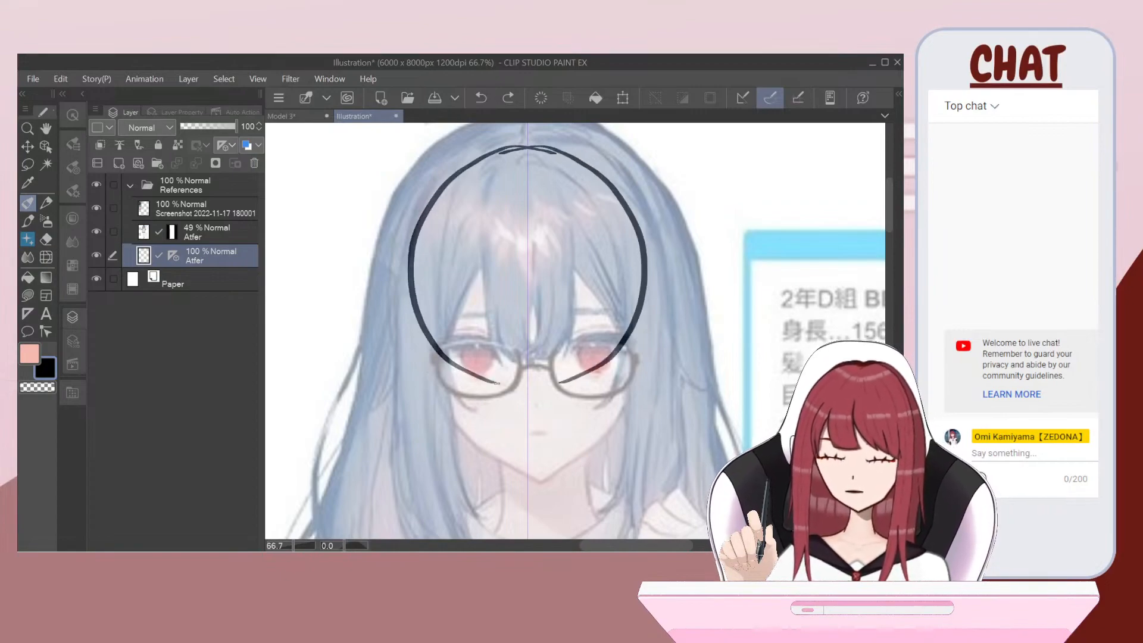
mouse_move(437, 358)
left_mouse_down()
mouse_move(471, 437)
mouse_move(525, 465)
left_mouse_up()
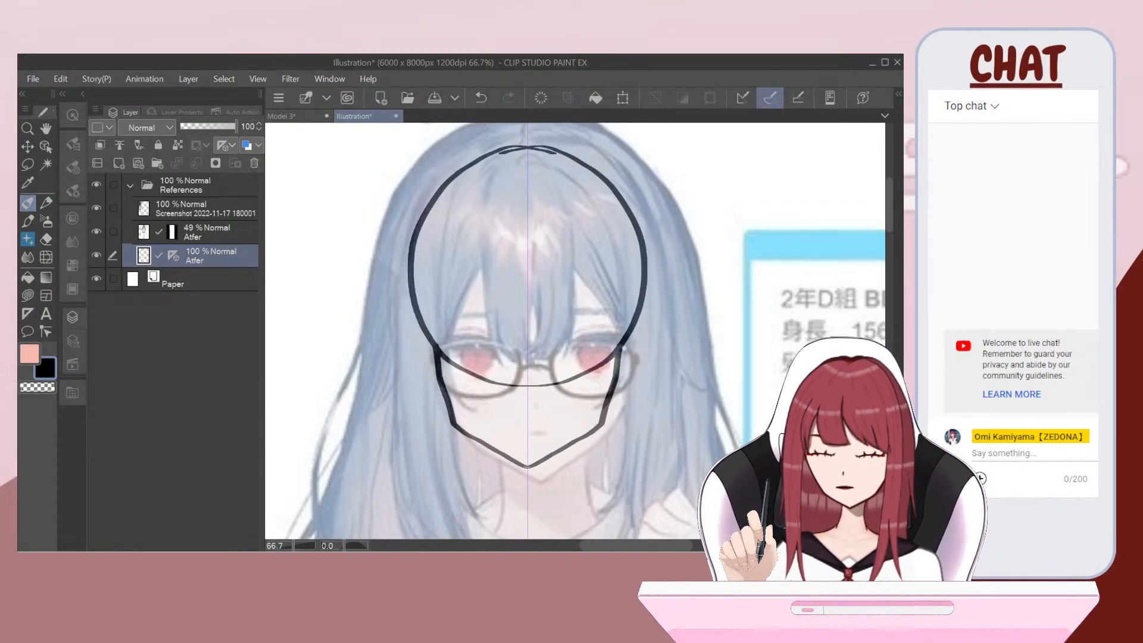
key("ctrl+z")
scroll(428, 447, "up", 1)
key("ctrl+z")
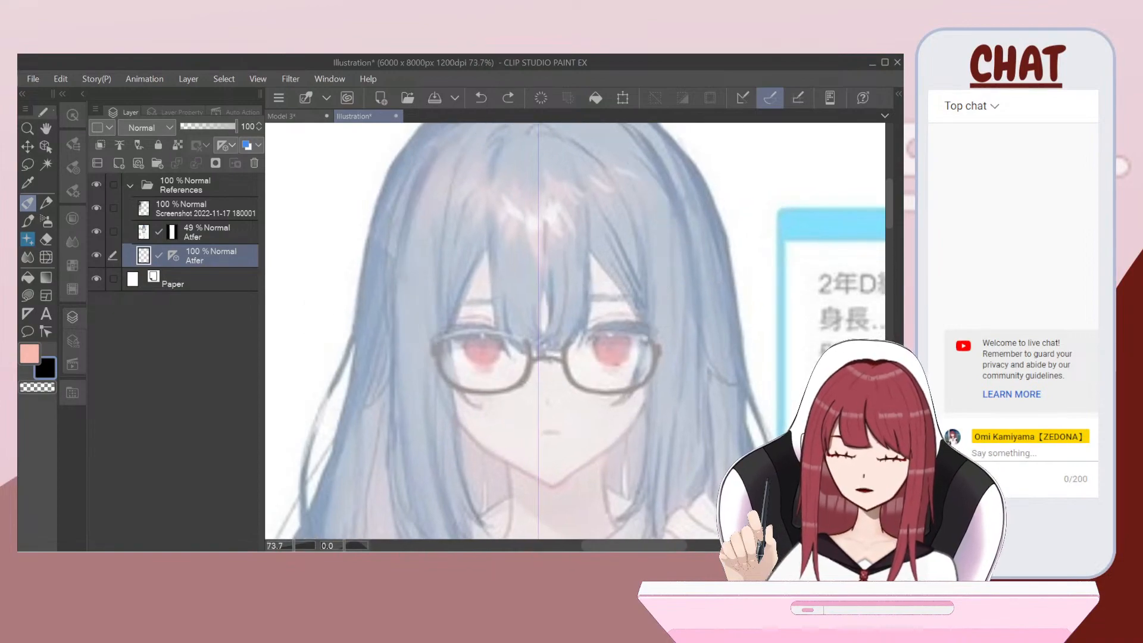
Step: Try to draw the mirrored jawline upward from the chin past the cheeks, undoing each attempt
mouse_move(536, 480)
left_mouse_down()
mouse_move(456, 438)
mouse_move(405, 328)
left_mouse_up()
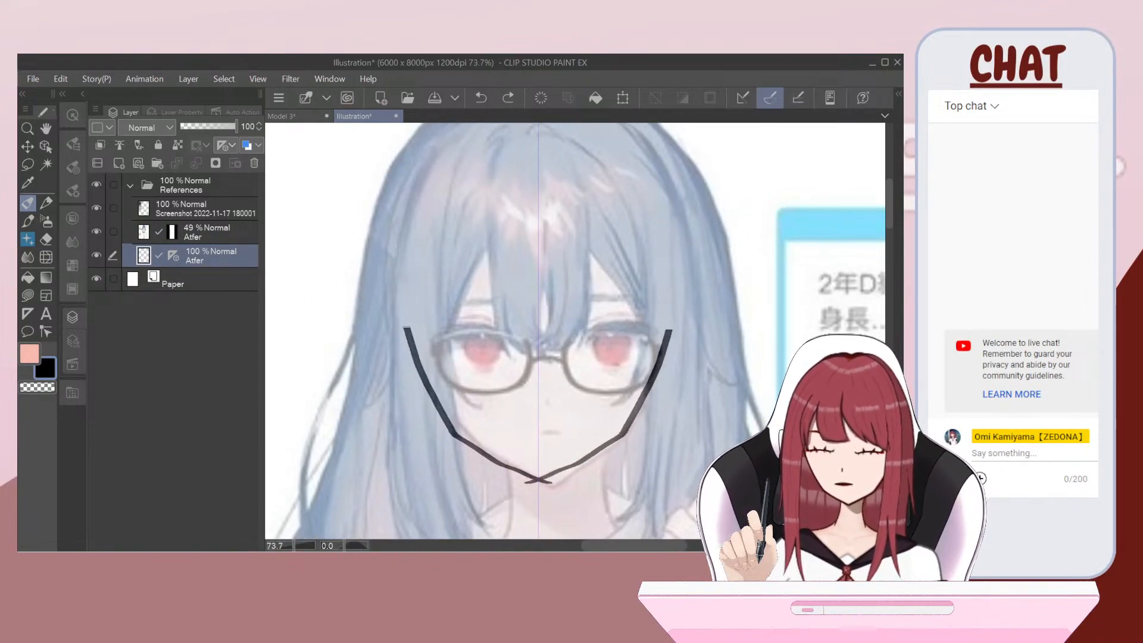
key("ctrl+z")
scroll(667, 416, "up", 3)
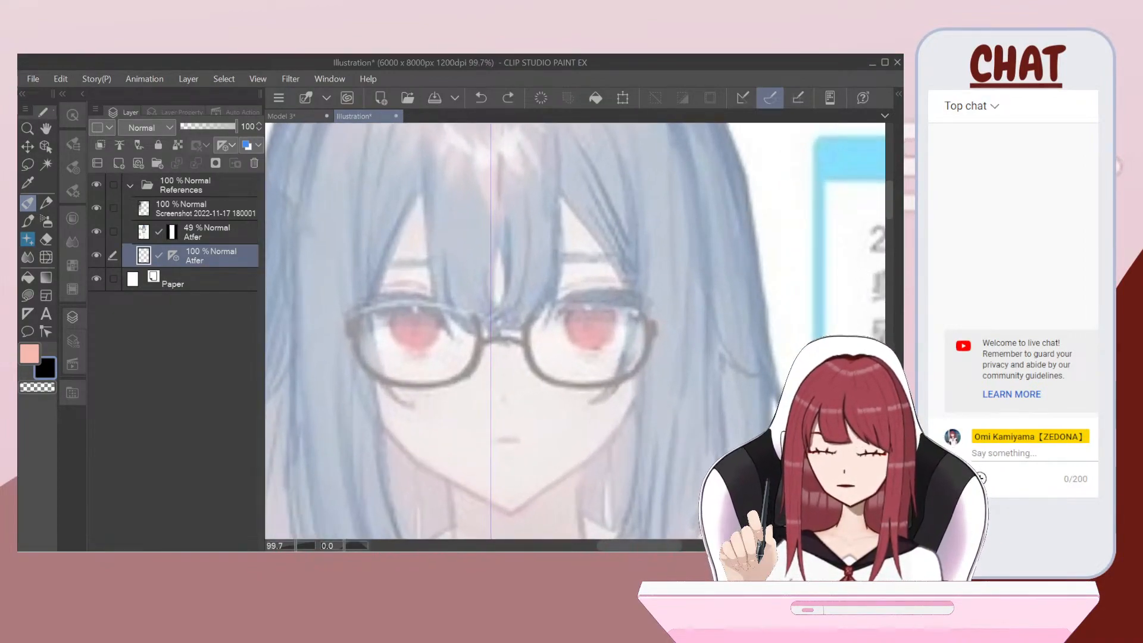
mouse_move(492, 508)
left_mouse_down()
mouse_move(615, 415)
mouse_move(641, 276)
left_mouse_up()
key("ctrl+z")
Step: Sketch a mirrored face outline from the chin up past the eyes and close it over the crown
mouse_move(490, 505)
left_mouse_down()
mouse_move(596, 442)
mouse_move(630, 407)
mouse_move(640, 276)
mouse_move(625, 158)
left_mouse_up()
scroll(544, 439, "down", 2)
mouse_move(625, 335)
left_mouse_down()
mouse_move(602, 178)
mouse_move(552, 148)
left_mouse_up()
scroll(575, 336, "down", 1)
key("ctrl+z")
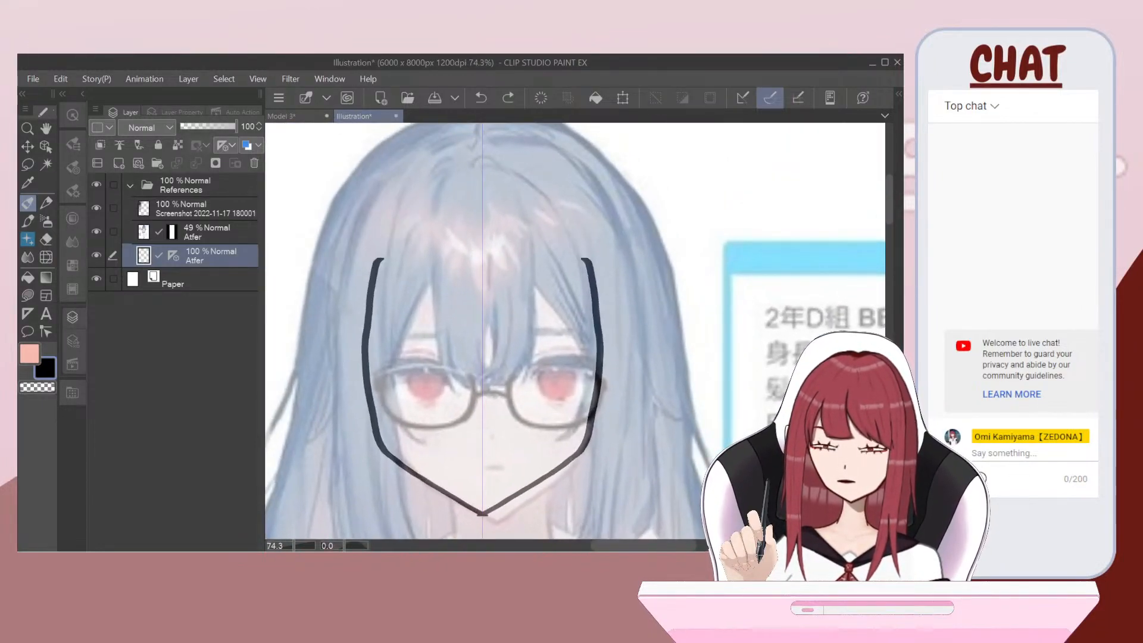
mouse_move(360, 337)
left_mouse_down()
mouse_move(366, 248)
mouse_move(406, 189)
mouse_move(482, 165)
left_mouse_up()
scroll(574, 243, "down", 5)
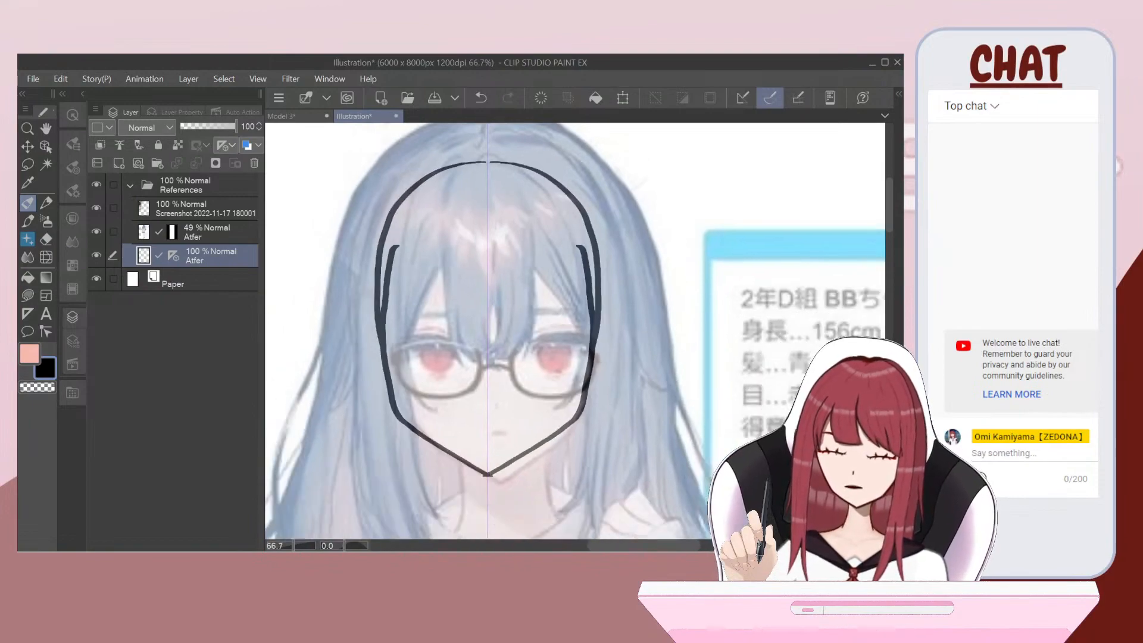
Step: Try to sketch neck lines below the jaw, undoing them along with the entire face outline
scroll(593, 336, "up", 4)
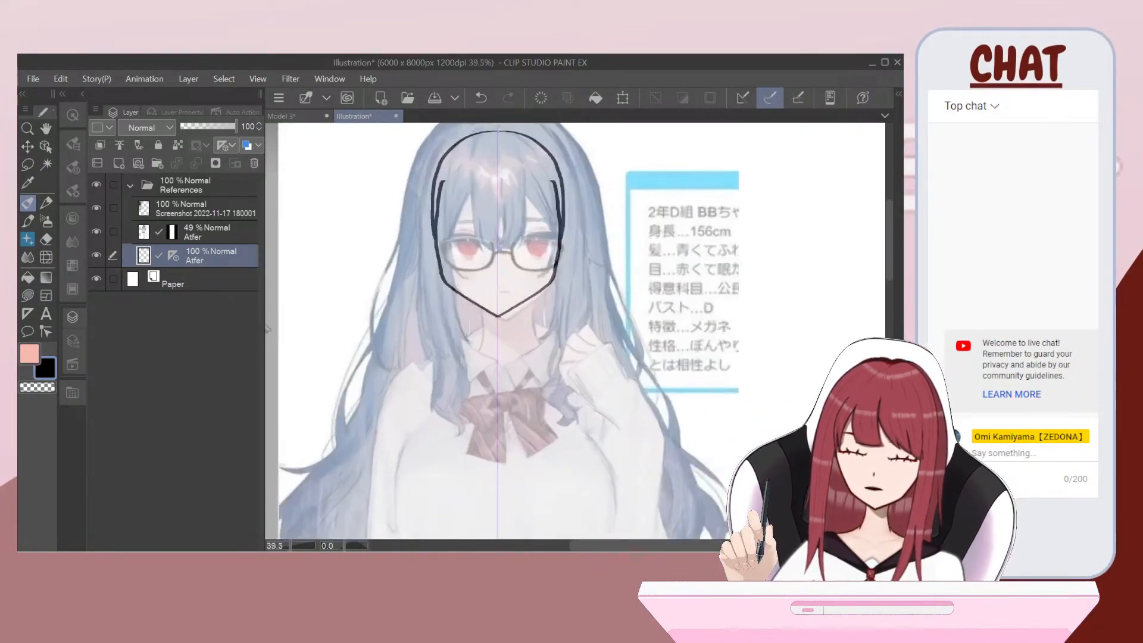
scroll(544, 203, "up", 1)
mouse_move(406, 332)
left_mouse_down()
mouse_move(414, 378)
mouse_move(402, 411)
left_mouse_up()
key("ctrl+z")
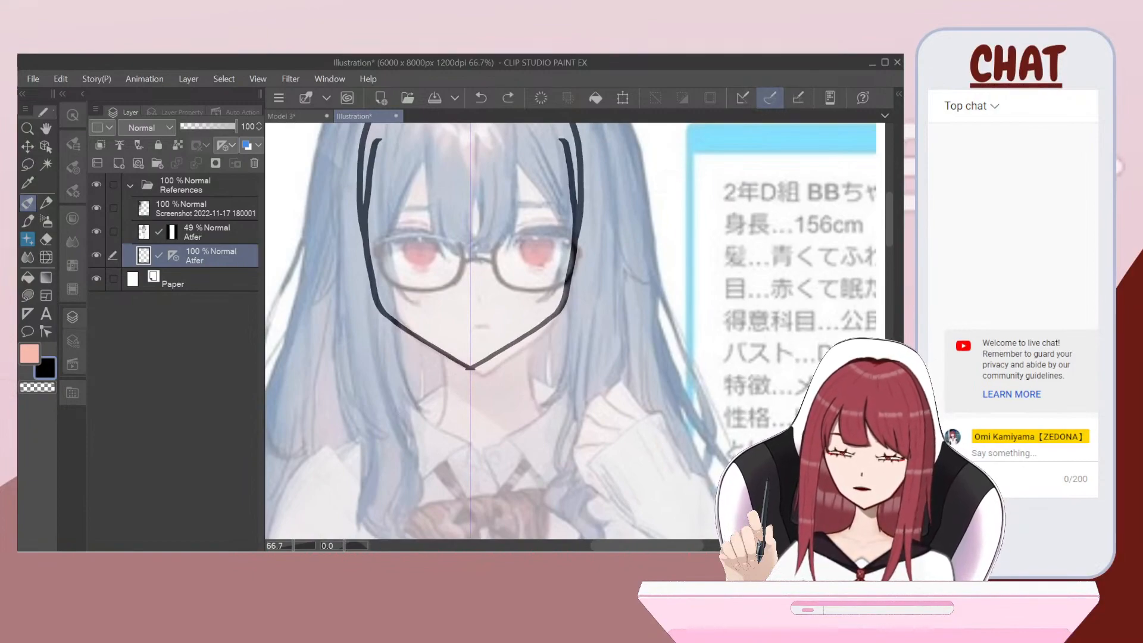
left_click_drag(534, 334, 535, 410)
key("ctrl+z")
key("ctrl+minus")
key("ctrl+plus")
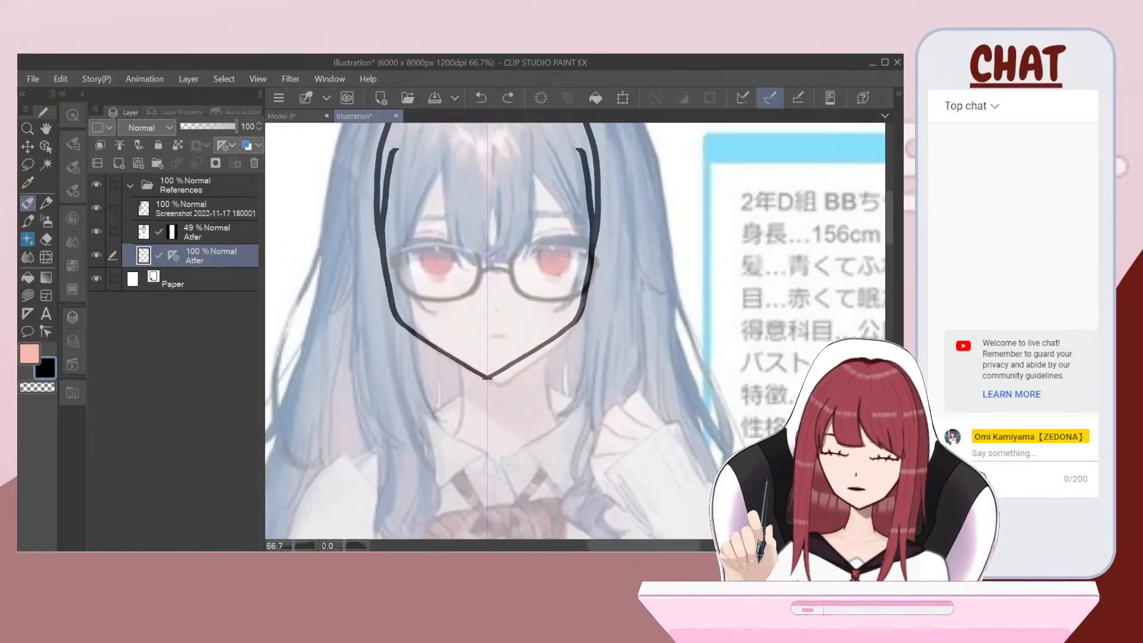
key("ctrl+z")
scroll(554, 310, "down", 1)
key("ctrl+z")
scroll(554, 334, "down", 1)
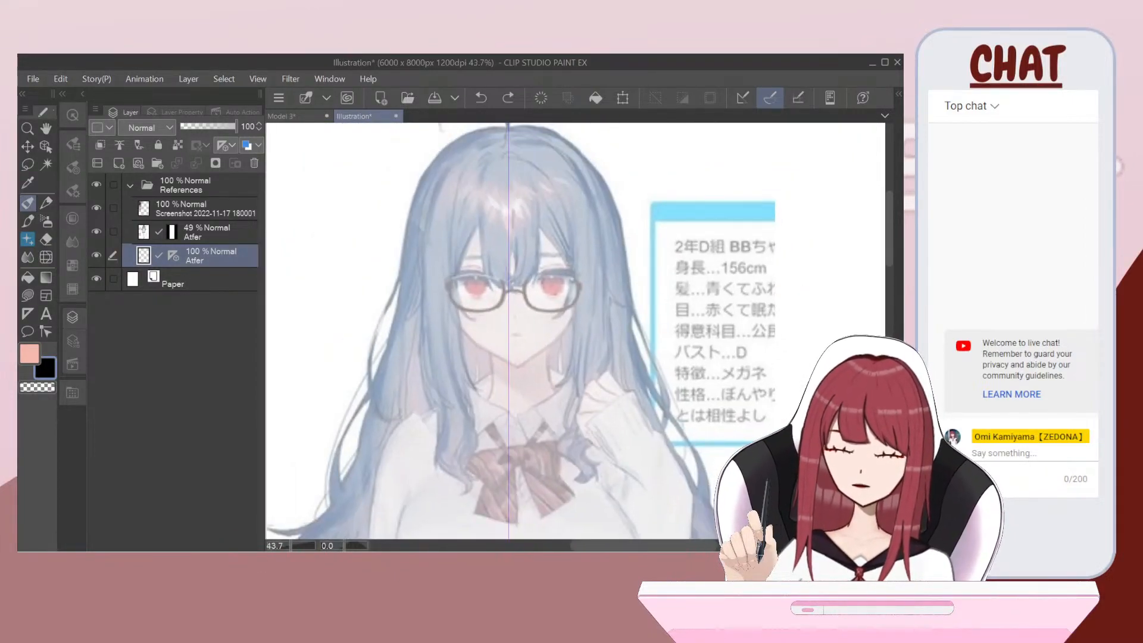
Step: Sketch a full head oval without mirroring, from the crown to just below the glasses, undoing the jaw attempt
scroll(575, 298, "up", 1)
scroll(453, 268, "up", 2)
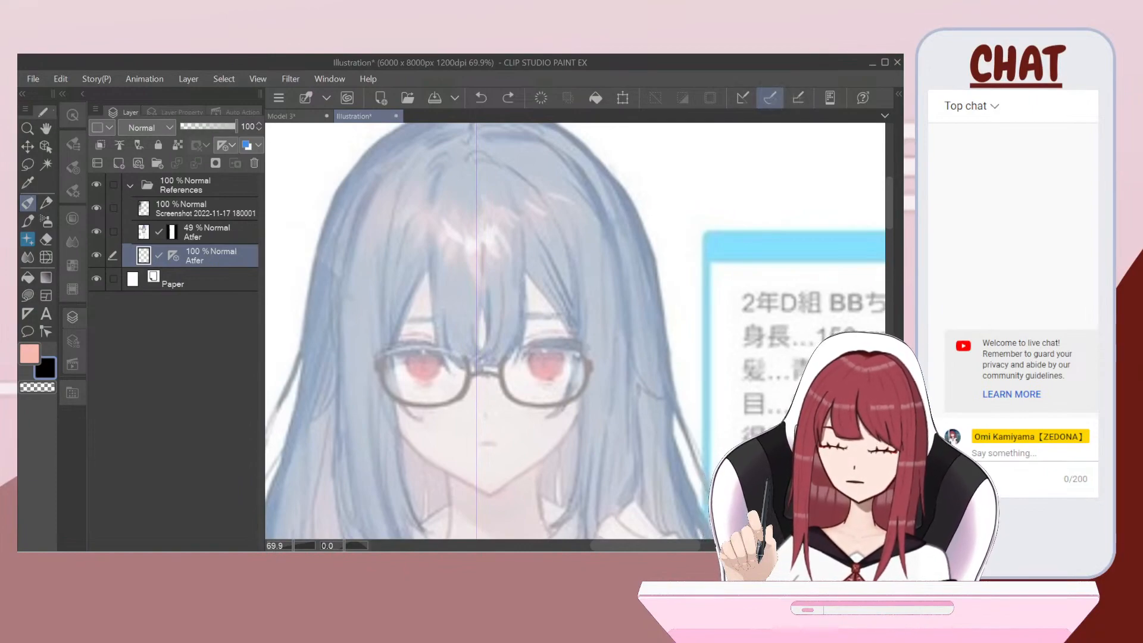
mouse_move(483, 129)
left_mouse_down()
mouse_move(361, 213)
mouse_move(375, 375)
mouse_move(527, 409)
mouse_move(612, 319)
mouse_move(524, 128)
mouse_move(451, 133)
left_mouse_up()
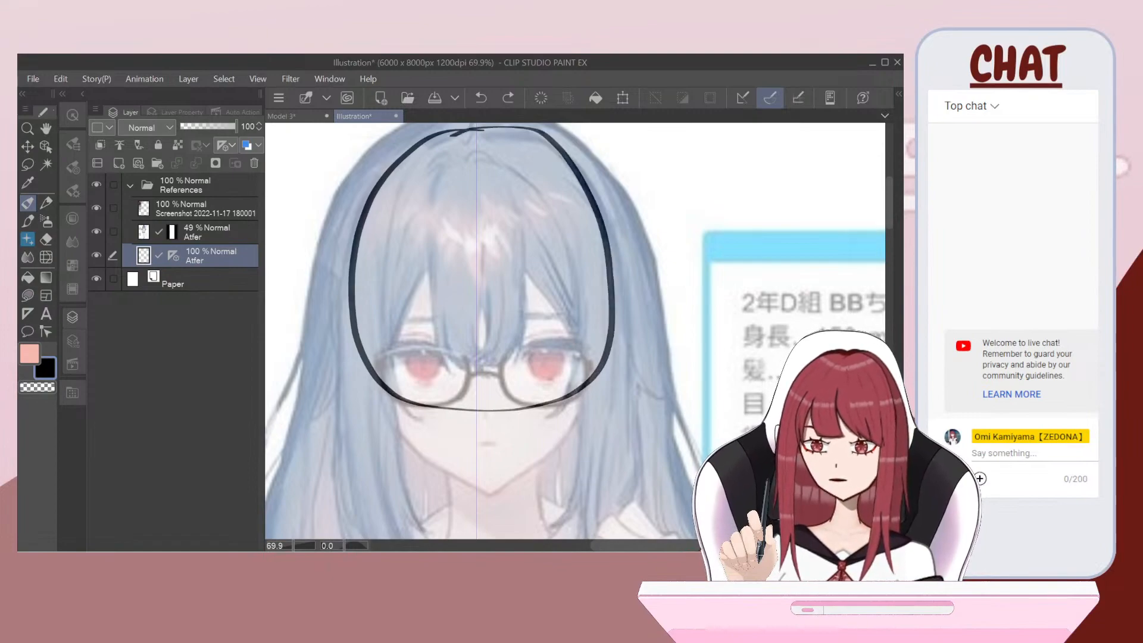
mouse_move(389, 408)
left_mouse_down()
mouse_move(465, 483)
mouse_move(554, 461)
mouse_move(592, 382)
left_mouse_up()
key("ctrl+z")
scroll(476, 357, "up", 1)
key("ctrl+z")
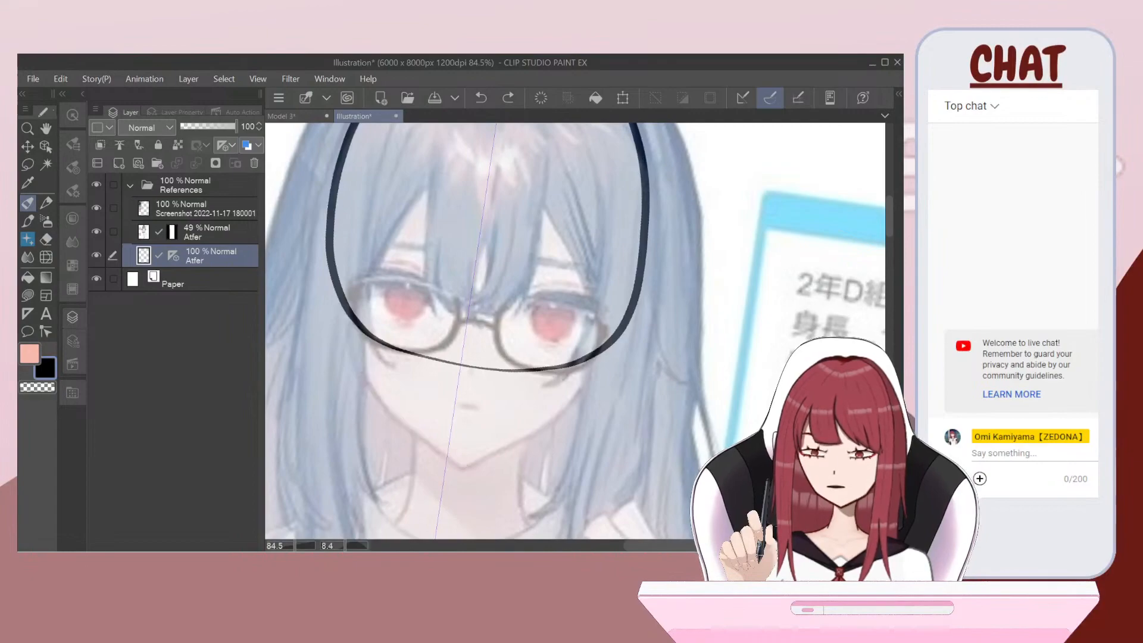
Step: Sketch the jawline on the left of the face from the head oval along the cheek toward the chin
scroll(417, 393, "up", 4)
mouse_move(433, 173)
left_mouse_down()
mouse_move(389, 299)
mouse_move(376, 391)
left_mouse_up()
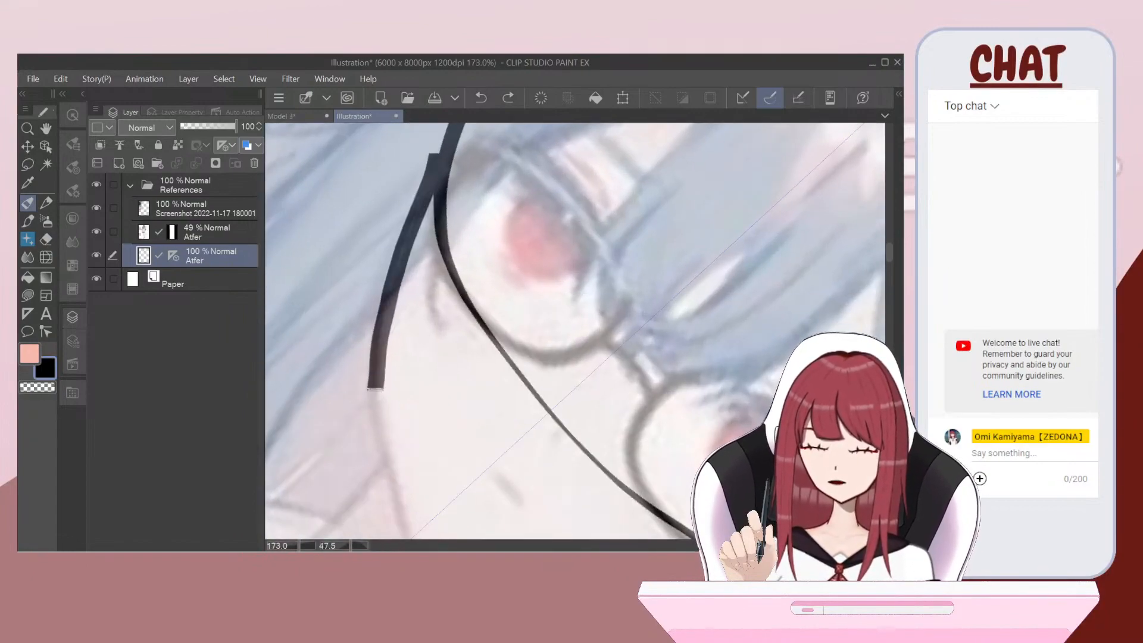
scroll(376, 390, "down", 1)
left_click_drag(433, 240, 403, 427)
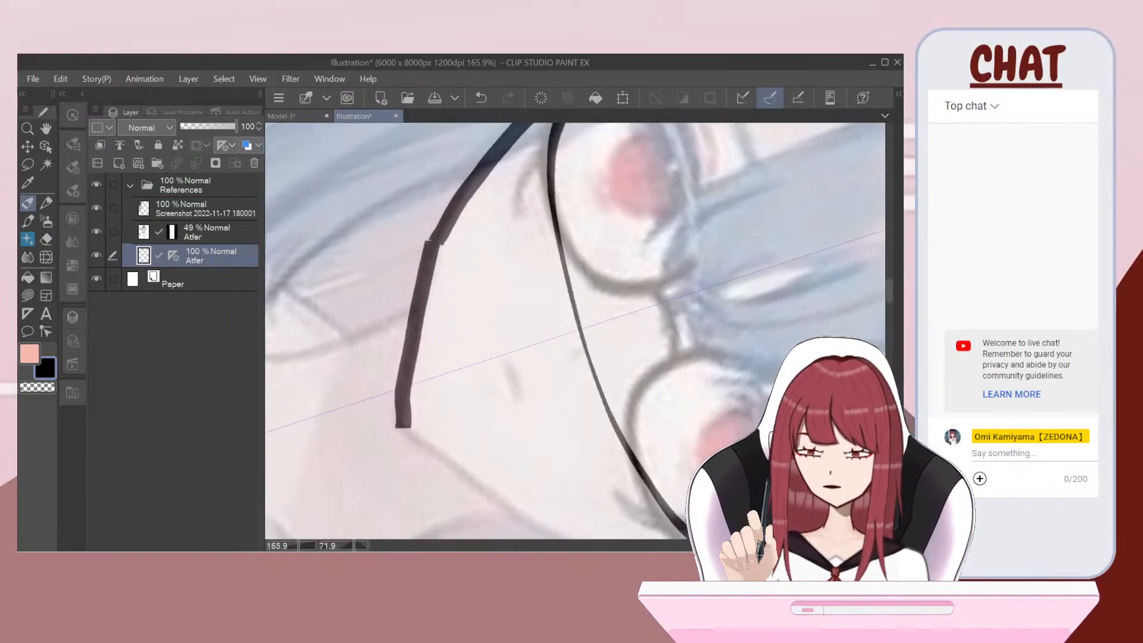
scroll(403, 428, "down", 5)
scroll(471, 358, "up", 1)
Step: Sketch the opposite jawline from the chin up to the right of the head oval, redrawing the first attempt
mouse_move(476, 407)
left_mouse_down()
mouse_move(537, 365)
mouse_move(573, 305)
left_mouse_up()
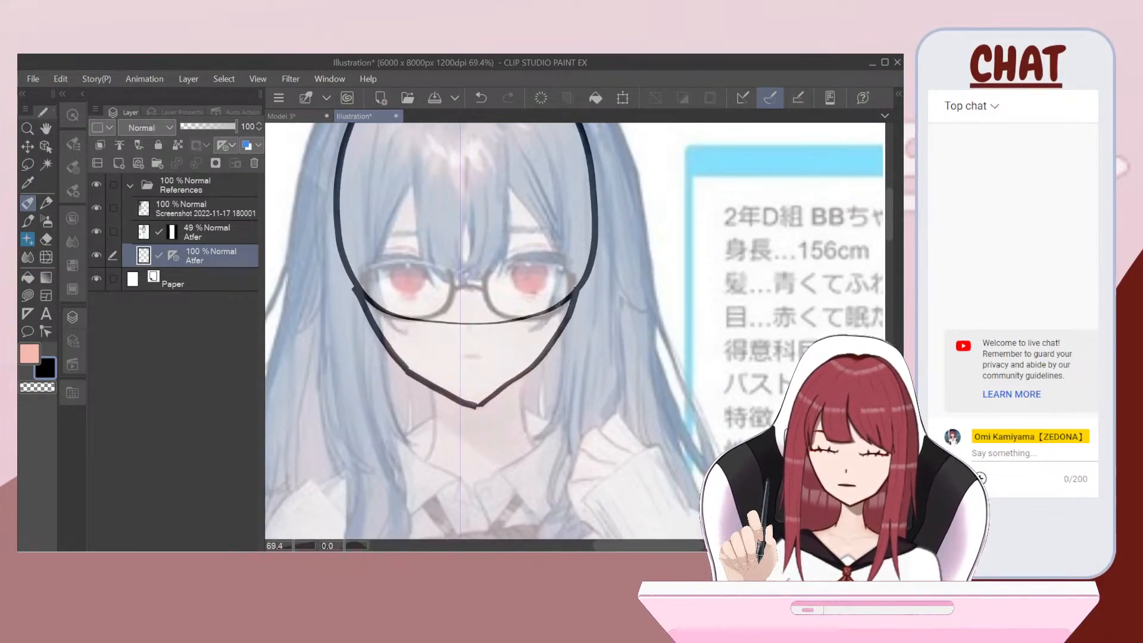
key("ctrl+z")
scroll(549, 375, "up", 1)
mouse_move(465, 408)
left_mouse_down()
mouse_move(560, 328)
mouse_move(585, 275)
left_mouse_up()
scroll(584, 275, "up", 1)
scroll(457, 373, "up", 1)
left_click_drag(457, 372, 576, 257)
Step: Sketch both sides of the neck from the jaw down to the shirt collar
mouse_move(647, 224)
left_mouse_down()
mouse_move(647, 283)
mouse_move(662, 314)
left_mouse_up()
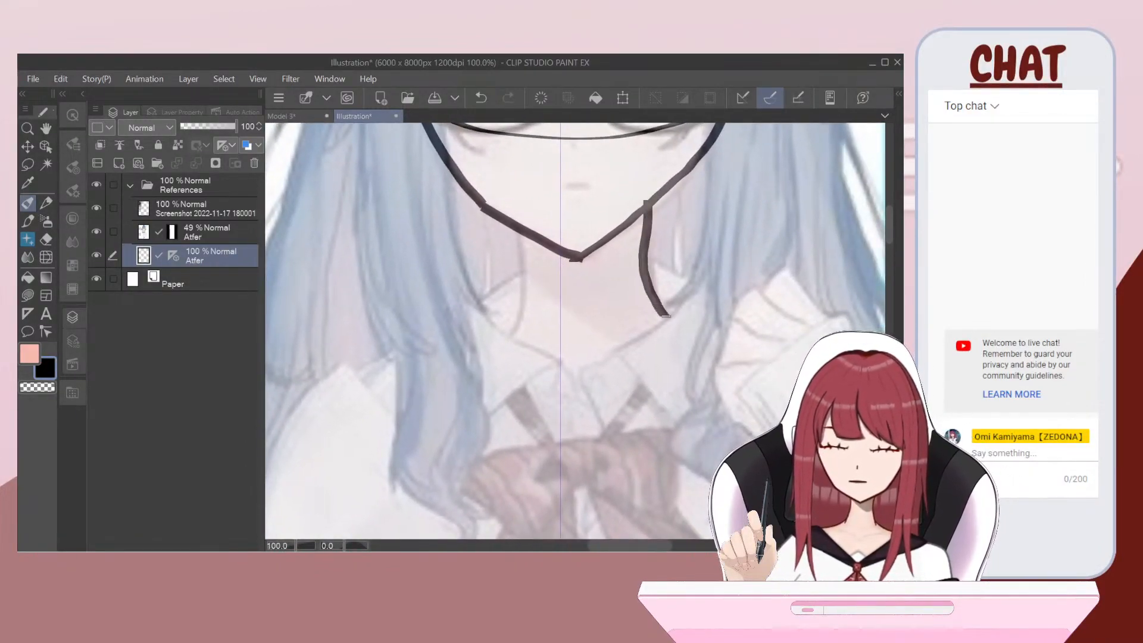
left_click_drag(523, 240, 511, 329)
scroll(611, 226, "down", 4)
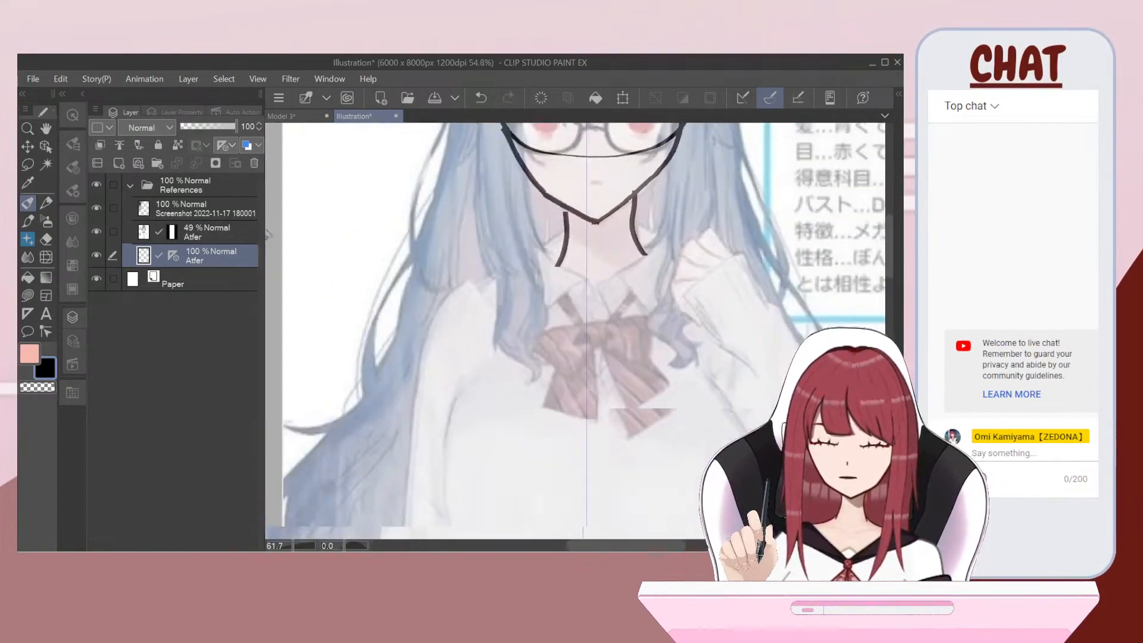
Step: Sketch the shoulder line from the base of the neck and the outer upper arm on the left side of the figure
scroll(595, 298, "up", 1)
left_click_drag(554, 239, 511, 261)
scroll(575, 330, "down", 1)
left_click_drag(613, 250, 673, 205)
left_click_drag(582, 151, 510, 259)
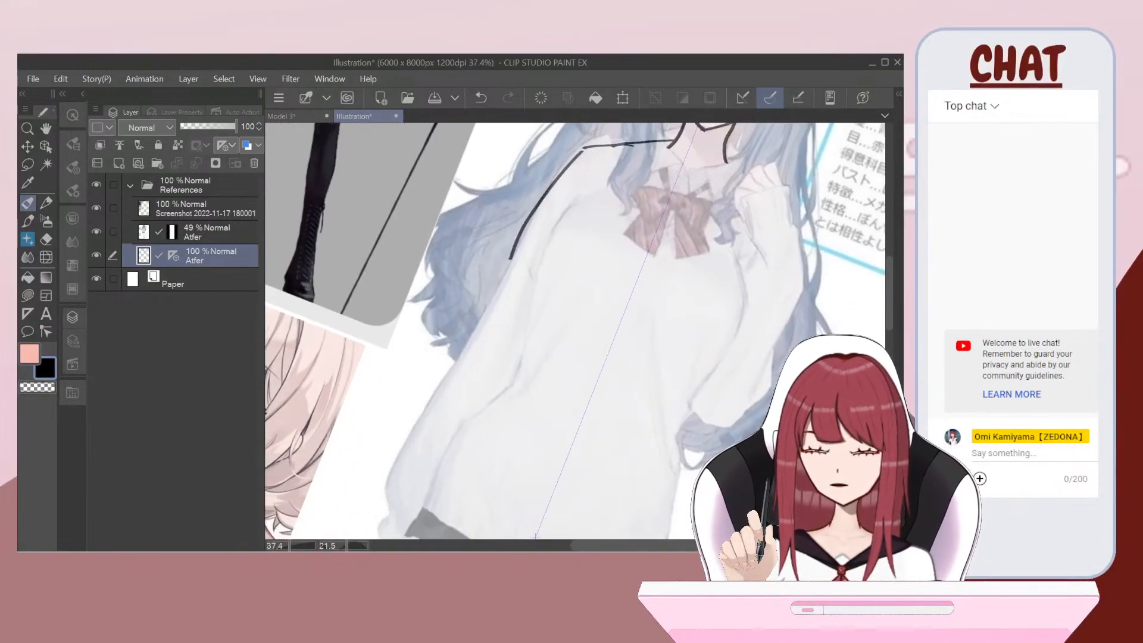
Step: Sketch the straight, lowered left-hand arm down to the wrist, with a small circle at the wrist and an inner arm line
mouse_move(547, 215)
left_mouse_down()
mouse_move(462, 398)
mouse_move(420, 446)
left_mouse_up()
scroll(575, 330, "down", 3)
scroll(575, 331, "up", 2)
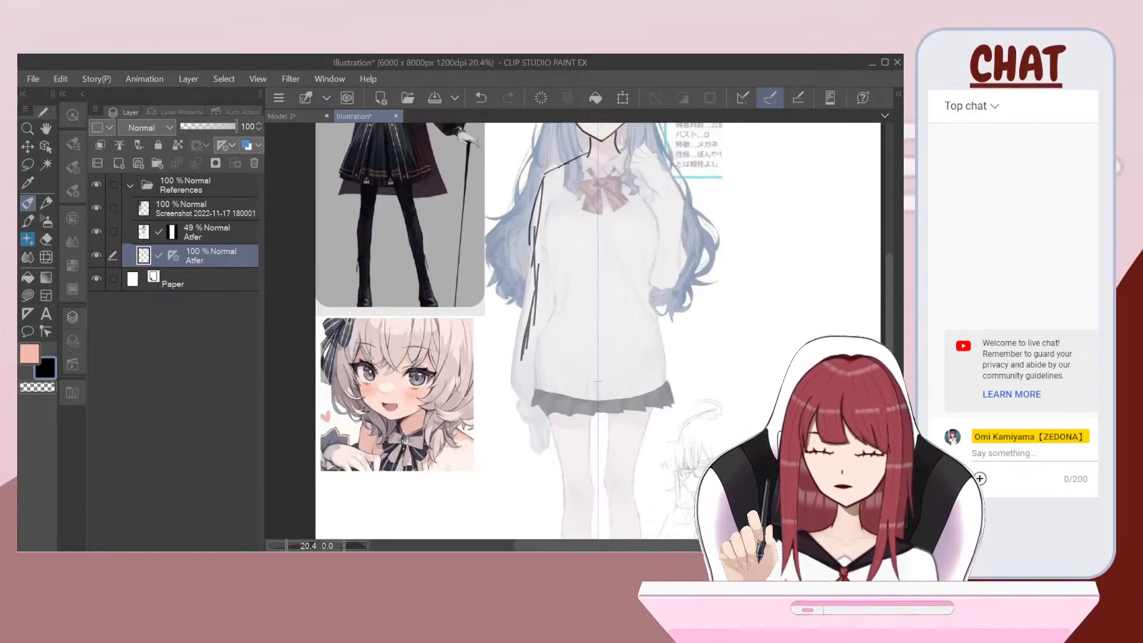
left_click_drag(505, 380, 492, 396)
left_click_drag(512, 362, 542, 200)
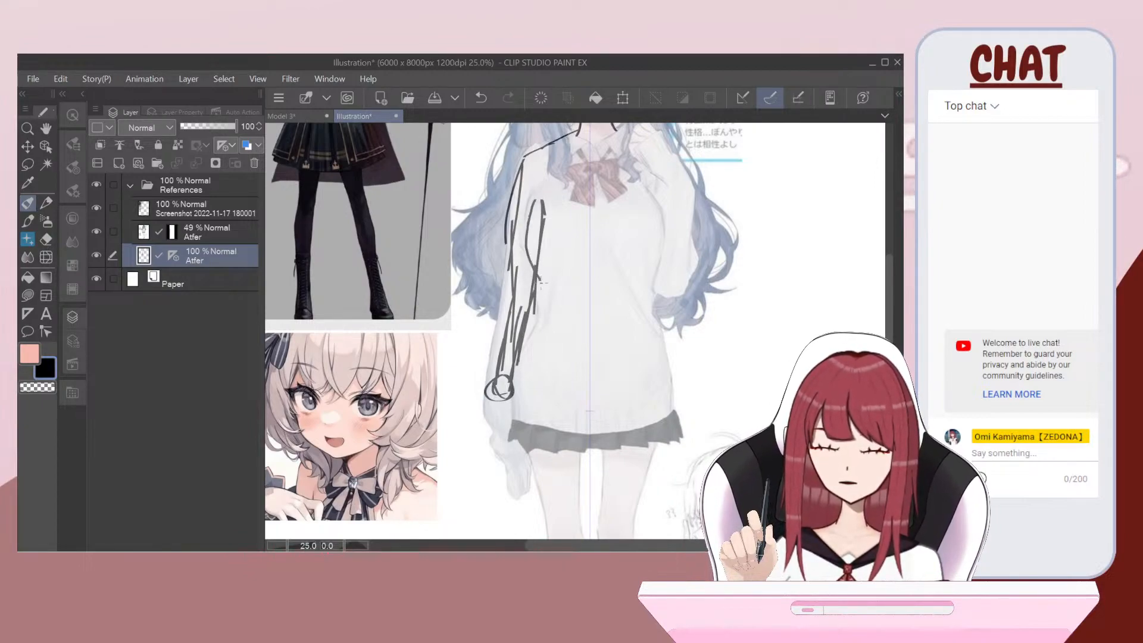
left_click_drag(514, 394, 509, 422)
key("ctrl+z")
key("ctrl+z")
scroll(739, 184, "up", 1)
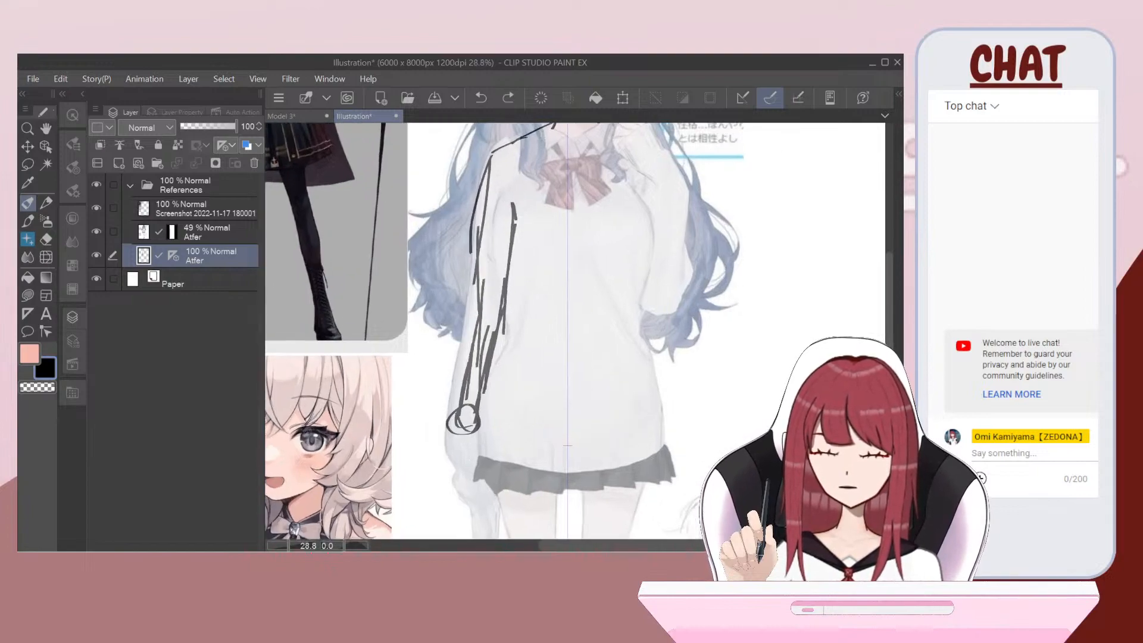
left_click_drag(514, 191, 490, 455)
left_click_drag(638, 211, 639, 236)
left_click_drag(642, 206, 646, 248)
key("ctrl+z")
key("ctrl+z")
key("ctrl+z")
scroll(545, 381, "up", 1)
key("ctrl+z")
key("ctrl+z")
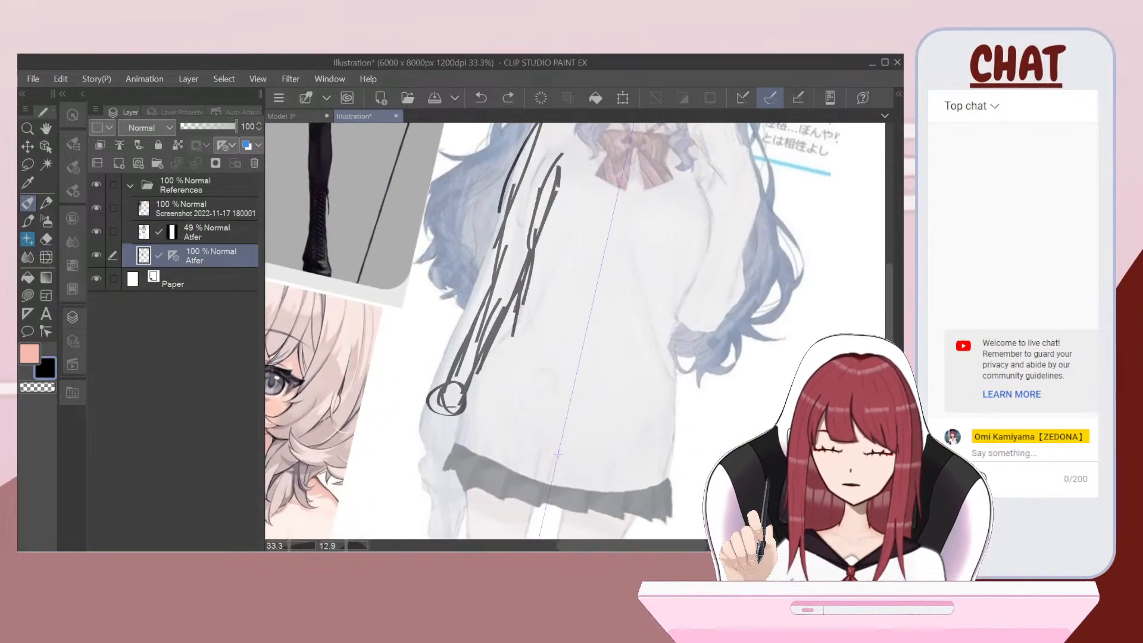
Step: Redraw the torso's side contour beside the lowered arm, from the armpit through the waist to the hip above the skirt
scroll(558, 454, "up", 1)
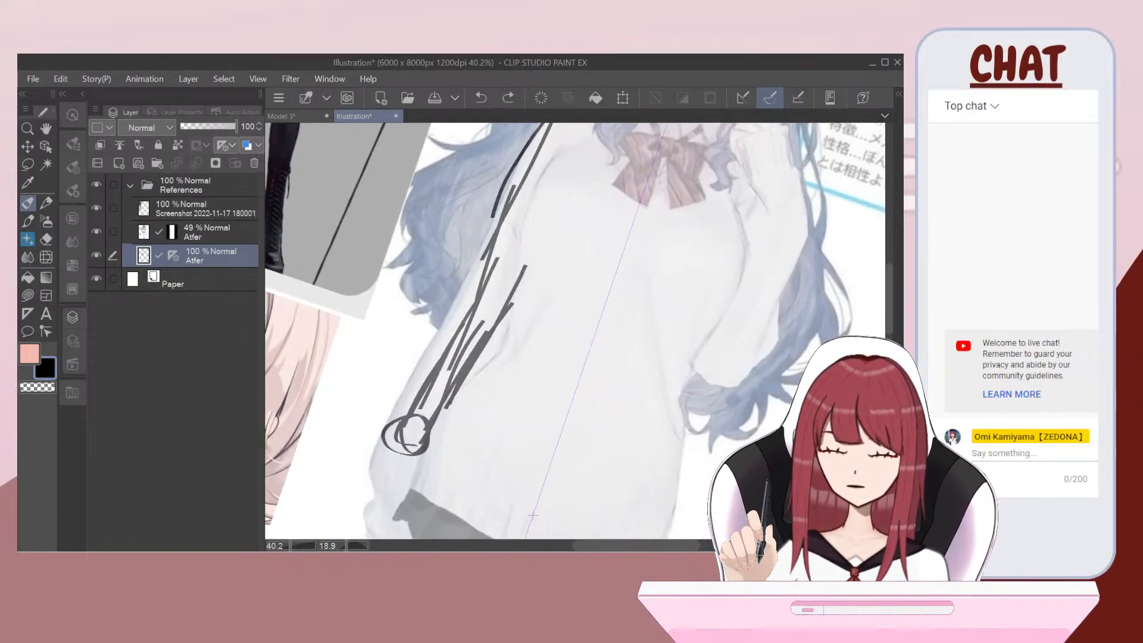
left_click_drag(576, 158, 527, 235)
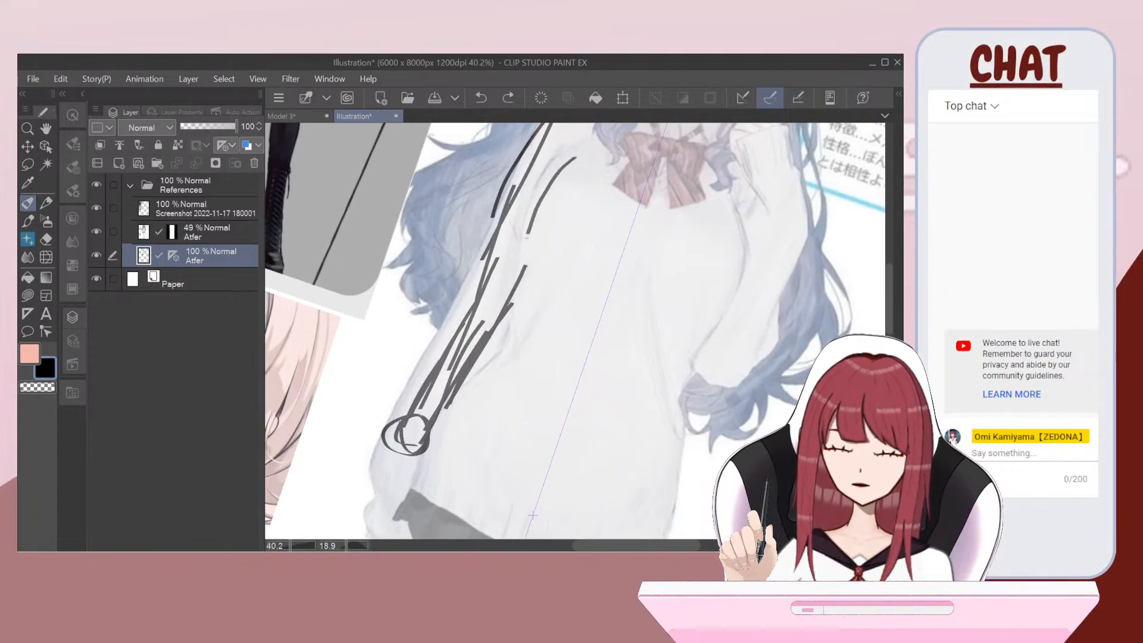
left_click_drag(520, 297, 472, 384)
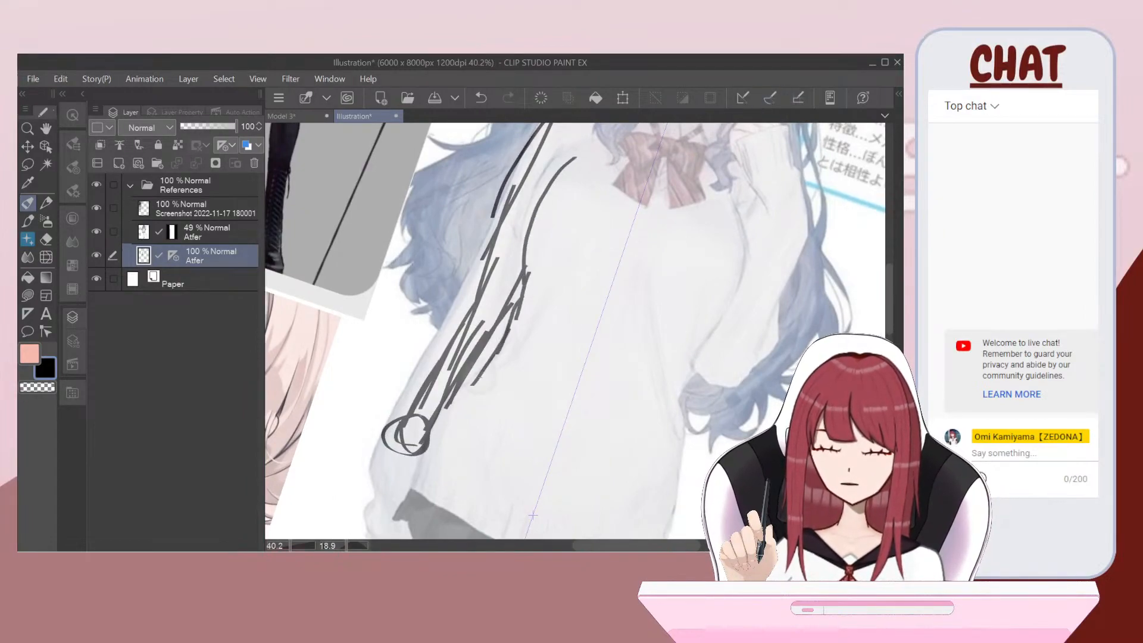
scroll(574, 331, "up", 1)
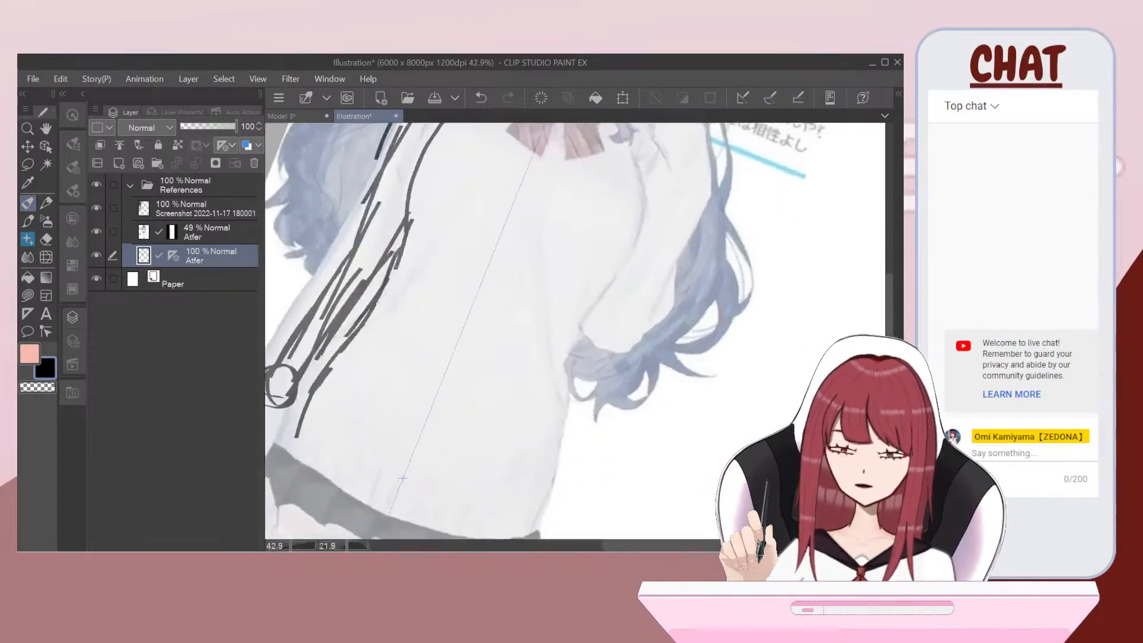
mouse_move(622, 162)
left_mouse_down()
mouse_move(630, 211)
mouse_move(602, 294)
left_mouse_up()
scroll(575, 330, "down", 2)
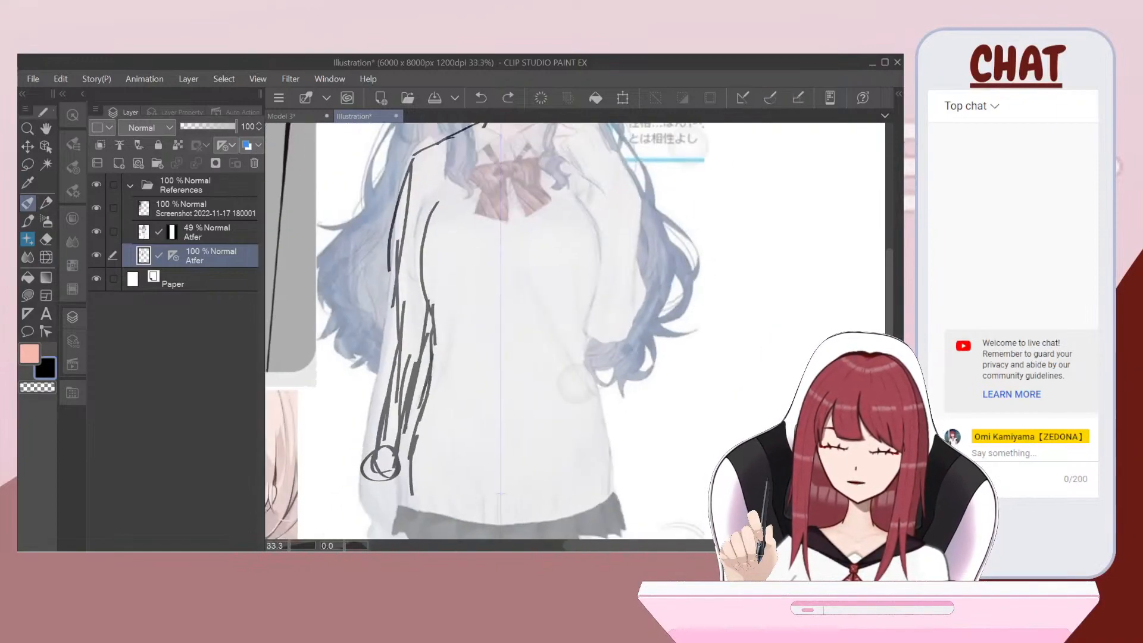
scroll(575, 331, "up", 1)
key("ctrl+z")
mouse_move(563, 189)
left_mouse_down()
mouse_move(592, 217)
mouse_move(593, 298)
left_mouse_up()
key("ctrl+z")
mouse_move(573, 194)
left_mouse_down()
mouse_move(594, 253)
mouse_move(572, 307)
left_mouse_up()
key("ctrl+z")
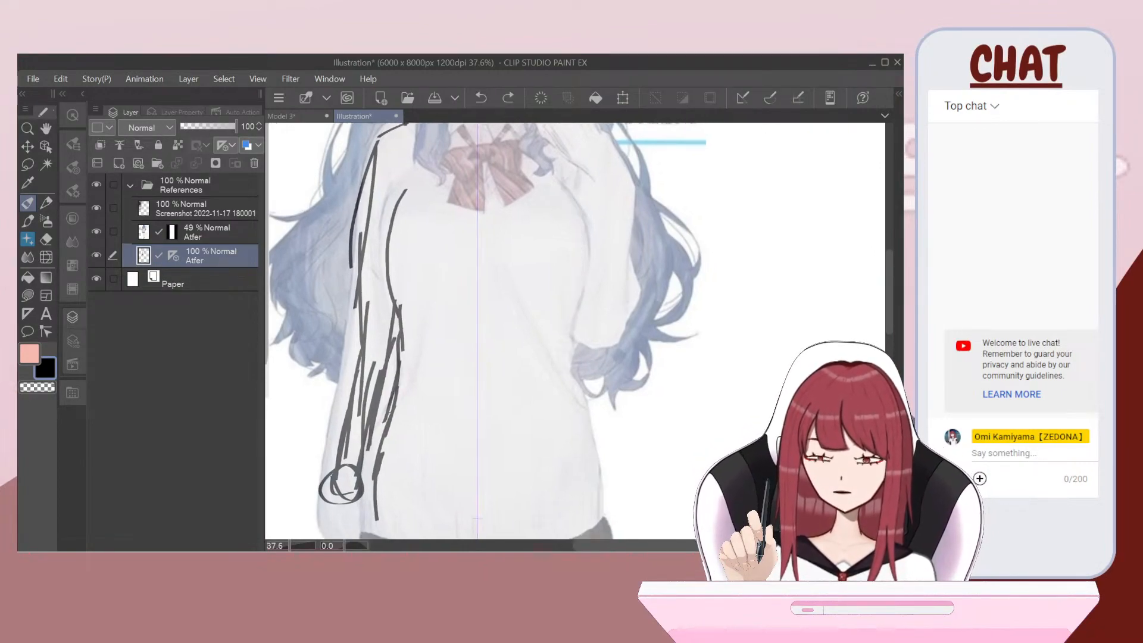
mouse_move(562, 192)
left_mouse_down()
mouse_move(583, 245)
mouse_move(570, 364)
mouse_move(599, 487)
left_mouse_up()
scroll(568, 272, "down", 5)
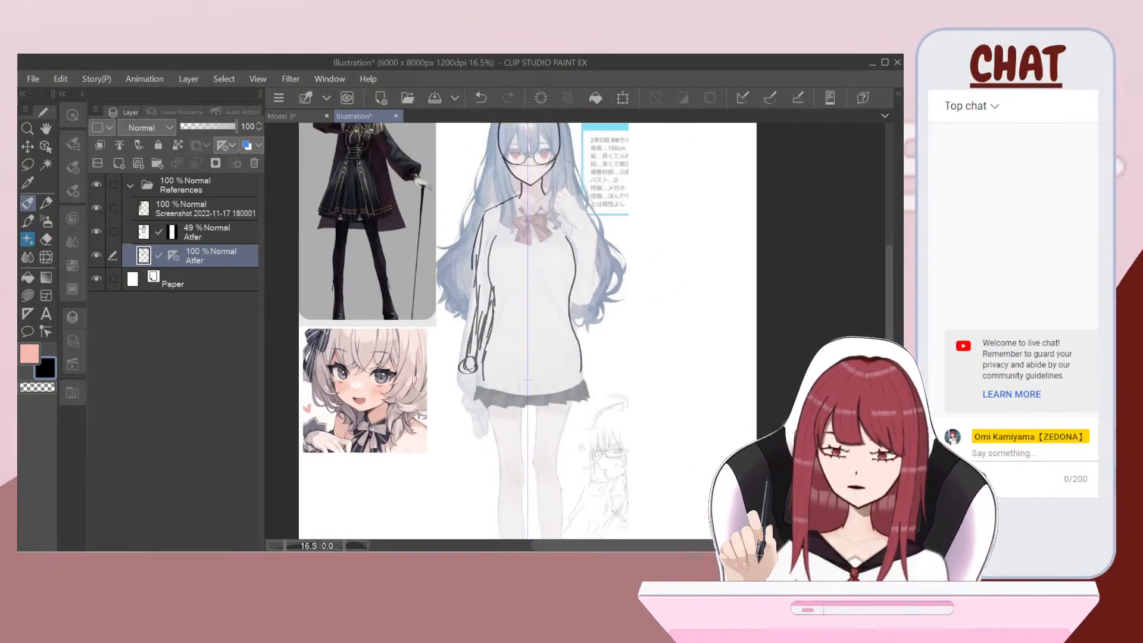
key("ctrl+z")
scroll(545, 244, "up", 4)
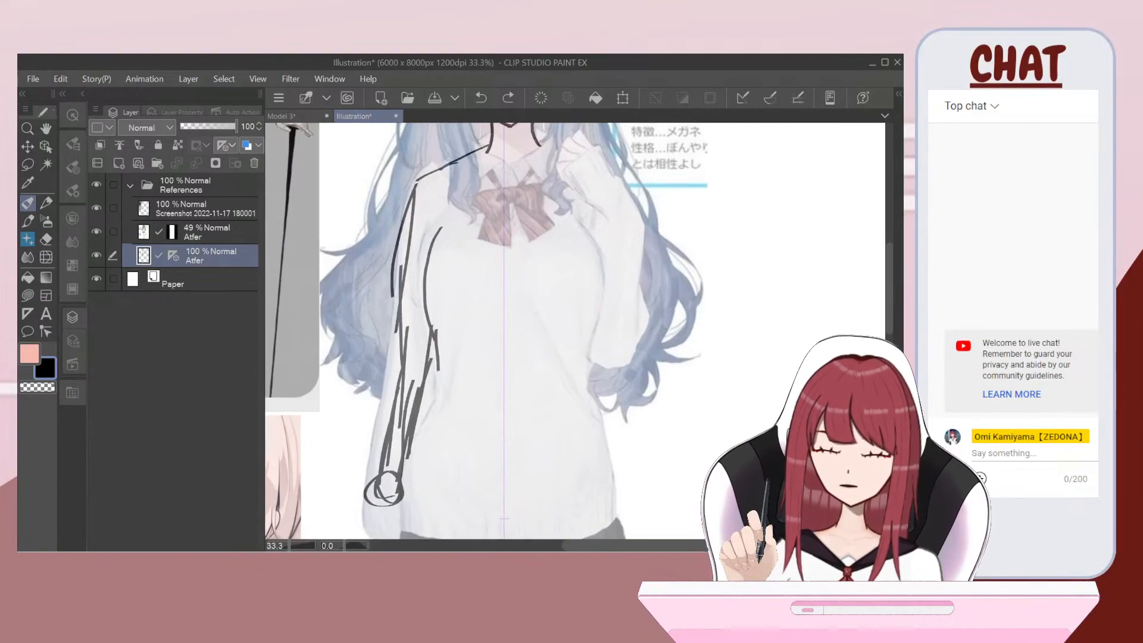
Step: Undo the old torso side line and block in the chest with an upper line, two curved sides and a lower line
key("ctrl+z")
left_click_drag(458, 212, 586, 220)
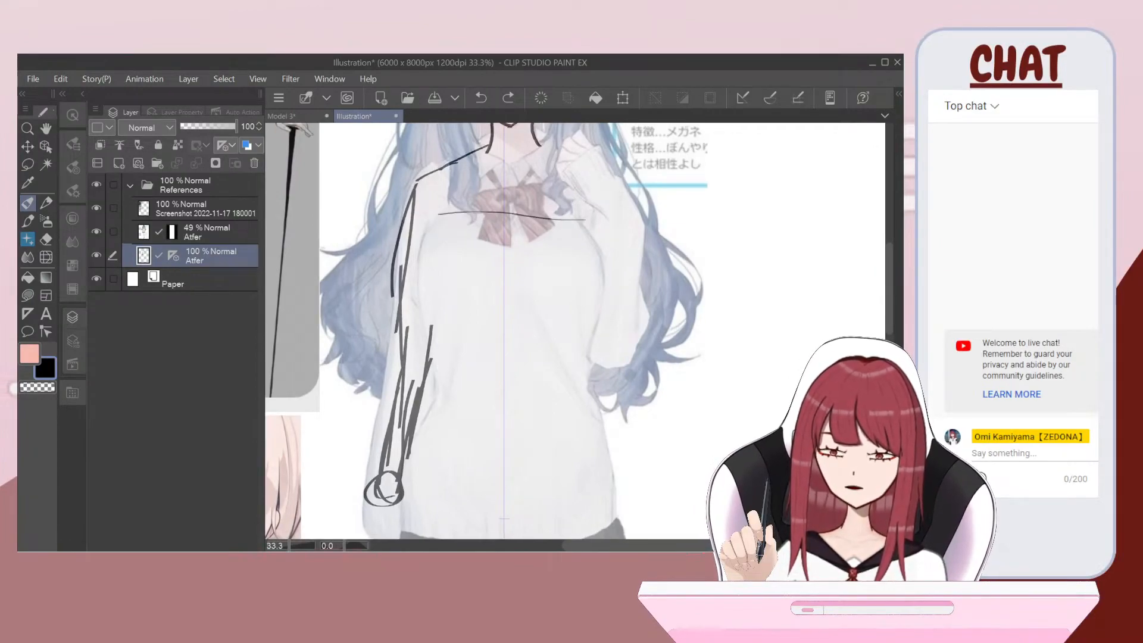
mouse_move(439, 218)
left_mouse_down()
mouse_move(424, 300)
mouse_move(440, 308)
left_mouse_up()
left_click_drag(581, 216, 591, 301)
left_click_drag(593, 261, 586, 305)
left_click_drag(440, 306, 579, 310)
Step: Sketch both waist lines down from the chest block, flare them into the hips, and close the torso with a hem line
left_click_drag(435, 307, 444, 398)
left_click_drag(450, 353, 446, 387)
left_click_drag(580, 298, 562, 392)
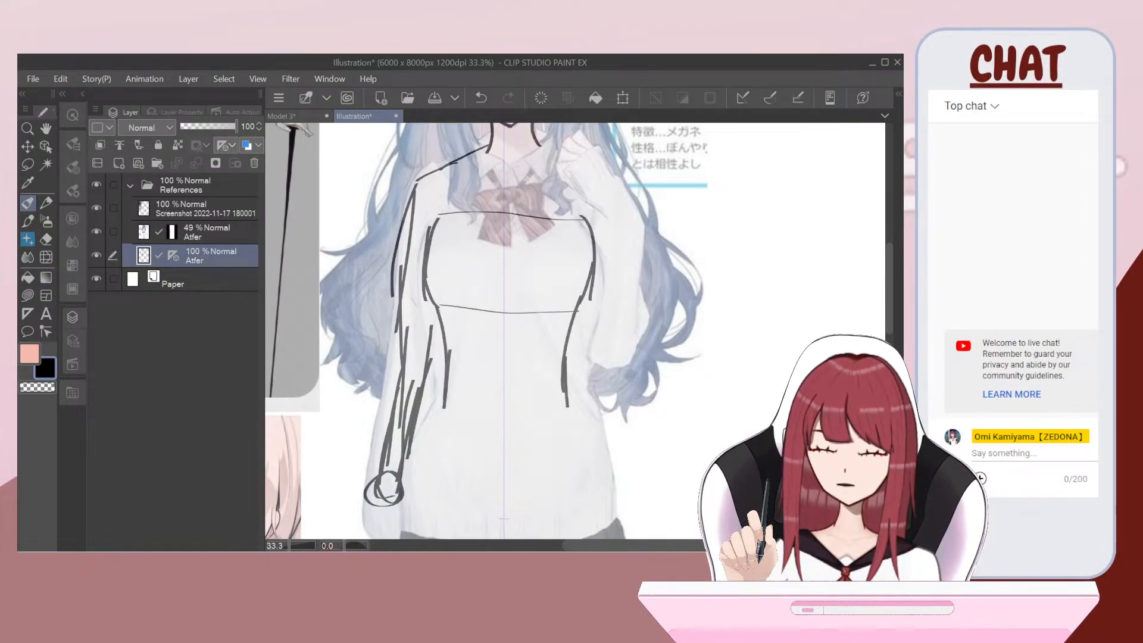
scroll(504, 331, "down", 1)
mouse_move(465, 350)
left_mouse_down()
mouse_move(434, 421)
mouse_move(547, 429)
left_mouse_up()
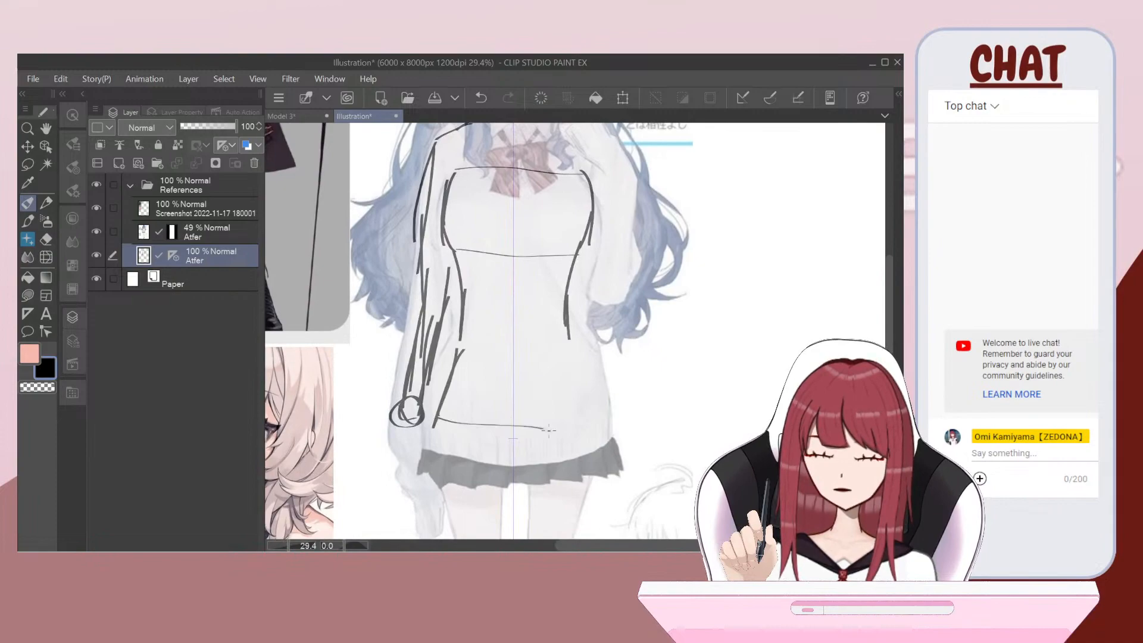
left_click_drag(570, 327, 592, 429)
left_click_drag(576, 361, 586, 417)
scroll(505, 331, "down", 3)
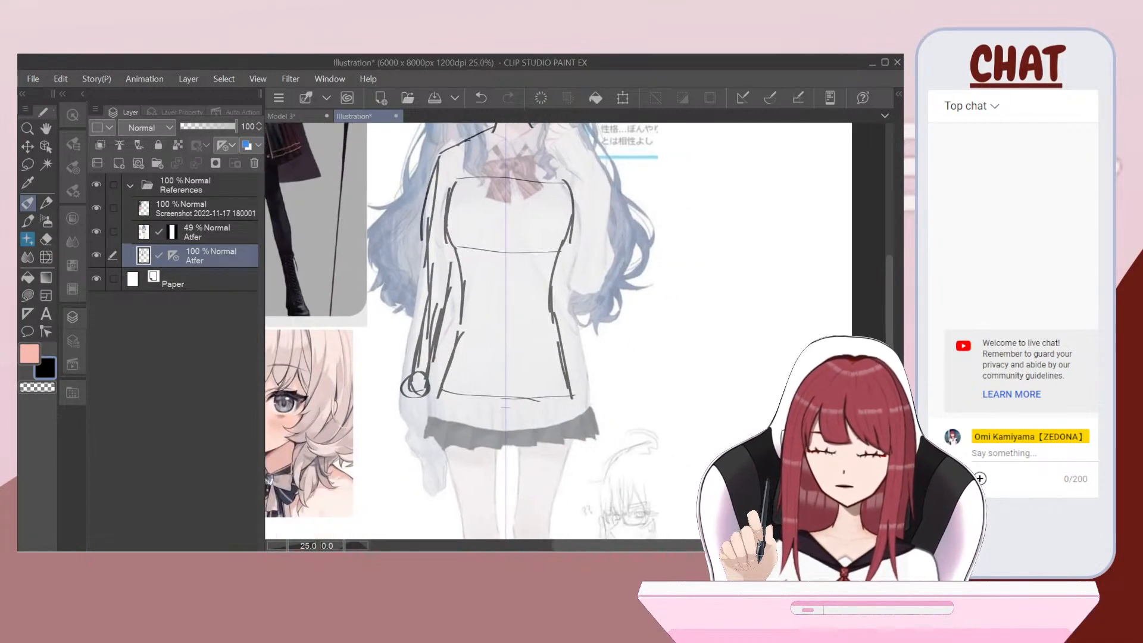
Step: Sketch the raised arm over the reference, from the bent elbow beside the chest up along the forearm sleeve to the wrist
scroll(505, 331, "up", 3)
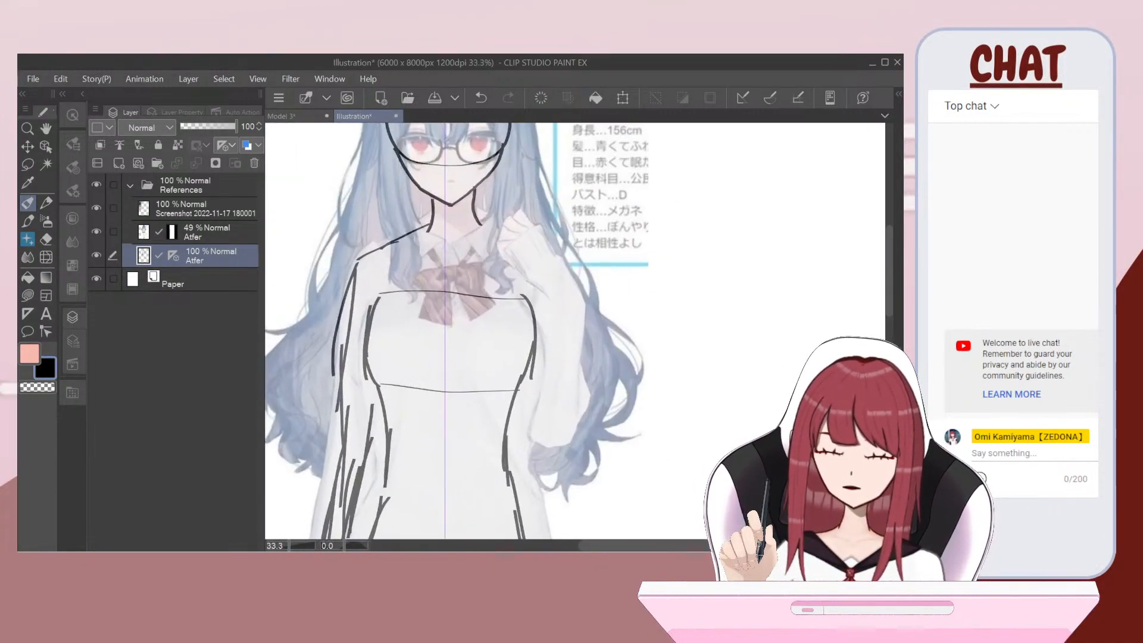
mouse_move(538, 319)
left_mouse_down()
mouse_move(533, 435)
mouse_move(569, 444)
left_mouse_up()
left_click_drag(581, 358, 577, 411)
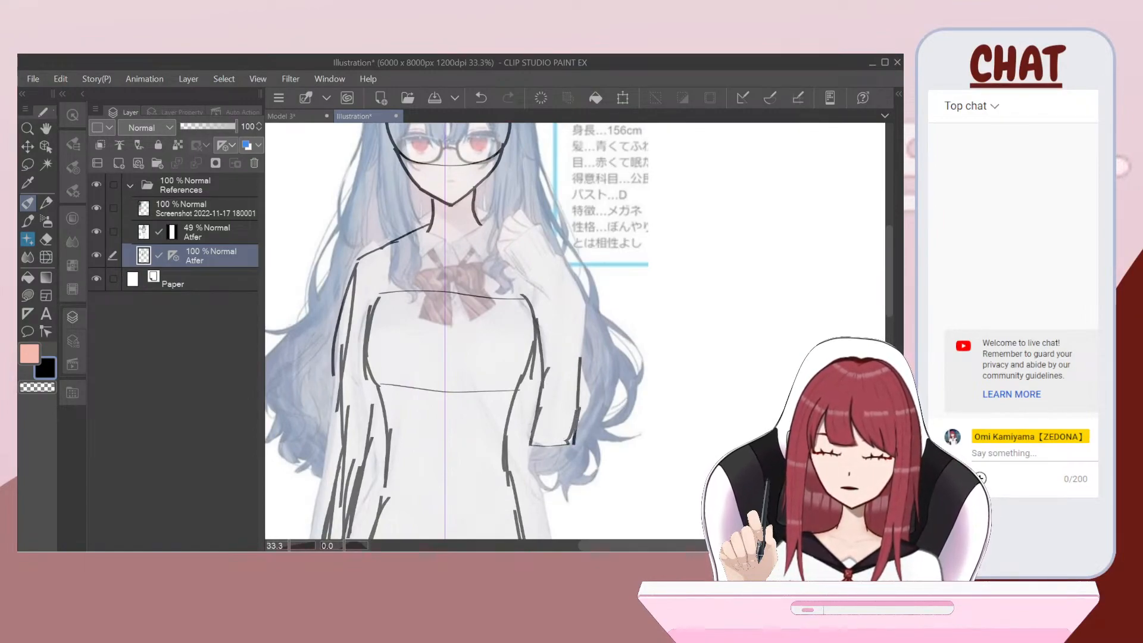
left_click_drag(587, 315, 579, 371)
left_click_drag(588, 309, 560, 250)
left_click_drag(569, 263, 545, 238)
left_click_drag(556, 243, 535, 219)
Step: Sketch the raised hand at the end of the sleeve, outlining the curled fingers, knuckles and cuff
scroll(541, 196, "up", 3)
mouse_move(484, 305)
left_mouse_down()
mouse_move(527, 361)
mouse_move(532, 403)
left_mouse_up()
scroll(575, 331, "up", 2)
left_click_drag(473, 314, 437, 312)
mouse_move(438, 312)
left_mouse_down()
mouse_move(448, 351)
mouse_move(485, 373)
left_mouse_up()
mouse_move(486, 294)
left_mouse_down()
mouse_move(457, 286)
mouse_move(446, 322)
left_mouse_up()
left_click_drag(476, 265, 511, 291)
mouse_move(448, 284)
left_mouse_down()
mouse_move(481, 260)
mouse_move(526, 278)
left_mouse_up()
mouse_move(463, 281)
left_mouse_down()
mouse_move(492, 249)
mouse_move(495, 303)
left_mouse_up()
scroll(535, 277, "down", 4)
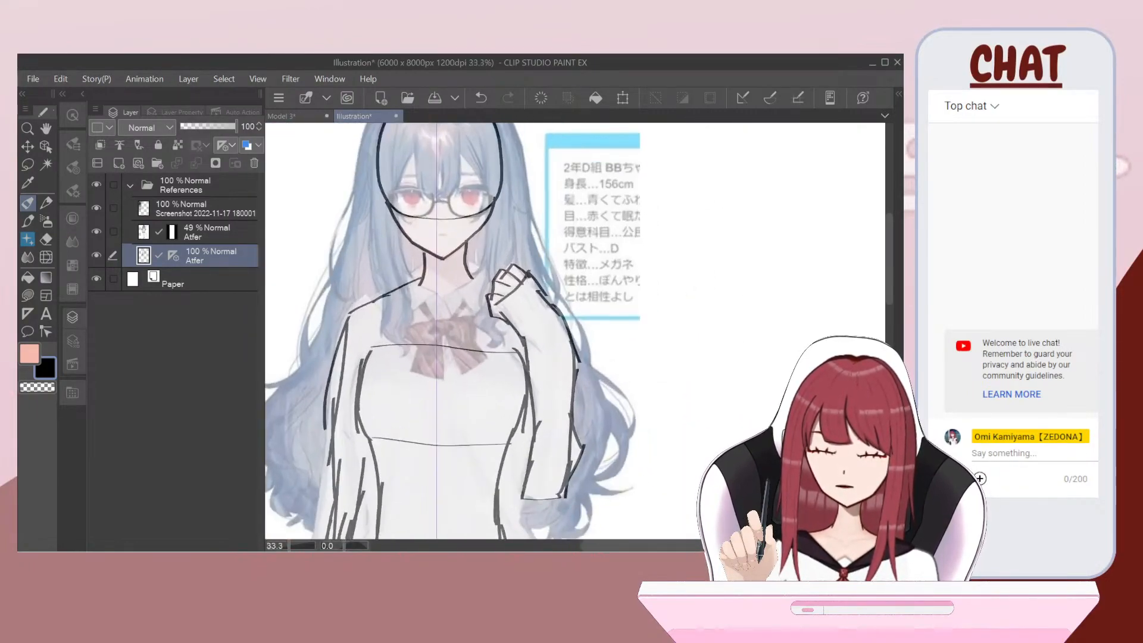
Step: Trace the outer and inner contours of the figure's left-hand leg from the skirt down to the ankle
scroll(613, 201, "down", 2)
scroll(535, 470, "up", 1)
scroll(536, 297, "down", 2)
left_click_drag(542, 339, 544, 286)
scroll(554, 239, "up", 2)
left_click_drag(457, 216, 480, 353)
mouse_move(469, 305)
left_mouse_down()
mouse_move(476, 448)
mouse_move(477, 429)
mouse_move(495, 501)
left_mouse_up()
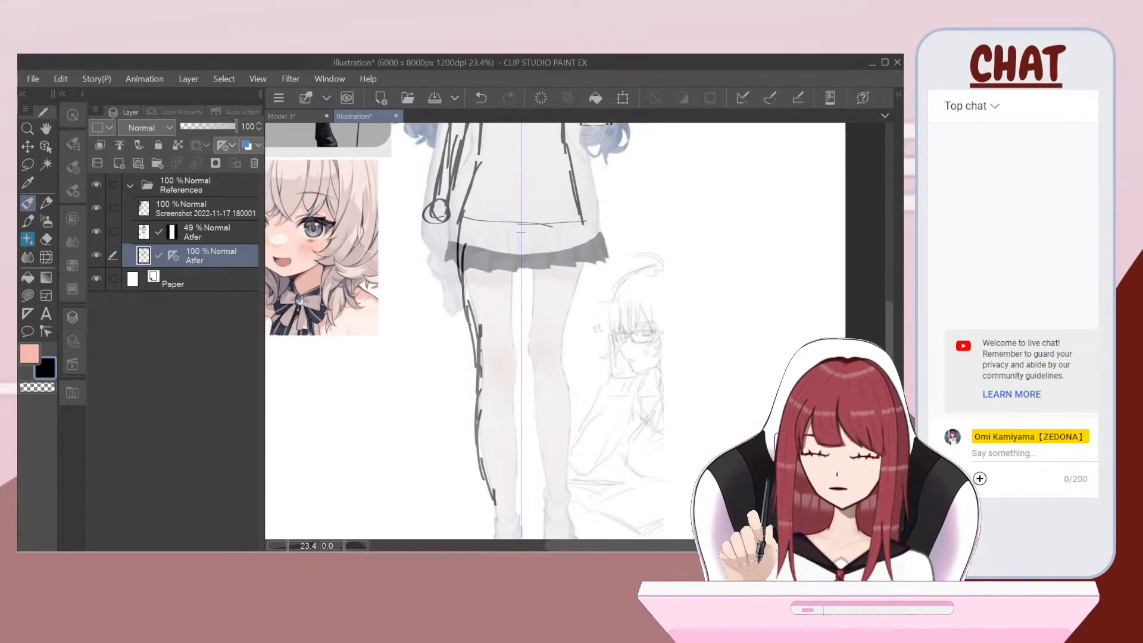
left_click_drag(515, 238, 521, 370)
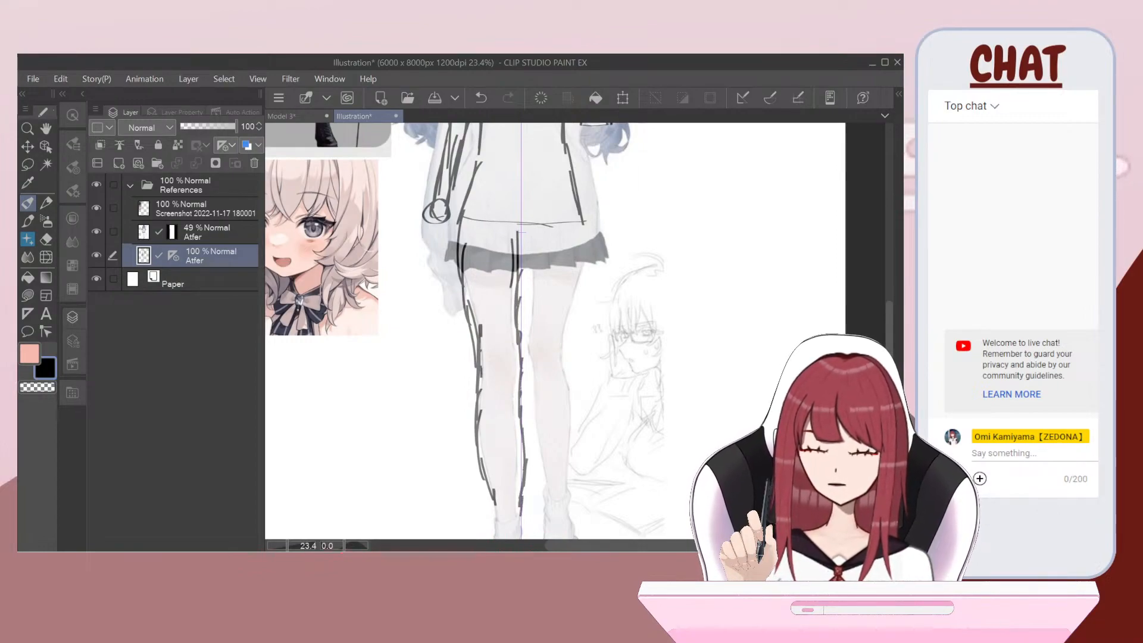
Step: Trace the inner and outer contours of the figure's right-hand leg from the skirt down to the ankle
scroll(759, 268, "up", 1)
left_click_drag(516, 237, 510, 445)
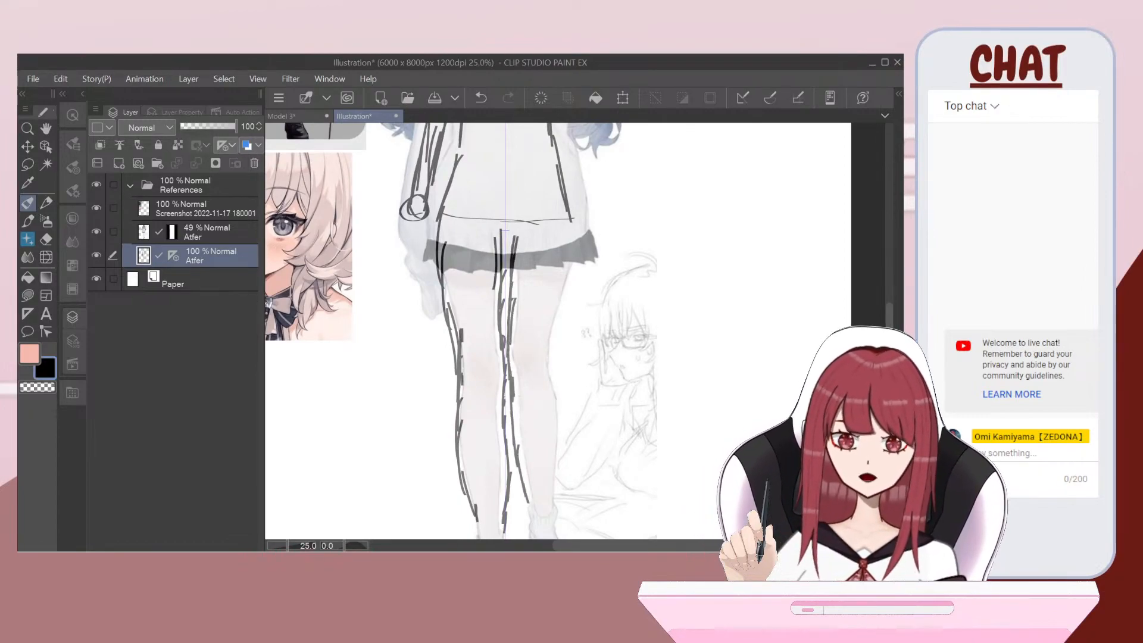
left_click_drag(575, 266, 553, 361)
left_click_drag(563, 400, 557, 462)
scroll(550, 238, "down", 3)
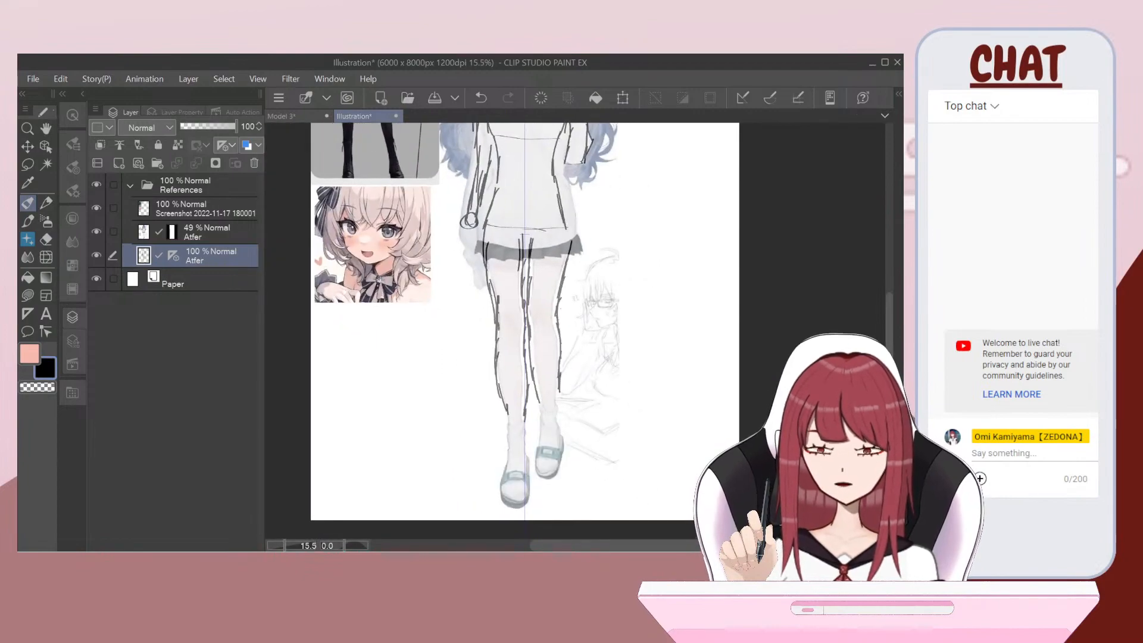
Step: Outline the left-hand foot over the reference, including the sock's cuff, ankle folds and toe shape inside the slipper
scroll(566, 365, "up", 3)
scroll(516, 375, "up", 3)
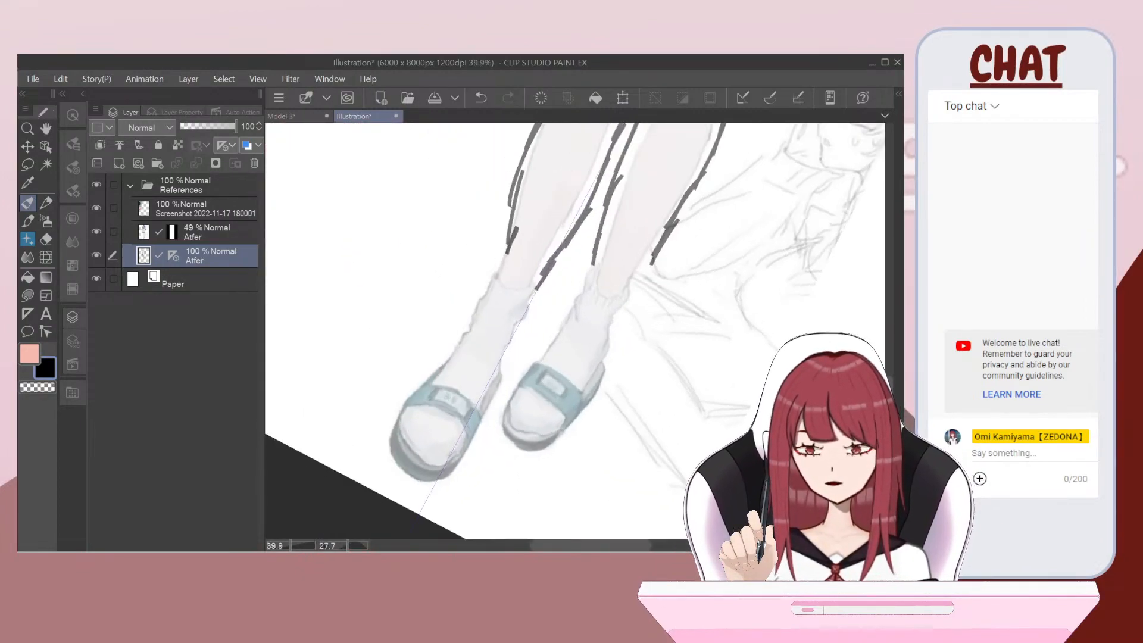
mouse_move(509, 252)
left_mouse_down()
mouse_move(478, 320)
mouse_move(449, 304)
mouse_move(497, 298)
left_mouse_up()
key("ctrl+z")
key("ctrl+z")
scroll(524, 334, "down", 1)
scroll(524, 333, "up", 2)
left_click_drag(456, 254, 447, 307)
mouse_move(462, 289)
left_mouse_down()
mouse_move(508, 300)
mouse_move(438, 337)
mouse_move(433, 379)
mouse_move(398, 449)
left_mouse_up()
scroll(416, 330, "down", 2)
mouse_move(429, 380)
left_mouse_down()
mouse_move(397, 439)
mouse_move(437, 474)
mouse_move(486, 404)
mouse_move(507, 268)
left_mouse_up()
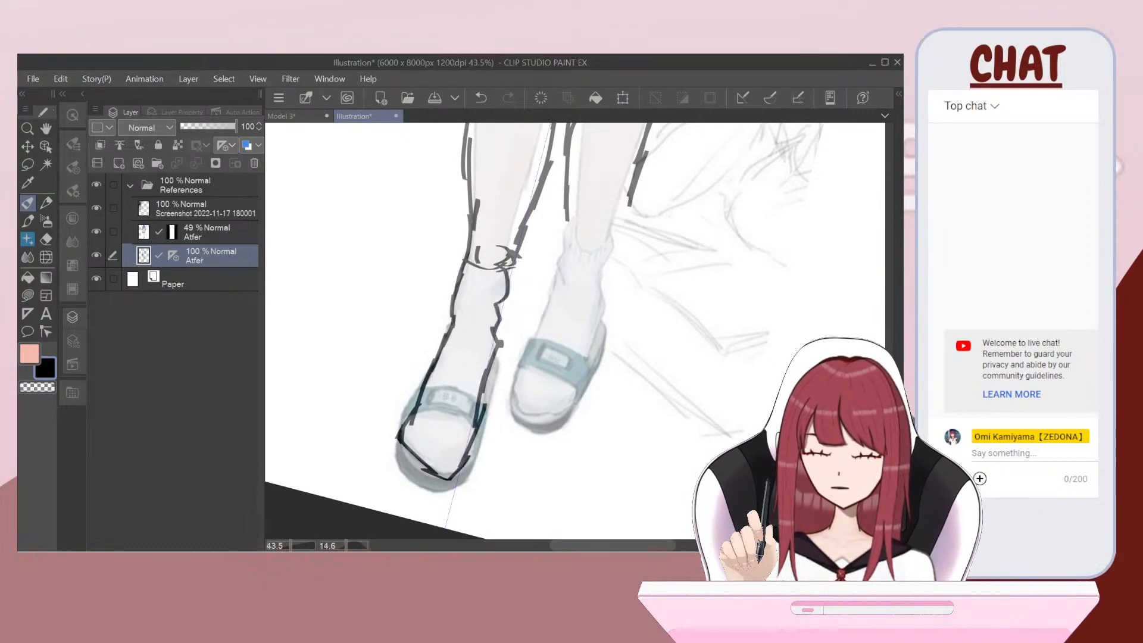
Step: Outline the right-hand foot over the reference, including the sock cuff, both sides and the rounded toe inside the slipper
scroll(774, 137, "up", 2)
left_click_drag(616, 190, 595, 246)
mouse_move(539, 214)
left_mouse_down()
mouse_move(543, 242)
mouse_move(594, 244)
mouse_move(530, 290)
mouse_move(481, 425)
left_mouse_up()
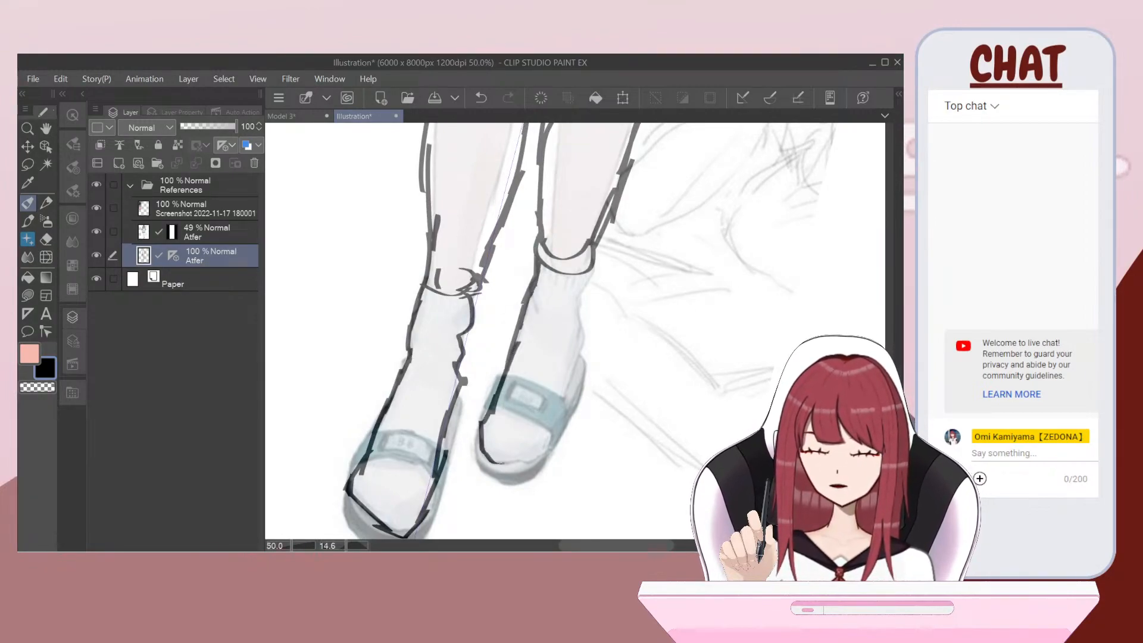
mouse_move(530, 459)
left_mouse_down()
mouse_move(584, 355)
mouse_move(579, 305)
mouse_move(594, 261)
left_mouse_up()
scroll(592, 270, "down", 8)
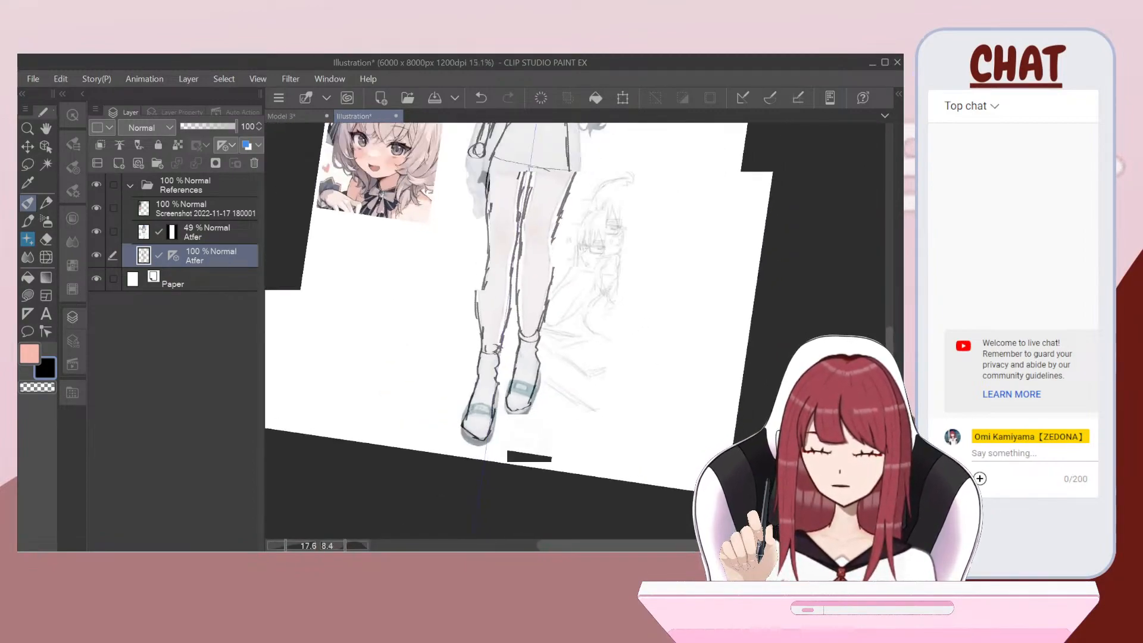
Step: Draw the lower rims and the nose bridge of the glasses across the face
scroll(489, 149, "up", 4)
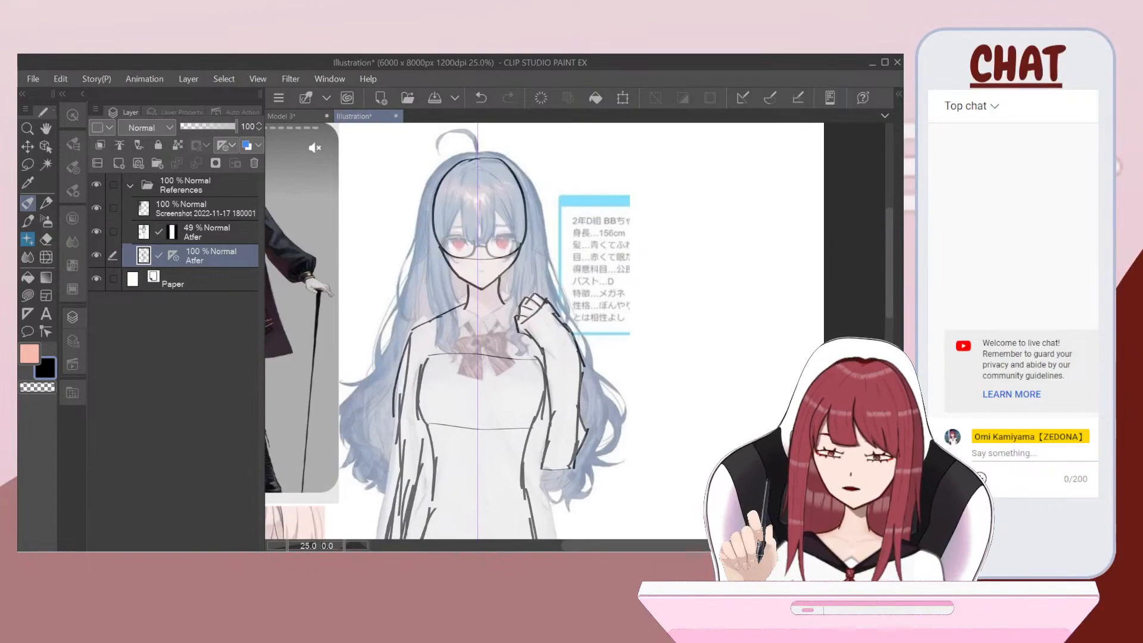
scroll(486, 207, "up", 5)
mouse_move(449, 335)
left_mouse_down()
mouse_move(482, 331)
mouse_move(524, 377)
mouse_move(595, 339)
mouse_move(599, 308)
left_mouse_up()
mouse_move(444, 311)
left_mouse_down()
mouse_move(454, 334)
mouse_move(378, 367)
mouse_move(339, 322)
mouse_move(446, 310)
left_mouse_up()
key("ctrl+z")
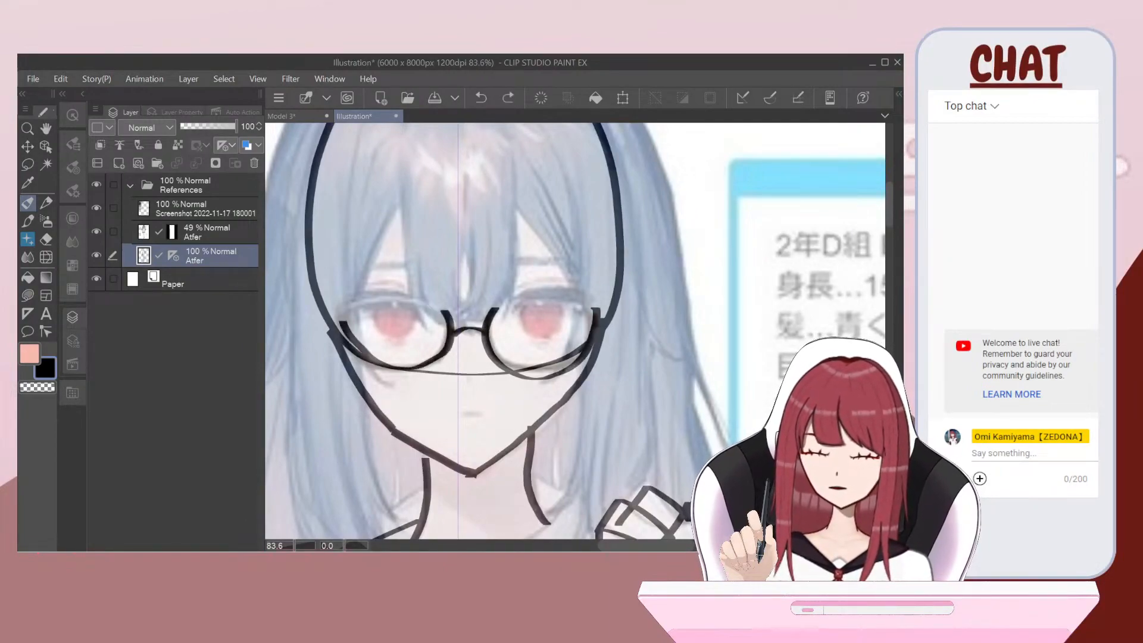
scroll(520, 271, "down", 3)
scroll(524, 260, "down", 2)
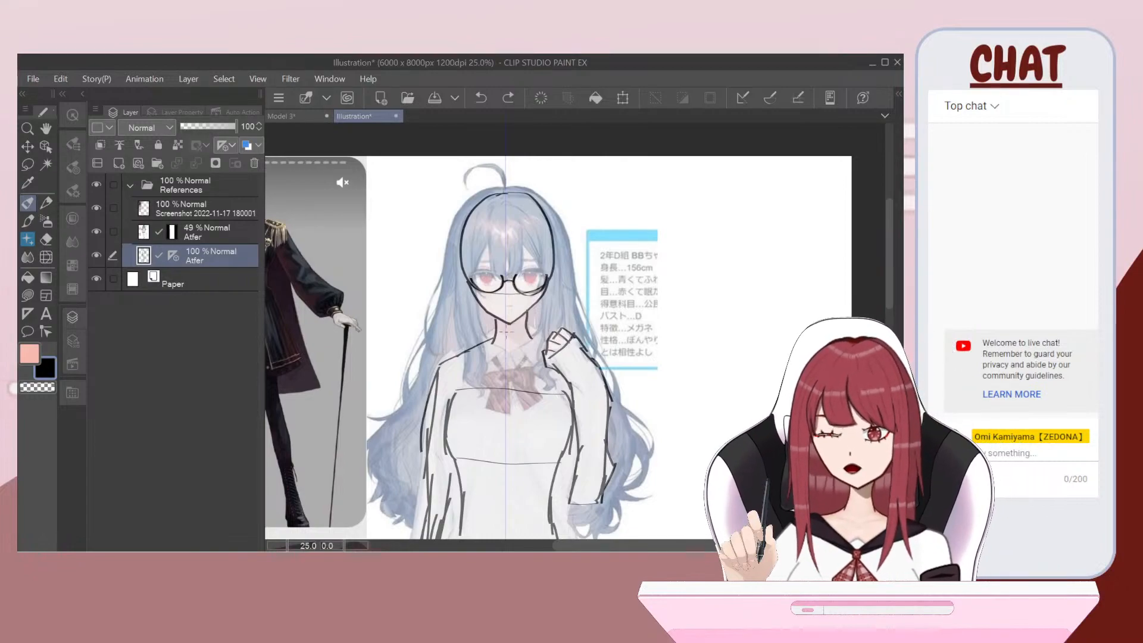
left_click(201, 208)
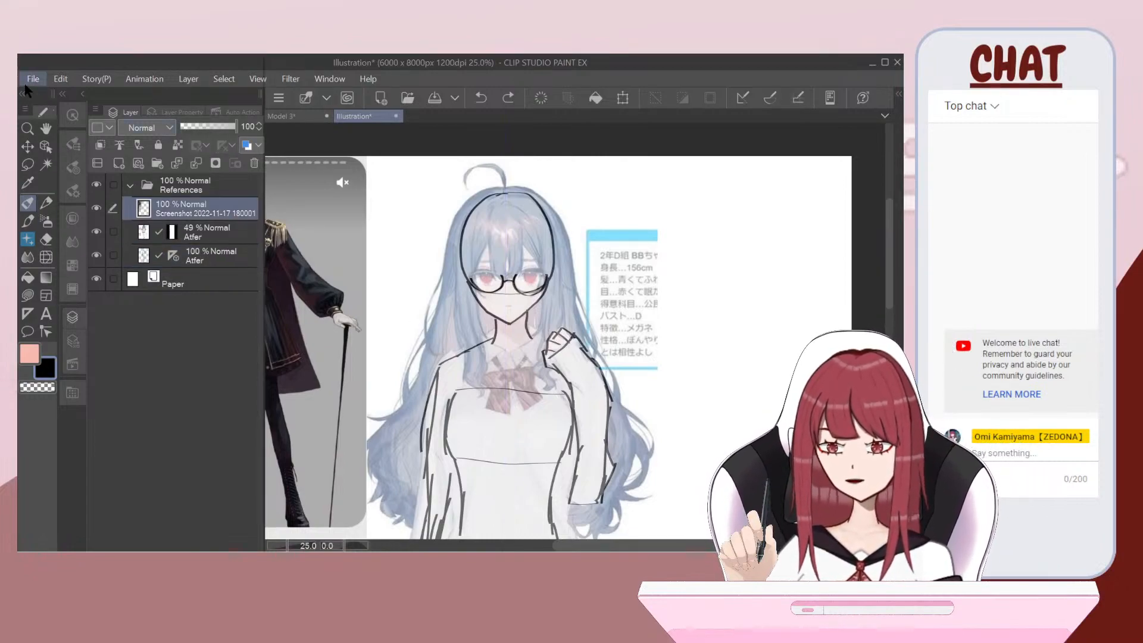
left_click(33, 78)
mouse_move(194, 320)
left_click(307, 323)
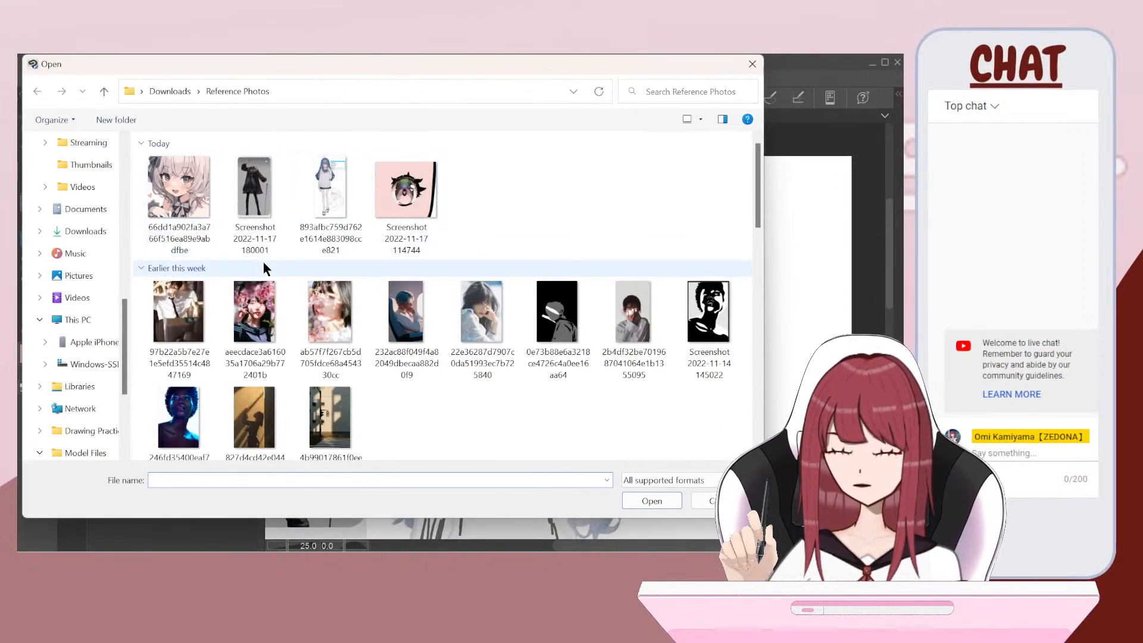
left_click(77, 232)
double_click(221, 182)
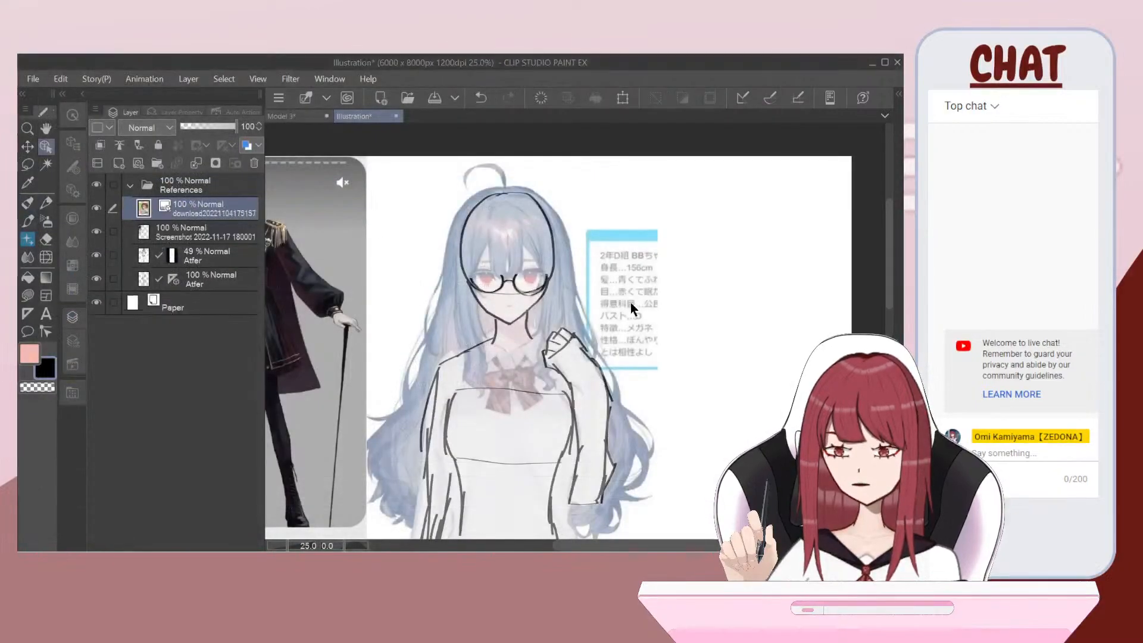
Step: Enlarge the imported character image and place it in the canvas's upper right corner beside the blue-haired figure
scroll(634, 303, "down", 3)
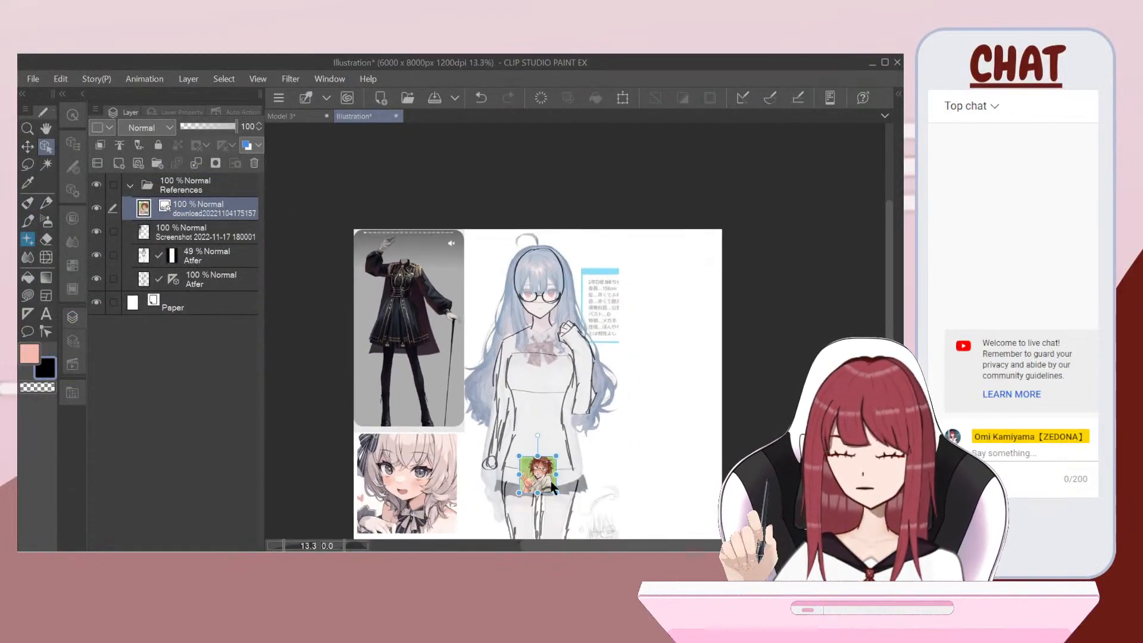
left_click_drag(551, 485, 763, 366)
left_click_drag(689, 331, 662, 320)
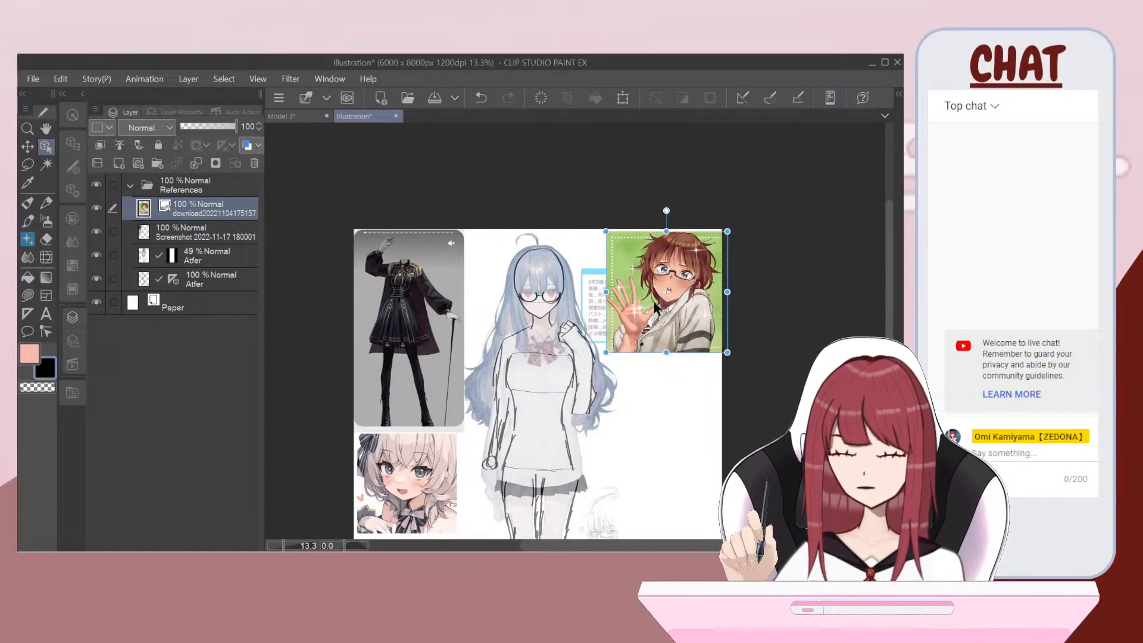
scroll(625, 268, "up", 2)
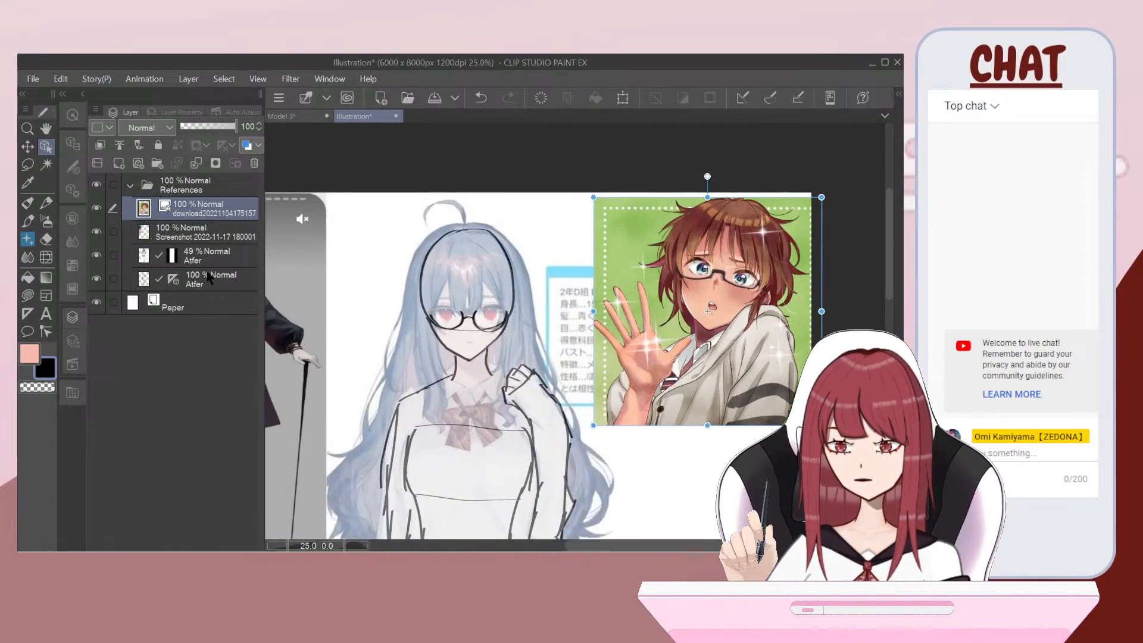
left_click(208, 279)
scroll(470, 310, "up", 2)
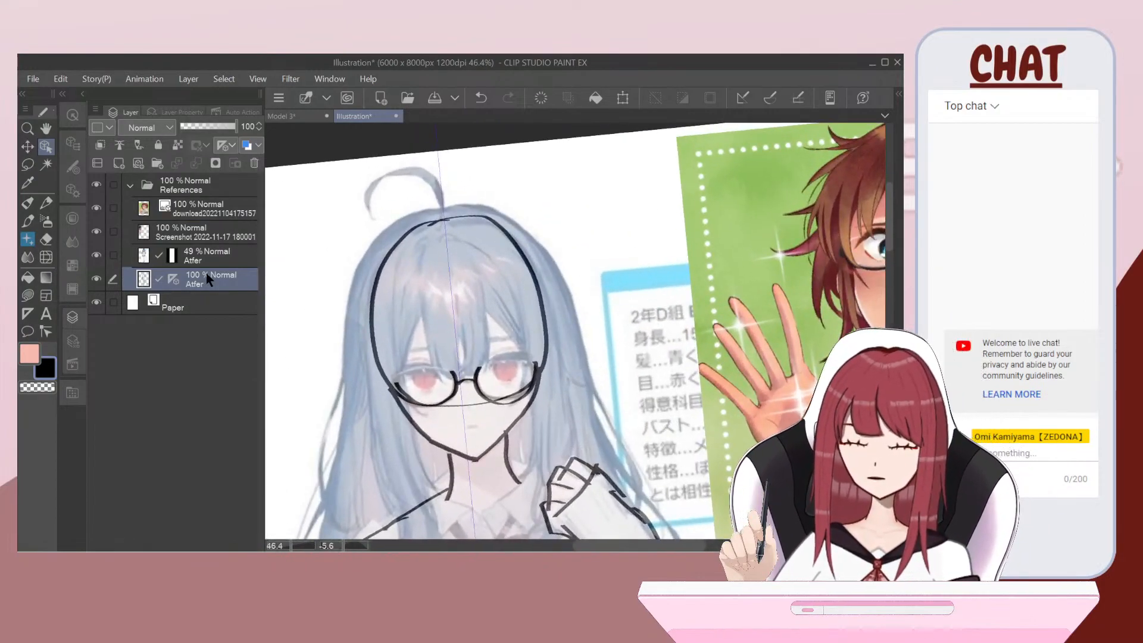
left_click_drag(405, 249, 426, 339)
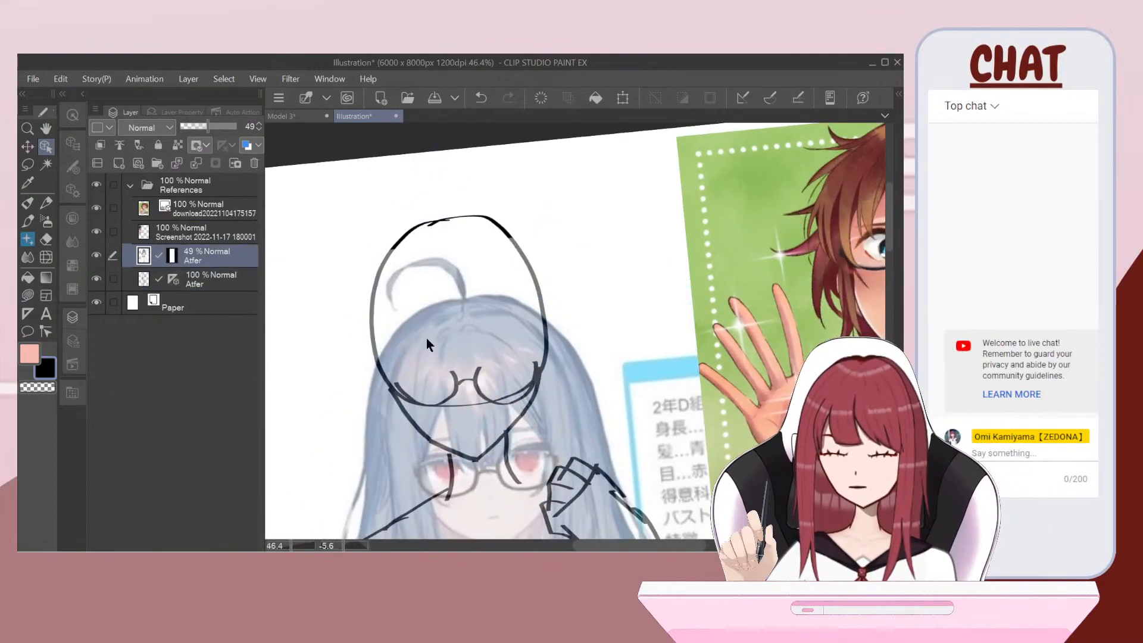
key("ctrl+z")
scroll(427, 338, "up", 1)
scroll(427, 338, "up", 1)
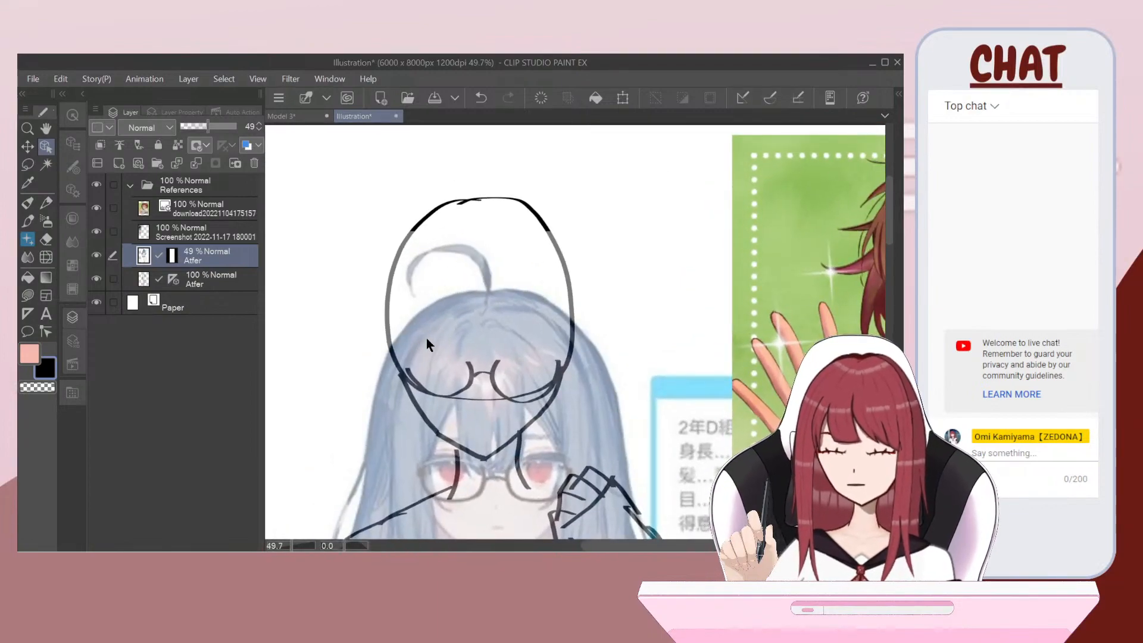
key("ctrl+z")
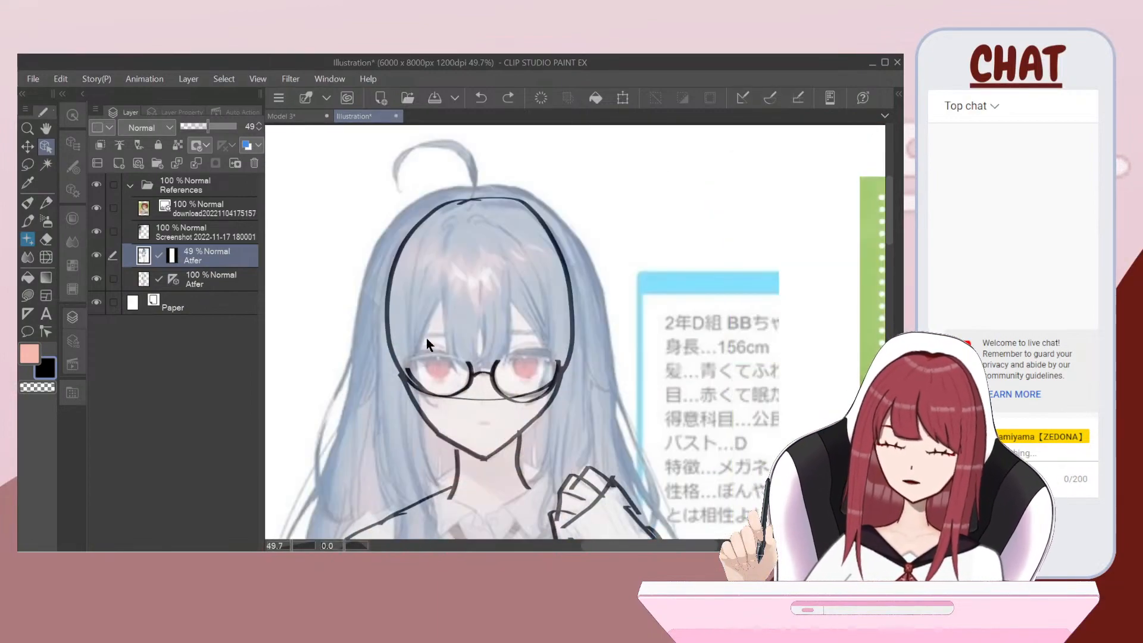
Step: Sketch zigzag bangs across the forehead and shorter side strands beside the glasses with the pen on the 49% opacity layer
left_click(28, 203)
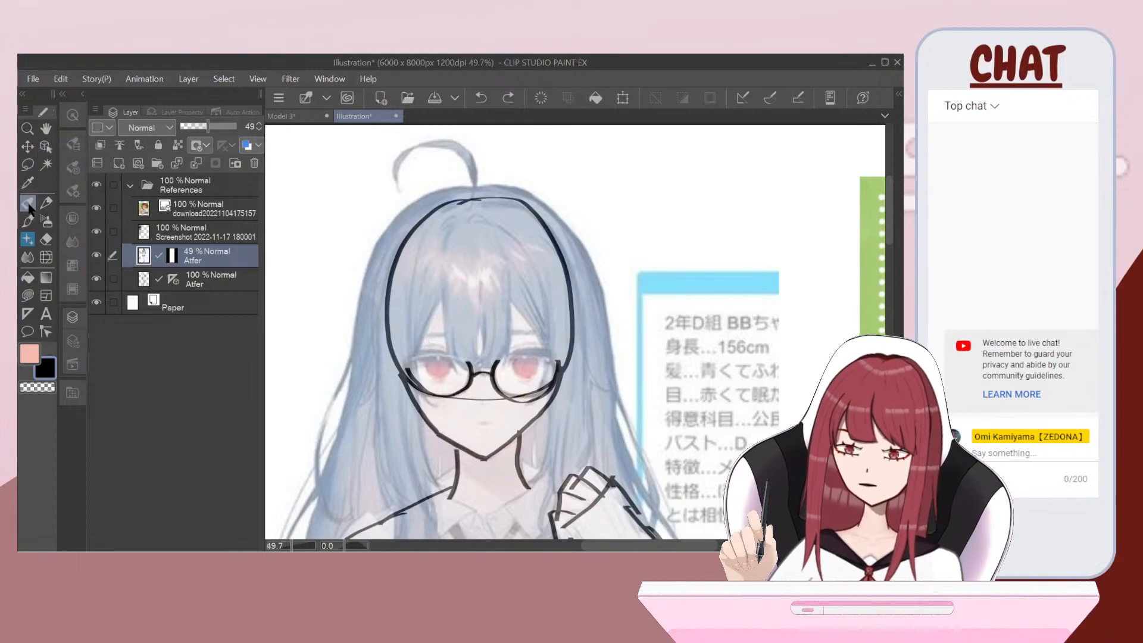
mouse_move(466, 287)
left_mouse_down()
mouse_move(484, 362)
mouse_move(497, 294)
mouse_move(506, 342)
mouse_move(512, 293)
mouse_move(544, 315)
left_mouse_up()
mouse_move(467, 291)
left_mouse_down()
mouse_move(448, 362)
mouse_move(442, 303)
mouse_move(416, 399)
left_mouse_up()
left_click_drag(414, 357, 395, 346)
left_click_drag(558, 322, 543, 381)
left_click_drag(558, 306, 536, 407)
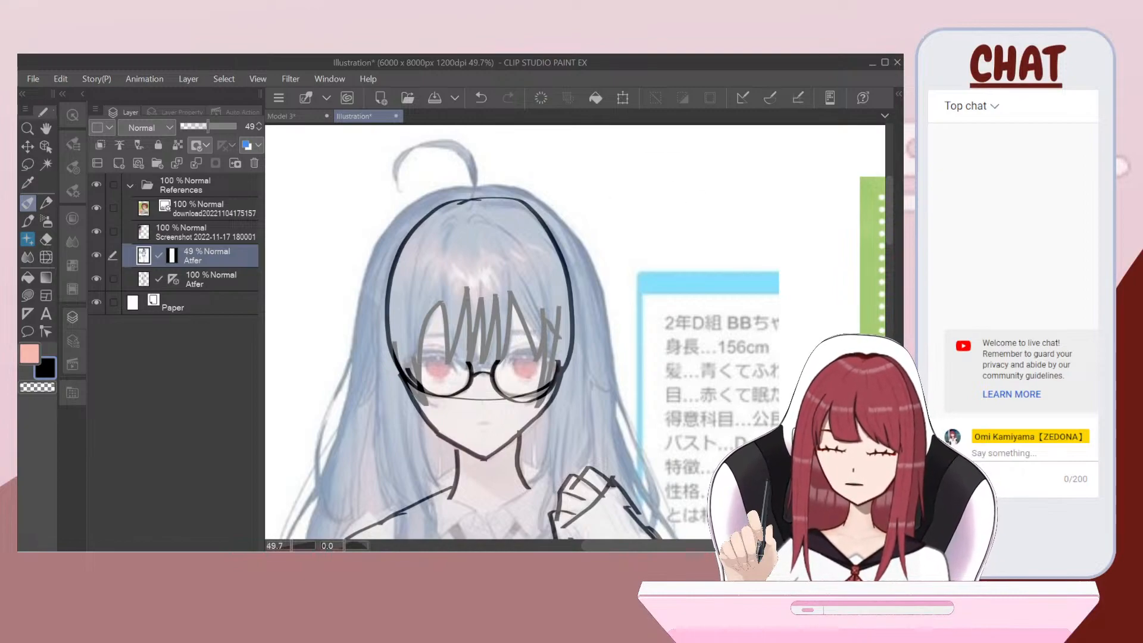
key("ctrl+minus")
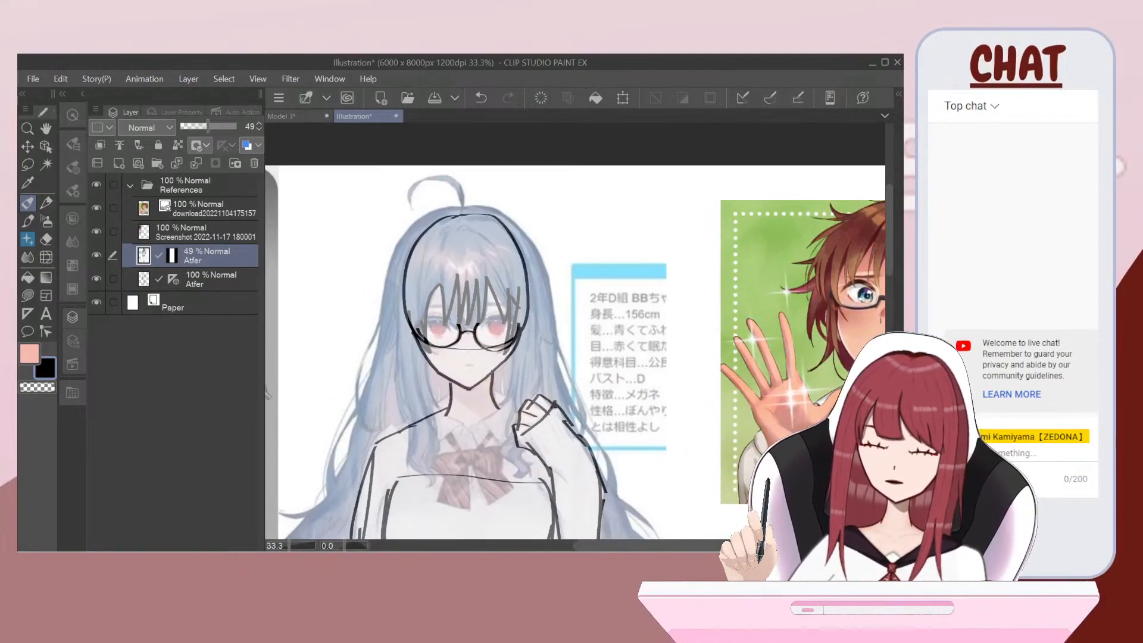
Step: Sketch a spiky short-hair outline around both sides of the head on the 49% opacity layer
scroll(267, 391, "down", 1)
scroll(362, 250, "up", 1)
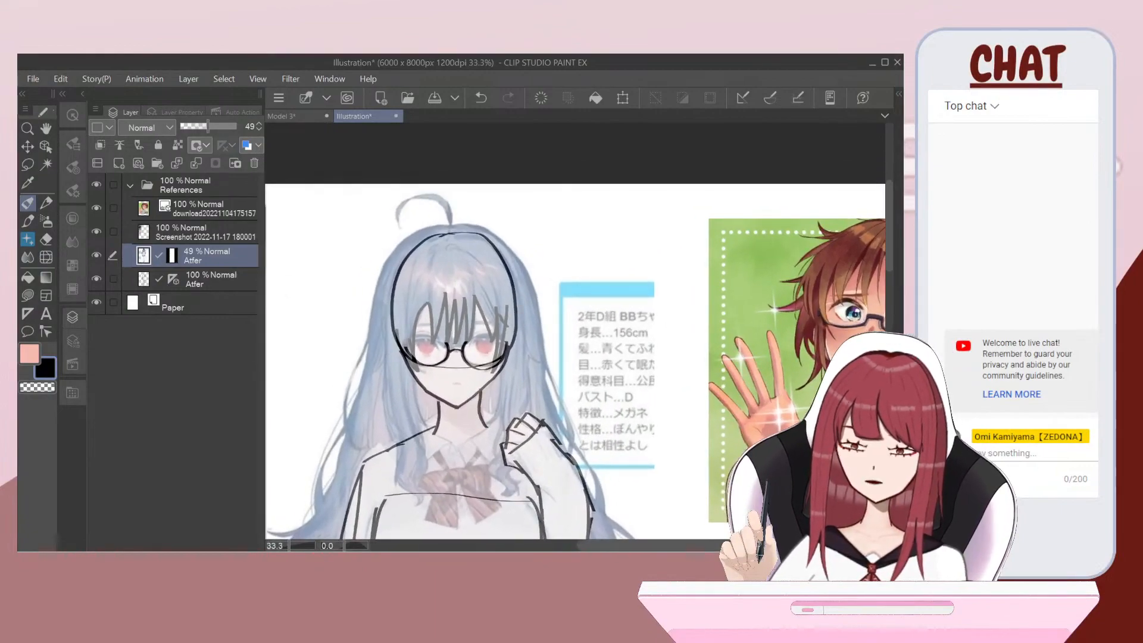
left_click_drag(409, 232, 367, 258)
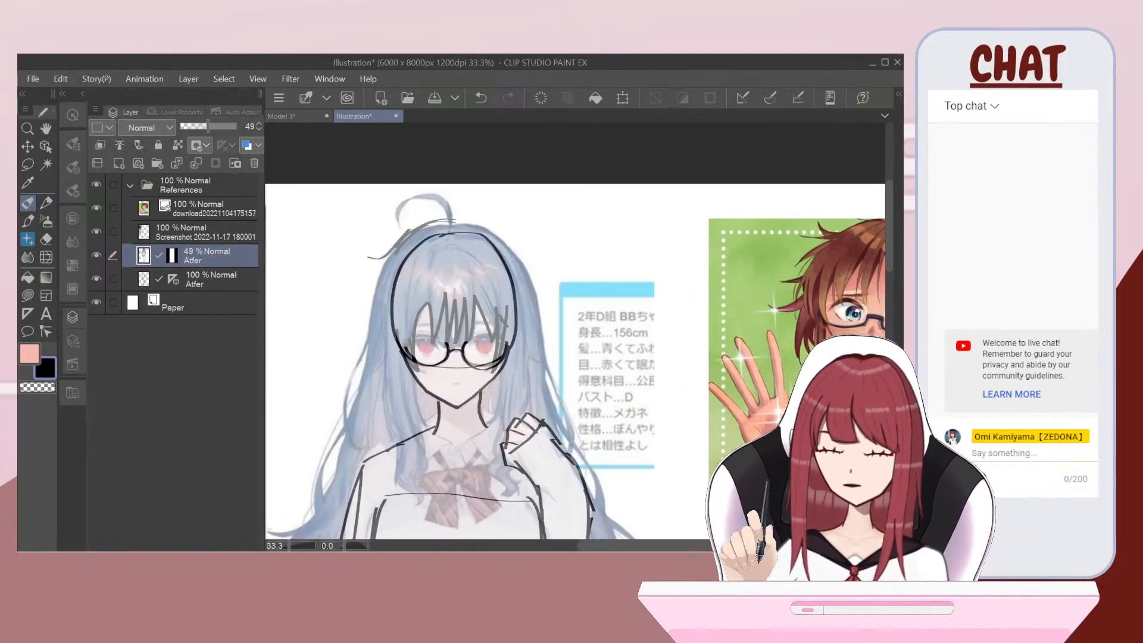
key("ctrl+z")
left_click_drag(386, 260, 359, 331)
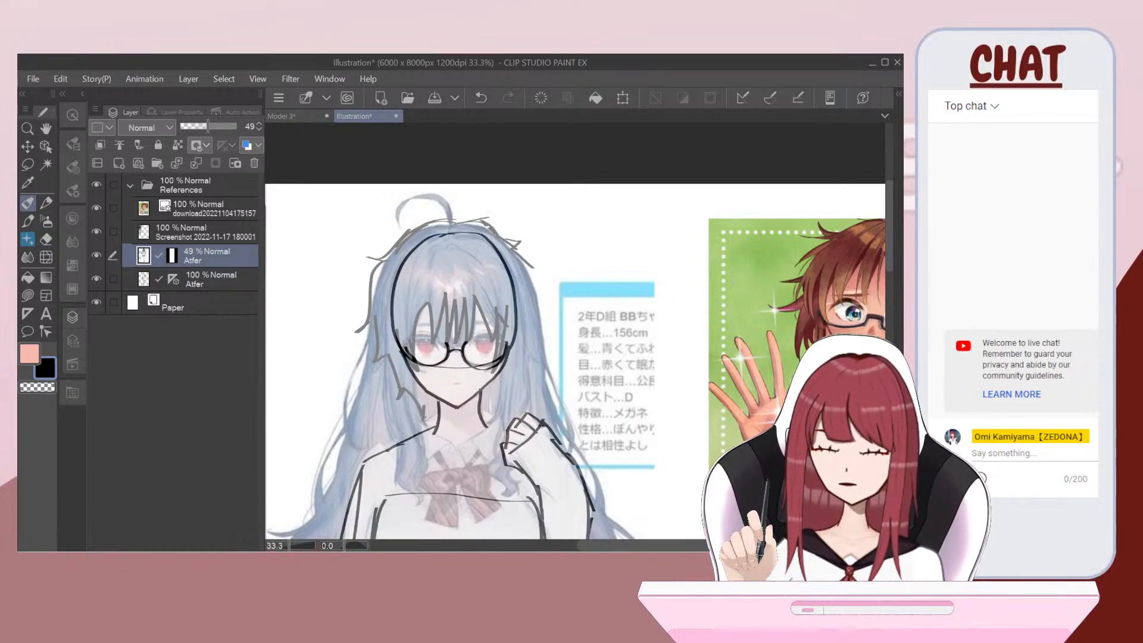
left_click_drag(533, 309, 523, 359)
left_click_drag(496, 388, 488, 413)
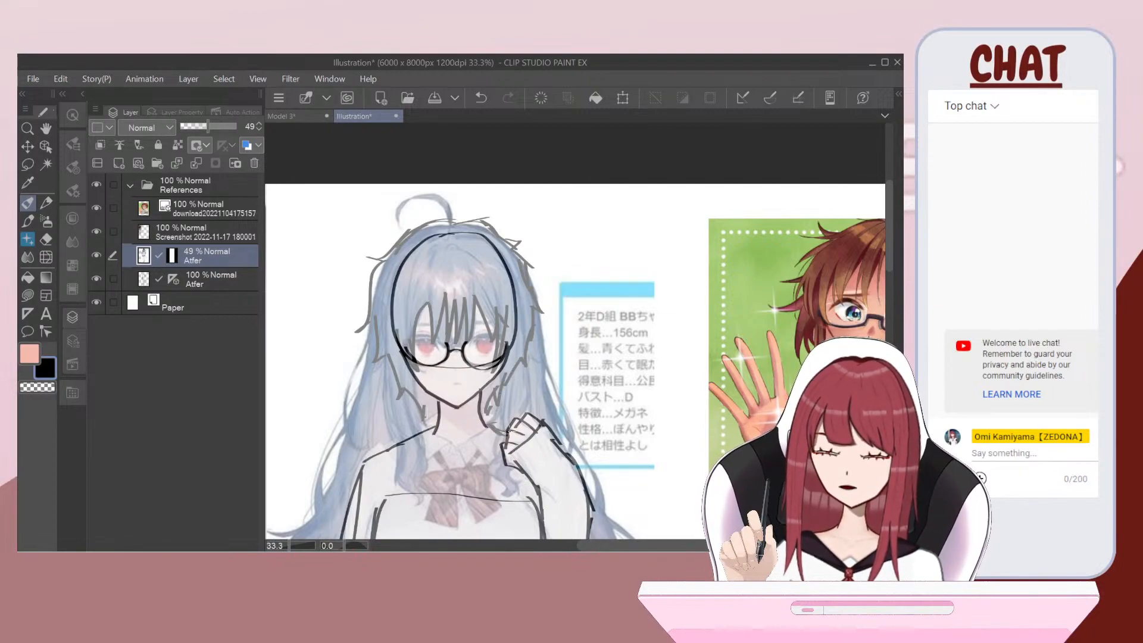
scroll(545, 268, "down", 2)
scroll(476, 321, "up", 5)
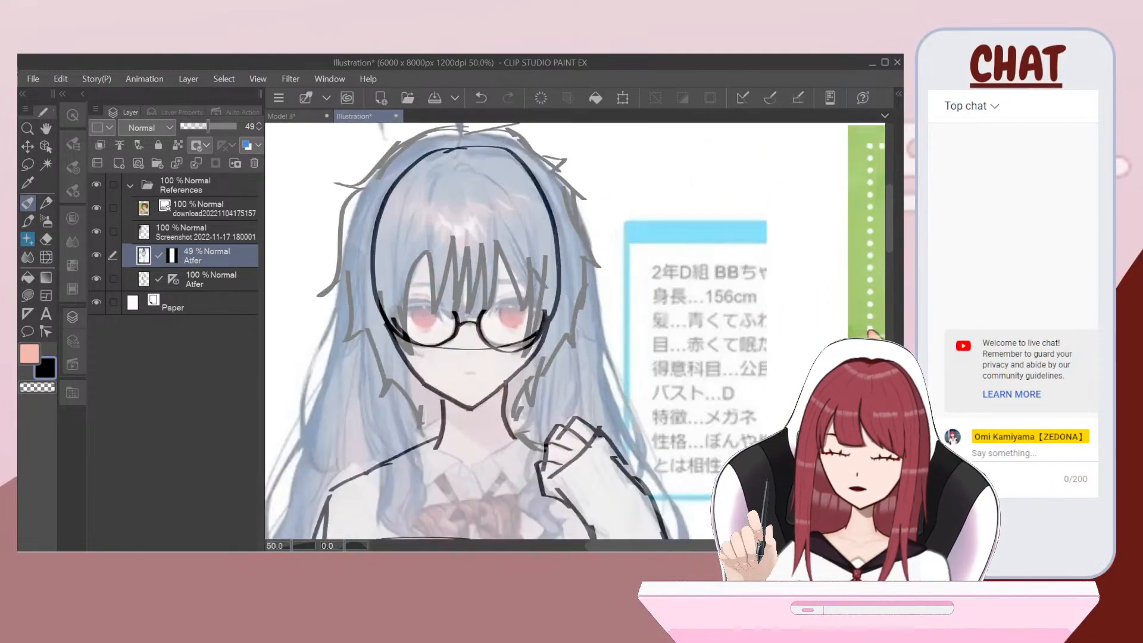
scroll(575, 331, "down", 5)
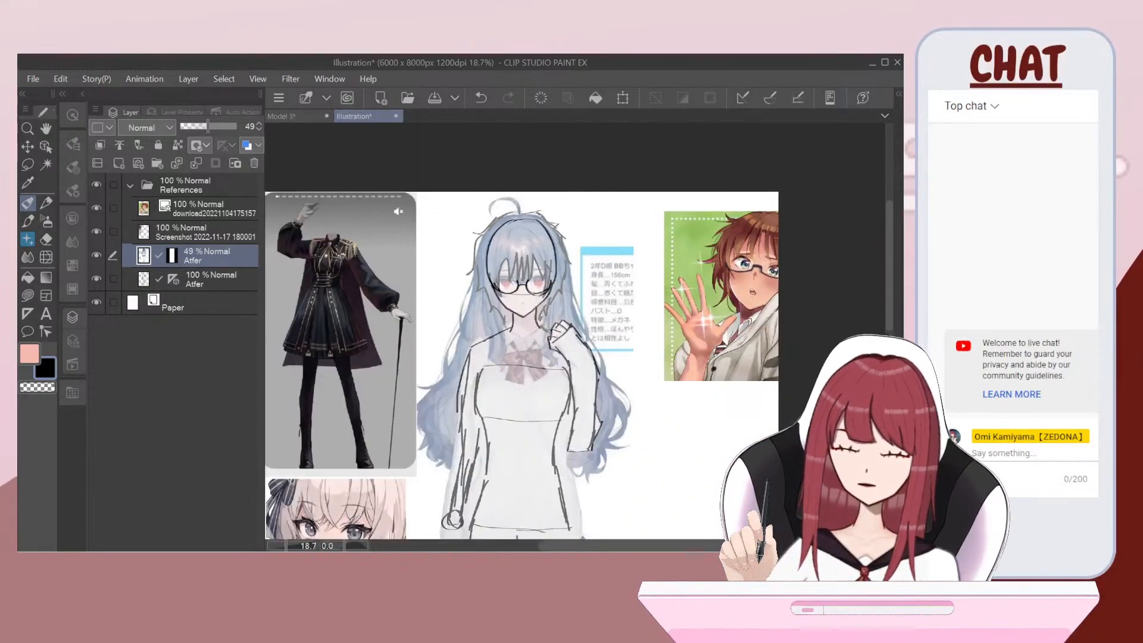
Step: Check the line art with the 49% opacity layer hidden, show it again, and undo all hair strokes drawn on it
left_click(96, 254)
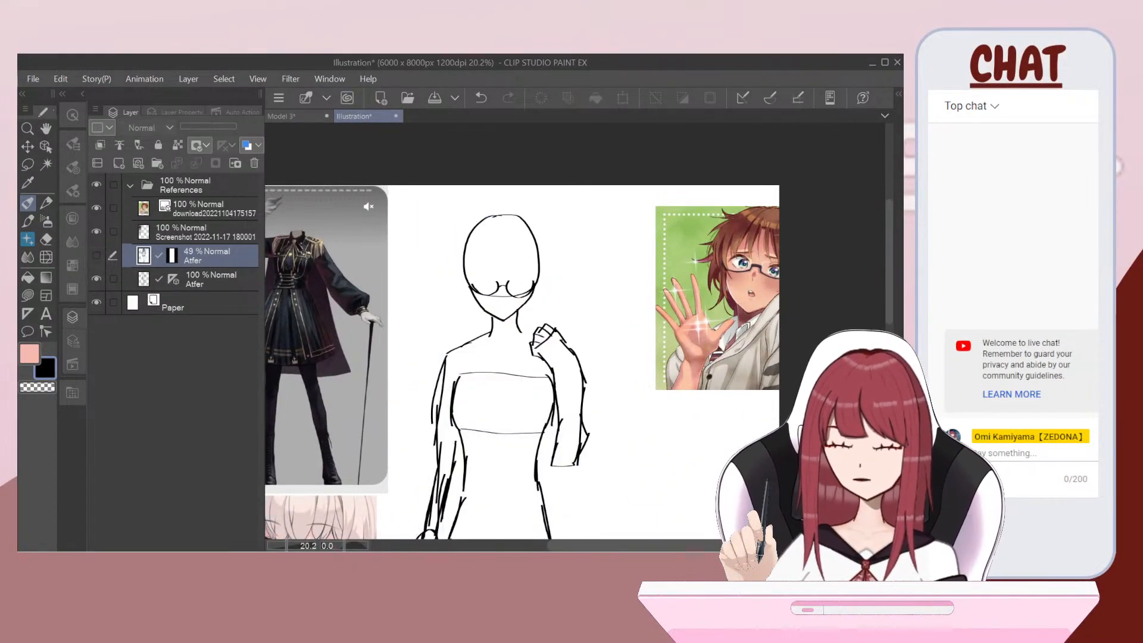
left_click(96, 255)
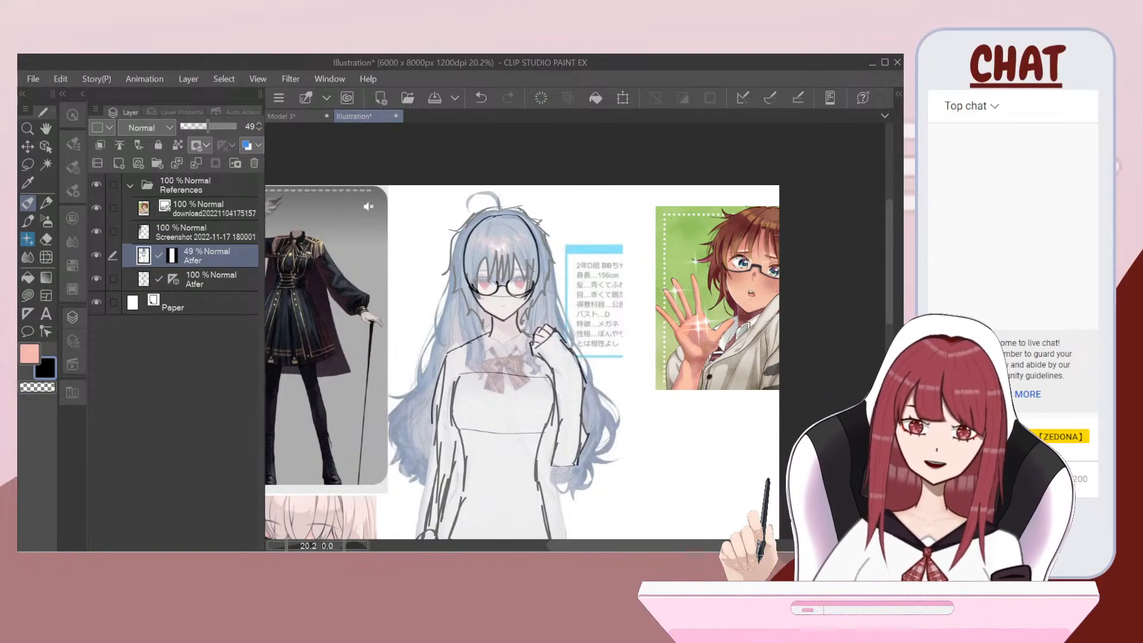
left_click_drag(518, 346, 520, 362)
scroll(409, 316, "up", 1)
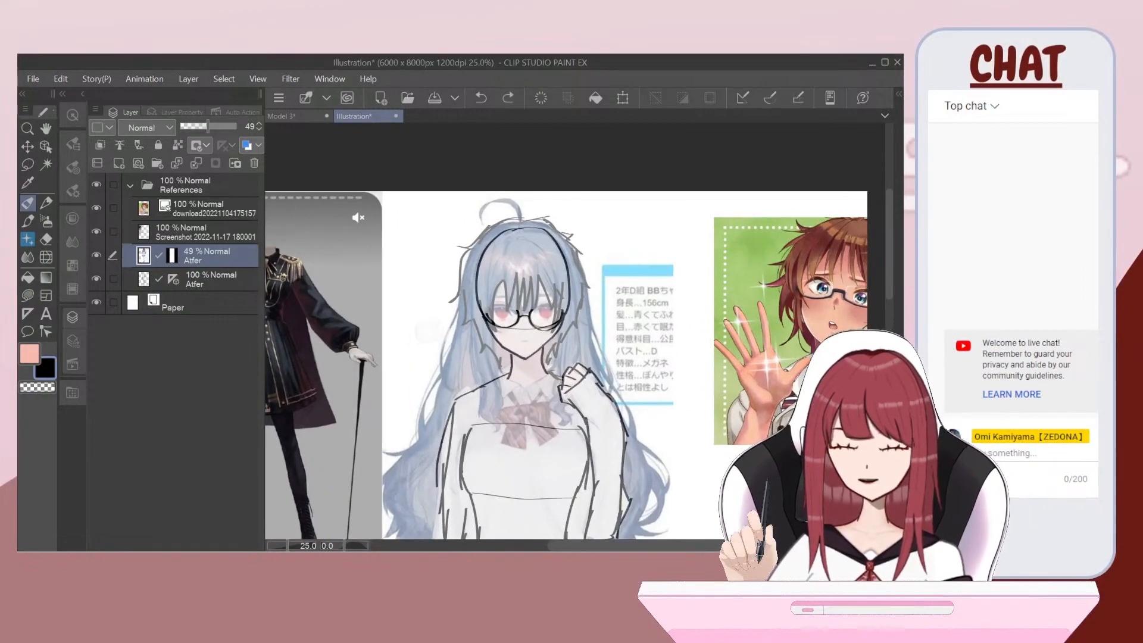
key("ctrl+z")
key("ctrl+z")
key("ctrl+z")
key("ctrl+z")
key("ctrl+z")
key("ctrl+z")
key("ctrl+z")
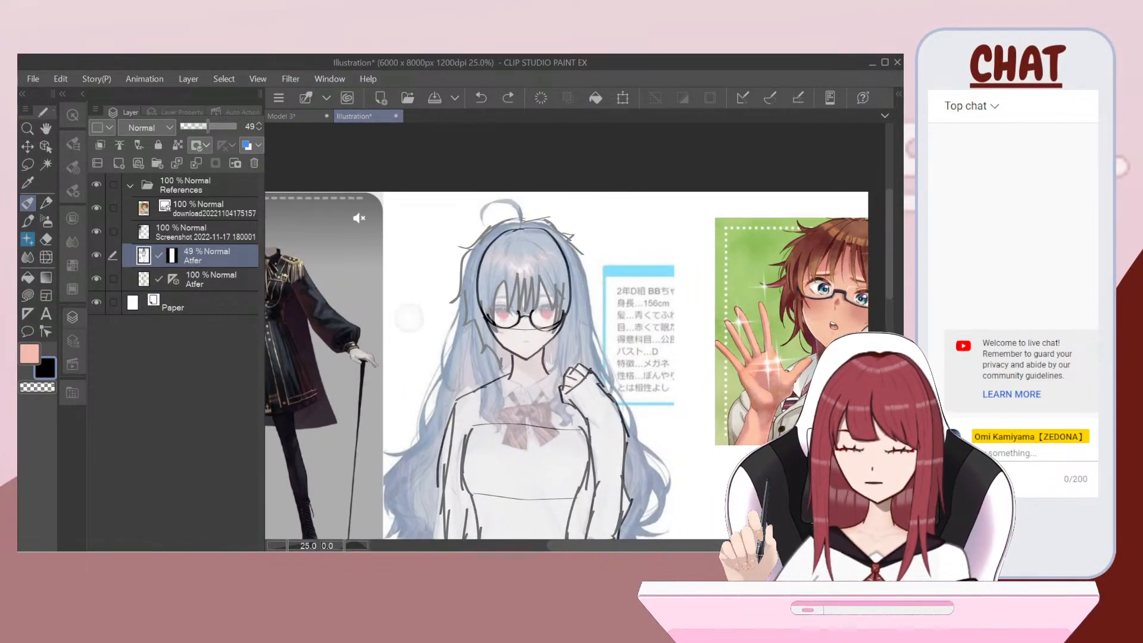
key("ctrl+z")
key("ctrl+z")
key("ctrl+z")
key("ctrl+z")
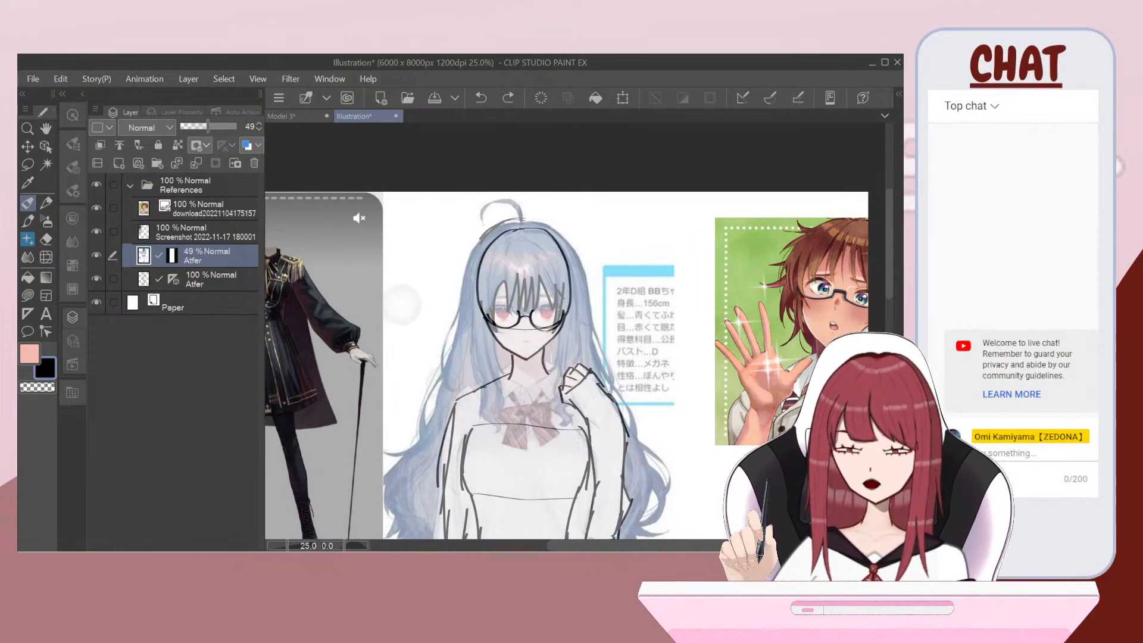
key("ctrl+z")
key("ctrl+z")
key("ctrl+z")
key("ctrl+z")
key("ctrl+z")
key("ctrl+z")
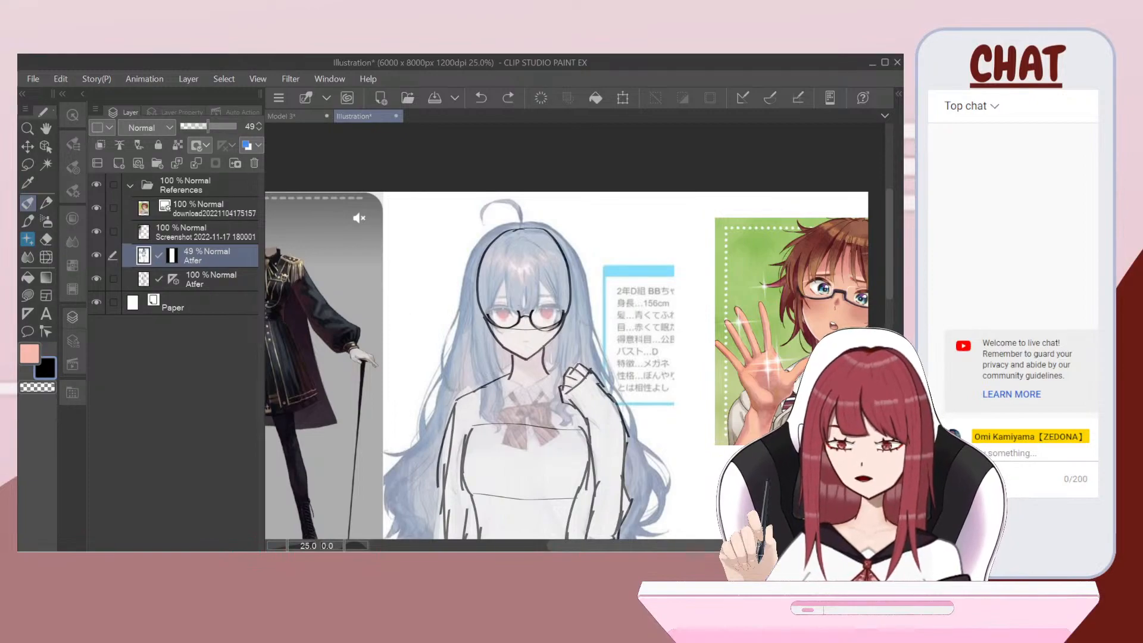
Step: Draw jagged bangs across the forehead on the 100% opacity Atfer layer
left_click(211, 279)
scroll(493, 244, "up", 3)
mouse_move(520, 307)
left_mouse_down()
mouse_move(539, 368)
mouse_move(549, 330)
mouse_move(555, 371)
mouse_move(566, 321)
mouse_move(571, 367)
left_mouse_up()
mouse_move(570, 367)
left_mouse_down()
mouse_move(579, 317)
mouse_move(606, 359)
mouse_move(614, 308)
left_mouse_up()
left_click_drag(518, 311, 491, 359)
Step: Draw pointed side strands framing both sides of the face beside the glasses
left_click_drag(483, 337, 487, 372)
left_click_drag(466, 331, 529, 425)
key("ctrl+z")
mouse_move(468, 327)
left_mouse_down()
mouse_move(513, 433)
mouse_move(484, 374)
left_mouse_up()
left_click_drag(615, 338, 603, 431)
left_click_drag(604, 432, 624, 321)
scroll(435, 266, "down", 1)
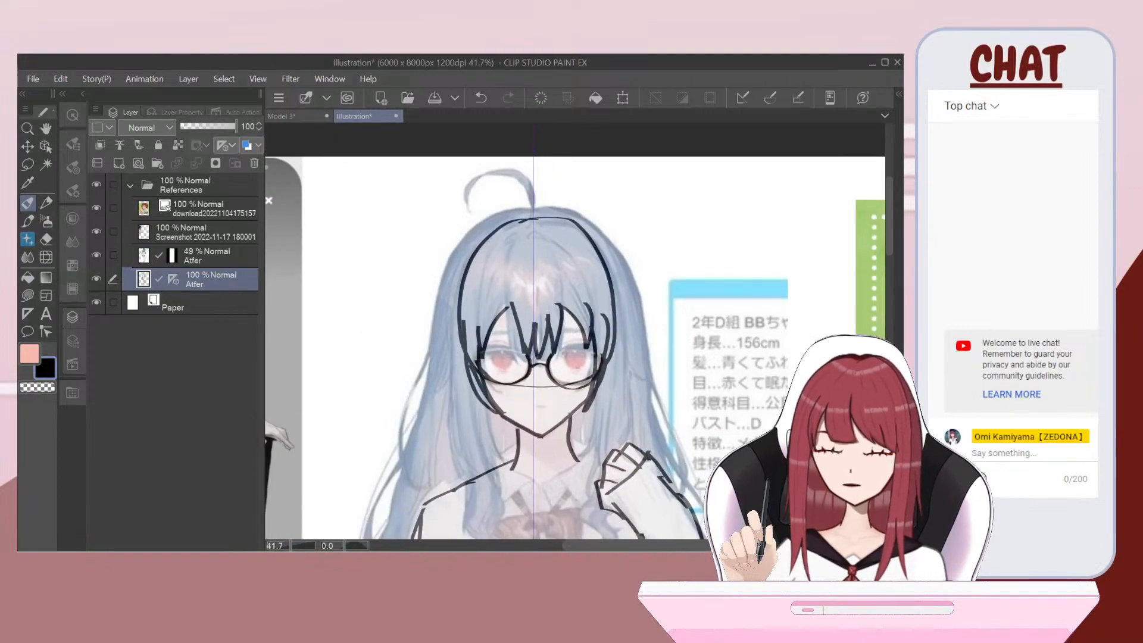
Step: Draw a spiky short-hair outline over the crown and along both sides of the head to the neck
mouse_move(539, 201)
left_mouse_down()
mouse_move(446, 240)
mouse_move(437, 267)
mouse_move(430, 319)
mouse_move(450, 344)
mouse_move(435, 368)
mouse_move(456, 383)
mouse_move(450, 416)
mouse_move(470, 398)
mouse_move(453, 415)
mouse_move(470, 403)
mouse_move(494, 445)
left_mouse_up()
left_click_drag(560, 204, 578, 215)
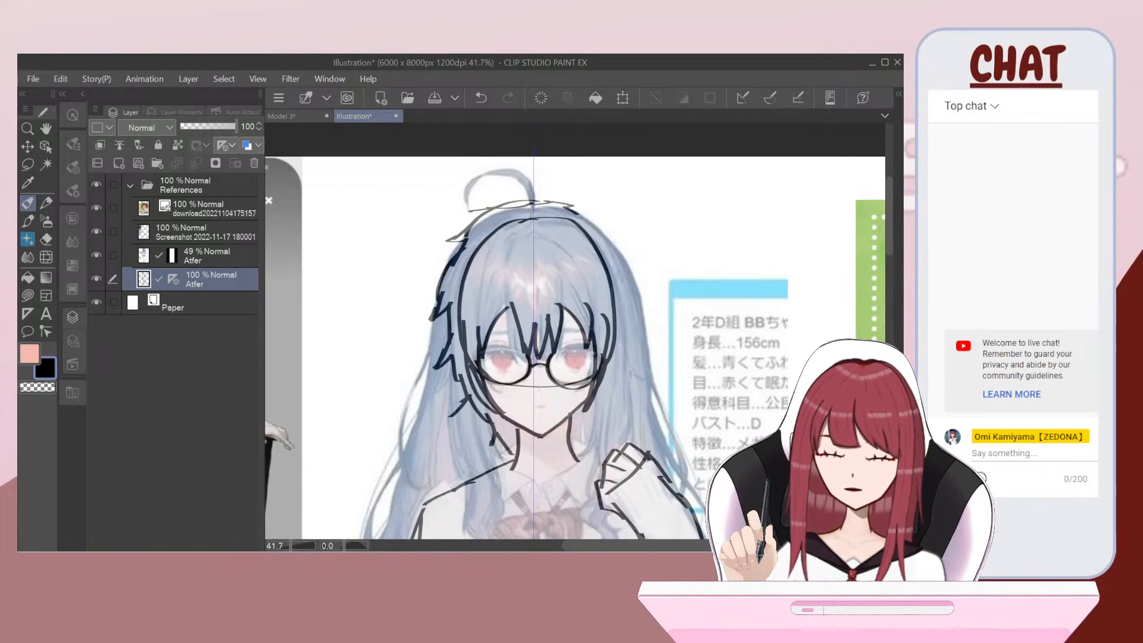
mouse_move(622, 250)
left_mouse_down()
mouse_move(643, 284)
mouse_move(638, 332)
mouse_move(628, 375)
mouse_move(603, 391)
left_mouse_up()
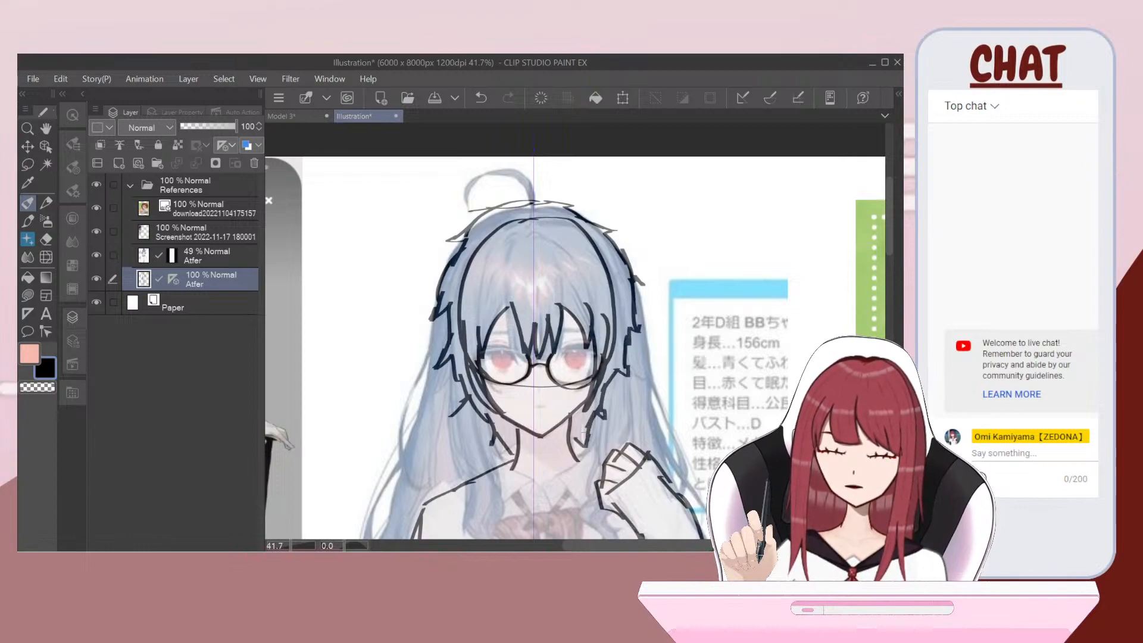
scroll(584, 433, "up", 1)
left_click_drag(585, 433, 637, 411)
scroll(589, 439, "down", 2)
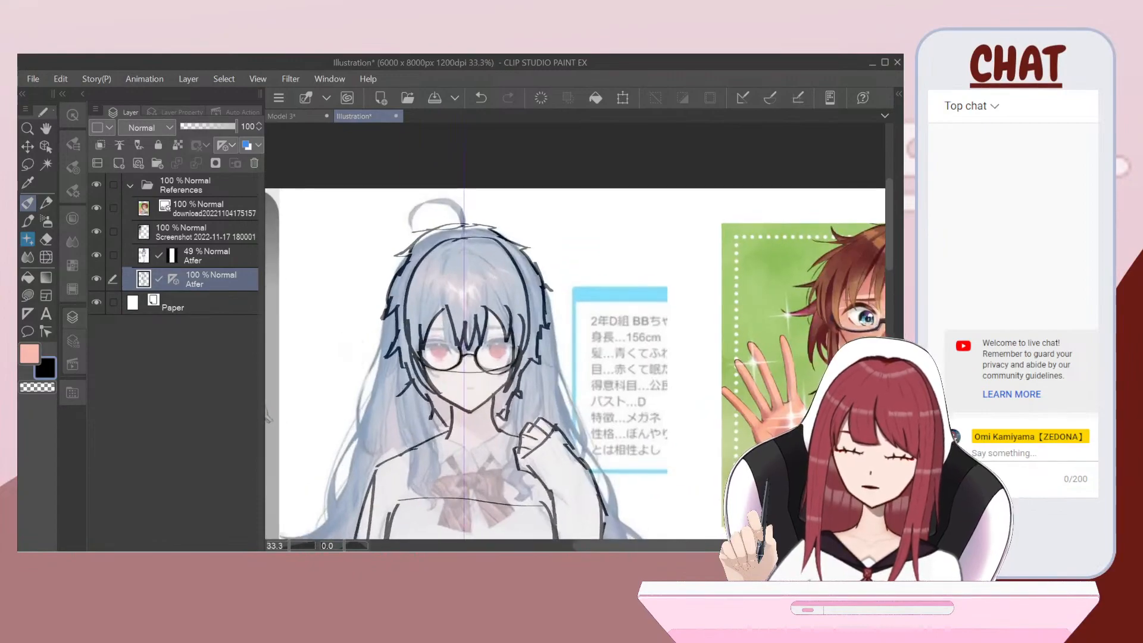
Step: Hide the 49% opacity layer, draw a waistband across the hips, and extend the leg lines up to it
left_click(97, 255)
scroll(536, 238, "down", 4)
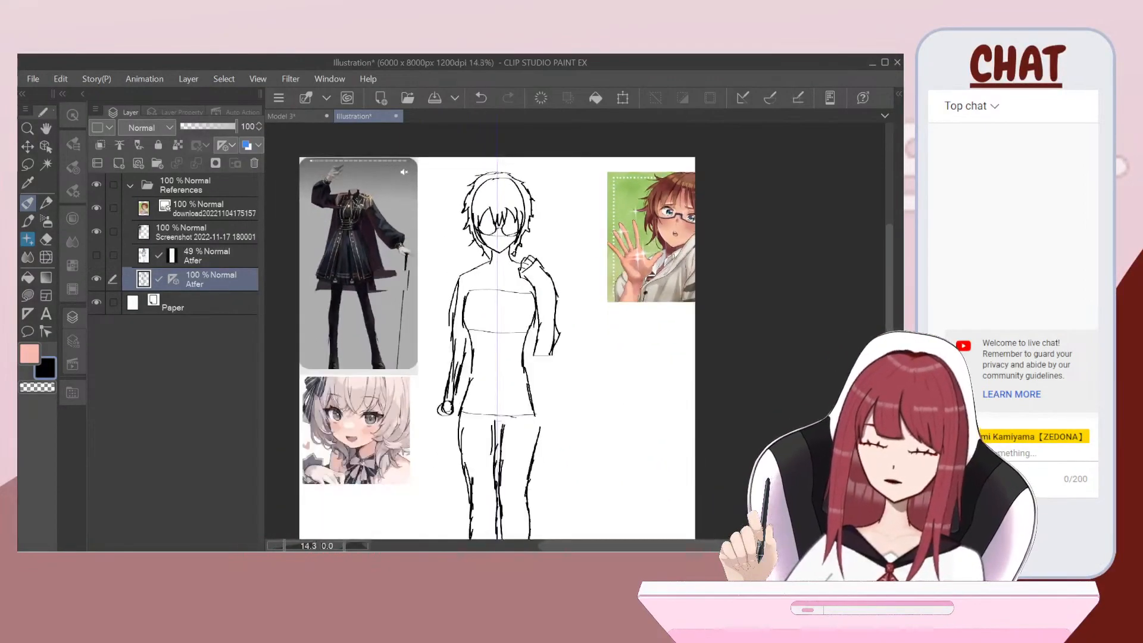
scroll(536, 334, "down", 1)
left_click_drag(536, 381, 544, 329)
scroll(511, 331, "up", 1)
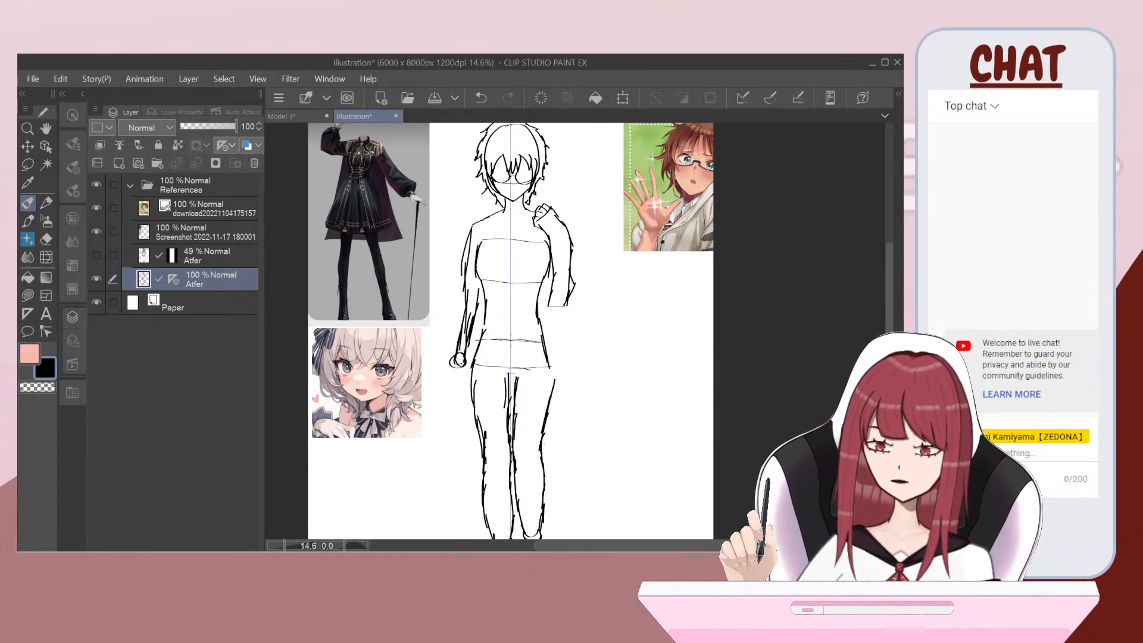
left_click_drag(510, 345, 507, 378)
mouse_move(521, 342)
left_mouse_down()
mouse_move(517, 371)
mouse_move(548, 388)
left_mouse_up()
key("ctrl+z")
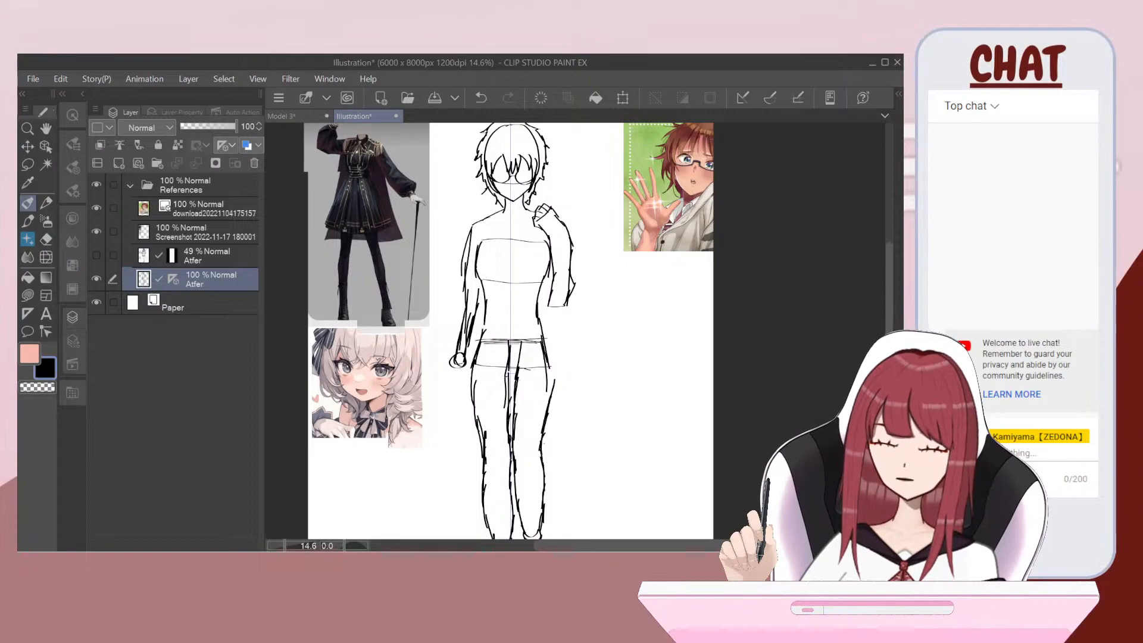
scroll(494, 348, "up", 3)
left_click_drag(574, 346, 588, 416)
scroll(494, 349, "down", 3)
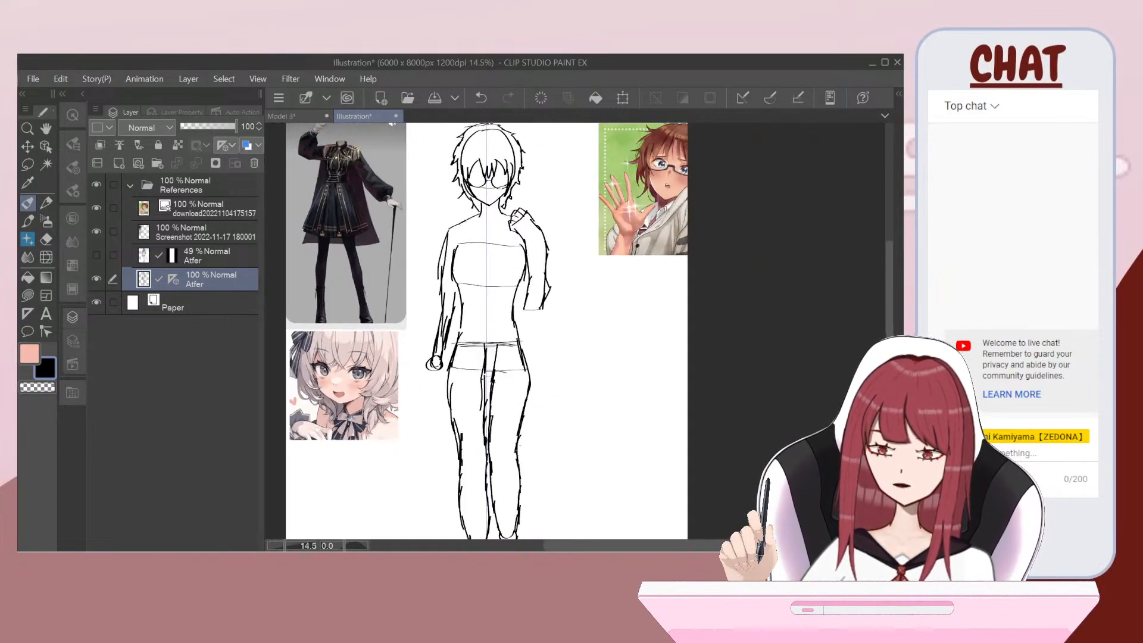
Step: Erase the old horizontal hip line below the new waistband
scroll(506, 334, "up", 4)
left_click(46, 239)
mouse_move(441, 419)
left_mouse_down()
mouse_move(424, 412)
mouse_move(452, 433)
mouse_move(471, 427)
mouse_move(549, 451)
left_mouse_up()
key("ctrl+at")
scroll(492, 322, "down", 6)
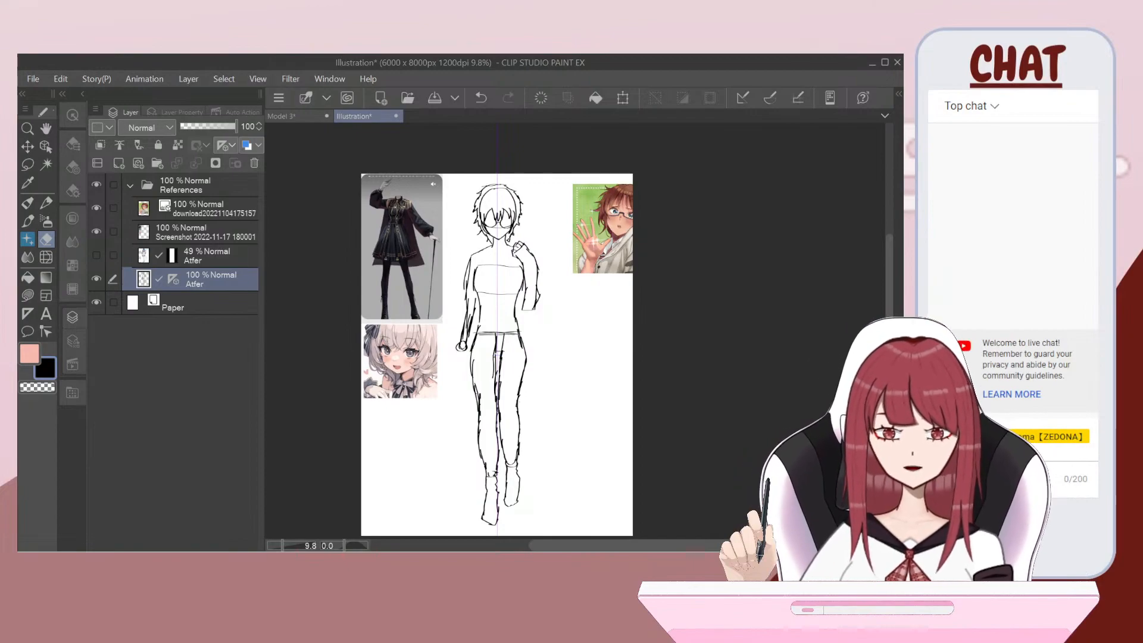
Step: Examine the black military-style outfit reference and compare it with the full-body sketch
scroll(361, 225, "up", 4)
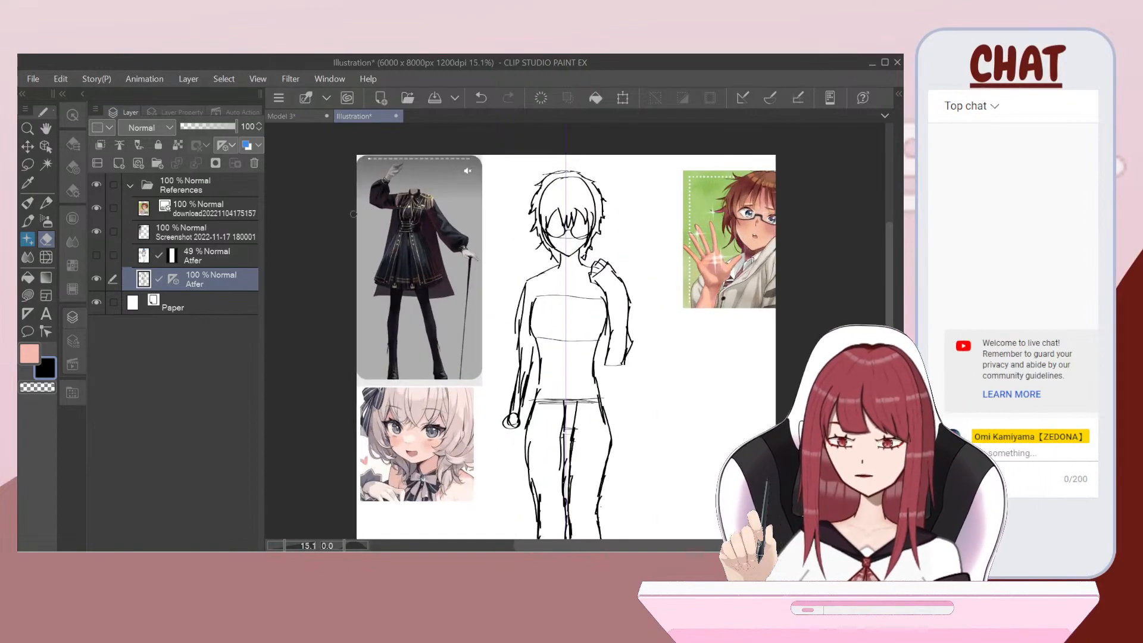
scroll(494, 240, "down", 1)
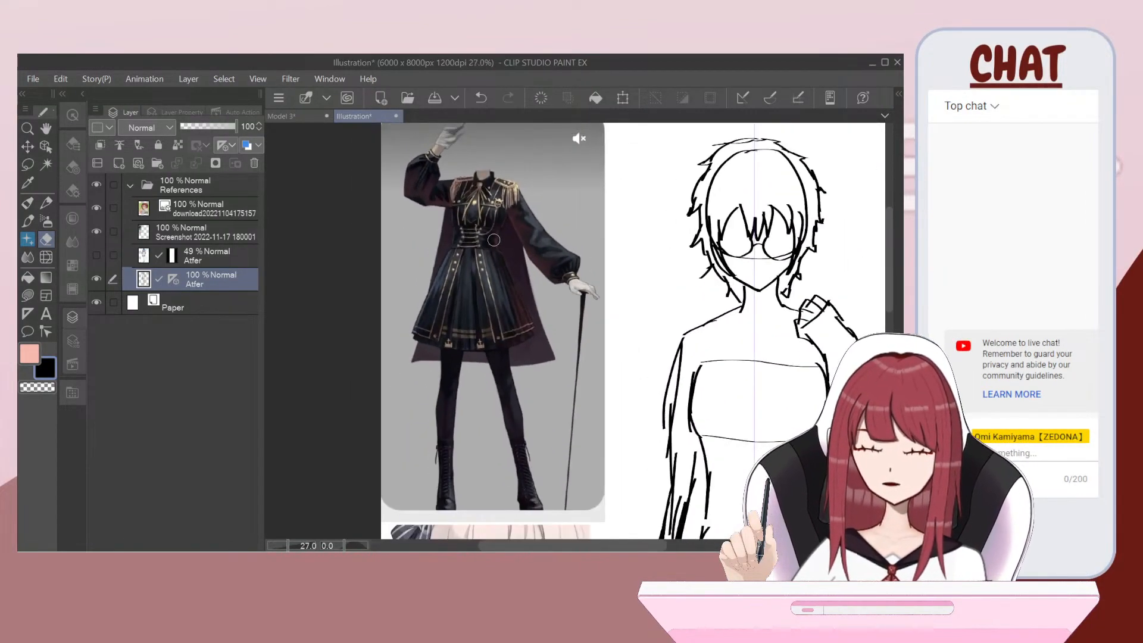
scroll(493, 240, "down", 1)
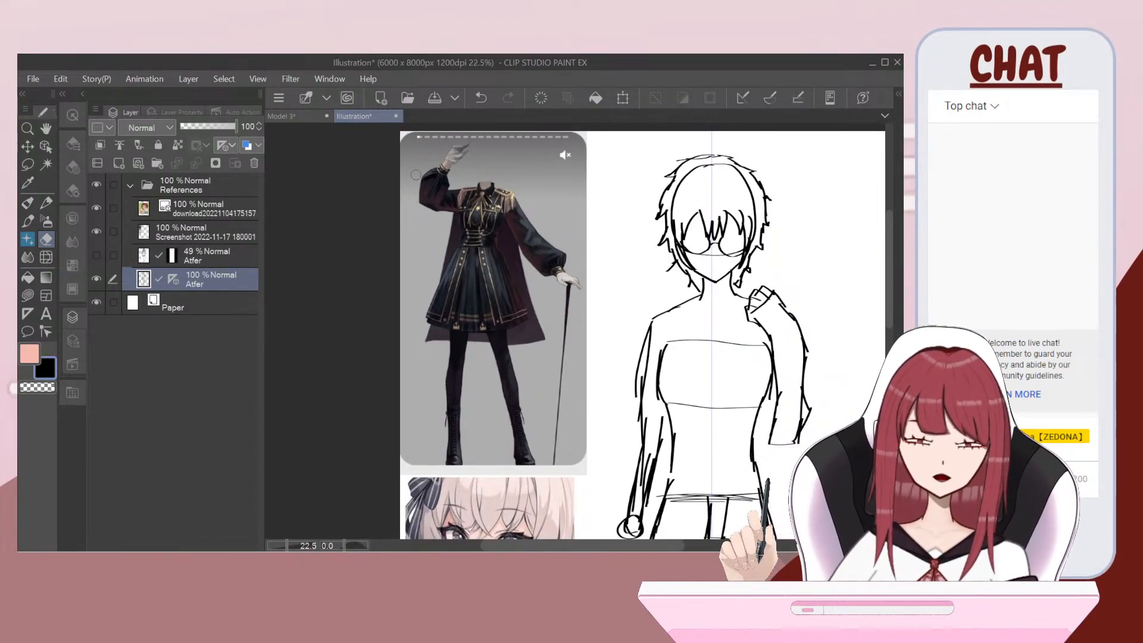
scroll(515, 426, "up", 3)
scroll(515, 426, "down", 4)
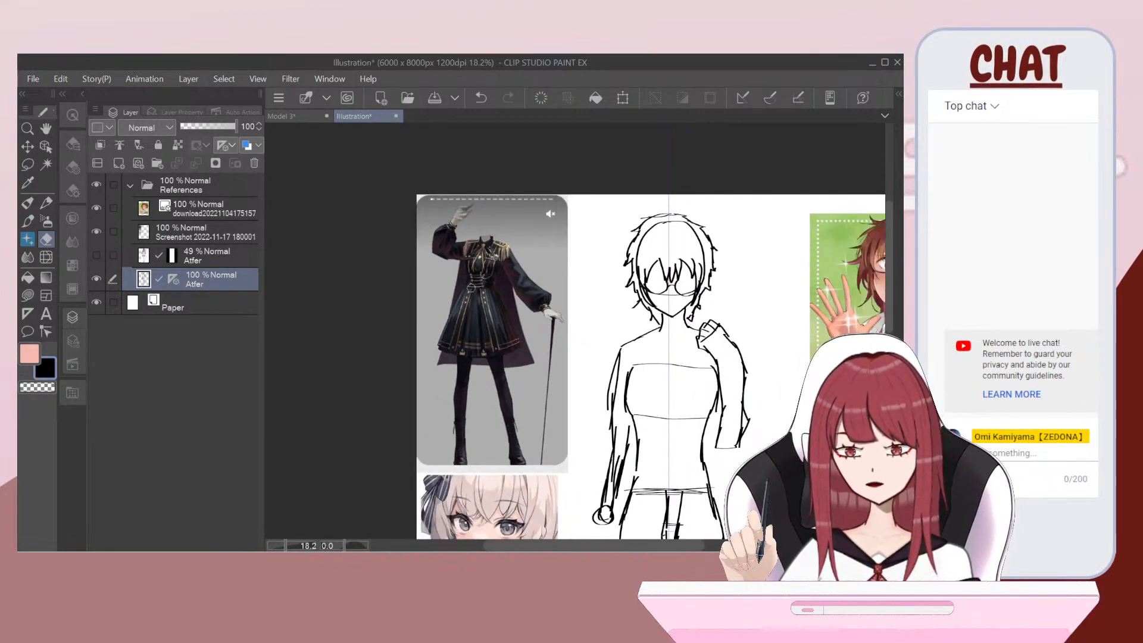
scroll(469, 288, "up", 2)
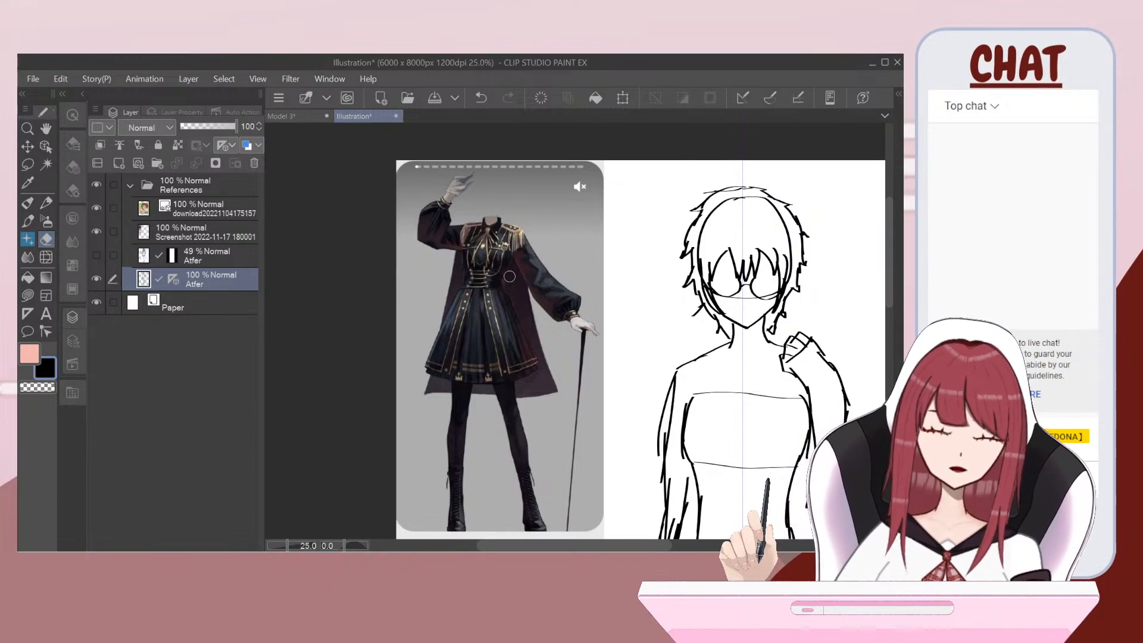
scroll(510, 276, "down", 8)
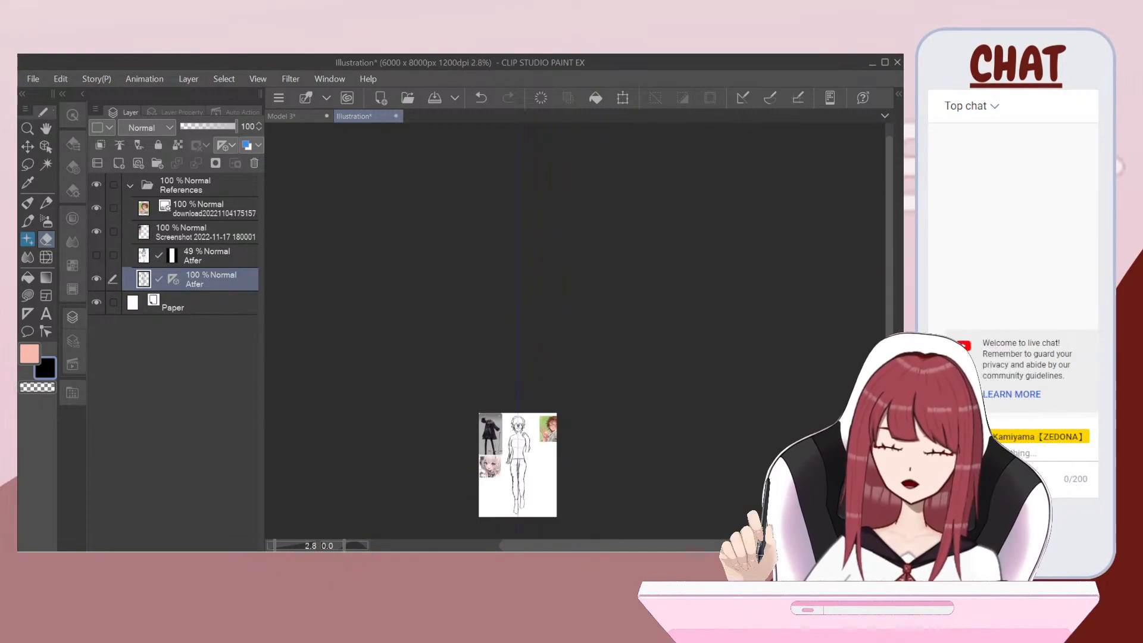
scroll(510, 515, "up", 6)
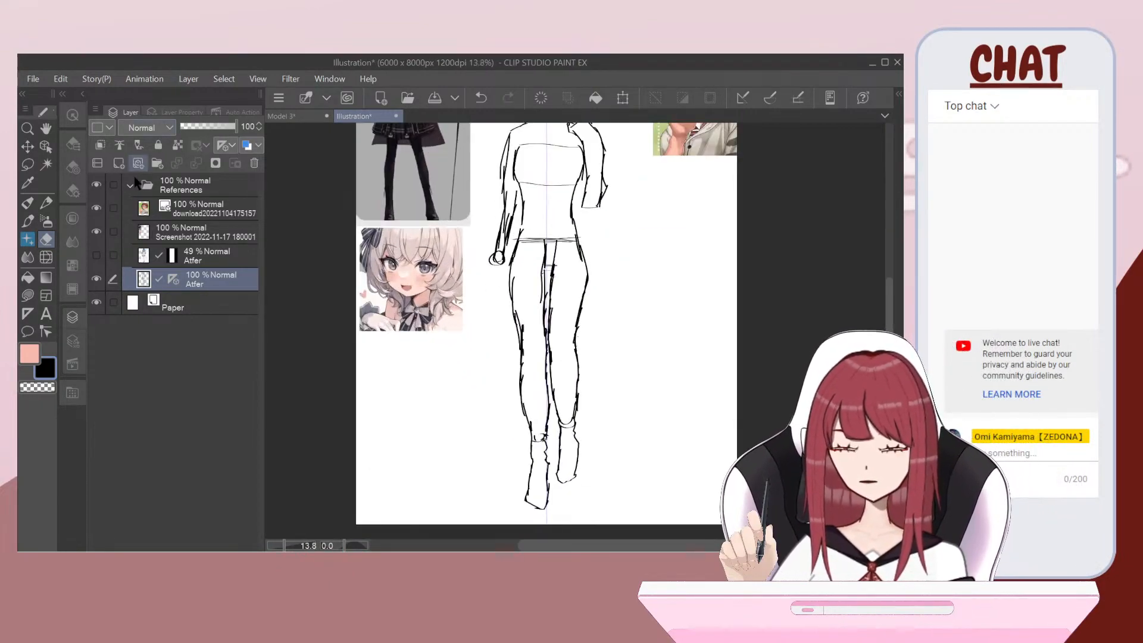
Step: Add a new layer above the 100% opacity Atfer layer and name it "no"
left_click(138, 164)
double_click(169, 281)
type("no")
key("Return")
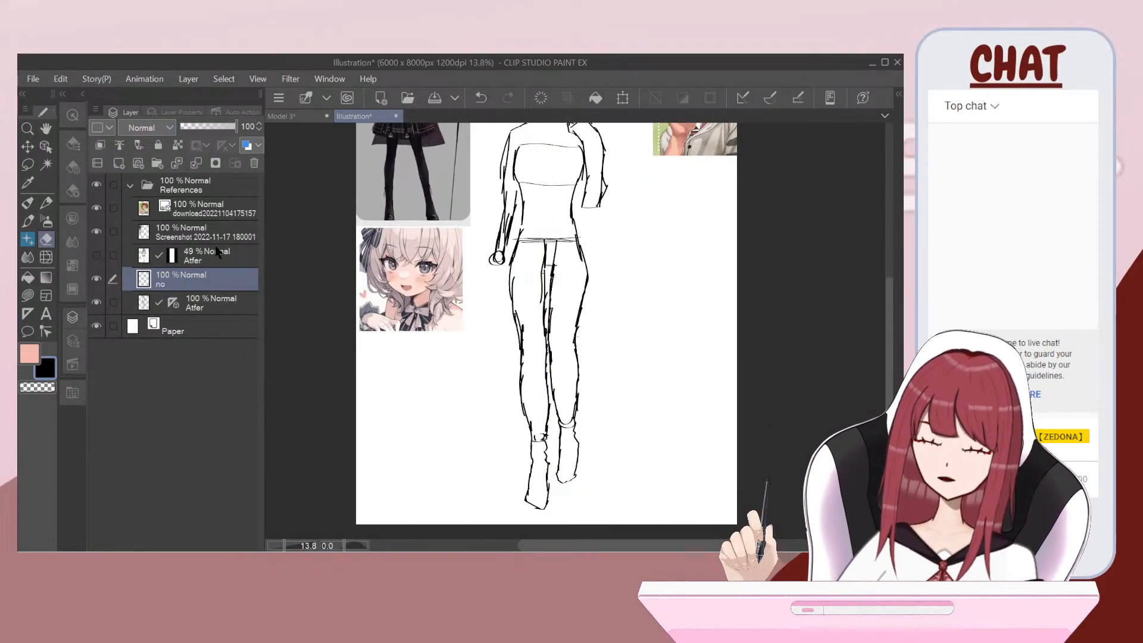
Step: Draw a pointed shirt collar at the neck and the clothing line over the lowered arm's shoulder with the pen
scroll(636, 293, "up", 2)
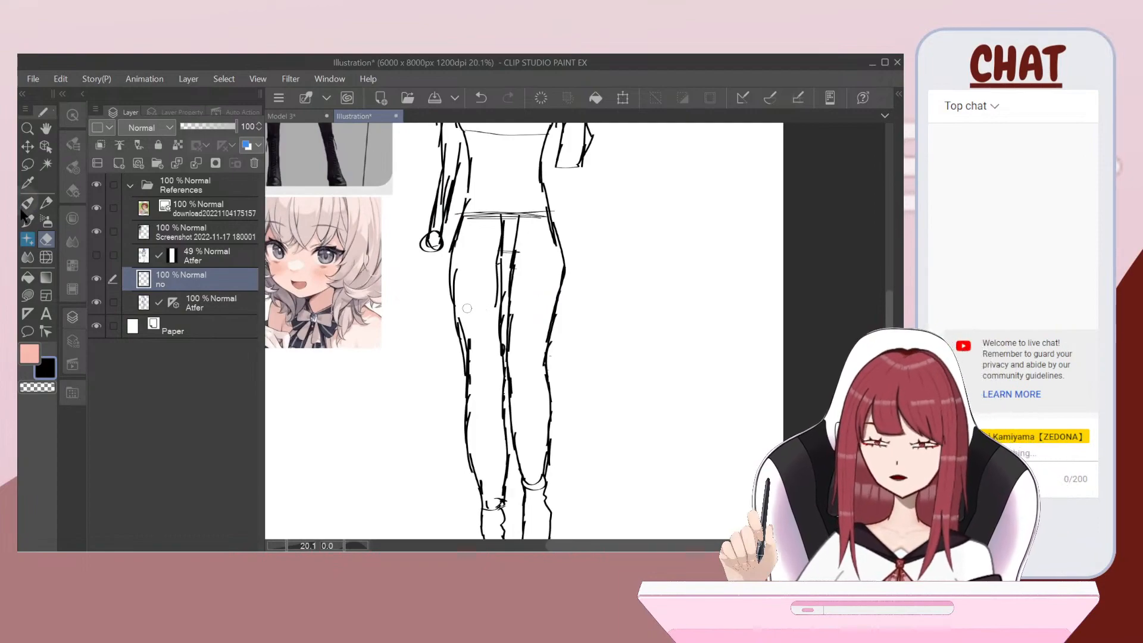
left_click(27, 203)
scroll(360, 238, "down", 3)
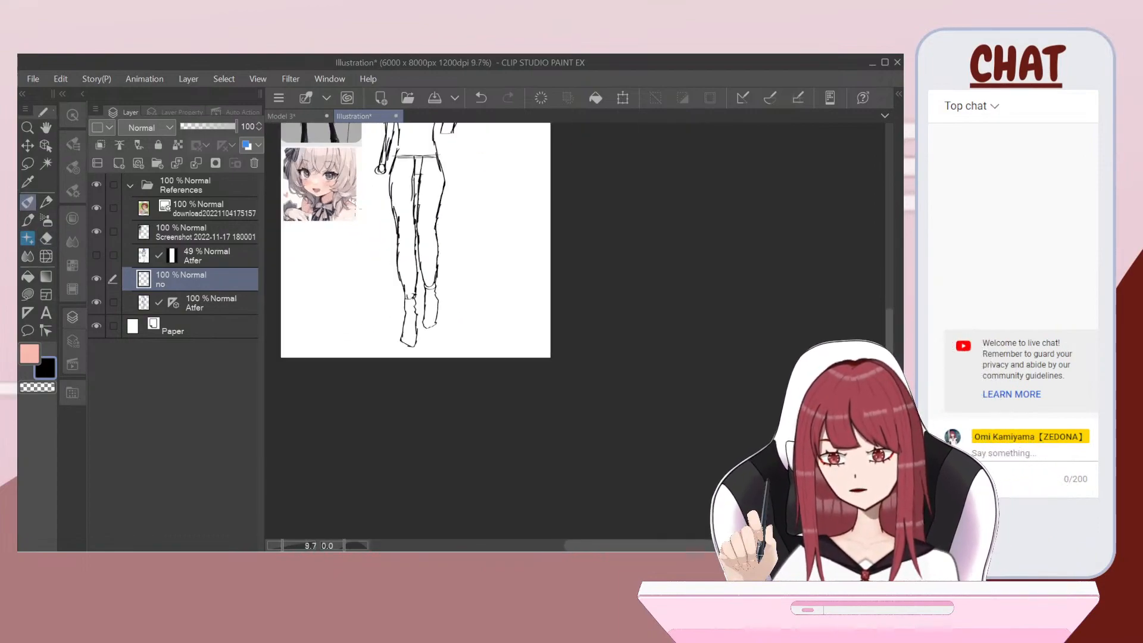
scroll(358, 232, "down", 4)
scroll(331, 150, "up", 2)
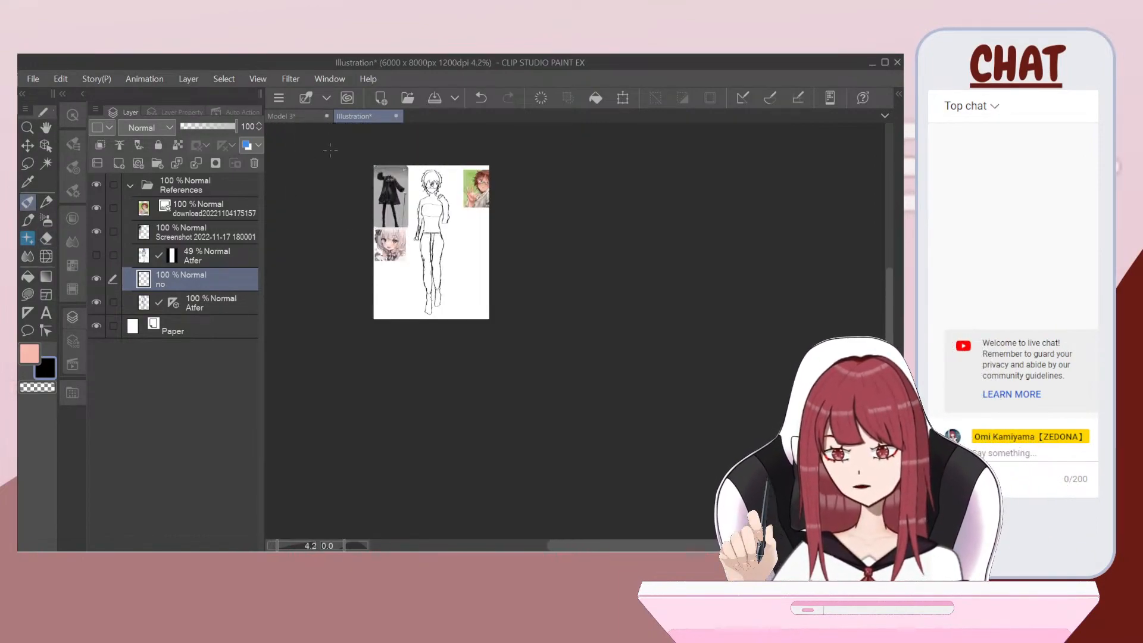
scroll(539, 180, "up", 5)
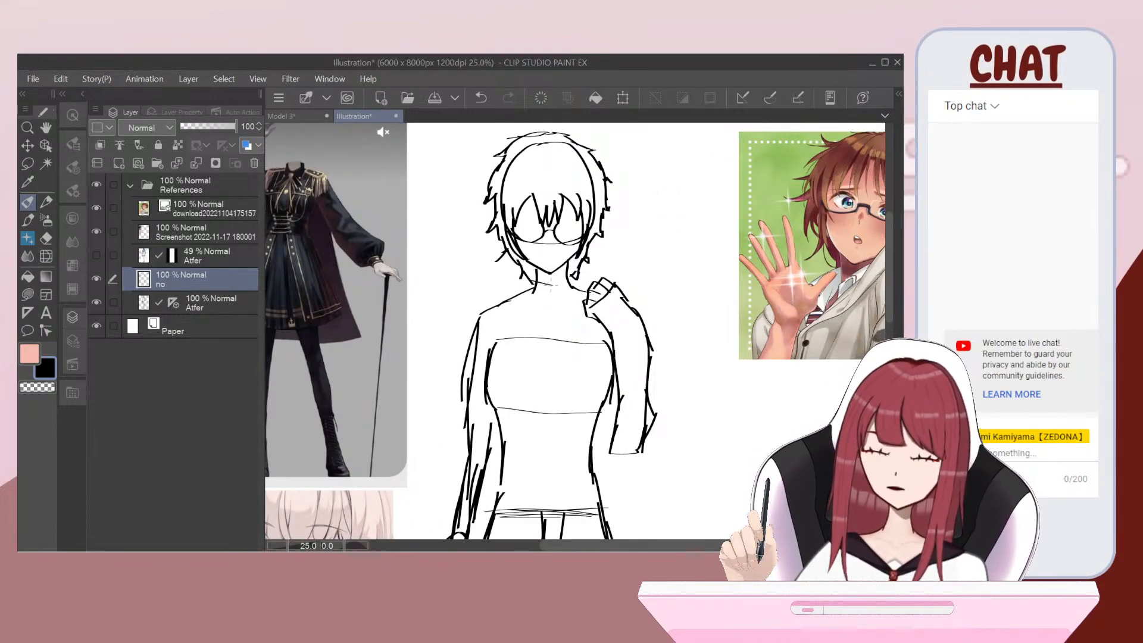
mouse_move(532, 284)
left_mouse_down()
mouse_move(543, 306)
mouse_move(533, 291)
mouse_move(544, 303)
mouse_move(552, 289)
mouse_move(570, 305)
left_mouse_up()
mouse_move(562, 303)
left_mouse_down()
mouse_move(579, 298)
mouse_move(557, 334)
mouse_move(589, 333)
left_mouse_up()
left_click_drag(566, 285, 511, 318)
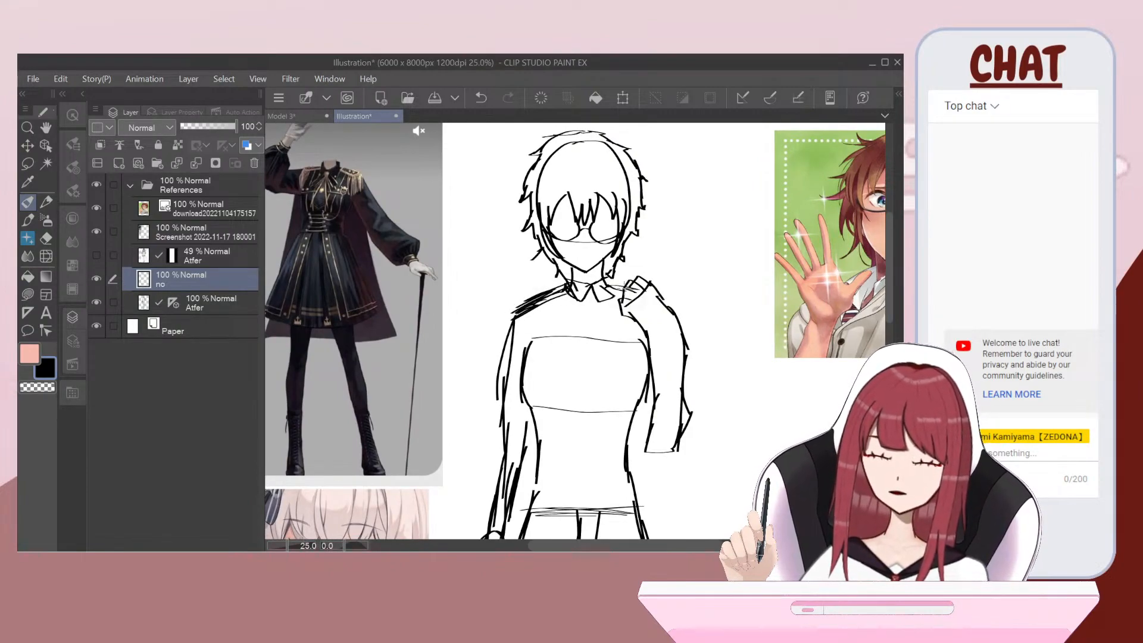
Step: Draw the loose outer edge of the sleeve from the shoulder down the lowered arm toward the hand
left_click_drag(596, 357, 620, 293)
mouse_move(537, 253)
left_mouse_down()
mouse_move(508, 311)
mouse_move(518, 359)
mouse_move(498, 426)
left_mouse_up()
left_click_drag(527, 274, 509, 354)
left_click_drag(523, 327, 502, 412)
left_click_drag(515, 361, 501, 427)
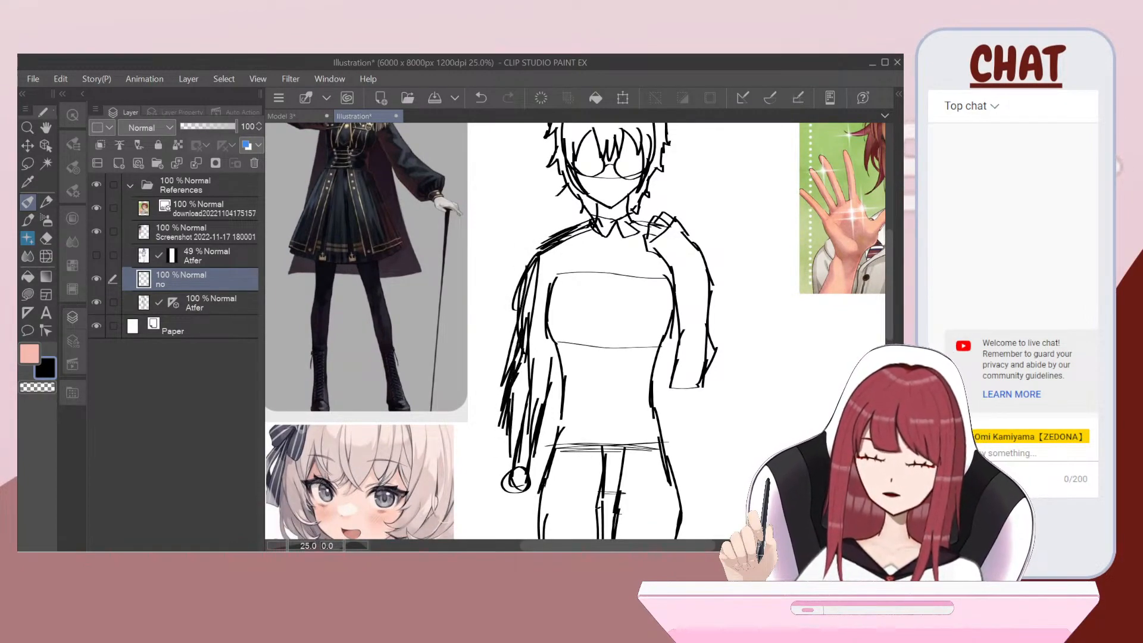
Step: Shade the lowered arm's sleeve and draw the loose, billowing sleeve edges along the raised arm
mouse_move(560, 334)
left_mouse_down()
mouse_move(555, 400)
mouse_move(517, 464)
left_mouse_up()
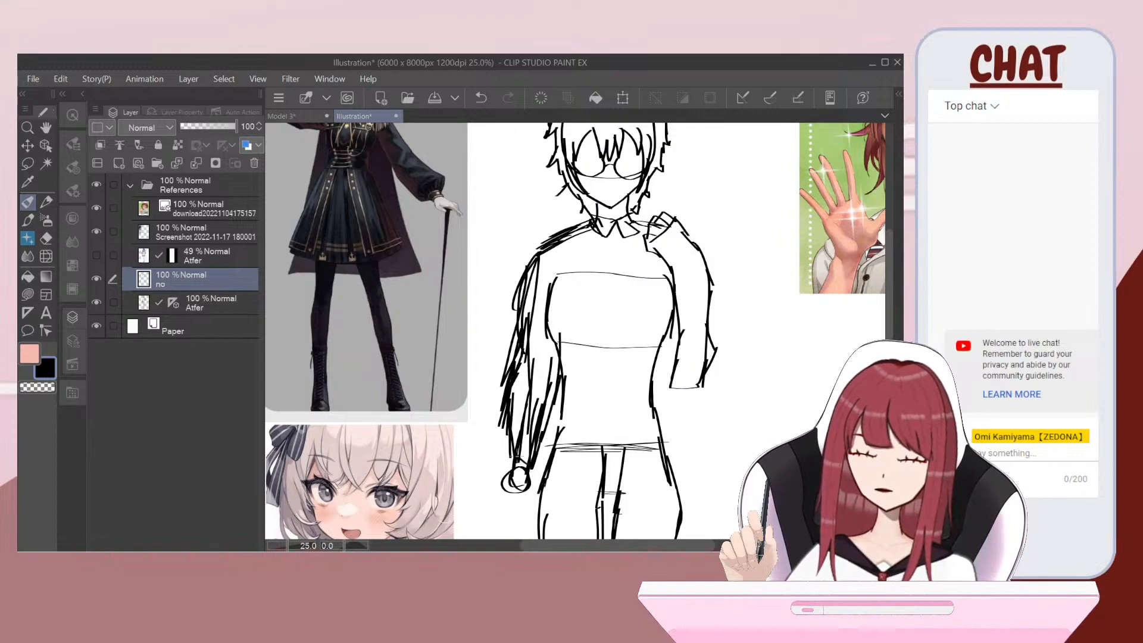
mouse_move(693, 241)
left_mouse_down()
mouse_move(667, 287)
mouse_move(672, 373)
left_mouse_up()
left_click_drag(679, 284, 670, 367)
mouse_move(695, 241)
left_mouse_down()
mouse_move(732, 293)
mouse_move(719, 348)
mouse_move(697, 380)
left_mouse_up()
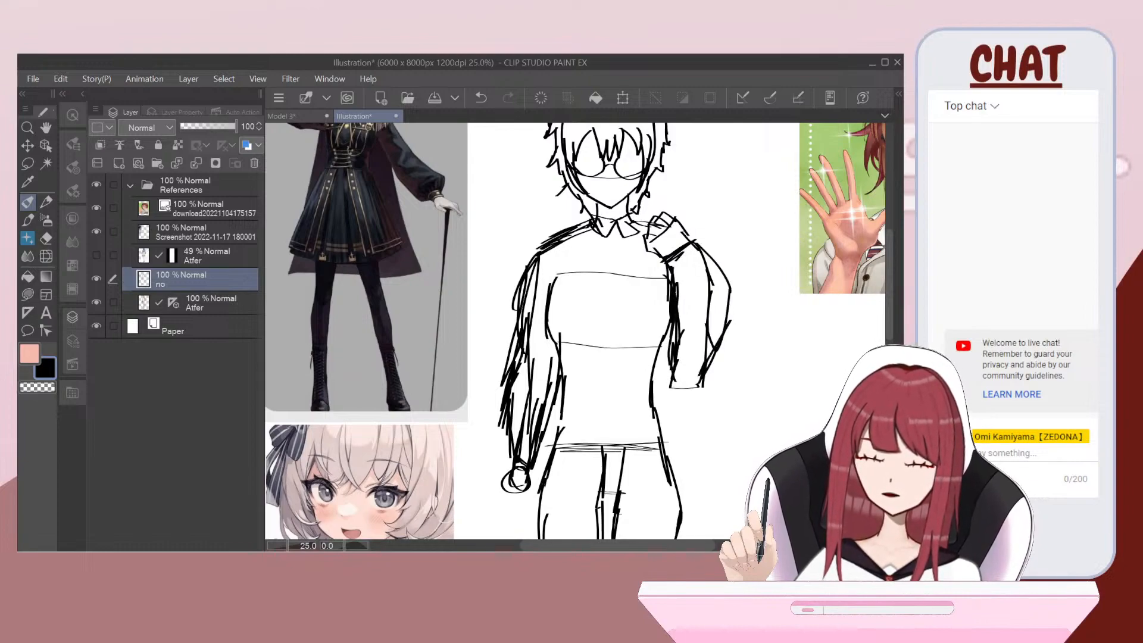
Step: Draw the fitted top's contour lines along both sides of the chest and waist
mouse_move(555, 283)
left_mouse_down()
mouse_move(546, 322)
mouse_move(557, 345)
mouse_move(550, 333)
left_mouse_up()
mouse_move(655, 273)
left_mouse_down()
mouse_move(661, 321)
mouse_move(643, 348)
mouse_move(650, 305)
left_mouse_up()
left_click_drag(562, 354, 568, 420)
mouse_move(661, 334)
left_mouse_down()
mouse_move(645, 417)
mouse_move(658, 428)
mouse_move(659, 409)
left_mouse_up()
mouse_move(587, 440)
left_mouse_down()
mouse_move(587, 331)
mouse_move(550, 409)
left_mouse_up()
left_click_drag(555, 370, 550, 419)
left_click_drag(562, 350, 548, 492)
scroll(575, 331, "down", 3)
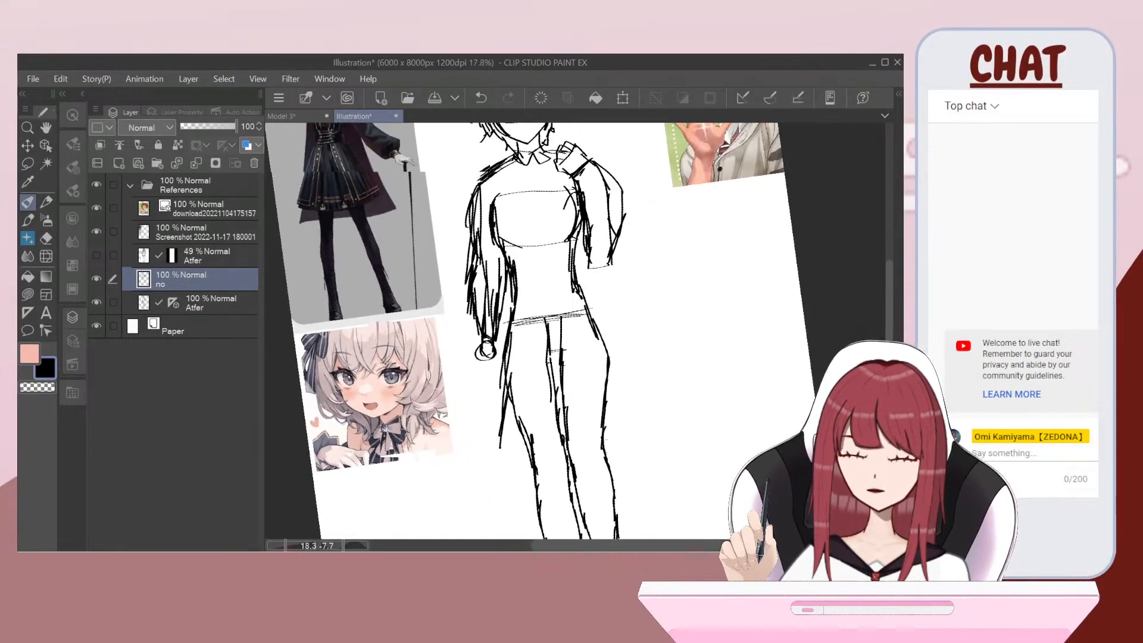
key("ctrl+z")
key("ctrl+z")
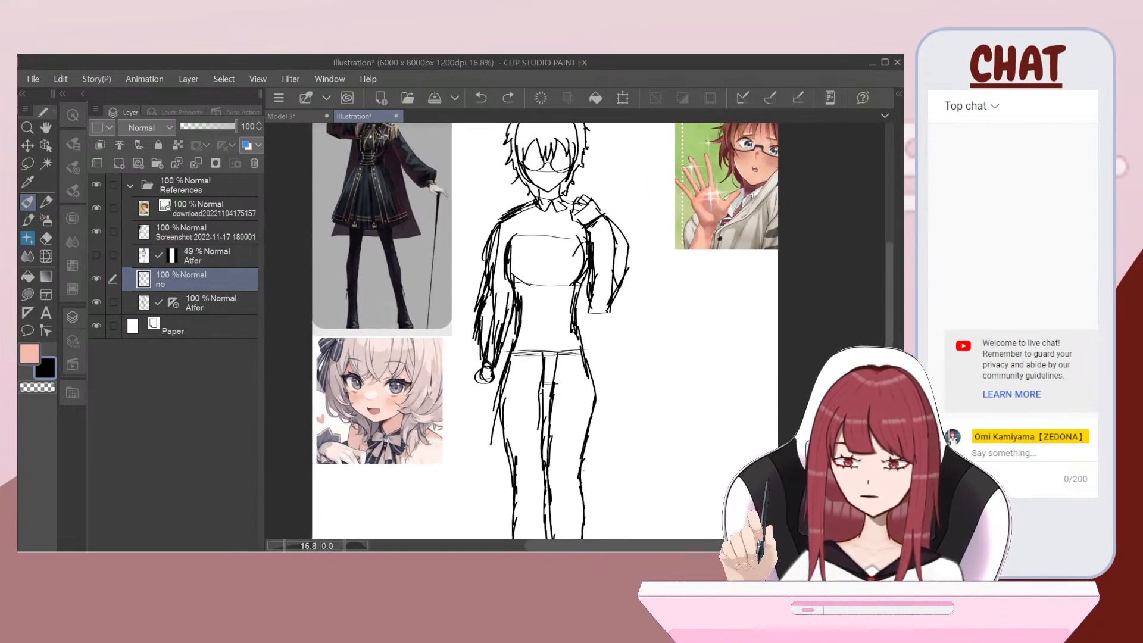
key("ctrl+z")
key("ctrl+z")
Step: Outline a flared skirt from the waistband to above the knees, with slanted sides and a curved hem
left_click_drag(508, 356, 478, 454)
mouse_move(495, 402)
left_mouse_down()
mouse_move(474, 460)
mouse_move(563, 473)
left_mouse_up()
scroll(494, 286, "down", 3)
scroll(494, 286, "up", 2)
key("ctrl+z")
scroll(417, 238, "up", 1)
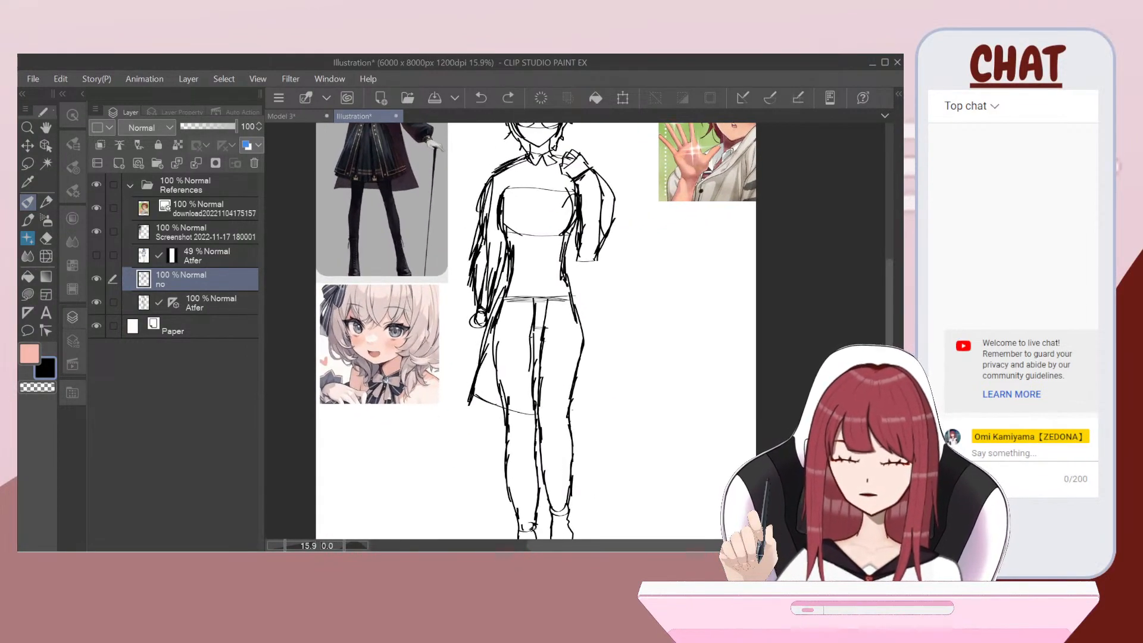
mouse_move(592, 319)
left_mouse_down()
mouse_move(607, 355)
mouse_move(603, 334)
mouse_move(617, 392)
left_mouse_up()
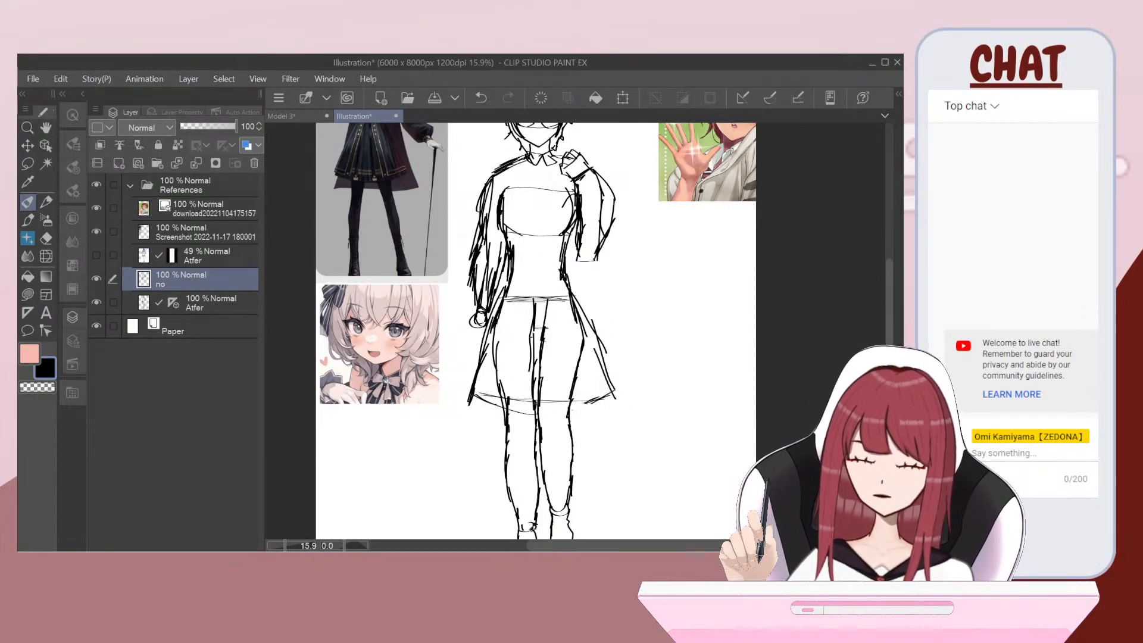
Step: Draw vertical pleat lines running down the skirt from the waistband toward the hem
mouse_move(525, 317)
left_mouse_down()
mouse_move(510, 399)
mouse_move(521, 354)
left_mouse_up()
left_click_drag(530, 298, 527, 320)
left_click_drag(547, 299, 544, 397)
left_click_drag(570, 350, 559, 386)
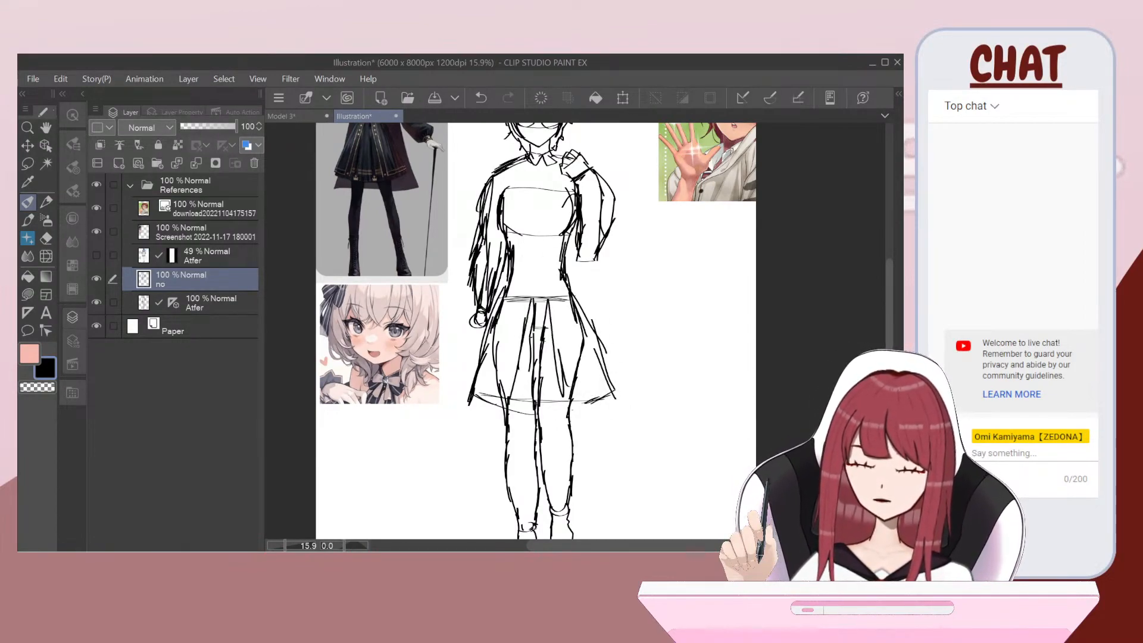
scroll(536, 334, "up", 1)
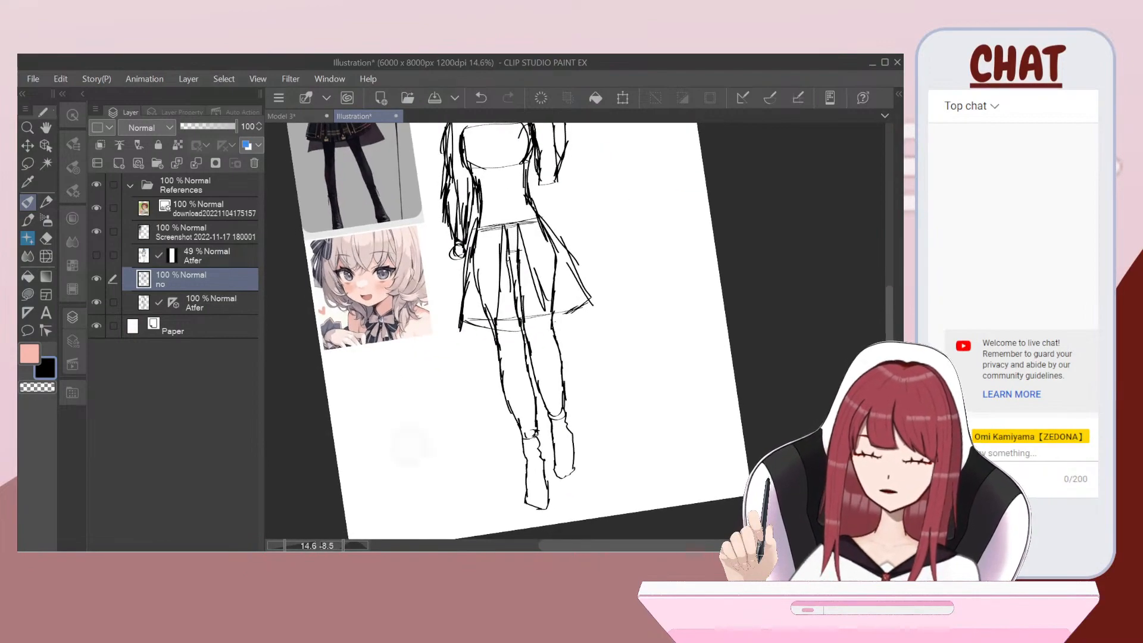
Step: Draw the boot tops below the knees and sketch the boot outlines over both feet
left_click_drag(525, 409, 545, 412)
mouse_move(522, 413)
left_mouse_down()
mouse_move(550, 411)
mouse_move(536, 476)
left_mouse_up()
left_click_drag(531, 437, 534, 478)
left_click_drag(531, 470, 523, 506)
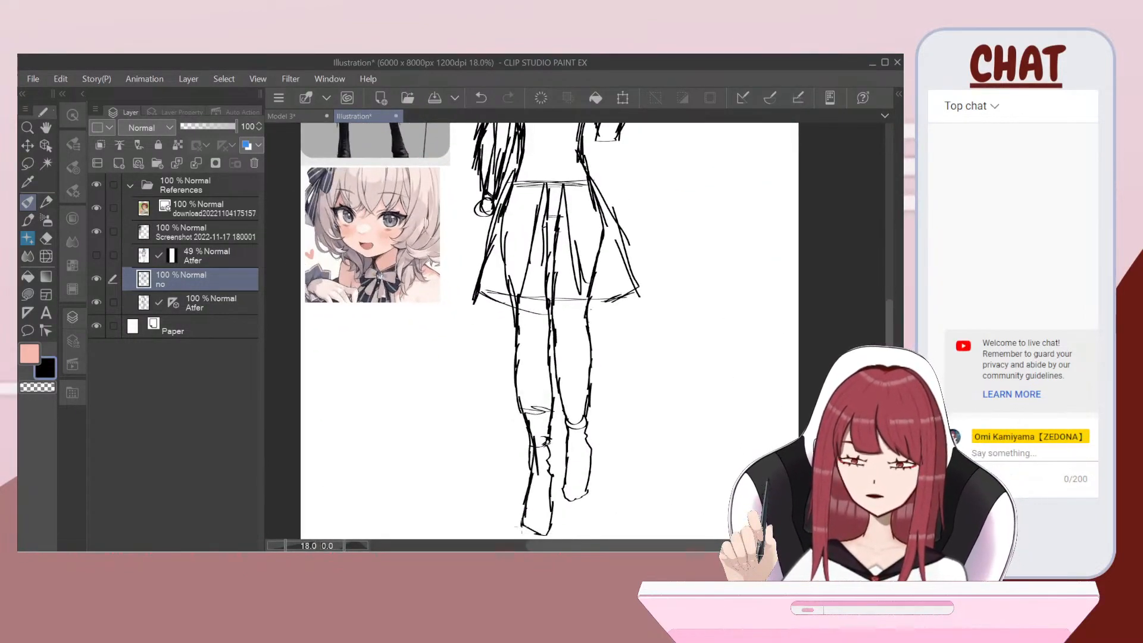
left_click_drag(557, 406, 552, 432)
mouse_move(567, 394)
left_mouse_down()
mouse_move(593, 389)
mouse_move(565, 400)
left_mouse_up()
left_click_drag(557, 399, 564, 453)
mouse_move(570, 432)
left_mouse_down()
mouse_move(568, 491)
mouse_move(584, 493)
left_mouse_up()
Step: Scribble dark stocking shading on both legs between the skirt hem and the boots
left_click_drag(520, 306, 528, 394)
left_click_drag(527, 305, 523, 393)
mouse_move(537, 309)
left_mouse_down()
mouse_move(531, 386)
mouse_move(542, 394)
left_mouse_up()
mouse_move(544, 314)
left_mouse_down()
mouse_move(548, 387)
mouse_move(517, 370)
left_mouse_up()
left_click_drag(570, 290, 558, 396)
mouse_move(570, 309)
left_mouse_down()
mouse_move(576, 382)
mouse_move(555, 357)
left_mouse_up()
Step: Fill the skirt with loose scribbled fold lines and check the outfit against the references
mouse_move(555, 308)
left_mouse_down()
mouse_move(579, 221)
mouse_move(588, 261)
left_mouse_up()
mouse_move(513, 199)
left_mouse_down()
mouse_move(520, 292)
mouse_move(532, 272)
left_mouse_up()
left_click_drag(532, 271, 549, 298)
scroll(551, 330, "down", 3)
scroll(551, 330, "up", 2)
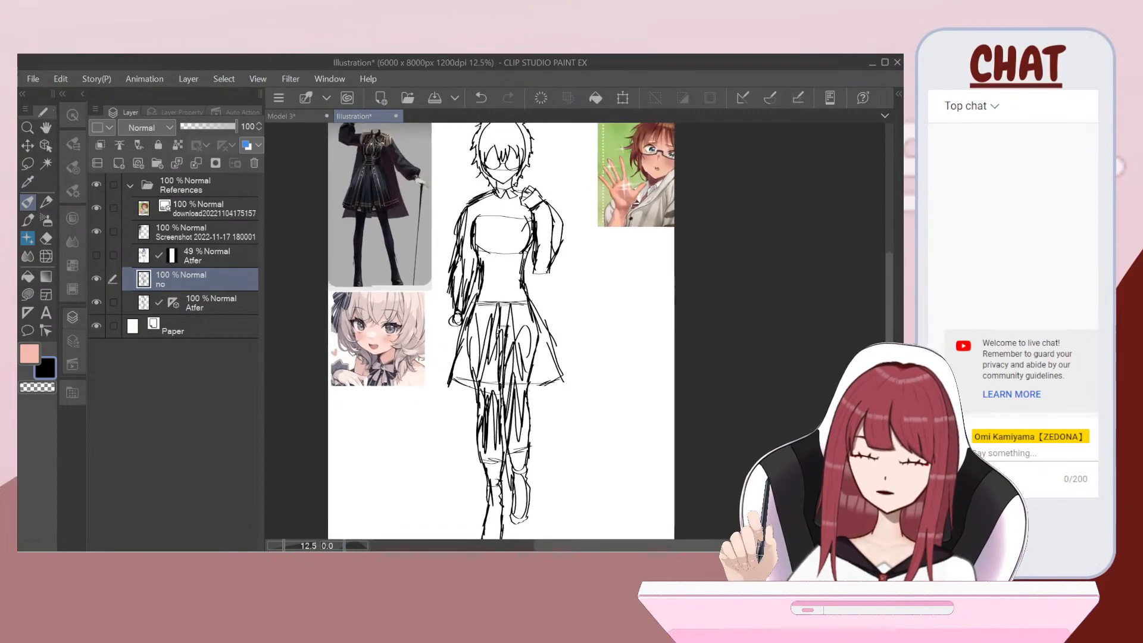
scroll(551, 331, "up", 4)
scroll(562, 331, "up", 1)
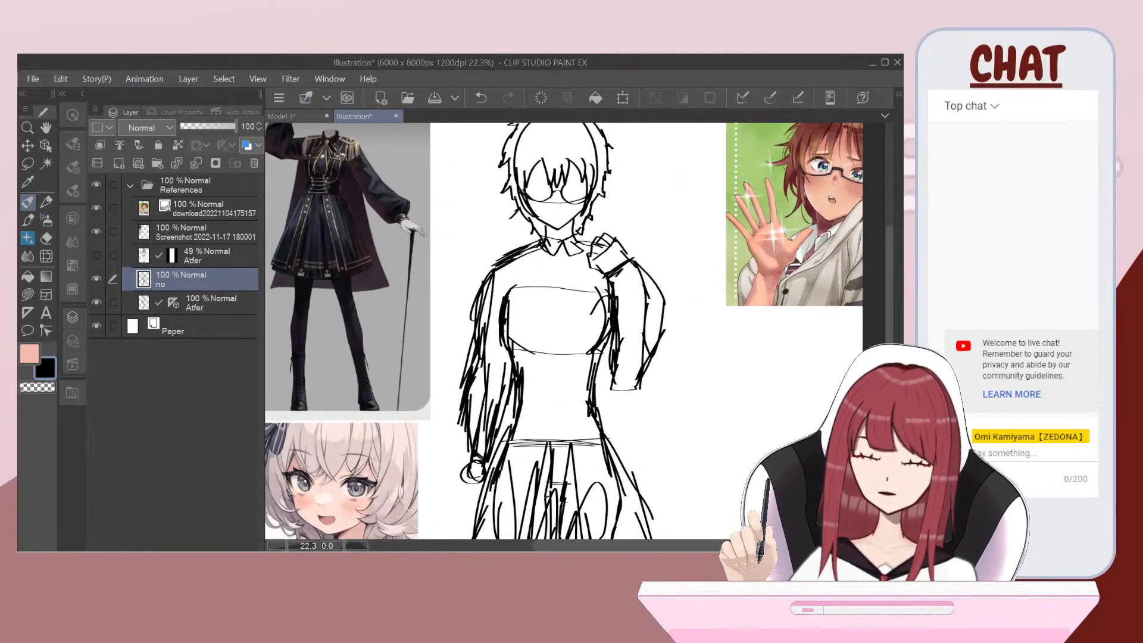
scroll(563, 330, "up", 1)
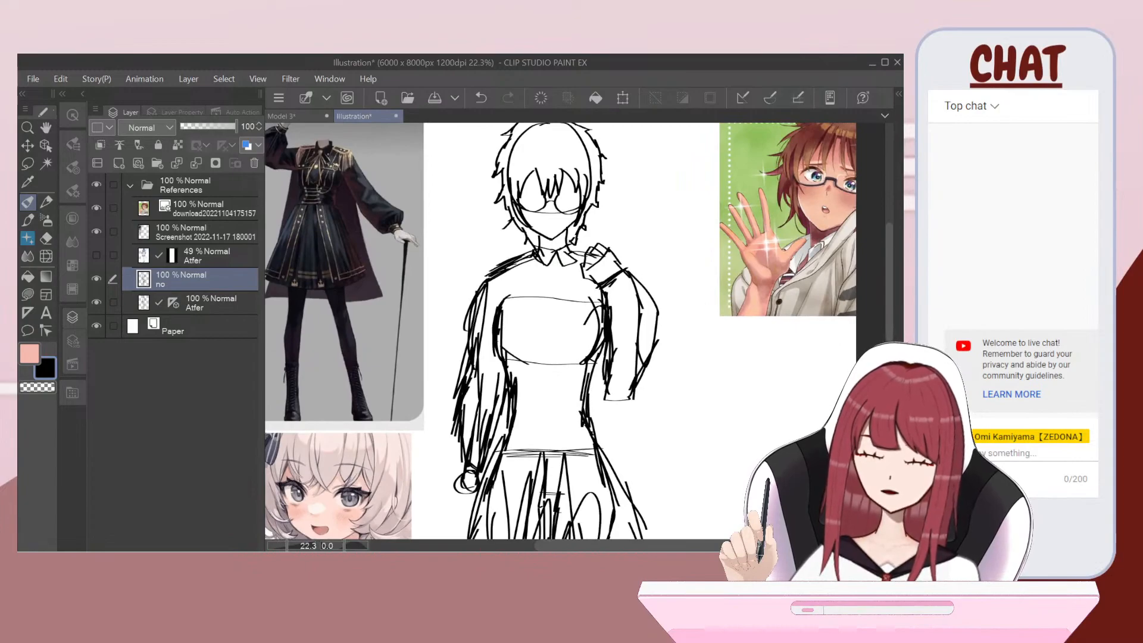
scroll(527, 309, "down", 3)
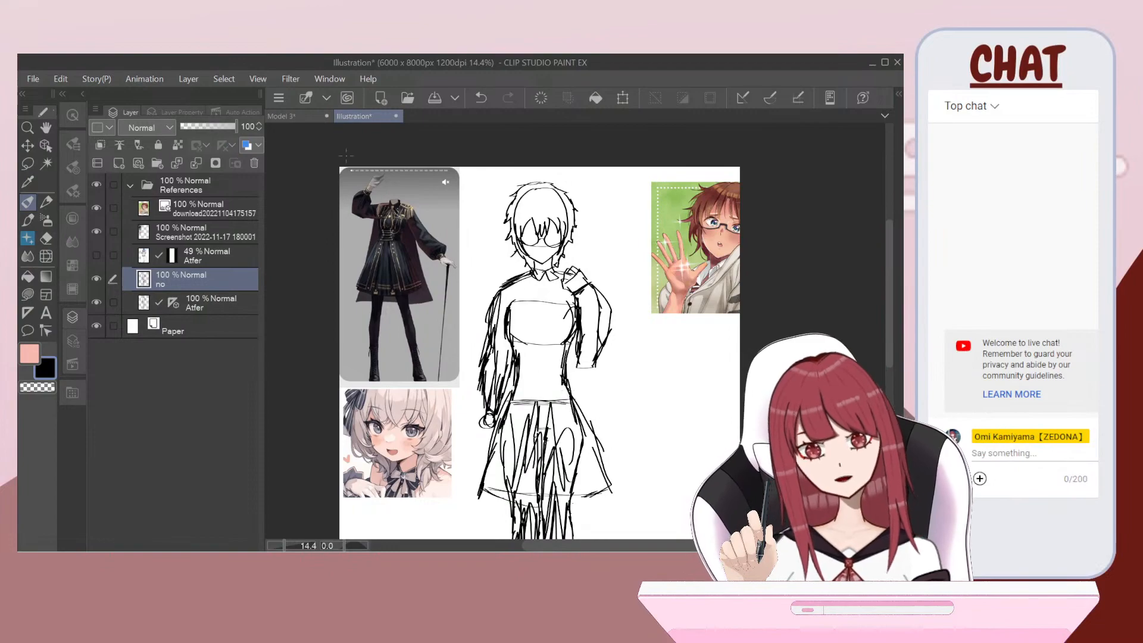
Step: Switch to the Model 3 document and examine the model's eyes, face and full body
left_click(284, 116)
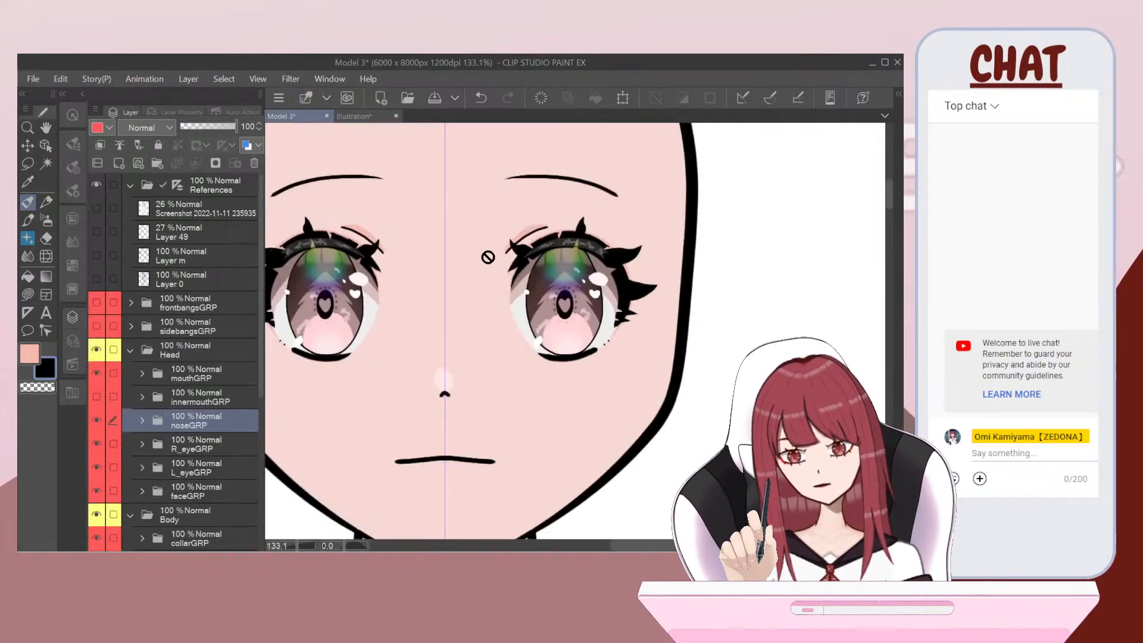
scroll(488, 255, "down", 15)
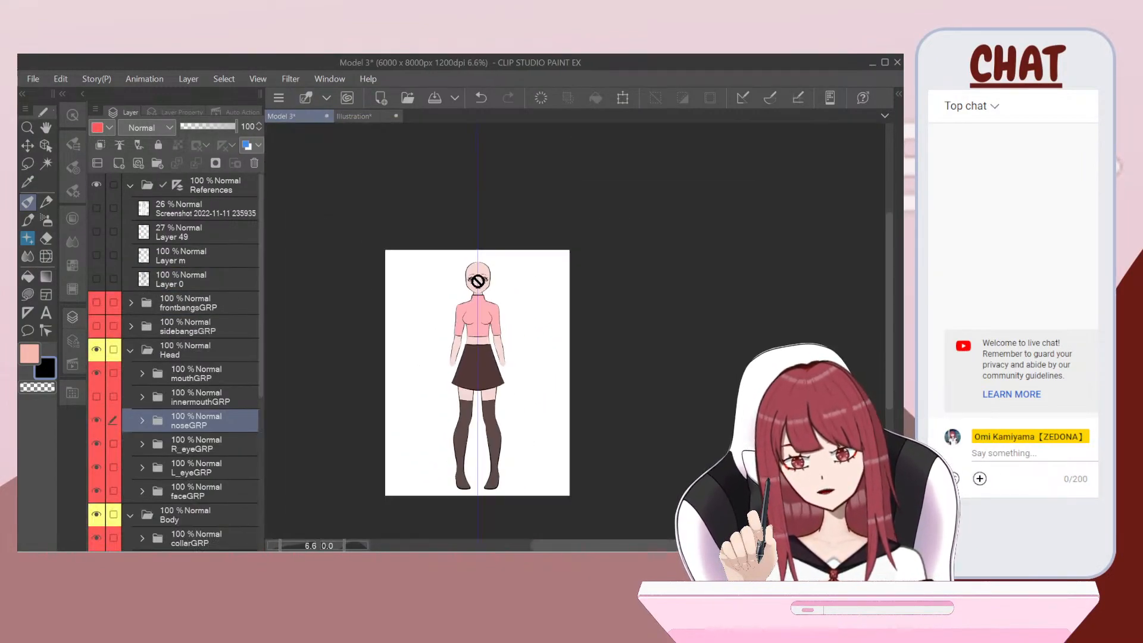
scroll(495, 319, "up", 2)
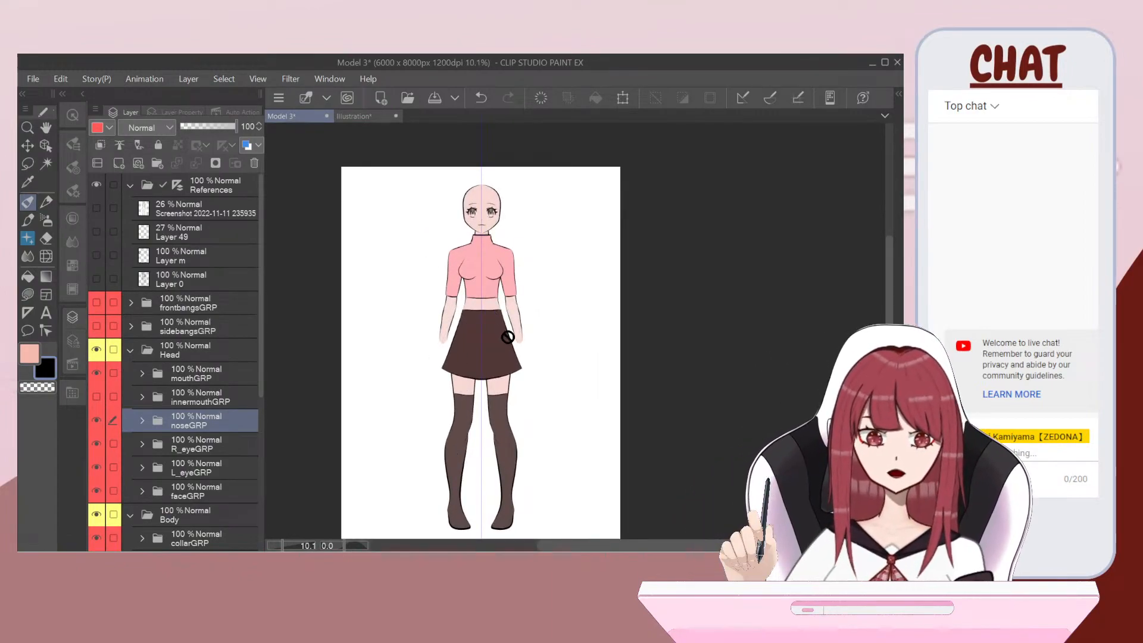
scroll(492, 175, "up", 4)
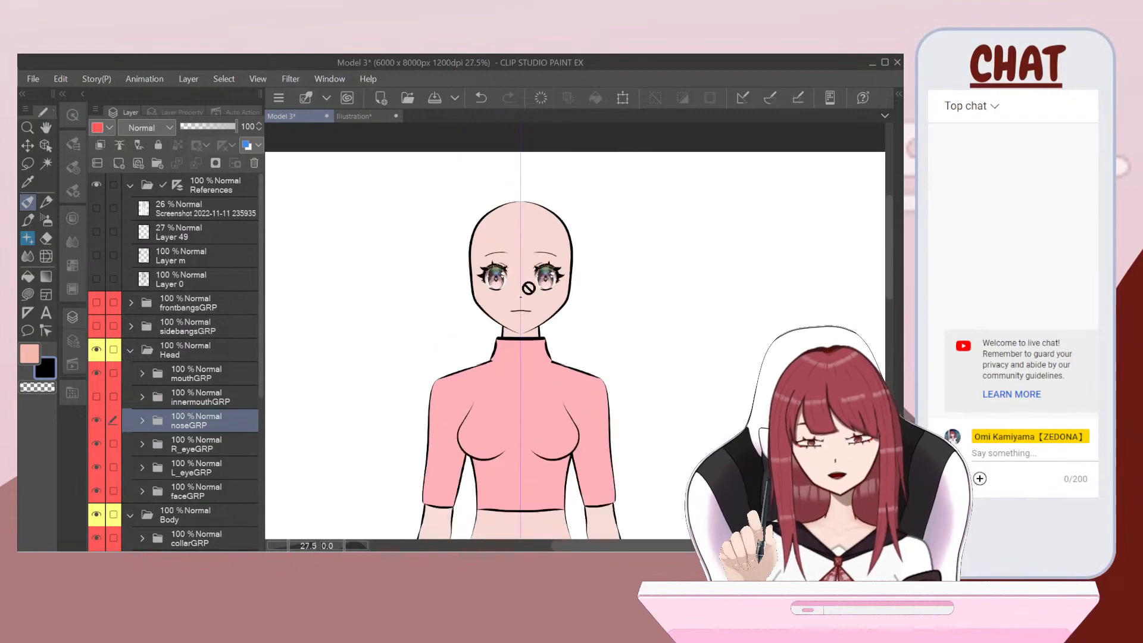
scroll(519, 278, "up", 8)
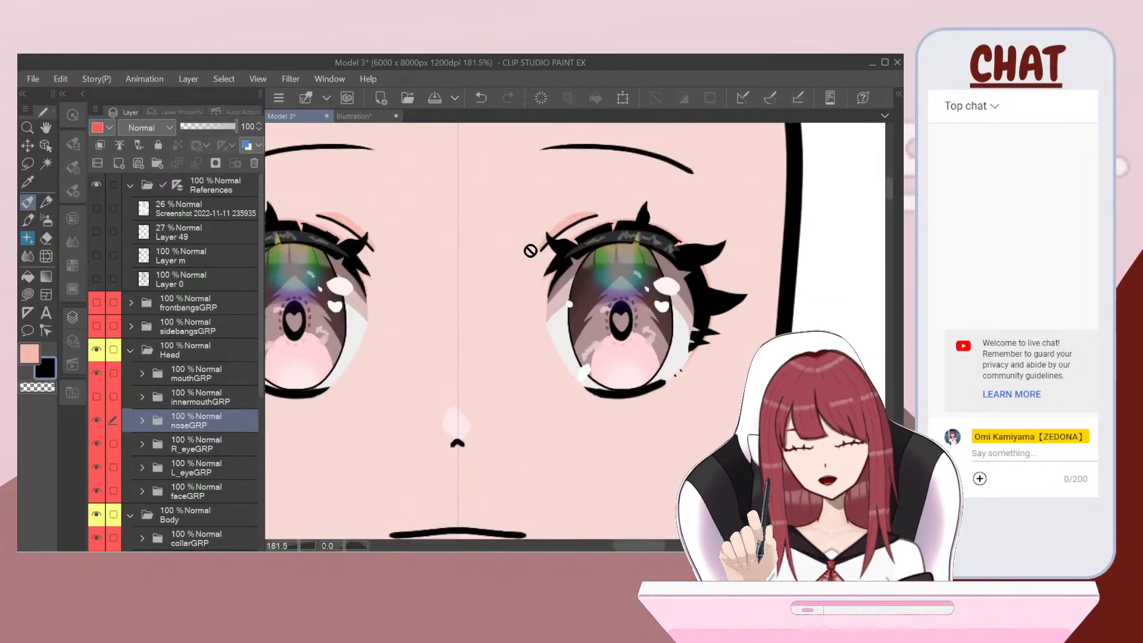
scroll(530, 250, "up", 2)
scroll(530, 250, "down", 5)
scroll(530, 250, "up", 3)
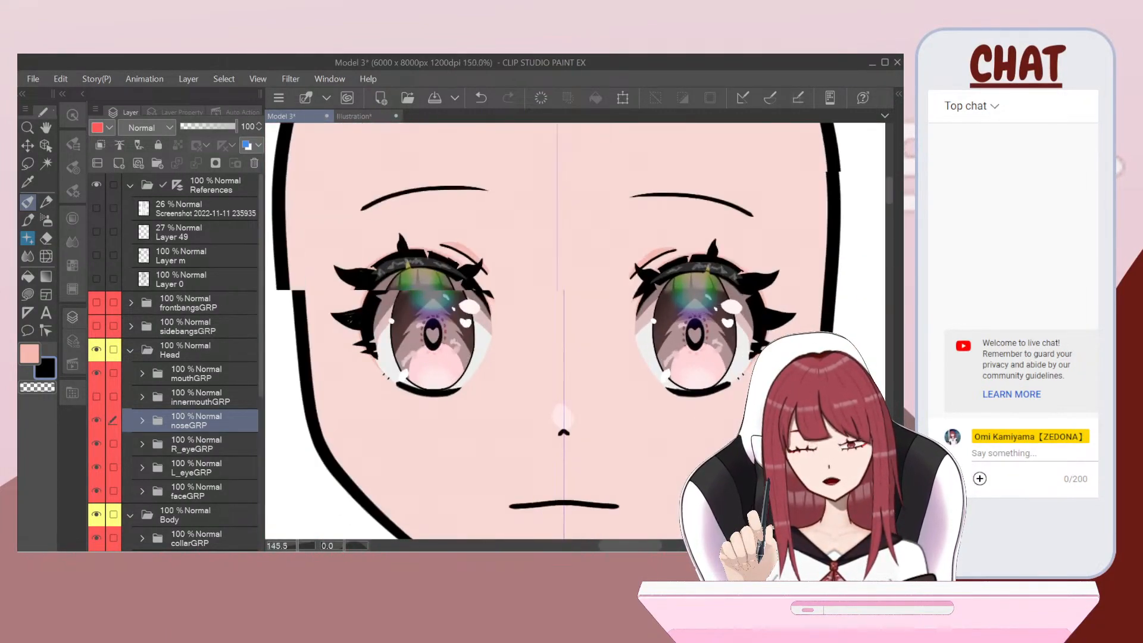
scroll(463, 357, "down", 4)
scroll(463, 357, "up", 3)
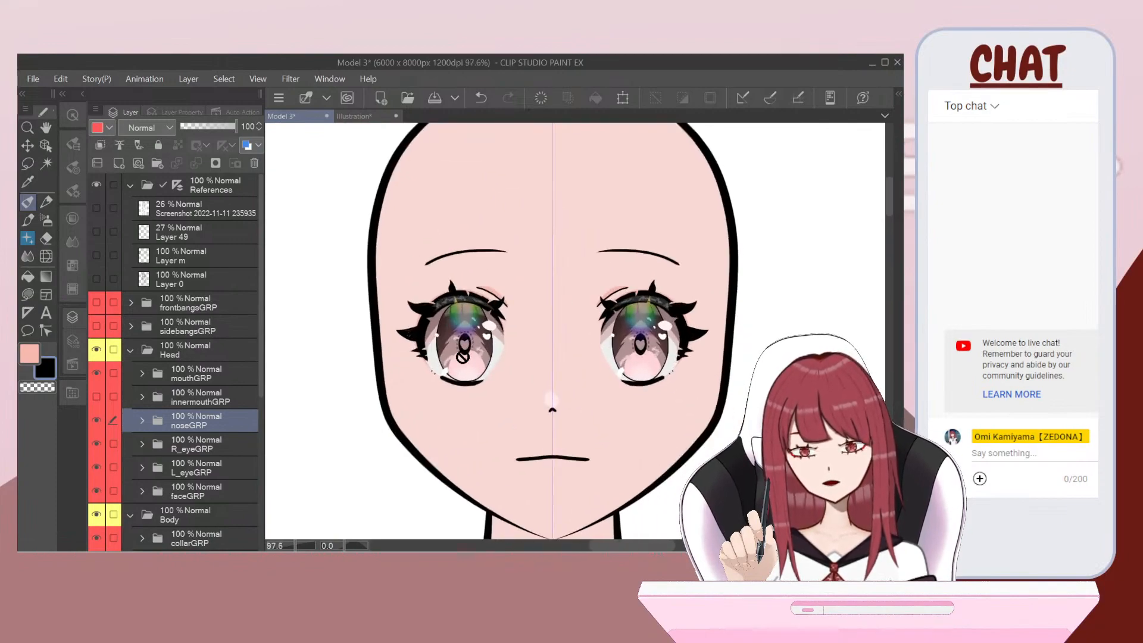
scroll(463, 357, "down", 10)
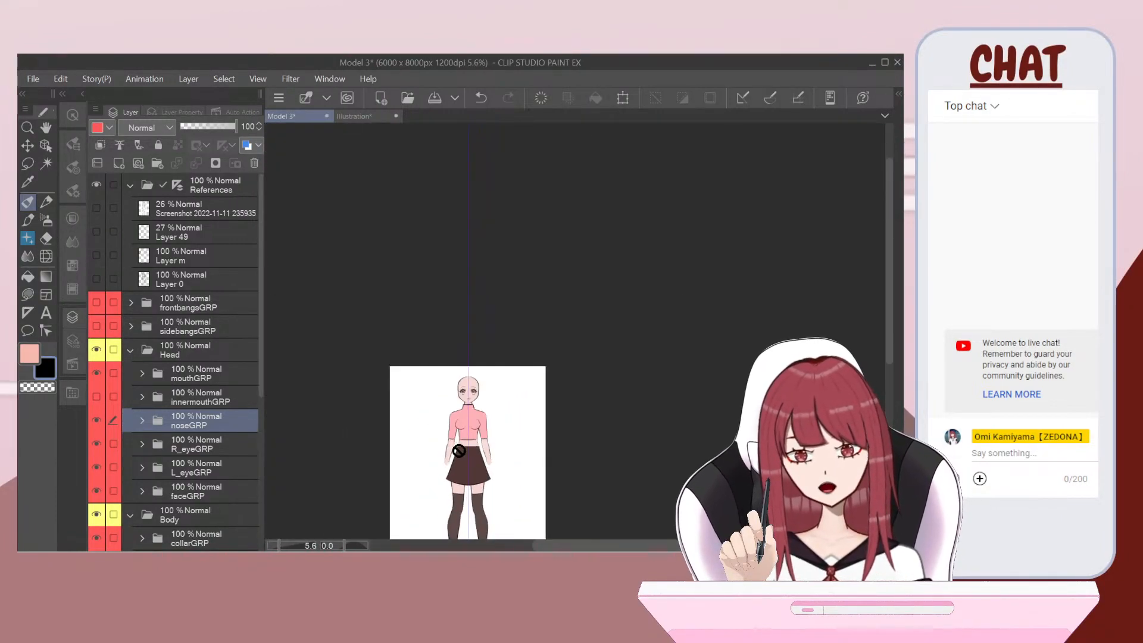
scroll(459, 451, "up", 5)
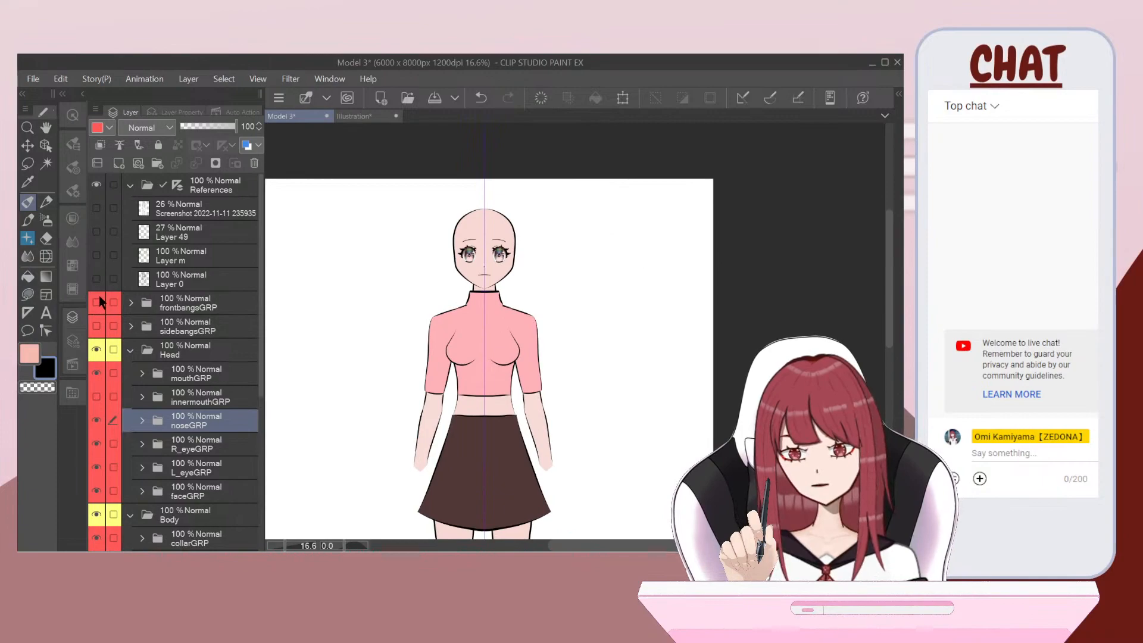
Step: Show the frontbangsGRP, sidebangsGRP and backhairGRP folders and collapse the Body and Head folders
left_click(96, 303)
left_click(97, 325)
scroll(153, 366, "down", 1)
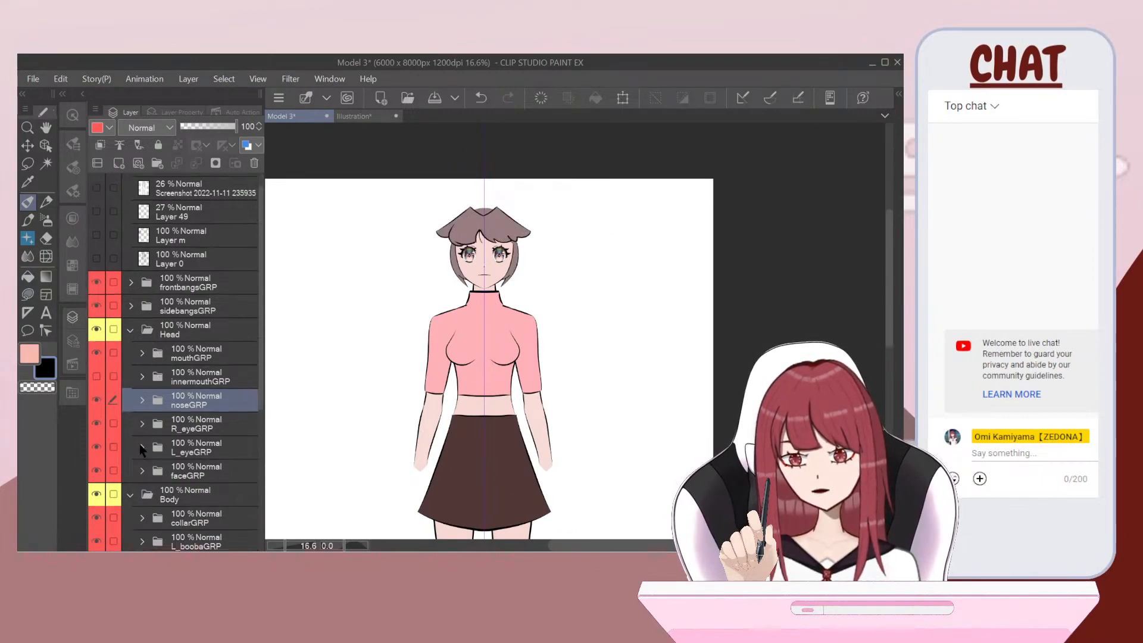
scroll(142, 438, "down", 5)
left_click(130, 259)
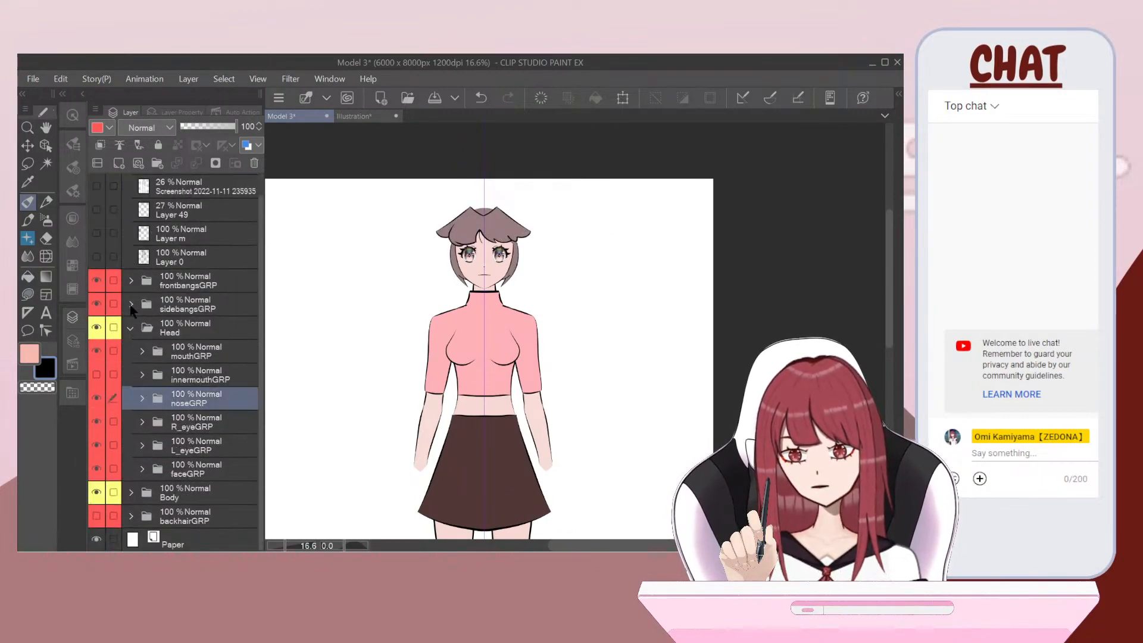
left_click(130, 328)
left_click(96, 397)
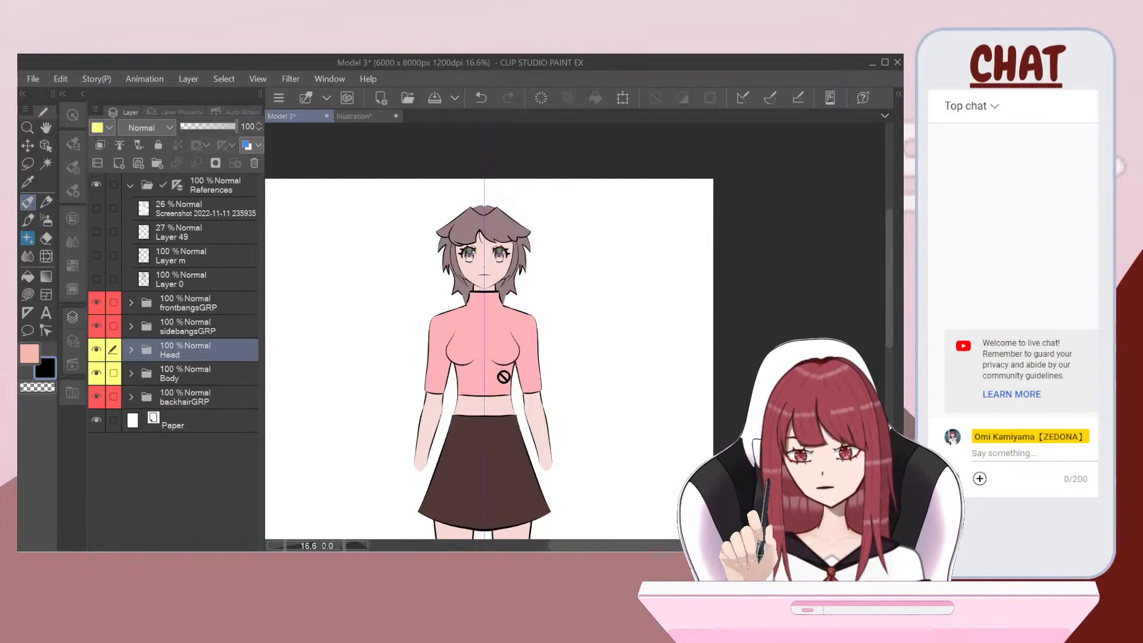
scroll(498, 368, "down", 1)
scroll(497, 368, "up", 2)
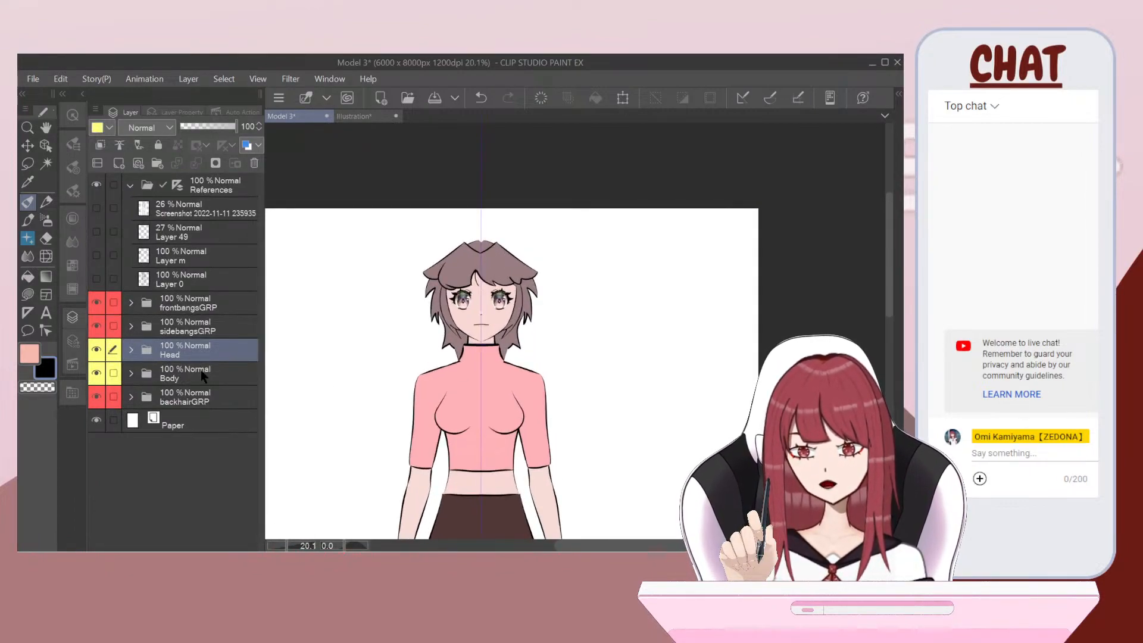
Step: Transform the backhairGRP folder so the back hair rises slightly above the front bangs
left_click(205, 396)
left_click(630, 95)
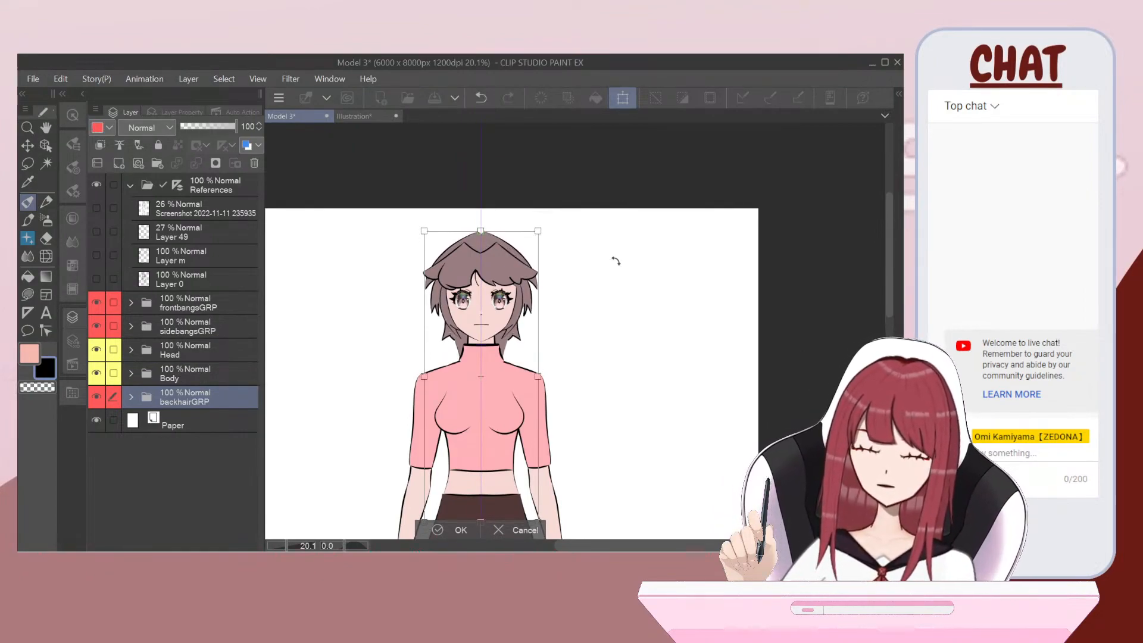
left_click(454, 528)
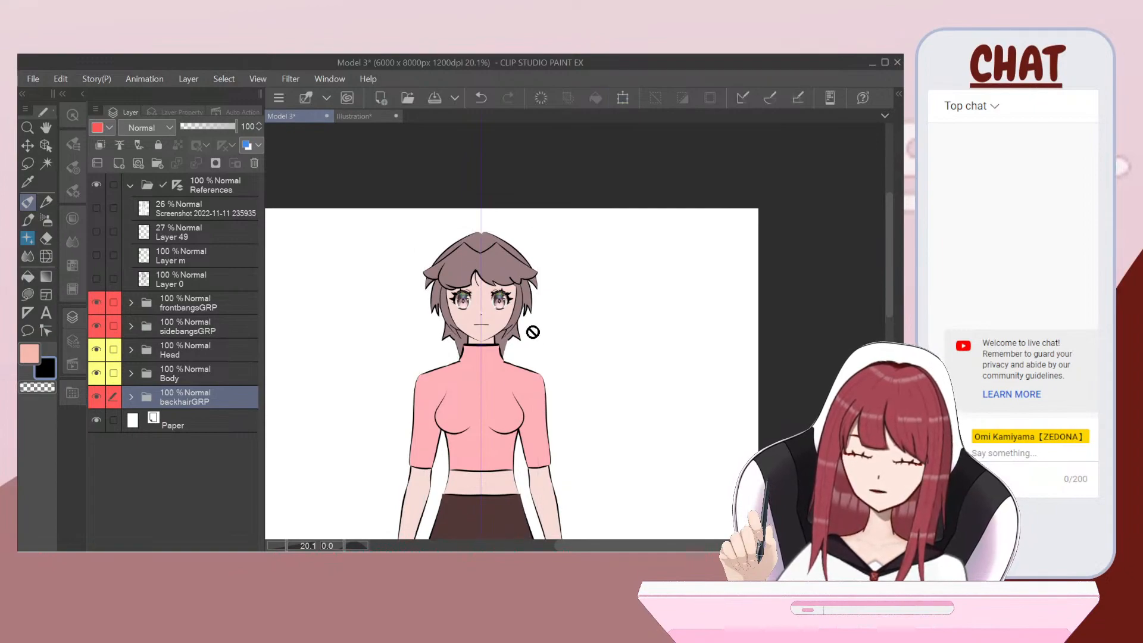
Step: Check the assembled hairstyle and isolate the back hair by hiding the Head, Body, sidebangsGRP and frontbangsGRP folders
scroll(529, 261, "down", 3)
scroll(529, 261, "up", 5)
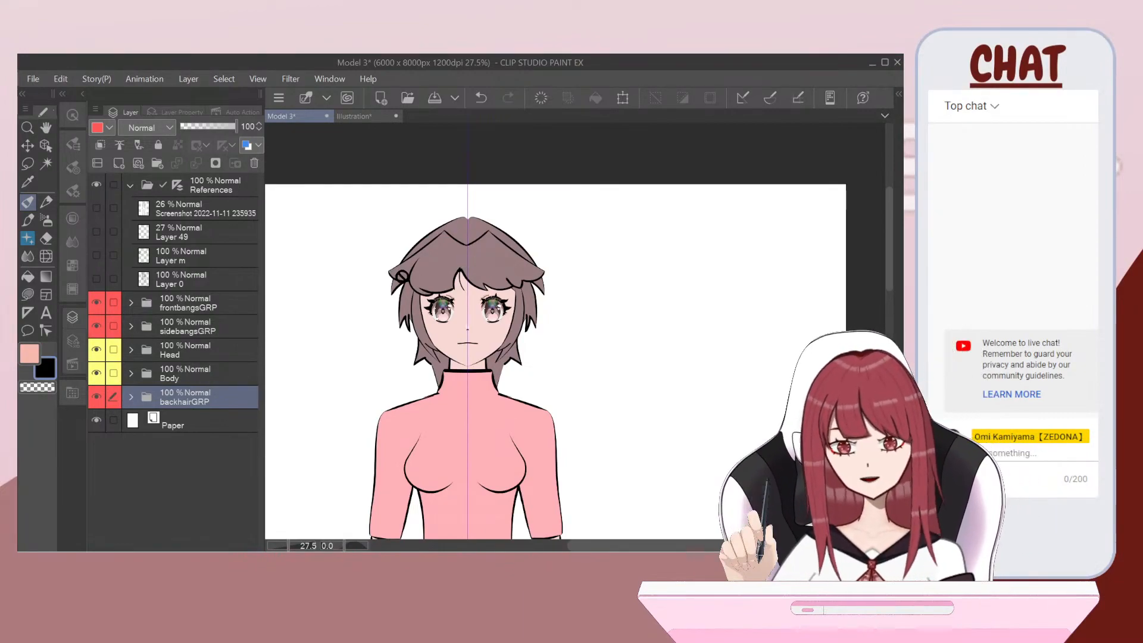
scroll(414, 257, "down", 3)
scroll(378, 285, "up", 5)
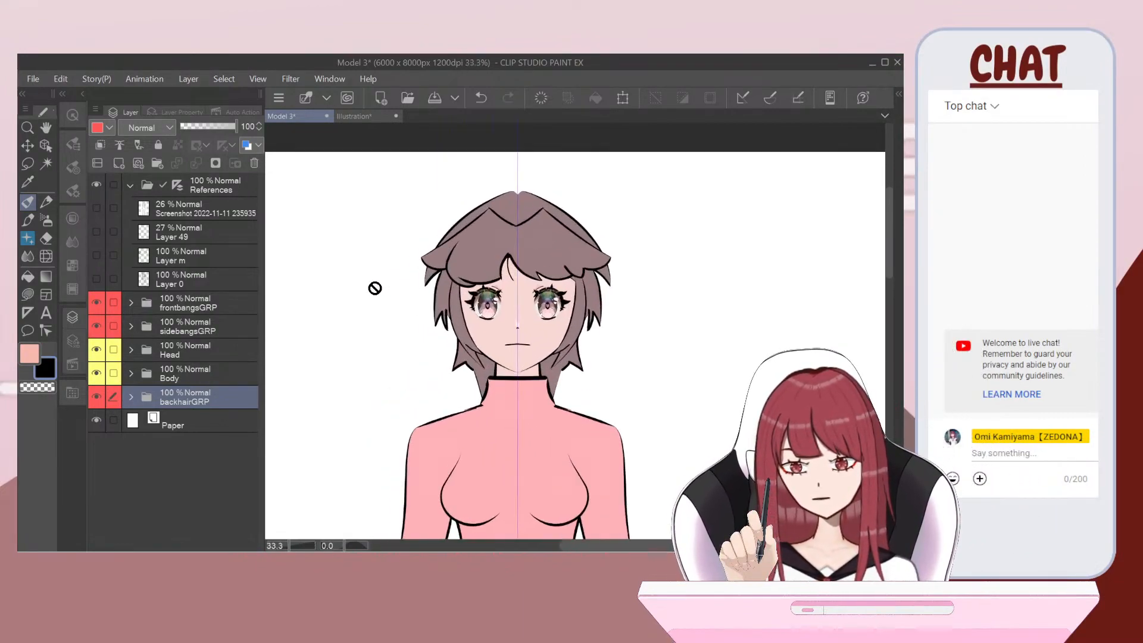
scroll(494, 199, "up", 1)
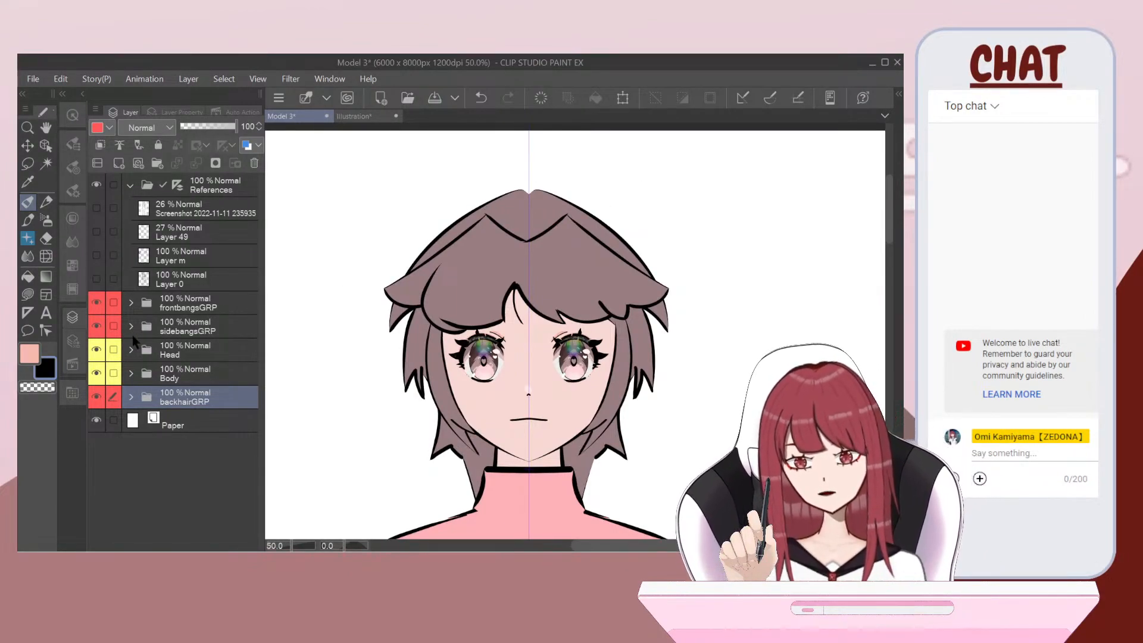
scroll(463, 338, "down", 1)
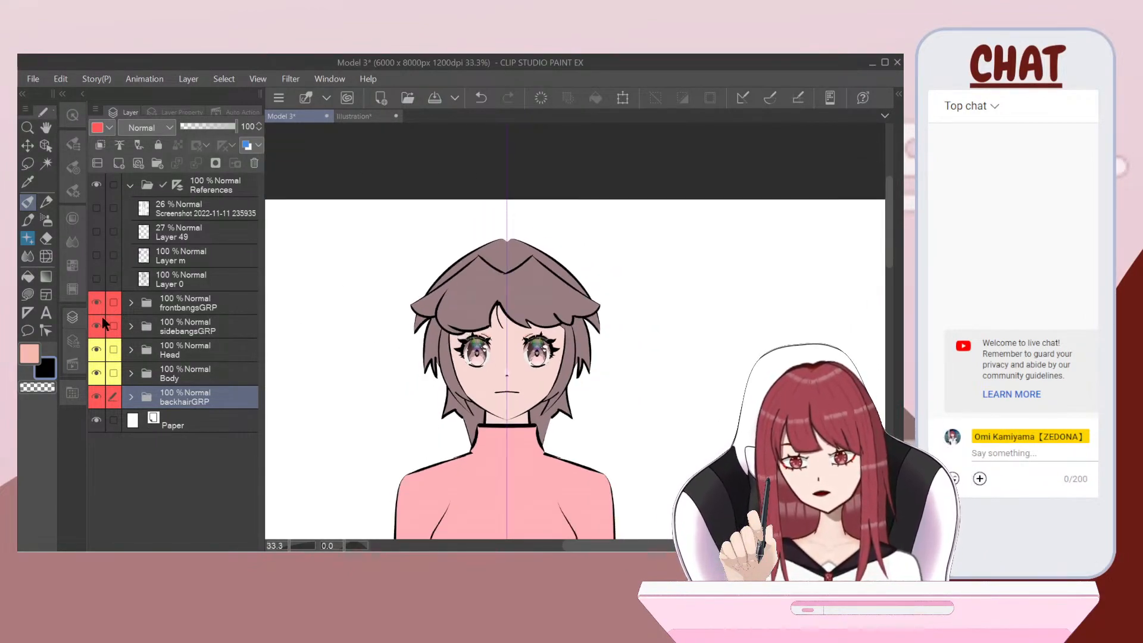
left_click(96, 350)
left_click(96, 373)
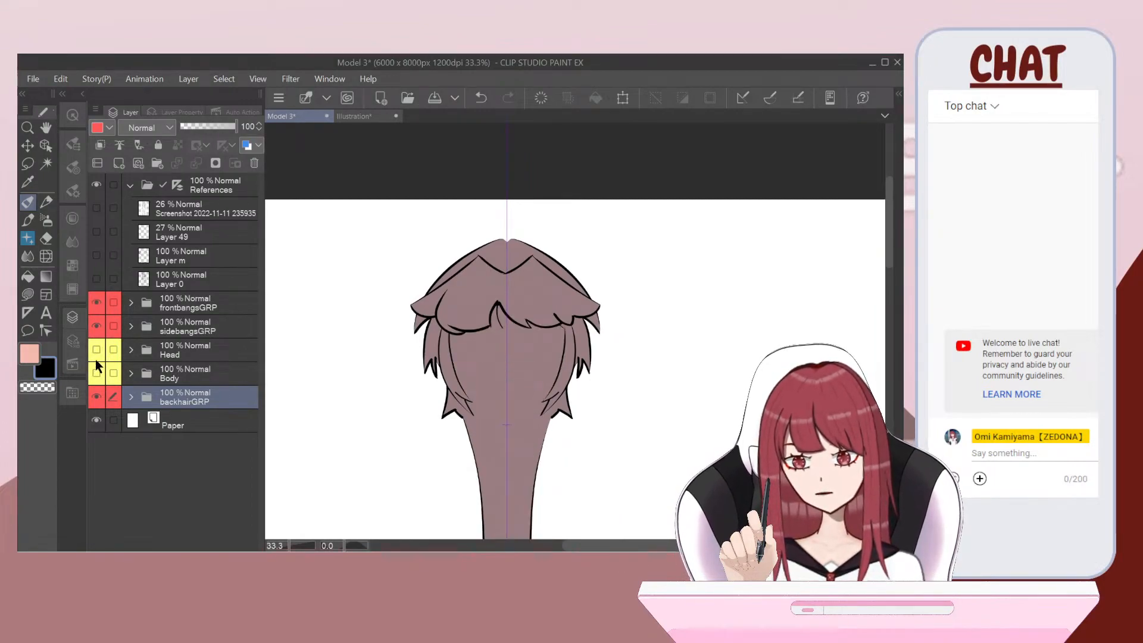
left_click(97, 326)
left_click(97, 302)
scroll(476, 369, "down", 3)
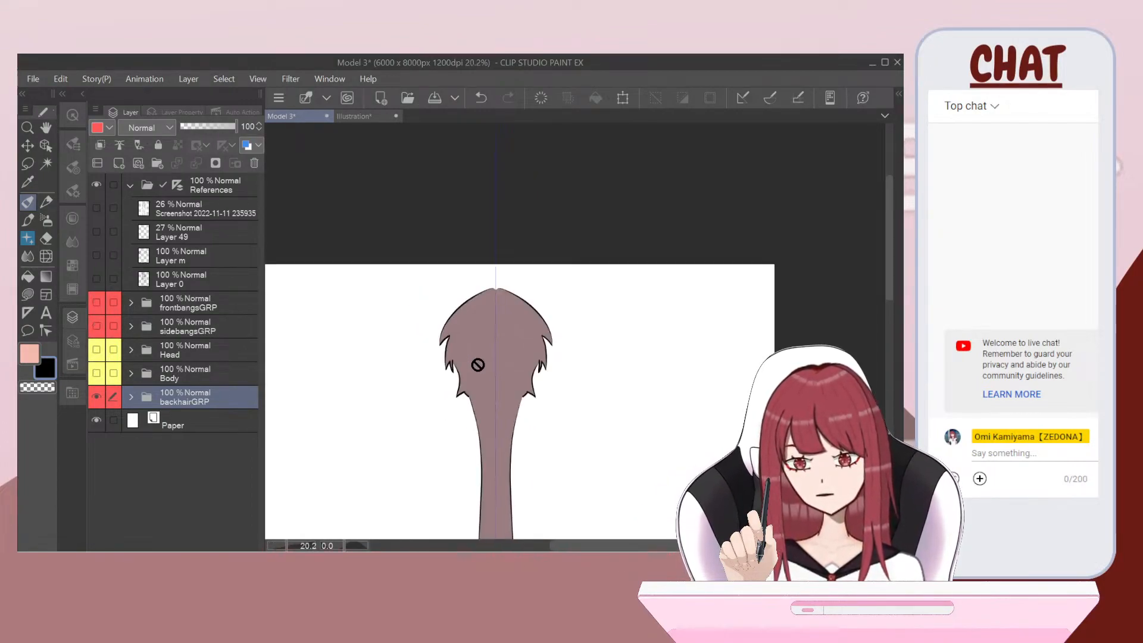
scroll(476, 387, "up", 4)
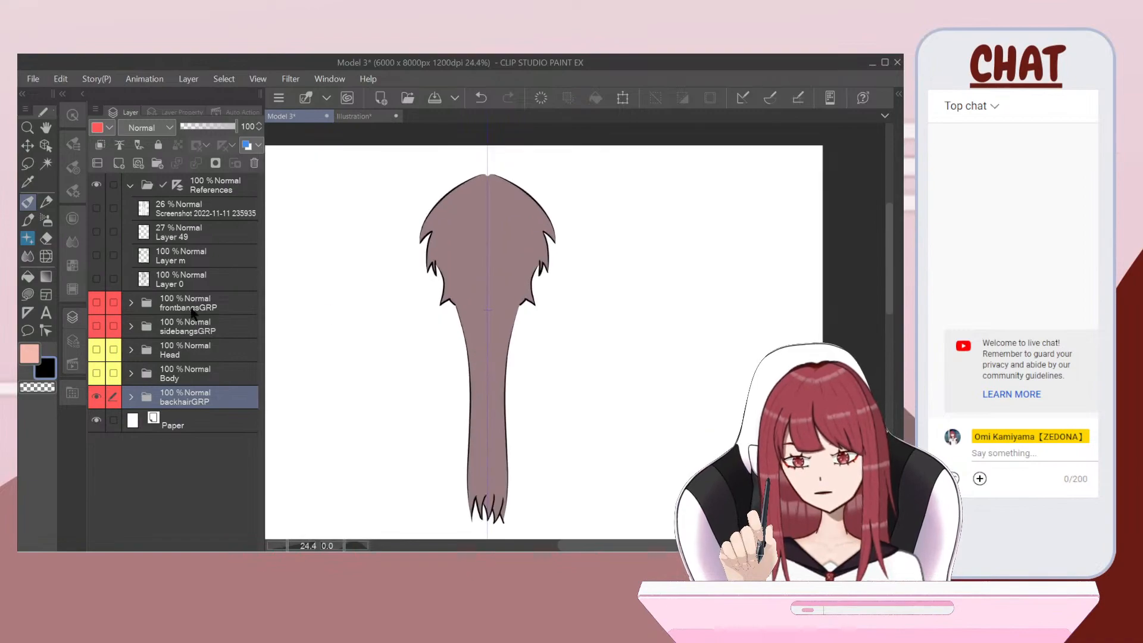
Step: Show the frontbangsGRP, sidebangsGRP, Head and Body folders and examine the model's assembled hair, face and eyes
left_click_drag(96, 302, 96, 374)
scroll(479, 210, "up", 1)
scroll(478, 211, "down", 2)
scroll(479, 211, "up", 3)
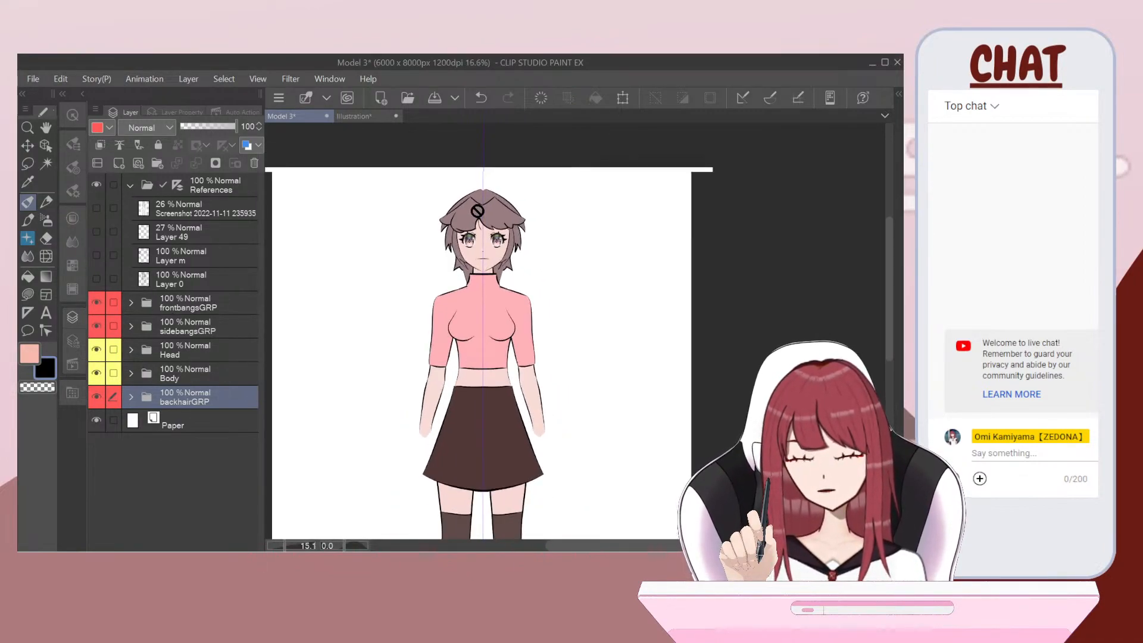
scroll(477, 211, "up", 4)
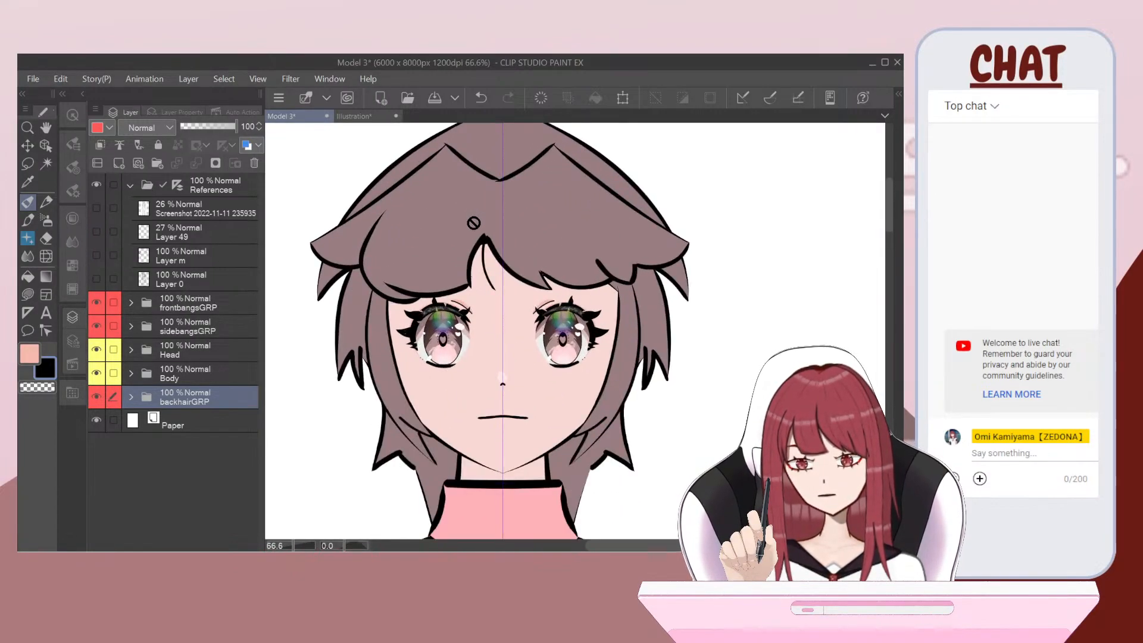
scroll(500, 321, "up", 1)
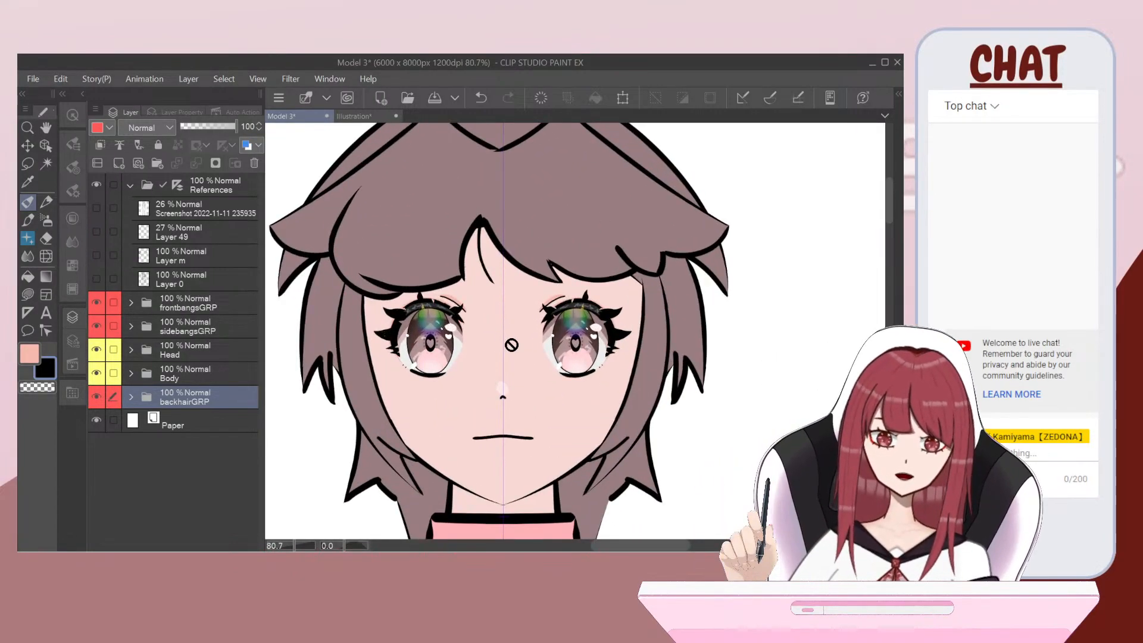
scroll(511, 348, "up", 4)
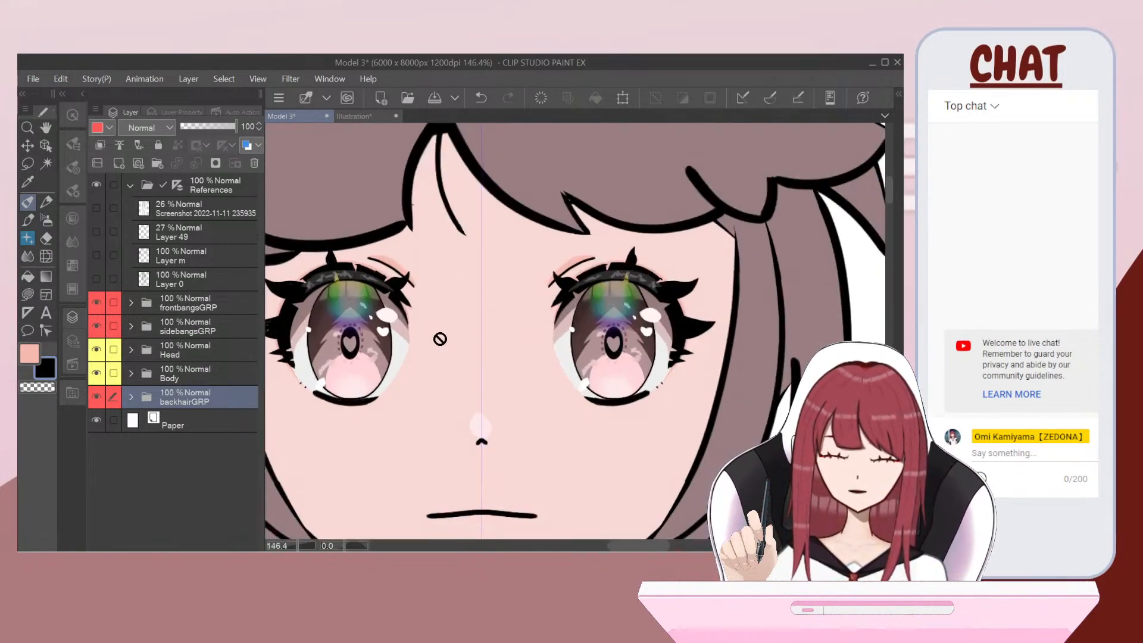
scroll(438, 340, "down", 3)
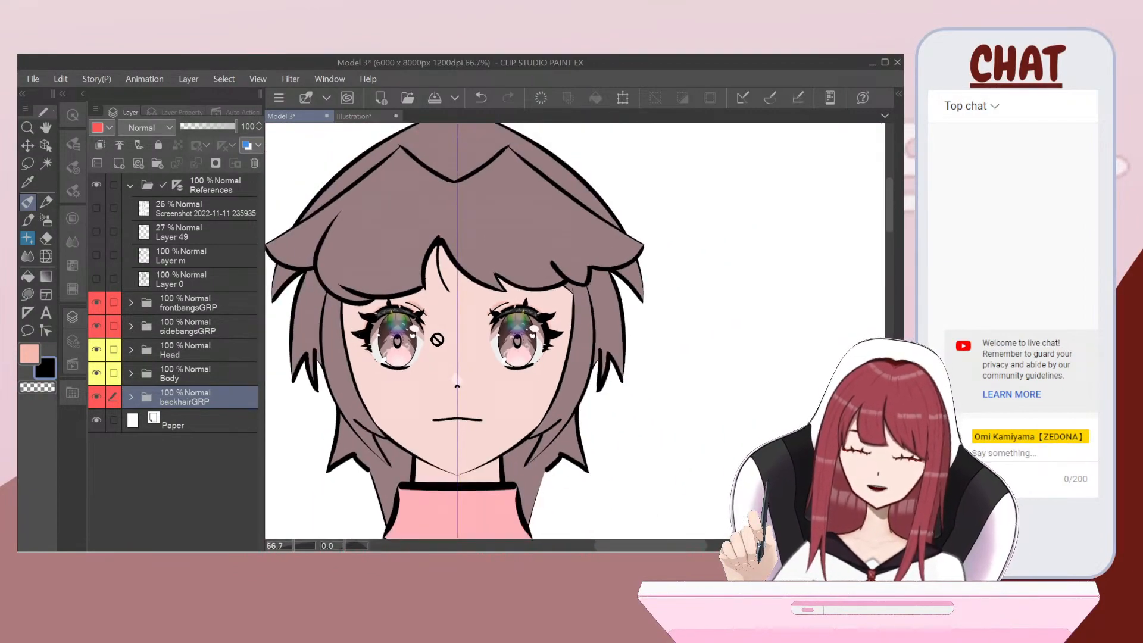
scroll(357, 326, "up", 3)
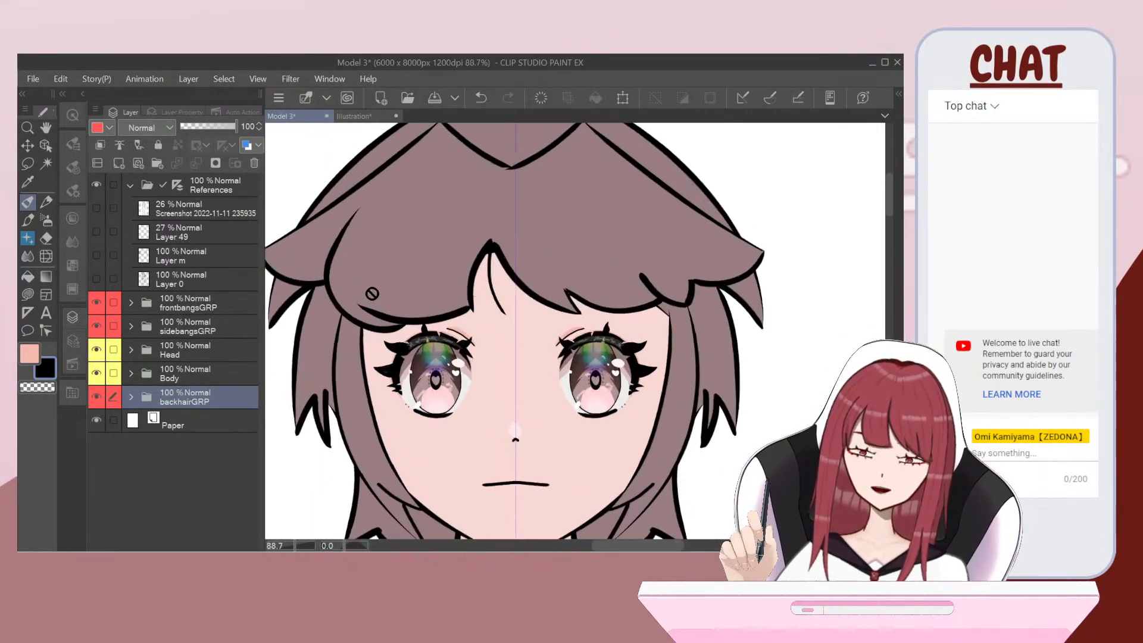
Step: Save the Model 3 document and switch to the Illustration document
left_click(31, 83)
left_click(87, 156)
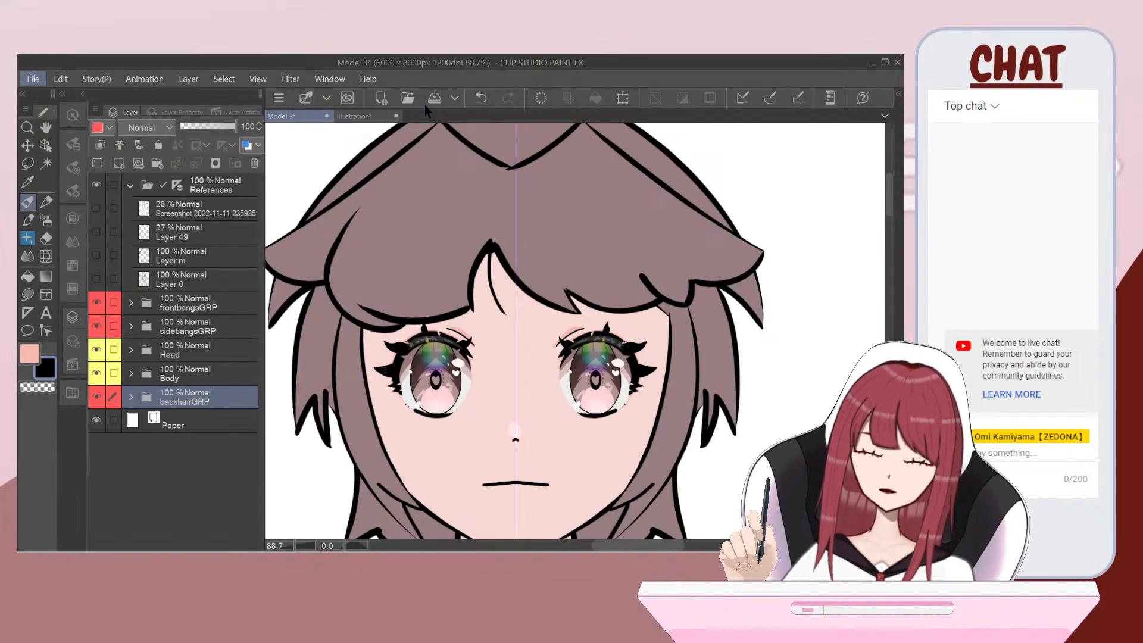
left_click(354, 117)
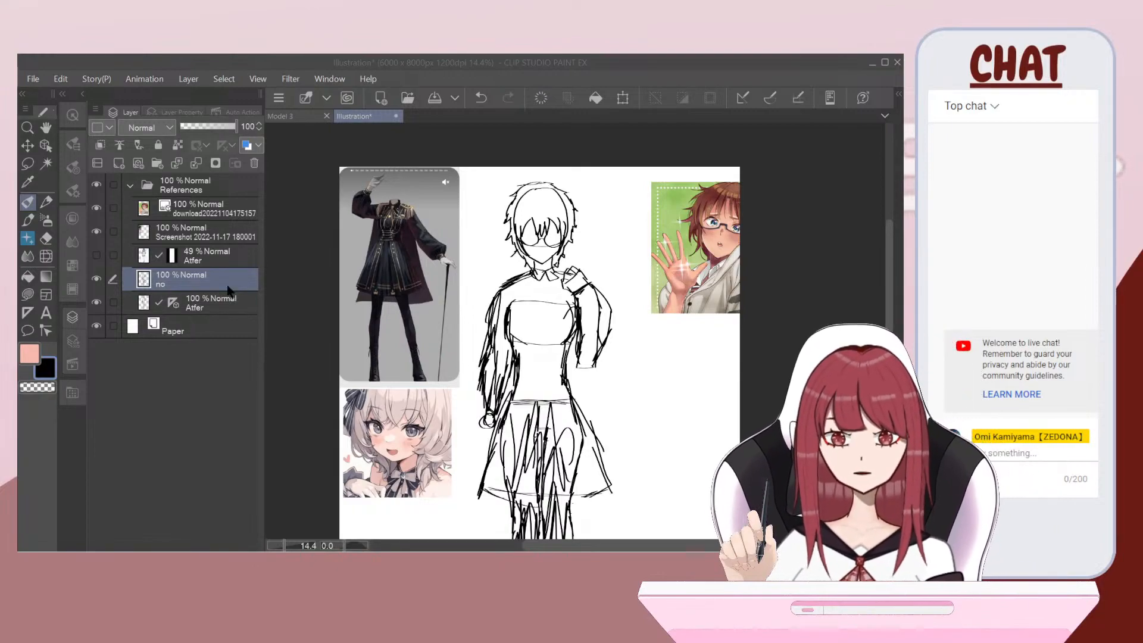
Step: Lower the opacity of the "no" sketch layer and the Atfer layer directly below it to 25%
left_click(201, 272)
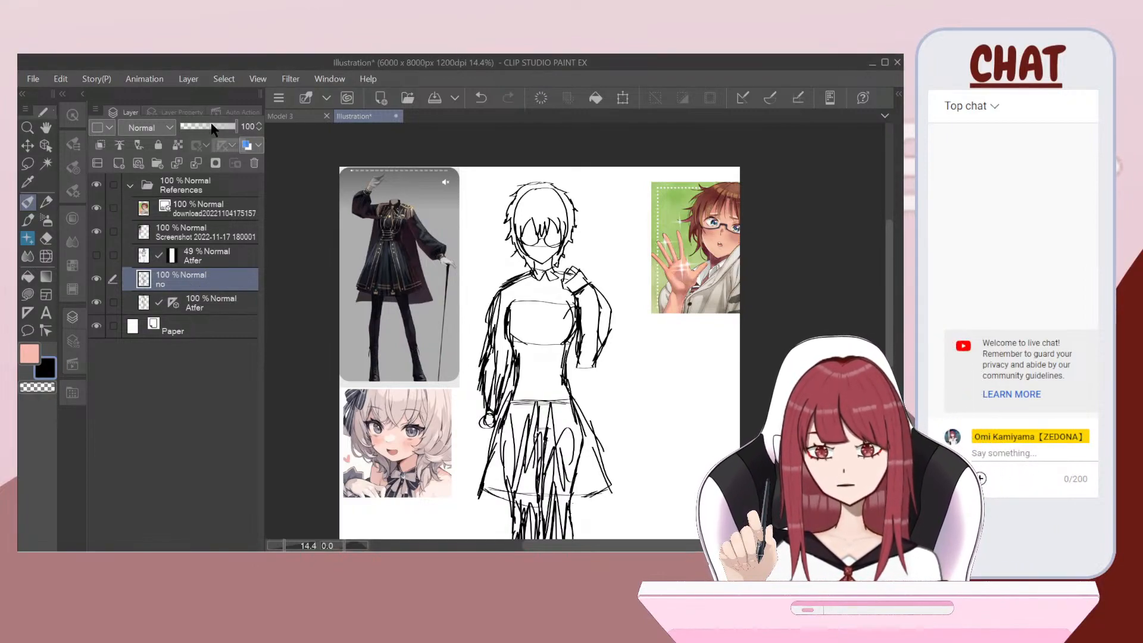
left_click(113, 302)
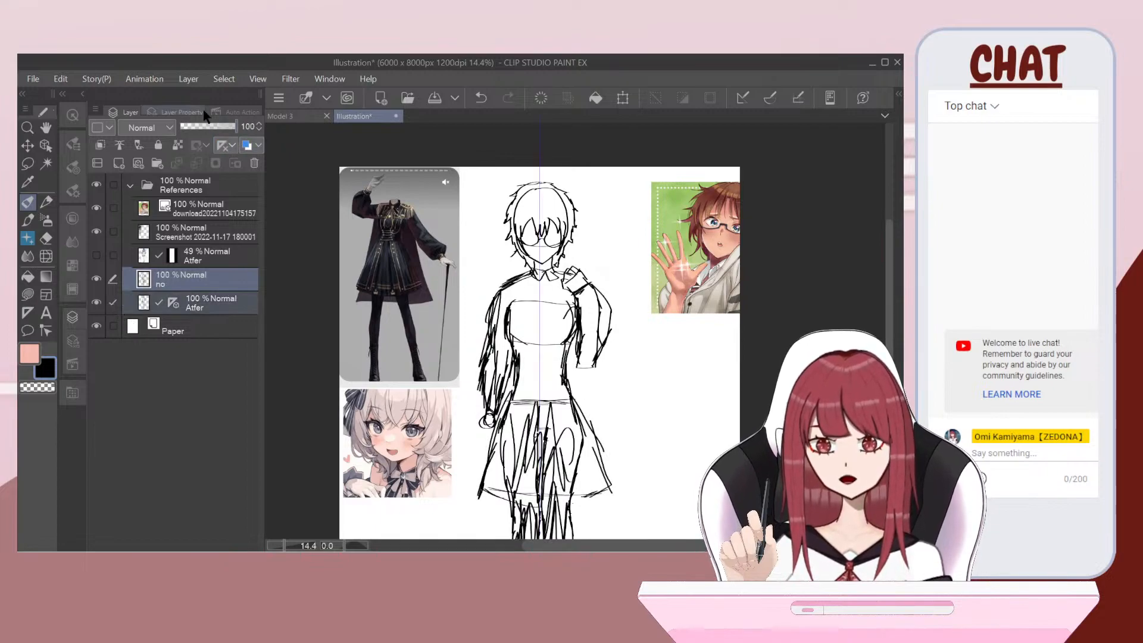
left_click_drag(202, 125, 195, 128)
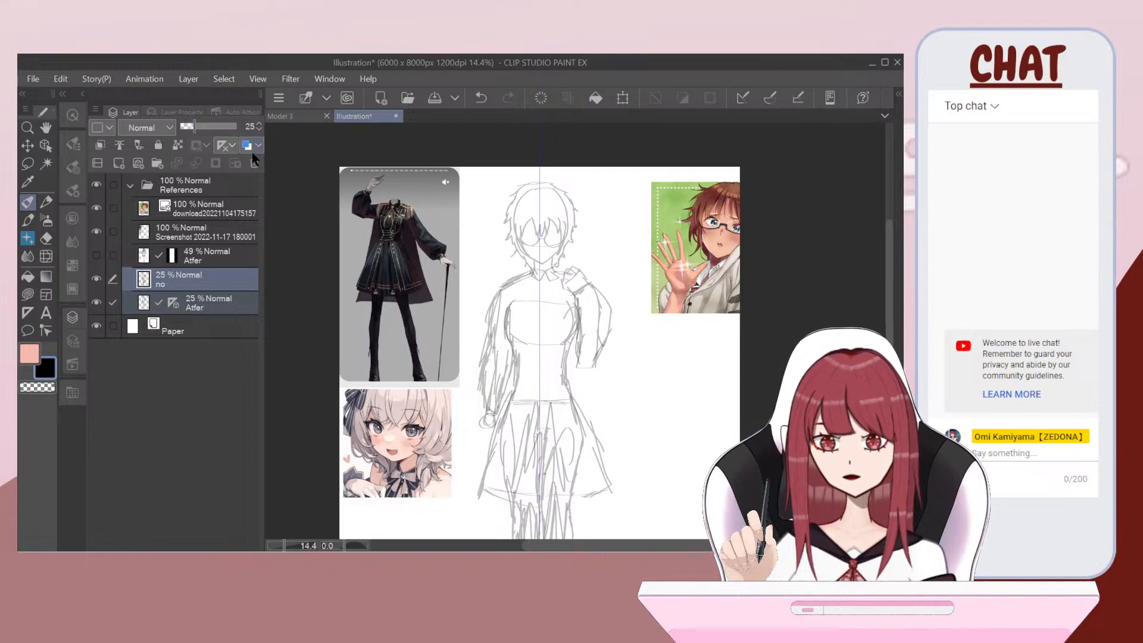
Step: Collapse the References folder and create a new layer folder directly above the Paper layer
left_click(206, 325)
left_click(130, 186)
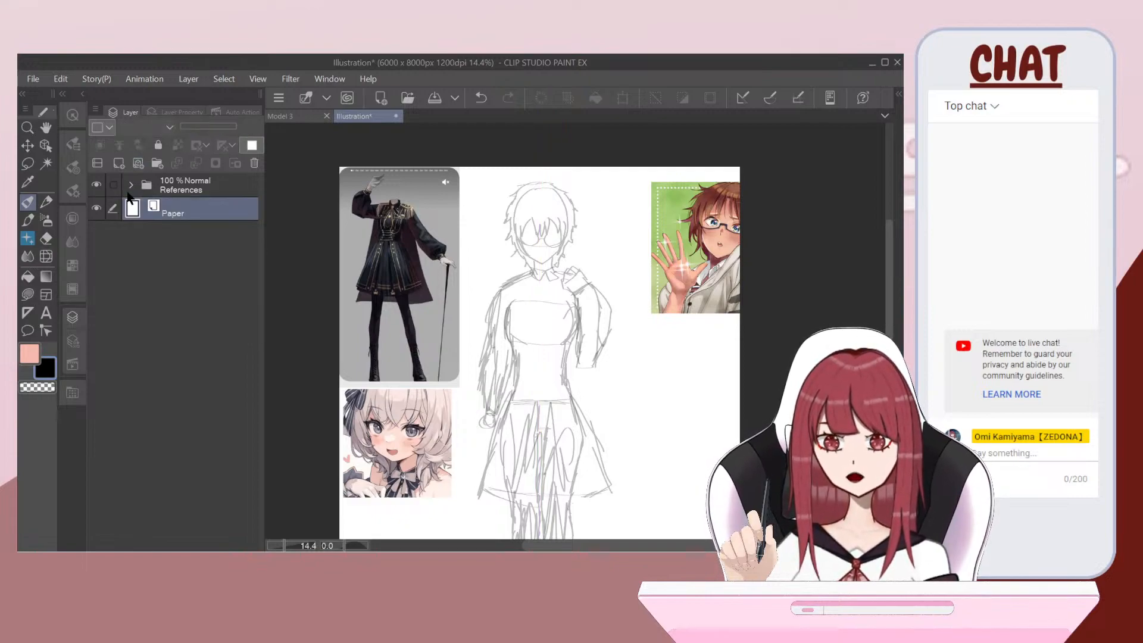
left_click(158, 162)
double_click(173, 210)
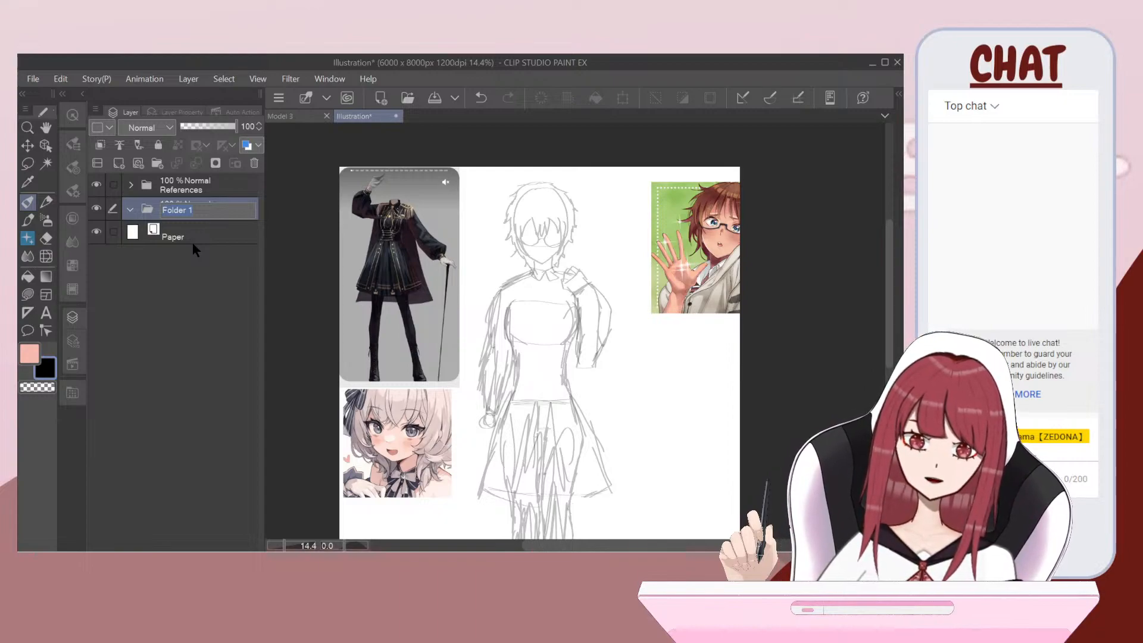
key("alt+Tab")
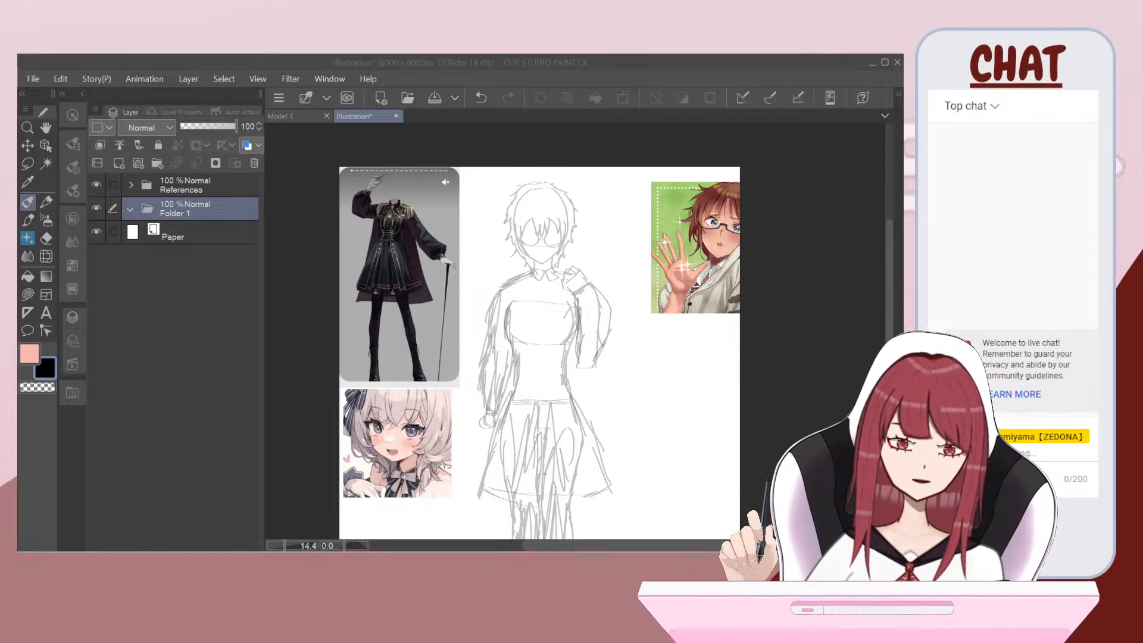
left_click(760, 435)
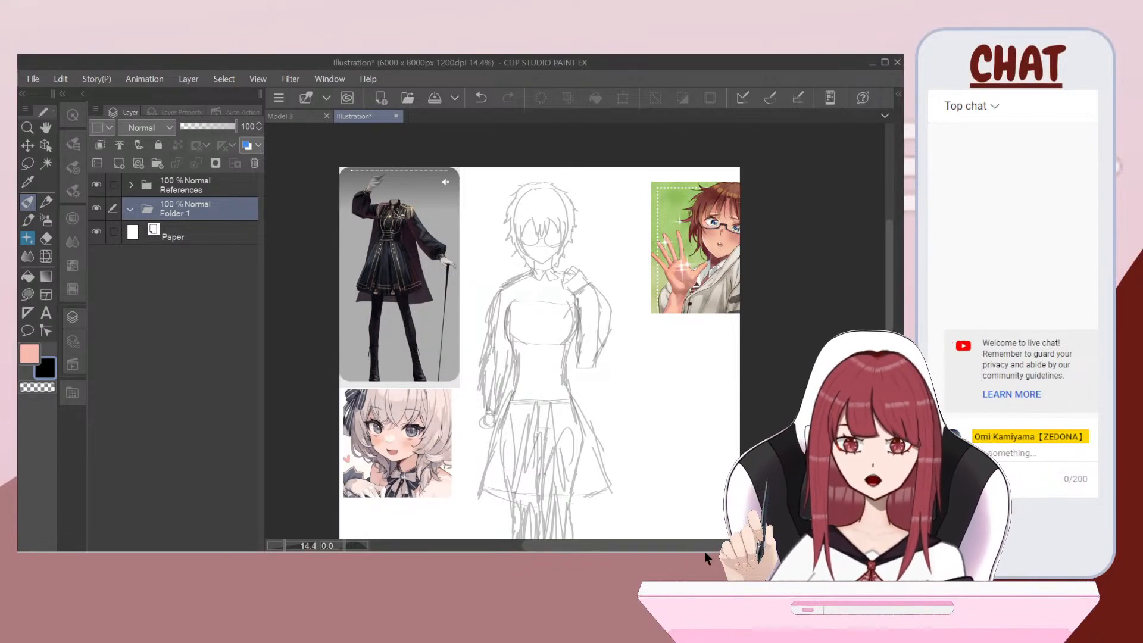
Step: Examine the full-body sketch down to the feet and expand the References folder to its "no" layer
scroll(568, 360, "down", 5)
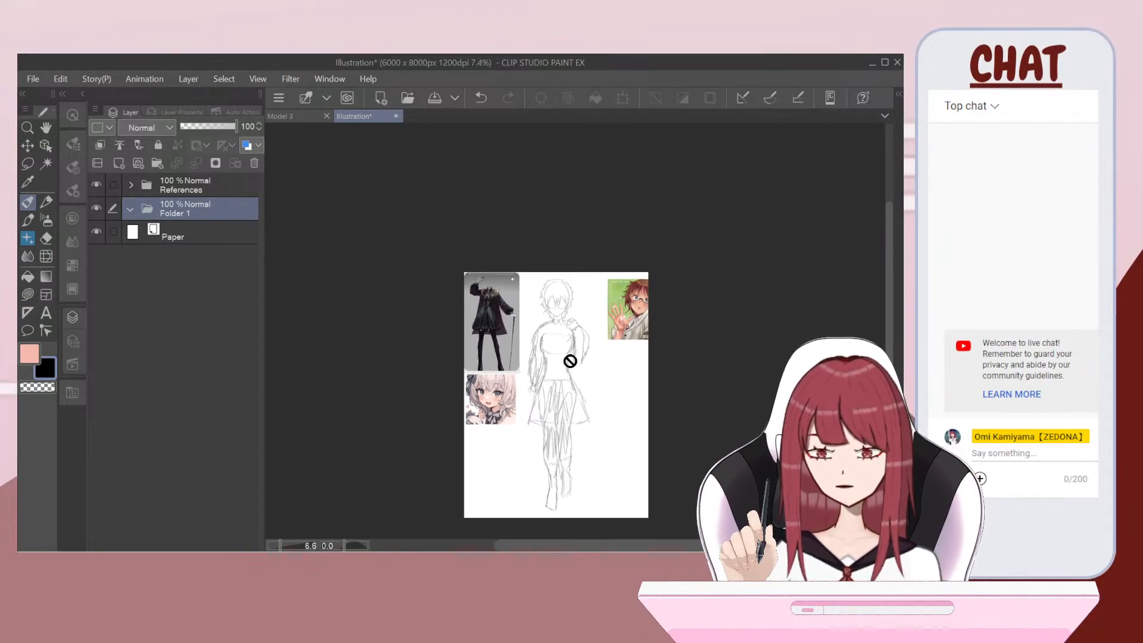
scroll(571, 406, "up", 3)
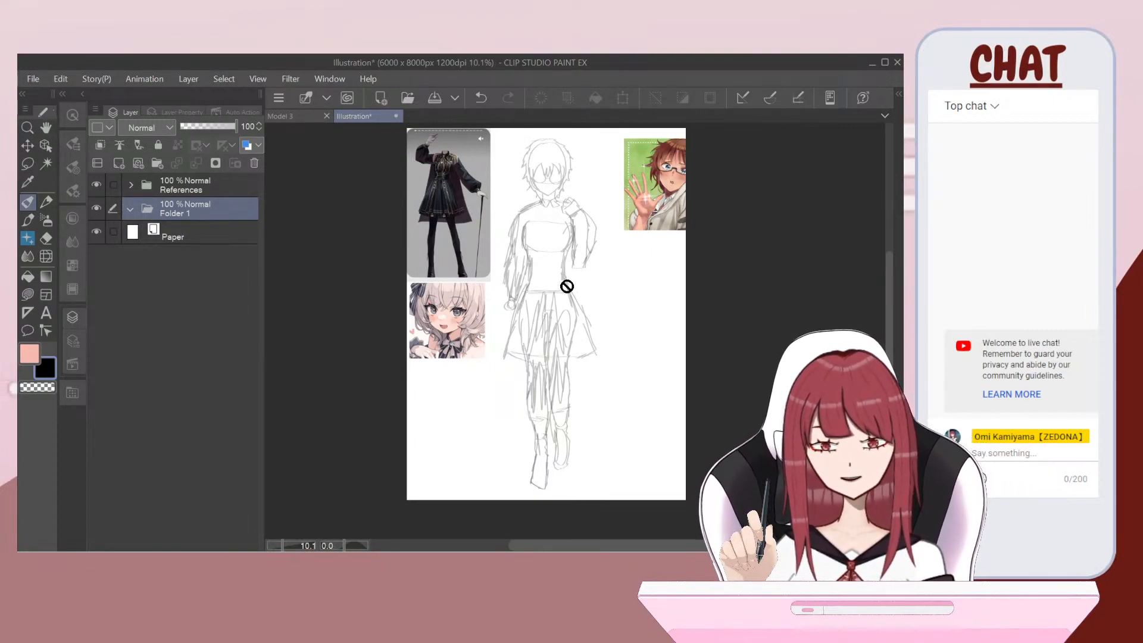
scroll(575, 339, "down", 2)
scroll(575, 369, "up", 3)
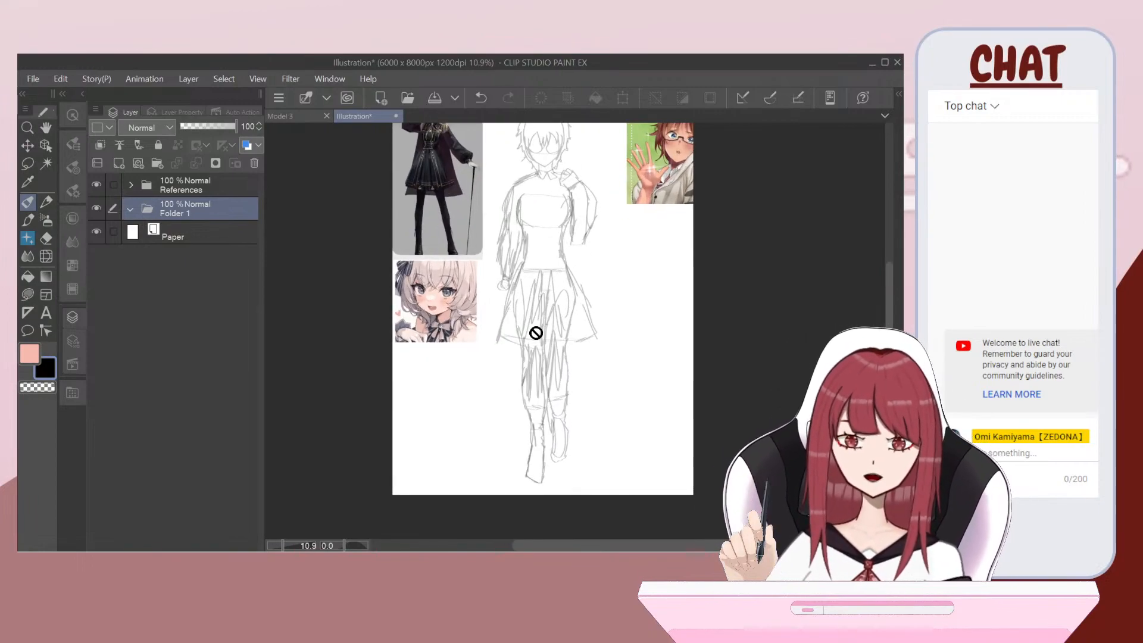
scroll(555, 467, "up", 1)
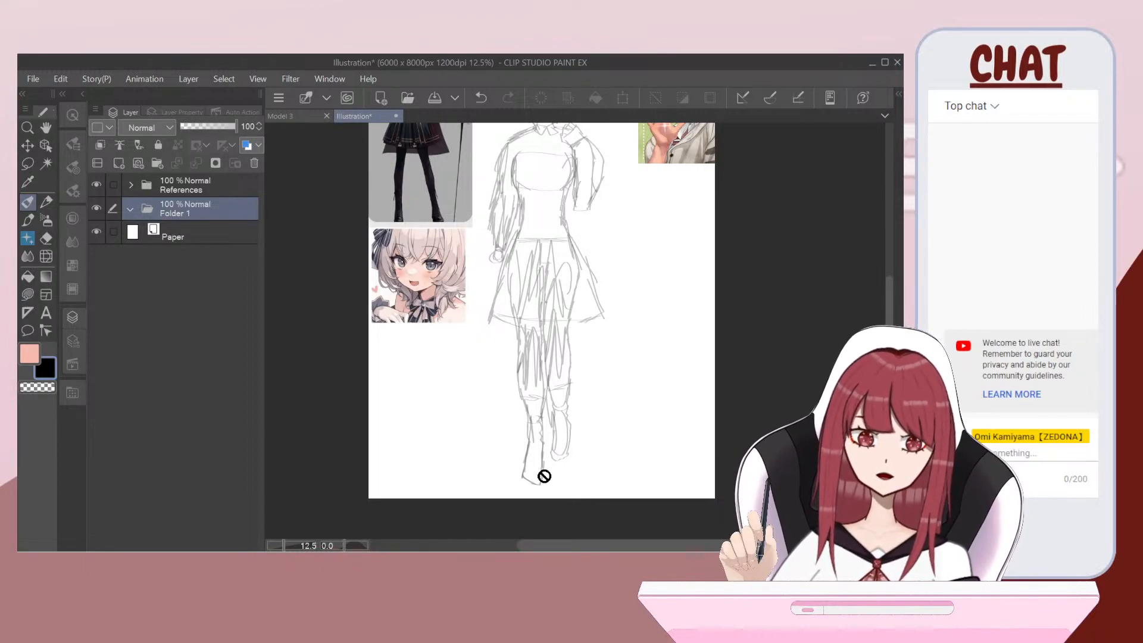
left_click(130, 185)
left_click(178, 278)
scroll(352, 276, "down", 2)
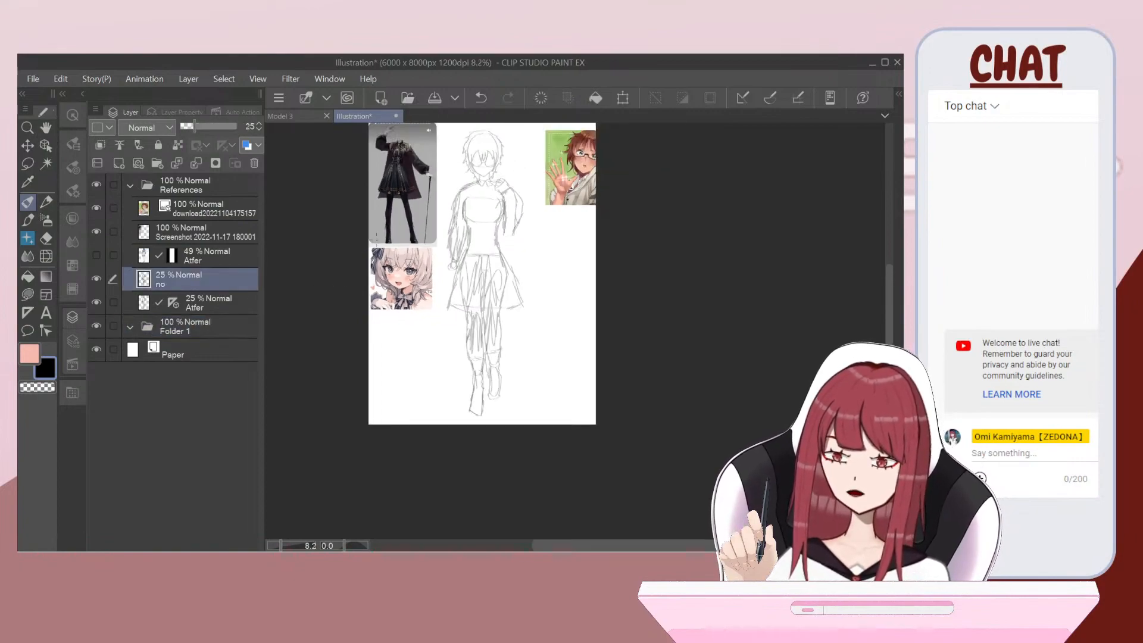
scroll(413, 233, "up", 1)
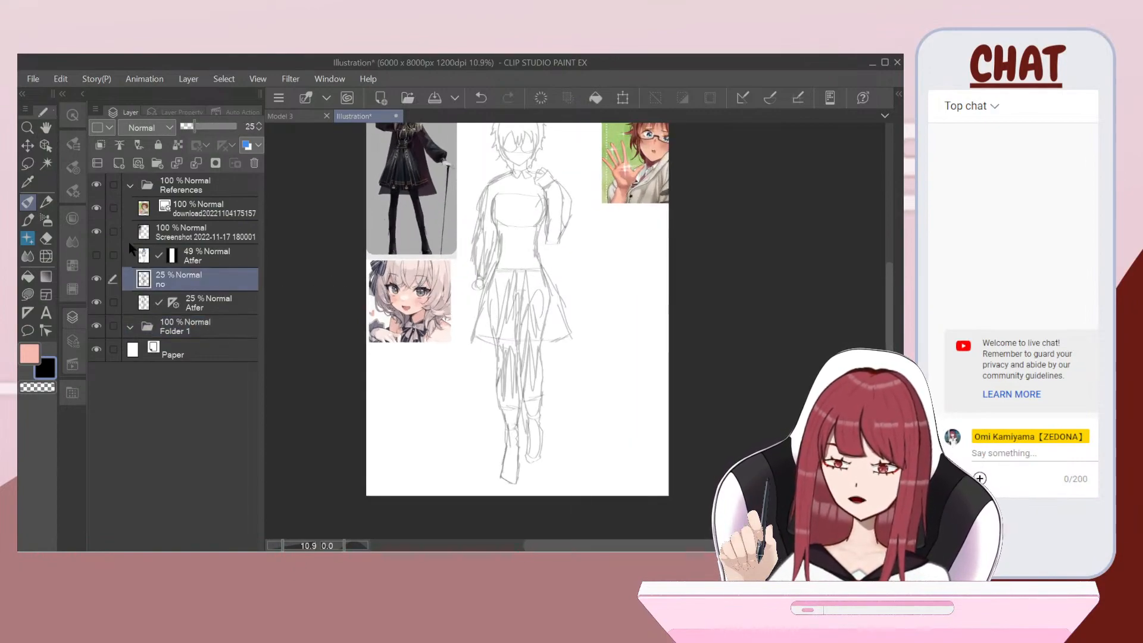
left_click(170, 240)
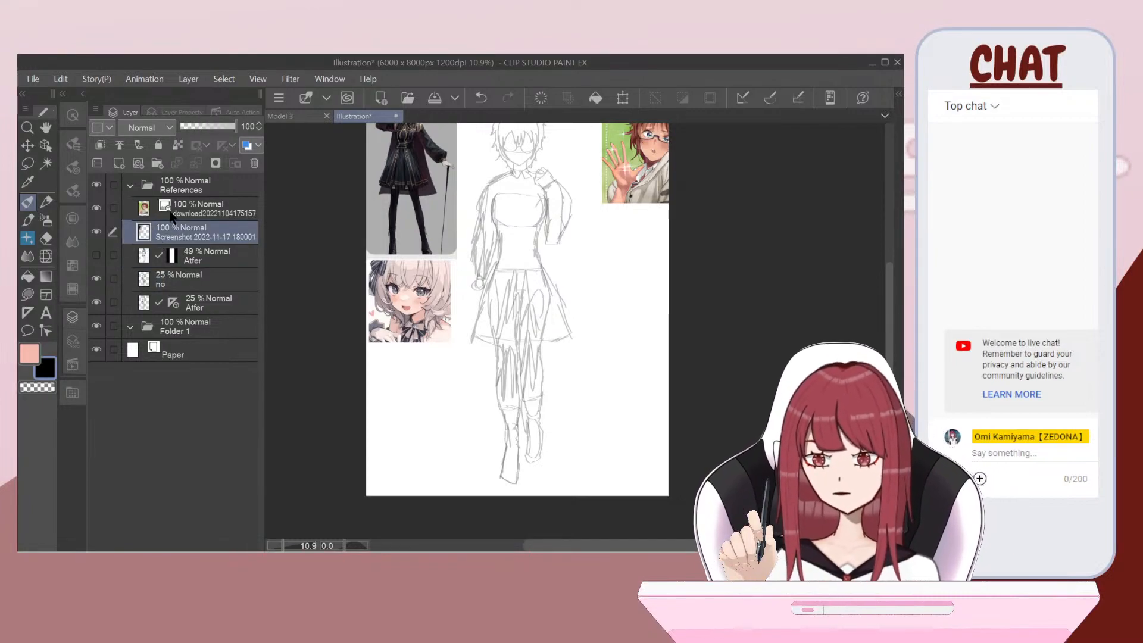
left_click(112, 209)
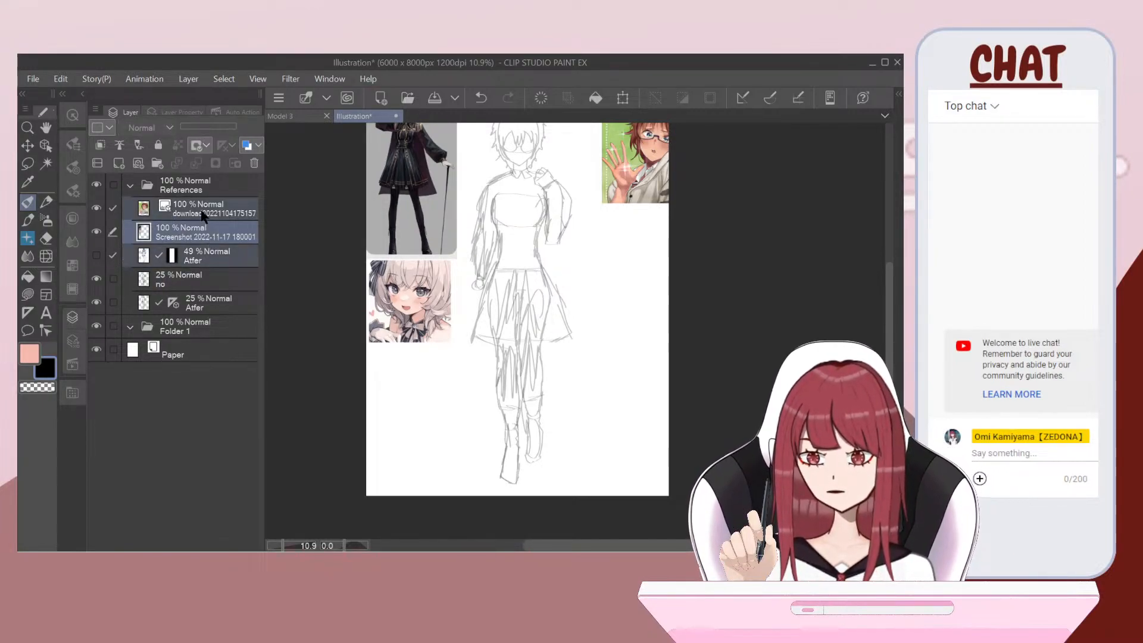
left_click(196, 163)
left_click(113, 232)
left_click(113, 249)
left_click(114, 254)
left_click_drag(199, 232, 191, 292)
left_click(186, 207)
left_click(183, 259)
left_click(96, 278)
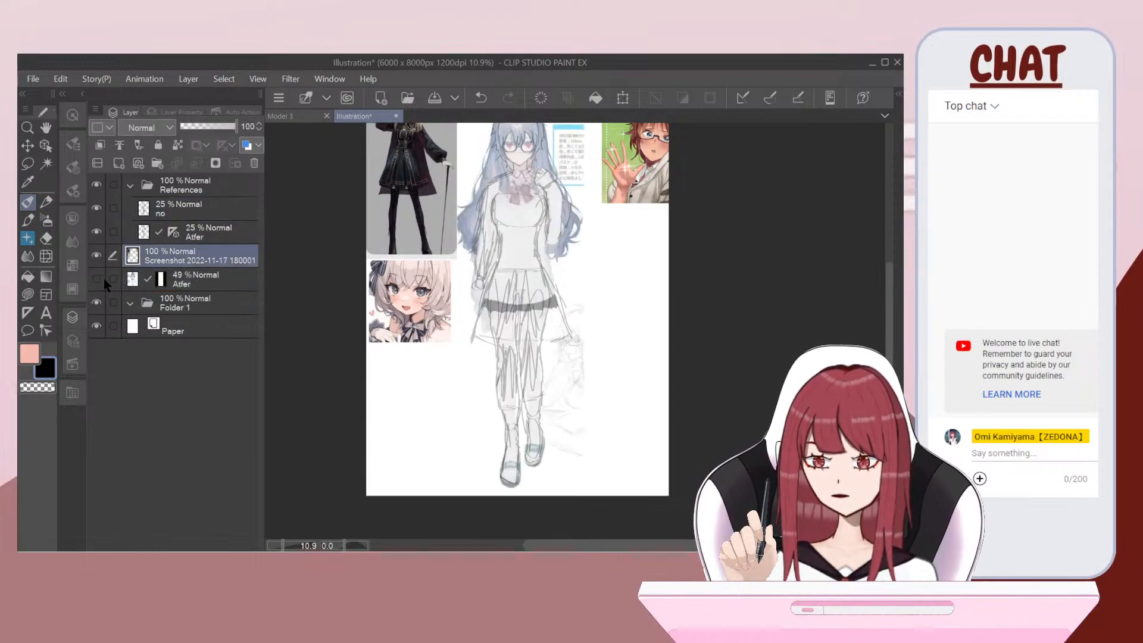
left_click(96, 278)
left_click(114, 279)
left_click_drag(177, 248, 177, 237)
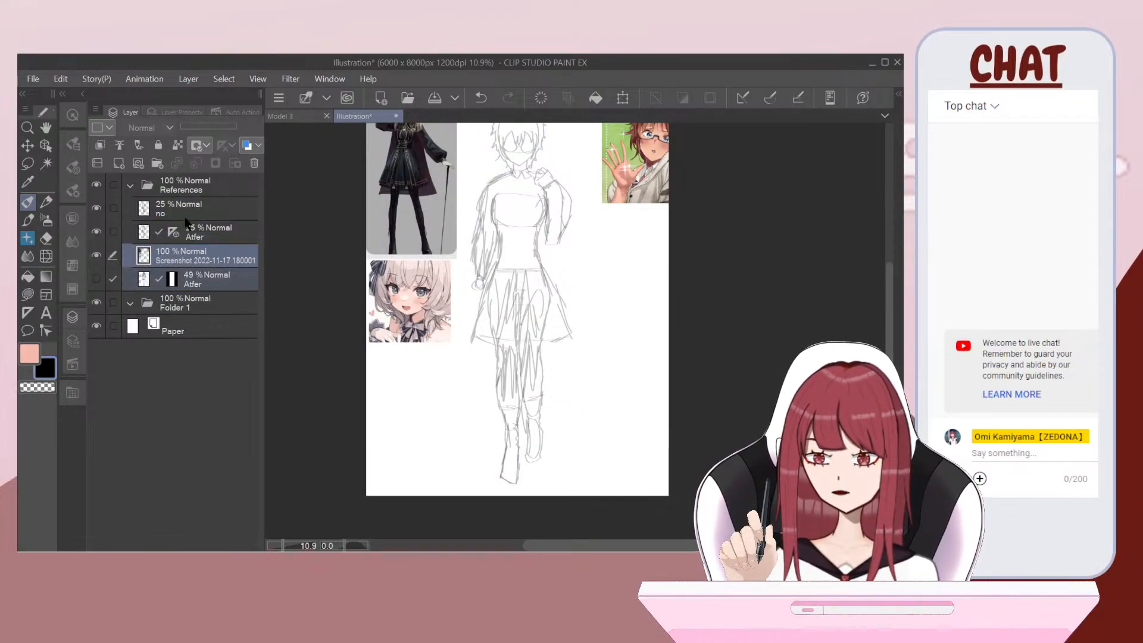
Step: Select the "no" sketch layer, undo the stray mark and set the brush size to 170
left_click(202, 215)
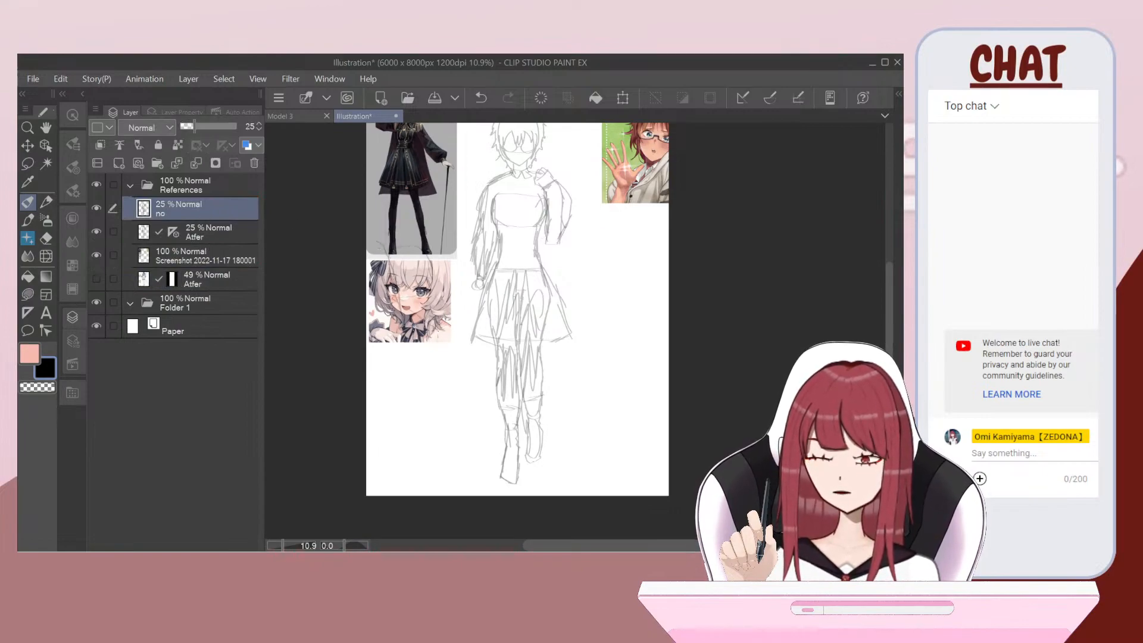
key("ctrl+z")
left_click(81, 167)
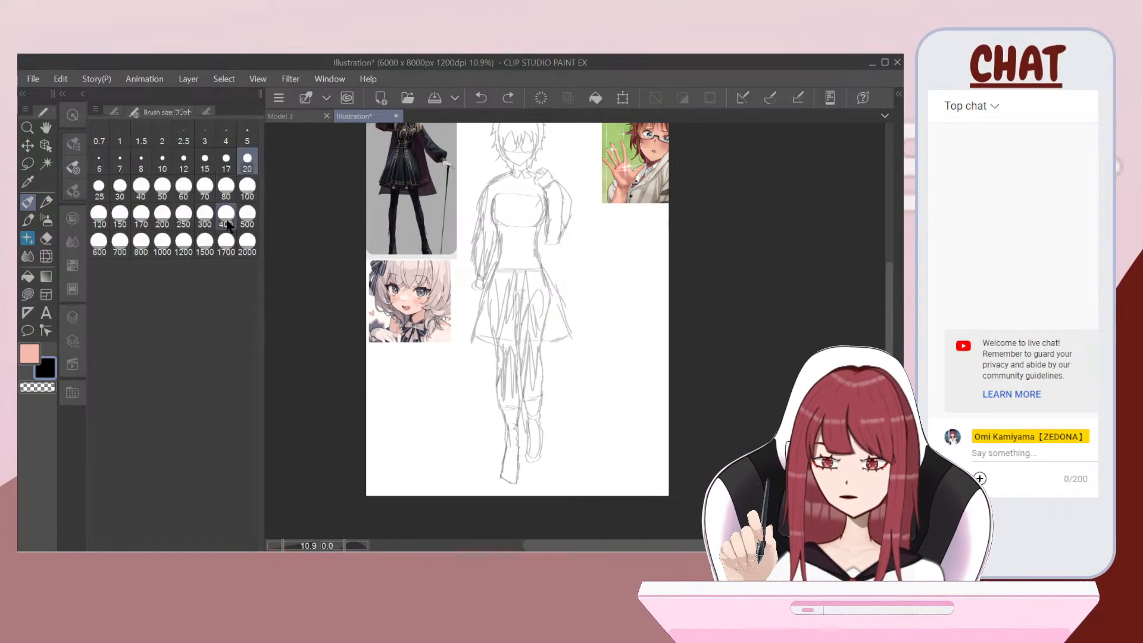
left_click(141, 215)
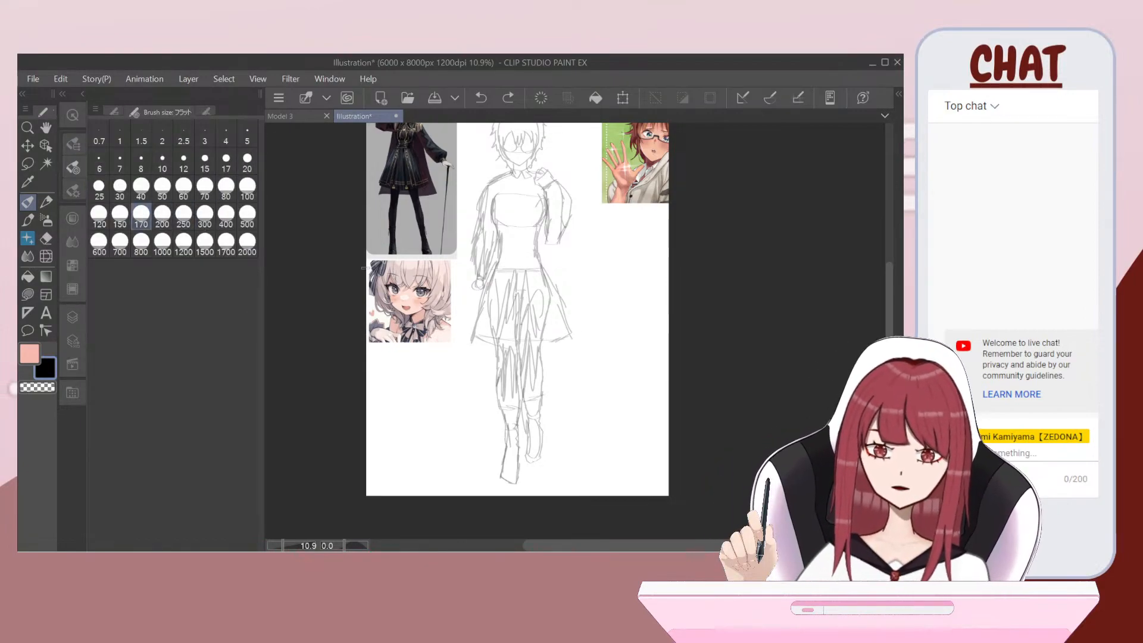
left_click_drag(378, 259, 420, 356)
mouse_move(408, 313)
left_mouse_down()
mouse_move(406, 253)
mouse_move(407, 318)
mouse_move(449, 365)
left_mouse_up()
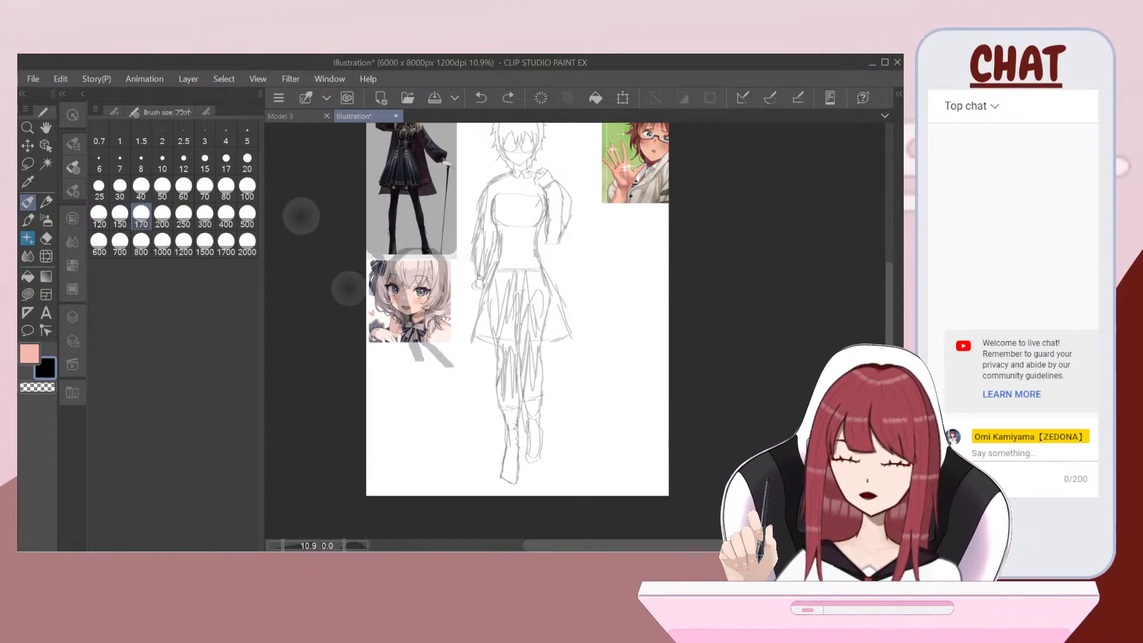
key("ctrl+z")
key("ctrl+z")
Step: Write a large R to the left and a large L to the right of the figure's legs on the "no" layer
mouse_move(426, 366)
left_mouse_down()
mouse_move(418, 436)
mouse_move(429, 372)
left_mouse_up()
mouse_move(430, 373)
left_mouse_down()
mouse_move(457, 410)
mouse_move(424, 417)
left_mouse_up()
left_click_drag(432, 418, 469, 438)
mouse_move(621, 363)
left_mouse_down()
mouse_move(624, 426)
mouse_move(667, 428)
left_mouse_up()
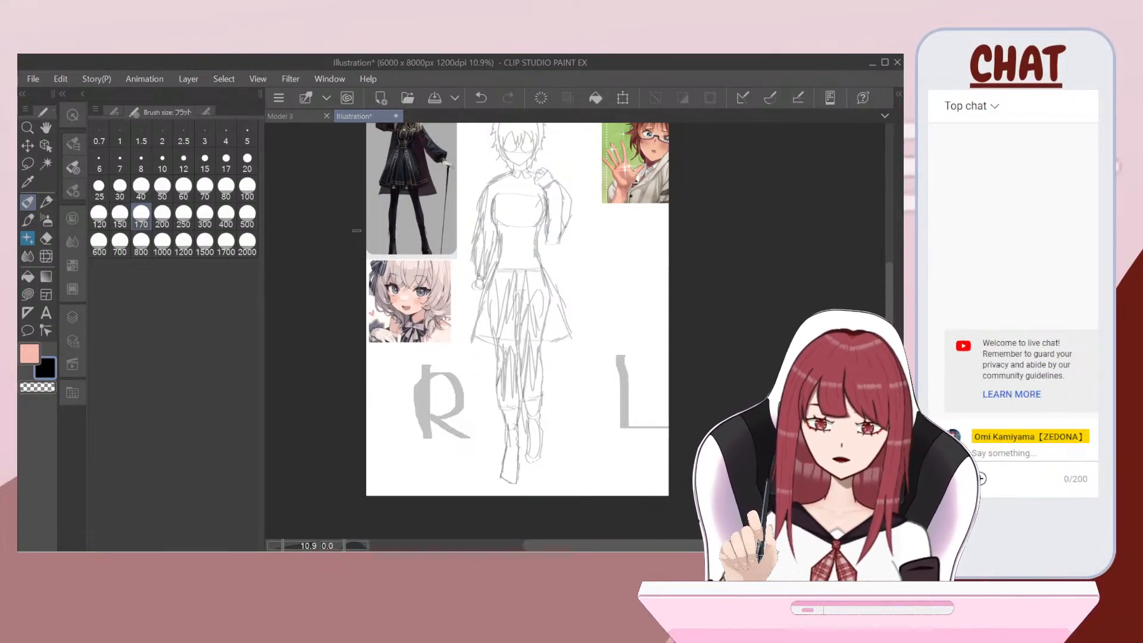
Step: Show the masked 49% Atfer reference layer, check its feet against the sketch and select Folder 1
left_click(73, 317)
scroll(500, 475, "up", 4)
scroll(500, 475, "up", 1)
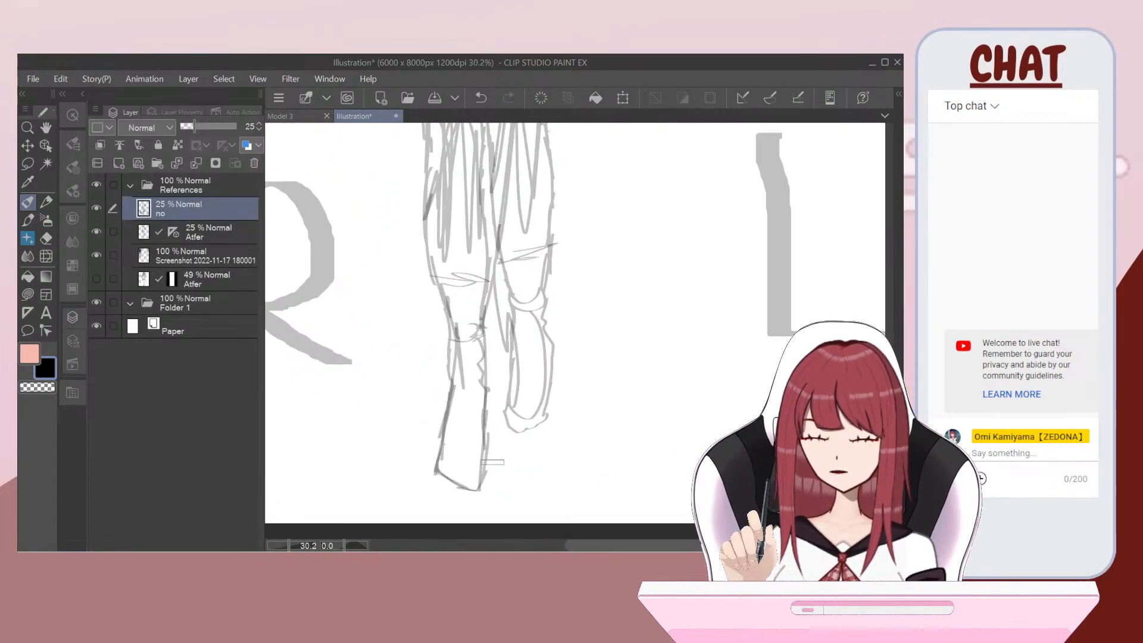
left_click(96, 279)
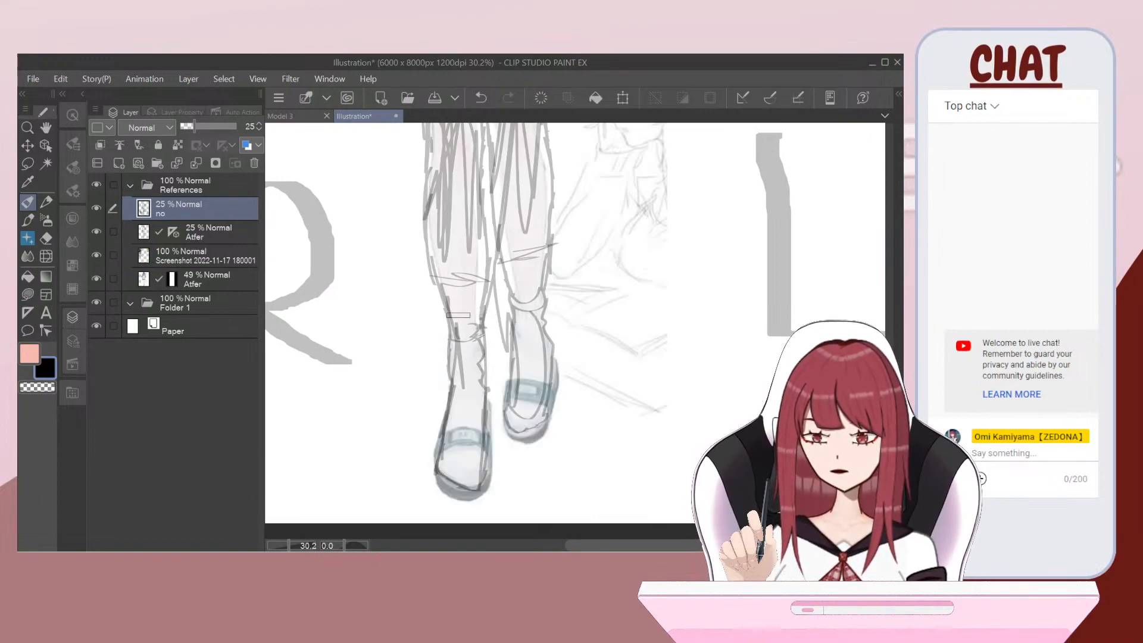
scroll(459, 315, "up", 1)
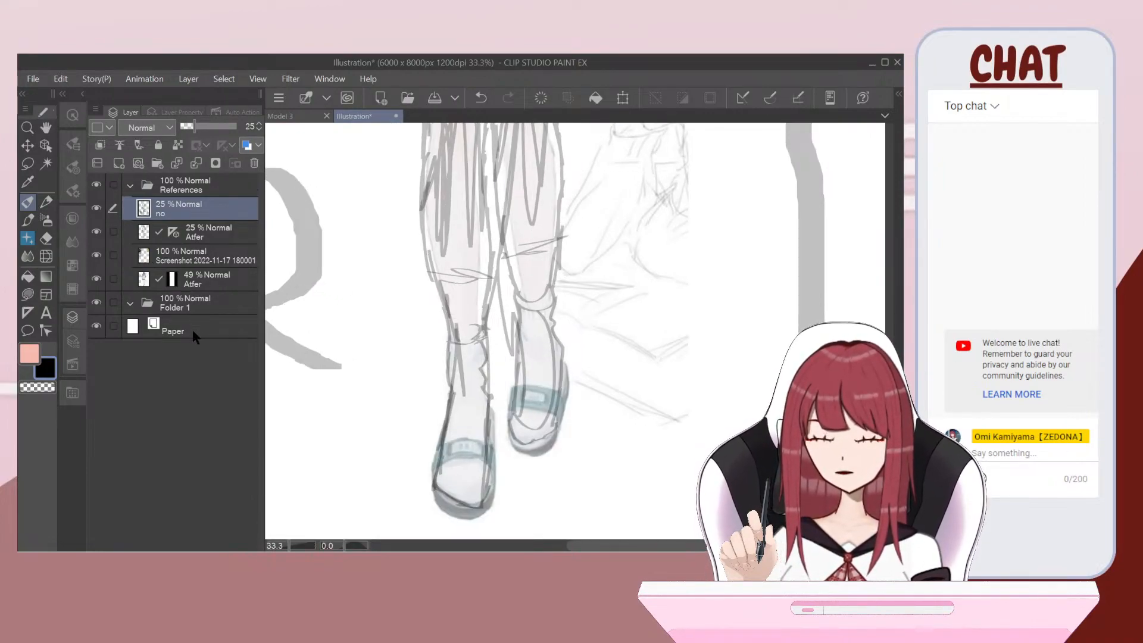
scroll(446, 222, "down", 1)
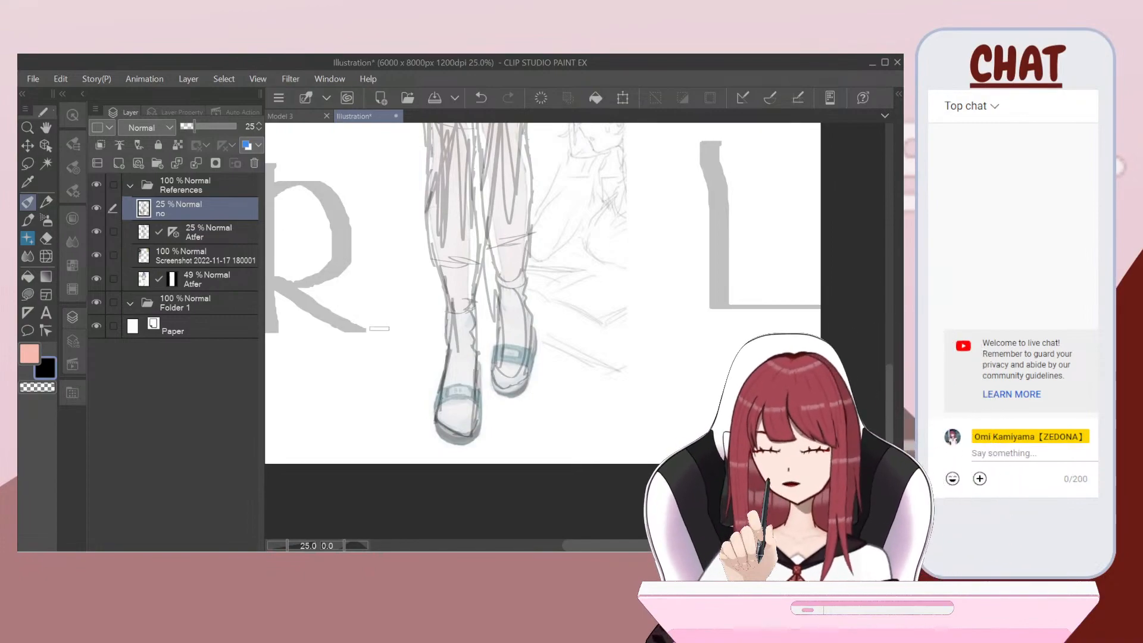
left_click(192, 312)
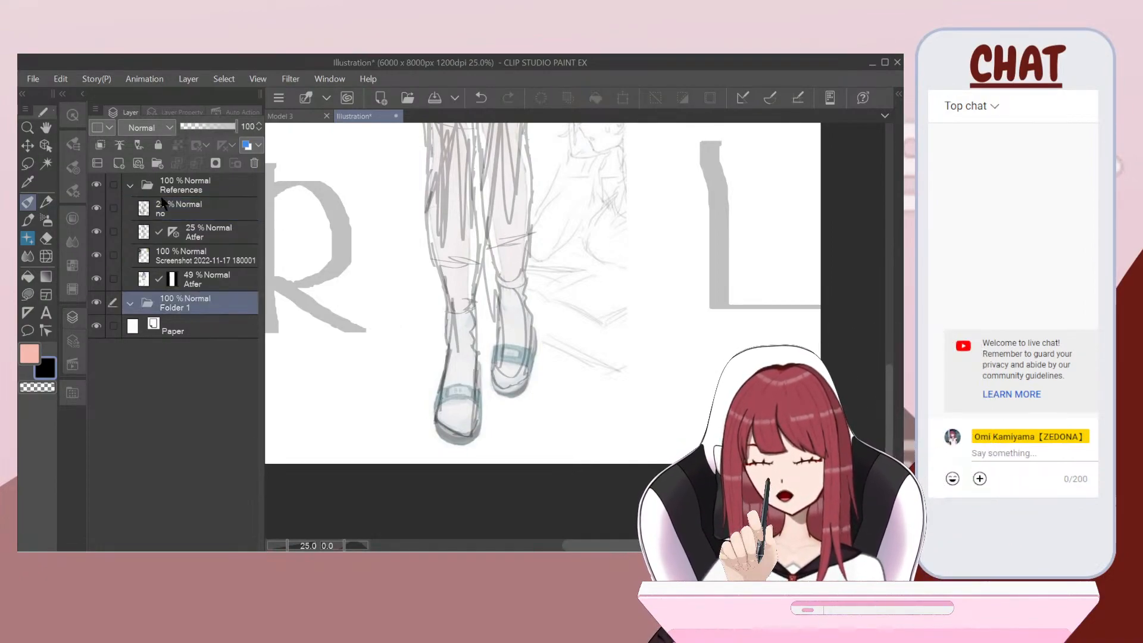
Step: Add a vector layer inside Folder 1 and set up the Elegant Tapered Pen at brush size 25
left_click(139, 163)
left_click(581, 286)
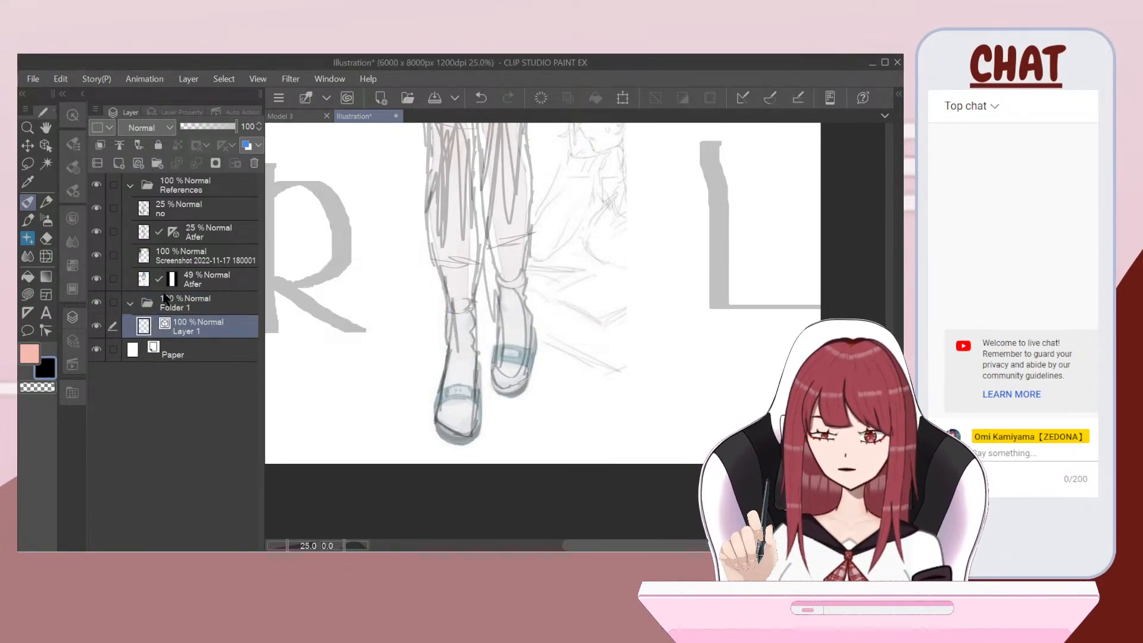
left_click(73, 143)
left_click(73, 145)
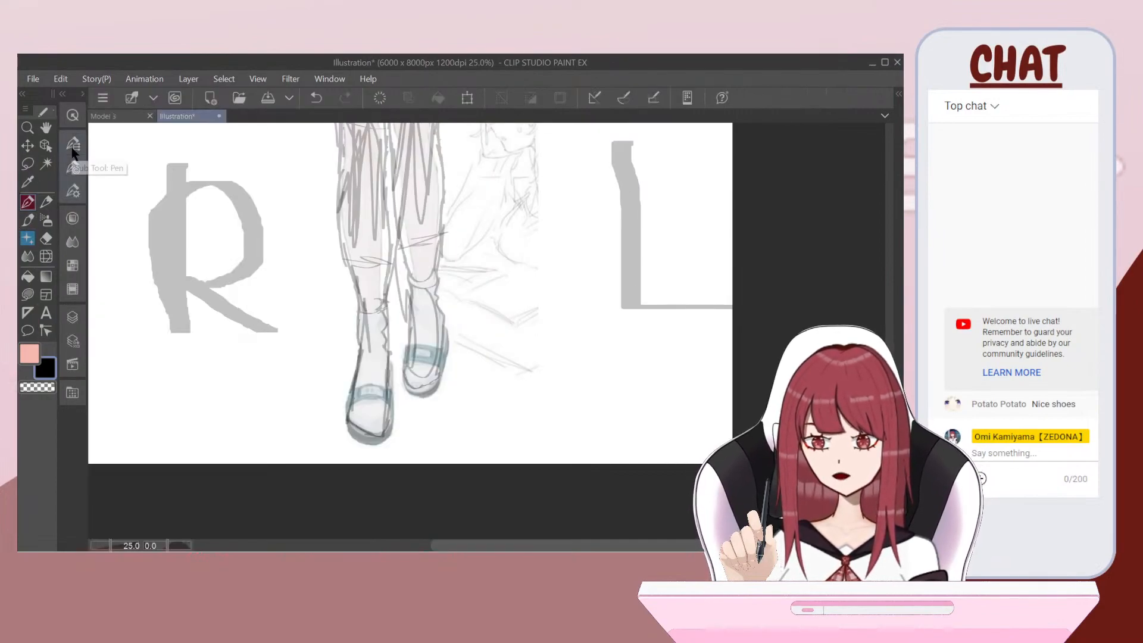
left_click(73, 168)
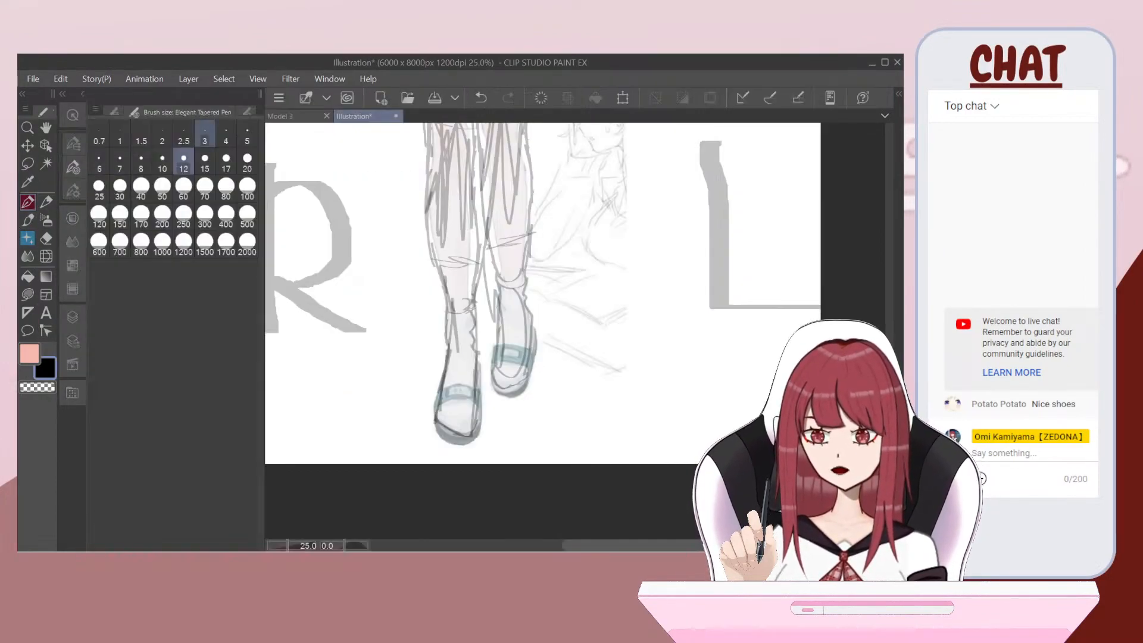
left_click(100, 189)
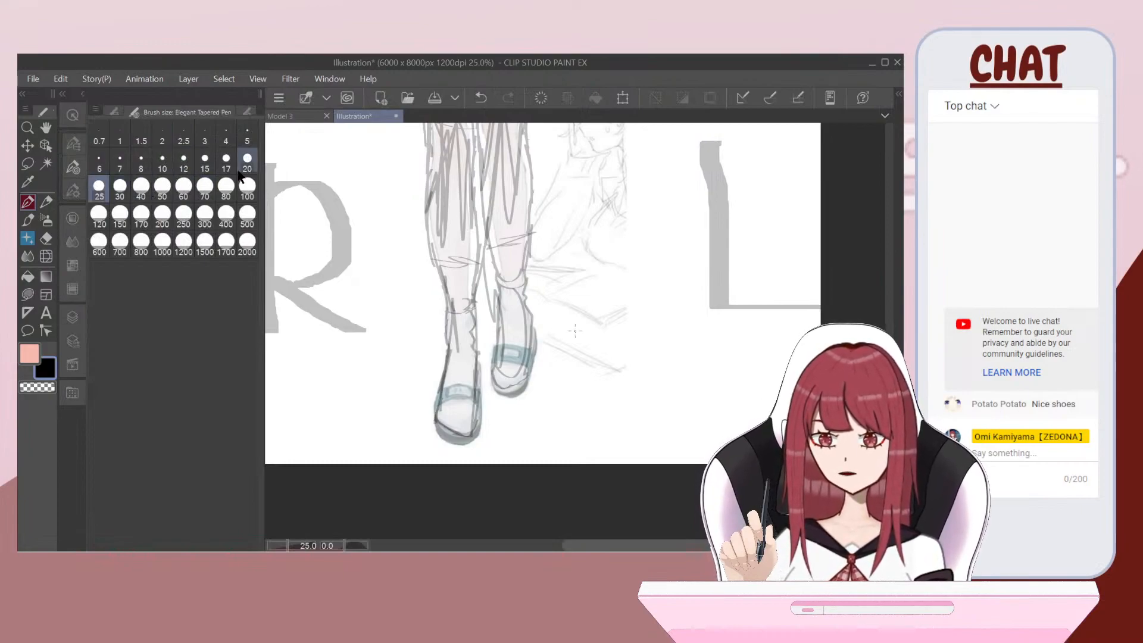
left_click_drag(454, 155, 457, 203)
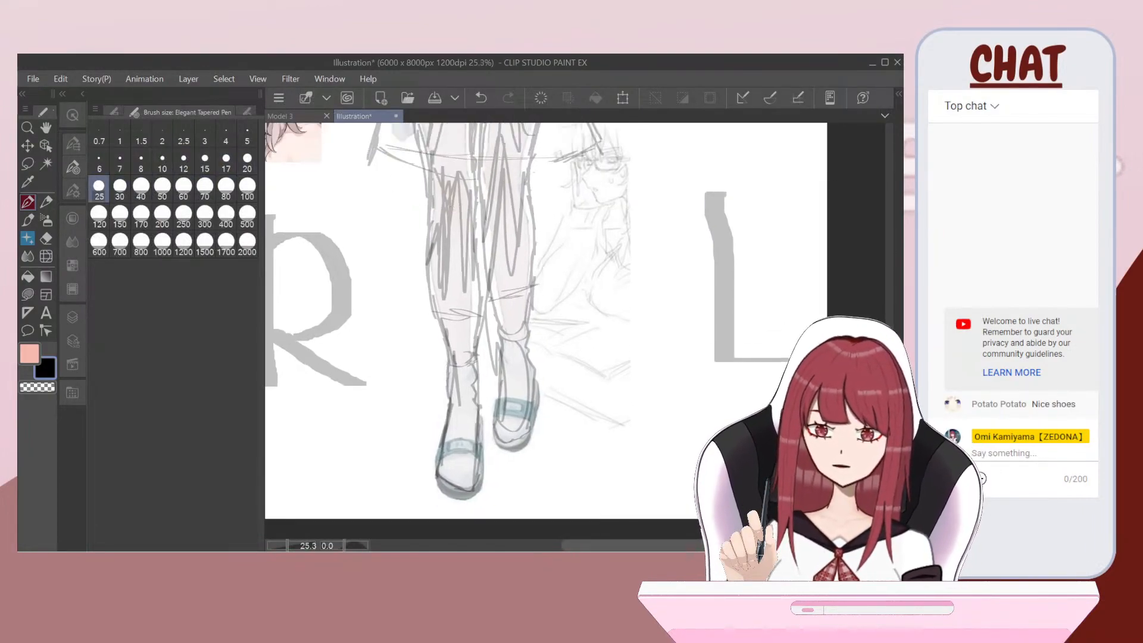
scroll(501, 355, "down", 1)
scroll(502, 355, "up", 1)
scroll(503, 355, "down", 3)
scroll(418, 156, "up", 5)
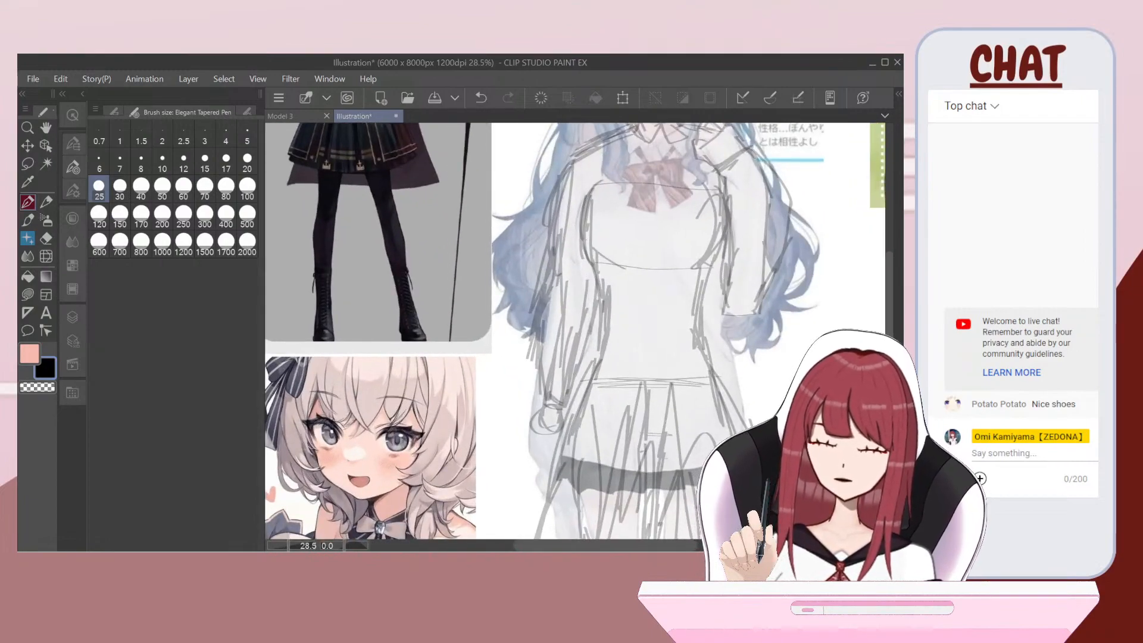
scroll(551, 196, "down", 4)
scroll(608, 333, "up", 4)
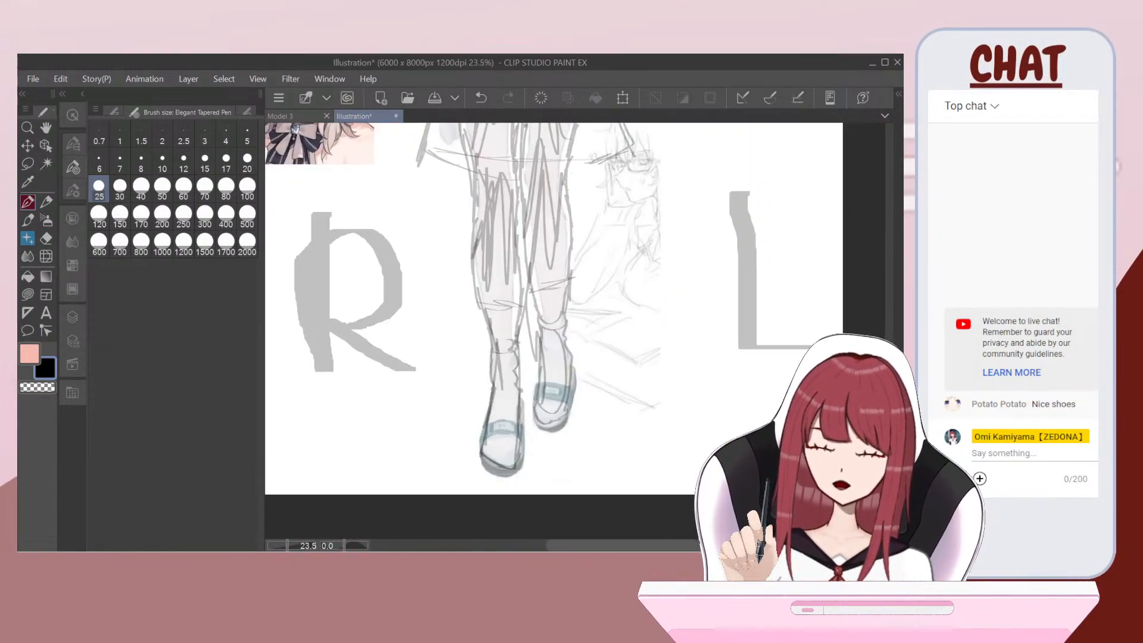
scroll(538, 259, "up", 3)
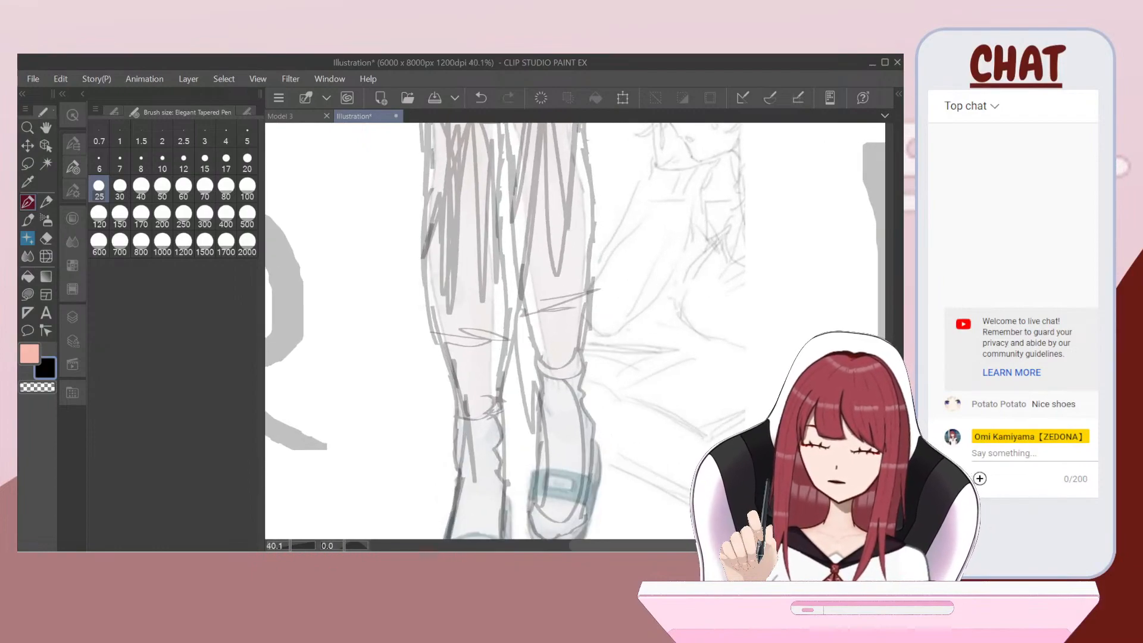
key("ctrl+z")
Step: Draw a short line across the shin of the character's right leg on Layer 1
scroll(567, 295, "up", 1)
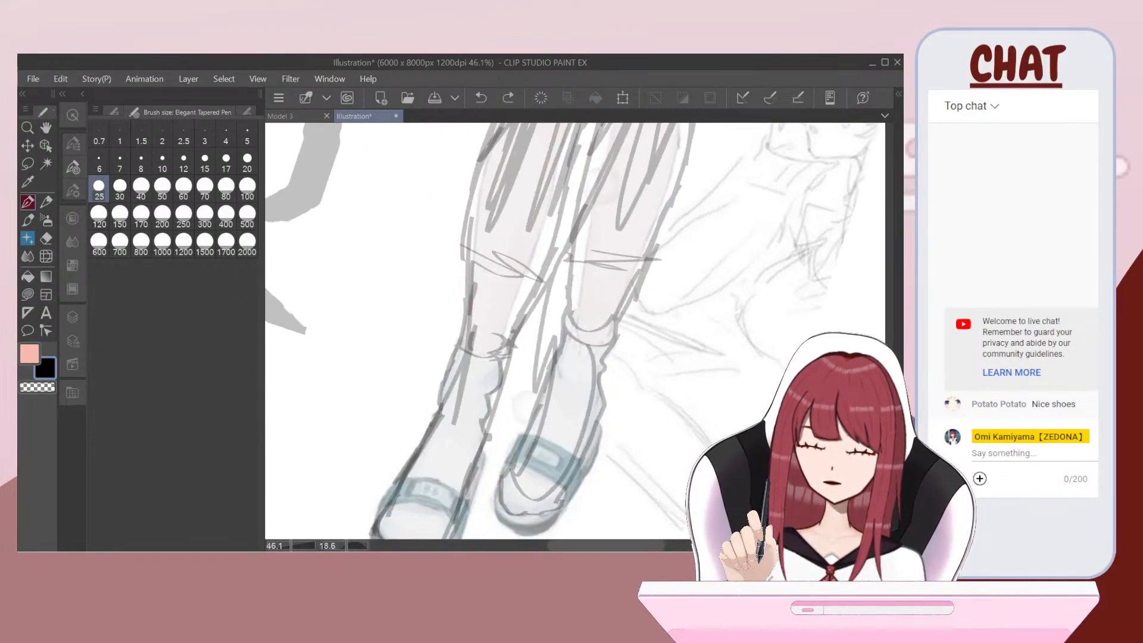
left_click_drag(513, 215, 545, 222)
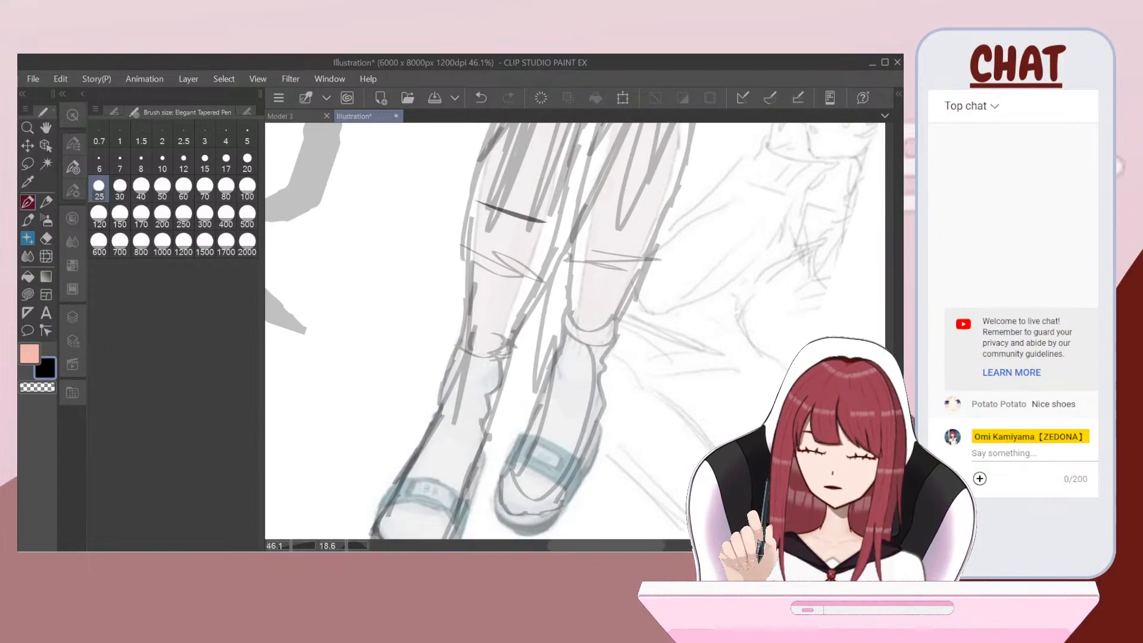
left_click_drag(475, 300, 420, 443)
left_click_drag(374, 523, 372, 529)
scroll(567, 330, "down", 4)
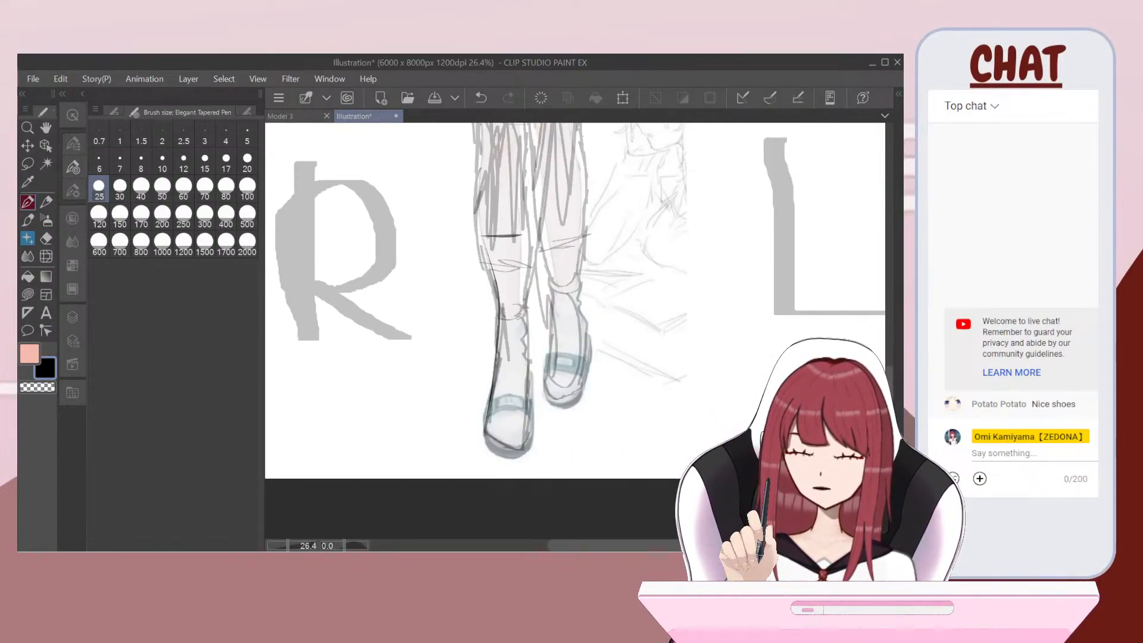
scroll(567, 331, "up", 1)
key("ctrl+z")
Step: Hide the 25% Atfer layer and the "no" sketch layer in the References folder
scroll(567, 331, "up", 2)
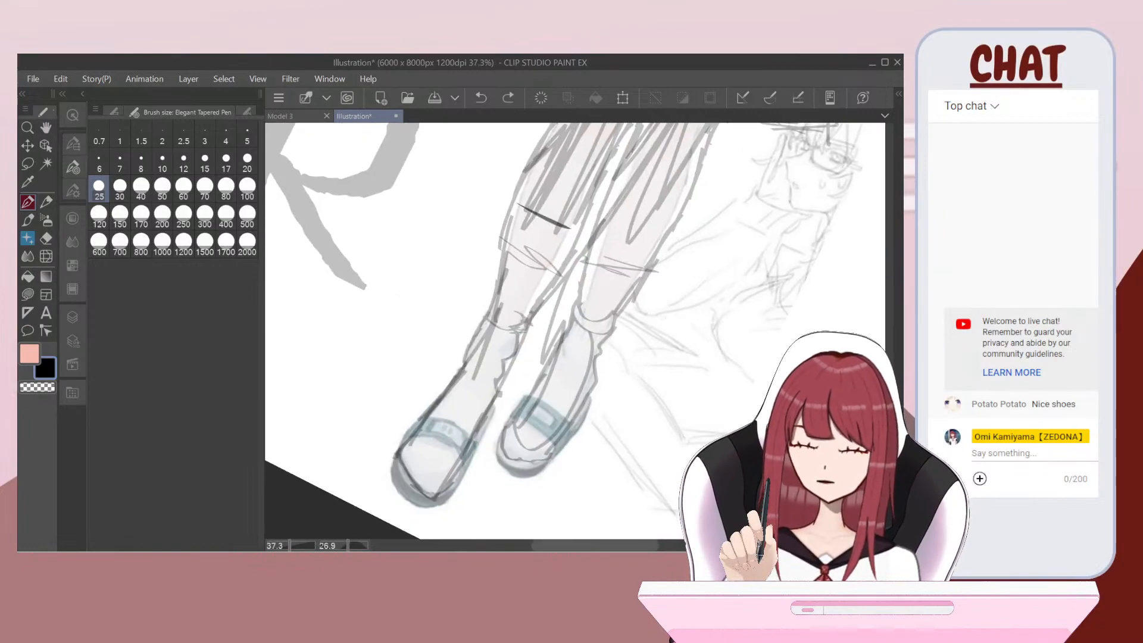
left_click(73, 317)
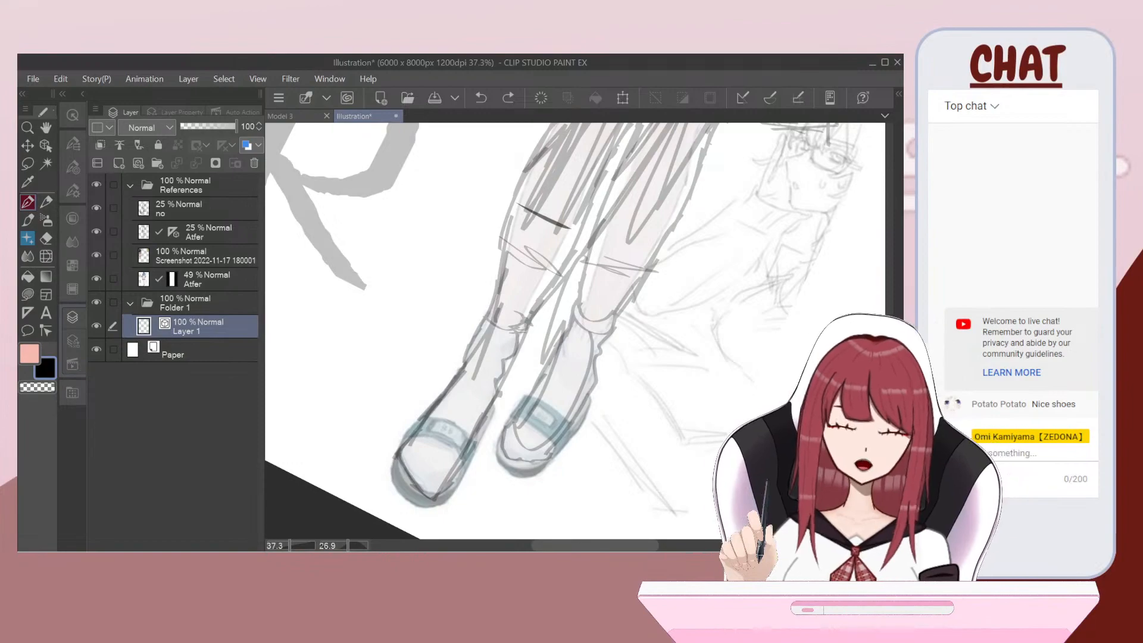
left_click(96, 232)
scroll(499, 364, "up", 2)
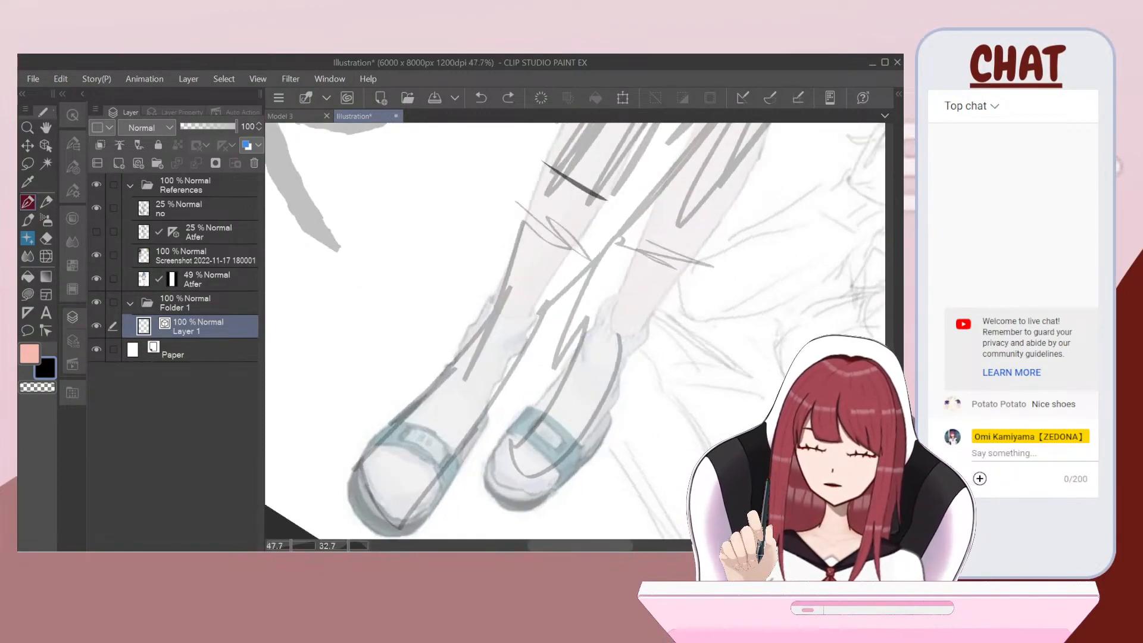
scroll(519, 333, "up", 1)
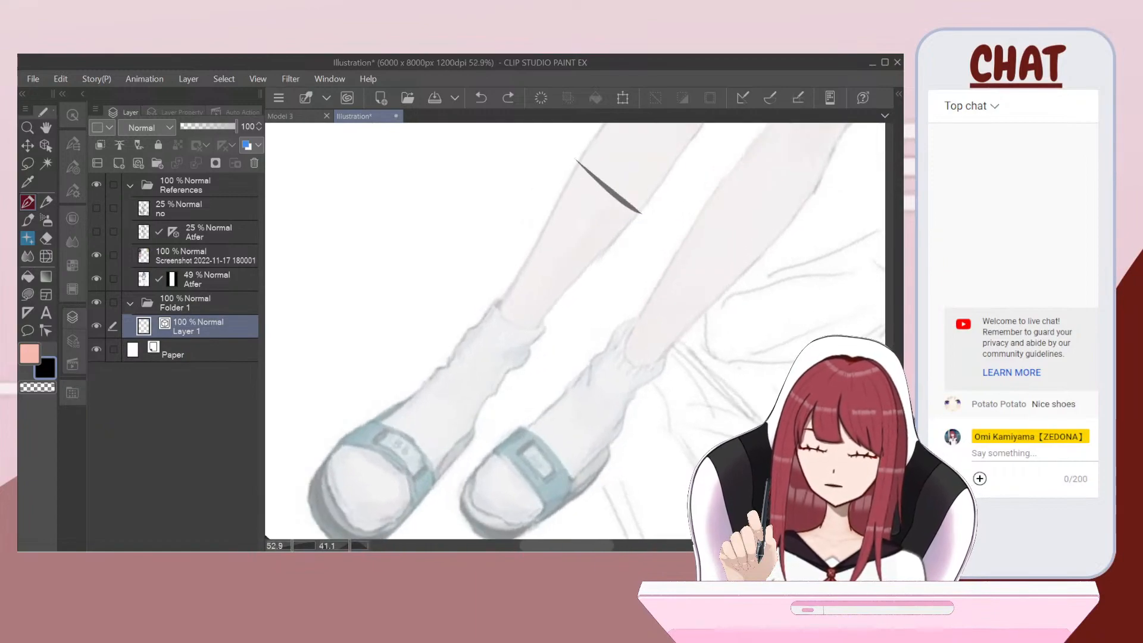
left_click_drag(579, 186, 500, 292)
left_click_drag(449, 338, 339, 404)
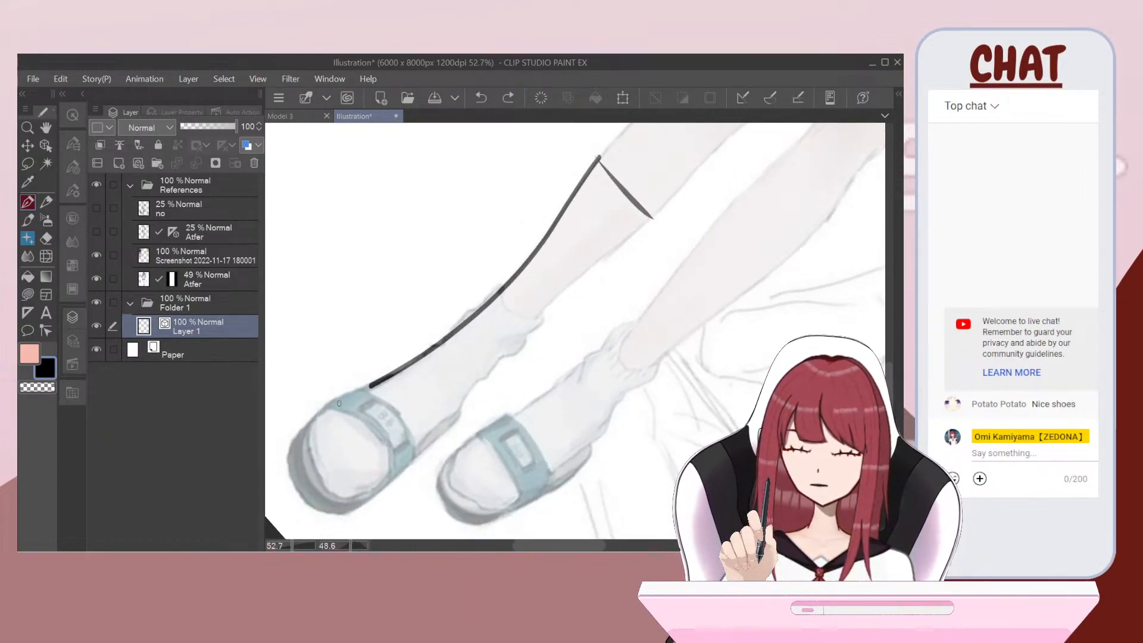
scroll(518, 333, "down", 2)
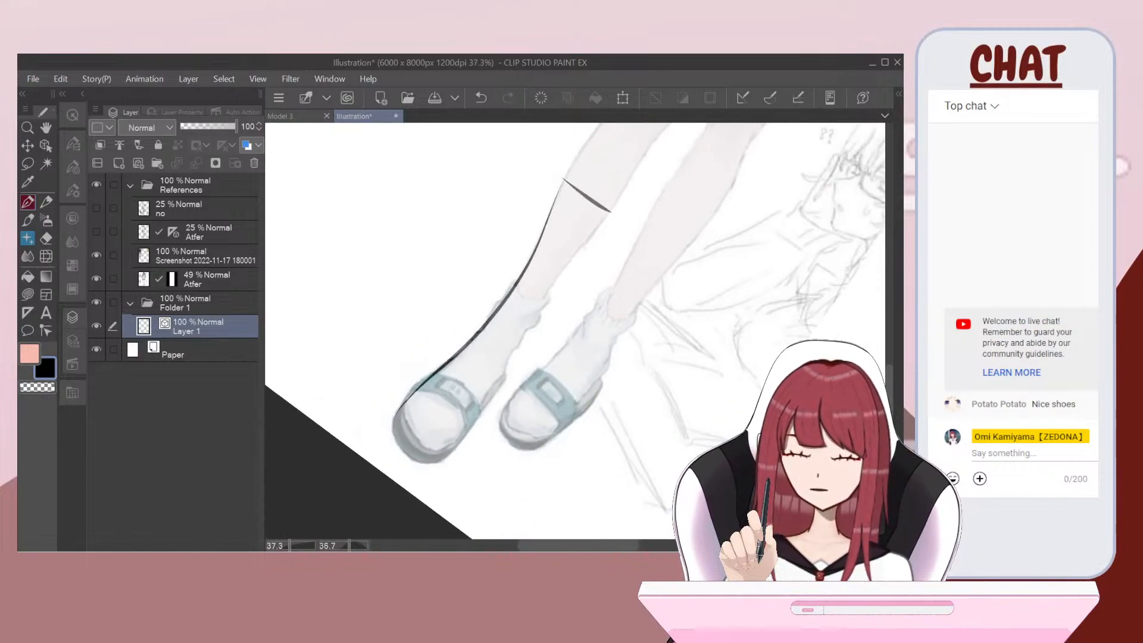
key("ctrl+z")
Step: Draw the outer outline of the right lower leg from the sandal's toe up to the shin line
scroll(518, 333, "up", 2)
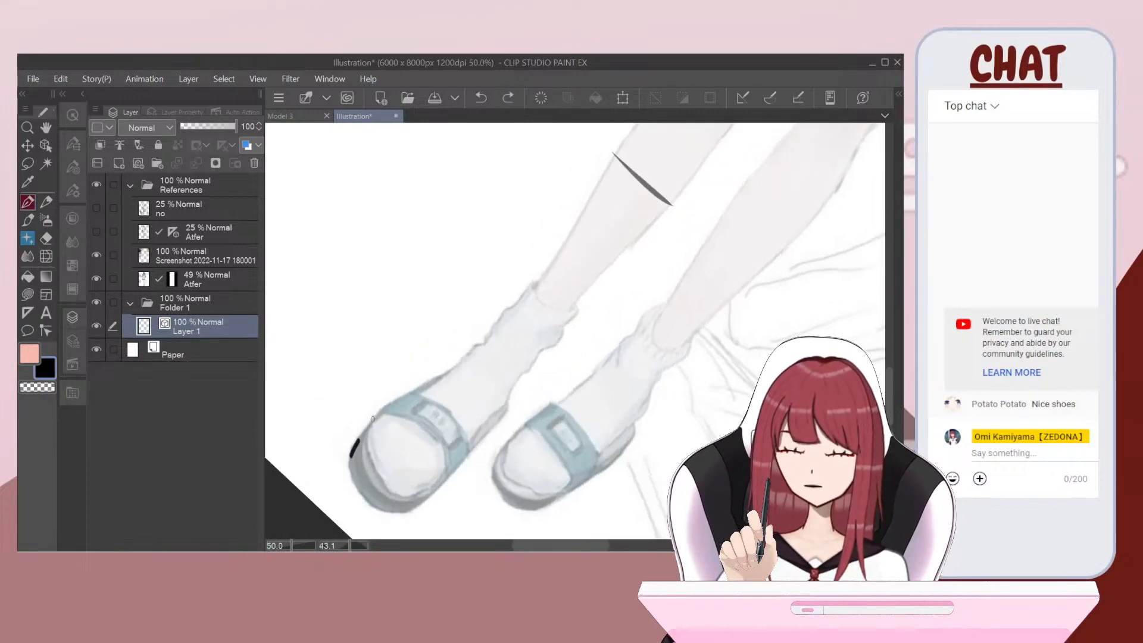
left_click_drag(454, 365, 502, 323)
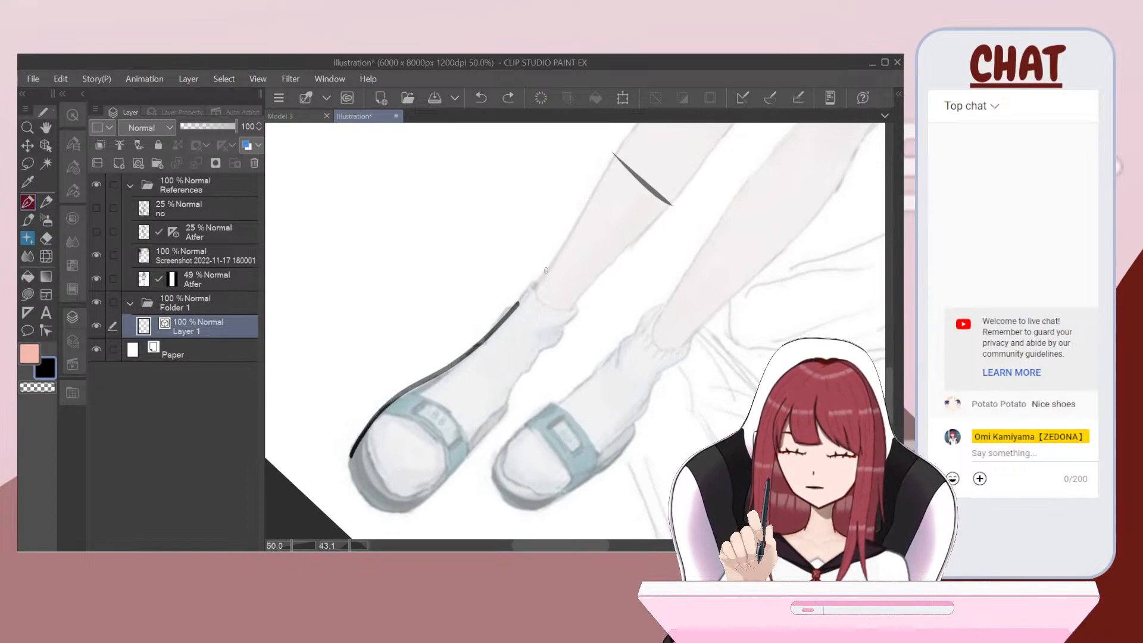
left_click_drag(546, 270, 591, 204)
left_click_drag(614, 153, 616, 152)
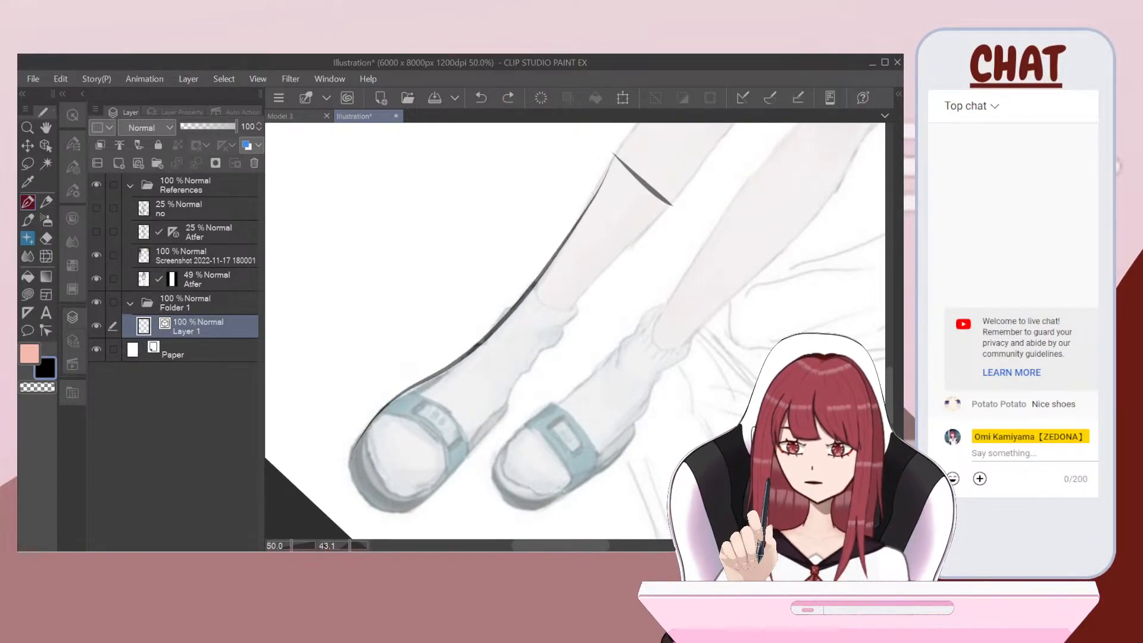
scroll(614, 154, "up", 5)
scroll(575, 330, "down", 5)
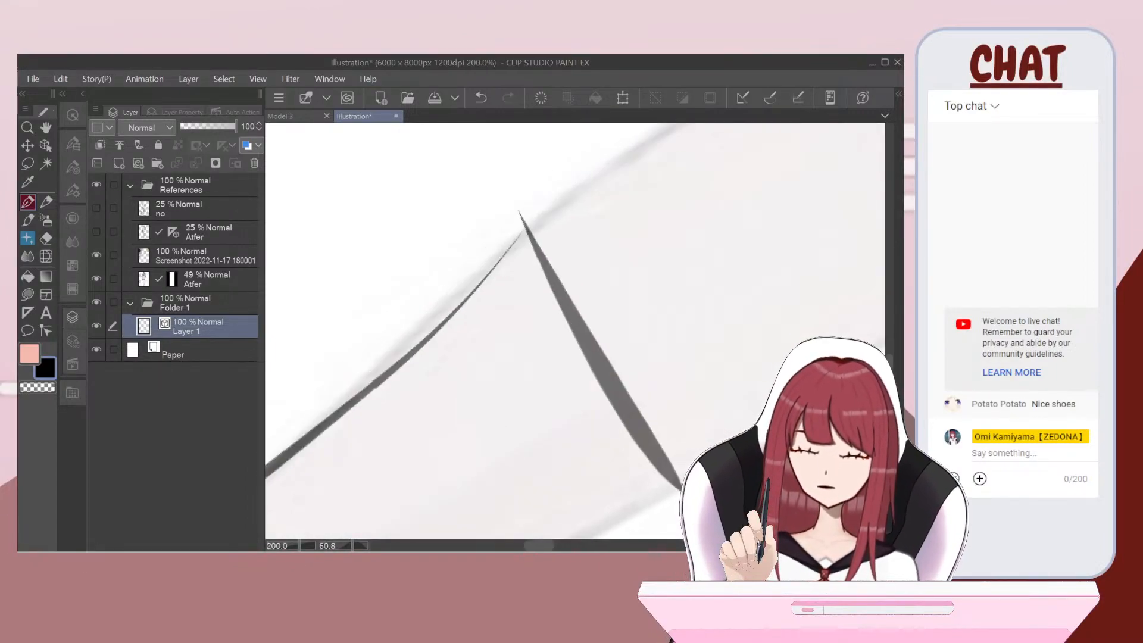
scroll(575, 331, "down", 2)
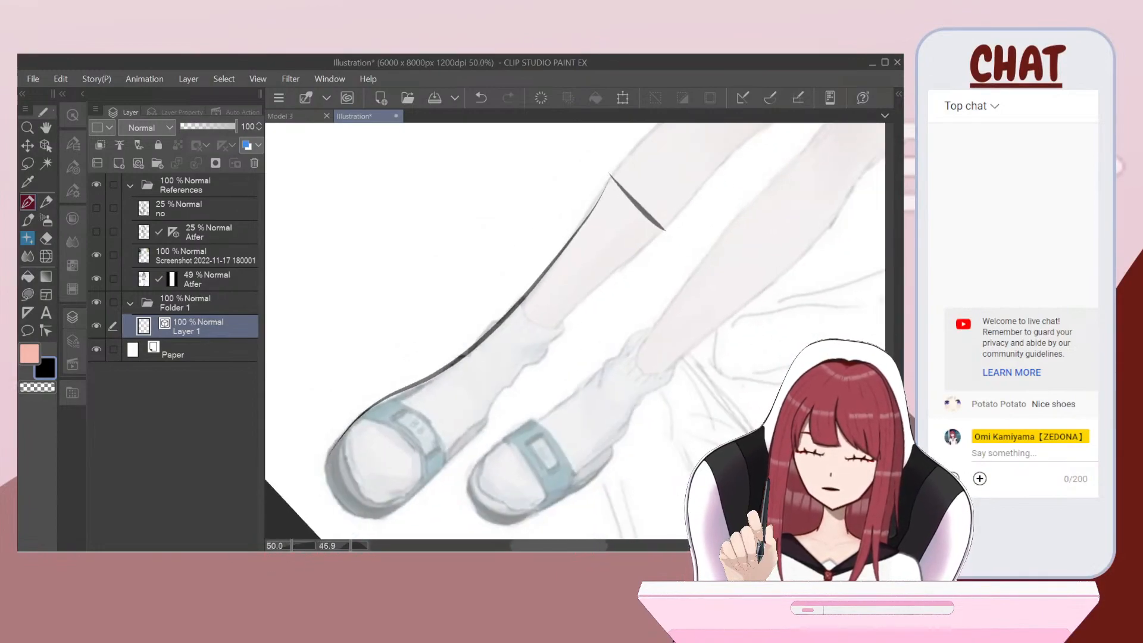
Step: Outline the rounded front of the right sandal, redrawing the curve once along the sole's outer edge
scroll(575, 331, "up", 4)
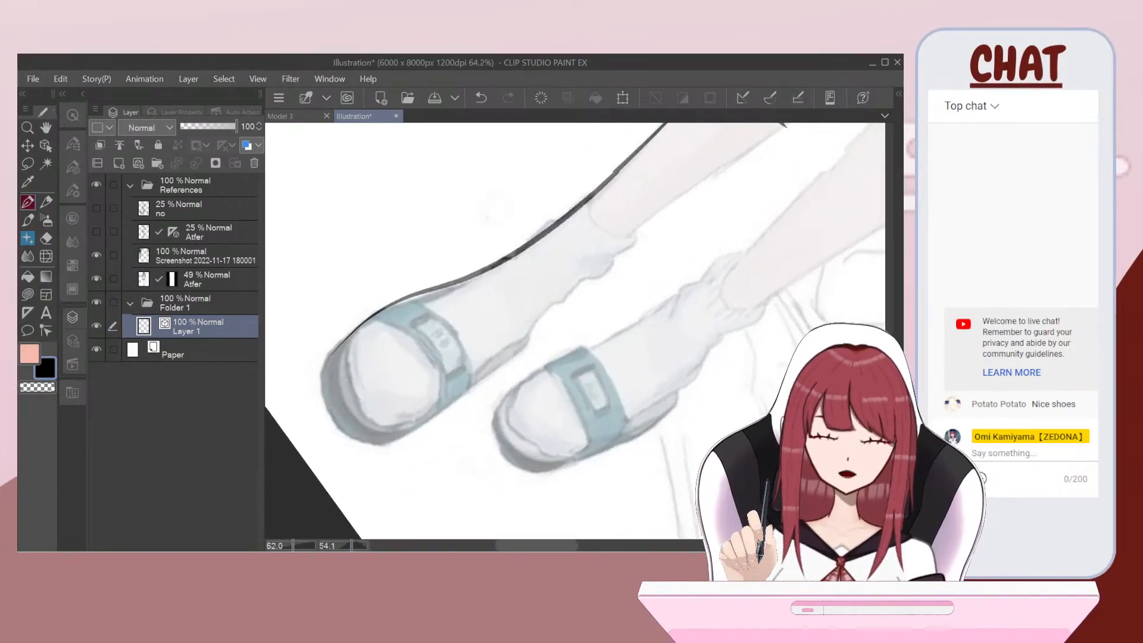
mouse_move(425, 249)
left_mouse_down()
mouse_move(362, 307)
mouse_move(348, 385)
mouse_move(407, 461)
left_mouse_up()
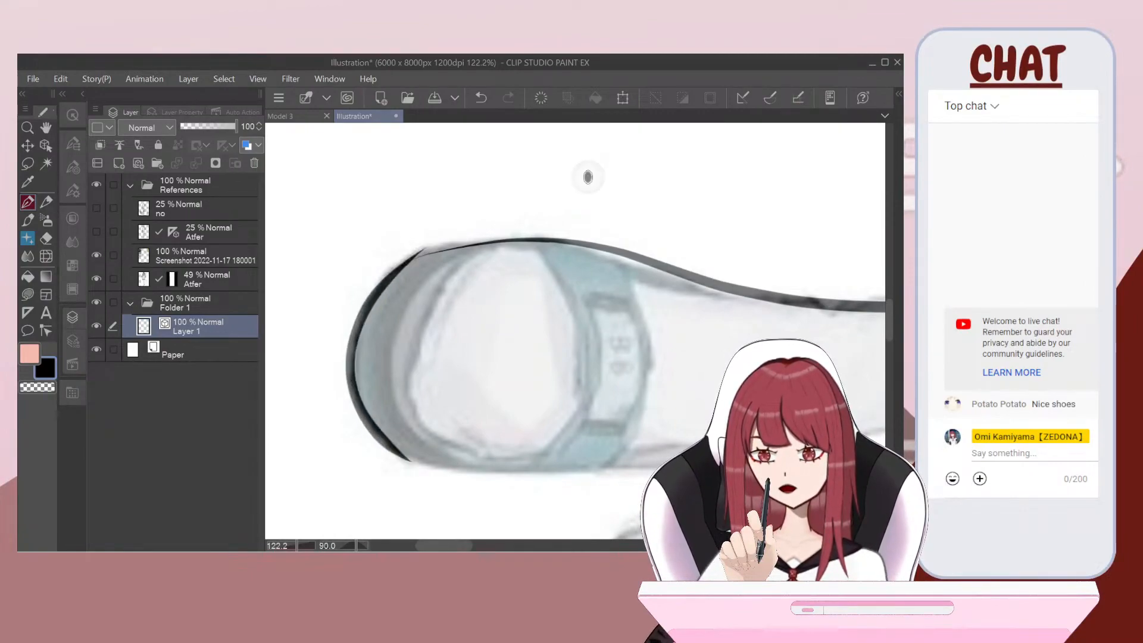
key("ctrl+z")
mouse_move(484, 240)
left_mouse_down()
mouse_move(424, 251)
mouse_move(372, 305)
mouse_move(351, 383)
mouse_move(388, 450)
mouse_move(409, 459)
left_mouse_up()
scroll(575, 331, "down", 6)
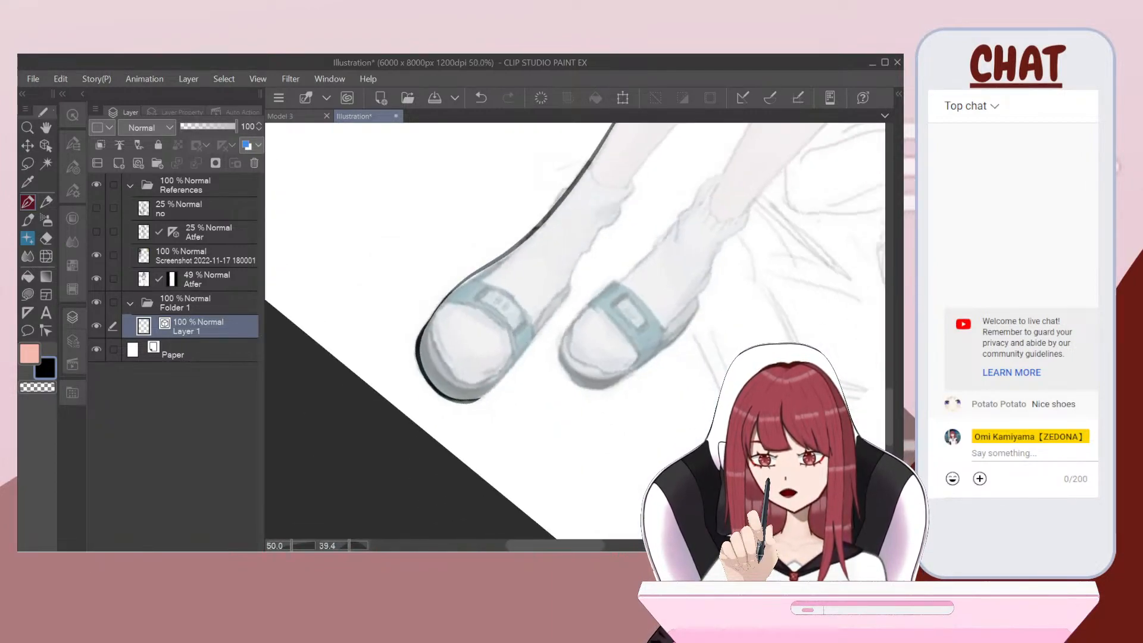
scroll(576, 331, "up", 2)
scroll(575, 331, "up", 2)
scroll(575, 331, "down", 3)
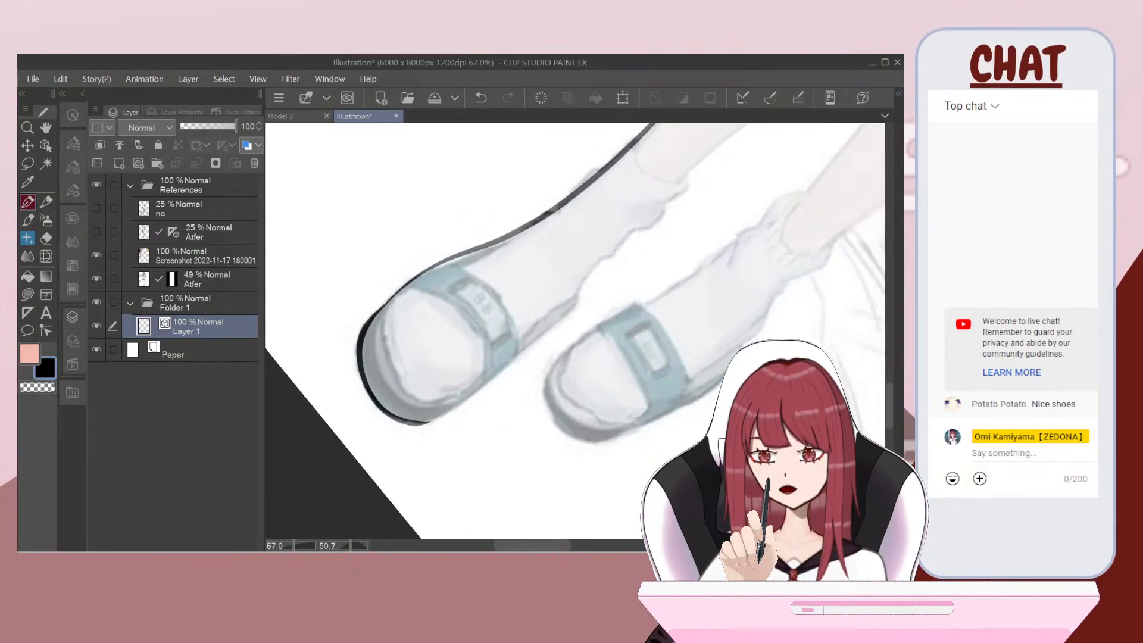
left_click_drag(384, 427, 489, 355)
left_click_drag(575, 240, 683, 161)
key("ctrl+z")
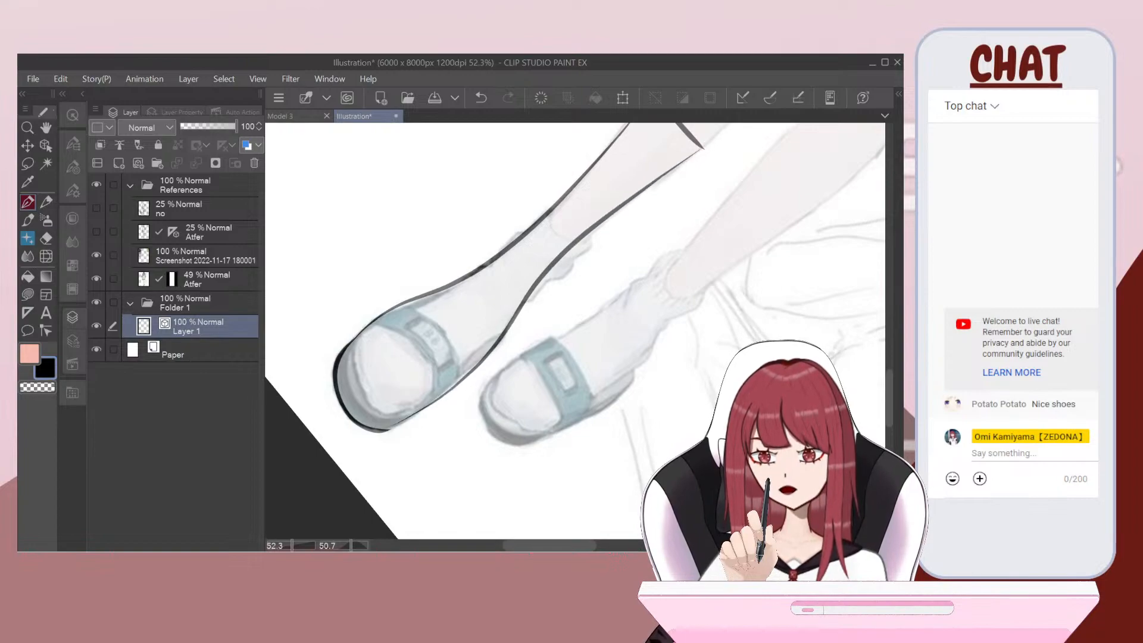
scroll(575, 331, "down", 5)
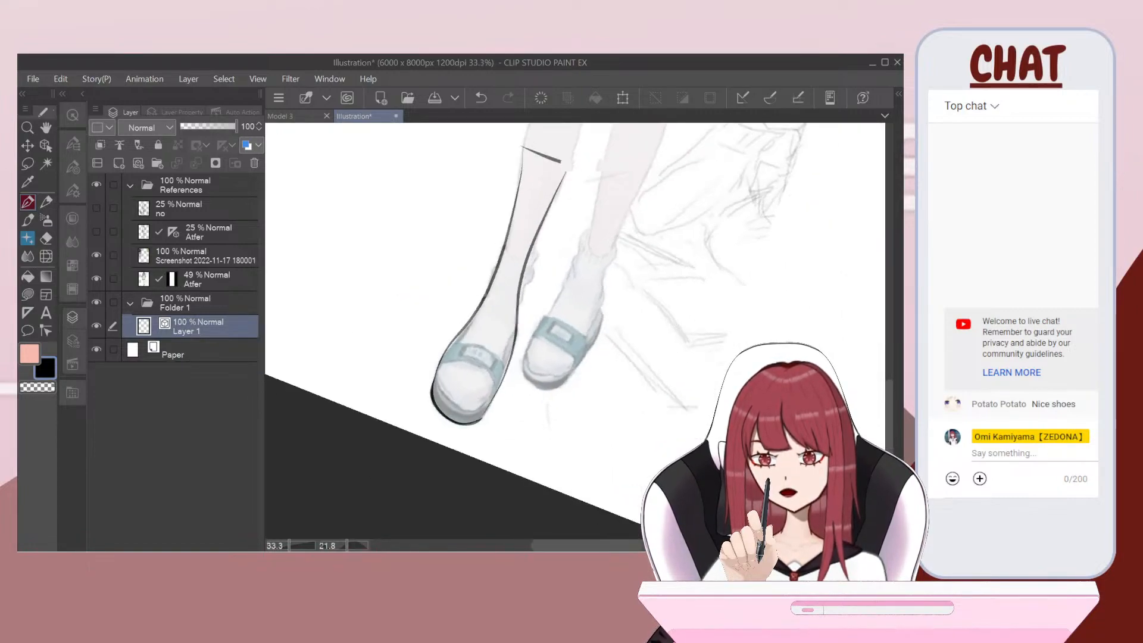
key("ctrl+z")
Step: Draw the inner outline of the right lower leg from the shin line down to the sandal's toe
scroll(544, 245, "up", 4)
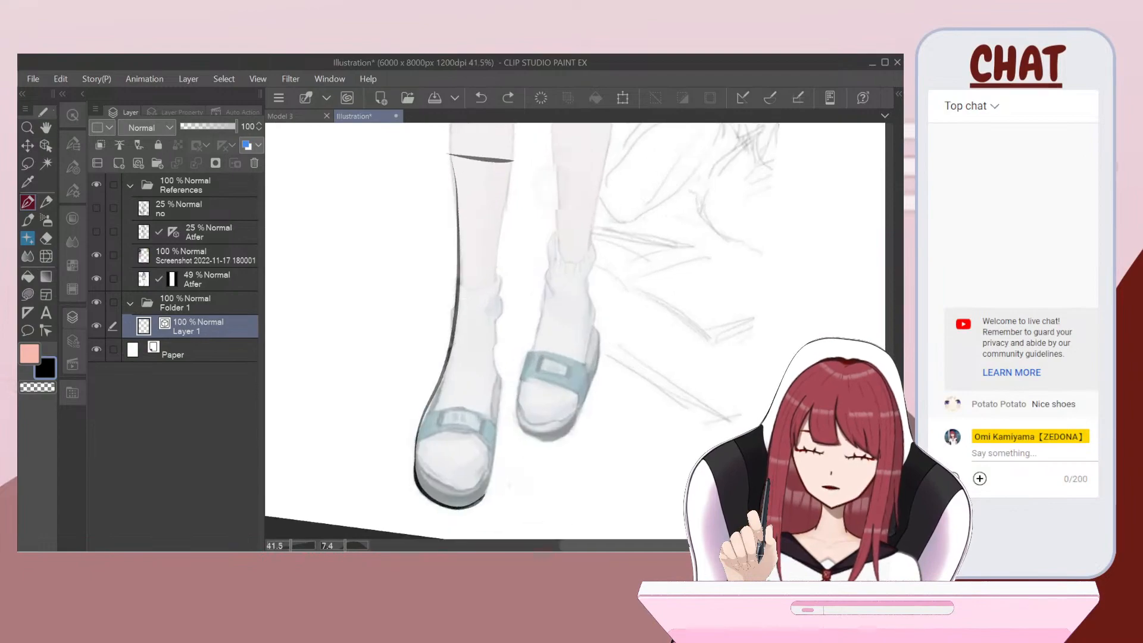
left_click_drag(510, 153, 489, 341)
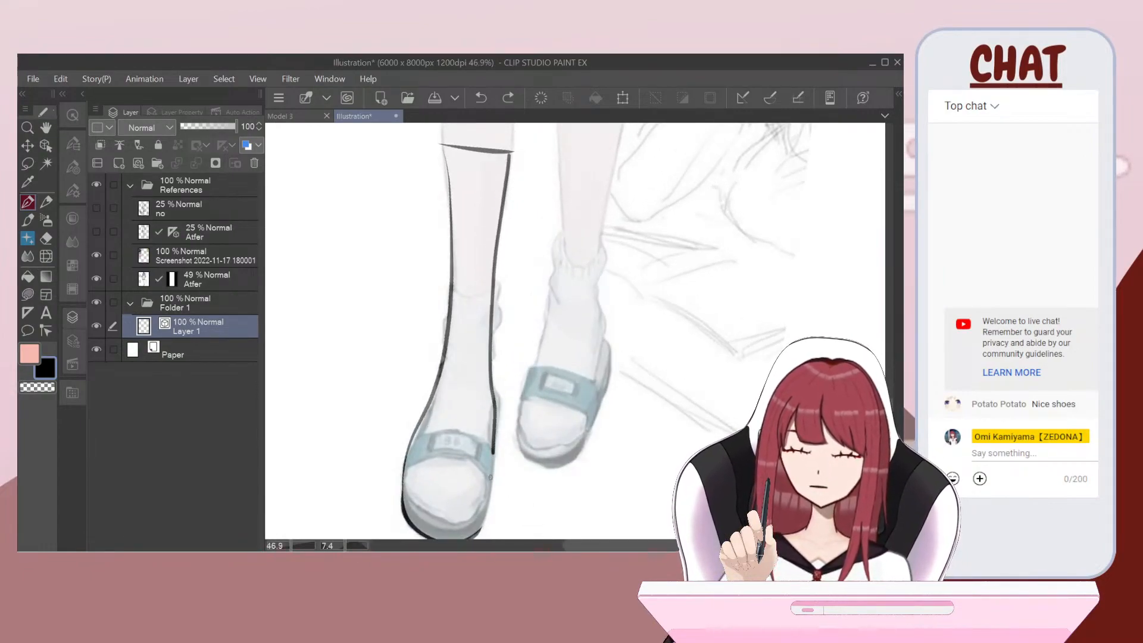
left_click_drag(484, 507, 480, 536)
key("ctrl+z")
scroll(575, 331, "down", 2)
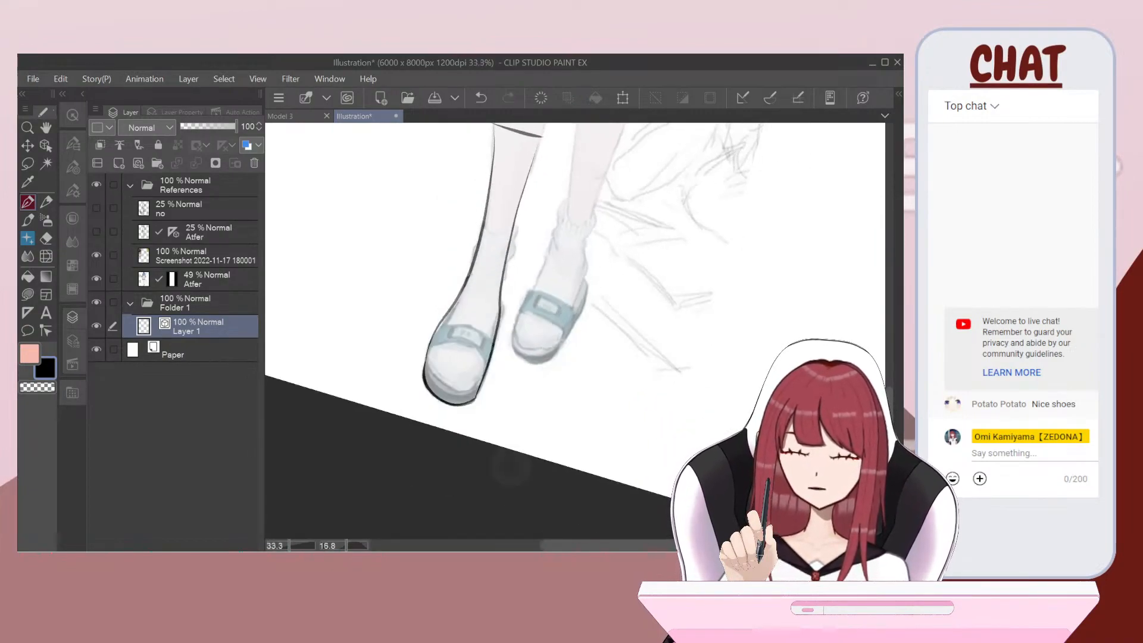
scroll(576, 331, "down", 1)
Step: Draw a second curve inside the right sandal's front outline to mark the upper edge of the sole
scroll(575, 331, "up", 4)
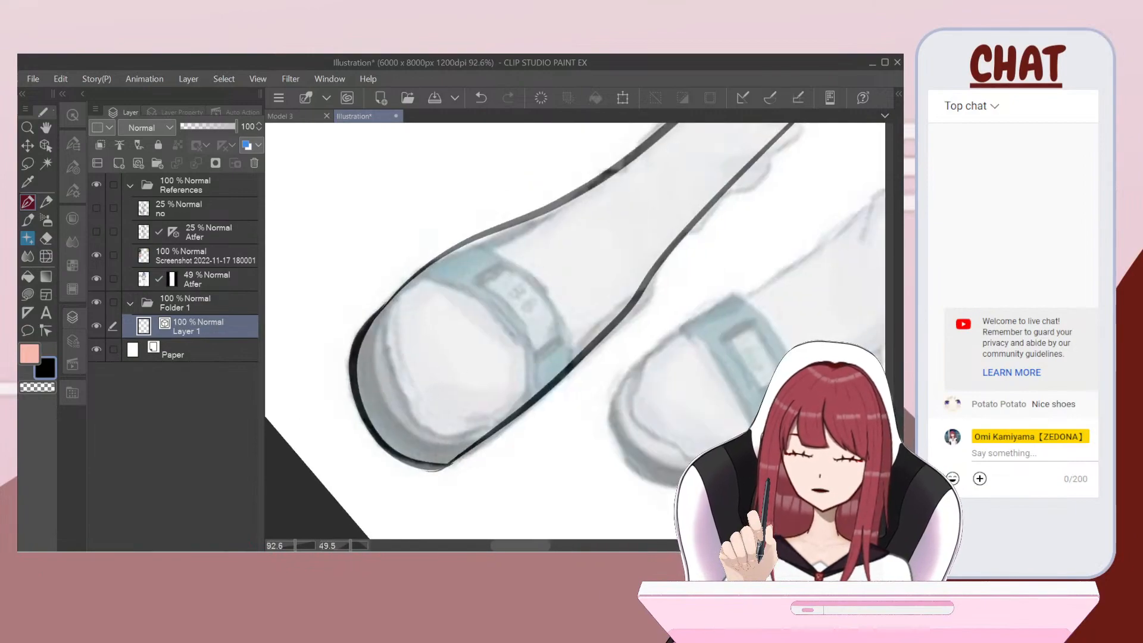
scroll(576, 331, "up", 1)
mouse_move(432, 240)
left_mouse_down()
mouse_move(373, 318)
mouse_move(371, 401)
mouse_move(406, 452)
mouse_move(494, 462)
left_mouse_up()
scroll(575, 331, "down", 4)
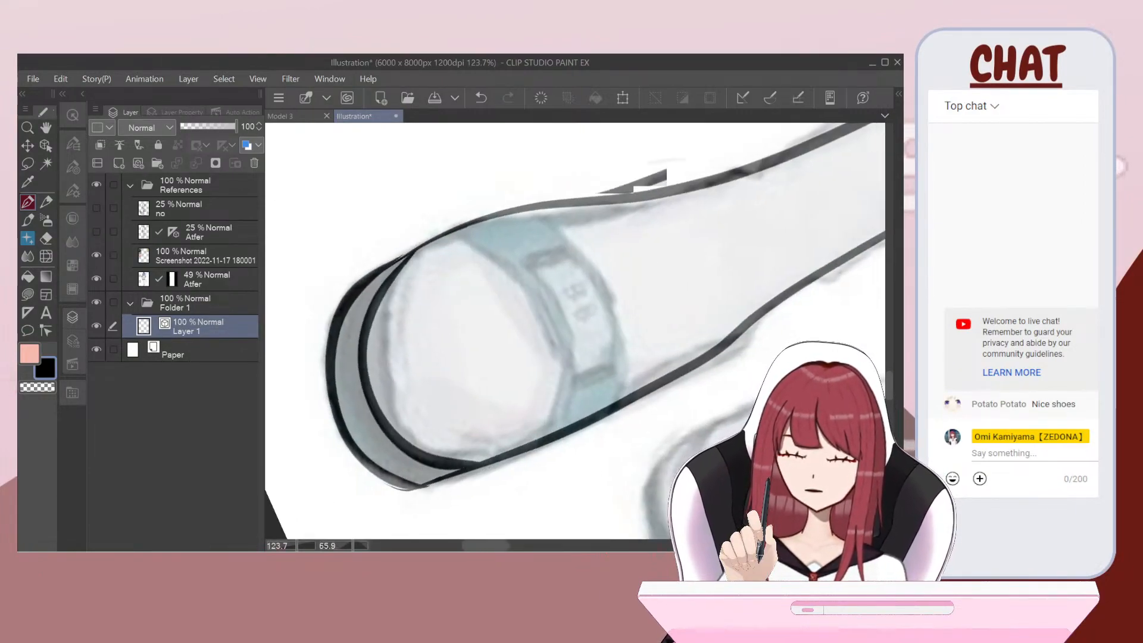
scroll(499, 449, "down", 3)
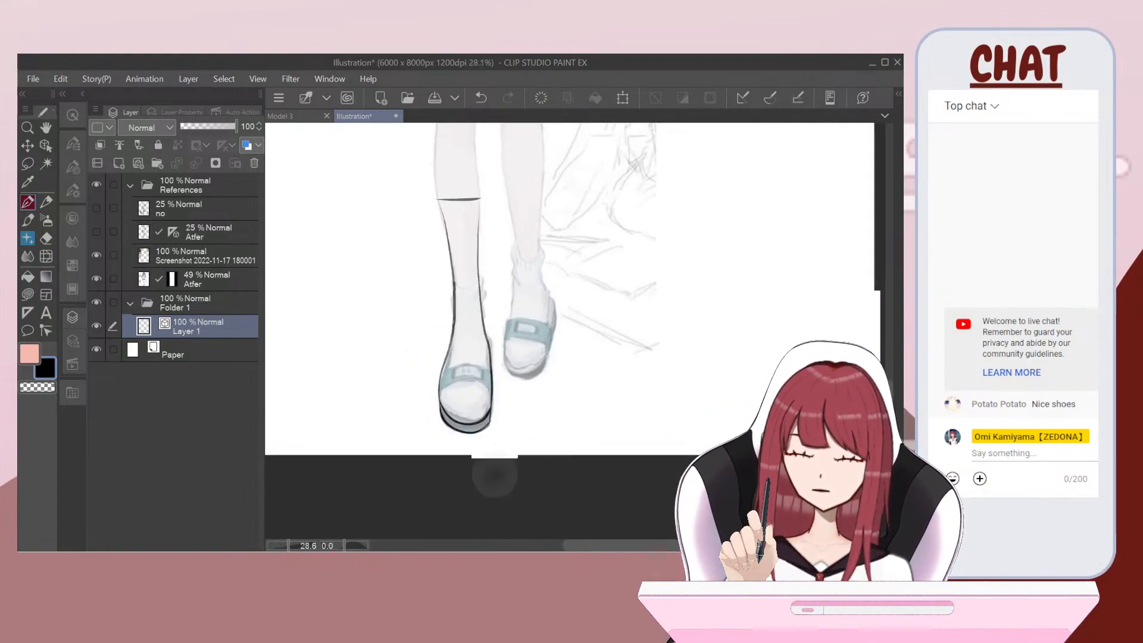
Step: Examine the black laced boots on the grey-background reference image
left_click_drag(506, 297, 564, 382)
scroll(560, 331, "down", 2)
left_click_drag(554, 268, 551, 416)
scroll(360, 255, "up", 4)
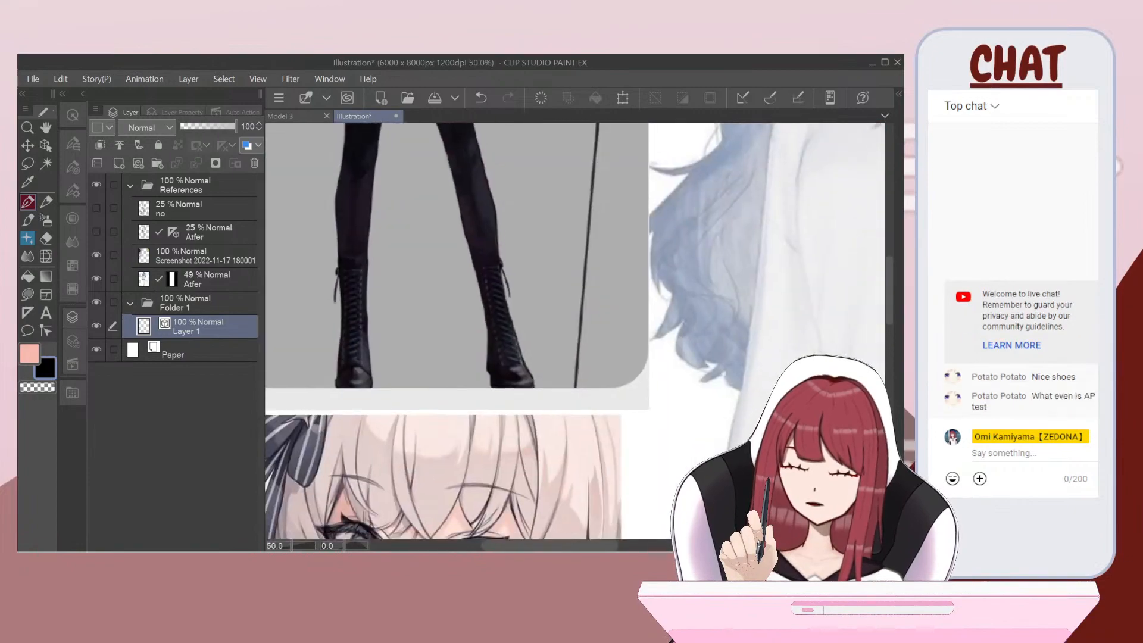
Step: Erase the straight line drawn across the right shin
scroll(408, 178, "down", 5)
left_click_drag(539, 424, 444, 417)
scroll(440, 350, "up", 6)
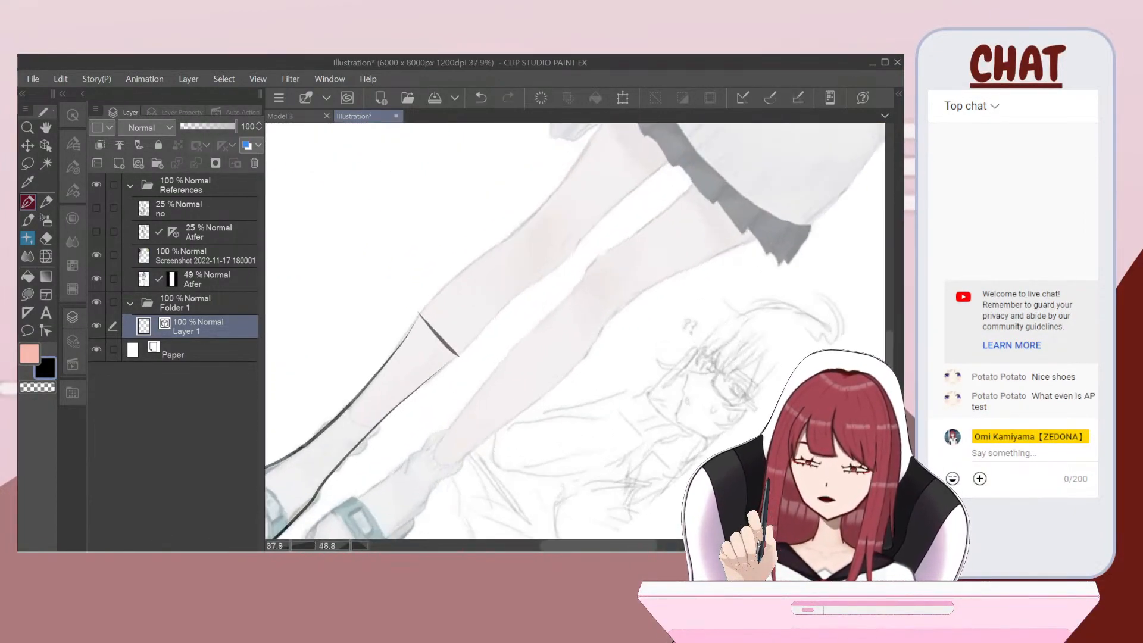
key("e")
mouse_move(438, 326)
left_mouse_down()
mouse_move(444, 335)
mouse_move(439, 311)
mouse_move(475, 411)
left_mouse_up()
scroll(575, 331, "down", 2)
key("minus")
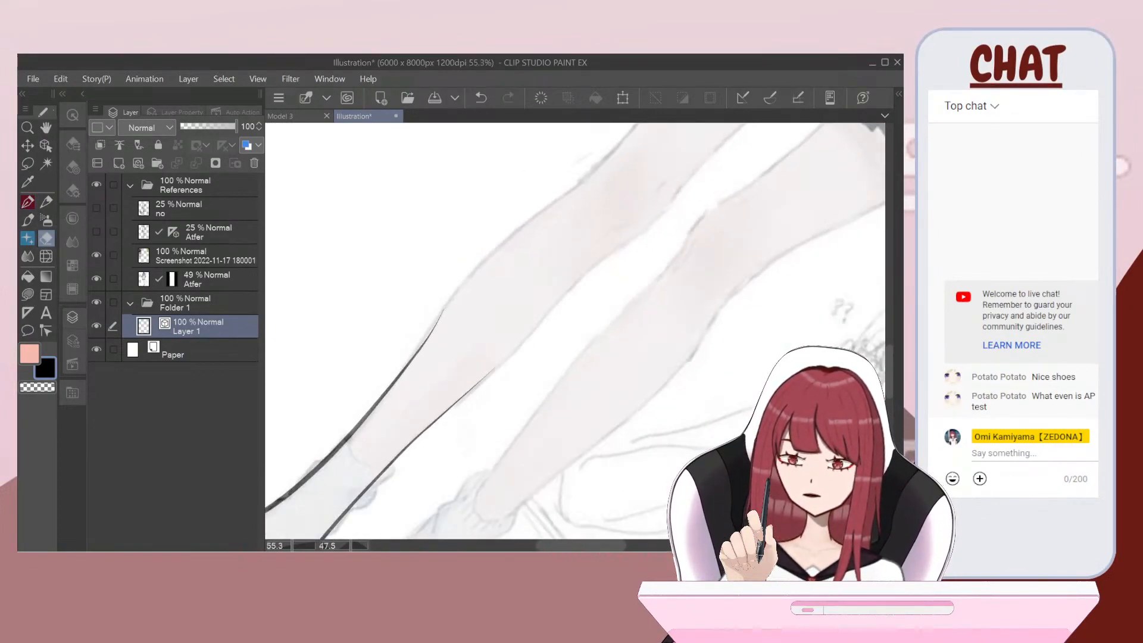
Step: Draw a downward-bowed curve across the right shin, joining the ends of the two lower-leg outlines
key("asciicircum")
key("p")
scroll(576, 331, "up", 3)
key("asciicircum")
scroll(576, 331, "up", 1)
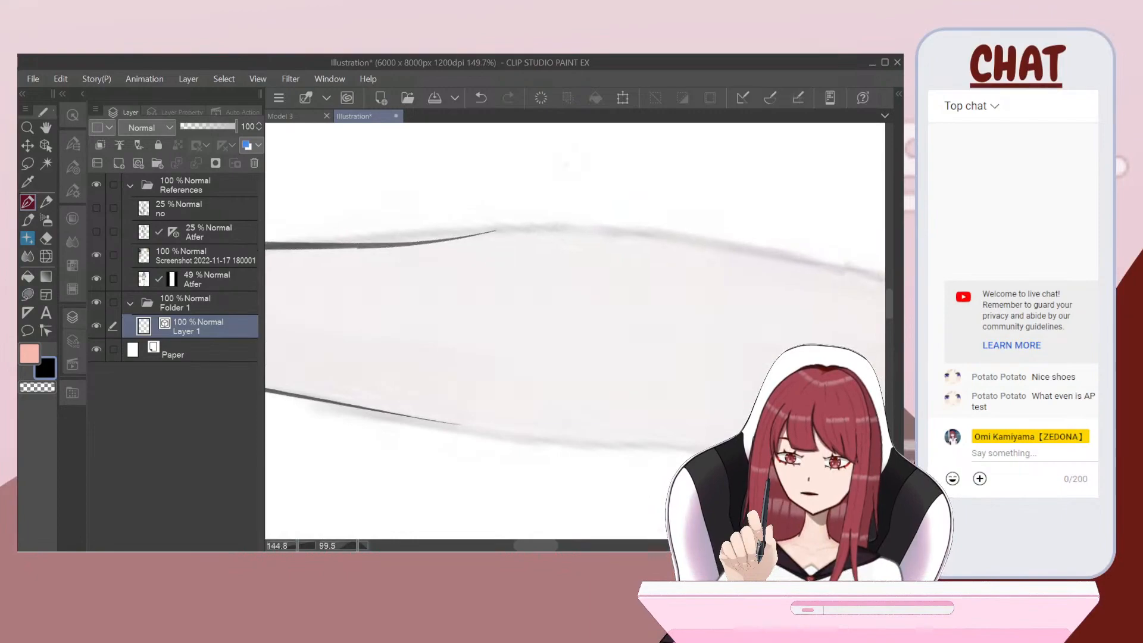
mouse_move(510, 229)
left_mouse_down()
mouse_move(462, 295)
mouse_move(445, 365)
mouse_move(455, 440)
left_mouse_up()
scroll(575, 331, "down", 1)
scroll(575, 331, "down", 3)
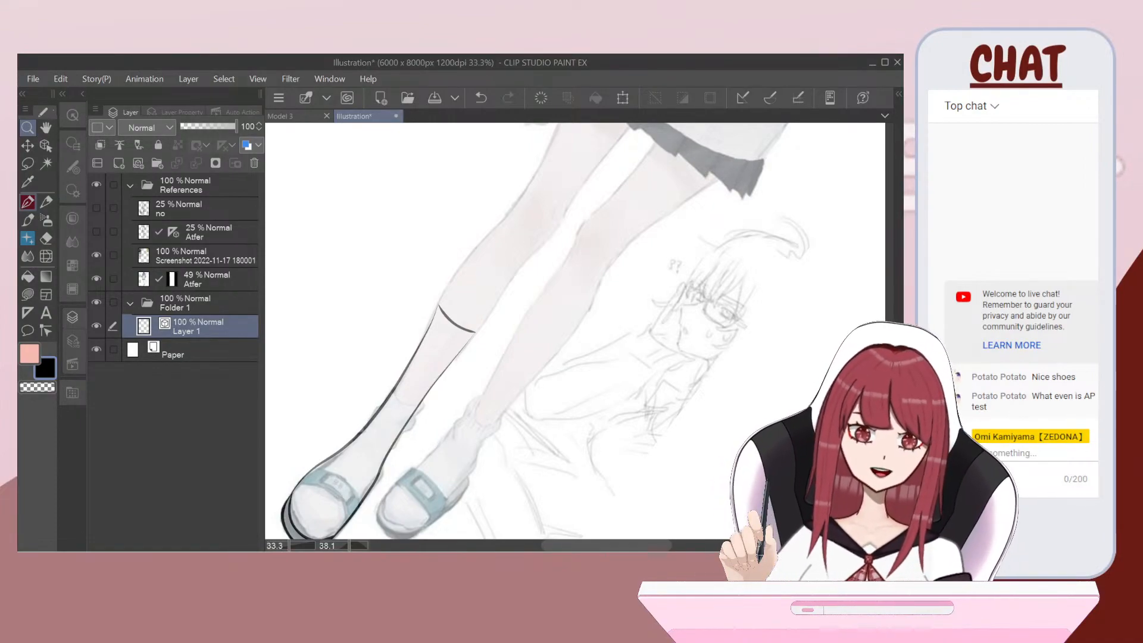
Step: Compare the right leg's line art with the black laced boots on the grey-background reference image
scroll(476, 330, "down", 3)
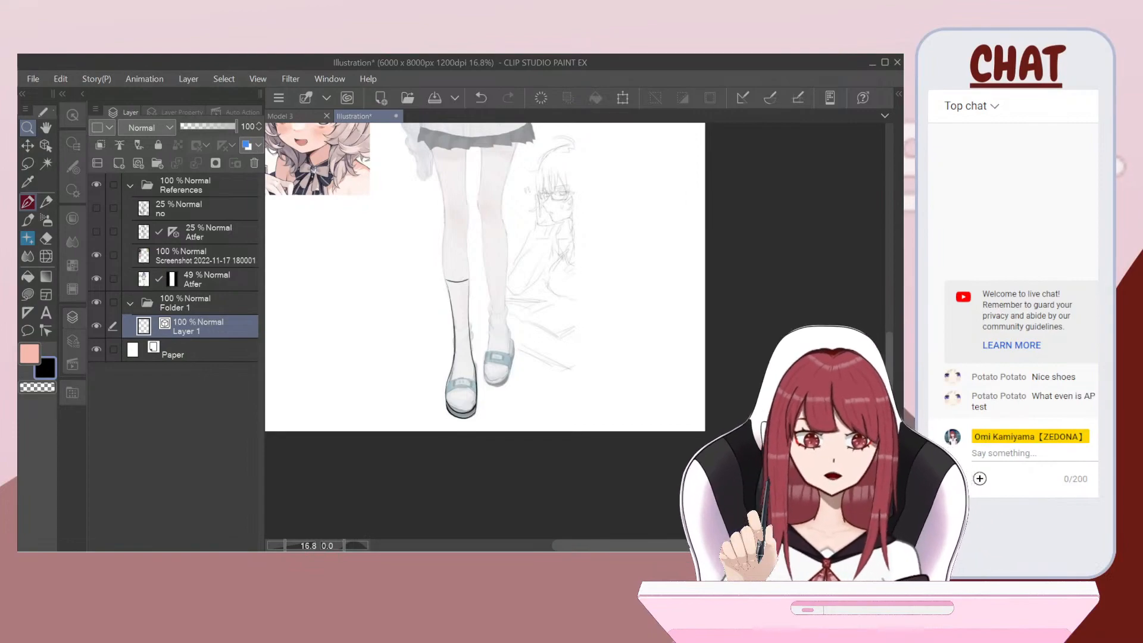
scroll(328, 271, "up", 1)
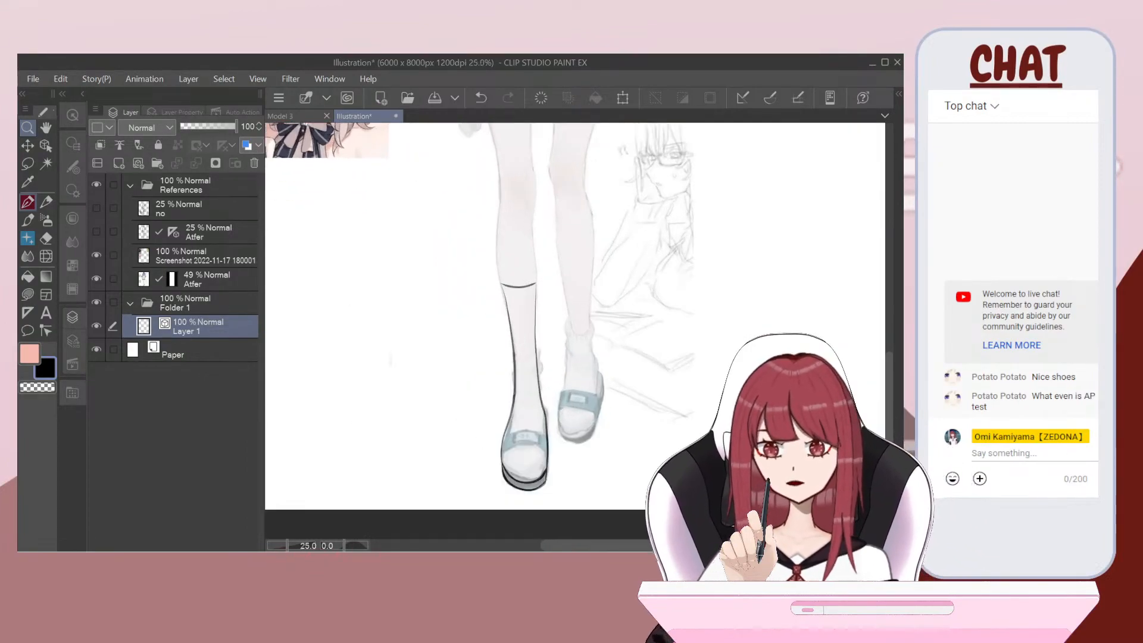
scroll(358, 297, "up", 1)
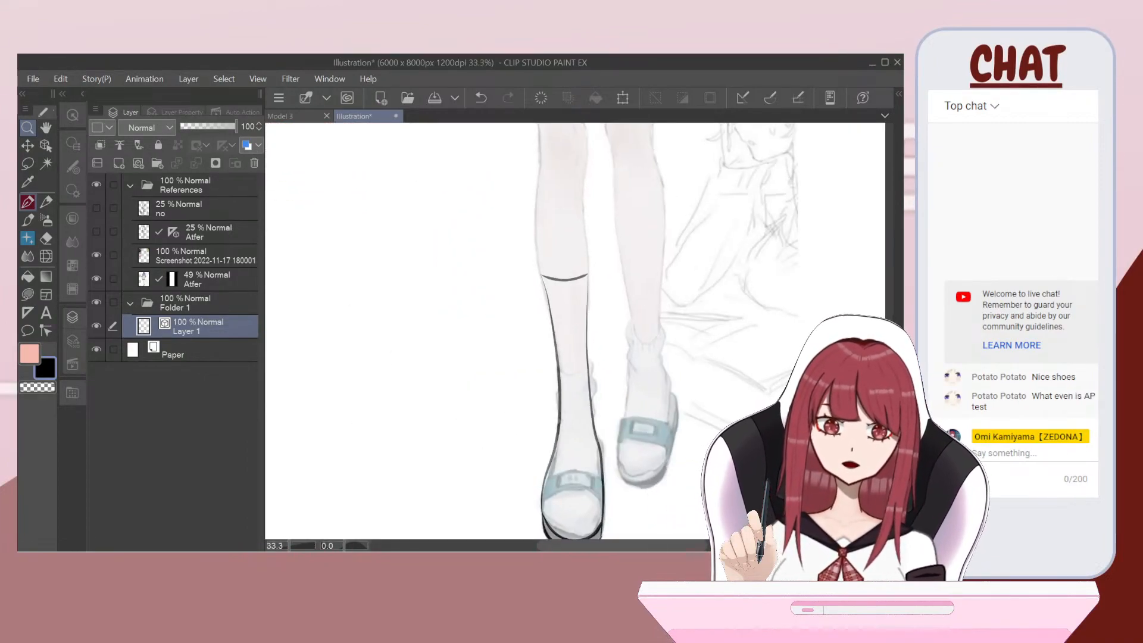
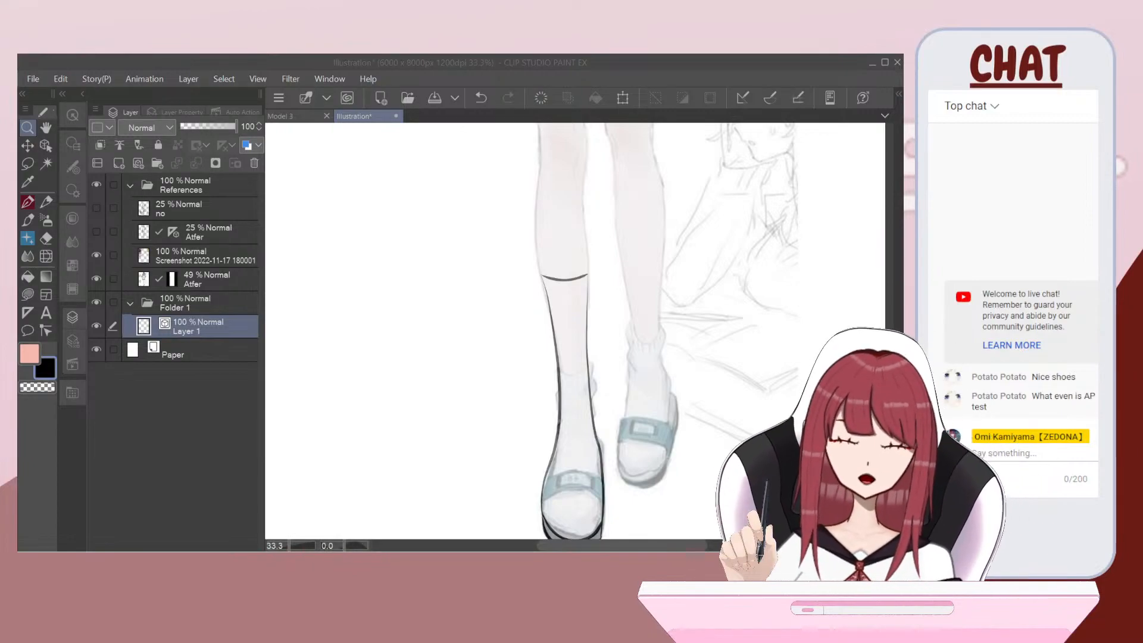
mouse_move(572, 501)
left_mouse_down()
mouse_move(497, 496)
mouse_move(461, 450)
mouse_move(449, 454)
mouse_move(470, 409)
mouse_move(451, 468)
mouse_move(501, 416)
left_mouse_up()
scroll(524, 333, "down", 5)
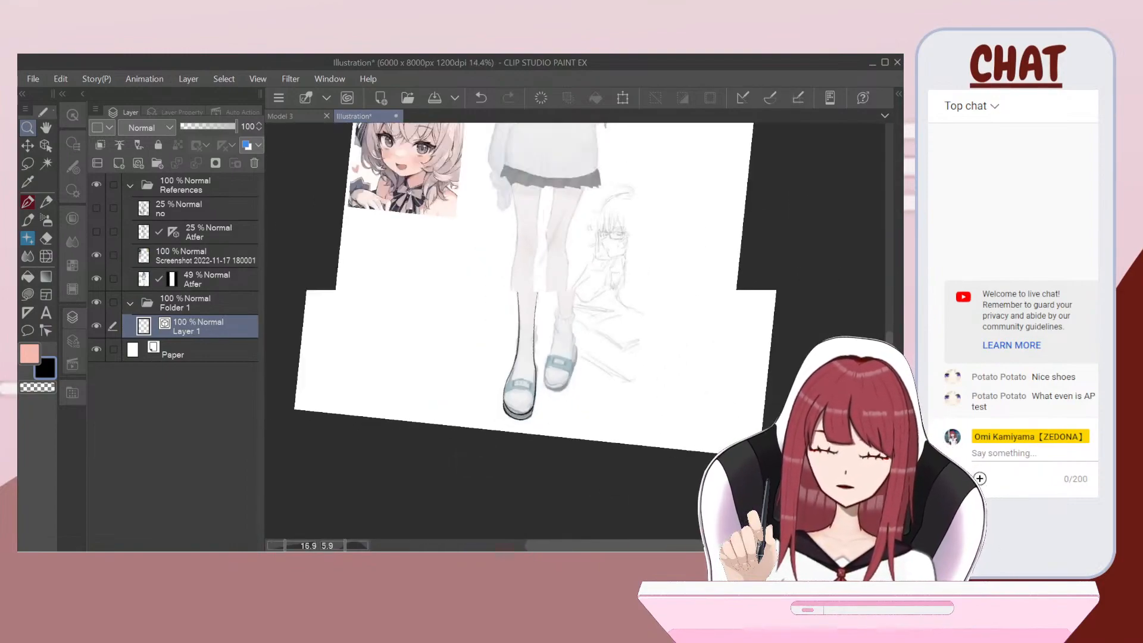
scroll(524, 334, "up", 5)
scroll(411, 256, "up", 5)
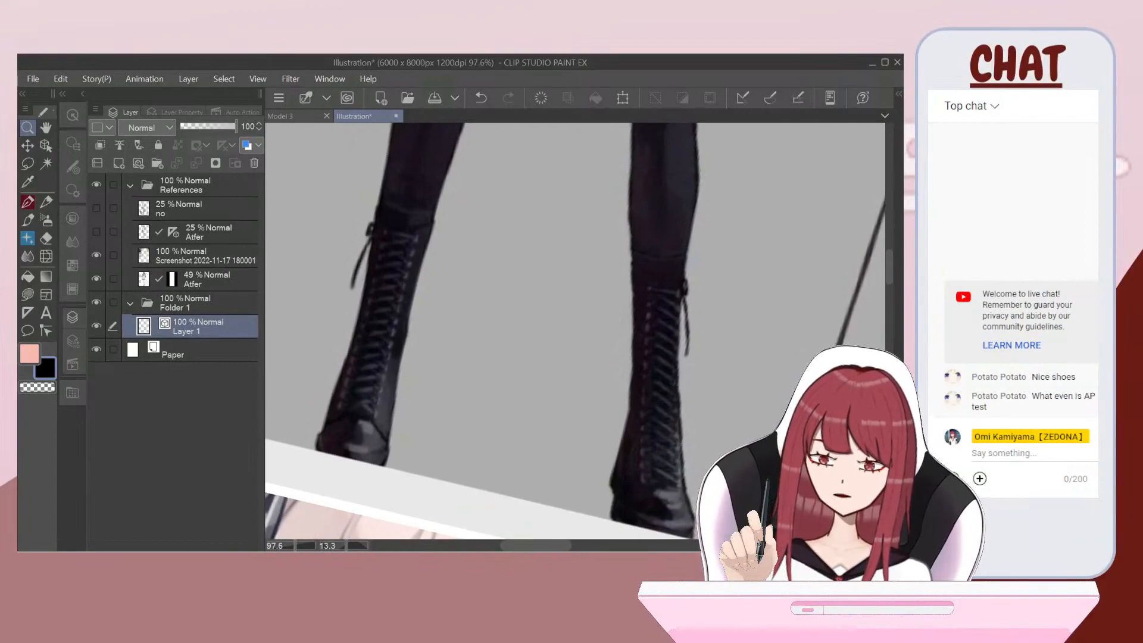
scroll(575, 331, "down", 8)
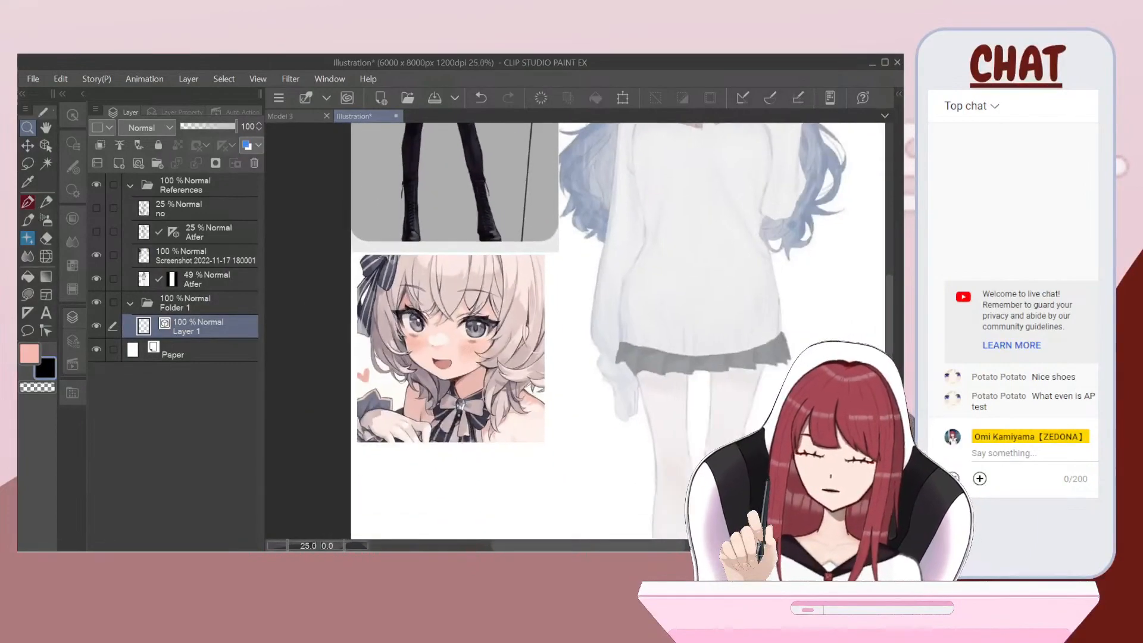
scroll(533, 381, "up", 3)
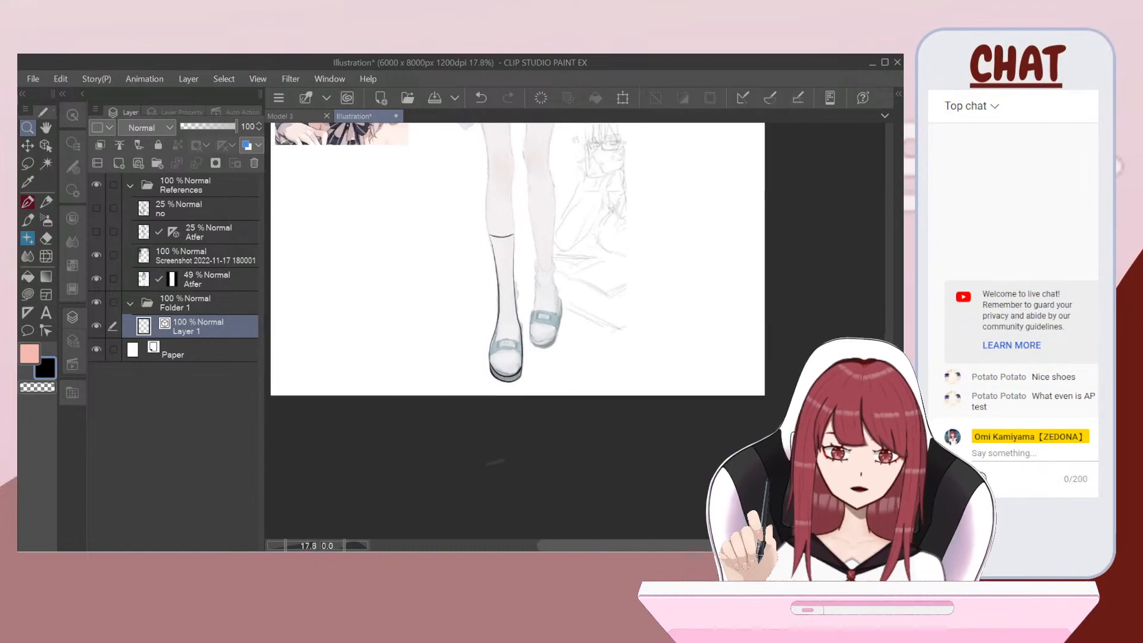
scroll(510, 357, "up", 8)
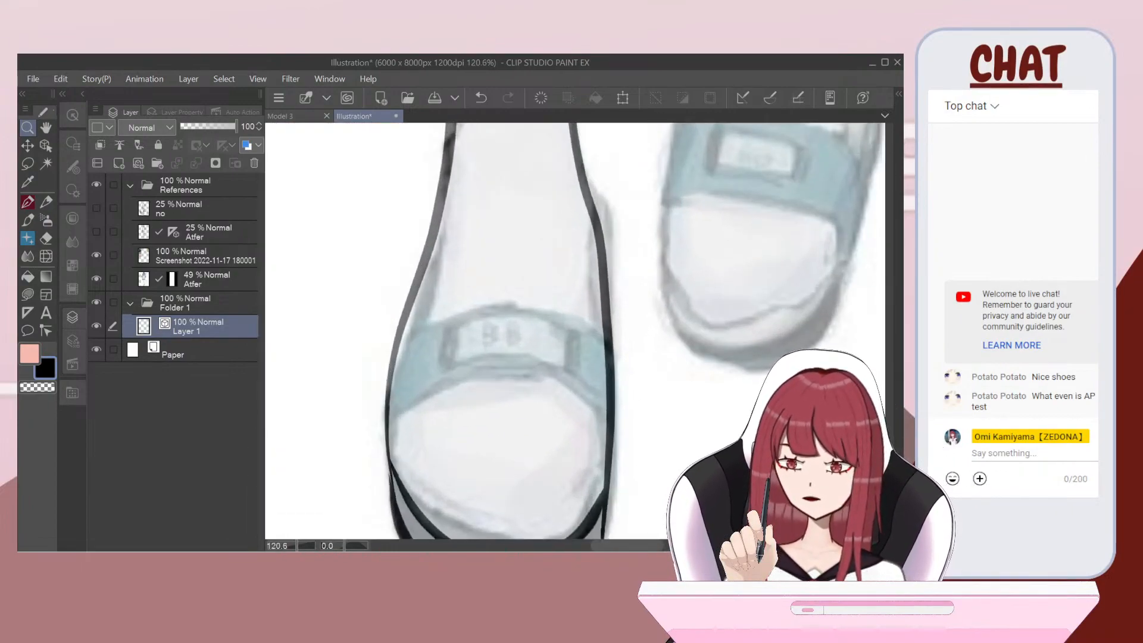
Step: Try a size 5 pen stroke along the strap of the right sandal and undo it
left_click(73, 167)
left_click(28, 203)
left_click(247, 135)
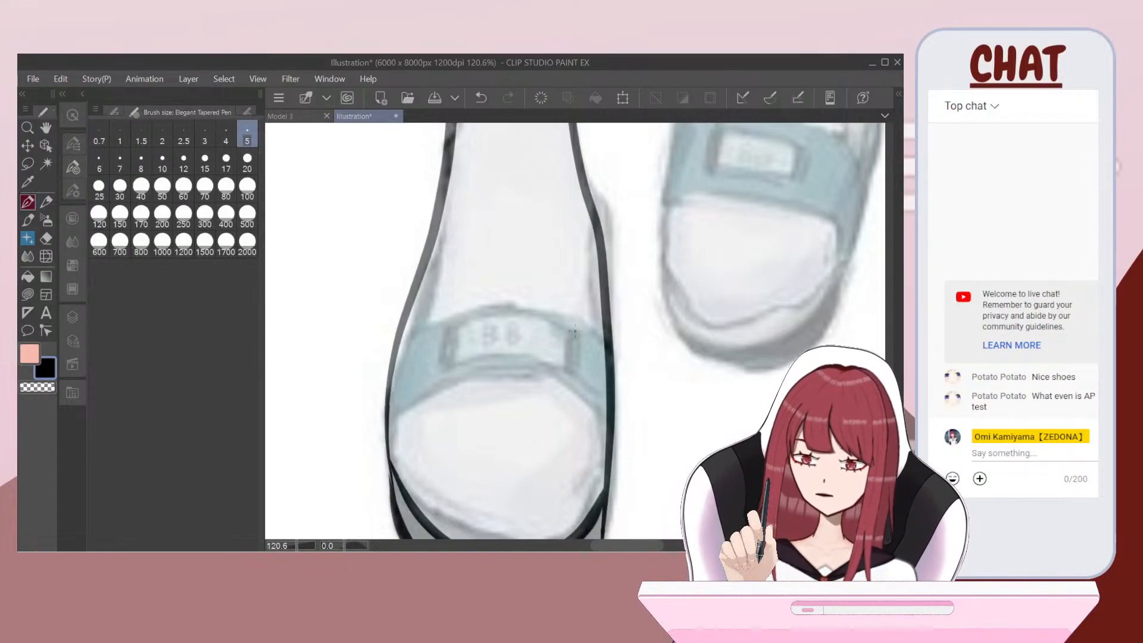
scroll(575, 331, "up", 1)
mouse_move(409, 346)
left_mouse_down()
mouse_move(471, 322)
mouse_move(541, 328)
mouse_move(565, 346)
left_mouse_up()
key("ctrl+z")
Step: Set the Elegant Tapered Pen to size 10 and draw an arch over the toes along the right sandal strap's lower edge
left_click(148, 163)
left_click(162, 161)
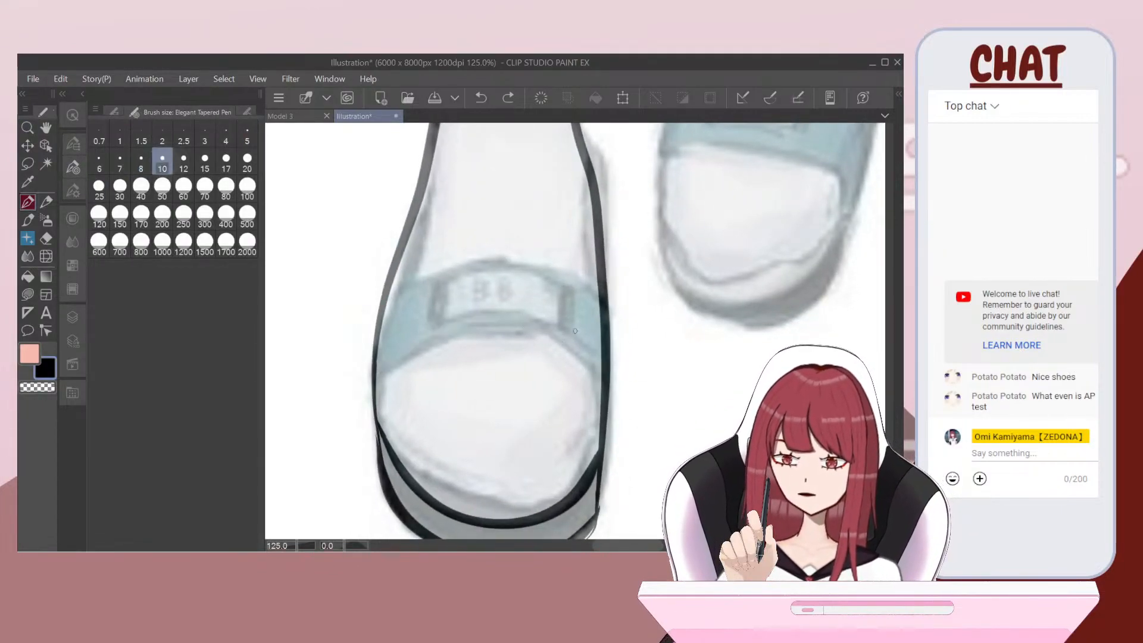
mouse_move(377, 376)
left_mouse_down()
mouse_move(495, 320)
mouse_move(527, 324)
mouse_move(551, 361)
left_mouse_up()
key("ctrl+z")
scroll(574, 331, "up", 1)
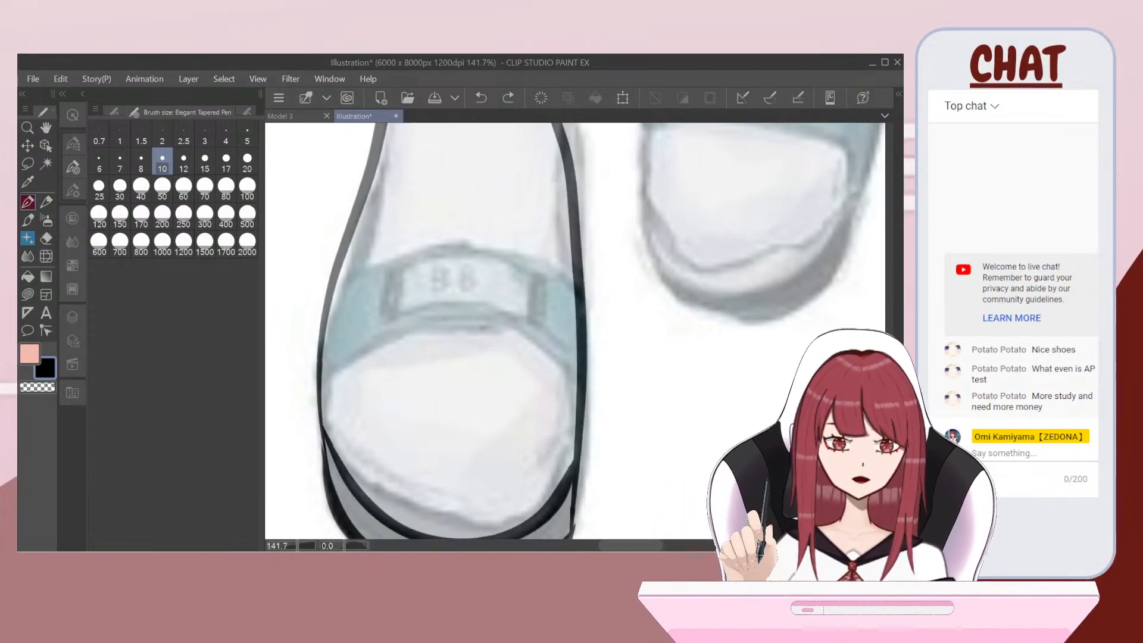
mouse_move(317, 375)
left_mouse_down()
mouse_move(382, 327)
mouse_move(495, 322)
mouse_move(561, 368)
mouse_move(580, 406)
left_mouse_up()
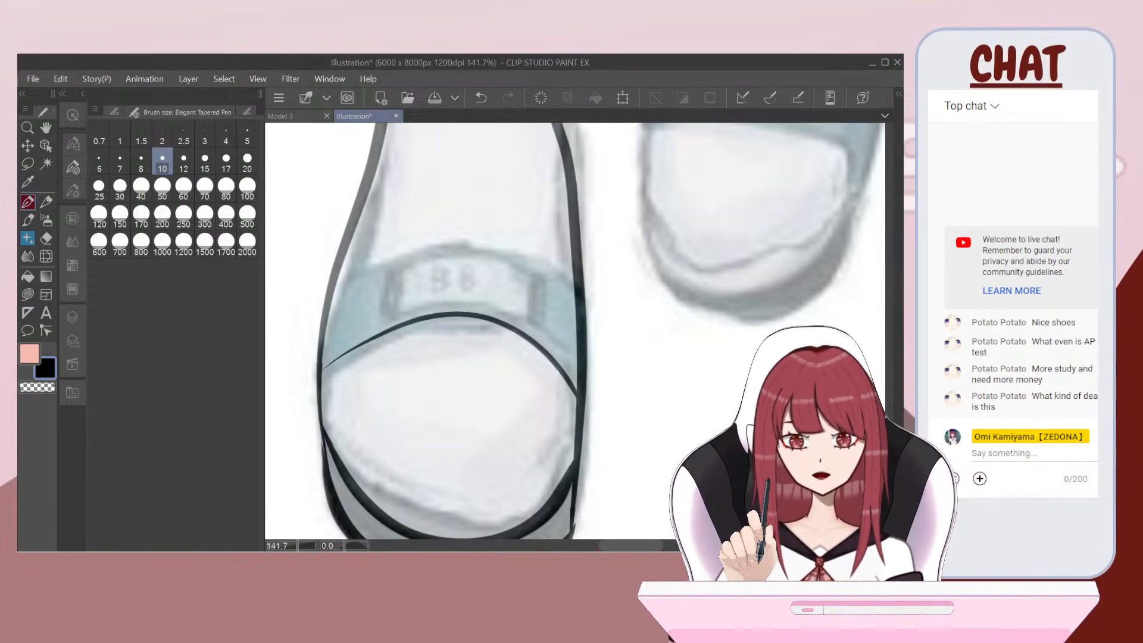
Step: Undo the arch over the right toes and redraw it slightly lower, spanning between the sandal's two side outlines
key("ctrl+z")
key("ctrl+plus")
mouse_move(312, 393)
left_mouse_down()
mouse_move(333, 366)
mouse_move(417, 337)
mouse_move(513, 345)
mouse_move(585, 420)
left_mouse_up()
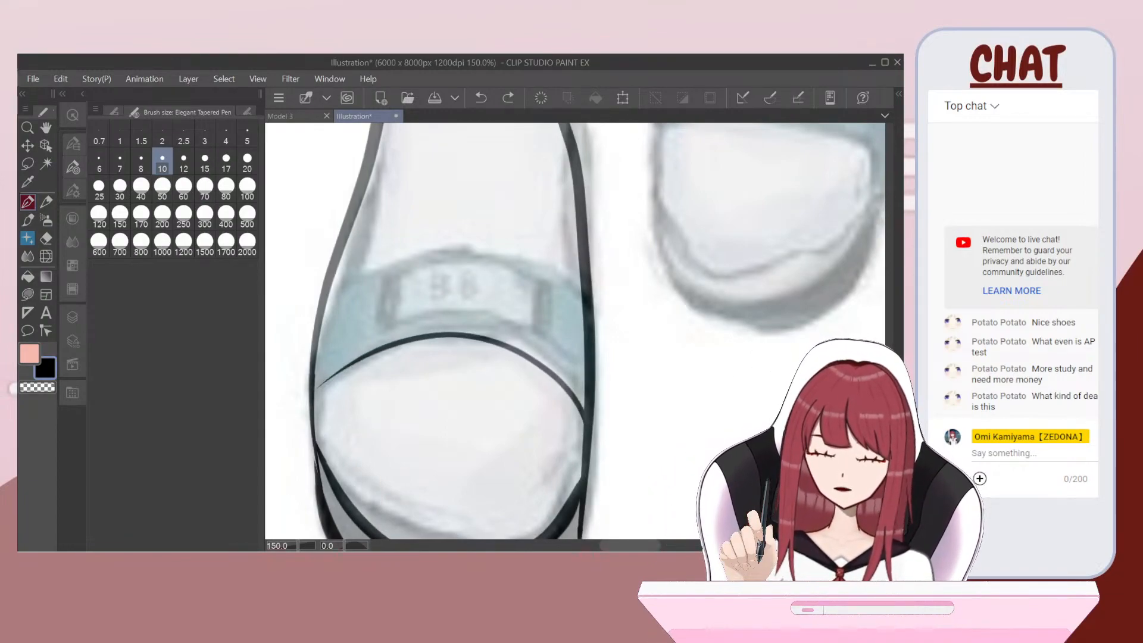
key("ctrl+z")
left_click(316, 390)
mouse_move(344, 361)
left_mouse_down()
mouse_move(415, 327)
mouse_move(461, 321)
mouse_move(535, 353)
mouse_move(584, 437)
left_mouse_up()
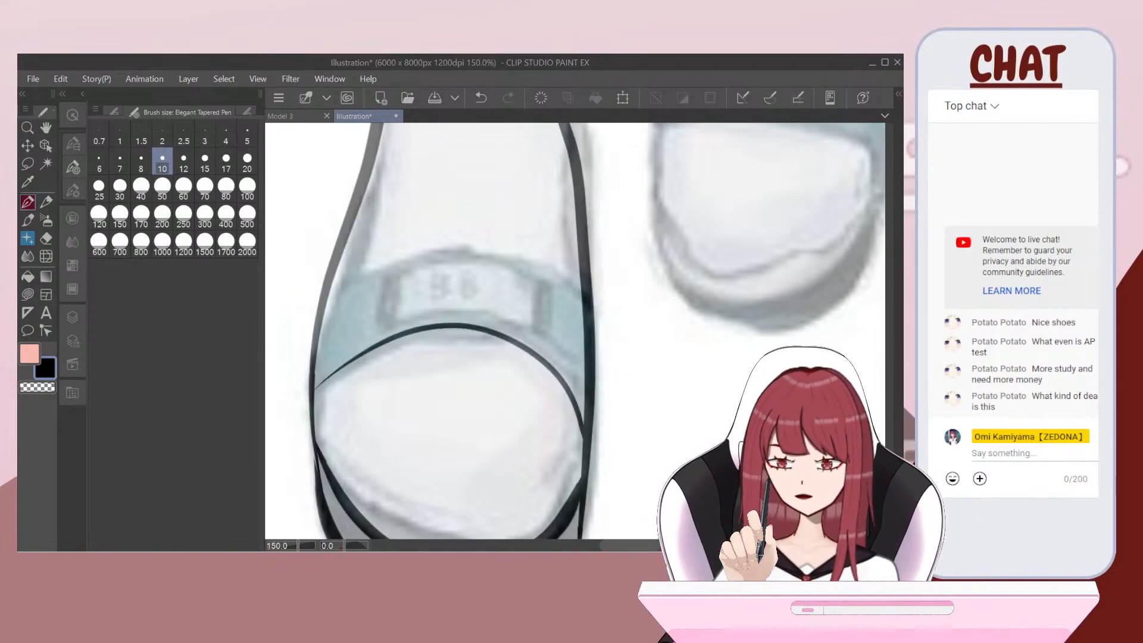
key("ctrl+z")
mouse_move(315, 398)
left_mouse_down()
mouse_move(346, 373)
mouse_move(451, 340)
mouse_move(531, 359)
mouse_move(588, 422)
left_mouse_up()
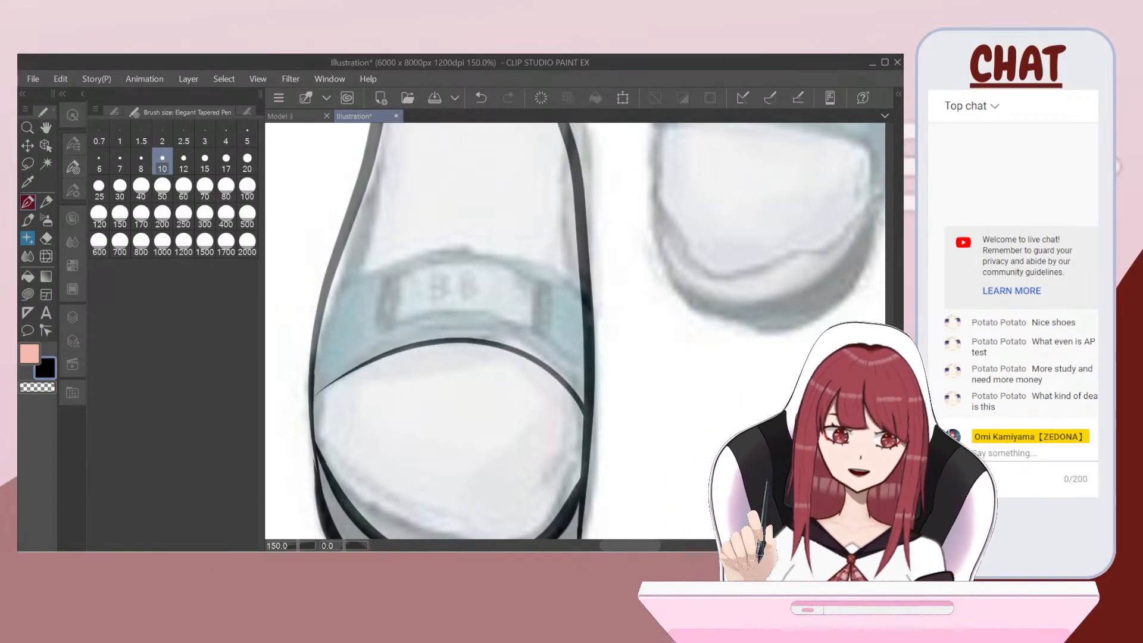
scroll(467, 373, "down", 4)
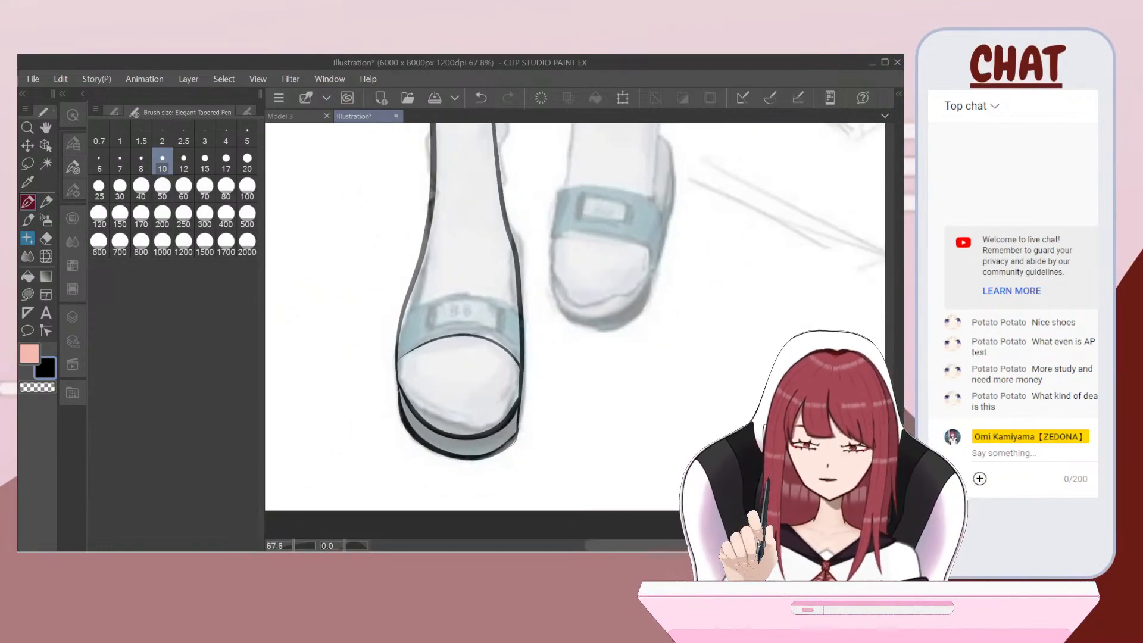
Step: Try the inner boot lines with the size 10 pen, curving from the right ankle up the front of the leg, and undo them
scroll(479, 259, "up", 1)
scroll(444, 337, "up", 2)
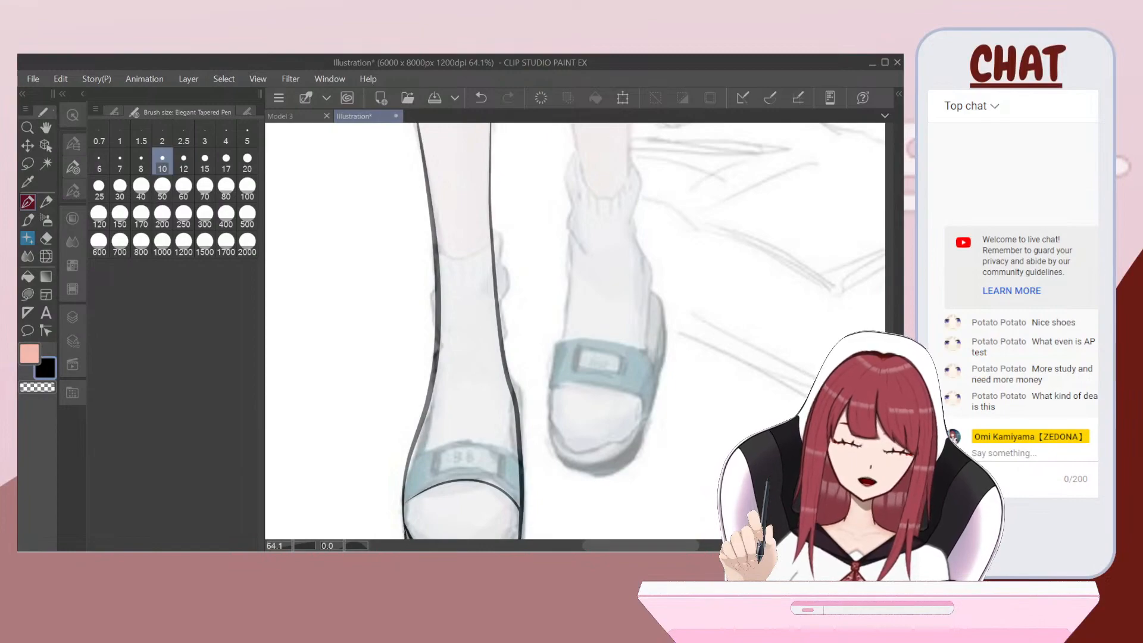
scroll(477, 387, "down", 1)
left_click_drag(586, 367, 566, 408)
scroll(566, 333, "up", 2)
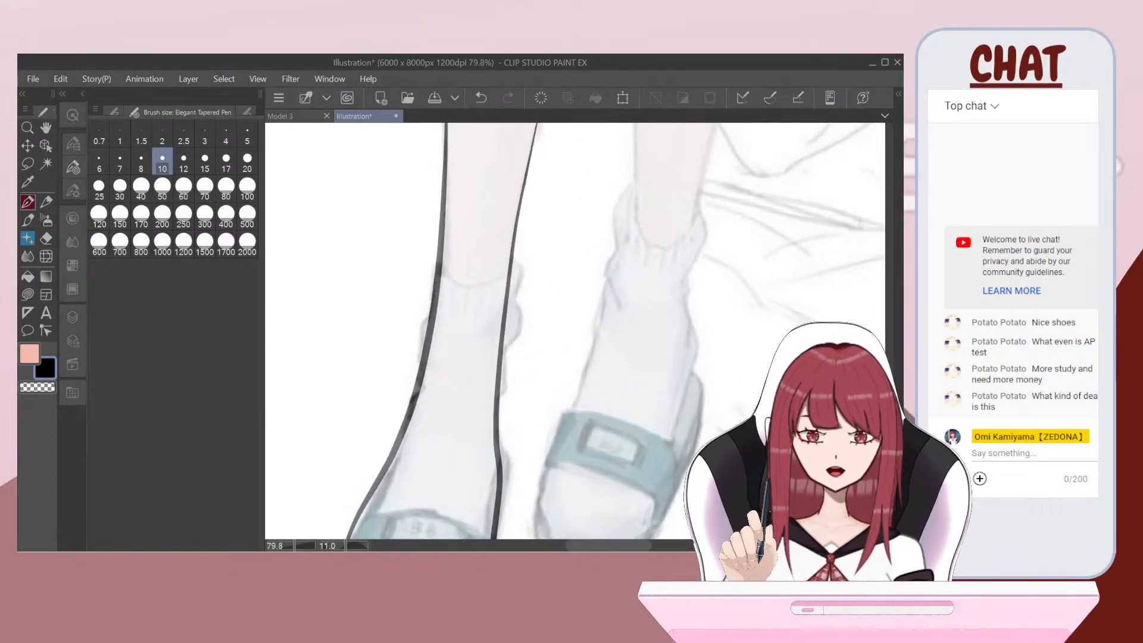
left_click_drag(390, 457, 416, 450)
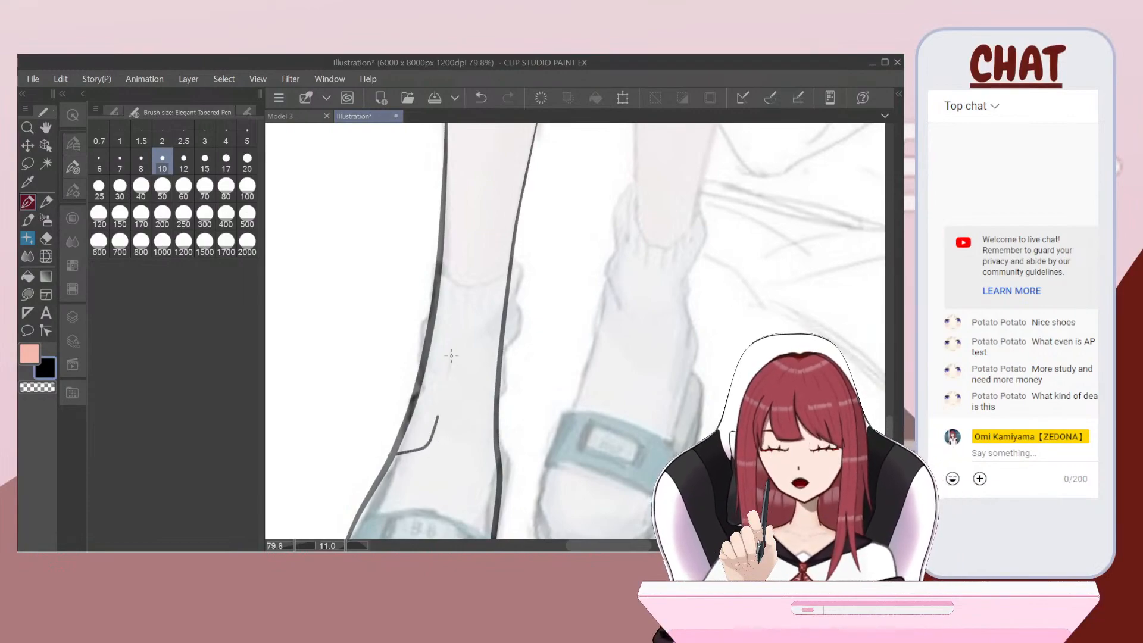
scroll(506, 358, "down", 2)
key("ctrl+z")
mouse_move(539, 131)
left_mouse_down()
mouse_move(559, 128)
mouse_move(564, 194)
mouse_move(689, 217)
left_mouse_up()
left_click_drag(399, 381, 609, 198)
key("ctrl+z")
key("ctrl+z")
Step: Set the pen to size 15 and draw two long lines down the right shin that curve outward to the ankle outlines
left_click(205, 161)
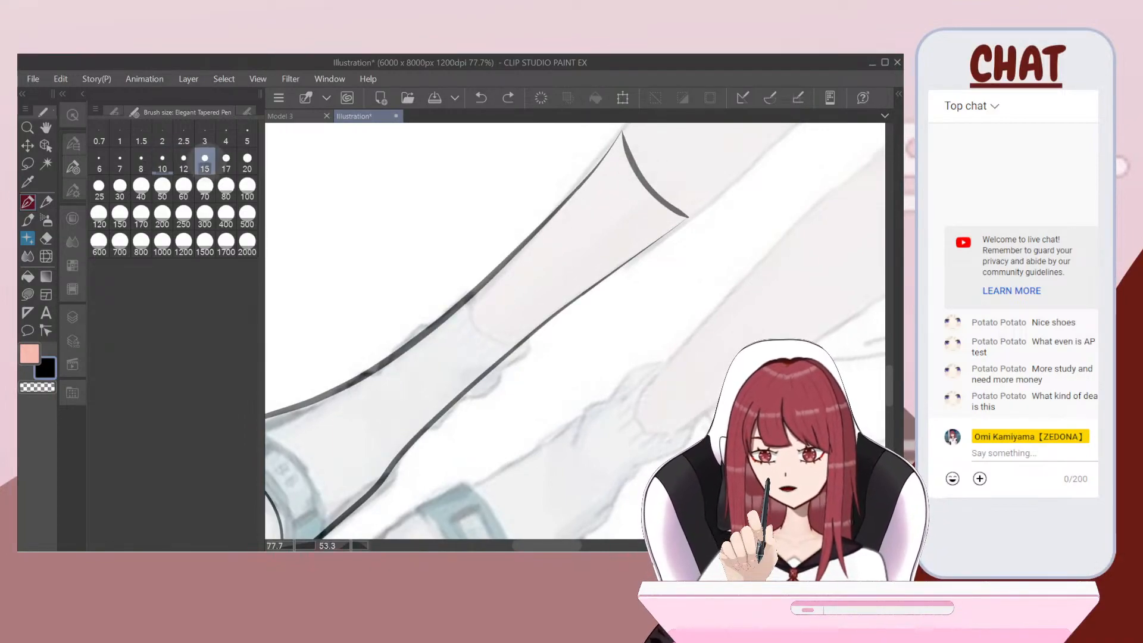
mouse_move(383, 400)
left_mouse_down()
mouse_move(506, 302)
mouse_move(634, 165)
mouse_move(609, 228)
mouse_move(445, 380)
left_mouse_up()
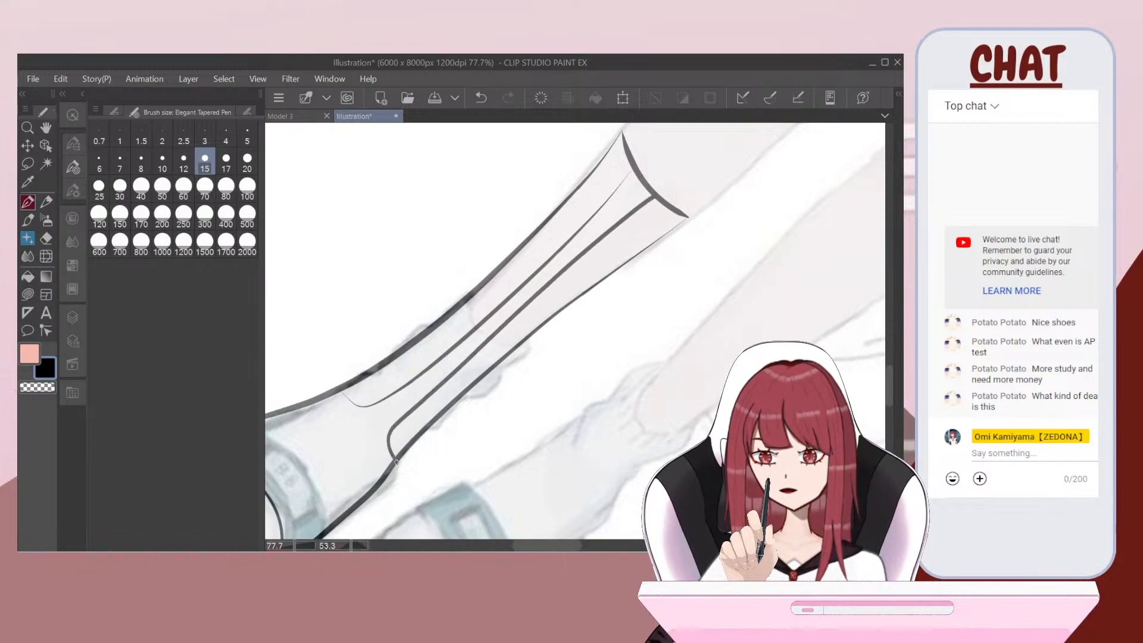
left_click_drag(397, 462, 397, 463)
scroll(576, 332, "down", 5)
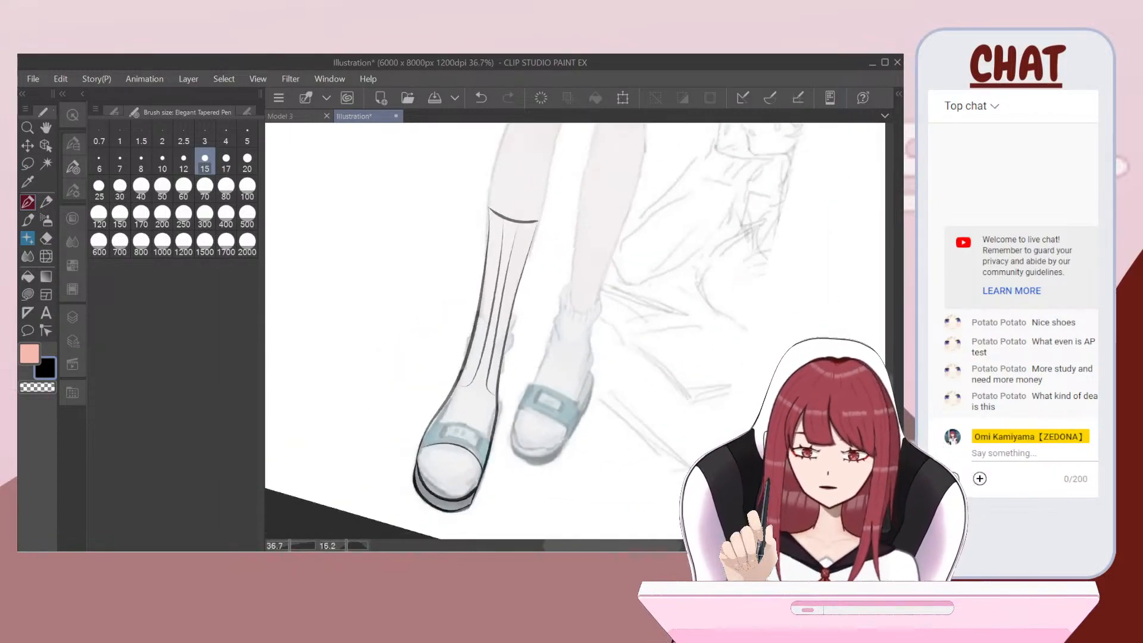
scroll(575, 331, "down", 2)
scroll(494, 234, "up", 2)
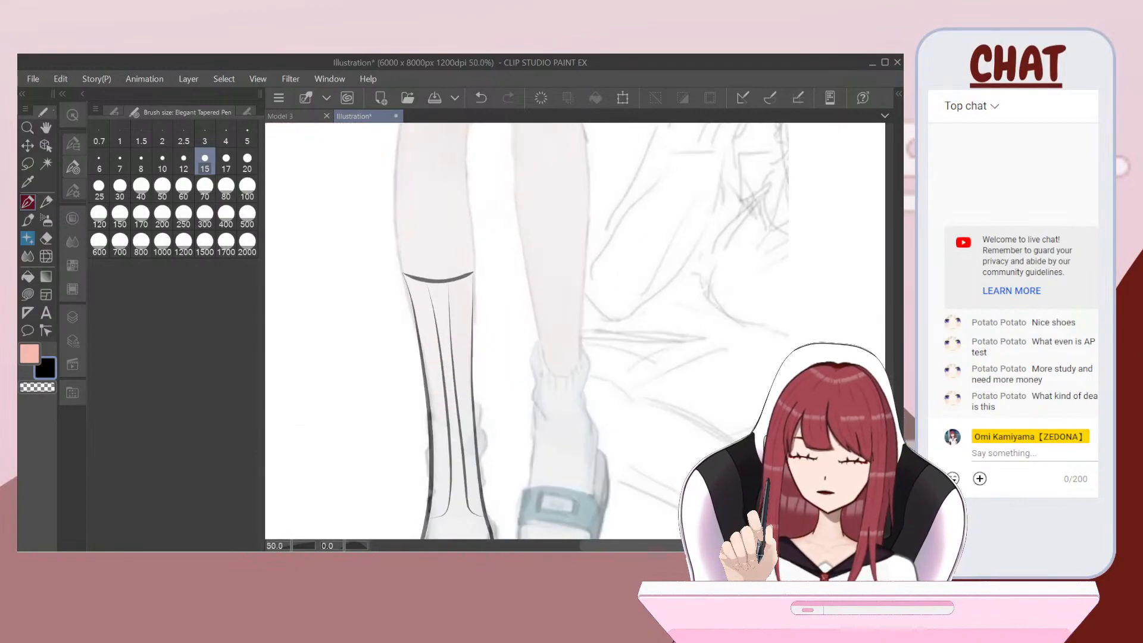
Step: Draw a raised flap top above the shin curve on each side, joining the leg outlines to the two inner lines
scroll(575, 331, "up", 5)
mouse_move(327, 395)
left_mouse_down()
mouse_move(427, 235)
mouse_move(476, 330)
mouse_move(342, 521)
left_mouse_up()
scroll(575, 331, "down", 4)
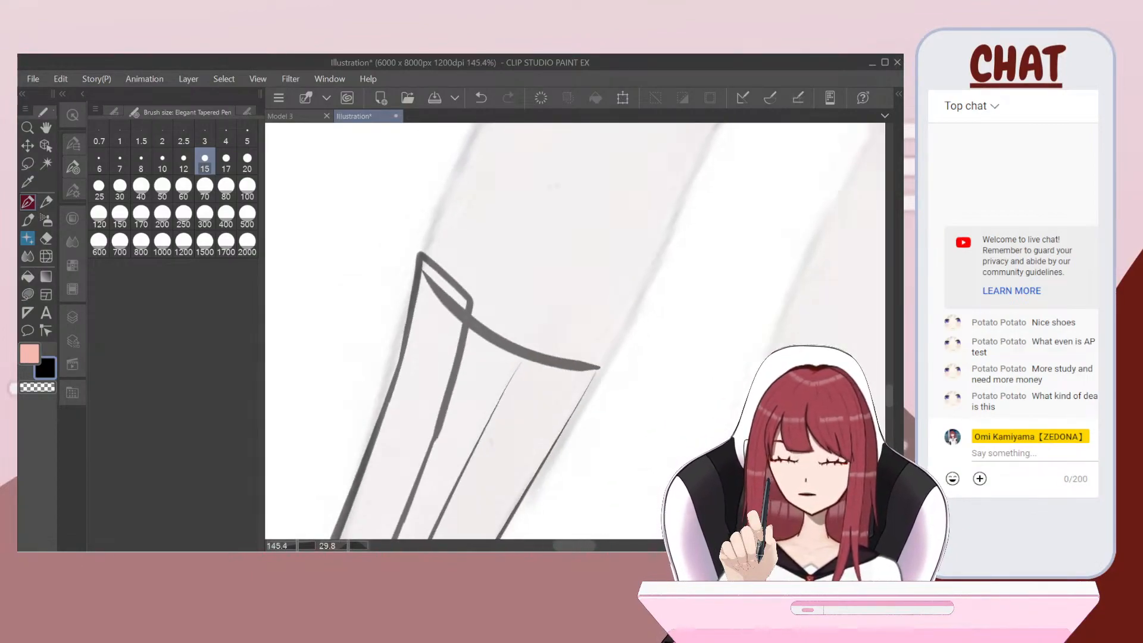
scroll(575, 331, "up", 2)
scroll(575, 332, "up", 3)
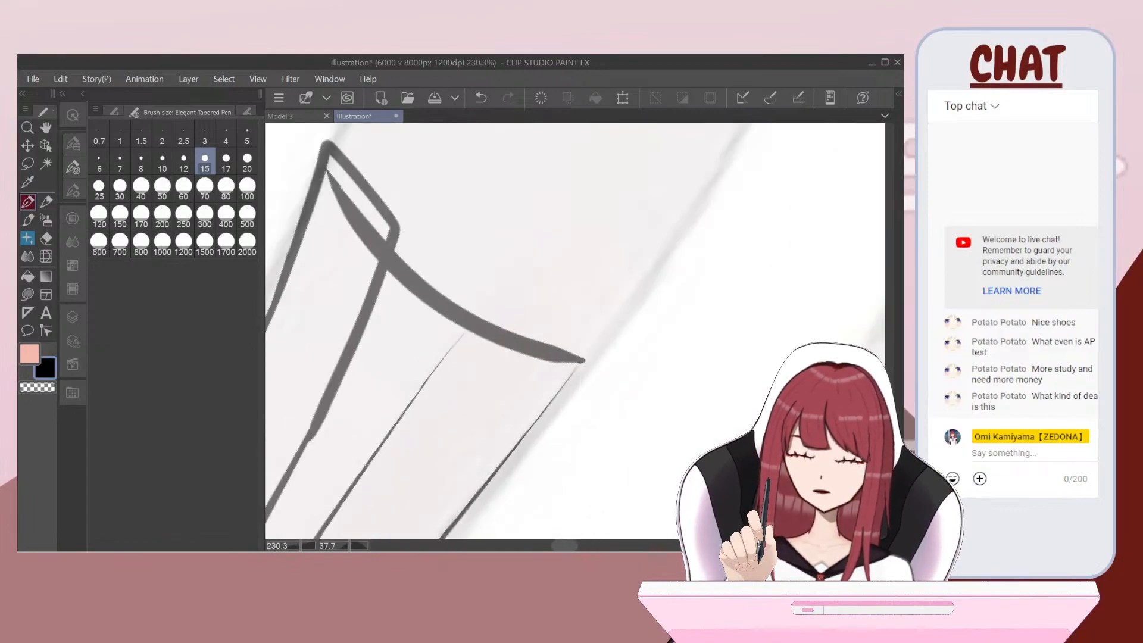
mouse_move(342, 497)
left_mouse_down()
mouse_move(498, 294)
mouse_move(576, 322)
mouse_move(585, 363)
mouse_move(442, 539)
left_mouse_up()
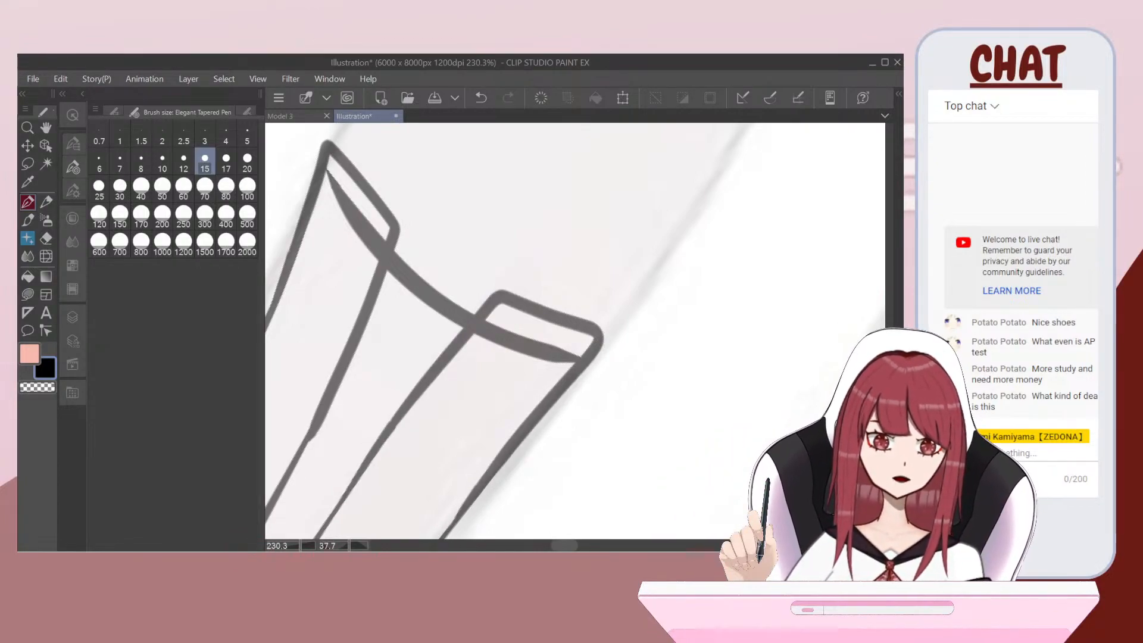
scroll(569, 321, "down", 3)
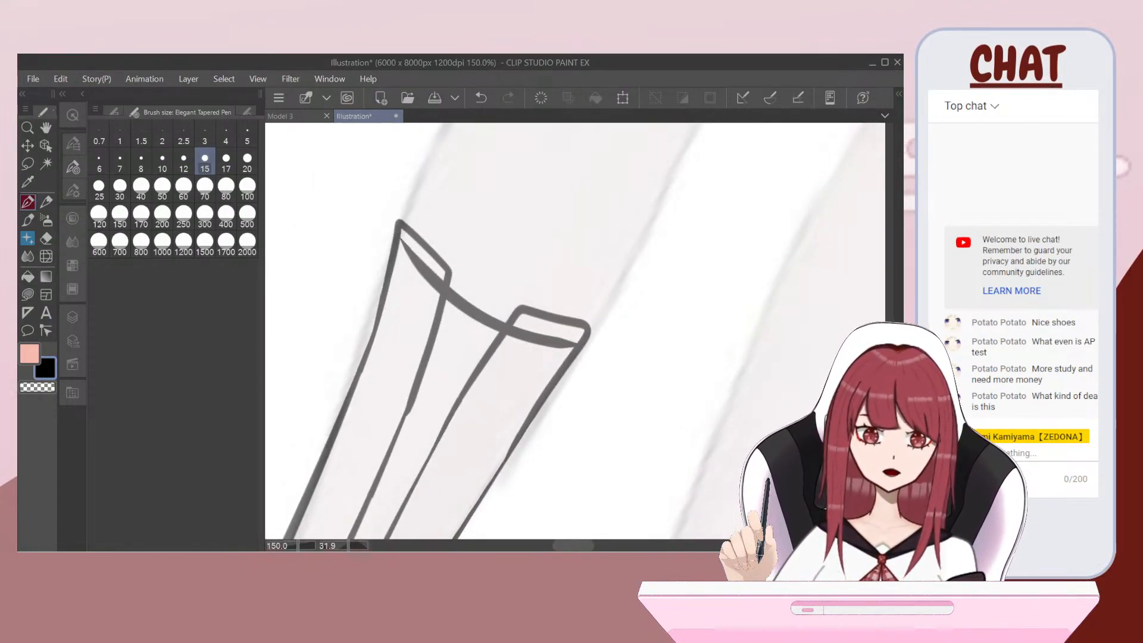
Step: Set the eraser to size 5 and try erasing the tip of the shin curve inside the left-hand boot flap
scroll(568, 321, "up", 3)
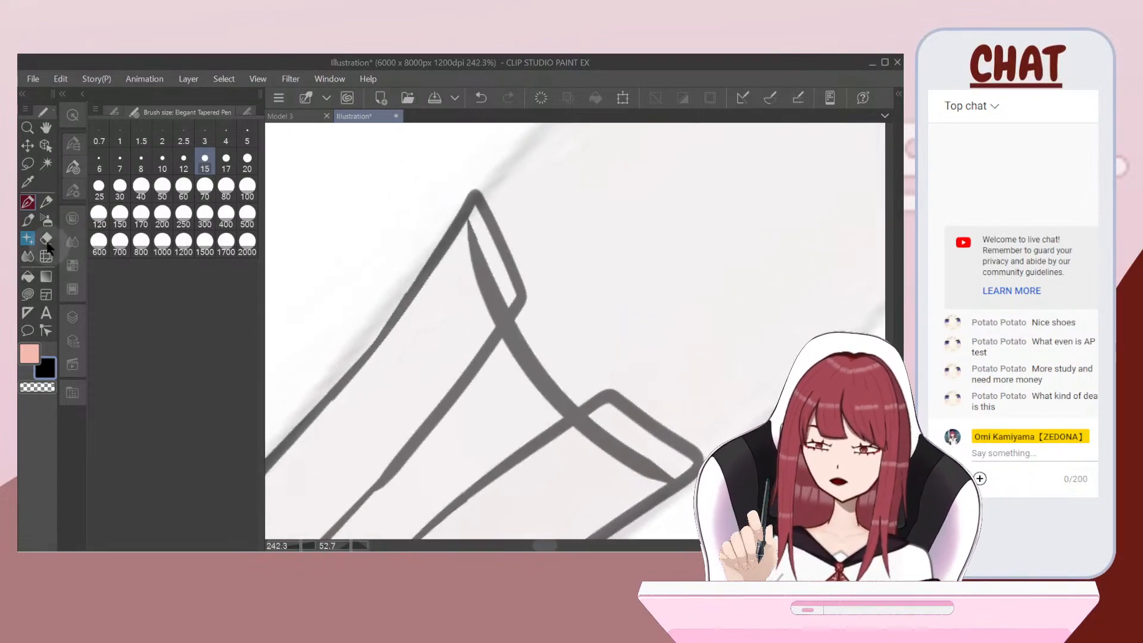
left_click(47, 242)
left_click(247, 159)
mouse_move(481, 281)
left_mouse_down()
mouse_move(470, 235)
mouse_move(486, 292)
left_mouse_up()
key("ctrl+z")
scroll(576, 331, "up", 3)
left_click(252, 141)
left_click_drag(405, 304, 411, 284)
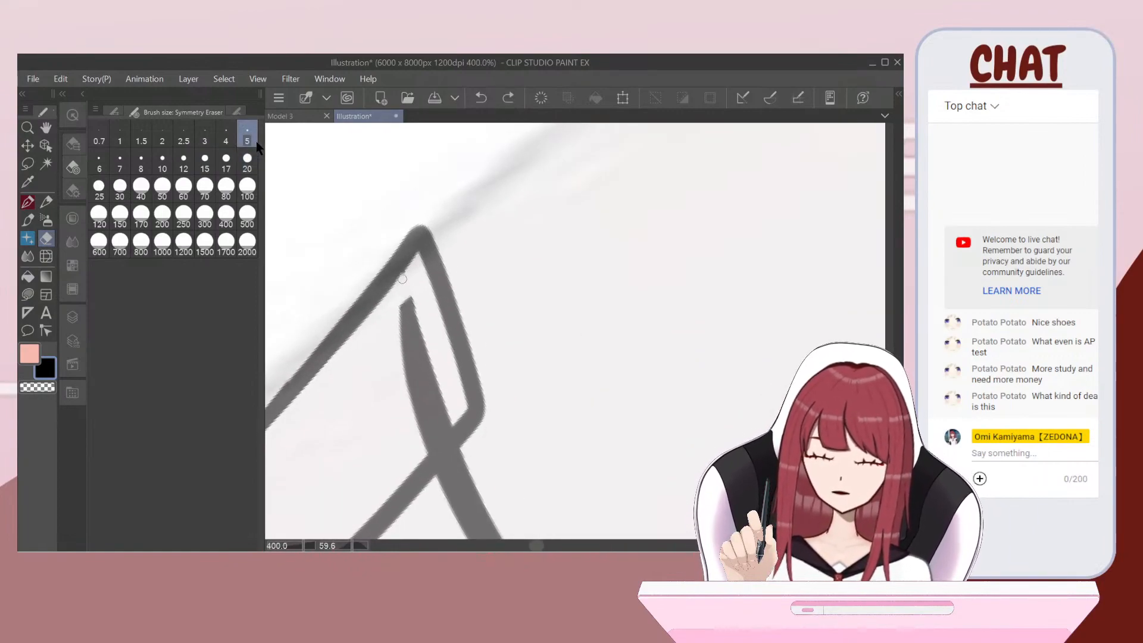
key("ctrl+z")
scroll(576, 331, "up", 1)
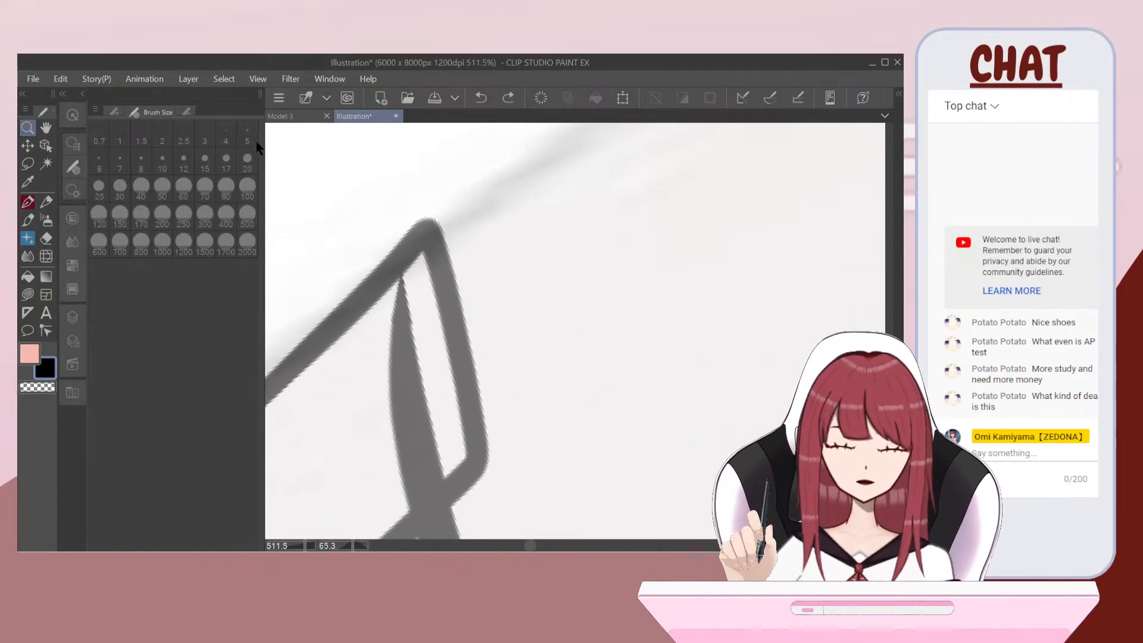
Step: Erase the part of the shin curve that overlaps the left-hand boot flap, leaving the flap outline clean
scroll(406, 290, "down", 2)
left_click(27, 203)
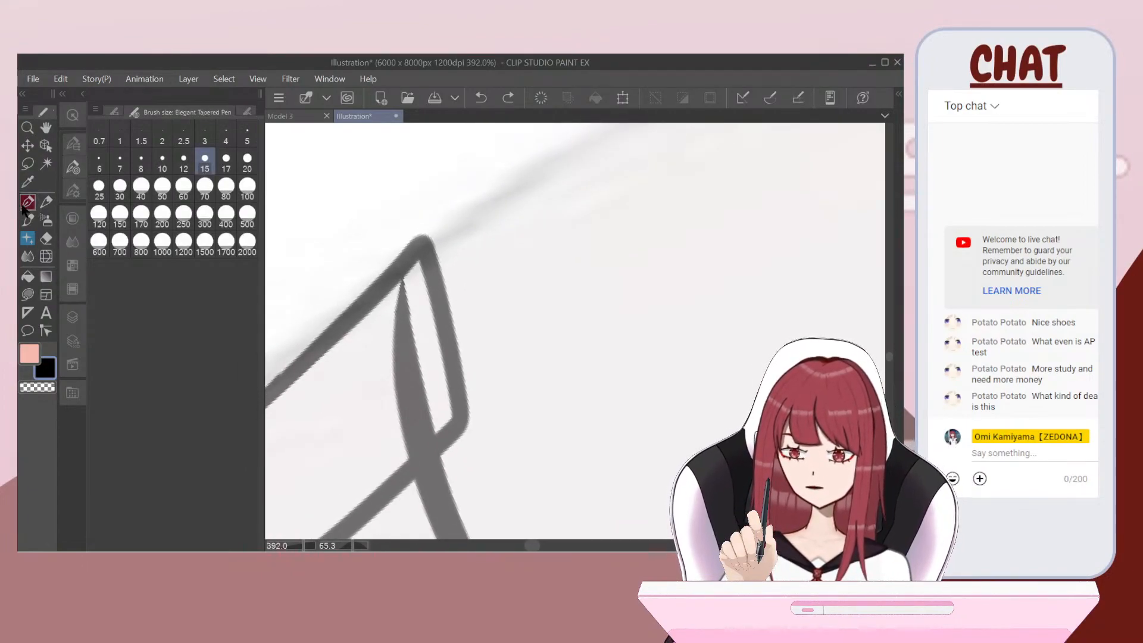
left_click(47, 238)
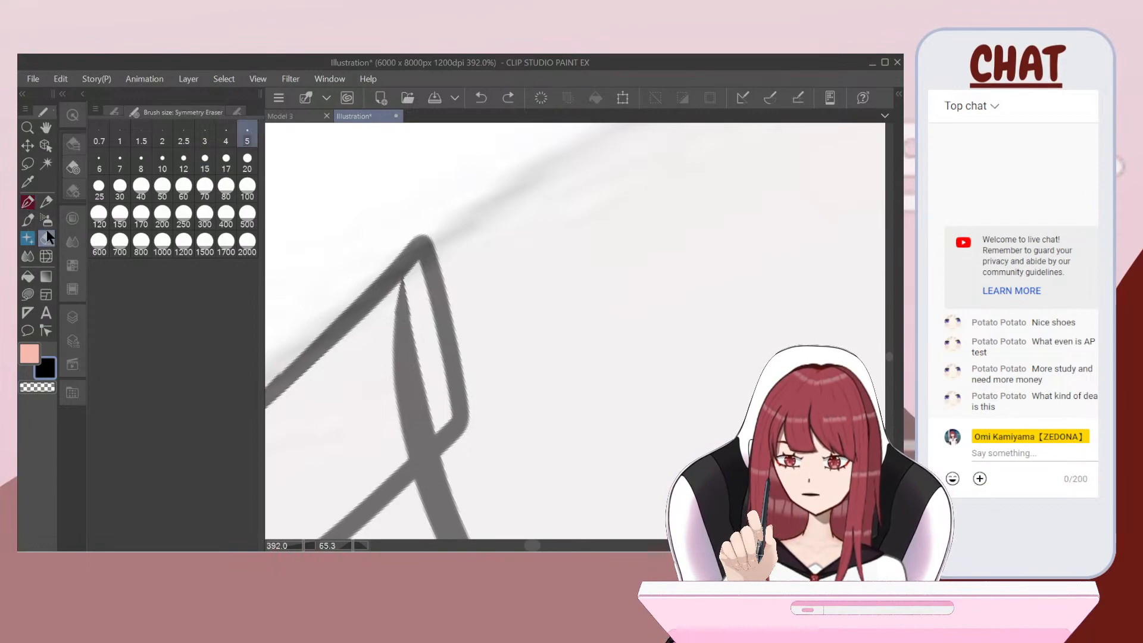
scroll(534, 194, "up", 1)
mouse_move(406, 283)
left_mouse_down()
mouse_move(401, 316)
mouse_move(420, 302)
mouse_move(415, 323)
mouse_move(434, 325)
mouse_move(432, 342)
mouse_move(298, 380)
mouse_move(439, 290)
mouse_move(444, 314)
left_mouse_up()
key("ctrl+z")
scroll(450, 321, "up", 3)
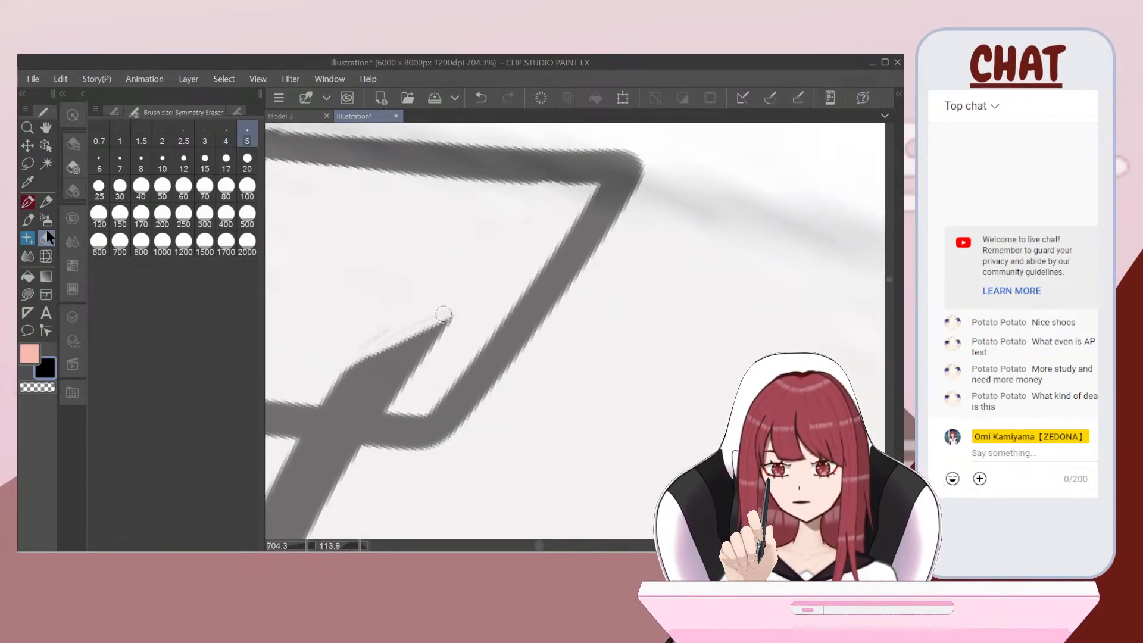
scroll(437, 309, "down", 5)
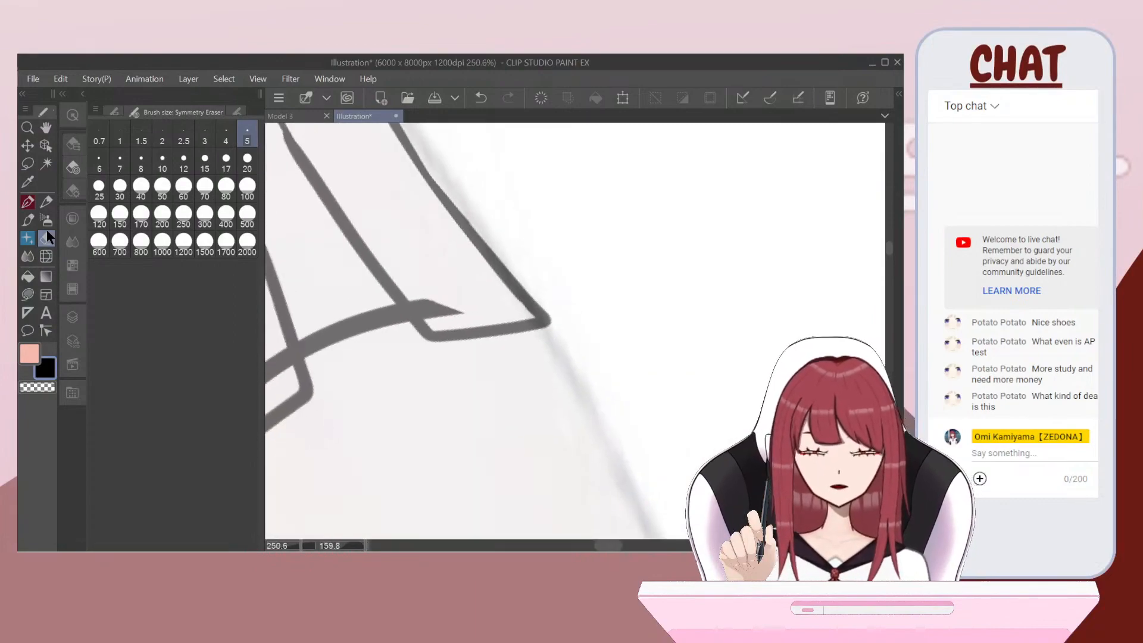
scroll(438, 308, "up", 2)
scroll(417, 345, "up", 3)
left_click_drag(434, 321, 417, 472)
mouse_move(436, 300)
left_mouse_down()
mouse_move(391, 383)
mouse_move(454, 268)
mouse_move(390, 340)
mouse_move(424, 259)
mouse_move(384, 301)
mouse_move(401, 321)
left_mouse_up()
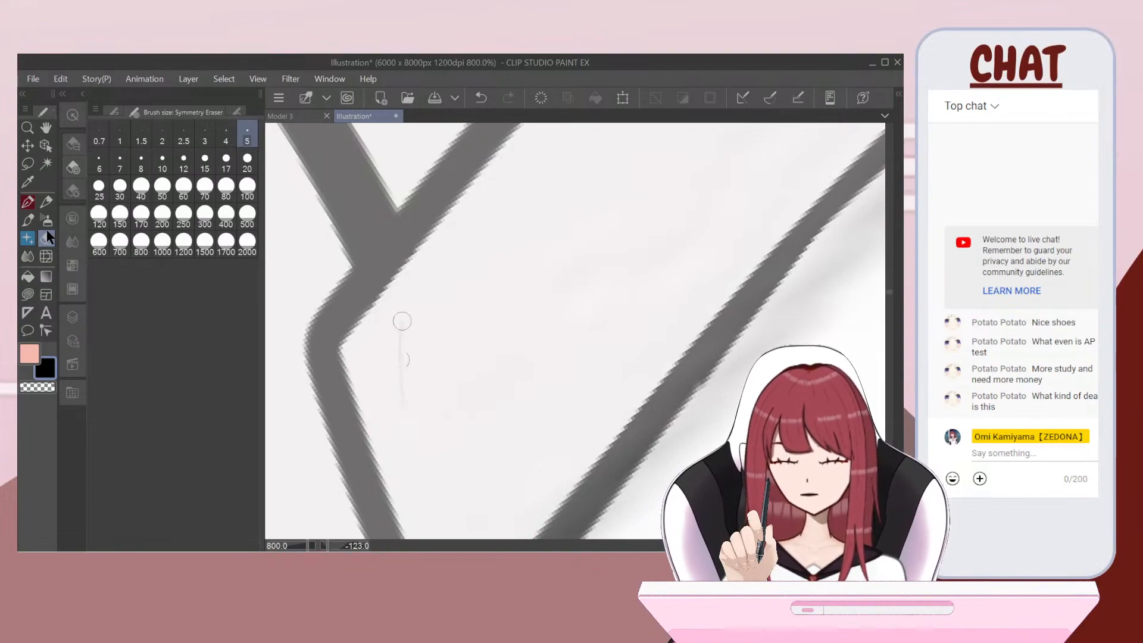
Step: Erase the part of the shin curve that crosses the right-hand boot flap, up to its inner line
scroll(575, 331, "down", 4)
scroll(417, 334, "up", 3)
scroll(417, 331, "up", 2)
mouse_move(406, 305)
left_mouse_down()
mouse_move(360, 330)
mouse_move(345, 320)
mouse_move(375, 291)
mouse_move(386, 322)
mouse_move(419, 322)
mouse_move(411, 326)
mouse_move(453, 302)
left_mouse_up()
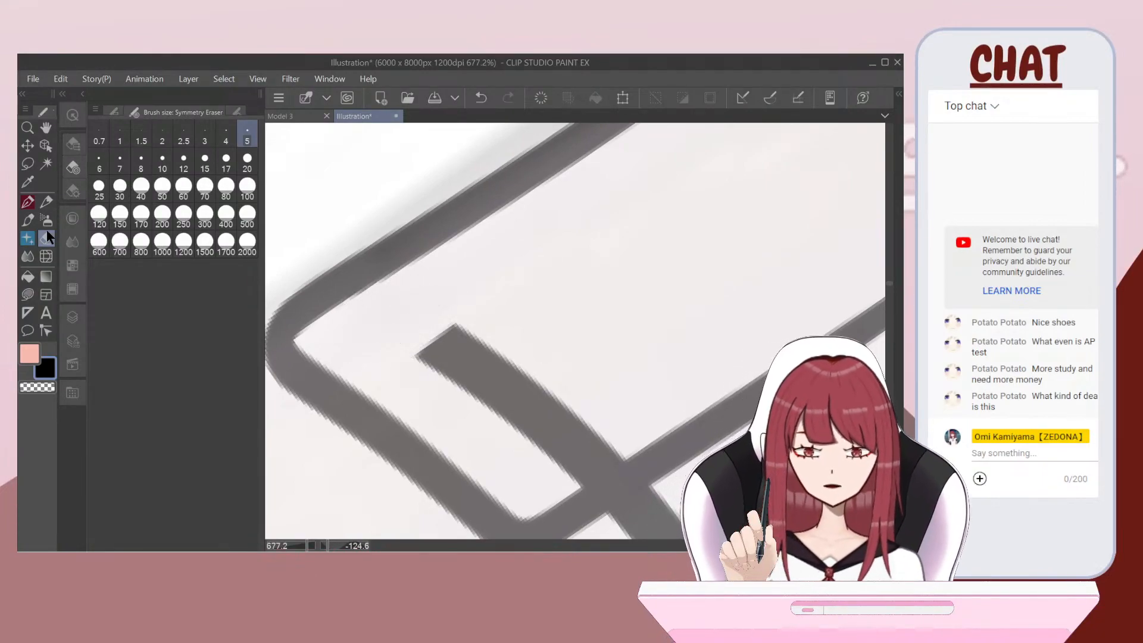
mouse_move(410, 336)
left_mouse_down()
mouse_move(433, 322)
mouse_move(444, 293)
mouse_move(457, 309)
mouse_move(463, 294)
mouse_move(454, 370)
mouse_move(437, 375)
mouse_move(449, 326)
mouse_move(412, 321)
mouse_move(525, 336)
mouse_move(500, 429)
mouse_move(533, 373)
mouse_move(521, 427)
mouse_move(546, 362)
mouse_move(571, 421)
mouse_move(544, 470)
mouse_move(628, 453)
left_mouse_up()
scroll(575, 331, "down", 4)
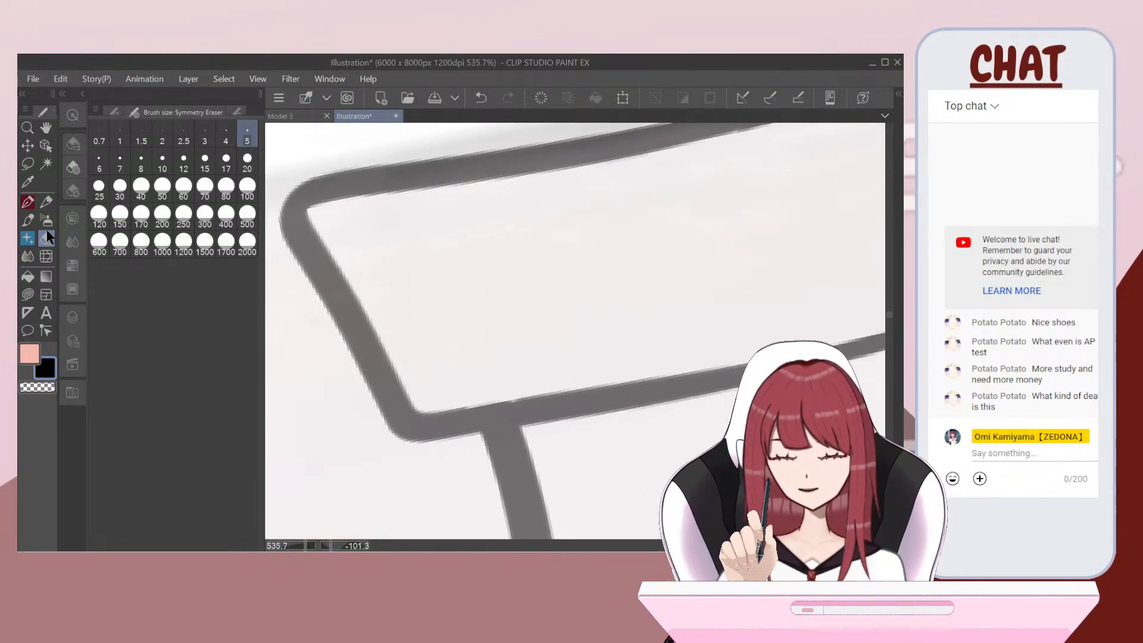
scroll(576, 331, "down", 5)
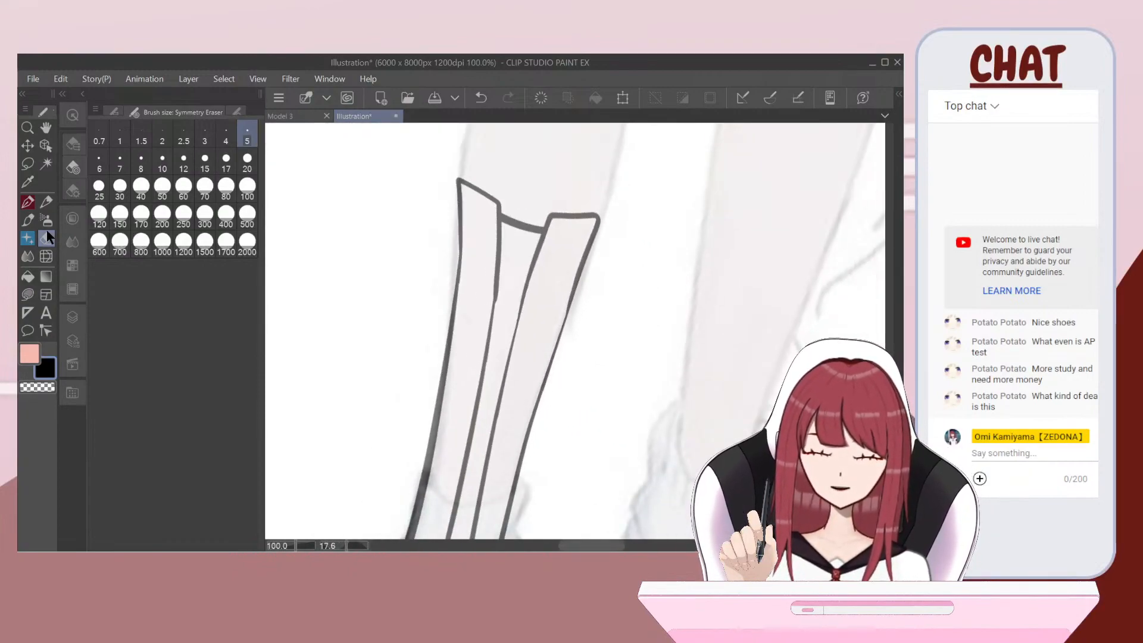
Step: Smooth the kink in the left-hand inner boot line by erasing along its uneven edges
scroll(575, 331, "up", 5)
mouse_move(394, 353)
left_mouse_down()
mouse_move(438, 319)
mouse_move(384, 358)
left_mouse_up()
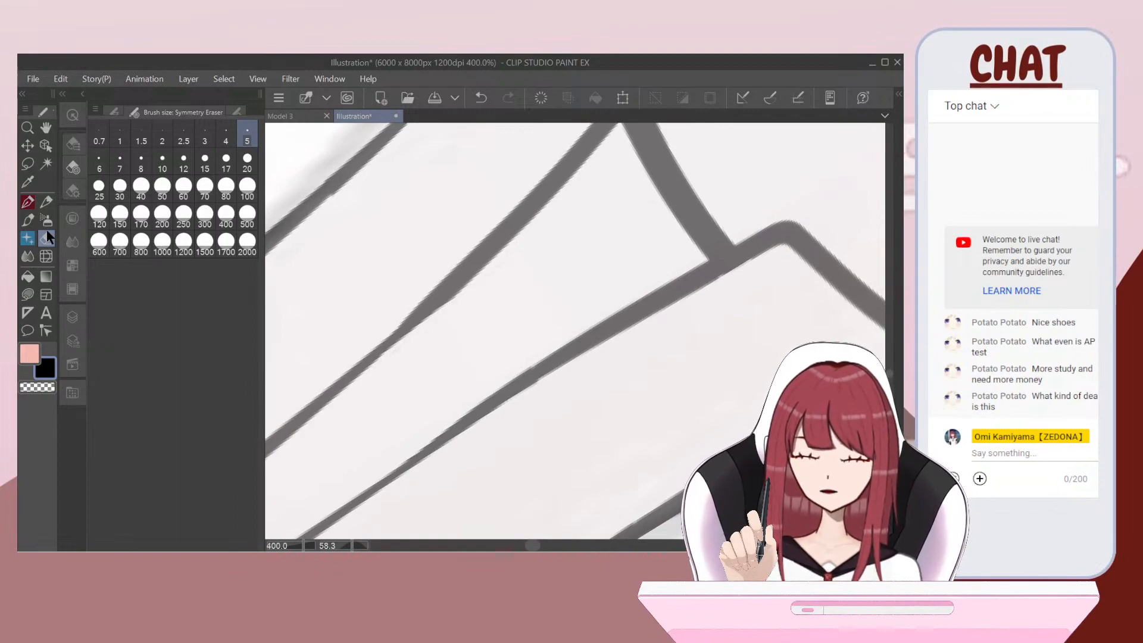
scroll(575, 331, "up", 1)
mouse_move(424, 310)
left_mouse_down()
mouse_move(390, 348)
mouse_move(463, 273)
mouse_move(394, 340)
left_mouse_up()
mouse_move(451, 288)
left_mouse_down()
mouse_move(353, 390)
mouse_move(507, 262)
left_mouse_up()
scroll(357, 387, "up", 1)
key("ctrl+z")
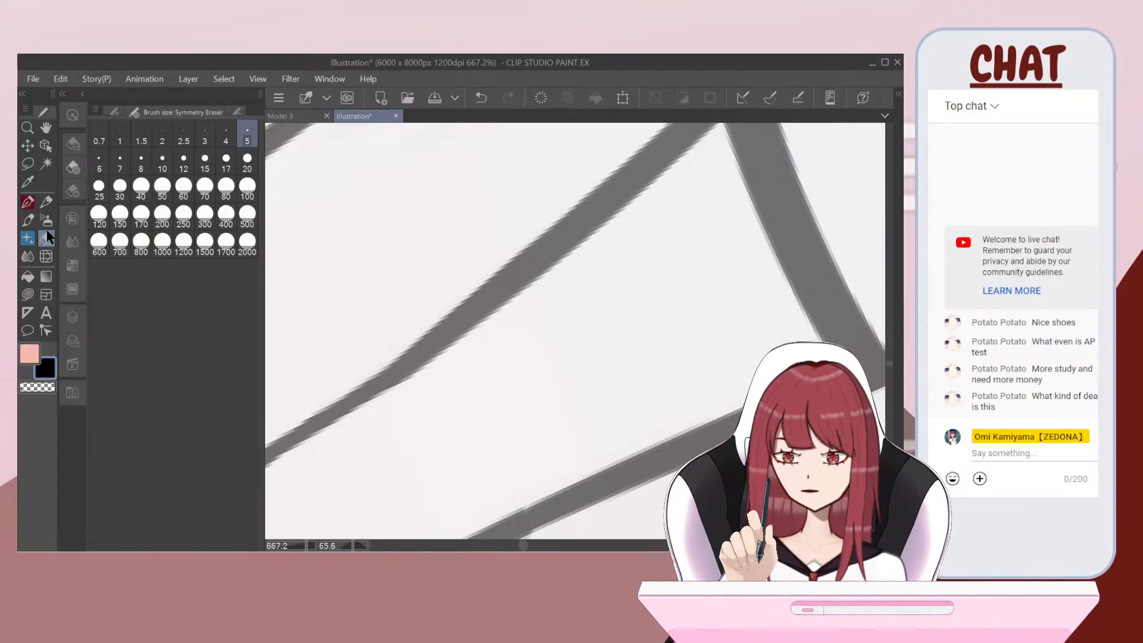
scroll(575, 331, "up", 1)
left_click_drag(337, 335, 592, 201)
scroll(575, 331, "down", 3)
scroll(471, 343, "up", 1)
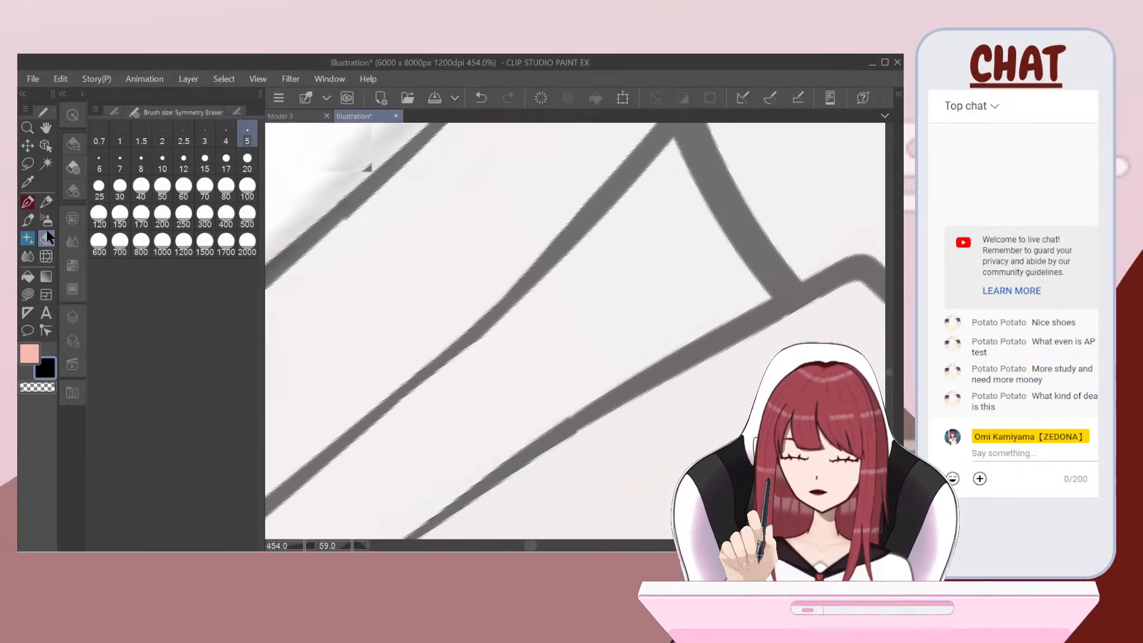
scroll(575, 331, "up", 2)
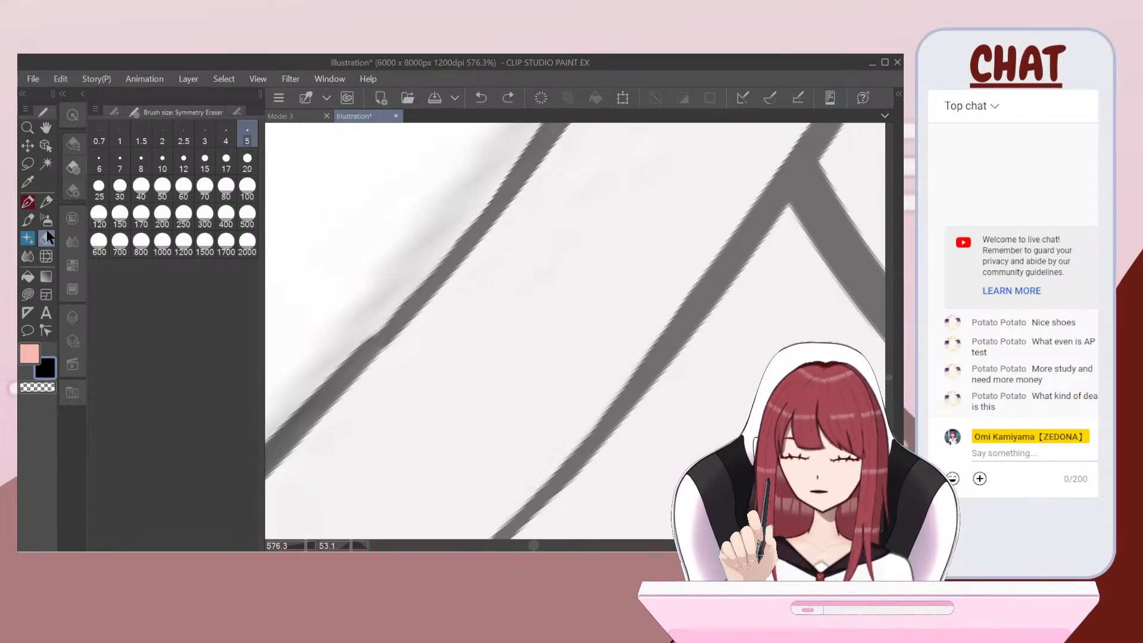
scroll(575, 331, "up", 2)
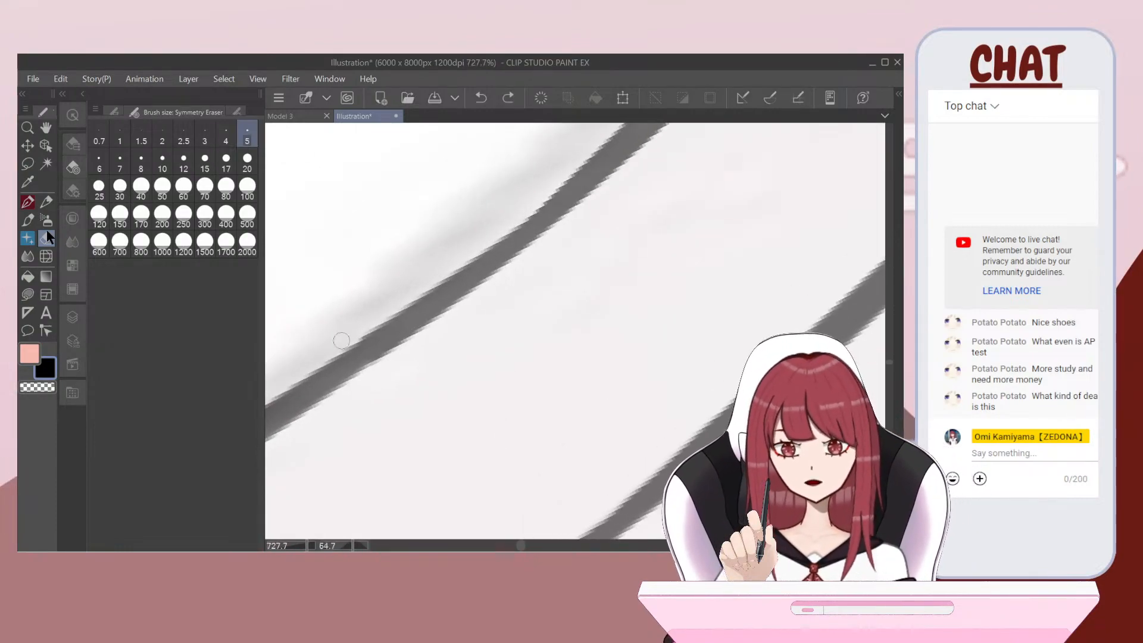
scroll(575, 331, "down", 5)
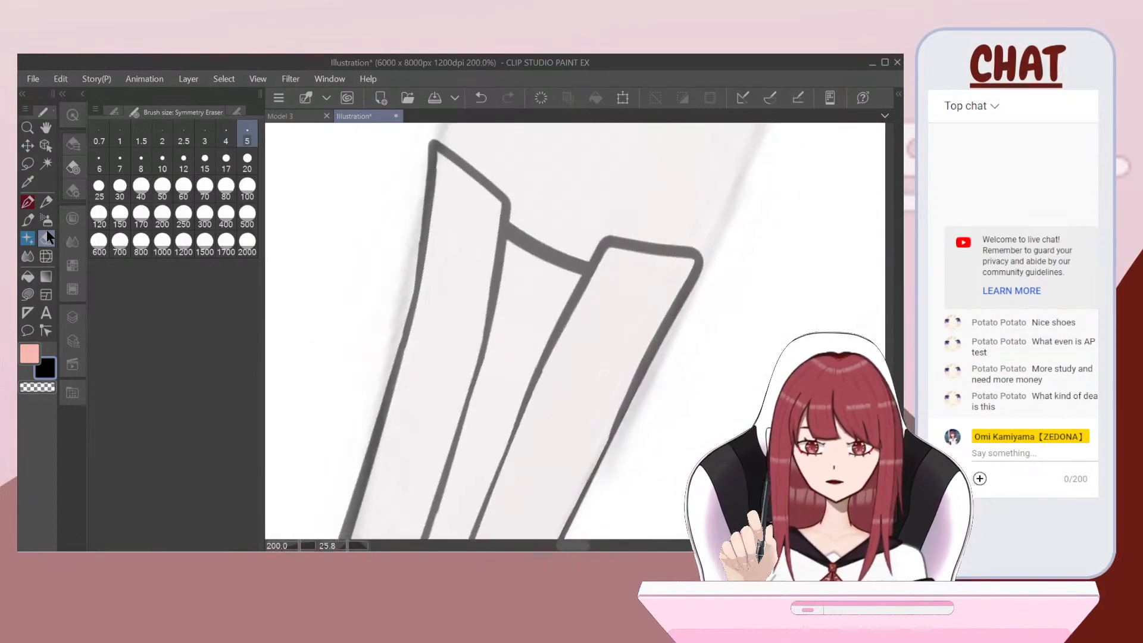
Step: Hide the 49% Atfer reference layer to view the boot line art alone
scroll(575, 331, "down", 6)
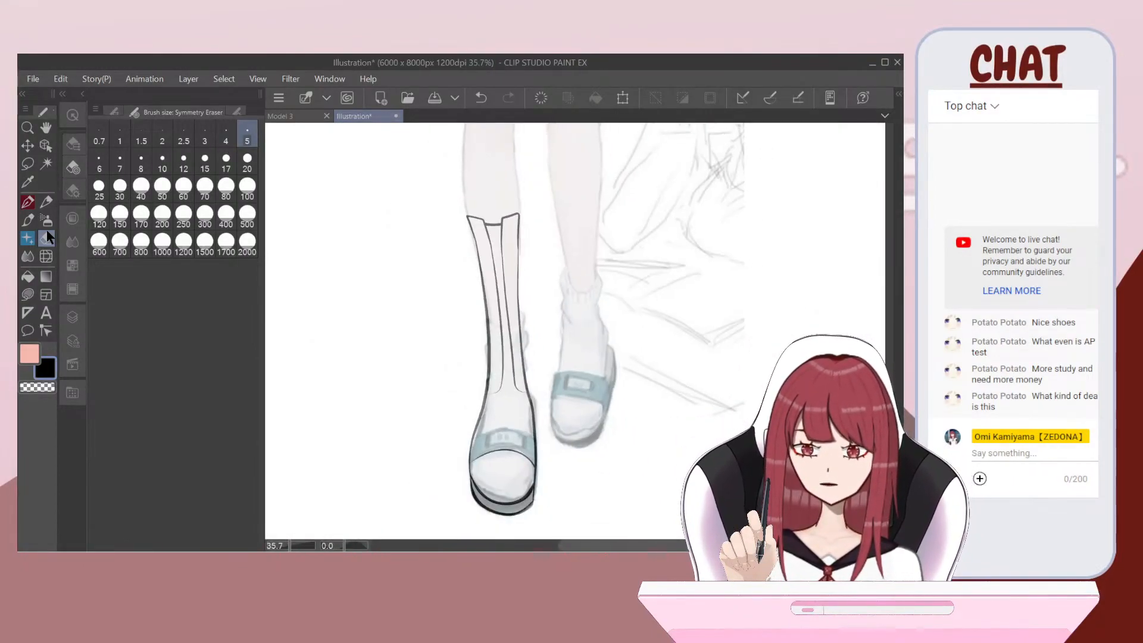
scroll(575, 331, "down", 1)
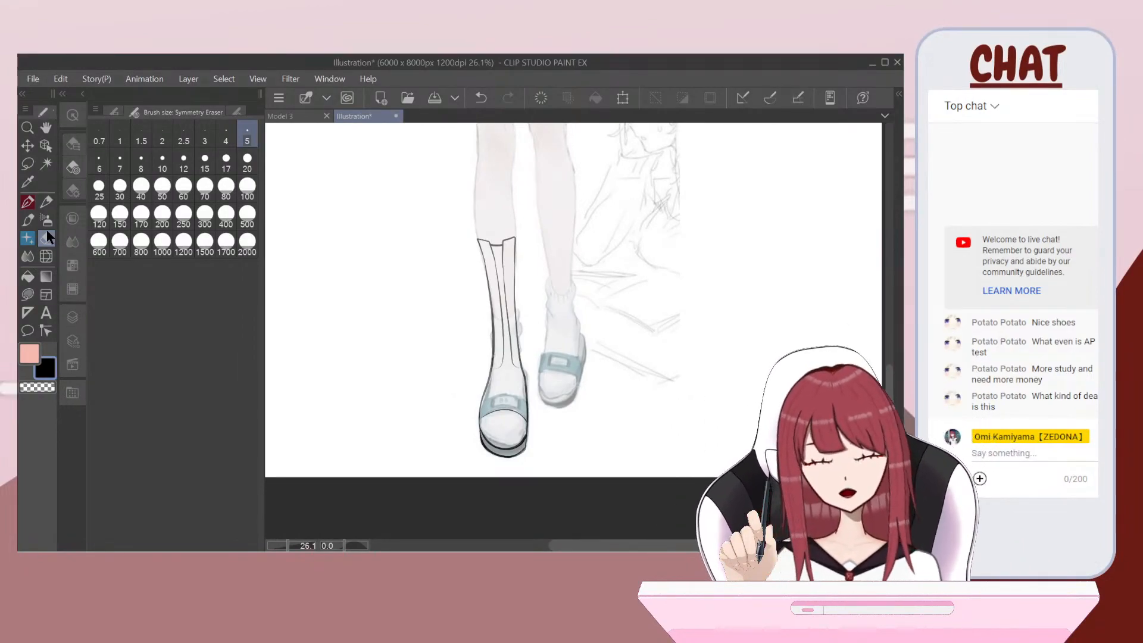
scroll(316, 245, "up", 2)
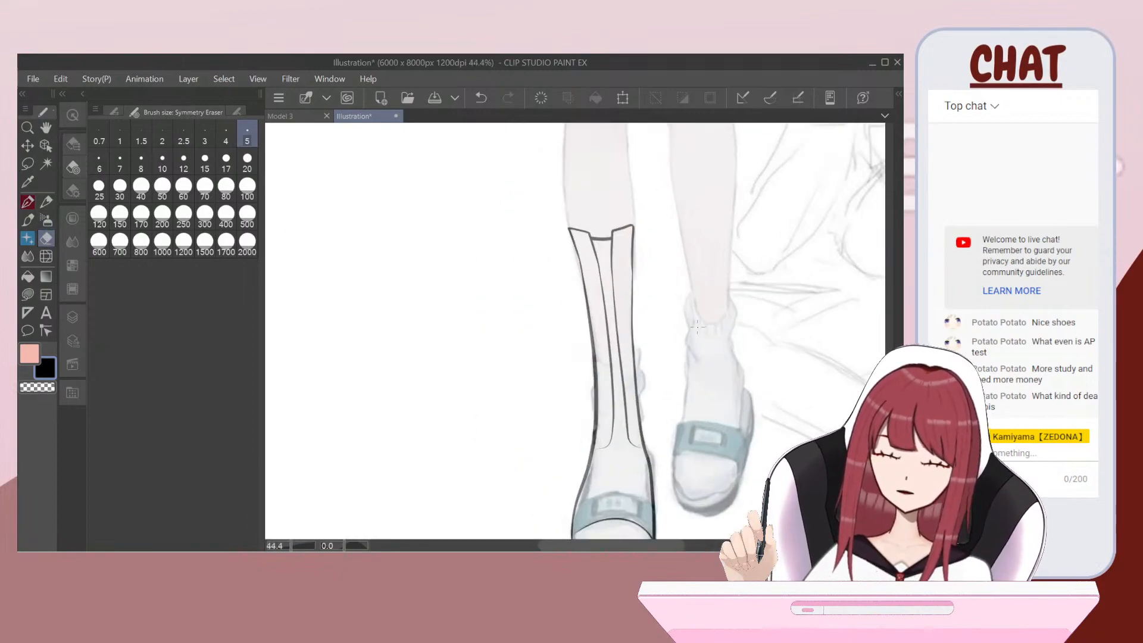
scroll(698, 325, "down", 1)
left_click(72, 317)
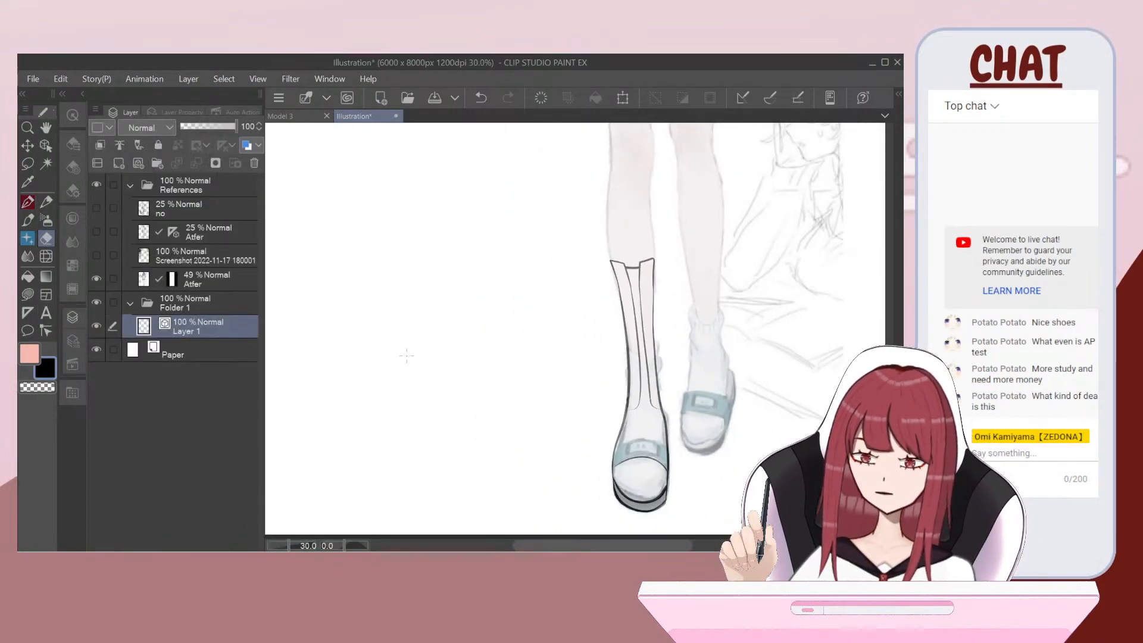
left_click(96, 278)
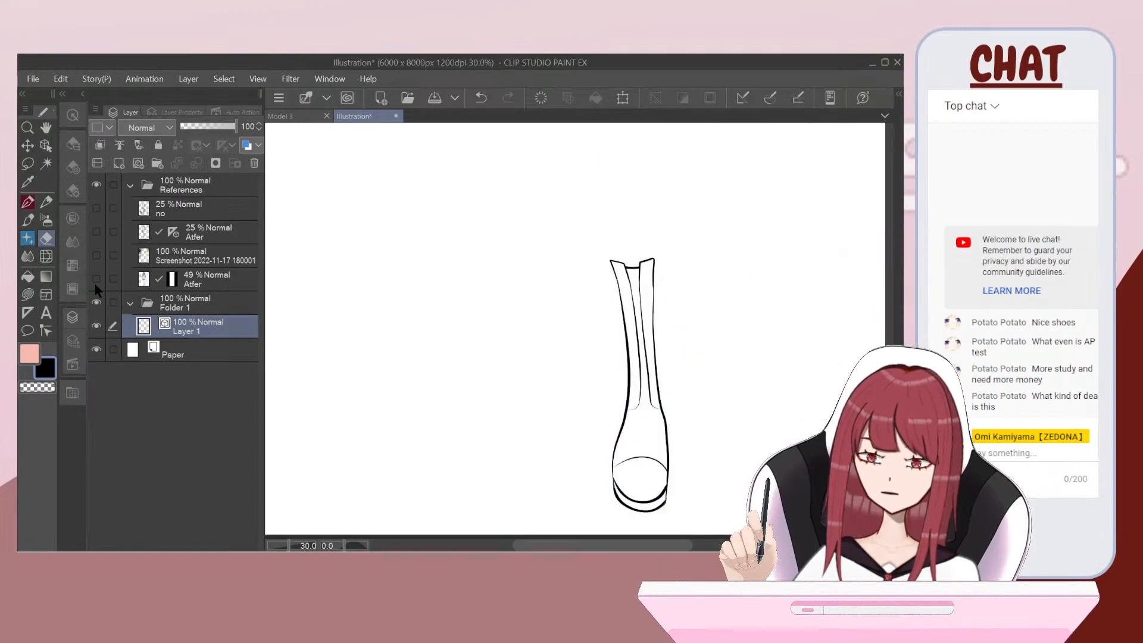
scroll(575, 415, "up", 1)
scroll(575, 415, "up", 5)
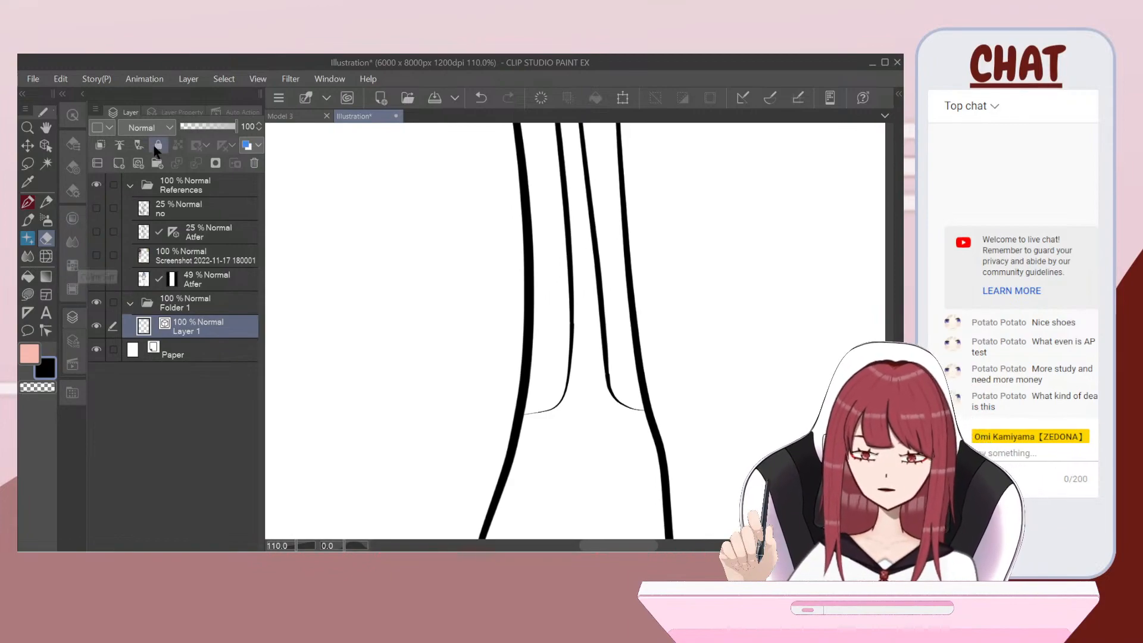
Step: Add a new layer beneath Layer 1 and activate the Fill tool set to refer to other layers
left_click(119, 164)
left_click_drag(189, 328, 187, 357)
left_click(28, 277)
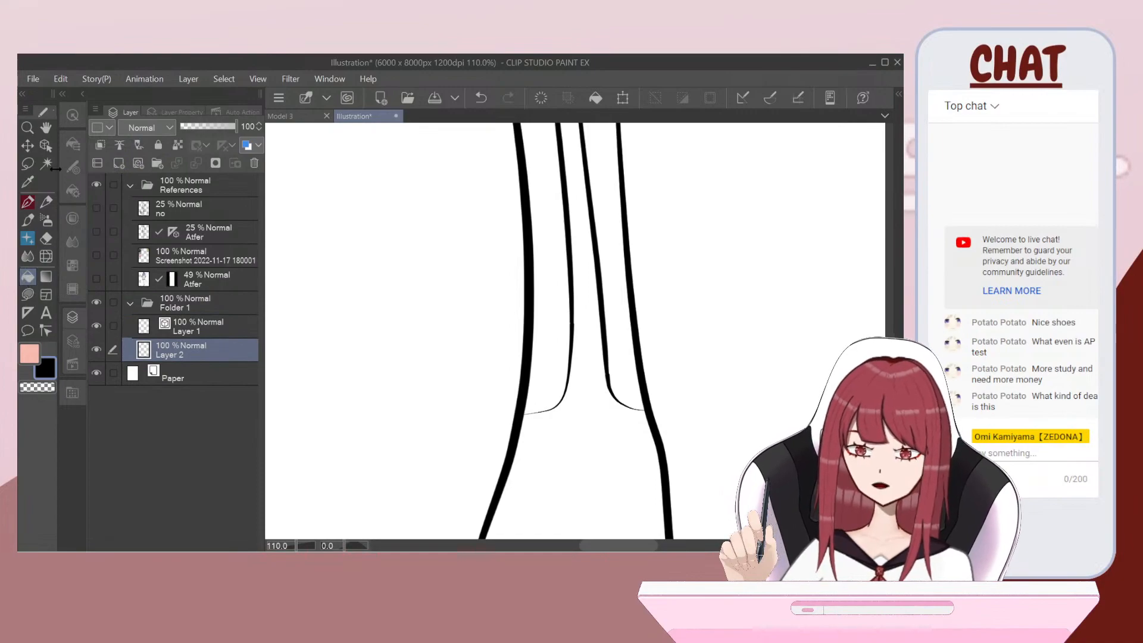
left_click(71, 193)
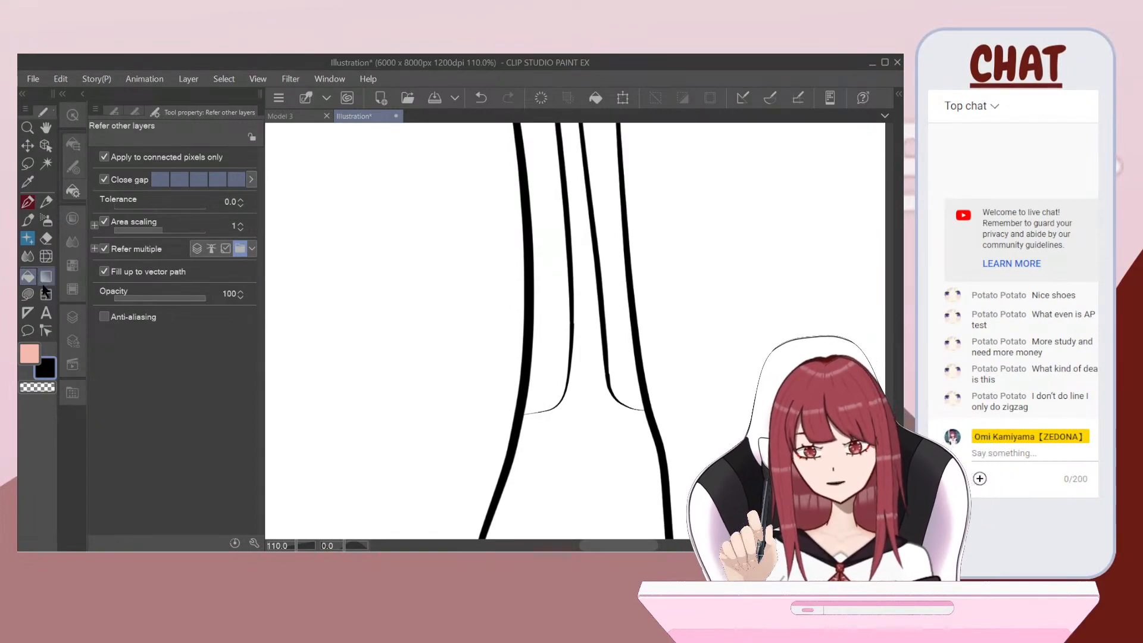
scroll(516, 245, "down", 5)
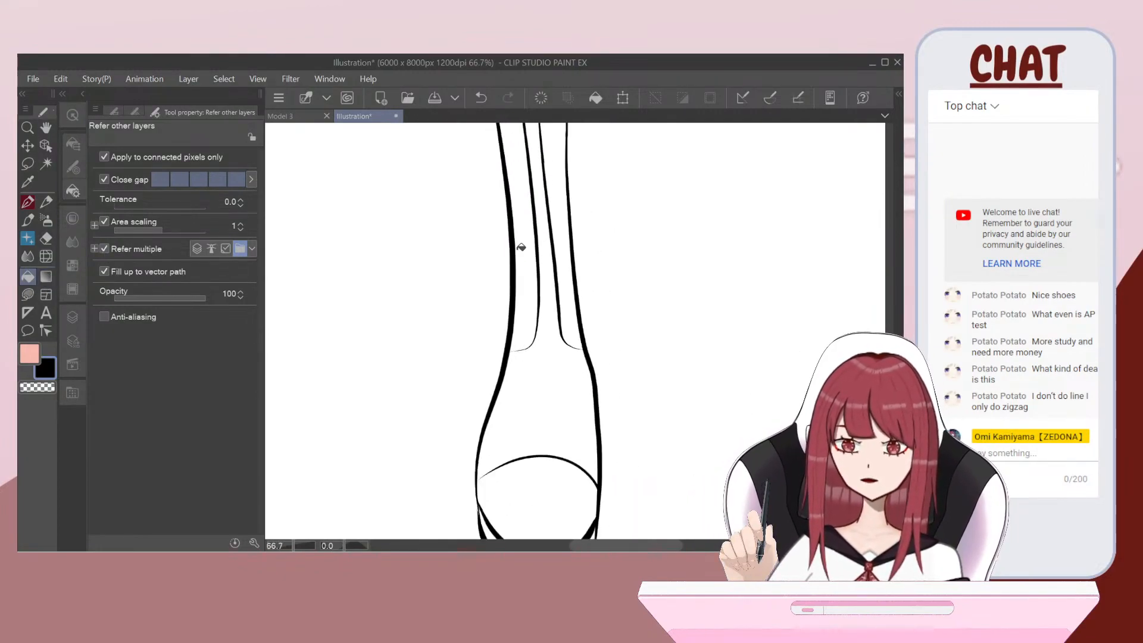
scroll(474, 162, "up", 5)
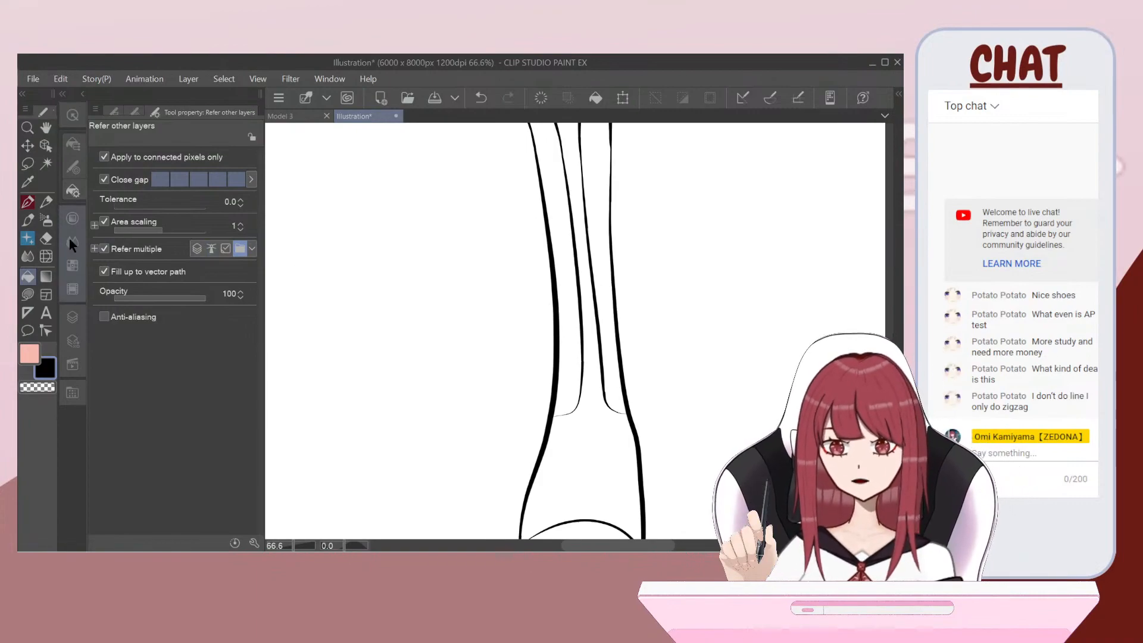
Step: Choose the greyish purple from the pastel clouds aesthetic colour set and darken it to hue 296, saturation 18, value 20
left_click(80, 311)
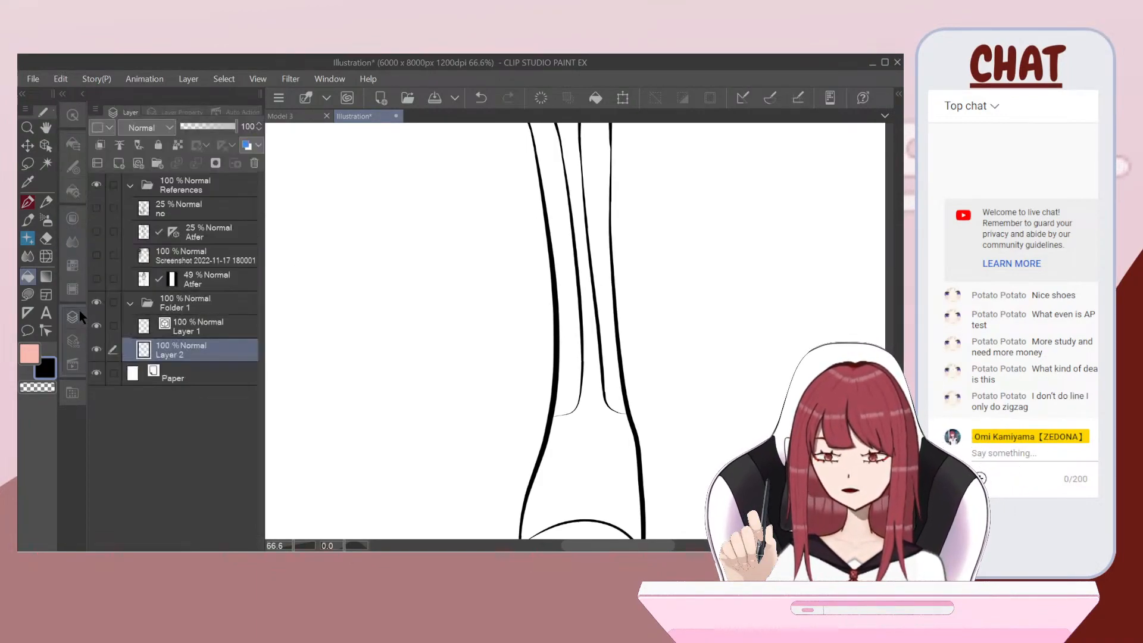
left_click(72, 266)
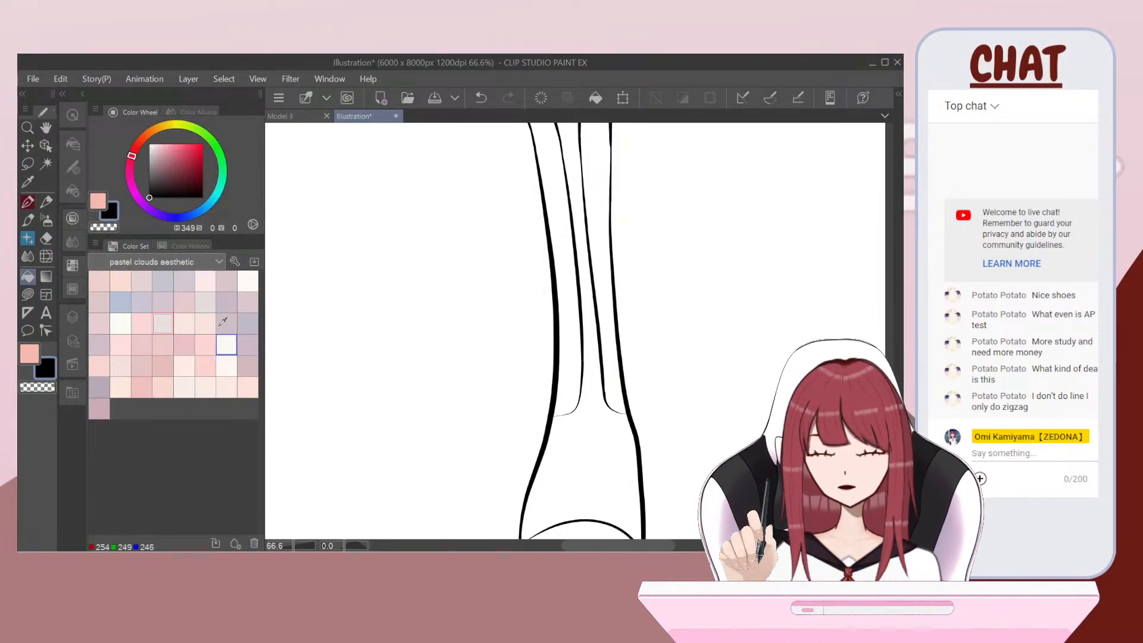
left_click(209, 262)
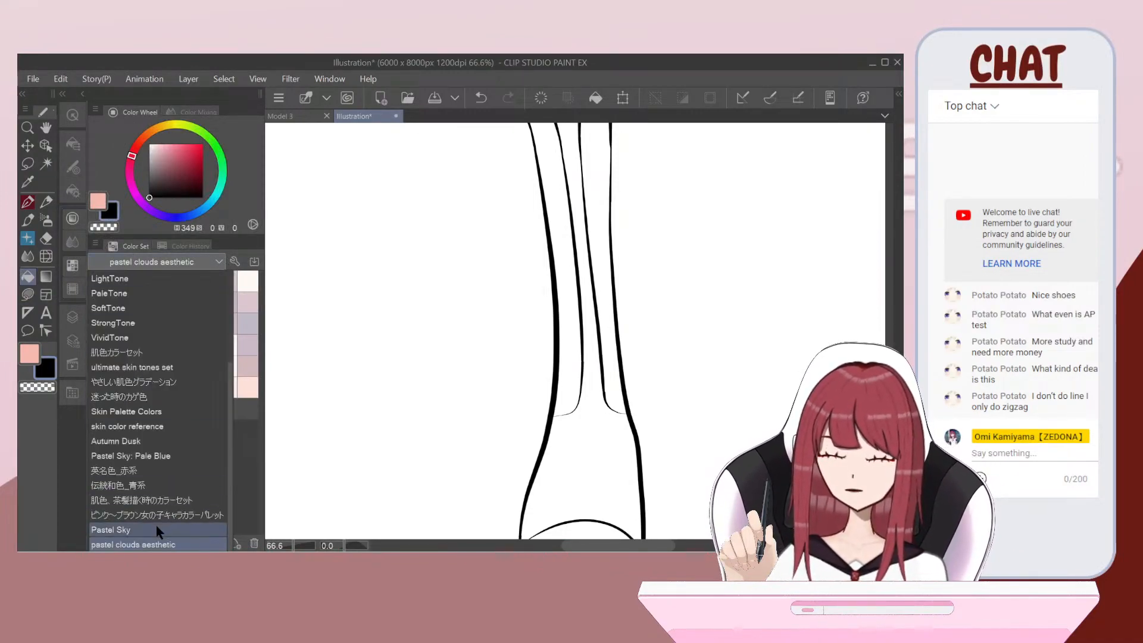
left_click(158, 528)
left_click(181, 262)
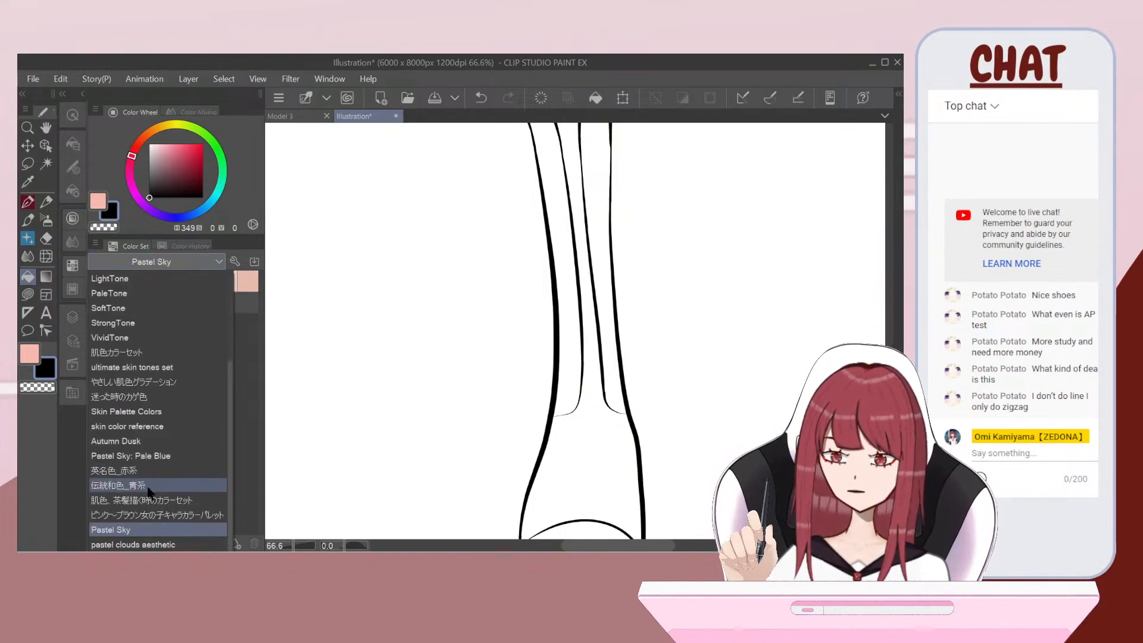
left_click(140, 544)
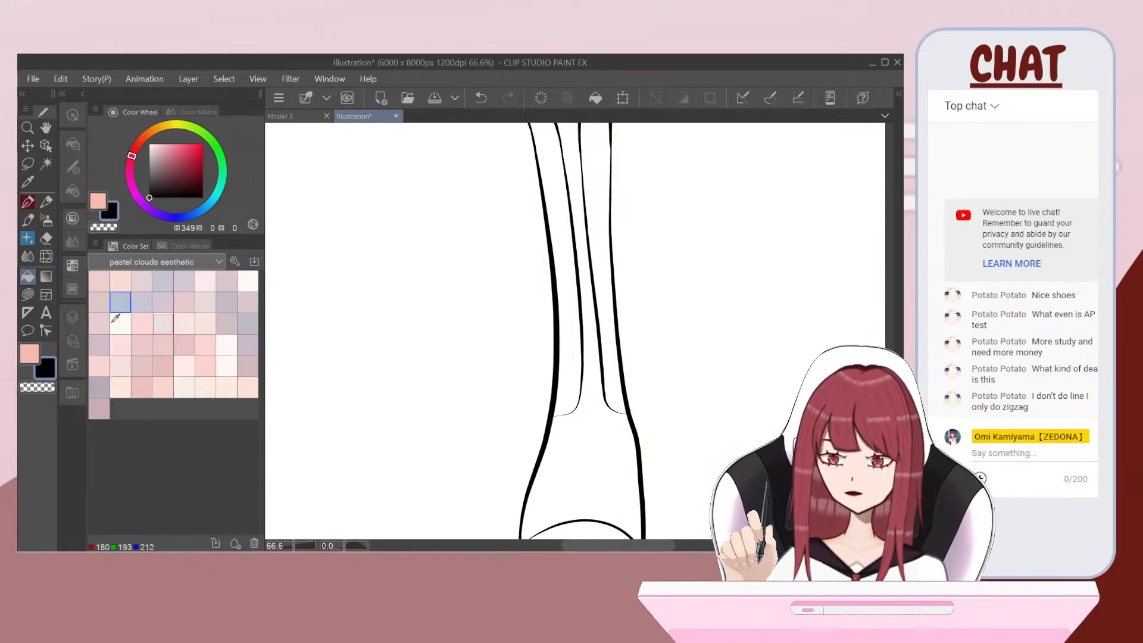
left_click(248, 366)
left_click(94, 382)
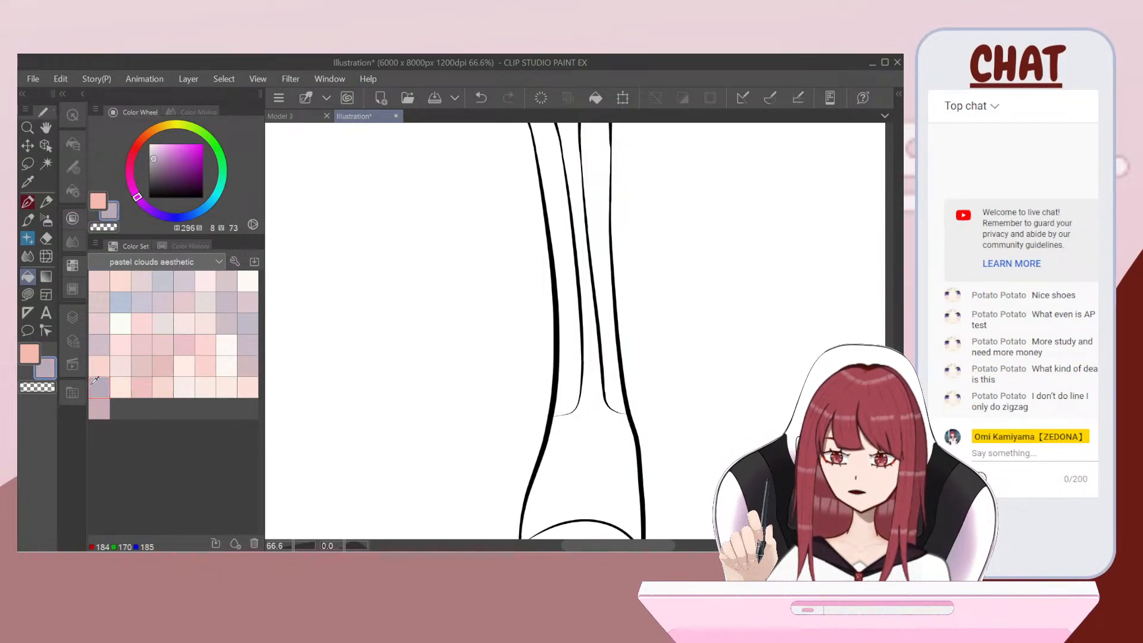
left_click(162, 183)
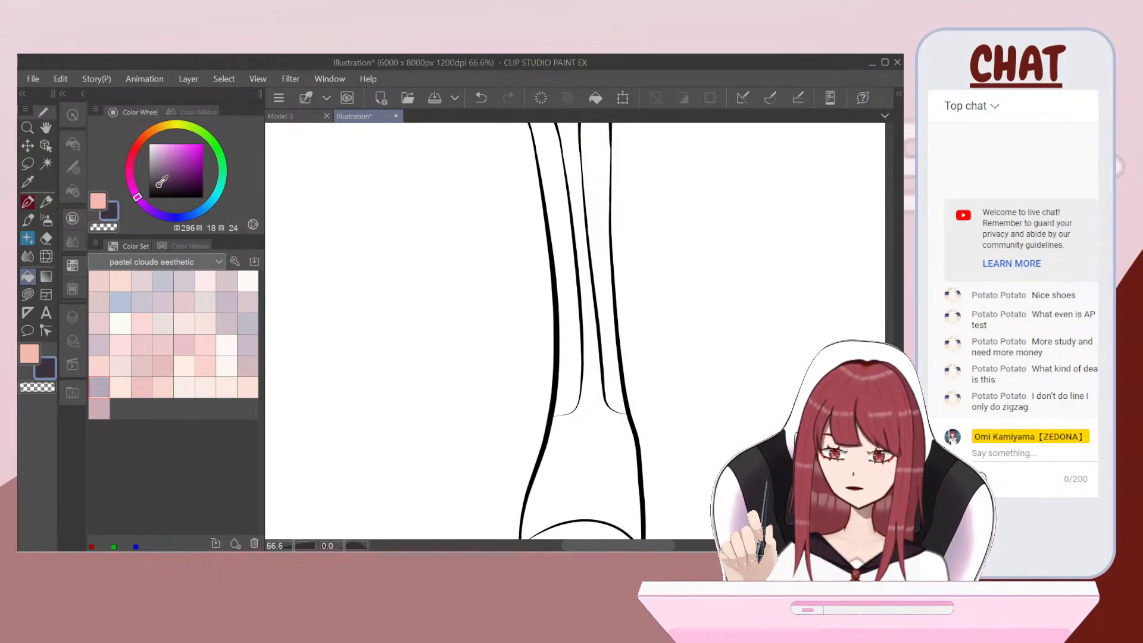
key("ctrl+minus")
key("ctrl+minus")
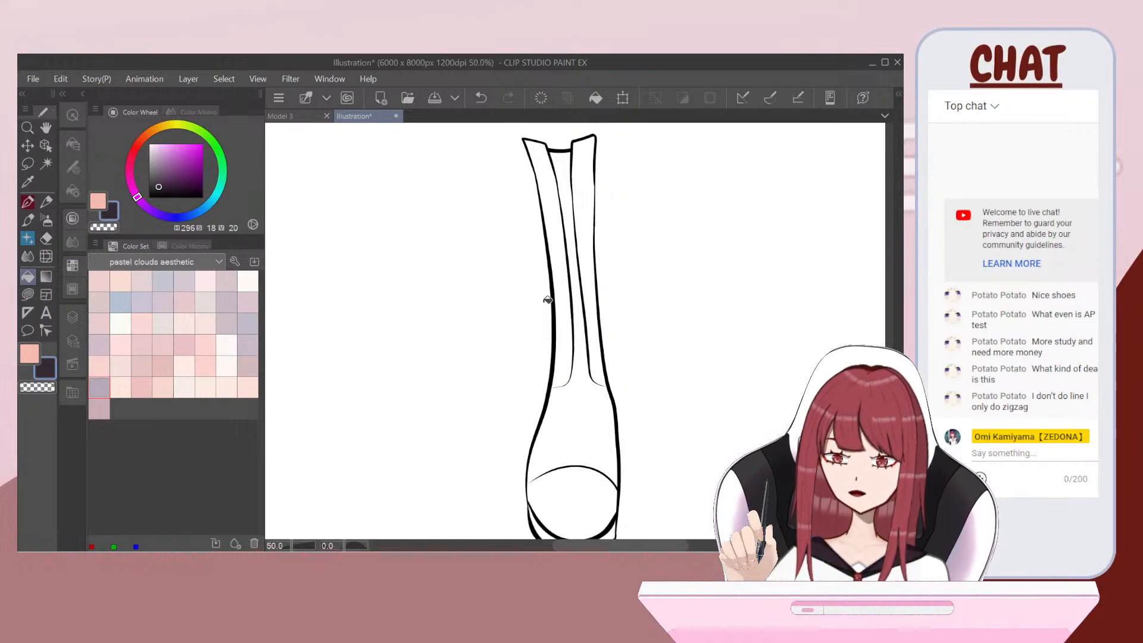
Step: Fill the boot's shaft panels, both cuff strips, foot and toe cap with the dark greyish purple
left_click(568, 309)
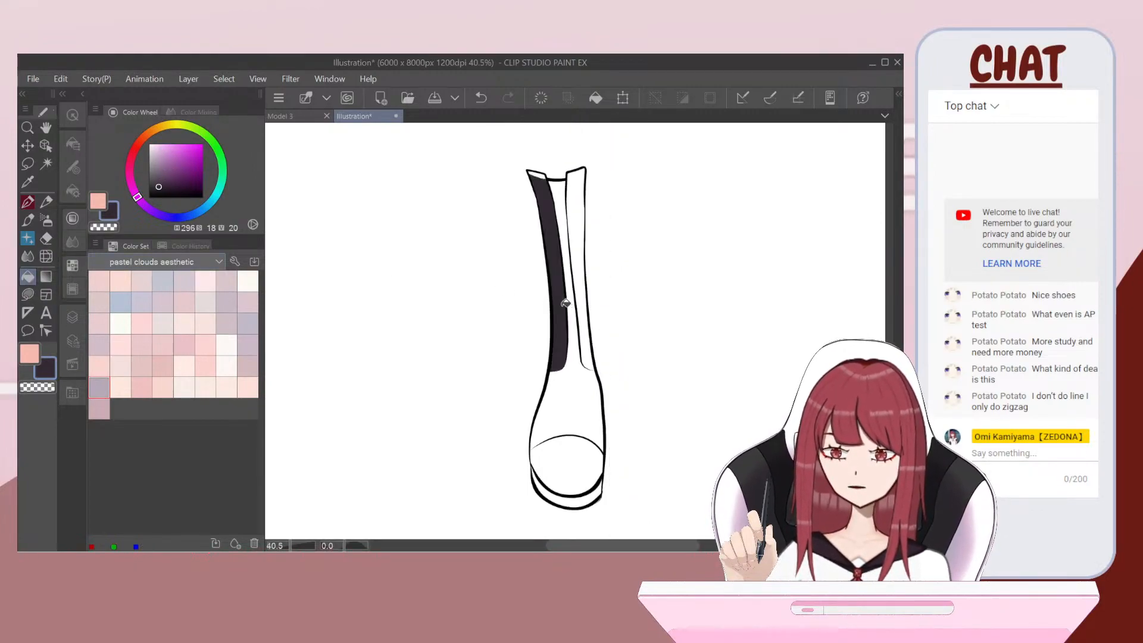
scroll(570, 306, "up", 2)
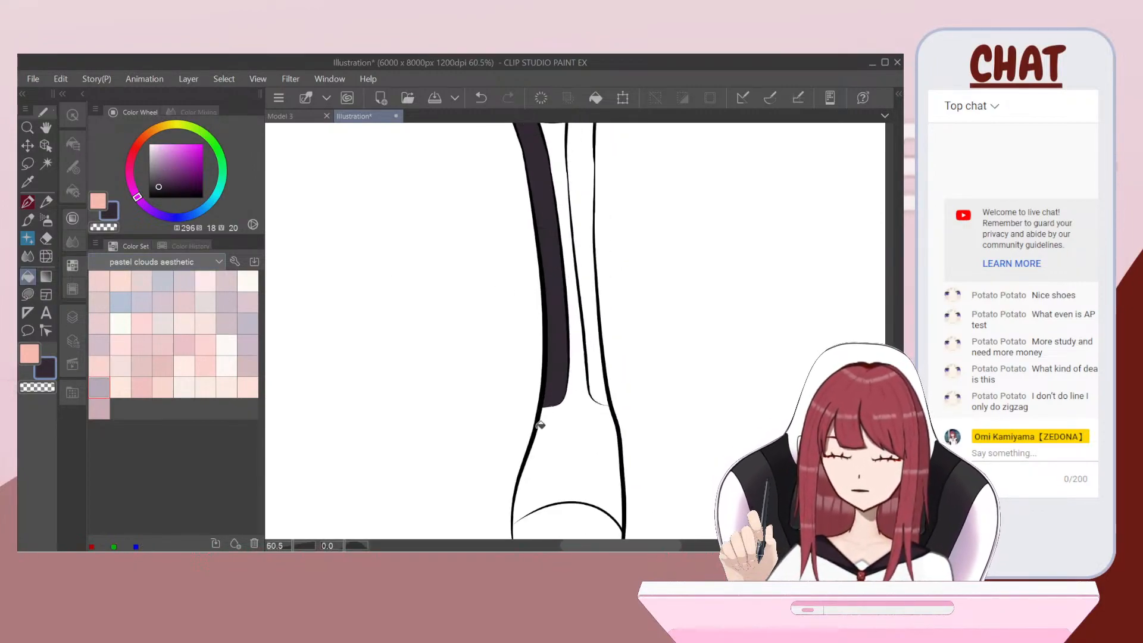
scroll(571, 273, "down", 2)
scroll(556, 142, "up", 1)
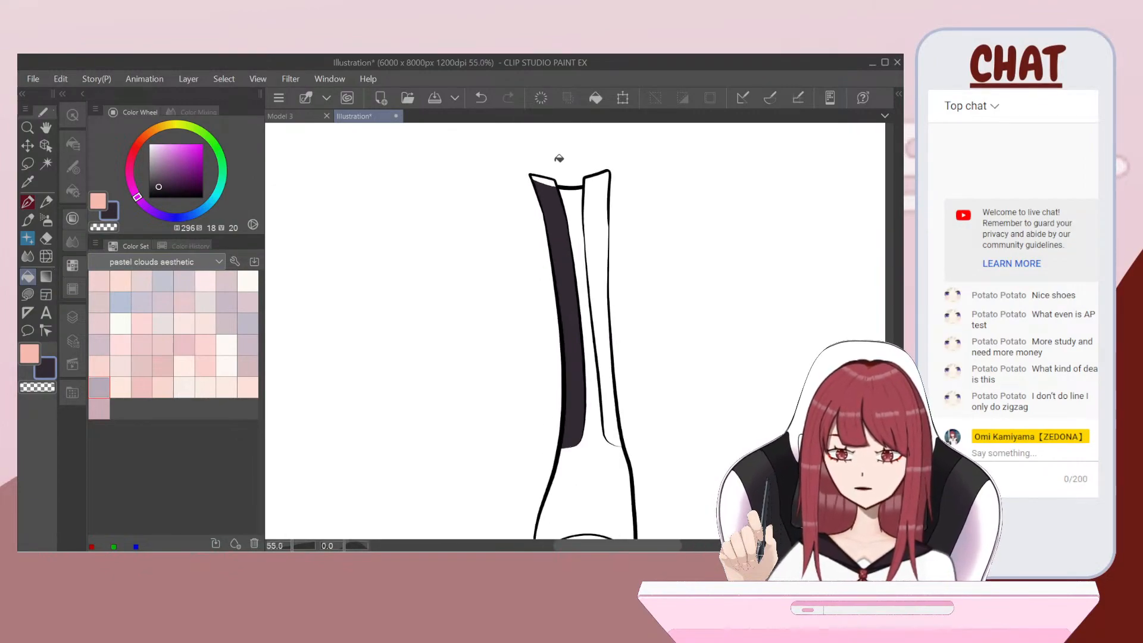
scroll(559, 158, "up", 5)
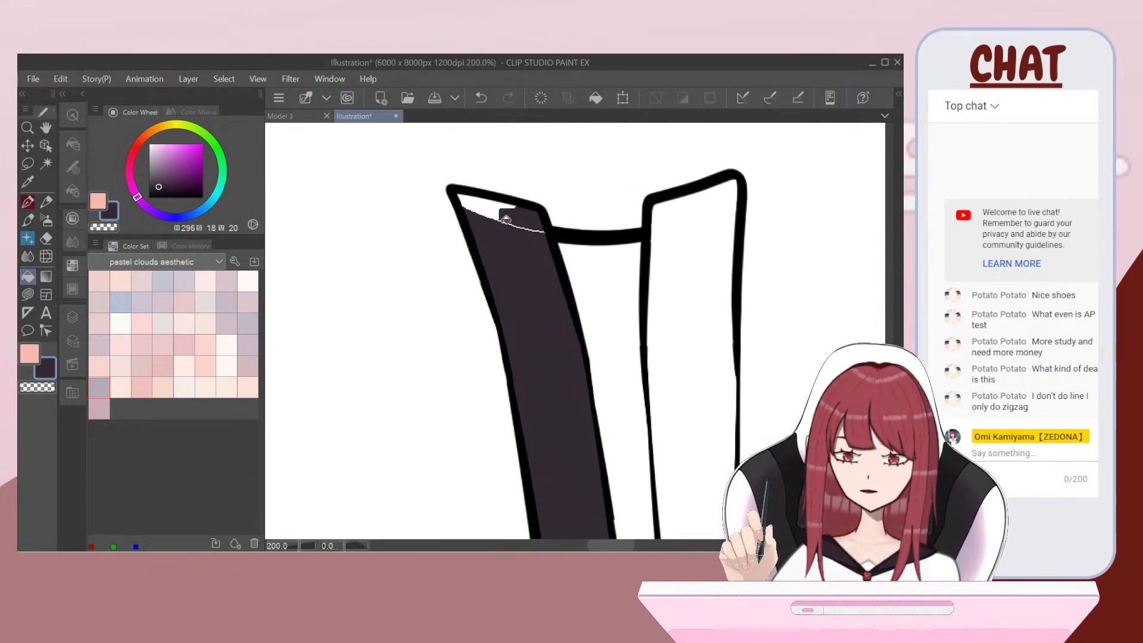
left_click(503, 215)
left_click(595, 274)
left_click(669, 268)
left_click(686, 216)
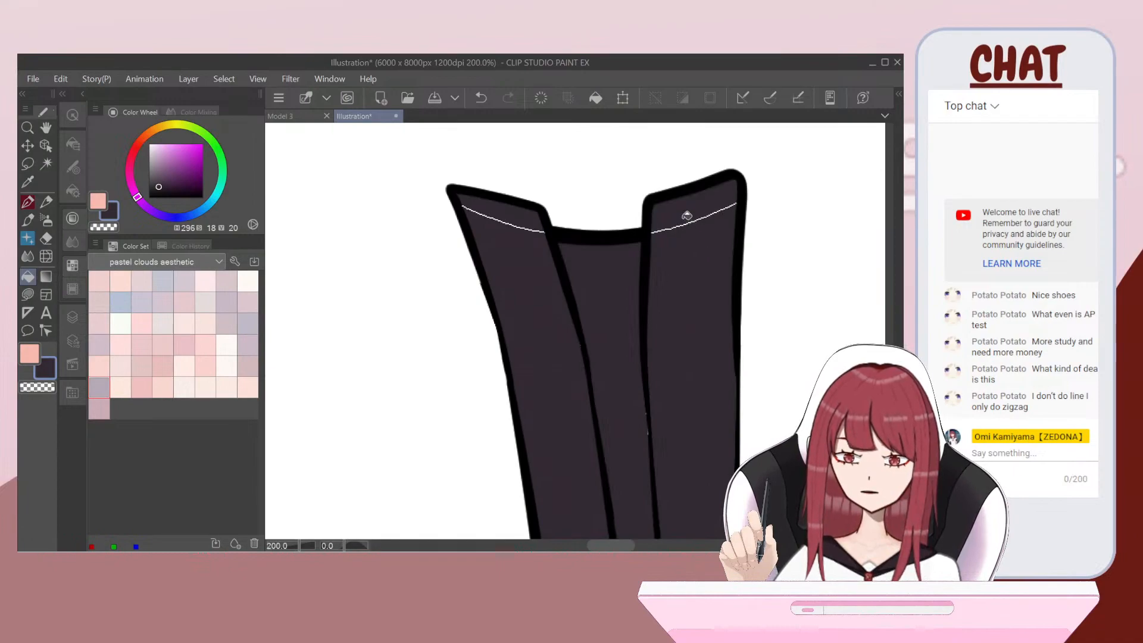
scroll(687, 216, "down", 5)
left_click(685, 471)
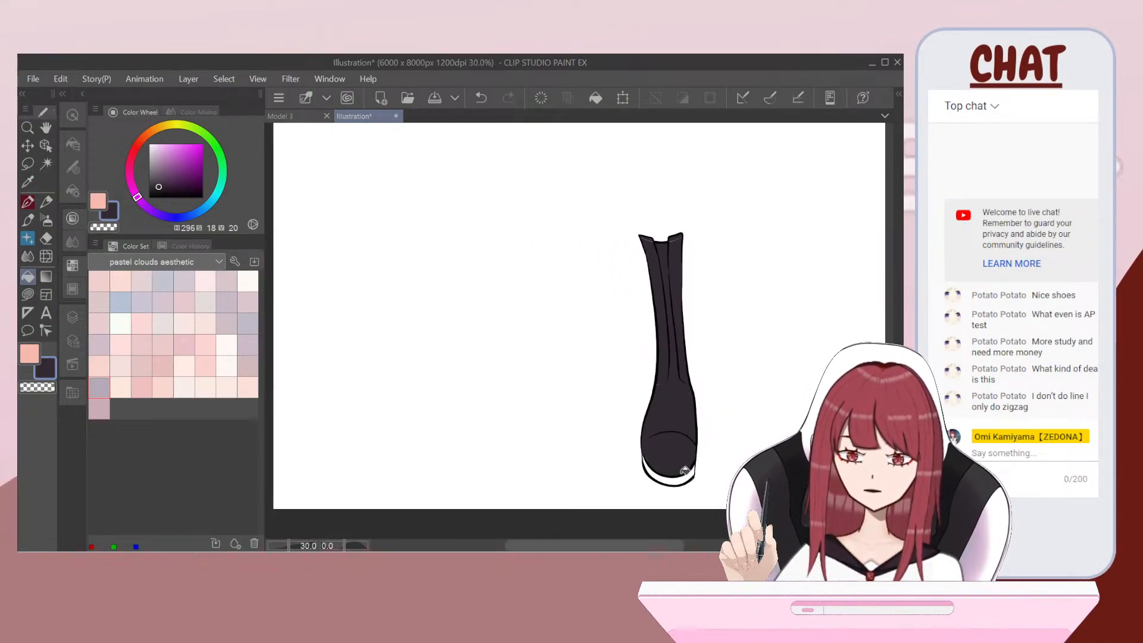
Step: Darken the colour to hue 296, saturation 21, value 9 and fill the boot's sole with it
scroll(685, 471, "up", 3)
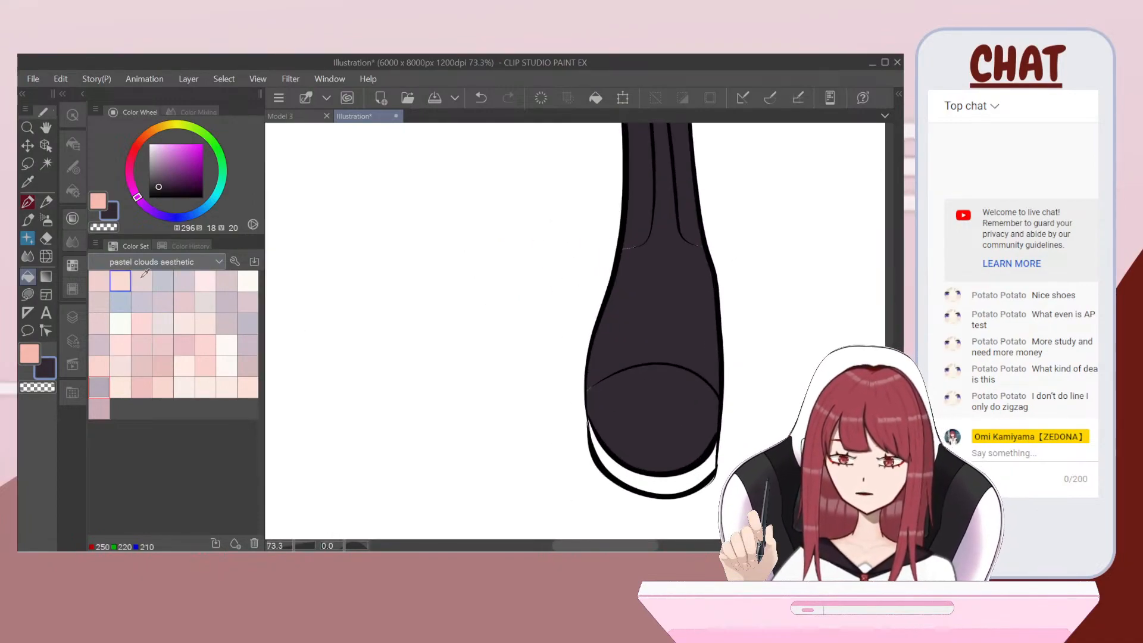
left_click(160, 192)
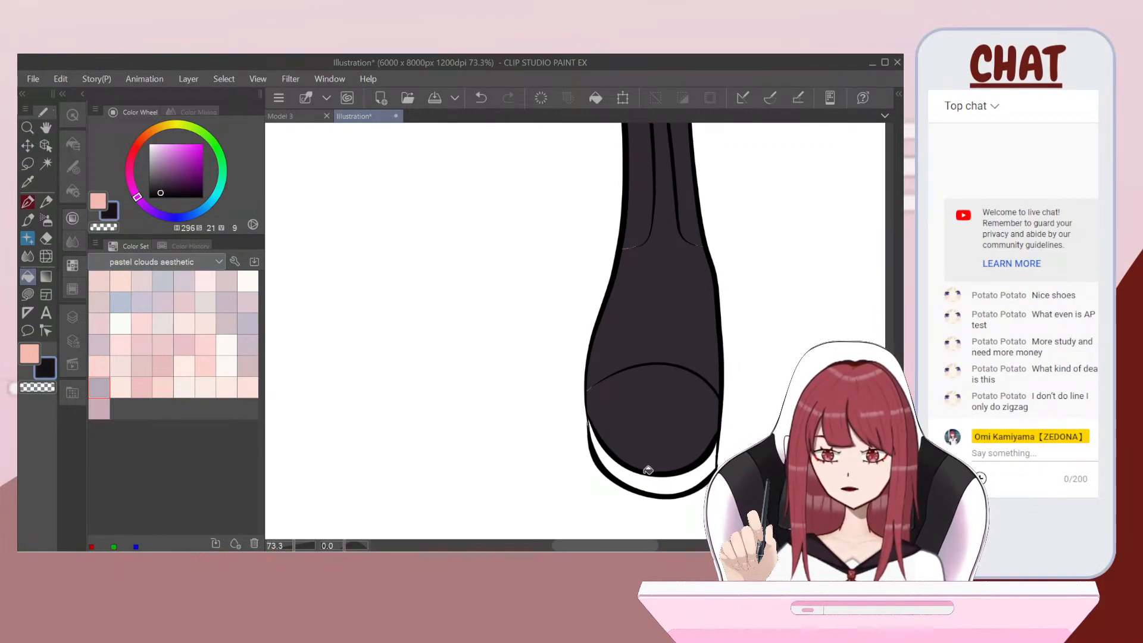
left_click(684, 486)
scroll(710, 453, "down", 3)
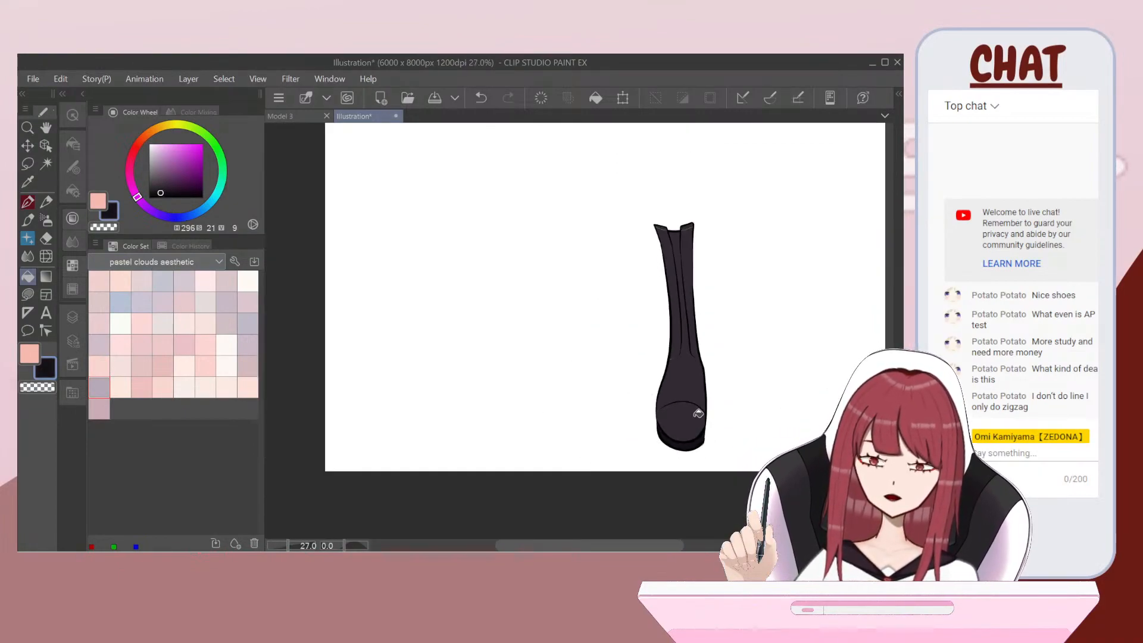
Step: Sample the boot's purple and paint over the white gaps at the ankle ends of both inner lines with a size 100 brush pen
scroll(682, 499, "up", 5)
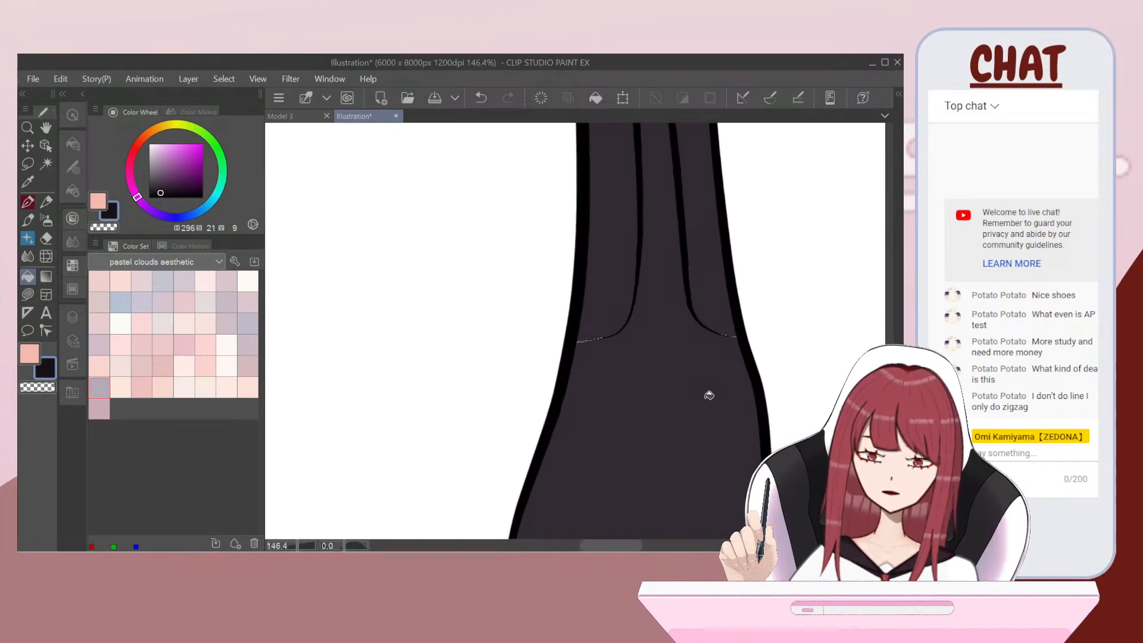
left_click(28, 181)
left_click(612, 375)
scroll(197, 262, "down", 1)
left_click(28, 219)
left_click(73, 168)
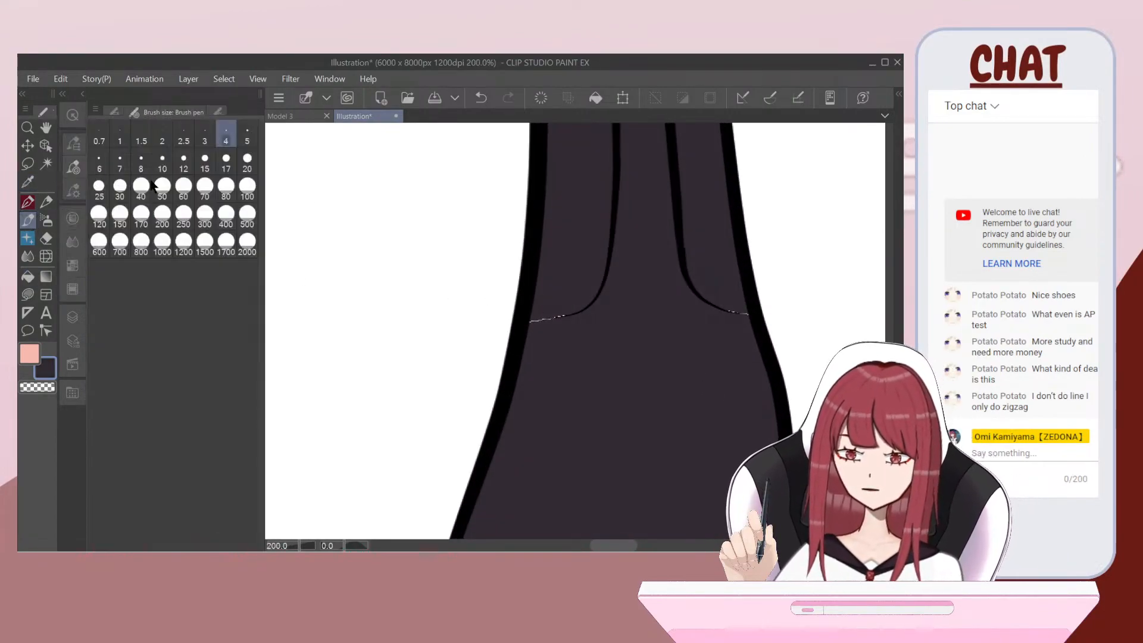
scroll(424, 189, "up", 4)
left_click(245, 186)
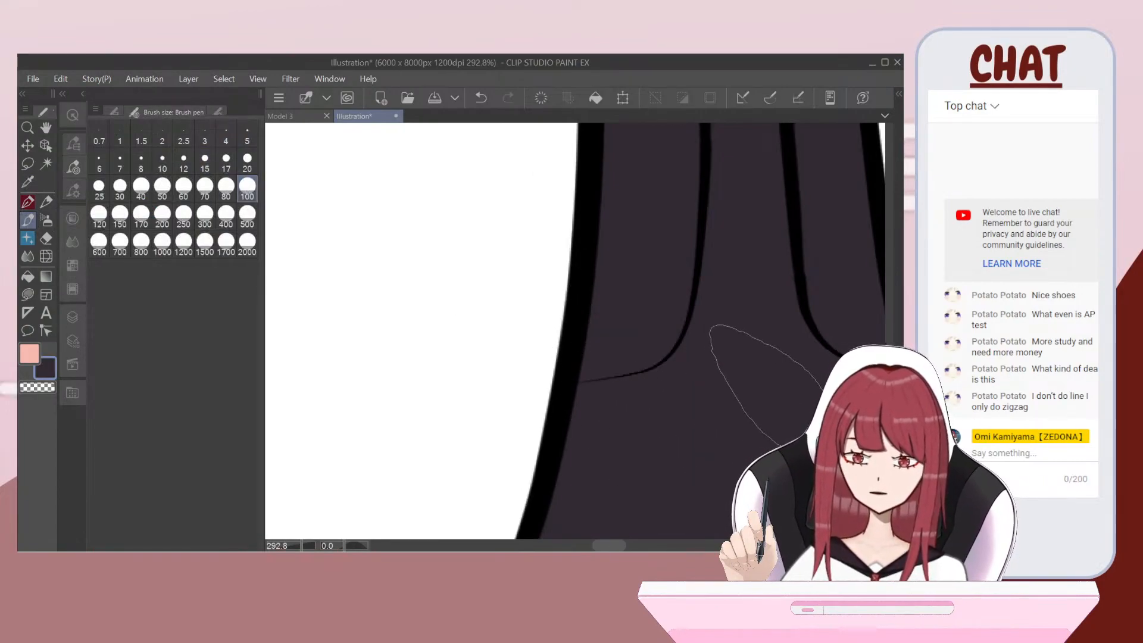
scroll(752, 381, "down", 2)
scroll(733, 359, "right", 1)
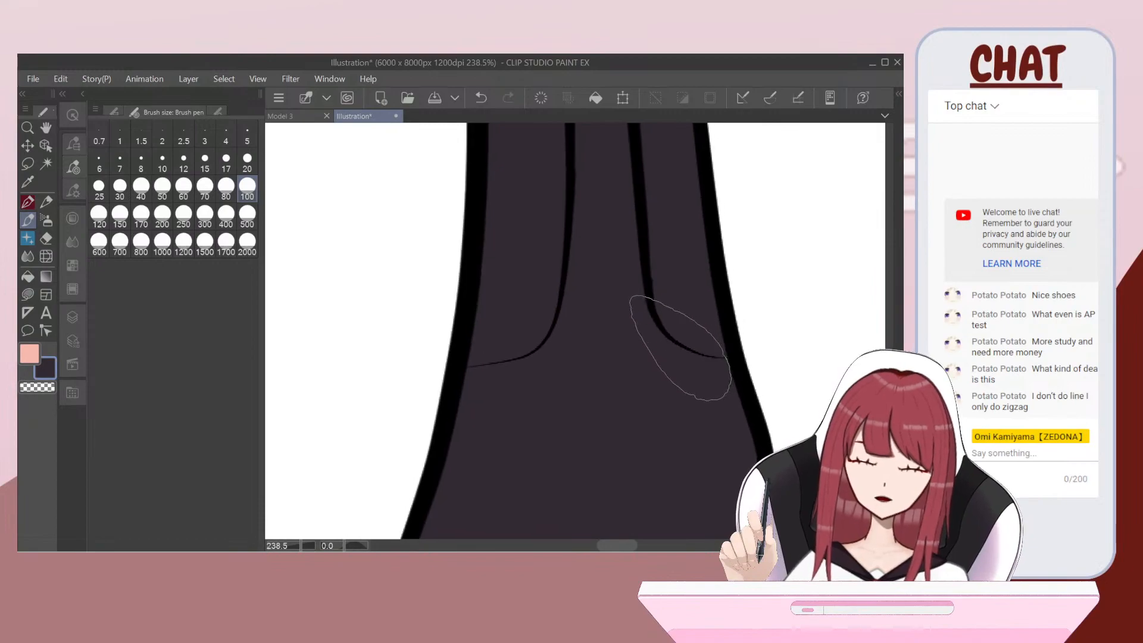
Step: Paint over the white gap lines across both cuffs at the boot's top, using brush size 100 on the left-hand cuff and 20 on the other
scroll(652, 358, "up", 2)
scroll(675, 411, "up", 5)
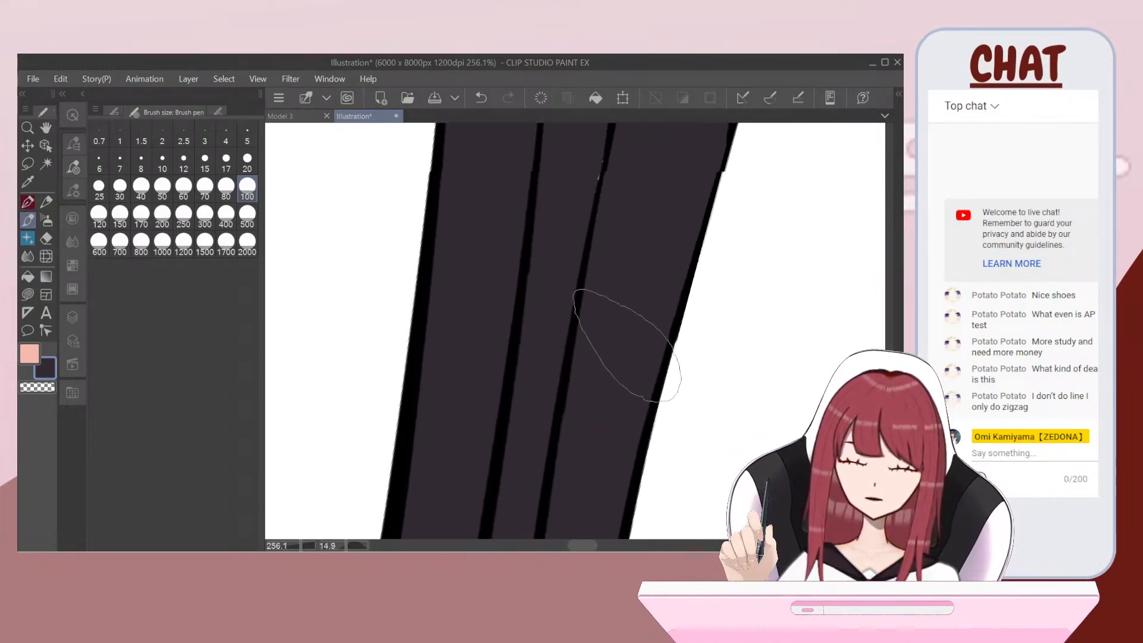
scroll(584, 388, "up", 4)
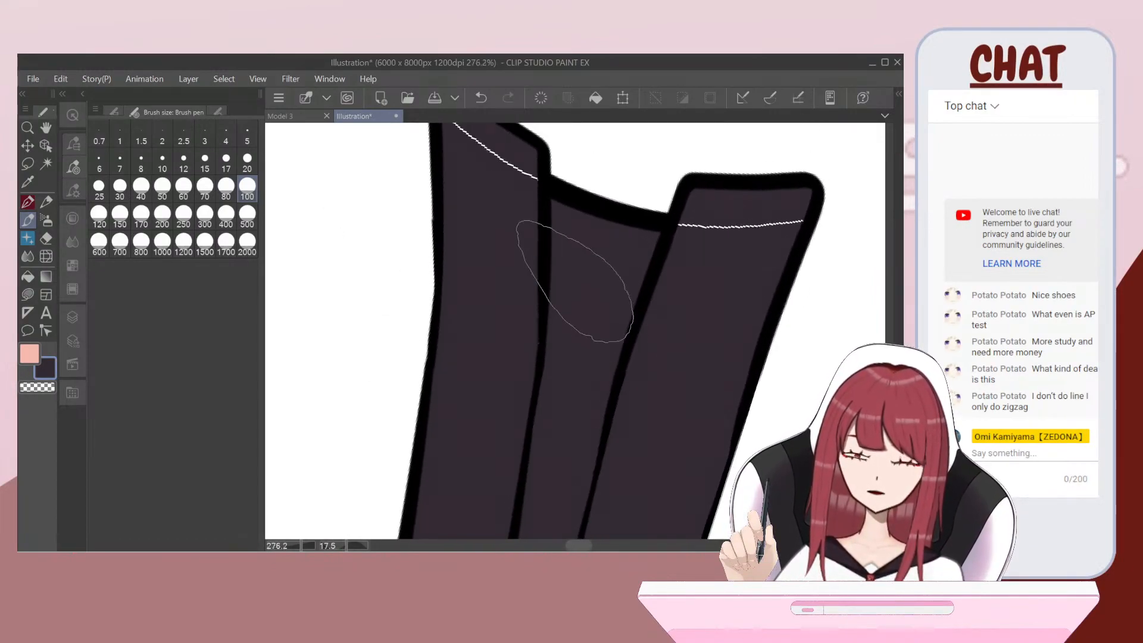
scroll(546, 255, "up", 1)
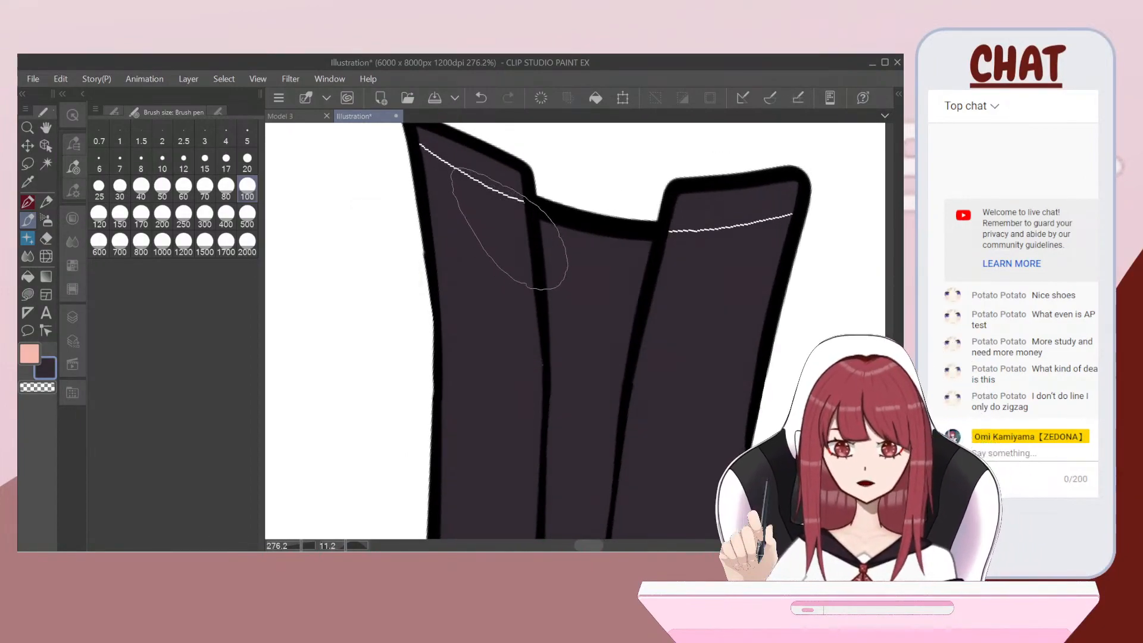
left_click_drag(489, 213, 479, 207)
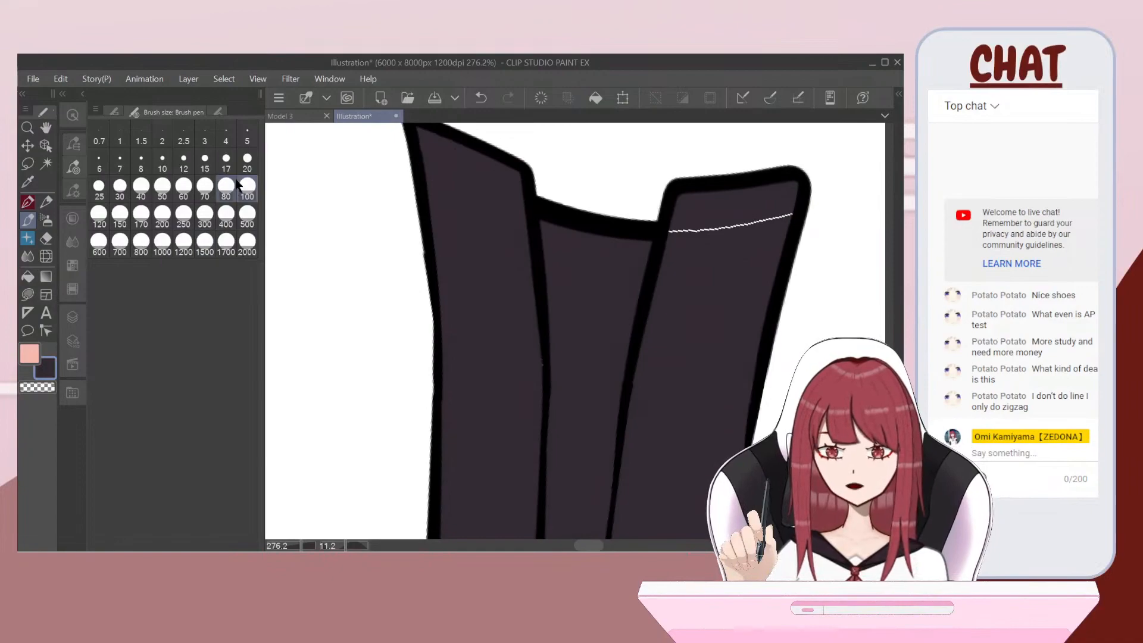
left_click(247, 159)
left_click_drag(786, 214, 673, 235)
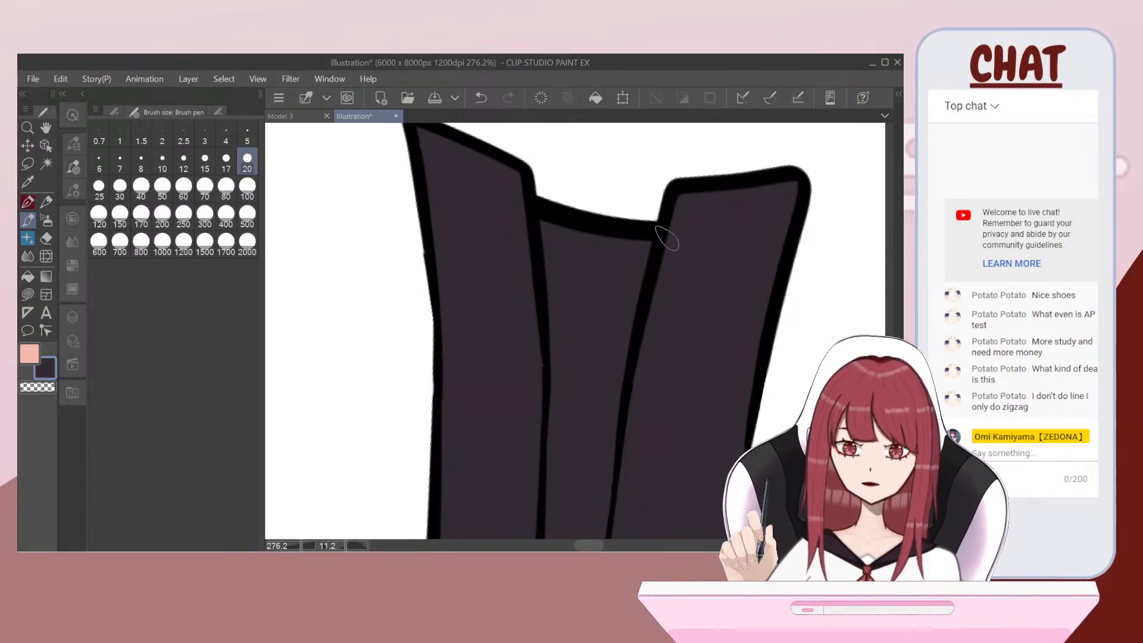
Step: Check the whole filled boot, and show the 49% Atfer reference layer over it again
scroll(667, 238, "down", 5)
scroll(391, 312, "down", 1)
scroll(371, 405, "down", 1)
scroll(370, 405, "down", 1)
scroll(365, 227, "down", 1)
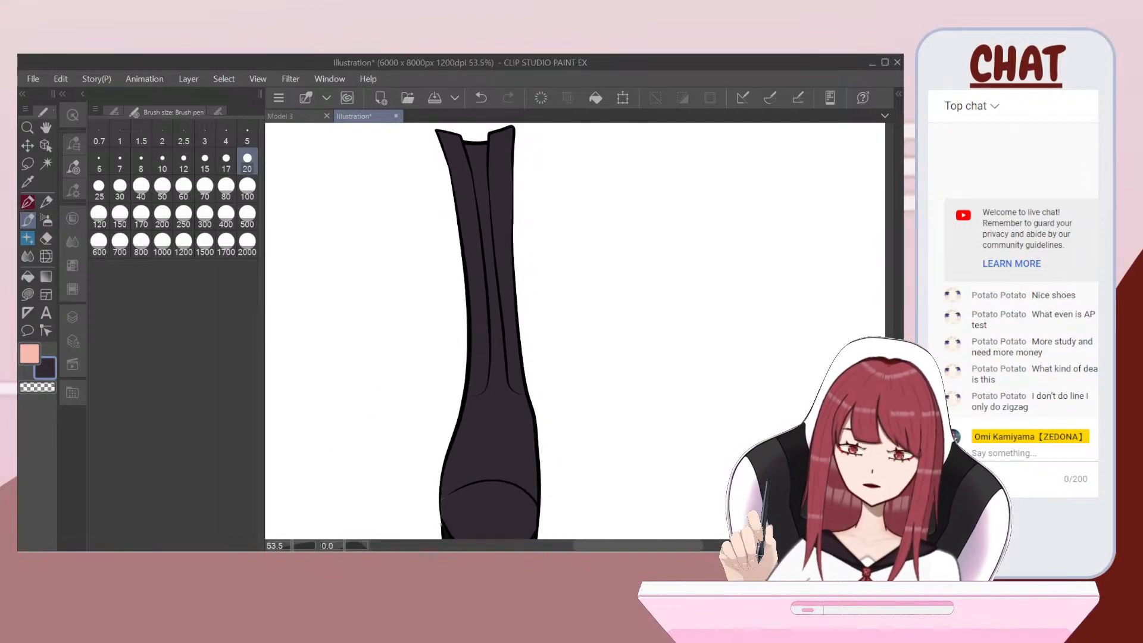
scroll(487, 341, "down", 2)
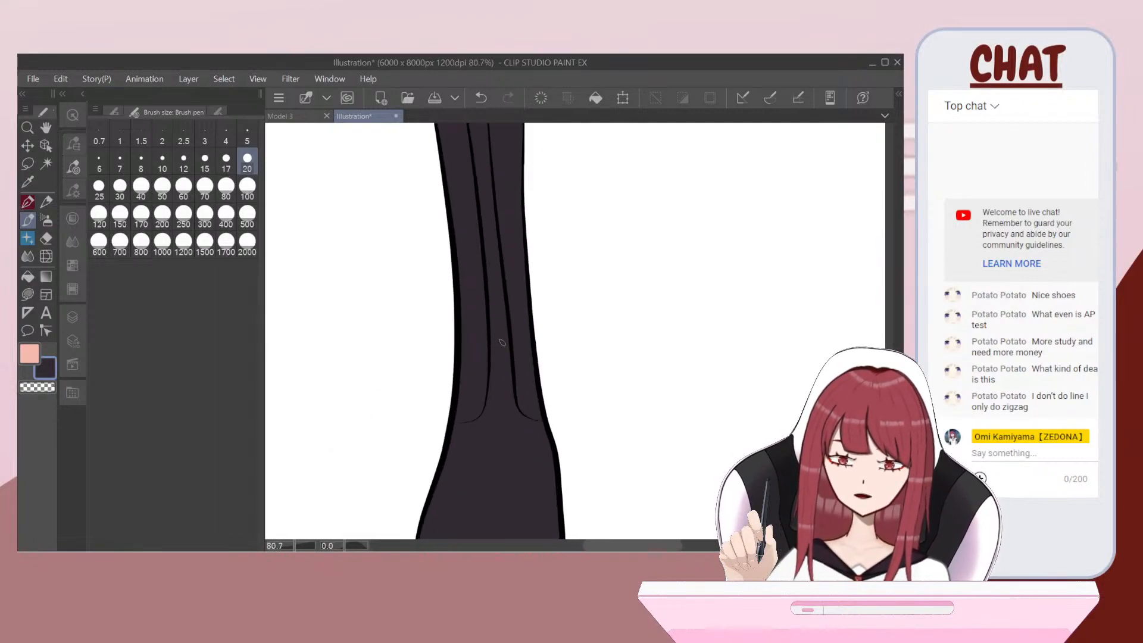
scroll(504, 343, "down", 1)
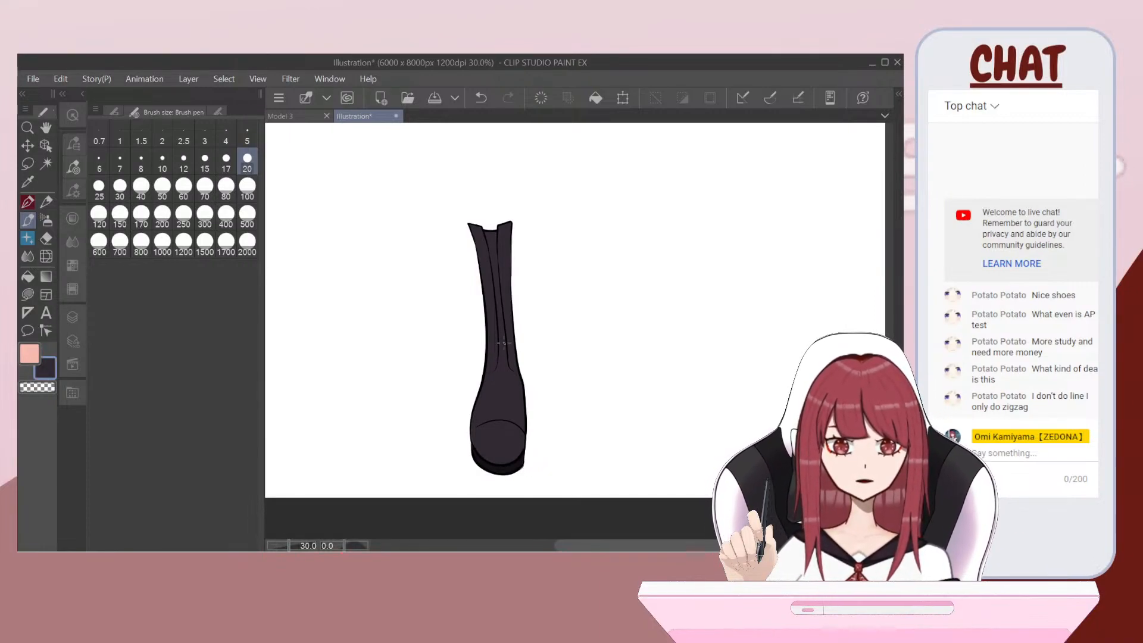
left_click(72, 317)
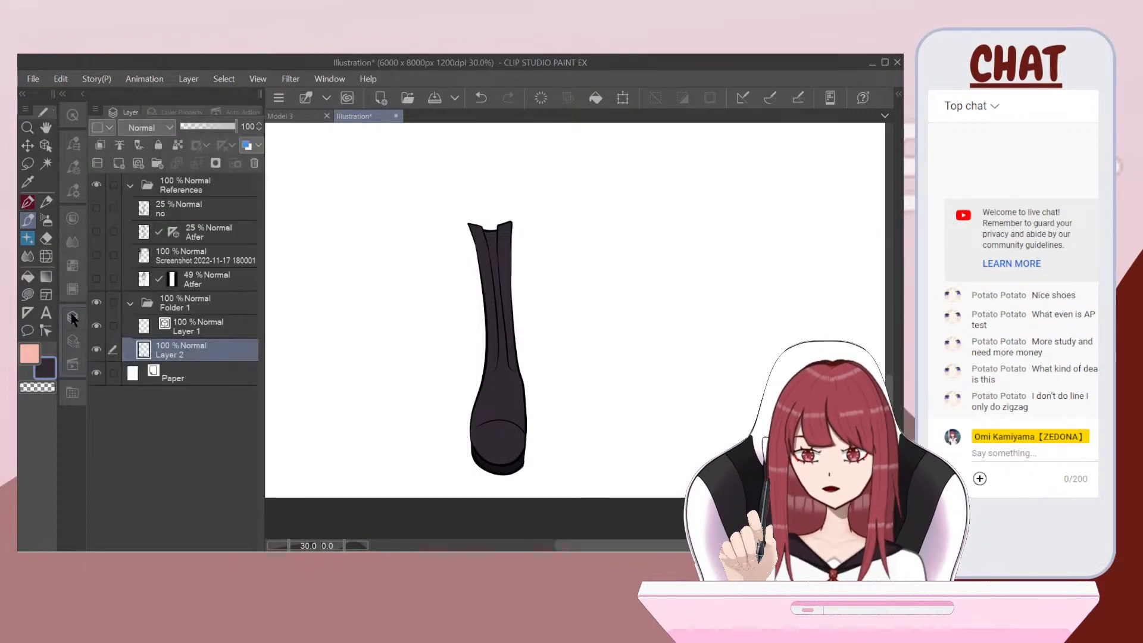
left_click(96, 278)
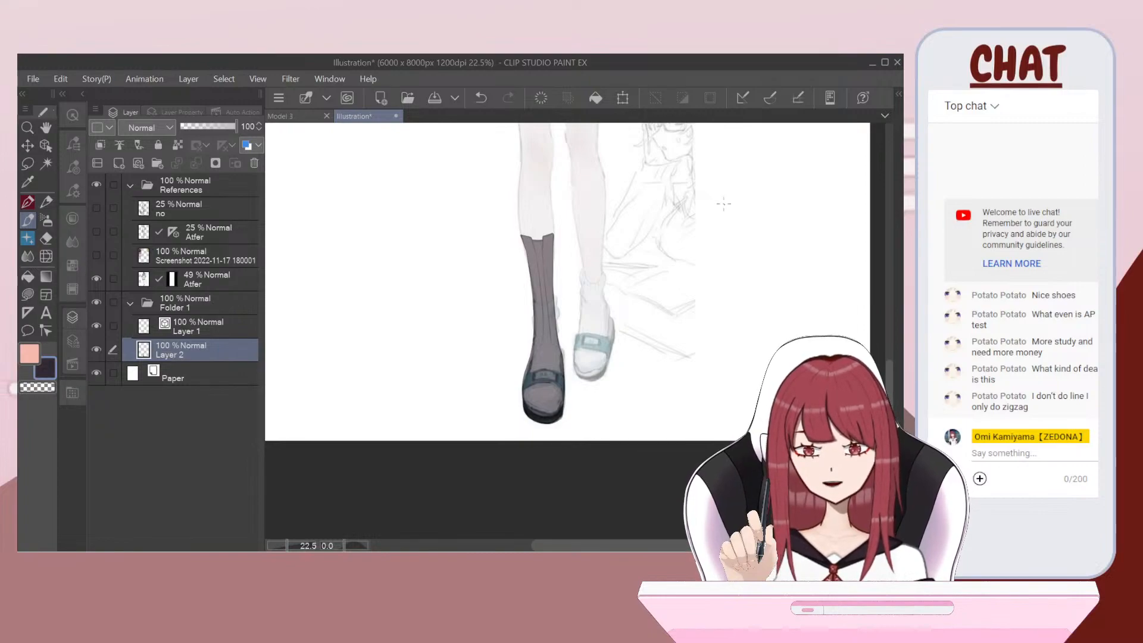
scroll(671, 283, "up", 1)
scroll(571, 293, "up", 1)
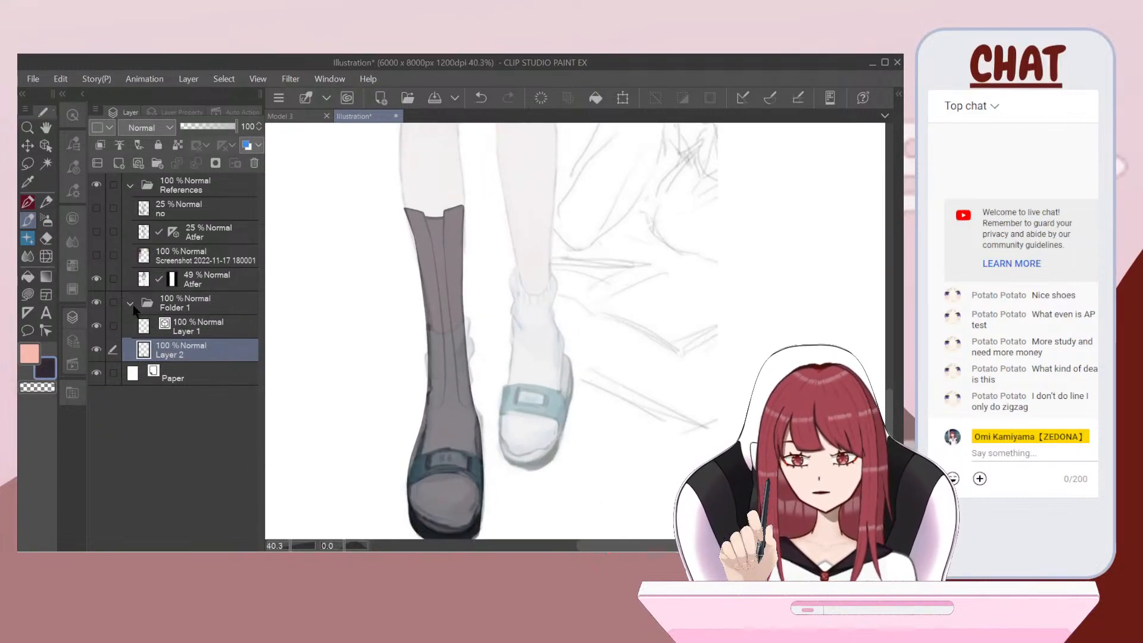
Step: Rename the folder holding the boot's line art and fill layers as r_shoe
double_click(174, 308)
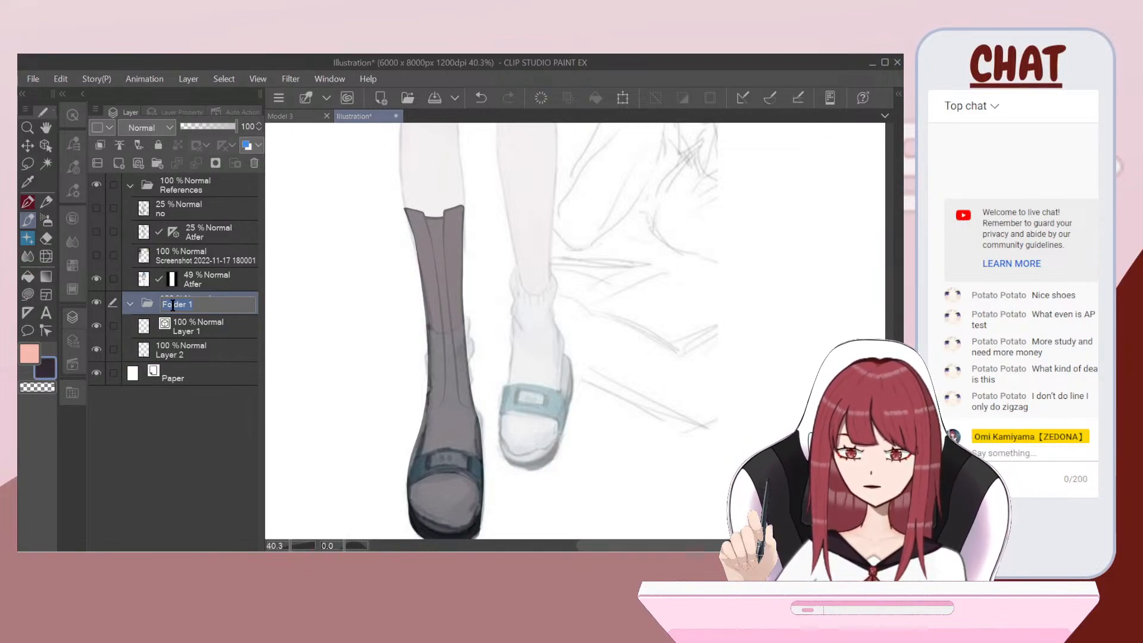
type("r_shoe")
key("Return")
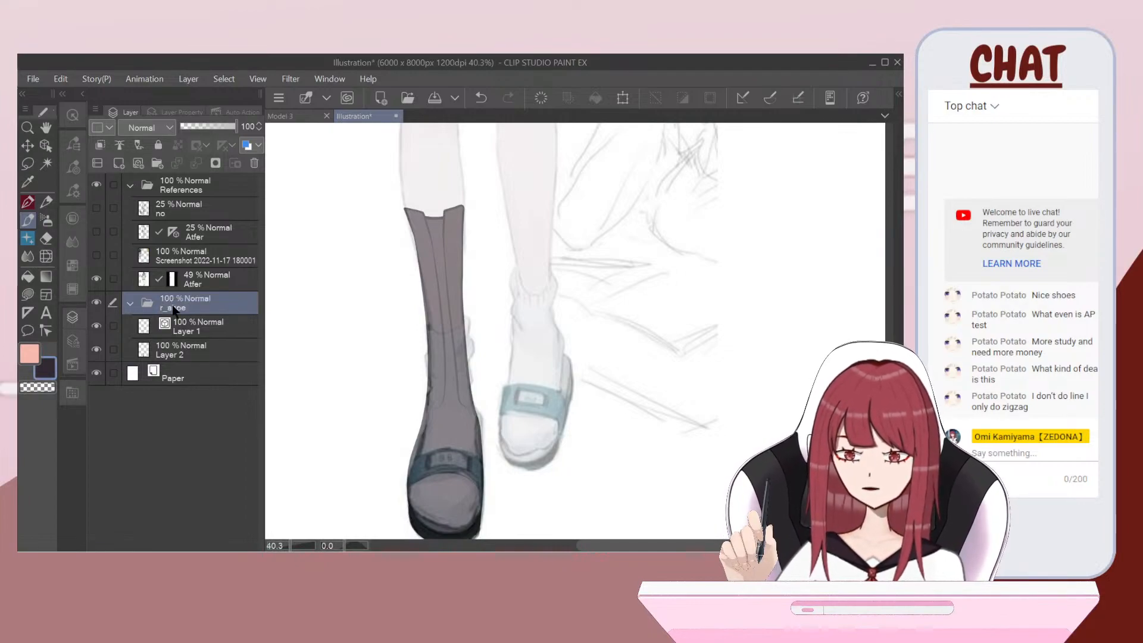
double_click(175, 308)
key("Return")
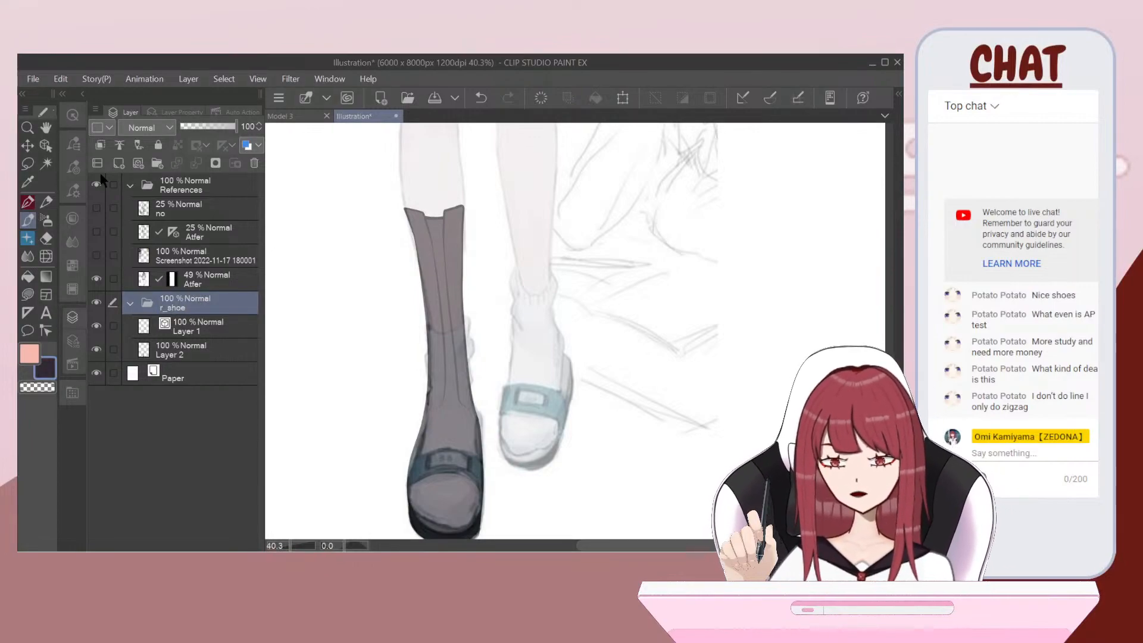
Step: Create a layer folder named R_legGRP and move the r_shoe folder into it
left_click(158, 163)
double_click(167, 307)
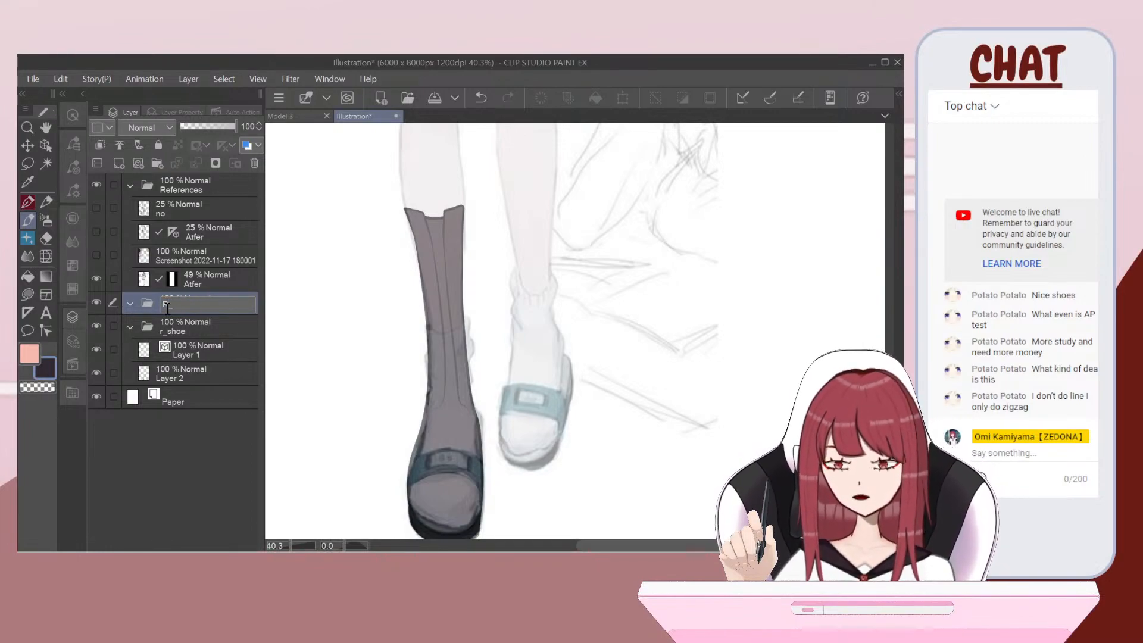
type("GRP")
key("Return")
left_click_drag(179, 327, 188, 306)
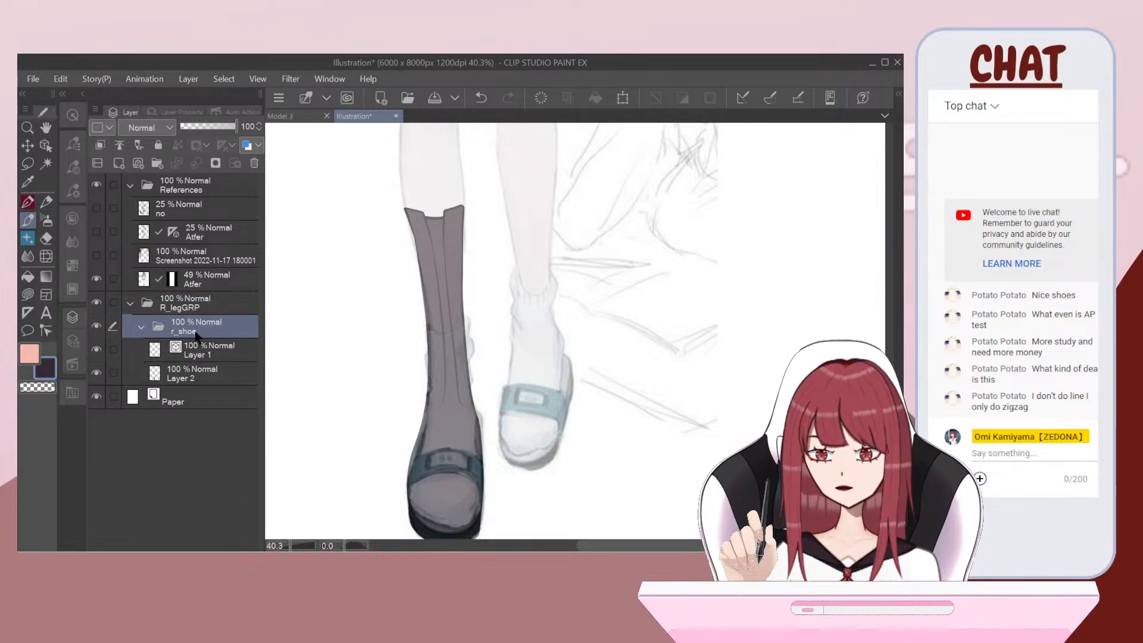
Step: Add a folder named r_shin above r_shoe inside R_legGRP
left_click(157, 163)
double_click(188, 331)
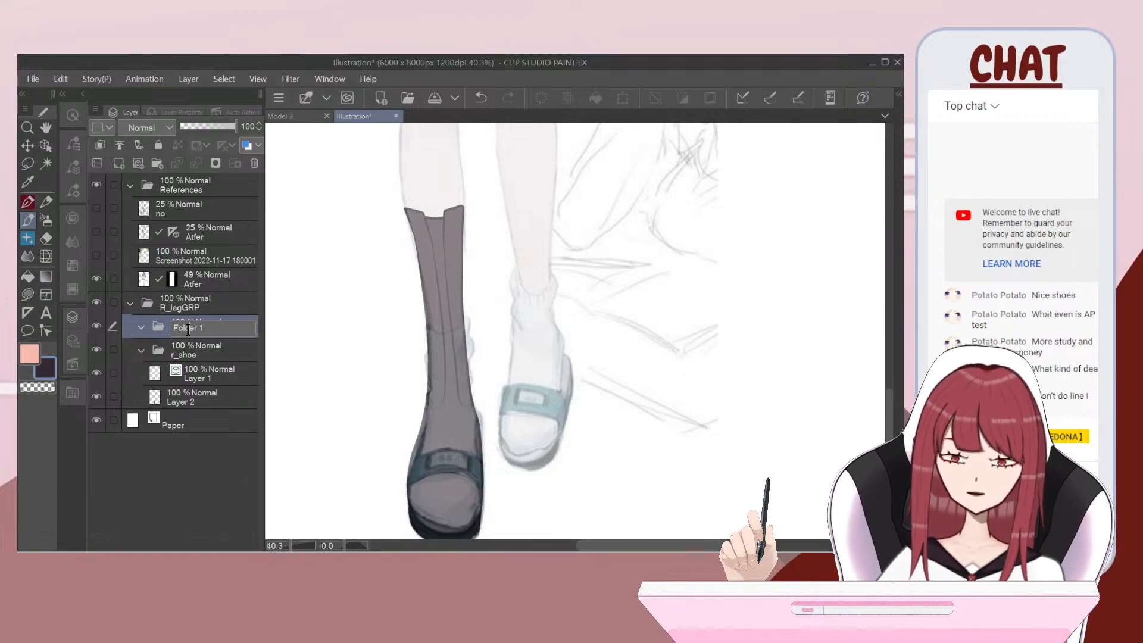
type("r")
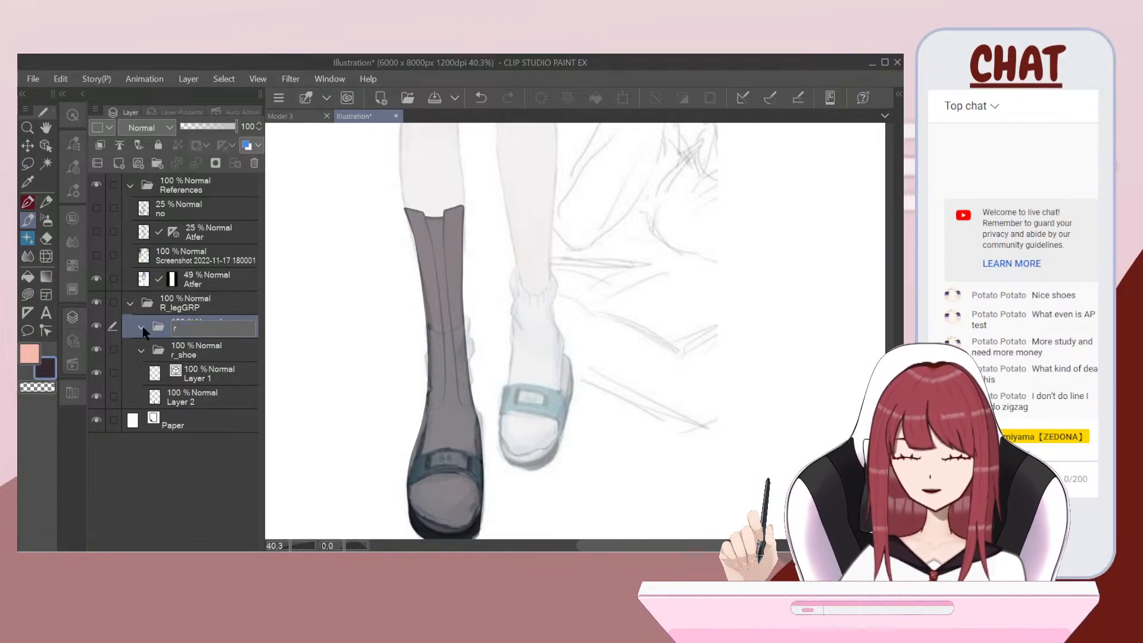
key("Return")
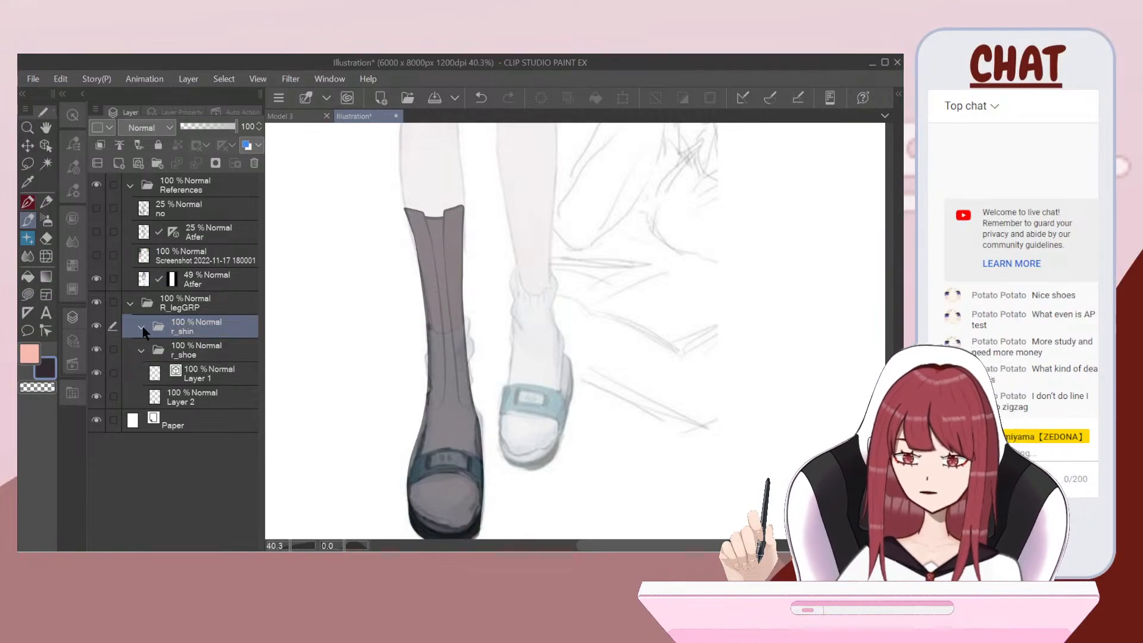
Step: Add a folder named r_thigh above r_shin inside R_legGRP
left_click(157, 163)
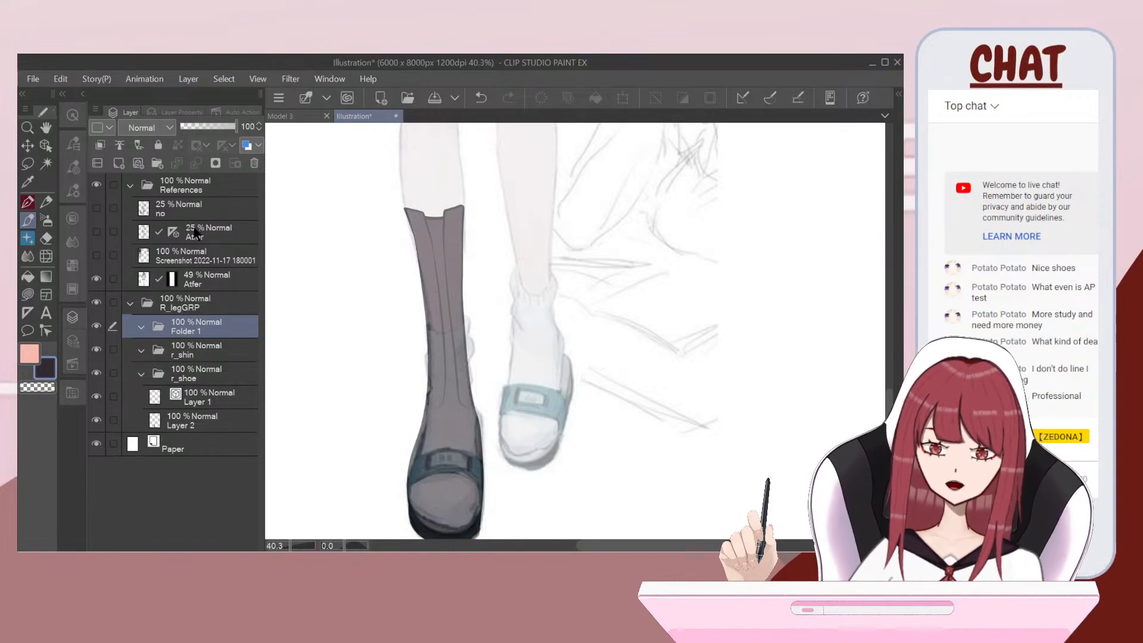
double_click(196, 331)
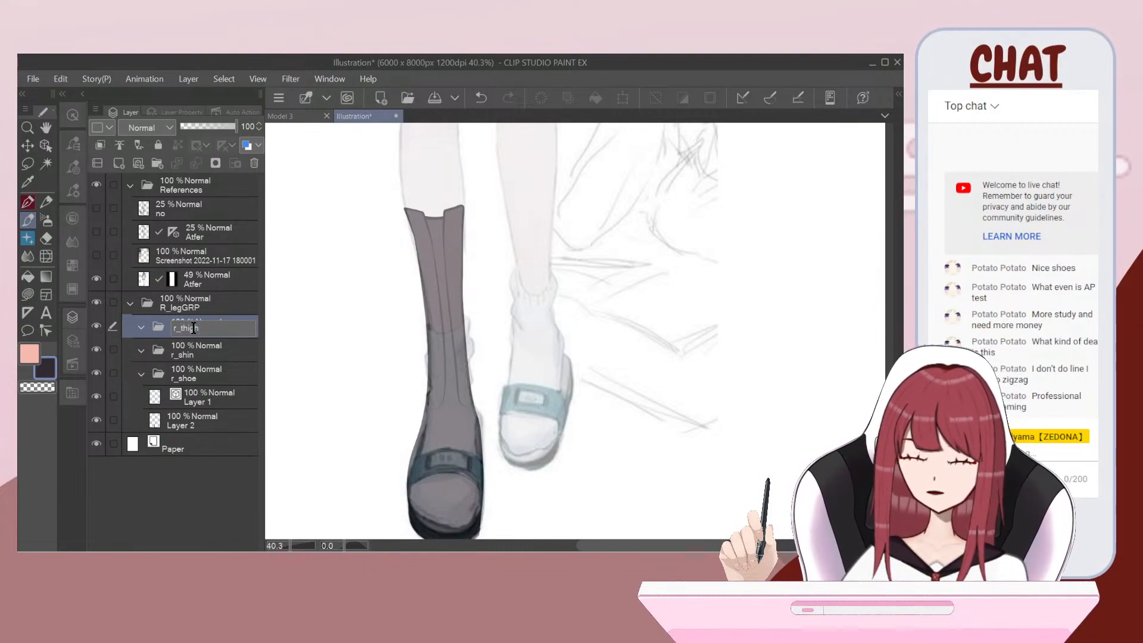
key("Return")
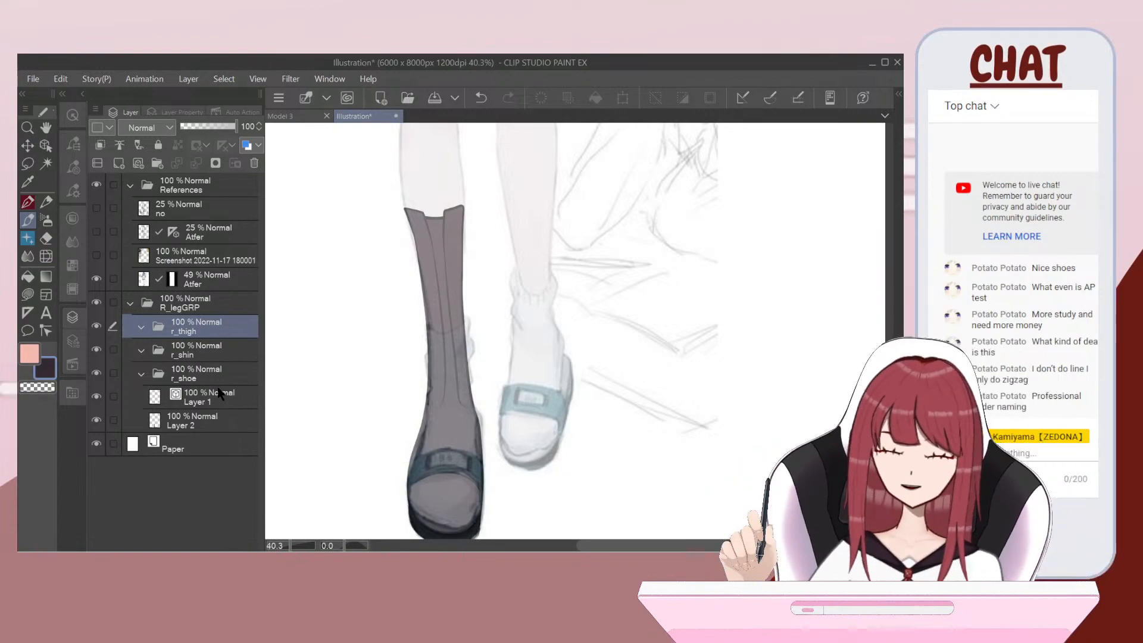
Step: Add a new vector layer inside the r_shin folder for the shin's line art
left_click(227, 372)
scroll(493, 251, "down", 4)
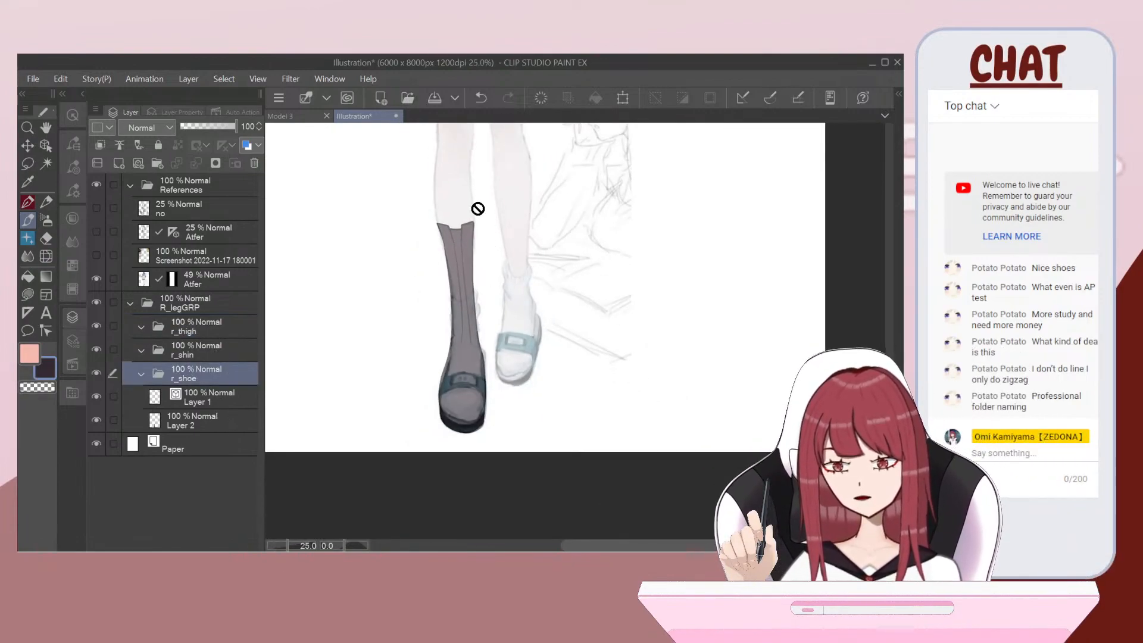
scroll(455, 151, "down", 1)
scroll(454, 151, "up", 3)
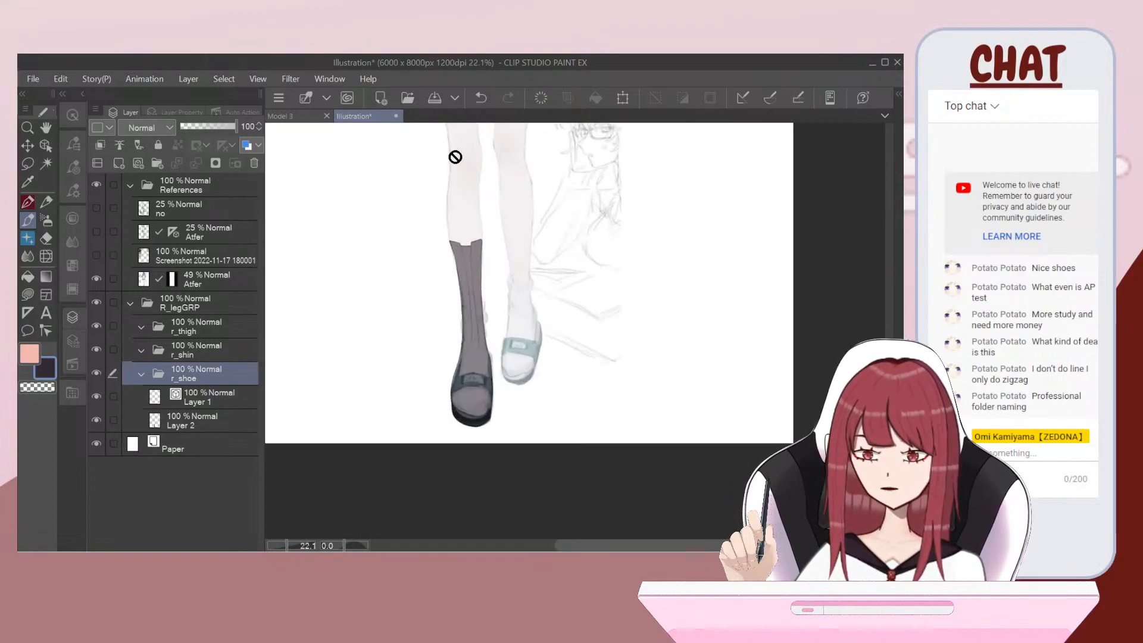
scroll(439, 169, "down", 4)
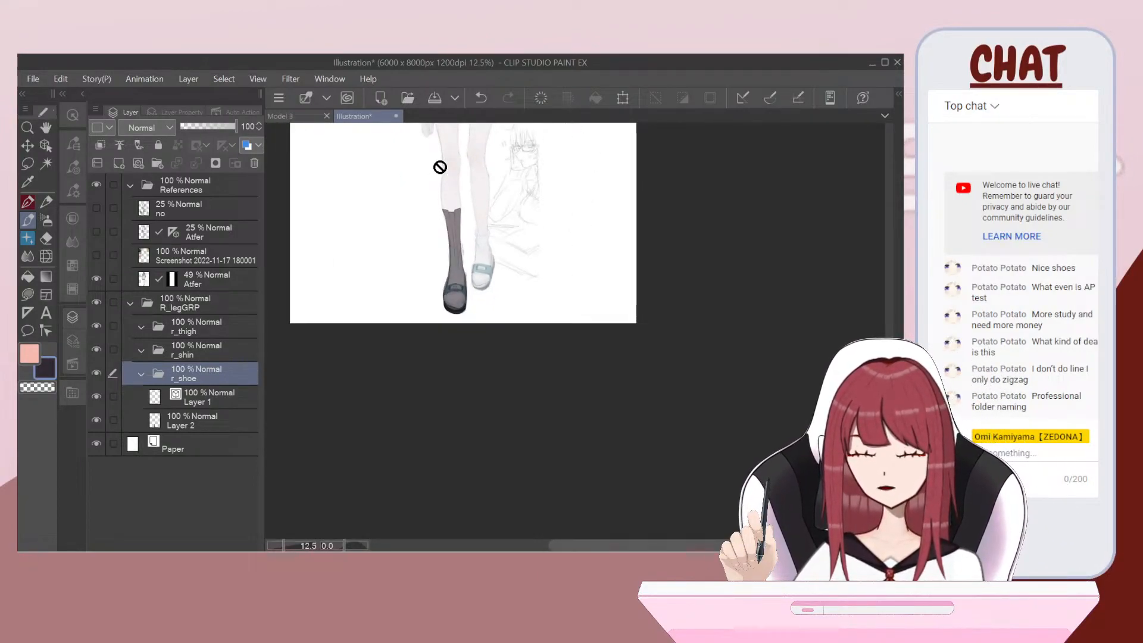
scroll(440, 170, "down", 2)
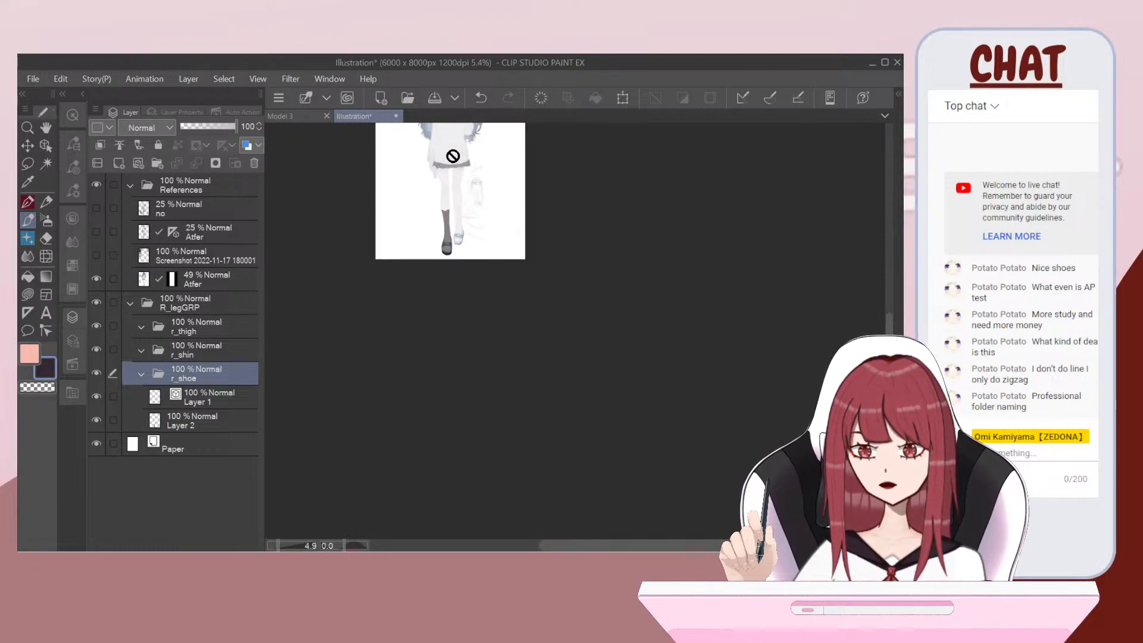
scroll(442, 174, "up", 4)
scroll(393, 319, "up", 3)
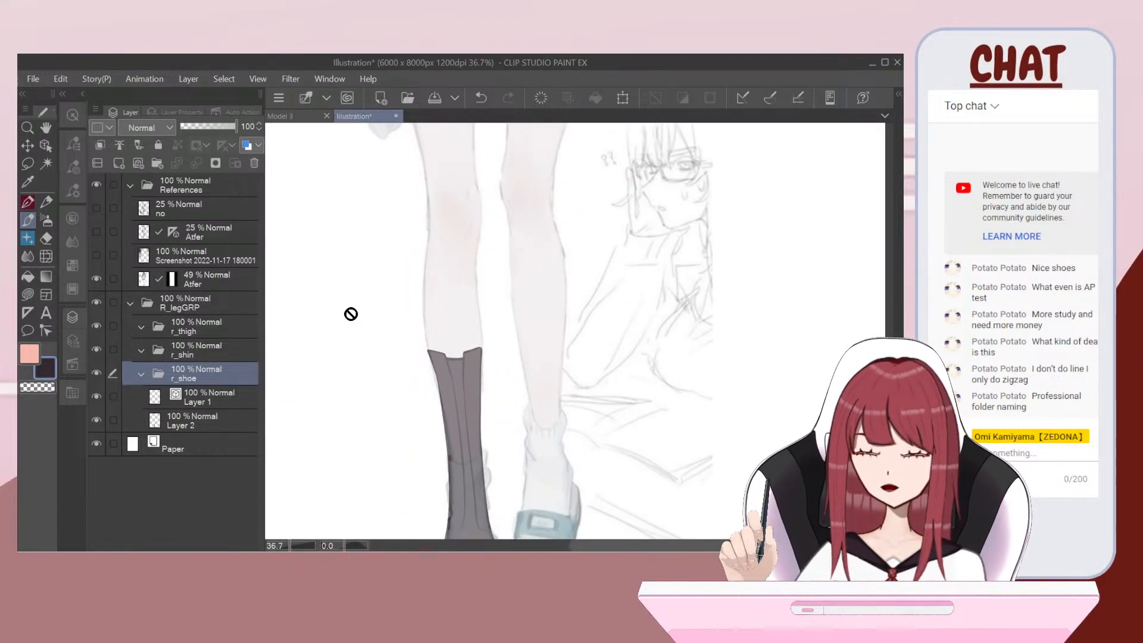
left_click(202, 350)
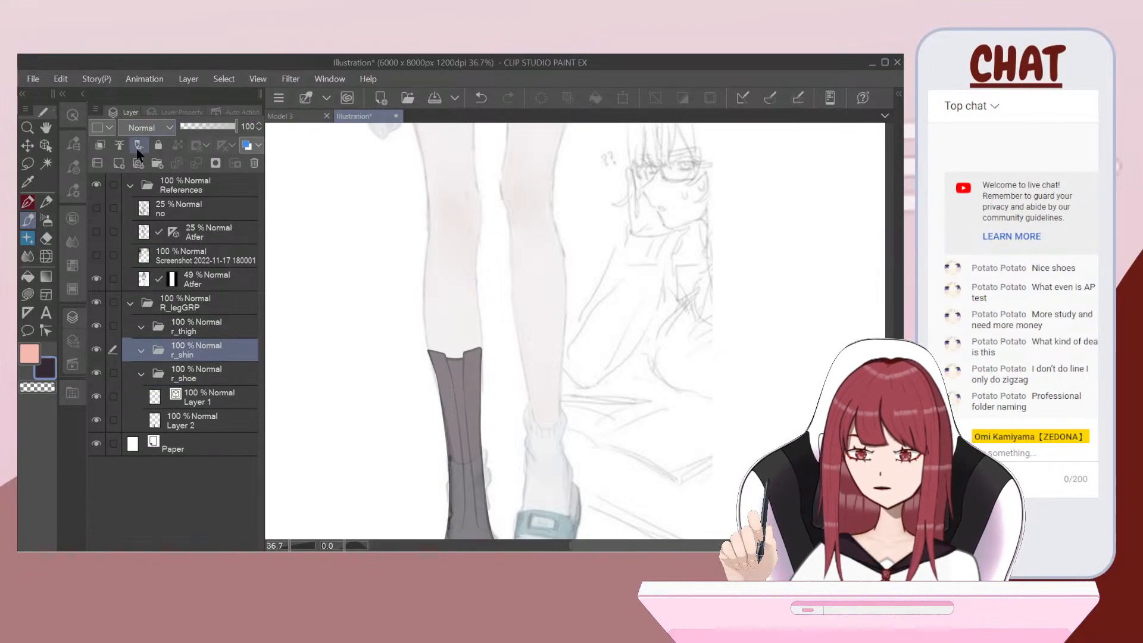
left_click(119, 164)
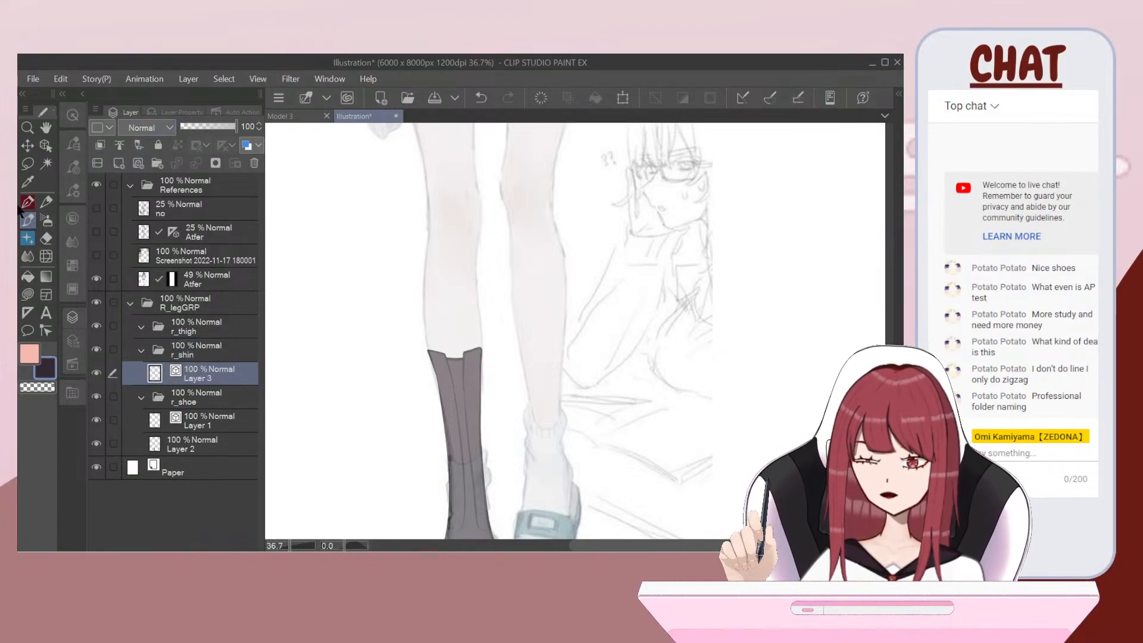
Step: Set the active drawing colour to pure black, HEX 000000
double_click(37, 376)
left_click(296, 395)
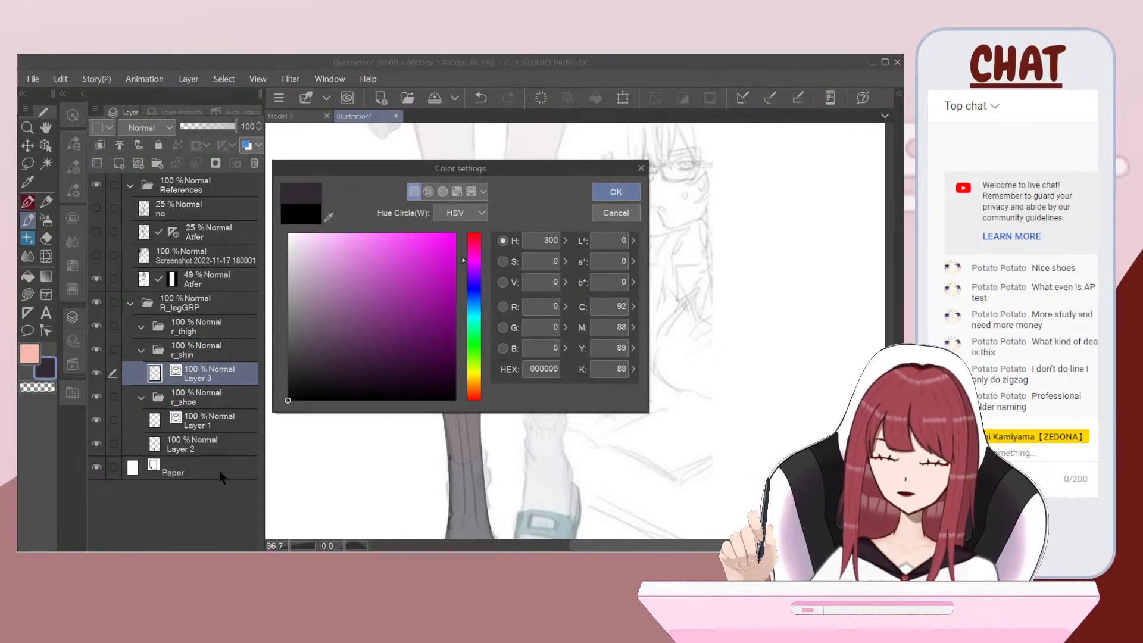
left_click(610, 196)
Step: Ink the right shin's outer contour in one tapered pen line from the boot's top edge up past the knee
left_click(28, 203)
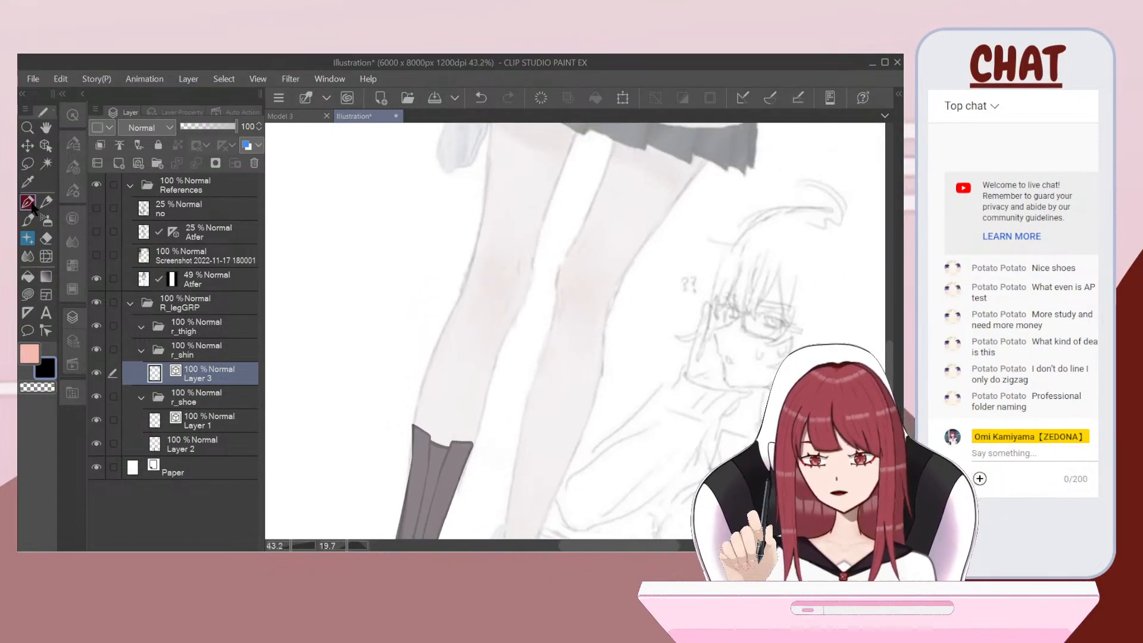
scroll(575, 331, "up", 5)
mouse_move(322, 423)
left_mouse_down()
mouse_move(418, 324)
mouse_move(575, 220)
left_mouse_up()
key("ctrl+z")
scroll(576, 331, "up", 2)
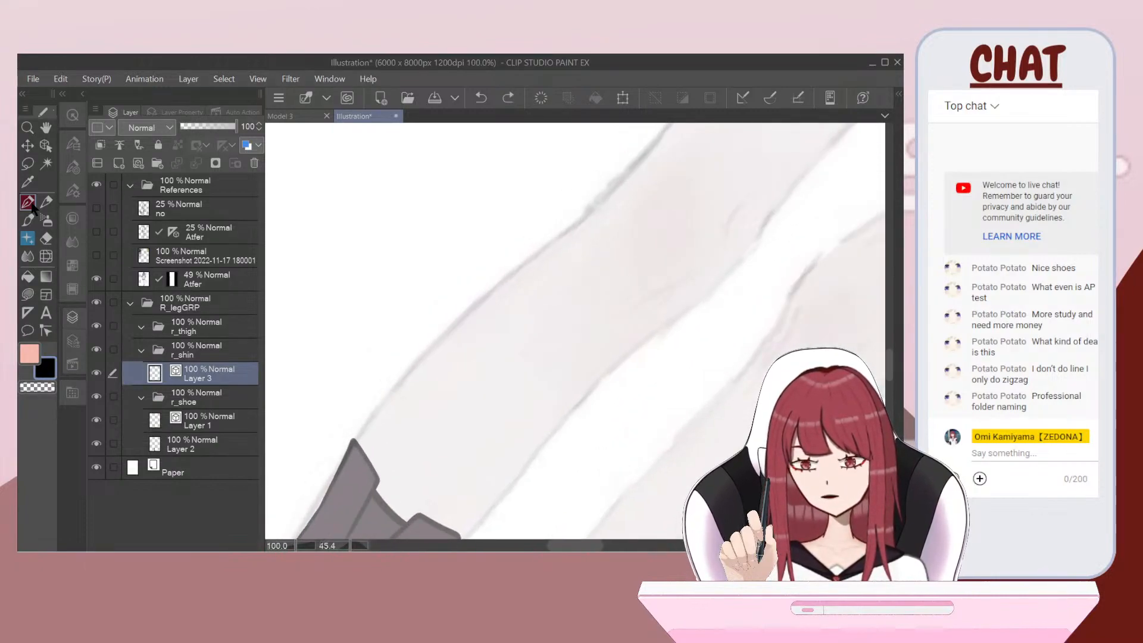
scroll(381, 481, "down", 2)
scroll(445, 388, "up", 2)
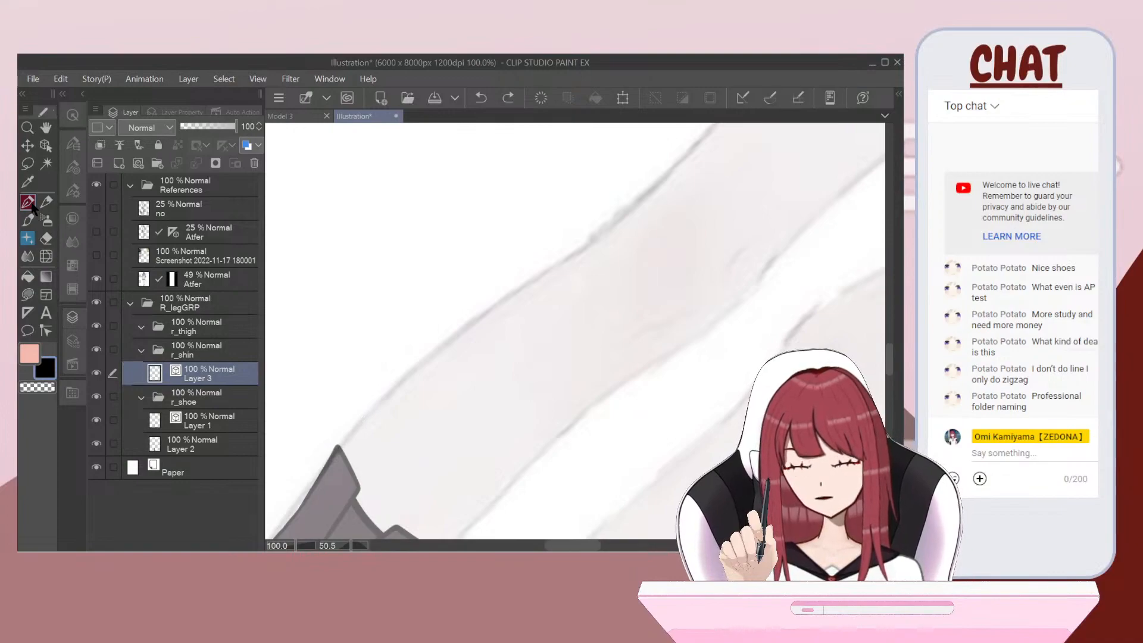
mouse_move(343, 444)
left_mouse_down()
mouse_move(412, 365)
mouse_move(670, 169)
left_mouse_up()
key("ctrl+z")
key("ctrl+z")
mouse_move(341, 447)
left_mouse_down()
mouse_move(408, 372)
mouse_move(677, 161)
left_mouse_up()
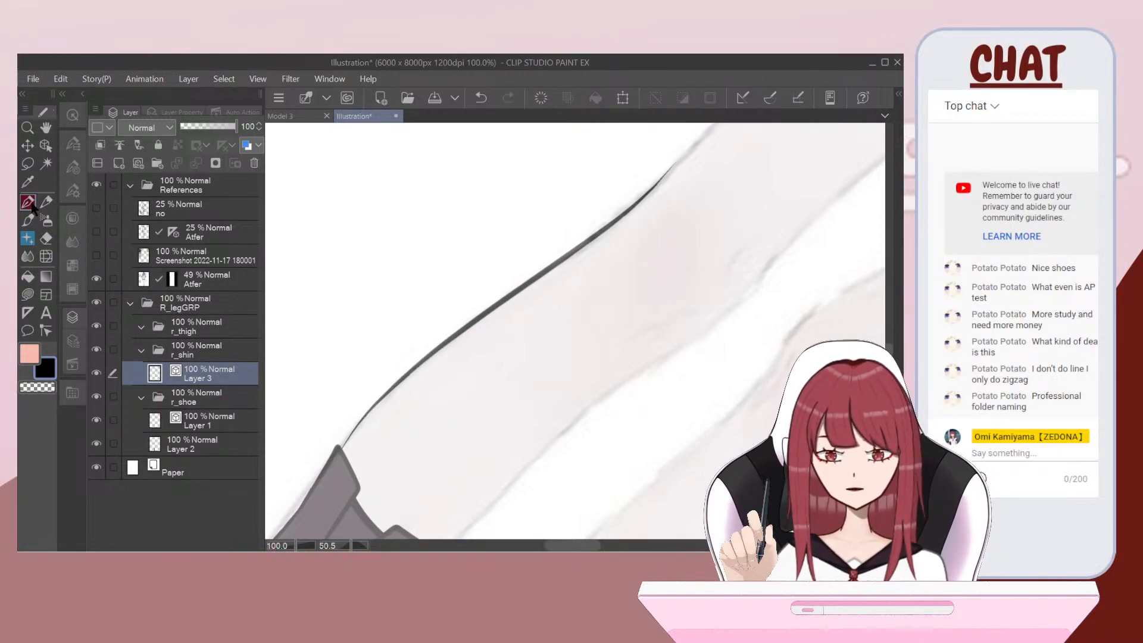
Step: Ink the right shin's inner contour from the boot's cuff up around the knee, following the sketch
scroll(479, 203, "down", 2)
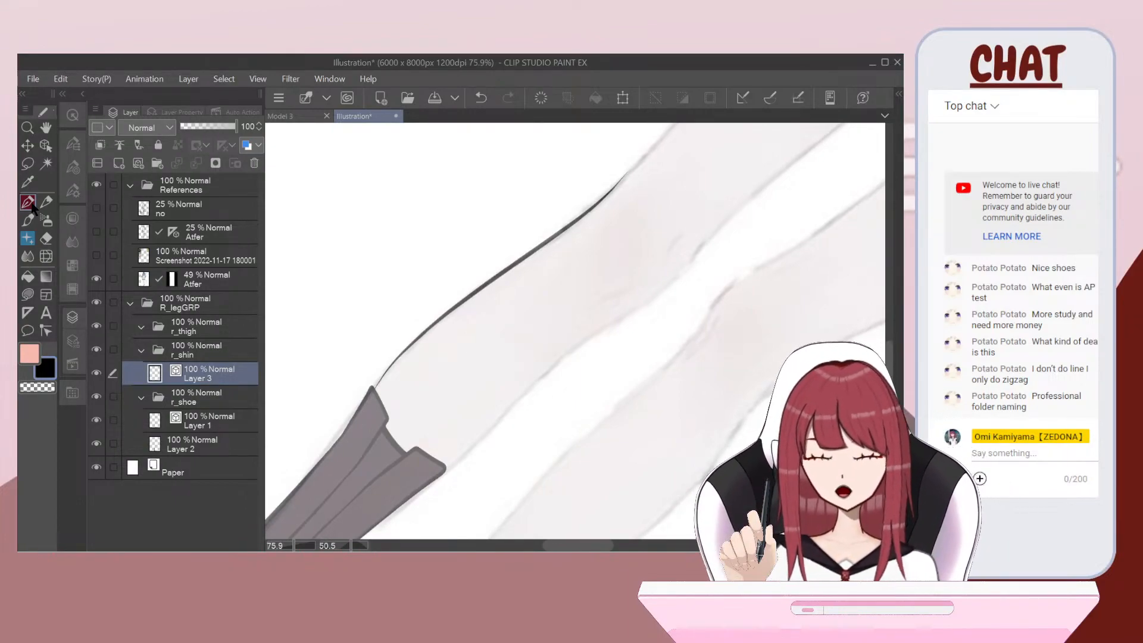
left_click_drag(430, 473, 447, 458)
key("ctrl+z")
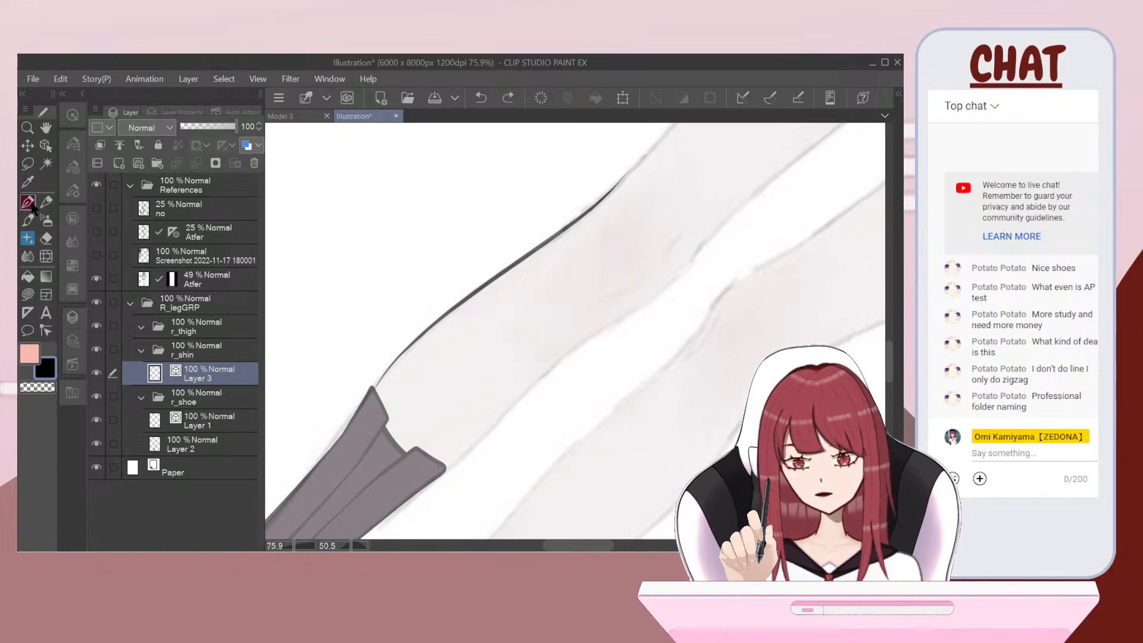
left_click_drag(443, 466, 528, 389)
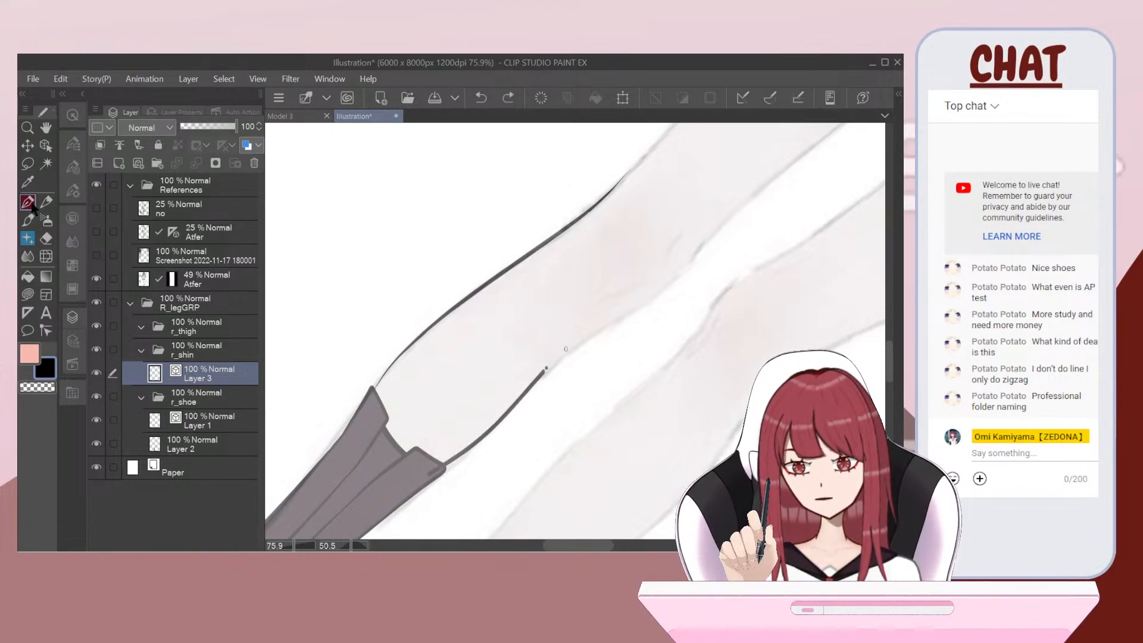
key("ctrl+z")
left_click_drag(439, 471, 486, 435)
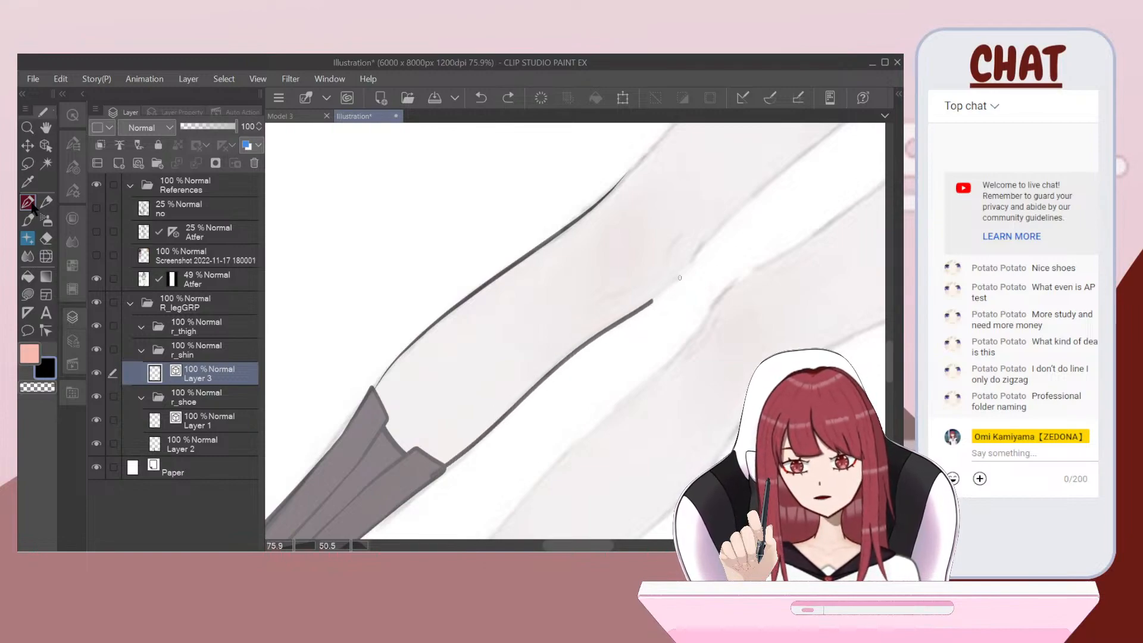
left_click_drag(708, 236, 712, 232)
Step: Set the Elegant Tapered Pen's brush size to 5 for the knee details
scroll(575, 331, "down", 2)
scroll(576, 331, "up", 3)
scroll(575, 331, "up", 2)
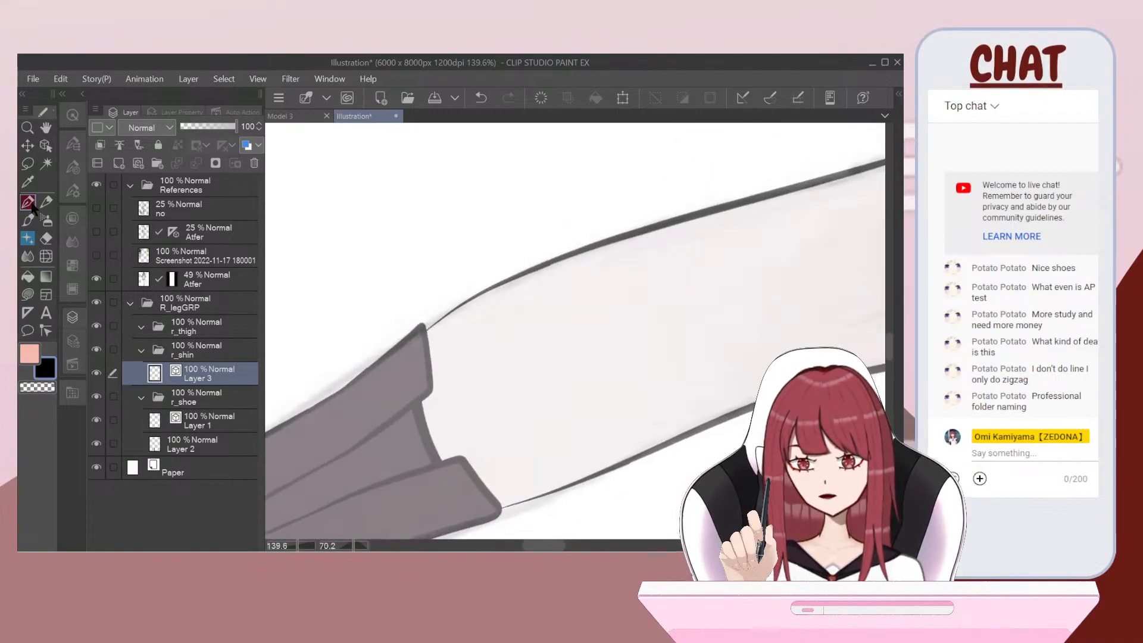
scroll(575, 331, "down", 3)
scroll(575, 331, "up", 2)
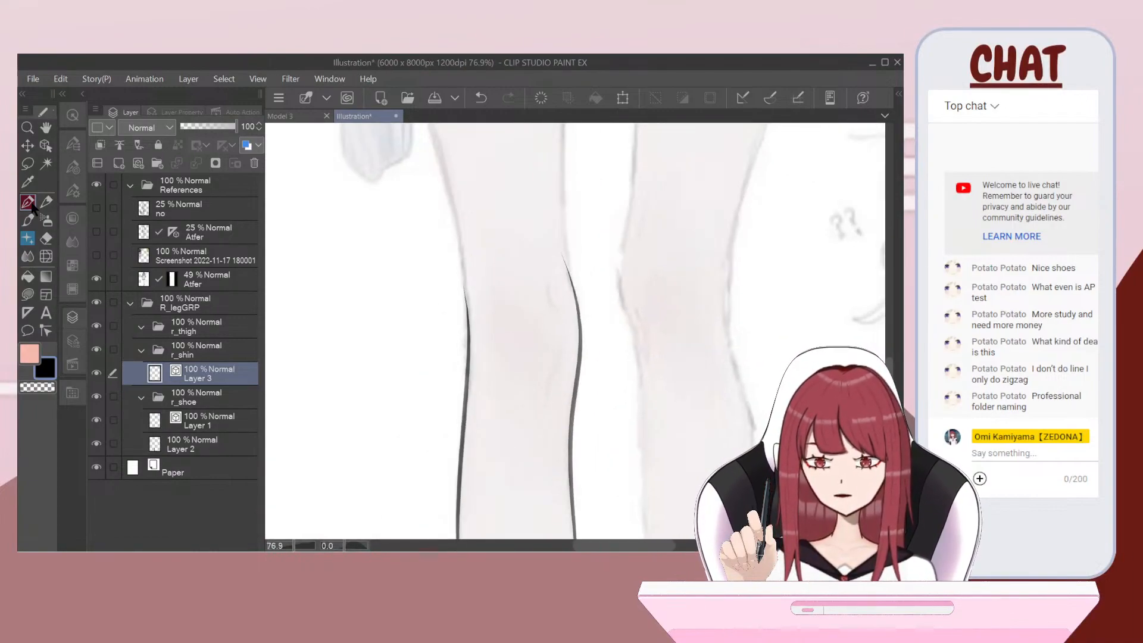
scroll(575, 331, "up", 1)
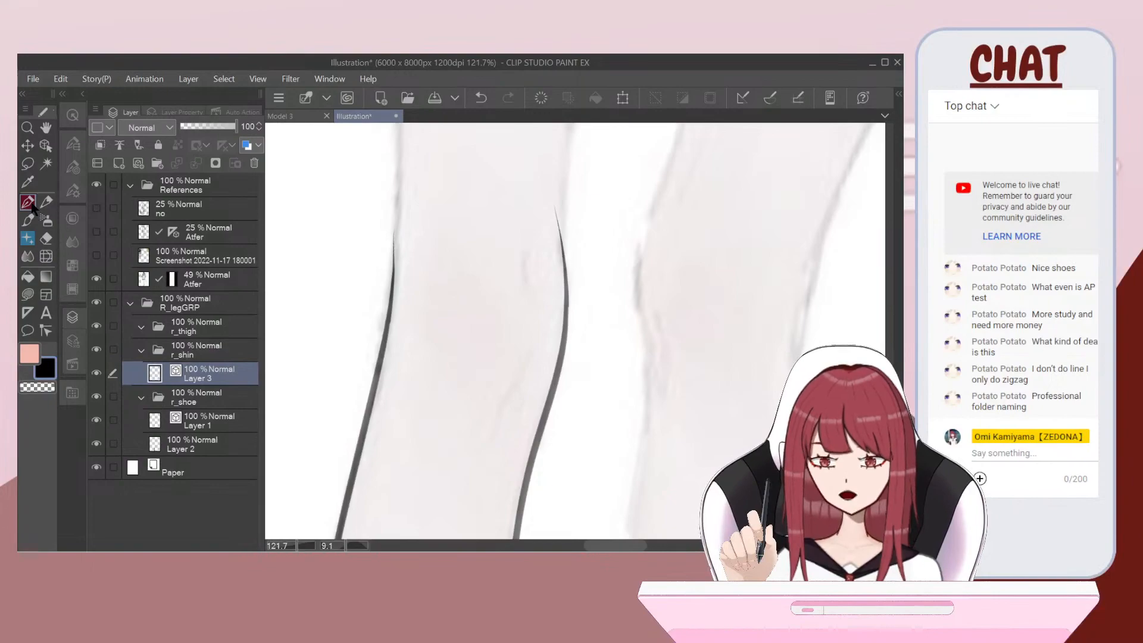
left_click(72, 168)
left_click(248, 134)
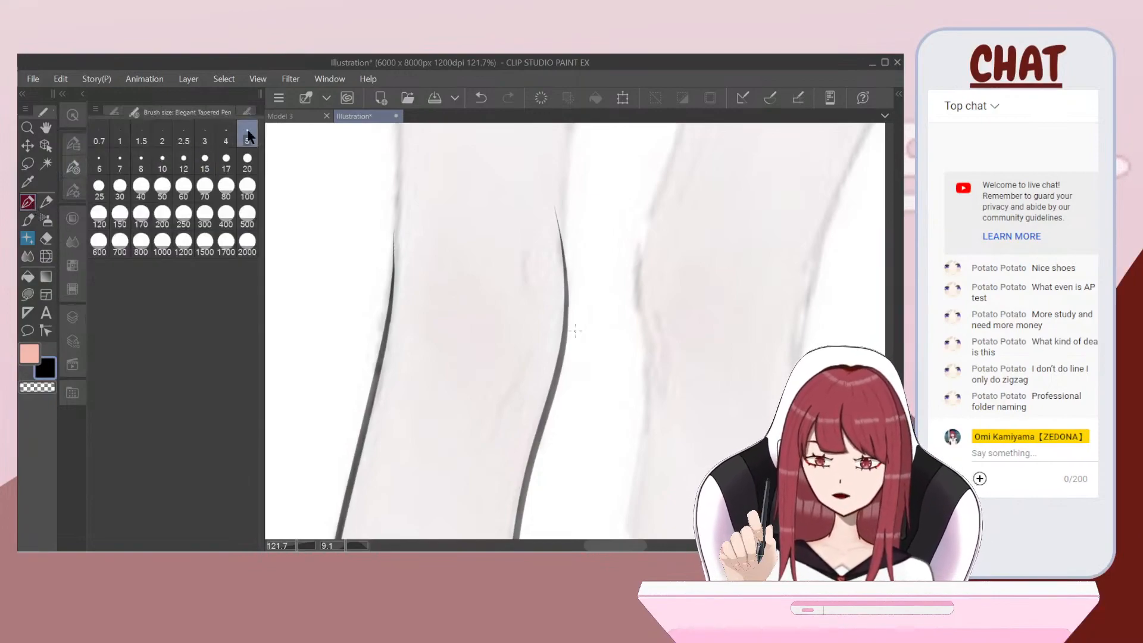
mouse_move(534, 300)
left_mouse_down()
mouse_move(539, 334)
mouse_move(500, 412)
left_mouse_up()
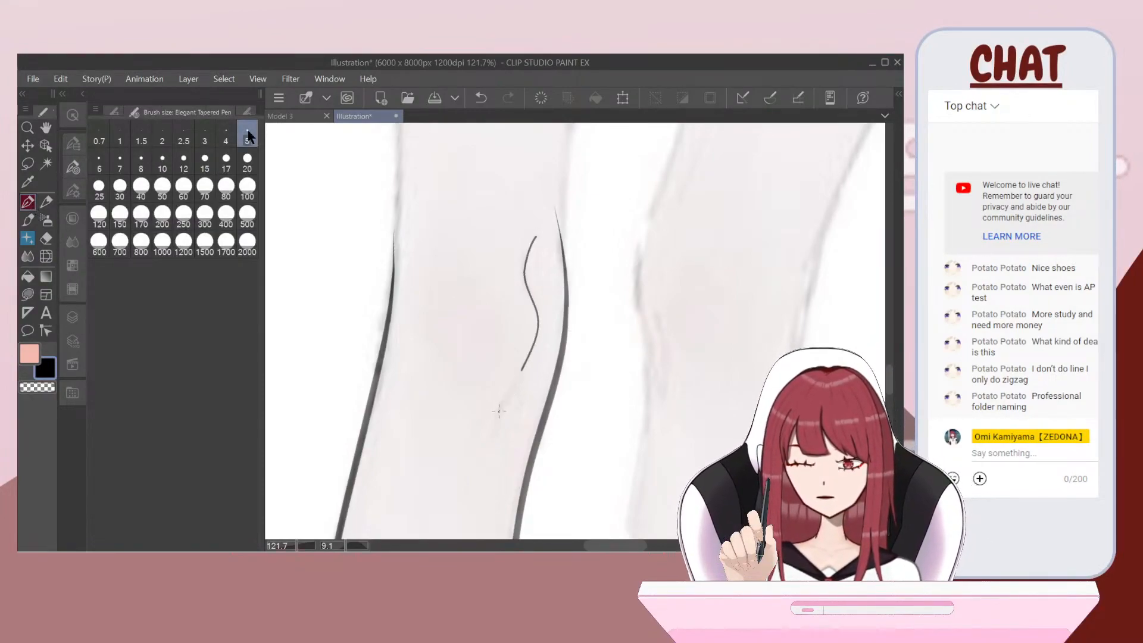
scroll(575, 331, "down", 2)
scroll(576, 331, "down", 1)
key("ctrl+z")
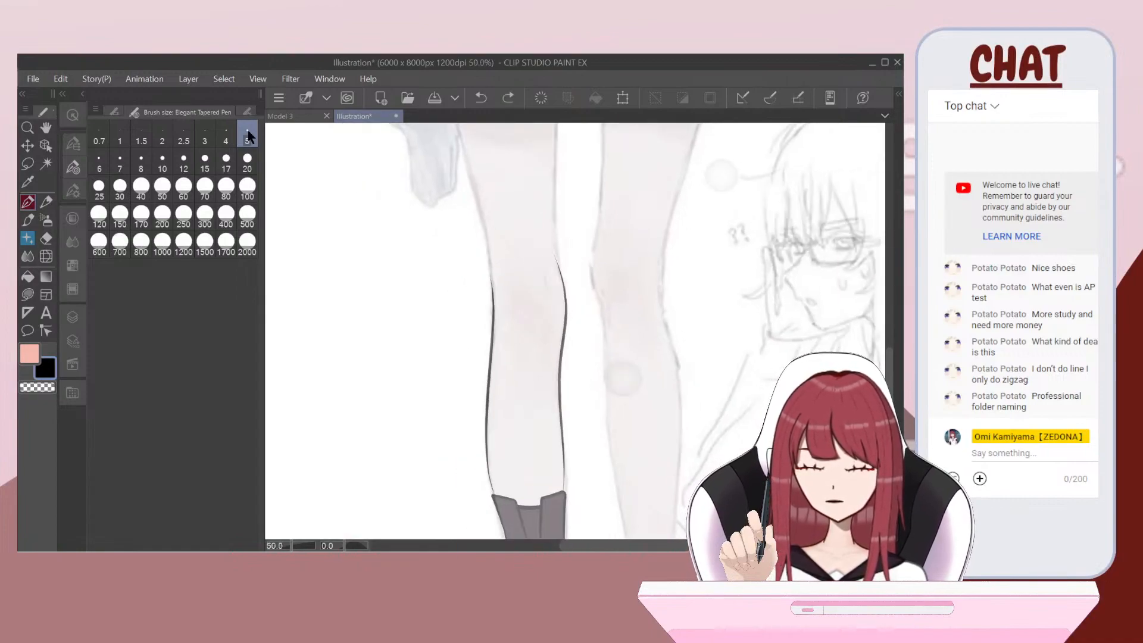
Step: Draw two short thin detail lines on the inner side of the right knee
scroll(575, 331, "up", 2)
scroll(575, 331, "up", 1)
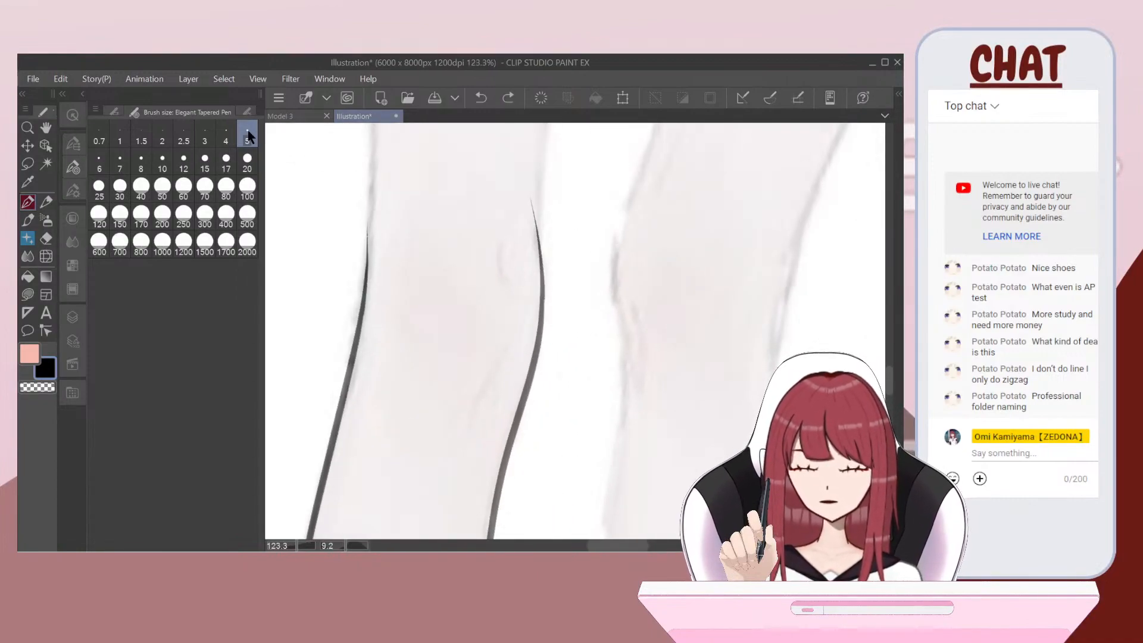
left_click_drag(496, 382, 524, 338)
key("ctrl+z")
left_click_drag(468, 436, 516, 335)
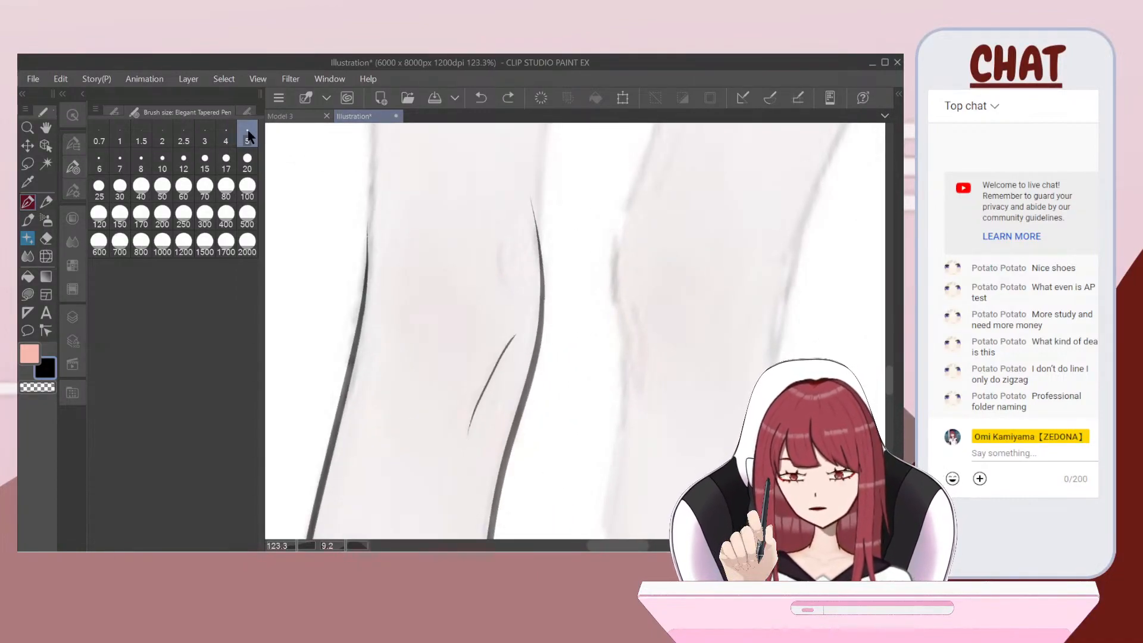
left_click_drag(499, 246, 512, 293)
Step: Add a raster layer to the r_shin folder and place it below the shin's line art layer
scroll(576, 331, "down", 5)
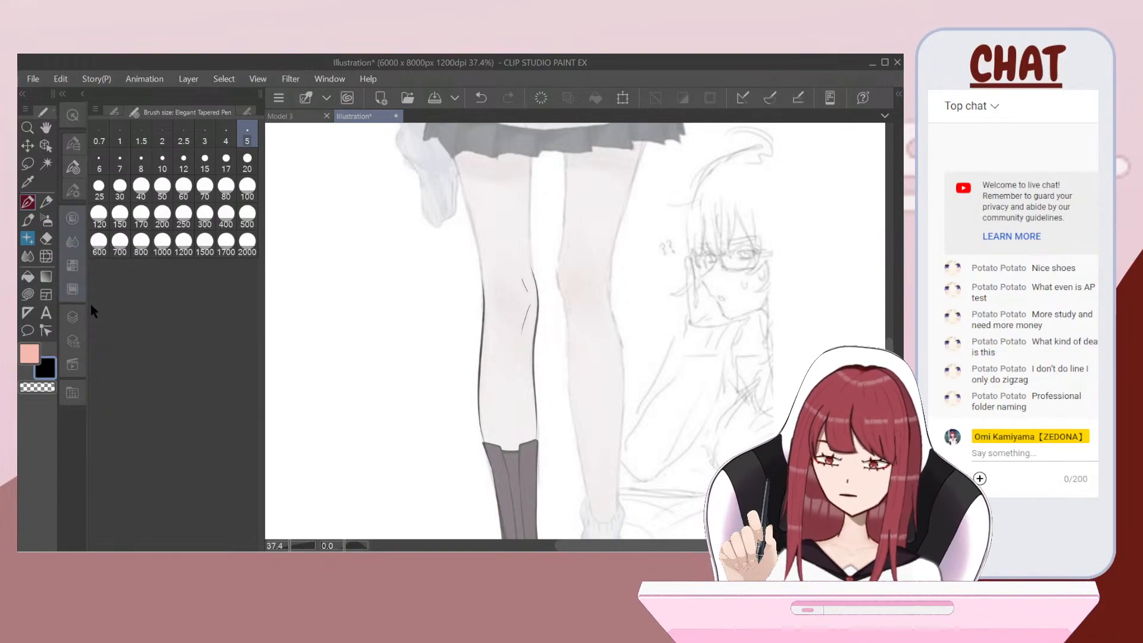
left_click(72, 316)
left_click(119, 163)
left_click_drag(191, 372, 191, 407)
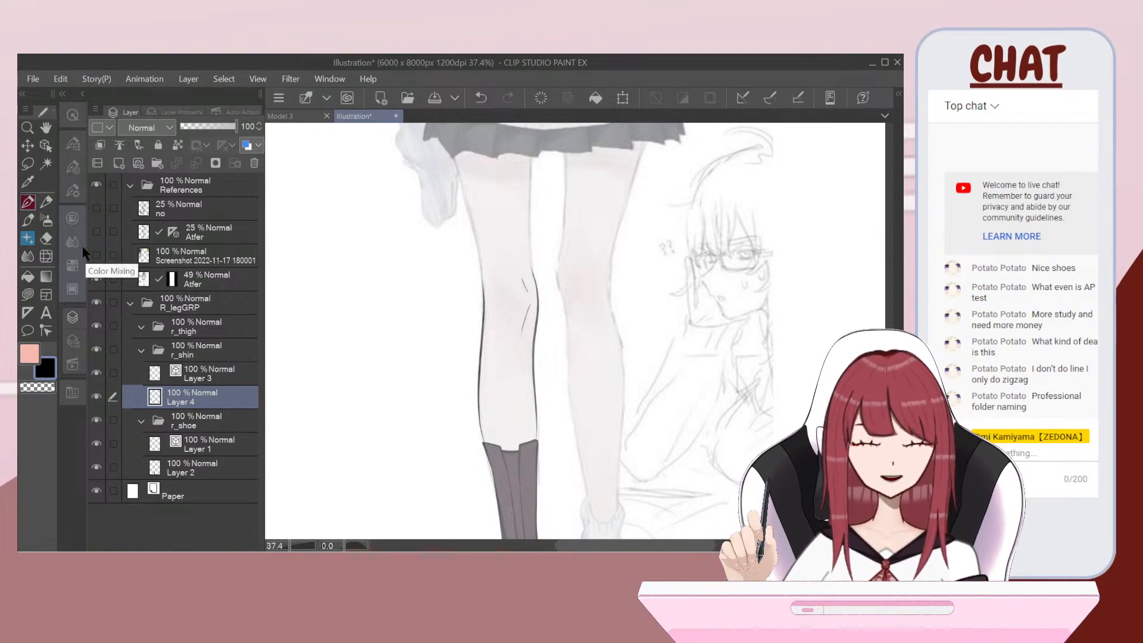
Step: Load the ultimate skin tones set as the colour set and pick a pale peach skin tone
left_click(74, 267)
left_click(182, 261)
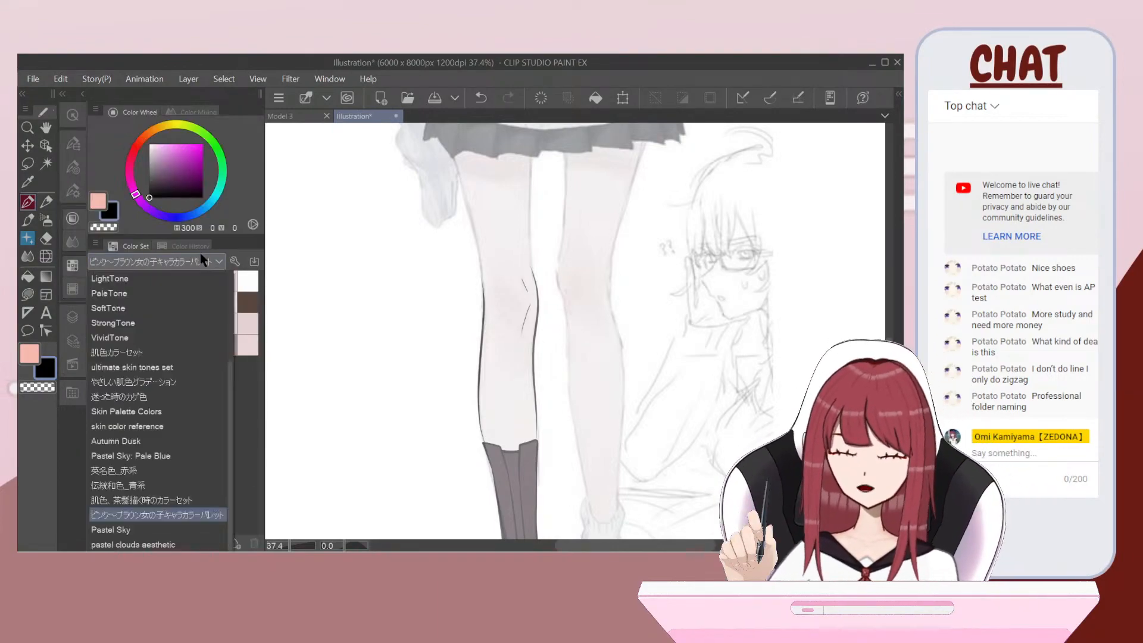
left_click(158, 368)
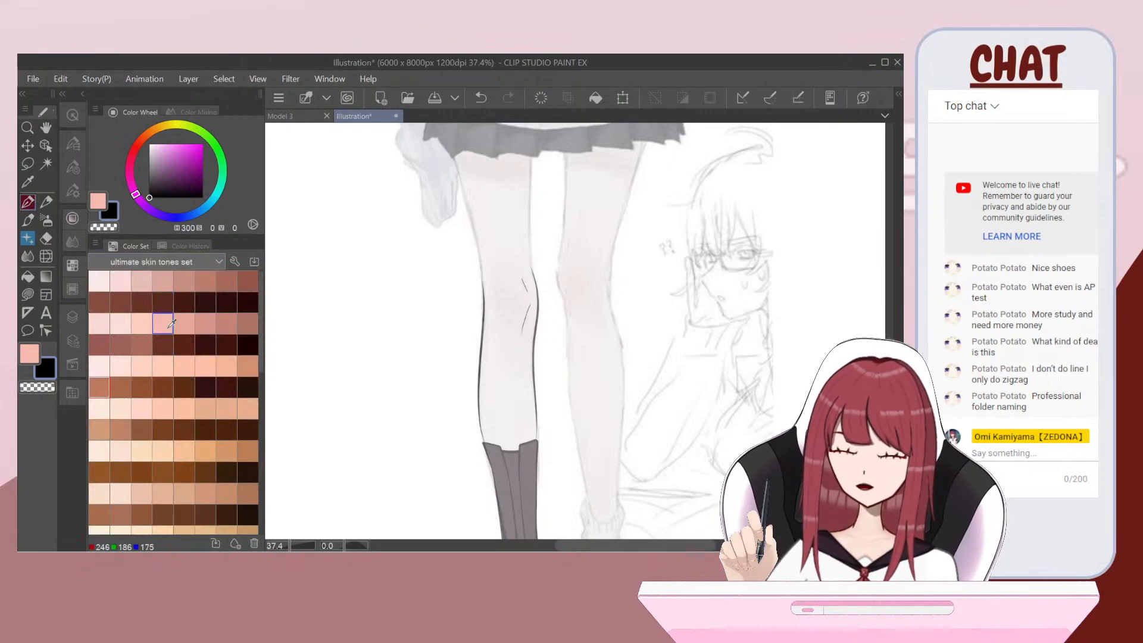
left_click(169, 329)
scroll(166, 342, "up", 3)
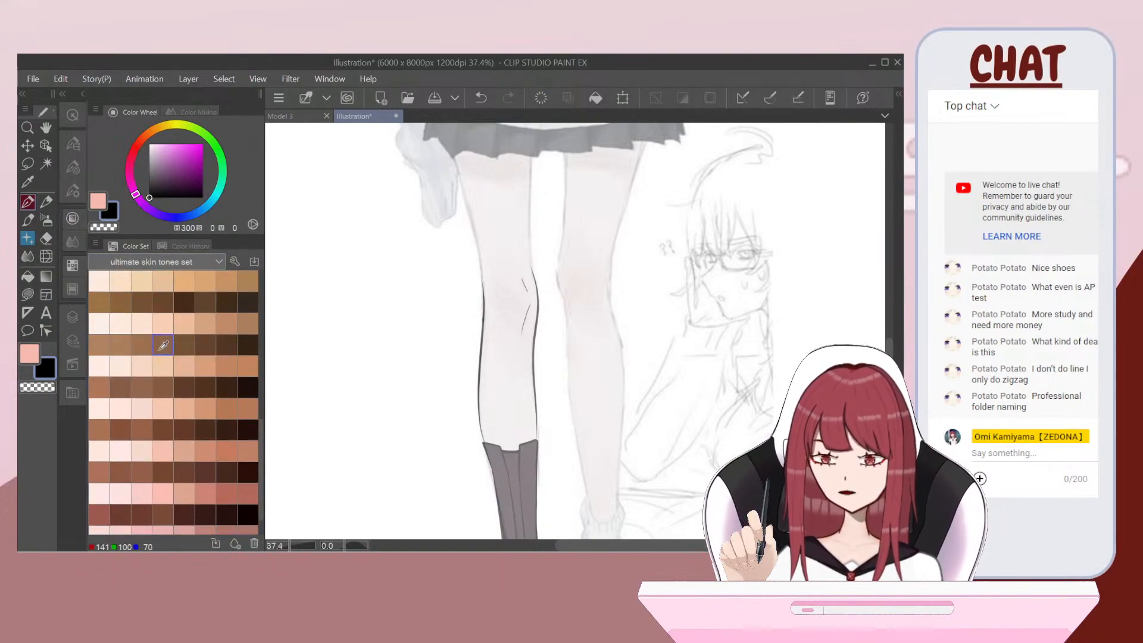
left_click(121, 345)
Step: Try two pale skin tones with brush scribbles on the blank canvas beside the right leg and undo them
scroll(375, 358, "up", 2)
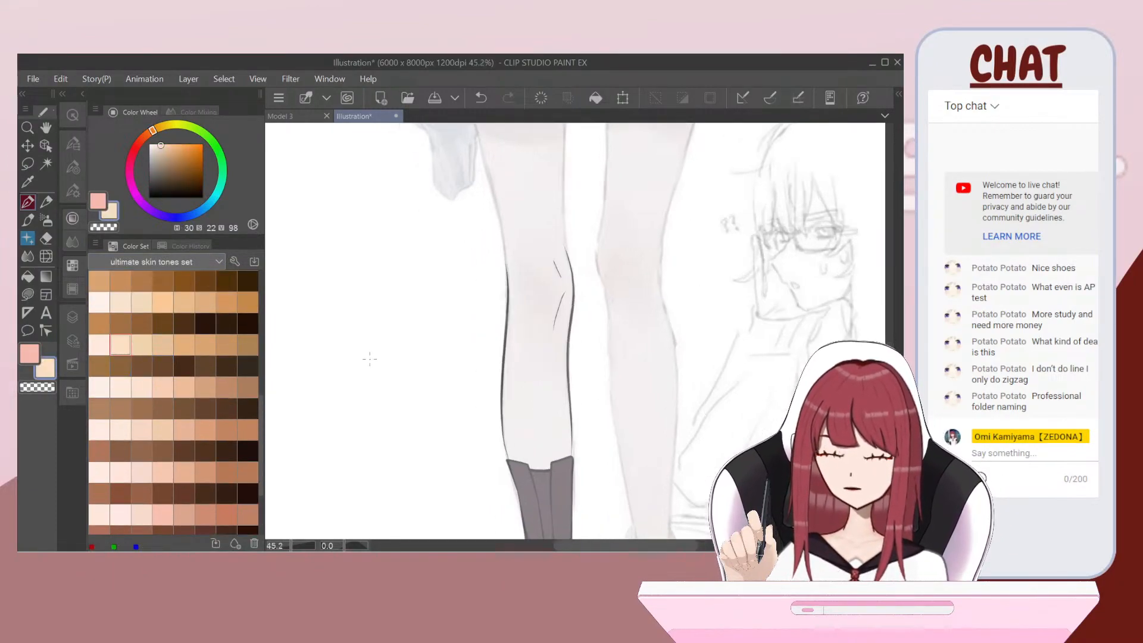
left_click(30, 222)
mouse_move(328, 311)
left_mouse_down()
mouse_move(359, 271)
mouse_move(342, 361)
mouse_move(355, 411)
mouse_move(379, 419)
mouse_move(416, 469)
mouse_move(457, 494)
mouse_move(511, 401)
mouse_move(465, 386)
mouse_move(402, 401)
mouse_move(386, 362)
mouse_move(290, 392)
mouse_move(405, 349)
left_mouse_up()
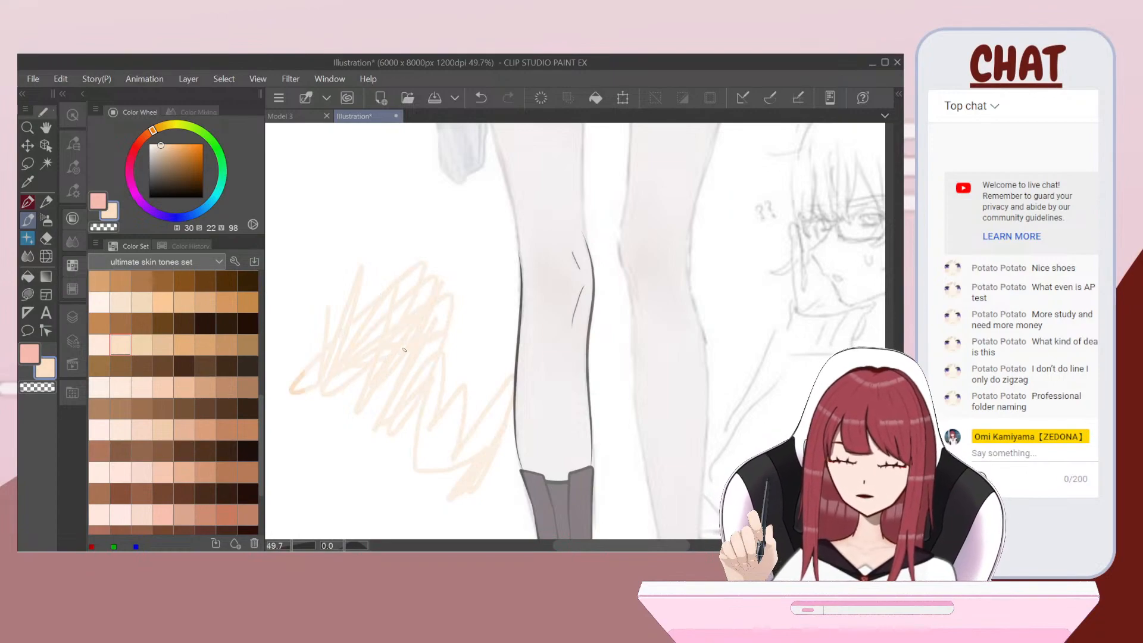
left_click(122, 392)
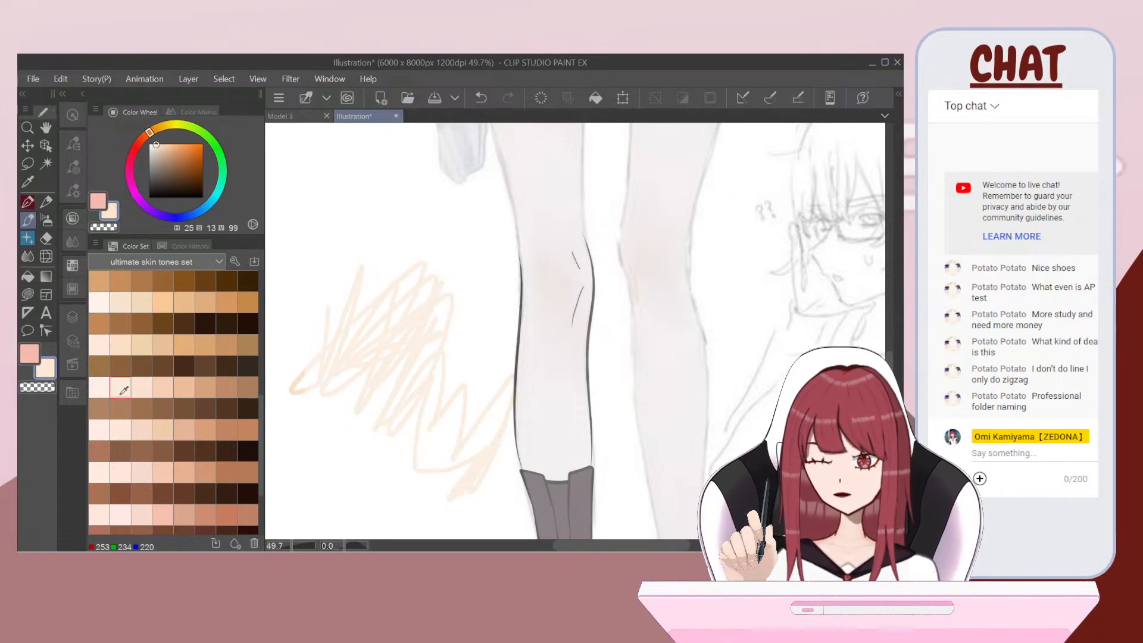
mouse_move(485, 230)
left_mouse_down()
mouse_move(298, 310)
mouse_move(302, 341)
left_mouse_up()
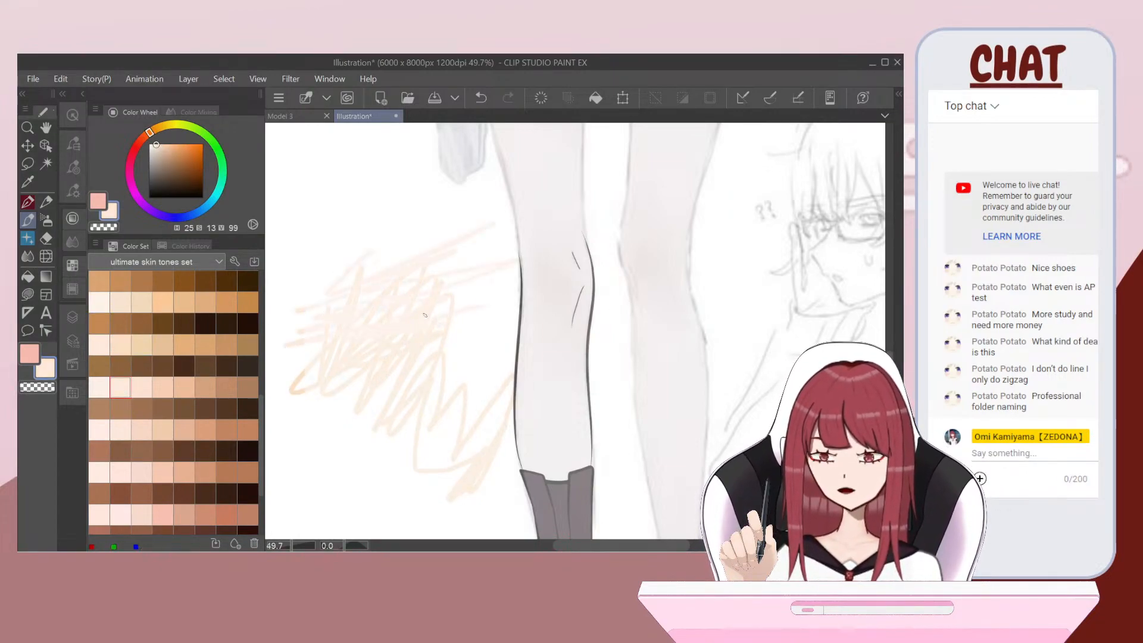
key("ctrl+z")
key("ctrl+z")
key("ctrl+z")
key("ctrl+z")
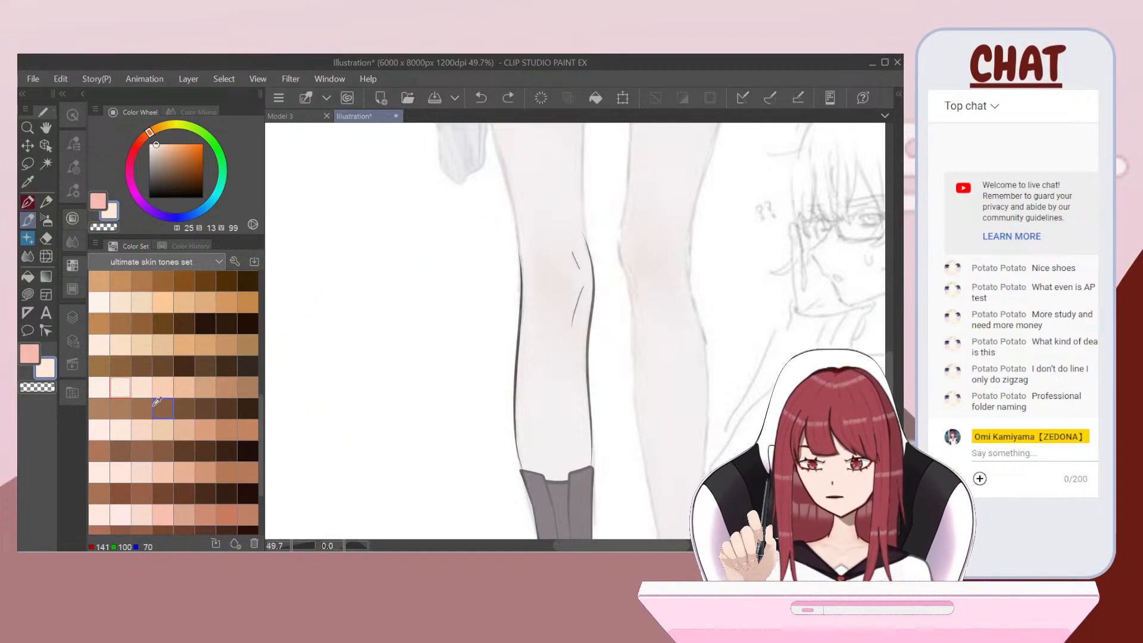
Step: Pick a medium brown from the skin tones and scribble test strokes over the blank canvas beside the right leg
left_click(141, 323)
mouse_move(347, 277)
left_mouse_down()
mouse_move(332, 307)
mouse_move(334, 366)
mouse_move(357, 382)
mouse_move(530, 382)
left_mouse_up()
key("ctrl+z")
mouse_move(431, 283)
left_mouse_down()
mouse_move(343, 391)
mouse_move(524, 321)
mouse_move(271, 421)
mouse_move(577, 357)
mouse_move(724, 344)
left_mouse_up()
mouse_move(453, 405)
left_mouse_down()
mouse_move(673, 316)
mouse_move(265, 402)
left_mouse_up()
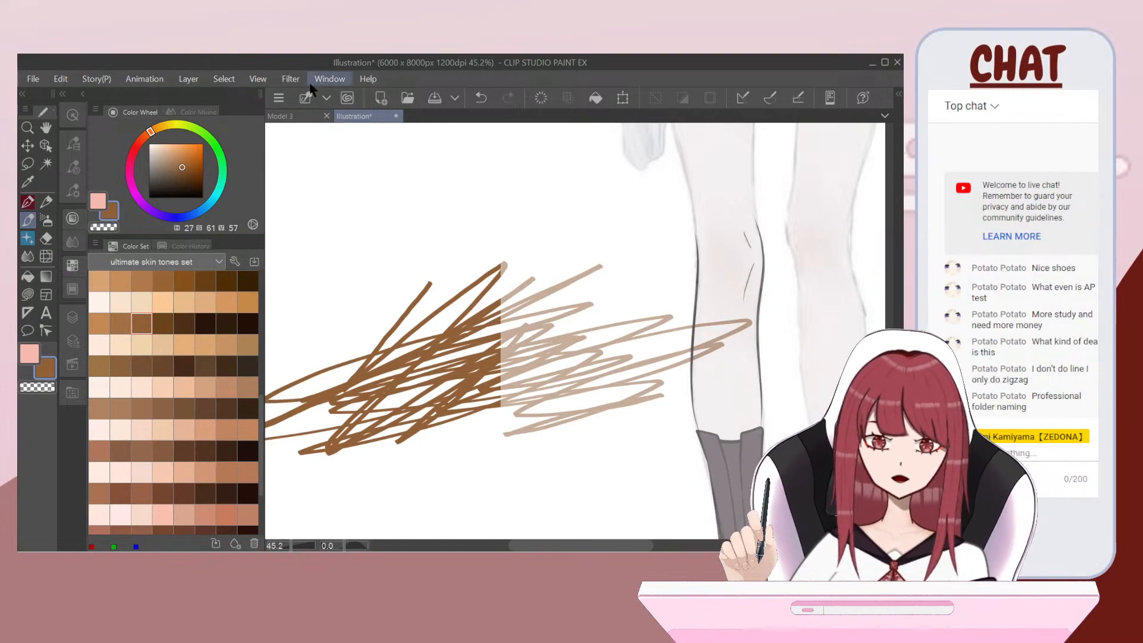
Step: Switch to the Model 3 drawing, sample the off-white from the edge of the character's eye, and choose the brush
left_click(298, 116)
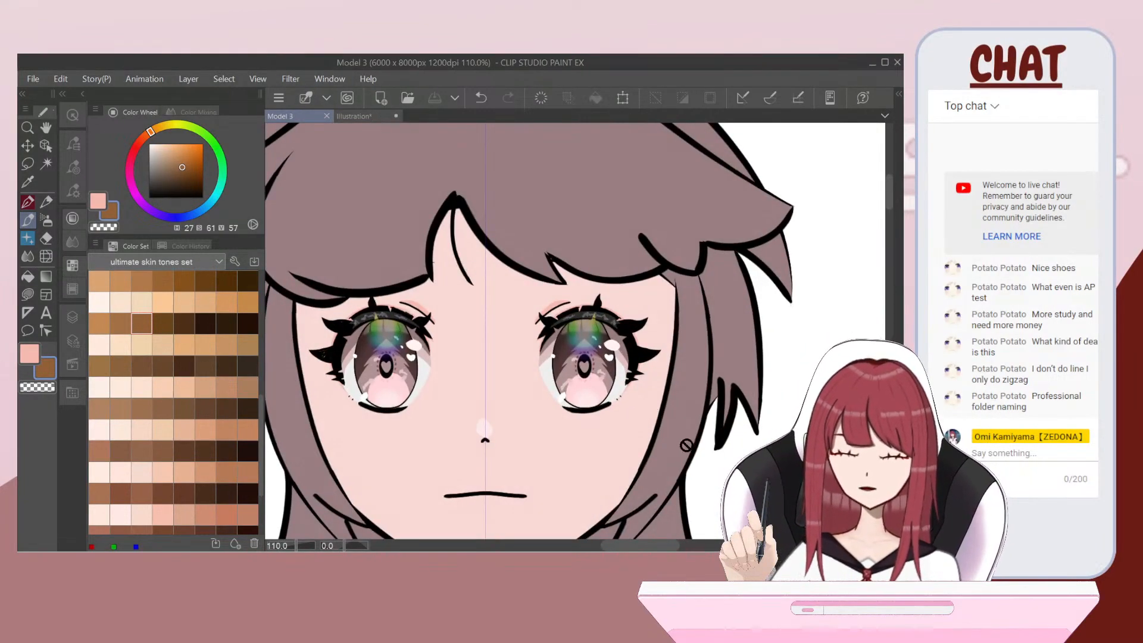
scroll(656, 441, "up", 3)
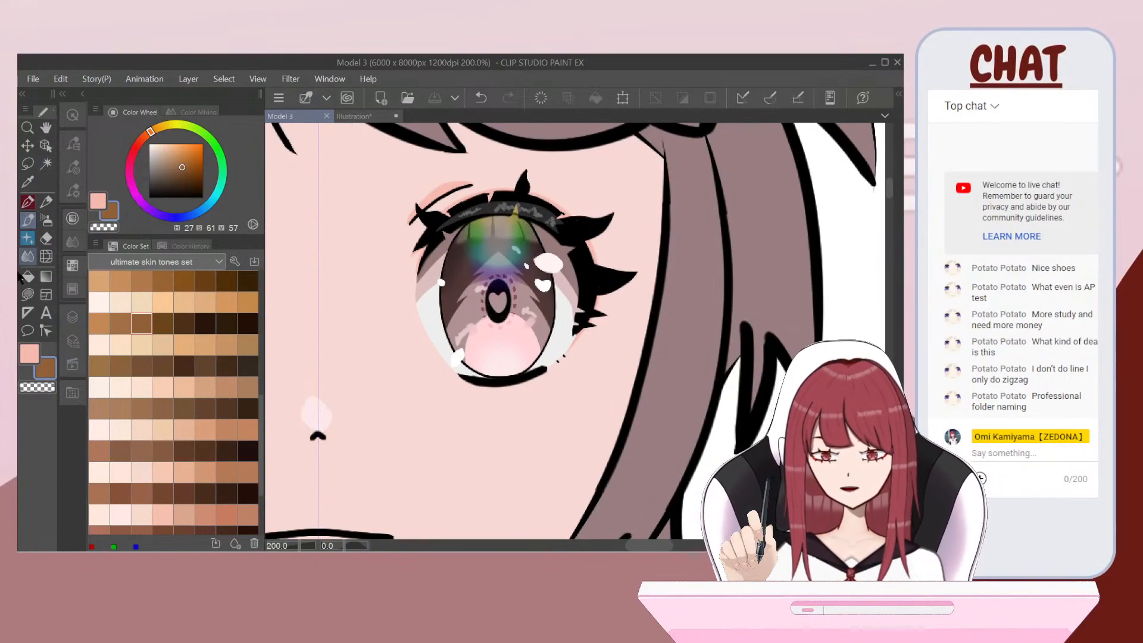
left_click(29, 354)
left_click(27, 182)
left_click(576, 331)
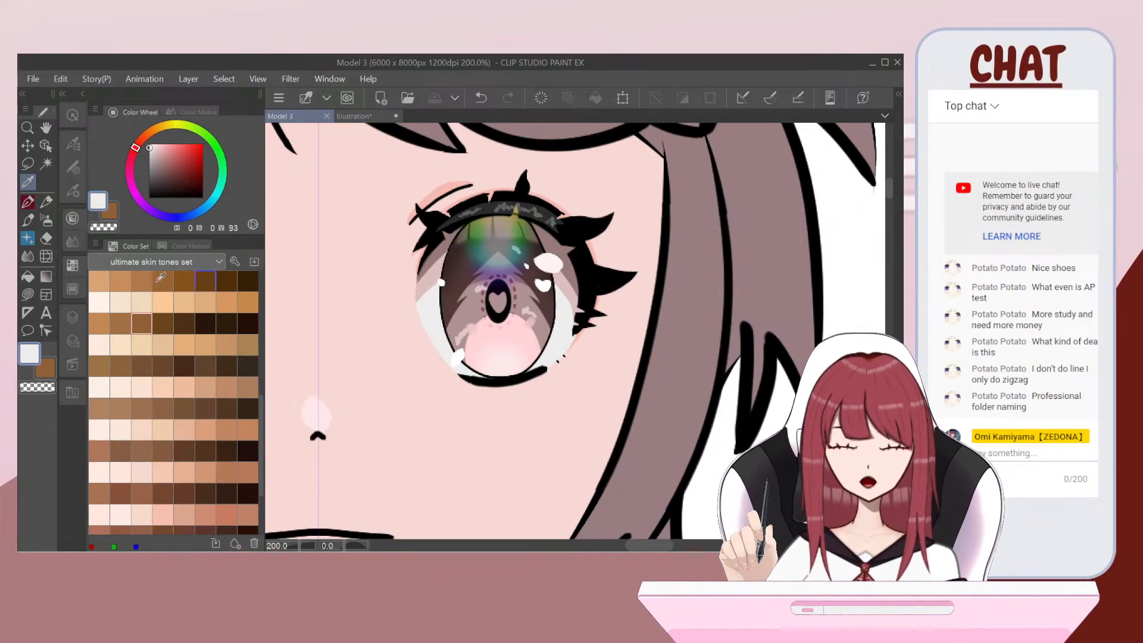
left_click(27, 219)
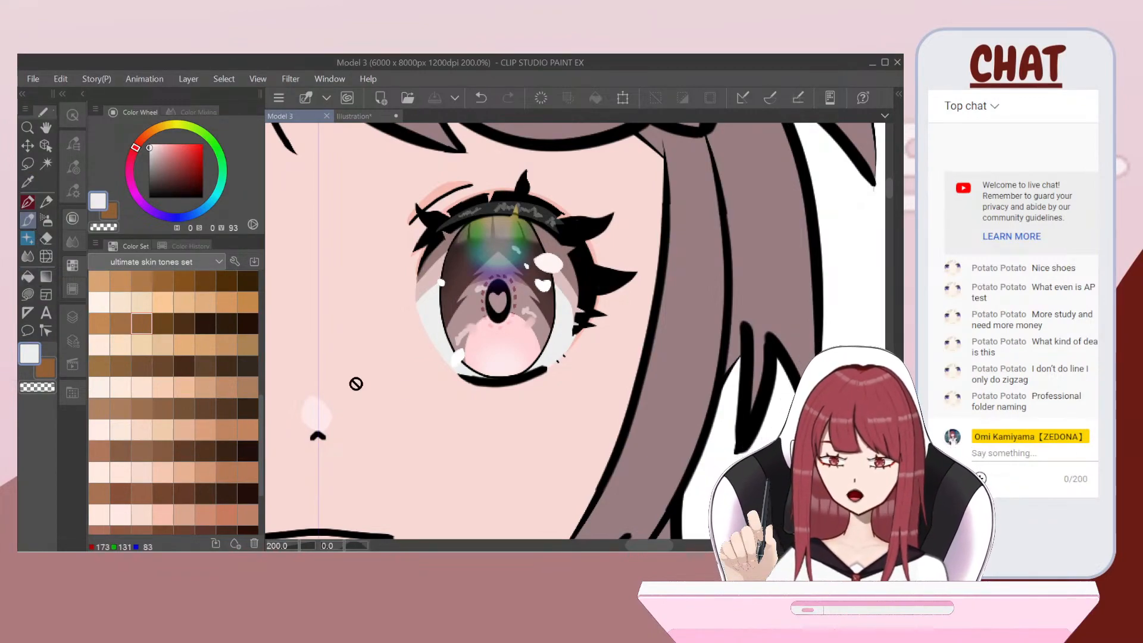
Step: Add a raster layer above Layer 0 in the References folder, draw an off-white stroke from the eye across the hair, and undo it
left_click(73, 317)
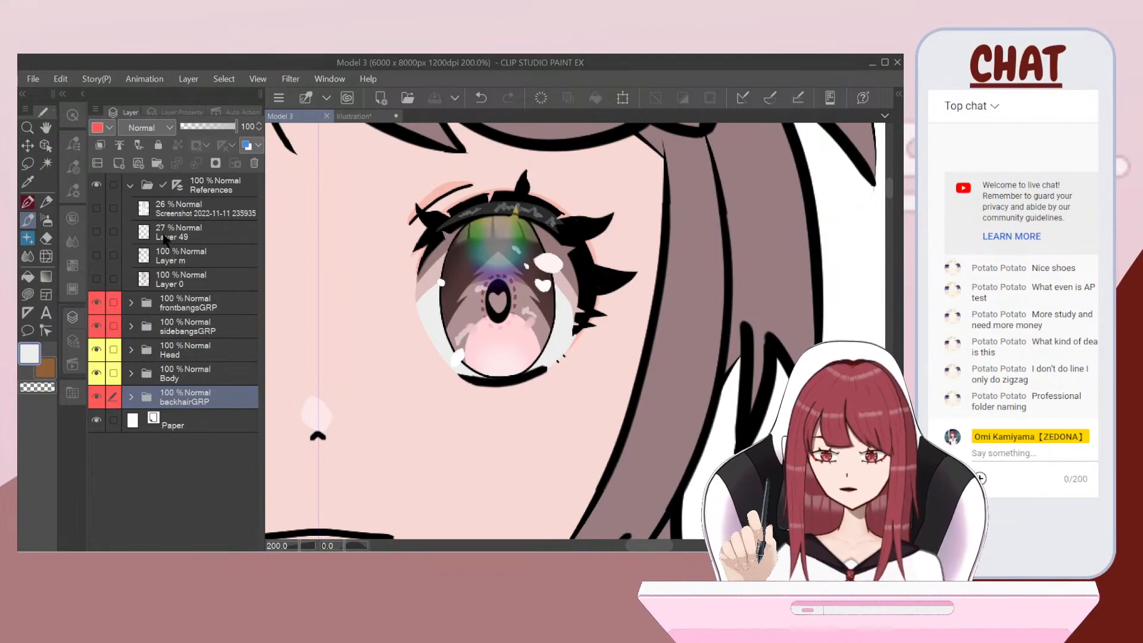
left_click(174, 259)
left_click(159, 280)
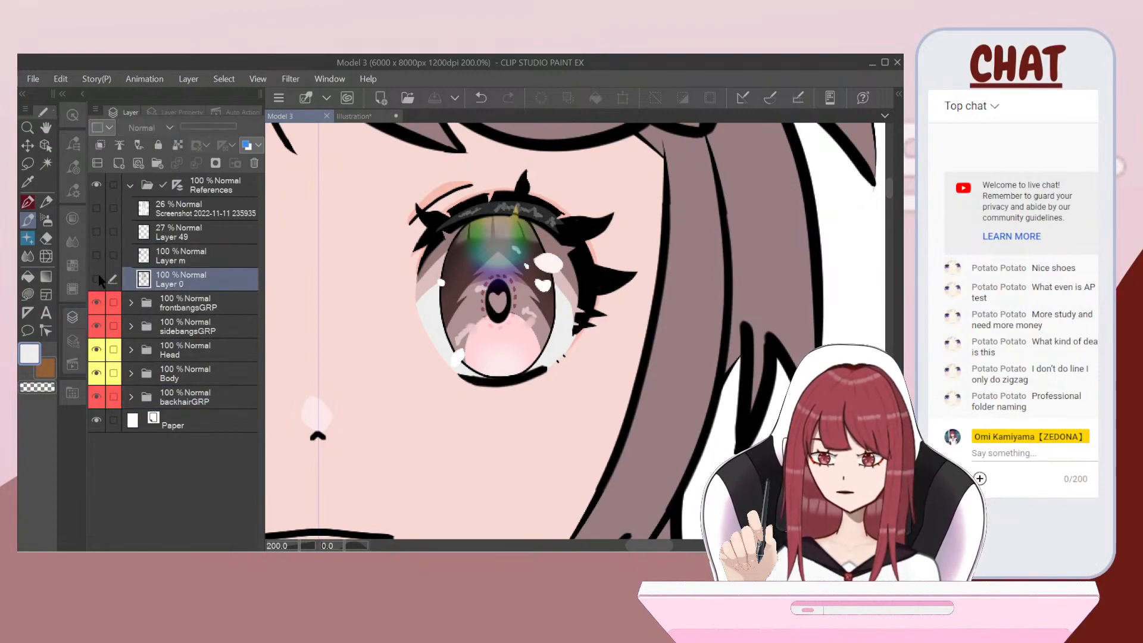
left_click(119, 163)
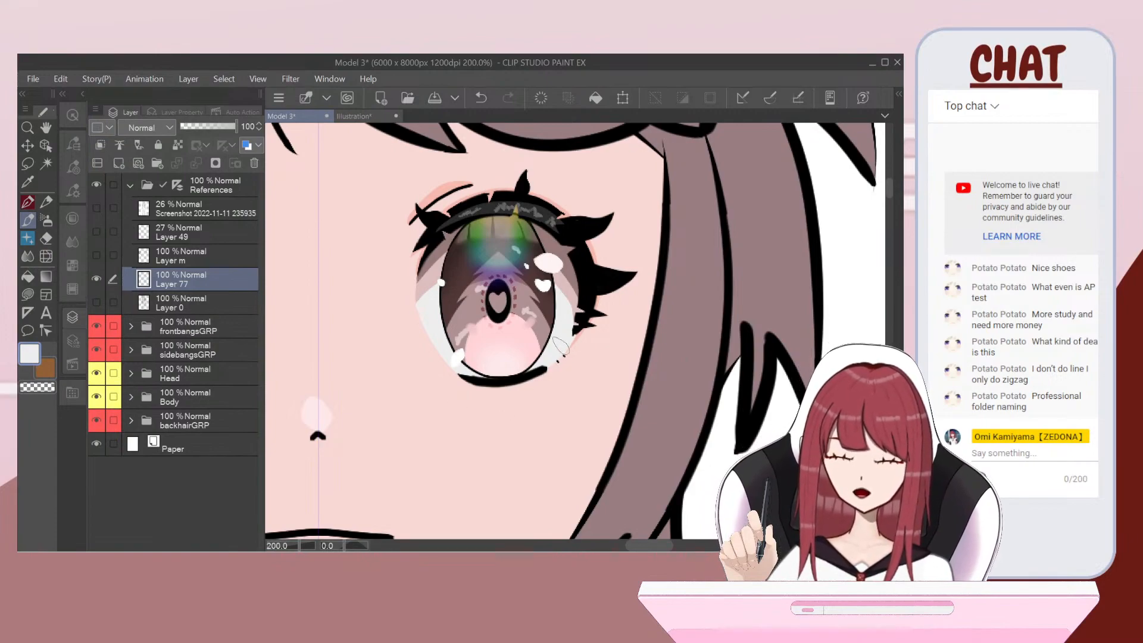
left_click_drag(572, 361, 702, 449)
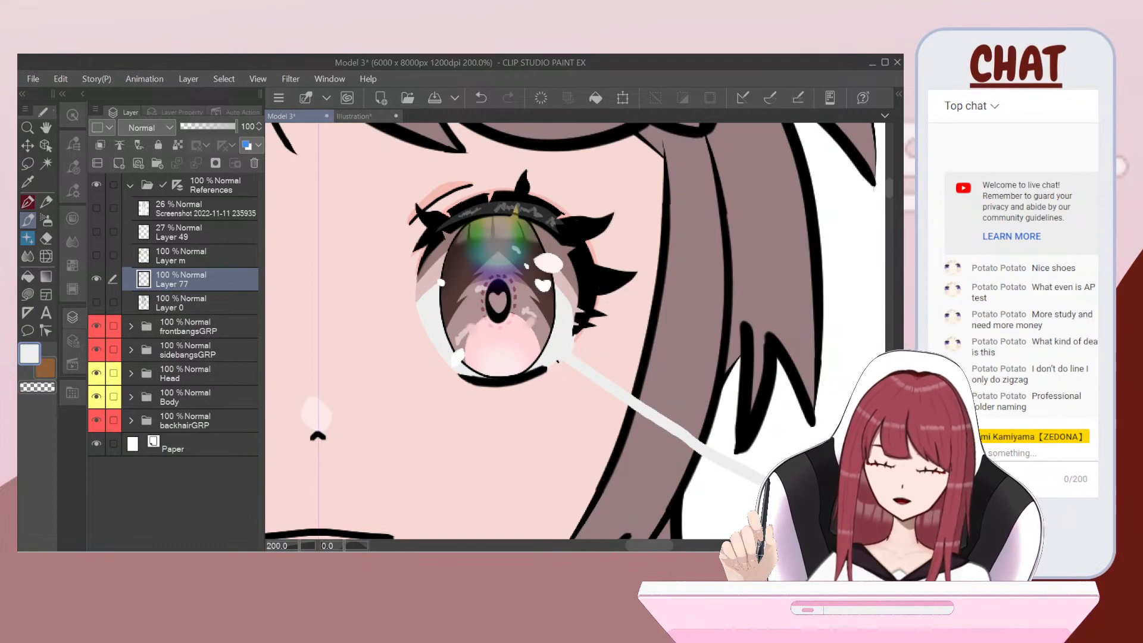
left_click(481, 97)
left_click(481, 97)
Step: Return to the Illustration canvas and try several medium browns from the ultimate skin tones set
left_click(371, 116)
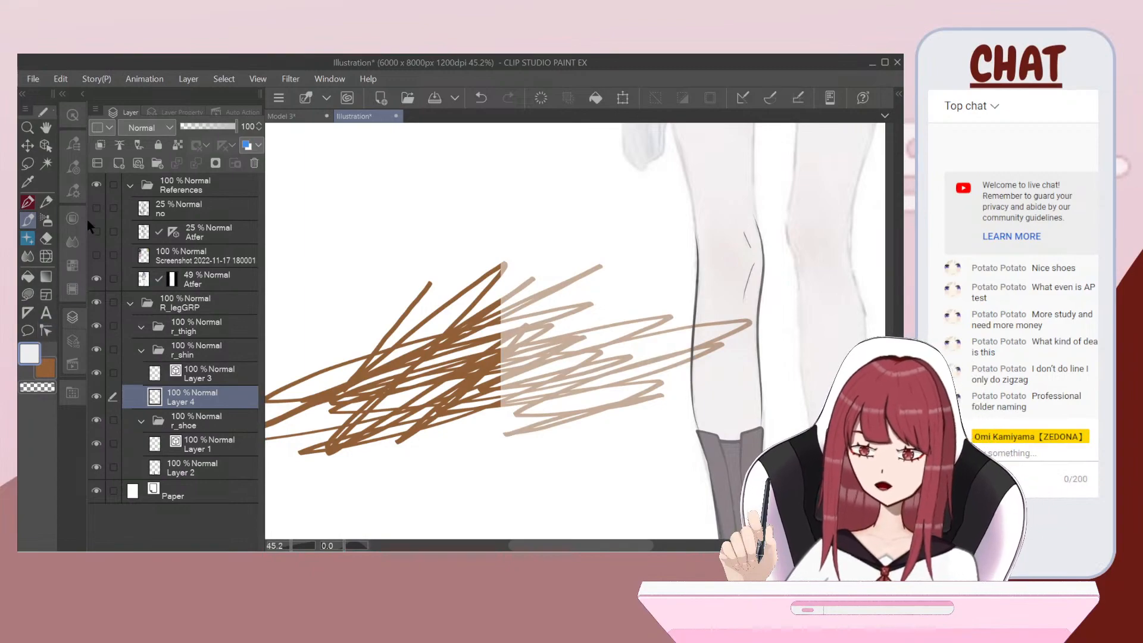
left_click(73, 265)
scroll(190, 392, "down", 1)
left_click(189, 394)
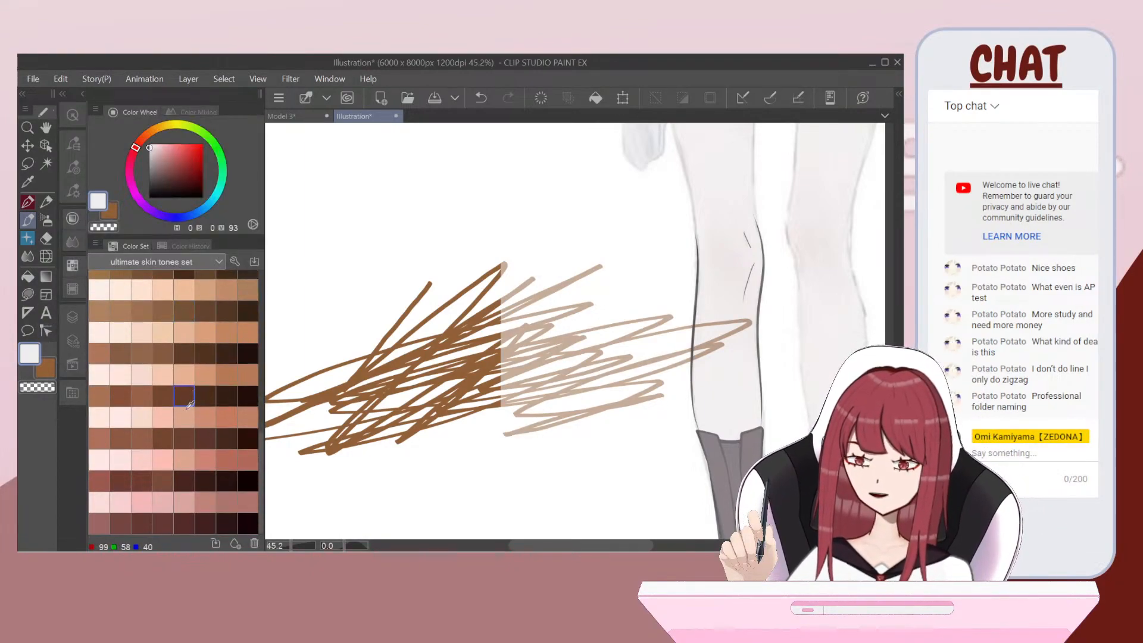
left_click(125, 350)
left_click(142, 350)
left_click(168, 351)
left_click(147, 349)
Step: Pick a light brown from the skin tones, settling on the first swatch in its row, and scribble test strokes over the earlier scribbles
left_click(124, 312)
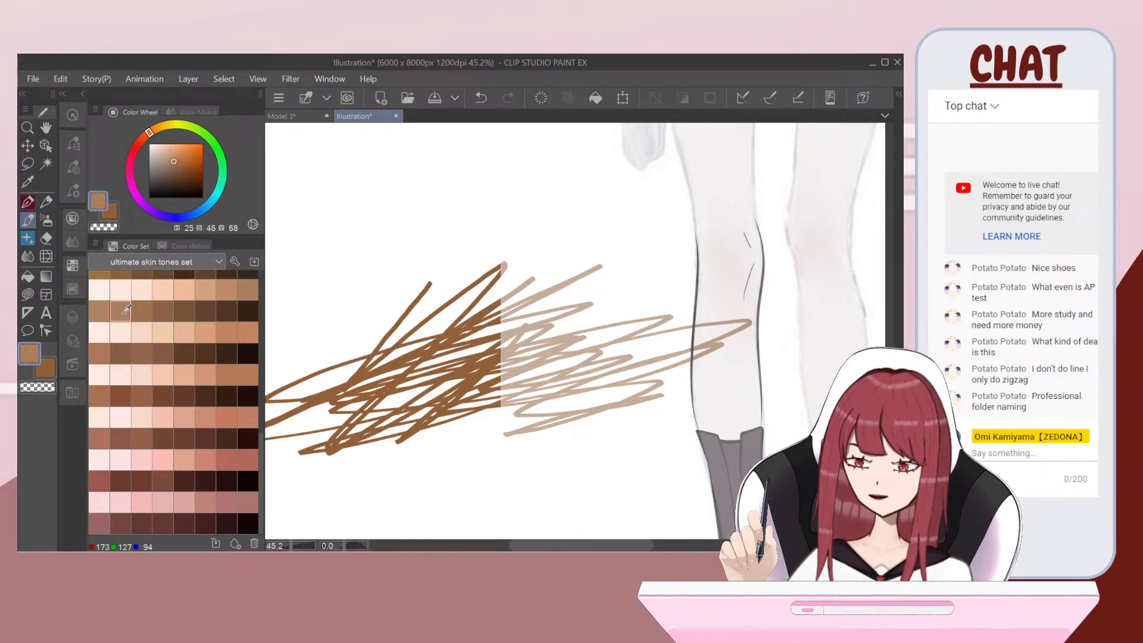
mouse_move(417, 360)
left_mouse_down()
mouse_move(353, 365)
mouse_move(362, 375)
mouse_move(400, 370)
left_mouse_up()
left_click(99, 310)
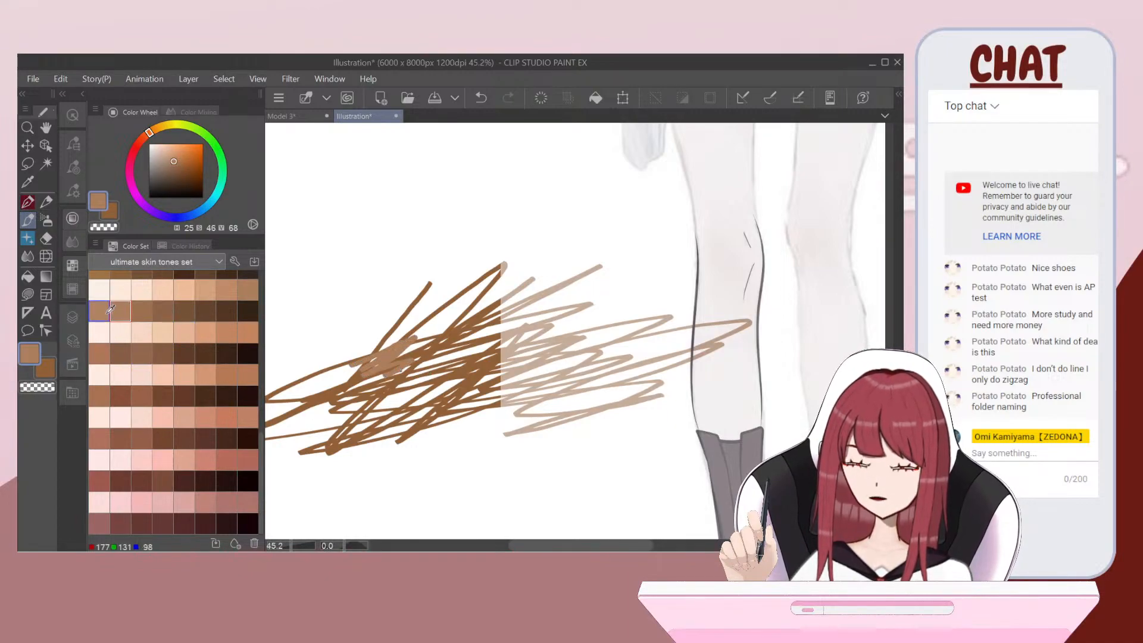
mouse_move(493, 284)
left_mouse_down()
mouse_move(405, 291)
mouse_move(398, 328)
mouse_move(355, 361)
mouse_move(399, 369)
mouse_move(313, 317)
mouse_move(433, 320)
mouse_move(371, 318)
left_mouse_up()
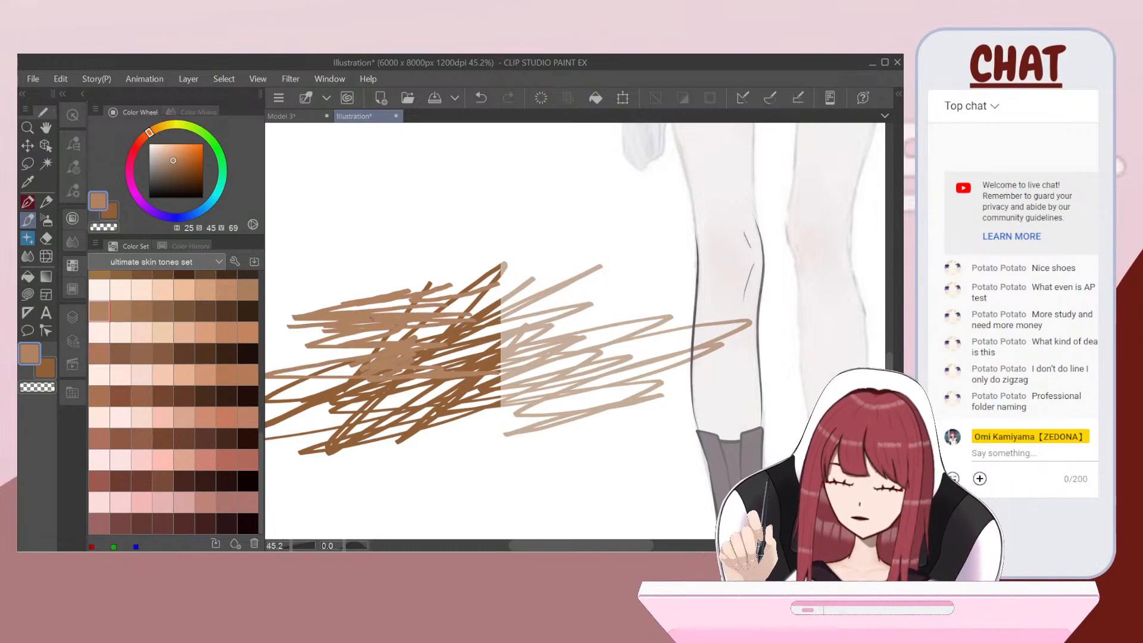
scroll(413, 340, "down", 3)
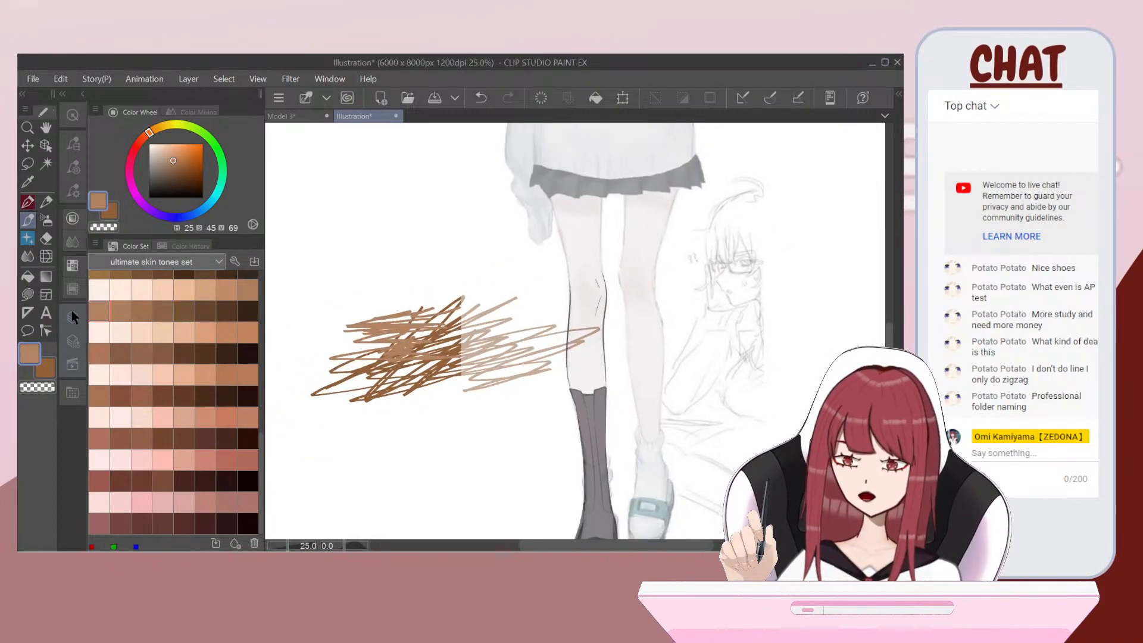
Step: Erase all test scribbles beside the right leg using the Symmetry Eraser at size 2000
left_click(72, 316)
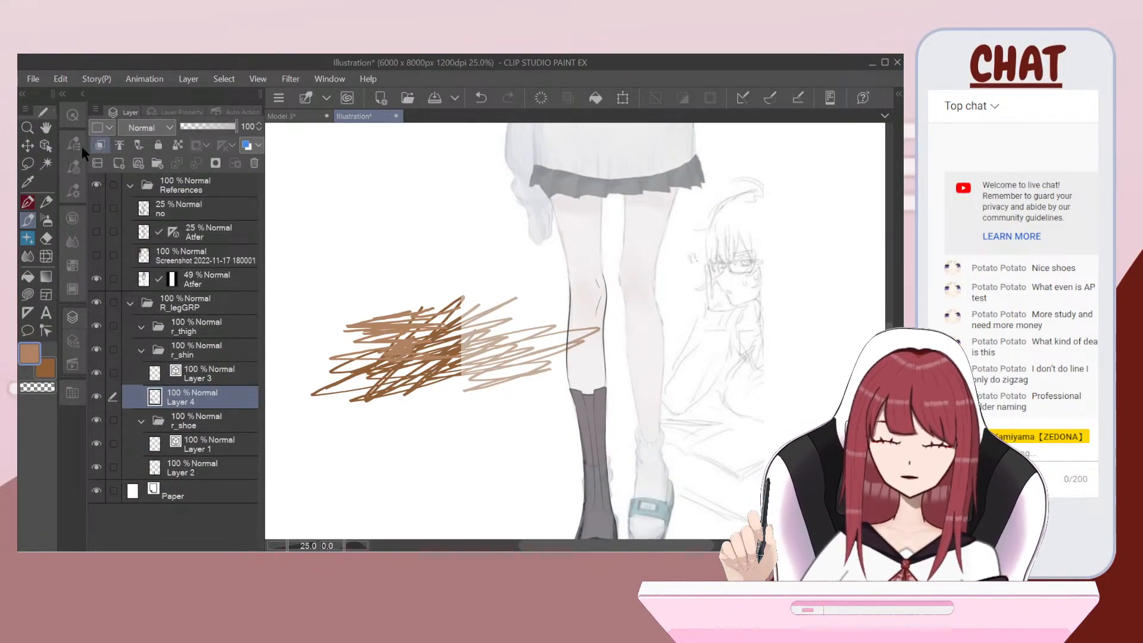
left_click(72, 165)
left_click(247, 242)
left_click(45, 238)
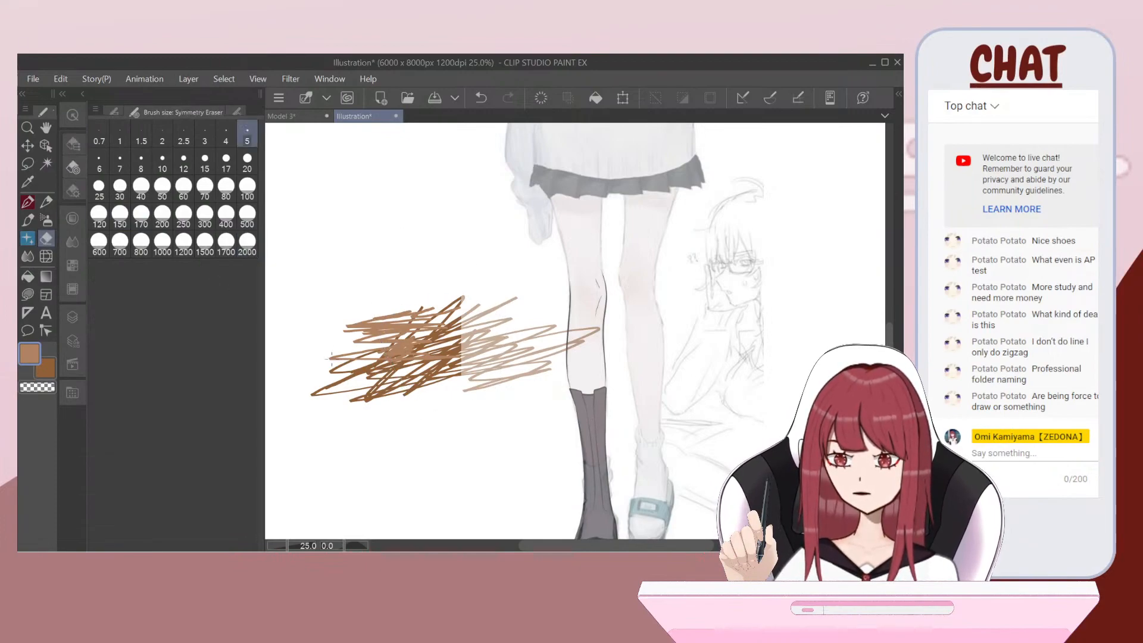
left_click(247, 215)
left_click(247, 241)
left_click_drag(301, 313, 334, 324)
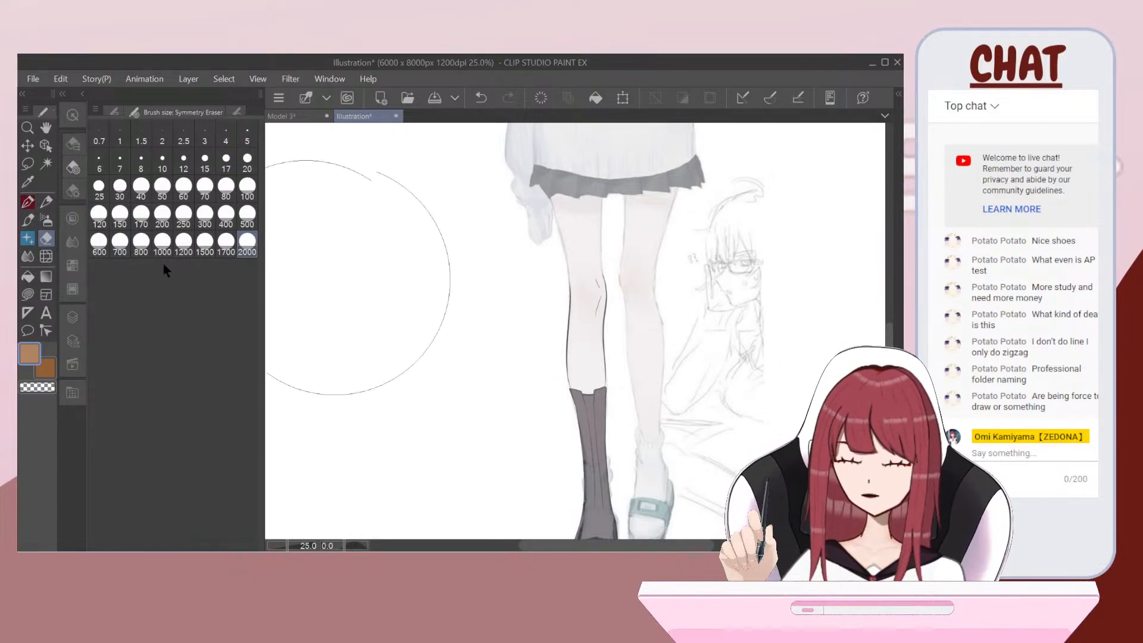
Step: Hide the 49% Atfer reference layer and the r_shoe folder so only the shin line art remains at the lower leg
left_click(72, 317)
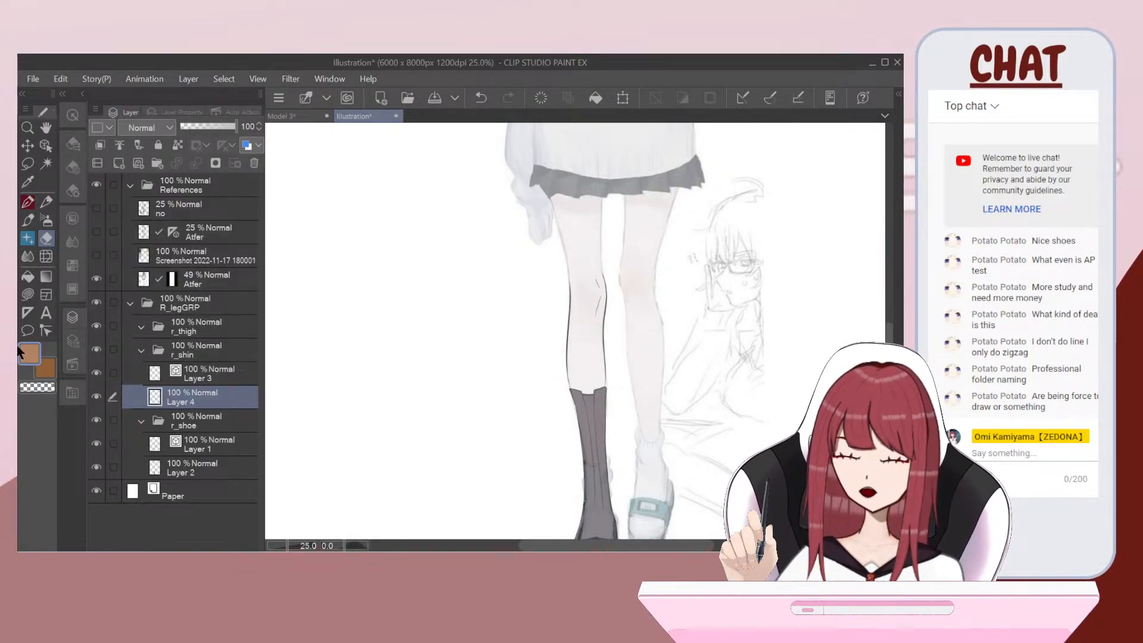
left_click(27, 220)
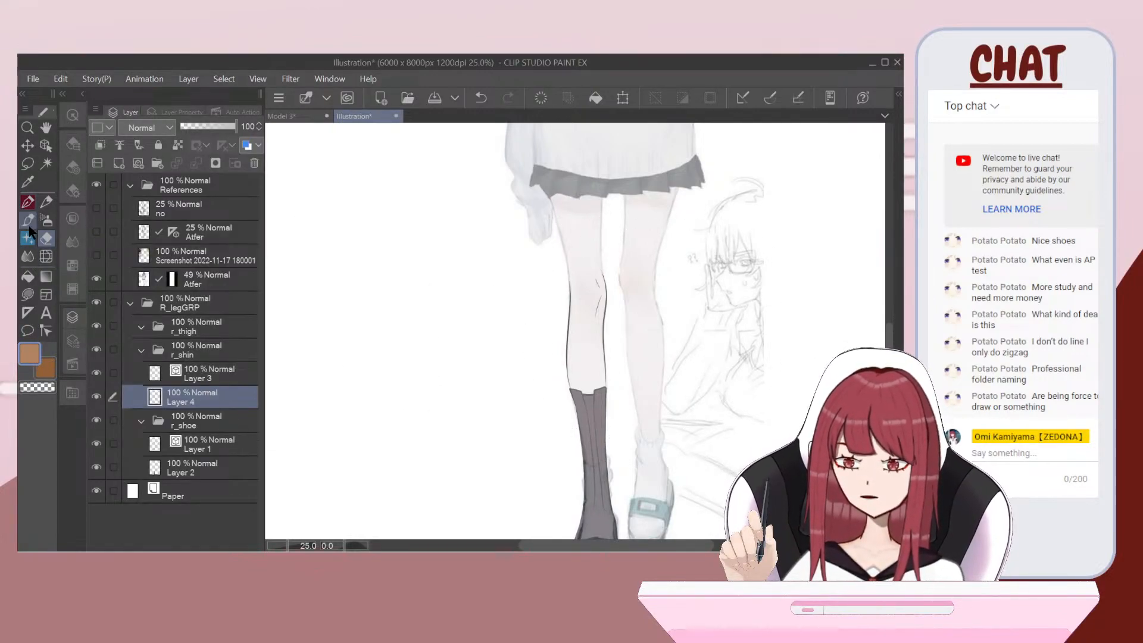
scroll(640, 421, "up", 1)
scroll(641, 421, "up", 2)
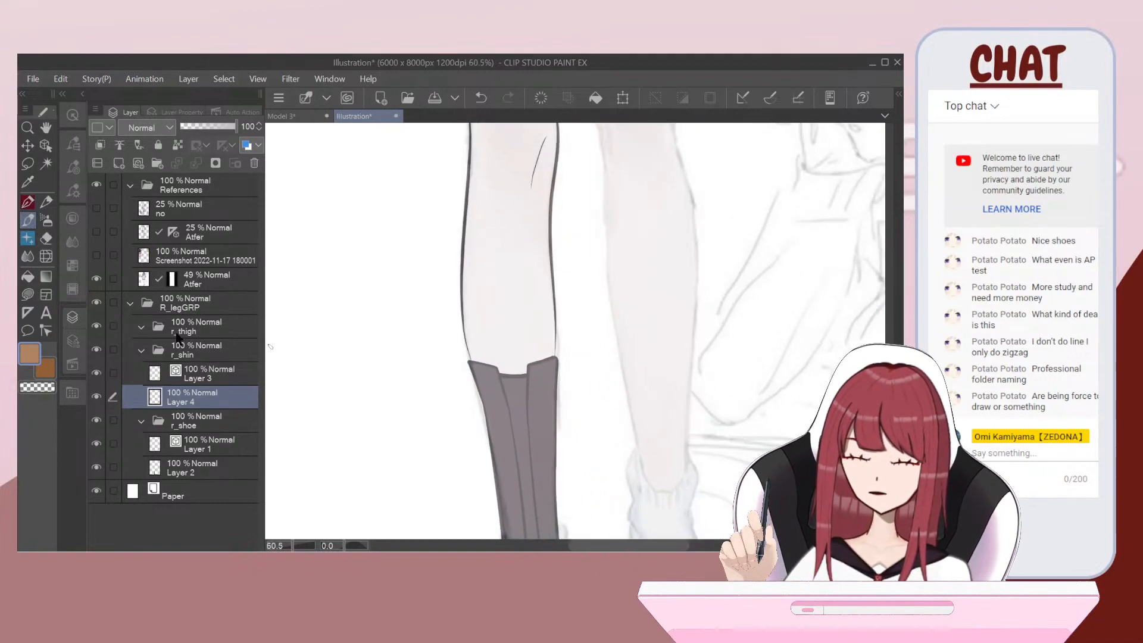
left_click(97, 279)
scroll(597, 372, "up", 2)
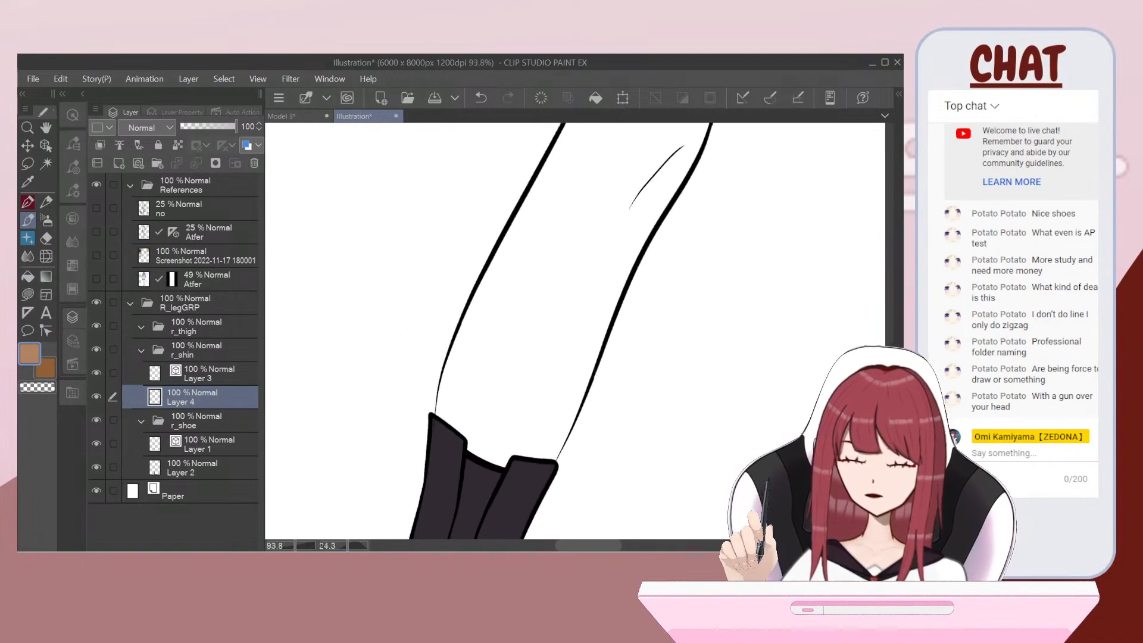
scroll(597, 372, "up", 3)
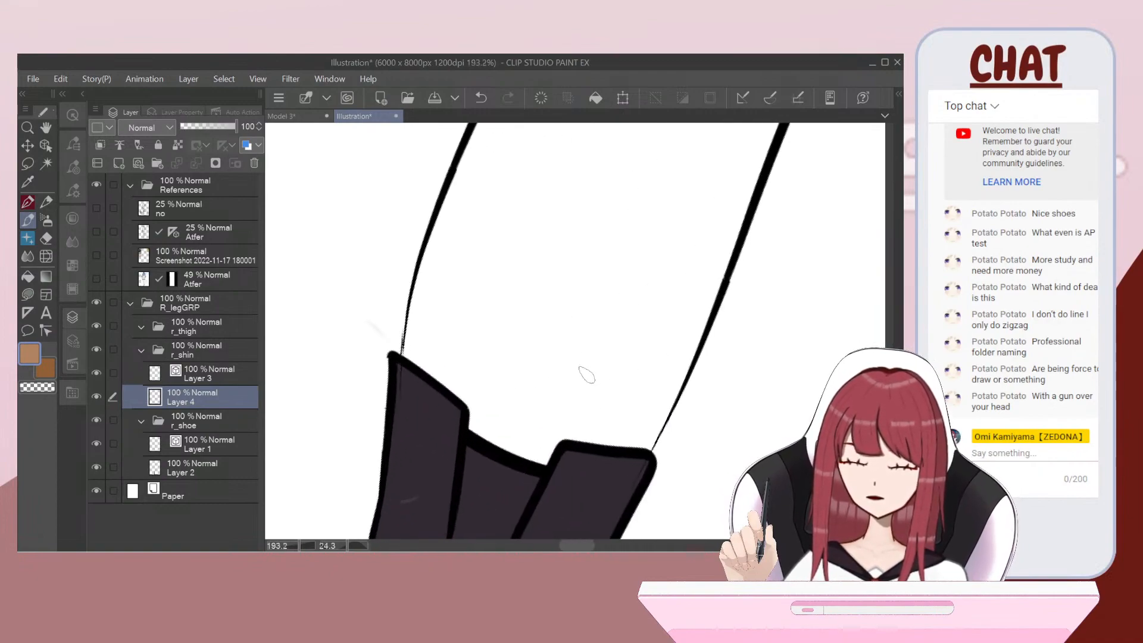
left_click(97, 420)
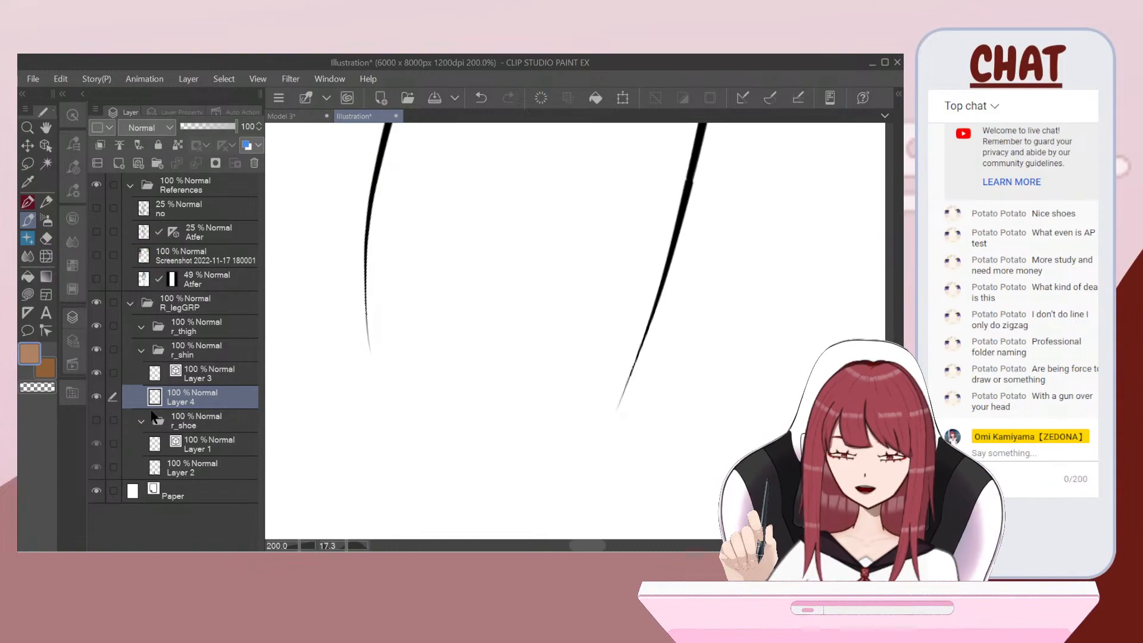
Step: Try joining the lower ends of the two shin lines with a light brown pen stroke and undo it
left_click(27, 203)
key("ctrl+plus")
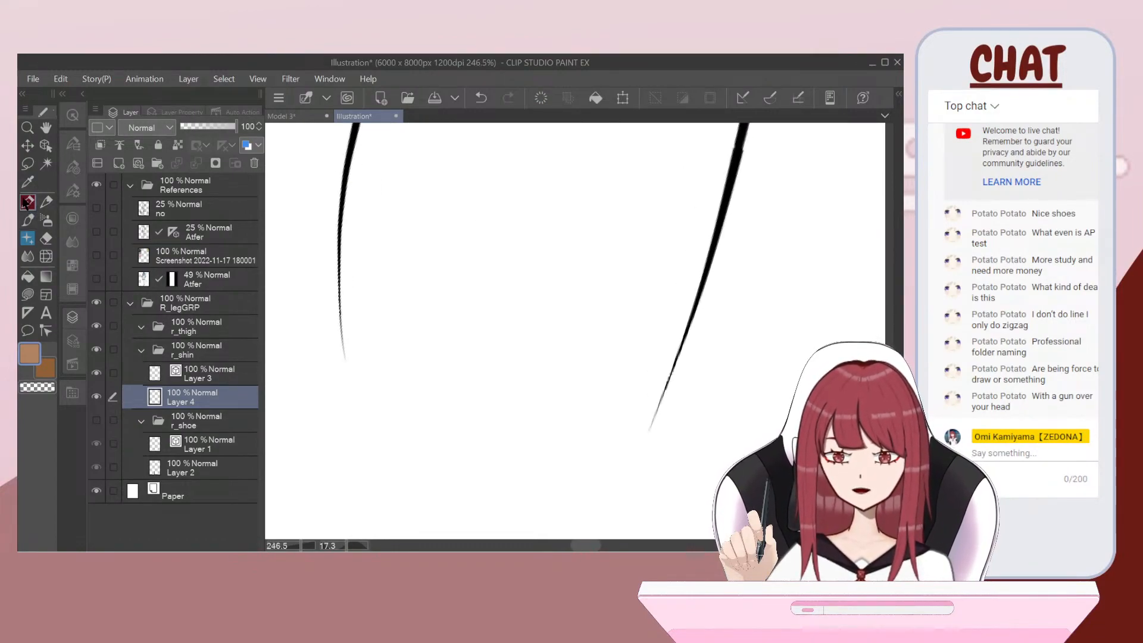
key("ctrl+z")
mouse_move(344, 329)
left_mouse_down()
mouse_move(348, 386)
mouse_move(370, 420)
mouse_move(482, 444)
mouse_move(641, 456)
left_mouse_up()
left_click_drag(658, 416, 666, 390)
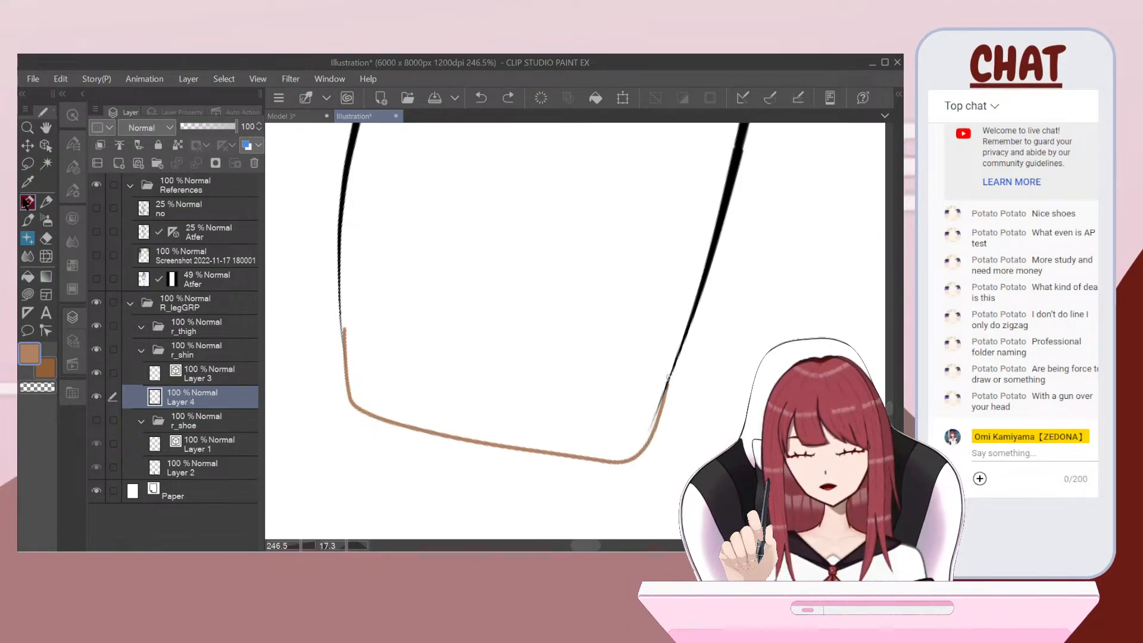
key("ctrl+z")
key("ctrl+z")
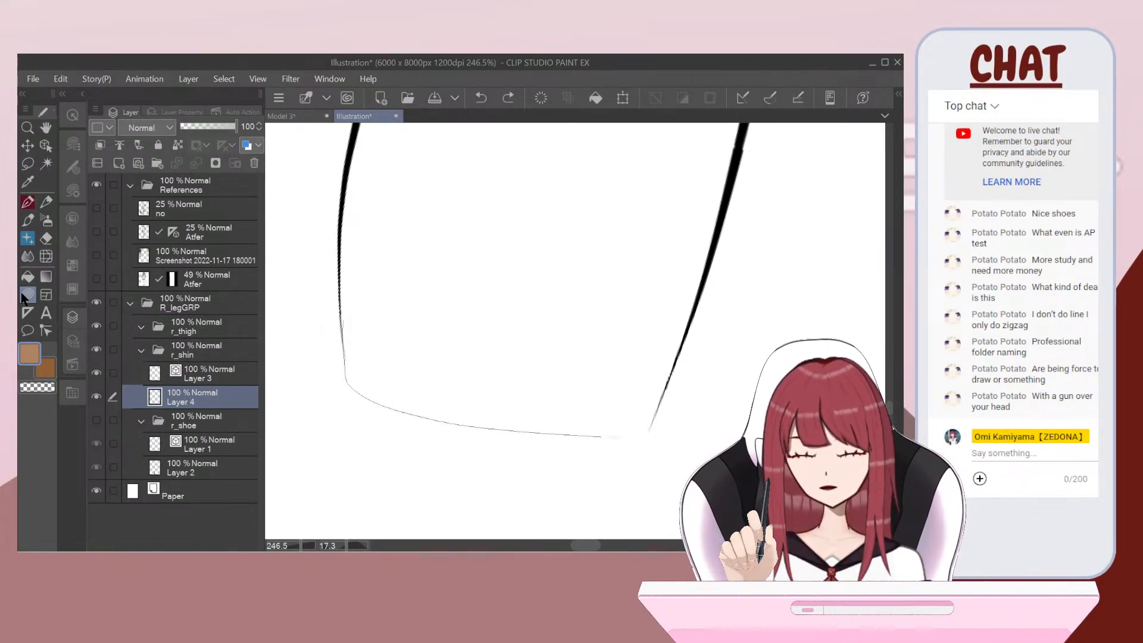
Step: Try tracing fill shapes between the lower ends of the shin lines and undo the attempts
left_click_drag(673, 376, 675, 374)
key("ctrl+z")
left_click_drag(341, 322, 347, 359)
scroll(398, 312, "up", 2)
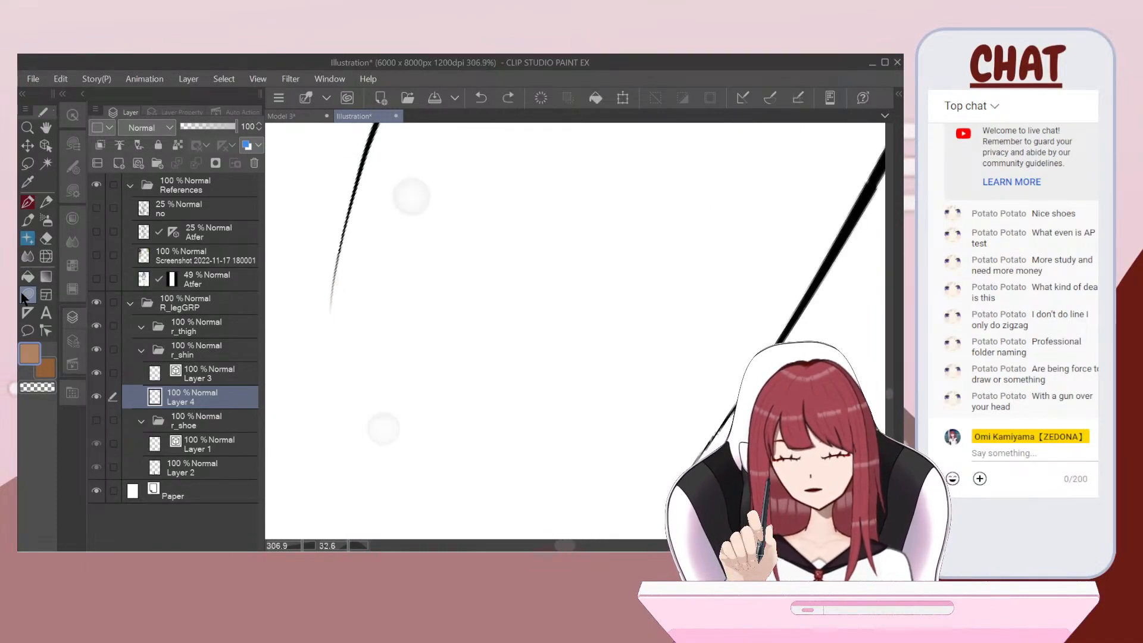
scroll(387, 310, "down", 2)
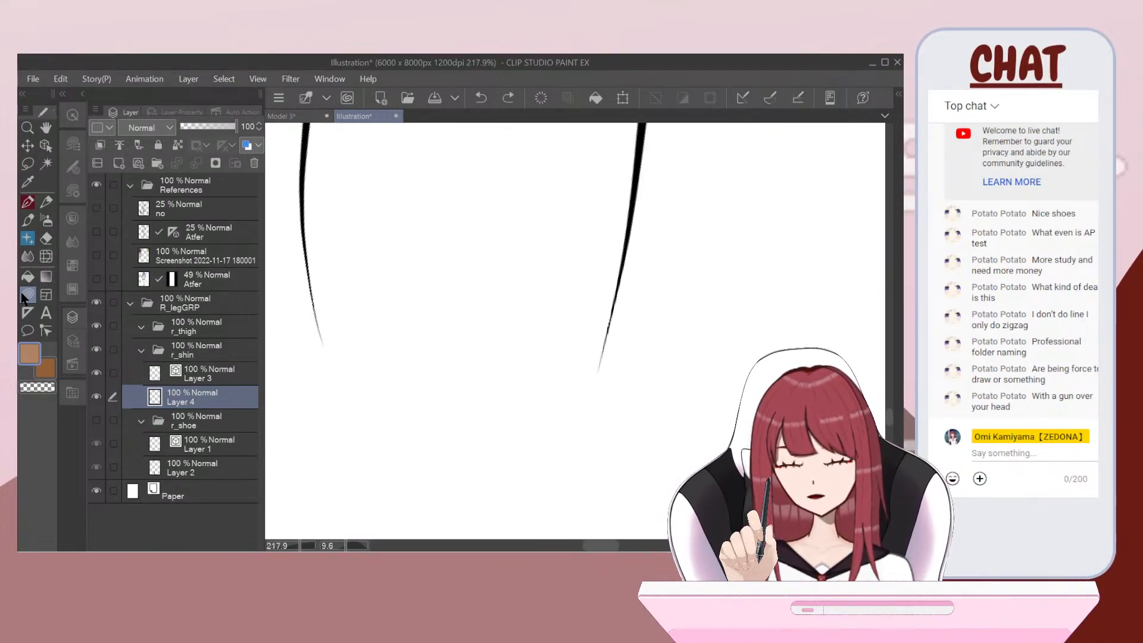
key("ctrl+z")
Step: Fill a light brown band between the lower ends of the two shin lines on Layer 4
mouse_move(358, 328)
left_mouse_down()
mouse_move(370, 364)
mouse_move(408, 372)
left_mouse_up()
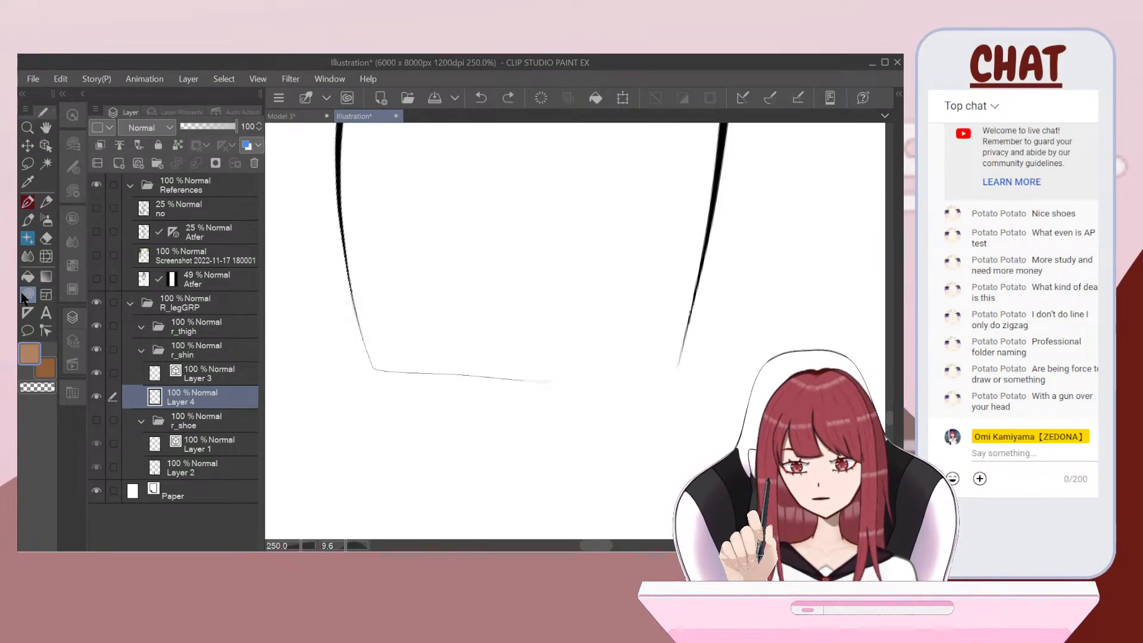
left_click_drag(673, 295, 369, 296)
scroll(506, 334, "down", 1)
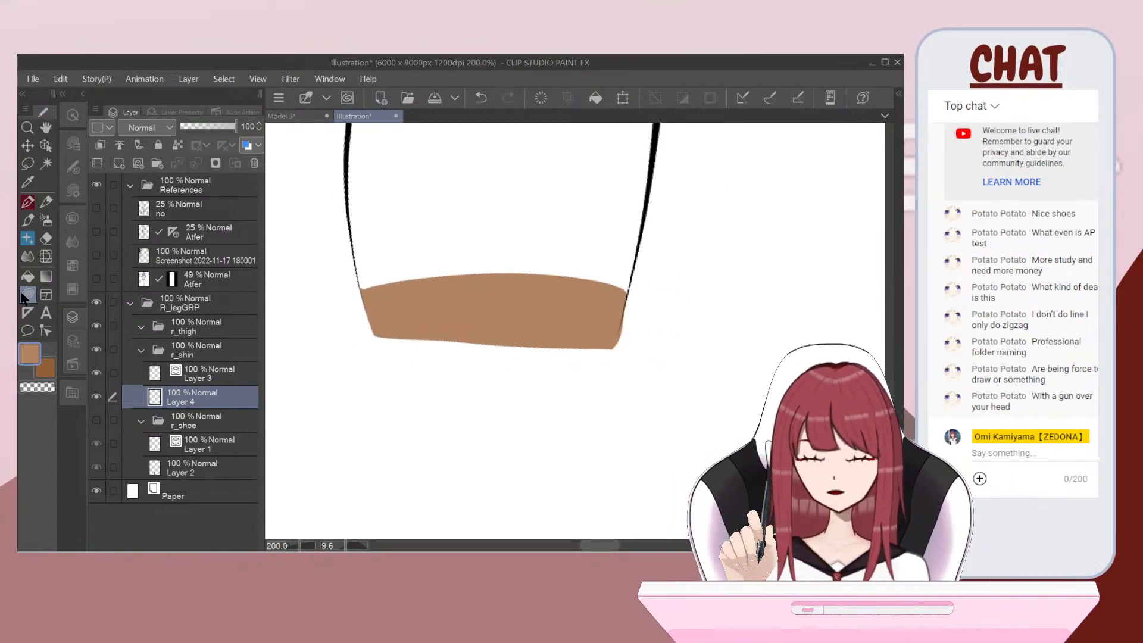
Step: Set the Symmetry Eraser to size 20 and trim the brown fill extending past the shin's lower outer line
scroll(574, 331, "up", 3)
left_click(51, 239)
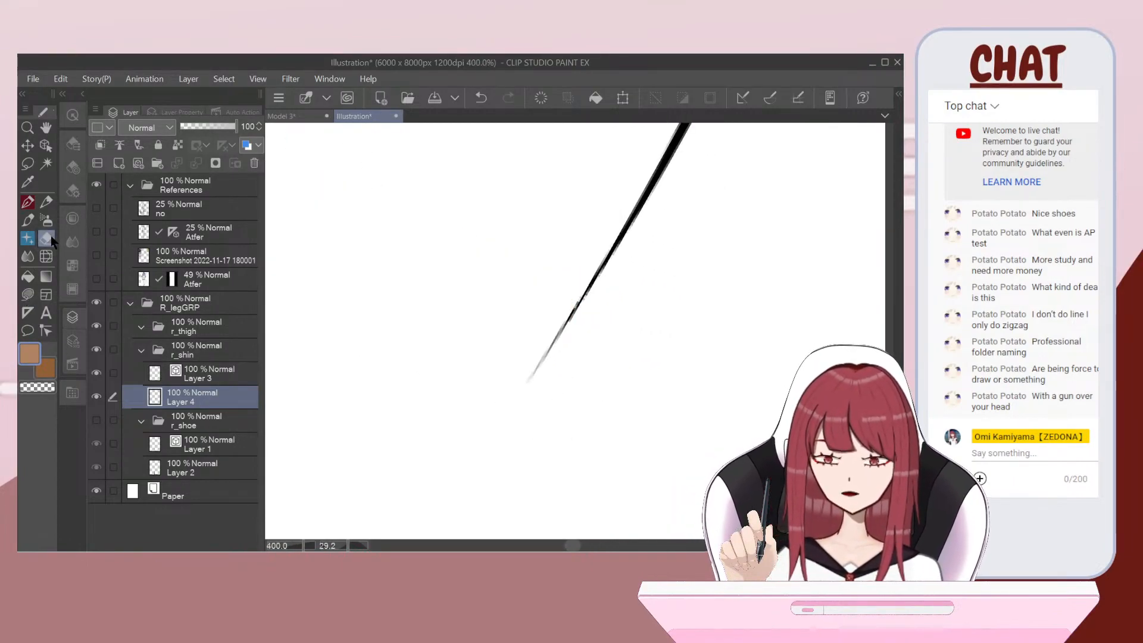
key("ctrl+z")
left_click(68, 171)
left_click(243, 160)
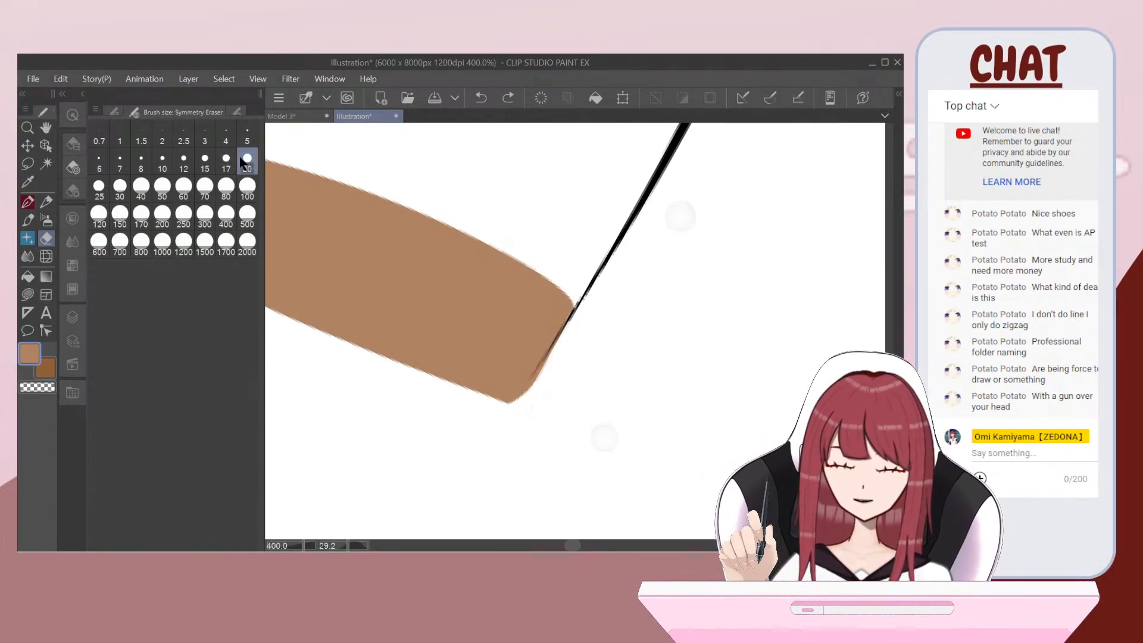
scroll(643, 327, "up", 1)
left_click_drag(561, 335, 476, 425)
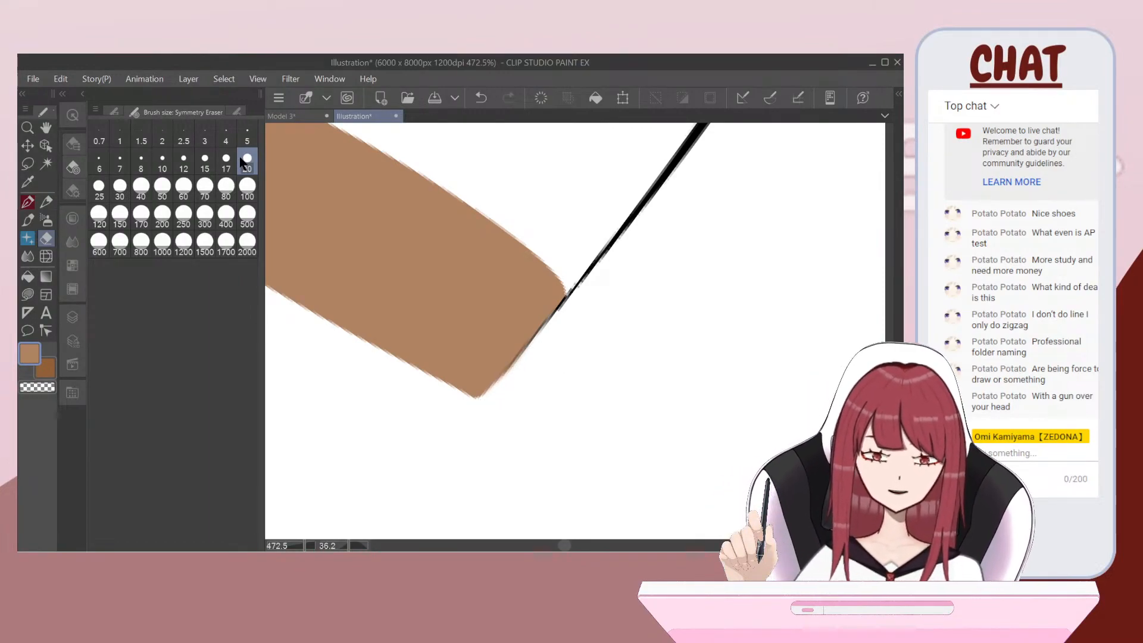
scroll(576, 331, "down", 5)
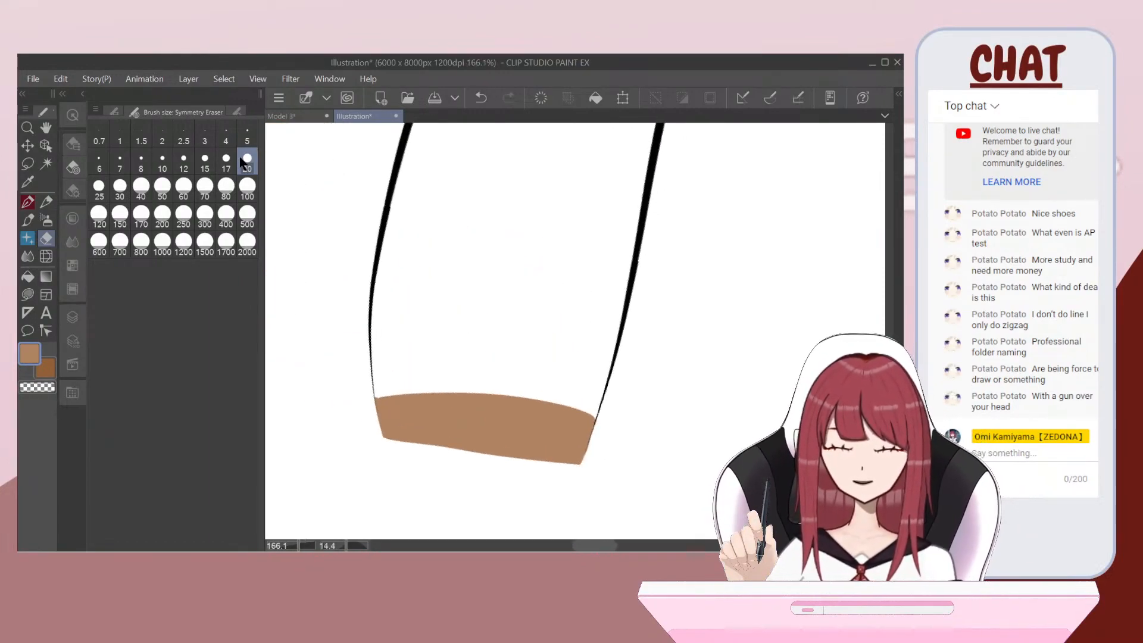
scroll(575, 331, "down", 3)
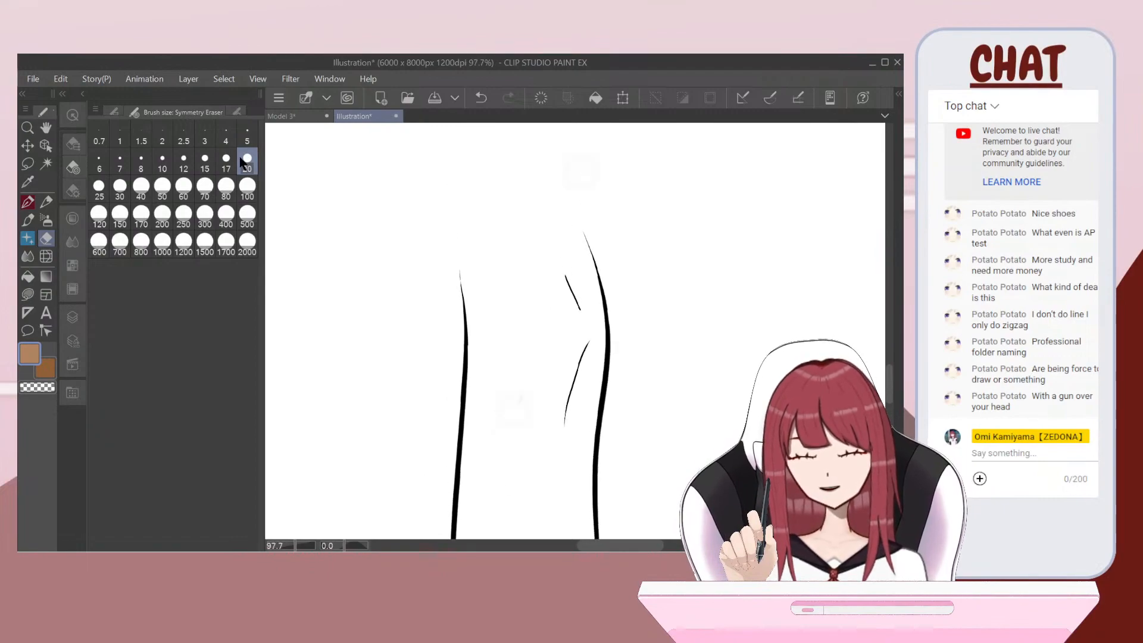
Step: Fill a peaked light brown cap between the upper ends of the two shin lines and extend its corner to meet the inner line
scroll(575, 331, "up", 5)
left_click(21, 292)
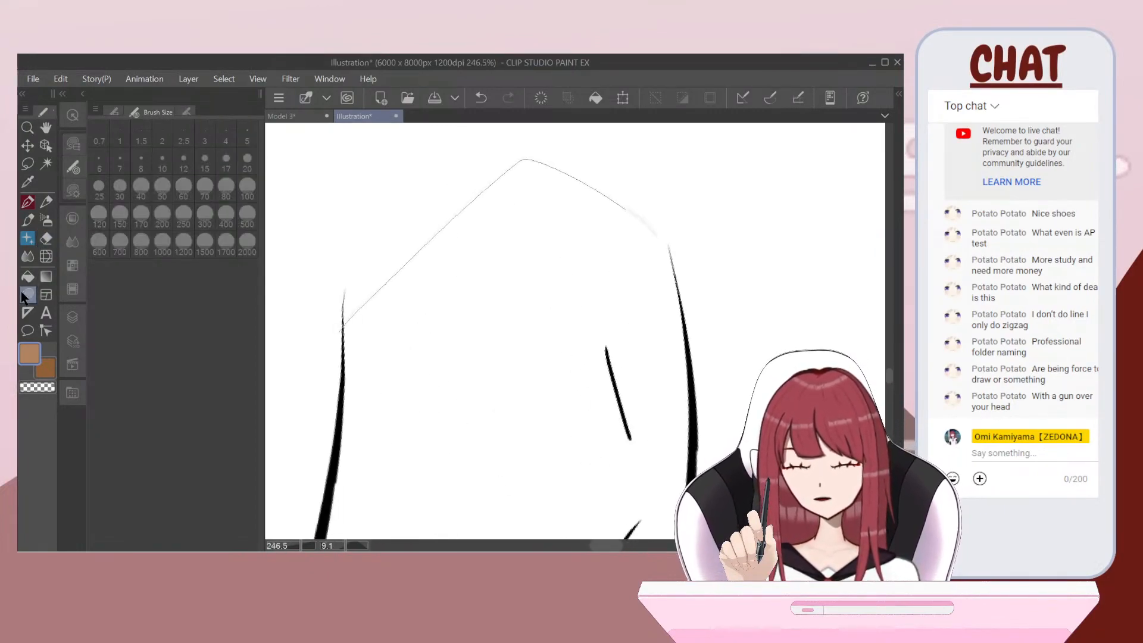
key("ctrl+z")
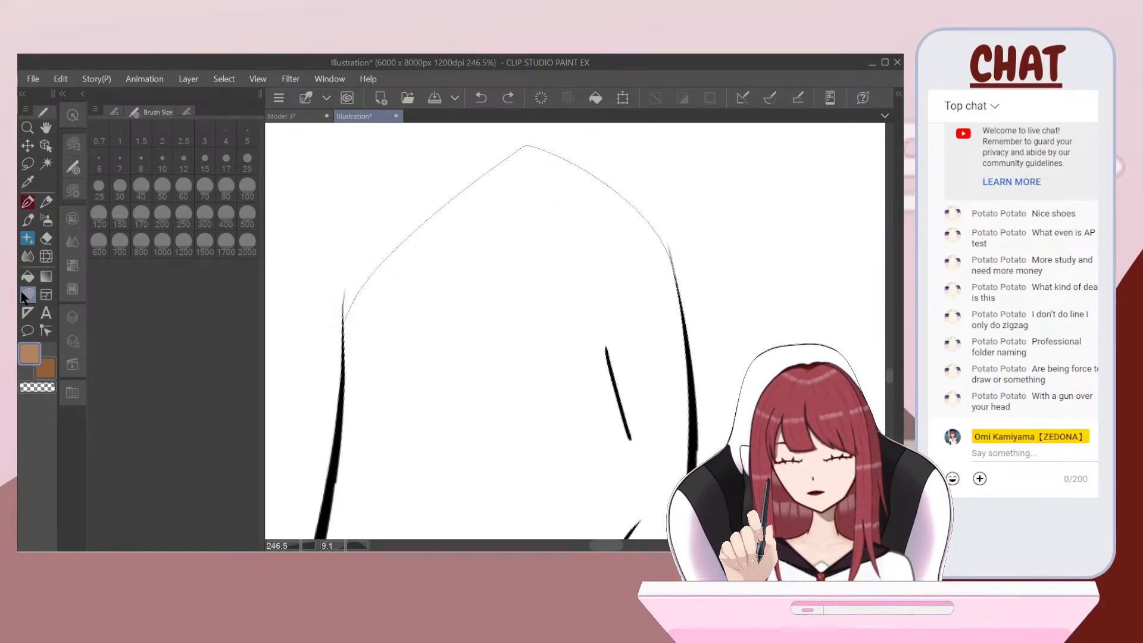
left_click_drag(668, 247, 348, 328)
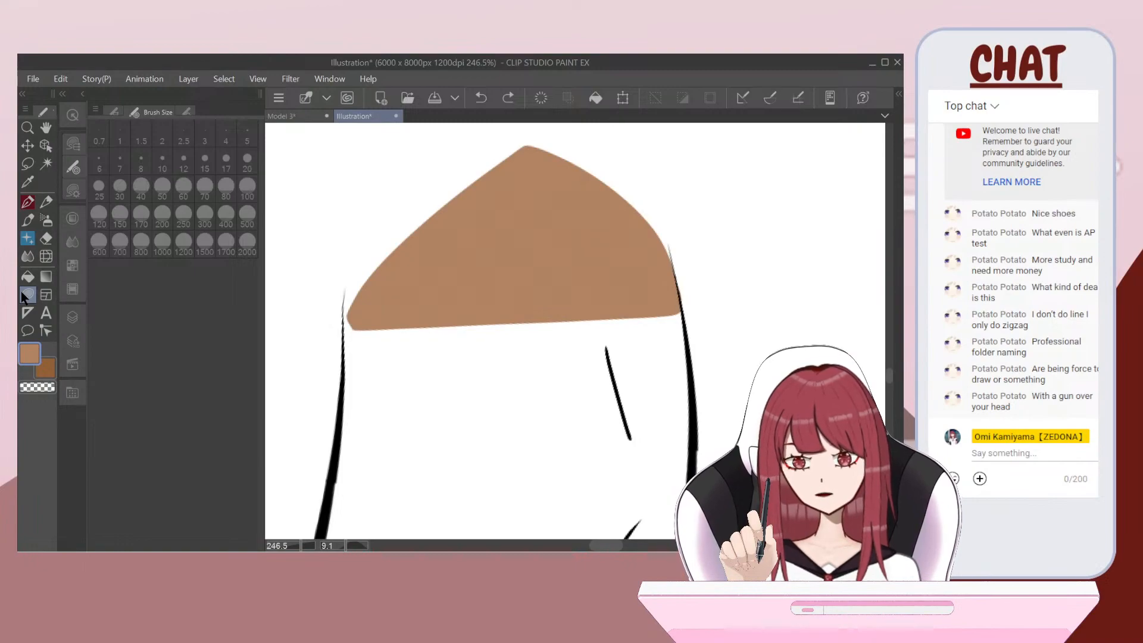
scroll(575, 332, "up", 4)
mouse_move(335, 336)
left_mouse_down()
mouse_move(316, 392)
mouse_move(363, 333)
mouse_move(361, 304)
left_mouse_up()
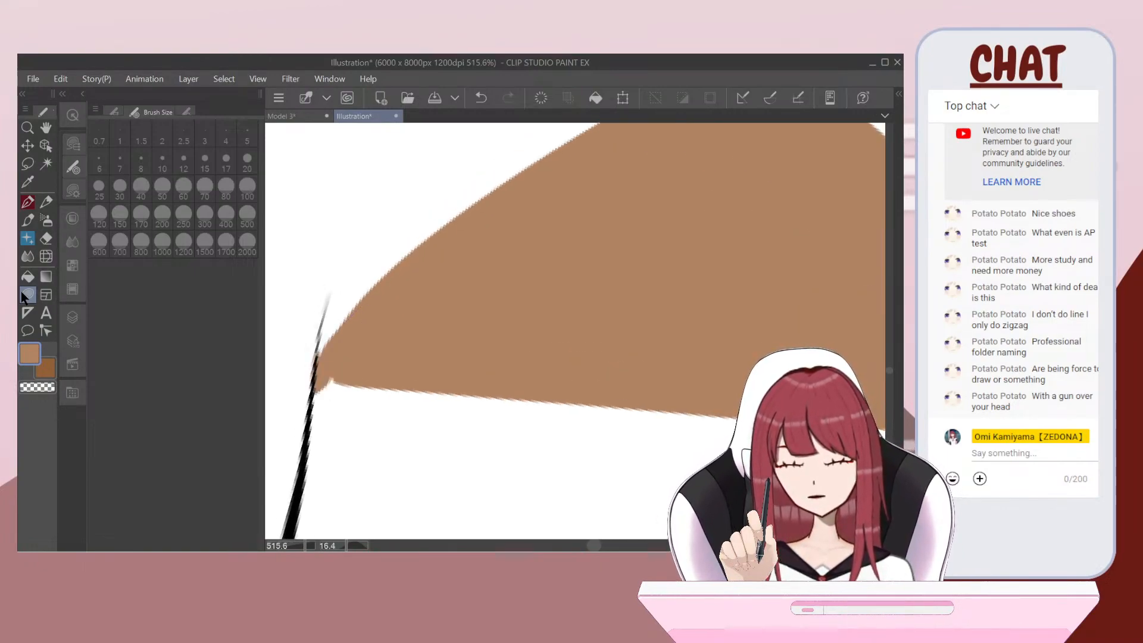
scroll(575, 331, "down", 5)
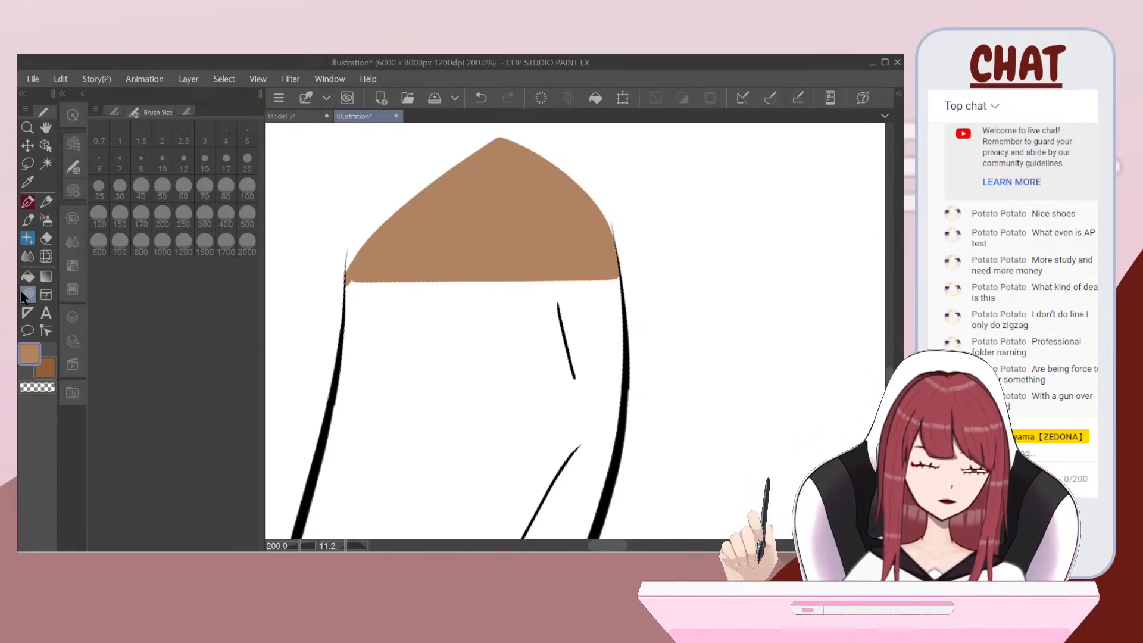
Step: Switch to the Fill tool for colouring the enclosed shin area with light brown
key("g")
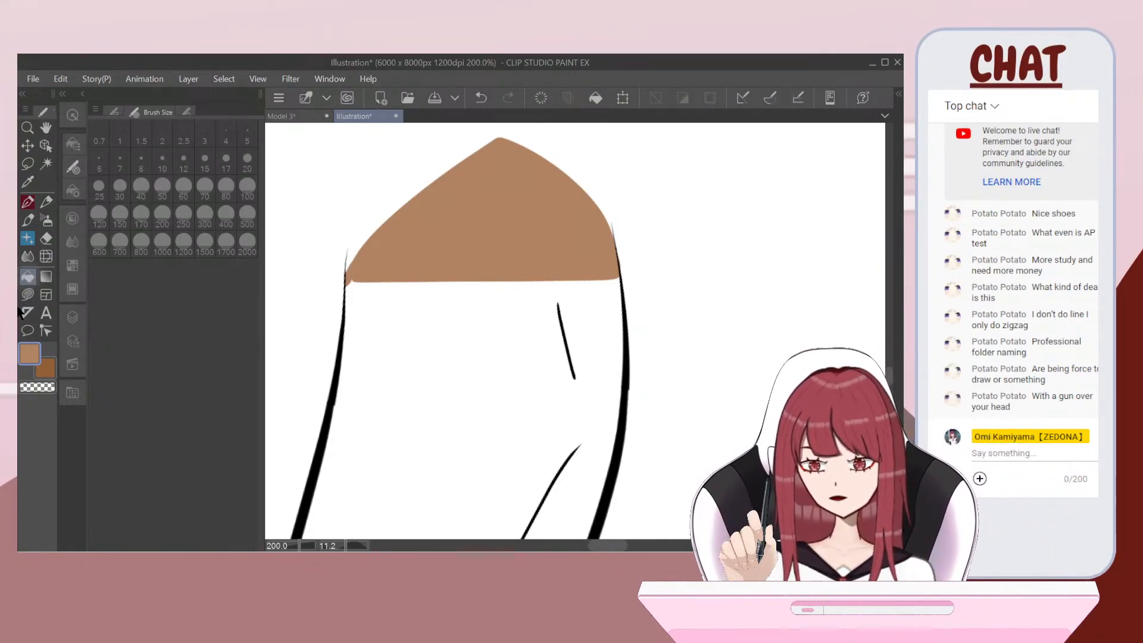
Step: Fill the remaining unpainted area of the shin with the current brown on Layer 4
left_click(71, 318)
left_click(502, 385)
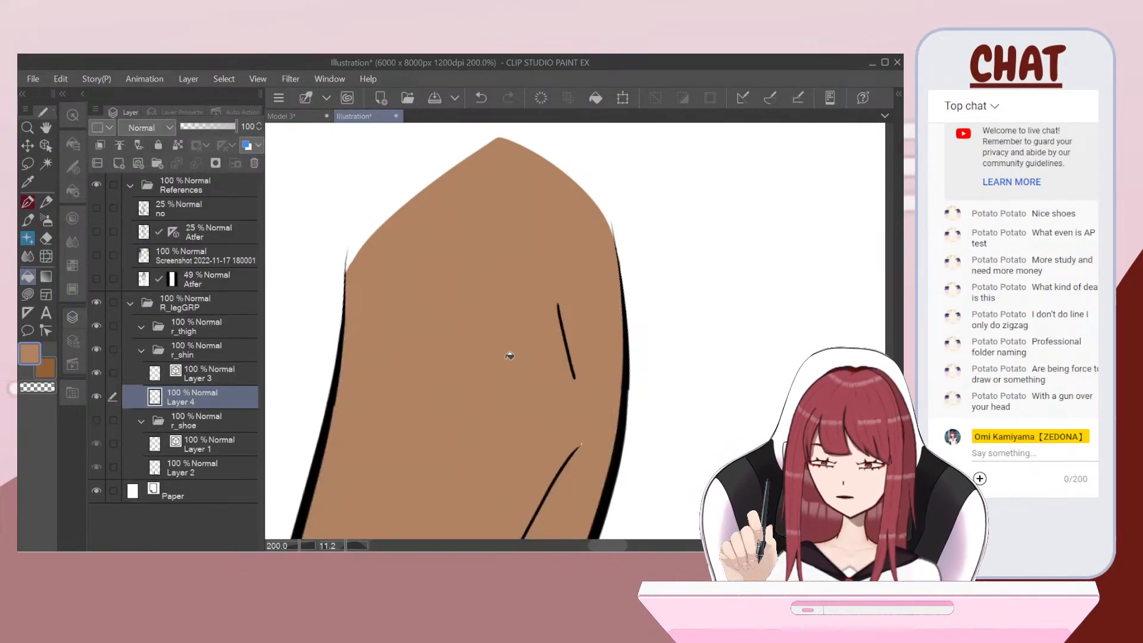
scroll(510, 355, "down", 4)
scroll(494, 361, "down", 2)
scroll(481, 407, "up", 2)
scroll(553, 288, "up", 1)
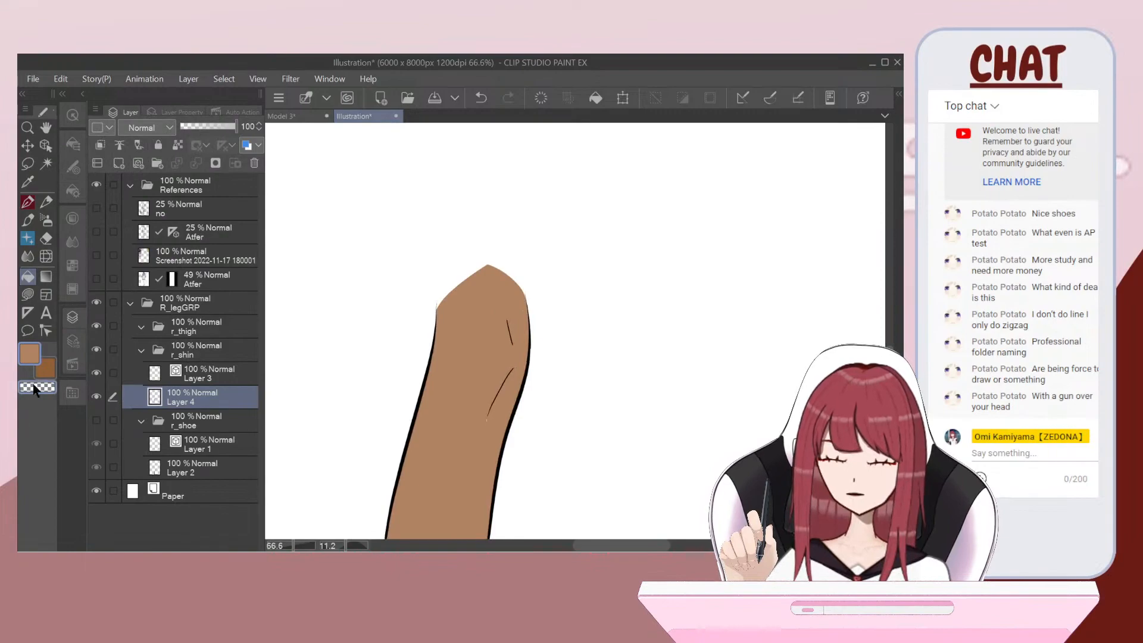
scroll(462, 423, "up", 2)
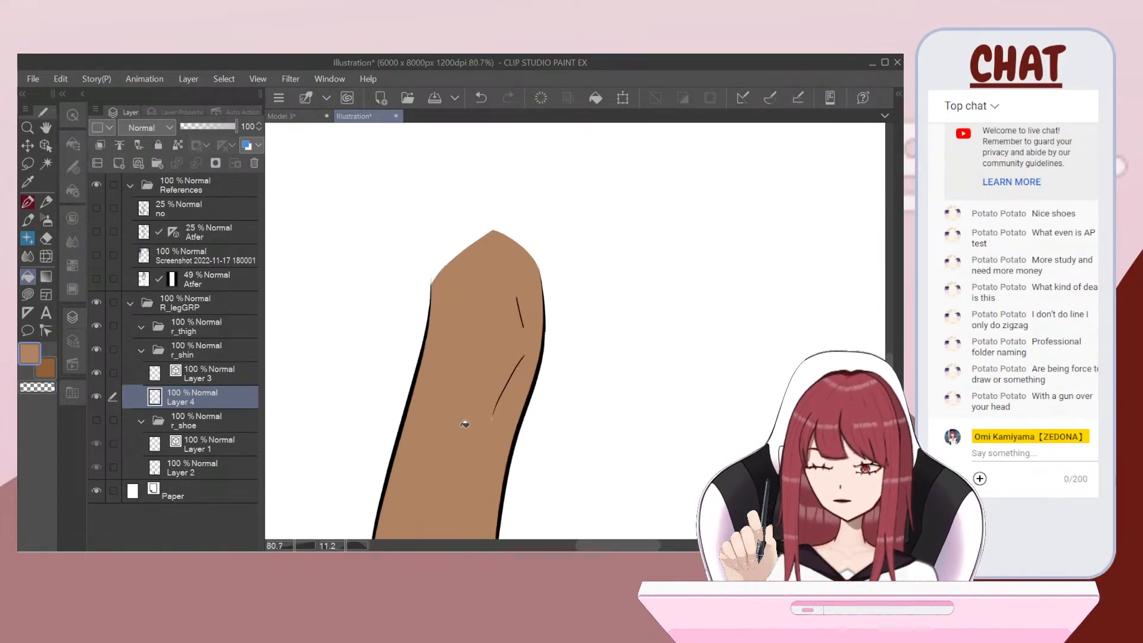
left_click(28, 221)
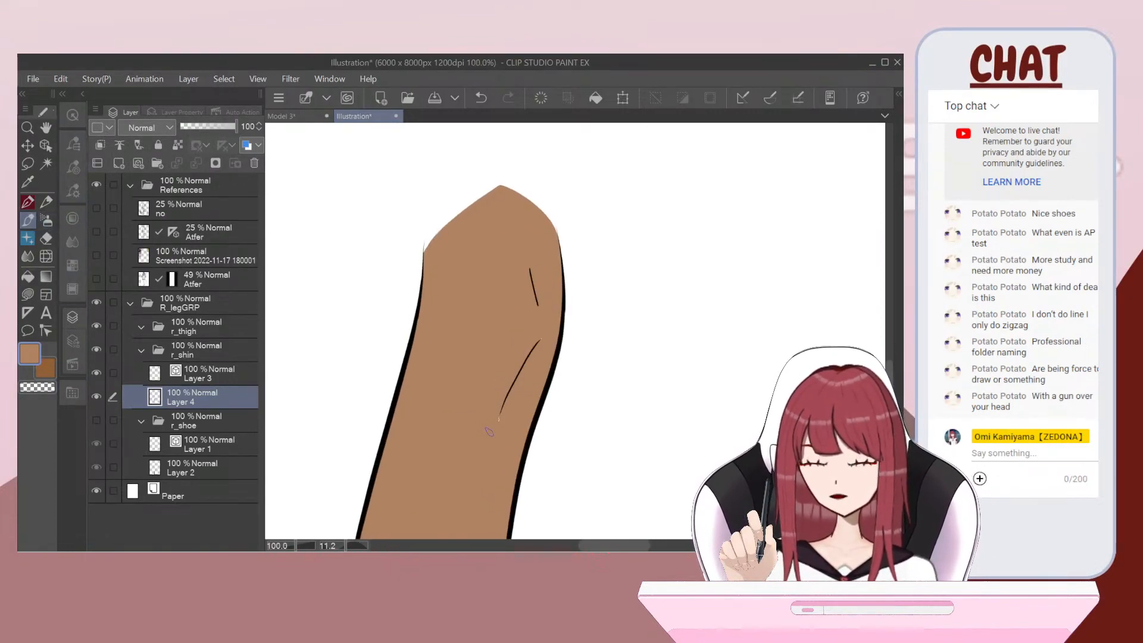
scroll(508, 313, "down", 3)
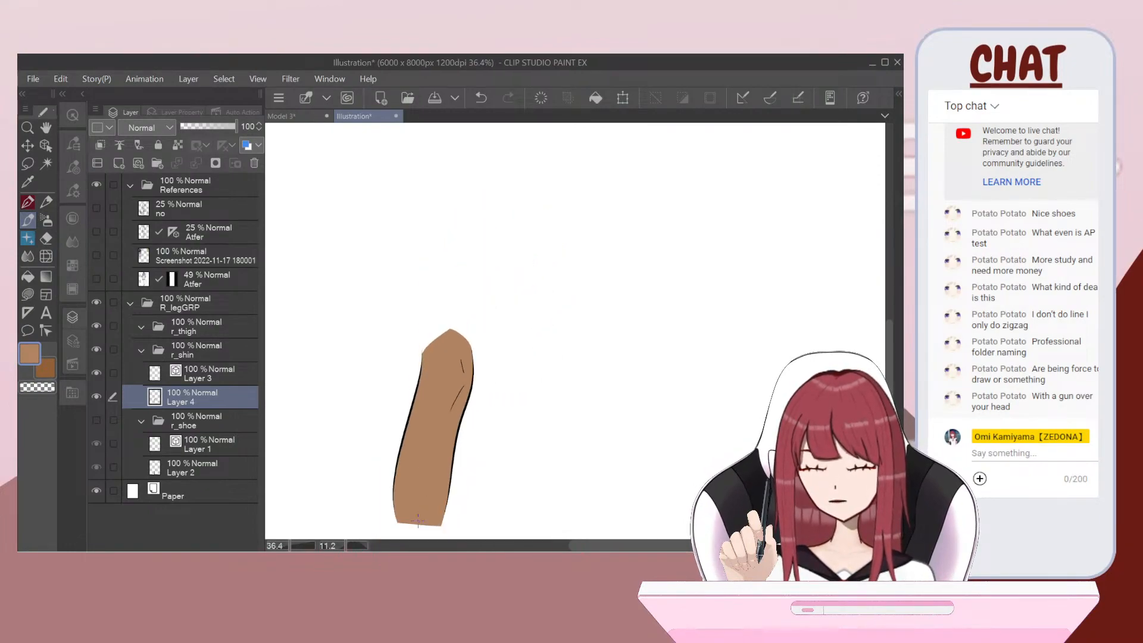
scroll(418, 522, "up", 2)
Step: Change the main colour to lighter brown C19271 and refill the shin with it
left_click(28, 356)
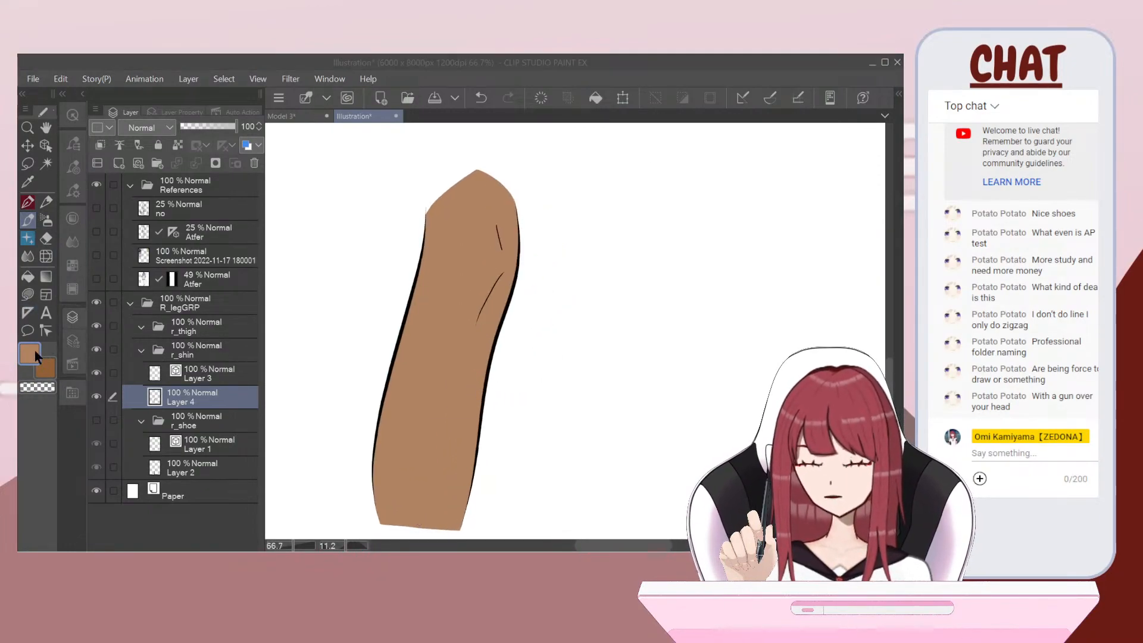
left_click(359, 272)
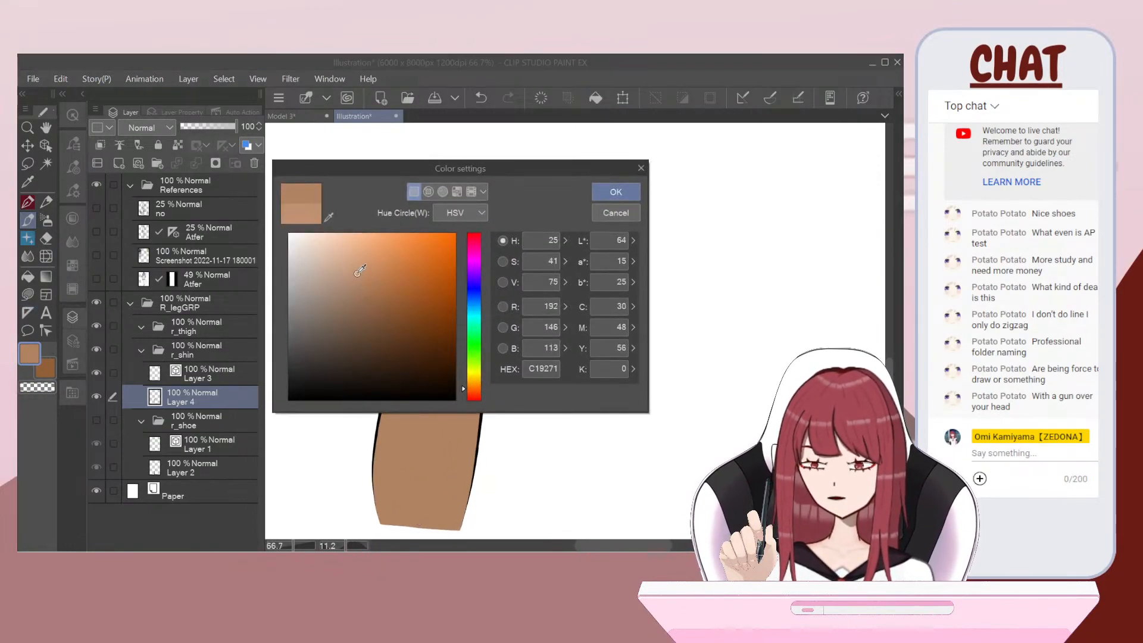
left_click(625, 194)
key("g")
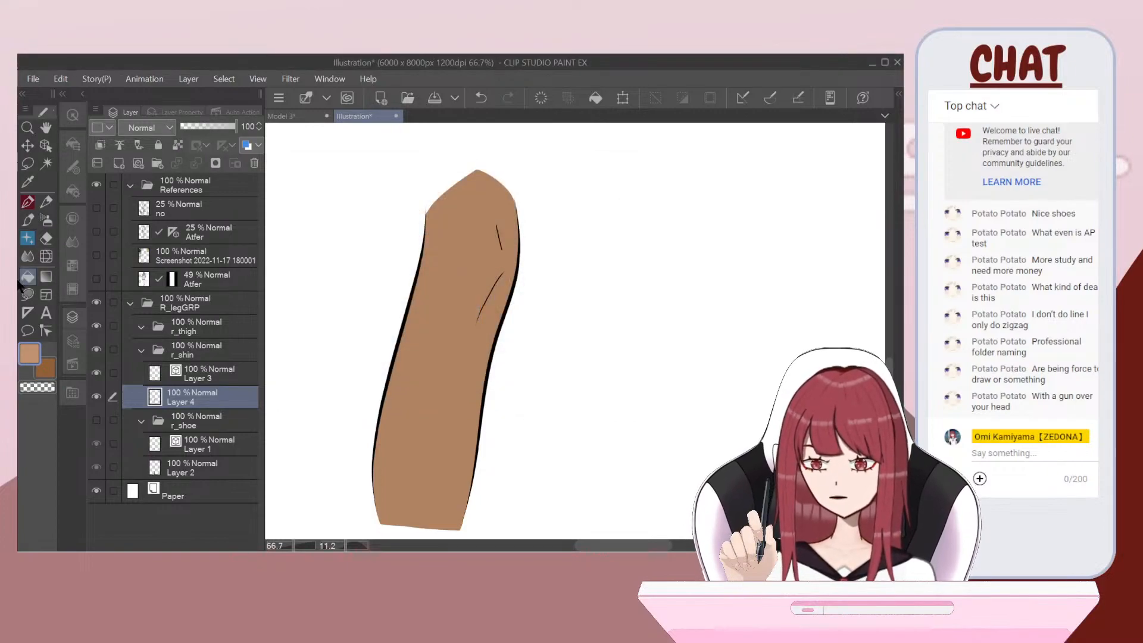
left_click(483, 242)
scroll(488, 271, "down", 2)
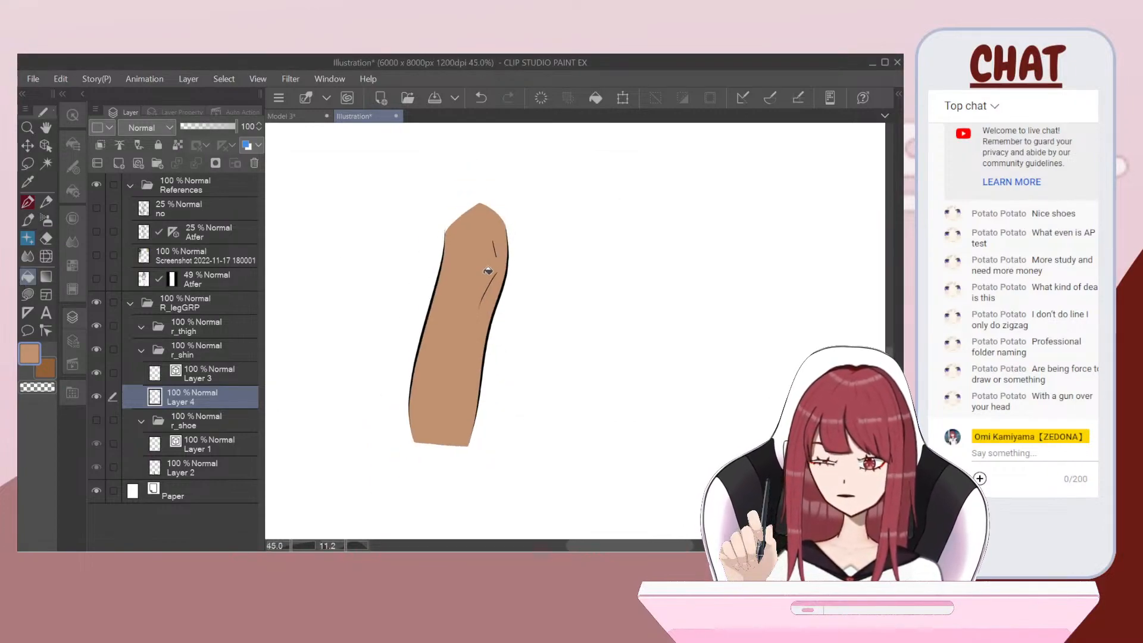
scroll(488, 271, "down", 1)
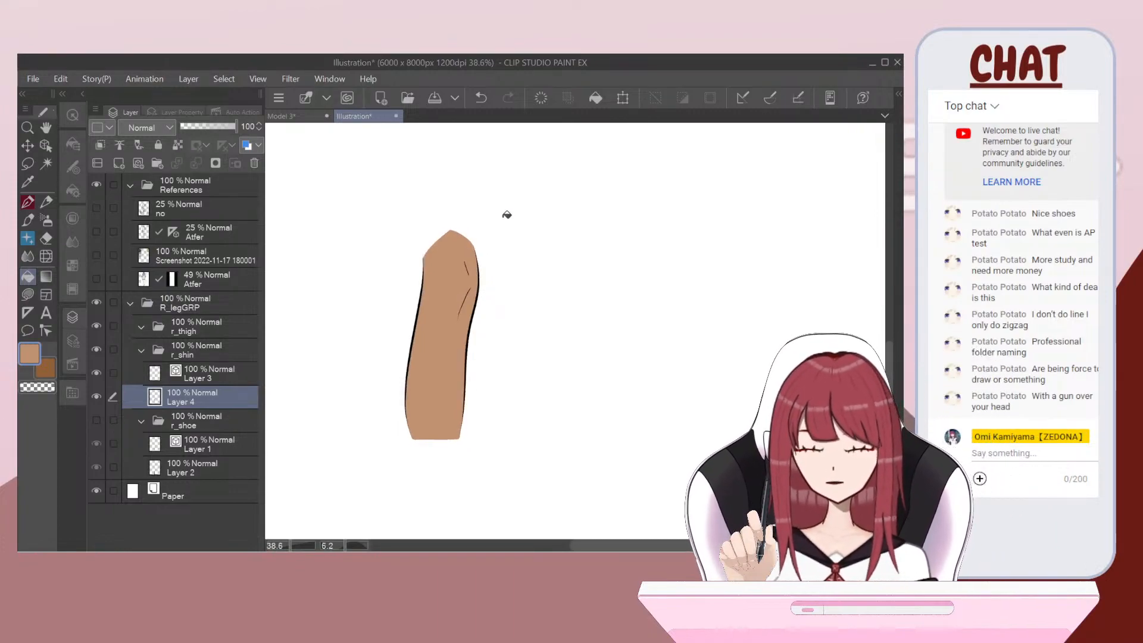
Step: Show and collapse the r_shoe folder, and move it above the r_shin folder in the layer order
left_click(96, 419)
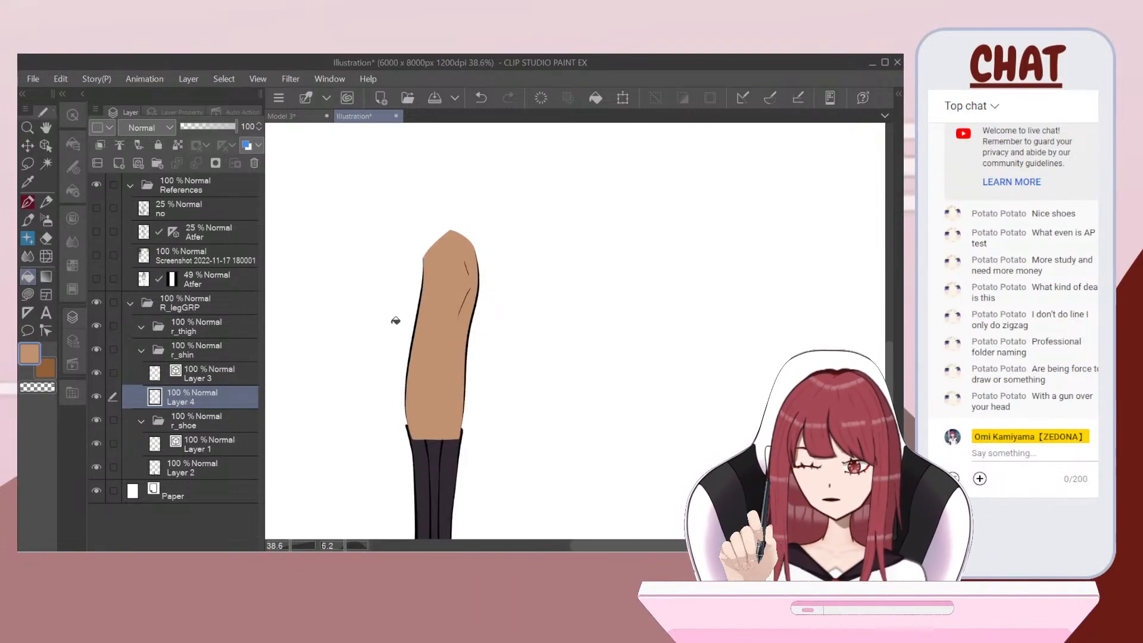
left_click(141, 421)
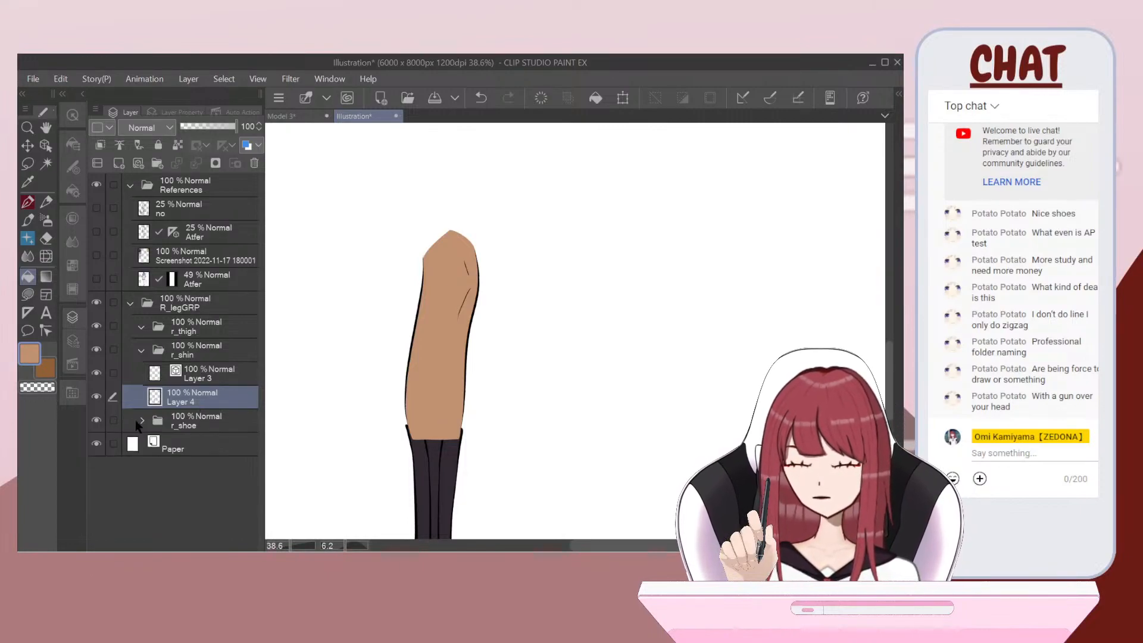
left_click_drag(196, 422, 195, 341)
scroll(452, 338, "down", 3)
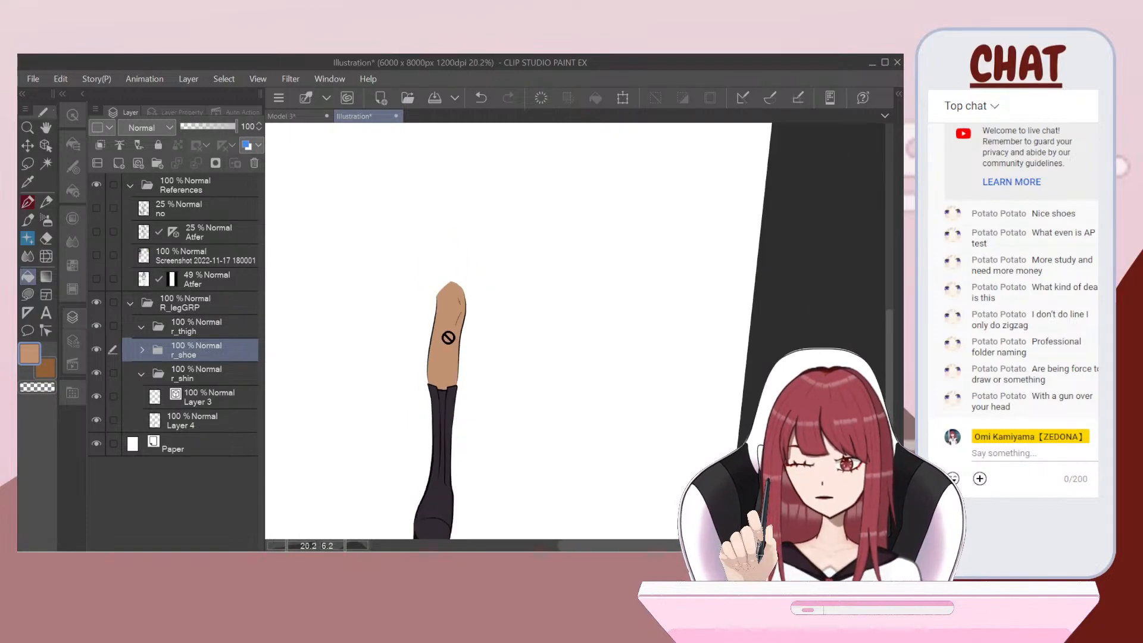
scroll(478, 368, "up", 3)
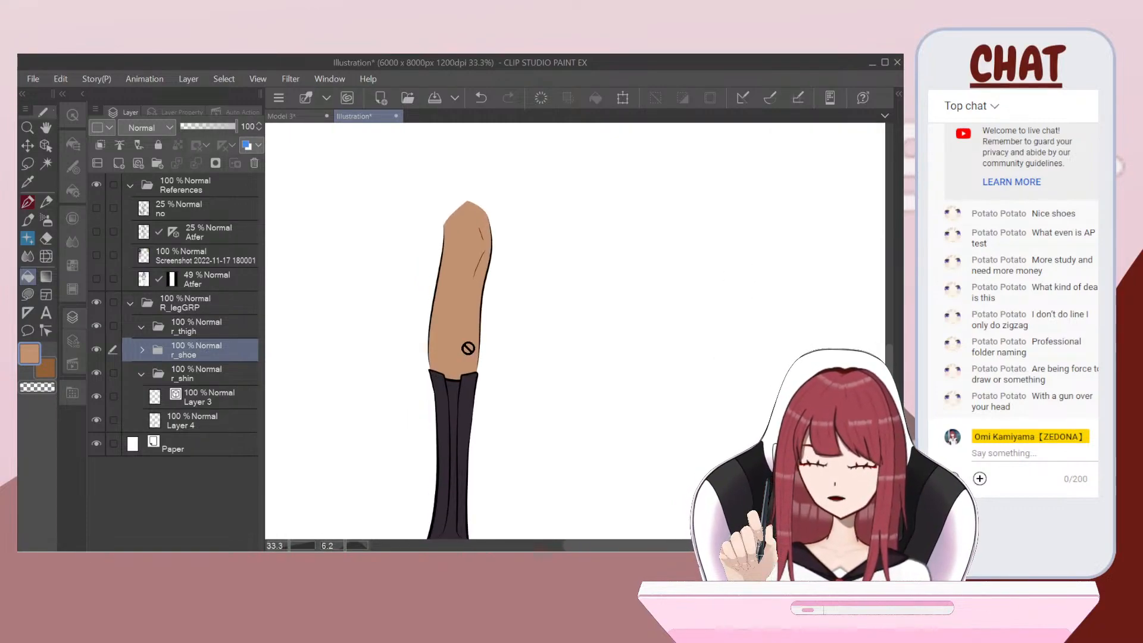
scroll(508, 254, "down", 1)
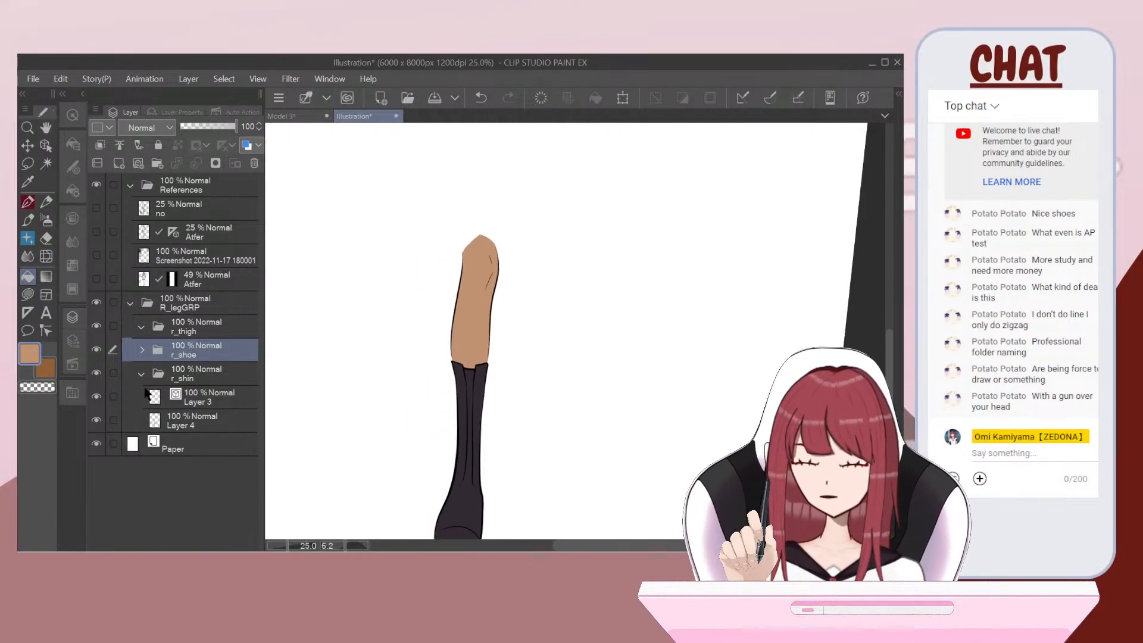
Step: Select the r_thigh folder and show the 49% Atfer reference layer as a guide for the thigh
left_click(242, 329)
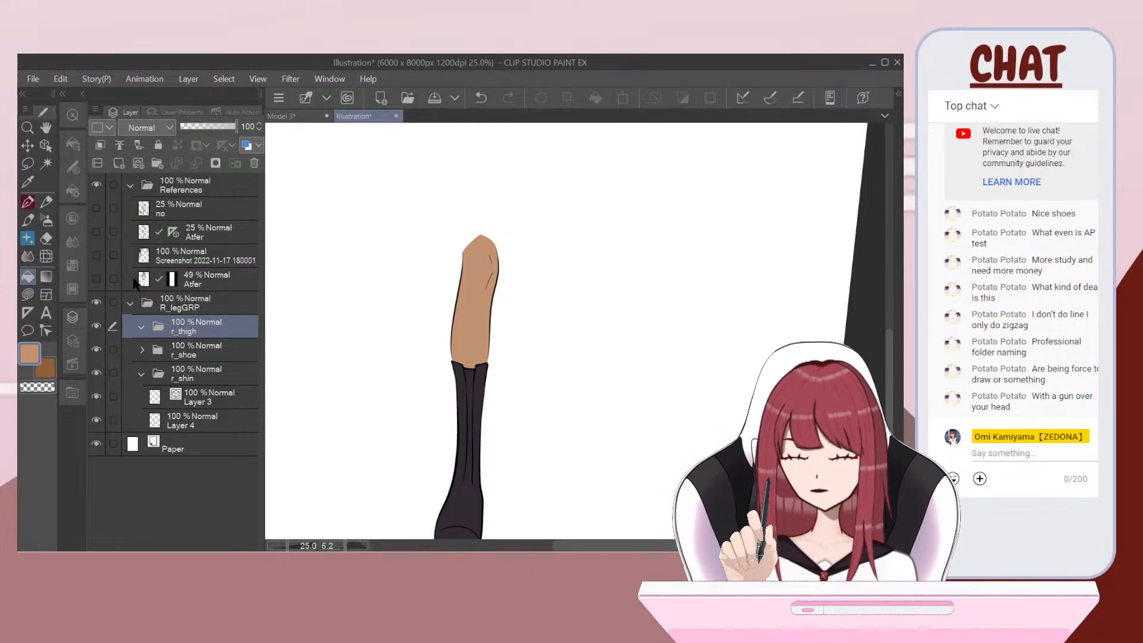
left_click(97, 279)
scroll(443, 164, "down", 2)
scroll(443, 154, "up", 2)
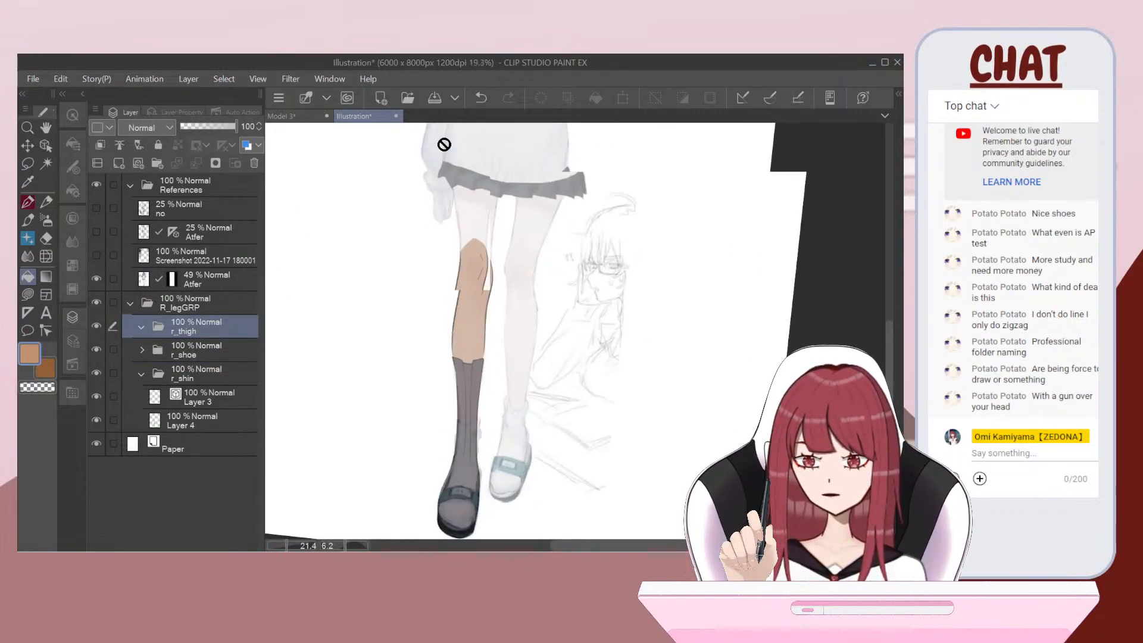
scroll(441, 156, "down", 3)
scroll(437, 164, "down", 2)
scroll(441, 134, "up", 2)
scroll(441, 134, "down", 4)
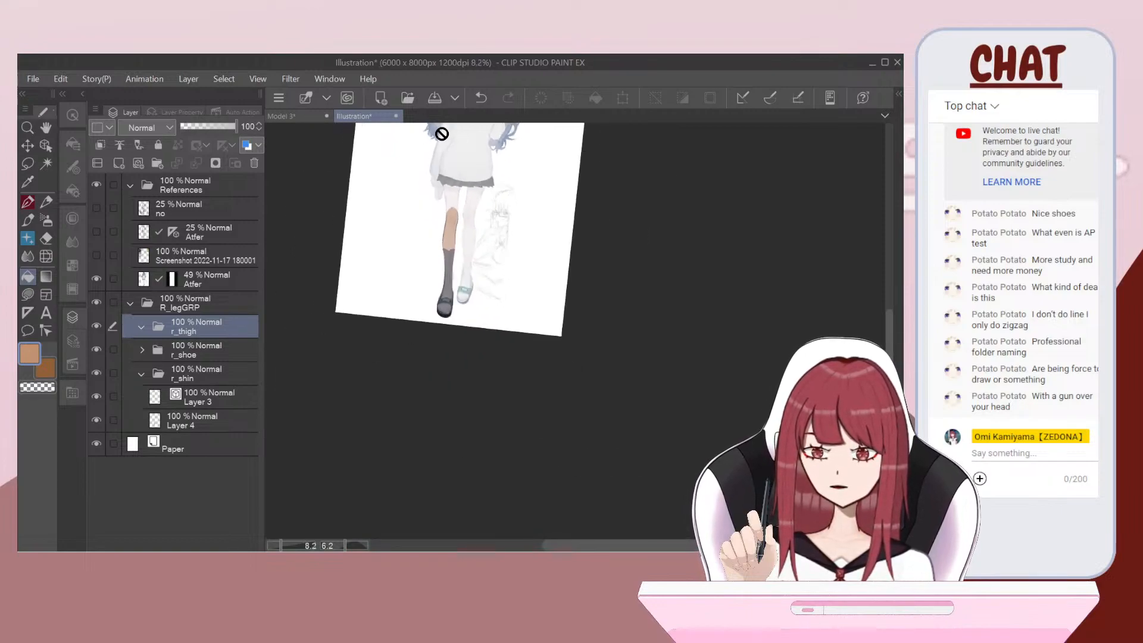
scroll(434, 153, "up", 6)
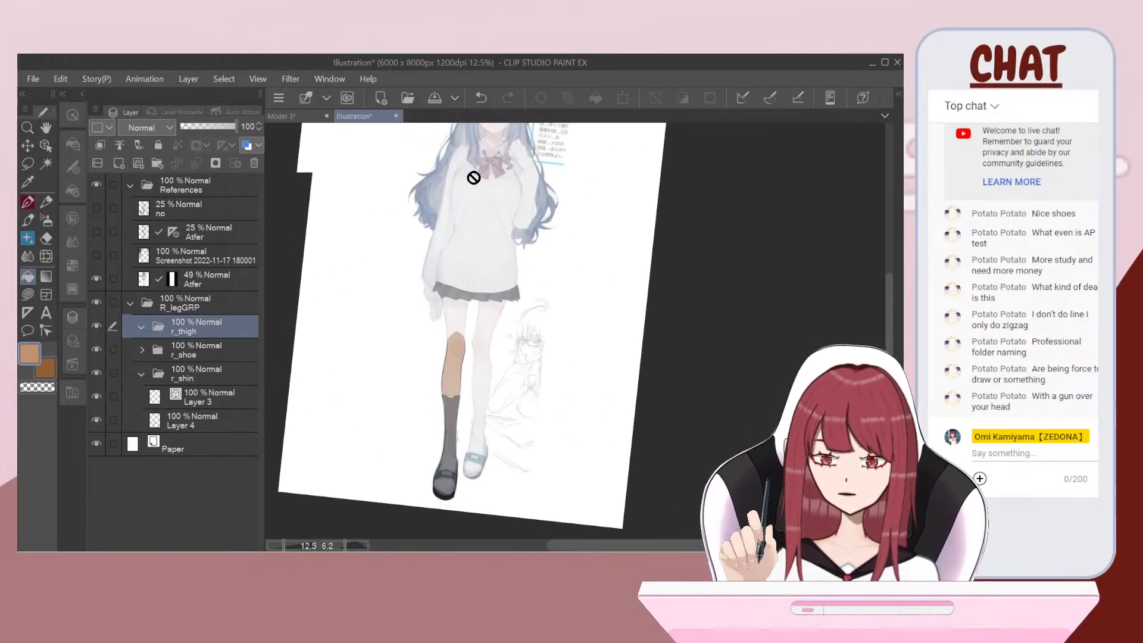
scroll(455, 293, "up", 1)
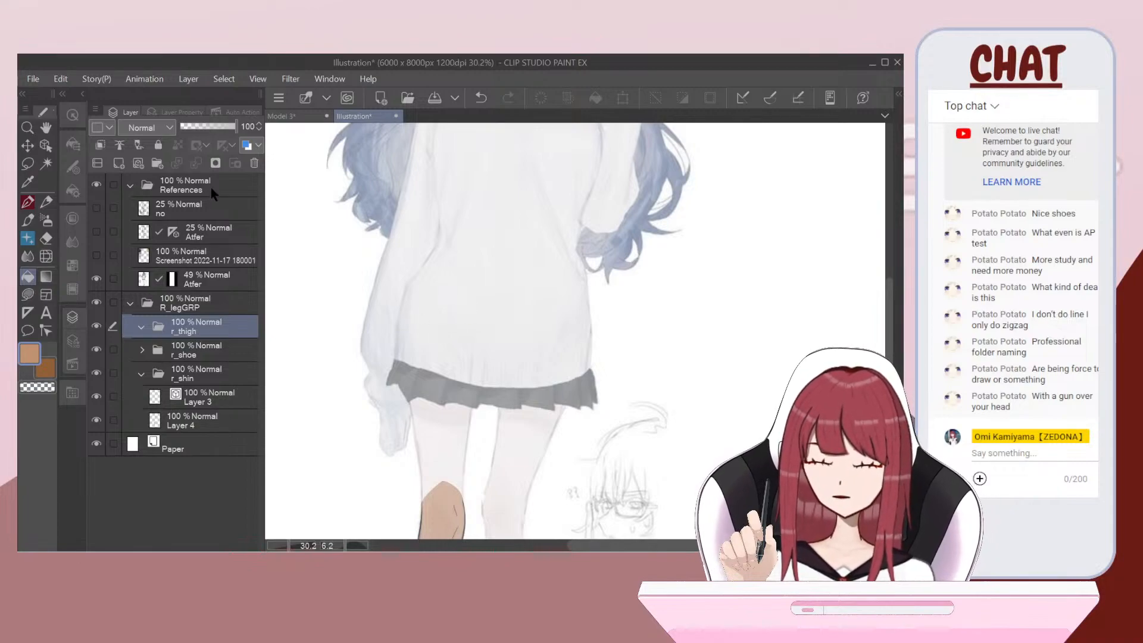
Step: Add a new vector layer inside the r_thigh folder and set the secondary drawing colour to black
key("ctrl+shift+n")
key("p")
double_click(45, 367)
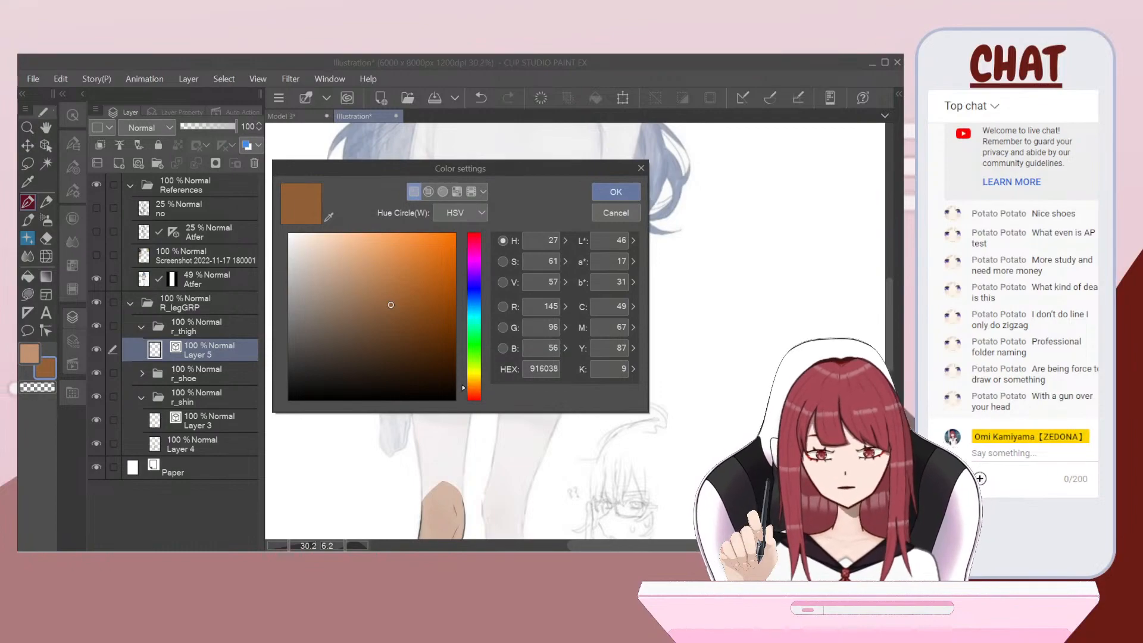
left_click_drag(410, 336, 418, 405)
left_click(625, 190)
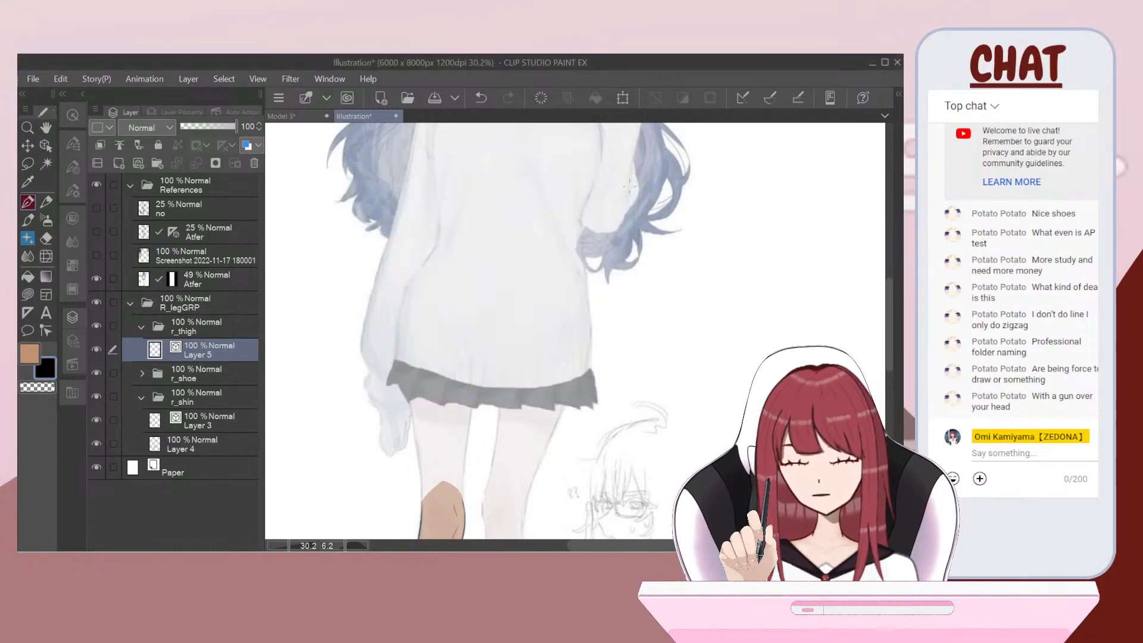
Step: Set the Elegant Tapered Pen's brush size to 25 for inking the thigh
scroll(575, 331, "up", 5)
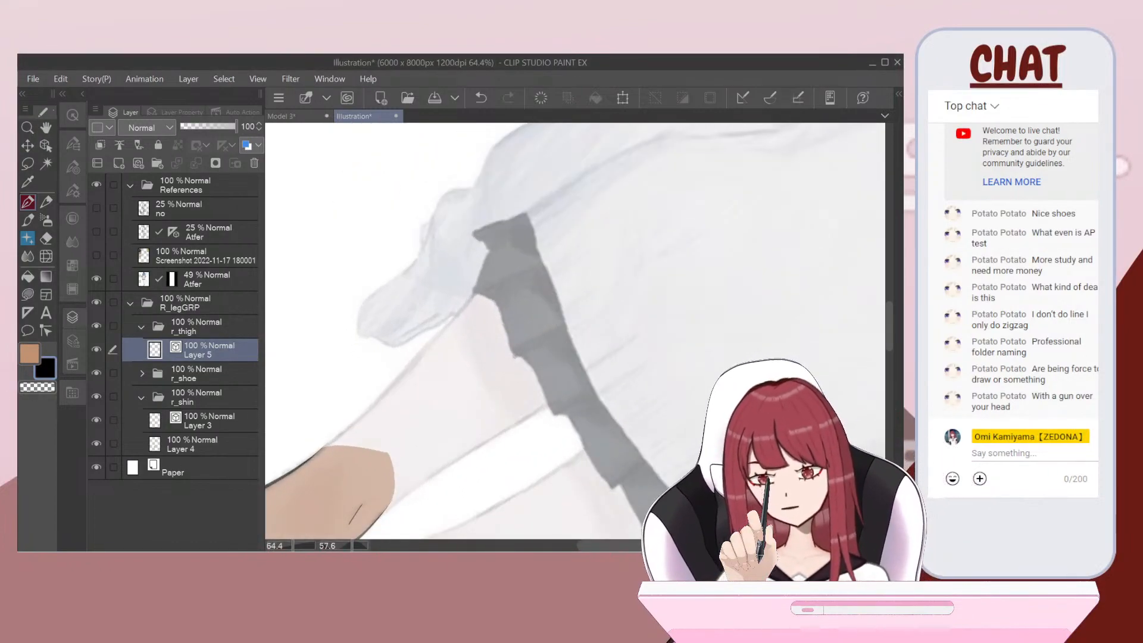
key("ctrl+z")
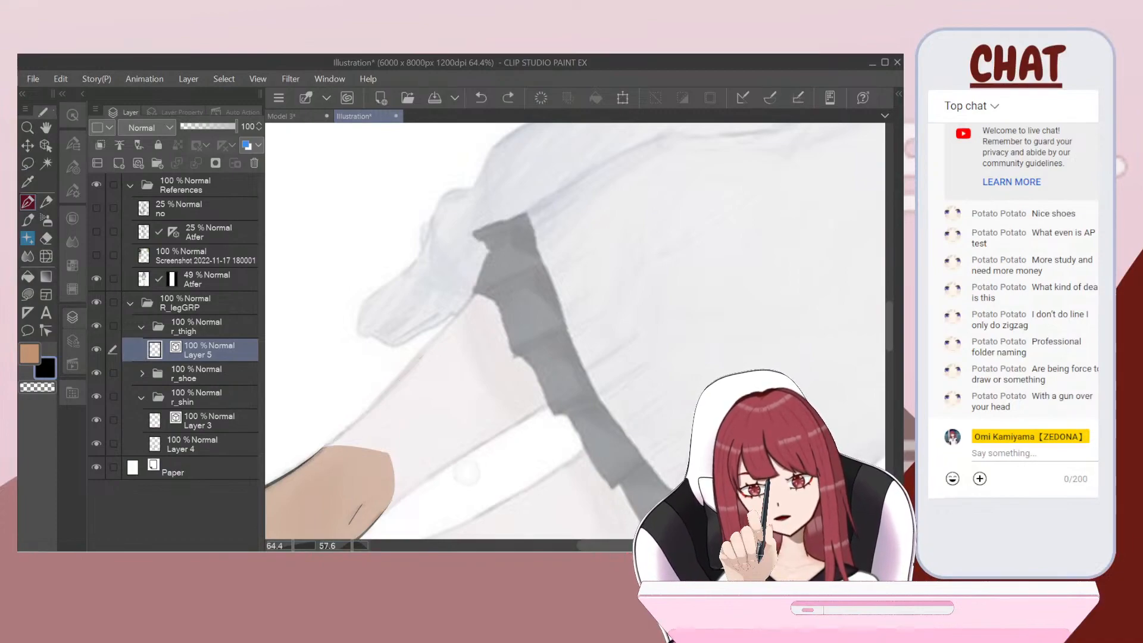
left_click(72, 167)
left_click_drag(468, 475, 531, 451)
left_click(99, 189)
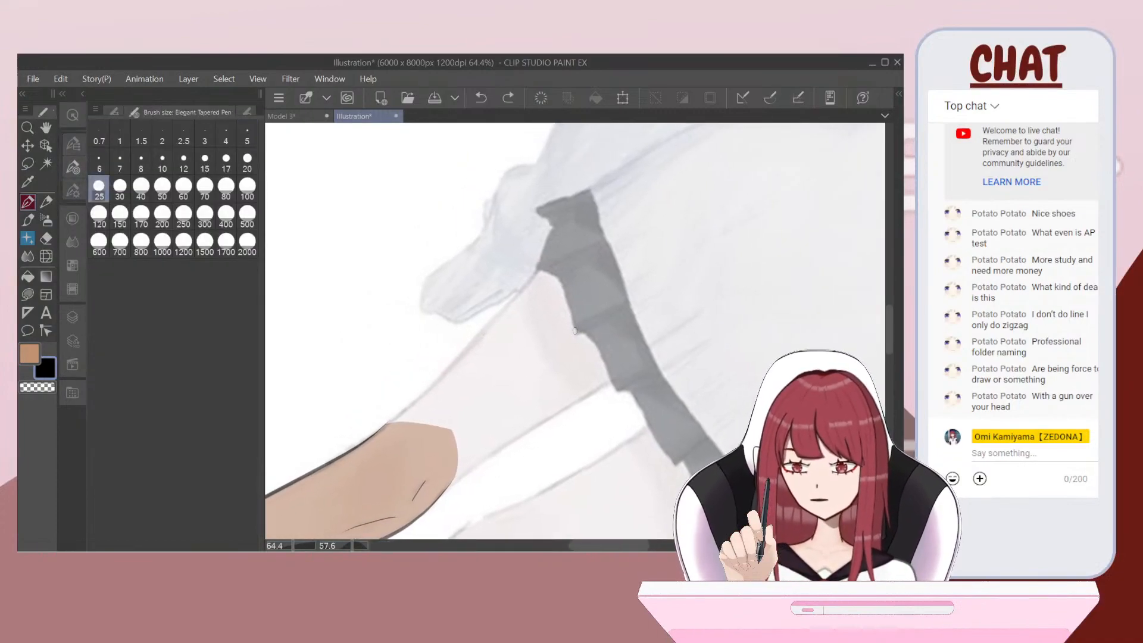
mouse_move(397, 413)
left_mouse_down()
mouse_move(595, 218)
mouse_move(726, 161)
left_mouse_up()
key("ctrl+z")
scroll(575, 332, "down", 1)
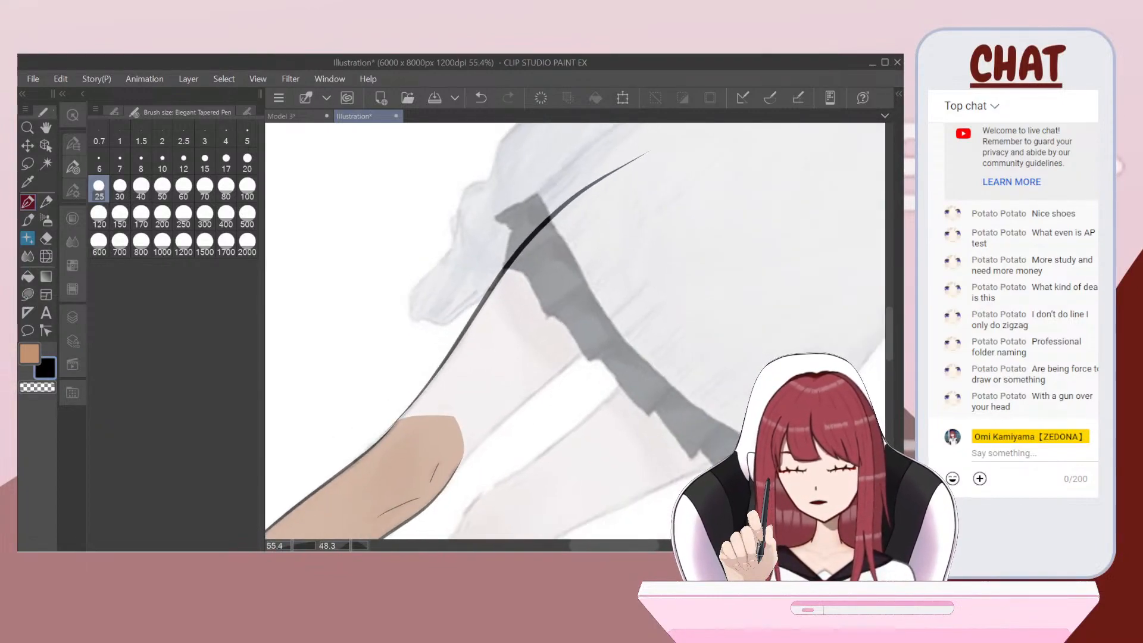
key("ctrl+z")
left_click_drag(402, 373, 474, 271)
key("ctrl+z")
scroll(575, 331, "up", 1)
mouse_move(337, 427)
left_mouse_down()
mouse_move(448, 318)
mouse_move(536, 202)
left_mouse_up()
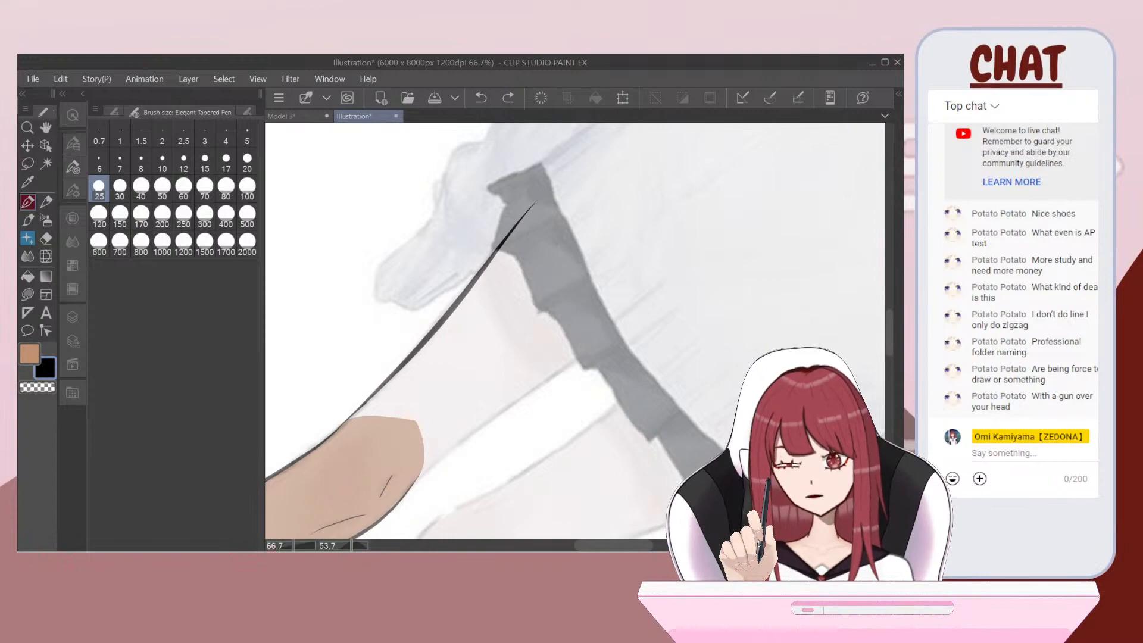
key("ctrl+z")
left_click_drag(379, 384, 441, 318)
key("ctrl+z")
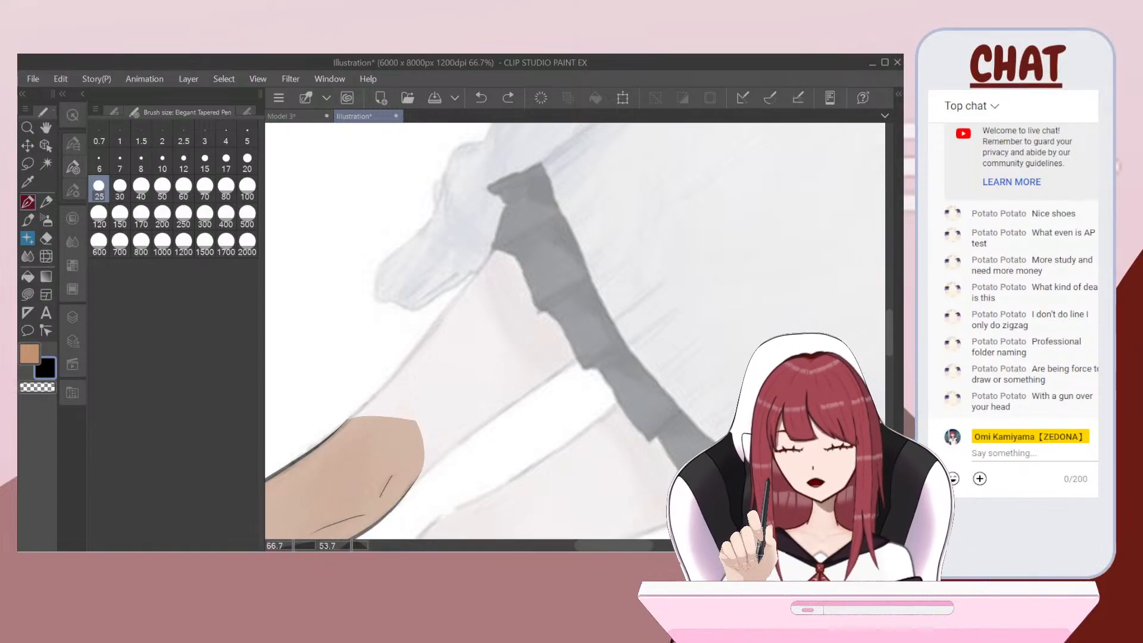
mouse_move(337, 432)
left_mouse_down()
mouse_move(530, 205)
mouse_move(667, 137)
left_mouse_up()
key("ctrl+z")
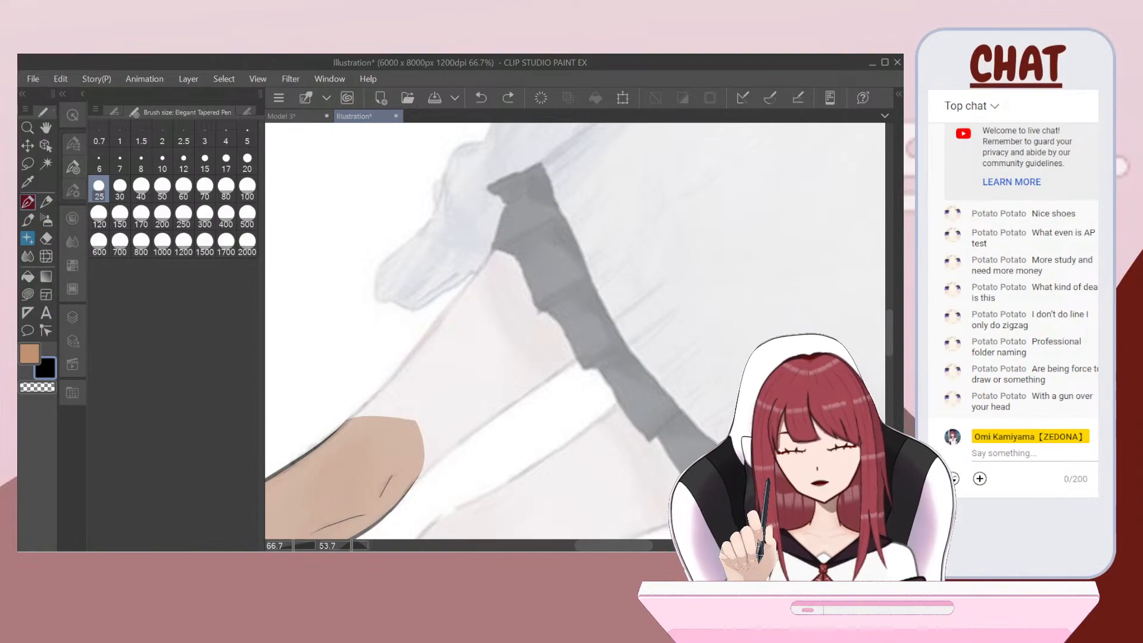
mouse_move(339, 429)
left_mouse_down()
mouse_move(573, 173)
mouse_move(667, 134)
left_mouse_up()
key("ctrl+z")
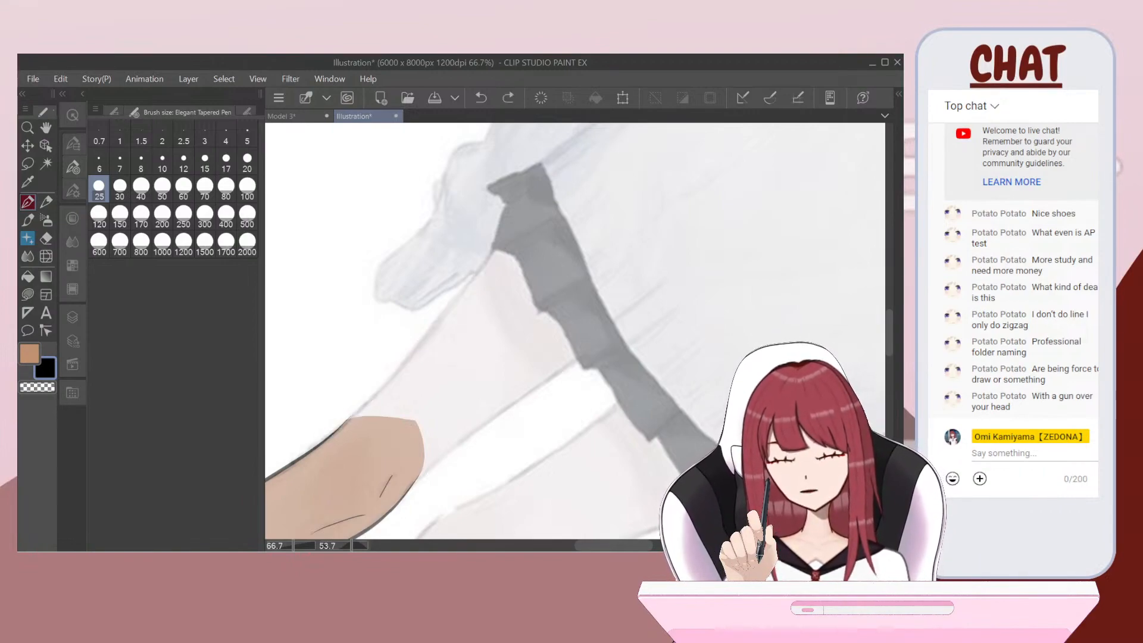
Step: Ink the outer thigh contour as one tapered curve from the knee up past the skirt over the reference
mouse_move(348, 419)
left_mouse_down()
mouse_move(545, 195)
mouse_move(698, 125)
left_mouse_up()
scroll(576, 331, "down", 2)
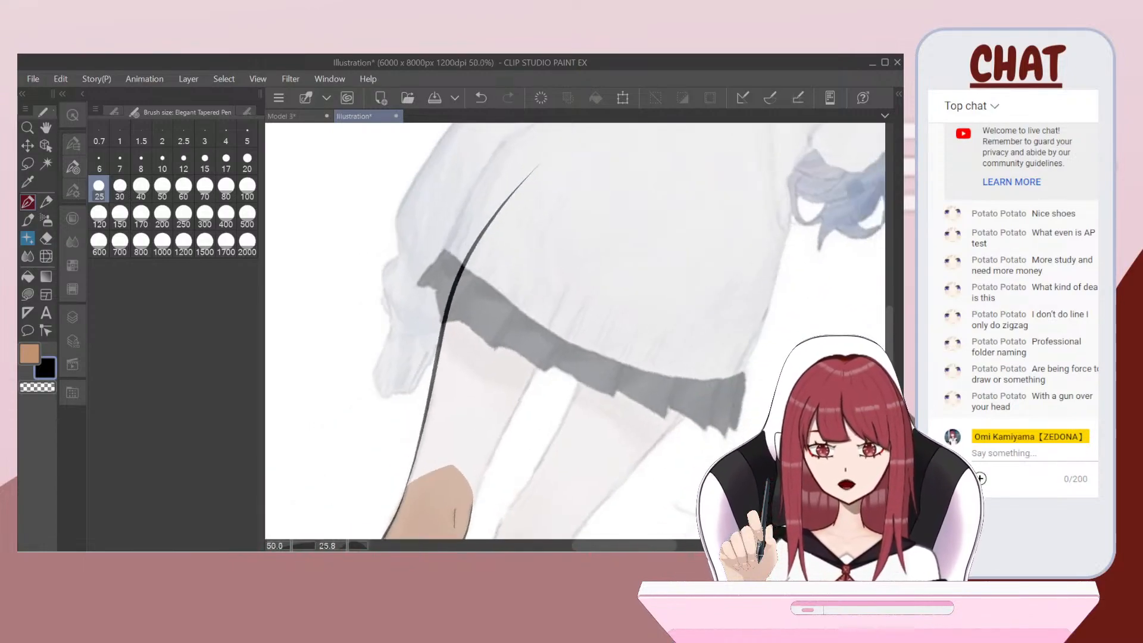
scroll(575, 331, "up", 2)
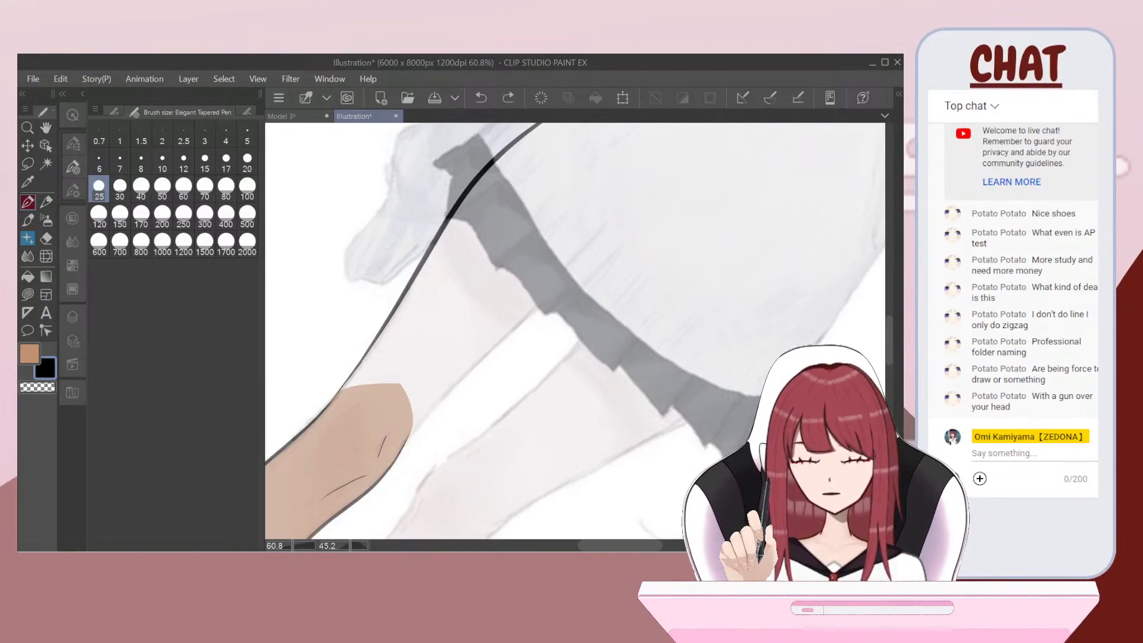
key("ctrl+z")
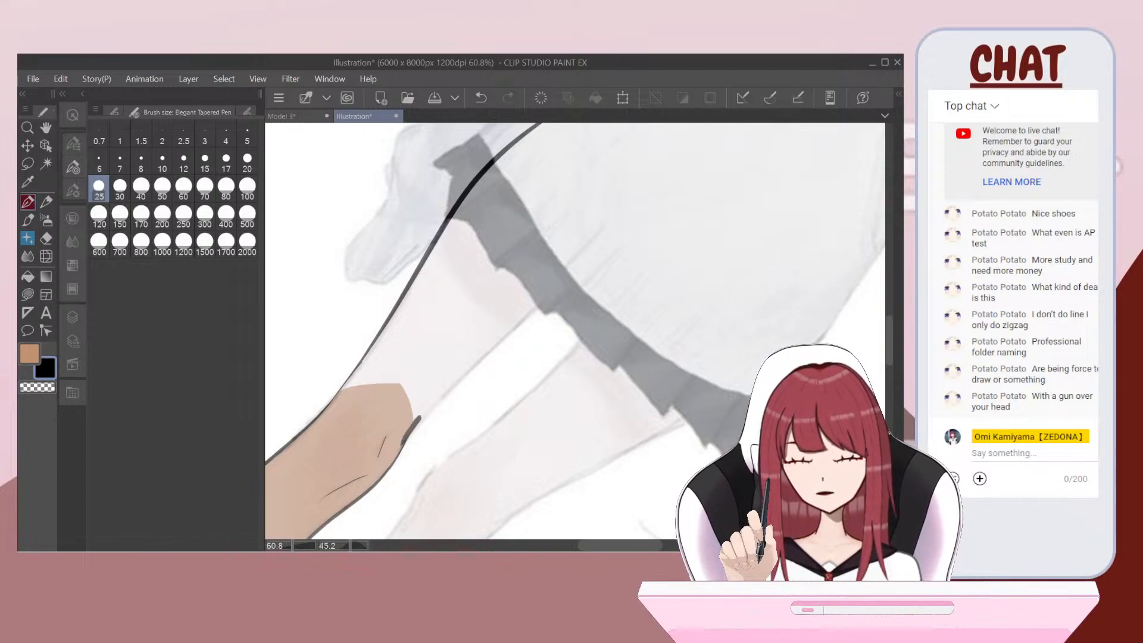
scroll(575, 332, "up", 1)
key("ctrl+z")
mouse_move(390, 419)
left_mouse_down()
mouse_move(598, 263)
mouse_move(689, 183)
mouse_move(710, 125)
left_mouse_up()
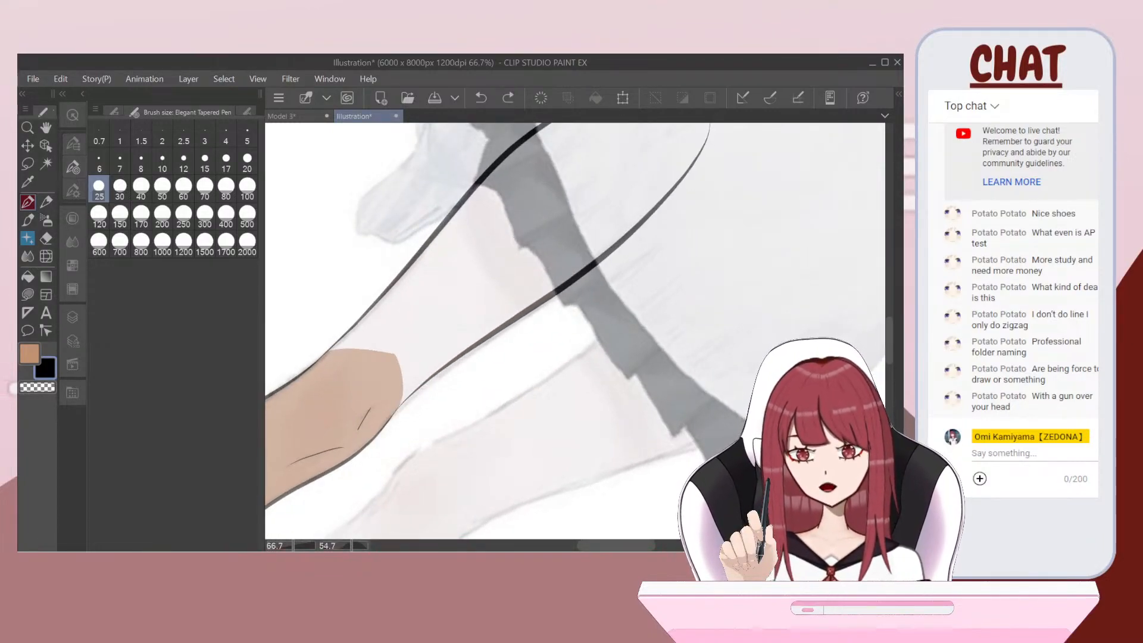
scroll(576, 331, "down", 1)
key("ctrl+z")
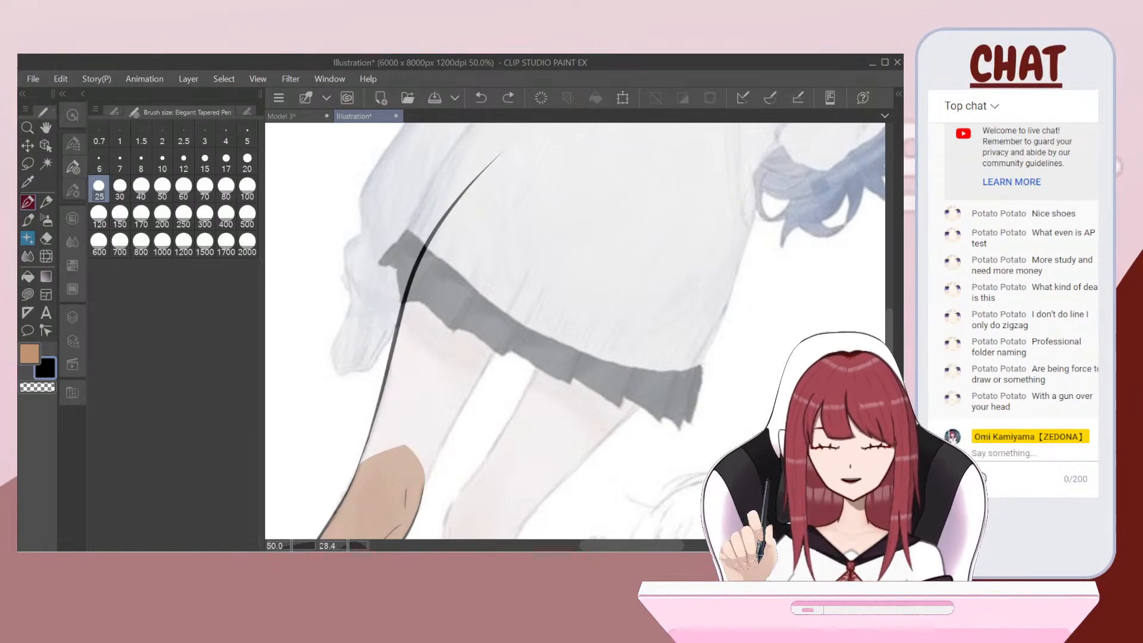
Step: Ink the inner thigh contour as one tapered curve from the back of the knee up past the skirt over the reference
scroll(572, 324, "up", 2)
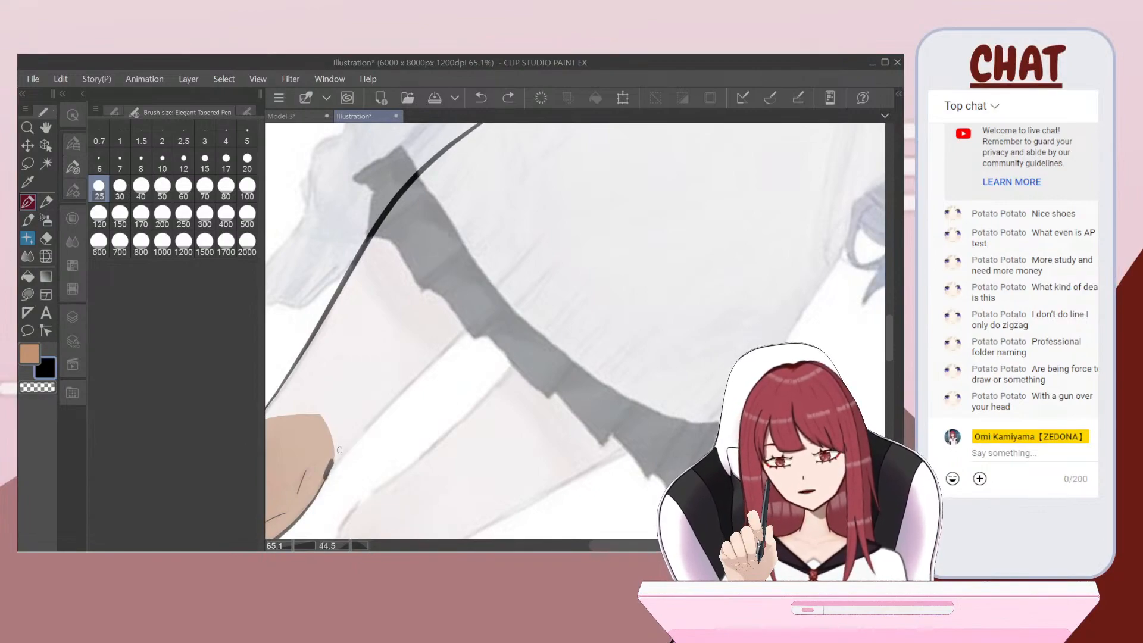
mouse_move(331, 469)
left_mouse_down()
mouse_move(528, 265)
mouse_move(601, 146)
left_mouse_up()
scroll(491, 297, "down", 6)
Step: Erase the overshooting end of the shin outline at the knee on vector Layer 3 in the r_shin folder
scroll(501, 357, "up", 12)
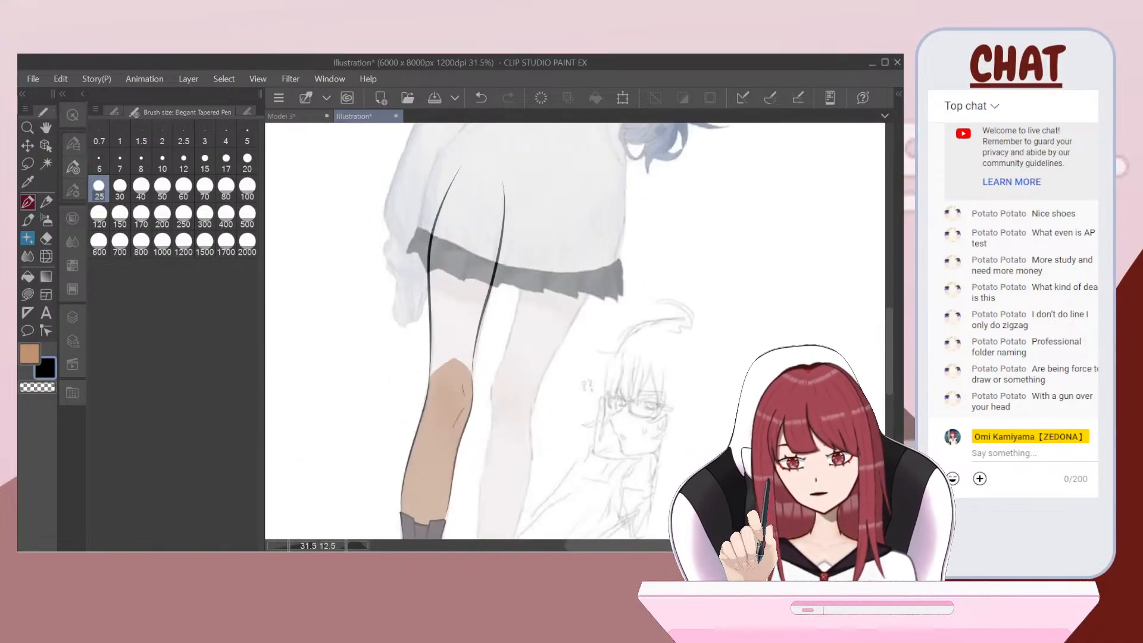
scroll(552, 191, "up", 1)
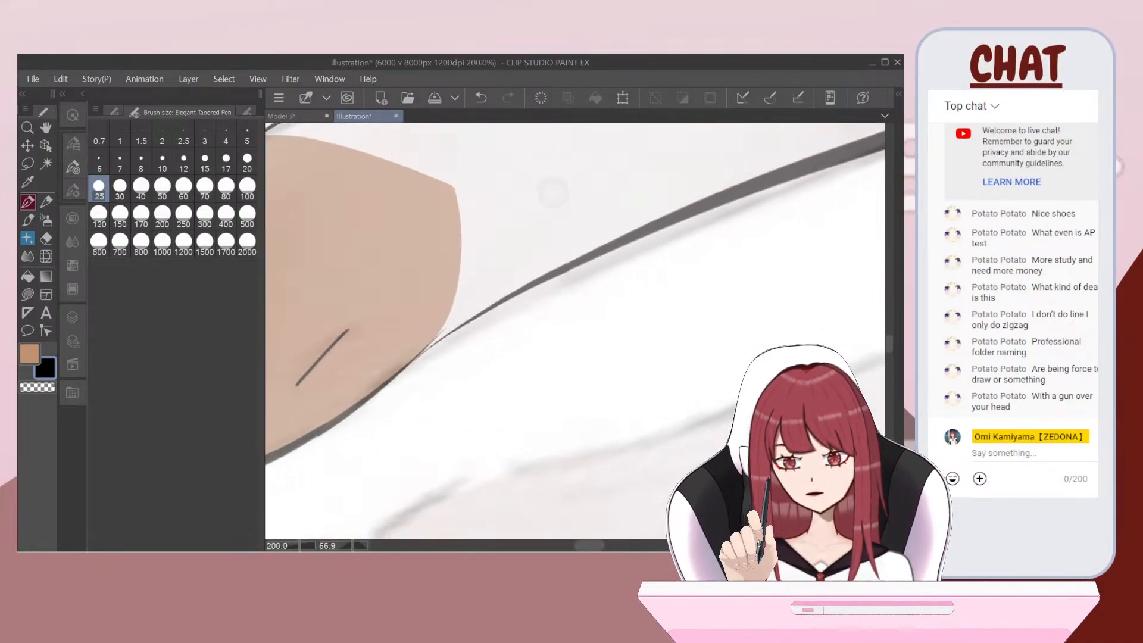
left_click(72, 318)
scroll(345, 325, "up", 3)
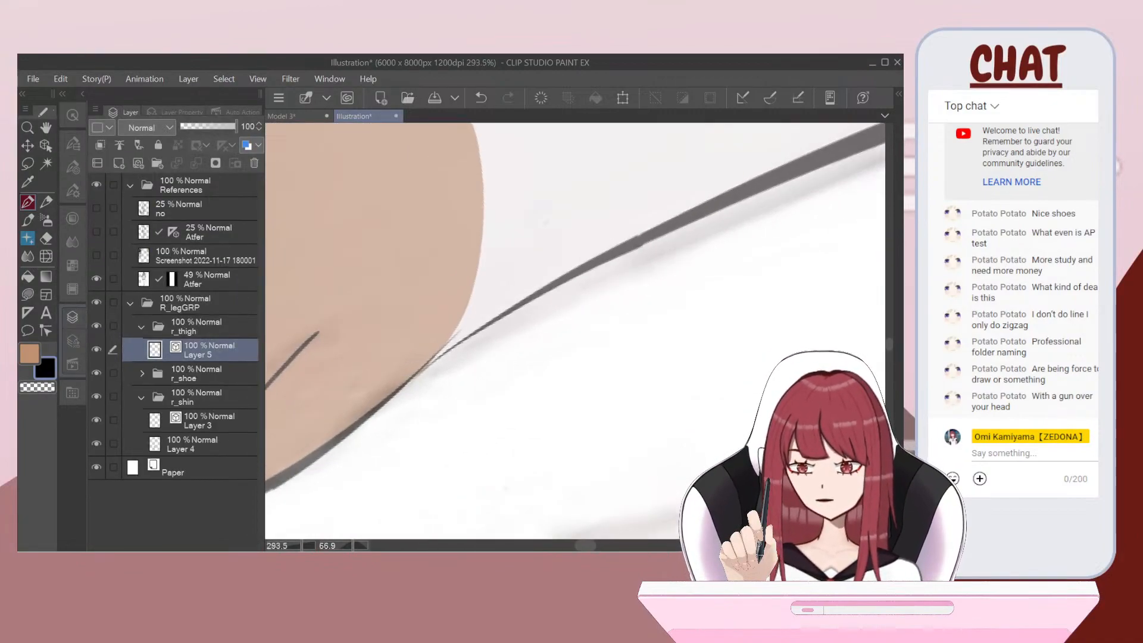
left_click(193, 420)
key("e")
left_click_drag(470, 359, 417, 417)
left_click_drag(440, 379, 396, 444)
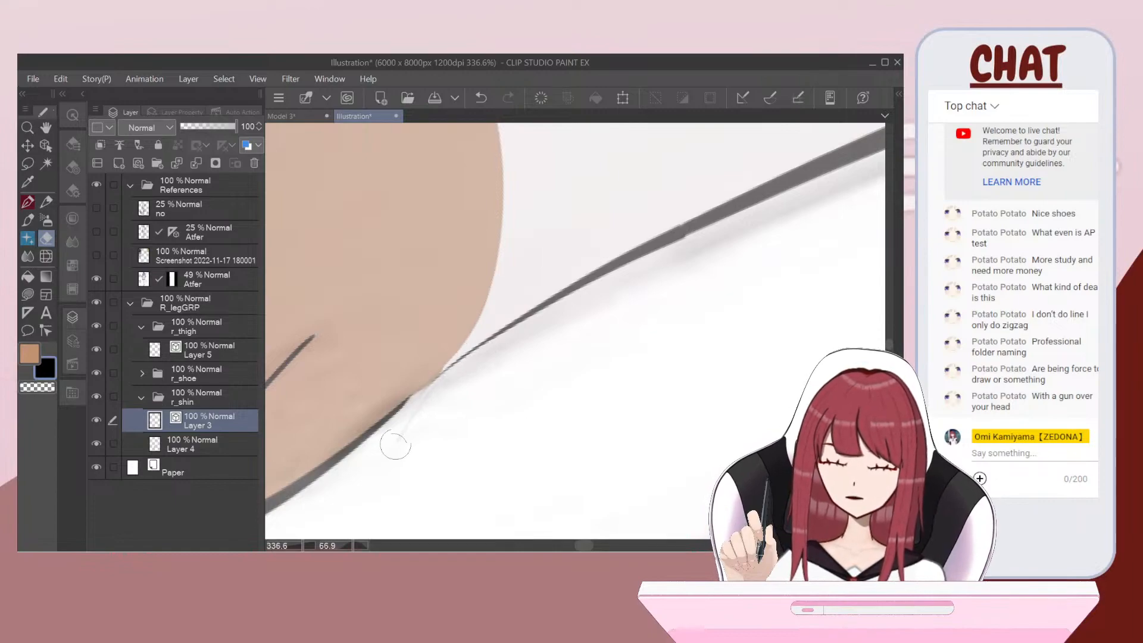
Step: Return to the pen on the r_thigh line layer and ink the inner thigh line down over the knee with brush size 15
key("p")
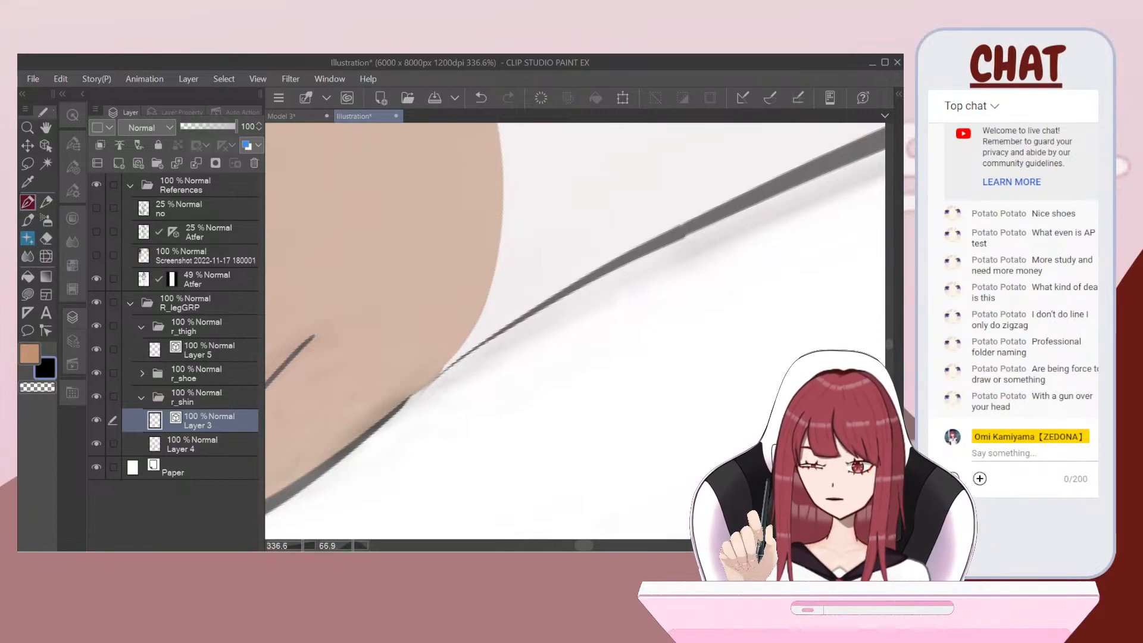
left_click(202, 350)
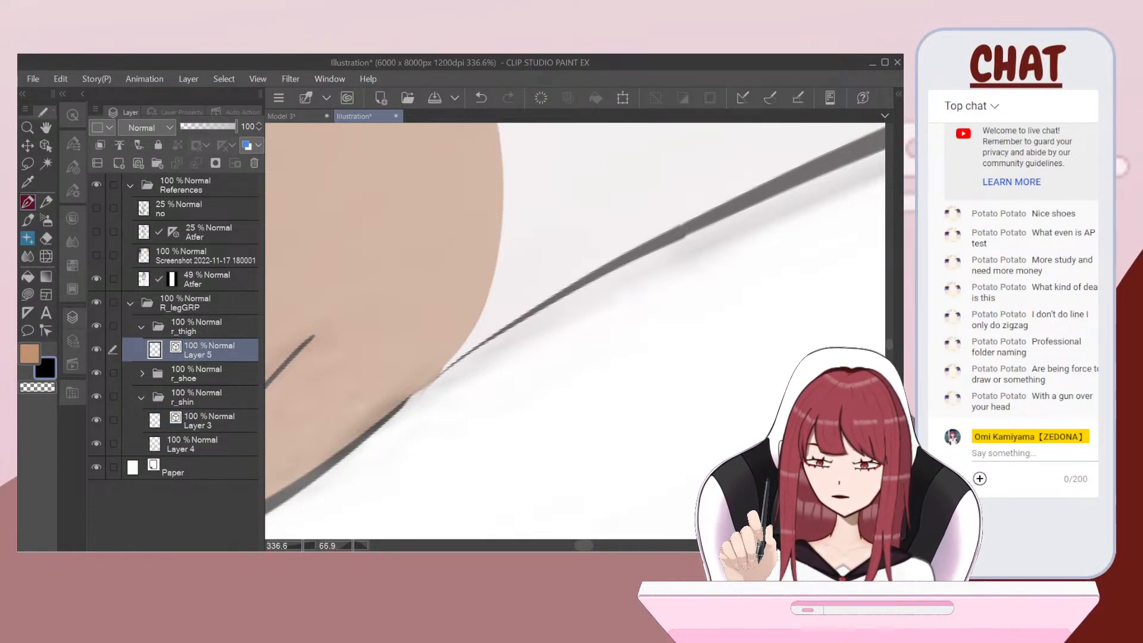
mouse_move(324, 470)
left_mouse_down()
mouse_move(421, 388)
mouse_move(611, 265)
mouse_move(780, 185)
left_mouse_up()
scroll(600, 336, "down", 1)
key("ctrl+z")
left_click(72, 167)
left_click(247, 161)
key("bracketleft")
mouse_move(340, 497)
left_mouse_down()
mouse_move(539, 308)
mouse_move(715, 188)
mouse_move(867, 124)
left_mouse_up()
scroll(575, 331, "down", 3)
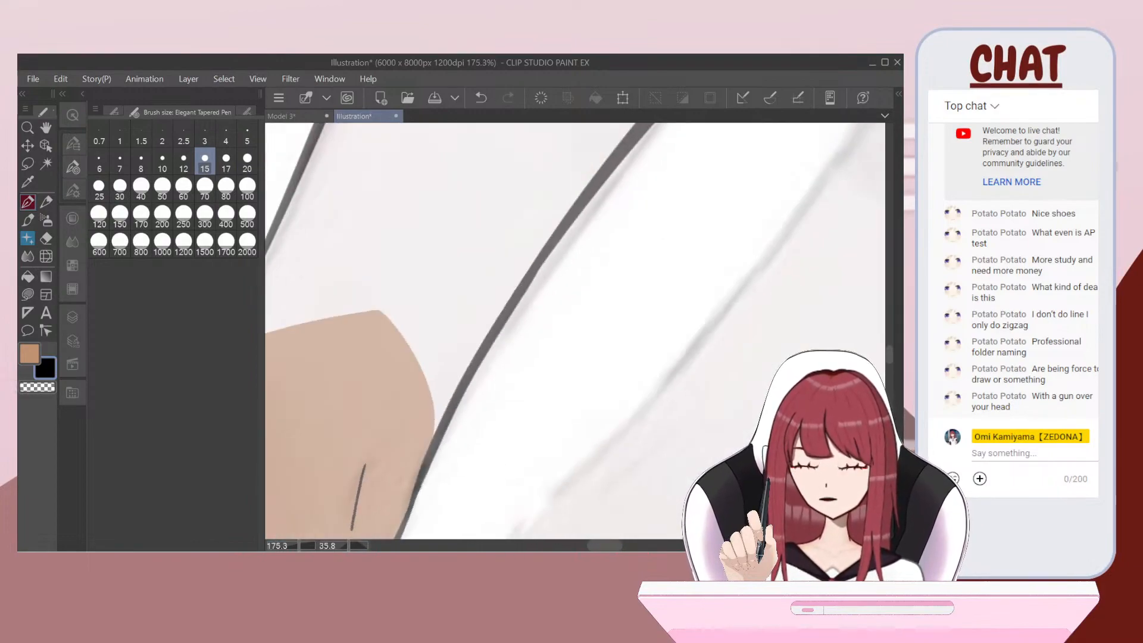
scroll(575, 331, "down", 5)
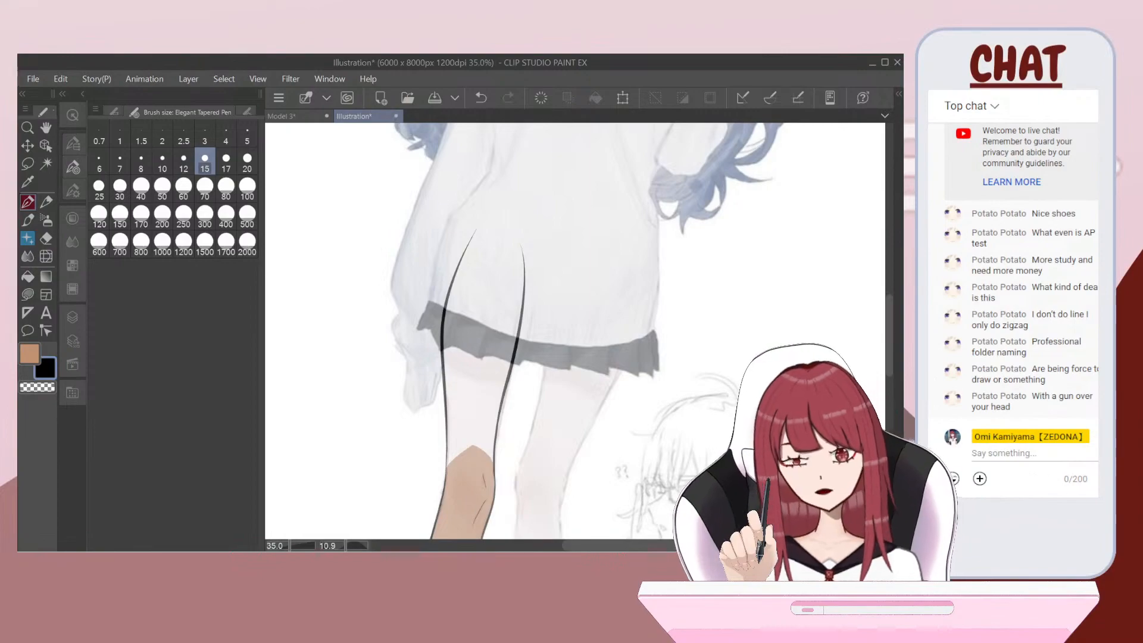
Step: Switch to the tan skin colour and add a new raster layer below the line layer in the r_thigh folder
key("x")
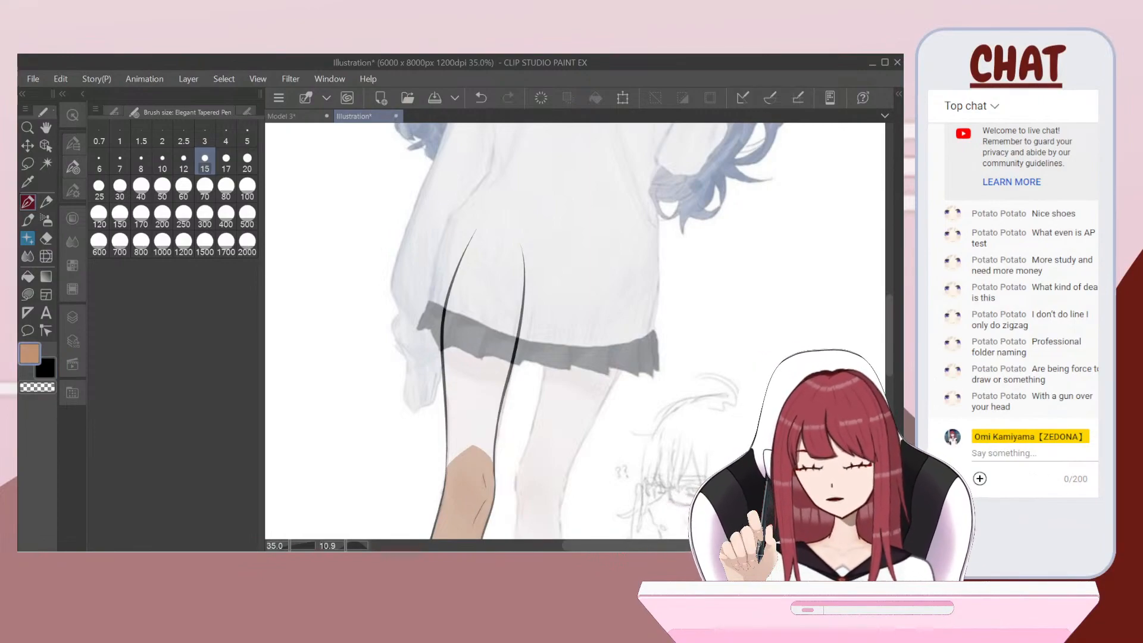
left_click_drag(472, 445, 439, 306)
scroll(476, 309, "up", 5)
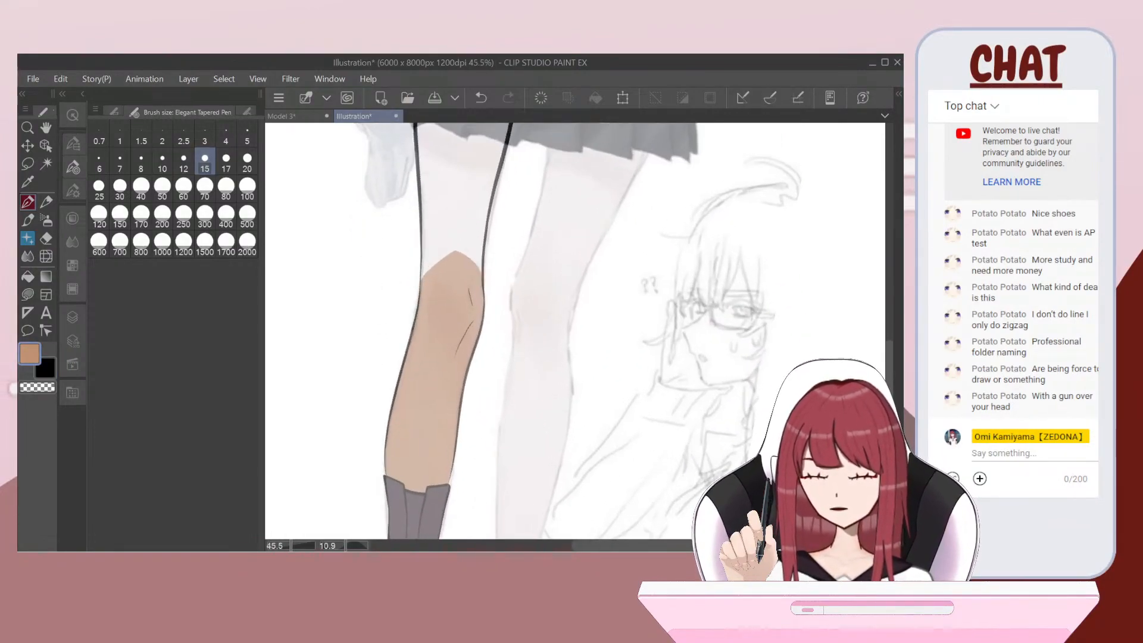
scroll(476, 310, "up", 1)
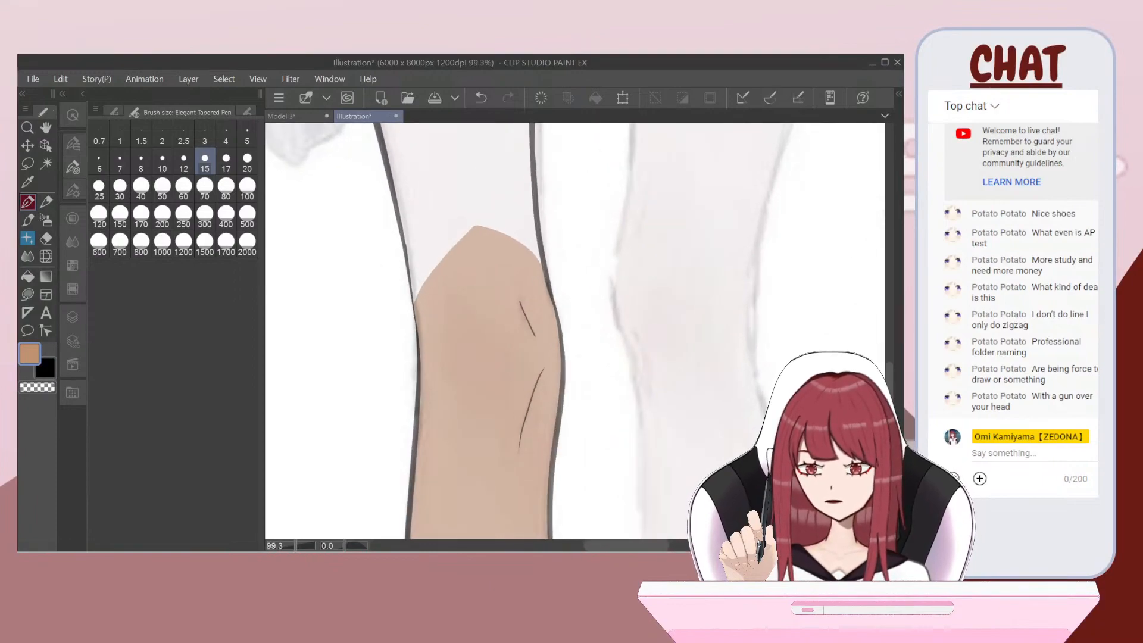
left_click(73, 318)
left_click(118, 163)
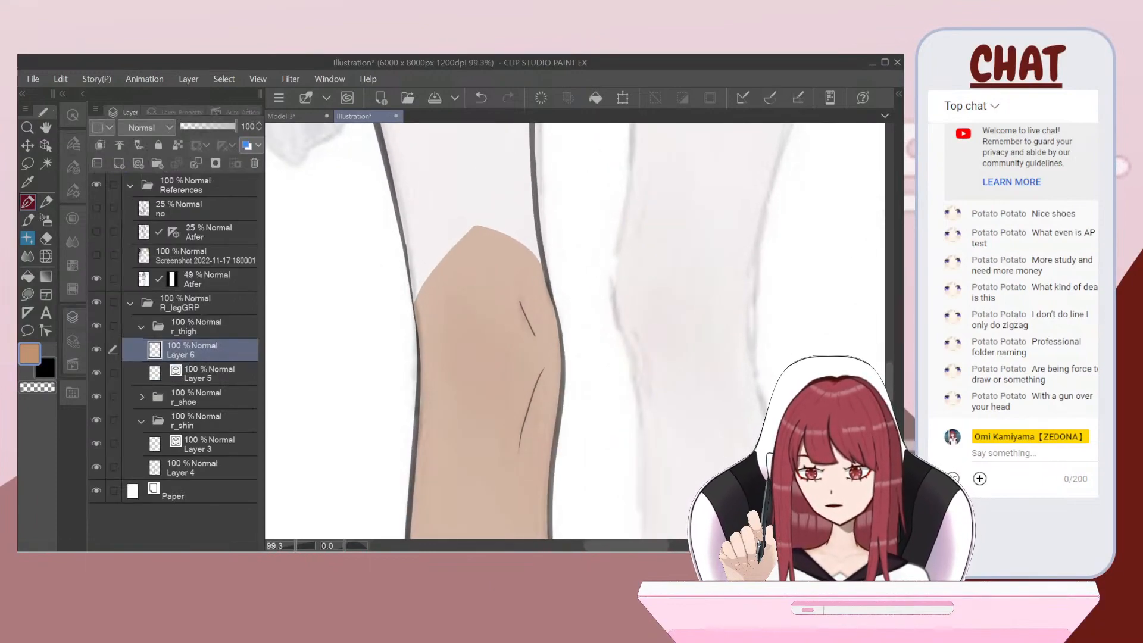
left_click_drag(205, 352, 204, 384)
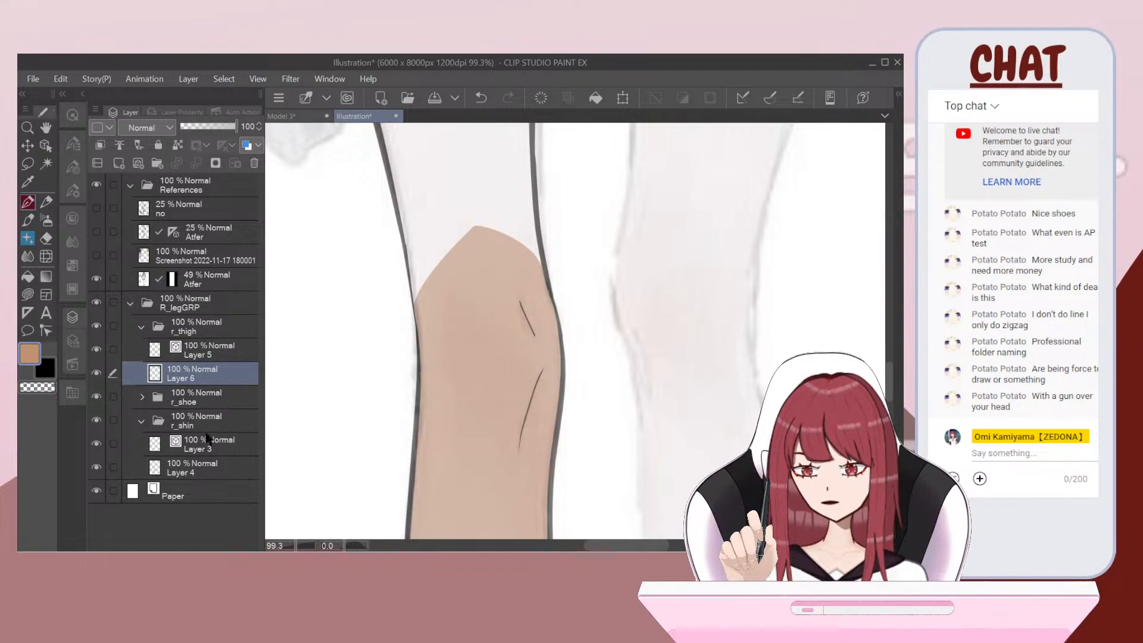
Step: Lower the r_shin folder's opacity to 36% so the thigh lines show clearly around the knee
left_click(182, 424)
left_click_drag(229, 127, 222, 127)
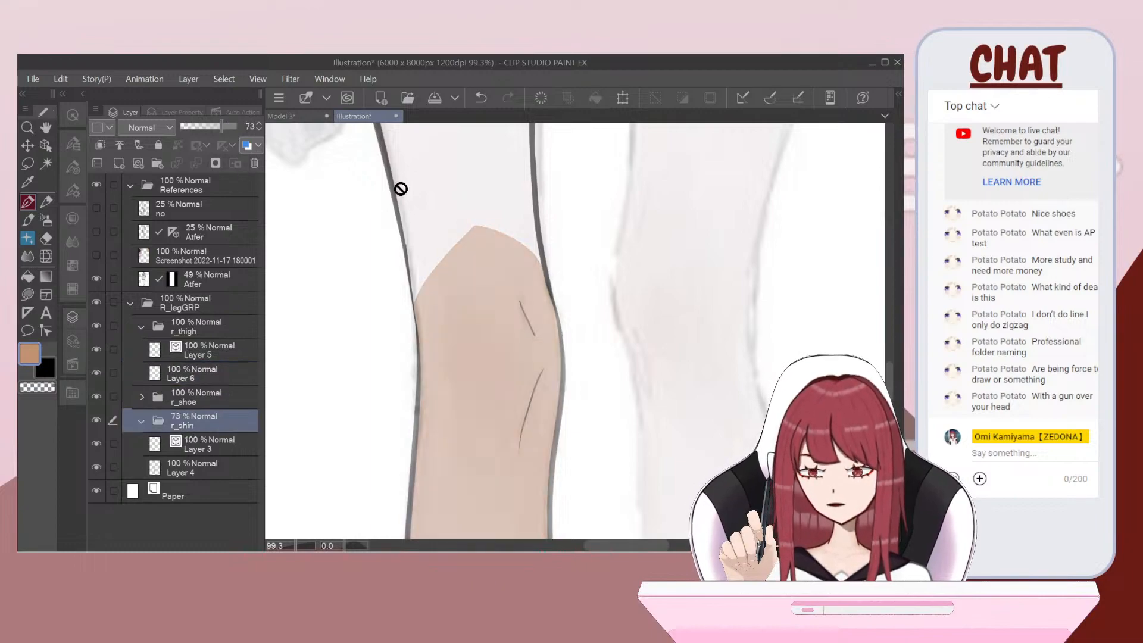
scroll(400, 189, "up", 5)
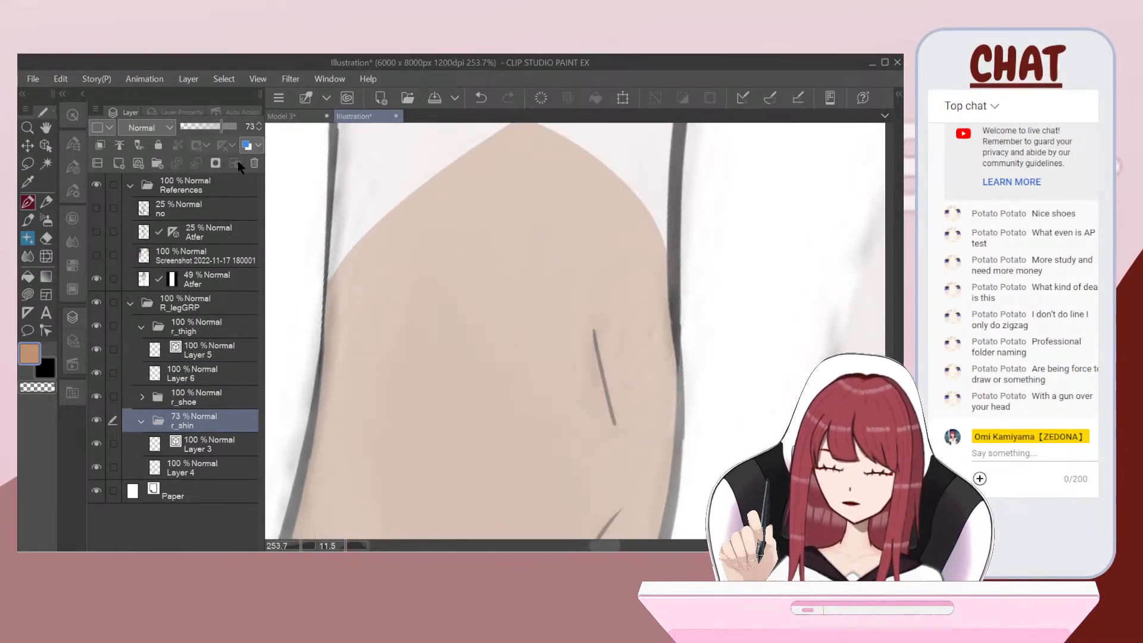
left_click_drag(216, 127, 205, 126)
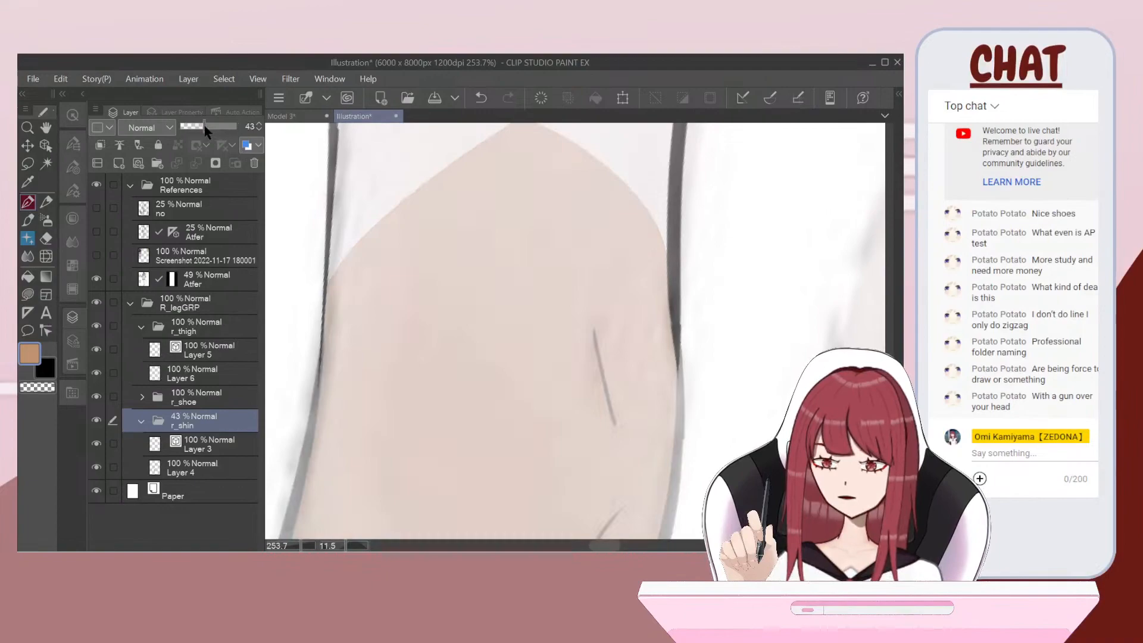
Step: Lasso-fill the lower end of the thigh across the knee with the skin colour on Layer 6
left_click(203, 371)
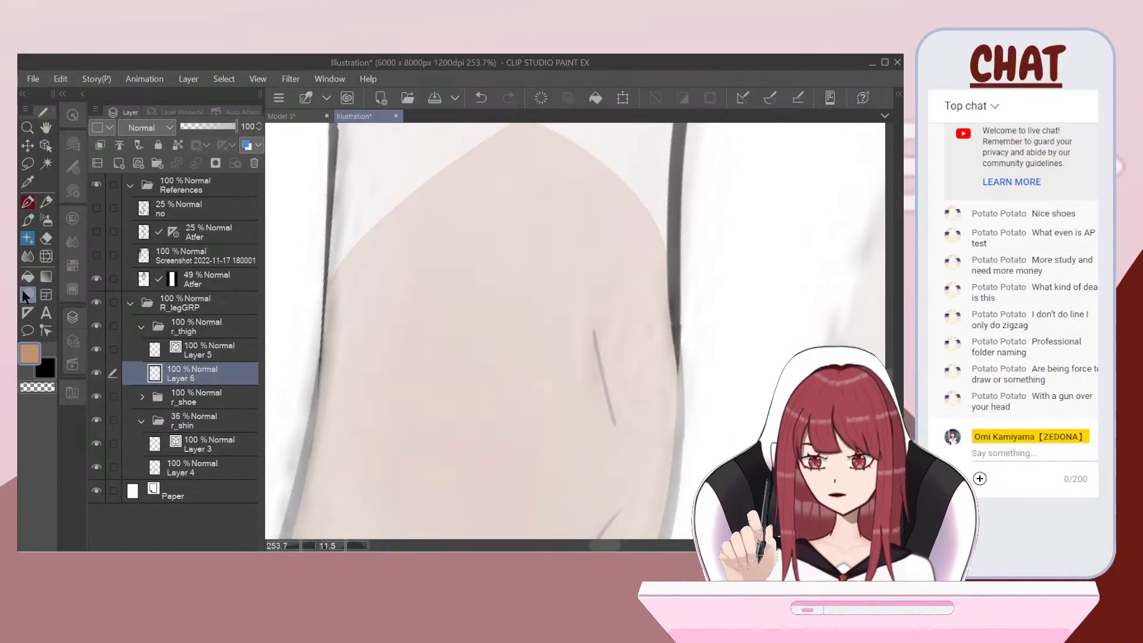
mouse_move(420, 485)
left_mouse_down()
mouse_move(507, 539)
mouse_move(643, 422)
left_mouse_up()
mouse_move(677, 372)
left_mouse_down()
mouse_move(478, 352)
mouse_move(317, 388)
left_mouse_up()
scroll(416, 334, "down", 4)
left_click_drag(447, 298, 442, 417)
left_click_drag(464, 179, 417, 518)
scroll(477, 334, "up", 3)
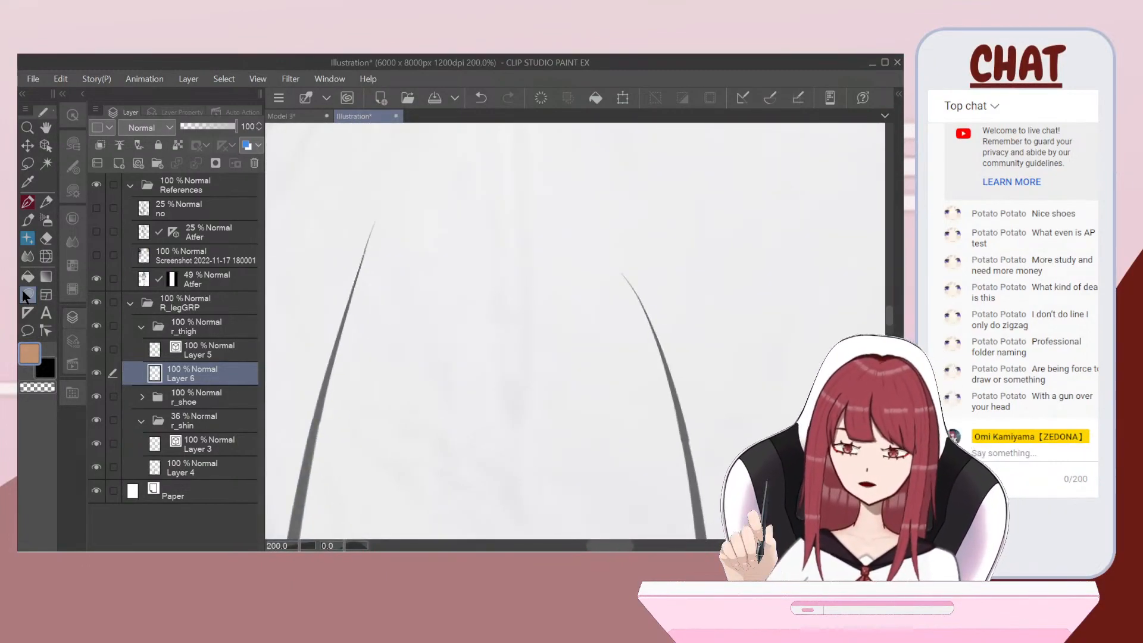
mouse_move(365, 247)
left_mouse_down()
mouse_move(434, 194)
mouse_move(544, 197)
mouse_move(636, 280)
left_mouse_up()
key("ctrl+z")
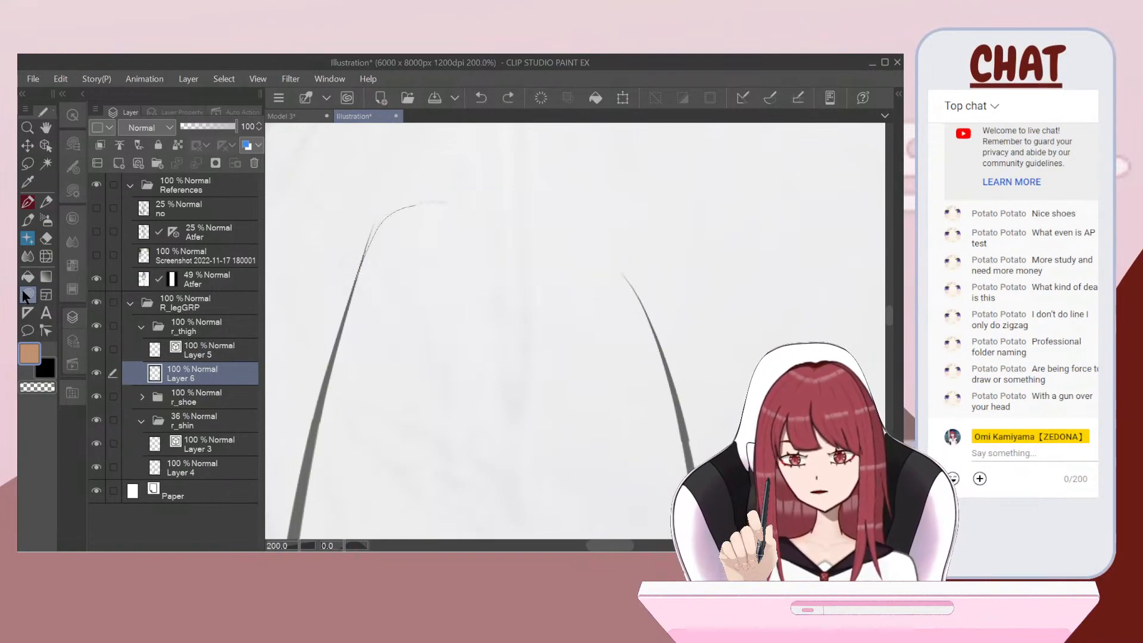
mouse_move(438, 204)
left_mouse_down()
mouse_move(521, 214)
mouse_move(592, 247)
left_mouse_up()
mouse_move(649, 322)
left_mouse_down()
mouse_move(652, 334)
mouse_move(453, 335)
mouse_move(360, 292)
left_mouse_up()
key("ctrl+z")
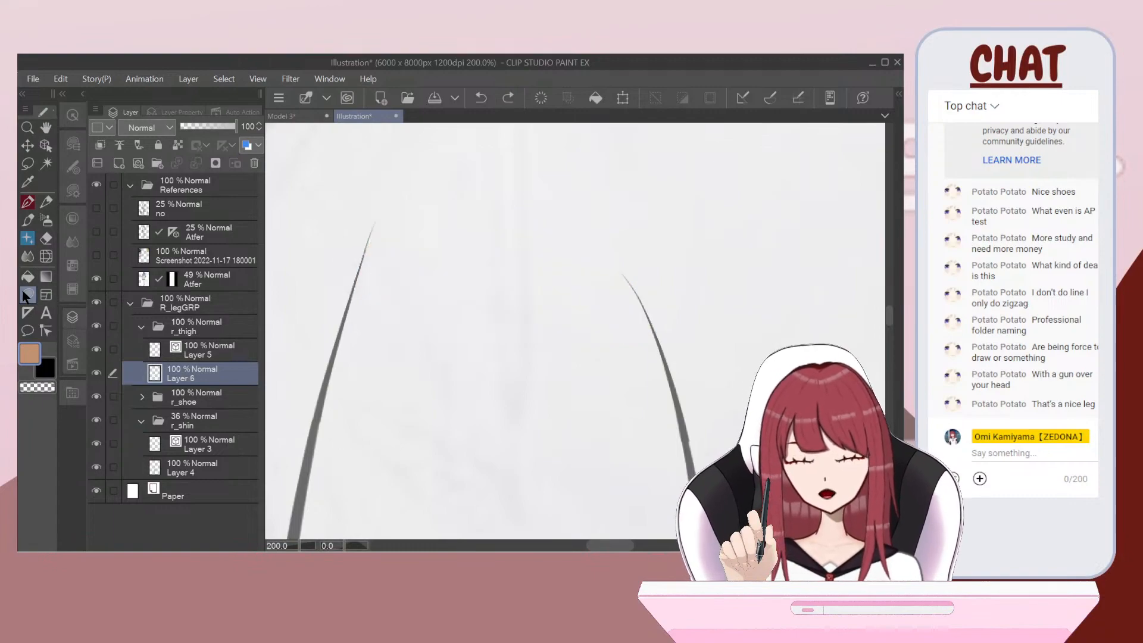
Step: Lasso-fill a rounded upper end joining both thigh lines in skin colour and patch the small gaps along the outer line
scroll(337, 208, "up", 3)
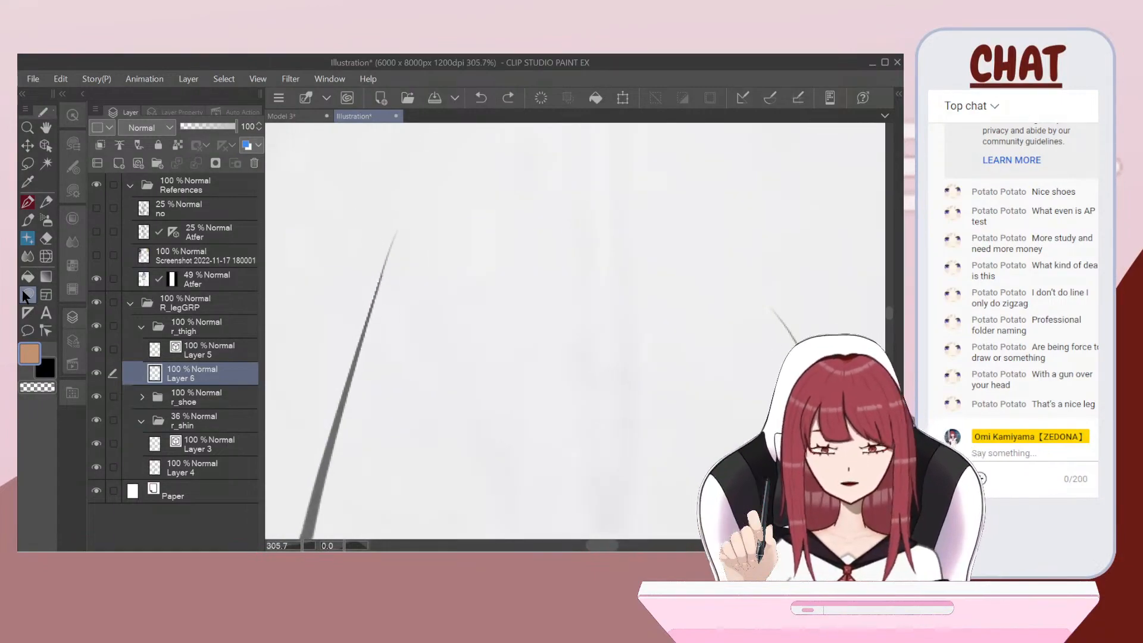
mouse_move(400, 227)
left_mouse_down()
mouse_move(584, 196)
mouse_move(723, 261)
left_mouse_up()
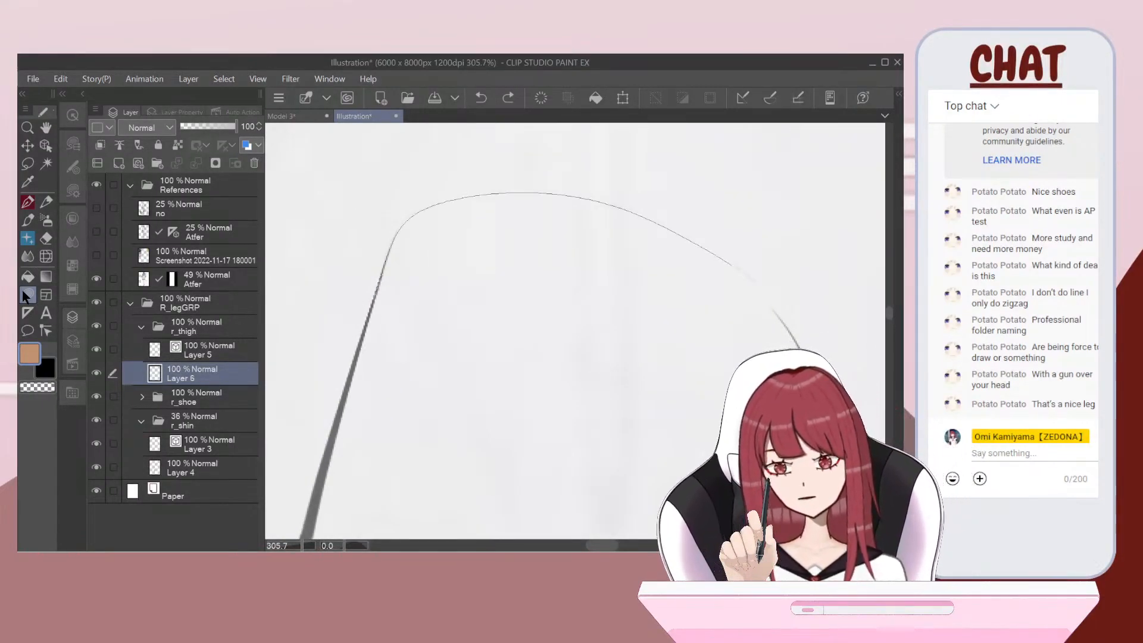
mouse_move(720, 400)
left_mouse_down()
mouse_move(604, 407)
mouse_move(362, 374)
left_mouse_up()
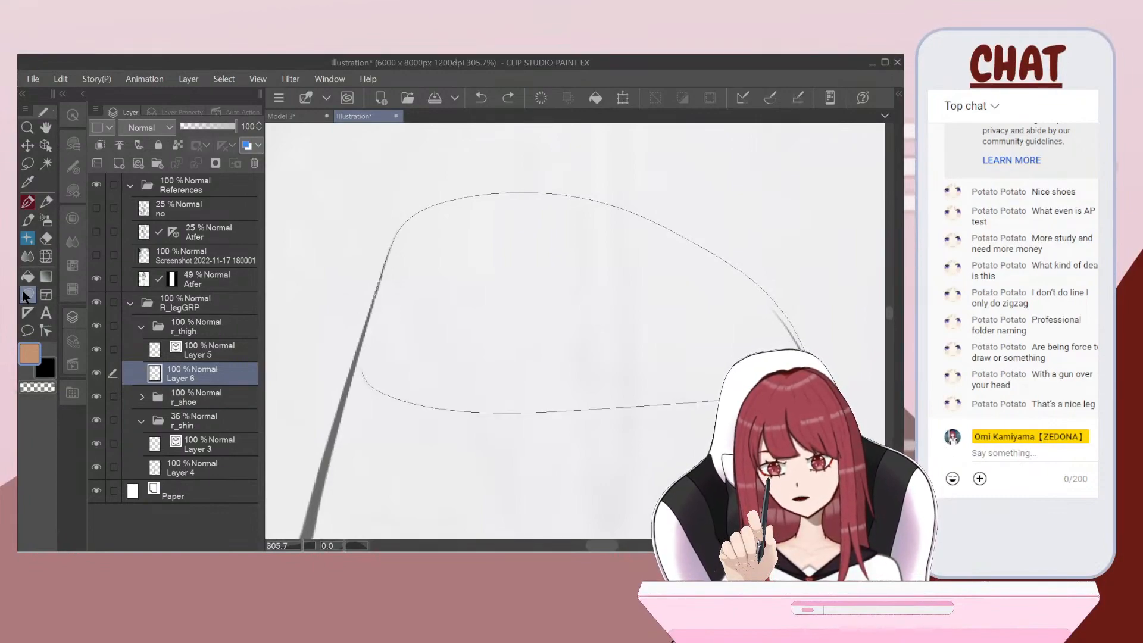
left_click_drag(374, 309, 388, 280)
scroll(326, 224, "up", 5)
left_click_drag(467, 317, 454, 320)
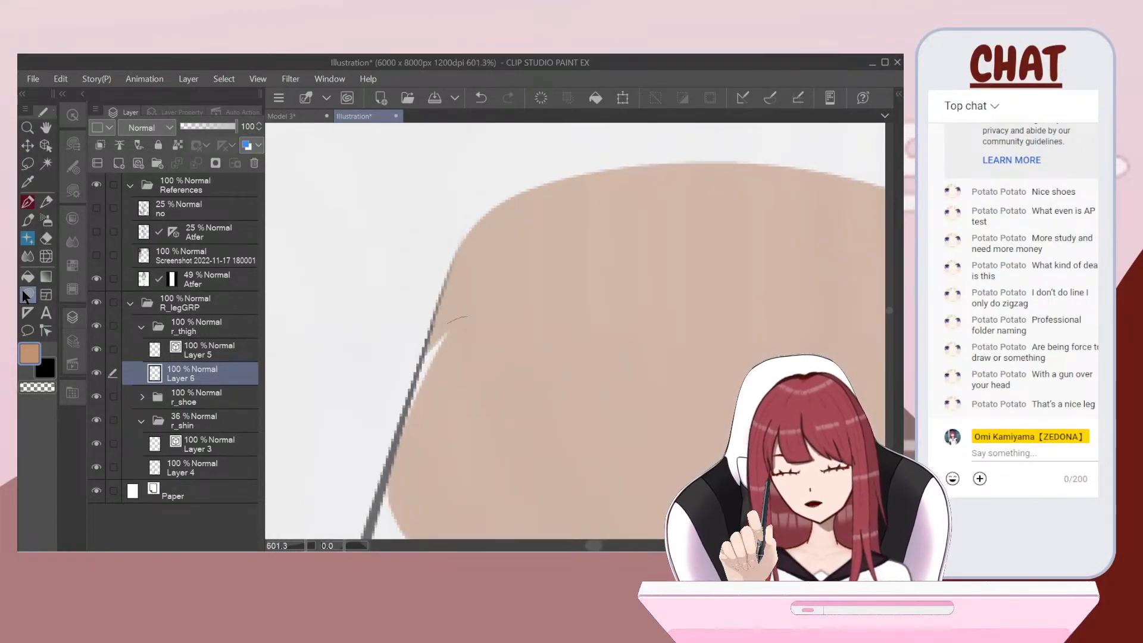
left_click_drag(418, 427, 420, 424)
Step: Fill the enclosed thigh area between the two contour lines with the skin colour on Layer 6
scroll(476, 333, "down", 5)
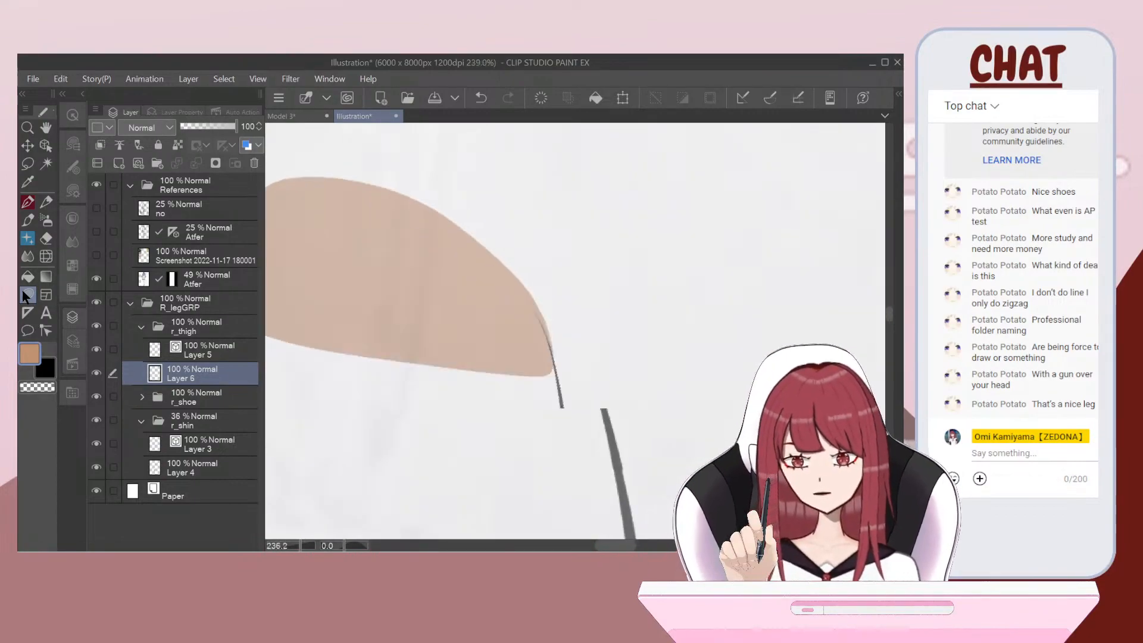
scroll(476, 334, "down", 6)
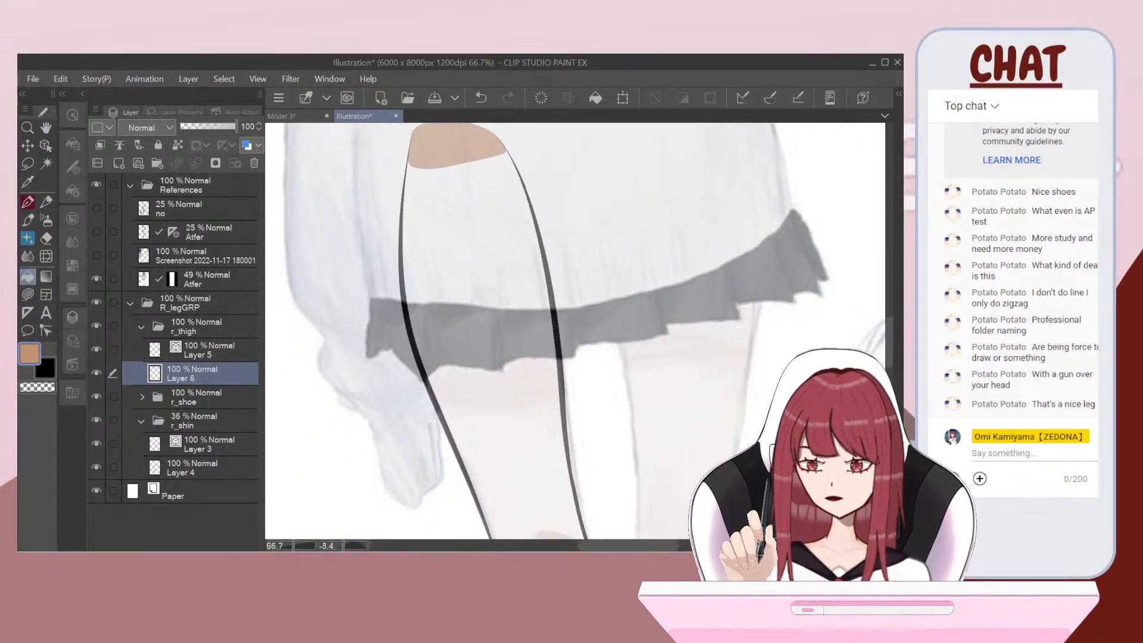
left_click(485, 333)
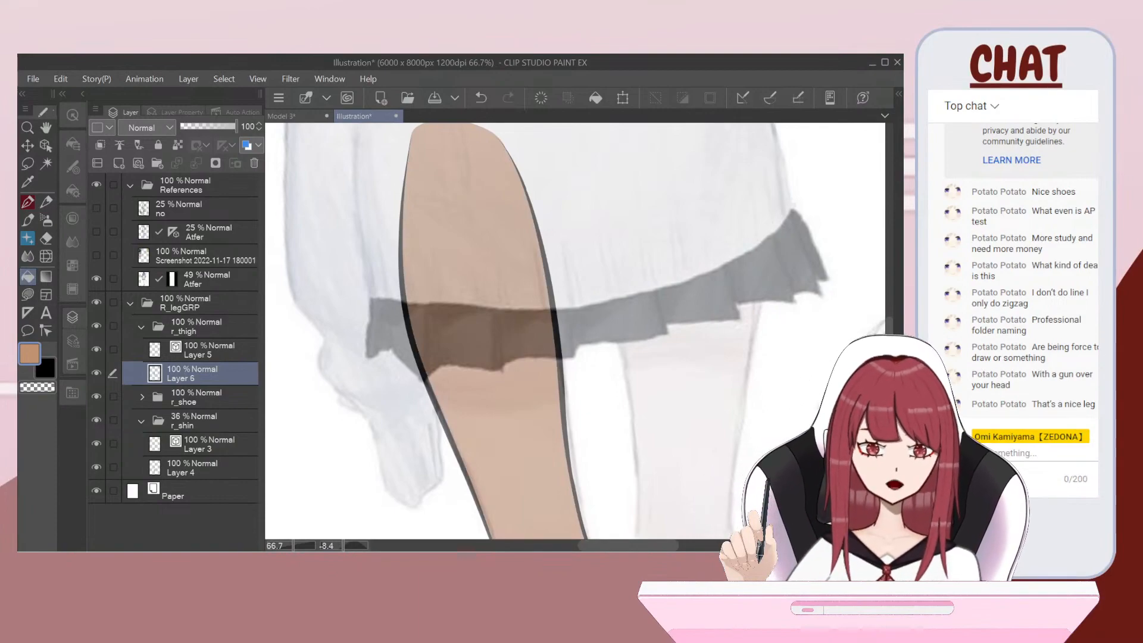
key("ctrl+minus")
scroll(529, 331, "up", 1)
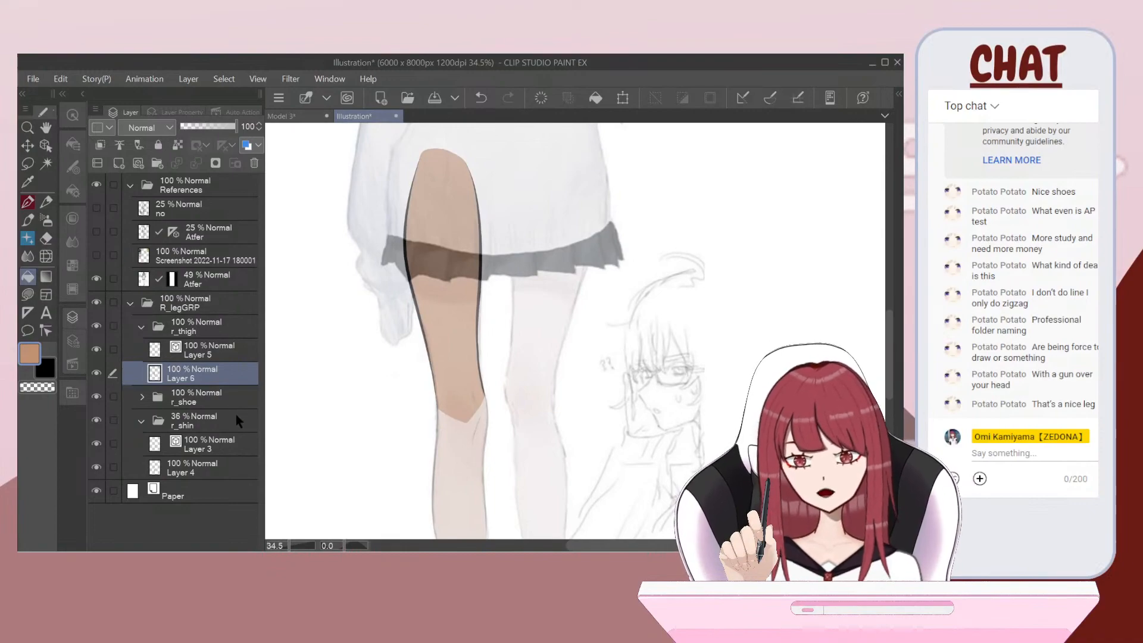
Step: Restore the r_shin folder's opacity to 100% and hide the 49% Atfer reference layer
left_click(224, 421)
left_click_drag(212, 127, 282, 139)
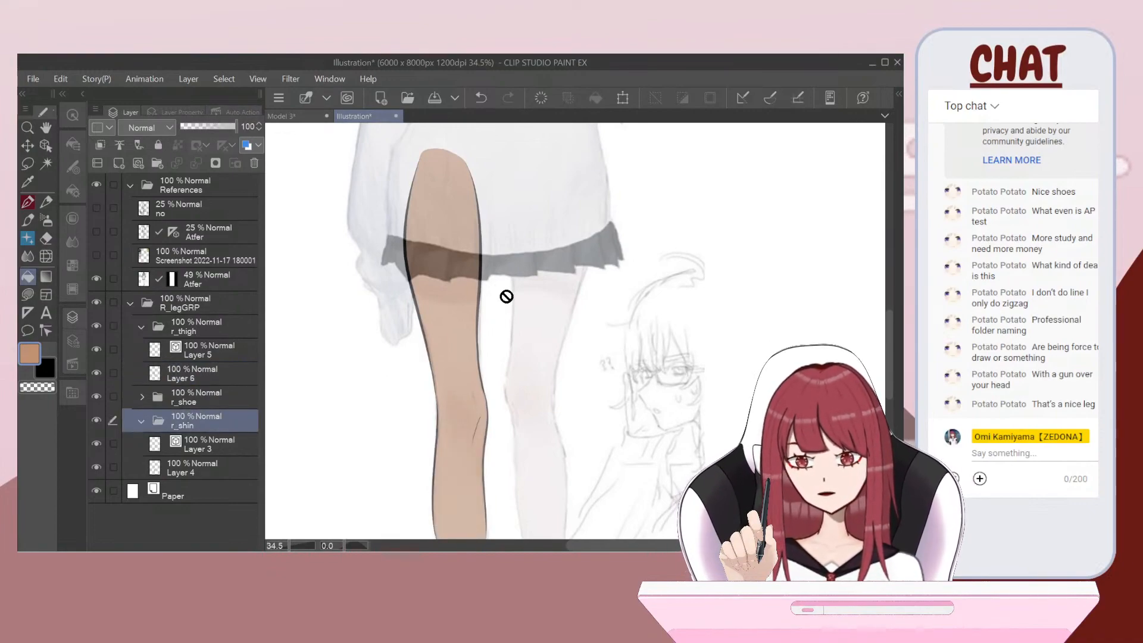
scroll(506, 296, "down", 2)
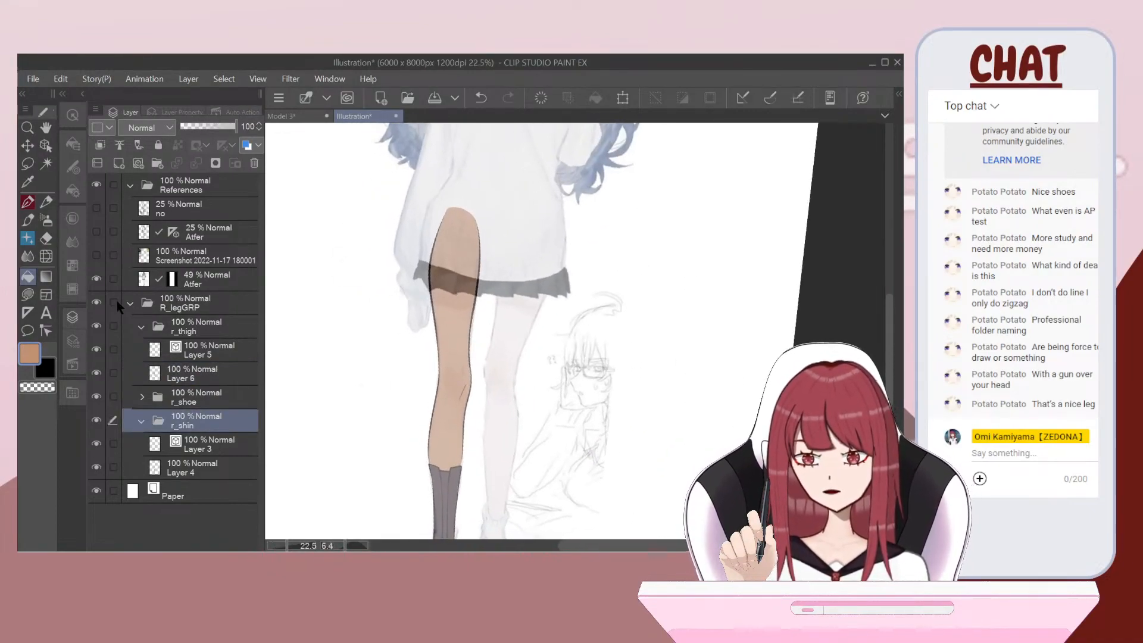
left_click(96, 279)
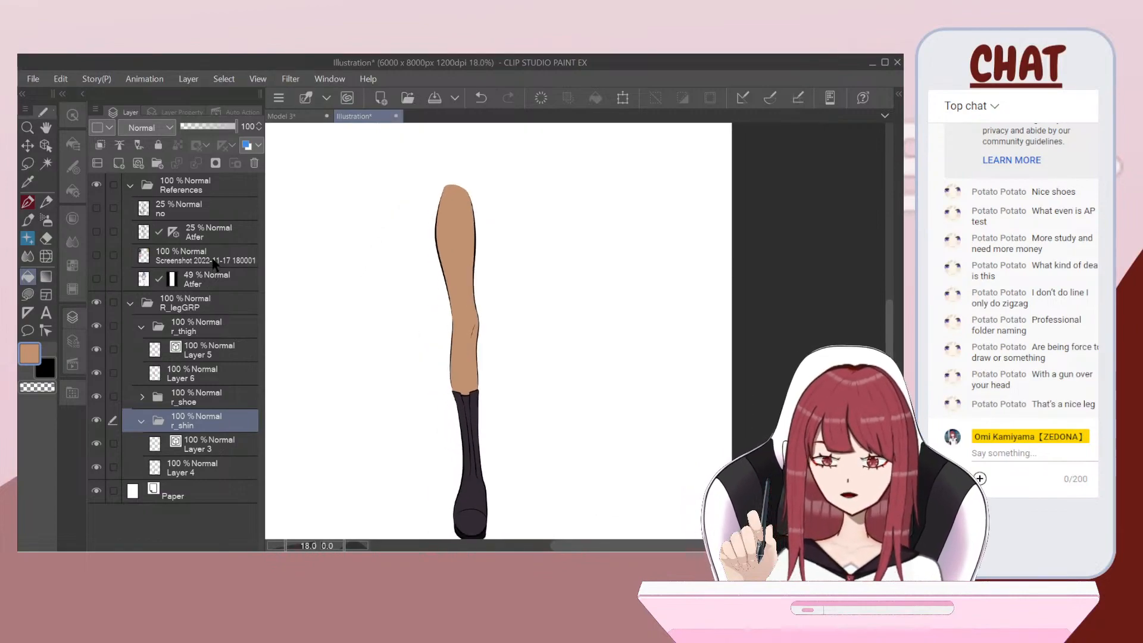
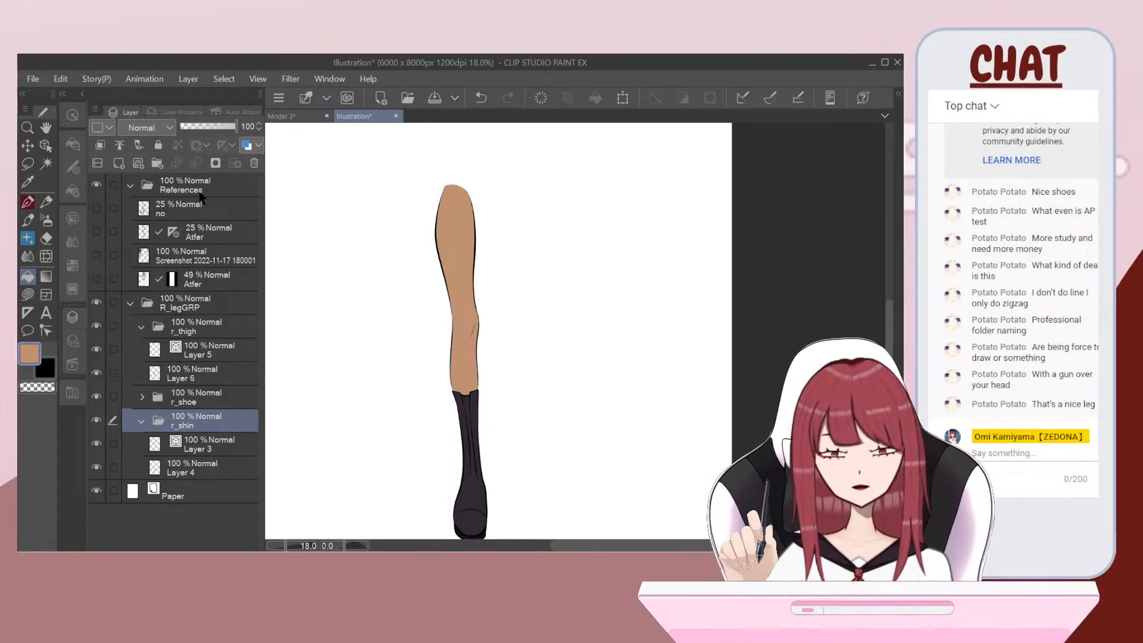
Step: Collapse the r_thigh and r_shin layer folders inside R_legGRP
scroll(408, 225, "down", 5)
scroll(396, 227, "up", 3)
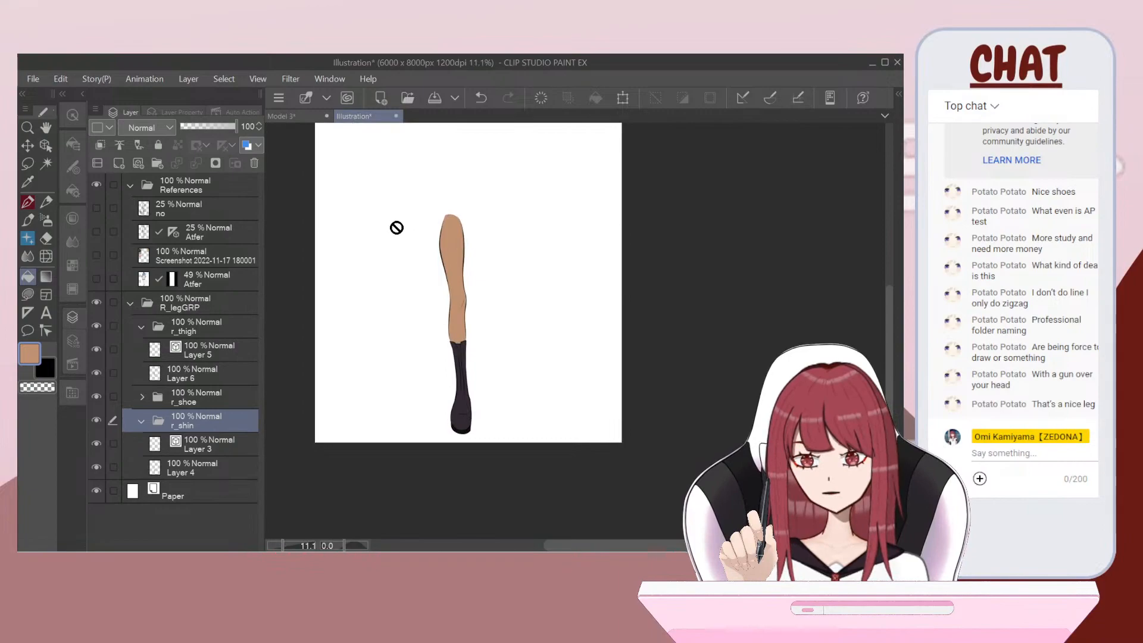
scroll(417, 274, "up", 3)
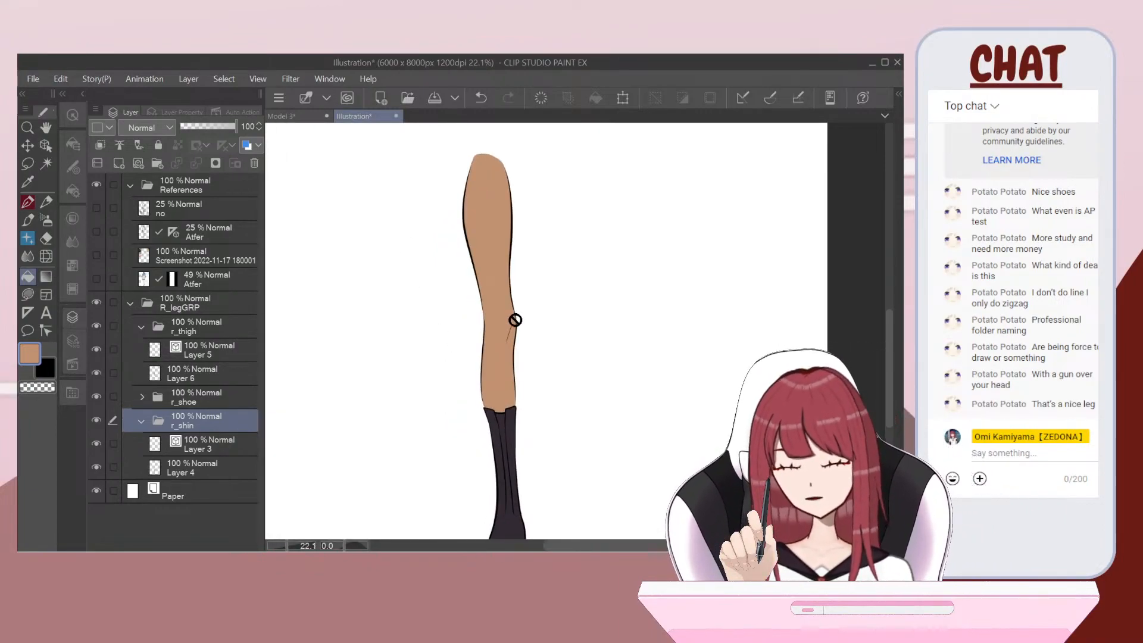
scroll(511, 328, "up", 2)
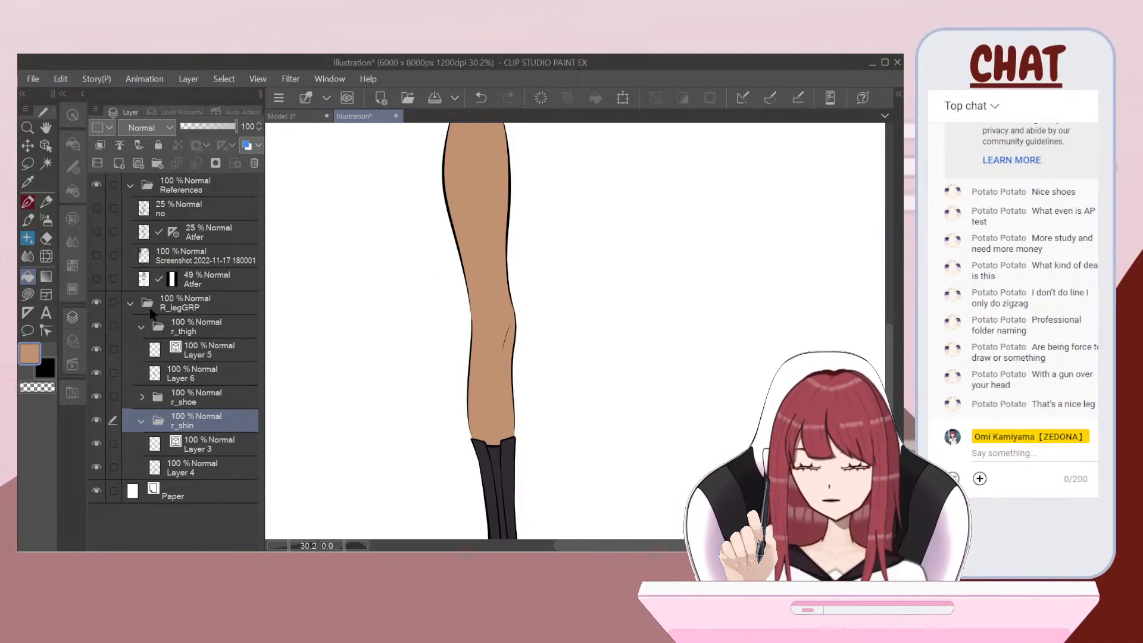
left_click(140, 325)
left_click(141, 351)
left_click(142, 352)
left_click(142, 372)
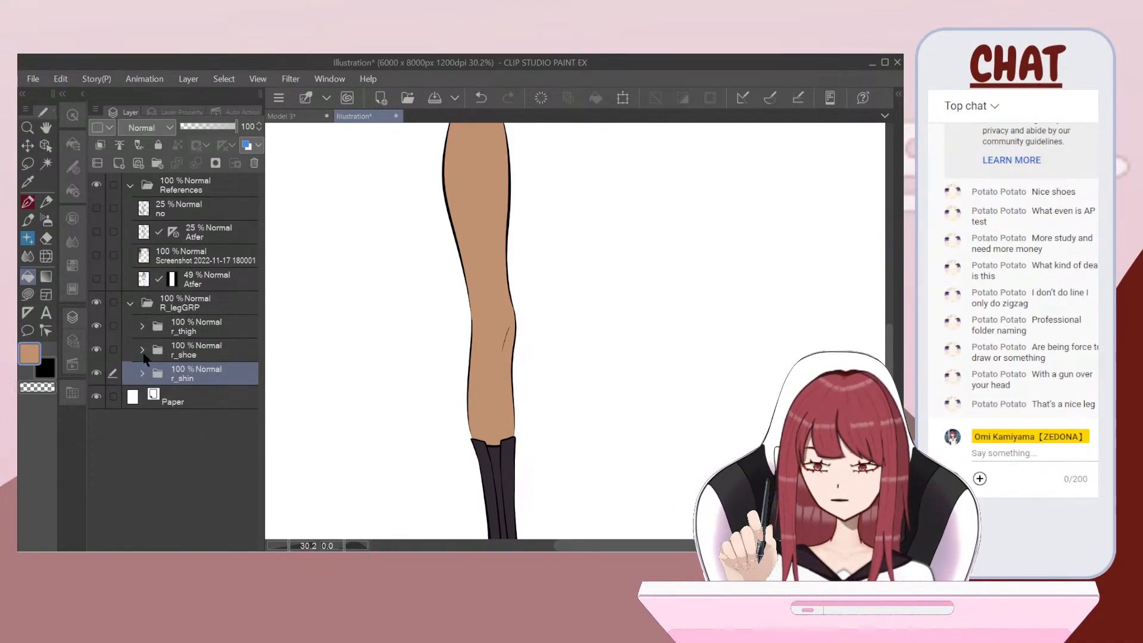
Step: Label the r_thigh, r_shoe and r_shin folders blue and their parent folder R_legGRP red
left_click(154, 329)
left_click_drag(113, 349, 111, 372)
left_click(108, 127)
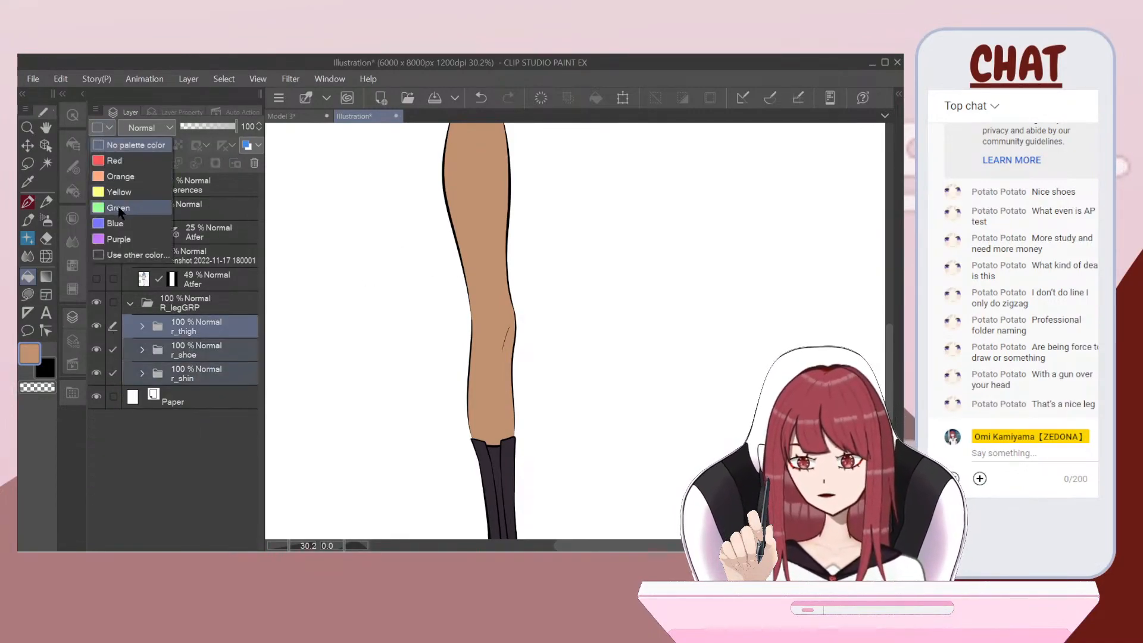
left_click(114, 223)
left_click(190, 309)
left_click(107, 127)
left_click(113, 154)
Step: Create a layer folder named L_legGRP above R_legGRP and label it red
left_click(157, 163)
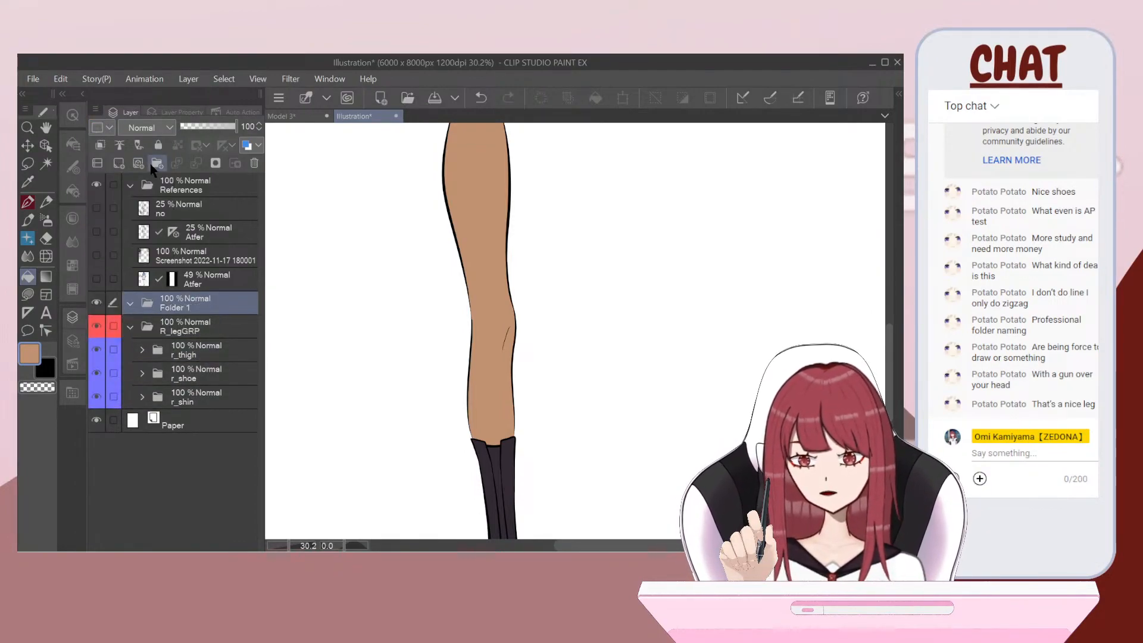
double_click(177, 307)
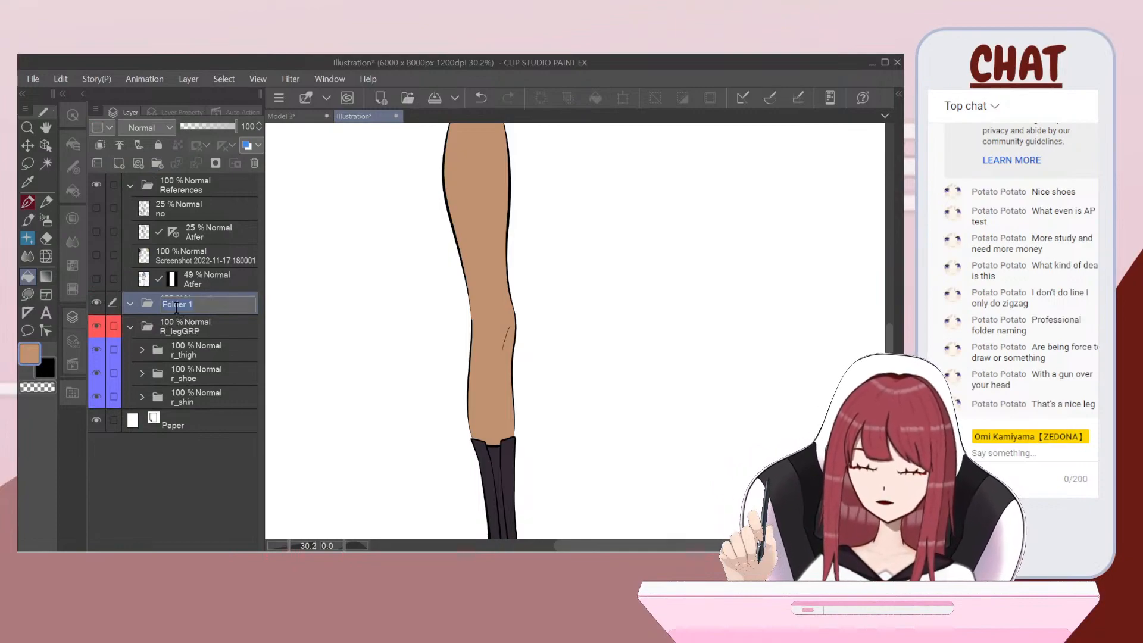
key("BackSpace")
key("BackSpace")
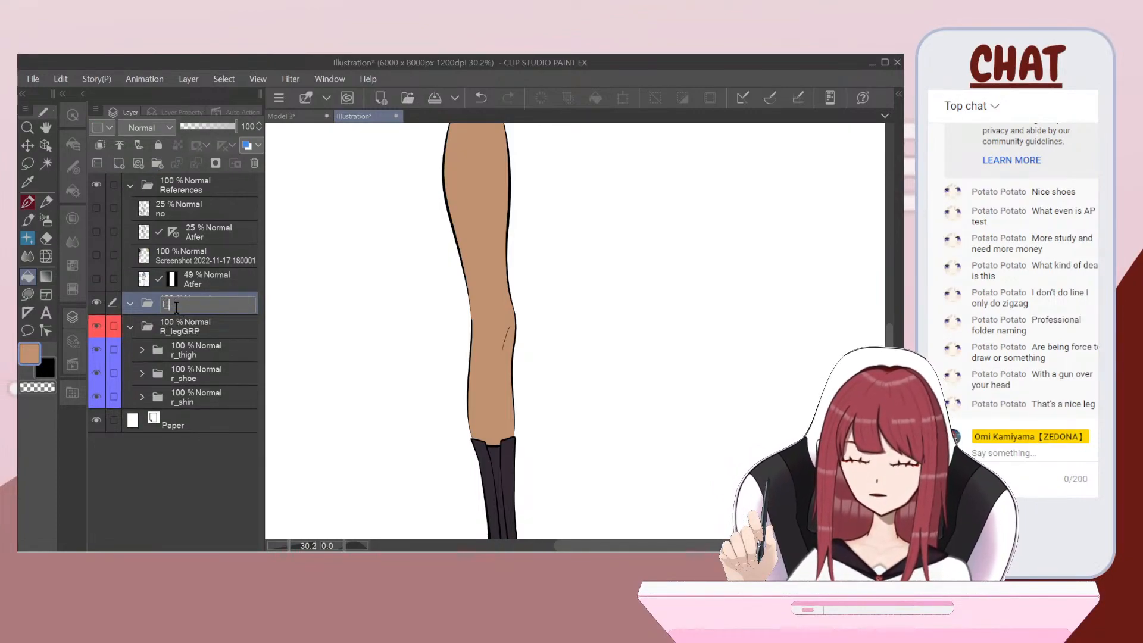
type("L_legGRP")
key("Return")
left_click(95, 127)
left_click(122, 160)
Step: Add three new layer folders and nest them inside the L_legGRP folder
left_click(158, 165)
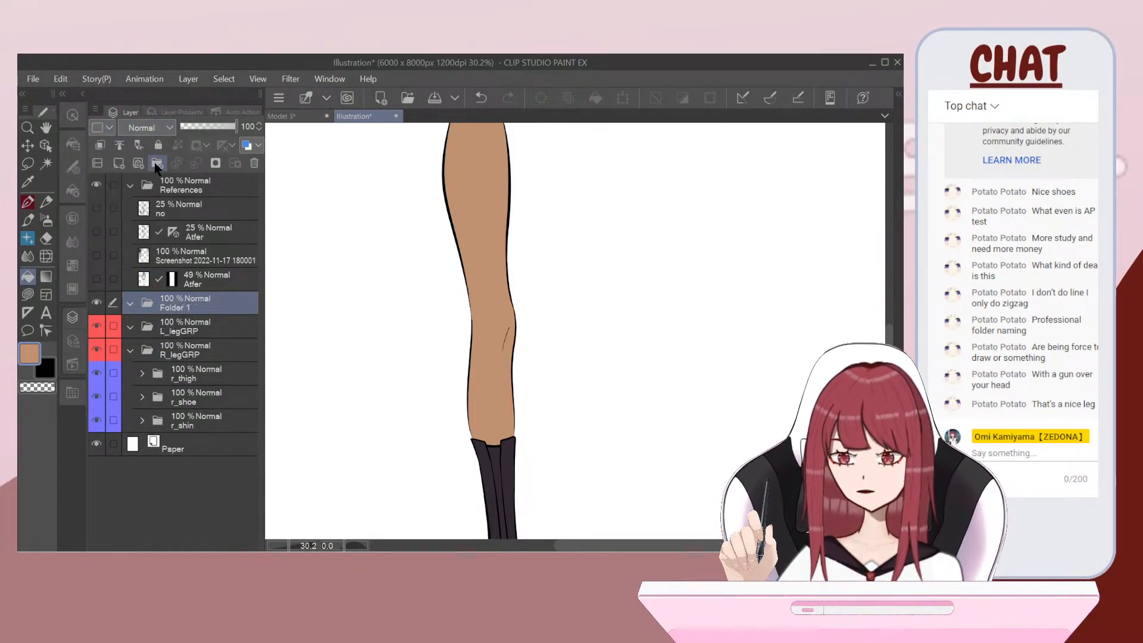
left_click(157, 165)
left_click(157, 164)
left_click(177, 348, "shift")
left_click_drag(176, 348, 179, 375)
Step: Rename the lowest subfolder of L_legGRP as l_shin
left_click(184, 381)
double_click(184, 378)
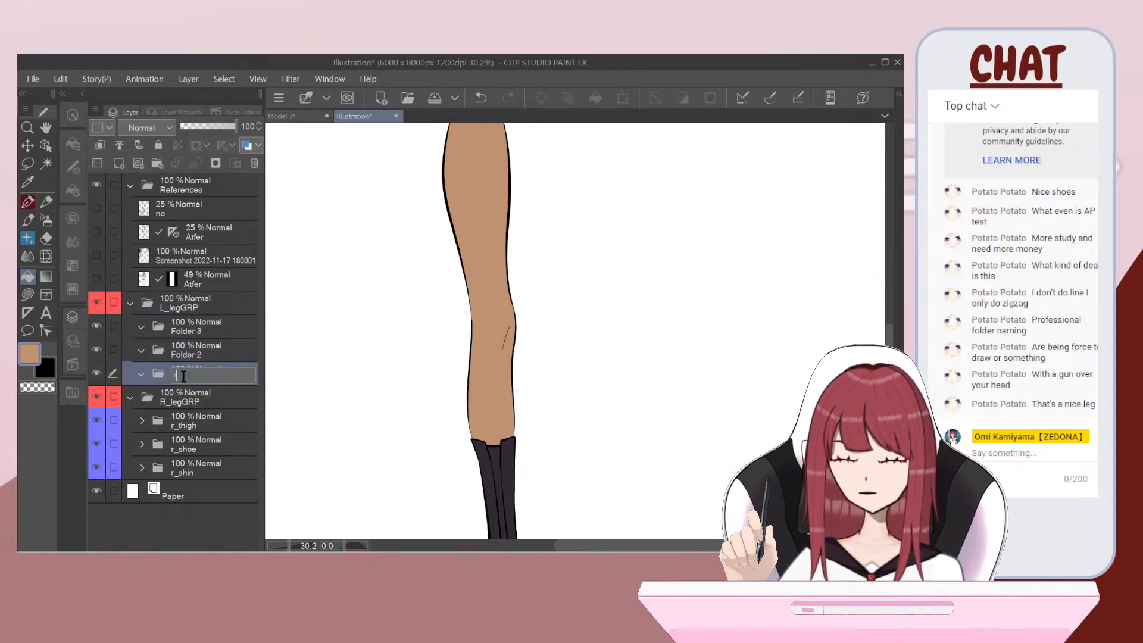
key("BackSpace")
key("Return")
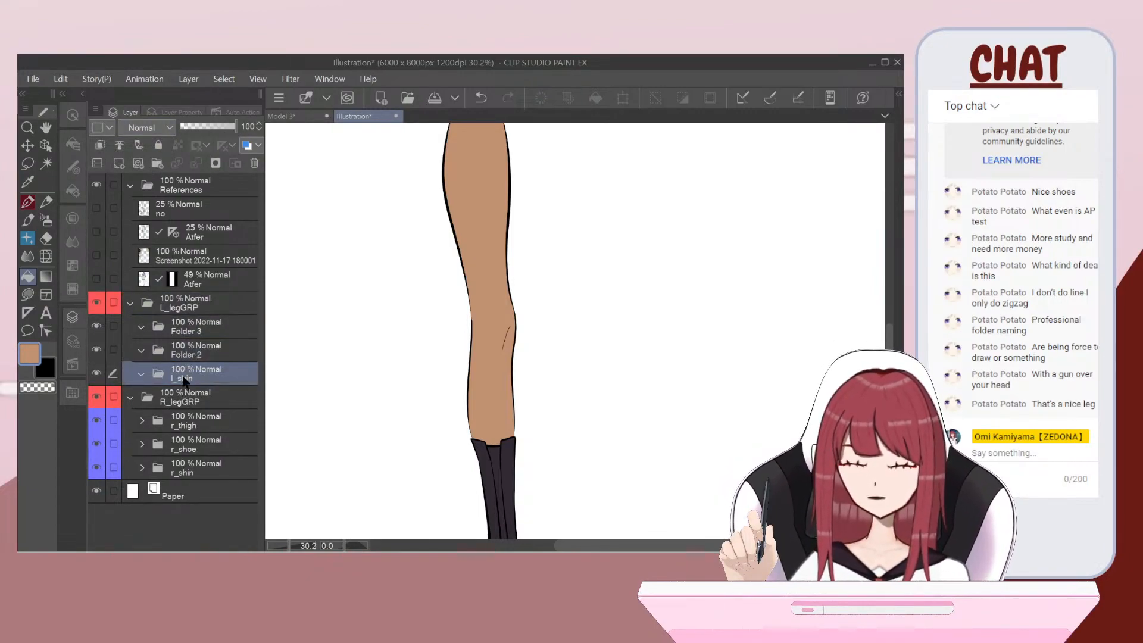
Step: Rename Folder 2, the middle subfolder of L_legGRP, as l_shoe
double_click(183, 355)
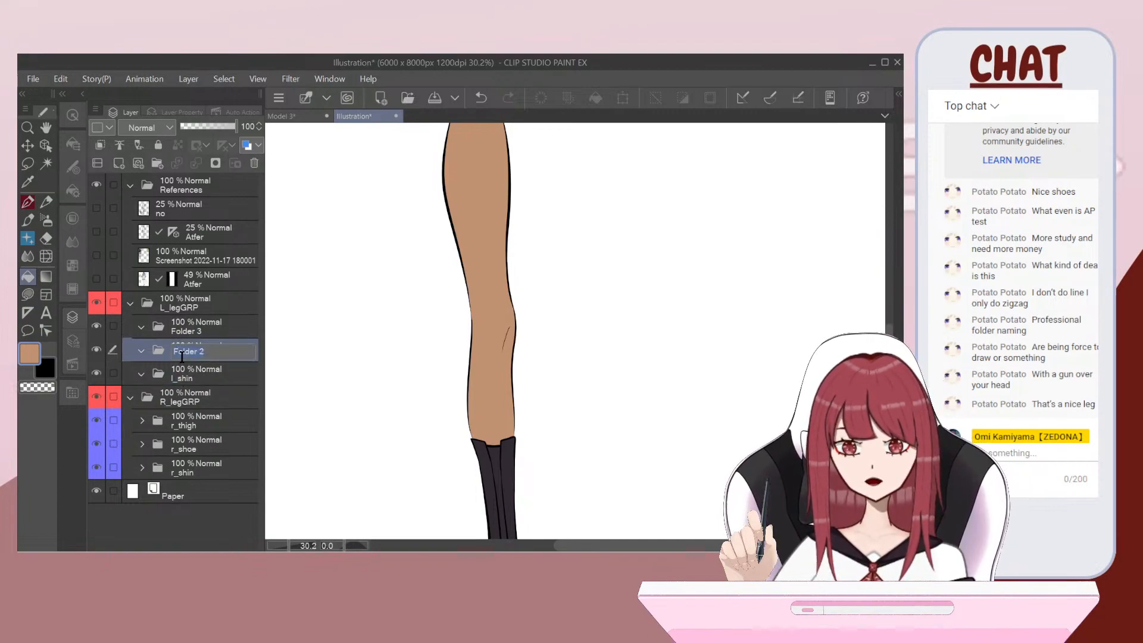
key("BackSpace")
type("L_th")
key("BackSpace")
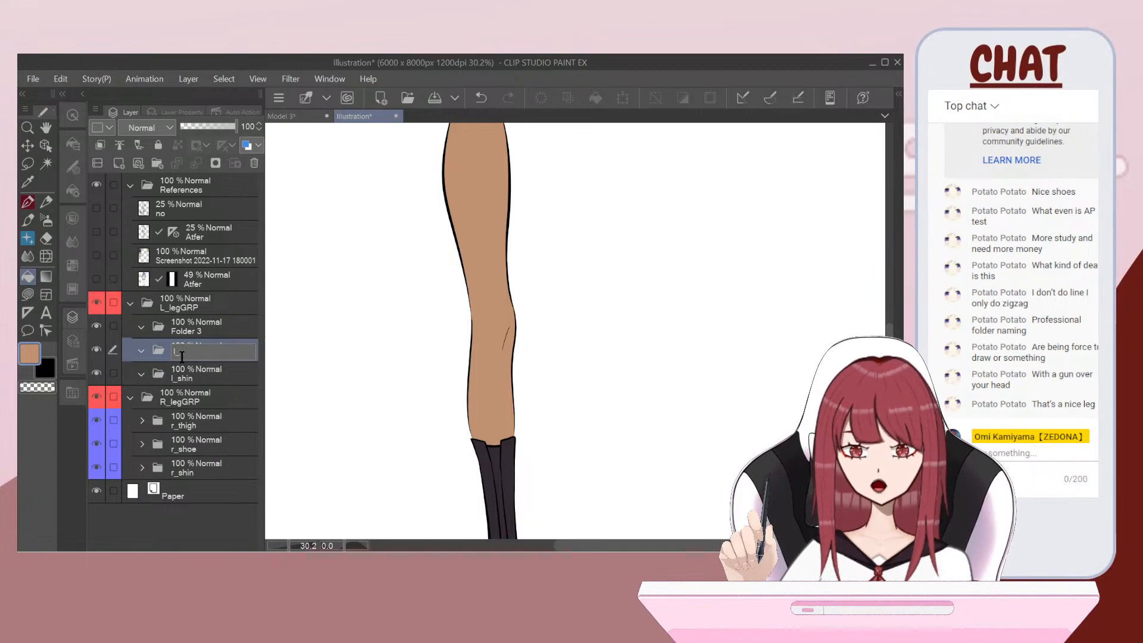
left_click(182, 356)
type("l_shoe")
key("Return")
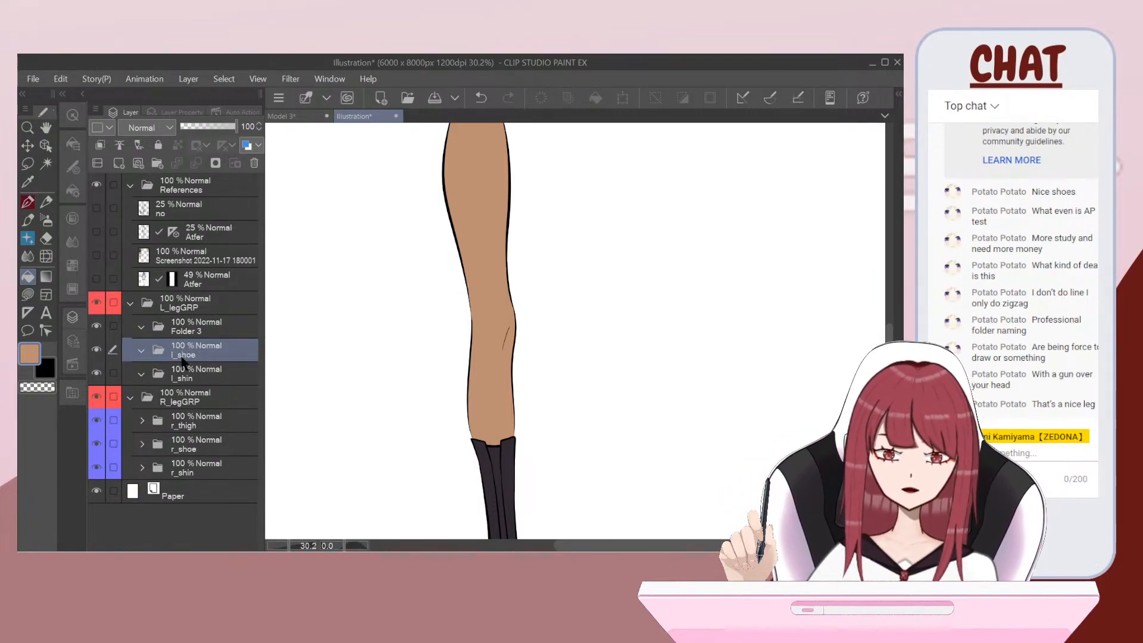
Step: Rename Folder 3, the uppermost subfolder of L_legGRP, as l_shoe
double_click(197, 328)
type("l_shoe")
key("Return")
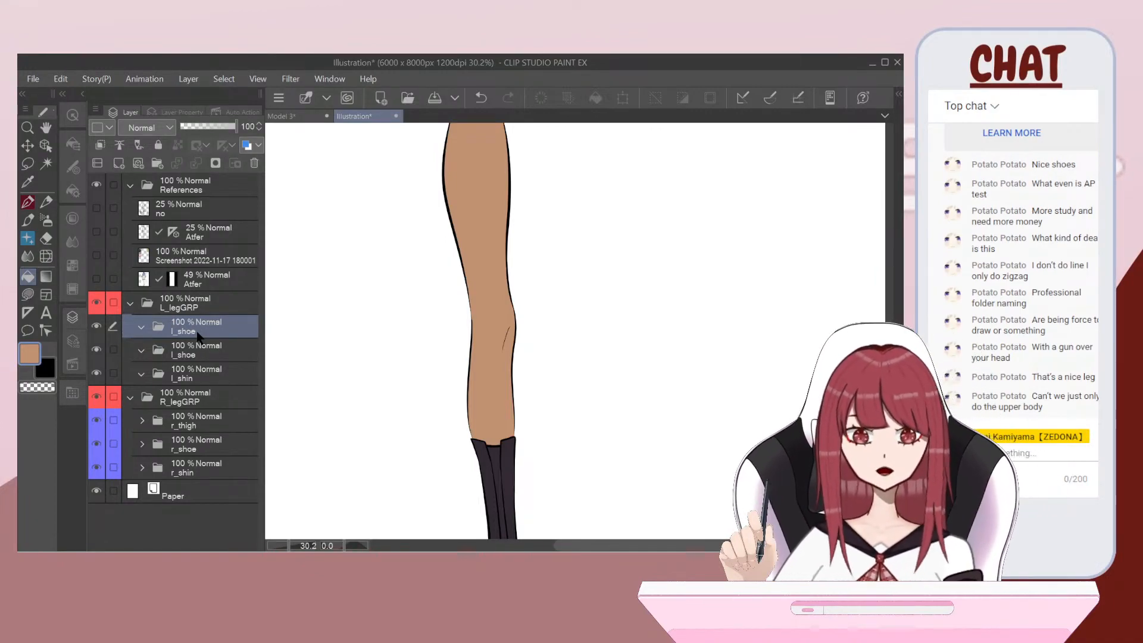
Step: Show the 49% Atfer reference layer over the whole drawing
key("ctrl+minus")
key("ctrl+minus")
key("ctrl+minus")
key("ctrl+minus")
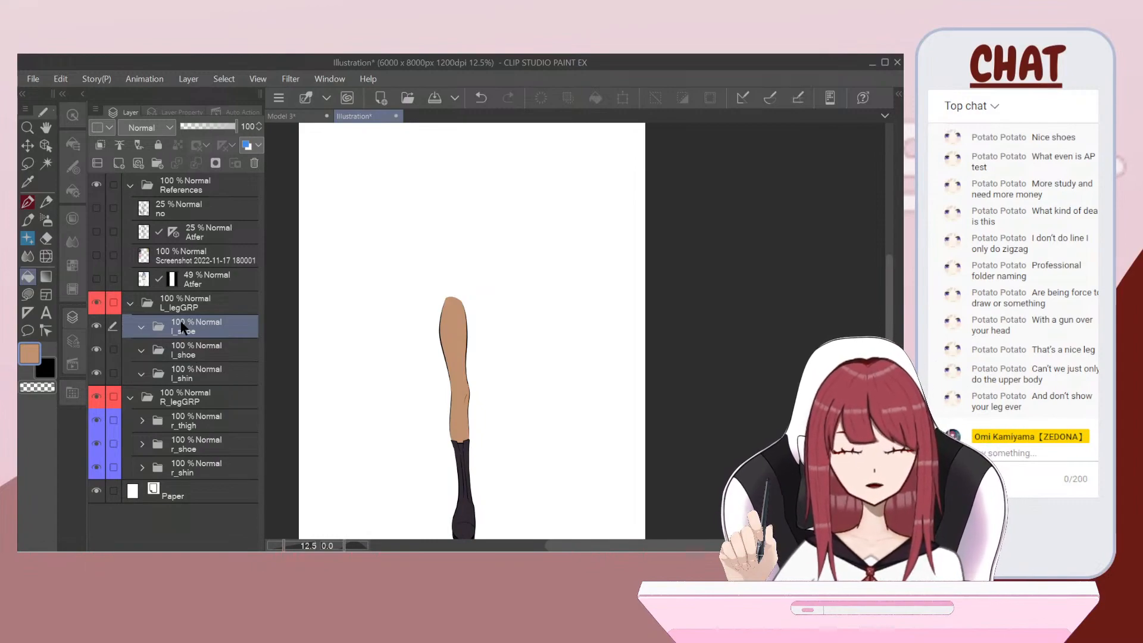
left_click(95, 279)
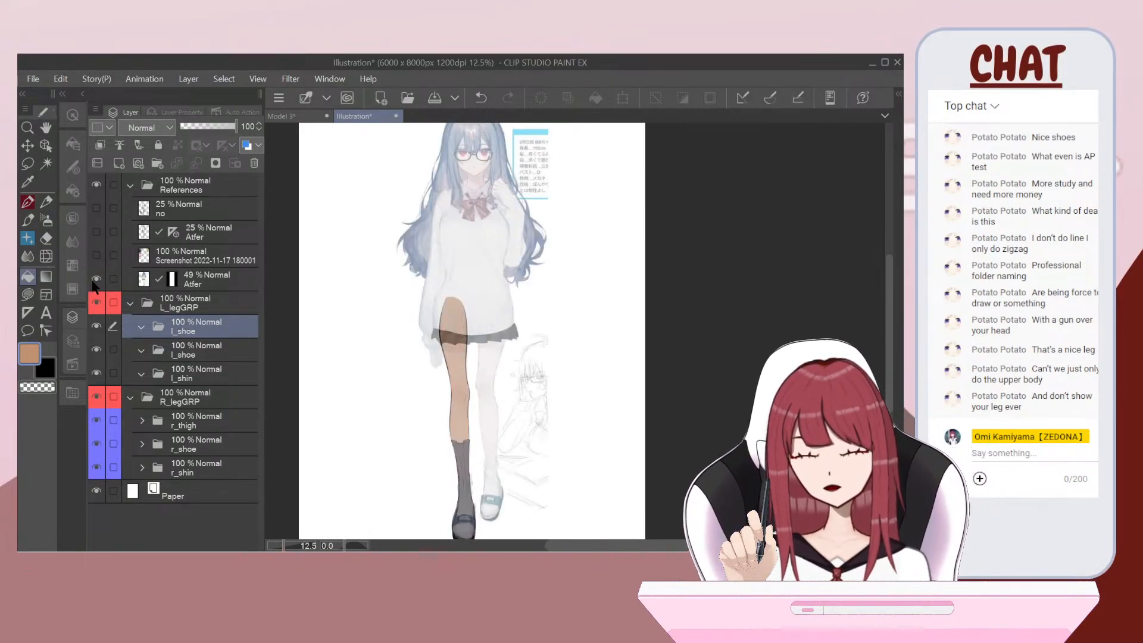
scroll(516, 215, "down", 5)
scroll(495, 167, "up", 6)
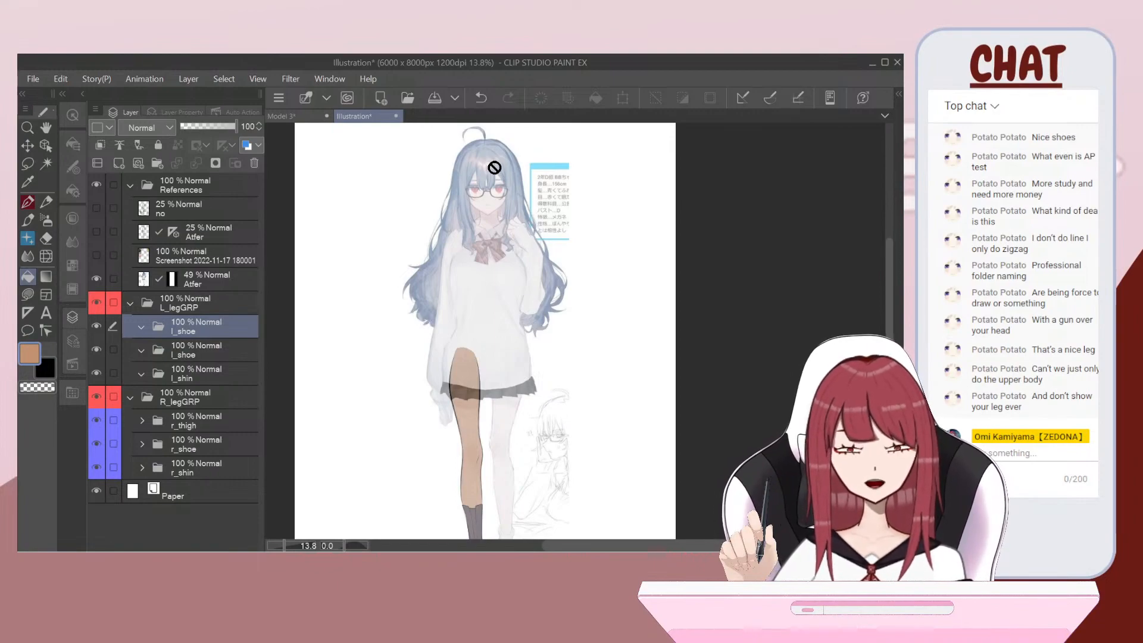
Step: Label all three subfolders of L_legGRP blue and make l_shin the only selected folder
left_click(119, 351)
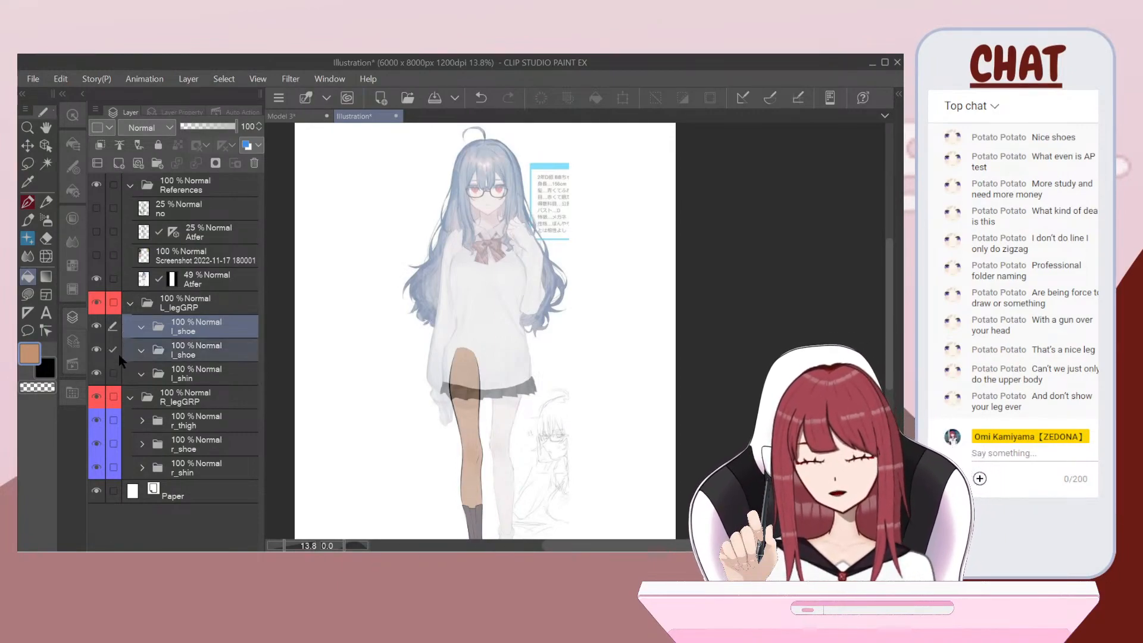
left_click(119, 374)
left_click(108, 128)
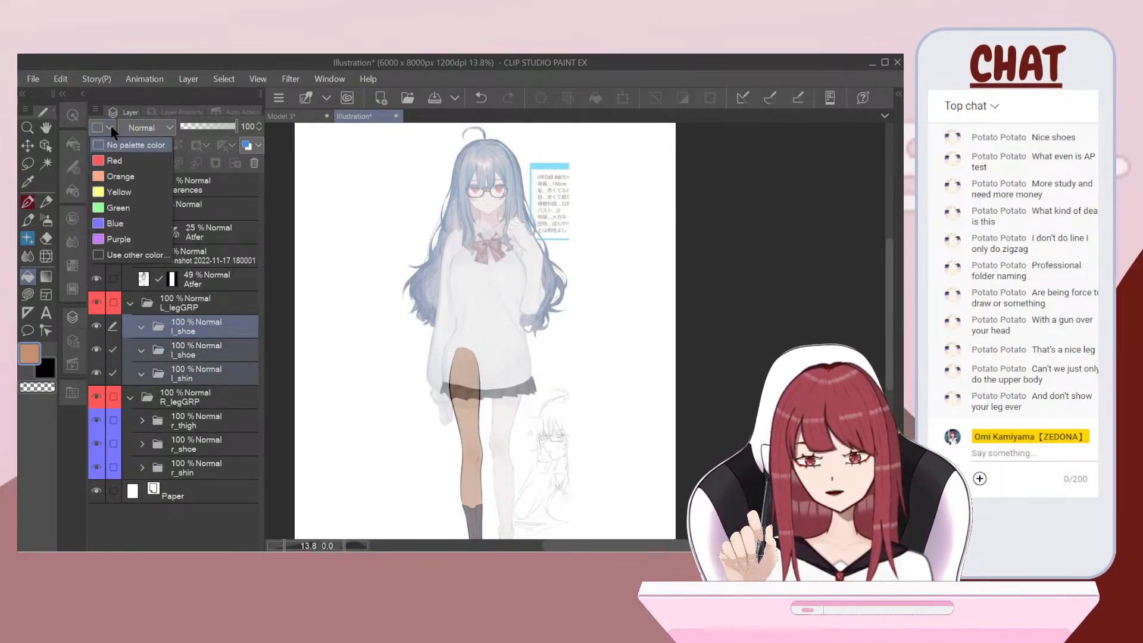
left_click(115, 223)
left_click(187, 374)
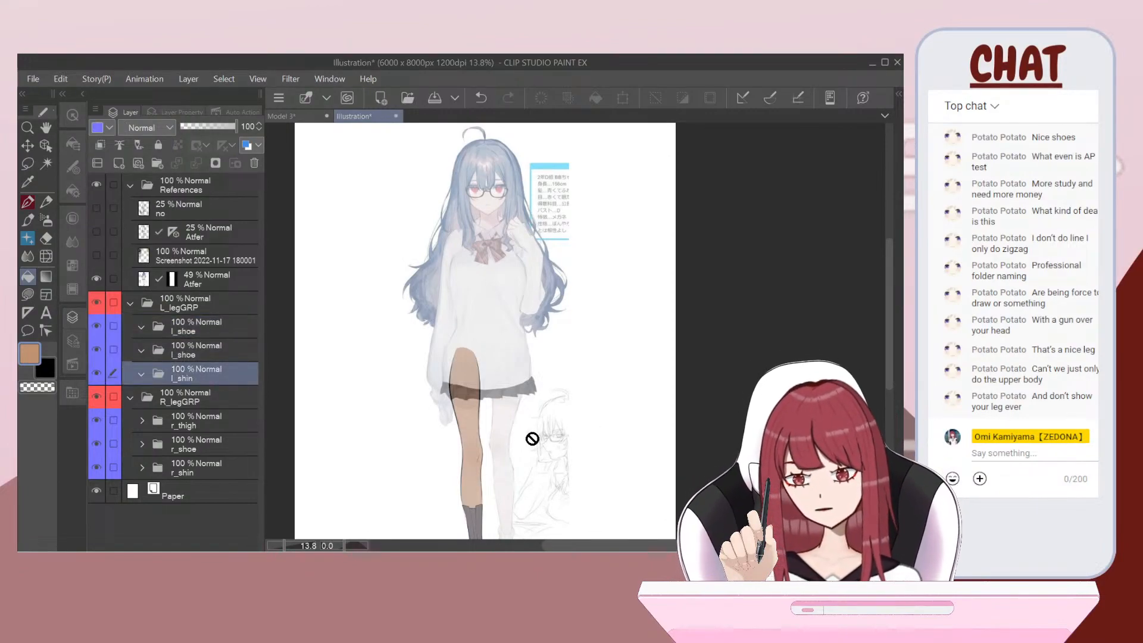
Step: Examine the reference figure's full pose and its left leg and shoe beside the coloured right leg
scroll(532, 439, "down", 4)
scroll(528, 503, "up", 8)
scroll(527, 505, "down", 5)
scroll(524, 503, "down", 3)
scroll(526, 503, "up", 6)
scroll(525, 431, "down", 2)
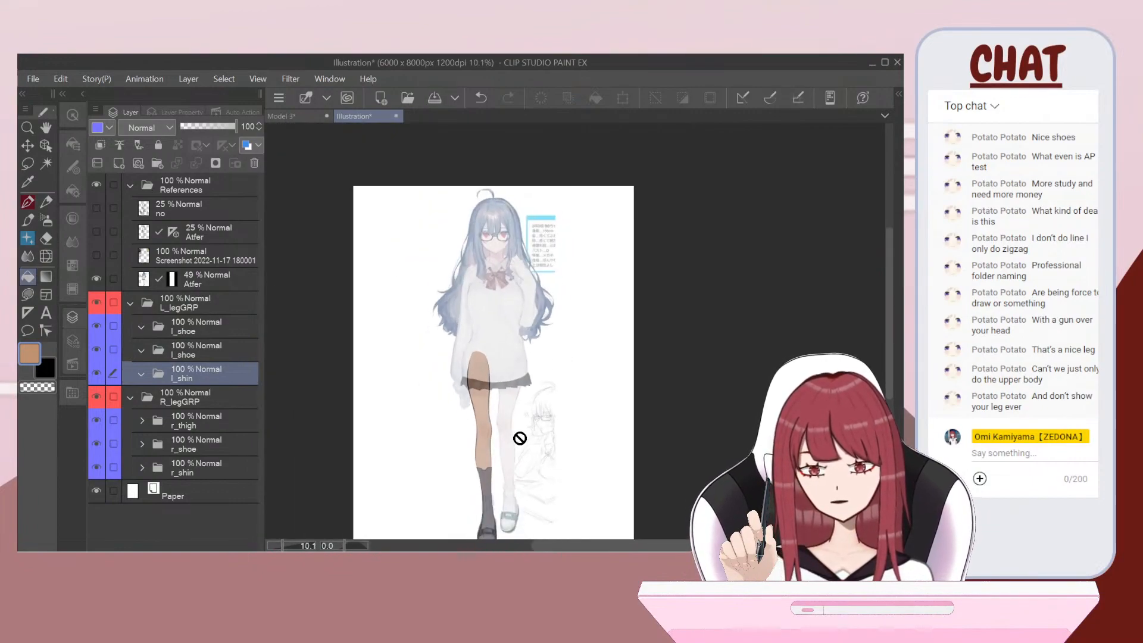
scroll(520, 439, "up", 1)
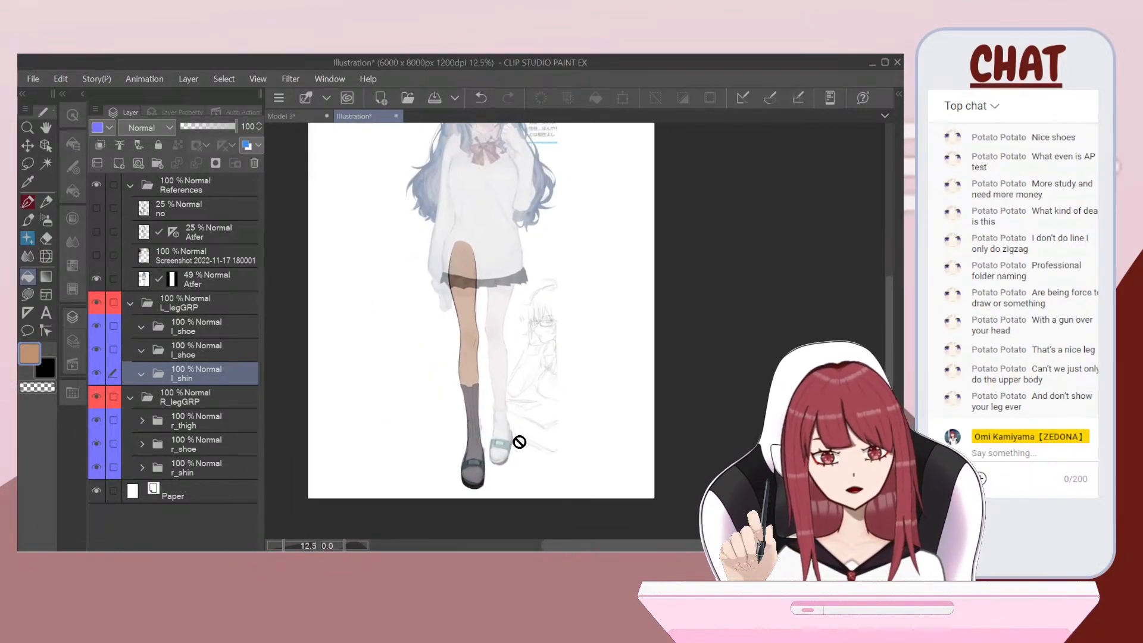
scroll(514, 450, "up", 2)
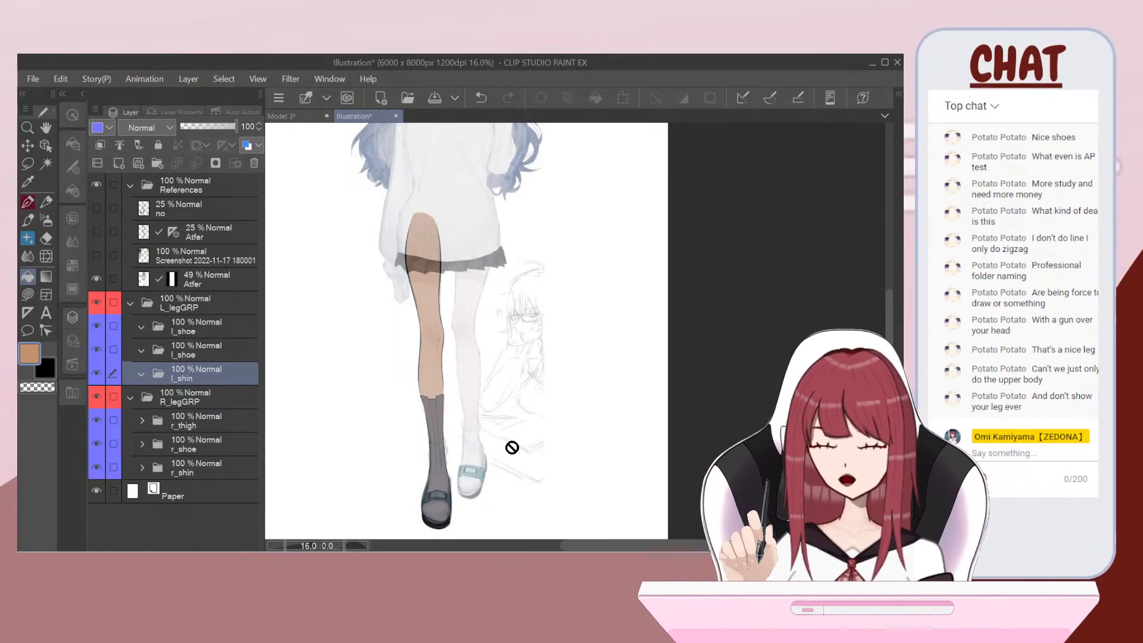
Step: Add a vector layer inside the l_shoe folder directly above l_shin and make black the drawing colour
left_click(138, 164)
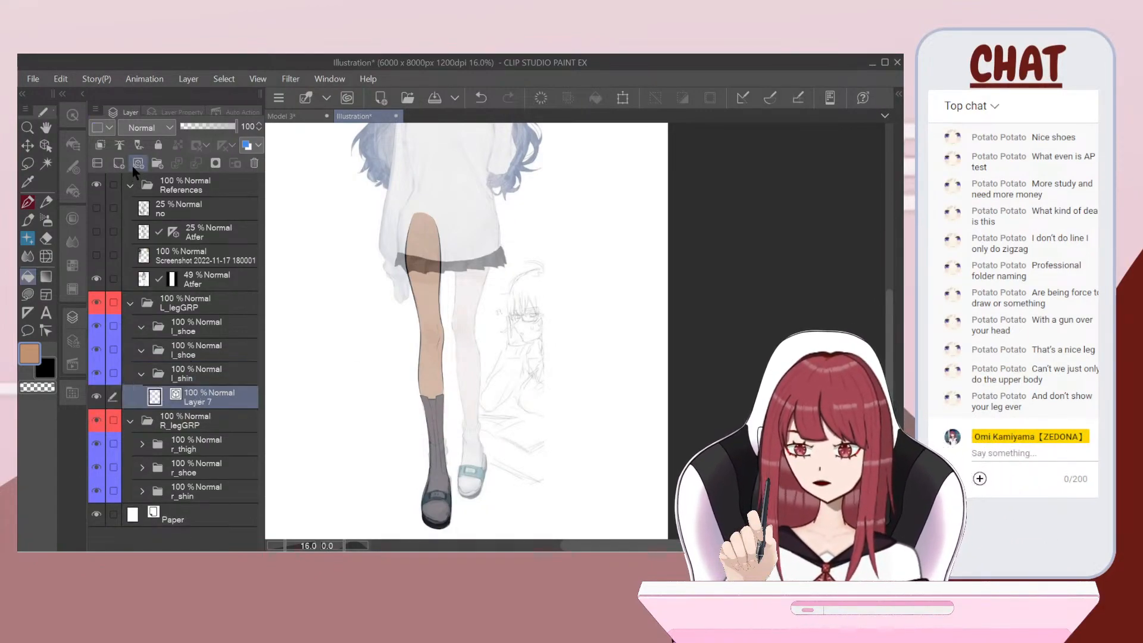
key("ctrl+z")
left_click(201, 350)
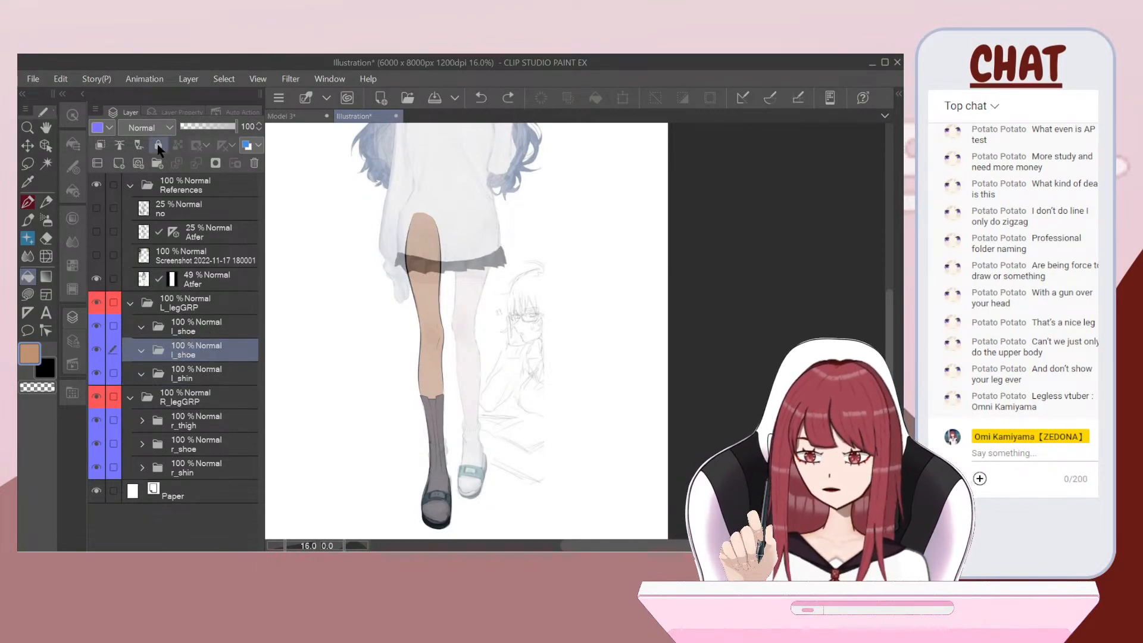
left_click(138, 163)
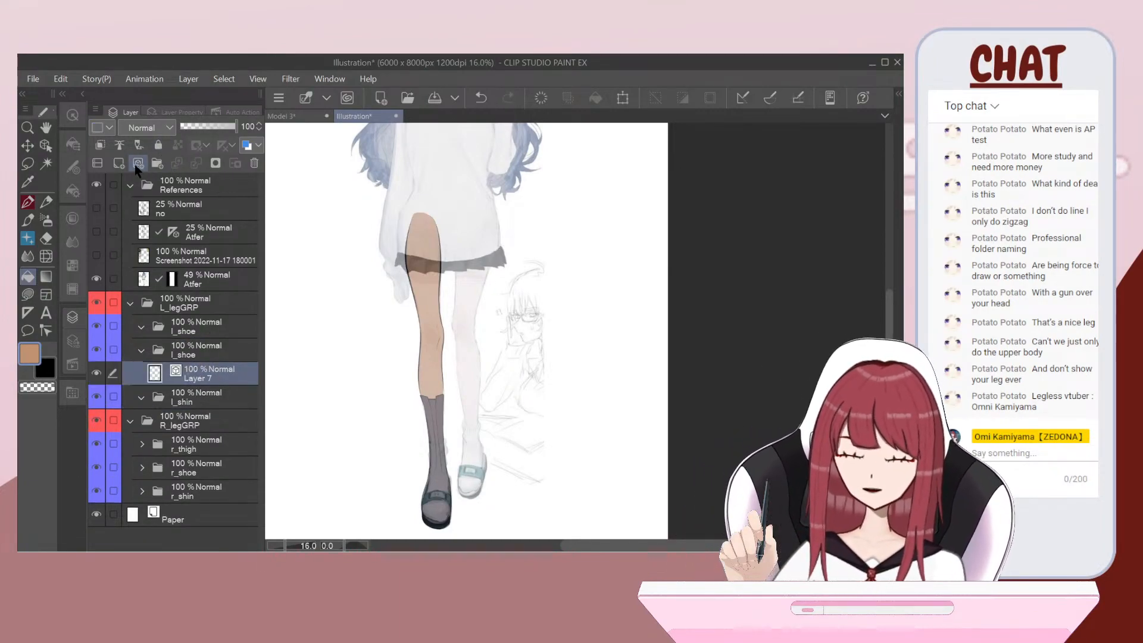
scroll(456, 416, "up", 4)
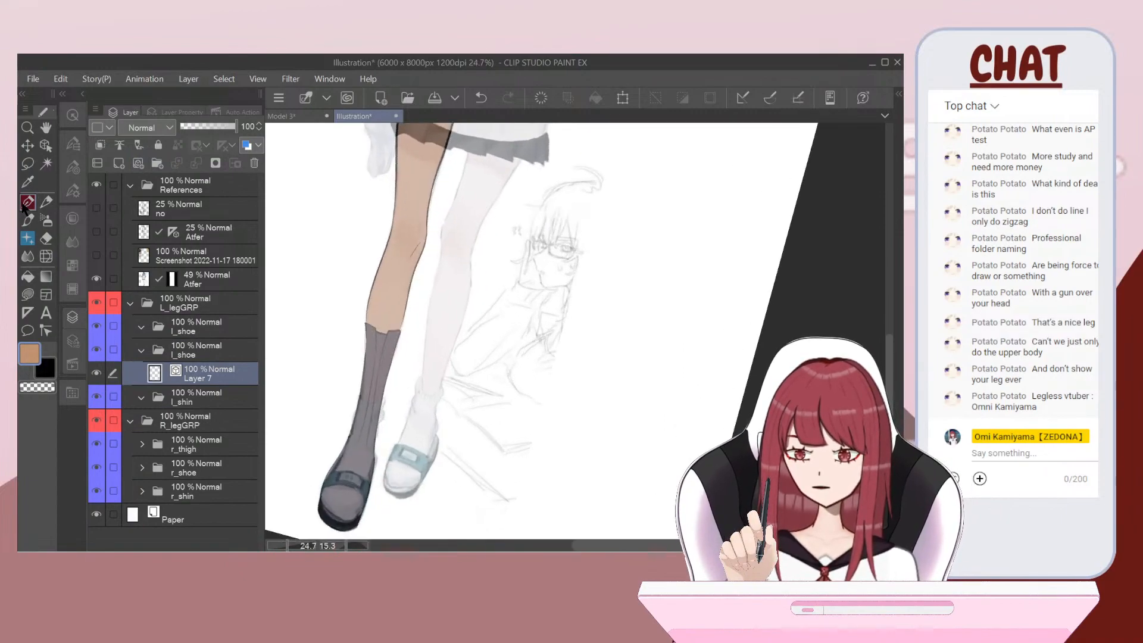
left_click(49, 366)
Step: Try to trace the inner contour of the left leg in black from the calf past the ankle to the slipper
scroll(484, 415, "up", 2)
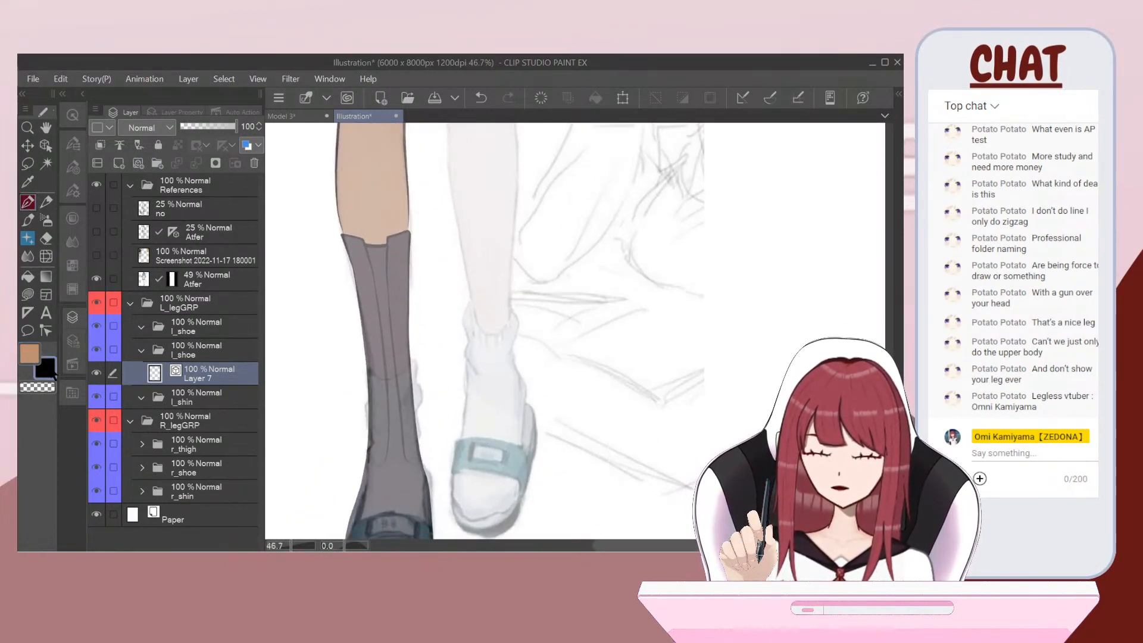
scroll(455, 358, "up", 1)
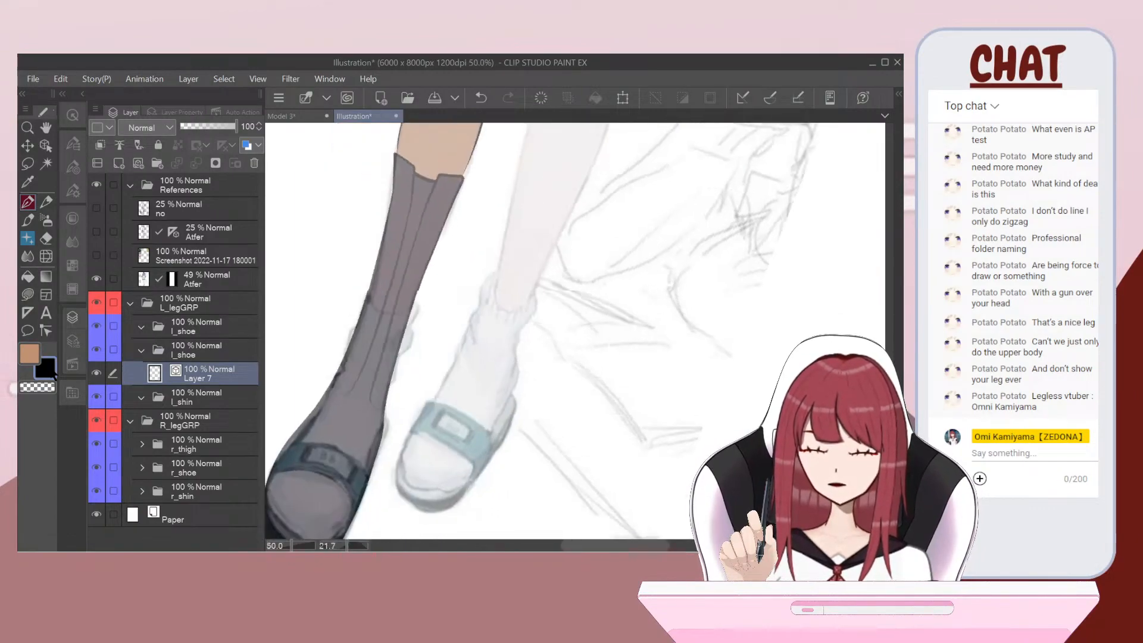
scroll(456, 334, "down", 2)
scroll(455, 357, "up", 3)
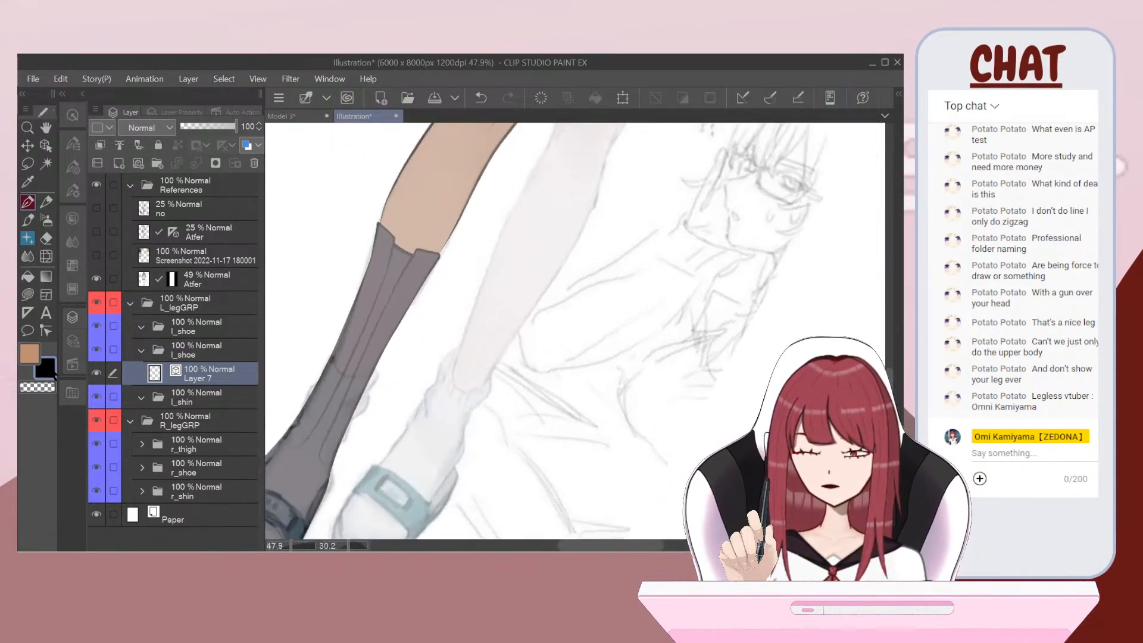
mouse_move(528, 214)
left_mouse_down()
mouse_move(444, 355)
mouse_move(308, 475)
left_mouse_up()
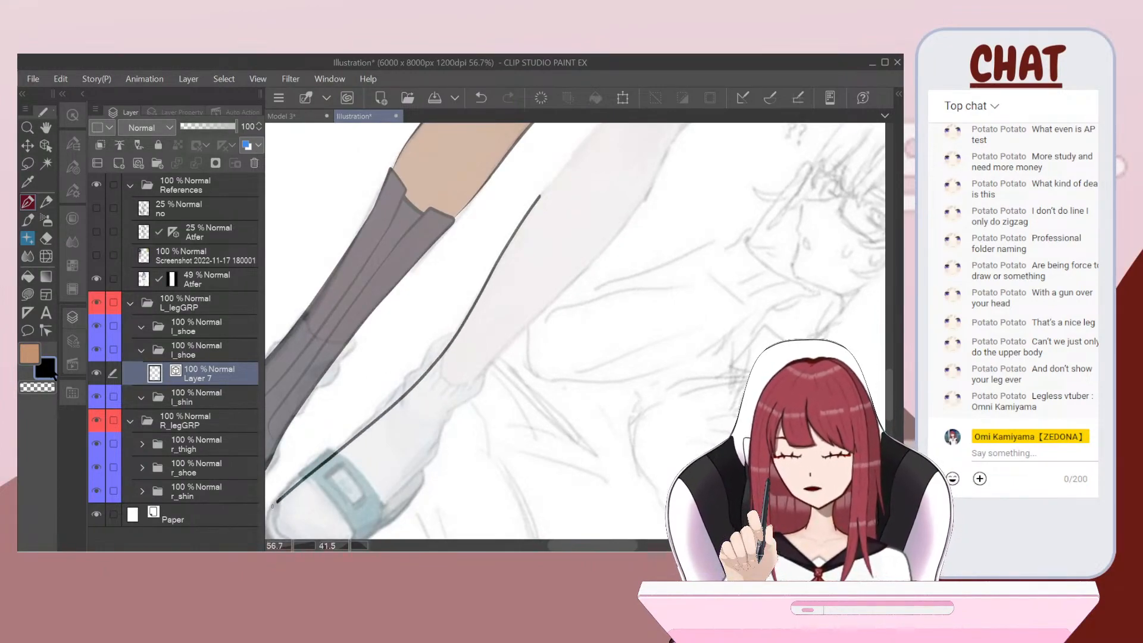
scroll(456, 357, "down", 2)
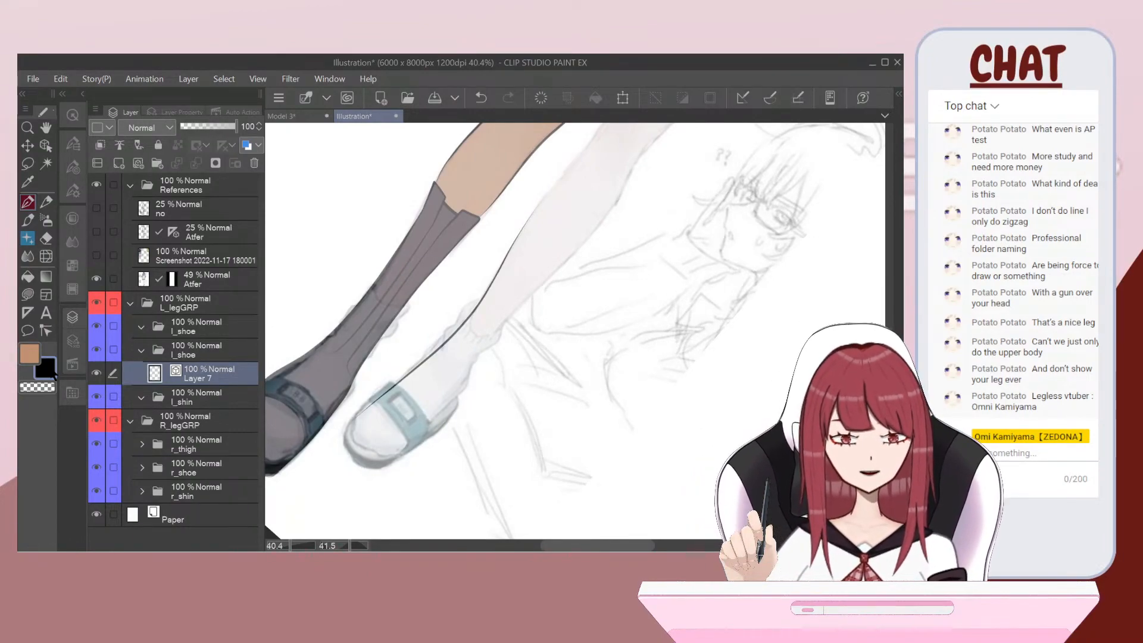
key("ctrl+z")
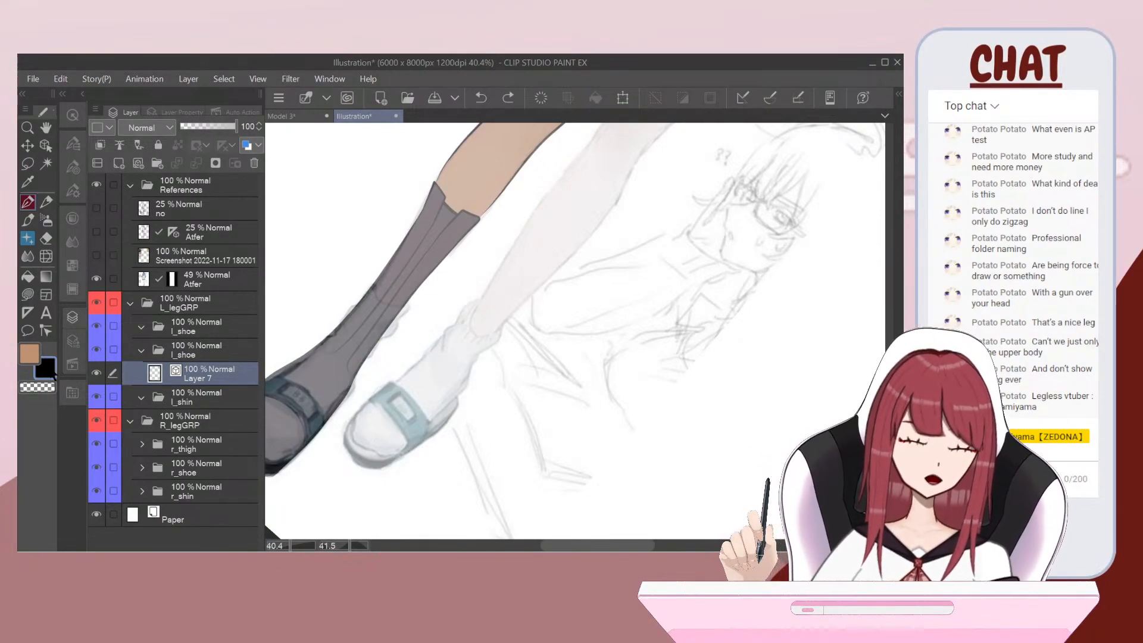
Step: Trace the left leg's inner contour in black from the calf past the ankle to the slipper's toe
scroll(427, 353, "up", 3)
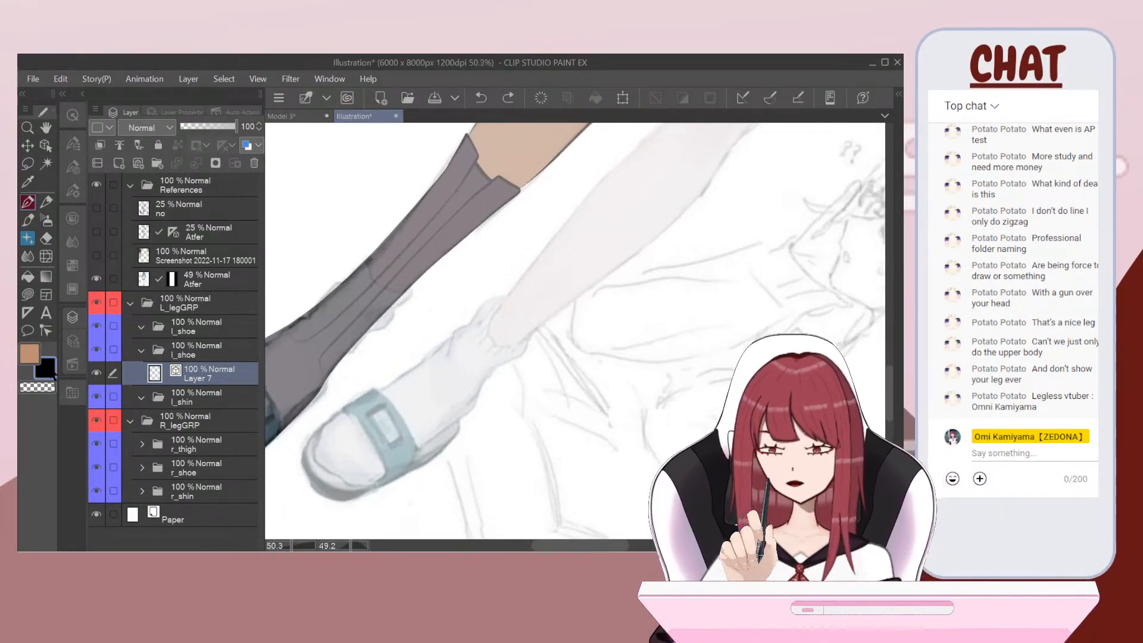
left_click_drag(349, 410, 412, 371)
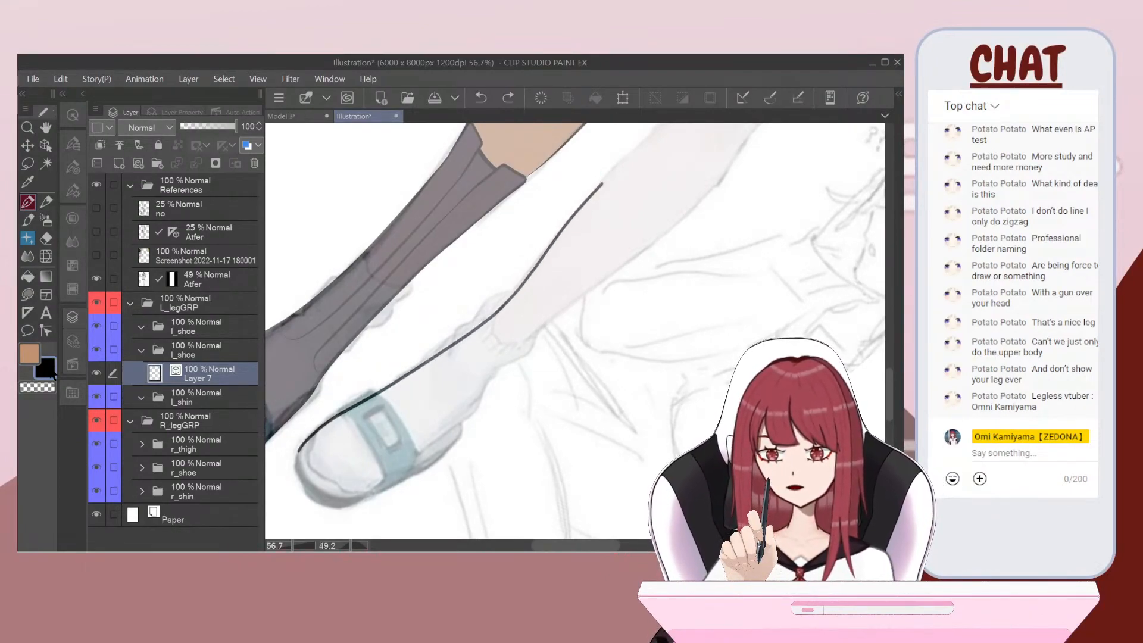
scroll(508, 316, "down", 9)
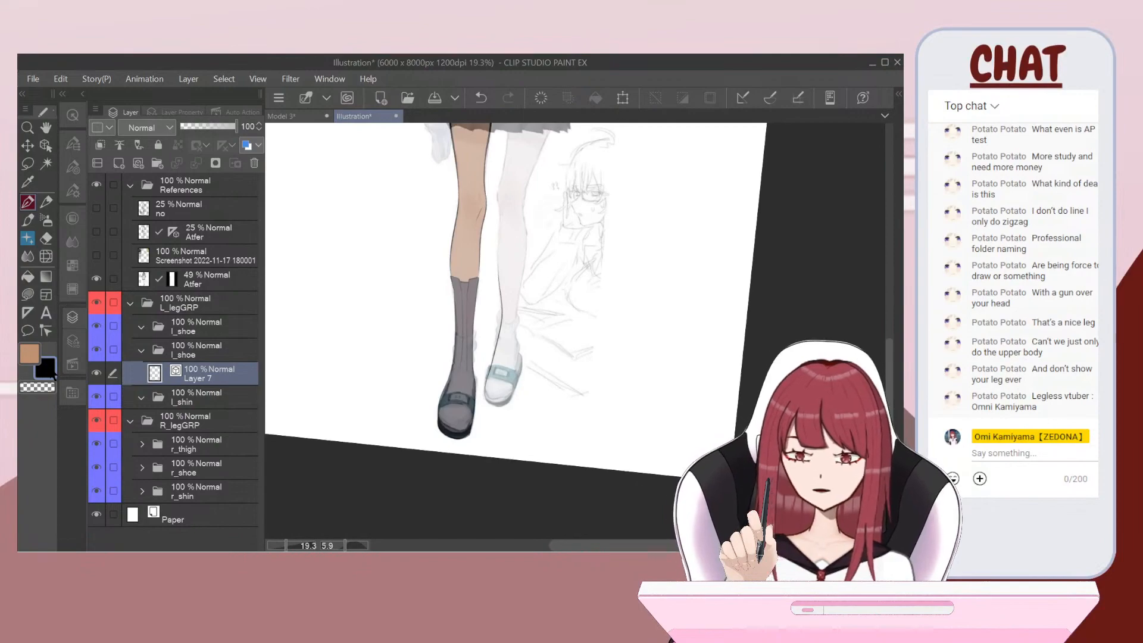
scroll(503, 375, "up", 10)
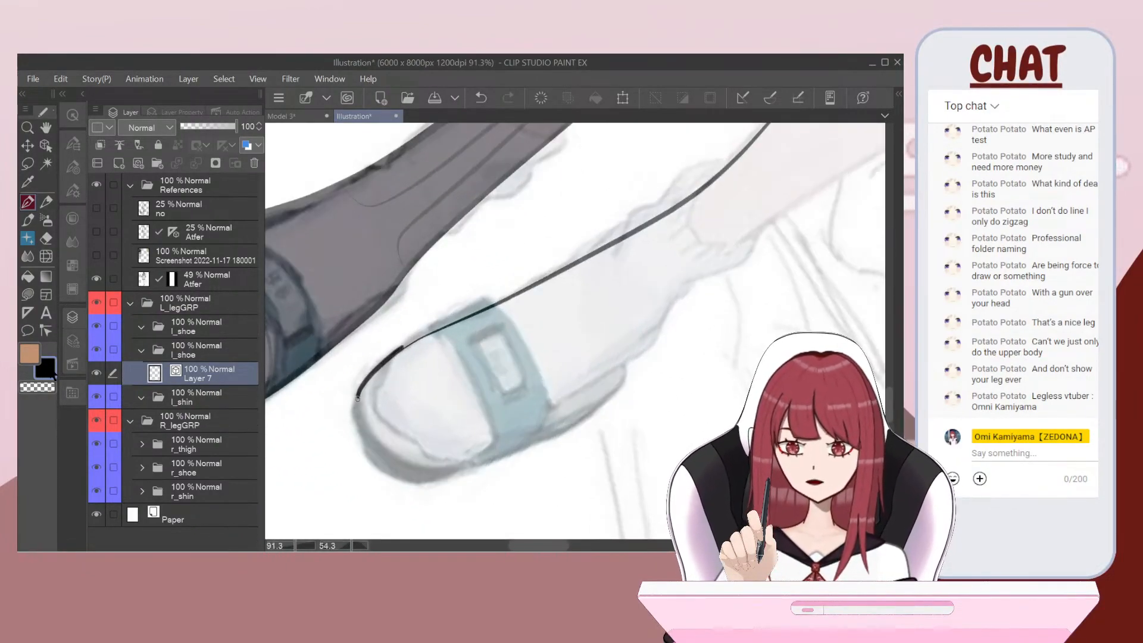
Step: Outline the left slipper around the toe and along the sole, then continue up the heel to the ankle
left_click_drag(357, 410, 364, 439)
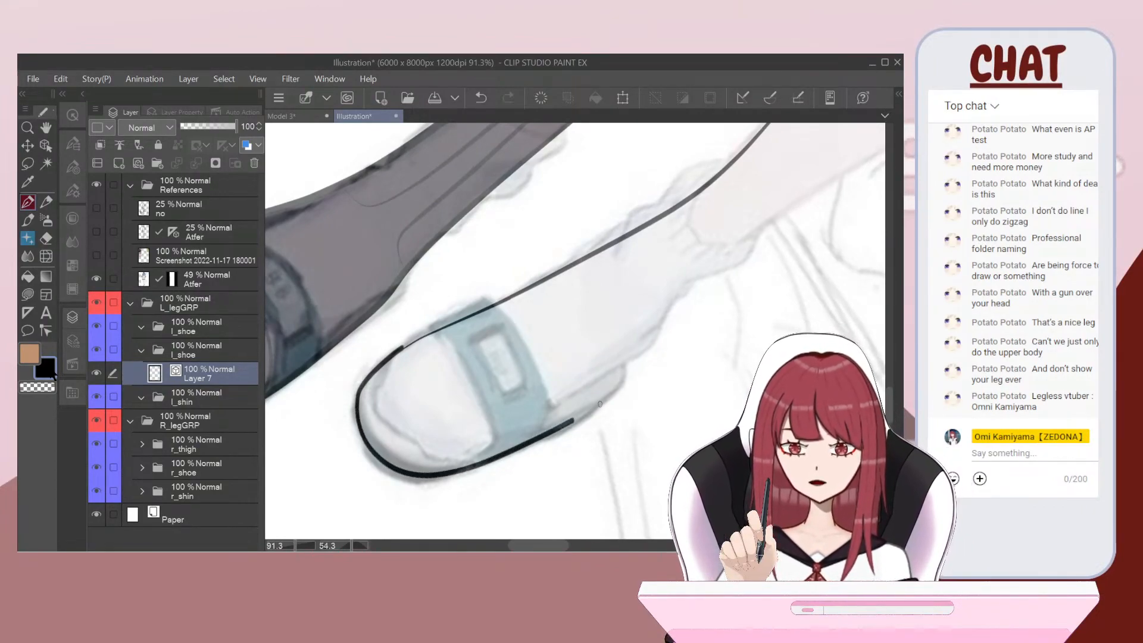
left_click_drag(709, 268, 736, 247)
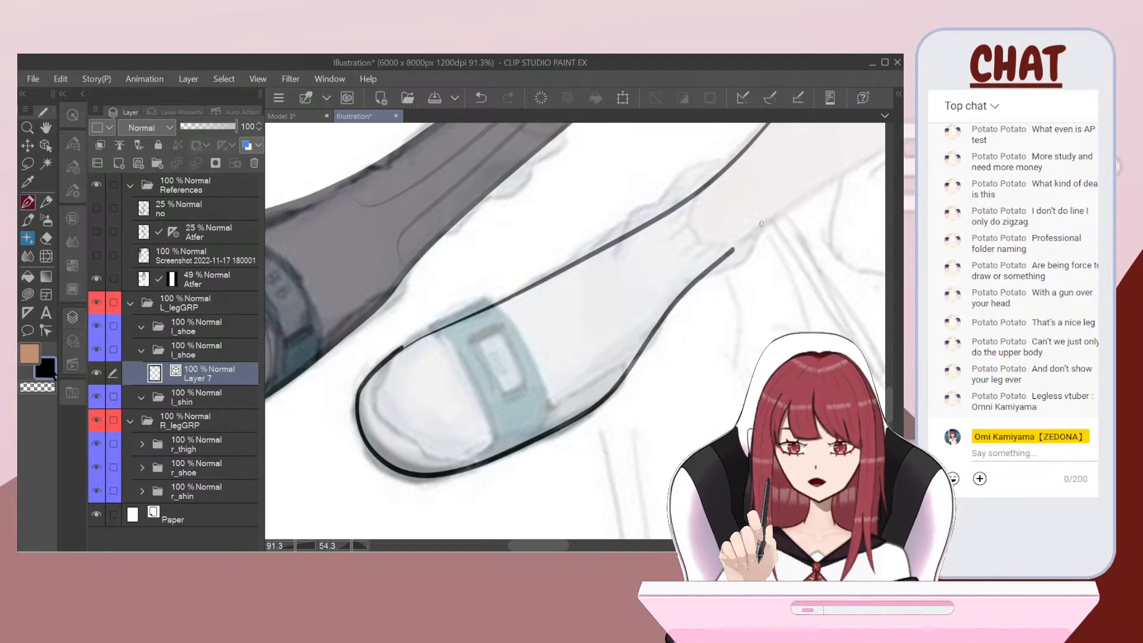
scroll(575, 330, "down", 5)
scroll(575, 331, "up", 5)
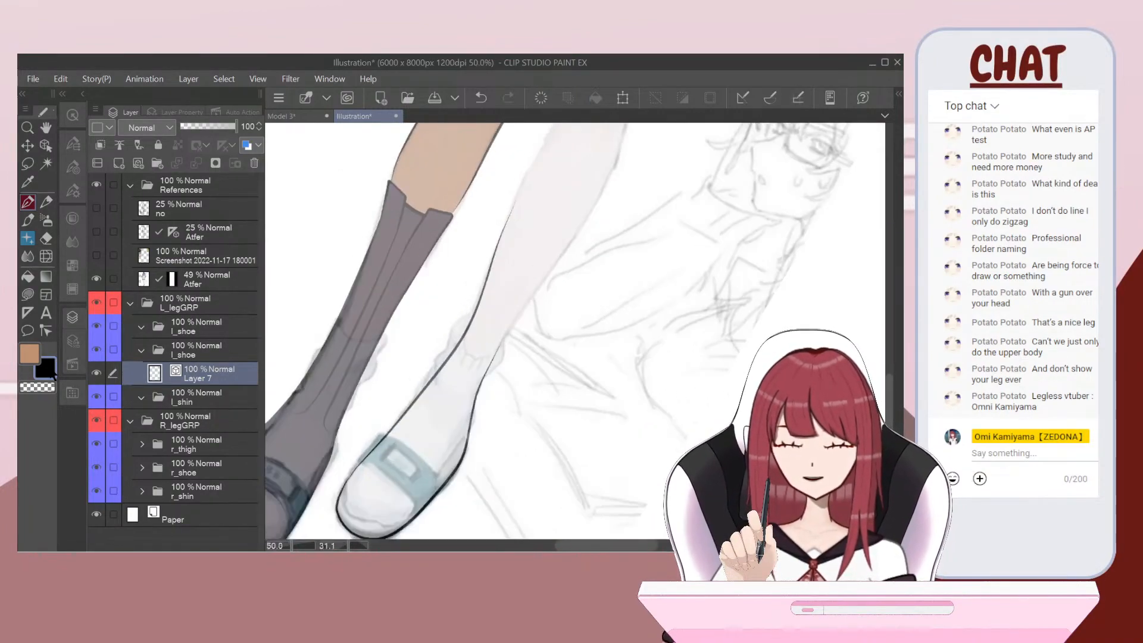
Step: Trace the left leg's outer contour from the ankle to the calf, replacing the first stroke with a cleaner one
mouse_move(386, 485)
left_mouse_down()
mouse_move(550, 304)
mouse_move(679, 199)
left_mouse_up()
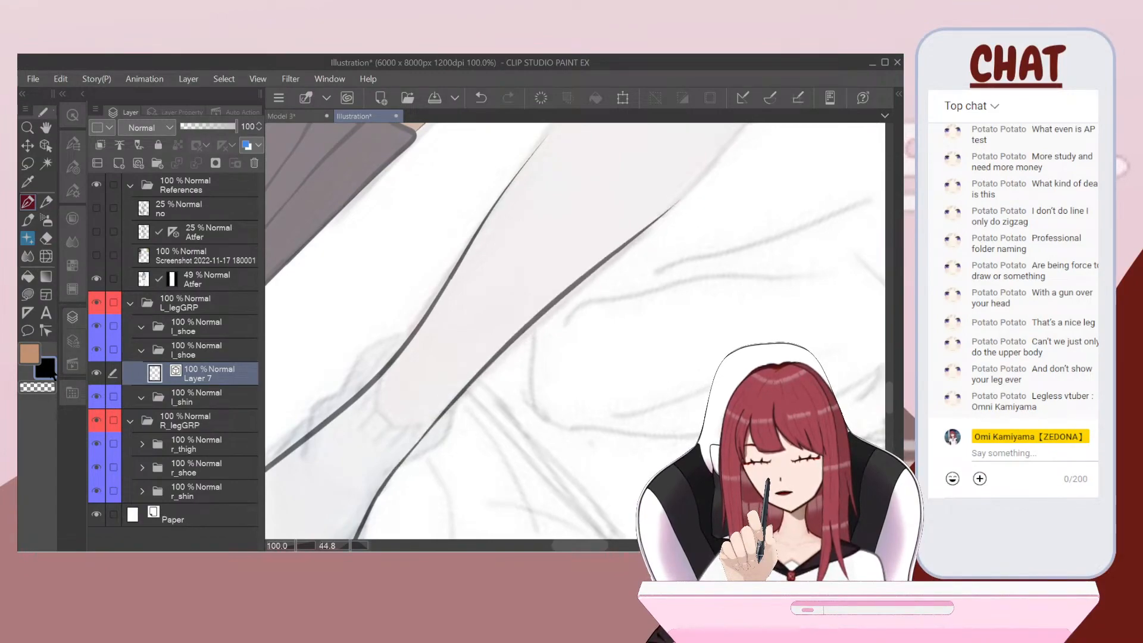
key("ctrl+z")
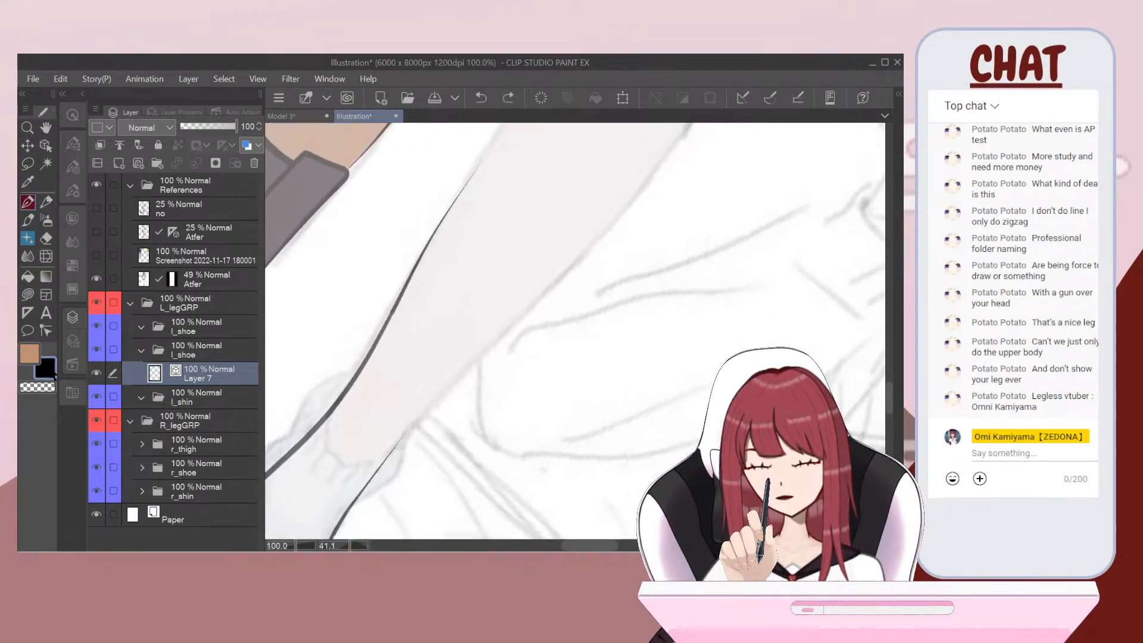
left_click_drag(375, 471, 595, 241)
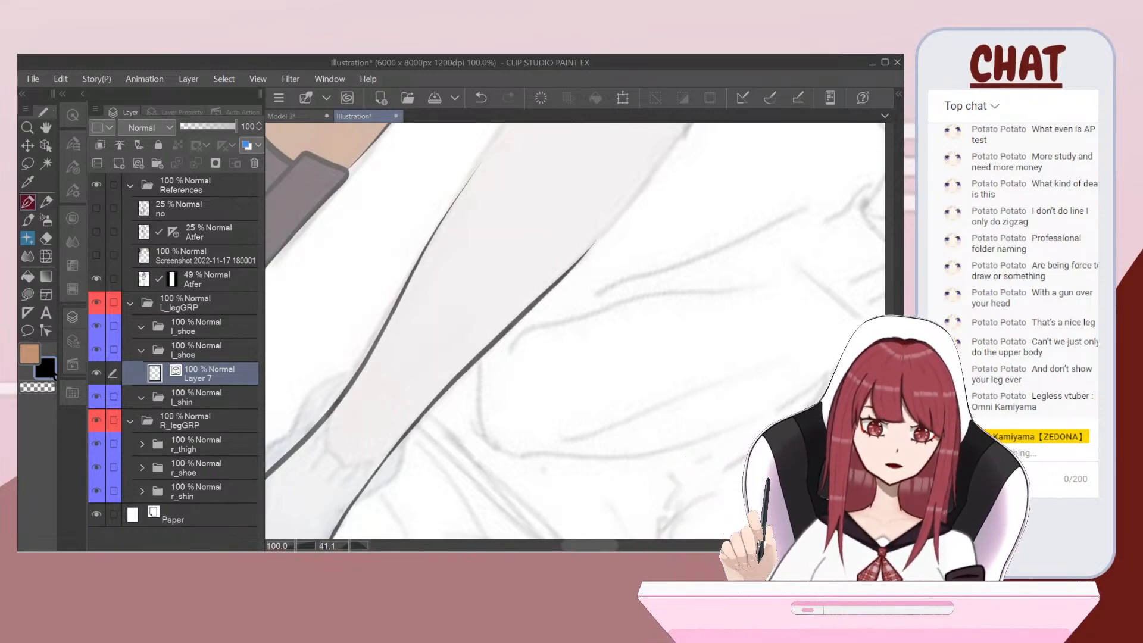
scroll(448, 300, "down", 1)
scroll(464, 298, "up", 2)
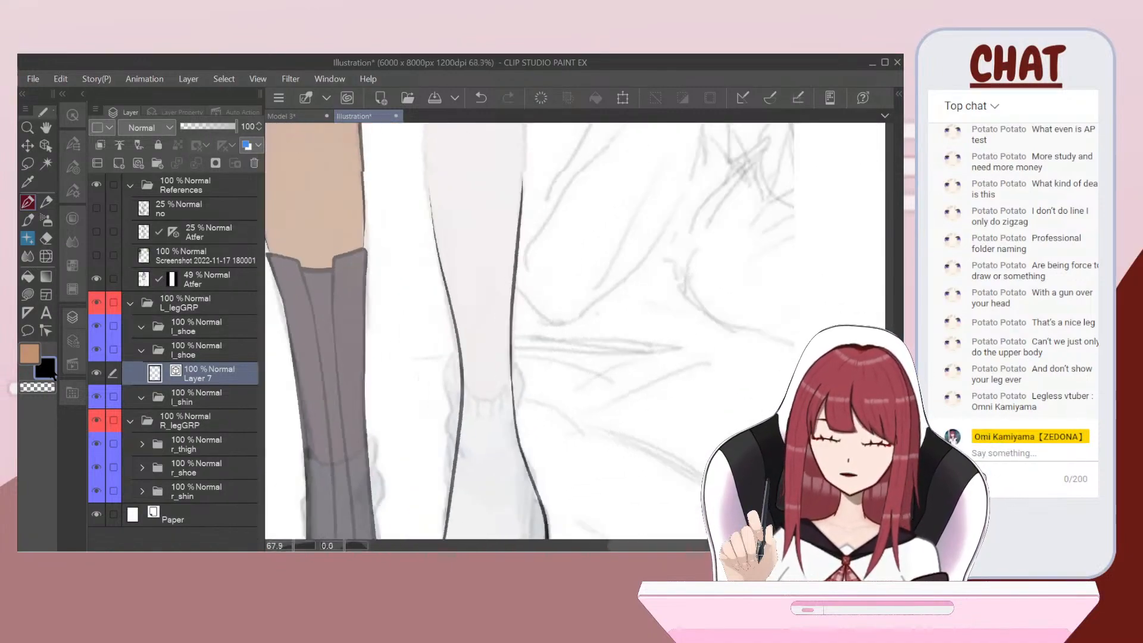
Step: Try a short cuff line across the top of the left leg's inner contour and undo it
scroll(464, 298, "up", 1)
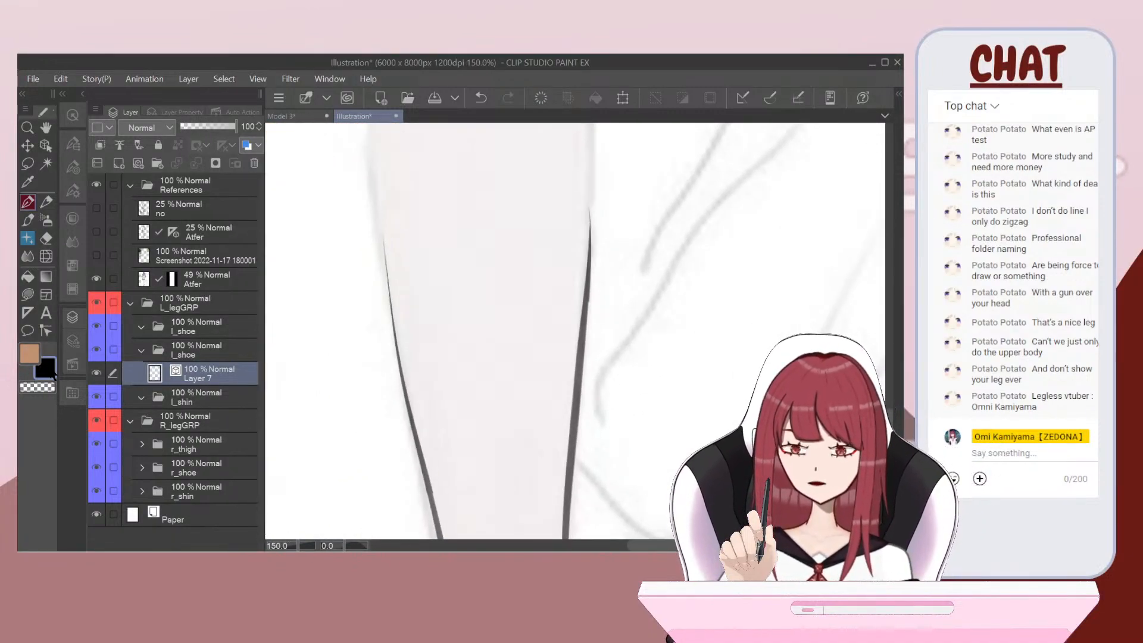
left_click_drag(407, 231, 425, 227)
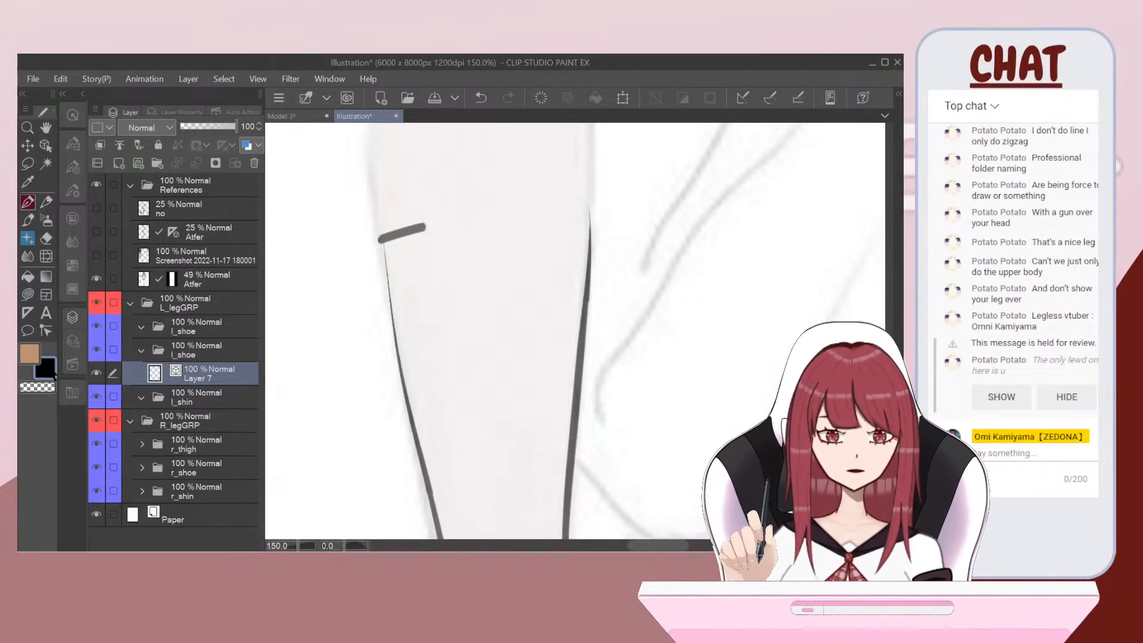
left_click(257, 466)
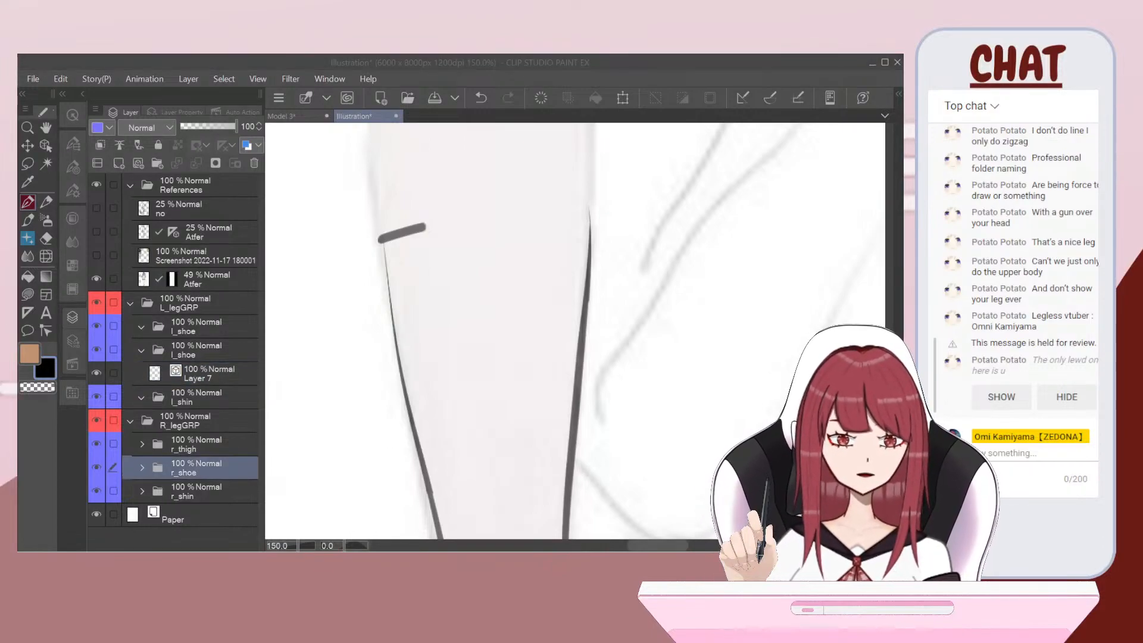
left_click(352, 444)
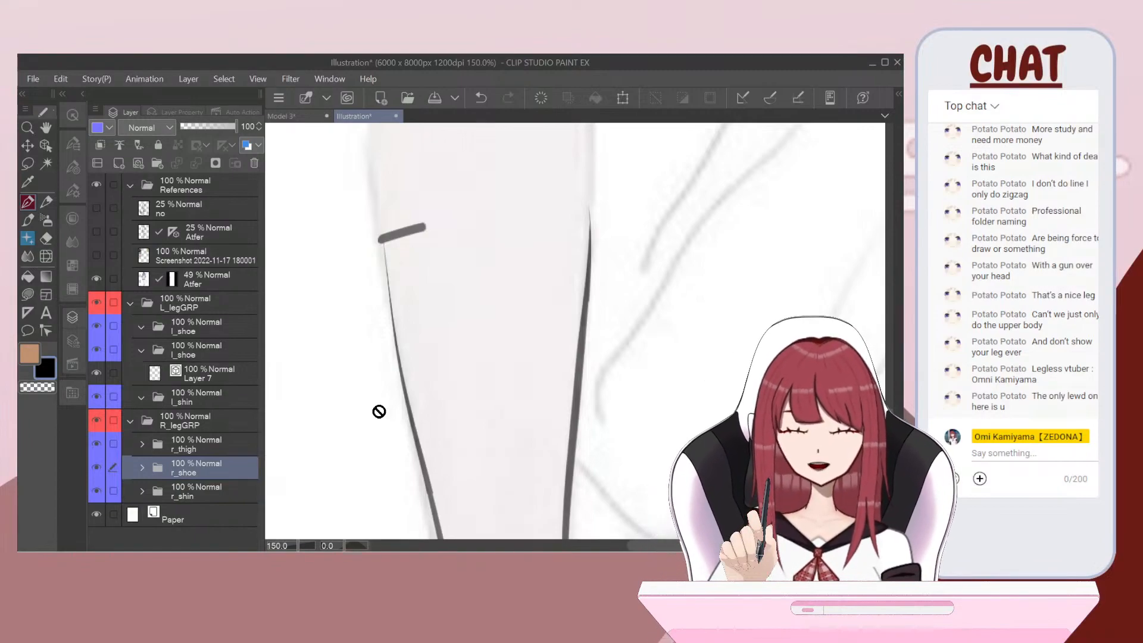
scroll(379, 412, "down", 3)
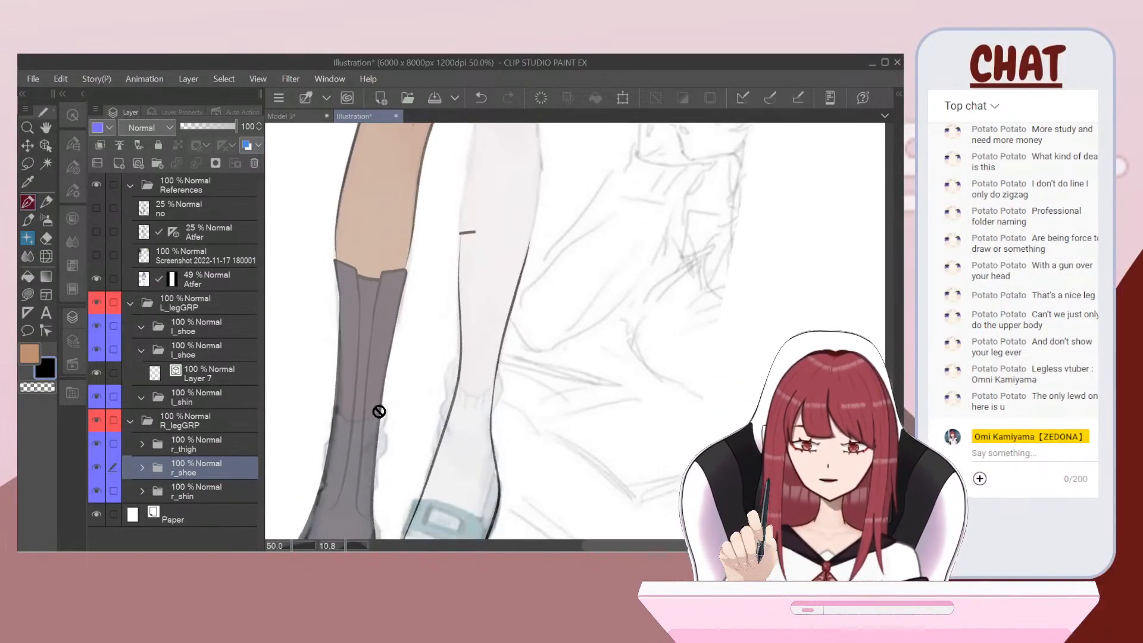
scroll(379, 411, "up", 1)
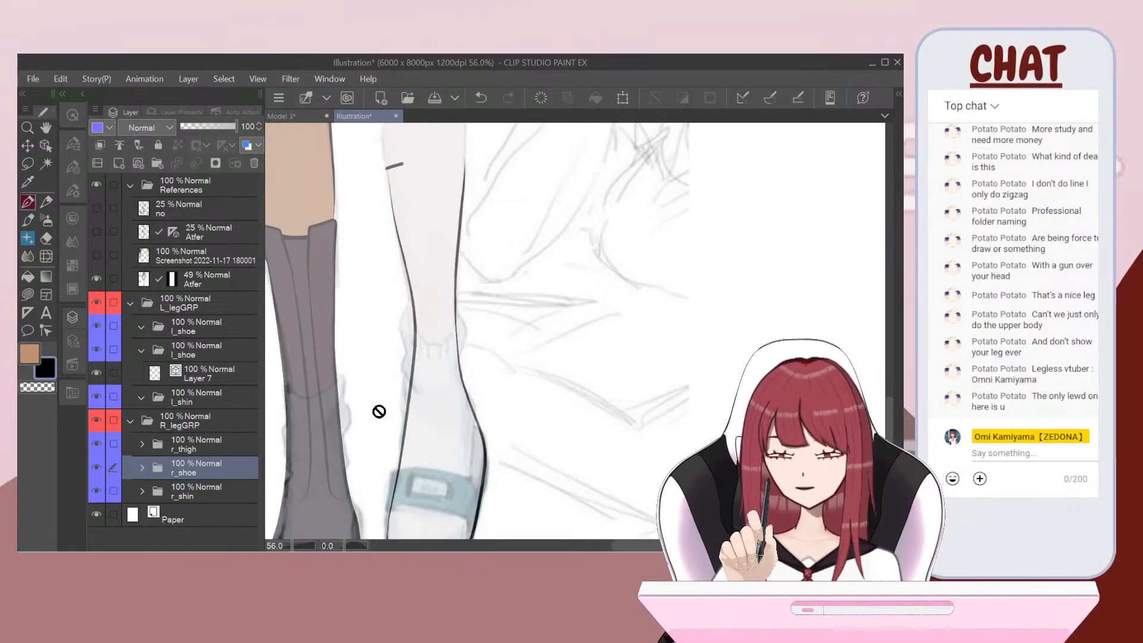
key("ctrl+z")
left_click(508, 99)
scroll(456, 331, "up", 1)
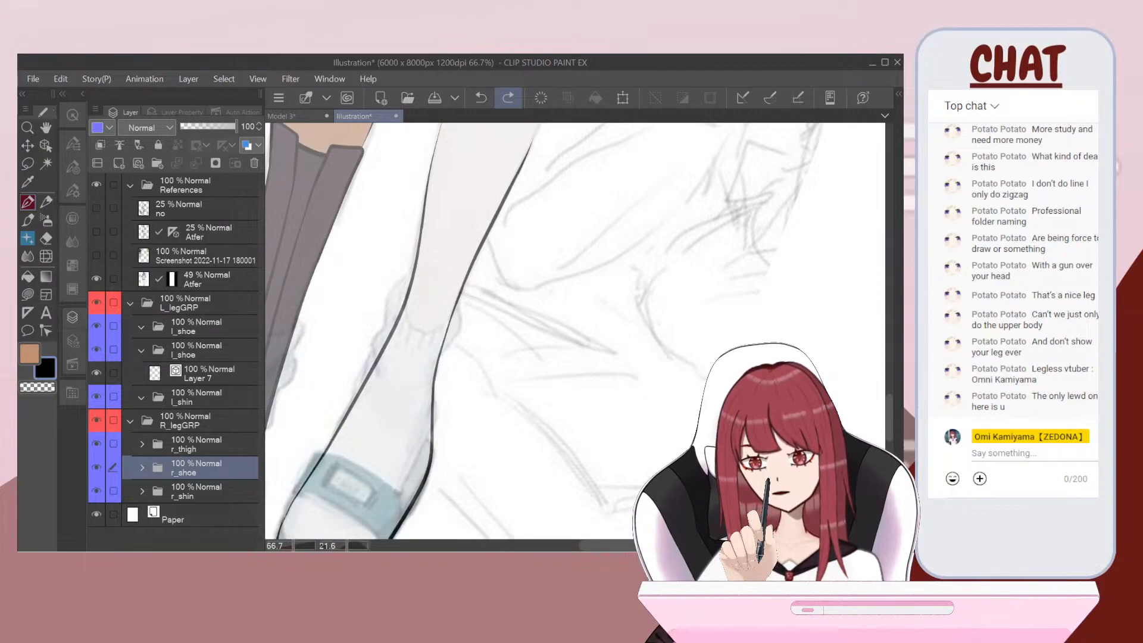
Step: Reselect Layer 7 and draw a long ridge line inside the left leg's inner contour, from the ankle up to the calf
left_click(209, 373)
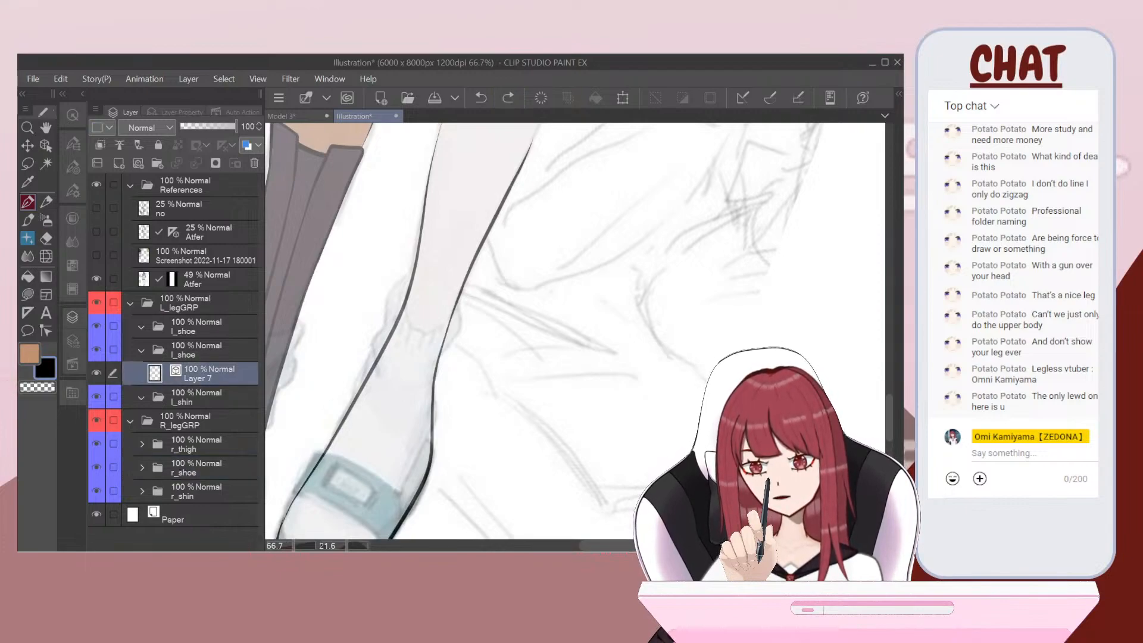
left_click_drag(387, 365, 406, 313)
key("ctrl+z")
scroll(456, 331, "down", 2)
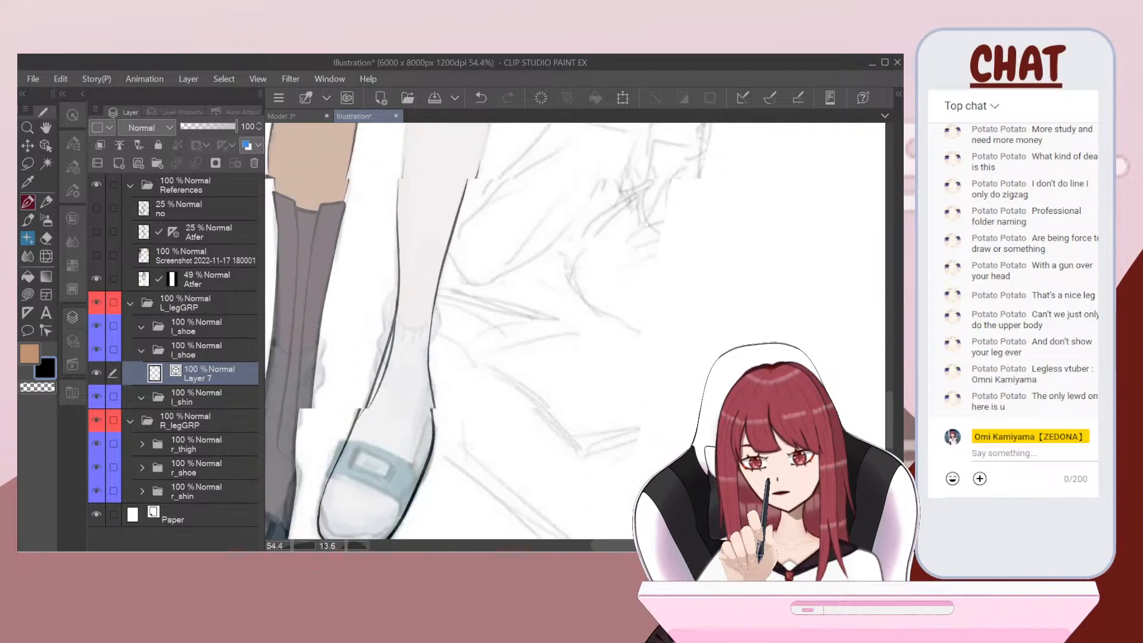
key("ctrl+z")
scroll(479, 458, "up", 3)
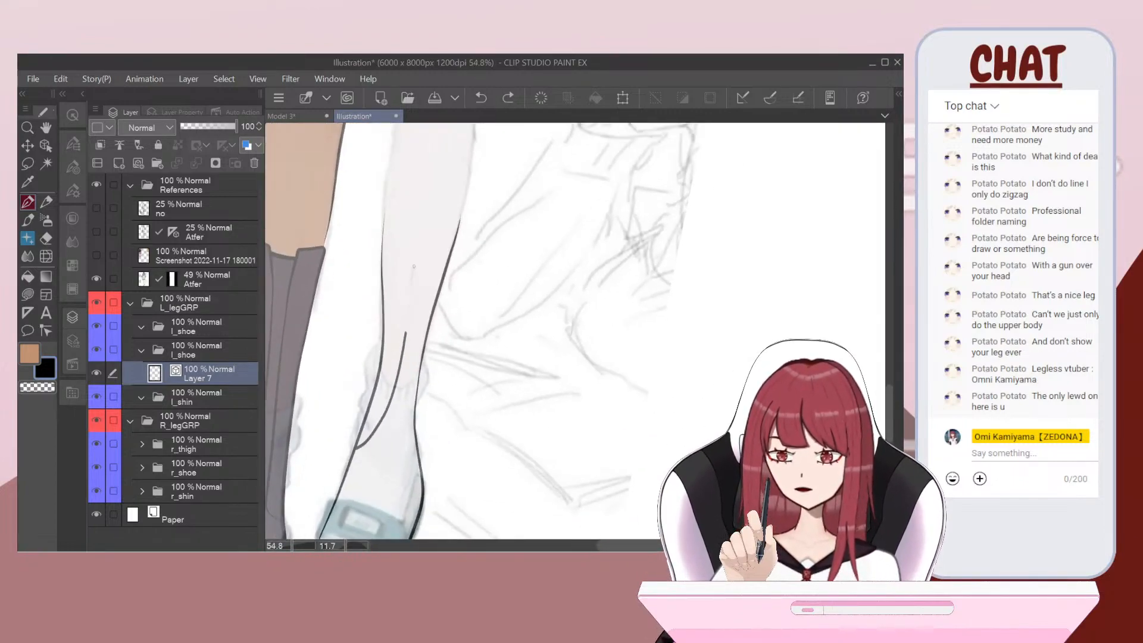
scroll(414, 267, "up", 2)
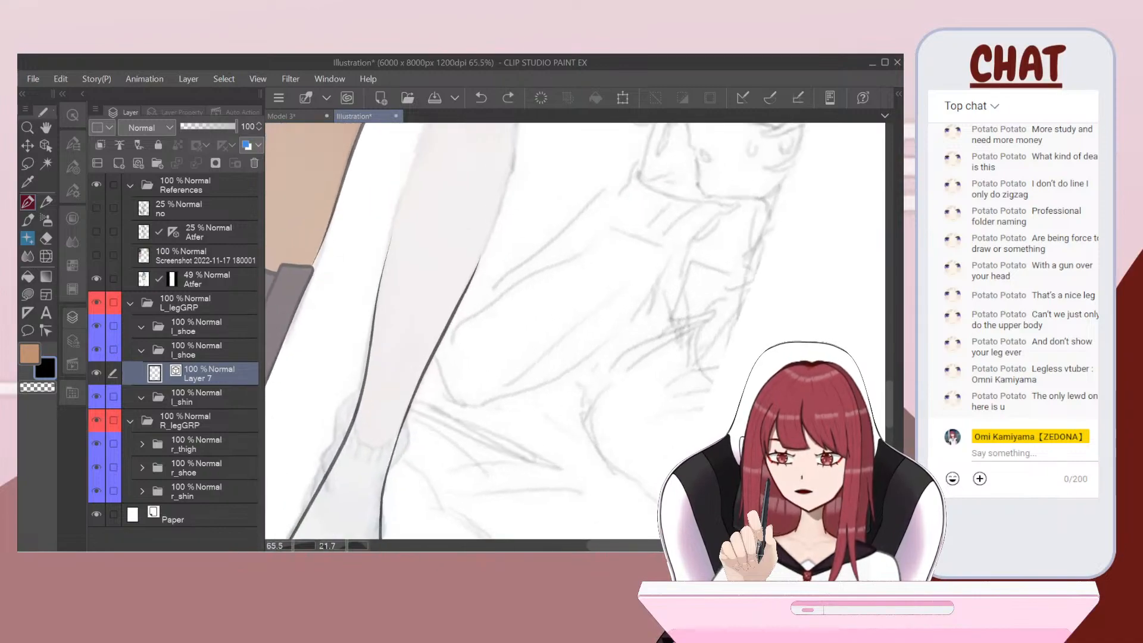
scroll(452, 298, "down", 2)
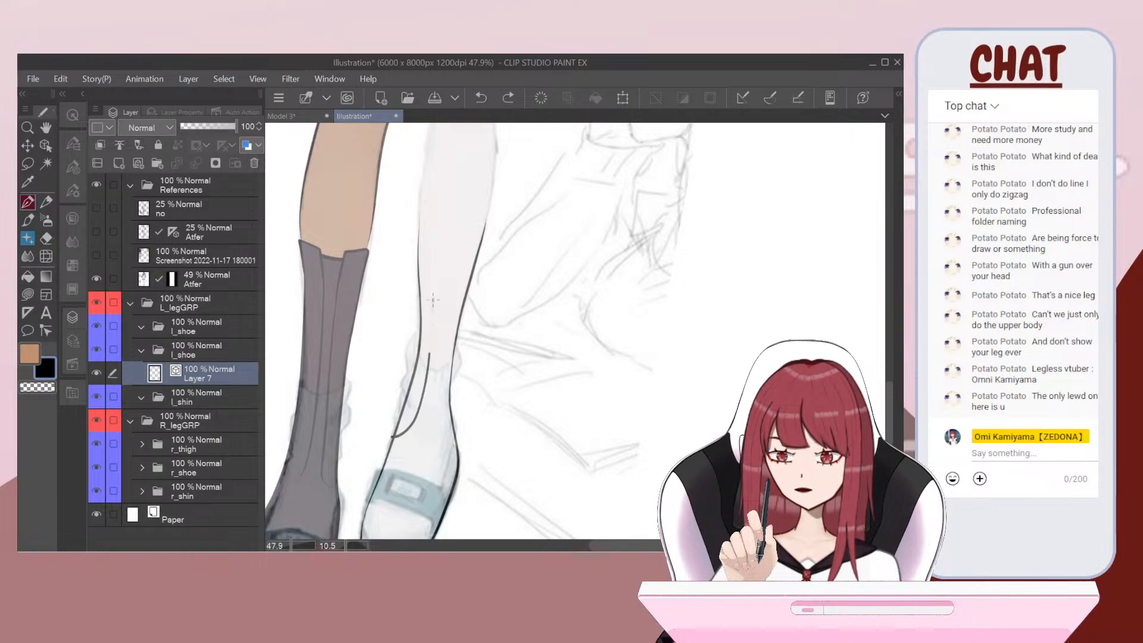
left_click_drag(434, 212, 433, 207)
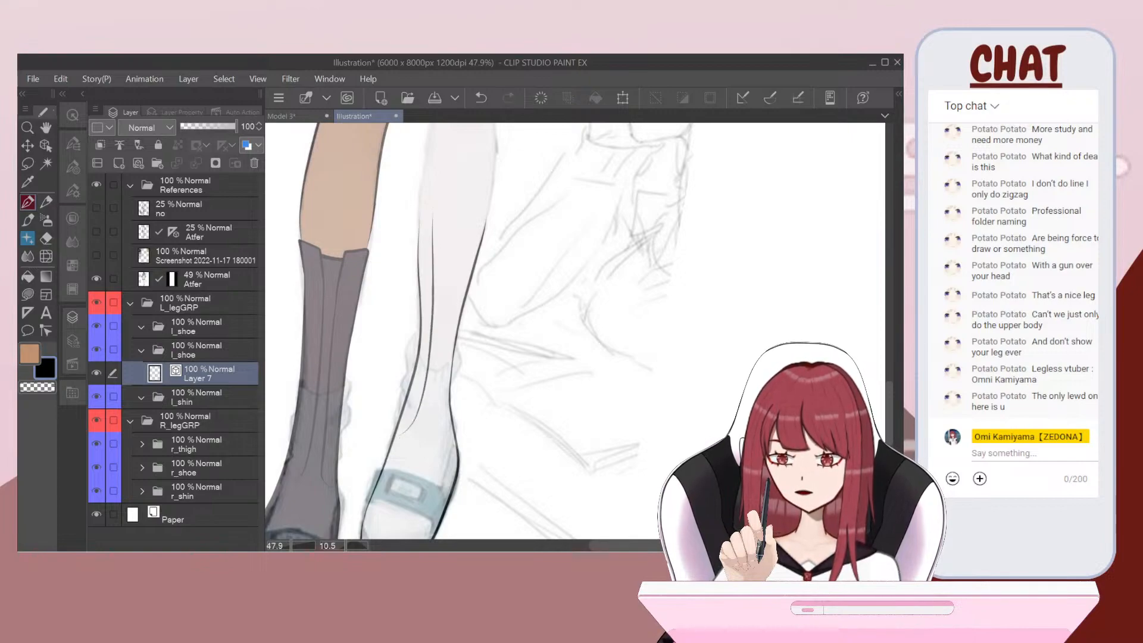
Step: Draw a second ridge line beside the left leg's outer contour, from the calf down to the heel
scroll(494, 292, "up", 3)
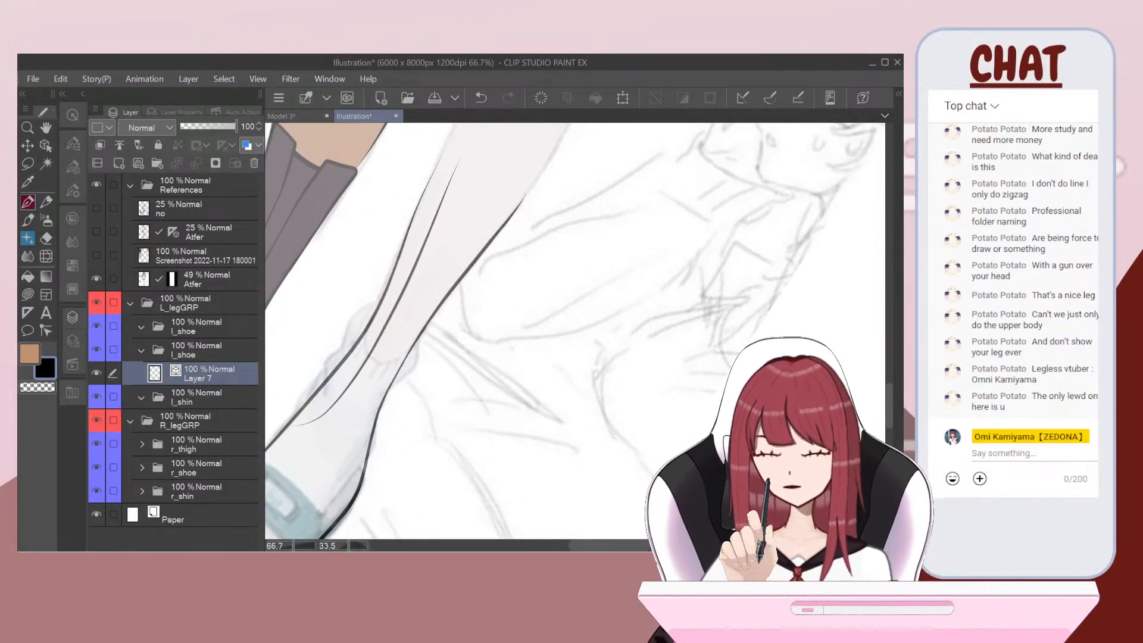
left_click_drag(394, 345, 505, 186)
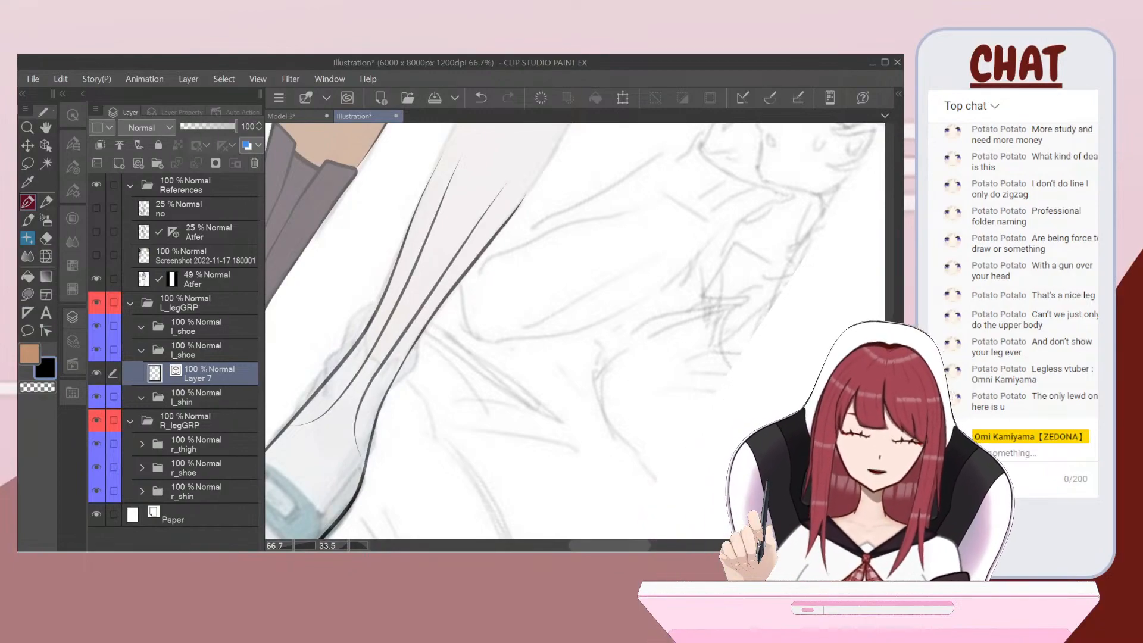
scroll(468, 296, "down", 2)
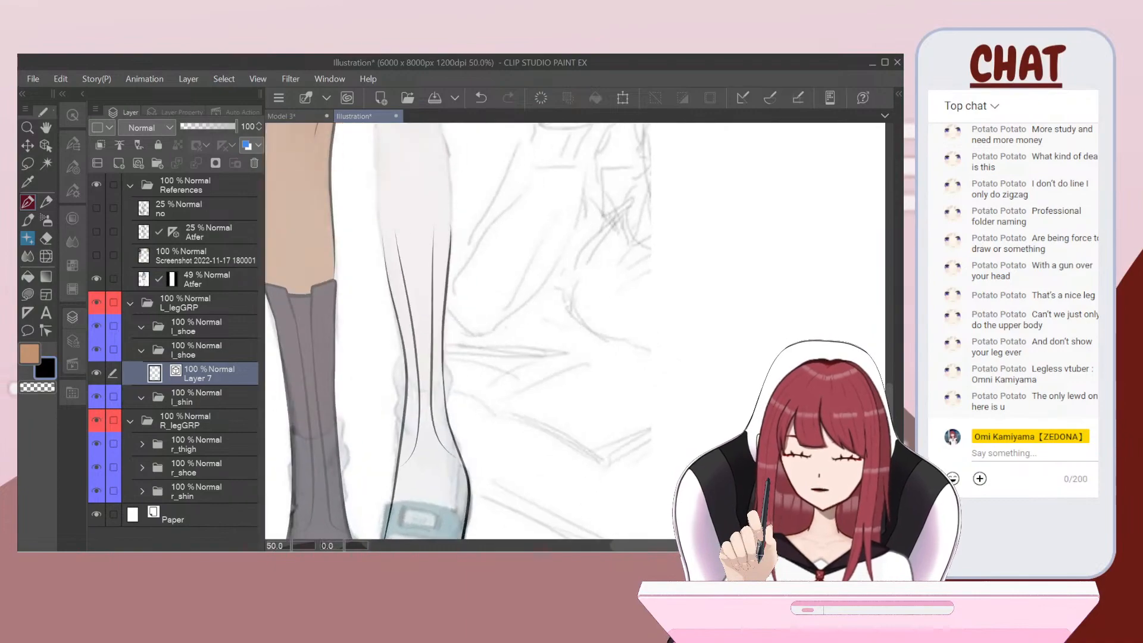
Step: Discard the trial cuff stroke and set the Elegant Tapered Pen's brush size to 8
scroll(468, 296, "up", 4)
scroll(433, 310, "up", 3)
left_click_drag(314, 328, 380, 313)
key("ctrl+z")
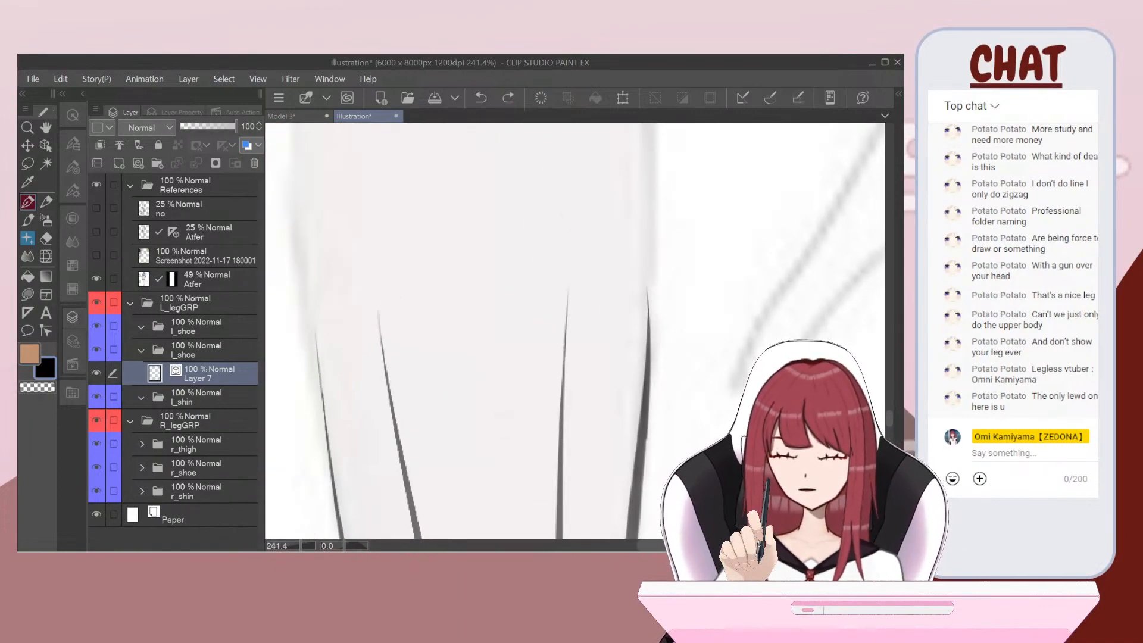
left_click(73, 167)
left_click(141, 159)
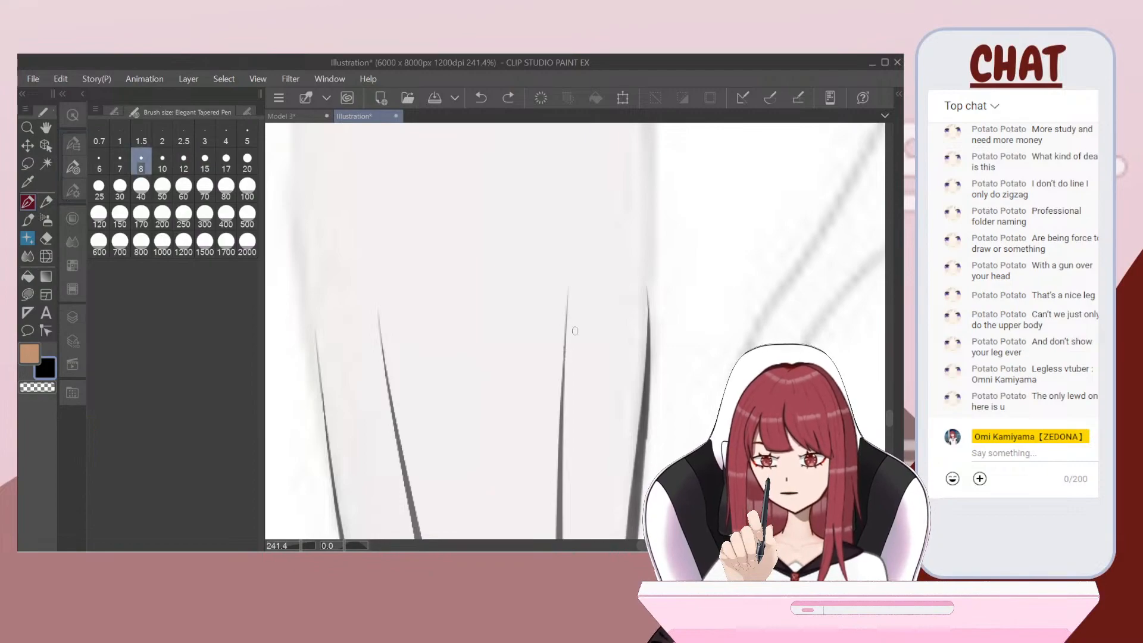
Step: Draw short cuff lines closing the tops of the two side bands on the left leg
left_click_drag(379, 313, 381, 311)
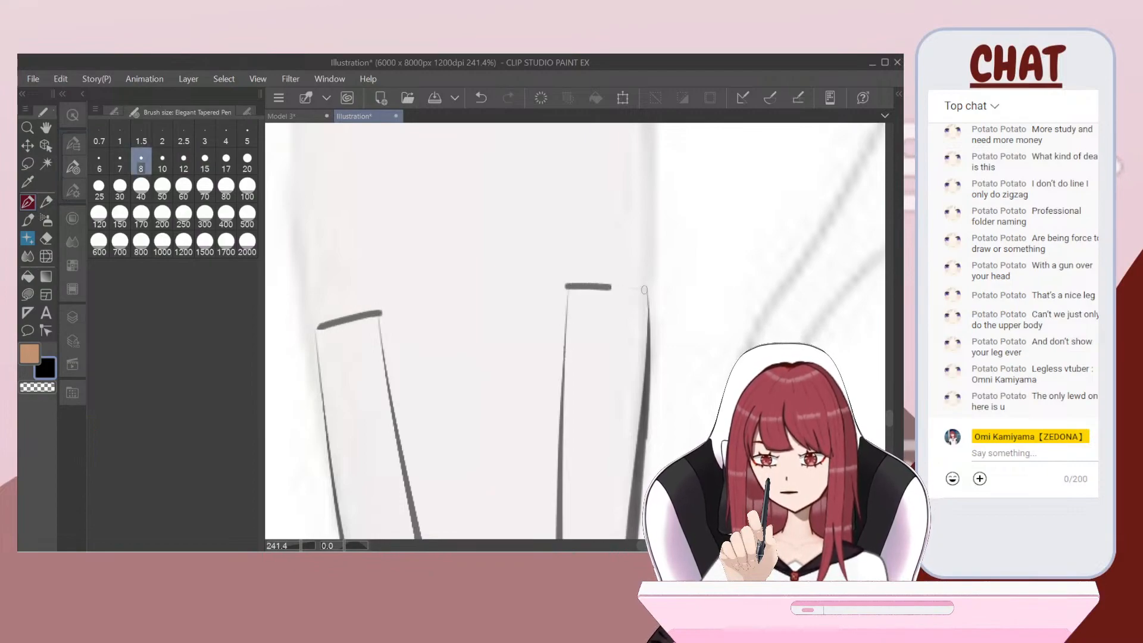
left_click_drag(645, 290, 648, 290)
scroll(640, 233, "down", 3)
key("minus")
key("minus")
Step: Connect the two side bands with a curved cuff line across the front of the left leg
scroll(598, 286, "up", 2)
key("asciicircum")
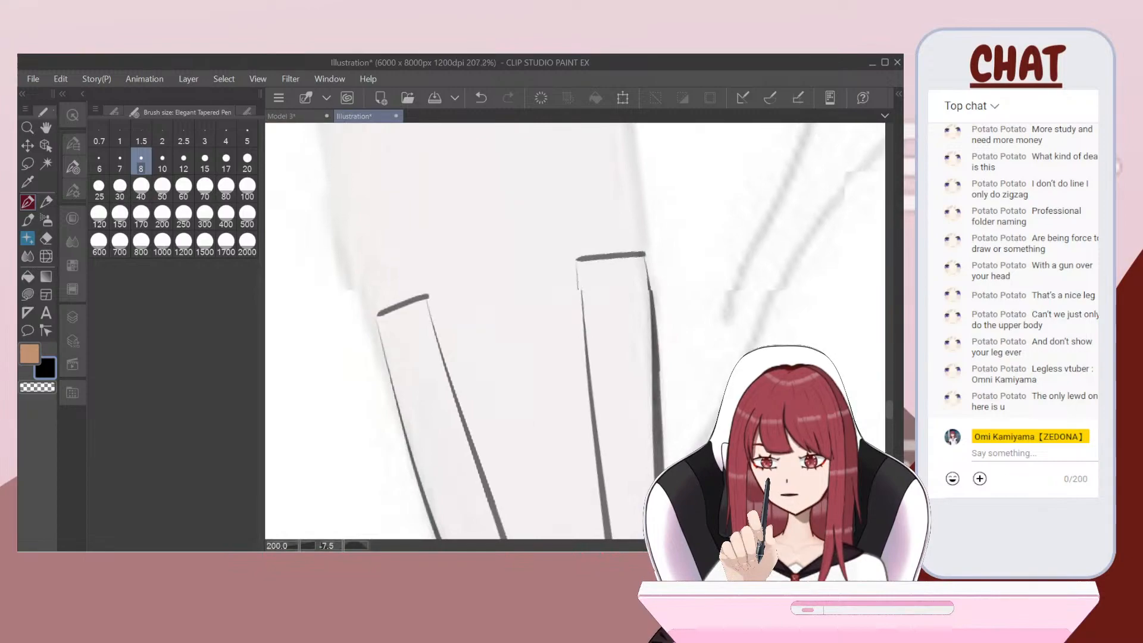
scroll(599, 219, "up", 2)
mouse_move(381, 335)
left_mouse_down()
mouse_move(488, 329)
mouse_move(577, 292)
left_mouse_up()
scroll(557, 264, "down", 2)
scroll(517, 206, "down", 1)
key("asciicircum")
scroll(517, 206, "down", 1)
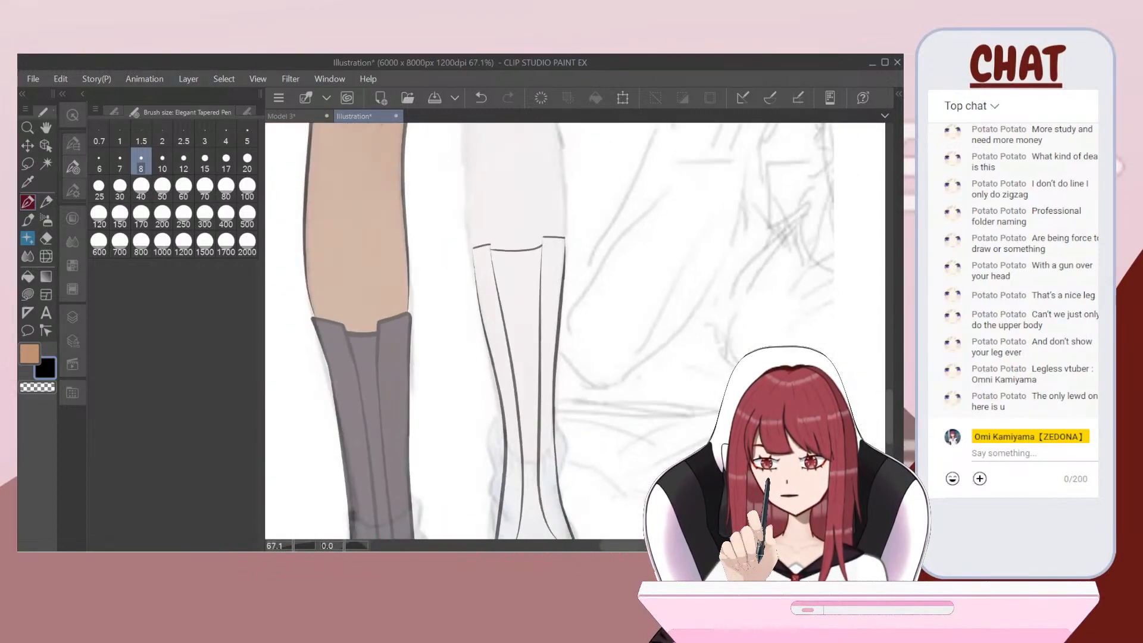
scroll(517, 205, "down", 1)
scroll(517, 205, "down", 2)
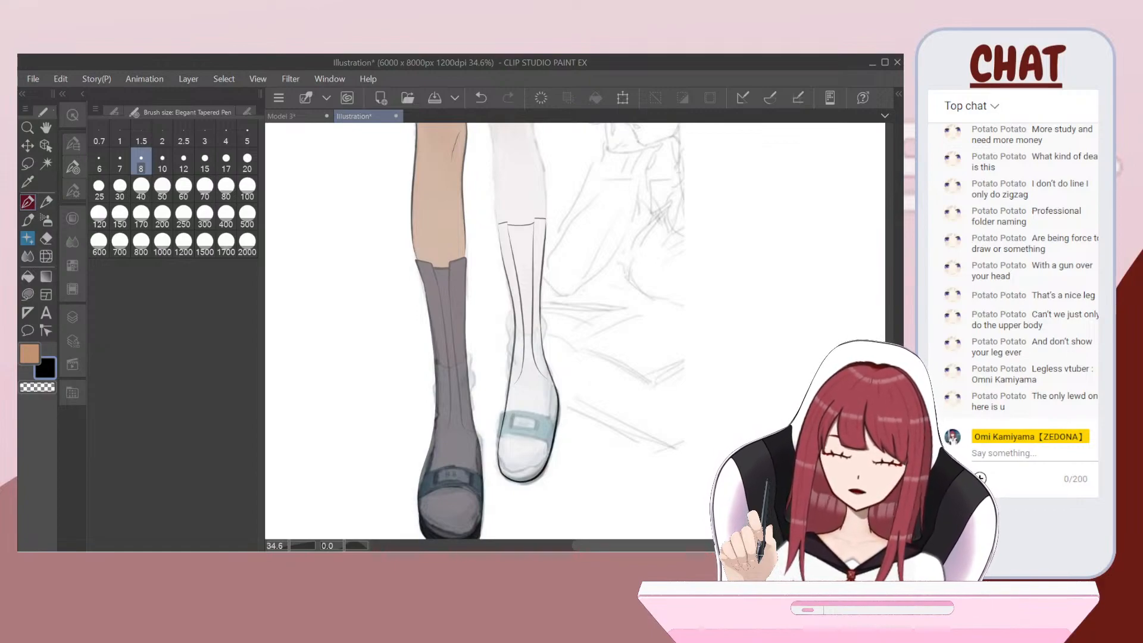
Step: Undo the cuff lines and both inner ridge lines on the left leg, keeping only its outer outline
scroll(571, 306, "up", 1)
key("ctrl+z")
key("ctrl+z")
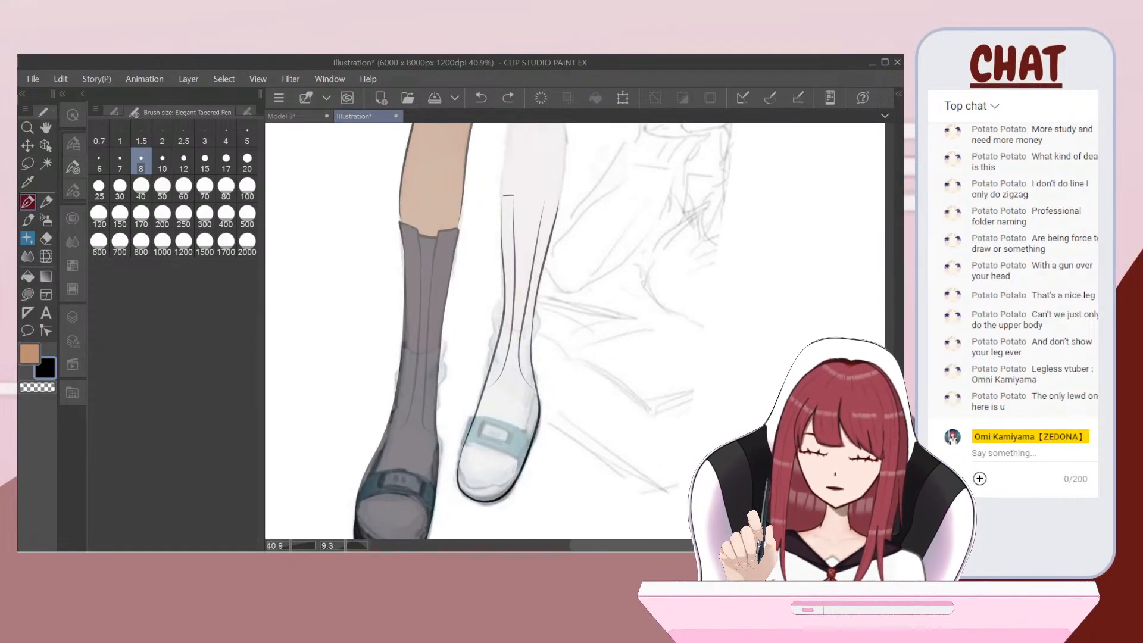
scroll(575, 331, "up", 1)
key("ctrl+z")
key("ctrl+z")
key("ctrl+z")
scroll(576, 331, "up", 2)
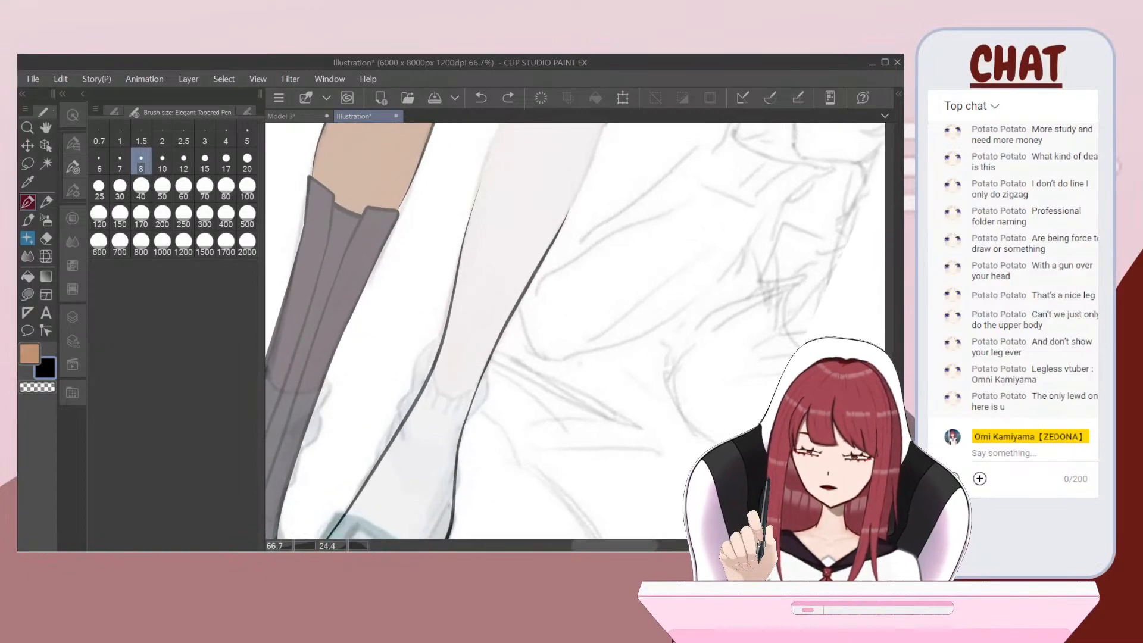
Step: Increase the Elegant Tapered Pen's brush size to 25
key("]")
key("]")
key("]")
key("]")
key("]")
key("]")
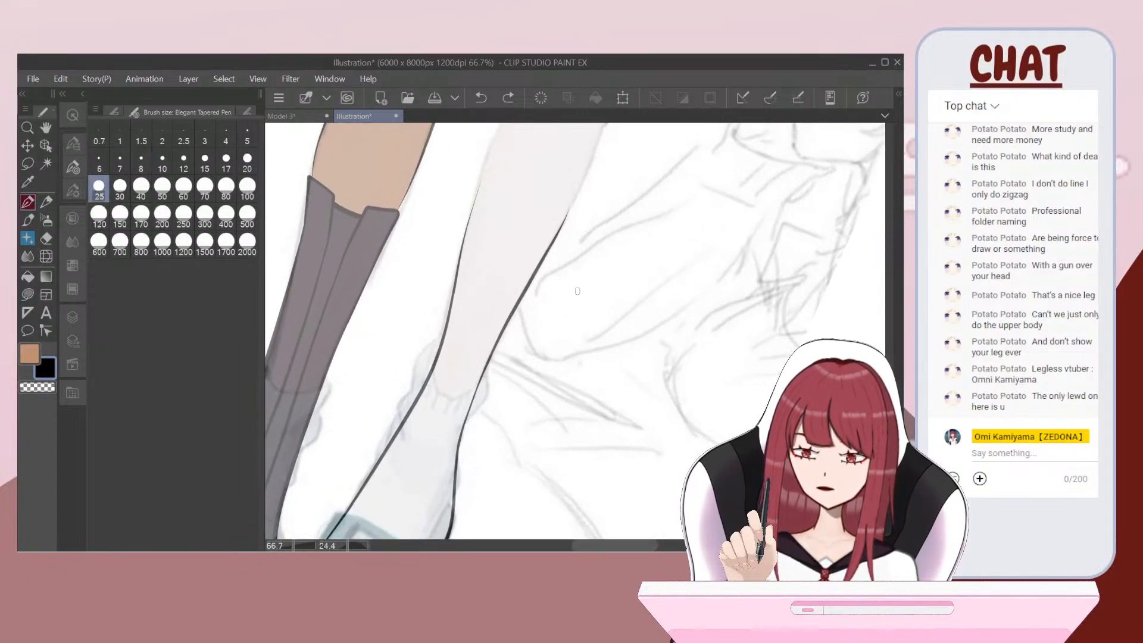
Step: Try inner ridge lines along the front of the left leg, curving outward at the ankle, and undo them
left_click_drag(420, 453, 510, 219)
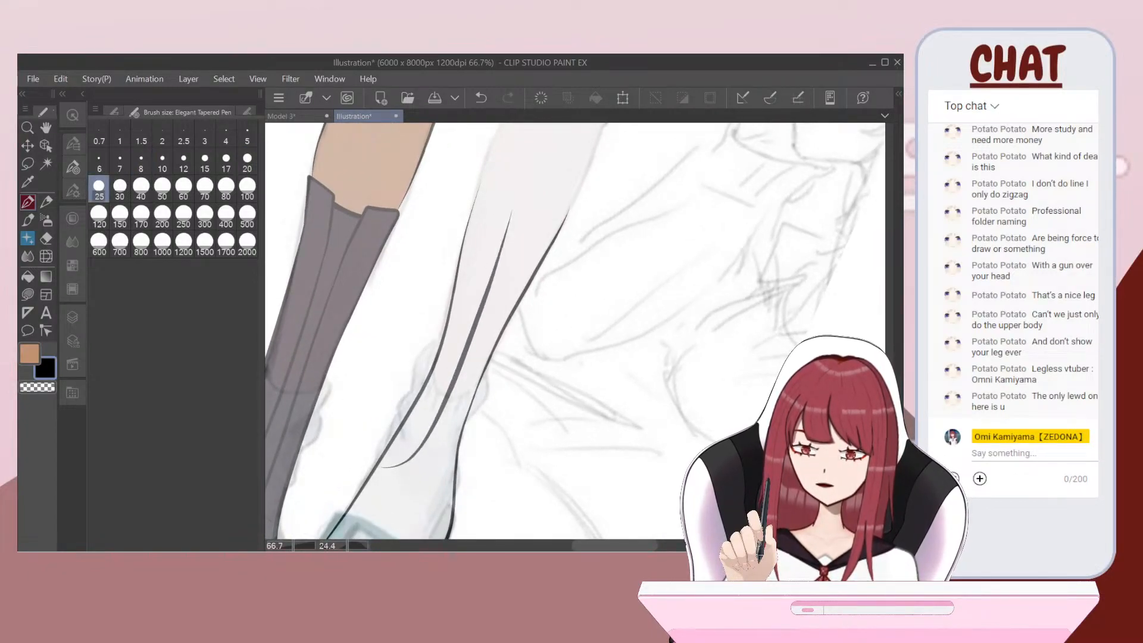
scroll(490, 412, "up", 1)
scroll(570, 220, "up", 1)
mouse_move(378, 487)
left_mouse_down()
mouse_move(403, 479)
mouse_move(436, 416)
mouse_move(507, 188)
left_mouse_up()
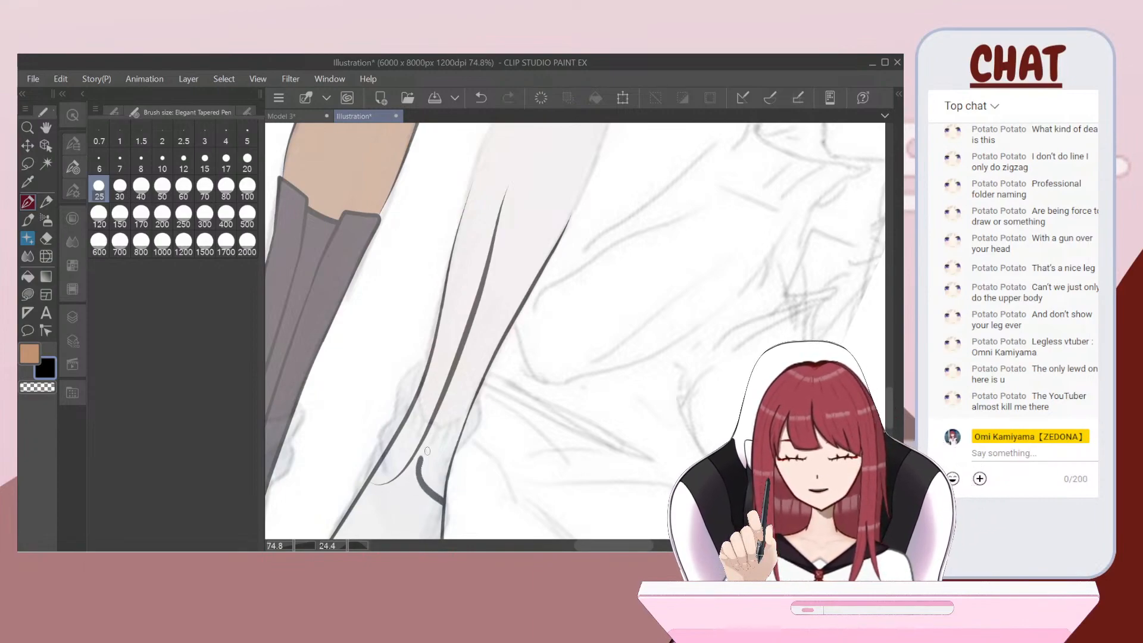
key("ctrl+z")
key("ctrl+z")
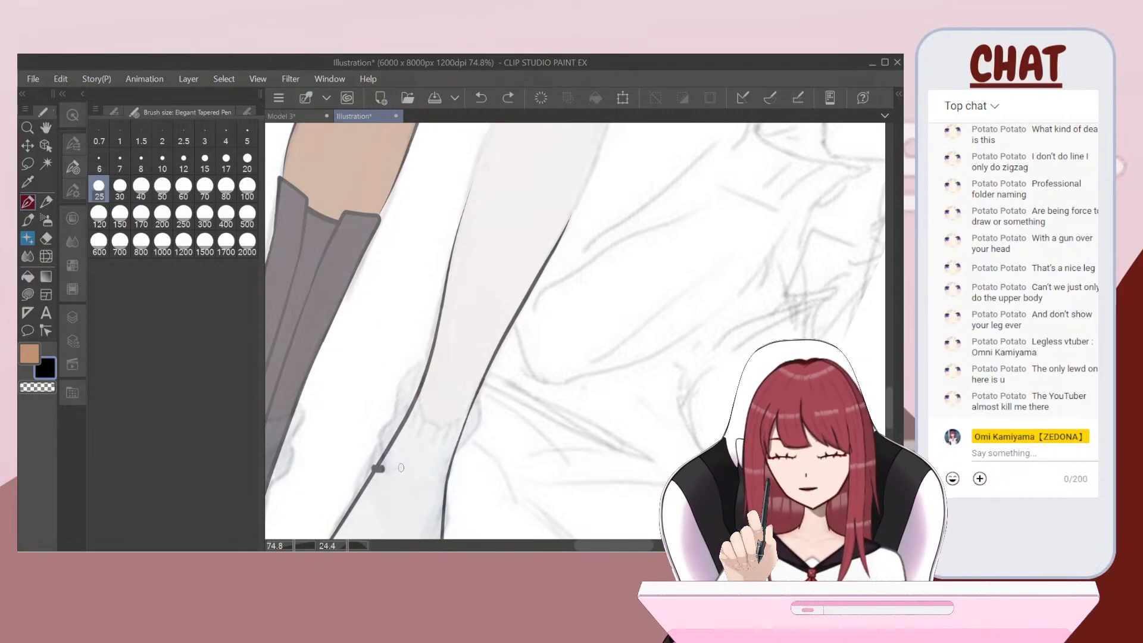
left_click_drag(442, 398, 502, 185)
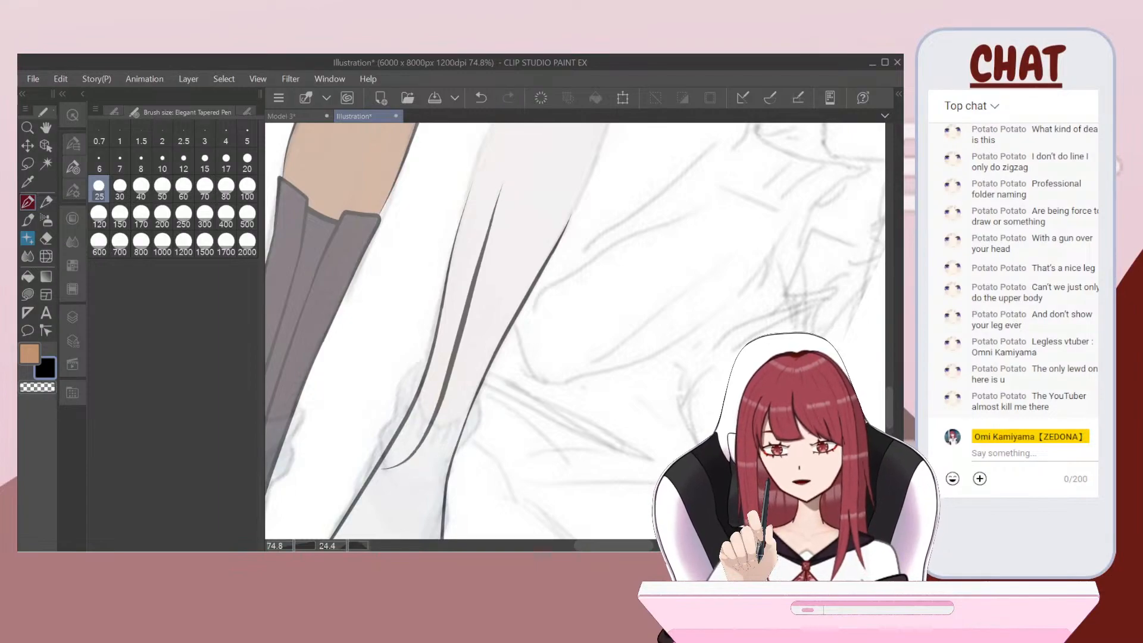
key("ctrl+z")
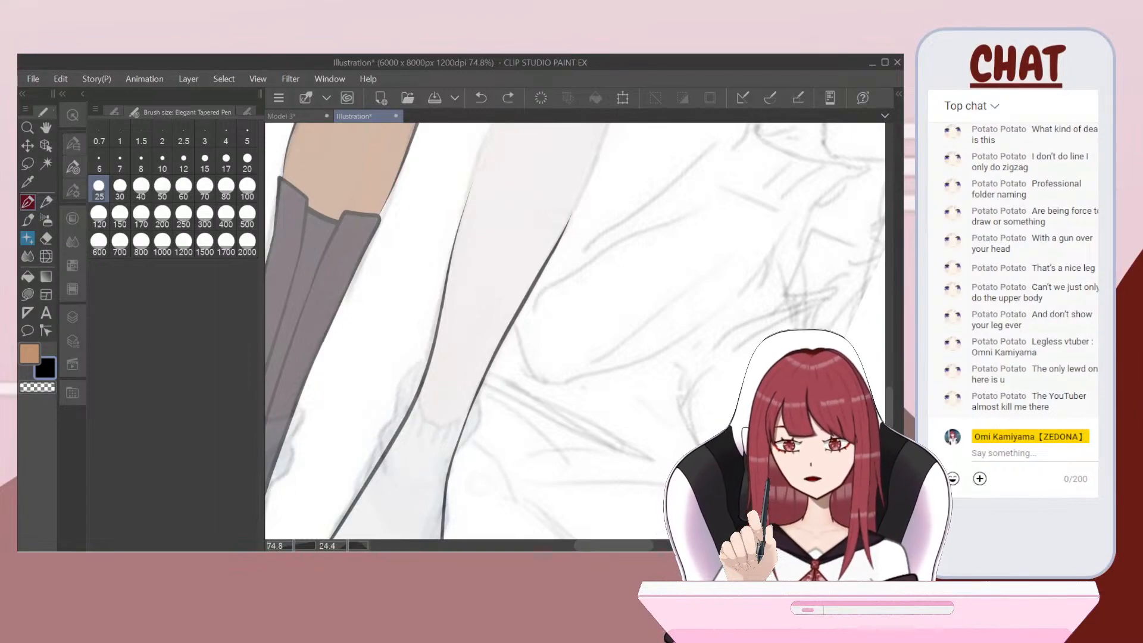
Step: Draw one long tapered ridge line inside the left leg from mid-shin to the ankle, discarding the trial second ridge
scroll(477, 305, "up", 1)
mouse_move(376, 475)
left_mouse_down()
mouse_move(443, 390)
mouse_move(512, 187)
mouse_move(532, 220)
mouse_move(488, 318)
left_mouse_up()
key("ctrl+z")
mouse_move(539, 194)
left_mouse_down()
mouse_move(499, 263)
mouse_move(434, 454)
mouse_move(446, 500)
left_mouse_up()
scroll(470, 333, "down", 5)
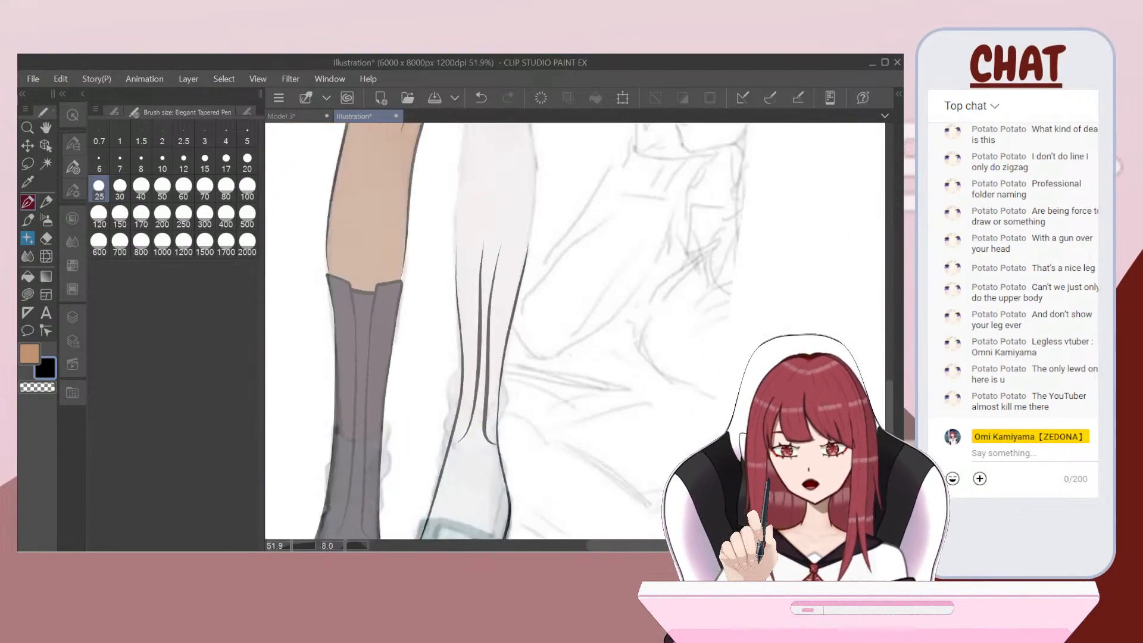
key("ctrl+z")
Step: Draw a second tapered ridge line inside the left leg beside the first, redoing it until it flares toward the ankle's outer edge
scroll(505, 324, "up", 6)
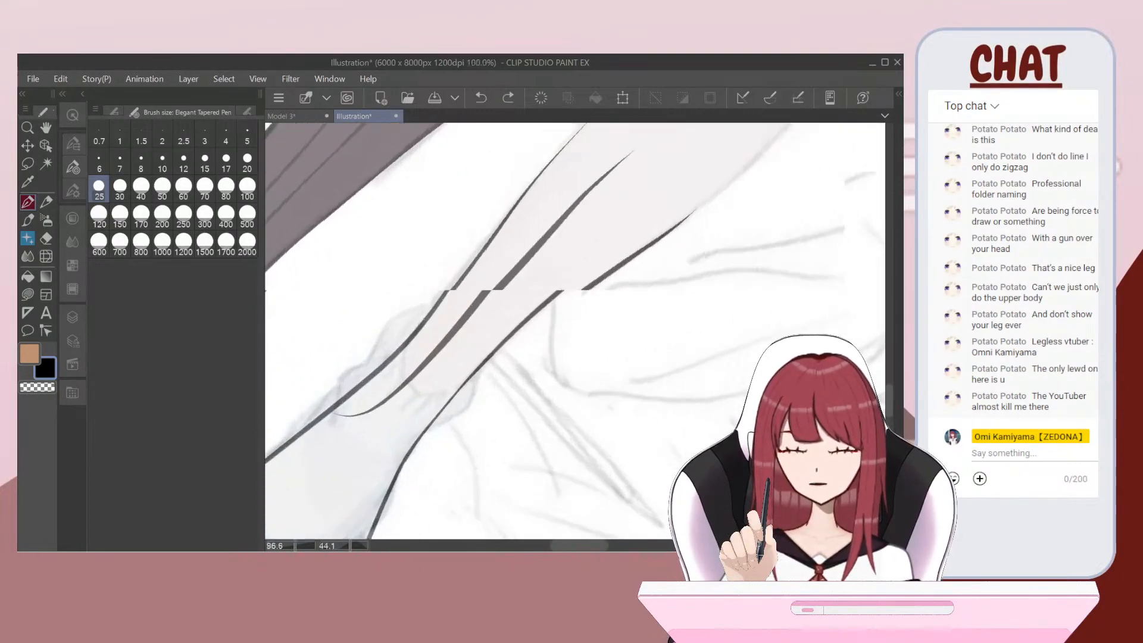
mouse_move(376, 480)
left_mouse_down()
mouse_move(405, 398)
mouse_move(658, 184)
left_mouse_up()
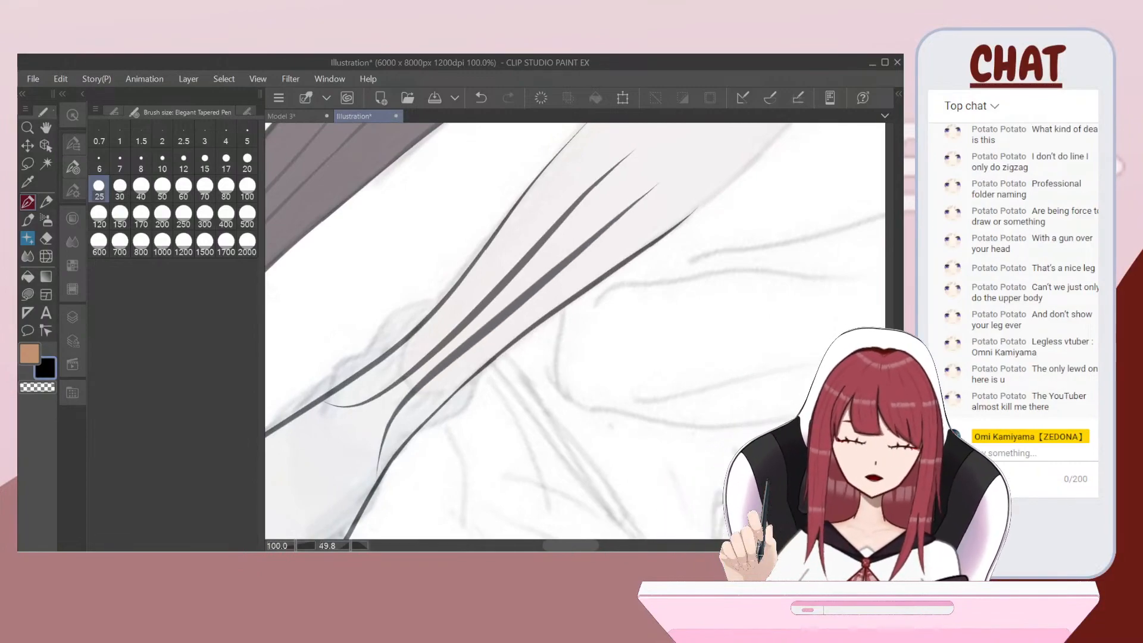
scroll(559, 328, "down", 4)
key("ctrl+z")
scroll(559, 328, "up", 2)
scroll(558, 328, "up", 1)
scroll(558, 328, "down", 3)
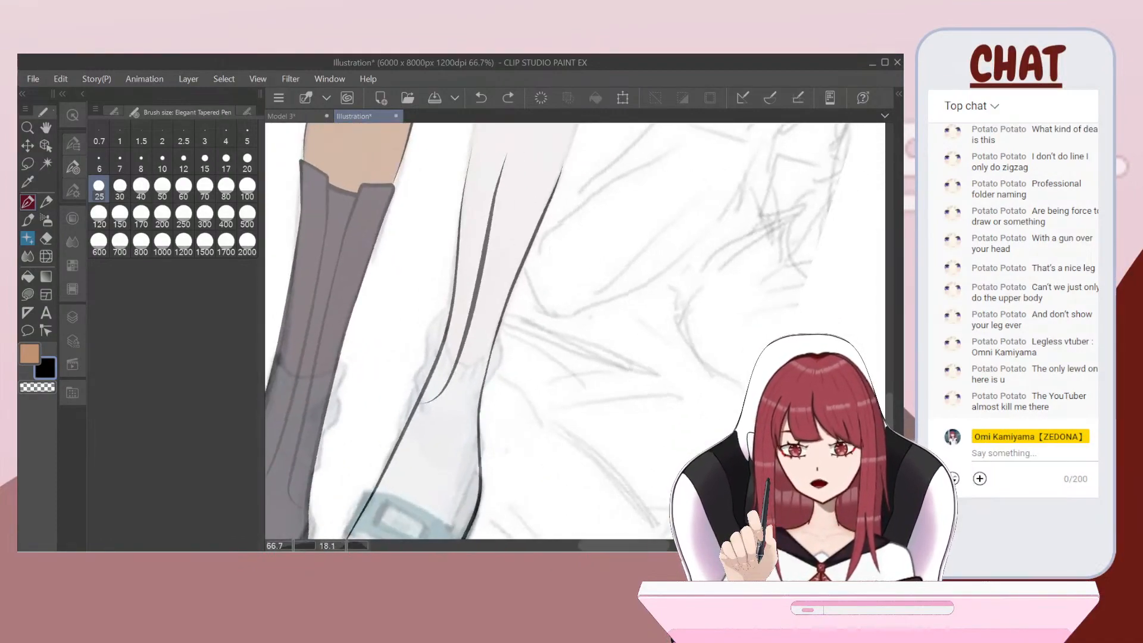
scroll(559, 327, "up", 4)
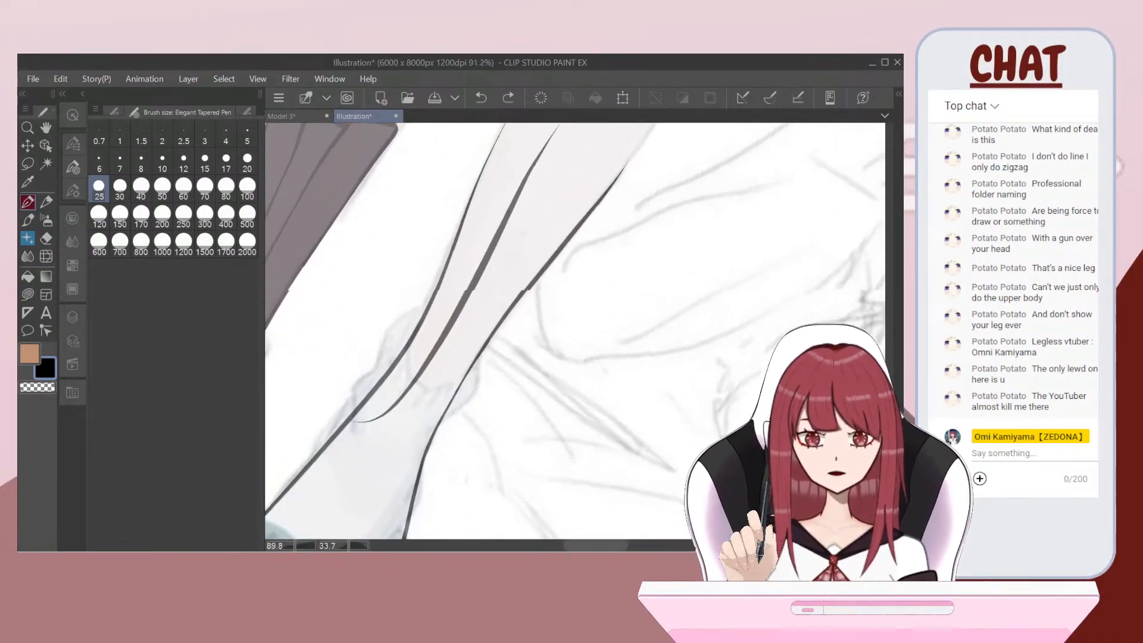
mouse_move(407, 474)
left_mouse_down()
mouse_move(453, 391)
mouse_move(625, 173)
left_mouse_up()
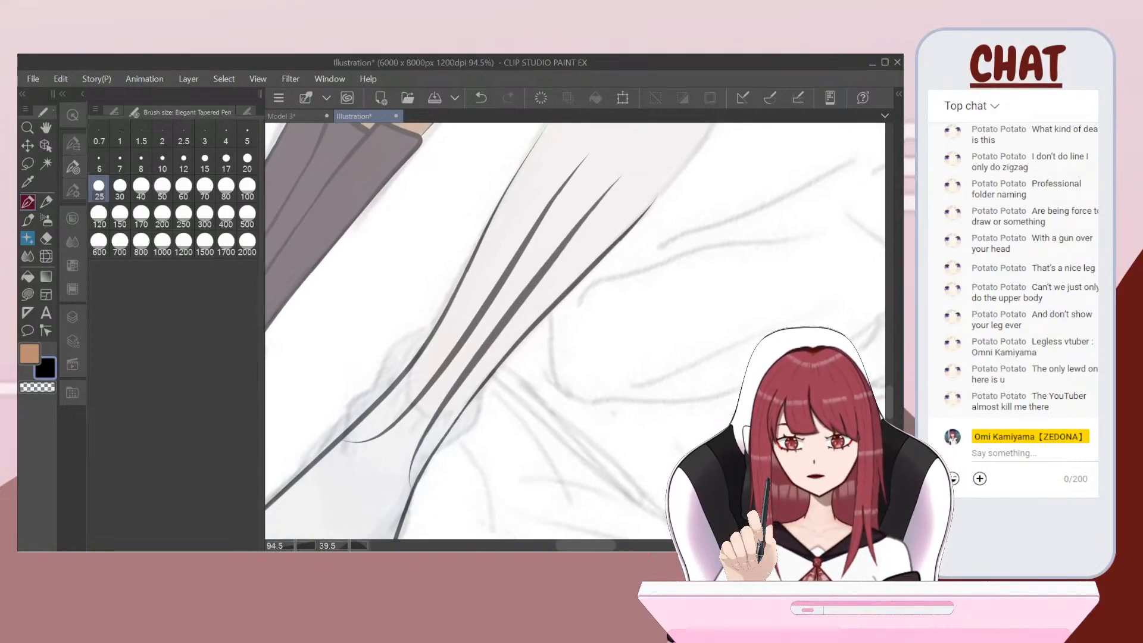
scroll(559, 328, "down", 2)
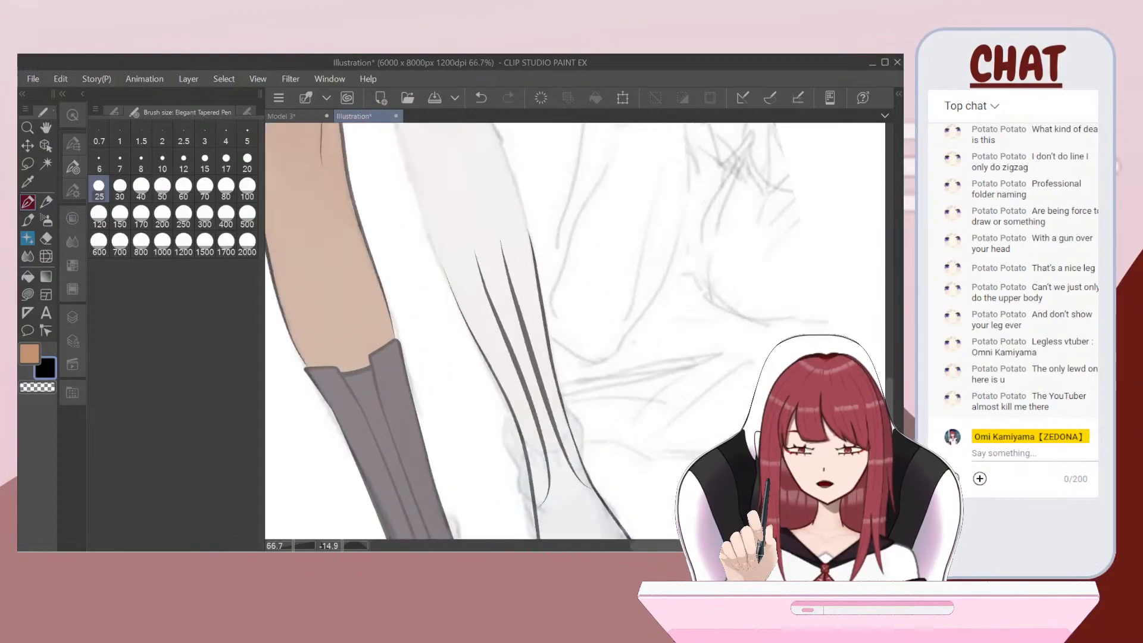
Step: Set the brush size to 10 and try a cuff line across the top of the left leg's inner side band
scroll(575, 331, "up", 5)
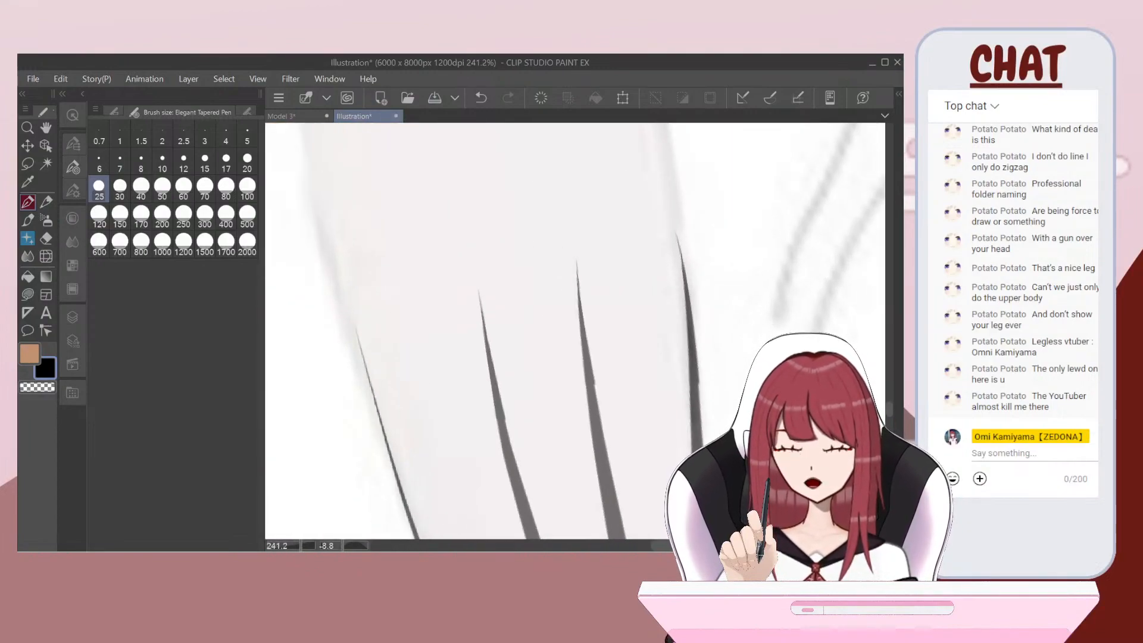
left_click(162, 158)
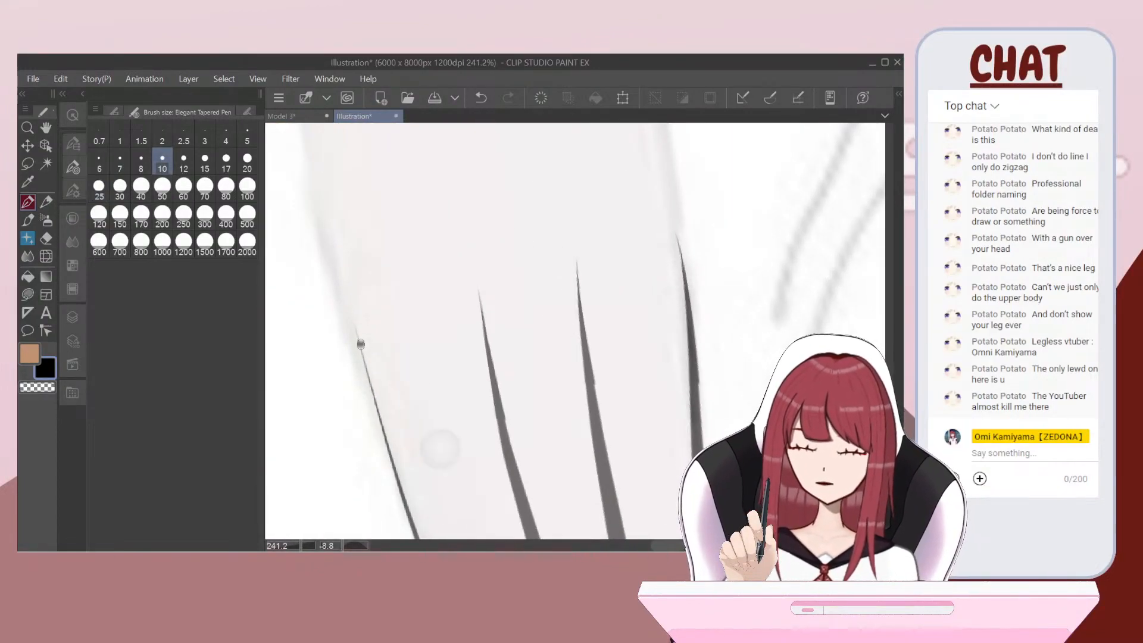
mouse_move(352, 327)
left_mouse_down()
mouse_move(451, 317)
mouse_move(483, 287)
left_mouse_up()
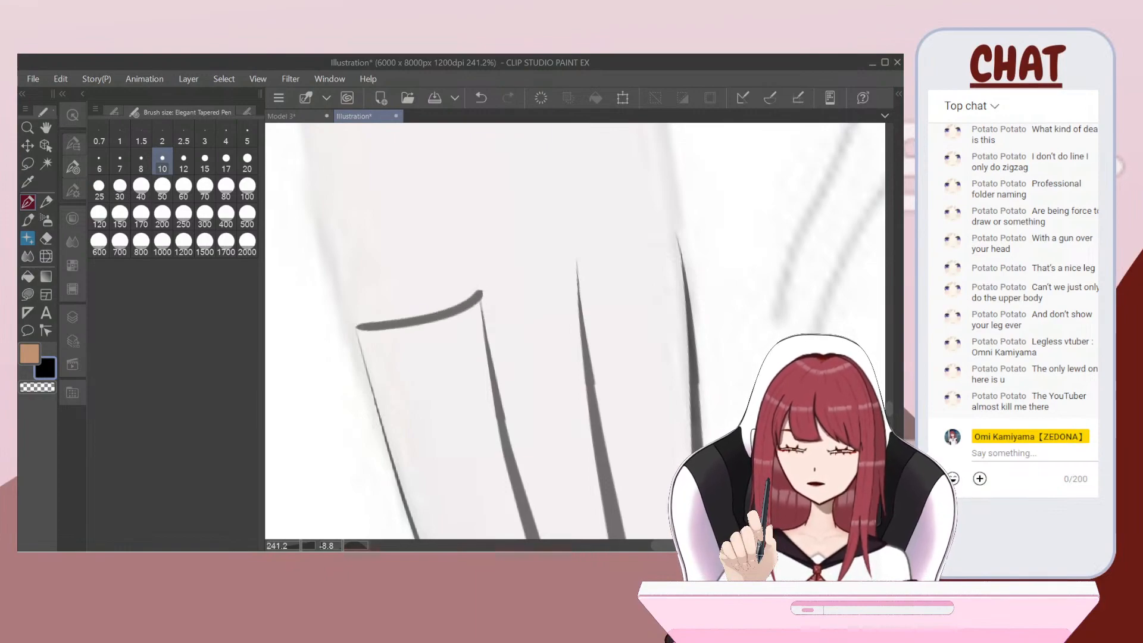
scroll(792, 167, "down", 1)
scroll(644, 246, "down", 4)
key("ctrl+z")
scroll(643, 246, "up", 6)
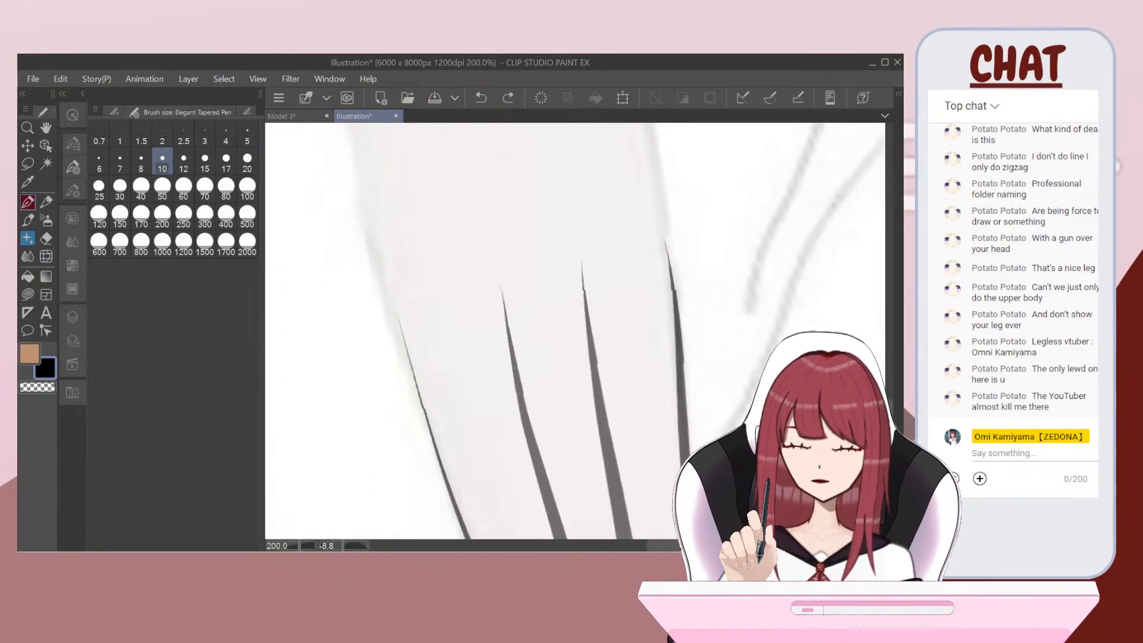
Step: Draw short slanted cuff lines closing the tops of both side bands on the left leg
left_click_drag(335, 339, 479, 307)
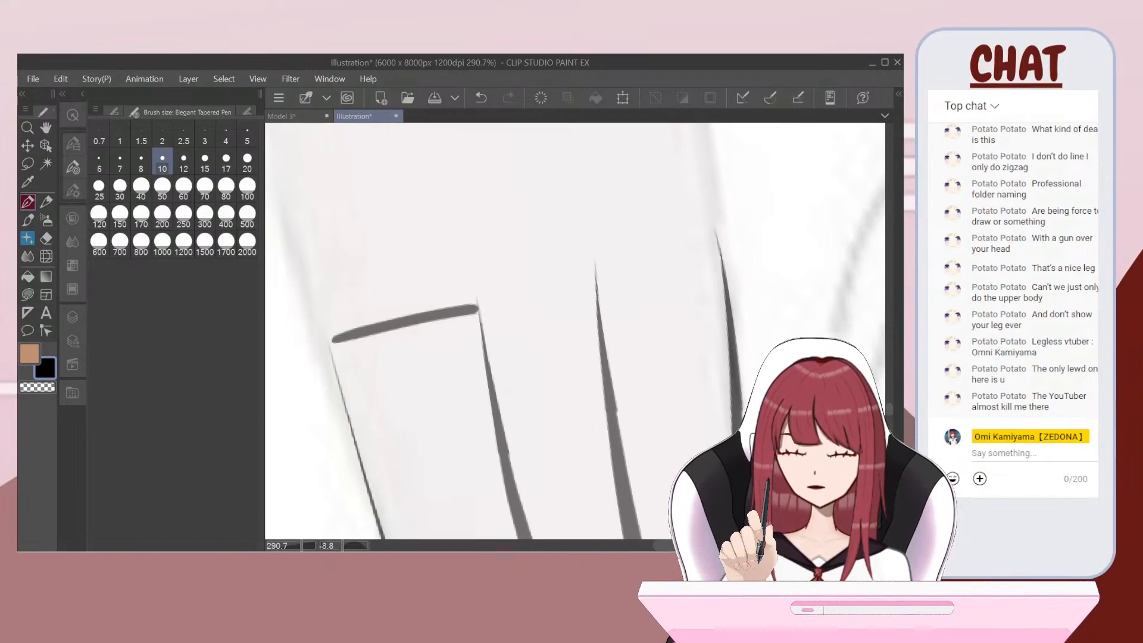
left_click_drag(595, 279, 720, 228)
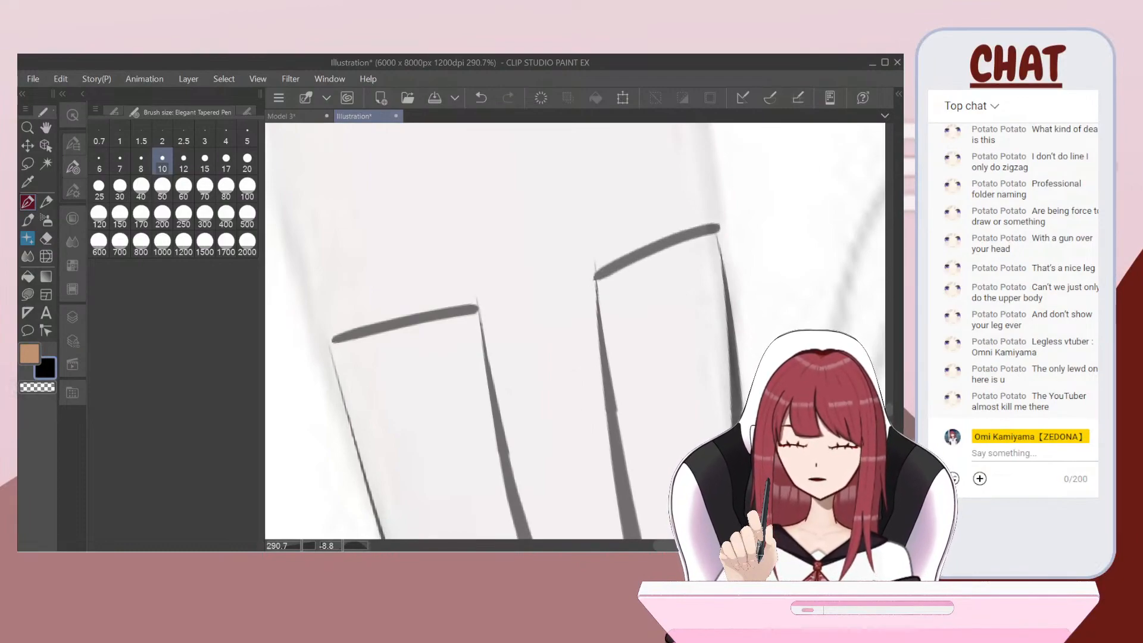
key("ctrl+z")
left_click_drag(597, 279, 718, 228)
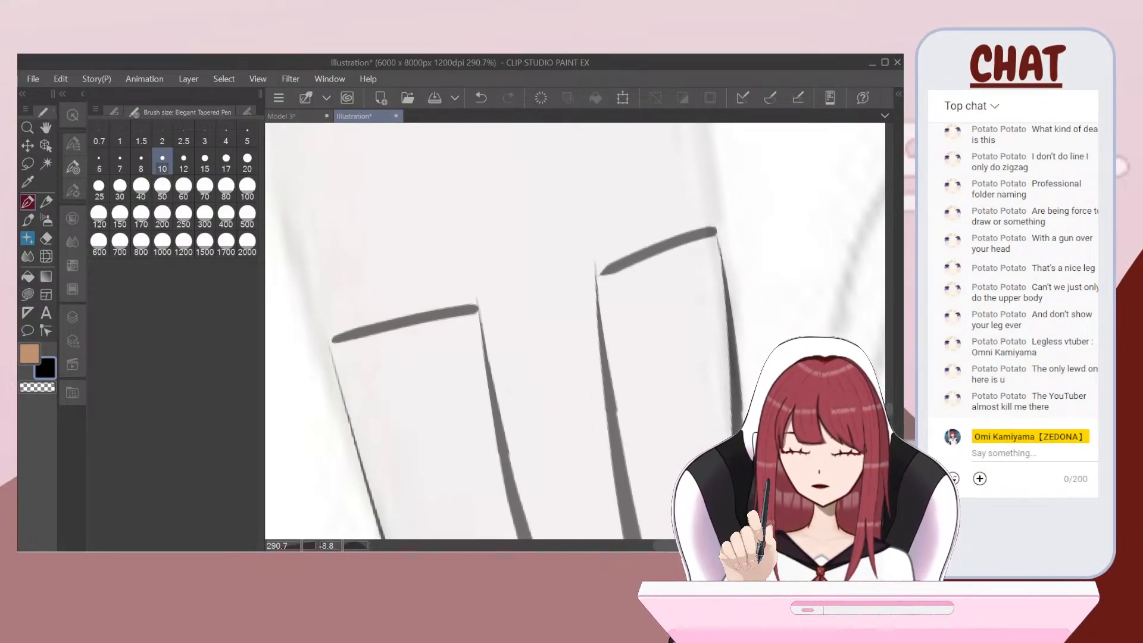
scroll(658, 199, "down", 5)
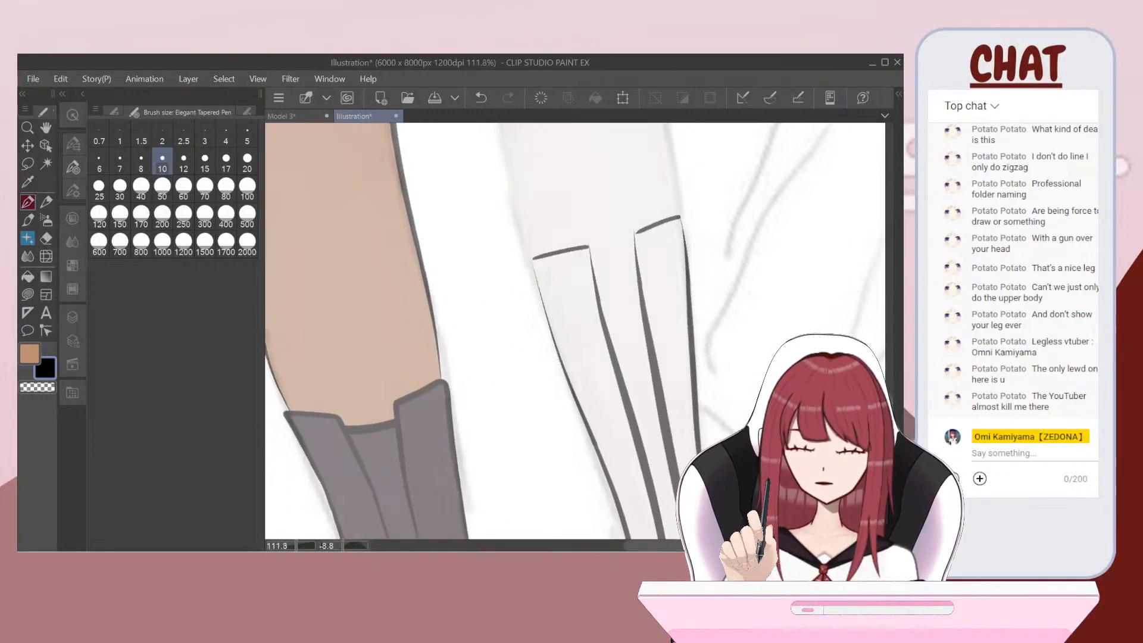
Step: Join the two side bands with a curved cuff line between the ridge lines of the left leg
scroll(644, 226, "up", 6)
mouse_move(459, 302)
left_mouse_down()
mouse_move(539, 303)
mouse_move(621, 267)
left_mouse_up()
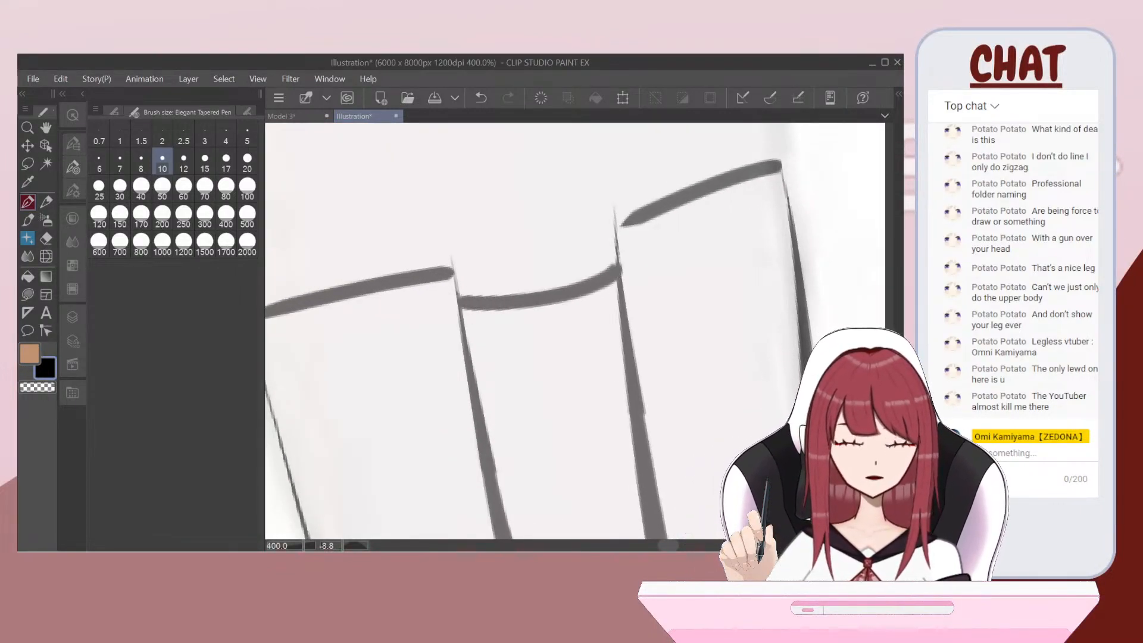
scroll(536, 268, "down", 5)
scroll(381, 131, "down", 2)
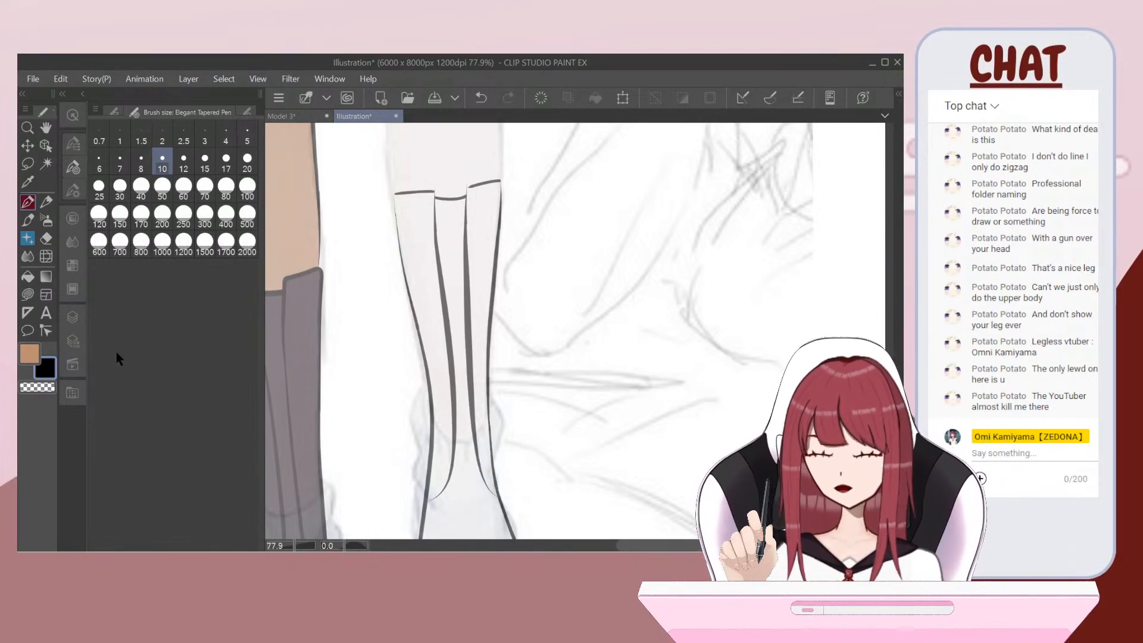
Step: Undo the three cuff lines at the top of the left leg's bands
scroll(575, 331, "down", 1)
scroll(530, 142, "up", 8)
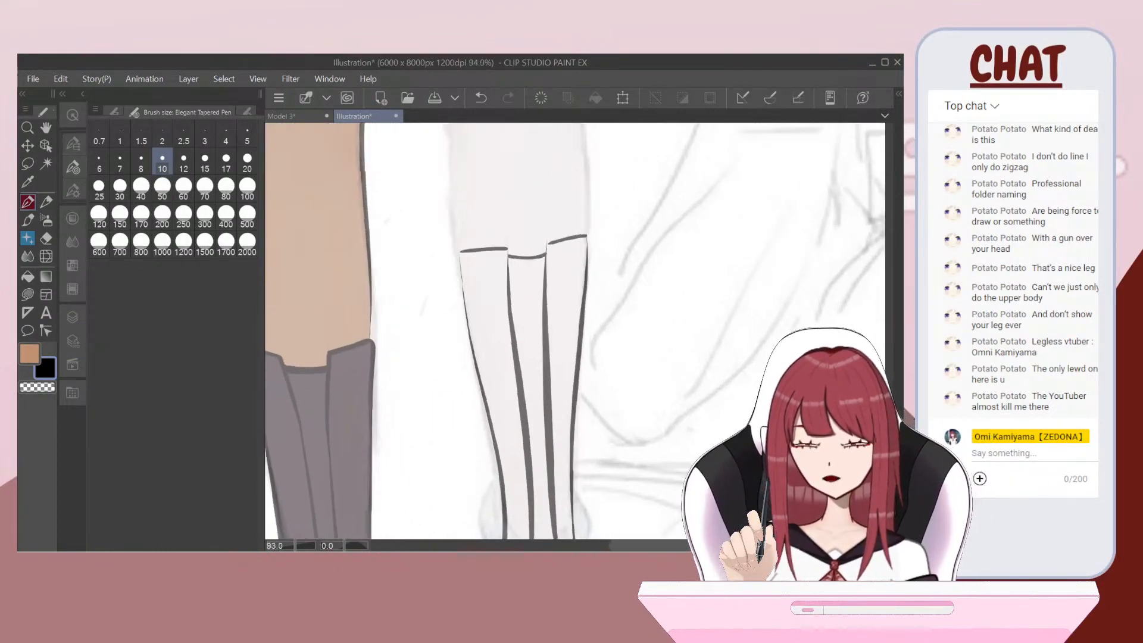
key("ctrl+z")
key("ctrl+z")
key("ctrl+z")
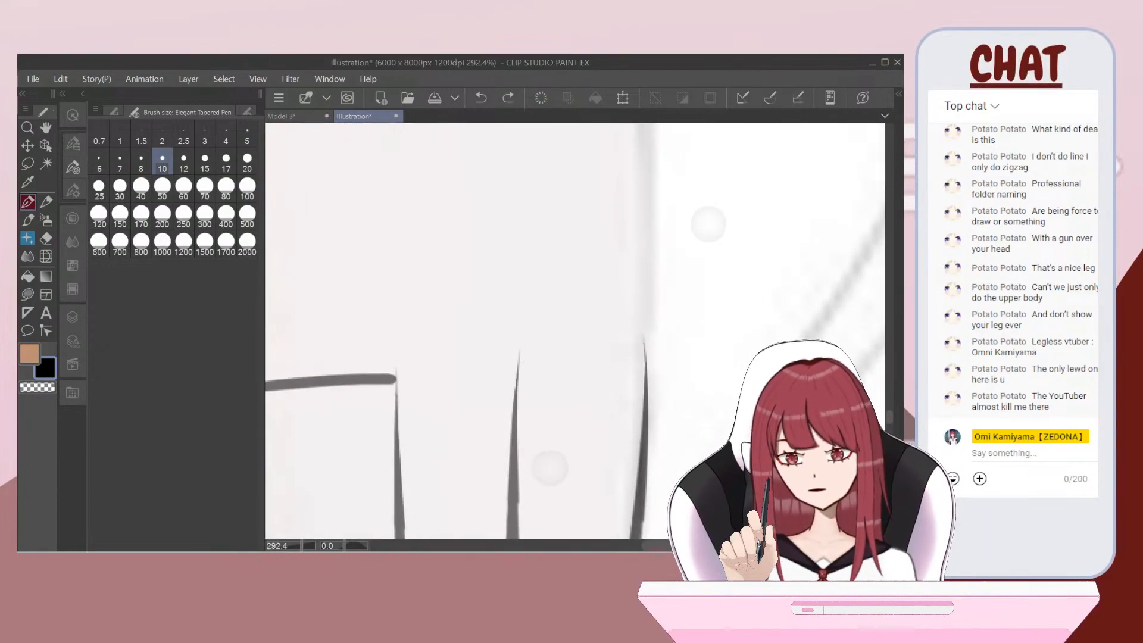
Step: Redraw the slanted cuff line on the left leg's outer side band, rising toward the leg's outer edge
left_click_drag(542, 343, 652, 285)
key("ctrl+z")
left_click_drag(549, 343, 642, 304)
Step: Thicken and extend the left leg's outer outline up to the corner of the slanted cuff line, replacing the first attempt
left_click_drag(648, 353, 648, 428)
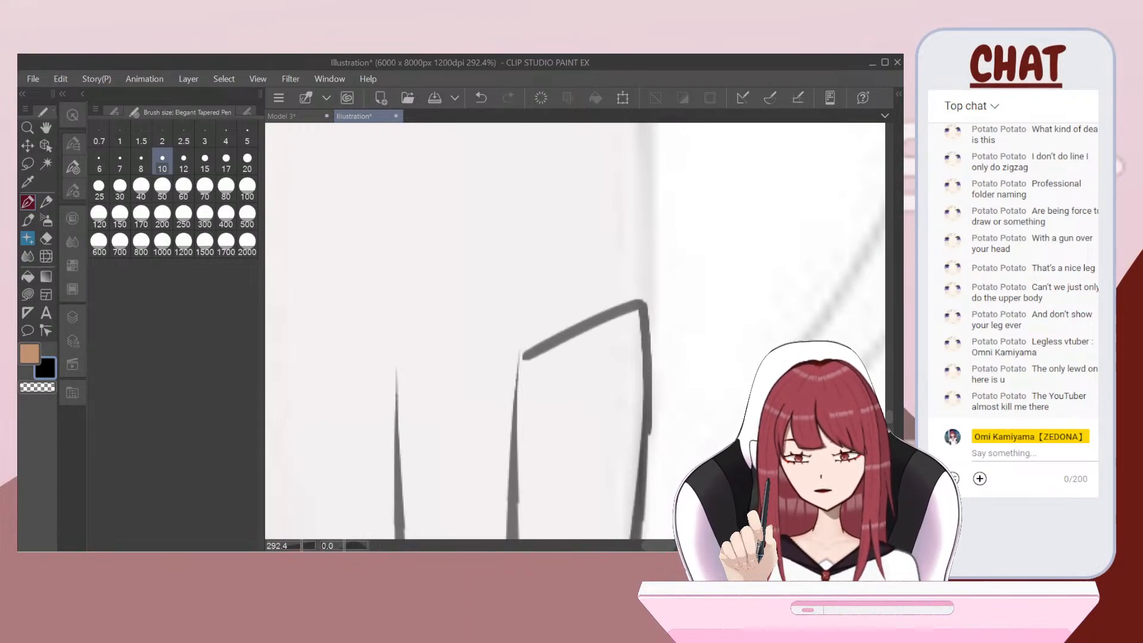
scroll(605, 250, "down", 4)
scroll(505, 310, "up", 2)
key("ctrl+z")
scroll(575, 331, "up", 4)
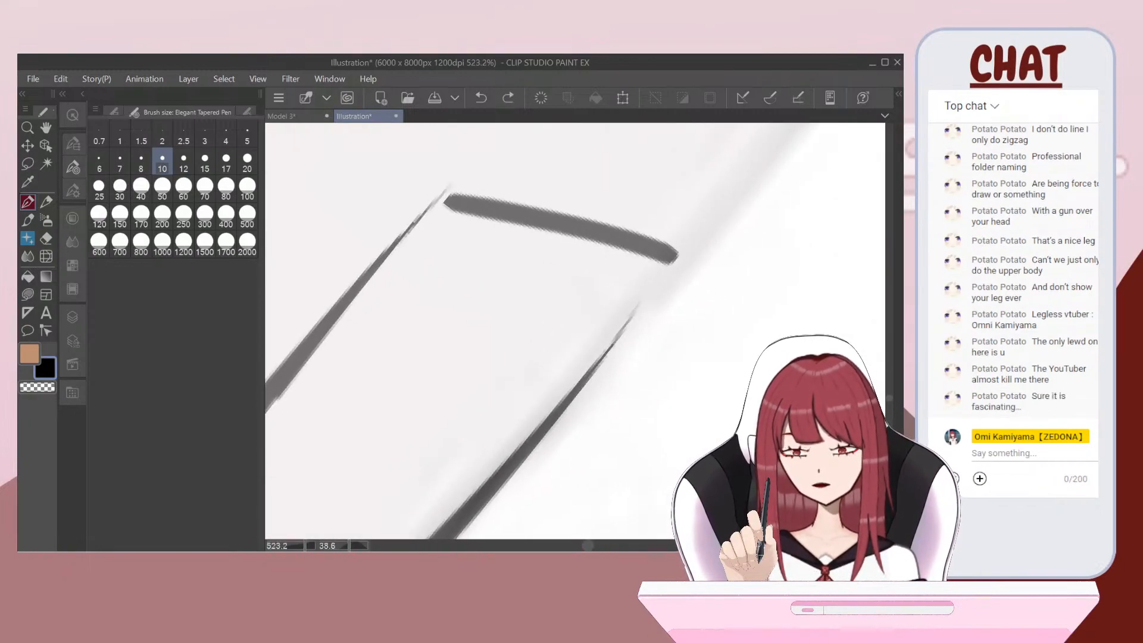
scroll(732, 216, "down", 1)
mouse_move(677, 233)
left_mouse_down()
mouse_move(522, 361)
mouse_move(309, 506)
left_mouse_up()
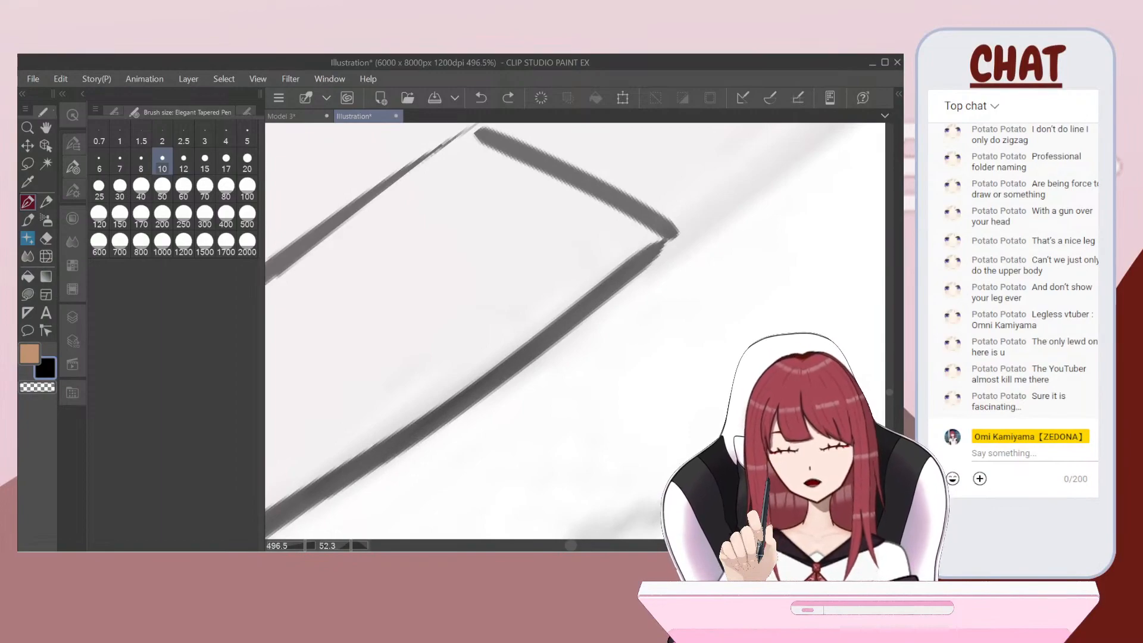
scroll(575, 331, "down", 4)
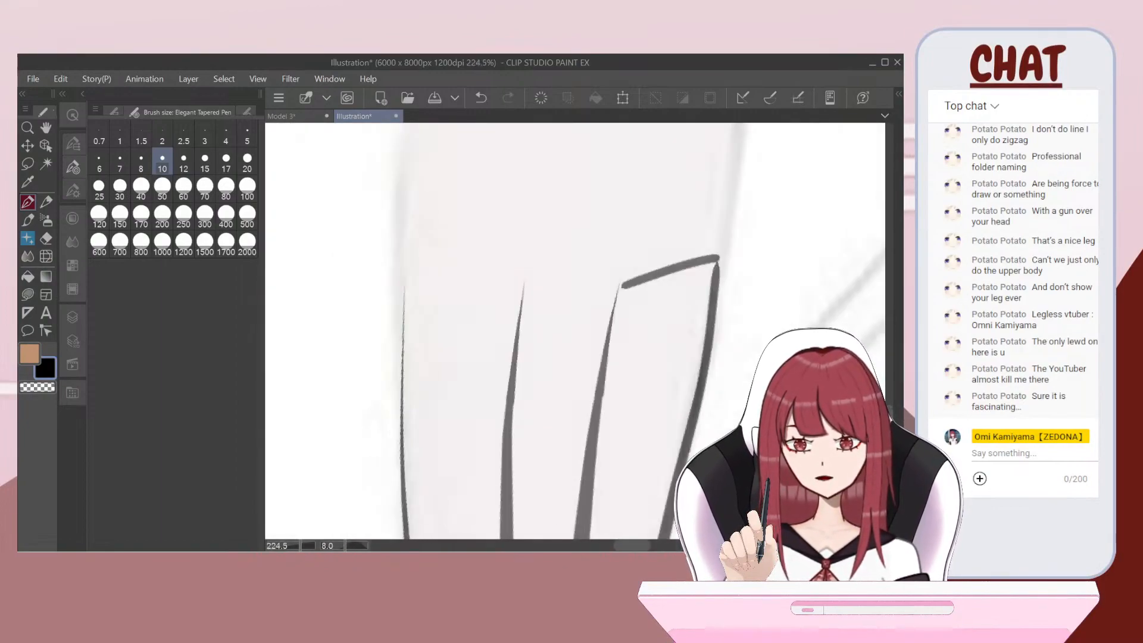
Step: Draw a curved cuff line across the inner side band of the left leg, sloping down to its ridge line
scroll(575, 331, "up", 2)
mouse_move(362, 286)
left_mouse_down()
mouse_move(445, 307)
mouse_move(542, 366)
left_mouse_up()
scroll(575, 331, "down", 1)
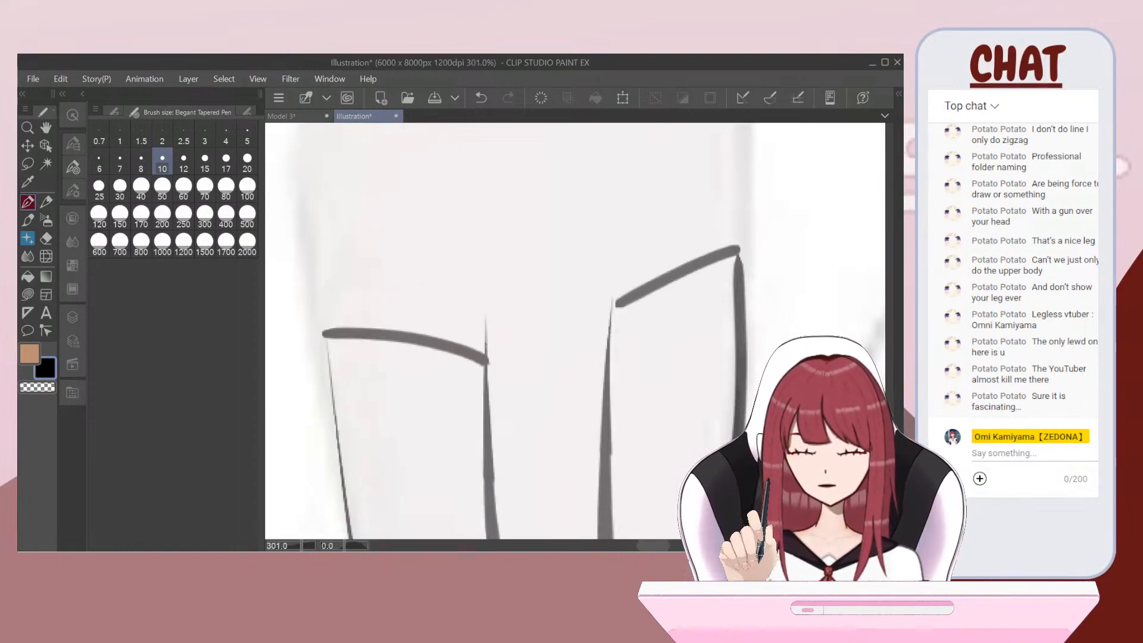
key("ctrl+z")
left_click_drag(344, 280, 509, 343)
key("ctrl+z")
mouse_move(350, 299)
left_mouse_down()
mouse_move(465, 330)
mouse_move(534, 379)
left_mouse_up()
Step: Thicken and extend the left leg's inner outline up to the corner of the curved cuff line
scroll(575, 331, "up", 2)
scroll(575, 331, "down", 3)
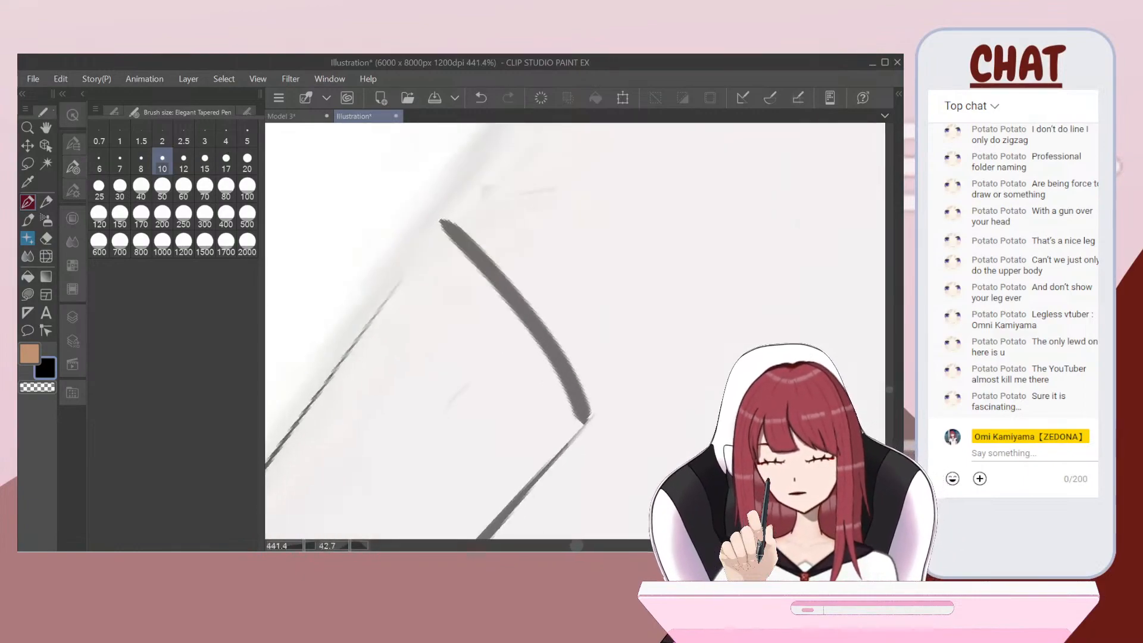
scroll(576, 331, "up", 1)
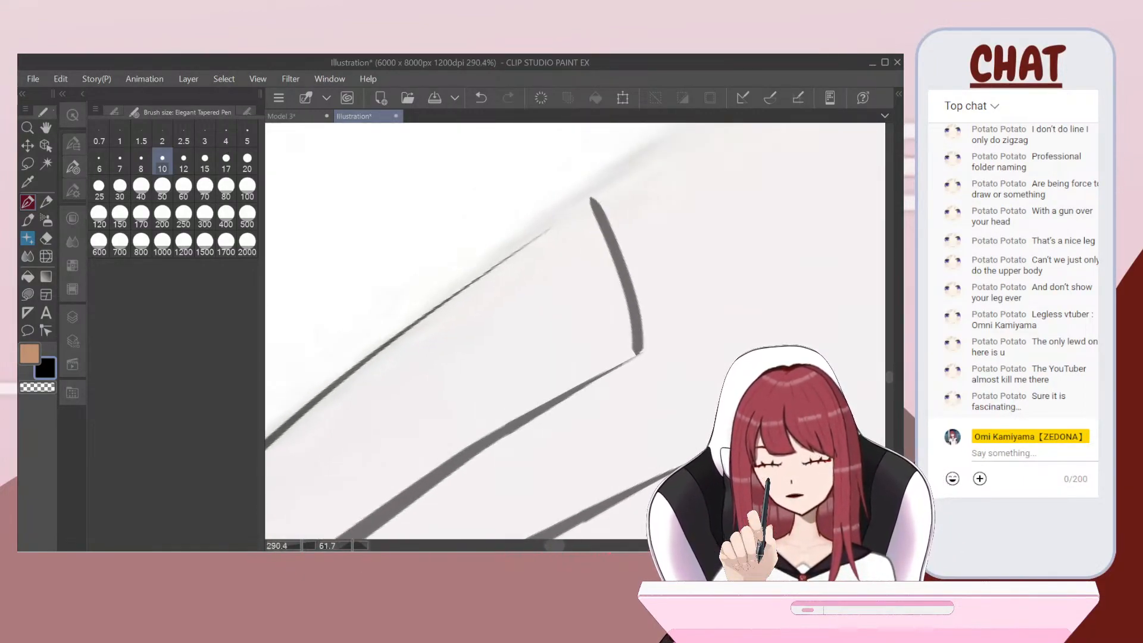
left_click_drag(321, 388, 590, 201)
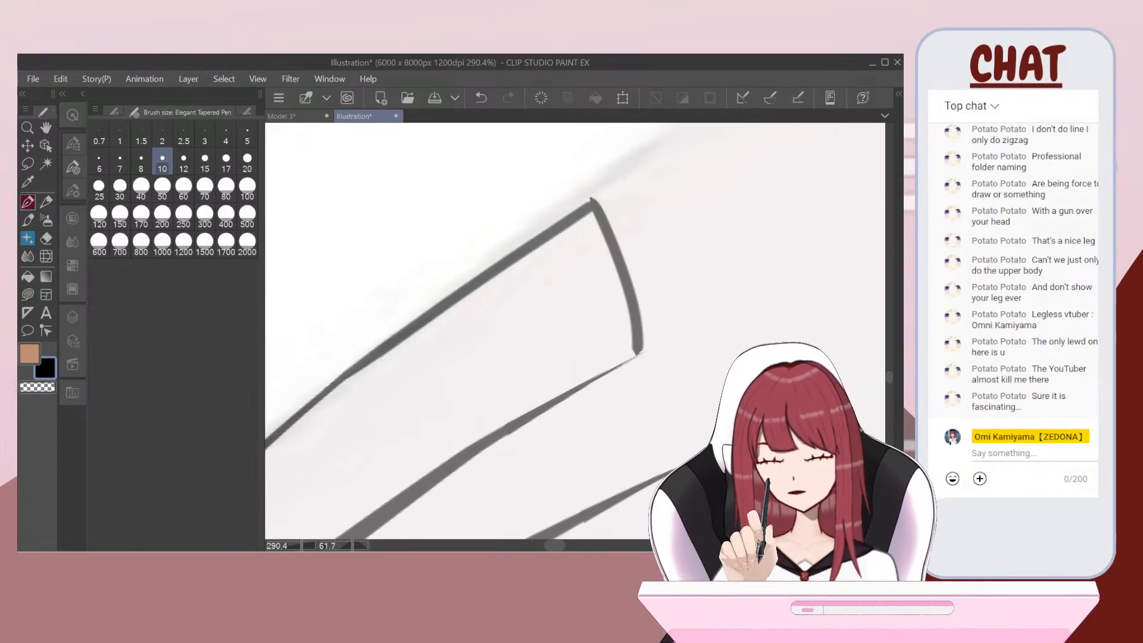
scroll(575, 331, "down", 7)
scroll(575, 331, "up", 2)
Step: Close the gap between the outer band's slanted cuff line and the tip of its ridge line
scroll(488, 285, "up", 8)
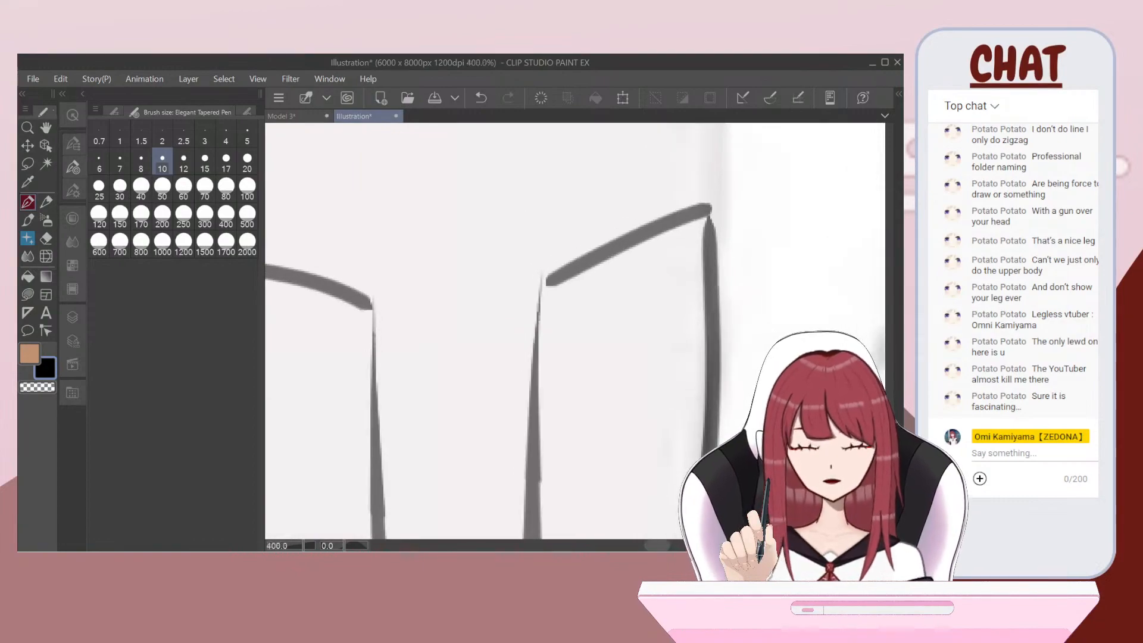
left_click_drag(546, 281, 592, 253)
key("ctrl+z")
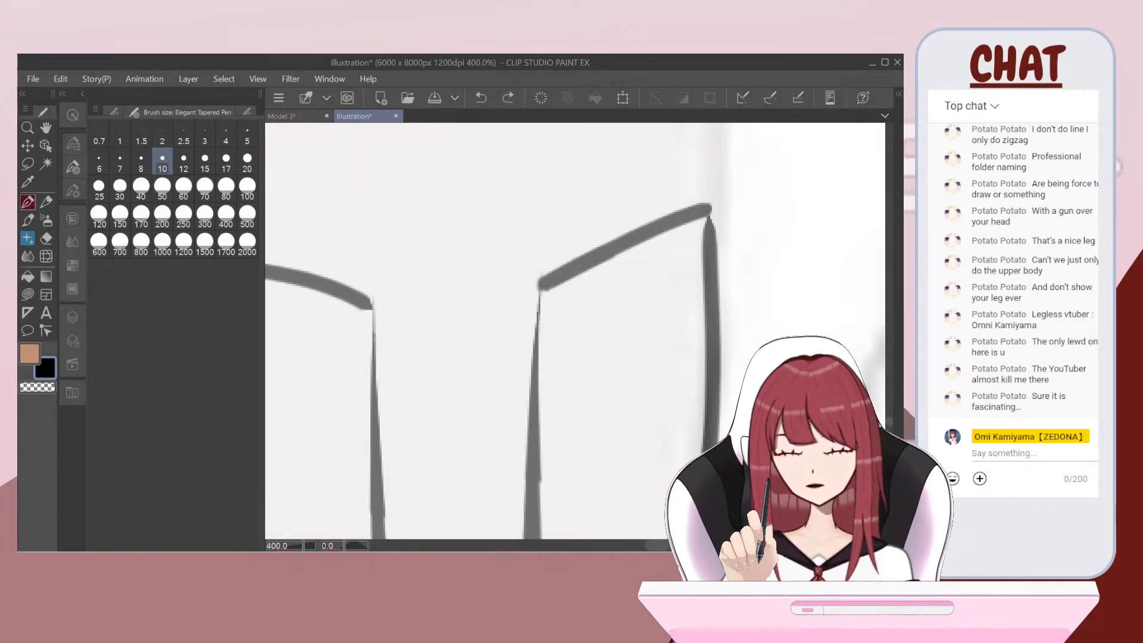
Step: Draw a shallow curved cuff line across the middle band of the left leg, connecting the two ridge lines, replacing the earlier attempts
mouse_move(367, 331)
left_mouse_down()
mouse_move(484, 339)
mouse_move(546, 324)
left_mouse_up()
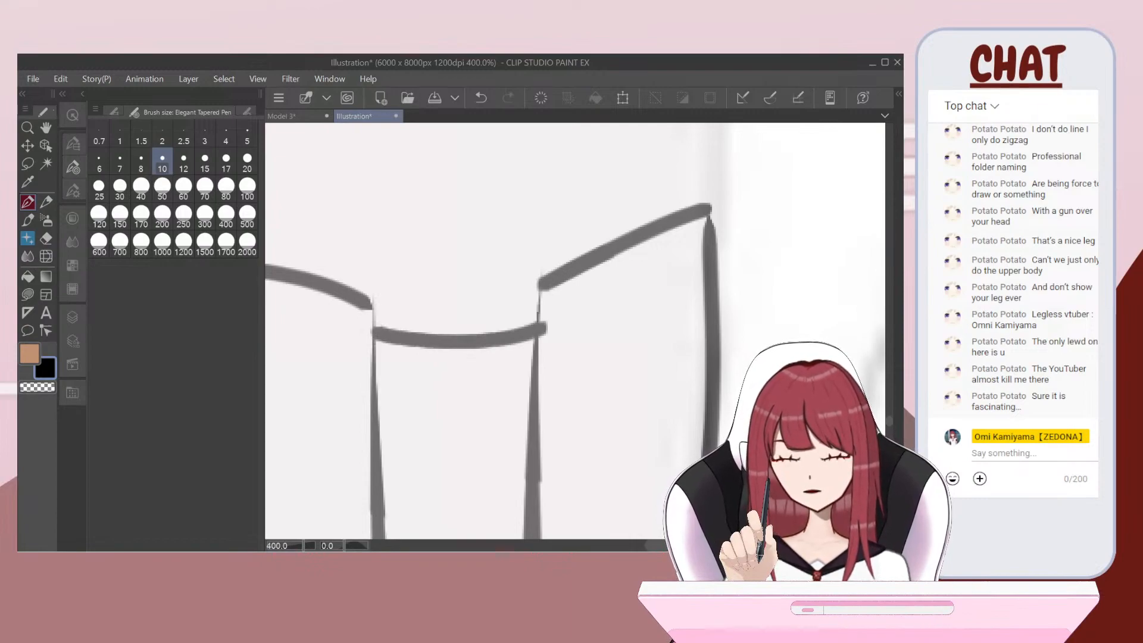
key("ctrl+z")
mouse_move(369, 331)
left_mouse_down()
mouse_move(440, 337)
mouse_move(544, 323)
left_mouse_up()
key("ctrl+z")
mouse_move(372, 343)
left_mouse_down()
mouse_move(494, 339)
mouse_move(539, 324)
left_mouse_up()
key("ctrl+z")
mouse_move(367, 340)
left_mouse_down()
mouse_move(476, 350)
mouse_move(539, 325)
left_mouse_up()
scroll(511, 298, "down", 3)
scroll(575, 330, "down", 5)
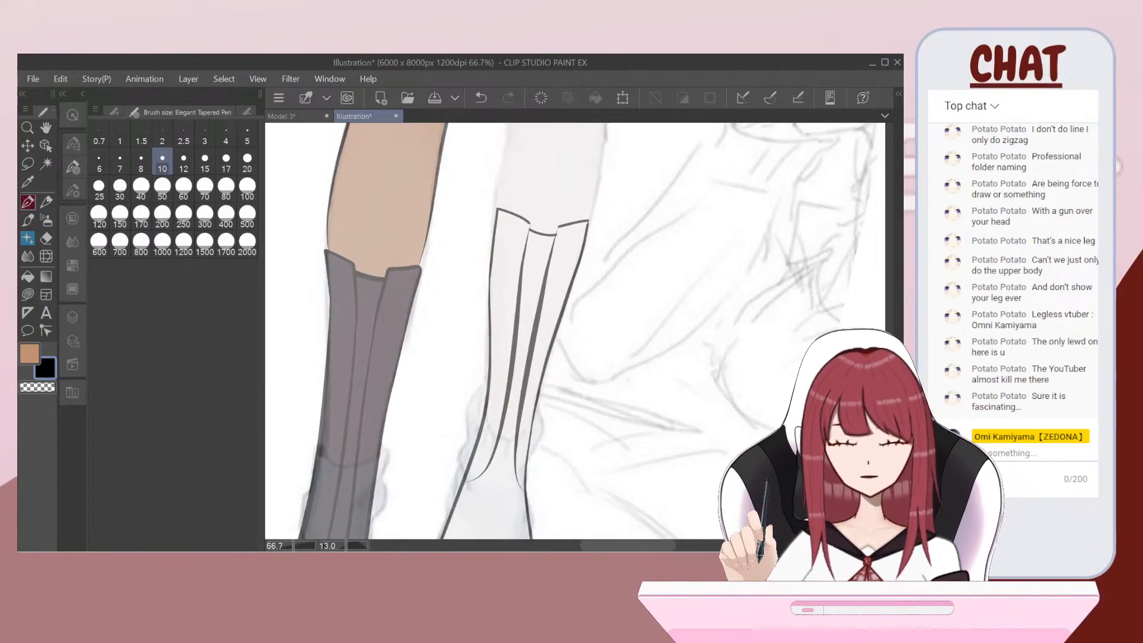
Step: Hide the 49% Atfer reference and sample the dark fill colour from the right leg's boot
left_click(83, 312)
left_click(96, 278)
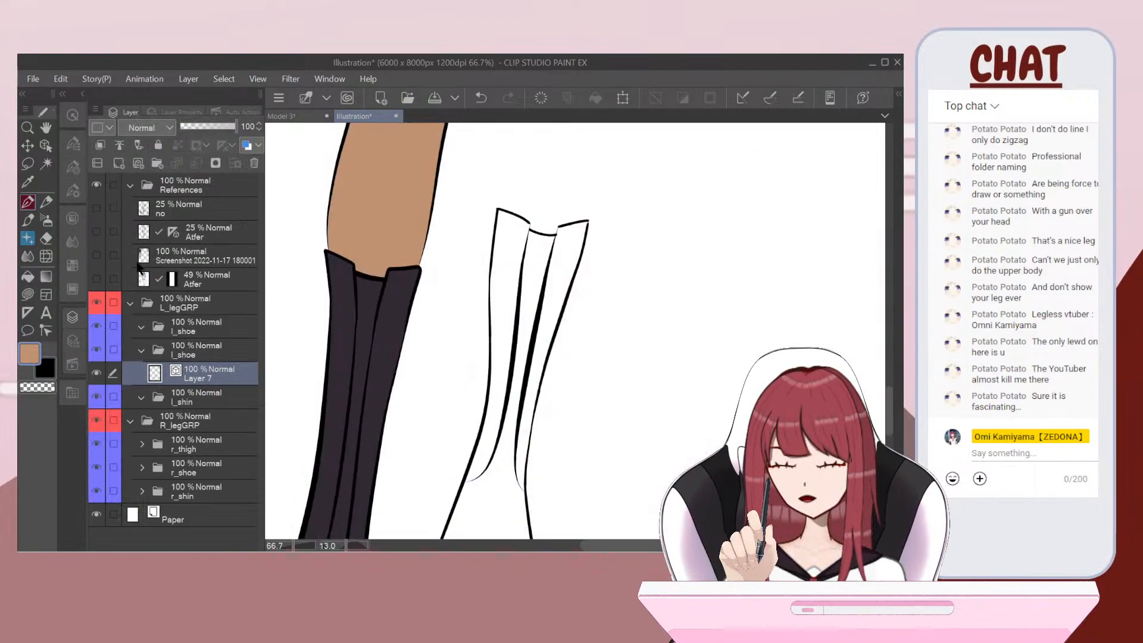
left_click(27, 182)
left_click(389, 304)
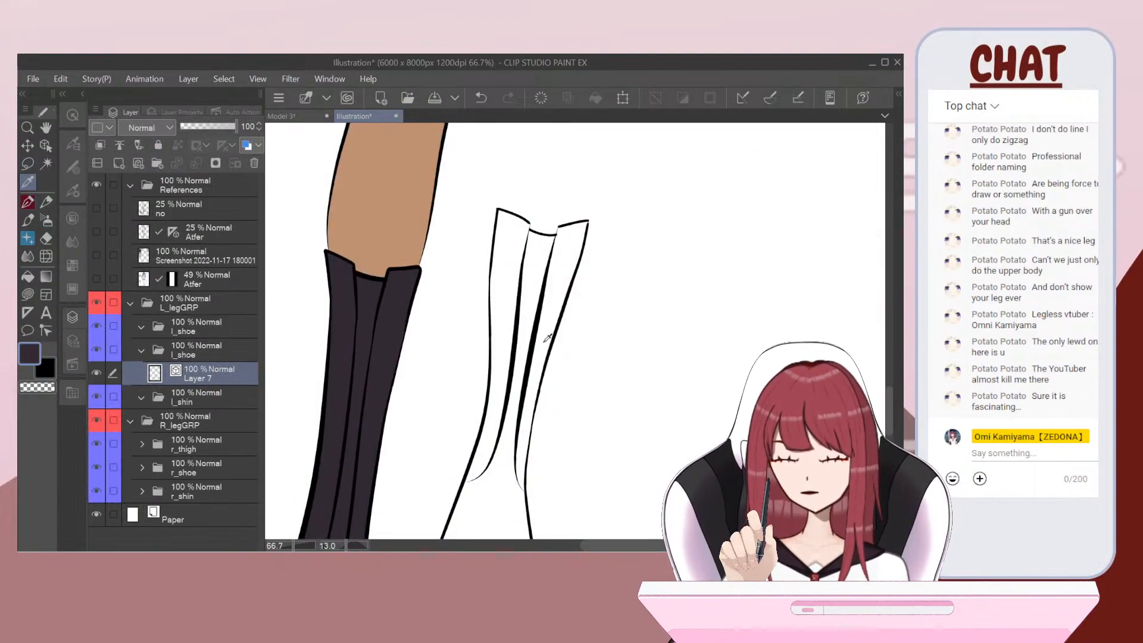
scroll(545, 338, "down", 1)
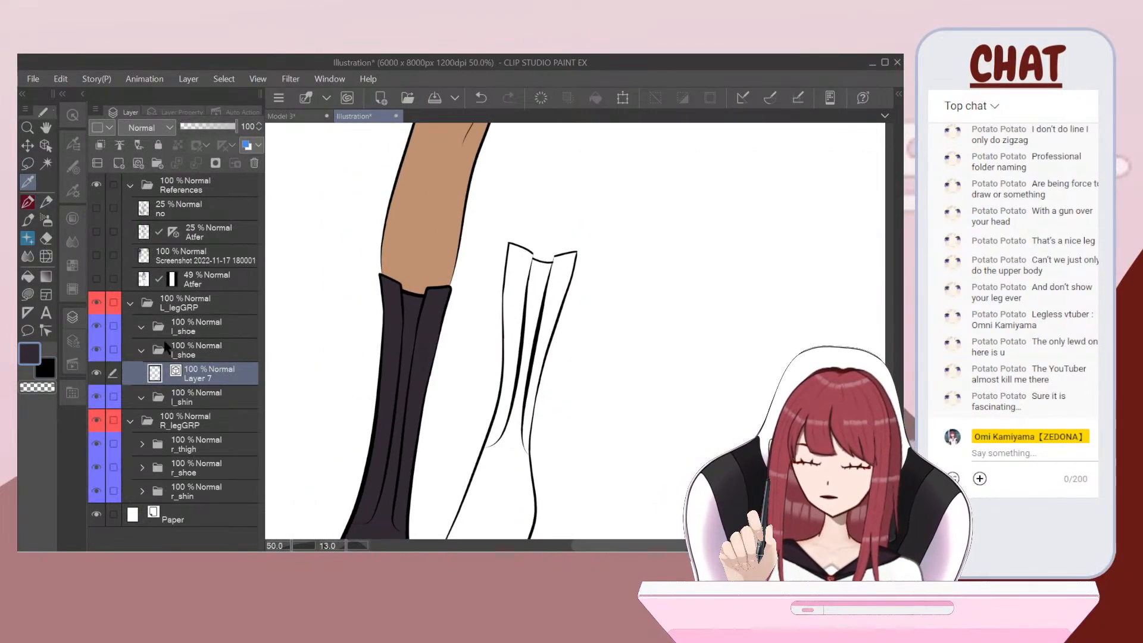
Step: Add a new layer below Layer 7 in the l_shoe folder and fill the left boot's bands and foot with the sampled dark colour
left_click(121, 161)
left_click_drag(209, 376, 206, 405)
left_click(28, 276)
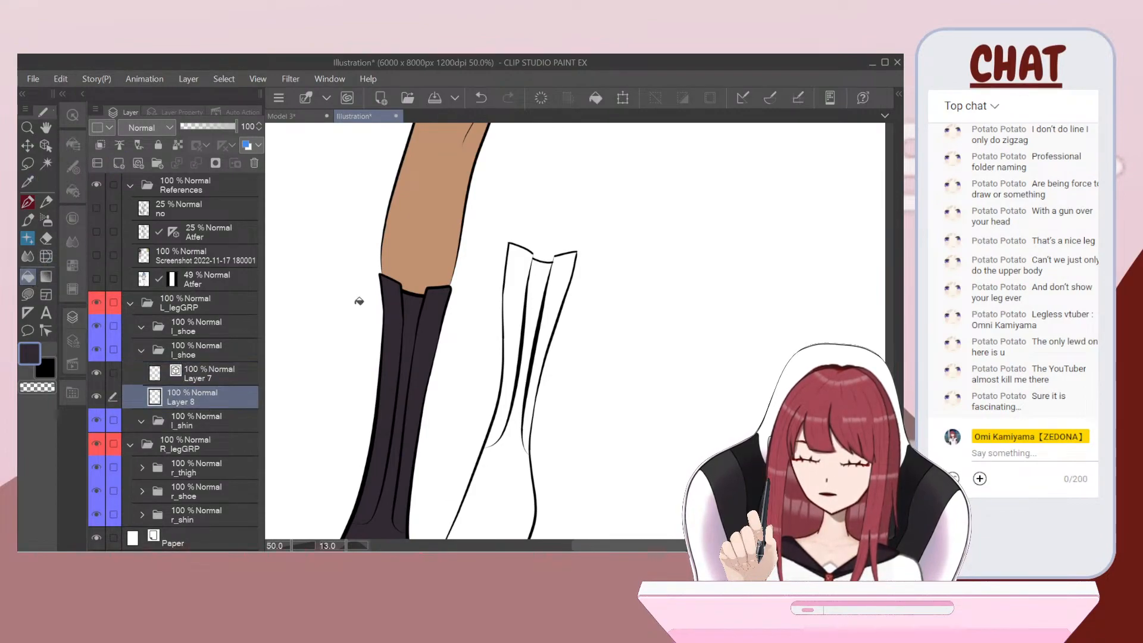
left_click(512, 289)
left_click(543, 287)
left_click(556, 307)
scroll(558, 280, "down", 1)
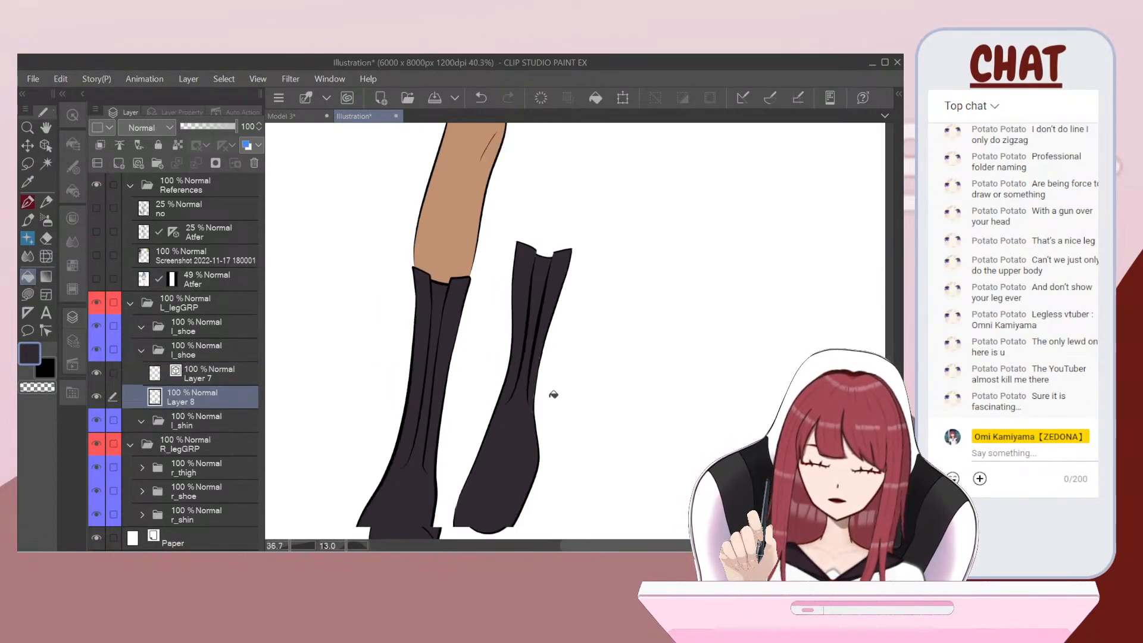
Step: Paint over the unfilled slivers along the left boot's outline and ridge ends with the dark fill colour
scroll(486, 417, "up", 5)
left_click(27, 220)
scroll(476, 349, "up", 2)
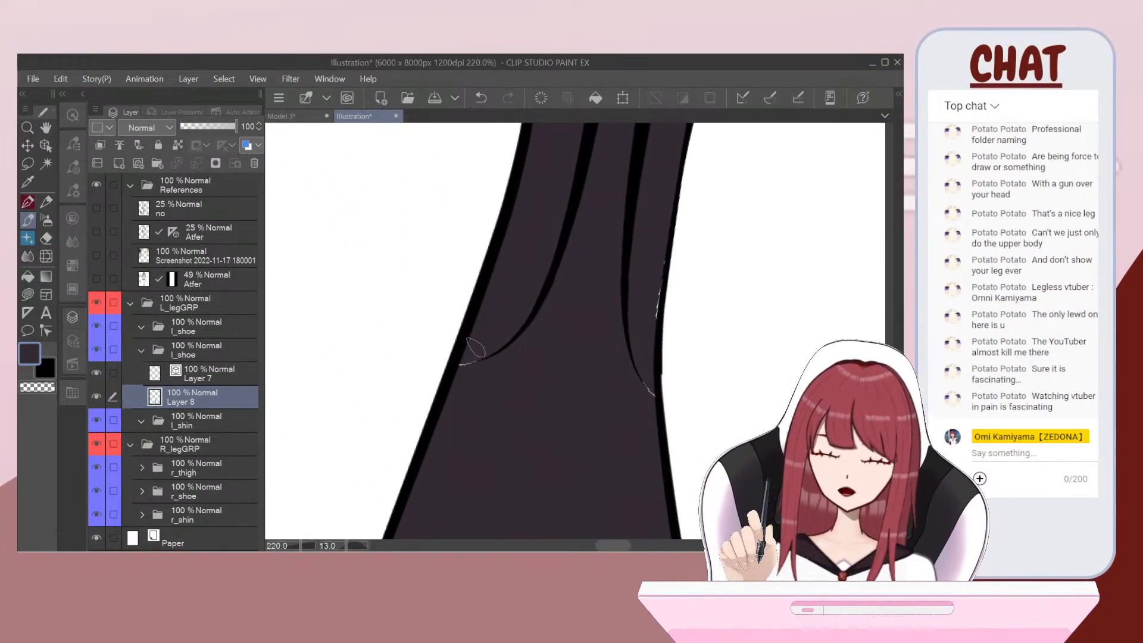
left_click_drag(661, 238, 660, 290)
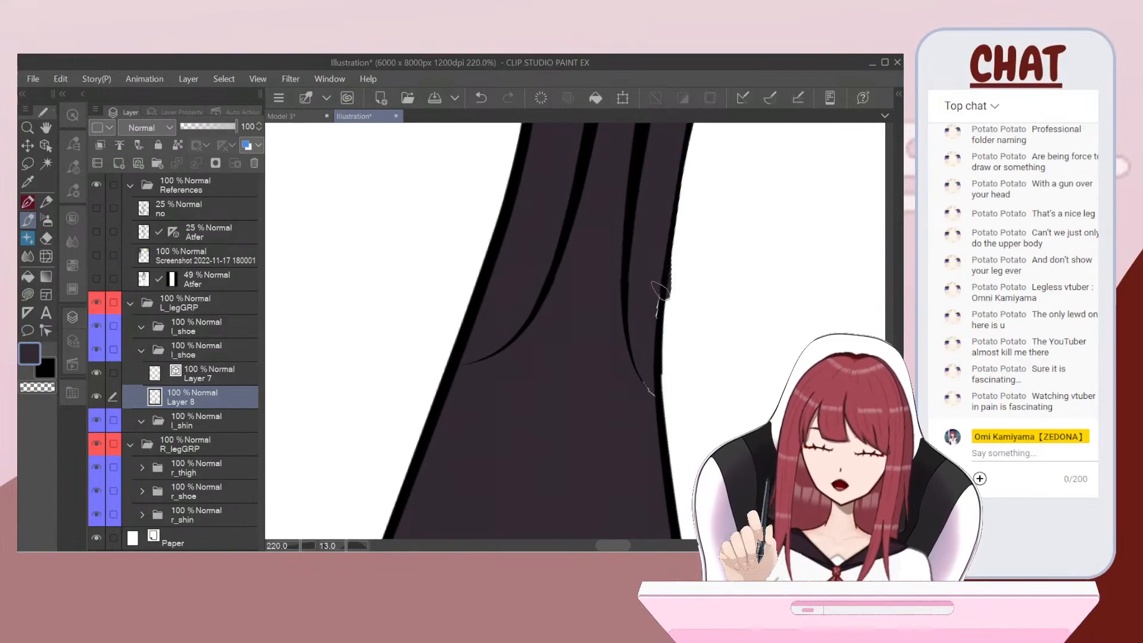
key("ctrl+z")
scroll(637, 283, "up", 2)
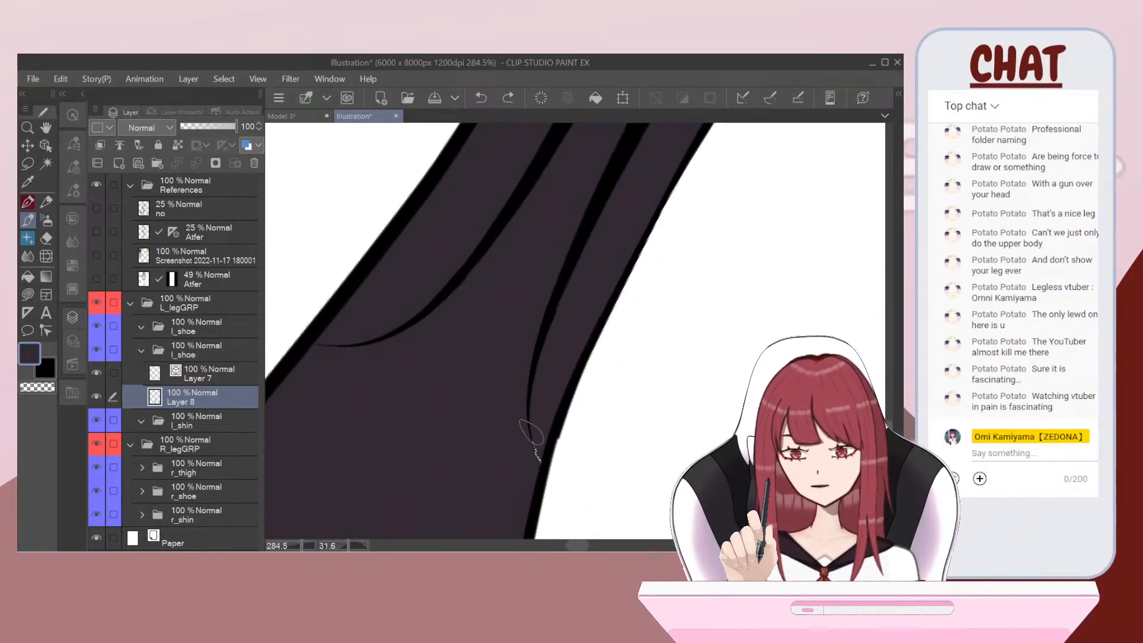
scroll(520, 408, "down", 2)
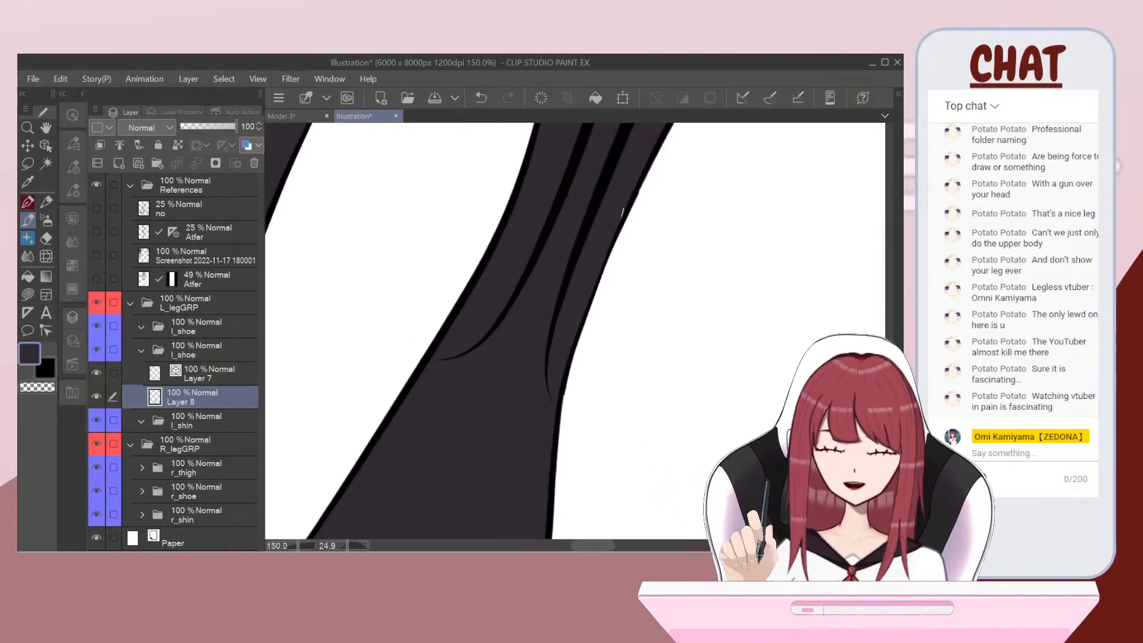
left_click_drag(498, 390, 557, 228)
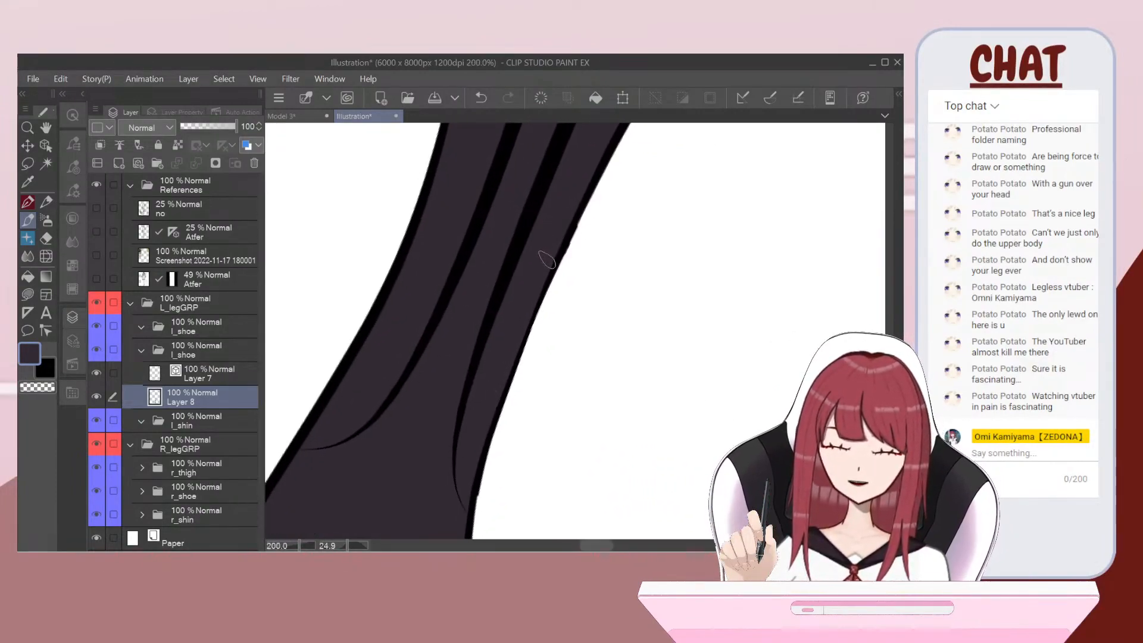
scroll(547, 260, "down", 3)
scroll(538, 281, "down", 1)
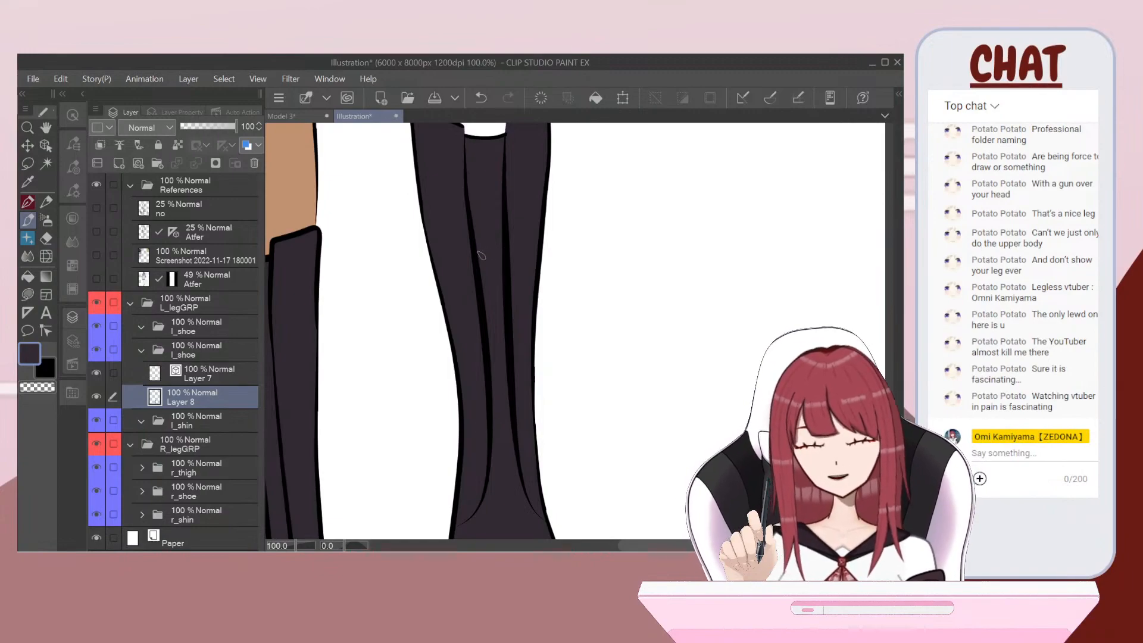
key("ctrl+minus")
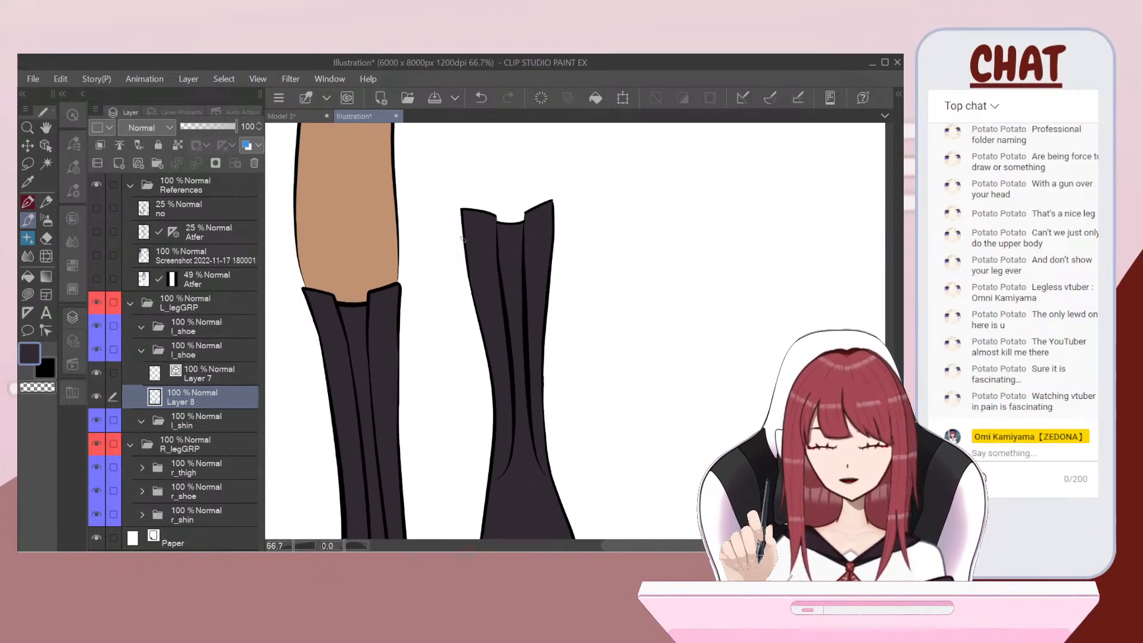
Step: Create a new vector layer inside the l_shin folder and show the 49% Atfer reference again
left_click(142, 420)
left_click(201, 424)
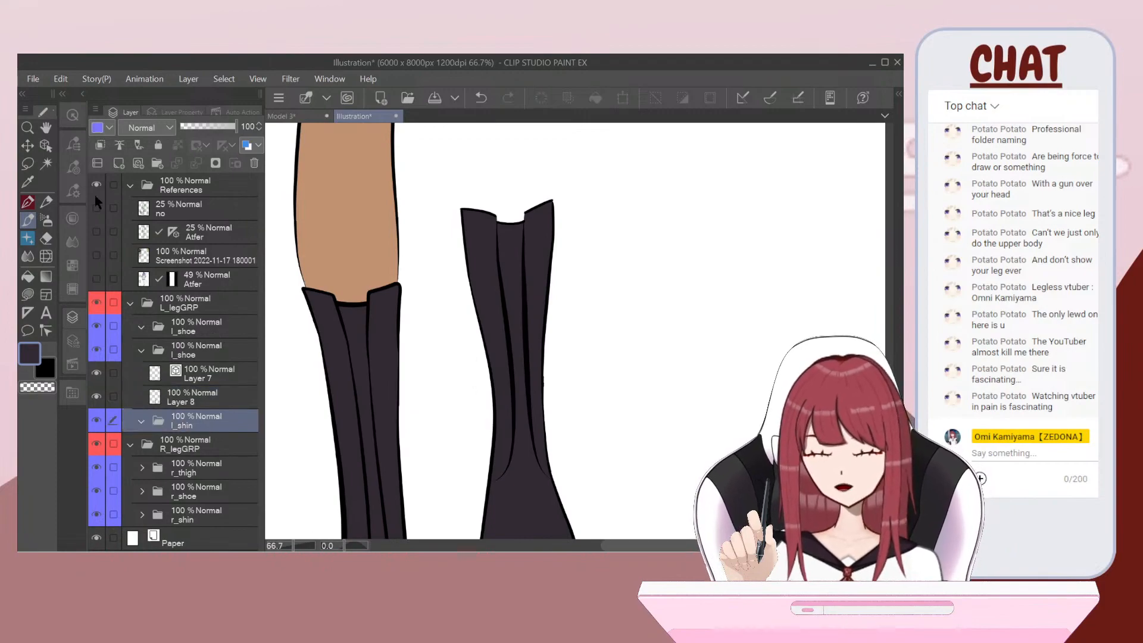
left_click(146, 163)
left_click(96, 278)
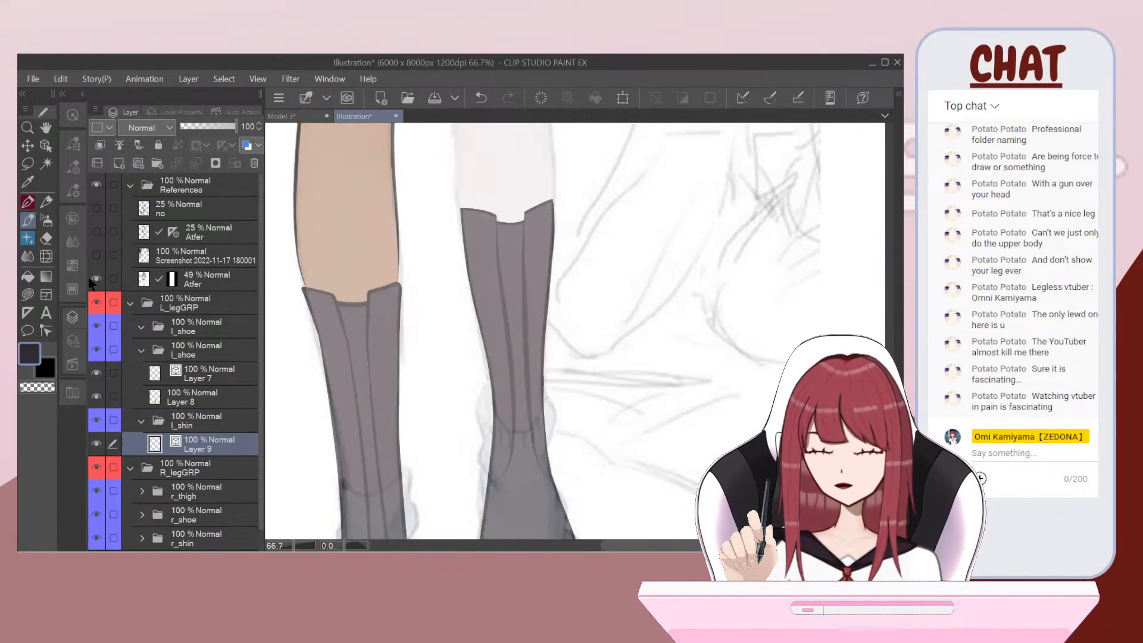
Step: Switch to the line-art pen with black as the drawing colour for the left shin
scroll(512, 331, "up", 3)
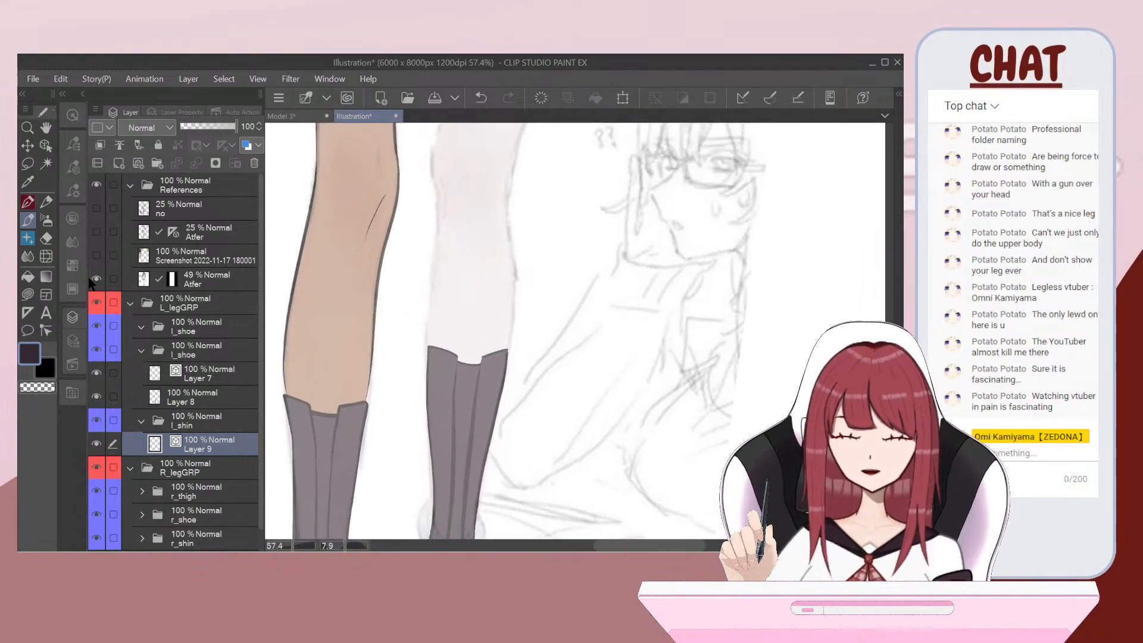
scroll(512, 331, "up", 3)
left_click(30, 207)
scroll(512, 331, "up", 2)
left_click(48, 370)
scroll(512, 331, "up", 2)
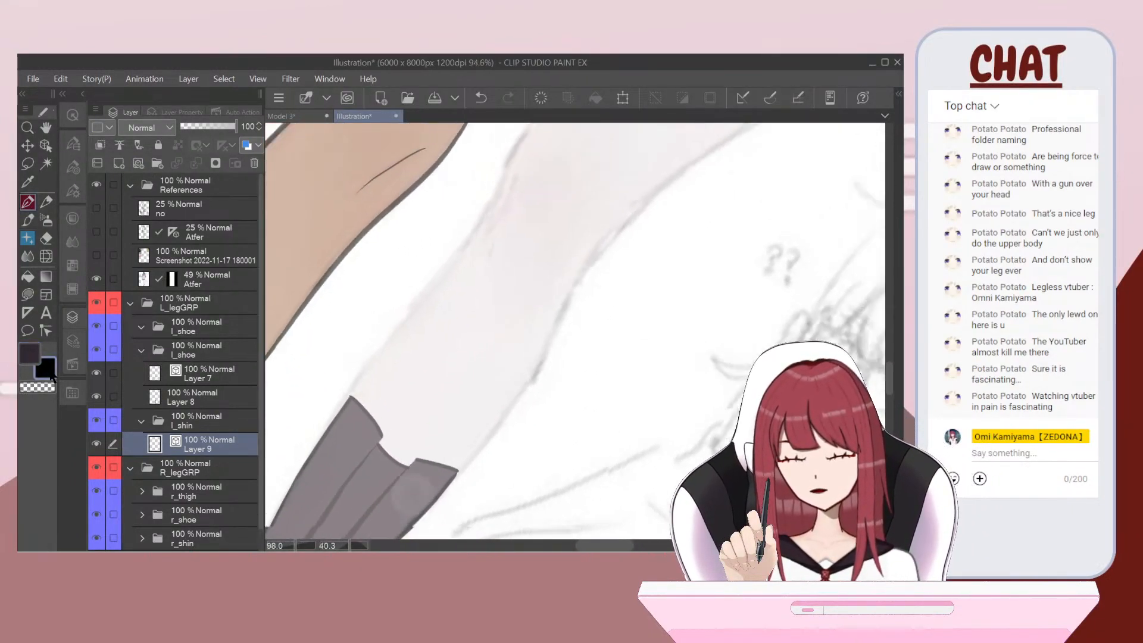
scroll(512, 331, "down", 2)
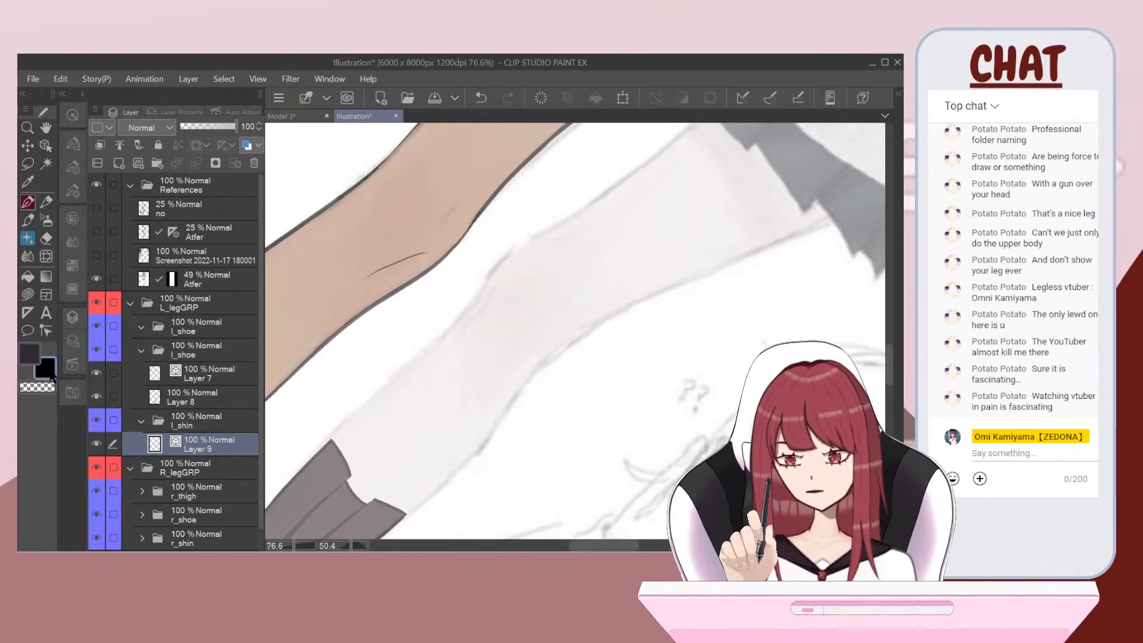
key("ctrl+z")
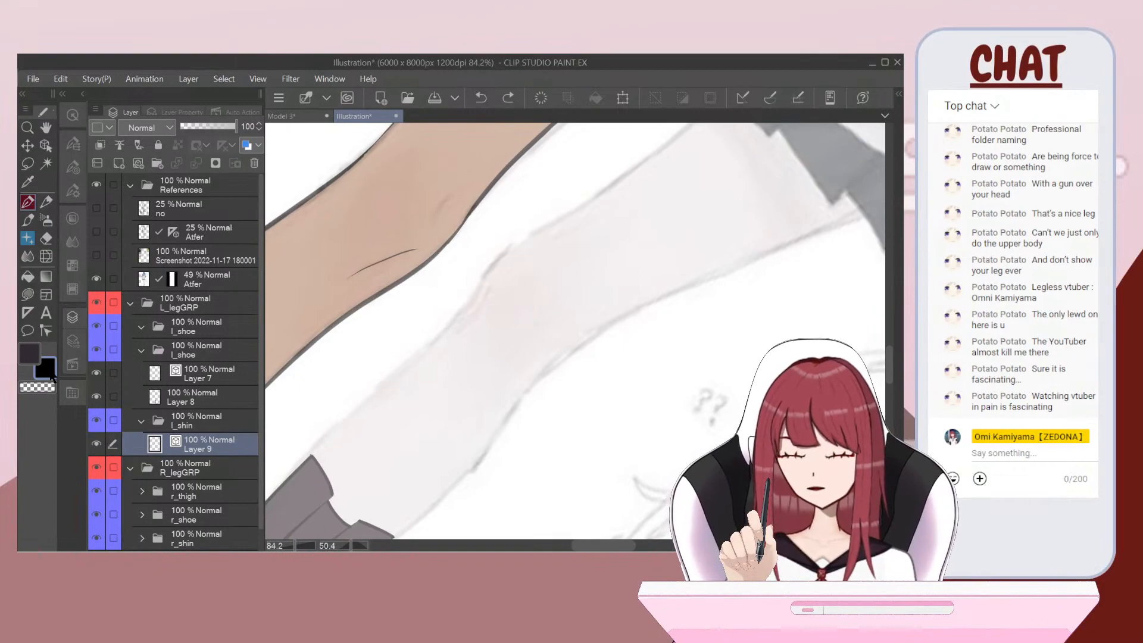
key("ctrl+y")
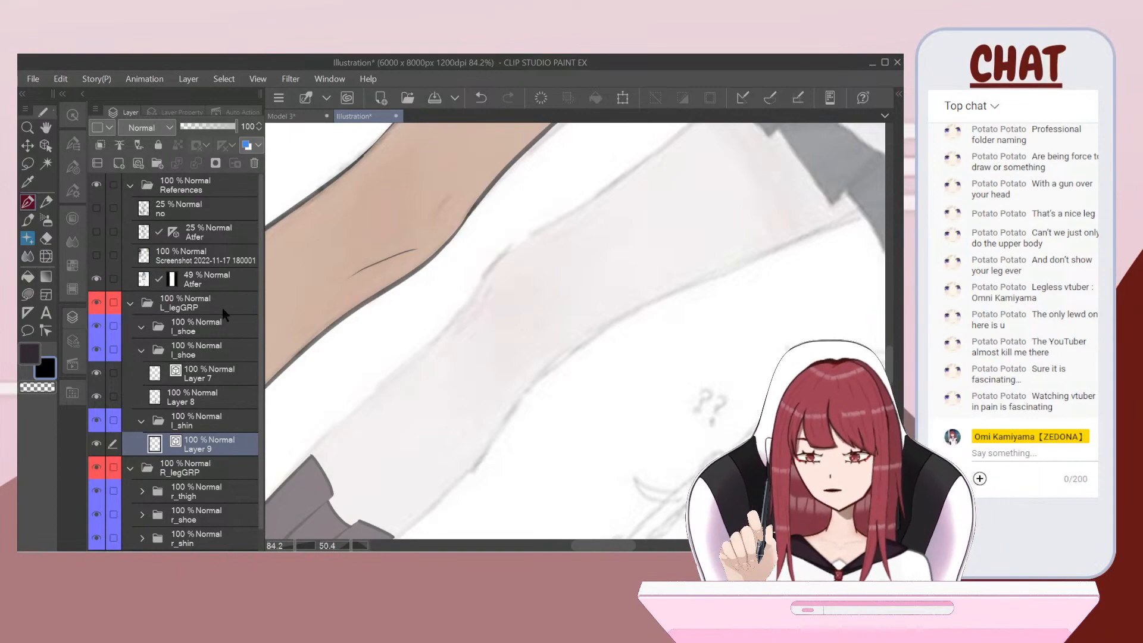
scroll(451, 405, "up", 2)
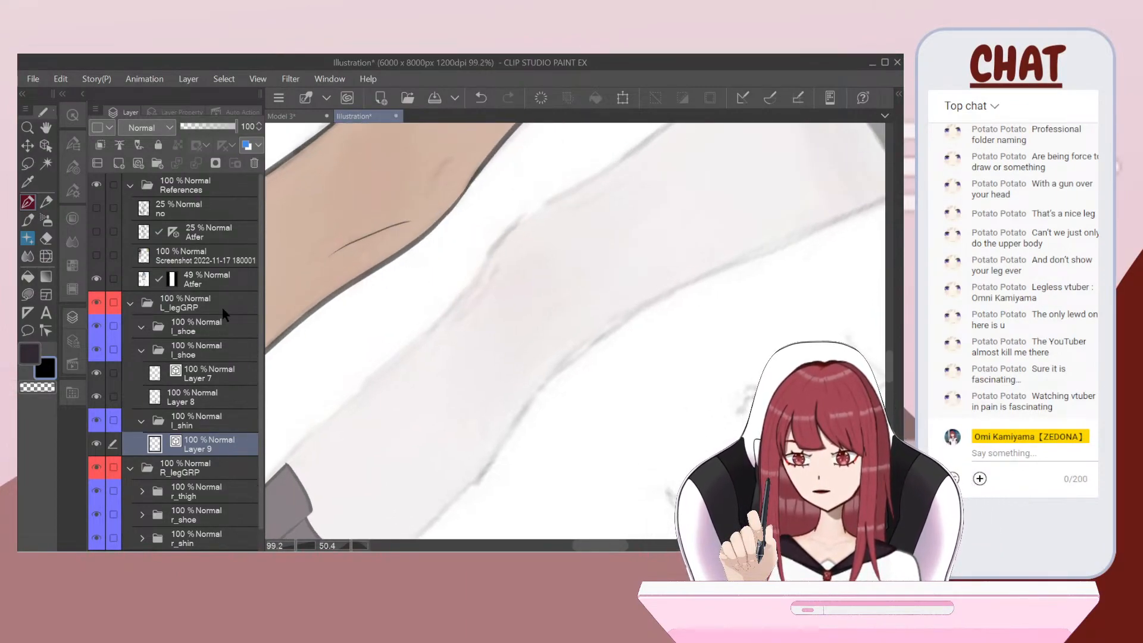
left_click_drag(288, 466, 327, 419)
scroll(465, 331, "down", 1)
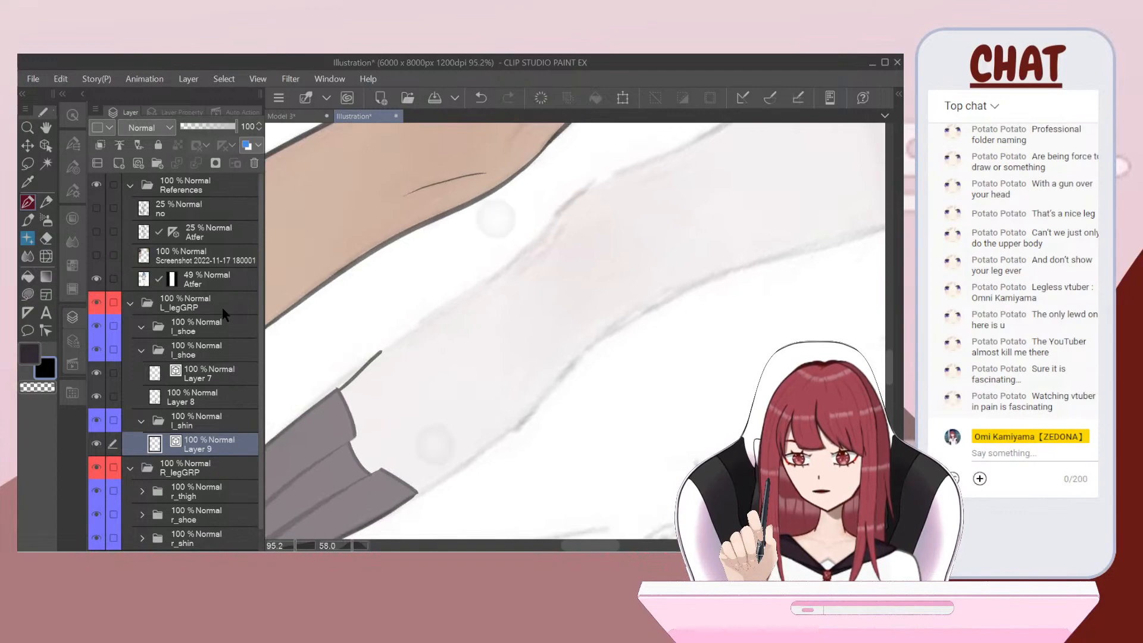
key("ctrl+z")
scroll(575, 331, "up", 3)
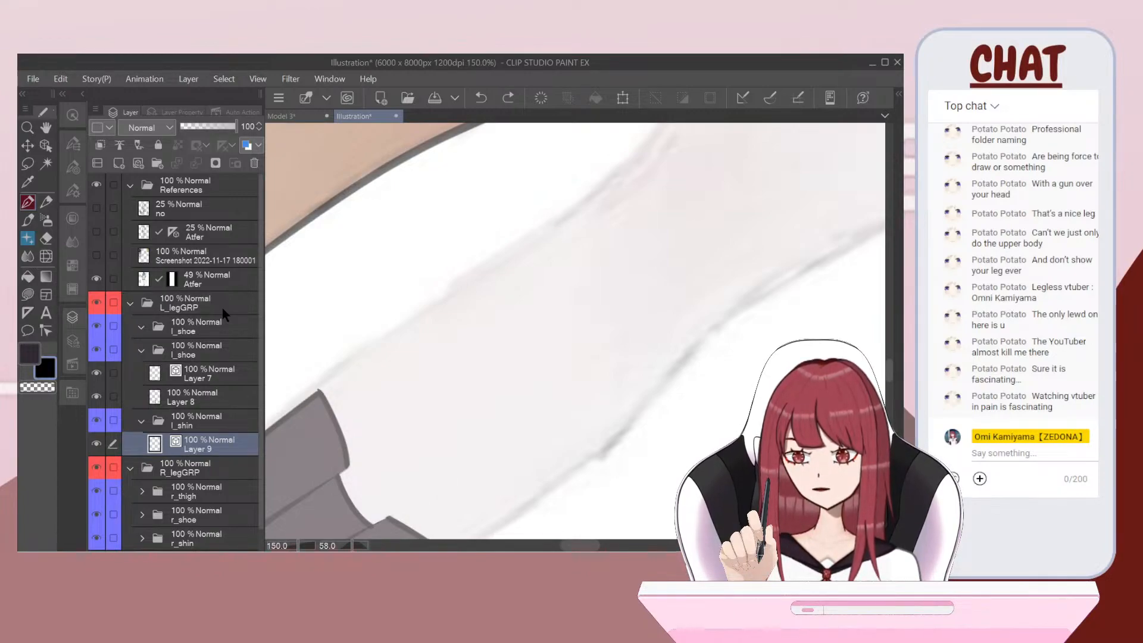
Step: Move the l_shin folder above the l_shoe folder with the boot layers, and make its Layer 9 the drawing layer
left_click(197, 427)
left_click_drag(197, 427, 189, 347)
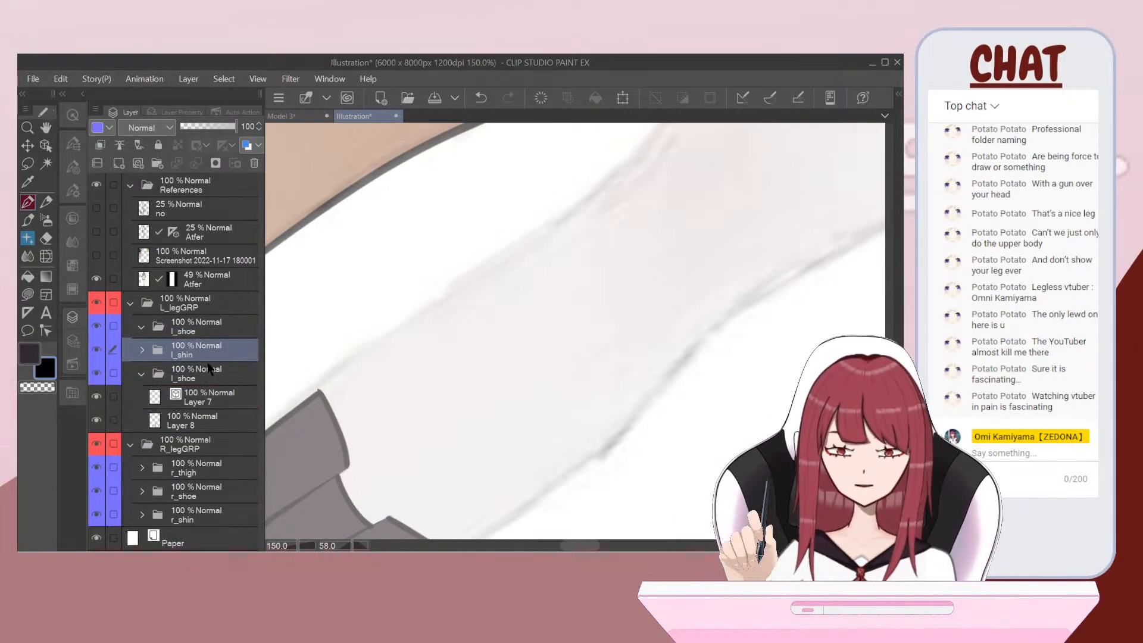
left_click(142, 350)
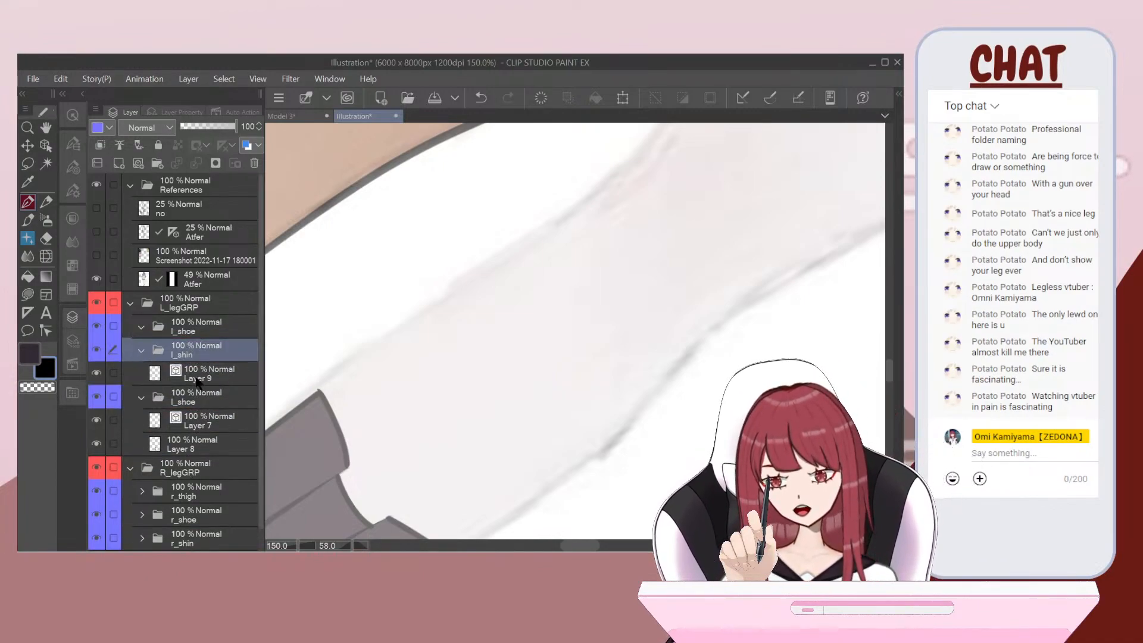
left_click(197, 381)
Step: Trace the left shin's outline on the side facing the right leg, from the boot cuff up to the knee
key("ctrl+minus")
key("ctrl+minus")
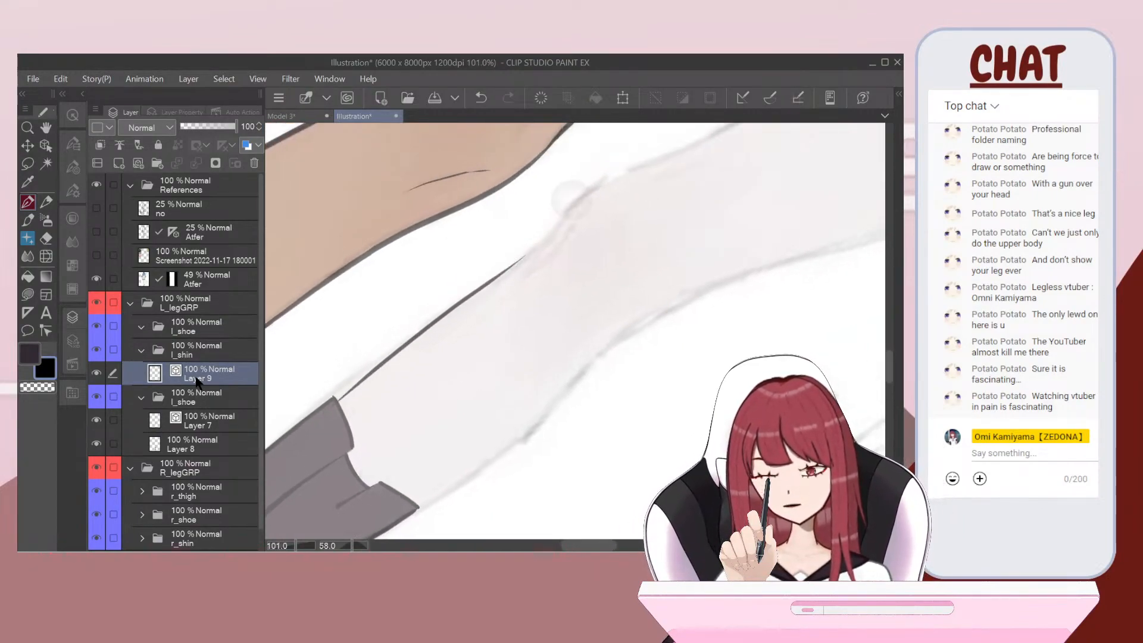
key("ctrl+z")
left_click_drag(381, 360, 516, 264)
left_click_drag(620, 174, 621, 173)
scroll(576, 331, "down", 4)
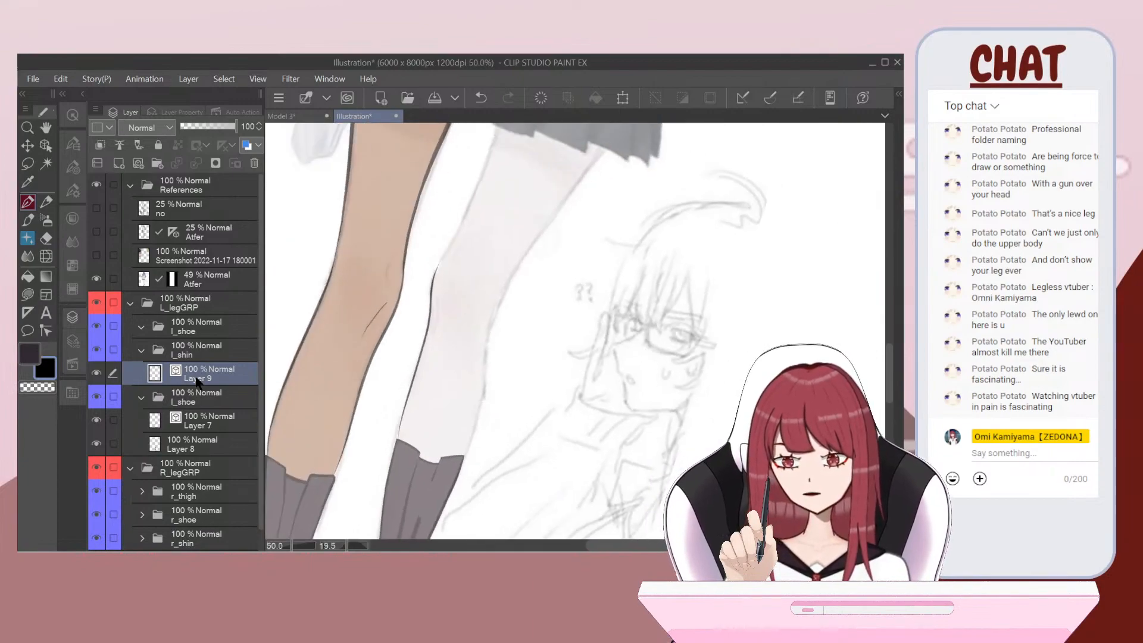
scroll(576, 331, "up", 4)
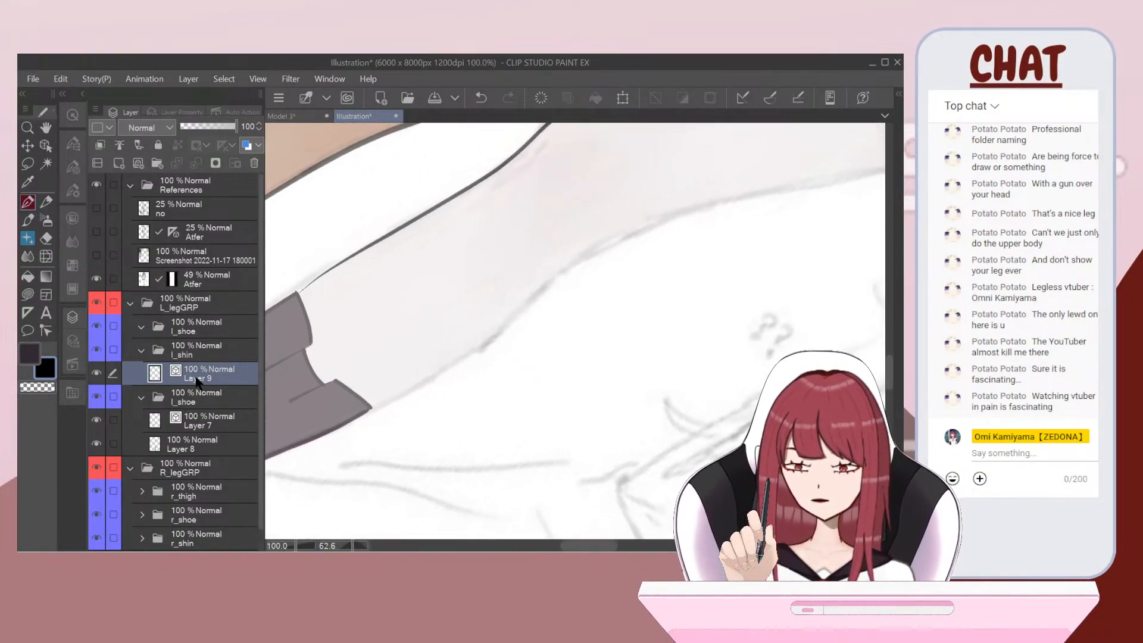
Step: Trace the left shin's opposite outline, facing away from the right leg, from the boot cuff up past the knee
key("ctrl+z")
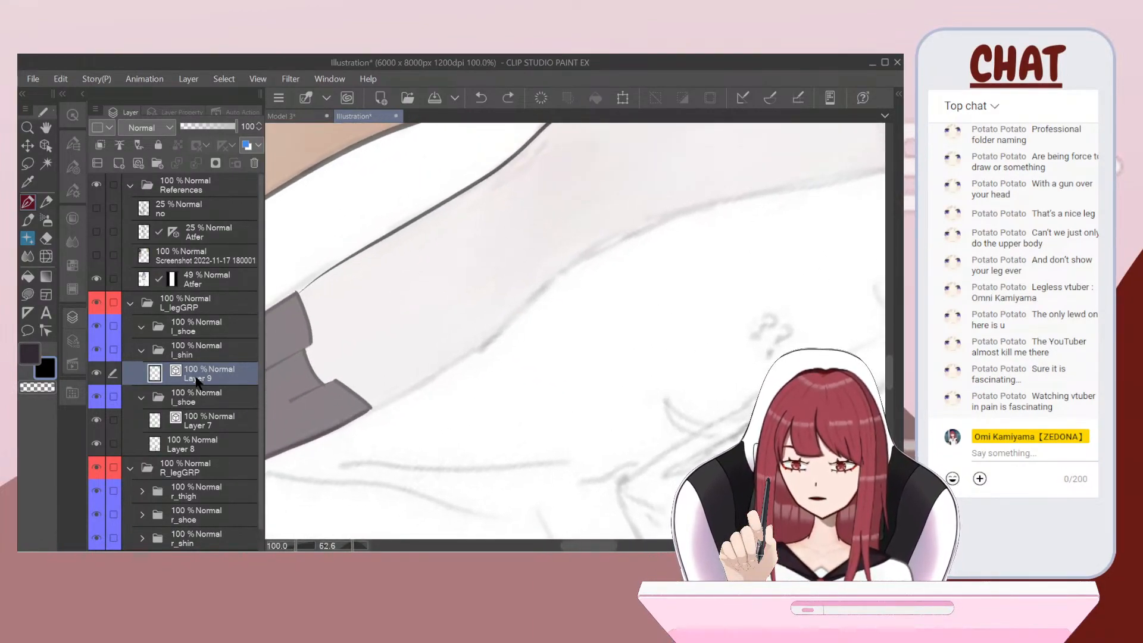
mouse_move(451, 367)
left_mouse_down()
mouse_move(599, 238)
mouse_move(655, 215)
left_mouse_up()
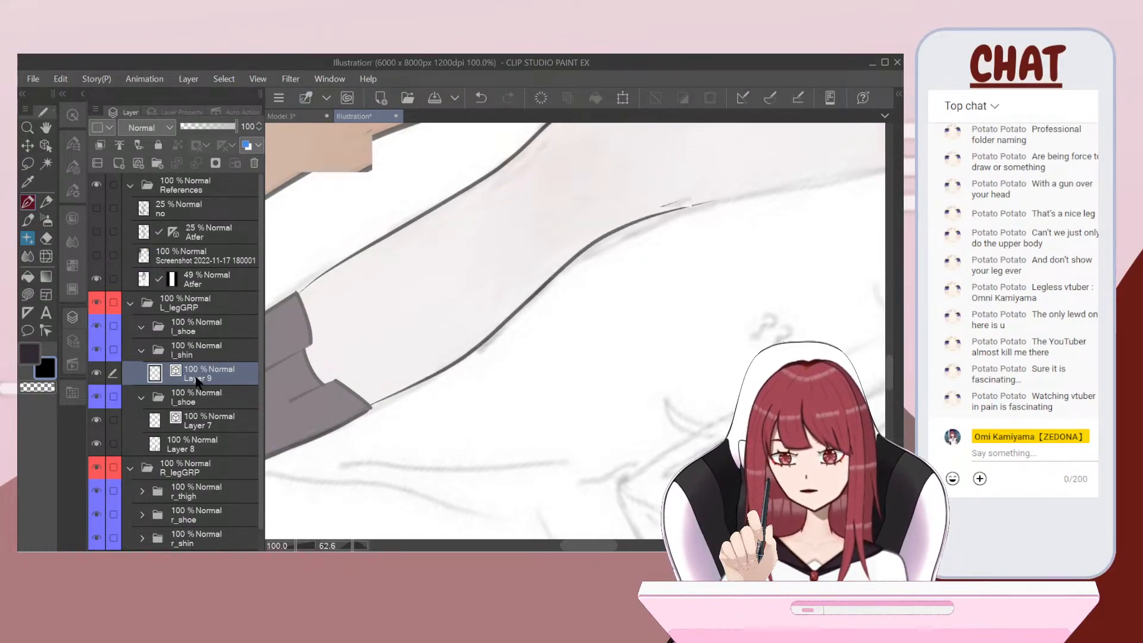
scroll(708, 202, "down", 5)
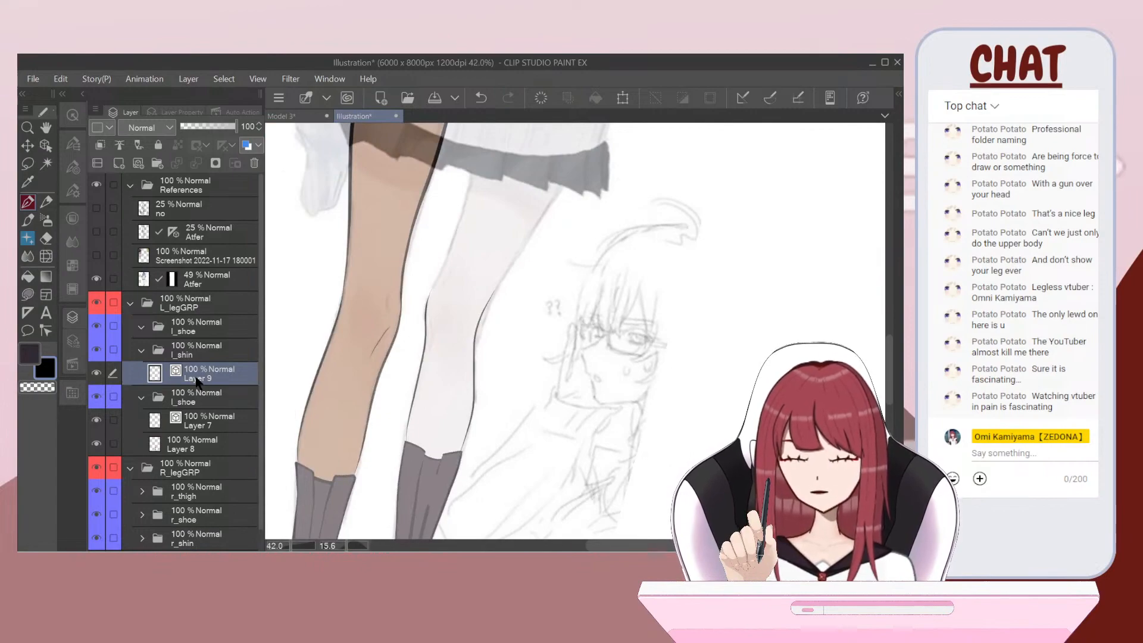
scroll(576, 331, "down", 1)
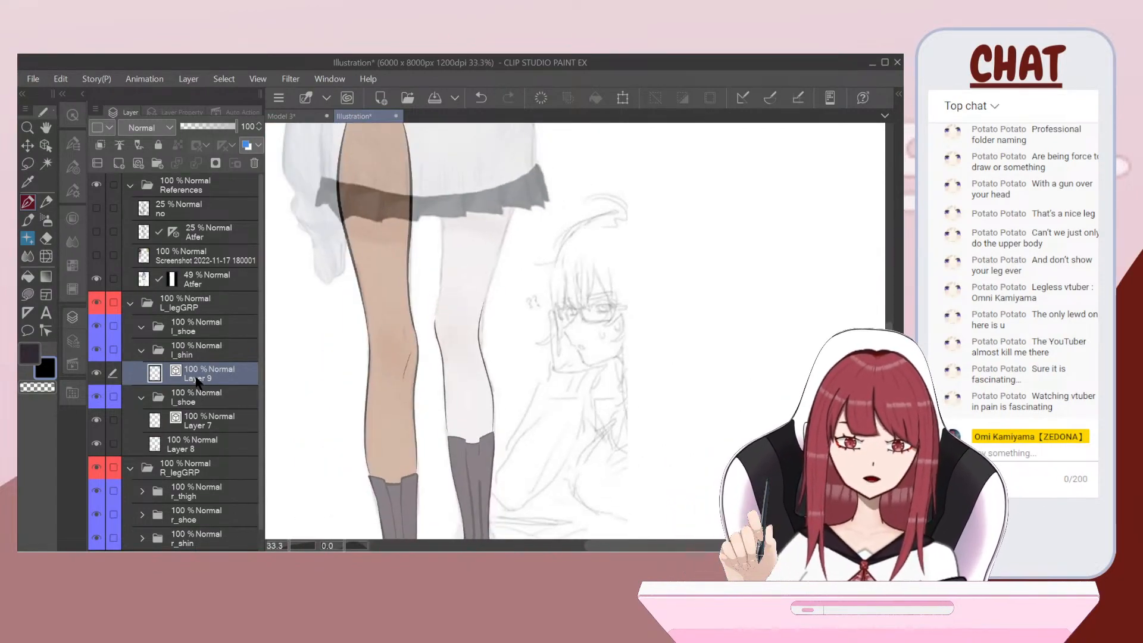
Step: Erase the thin upper tip of the left shin's inner outline, just above the knee
scroll(447, 311, "up", 5)
scroll(621, 306, "up", 1)
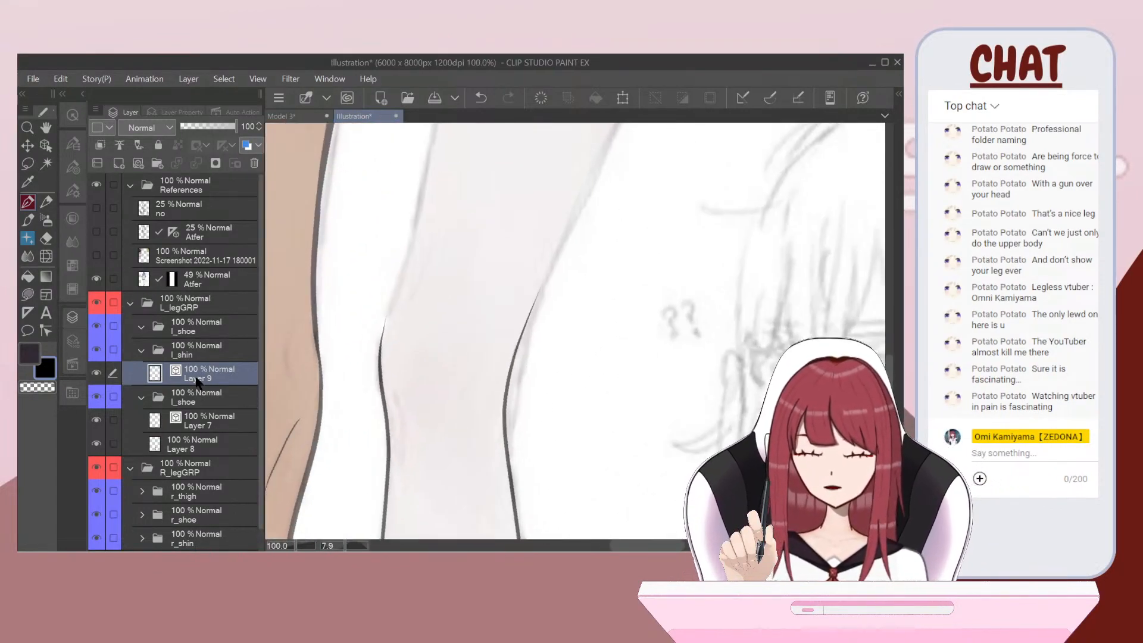
left_click(47, 239)
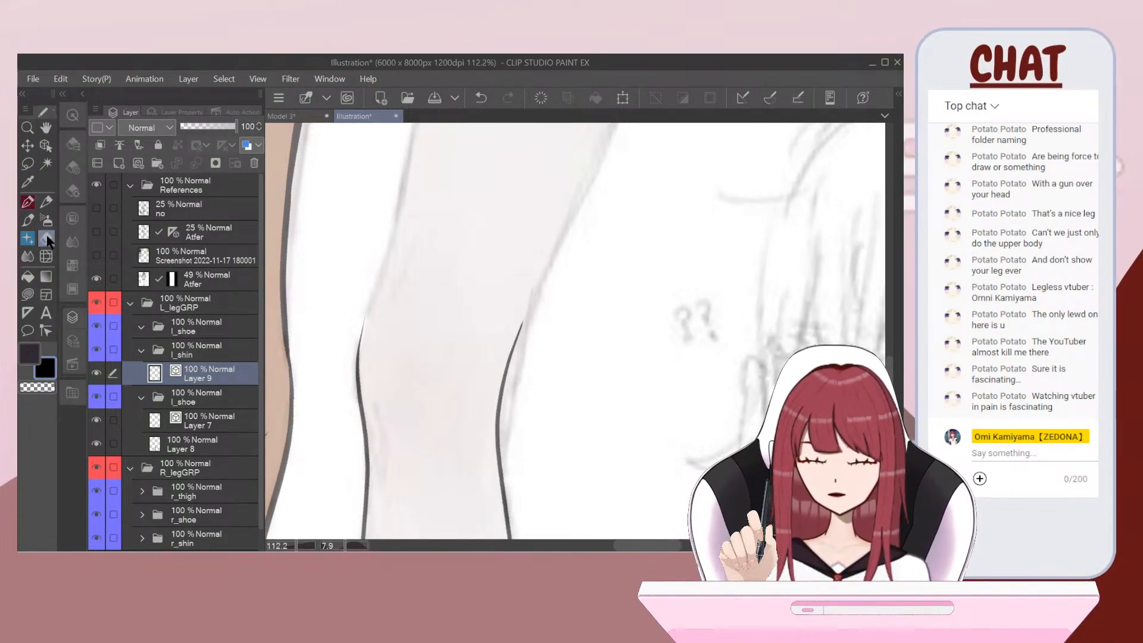
scroll(575, 331, "up", 2)
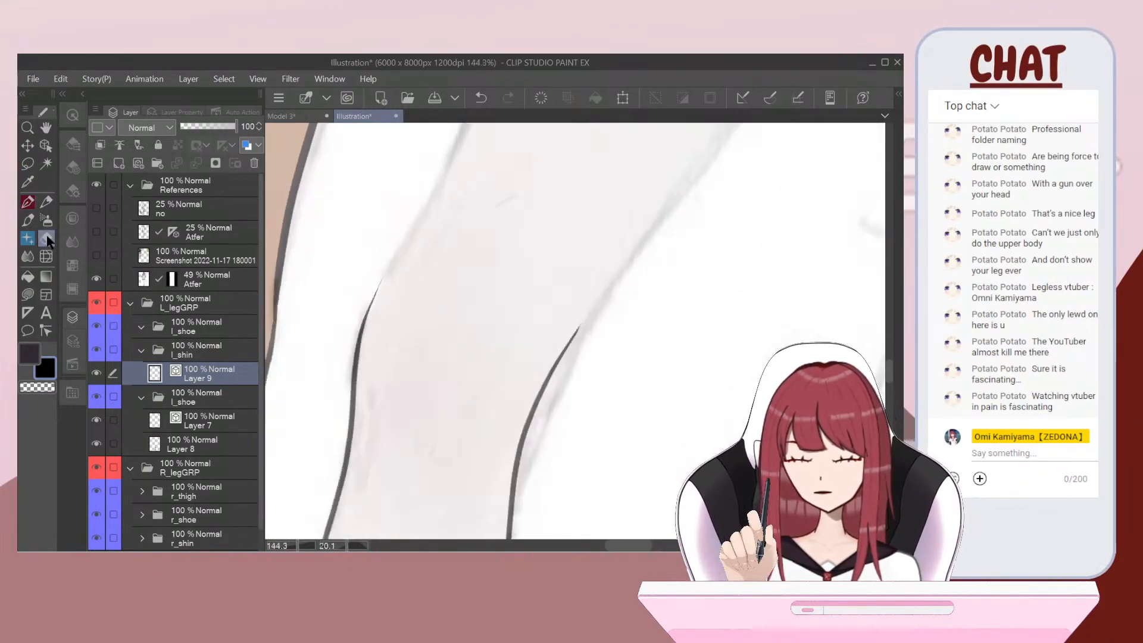
left_click_drag(370, 303, 362, 324)
scroll(575, 331, "up", 1)
scroll(576, 332, "up", 1)
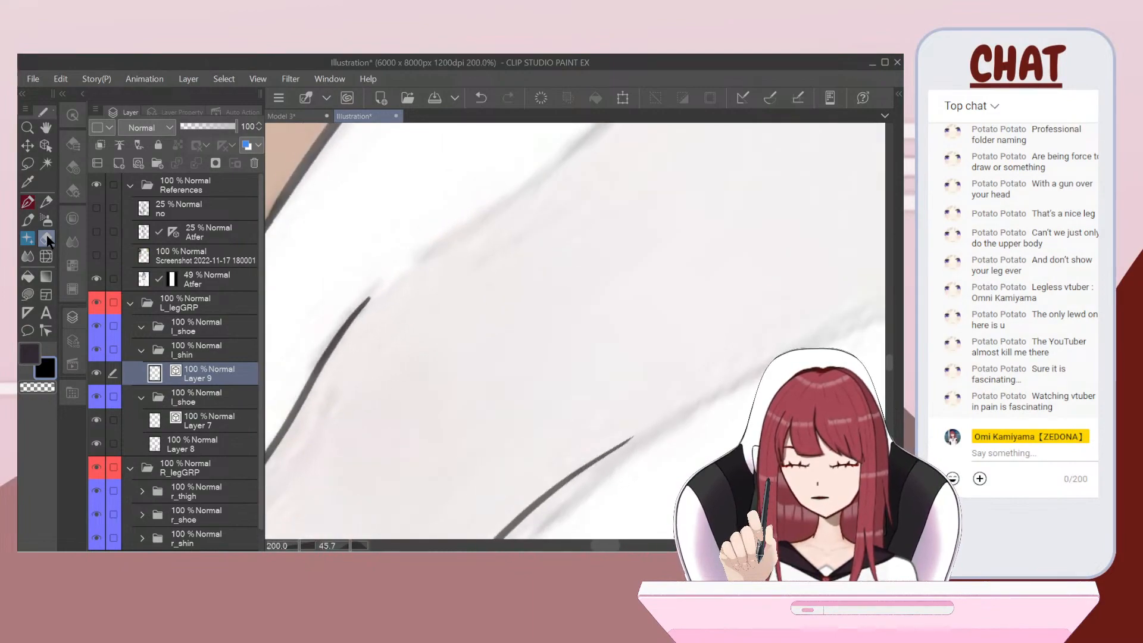
Step: Switch back to the Elegant Tapered Pen and set its brush size to 5
left_click(27, 203)
left_click(72, 145)
left_click(73, 169)
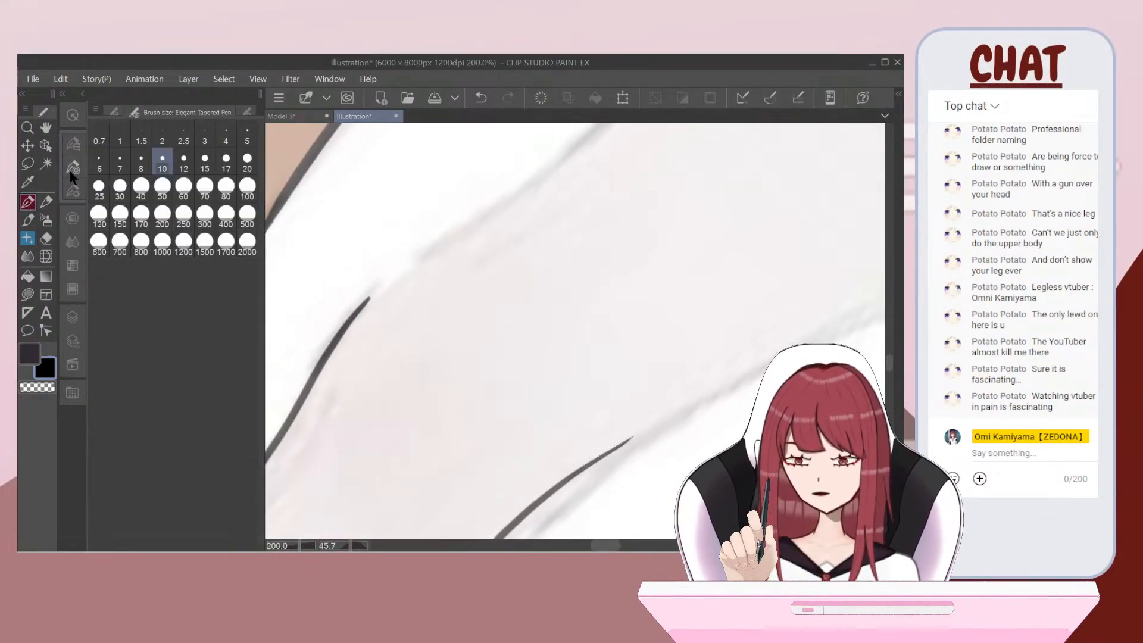
left_click(252, 140)
Step: Try to extend the left leg's outer and inner outlines above the knee with the size 5 pen
left_click_drag(527, 342, 614, 314)
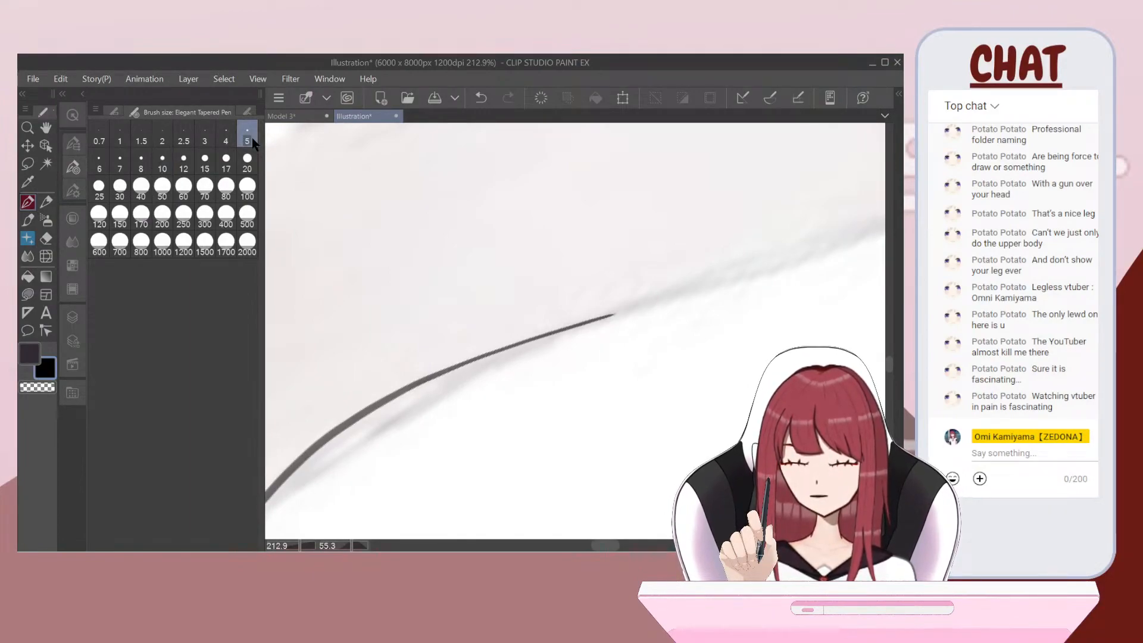
scroll(575, 332, "down", 8)
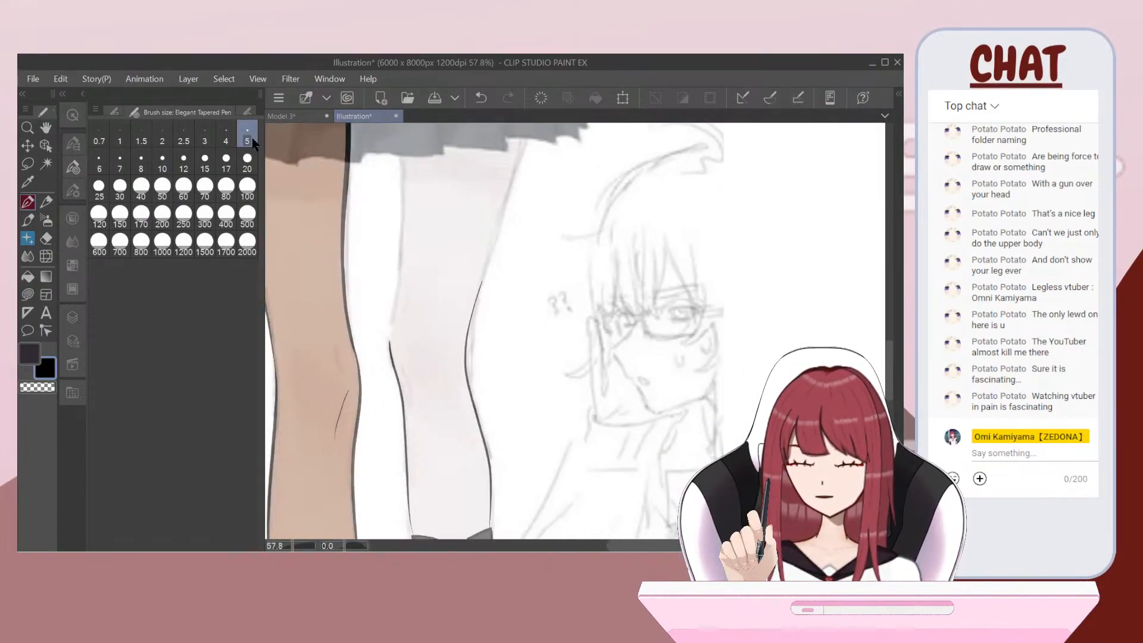
key("ctrl+z")
scroll(574, 331, "up", 8)
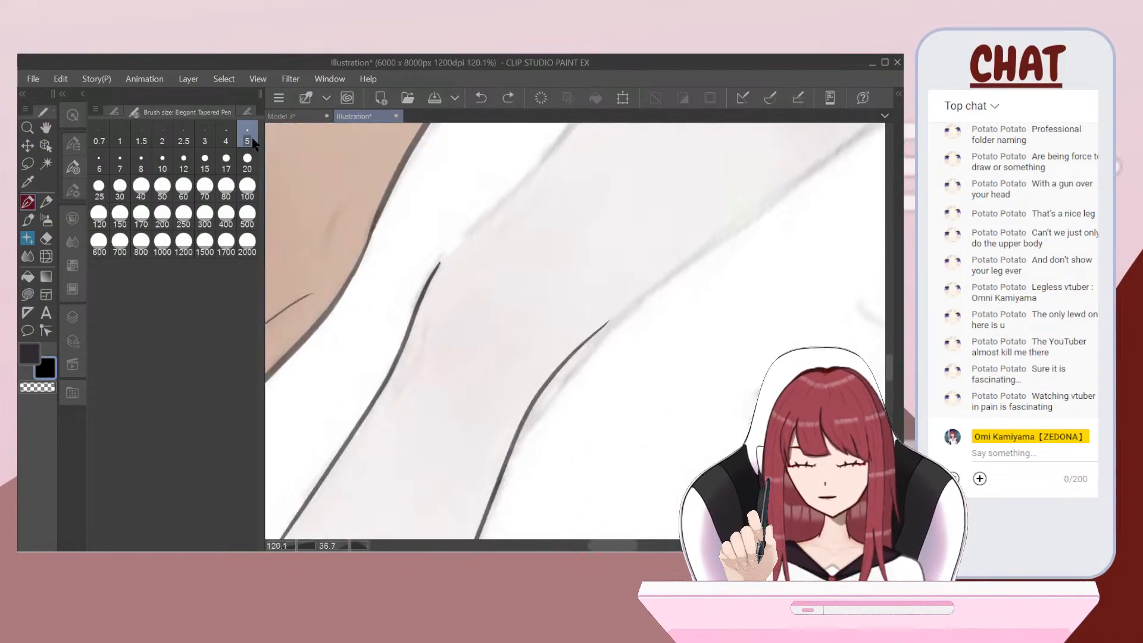
scroll(574, 331, "up", 3)
left_click_drag(459, 275, 566, 234)
key("ctrl+z")
Step: Set the brush size to 7 and extend the left shin's inner outline a short way above the knee
left_click(120, 159)
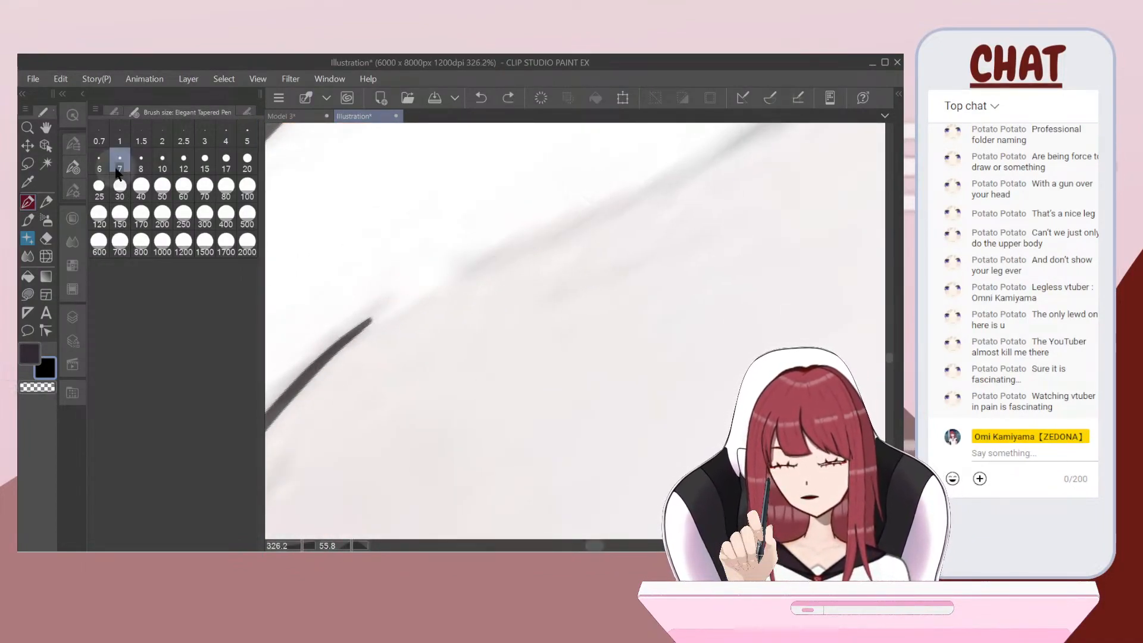
mouse_move(349, 331)
left_mouse_down()
mouse_move(418, 287)
mouse_move(606, 213)
left_mouse_up()
scroll(575, 331, "down", 1)
key("ctrl+z")
left_click_drag(374, 339, 595, 202)
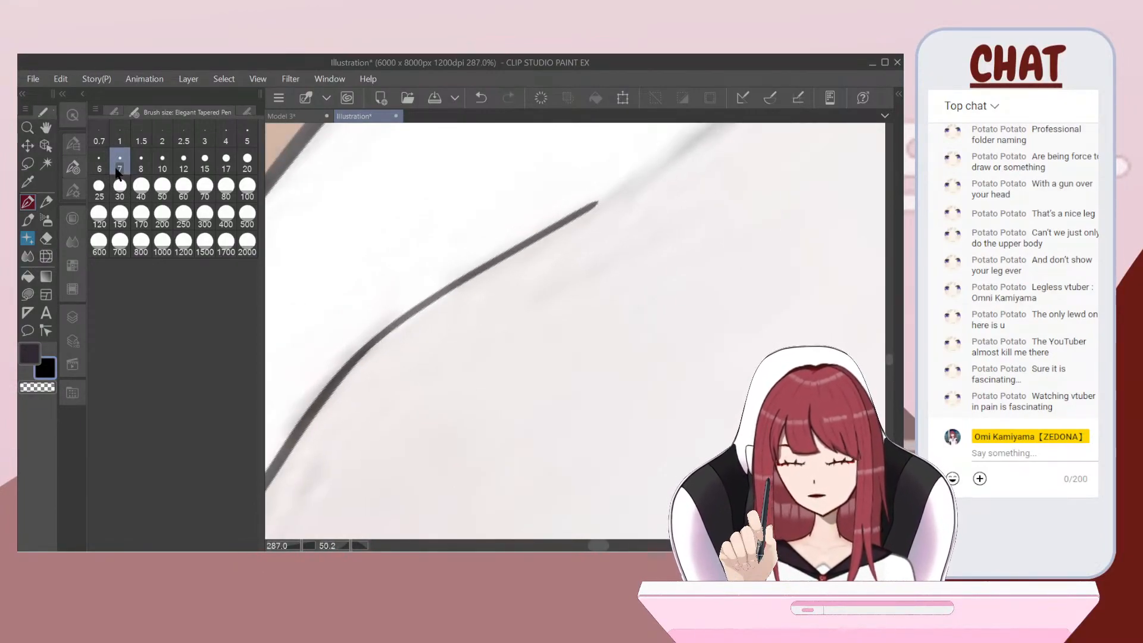
scroll(575, 331, "down", 1)
scroll(575, 331, "down", 4)
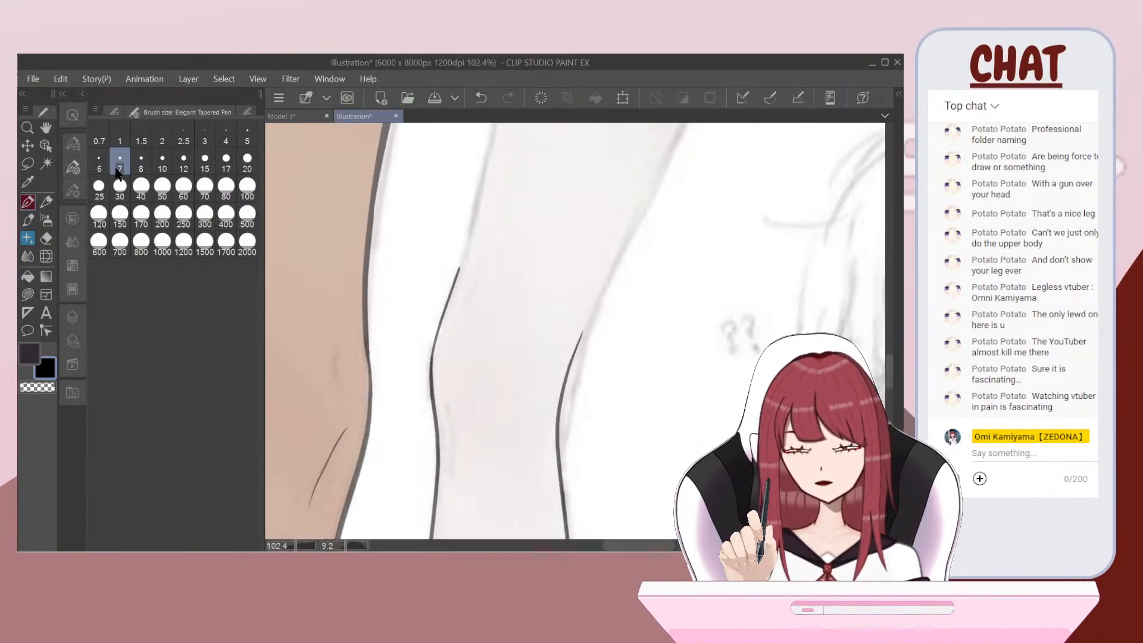
scroll(575, 331, "up", 2)
key("ctrl+z")
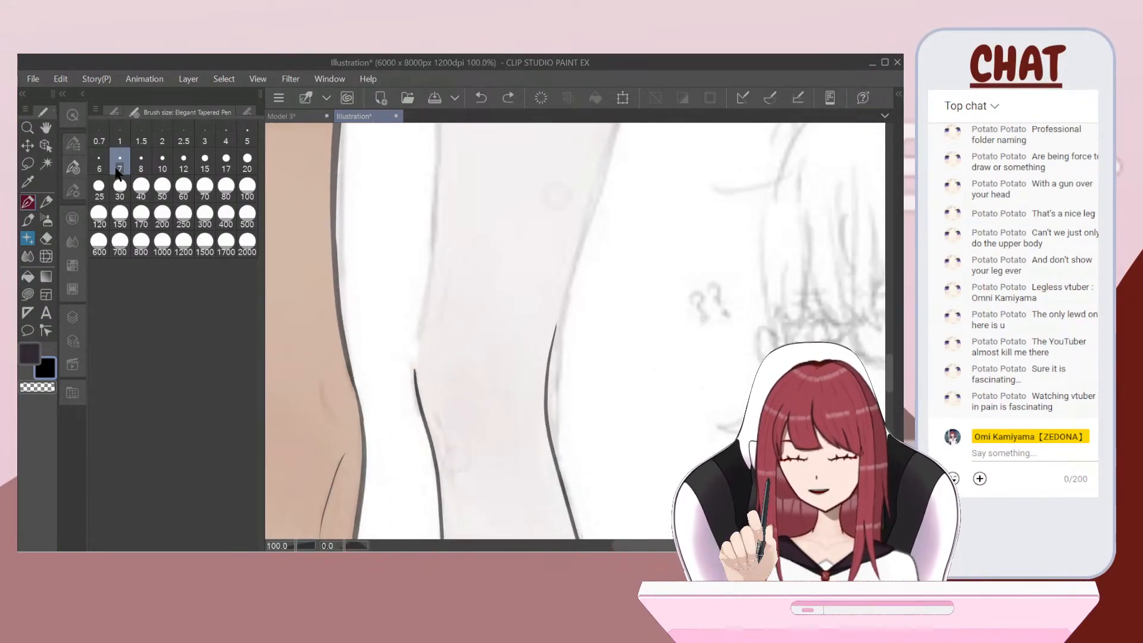
scroll(575, 331, "up", 2)
scroll(574, 331, "up", 2)
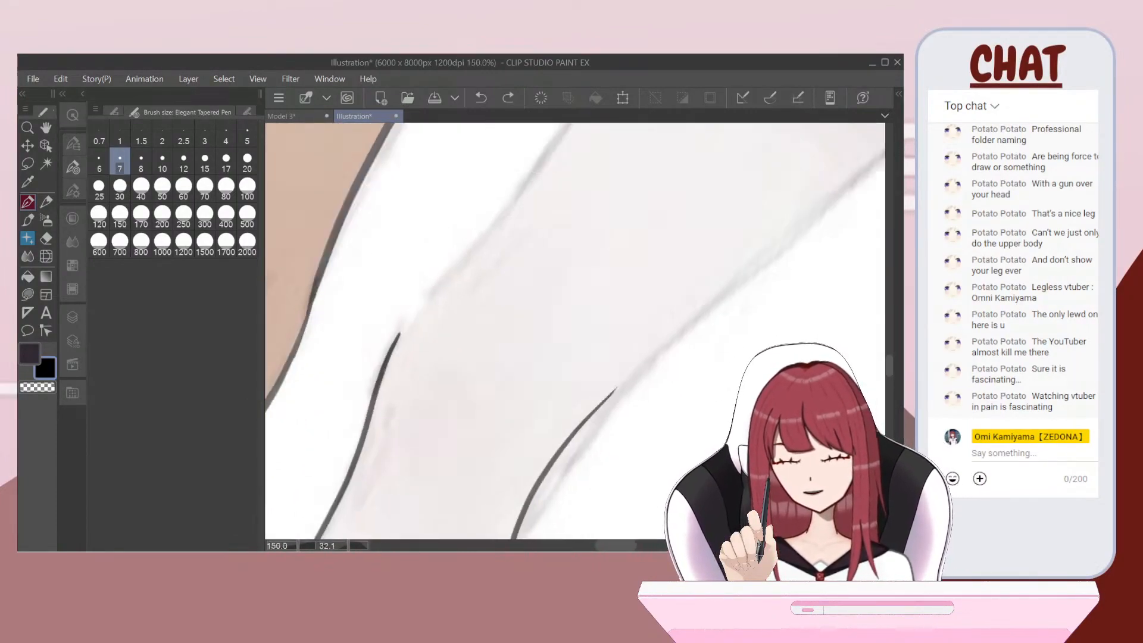
mouse_move(367, 354)
left_mouse_down()
mouse_move(399, 315)
mouse_move(492, 262)
left_mouse_up()
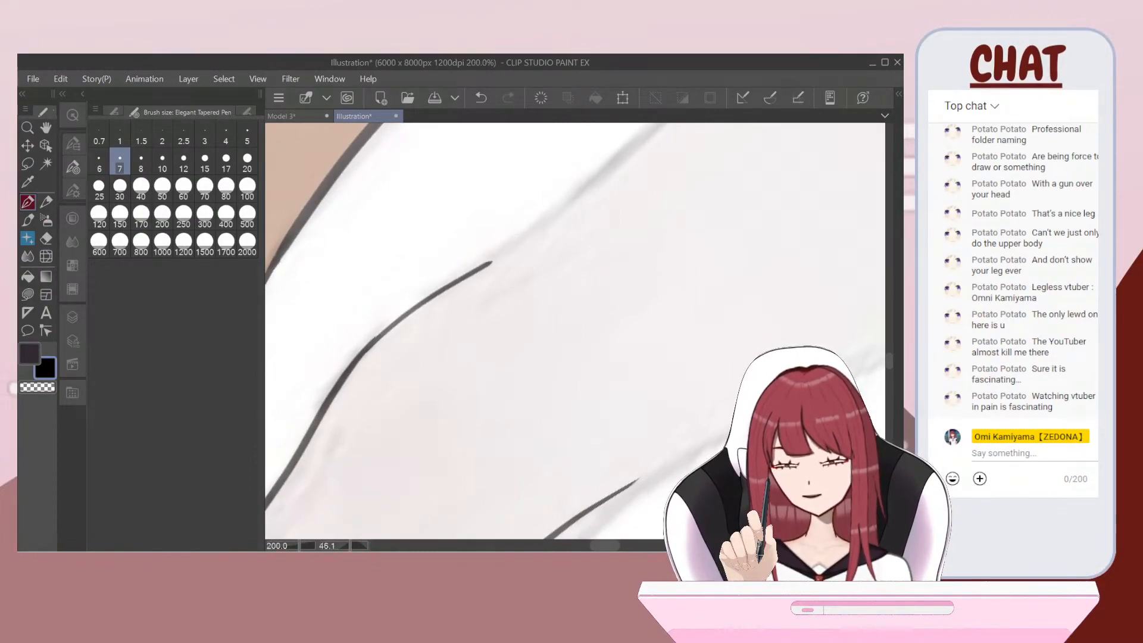
scroll(575, 331, "down", 2)
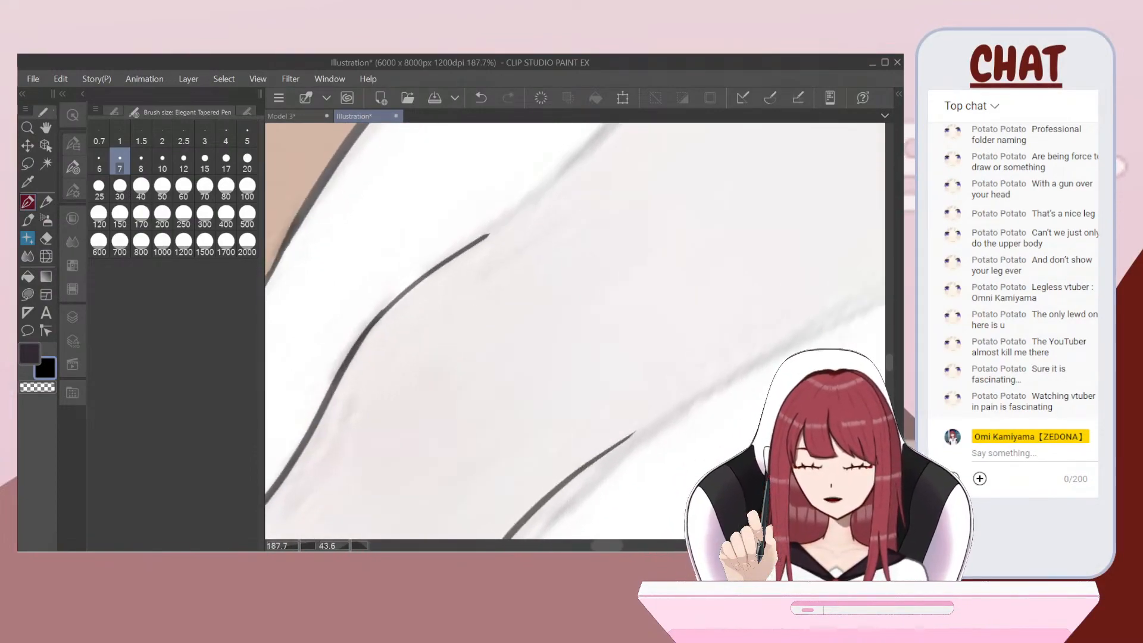
Step: Reduce the brush size to 5 and draw a short crease line inside the left knee, alongside the inner outline
key("bracketleft")
key("bracketleft")
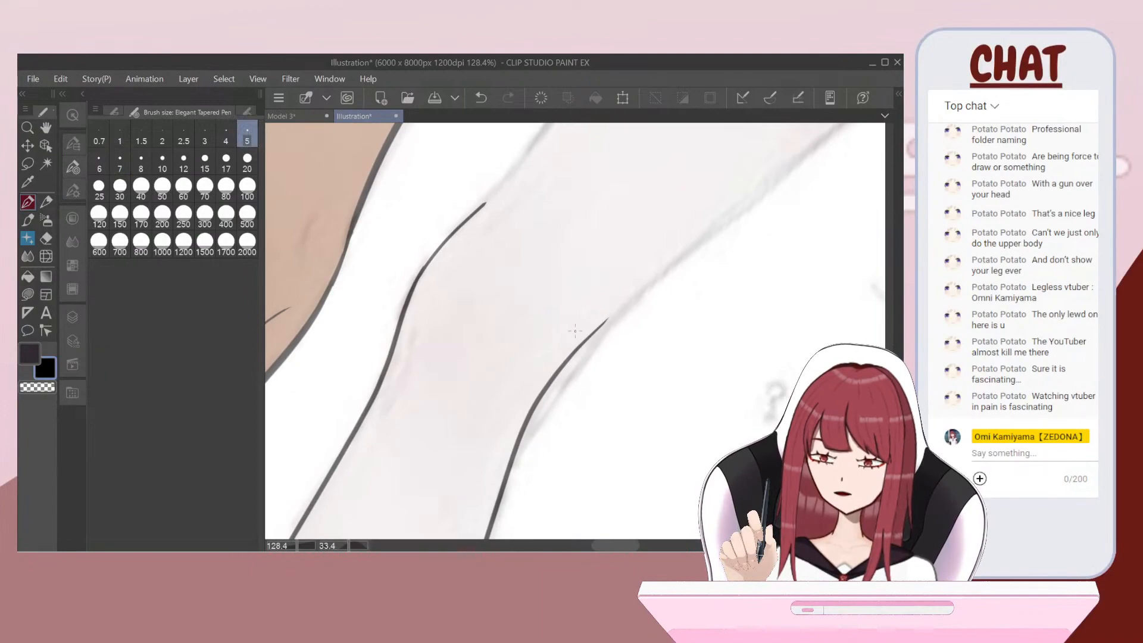
scroll(574, 331, "down", 3)
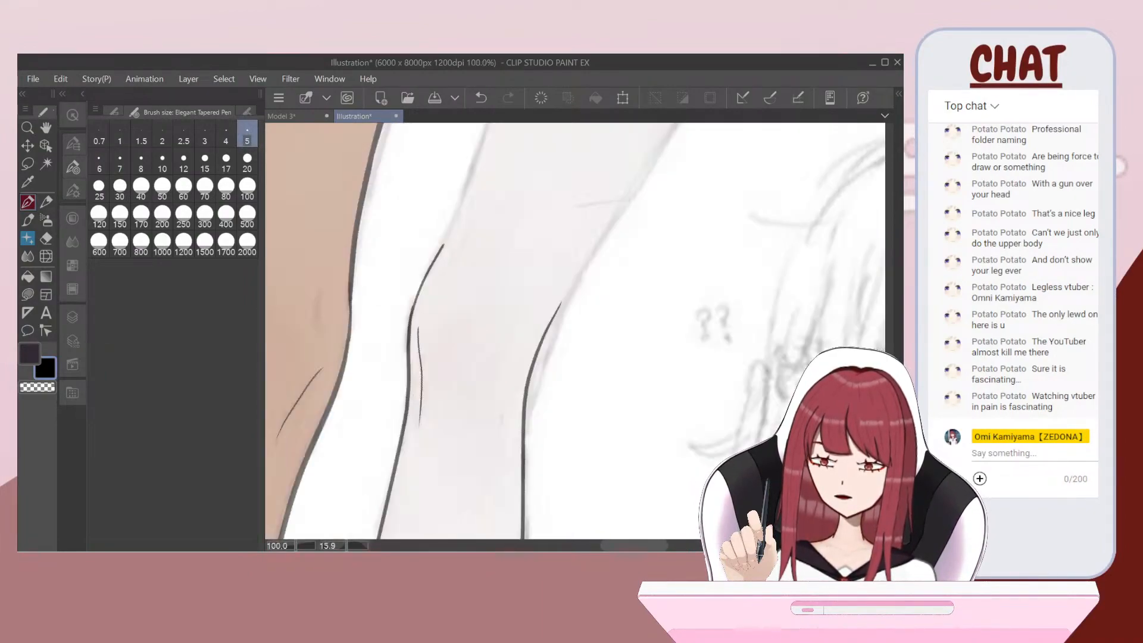
key("ctrl+z")
scroll(575, 331, "up", 4)
scroll(575, 331, "up", 2)
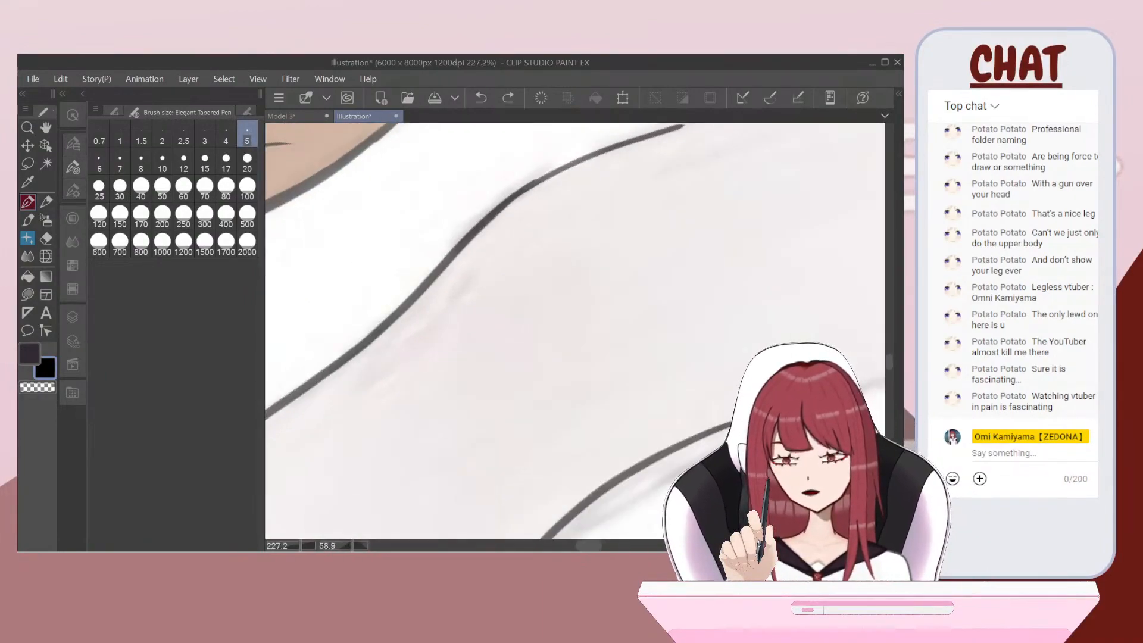
left_click_drag(365, 381, 507, 233)
scroll(508, 233, "down", 3)
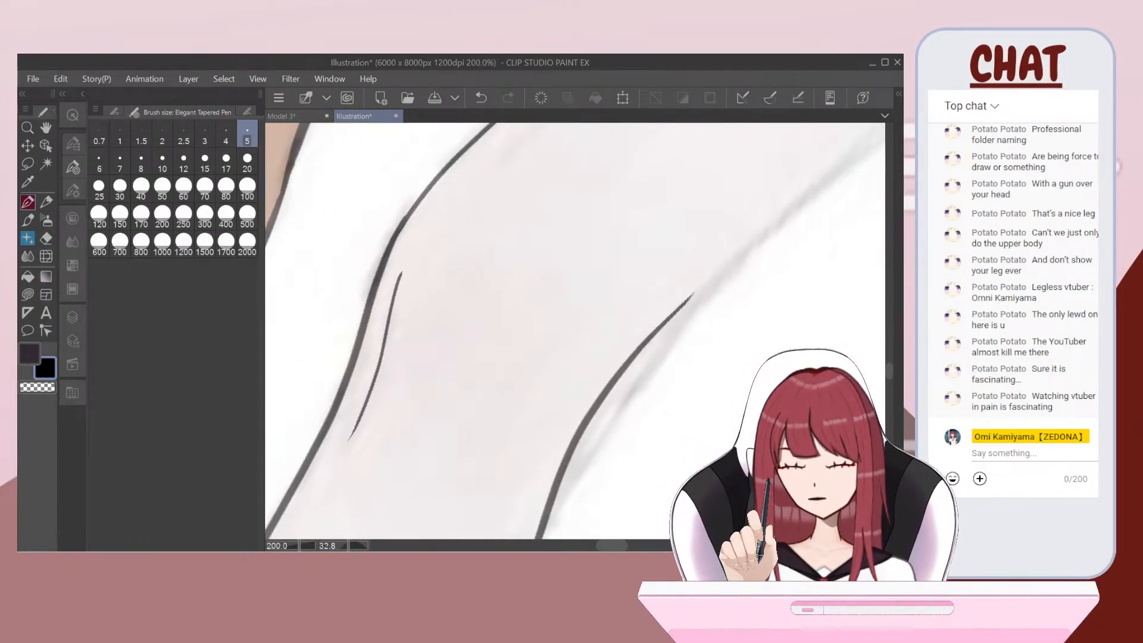
scroll(574, 331, "down", 2)
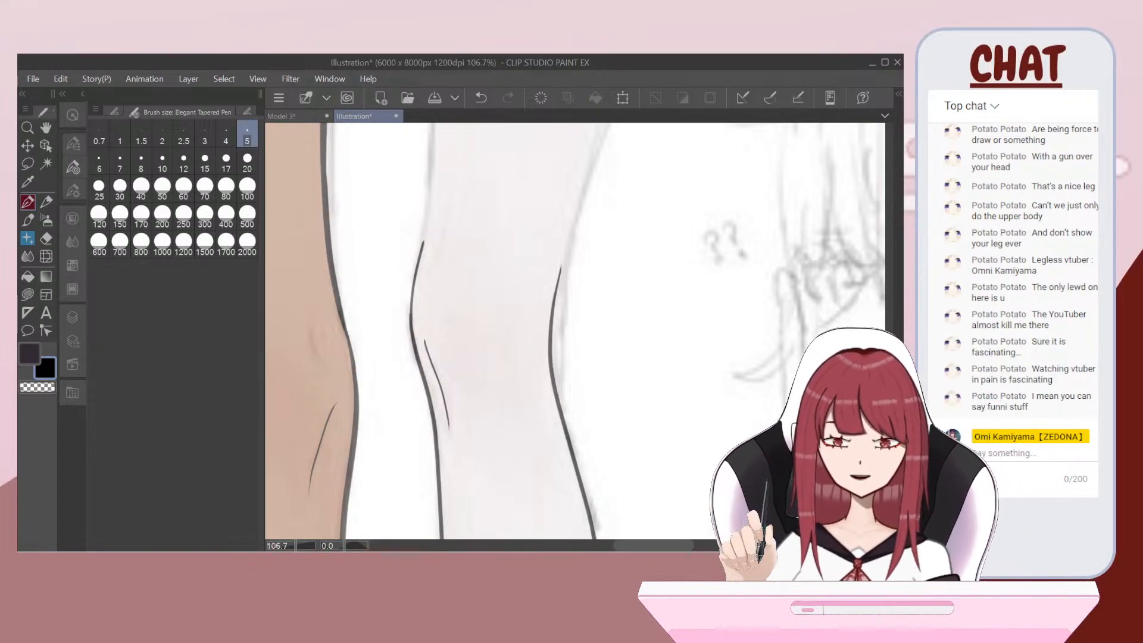
Step: Undo and restore the knee crease to compare the leg with and without it
scroll(536, 331, "up", 1)
key("ctrl+z")
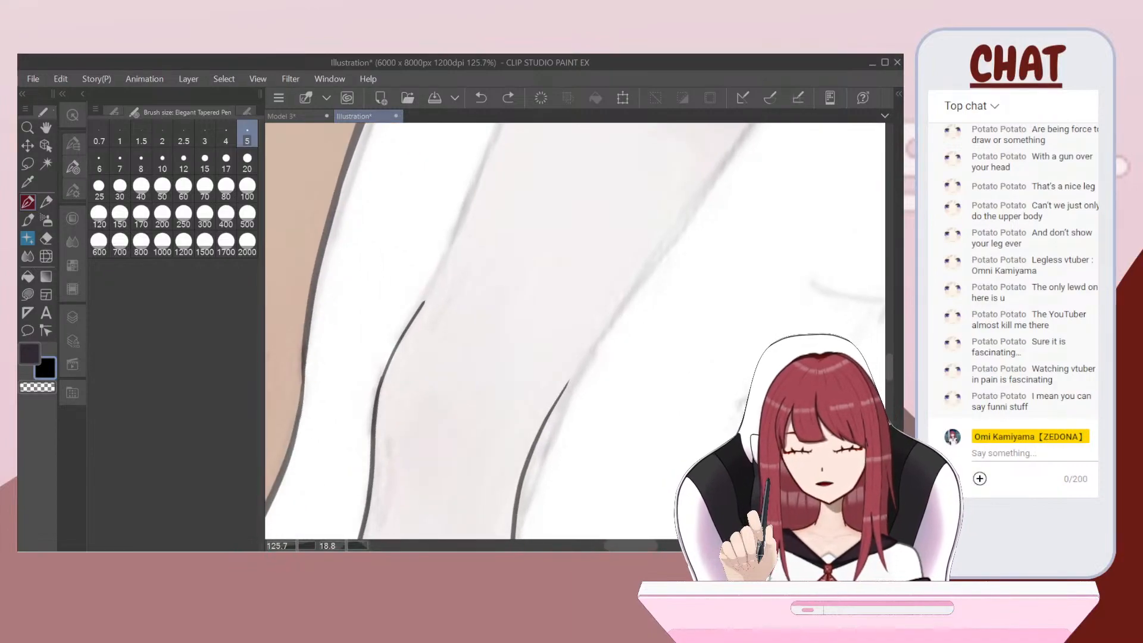
left_click(508, 98)
scroll(536, 331, "down", 1)
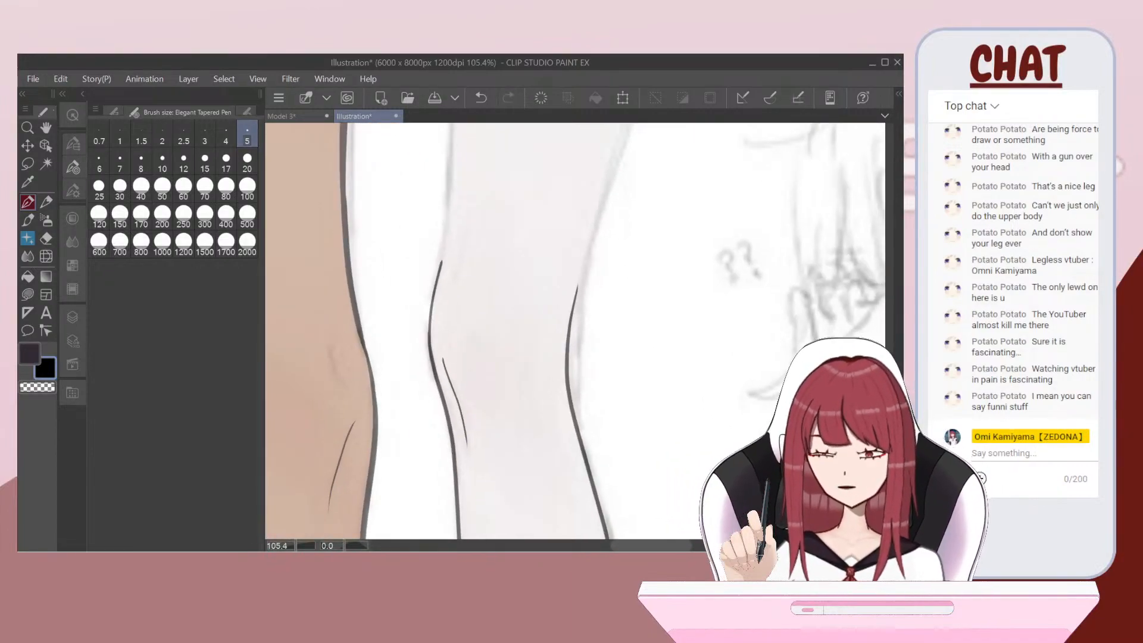
Step: Hide the 49% Atfer reference layer and sample the right leg's skin colour as the drawing colour
left_click(72, 317)
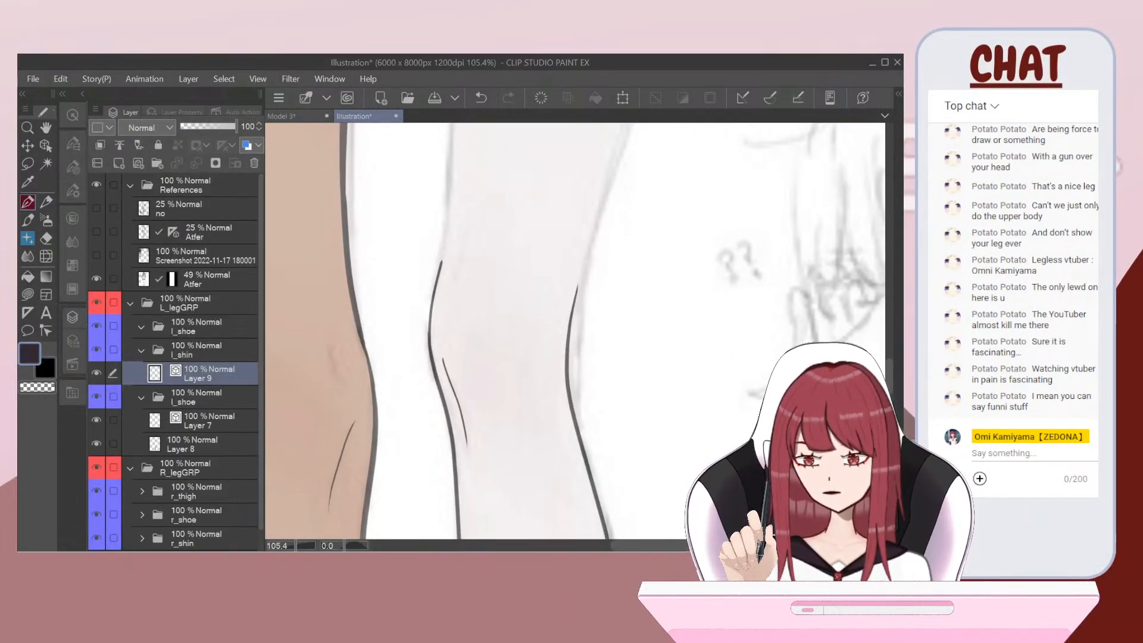
scroll(453, 333, "down", 4)
left_click(96, 279)
left_click(393, 258)
scroll(434, 332, "up", 4)
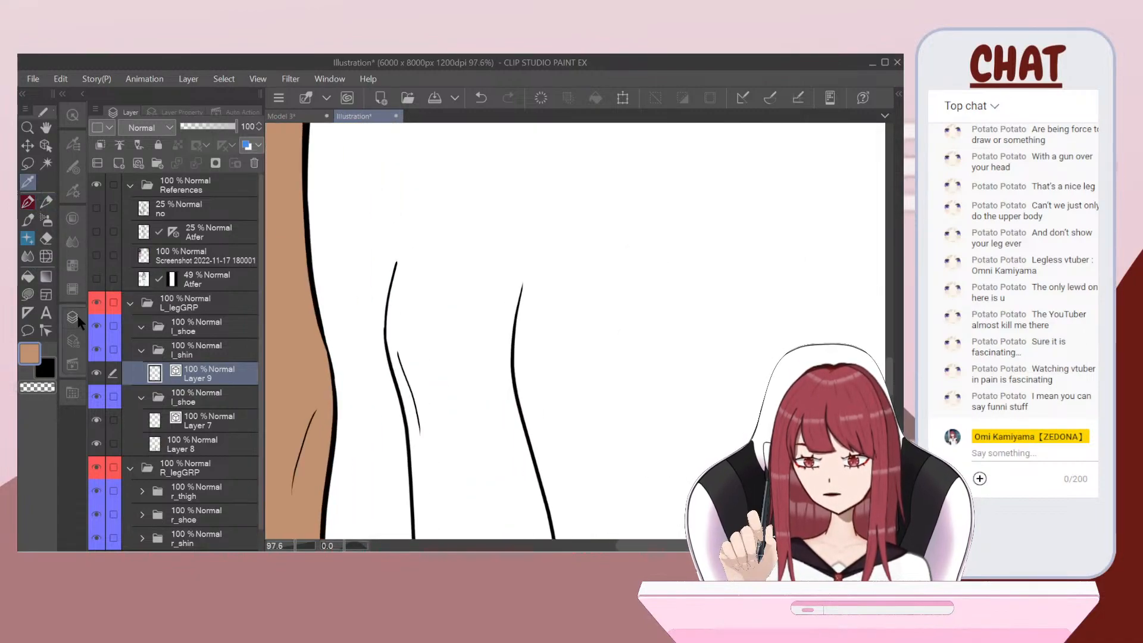
Step: Add a new raster layer below Layer 9 in the l_shin folder, and hide the l_shoe folder containing the boot layers
left_click(119, 163)
left_click_drag(209, 376, 208, 397)
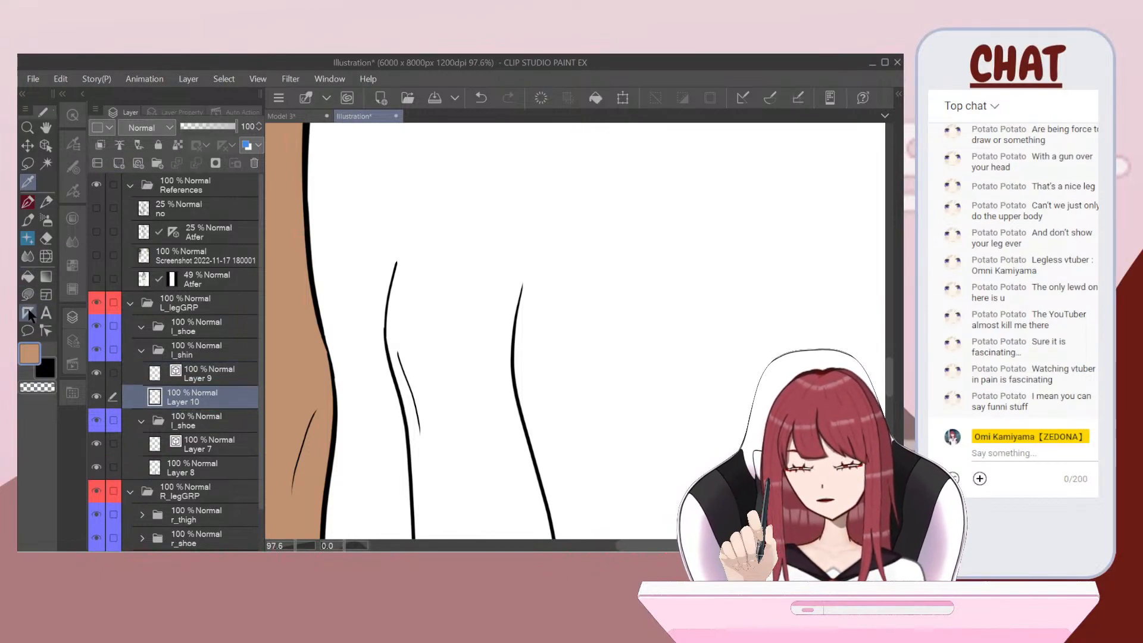
scroll(510, 299, "down", 4)
scroll(511, 299, "up", 10)
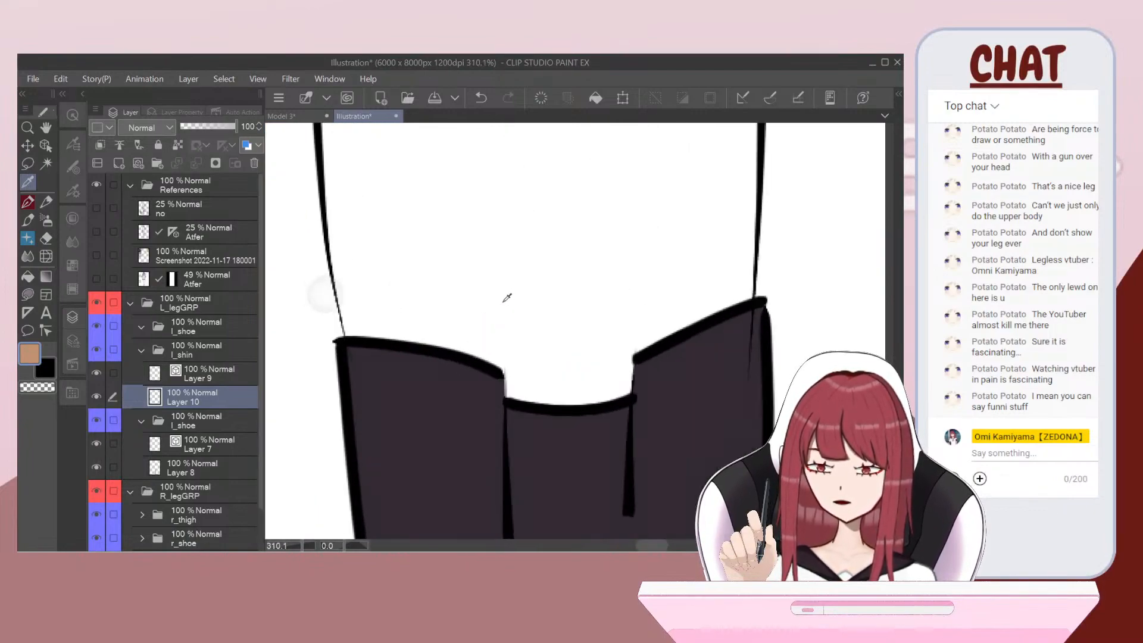
left_click(96, 421)
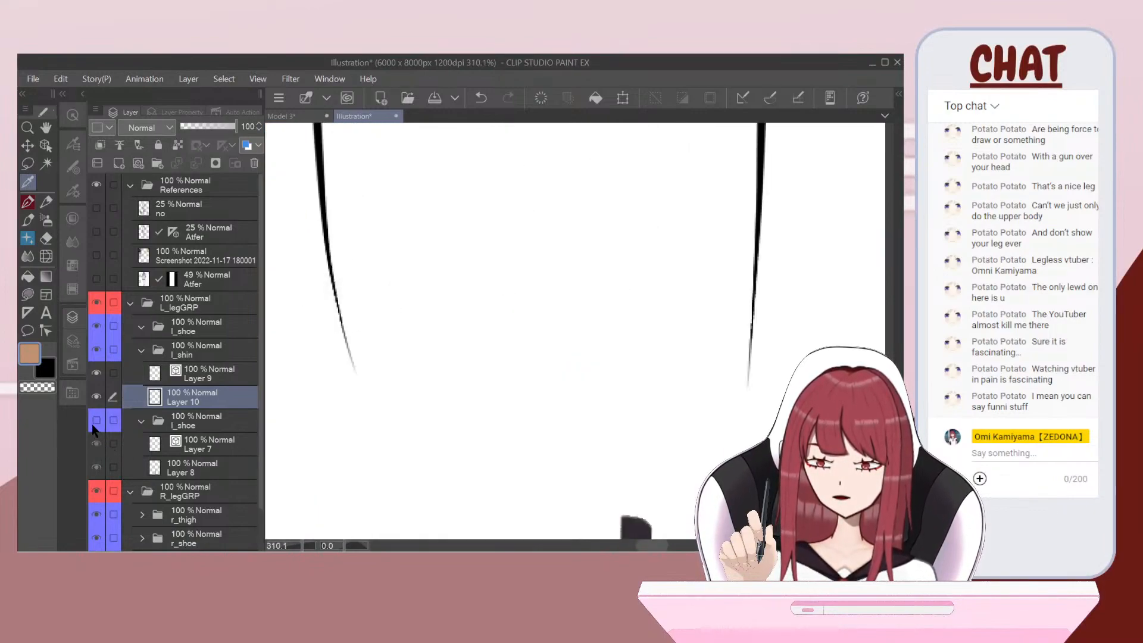
Step: Lasso-fill a rounded skin-coloured base joining the lower ends of the left shin's two outlines on Layer 10
left_click(26, 311)
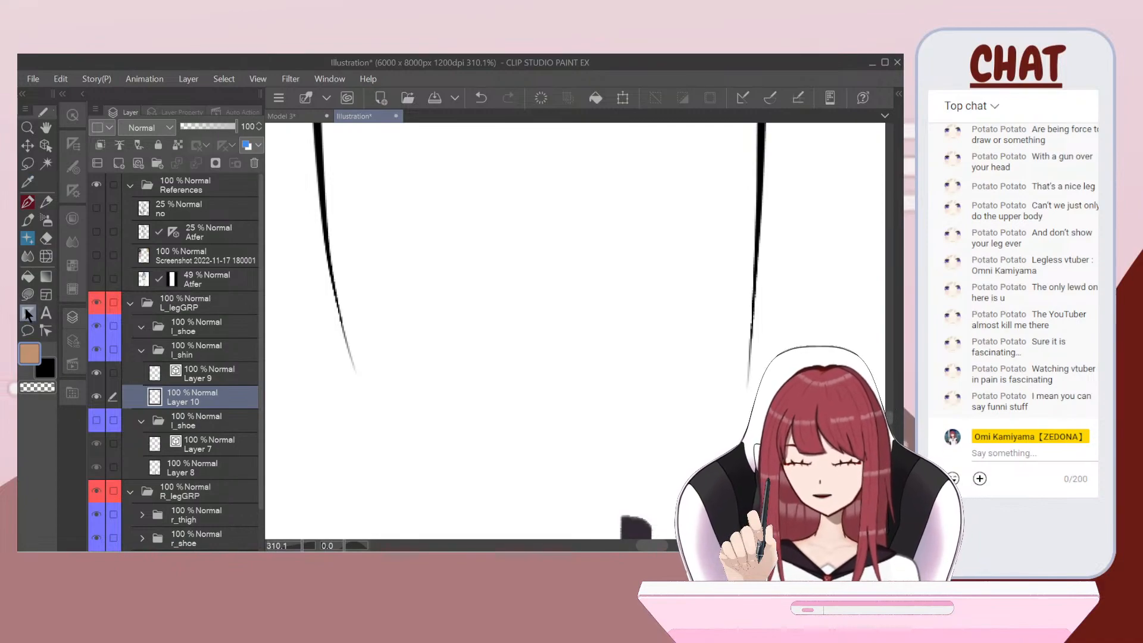
key("ctrl+z")
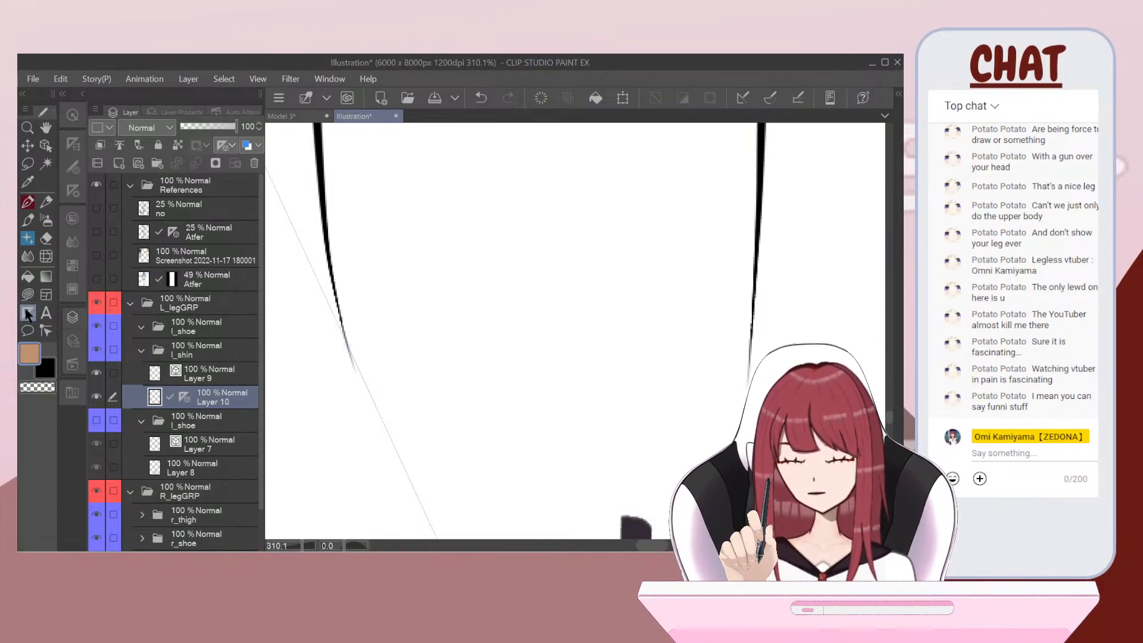
left_click(26, 296)
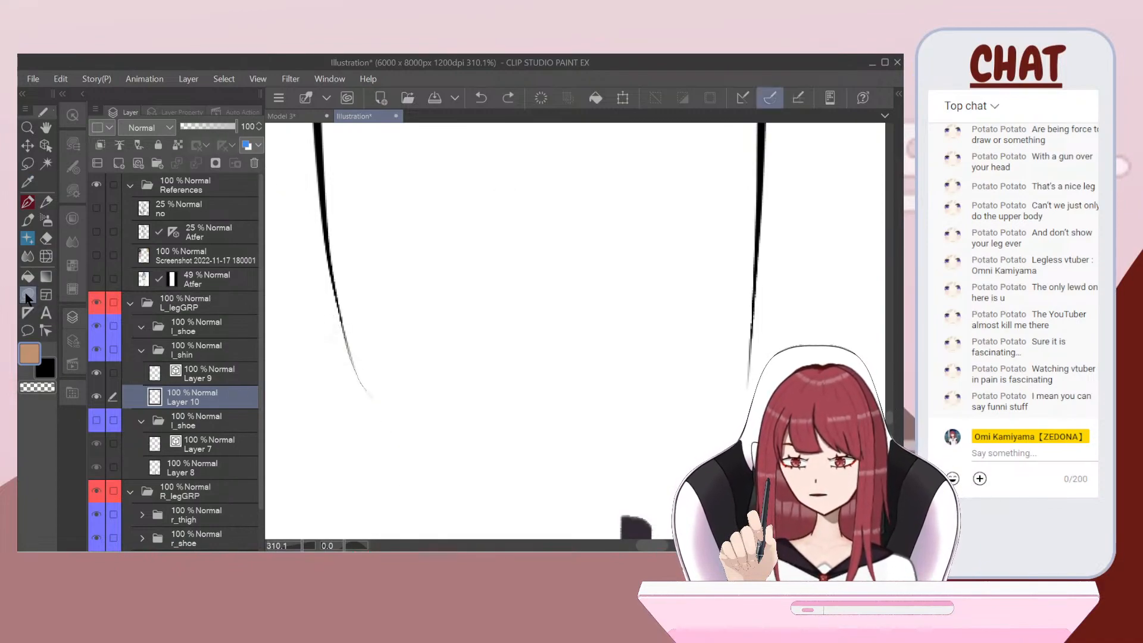
left_click_drag(512, 417, 669, 424)
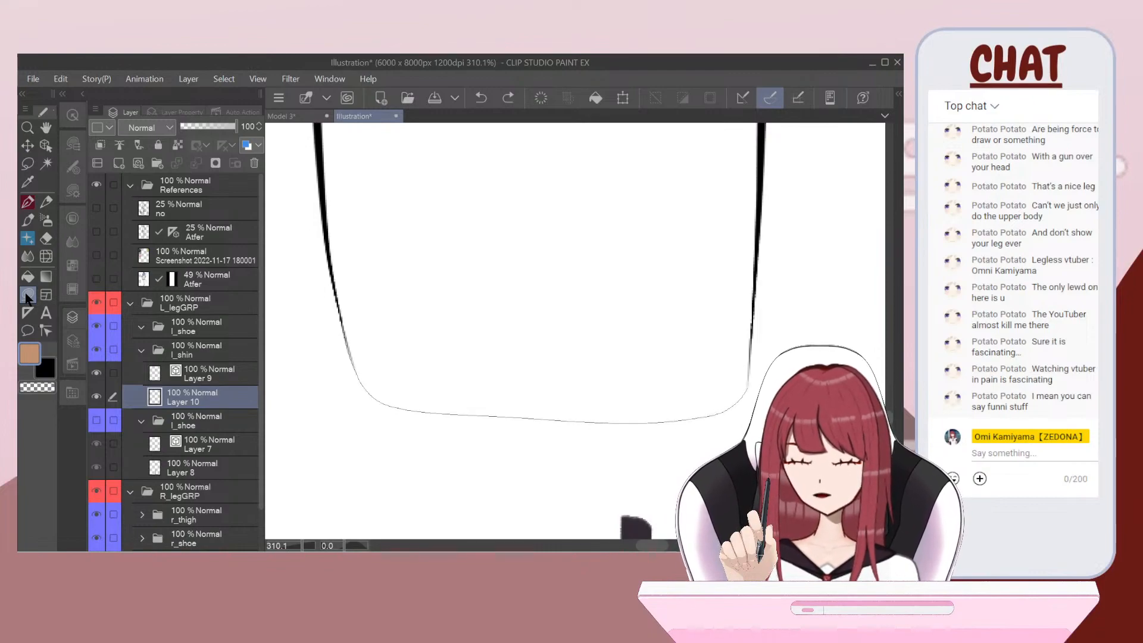
mouse_move(752, 325)
left_mouse_down()
mouse_move(468, 295)
mouse_move(344, 333)
left_mouse_up()
scroll(536, 334, "down", 3)
Step: Lasso-fill a pointed skin-coloured cap between the outlines above the left knee, and bucket-fill the rest of the shin
mouse_move(535, 179)
left_mouse_down()
mouse_move(512, 358)
mouse_move(477, 495)
left_mouse_up()
scroll(536, 333, "up", 1)
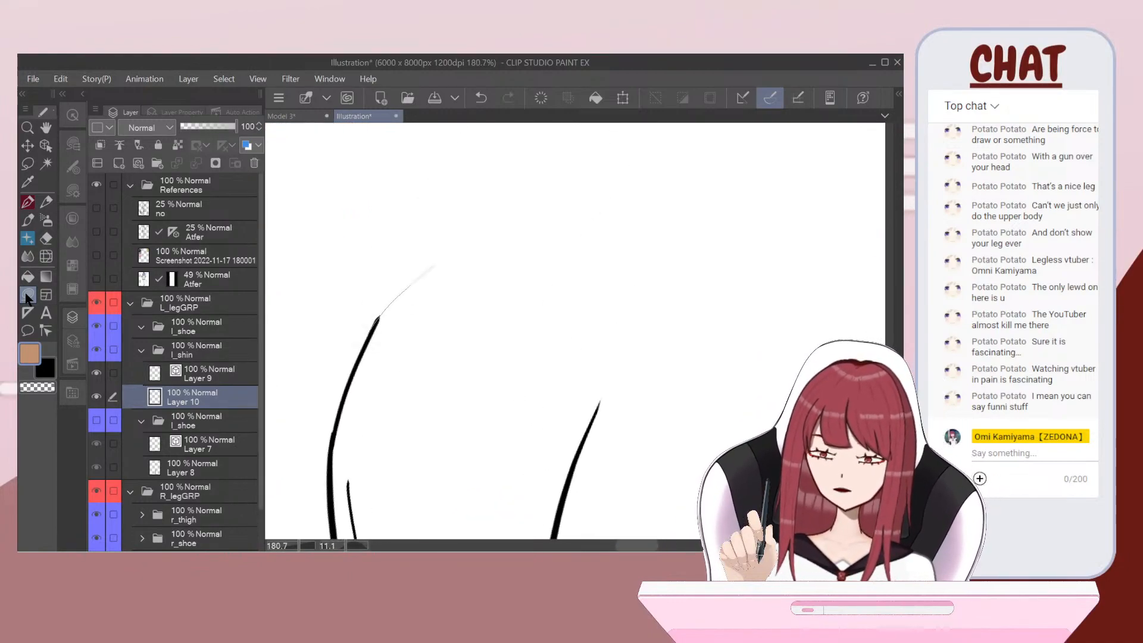
left_click_drag(597, 387, 599, 400)
key("ctrl+z")
left_click_drag(375, 325, 488, 224)
key("ctrl+z")
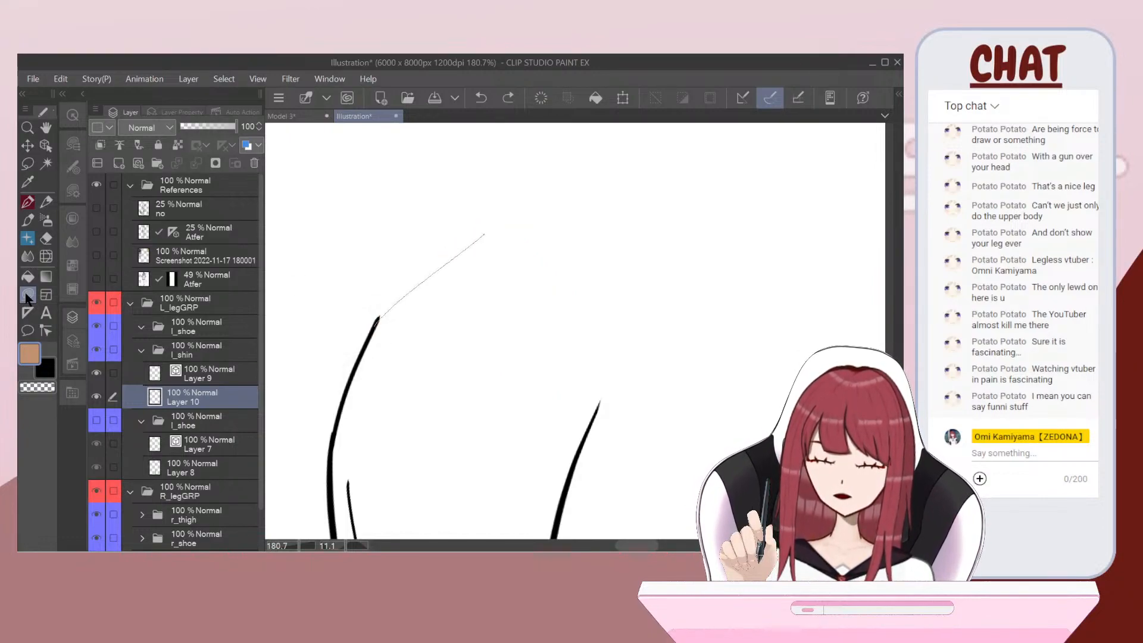
mouse_move(598, 400)
left_mouse_down()
mouse_move(510, 392)
mouse_move(378, 328)
left_mouse_up()
key("ctrl+@")
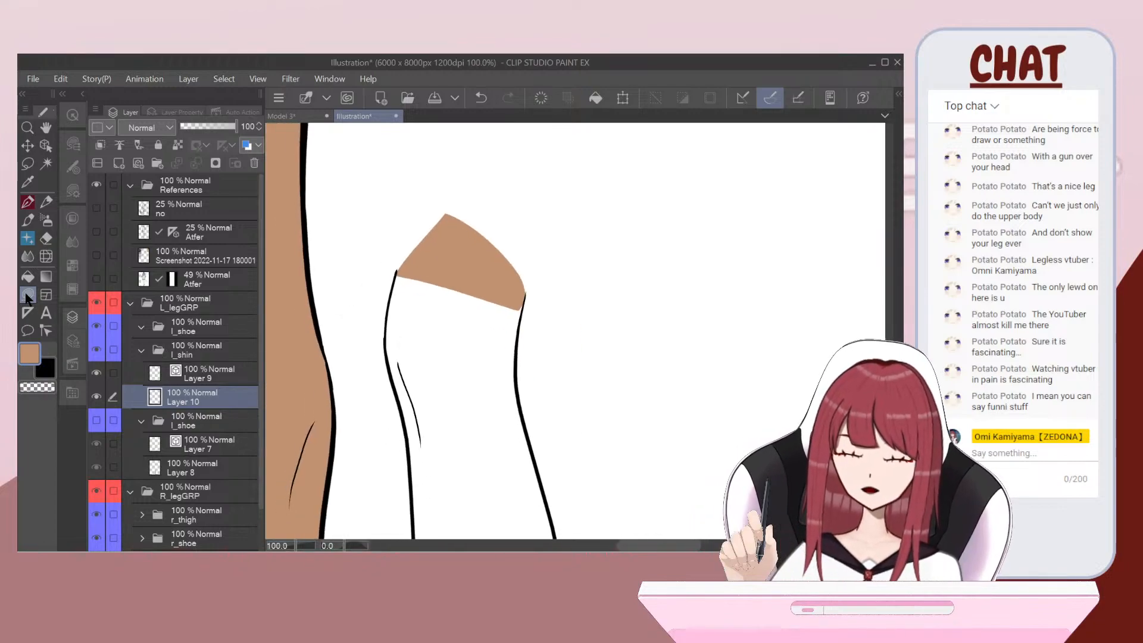
left_click(28, 276)
left_click(443, 373)
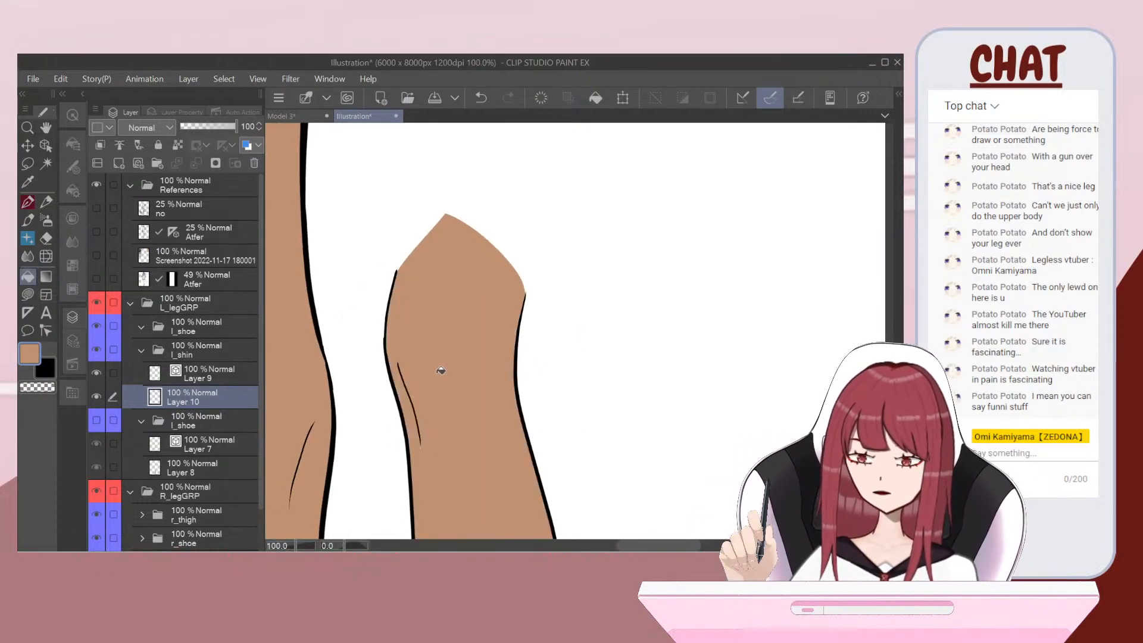
Step: Paint skin colour over the unfilled sliver beside the left shin's lower outline, and show the l_shoe folder with the boot layers again
key("ctrl+minus")
key("ctrl+minus")
scroll(525, 356, "up", 6)
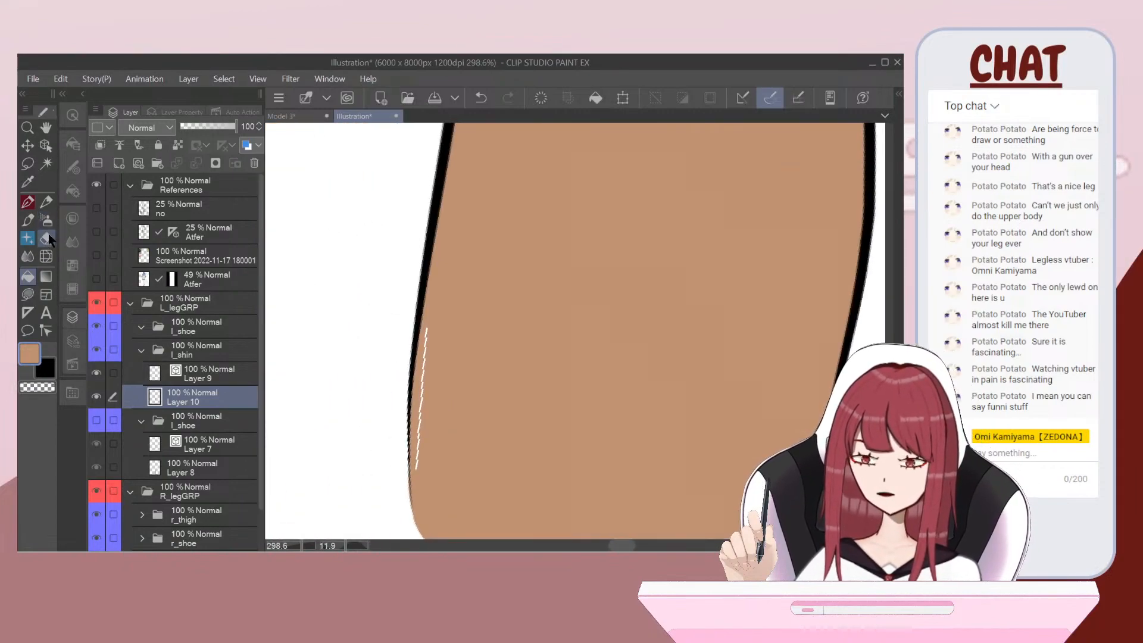
left_click(28, 220)
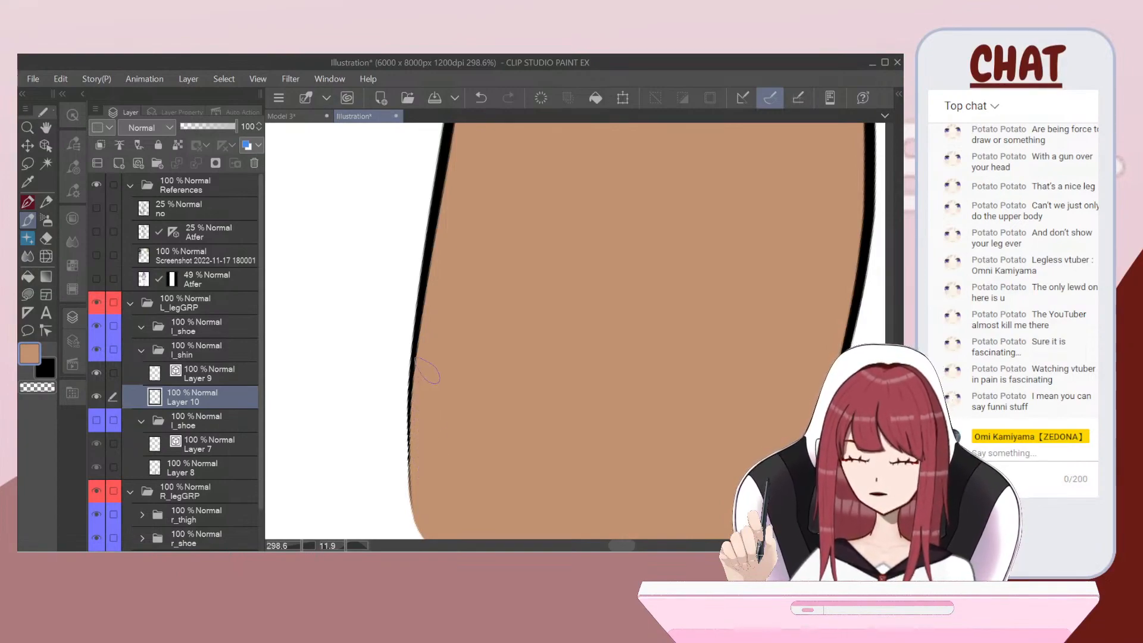
scroll(594, 318, "down", 2)
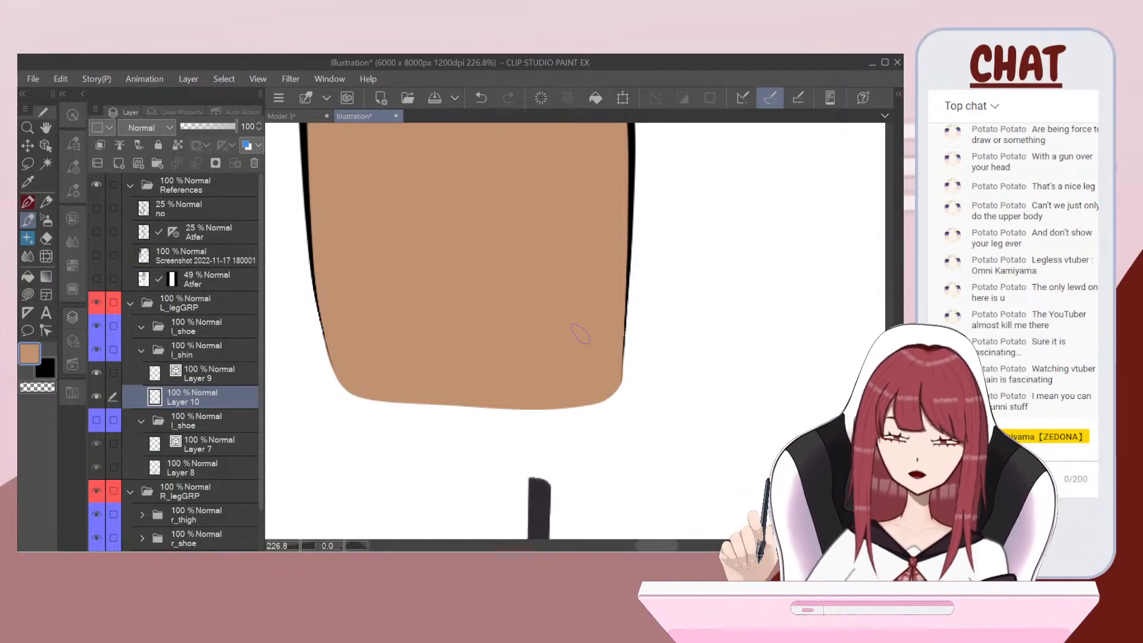
scroll(562, 332, "down", 2)
scroll(535, 329, "down", 4)
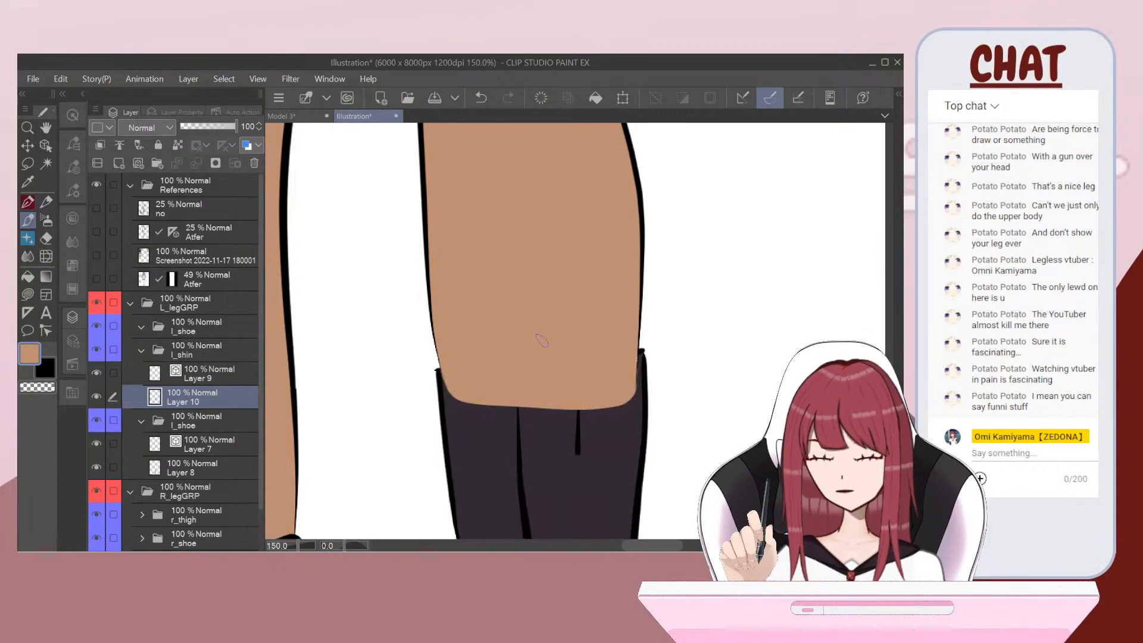
scroll(534, 329, "down", 1)
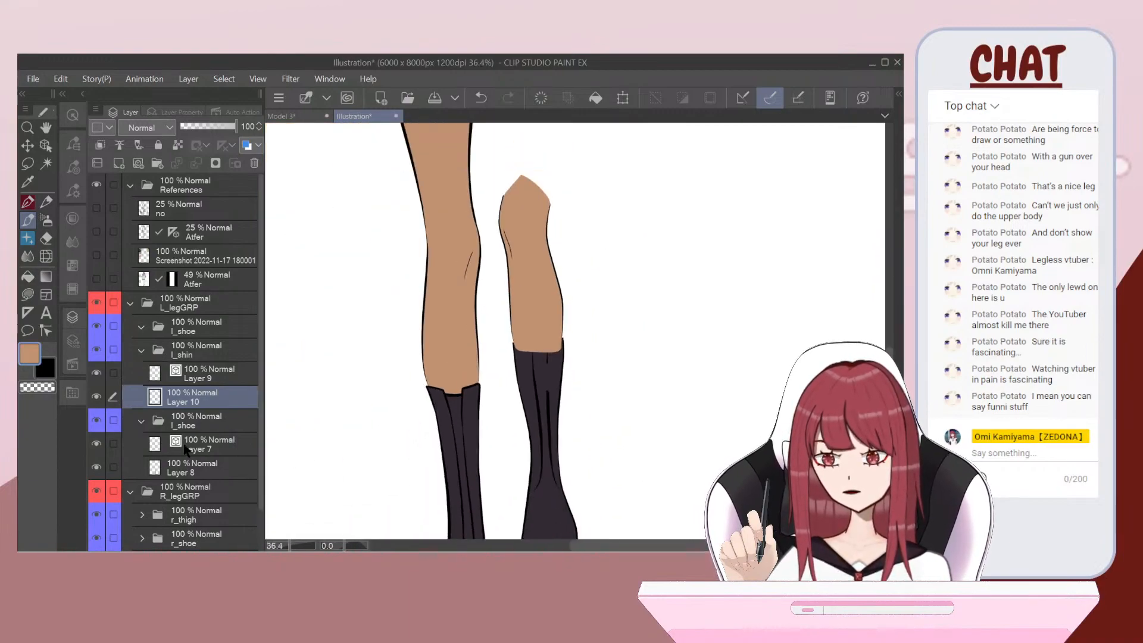
Step: Collapse the left boot's l_shoe folder and the l_shin folder, and move l_shin below l_shoe in L_legGRP
left_click(141, 421)
left_click(140, 352)
left_click_drag(178, 355, 177, 381)
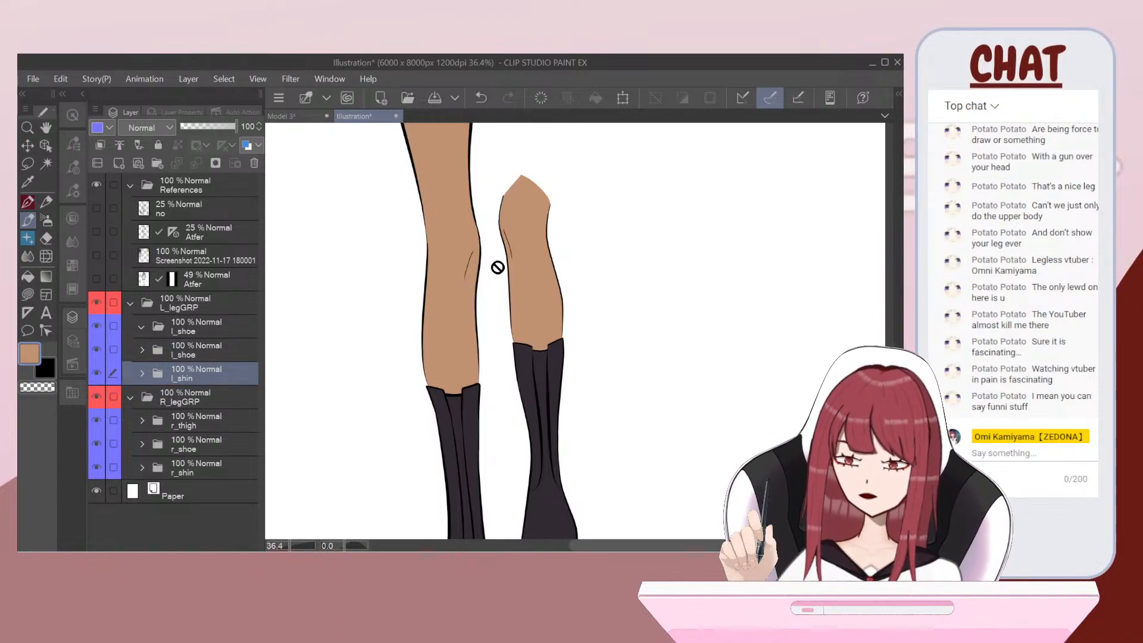
Step: Show the 49% Atfer reference layer again and compare both drawn legs with the reference figure
scroll(496, 268, "down", 3)
scroll(493, 187, "up", 1)
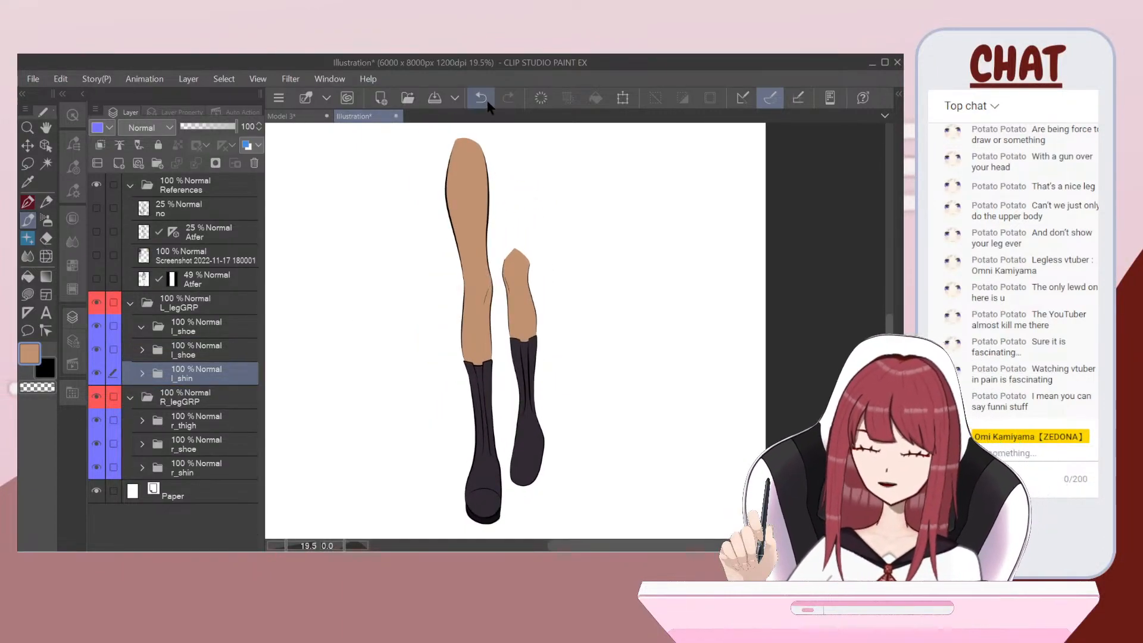
scroll(497, 149, "down", 2)
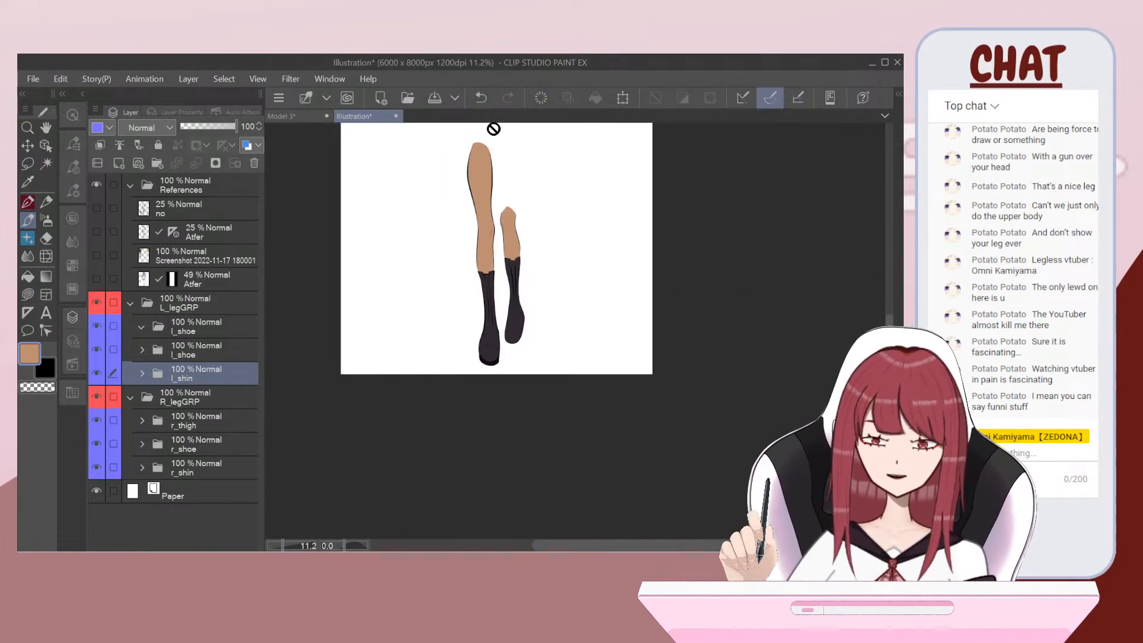
scroll(493, 128, "down", 5)
scroll(481, 161, "up", 5)
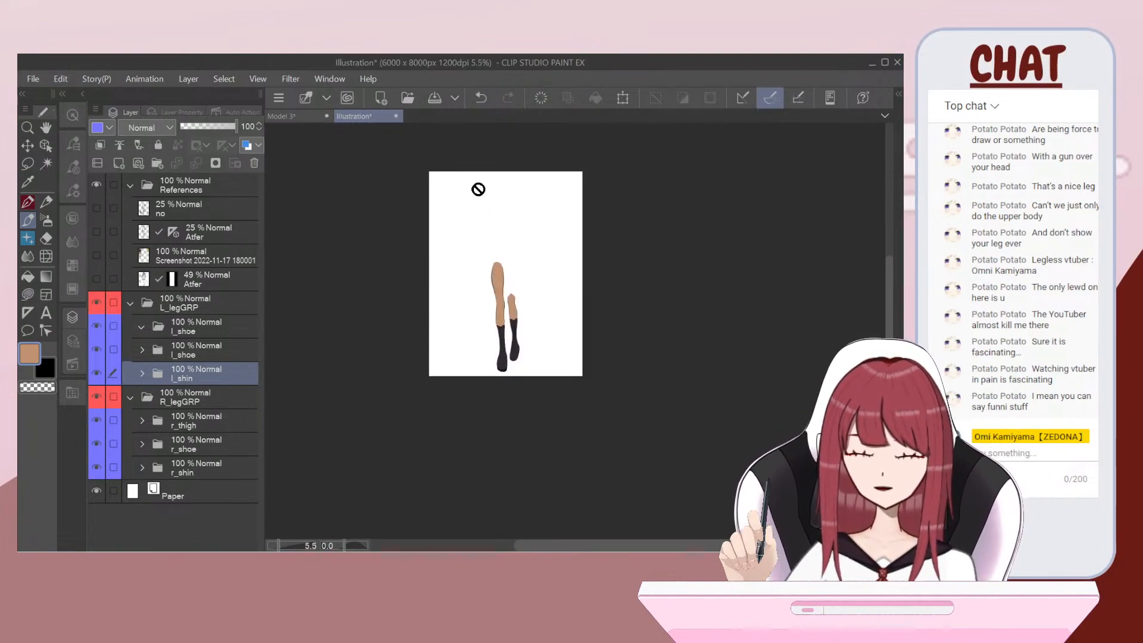
left_click(95, 278)
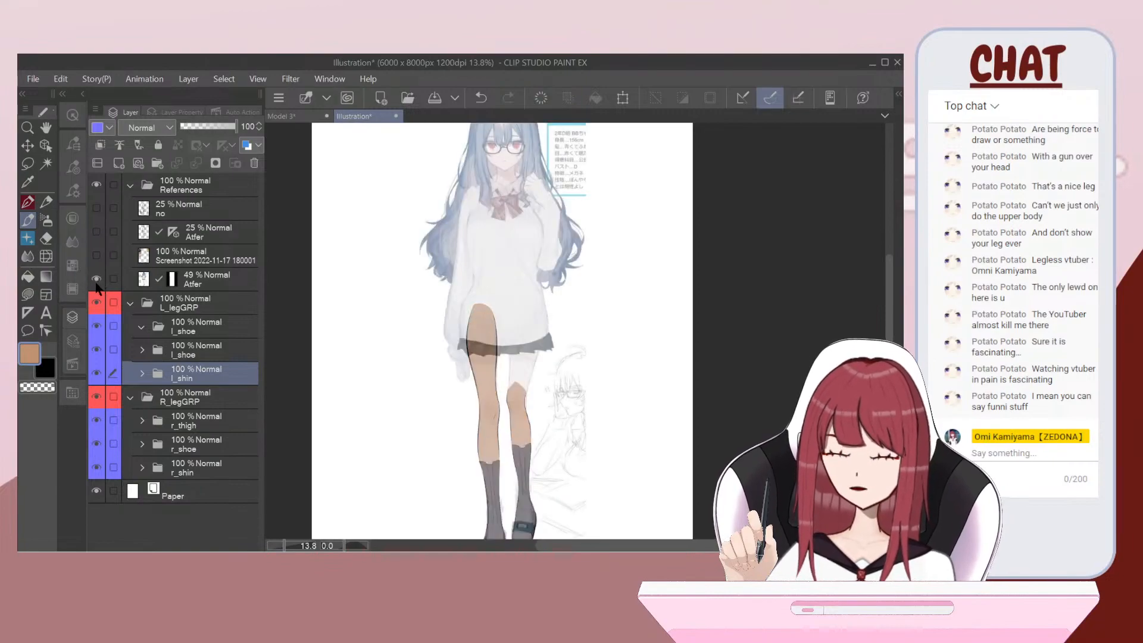
scroll(553, 337, "up", 2)
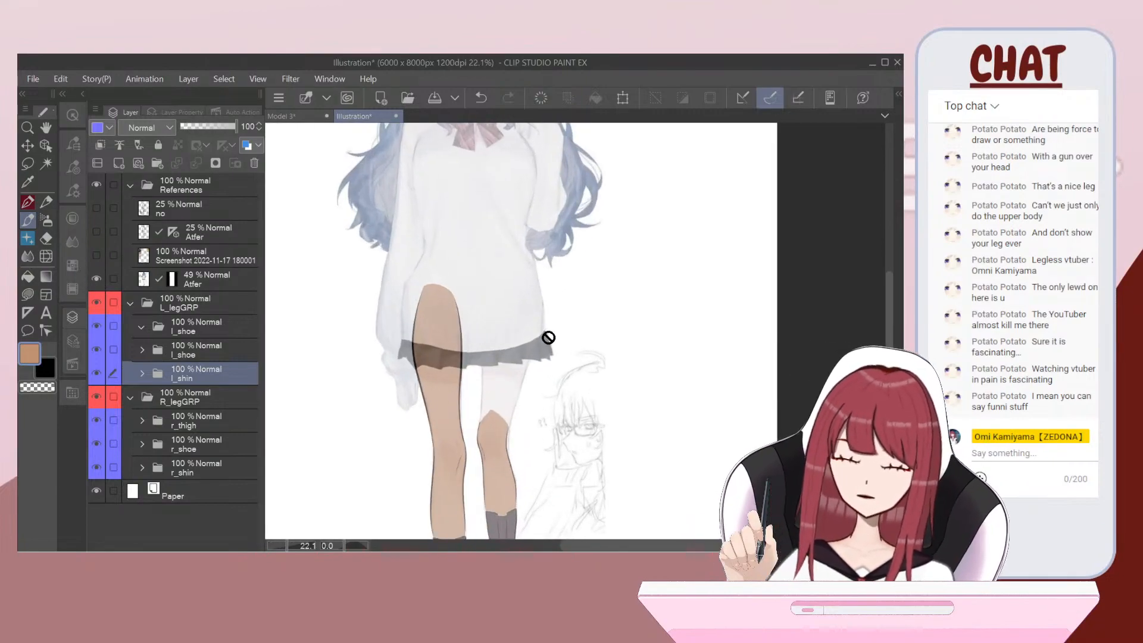
scroll(535, 344, "down", 2)
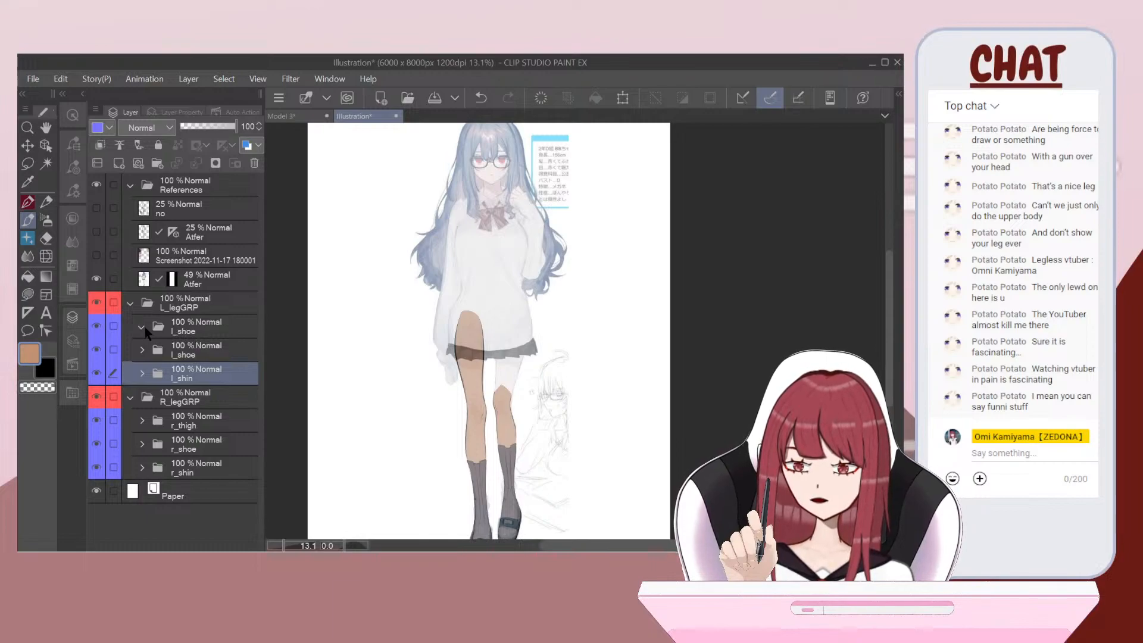
Step: Rename the upper, empty l_shoe folder in L_legGRP as l_thigh and add a new vector layer above it
double_click(207, 331)
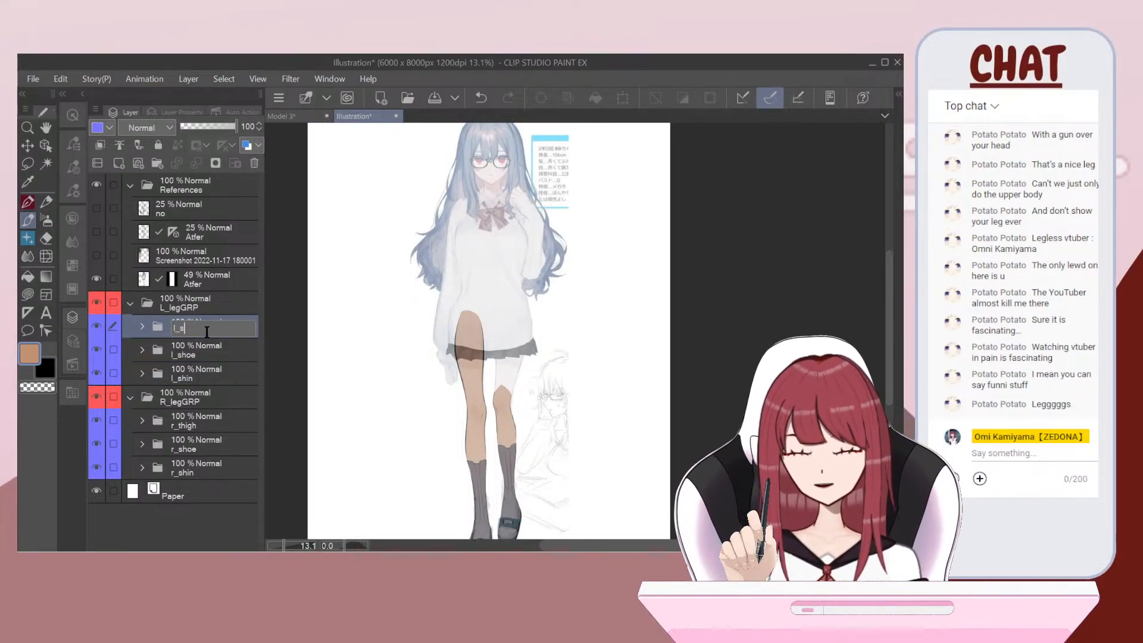
key("Escape")
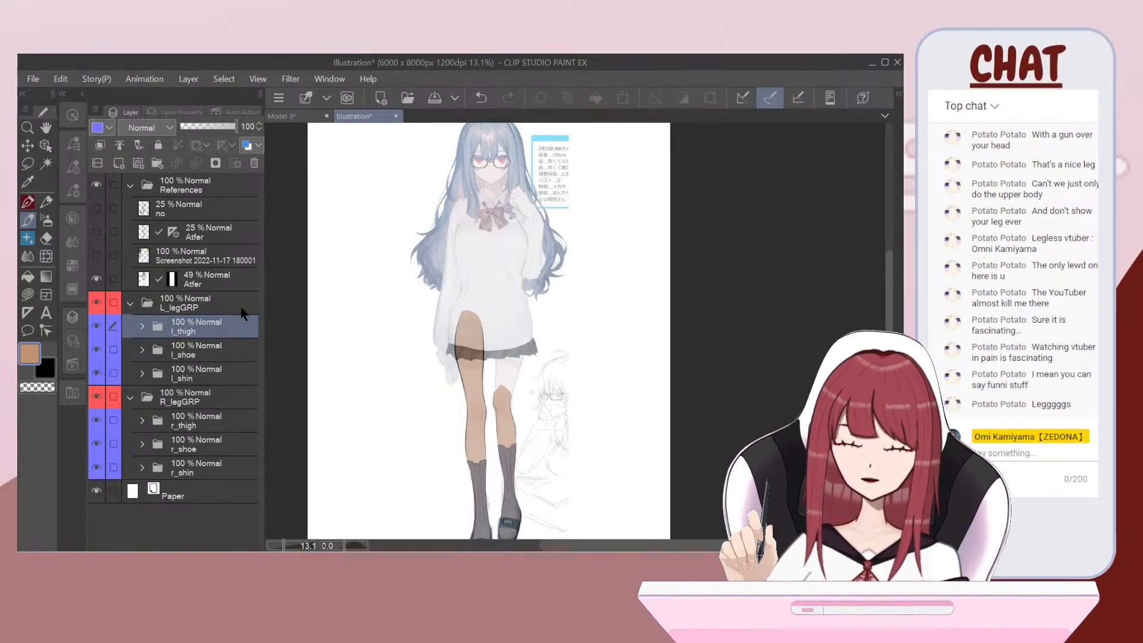
left_click(140, 162)
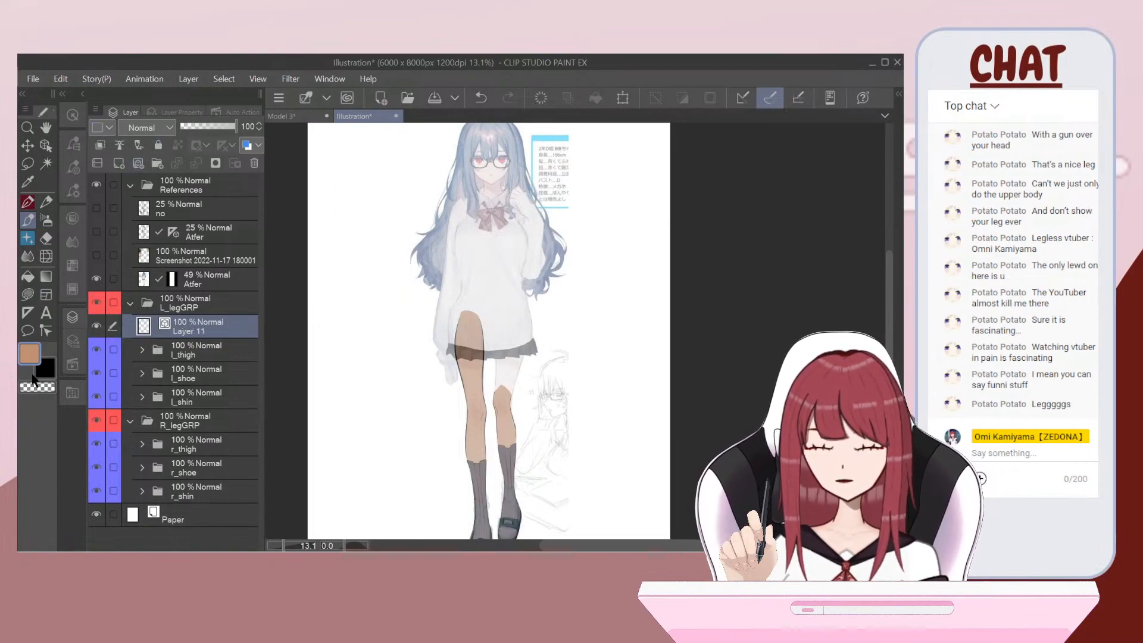
Step: Switch to black with the Elegant Tapered Pen at brush size 25 for outlining the left thigh
left_click(27, 203)
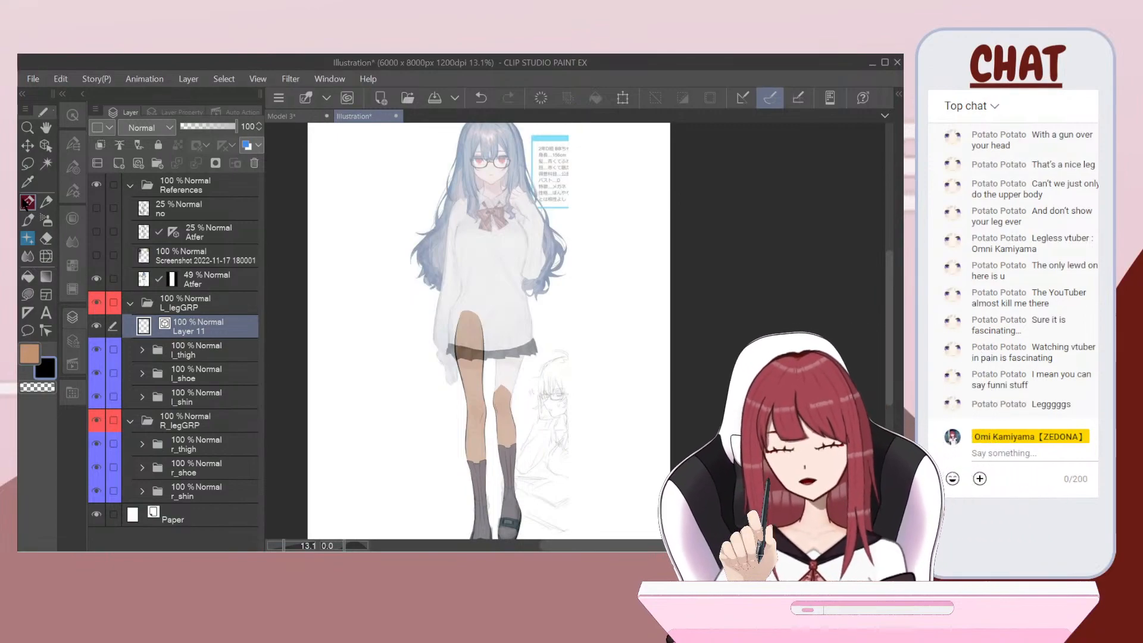
scroll(489, 330, "up", 5)
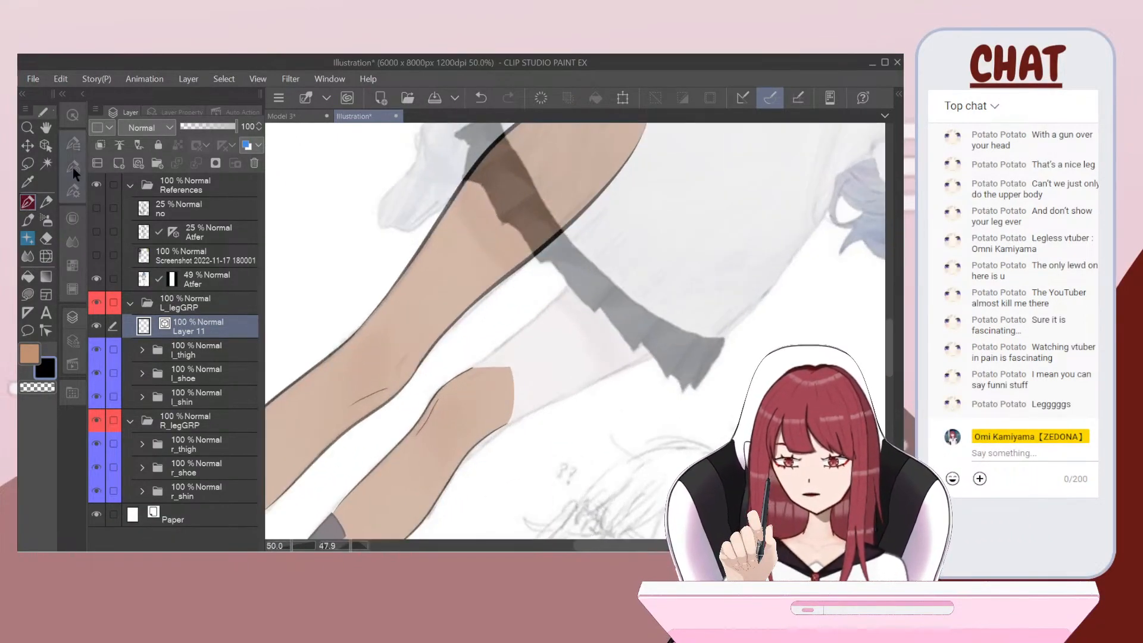
left_click(72, 166)
left_click(106, 192)
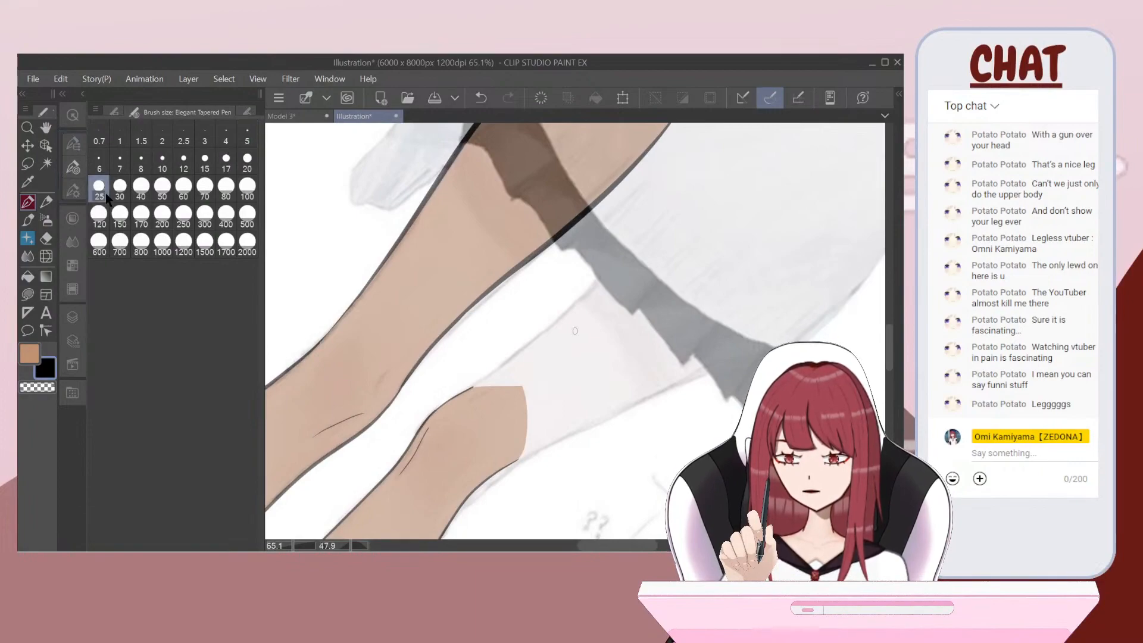
scroll(582, 286, "up", 1)
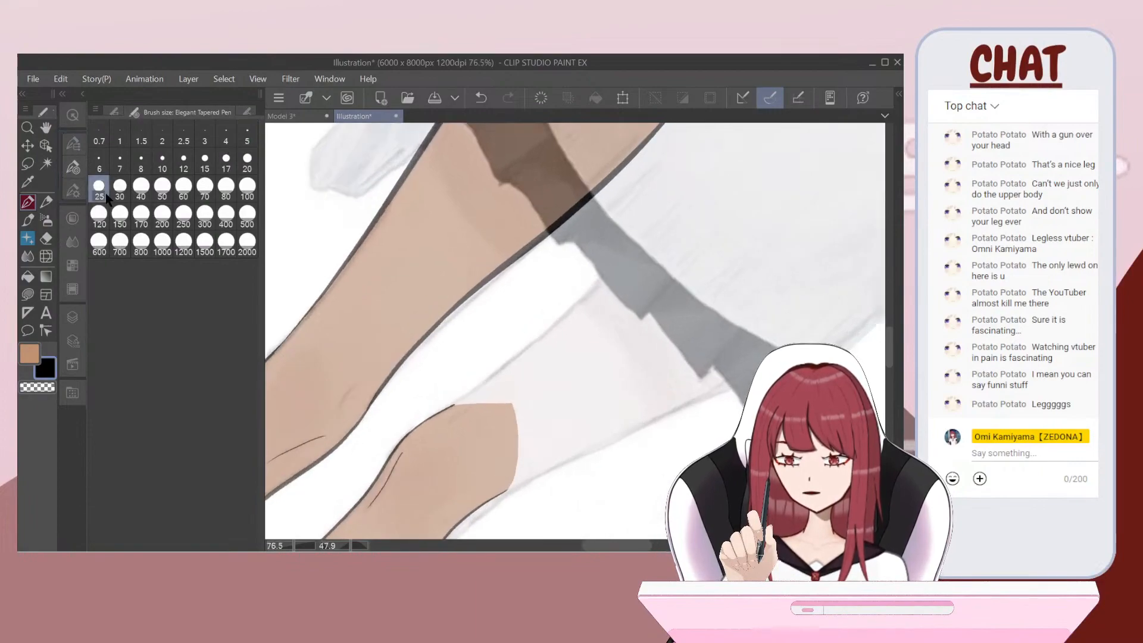
Step: Try to draw the left thigh's inner outline from the knee upward at brush size 20, undoing the strokes
left_click(251, 172)
mouse_move(443, 410)
left_mouse_down()
mouse_move(691, 195)
mouse_move(765, 148)
mouse_move(800, 144)
left_mouse_up()
scroll(576, 331, "down", 1)
scroll(575, 330, "down", 2)
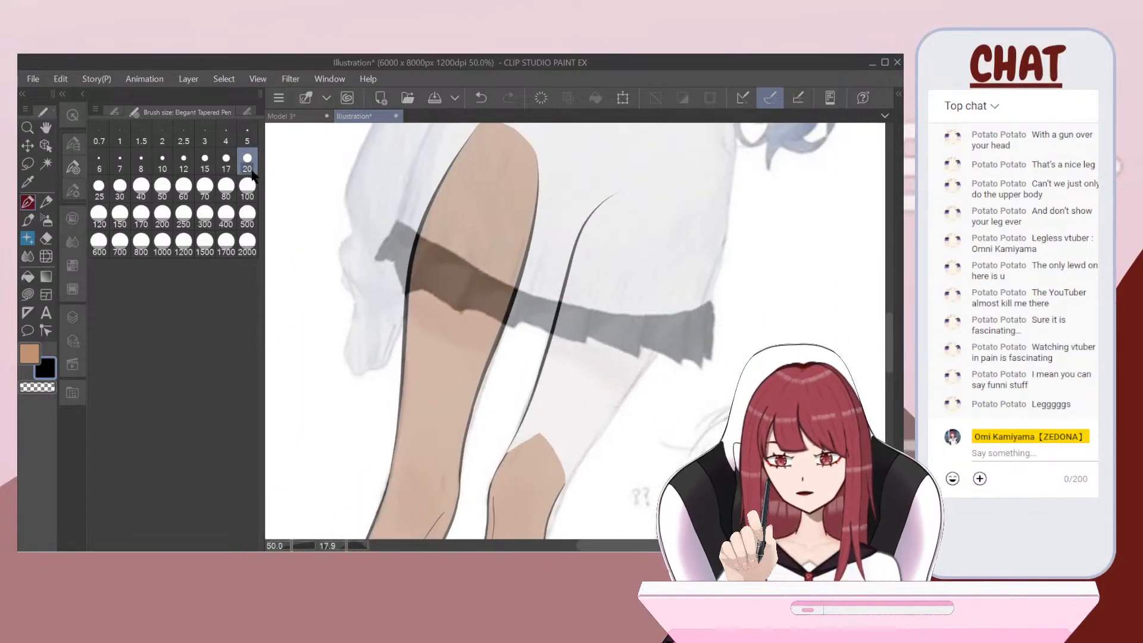
key("ctrl+z")
left_click_drag(456, 421, 527, 339)
left_click_drag(581, 249, 667, 132)
scroll(575, 331, "down", 1)
key("ctrl+z")
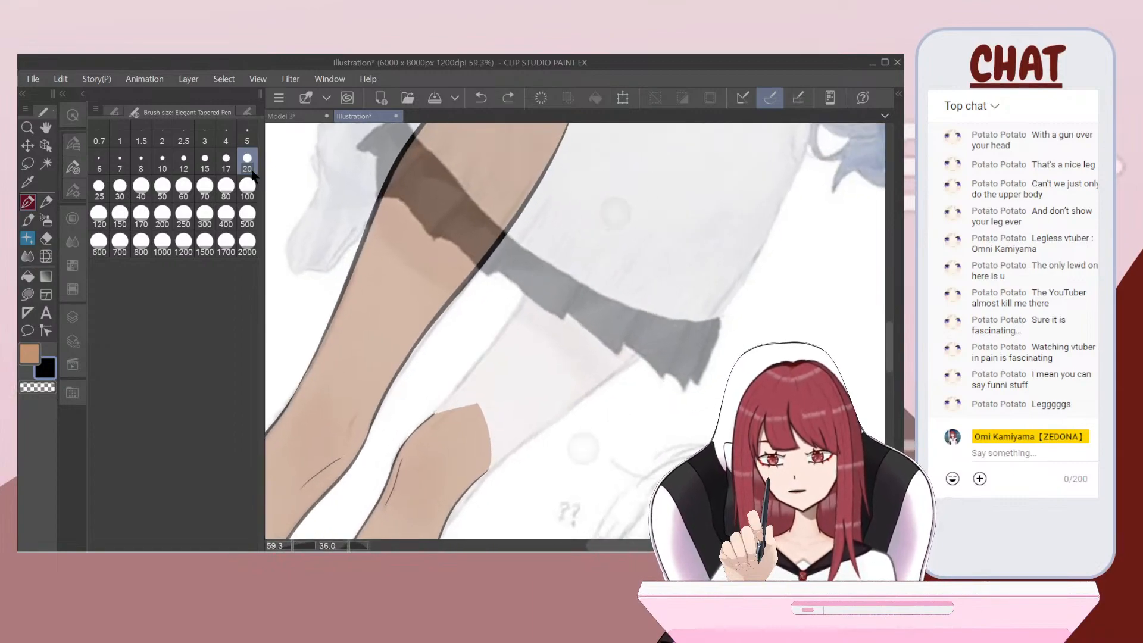
Step: Draw the left thigh's inner outline at brush size 25, from the inner knee up past the skirt hem
left_click(99, 189)
mouse_move(424, 422)
left_mouse_down()
mouse_move(567, 237)
mouse_move(679, 132)
left_mouse_up()
key("ctrl+z")
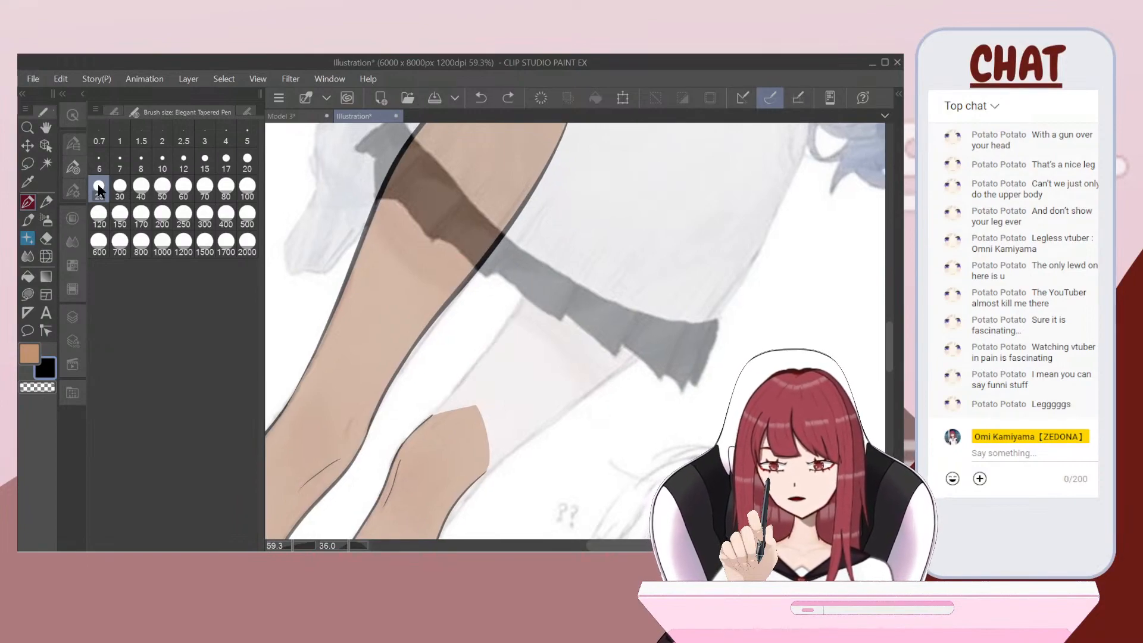
mouse_move(427, 421)
left_mouse_down()
mouse_move(490, 356)
mouse_move(557, 239)
mouse_move(640, 146)
left_mouse_up()
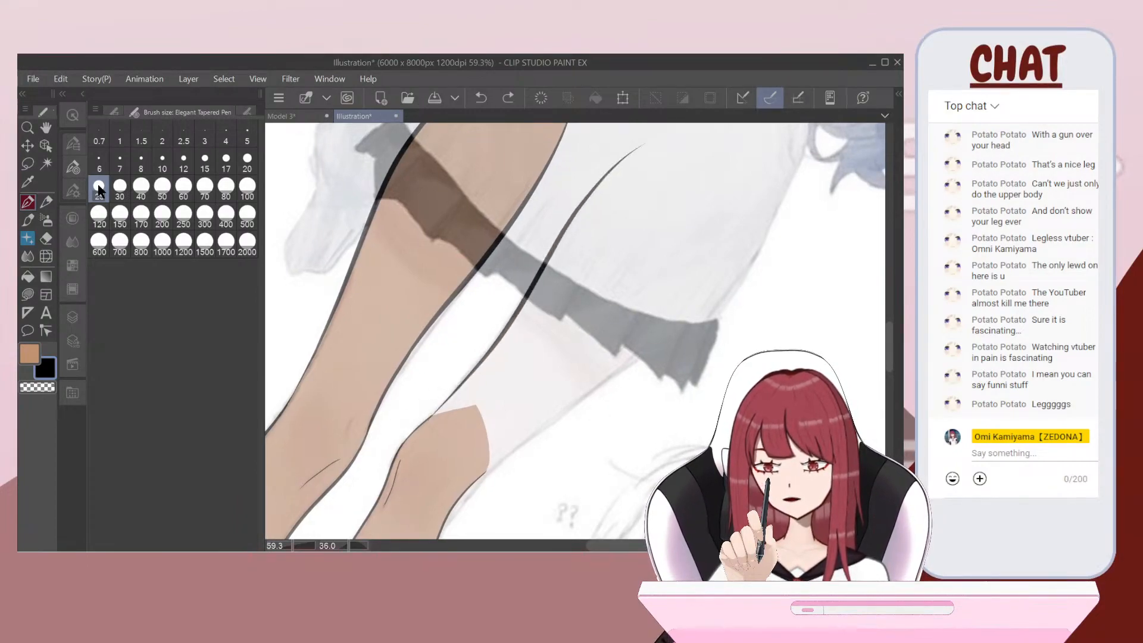
key("ctrl+z")
mouse_move(428, 419)
left_mouse_down()
mouse_move(486, 356)
mouse_move(596, 177)
mouse_move(664, 125)
left_mouse_up()
key("ctrl+z")
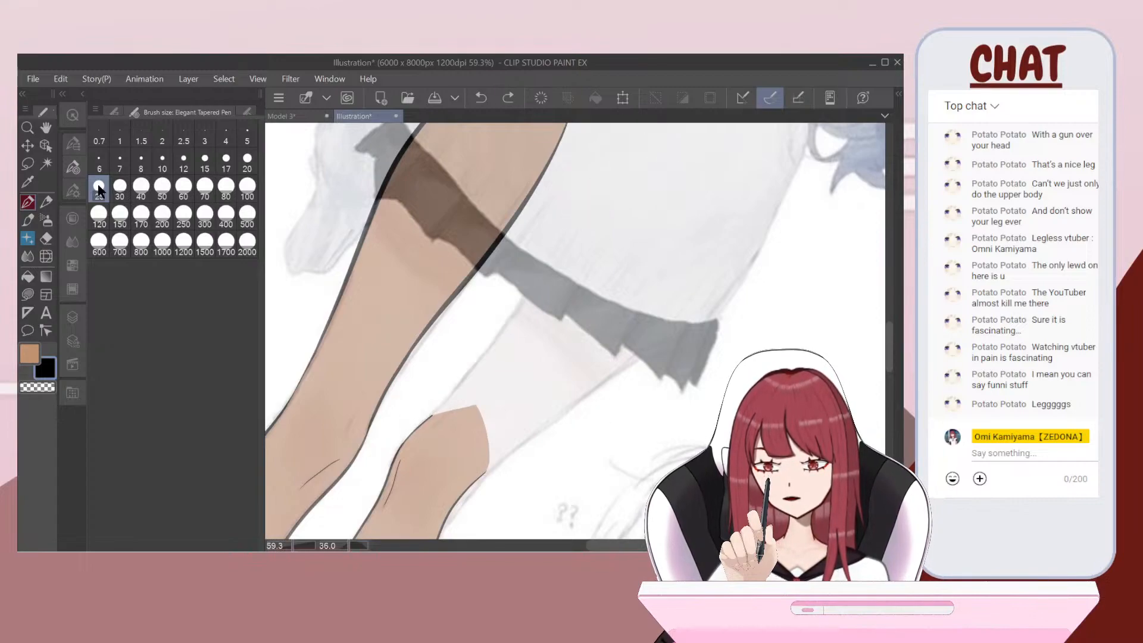
mouse_move(422, 424)
left_mouse_down()
mouse_move(474, 372)
mouse_move(579, 195)
mouse_move(661, 124)
left_mouse_up()
Step: Join the left thigh's inner outline to the shin outline at the knee, thickening its thin lower end at brush size 7
scroll(575, 331, "up", 4)
left_click_drag(556, 468, 586, 525)
scroll(575, 331, "up", 2)
key("ctrl+z")
scroll(575, 331, "up", 2)
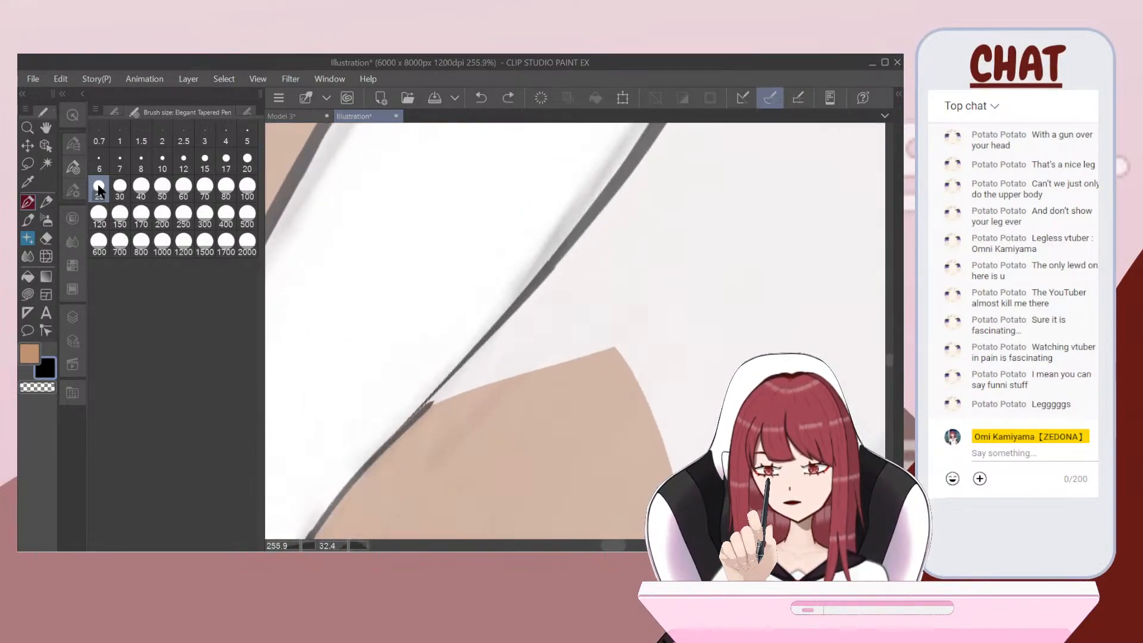
left_click(122, 167)
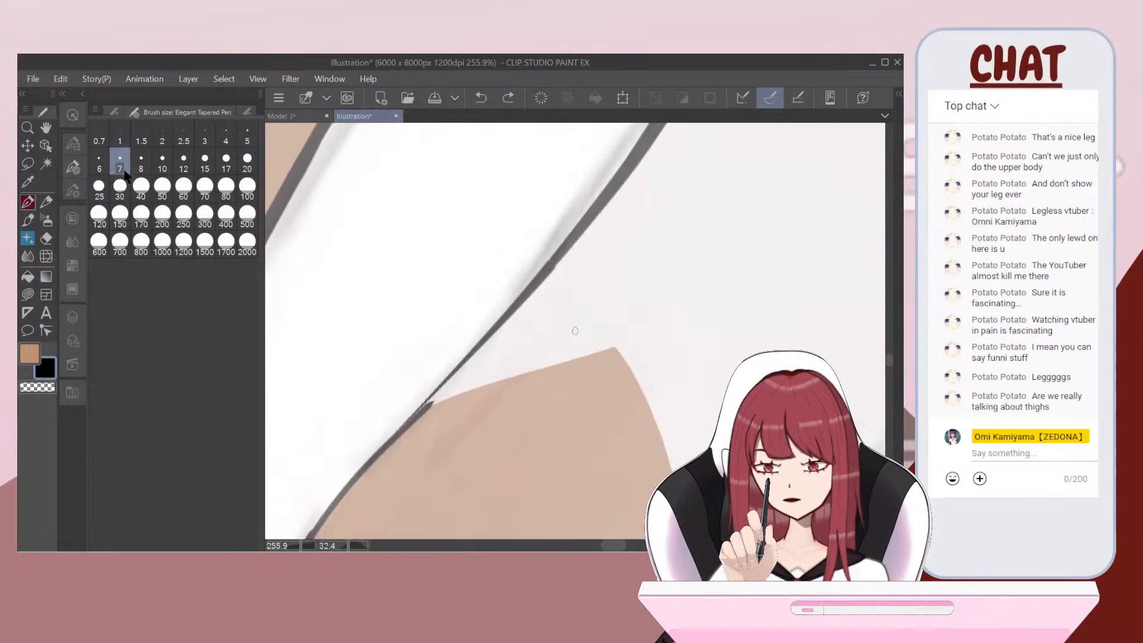
left_click_drag(432, 402, 554, 268)
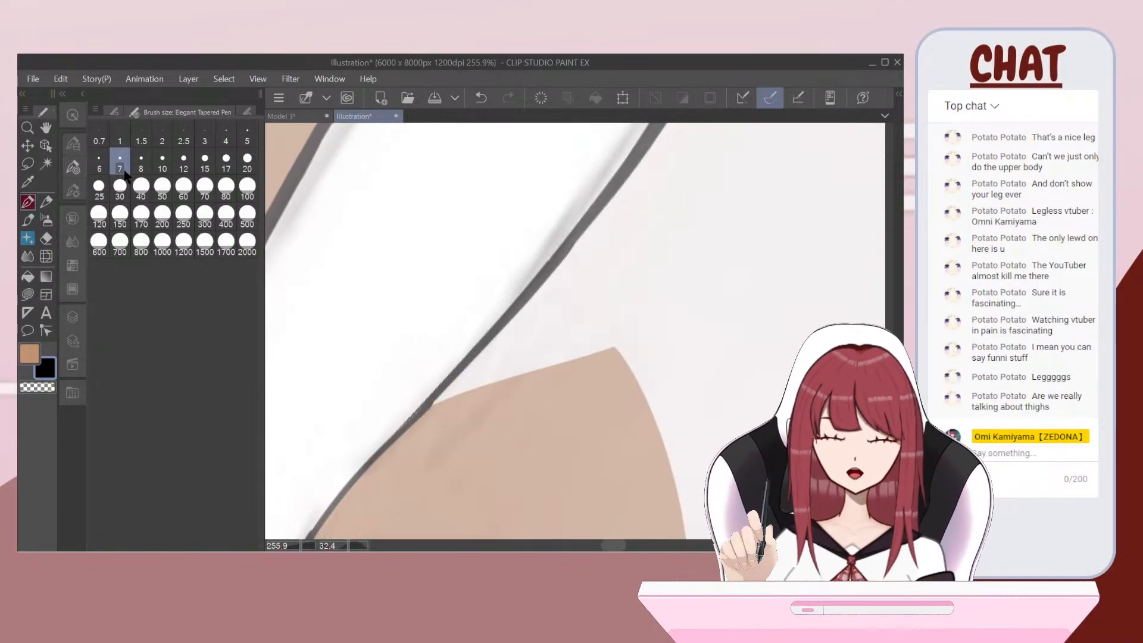
scroll(398, 268, "down", 4)
scroll(387, 310, "up", 8)
scroll(381, 340, "up", 1)
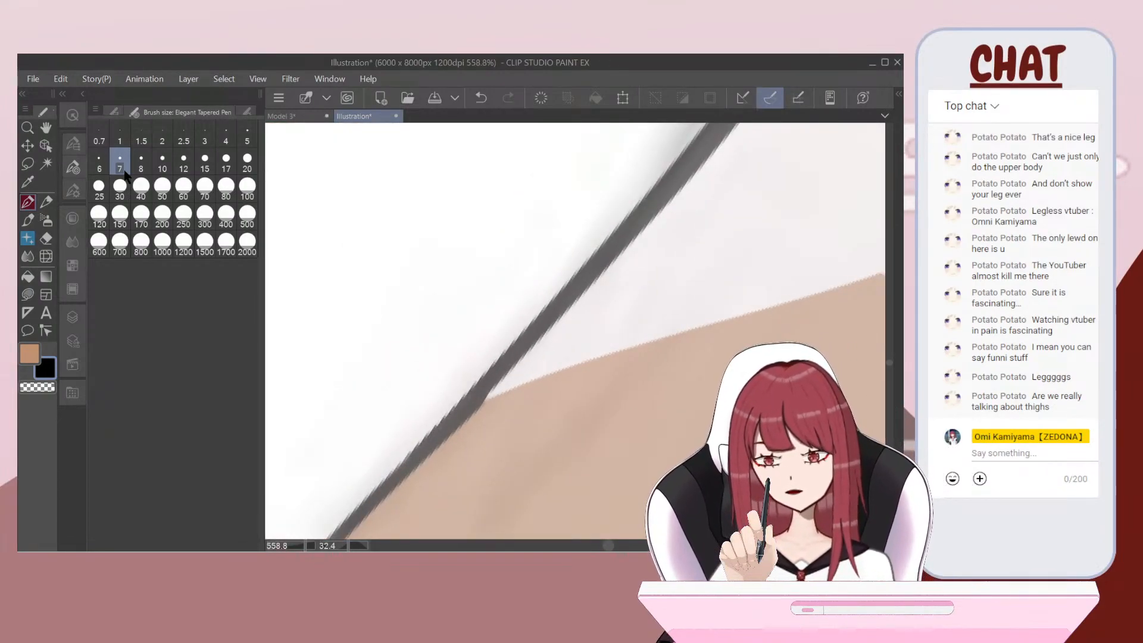
Step: Draw the left thigh's outer outline at brush size 25, from the outer knee up past the skirt hem
scroll(358, 262, "down", 4)
scroll(357, 262, "down", 3)
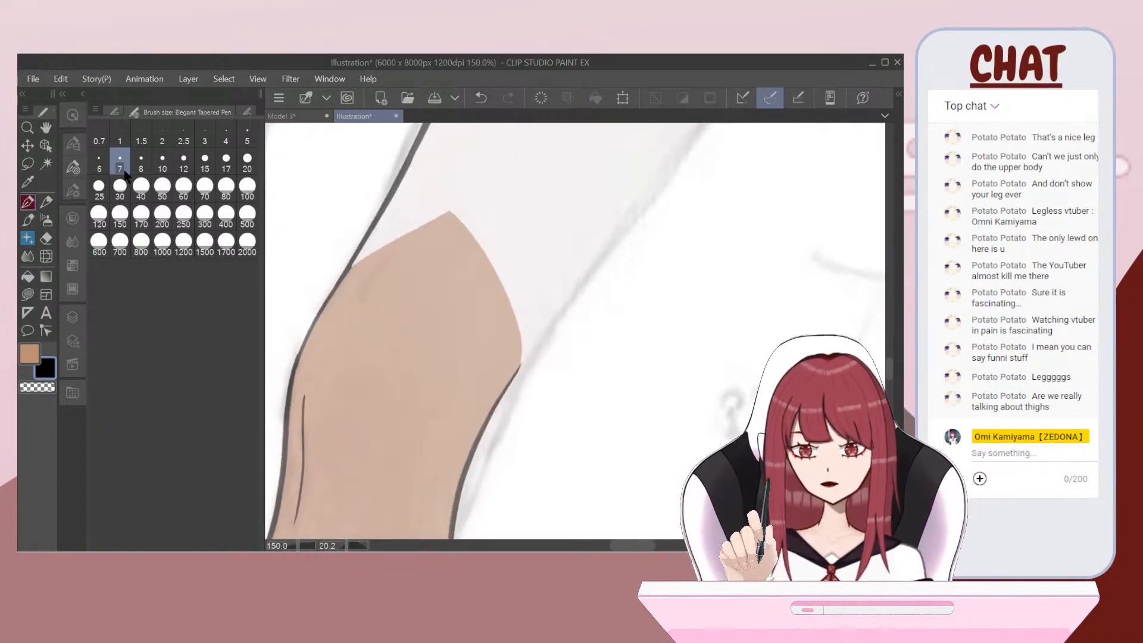
scroll(357, 334, "down", 3)
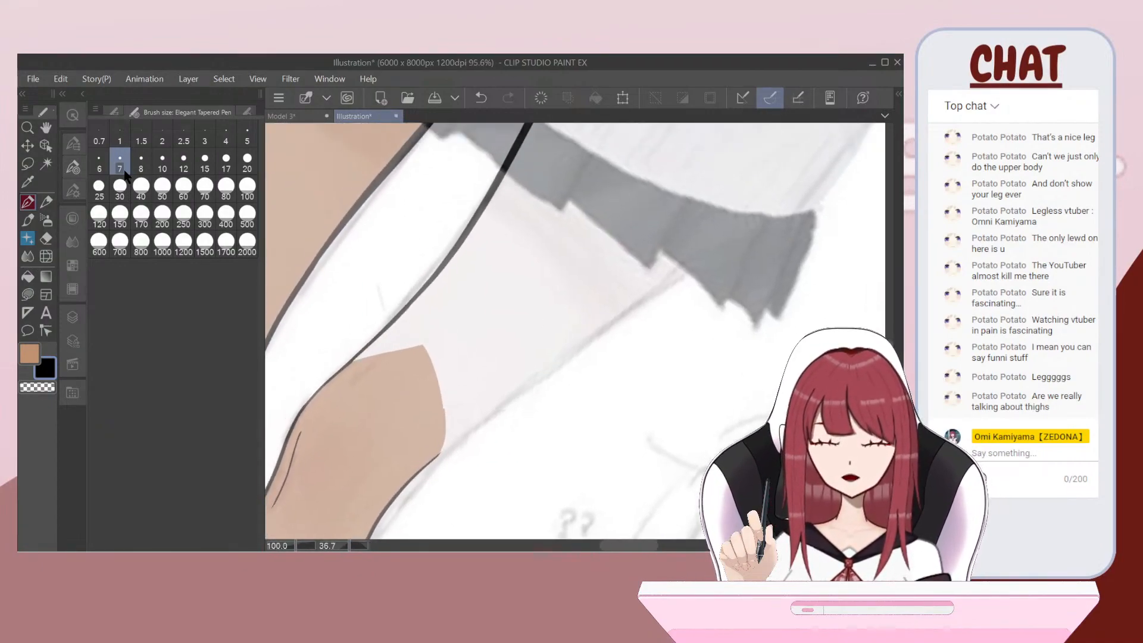
scroll(476, 333, "down", 3)
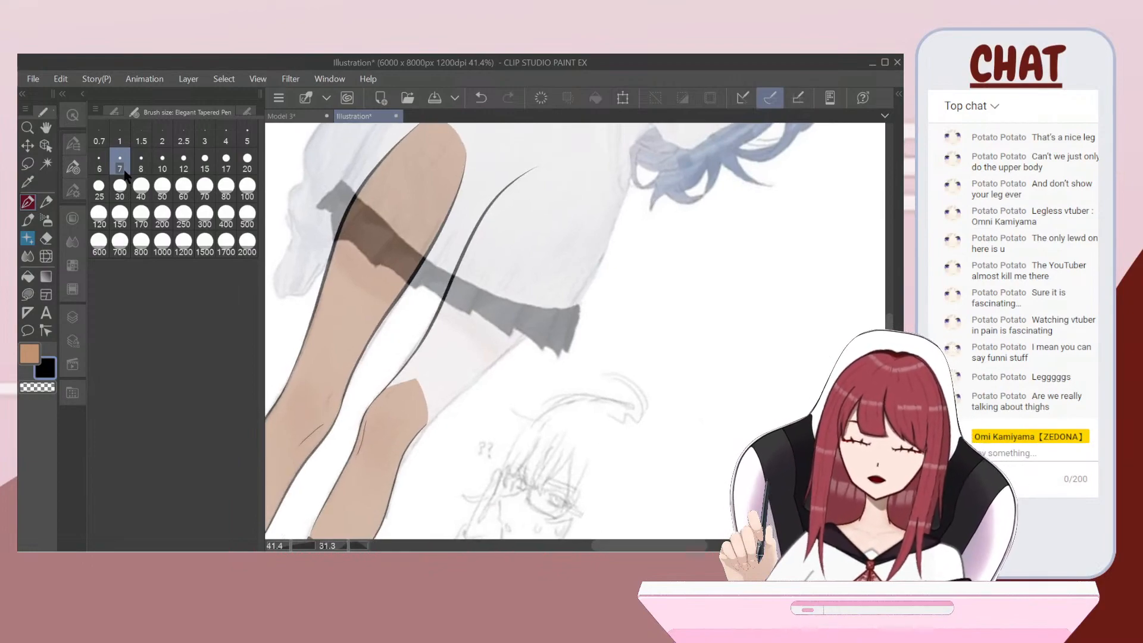
left_click(100, 187)
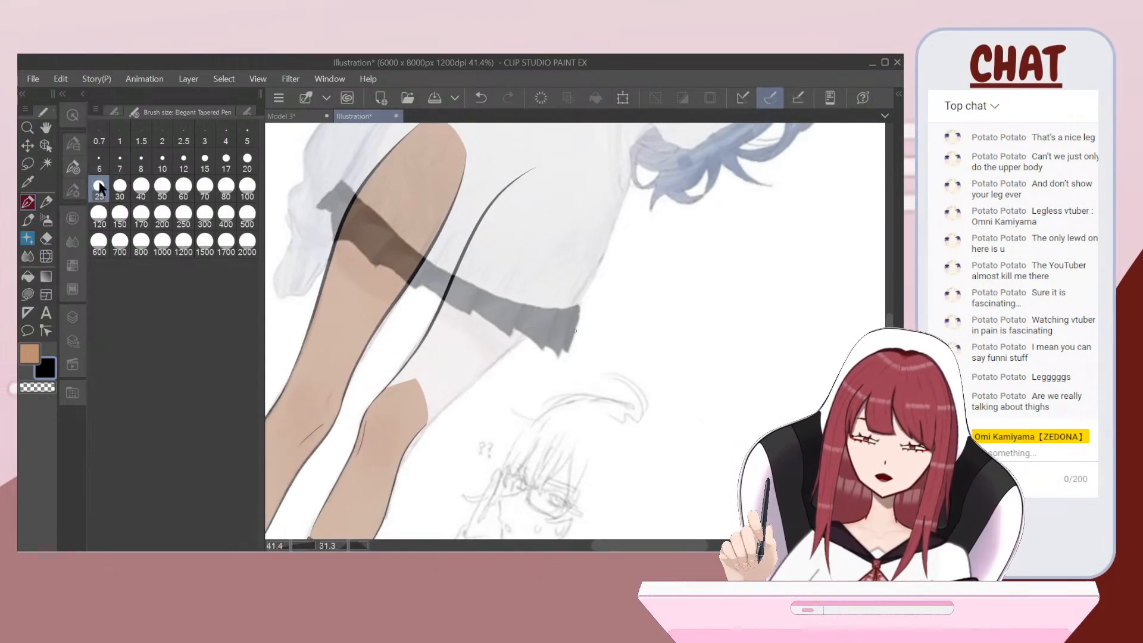
scroll(476, 333, "up", 3)
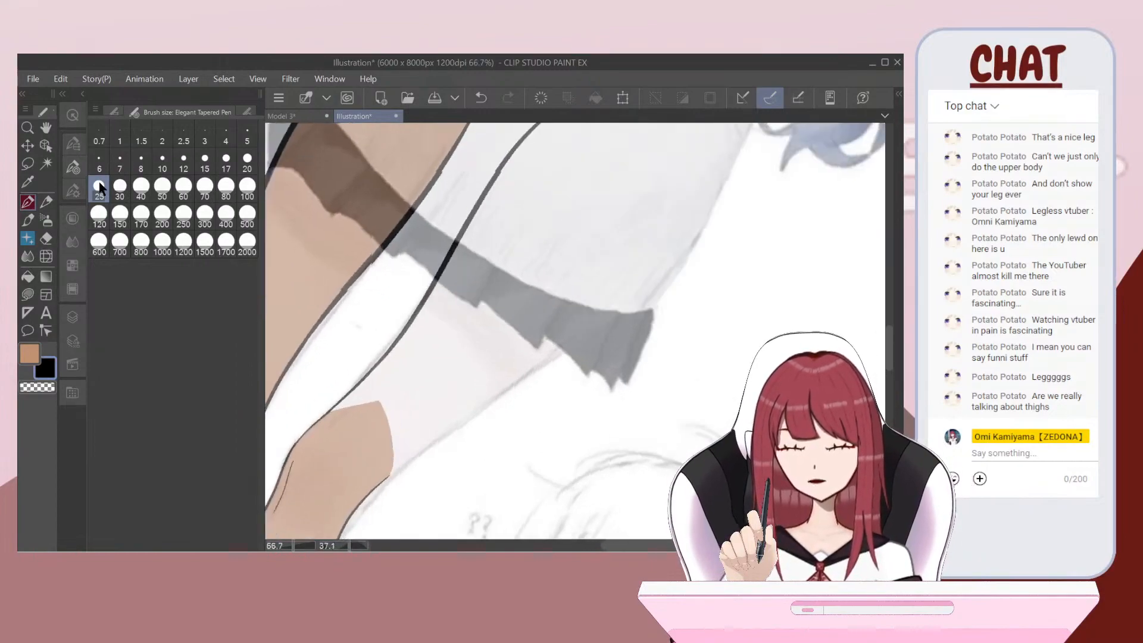
mouse_move(443, 438)
left_mouse_down()
mouse_move(582, 332)
mouse_move(676, 217)
mouse_move(724, 125)
left_mouse_up()
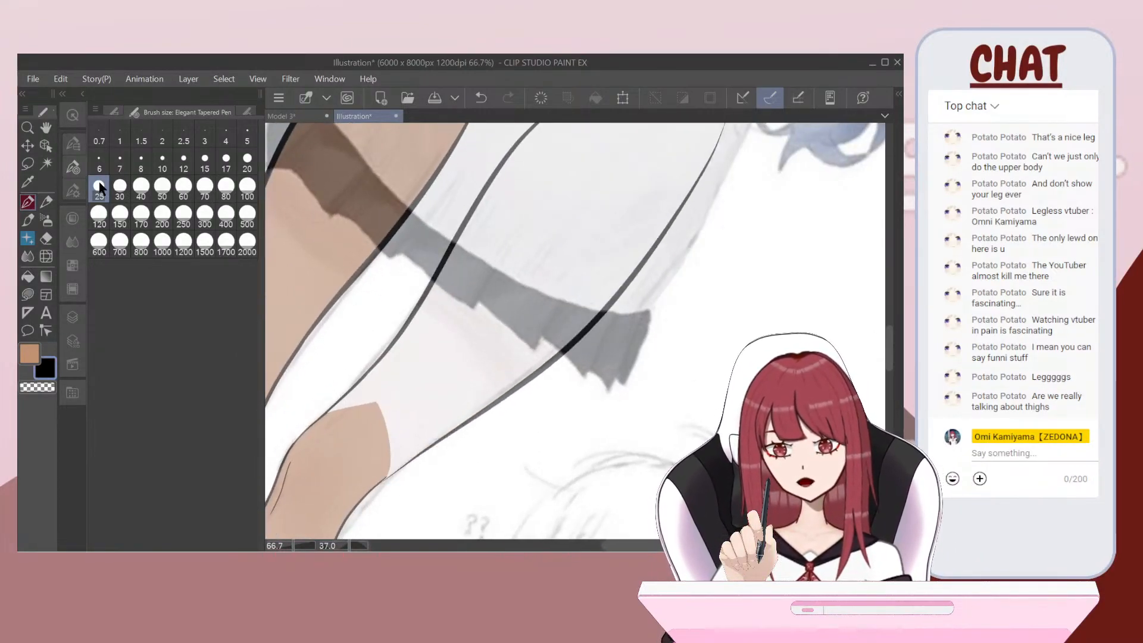
key("ctrl+z")
key("ctrl+minus")
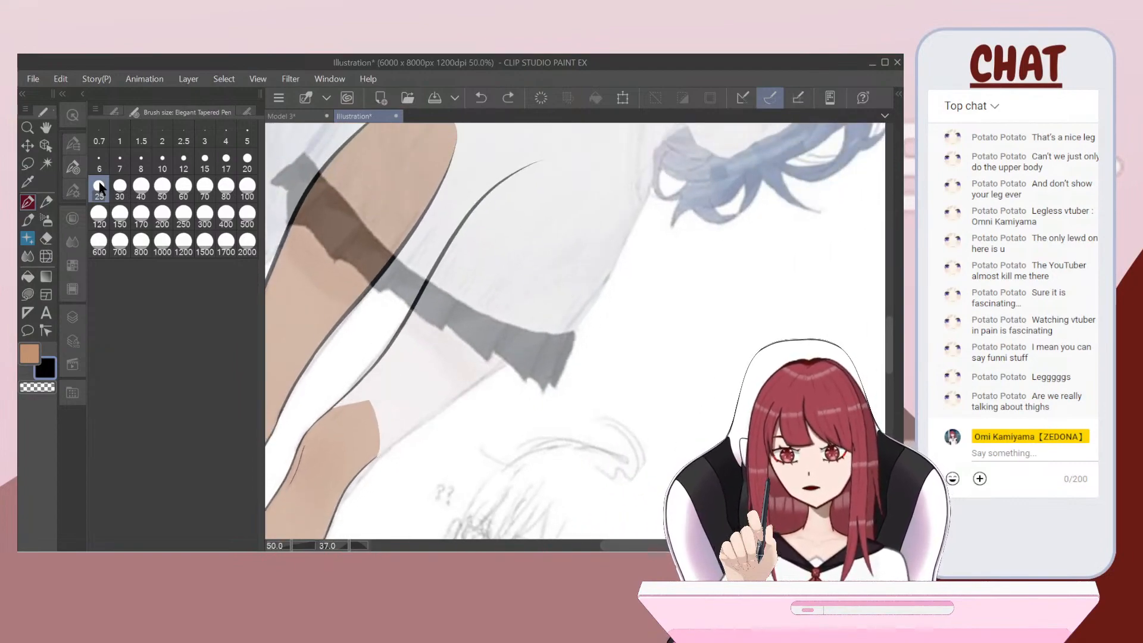
left_click_drag(437, 405, 495, 360)
key("ctrl+z")
left_click_drag(365, 466, 432, 411)
mouse_move(534, 331)
left_mouse_down()
mouse_move(601, 251)
mouse_move(620, 208)
mouse_move(619, 184)
left_mouse_up()
Step: Join the left thigh's outer outline to the shin outline at the knee, thickening its thin lower end at brush size 5
scroll(374, 457, "up", 10)
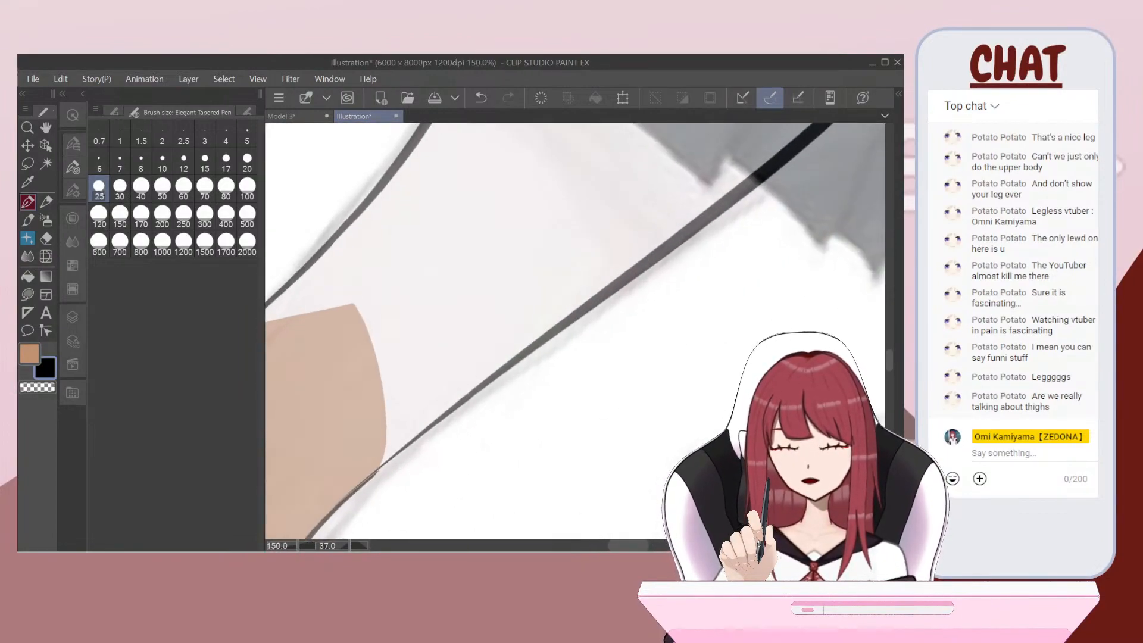
scroll(575, 331, "up", 1)
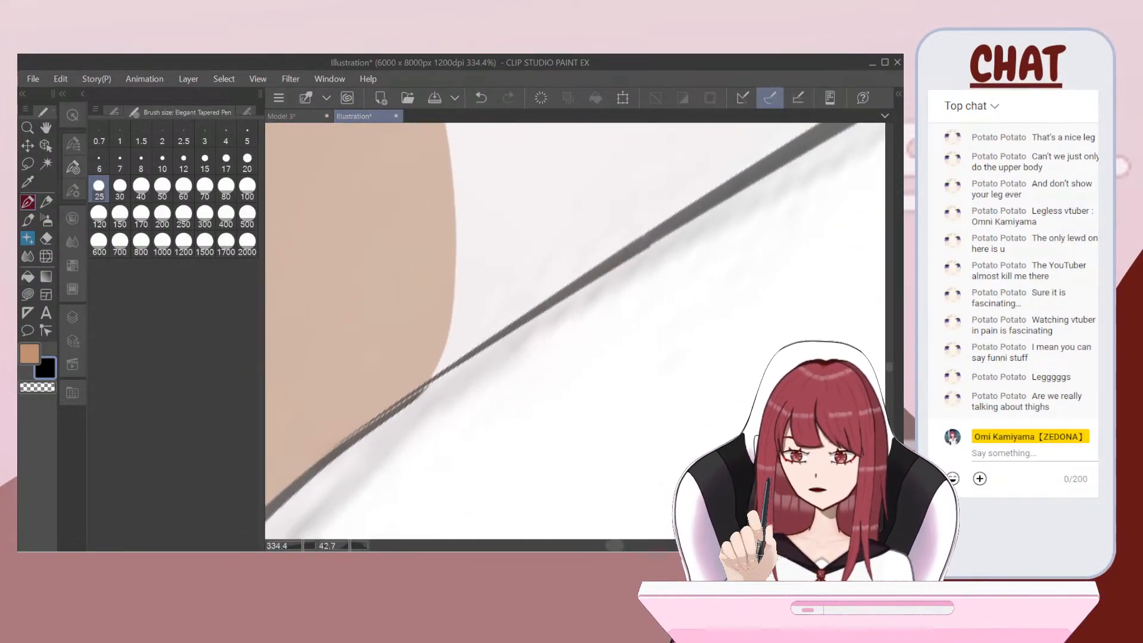
left_click(247, 135)
mouse_move(430, 387)
left_mouse_down()
mouse_move(402, 411)
mouse_move(604, 275)
left_mouse_up()
key("ctrl+z")
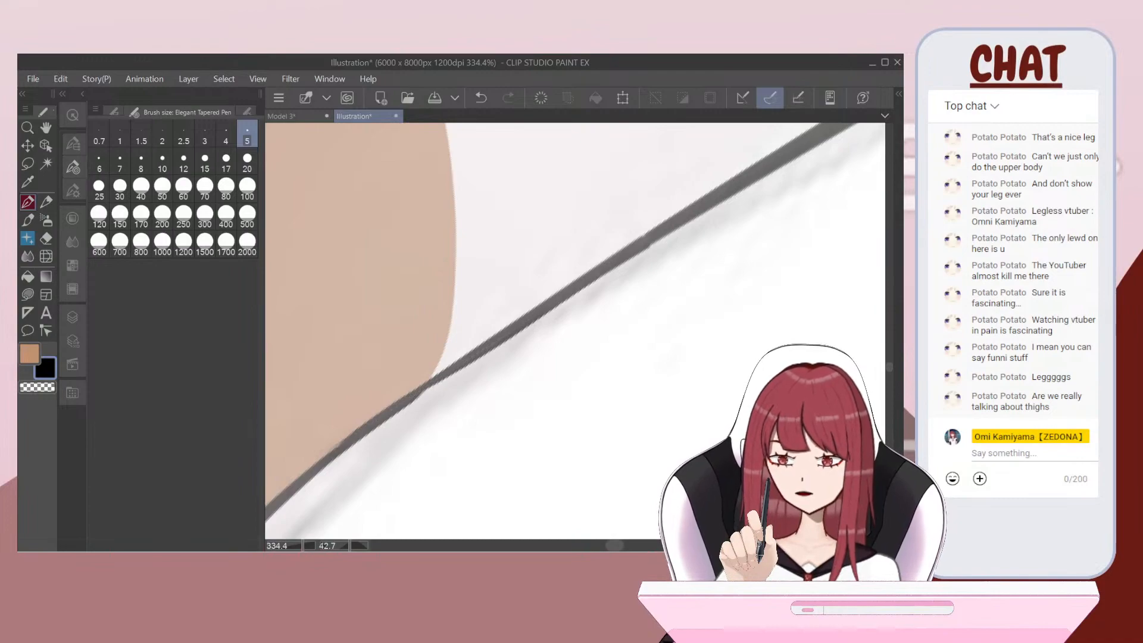
key("ctrl+z")
key("ctrl+z")
left_click_drag(446, 374, 593, 281)
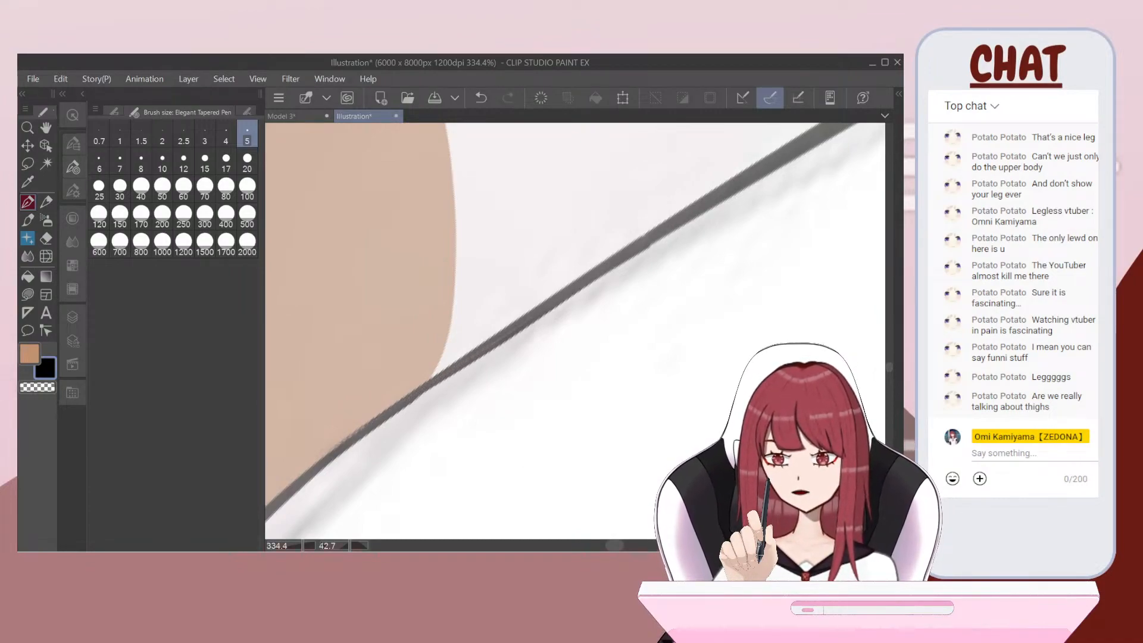
Step: Erase the stray dot between the upper ends of the left thigh's outlines with the Symmetry Eraser at size 20
scroll(516, 327, "down", 4)
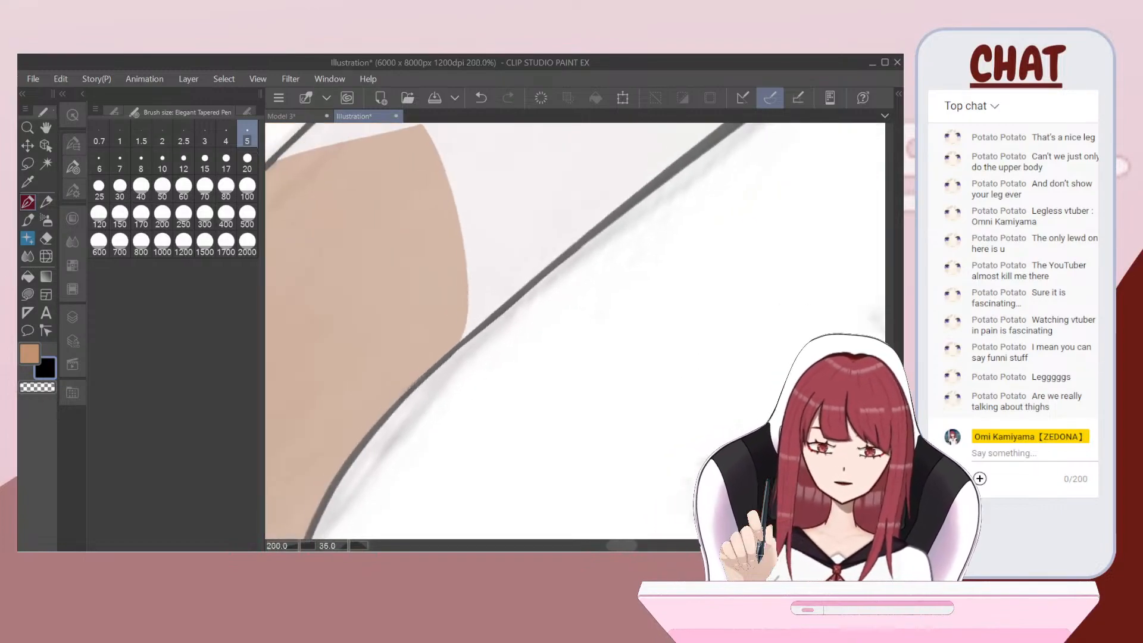
scroll(516, 327, "down", 2)
left_click_drag(506, 250, 455, 500)
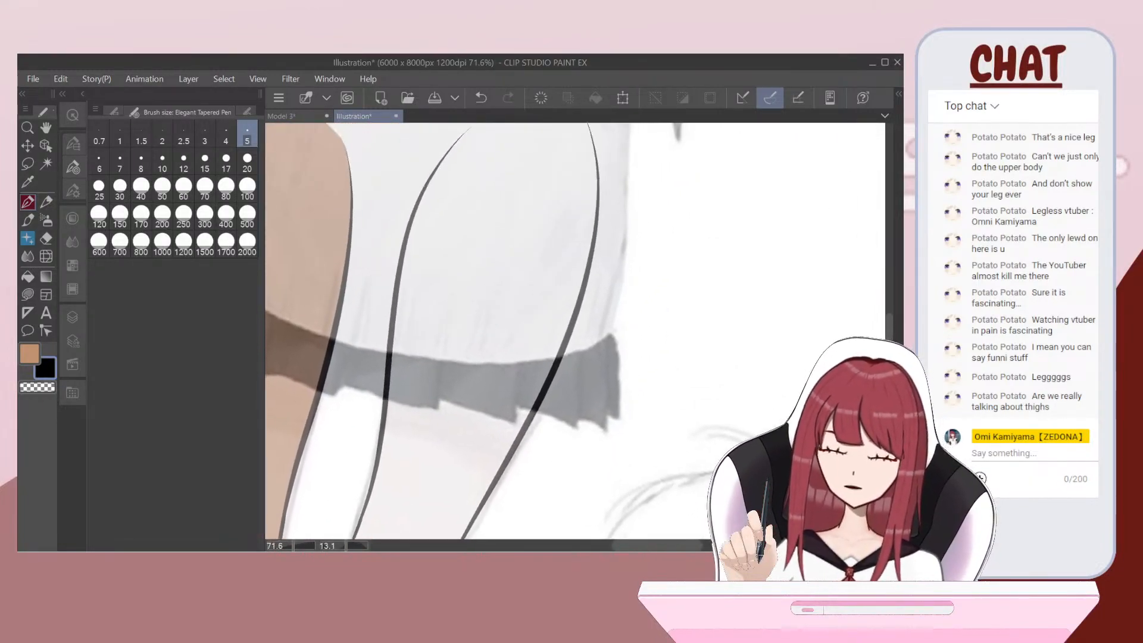
scroll(540, 330, "down", 2)
scroll(541, 224, "up", 4)
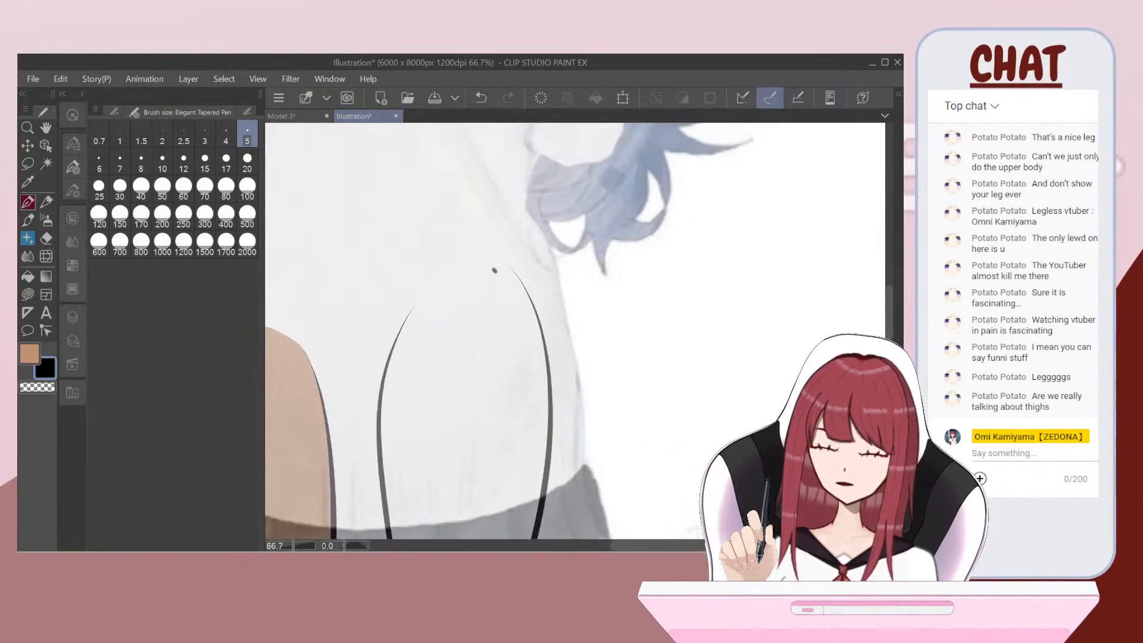
key("e")
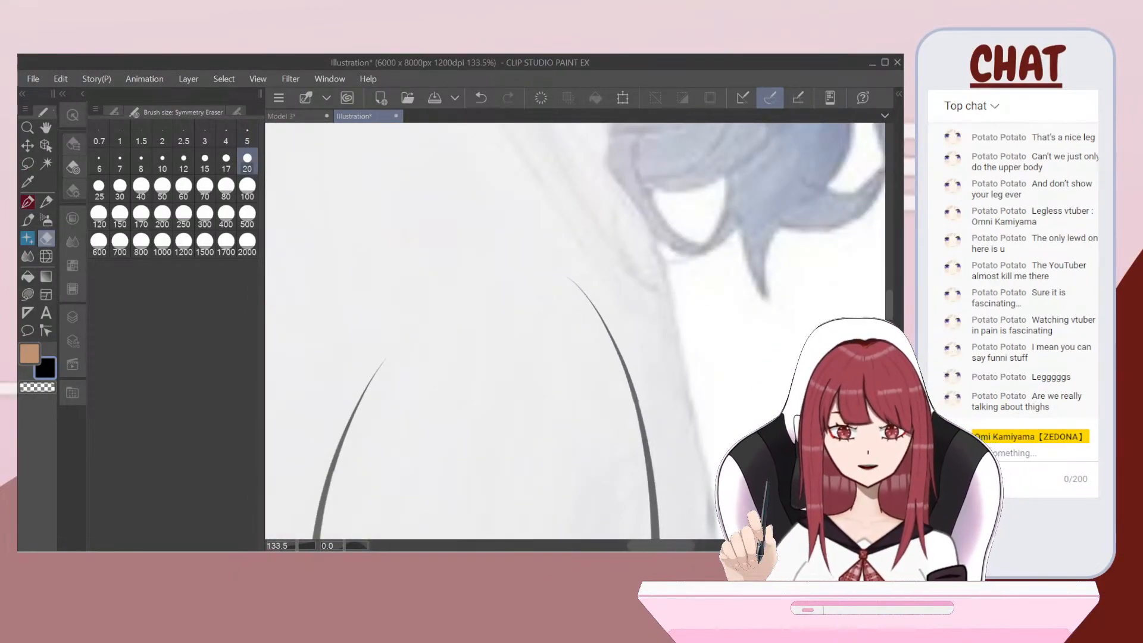
scroll(575, 331, "down", 1)
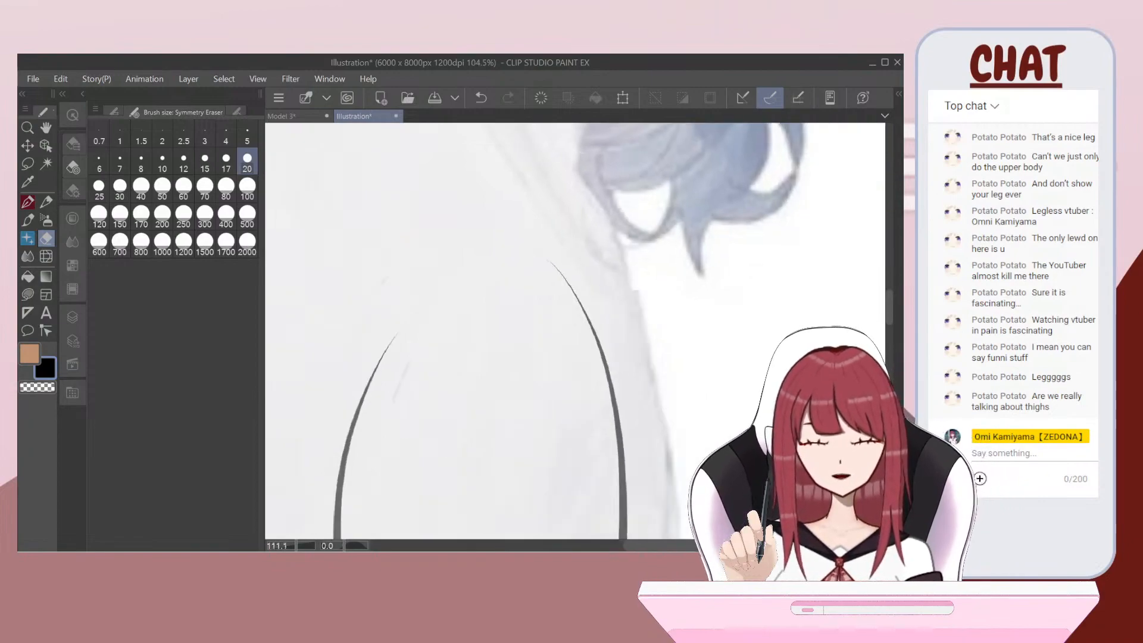
Step: Make the tan skin colour active and add a new raster layer directly below the left thigh's line layer
left_click(28, 220)
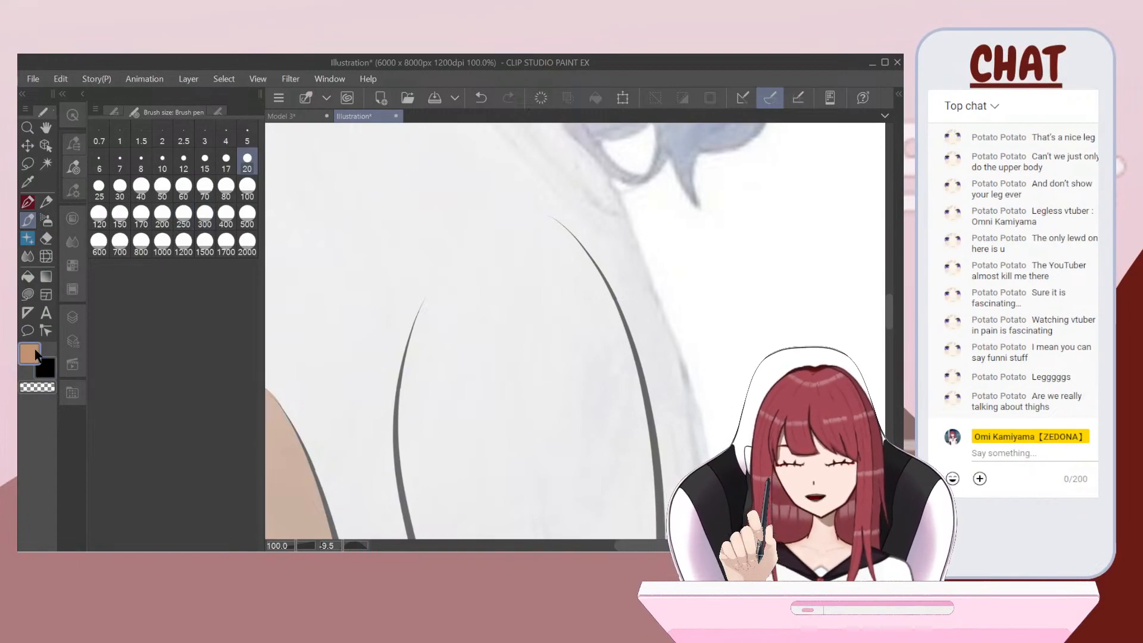
left_click(71, 316)
left_click(118, 163)
left_click_drag(191, 327, 202, 357)
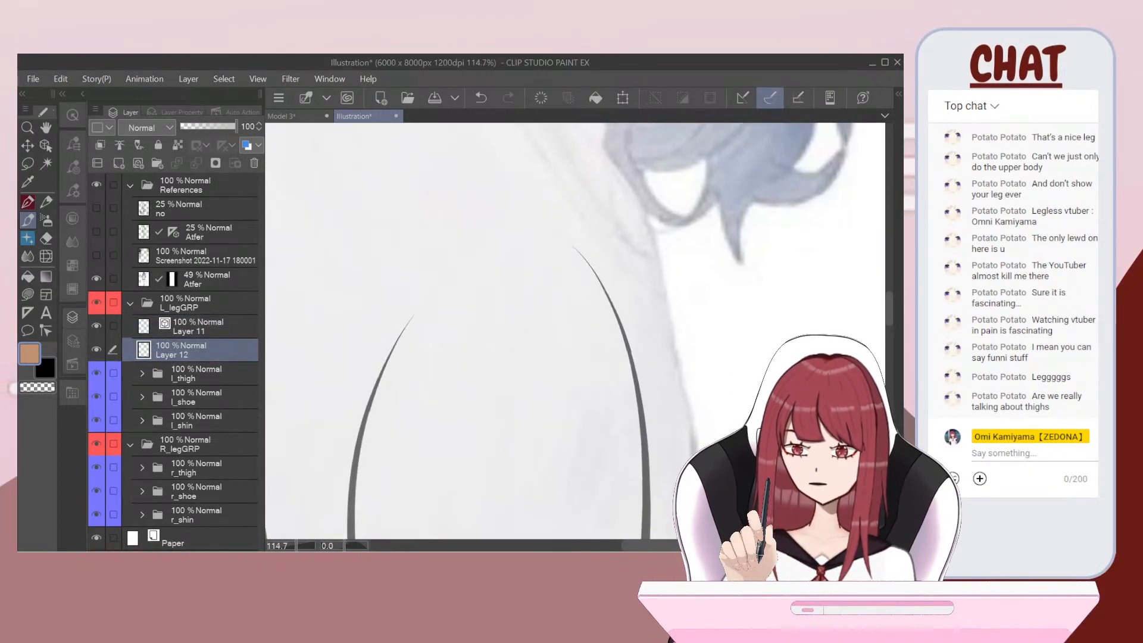
Step: Lasso-fill the upper end of the left thigh in tan on the new layer, rounding the top between both outlines
left_click(27, 294)
scroll(405, 351, "up", 3)
left_click_drag(464, 275, 384, 350)
key("ctrl+z")
mouse_move(424, 302)
left_mouse_down()
mouse_move(458, 275)
mouse_move(628, 229)
left_mouse_up()
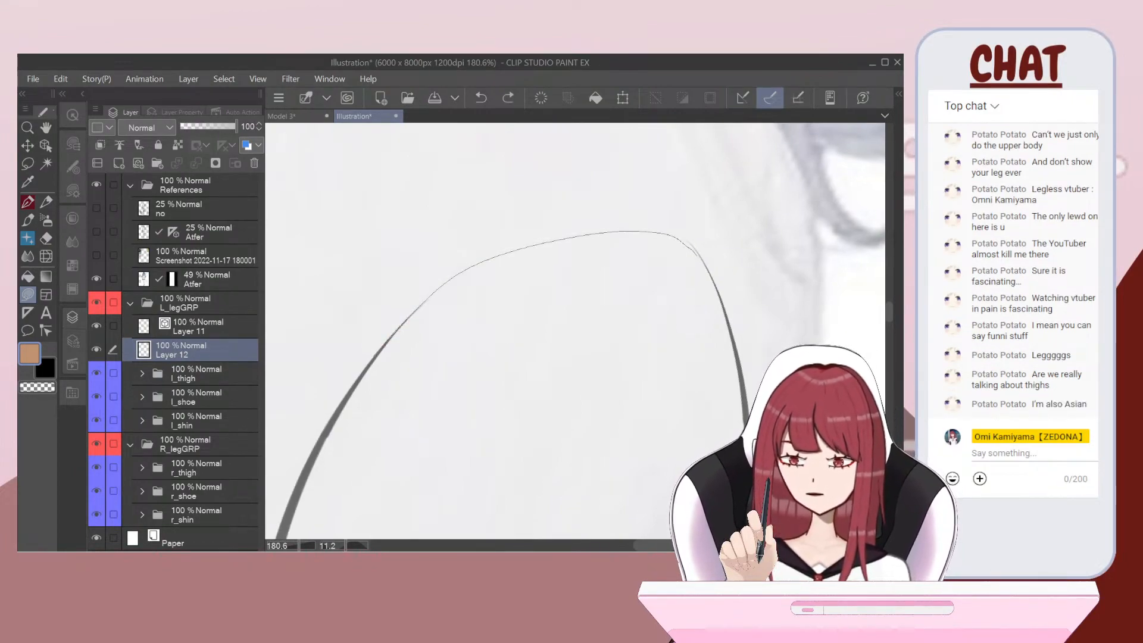
left_click_drag(734, 358, 502, 417)
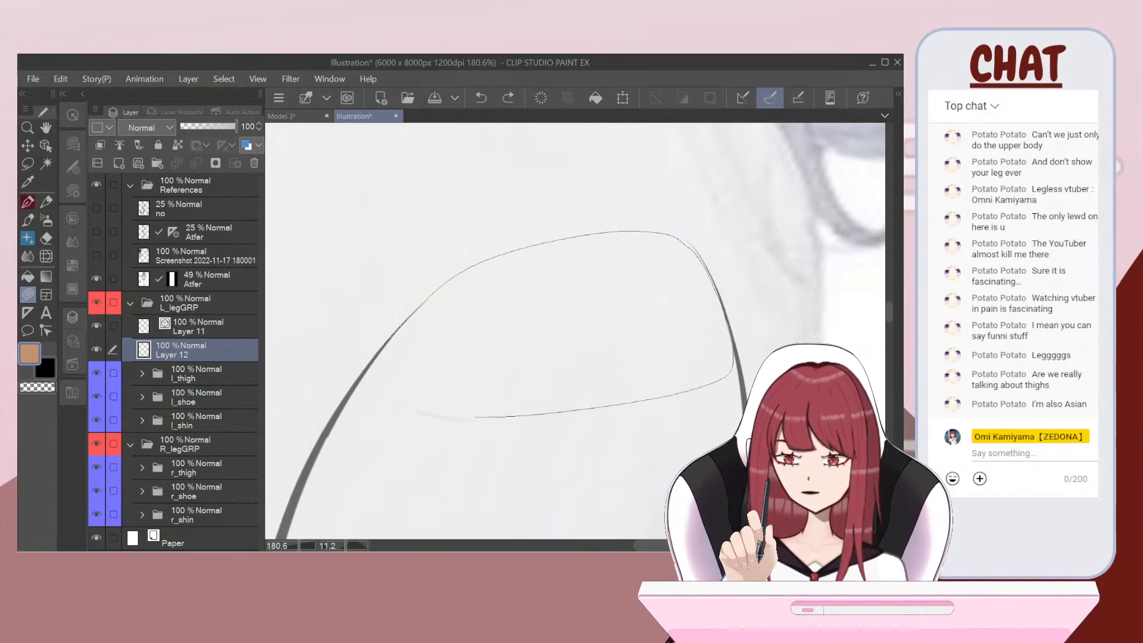
left_click_drag(358, 390, 381, 356)
Step: Fill the remaining gap between the tan area and the left thigh's outer outline near its top
scroll(548, 322, "down", 2)
scroll(548, 322, "up", 5)
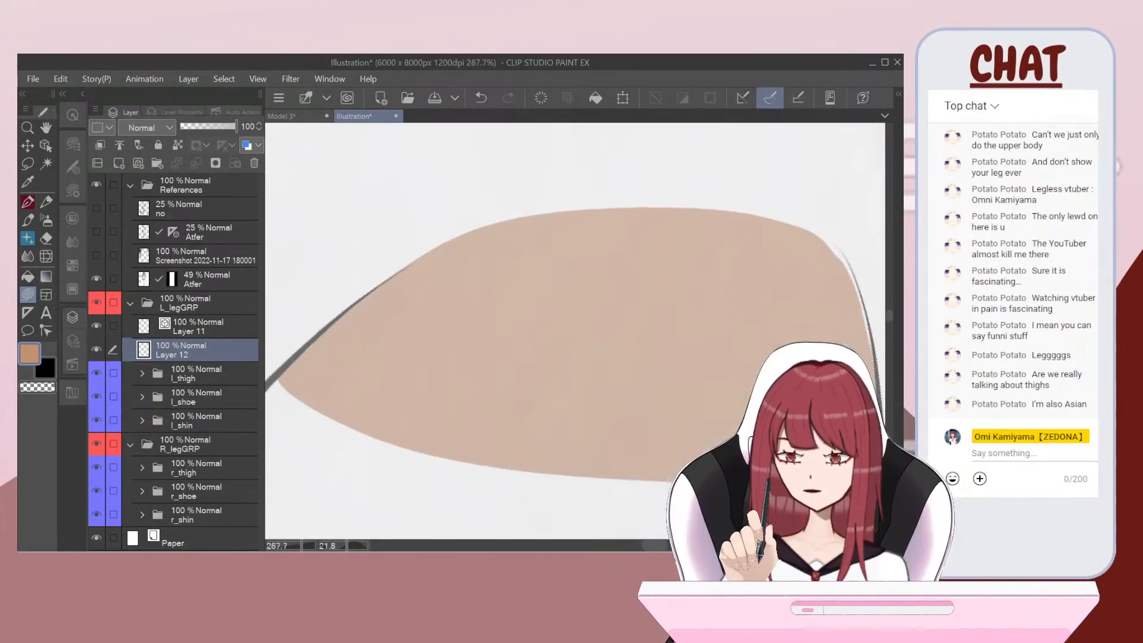
scroll(574, 331, "up", 5)
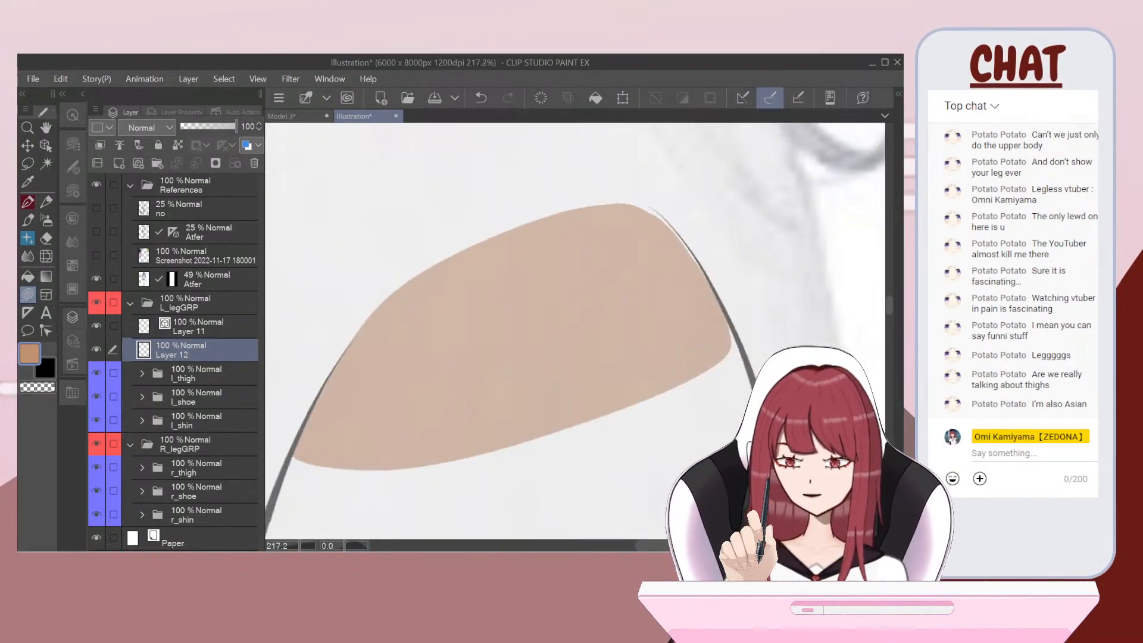
left_click_drag(569, 198, 594, 260)
left_click_drag(618, 500, 519, 184)
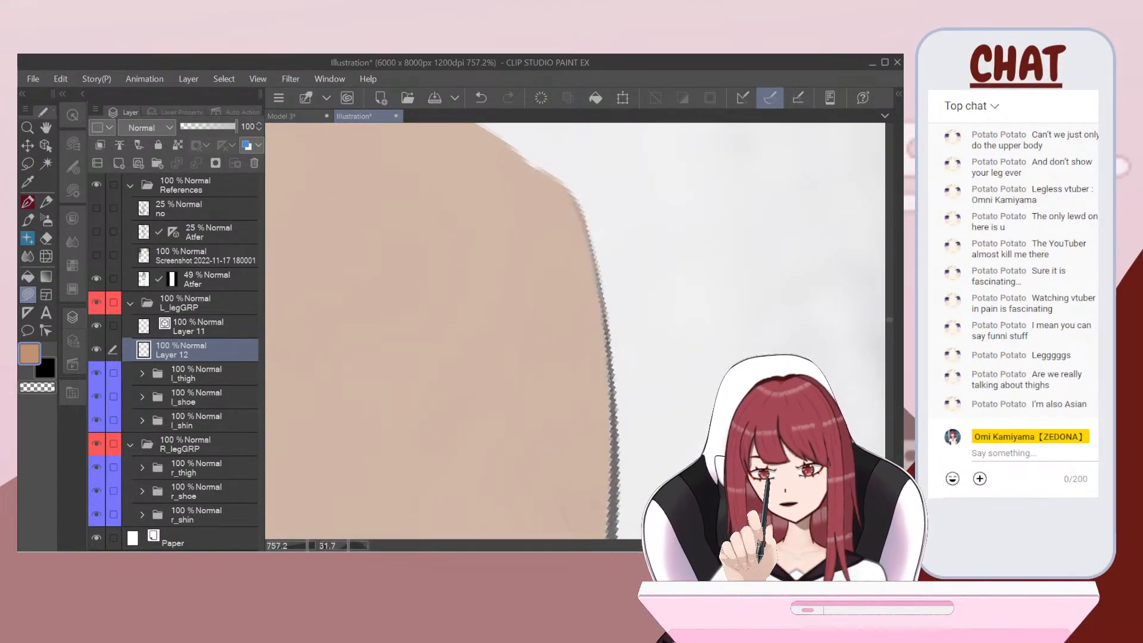
Step: Move the left thigh's line layer and colour layer together into the l_thigh folder
scroll(574, 298, "down", 6)
left_click_drag(476, 476, 553, 202)
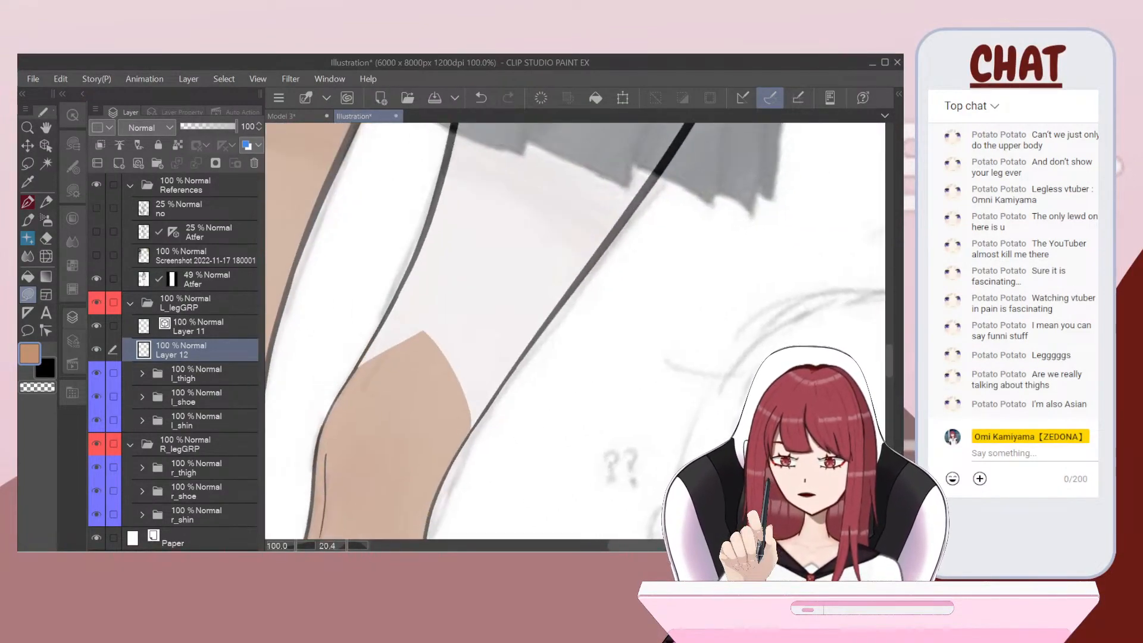
left_click(185, 328, "shift")
left_click_drag(185, 347, 187, 374)
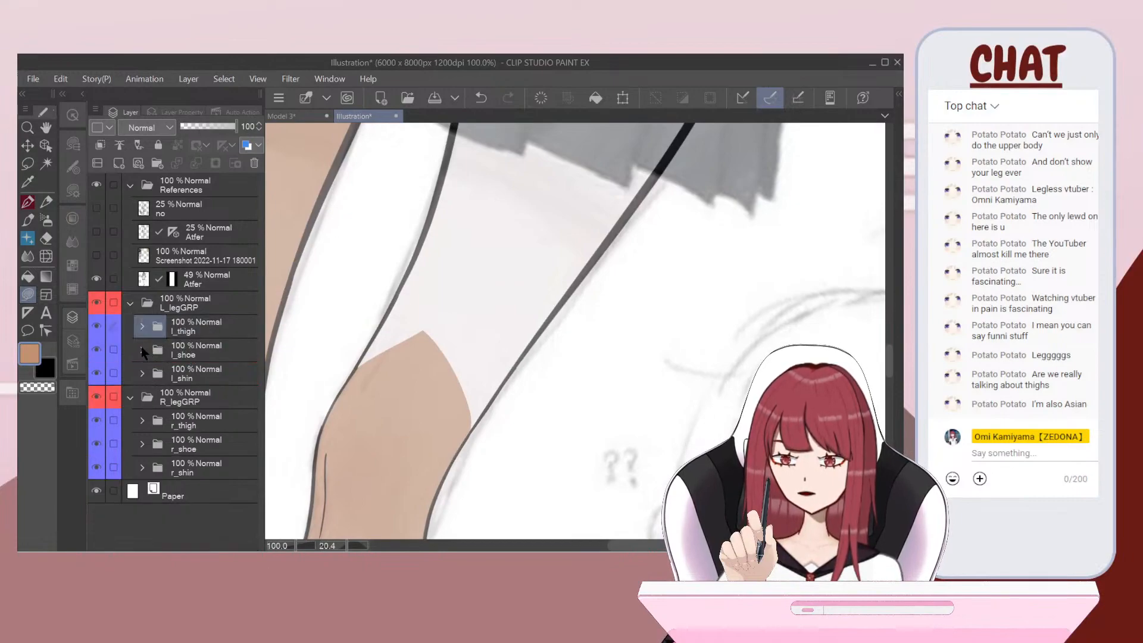
Step: Lower the l_shin folder's opacity to 50 so the thigh lines show at the knee
left_click(142, 350)
left_click(196, 398)
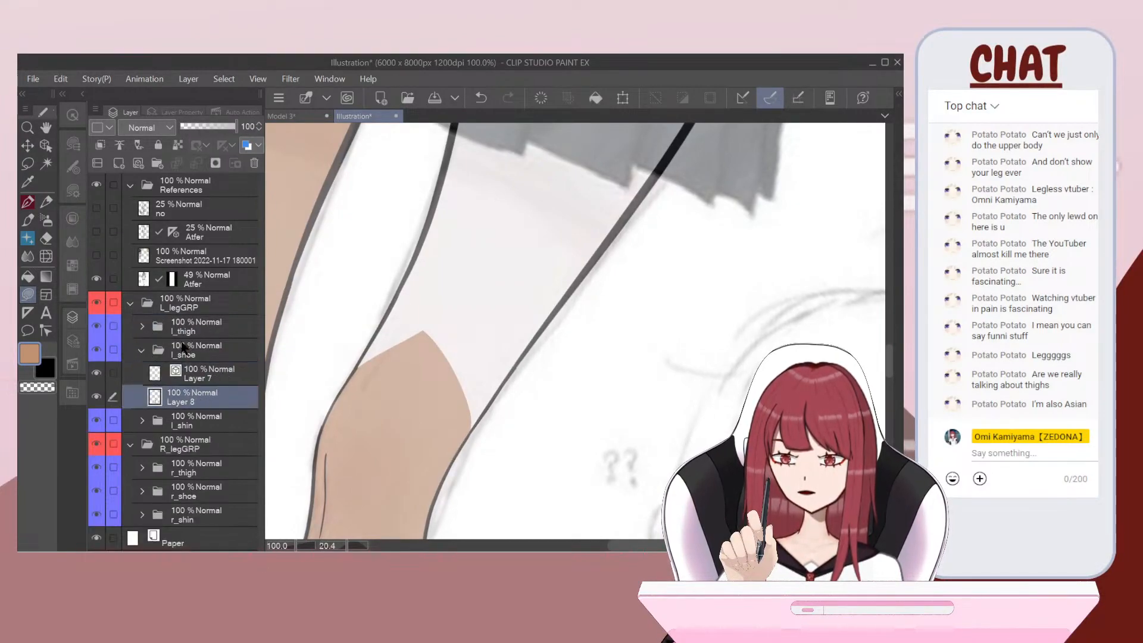
left_click(190, 420)
left_click(209, 127)
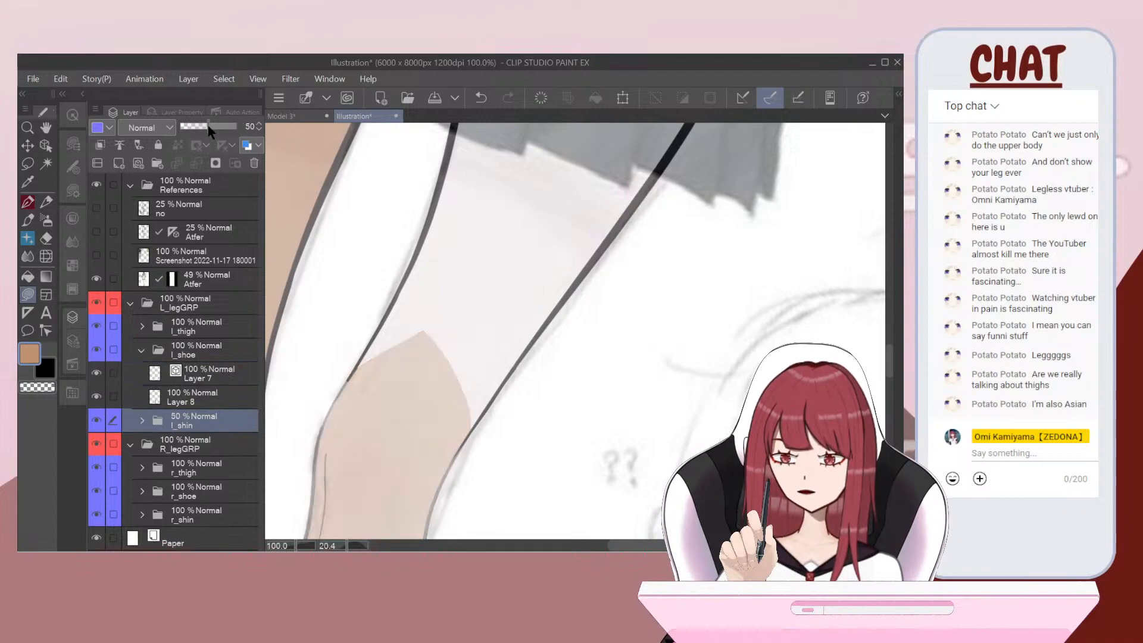
scroll(476, 322, "down", 2)
scroll(476, 321, "up", 2)
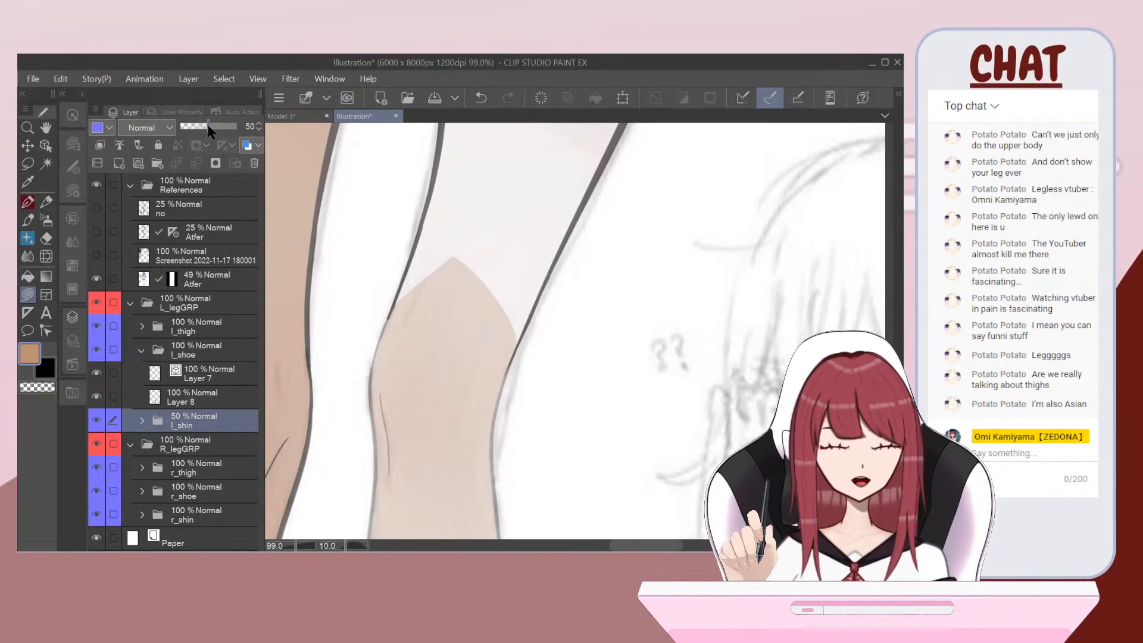
scroll(536, 328, "up", 4)
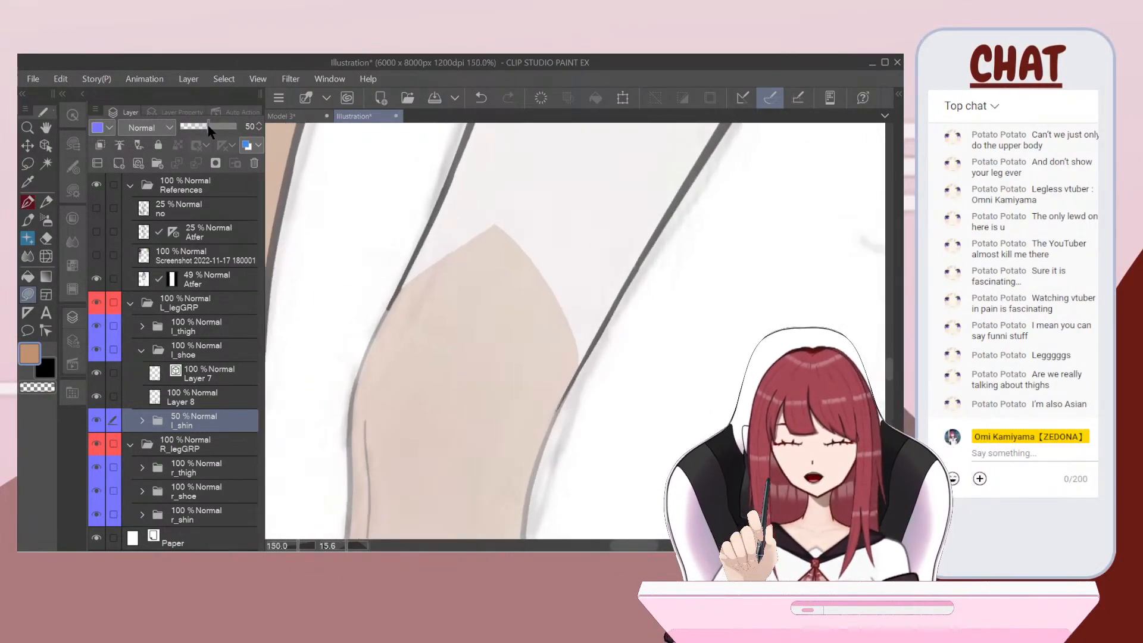
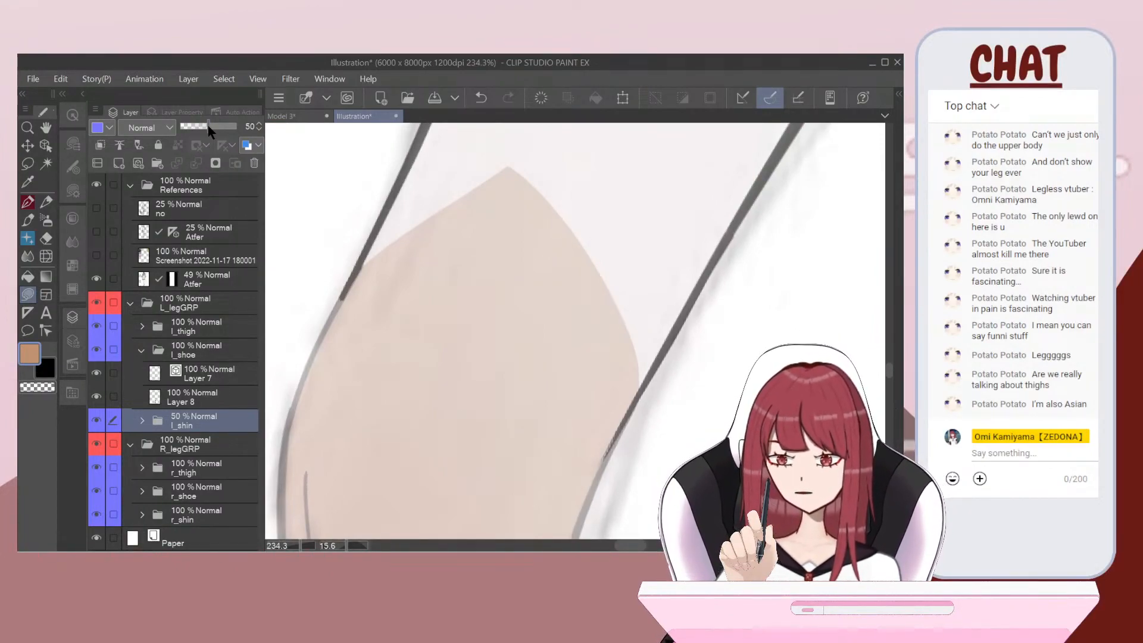
Step: Expand the l_thigh folder and select the left thigh's colour layer, Layer 12
left_click(182, 410)
left_click(141, 327)
left_click(185, 374)
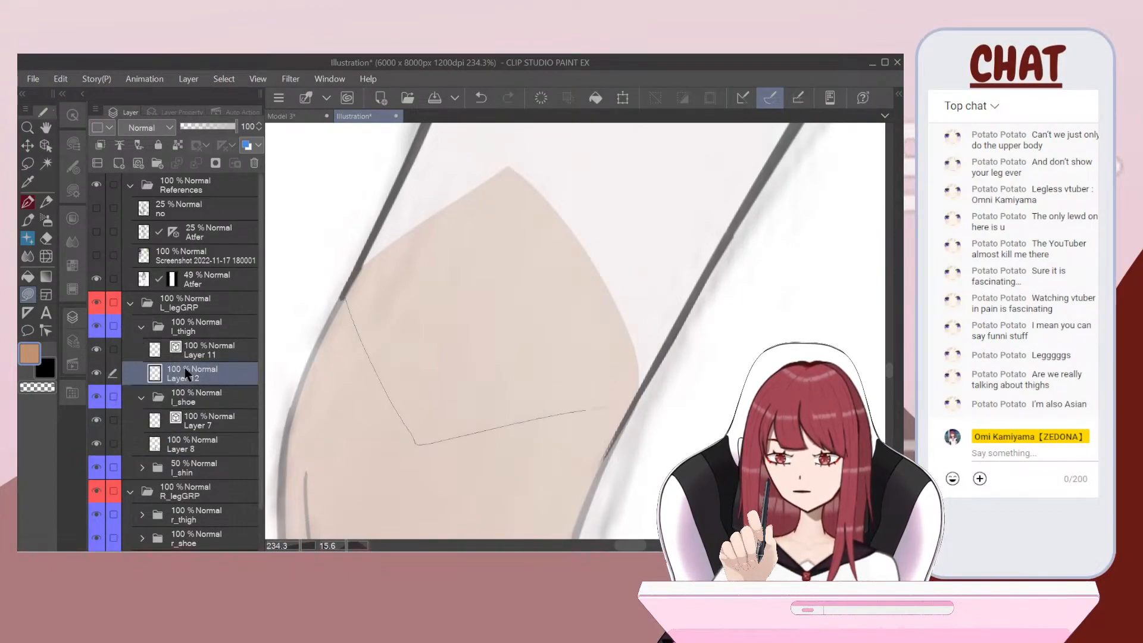
left_click_drag(633, 405, 636, 404)
key("ctrl+z")
left_click_drag(342, 295, 386, 391)
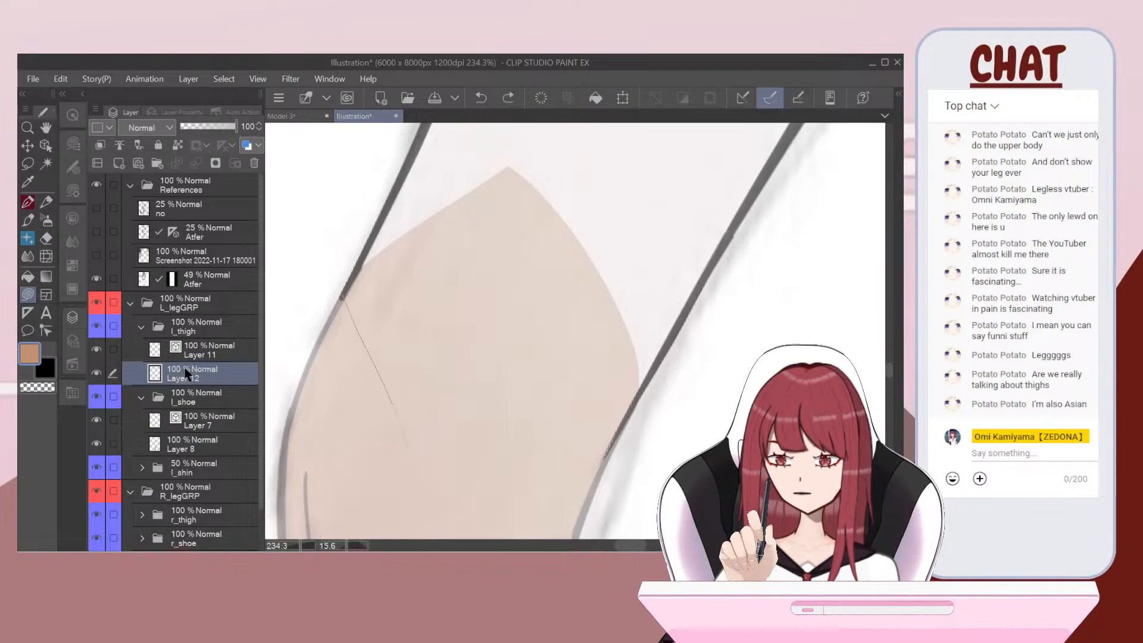
left_click_drag(479, 460, 613, 449)
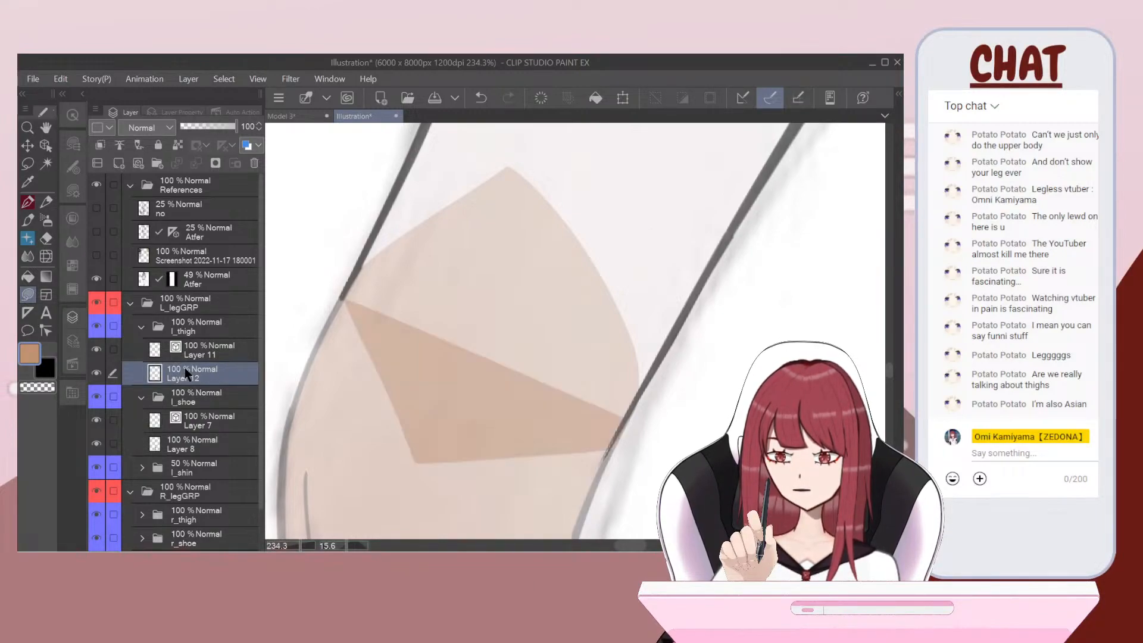
scroll(572, 334, "up", 1)
key("ctrl+z")
left_click_drag(429, 441, 634, 391)
key("ctrl+z")
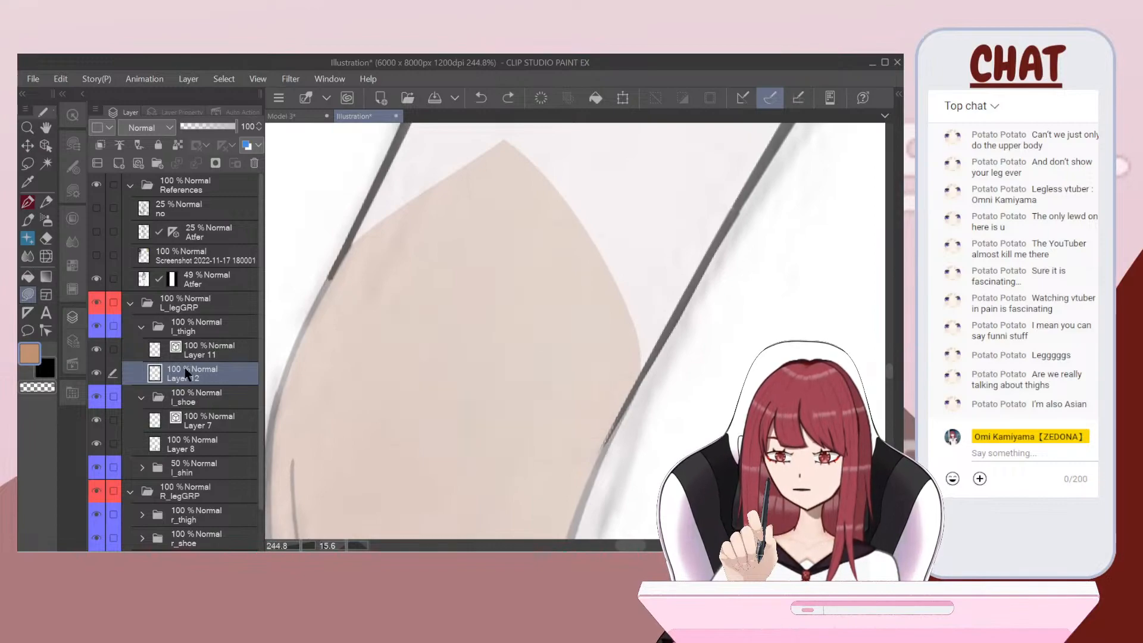
Step: Lasso-fill the left thigh's lower end in tan, tapering to a point over the knee, and fill the remaining area up to the thigh's top
scroll(572, 333, "up", 2)
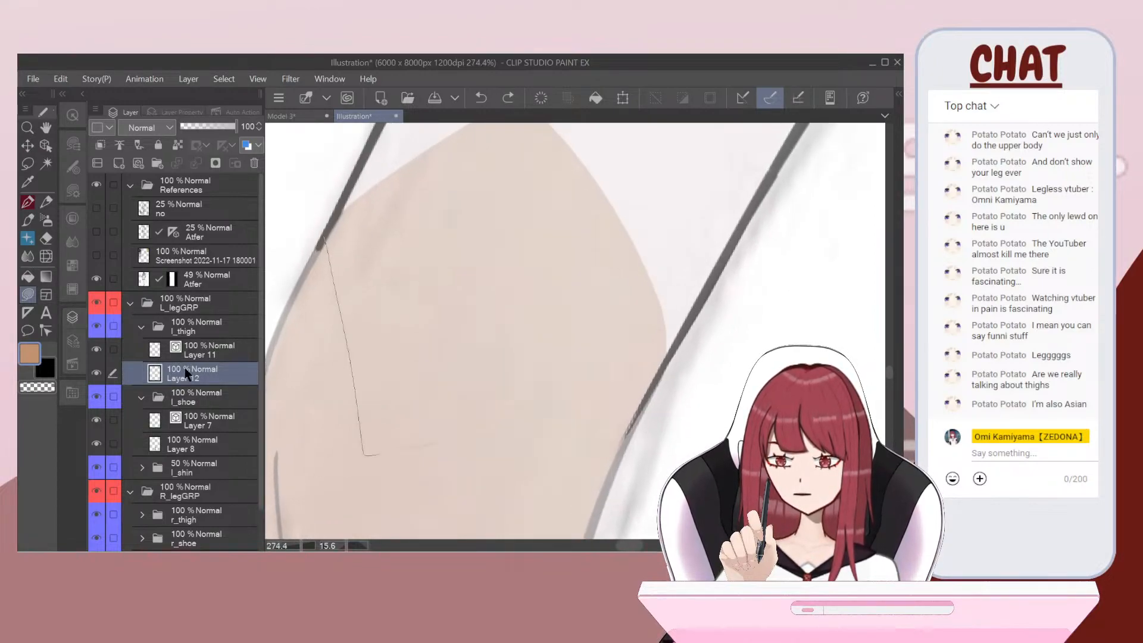
mouse_move(661, 365)
left_mouse_down()
mouse_move(460, 240)
mouse_move(327, 226)
left_mouse_up()
scroll(572, 334, "down", 5)
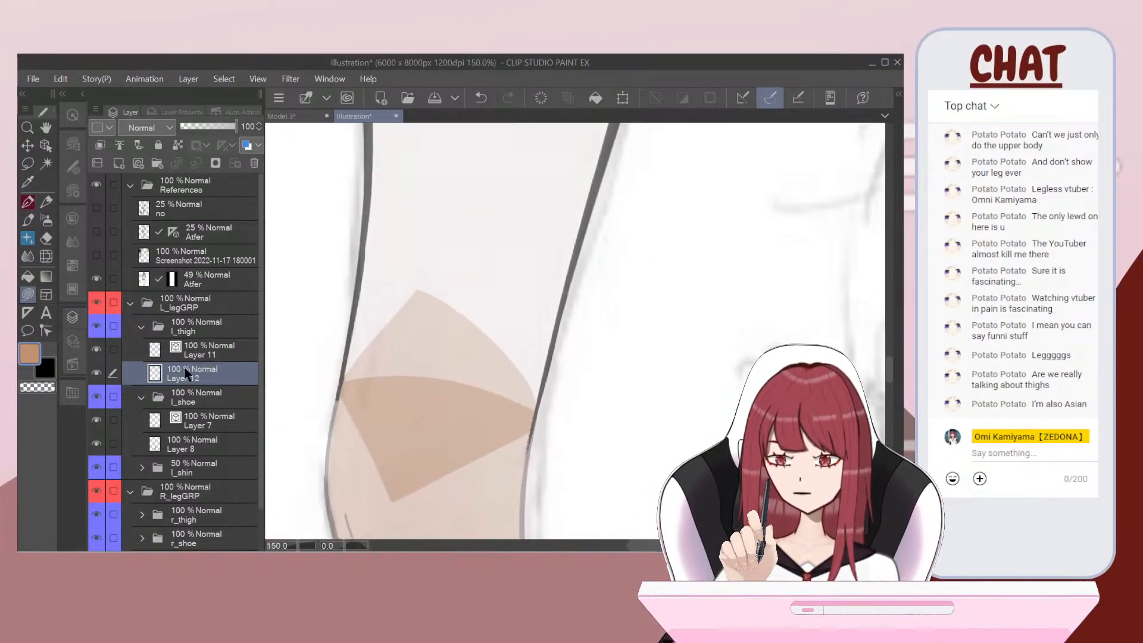
key("g")
scroll(572, 334, "down", 3)
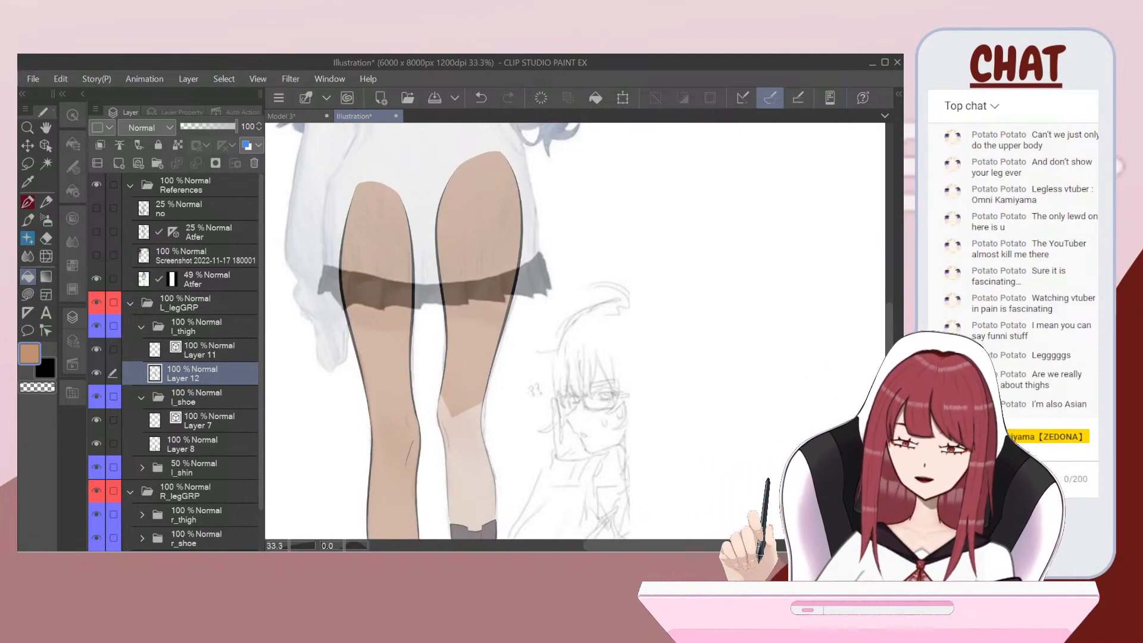
Step: Set the l_shin folder's opacity back to 100 and collapse the l_shoe and l_thigh folders
left_click(218, 467)
left_click_drag(209, 127, 238, 128)
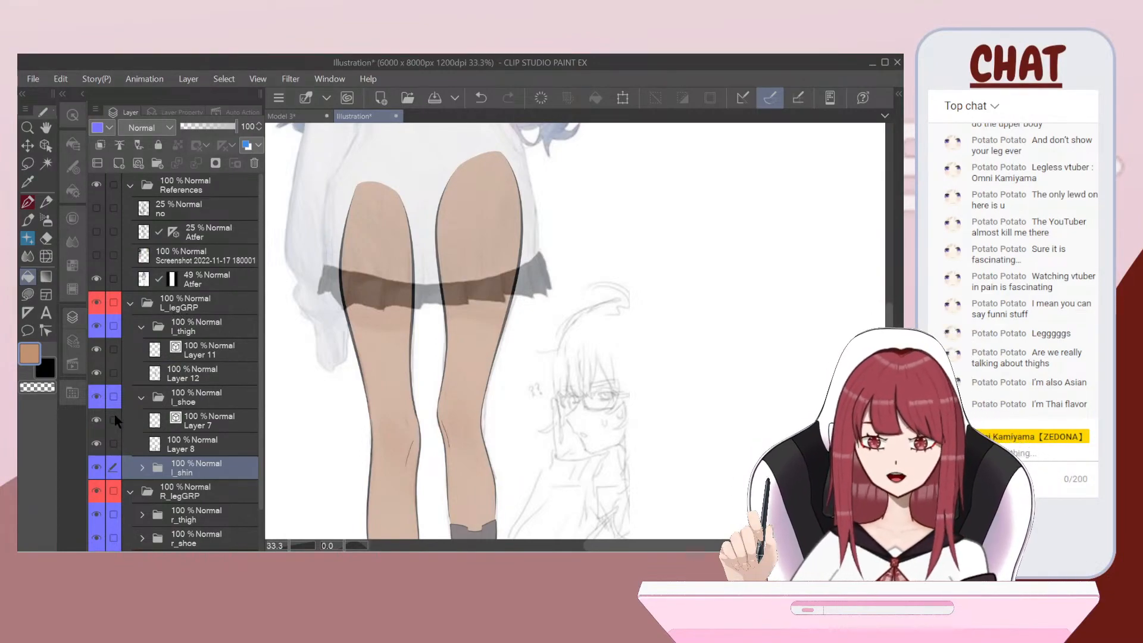
left_click(142, 397)
left_click(140, 327)
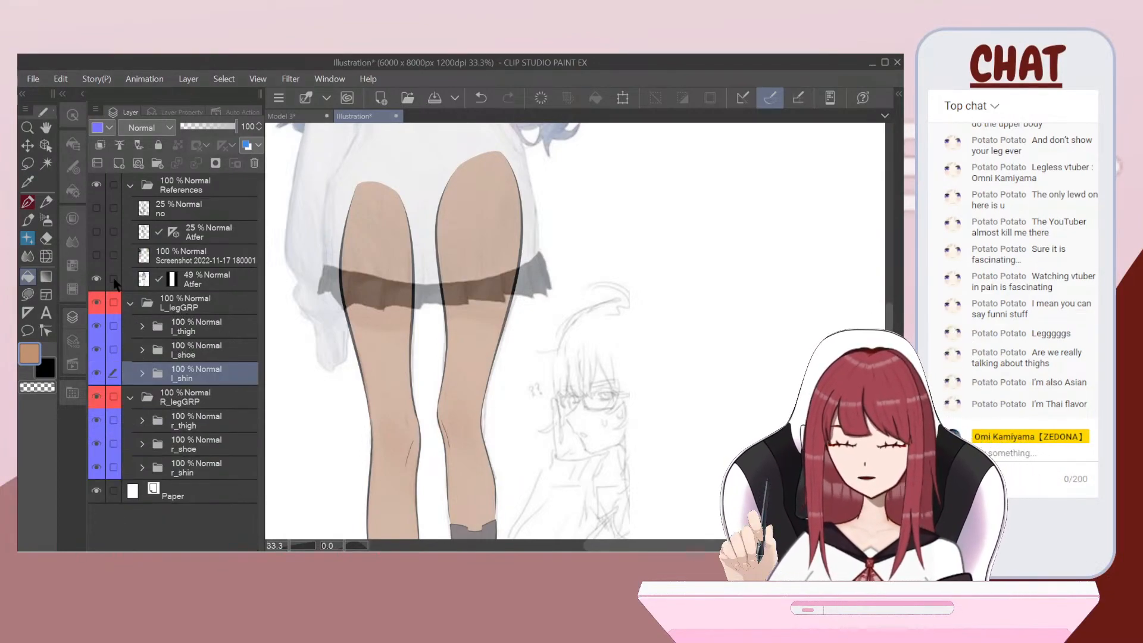
Step: Hide the 49 % reference layer and examine both coloured legs and boots from the thighs down to the soles
scroll(345, 268, "down", 5)
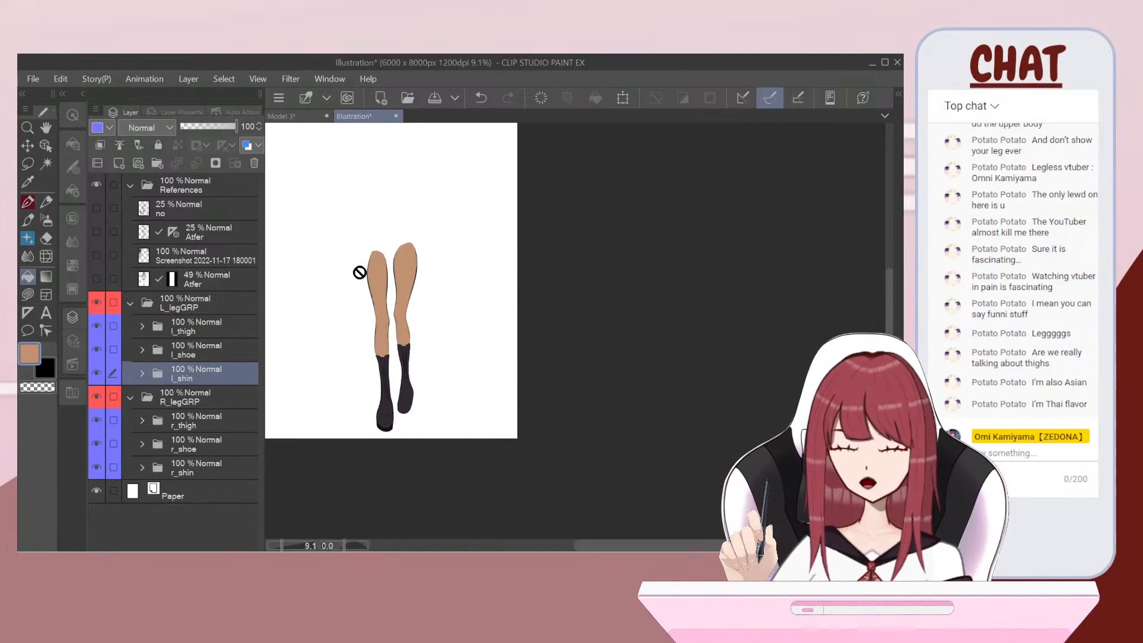
scroll(322, 217, "up", 4)
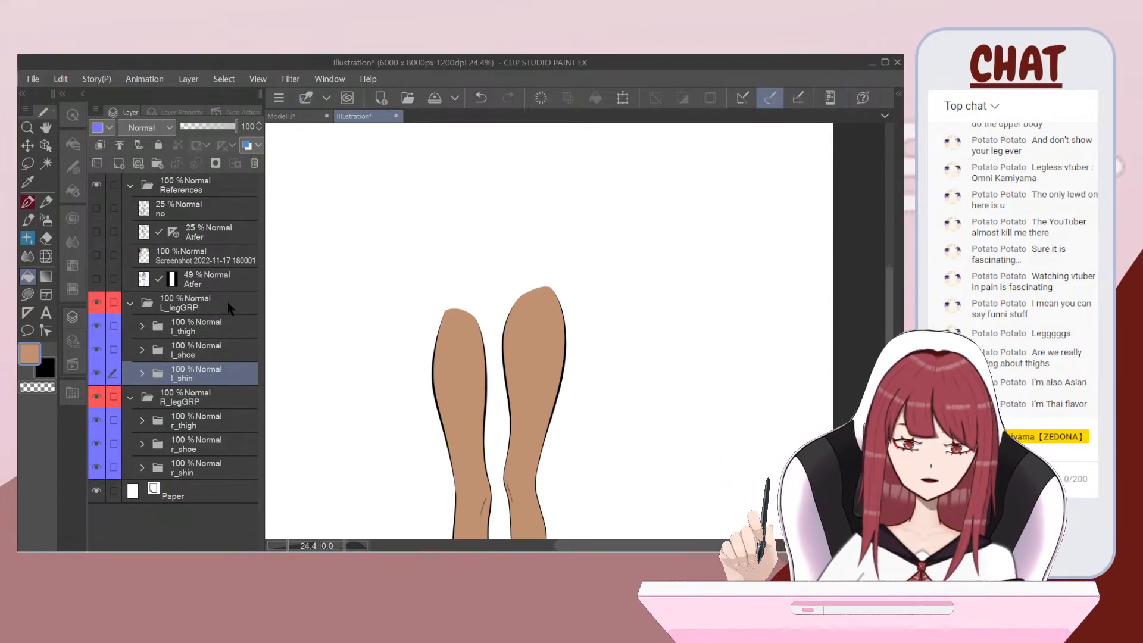
scroll(459, 239, "down", 5)
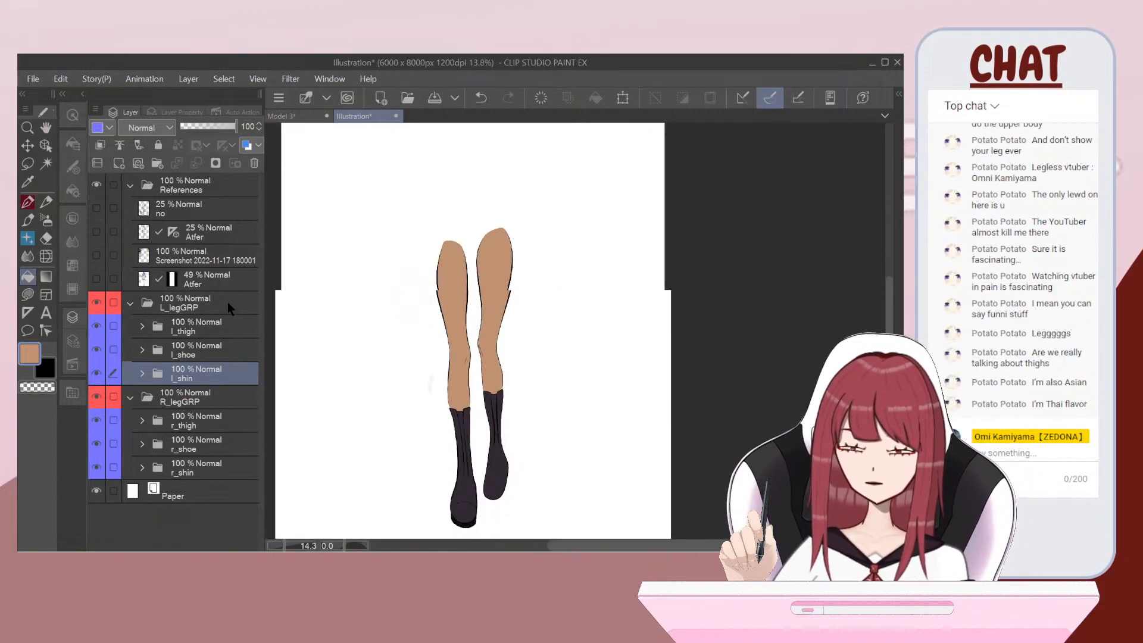
scroll(465, 432, "up", 4)
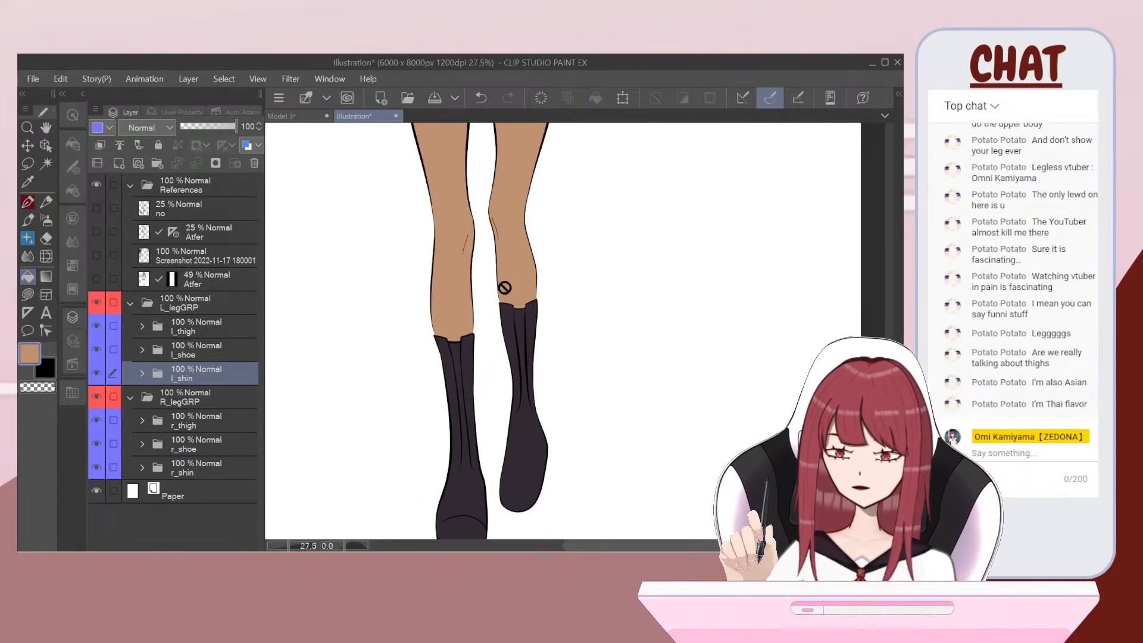
scroll(527, 439, "down", 4)
scroll(557, 439, "up", 4)
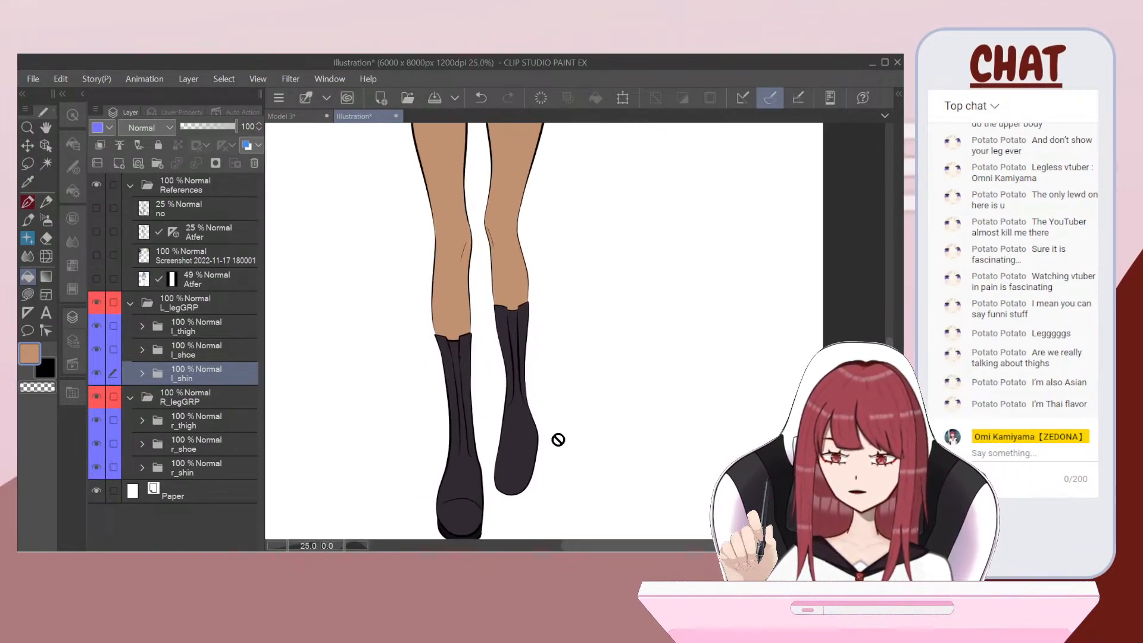
scroll(558, 439, "down", 1)
scroll(557, 440, "up", 3)
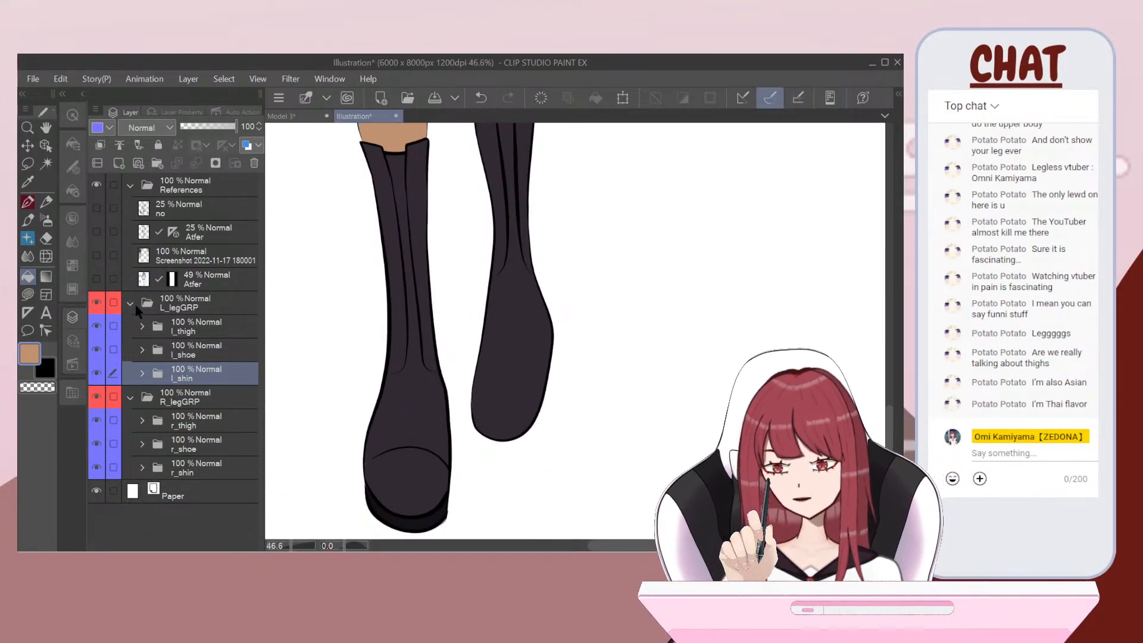
Step: Show the 49 % reference layer and select the left shoe's line layer, Layer 7, in the l_shoe folder
left_click(109, 275)
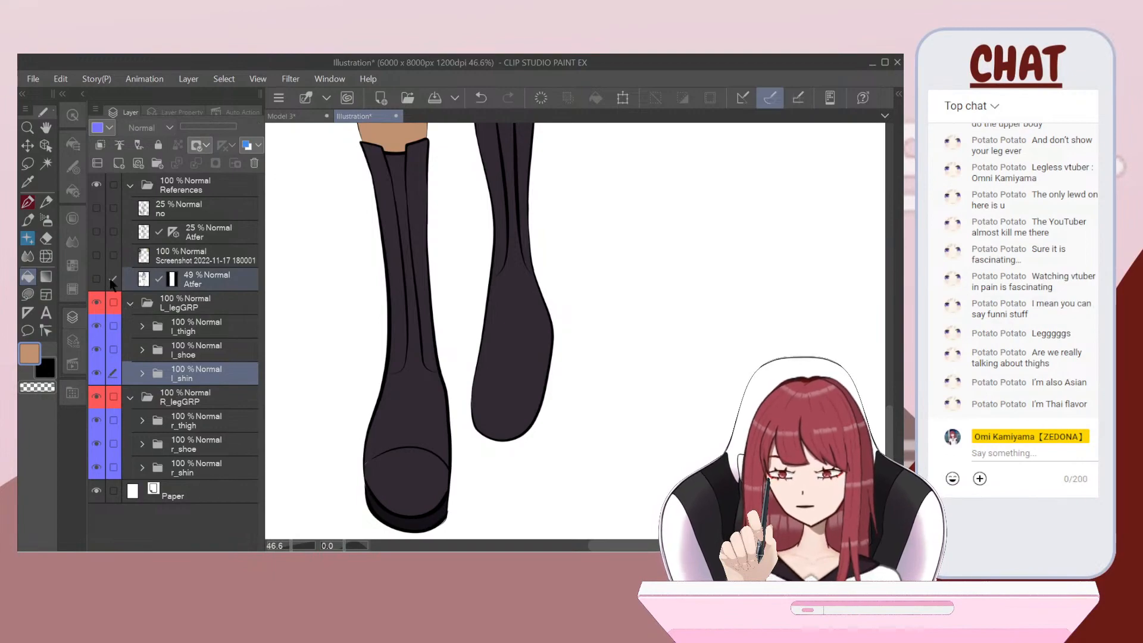
left_click(95, 279)
scroll(319, 298, "up", 4)
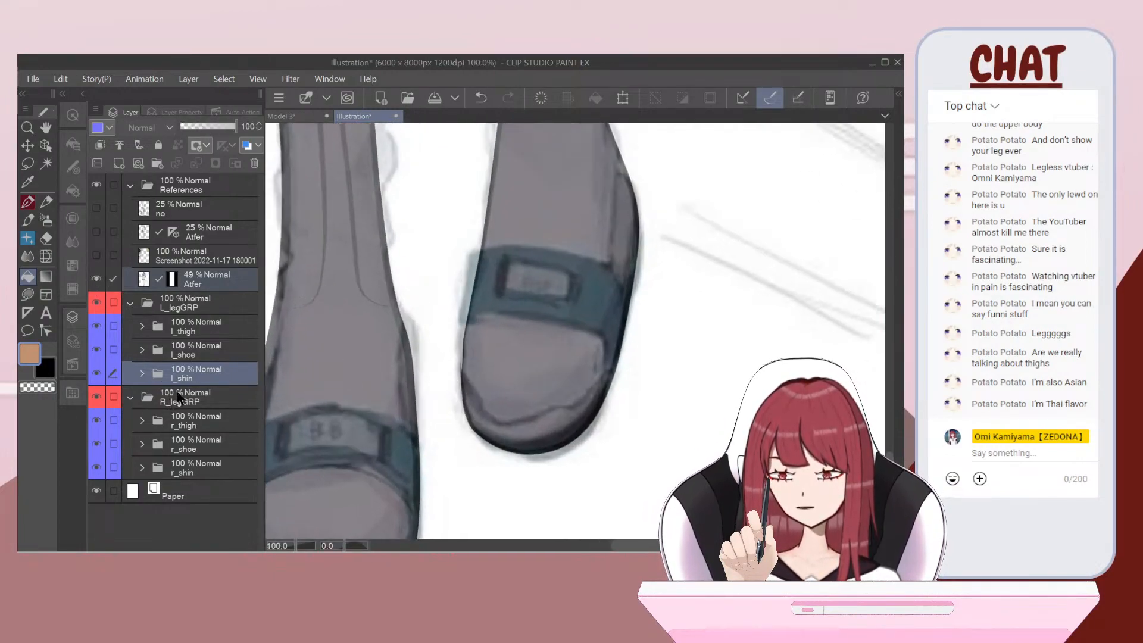
left_click(141, 350)
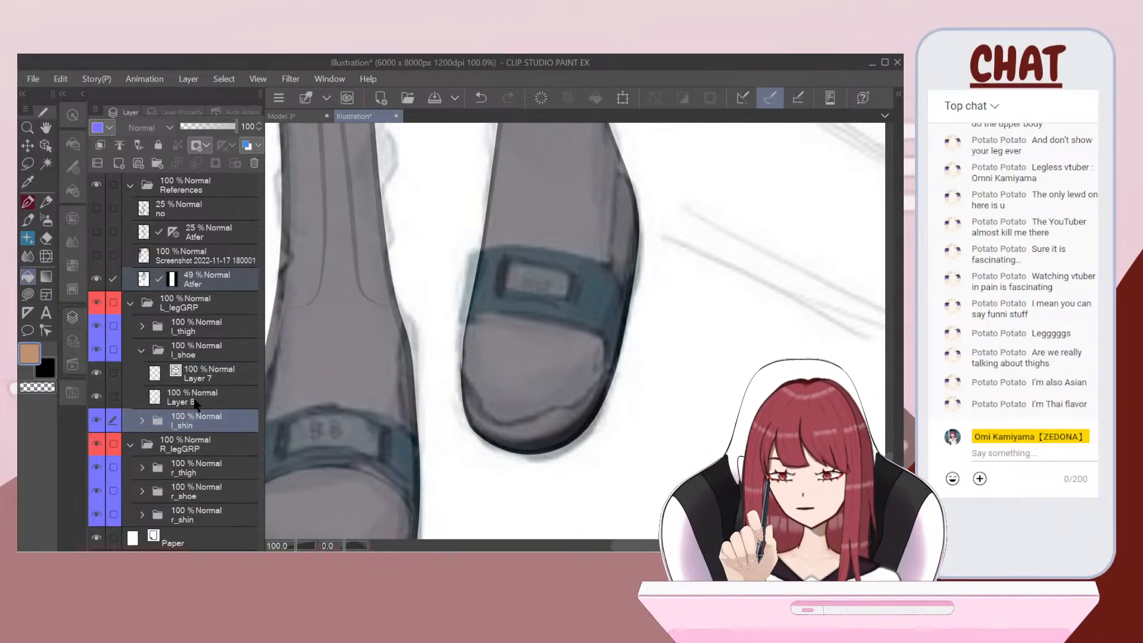
left_click(192, 374)
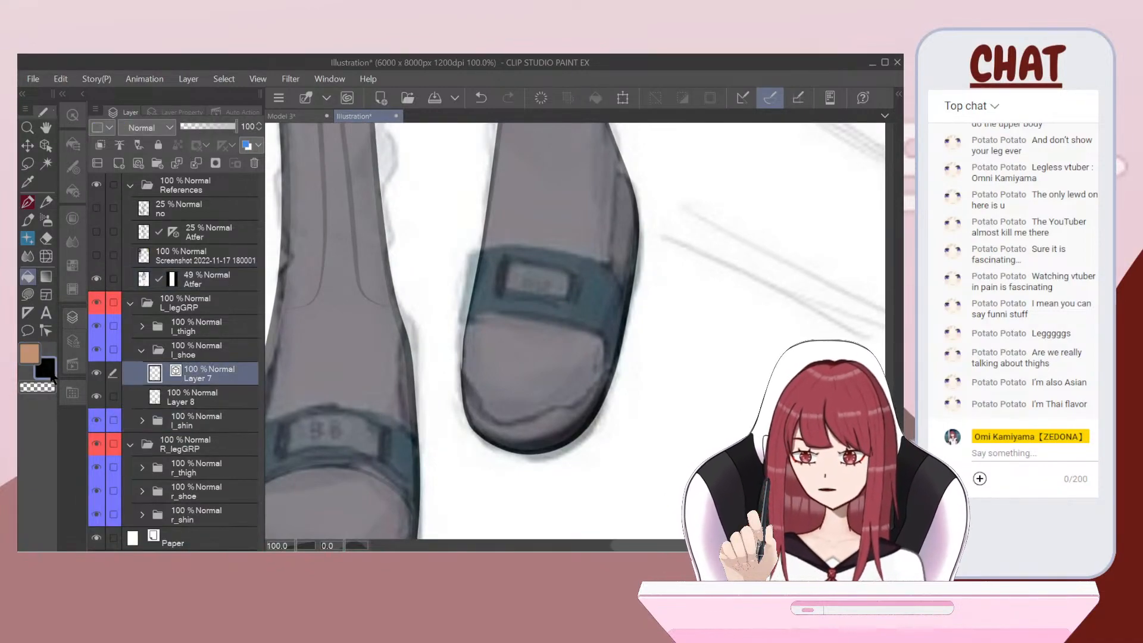
Step: Draw a curved black sole line across the left shoe's toe with the Elegant Tapered Pen at brush size 12
left_click(28, 202)
key("ctrl+plus")
key("ctrl+plus")
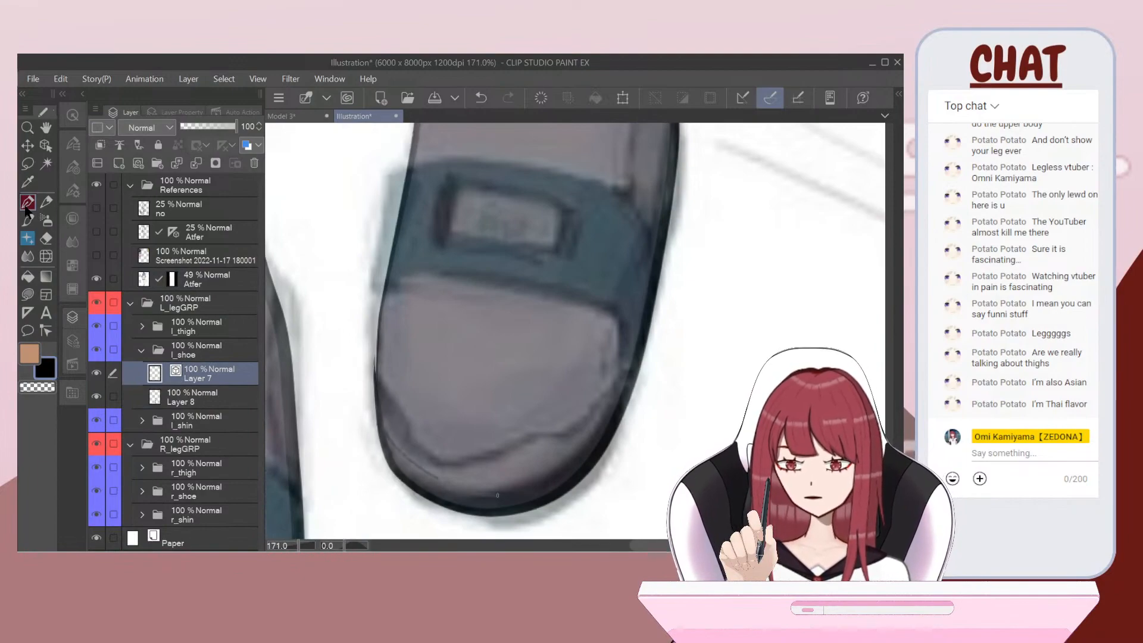
key("ctrl+z")
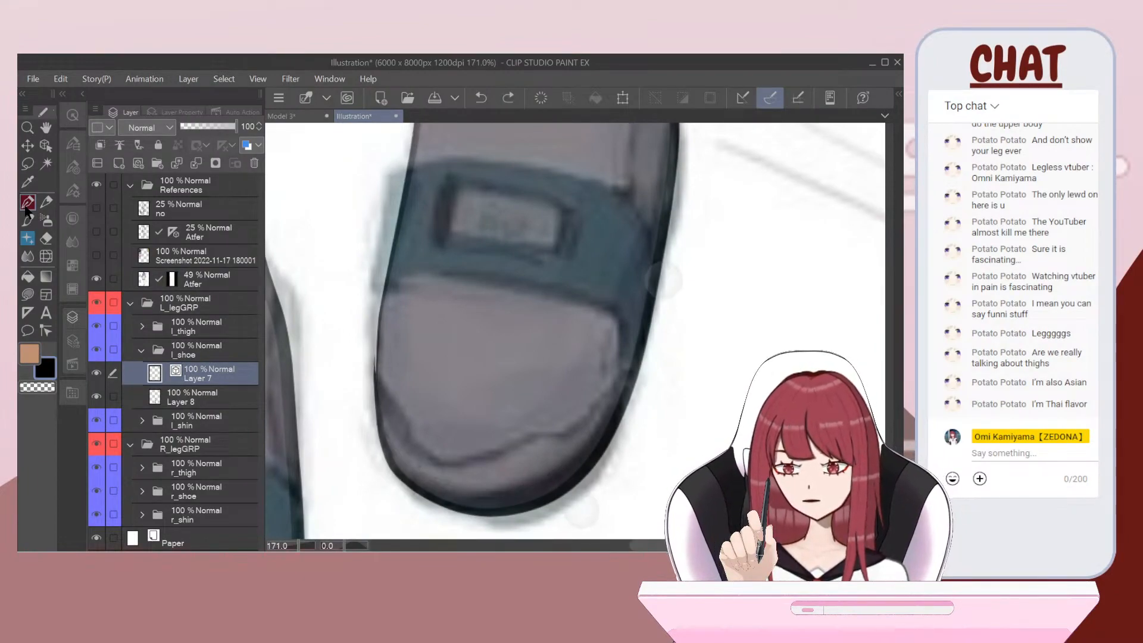
left_click(68, 176)
left_click(188, 165)
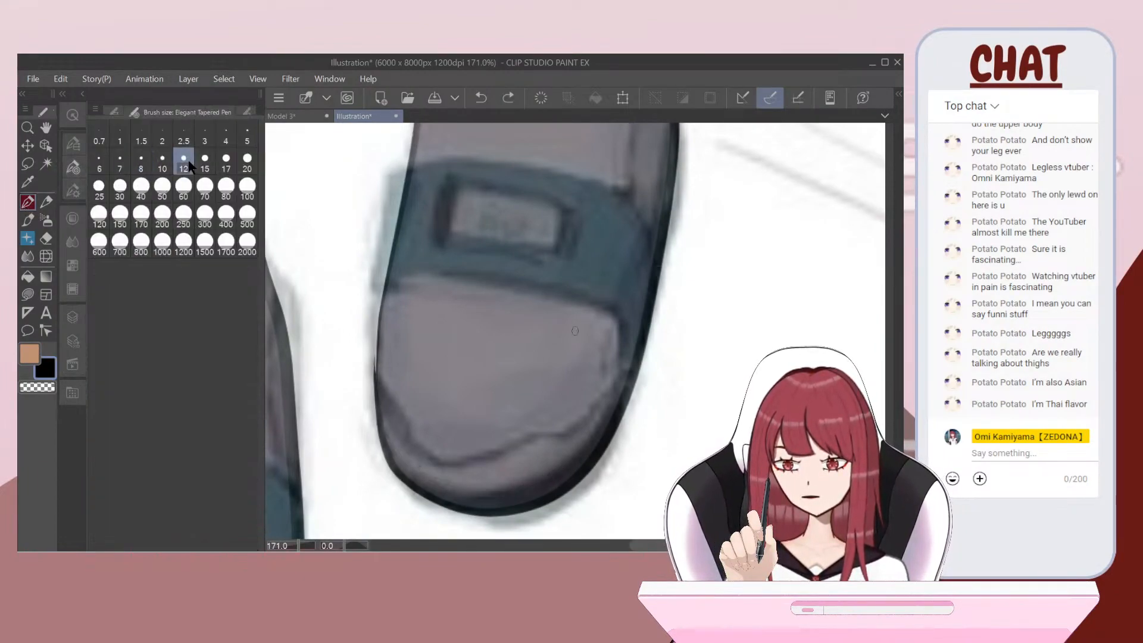
mouse_move(390, 437)
left_mouse_down()
mouse_move(468, 481)
mouse_move(553, 457)
mouse_move(628, 384)
left_mouse_up()
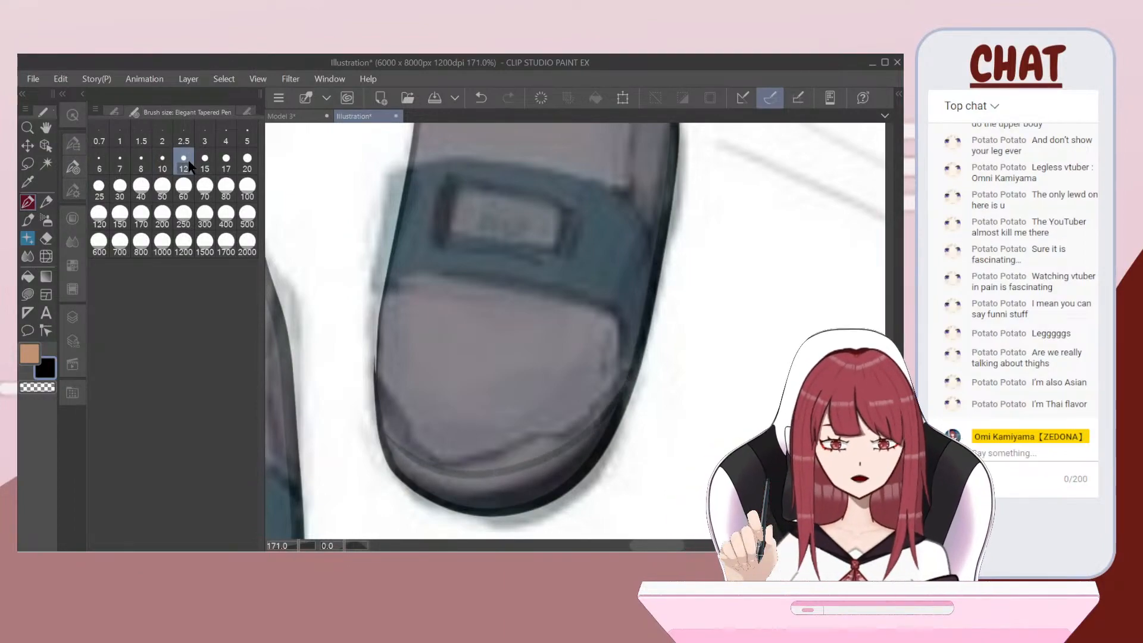
key("ctrl+z")
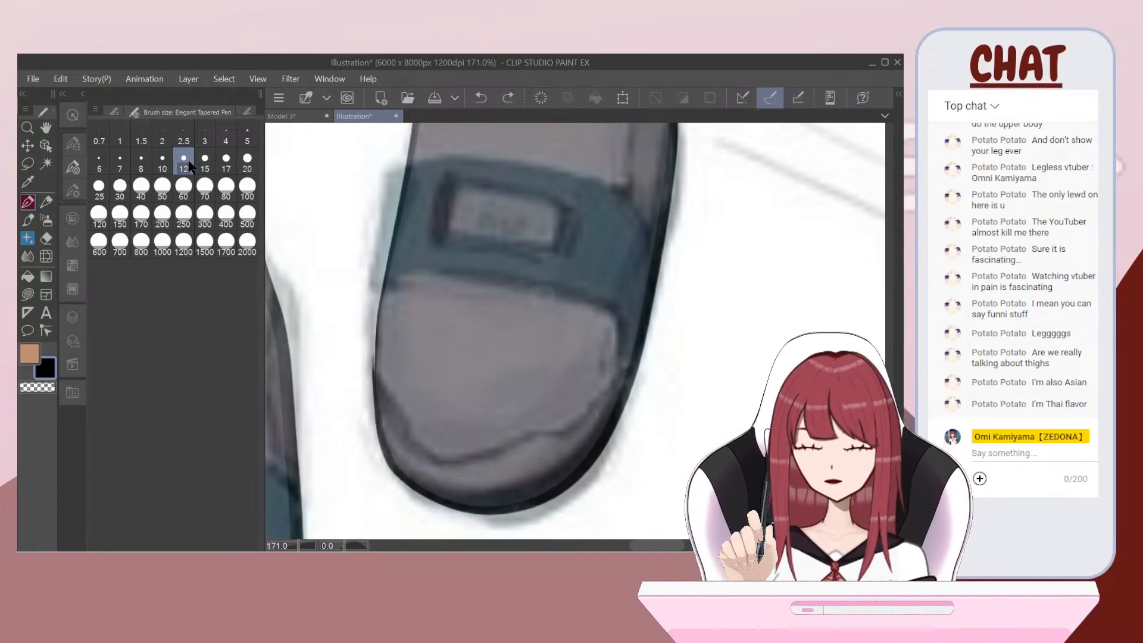
scroll(530, 509, "up", 1)
mouse_move(374, 446)
left_mouse_down()
mouse_move(446, 478)
mouse_move(492, 480)
mouse_move(553, 464)
mouse_move(634, 372)
left_mouse_up()
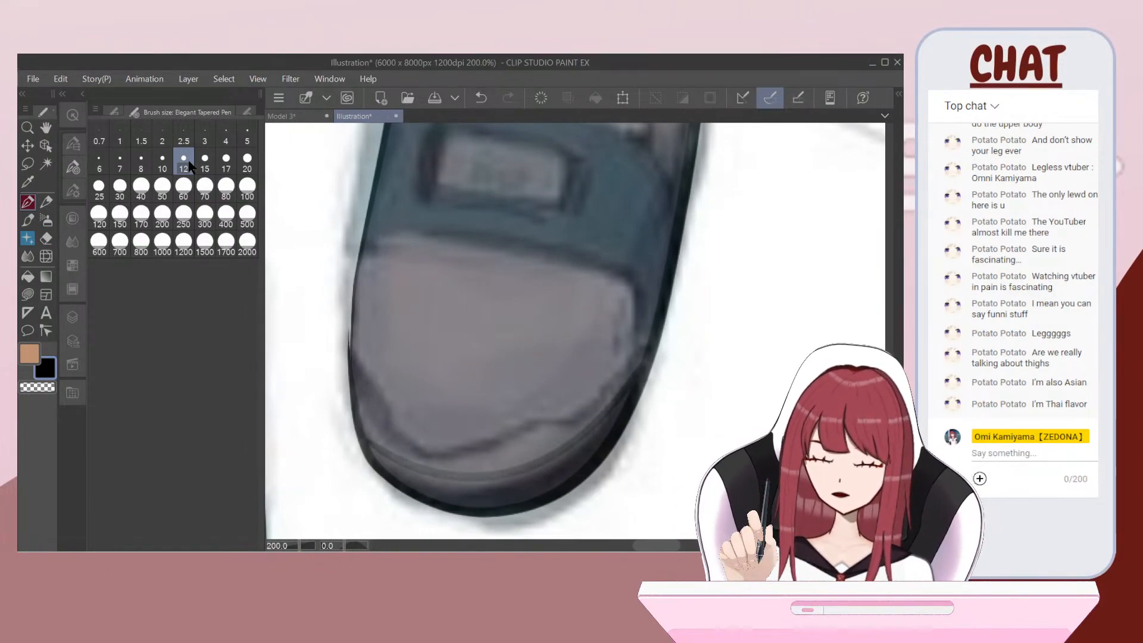
Step: Hide the 49 % reference layer and sample the near-black sole colour from the right shoe
scroll(424, 374, "down", 6)
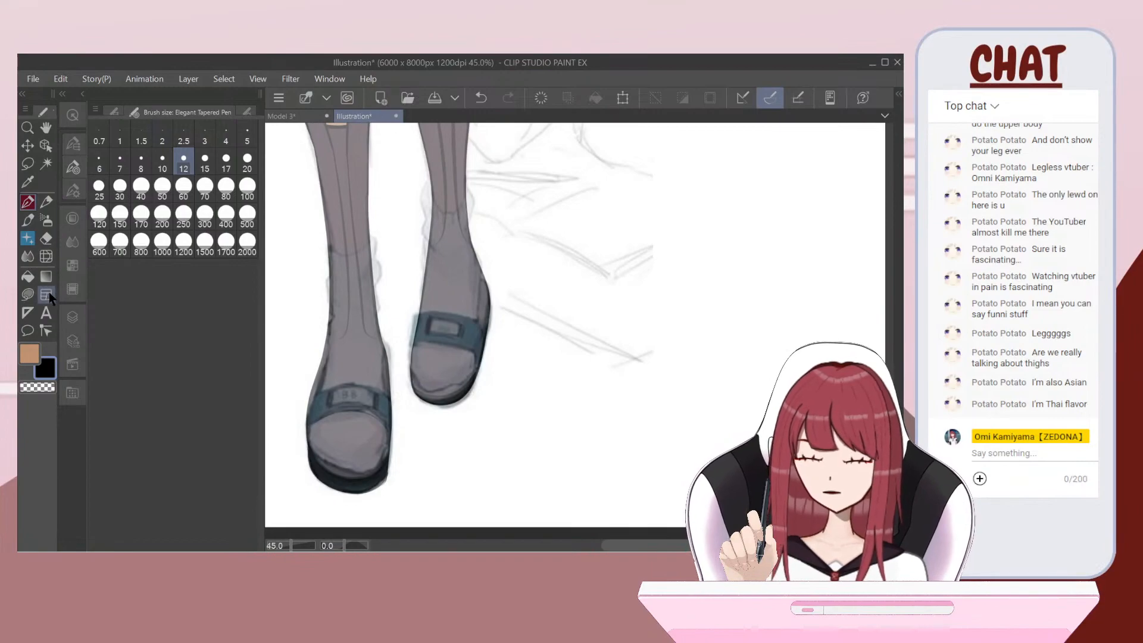
left_click(70, 318)
left_click(96, 278)
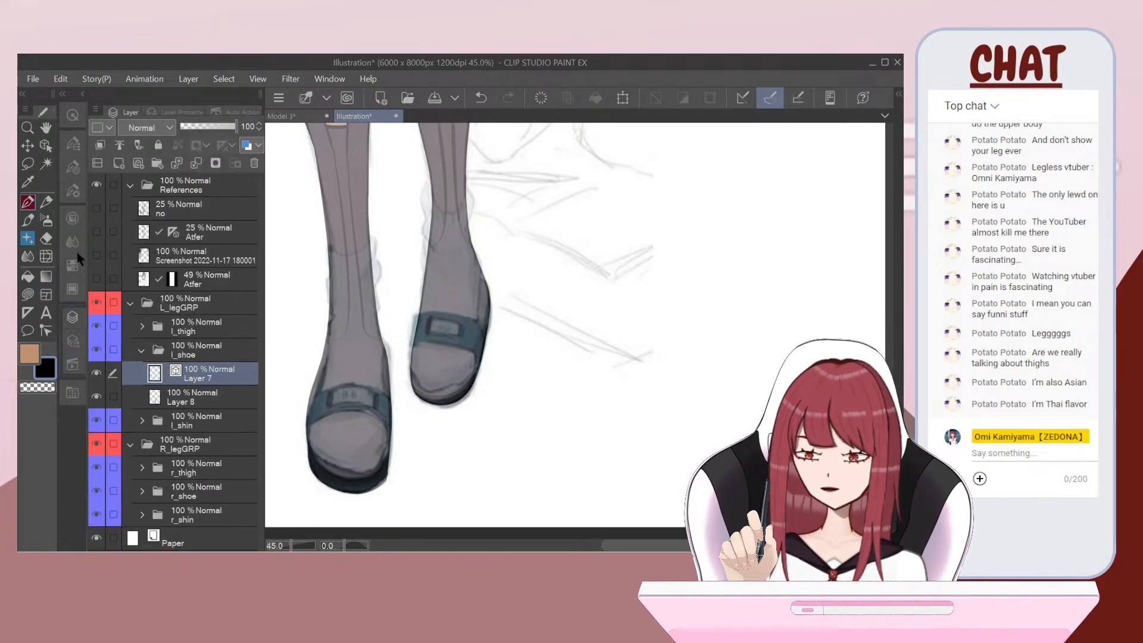
key("i")
left_click(367, 478)
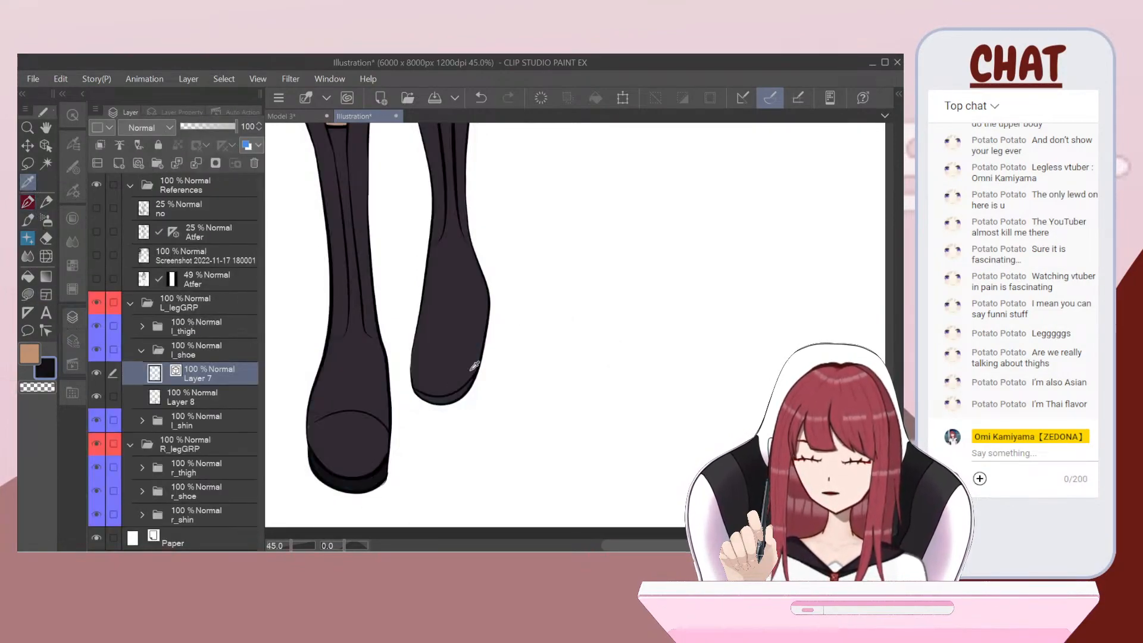
Step: Fill the left shoe's sole below the new line with the sampled near-black colour on Layer 8
scroll(434, 396, "up", 3)
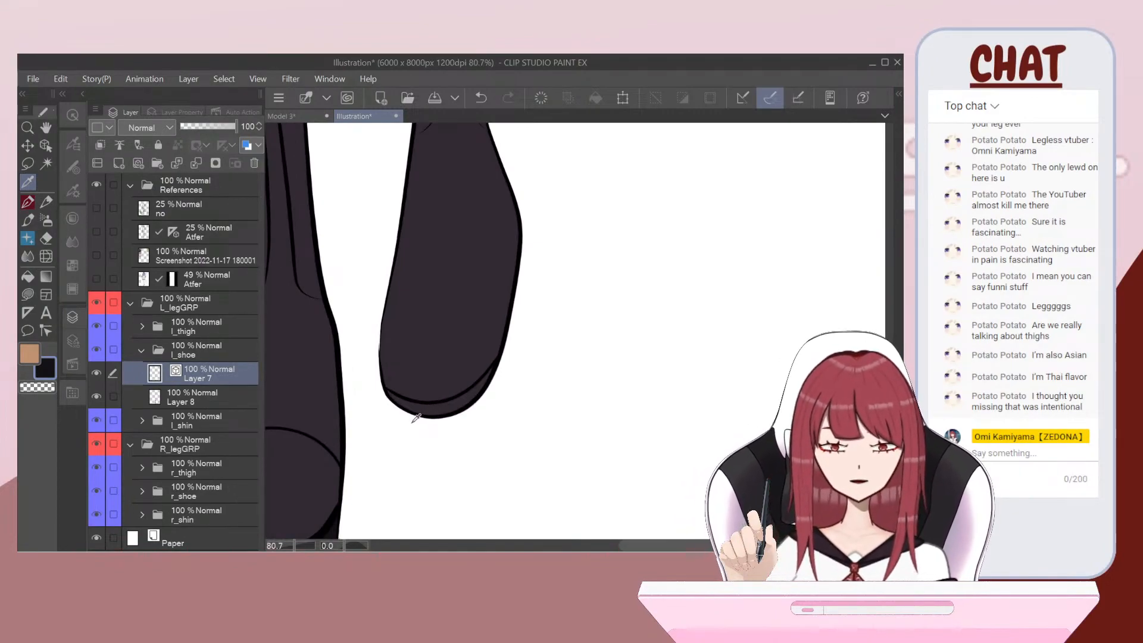
scroll(414, 420, "up", 4)
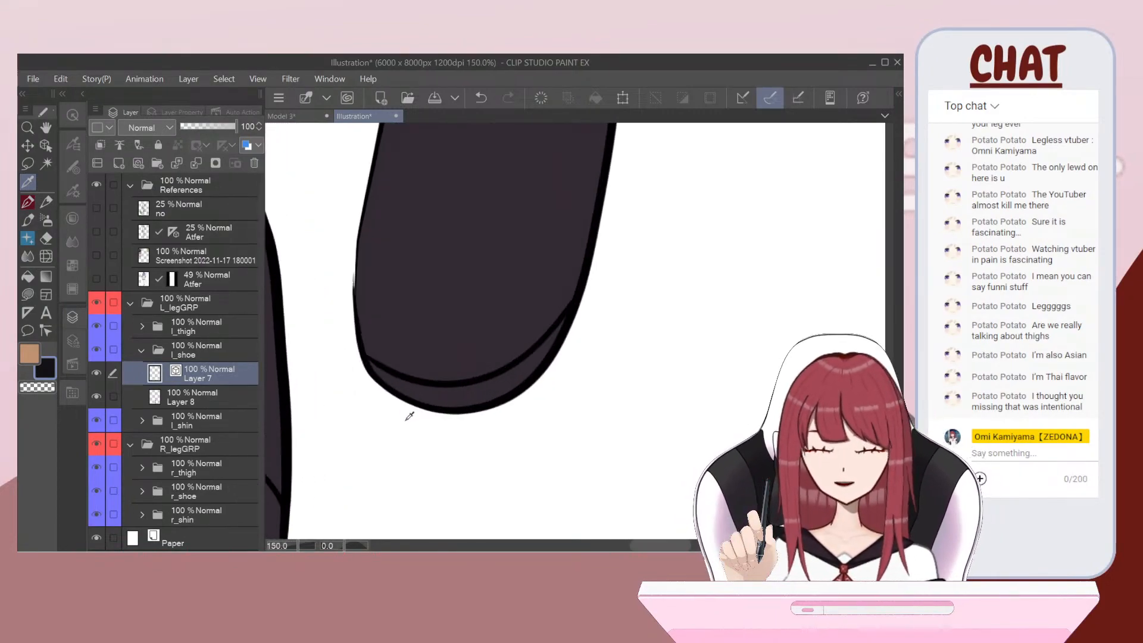
left_click(28, 277)
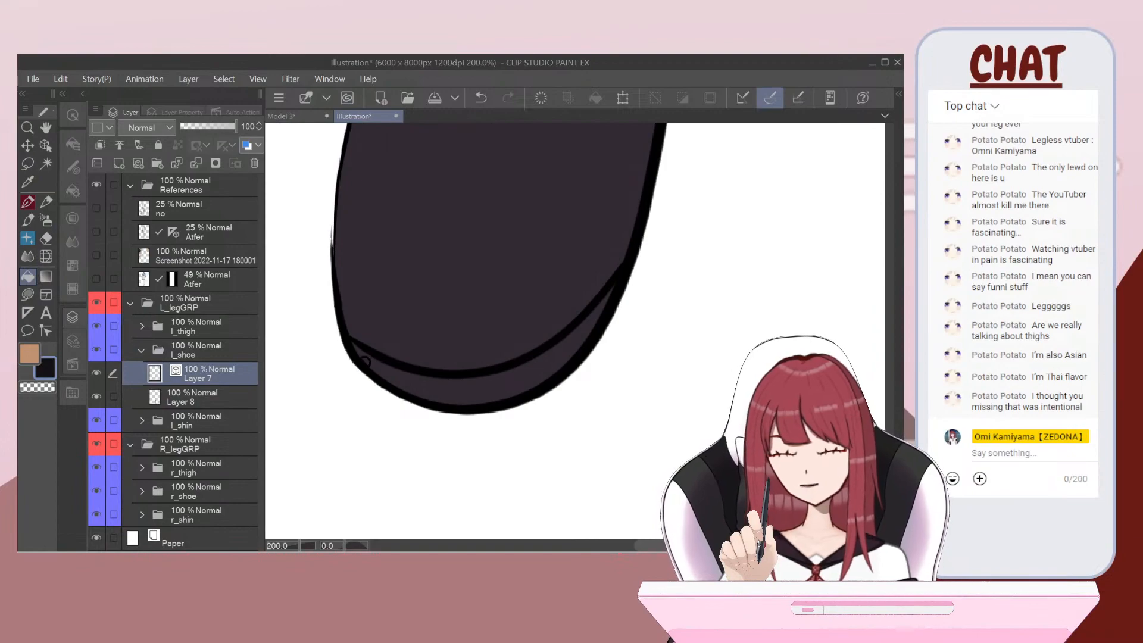
left_click(223, 395)
scroll(477, 357, "down", 5)
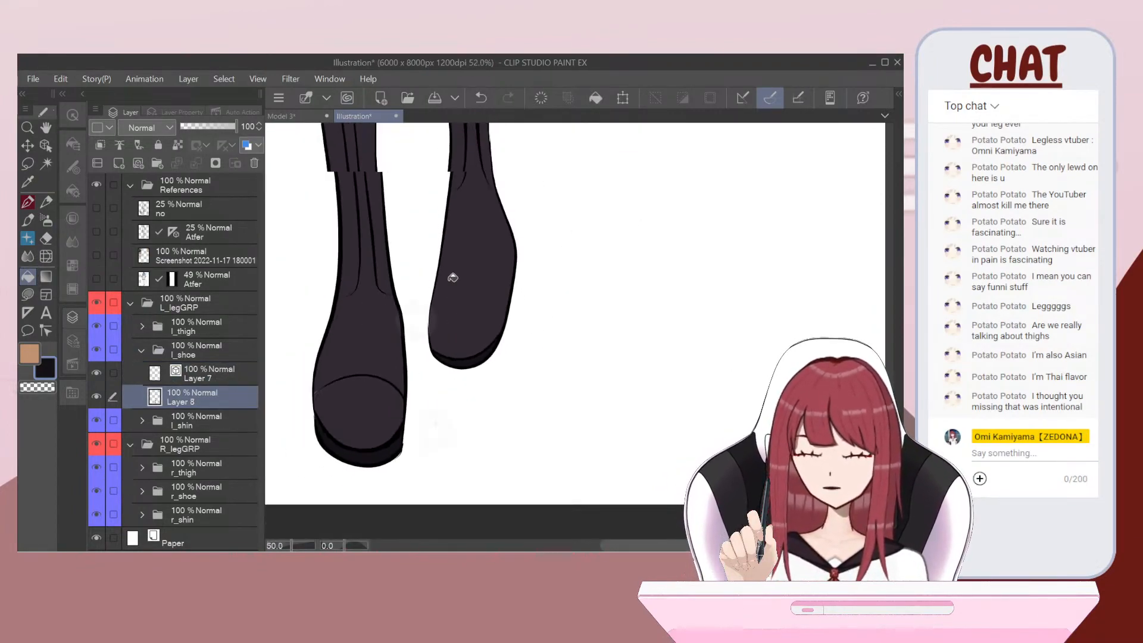
Step: Draw an arched toe-cap line across the left shoe with the pen on its line layer, Layer 7
scroll(453, 278, "up", 4)
scroll(450, 280, "down", 1)
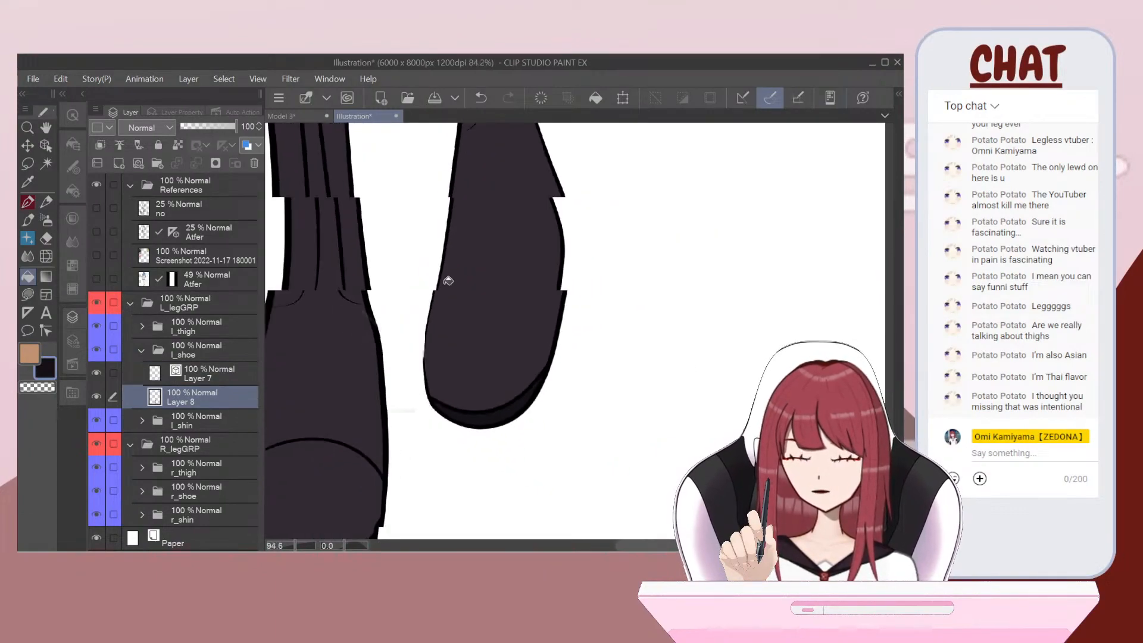
scroll(447, 281, "down", 1)
scroll(444, 282, "up", 2)
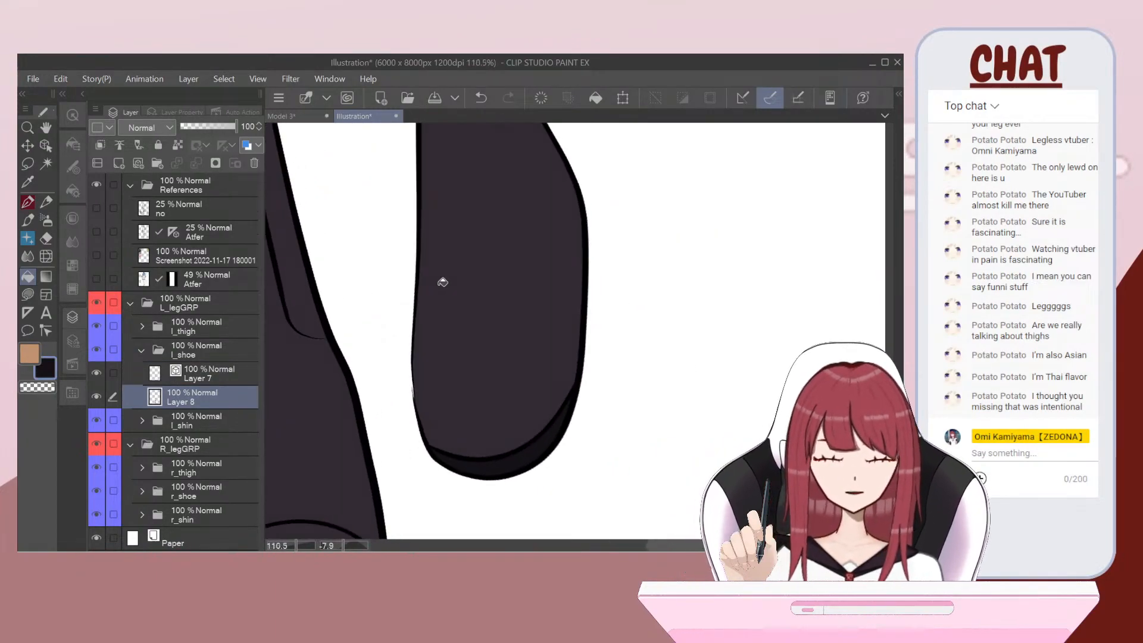
left_click(209, 381)
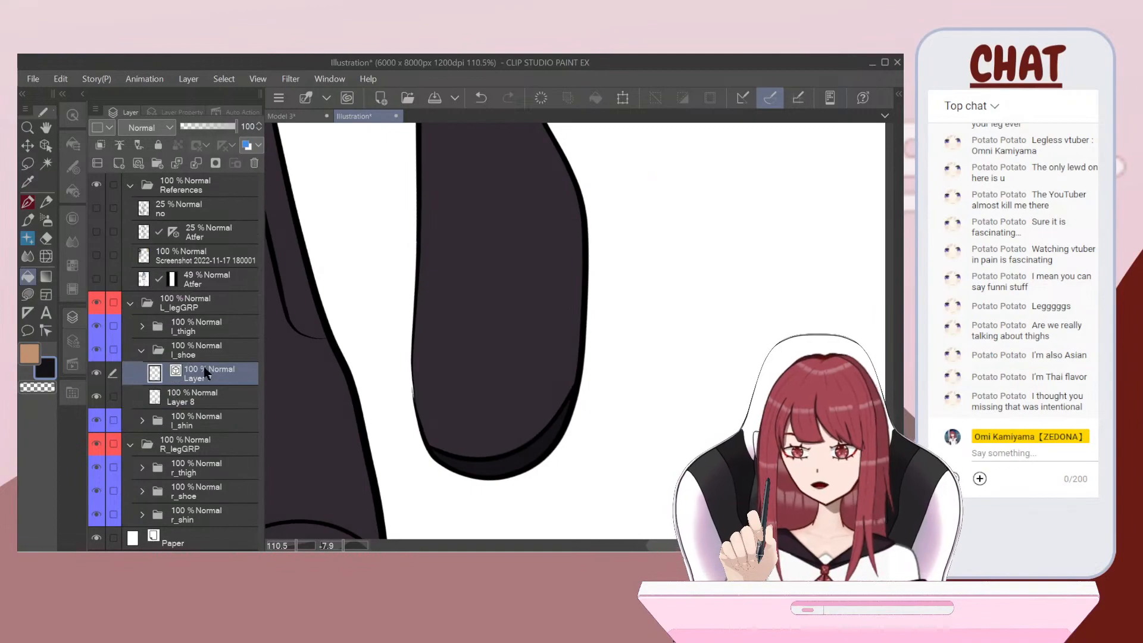
left_click(26, 205)
key("ctrl+plus")
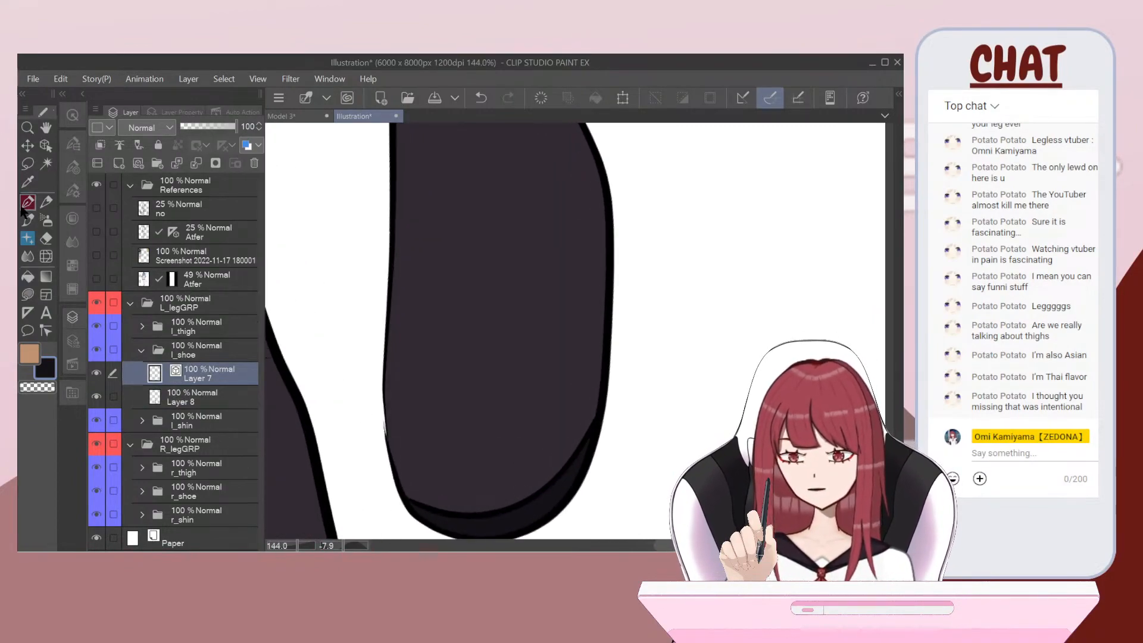
mouse_move(393, 384)
left_mouse_down()
mouse_move(453, 353)
mouse_move(517, 347)
mouse_move(605, 388)
left_mouse_up()
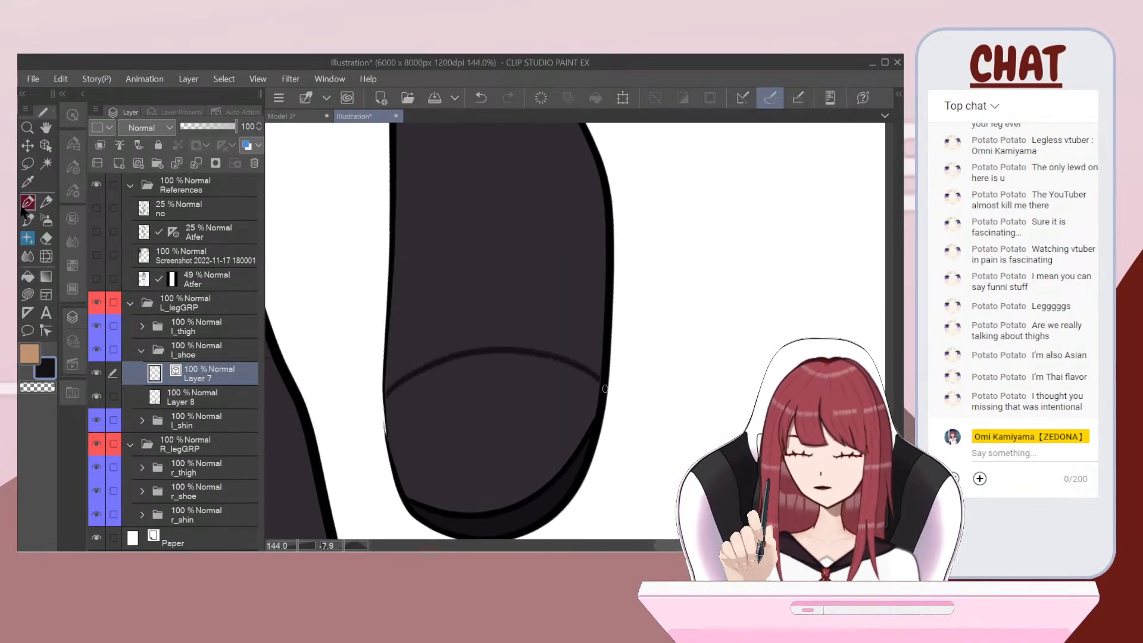
scroll(553, 358, "down", 6)
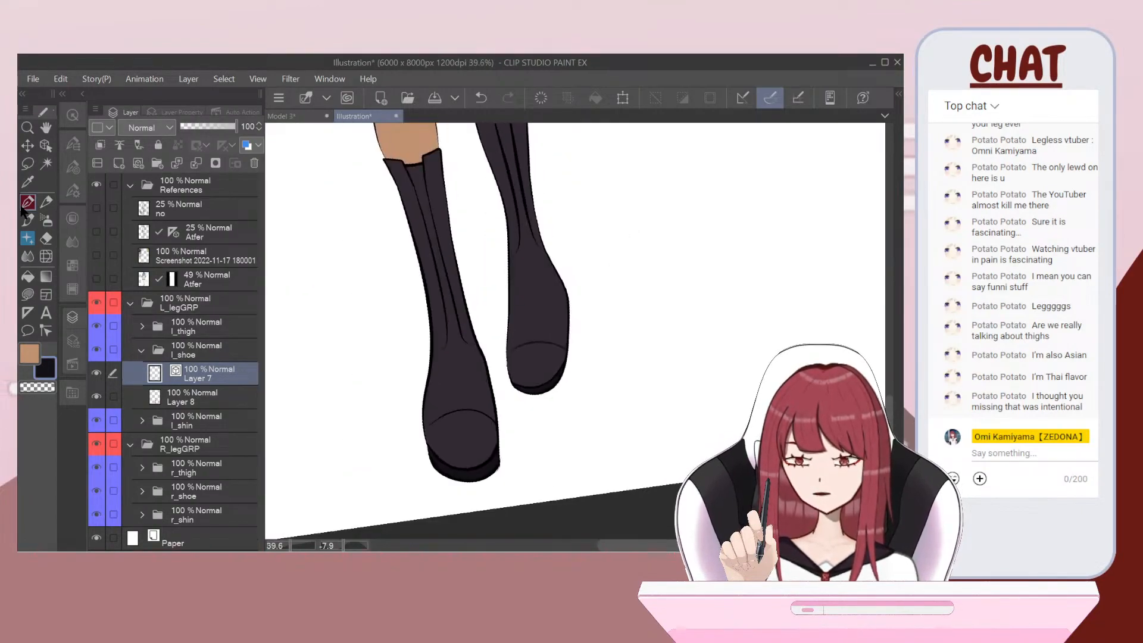
scroll(554, 298, "up", 2)
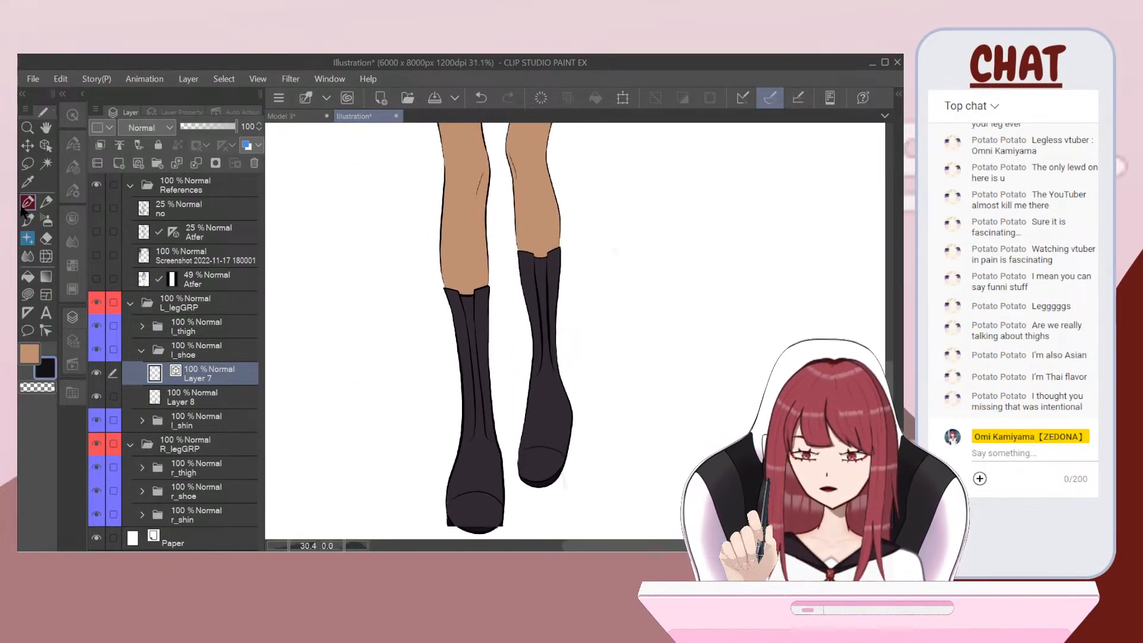
scroll(536, 327, "down", 2)
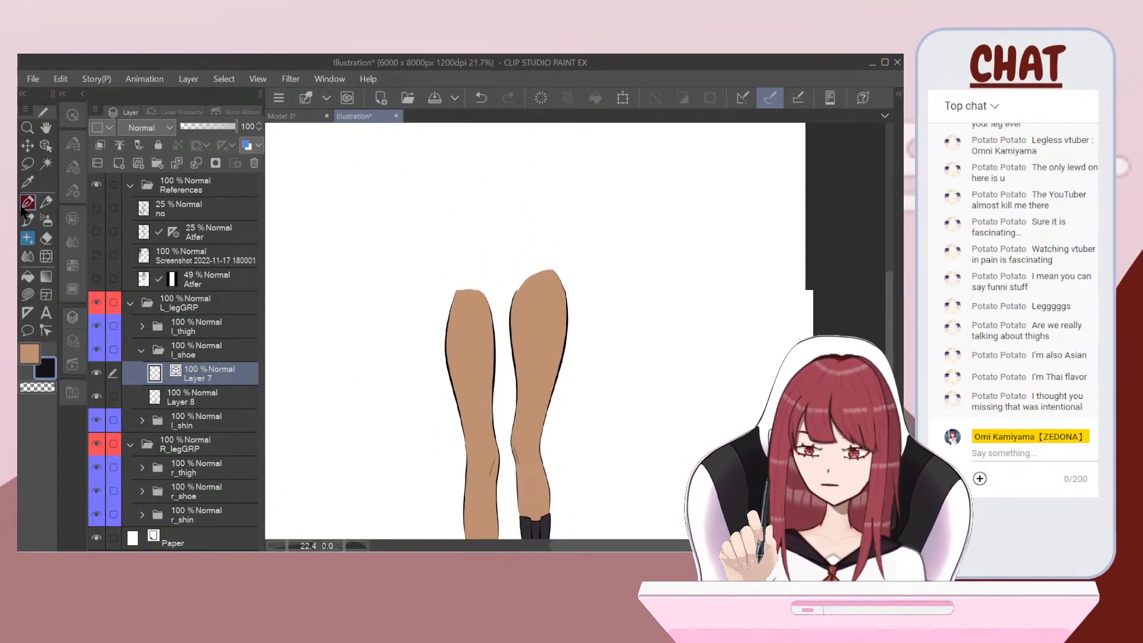
Step: Collapse the l_shoe, L_legGRP and R_legGRP folders in the layer list
left_click(141, 350)
left_click(130, 302)
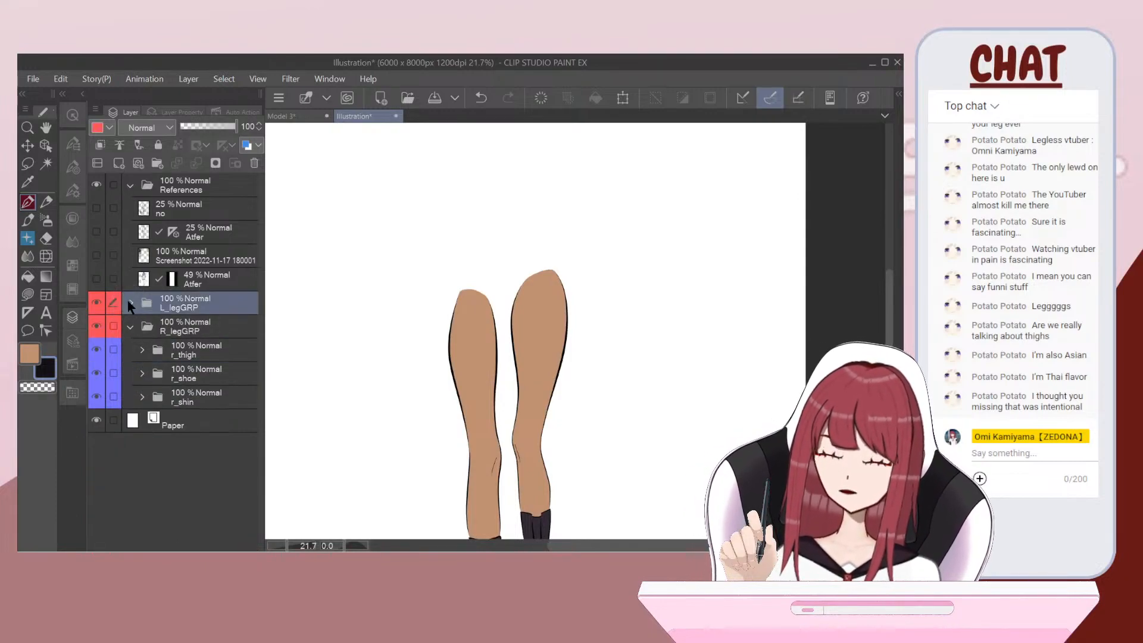
left_click(130, 326)
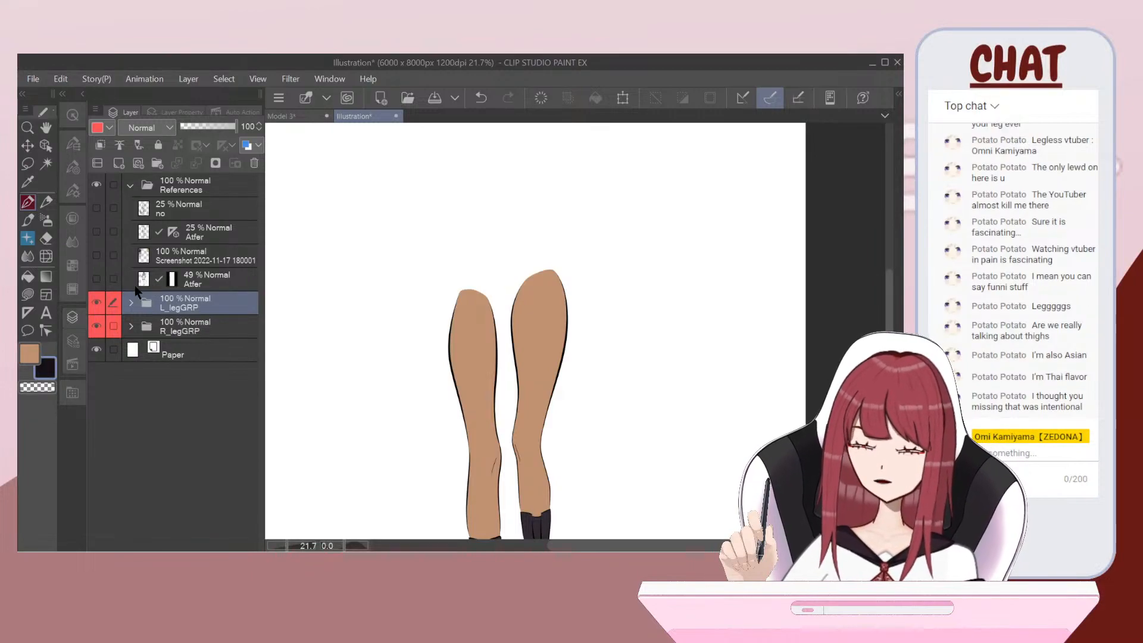
Step: Show the 49 % reference layer and the Screenshot 2022-11-17 reference layer, and compare the outfit references with the drawn legs
left_click(96, 278)
scroll(506, 334, "up", 1)
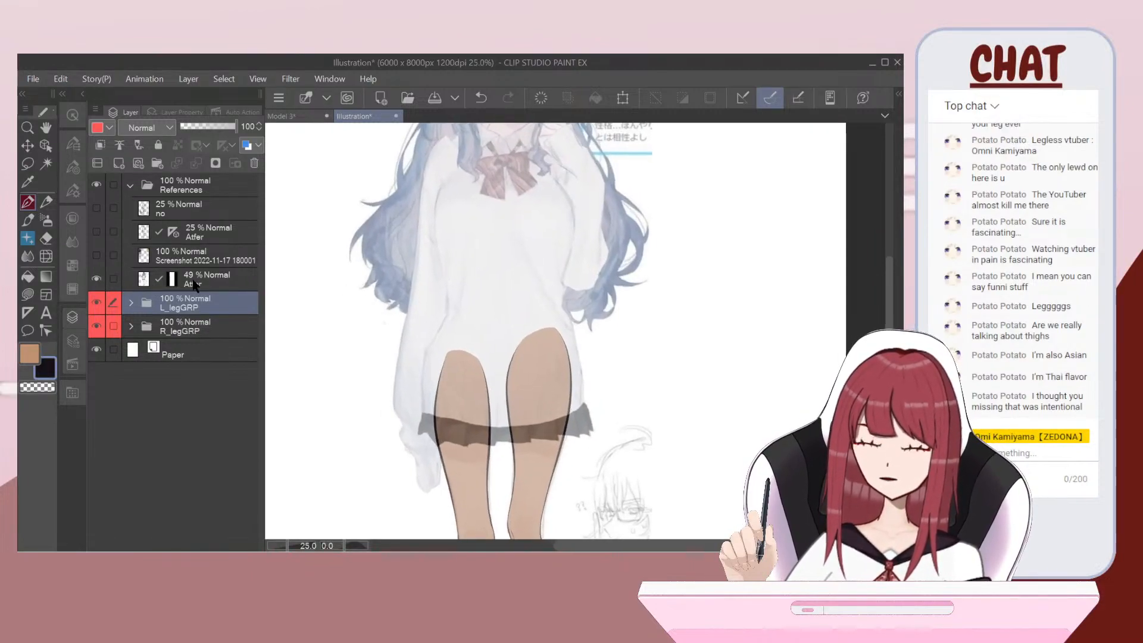
scroll(347, 250, "down", 4)
scroll(332, 246, "up", 1)
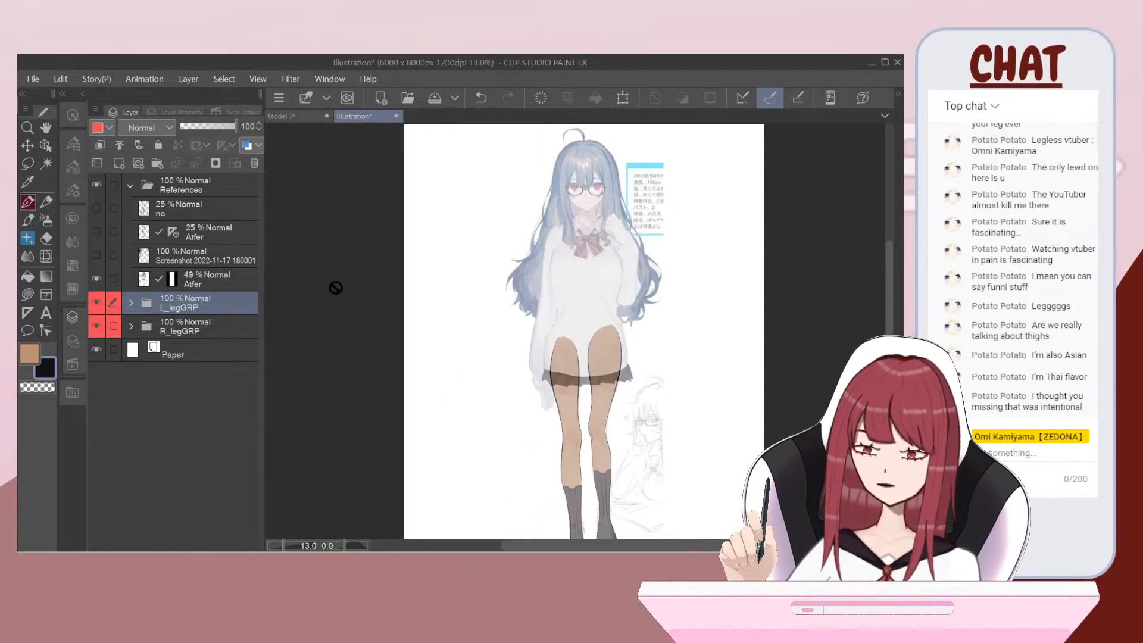
left_click(96, 254)
scroll(561, 205, "up", 2)
scroll(561, 205, "up", 1)
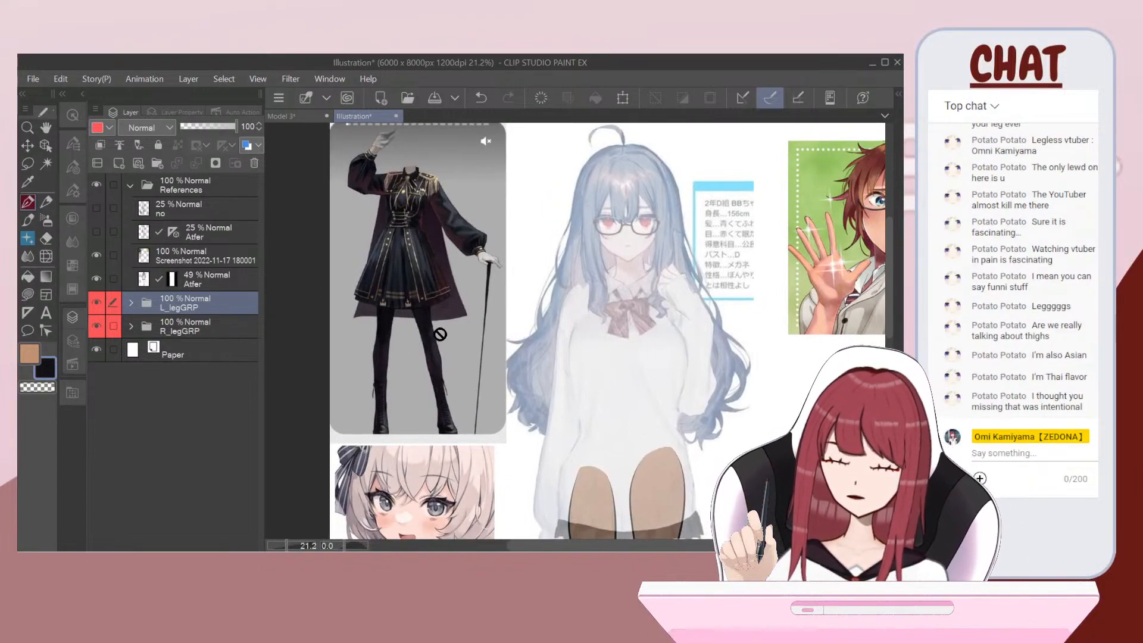
scroll(654, 341, "down", 2)
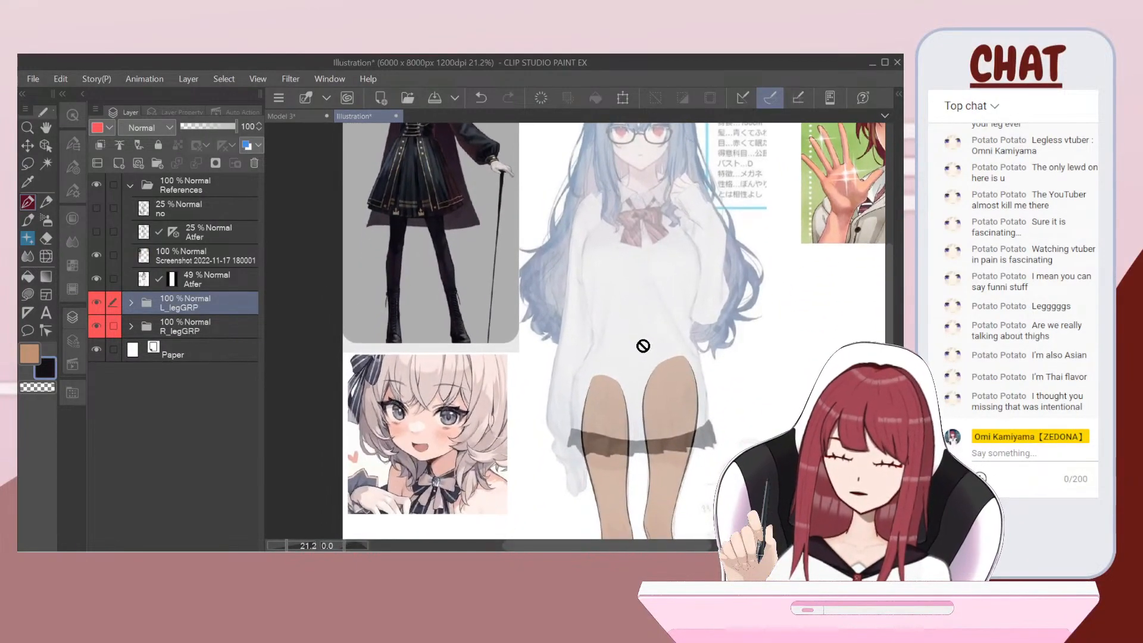
scroll(589, 352, "down", 1)
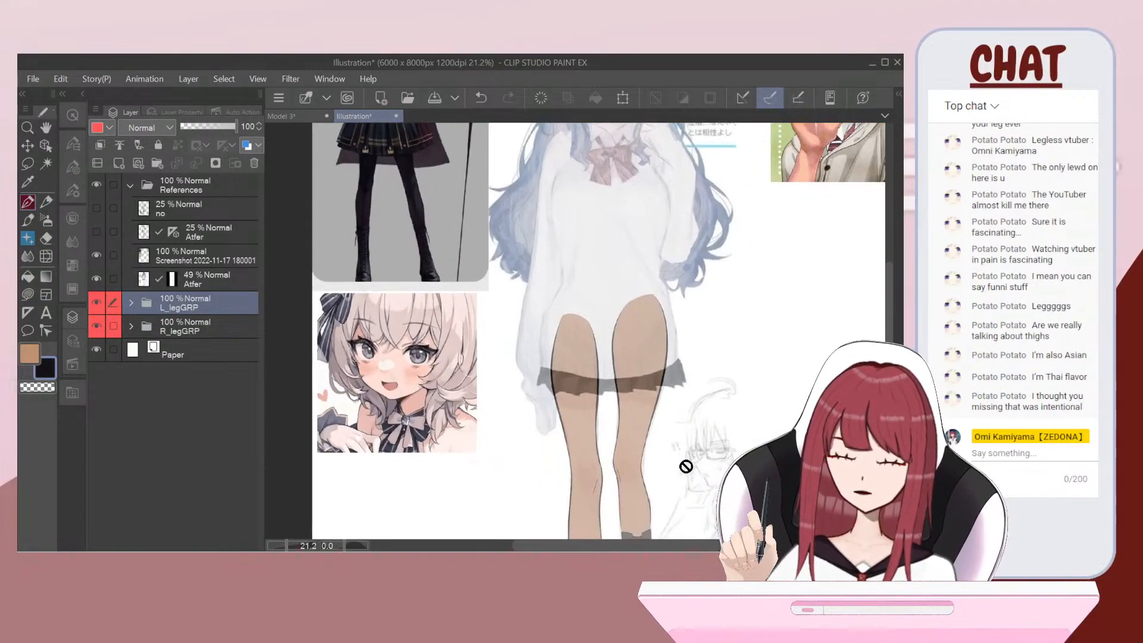
scroll(602, 426, "up", 1)
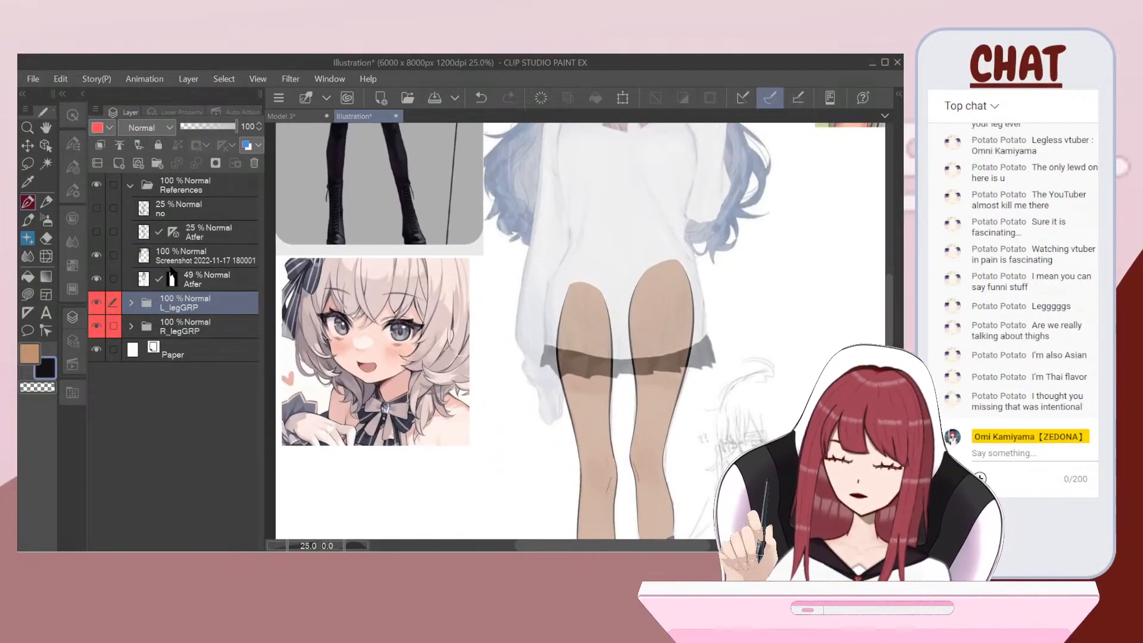
Step: Add a new layer directly above the 49 % reference layer and switch to the brush for sketching
left_click(200, 226)
left_click(233, 278)
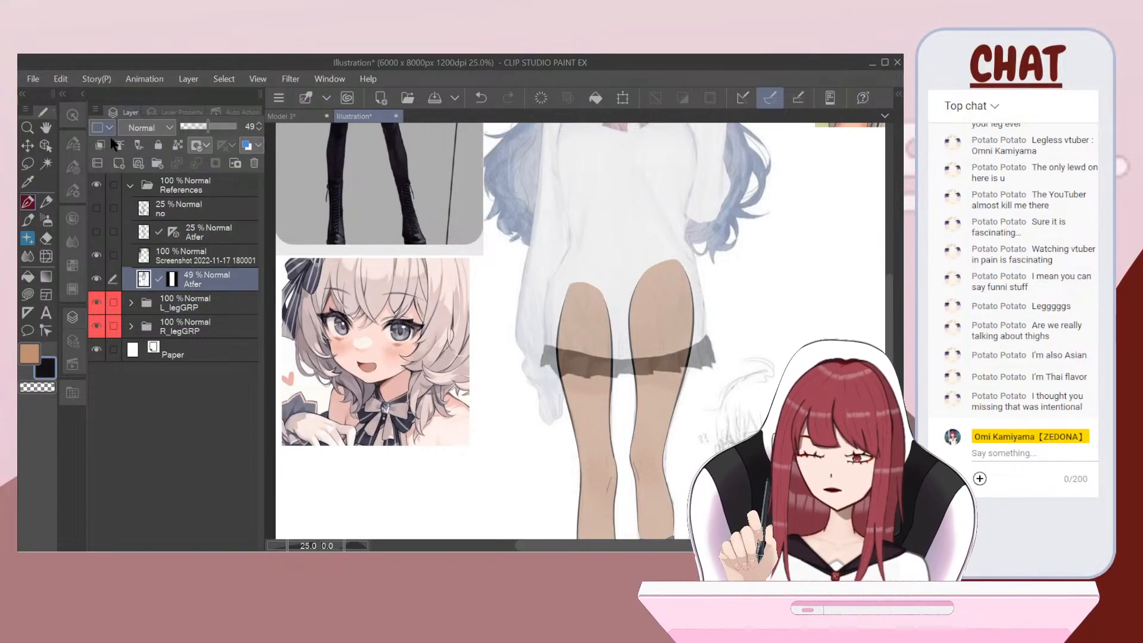
left_click(119, 163)
left_click(27, 219)
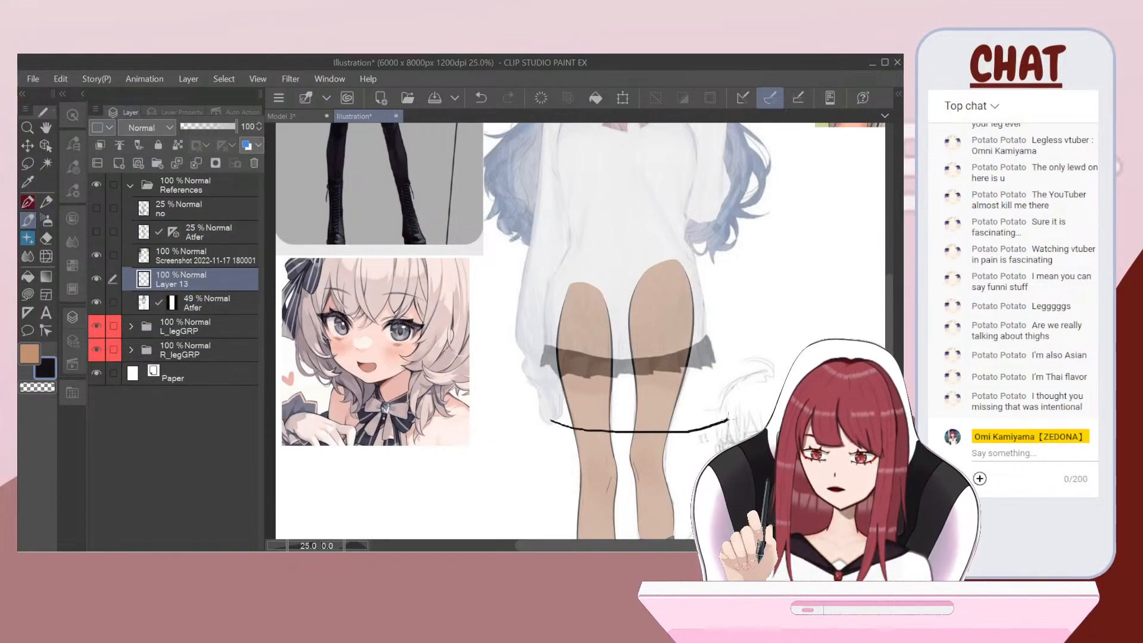
key("ctrl+z")
left_click_drag(533, 429, 668, 437)
key("ctrl+z")
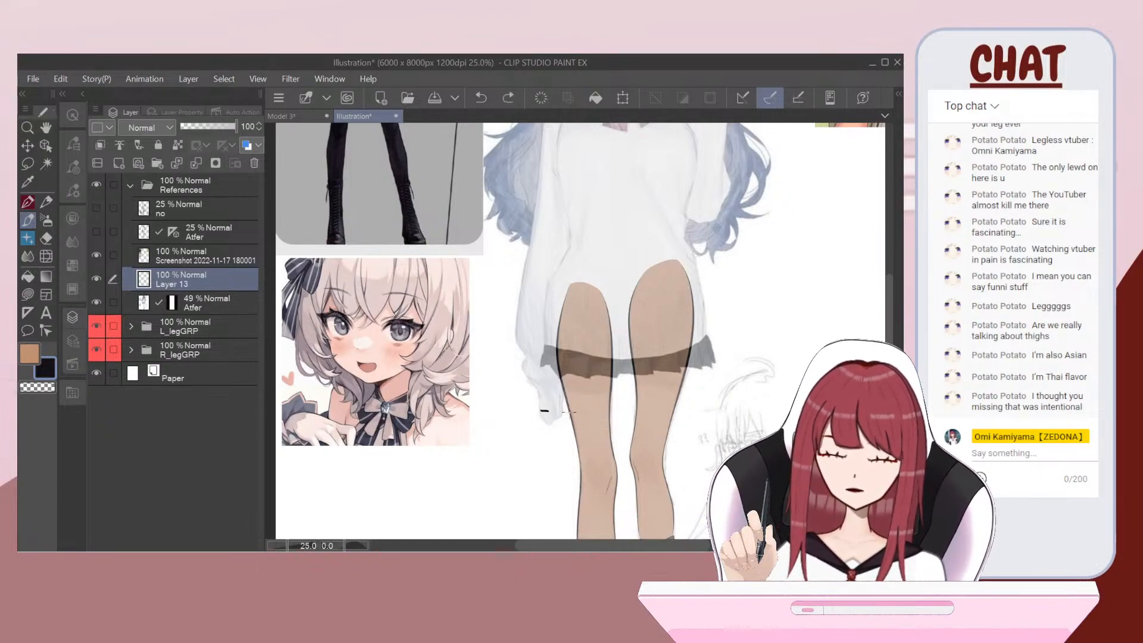
left_click_drag(543, 413, 693, 397)
key("ctrl+z")
Step: Sketch a downward-curving black hemline across both legs, just below the reference character's skirt
mouse_move(542, 415)
left_mouse_down()
mouse_move(660, 424)
mouse_move(705, 408)
left_mouse_up()
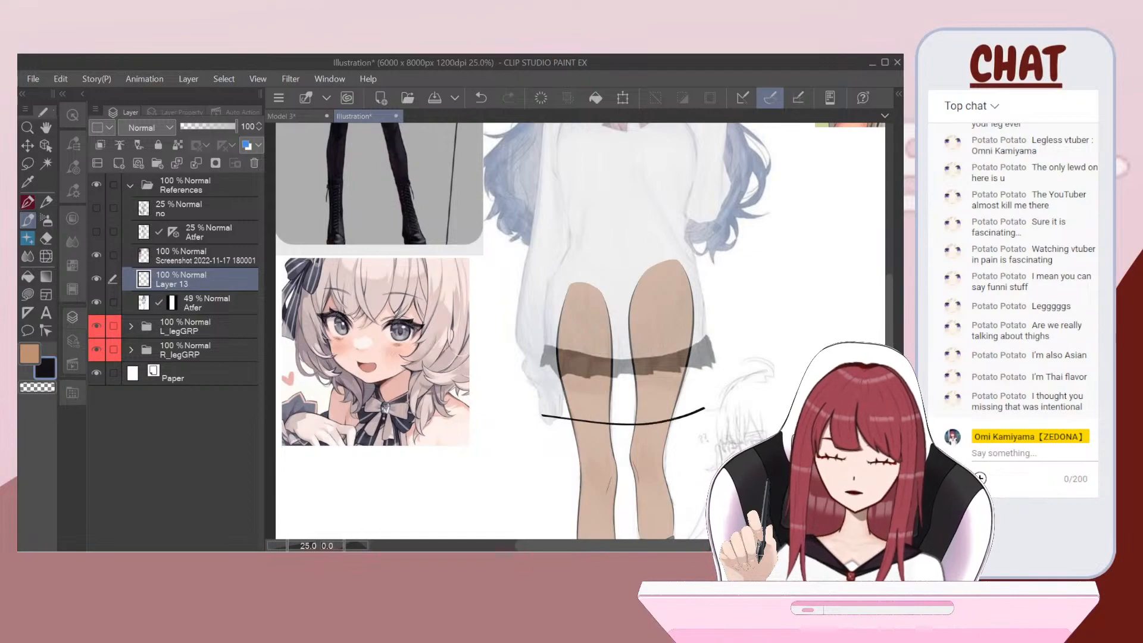
scroll(395, 388, "down", 2)
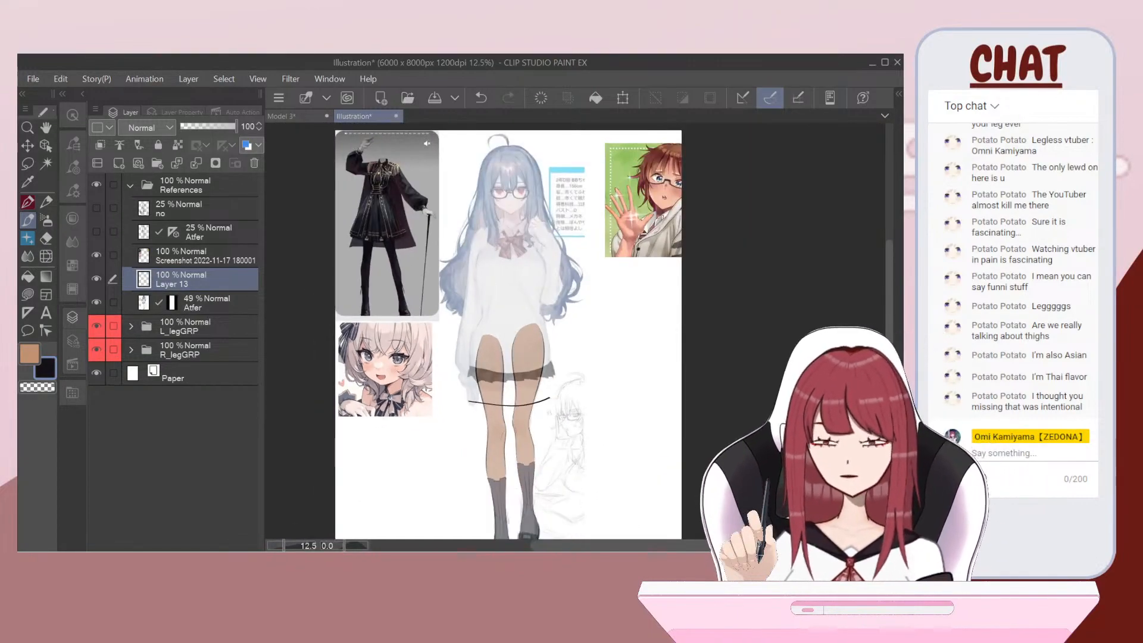
scroll(396, 202, "up", 2)
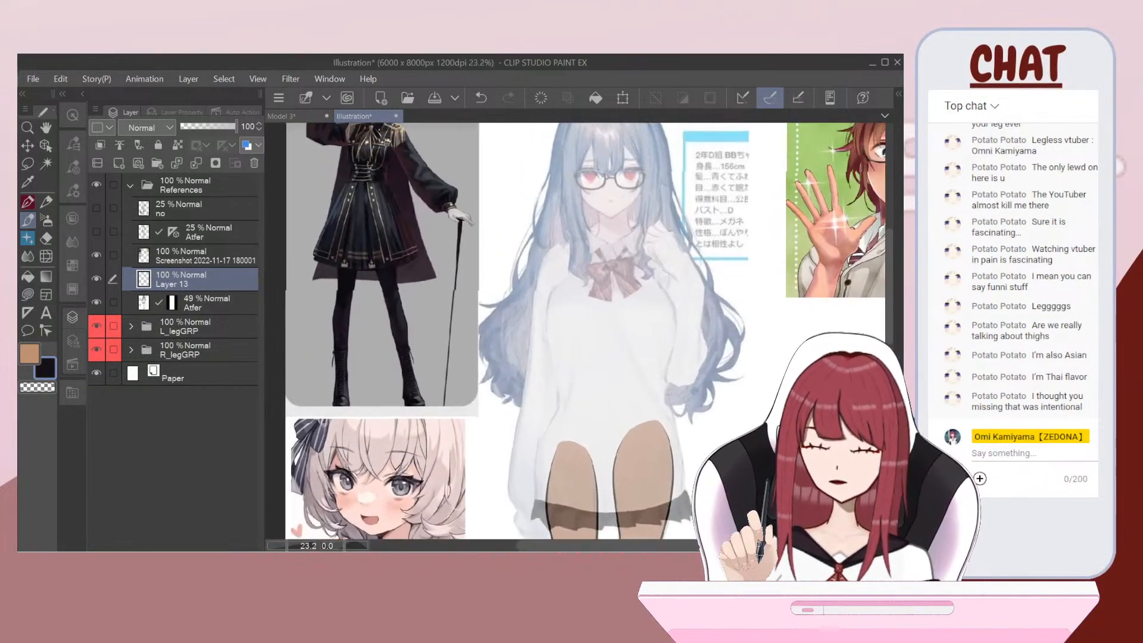
Step: Sketch the skirt's waistline, curved hem and two flared side lines over the faded character reference
scroll(590, 331, "up", 1)
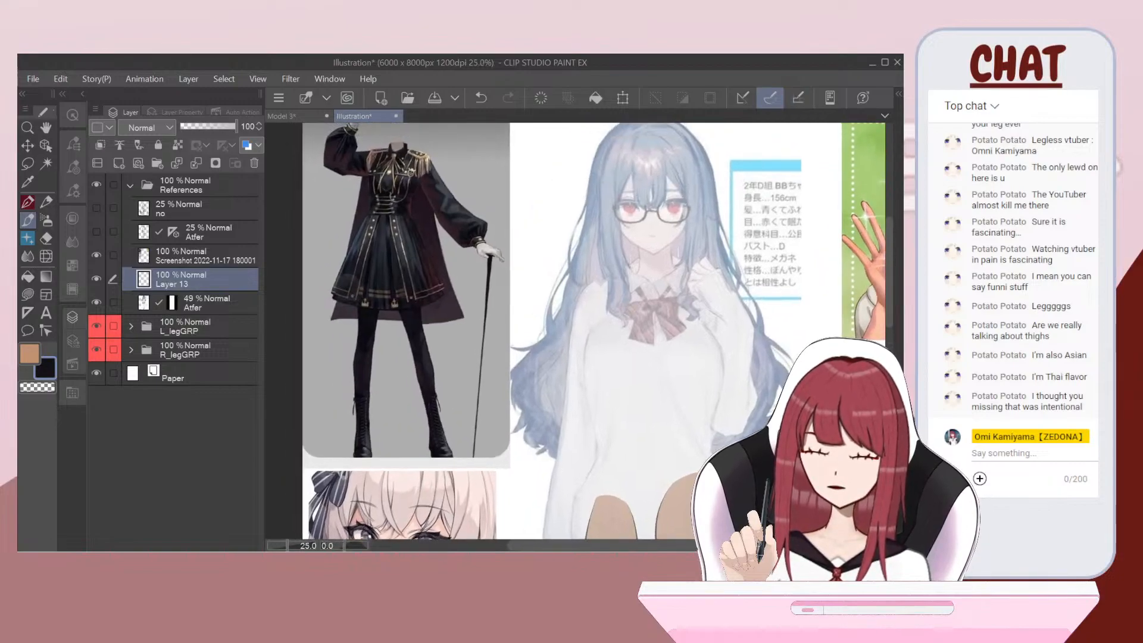
left_click_drag(589, 331, 504, 227)
mouse_move(518, 382)
left_mouse_down()
mouse_move(638, 382)
mouse_move(588, 302)
left_mouse_up()
scroll(588, 302, "down", 1)
left_click_drag(449, 398, 429, 462)
left_click_drag(585, 300, 613, 447)
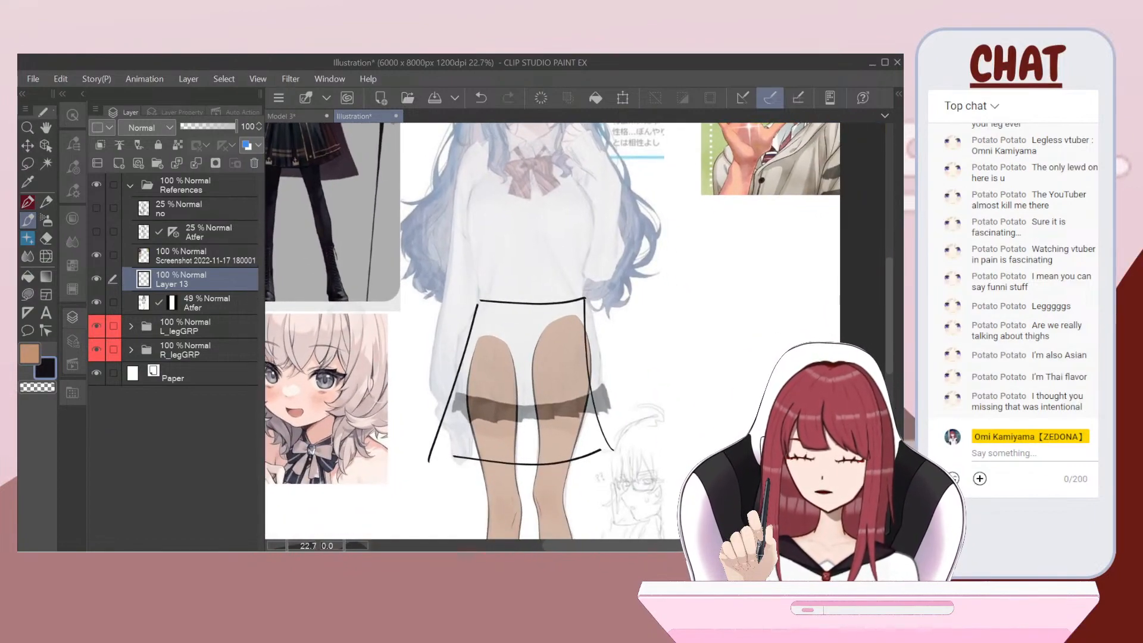
Step: Undo the skirt's side lines and try steeper ones running down from the waistline
key("ctrl+z")
scroll(468, 306, "up", 1)
key("ctrl+z")
left_click_drag(479, 301, 445, 472)
left_click_drag(595, 297, 616, 413)
key("ctrl+z")
key("ctrl+z")
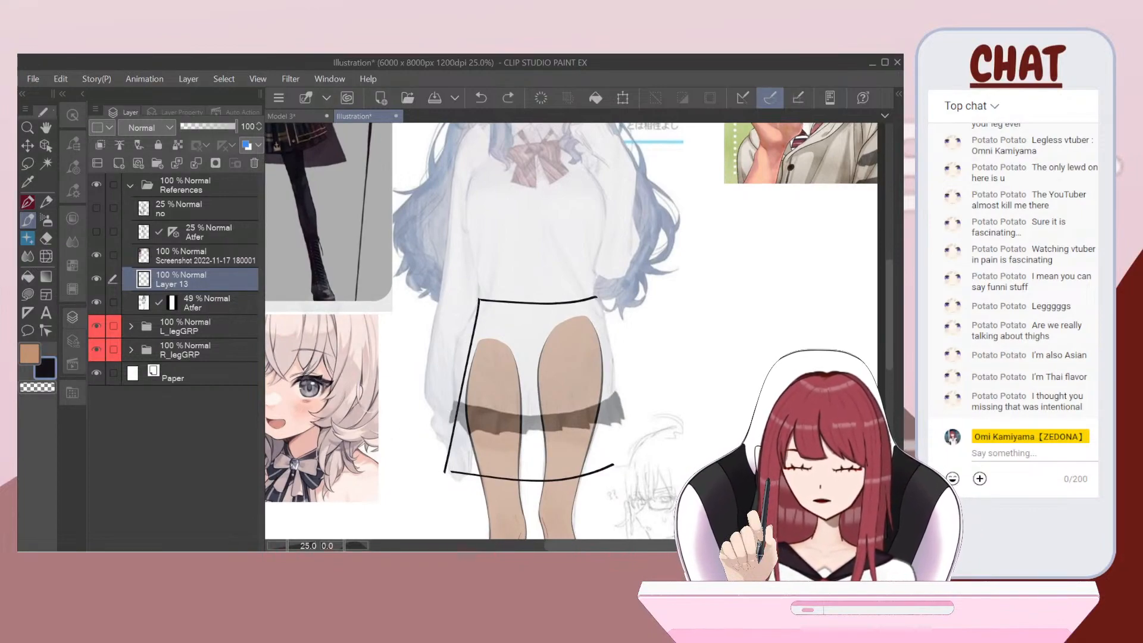
Step: Try an A-line skirt outline with wider flared sides and a hem extended to meet them
left_click_drag(479, 301, 423, 478)
left_click_drag(596, 296, 643, 442)
left_click_drag(447, 472, 557, 479)
left_click_drag(645, 460, 646, 457)
scroll(402, 363, "down", 2)
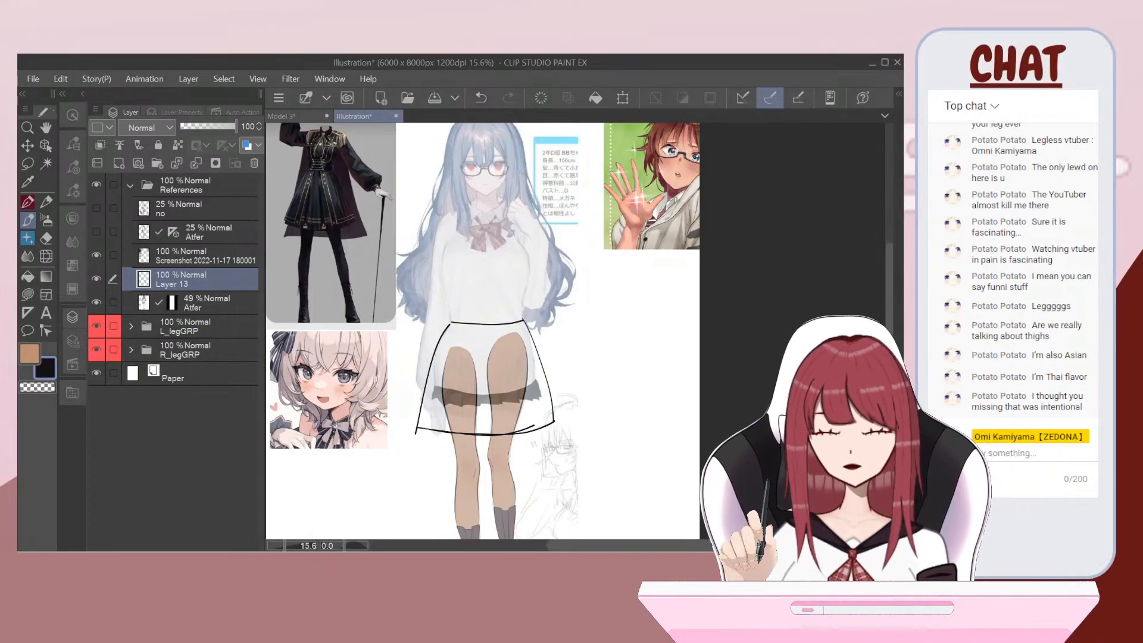
scroll(402, 363, "down", 1)
Step: Try a waistband above the skirt with short curved sides and a straight upper edge
mouse_move(489, 274)
left_mouse_down()
mouse_move(519, 350)
mouse_move(525, 335)
mouse_move(549, 351)
left_mouse_up()
scroll(496, 197, "up", 3)
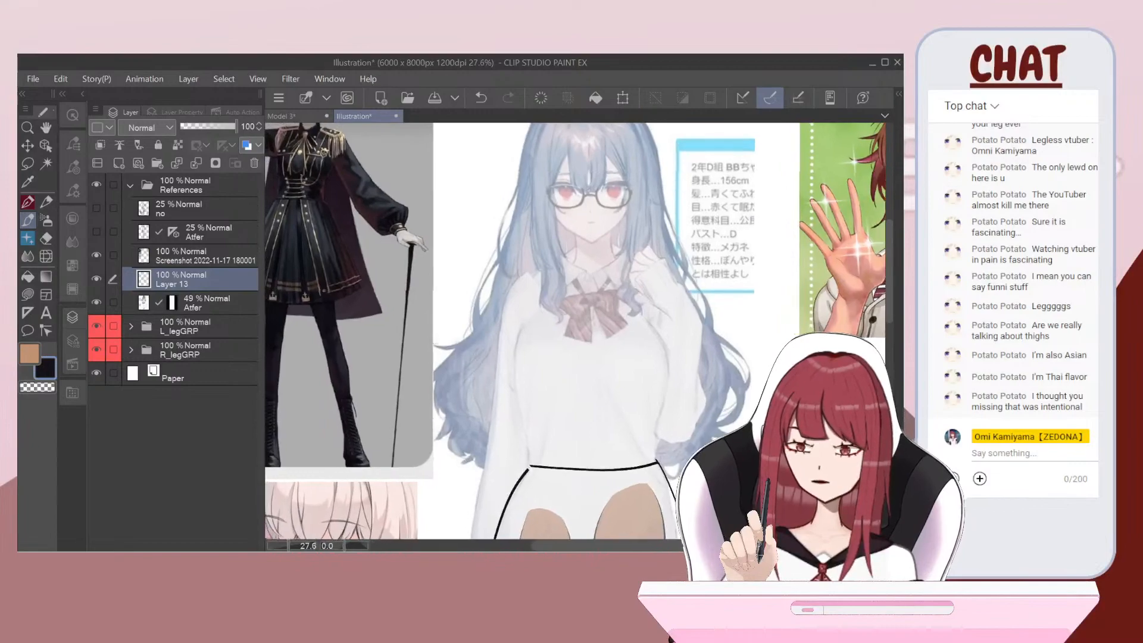
scroll(549, 350, "up", 1)
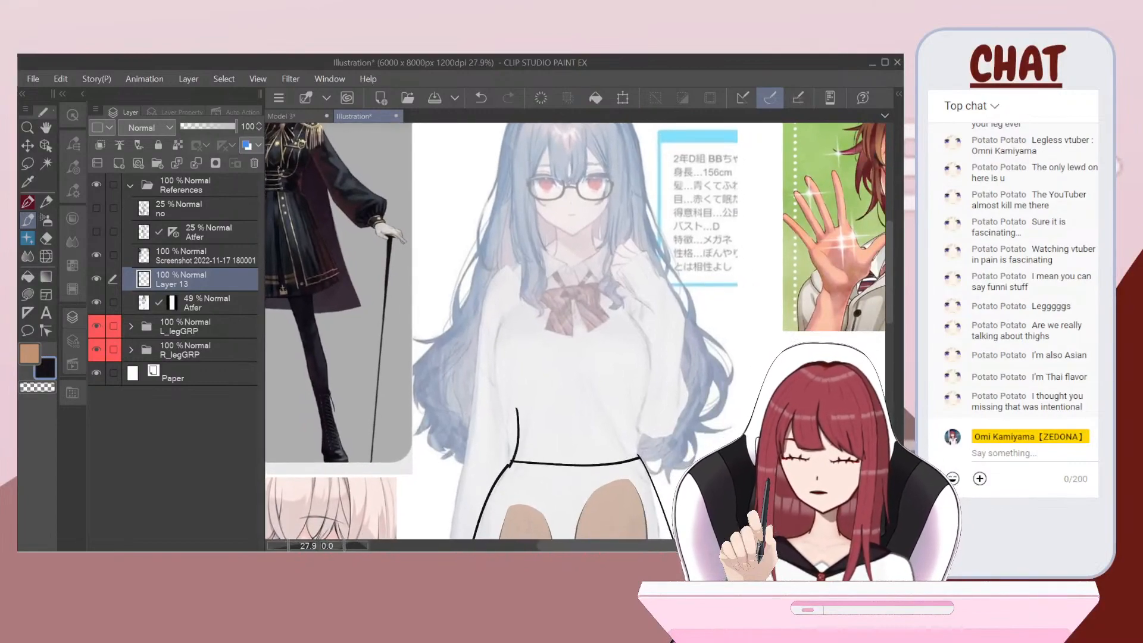
left_click_drag(532, 411, 641, 409)
mouse_move(549, 350)
left_mouse_down()
mouse_move(567, 392)
mouse_move(555, 362)
left_mouse_up()
scroll(547, 357, "up", 1)
Step: Try rounded bust curves on both sides of the torso, running down to the waistband's upper corners
left_click_drag(545, 311, 521, 413)
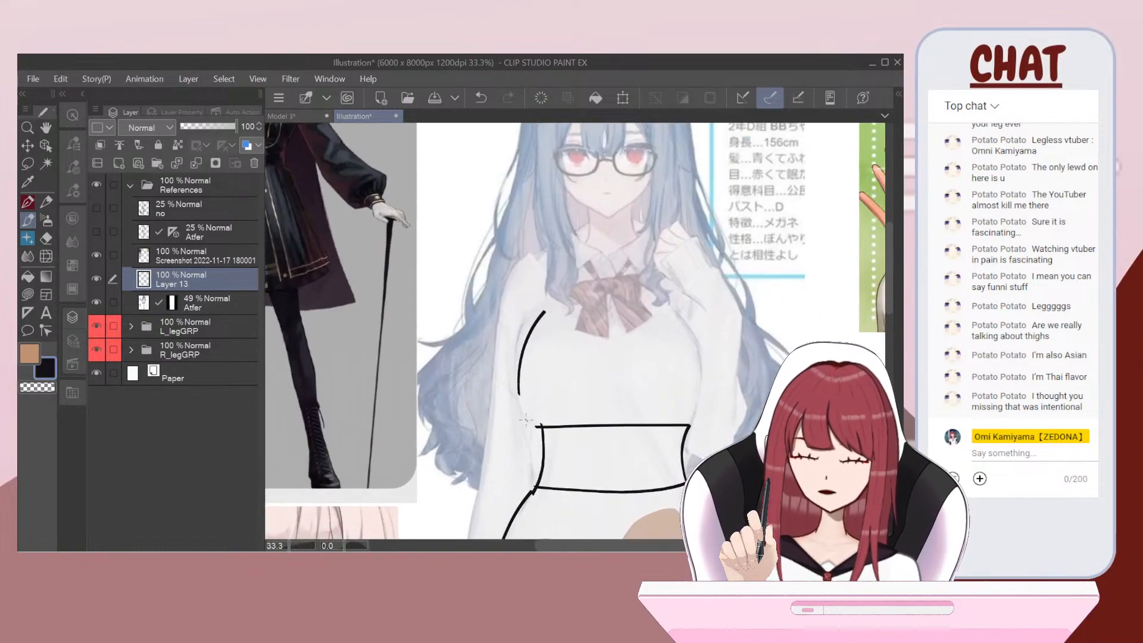
key("ctrl+z")
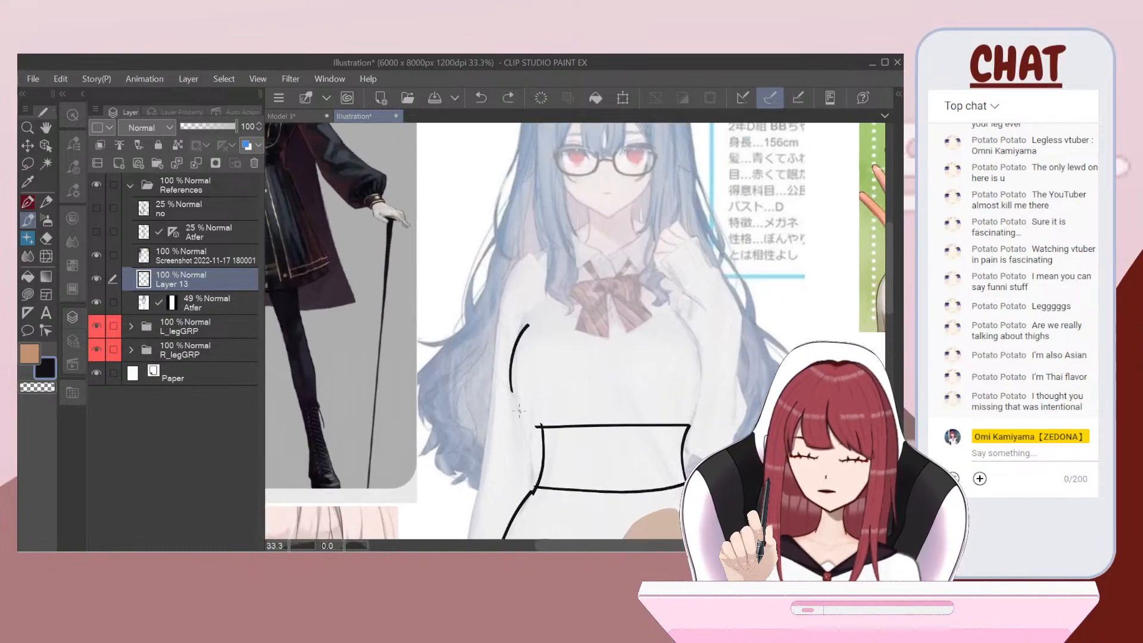
key("ctrl+z")
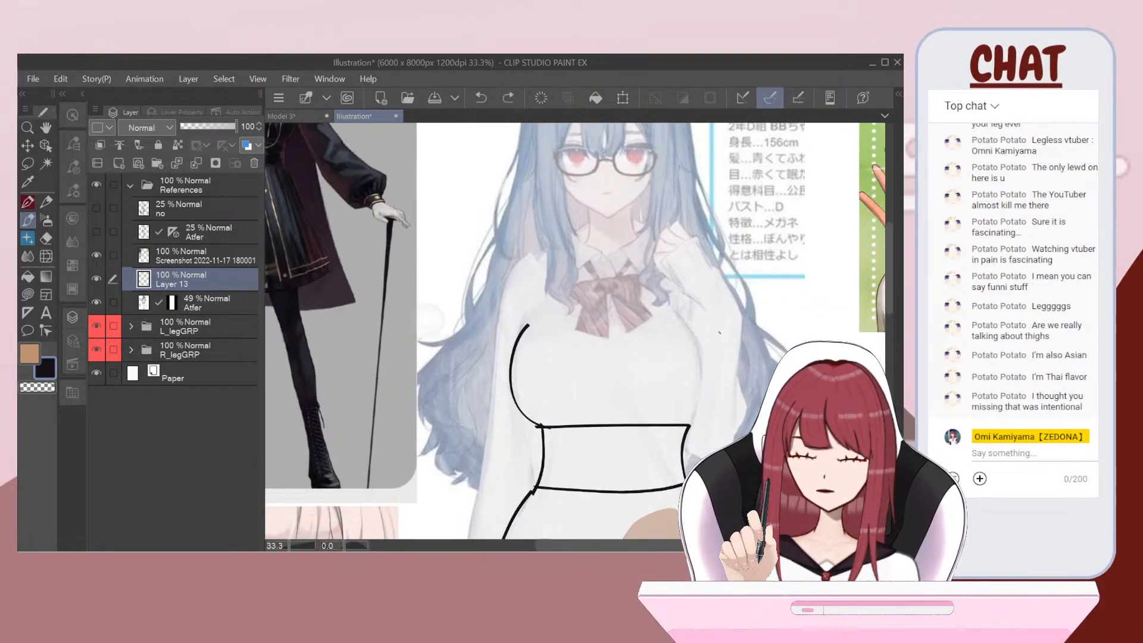
scroll(518, 352, "up", 2)
key("ctrl+z")
mouse_move(510, 361)
left_mouse_down()
mouse_move(532, 430)
mouse_move(558, 448)
left_mouse_up()
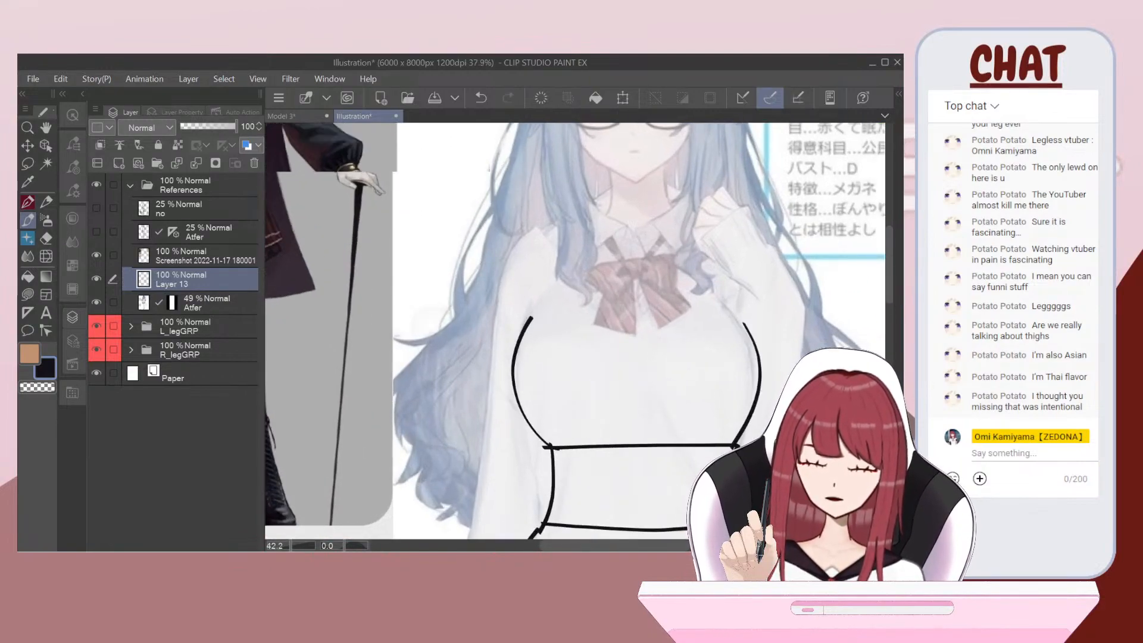
scroll(577, 331, "down", 6)
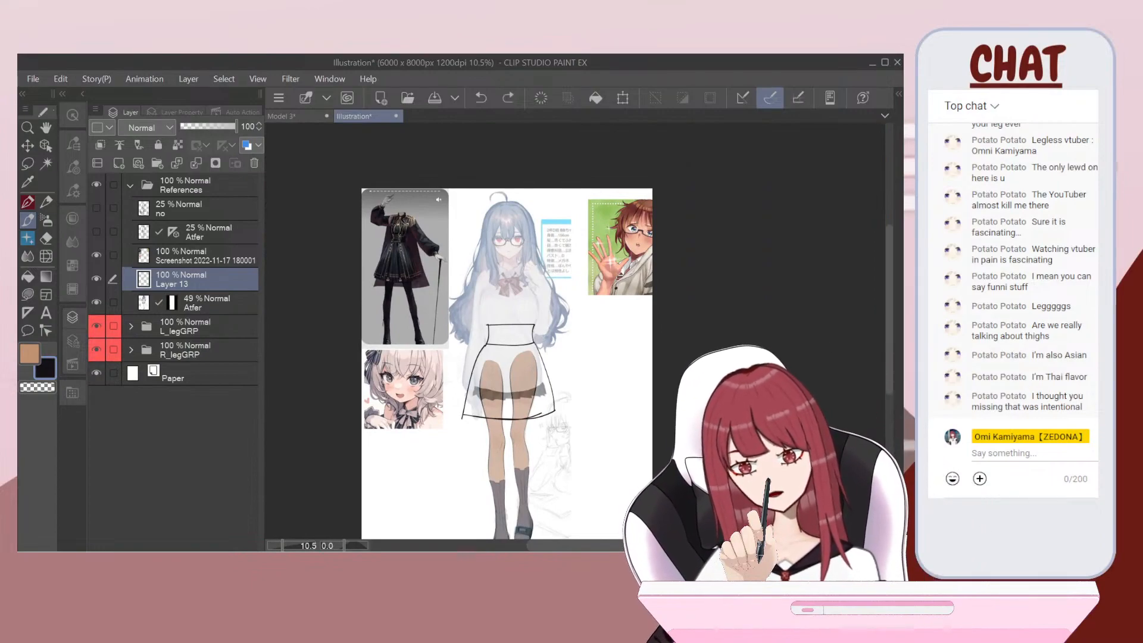
Step: Undo the bust, waistband and skirt side strokes back to the plain waistline and hem
key("ctrl+z")
scroll(434, 324, "up", 2)
key("ctrl+z")
key("ctrl+z")
key("ctrl+z")
key("ctrl+z")
scroll(453, 387, "up", 2)
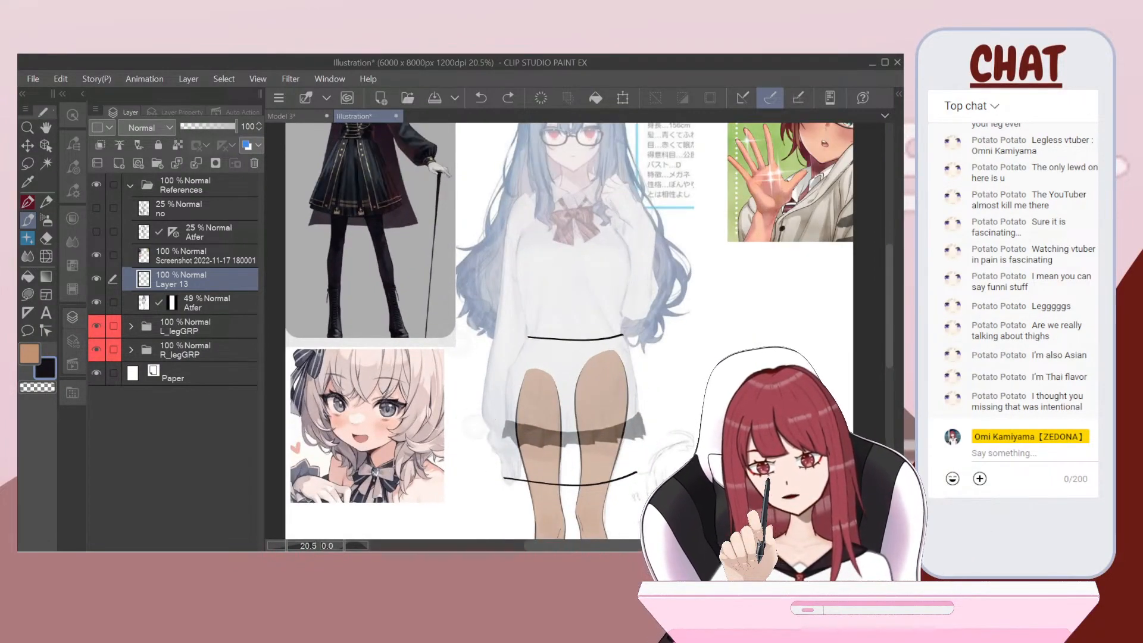
scroll(447, 345, "up", 1)
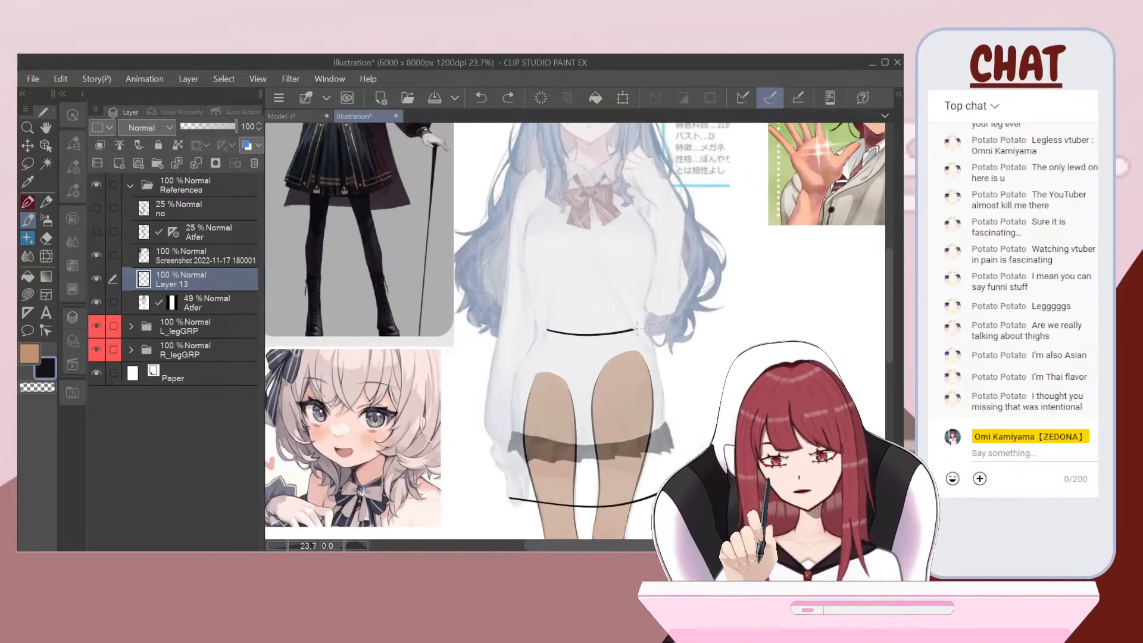
Step: Redraw the skirt's flared sides from the waistline and sketch a wider hem joining their lower ends
left_click_drag(546, 330, 499, 457)
left_click_drag(640, 331, 691, 456)
left_click_drag(481, 493, 629, 502)
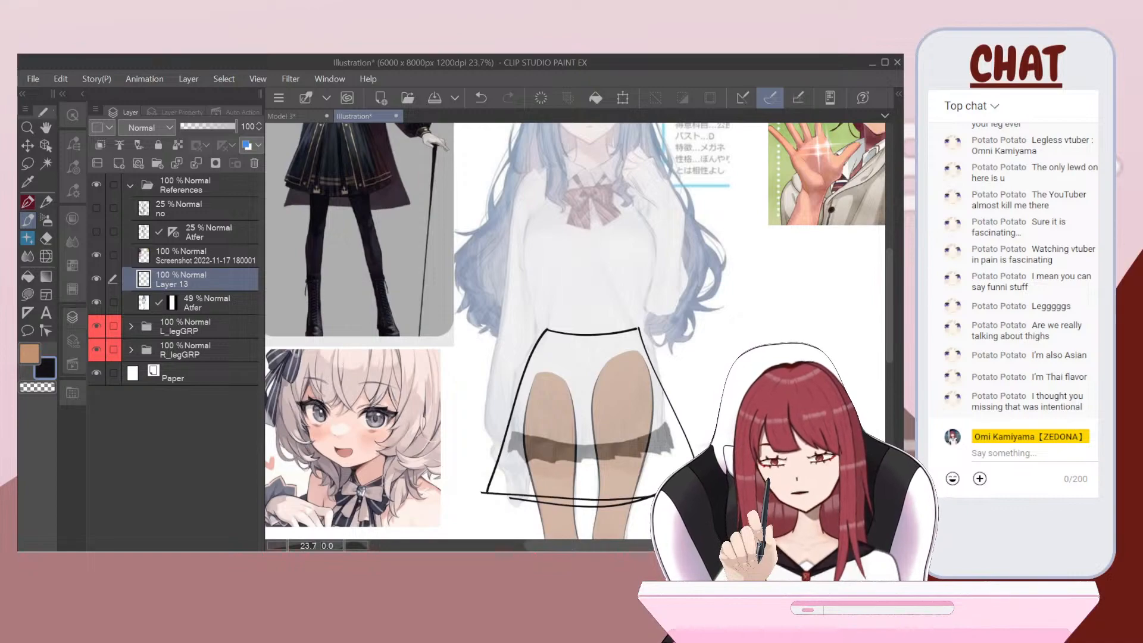
key("ctrl+z")
Step: Sketch a waistband above the skirt with two short sides and a straight upper edge
scroll(580, 198, "up", 3)
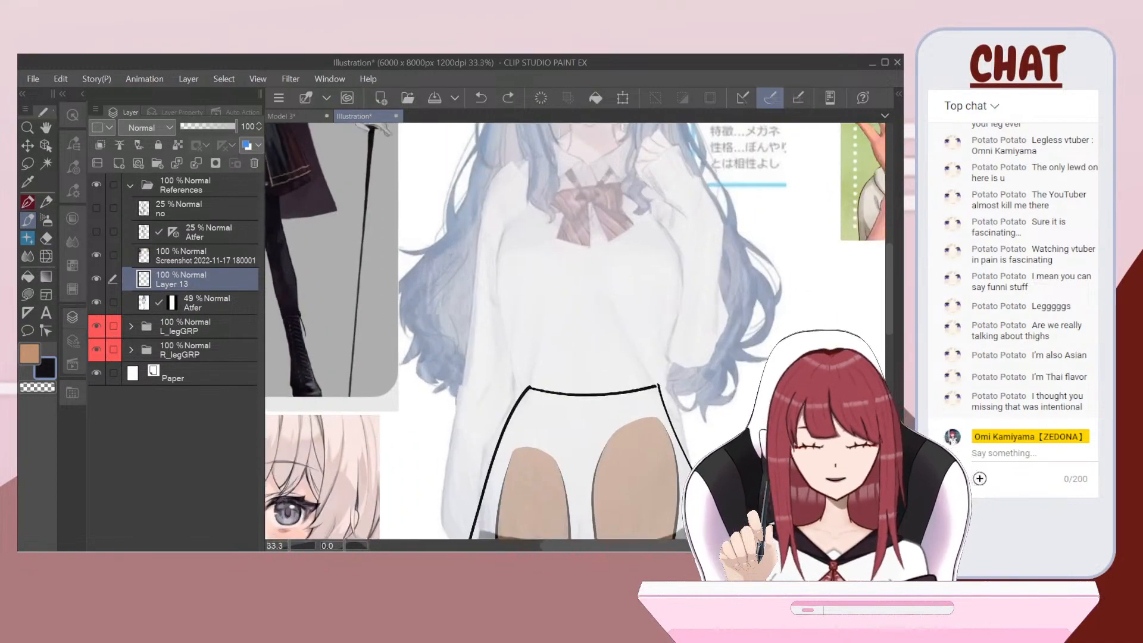
left_click_drag(676, 404, 680, 421)
left_click_drag(566, 359, 681, 360)
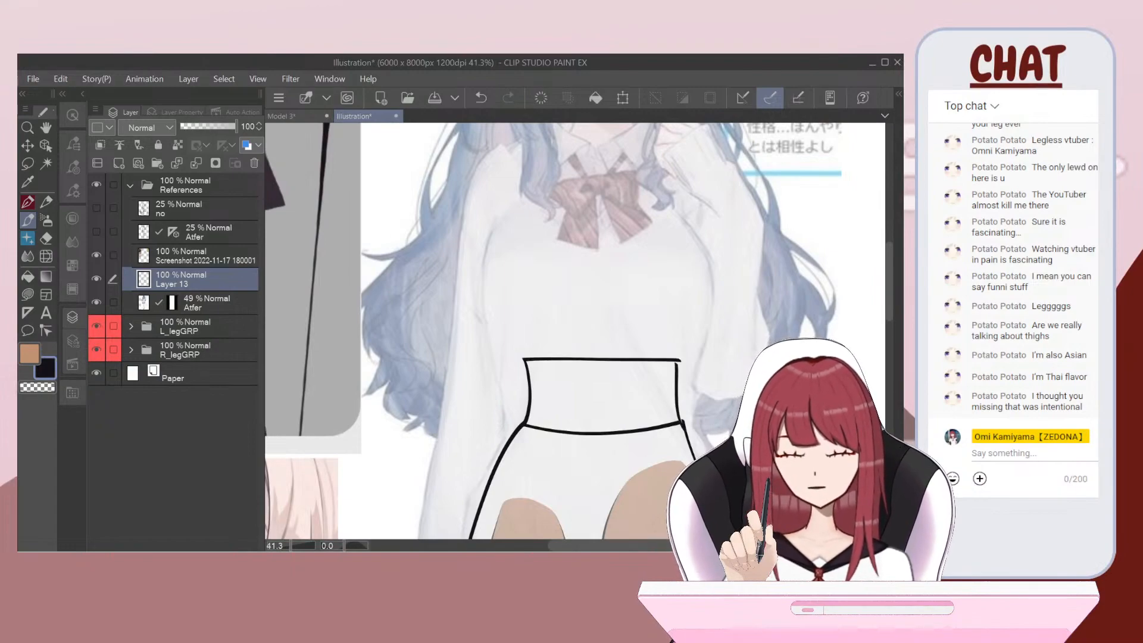
Step: Try full rounded bust curves rising from both upper corners of the waistband
left_click_drag(521, 228, 497, 324)
left_click_drag(701, 303, 674, 360)
key("ctrl+z")
mouse_move(689, 226)
left_mouse_down()
mouse_move(704, 292)
mouse_move(675, 359)
left_mouse_up()
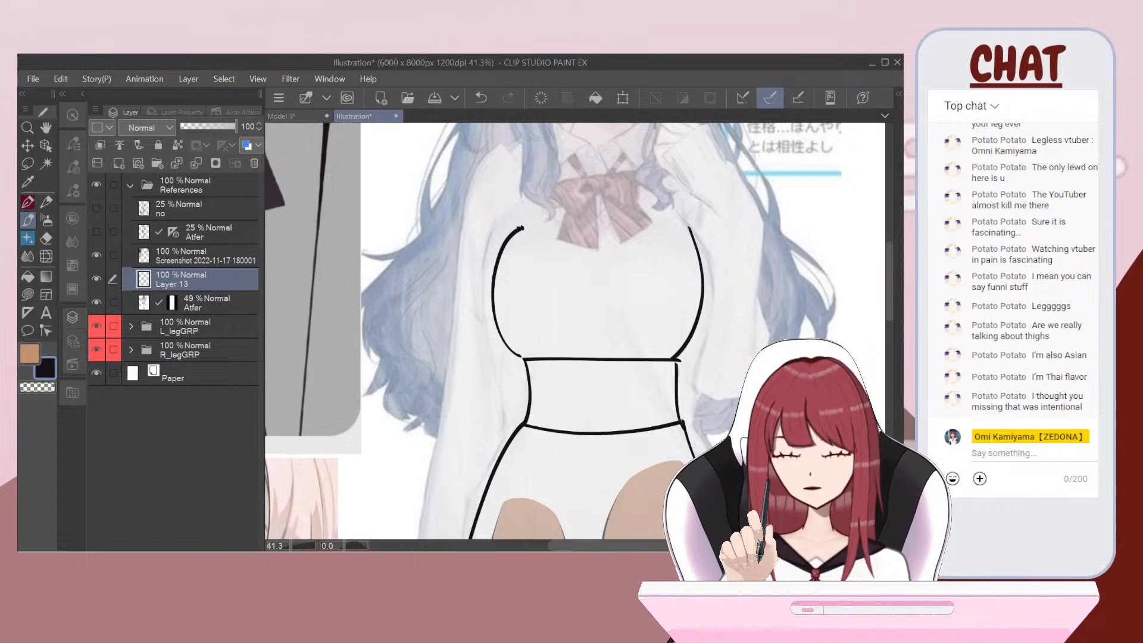
key("ctrl+z")
scroll(677, 356, "down", 5)
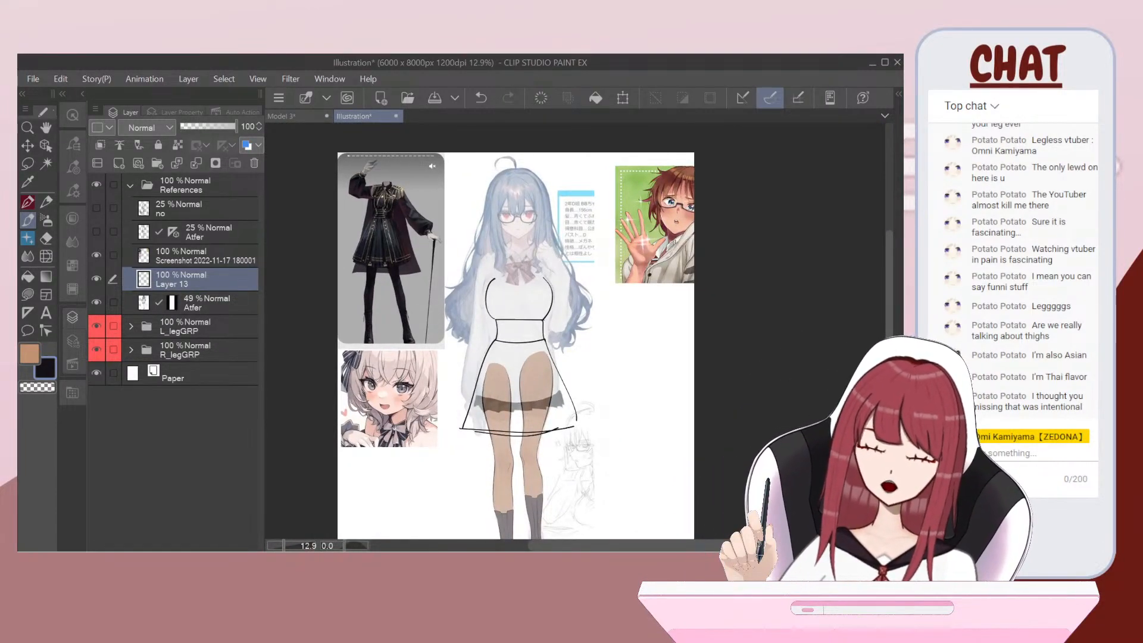
scroll(455, 242, "up", 2)
key("ctrl+z")
key("ctrl+z")
Step: Sketch two bodice side lines slanting outward and up from the waistband, guided by the black costume reference
scroll(307, 125, "up", 4)
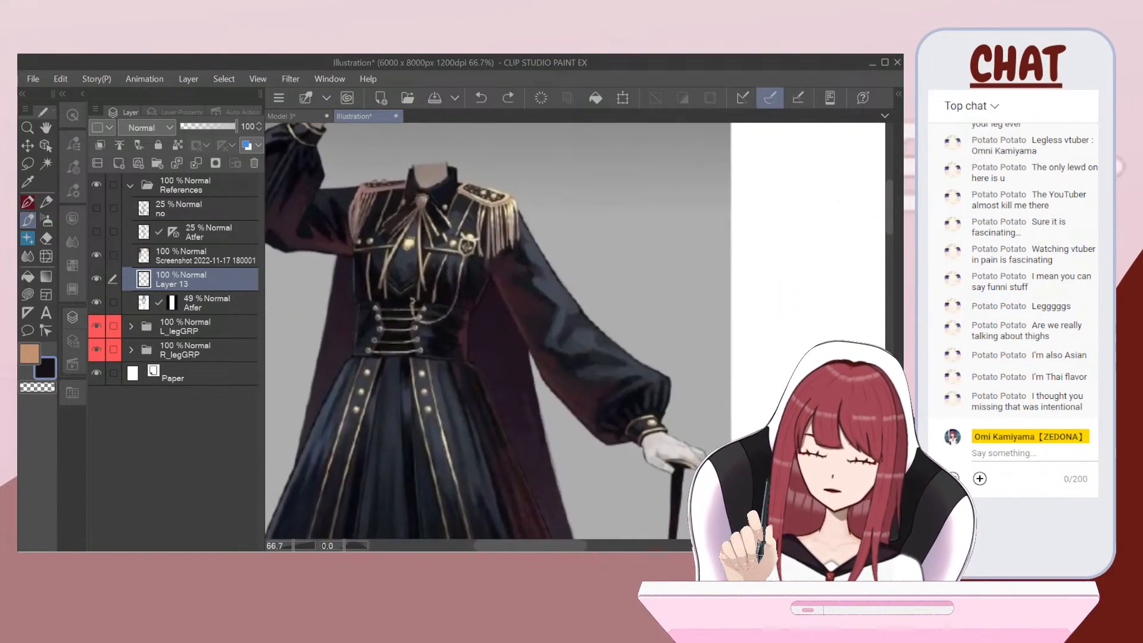
mouse_move(596, 417)
left_mouse_down()
mouse_move(389, 218)
mouse_move(423, 226)
left_mouse_up()
scroll(536, 297, "down", 1)
left_click_drag(494, 218, 479, 214)
mouse_move(485, 386)
left_mouse_down()
mouse_move(447, 311)
mouse_move(432, 227)
left_mouse_up()
left_click_drag(685, 390, 729, 227)
Step: Complete the matching pair of under-bust curves inside the bodice's side lines
scroll(575, 330, "down", 4)
scroll(576, 330, "up", 3)
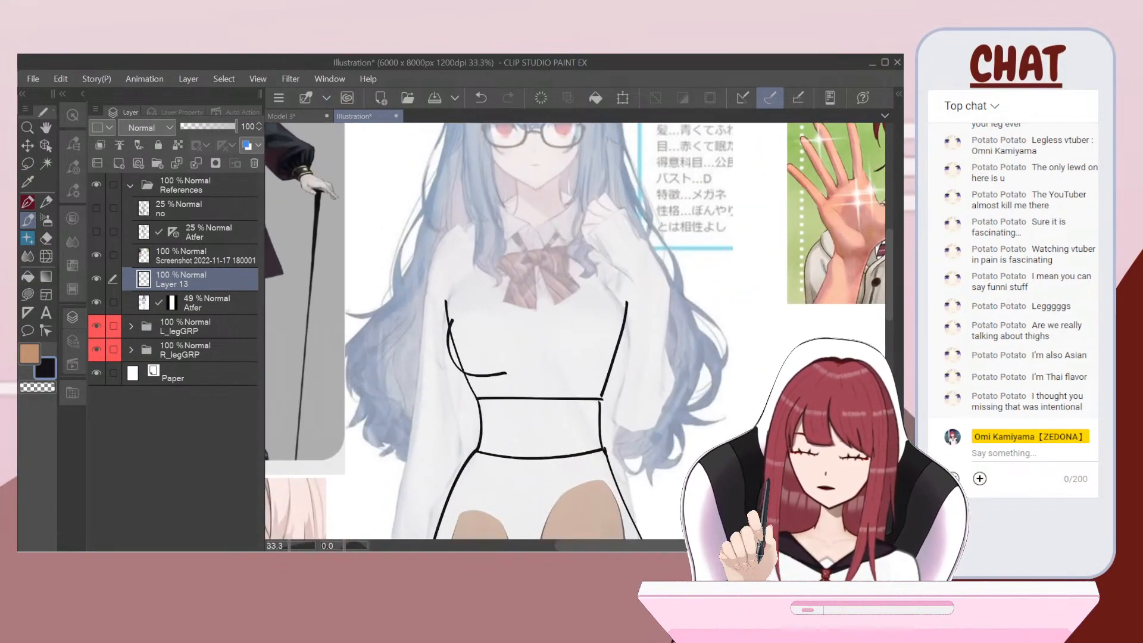
left_click_drag(577, 373, 627, 335)
key("ctrl+z")
left_click_drag(572, 370, 625, 342)
scroll(482, 184, "down", 3)
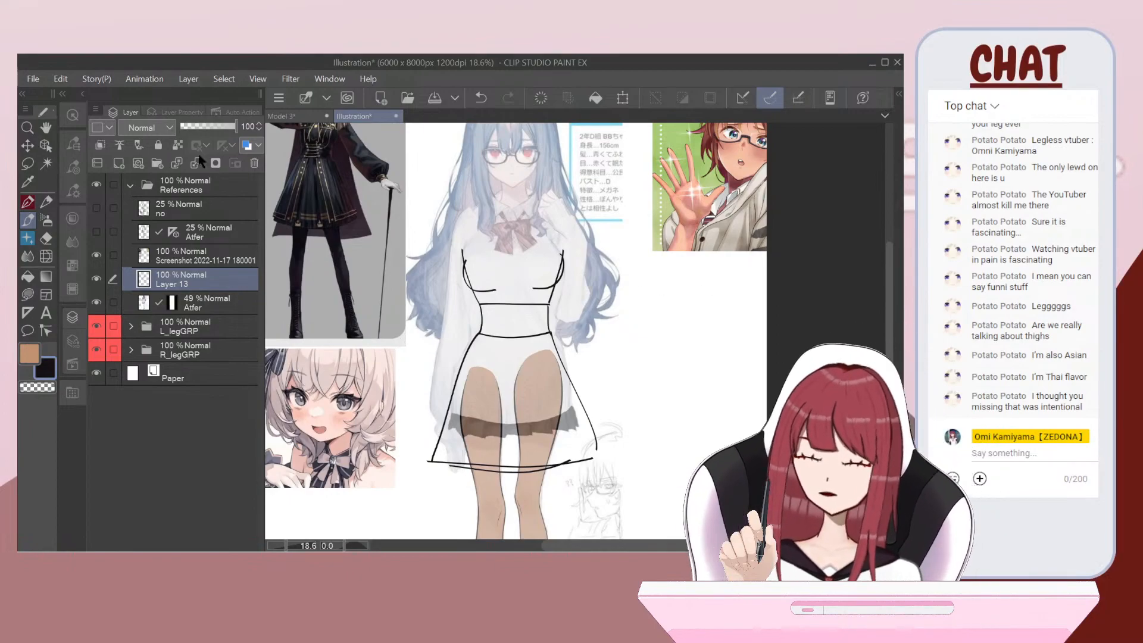
Step: Lower the opacity of Layer 13 to 60% and create a layer folder named skirtGRP above L_legGRP
left_click(214, 126)
left_click(166, 323)
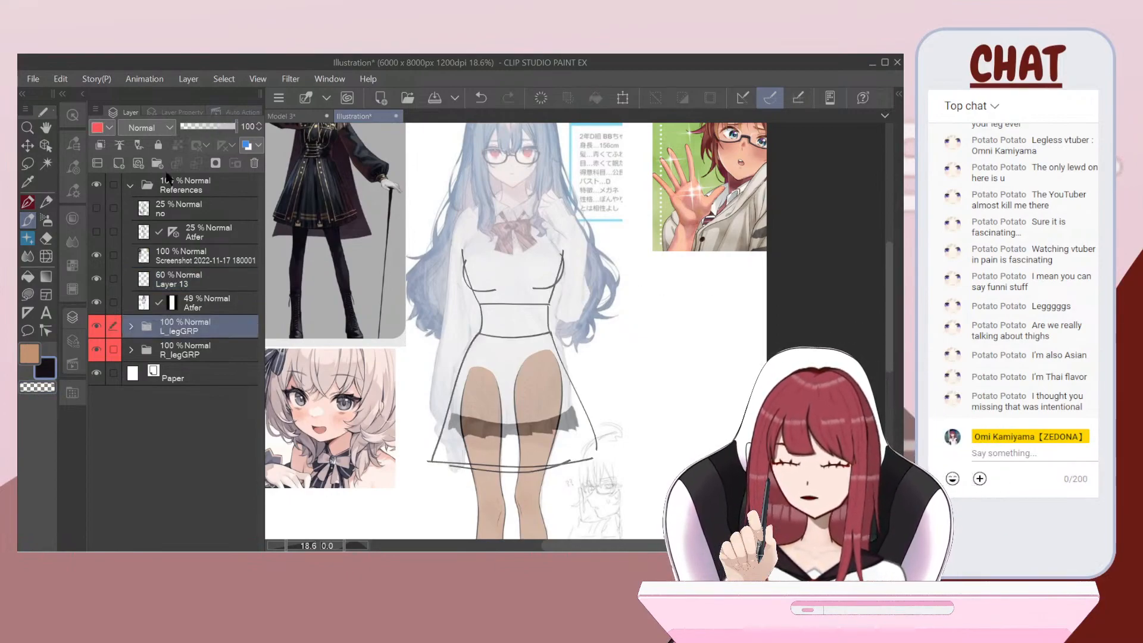
left_click(163, 162)
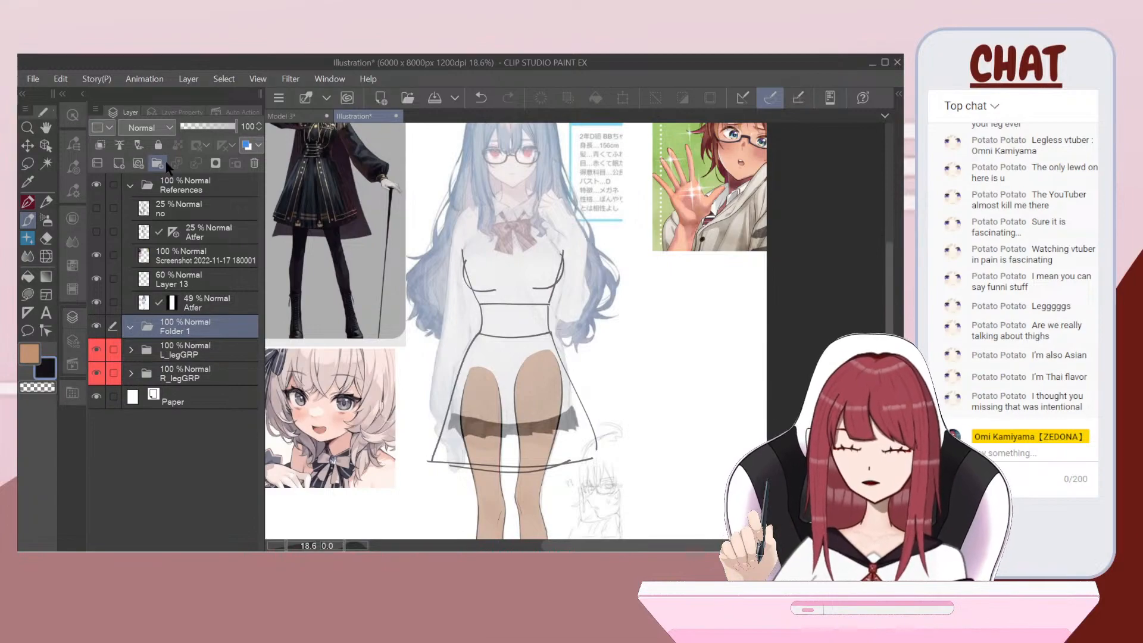
double_click(165, 329)
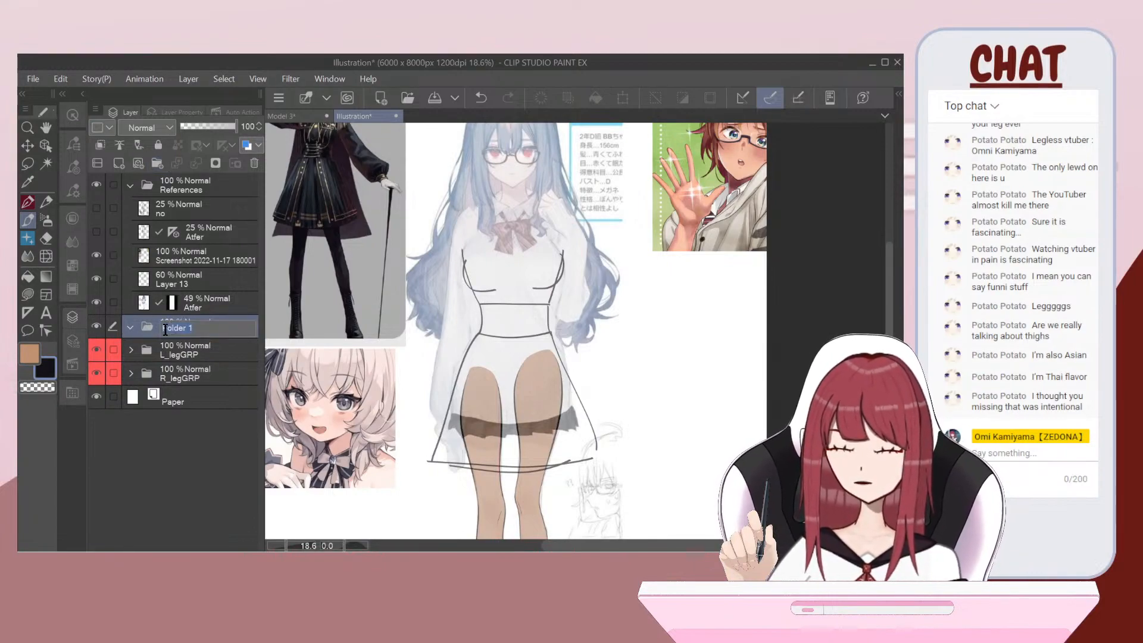
type("SkintGRP")
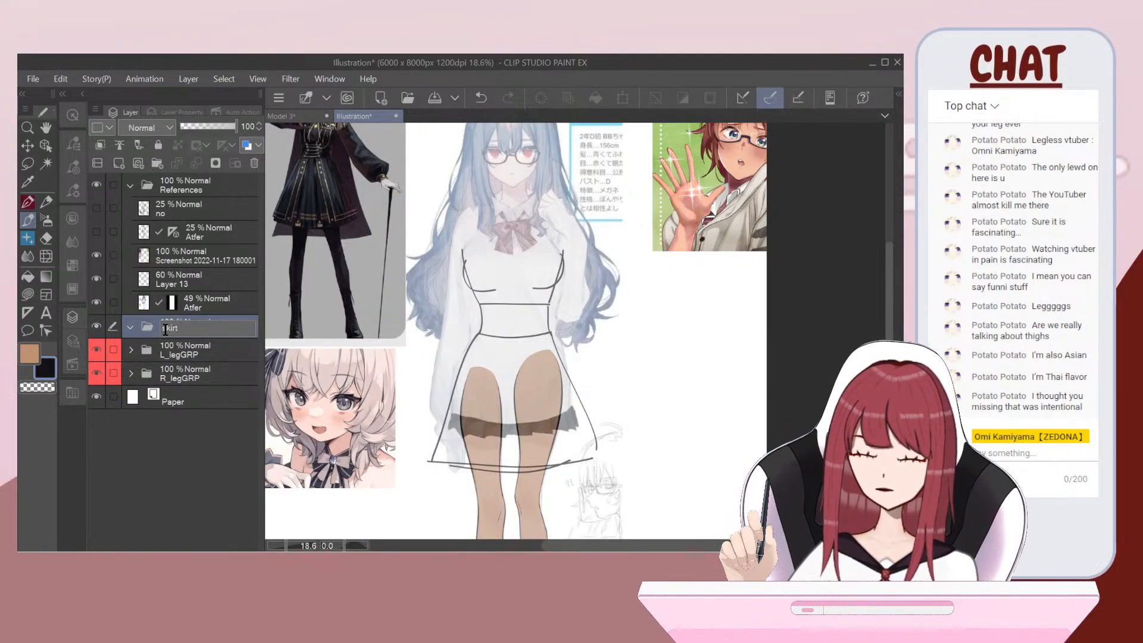
key("Return")
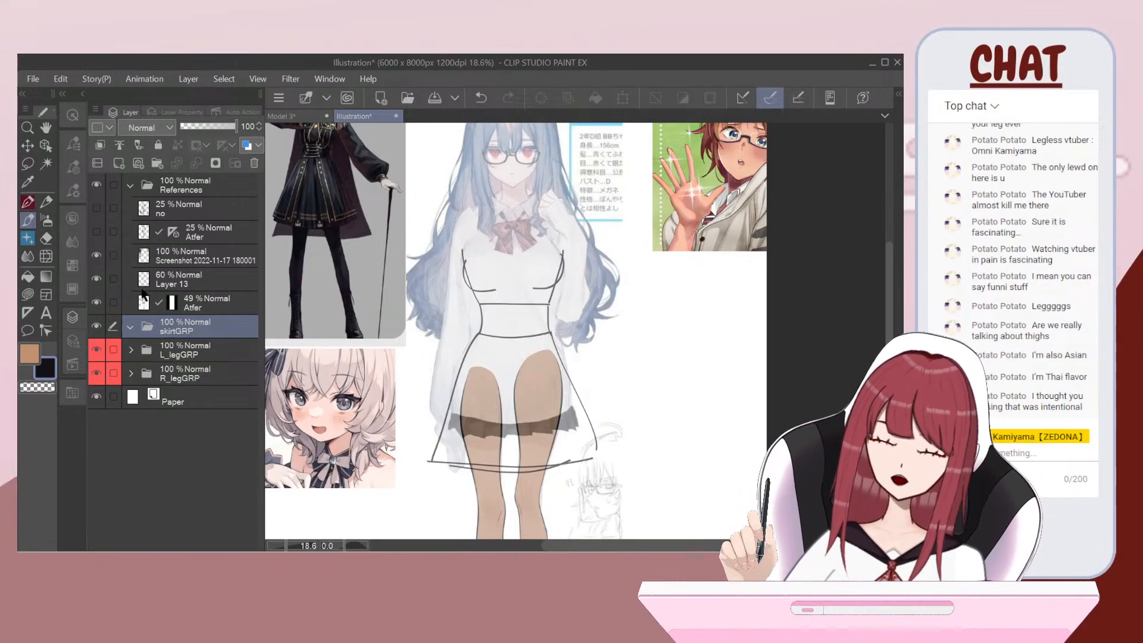
Step: Give the skirtGRP folder the Red palette color and create a new vector layer inside it
scroll(278, 205, "up", 3)
scroll(277, 205, "up", 3)
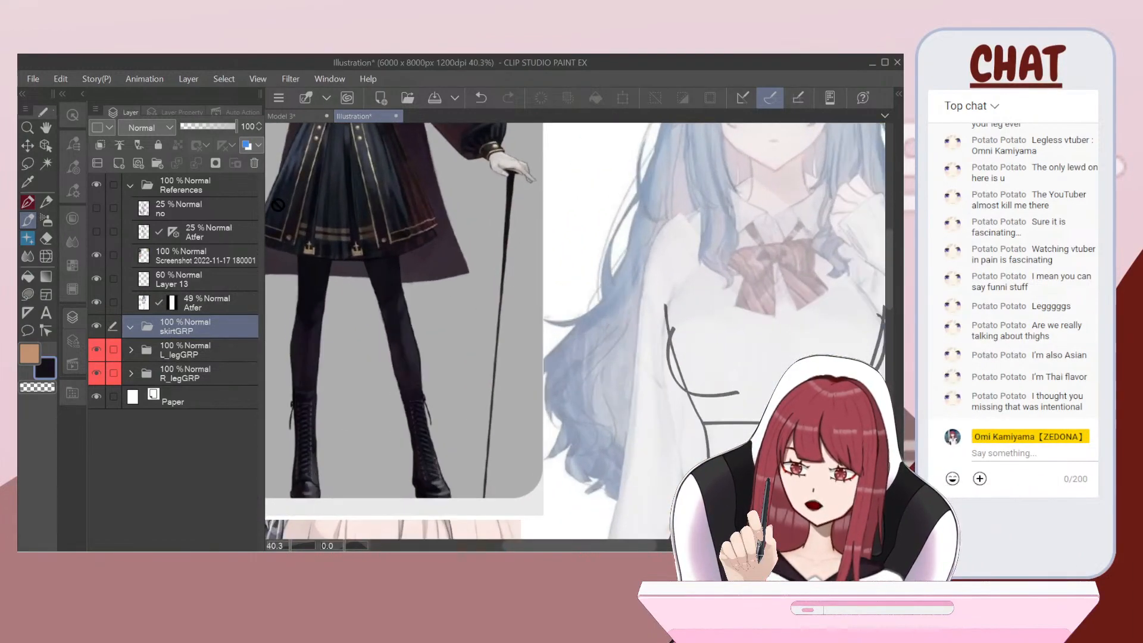
scroll(478, 259, "down", 5)
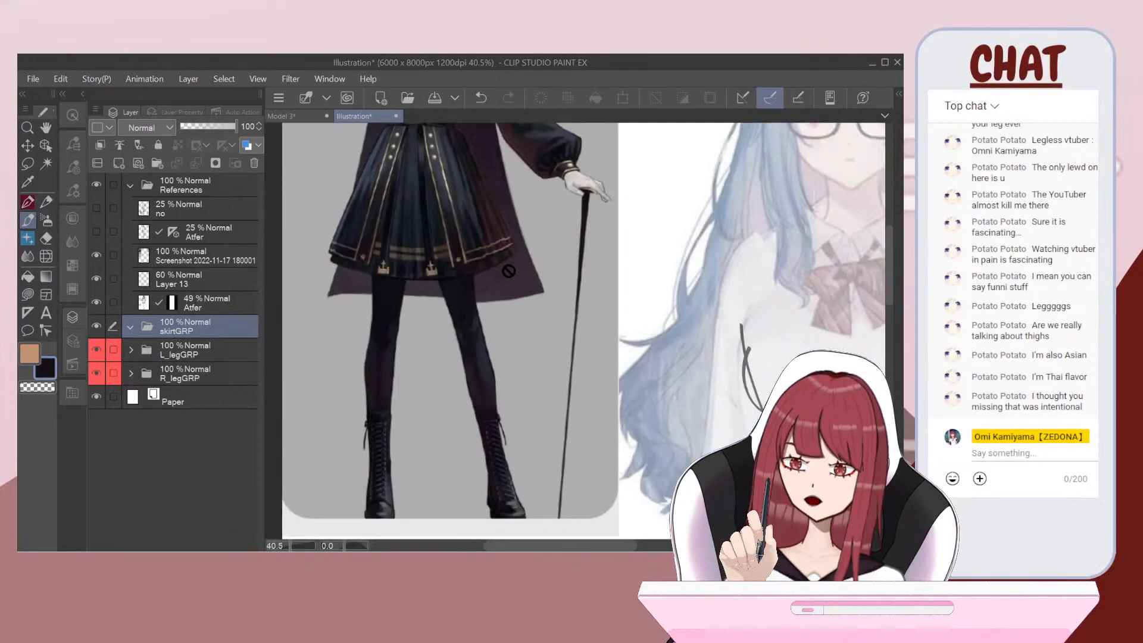
scroll(661, 506, "up", 3)
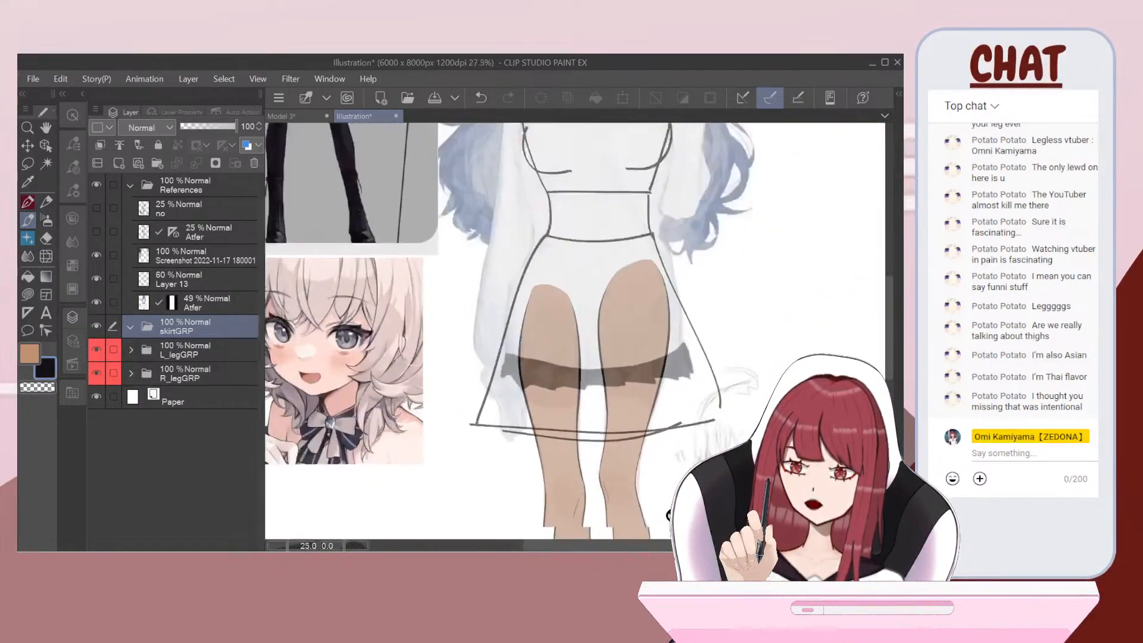
left_click(104, 126)
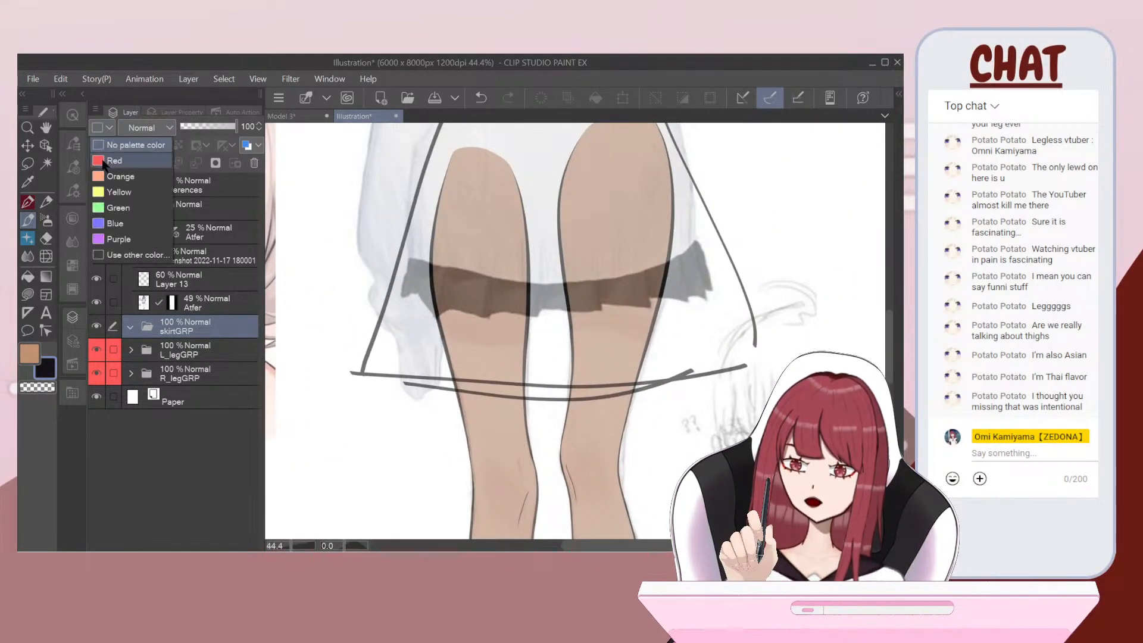
left_click(119, 142)
left_click(138, 163)
Step: Choose the Elegant Tapered Pen and set its brush size to 30 for the skirt line art
left_click(27, 203)
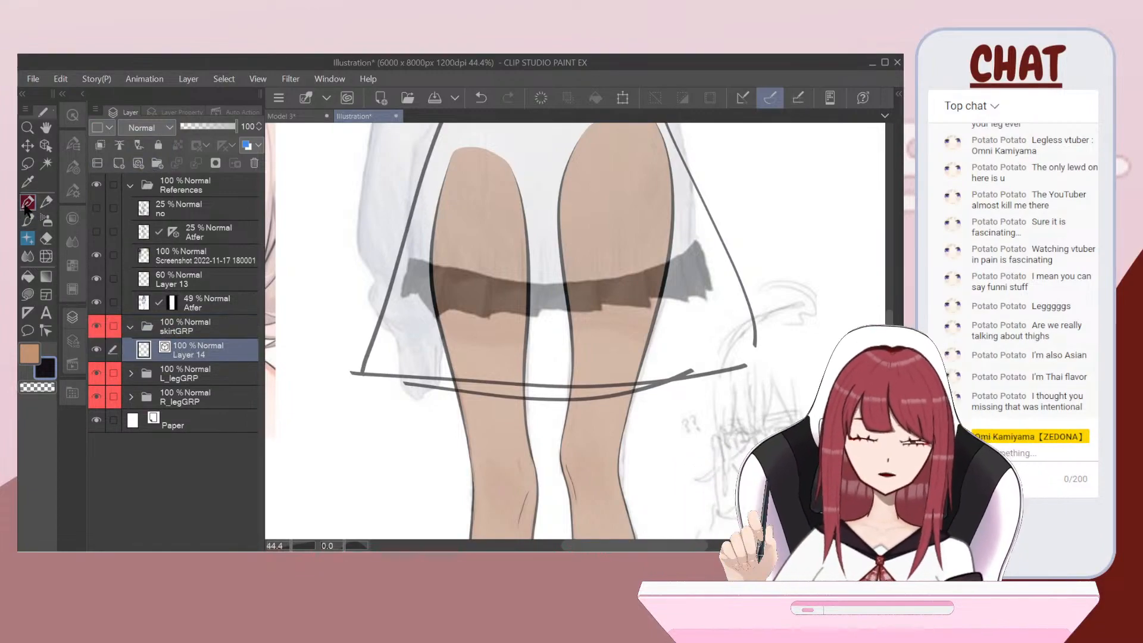
key("ctrl+minus")
key("ctrl+plus")
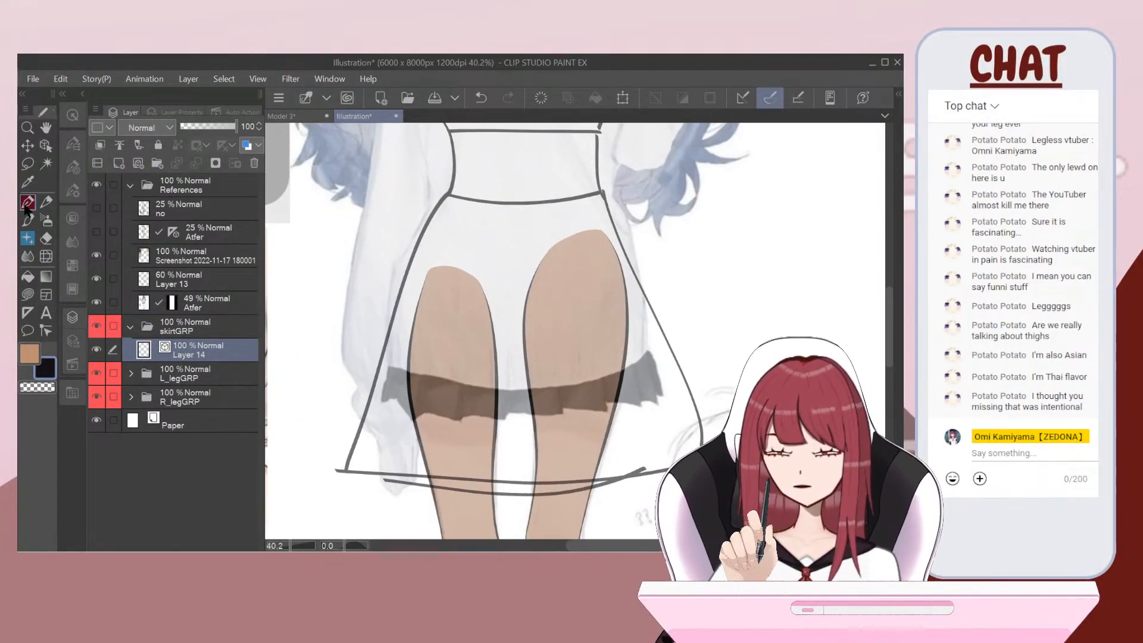
key("ctrl+z")
left_click(76, 171)
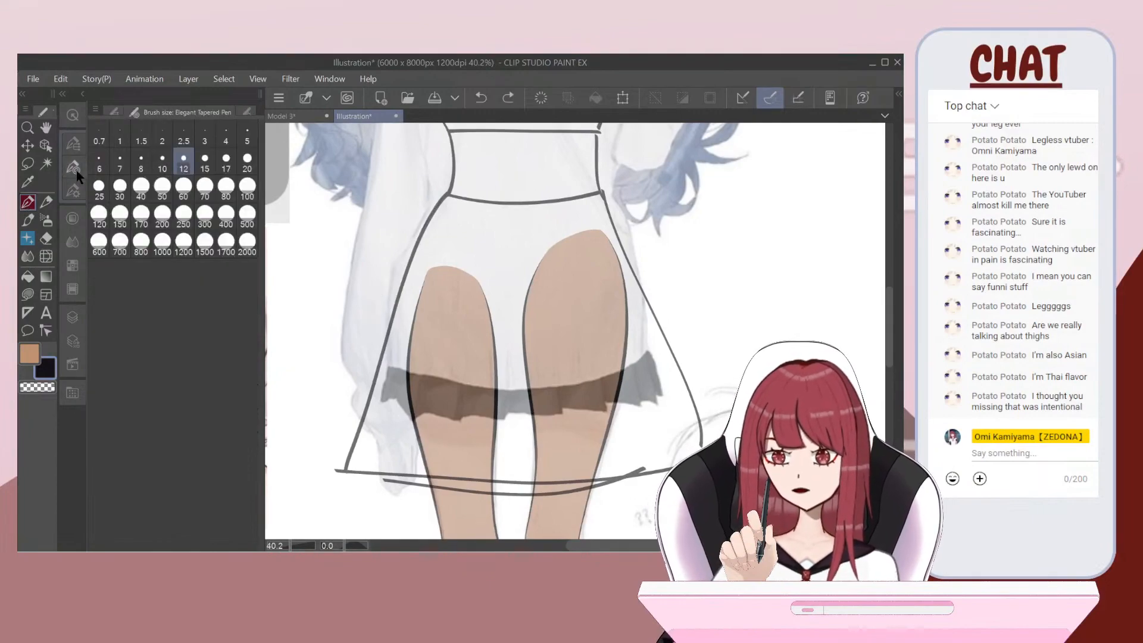
left_click(119, 189)
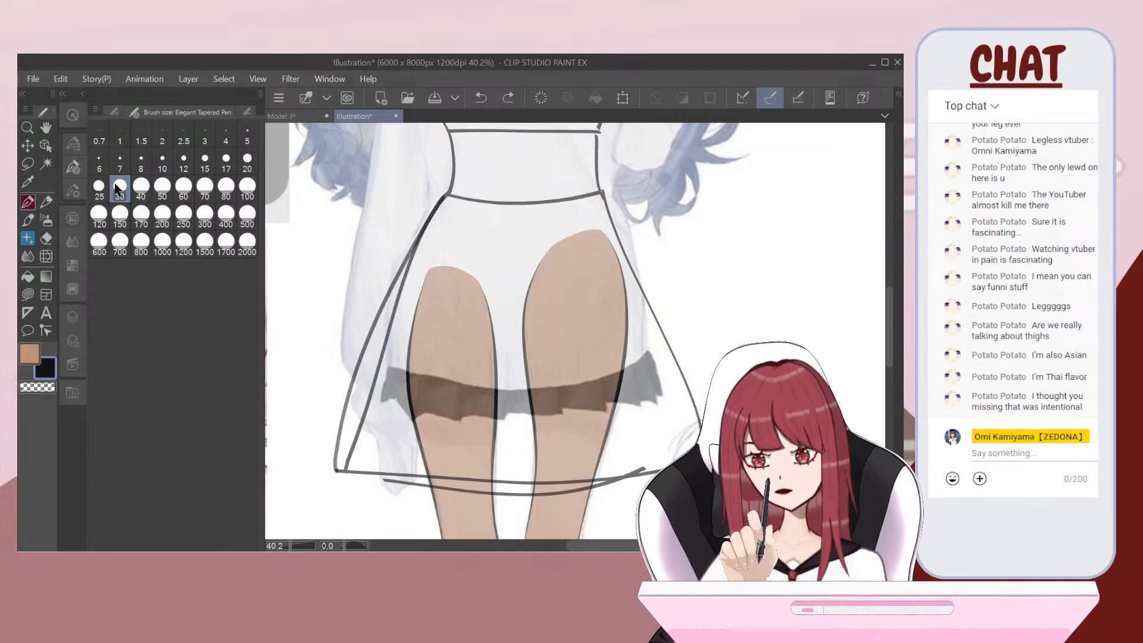
Step: Ink the skirt's curved hem and its right side line from the waist down to the hem
mouse_move(390, 483)
left_mouse_down()
mouse_move(548, 488)
mouse_move(629, 478)
left_mouse_up()
mouse_move(622, 227)
left_mouse_down()
mouse_move(656, 289)
mouse_move(691, 437)
left_mouse_up()
key("ctrl+z")
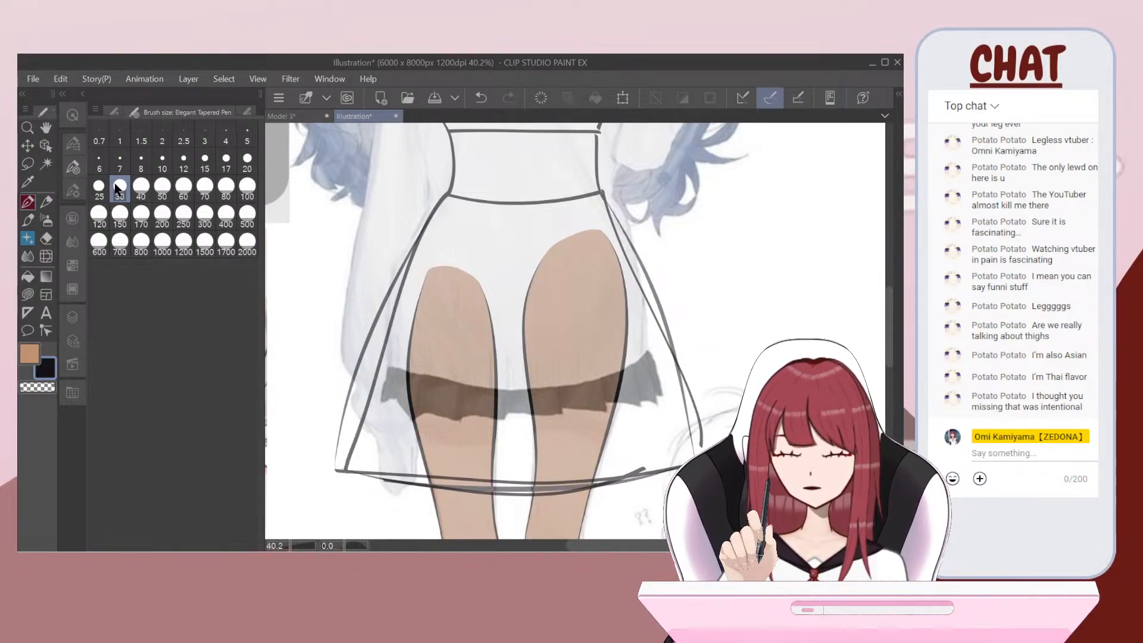
mouse_move(566, 188)
left_mouse_down()
mouse_move(641, 345)
mouse_move(666, 440)
left_mouse_up()
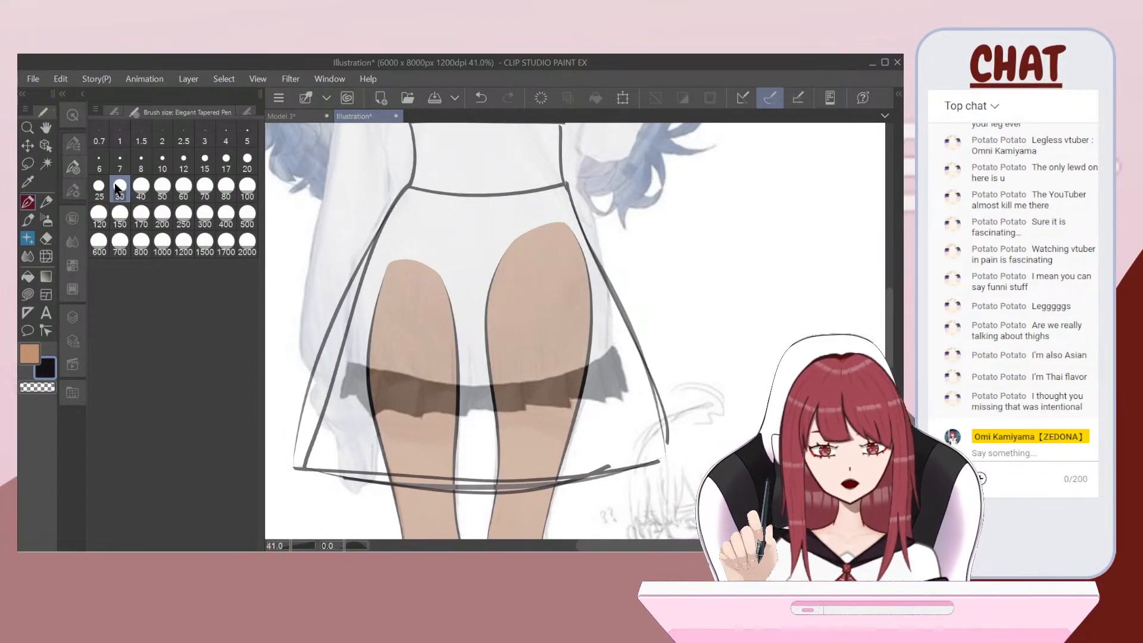
scroll(485, 331, "up", 2)
scroll(485, 331, "down", 3)
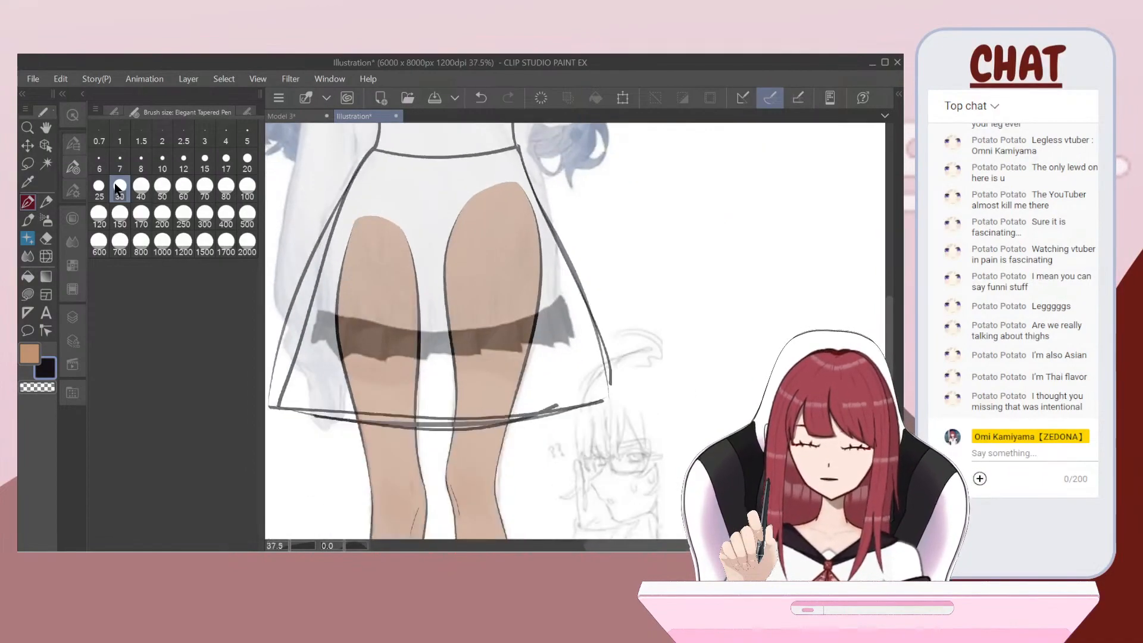
Step: Lower the opacity of the sketch on Layer 13 to 11%
left_click(73, 315)
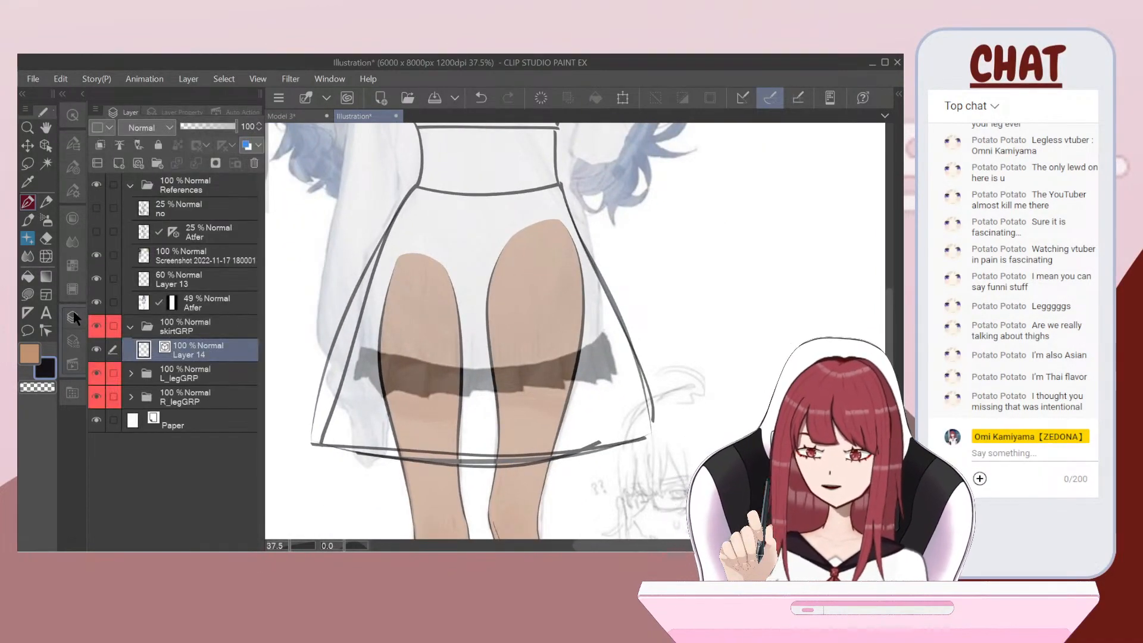
left_click(182, 283)
left_click_drag(210, 126, 182, 131)
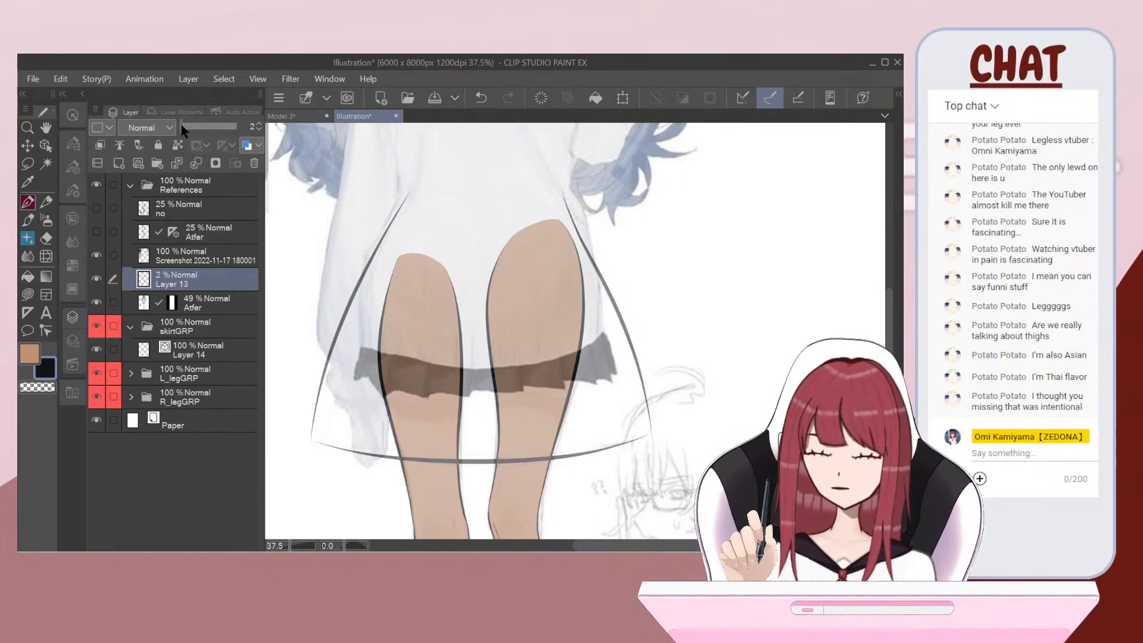
key("ctrl+z")
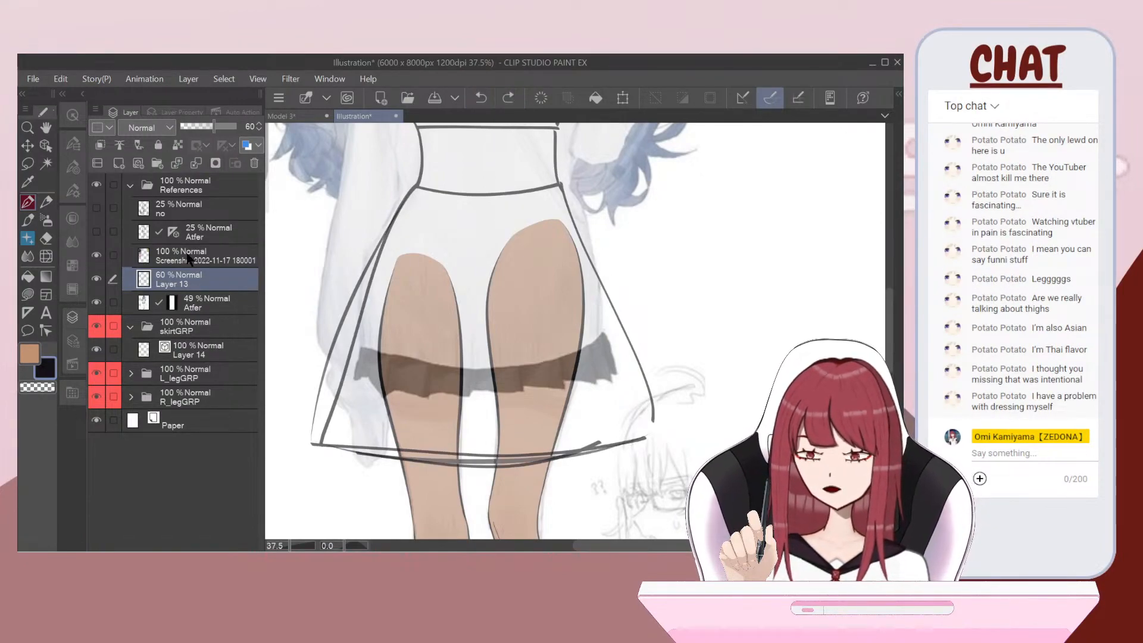
left_click(195, 125)
left_click(191, 344)
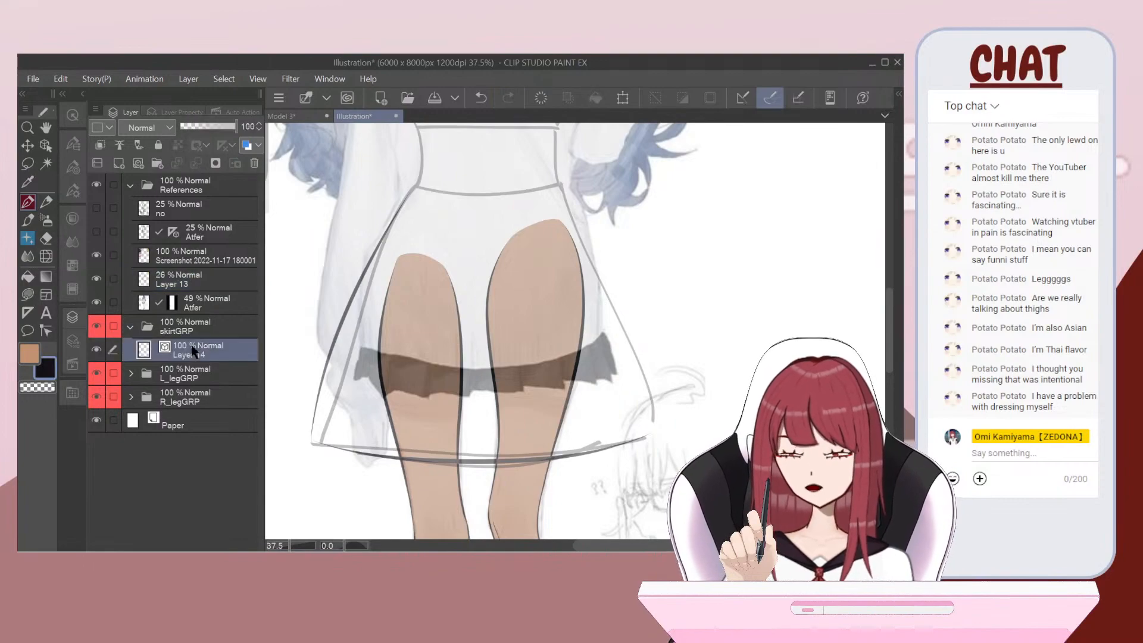
left_click(199, 271)
left_click_drag(206, 126, 186, 127)
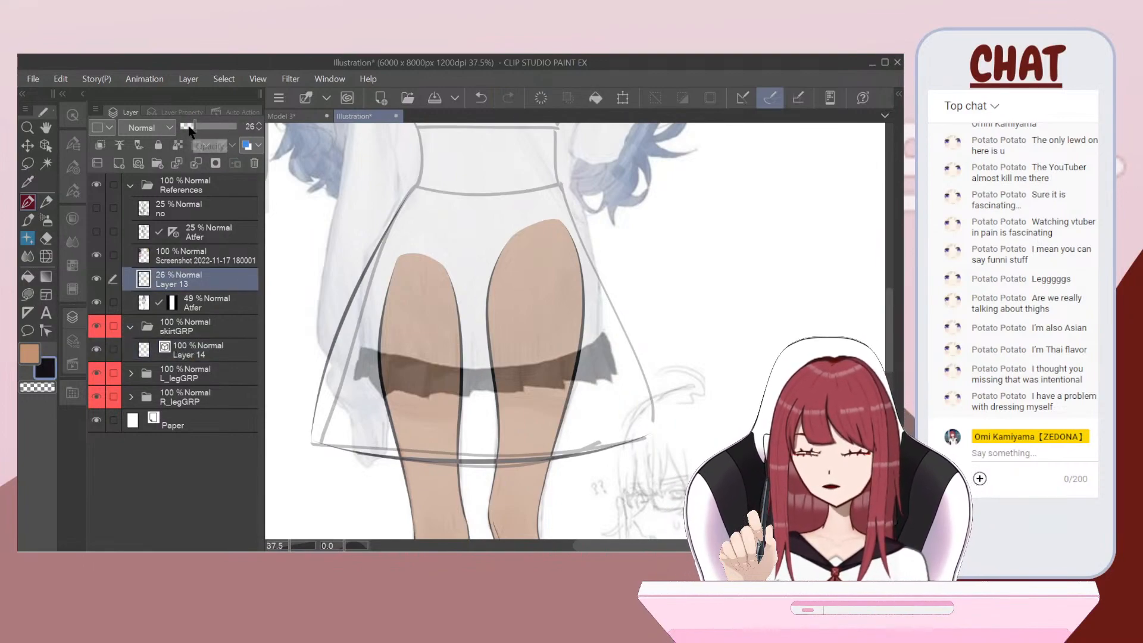
Step: Re-ink the skirt's right side line on Layer 14 as one smooth curve from waist to hem
left_click(172, 353)
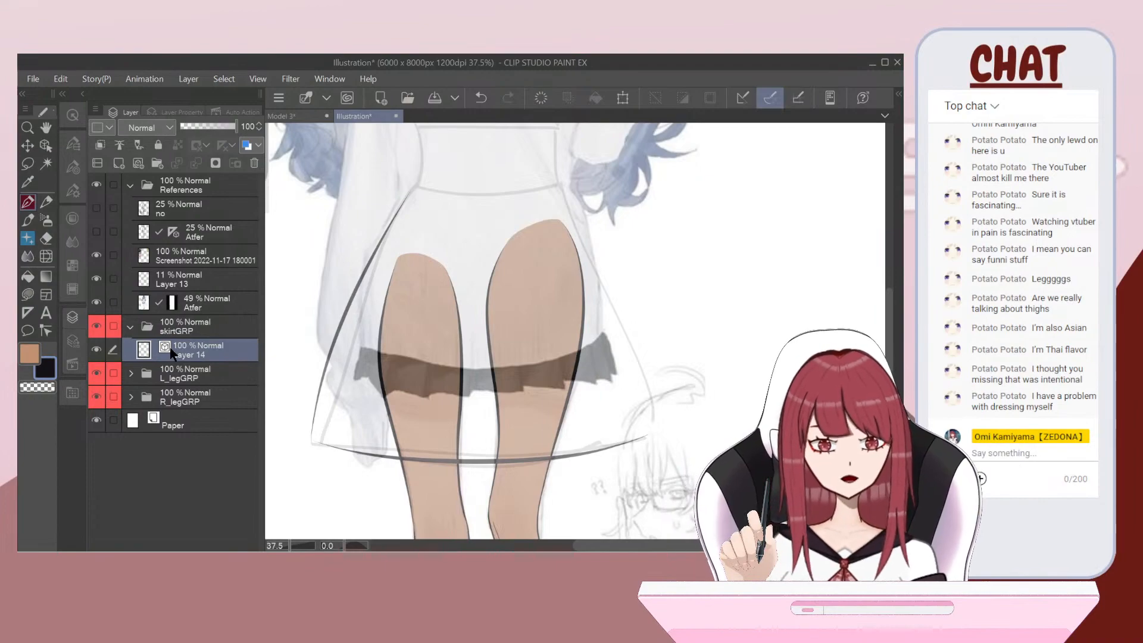
left_click_drag(597, 261, 647, 427)
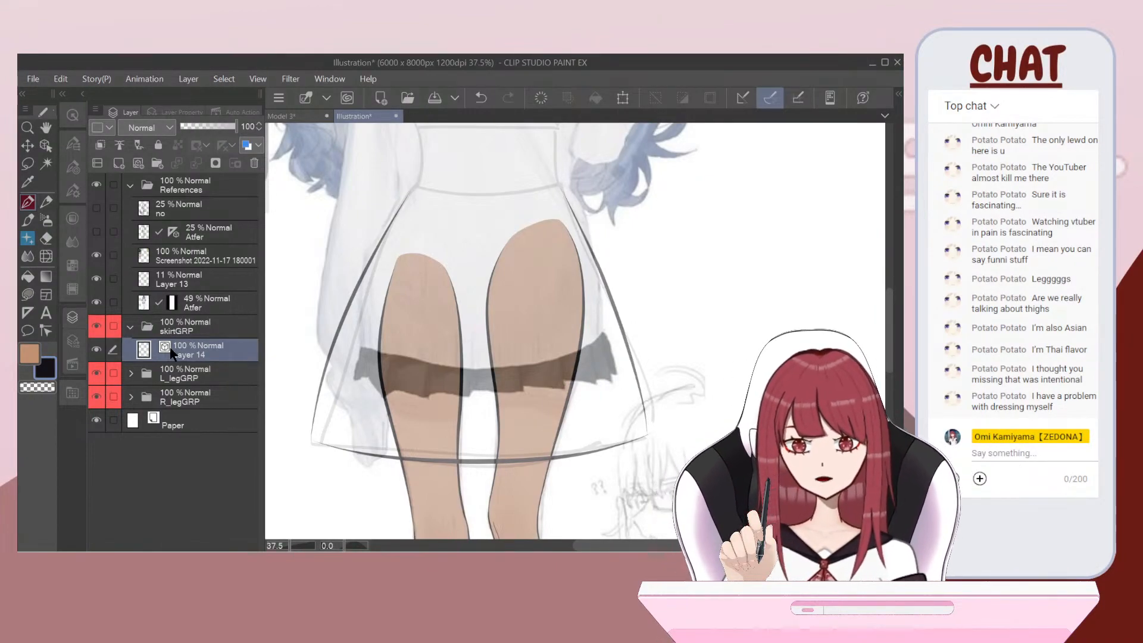
scroll(575, 331, "up", 5)
mouse_move(425, 251)
left_mouse_down()
mouse_move(536, 273)
mouse_move(703, 258)
mouse_move(751, 239)
left_mouse_up()
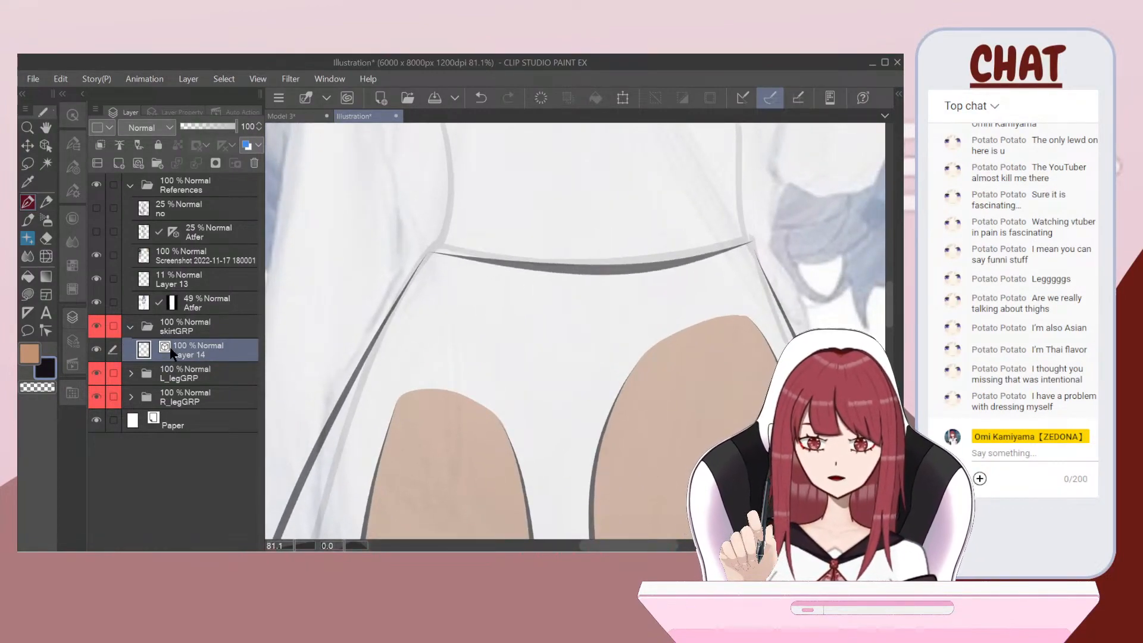
scroll(575, 331, "down", 5)
key("ctrl+z")
key("ctrl+plus")
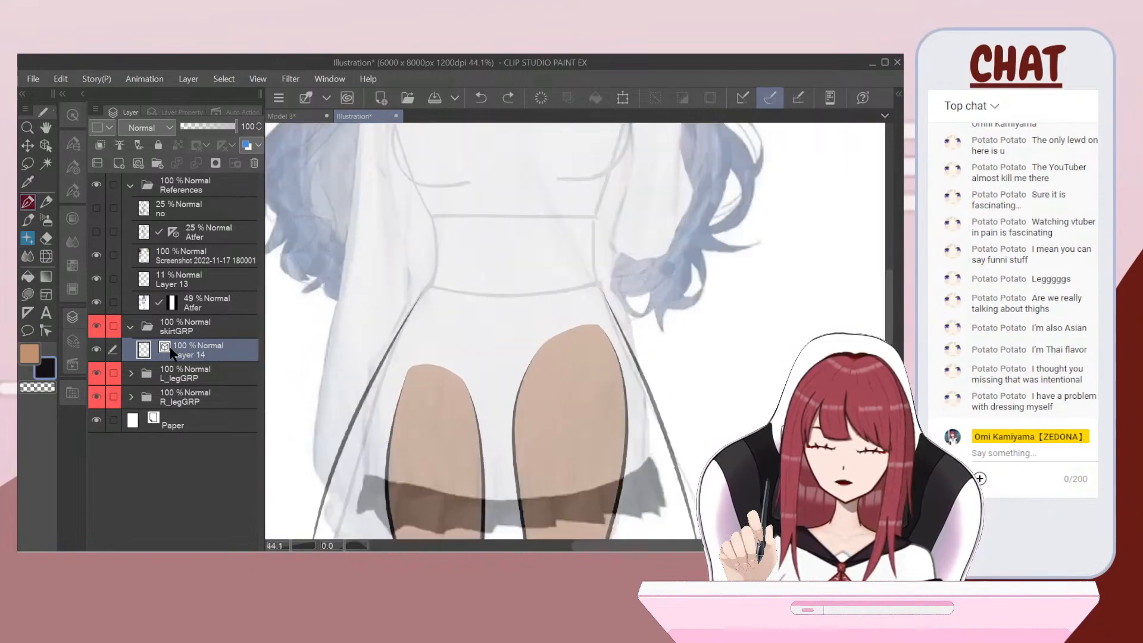
key("ctrl+plus")
mouse_move(430, 304)
left_mouse_down()
mouse_move(581, 317)
mouse_move(633, 303)
left_mouse_up()
key("ctrl+z")
left_click_drag(429, 302, 630, 298)
key("ctrl+plus")
key("ctrl+z")
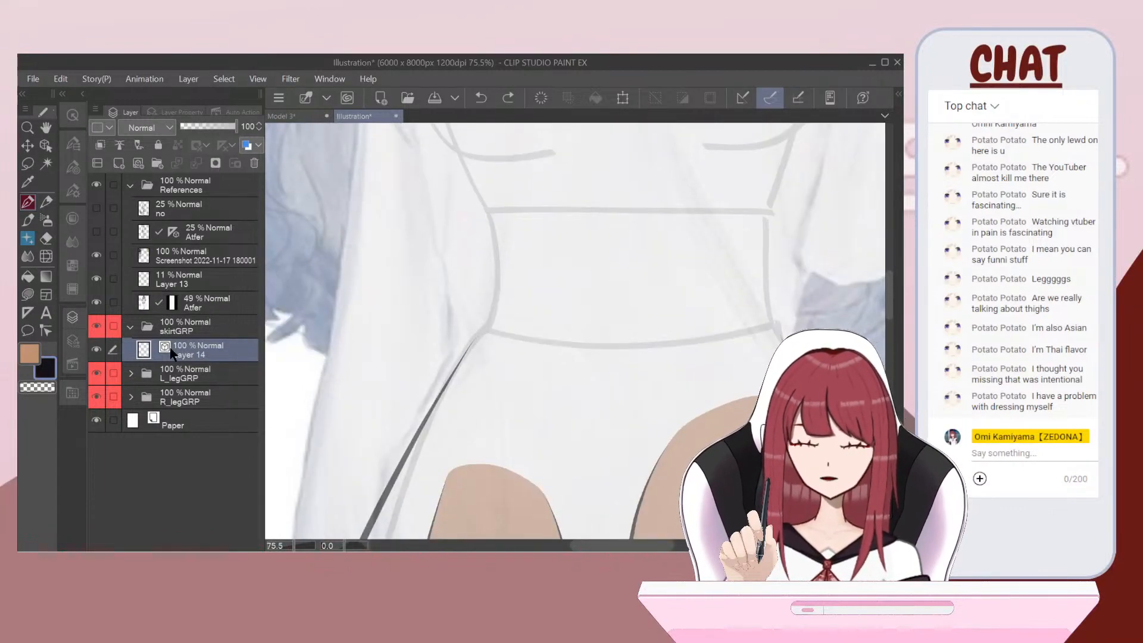
Step: Ink the curved waistline of the skirt between the upper ends of its two side lines
left_click_drag(572, 334, 490, 309)
mouse_move(400, 308)
left_mouse_down()
mouse_move(515, 328)
mouse_move(691, 303)
left_mouse_up()
scroll(357, 292, "up", 3)
key("ctrl+minus")
key("ctrl+minus")
key("ctrl+minus")
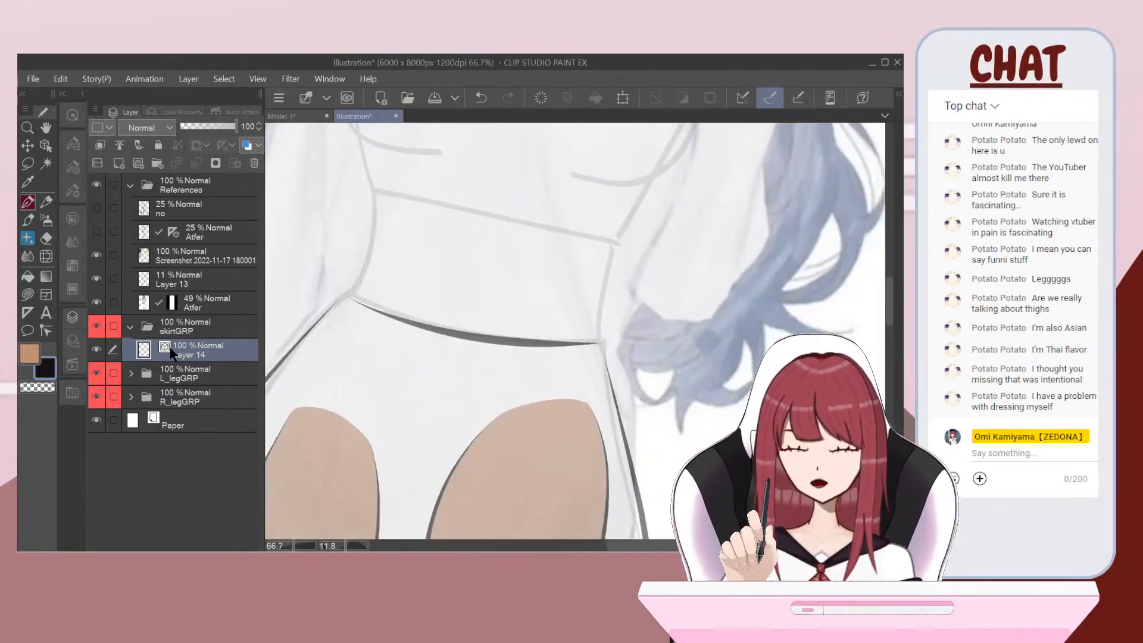
scroll(575, 331, "down", 1)
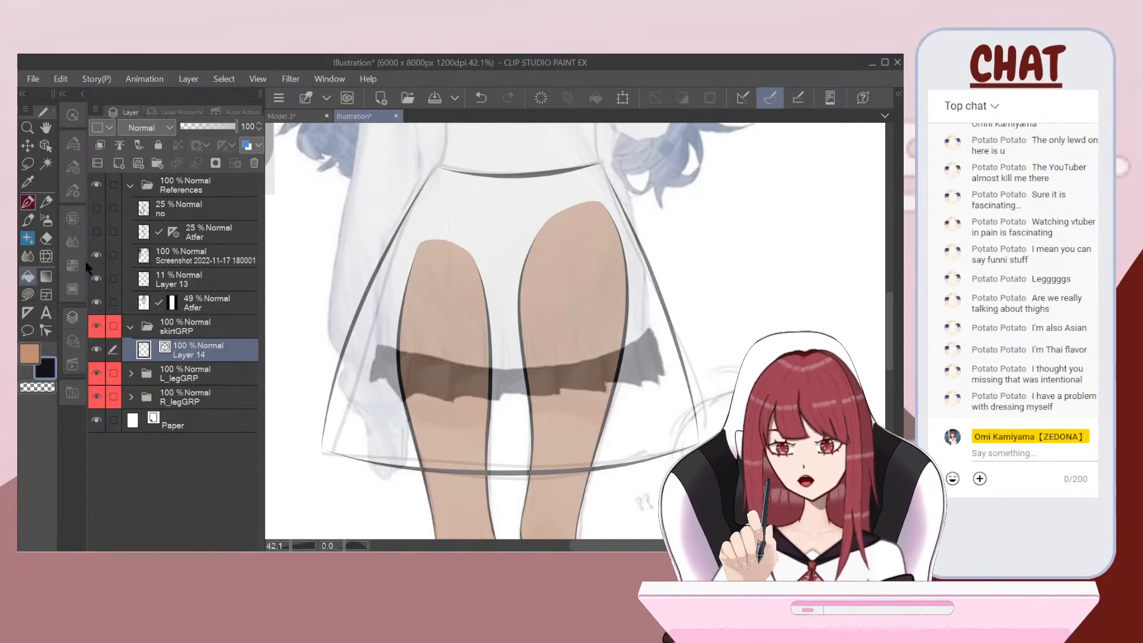
Step: Create a new raster layer and place it directly below Layer 14 in the skirtGRP folder
left_click(99, 164)
left_click_drag(209, 363, 209, 376)
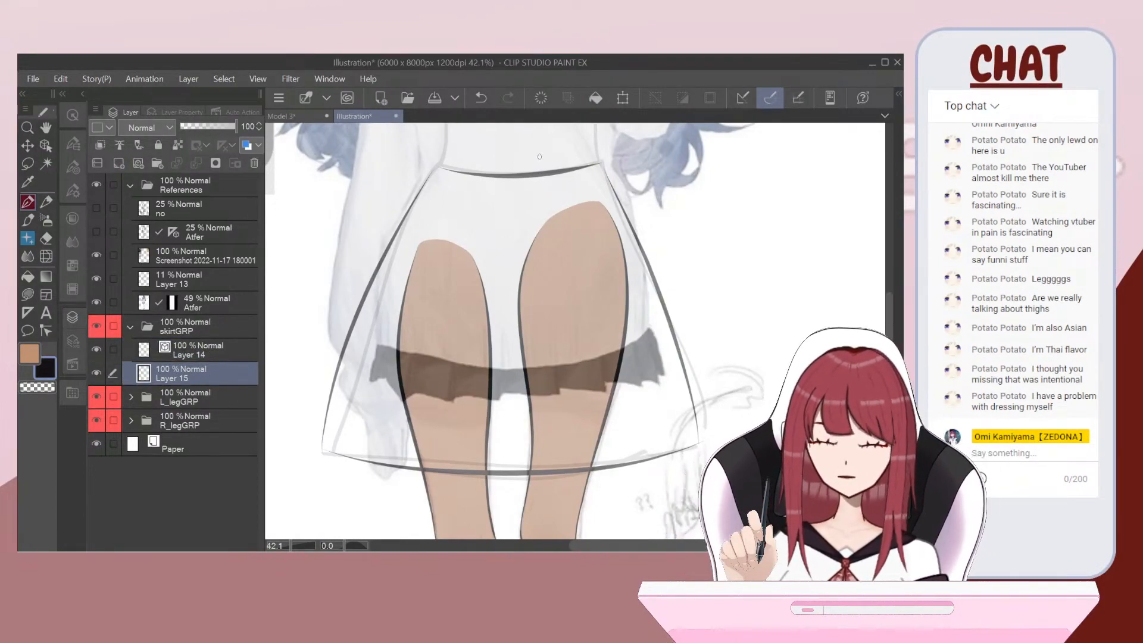
Step: Switch the color set from the skin tones to pastel clouds aesthetic
scroll(390, 189, "down", 5)
scroll(390, 189, "down", 2)
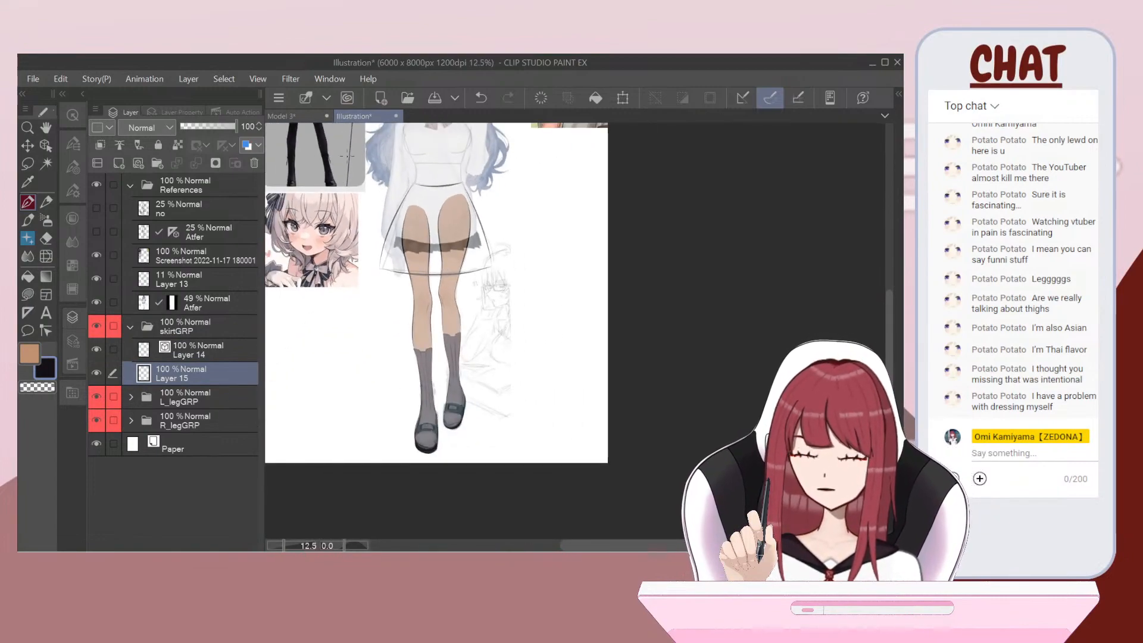
scroll(347, 156, "down", 5)
scroll(347, 156, "up", 7)
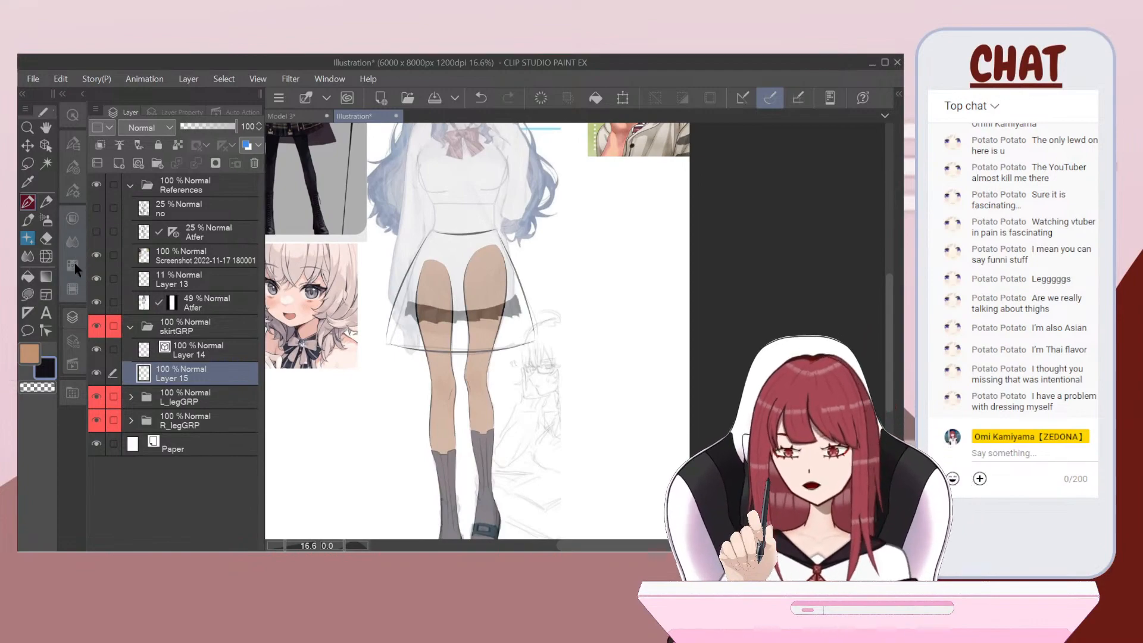
left_click(73, 266)
left_click(179, 262)
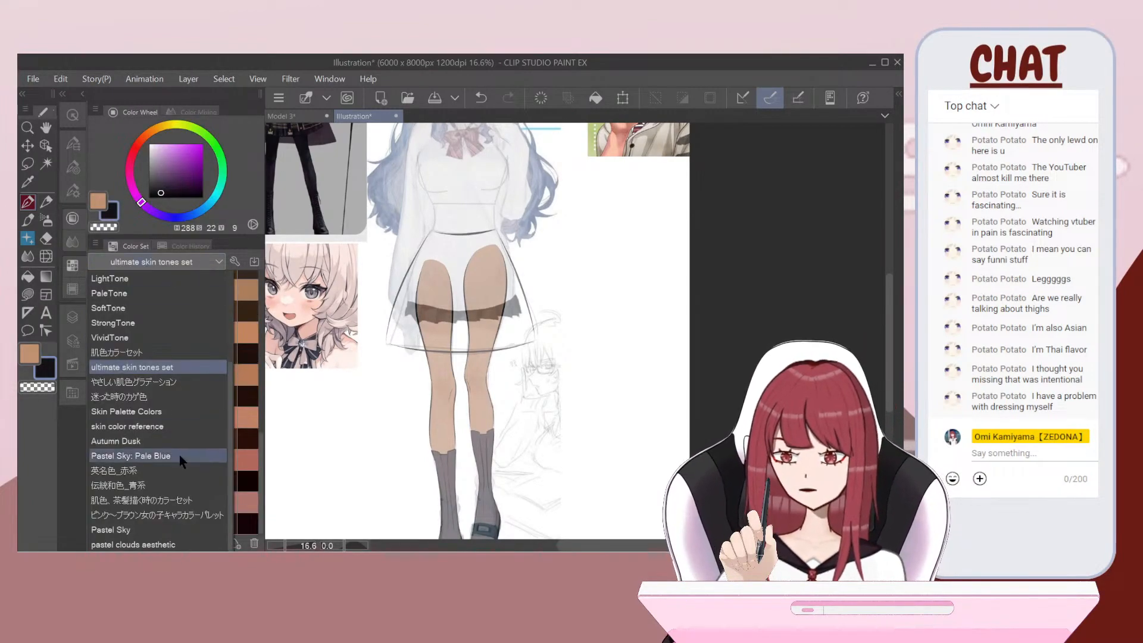
left_click(170, 544)
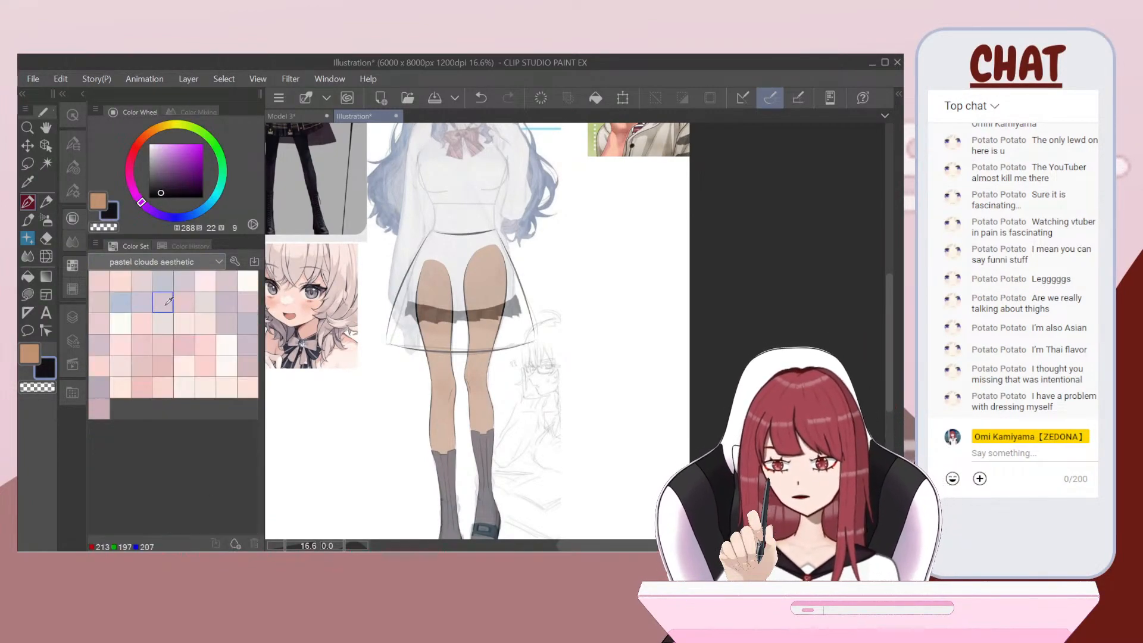
Step: Sample a dark blue for the skirt from the black outfit in the reference image with the Eyedropper
left_click(28, 181)
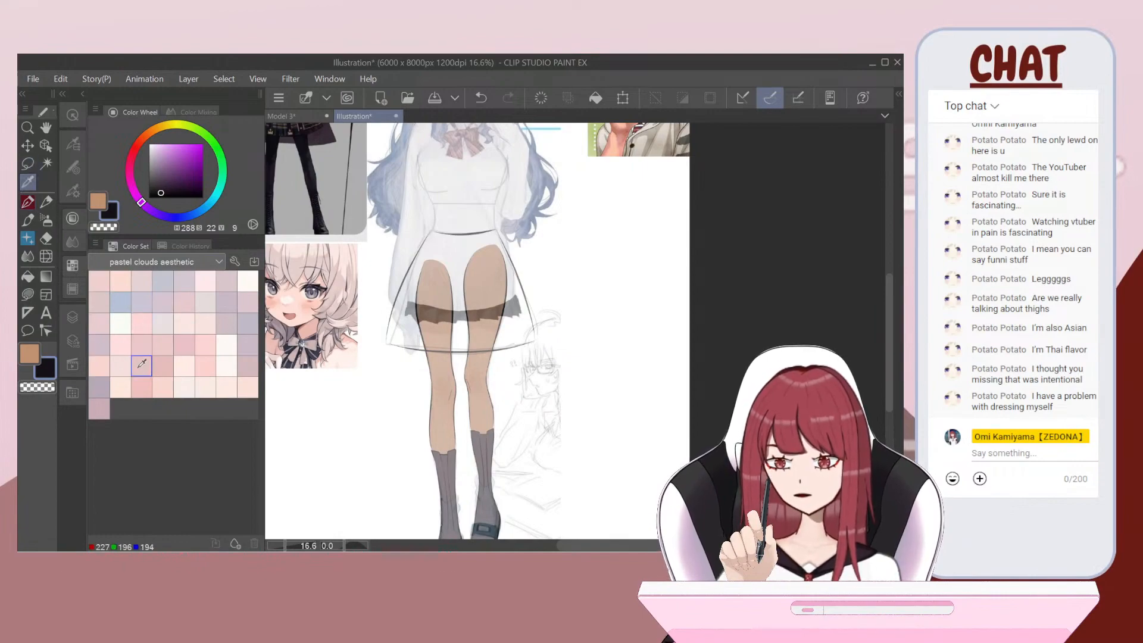
left_click(143, 300)
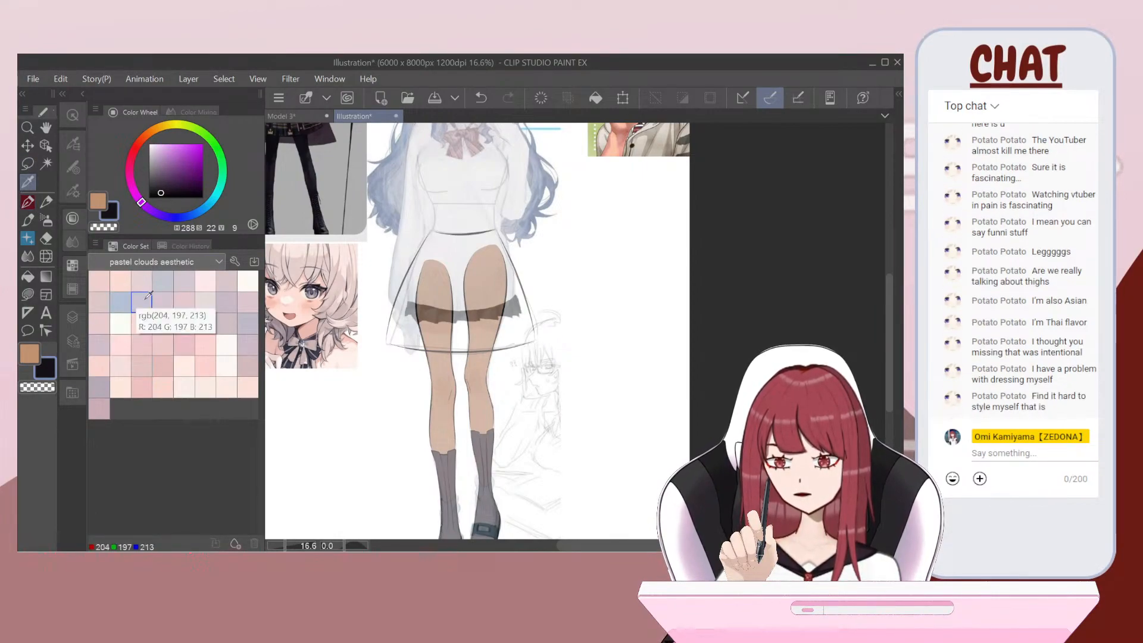
scroll(295, 230, "down", 2)
scroll(296, 229, "up", 4)
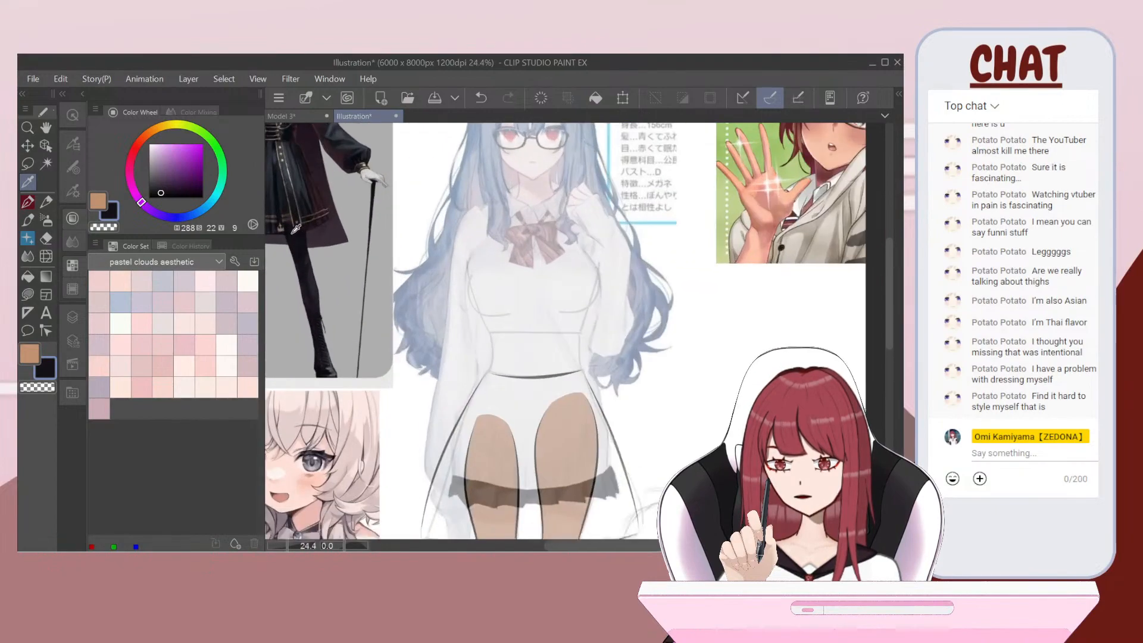
scroll(295, 230, "up", 1)
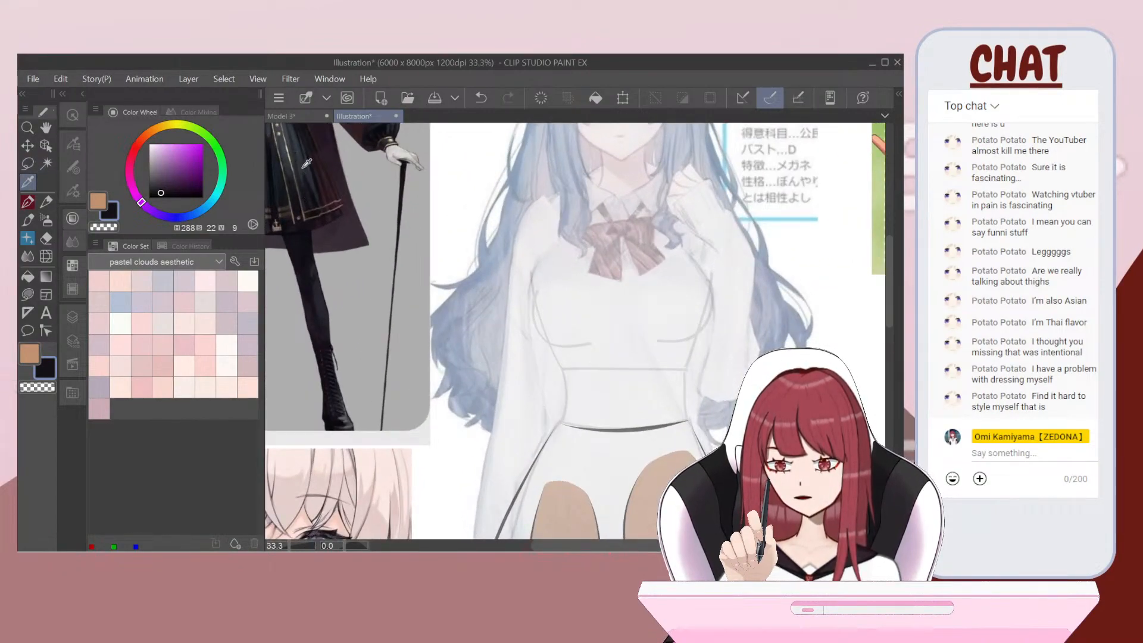
left_click(304, 168)
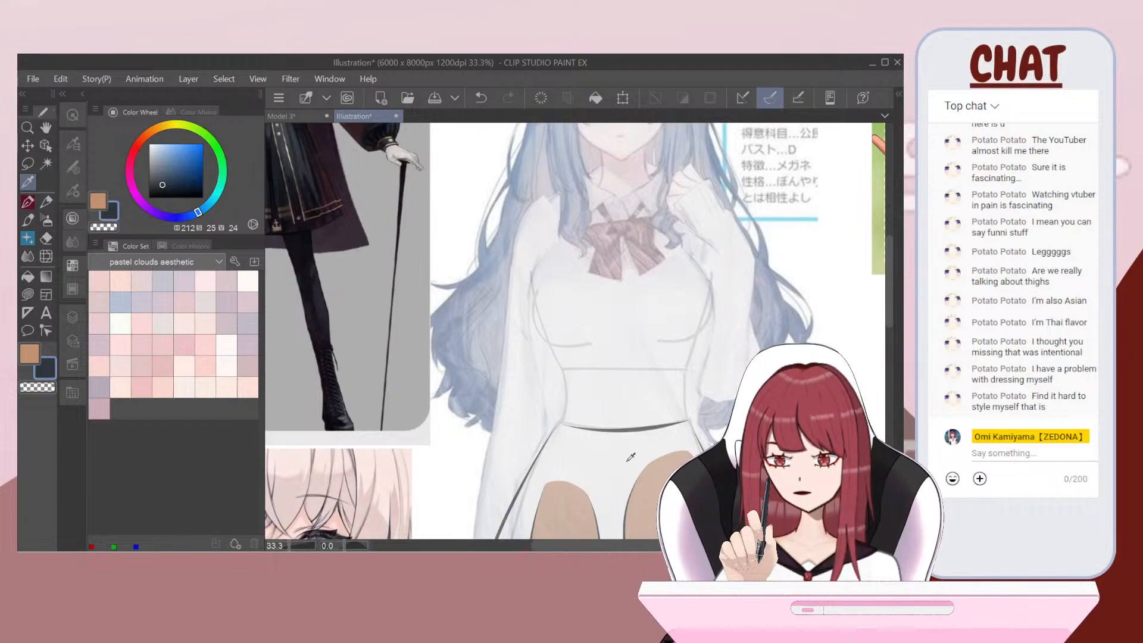
Step: Erase the overshooting line tip at the skirt's lower-left hem corner on Layer 14
scroll(463, 388, "down", 5)
scroll(641, 483, "down", 1)
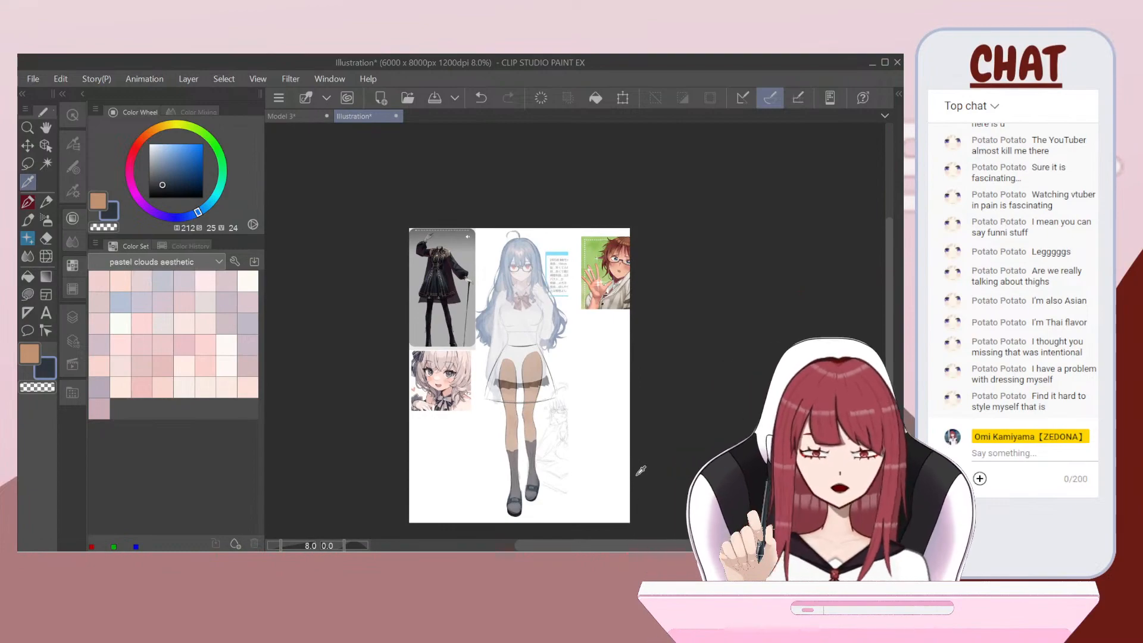
scroll(636, 464, "up", 4)
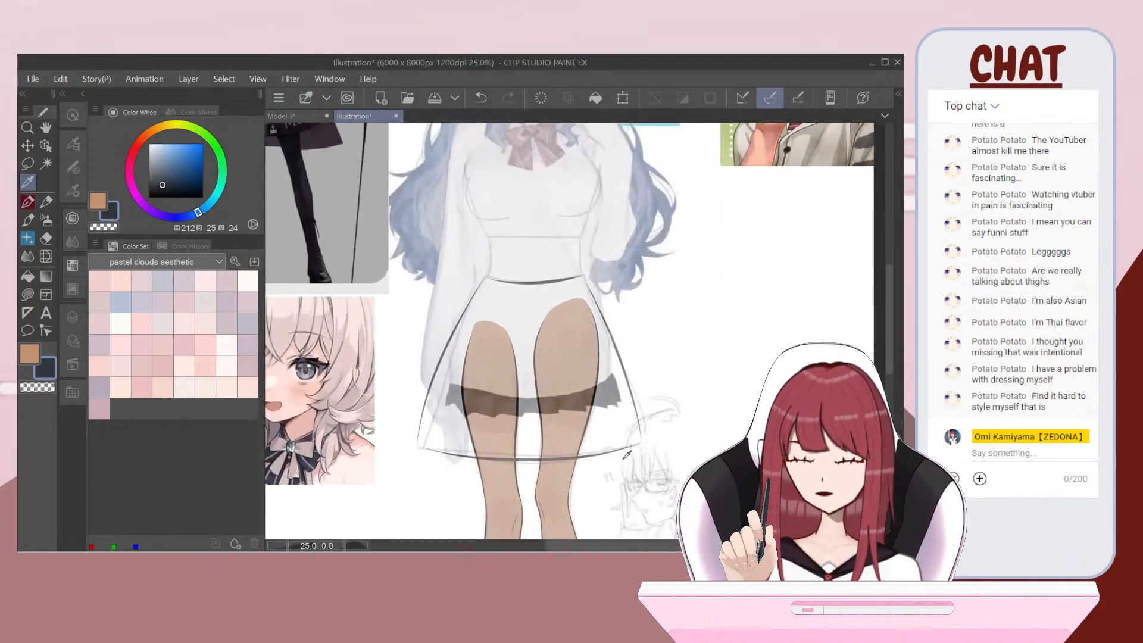
left_click(72, 318)
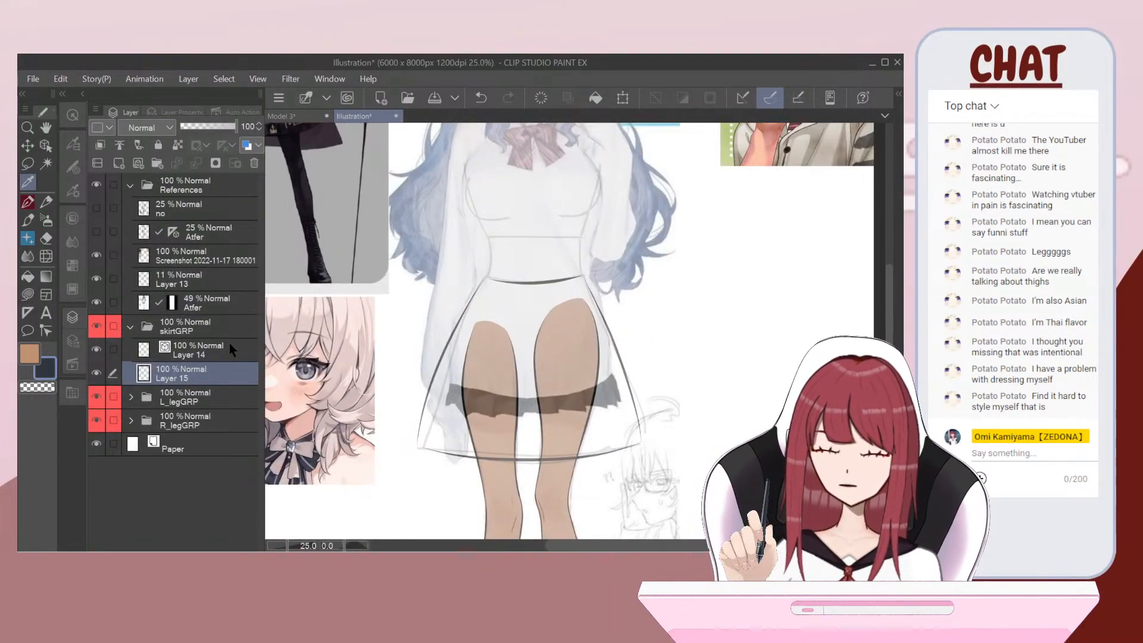
left_click(27, 294)
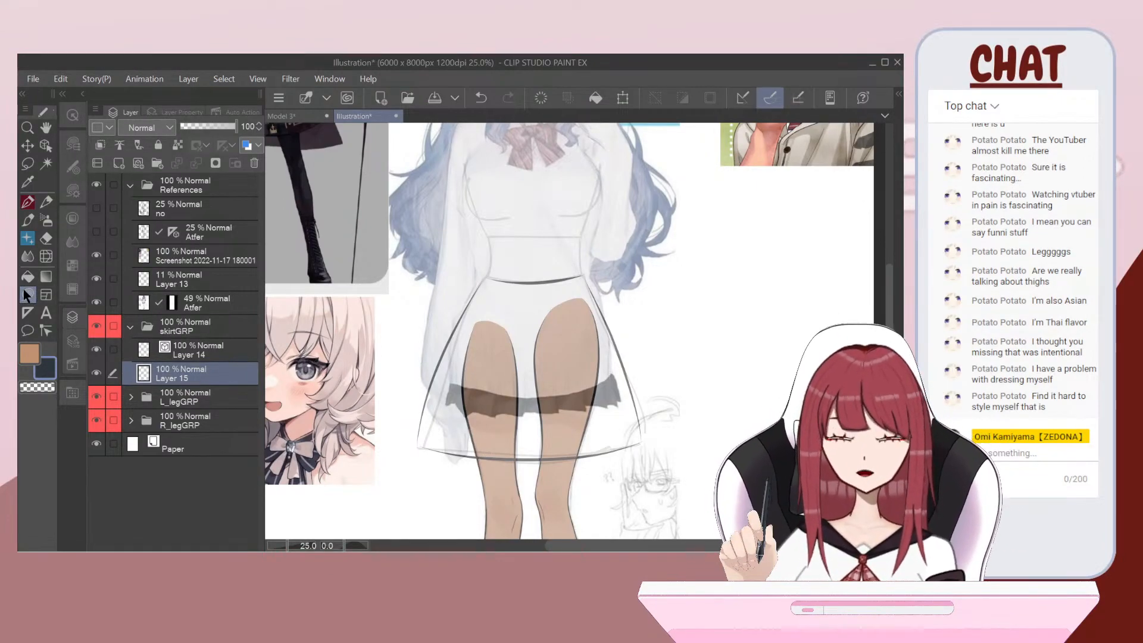
scroll(440, 430, "up", 5)
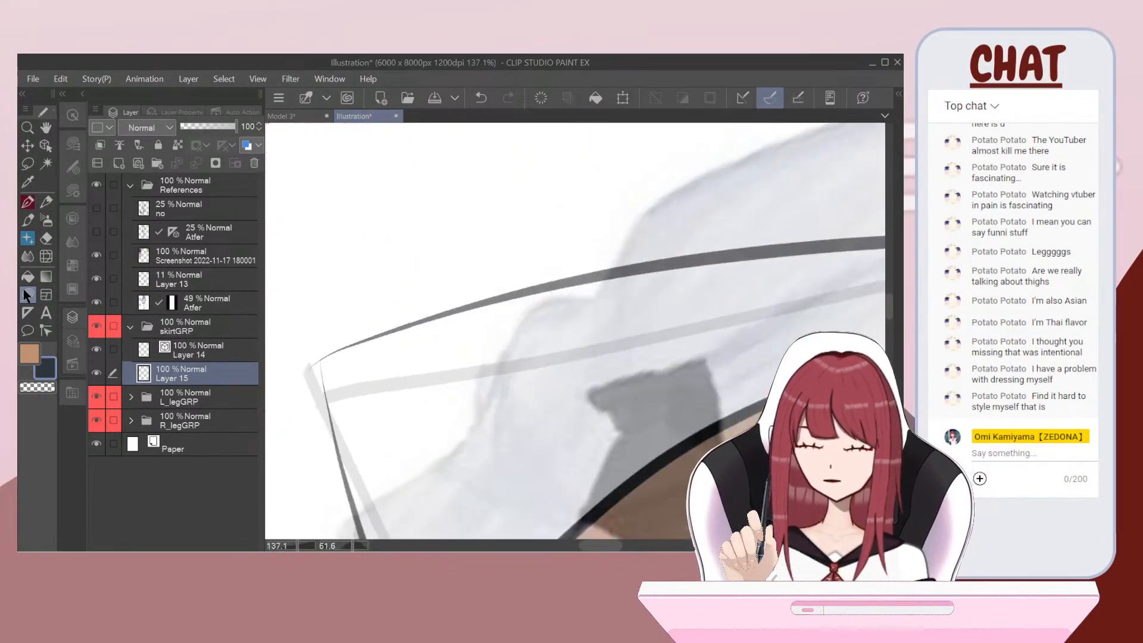
scroll(441, 357, "up", 4)
left_click(182, 351)
left_click(49, 238)
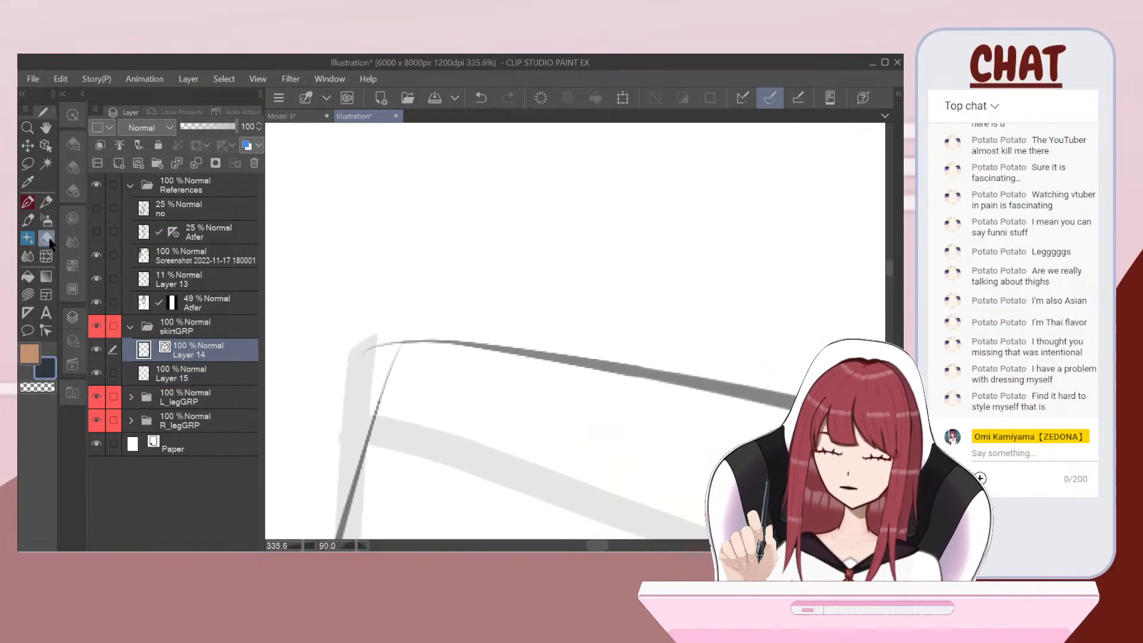
left_click_drag(362, 359, 386, 338)
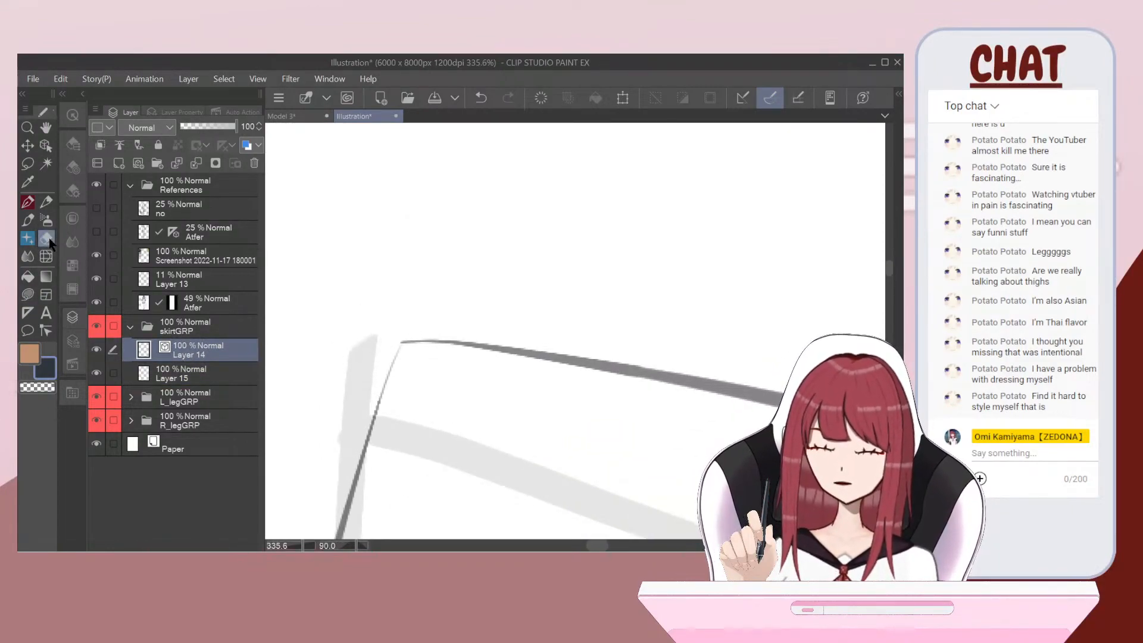
Step: Lasso-fill the skirt's lower-left hem corner with the dark blue on Layer 15, undoing the first attempt and redrawing the patch
key("ctrl+plus")
left_click(27, 296)
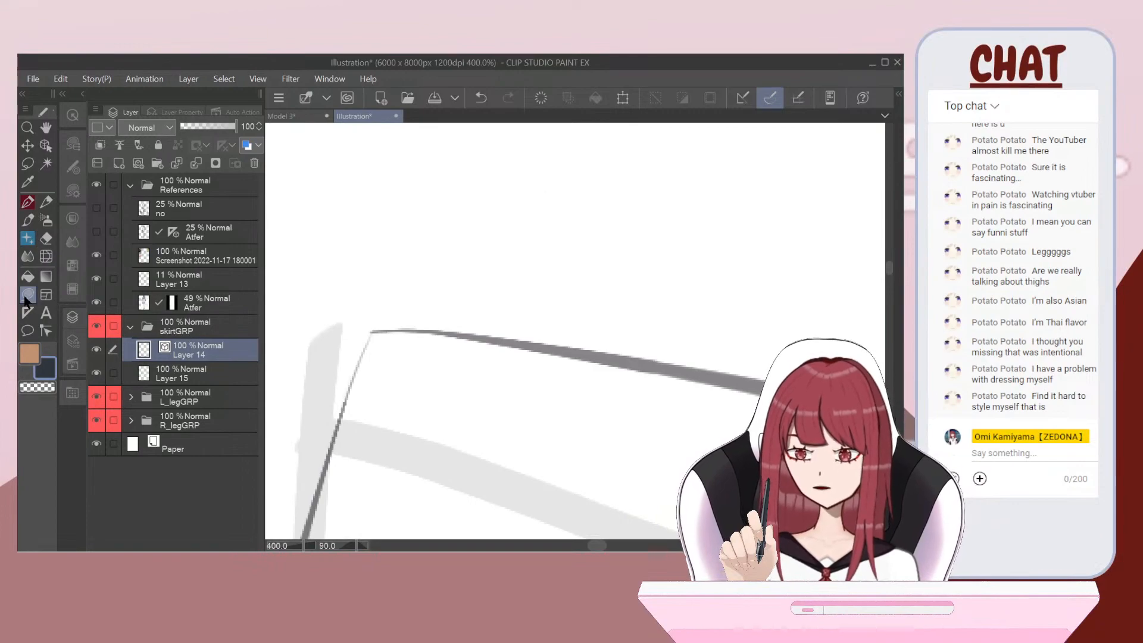
left_click(169, 375)
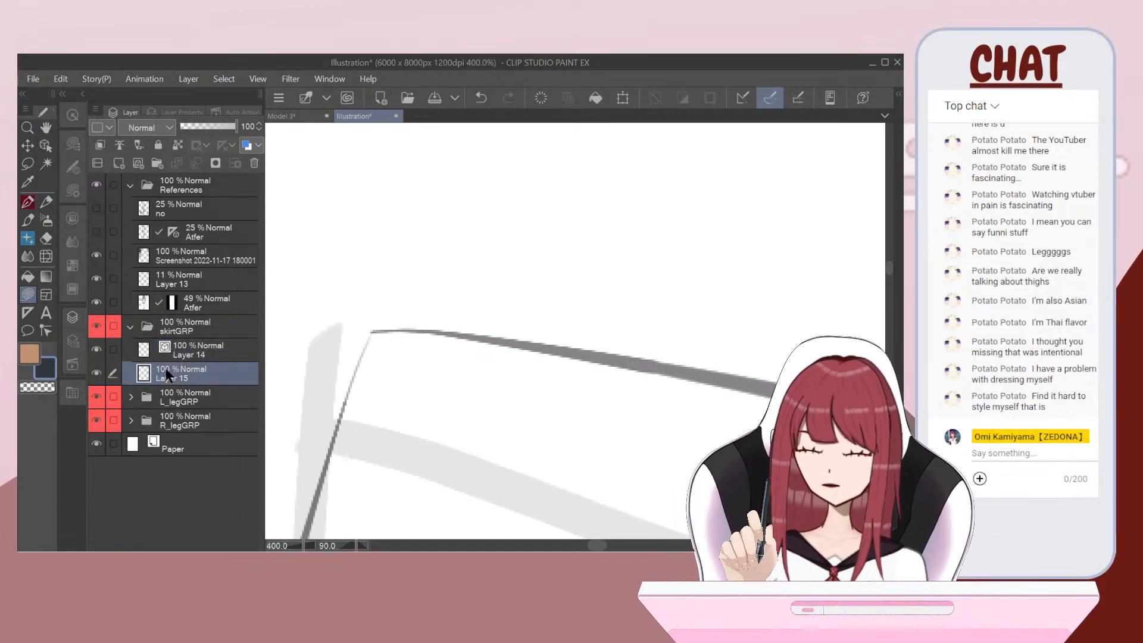
left_click_drag(379, 328, 428, 332)
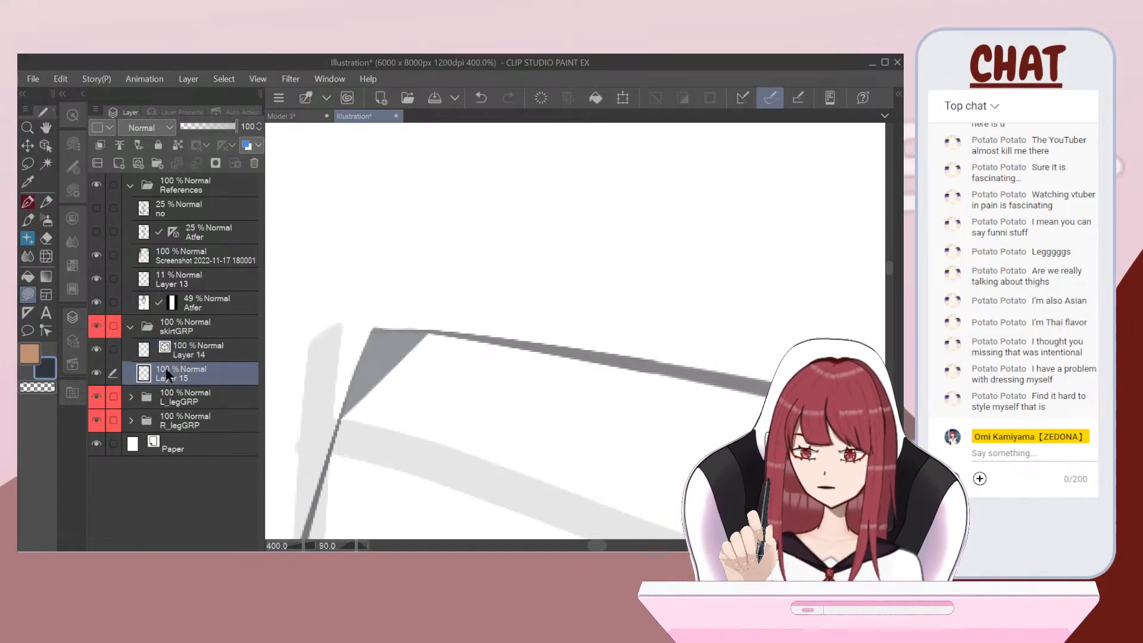
key("ctrl+z")
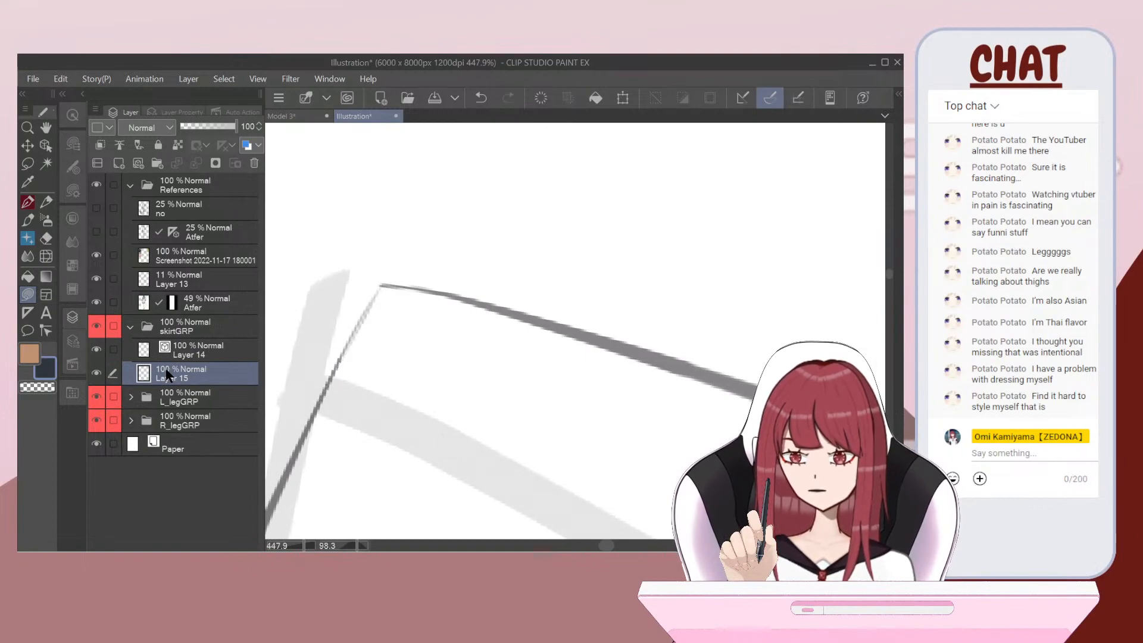
scroll(443, 323, "up", 1)
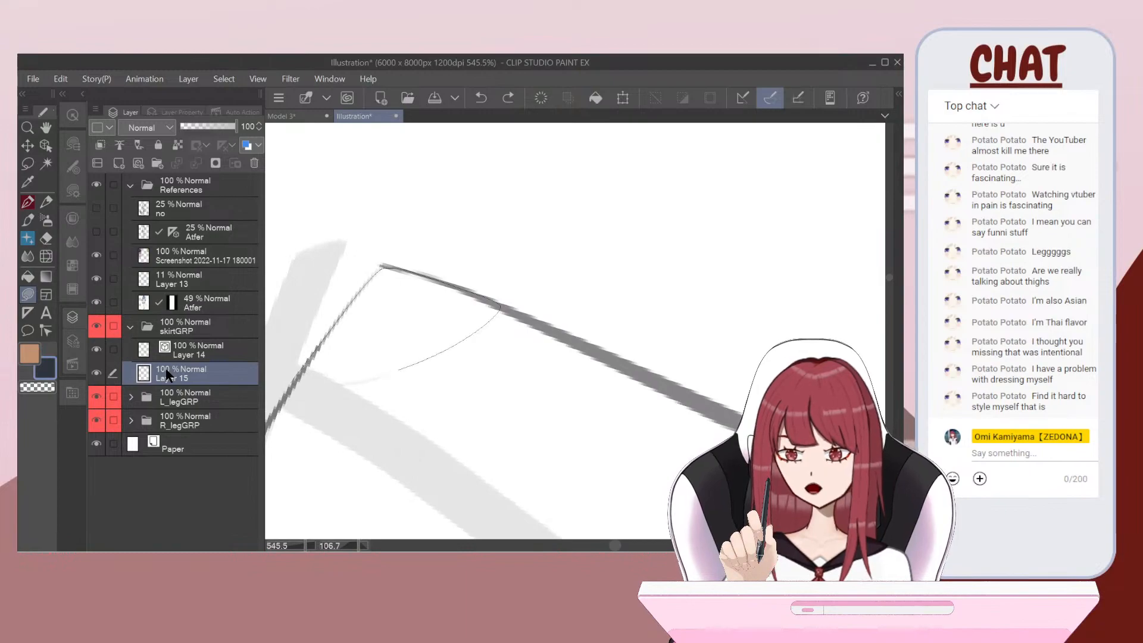
scroll(575, 330, "down", 3)
scroll(575, 330, "down", 3)
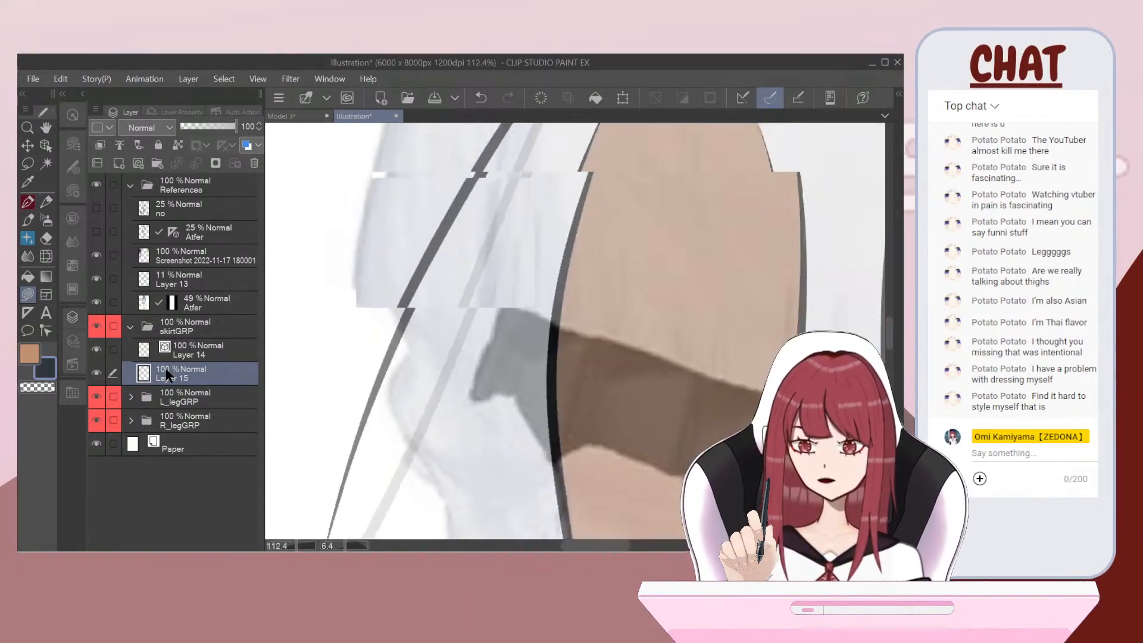
Step: Lasso-fill the skirt's two waistline corners with the dark blue on Layer 15 to close the gaps in the line art
scroll(576, 331, "up", 3)
scroll(575, 331, "up", 5)
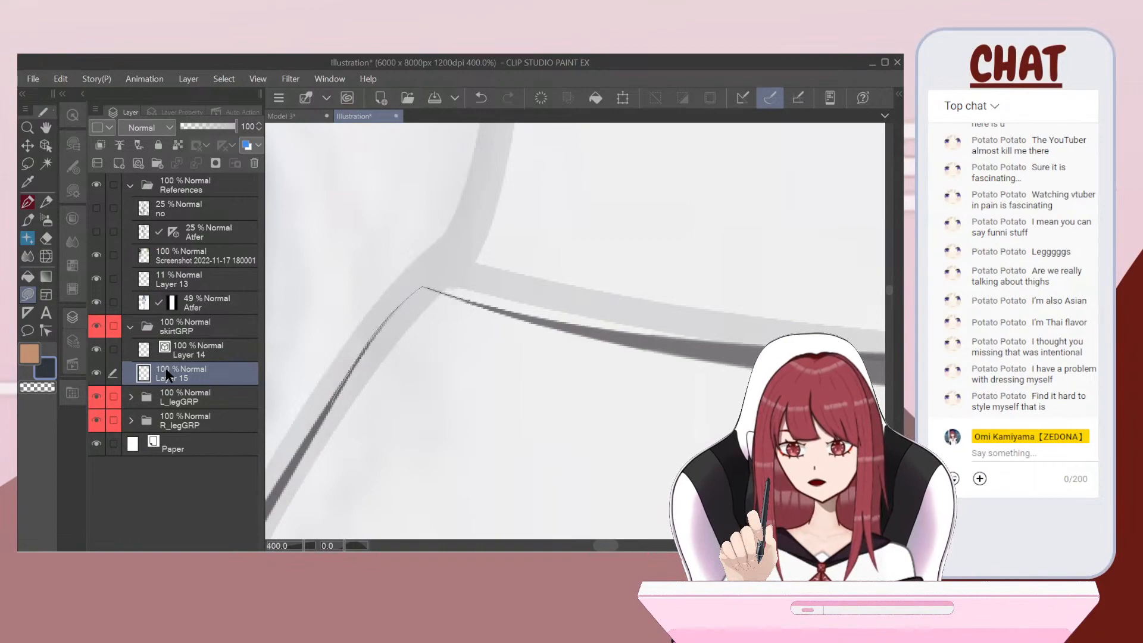
scroll(575, 330, "down", 5)
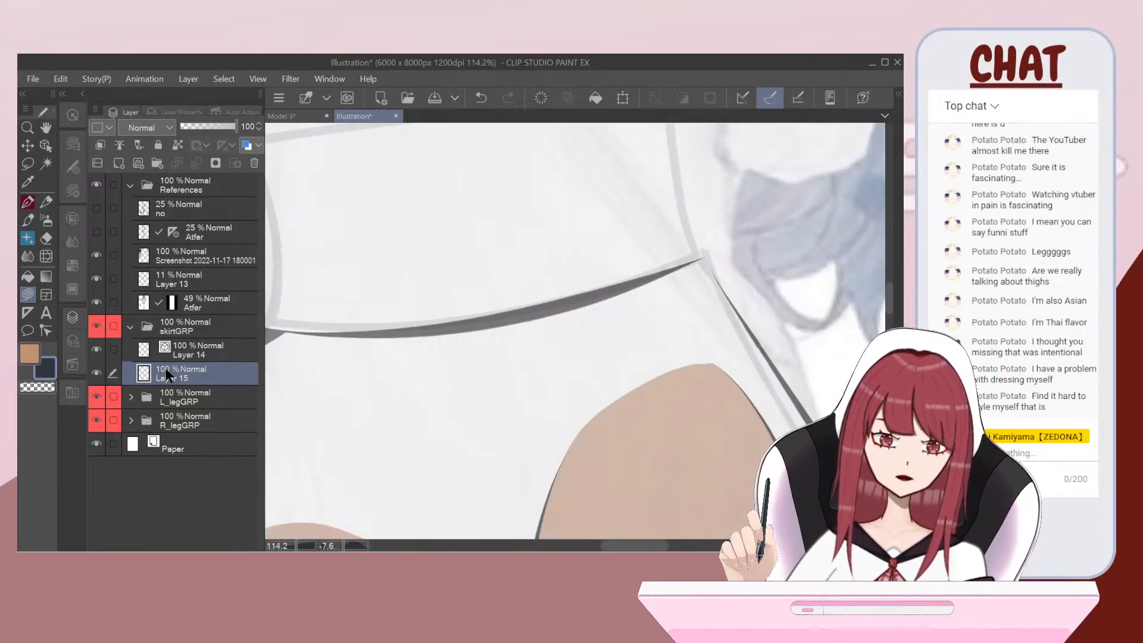
scroll(575, 331, "up", 2)
scroll(576, 331, "up", 3)
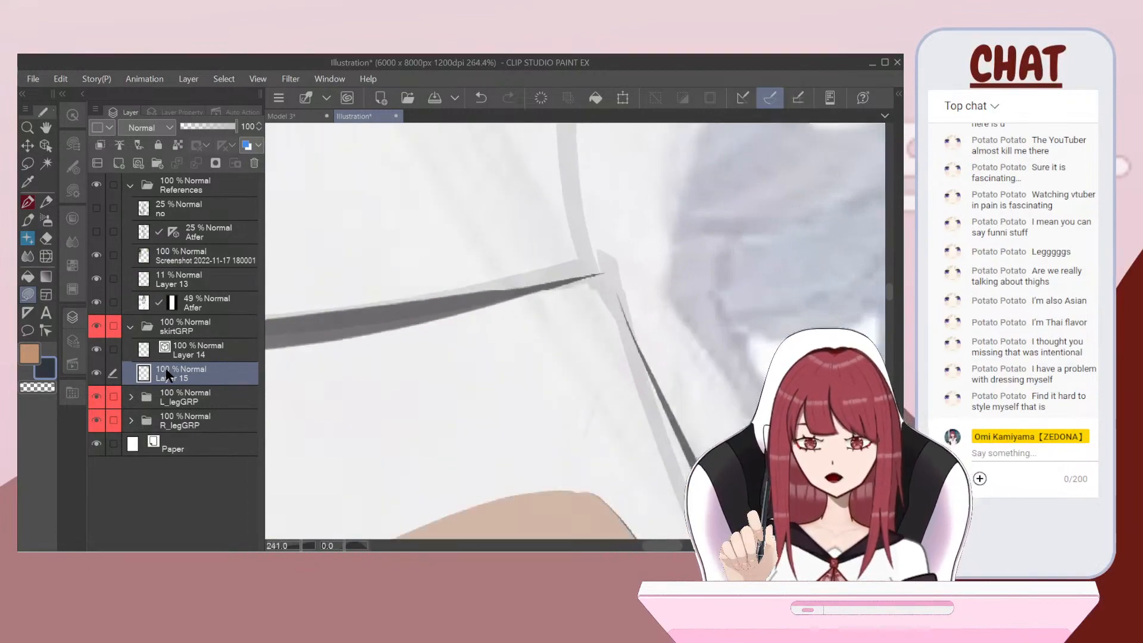
mouse_move(607, 290)
left_mouse_down()
mouse_move(626, 347)
mouse_move(510, 389)
left_mouse_up()
scroll(575, 331, "down", 2)
mouse_move(467, 347)
left_mouse_down()
mouse_move(462, 311)
mouse_move(557, 298)
left_mouse_up()
scroll(576, 330, "up", 3)
scroll(575, 331, "down", 5)
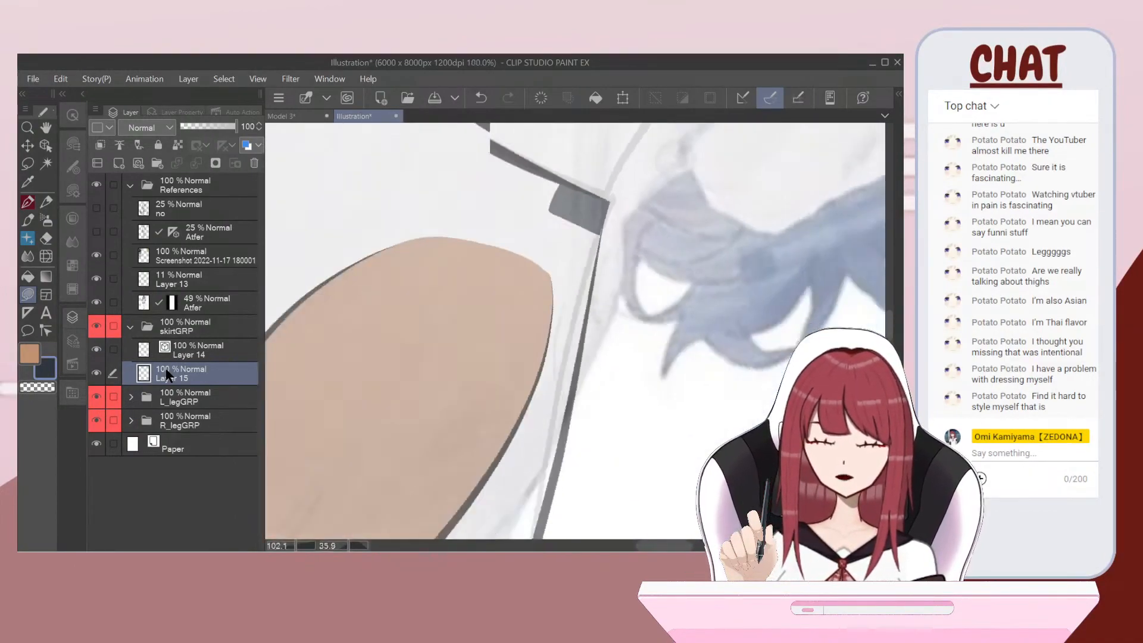
Step: Erase the overshooting line tip at the skirt's lower-right hem corner on Layer 14
scroll(575, 331, "down", 2)
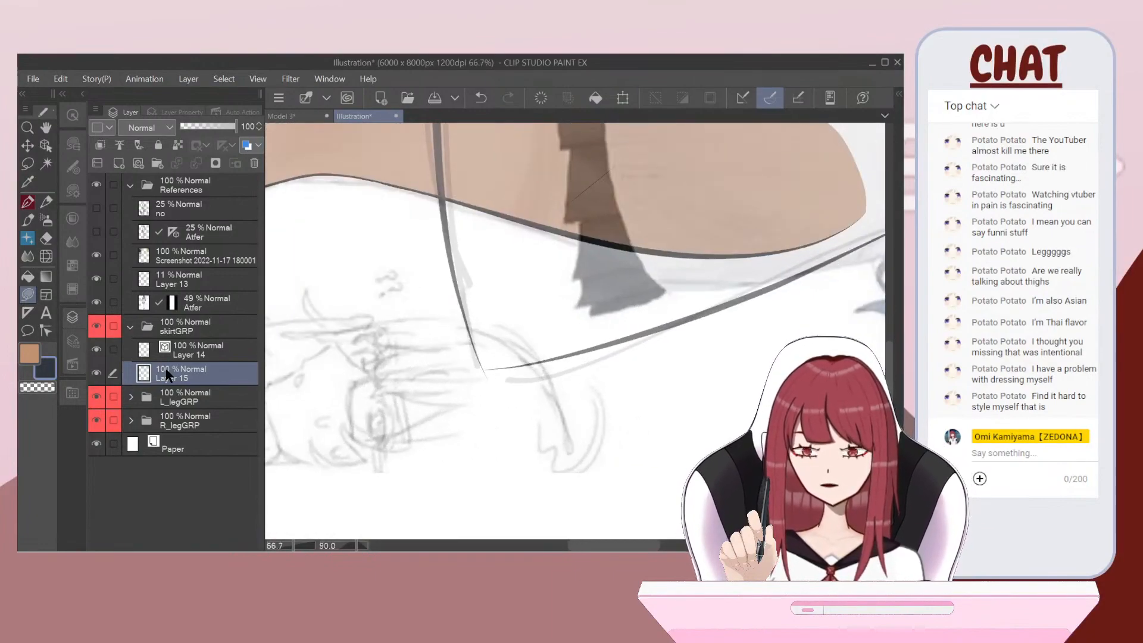
key("ctrl+z")
scroll(576, 330, "up", 5)
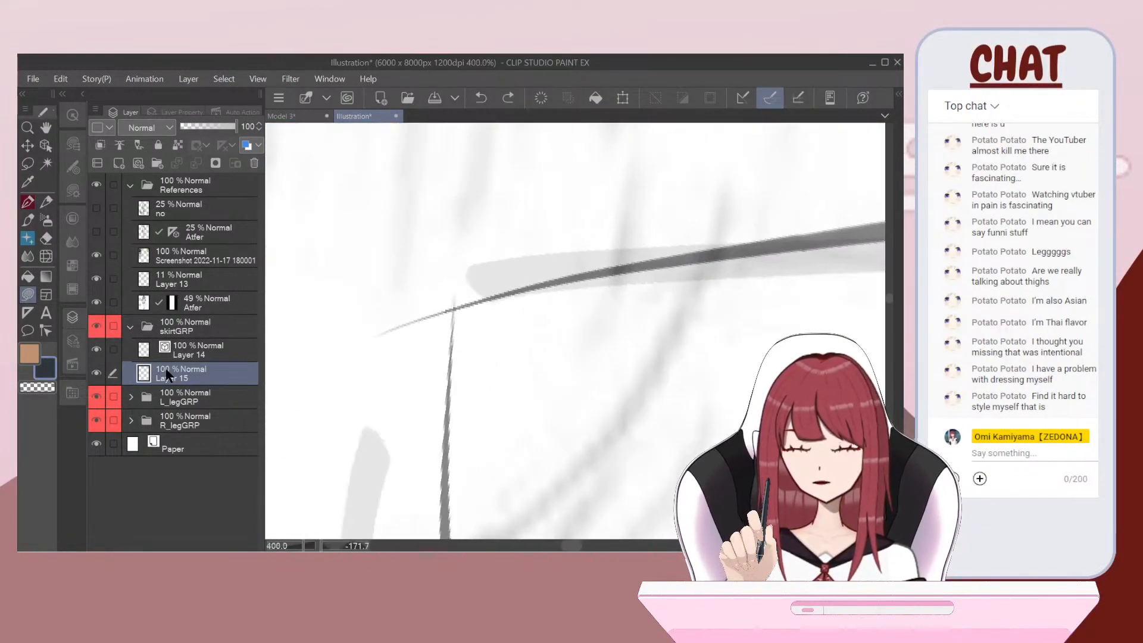
left_click(184, 351)
scroll(575, 331, "up", 1)
left_click(48, 238)
mouse_move(394, 306)
left_mouse_down()
mouse_move(385, 335)
mouse_move(413, 306)
mouse_move(456, 301)
left_mouse_up()
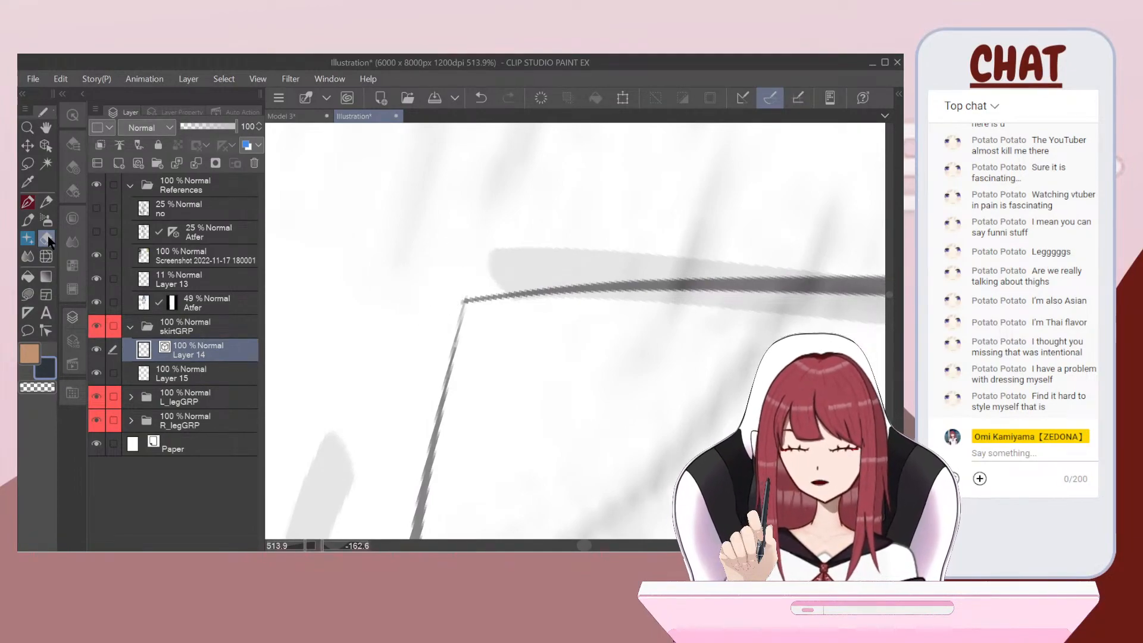
Step: Lasso-fill the skirt's lower-right hem corner with the dark blue on Layer 15
left_click(28, 295)
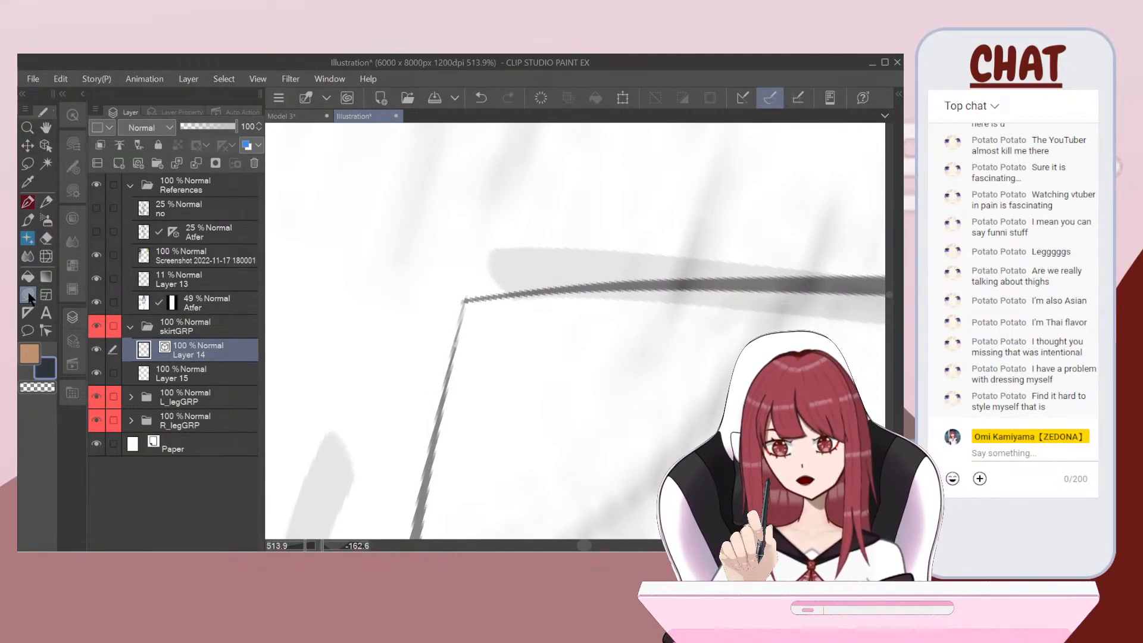
left_click(163, 375)
mouse_move(457, 343)
left_mouse_down()
mouse_move(464, 305)
mouse_move(581, 288)
mouse_move(438, 439)
left_mouse_up()
scroll(576, 332, "down", 3)
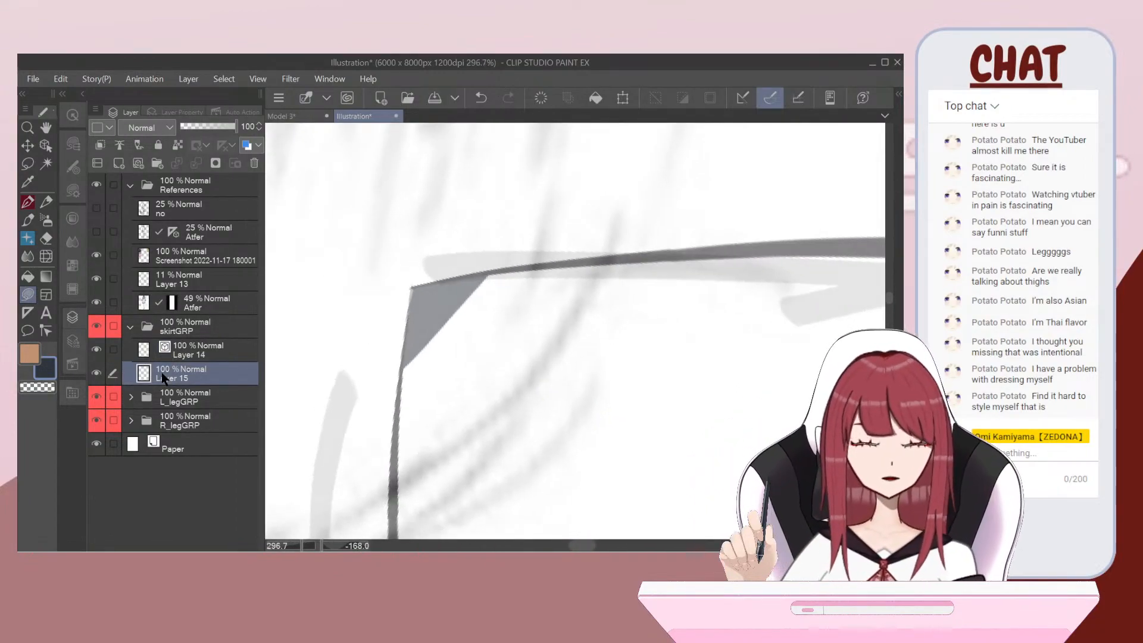
Step: Fill the rest of the skirt's interior with the dark blue on Layer 15 using the Fill tool
scroll(575, 331, "down", 5)
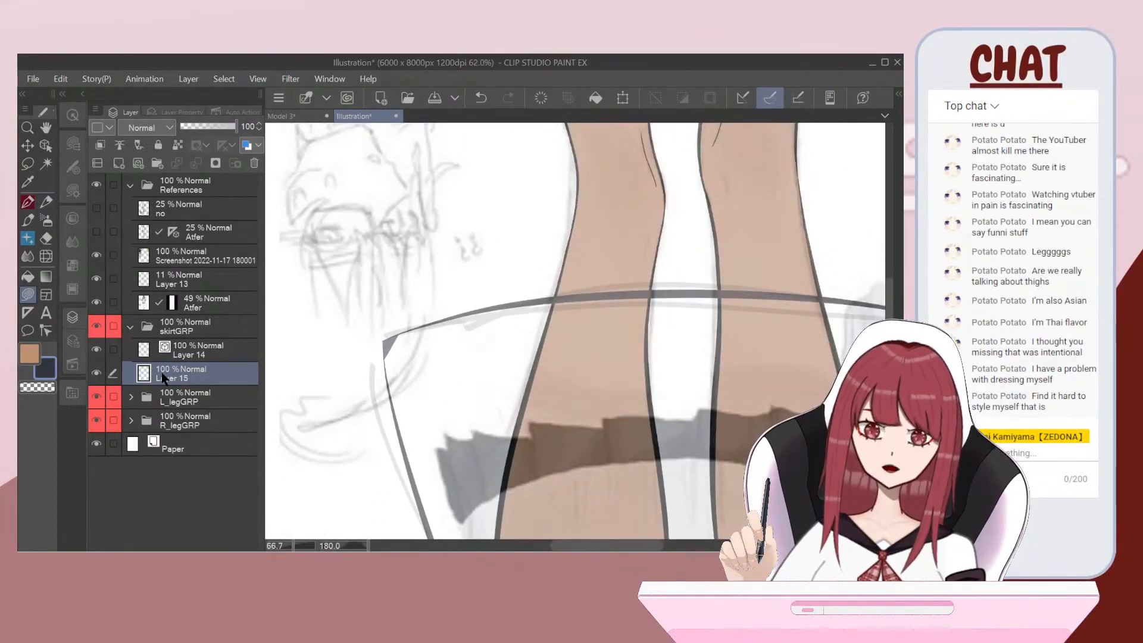
scroll(576, 331, "down", 3)
scroll(576, 331, "up", 2)
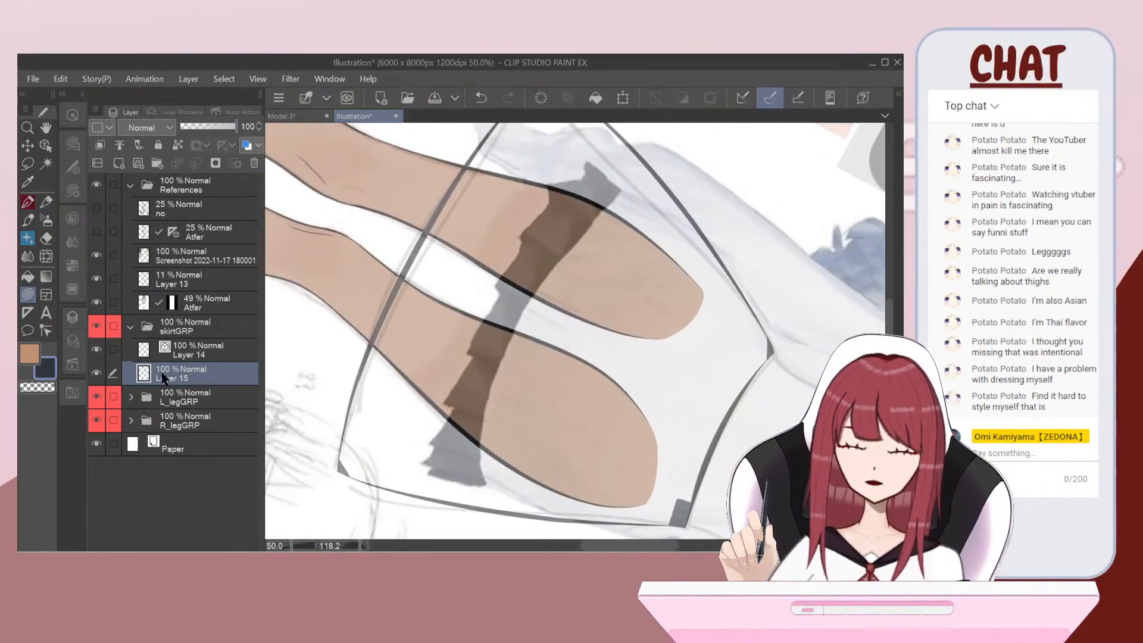
key("g")
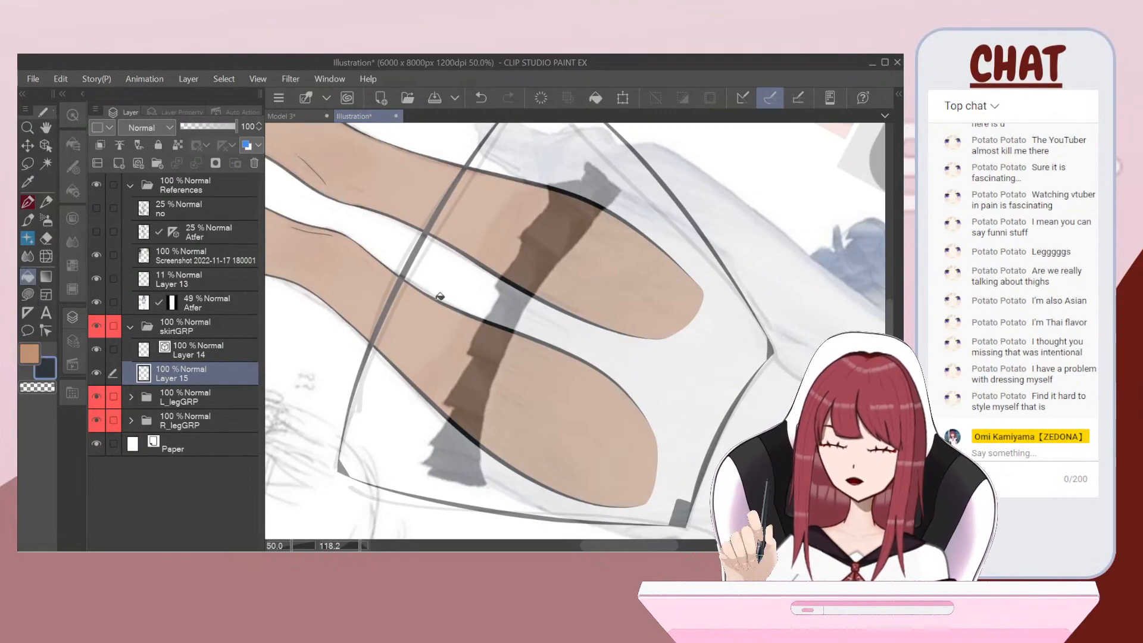
left_click(519, 290)
scroll(518, 291, "down", 2)
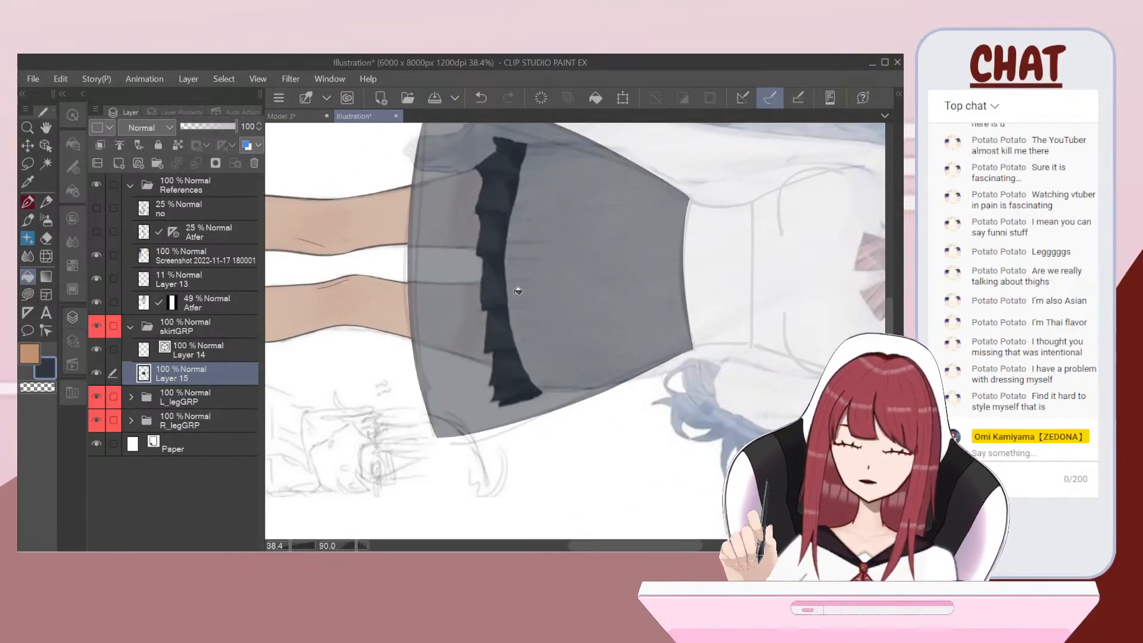
scroll(518, 291, "up", 3)
scroll(512, 290, "down", 1)
left_click_drag(512, 290, 511, 284)
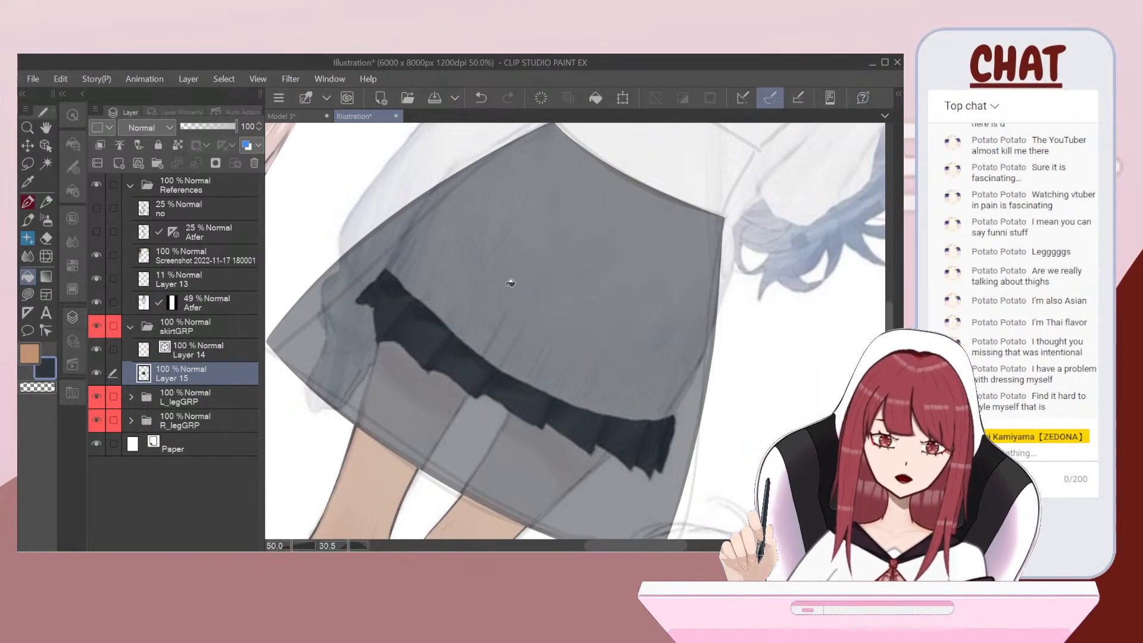
Step: Temporarily hide Layer 13 and the 49% Atfer sketch to check the skirt's flat color, and show both layers again
scroll(511, 283, "down", 1)
scroll(491, 295, "down", 1)
scroll(491, 295, "down", 1)
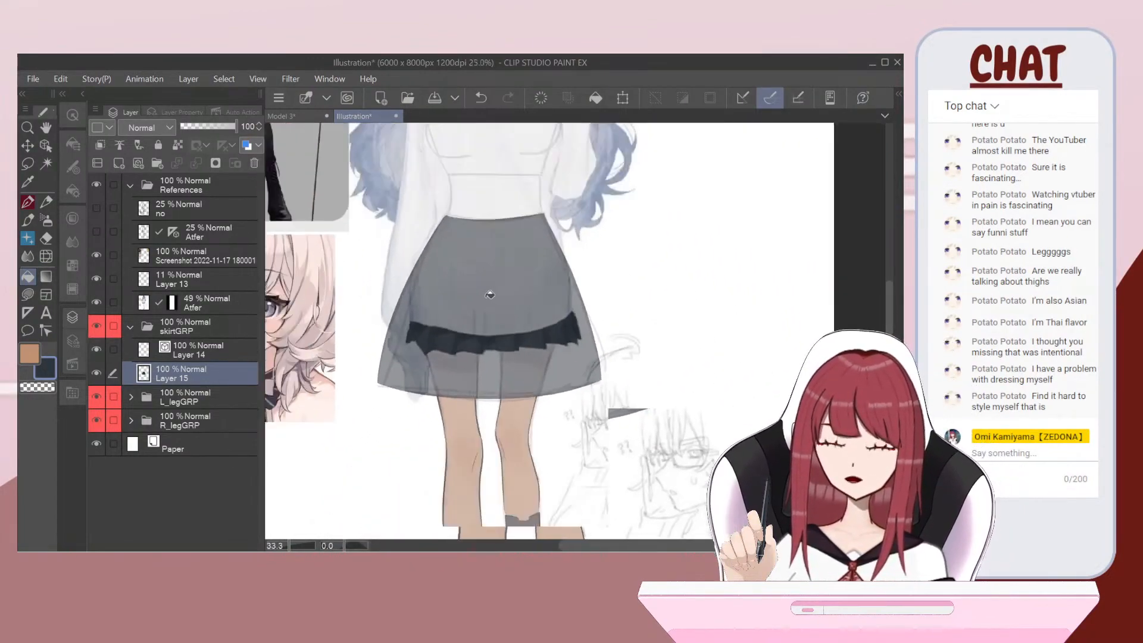
left_click(97, 256)
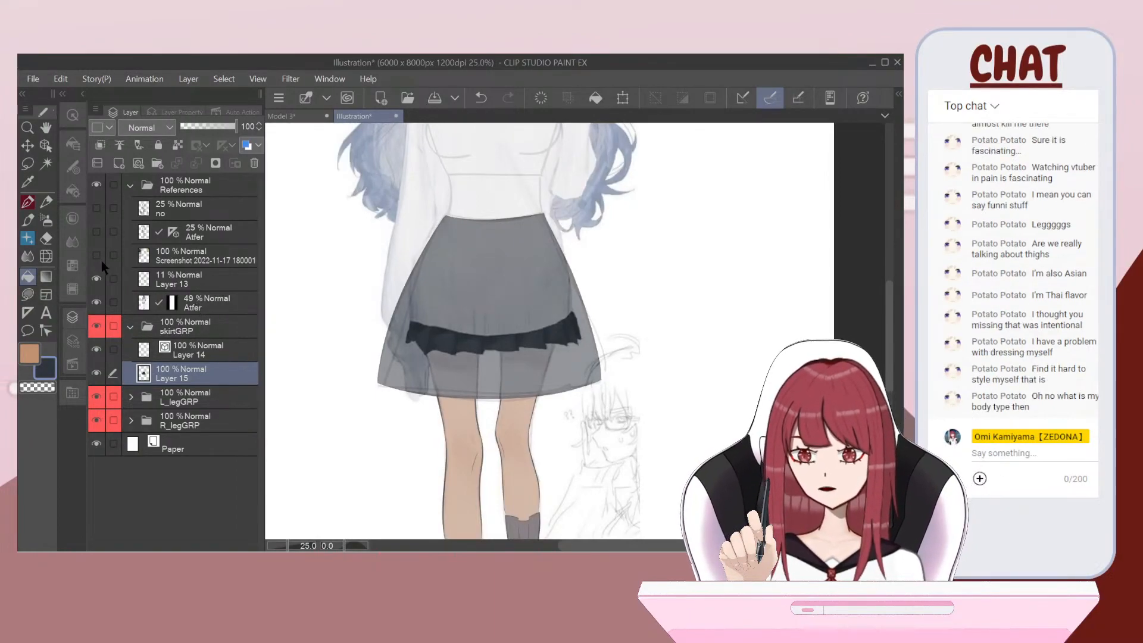
left_click(96, 255)
key("ctrl+minus")
key("ctrl+minus")
left_click(97, 278)
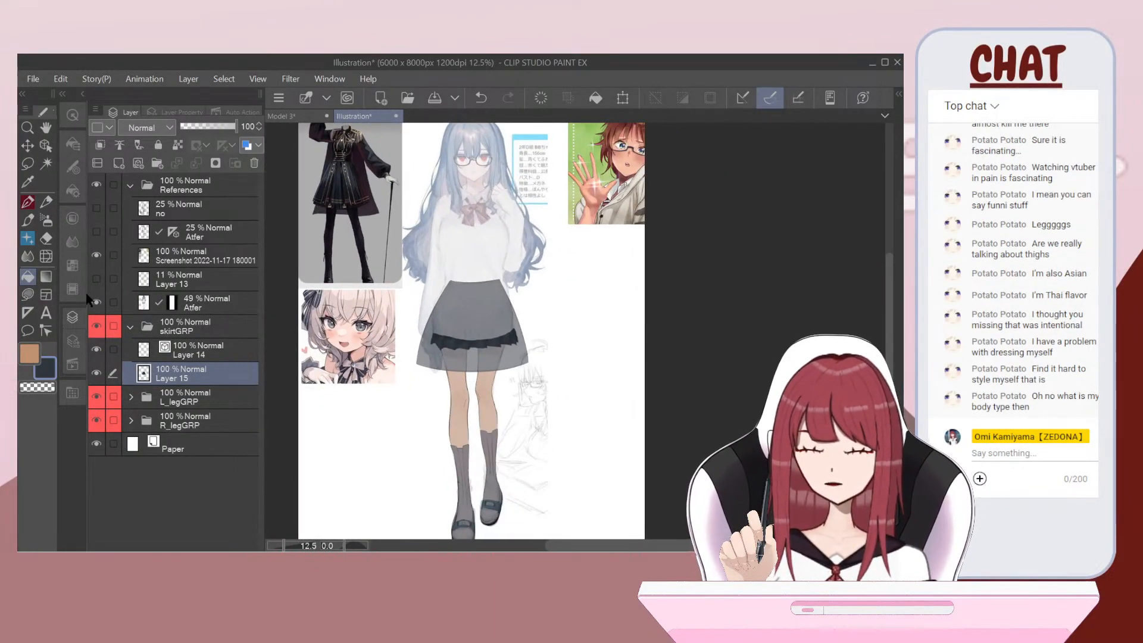
left_click(96, 300)
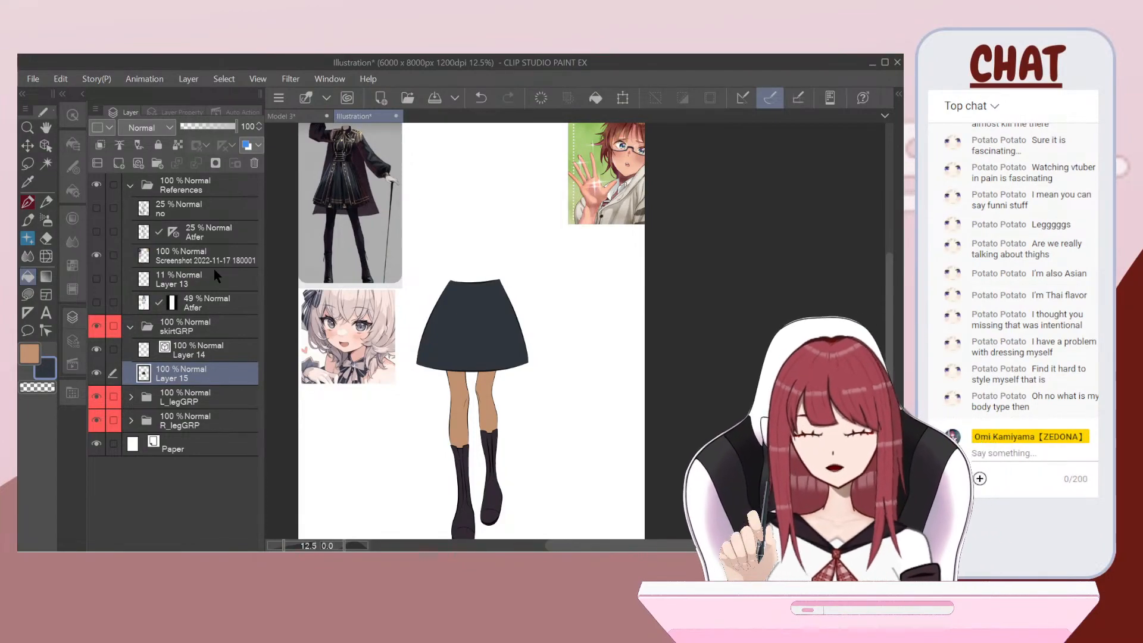
key("ctrl+plus")
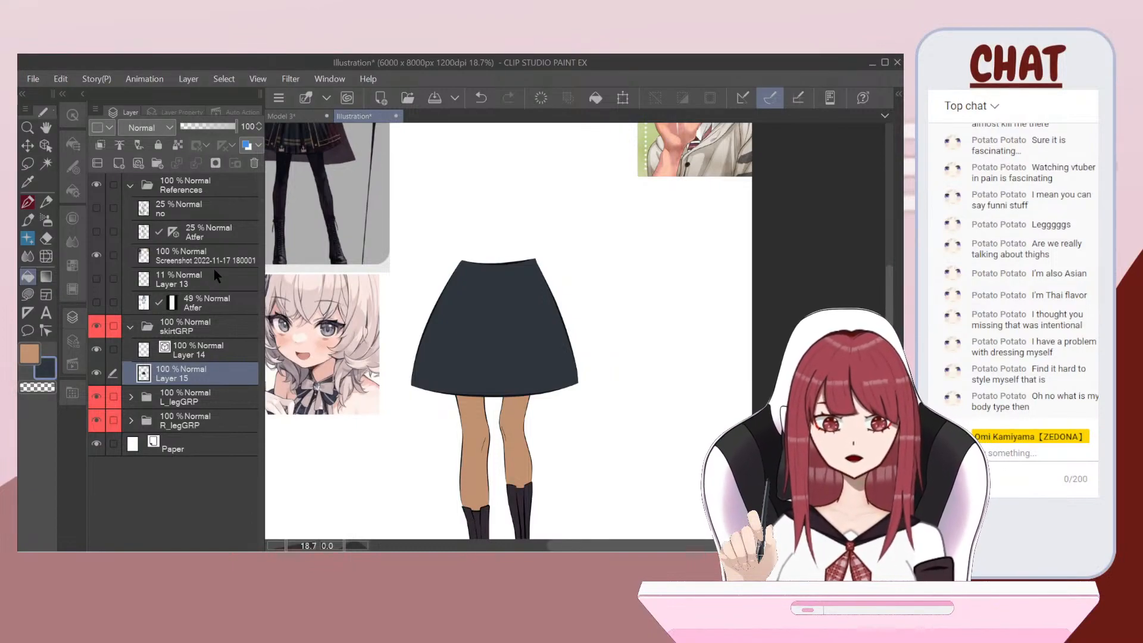
key("ctrl+plus")
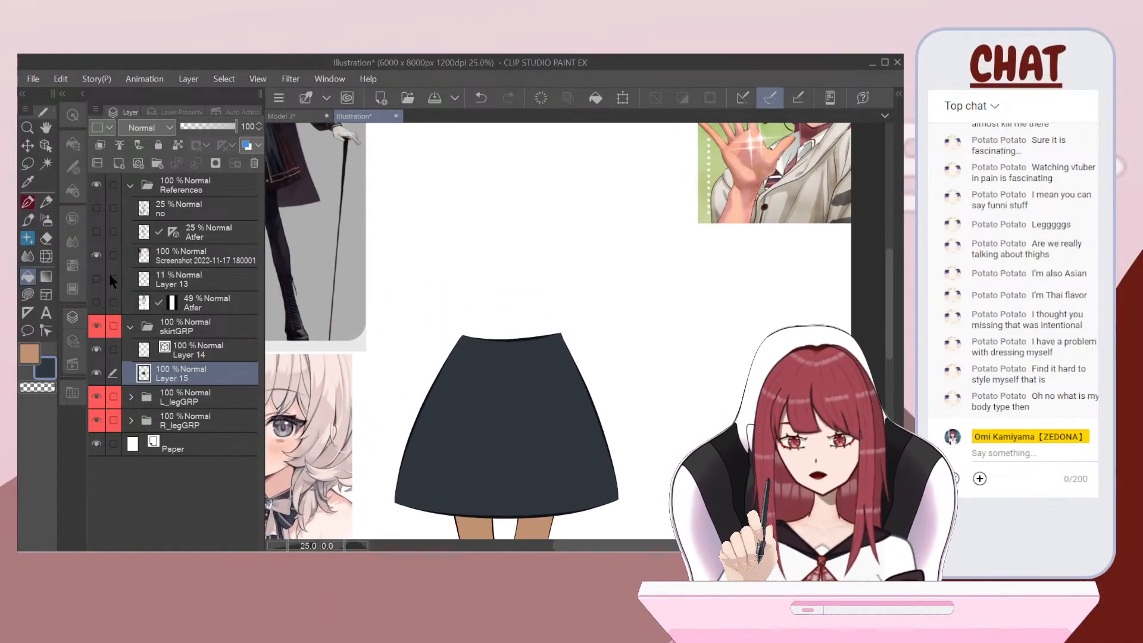
left_click_drag(97, 291, 100, 305)
Step: Examine the blouse, bow and sleeve sketch above the filled skirt, comparing the full figure with close-up views
scroll(507, 280, "down", 2)
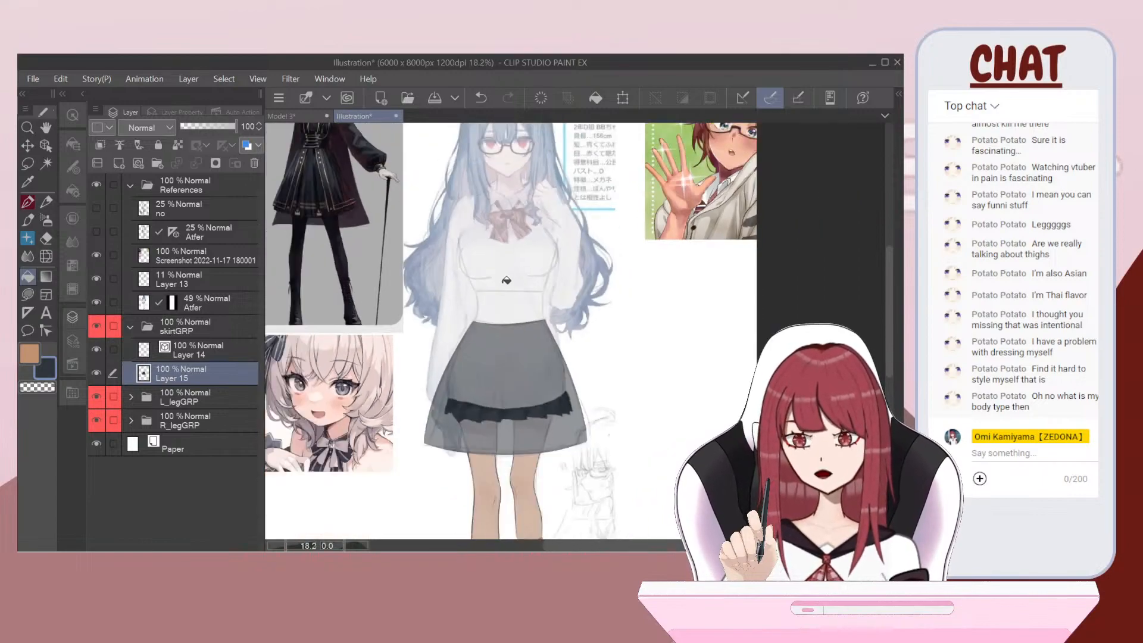
scroll(499, 242, "up", 4)
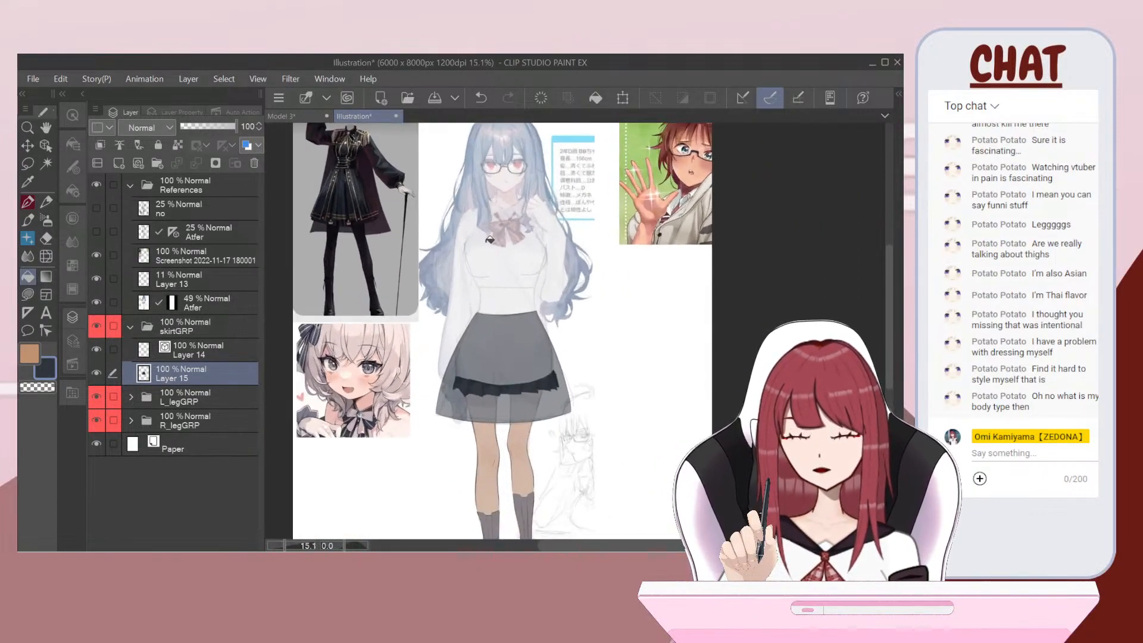
scroll(513, 370, "down", 4)
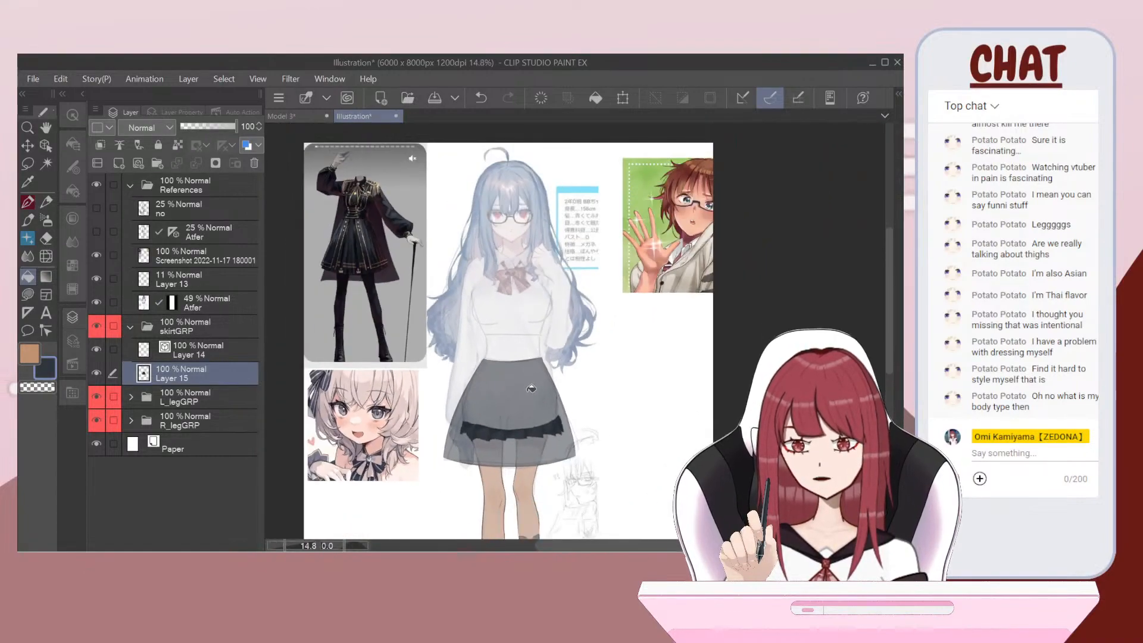
scroll(514, 353, "up", 3)
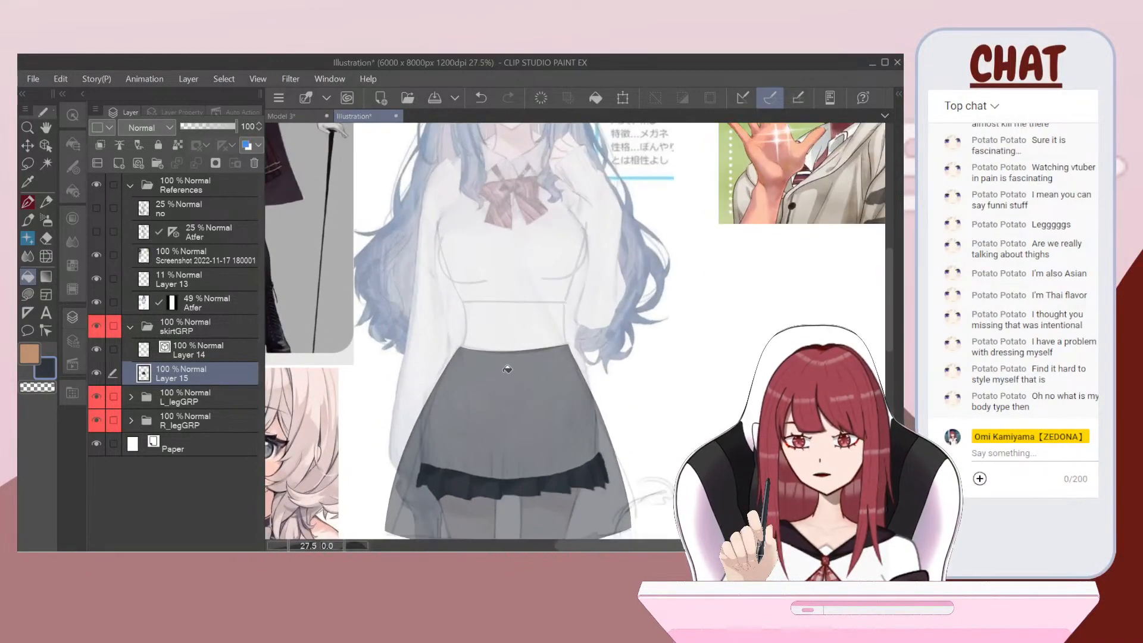
scroll(436, 344, "down", 2)
scroll(439, 401, "up", 4)
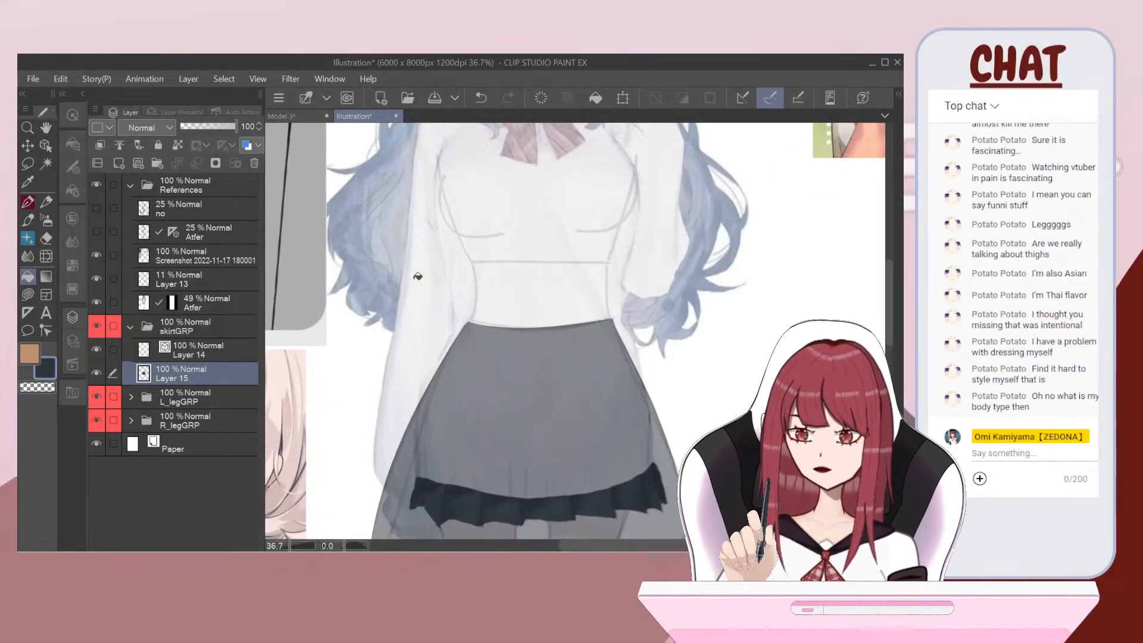
scroll(518, 247, "down", 4)
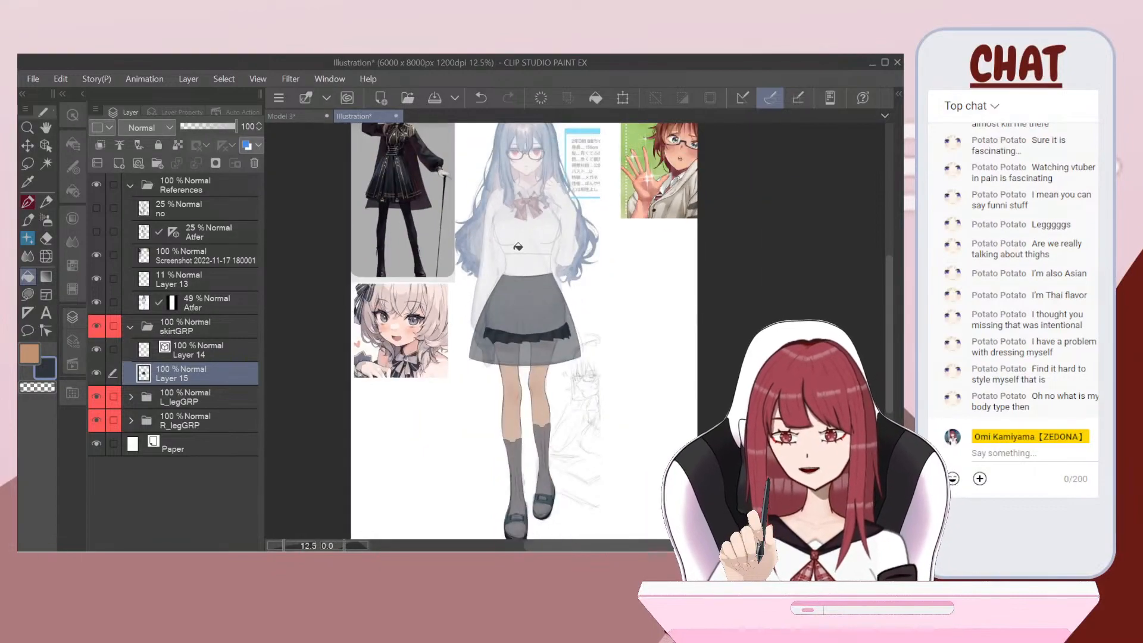
scroll(518, 246, "down", 1)
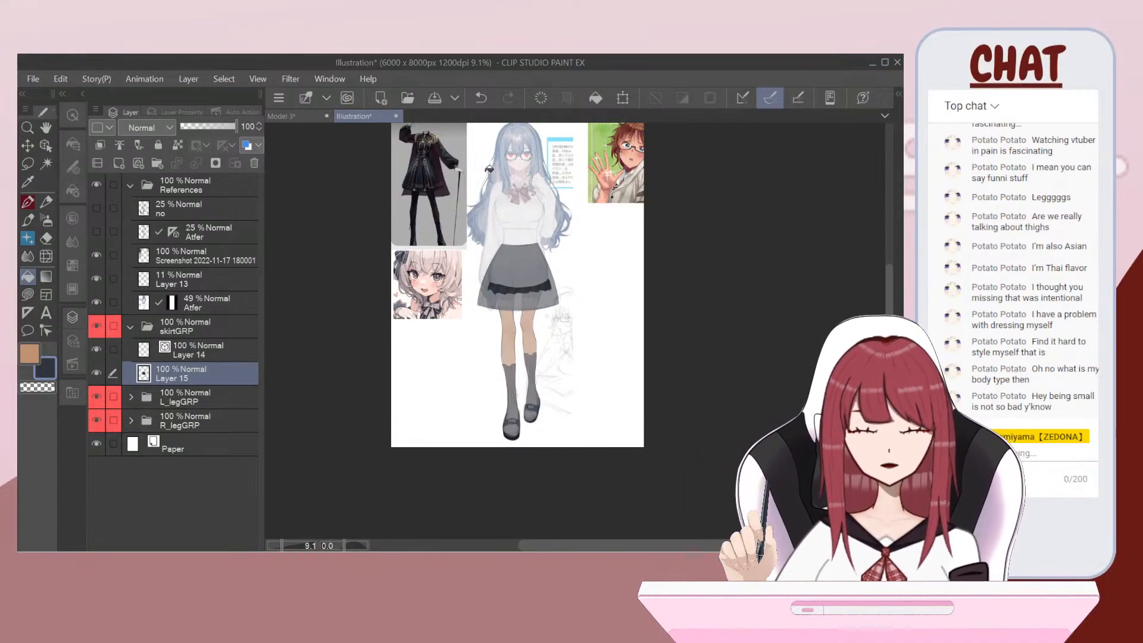
scroll(490, 169, "up", 5)
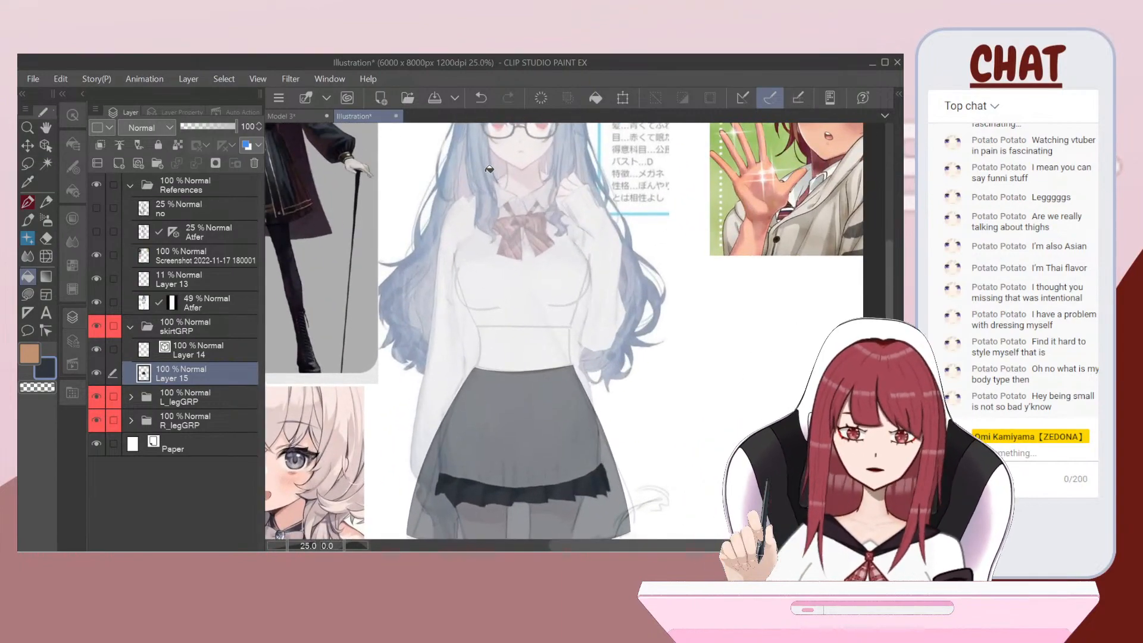
scroll(490, 169, "up", 1)
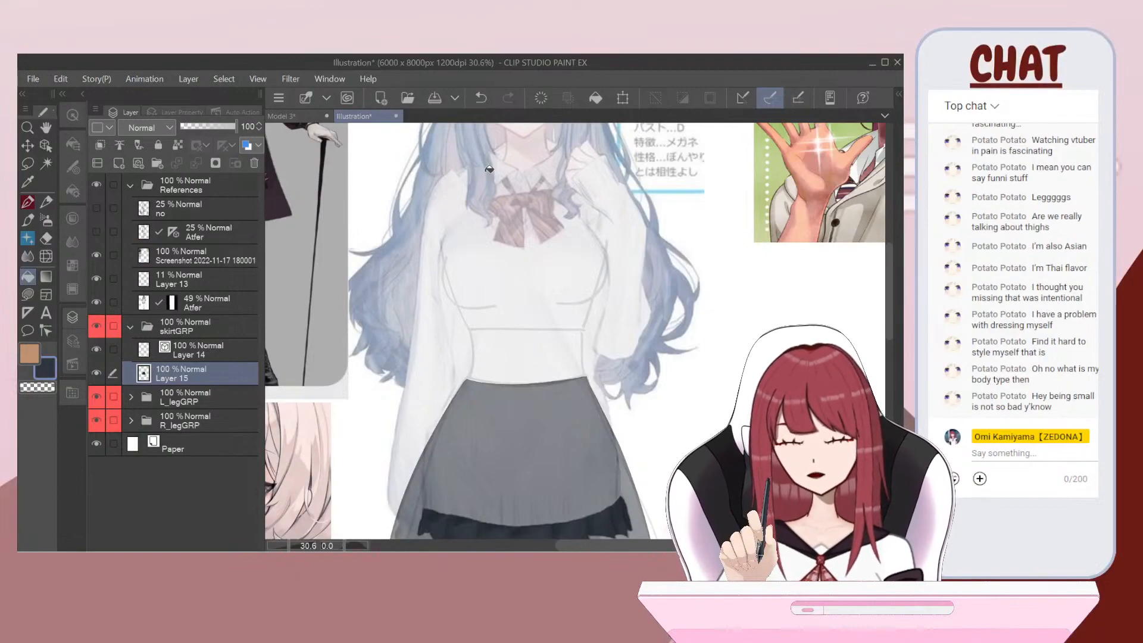
Step: Collapse the skirtGRP folder, create a new folder above it and name it torsoGRP
left_click(130, 326)
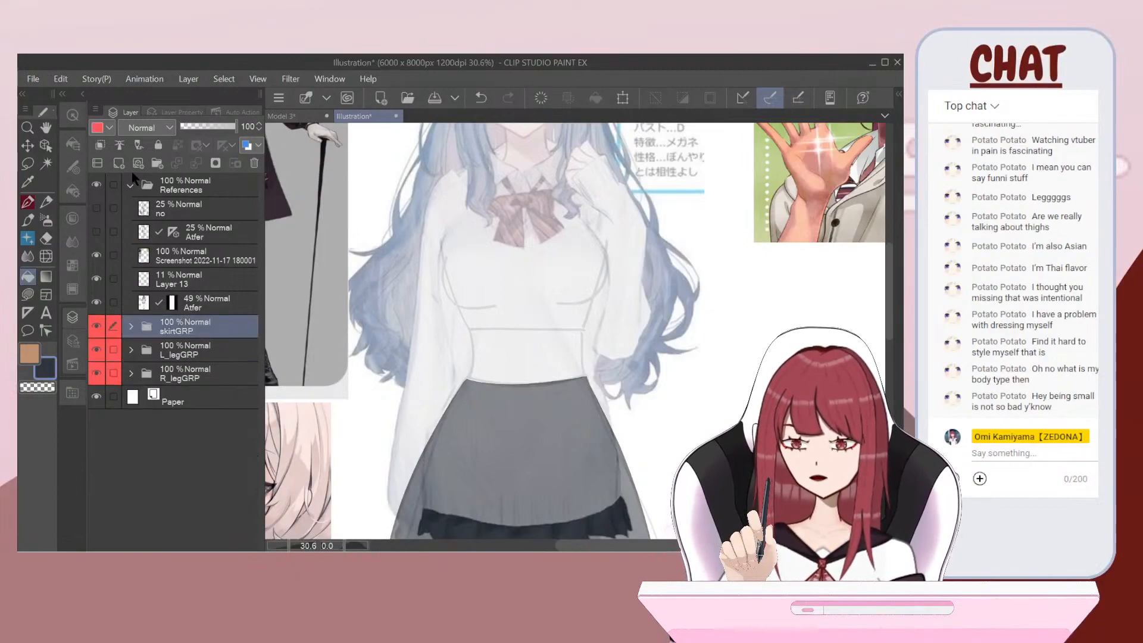
left_click(157, 163)
double_click(175, 329)
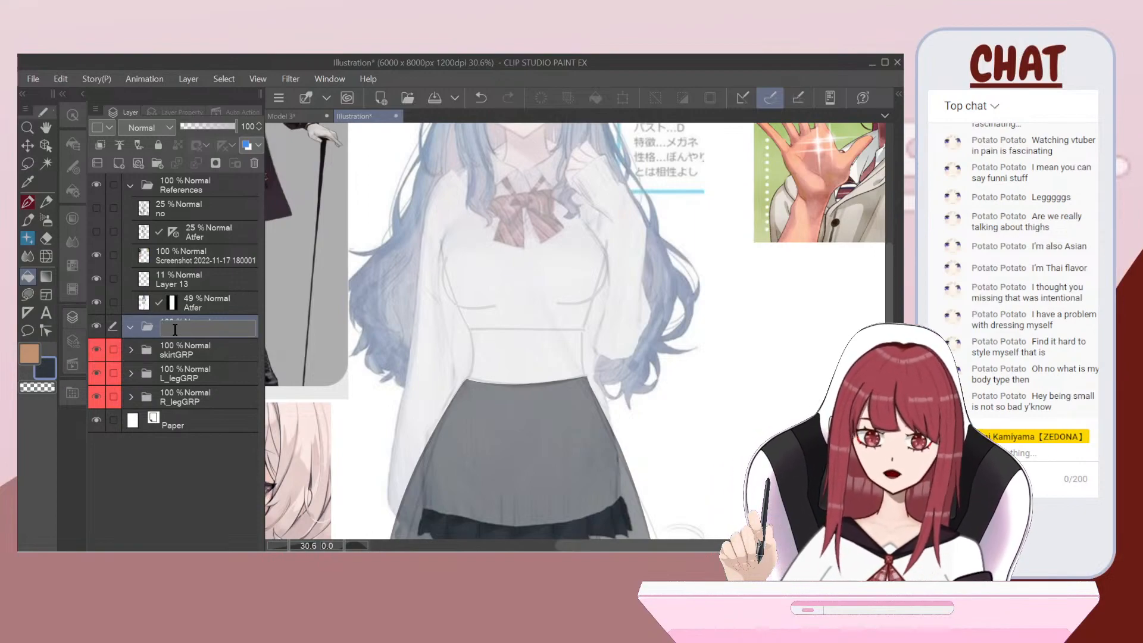
key("Return")
left_click_drag(506, 286, 698, 394)
key("ctrl+minus")
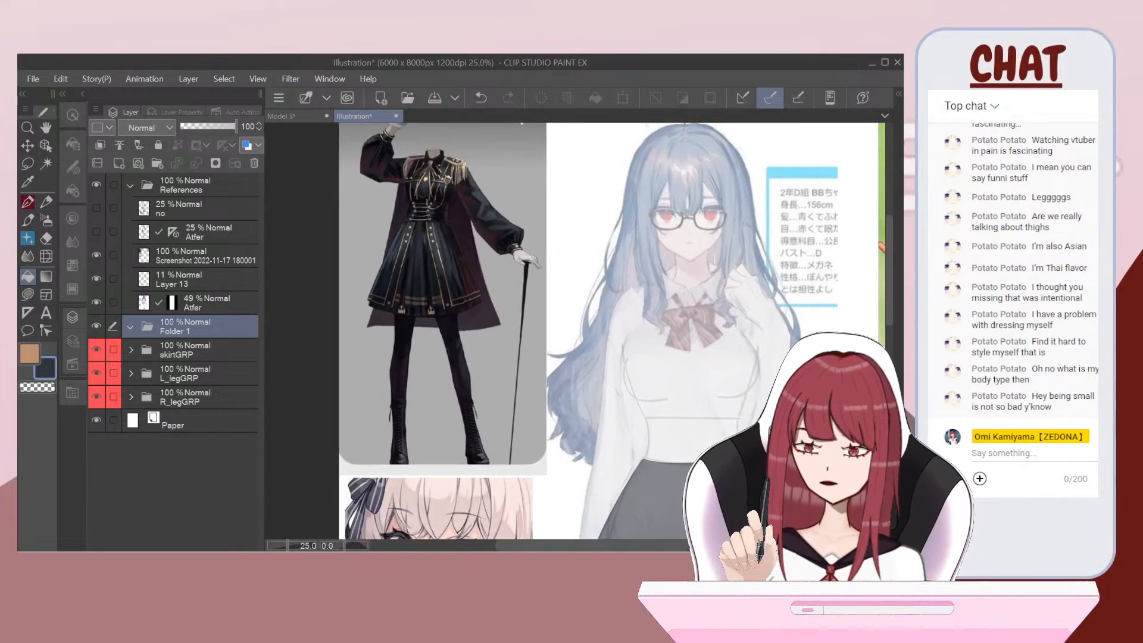
scroll(436, 179, "up", 4)
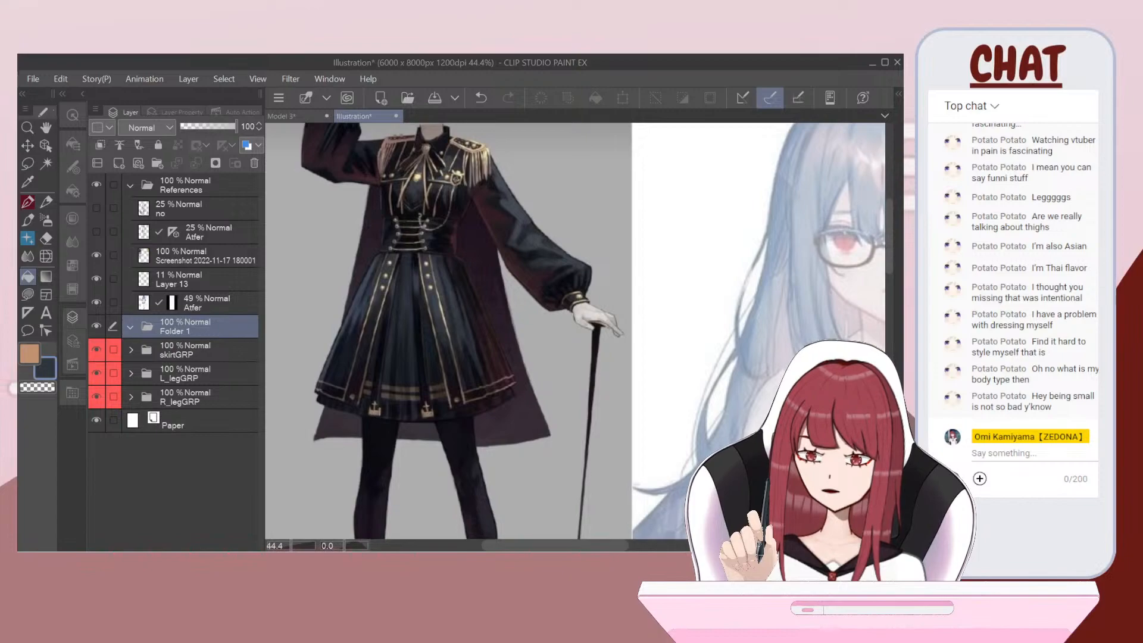
scroll(581, 331, "down", 1)
double_click(174, 329)
type("torso")
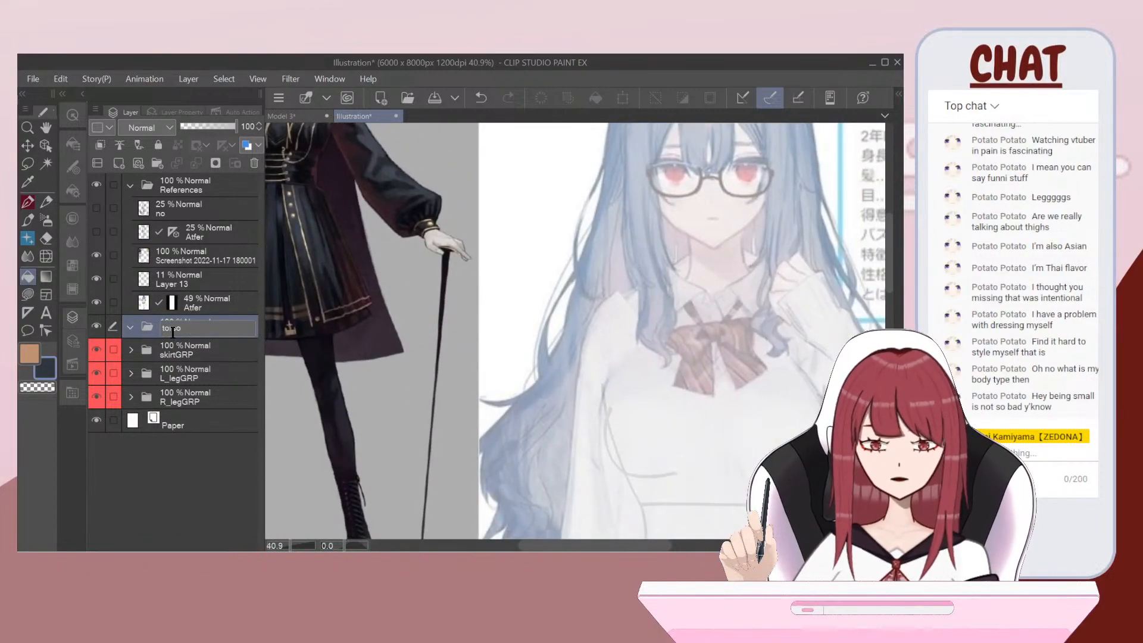
type("GRP")
key("Return")
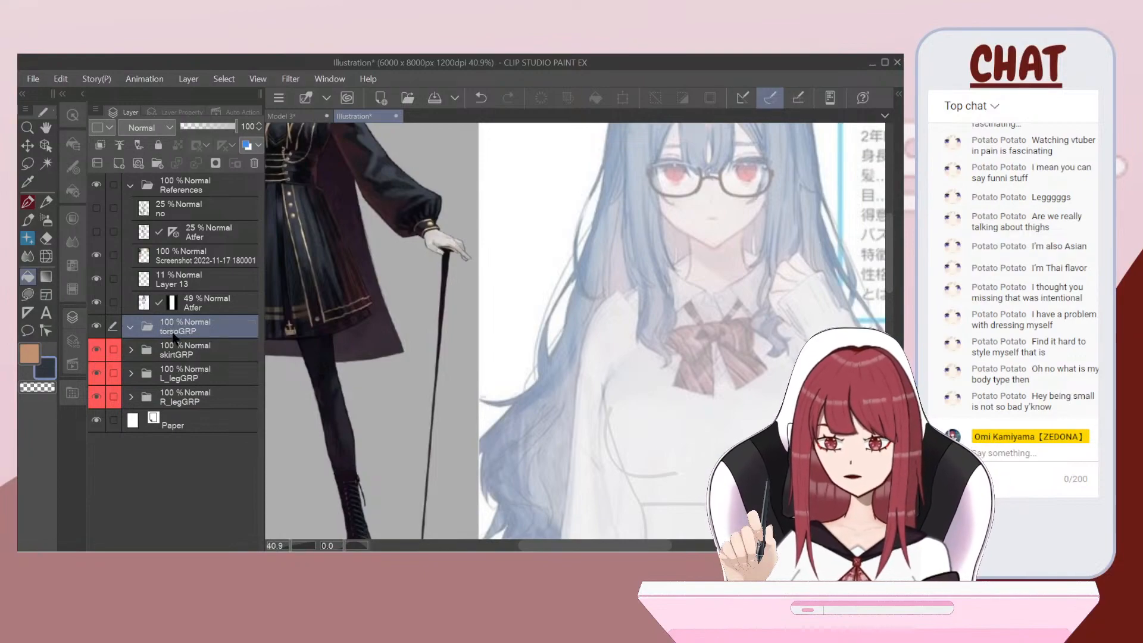
Step: Mark the torsoGRP folder with the red palette color and add a new vector layer inside it
left_click(104, 128)
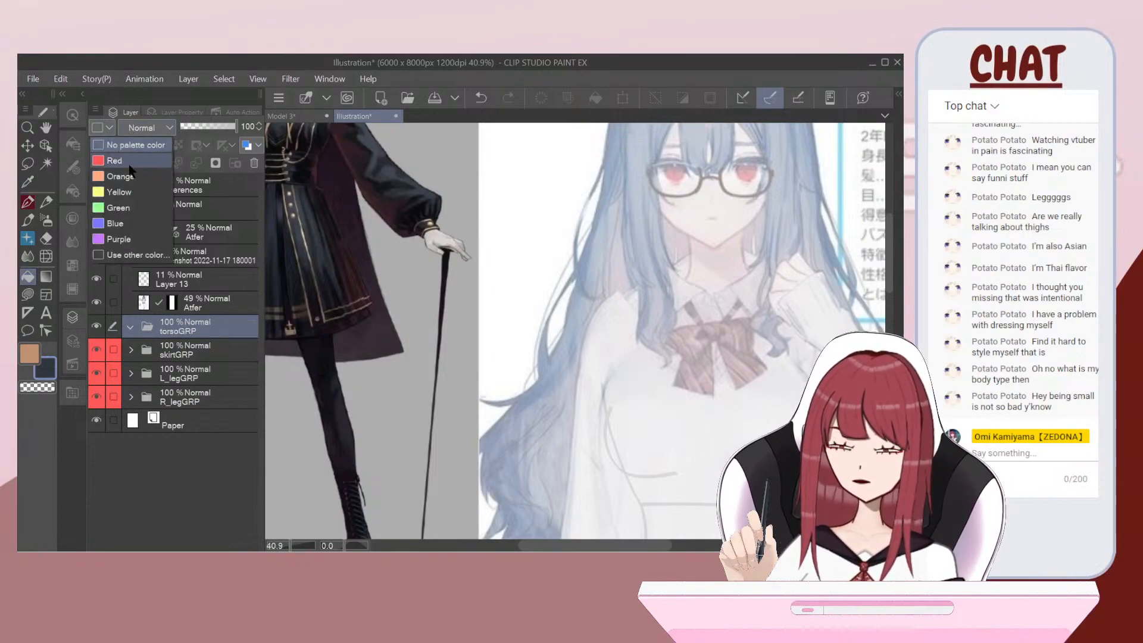
left_click(125, 146)
left_click(138, 163)
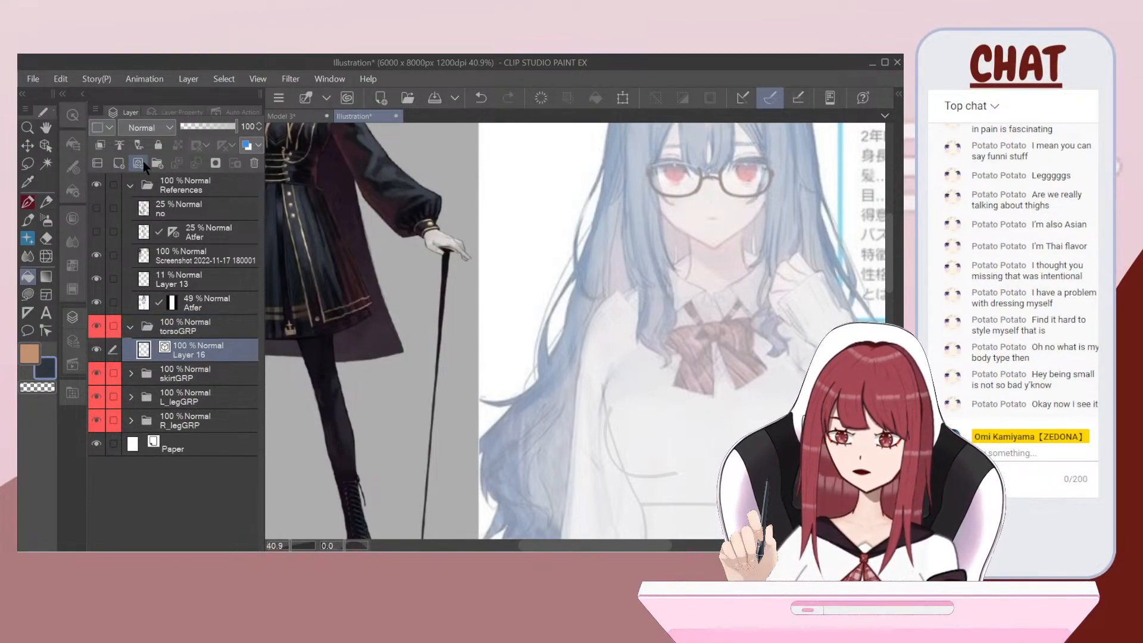
Step: Select Layer 13 in the References folder, switch to the pen and set the drawing color to black
scroll(575, 331, "down", 3)
scroll(575, 331, "up", 2)
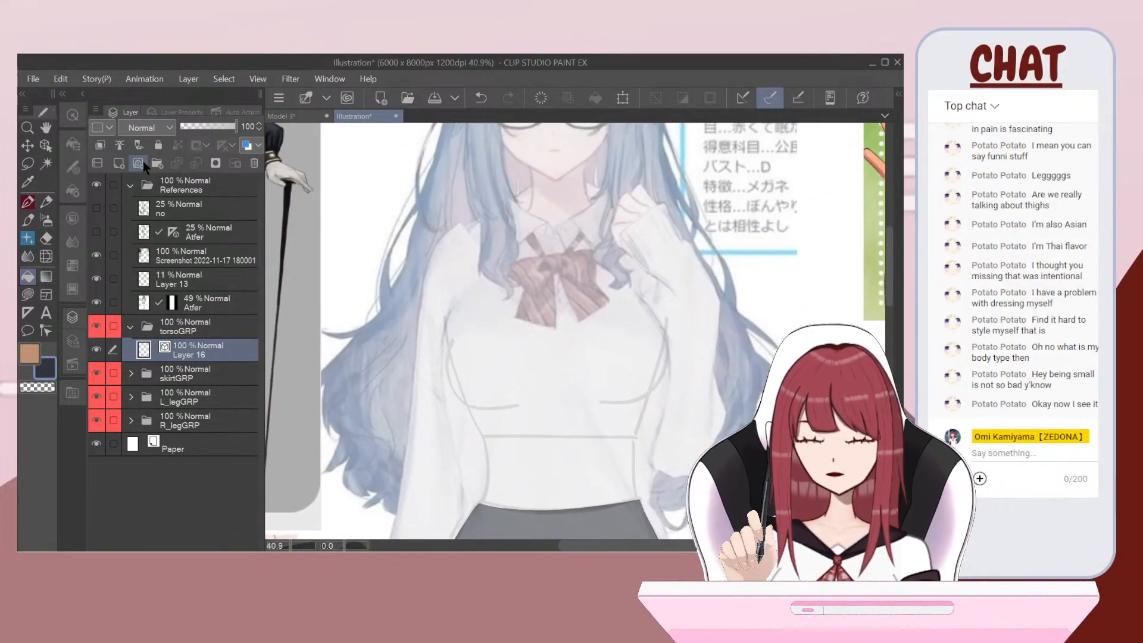
scroll(575, 331, "down", 4)
scroll(575, 332, "up", 4)
scroll(575, 331, "up", 1)
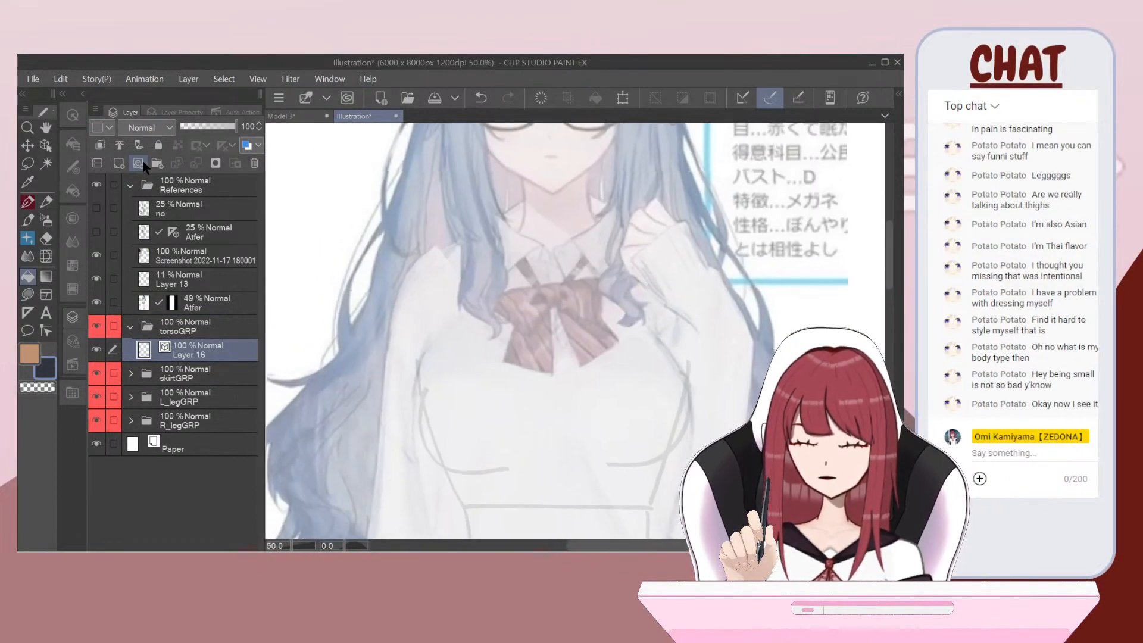
left_click(162, 285)
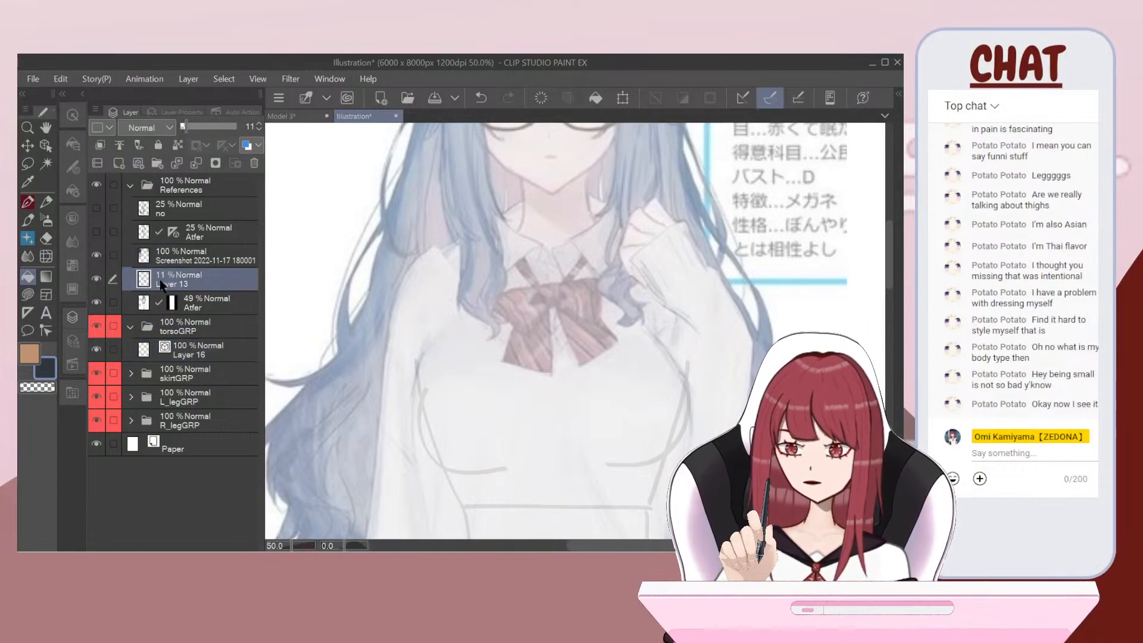
key("p")
double_click(46, 368)
left_click_drag(305, 384, 289, 402)
left_click(615, 192)
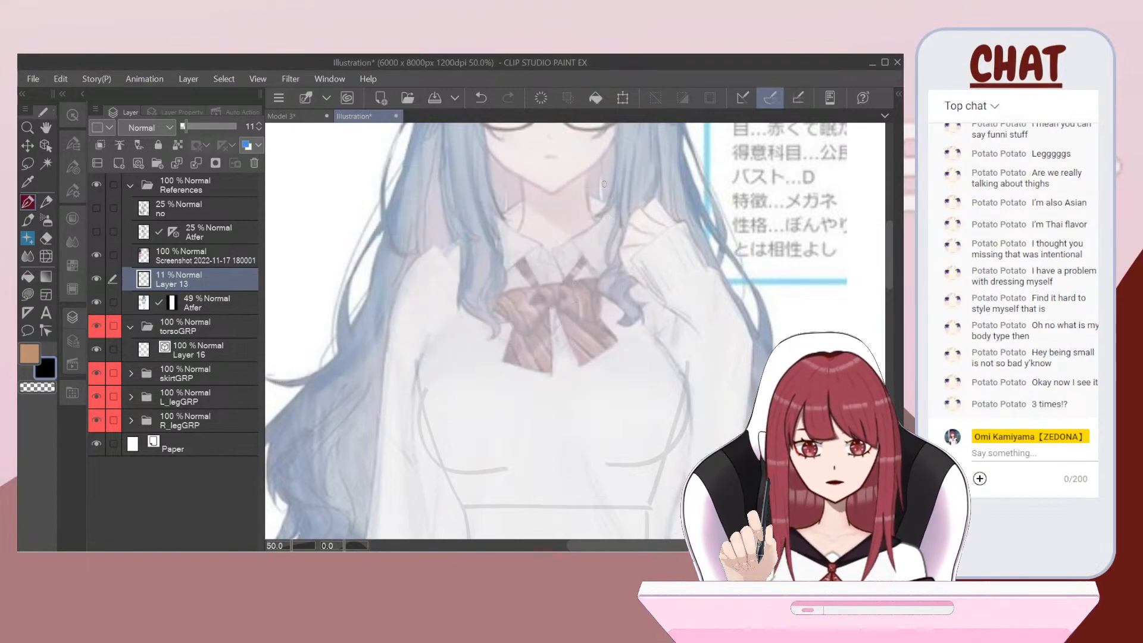
Step: Sketch the left shoulder slope from the collar and the torso's left side line on Layer 13
left_click_drag(518, 235, 413, 278)
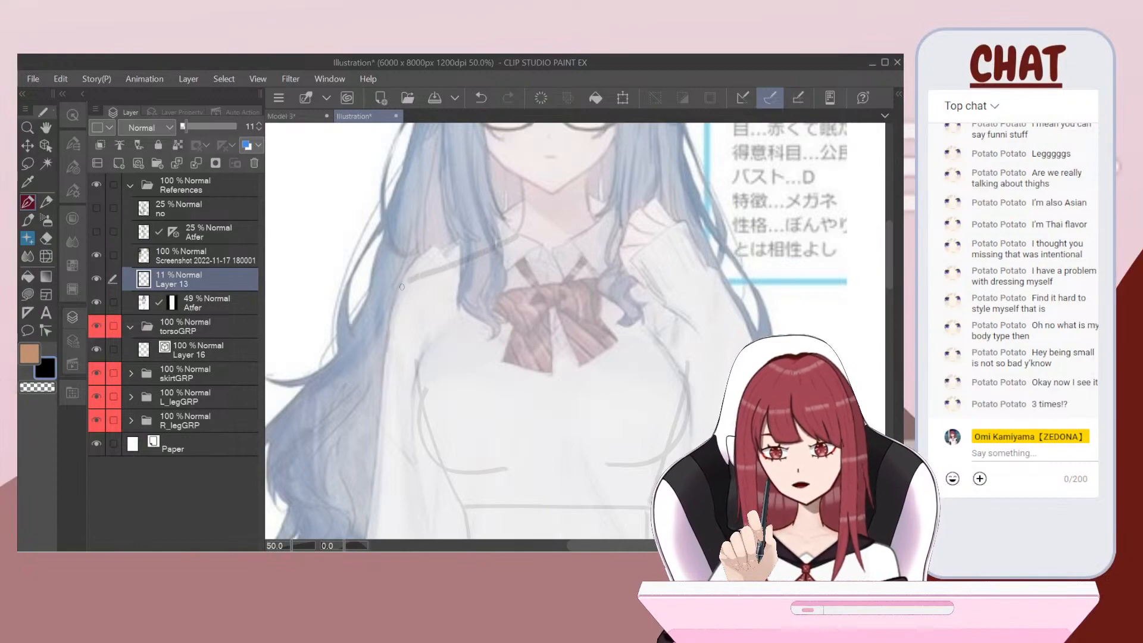
key("ctrl+z")
scroll(402, 286, "down", 1)
left_click_drag(393, 249, 502, 189)
mouse_move(402, 290)
left_mouse_down()
mouse_move(393, 250)
mouse_move(448, 458)
left_mouse_up()
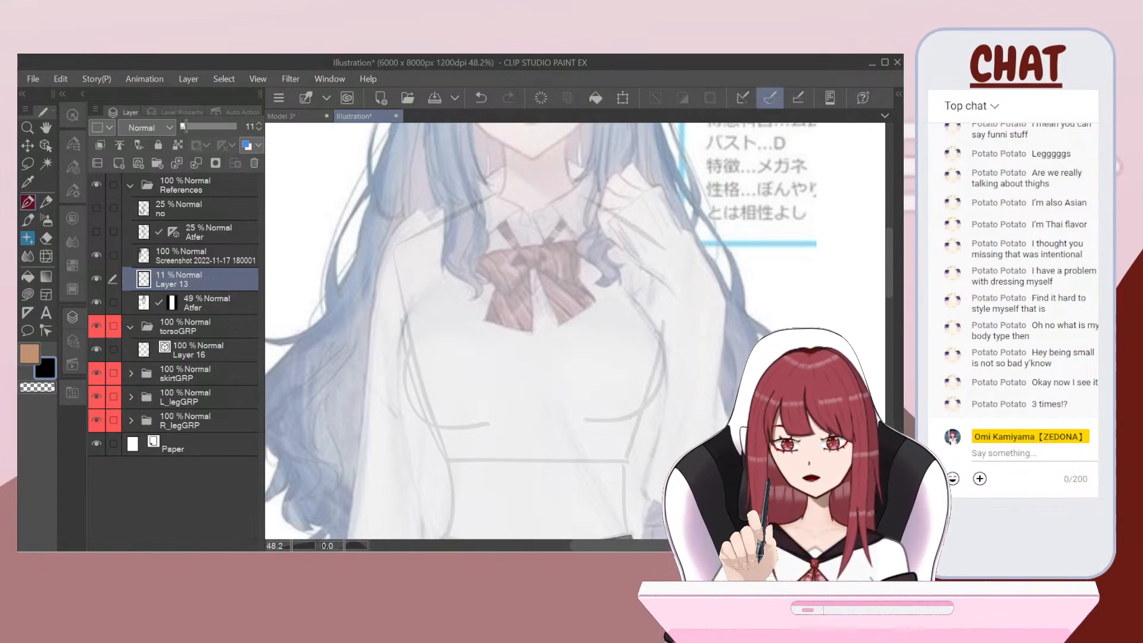
Step: Sketch the torso's right side line from the shoulder past the bust on Layer 13, and undo the extra left sleeve stroke
left_click_drag(665, 269, 656, 340)
key("ctrl+z")
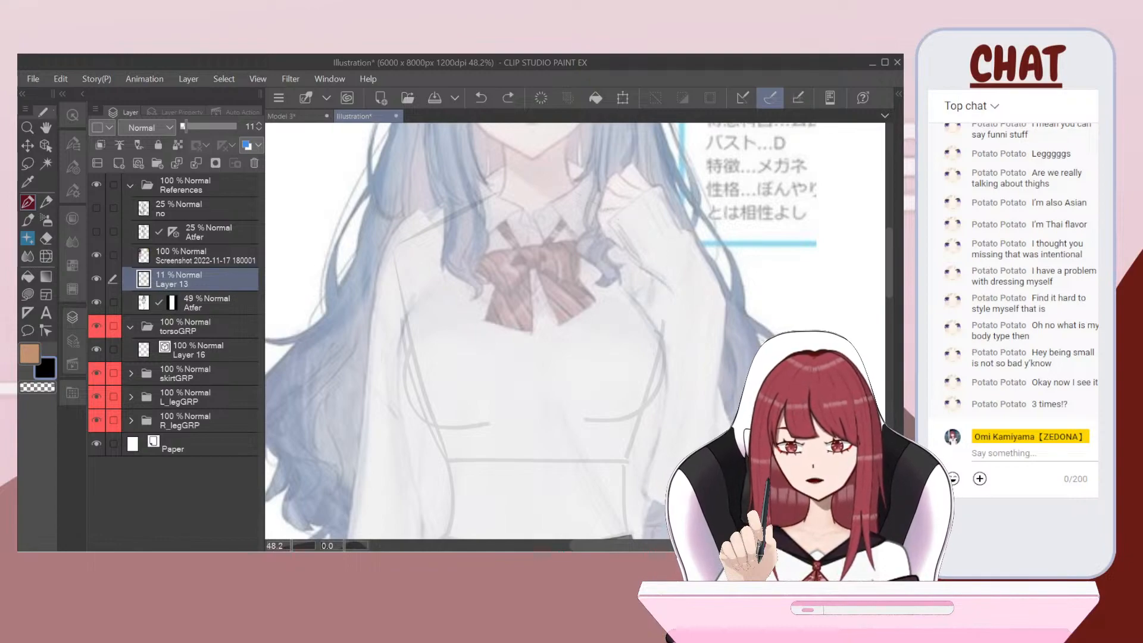
left_click_drag(673, 241, 642, 410)
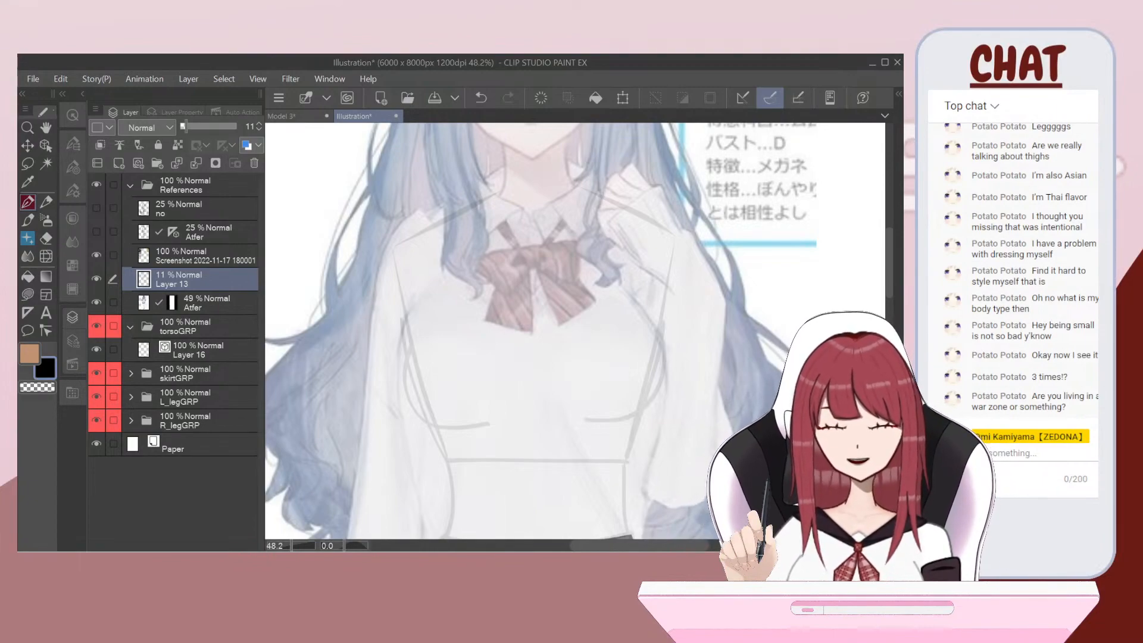
left_click_drag(388, 453, 409, 390)
scroll(402, 224, "down", 3)
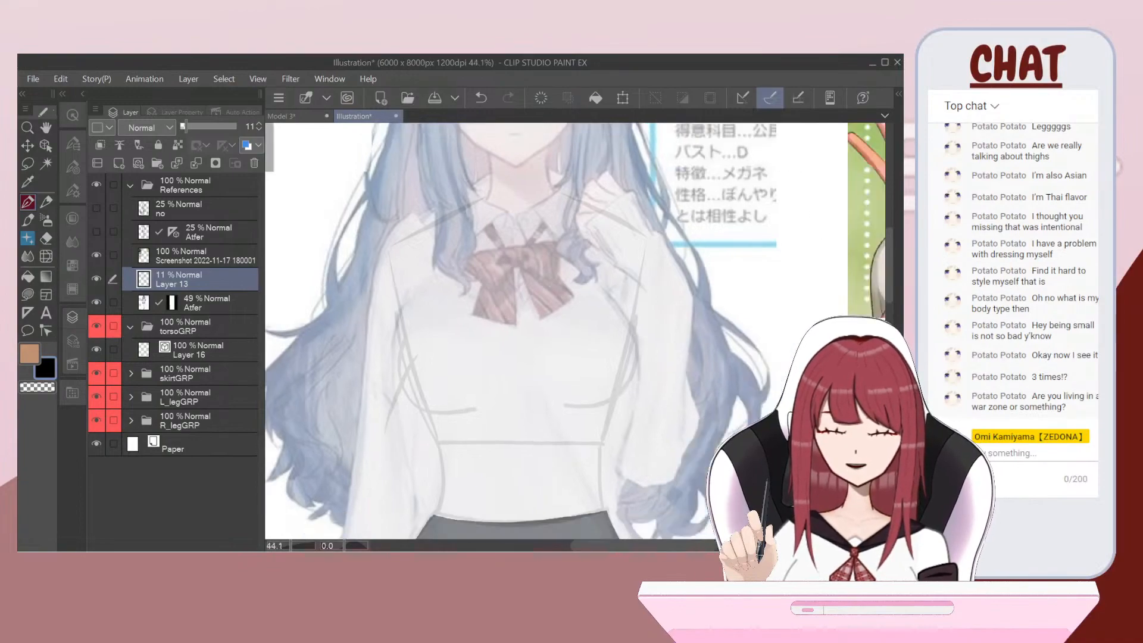
key("ctrl+z")
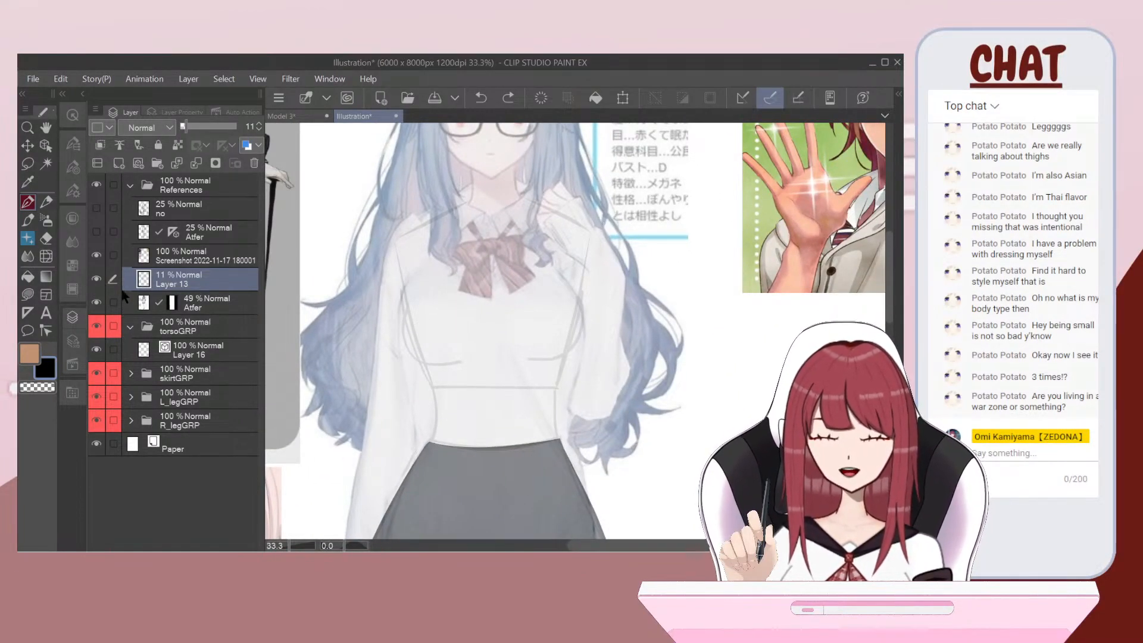
Step: Ink the left shoulder line from the shoulder tip to the collar in black on Layer 16
left_click(198, 353)
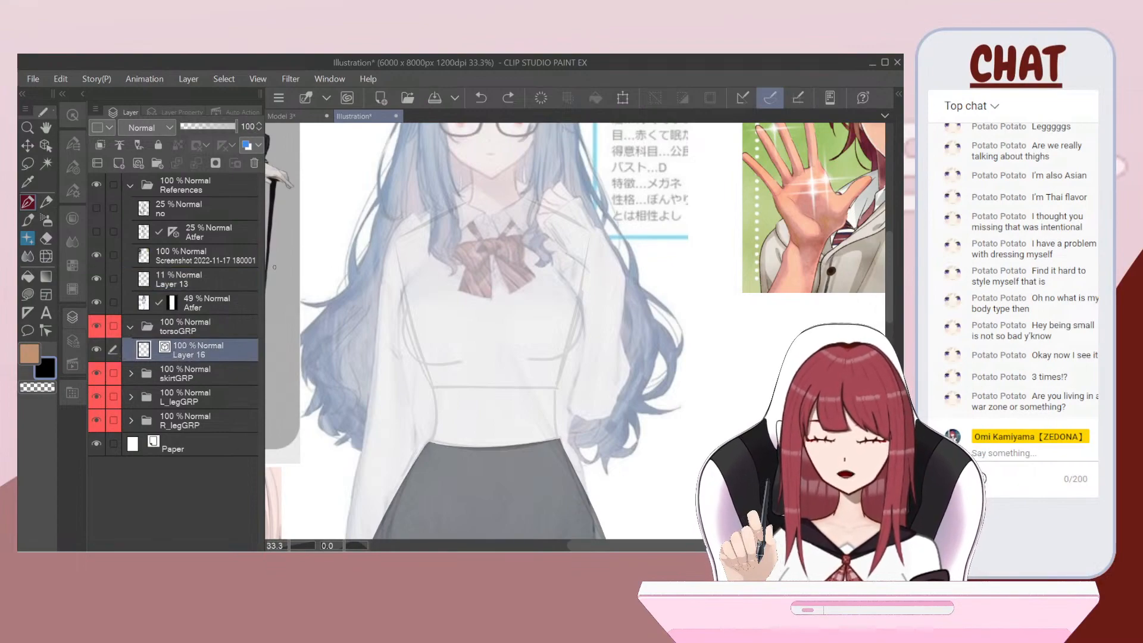
scroll(431, 273, "up", 1)
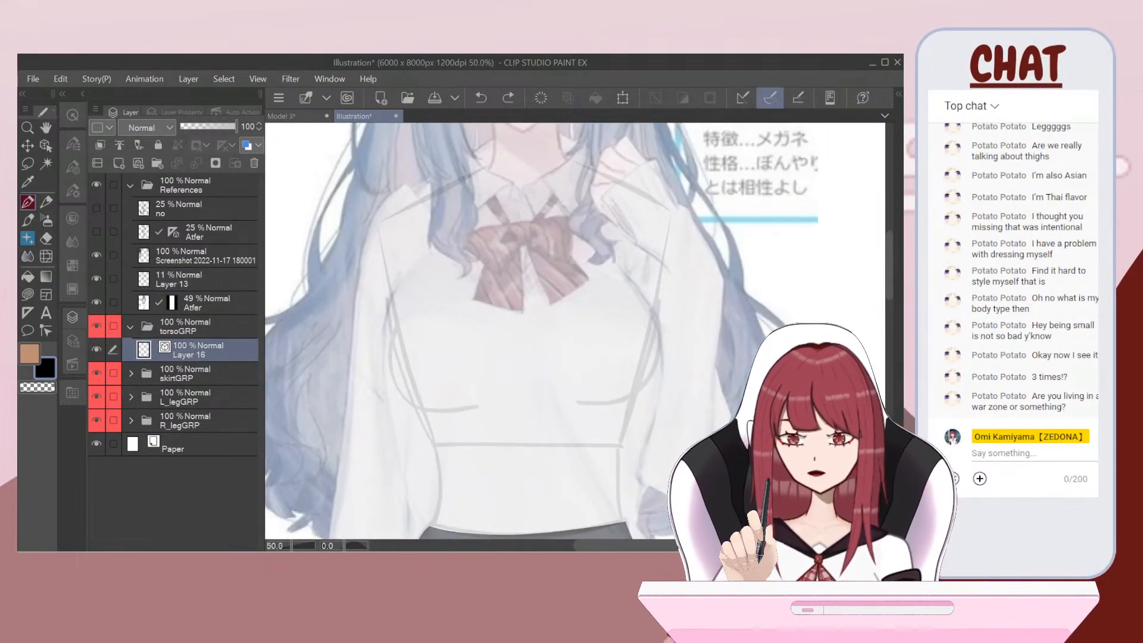
mouse_move(462, 181)
left_mouse_down()
mouse_move(386, 220)
mouse_move(487, 162)
left_mouse_up()
key("ctrl+z")
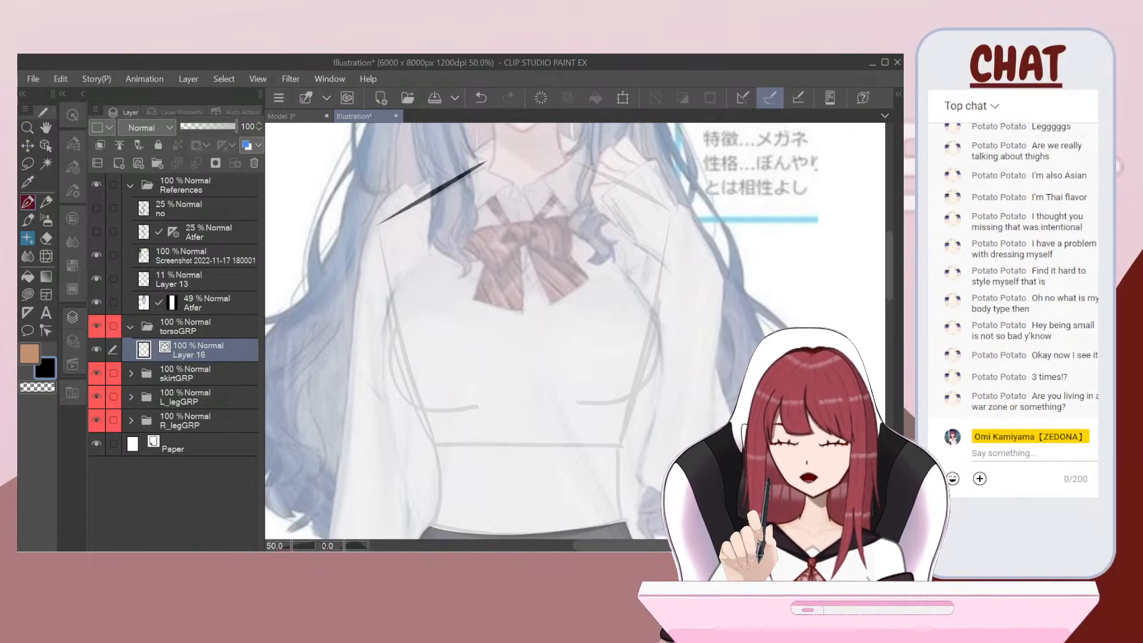
key("ctrl+z")
left_click_drag(377, 224, 486, 167)
Step: Try inking the torso's left side downward from the shoulder tip to the skirt's waistband on Layer 16
scroll(545, 330, "down", 1)
left_click_drag(372, 195, 420, 360)
left_click_drag(435, 413, 426, 511)
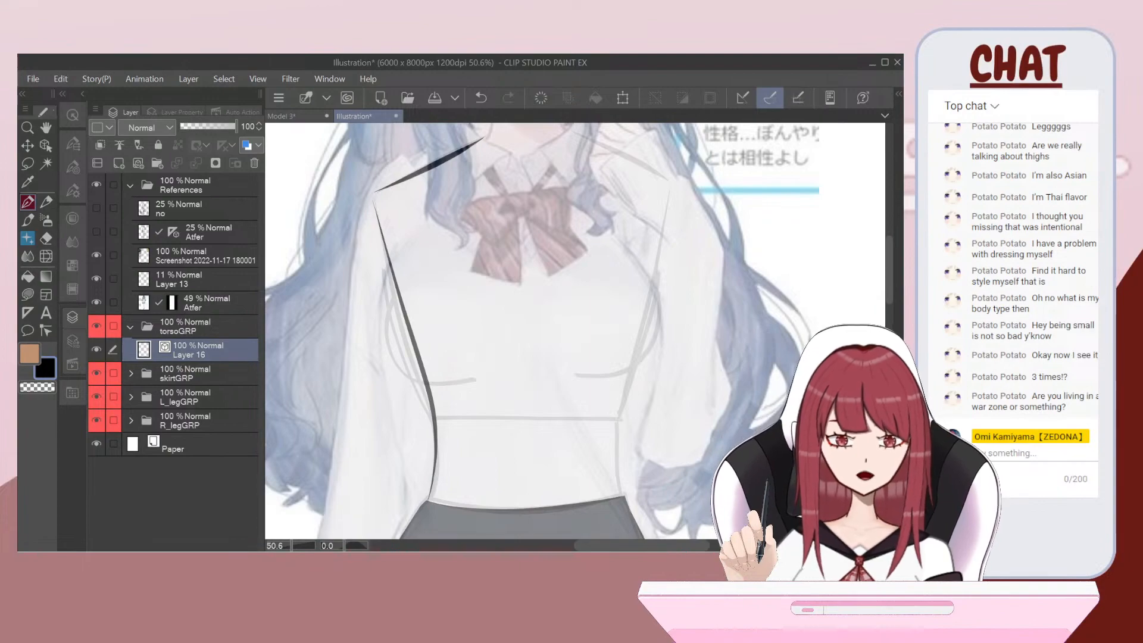
key("ctrl+z")
left_click_drag(373, 192, 424, 364)
key("ctrl+z")
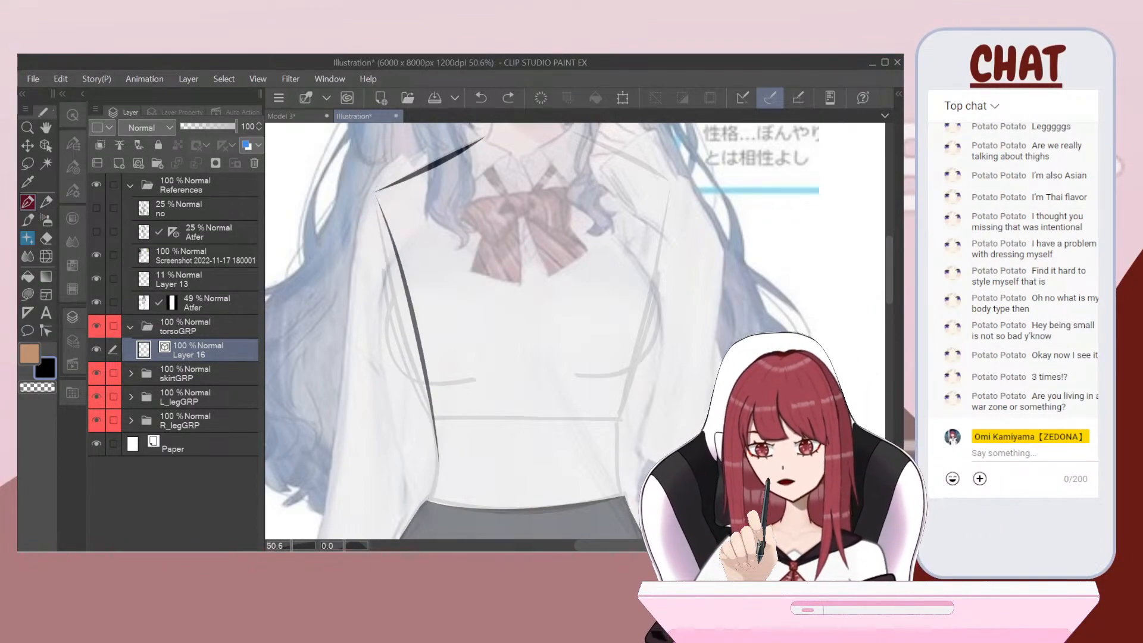
mouse_move(373, 192)
left_mouse_down()
mouse_move(432, 422)
mouse_move(436, 509)
left_mouse_up()
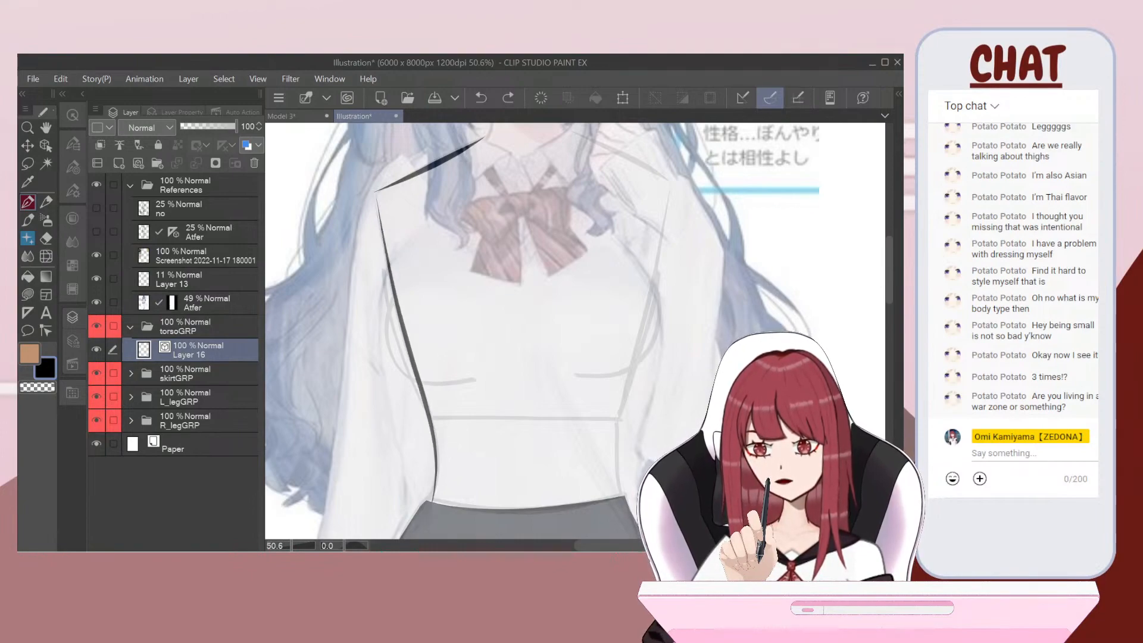
Step: Try inking the torso's right side downward from the shoulder to the waistband on Layer 16, retrying the stroke
mouse_move(573, 132)
left_mouse_down()
mouse_move(670, 183)
mouse_move(620, 470)
left_mouse_up()
key("ctrl+z")
left_click_drag(689, 150, 569, 337)
key("ctrl+z")
left_click_drag(690, 153, 642, 230)
key("ctrl+z")
left_click_drag(690, 151, 553, 364)
key("ctrl+z")
mouse_move(691, 152)
left_mouse_down()
mouse_move(493, 381)
mouse_move(437, 480)
left_mouse_up()
key("ctrl+z")
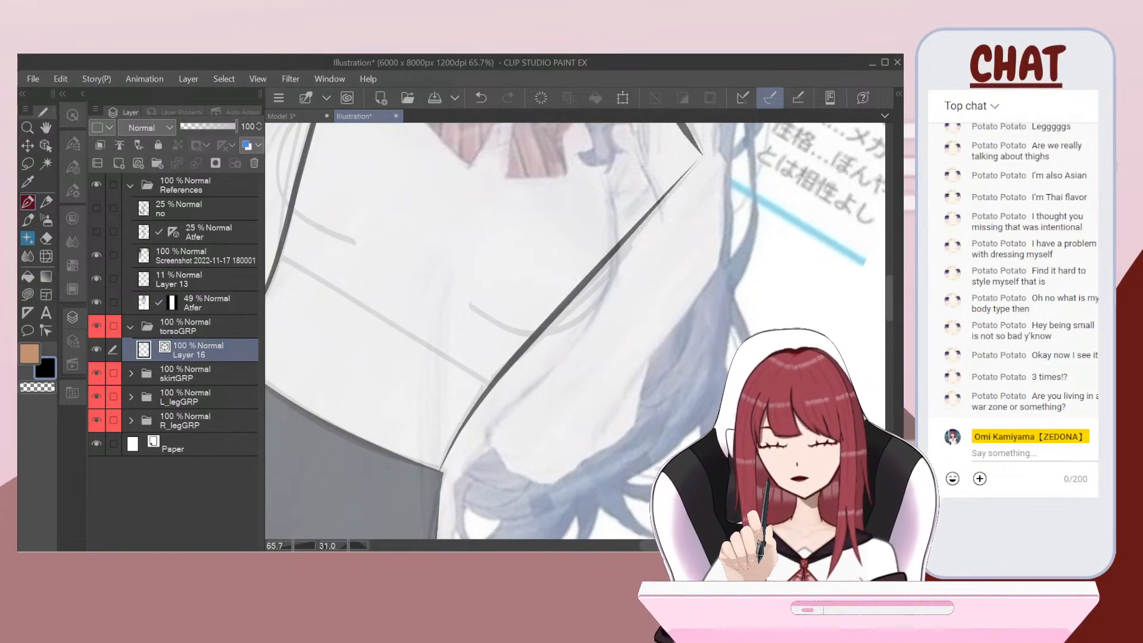
Step: Compare the inked torso sides close up at the waist and from farther out, and undo both side lines
scroll(575, 331, "down", 2)
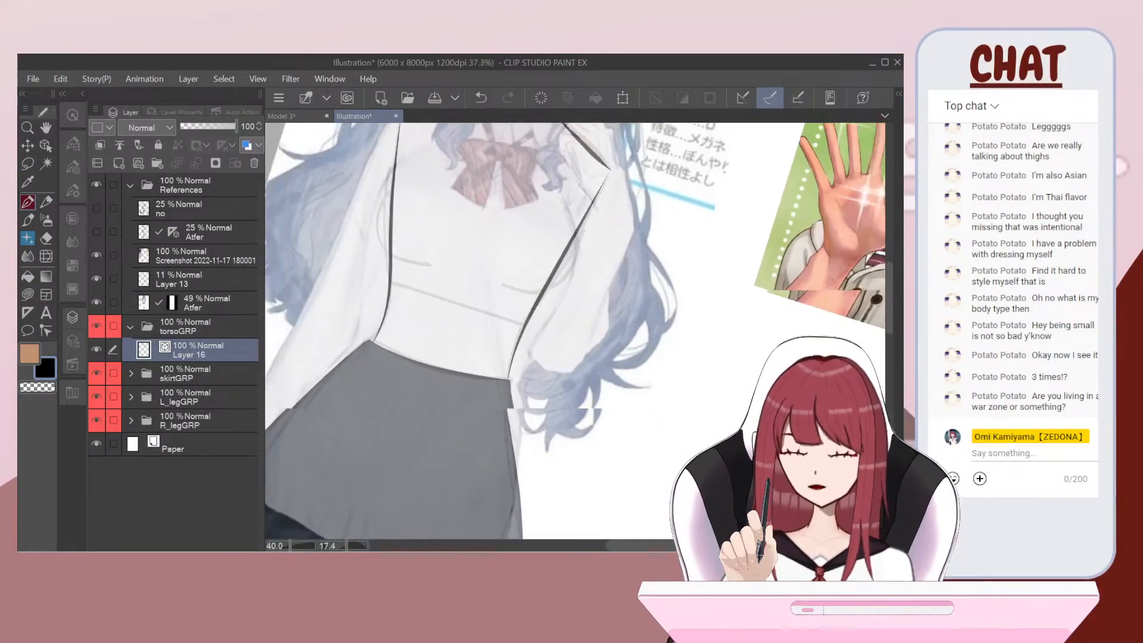
scroll(575, 332, "up", 2)
scroll(575, 331, "up", 2)
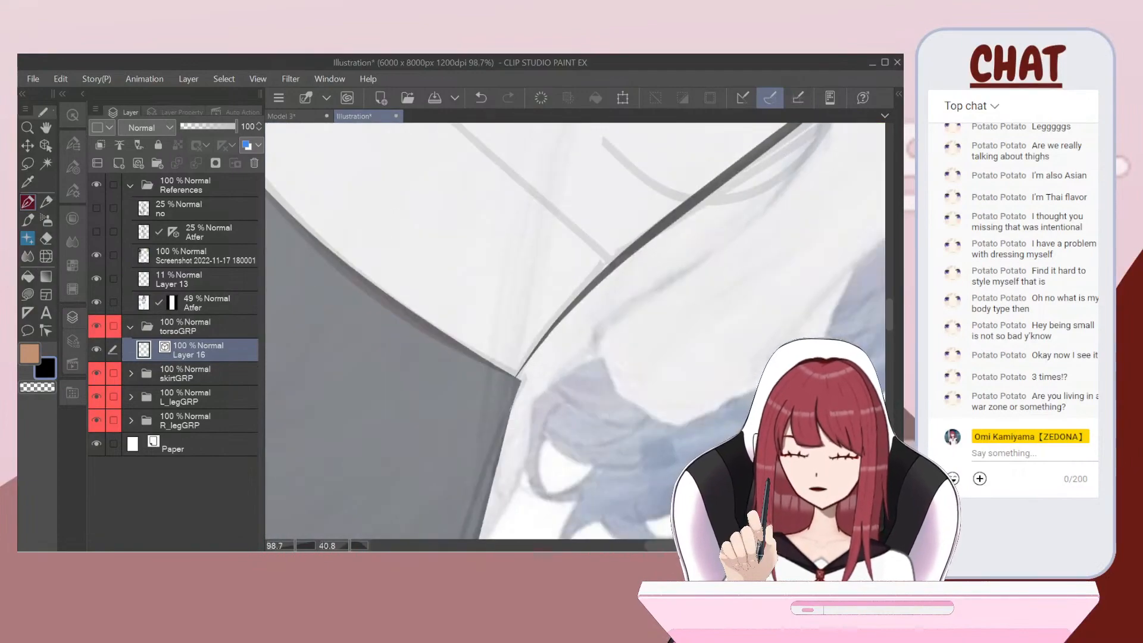
scroll(576, 331, "down", 2)
scroll(575, 331, "down", 1)
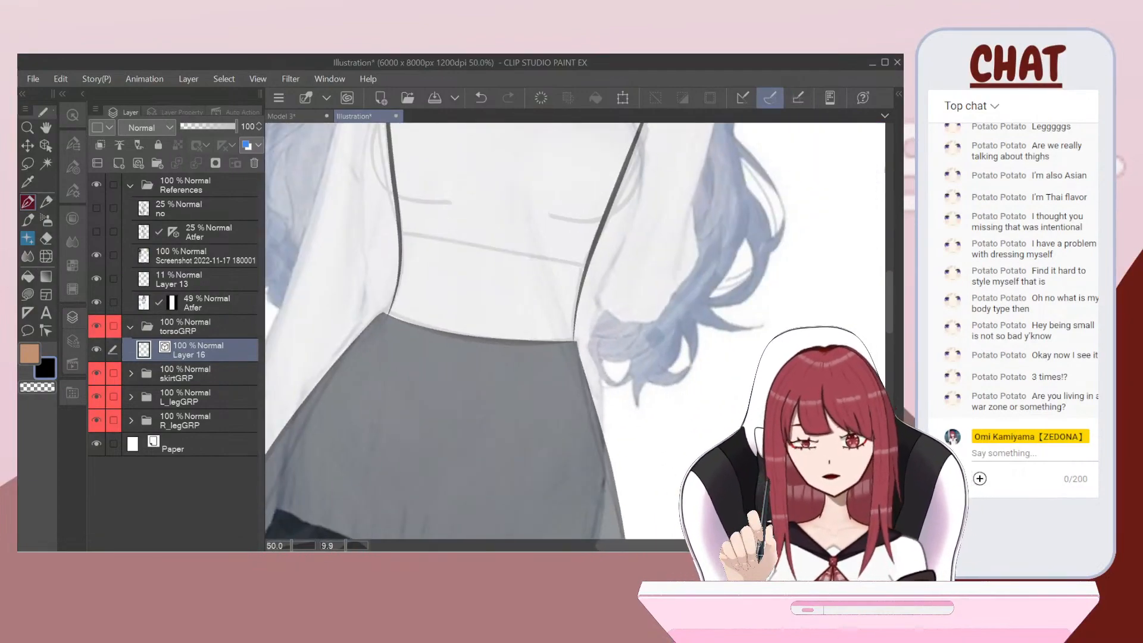
scroll(575, 331, "down", 1)
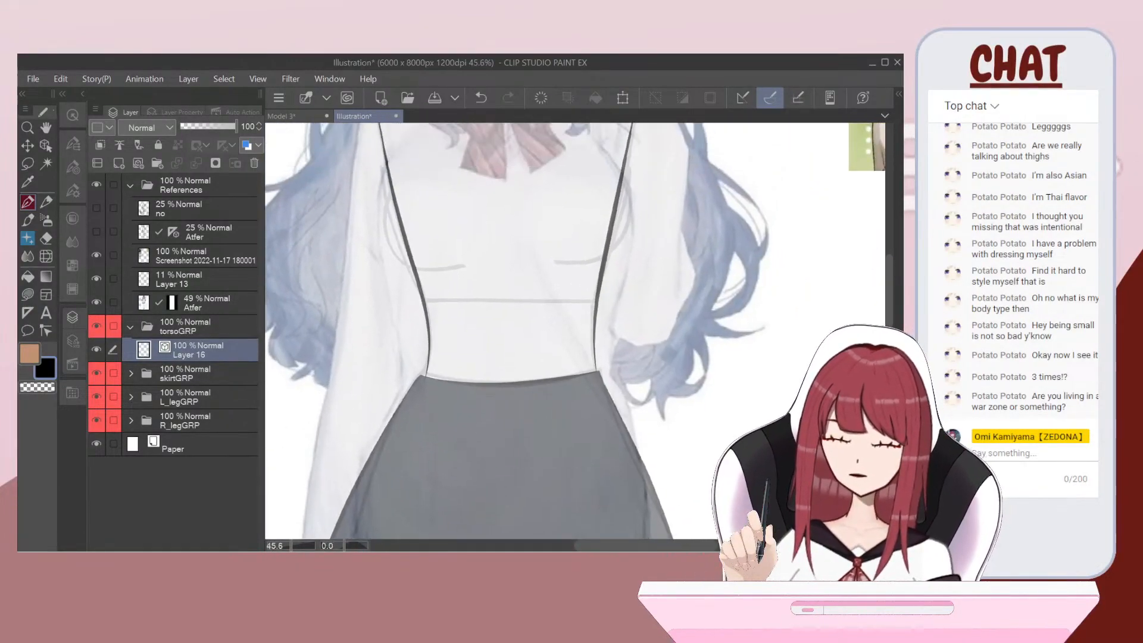
scroll(576, 331, "down", 2)
scroll(575, 331, "up", 1)
key("ctrl+z")
key("ctrl+z")
Step: Ink the torso's left side upward from the waistband corner to the shoulder tip on Layer 16
scroll(575, 331, "up", 2)
scroll(575, 331, "up", 3)
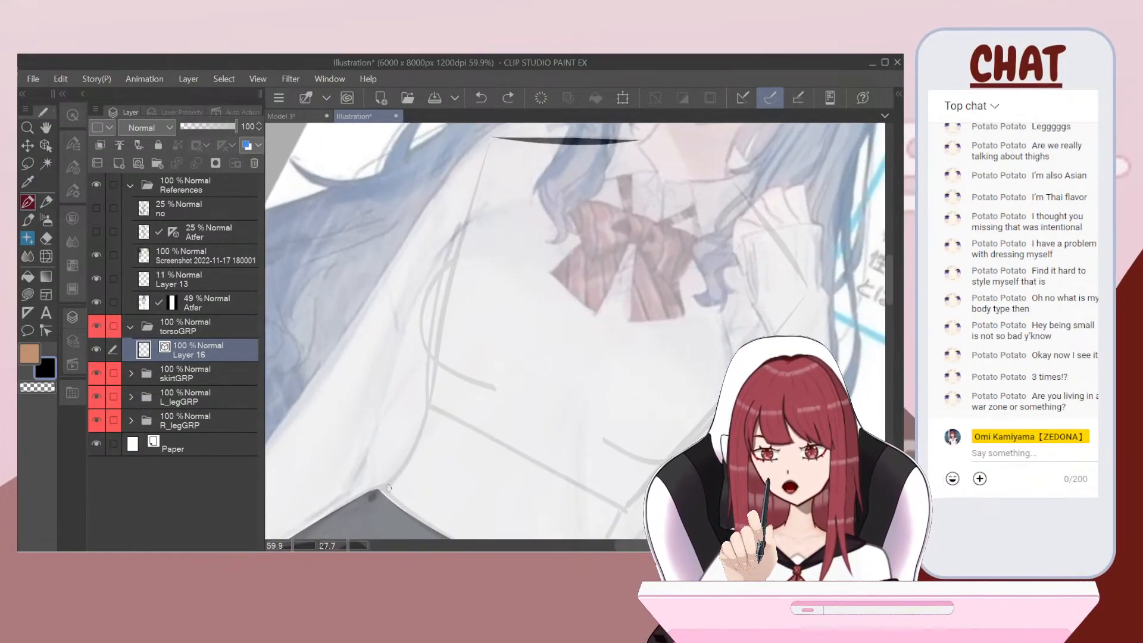
mouse_move(369, 499)
left_mouse_down()
mouse_move(419, 440)
mouse_move(493, 135)
left_mouse_up()
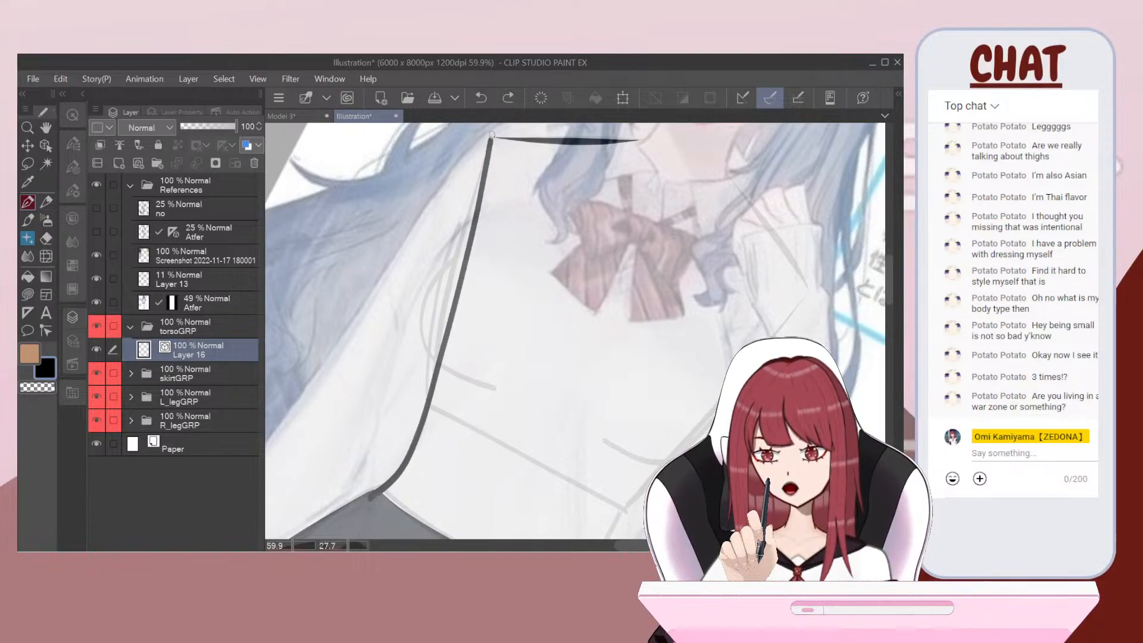
scroll(576, 331, "down", 4)
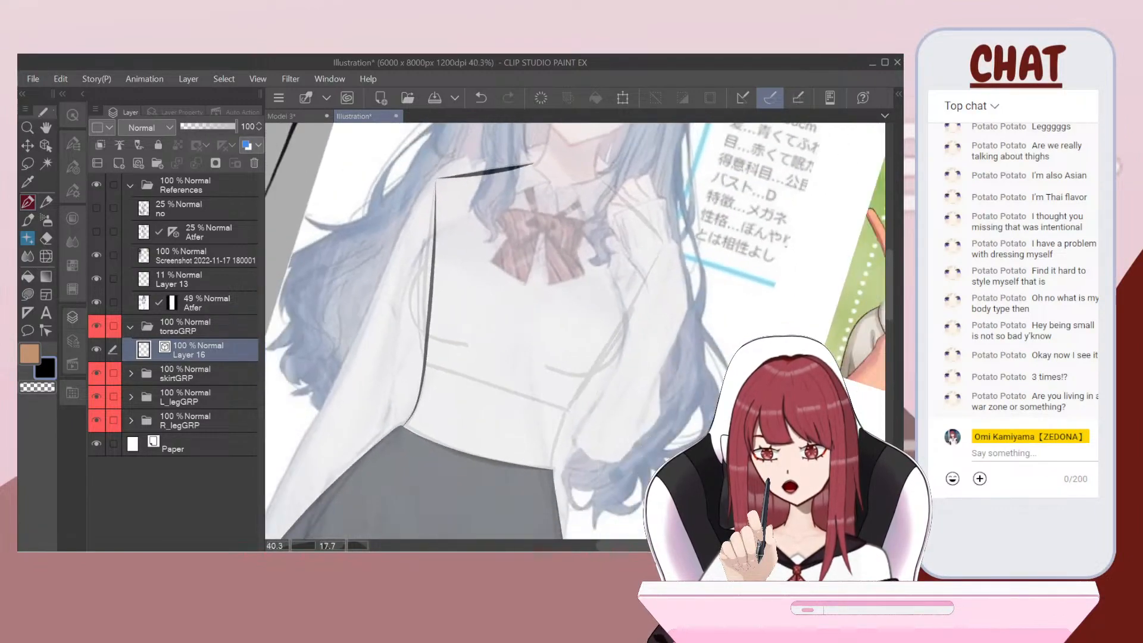
Step: Ink the torso's right side upward from the skirt's waistband corner towards the shoulder on Layer 16, redrawing the stroke once
scroll(575, 331, "up", 2)
scroll(575, 331, "up", 2)
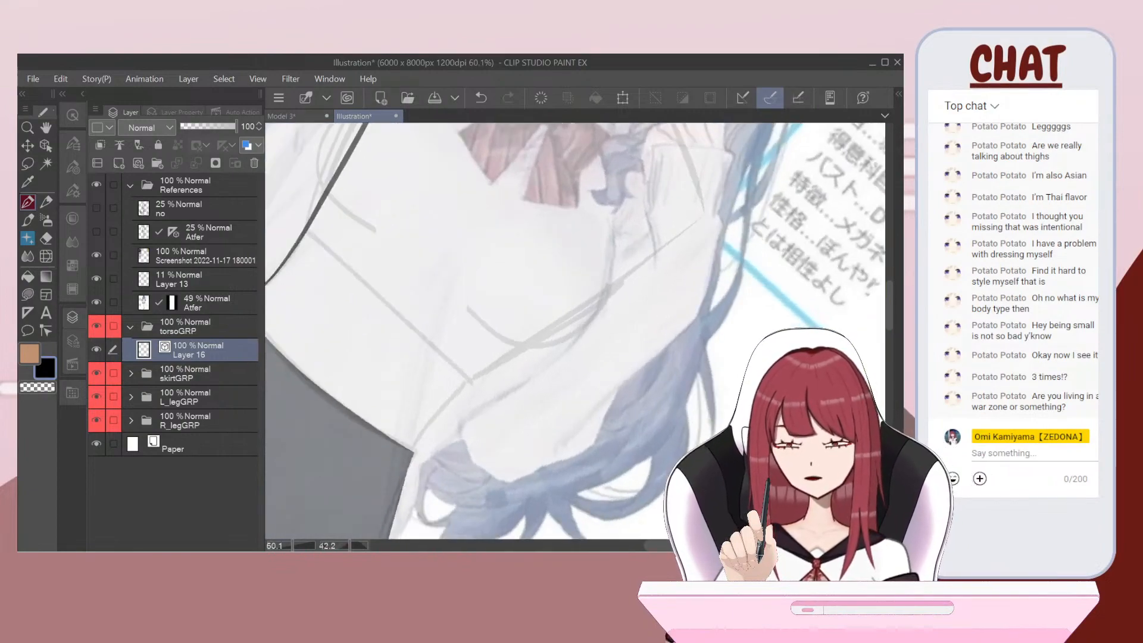
mouse_move(417, 446)
left_mouse_down()
mouse_move(505, 359)
mouse_move(709, 217)
left_mouse_up()
scroll(575, 331, "down", 4)
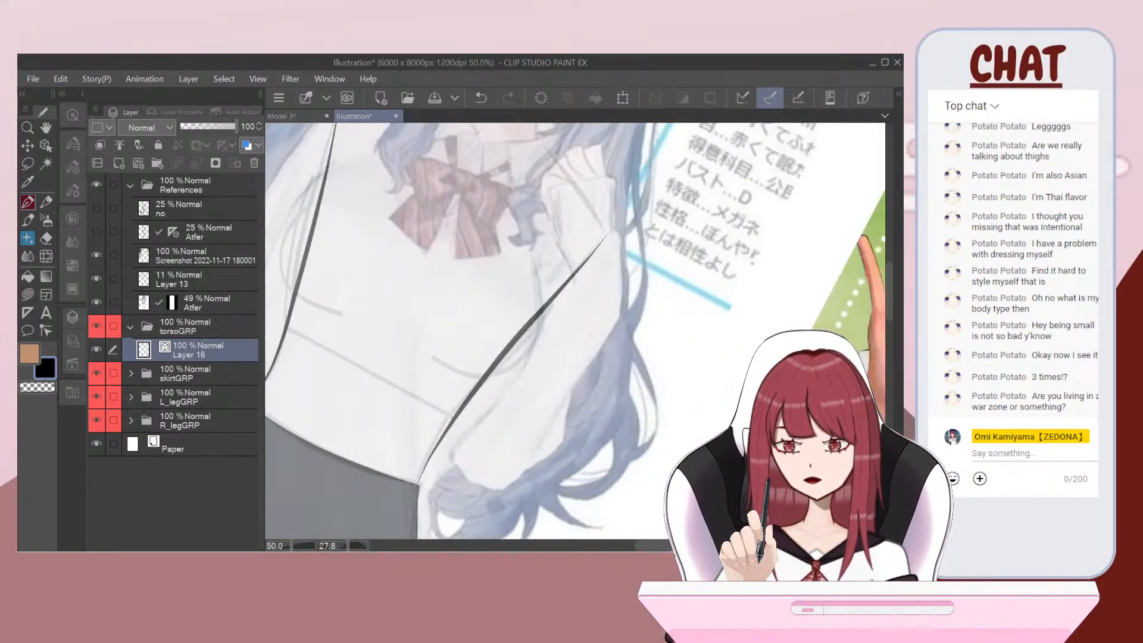
key("ctrl+z")
scroll(575, 332, "up", 4)
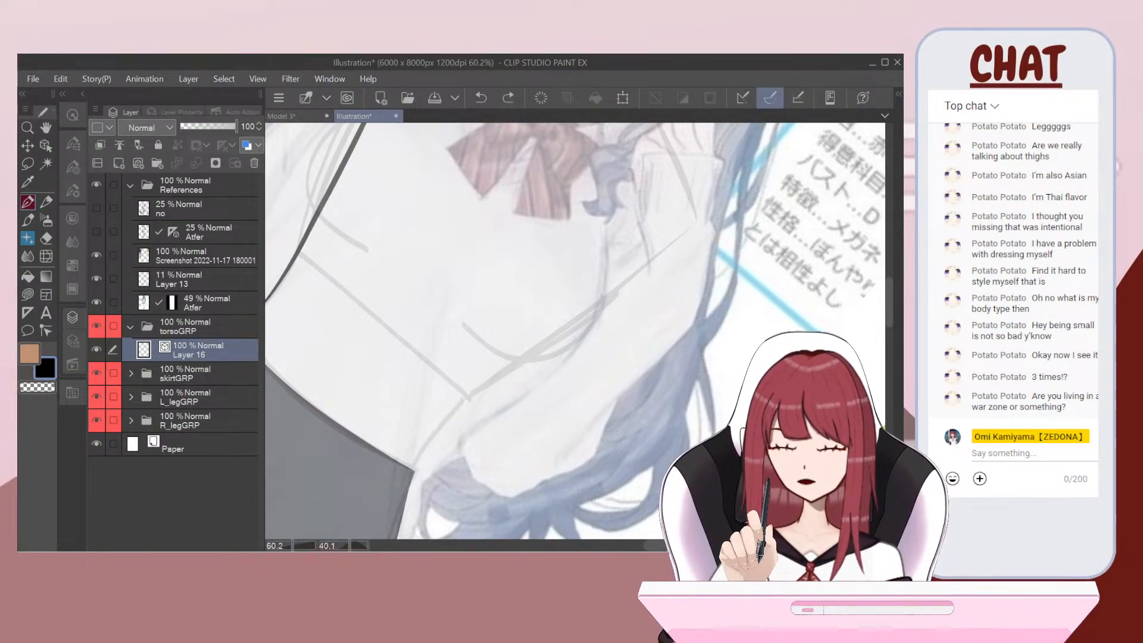
left_click_drag(428, 437, 703, 219)
scroll(575, 330, "down", 3)
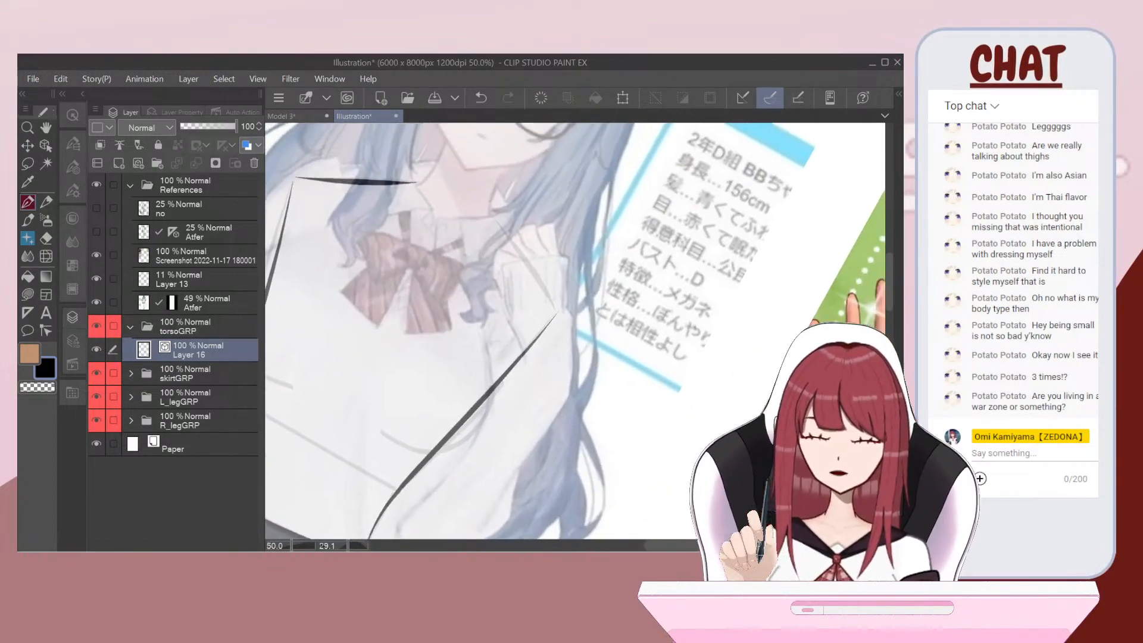
Step: Ink the right shoulder slope between the neck and the shoulder tip on Layer 16, undoing the stray stroke
scroll(575, 330, "up", 6)
mouse_move(513, 180)
left_mouse_down()
mouse_move(427, 472)
mouse_move(512, 300)
mouse_move(553, 182)
left_mouse_up()
scroll(575, 330, "up", 1)
key("ctrl+z")
scroll(576, 331, "down", 10)
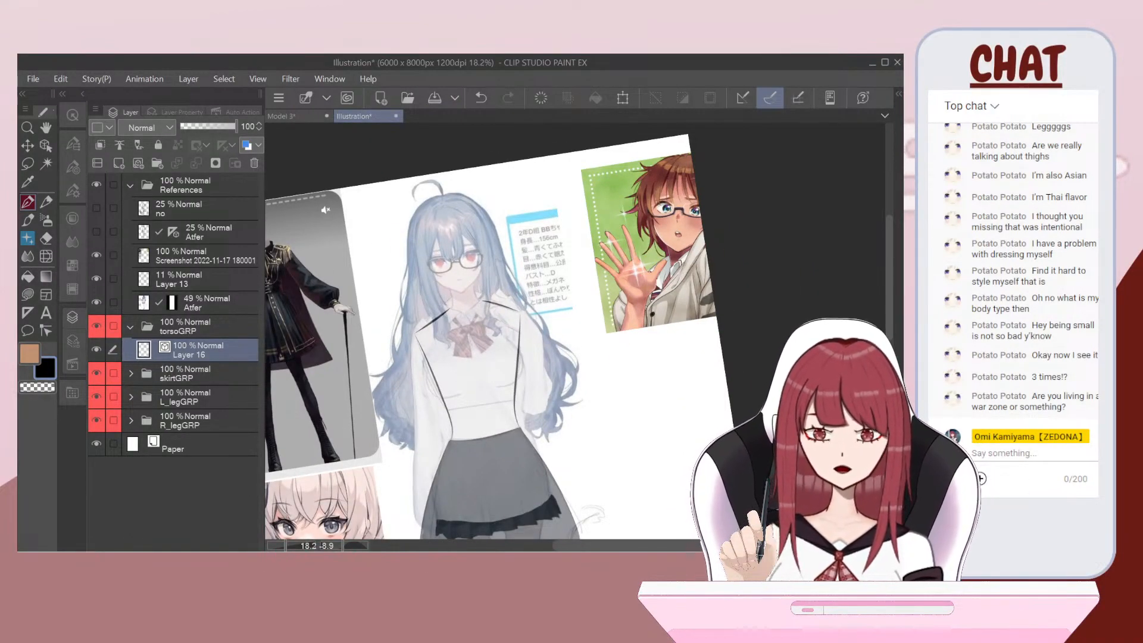
Step: Try inking a neckline curve that joins the inner ends of the two shoulder lines on Layer 16
scroll(469, 290, "up", 6)
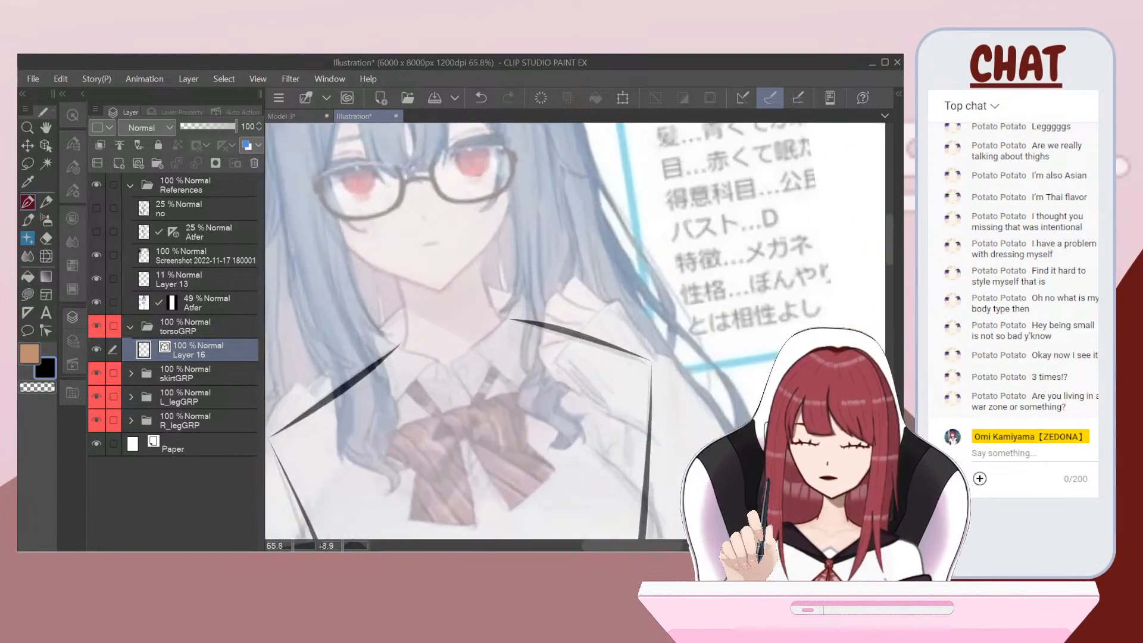
scroll(468, 271, "up", 2)
mouse_move(367, 369)
left_mouse_down()
mouse_move(462, 400)
mouse_move(500, 385)
mouse_move(533, 333)
left_mouse_up()
scroll(488, 379, "down", 1)
key("ctrl+z")
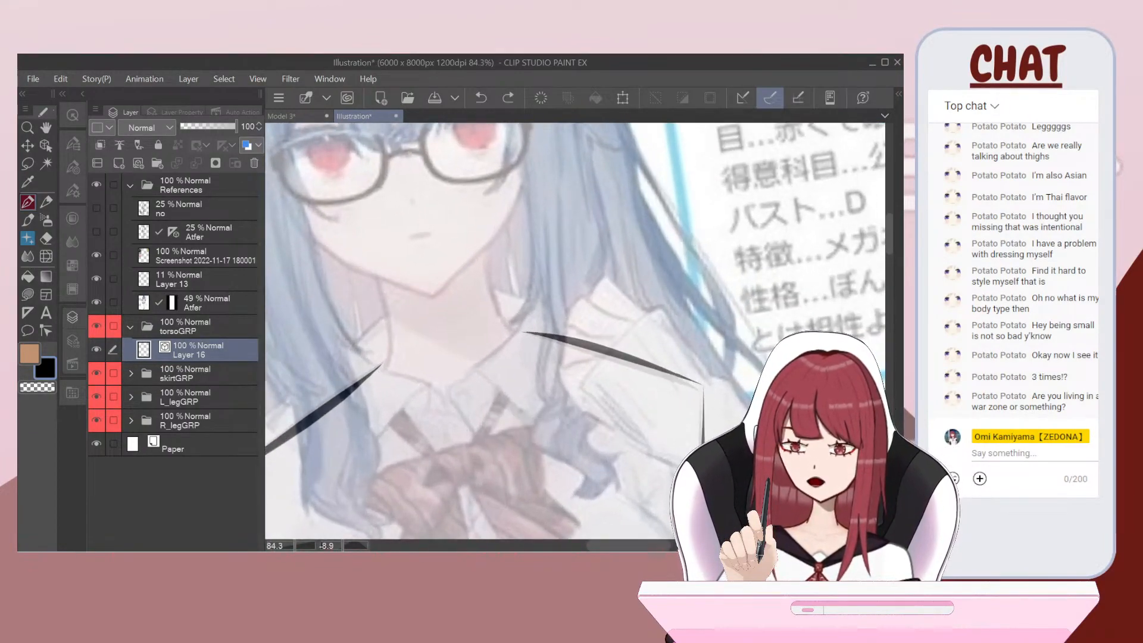
mouse_move(370, 370)
left_mouse_down()
mouse_move(489, 379)
mouse_move(518, 358)
left_mouse_up()
key("ctrl+z")
Step: Reset the canvas rotation and hide the 49% Atfer sketch layer in the References folder
key("ctrl+at")
key("ctrl+minus")
key("ctrl+minus")
key("ctrl+minus")
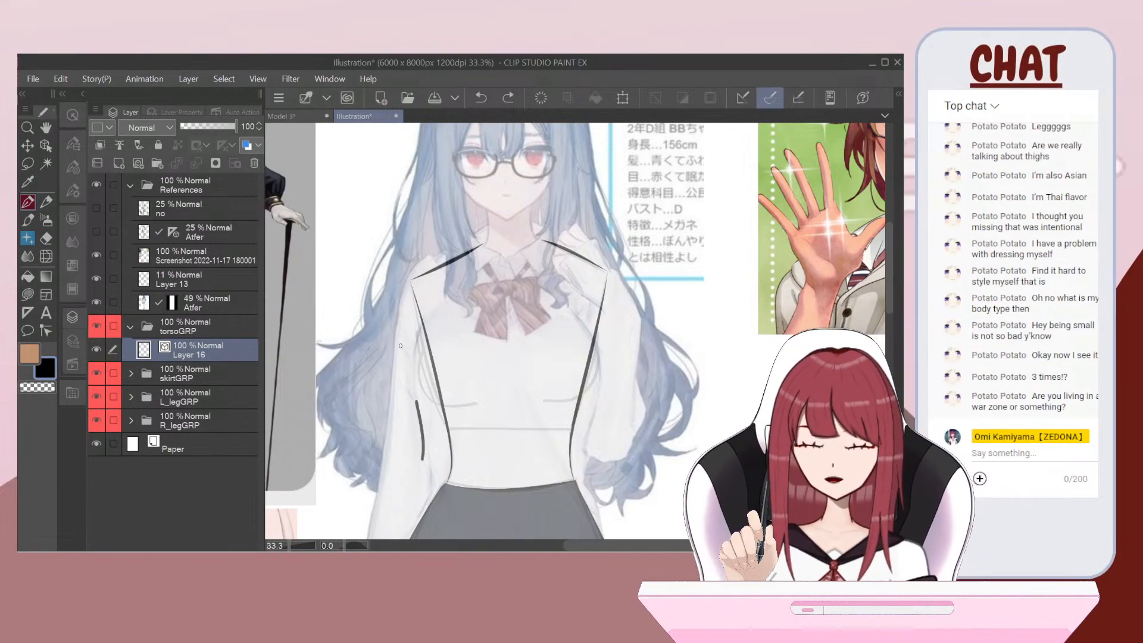
scroll(576, 332, "down", 2)
left_click_drag(575, 331, 593, 313)
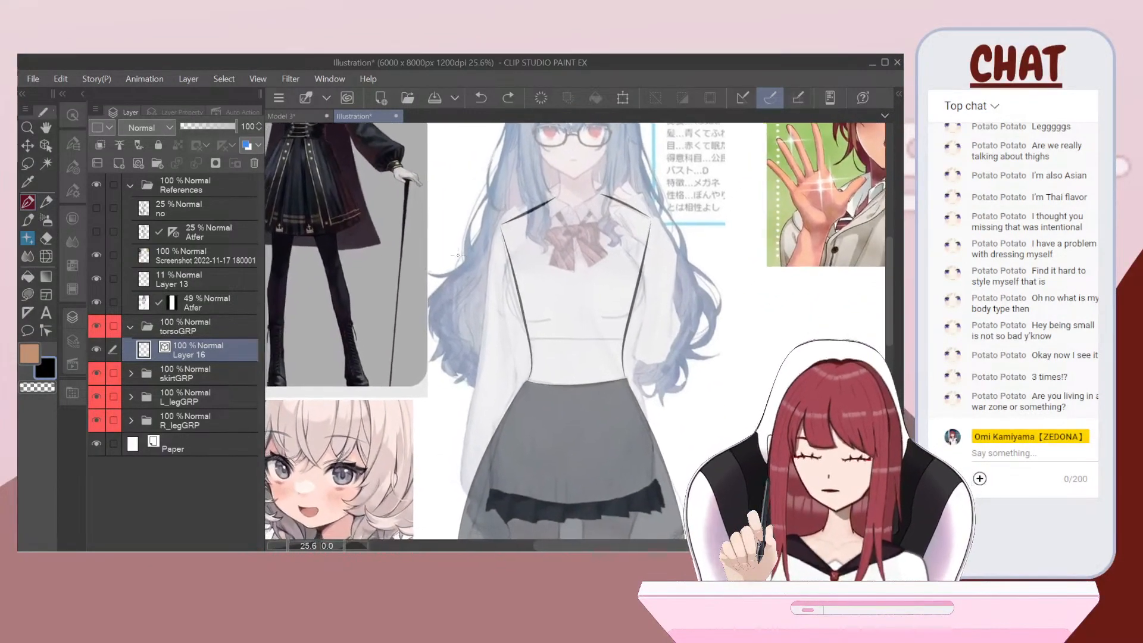
left_click(29, 356)
left_click(110, 303)
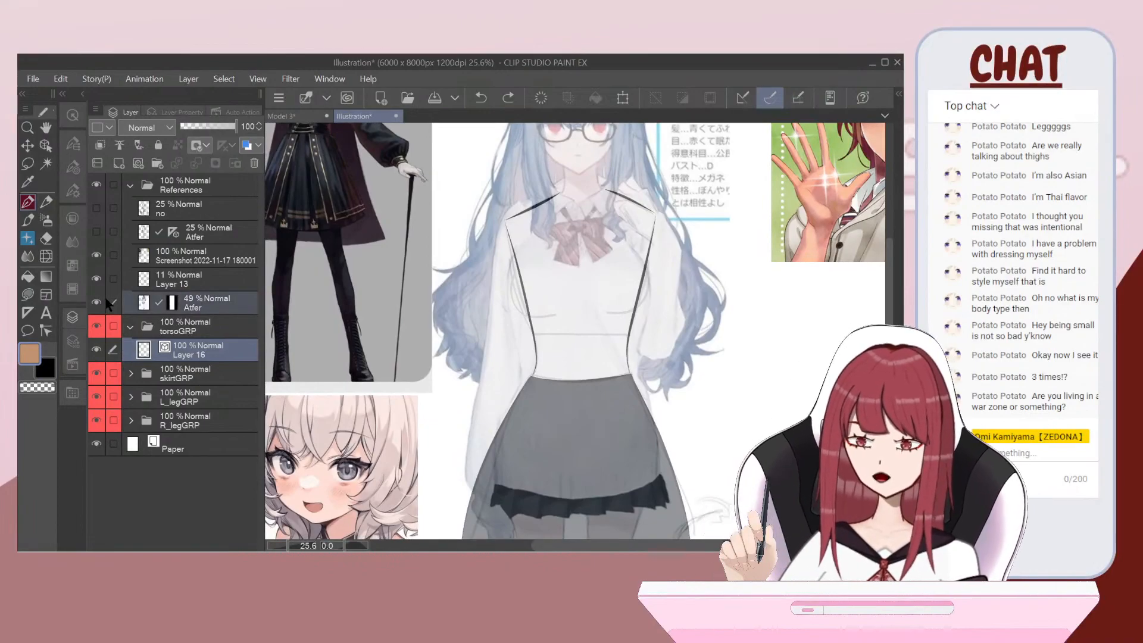
left_click(95, 305)
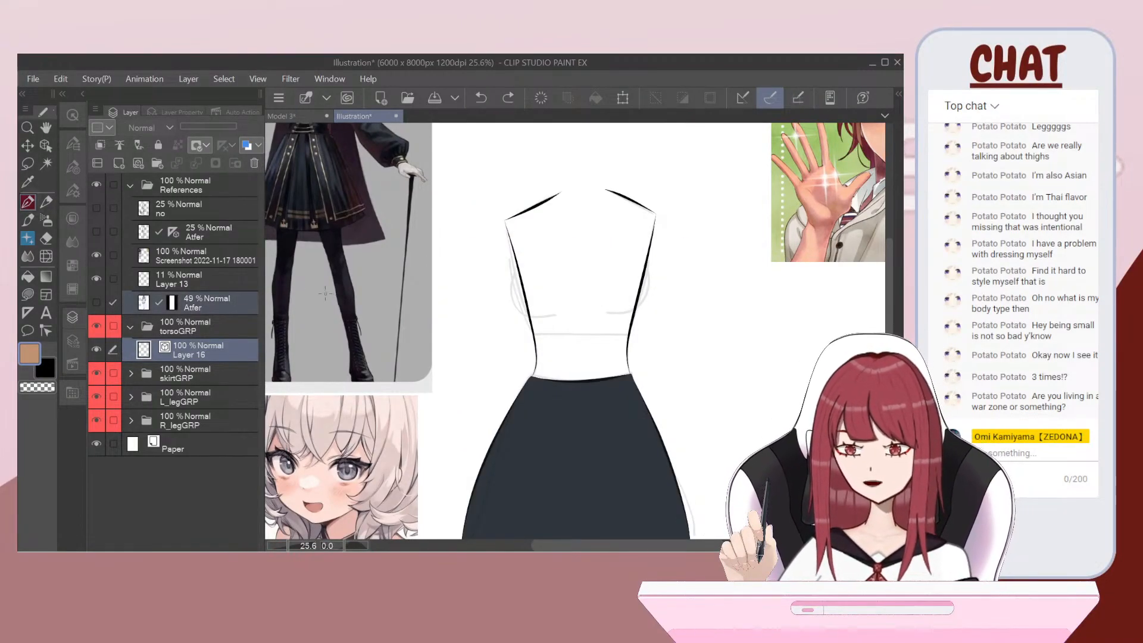
Step: Sample the skirt's dark blue-grey as drawing colour and add a raster layer beneath Layer 16 in torsoGRP
key("ctrl+z")
key("i")
left_click(606, 401)
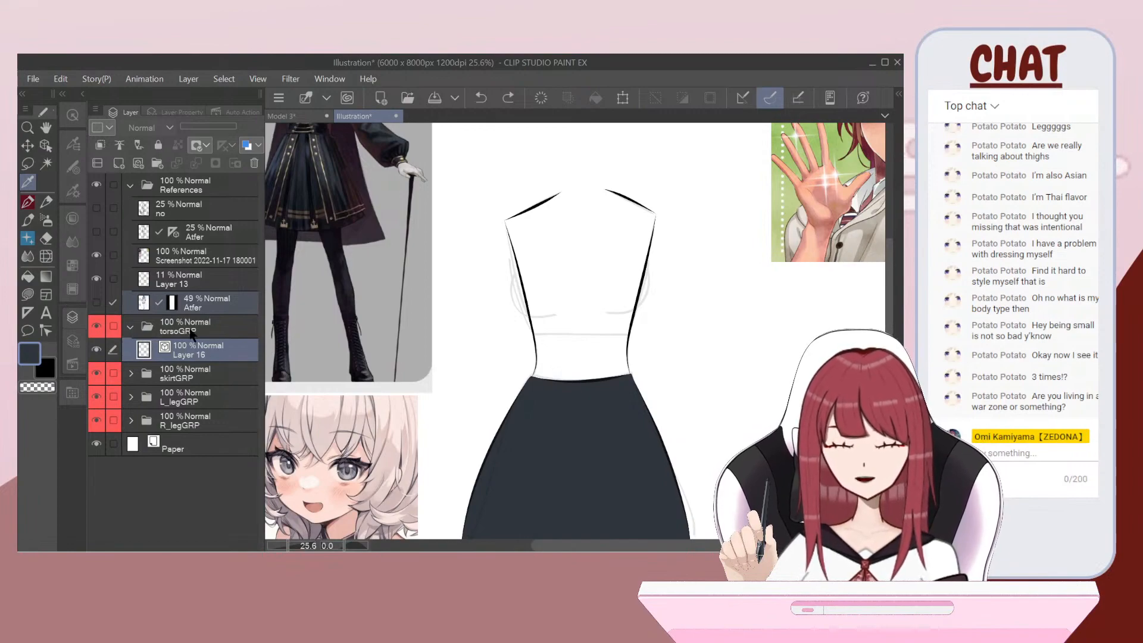
left_click(123, 163)
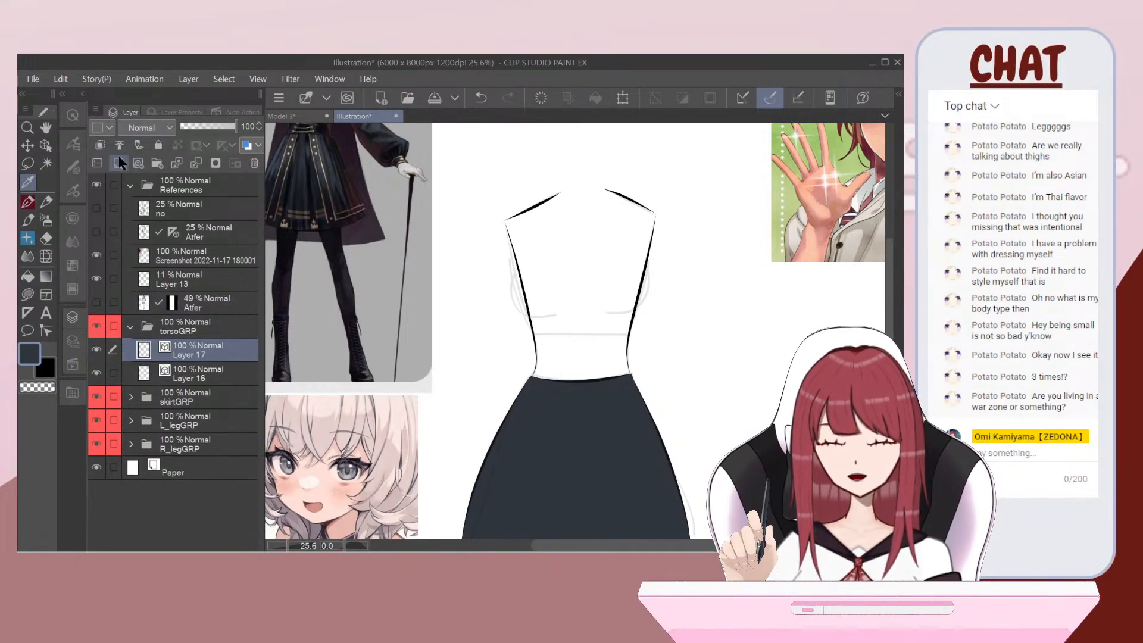
key("ctrl+z")
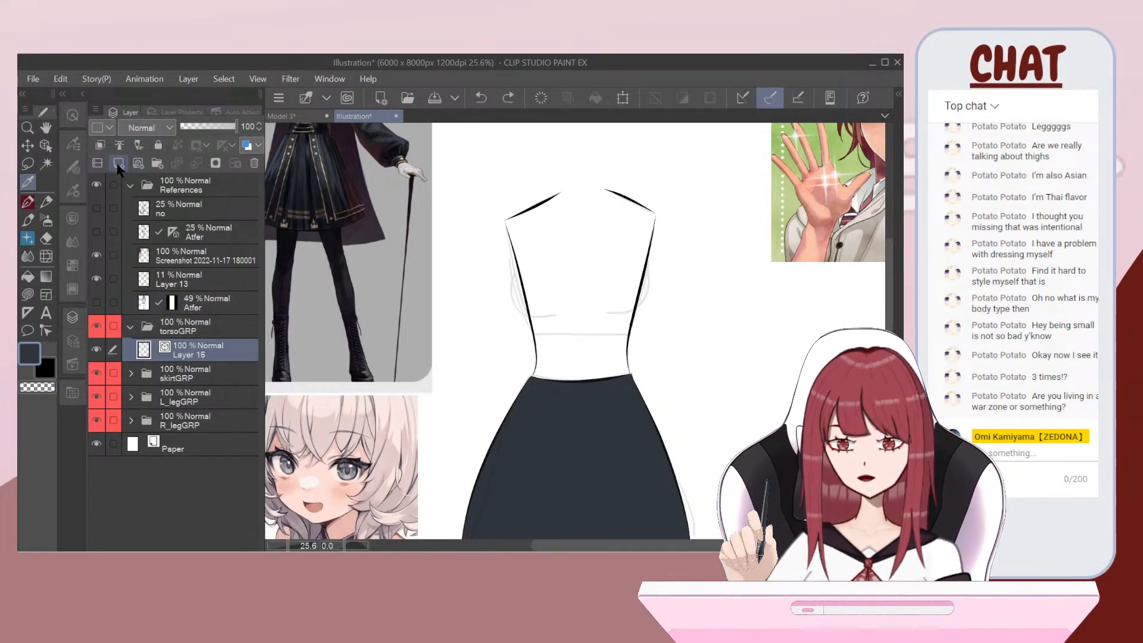
key("ctrl+y")
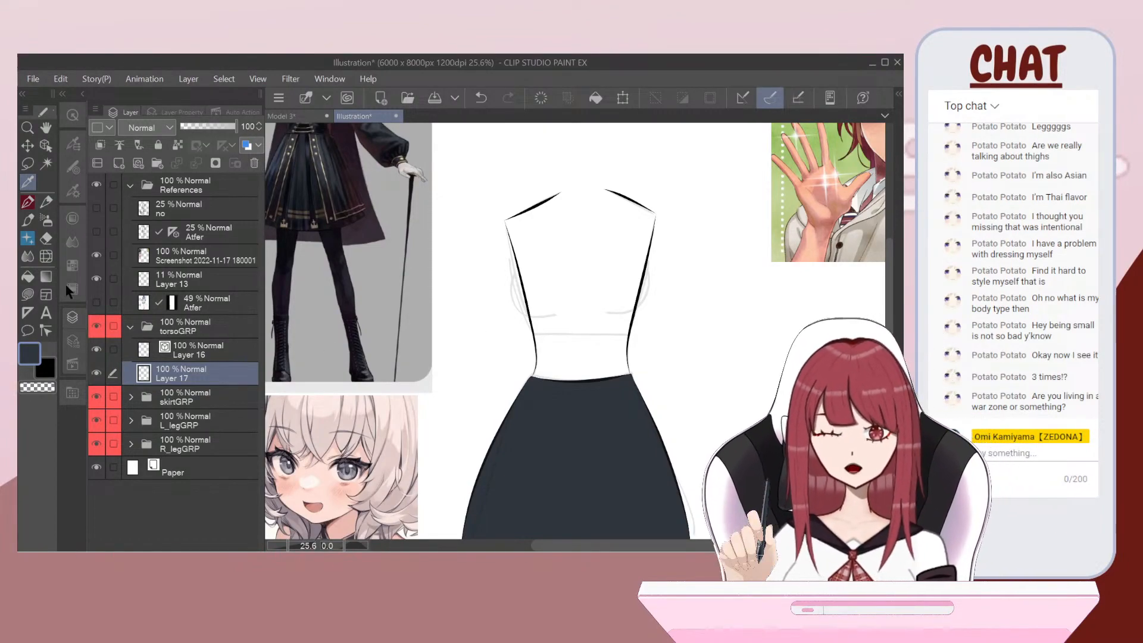
Step: Lasso-fill a strip along the skirt's waistband between the two torso sides in the skirt colour on Layer 17
left_click(28, 295)
scroll(622, 307, "up", 5)
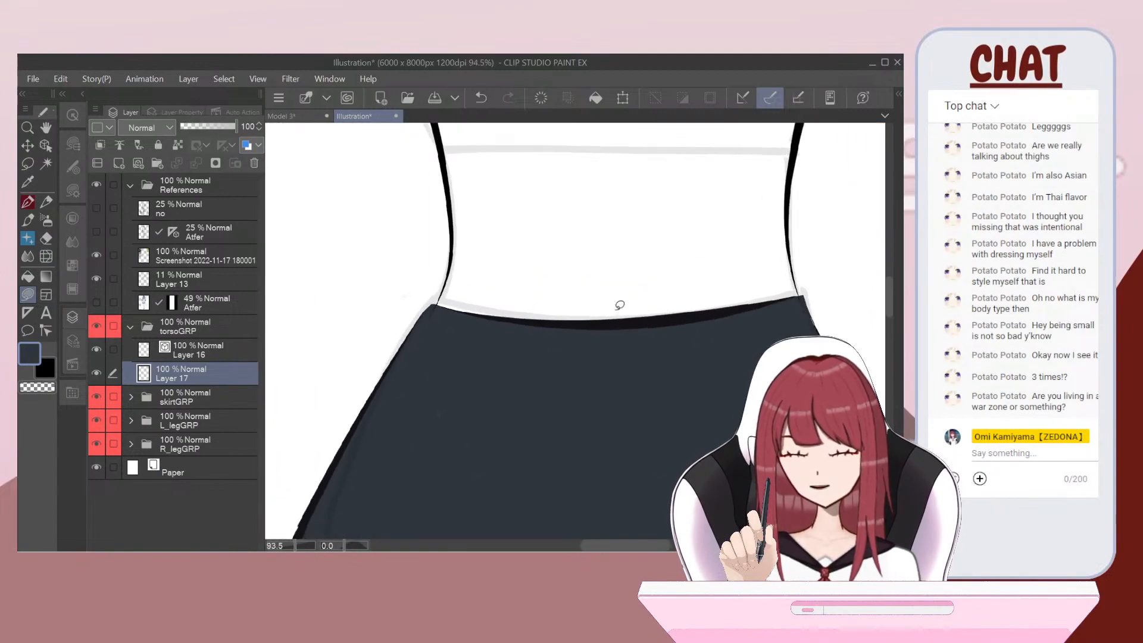
scroll(620, 306, "up", 1)
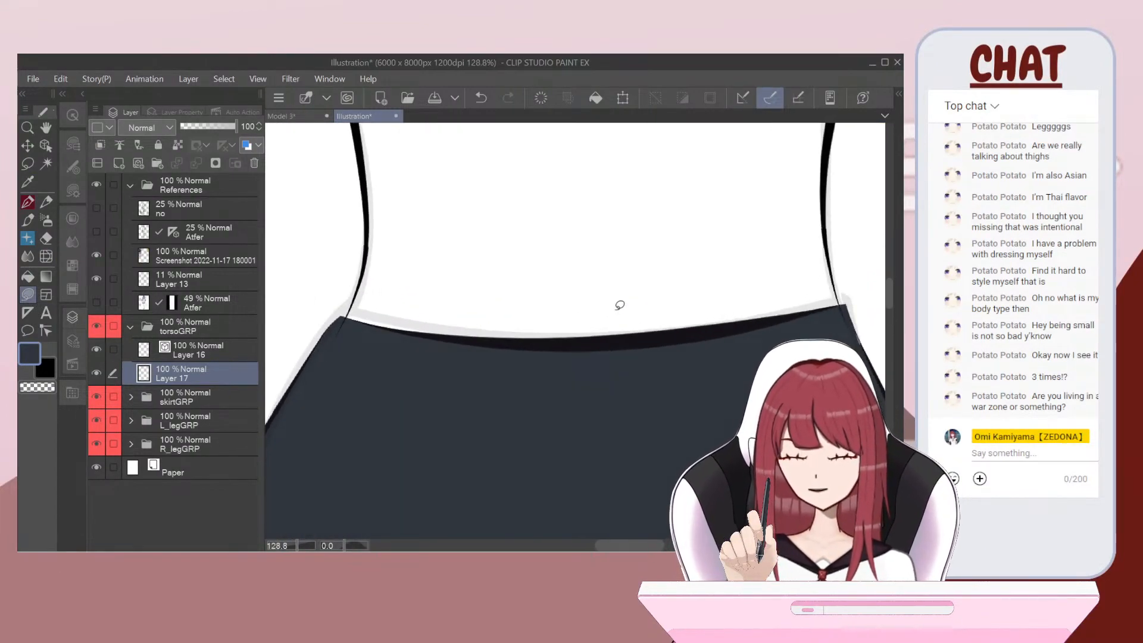
left_click_drag(339, 335, 624, 373)
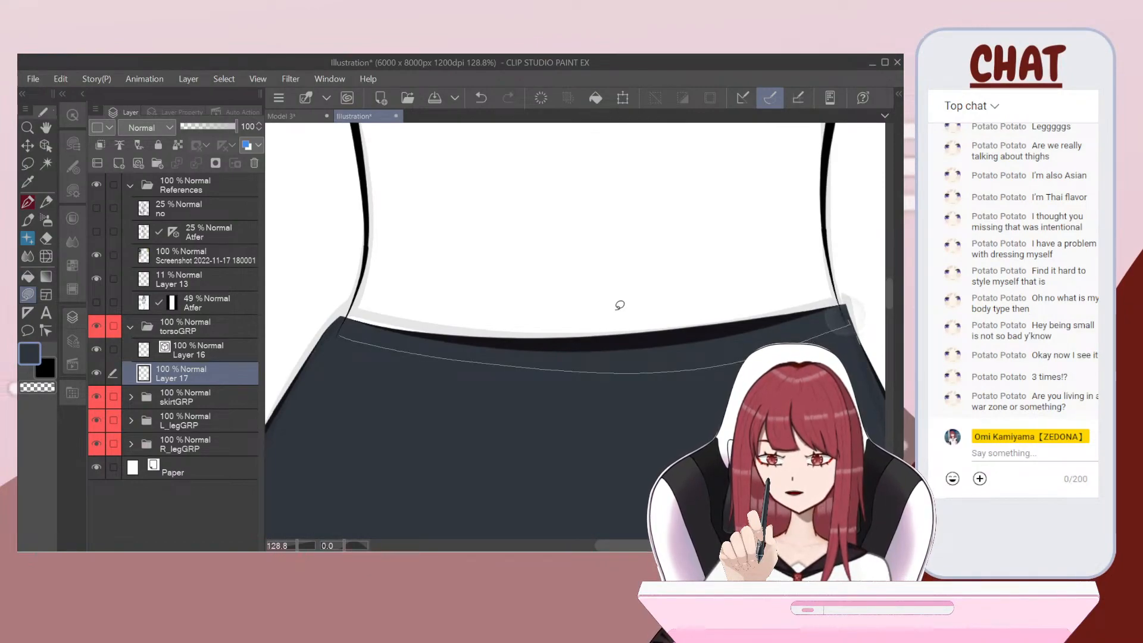
left_click_drag(677, 320, 420, 328)
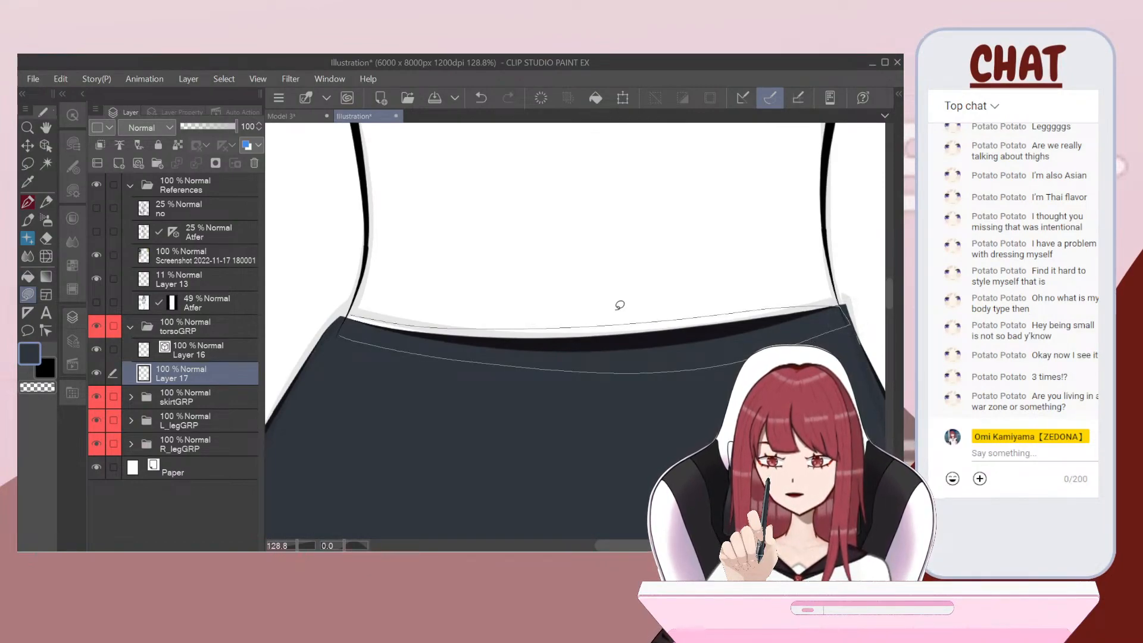
left_click_drag(351, 315, 347, 315)
key("ctrl+alt+0")
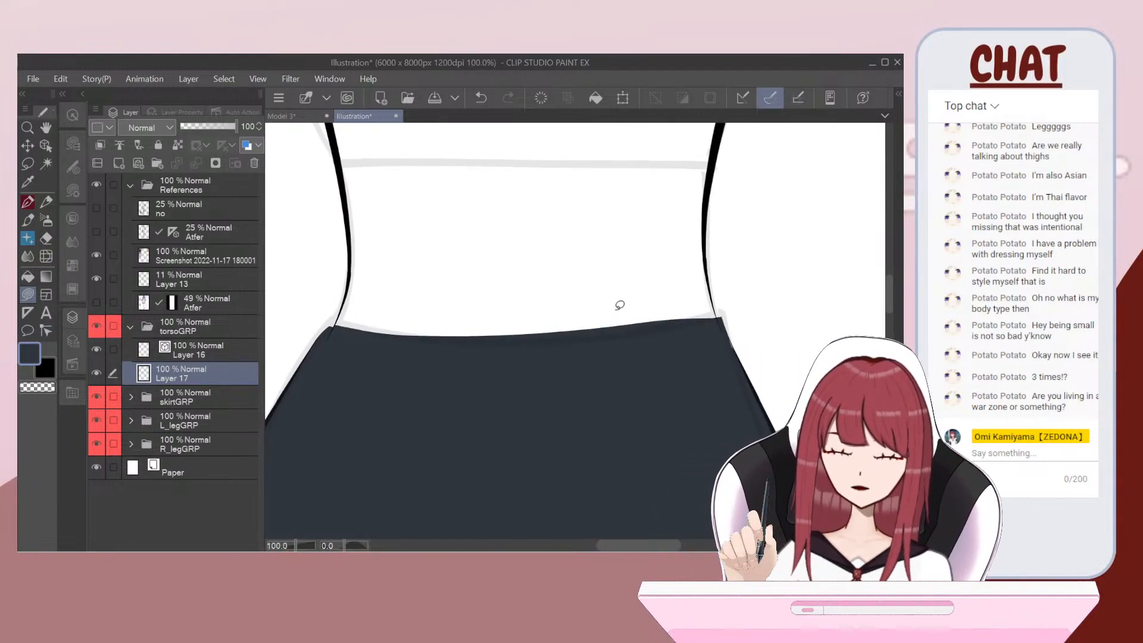
Step: Touch up the skirt colour at the waistband's right corner on skirtGRP's Layer 15, undoing strokes that spill past the outline
scroll(620, 305, "right", 3)
left_click(131, 397)
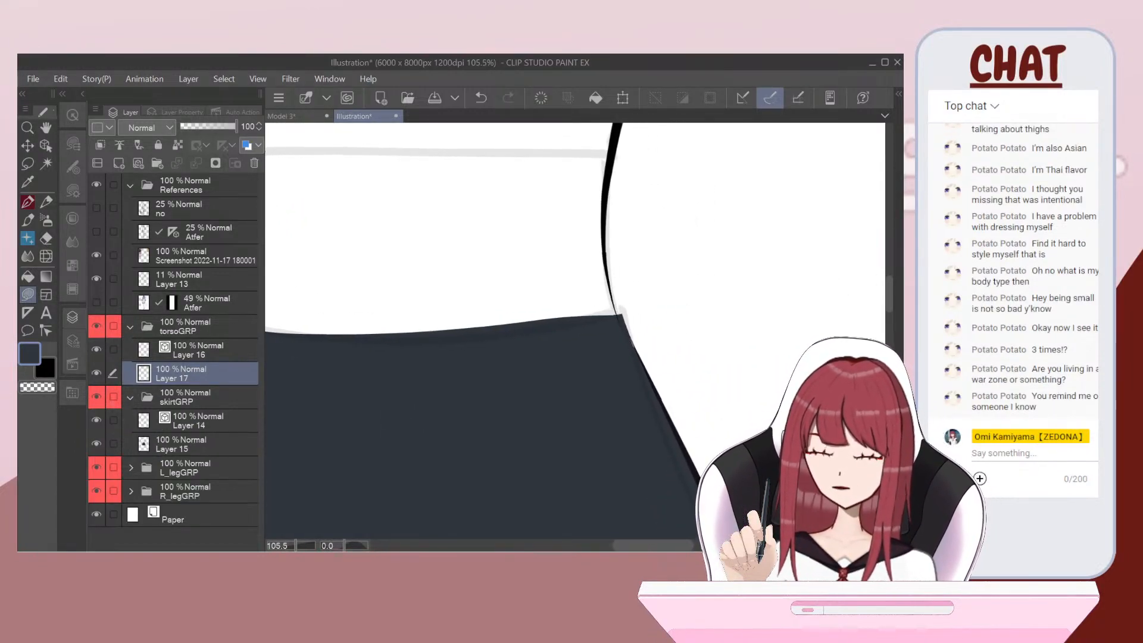
left_click(196, 445)
scroll(575, 331, "up", 2)
key("b")
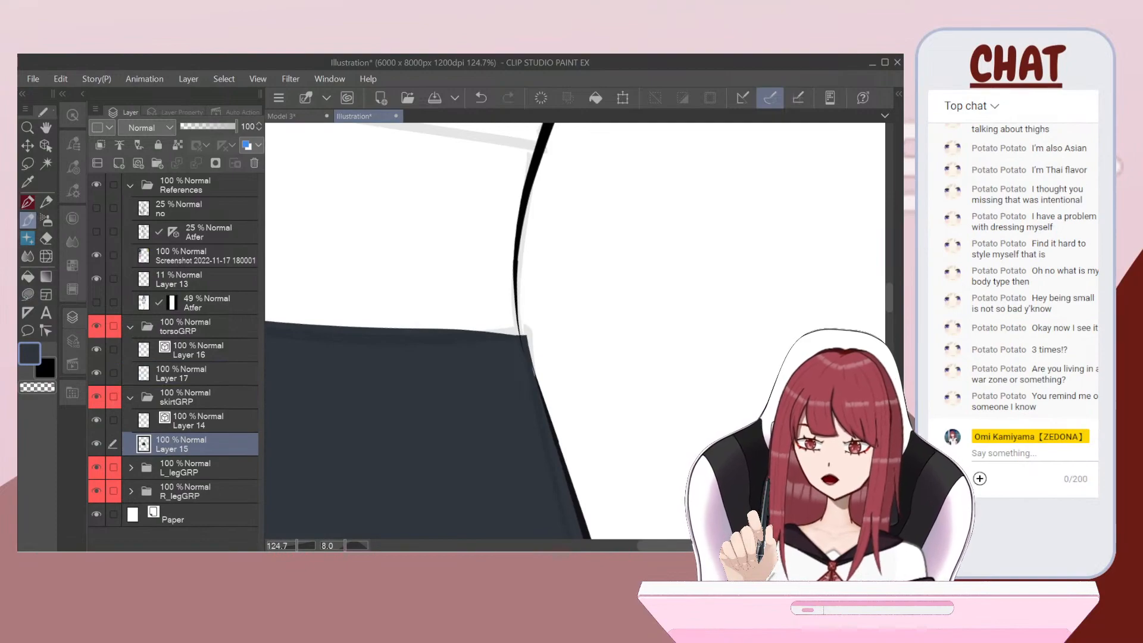
scroll(575, 331, "up", 3)
left_click_drag(555, 375, 569, 392)
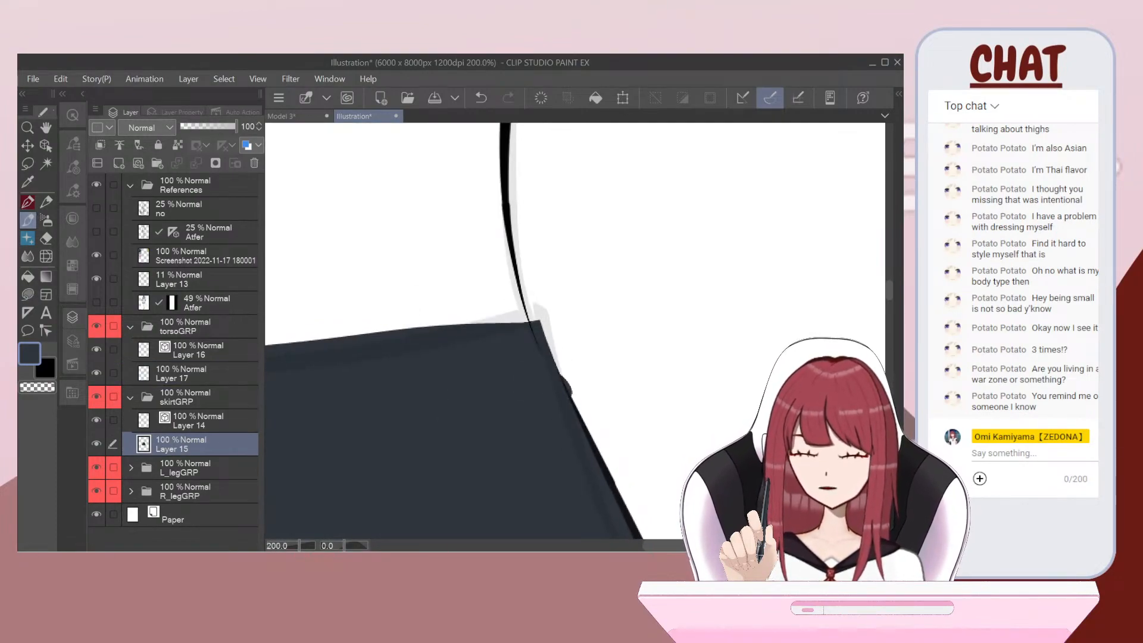
scroll(575, 331, "up", 3)
key("ctrl+z")
scroll(575, 331, "up", 3)
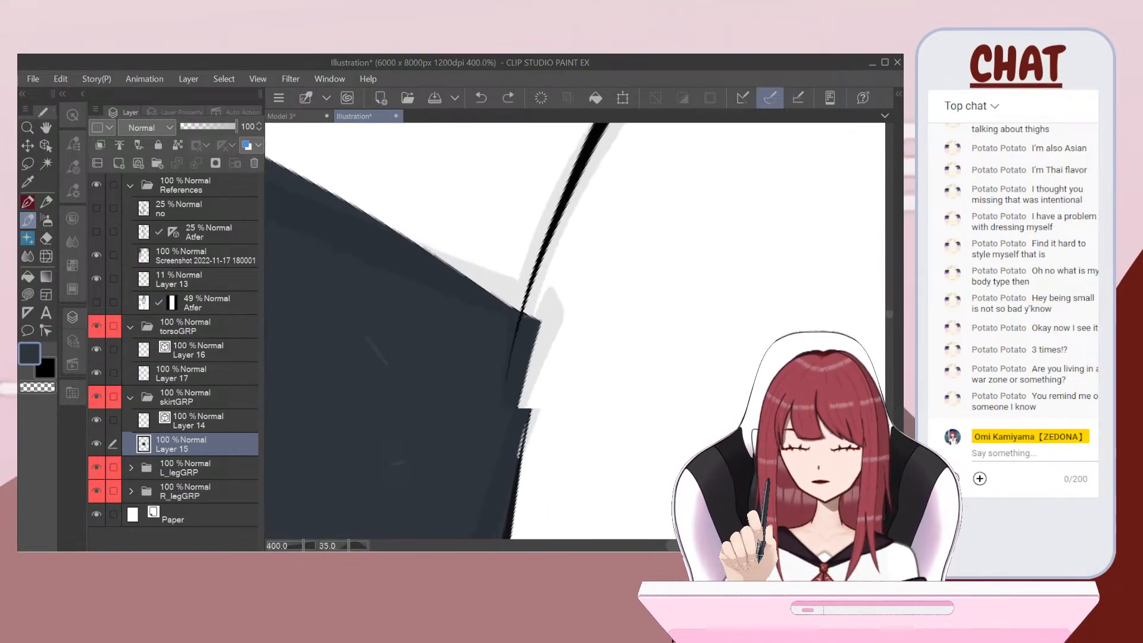
left_click_drag(542, 393, 506, 503)
key("ctrl+z")
scroll(576, 331, "down", 1)
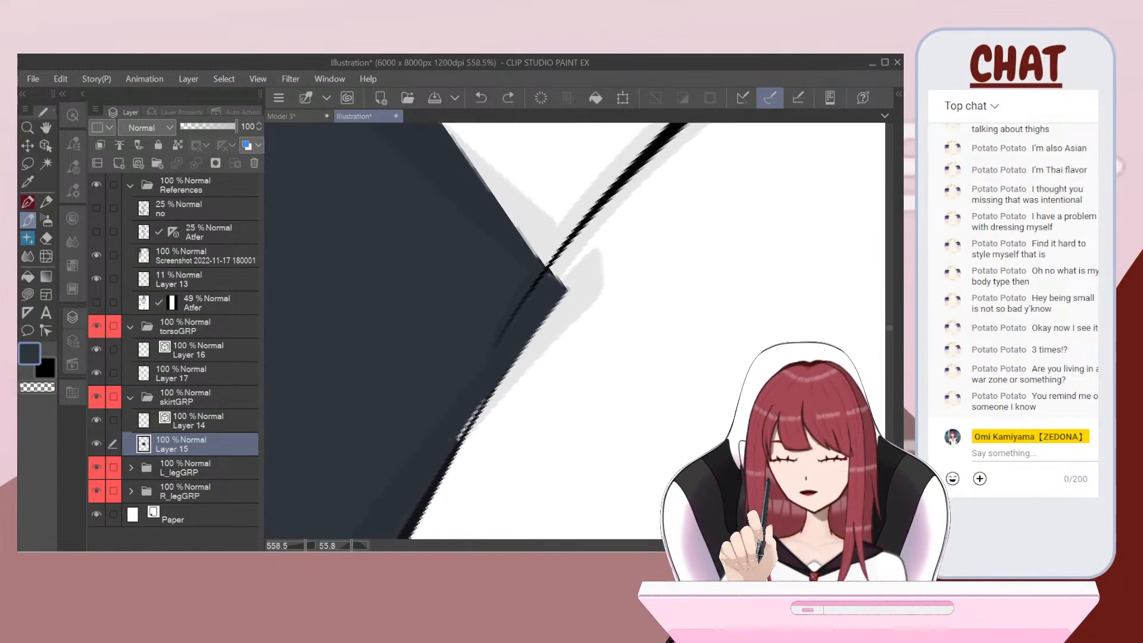
left_click_drag(459, 398, 428, 442)
scroll(576, 332, "down", 1)
Step: Touch up the skirt colour at the waistband's left corner on Layer 15, redoing the stroke once
scroll(575, 331, "down", 3)
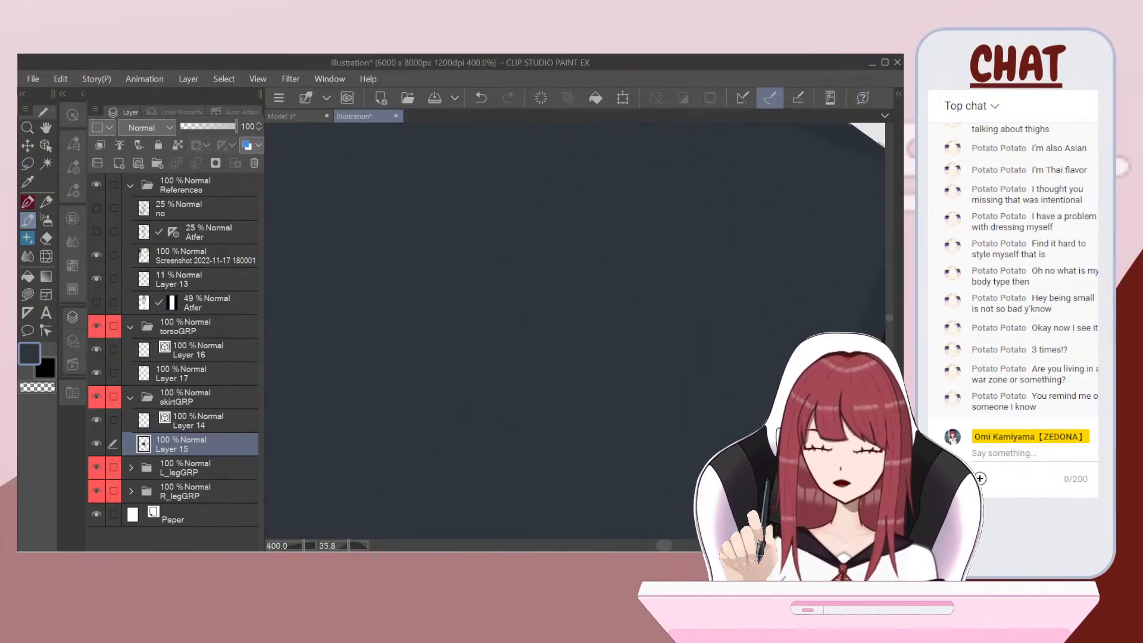
scroll(575, 331, "up", 1)
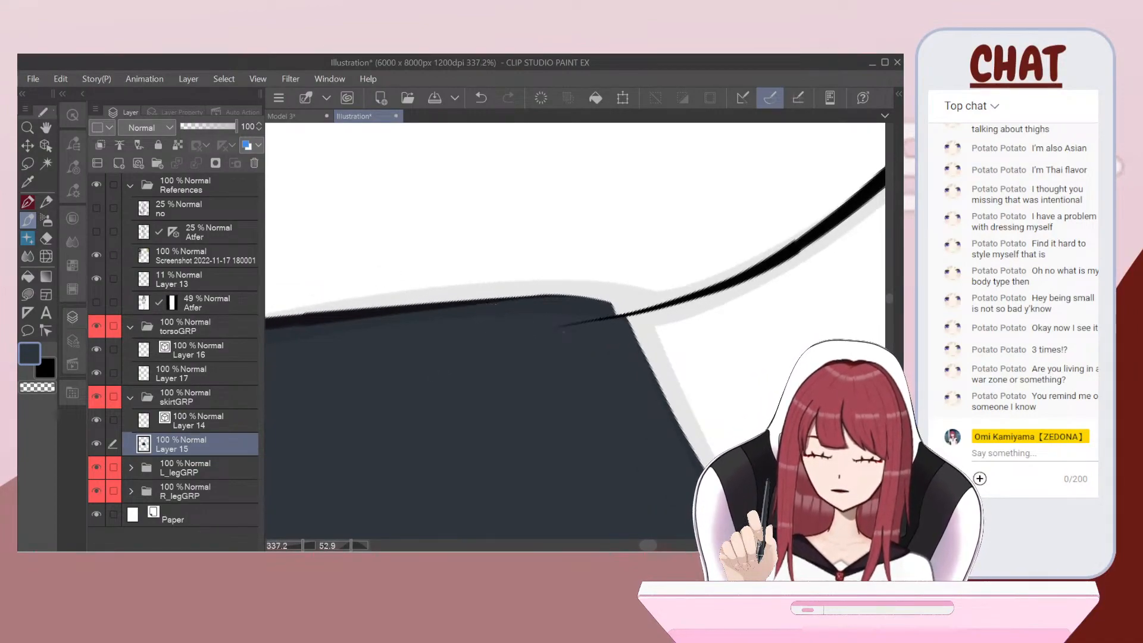
key("ctrl+z")
left_click_drag(523, 320, 488, 311)
scroll(575, 331, "down", 3)
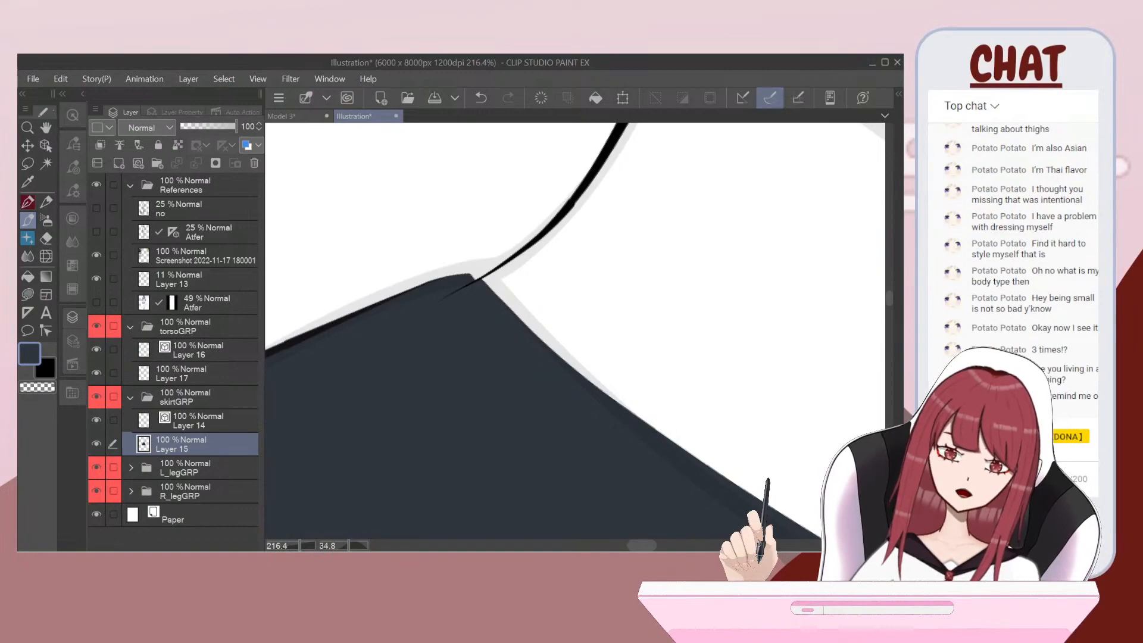
scroll(387, 255, "down", 5)
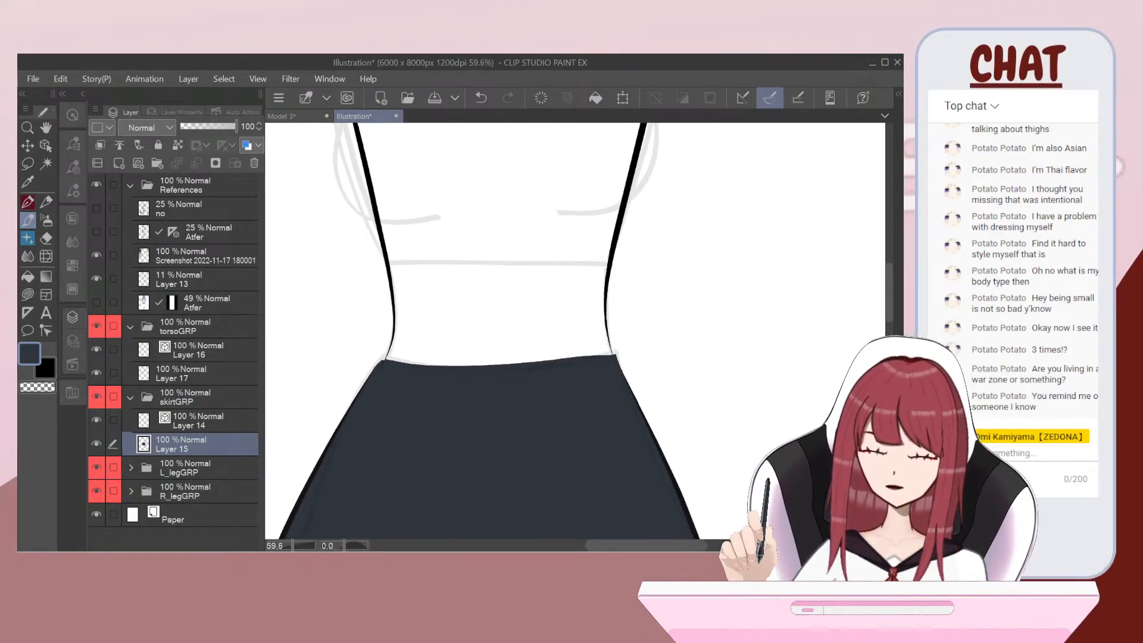
Step: Lasso-fill a curved strip across the neckline between the shoulder lines' inner ends on Layer 17, retrying the shape several times
scroll(384, 298, "up", 2)
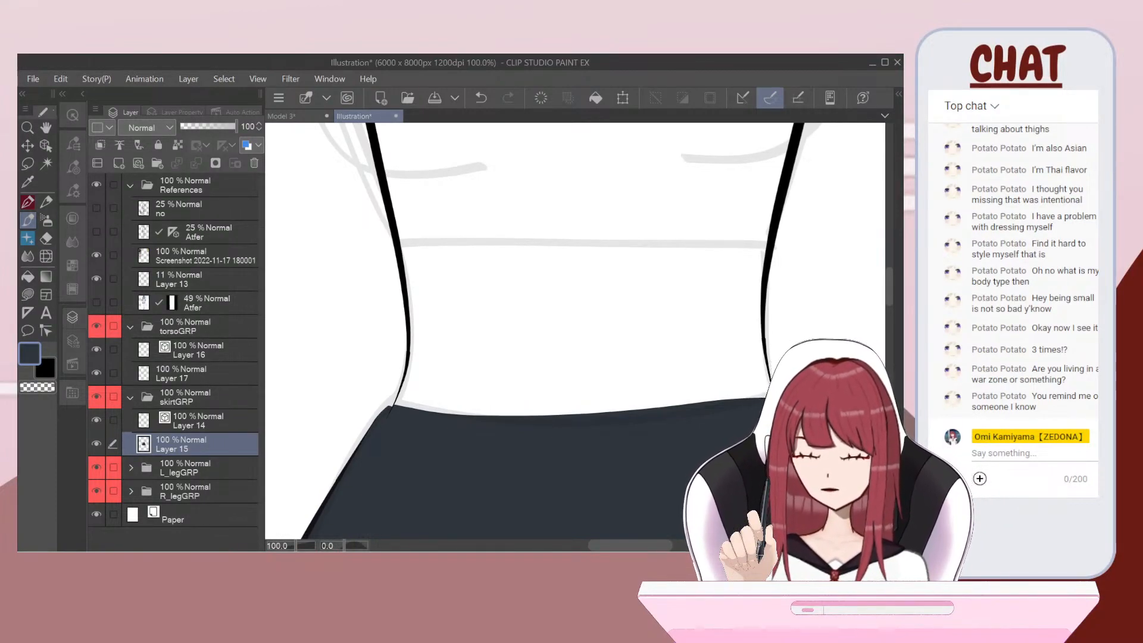
left_click(197, 373)
scroll(333, 307, "up", 2)
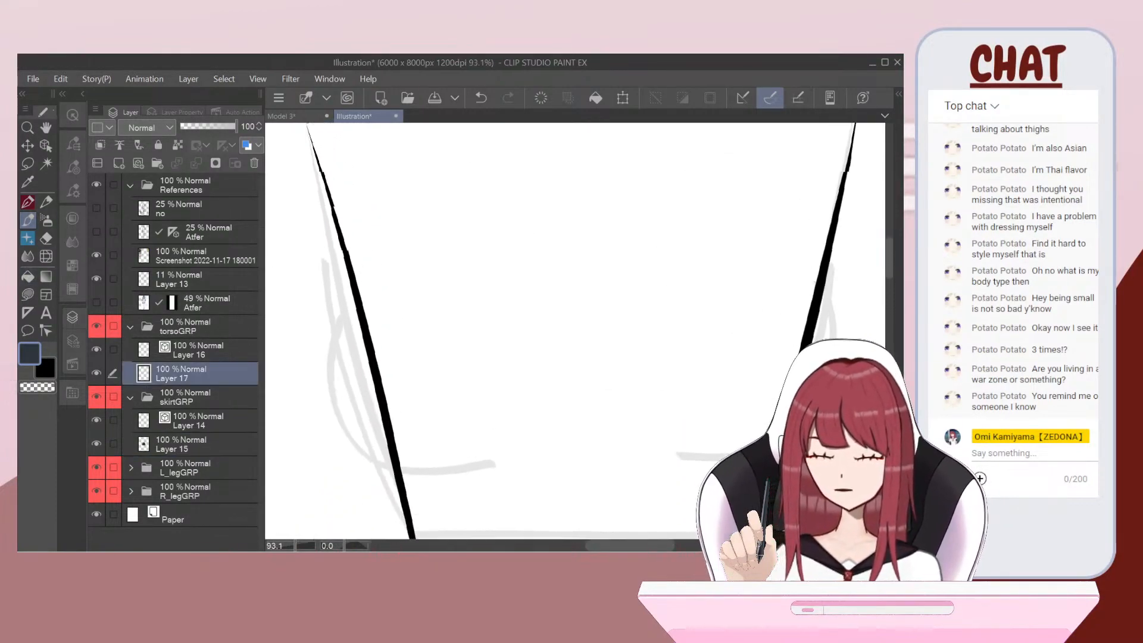
scroll(575, 331, "right", 5)
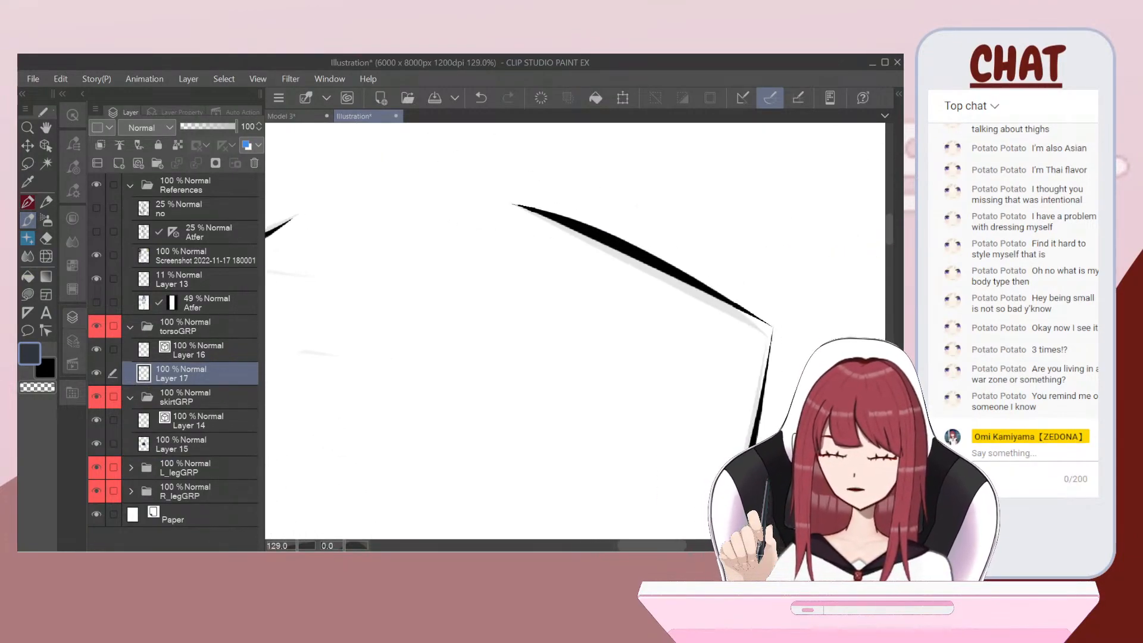
scroll(575, 331, "left", 2)
scroll(575, 331, "up", 1)
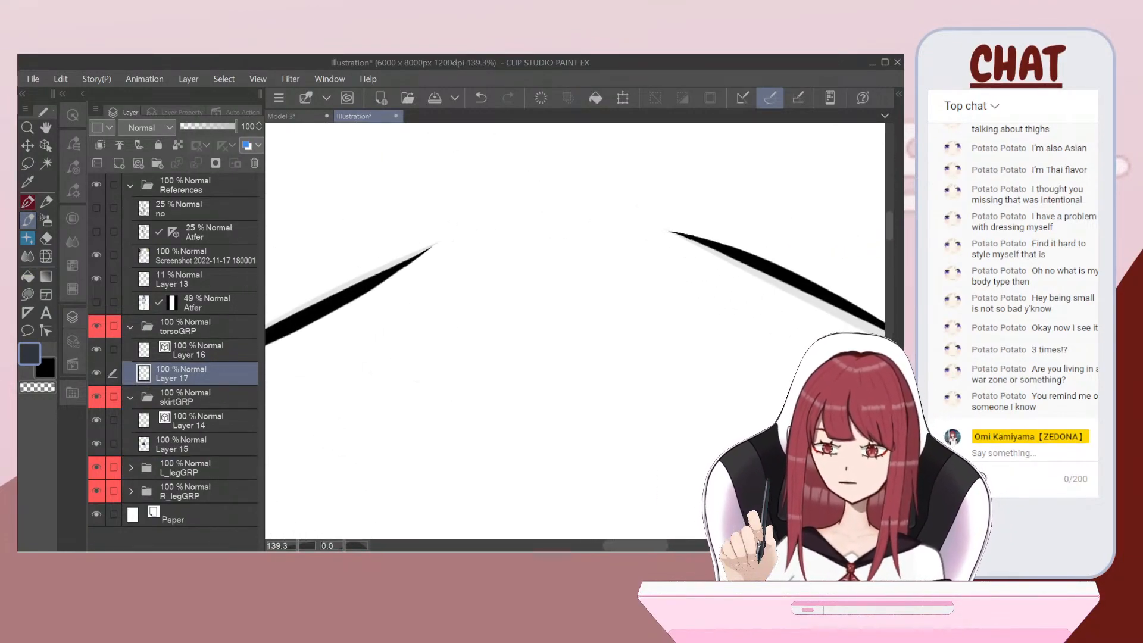
left_click(28, 295)
scroll(575, 331, "up", 2)
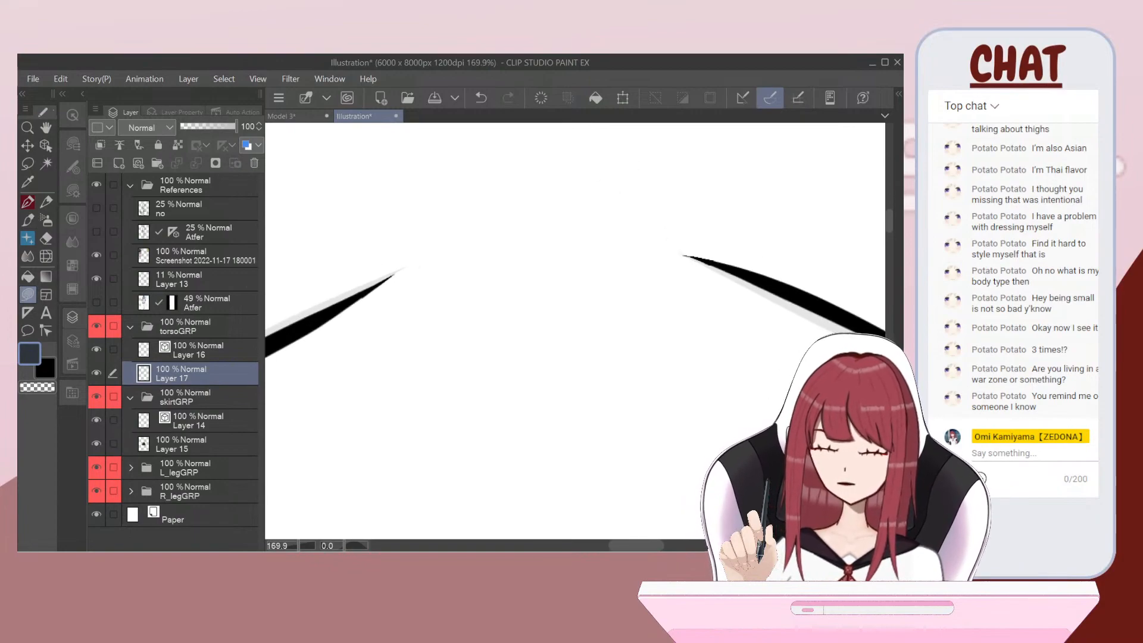
left_click_drag(685, 257, 691, 256)
key("ctrl+z")
left_click_drag(357, 300, 451, 261)
key("ctrl+z")
mouse_move(353, 301)
left_mouse_down()
mouse_move(494, 243)
mouse_move(691, 256)
left_mouse_up()
key("ctrl+z")
left_click_drag(447, 260, 560, 240)
key("ctrl+z")
left_click_drag(456, 251, 631, 243)
left_click_drag(542, 289, 381, 300)
scroll(574, 331, "down", 5)
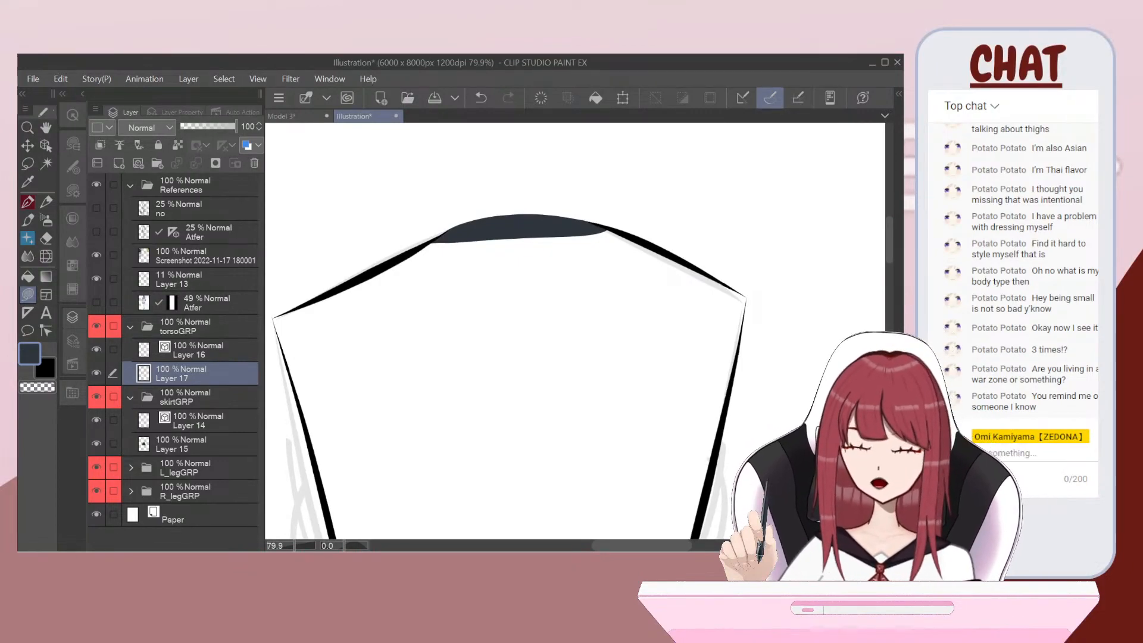
Step: Fill the interior of the torso with the dark skirt colour on Layer 17
left_click(28, 277)
left_click(655, 357)
scroll(649, 356, "down", 3)
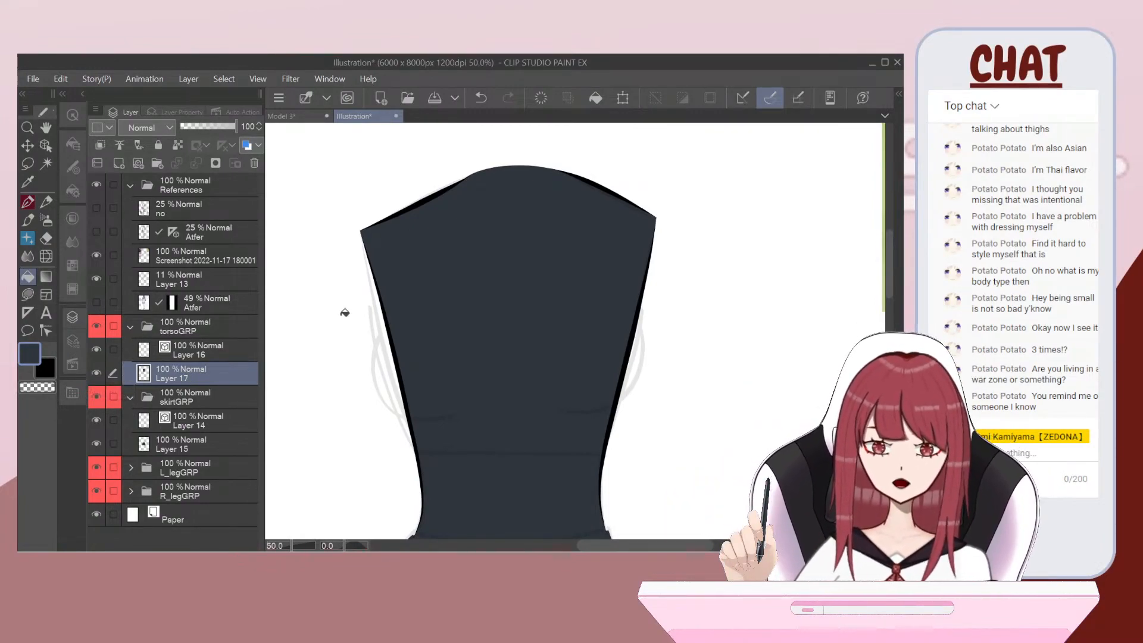
Step: Collapse the skirtGRP and torsoGRP folders in the layer list
left_click(130, 398)
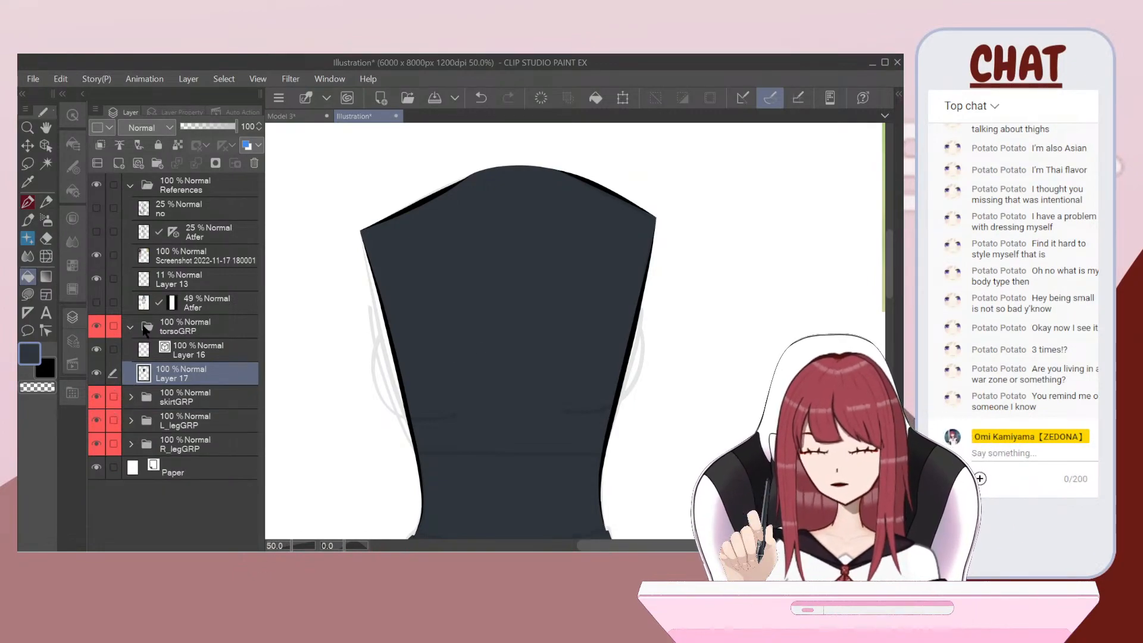
left_click(130, 320)
left_click(131, 325)
Step: Examine the filled dress silhouette alongside the reference outfit at several magnifications
key("ctrl+minus")
key("ctrl+minus")
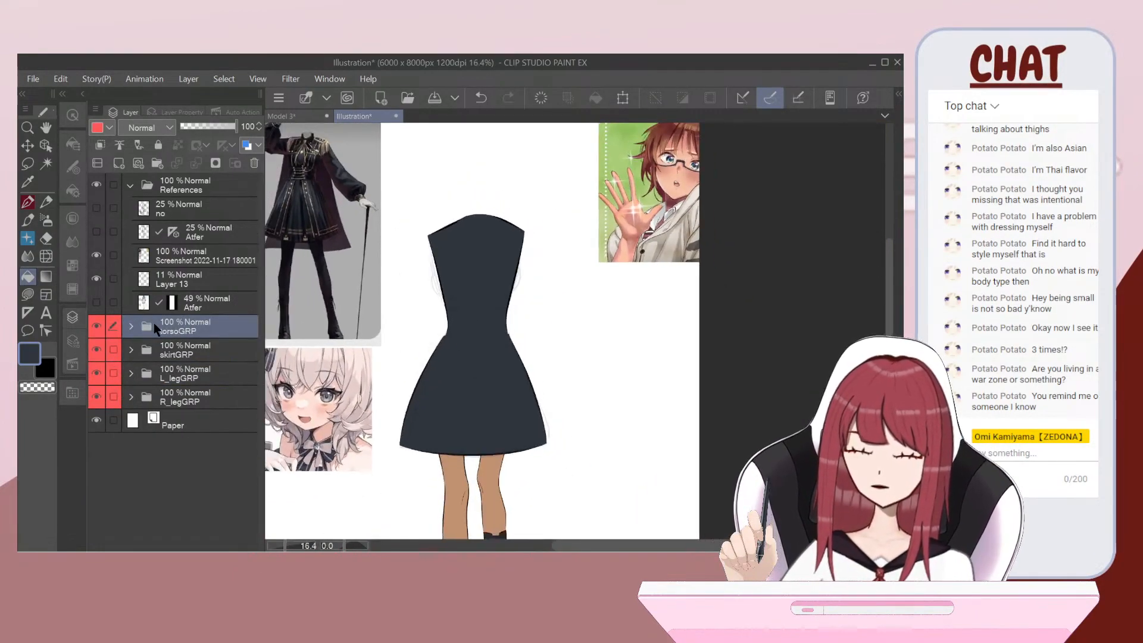
key("ctrl+plus")
key("minus")
key("ctrl+plus")
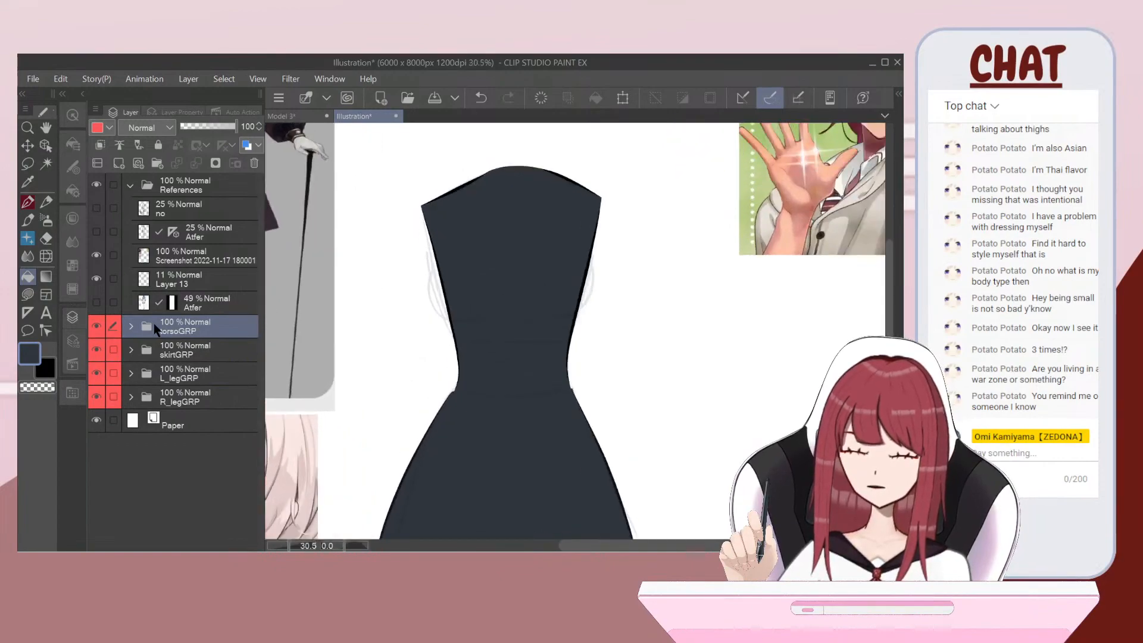
key("ctrl+minus")
left_click_drag(405, 373, 448, 417)
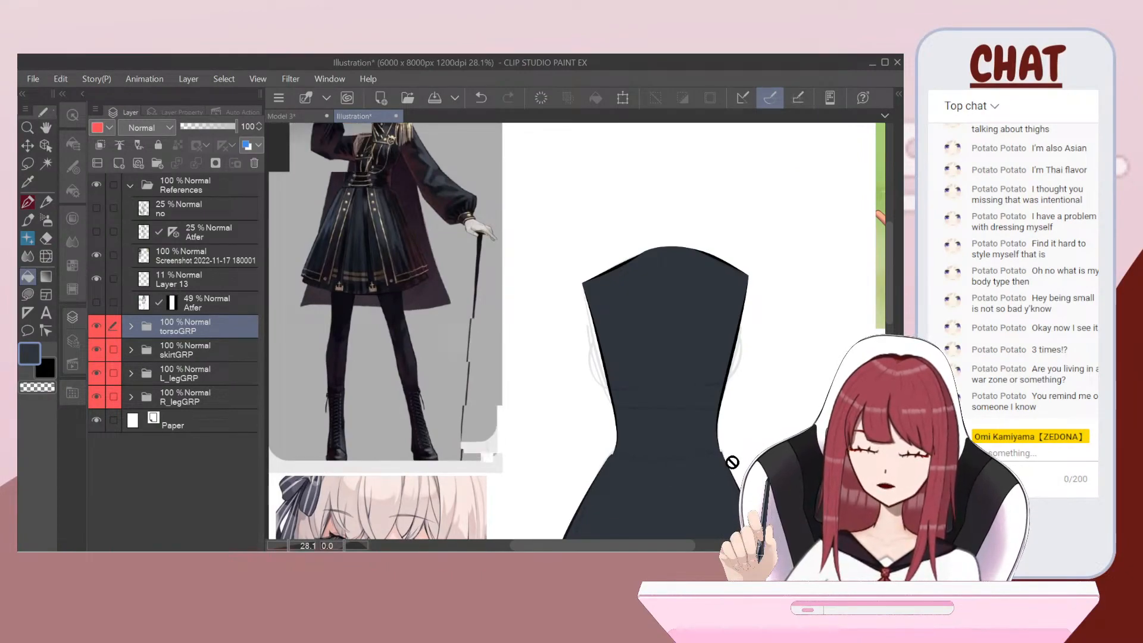
scroll(722, 463, "down", 3)
scroll(715, 463, "up", 1)
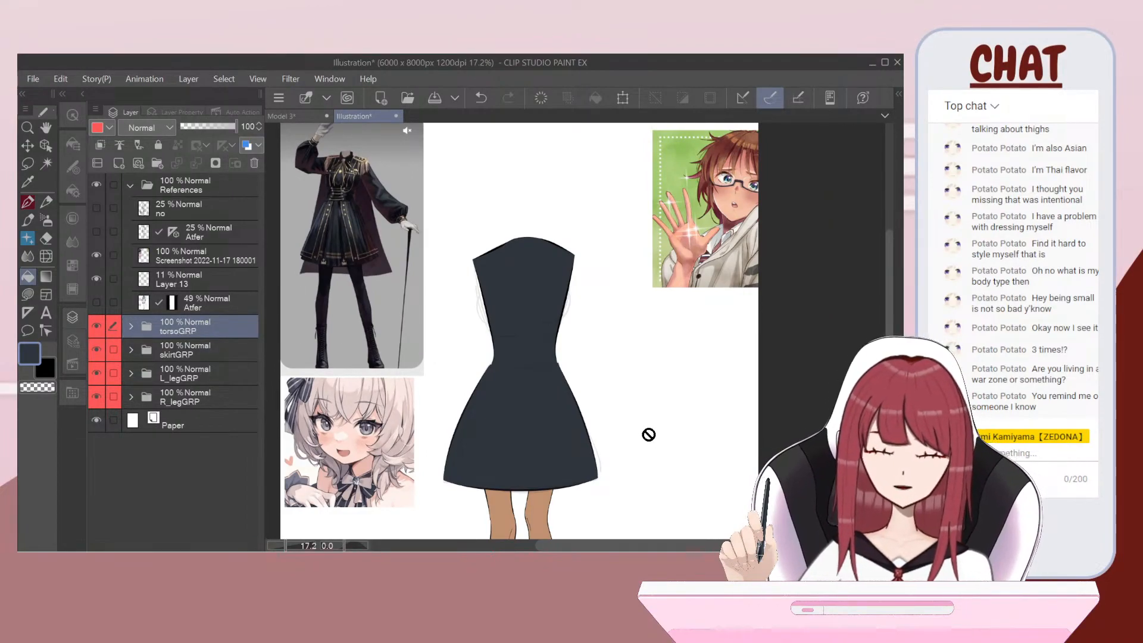
scroll(648, 431, "up", 2)
Step: Create a layer folder above torsoGRP and name it R_boobaGRP
left_click(215, 164)
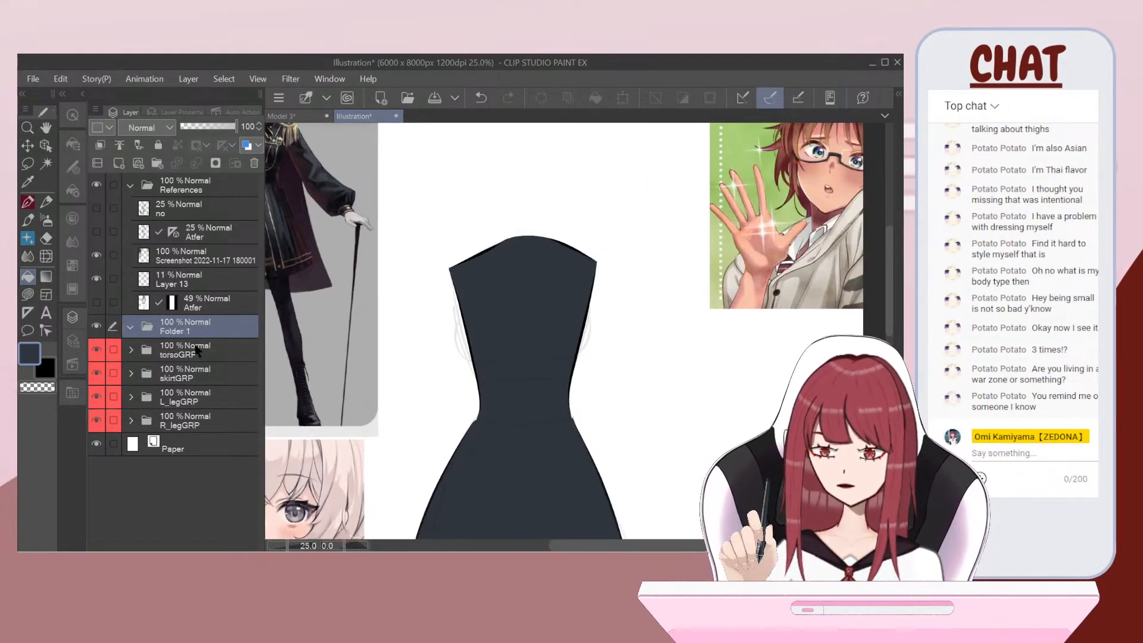
double_click(172, 331)
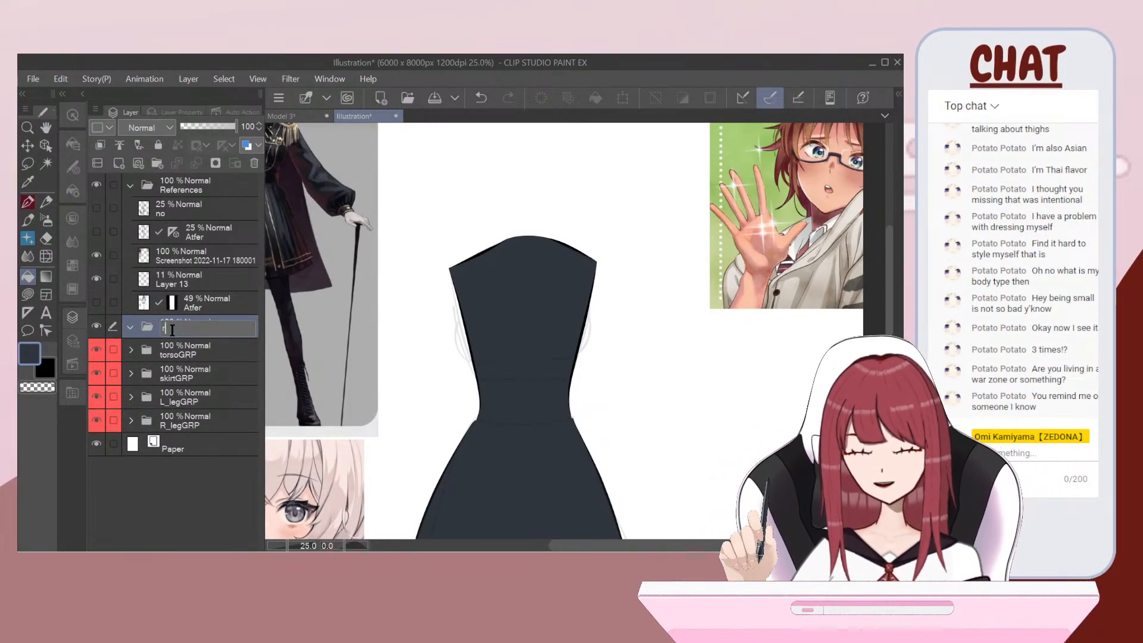
type("R_poo")
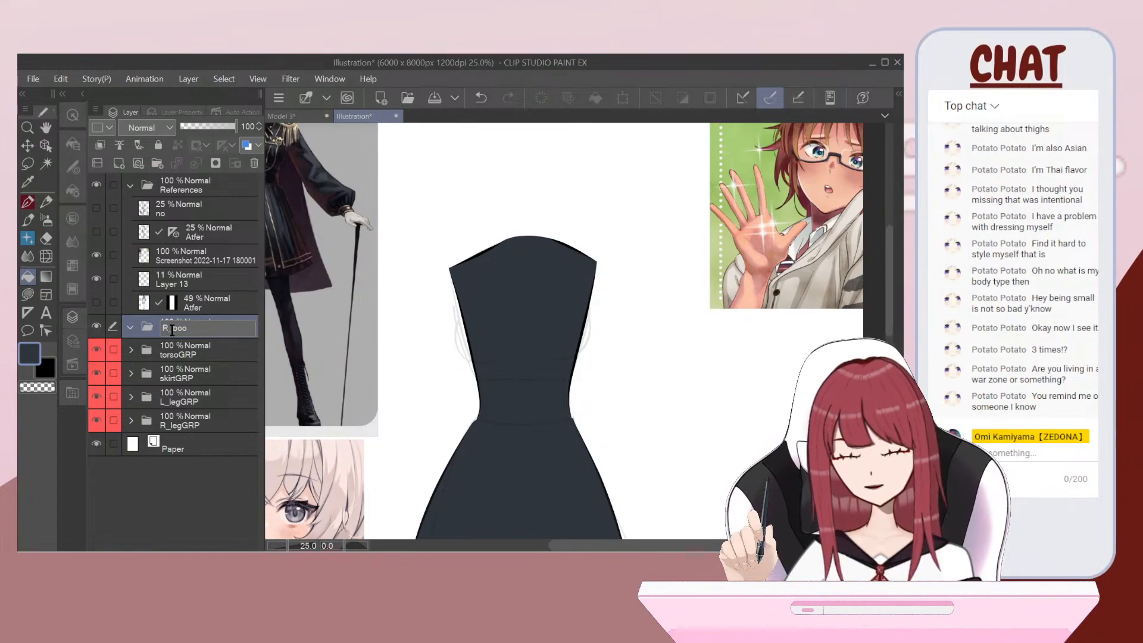
key("Escape")
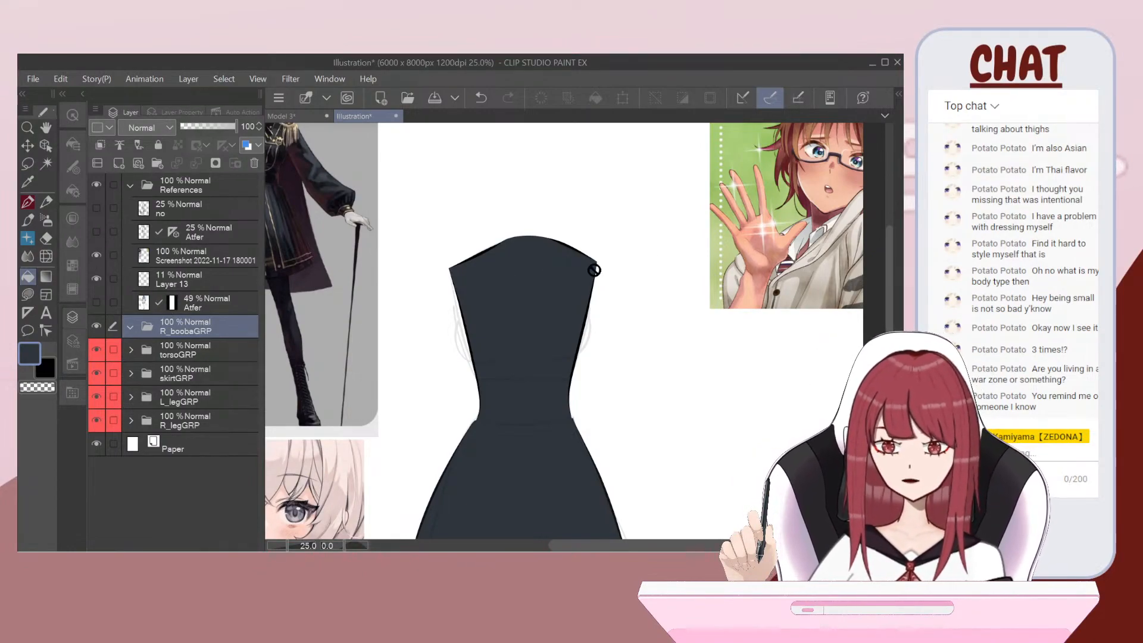
Step: Add a vector layer inside R_boobaGRP and prepare the pen with black as the drawing colour
scroll(518, 276, "up", 2)
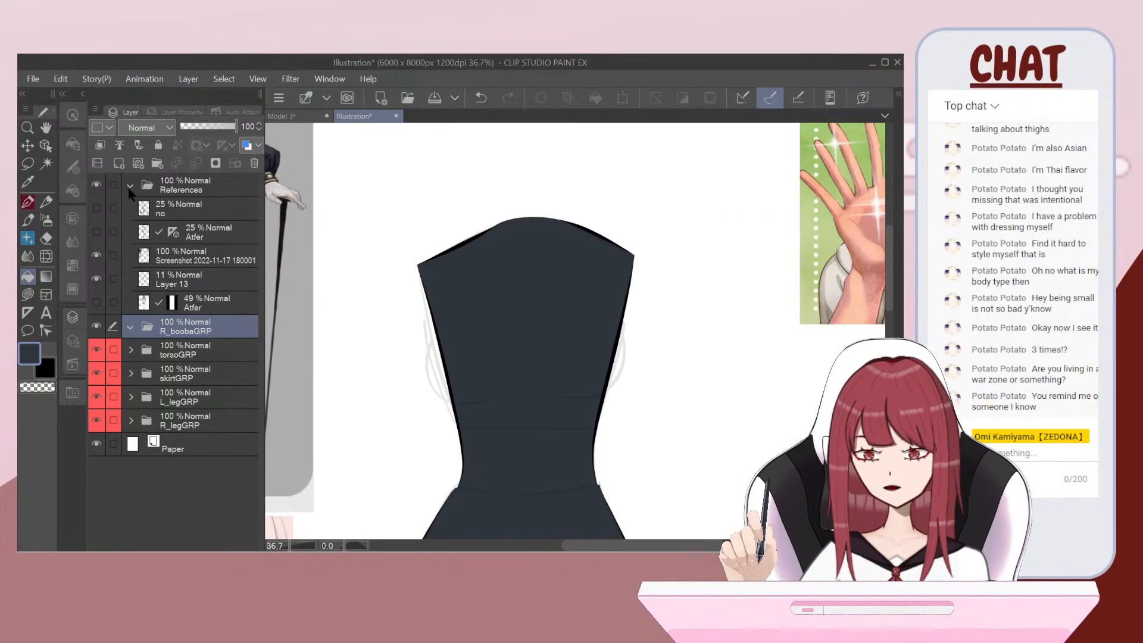
scroll(329, 280, "down", 2)
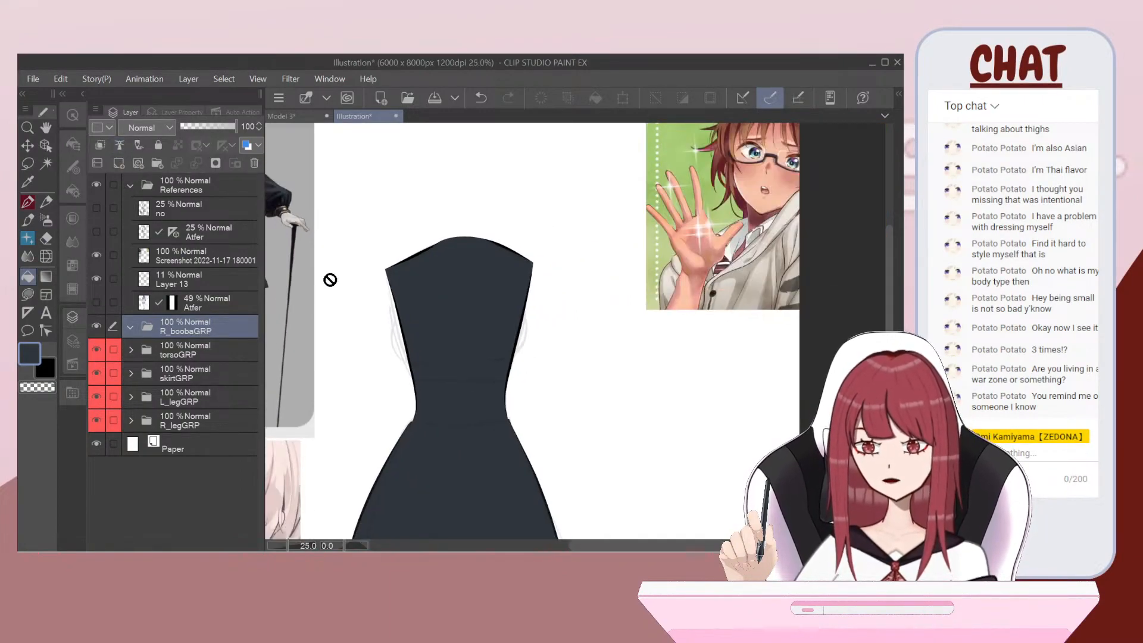
scroll(329, 280, "left", 3)
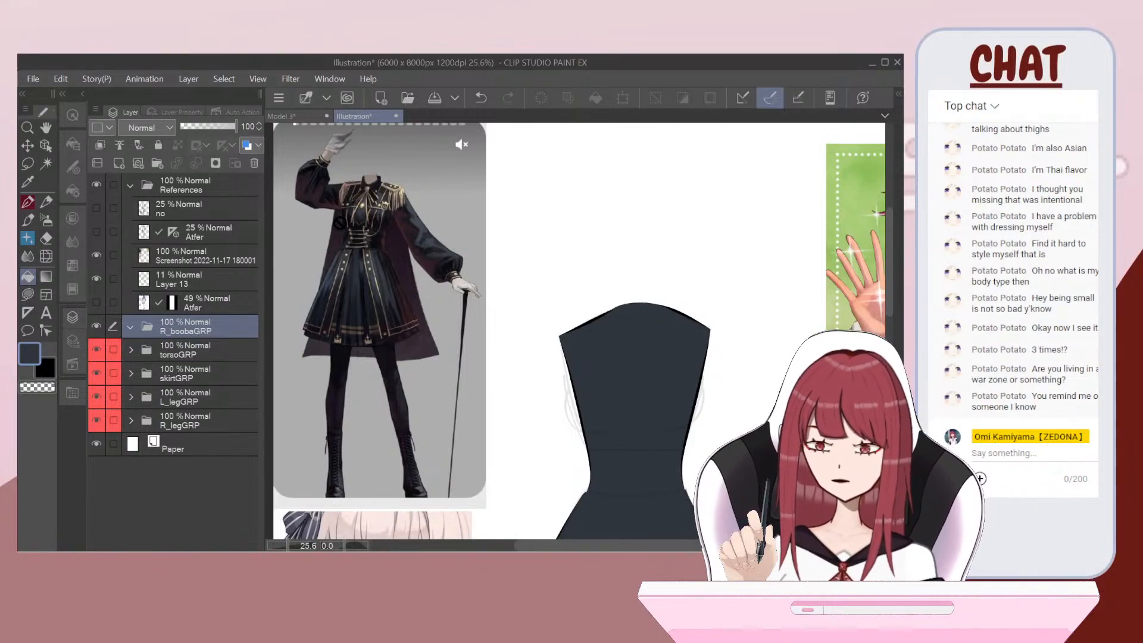
left_click(138, 162)
scroll(626, 369, "up", 4)
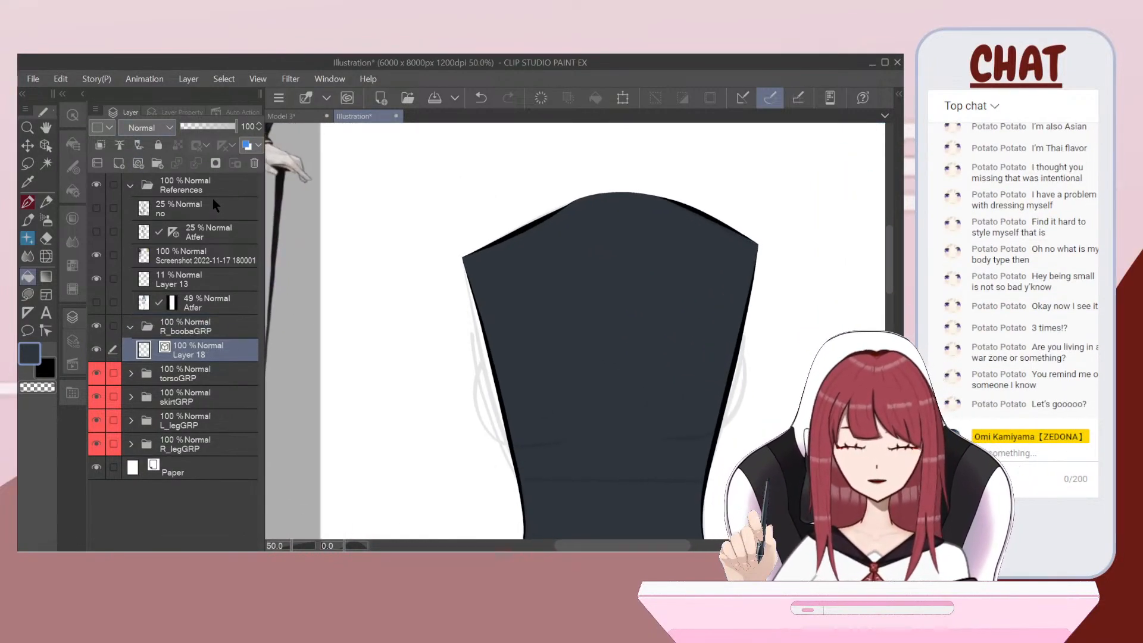
key("p")
key("x")
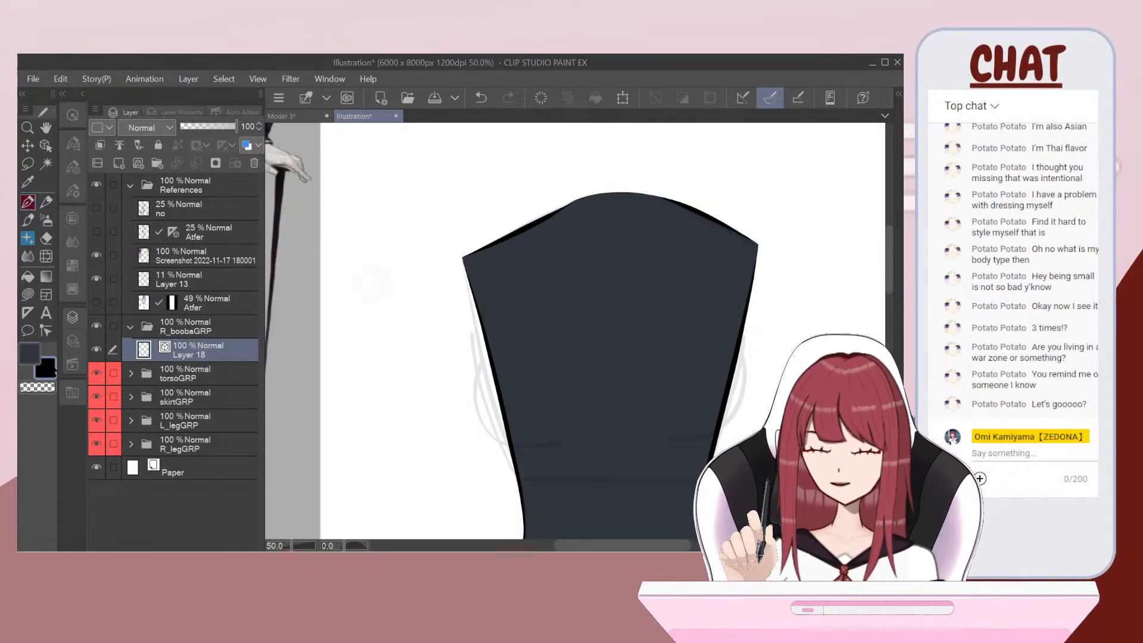
Step: Try a curved chest outline along the torso's left side on Layer 18, undoing the stroke
scroll(717, 494, "up", 1)
mouse_move(461, 278)
left_mouse_down()
mouse_move(422, 354)
mouse_move(426, 394)
mouse_move(453, 424)
mouse_move(528, 424)
left_mouse_up()
scroll(346, 242, "down", 3)
key("ctrl+z")
scroll(313, 225, "up", 3)
scroll(684, 399, "down", 3)
scroll(595, 405, "down", 1)
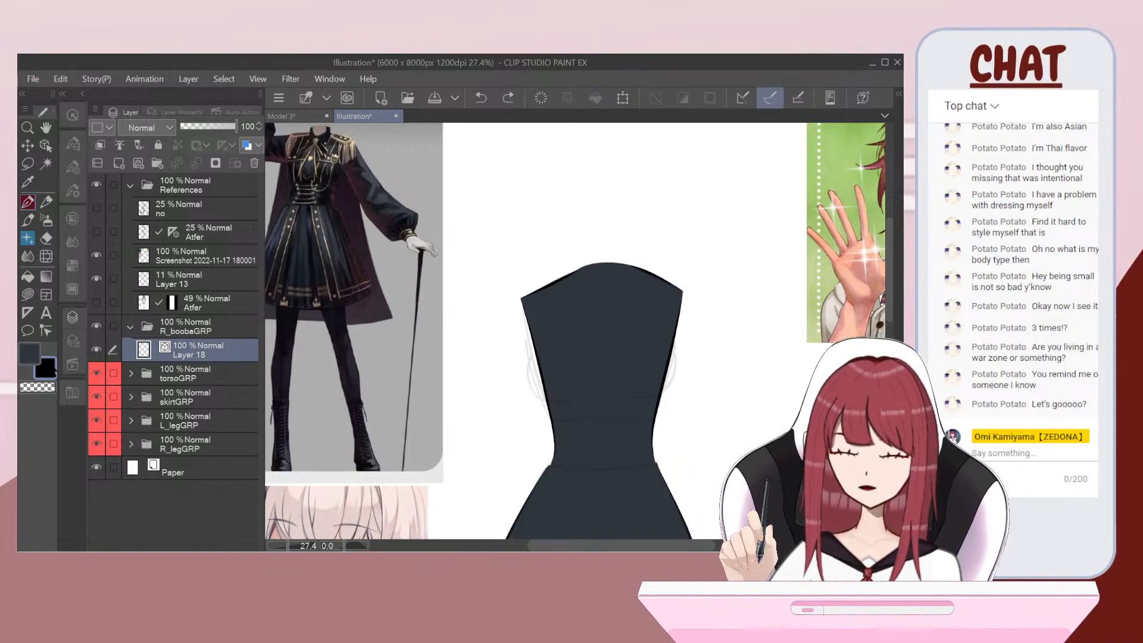
Step: Try the chest's lower curve from near the torso's left side towards the centre on Layer 18, undoing each version
scroll(570, 380, "up", 5)
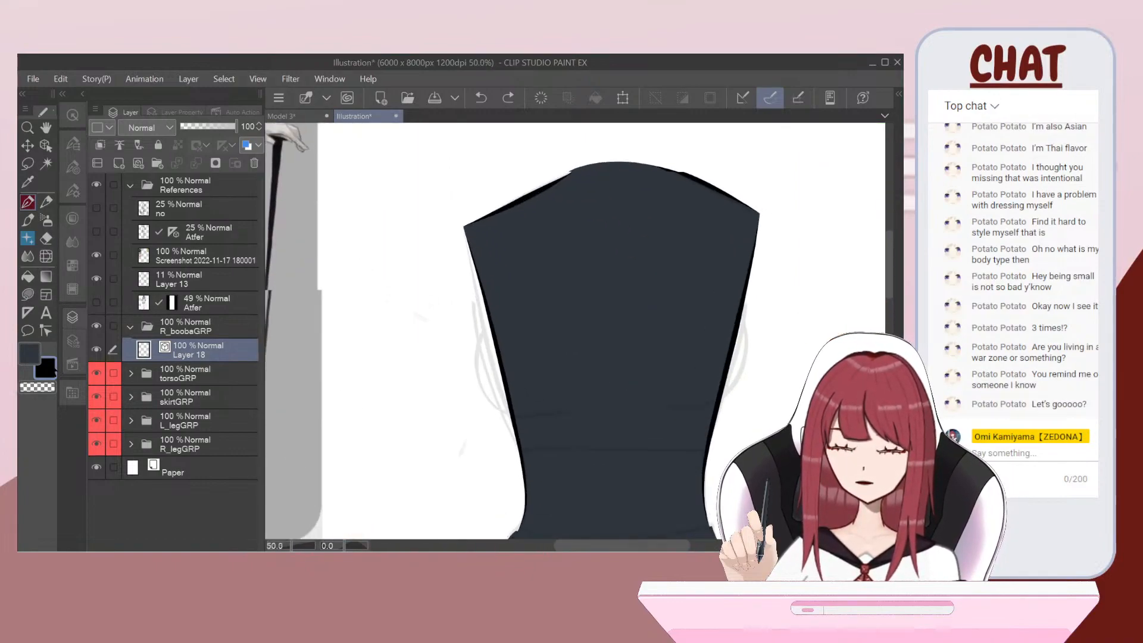
mouse_move(518, 411)
left_mouse_down()
mouse_move(563, 417)
mouse_move(619, 386)
left_mouse_up()
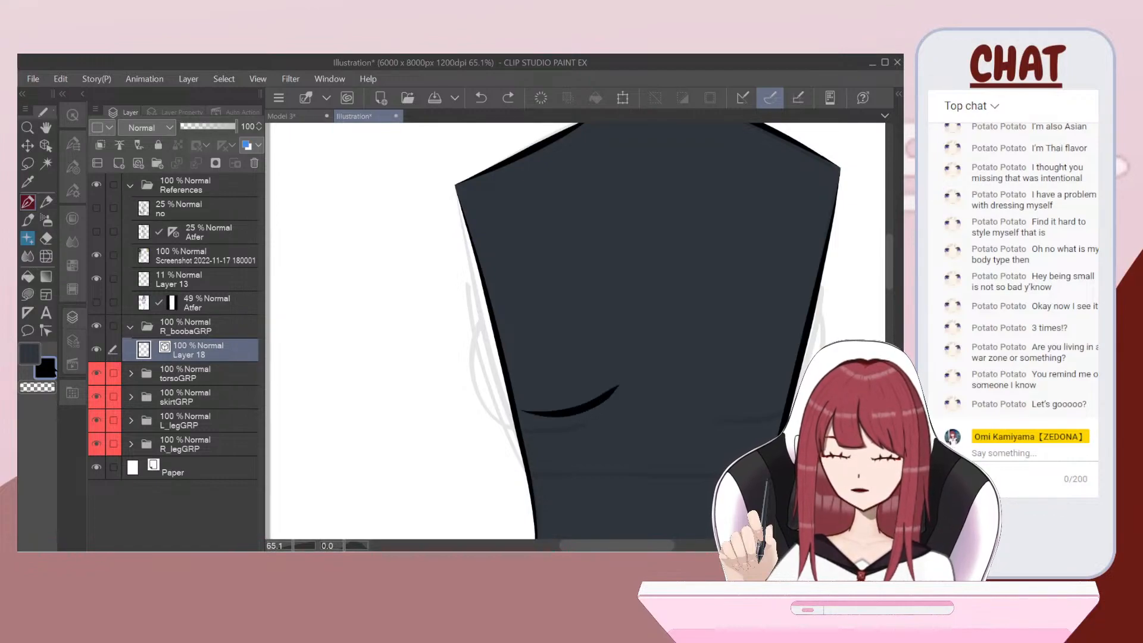
key("ctrl+z")
mouse_move(532, 386)
left_mouse_down()
mouse_move(627, 378)
mouse_move(652, 304)
mouse_move(624, 248)
left_mouse_up()
scroll(407, 346, "down", 2)
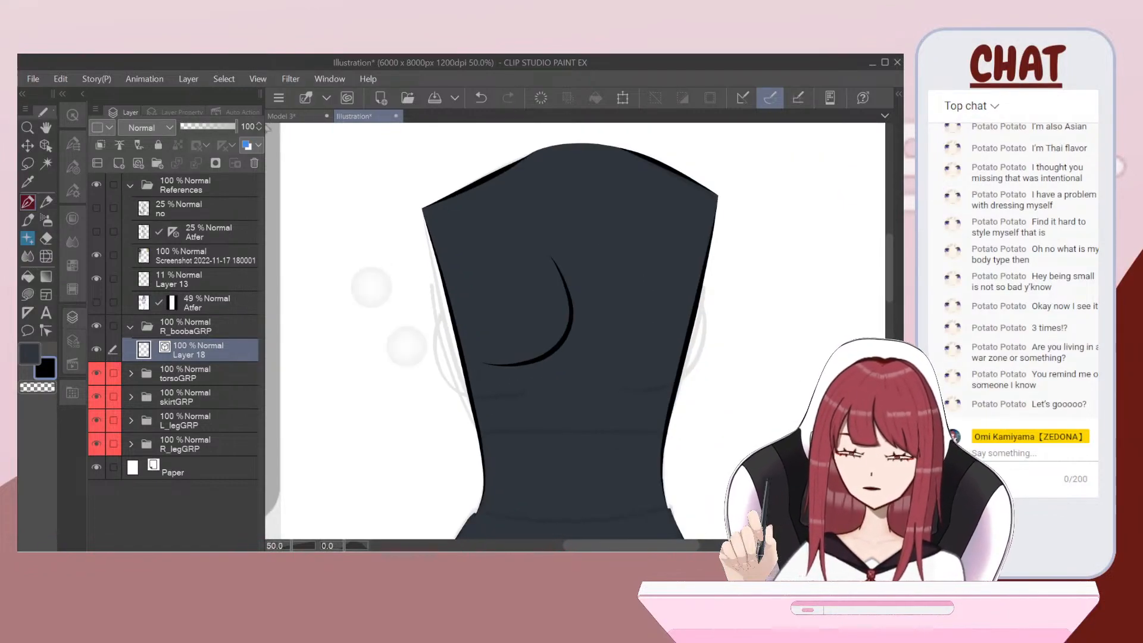
key("ctrl+z")
Step: Try a small V-shaped mark at the centre of the chest on Layer 18, checking the reference and undoing the strokes
scroll(452, 278, "up", 1)
left_click_drag(612, 308, 611, 311)
left_click_drag(575, 253, 615, 309)
scroll(345, 302, "down", 1)
key("ctrl+z")
scroll(341, 242, "up", 1)
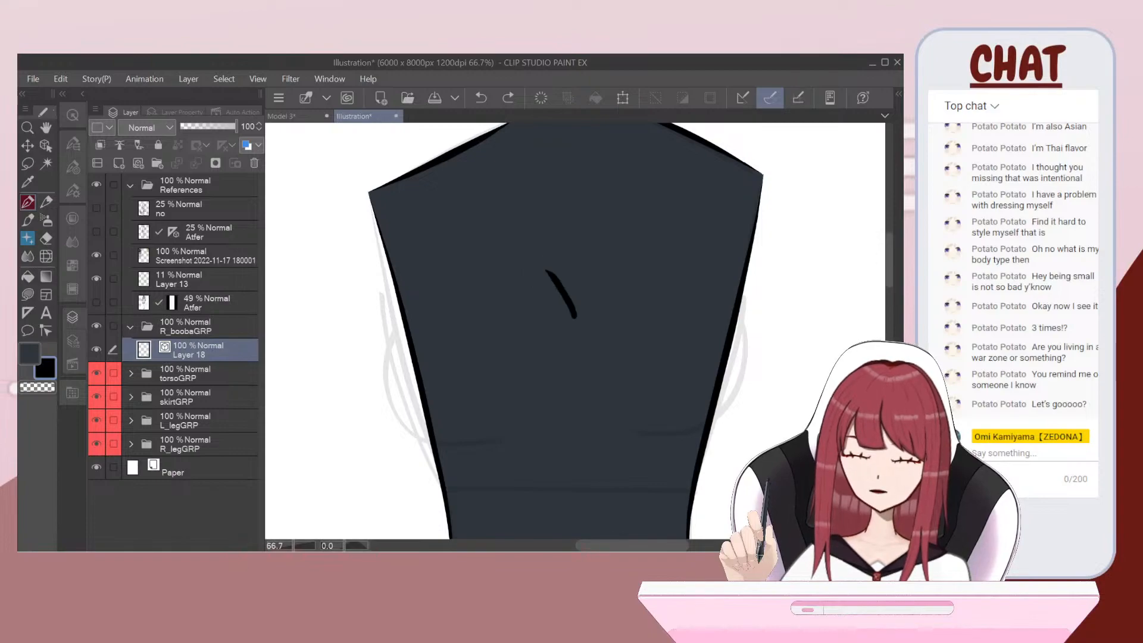
left_click_drag(576, 324, 615, 272)
scroll(524, 268, "down", 2)
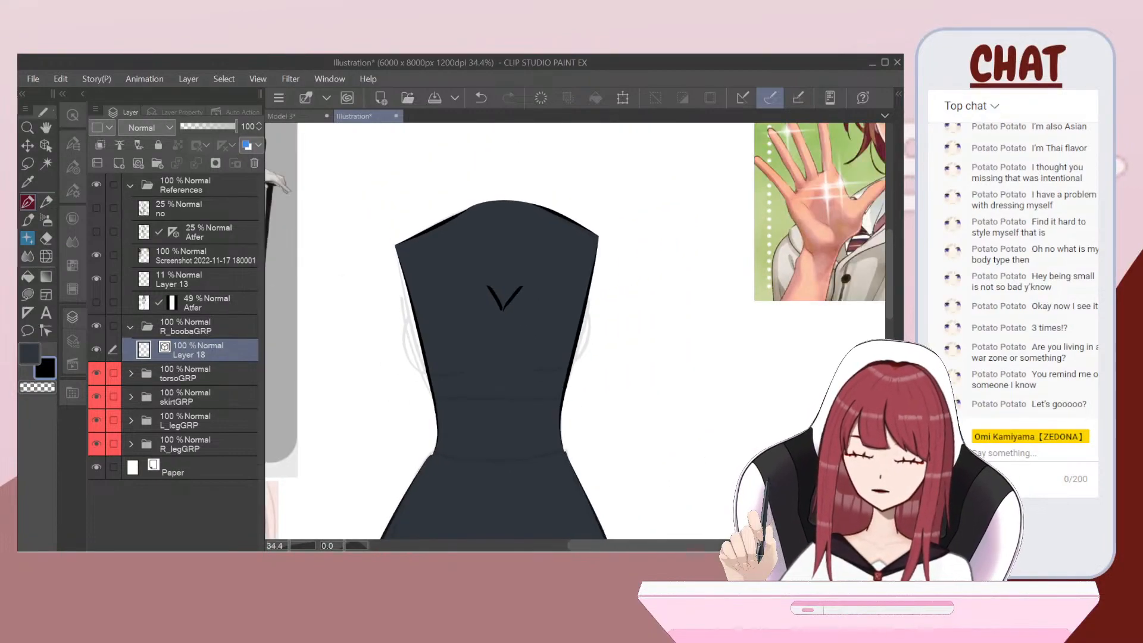
left_click_drag(524, 268, 574, 315)
scroll(575, 315, "down", 1)
scroll(333, 236, "up", 3)
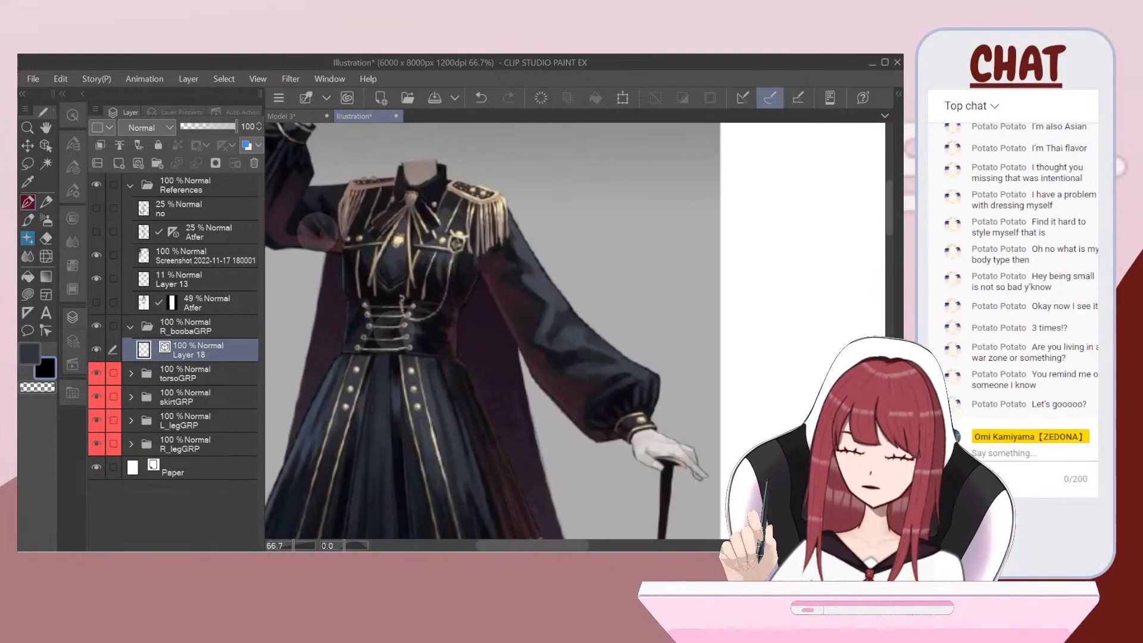
scroll(354, 283, "down", 2)
mouse_move(691, 417)
left_mouse_down()
mouse_move(536, 297)
mouse_move(337, 237)
left_mouse_up()
key("ctrl+z")
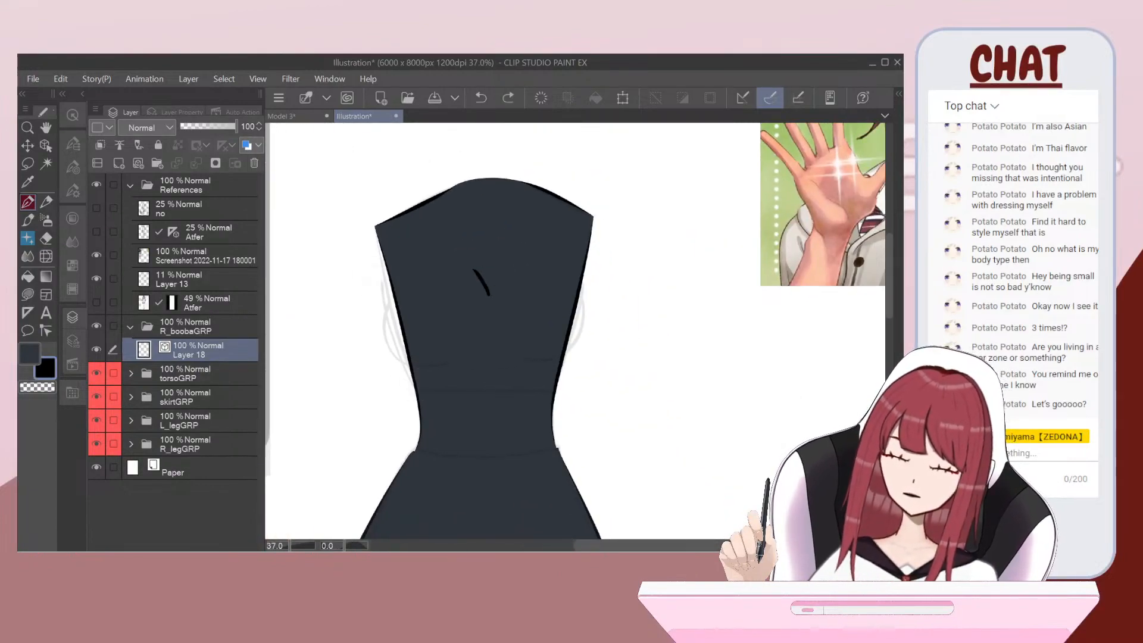
key("ctrl+z")
Step: Draw the left-hand chest outline on Layer 18 as one curve bulging past the torso's side and sweeping underneath towards the centre
scroll(351, 256, "up", 2)
left_click_drag(440, 282, 425, 360)
key("ctrl+z")
mouse_move(441, 280)
left_mouse_down()
mouse_move(426, 374)
mouse_move(450, 420)
mouse_move(488, 434)
mouse_move(551, 420)
mouse_move(578, 393)
left_mouse_up()
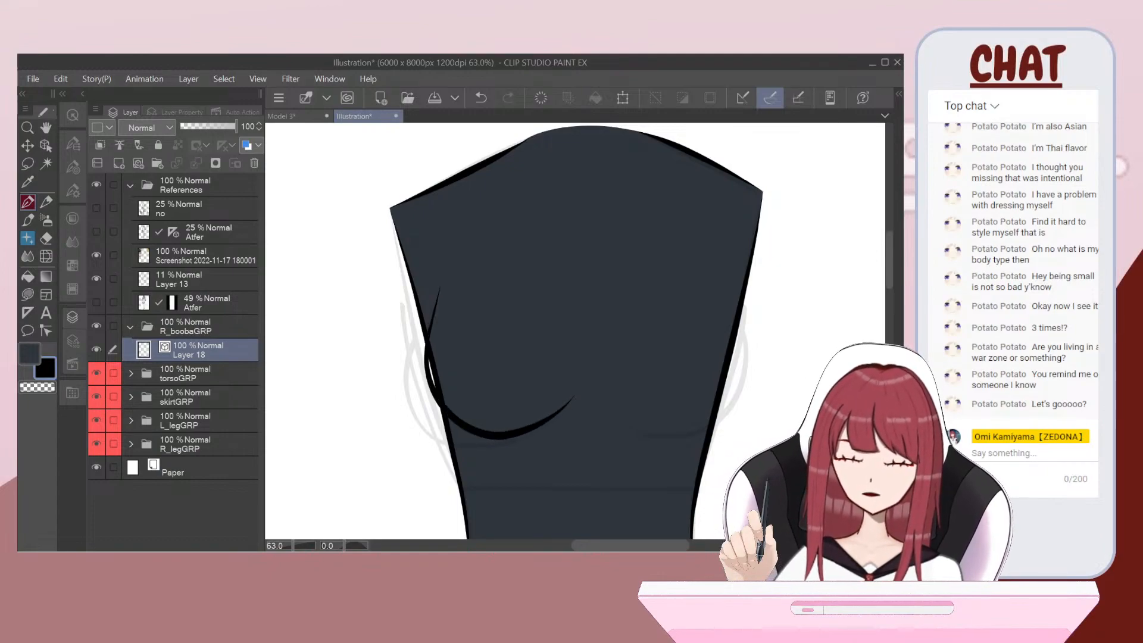
key("ctrl+minus")
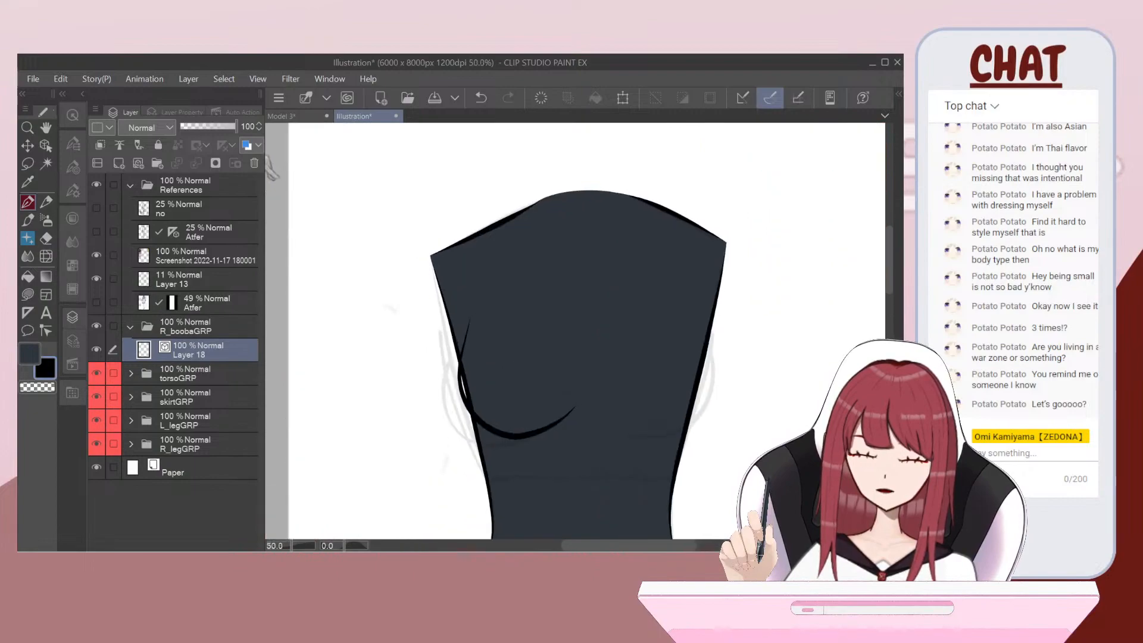
key("ctrl+plus")
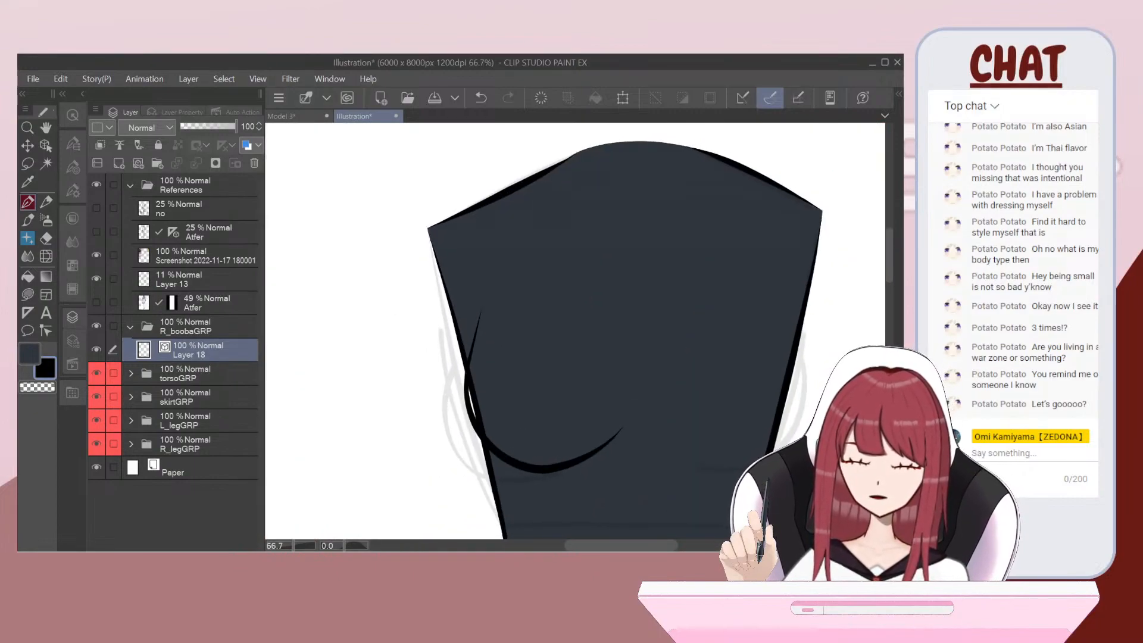
key("ctrl+plus")
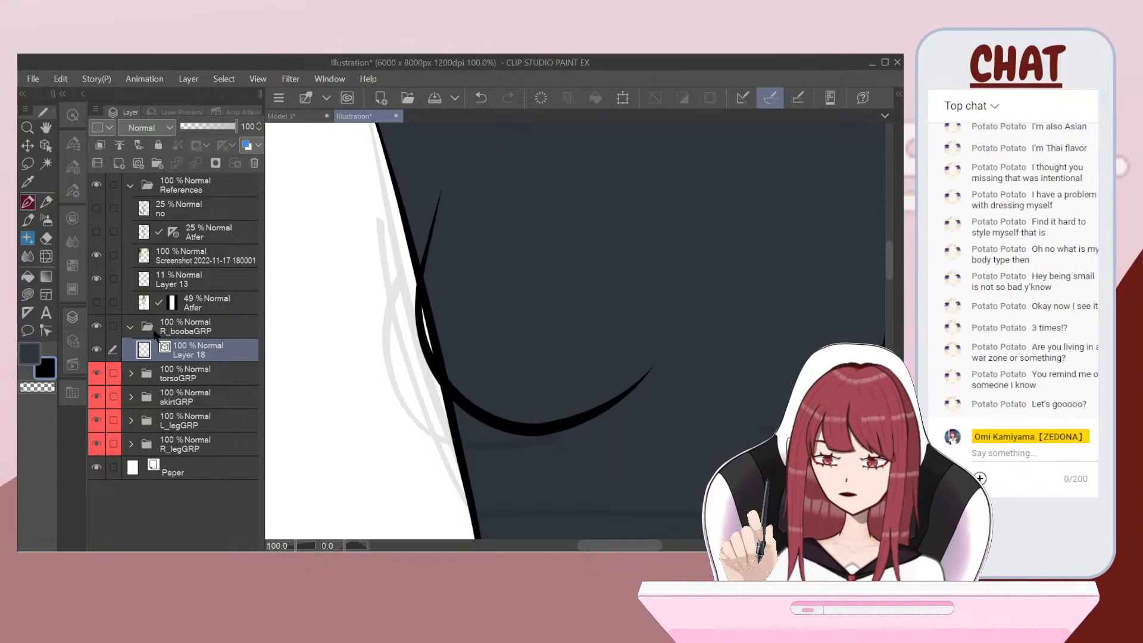
Step: Lower torsoGRP's opacity to 43% and add a raster layer beneath Layer 18 in R_boobaGRP
left_click(178, 373)
left_click_drag(227, 126, 205, 128)
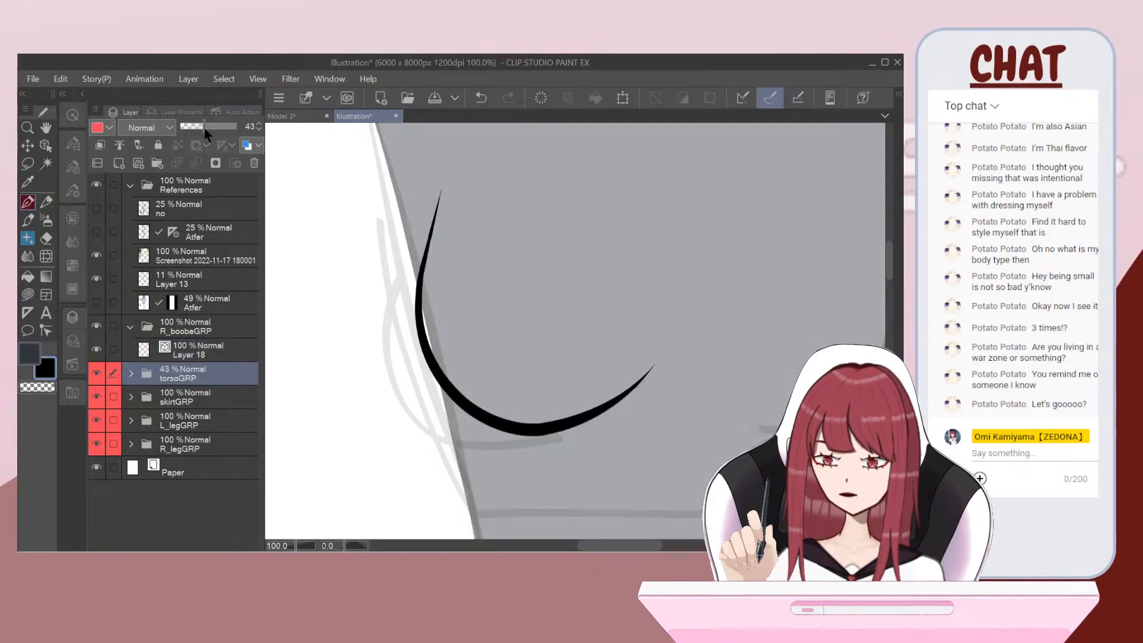
left_click(191, 354)
left_click(119, 163)
left_click_drag(191, 358, 189, 384)
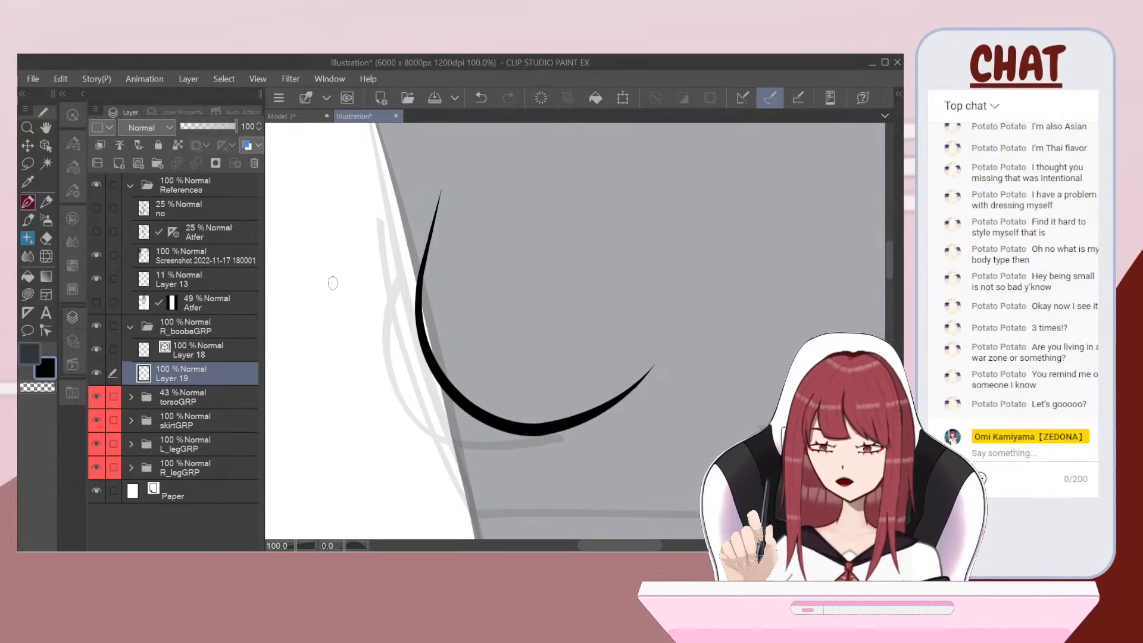
Step: Lasso-fill a rounded chest shape against the curved outline on Layer 19 in the skirt colour, replacing a first black attempt
left_click(28, 295)
scroll(536, 331, "down", 2)
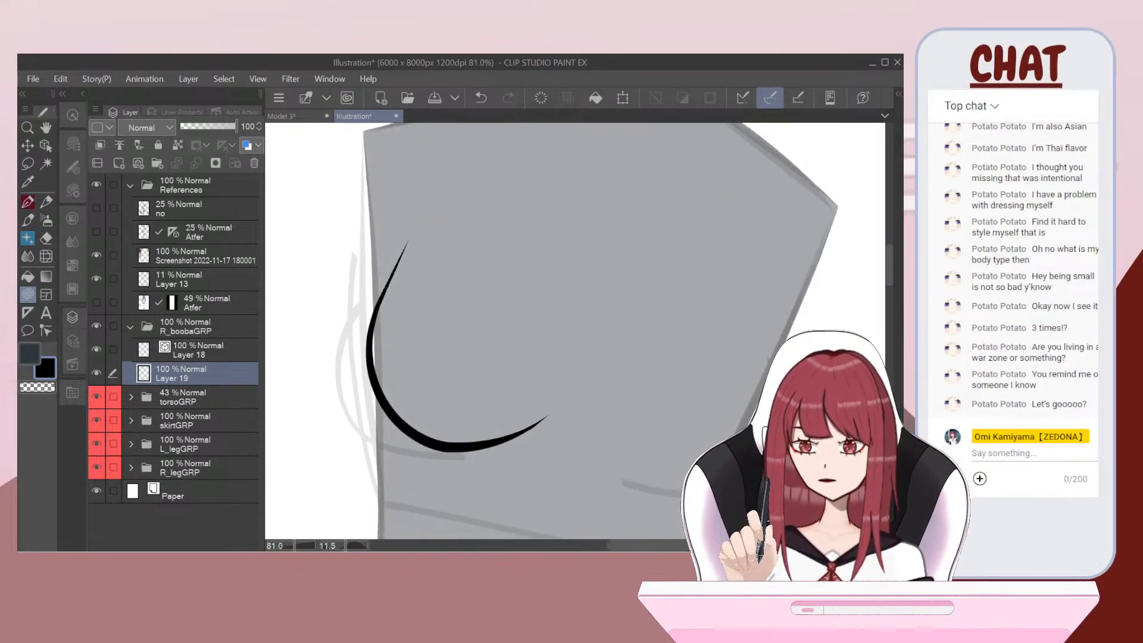
left_click_drag(548, 196, 566, 218)
left_click_drag(588, 317, 564, 404)
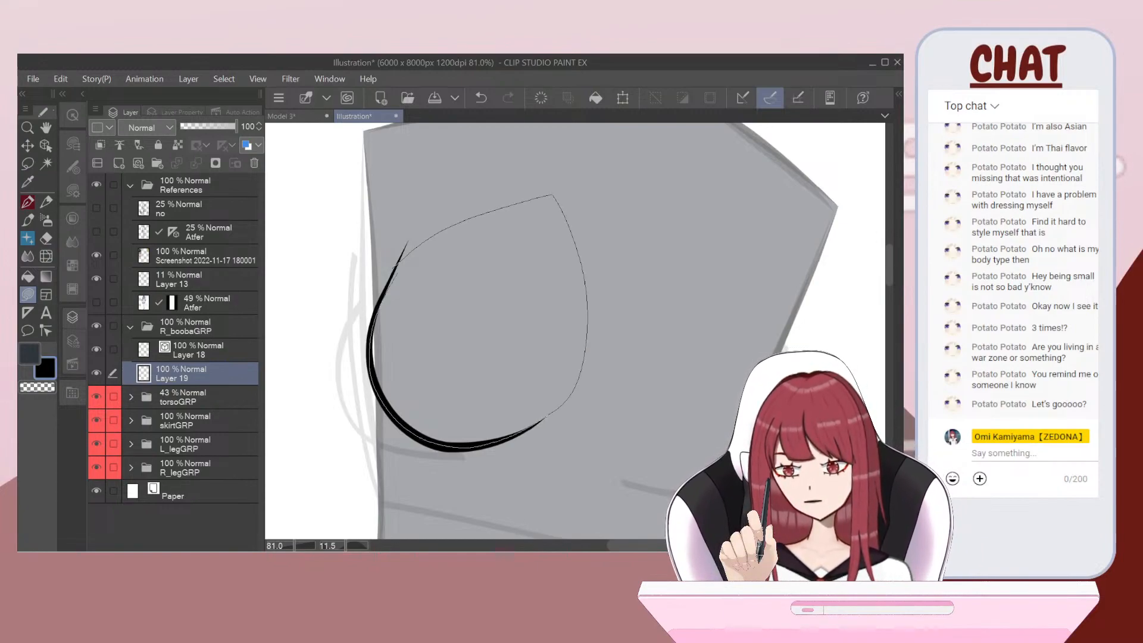
left_click_drag(397, 273, 412, 251)
scroll(431, 304, "up", 3)
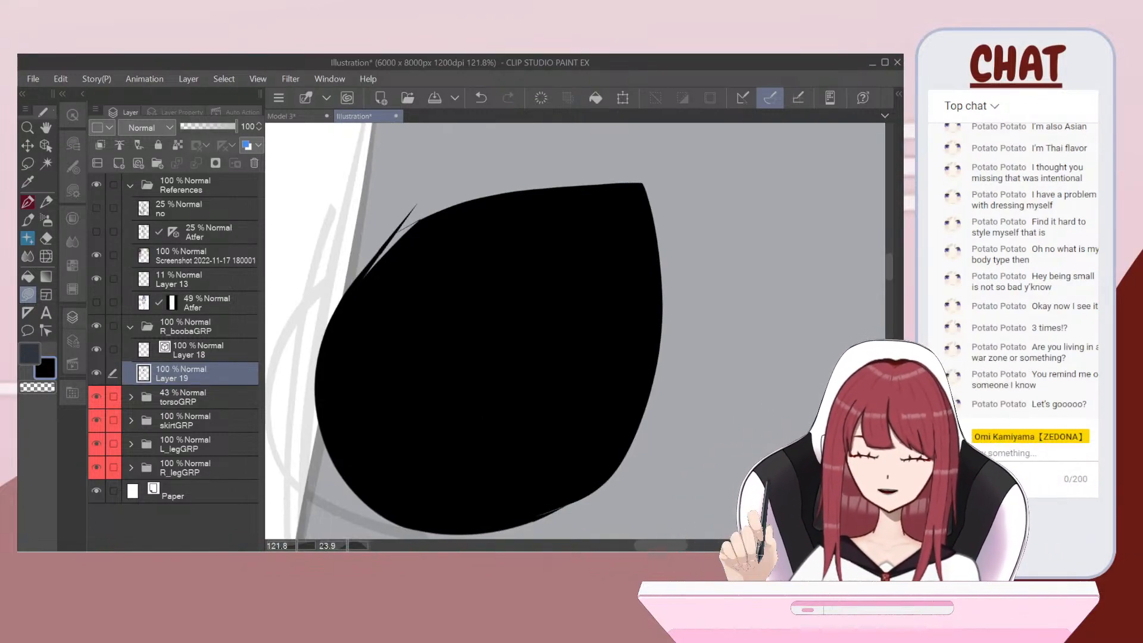
key("x")
key("ctrl+z")
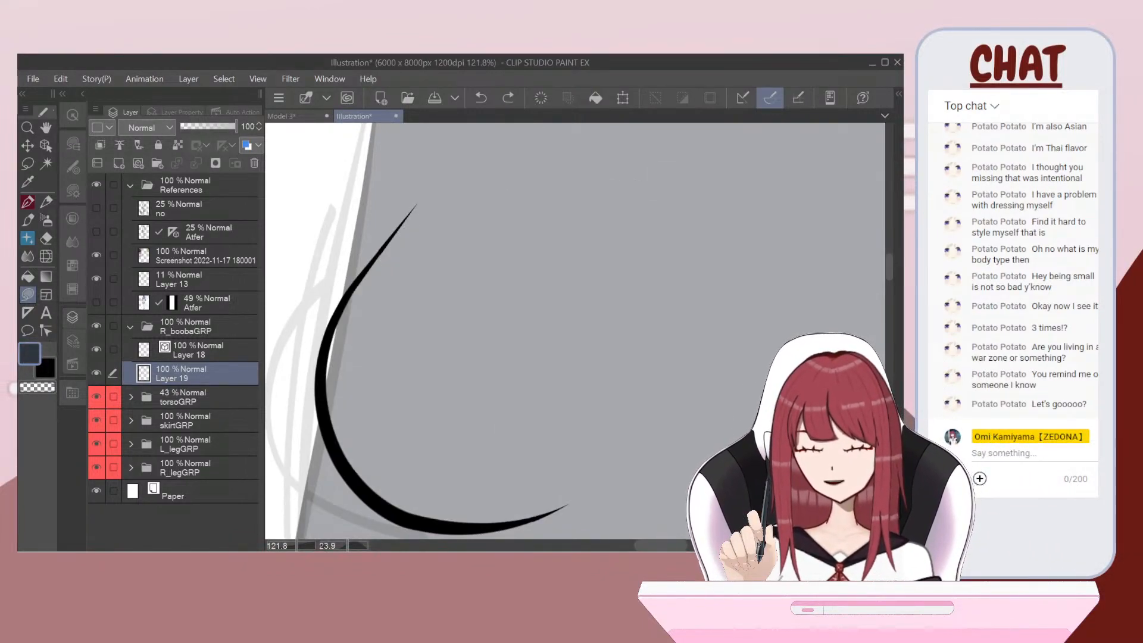
scroll(575, 331, "down", 1)
mouse_move(404, 210)
left_mouse_down()
mouse_move(467, 202)
mouse_move(589, 191)
mouse_move(602, 297)
mouse_move(571, 436)
mouse_move(552, 463)
mouse_move(510, 480)
mouse_move(397, 478)
mouse_move(343, 418)
mouse_move(329, 345)
left_mouse_up()
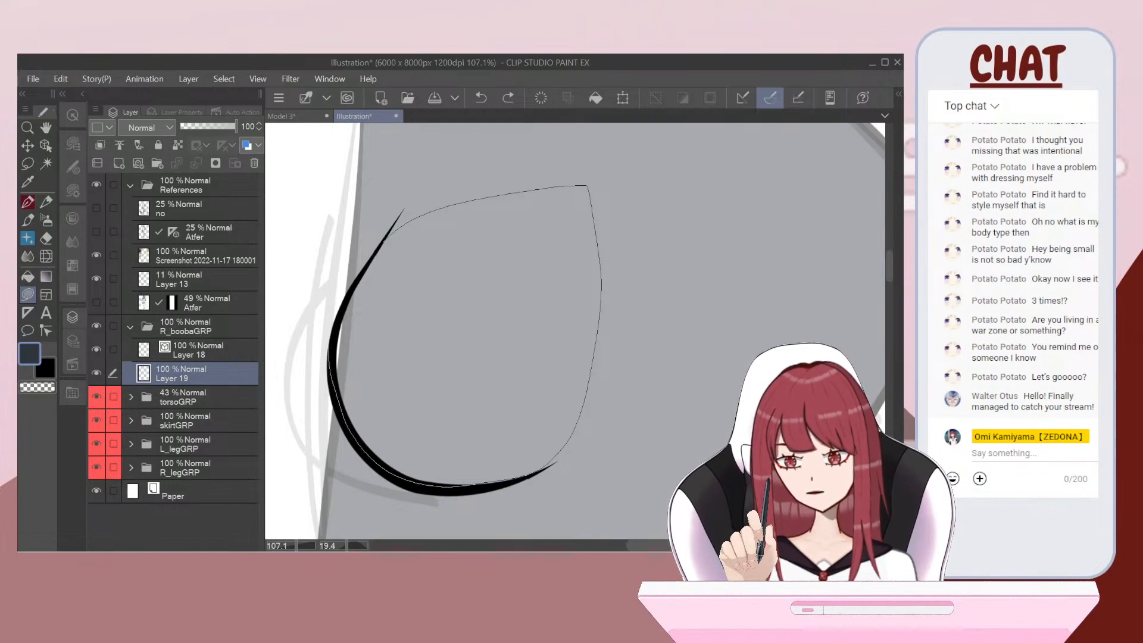
left_click_drag(384, 238, 403, 211)
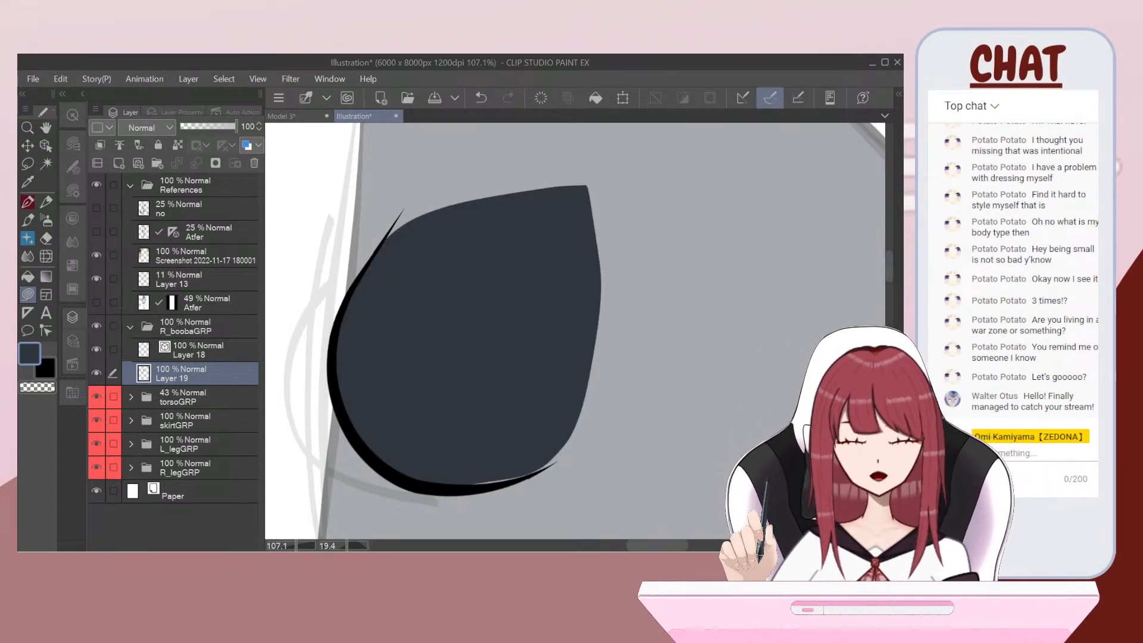
Step: Lasso-fill the gap between the colour and the lower outline on Layer 19, extending the fill's inner lower edge
left_click_drag(453, 334, 474, 237)
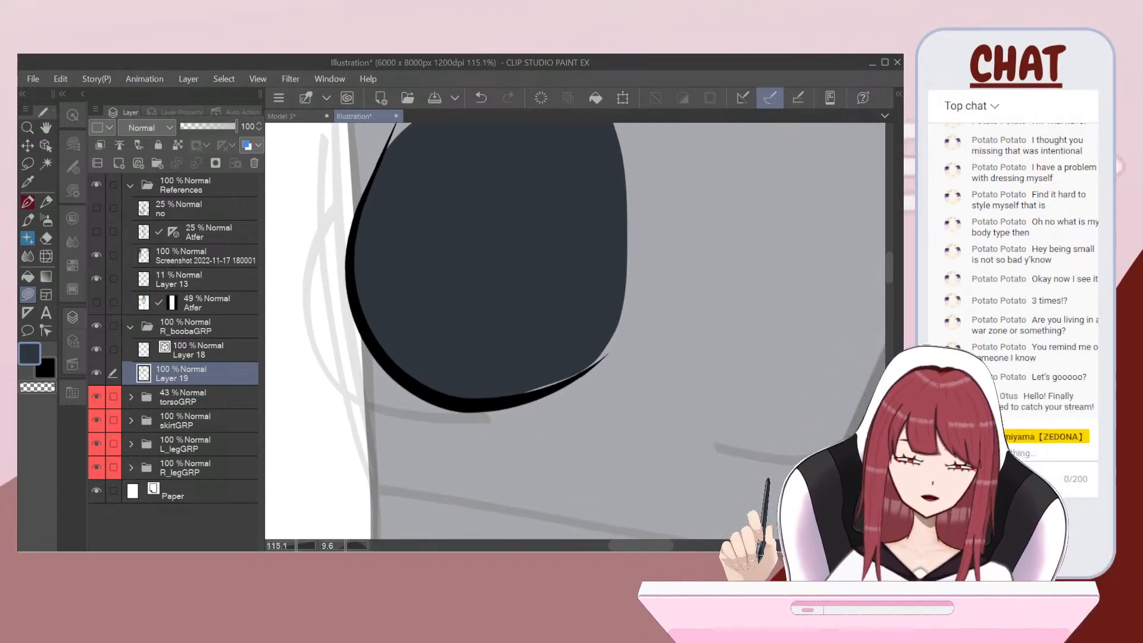
scroll(504, 300, "up", 1)
left_click_drag(512, 411, 592, 405)
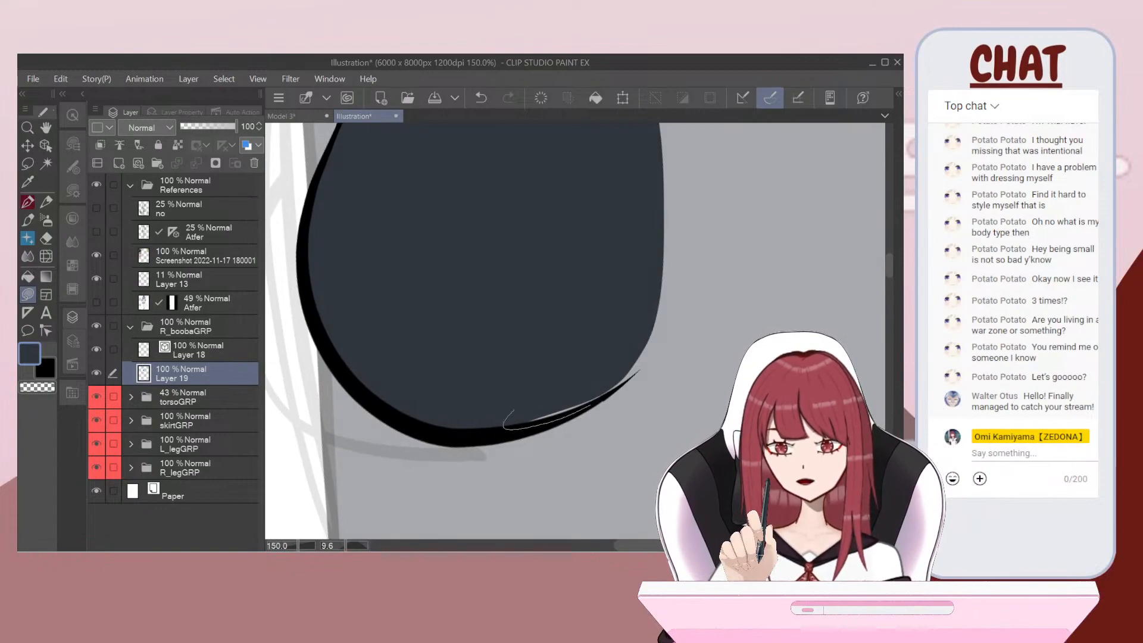
left_click_drag(663, 316, 664, 251)
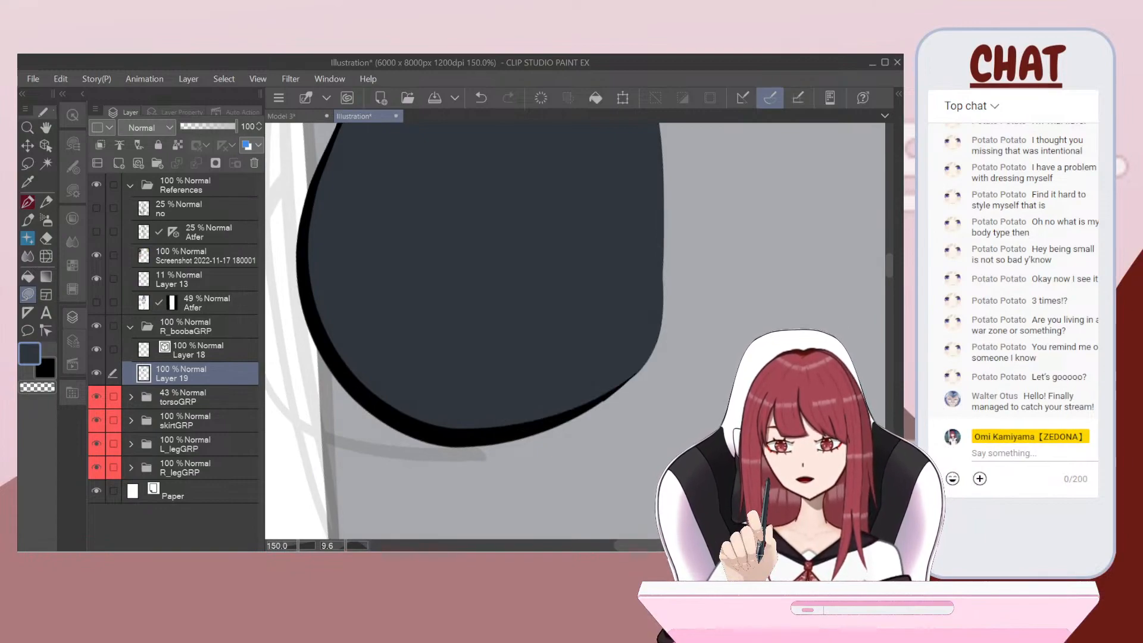
scroll(524, 331, "down", 1)
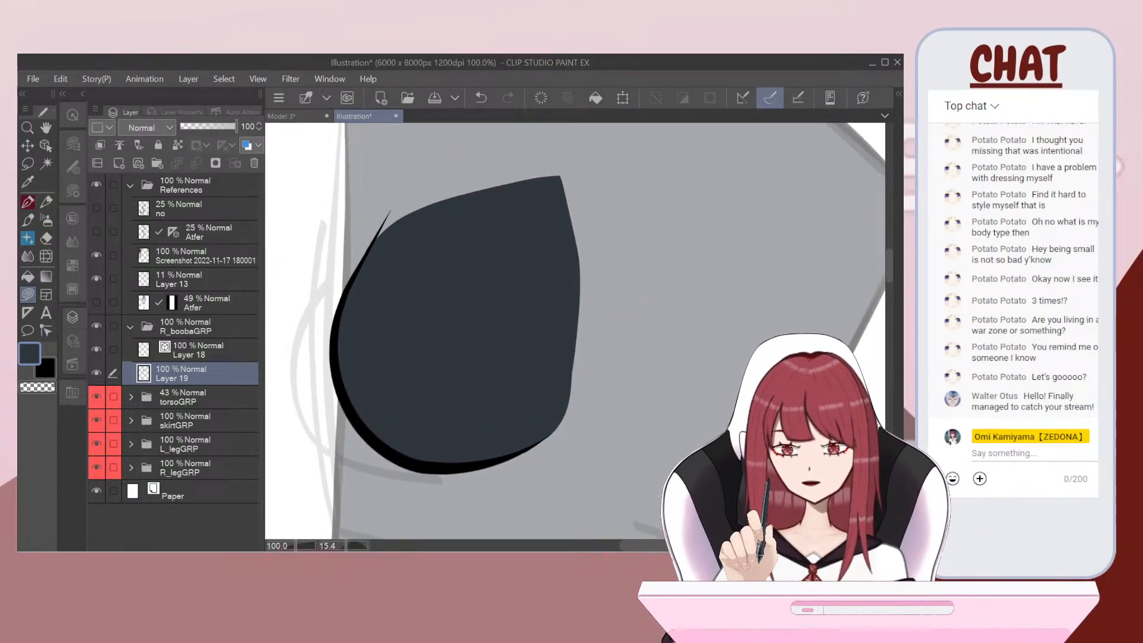
scroll(524, 331, "down", 1)
scroll(524, 331, "down", 3)
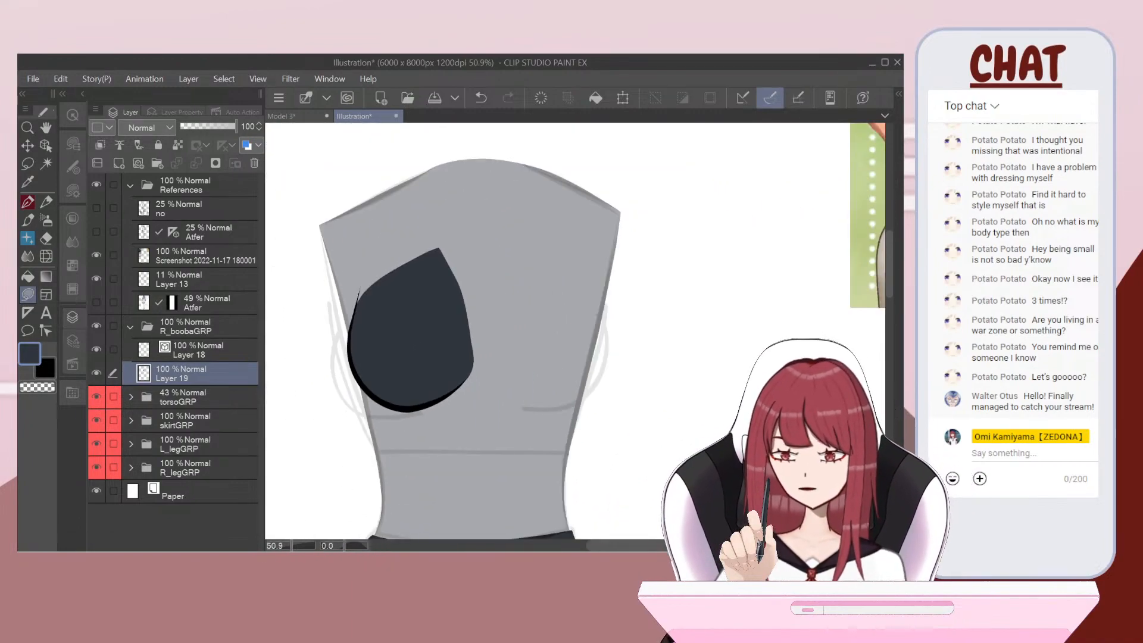
Step: Duplicate the R_boobaGRP folder and rename the copy L_boobaGRP
right_click(213, 322)
left_click(259, 307)
double_click(169, 329)
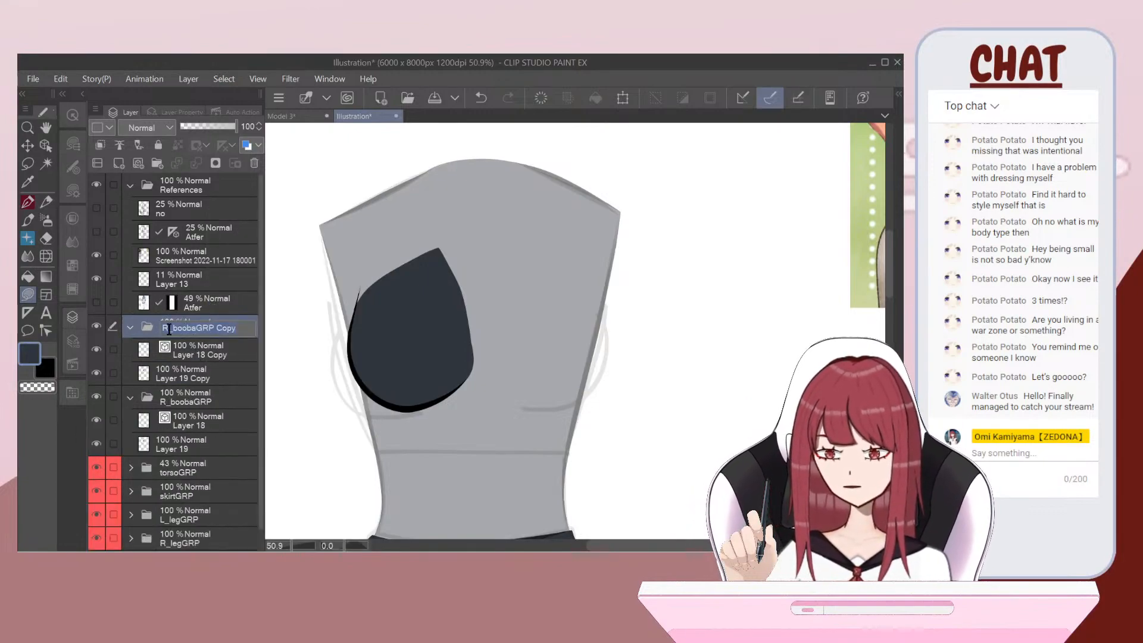
type("L")
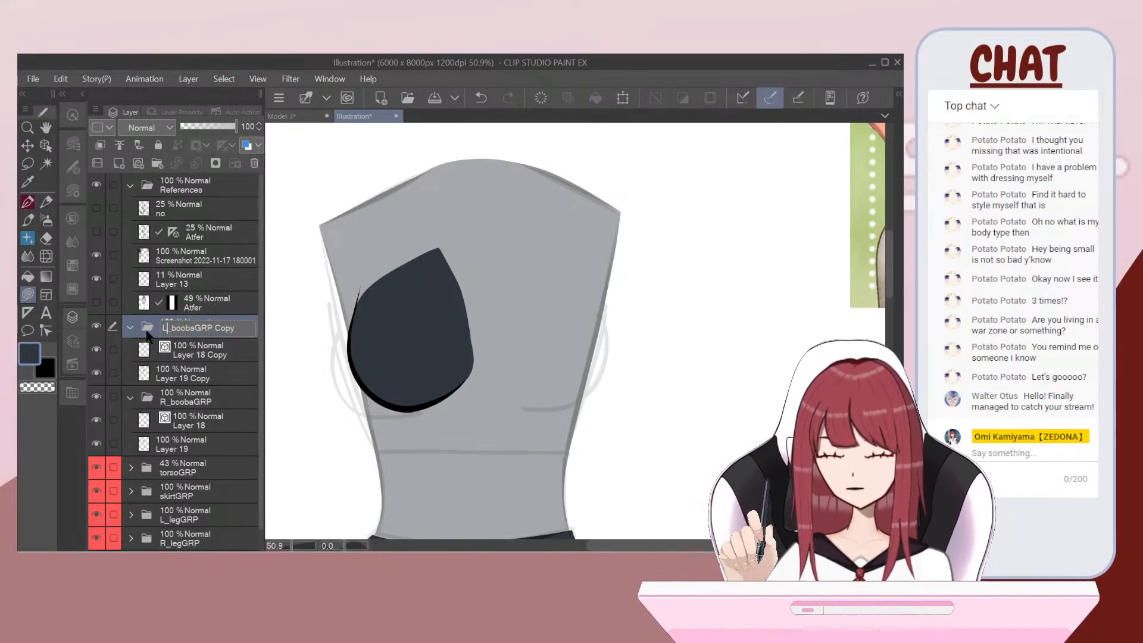
double_click(223, 326)
key("BackSpace")
Step: Rename the two copied layers in L_boobaGRP as Layer 20 for the outline and Layer 21 for the colour
double_click(197, 355)
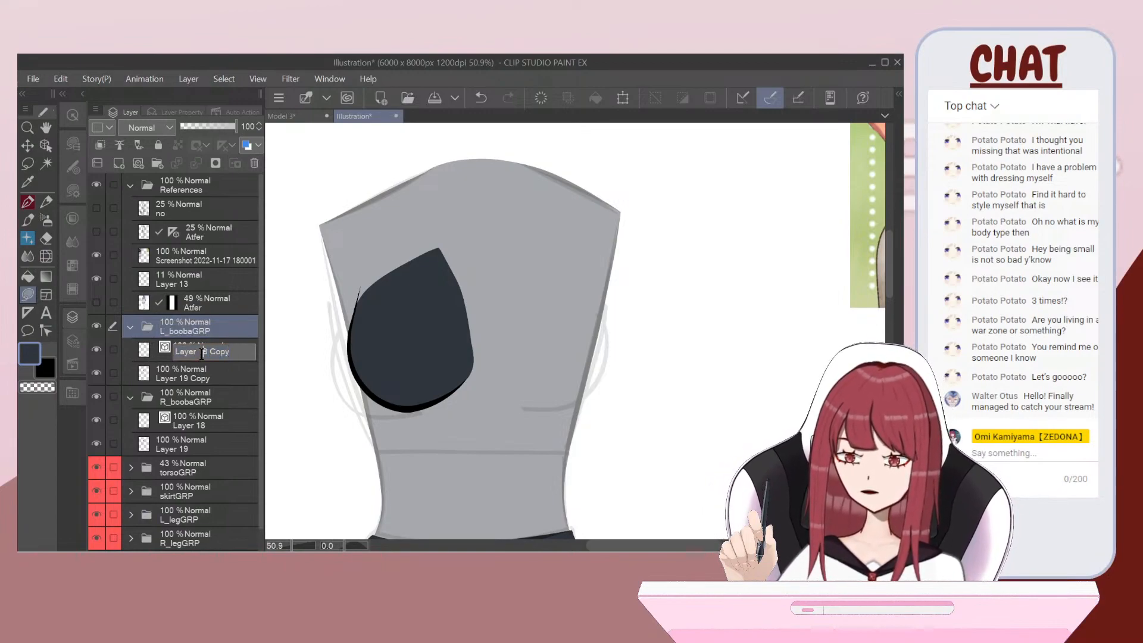
left_click_drag(245, 352, 198, 355)
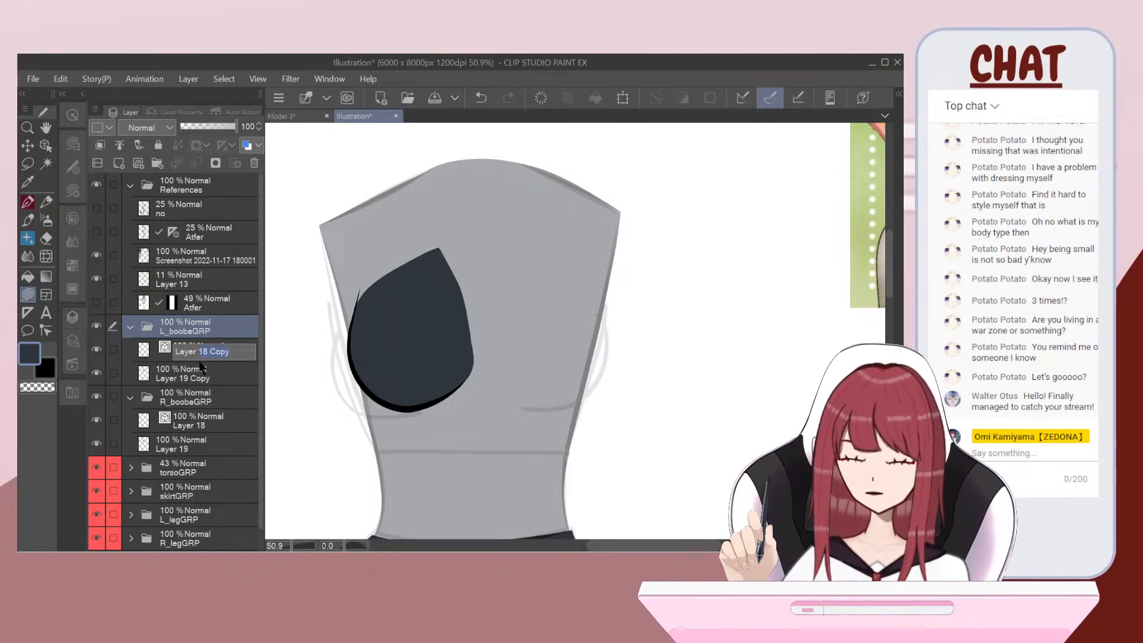
type("20")
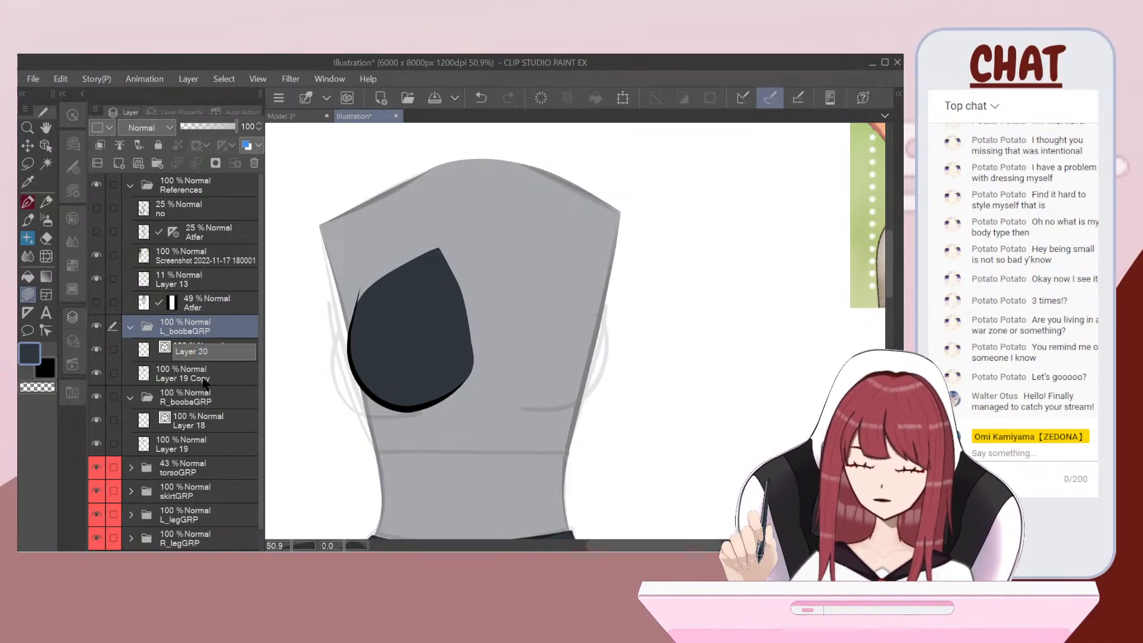
double_click(188, 380)
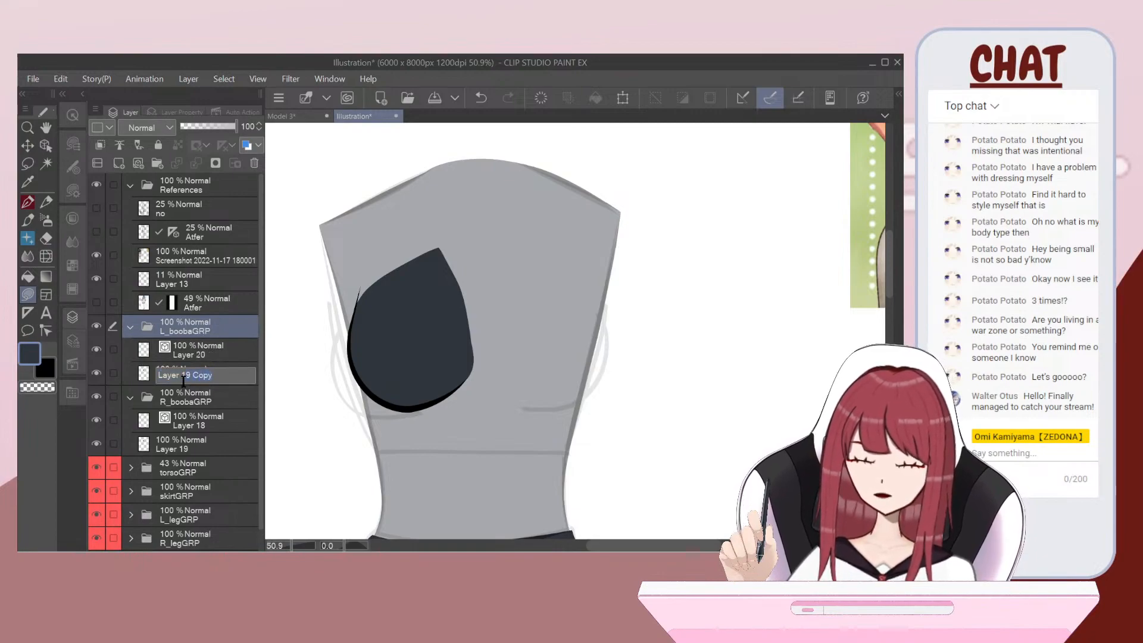
type("Layer 20")
key("Return")
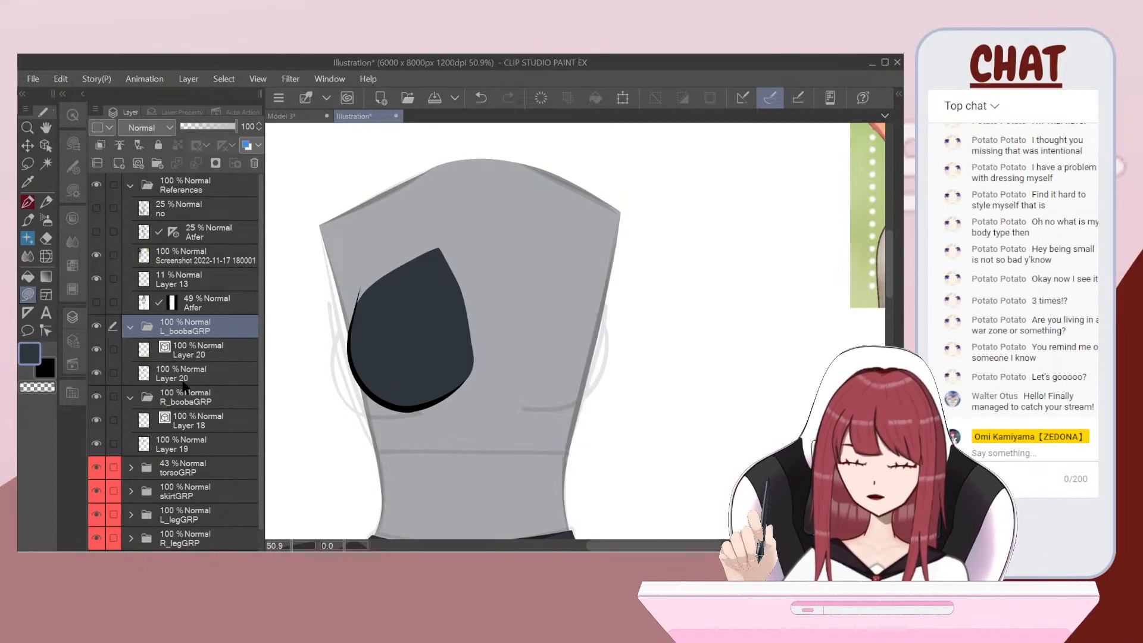
double_click(190, 376)
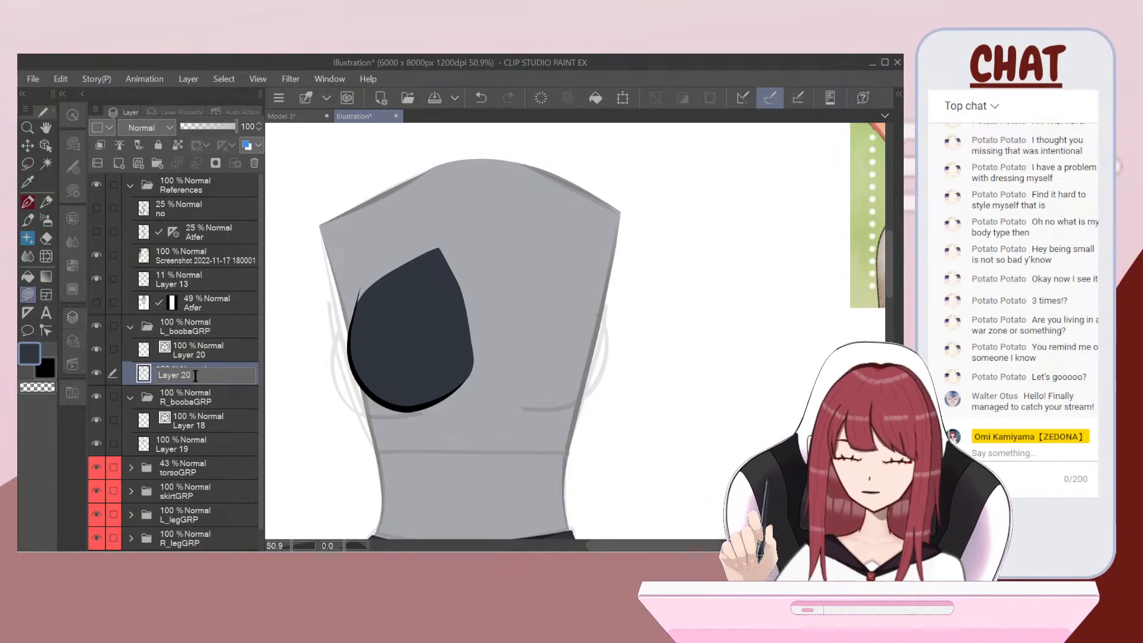
key("Return")
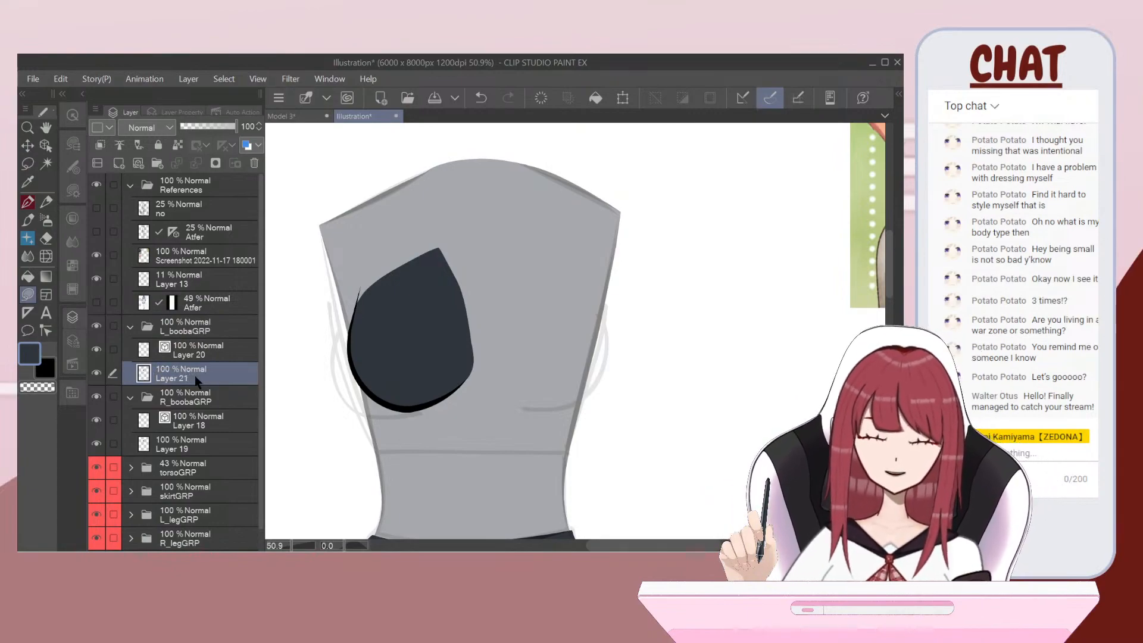
Step: Flip L_boobaGRP horizontally and shift it sideways until it mirrors the original chest shape on the torso's other side
left_click(185, 327)
left_click(60, 79)
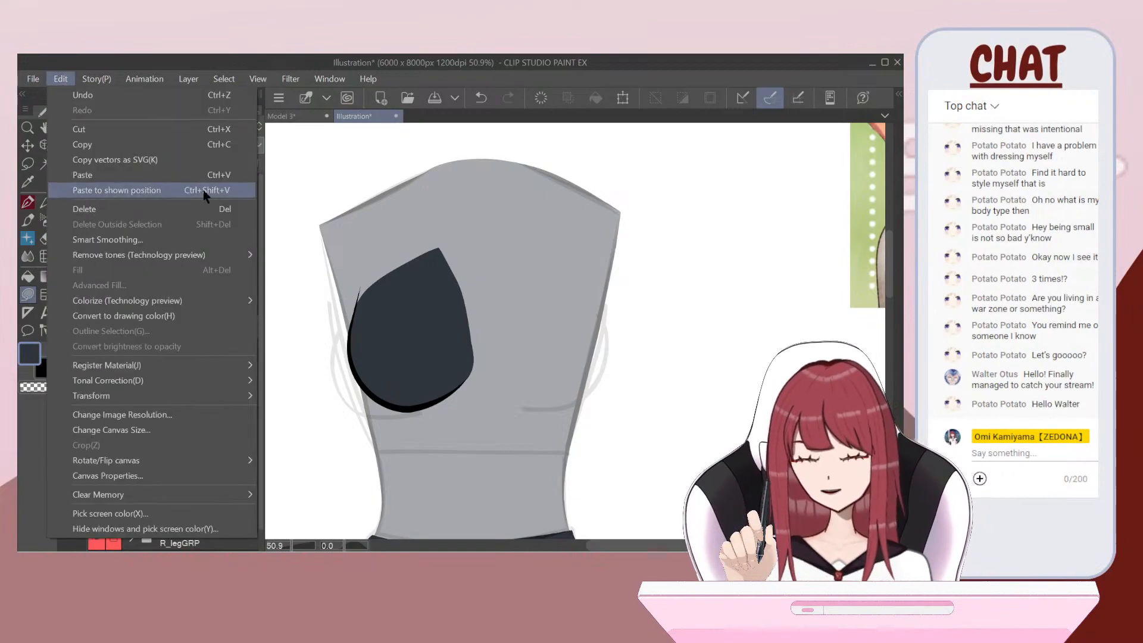
mouse_move(33, 79)
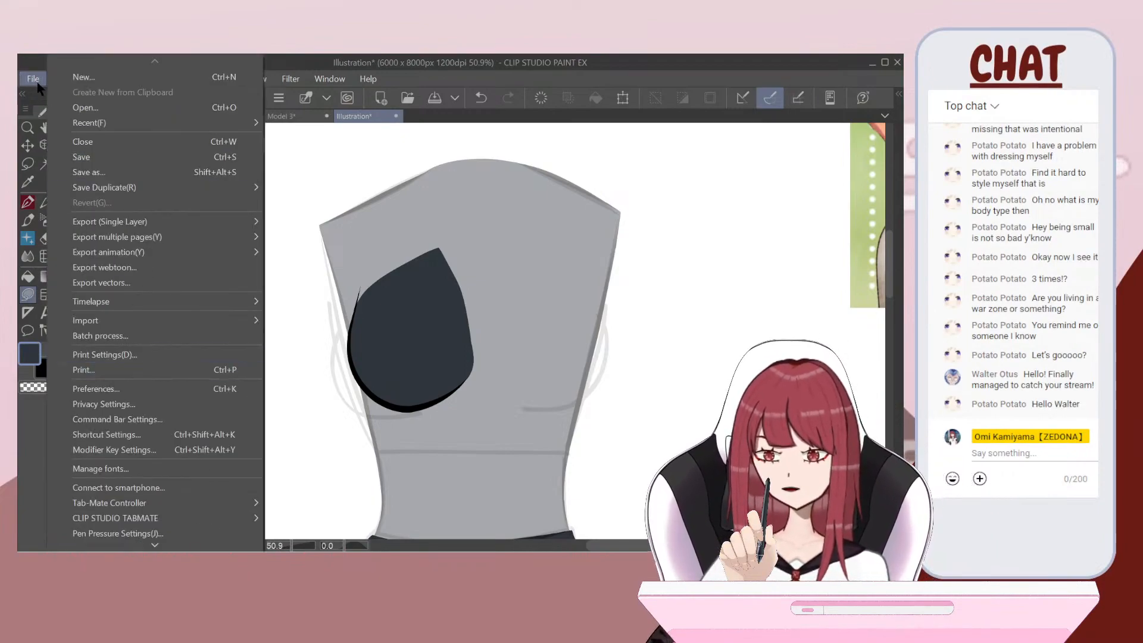
mouse_move(70, 77)
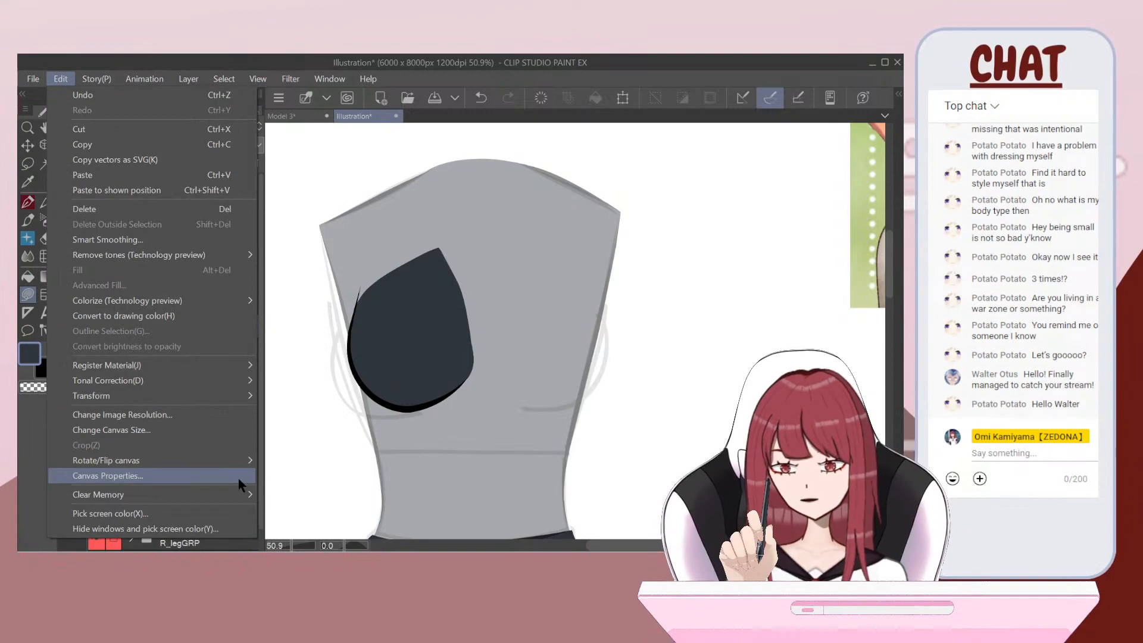
mouse_move(234, 456)
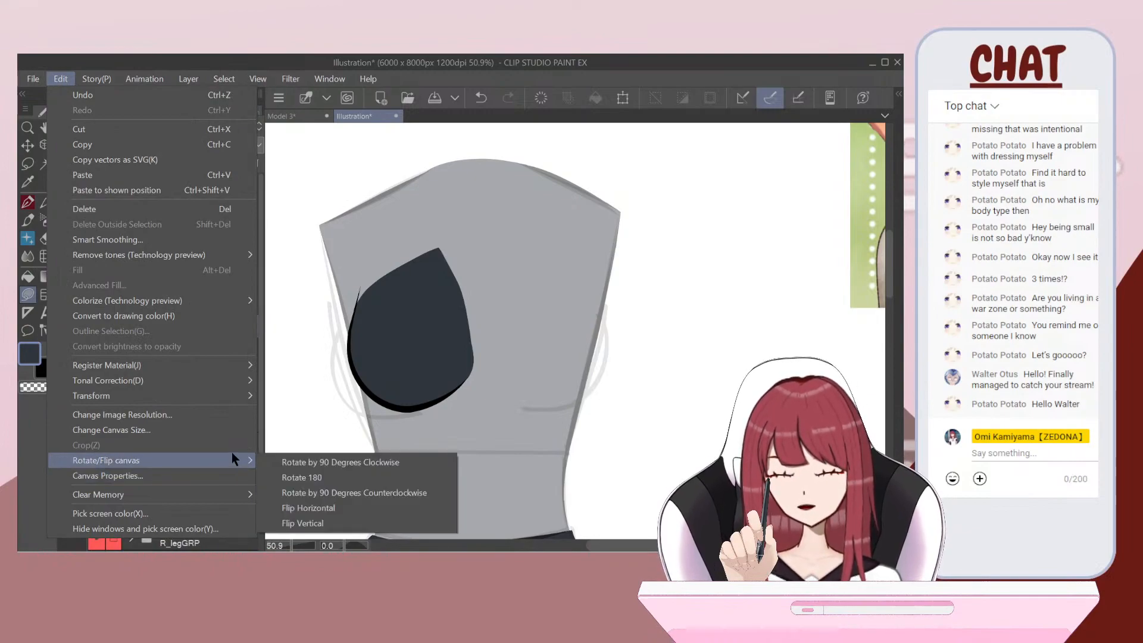
mouse_move(234, 390)
left_click(311, 325)
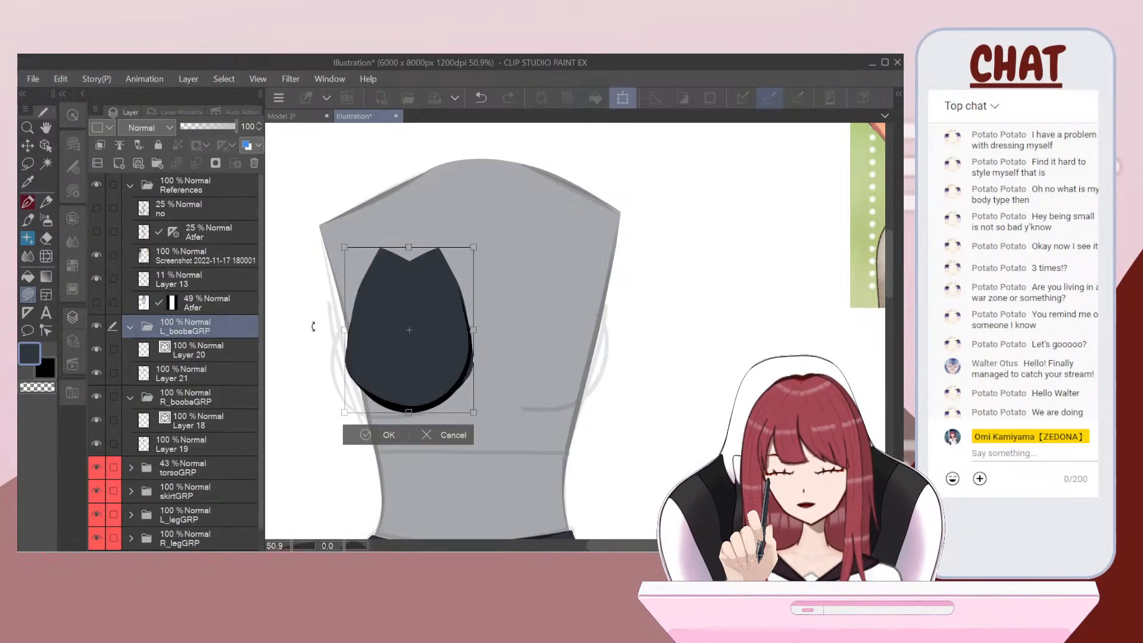
key("Right")
key("Right")
key("Right")
key("Right")
key("Right")
key("Right")
key("Right")
key("Right")
key("Right")
key("Right")
key("Right")
key("Right")
key("Right")
key("Right")
key("Right")
key("Right")
key("Right")
key("Right")
key("Right")
key("Right")
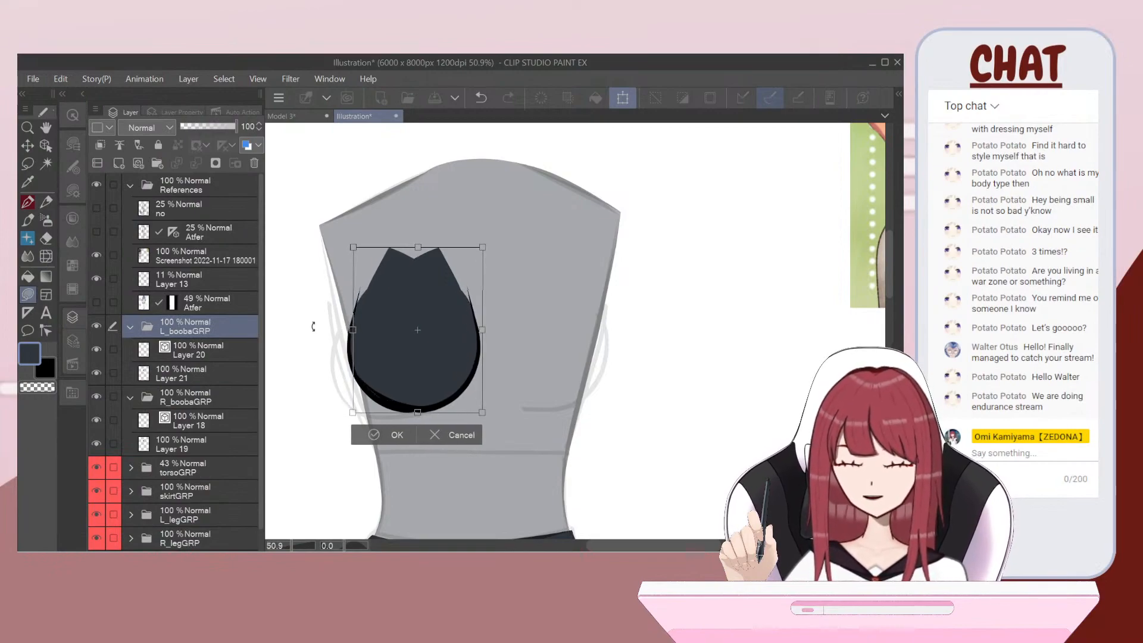
key("Right")
key("Right")
key("Right")
key("Right")
key("Right")
key("Right")
key("Right")
key("Right")
key("Right")
key("Right")
key("Right")
key("Right")
key("Right")
key("Right")
key("Right")
key("Right")
key("Right")
key("Right")
key("Right")
key("Right")
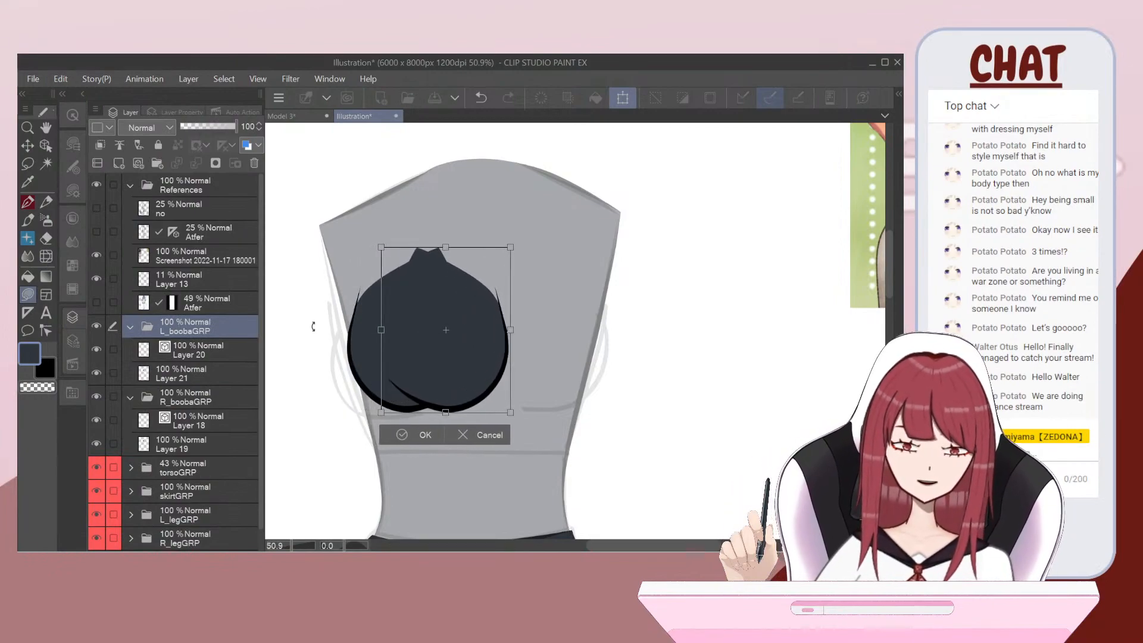
key("Right")
key("Right")
key("Right")
key("Right")
key("Right")
key("Right")
key("Right")
key("Right")
key("Right")
key("Right")
key("Right")
key("Right")
key("Right")
key("Right")
key("Right")
key("Right")
key("Right")
key("Right")
key("Right")
key("Right")
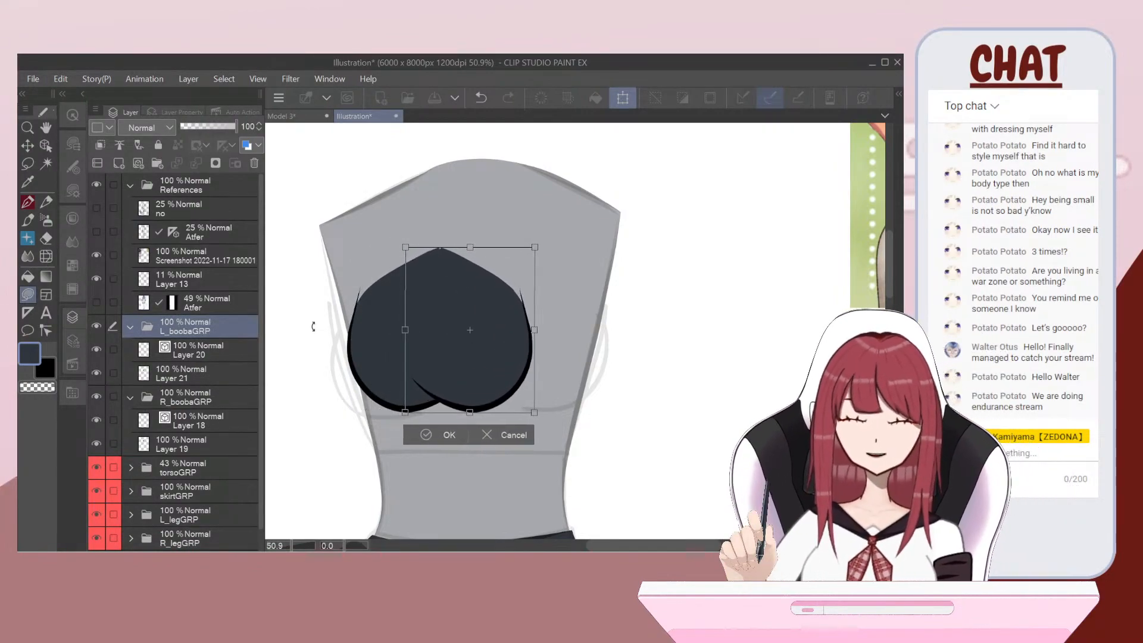
key("Right")
key("Right")
key("Right")
key("Right")
key("Right")
key("Right")
key("Right")
key("Right")
key("Right")
key("Right")
key("Right")
key("Right")
key("Right")
key("Right")
key("Right")
key("Right")
key("Right")
key("Right")
key("Right")
key("Right")
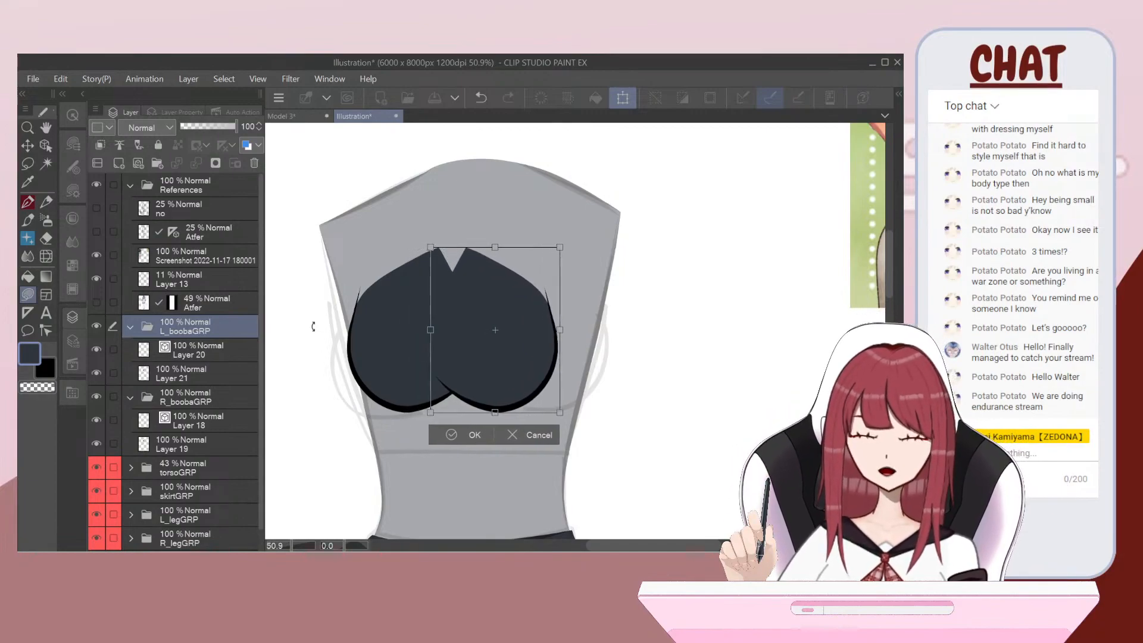
key("Right")
key("Right")
key("Right")
key("Right")
key("Right")
key("Right")
key("Right")
key("Right")
key("Right")
key("Right")
key("Right")
key("Right")
key("Right")
key("Right")
key("Right")
key("Right")
key("Right")
key("Right")
key("Right")
key("Right")
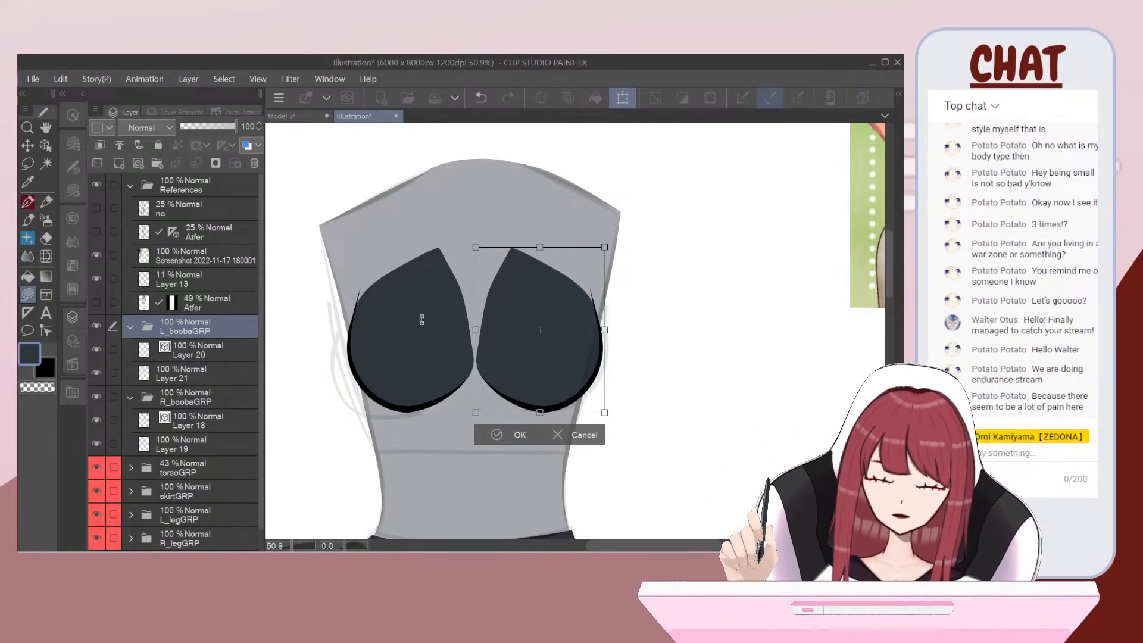
left_click(493, 434)
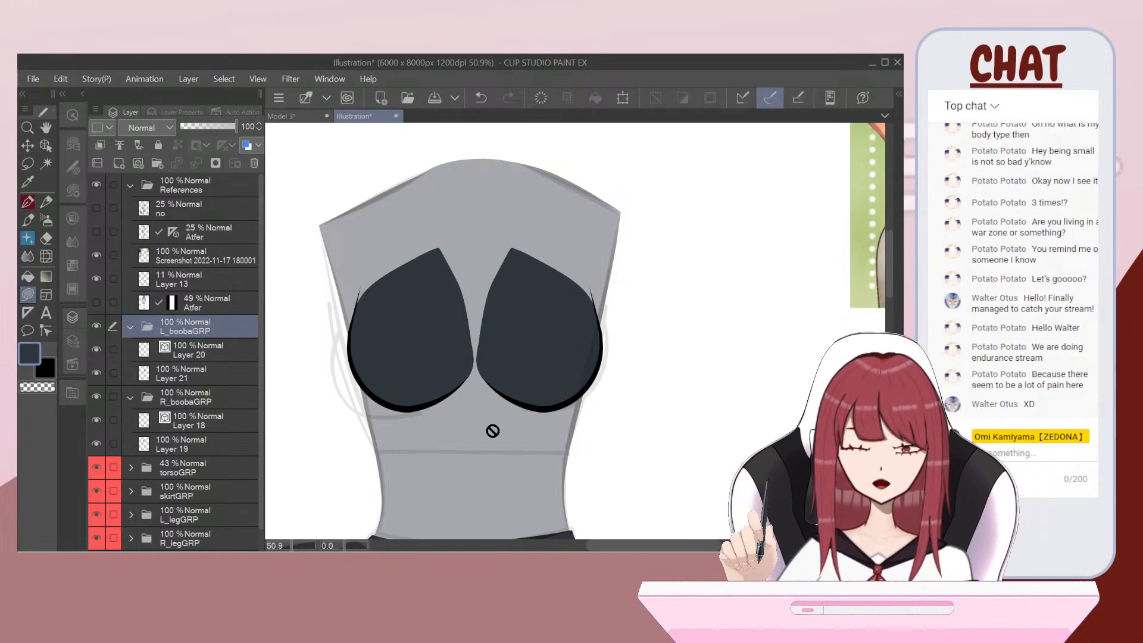
Step: Restore torsoGRP's opacity to 100%
left_click(200, 468)
left_click_drag(204, 126, 238, 126)
scroll(547, 373, "down", 2)
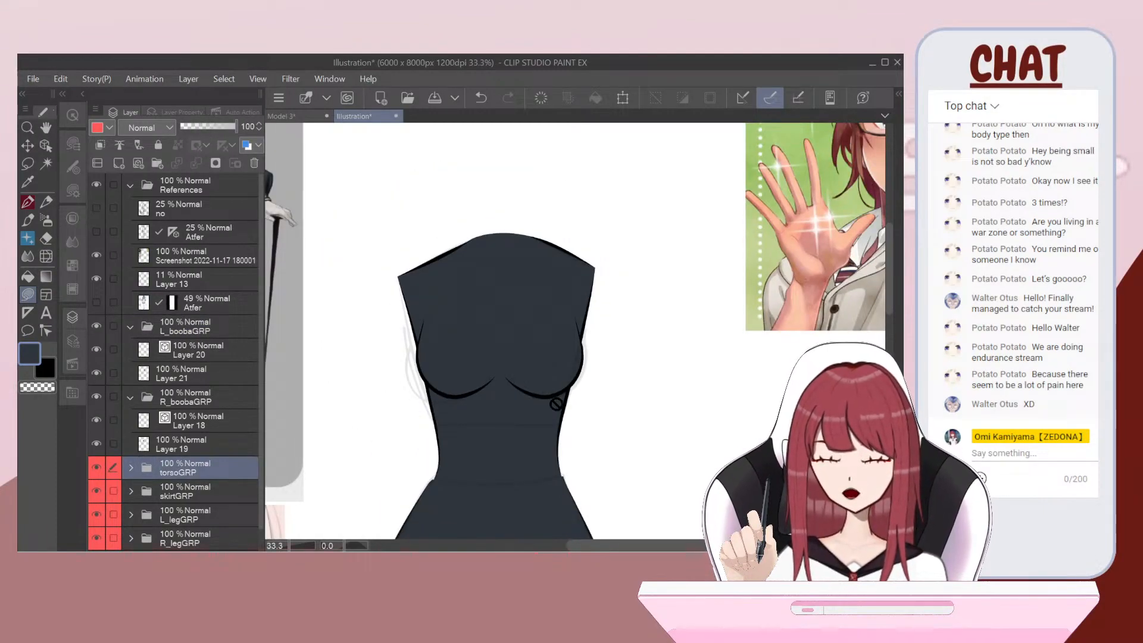
scroll(556, 405, "down", 2)
scroll(552, 408, "up", 4)
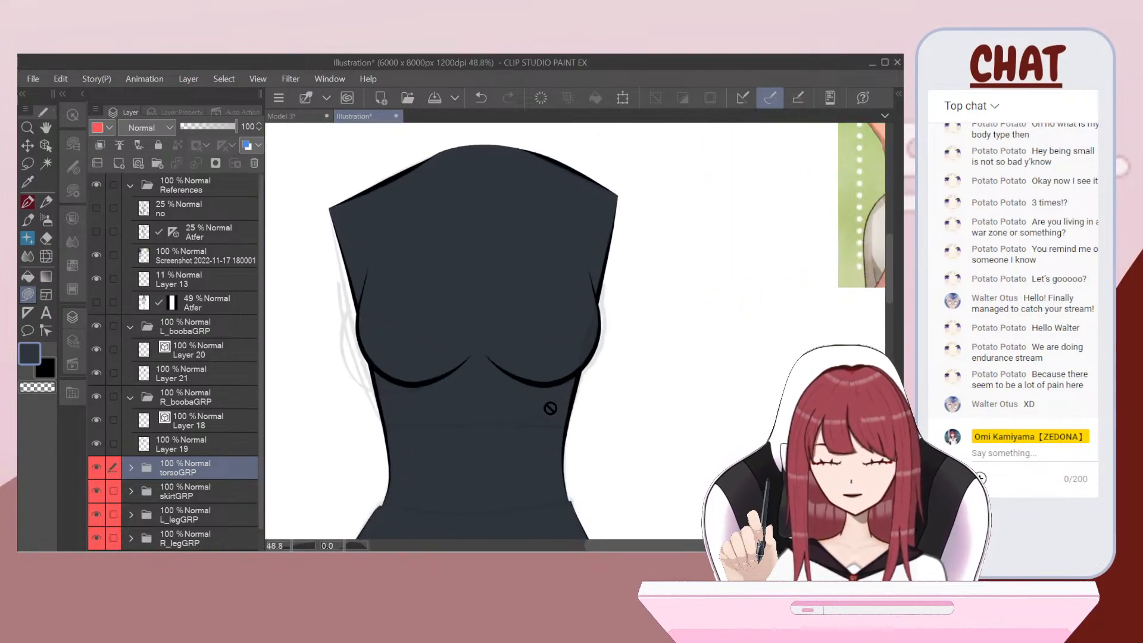
Step: Transform L_boobaGRP to nudge the mirrored chest shape slightly towards the torso's centre
left_click(189, 331)
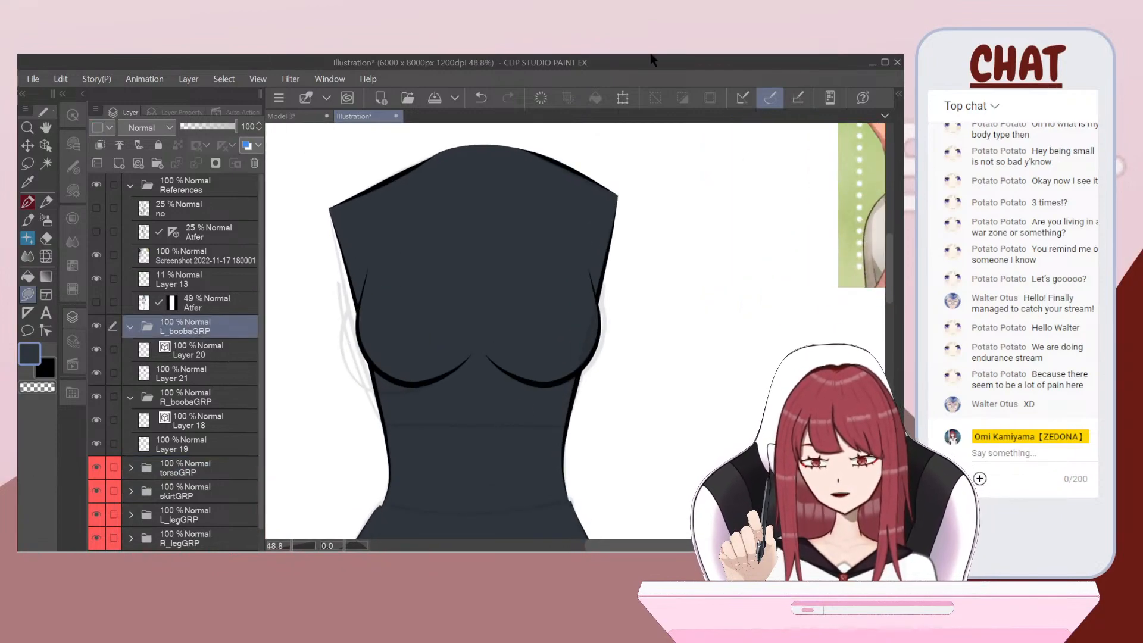
left_click(630, 99)
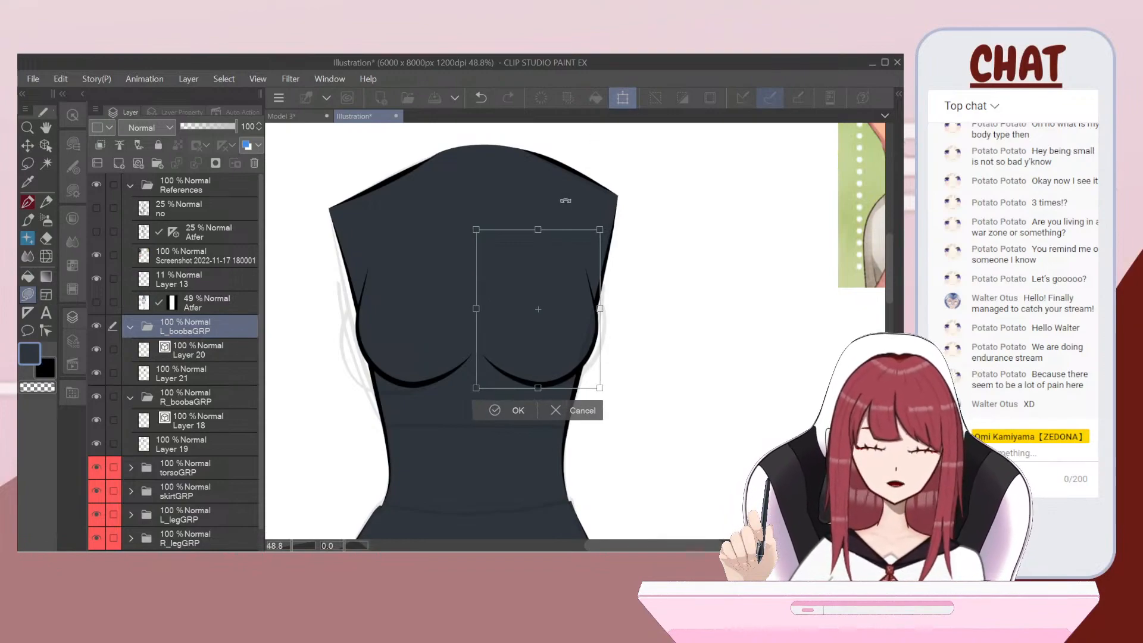
left_click(498, 420)
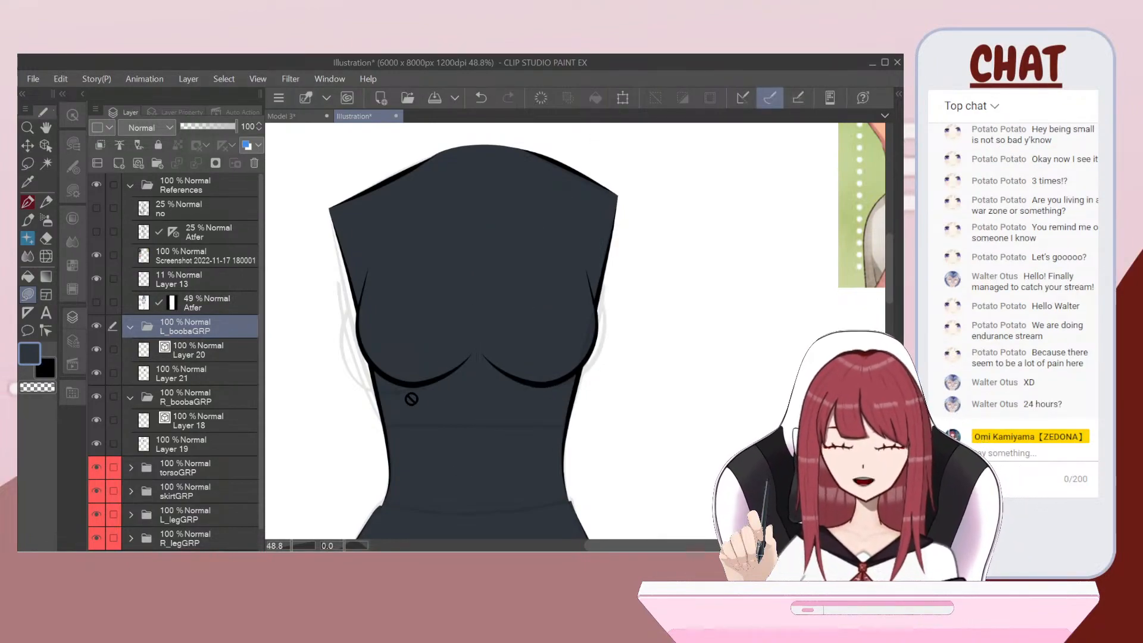
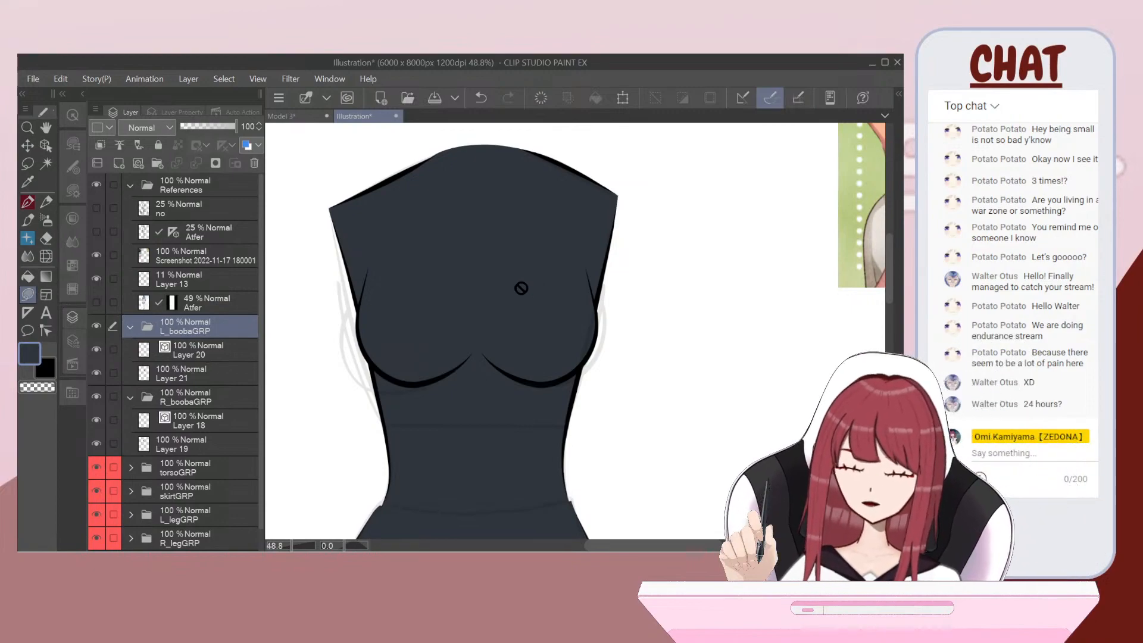
Step: Show the 49% Atfer reference layer briefly to compare the chest and torso proportions with the character, then hide it again
scroll(538, 290, "down", 4)
left_click_drag(506, 317, 512, 314)
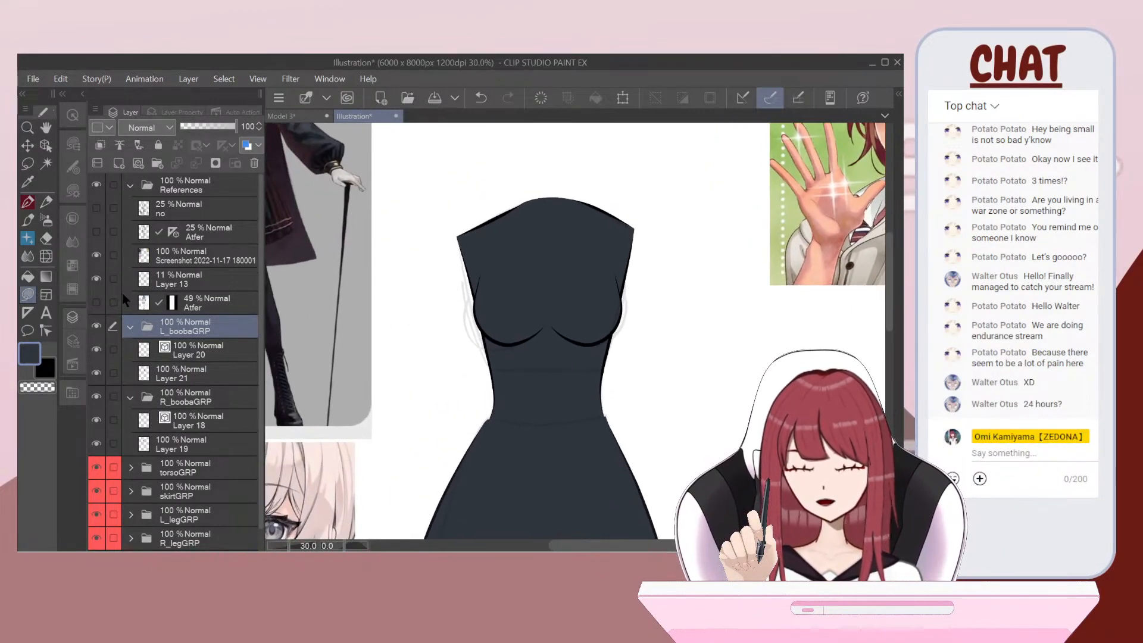
left_click(95, 302)
scroll(613, 320, "down", 4)
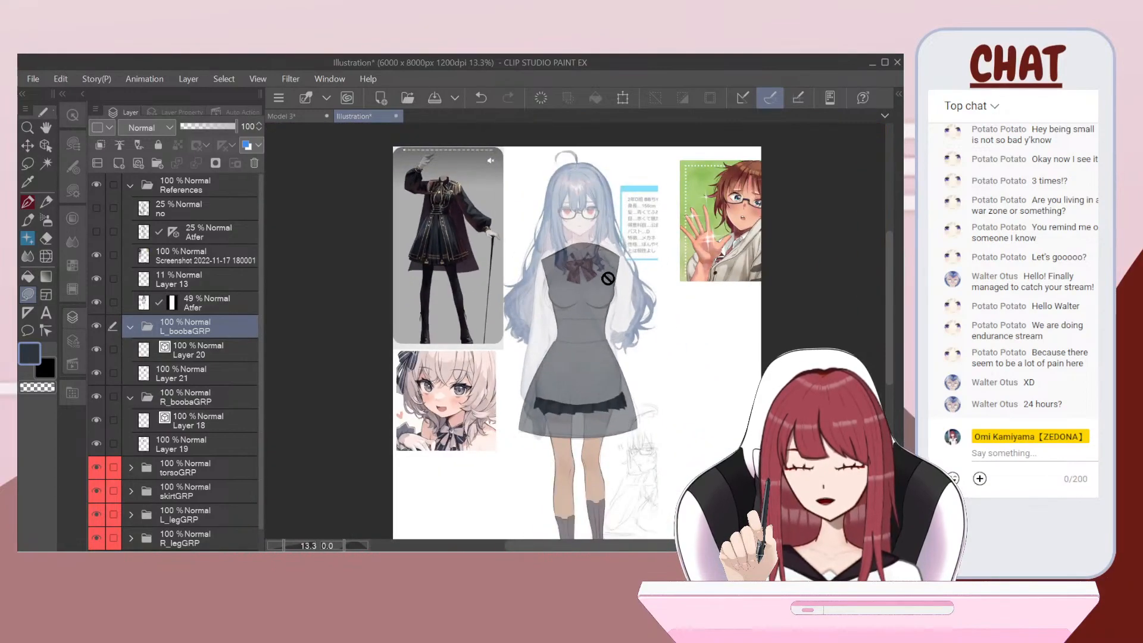
scroll(614, 320, "up", 3)
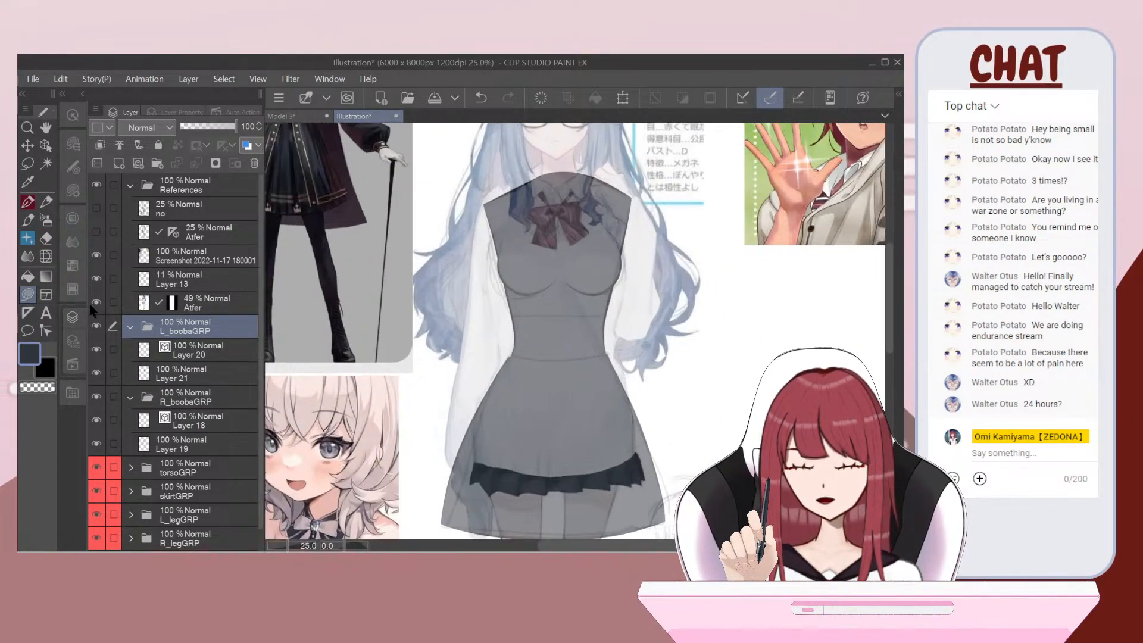
left_click(95, 302)
scroll(551, 274, "down", 3)
scroll(551, 281, "up", 4)
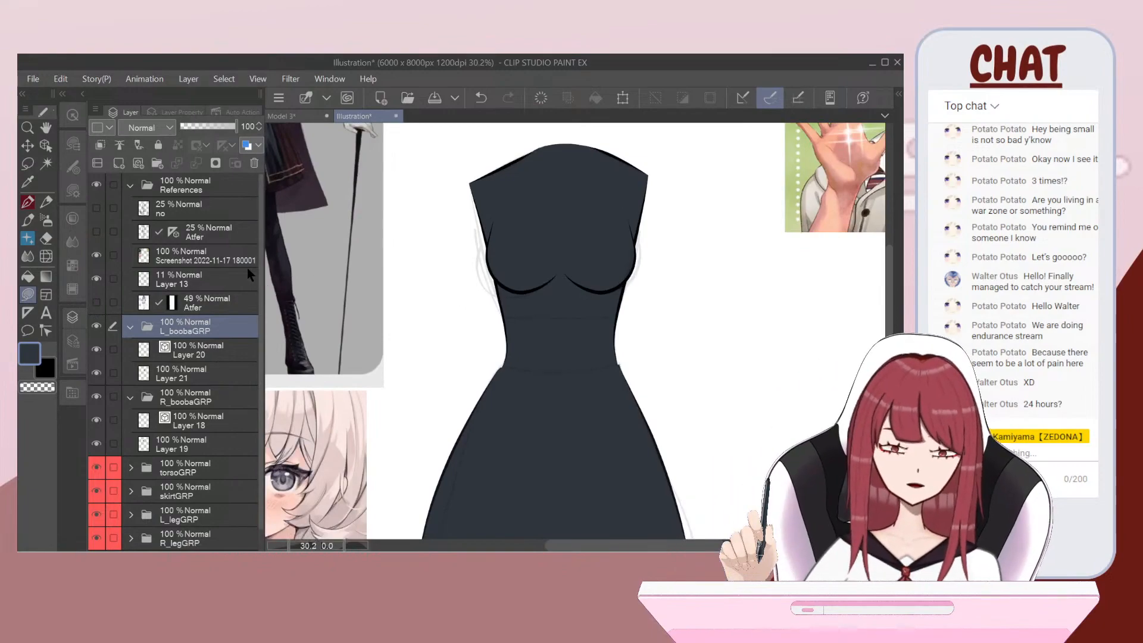
Step: Collapse L_boobaGRP and R_boobaGRP and give both folders the red palette colour, leaving L_boobaGRP selected
scroll(529, 237, "down", 2)
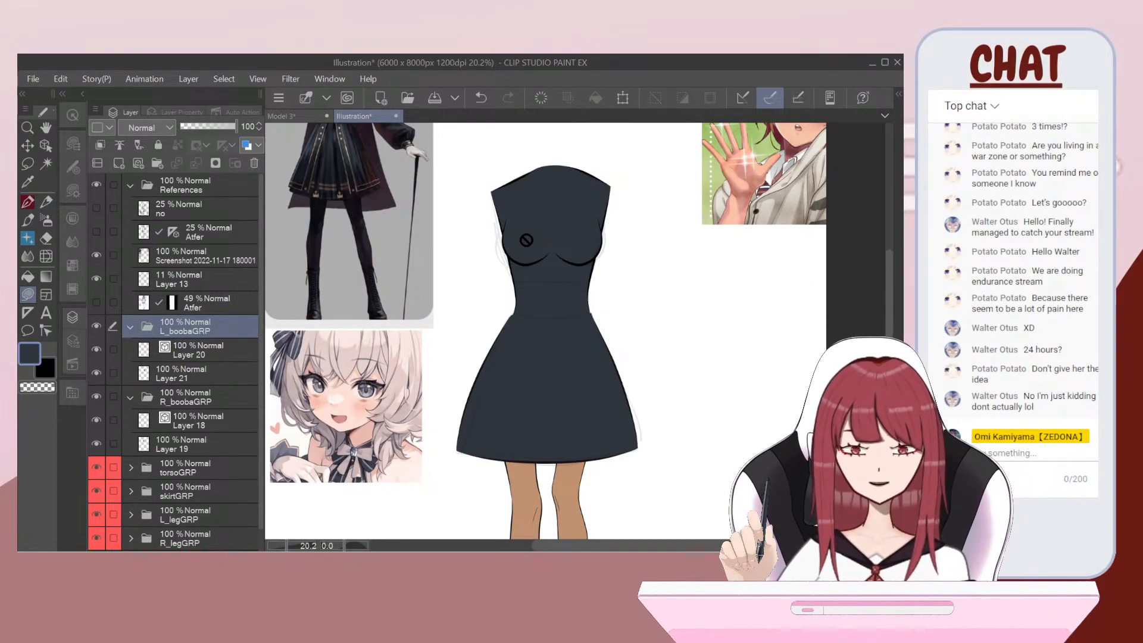
left_click(130, 326)
left_click(131, 350)
left_click(113, 349)
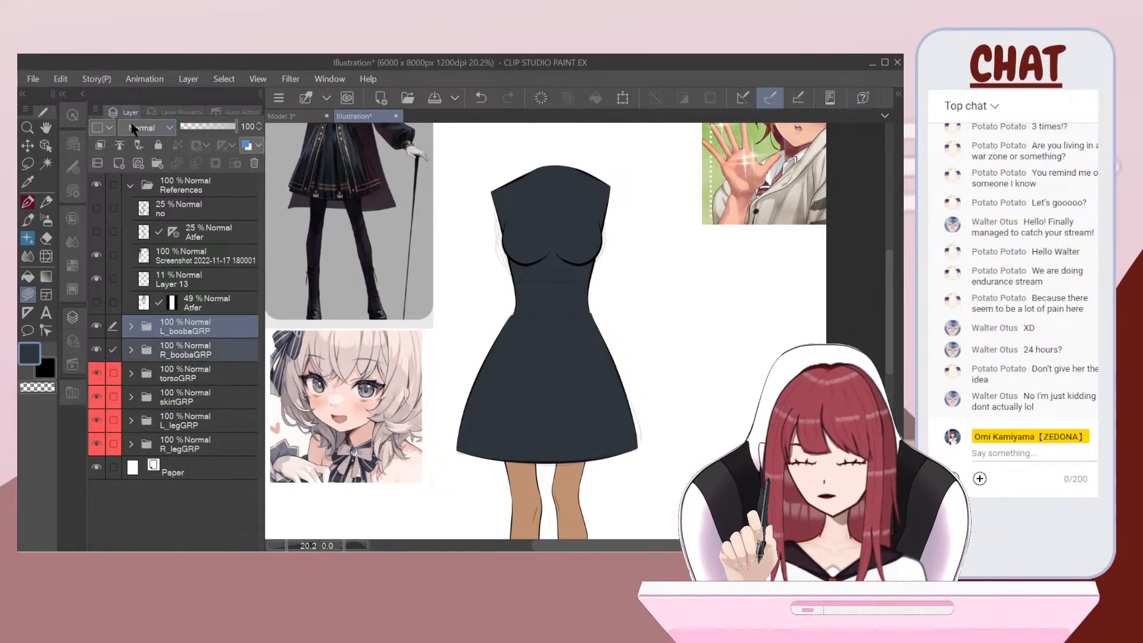
left_click(111, 127)
left_click(128, 143)
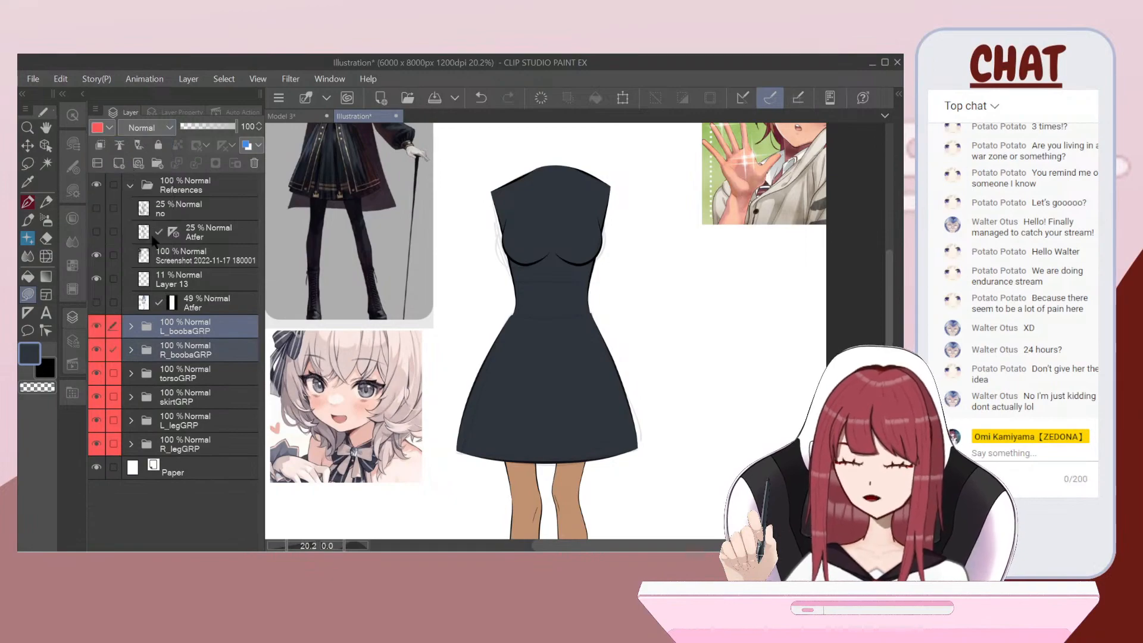
left_click(170, 333)
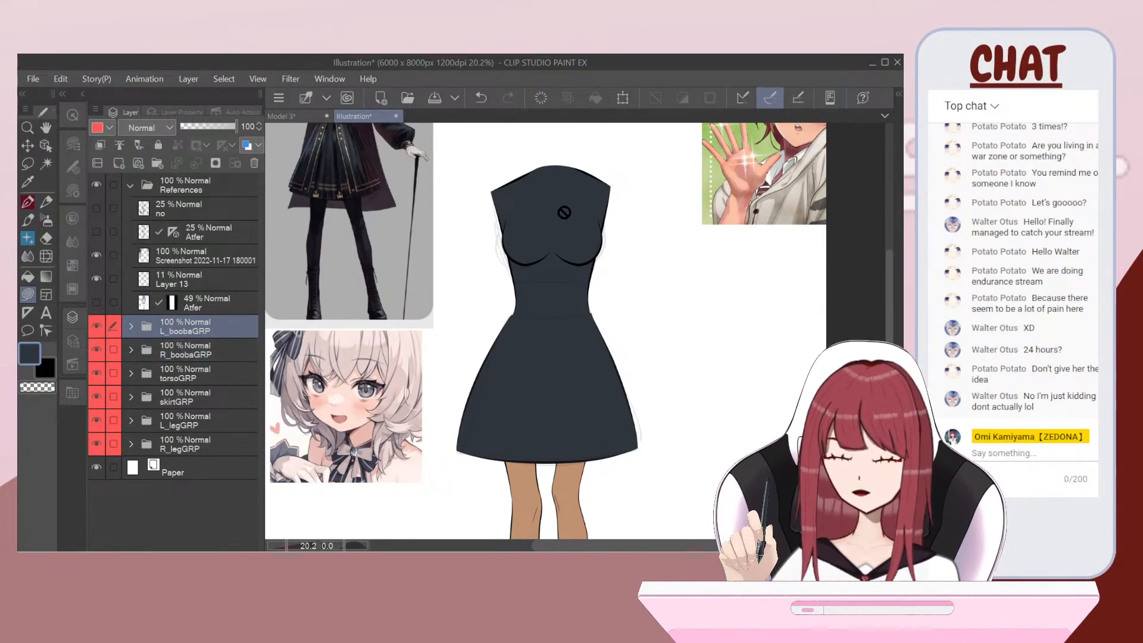
Step: Create a layer folder named R_armGRP above L_boobaGRP and mark it with the red palette colour
scroll(524, 157, "up", 2)
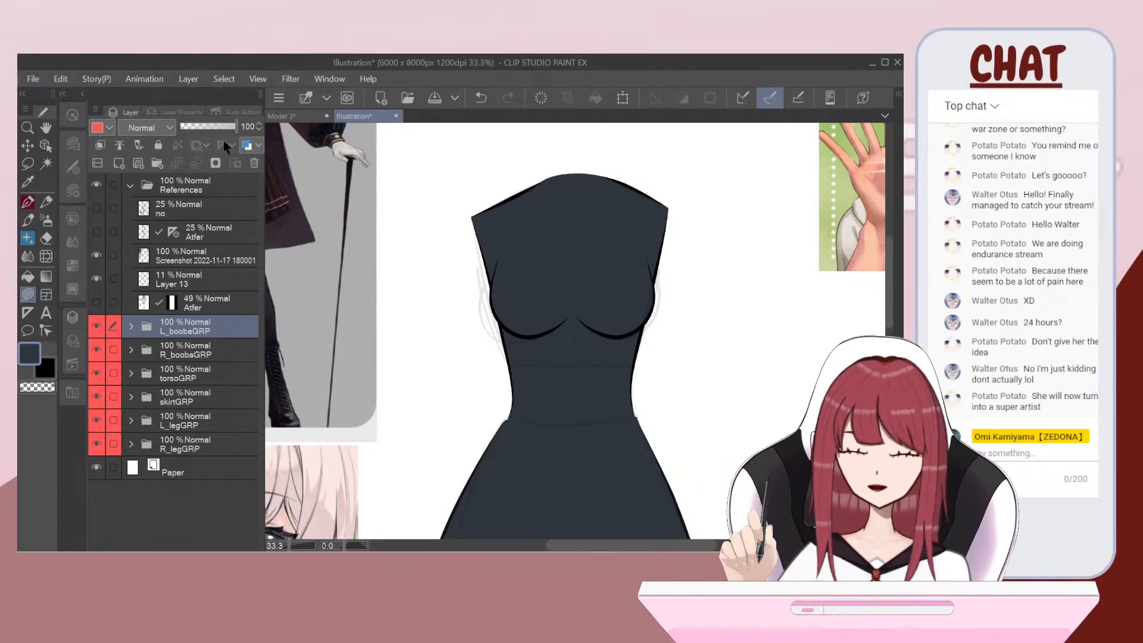
left_click(157, 164)
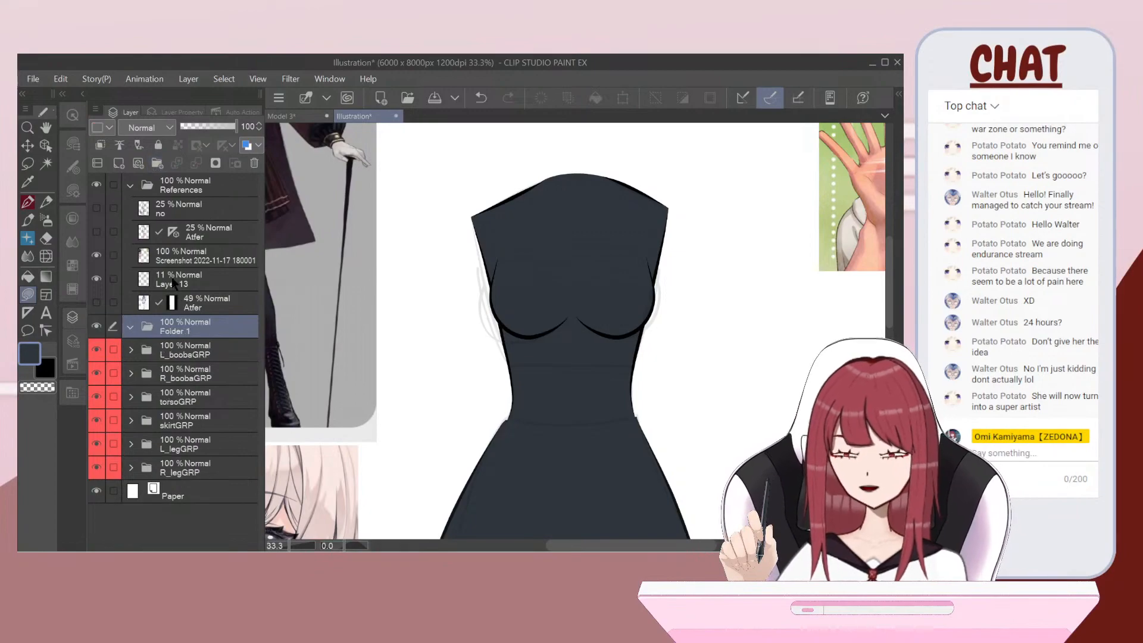
double_click(178, 331)
key("BackSpace")
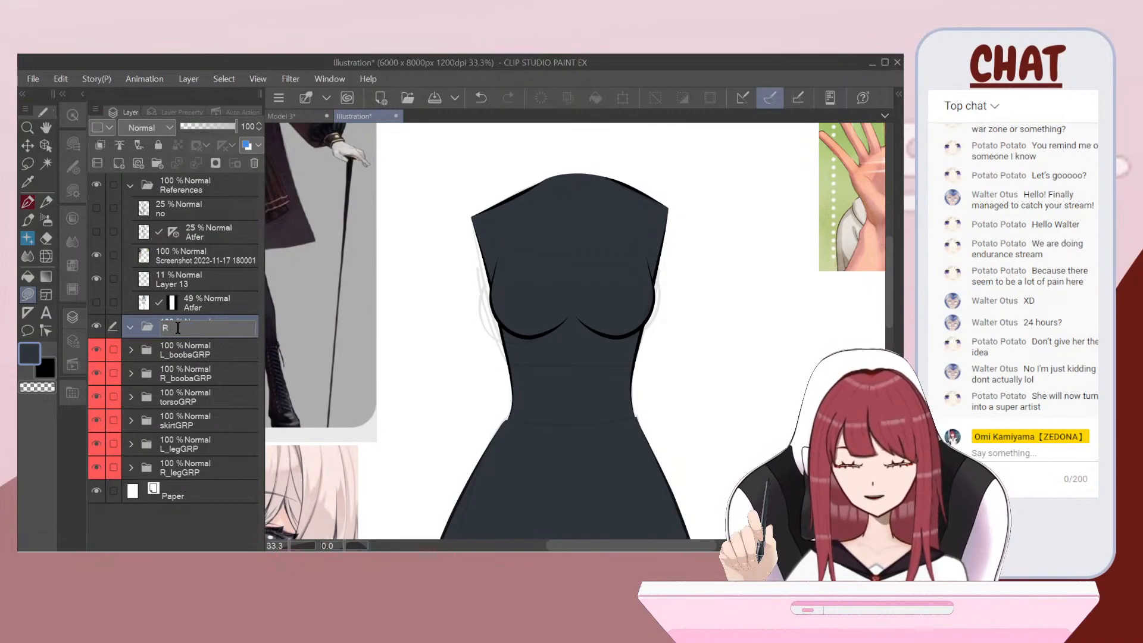
type("R_armsG")
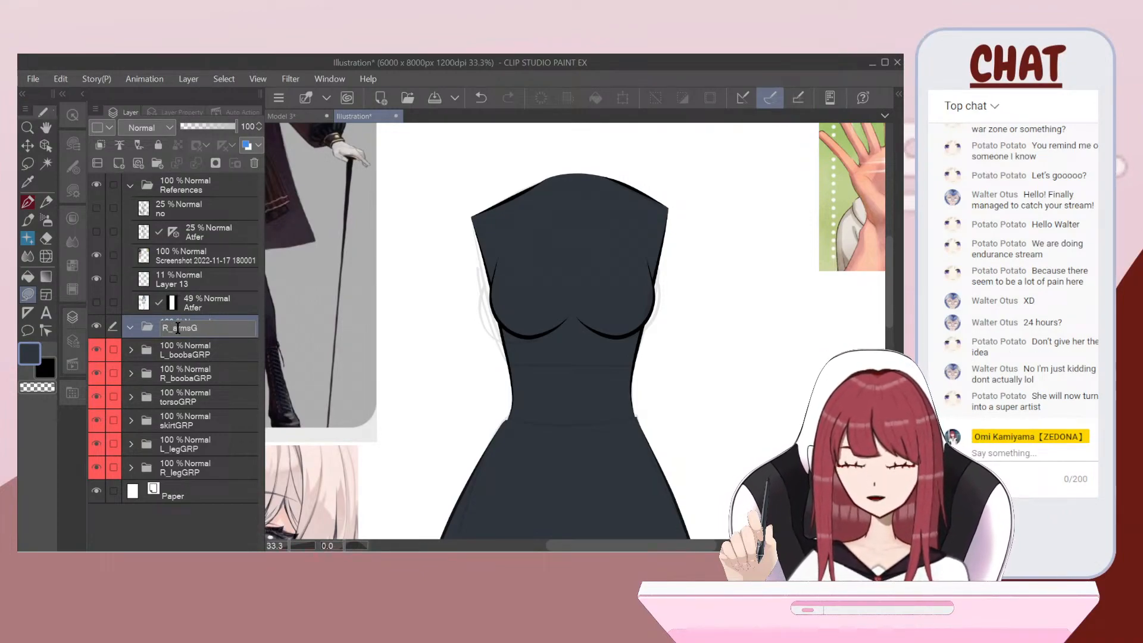
key("BackSpace")
key("BackSpace")
key("BackSpace")
key("BackSpace")
key("BackSpace")
type("mGRP")
key("Return")
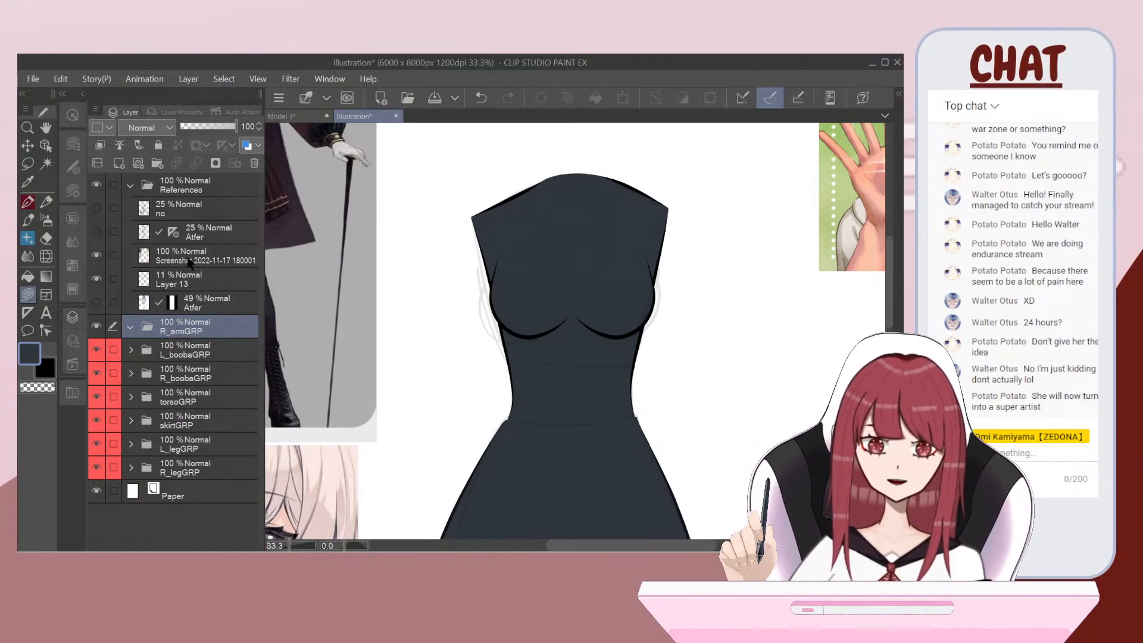
left_click(107, 126)
left_click(131, 164)
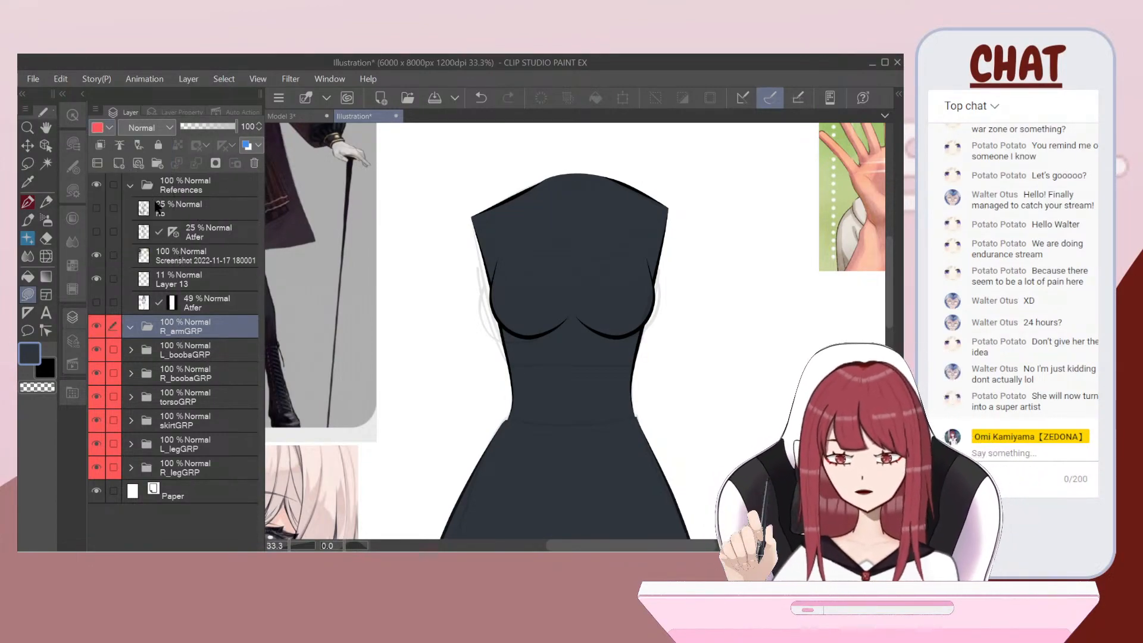
Step: Add three subfolders inside R_armGRP and place them one below another at the same level
left_click(157, 163)
left_click(157, 164)
left_click(157, 164)
left_click_drag(113, 348, 168, 395)
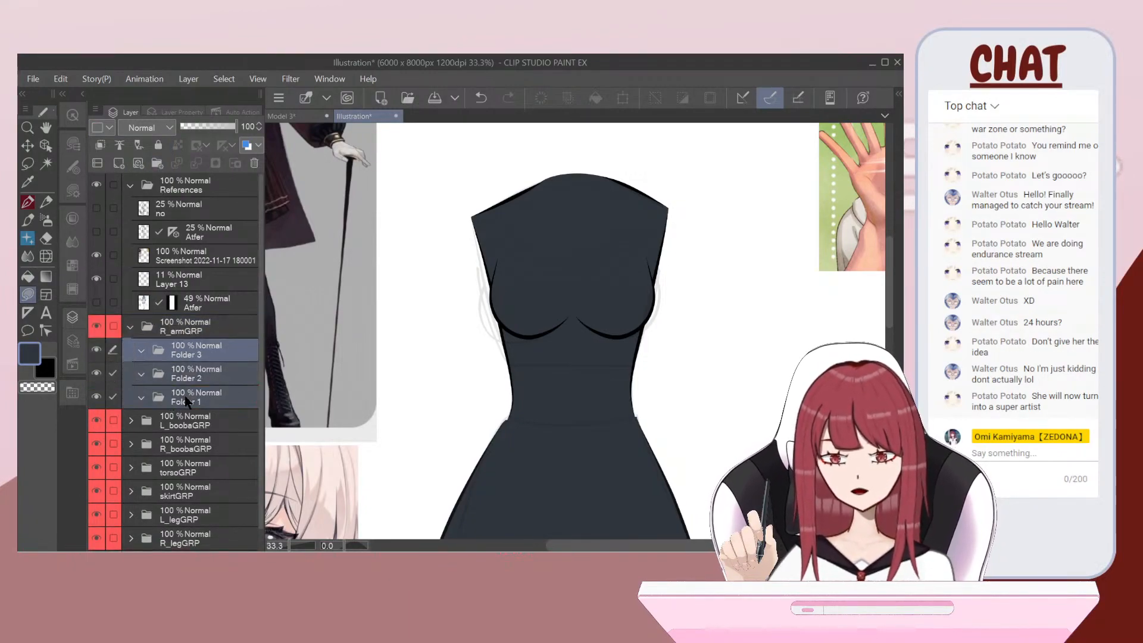
Step: Rename the lowest R_armGRP subfolder as r_hand and the middle one as r_lowerarm
left_click(187, 402)
double_click(207, 400)
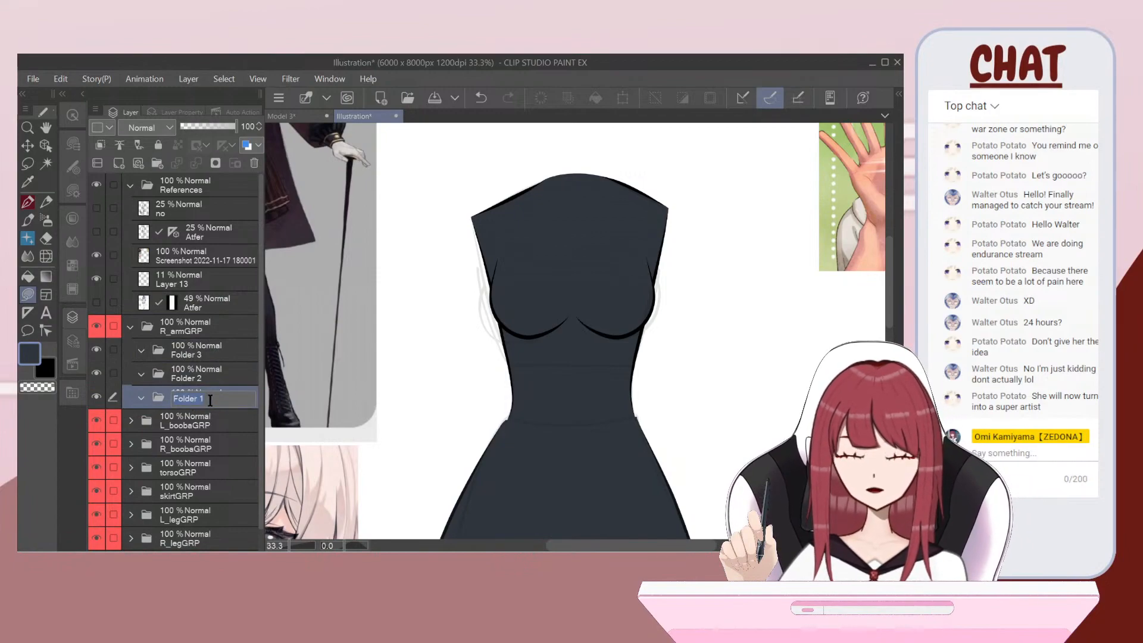
type("r")
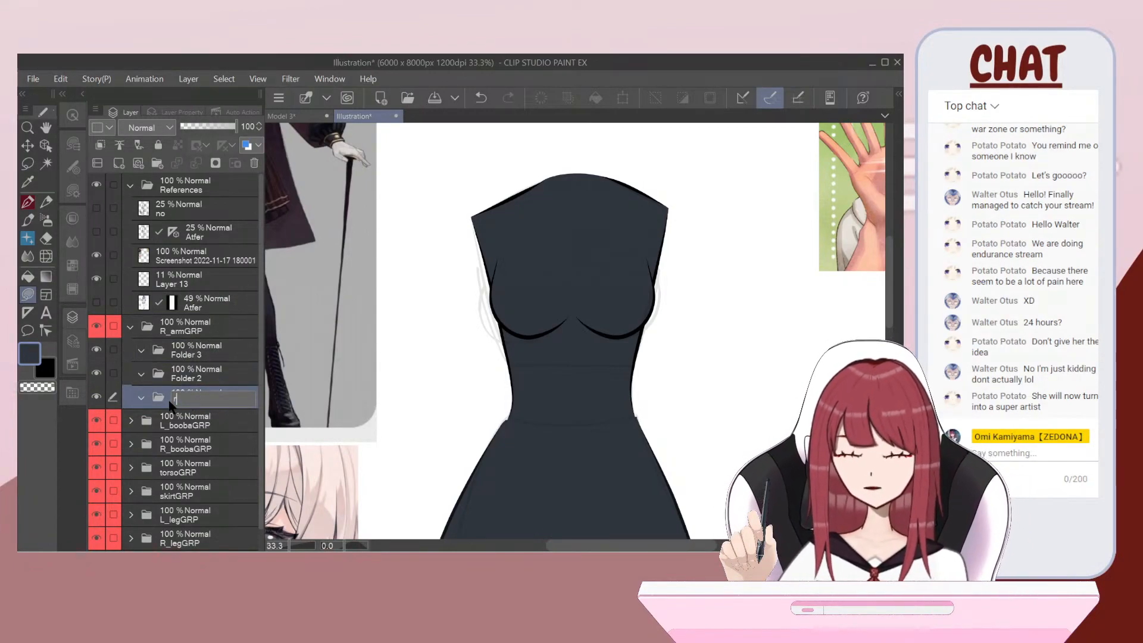
type("_hand")
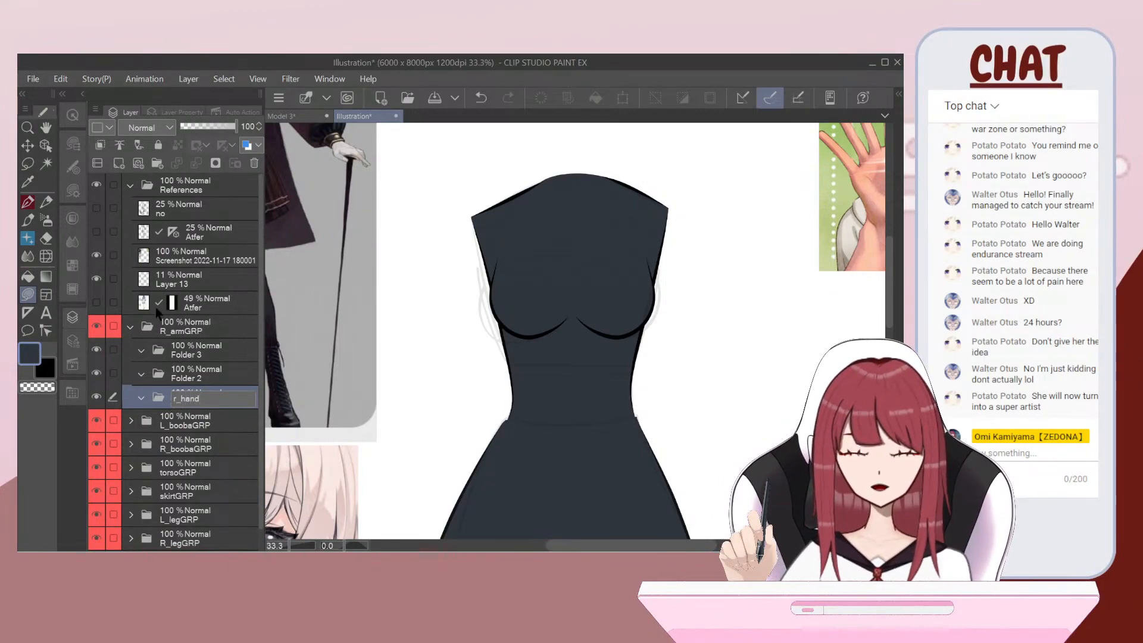
double_click(185, 376)
type("r_f")
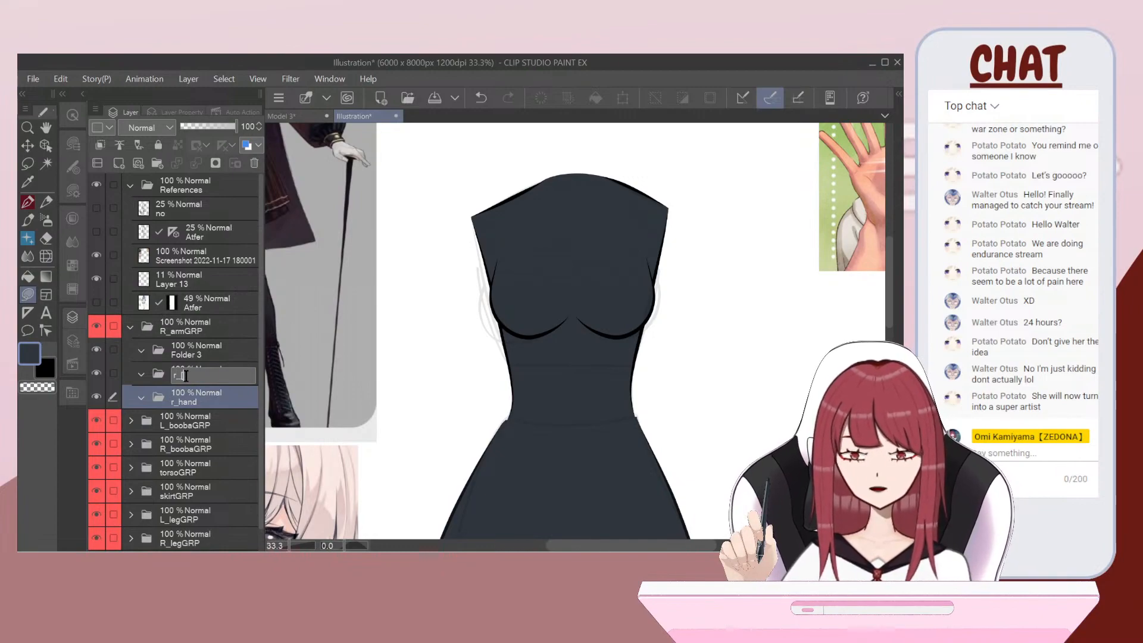
type("owerarm")
key("Return")
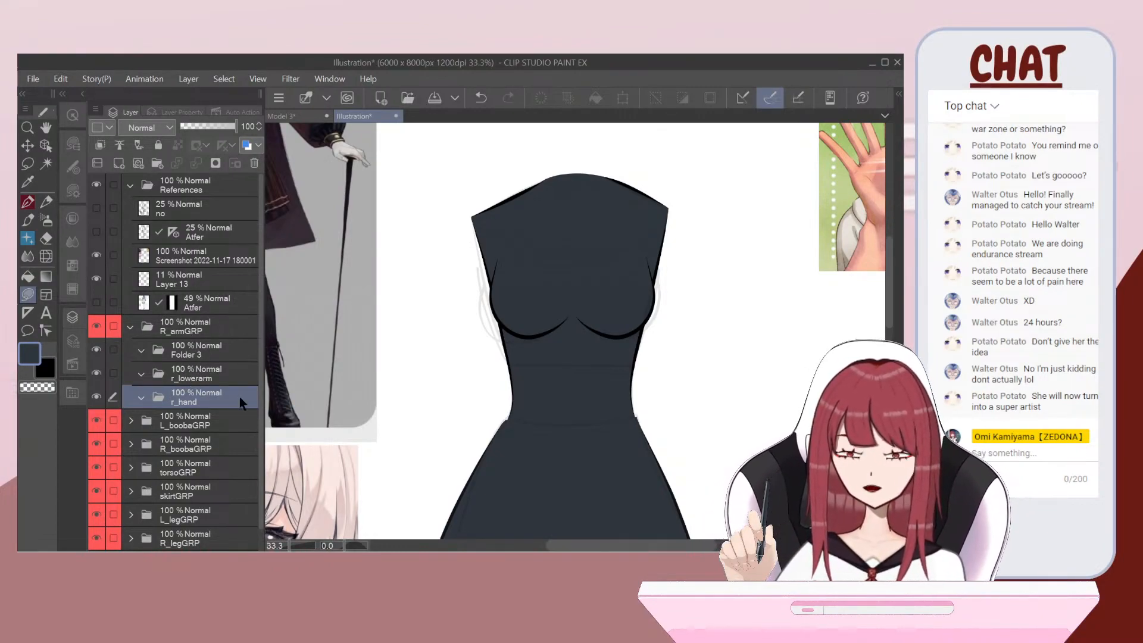
Step: Rename the uppermost subfolder in R_armGRP as r_upperarm
double_click(190, 354)
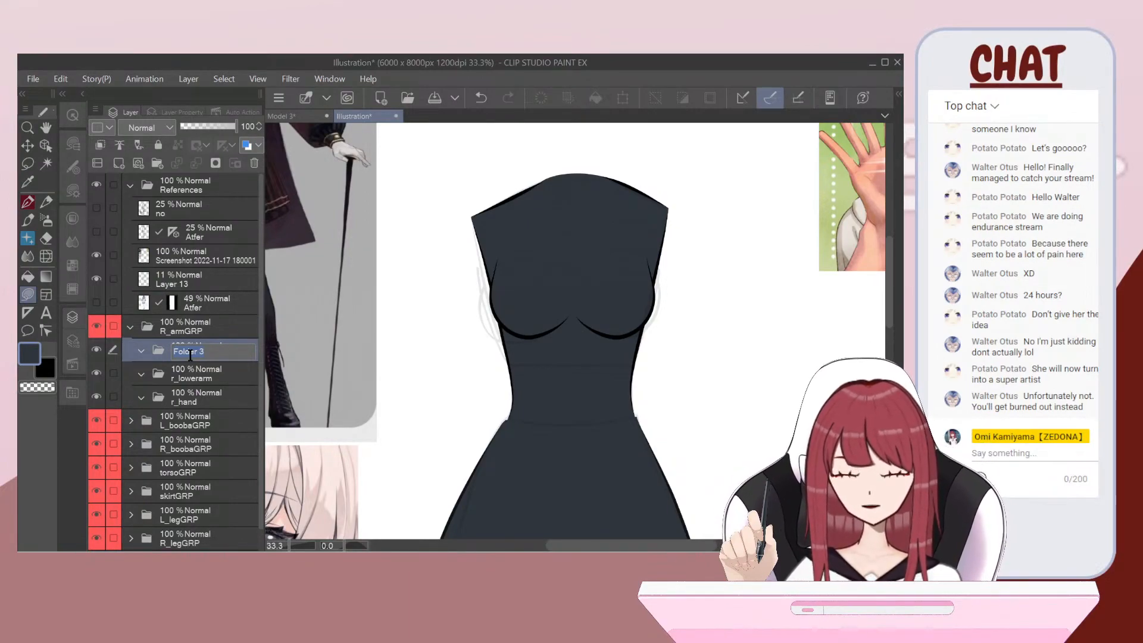
type("r_")
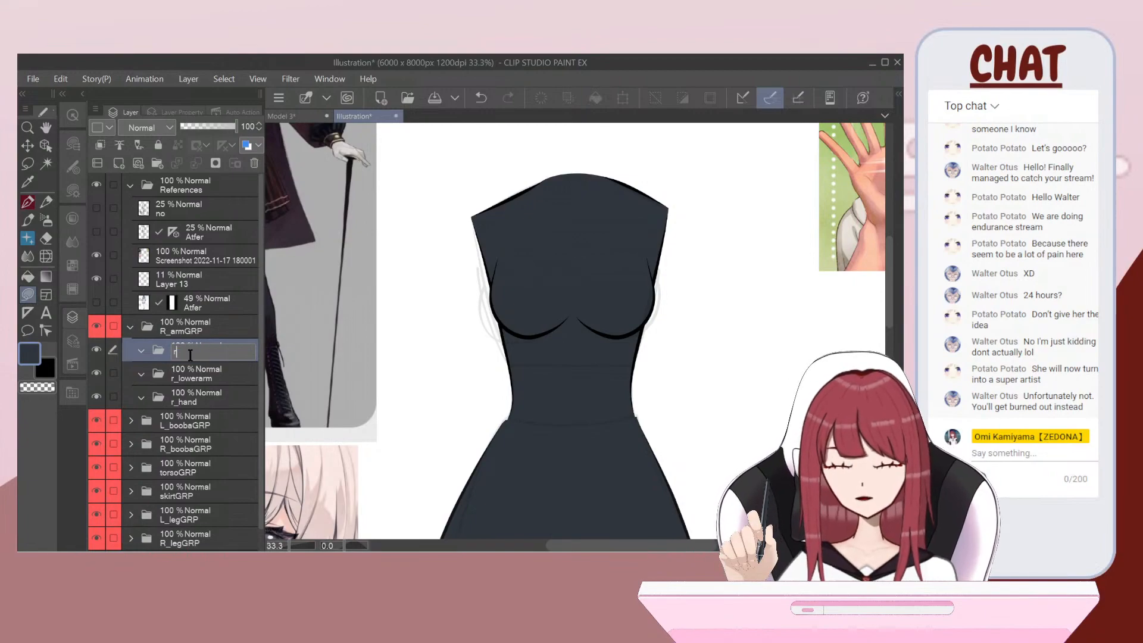
type("uppe")
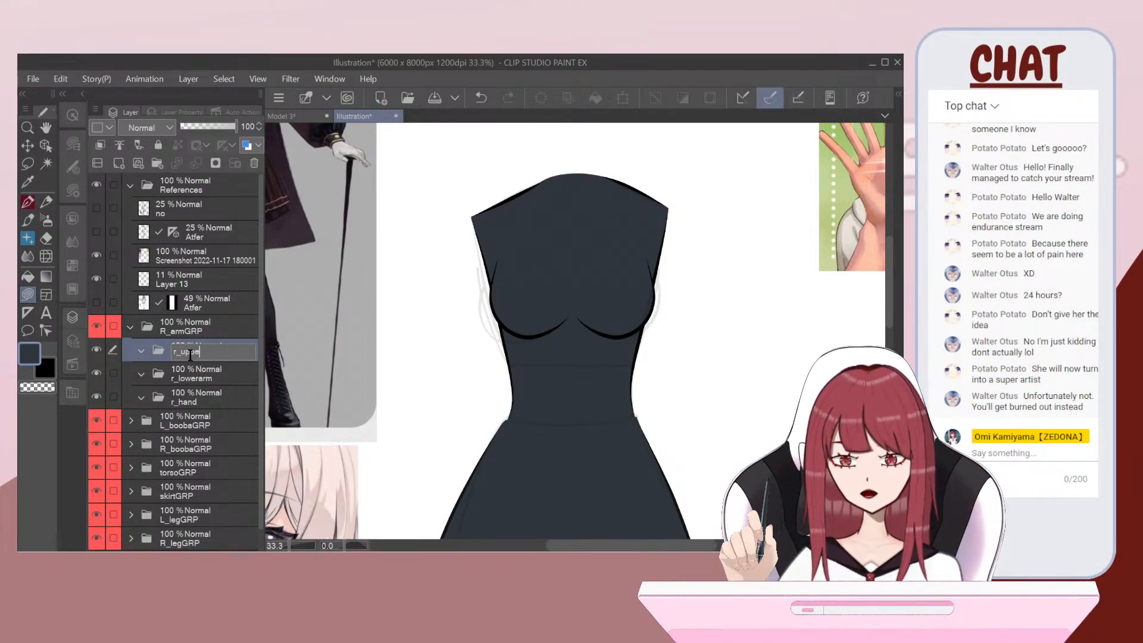
type("rarm")
key("Return")
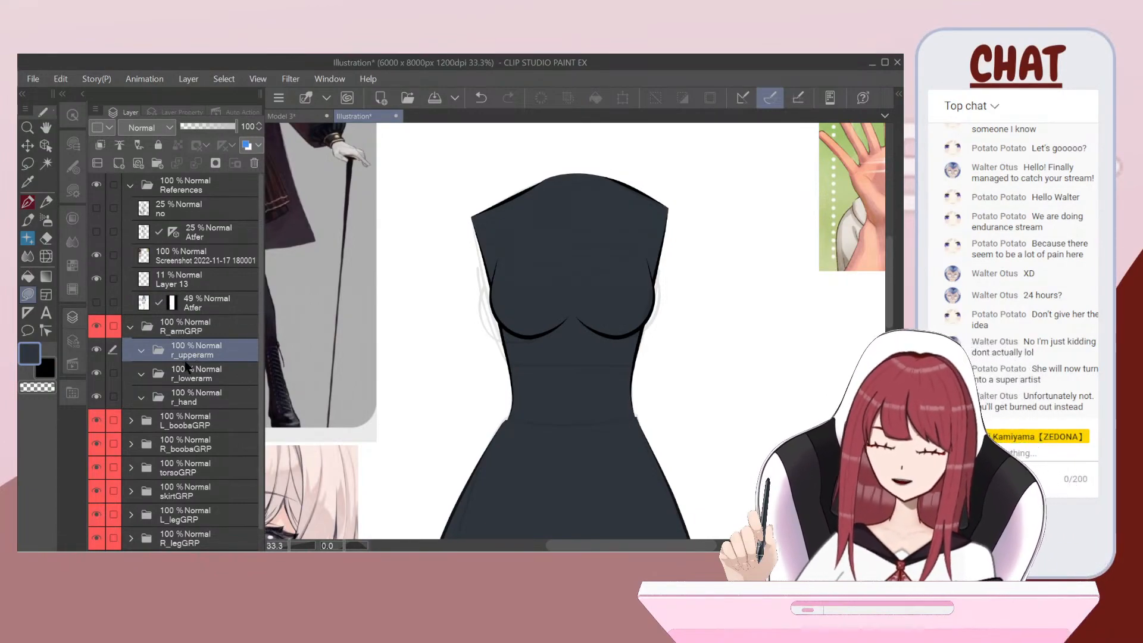
Step: Examine the sleeve, arm and hand pose in the uniform reference image beside the character
left_click(194, 393)
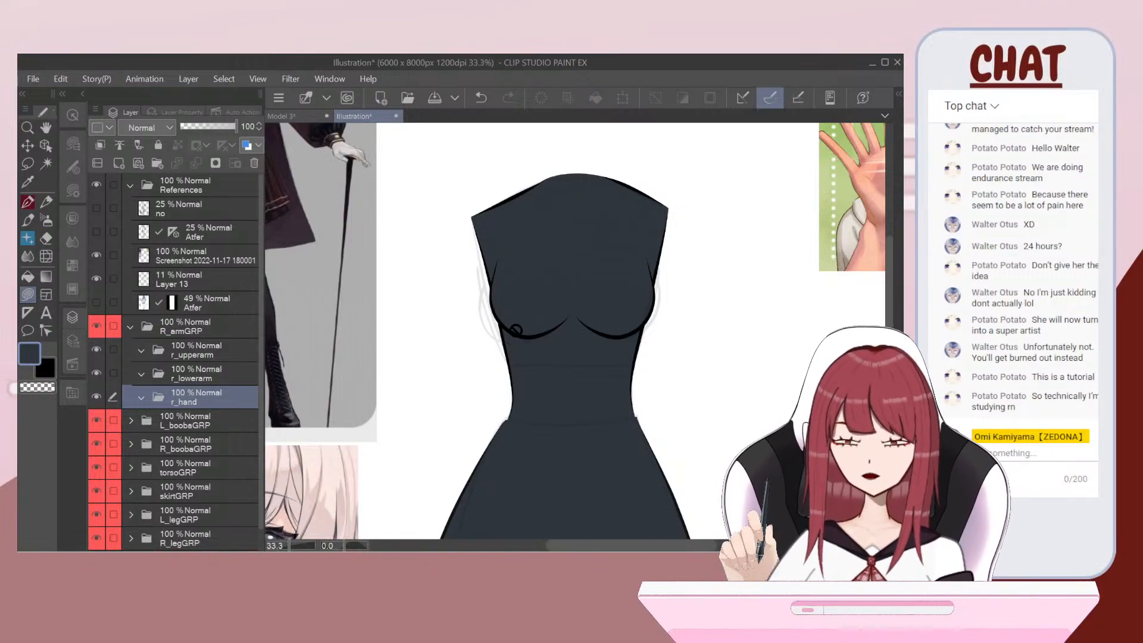
scroll(512, 331, "left", 2)
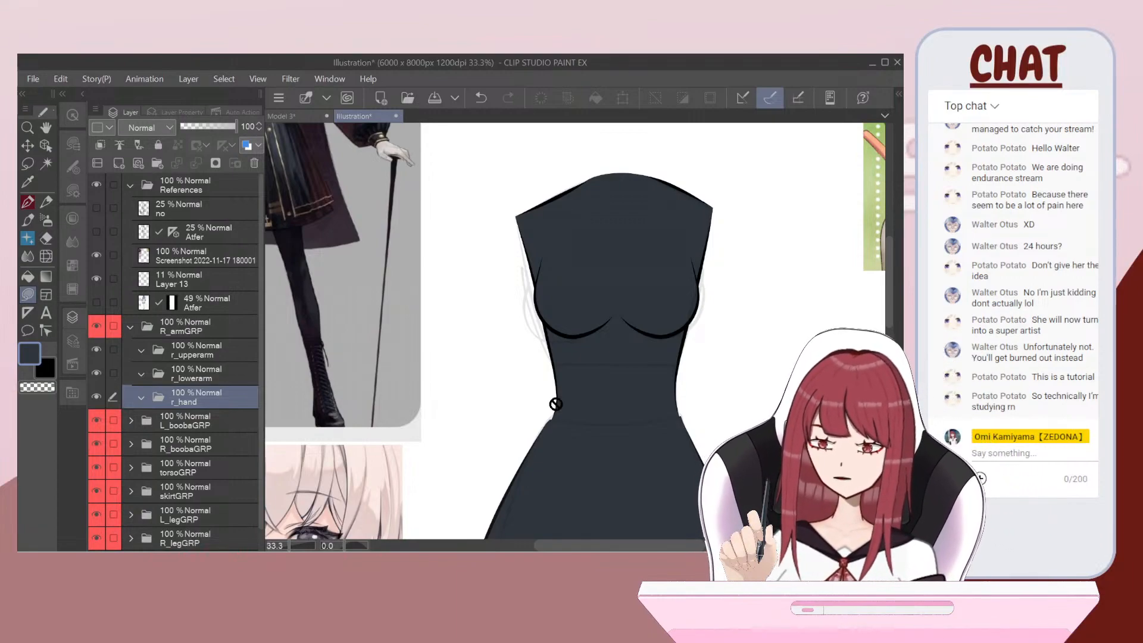
left_click_drag(556, 404, 627, 450)
scroll(556, 404, "down", 2)
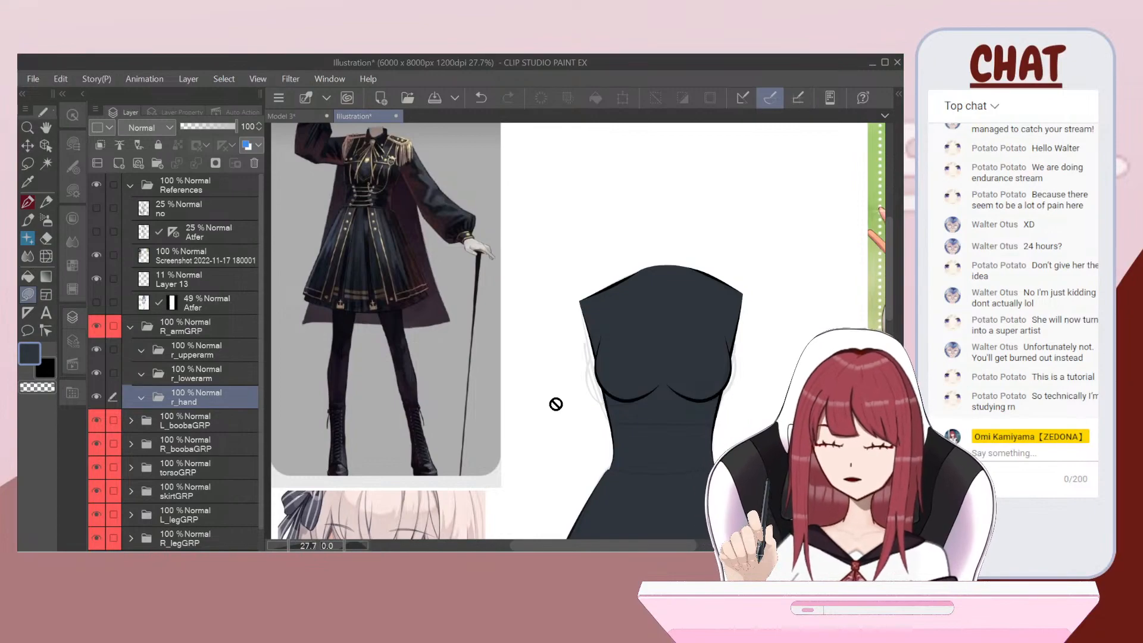
scroll(556, 404, "up", 3)
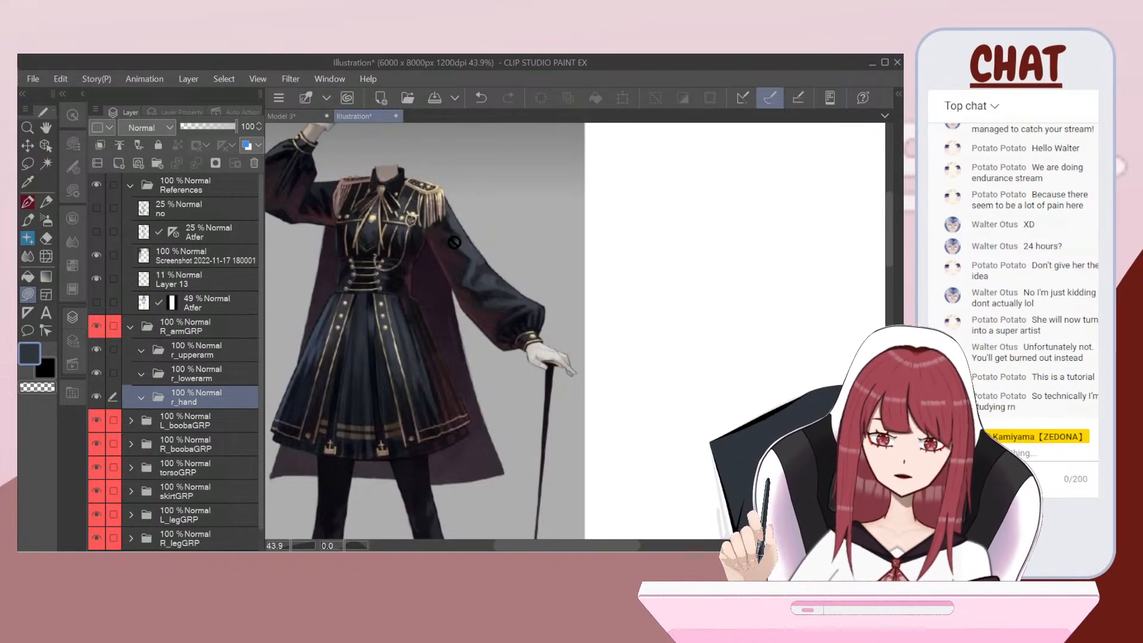
scroll(455, 242, "up", 3)
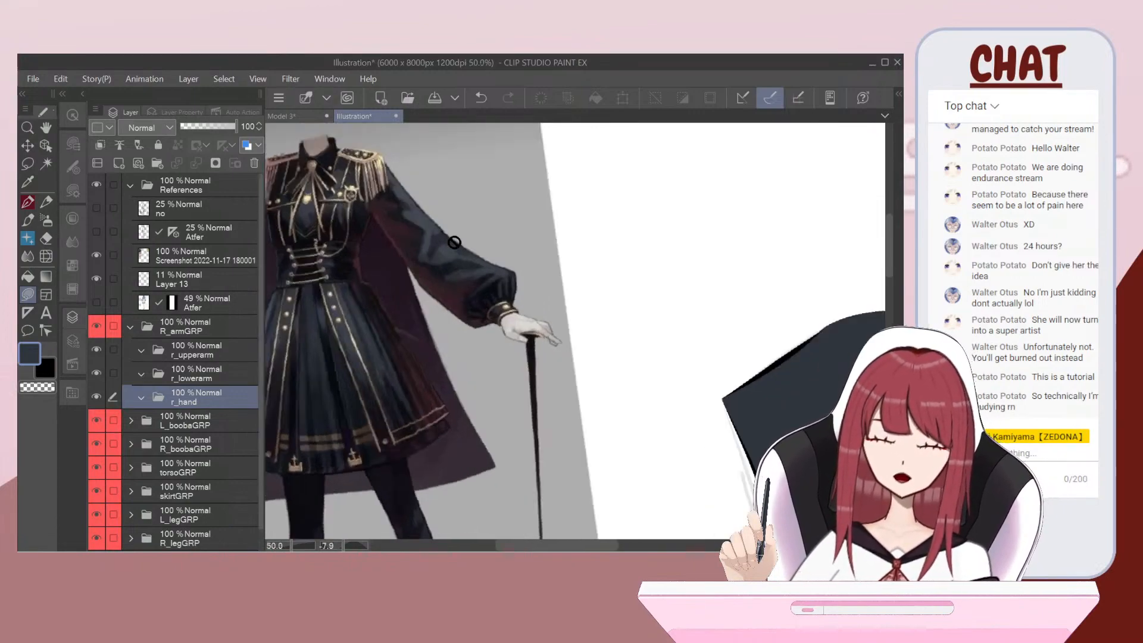
scroll(455, 243, "down", 5)
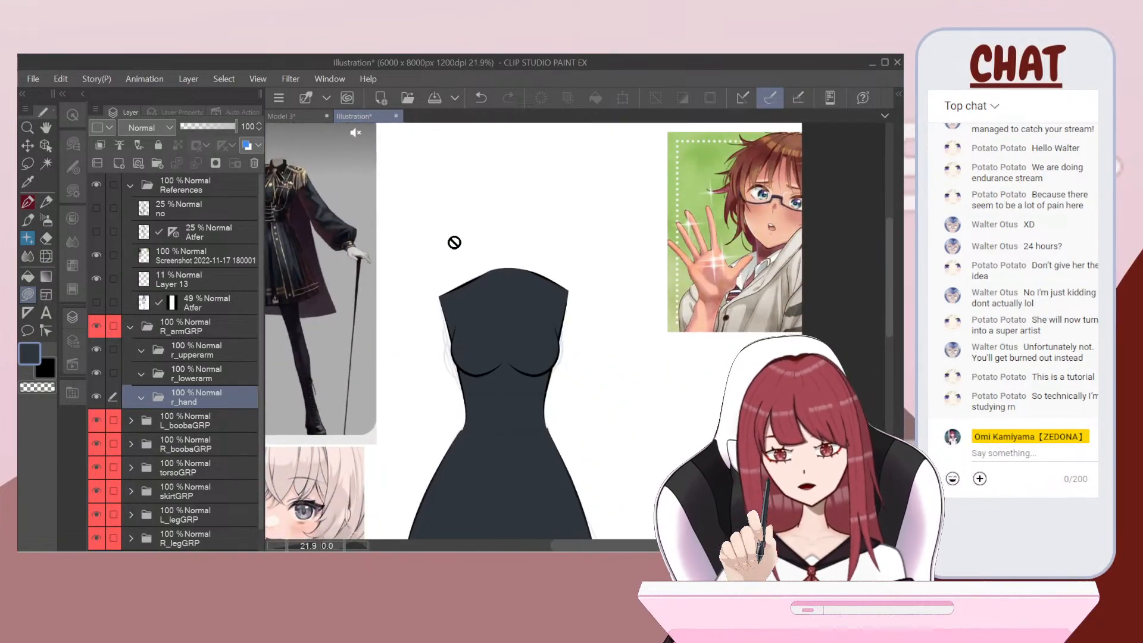
Step: Add a vector layer inside r_upperarm and switch to the pen with the black drawing colour
left_click(211, 353)
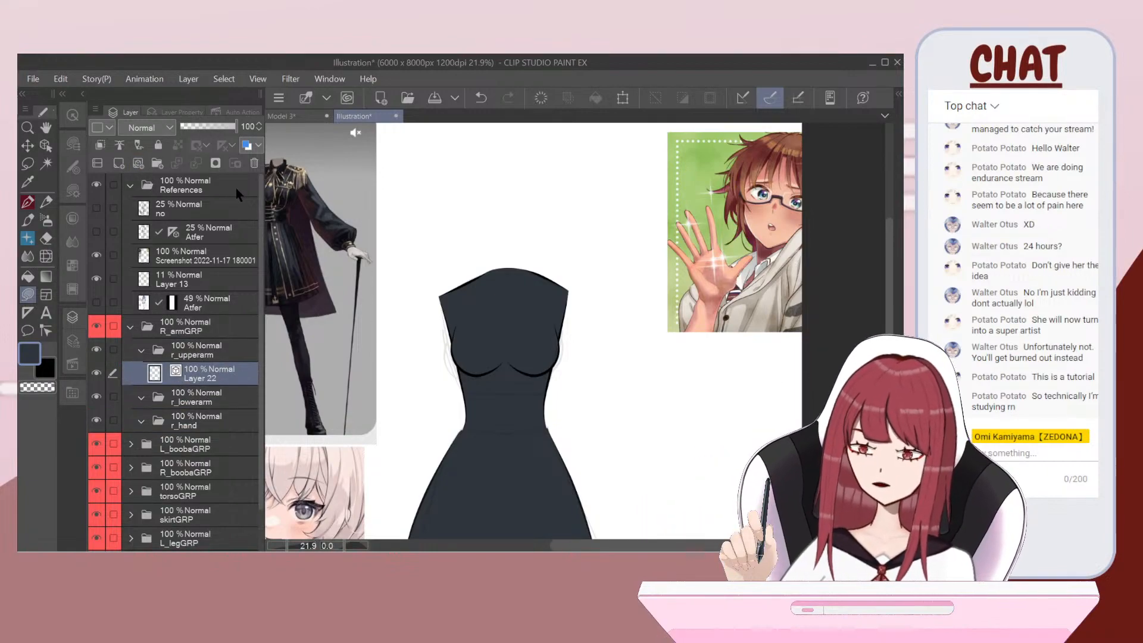
left_click(47, 371)
scroll(336, 292, "up", 1)
left_click(27, 217)
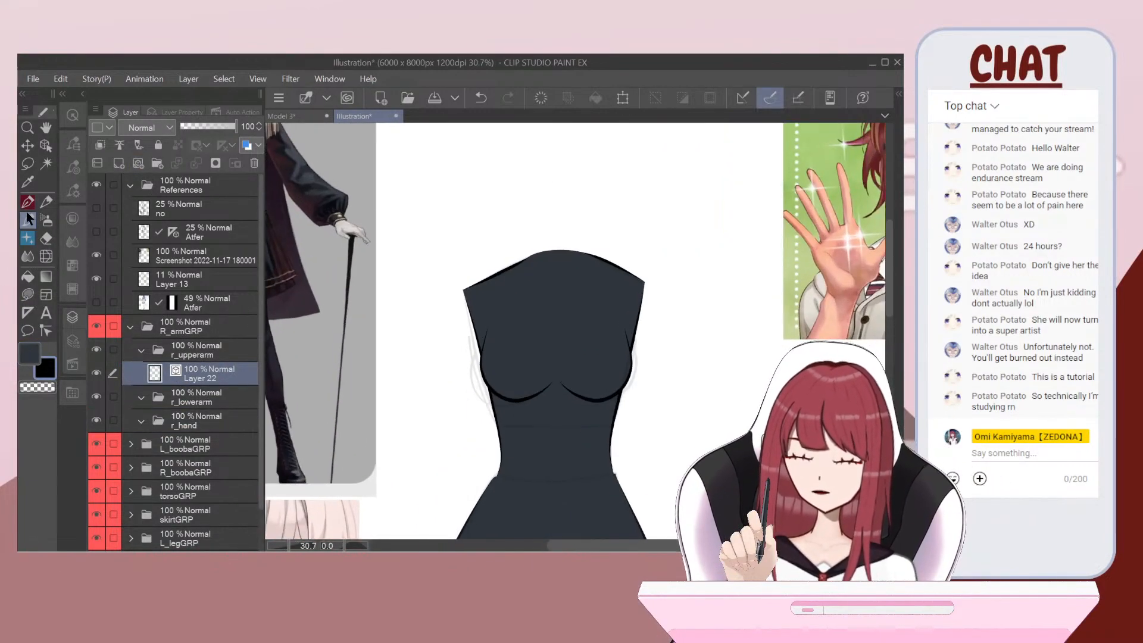
key("ctrl+plus")
Step: Try short black pen strokes extending the shoulder line outward from the torso's corner, undoing each one
left_click_drag(483, 277, 447, 290)
key("ctrl+z")
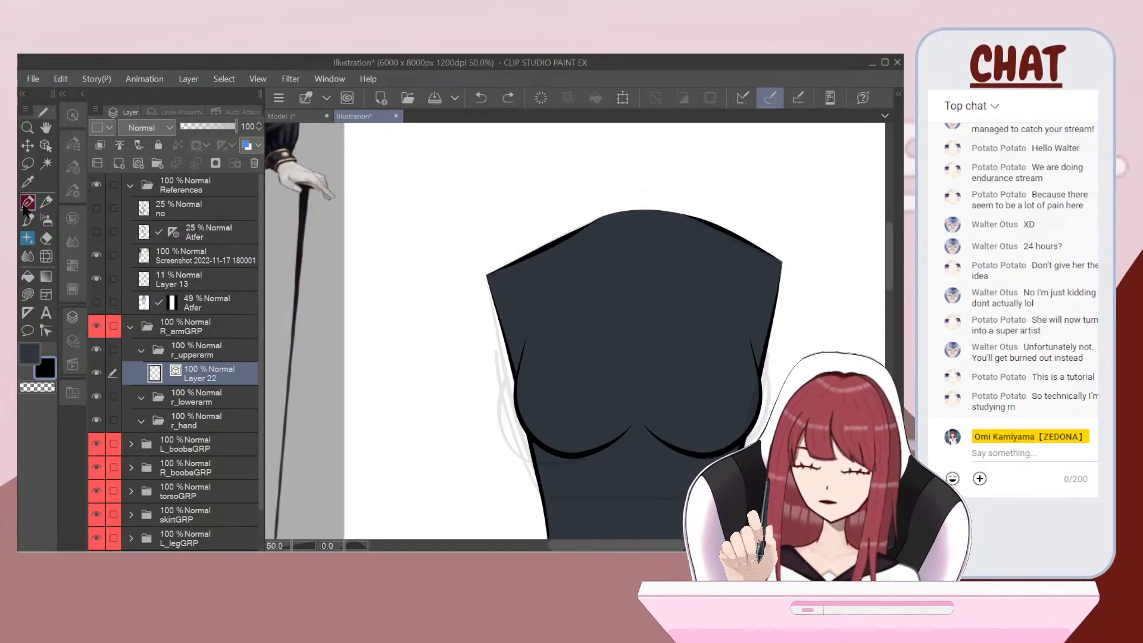
left_click(74, 169)
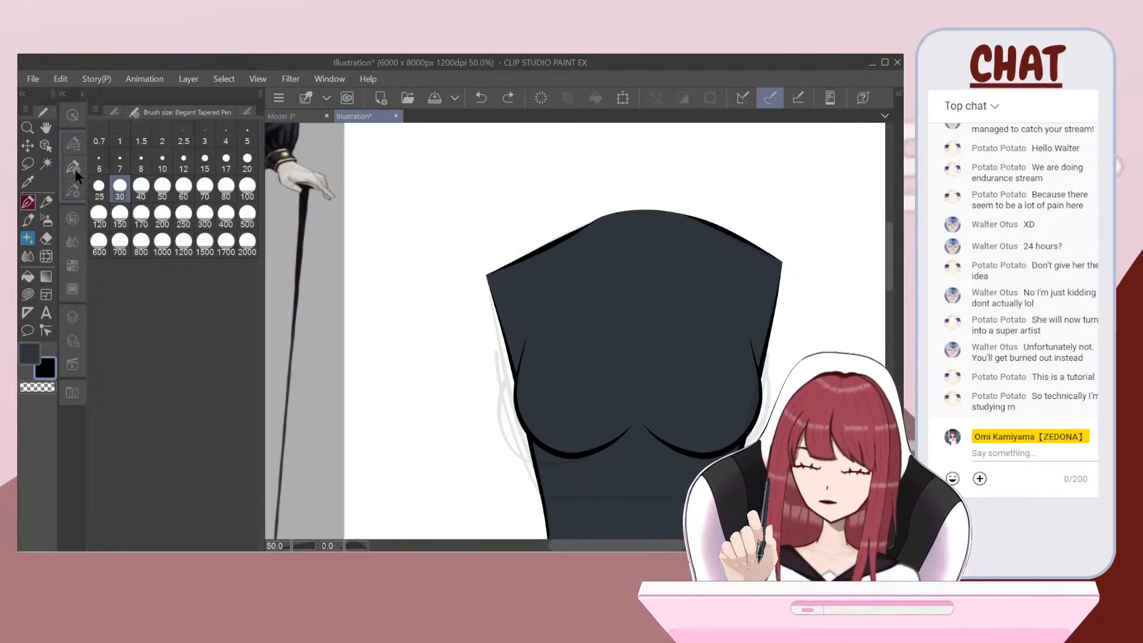
left_click(74, 317)
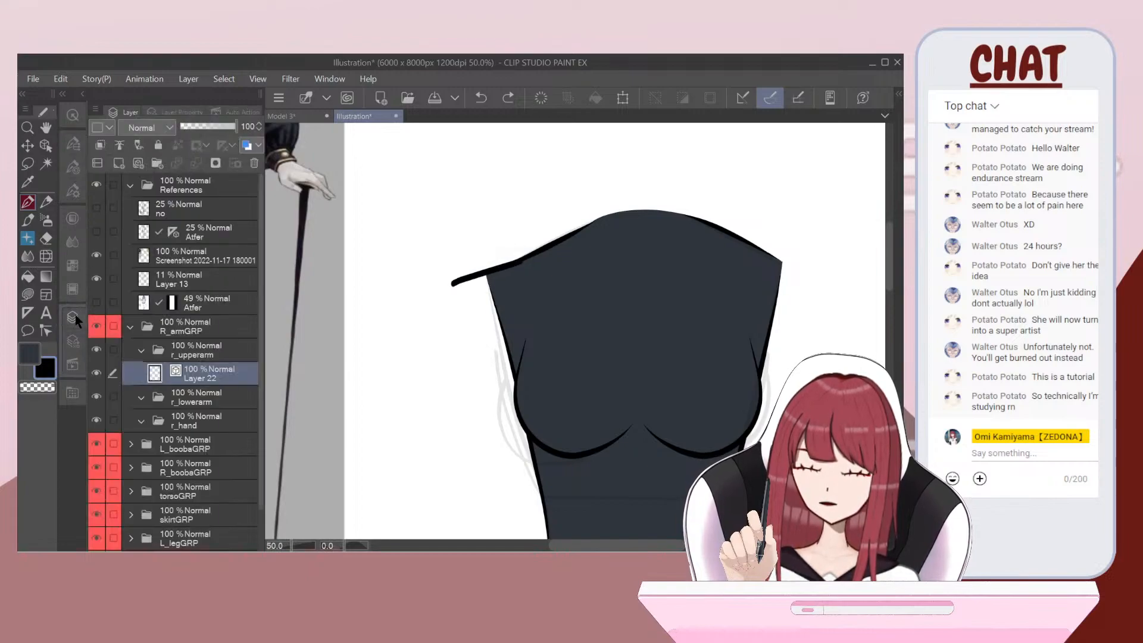
left_click_drag(454, 283, 452, 285)
scroll(558, 247, "down", 5)
key("ctrl+z")
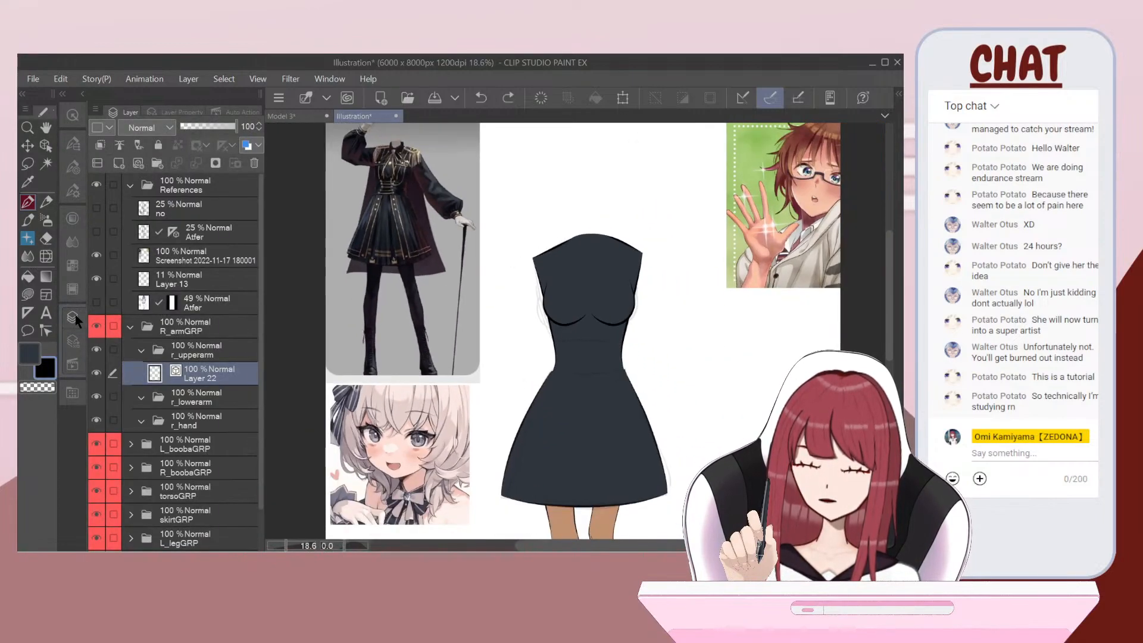
Step: Show the 49% Atfer reference layer over the dress to guide the right sleeve
left_click(96, 302)
scroll(584, 238, "up", 4)
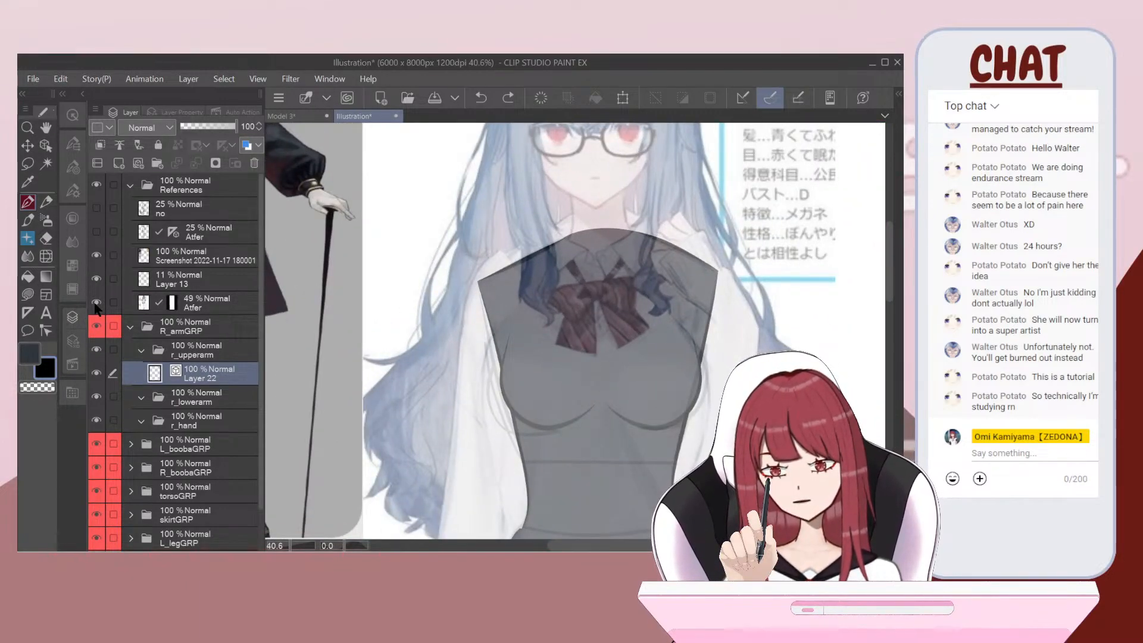
scroll(576, 331, "up", 1)
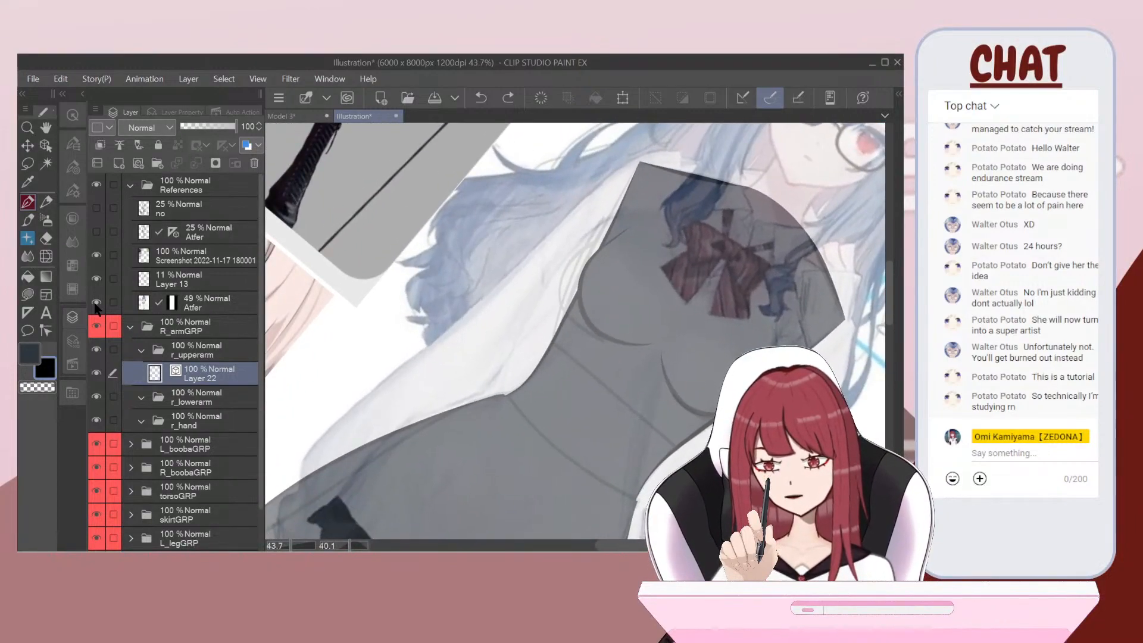
Step: Try a long outer sleeve line from the shoulder corner along the reference arm and undo it
left_click_drag(638, 164, 357, 406)
left_click_drag(321, 441, 310, 454)
scroll(575, 331, "down", 3)
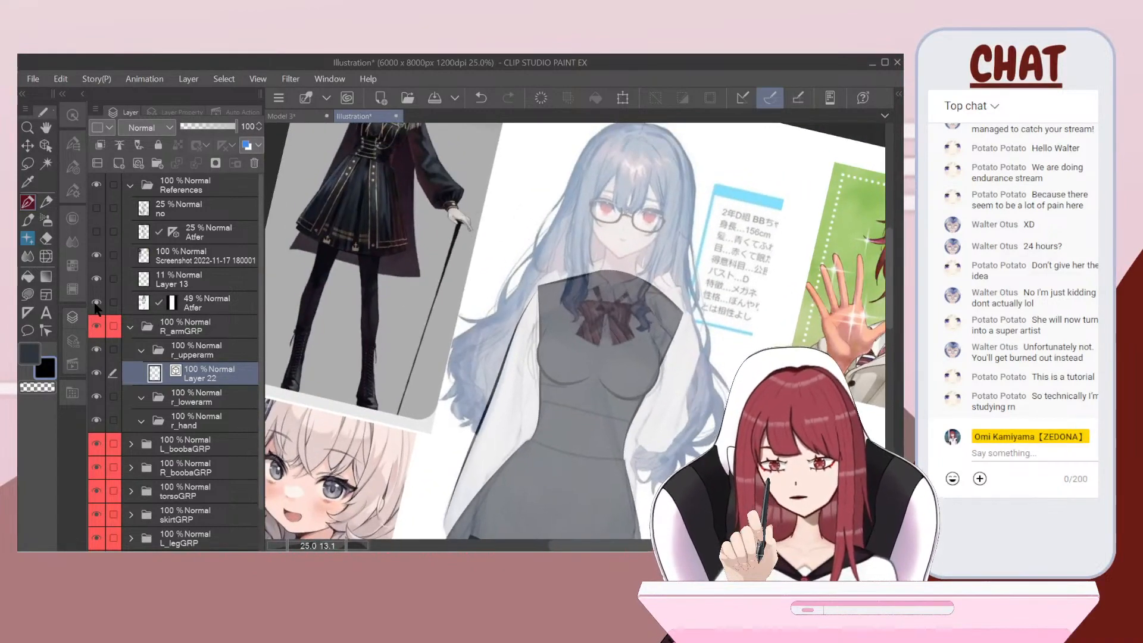
scroll(575, 331, "down", 2)
key("ctrl+z")
scroll(575, 331, "up", 2)
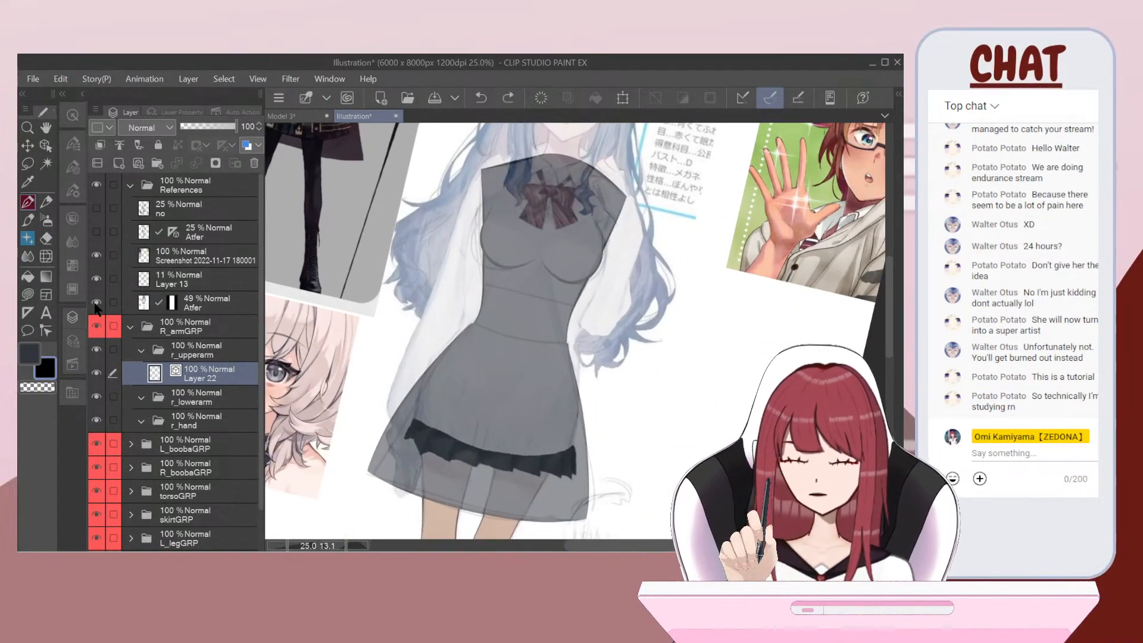
Step: Show the 25% Atfer sketch layer as a second guide for the arm
left_click(96, 233)
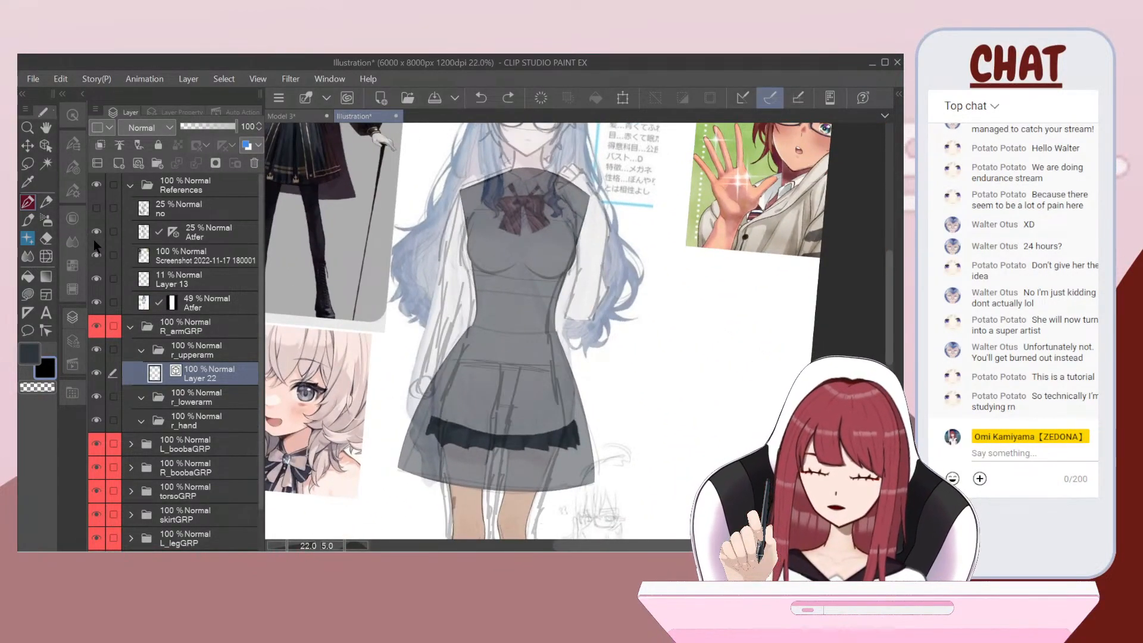
left_click(96, 232)
scroll(576, 331, "up", 2)
left_click(96, 234)
scroll(575, 331, "up", 3)
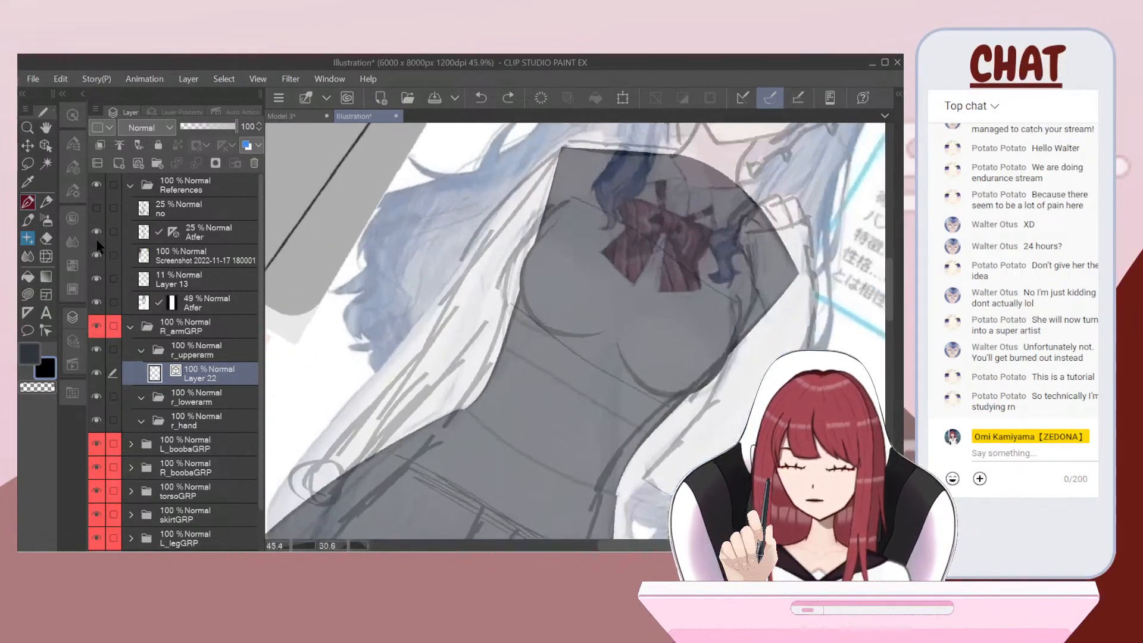
Step: Try several black outer sleeve lines from the shoulder corner towards the sketched wrist, undoing each one
mouse_move(563, 152)
left_mouse_down()
mouse_move(458, 250)
mouse_move(314, 445)
mouse_move(447, 260)
mouse_move(559, 156)
left_mouse_up()
key("ctrl+z")
key("ctrl+z")
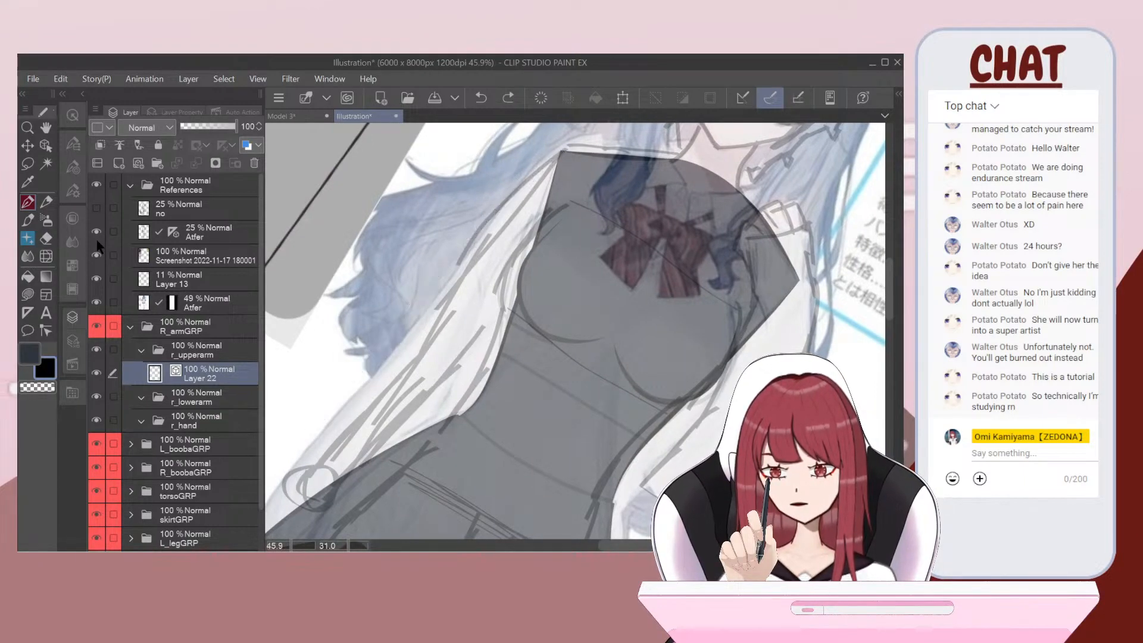
left_click_drag(480, 212, 362, 361)
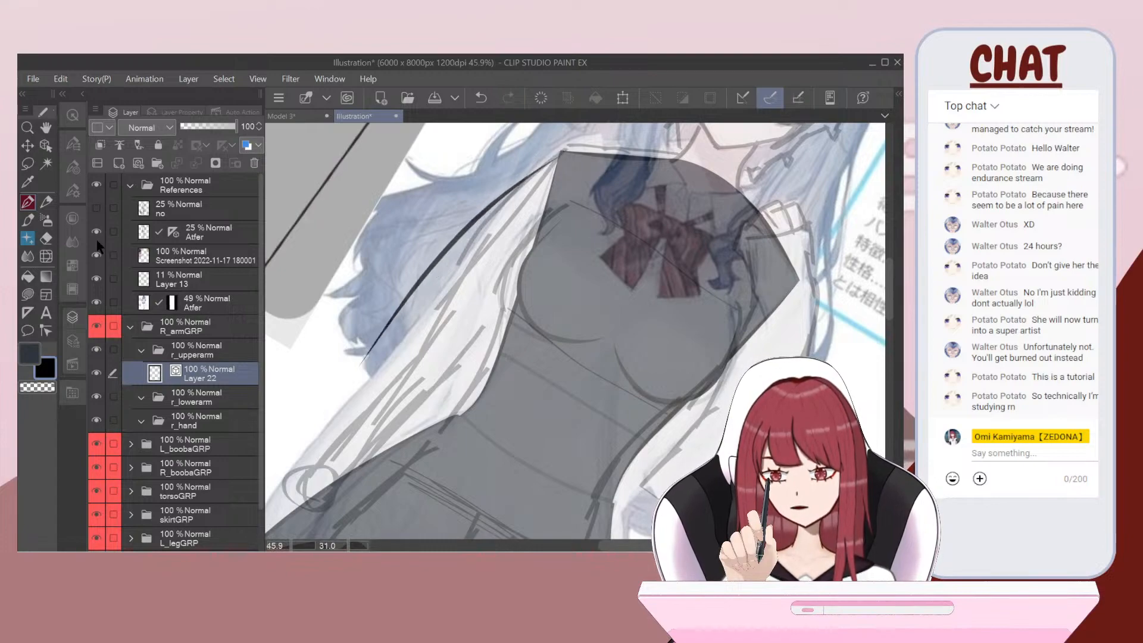
key("ctrl+z")
mouse_move(545, 167)
left_mouse_down()
mouse_move(432, 280)
mouse_move(310, 431)
left_mouse_up()
key("ctrl+z")
left_click_drag(559, 156, 419, 283)
left_click_drag(369, 341, 353, 368)
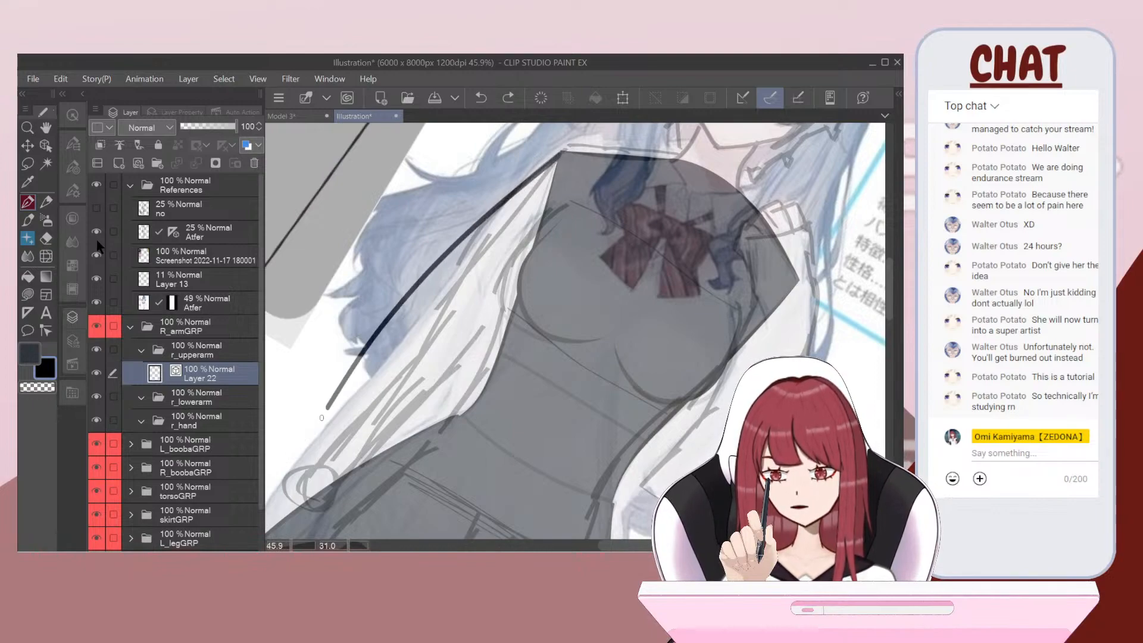
key("ctrl+z")
key("ctrl+z")
left_click_drag(559, 154, 377, 348)
left_click_drag(344, 386, 317, 432)
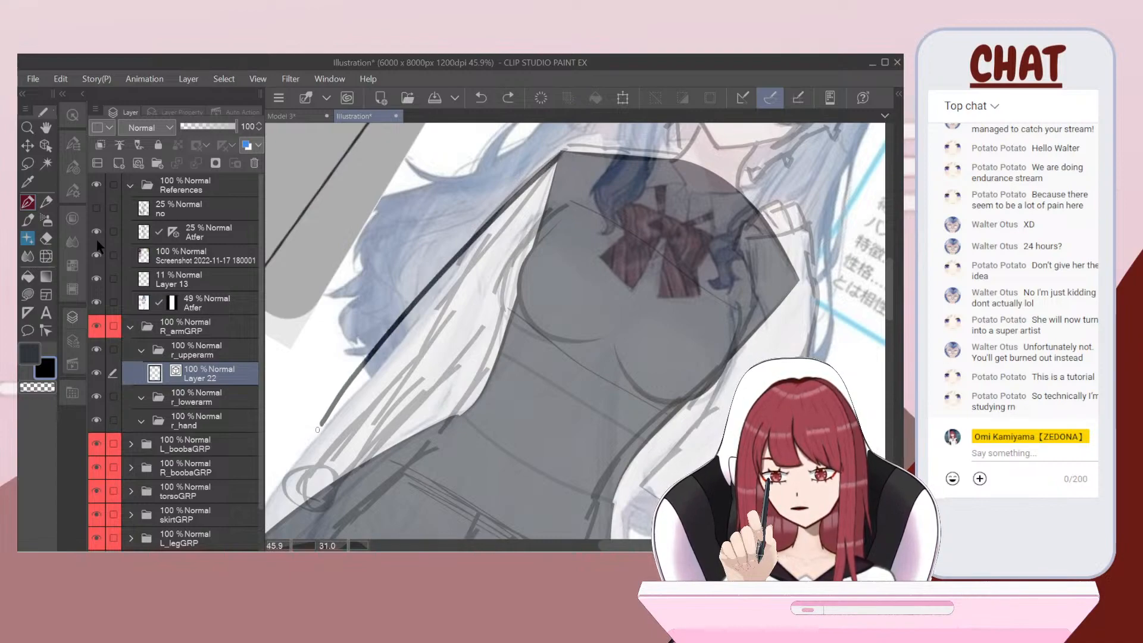
key("ctrl+z")
left_click_drag(560, 152, 386, 314)
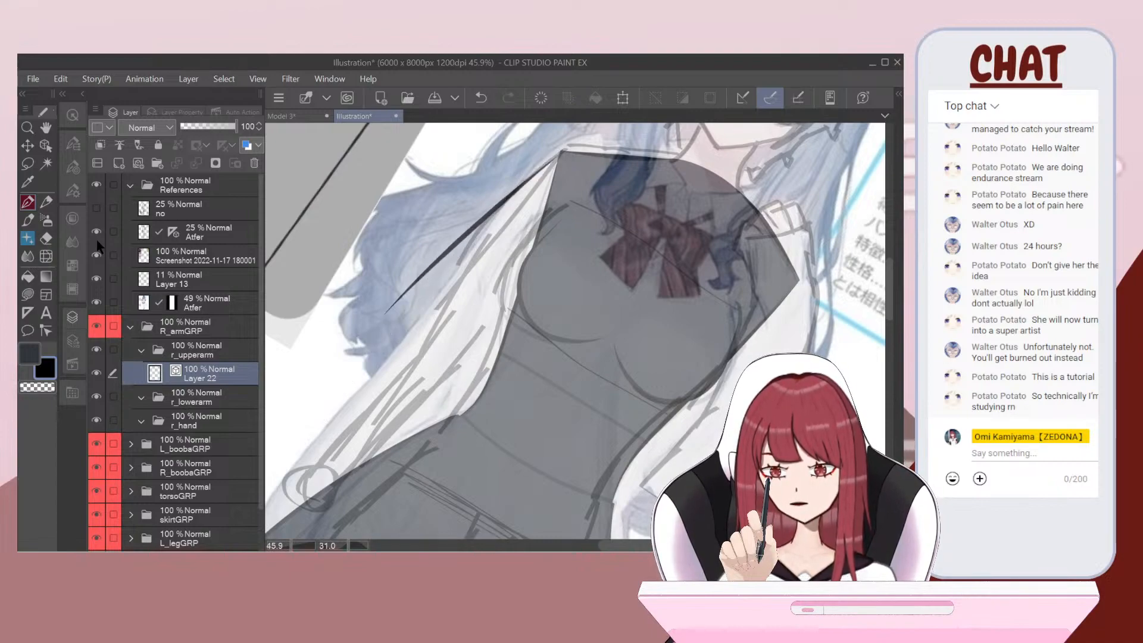
key("ctrl+z")
Step: Draw the right sleeve's outer line in one long stroke from the shoulder corner down towards the wrist
left_click_drag(493, 229, 311, 436)
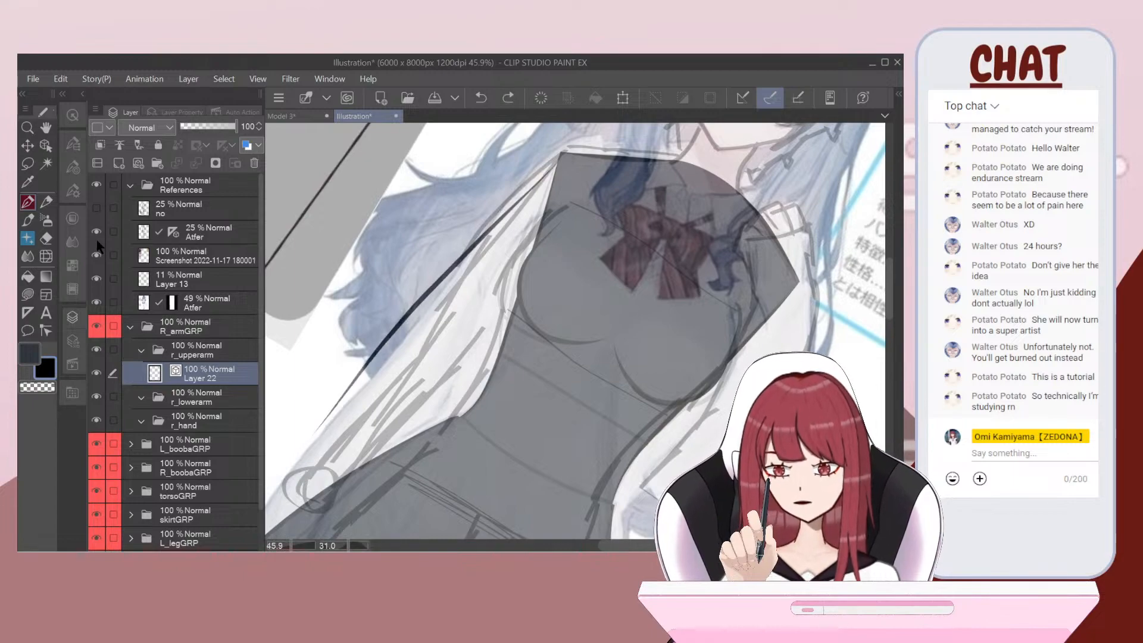
scroll(575, 331, "down", 4)
scroll(576, 331, "up", 4)
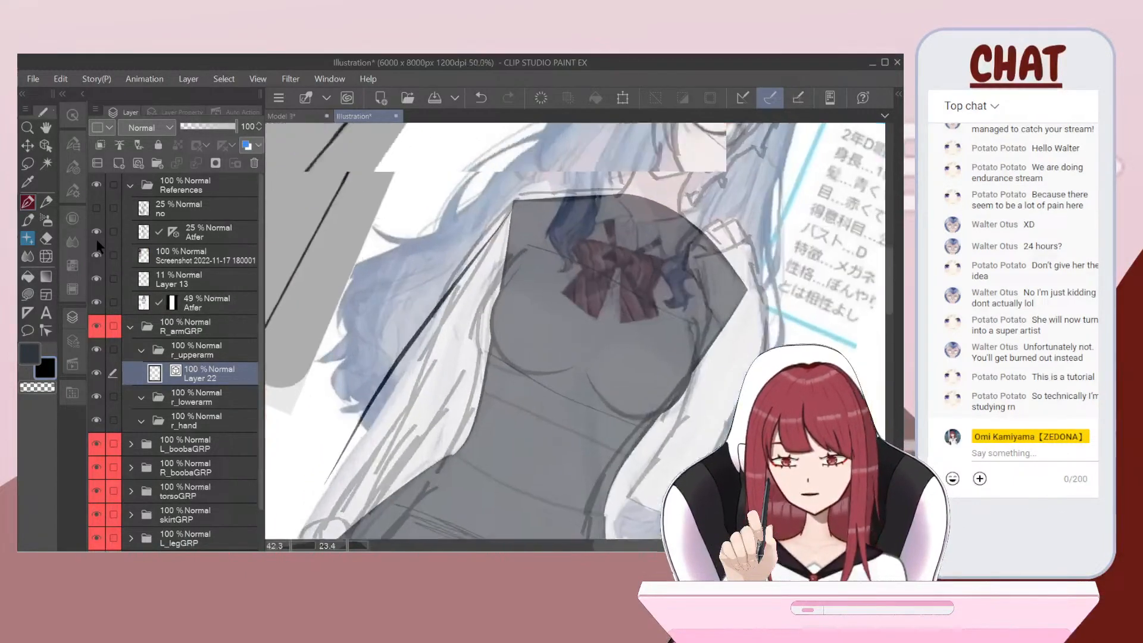
scroll(575, 331, "up", 2)
scroll(575, 331, "down", 3)
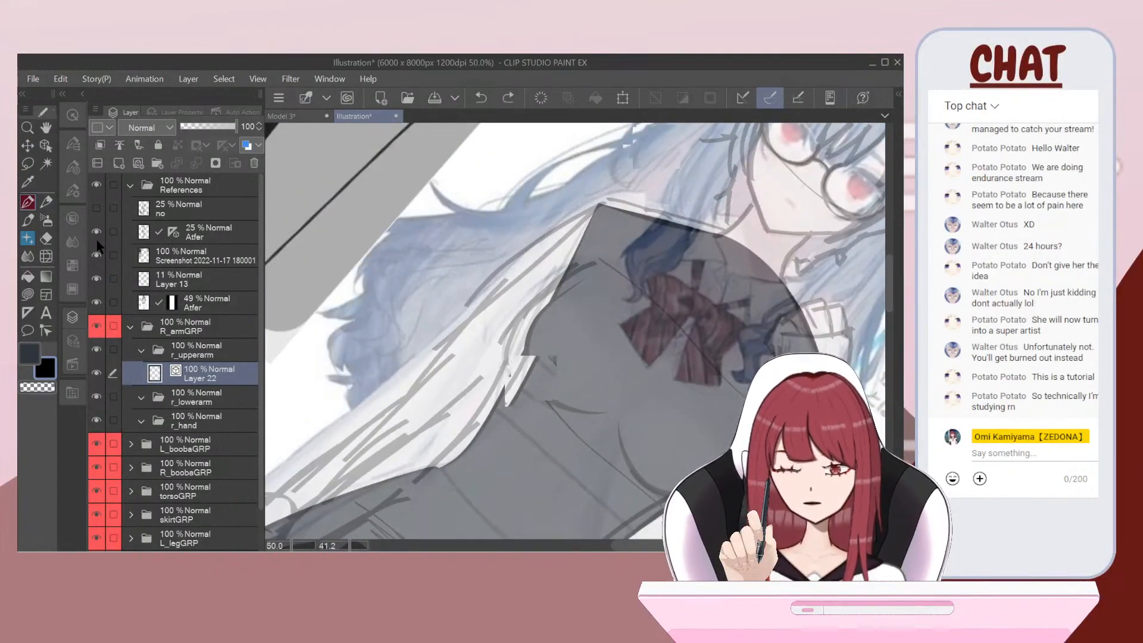
left_click_drag(636, 183, 486, 293)
key("ctrl+z")
mouse_move(646, 180)
left_mouse_down()
mouse_move(524, 265)
mouse_move(359, 410)
left_mouse_up()
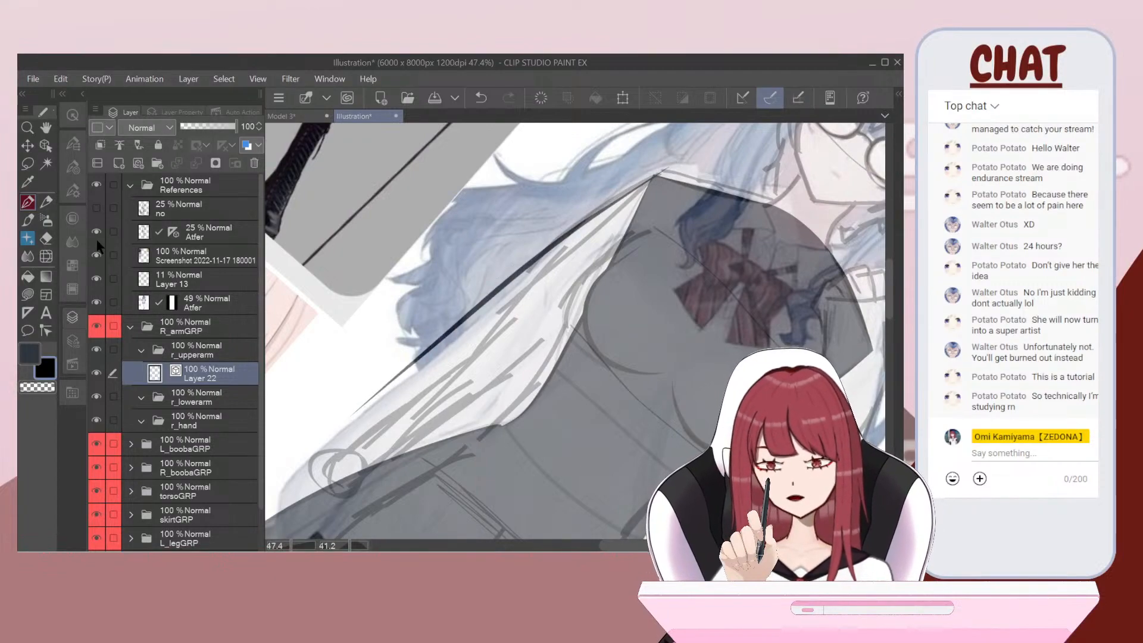
Step: Try a short cuff line at the wrist end of the outer sleeve line and undo it
scroll(575, 331, "up", 3)
left_click(47, 241)
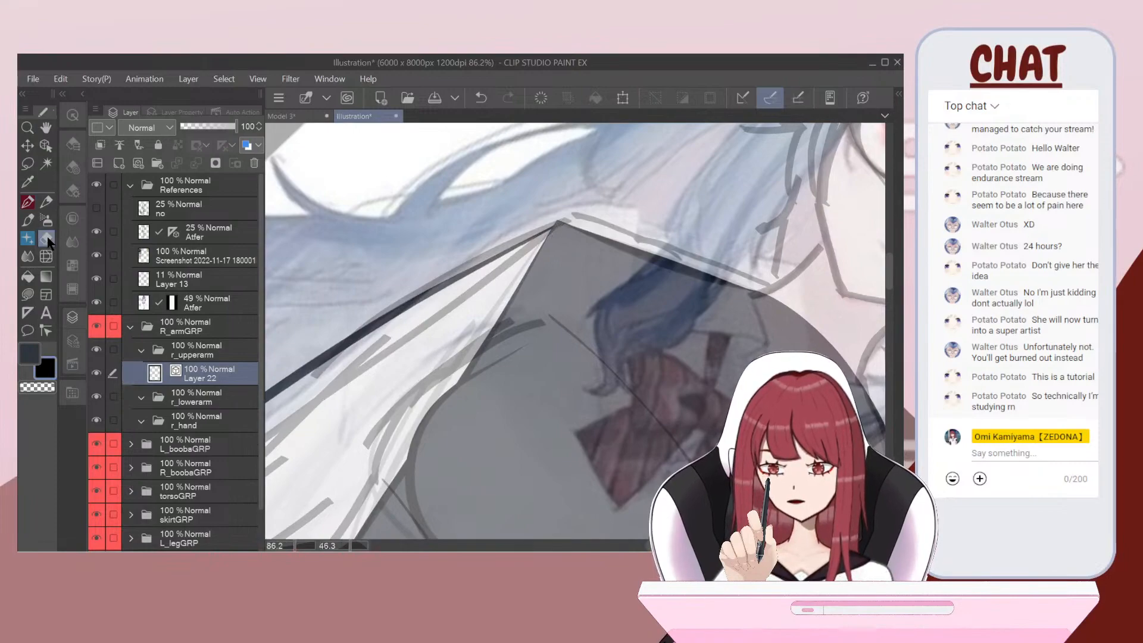
scroll(575, 331, "down", 1)
scroll(575, 331, "down", 2)
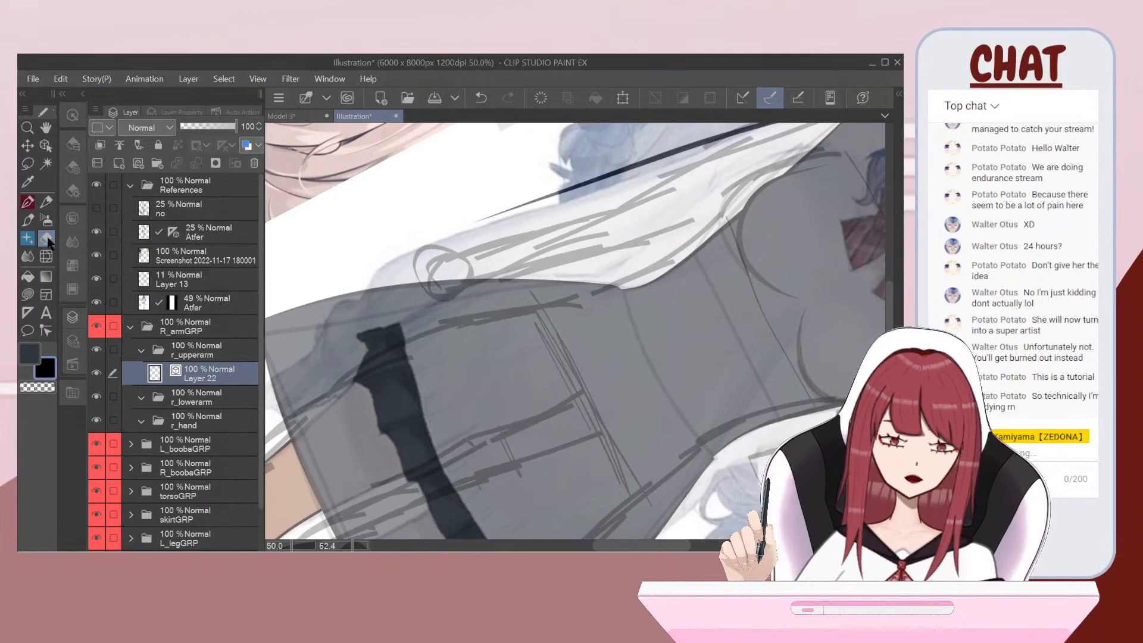
scroll(576, 331, "up", 4)
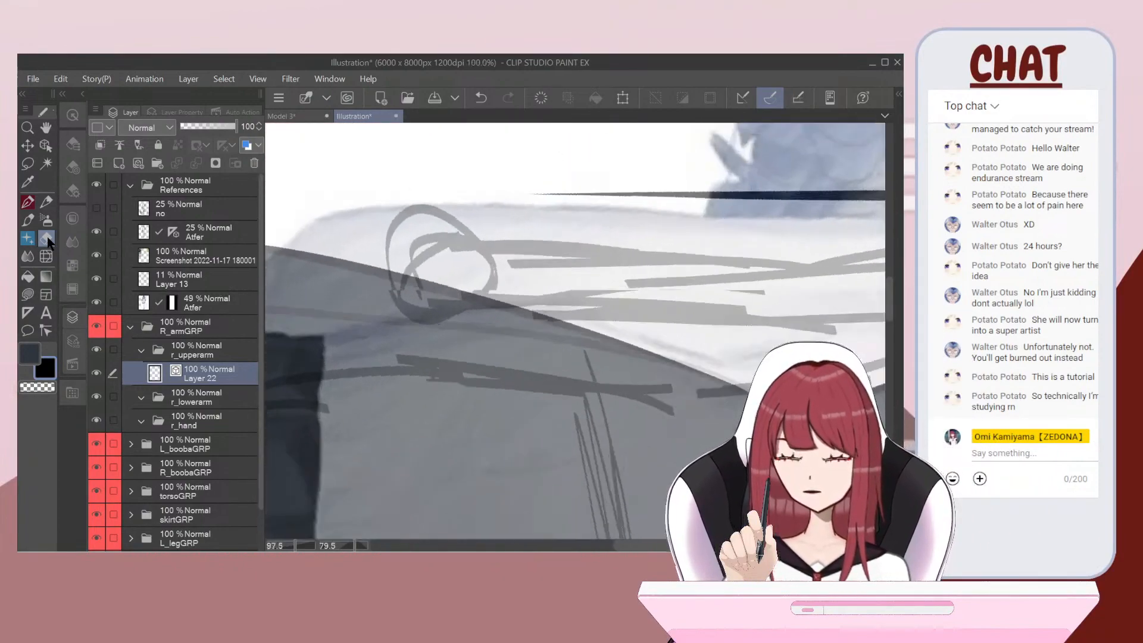
left_click(28, 203)
left_click_drag(465, 263, 542, 211)
key("ctrl+z")
scroll(696, 148, "up", 1)
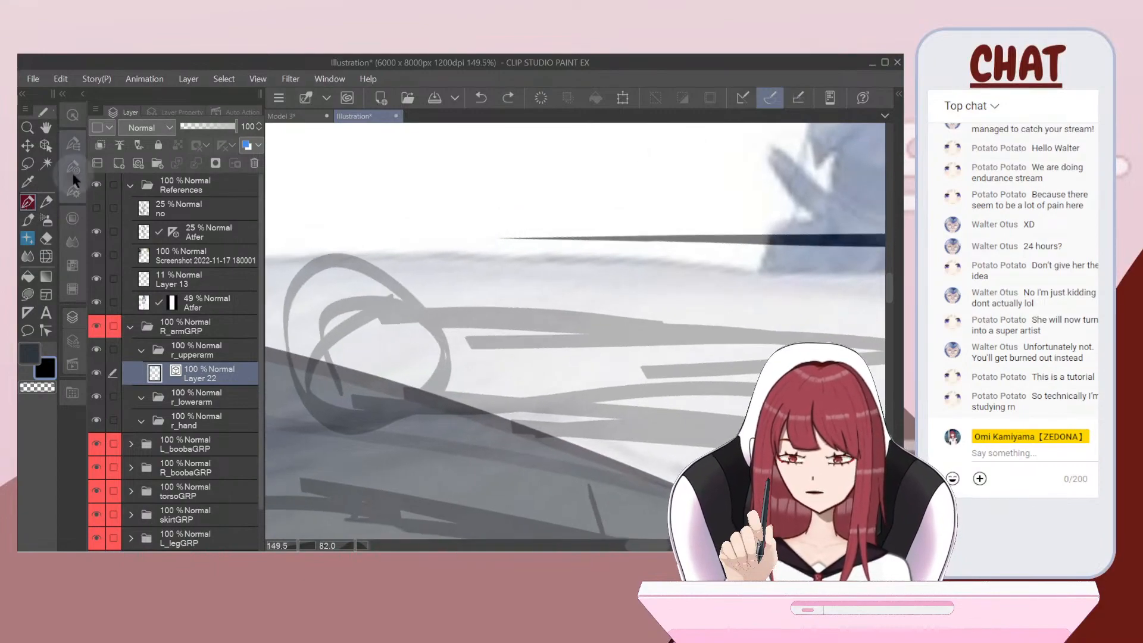
Step: Set the pen's brush size to 12 and draw a short cuff line inward from the outer sleeve line's wrist end
left_click(73, 179)
left_click(183, 160)
left_click_drag(412, 317, 475, 272)
key("ctrl+z")
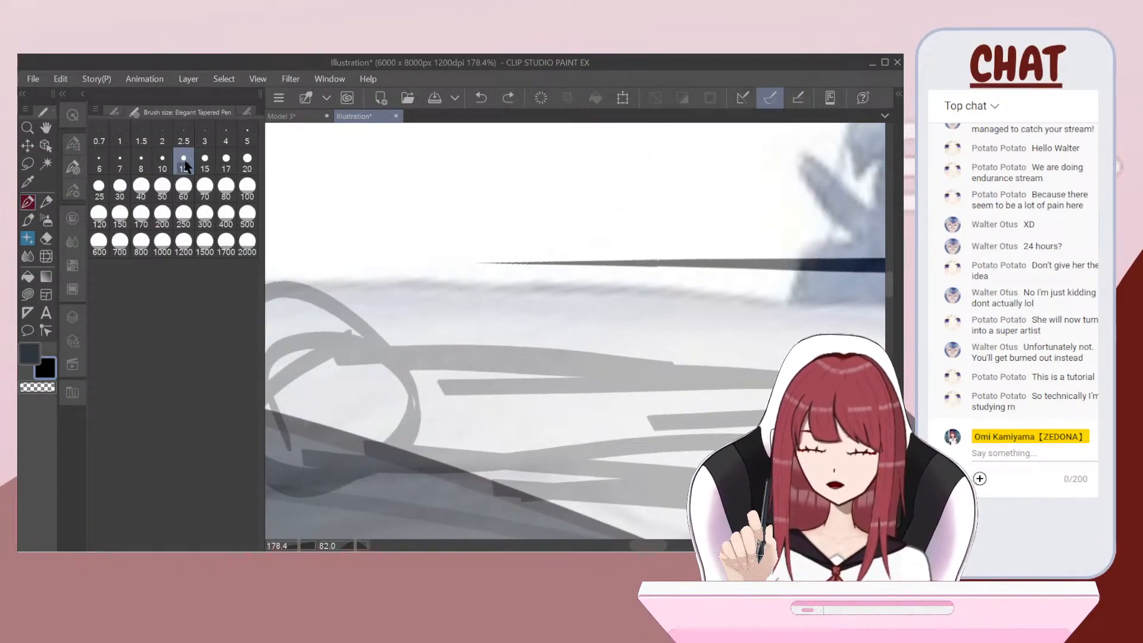
left_click_drag(409, 321, 492, 261)
scroll(490, 263, "down", 5)
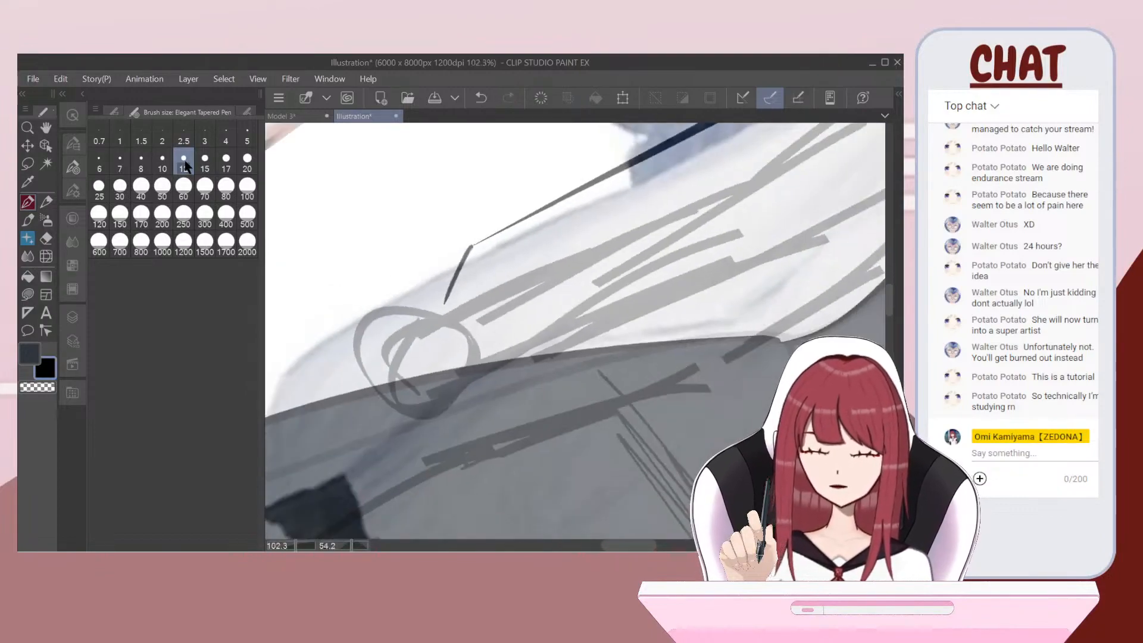
Step: Try a thin inner sleeve line between the armpit and the wrist, following the sketch
key("ctrl+minus")
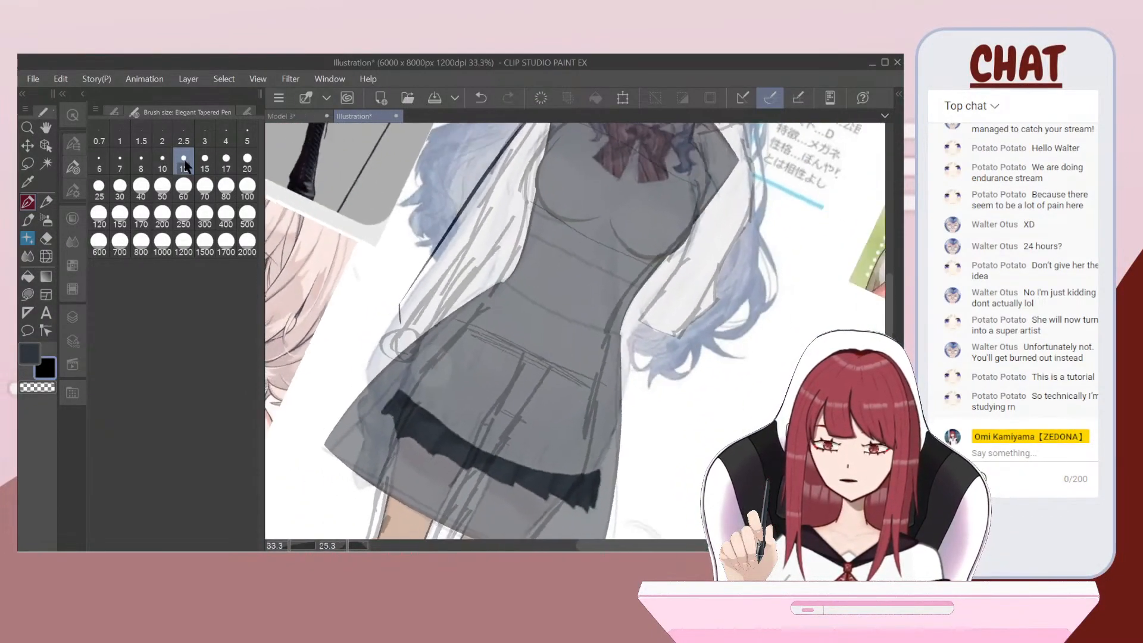
key("ctrl+minus")
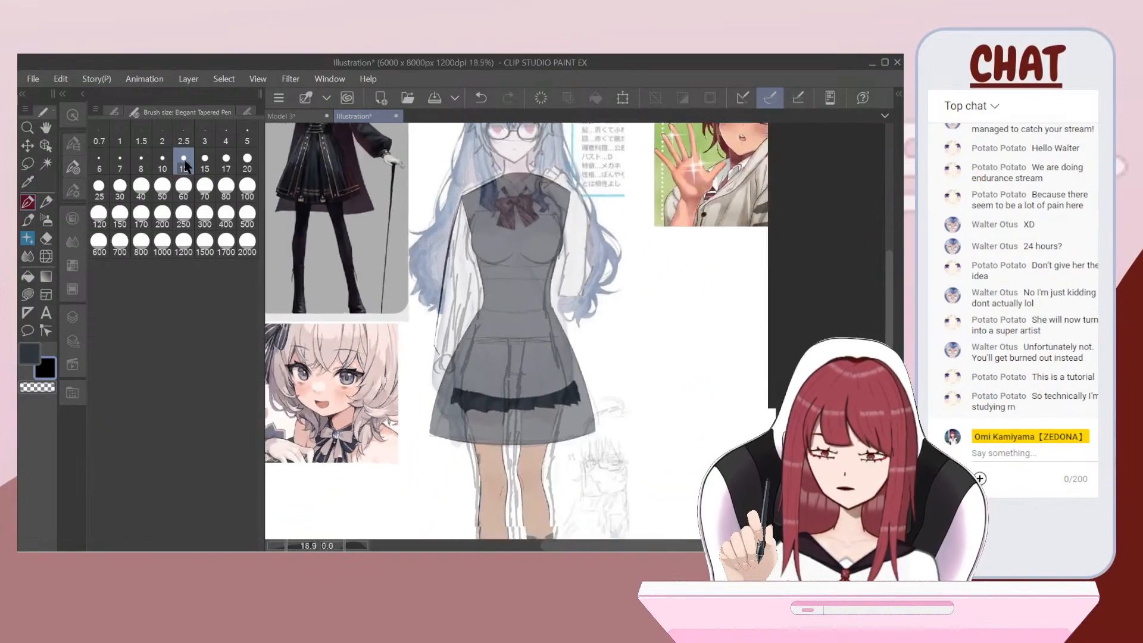
key("ctrl+plus")
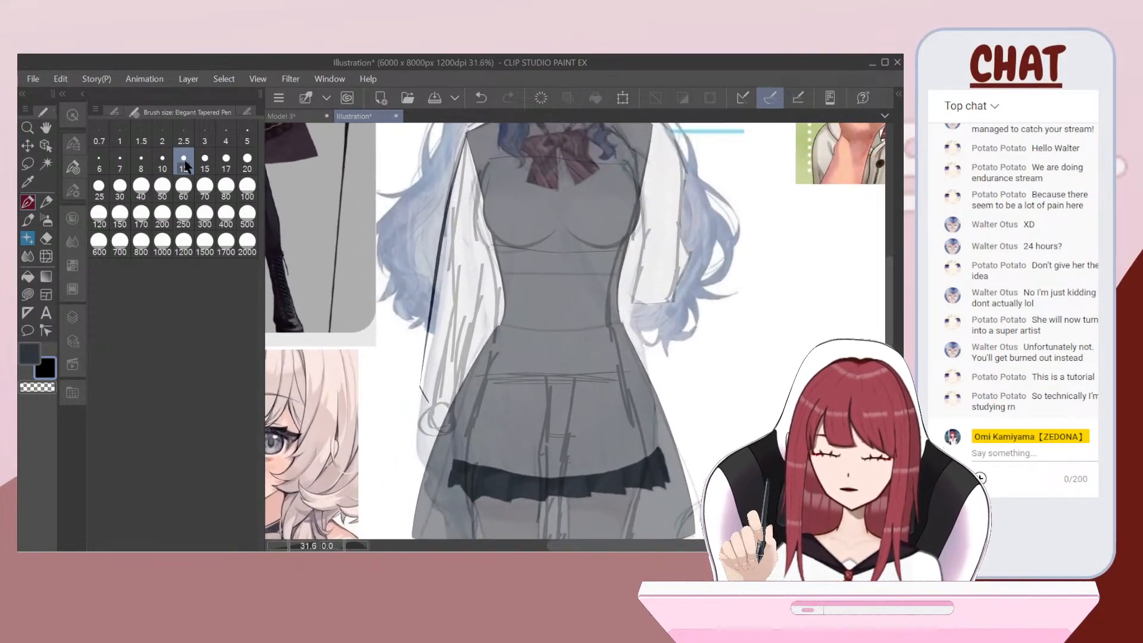
key("ctrl+plus")
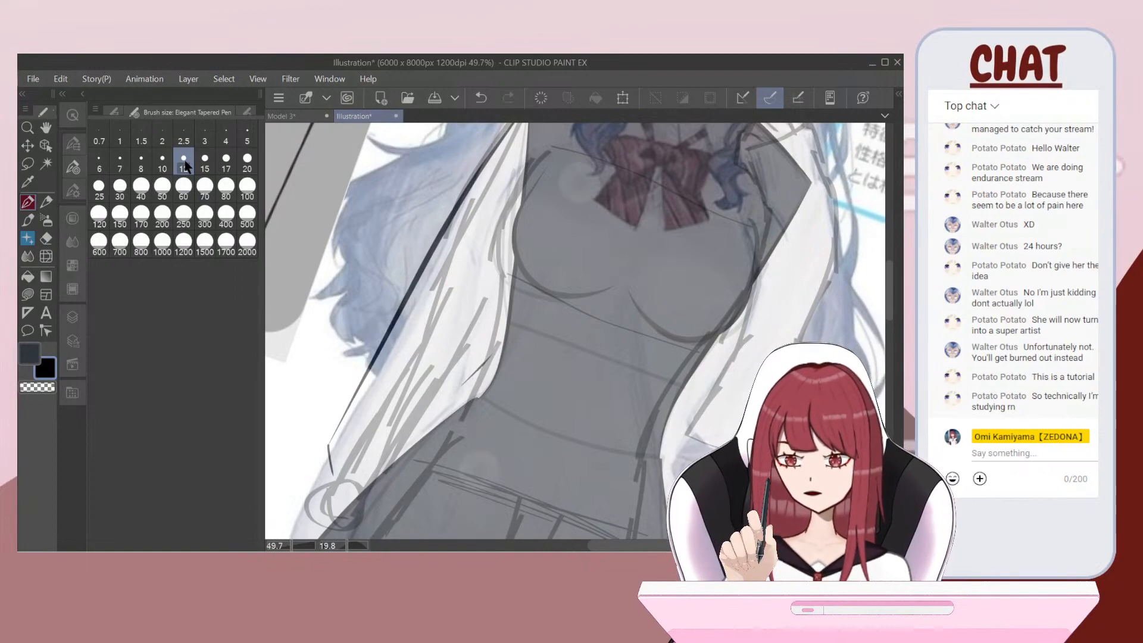
key("ctrl+z")
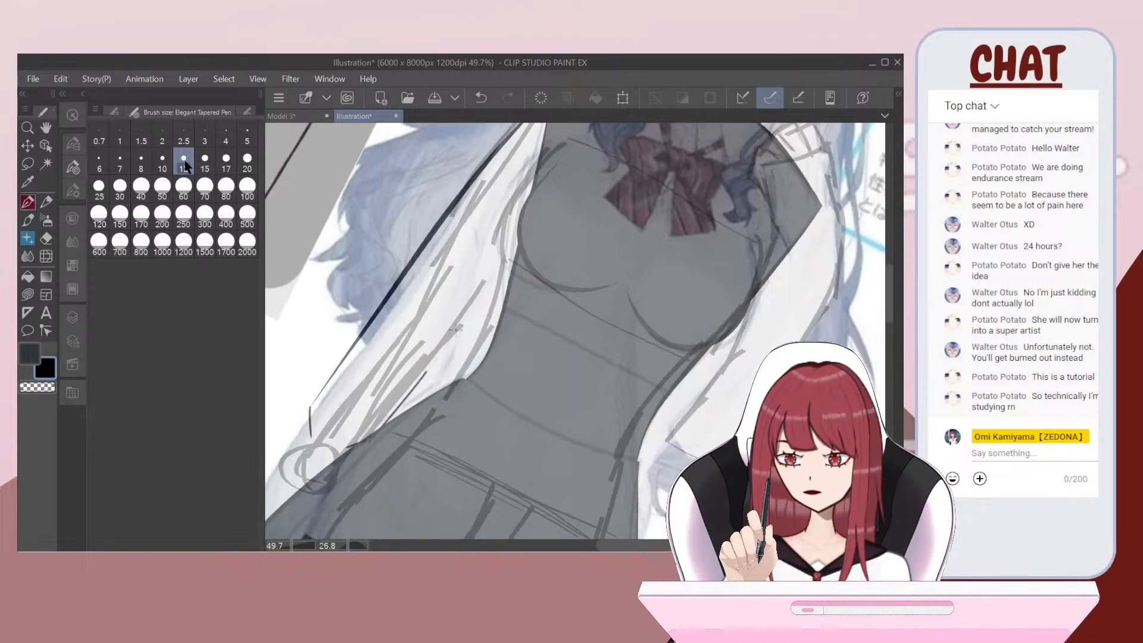
key("ctrl+z")
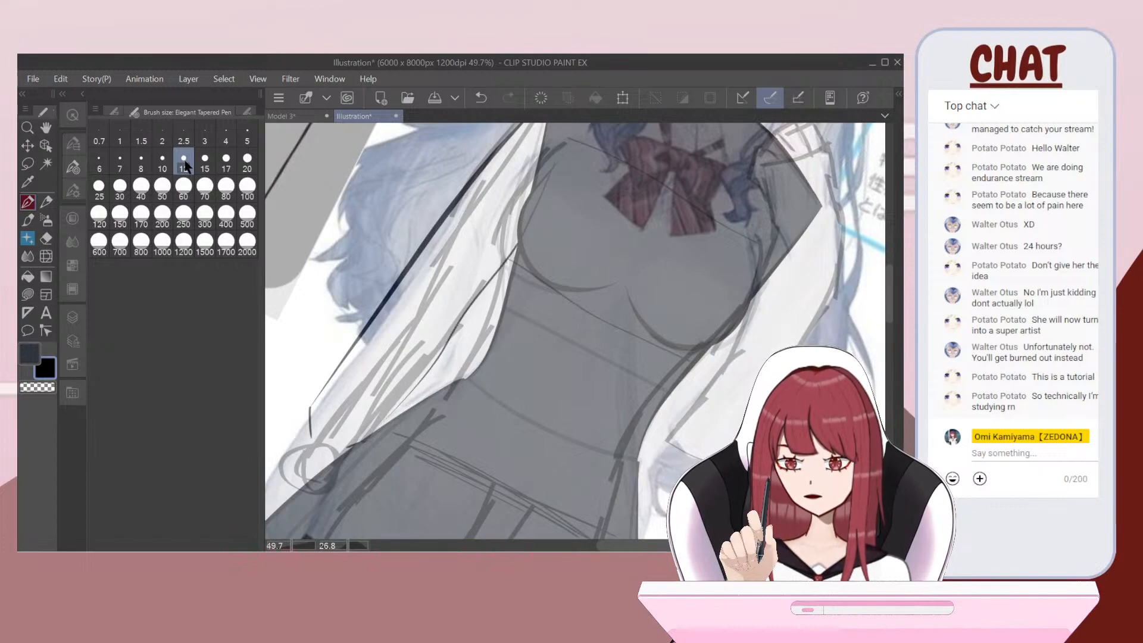
key("ctrl+minus")
key("ctrl+minus")
key("ctrl+minus")
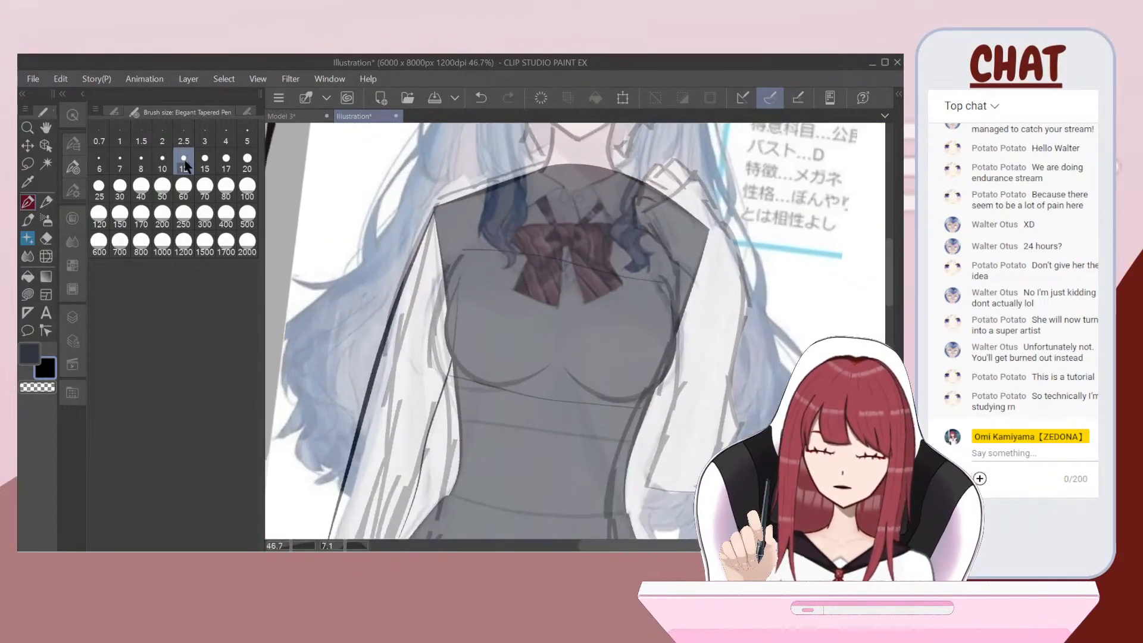
key("ctrl+minus")
key("ctrl+minus")
key("ctrl+plus")
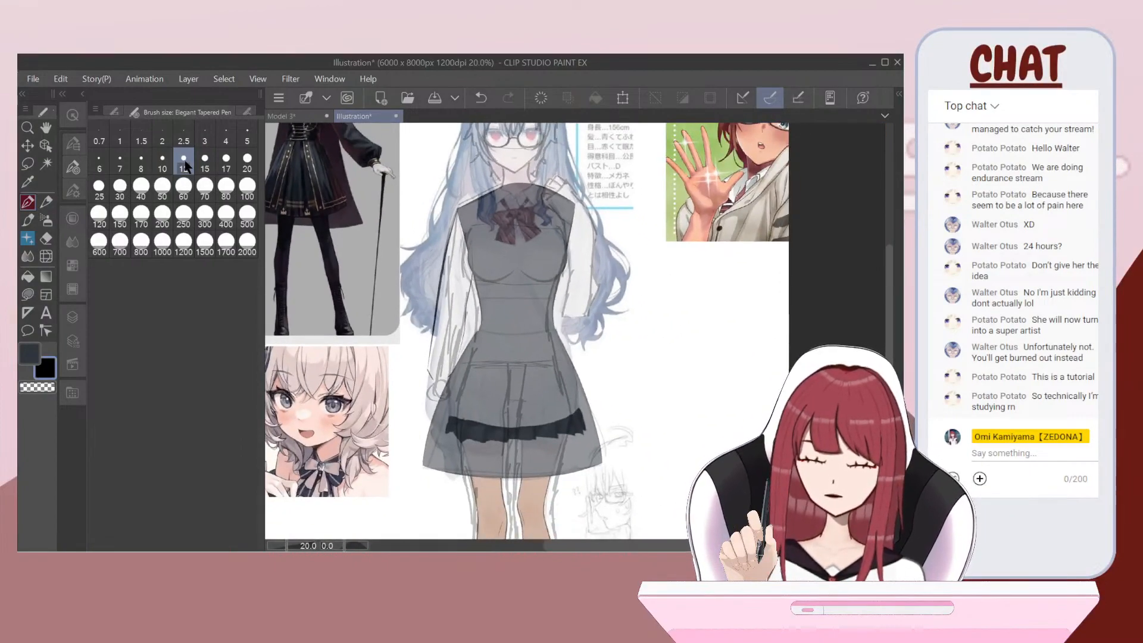
left_click(74, 313)
left_click_drag(96, 231, 97, 279)
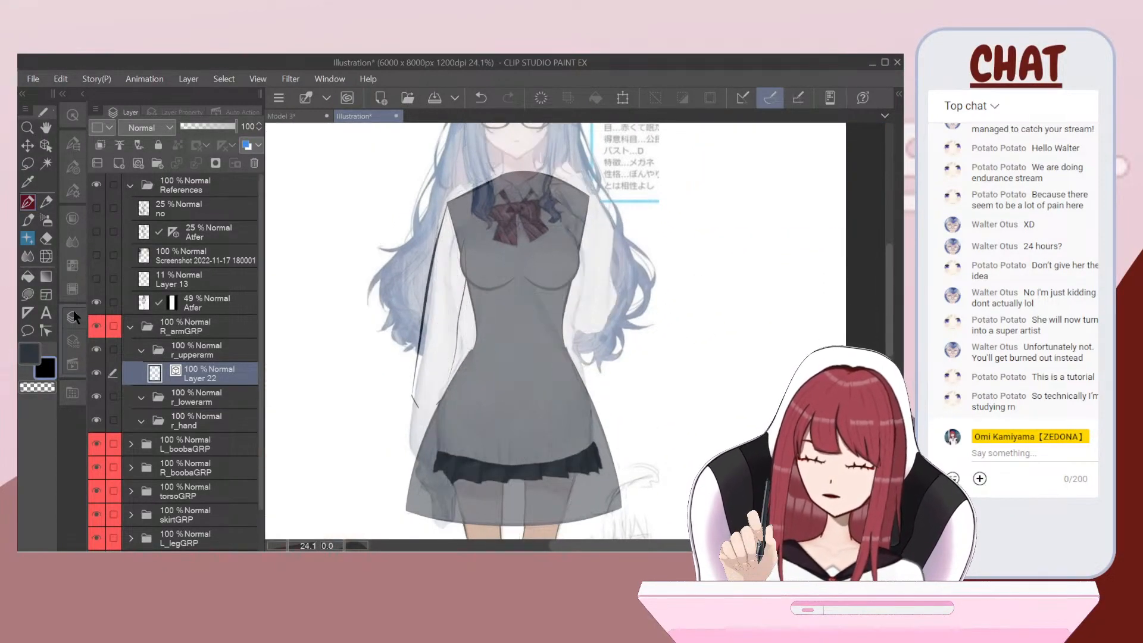
left_click(97, 302)
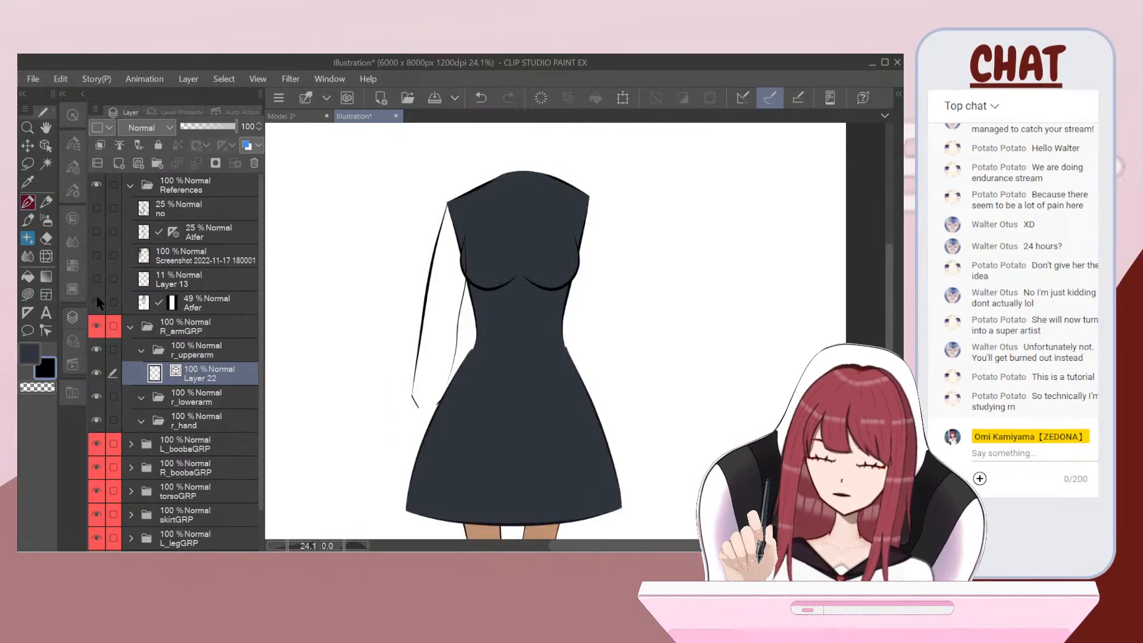
Step: Undo the inner sleeve line, then try a replacement from the wrist up to the armpit and undo it
key("ctrl+z")
key("ctrl+plus")
key("ctrl+plus")
key("ctrl+plus")
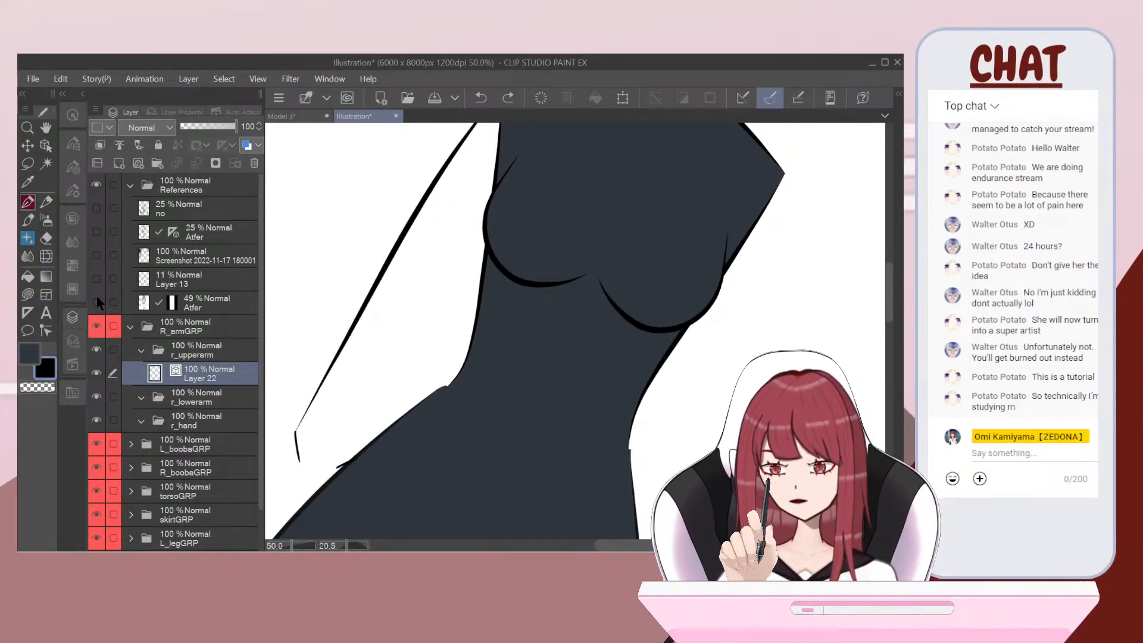
mouse_move(357, 459)
left_mouse_down()
mouse_move(451, 341)
mouse_move(518, 177)
left_mouse_up()
key("ctrl+z")
Step: Hide the skirtGRP folder and redraw the short line at the inner side of the wrist
scroll(524, 310, "down", 2)
scroll(506, 313, "up", 2)
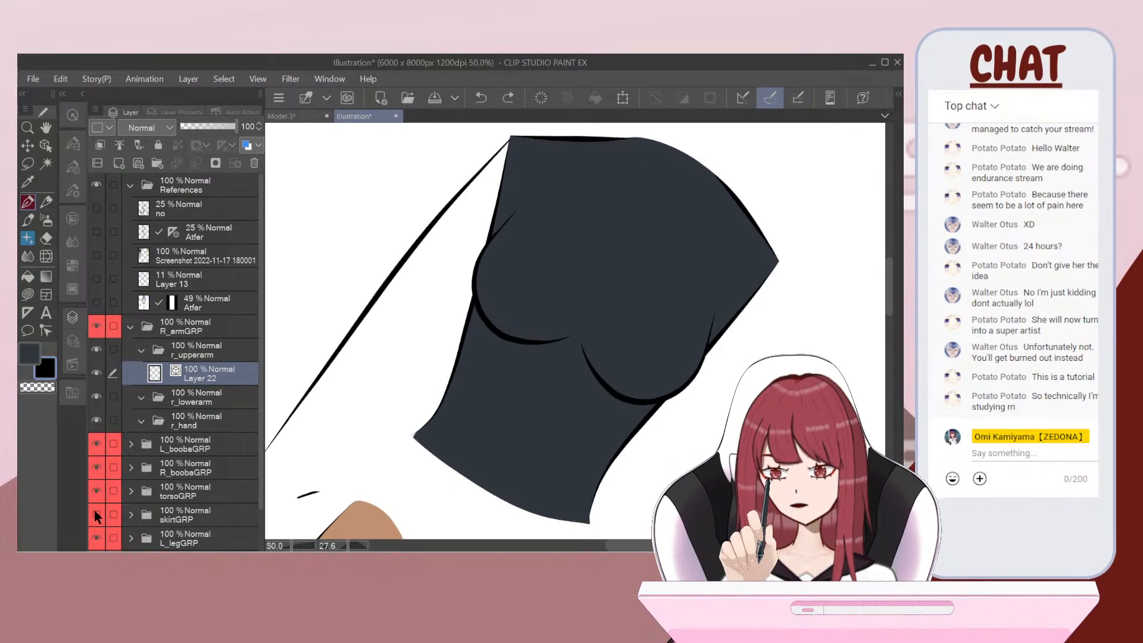
left_click_drag(348, 462, 452, 292)
key("ctrl+z")
key("ctrl+z")
left_click_drag(297, 497, 319, 492)
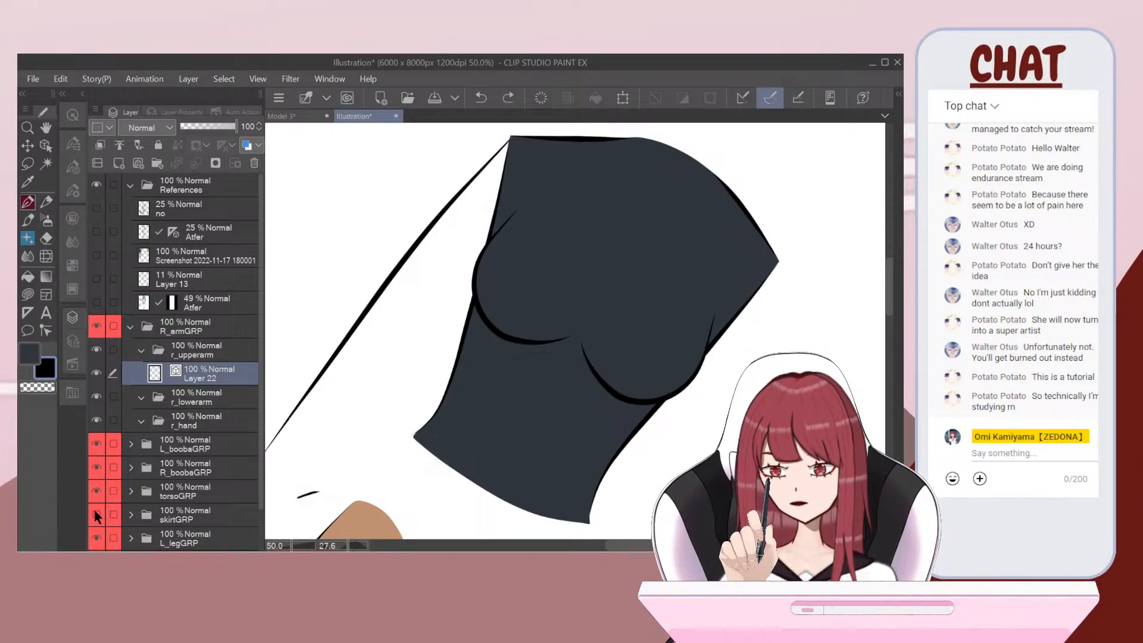
Step: Set the pen's brush size to 20
left_click(73, 169)
left_click(247, 160)
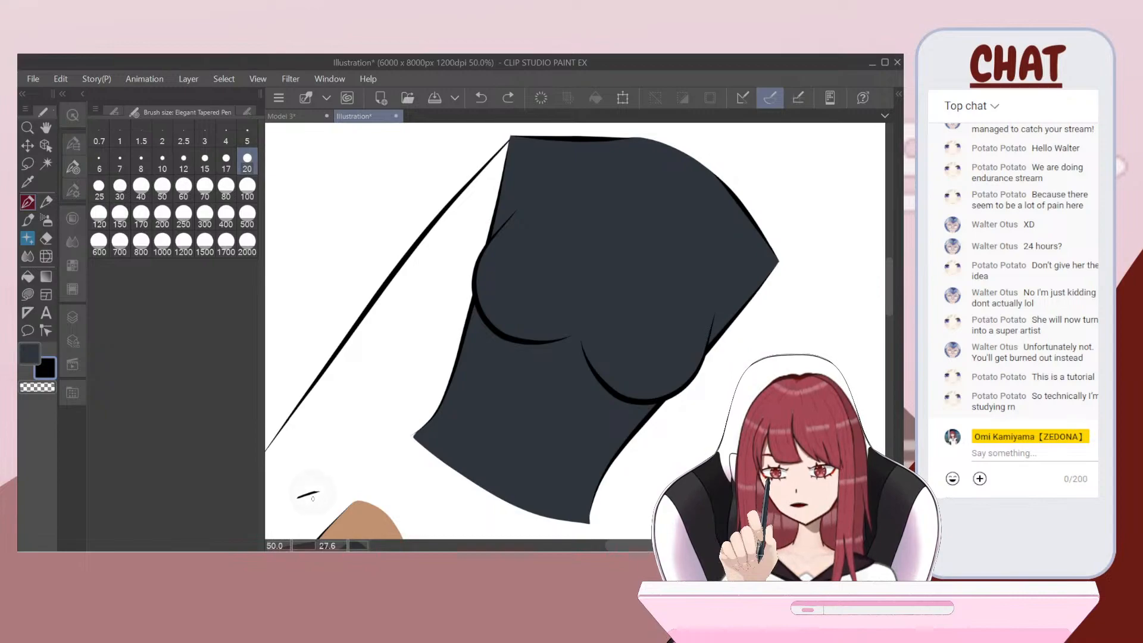
Step: Redraw the inner sleeve line from the wrist up to the armpit
key("ctrl+z")
left_click_drag(316, 493, 408, 381)
key("ctrl+z")
left_click_drag(367, 397, 550, 202)
left_click_drag(589, 147, 592, 143)
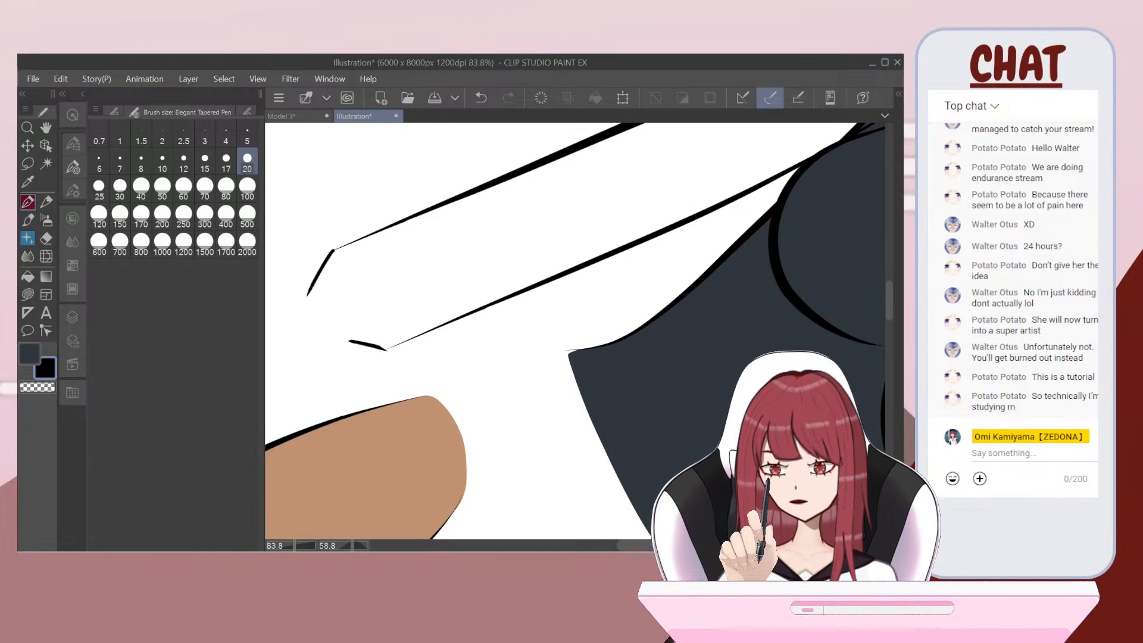
scroll(576, 331, "down", 5)
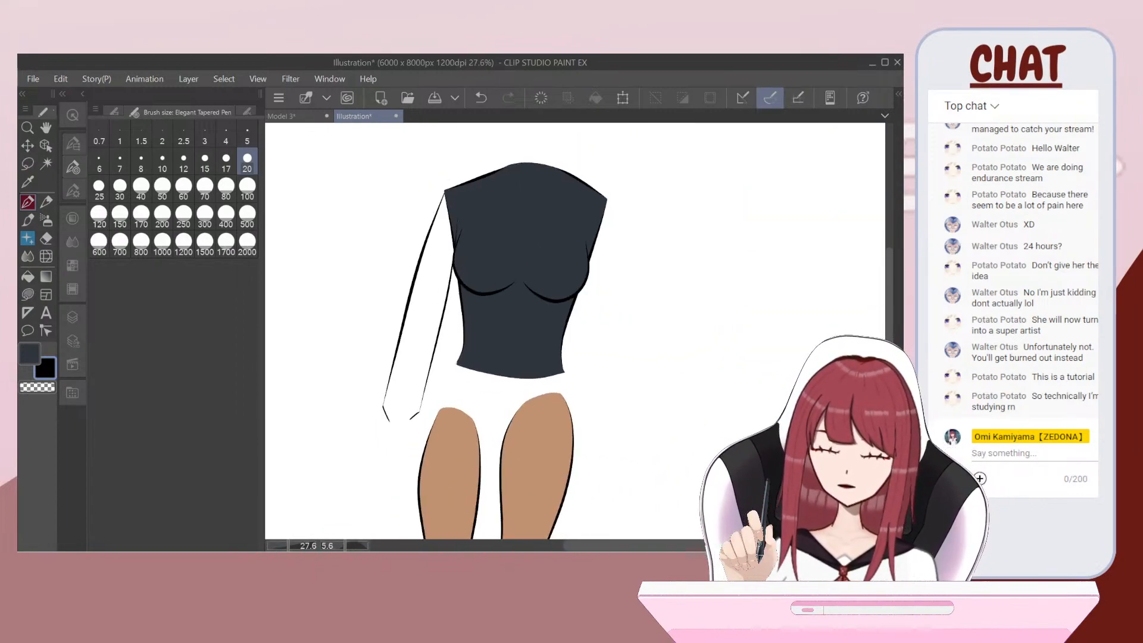
Step: Show the skirtGRP folder again and briefly compare the sleeve with the 49 % Atfer reference layer
scroll(575, 331, "down", 1)
left_click(73, 317)
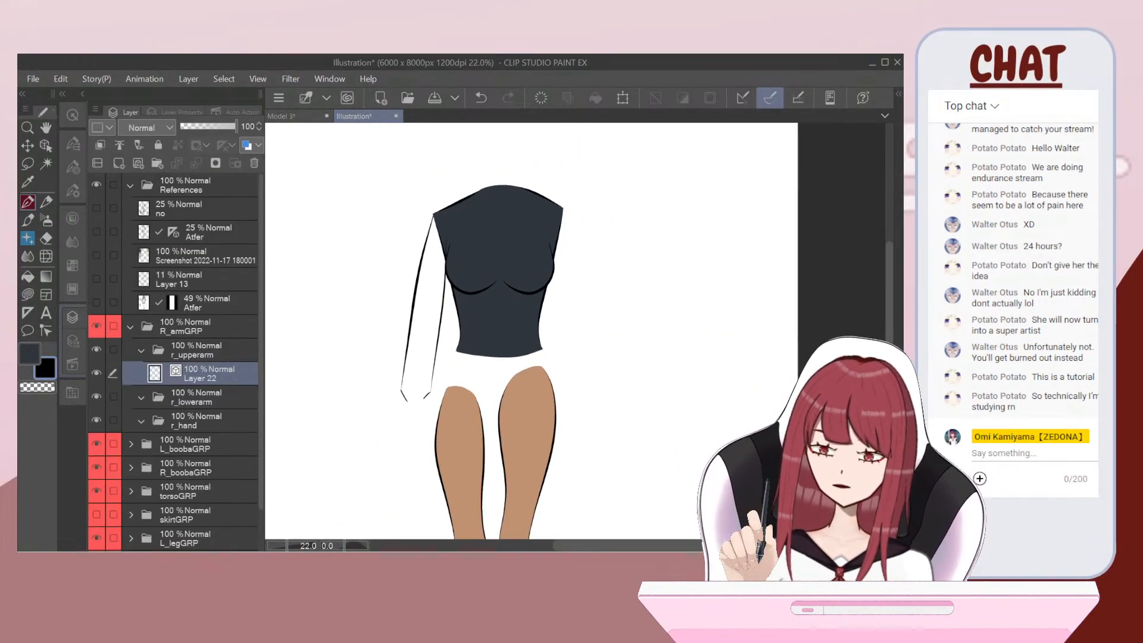
left_click(96, 514)
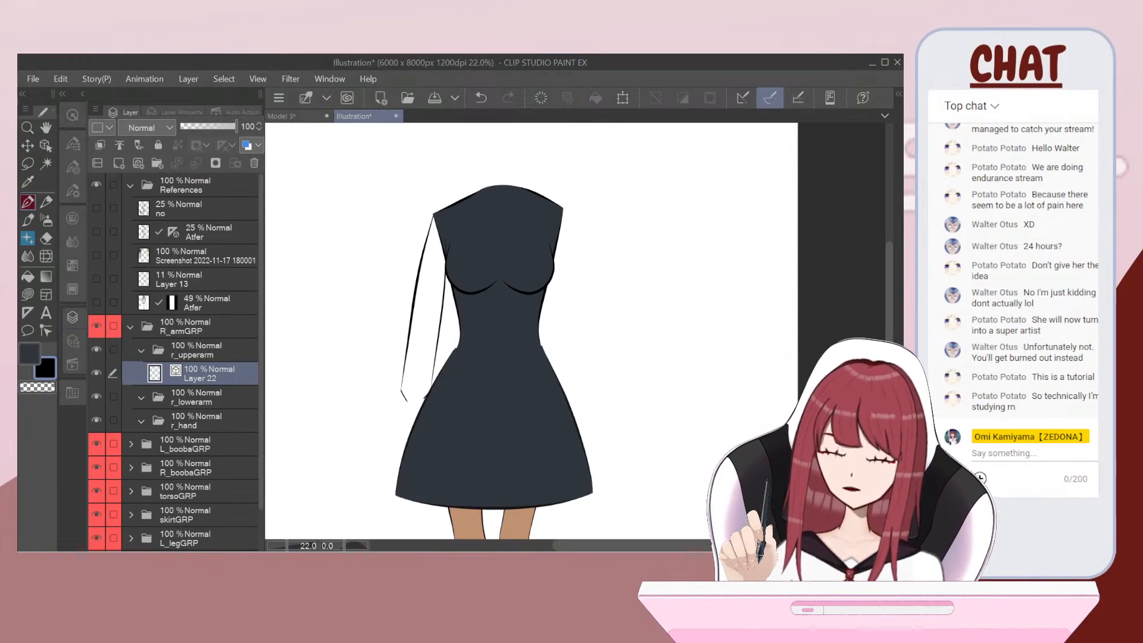
left_click(96, 301)
left_click(112, 302)
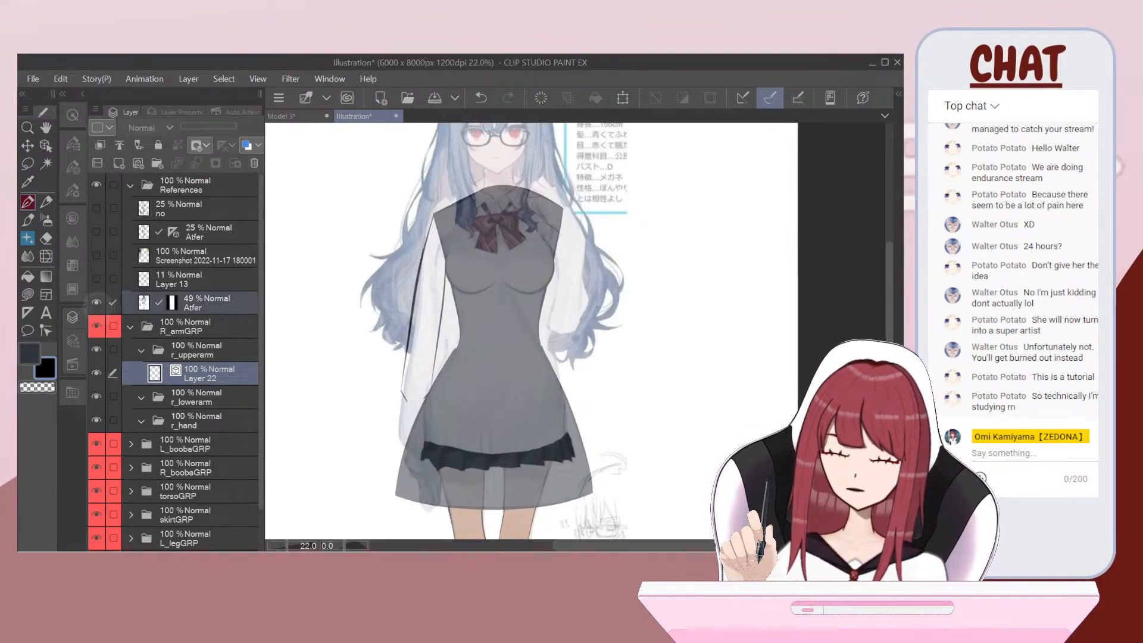
left_click(96, 302)
scroll(478, 313, "down", 4)
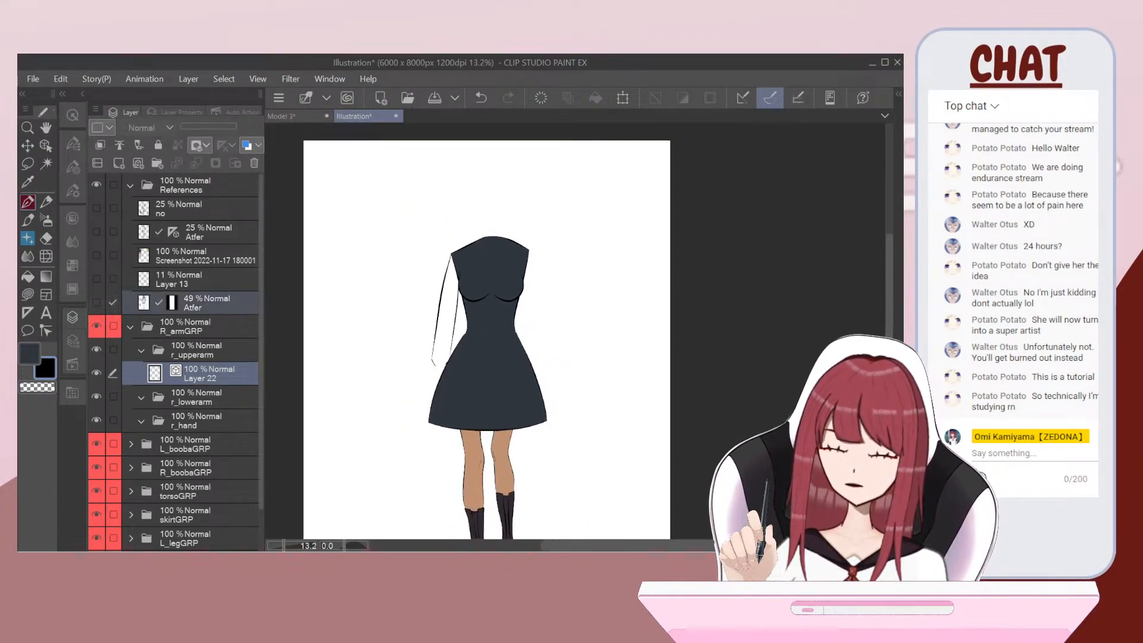
scroll(441, 297, "up", 5)
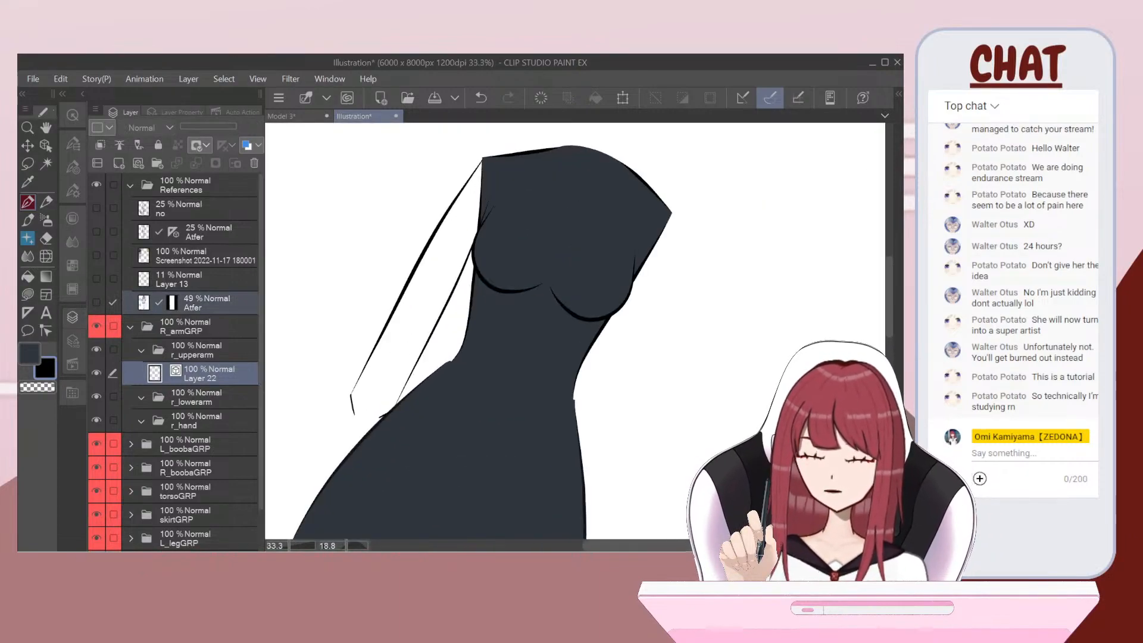
scroll(476, 191, "up", 3)
Step: Collapse the r_upperarm folder, select r_lowerarm and show the 25 % Atfer sketch layer in the References folder
left_click(141, 350)
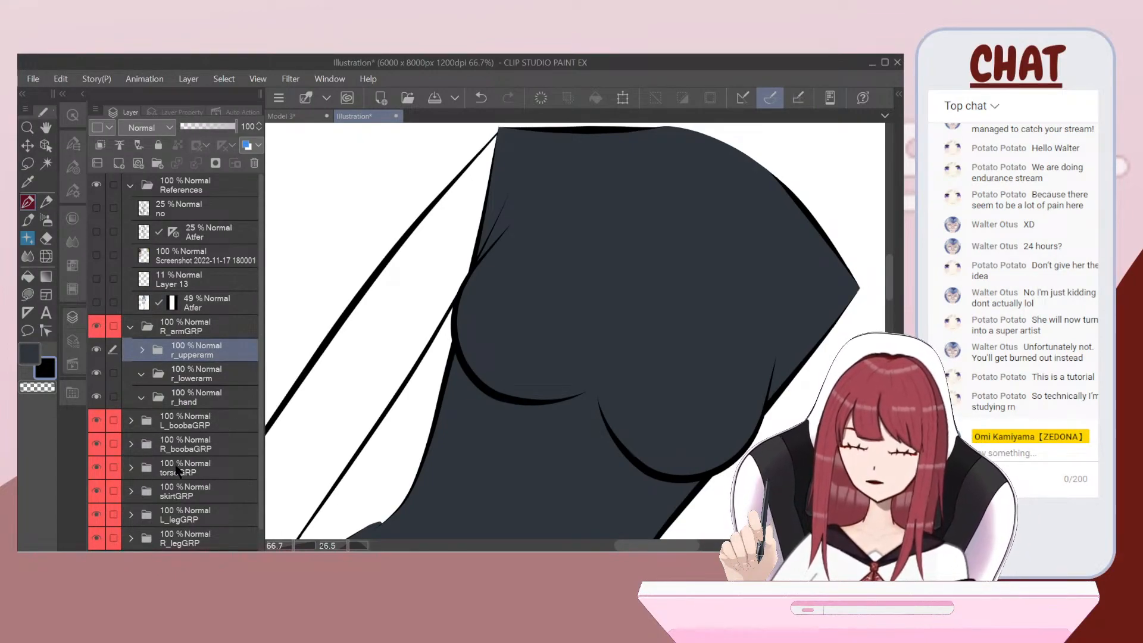
scroll(177, 470, "down", 1)
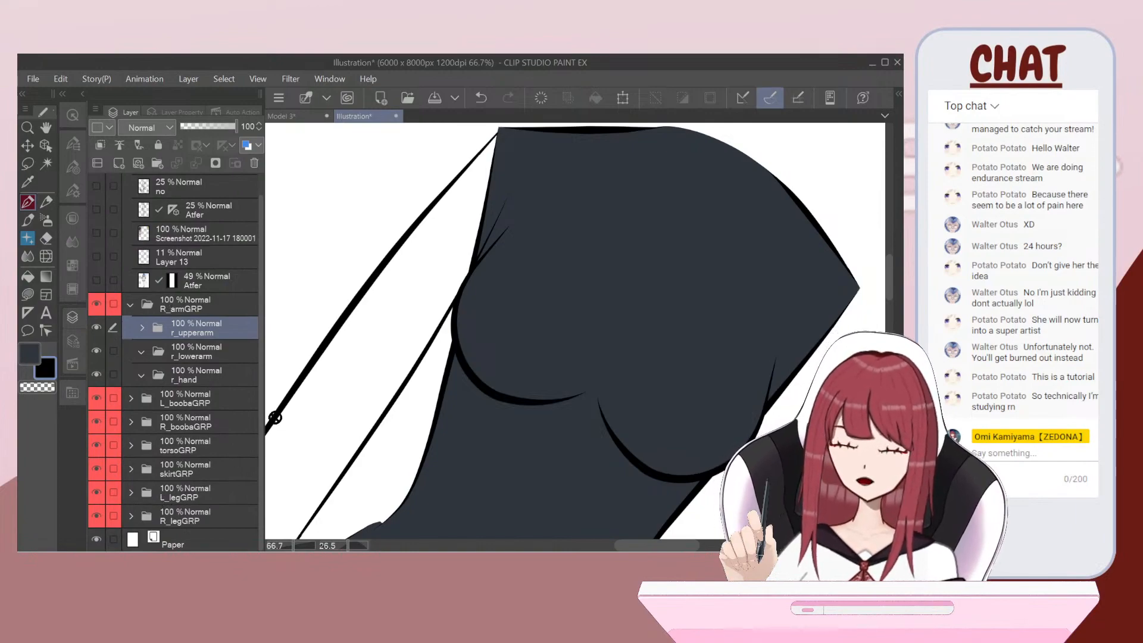
scroll(276, 418, "down", 1)
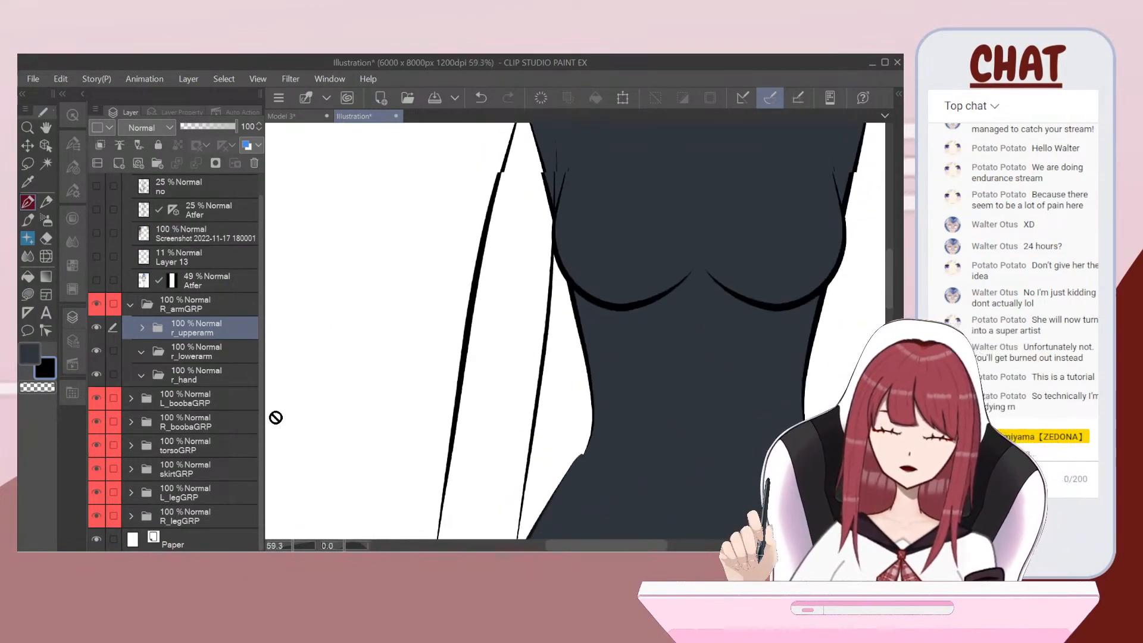
scroll(276, 418, "down", 1)
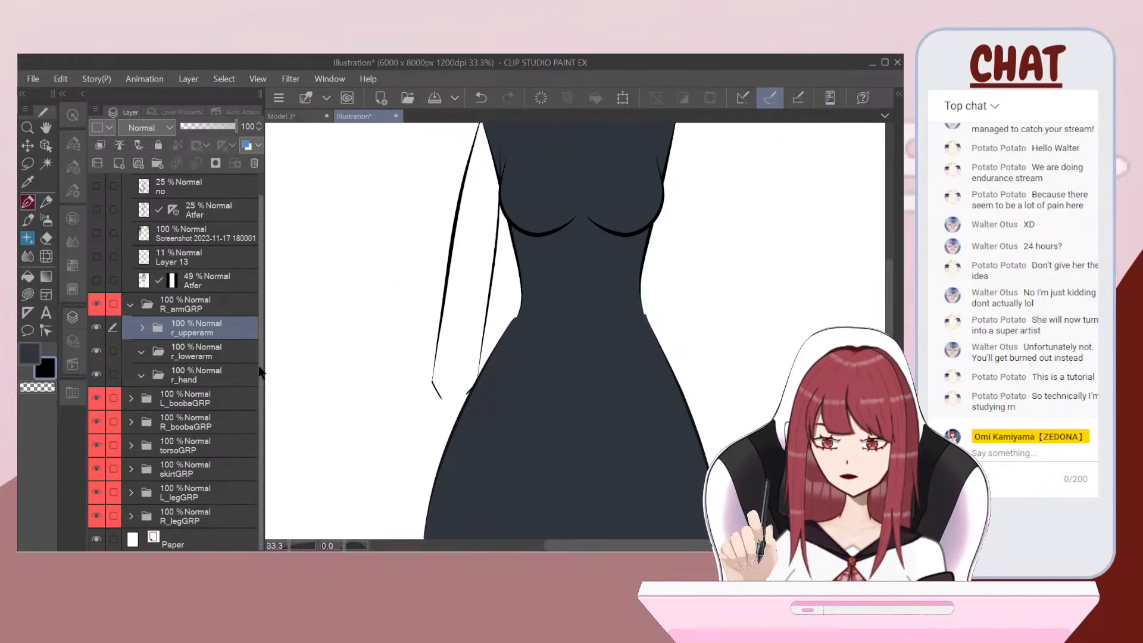
left_click(209, 351)
left_click(28, 164)
left_click(96, 257)
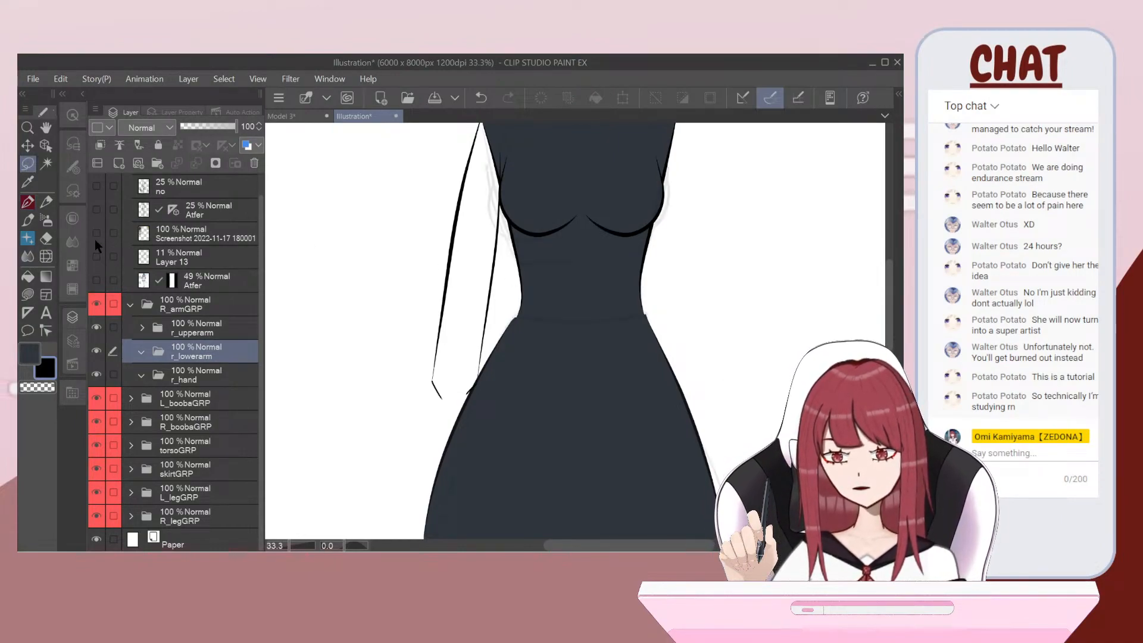
left_click(95, 233)
left_click(96, 233)
left_click(96, 210)
scroll(448, 263, "up", 1)
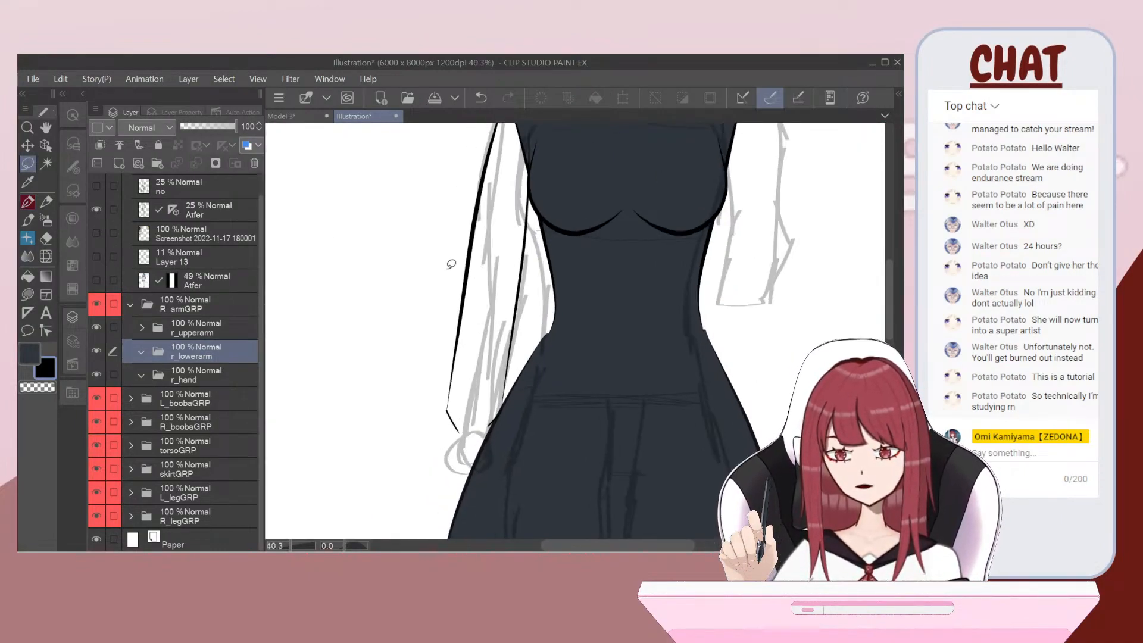
mouse_move(541, 267)
left_mouse_down()
mouse_move(536, 414)
mouse_move(426, 464)
mouse_move(446, 247)
mouse_move(446, 262)
left_mouse_up()
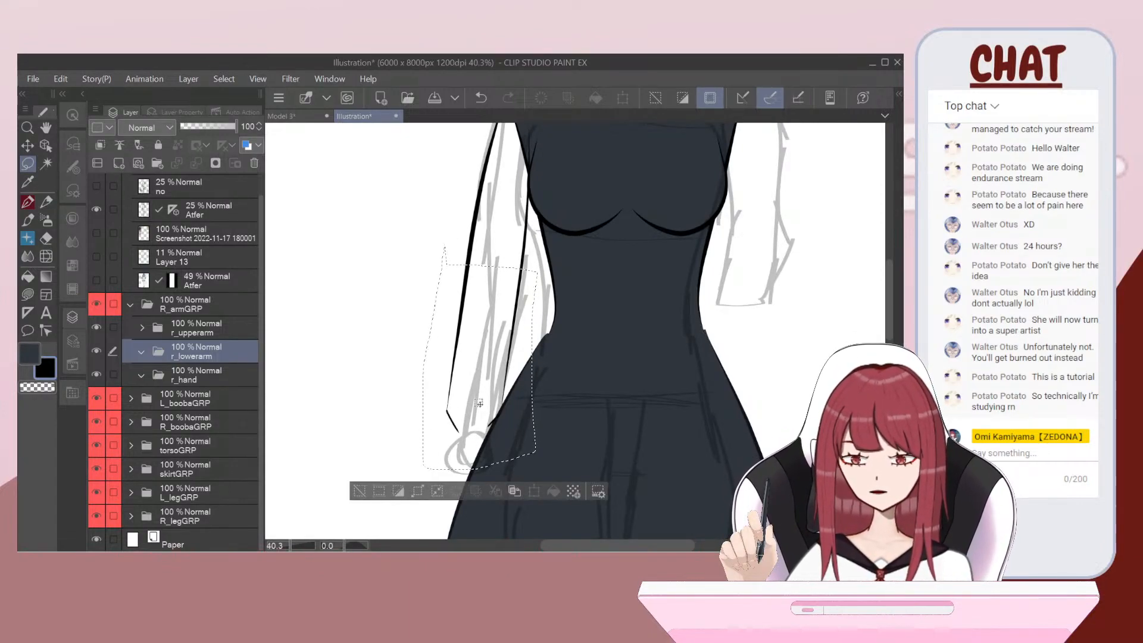
left_click(359, 491)
mouse_move(446, 237)
left_mouse_down()
mouse_move(492, 303)
mouse_move(516, 284)
left_mouse_up()
key("ctrl+z")
left_click_drag(455, 245, 509, 272)
key("ctrl+z")
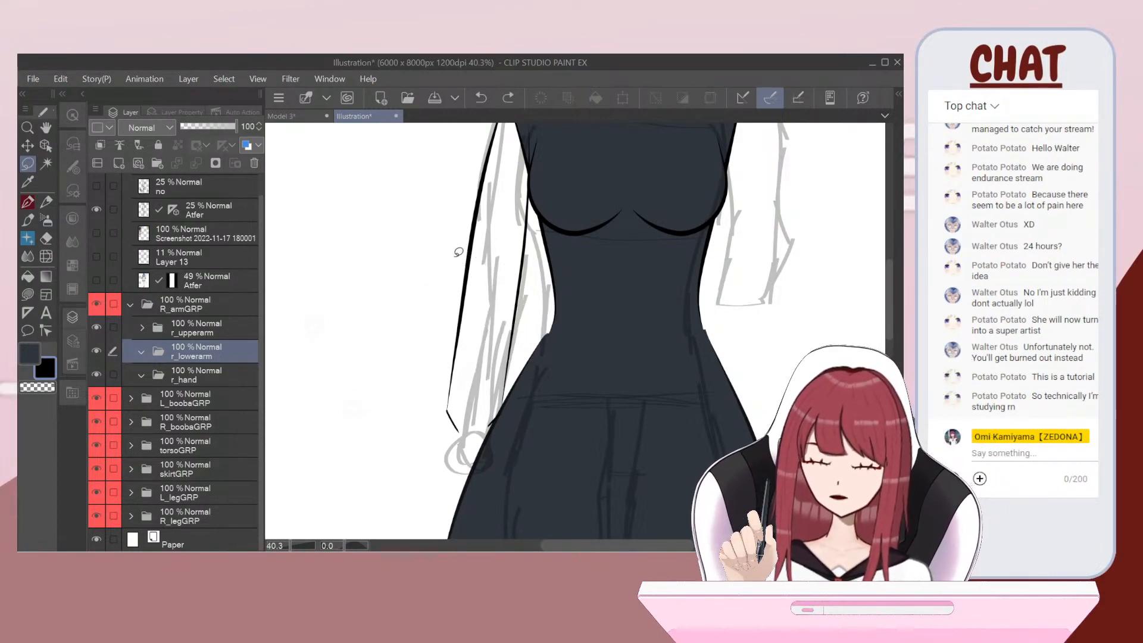
Step: Lasso the sleeve from the elbow down and cut and paste those lines from Layer 22 to a new layer
left_click_drag(520, 254, 536, 262)
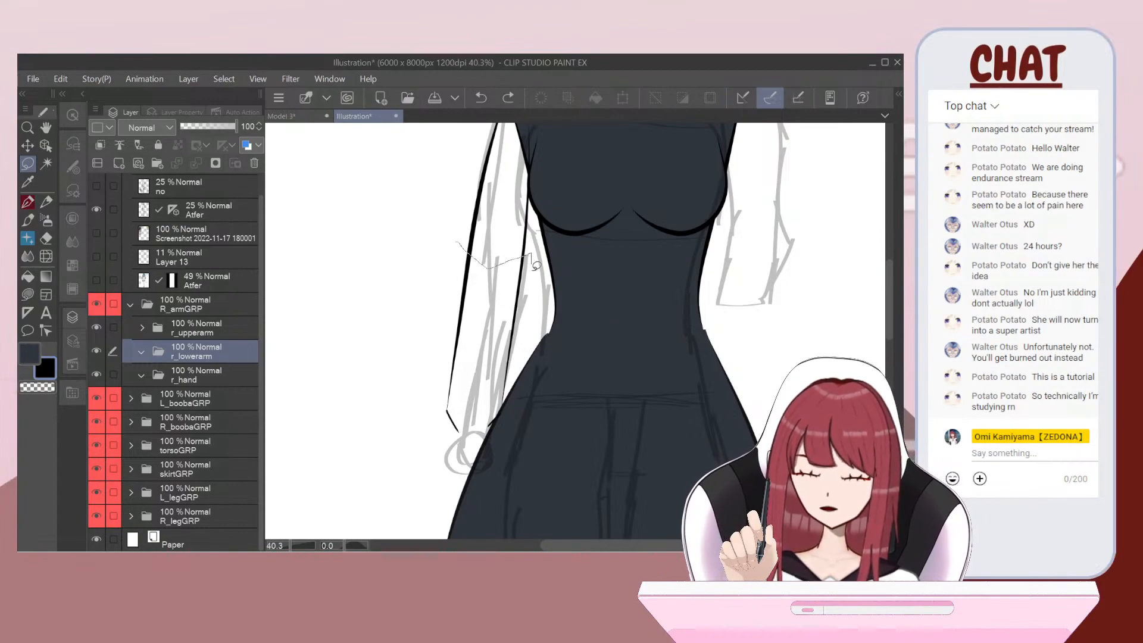
mouse_move(527, 441)
left_mouse_down()
mouse_move(416, 318)
mouse_move(437, 262)
left_mouse_up()
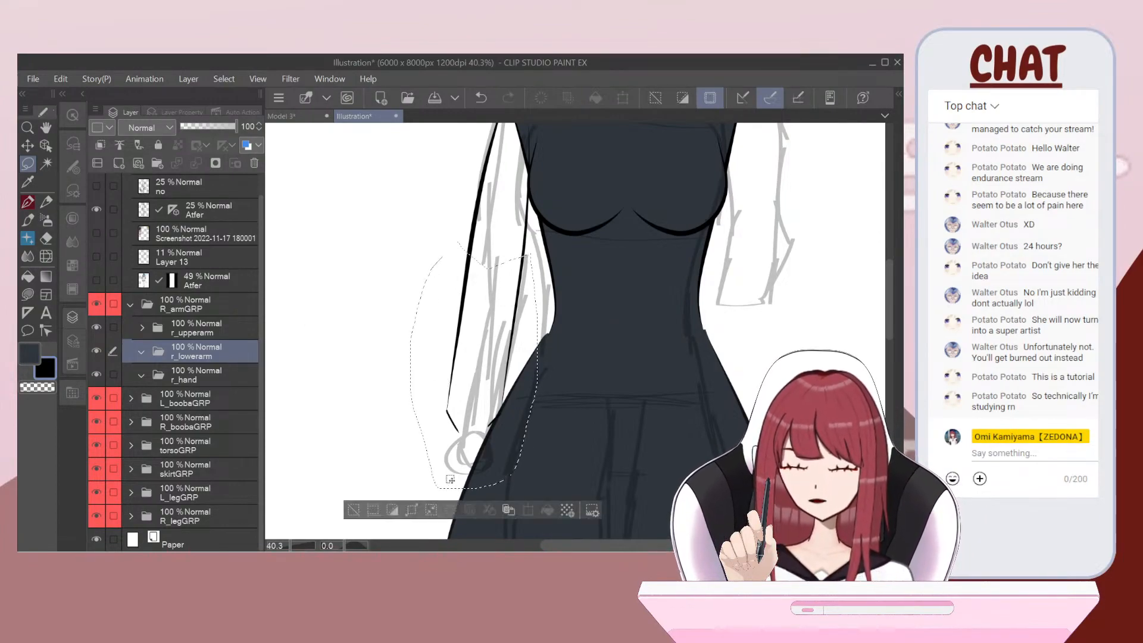
left_click(494, 512)
left_click(197, 355)
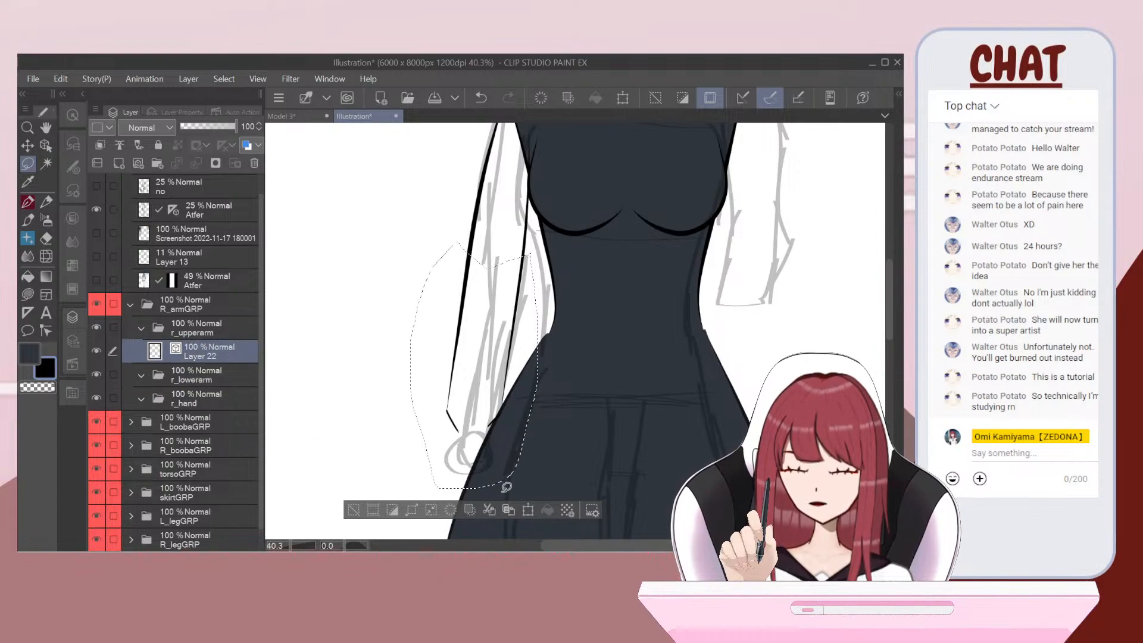
left_click(488, 511)
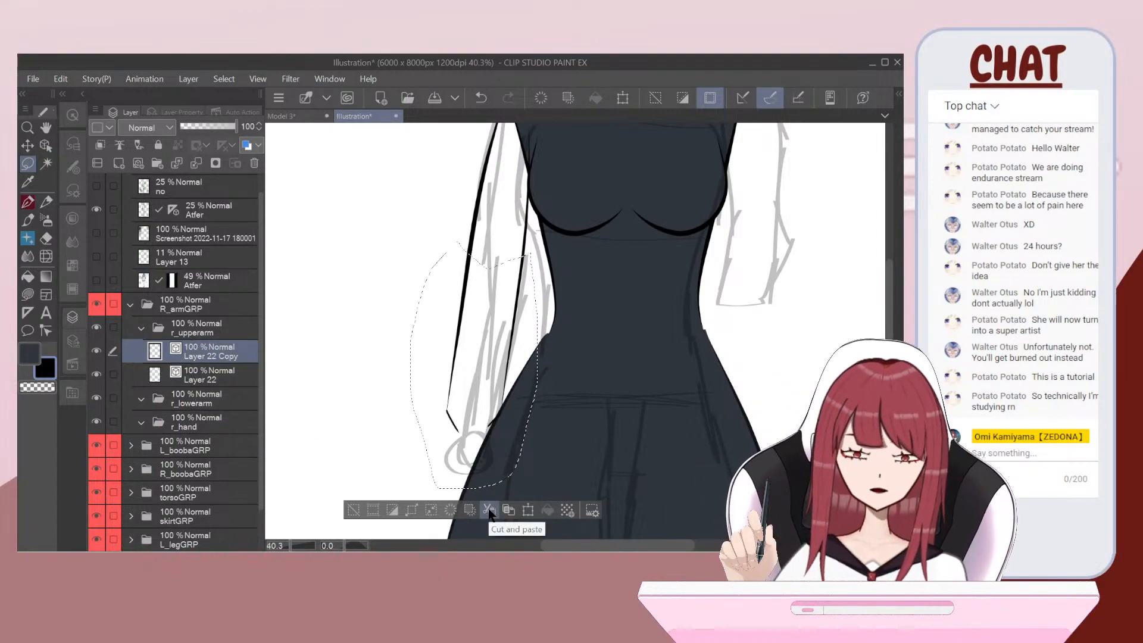
Step: Rename the pasted forearm layer as Layer 23
double_click(240, 356)
type("Layer 23")
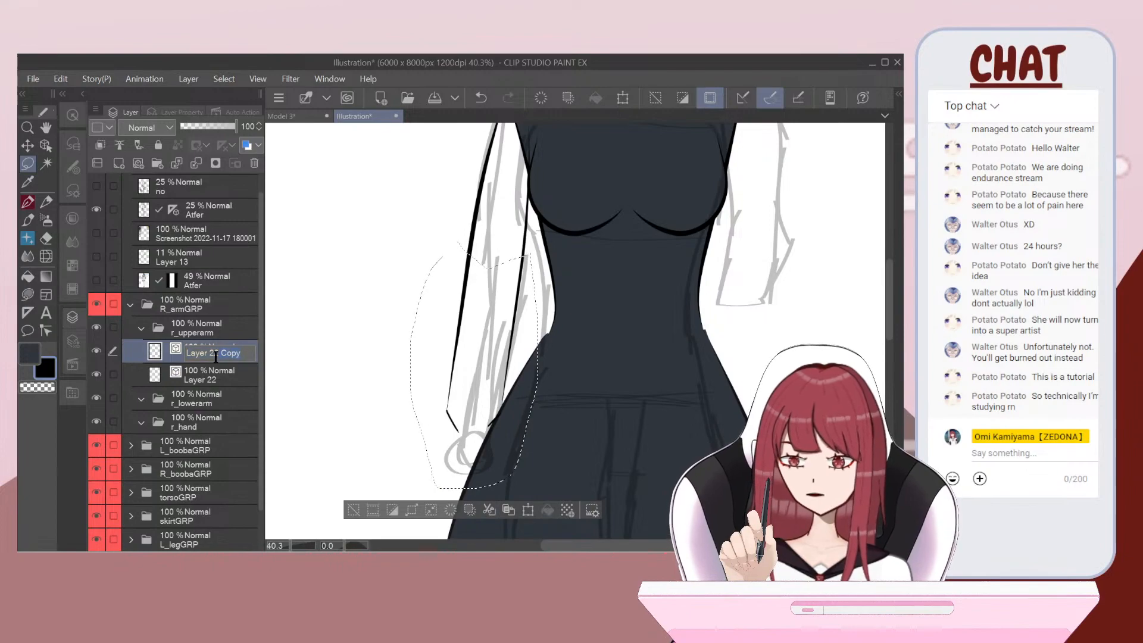
key("Return")
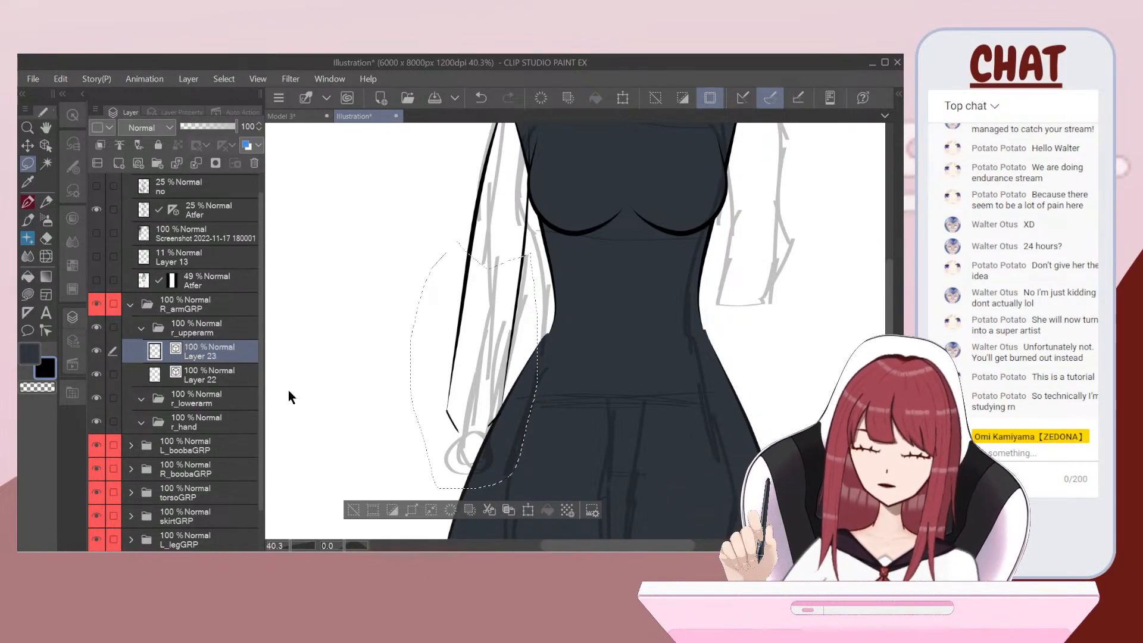
Step: Clear the selection, check both sleeve halves by toggling their visibility, and move Layer 23 into the r_lowerarm folder
left_click(354, 511)
left_click(97, 351)
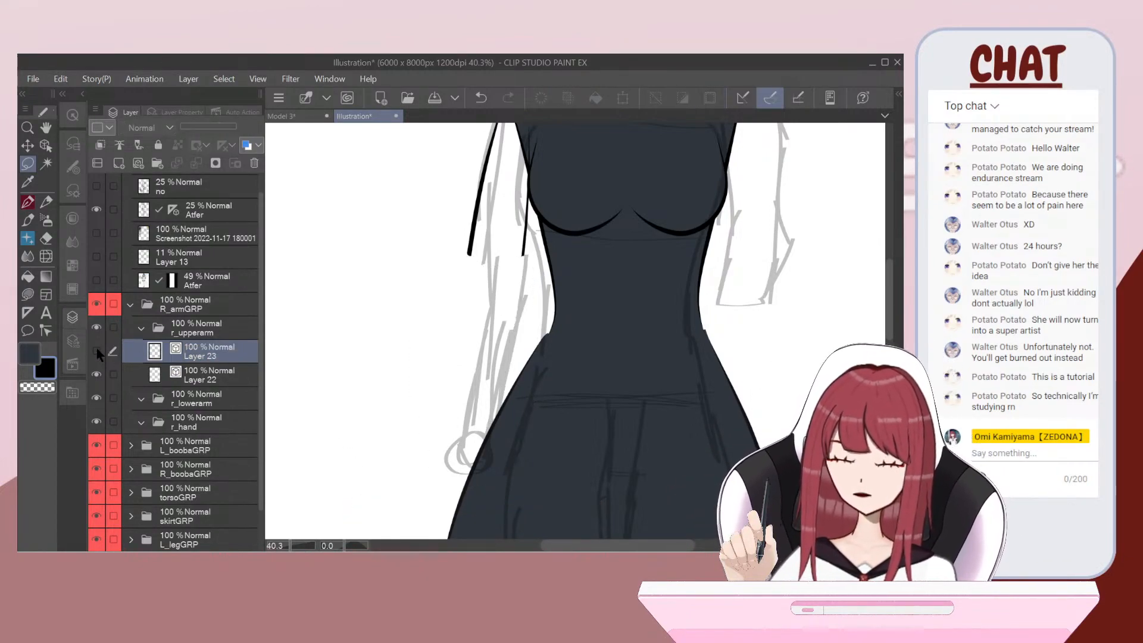
left_click(96, 351)
left_click(96, 375)
left_click(96, 375)
left_click_drag(218, 352, 208, 397)
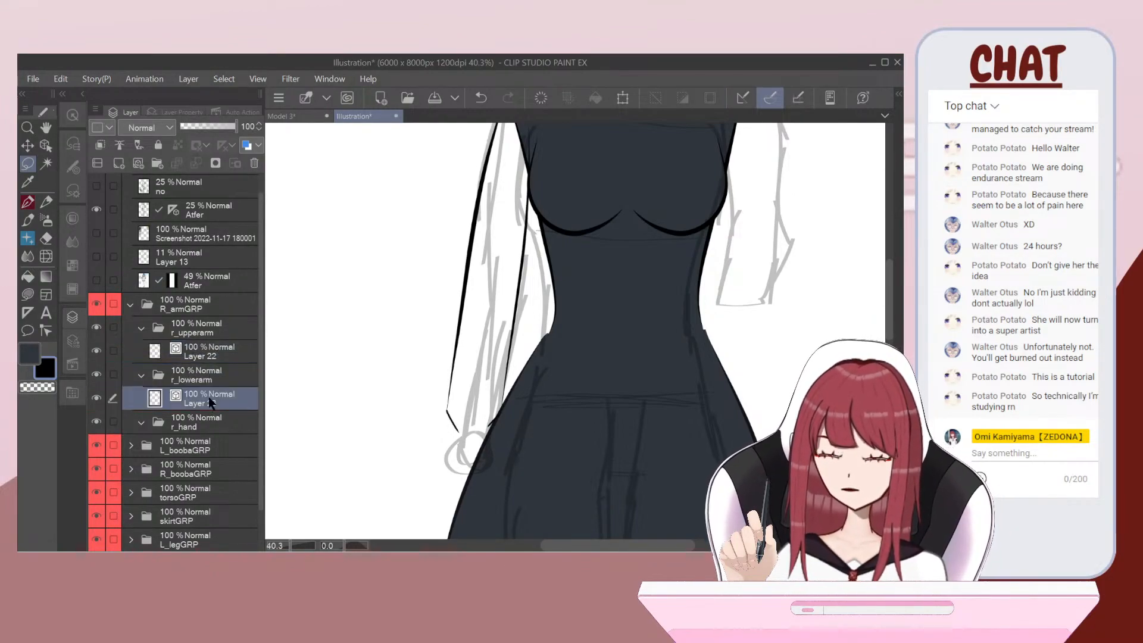
Step: Add a new raster layer and place it below Layer 22 in the r_upperarm folder
left_click(222, 351)
left_click(118, 163)
left_click_drag(211, 352, 208, 386)
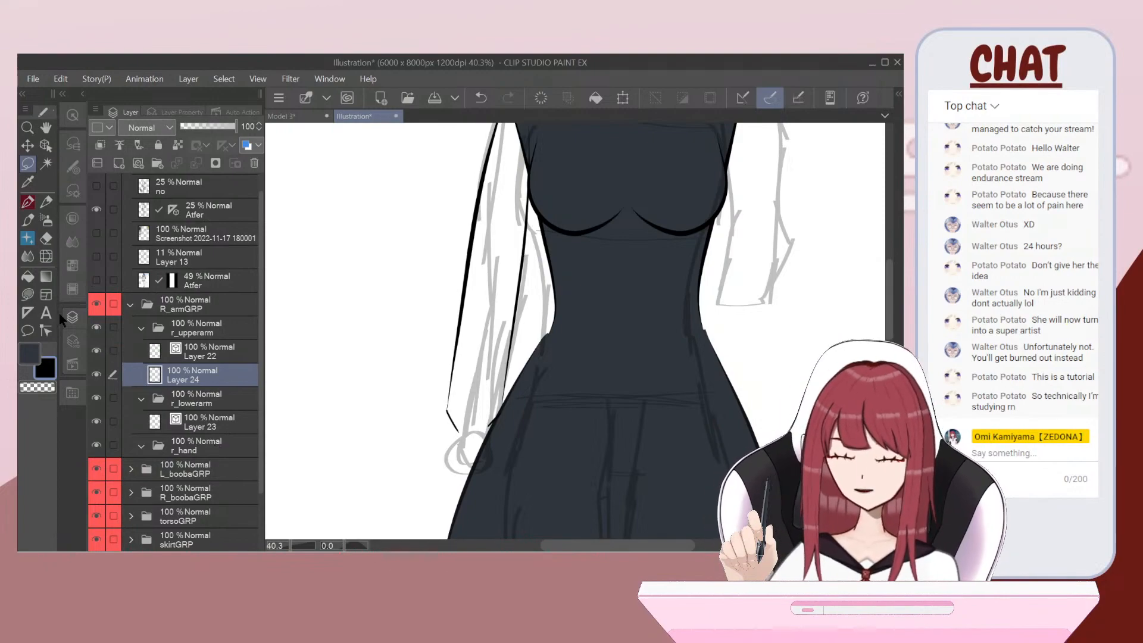
left_click(28, 294)
Step: Hide the r_lowerarm folder to examine the upper sleeve alone, show it again and check the whole figure
left_click(96, 397)
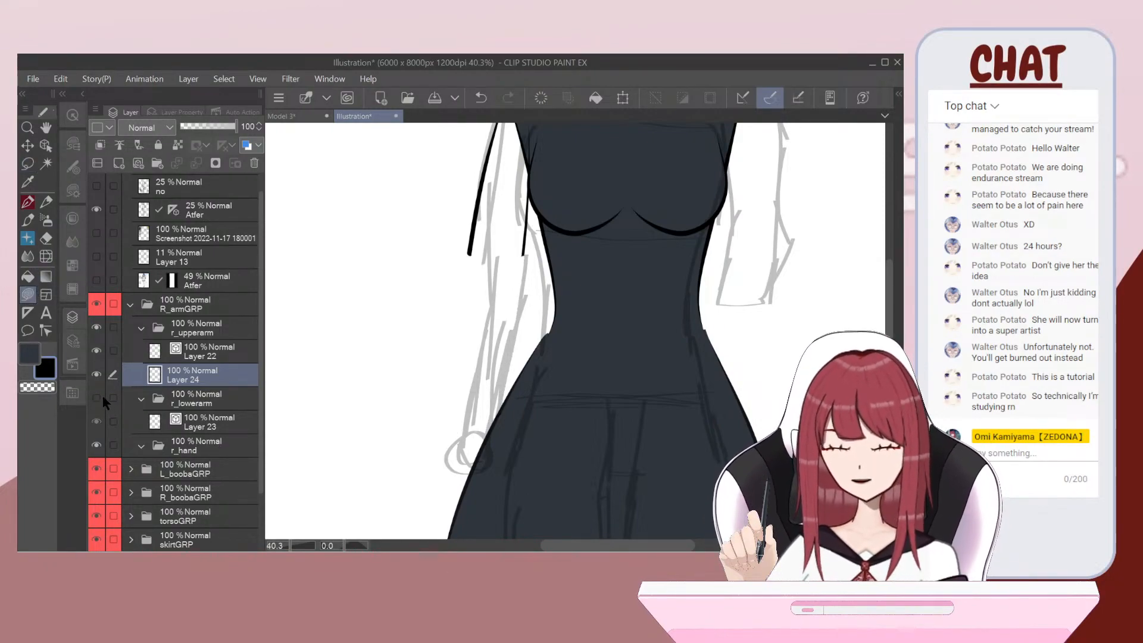
scroll(575, 331, "up", 1)
scroll(575, 331, "down", 4)
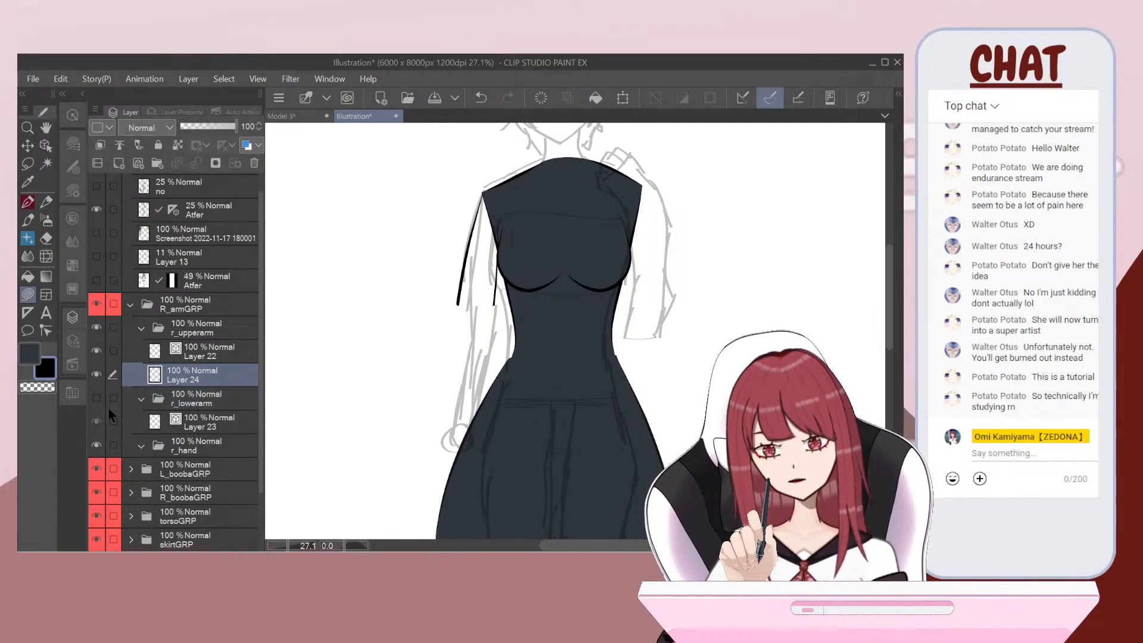
left_click(96, 398)
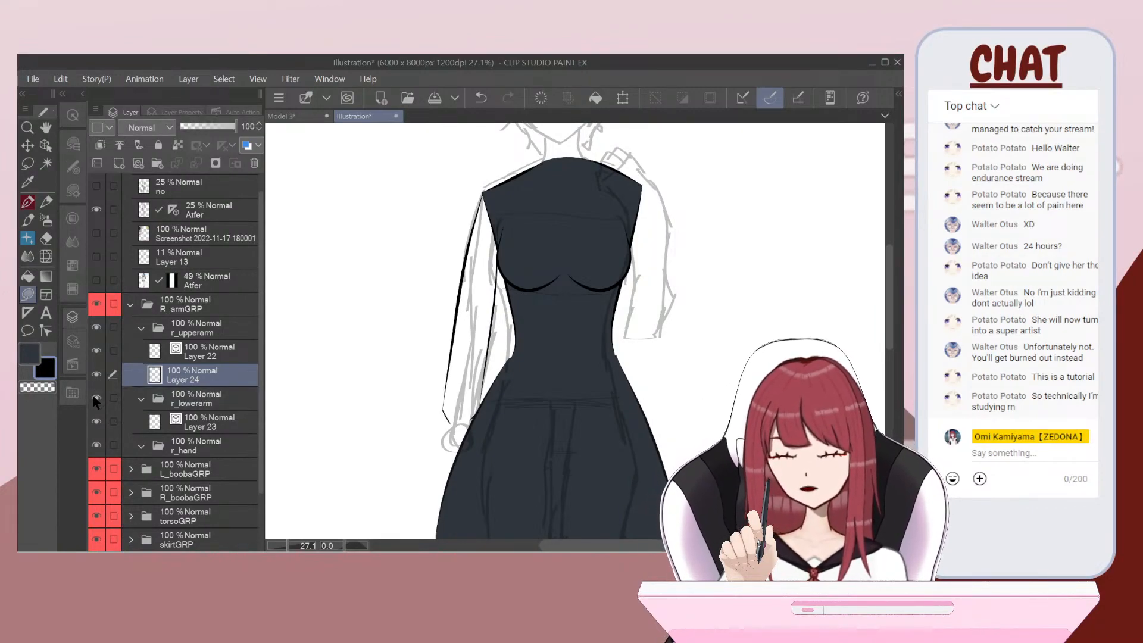
key("ctrl+0")
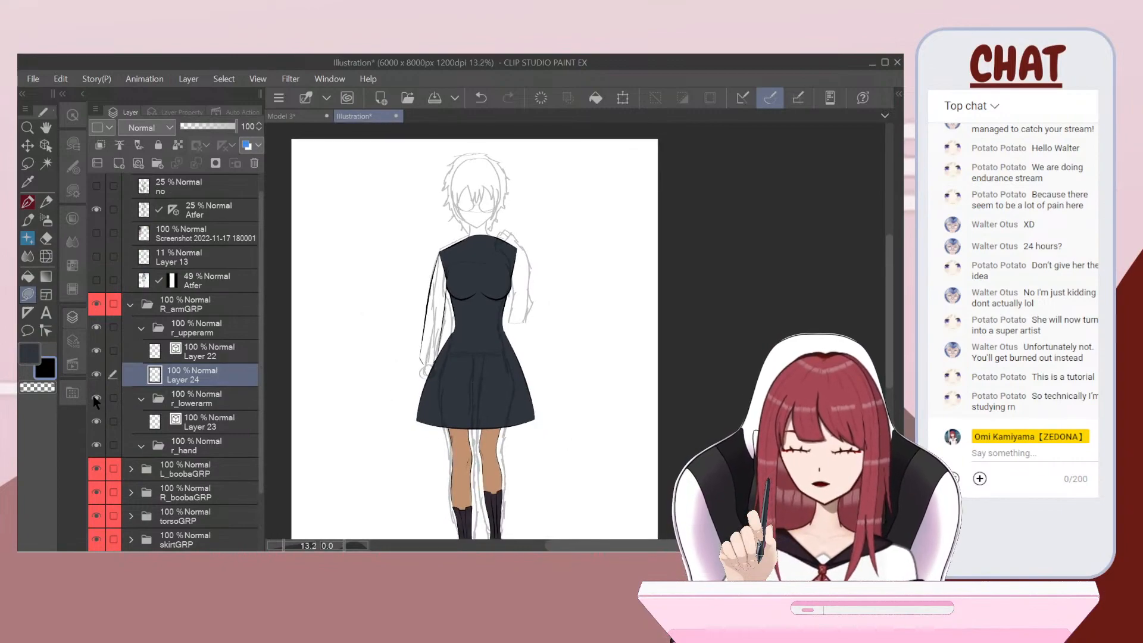
scroll(475, 331, "down", 1)
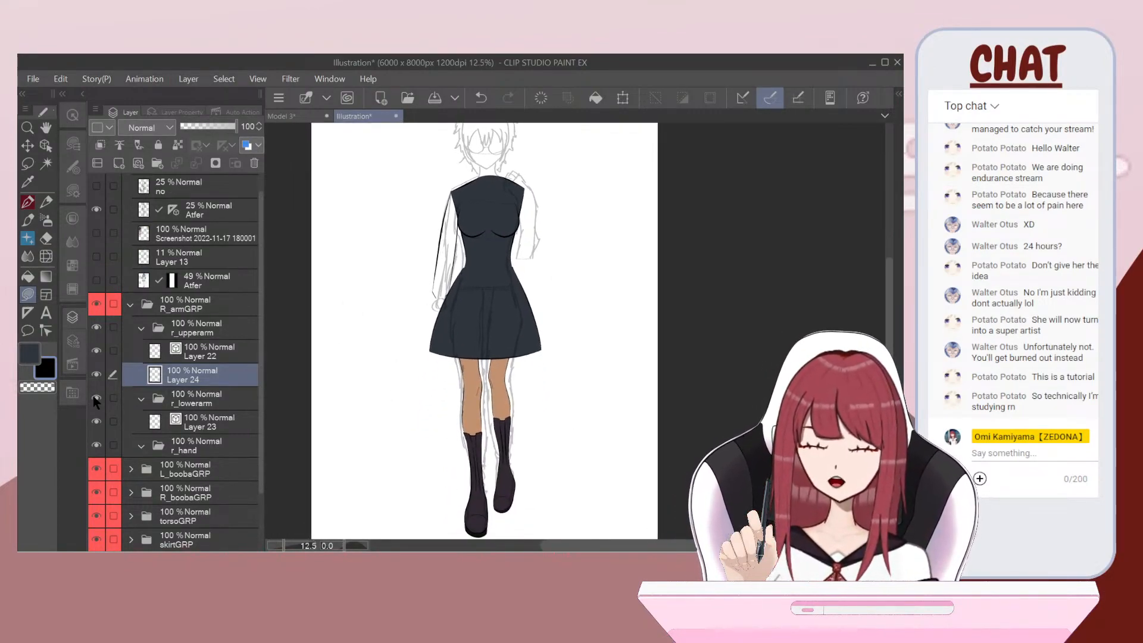
Step: Undo the sleeve split, the added layers and the inner and wrist lines, back to the outer sleeve line alone
key("ctrl+z")
key("ctrl+z")
key("ctrl+z")
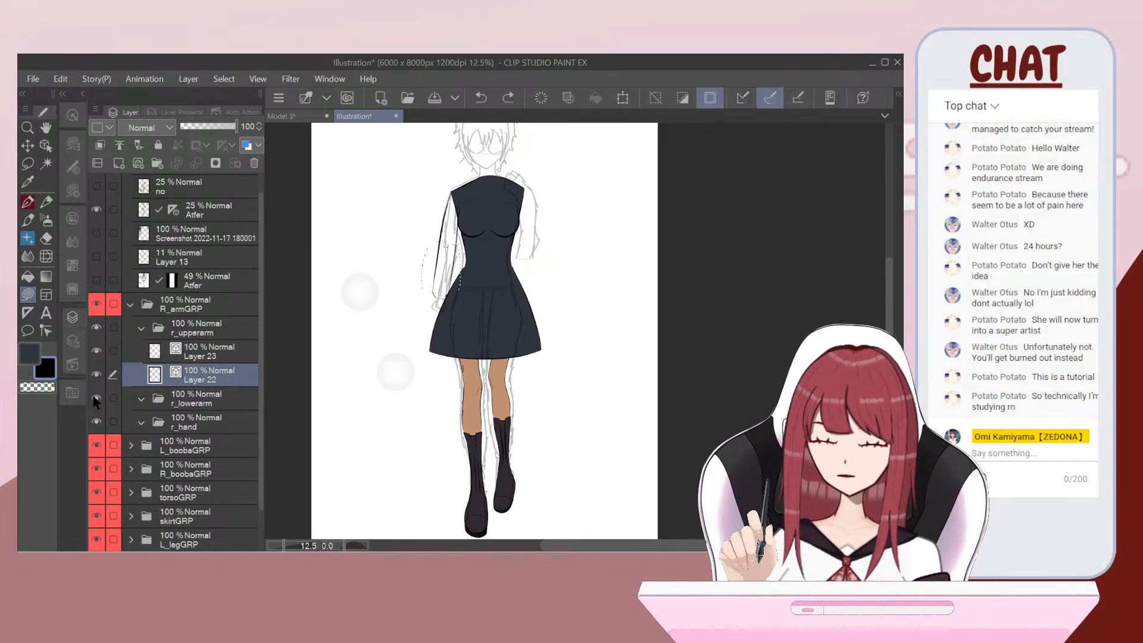
key("ctrl+z")
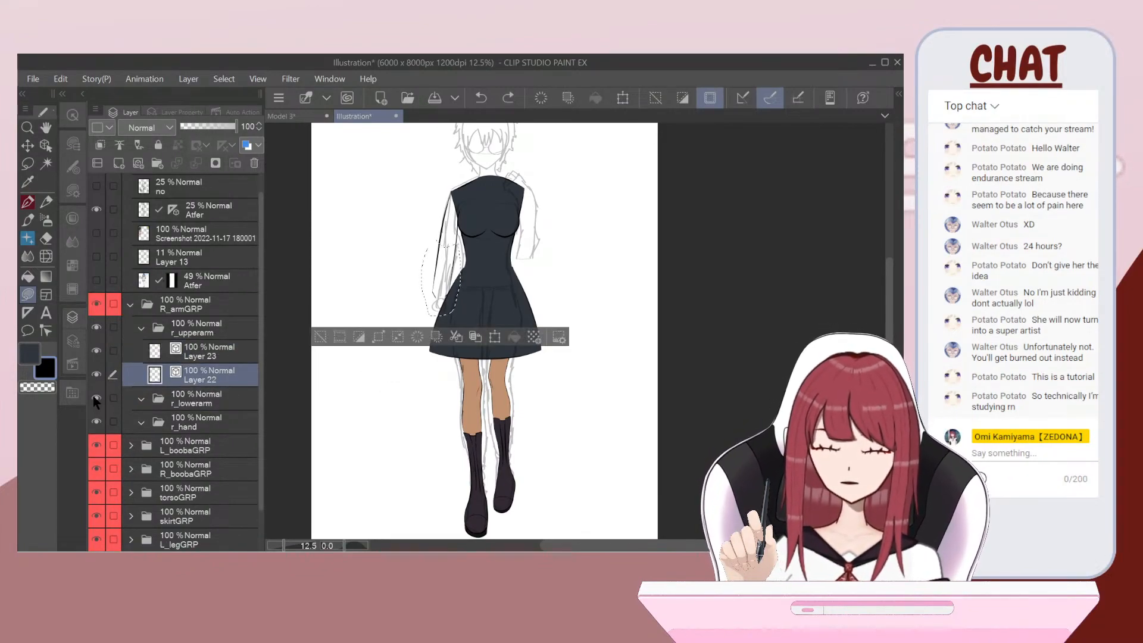
key("ctrl+z")
key("ctrl+z")
key("ctrl+z")
key("ctrl+z")
scroll(488, 268, "up", 3)
key("ctrl+z")
scroll(440, 297, "up", 3)
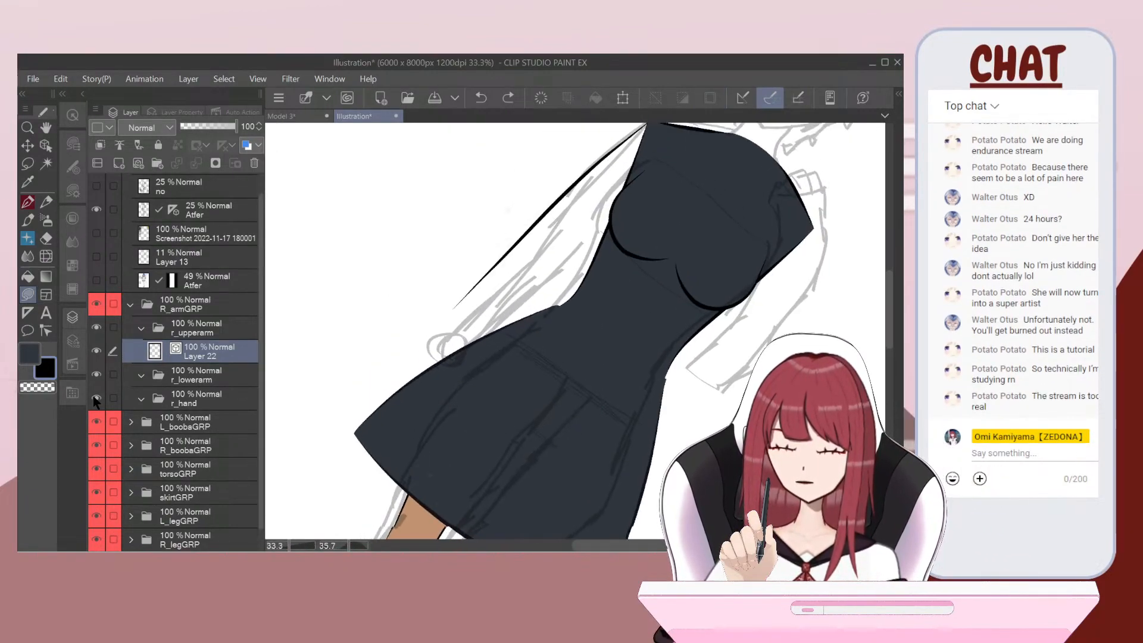
Step: Erase the stray tip at the lower end of the right sleeve's outer line on Layer 22
scroll(517, 255, "up", 1)
left_click(27, 204)
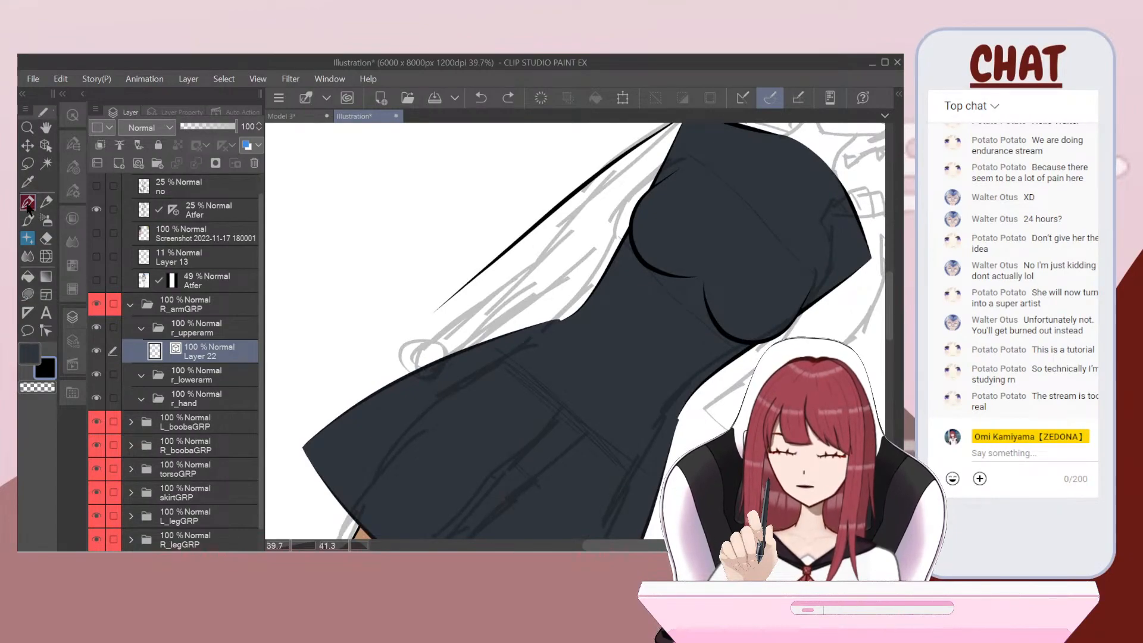
scroll(518, 297, "down", 3)
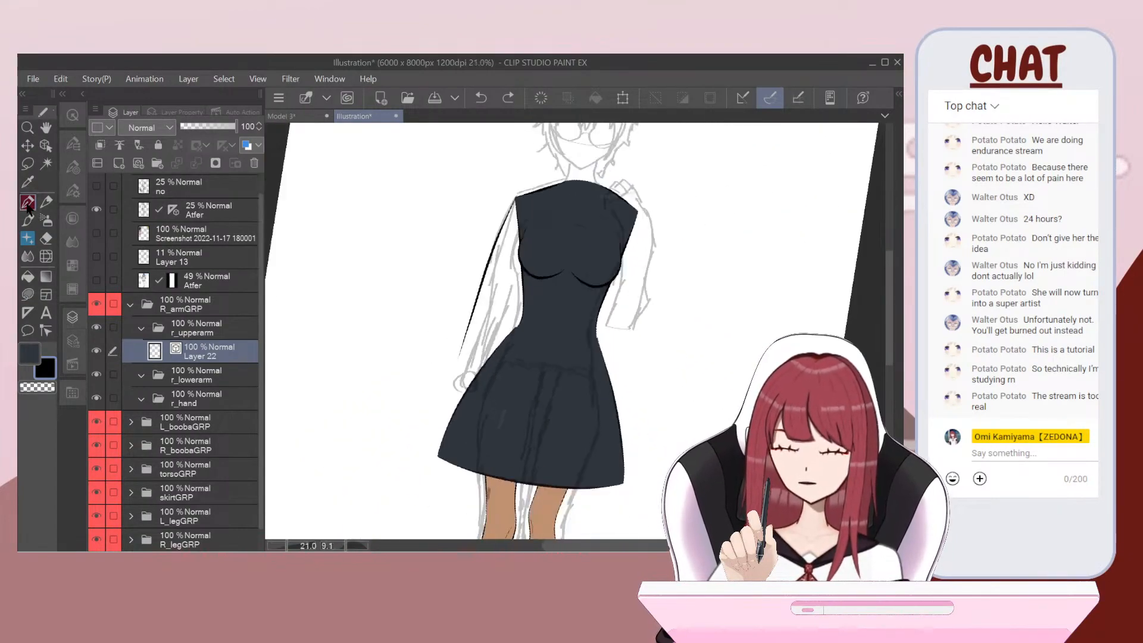
scroll(518, 298, "up", 1)
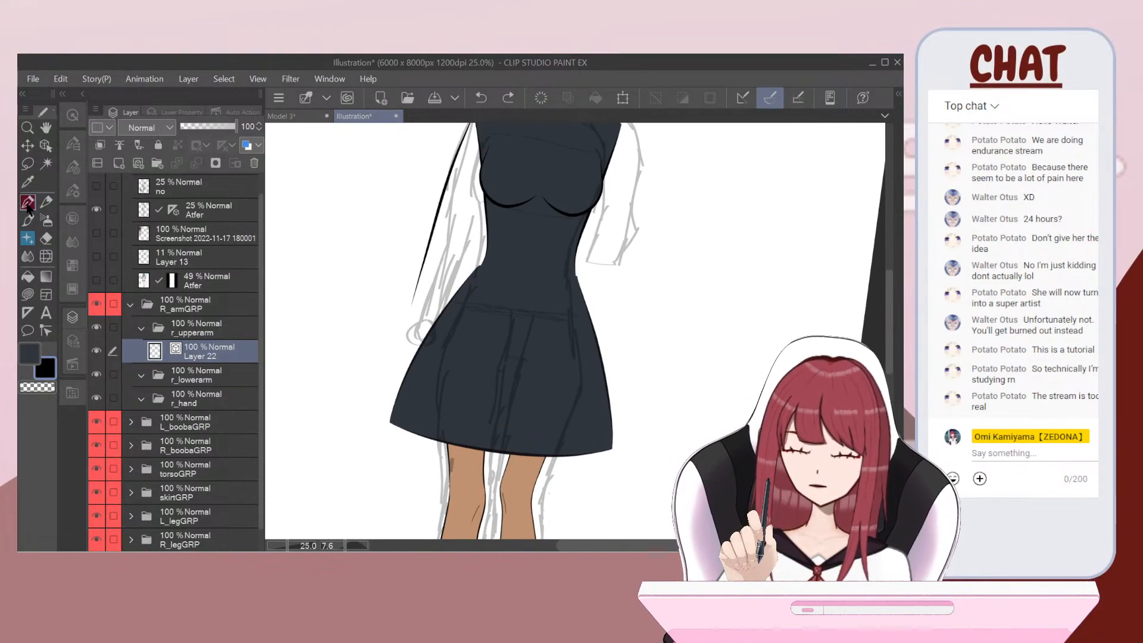
scroll(518, 297, "up", 3)
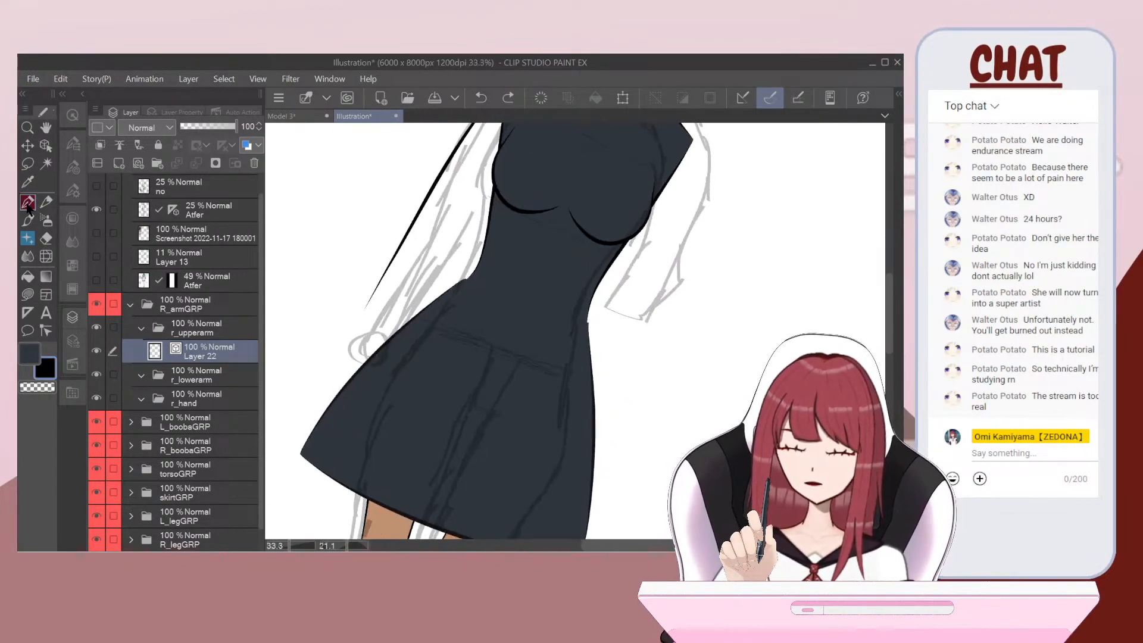
left_click(48, 241)
left_click_drag(354, 301, 336, 325)
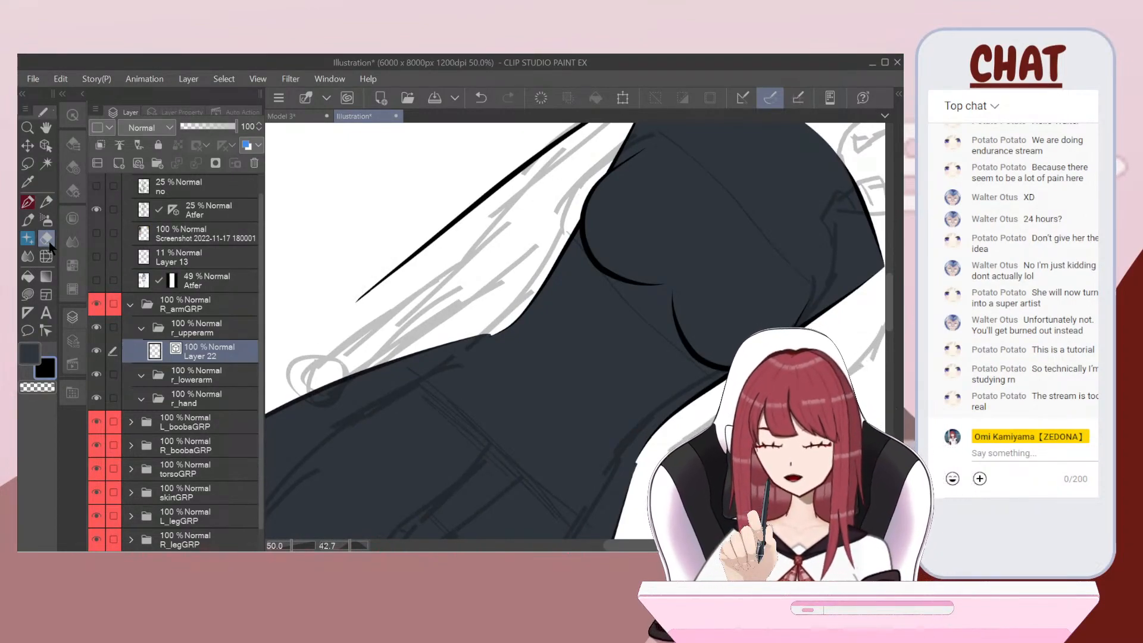
Step: Draw the right sleeve's inner line on Layer 22 with the pen, from the forearm up to the armpit, redoing the first stroke
left_click(27, 203)
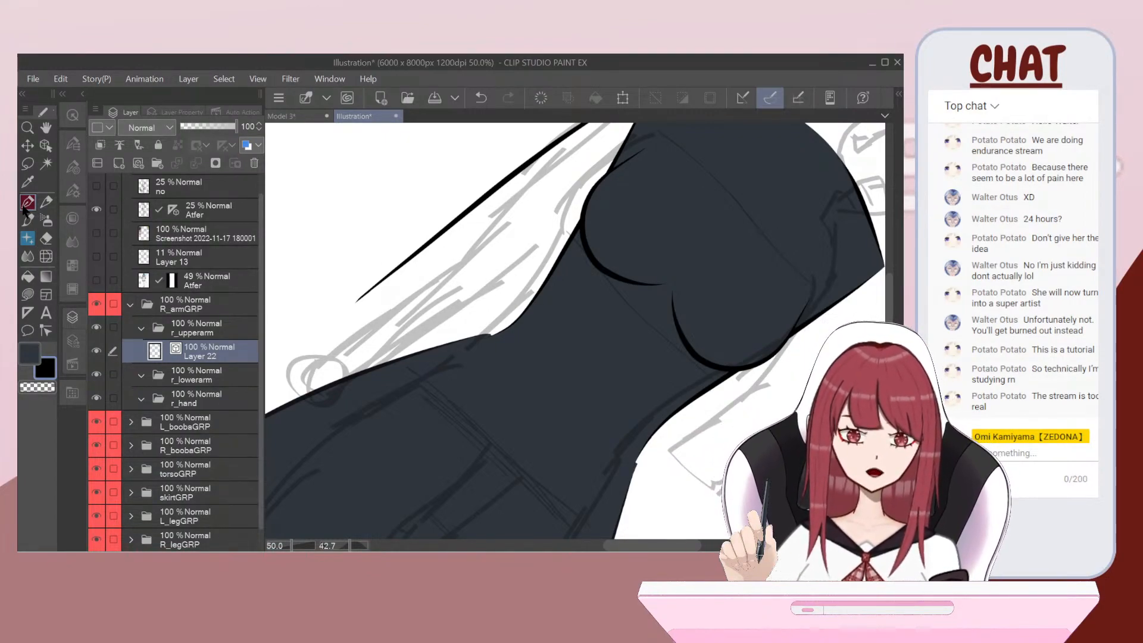
scroll(455, 427, "down", 1)
scroll(572, 212, "up", 2)
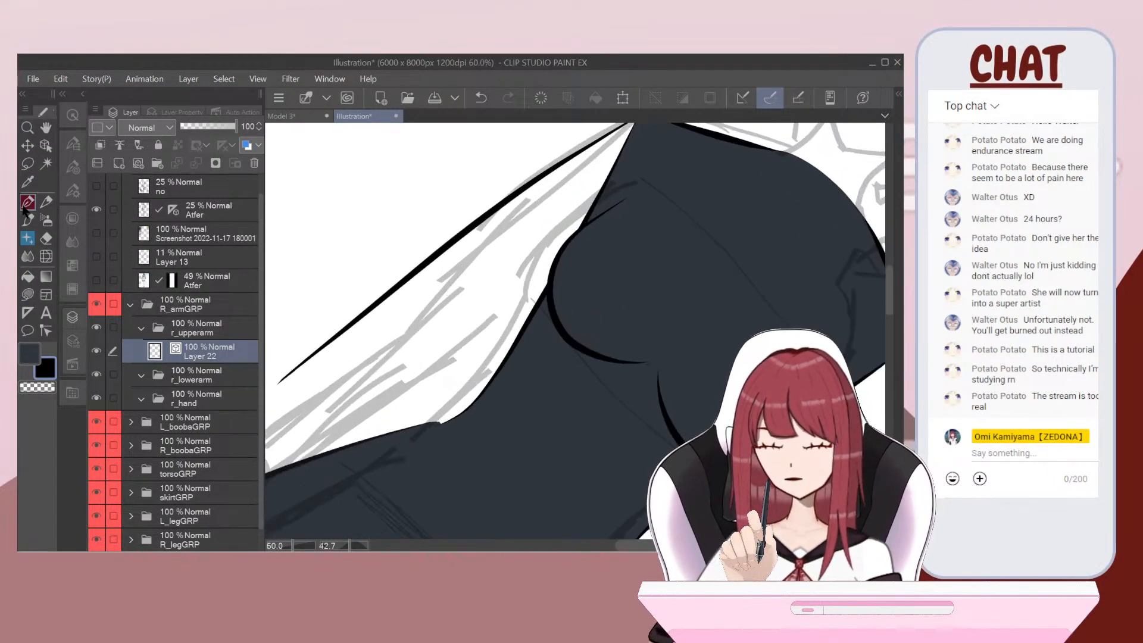
left_click_drag(327, 441, 459, 345)
key("ctrl+z")
mouse_move(329, 426)
left_mouse_down()
mouse_move(514, 292)
mouse_move(625, 185)
left_mouse_up()
key("ctrl+0")
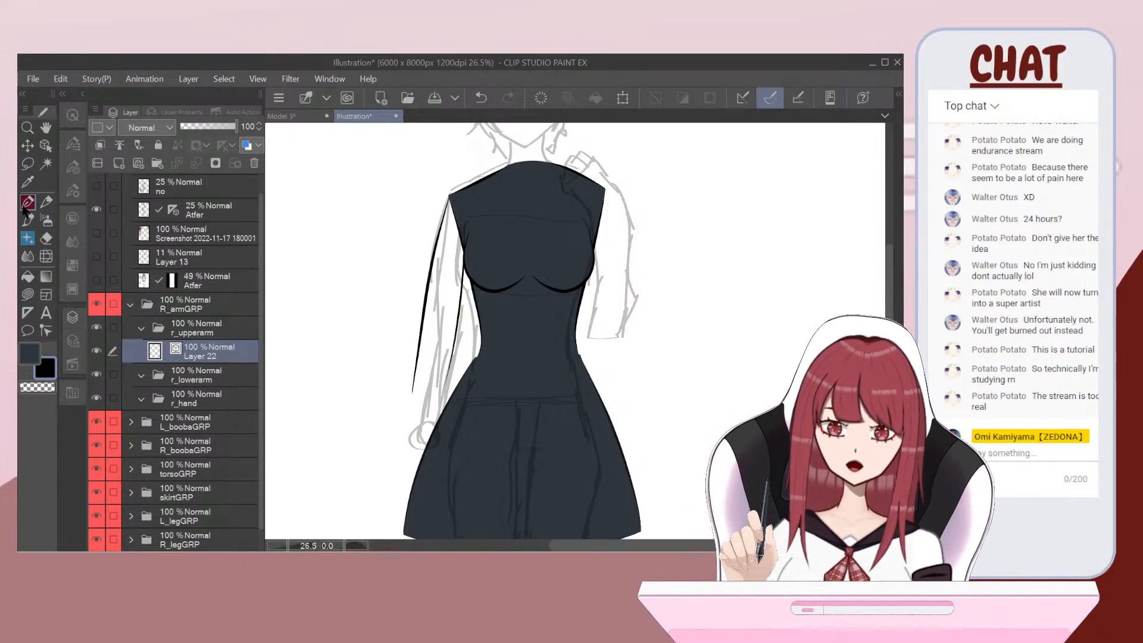
key("ctrl+minus")
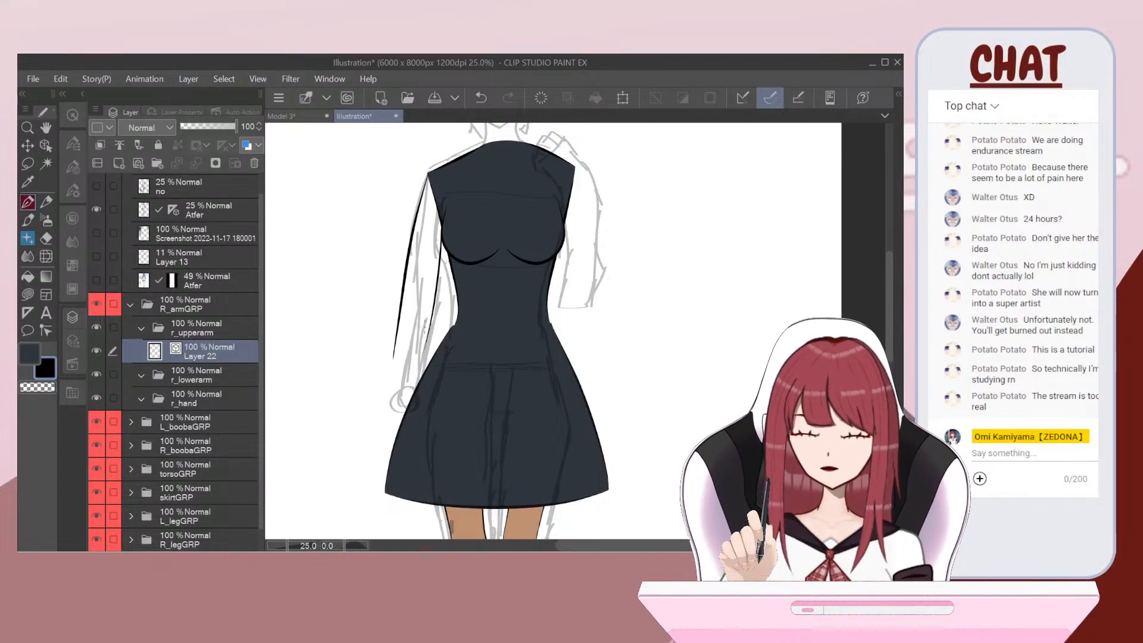
Step: Trim the lower ends of the outer and inner sleeve lines with the eraser
left_click_drag(428, 365, 459, 307)
scroll(460, 305, "up", 2)
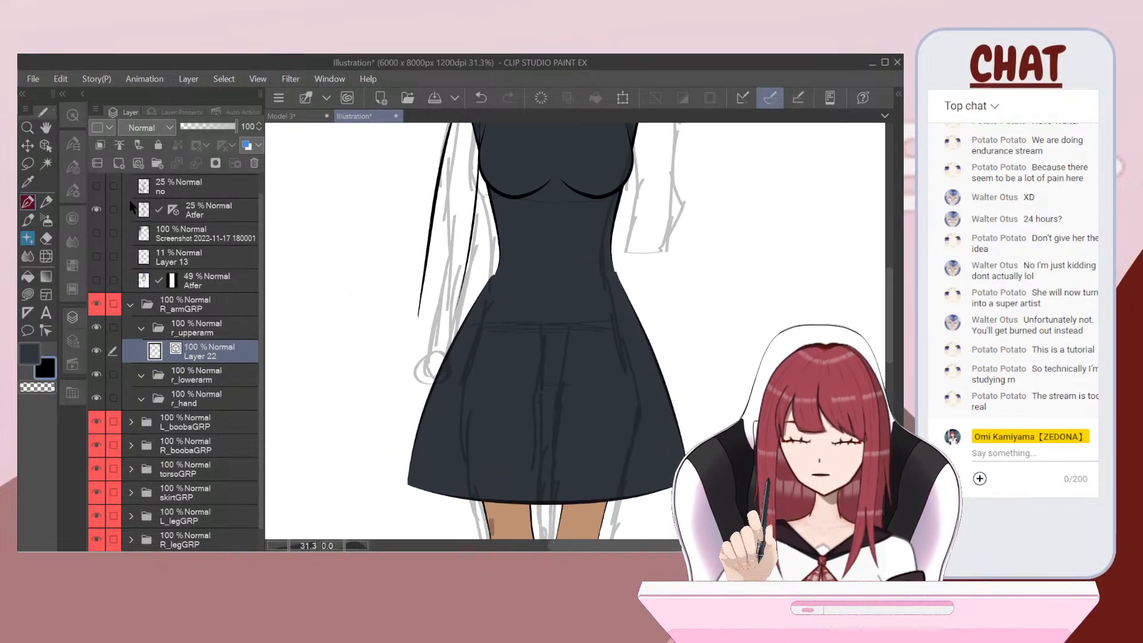
left_click(46, 238)
scroll(432, 322, "up", 2)
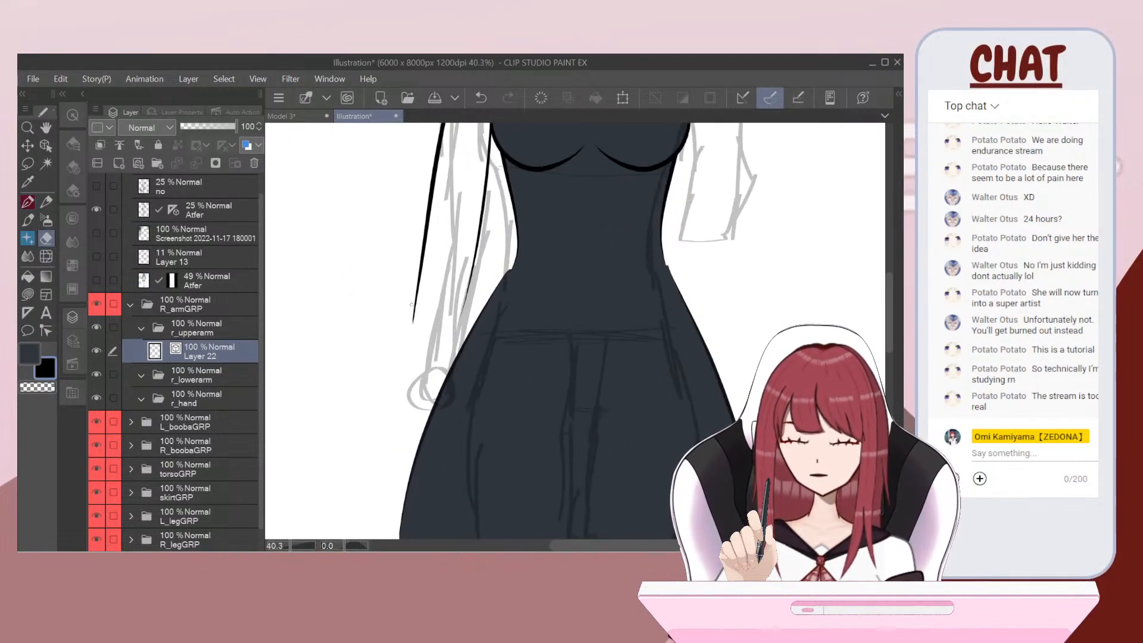
left_click_drag(415, 325, 417, 301)
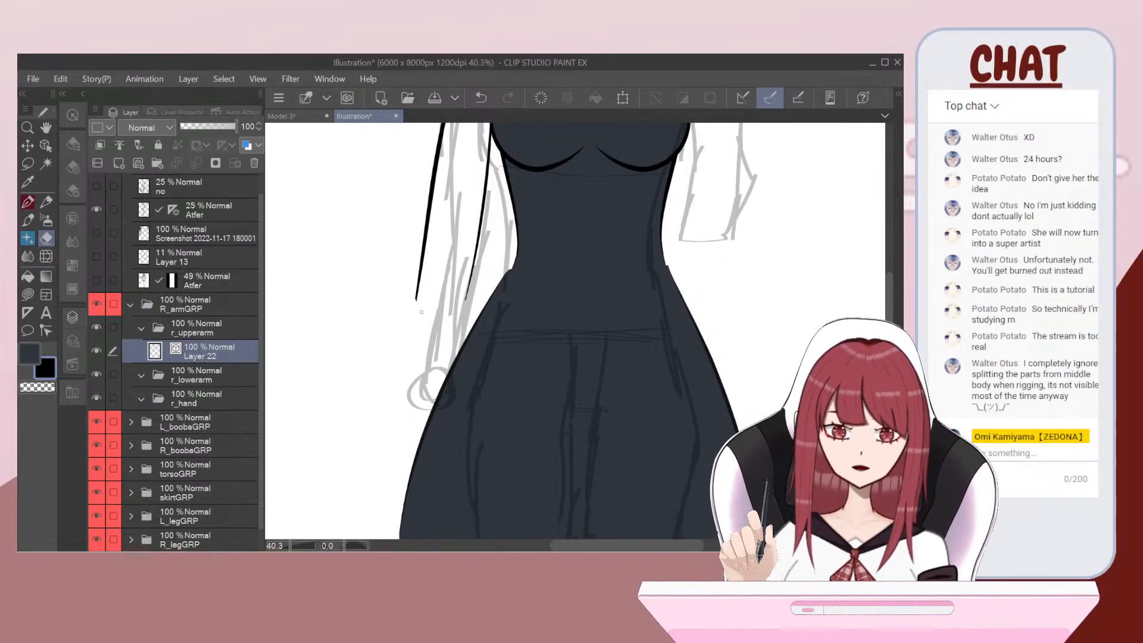
scroll(422, 311, "up", 5)
left_click_drag(369, 375, 372, 398)
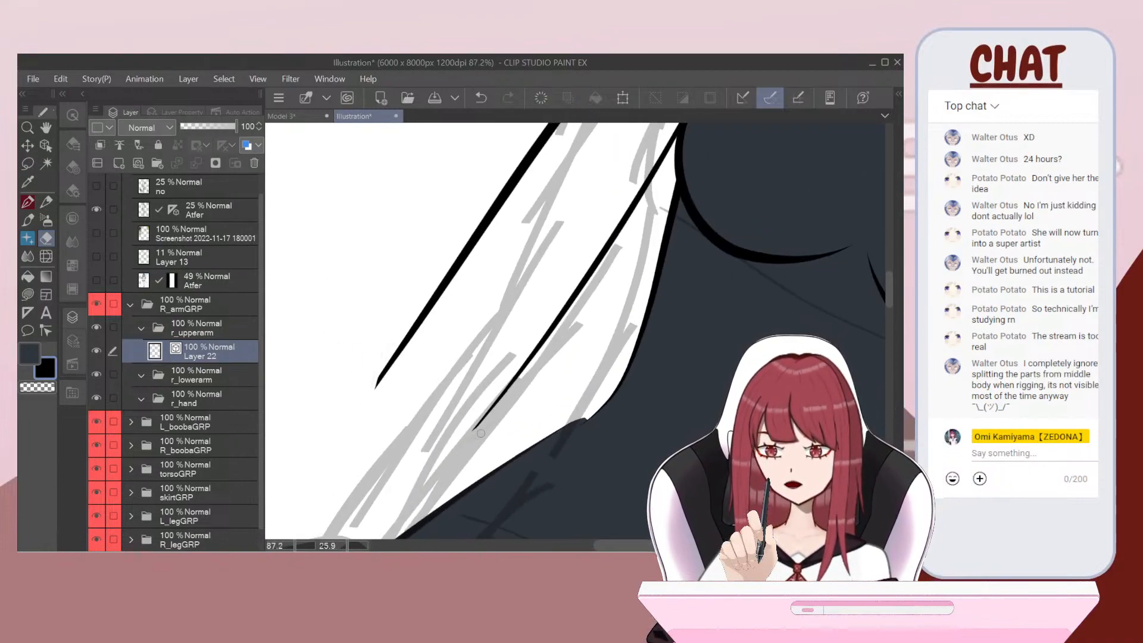
key("ctrl+0")
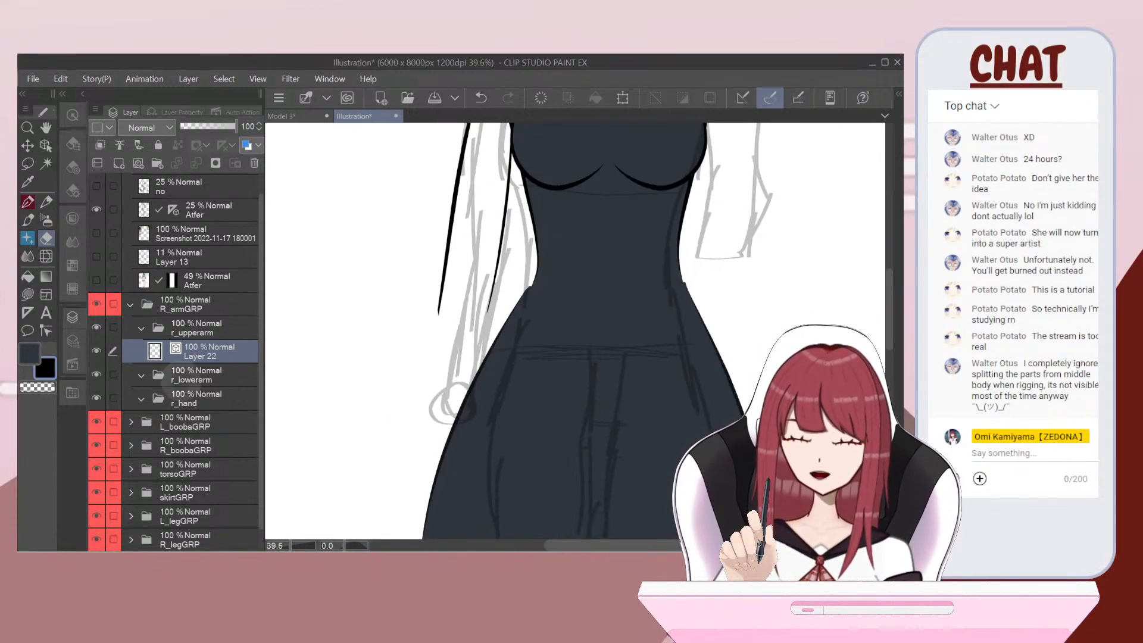
Step: Add a new vector layer in the r_lowerarm folder and draw a diagonal pen line from mid-sleeve towards the torso
left_click(184, 377)
left_click(138, 163)
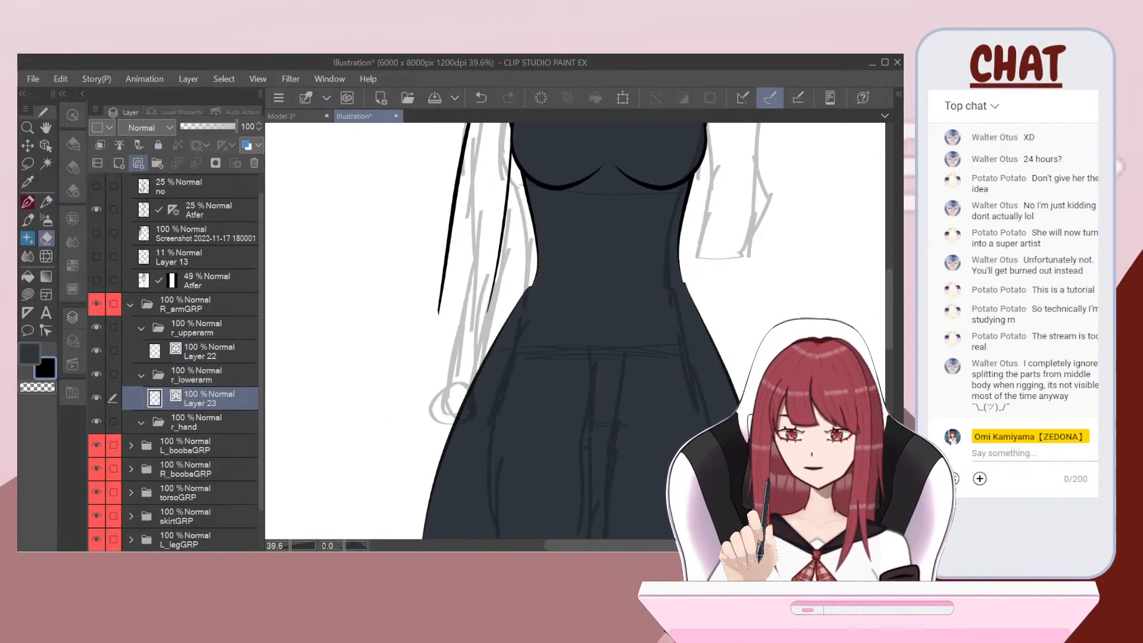
left_click(27, 202)
left_click_drag(480, 242, 527, 201)
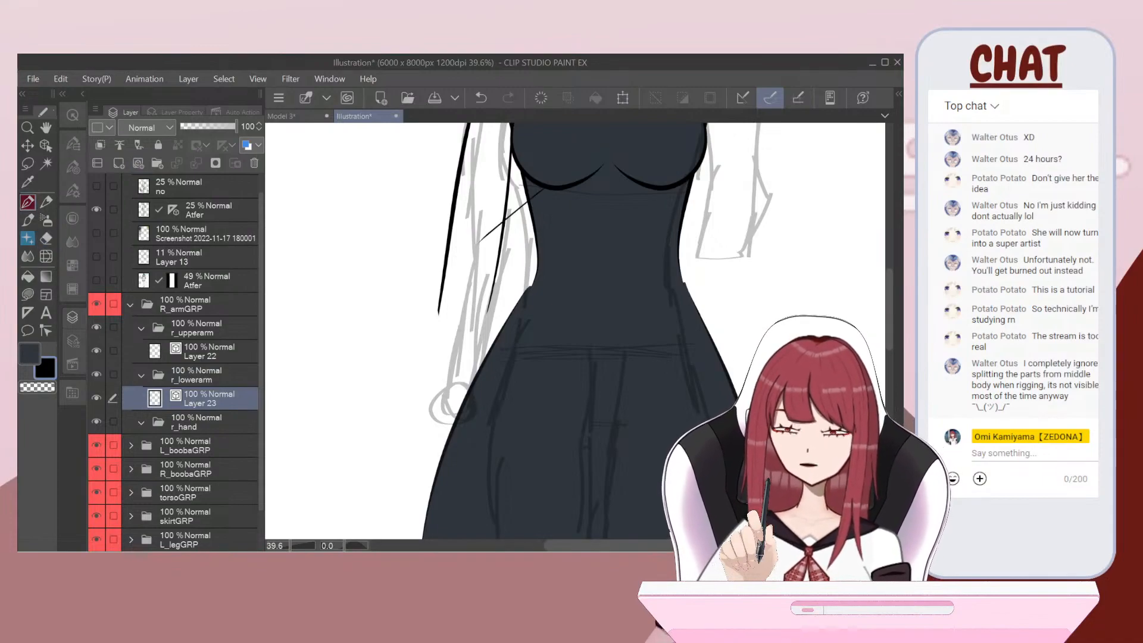
Step: Try to ink the outer edge of the right forearm on Layer 23, from the elbow past the sketched hand circle
key("ctrl+z")
scroll(500, 368, "up", 2)
scroll(476, 417, "up", 2)
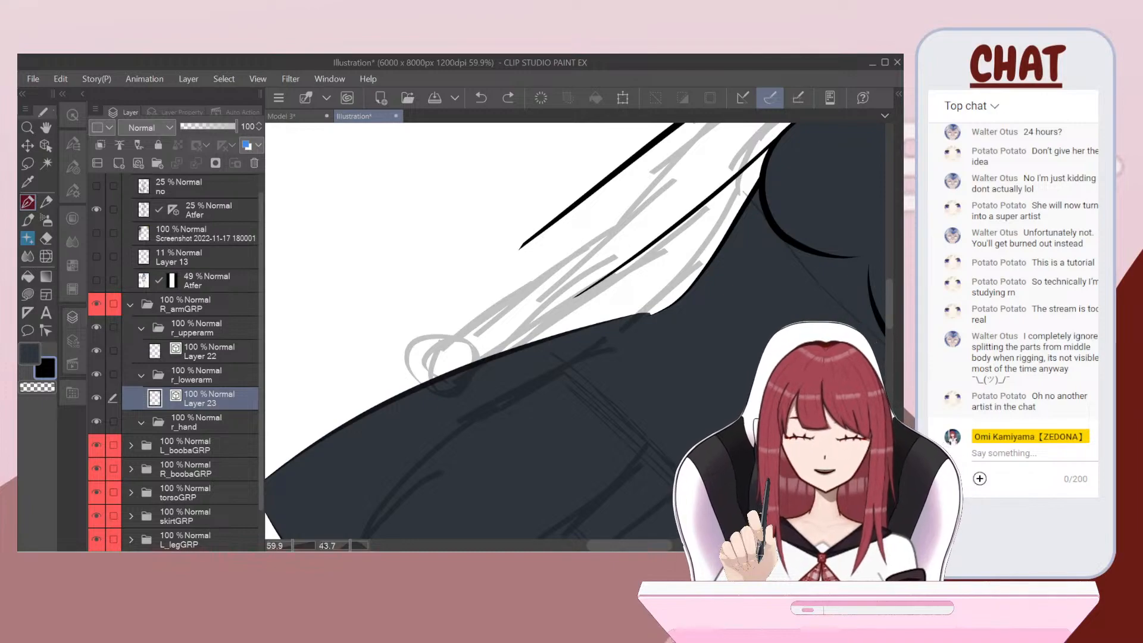
left_click_drag(530, 240, 316, 383)
scroll(575, 330, "down", 2)
scroll(575, 331, "down", 4)
scroll(575, 330, "up", 2)
key("ctrl+z")
scroll(456, 327, "up", 3)
left_click_drag(525, 253, 320, 356)
key("ctrl+z")
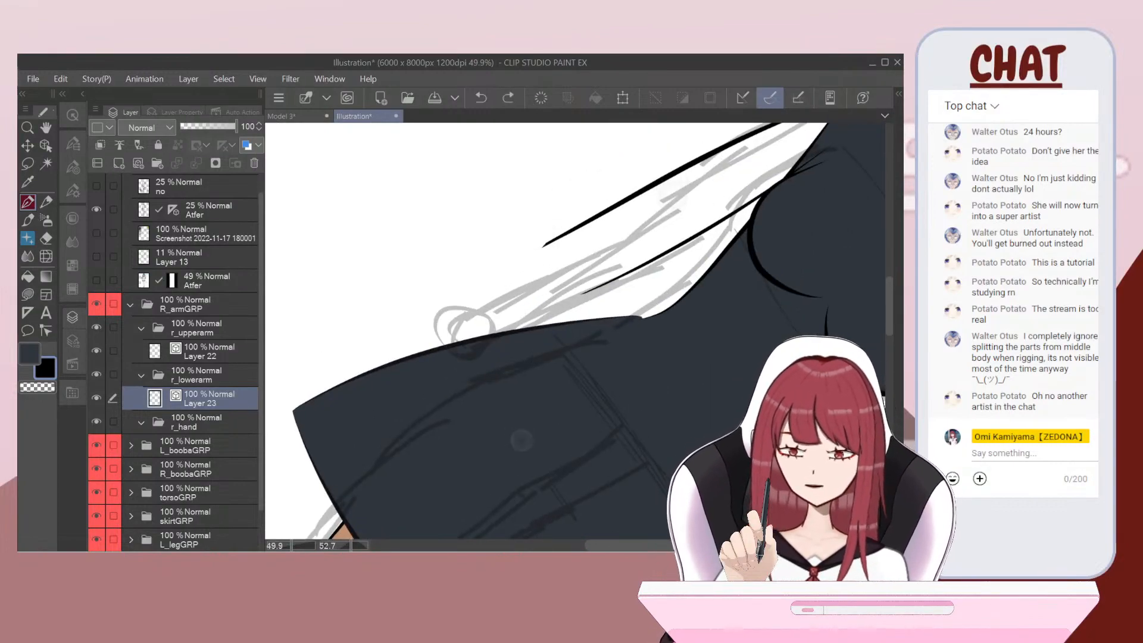
Step: Try inking both the outer and inner edges of the right forearm, and undo the strokes
left_click_drag(562, 238, 292, 359)
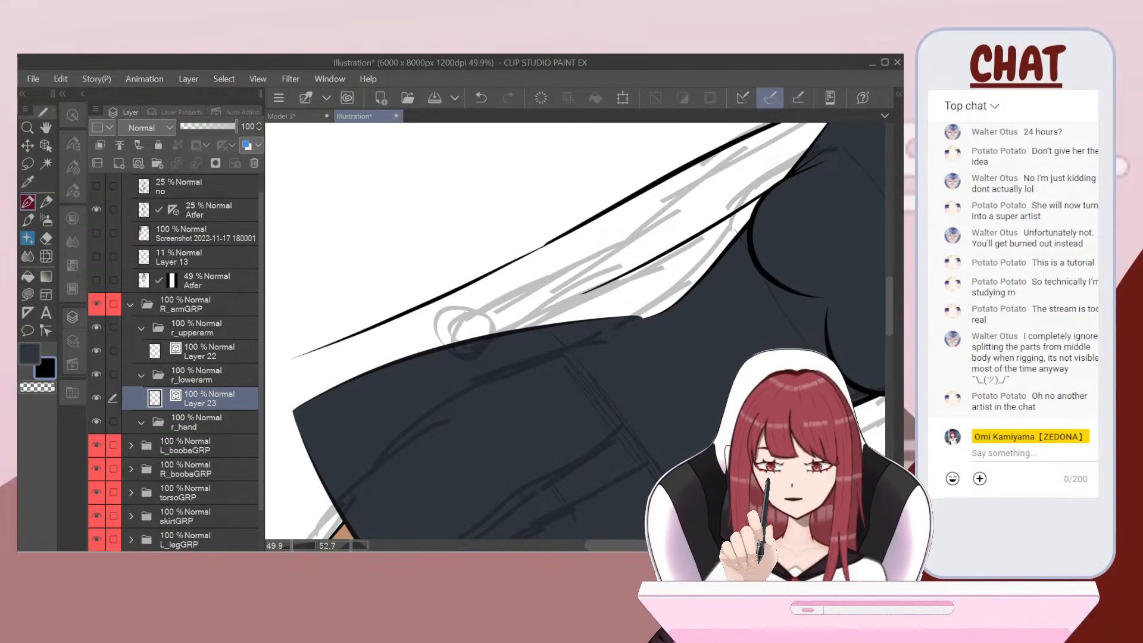
left_click_drag(599, 285, 313, 432)
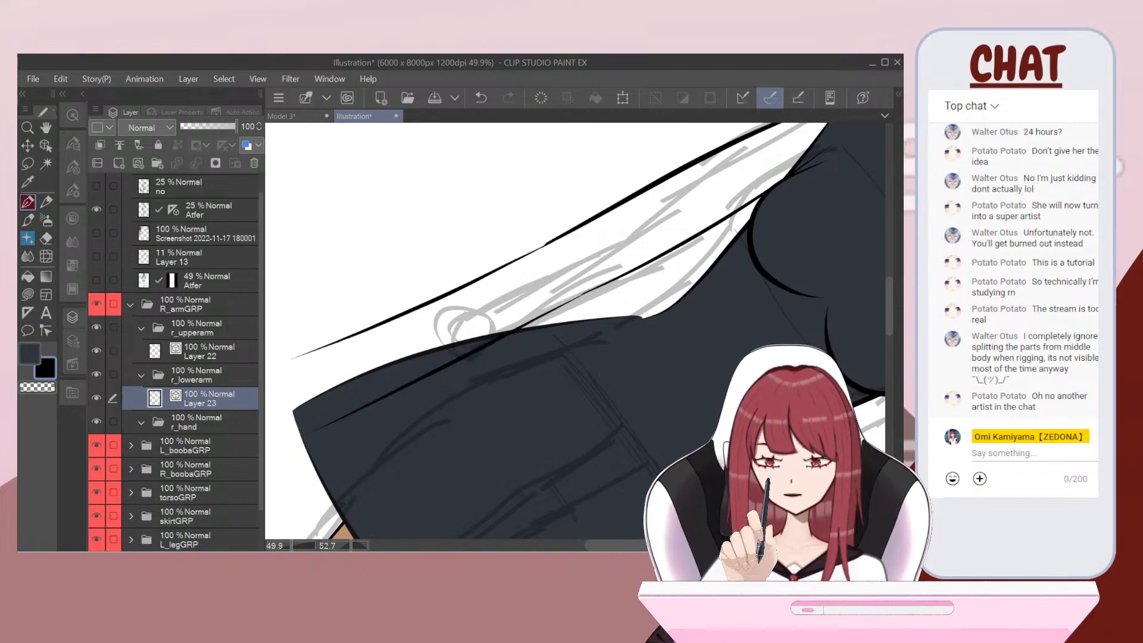
scroll(457, 338, "down", 3)
scroll(470, 298, "down", 5)
key("ctrl+z")
scroll(500, 433, "up", 5)
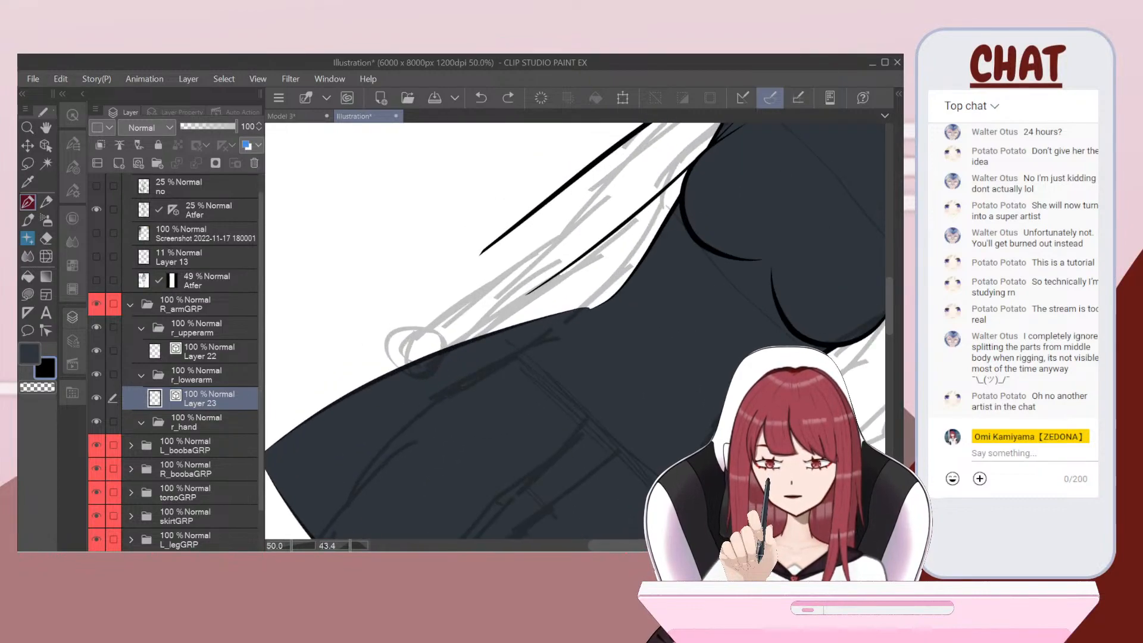
scroll(501, 434, "down", 4)
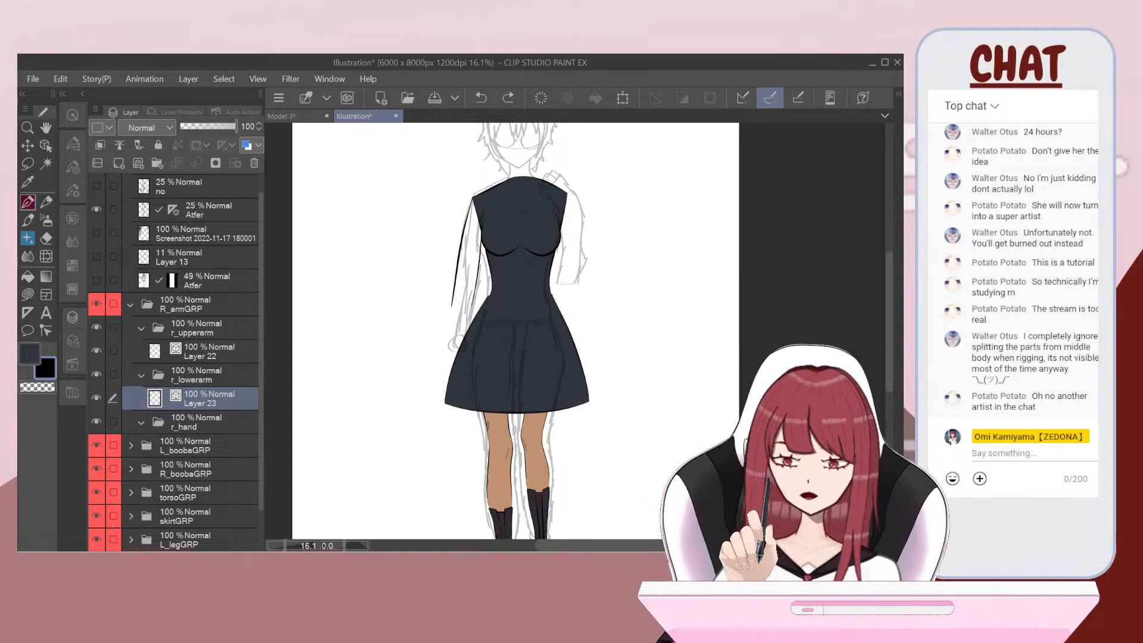
scroll(478, 243, "up", 5)
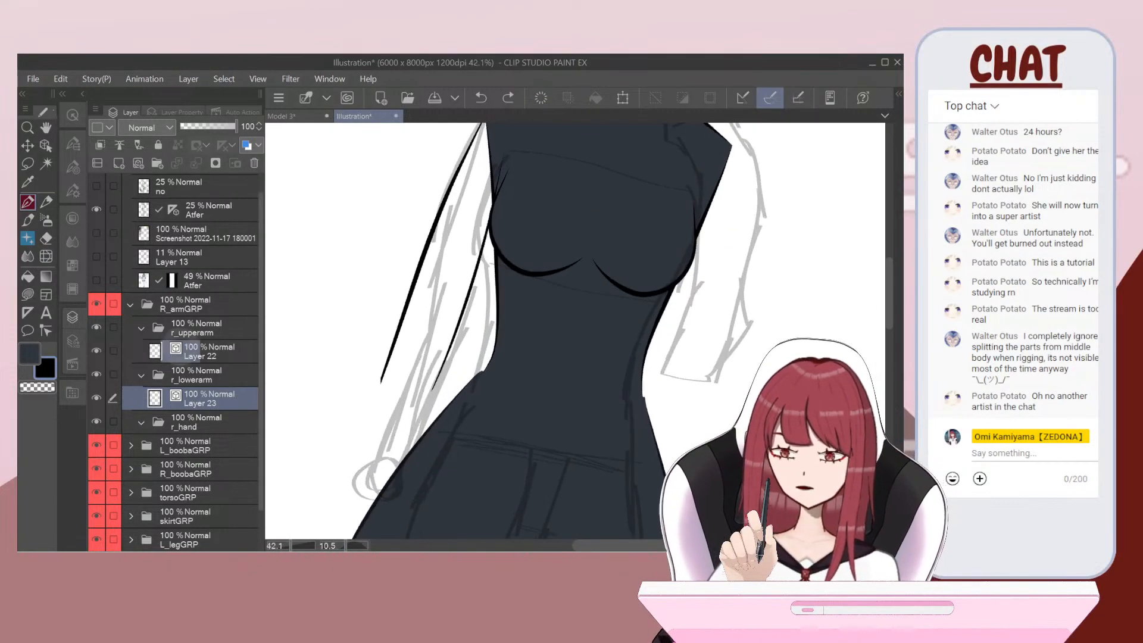
Step: On Layer 22 in the r_upperarm folder, erase the overlong end of the outer arm line near the elbow
left_click(208, 352)
left_click(46, 238)
left_click_drag(361, 418, 370, 405)
key("ctrl+at")
scroll(445, 298, "down", 2)
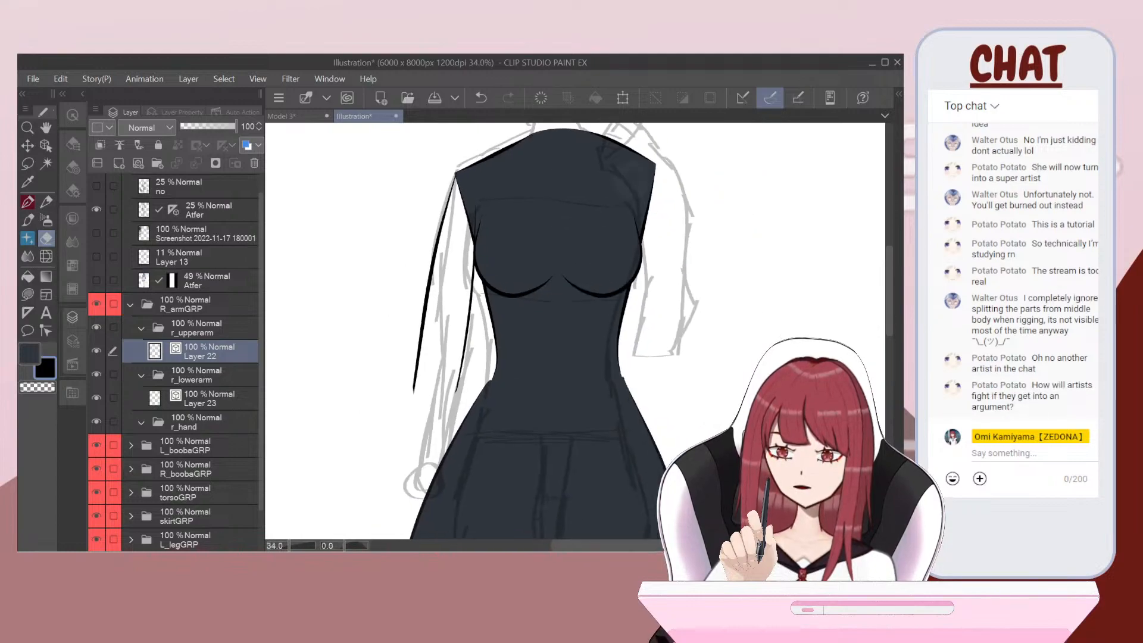
scroll(444, 298, "up", 1)
left_click_drag(410, 364, 407, 378)
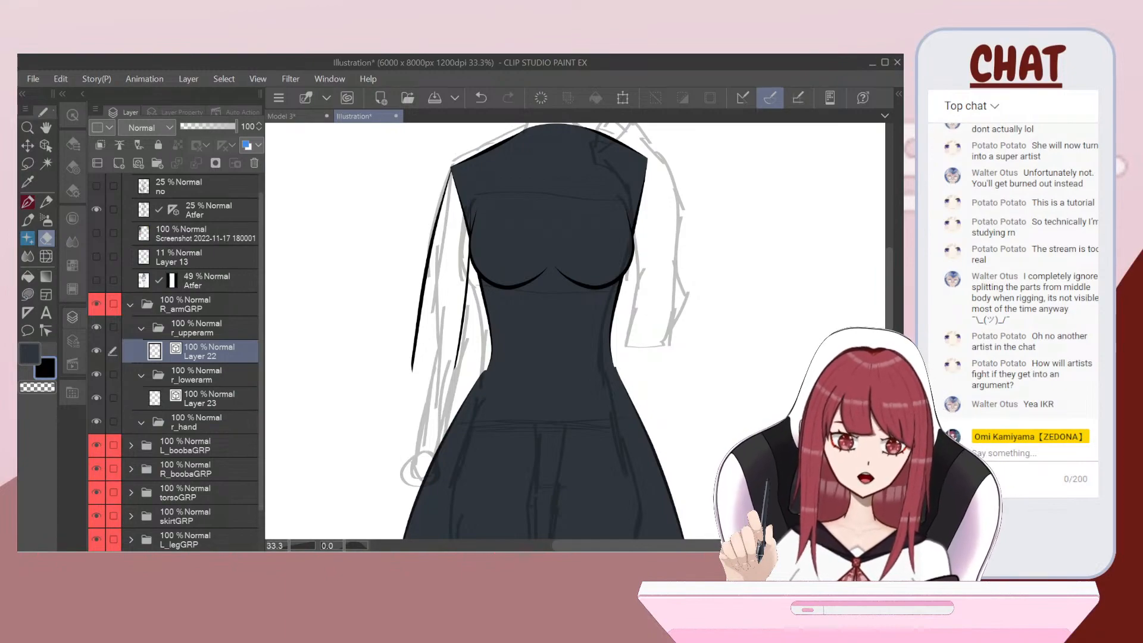
scroll(414, 327, "up", 1)
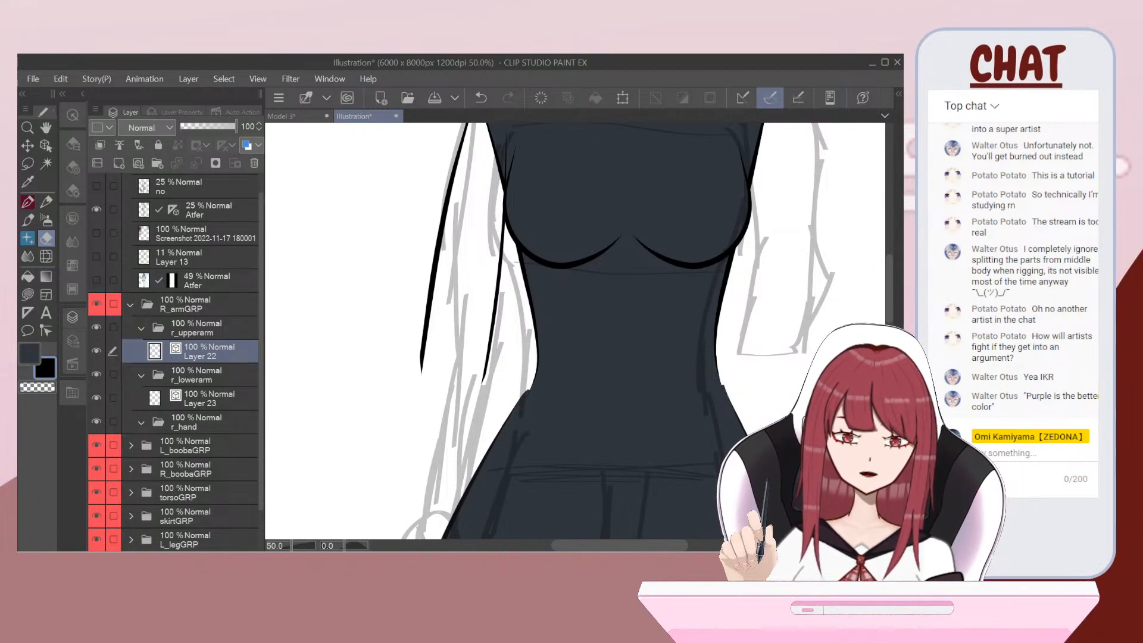
Step: Switch back to the Elegant Tapered Pen and set its brush size to 25
left_click_drag(421, 374, 526, 261)
key("p")
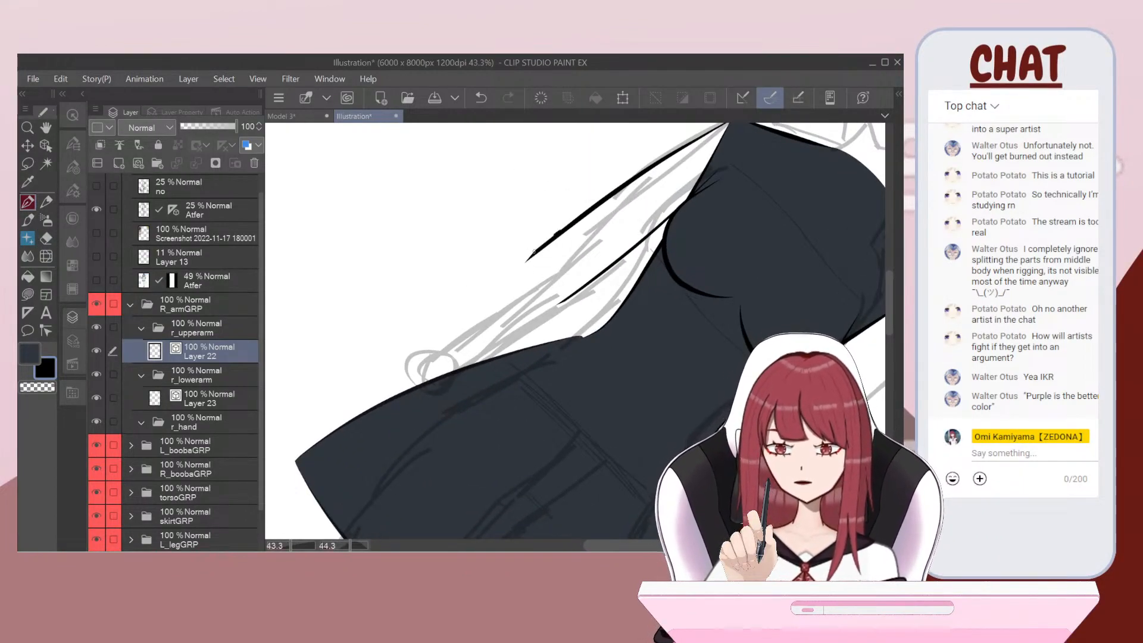
left_click_drag(452, 306, 433, 318)
key("ctrl+z")
scroll(470, 320, "up", 1)
left_click(73, 168)
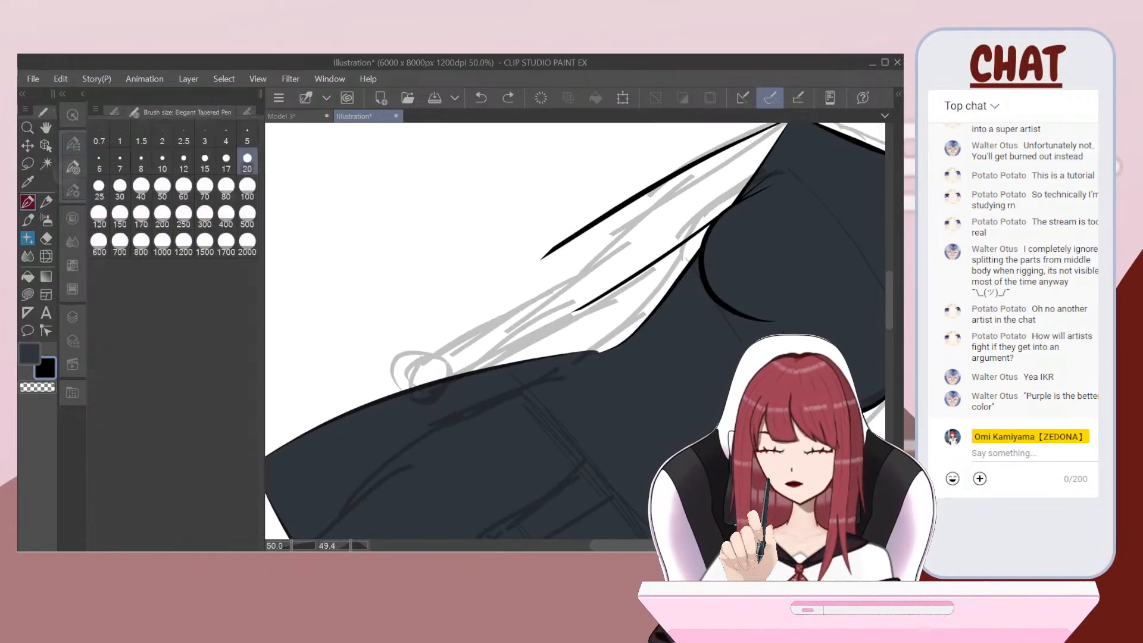
key("bracketright")
Step: Try repeated strokes for the outer forearm edge, extending the upper-arm line toward the wrist, and undo each one
left_click_drag(473, 296, 410, 330)
key("ctrl+z")
left_click_drag(550, 253, 393, 350)
scroll(400, 345, "up", 1)
key("ctrl+z")
left_click_drag(506, 287, 316, 381)
key("ctrl+z")
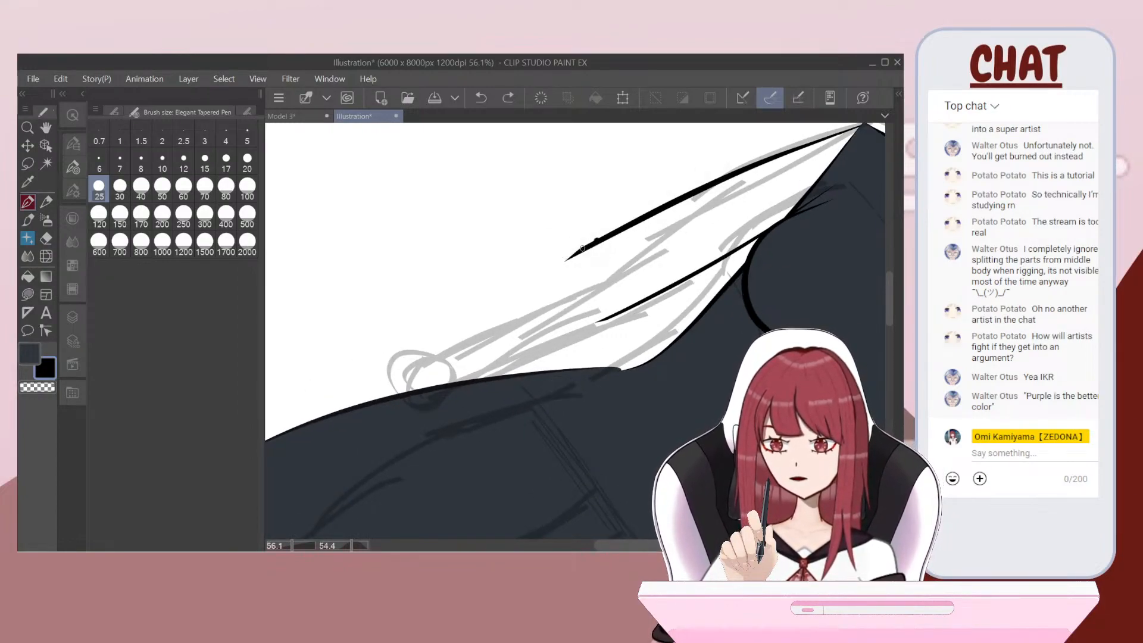
left_click_drag(469, 309, 322, 386)
key("ctrl+z")
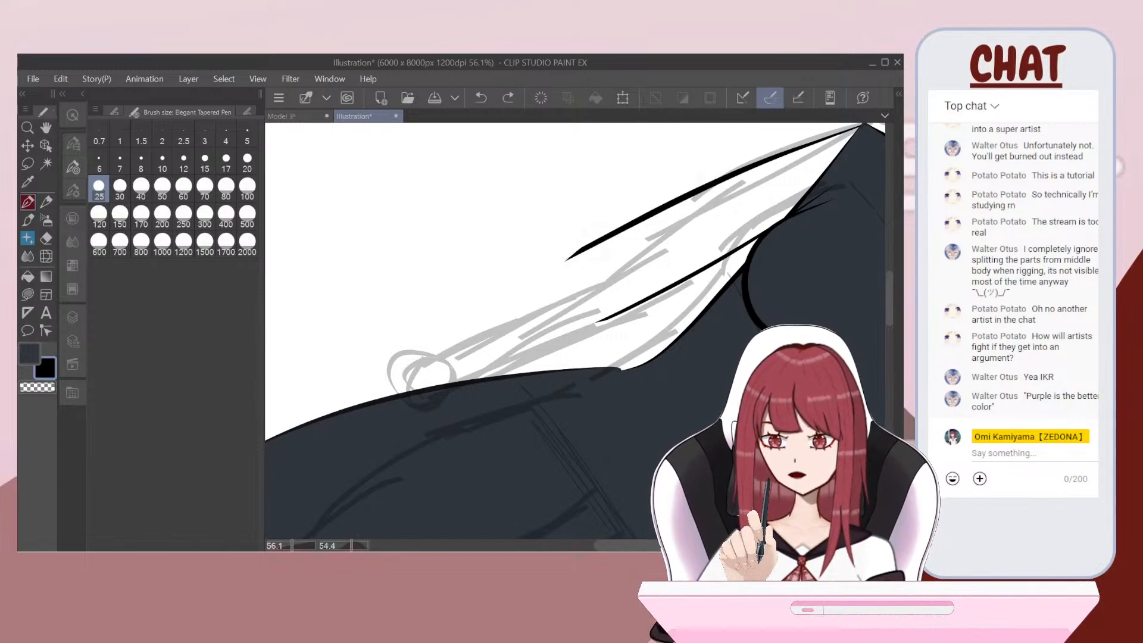
left_click_drag(469, 308, 317, 382)
scroll(536, 311, "down", 3)
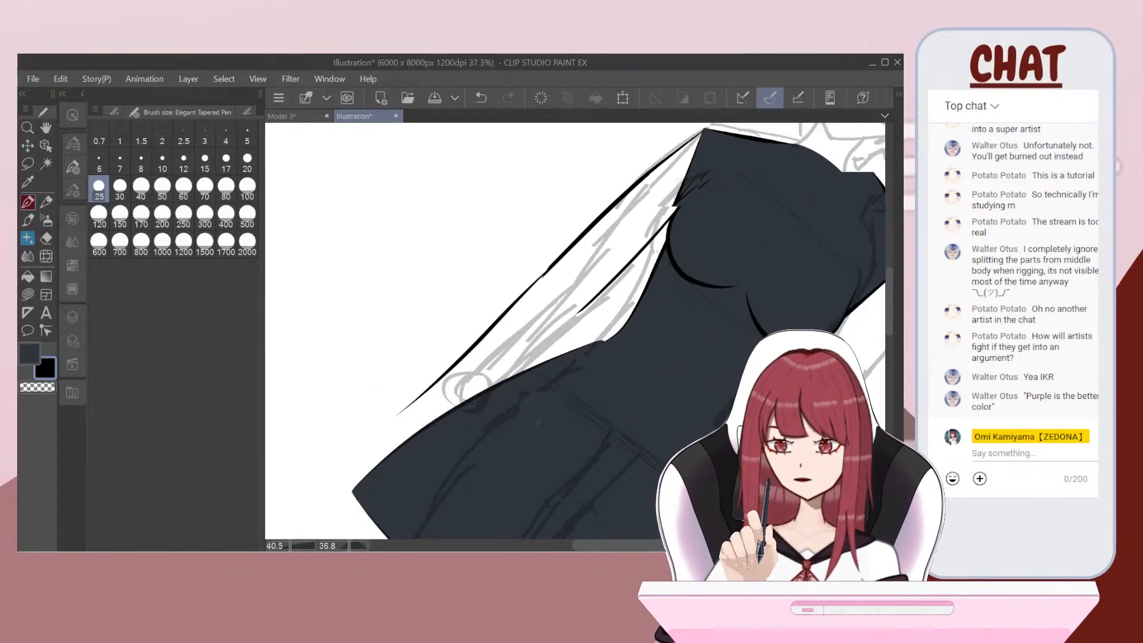
key("ctrl+z")
scroll(572, 330, "up", 3)
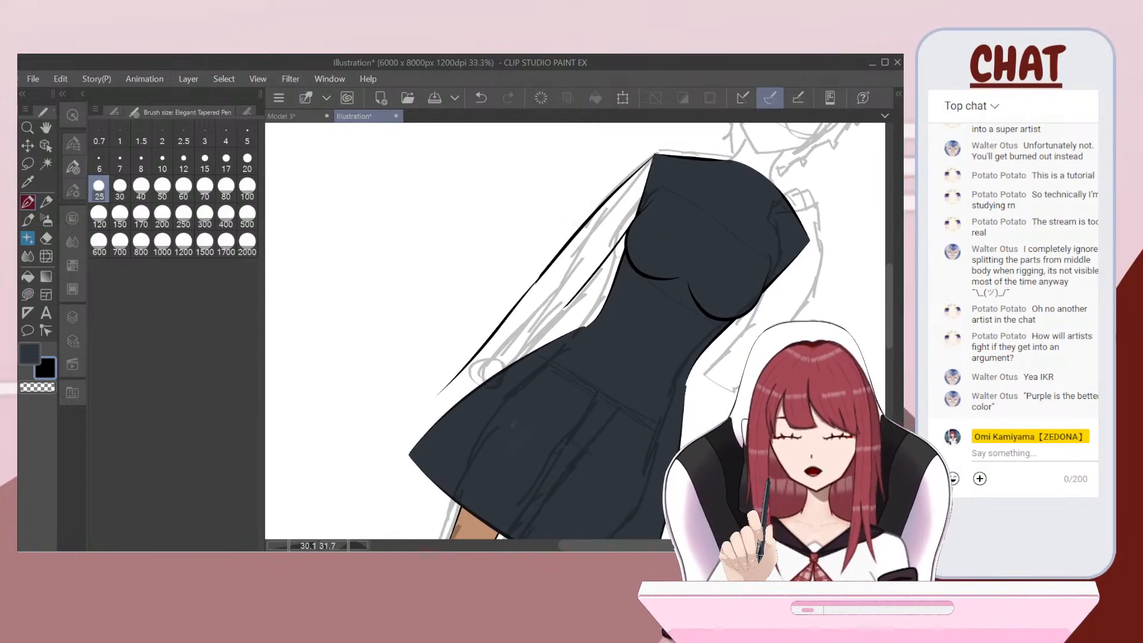
Step: Try inking the outer and inner forearm edges with the thicker pen, and undo them
left_click_drag(349, 406, 572, 262)
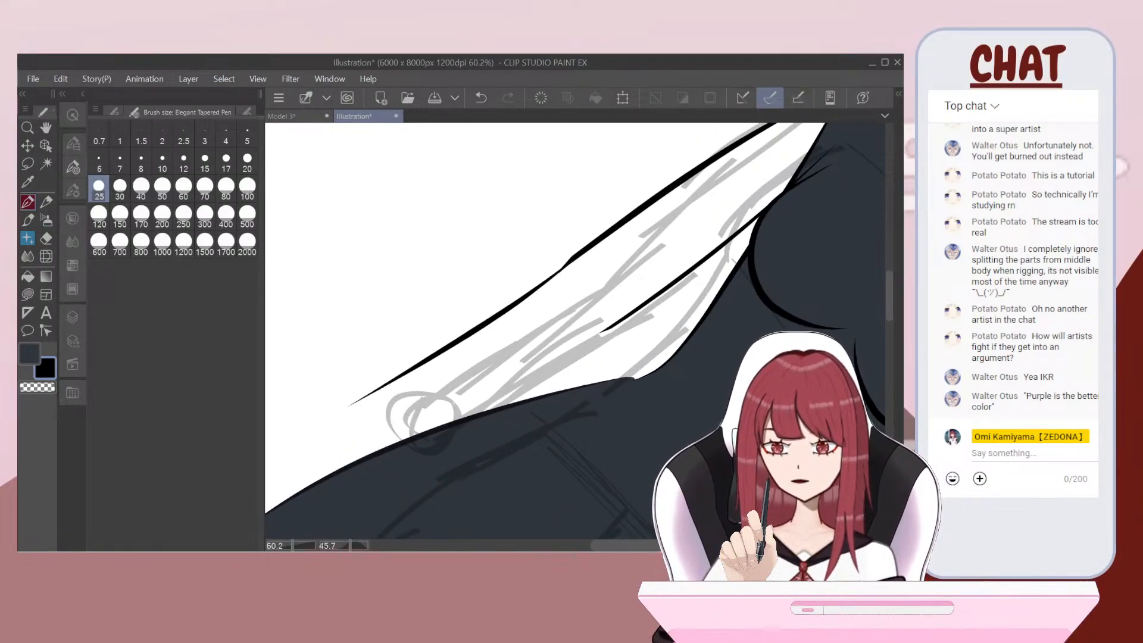
left_click_drag(617, 322, 381, 441)
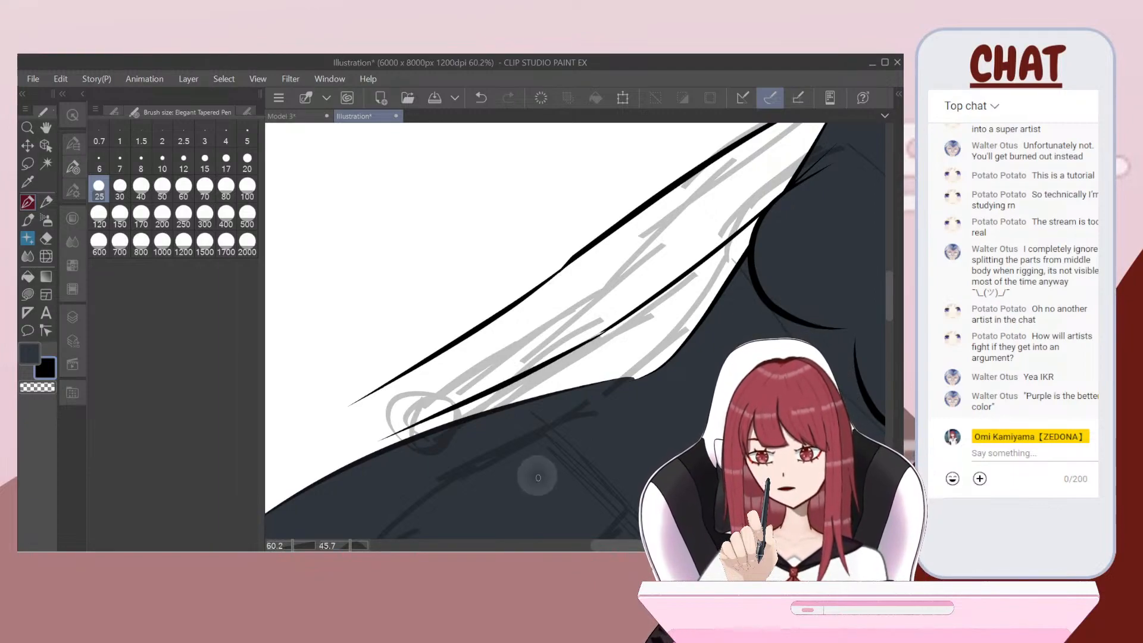
key("ctrl+z")
left_click_drag(570, 355, 380, 458)
scroll(575, 331, "down", 5)
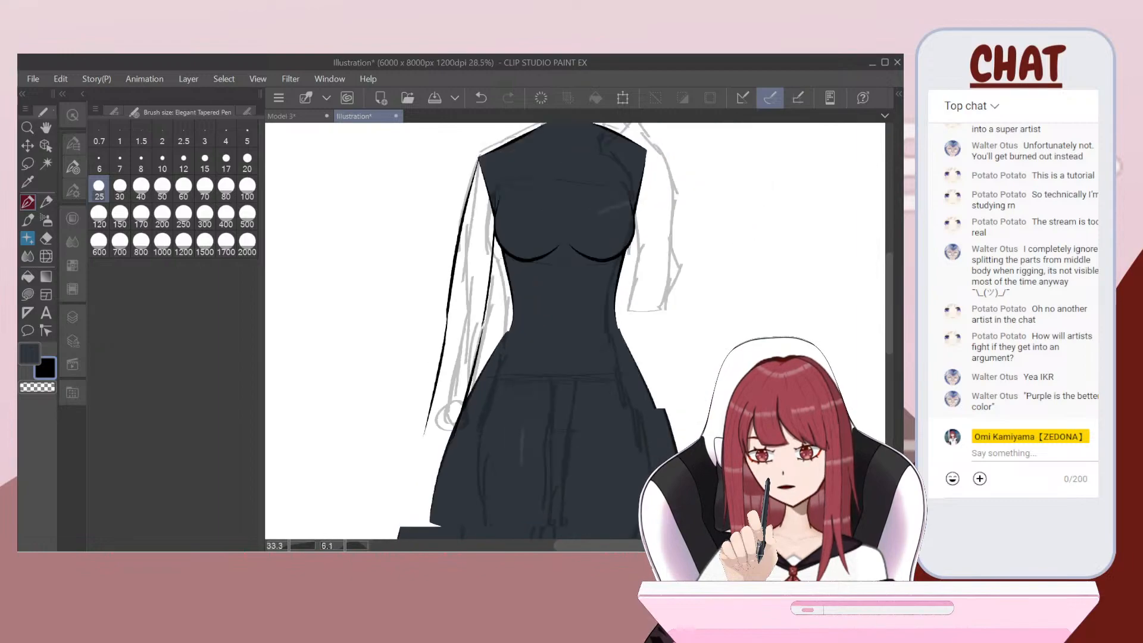
scroll(524, 327, "down", 4)
scroll(524, 297, "up", 6)
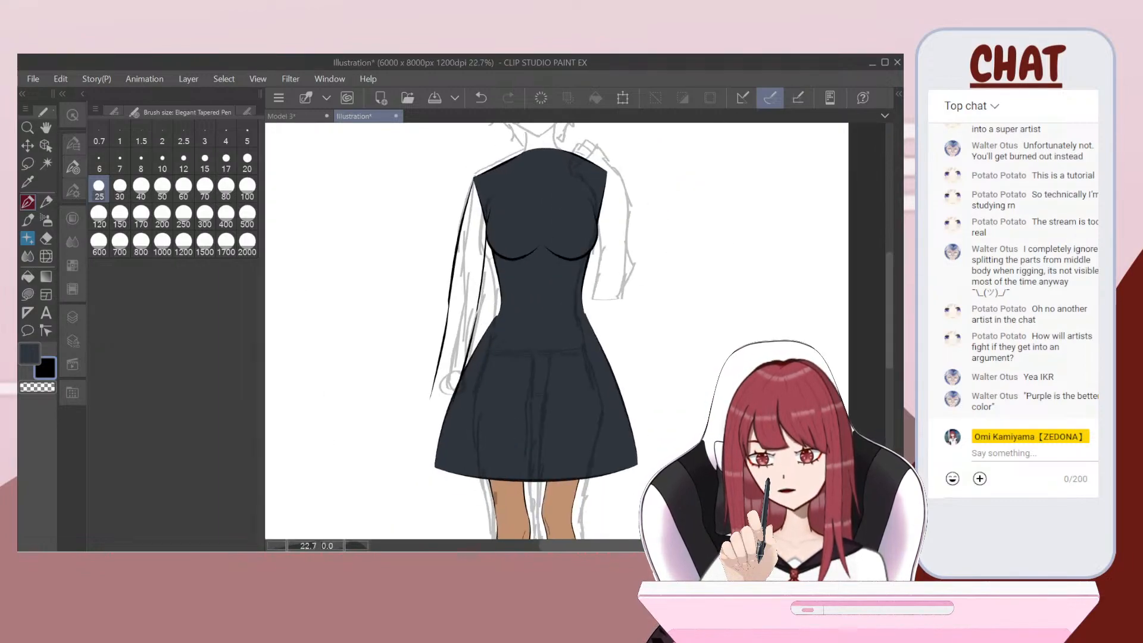
scroll(578, 330, "up", 1)
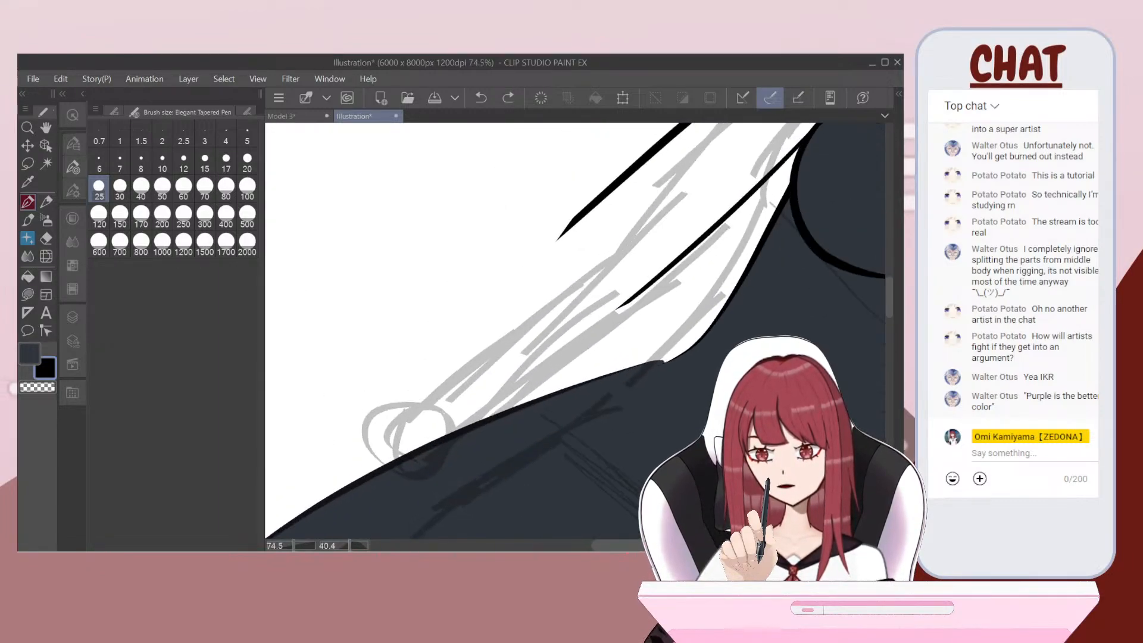
Step: Try a short wrist mark and an outer forearm line joining it to the elbow on Layer 22, and undo both
left_click_drag(343, 391, 586, 211)
key("ctrl+z")
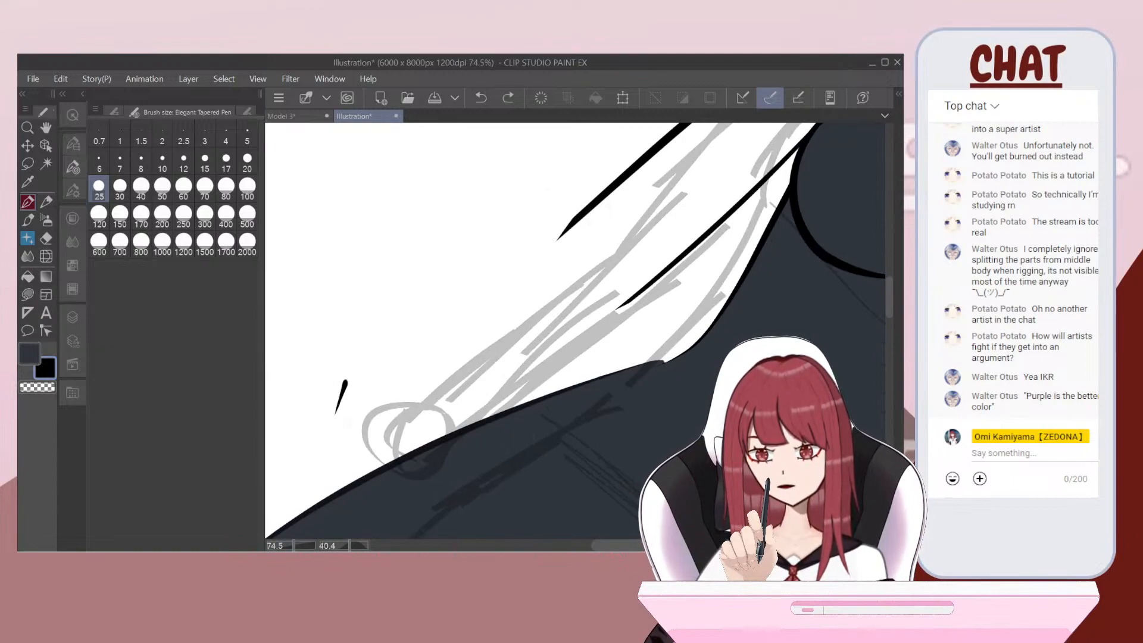
left_click_drag(433, 320, 610, 192)
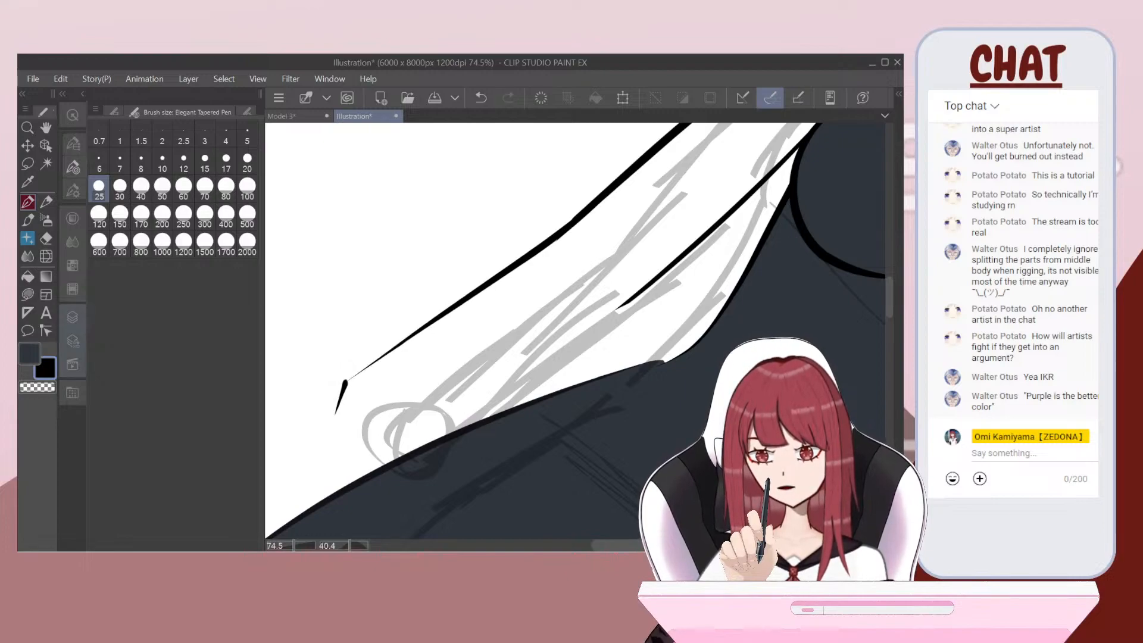
left_click(72, 317)
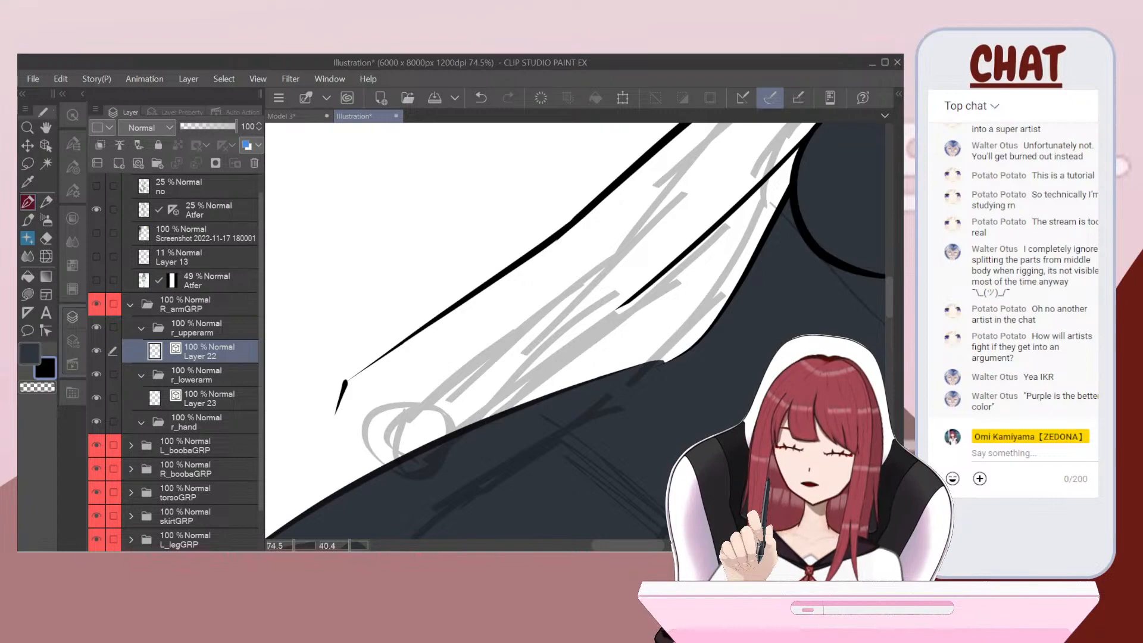
key("ctrl+z")
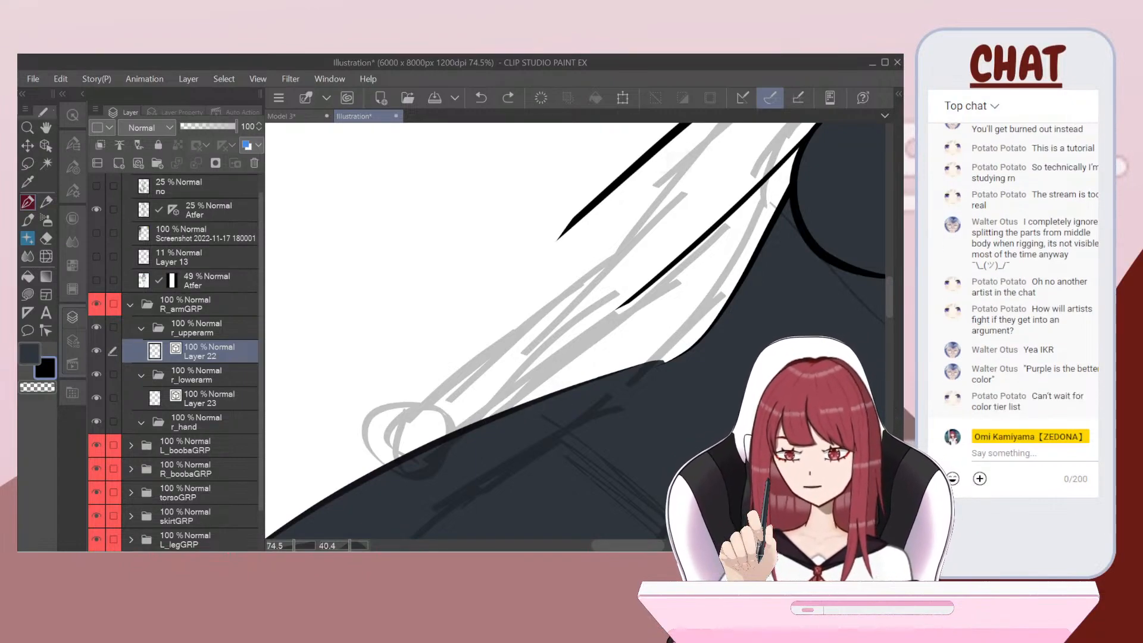
Step: Select Layer 23 in the r_lowerarm folder and try inking the outer forearm edge up from a short wrist mark
left_click(208, 398)
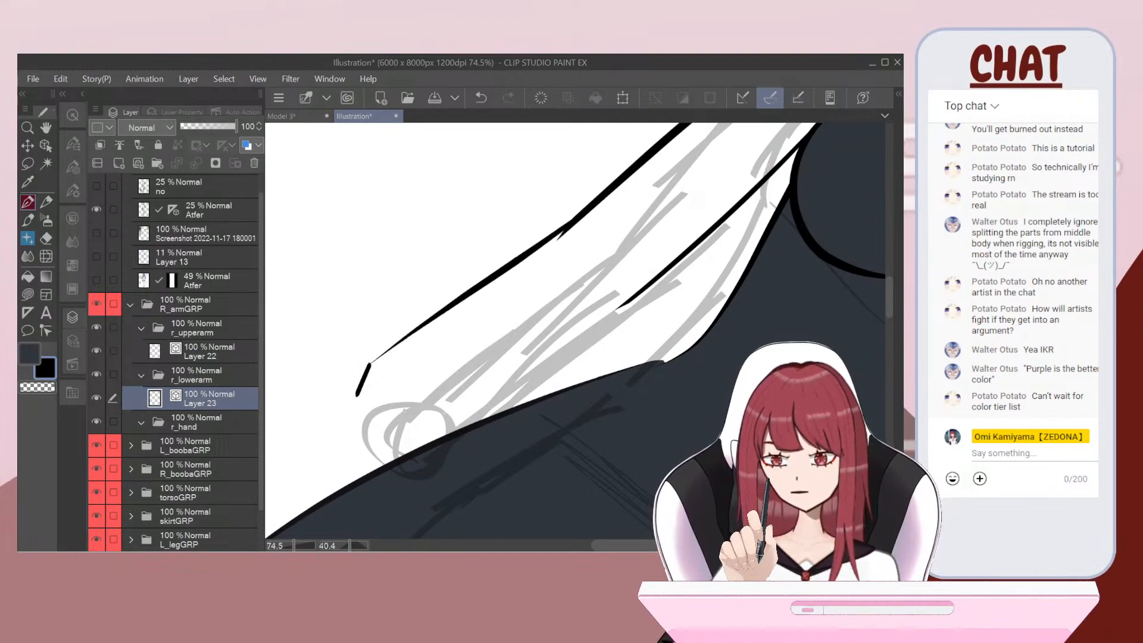
key("ctrl+z")
left_click_drag(366, 368, 578, 212)
key("ctrl+z")
left_click_drag(409, 337, 573, 216)
key("ctrl+z")
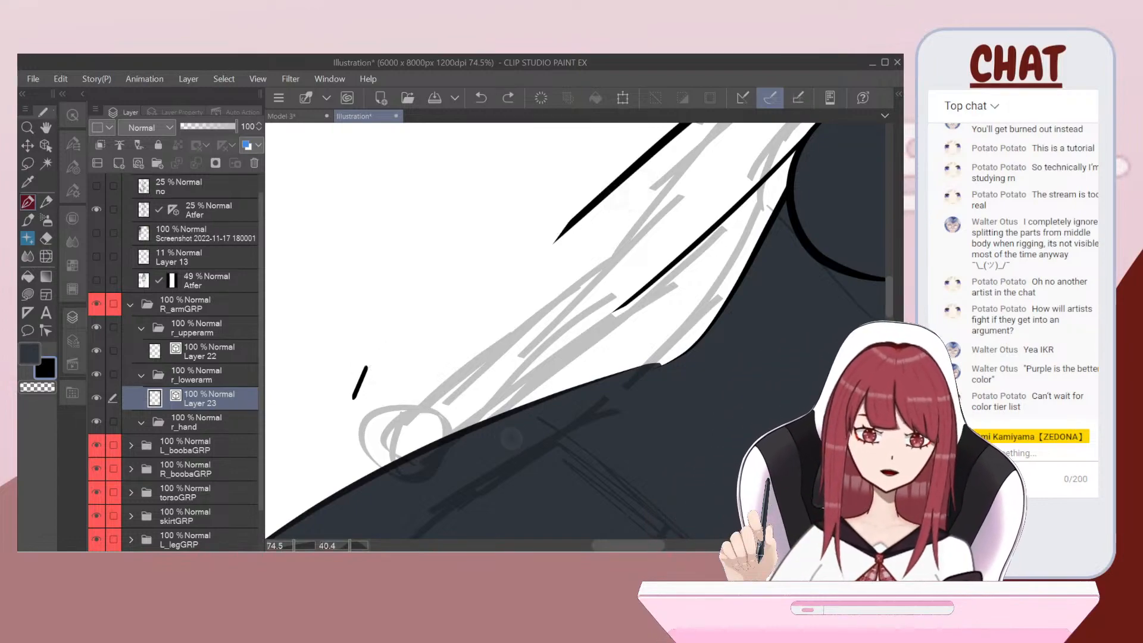
Step: Redraw the short wrist mark and try connecting it to the elbow with freehand strokes, undoing the connecting lines
scroll(575, 331, "up", 1)
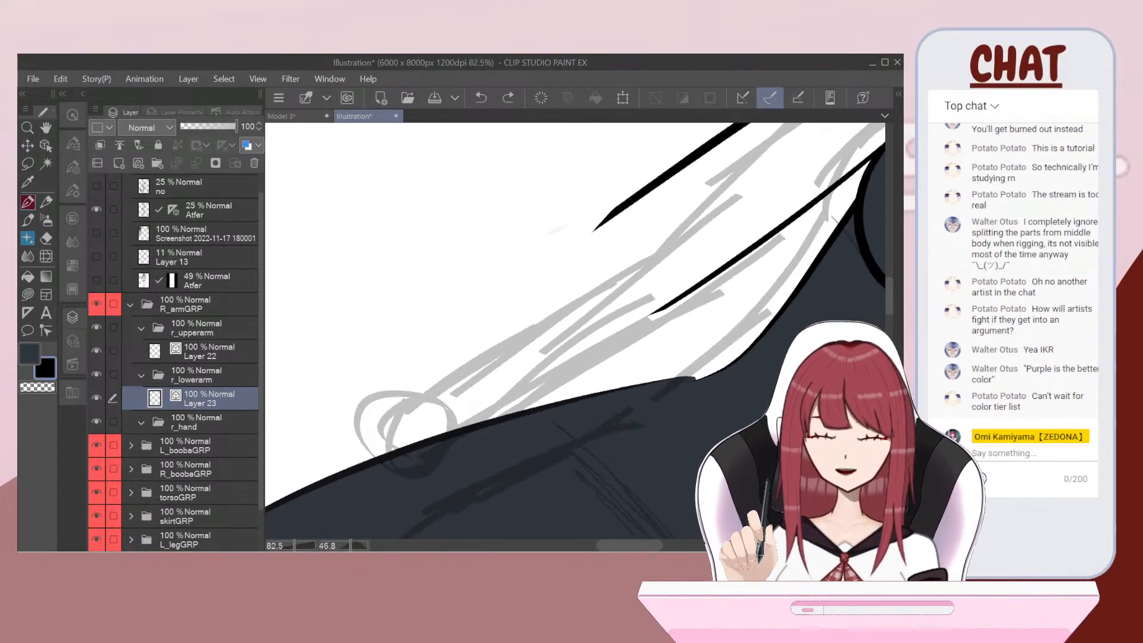
left_click_drag(349, 359, 598, 214)
key("ctrl+z")
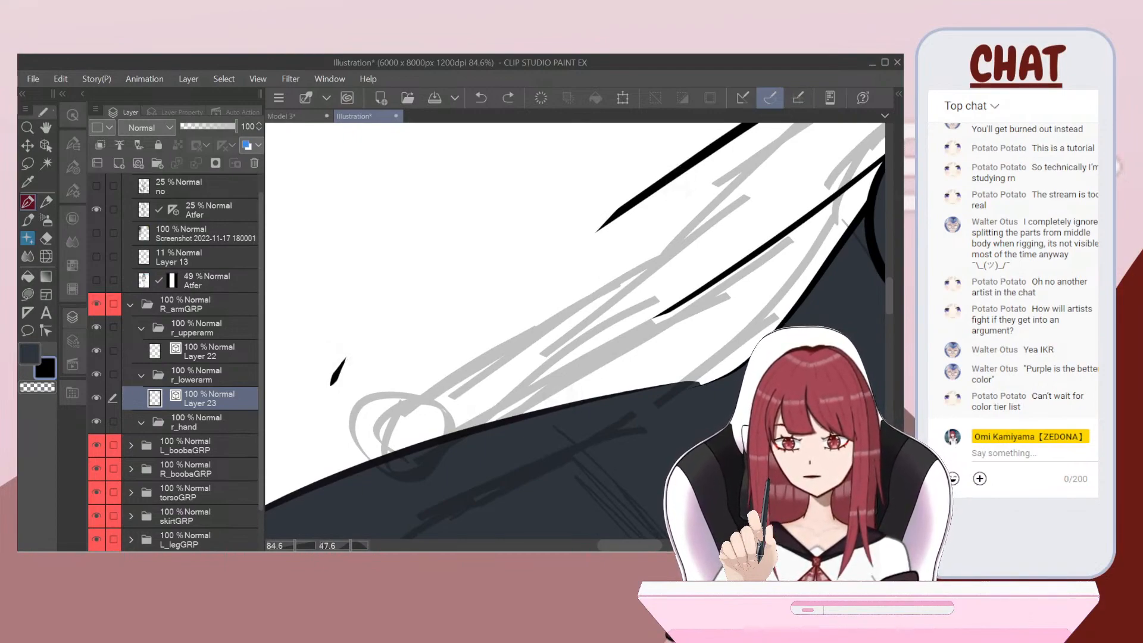
left_click_drag(339, 361, 588, 229)
key("ctrl+z")
left_click_drag(590, 235, 348, 367)
key("ctrl+z")
mouse_move(603, 225)
left_mouse_down()
mouse_move(341, 364)
mouse_move(610, 215)
left_mouse_up()
key("ctrl+z")
key("ctrl+z")
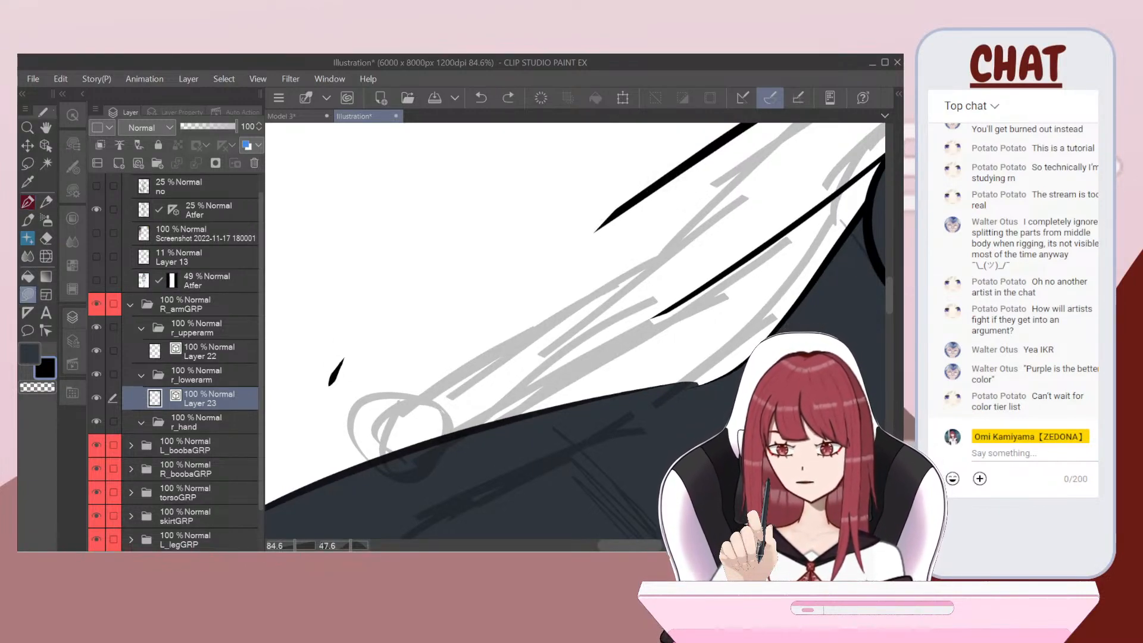
Step: Switch to the Straight line tool and try a line along the outer forearm
left_click(73, 145)
left_click(131, 152)
left_click_drag(341, 359, 569, 235)
key("ctrl+z")
Step: Set the Straight line brush size to 20 and draw the outer forearm edge from the elbow to the wrist
left_click(73, 168)
left_click(100, 189)
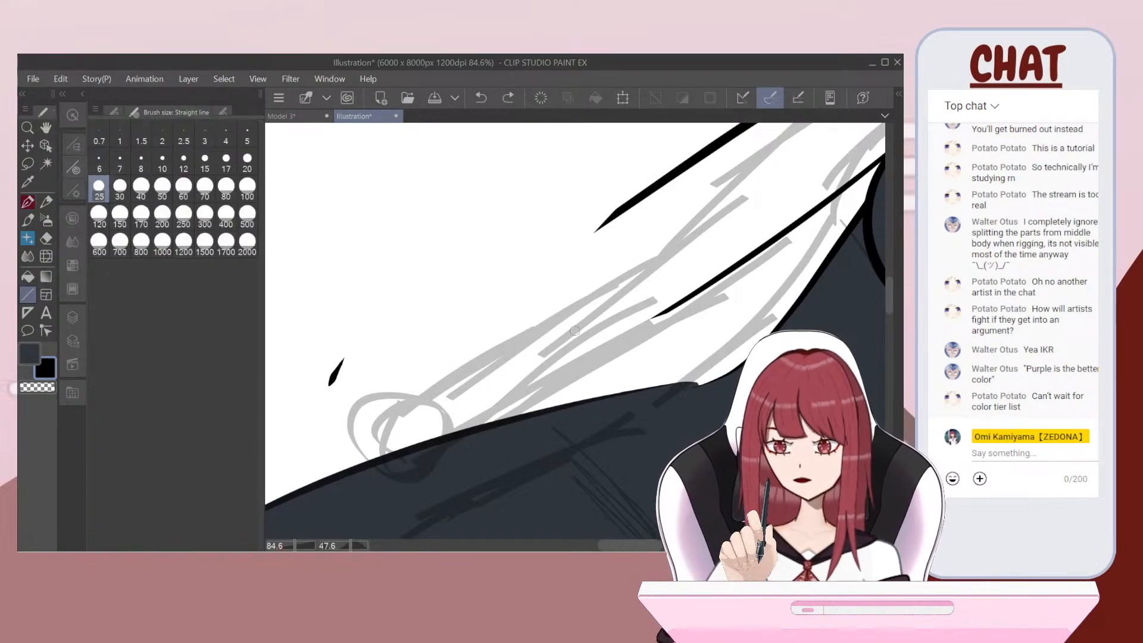
mouse_move(343, 359)
left_mouse_down()
mouse_move(620, 209)
mouse_move(344, 379)
mouse_move(345, 396)
left_mouse_up()
key("ctrl+z")
left_click(248, 159)
scroll(479, 375, "down", 2)
scroll(536, 363, "down", 5)
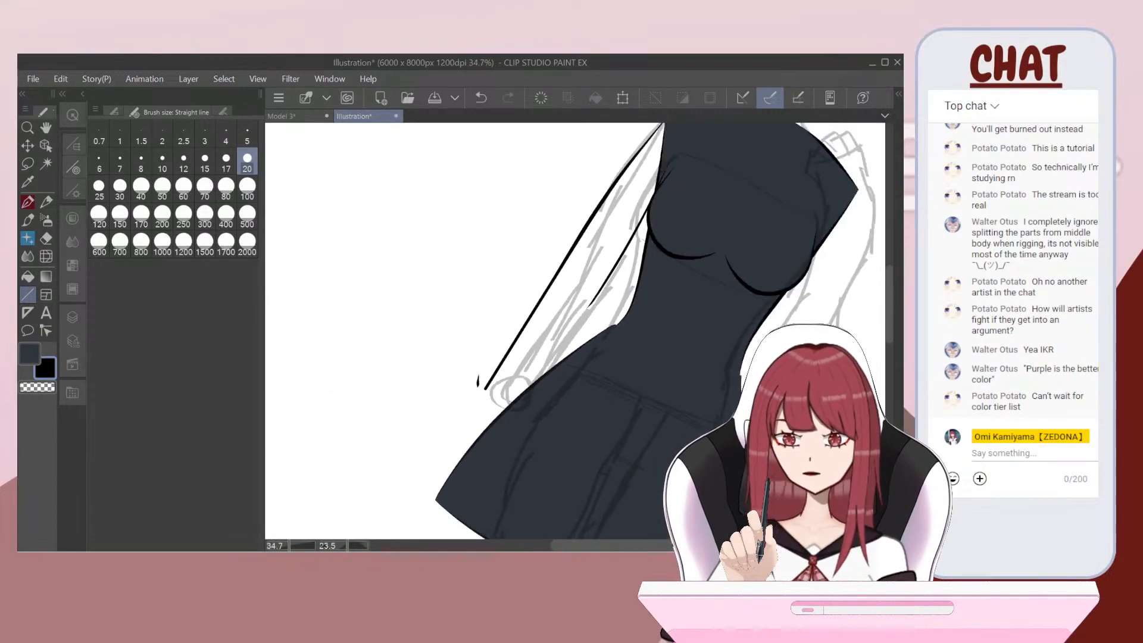
Step: Erase the stray short mark beside the wrist end of the forearm line and return to the Straight line tool
scroll(536, 358, "up", 5)
scroll(512, 360, "up", 2)
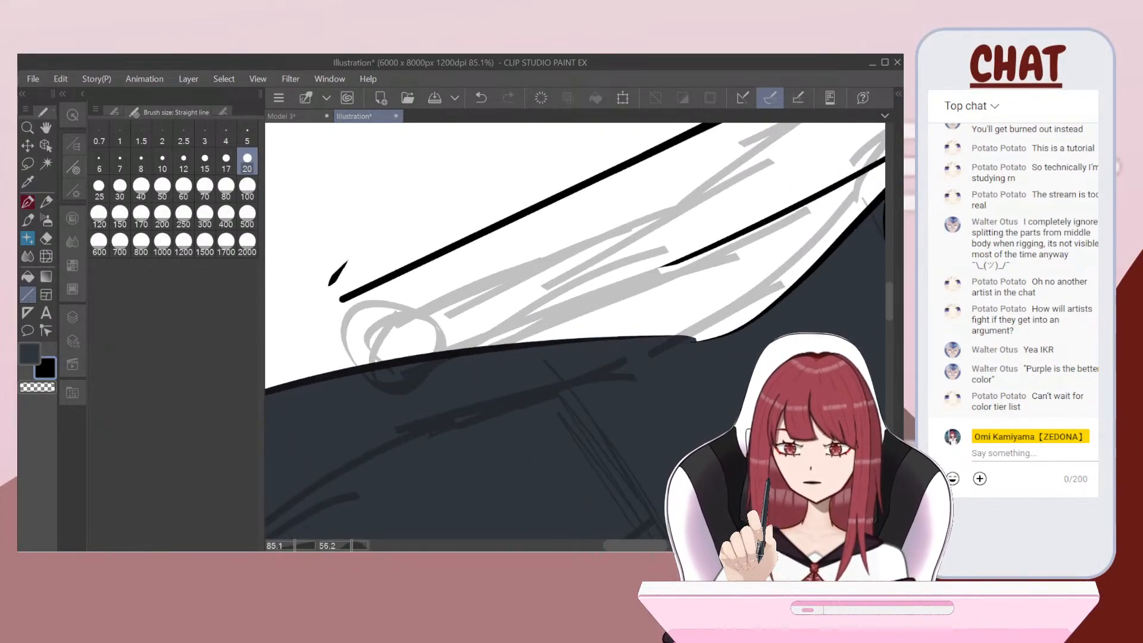
key("e")
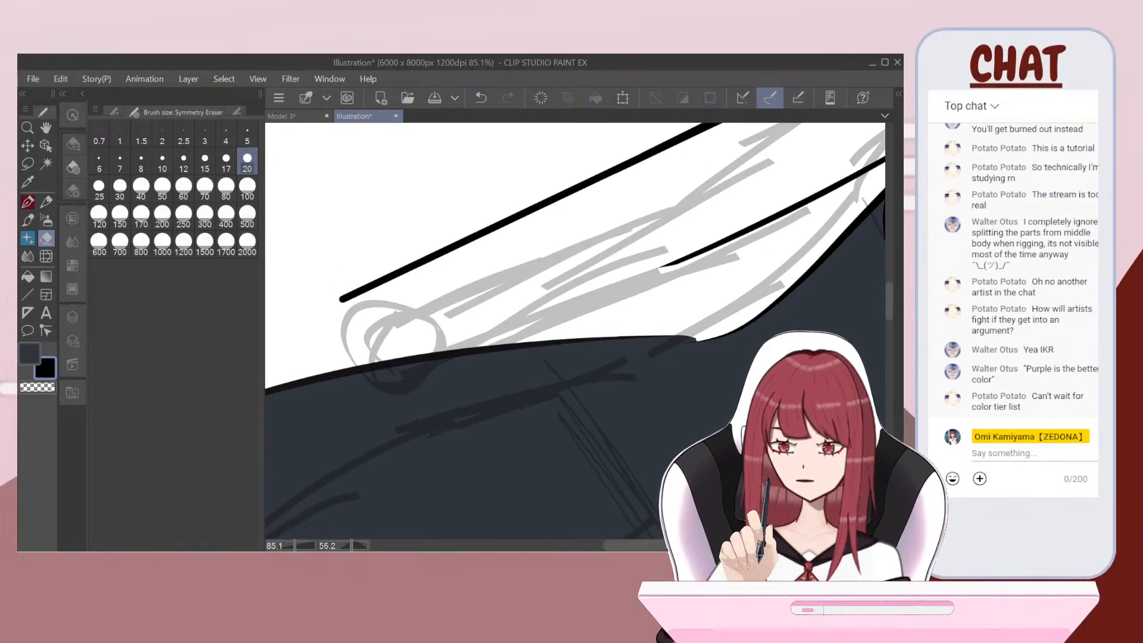
key("u")
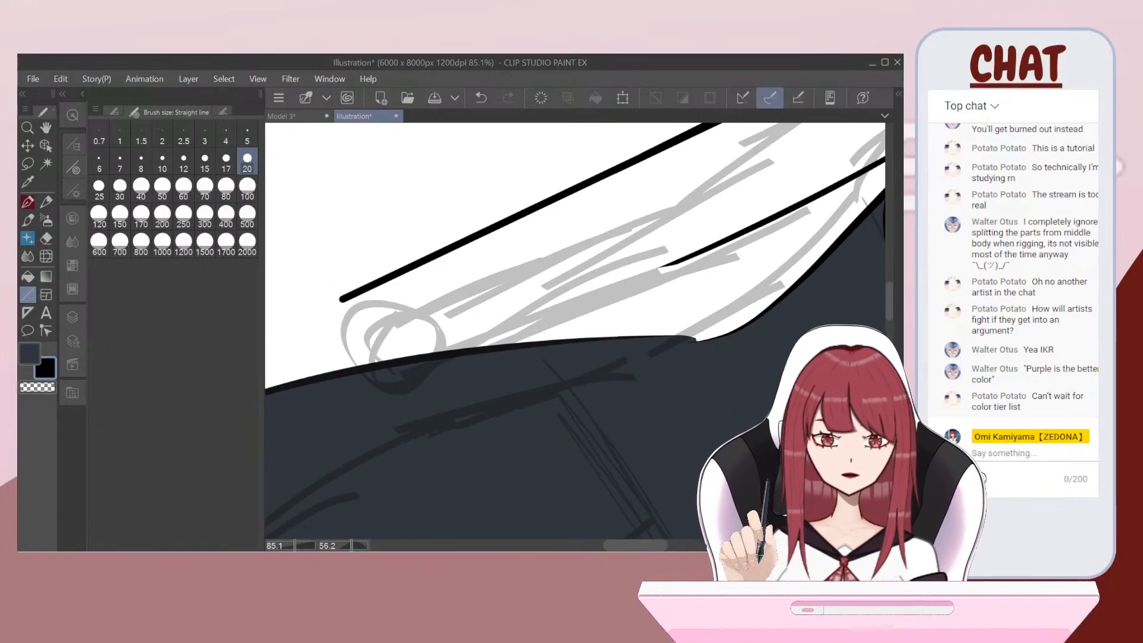
Step: Try a size 20 straight line along the inner forearm edge and undo it
left_click_drag(697, 254, 369, 373)
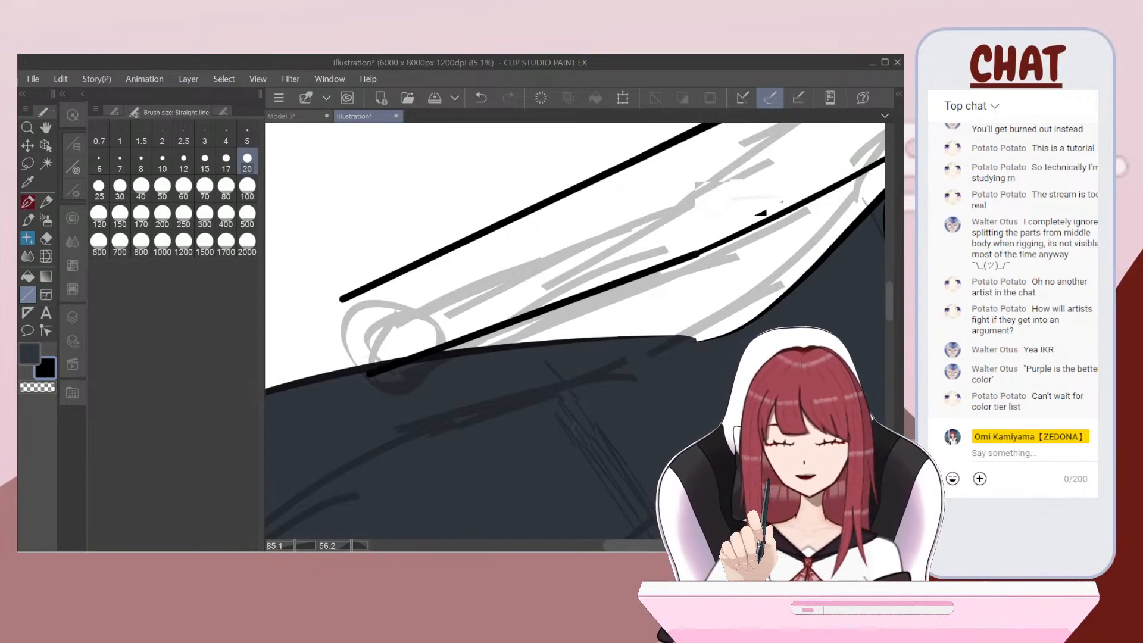
scroll(576, 331, "down", 5)
key("ctrl+z")
scroll(572, 316, "up", 5)
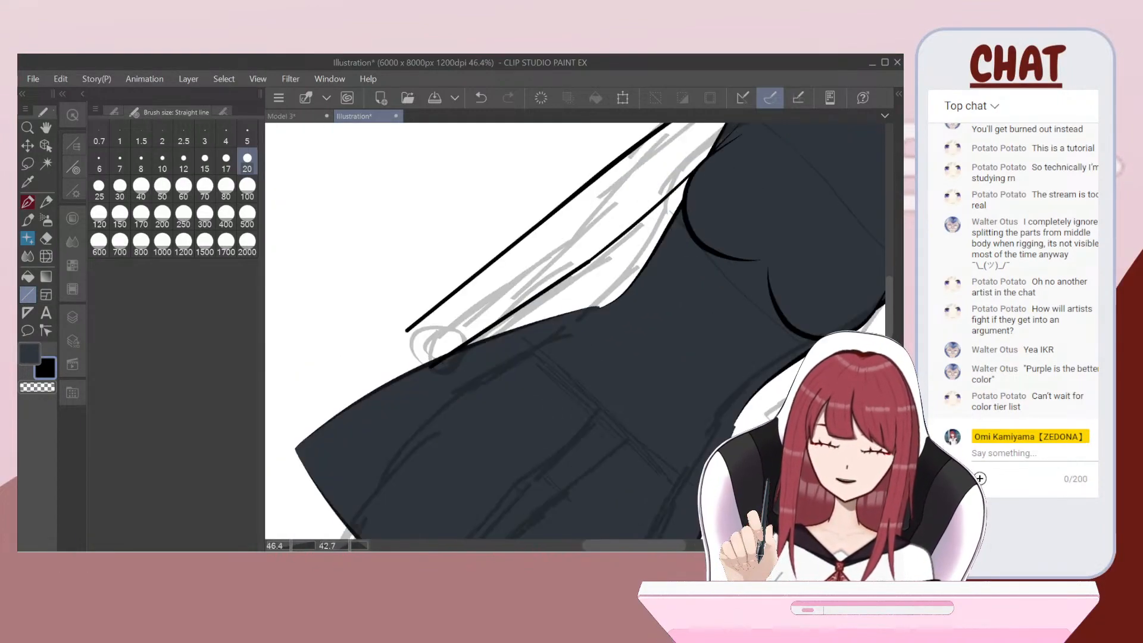
Step: Set the Straight line brush size to 17 and draw the inner forearm edge down to the wrist
scroll(576, 331, "up", 1)
key("bracketleft")
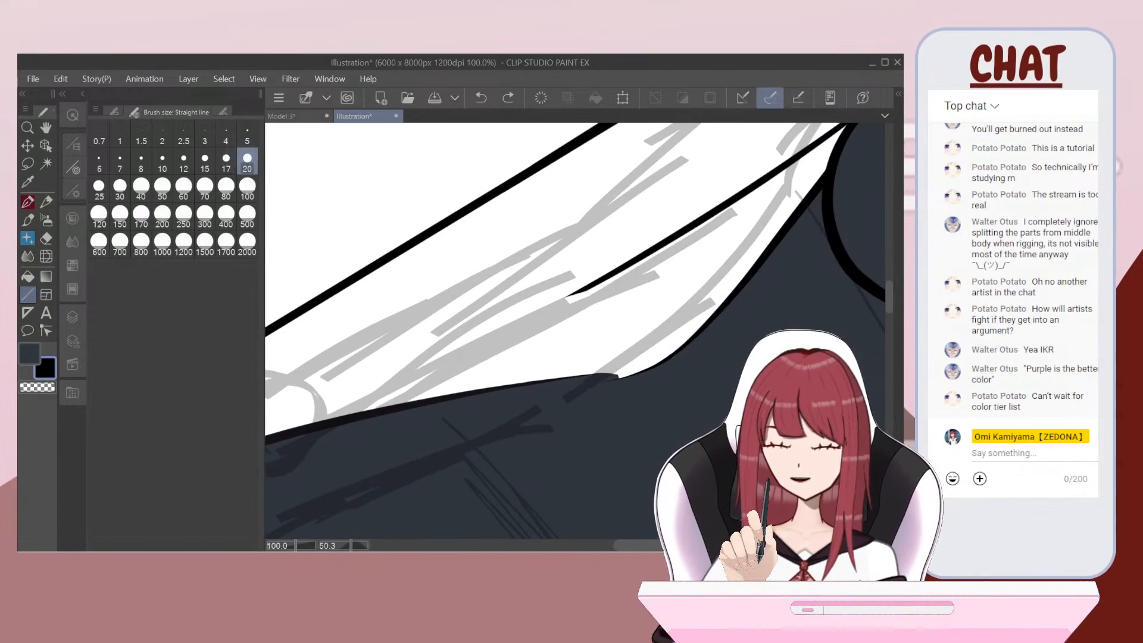
scroll(576, 331, "up", 1)
left_click_drag(711, 268, 332, 405)
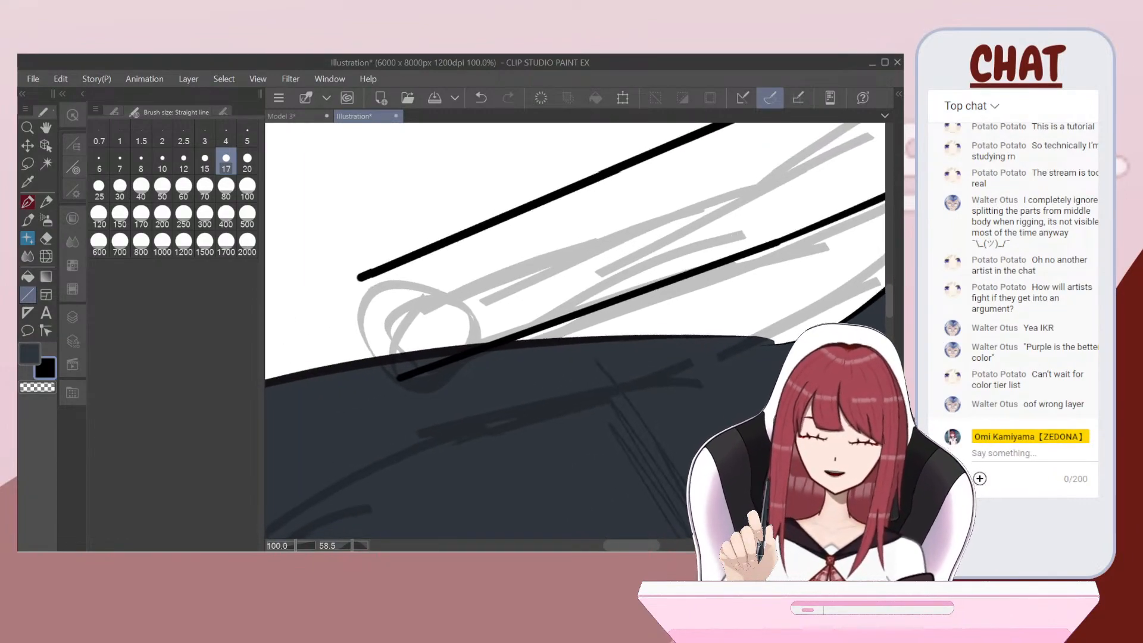
Step: With the Elegant Tapered Pen at size 25, add short angled marks at the wrist ends of both forearm lines
scroll(575, 331, "up", 3)
key("p")
left_click_drag(404, 210, 348, 253)
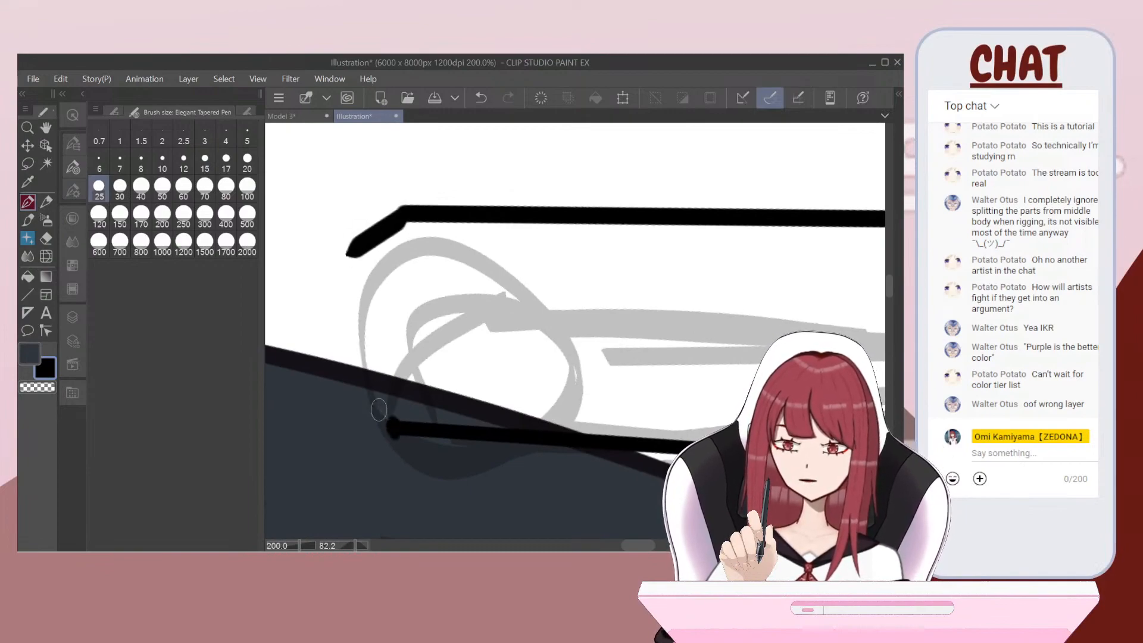
left_click_drag(378, 410, 362, 378)
scroll(575, 331, "down", 7)
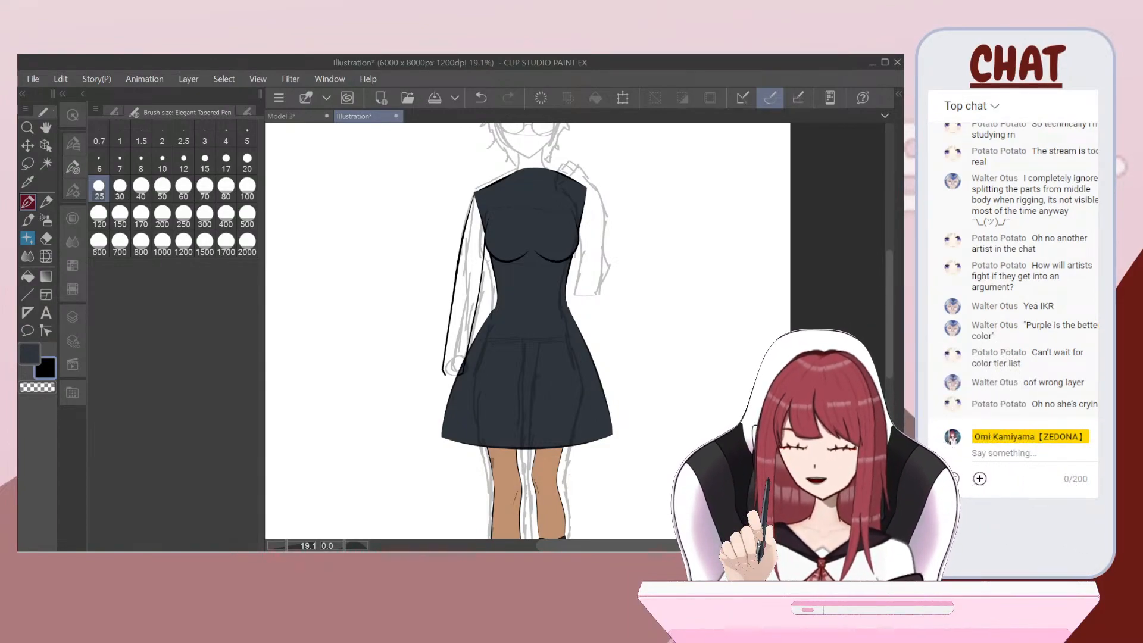
Step: Select the R_armGRP folder in the layer stack
left_click(73, 317)
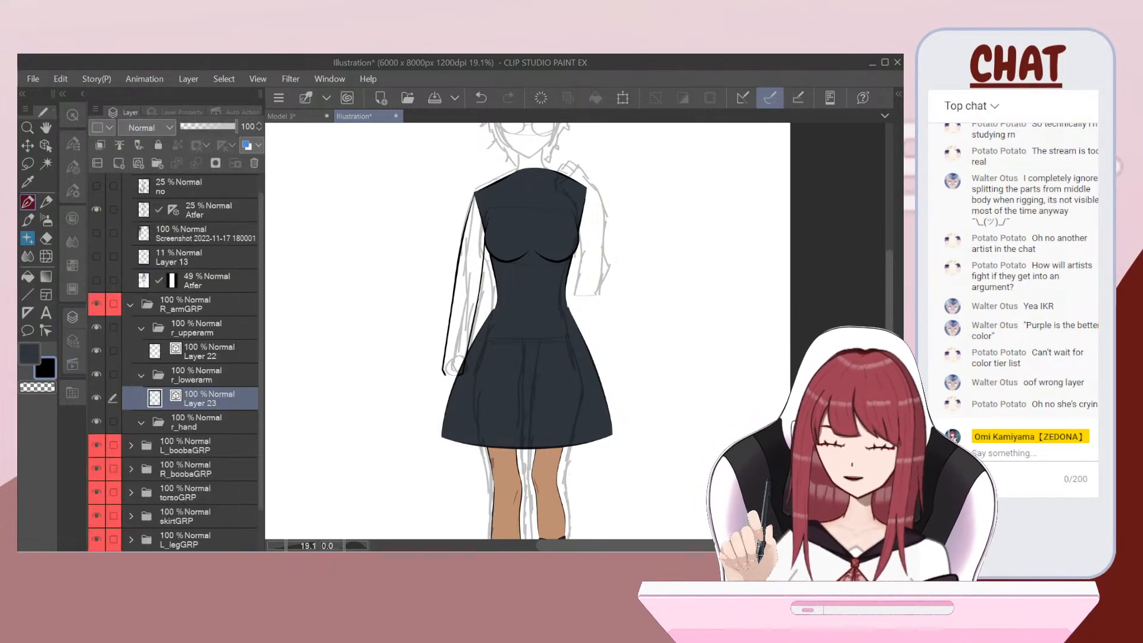
left_click(197, 304)
scroll(489, 177, "down", 2)
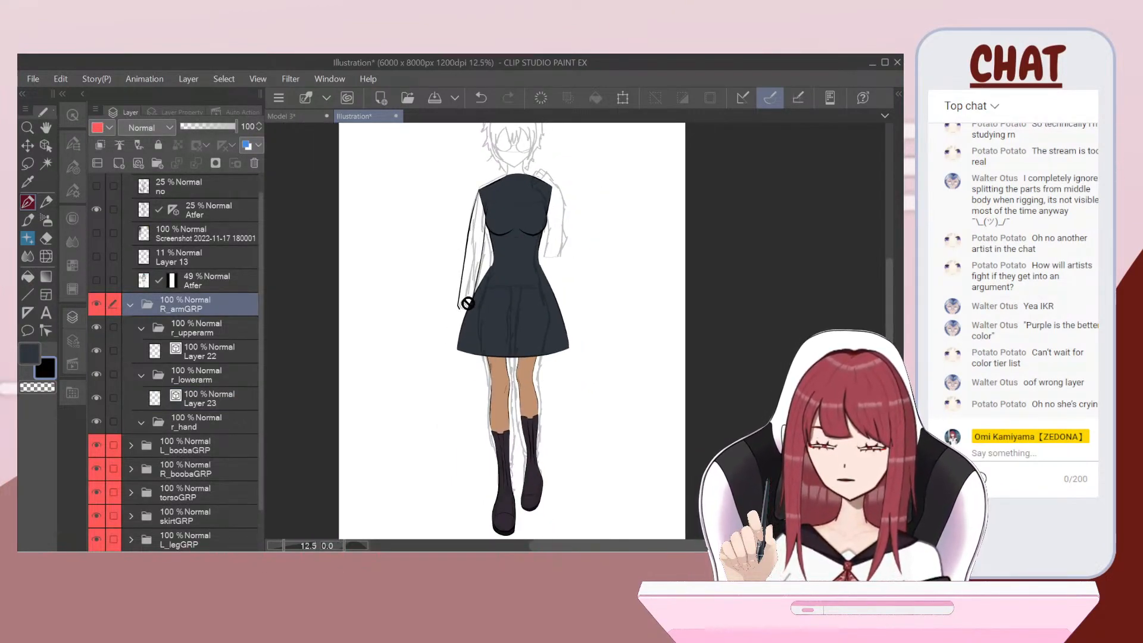
scroll(467, 303, "up", 4)
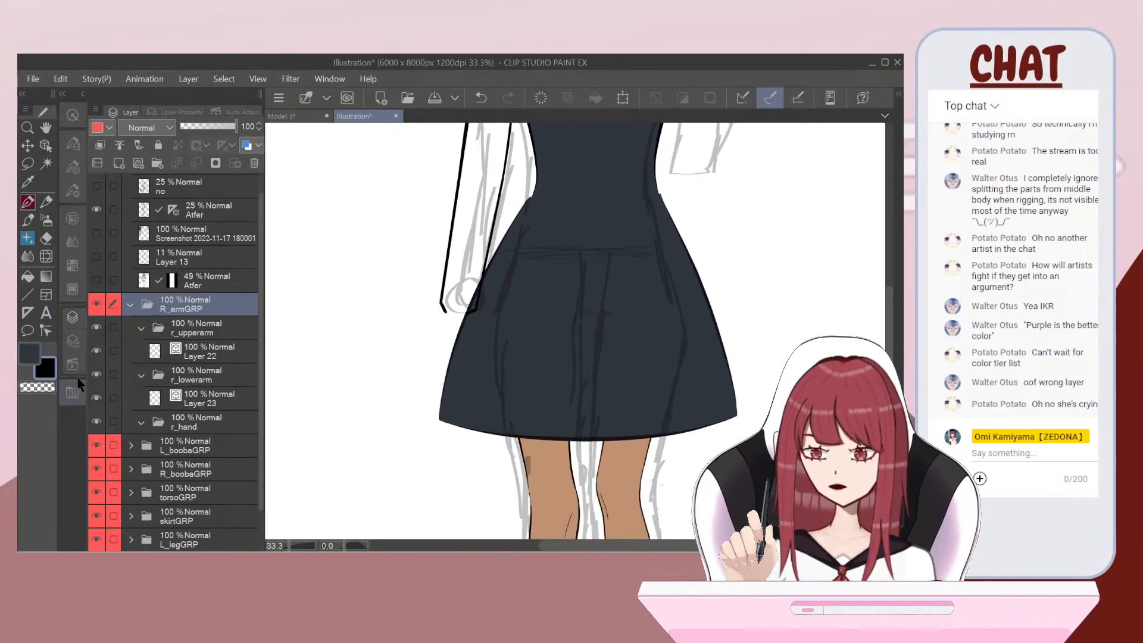
Step: Search the material library for "hand" and browse the hand line drawings for a suitable relaxed pose
left_click(76, 390)
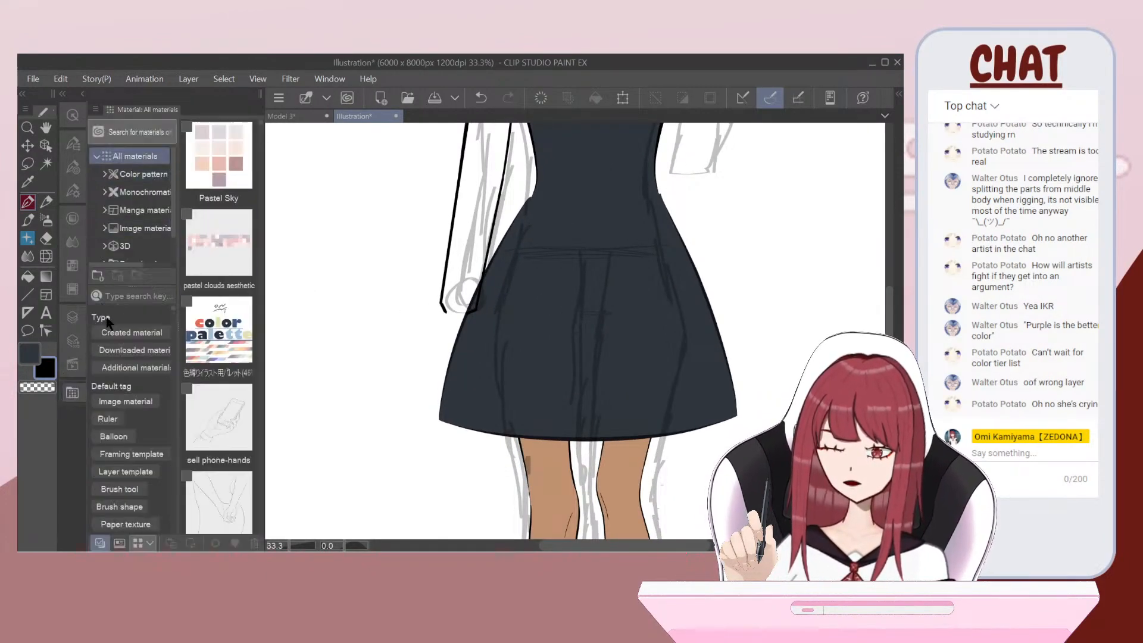
left_click(128, 296)
type("hand")
key("Return")
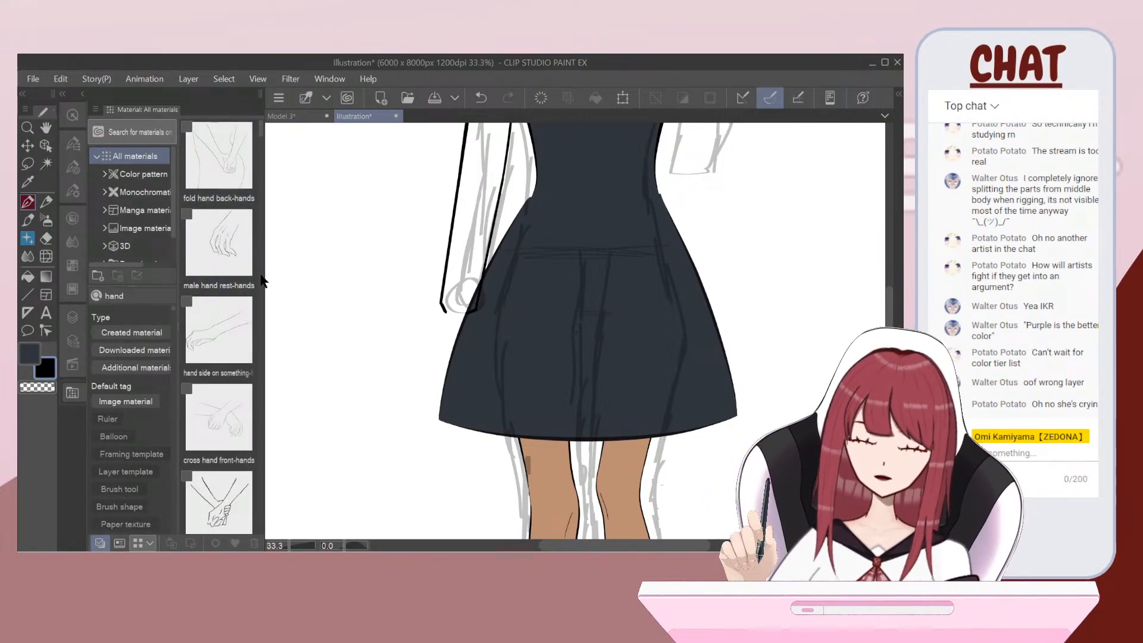
scroll(232, 237, "down", 5)
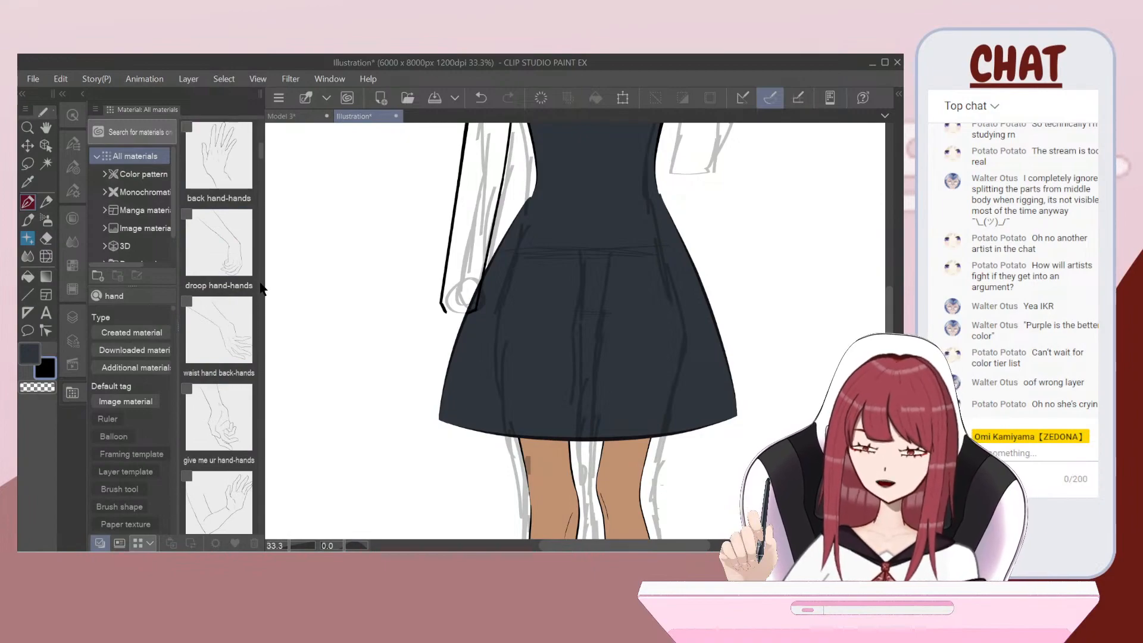
scroll(238, 293, "down", 4)
scroll(234, 297, "down", 5)
scroll(234, 298, "up", 8)
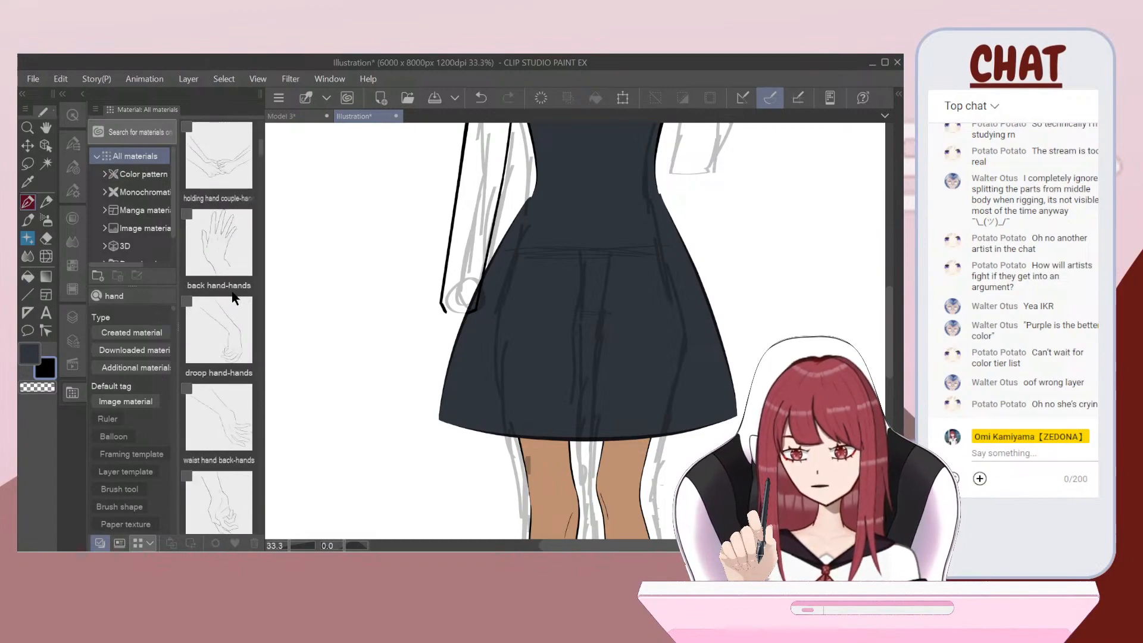
scroll(234, 297, "down", 3)
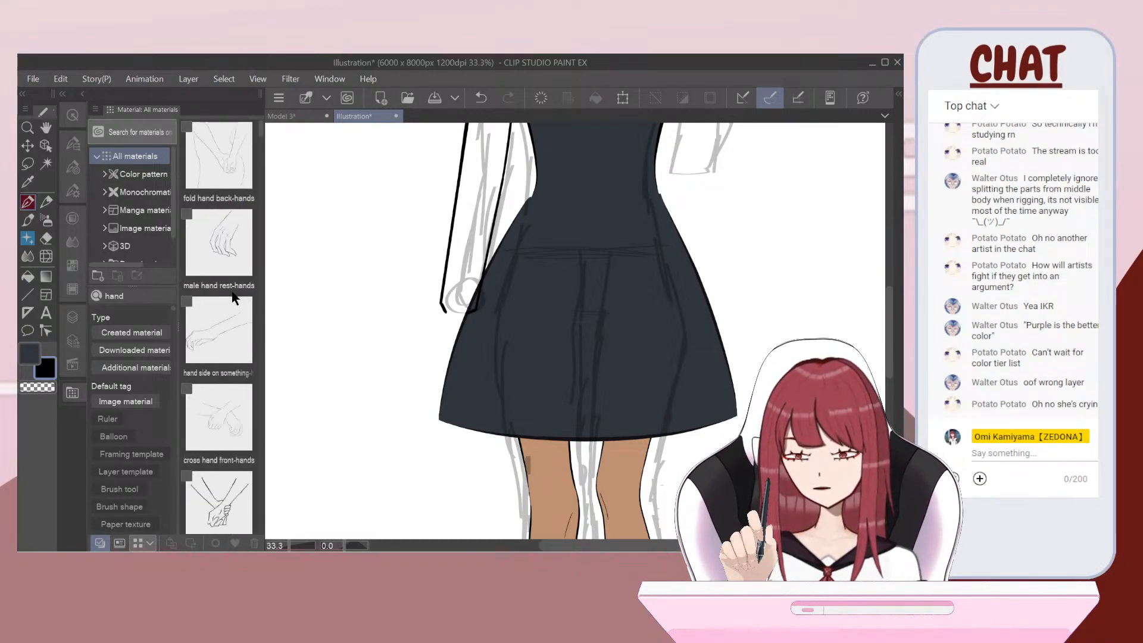
Step: Insert the male hand rest-hands material, then move, resize and rotate it to fit below the right wrist
left_click_drag(226, 277, 355, 354)
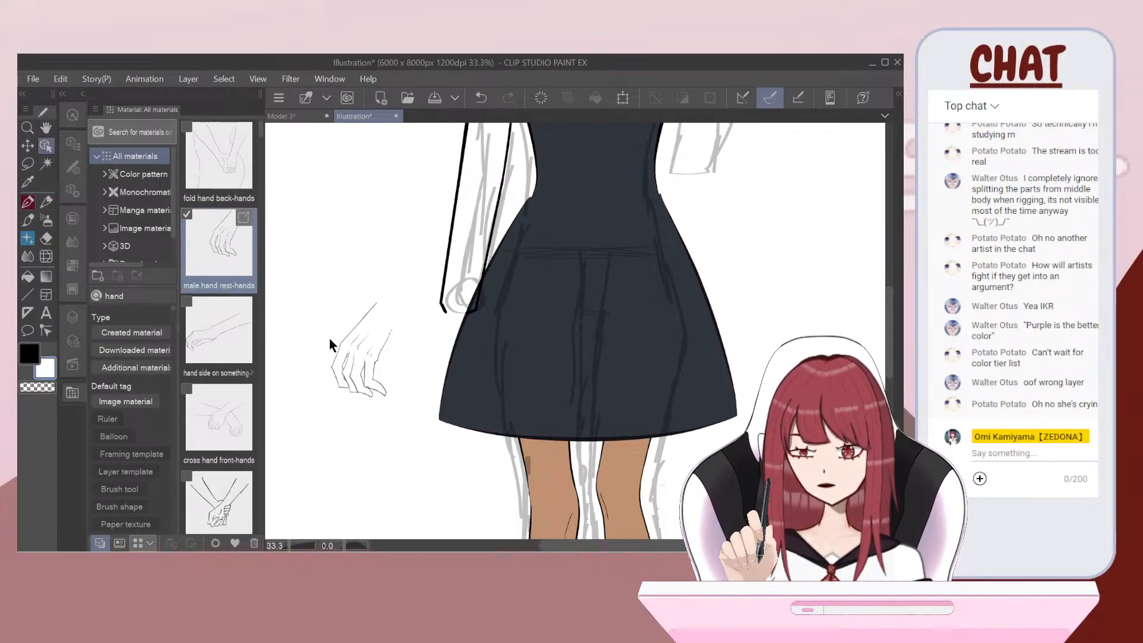
scroll(330, 337, "up", 1)
left_click_drag(323, 291, 302, 313)
left_click_drag(365, 345, 468, 352)
left_click_drag(455, 420, 472, 363)
scroll(478, 341, "up", 4)
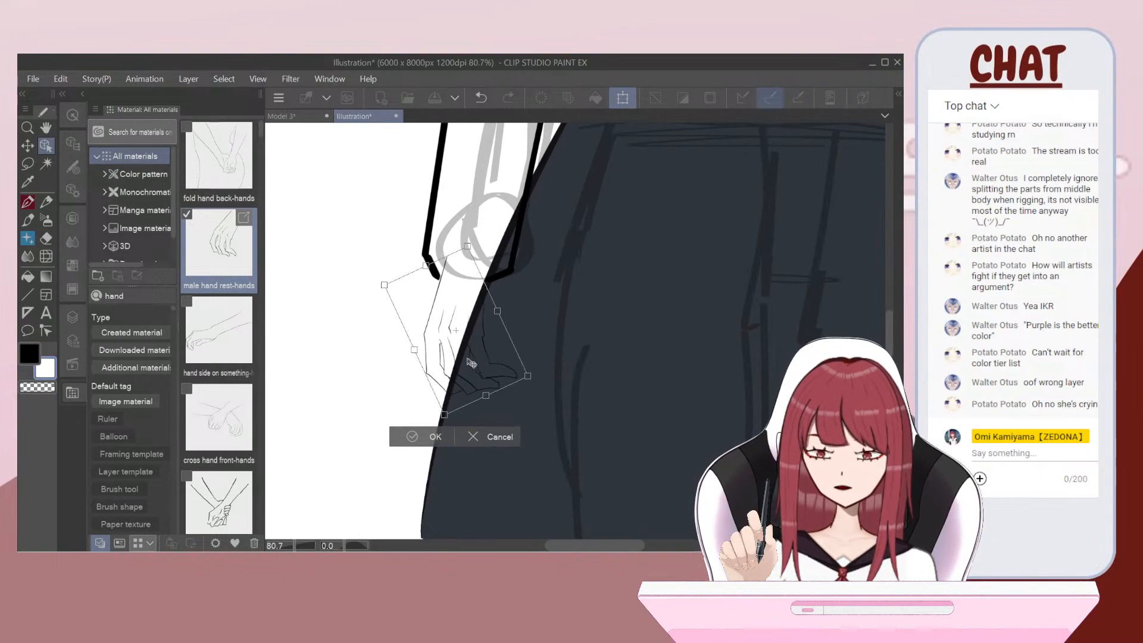
left_click(420, 436)
scroll(417, 437, "down", 3)
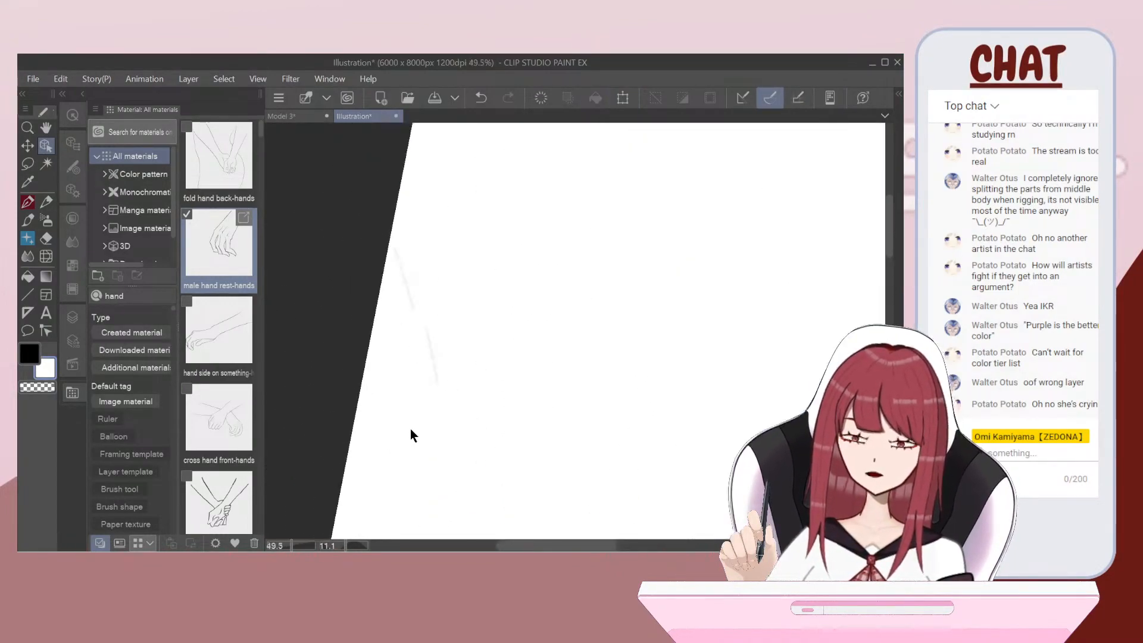
scroll(411, 436, "down", 2)
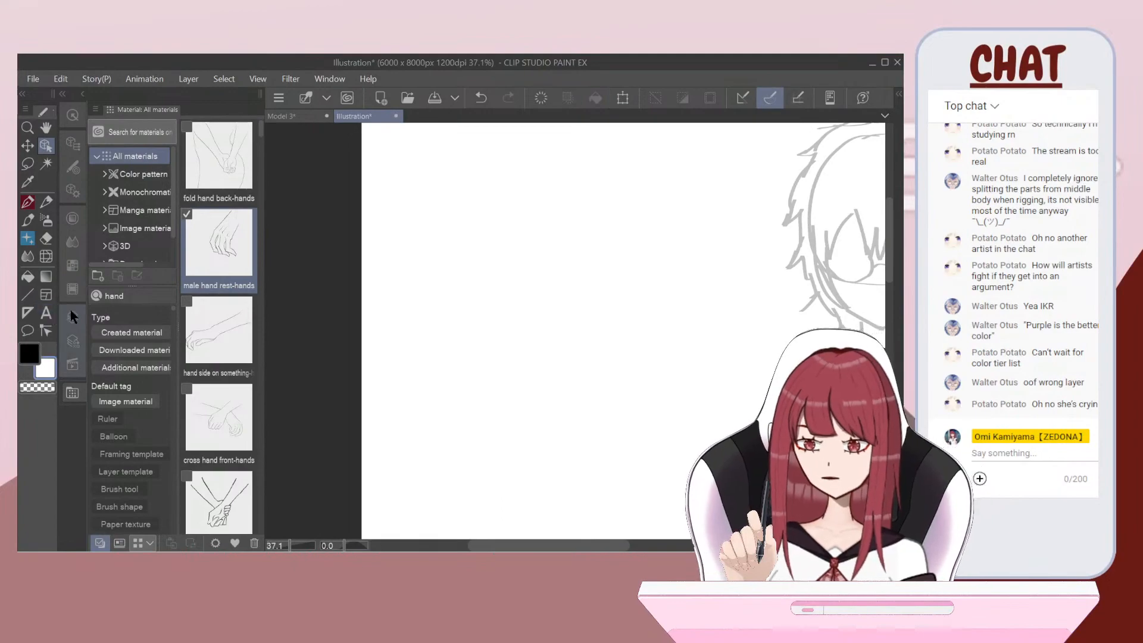
left_click(73, 316)
left_click(96, 233)
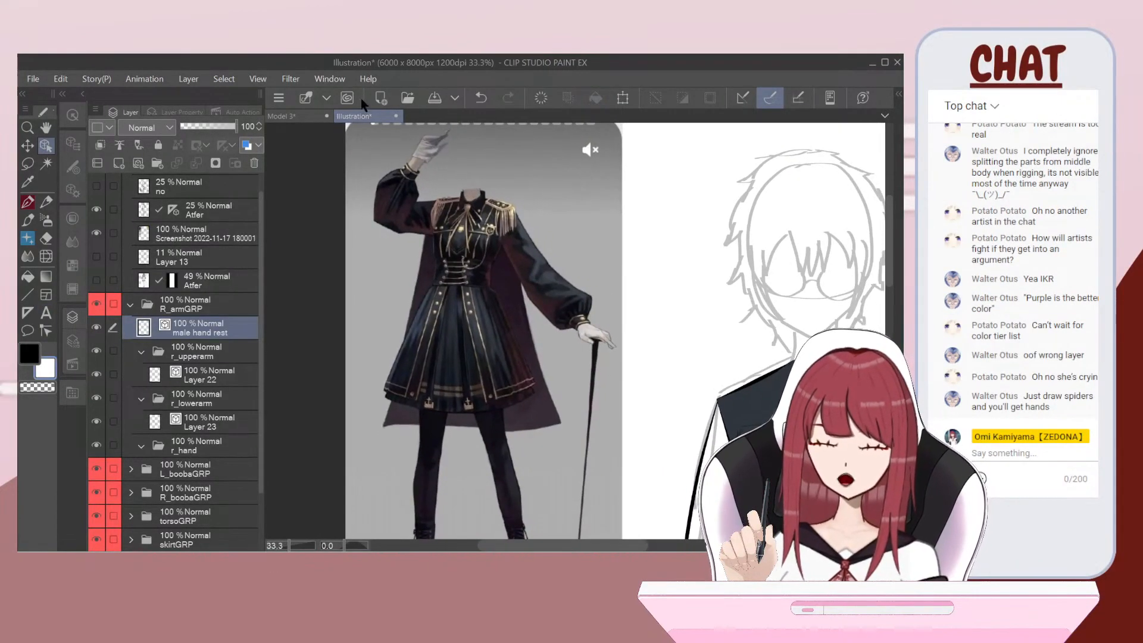
left_click_drag(602, 371, 529, 313)
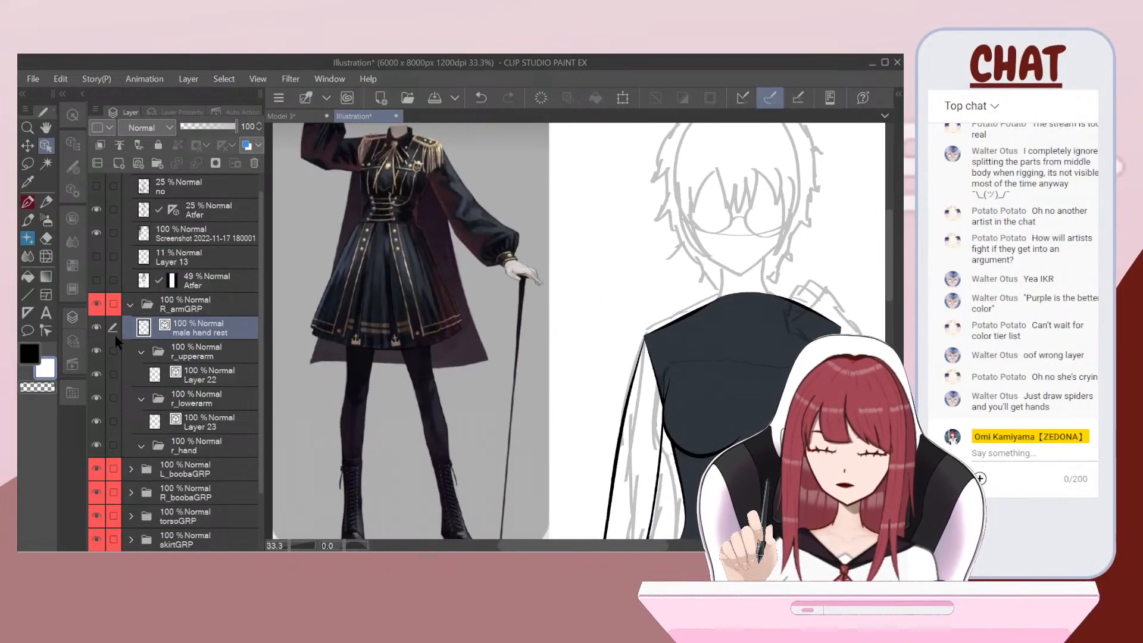
left_click(98, 233)
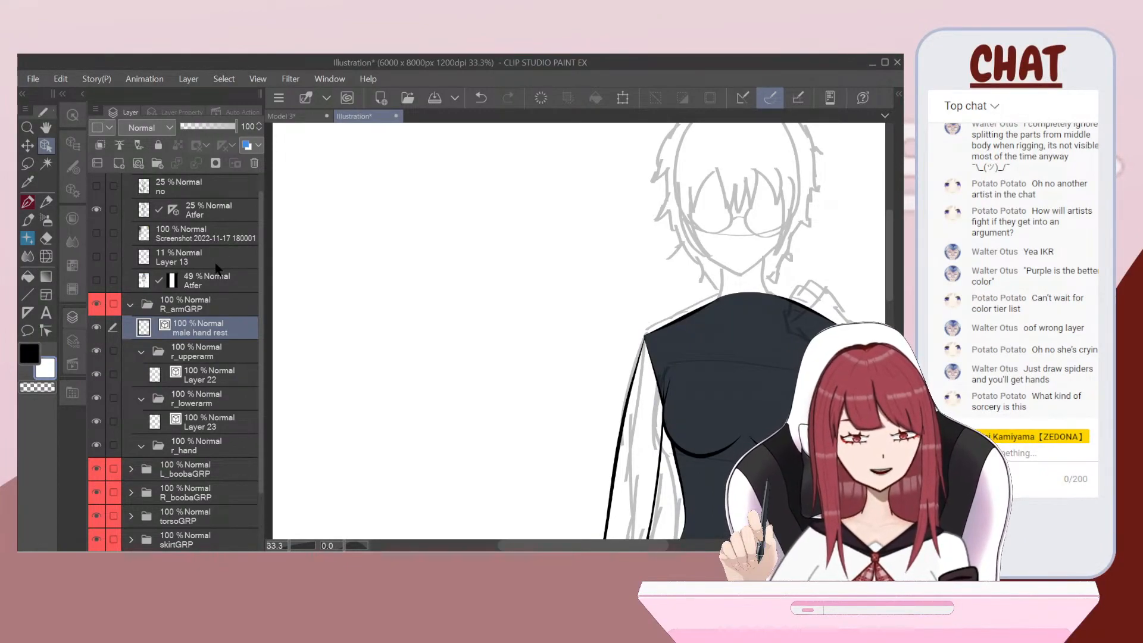
Step: Switch to the pen and place a small centre dot for a spider sketch beside the hand, undoing the first leg stroke
scroll(575, 331, "down", 3)
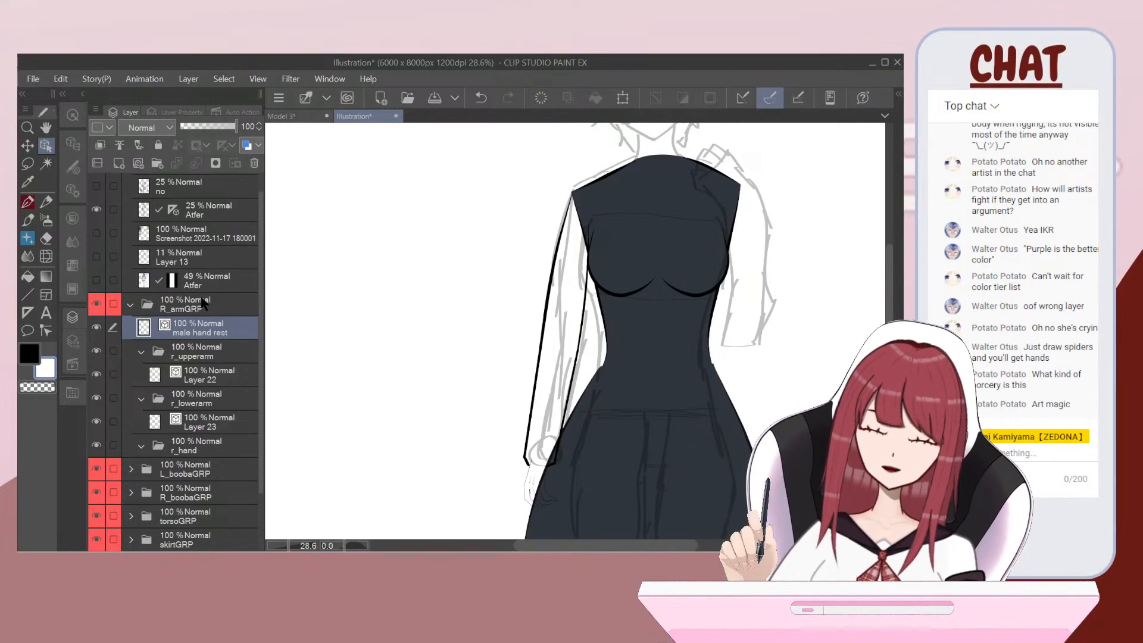
key("ctrl+minus")
key("ctrl+plus")
key("ctrl+plus")
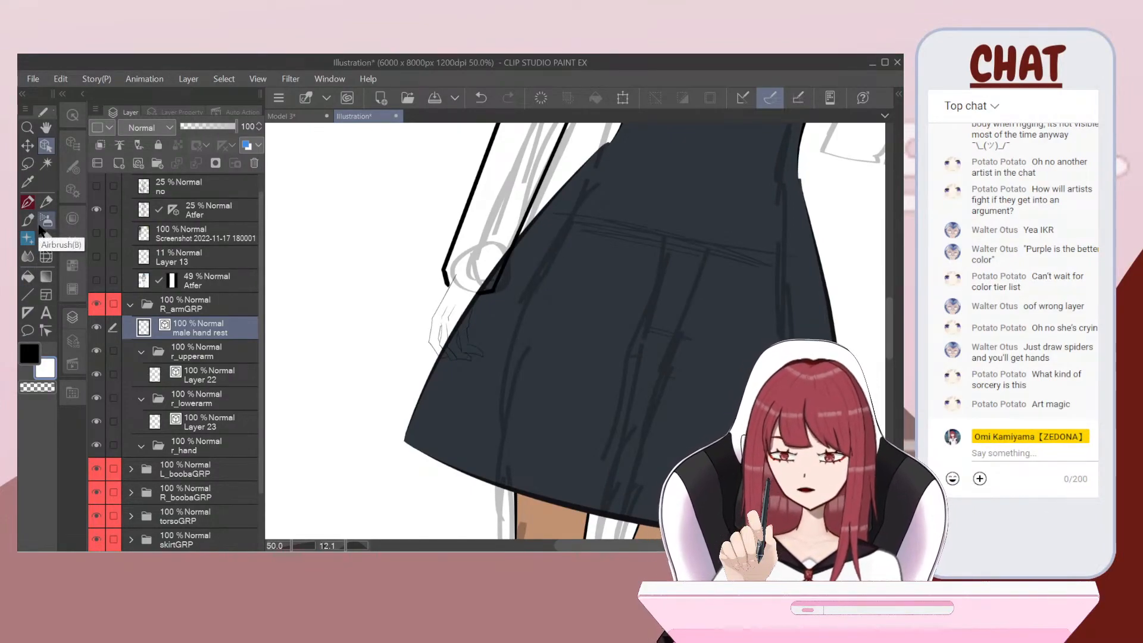
left_click(26, 205)
key("ctrl+minus")
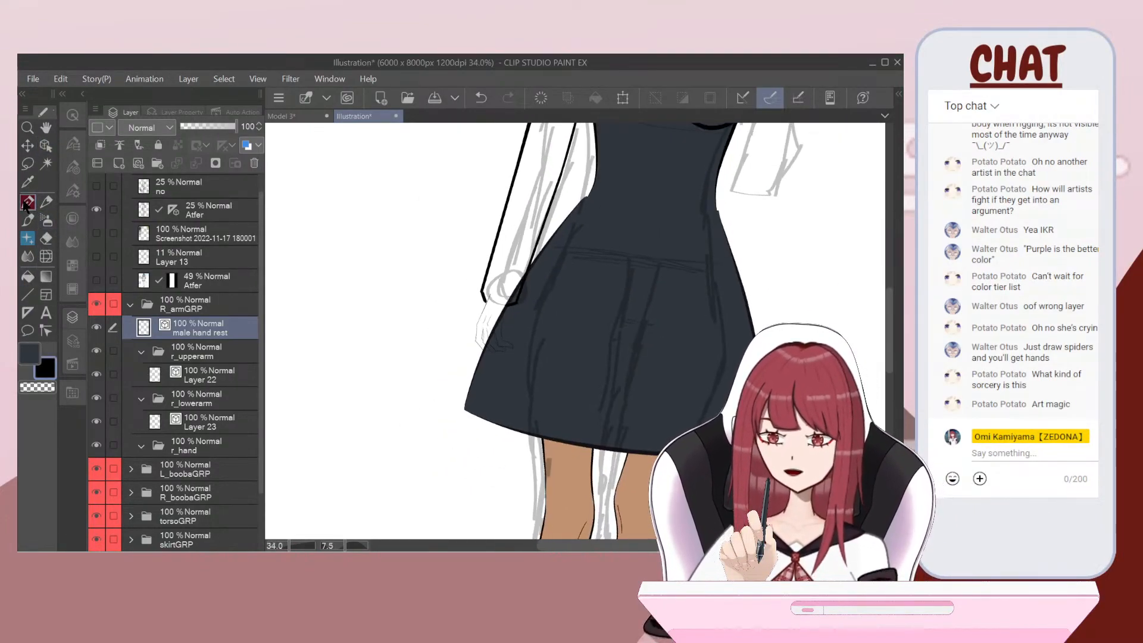
key("ctrl+plus")
left_click(374, 315)
mouse_move(374, 315)
left_mouse_down()
mouse_move(326, 312)
mouse_move(313, 332)
left_mouse_up()
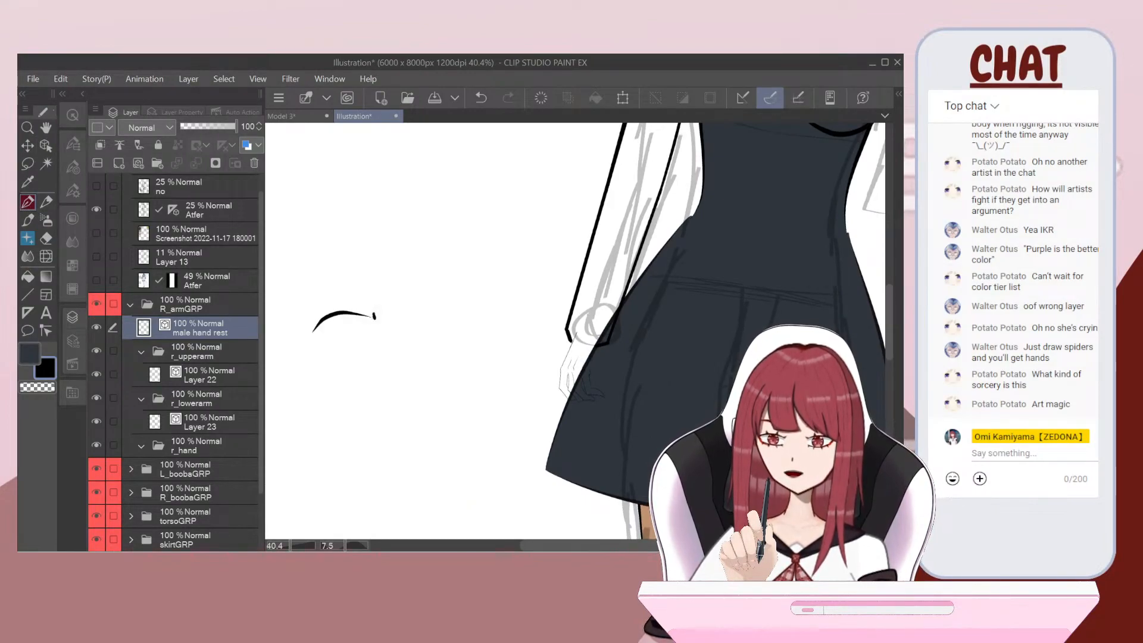
key("ctrl+z")
Step: Draw eight curved spider legs radiating from the centre dot and undo the extra stroke
mouse_move(375, 315)
left_mouse_down()
mouse_move(412, 279)
mouse_move(476, 304)
left_mouse_up()
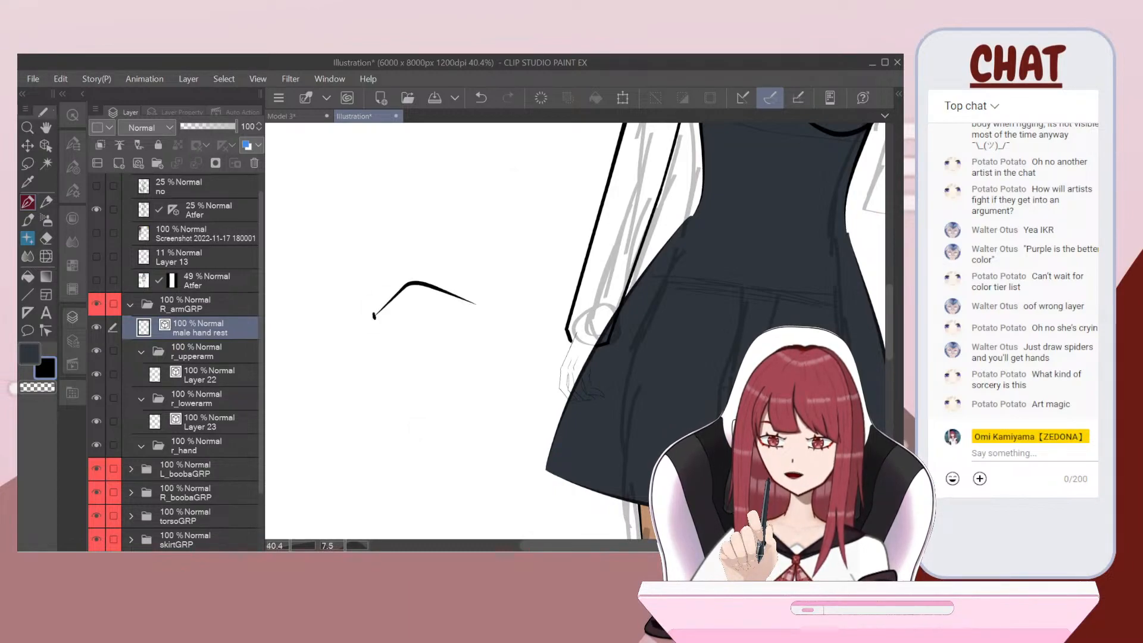
mouse_move(349, 307)
left_mouse_down()
mouse_move(297, 348)
mouse_move(342, 394)
left_mouse_up()
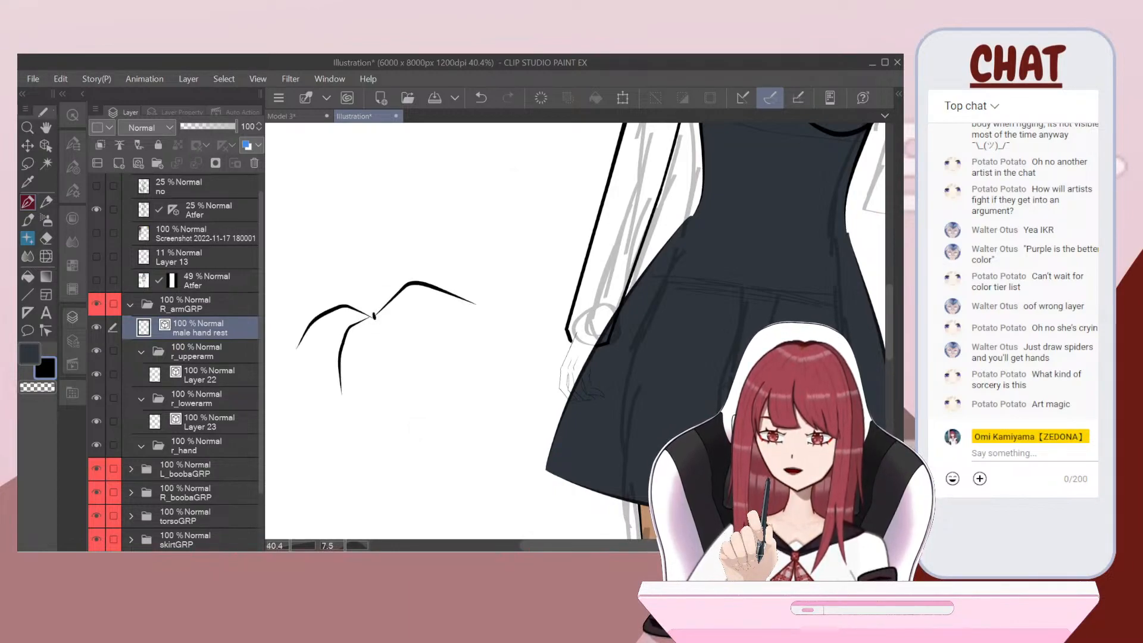
left_click_drag(434, 311, 454, 357)
mouse_move(374, 317)
left_mouse_down()
mouse_move(379, 390)
mouse_move(419, 372)
left_mouse_up()
mouse_move(320, 295)
left_mouse_down()
mouse_move(374, 316)
mouse_move(415, 266)
left_mouse_up()
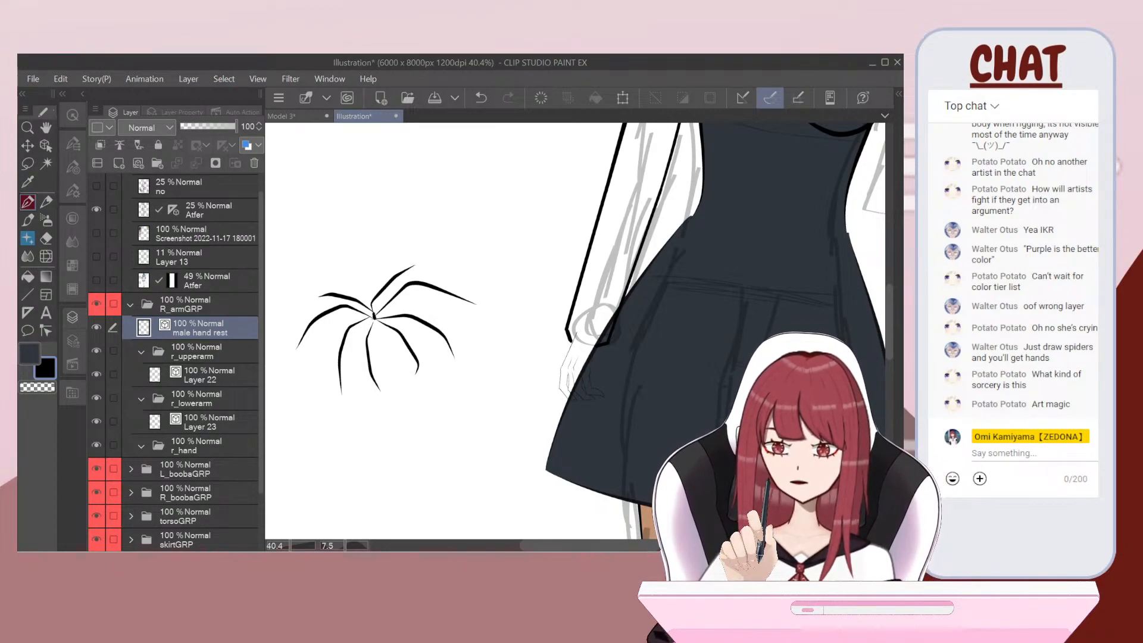
left_click_drag(369, 290, 390, 266)
key("ctrl+z")
key("ctrl+z")
Step: Try thick strokes starting at the spider's centre and undo them
scroll(419, 283, "up", 3)
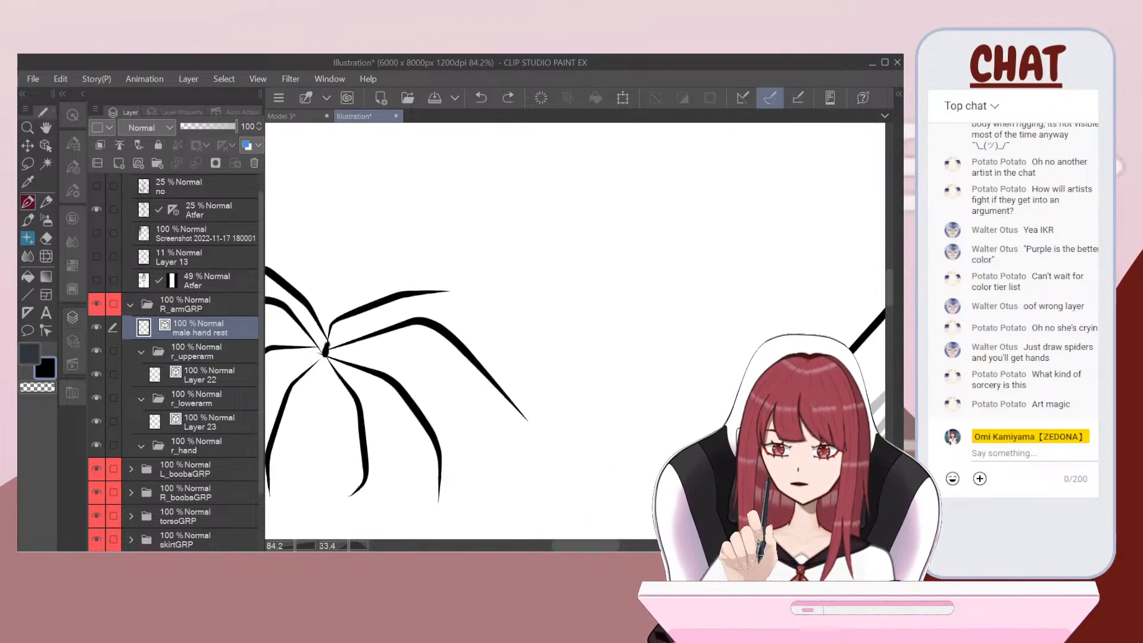
mouse_move(326, 352)
left_mouse_down()
mouse_move(330, 299)
mouse_move(388, 277)
mouse_move(480, 277)
mouse_move(364, 315)
mouse_move(339, 342)
mouse_move(339, 382)
mouse_move(413, 331)
mouse_move(374, 373)
left_mouse_up()
scroll(338, 342, "down", 2)
key("ctrl+z")
key("ctrl+z")
scroll(397, 301, "up", 4)
Step: Draw angular finger outlines around the spider's upper legs to build up a hand shape
mouse_move(302, 389)
left_mouse_down()
mouse_move(301, 320)
mouse_move(403, 266)
mouse_move(499, 269)
mouse_move(444, 309)
mouse_move(349, 341)
mouse_move(331, 378)
mouse_move(422, 290)
mouse_move(569, 313)
mouse_move(630, 374)
left_mouse_up()
scroll(398, 357, "down", 1)
scroll(397, 357, "up", 2)
scroll(575, 331, "down", 2)
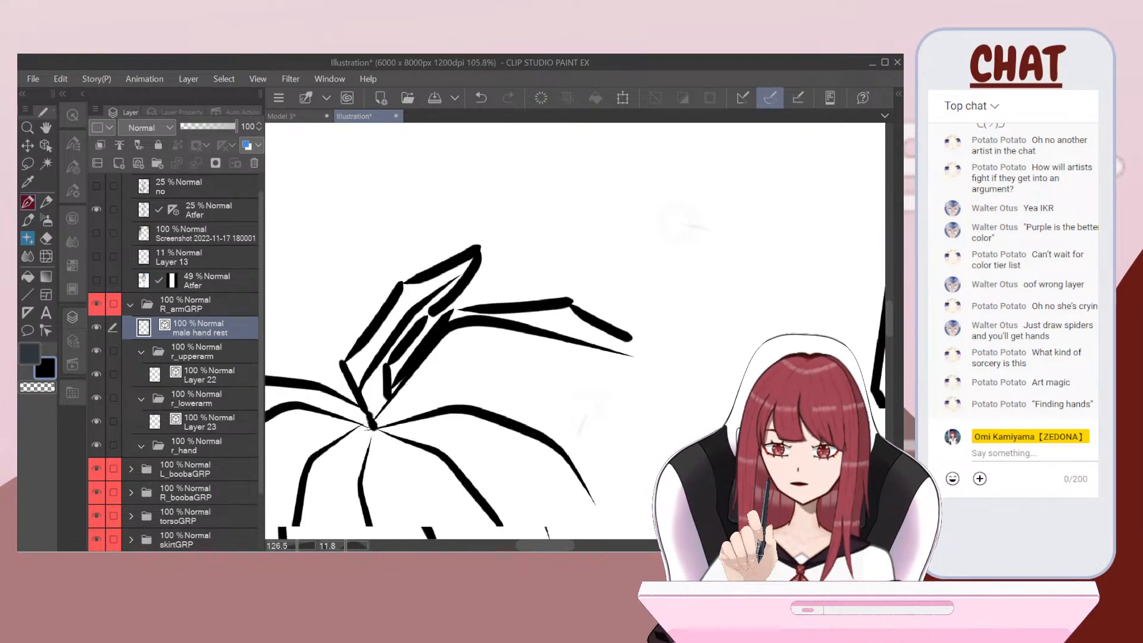
mouse_move(635, 308)
left_mouse_down()
mouse_move(490, 305)
mouse_move(424, 371)
left_mouse_up()
scroll(576, 332, "down", 1)
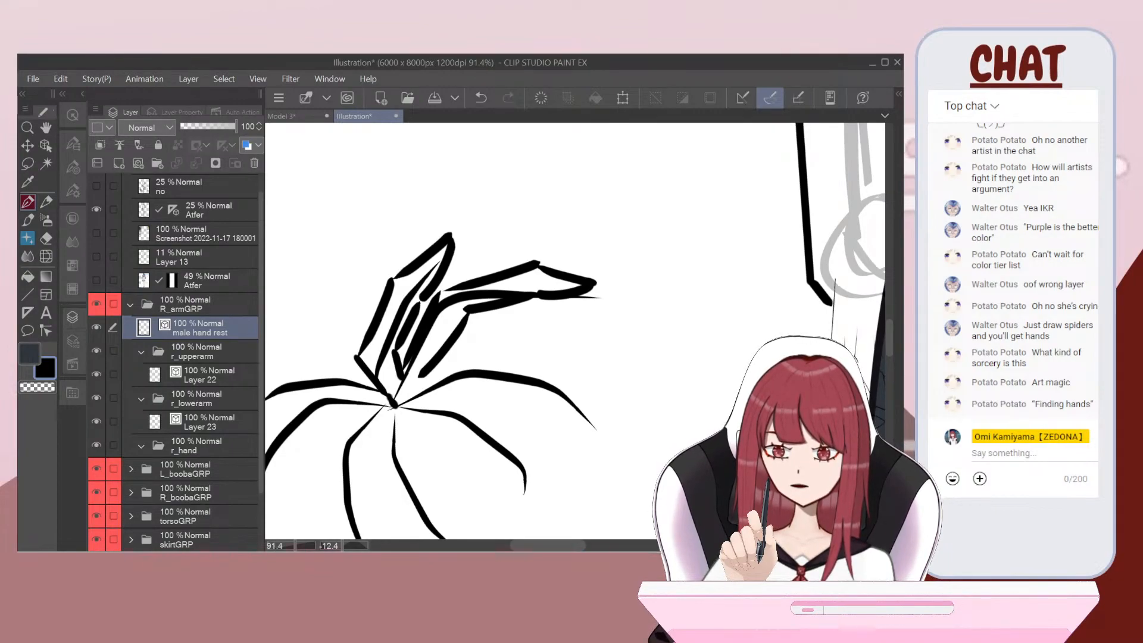
Step: Outline another jointed finger around the spider's next leg, drawing its upper and lower edges
mouse_move(424, 377)
left_mouse_down()
mouse_move(470, 360)
mouse_move(561, 370)
mouse_move(604, 420)
left_mouse_up()
scroll(575, 331, "down", 3)
scroll(576, 331, "up", 3)
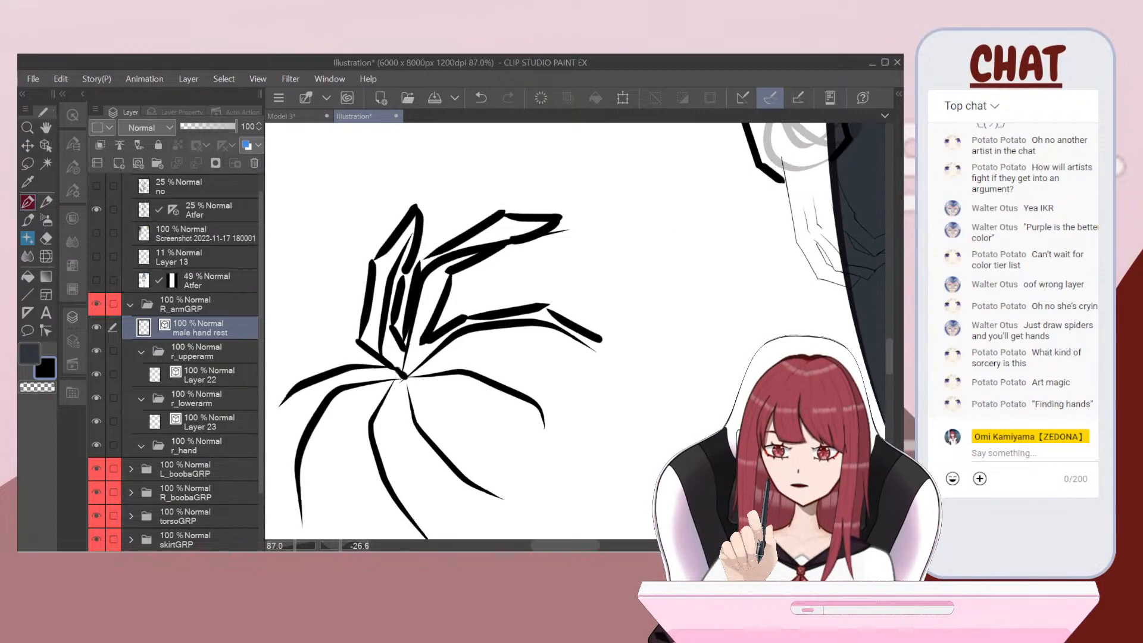
mouse_move(589, 340)
left_mouse_down()
mouse_move(484, 336)
mouse_move(444, 361)
left_mouse_up()
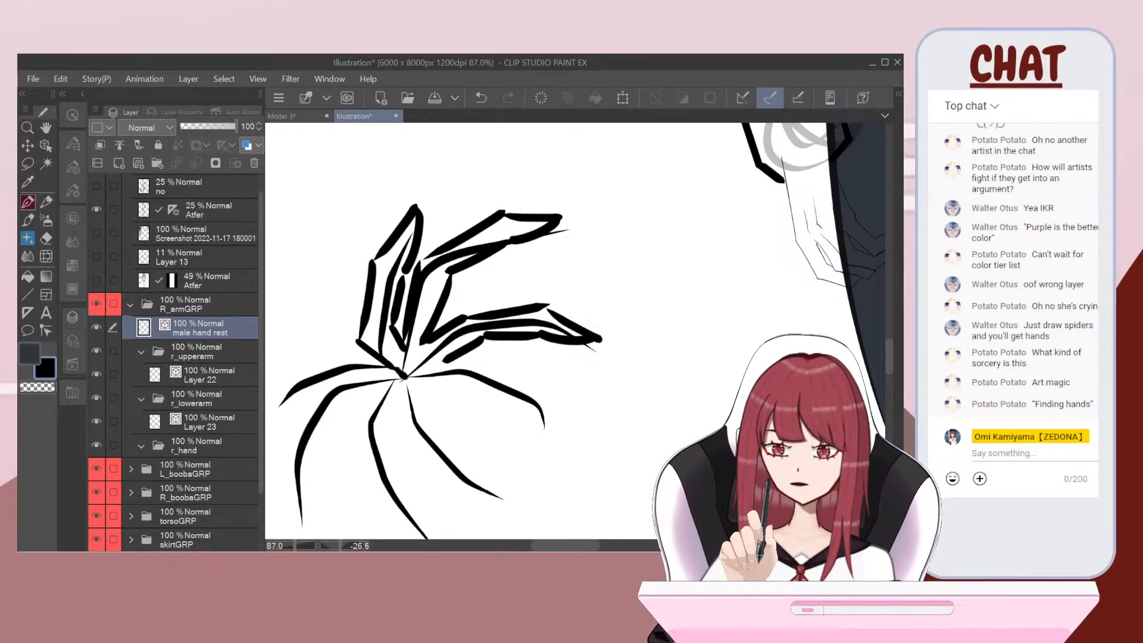
scroll(575, 331, "down", 3)
scroll(575, 331, "down", 1)
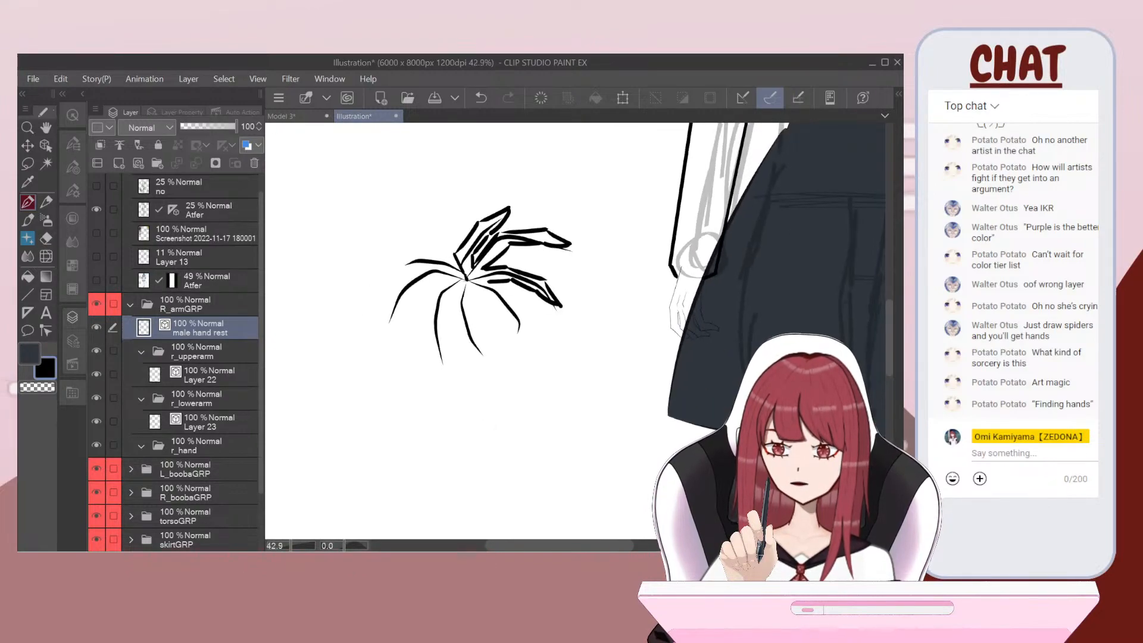
scroll(575, 332, "down", 4)
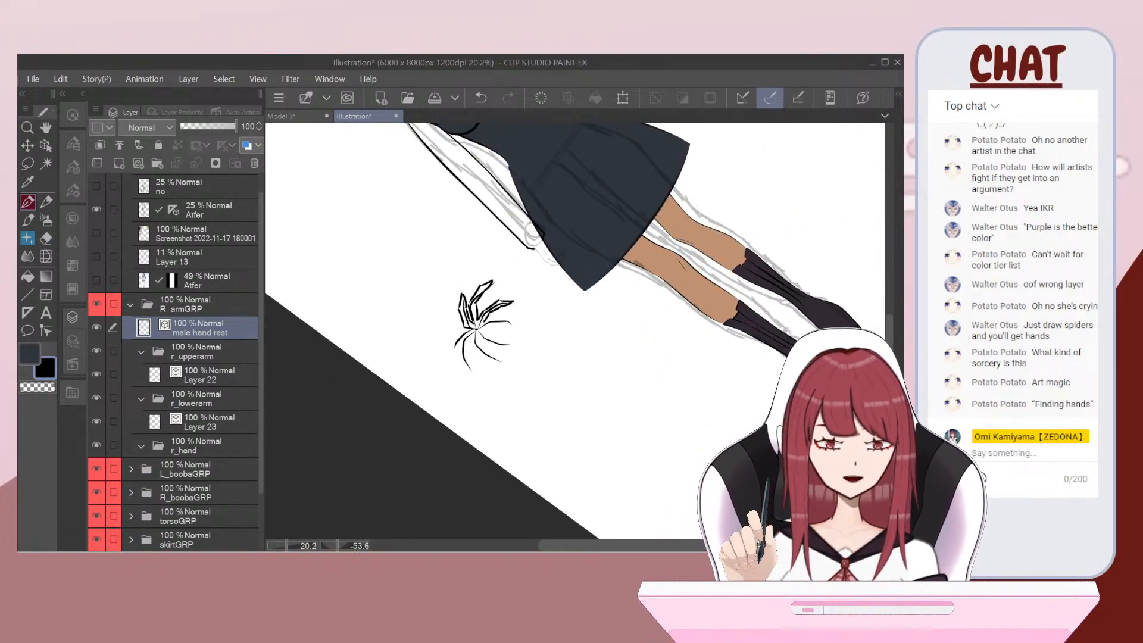
Step: Outline a fourth jointed finger around the next spider leg, drawing both edges with the Elegant Tapered Pen
scroll(477, 321, "up", 5)
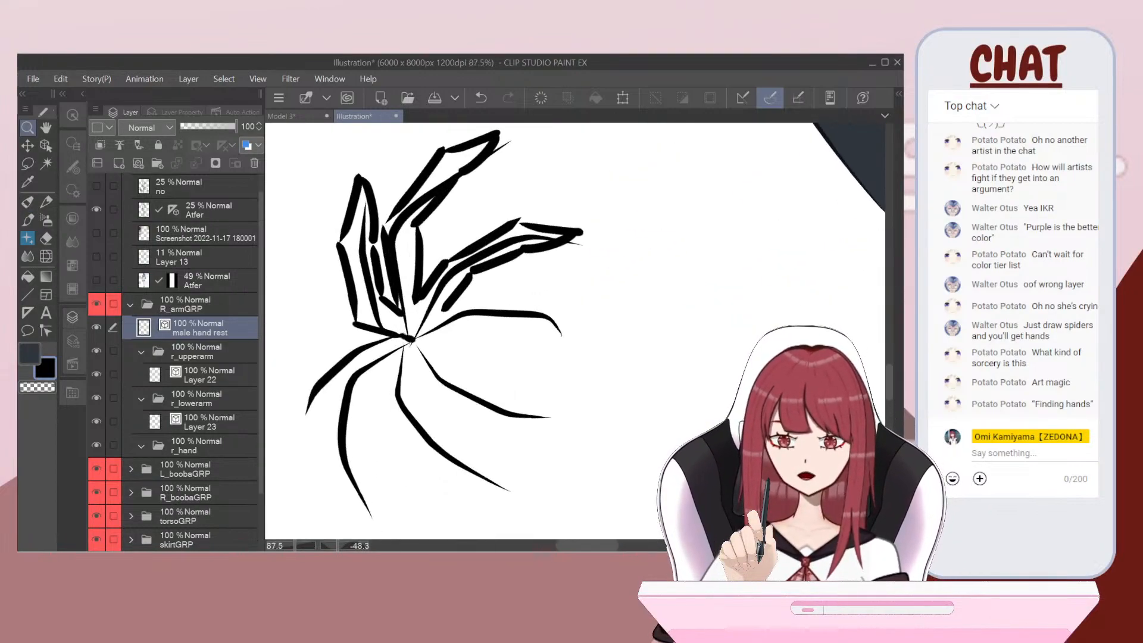
scroll(574, 331, "up", 5)
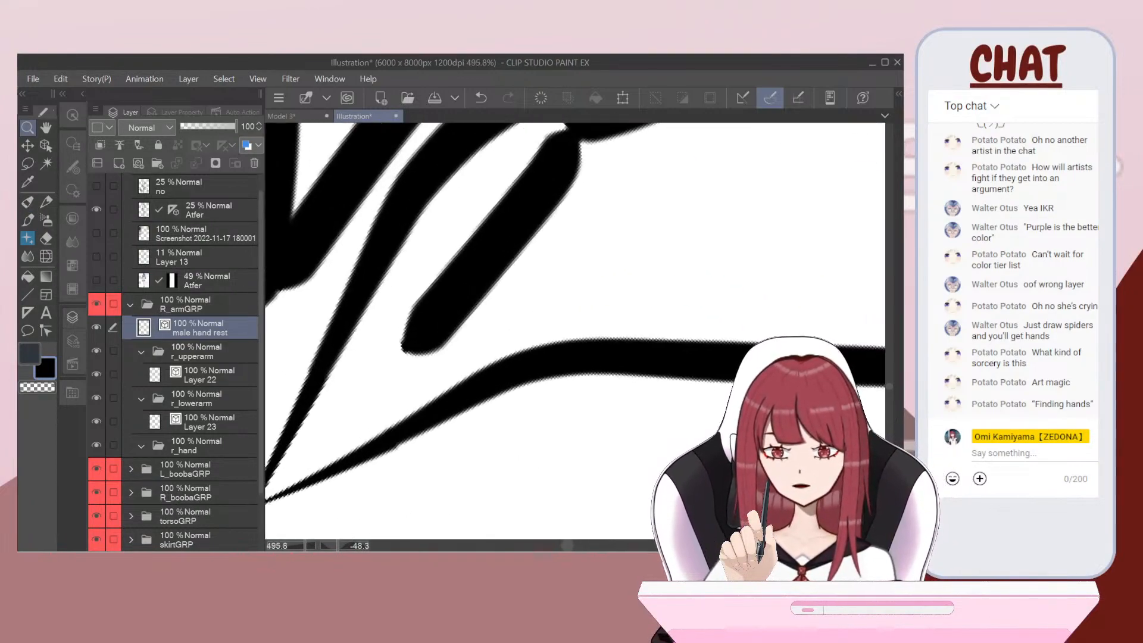
scroll(575, 330, "down", 1)
left_click(28, 202)
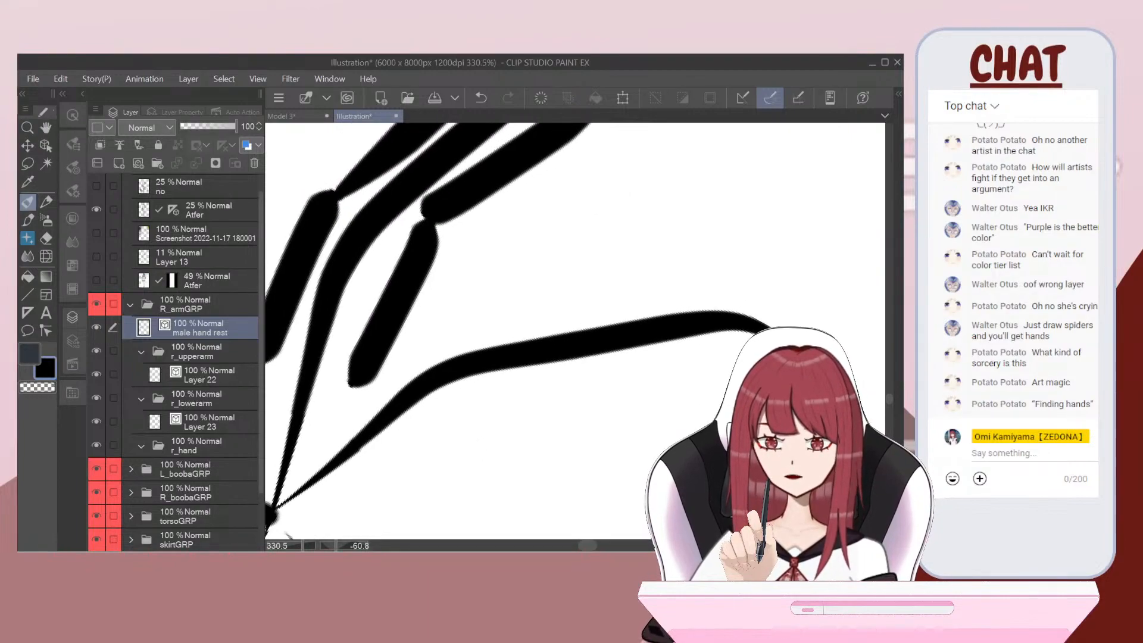
left_click(73, 144)
left_click(216, 169)
scroll(413, 347, "down", 2)
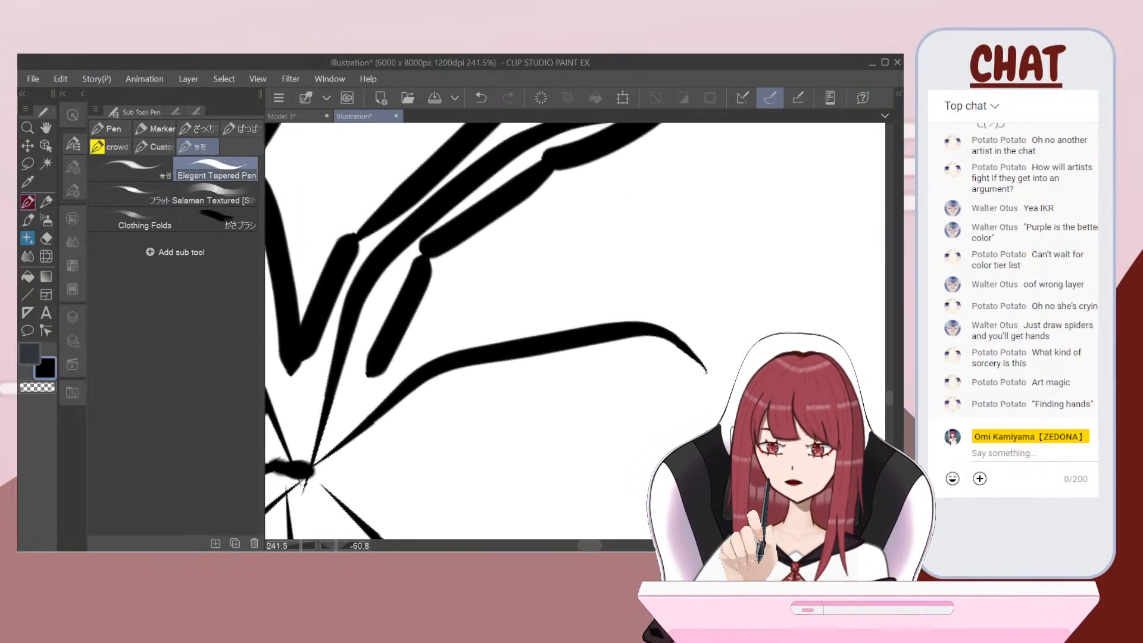
mouse_move(376, 369)
left_mouse_down()
mouse_move(452, 311)
mouse_move(517, 314)
mouse_move(607, 292)
mouse_move(717, 332)
mouse_move(666, 354)
mouse_move(626, 348)
mouse_move(551, 370)
mouse_move(488, 363)
mouse_move(385, 446)
left_mouse_up()
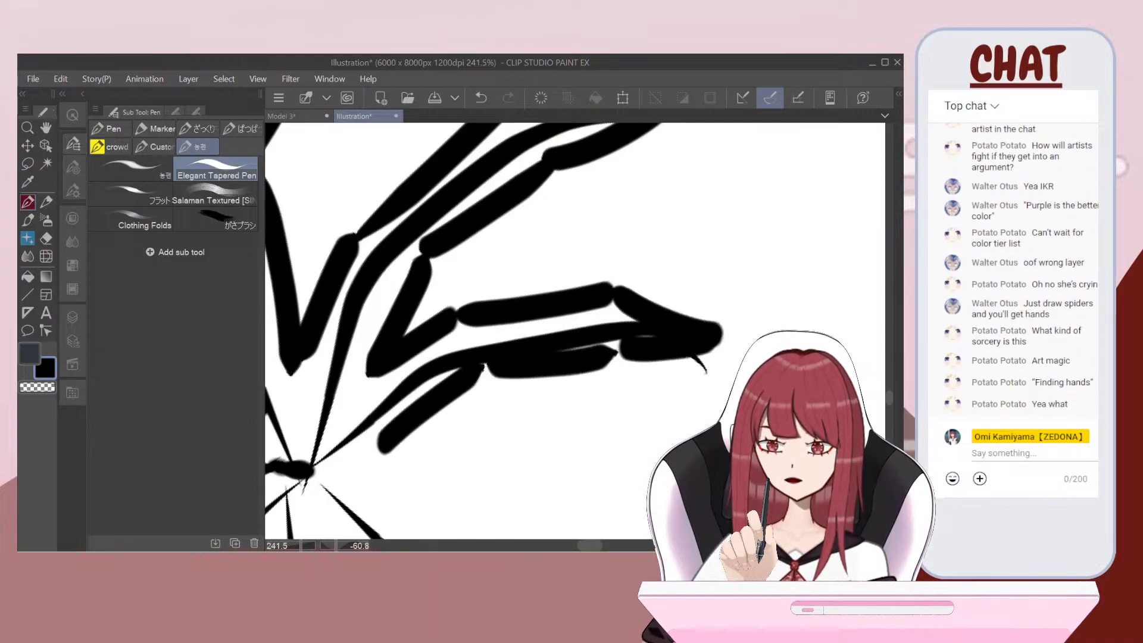
scroll(384, 447, "down", 3)
left_click_drag(497, 328, 483, 313)
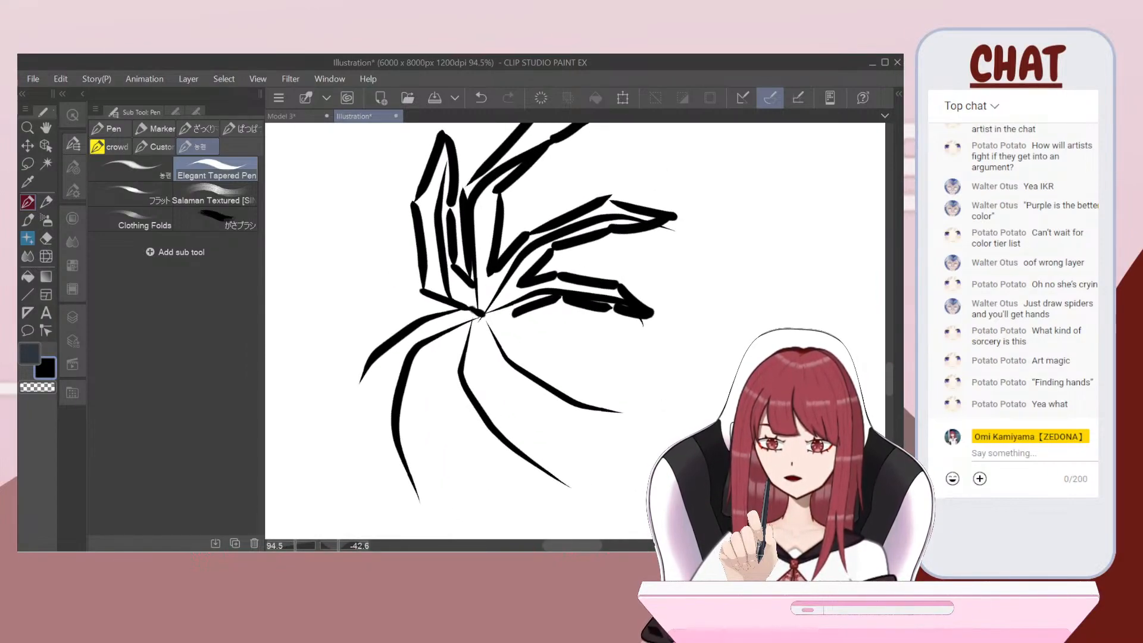
Step: Try drawing the two wrist lines down from both sides of the palm and undo them
scroll(375, 217, "up", 1)
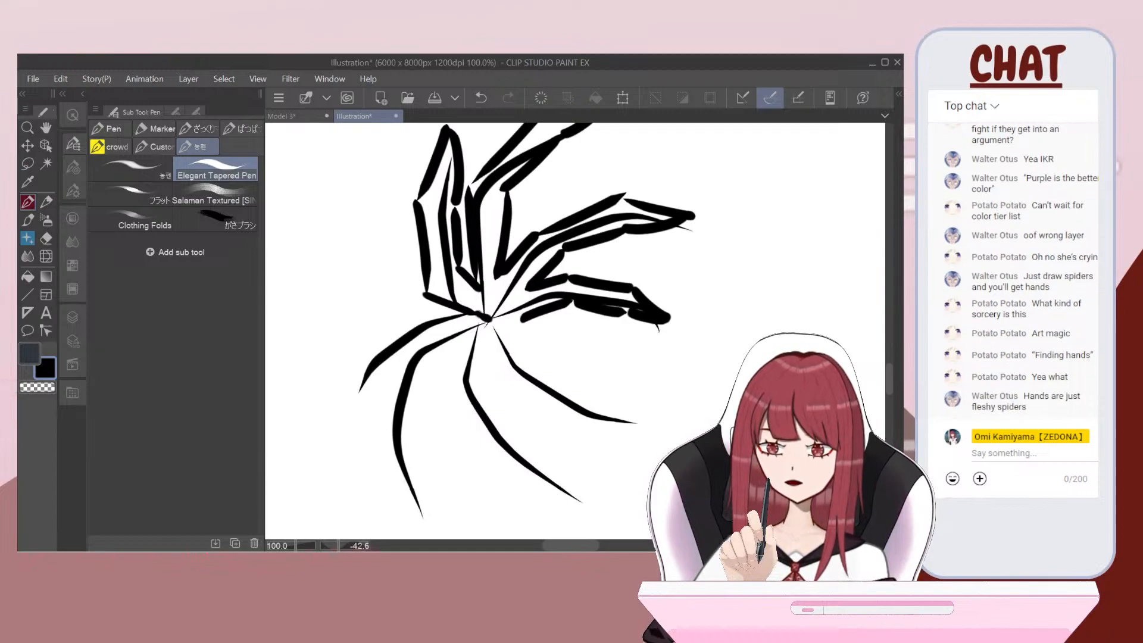
mouse_move(426, 298)
left_mouse_down()
mouse_move(441, 334)
mouse_move(425, 434)
left_mouse_up()
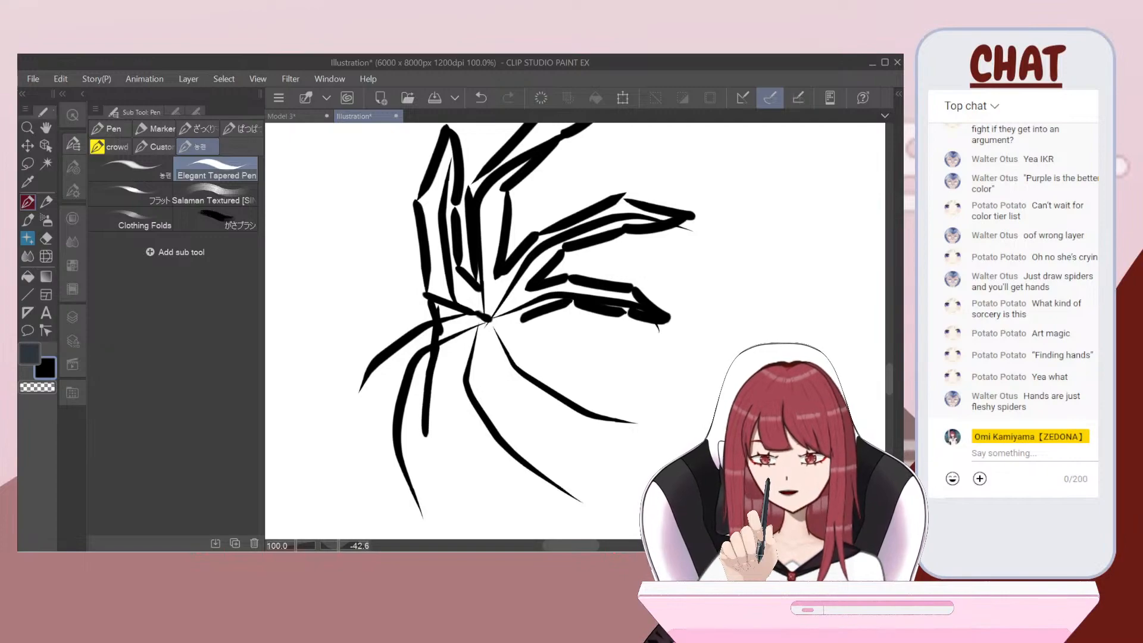
left_click_drag(527, 319, 470, 433)
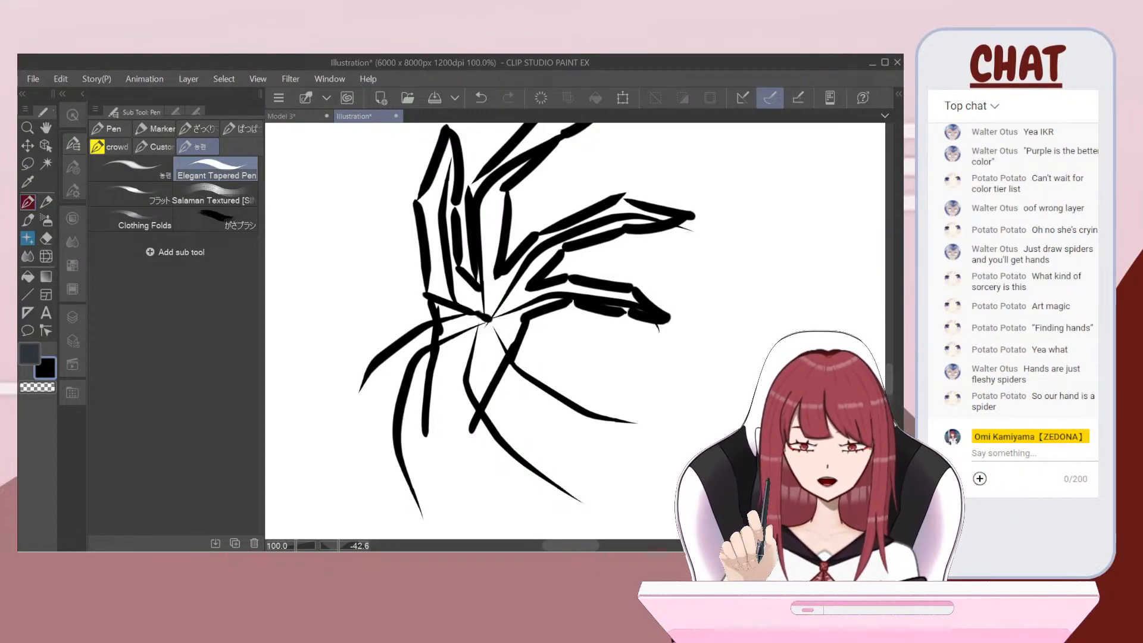
key("ctrl+z")
key("ctrl+z")
key("ctrl+z")
key("ctrl+z")
key("ctrl+z")
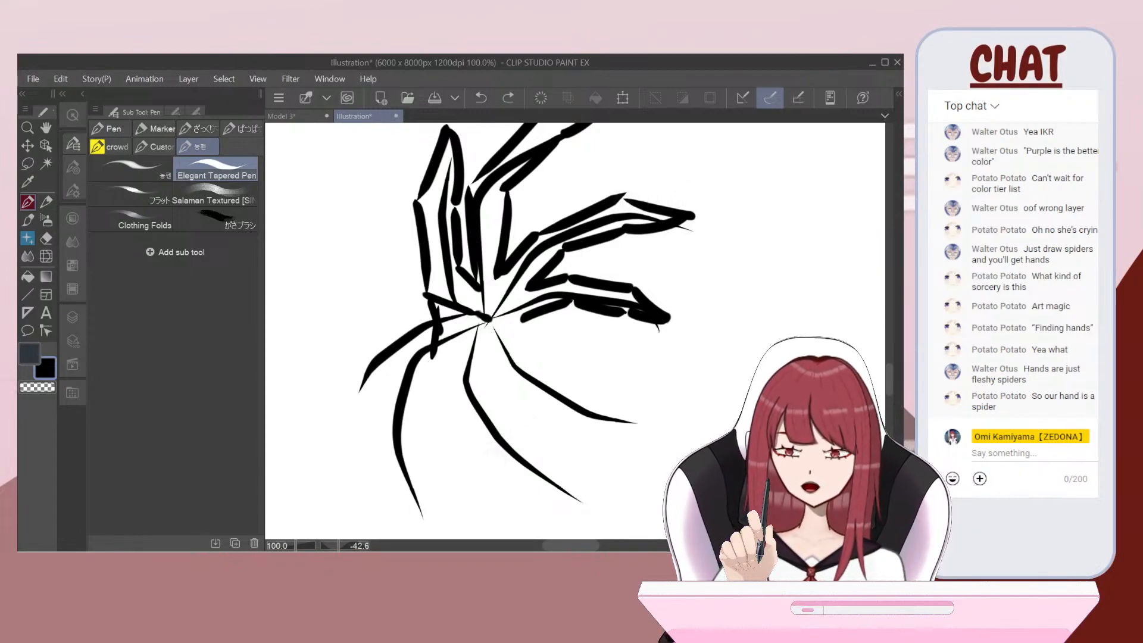
Step: Redraw the two sides of the palm converging into a wrist below the spider's centre
mouse_move(427, 298)
left_mouse_down()
mouse_move(444, 374)
mouse_move(428, 443)
left_mouse_up()
left_click_drag(528, 319, 487, 451)
scroll(542, 322, "down", 4)
scroll(551, 315, "up", 5)
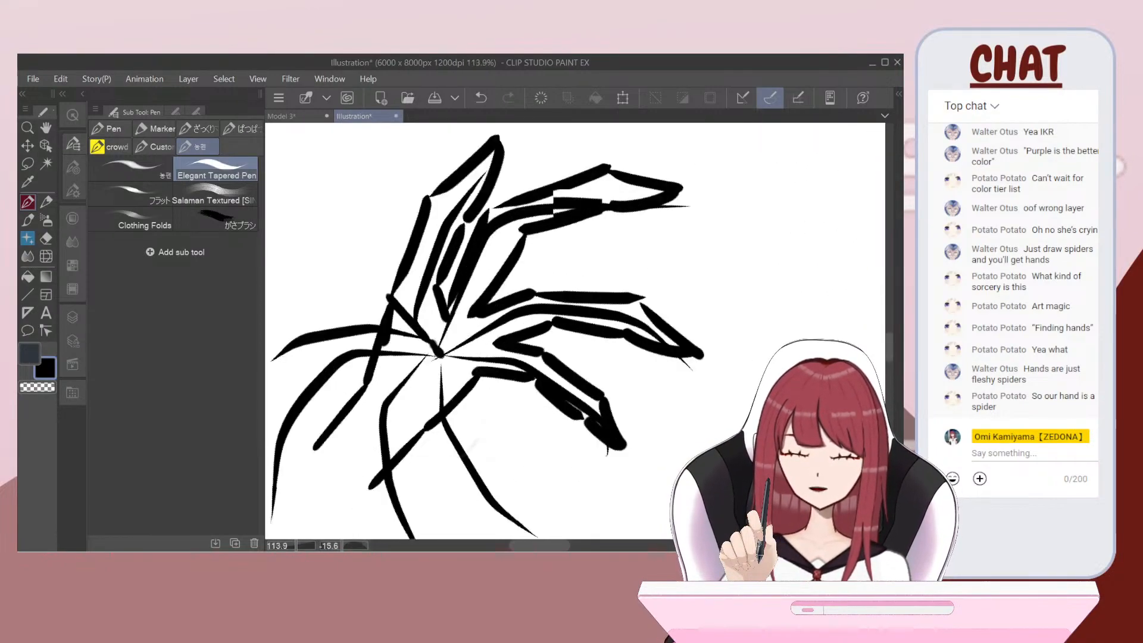
scroll(574, 331, "down", 3)
Step: Fade the spider's legs and the inner strokes of the fingers with the Soft eraser at size 70
key("e")
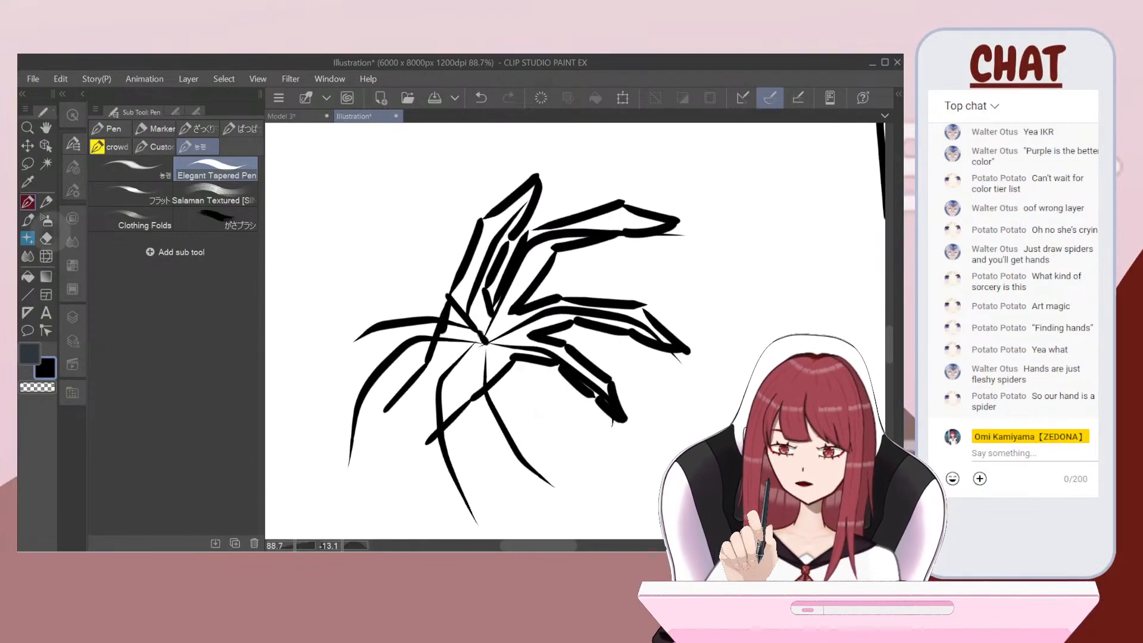
left_click(216, 151)
mouse_move(460, 360)
left_mouse_down()
mouse_move(486, 342)
mouse_move(468, 325)
mouse_move(517, 205)
left_mouse_up()
left_click(72, 168)
left_click(204, 186)
mouse_move(616, 219)
left_mouse_down()
mouse_move(524, 261)
mouse_move(491, 316)
mouse_move(523, 331)
mouse_move(516, 322)
mouse_move(649, 314)
left_mouse_up()
mouse_move(609, 390)
left_mouse_down()
mouse_move(548, 357)
mouse_move(475, 356)
mouse_move(424, 422)
left_mouse_up()
mouse_move(486, 356)
left_mouse_down()
mouse_move(487, 406)
mouse_move(543, 446)
left_mouse_up()
mouse_move(426, 334)
left_mouse_down()
mouse_move(386, 366)
mouse_move(417, 325)
mouse_move(349, 464)
mouse_move(357, 434)
mouse_move(347, 486)
mouse_move(347, 440)
mouse_move(417, 306)
mouse_move(360, 330)
mouse_move(495, 409)
mouse_move(454, 476)
left_mouse_up()
mouse_move(494, 400)
left_mouse_down()
mouse_move(516, 429)
mouse_move(551, 460)
left_mouse_up()
left_click_drag(521, 207, 481, 298)
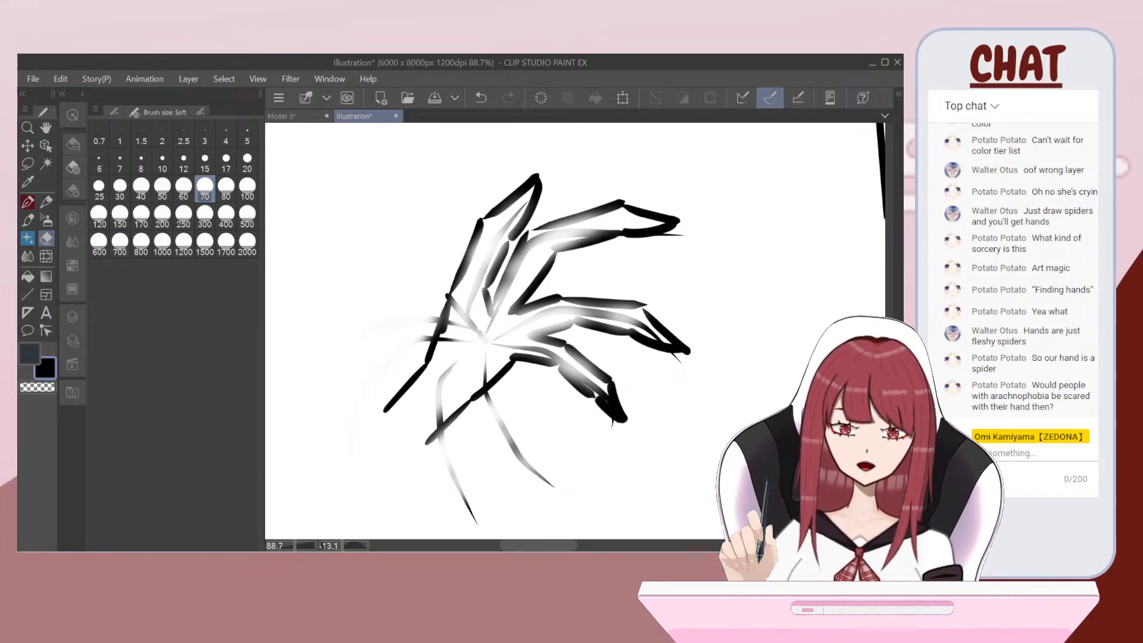
Step: Erase the whole demonstration hand with the Soft eraser at size 400 and the Symmetry Eraser at size 500
scroll(486, 340, "down", 6)
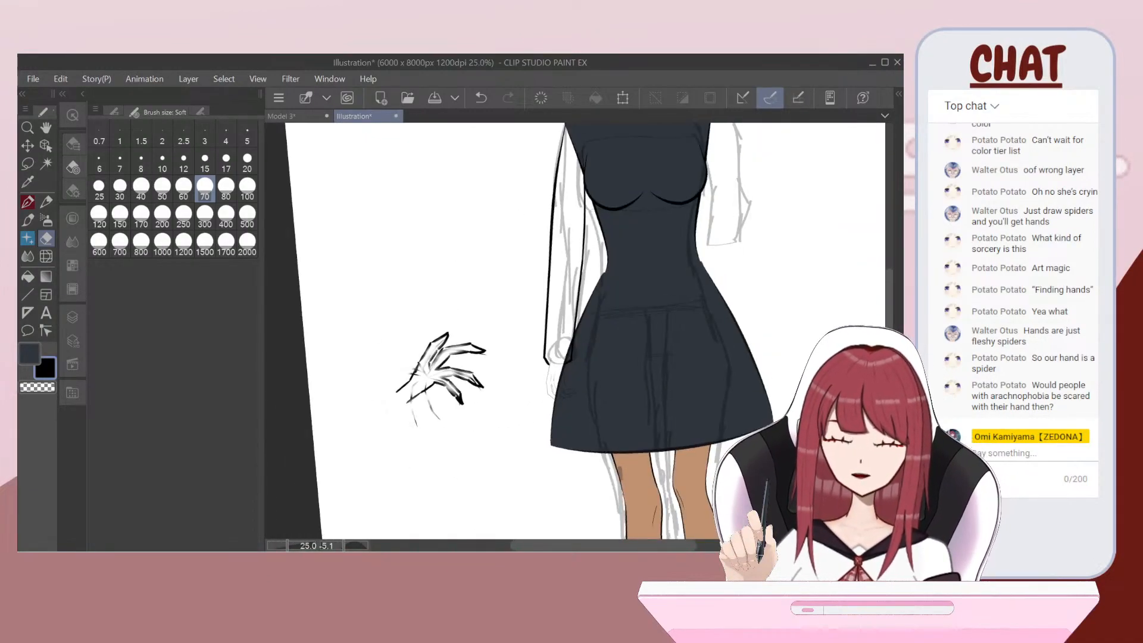
scroll(374, 290, "up", 3)
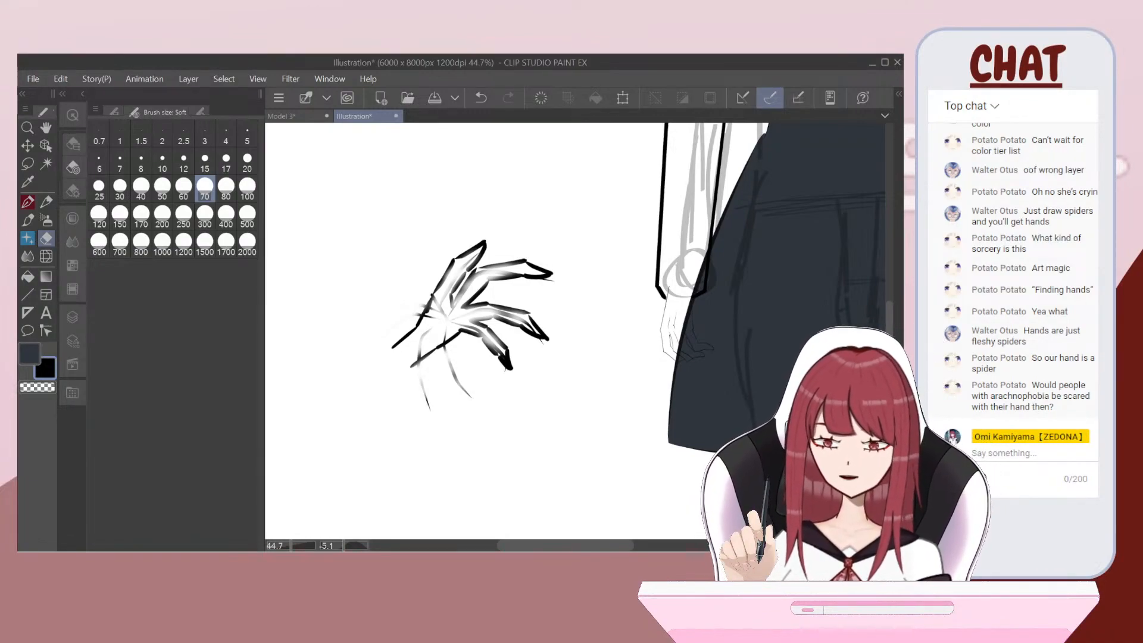
left_click(226, 215)
mouse_move(502, 280)
left_mouse_down()
mouse_move(365, 337)
mouse_move(375, 377)
mouse_move(518, 302)
left_mouse_up()
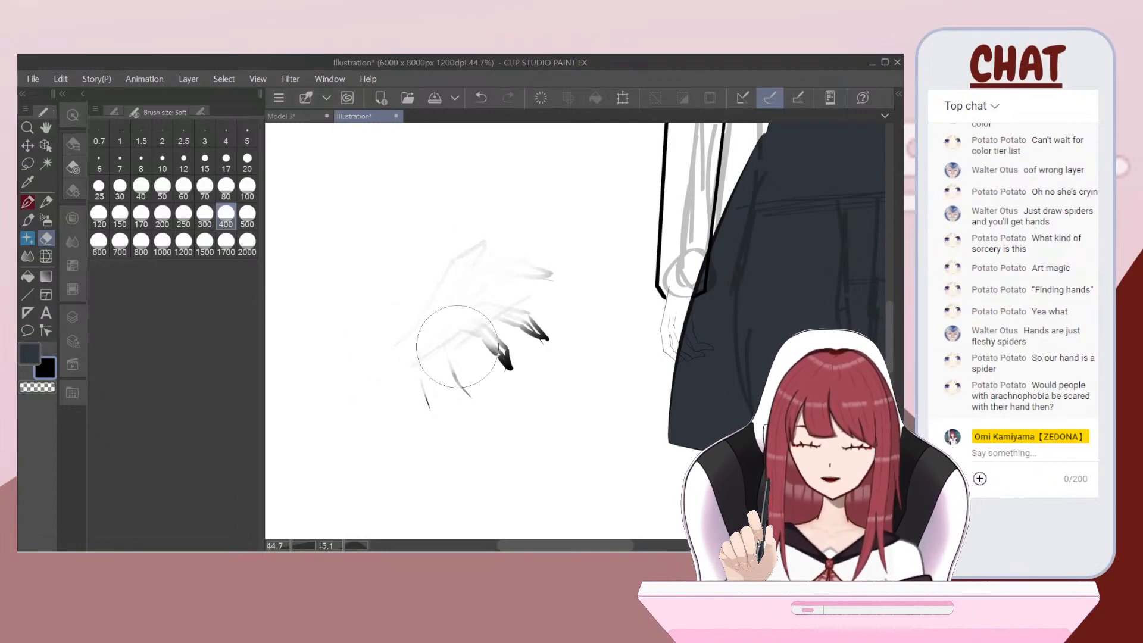
left_click(114, 112)
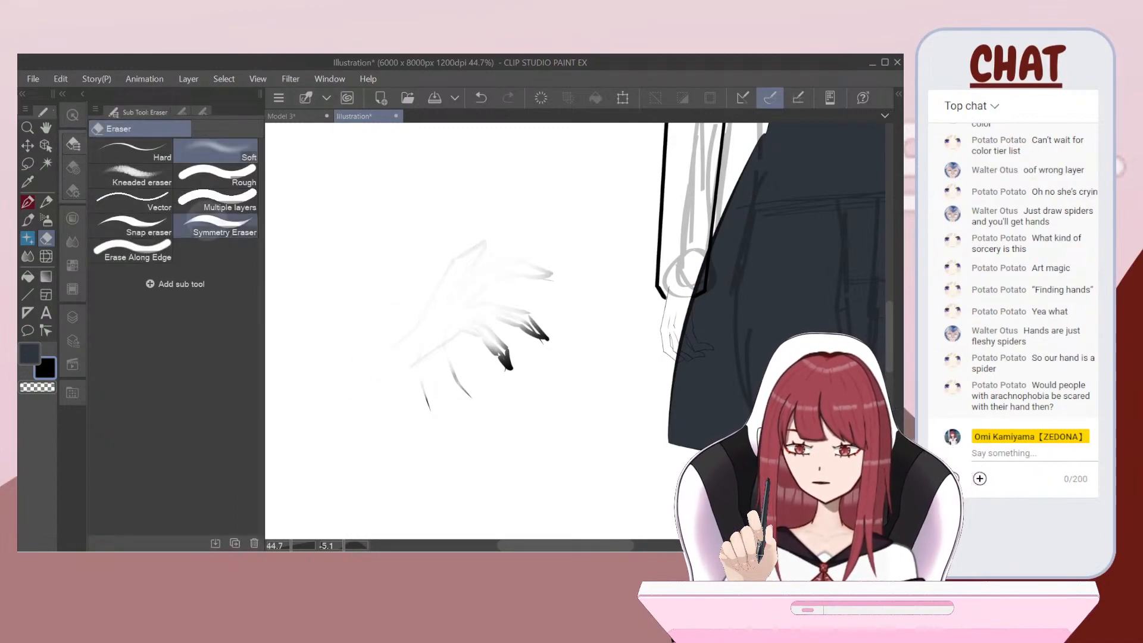
left_click(217, 227)
left_click(181, 112)
left_click(247, 216)
mouse_move(531, 240)
left_mouse_down()
mouse_move(480, 263)
mouse_move(507, 311)
mouse_move(570, 304)
mouse_move(537, 240)
mouse_move(560, 173)
mouse_move(430, 230)
mouse_move(388, 300)
mouse_move(449, 374)
mouse_move(554, 191)
left_mouse_up()
key("ctrl+z")
key("ctrl+z")
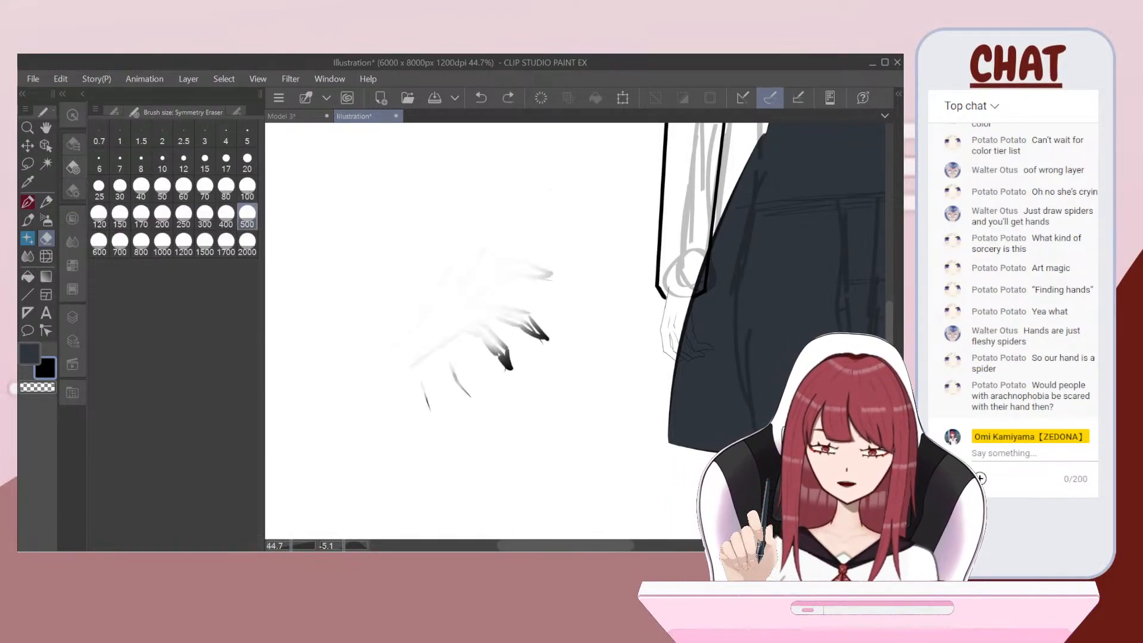
mouse_move(393, 298)
left_mouse_down()
mouse_move(543, 274)
mouse_move(505, 370)
left_mouse_up()
Step: Hide the skirtGRP folder and erase any stray marks beside the reference hand on the male hand rest layer
left_click(73, 317)
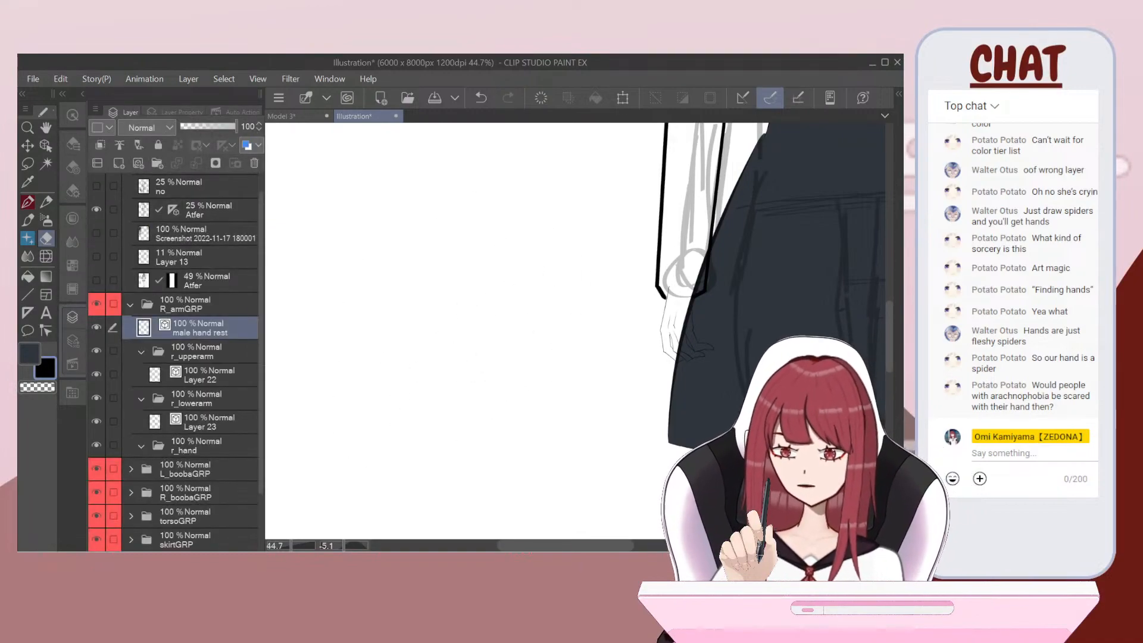
scroll(175, 363, "down", 2)
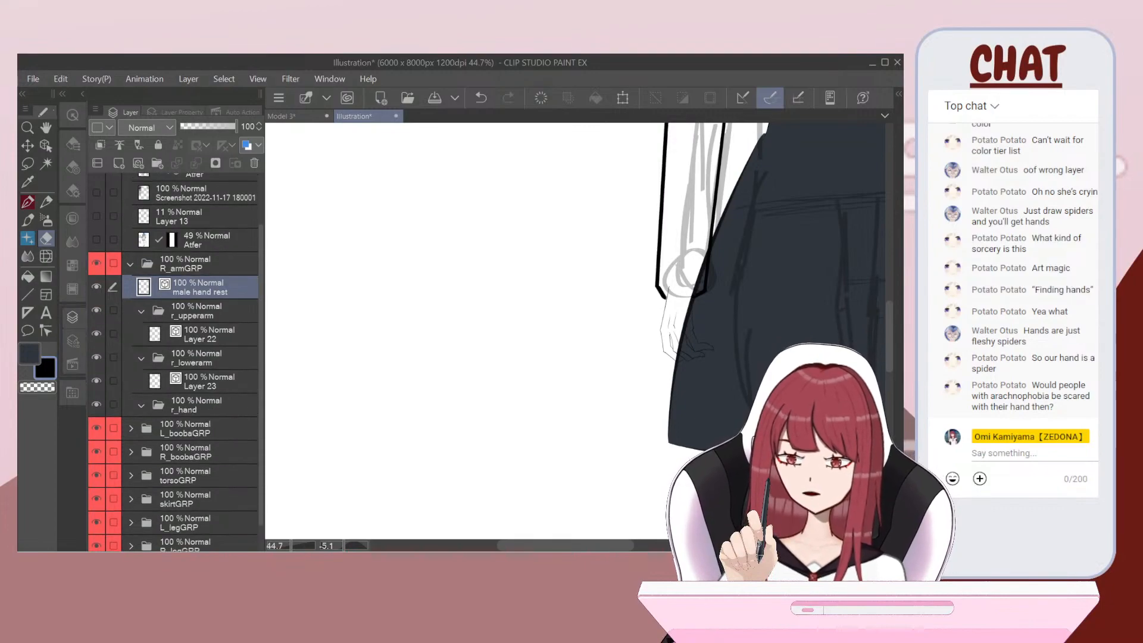
left_click(96, 475)
left_click(97, 499)
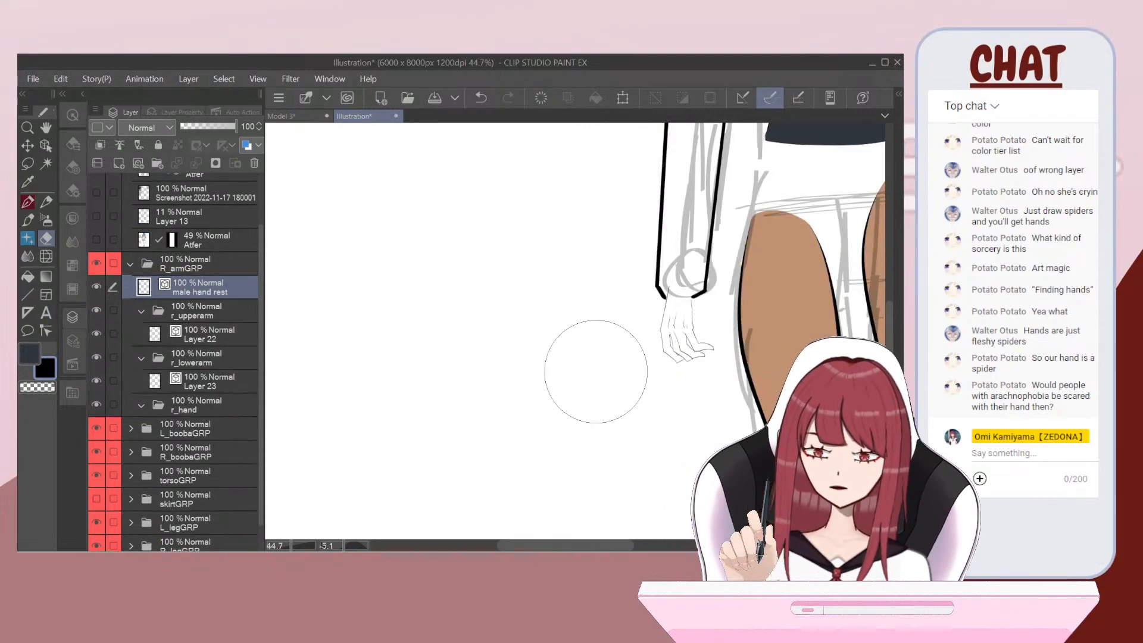
left_click_drag(589, 370, 465, 374)
left_click_drag(563, 357, 506, 390)
Step: Transform the male hand rest layer, nudging the reference hand slightly downward from the sleeve cuff
scroll(560, 333, "up", 4)
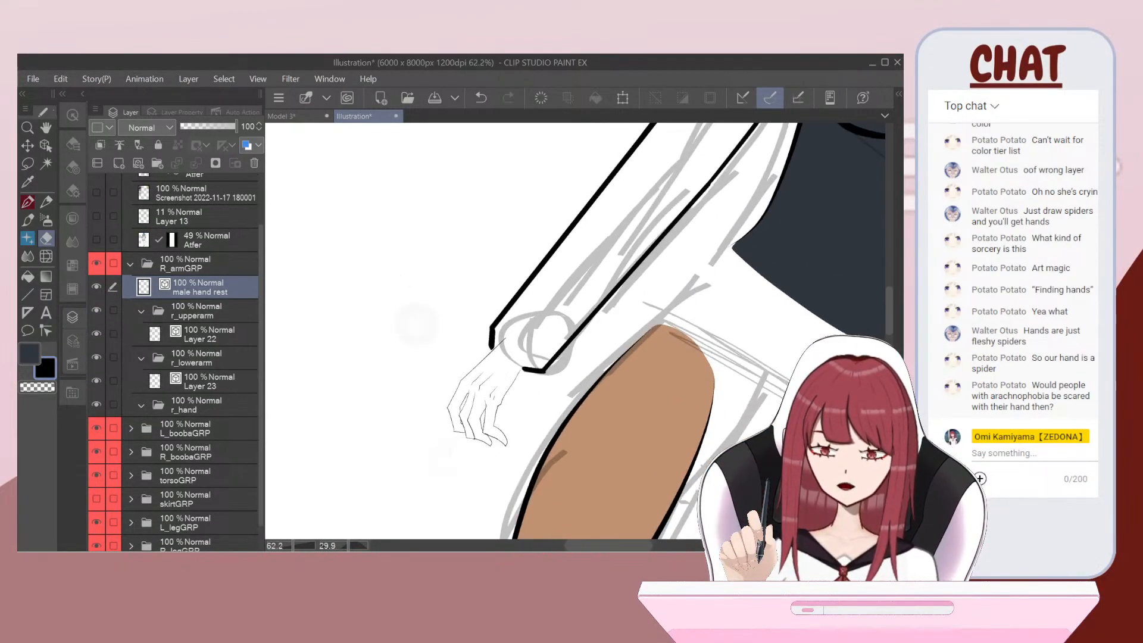
scroll(476, 329, "up", 2)
mouse_move(624, 351)
left_mouse_down()
mouse_move(566, 350)
mouse_move(693, 159)
left_mouse_up()
key("ctrl+t")
left_click_drag(594, 256, 595, 285)
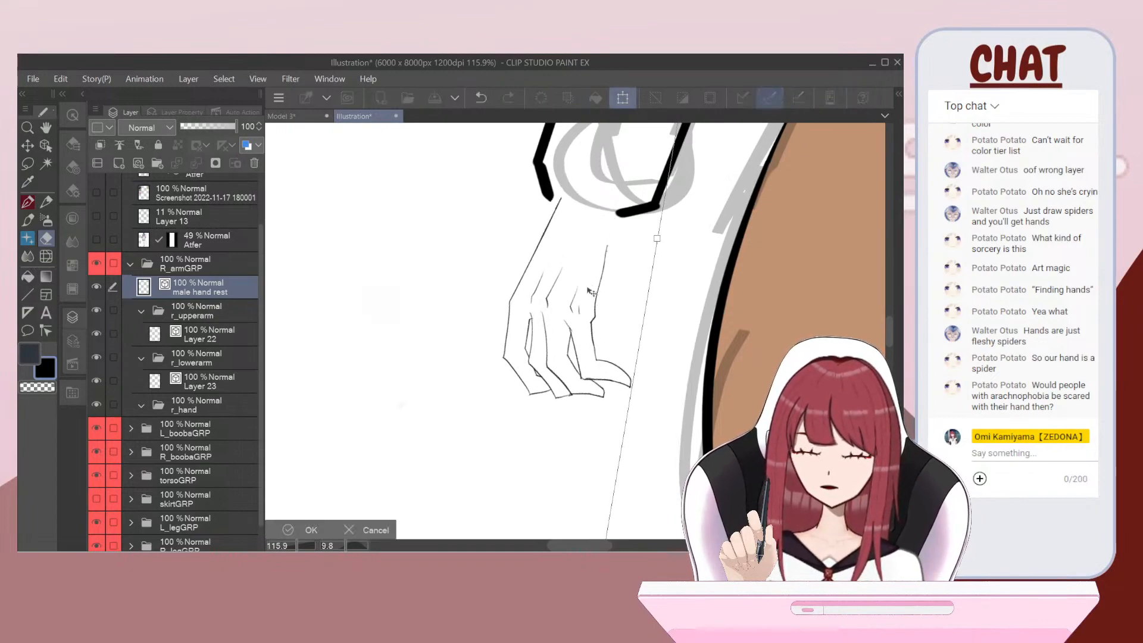
scroll(589, 292, "down", 8)
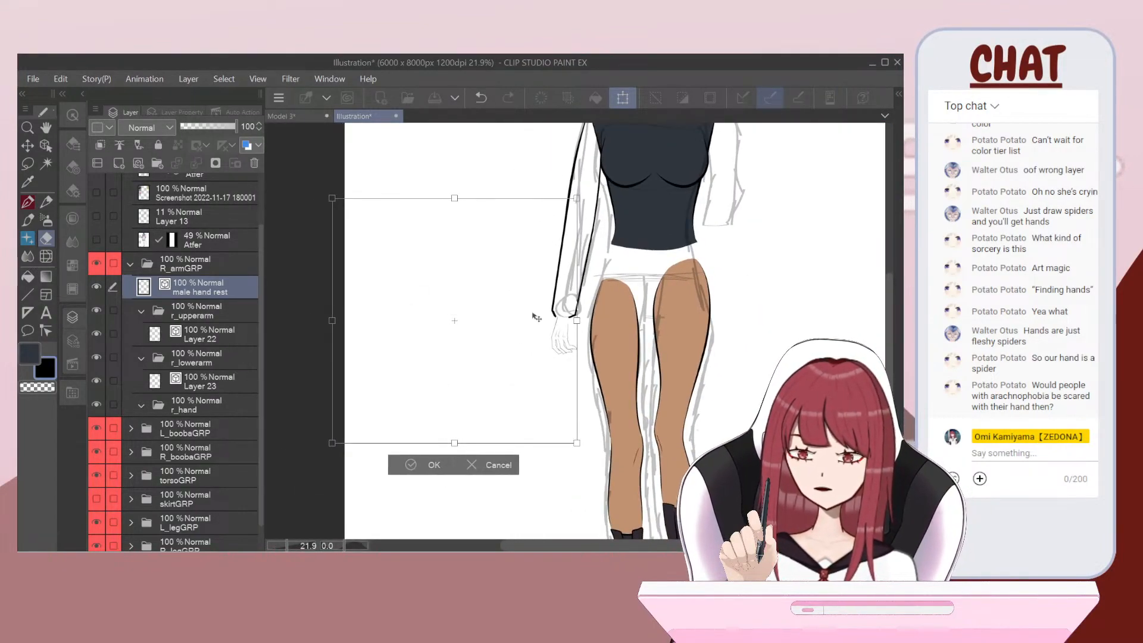
key("Return")
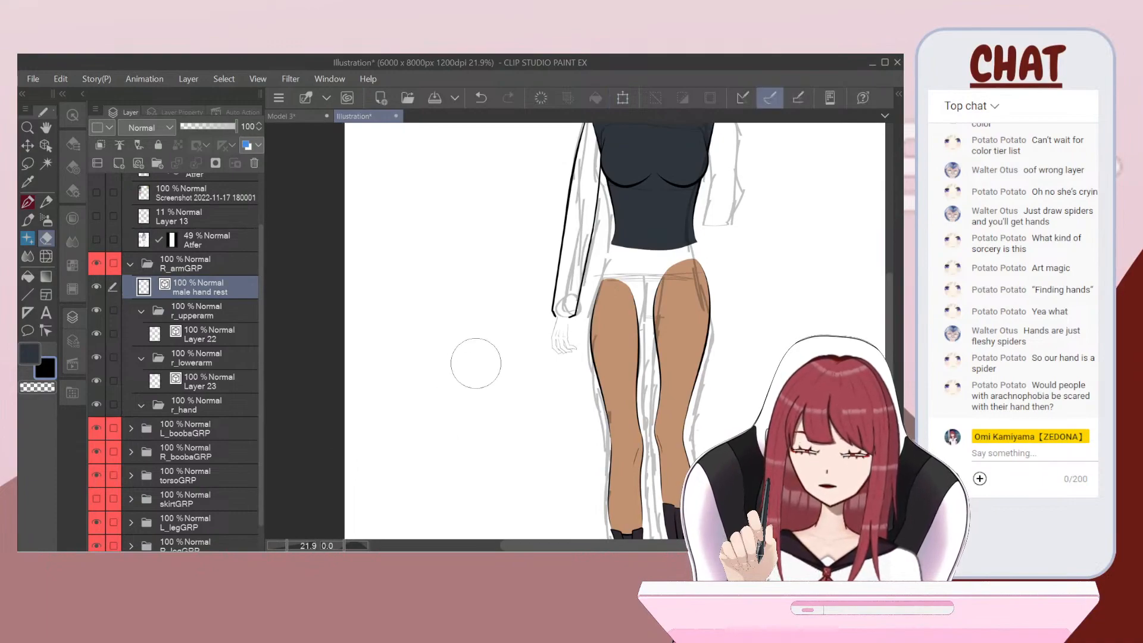
Step: Try a black border effect with an edge thickness of 250 on the male hand rest layer and remove it
left_click(181, 112)
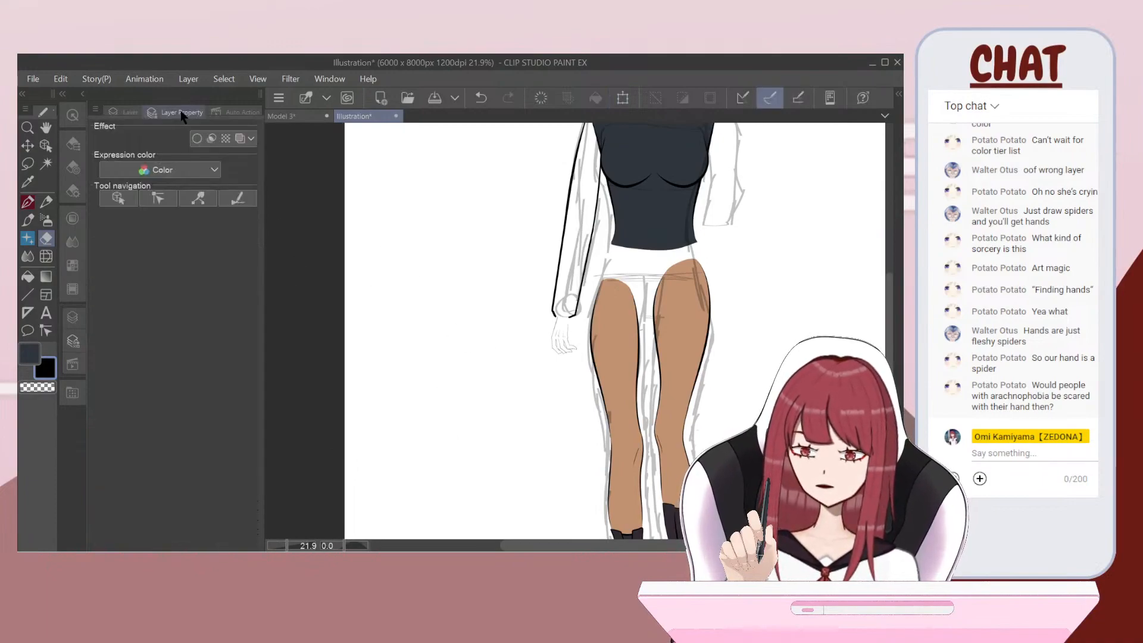
left_click(197, 139)
left_click(174, 197)
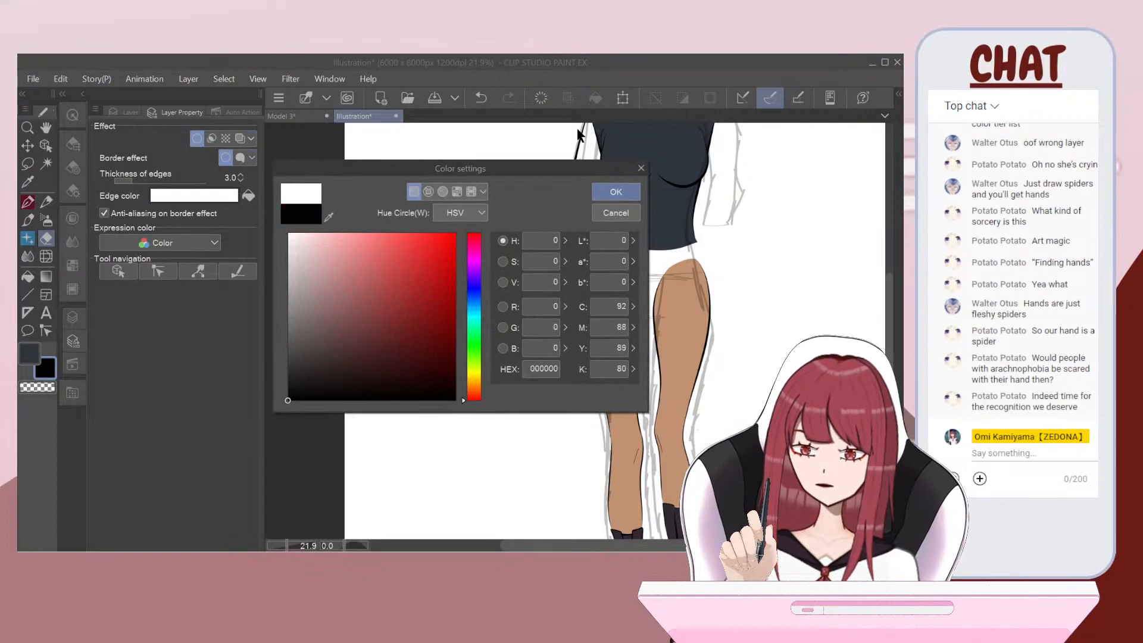
left_click(616, 192)
scroll(518, 332, "up", 2)
left_click_drag(162, 181, 216, 182)
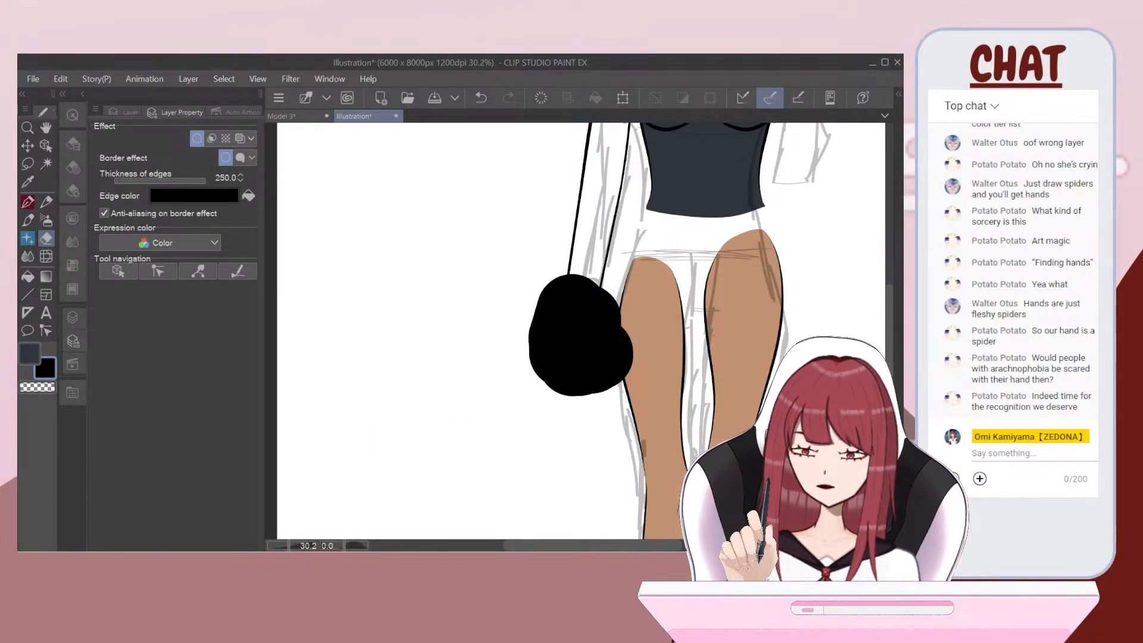
left_click(197, 138)
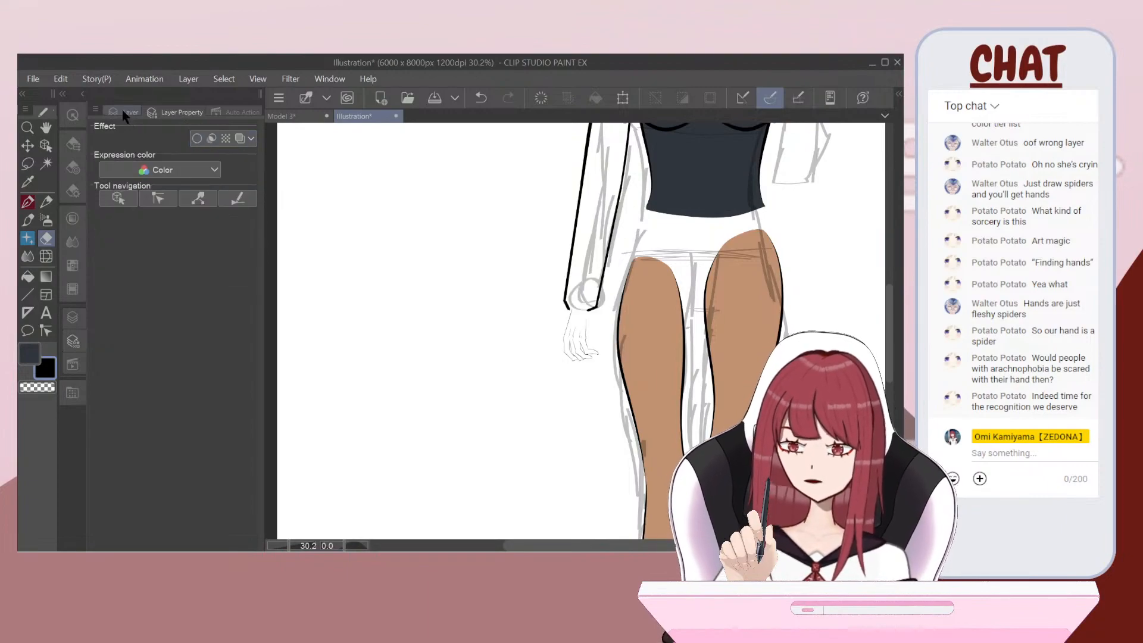
left_click(125, 113)
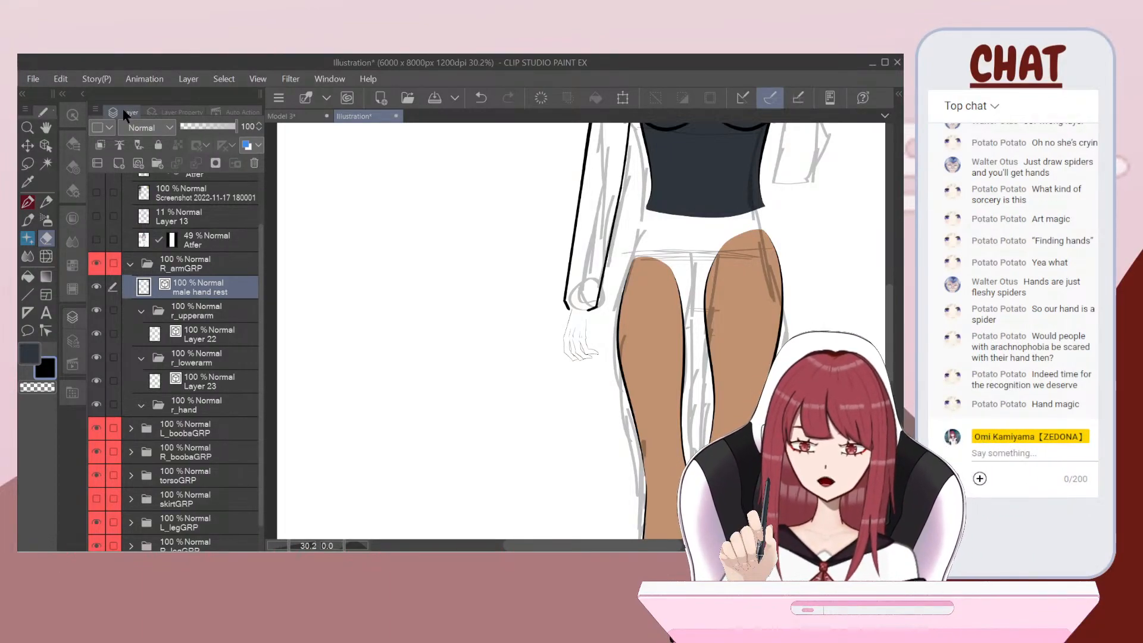
Step: Add a new vector layer inside the r_hand folder and set the Elegant Tapered Pen to size 17
key("ctrl+plus")
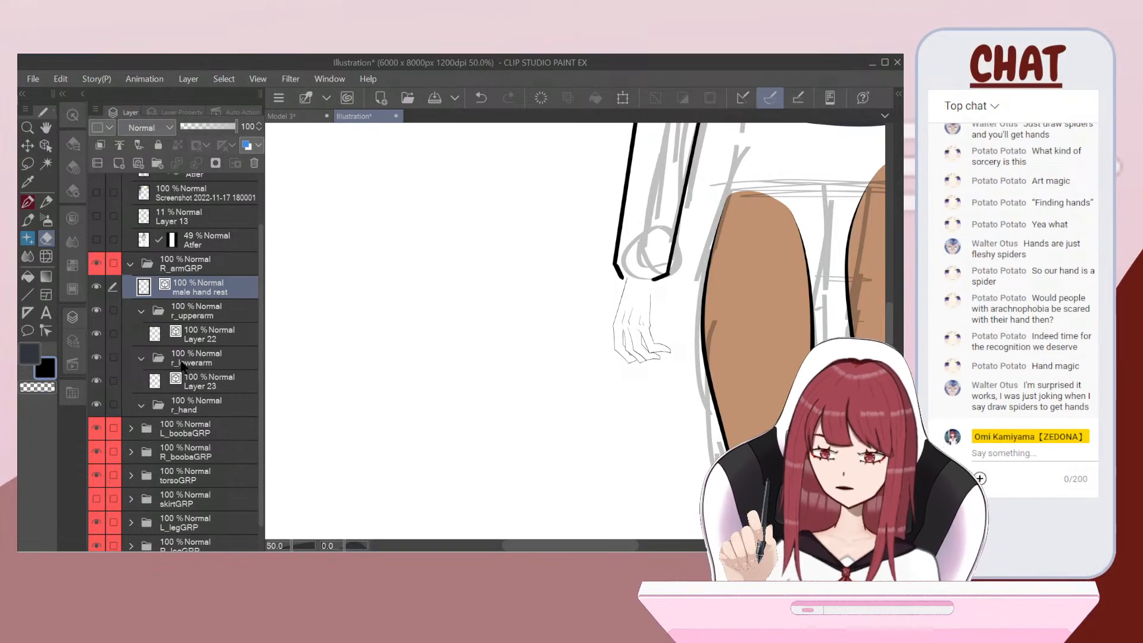
left_click(162, 406)
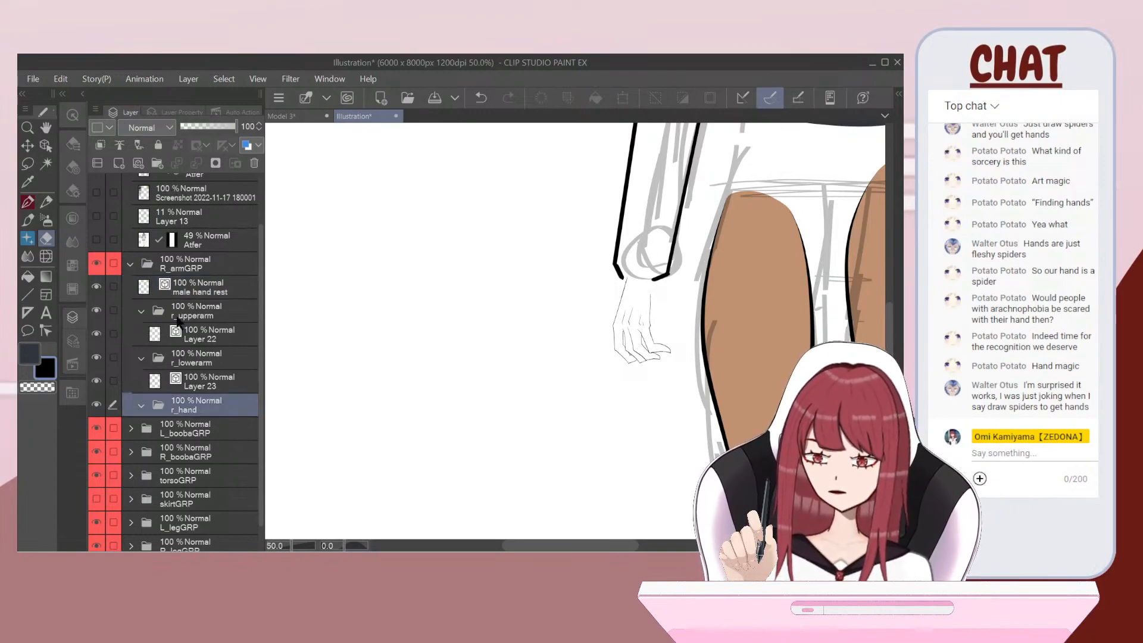
left_click(136, 161)
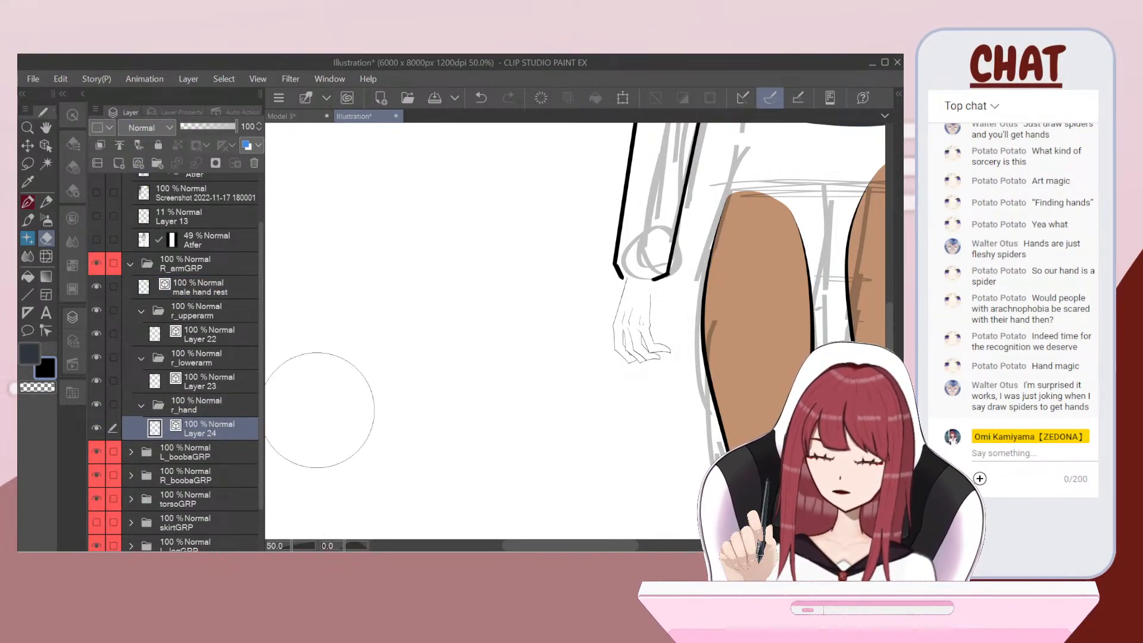
left_click(28, 203)
scroll(640, 321, "up", 6)
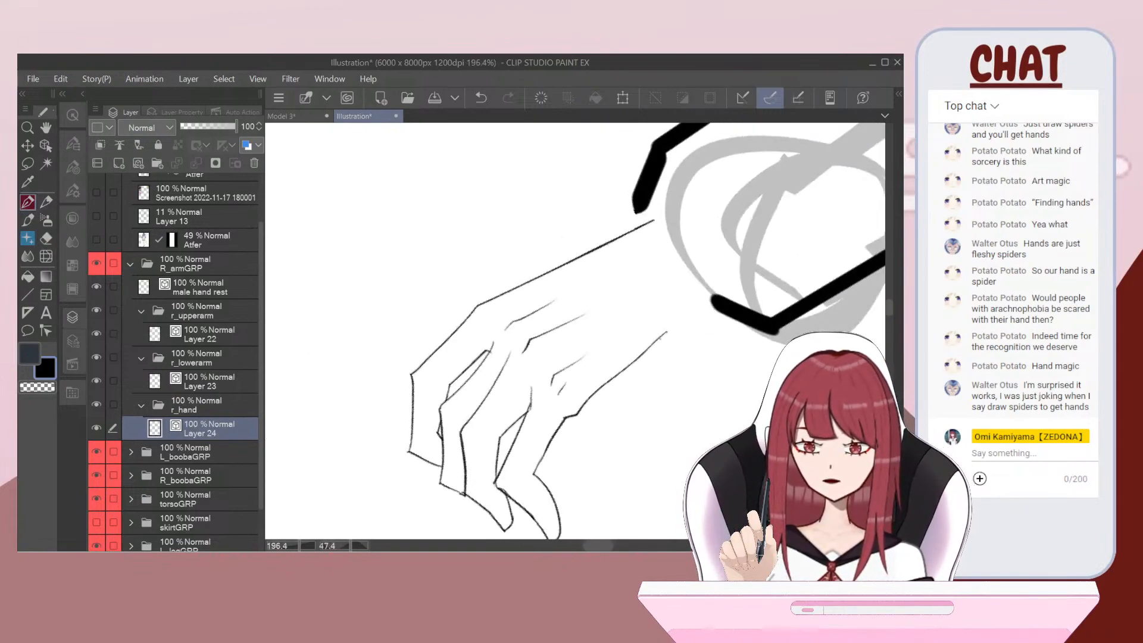
left_click(73, 168)
left_click(226, 160)
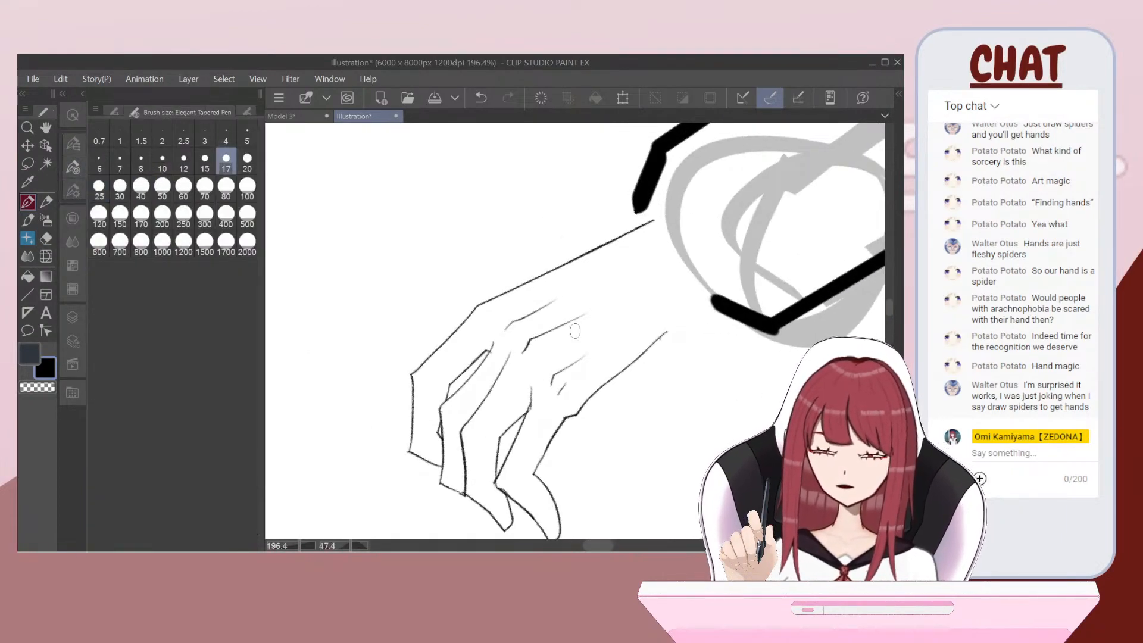
Step: Reduce the pen to size 10 and ink the back of the hand from the wrist to the outermost finger's middle joint
key("bracketleft")
key("bracketleft")
left_click_drag(652, 219, 479, 305)
key("ctrl+z")
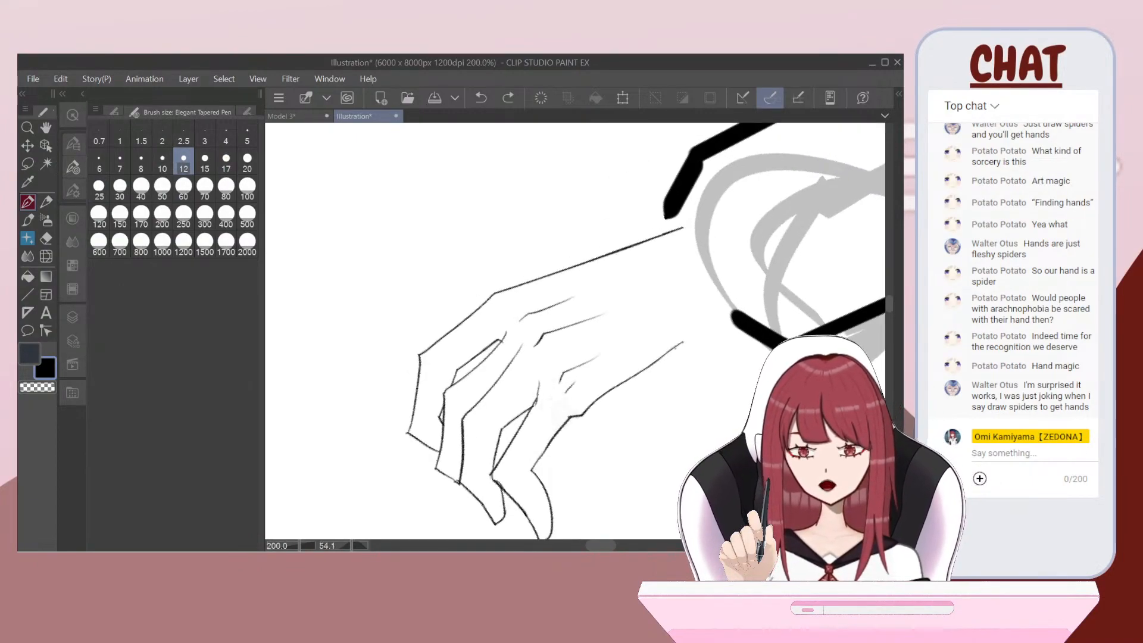
key("bracketleft")
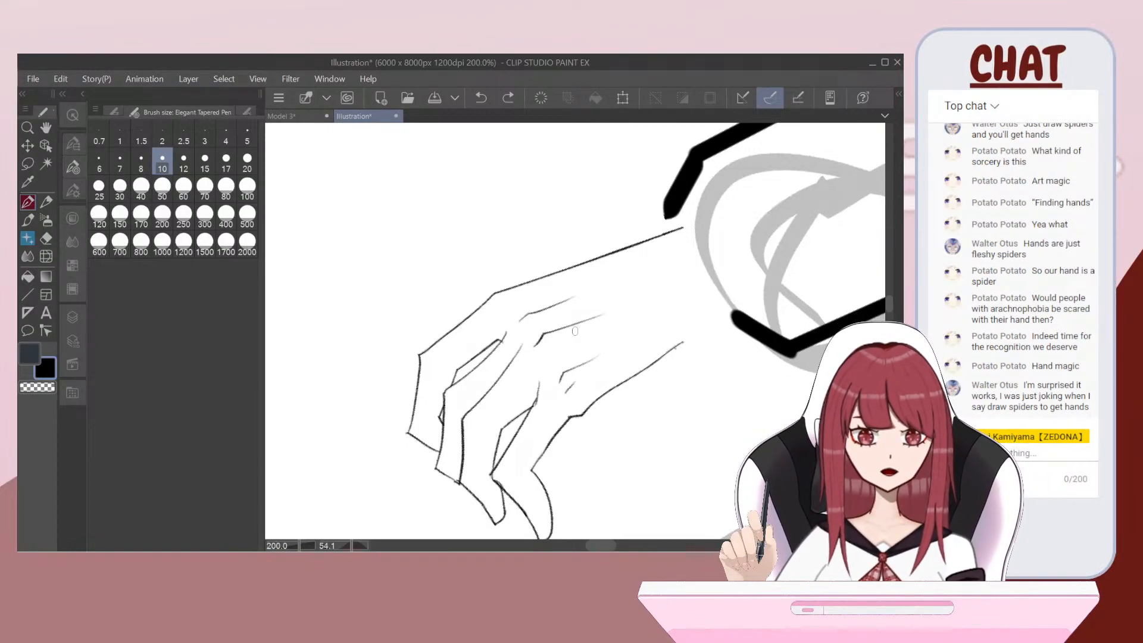
scroll(576, 331, "up", 1)
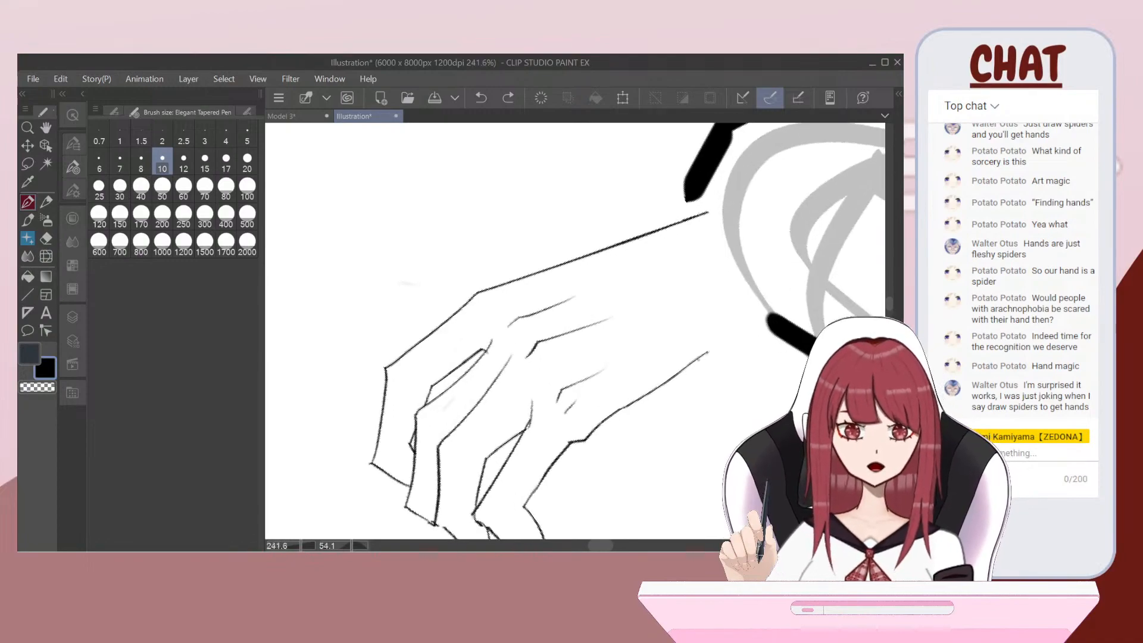
left_click_drag(473, 291, 713, 212)
left_click_drag(485, 289, 382, 369)
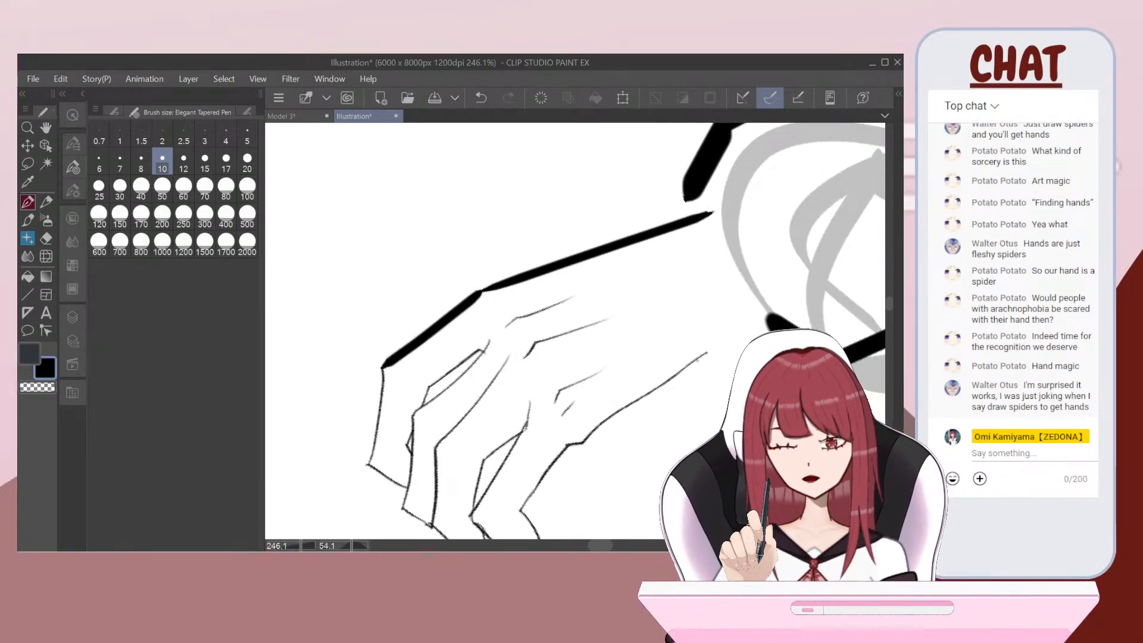
Step: Ink the rest of the outermost finger, redoing its outer edge and continuing around the fingertip
scroll(575, 331, "up", 1)
key("ctrl+z")
mouse_move(387, 292)
left_mouse_down()
mouse_move(543, 233)
mouse_move(362, 351)
mouse_move(391, 424)
left_mouse_up()
scroll(539, 234, "up", 1)
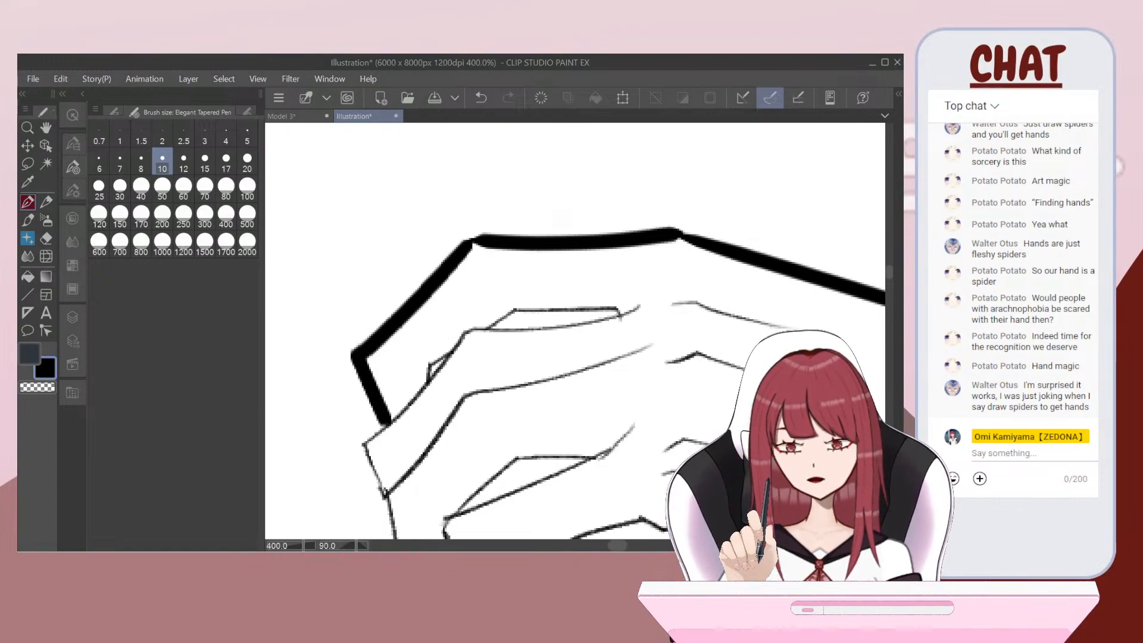
Step: Examine the partly inked hand's line weight and proportions against the sleeve and the whole figure
scroll(575, 331, "down", 1)
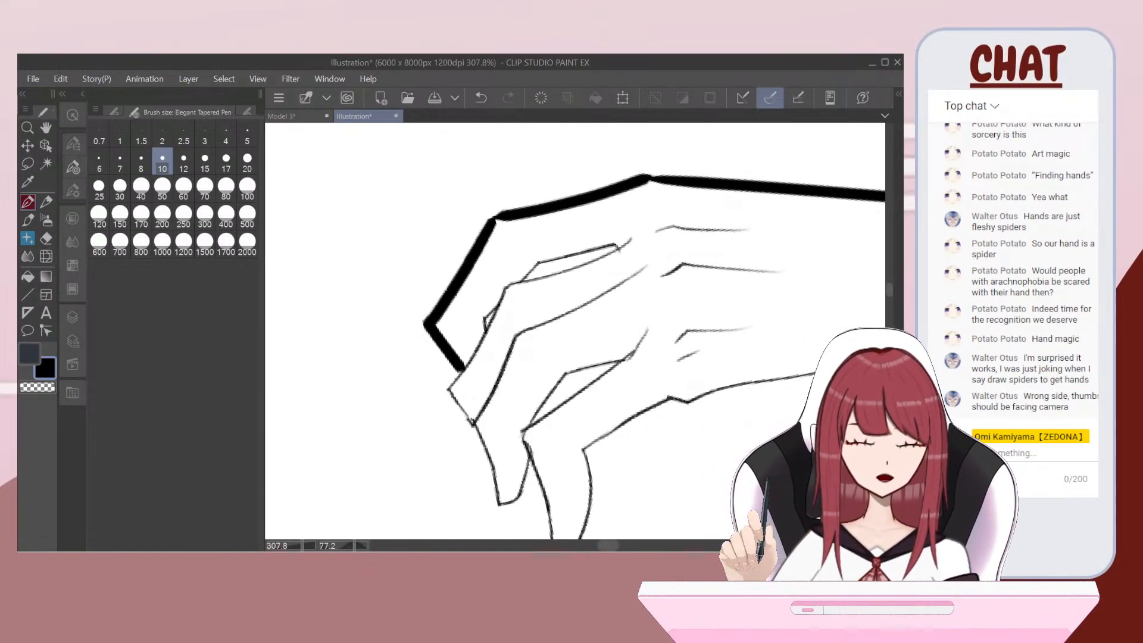
scroll(575, 331, "down", 5)
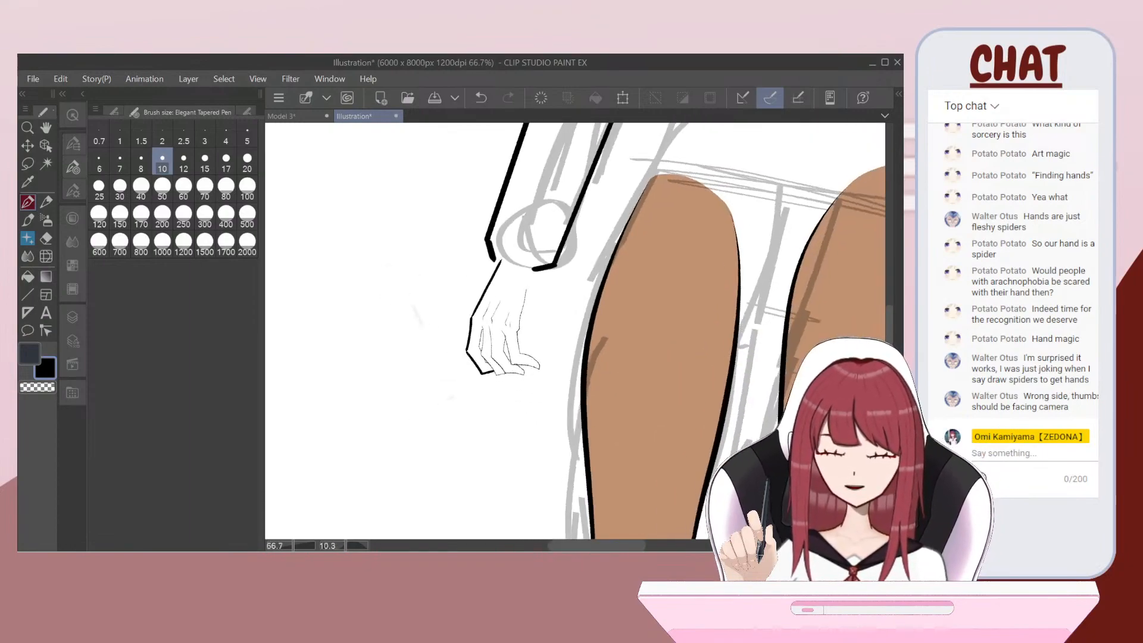
scroll(576, 331, "down", 4)
scroll(421, 378, "down", 1)
scroll(421, 378, "down", 1)
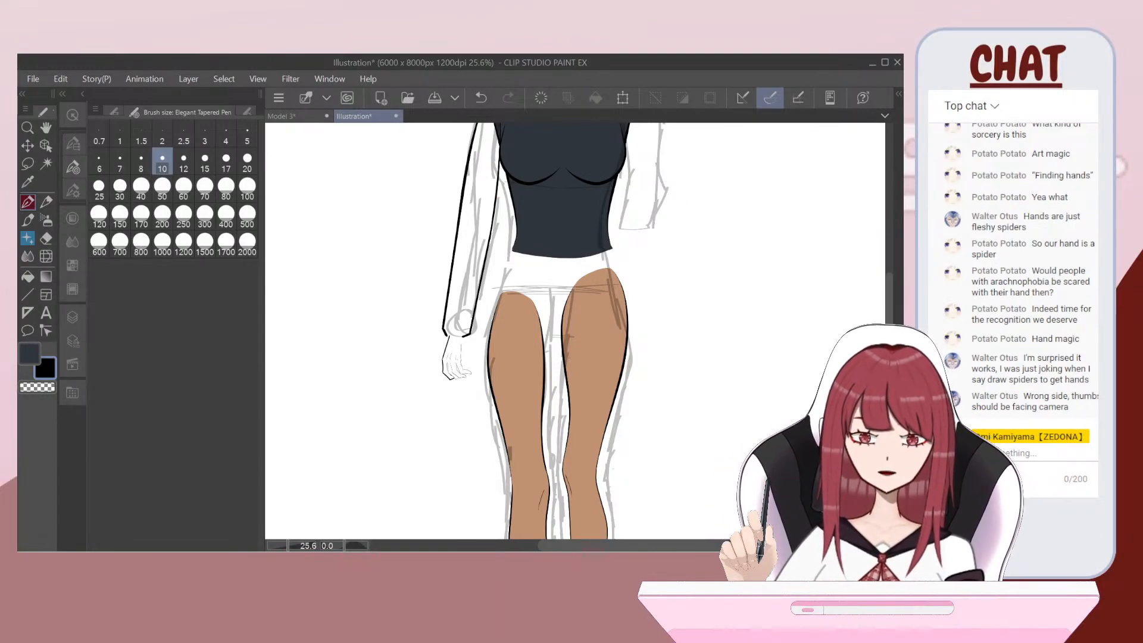
scroll(457, 358, "up", 5)
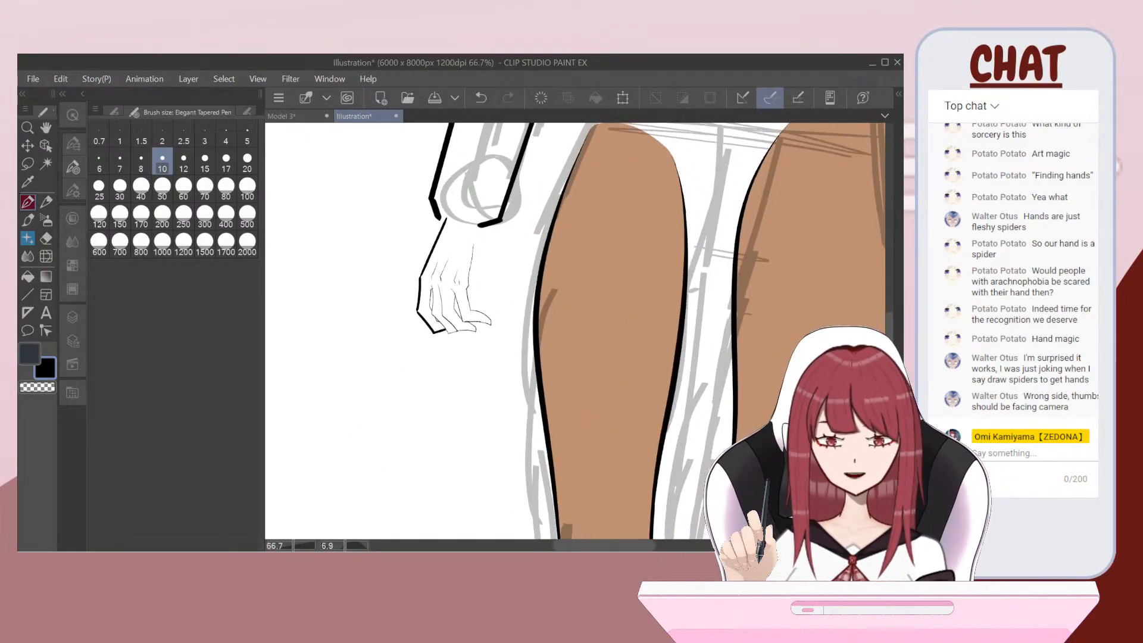
scroll(452, 286, "up", 5)
scroll(571, 328, "up", 1)
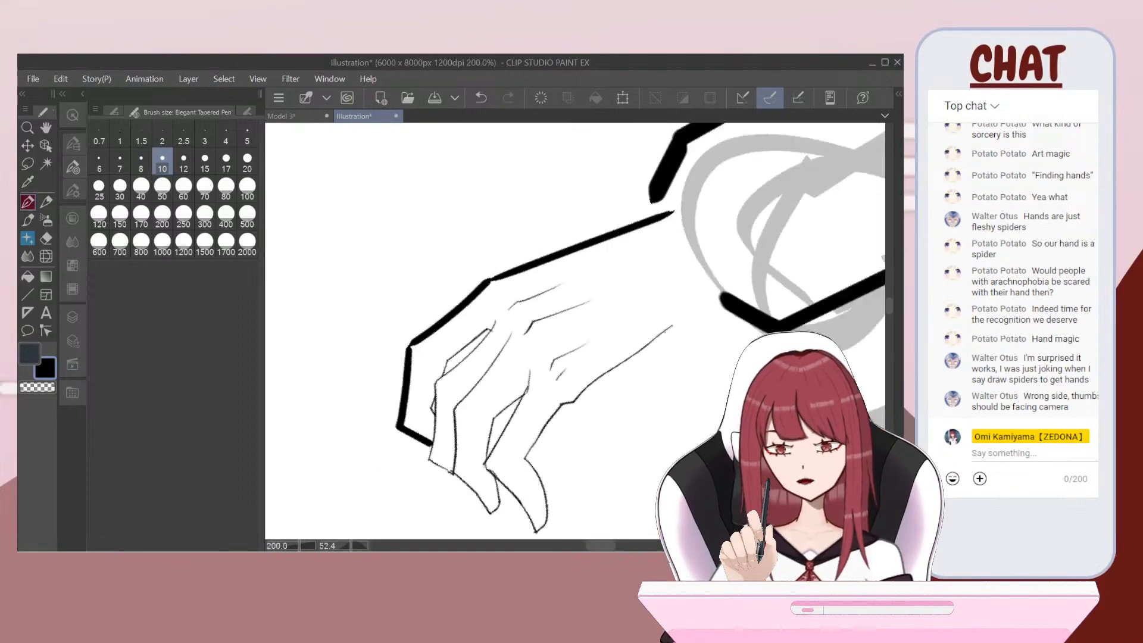
scroll(572, 327, "up", 2)
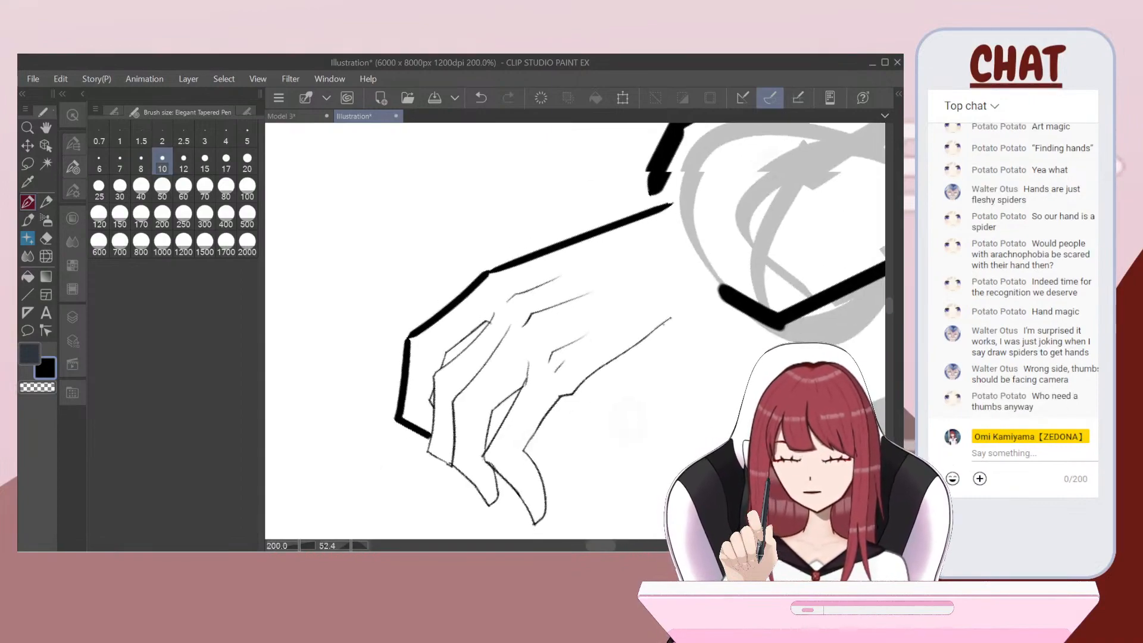
Step: Set the pen to size 8 and ink both edges and the angular tip of the second finger
key("bracketleft")
mouse_move(528, 265)
left_mouse_down()
mouse_move(439, 333)
mouse_move(424, 437)
mouse_move(451, 462)
left_mouse_up()
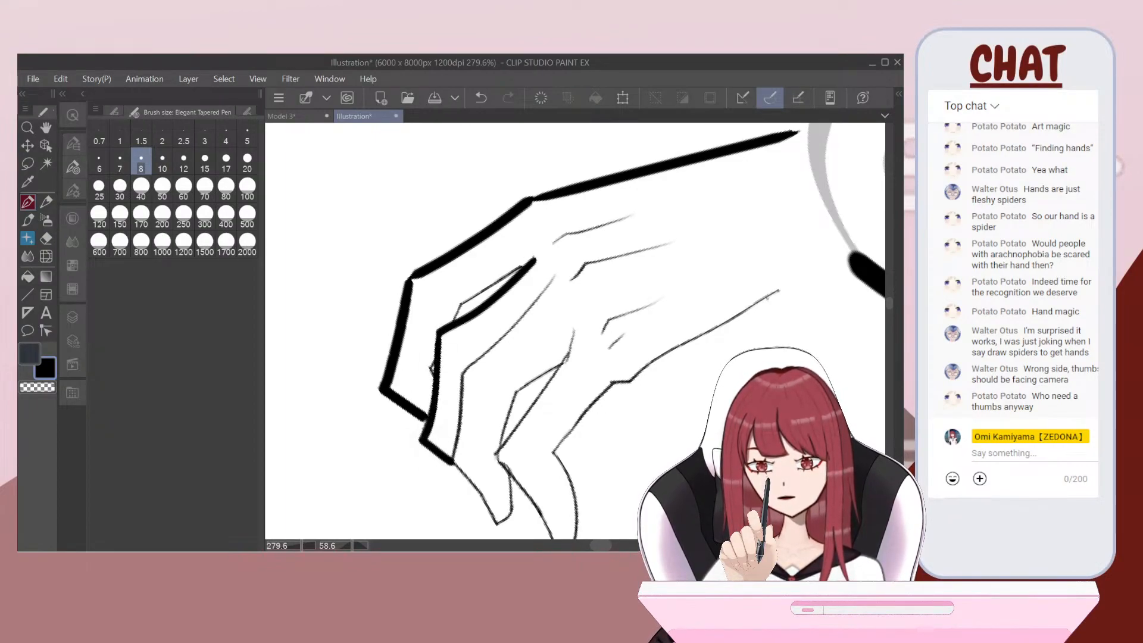
scroll(576, 332, "up", 2)
mouse_move(636, 224)
left_mouse_down()
mouse_move(493, 260)
mouse_move(416, 353)
left_mouse_up()
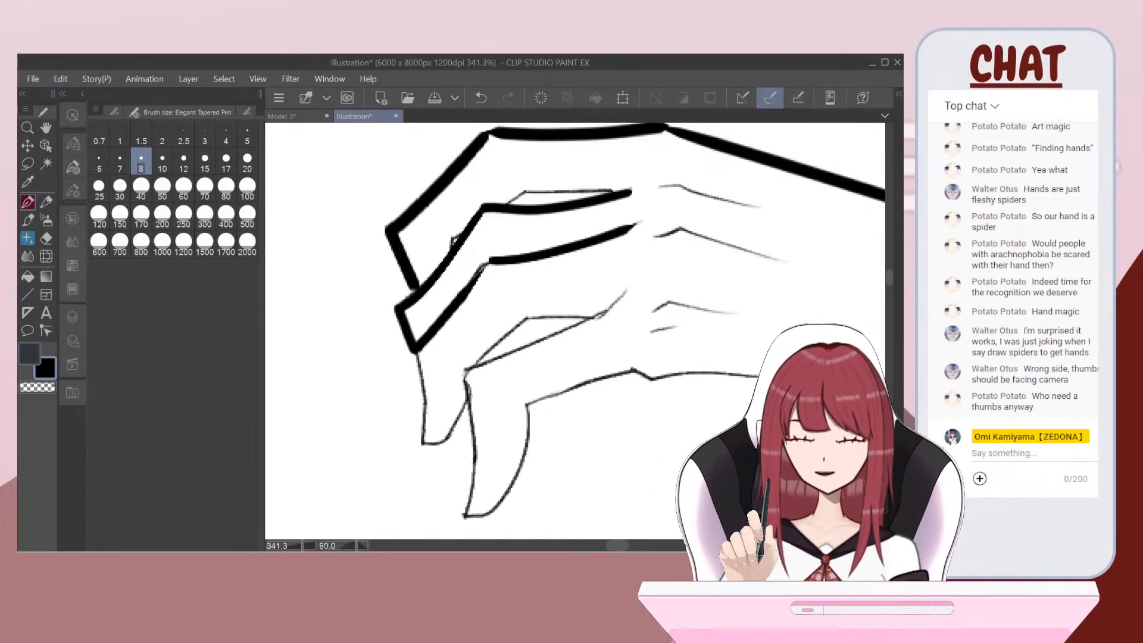
scroll(533, 251, "down", 3)
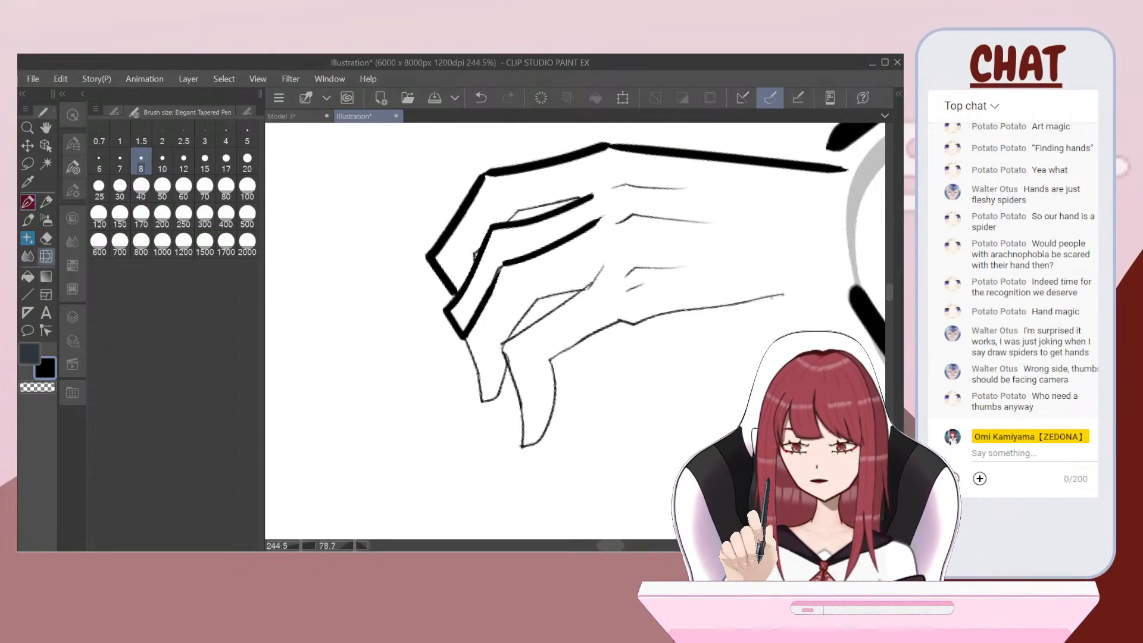
Step: Try the 指根本から(右) finger decoration brush with four test strokes on the blank canvas beside the figure
left_click(78, 145)
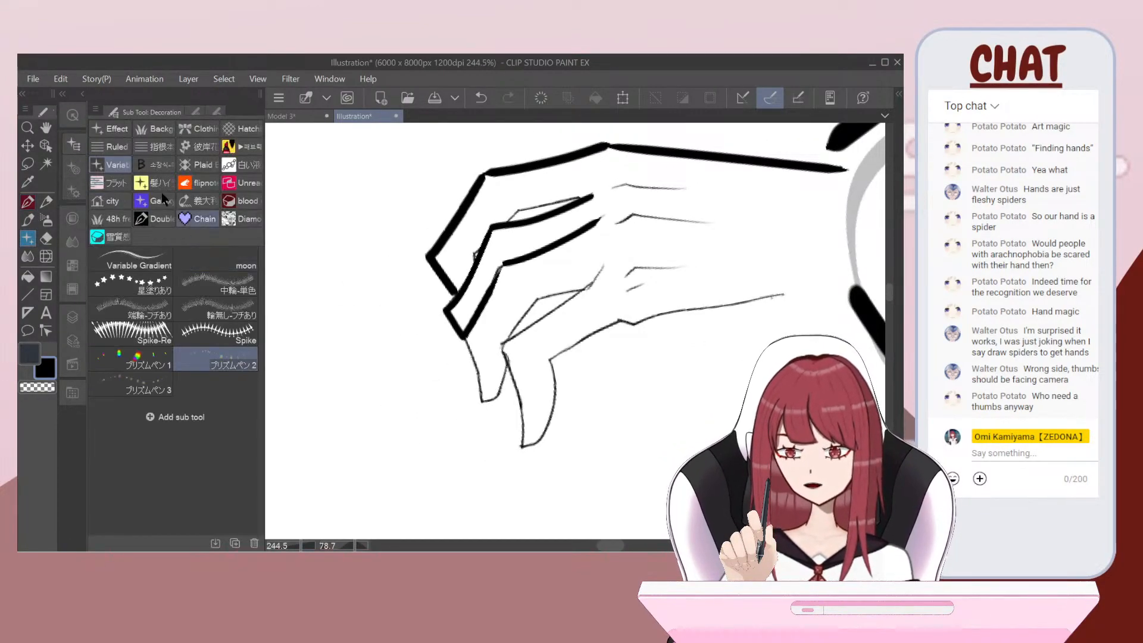
left_click(157, 161)
left_click(155, 149)
scroll(575, 330, "down", 5)
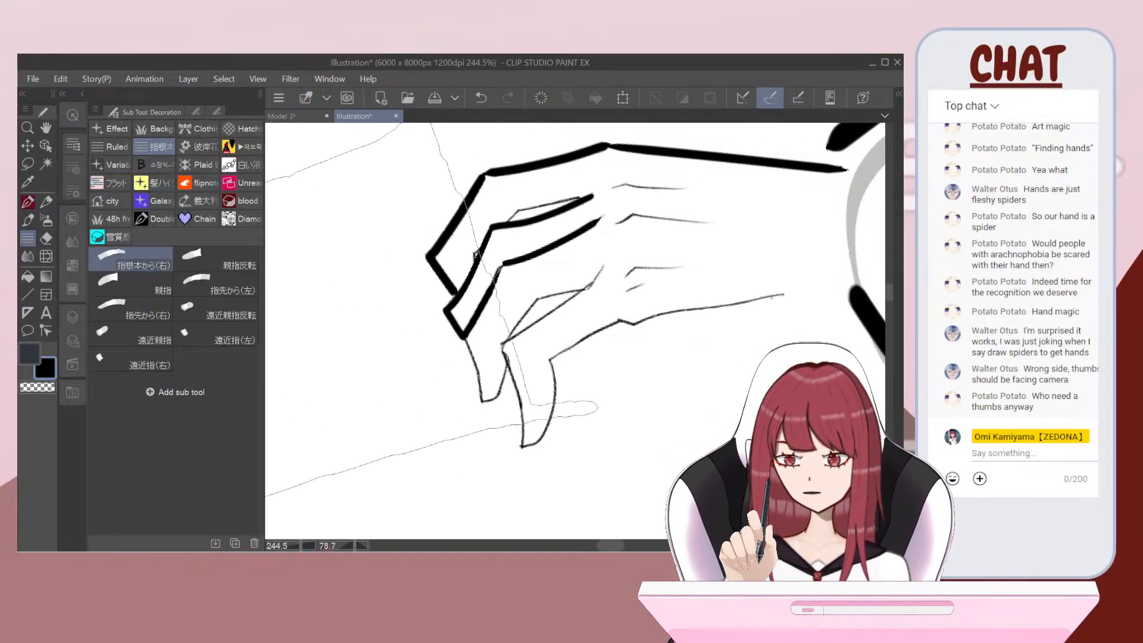
scroll(496, 349, "down", 3)
left_click_drag(540, 225, 268, 263)
scroll(496, 349, "down", 2)
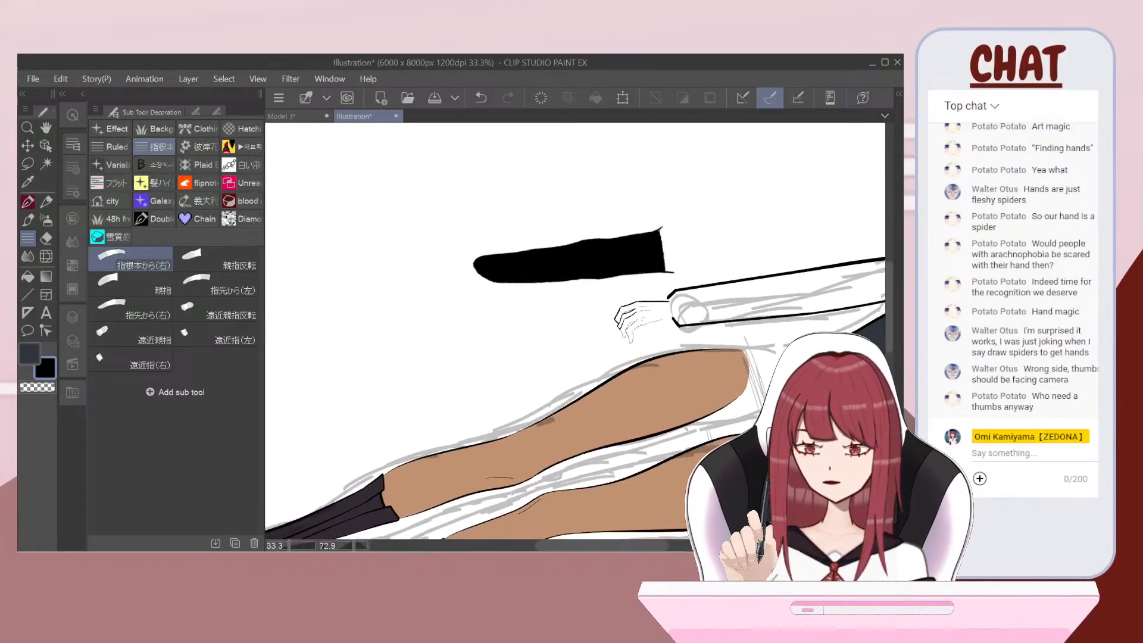
left_click_drag(459, 167, 269, 257)
scroll(515, 362, "down", 3)
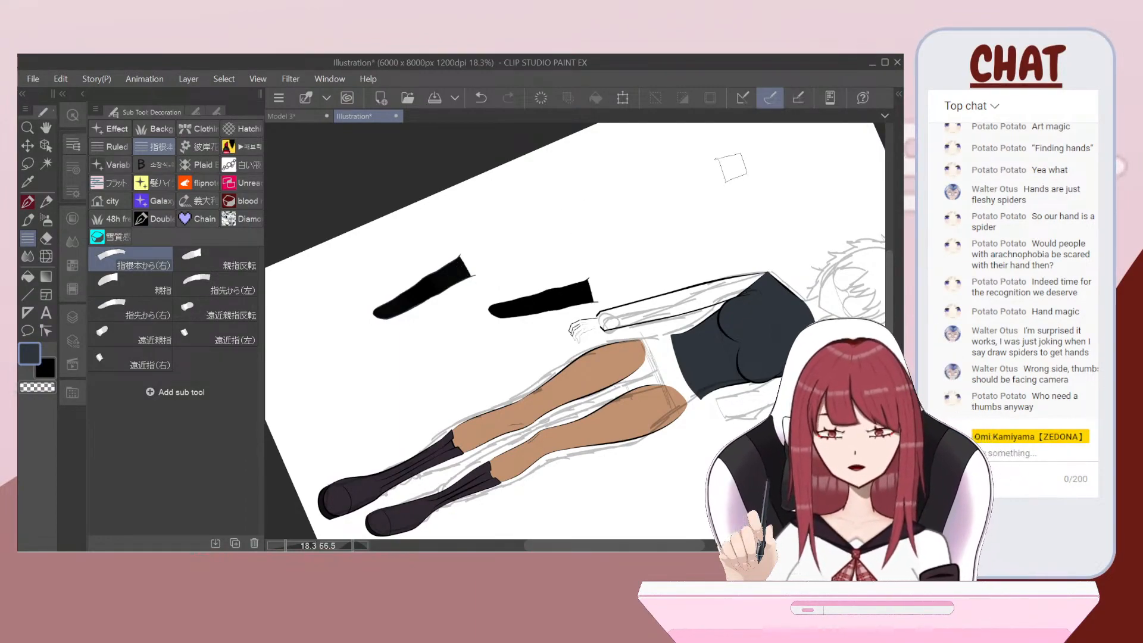
left_click_drag(766, 156, 677, 185)
left_click_drag(601, 191, 510, 238)
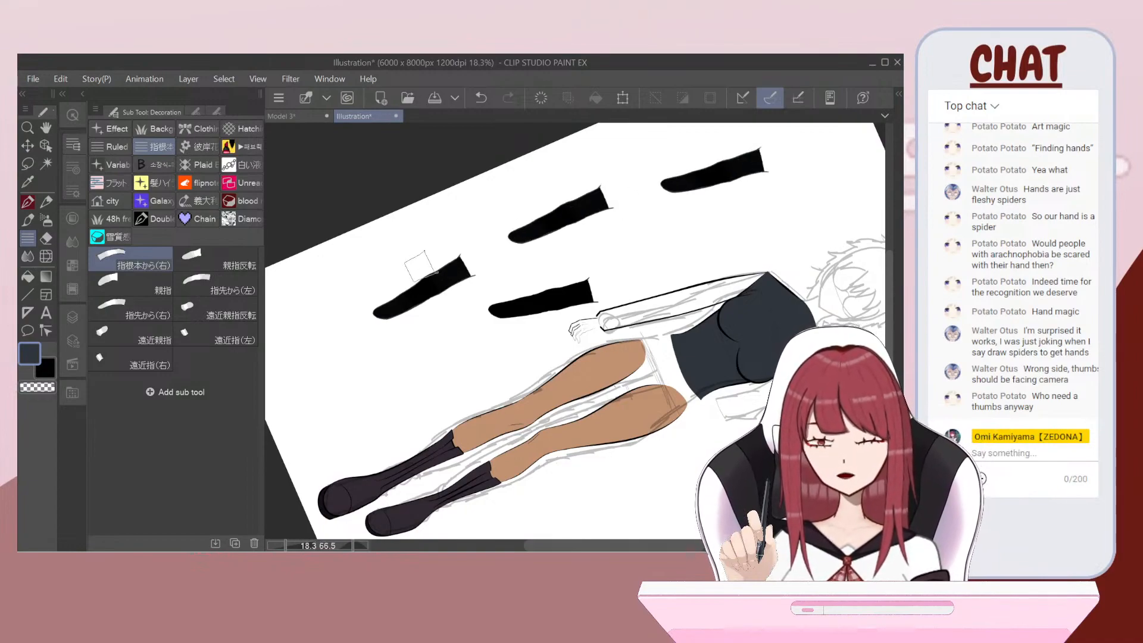
Step: Try the other finger and thumb decoration brushes, including 遠近指(左), 指先から(右) and 親指, with small test marks beside the figure
left_click(231, 336)
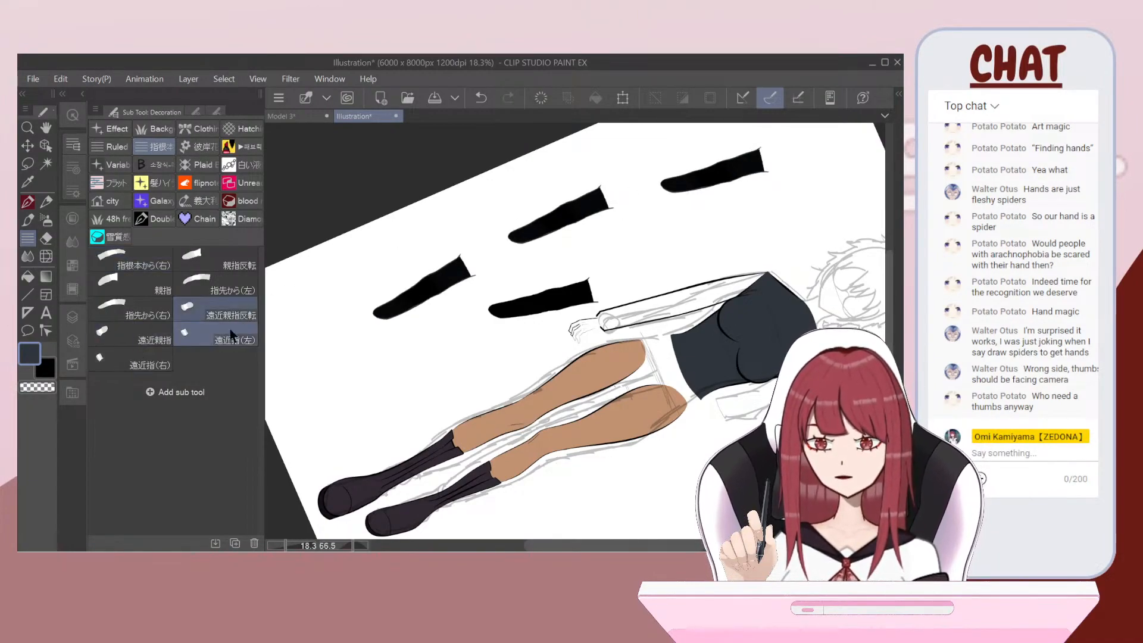
left_click_drag(370, 271, 305, 294)
key("ctrl+z")
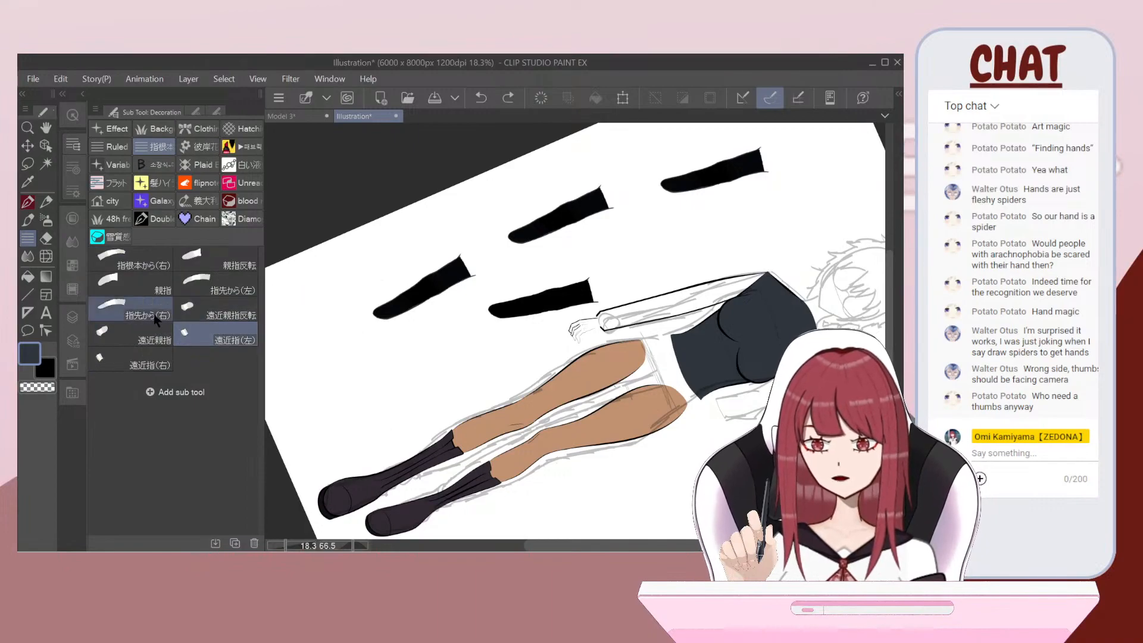
left_click(131, 333)
left_click(433, 335)
left_click(204, 308)
left_click(432, 224)
left_click(131, 308)
left_click_drag(461, 291, 372, 329)
left_click(216, 282)
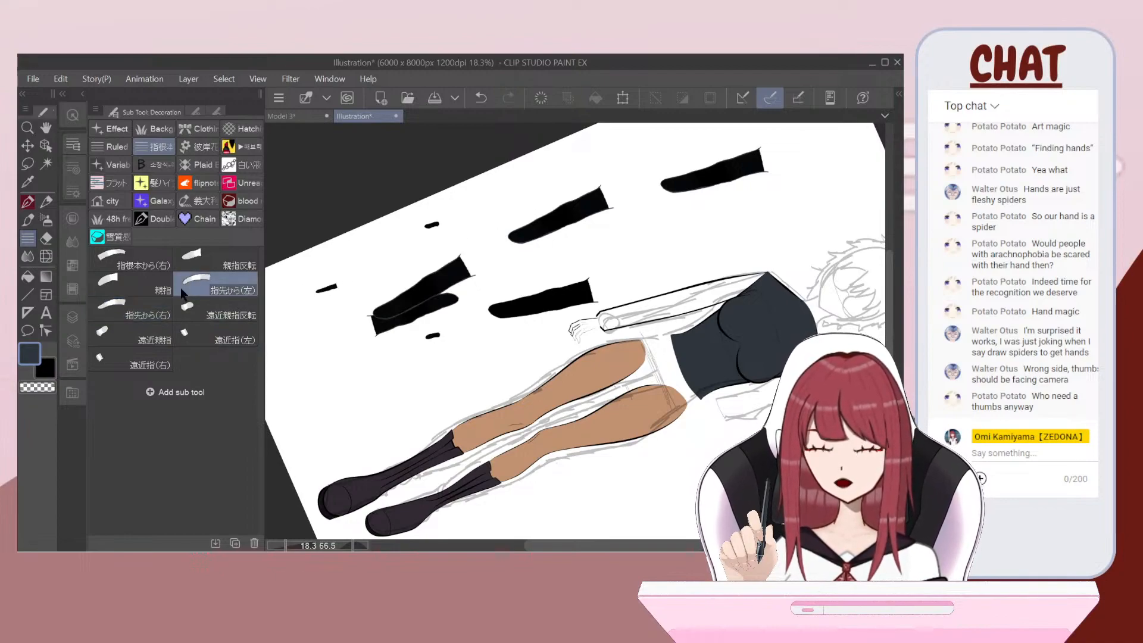
left_click(131, 283)
left_click_drag(309, 359, 327, 353)
scroll(667, 216, "down", 1)
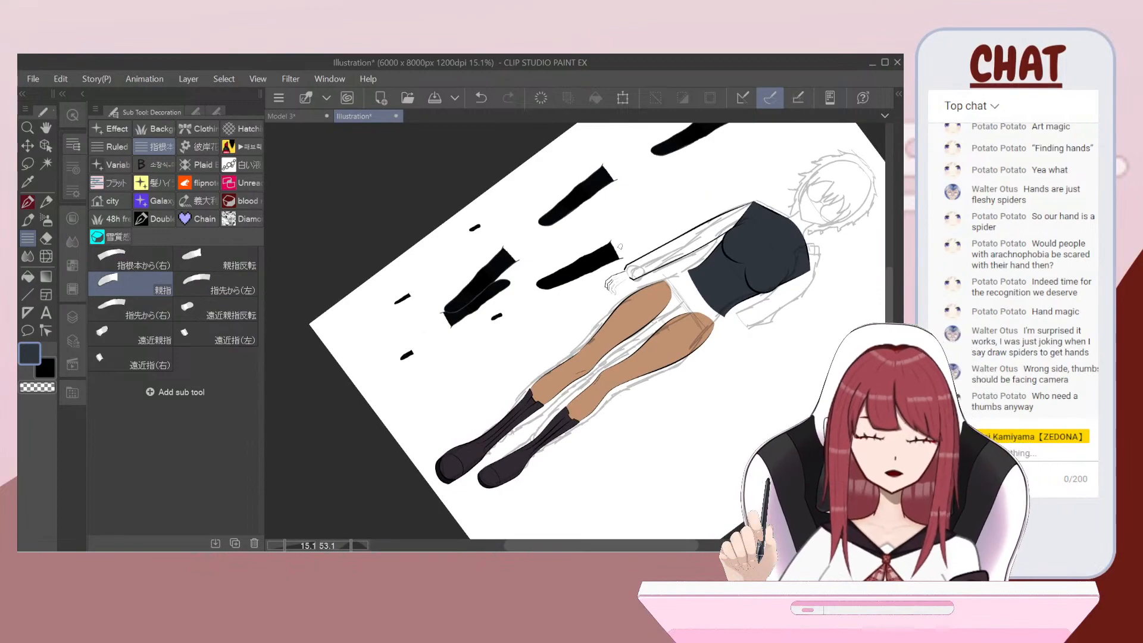
Step: Undo all the finger brush test strokes beside the figure
key("ctrl+z")
key("ctrl+z")
key("ctrl+z")
key("ctrl+z")
key("ctrl+z")
key("ctrl+z")
key("ctrl+z")
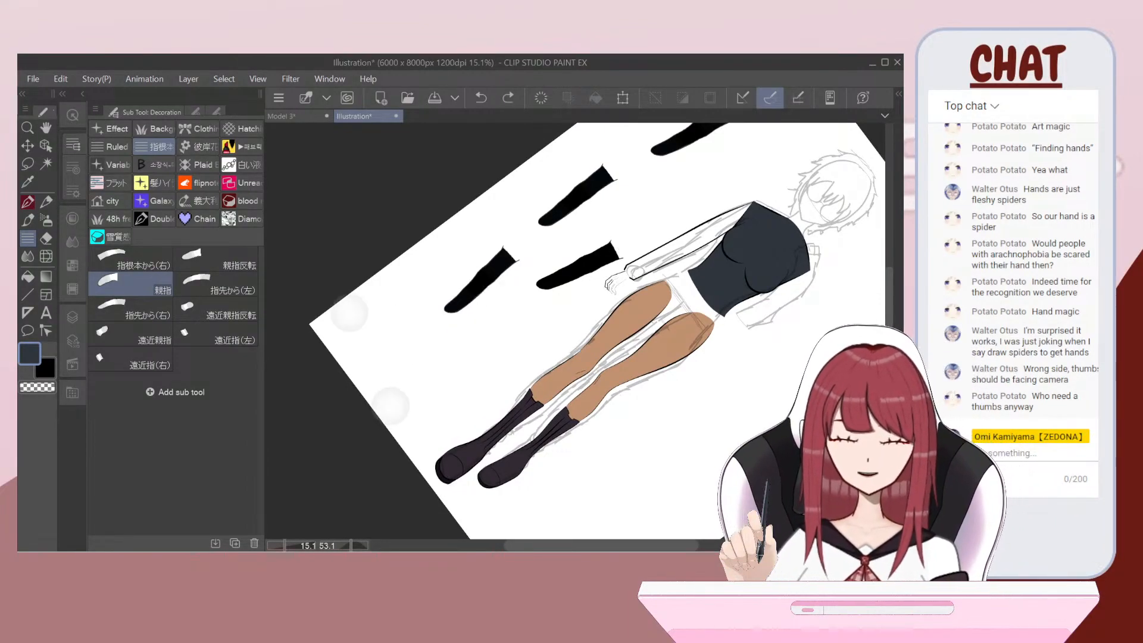
key("ctrl+z")
key("ctrl+z")
scroll(602, 336, "up", 6)
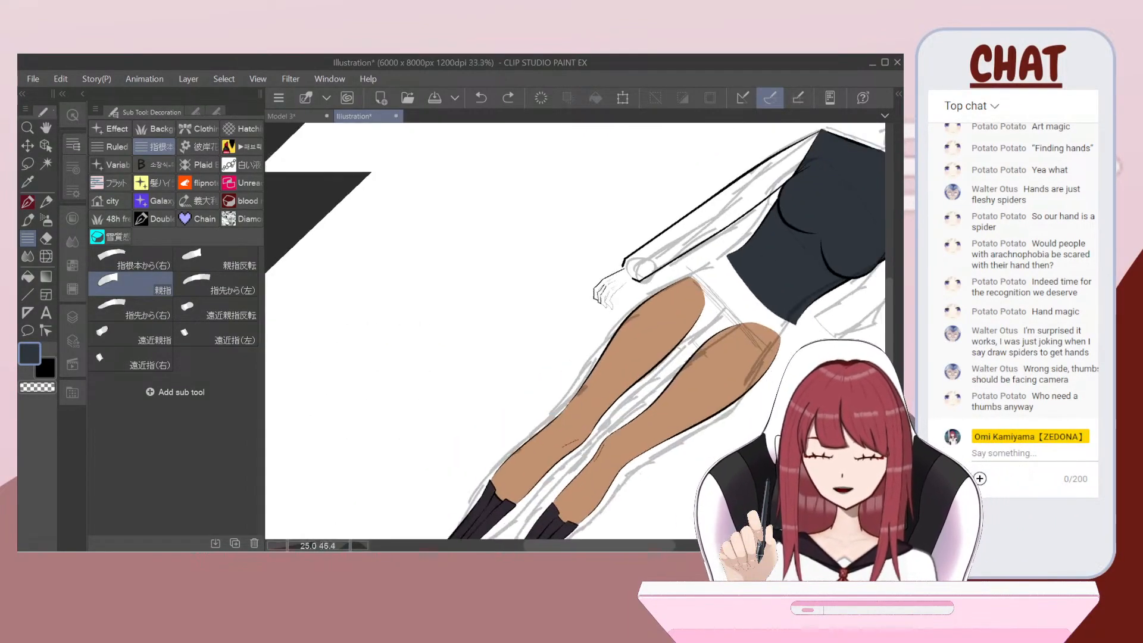
Step: Return to the pen on Layer 24 and ink the third finger's tip in black, replacing the stroke made in the wrong color
left_click(72, 317)
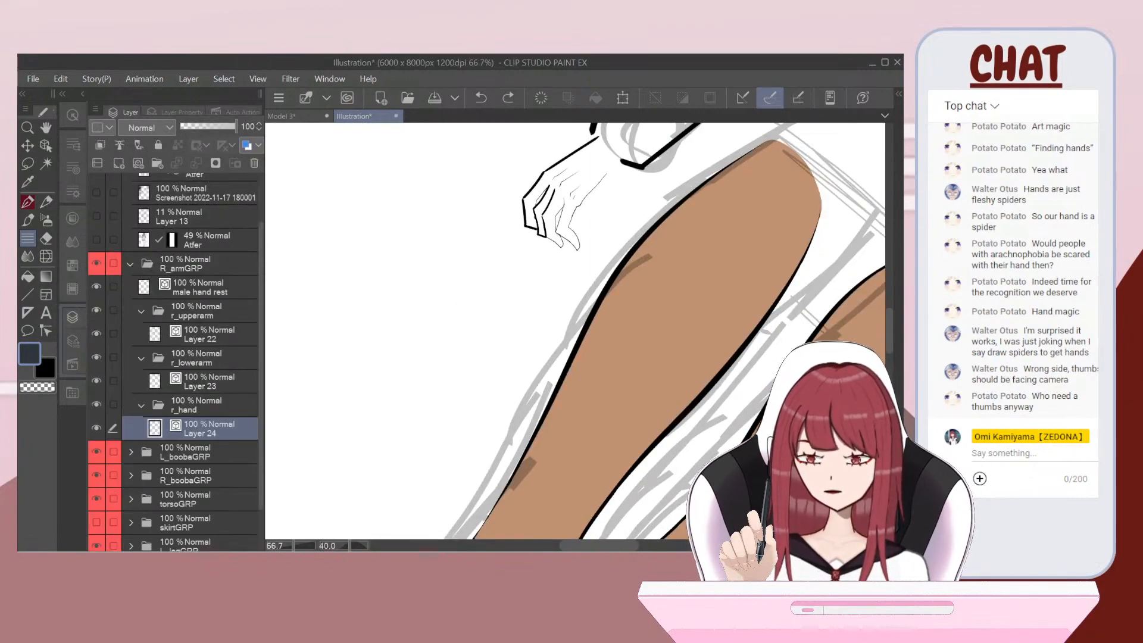
key("p")
scroll(550, 229, "up", 8)
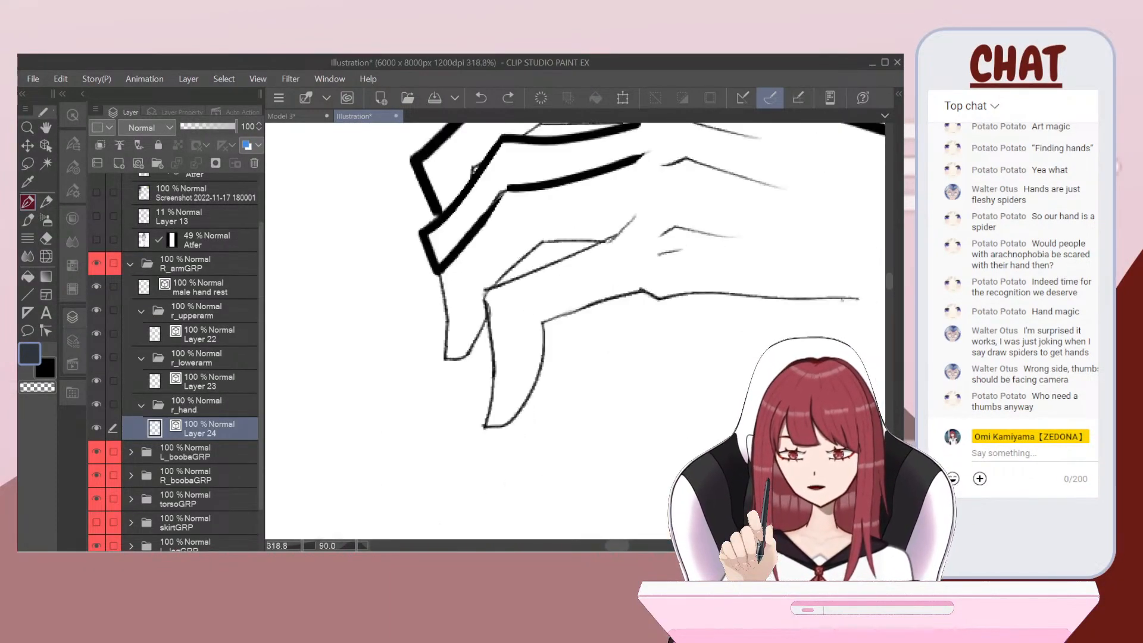
left_click_drag(461, 229, 417, 362)
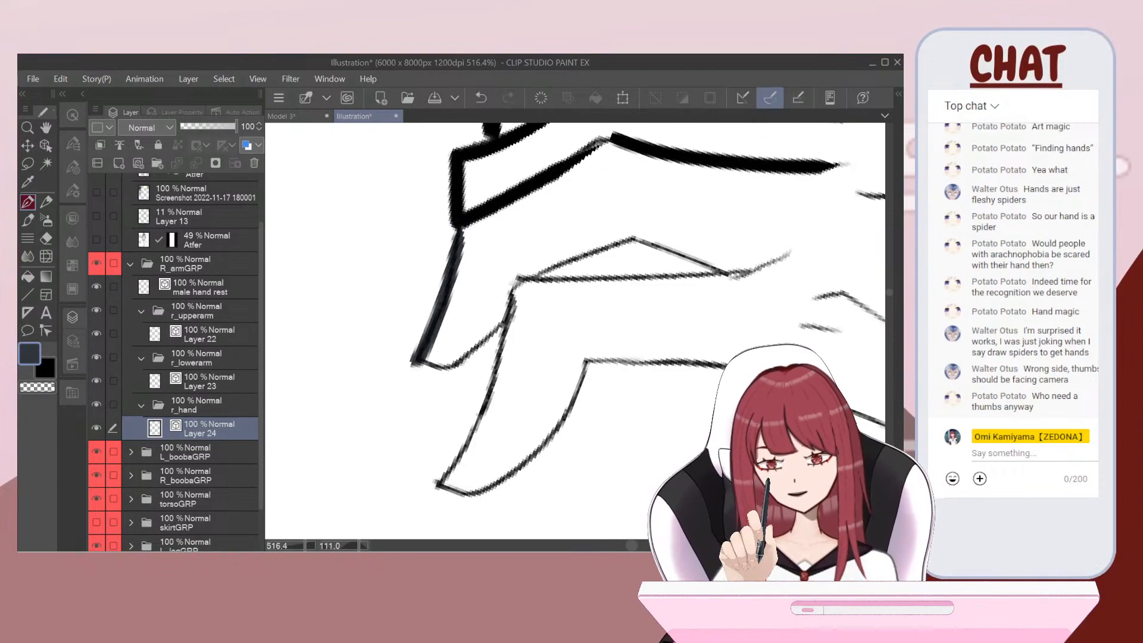
key("ctrl+z")
left_click(47, 369)
mouse_move(459, 227)
left_mouse_down()
mouse_move(445, 297)
mouse_move(413, 360)
mouse_move(476, 349)
mouse_move(511, 307)
left_mouse_up()
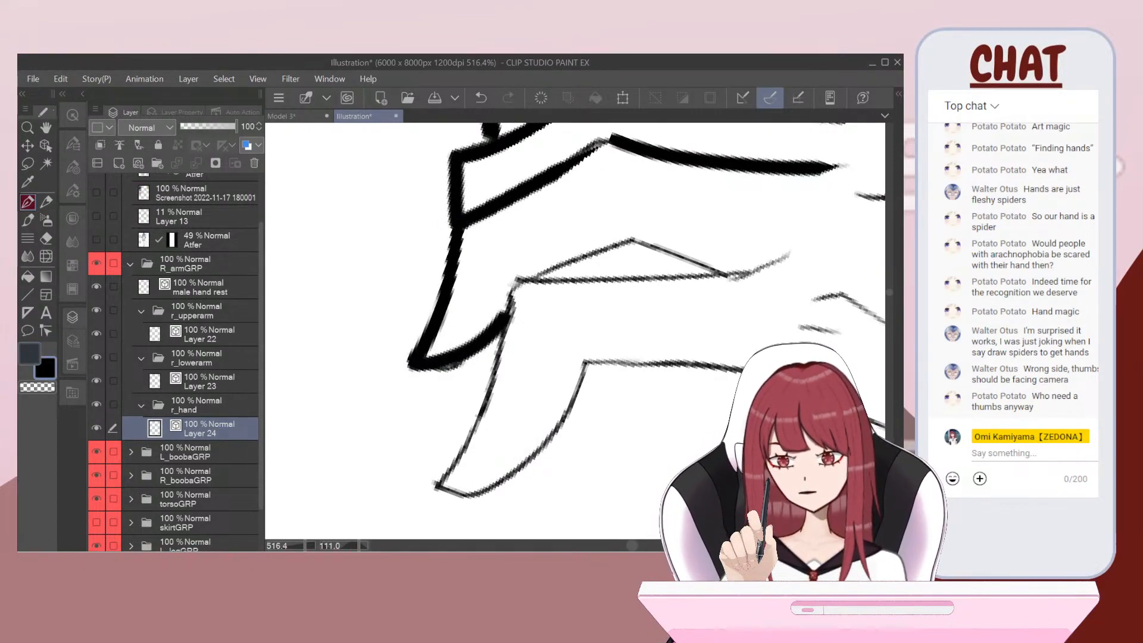
Step: Ink the third finger's underside and the adjoining outer edge of the last finger down to its tip
scroll(575, 331, "down", 2)
mouse_move(670, 257)
left_mouse_down()
mouse_move(471, 297)
mouse_move(460, 399)
mouse_move(427, 467)
left_mouse_up()
scroll(454, 250, "down", 2)
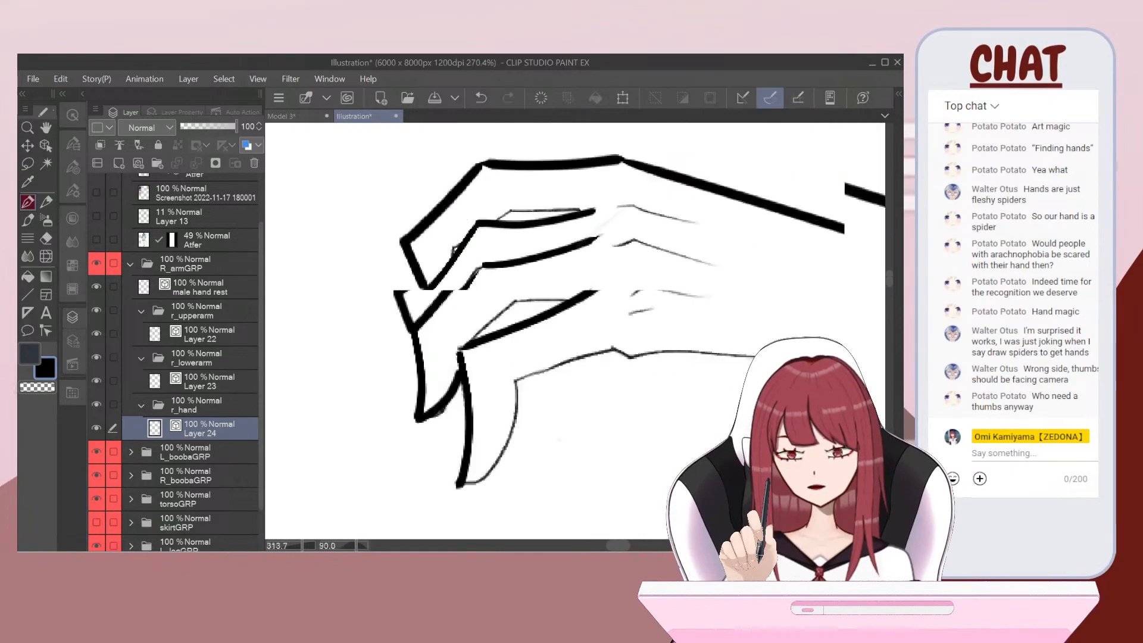
scroll(575, 332, "down", 3)
scroll(576, 331, "up", 2)
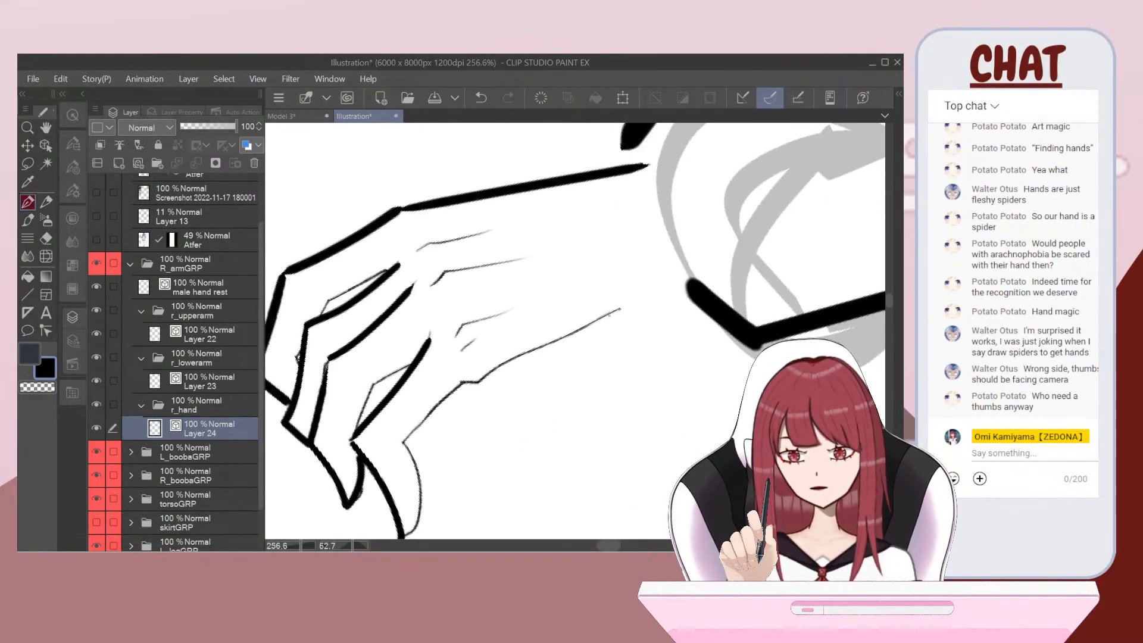
scroll(576, 331, "up", 1)
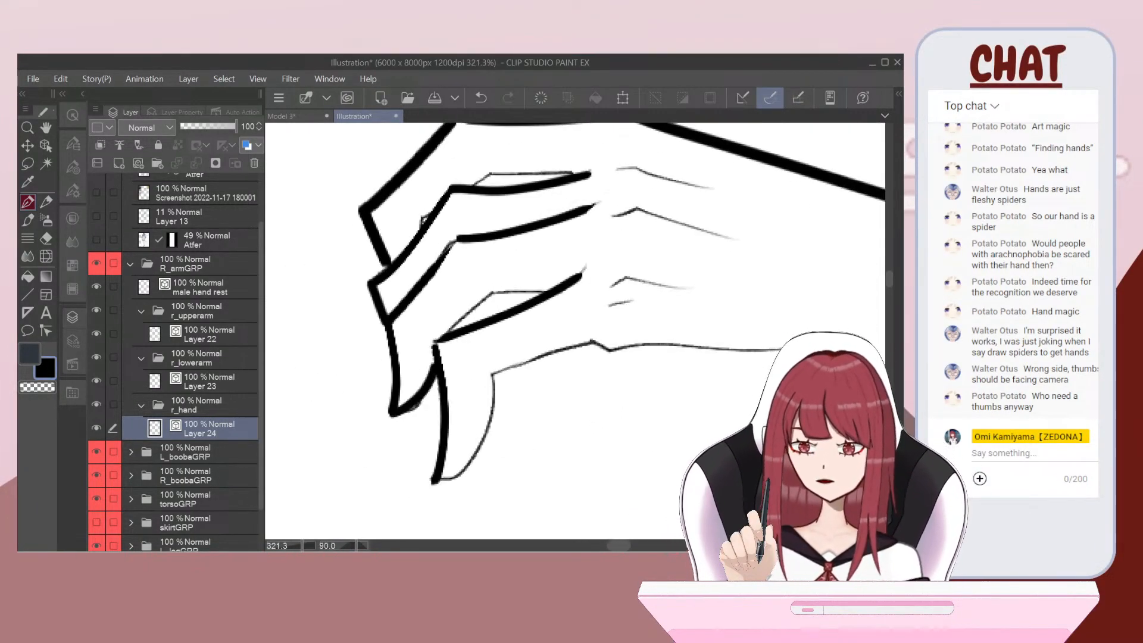
Step: Set the pen to size 5 and ink the thin gap line and small notch between the first two fingers
left_click(73, 167)
scroll(575, 331, "up", 2)
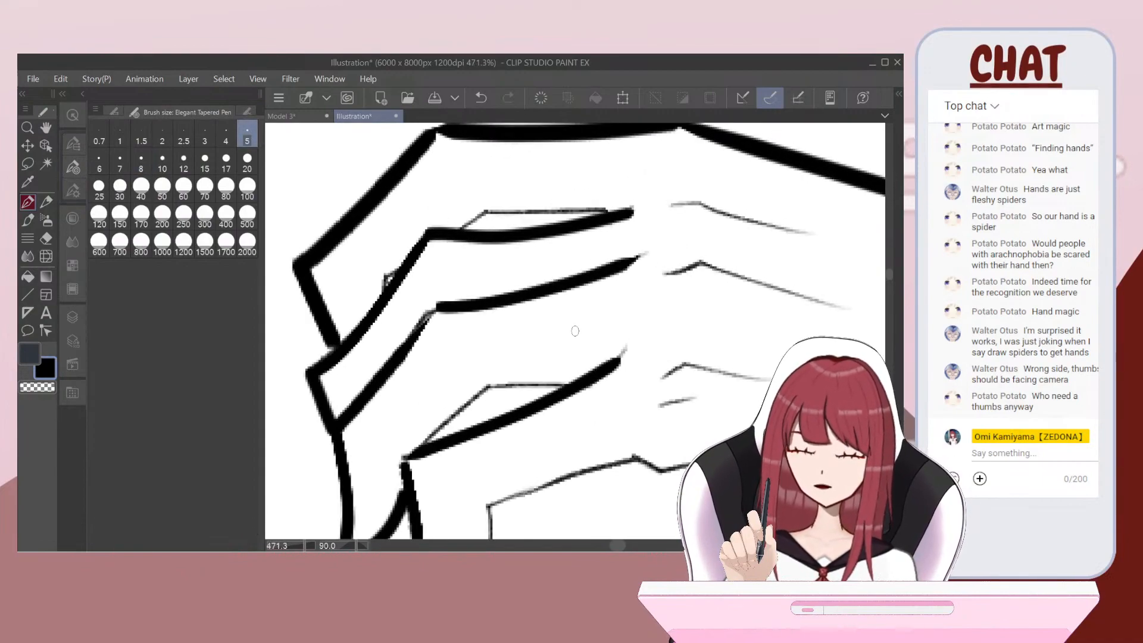
left_click_drag(625, 210, 479, 212)
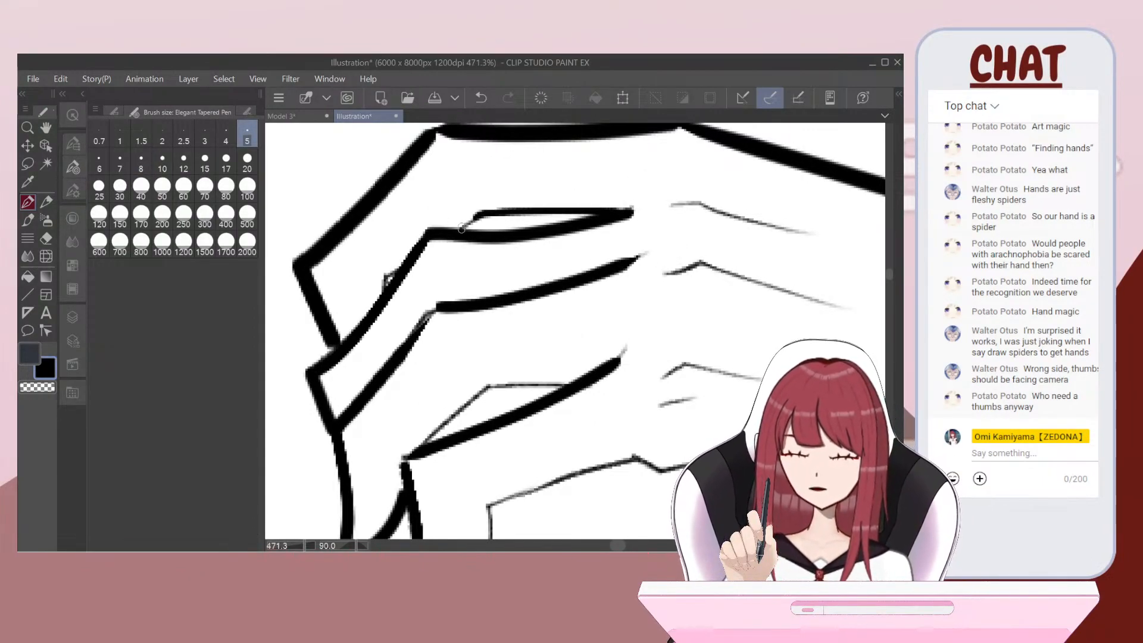
left_click_drag(389, 274, 383, 294)
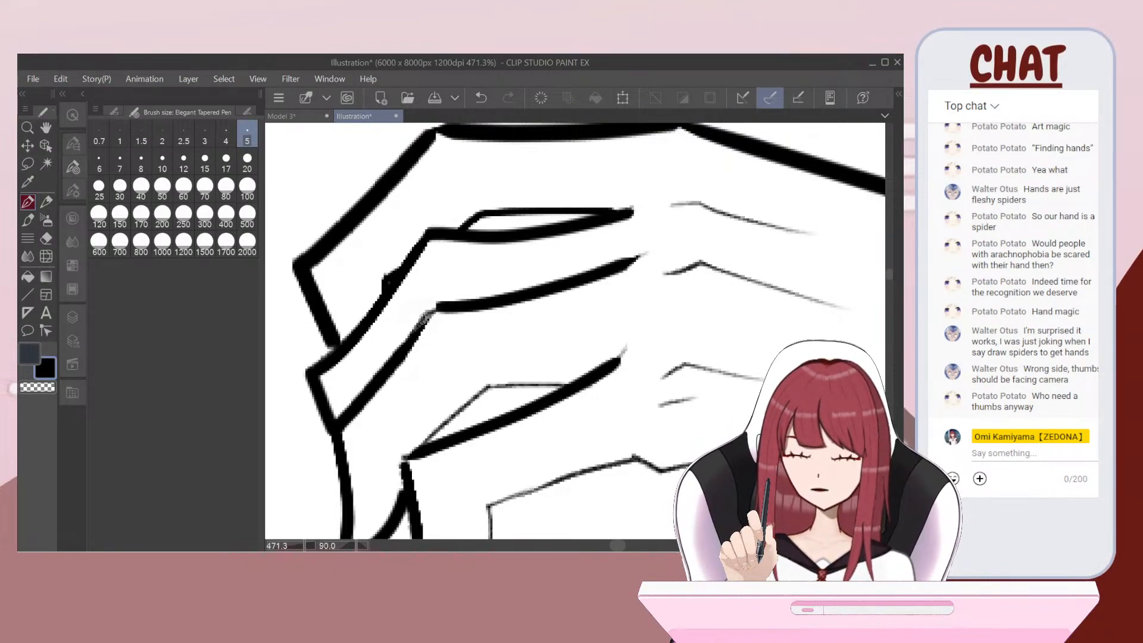
Step: Ink the gap between the third and last fingers, then the last finger's outer edge and the hand's lower edge up to the wrist
mouse_move(571, 384)
left_mouse_down()
mouse_move(484, 387)
mouse_move(420, 456)
left_mouse_up()
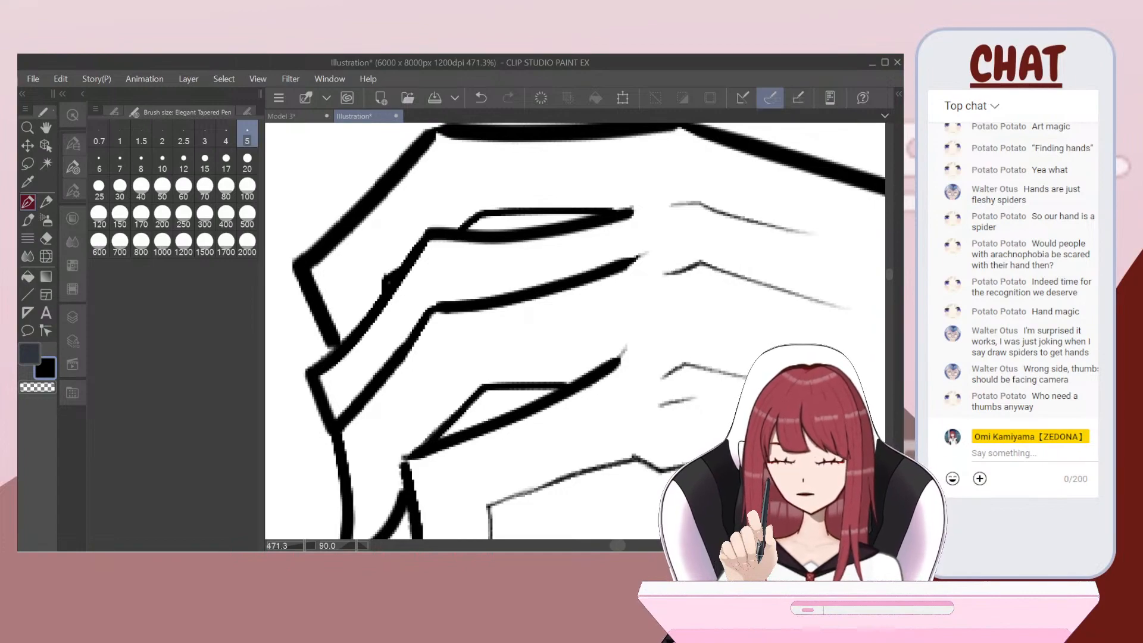
left_click_drag(634, 457, 543, 278)
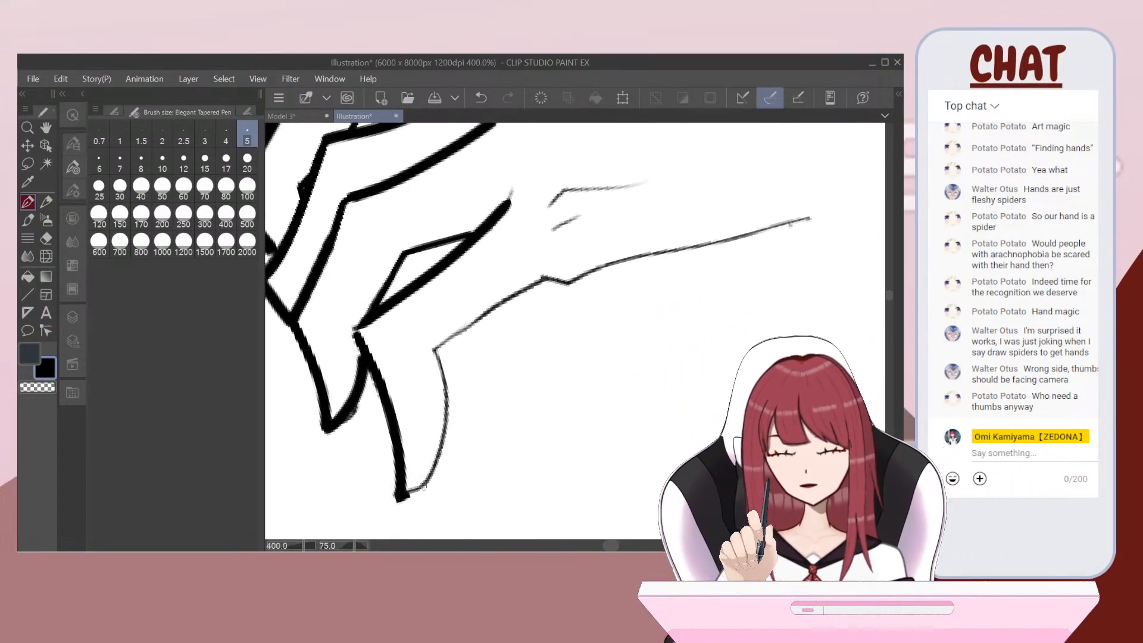
mouse_move(448, 414)
left_mouse_down()
mouse_move(433, 351)
mouse_move(545, 279)
left_mouse_up()
scroll(574, 330, "down", 3)
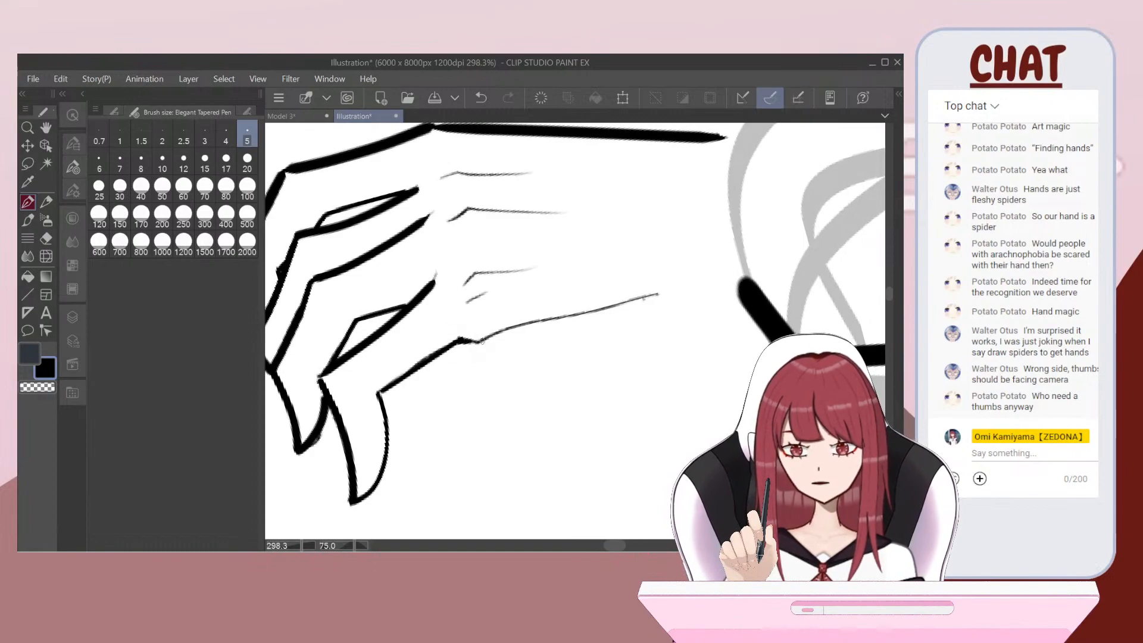
left_click_drag(520, 325, 756, 267)
scroll(575, 330, "down", 8)
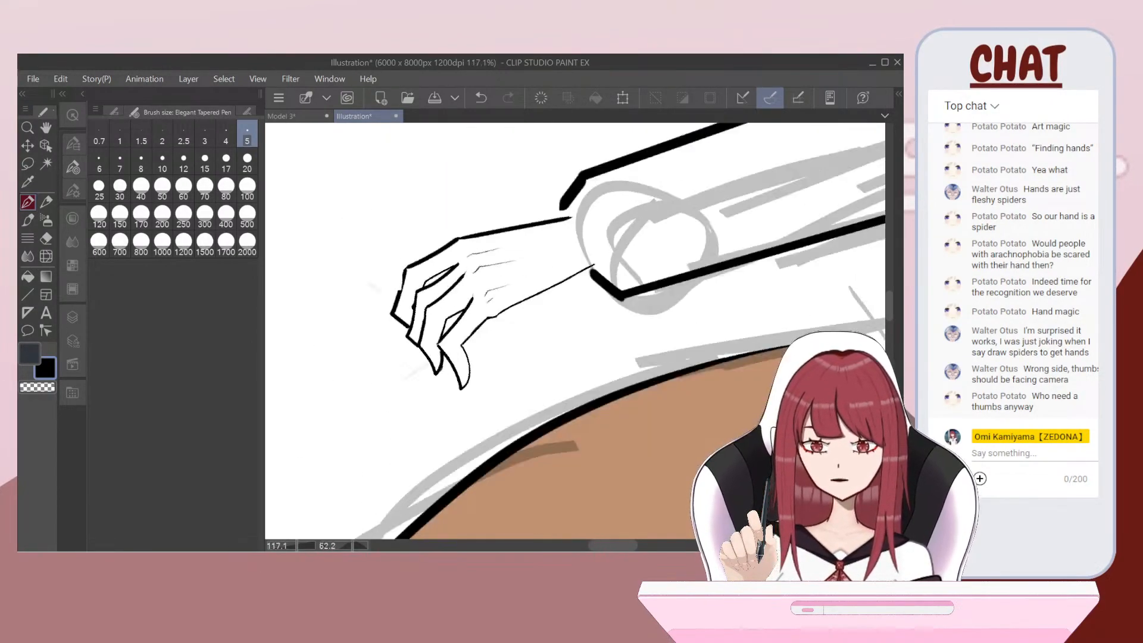
Step: Set the pen to size 3 and ink the first two knuckle lines on the back of the hand
scroll(381, 316, "up", 6)
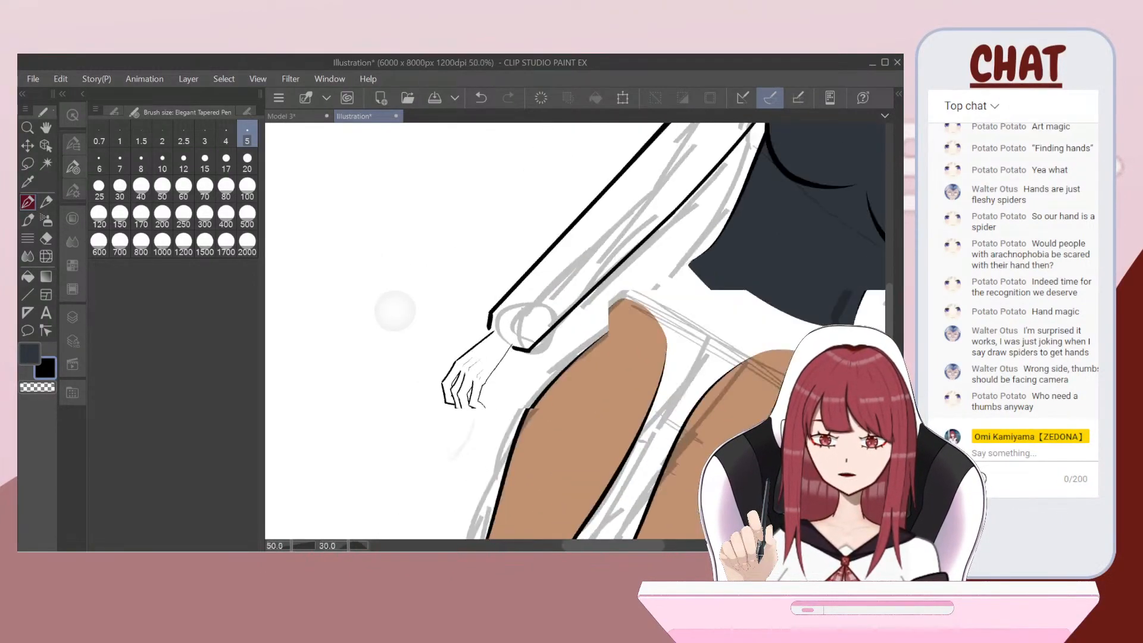
scroll(453, 381, "up", 6)
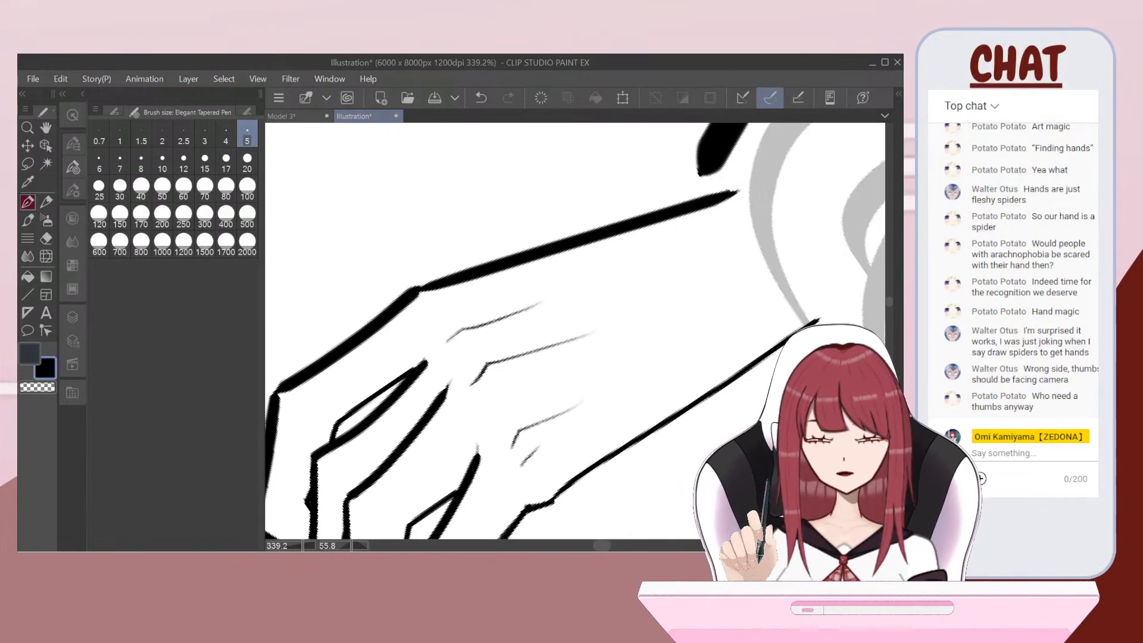
scroll(575, 330, "up", 2)
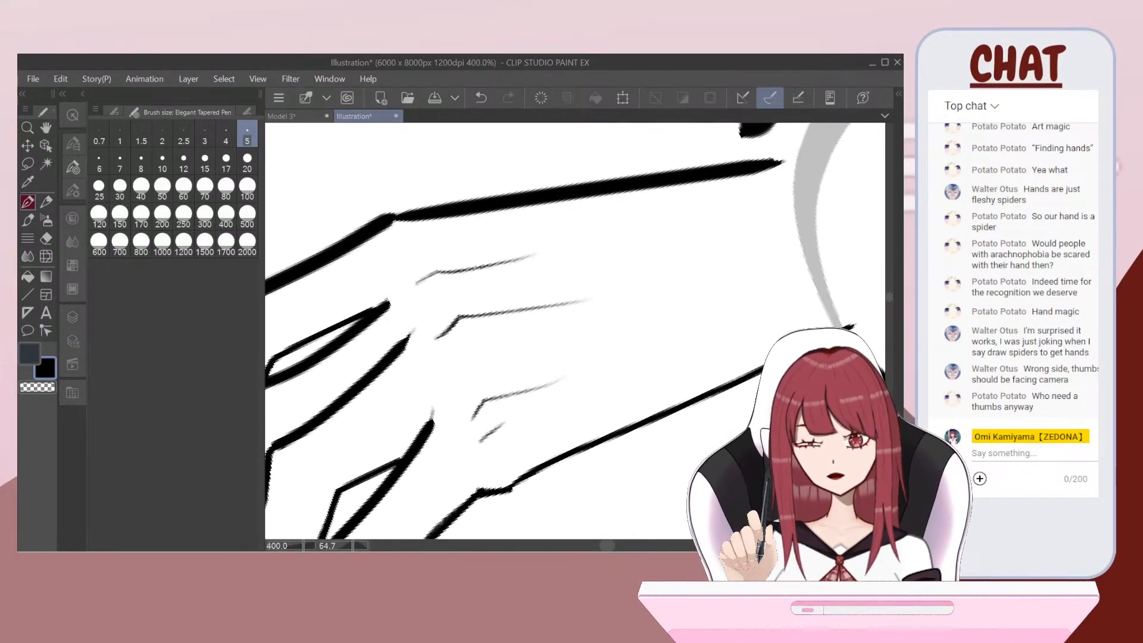
key("bracketleft")
key("bracketleft")
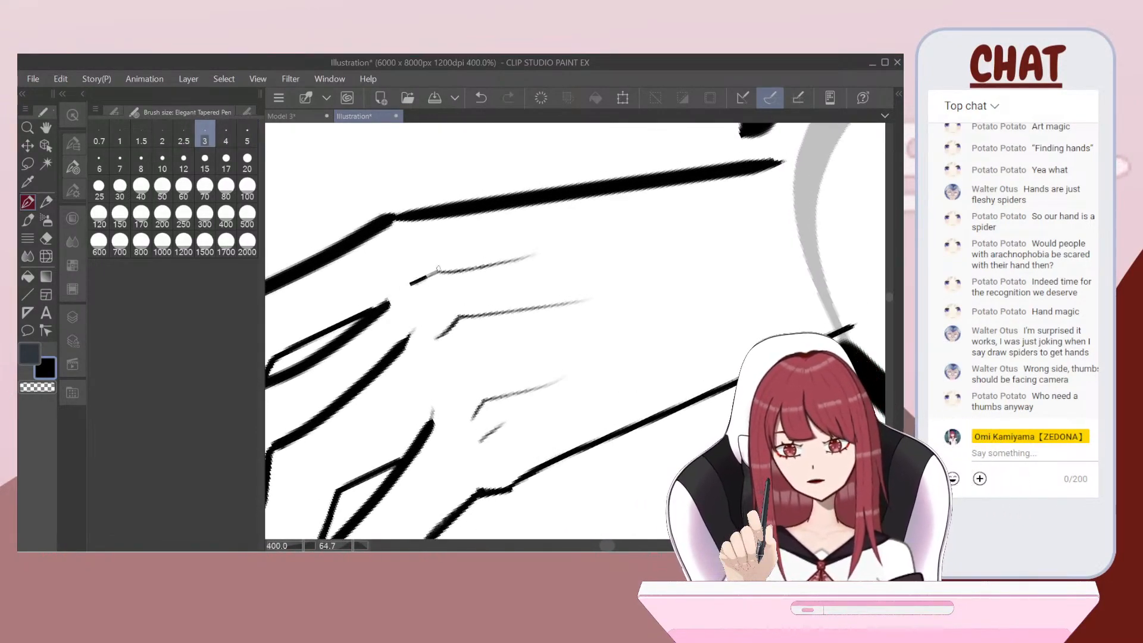
left_click_drag(439, 270, 535, 258)
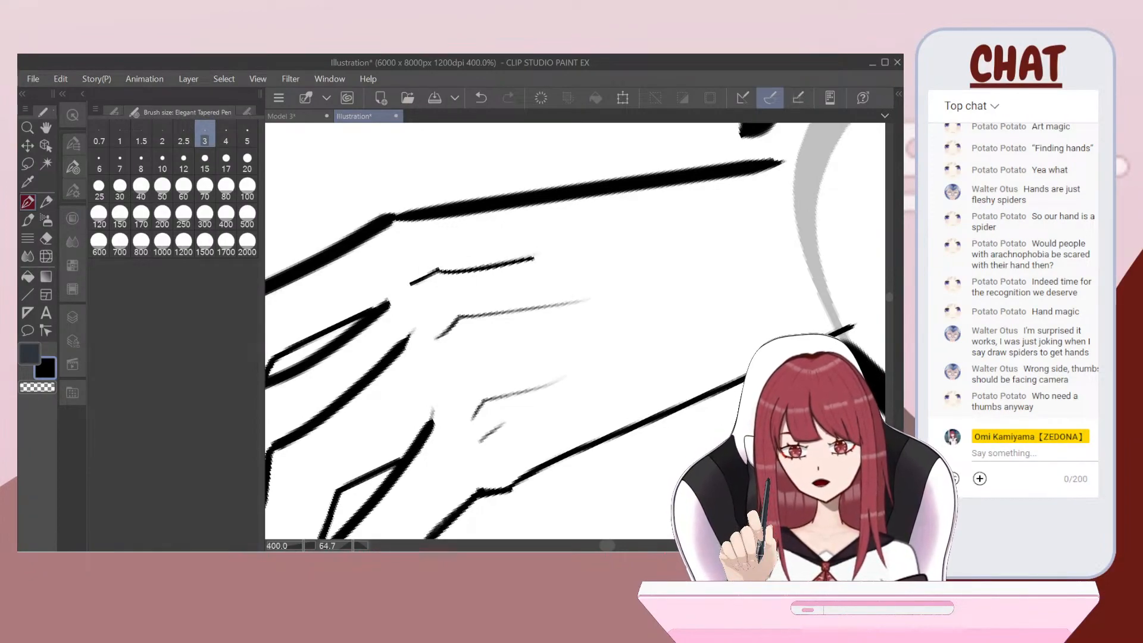
left_click_drag(511, 312, 585, 303)
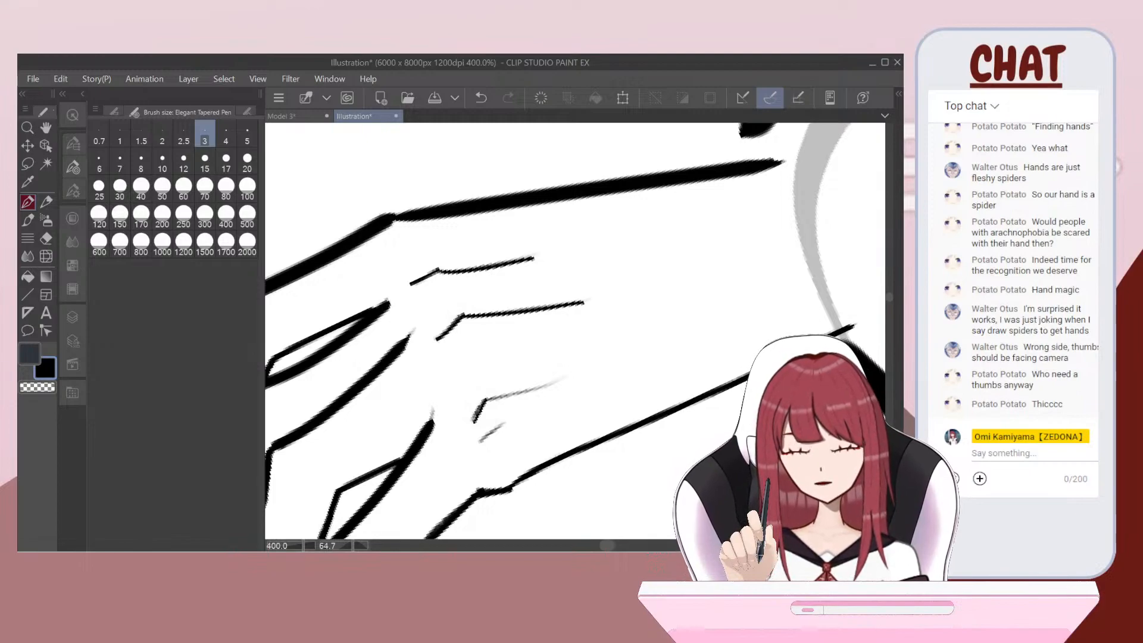
Step: Ink the third knuckle line and the short crease below it, redoing strokes that stray from the reference
mouse_move(463, 332)
left_mouse_down()
mouse_move(463, 269)
mouse_move(506, 269)
left_mouse_up()
key("ctrl+z")
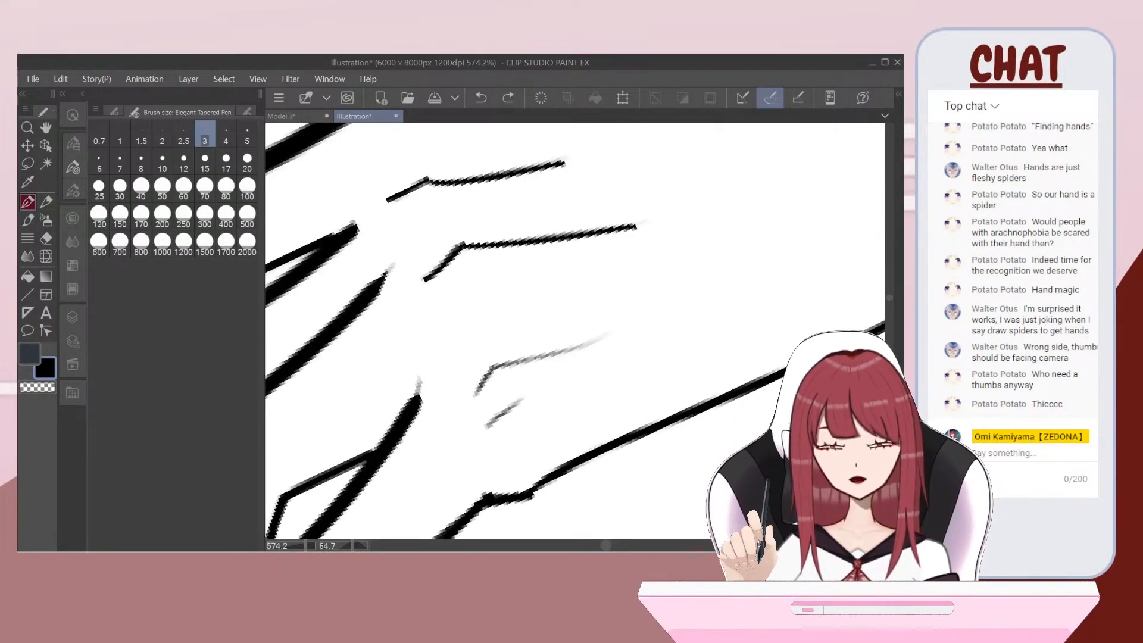
mouse_move(479, 395)
left_mouse_down()
mouse_move(499, 362)
mouse_move(595, 333)
left_mouse_up()
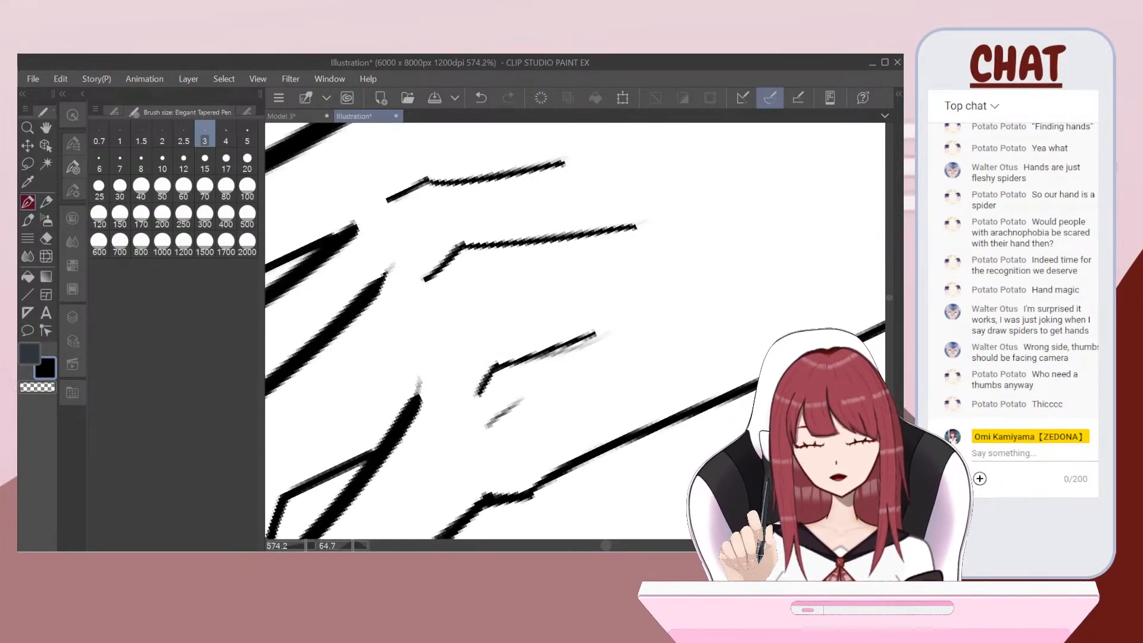
key("ctrl+z")
left_click_drag(499, 362, 602, 334)
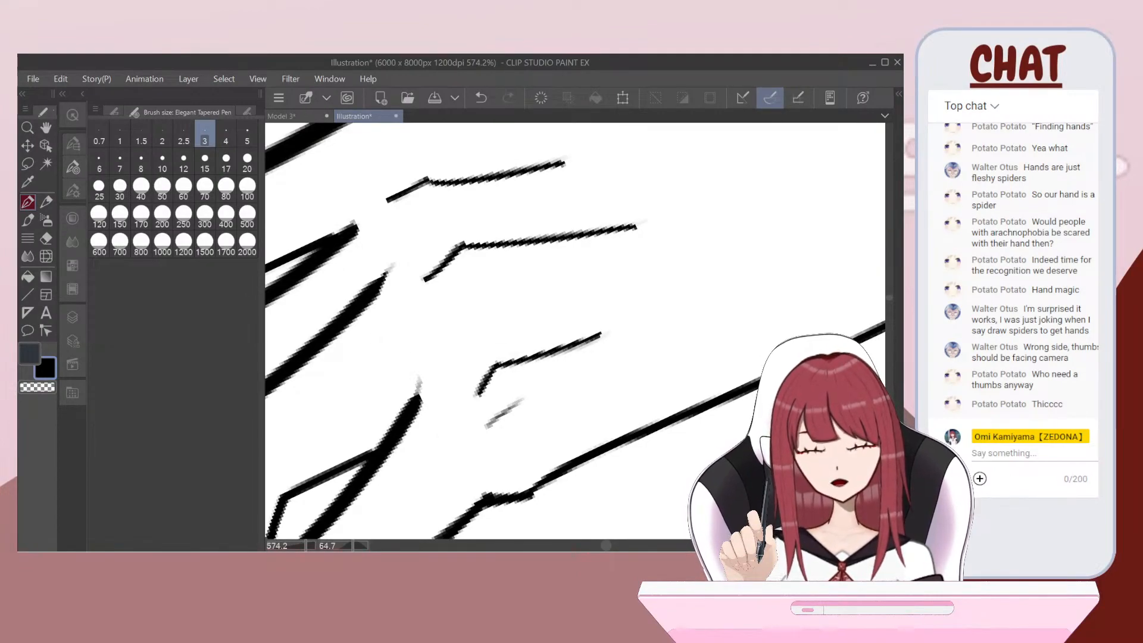
left_click_drag(486, 426, 524, 399)
Step: Delete the "male hand rest" reference layer from the R_armGRP folder
scroll(575, 330, "down", 5)
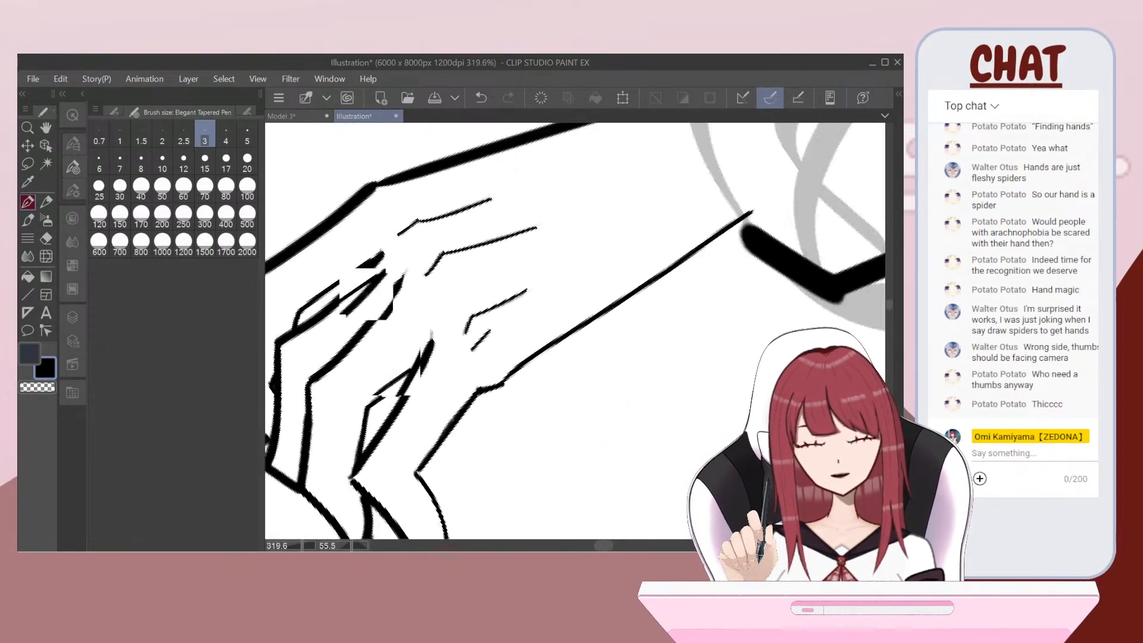
scroll(575, 331, "down", 5)
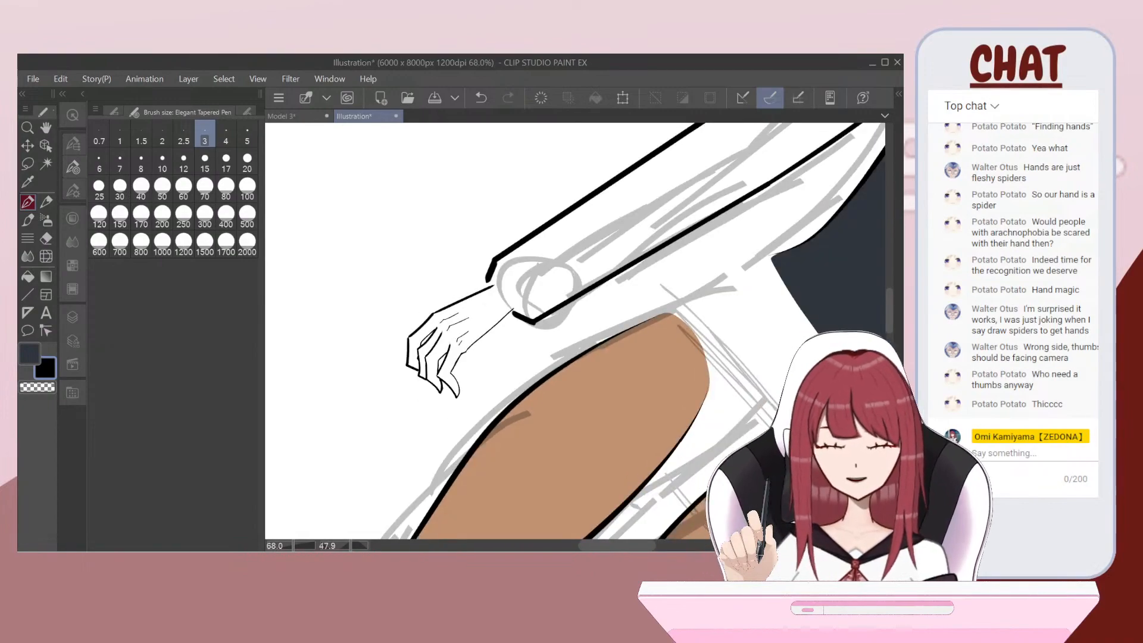
scroll(575, 330, "down", 5)
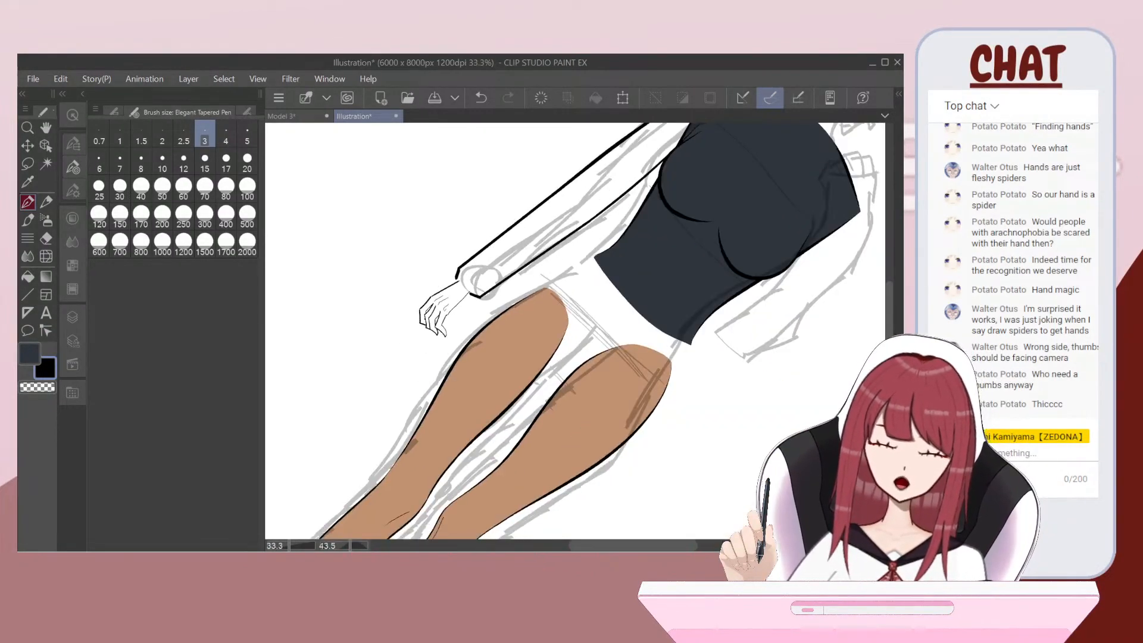
scroll(575, 330, "down", 1)
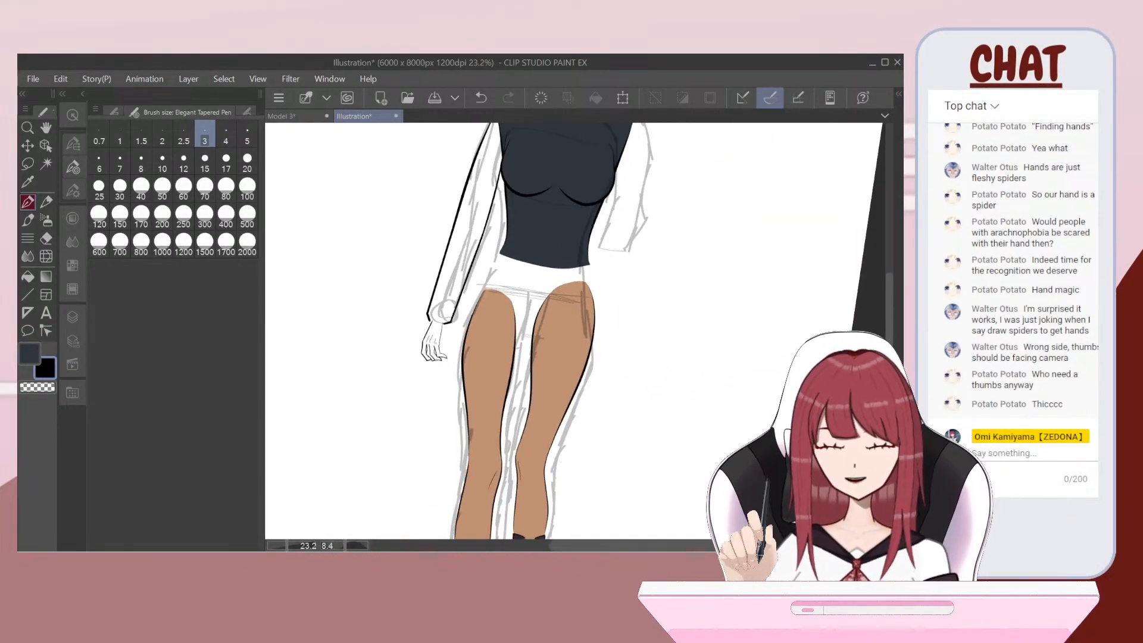
left_click(72, 317)
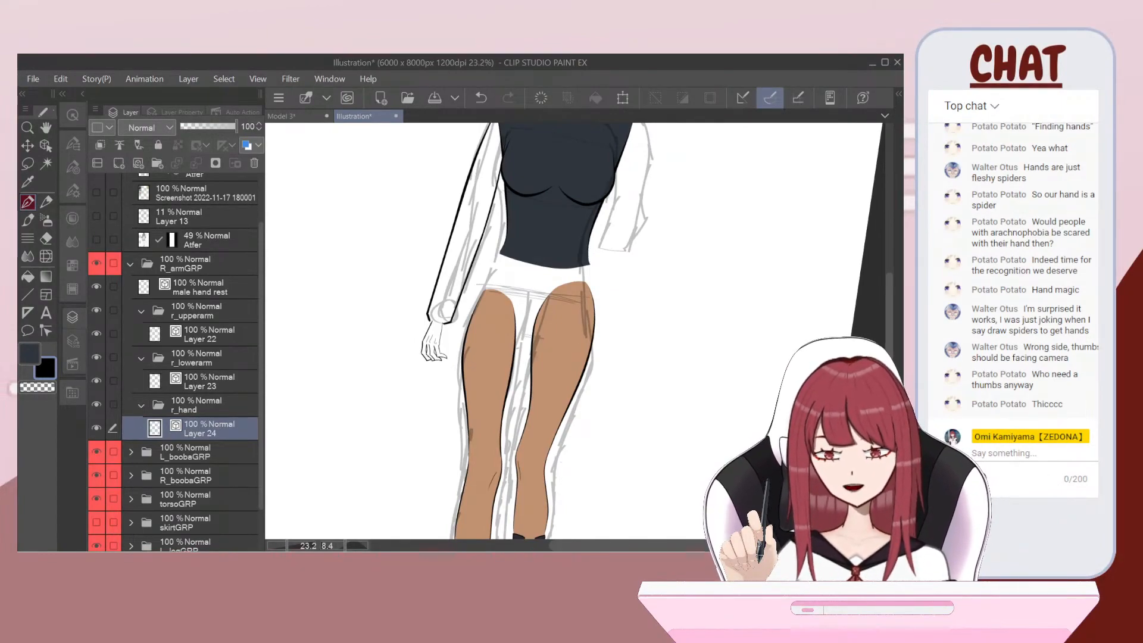
left_click(203, 287)
left_click(254, 163)
left_click(474, 255)
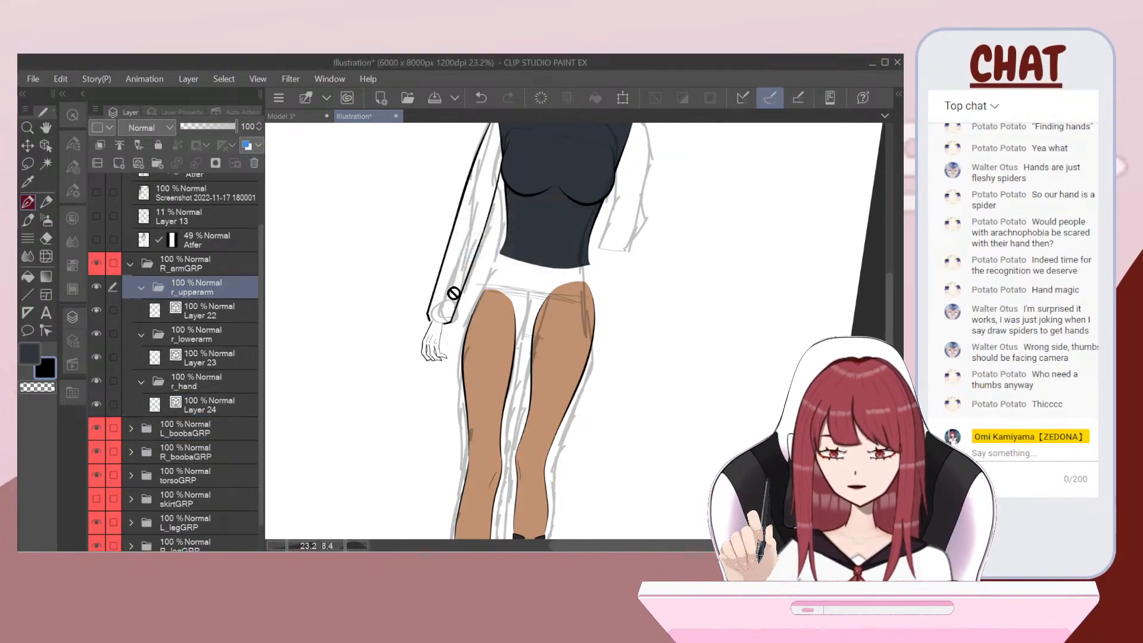
Step: Show skirtGRP and examine how the inked right hand fits with the skirt and the whole figure
scroll(453, 293, "down", 2)
scroll(454, 293, "up", 2)
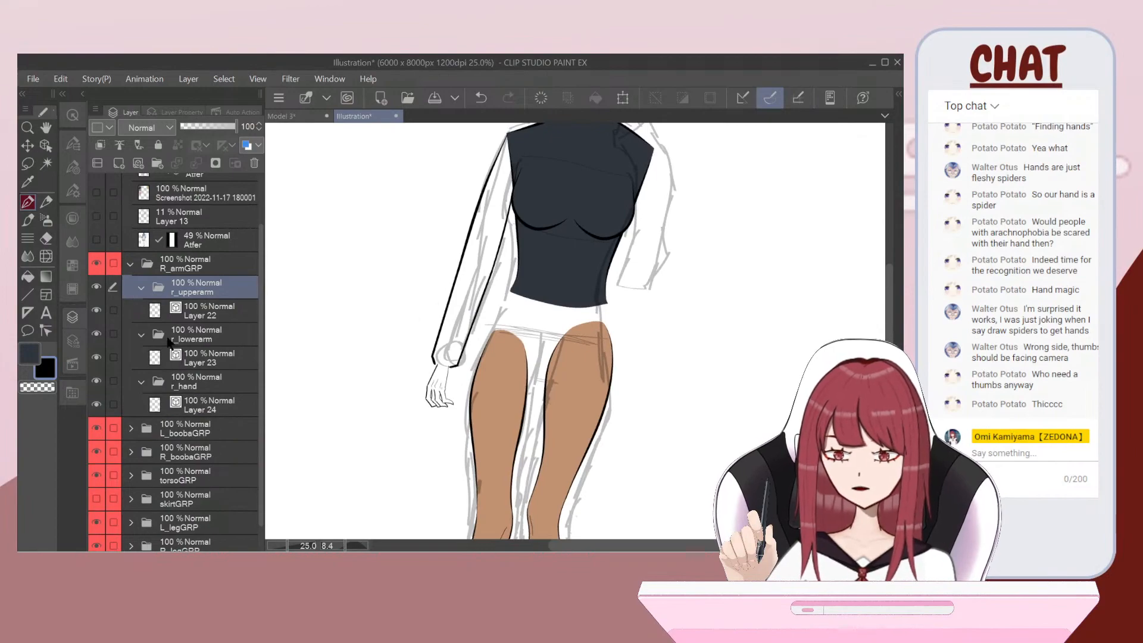
left_click(95, 498)
left_click(96, 499)
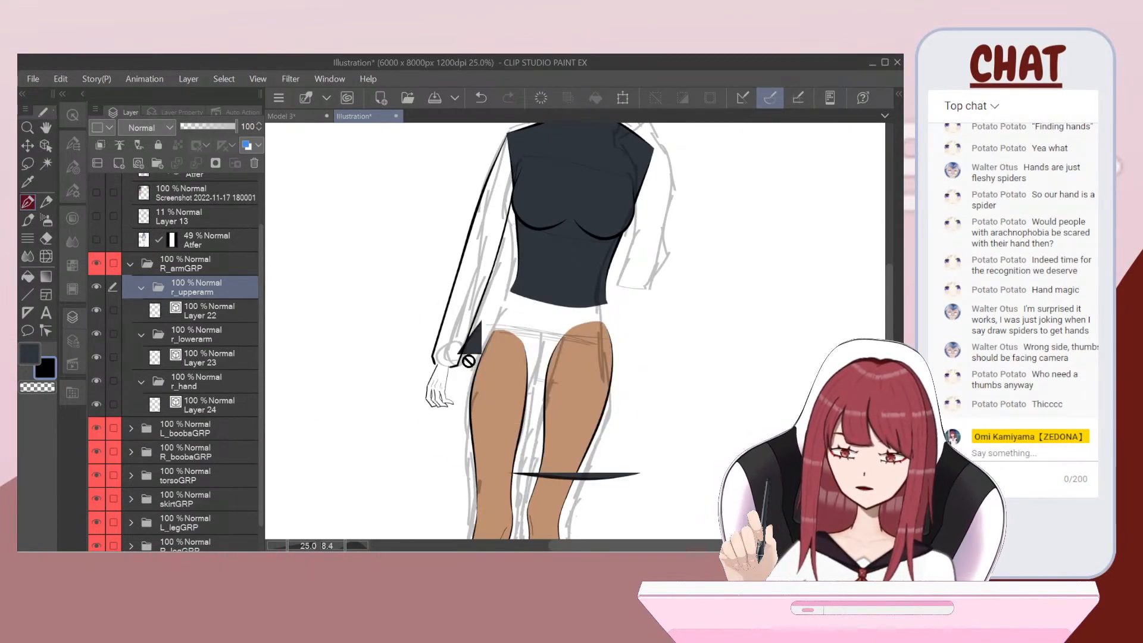
left_click(96, 498)
scroll(470, 362, "up", 1)
scroll(470, 361, "down", 2)
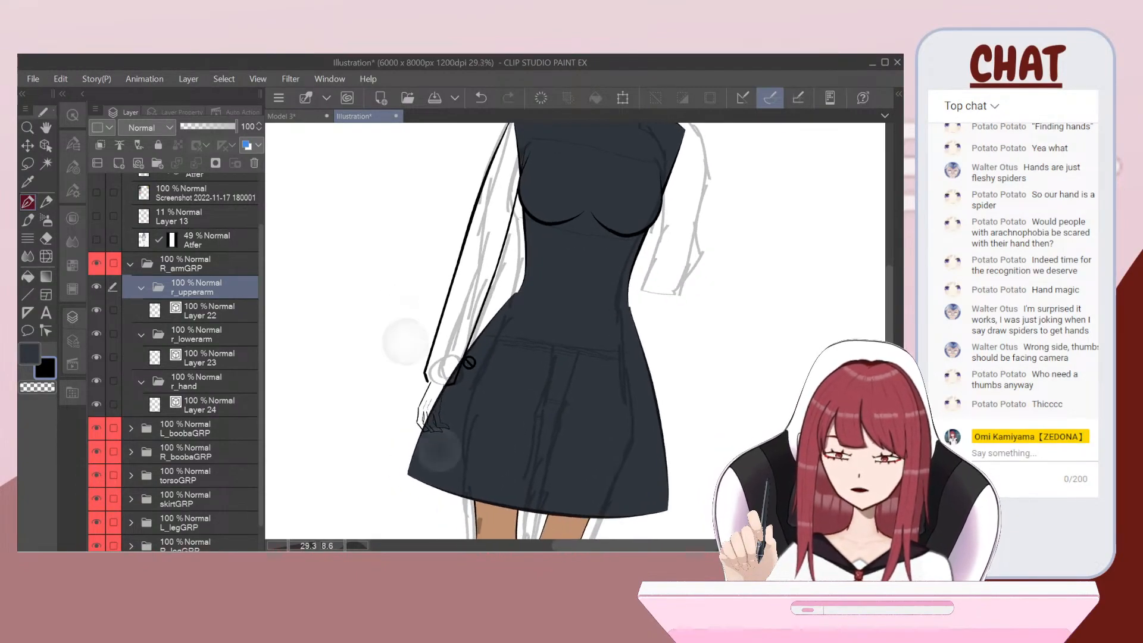
scroll(417, 333, "down", 2)
scroll(465, 366, "up", 2)
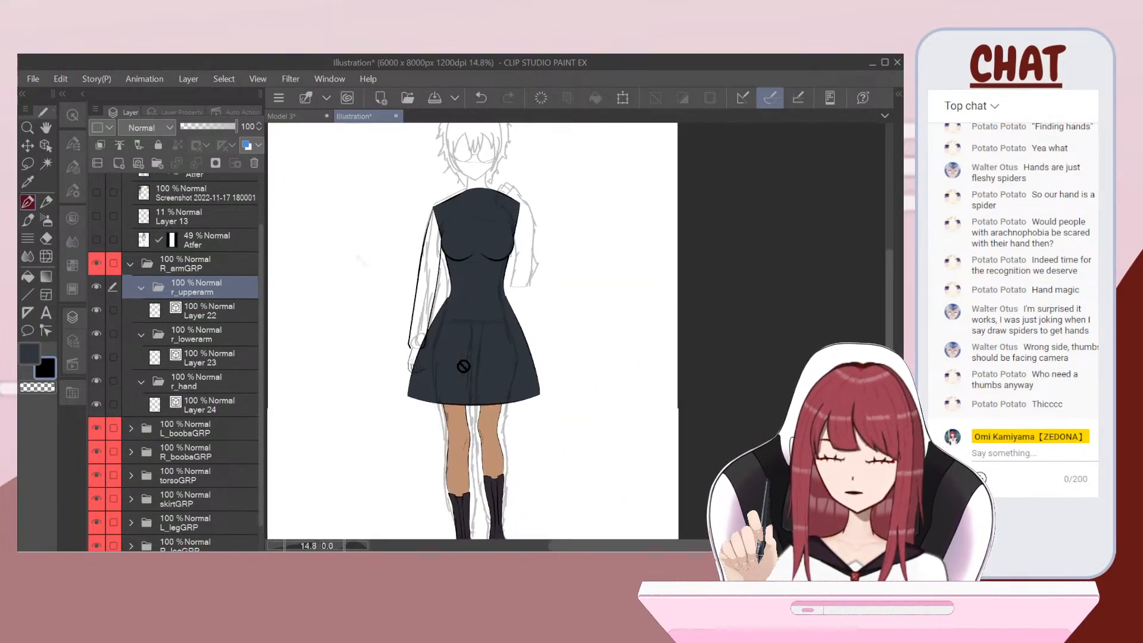
scroll(463, 366, "up", 1)
scroll(463, 366, "up", 1)
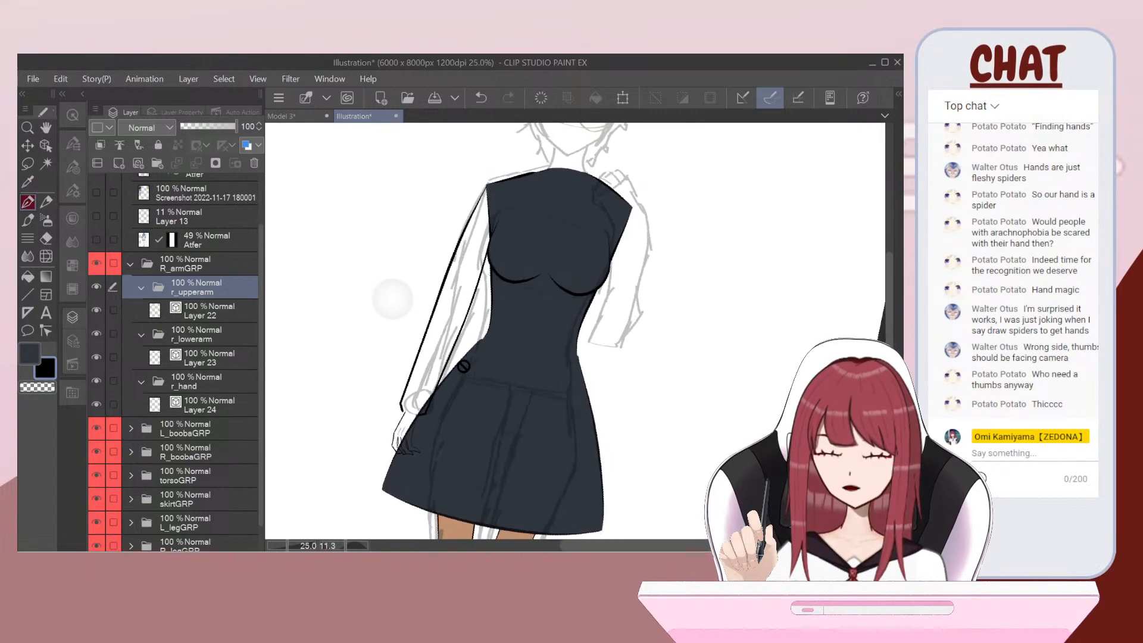
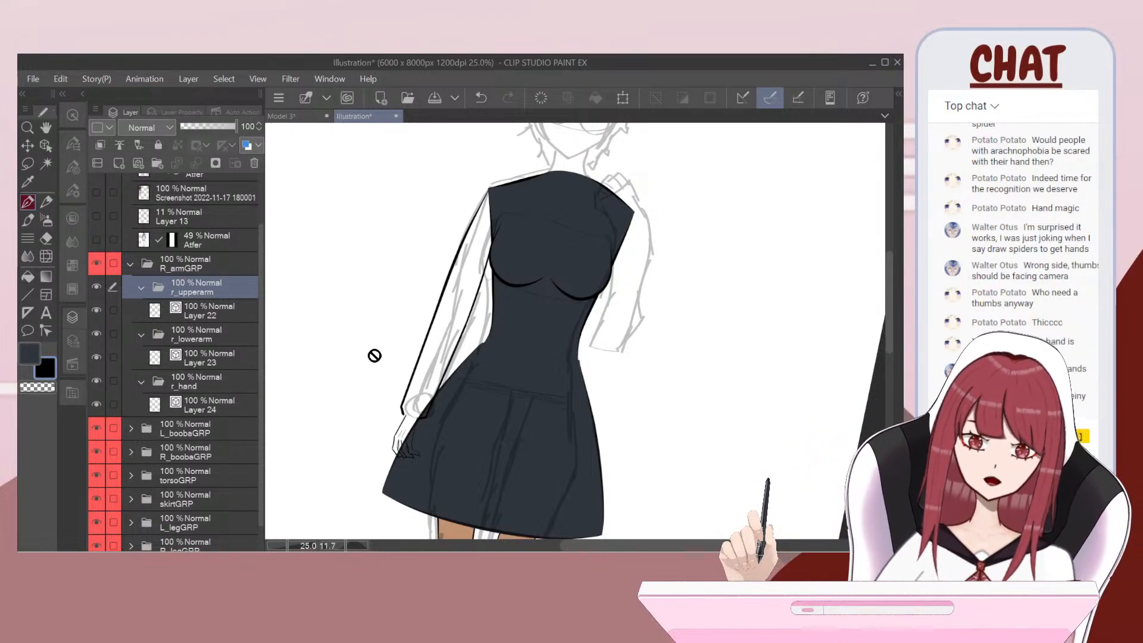
Step: Add a new layer below Layer 22 in the r_upperarm folder, and hide skirtGRP, R_boobaGRP and L_boobaGRP
key("ctrl+shift+n")
left_click_drag(203, 311, 215, 337)
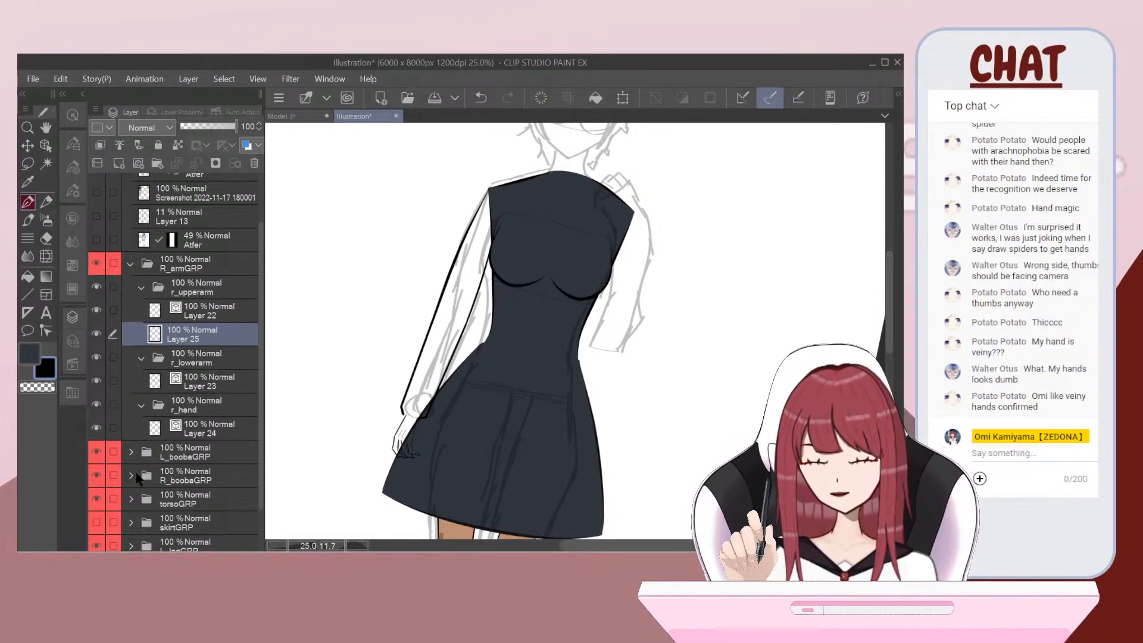
left_click(98, 523)
left_click_drag(485, 225, 513, 165)
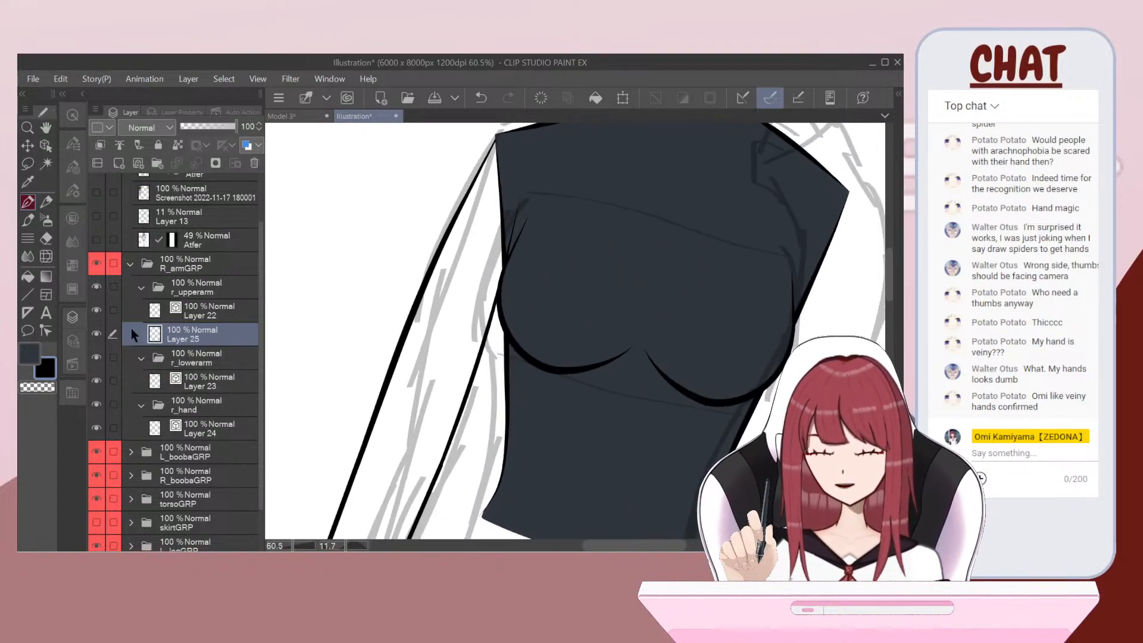
left_click(95, 498)
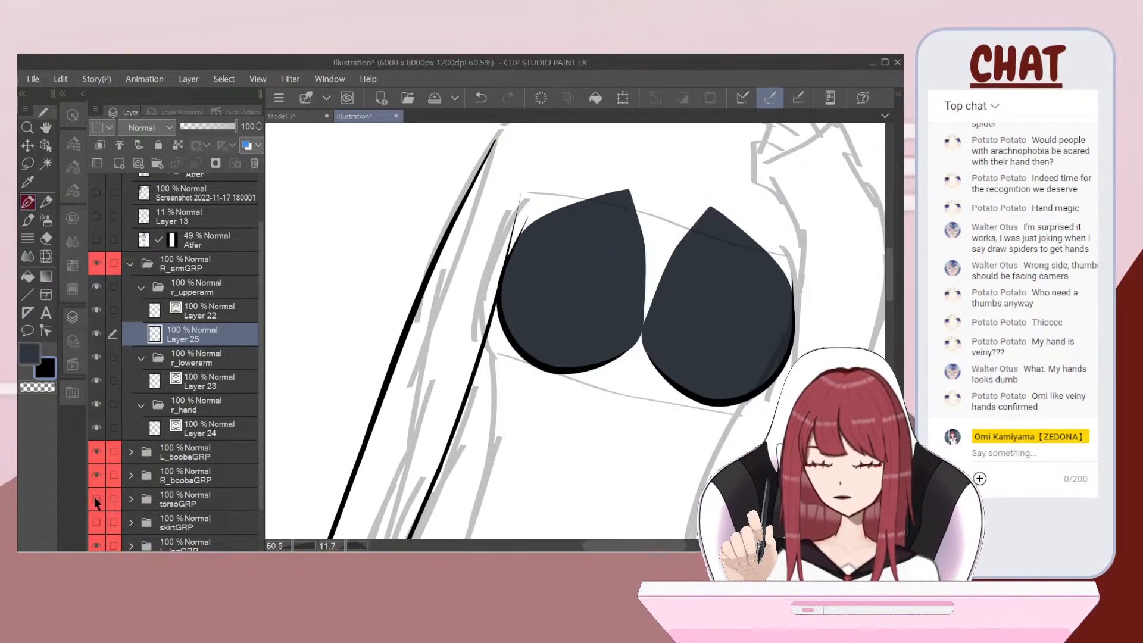
left_click(94, 476)
left_click(96, 451)
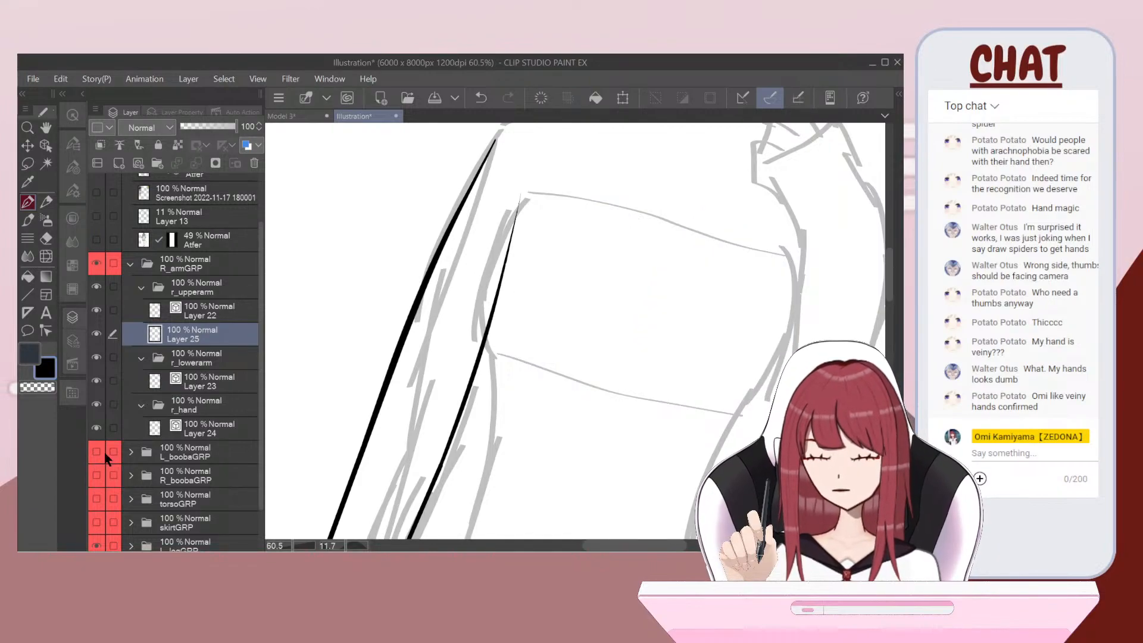
left_click(96, 498)
Step: Lower the opacity of torsoGRP to 35%, keeping Layer 25 at 100%
left_click(201, 126)
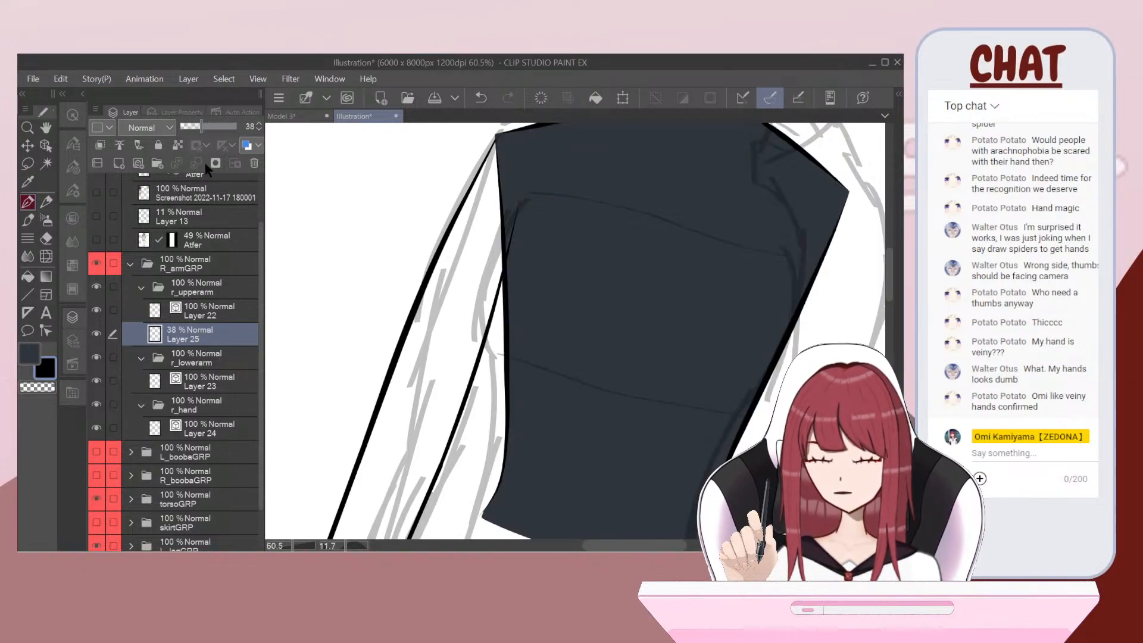
left_click_drag(195, 130, 266, 135)
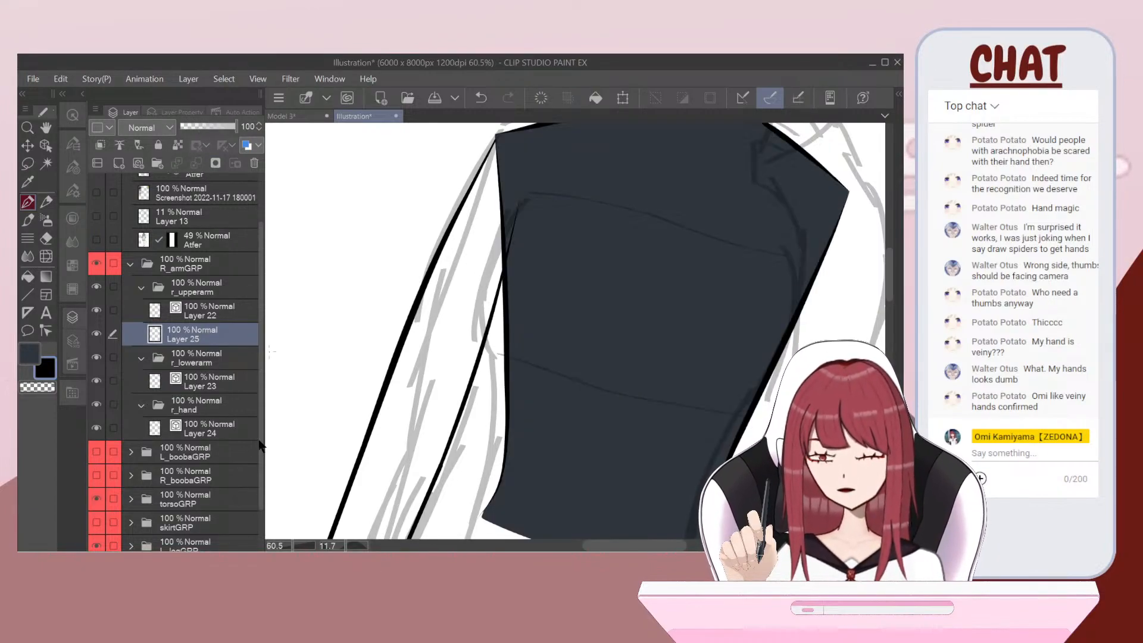
left_click(192, 499)
left_click(200, 126)
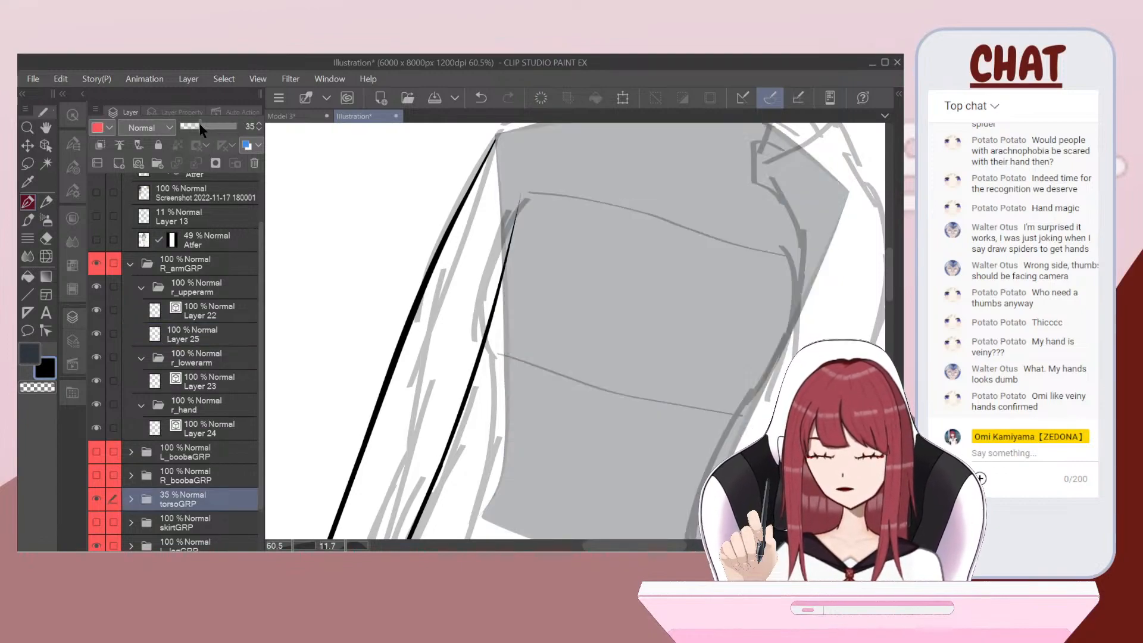
Step: Select Layer 25 in r_upperarm and choose the Lasso fill tool with the dark blue-grey colour
left_click(28, 354)
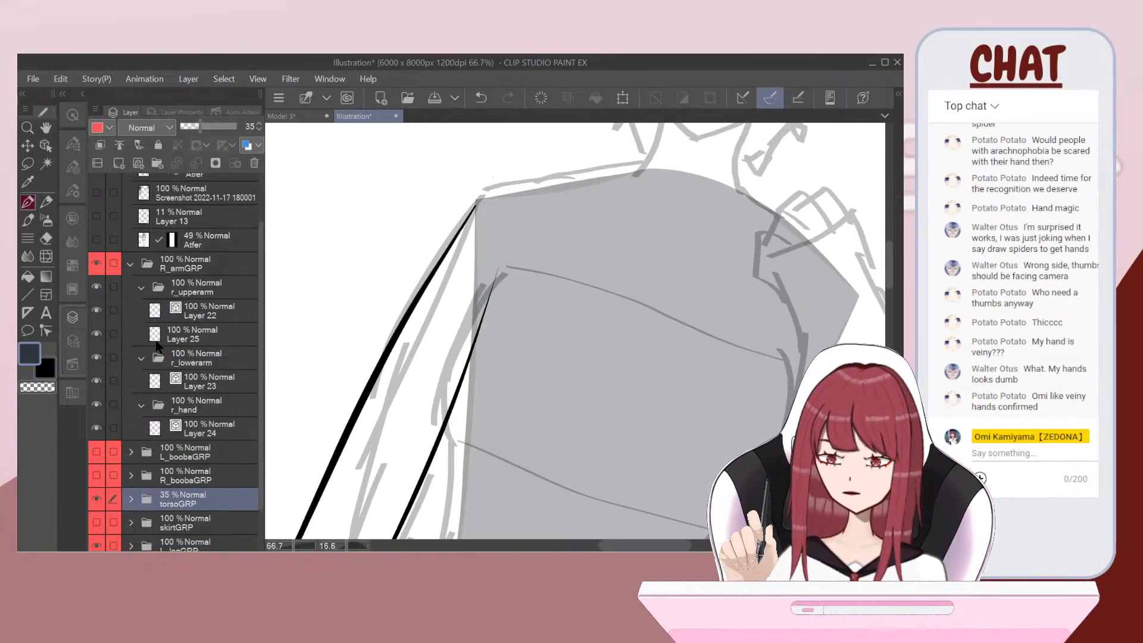
left_click(201, 334)
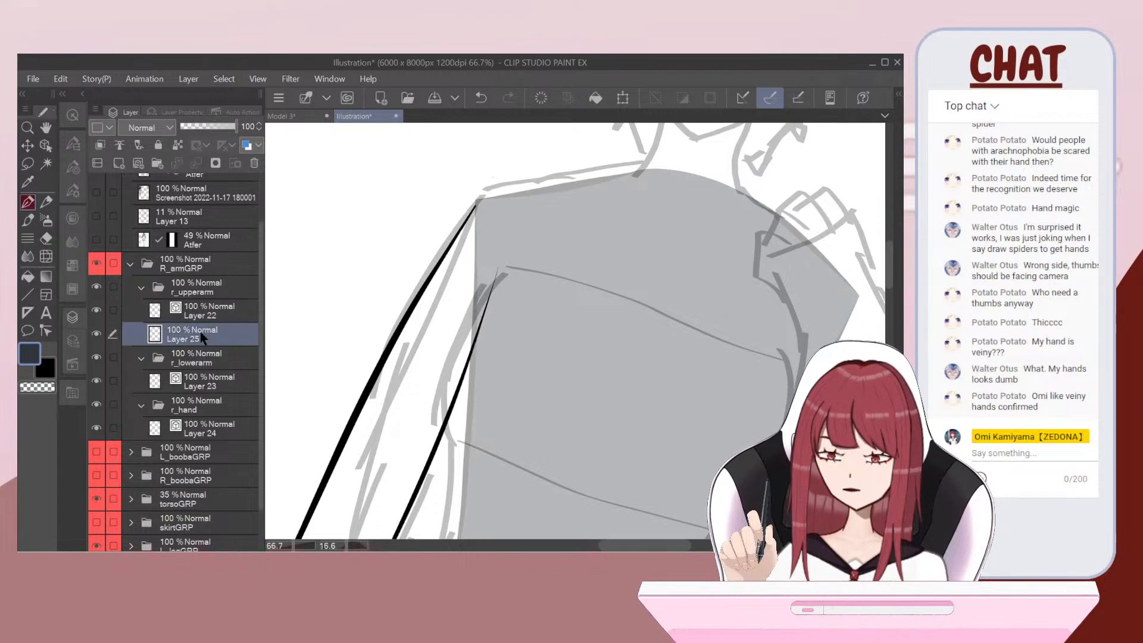
scroll(498, 213, "up", 3)
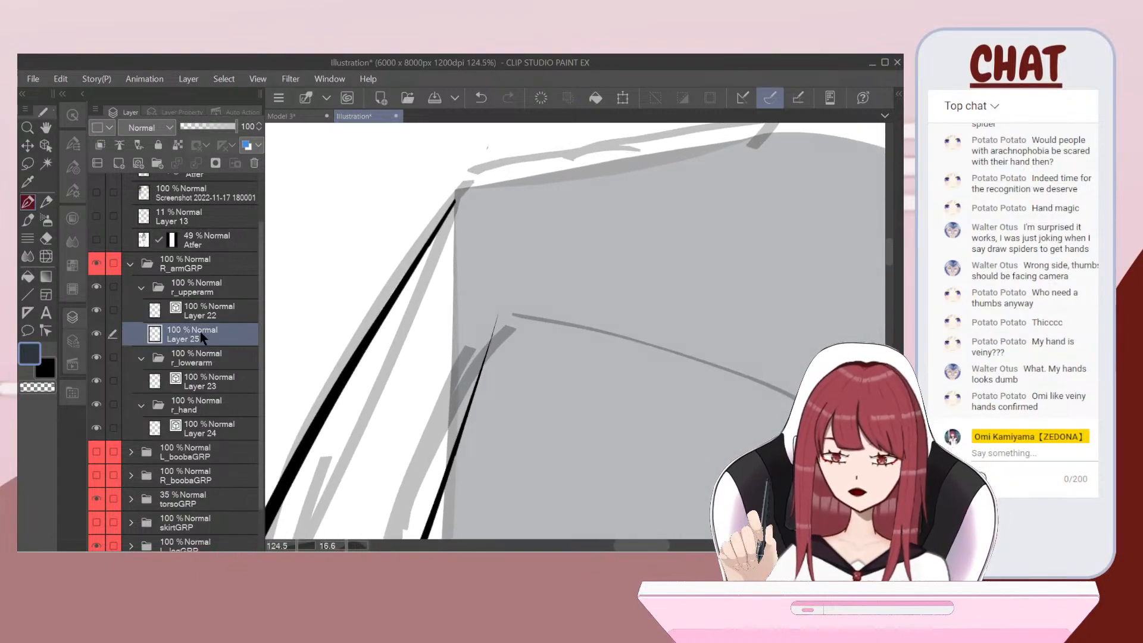
scroll(497, 213, "up", 1)
left_click(27, 295)
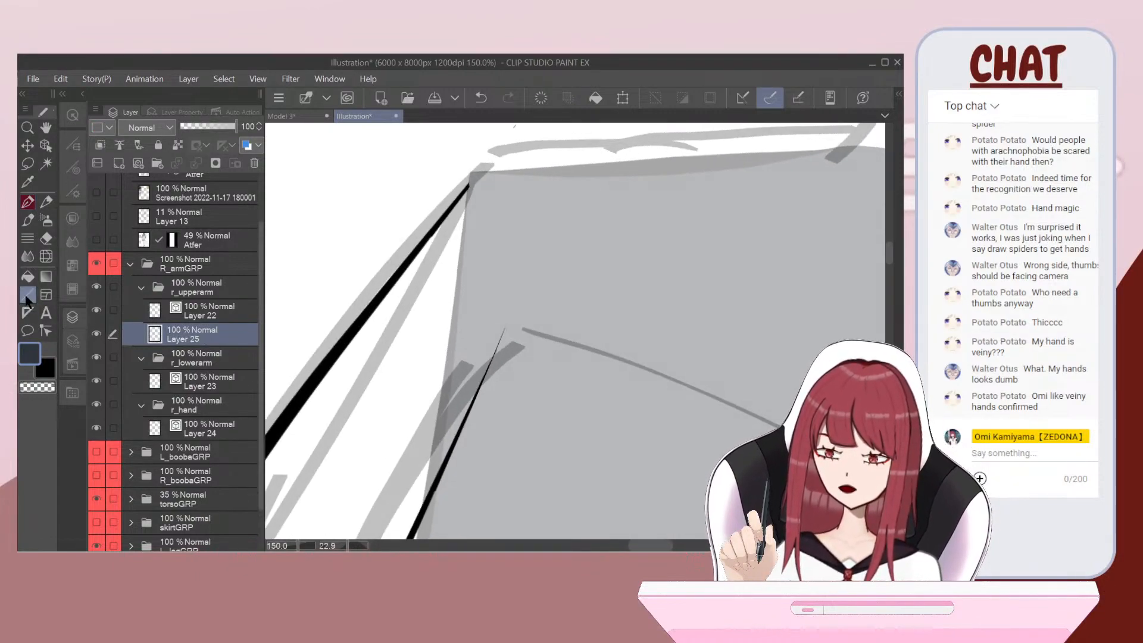
left_click(74, 145)
left_click(221, 208)
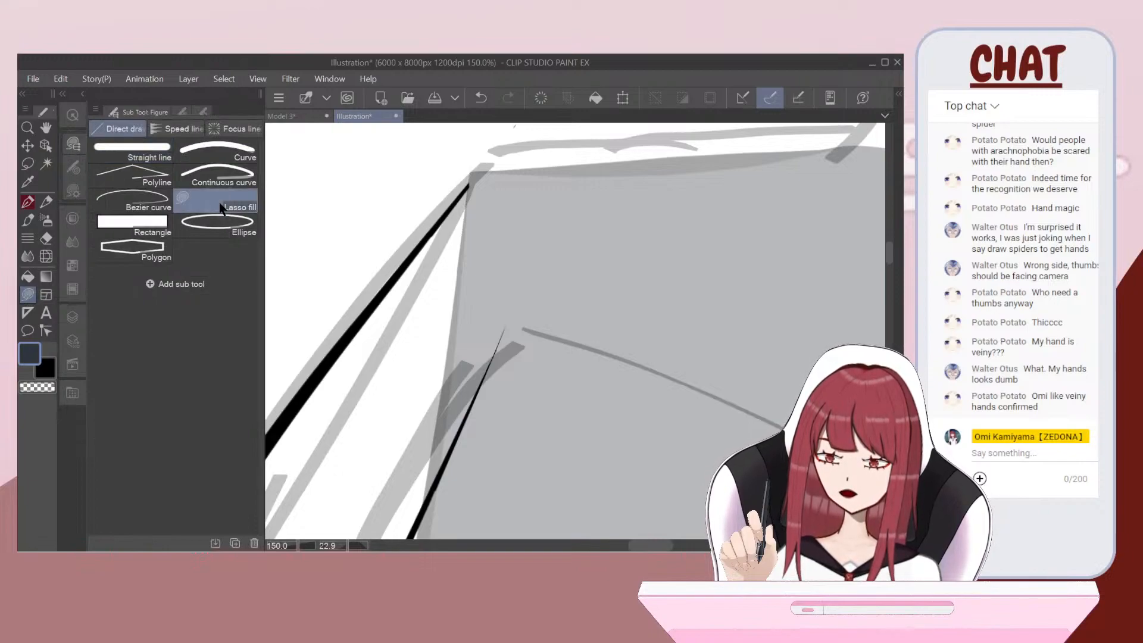
left_click_drag(535, 327, 506, 350)
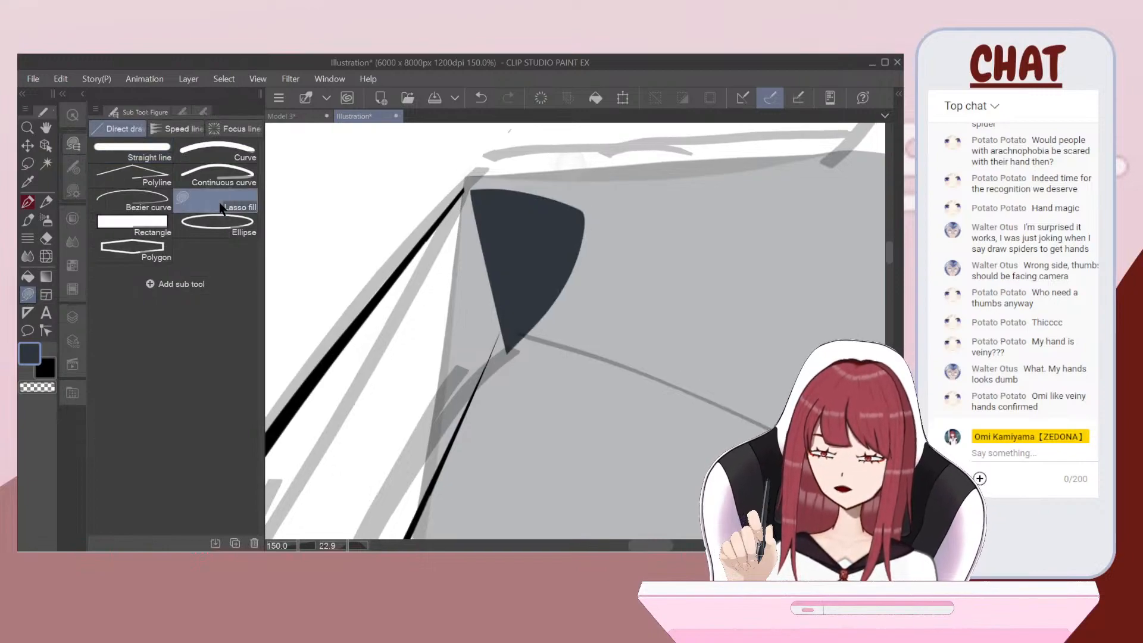
scroll(544, 177, "up", 1)
key("ctrl+z")
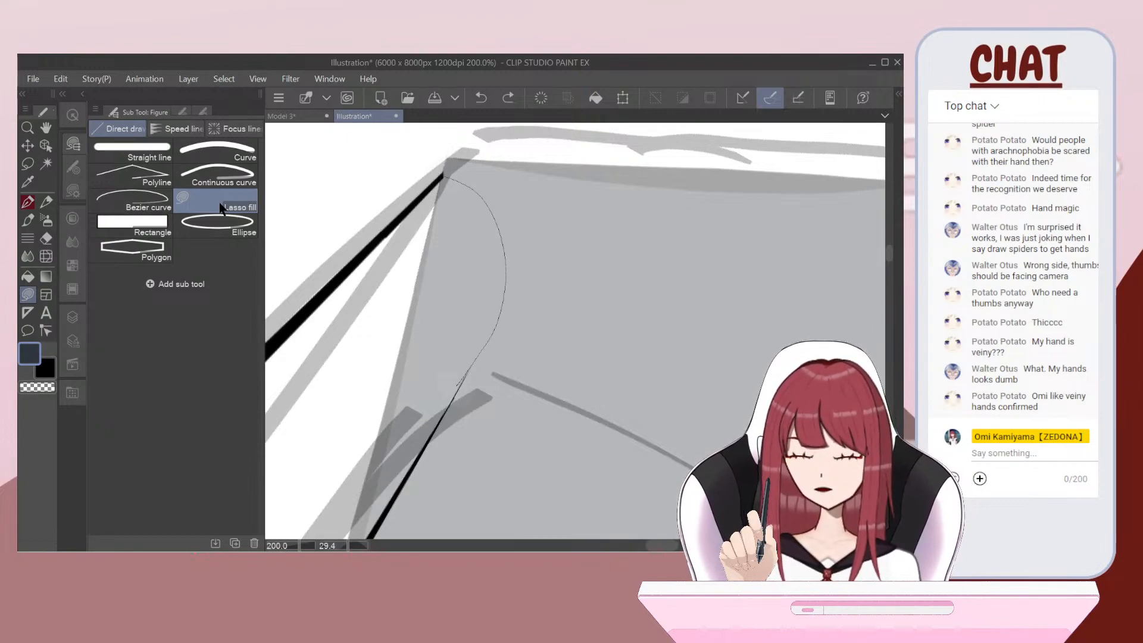
left_click_drag(457, 390, 448, 178)
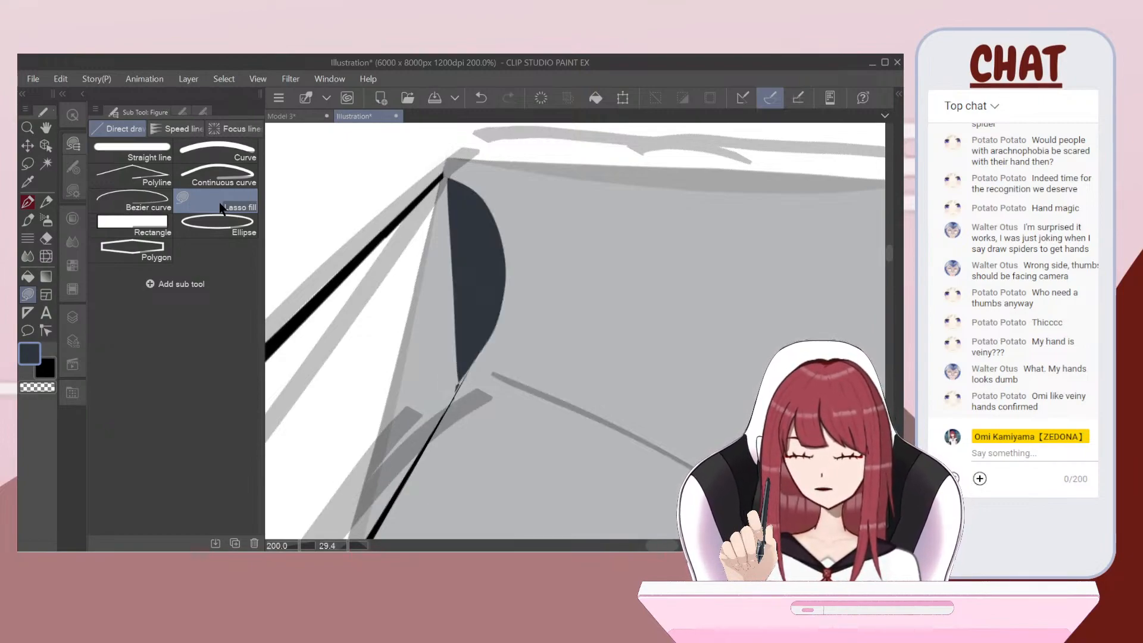
scroll(575, 331, "up", 3)
key("ctrl+z")
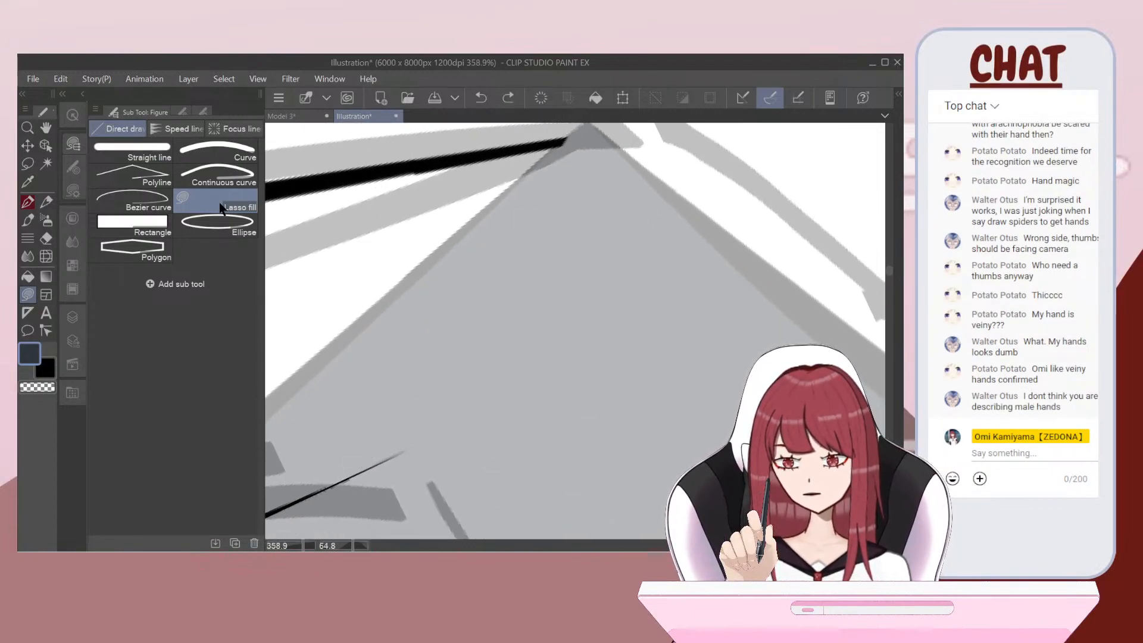
Step: Lasso-fill a rounded dark blue-grey cap joining the two upper-arm lines at the shoulder on Layer 25
left_click_drag(424, 391, 528, 185)
mouse_move(551, 145)
left_mouse_down()
mouse_move(615, 207)
mouse_move(580, 318)
mouse_move(387, 463)
left_mouse_up()
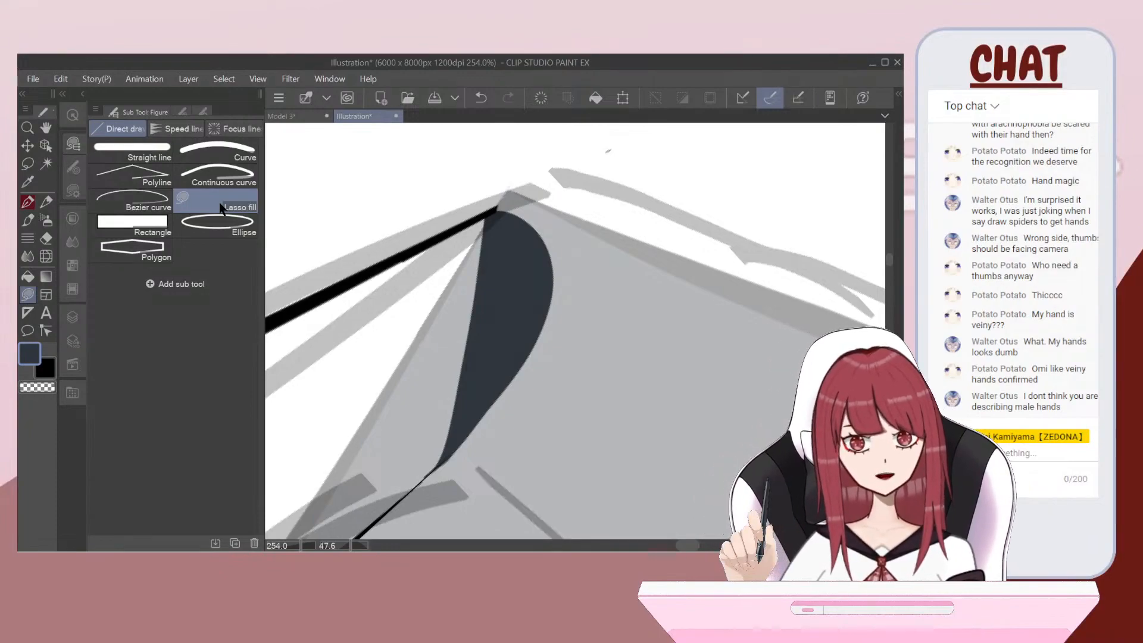
scroll(575, 331, "down", 5)
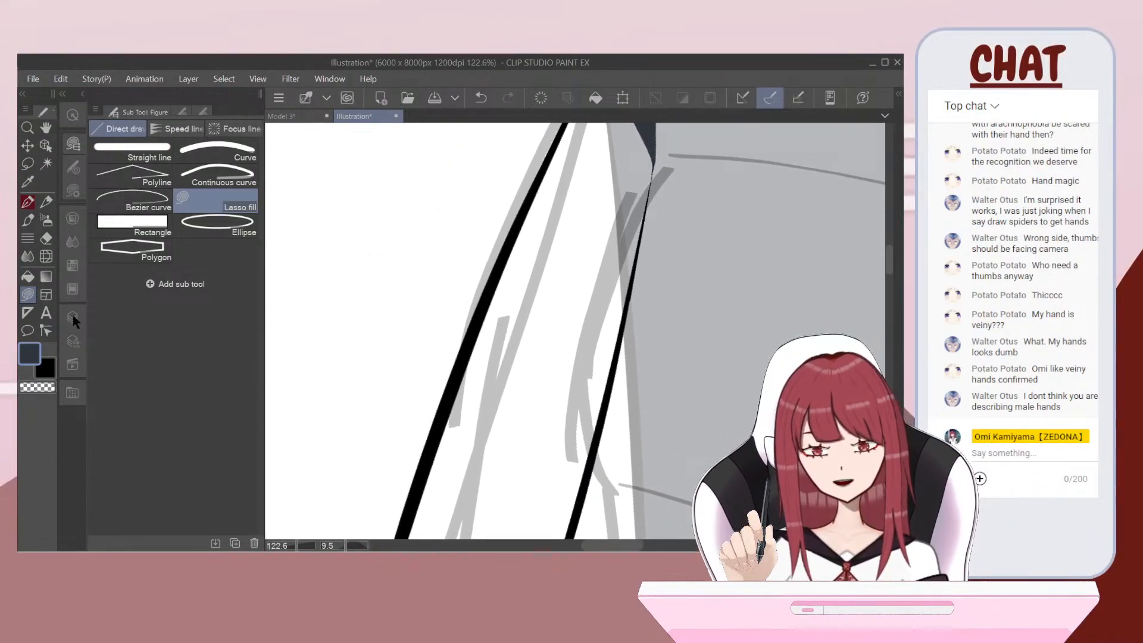
Step: Hide the r_lowerarm folder to expose the elbow end of the upper arm
left_click(73, 315)
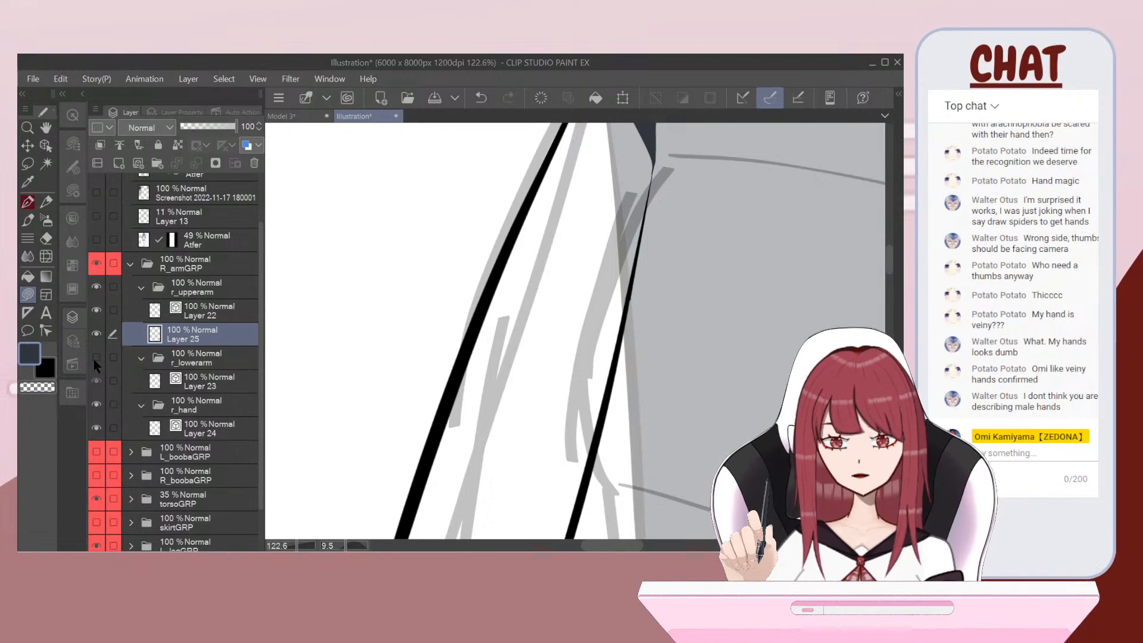
scroll(575, 331, "down", 3)
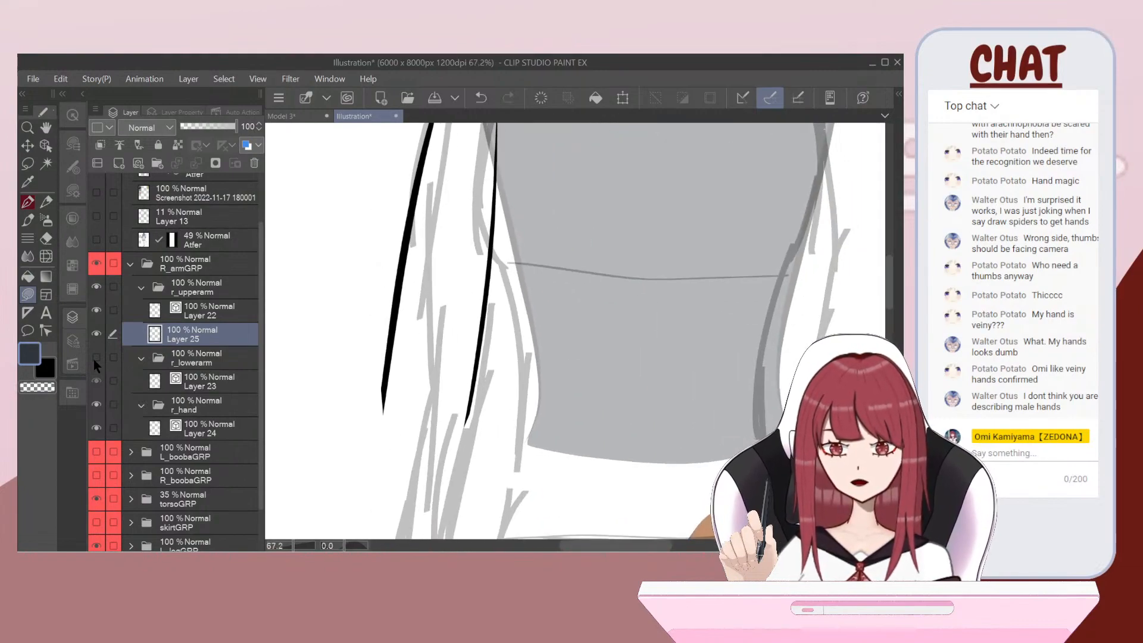
scroll(575, 331, "up", 3)
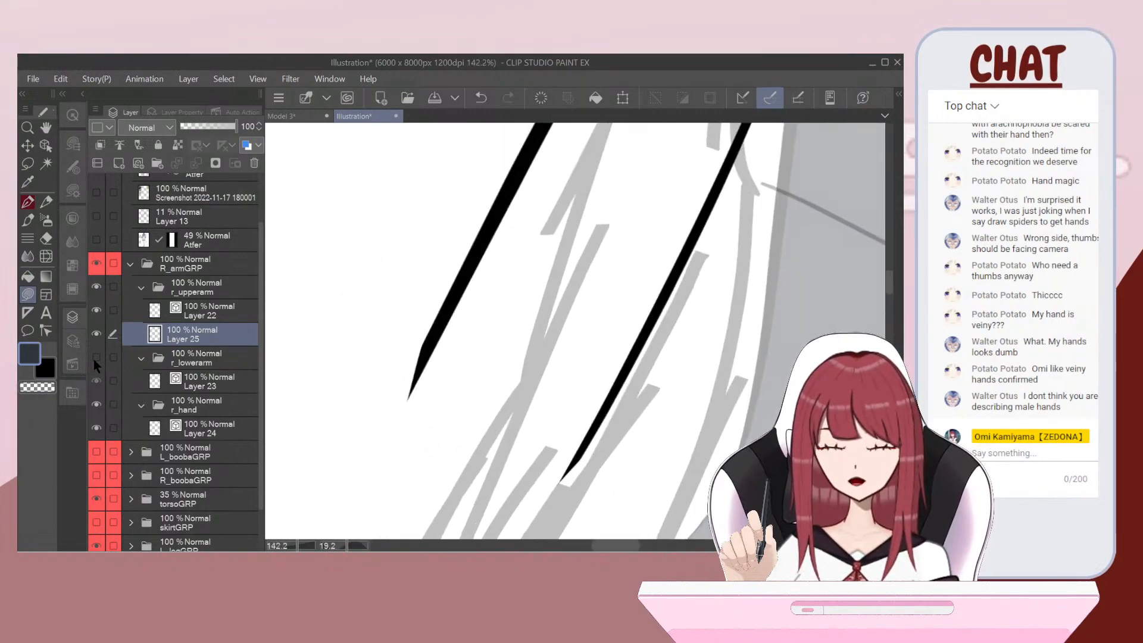
left_click_drag(350, 338, 352, 451)
left_click_drag(382, 330, 514, 394)
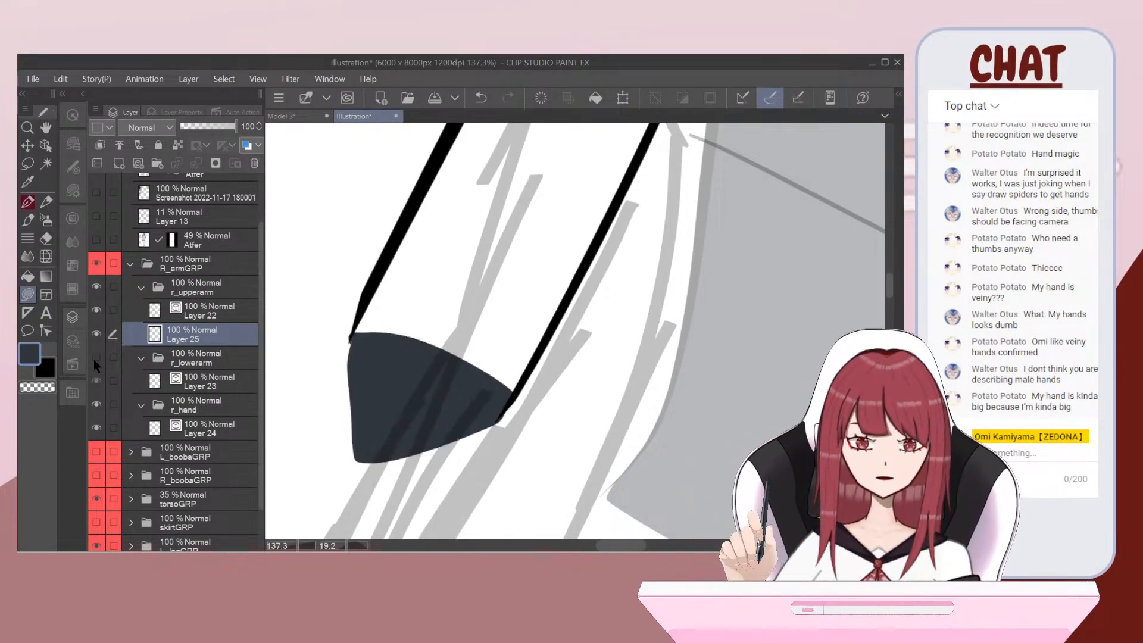
key("ctrl+z")
Step: Lasso-fill a dark blue-grey cap closing the elbow end between the two upper-arm lines, tapering downward past the outer line
left_click_drag(496, 423, 541, 376)
mouse_move(400, 262)
left_mouse_down()
mouse_move(374, 384)
mouse_move(398, 420)
mouse_move(518, 383)
mouse_move(459, 249)
mouse_move(402, 259)
left_mouse_up()
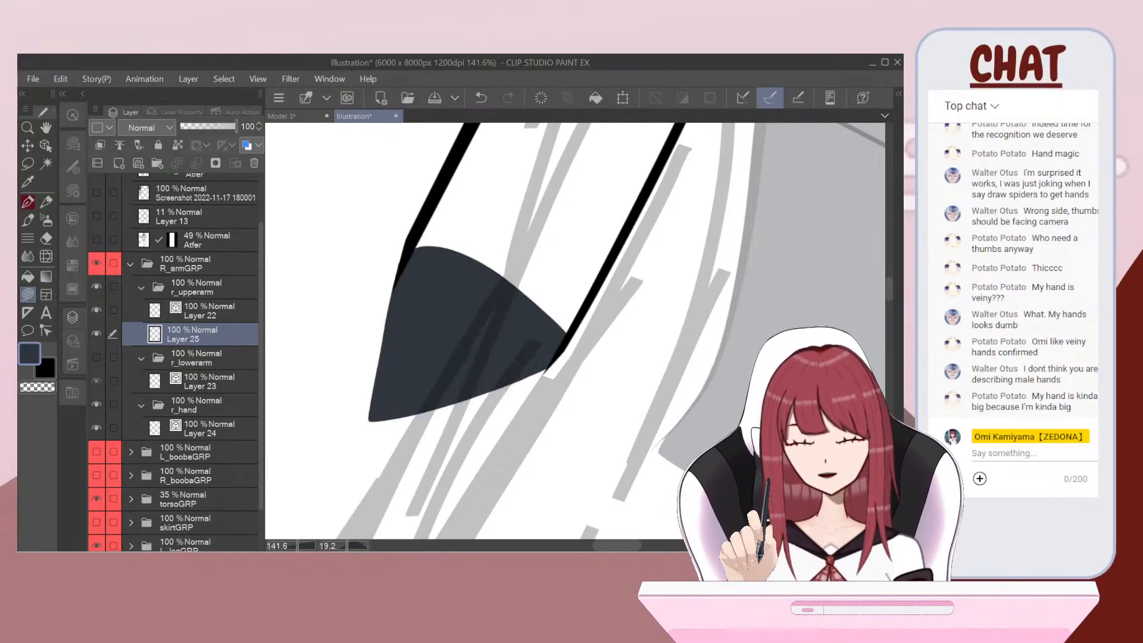
scroll(443, 389, "down", 2)
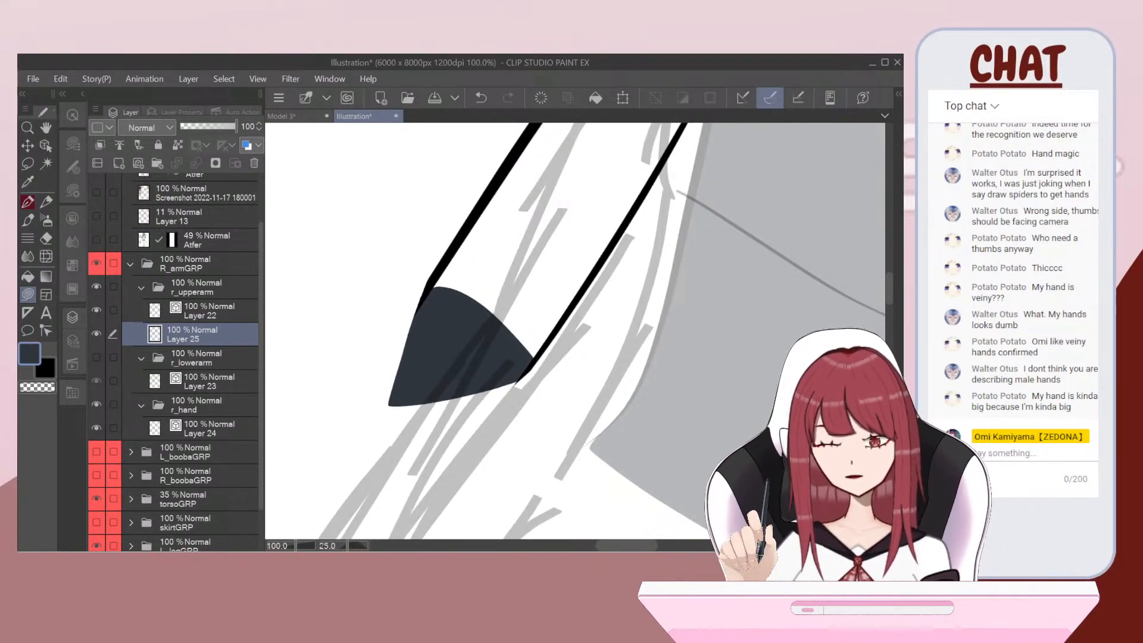
Step: Fill the enclosed area between the upper-arm lines with the dark blue-grey colour on Layer 25
key("j")
key("g")
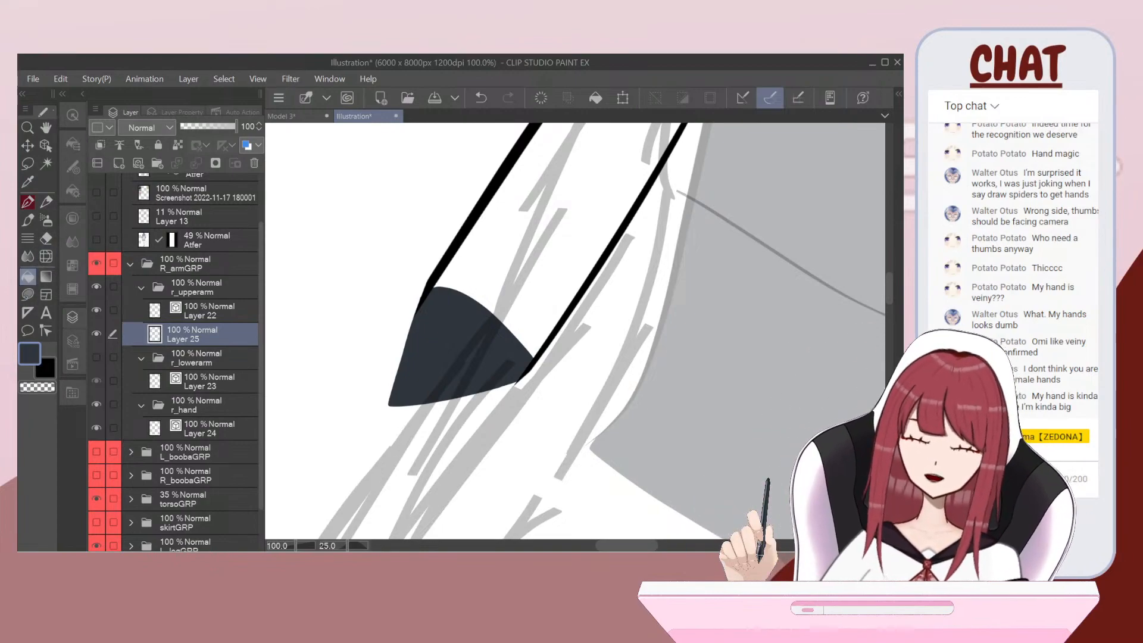
left_click(476, 268)
scroll(457, 361, "down", 2)
scroll(538, 362, "down", 2)
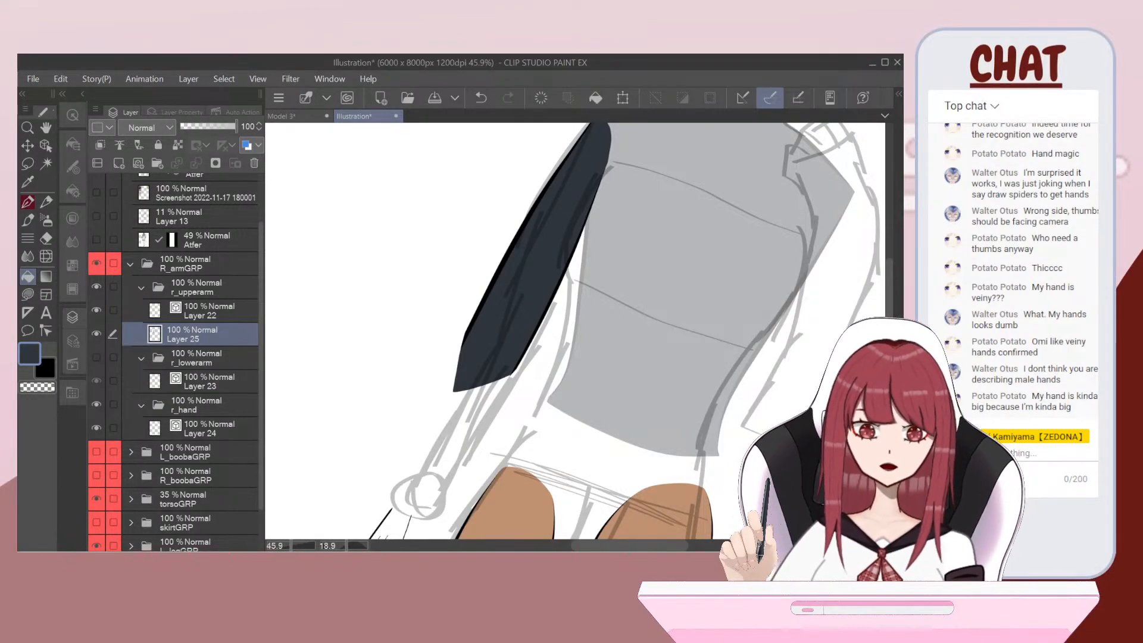
scroll(575, 331, "down", 2)
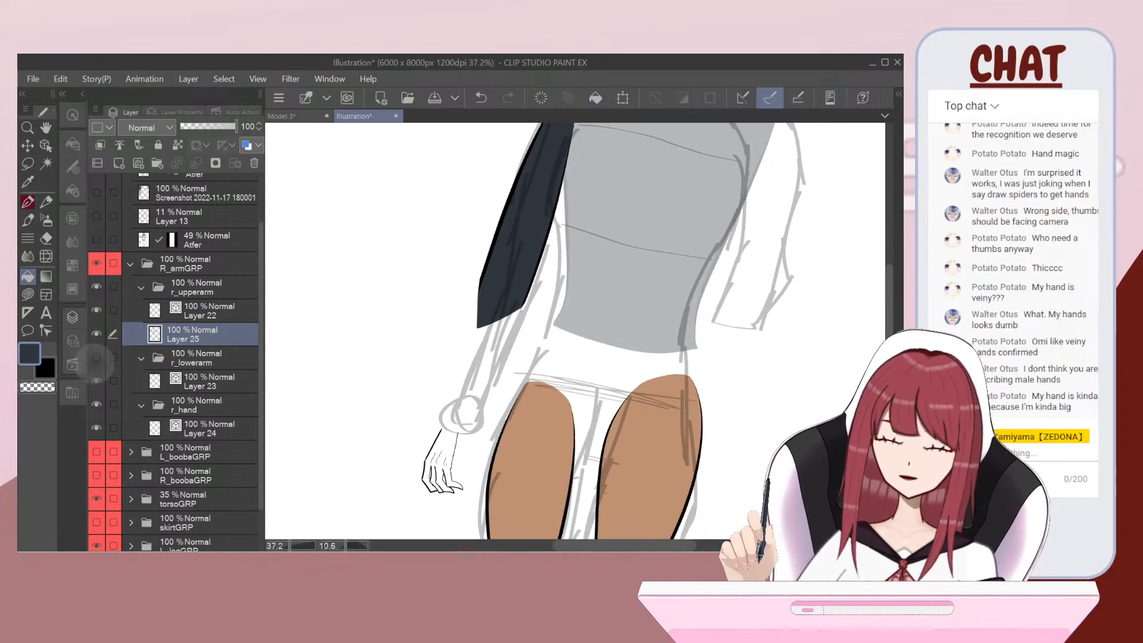
Step: Show the r_lowerarm folder again and lower the opacity of the r_upperarm folder to 51%
left_click_drag(479, 326, 473, 431)
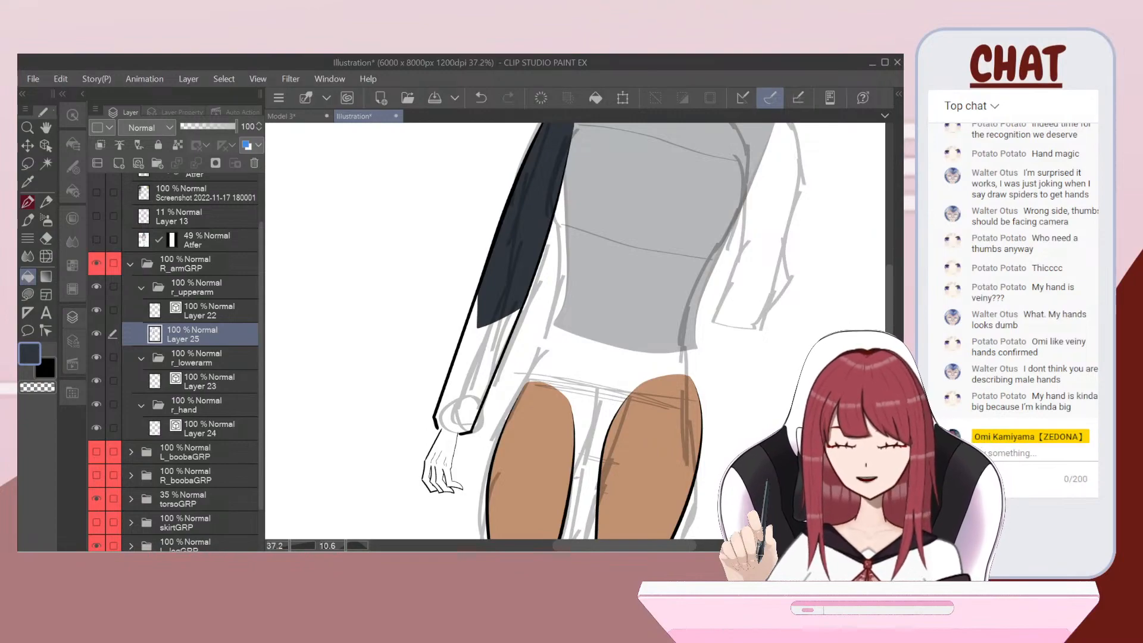
left_click(196, 287)
left_click_drag(235, 126, 209, 126)
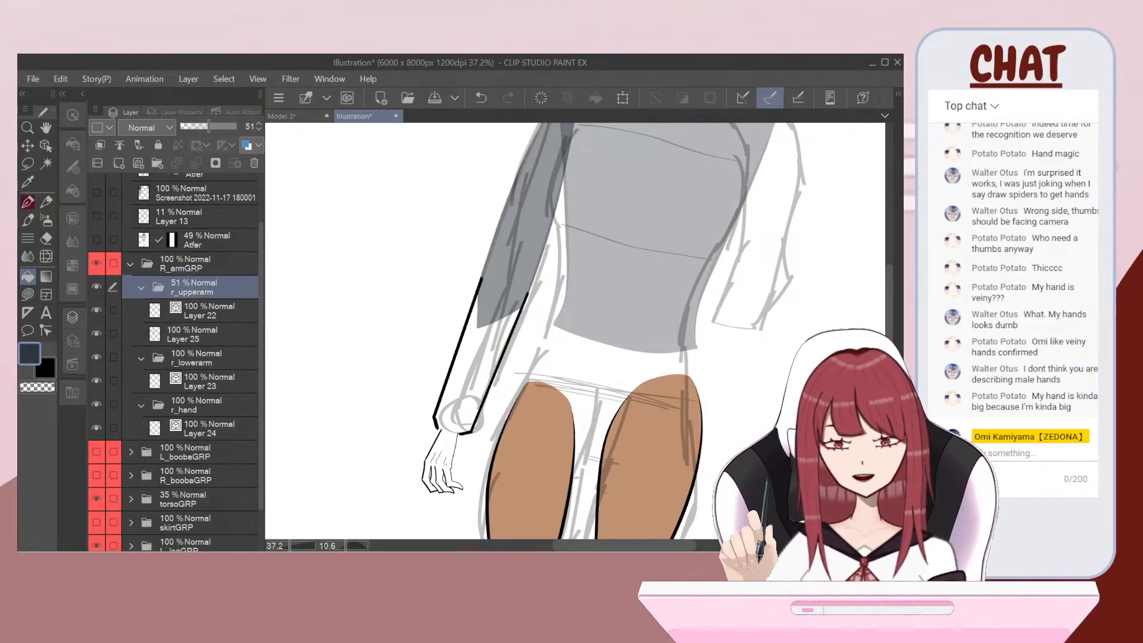
Step: Add a new layer in the r_lowerarm folder and place it below Layer 23
left_click(208, 382)
left_click(119, 163)
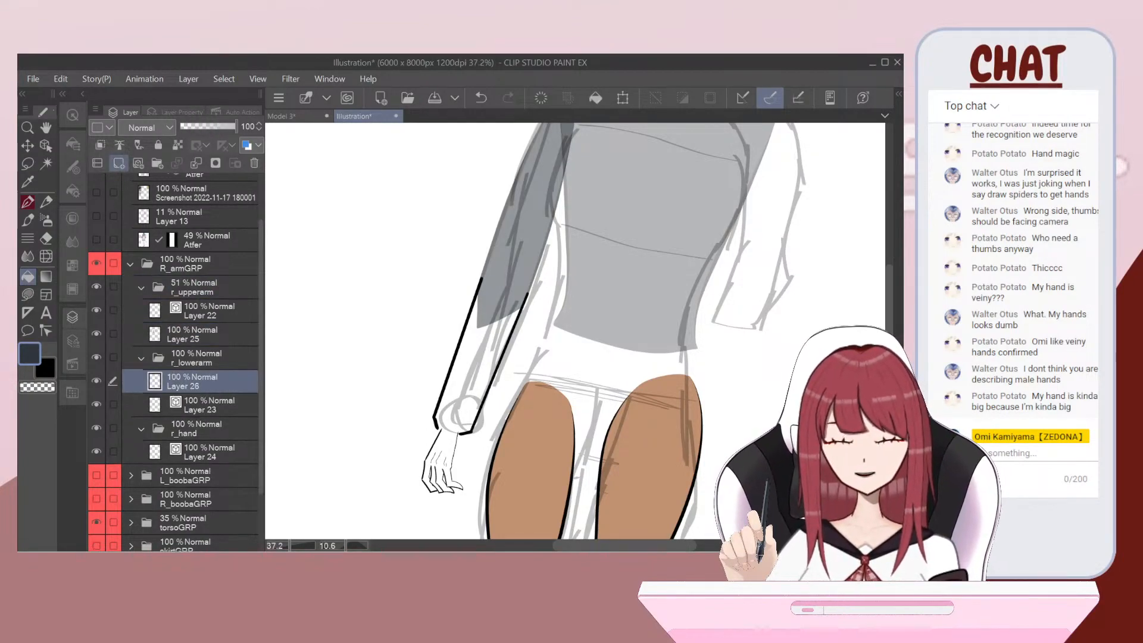
left_click_drag(196, 382, 205, 412)
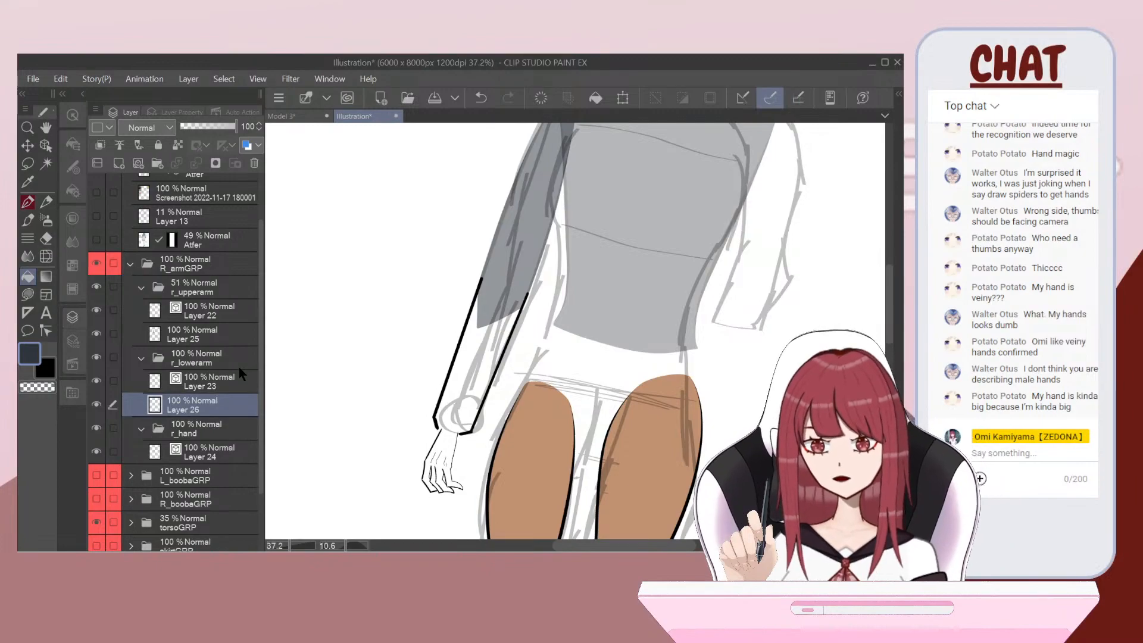
Step: Lasso-fill a dark blue-grey cap closing the elbow end of the lower arm on Layer 26
key("ctrl+plus")
key("ctrl+plus")
key("minus")
key("ctrl+plus")
key("ctrl+plus")
key("ctrl+plus")
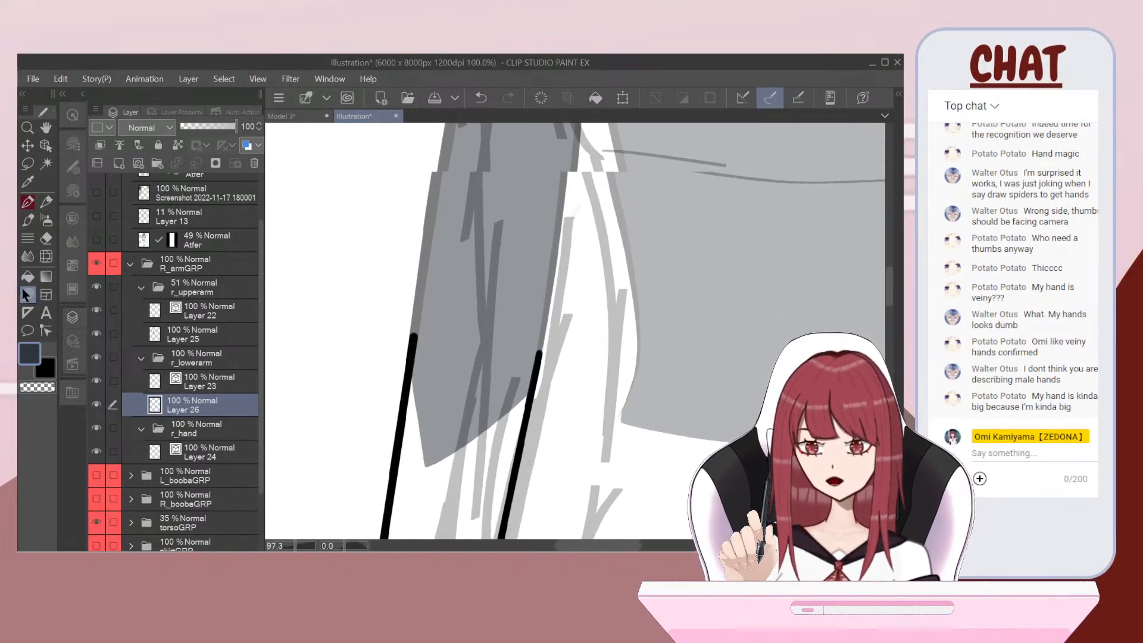
mouse_move(335, 340)
left_mouse_down()
mouse_move(508, 219)
mouse_move(595, 364)
mouse_move(344, 354)
mouse_move(336, 342)
left_mouse_up()
key("ctrl+minus")
key("ctrl+minus")
key("ctrl+minus")
scroll(478, 369, "up", 6)
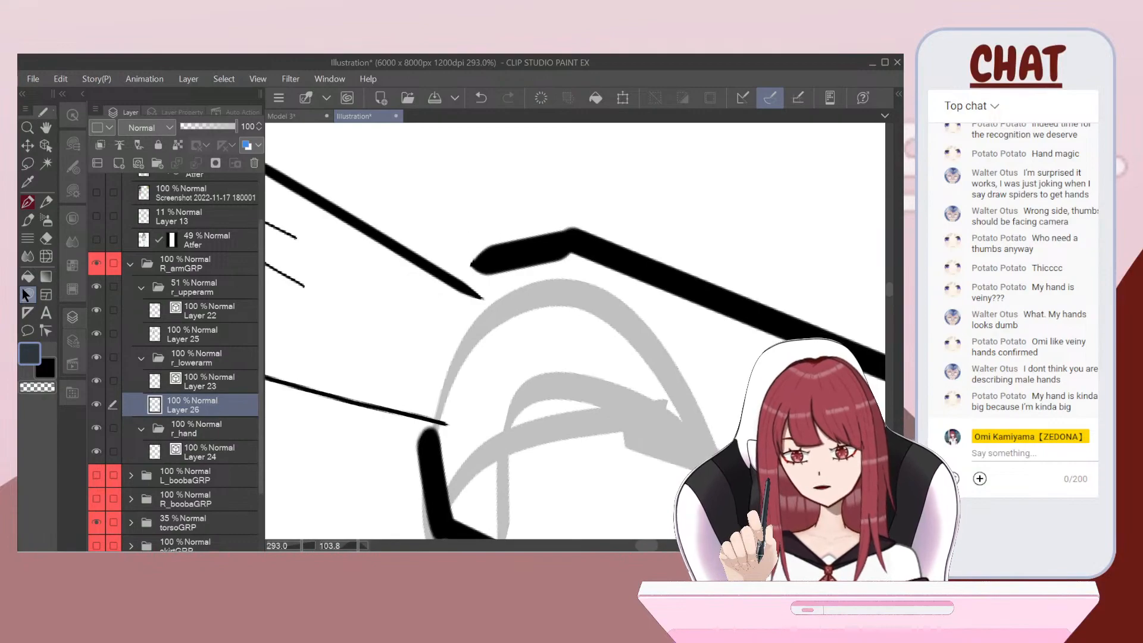
left_click_drag(475, 266, 438, 337)
left_click_drag(426, 414, 427, 448)
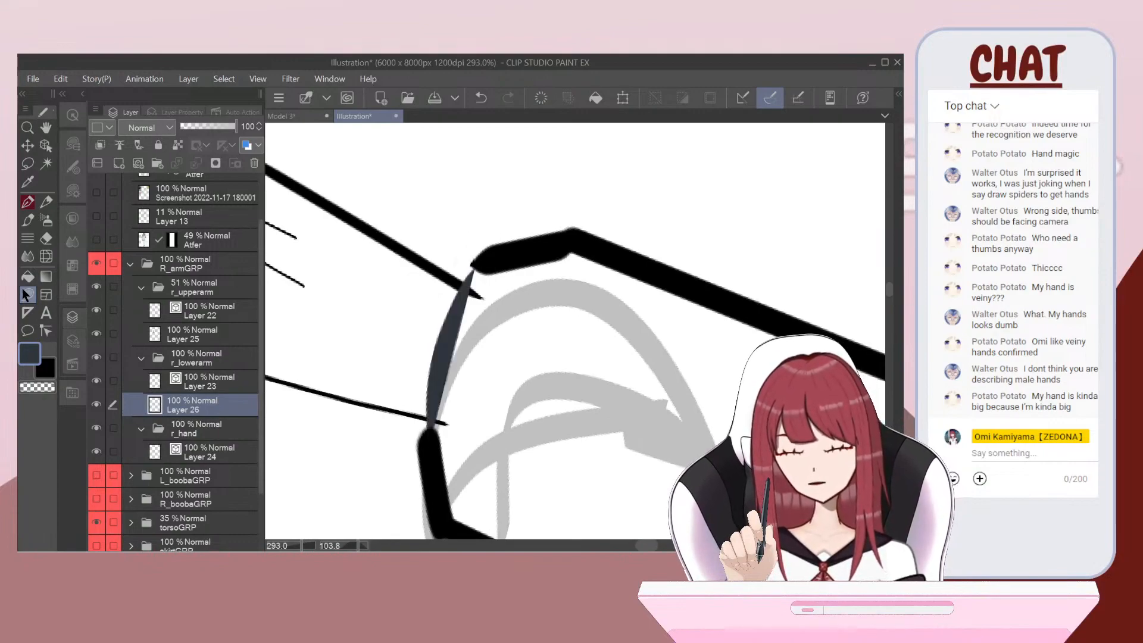
scroll(453, 357, "down", 2)
scroll(453, 357, "up", 2)
key("ctrl+z")
scroll(453, 357, "up", 1)
mouse_move(339, 409)
left_mouse_down()
mouse_move(411, 307)
mouse_move(495, 242)
left_mouse_up()
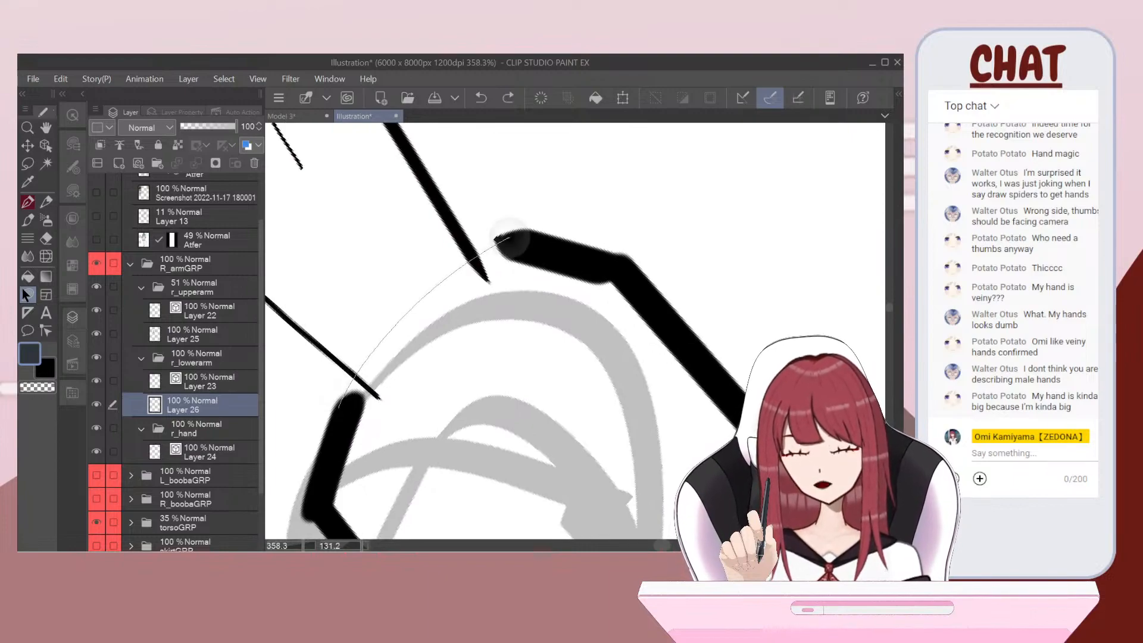
double_click(501, 243)
scroll(494, 387, "down", 3)
key("ctrl+z")
key("ctrl+minus")
key("ctrl+minus")
key("ctrl+minus")
key("ctrl+minus")
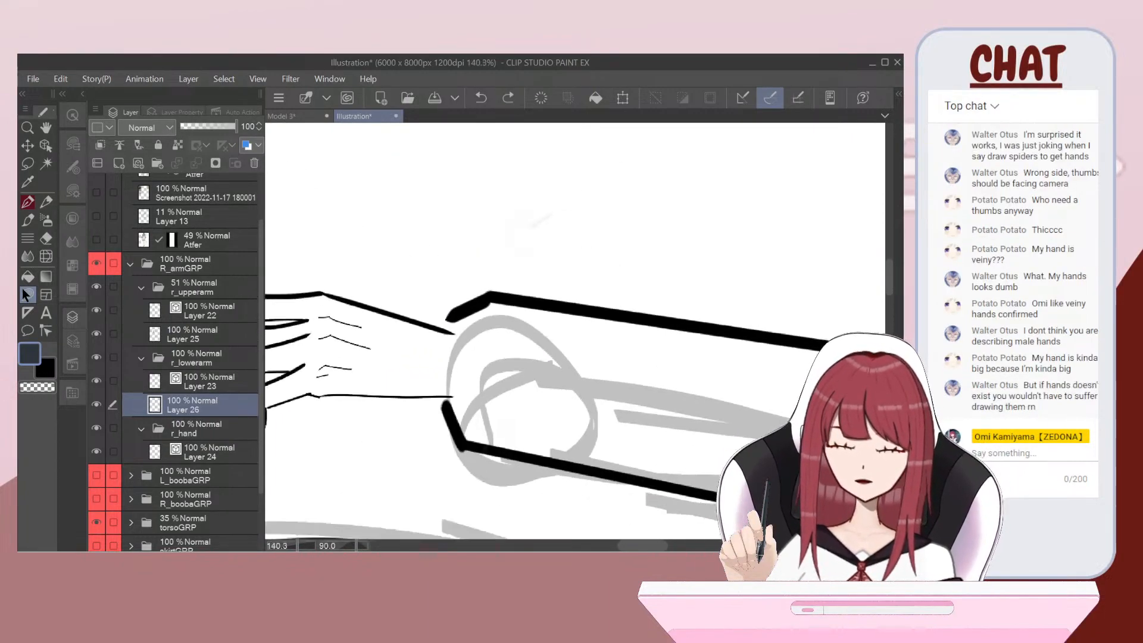
key("ctrl+minus")
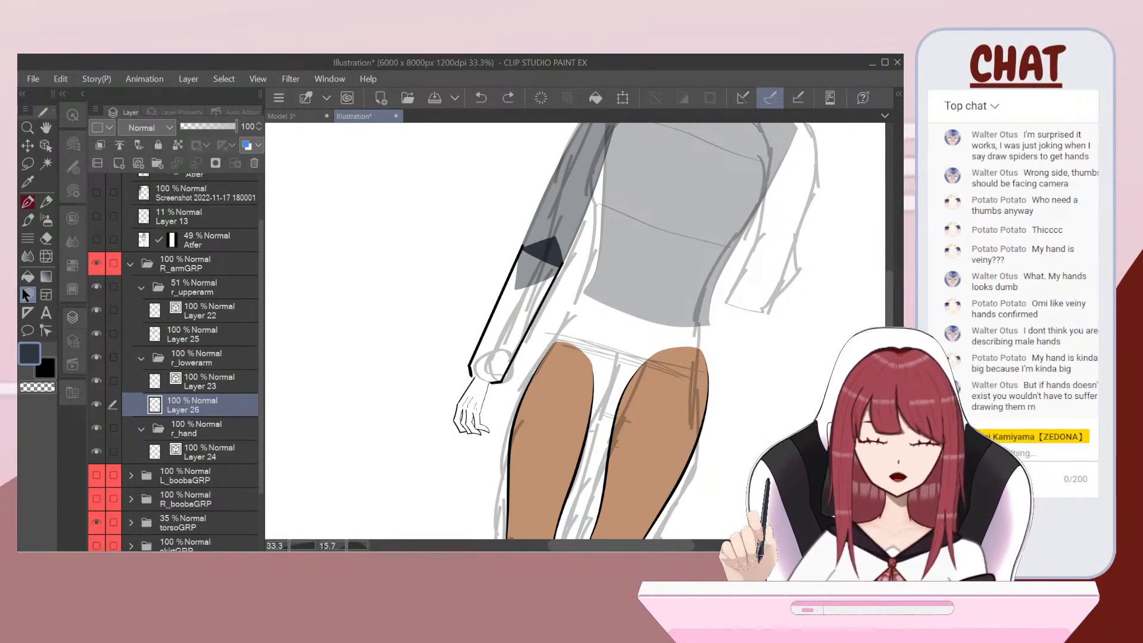
Step: Outline a narrow wrist cuff between the hand and lower arm in black on Layer 23, using the Elegant Tapered Pen at size 8
scroll(482, 387, "up", 1)
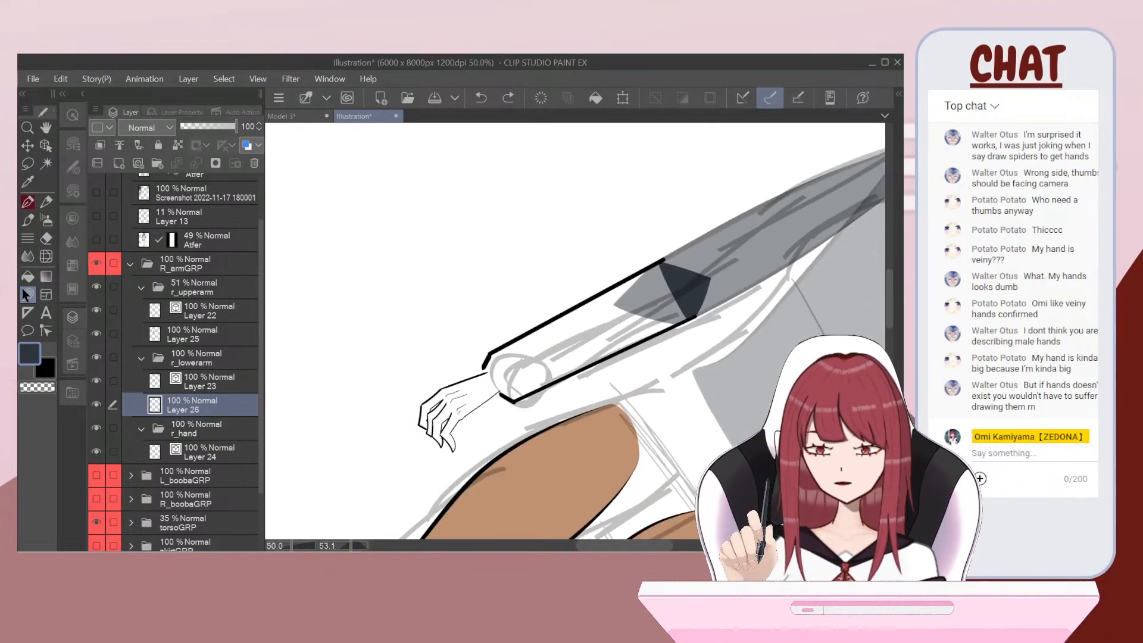
left_click(209, 384)
scroll(544, 376, "up", 2)
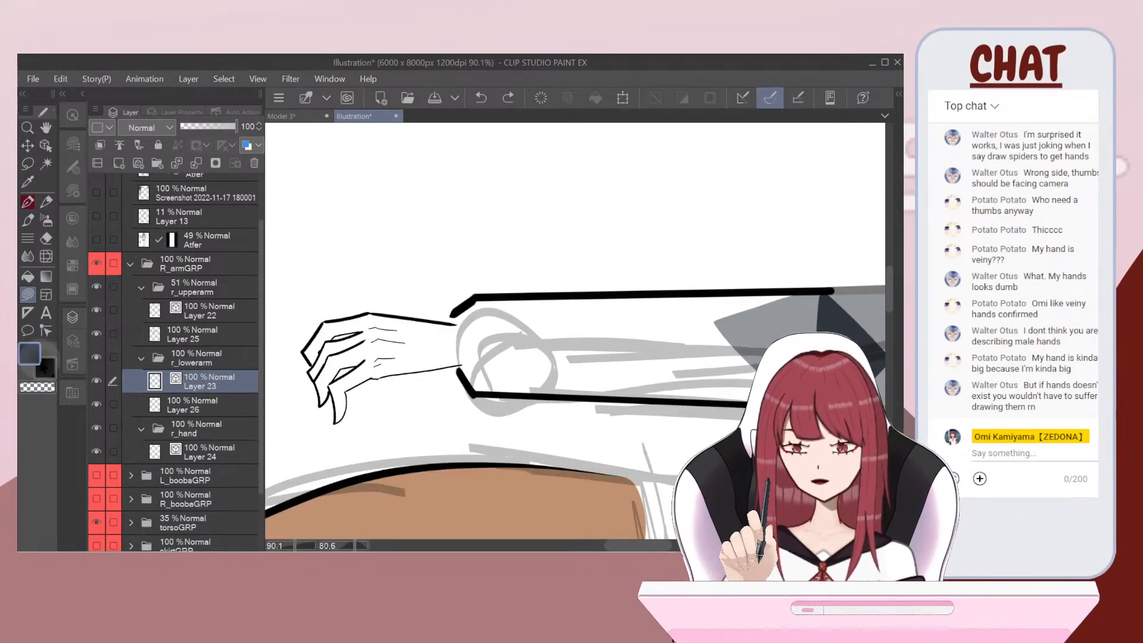
double_click(30, 353)
left_click(616, 214)
left_click(46, 370)
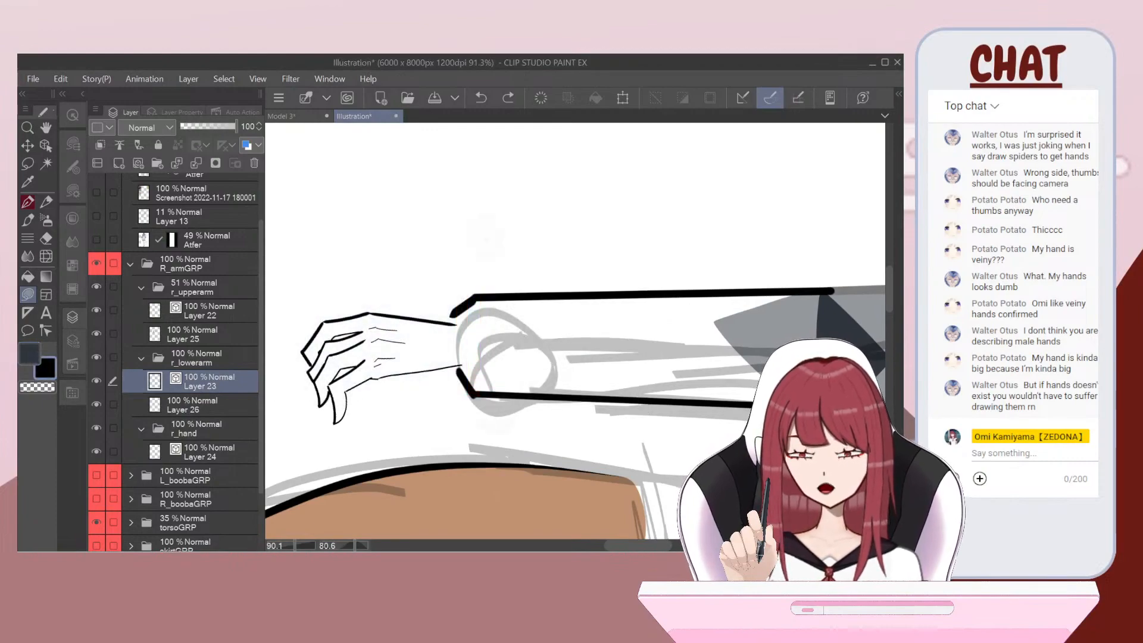
scroll(485, 365, "up", 3)
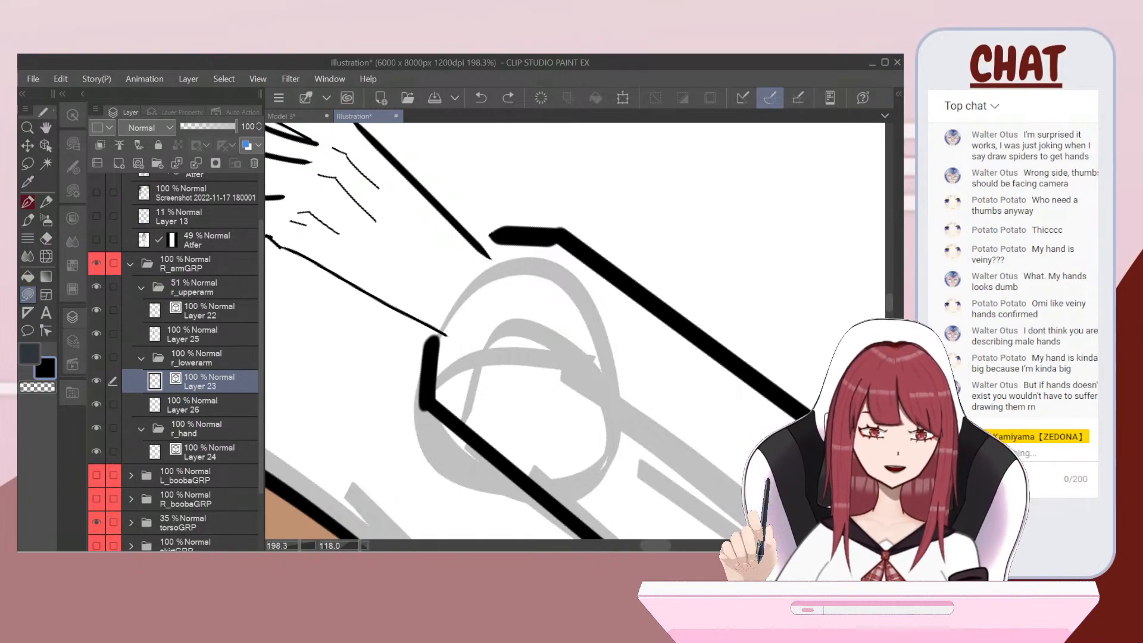
left_click(27, 202)
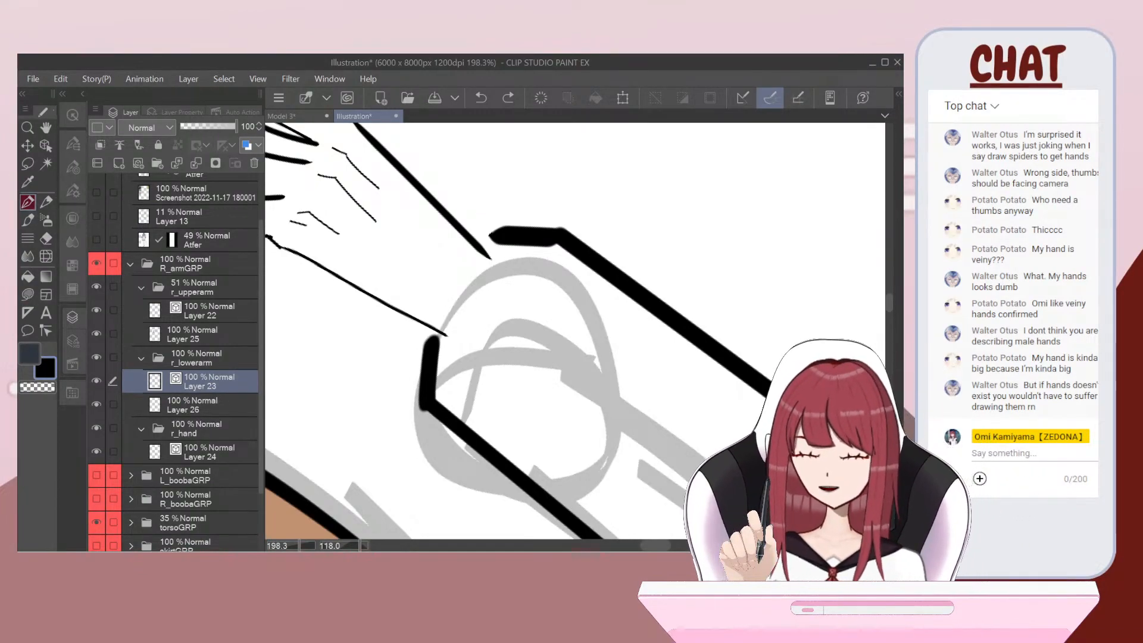
scroll(453, 358, "up", 1)
left_click(73, 167)
scroll(539, 331, "up", 1)
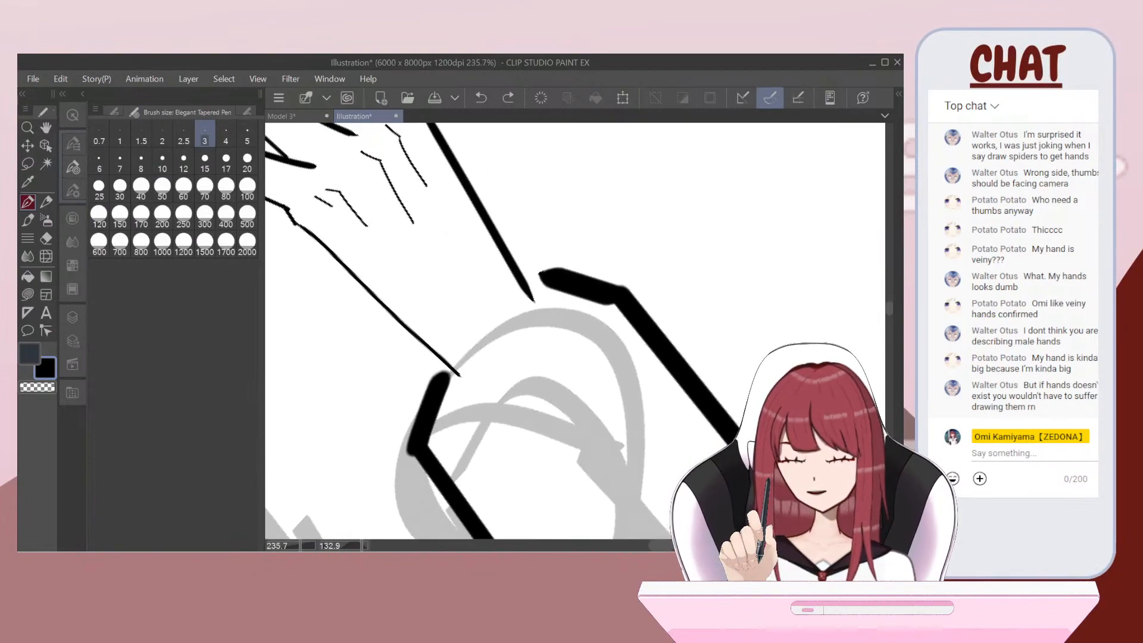
left_click(141, 159)
mouse_move(453, 369)
left_mouse_down()
mouse_move(535, 300)
mouse_move(535, 267)
mouse_move(413, 344)
mouse_move(453, 371)
left_mouse_up()
scroll(575, 331, "down", 6)
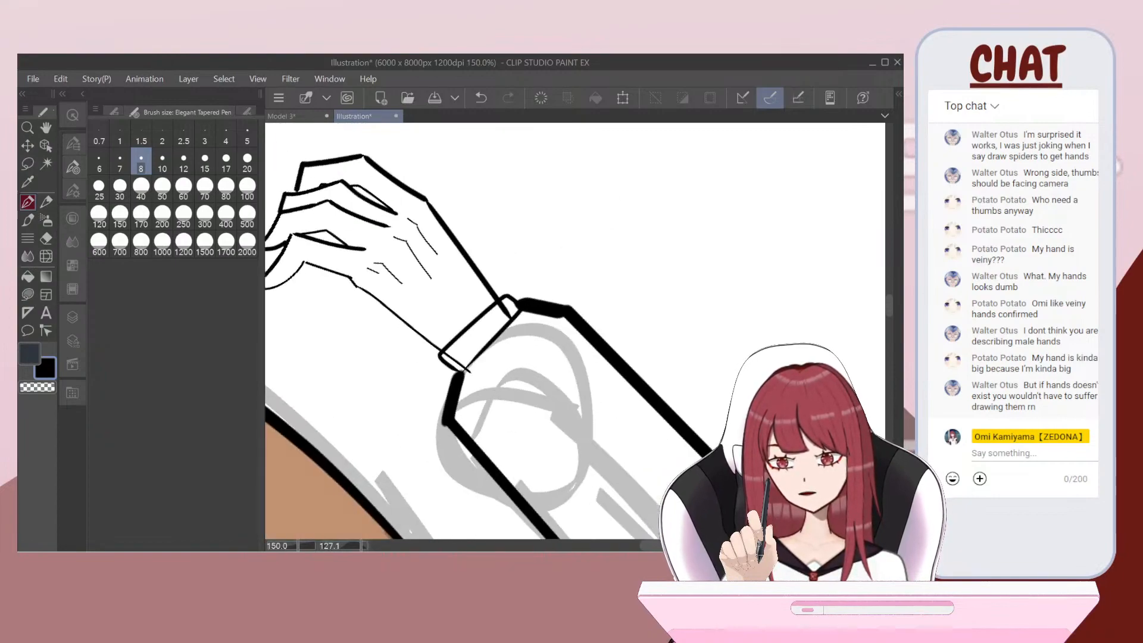
scroll(576, 331, "up", 6)
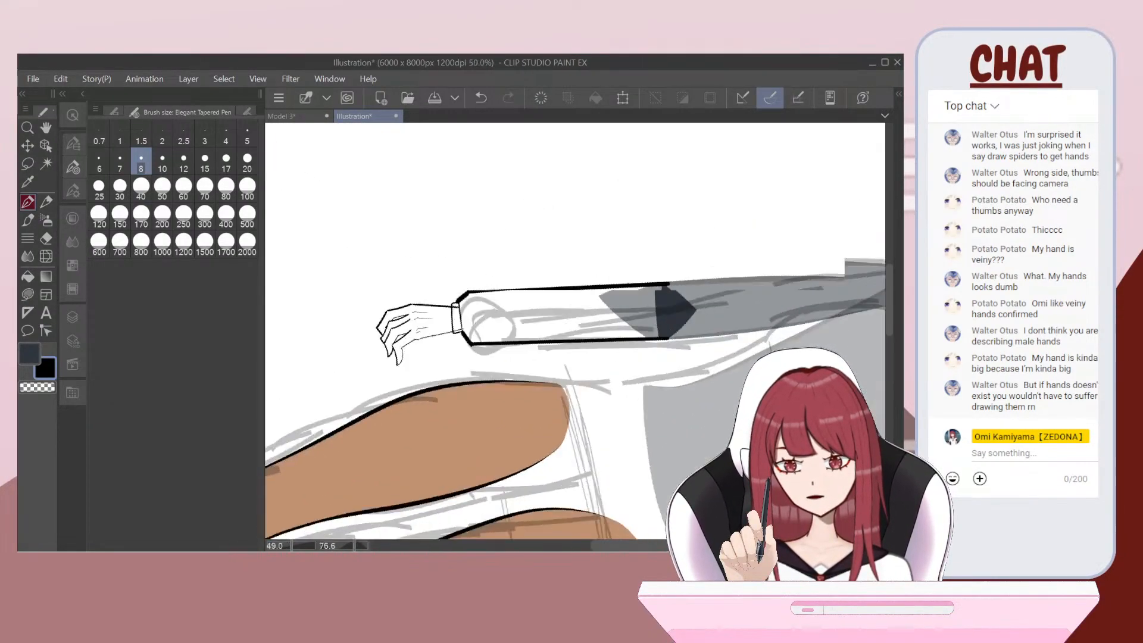
scroll(576, 331, "up", 4)
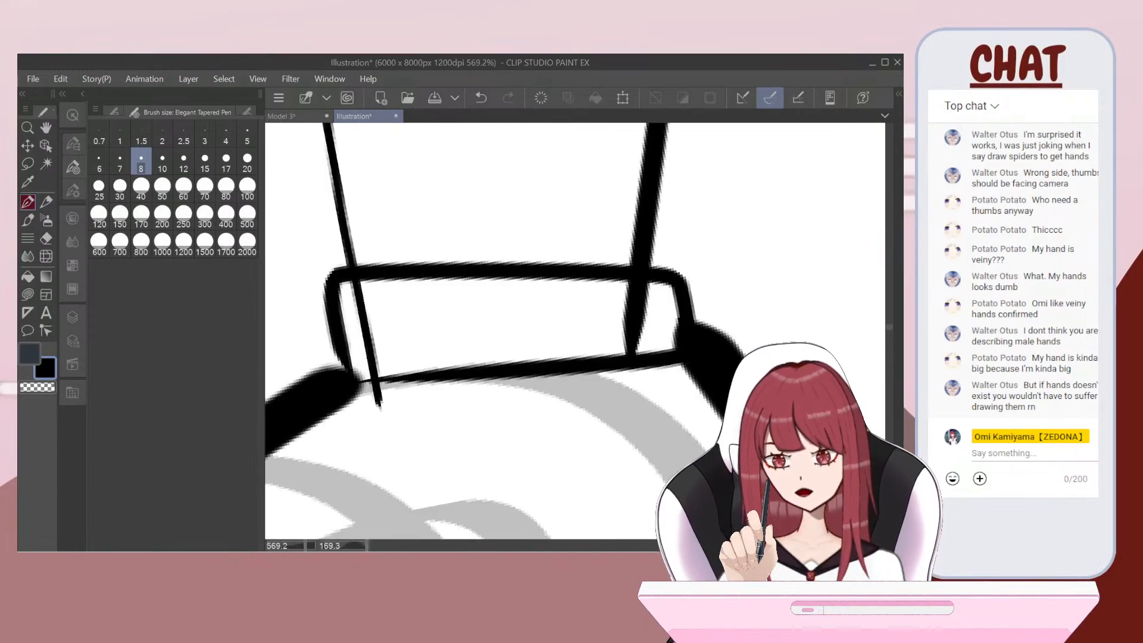
scroll(575, 331, "down", 6)
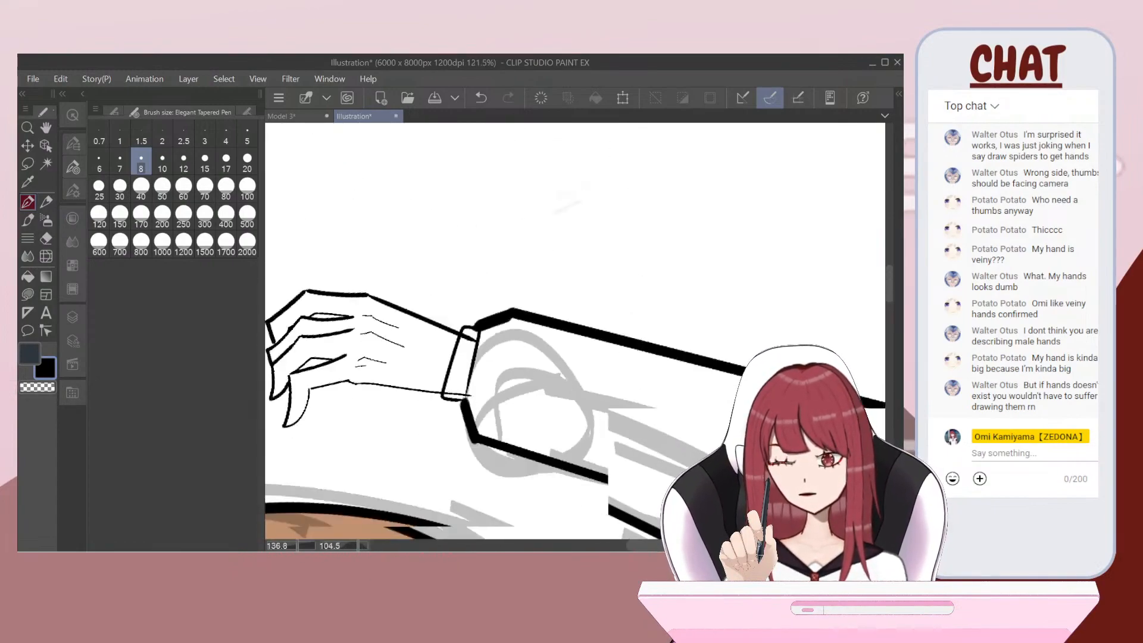
Step: Sample the dark purple colour from the boot and fill the wrist cuff with it on Layer 26
scroll(575, 331, "down", 4)
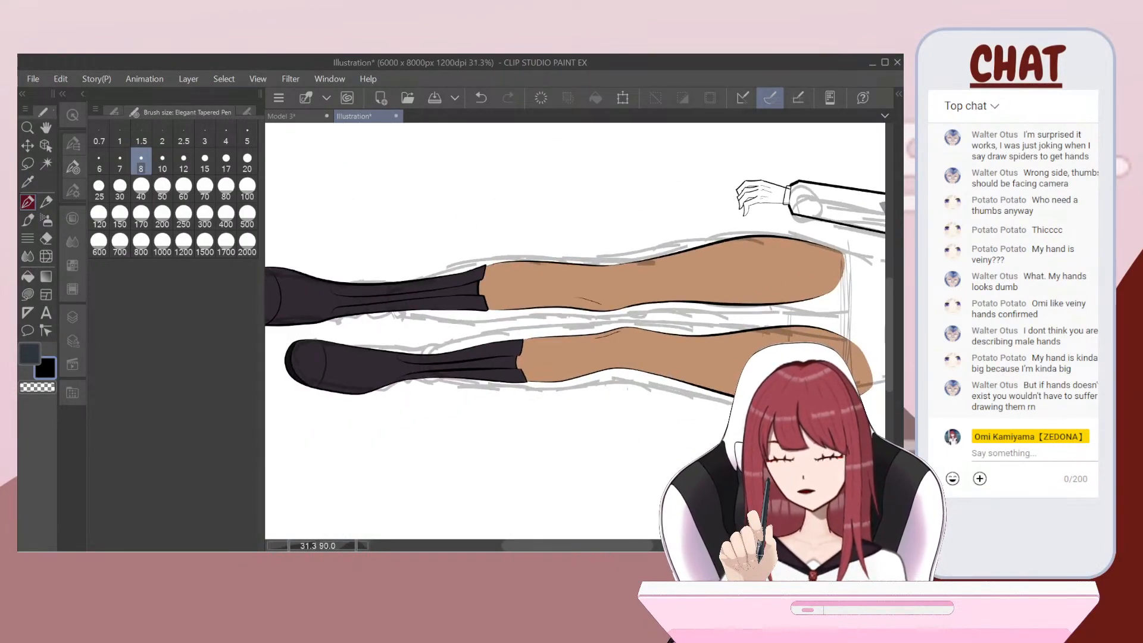
key("alt")
left_click(440, 262)
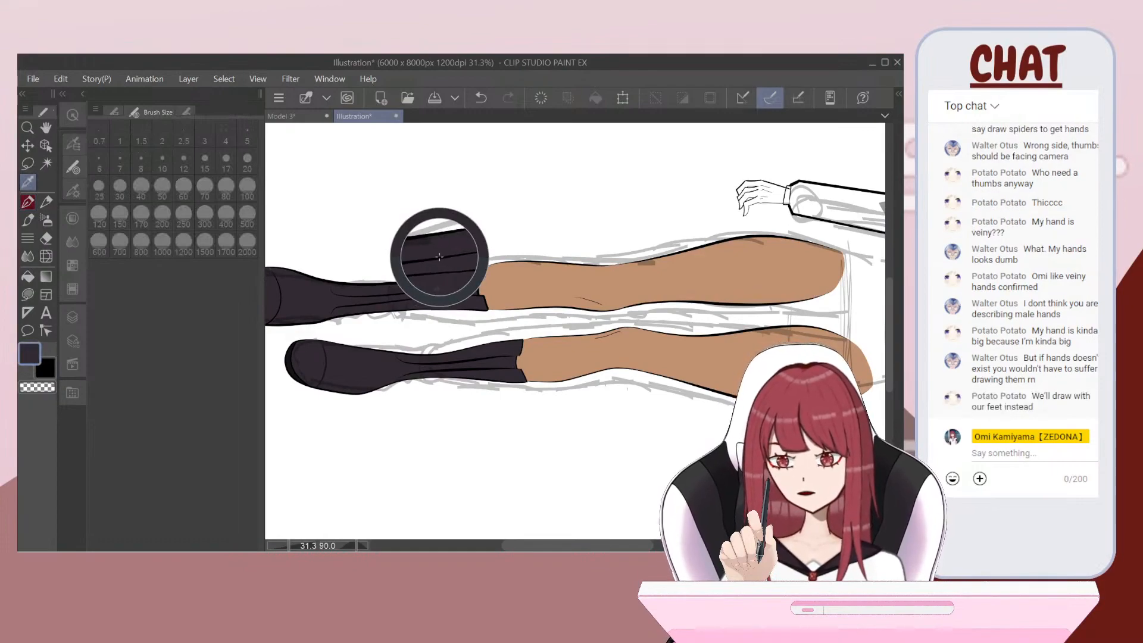
scroll(575, 331, "up", 4)
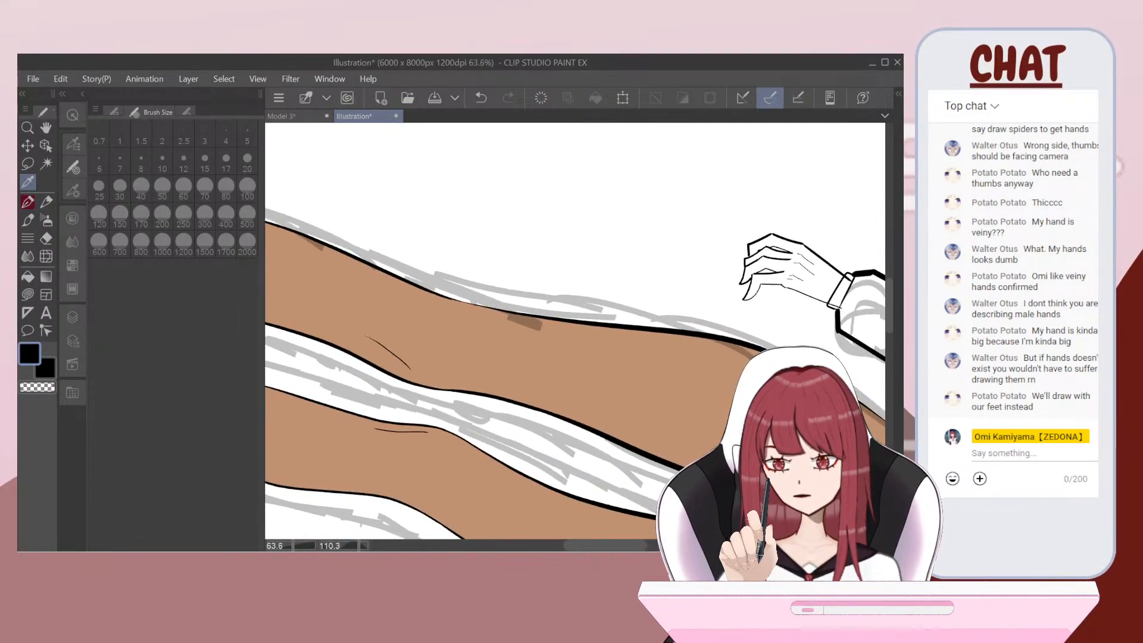
left_click(313, 306)
scroll(575, 332, "up", 3)
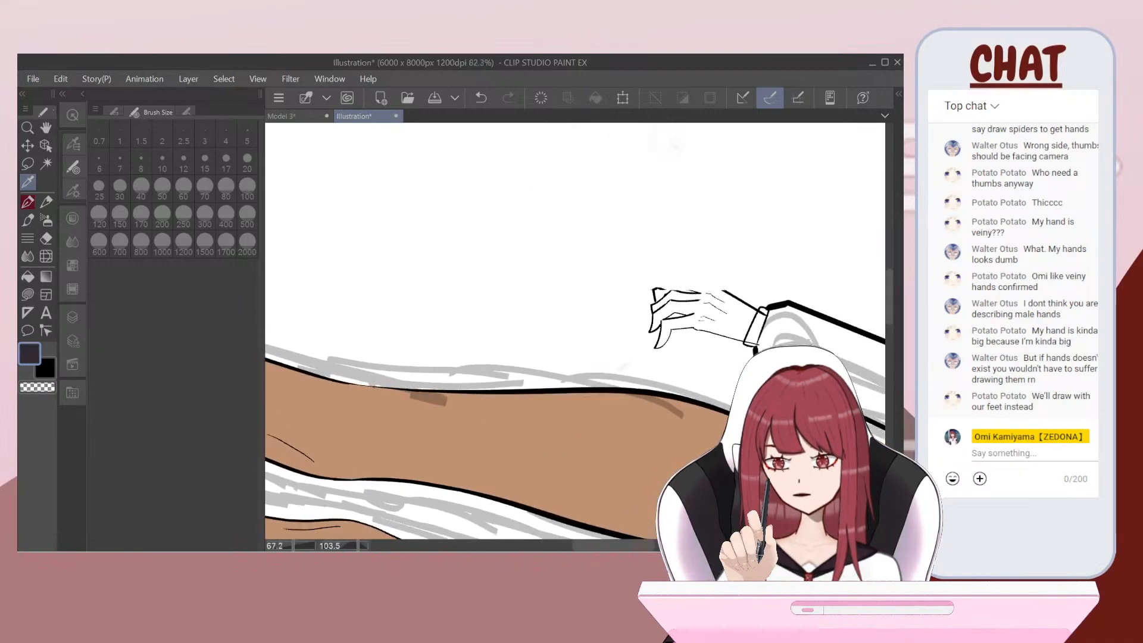
scroll(575, 331, "up", 1)
left_click(73, 318)
scroll(575, 331, "up", 1)
left_click(193, 405)
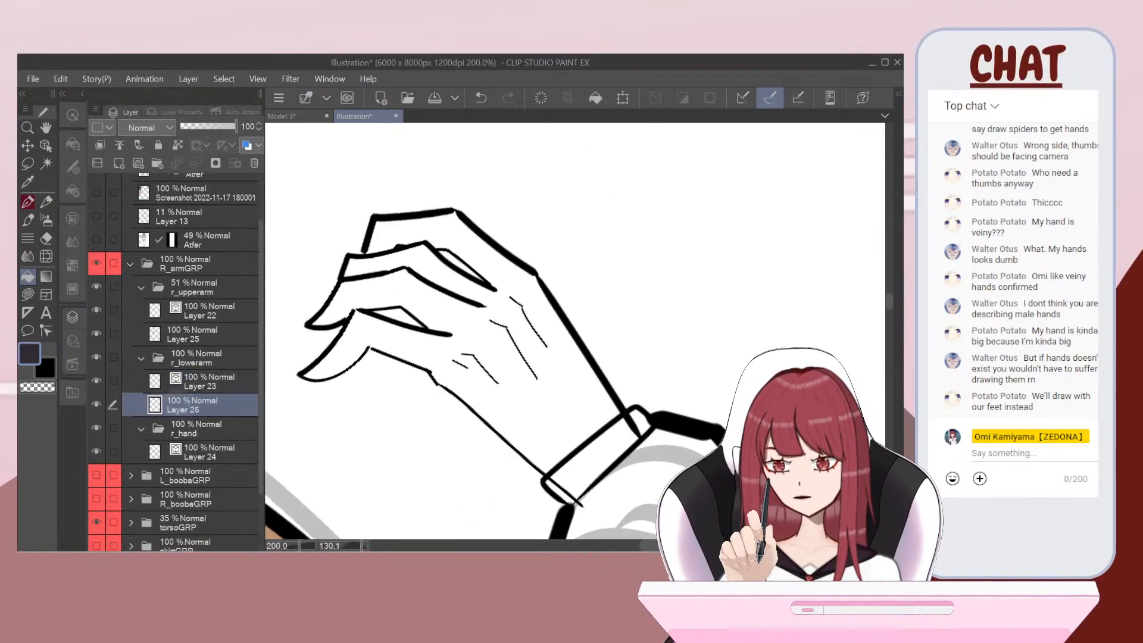
left_click_drag(598, 455, 525, 390)
left_click(525, 391)
scroll(576, 331, "down", 4)
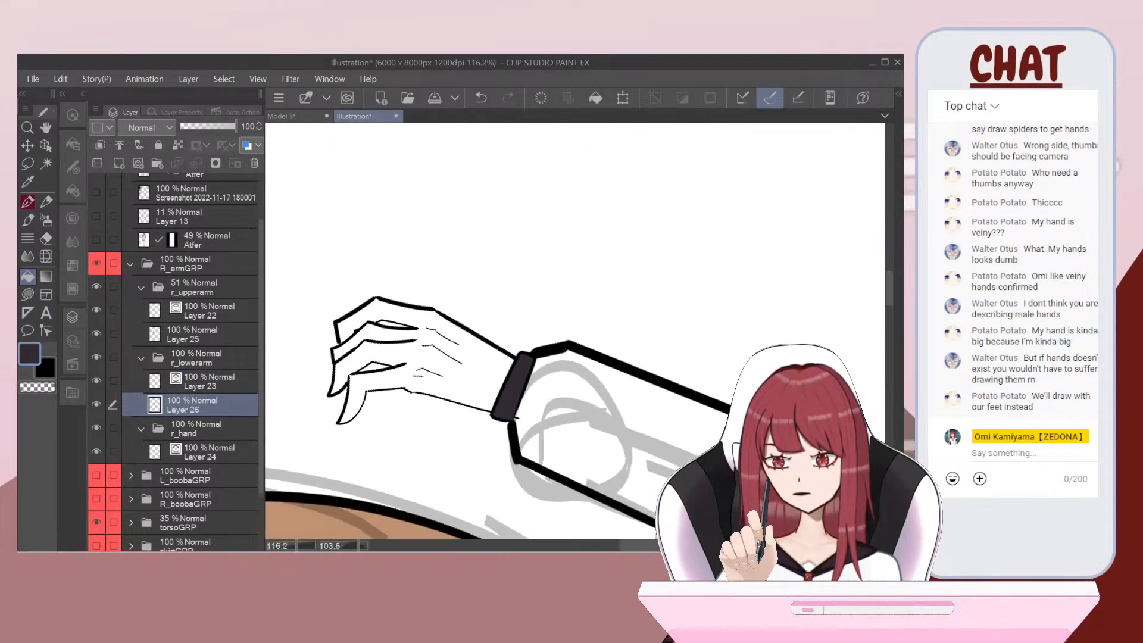
Step: Hide the 25% Atfer sketch layer and fill the lower arm on Layer 26 with the dark blue-grey sampled at the elbow
scroll(575, 331, "down", 3)
scroll(575, 331, "up", 2)
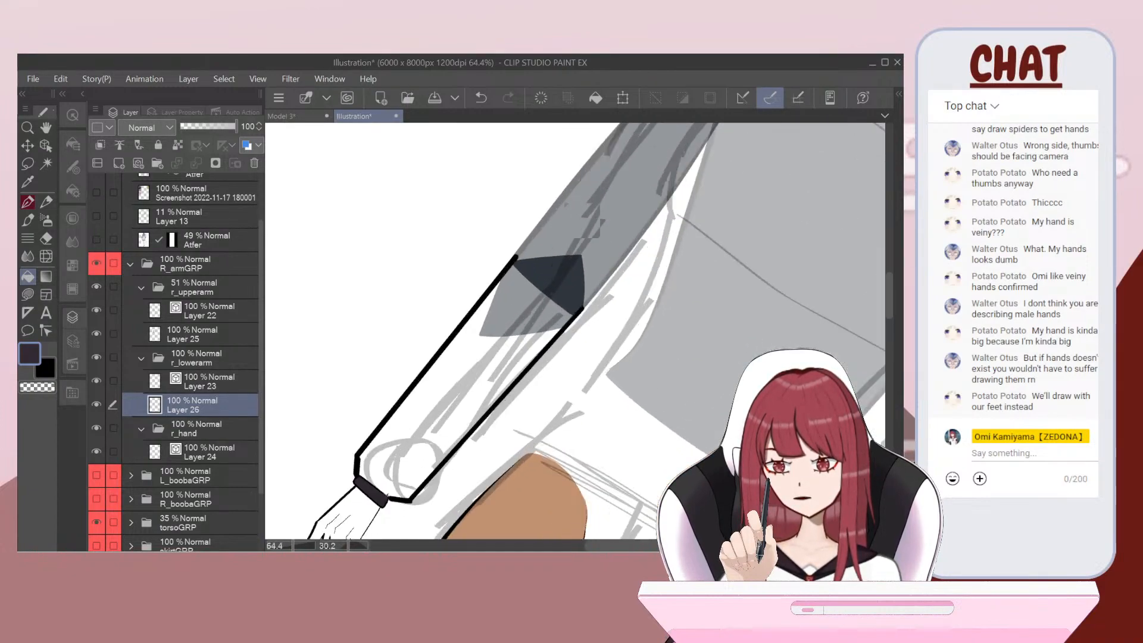
key("i")
left_click(560, 247)
left_click(545, 236)
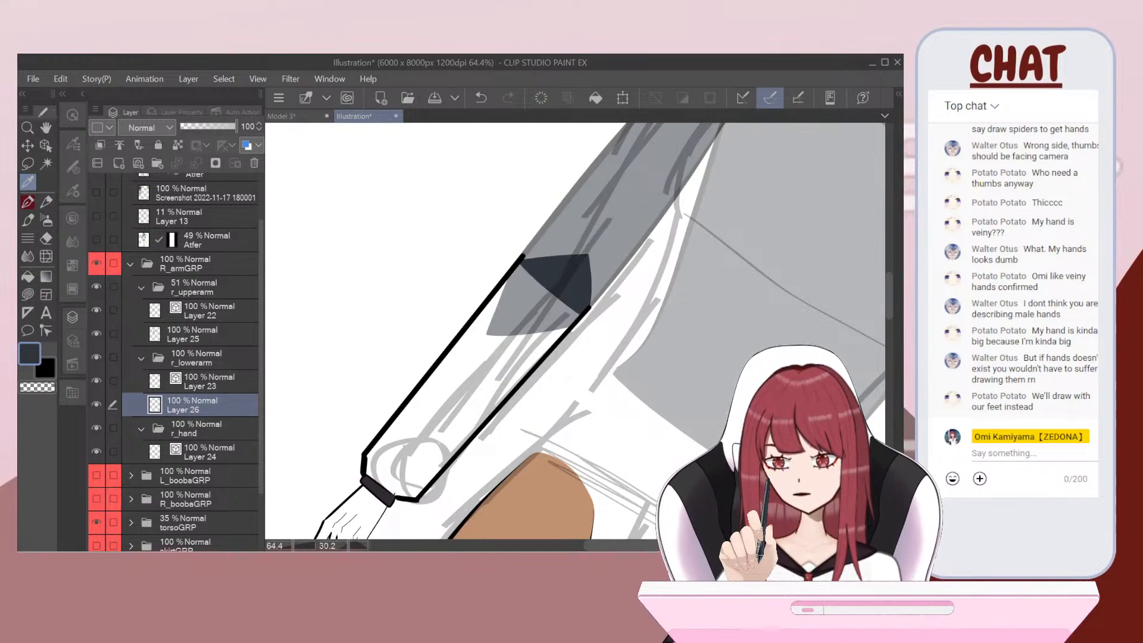
scroll(173, 357, "up", 2)
left_click(96, 232)
left_click(563, 242)
scroll(476, 358, "up", 1)
left_click(27, 276)
left_click(476, 345)
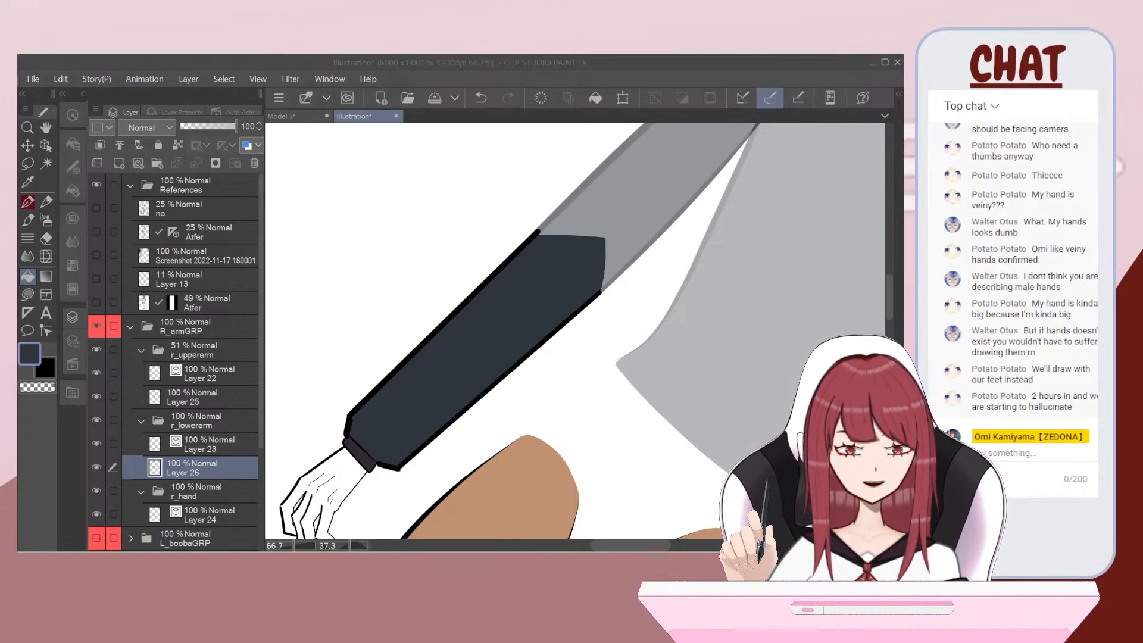
left_click_drag(470, 351, 552, 269)
scroll(422, 137, "down", 1)
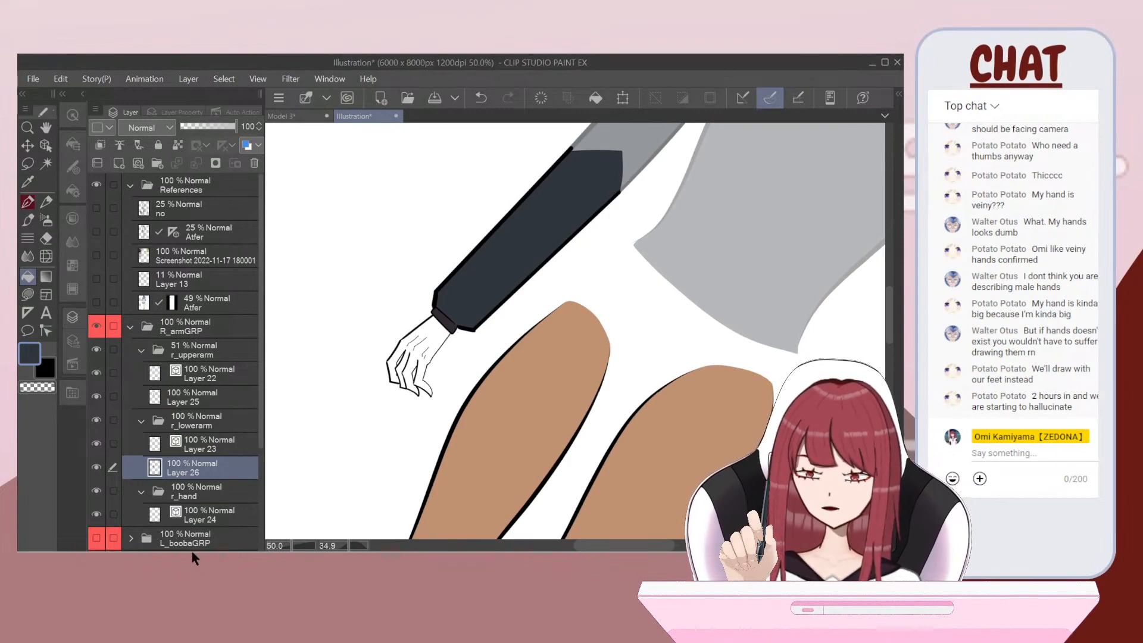
Step: Add a new layer below Layer 24 in the r_hand folder and sample the tan skin colour from the thigh
left_click(192, 517)
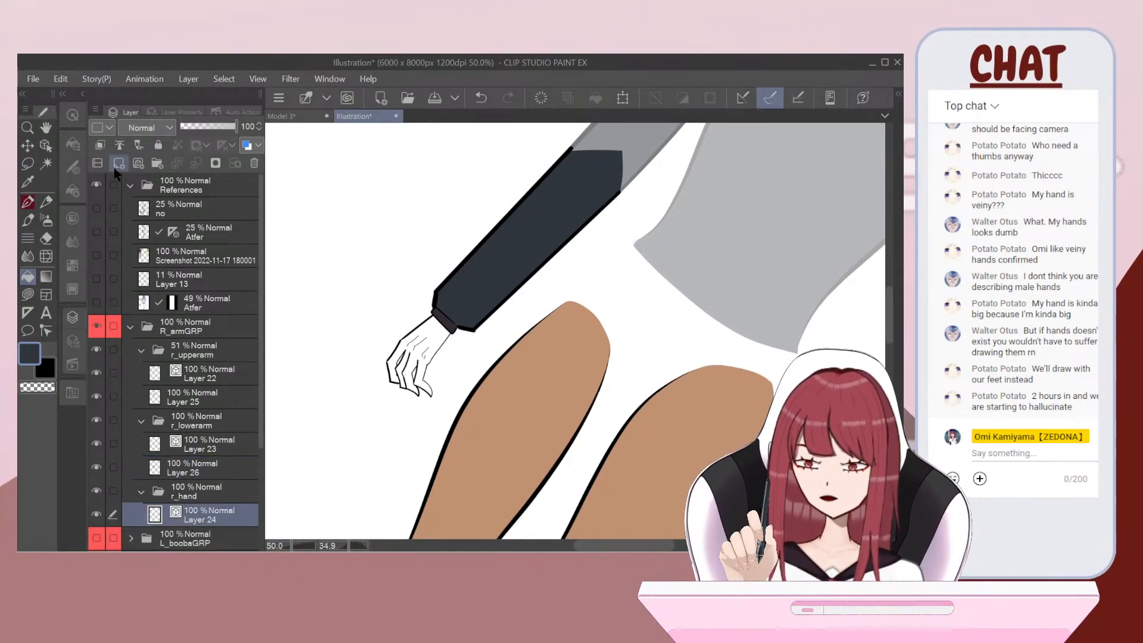
left_click(118, 163)
scroll(223, 489, "down", 1)
left_click_drag(220, 499, 224, 509)
left_click(28, 182)
left_click(596, 363)
scroll(402, 342, "up", 3)
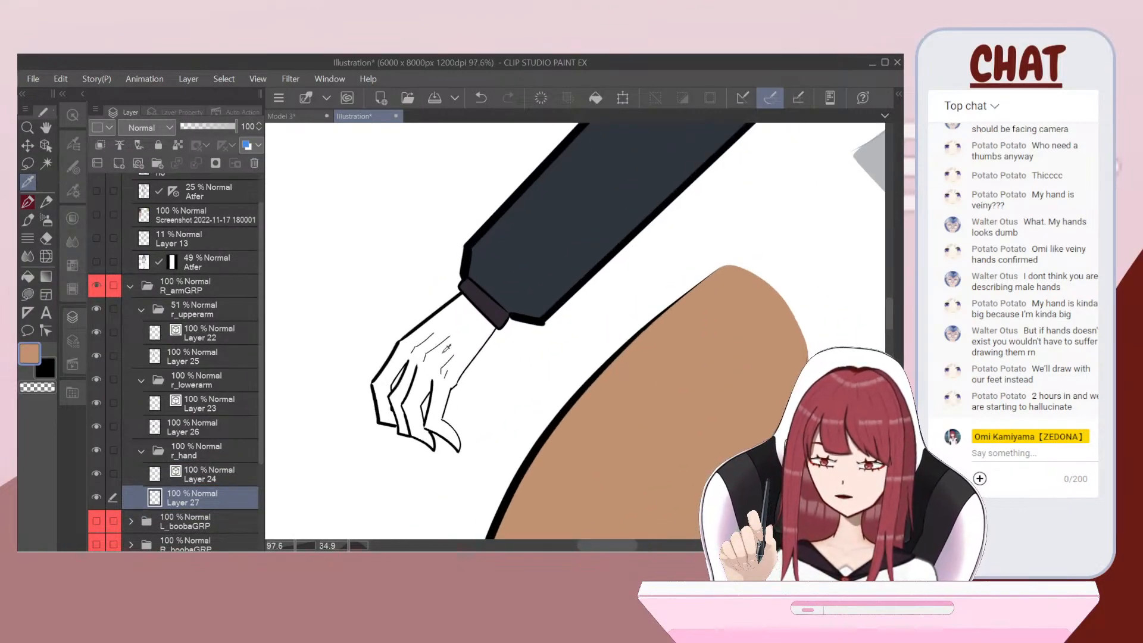
scroll(436, 351, "up", 1)
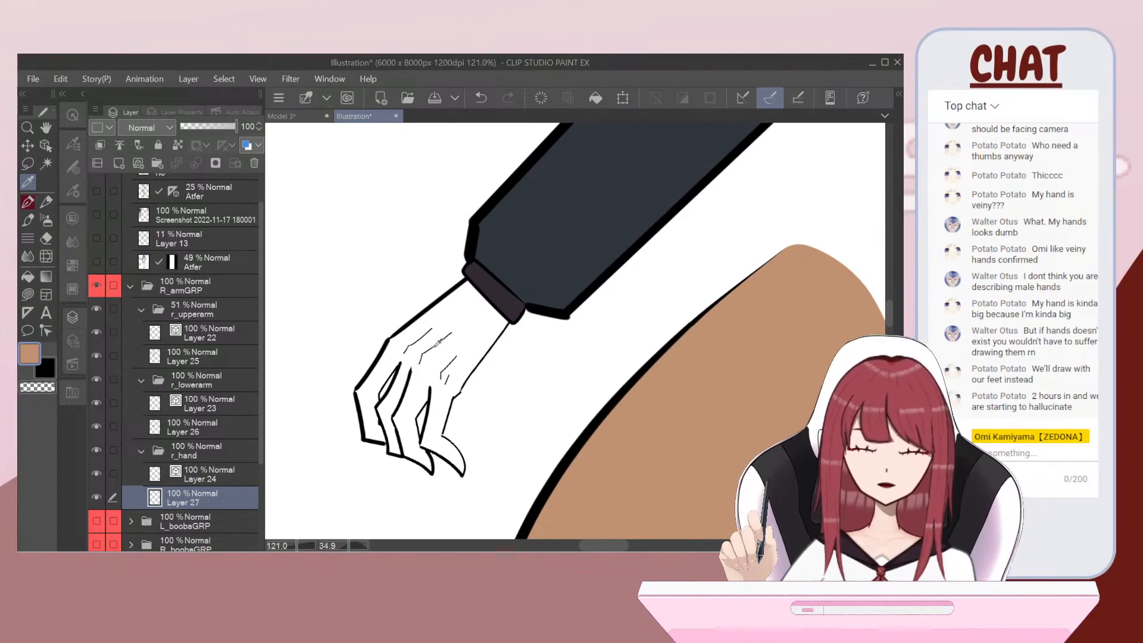
Step: Hide the r_lowerarm folder and lasso-fill a skin-coloured cap closing the wrist end of the hand on Layer 27
left_click(27, 276)
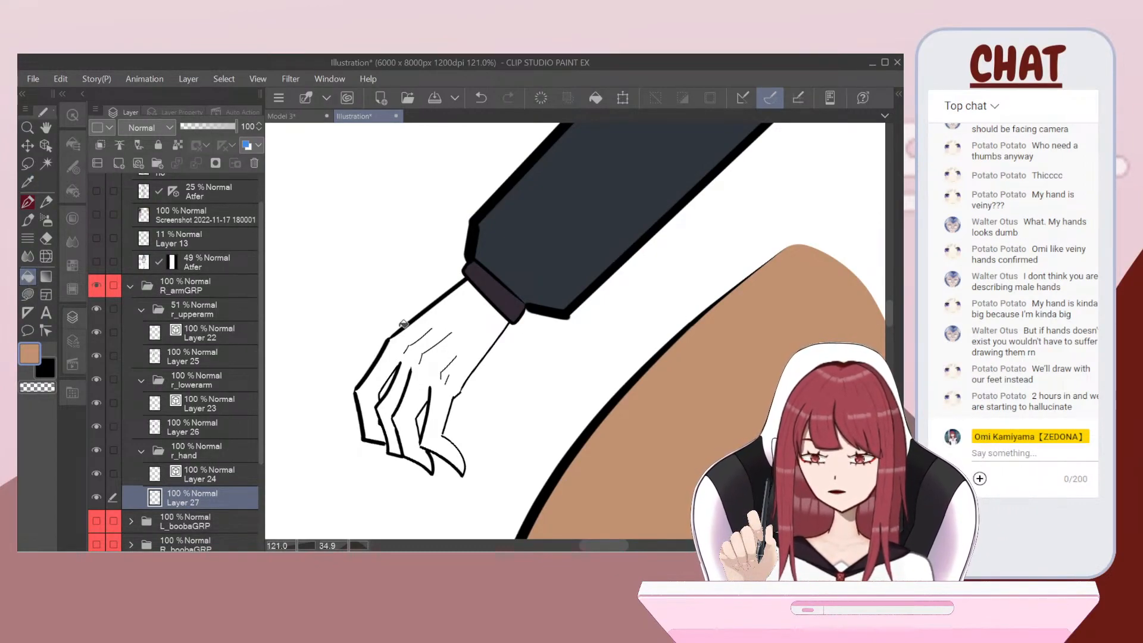
left_click(96, 379)
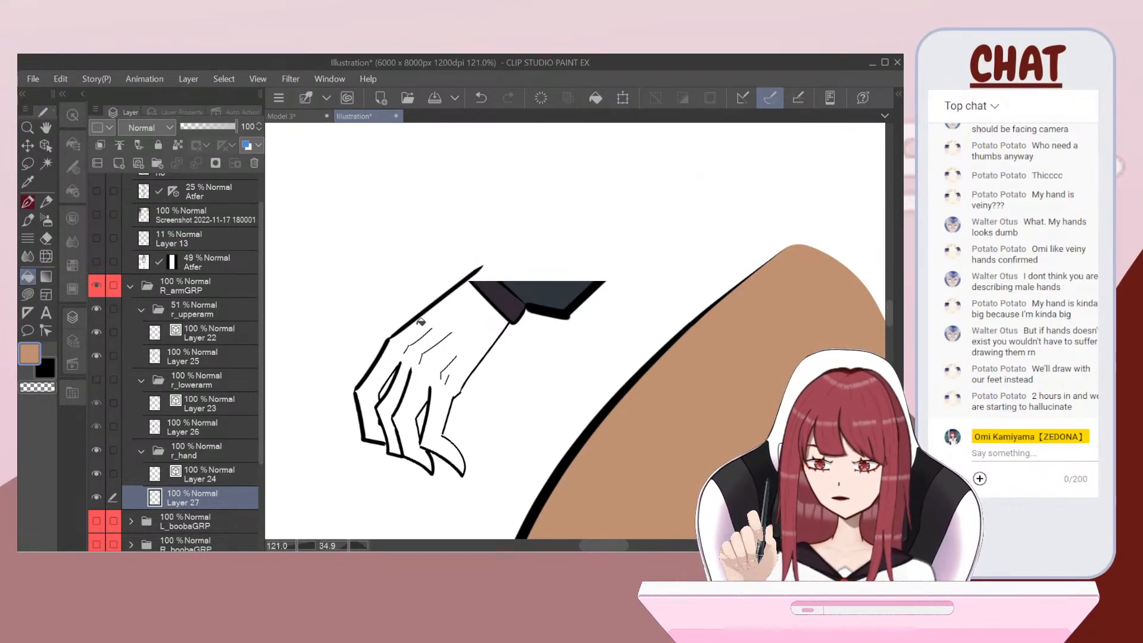
scroll(454, 320, "up", 6)
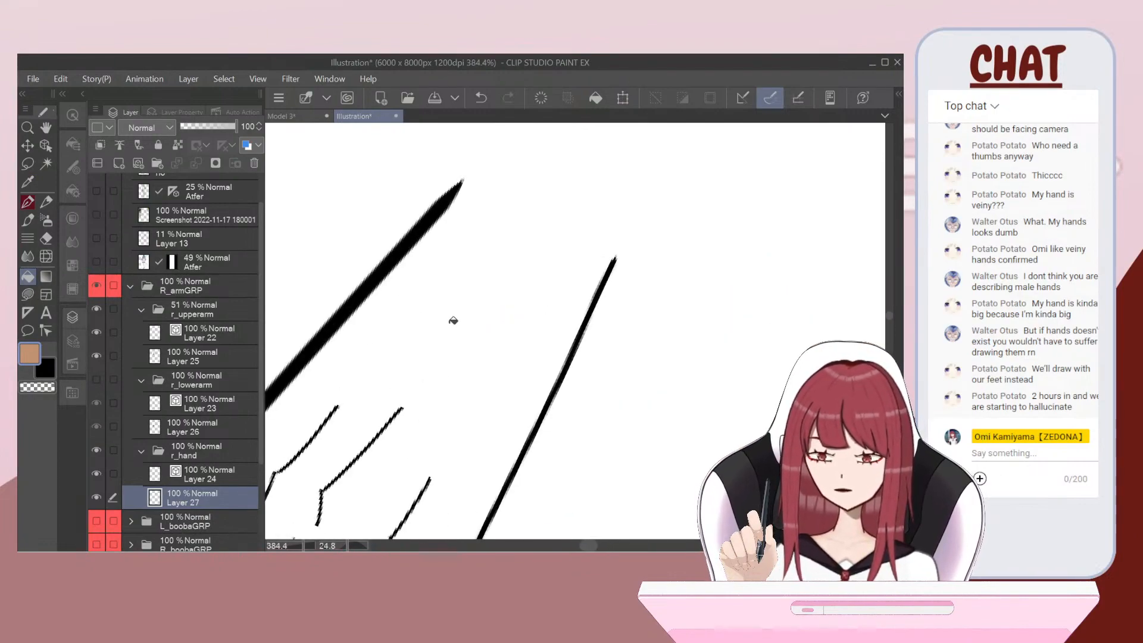
left_click(28, 295)
scroll(575, 331, "up", 1)
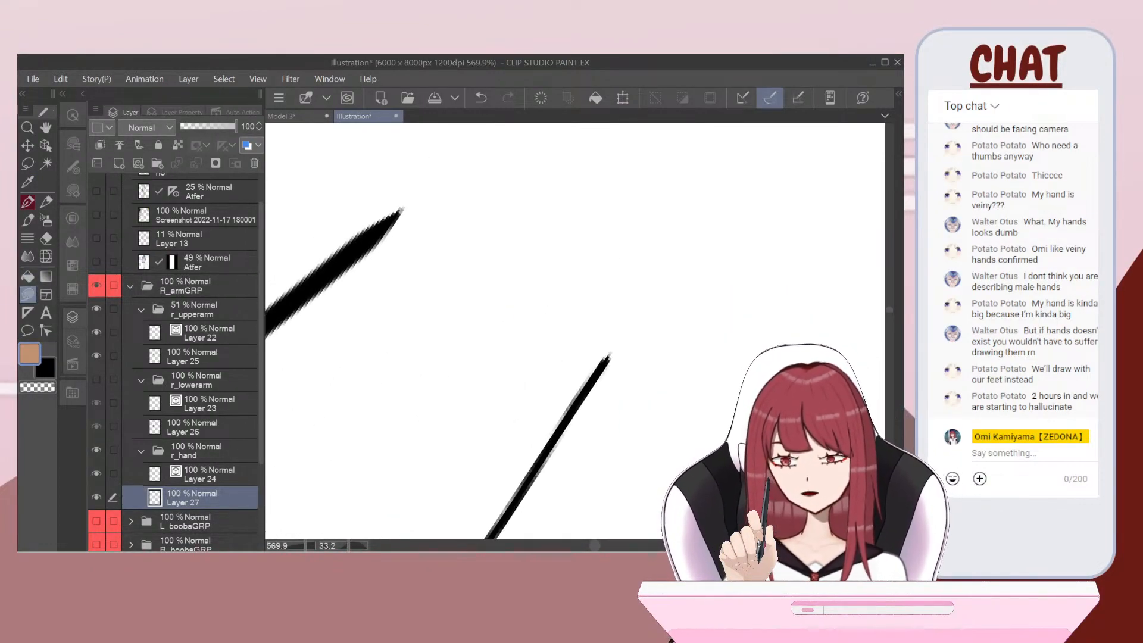
mouse_move(627, 149)
left_mouse_down()
mouse_move(609, 357)
mouse_move(520, 360)
mouse_move(400, 269)
mouse_move(381, 242)
left_mouse_up()
scroll(575, 331, "down", 5)
Step: Fill the enclosed hand and fingers with the tan skin colour on Layer 27
key("g")
left_click(480, 306)
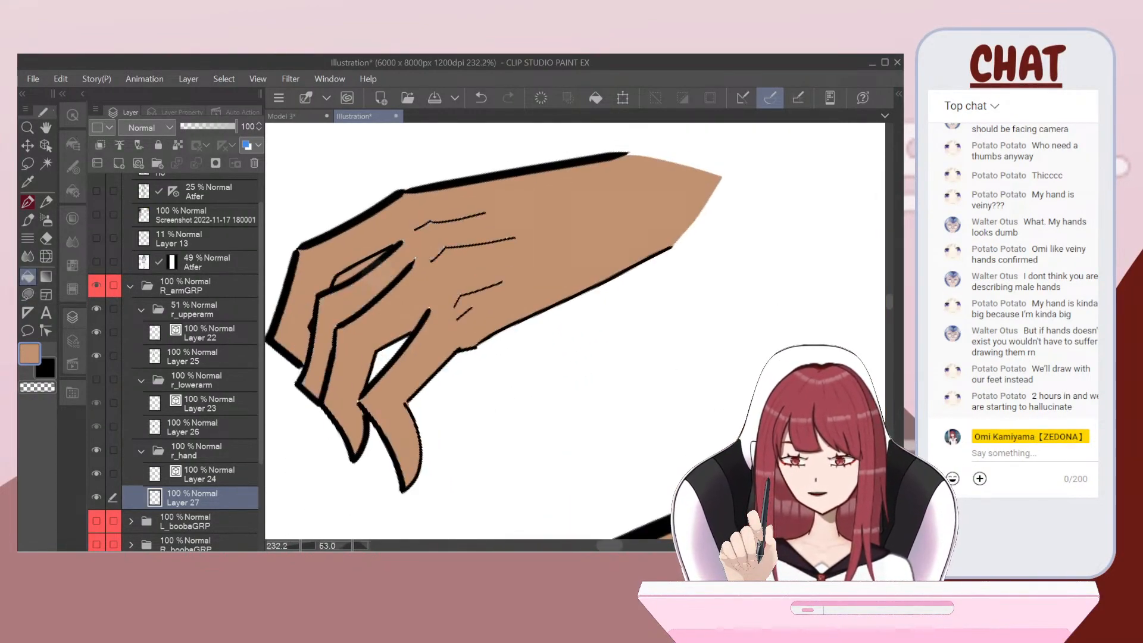
scroll(574, 331, "up", 2)
left_click_drag(518, 304, 575, 249)
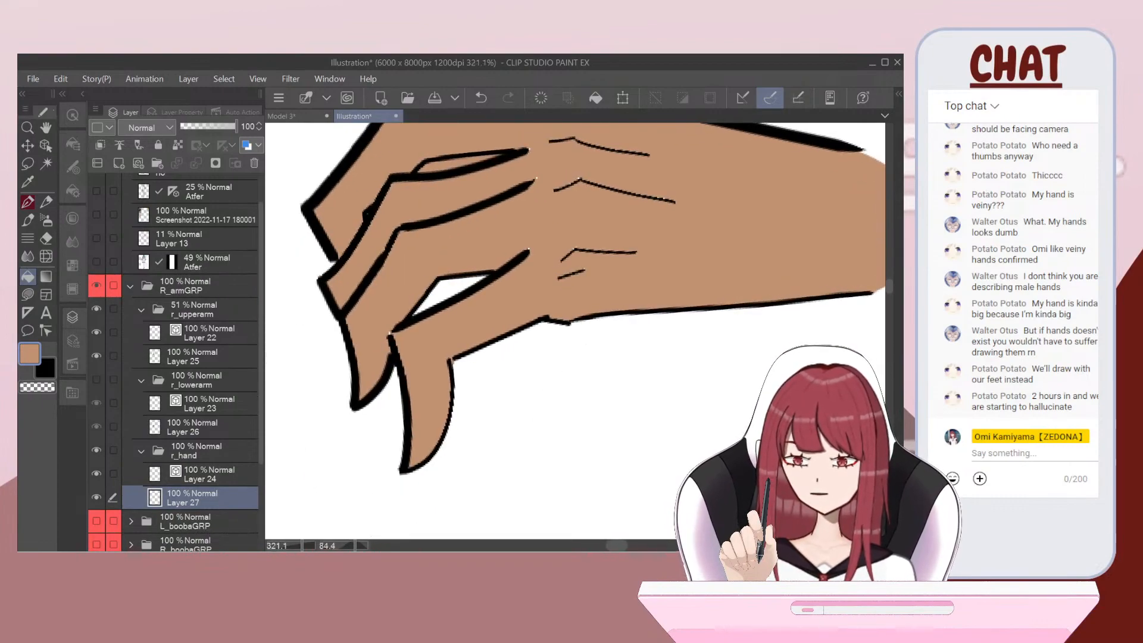
Step: Clear the skin colour from the narrow gap between the upper fingers on Layer 27 by filling it with transparency
key("b")
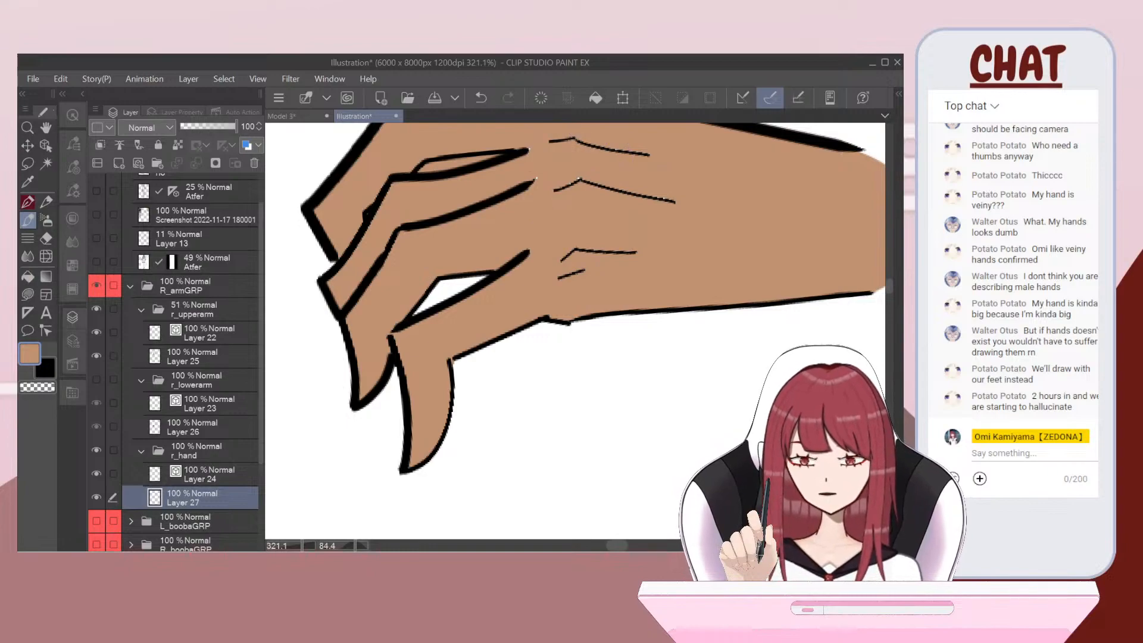
left_click_drag(575, 248, 503, 338)
mouse_move(447, 216)
left_mouse_down()
mouse_move(458, 272)
mouse_move(632, 262)
left_mouse_up()
scroll(575, 332, "up", 4)
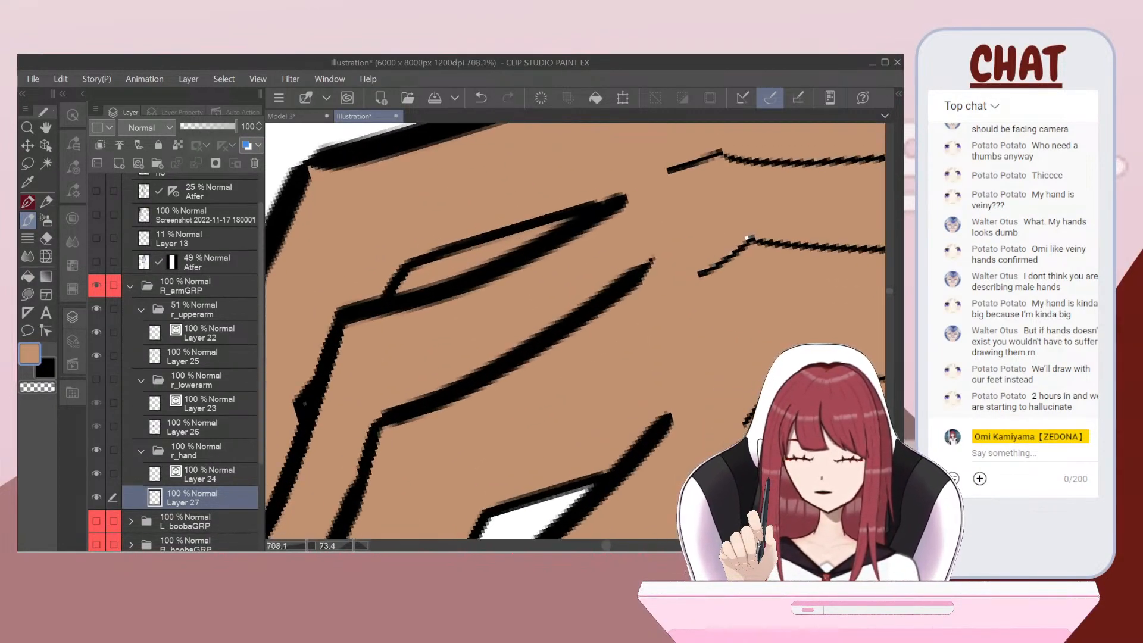
scroll(575, 331, "down", 1)
key("i")
scroll(576, 331, "up", 1)
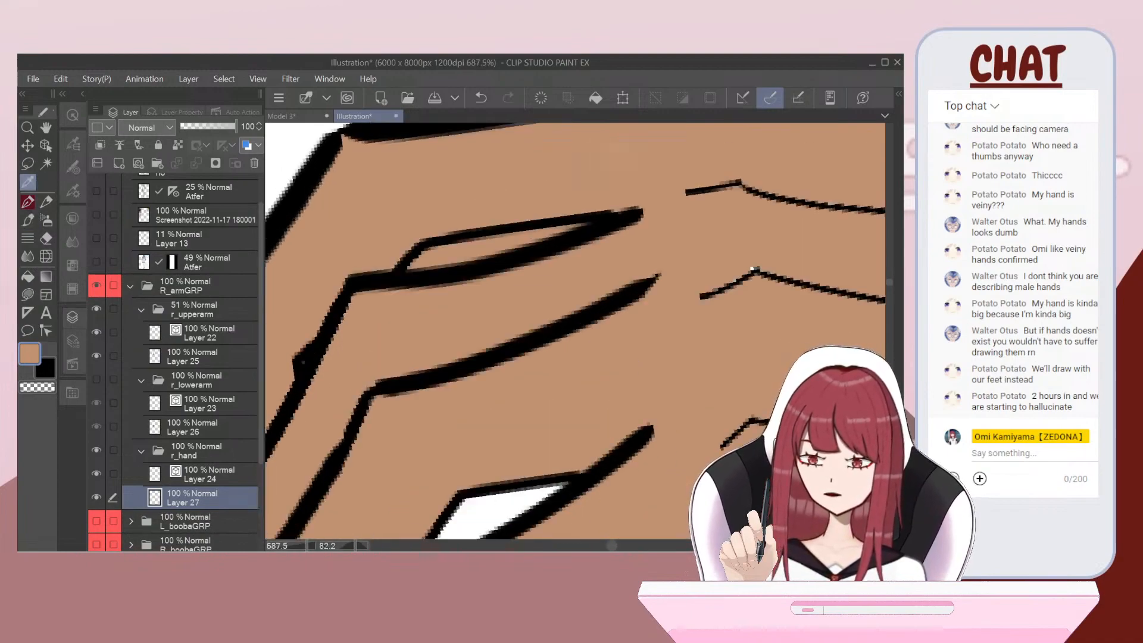
scroll(575, 331, "up", 3)
key("g")
key("c")
left_click(482, 363)
scroll(575, 331, "down", 5)
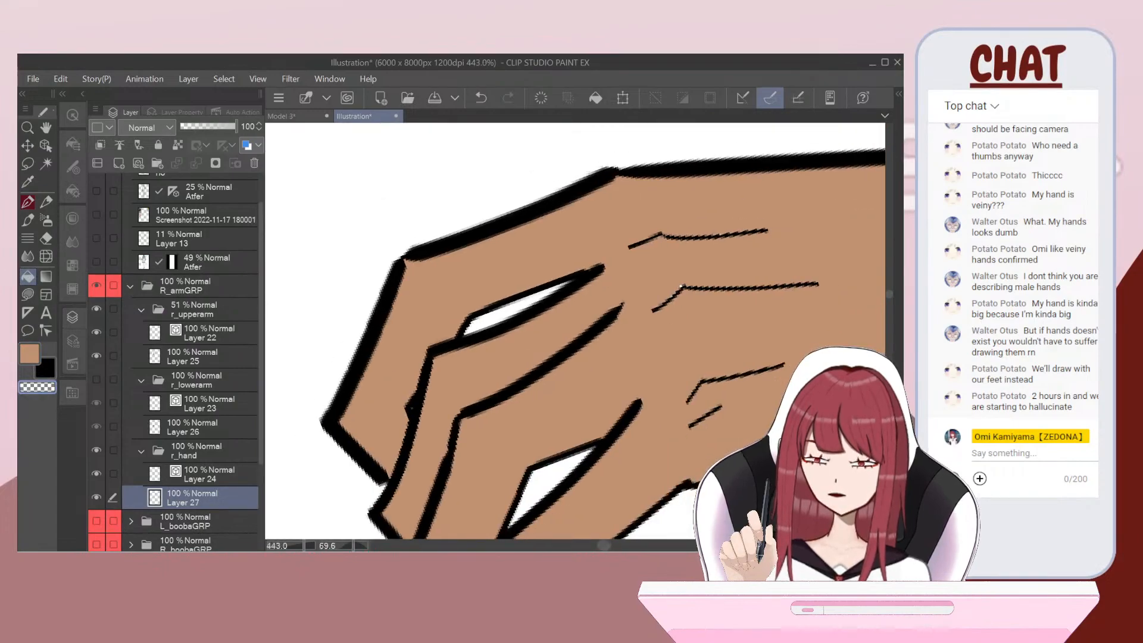
Step: Show the r_lowerarm folder again and set the r_upperarm folder's opacity to 100%
scroll(575, 331, "up", 7)
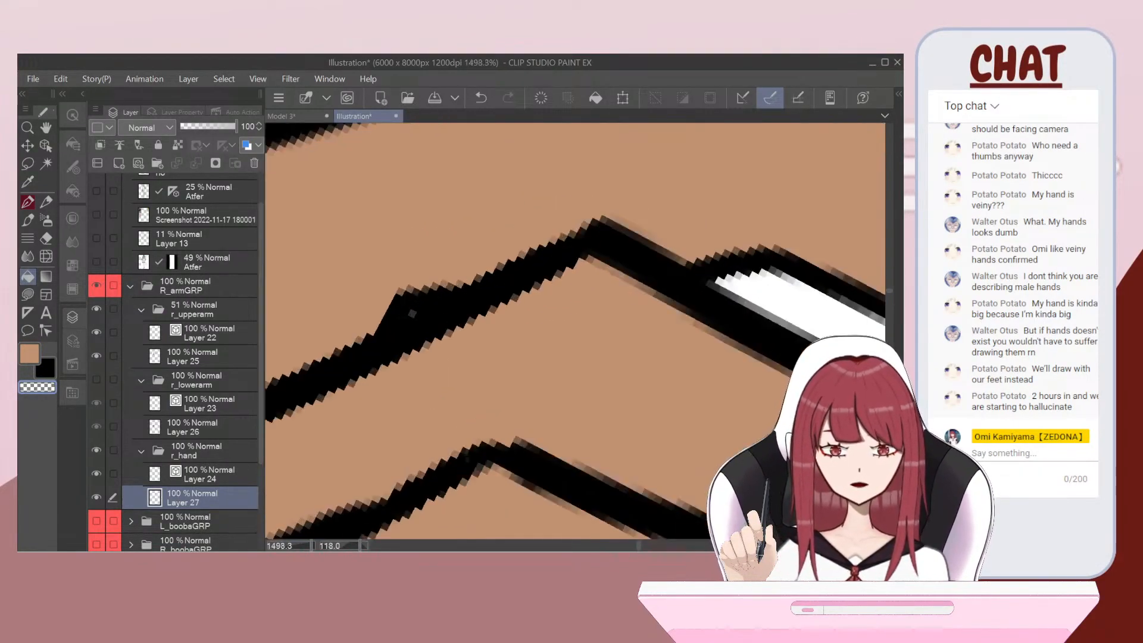
scroll(425, 309, "up", 2)
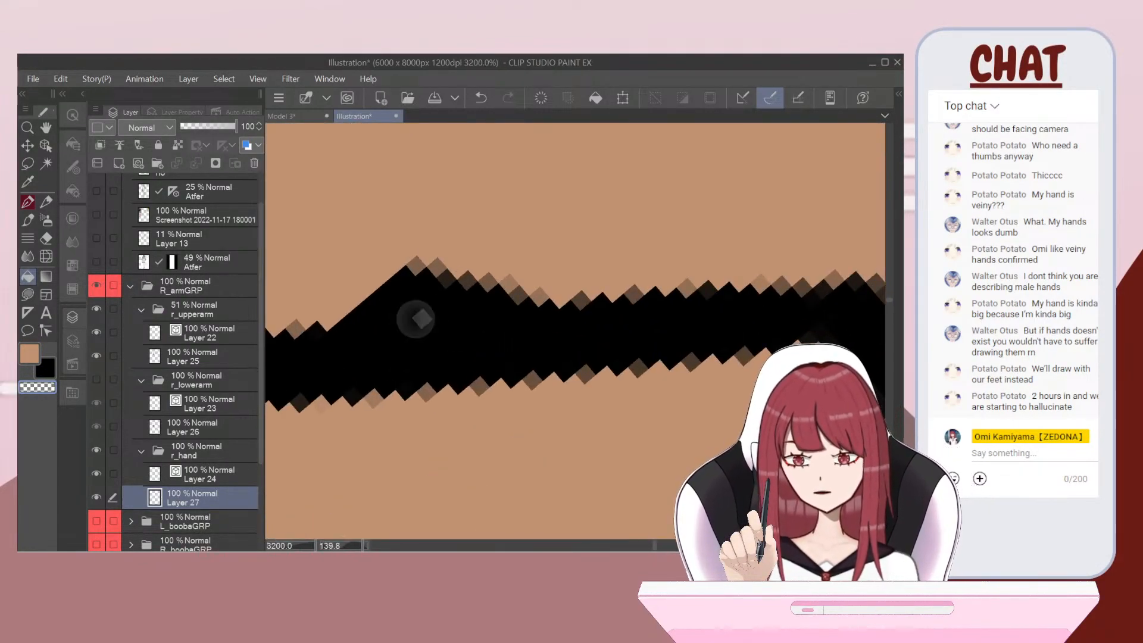
scroll(424, 320, "down", 8)
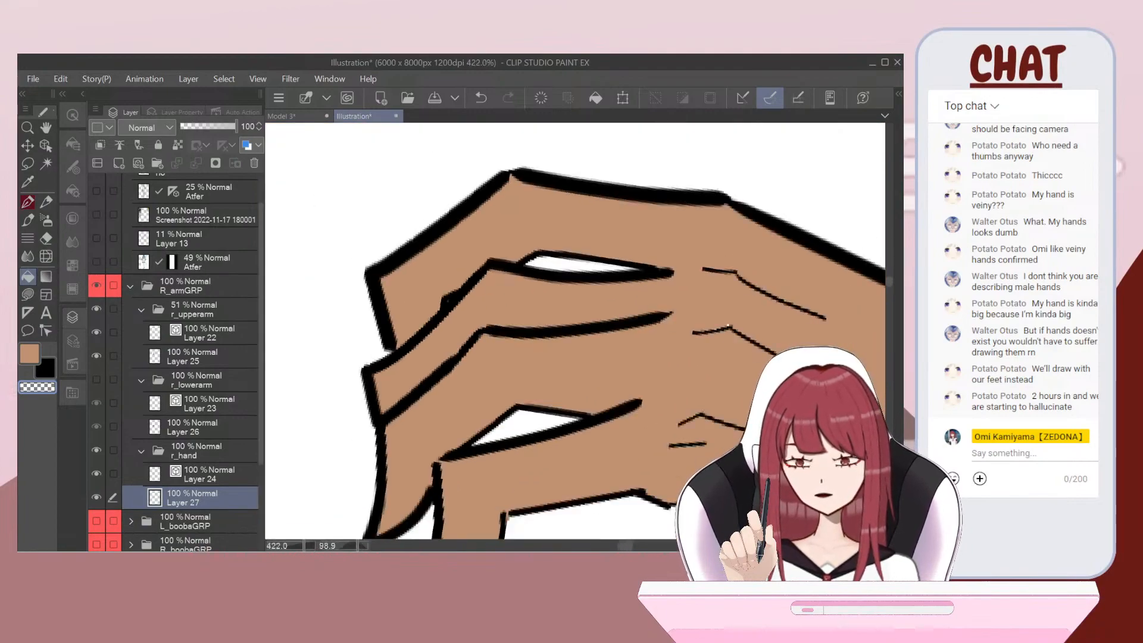
scroll(576, 331, "down", 5)
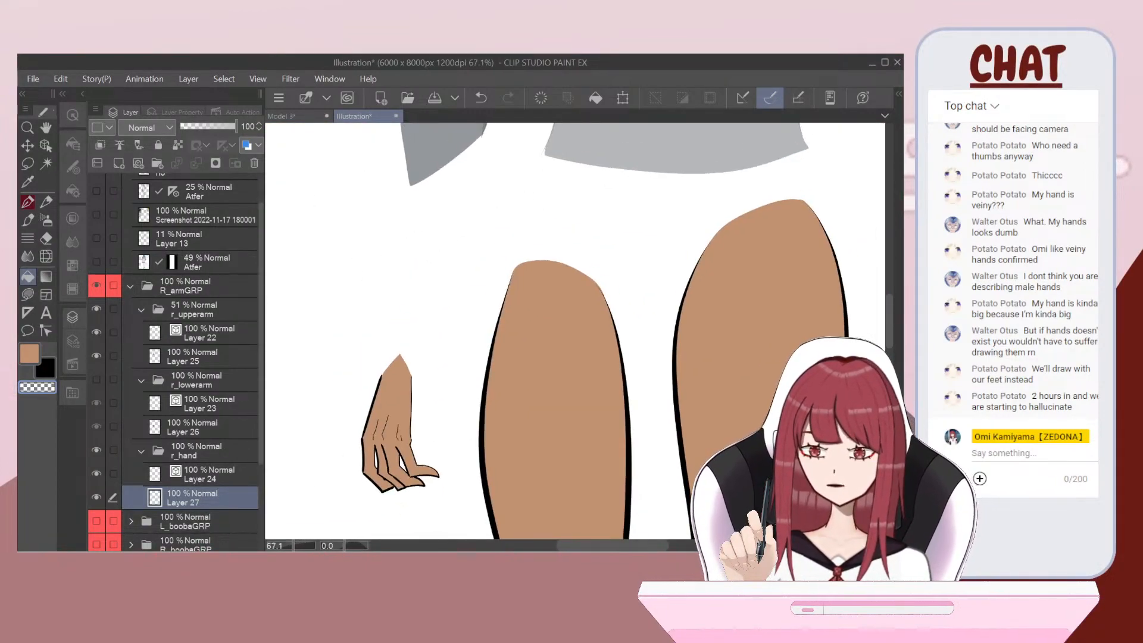
left_click(96, 380)
scroll(399, 411, "down", 4)
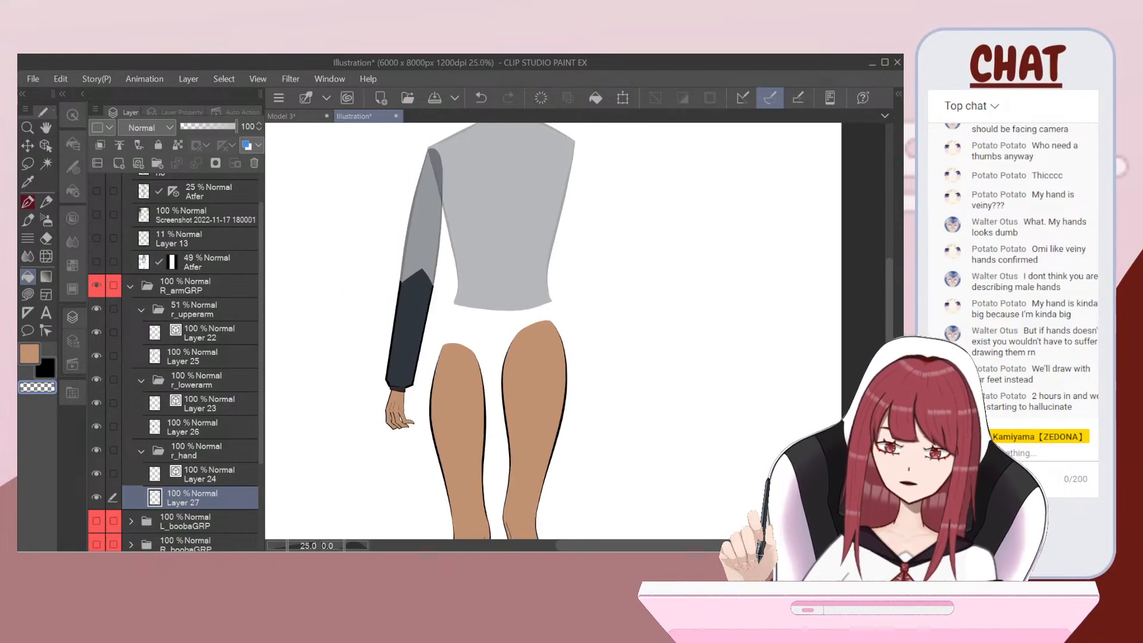
left_click(205, 310)
left_click_drag(210, 127, 253, 135)
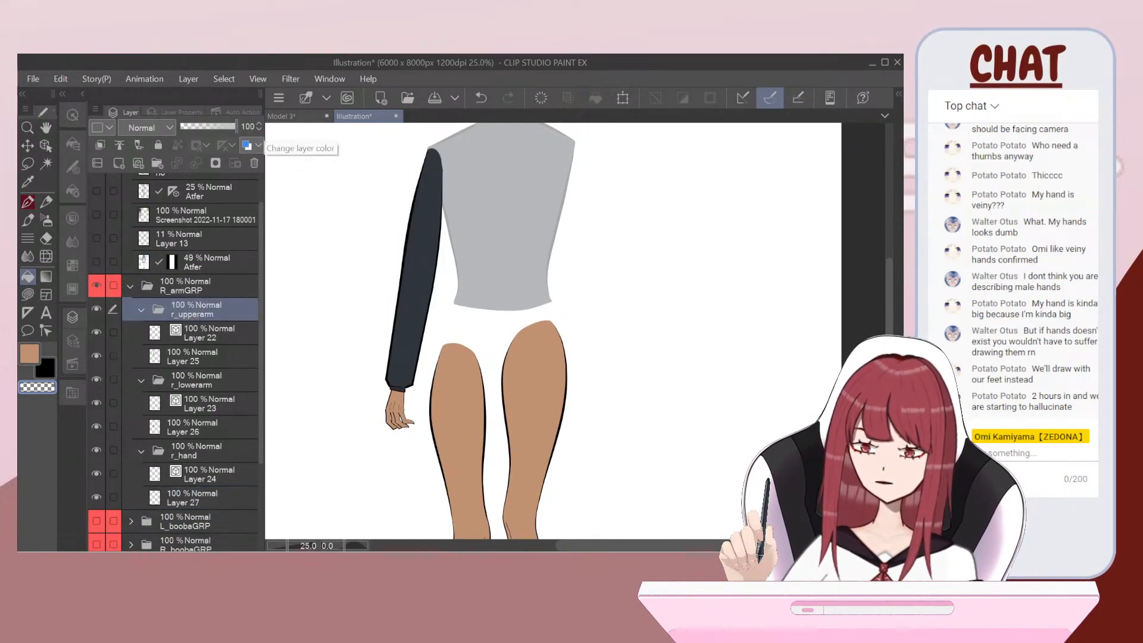
scroll(431, 304, "down", 2)
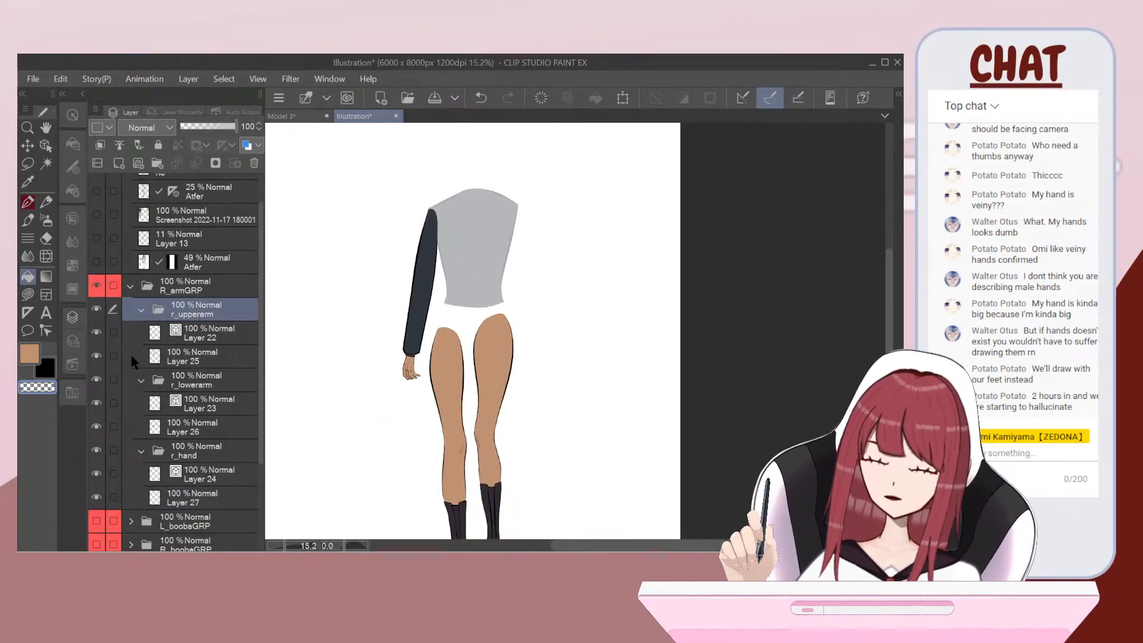
Step: Collapse the r_upperarm, r_lowerarm and r_hand folders and give all three the blue palette color
left_click(141, 309)
left_click(141, 332)
left_click(141, 357)
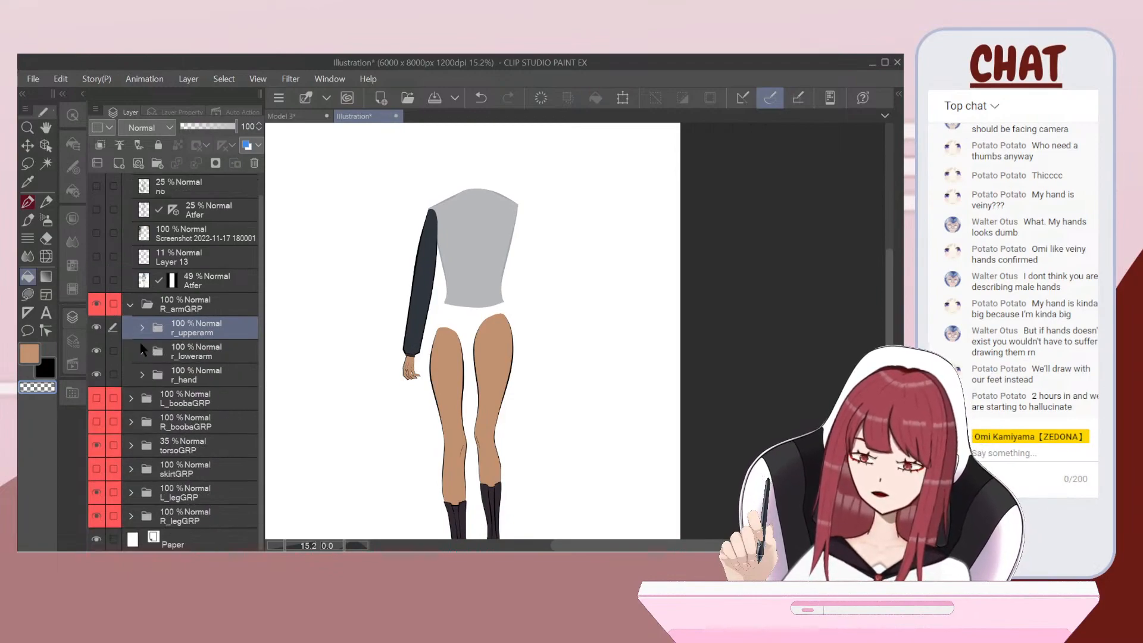
left_click_drag(112, 352, 113, 375)
left_click(105, 129)
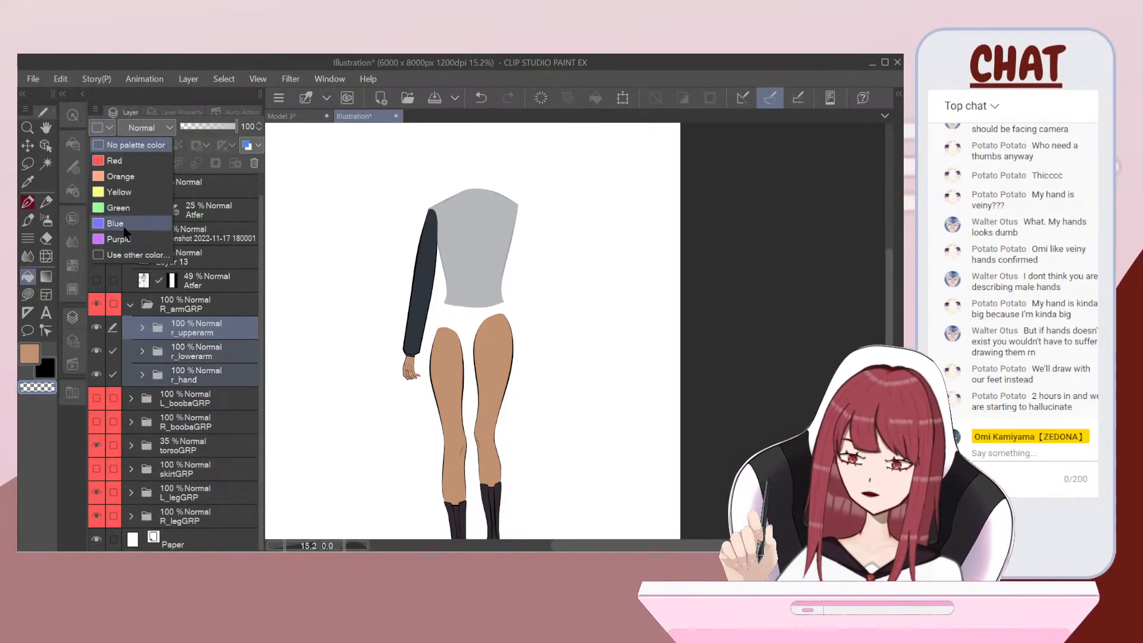
left_click(128, 231)
Step: Show the L_boobaGRP, R_boobaGRP and skirtGRP folders and set the torsoGRP folder's opacity to 100%
left_click_drag(103, 398, 103, 422)
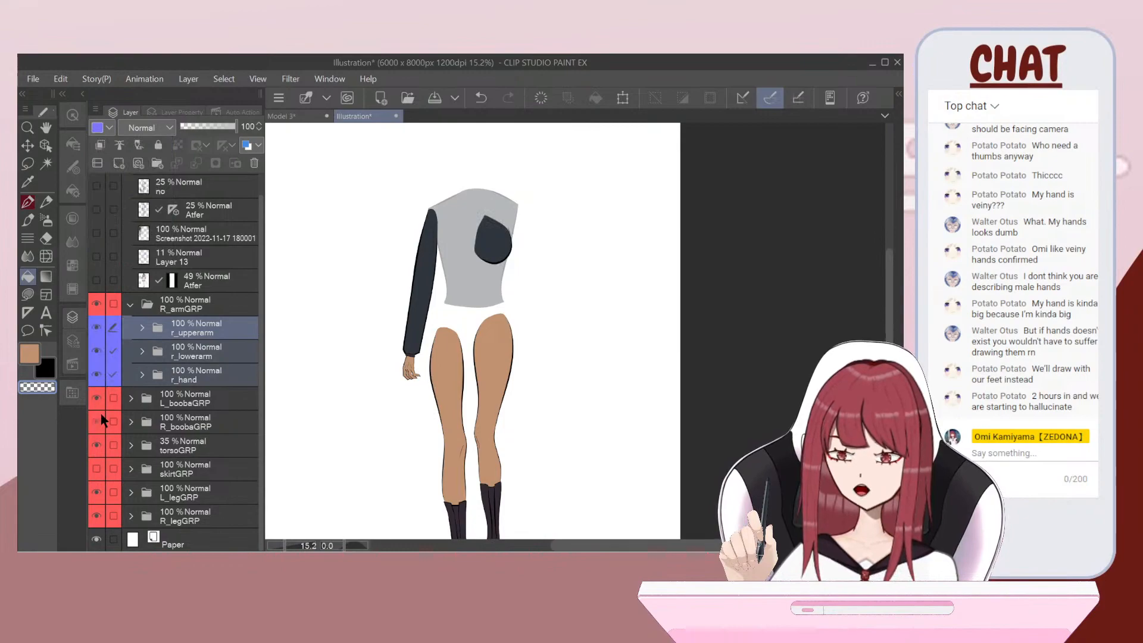
left_click(96, 469)
left_click(191, 445)
left_click_drag(203, 126, 280, 127)
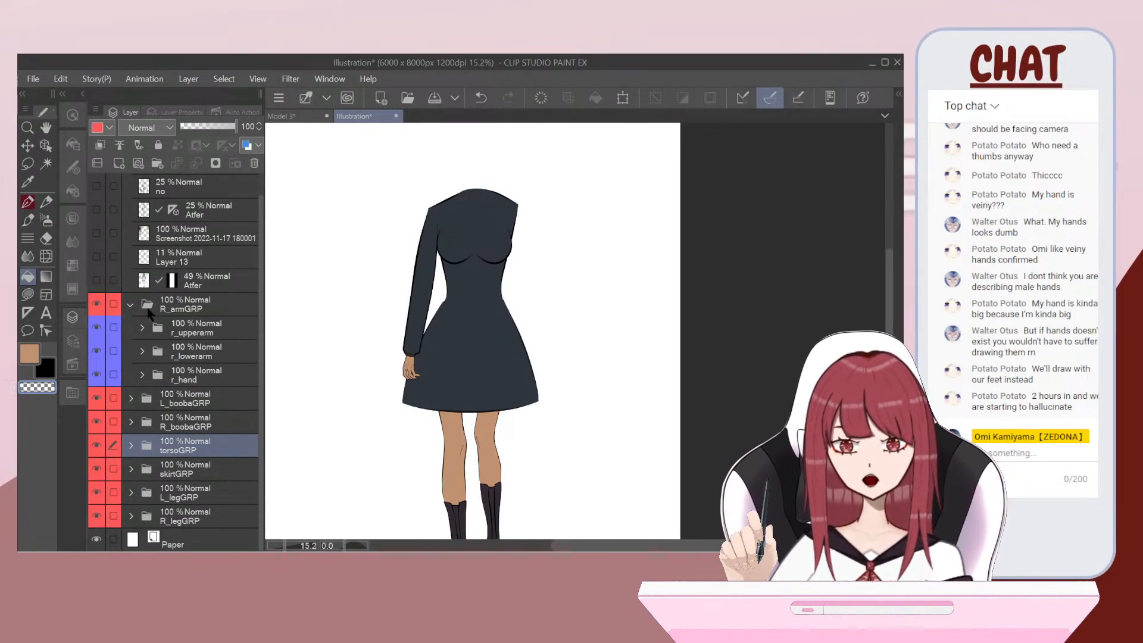
Step: Collapse R_armGRP and move it directly below skirtGRP, and show the 49% Atfer reference layer
left_click(131, 305)
left_click_drag(194, 341, 203, 437)
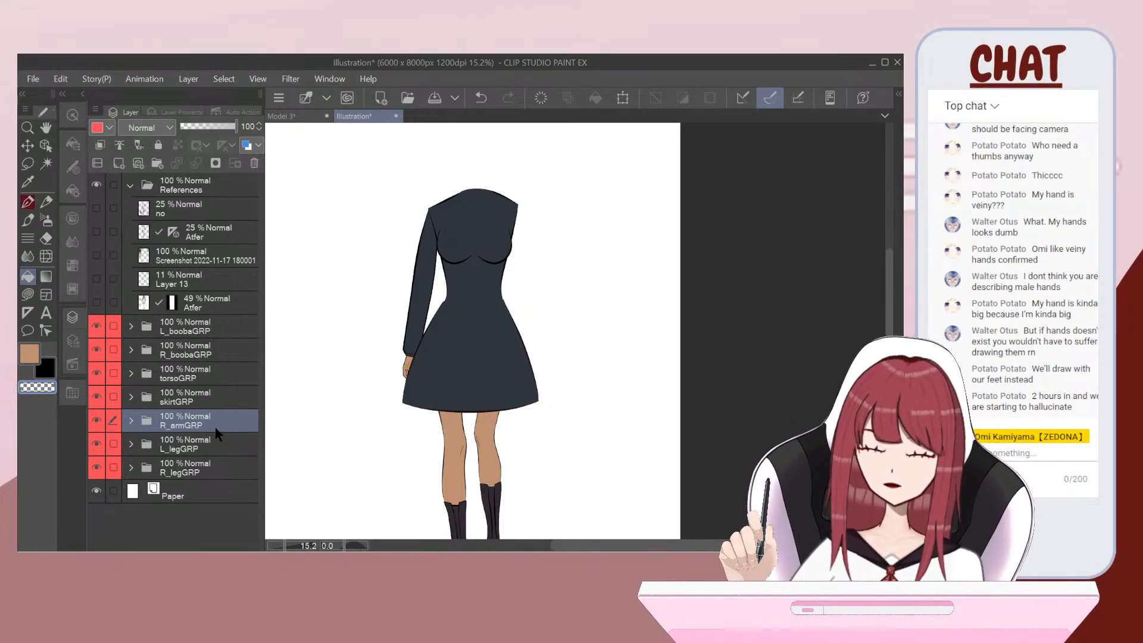
left_click(98, 305)
scroll(506, 223, "up", 3)
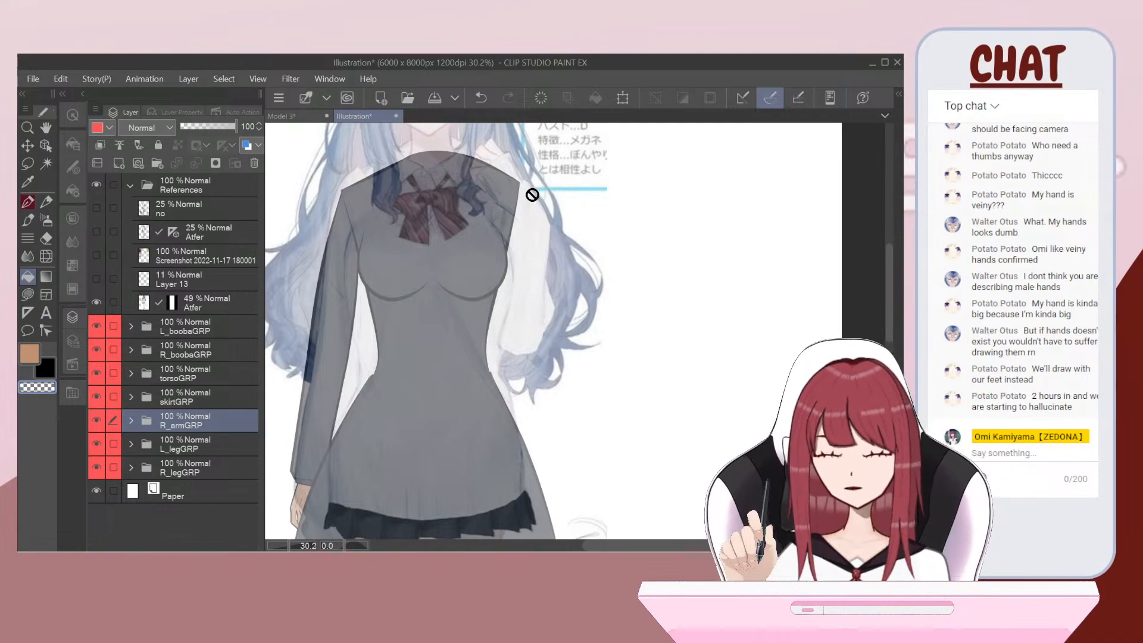
Step: Create a new folder above R_armGRP, name it L_armGRP and give it the red palette color
left_click(203, 330)
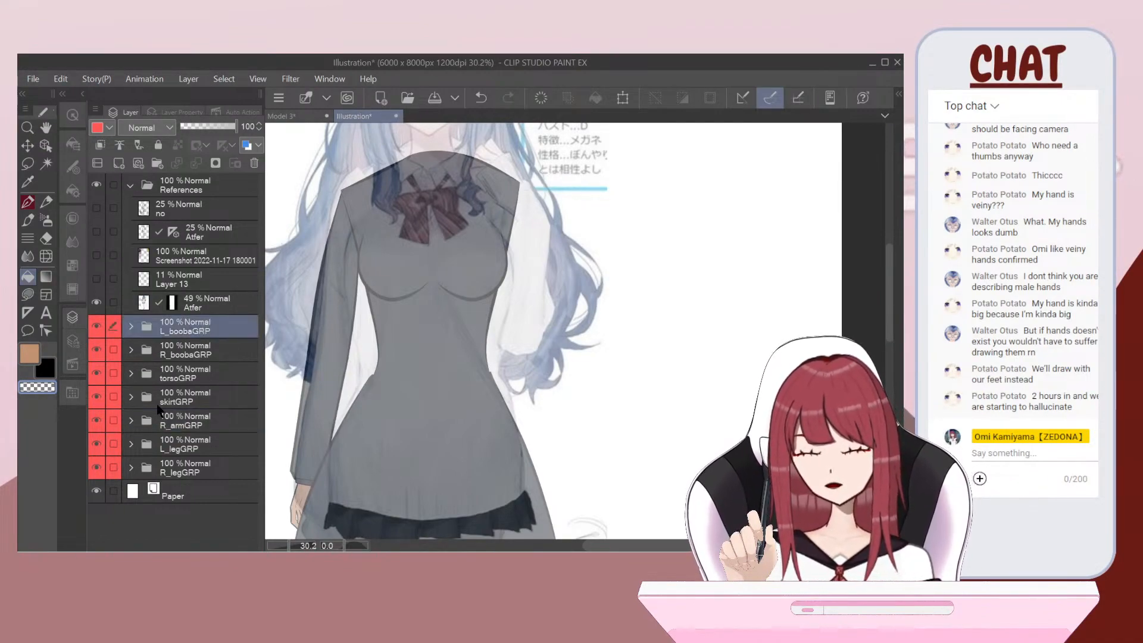
left_click(184, 423)
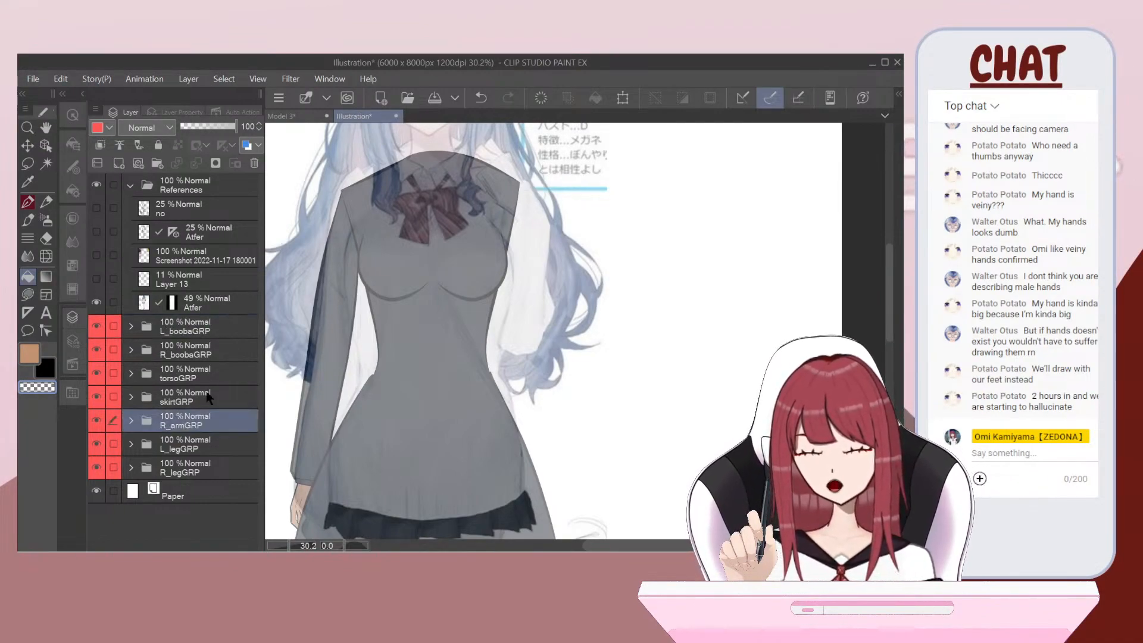
left_click(156, 165)
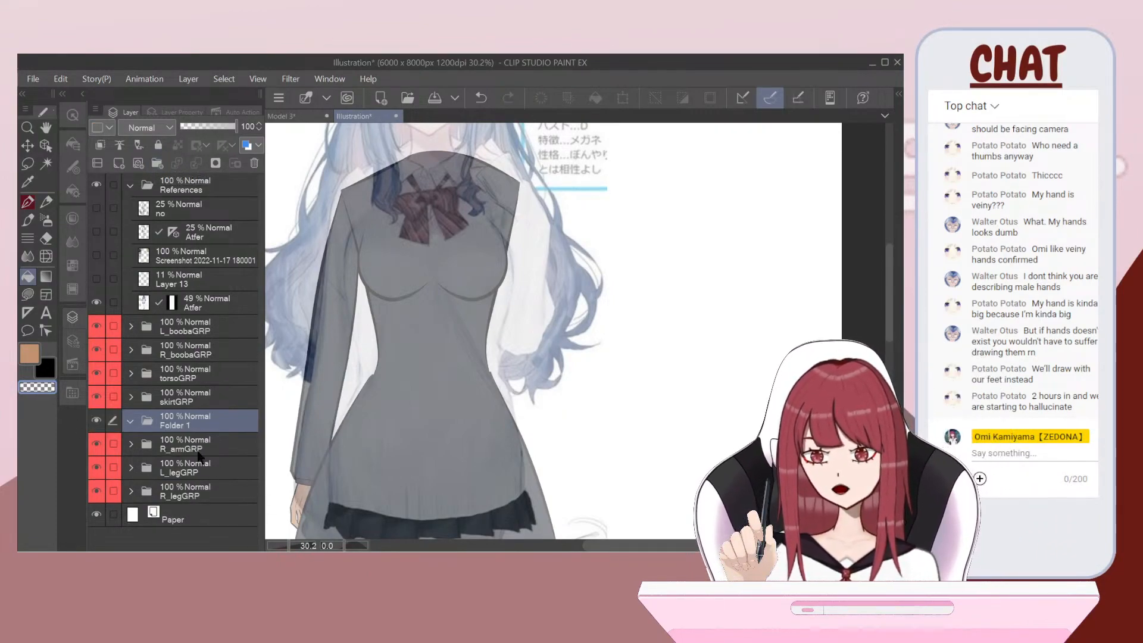
double_click(177, 421)
type("L_armGRP")
key("Return")
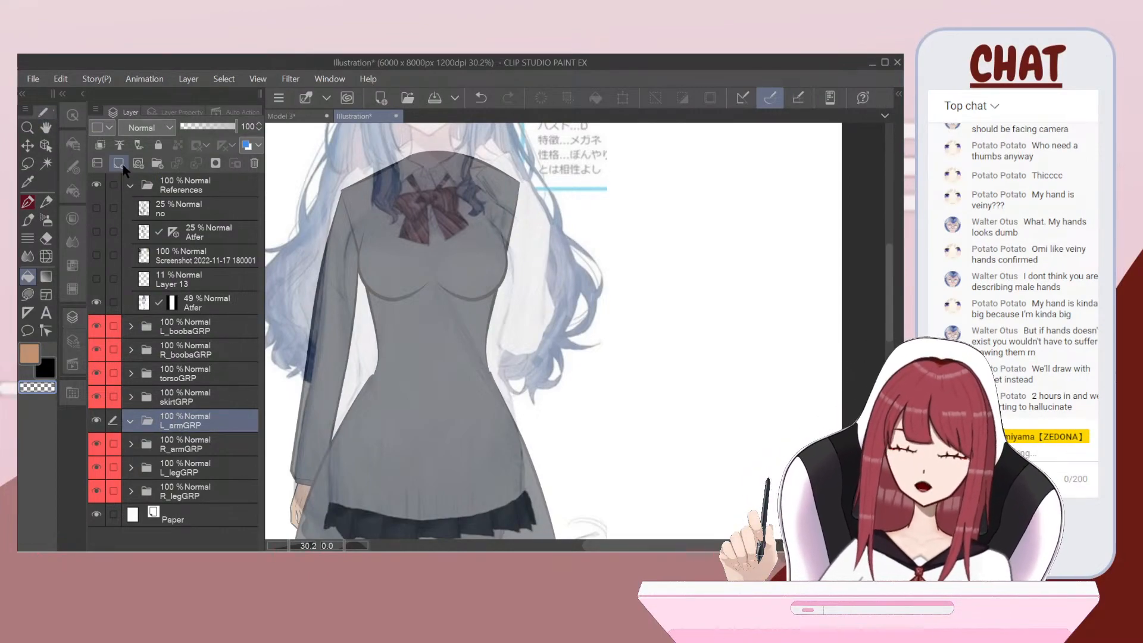
left_click(109, 125)
left_click(109, 160)
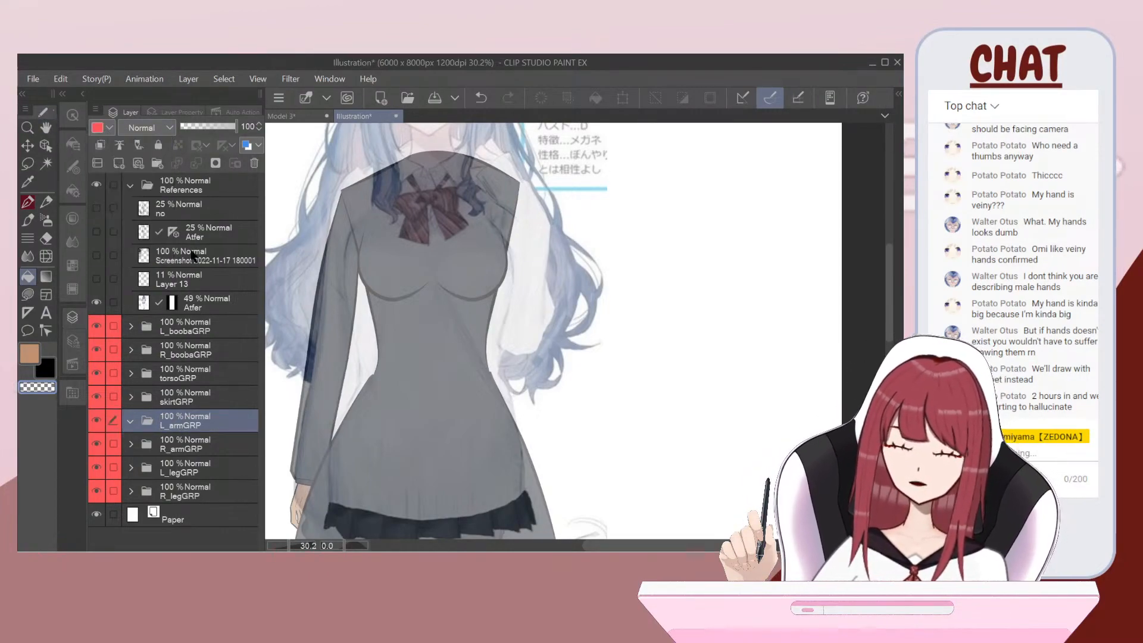
Step: Add three subfolders inside L_armGRP and try to rename the lowest one
left_click(157, 163)
left_click(158, 163)
left_click(158, 163)
left_click(190, 451, "shift")
left_click_drag(191, 451, 188, 470)
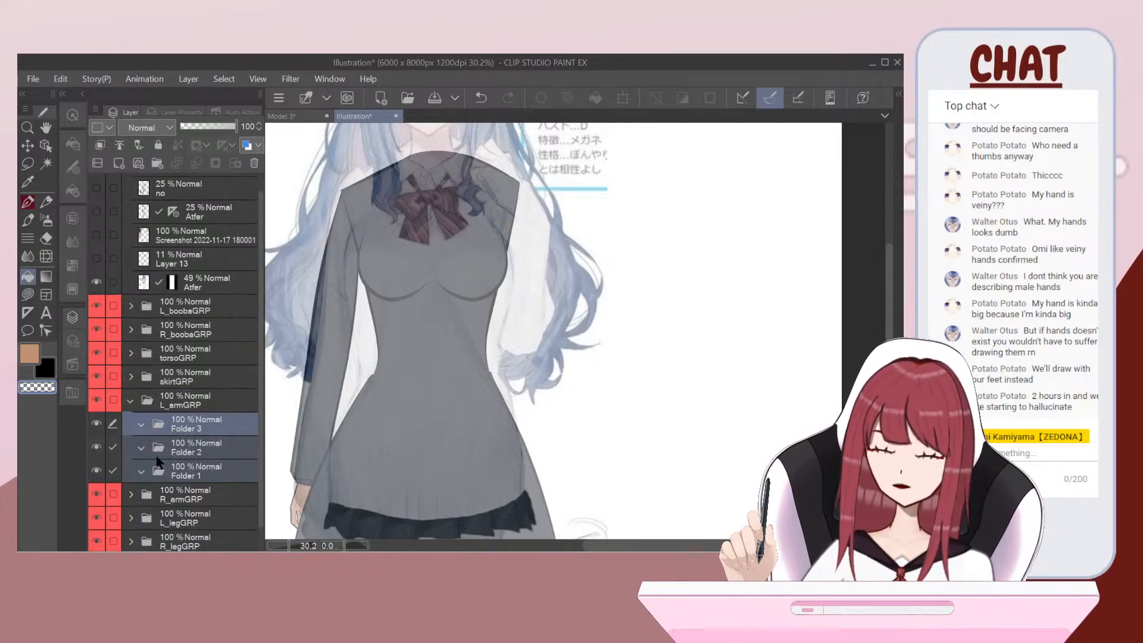
double_click(189, 472)
key("BackSpace")
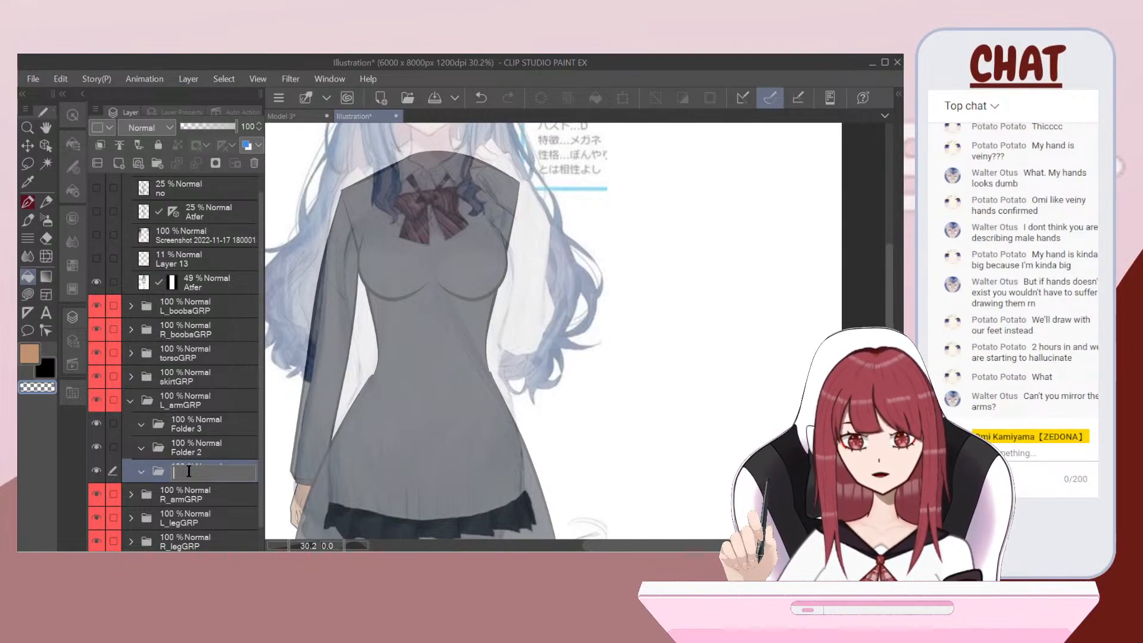
key("Return")
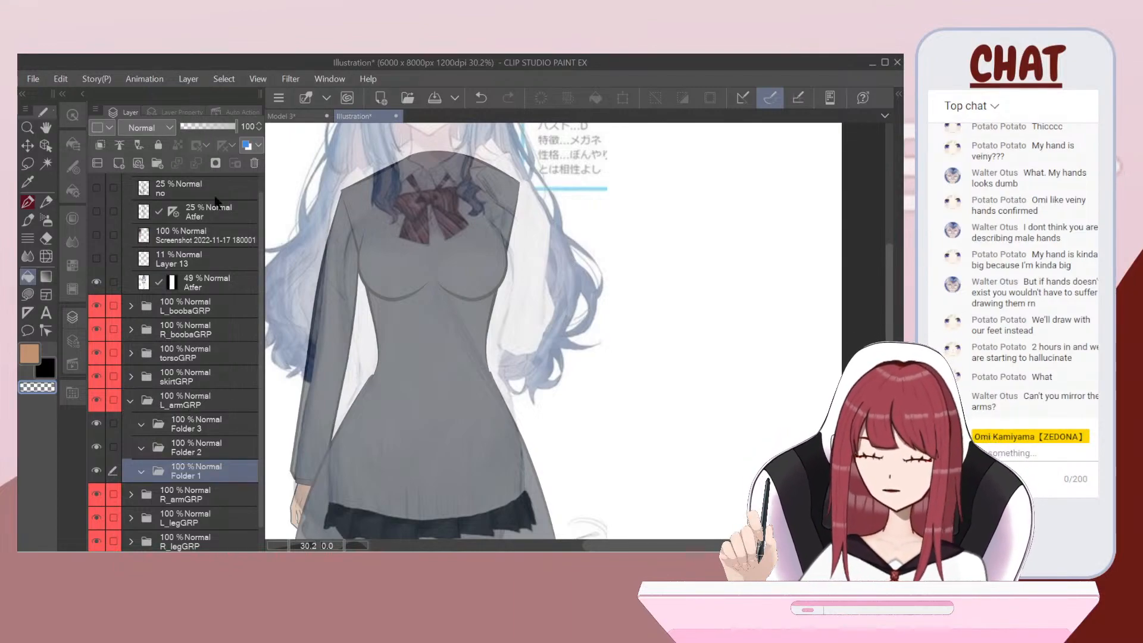
Step: Delete the L_armGRP folder together with its empty subfolders
left_click(167, 406)
left_click(254, 163)
left_click(483, 253)
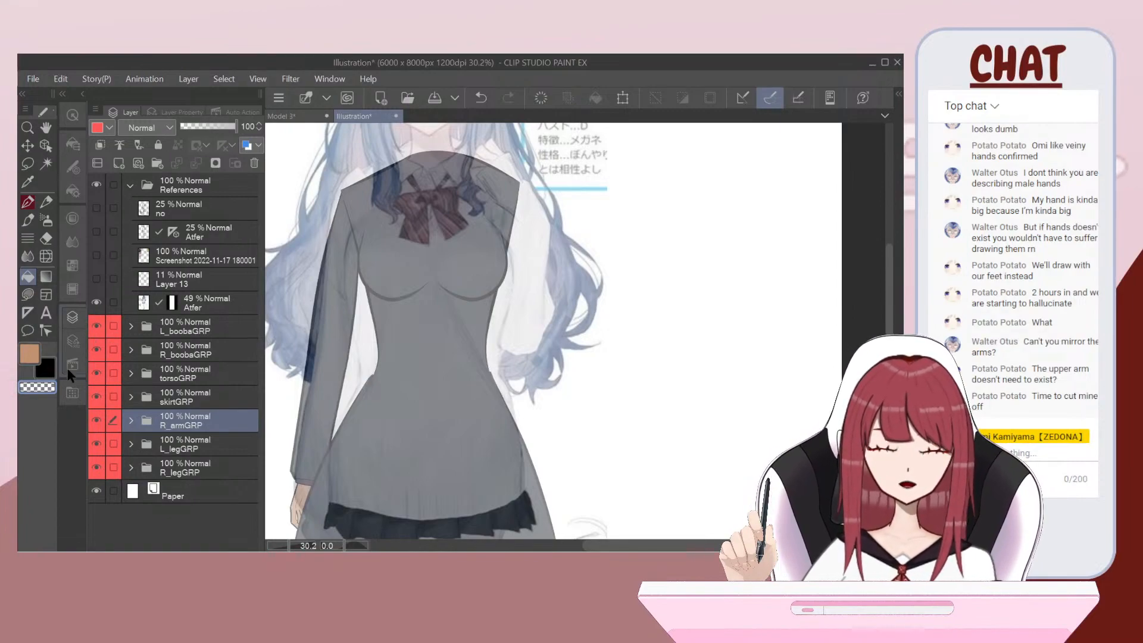
Step: Duplicate the R_armGRP folder and rename the copy L_armGRP
right_click(159, 420)
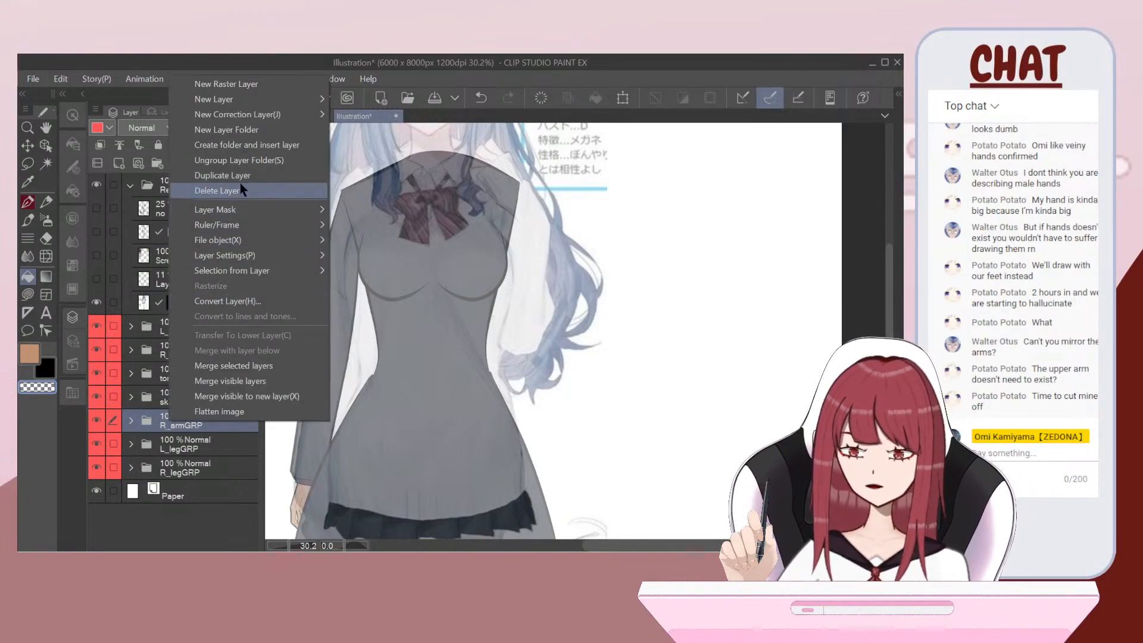
left_click(143, 413)
key("ctrl+minus")
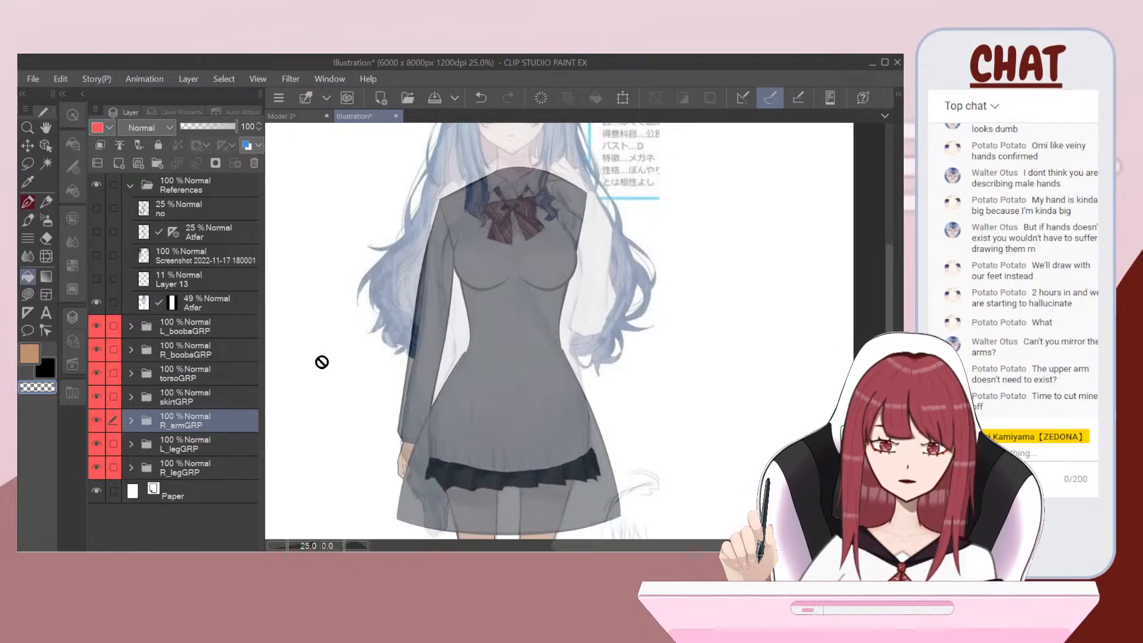
right_click(186, 424)
left_click(277, 175)
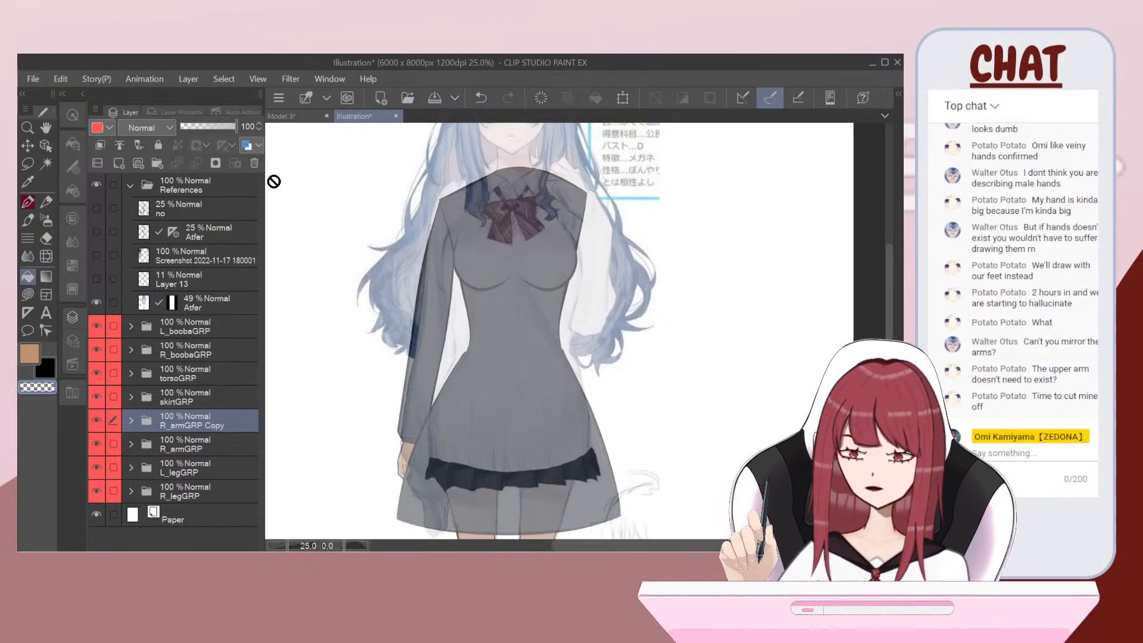
scroll(281, 365, "down", 2)
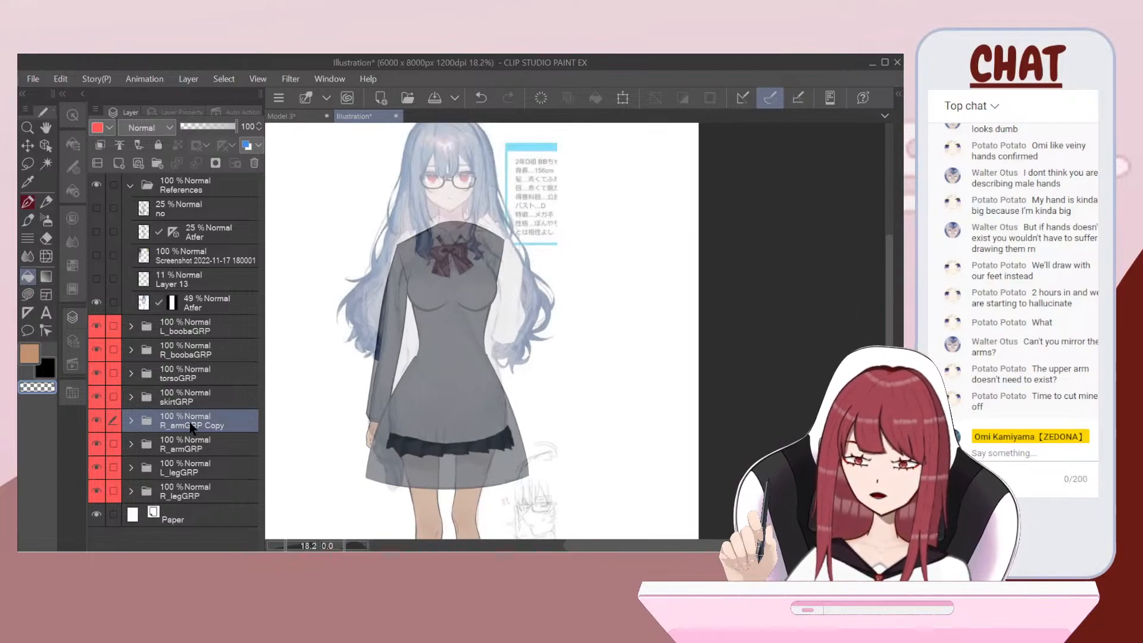
double_click(192, 426)
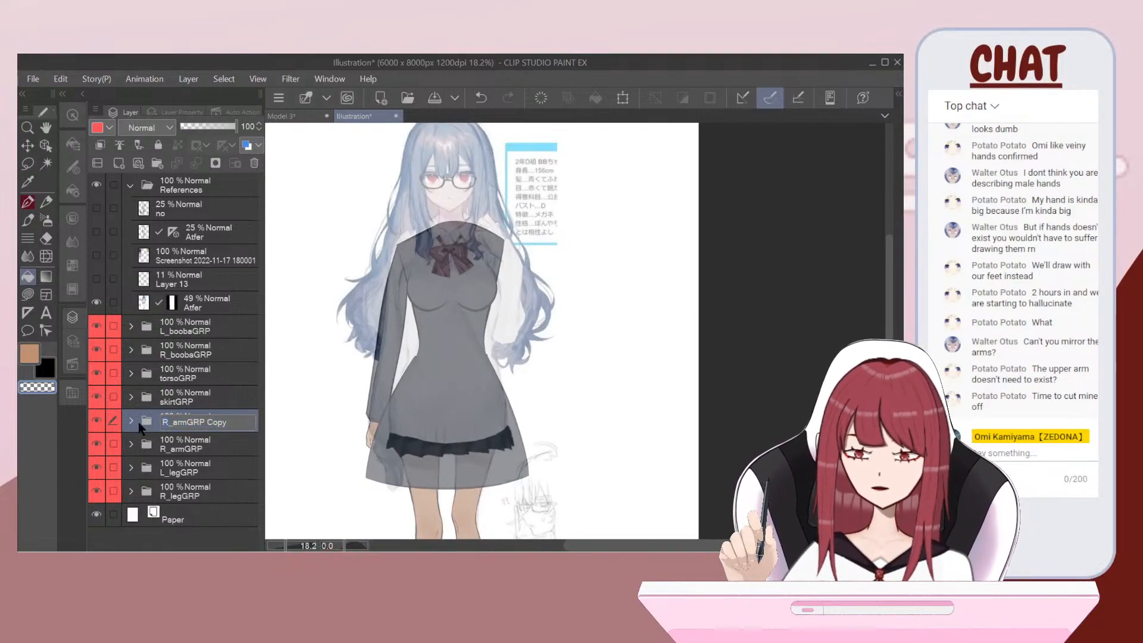
type("L")
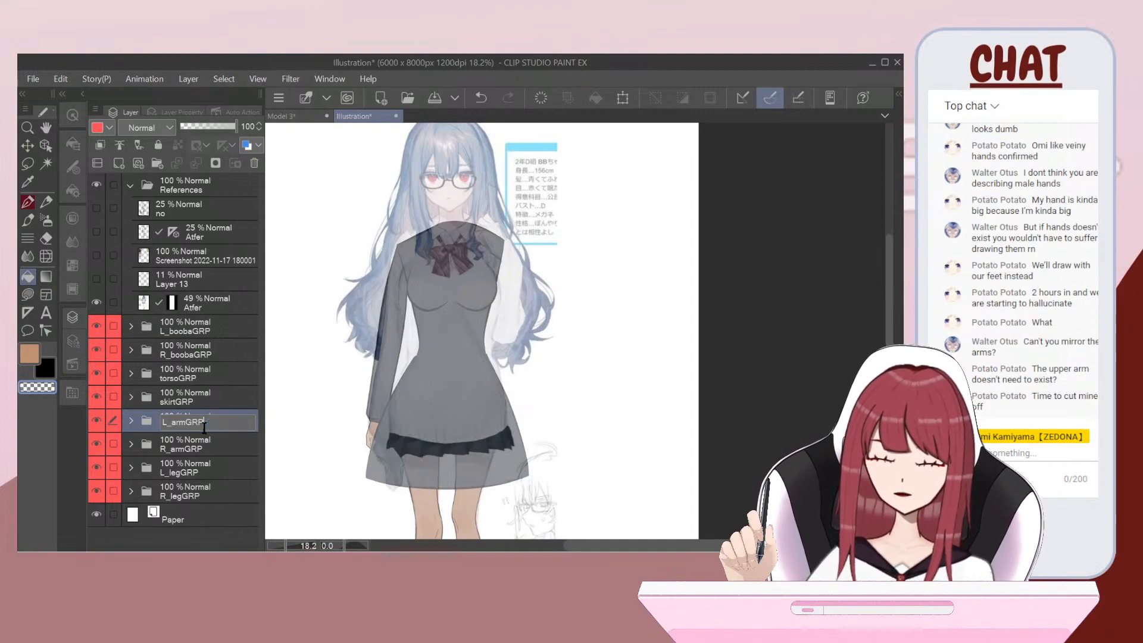
key("Return")
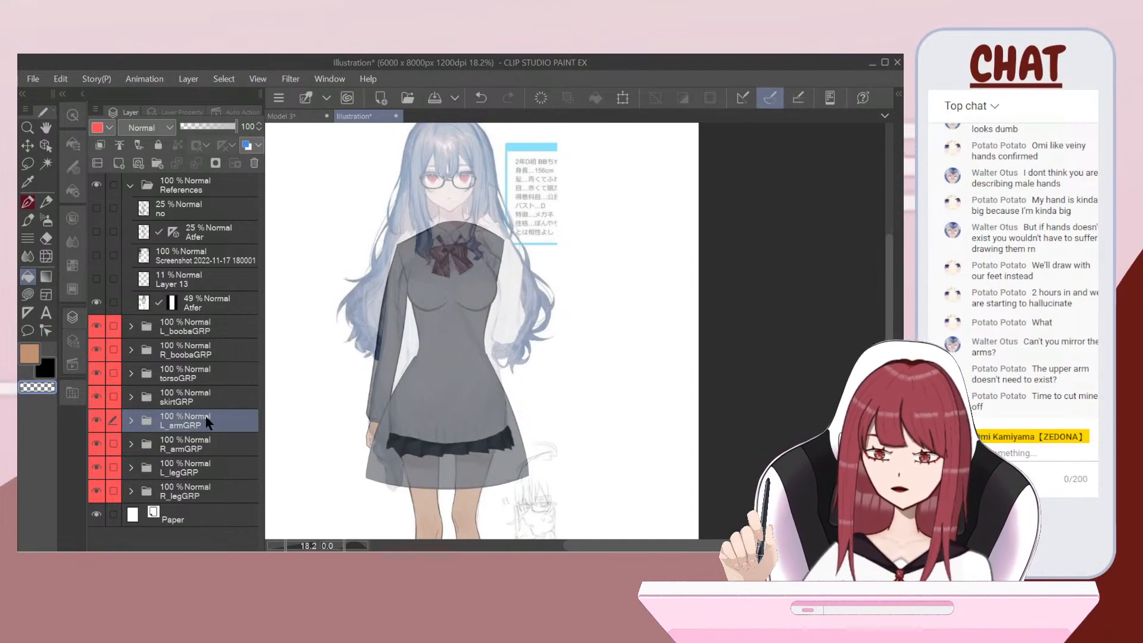
Step: Select the whole canvas and flip the L_armGRP folder horizontally so the arm is mirrored to the opposite side
key("ctrl+a")
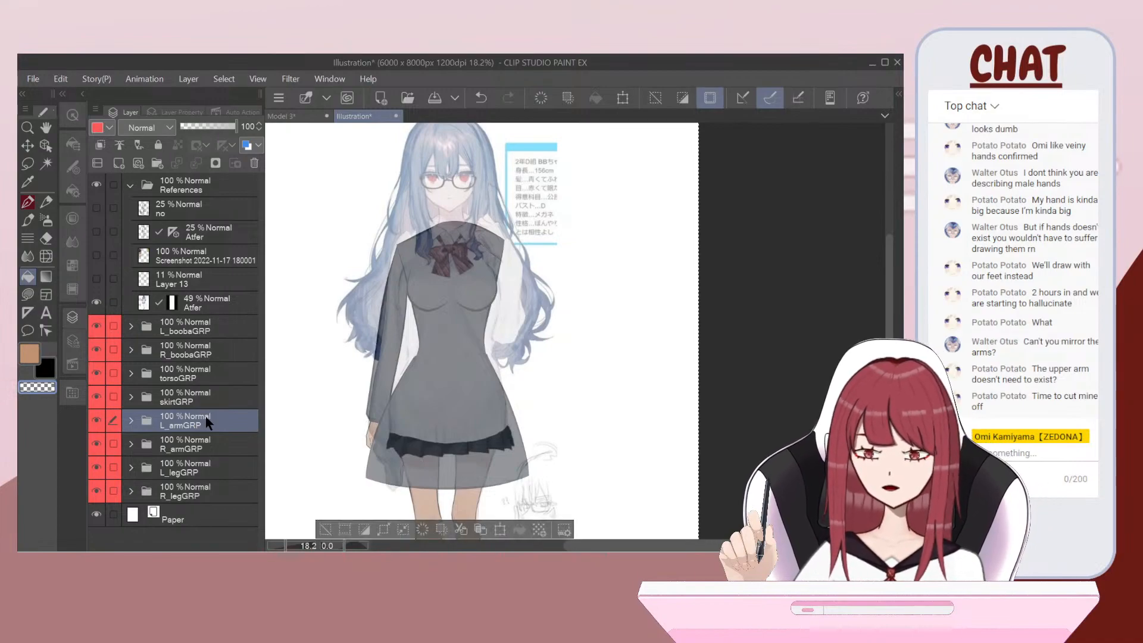
key("ctrl+minus")
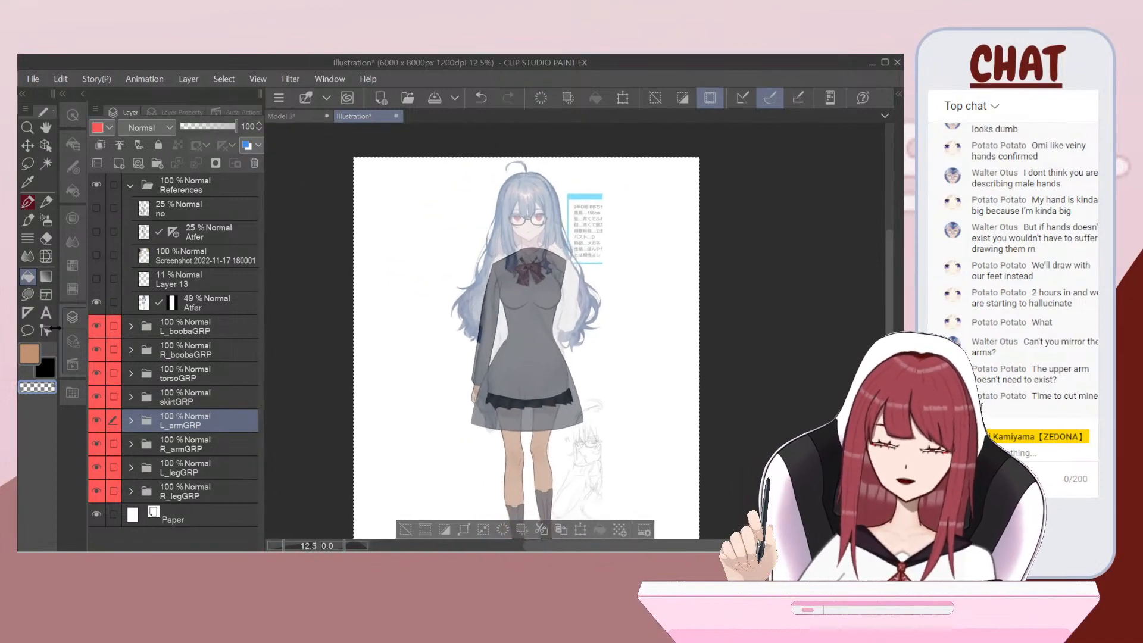
left_click(59, 78)
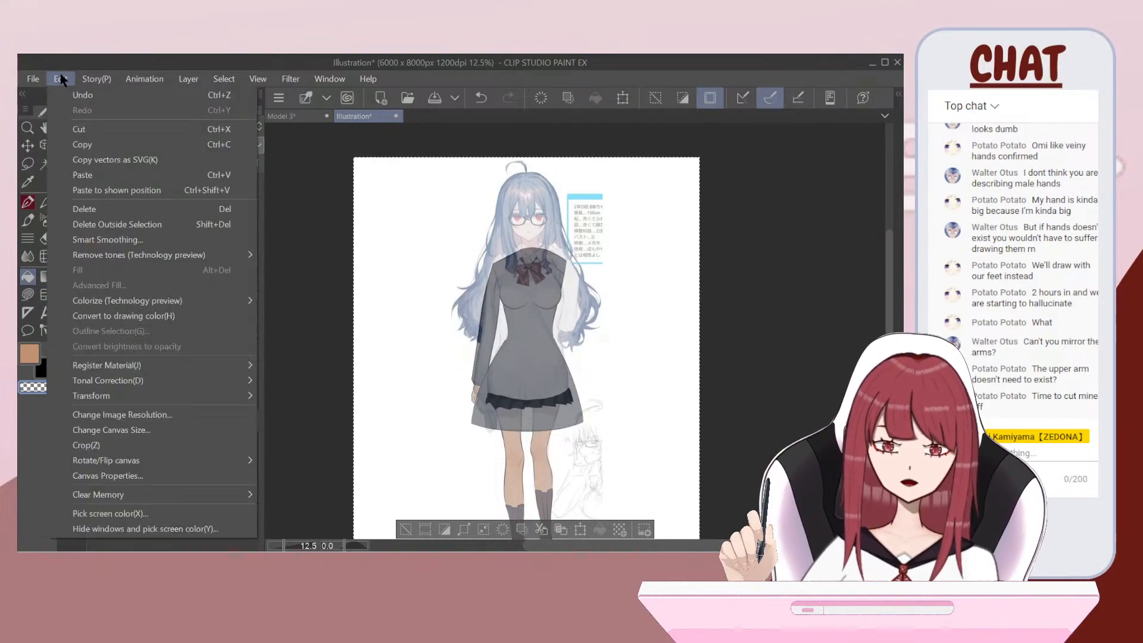
mouse_move(219, 394)
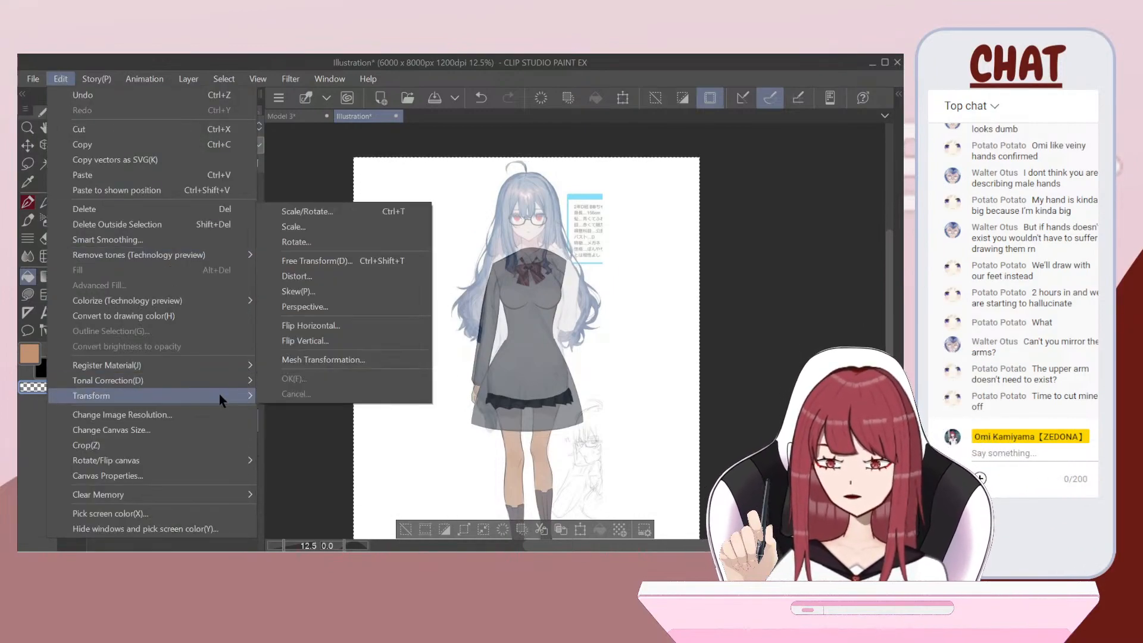
left_click(325, 327)
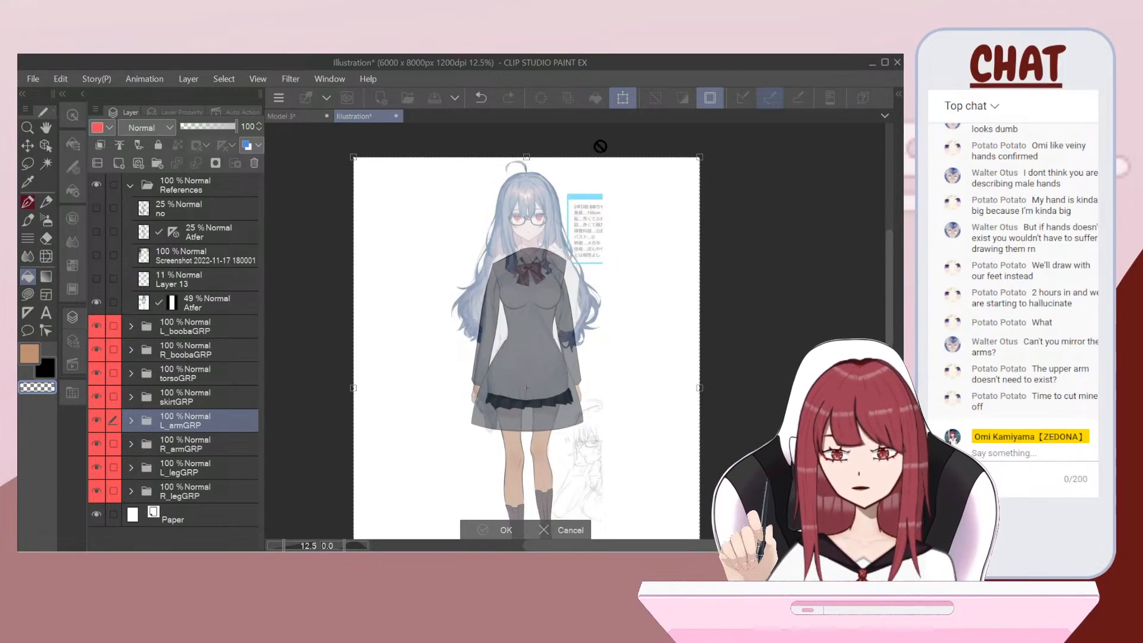
key("Return")
Step: Move the mirrored arm to the right with small nudges so it sits outward from the torso
left_click(630, 94)
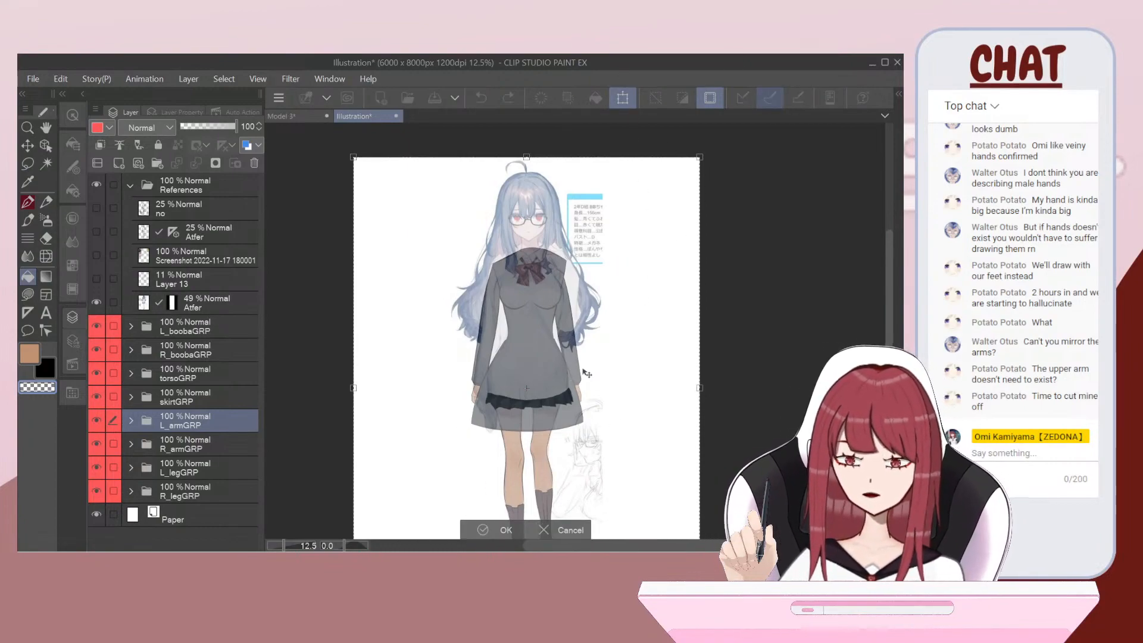
scroll(522, 458, "up", 1)
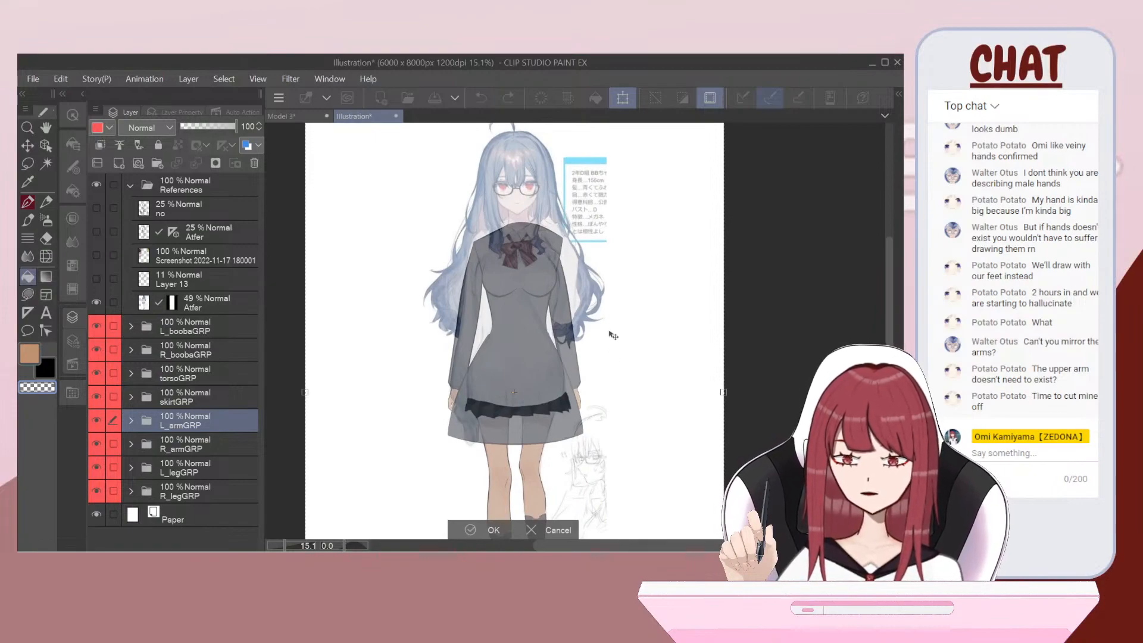
key("Right")
key("Right")
key("Right")
key("Right")
key("Right")
key("Right")
key("Right")
key("Right")
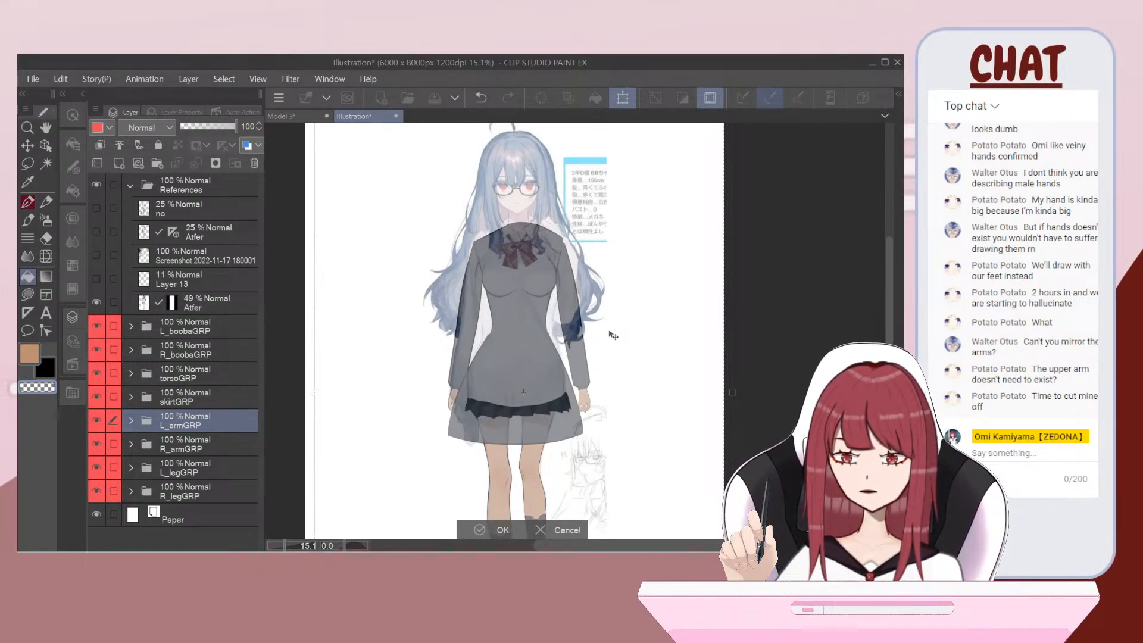
key("ctrl+plus")
key("ctrl+plus")
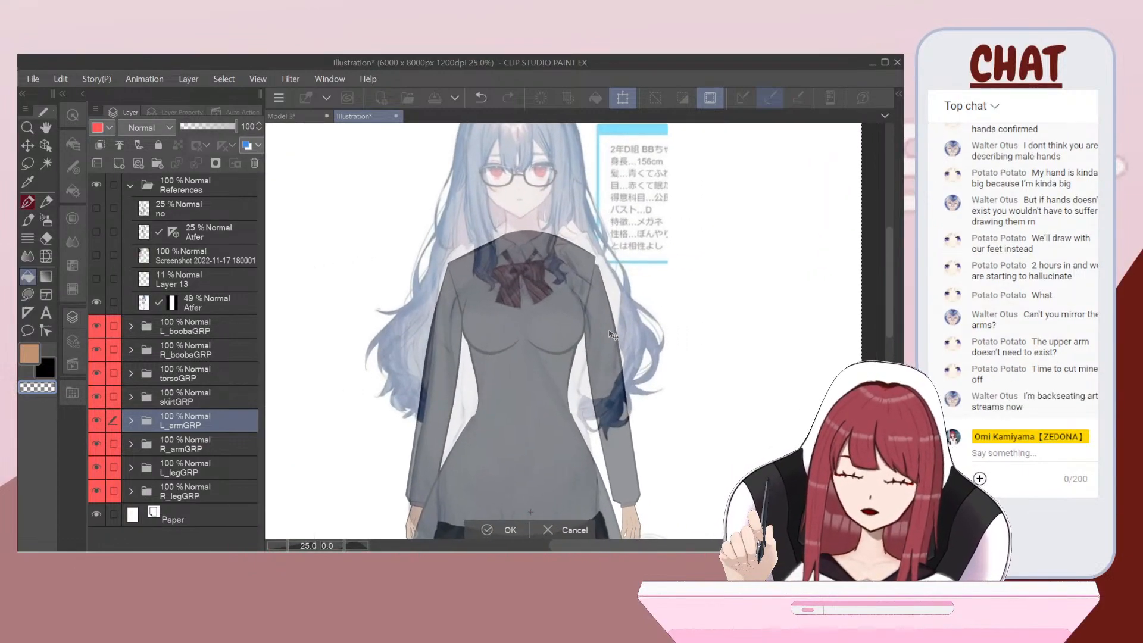
key("ctrl+minus")
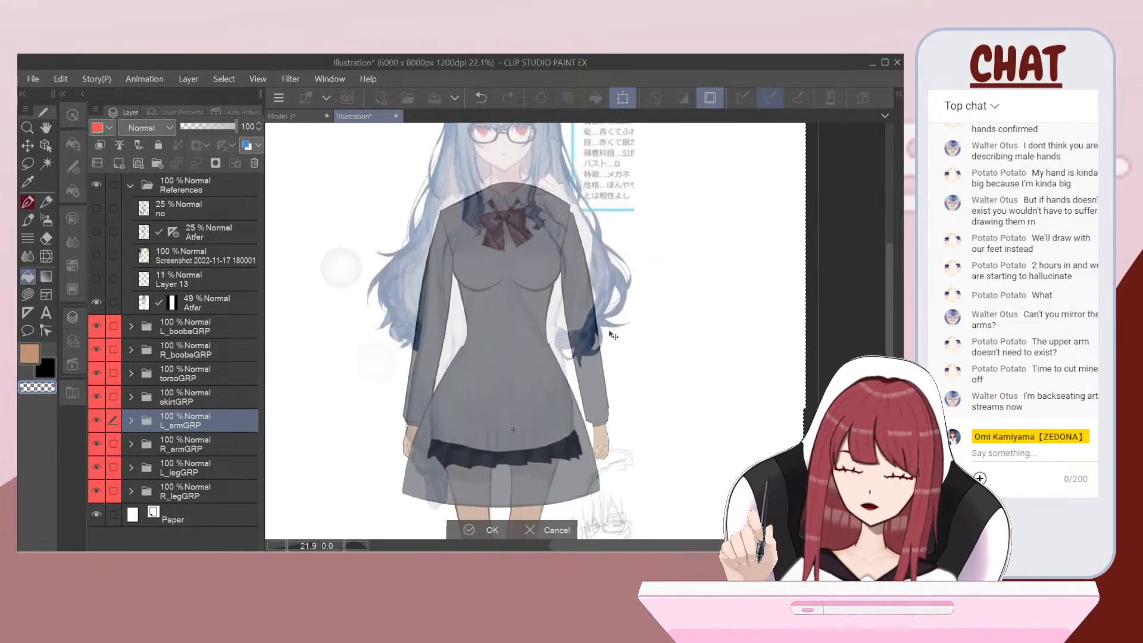
scroll(612, 336, "up", 1)
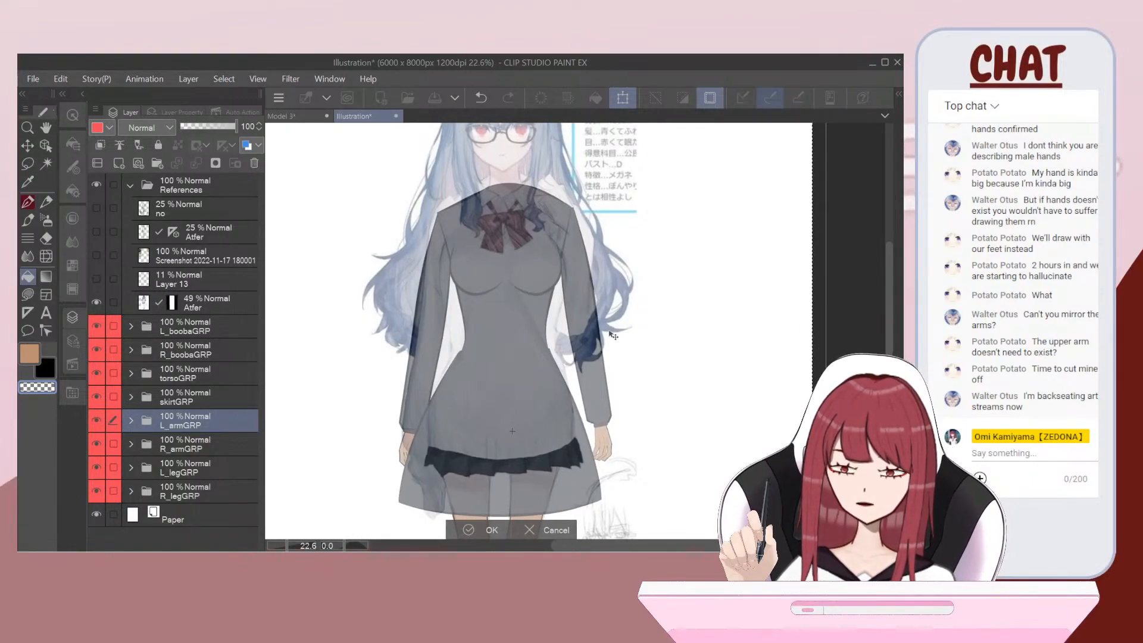
scroll(613, 336, "down", 2)
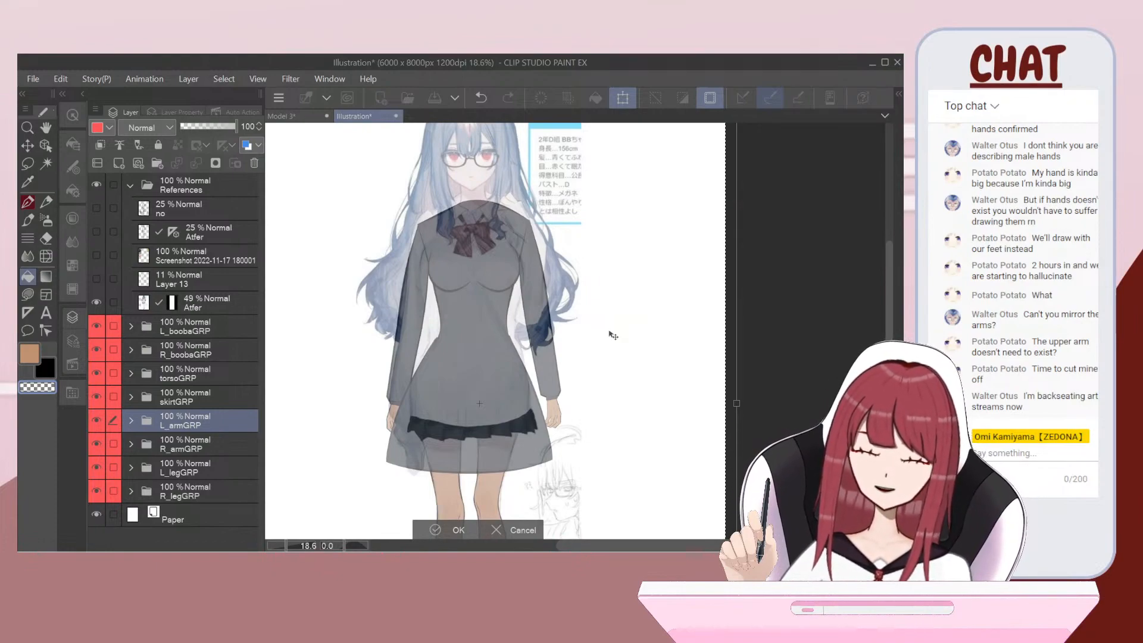
Step: Fine-tune the mirrored arm's horizontal position in small back-and-forth nudges to line it up with the shoulder
left_click(623, 99)
key("Right")
key("Right")
key("Right")
key("Right")
key("Right")
key("Right")
key("Right")
key("Right")
key("Right")
key("Right")
key("Right")
key("Right")
key("Right")
key("Right")
key("Right")
key("Right")
key("Right")
key("Right")
key("Right")
key("Right")
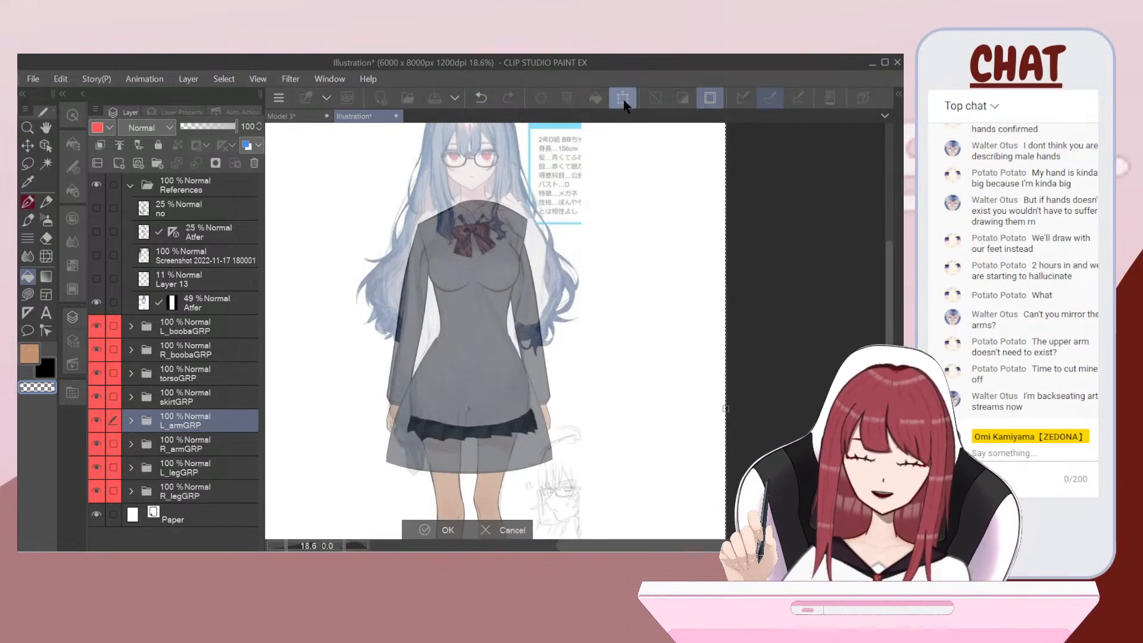
key("Right")
key("Right")
key("Right")
key("Right")
key("Right")
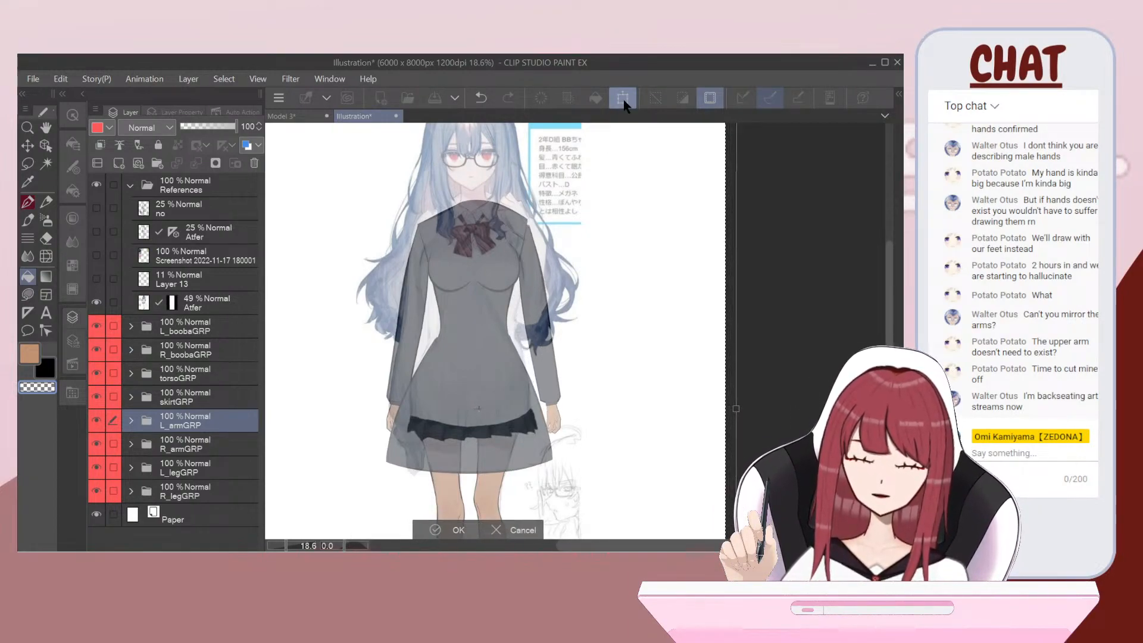
key("Left")
key("Left")
key("Left")
key("Left")
key("Left")
key("Left")
key("Left")
key("Left")
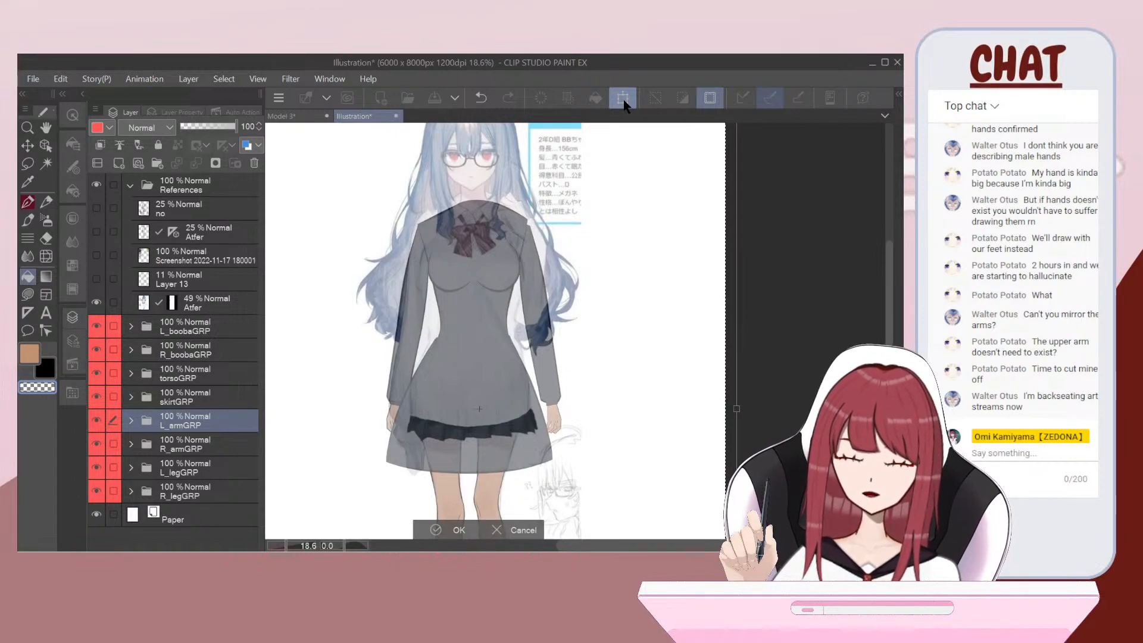
key("Right")
key("Right")
key("Right")
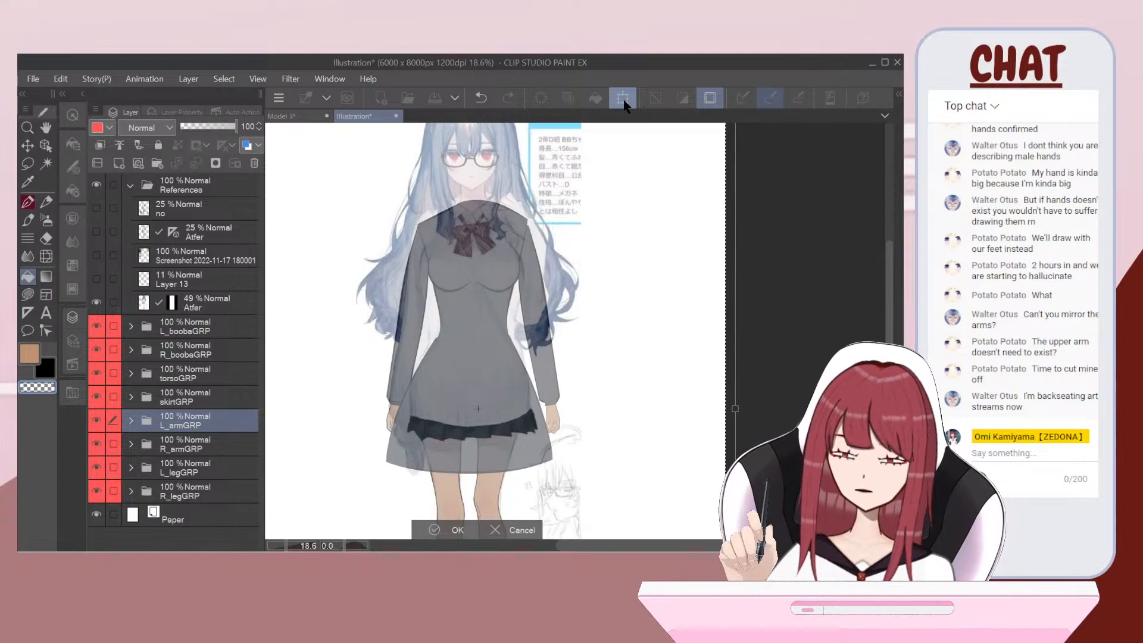
key("Left")
key("Left")
key("Left")
key("Left")
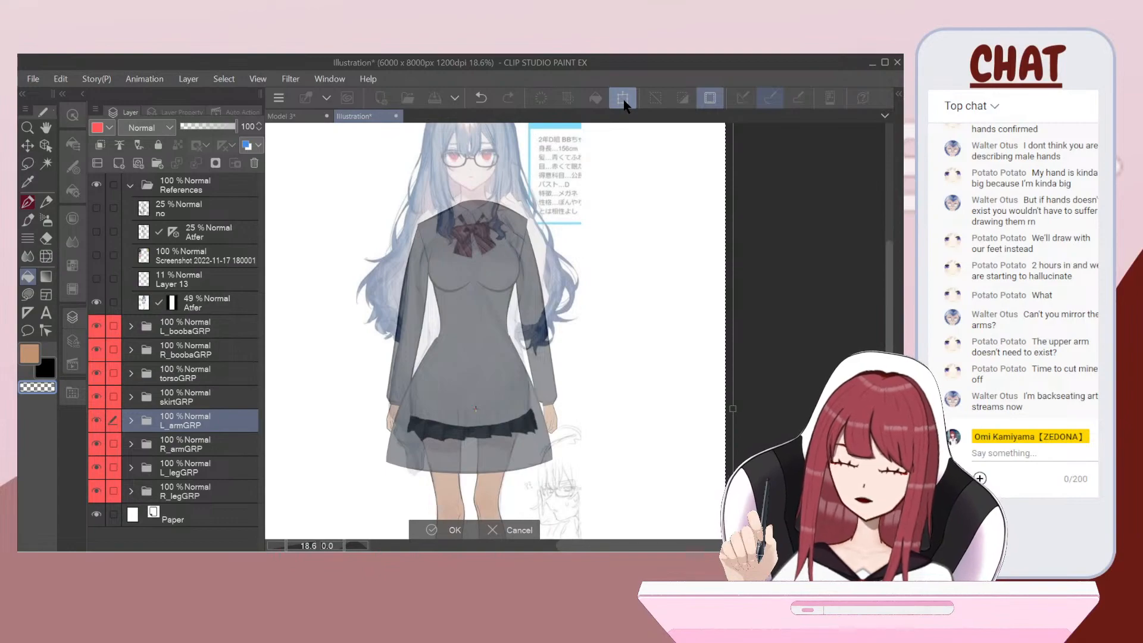
key("Right")
key("Right")
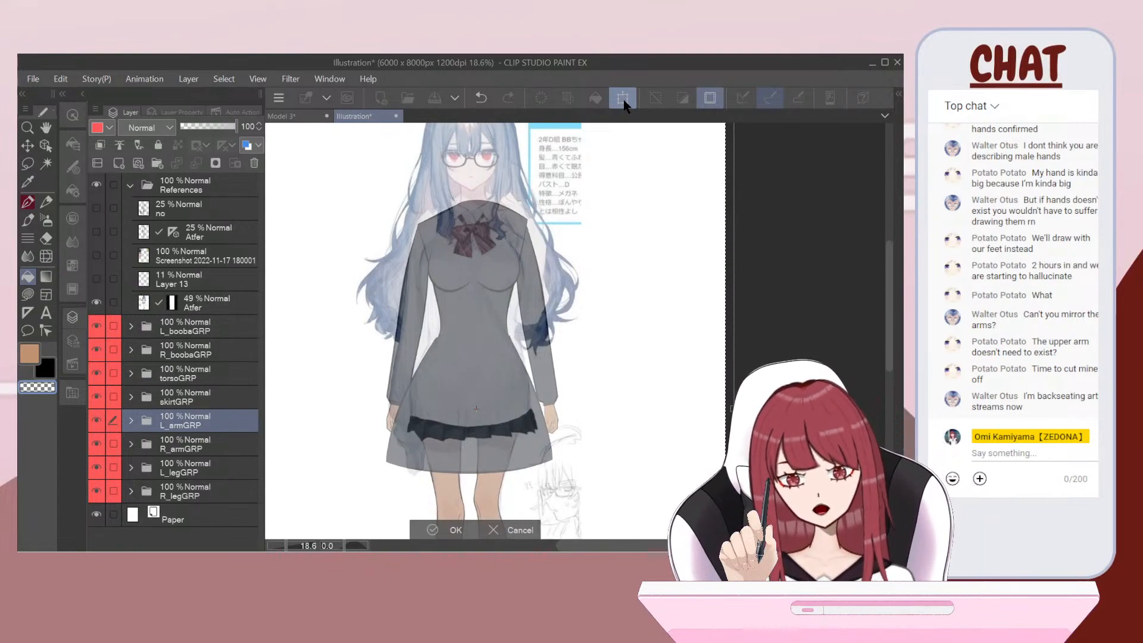
key("Left")
key("Left")
key("Left")
key("Right")
key("Right")
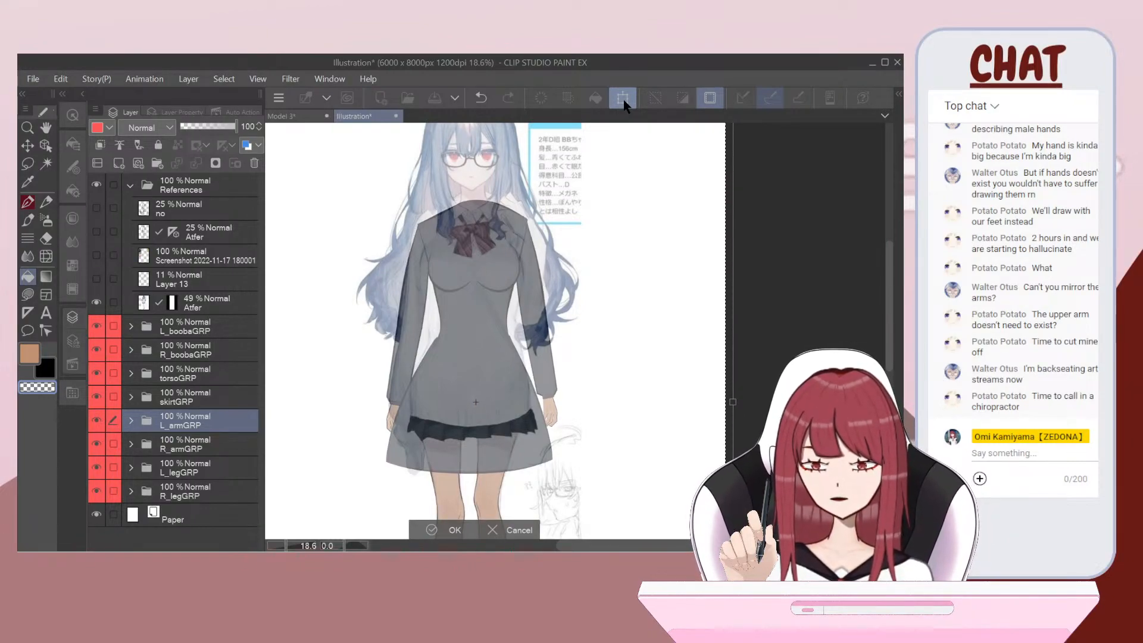
Step: Inspect the mirrored arm's shoulder joint up close, apply the transformation and clear the selection
key("ctrl+plus")
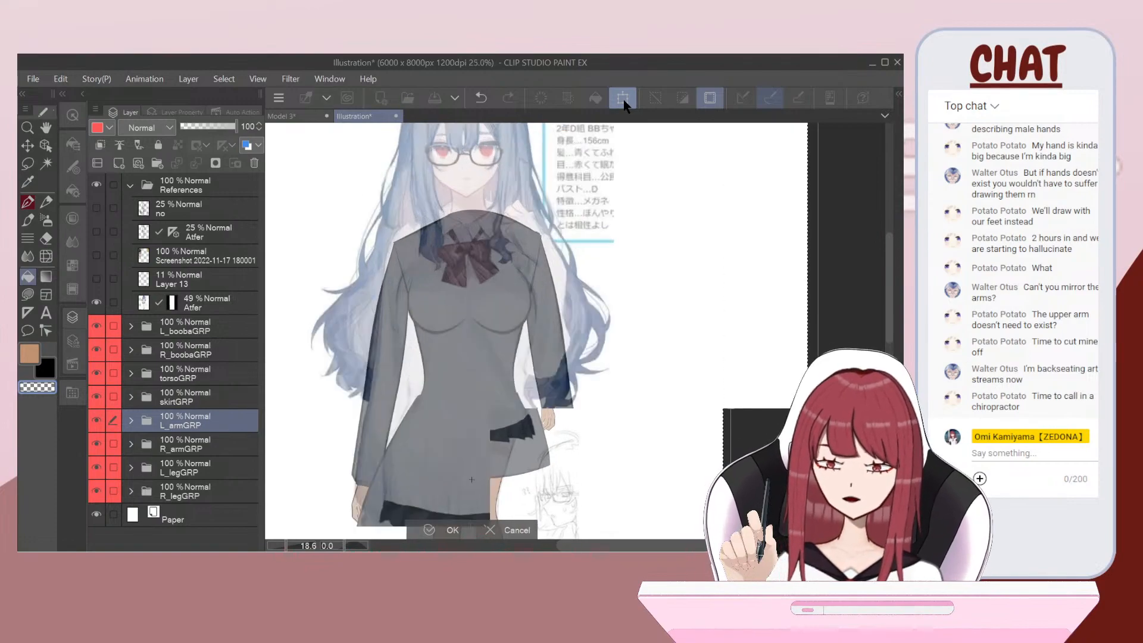
key("ctrl+plus")
key("ctrl+plus")
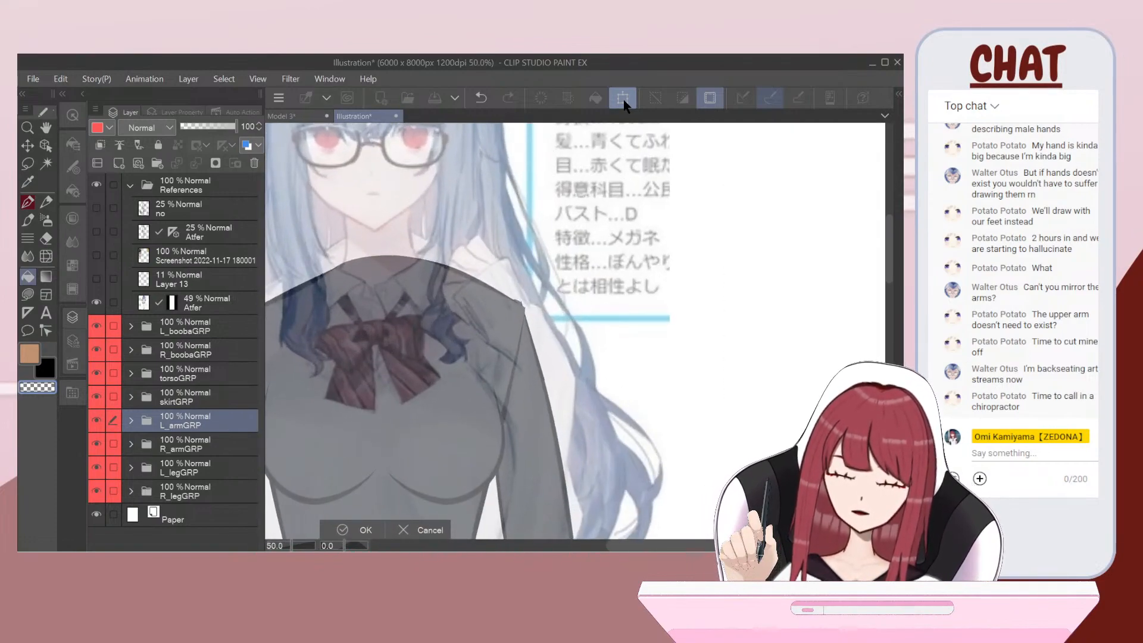
key("ctrl+plus")
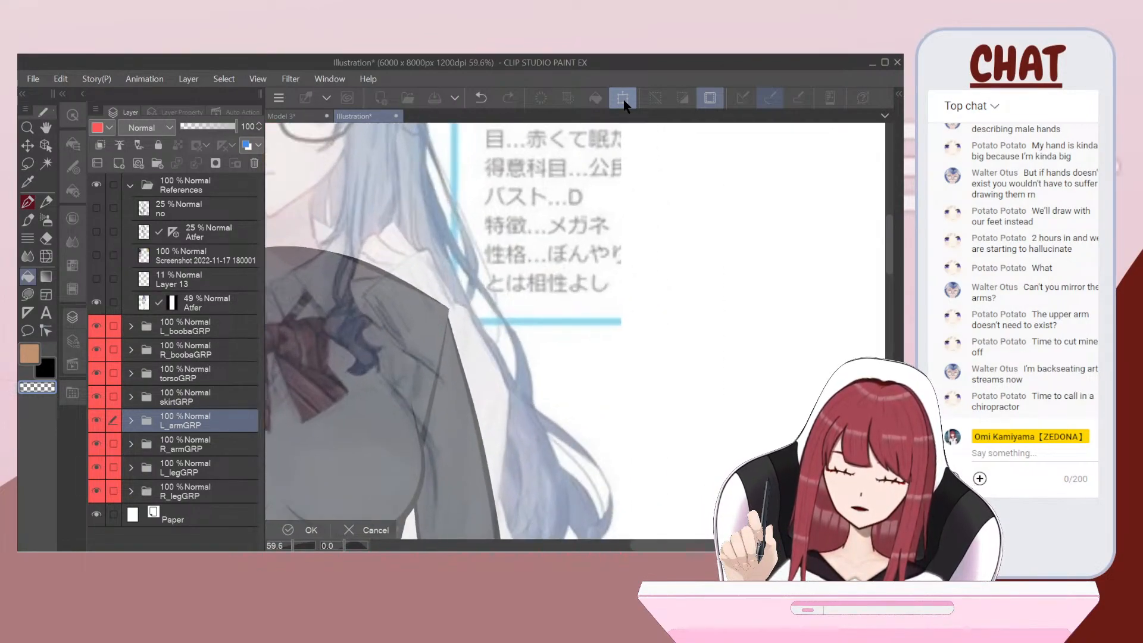
scroll(624, 106, "right", 1)
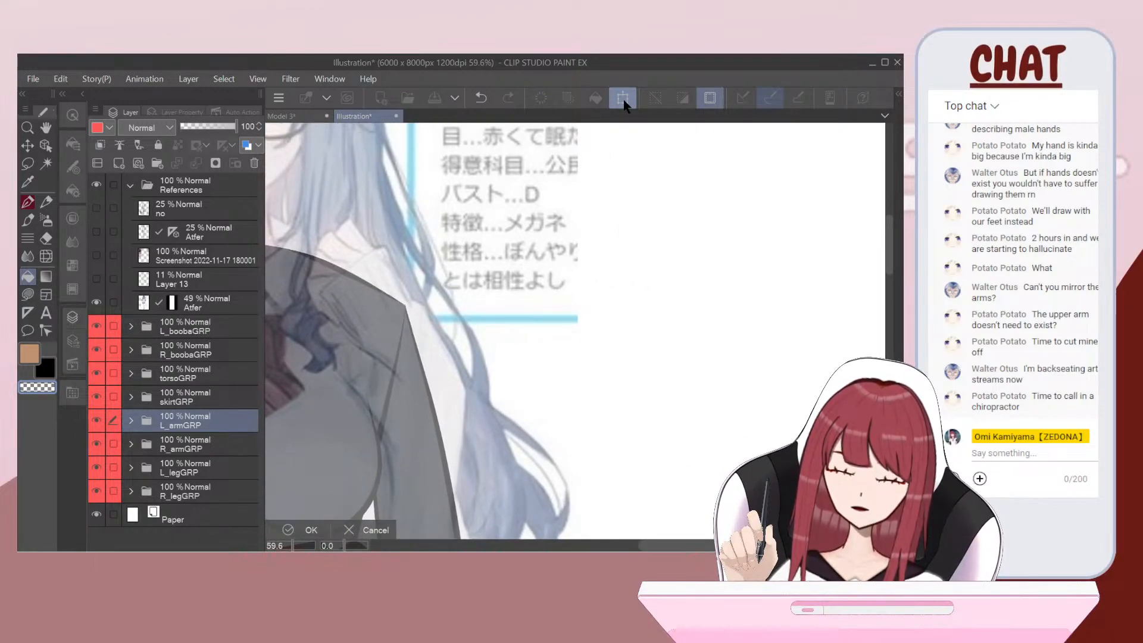
scroll(623, 106, "down", 5)
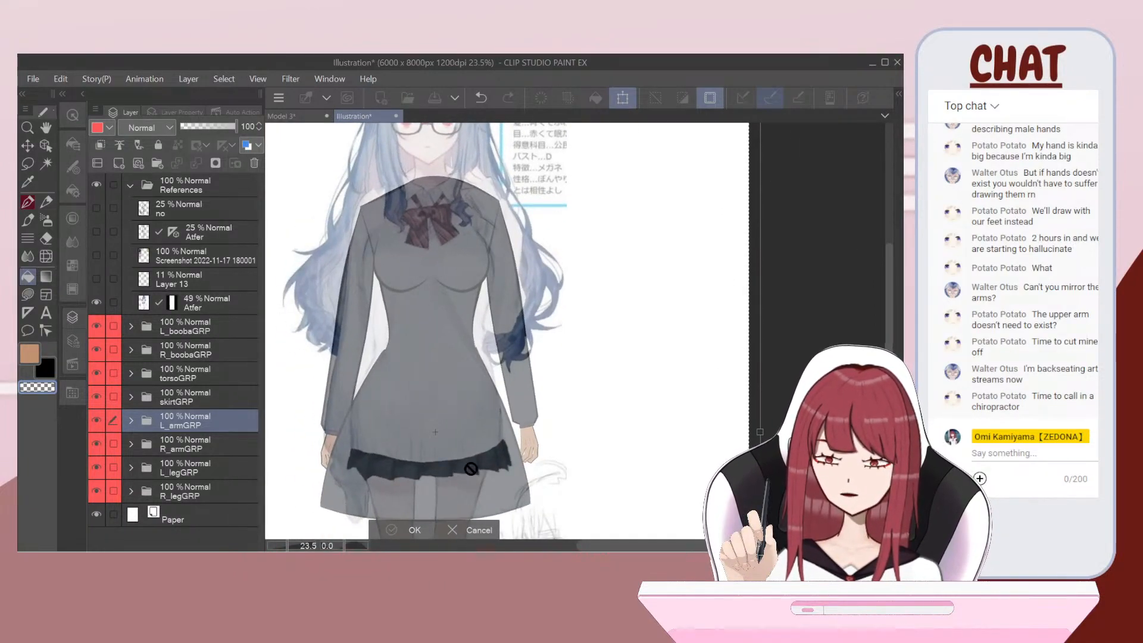
left_click(390, 531)
scroll(336, 511, "down", 1)
key("ctrl+d")
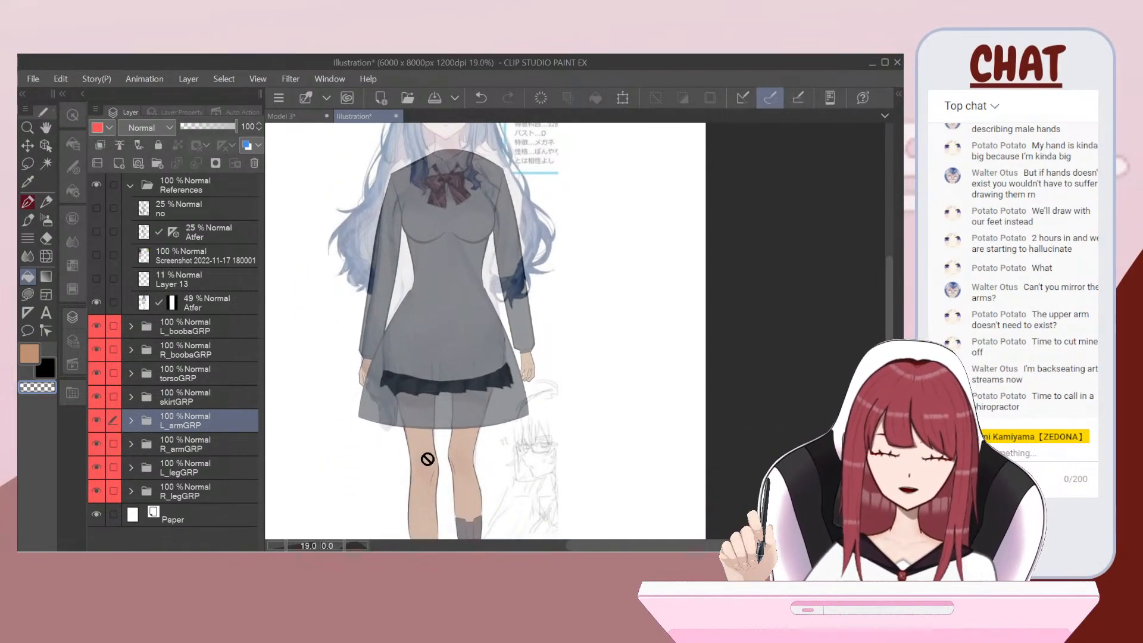
Step: Expand the L_armGRP folder and rename its r_upperarm Copy subfolder l_upperarm
scroll(428, 459, "down", 2)
scroll(427, 459, "down", 1)
scroll(458, 303, "up", 1)
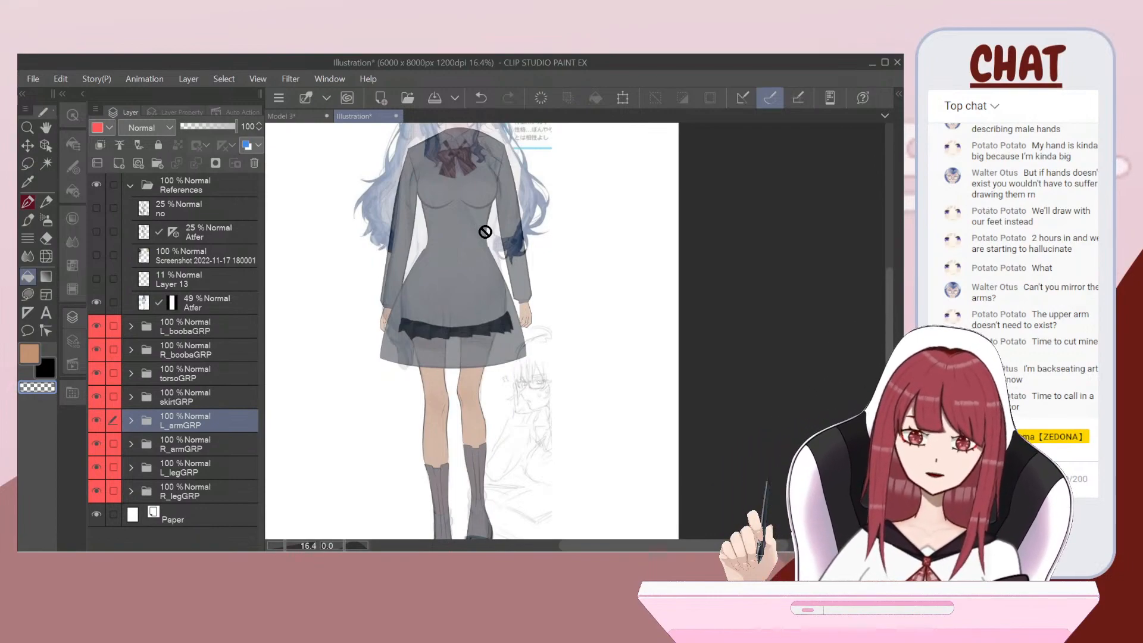
scroll(486, 232, "up", 2)
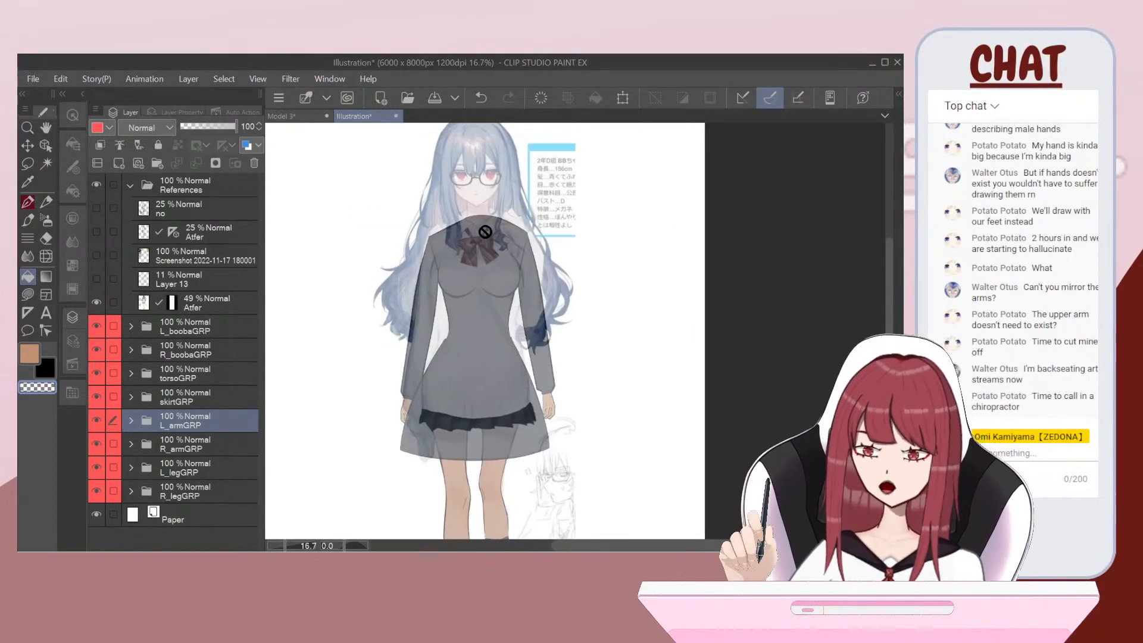
left_click(132, 422)
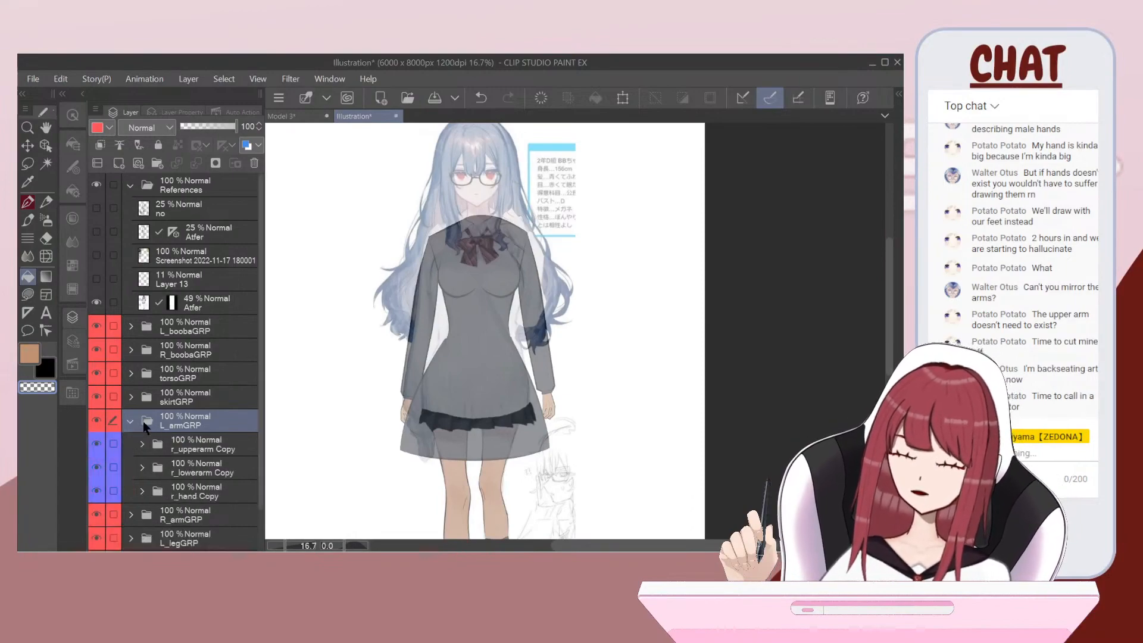
double_click(189, 450)
key("BackSpace")
type("l")
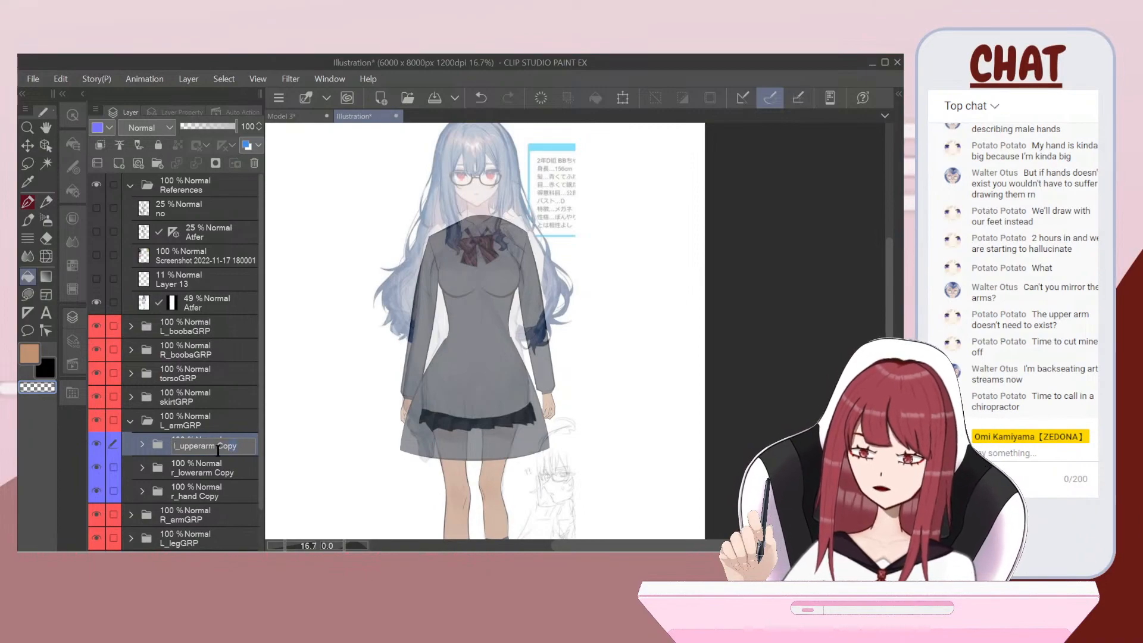
key("BackSpace")
Step: Rename the r_lowerarm Copy subfolder in L_armGRP l_lowerarm
double_click(179, 472)
left_click(174, 469)
key("Delete")
type("l")
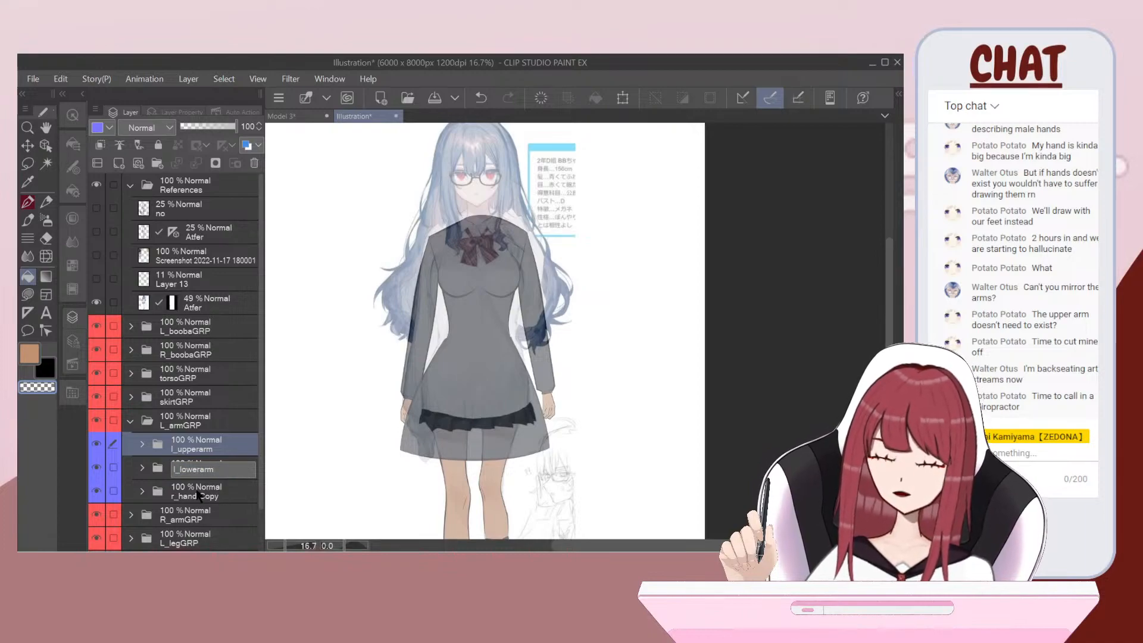
key("BackSpace")
Step: Rename the r_hand Copy subfolder l_hand and collapse the L_armGRP folder
double_click(174, 494)
key("Delete")
type("l")
left_click_drag(222, 493, 201, 494)
key("BackSpace")
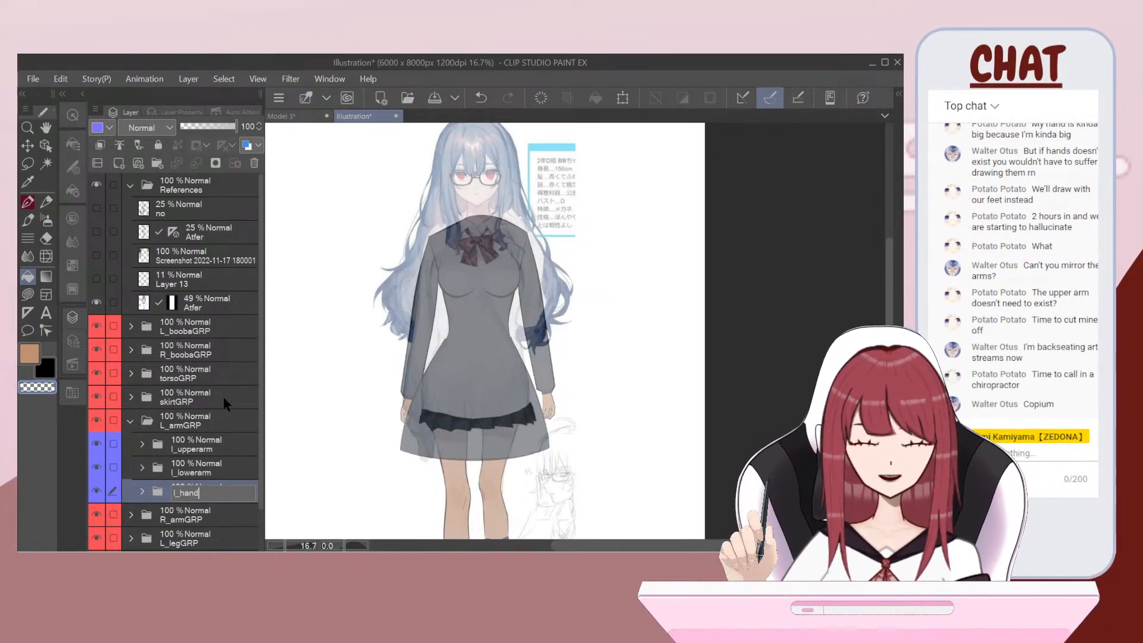
key("Return")
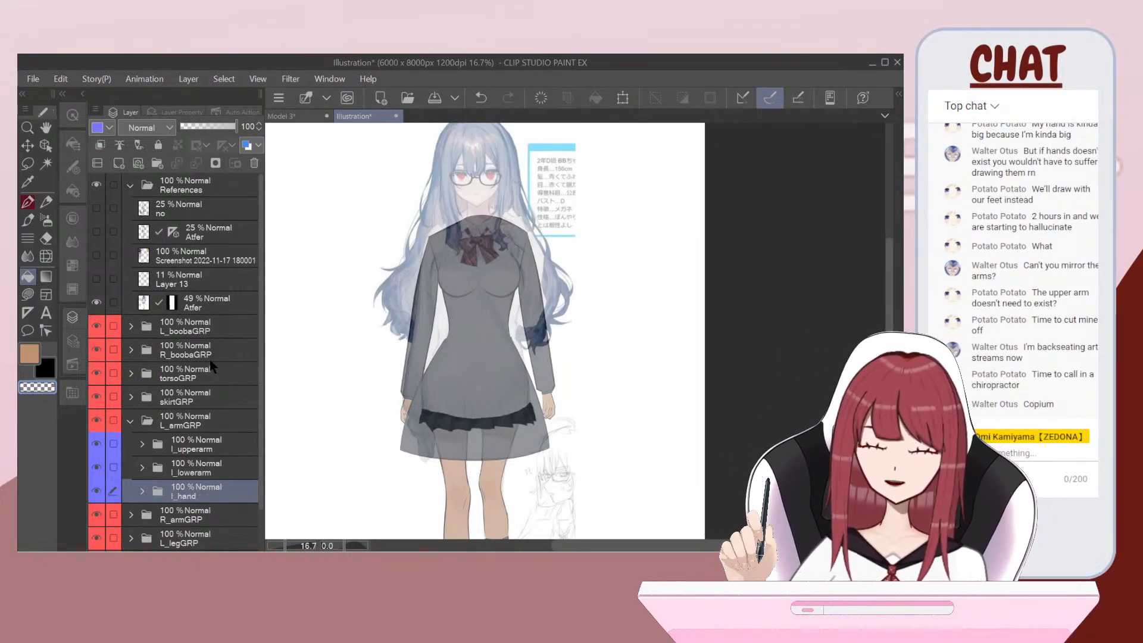
left_click(131, 421)
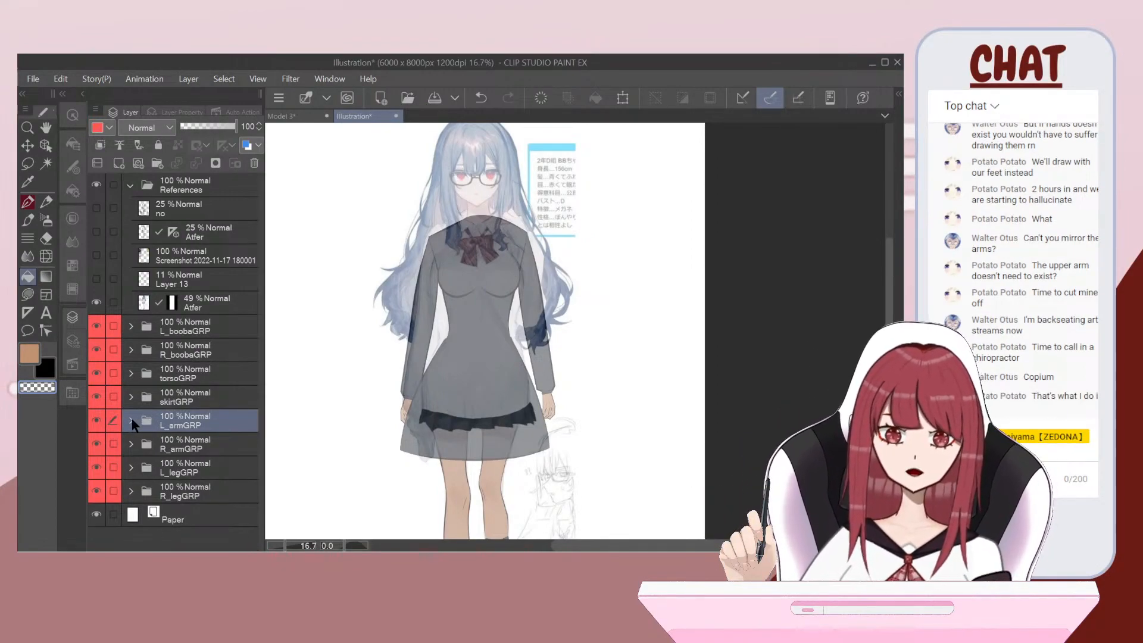
Step: Select the L_boobaGRP folder and hide the 49% Atfer reference layer to show only the drawn body
left_click(212, 336)
scroll(324, 262, "down", 1)
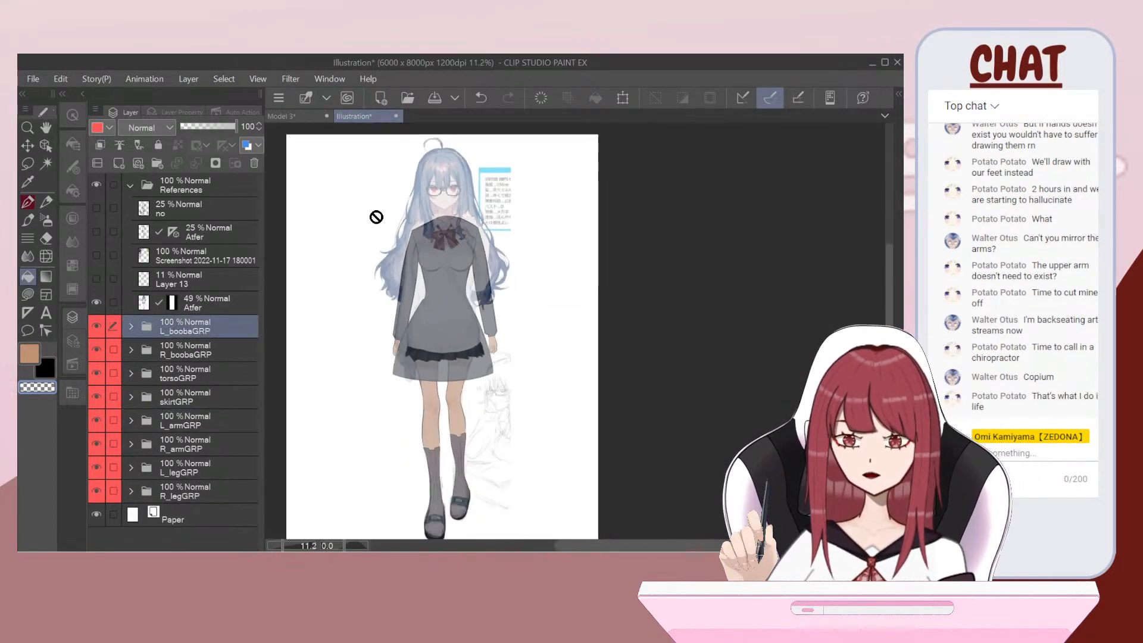
left_click(96, 302)
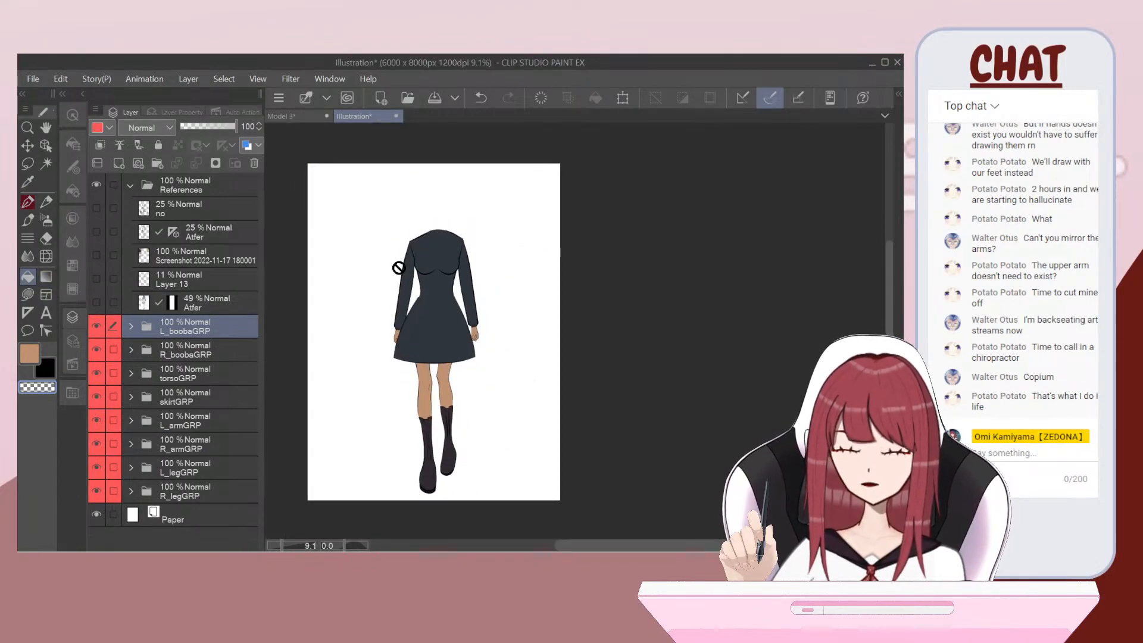
scroll(413, 213, "up", 2)
scroll(430, 234, "up", 1)
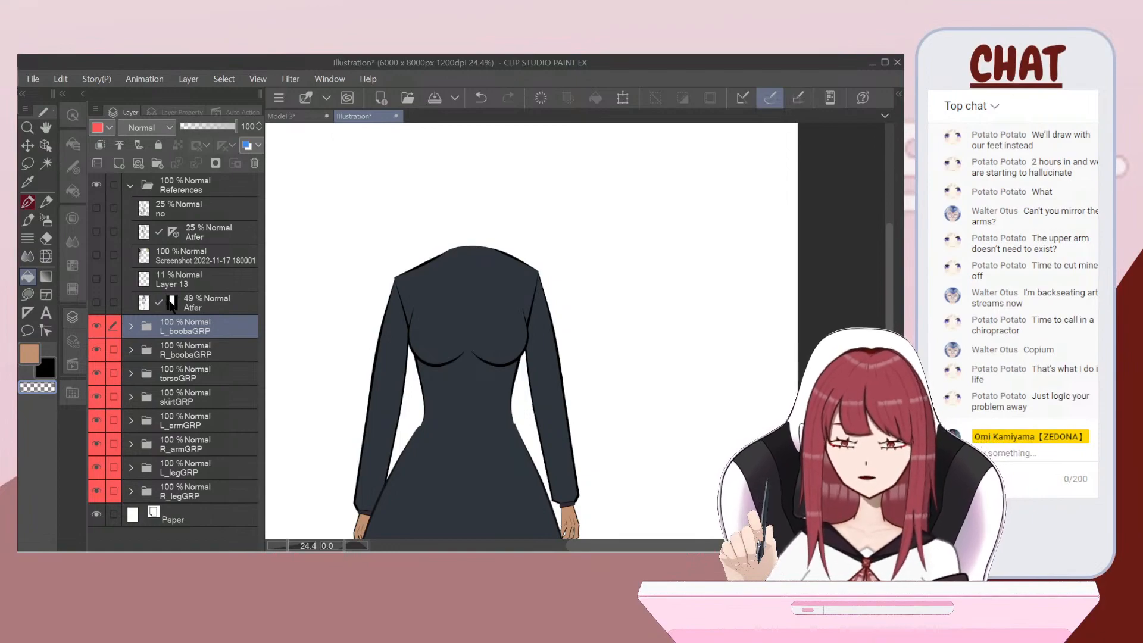
left_click(97, 303)
scroll(427, 191, "up", 3)
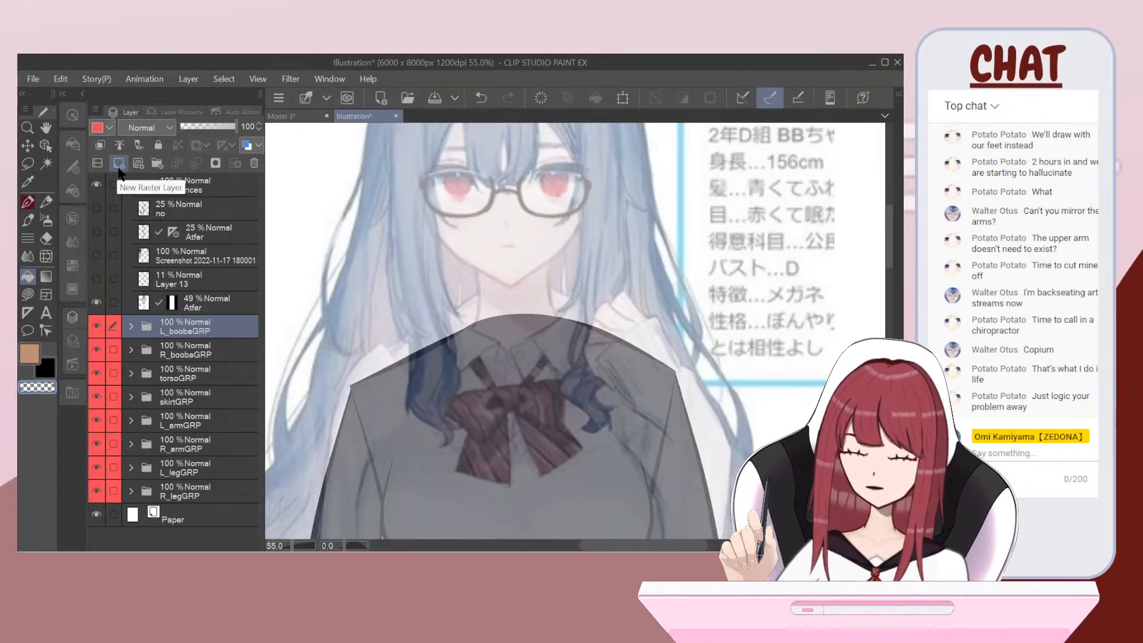
scroll(286, 290, "down", 3)
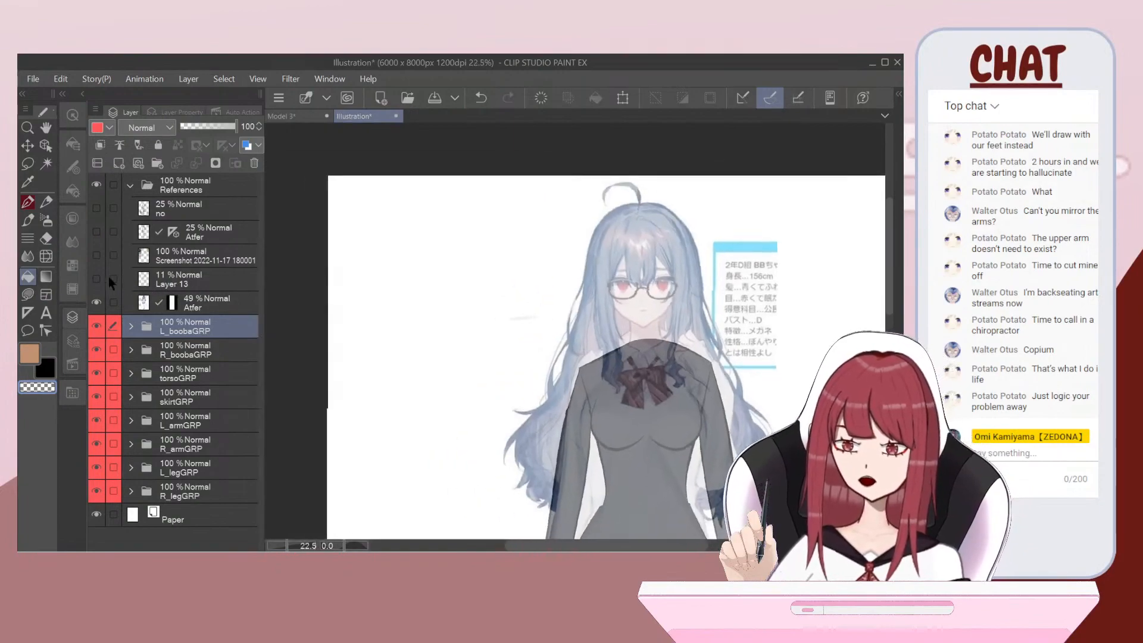
left_click(103, 258)
scroll(105, 260, "up", 1)
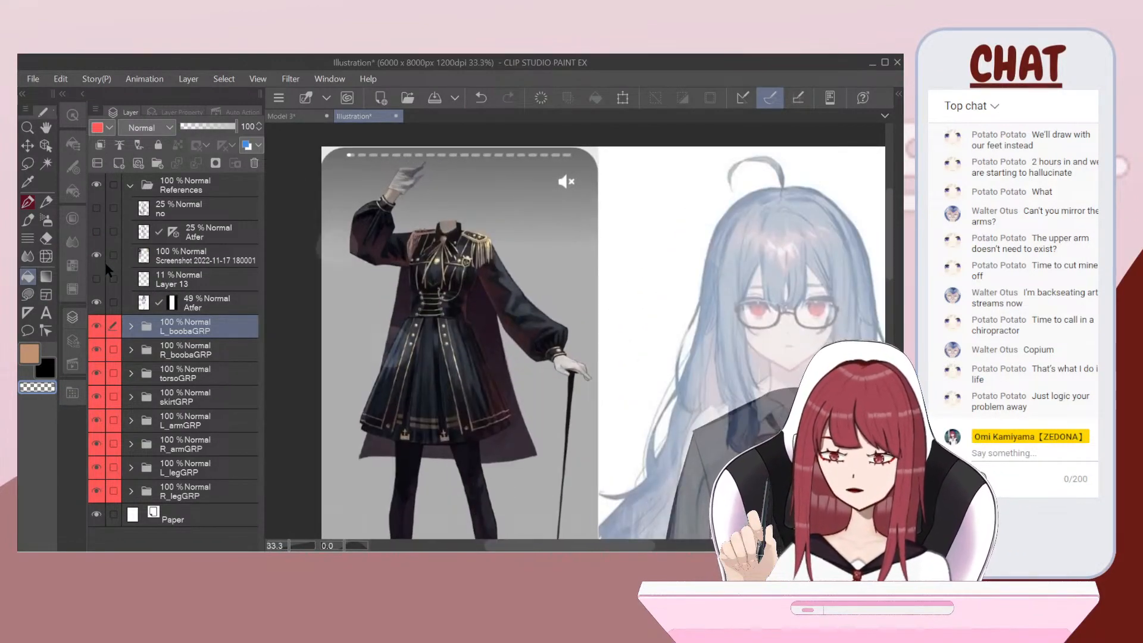
left_click_drag(554, 298, 446, 244)
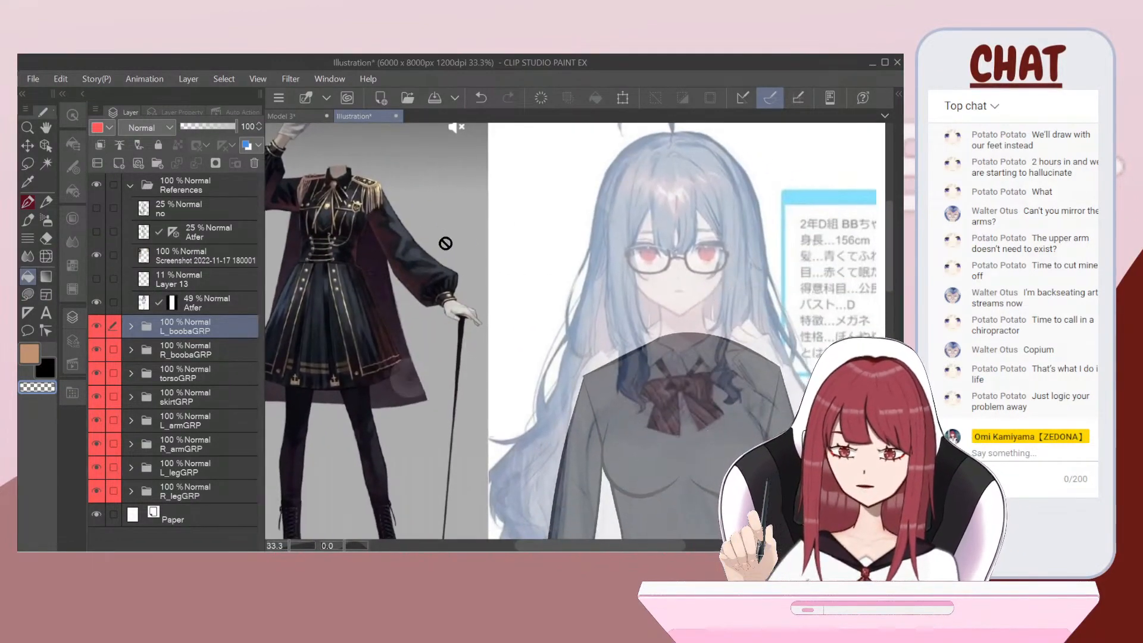
Step: Create a folder named collarGRP above L_boobaGRP and give it the red palette colour
left_click(139, 163)
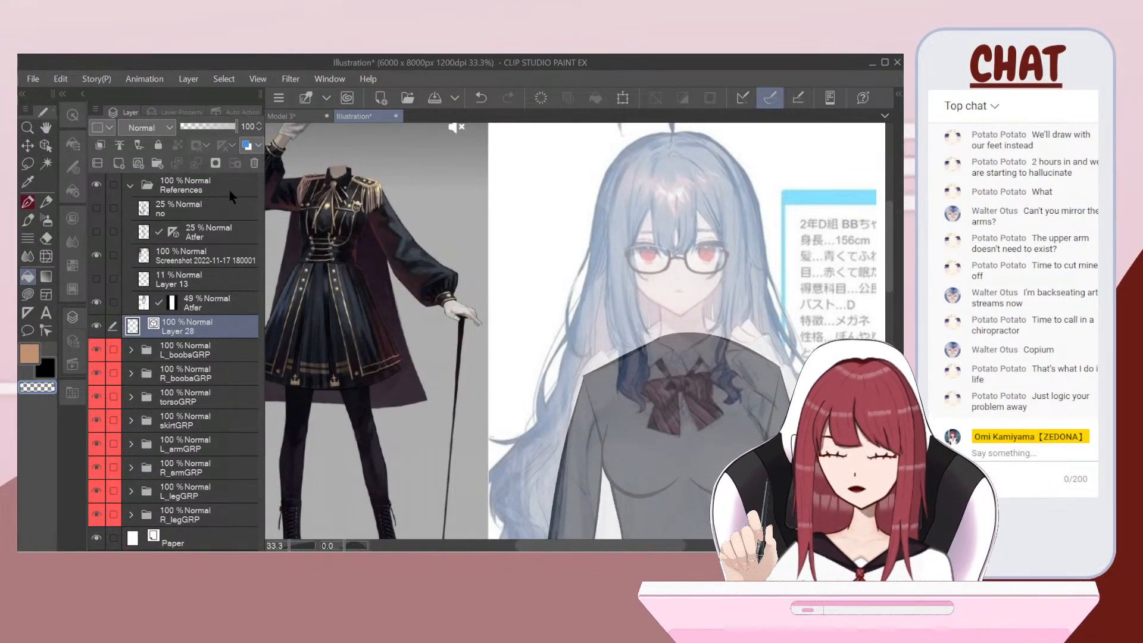
key("ctrl+g")
double_click(167, 328)
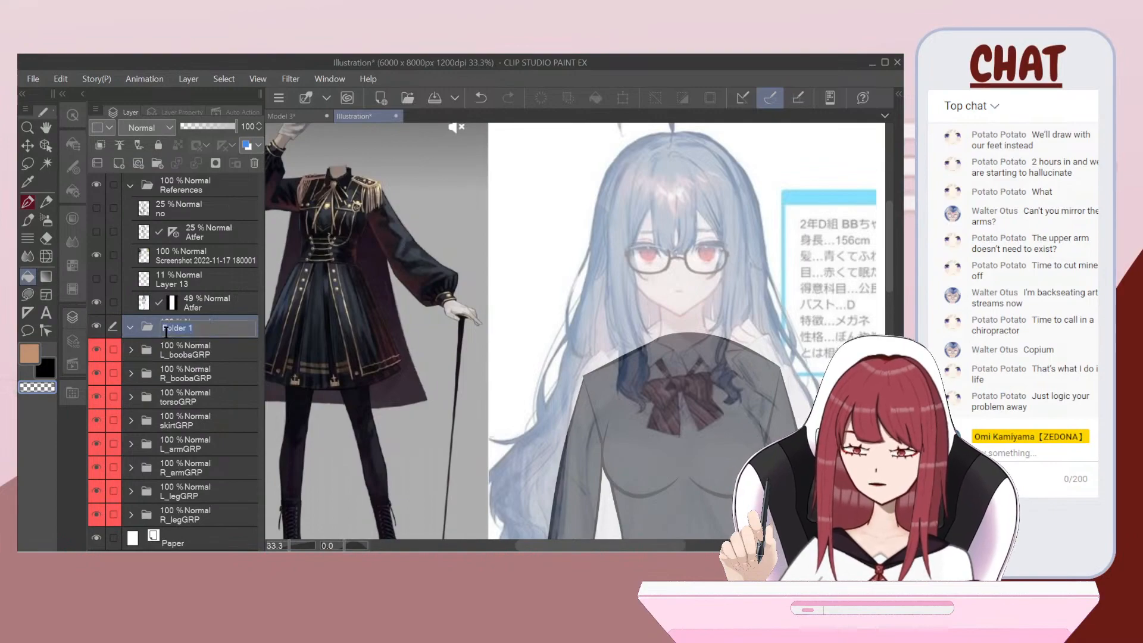
type("collarGRP")
key("Return")
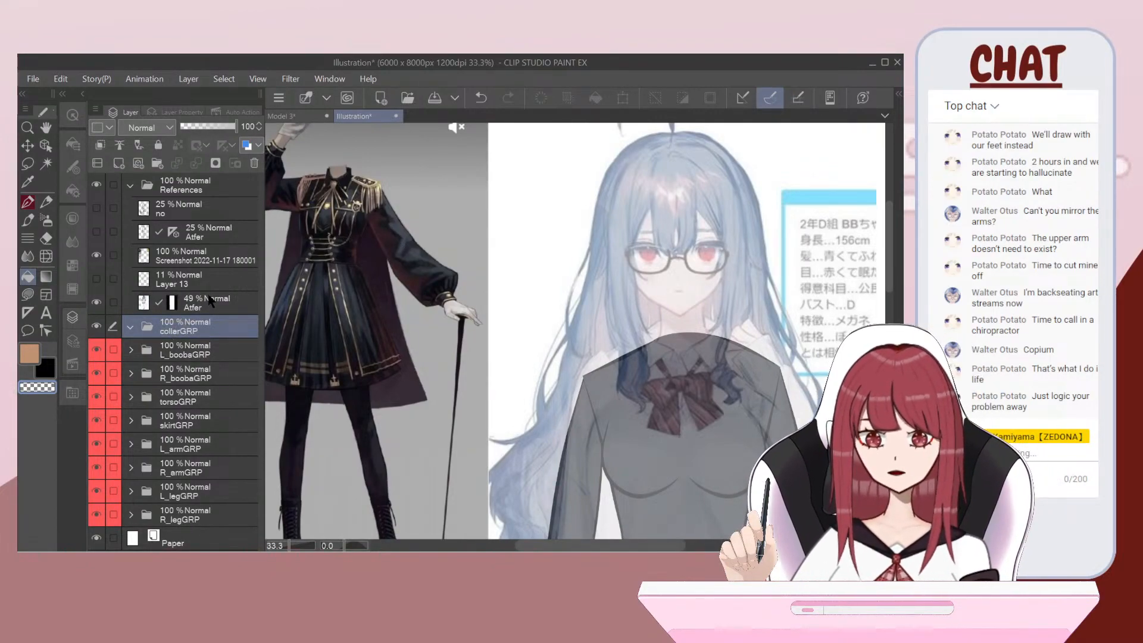
left_click(110, 127)
left_click(119, 160)
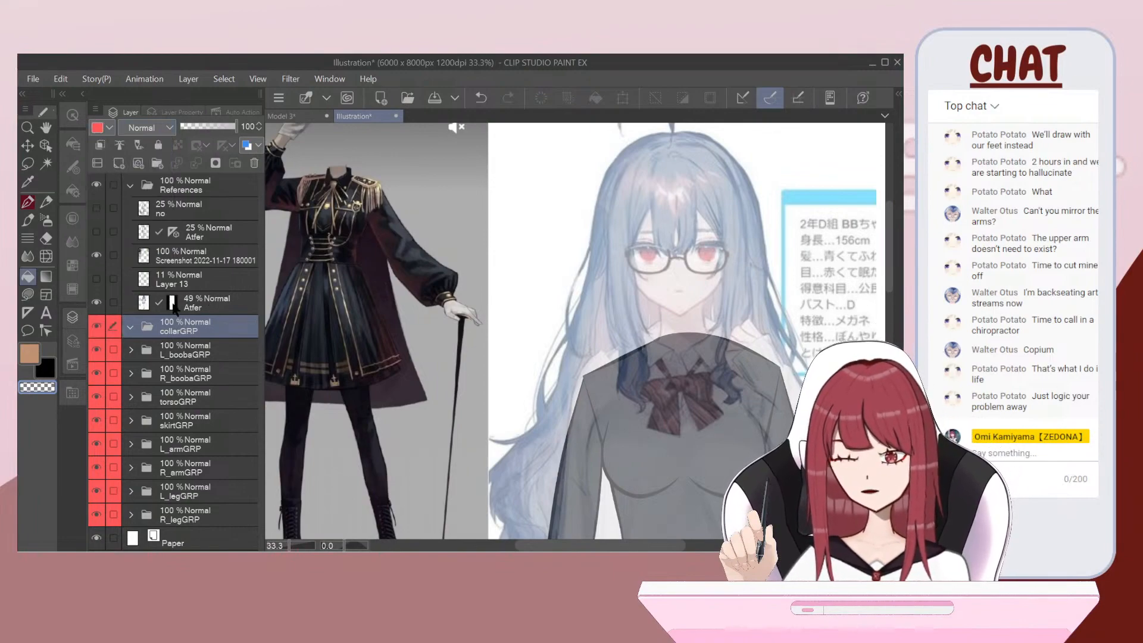
Step: Add a vector layer inside collarGRP and make black the drawing colour
left_click(140, 167)
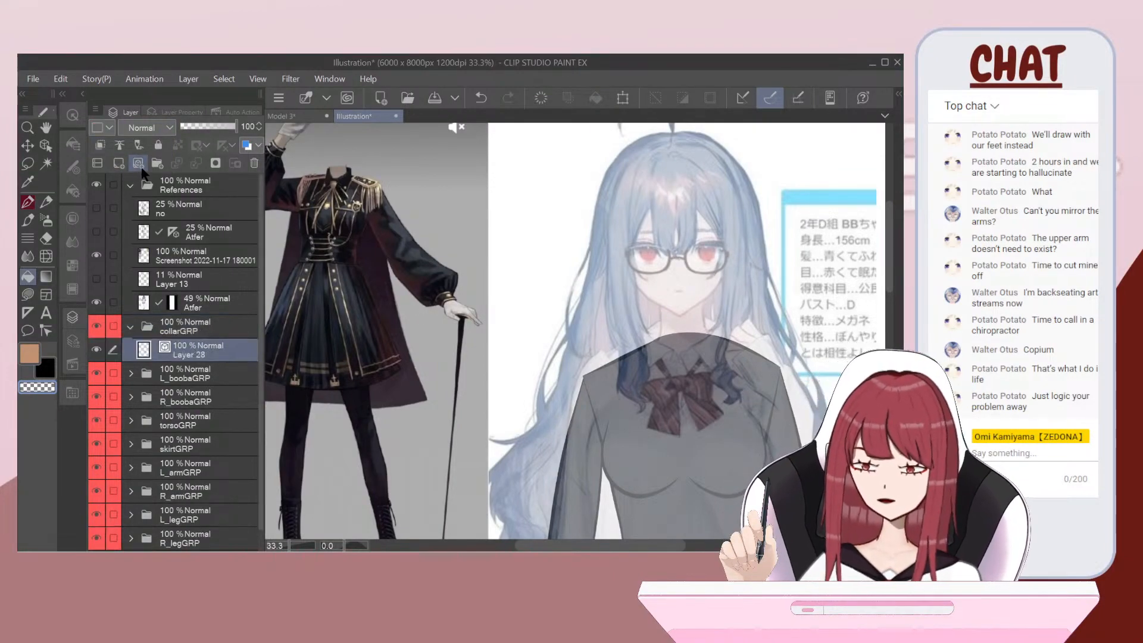
left_click(43, 375)
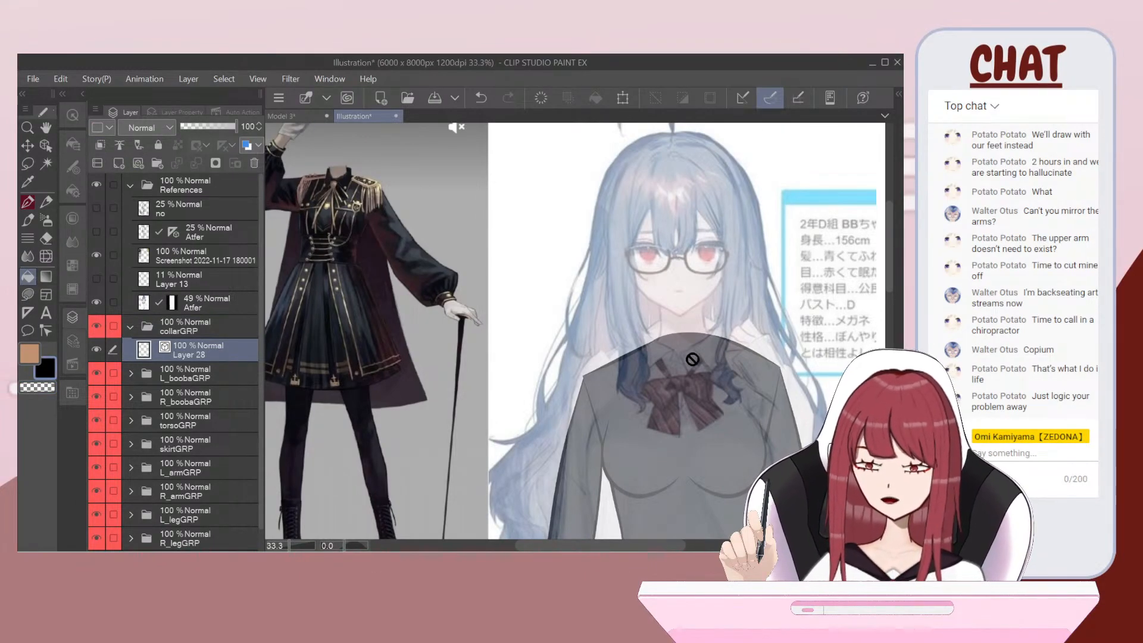
scroll(726, 364, "up", 4)
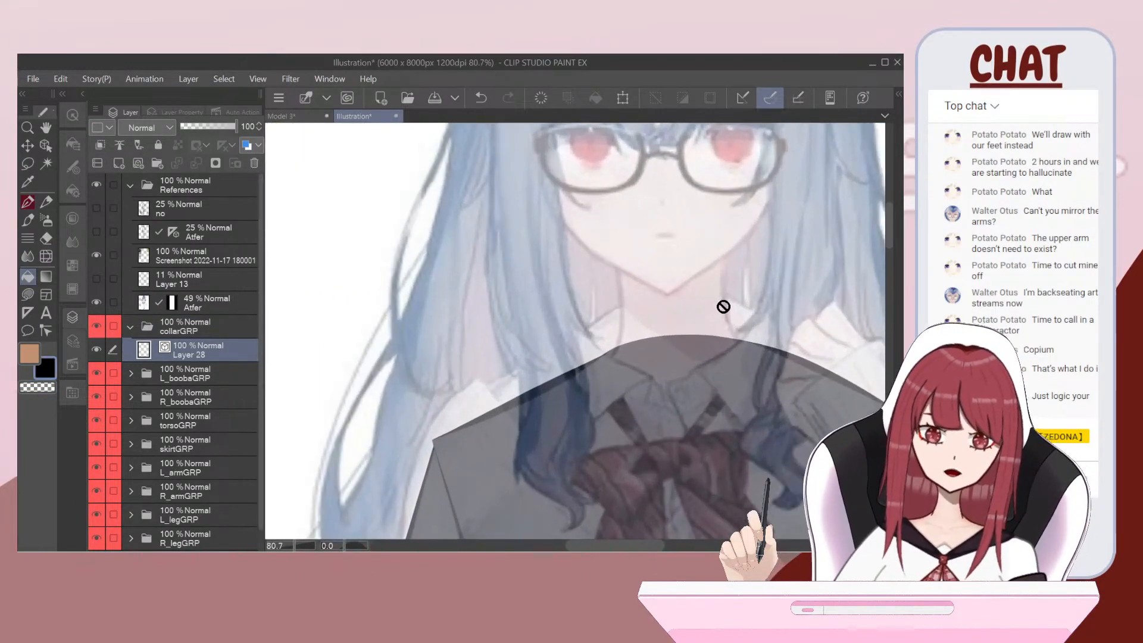
left_click_drag(724, 307, 664, 356)
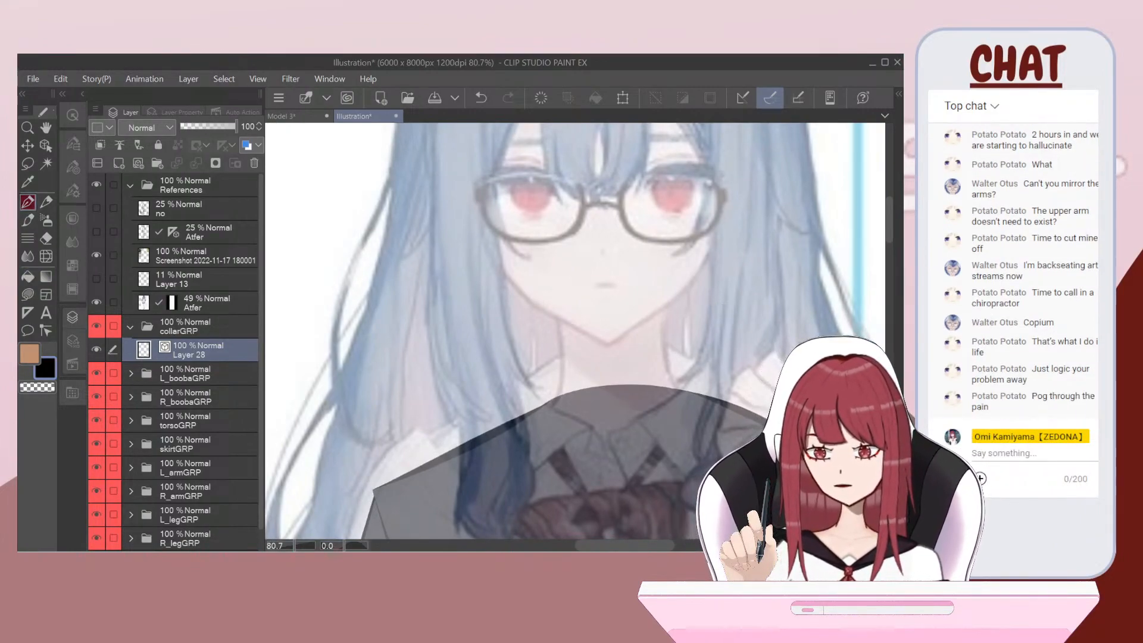
mouse_move(554, 267)
left_mouse_down()
mouse_move(567, 341)
mouse_move(559, 401)
left_mouse_up()
key("ctrl+z")
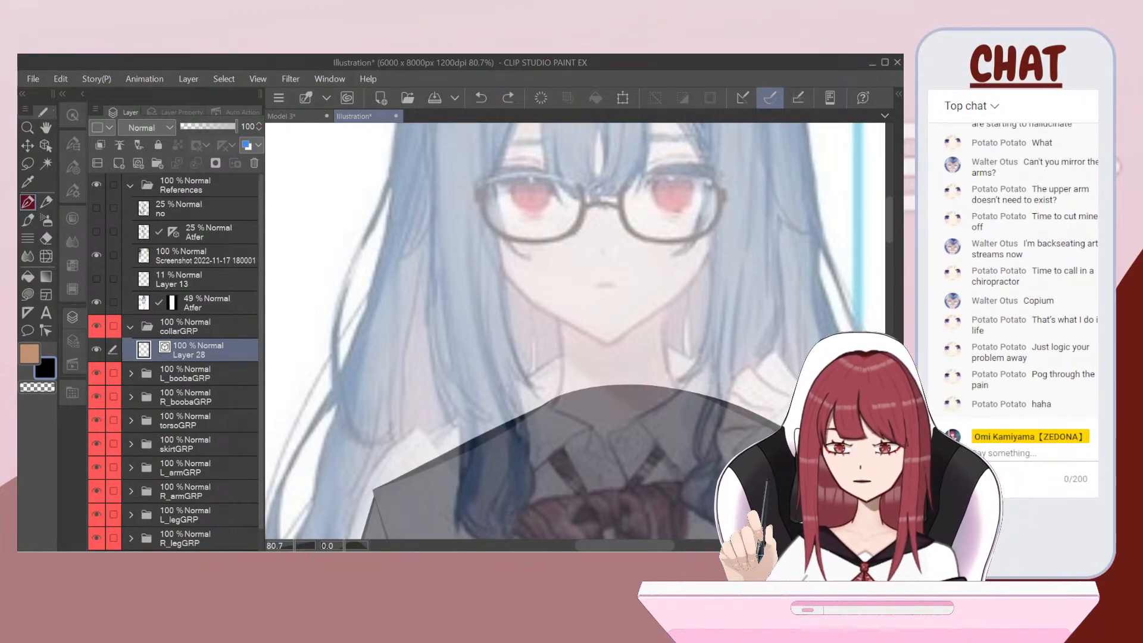
Step: Show the 25% Atfer sketch layer and set the Elegant Tapered Pen brush size to 17
left_click(96, 231)
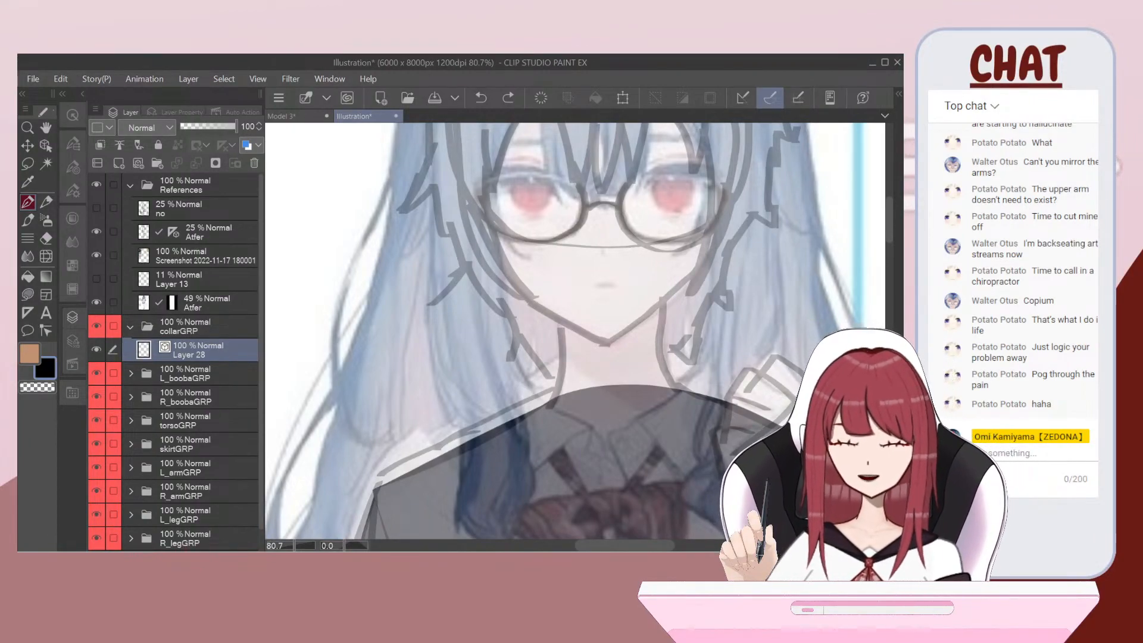
scroll(689, 339, "up", 2)
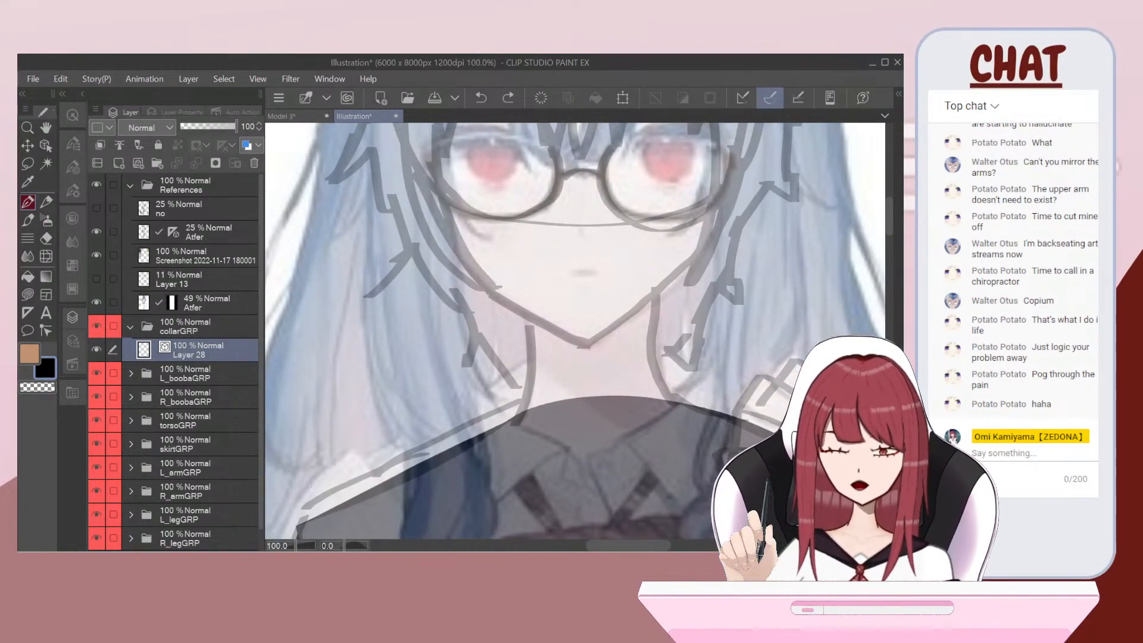
left_click_drag(546, 381, 587, 377)
key("ctrl+z")
scroll(641, 387, "up", 2)
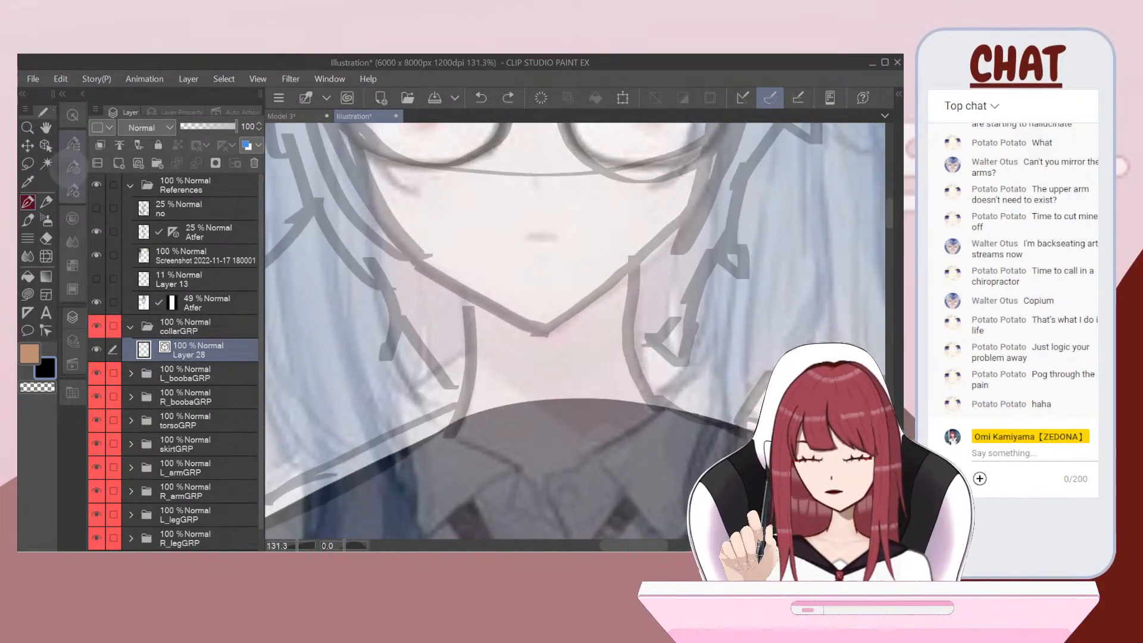
left_click(72, 167)
left_click(226, 160)
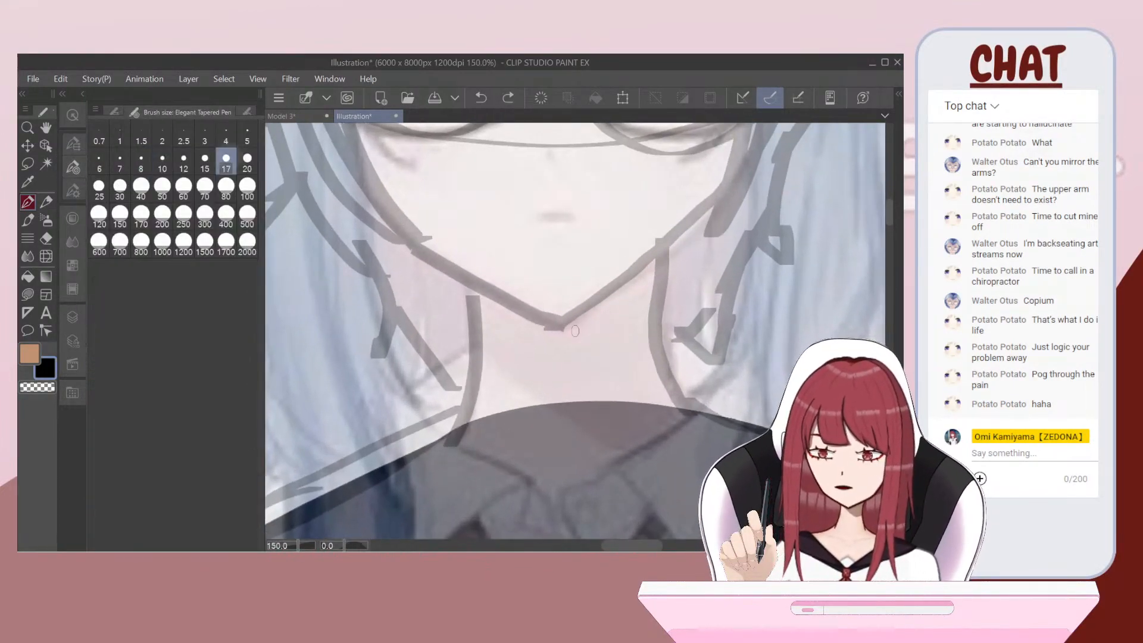
left_click_drag(459, 374, 561, 375)
left_click_drag(464, 381, 441, 419)
key("ctrl+z")
scroll(458, 470, "up", 1)
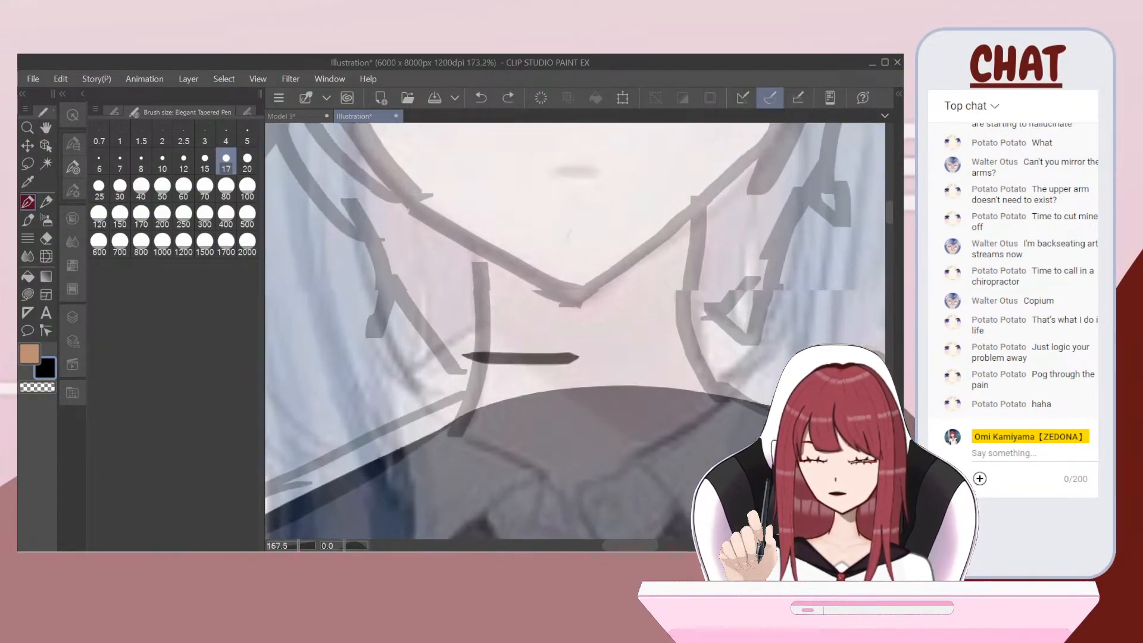
left_click_drag(466, 355, 379, 468)
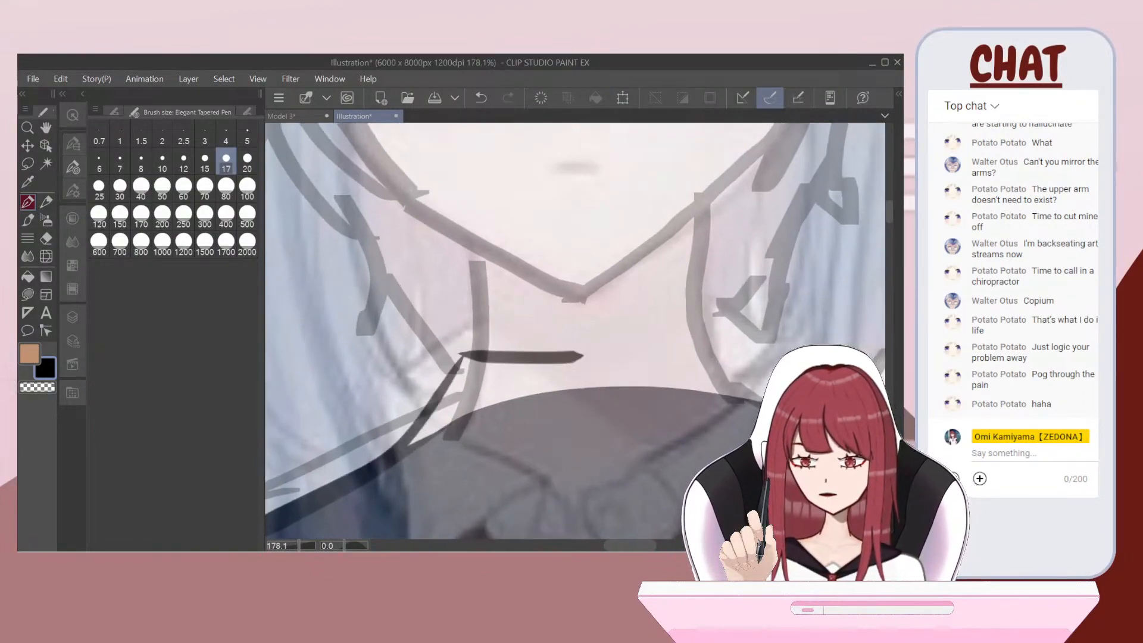
scroll(539, 186, "down", 1)
left_click_drag(420, 415, 518, 439)
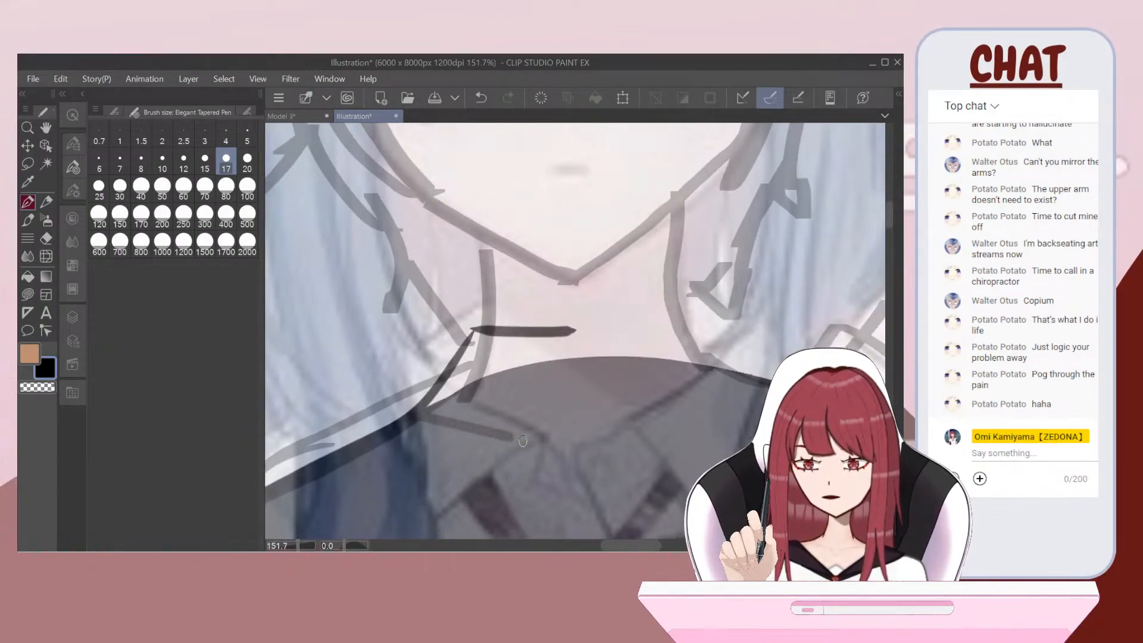
scroll(575, 330, "down", 6)
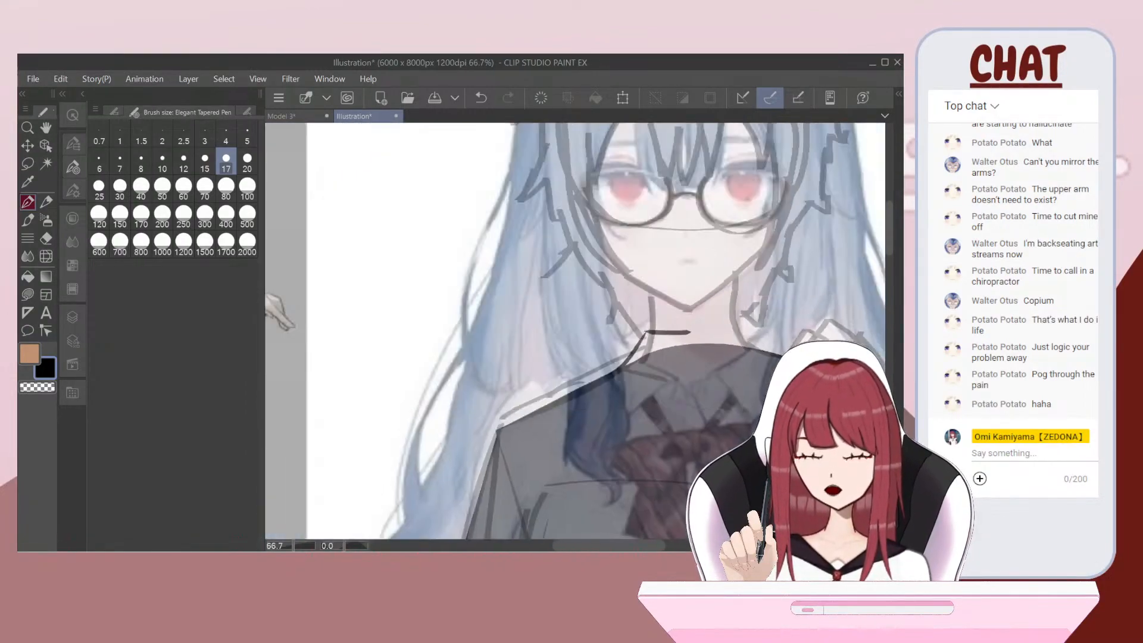
left_click_drag(774, 411, 619, 352)
key("ctrl+z")
key("ctrl+z")
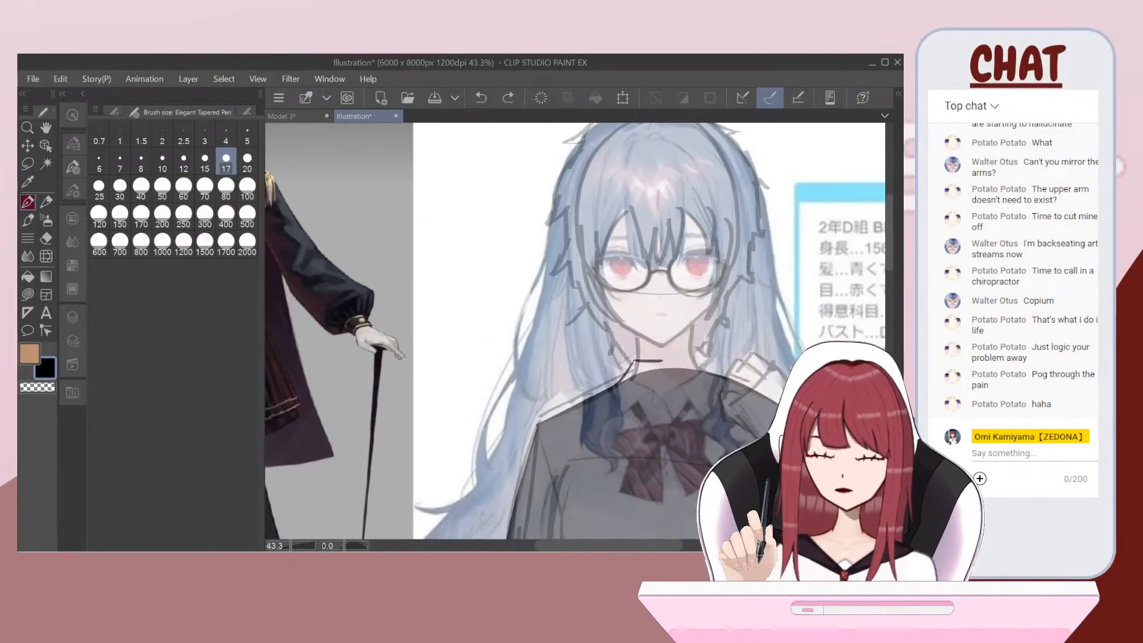
Step: Draw the collar's left neckline edge as a line sloping from the side of the neck down to the centre
scroll(768, 381, "up", 2)
scroll(621, 345, "up", 3)
left_click_drag(490, 316, 570, 348)
key("ctrl+z")
left_click_drag(482, 310, 570, 341)
left_click_drag(487, 315, 439, 382)
scroll(518, 295, "up", 1)
key("ctrl+z")
key("shift")
key("shift")
key("shift")
key("shift")
key("shift")
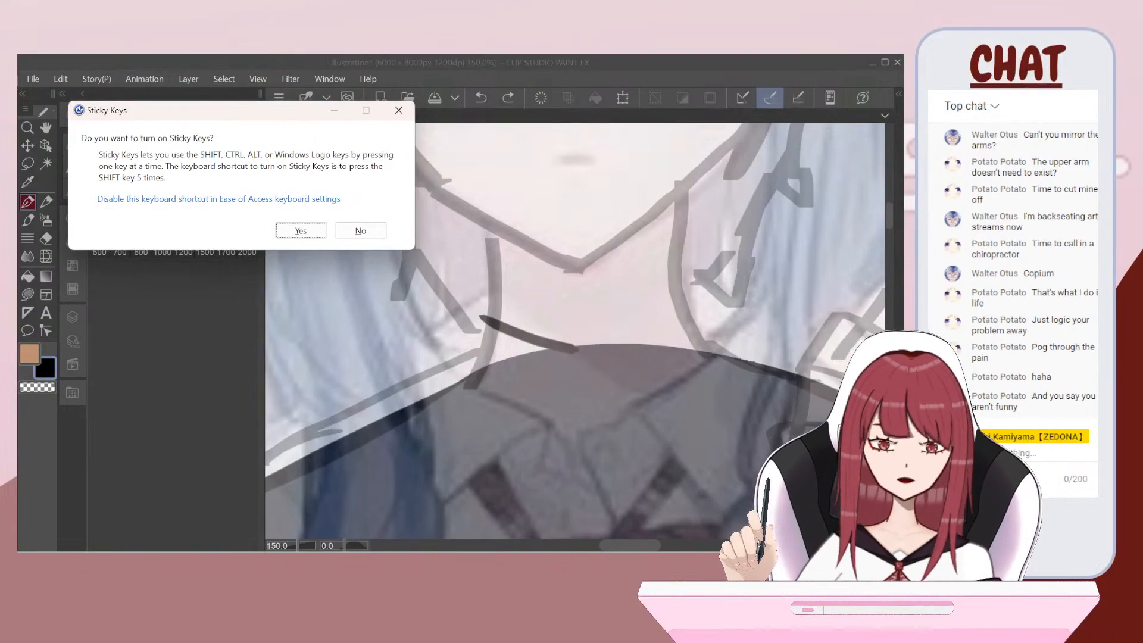
key("Tab")
left_click(351, 226)
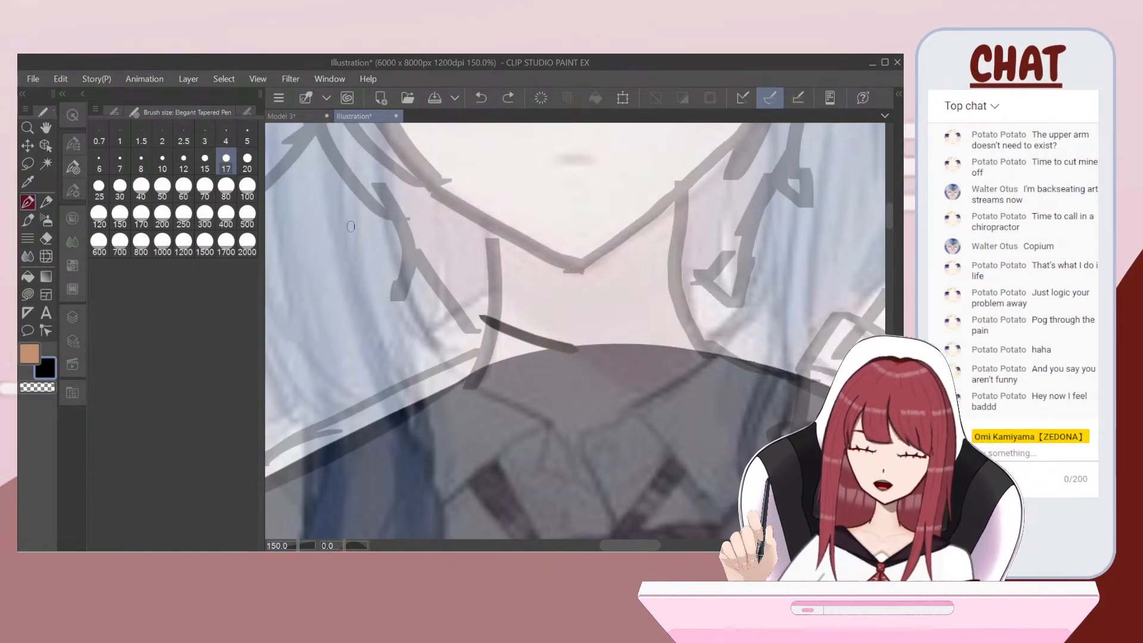
Step: Outline the left collar flap from the neck down to the shoulder, along its lower edge and back to the centre
scroll(476, 357, "up", 4)
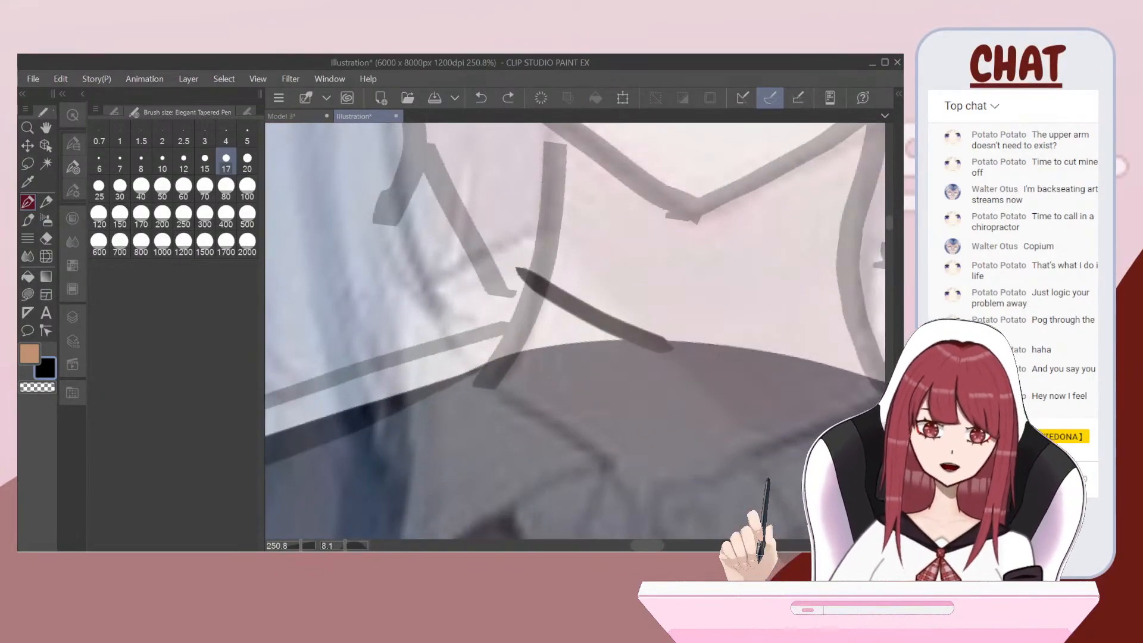
left_click_drag(517, 280, 456, 380)
key("ctrl+z")
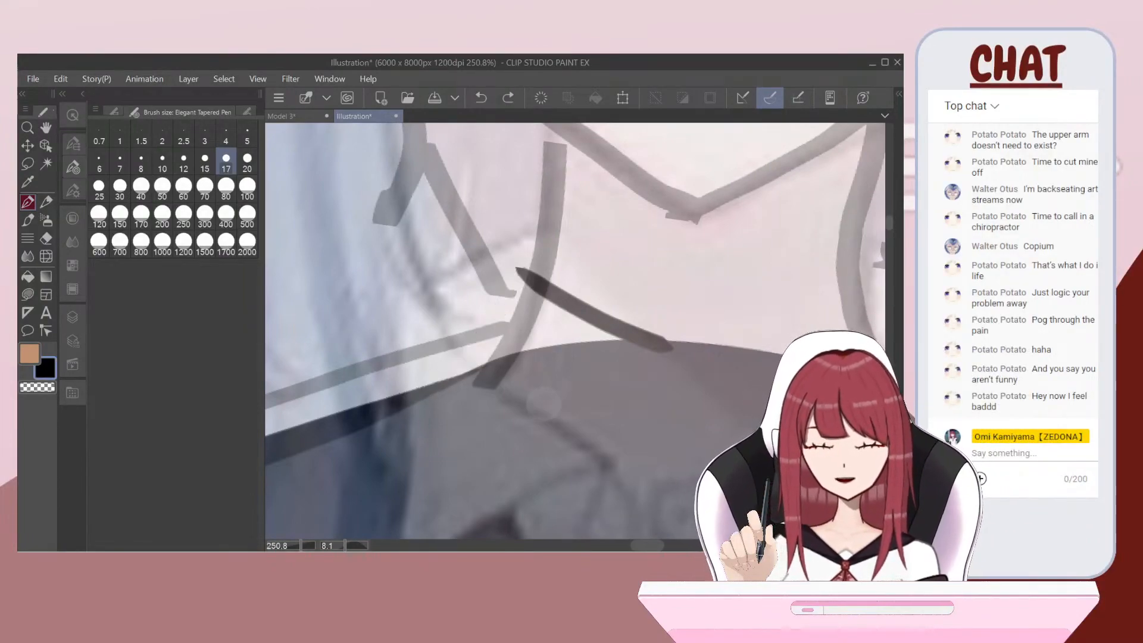
mouse_move(518, 268)
left_mouse_down()
mouse_move(490, 331)
mouse_move(454, 371)
left_mouse_up()
left_click_drag(410, 401, 578, 442)
key("ctrl+z")
mouse_move(413, 412)
left_mouse_down()
mouse_move(569, 476)
mouse_move(664, 353)
left_mouse_up()
Step: Outline the right collar flap with its side edge along the neck, pointed inner edge and lower edge meeting the shoulder
scroll(488, 338, "down", 3)
mouse_move(613, 324)
left_mouse_down()
mouse_move(527, 325)
mouse_move(650, 287)
mouse_move(714, 365)
left_mouse_up()
scroll(575, 331, "up", 1)
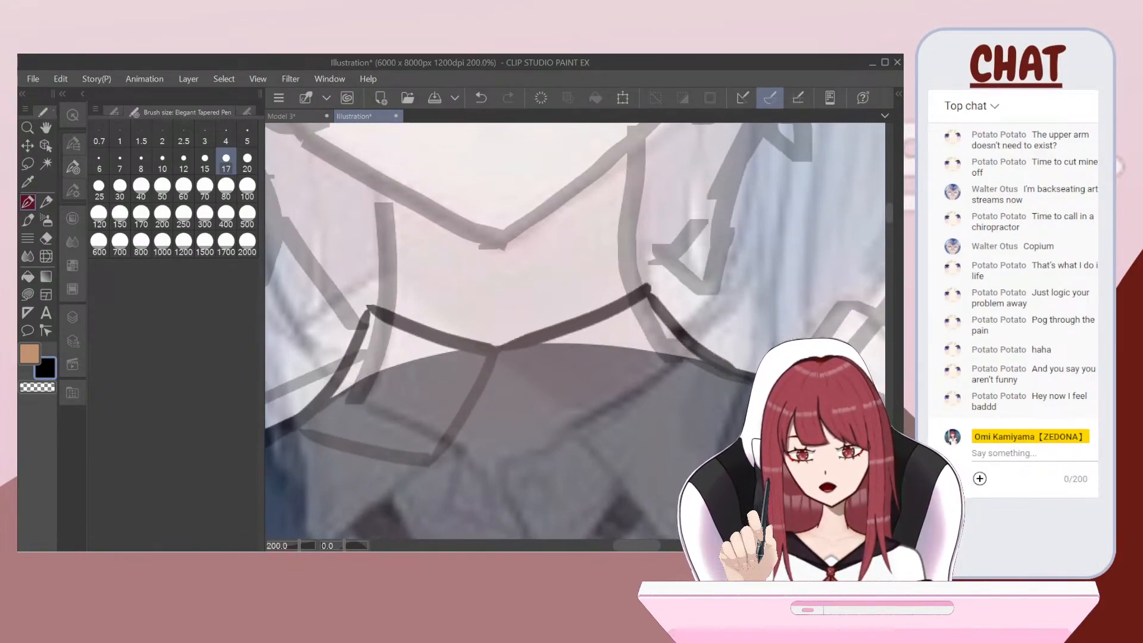
key("ctrl+z")
mouse_move(647, 295)
left_mouse_down()
mouse_move(680, 333)
mouse_move(761, 375)
left_mouse_up()
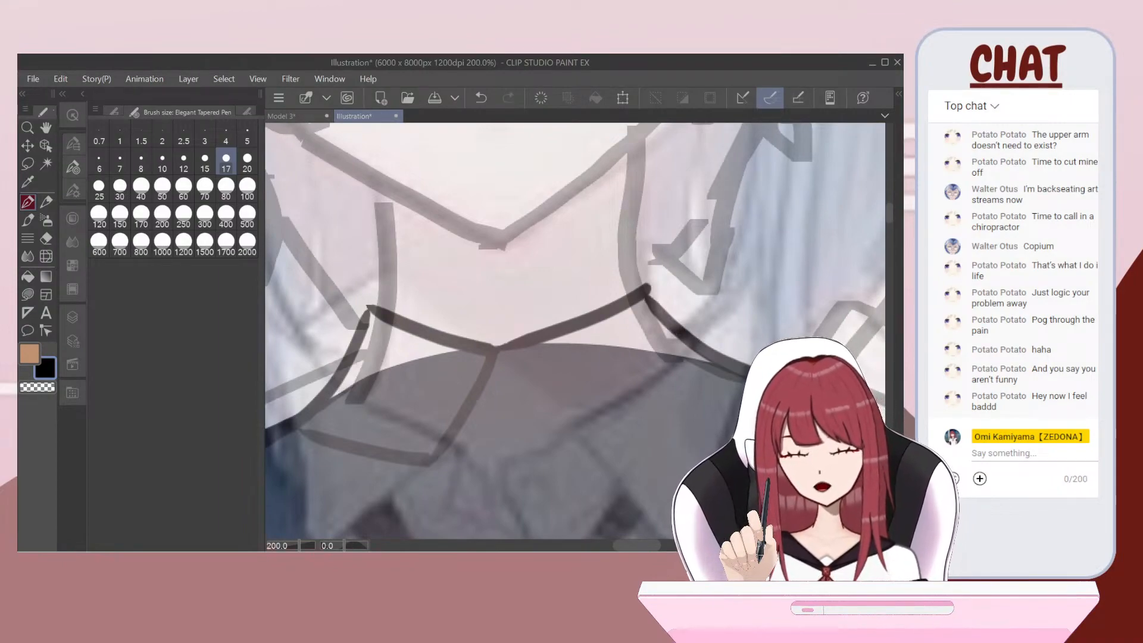
key("ctrl+z")
mouse_move(631, 271)
left_mouse_down()
mouse_move(667, 337)
mouse_move(751, 381)
mouse_move(572, 393)
mouse_move(503, 417)
left_mouse_up()
key("ctrl+z")
mouse_move(479, 324)
left_mouse_down()
mouse_move(539, 411)
mouse_move(709, 366)
left_mouse_up()
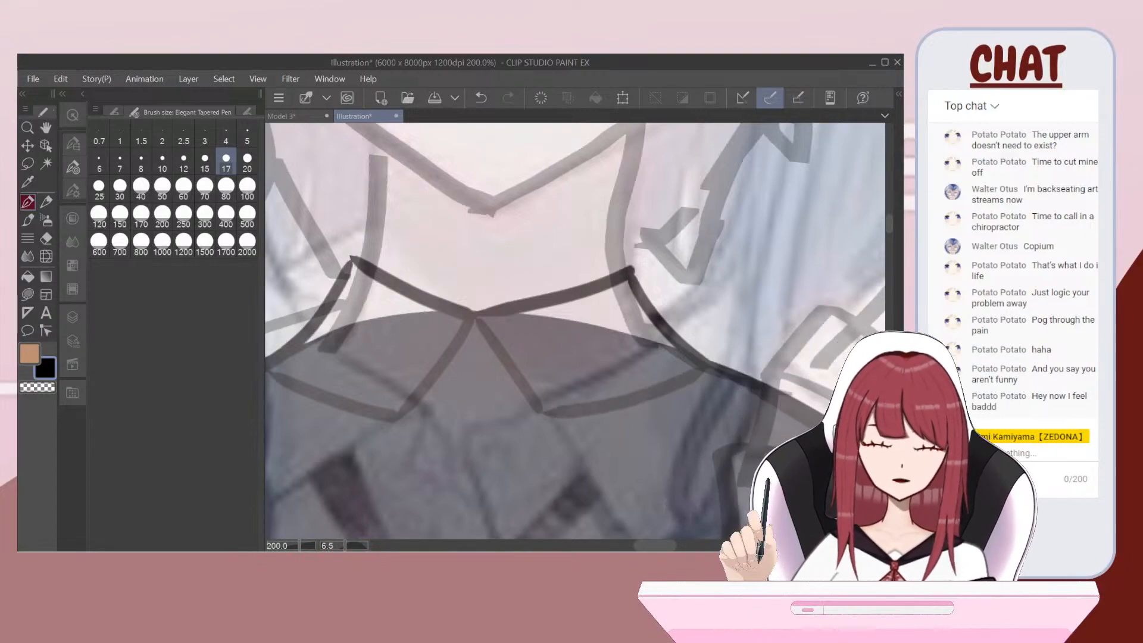
scroll(575, 330, "down", 1)
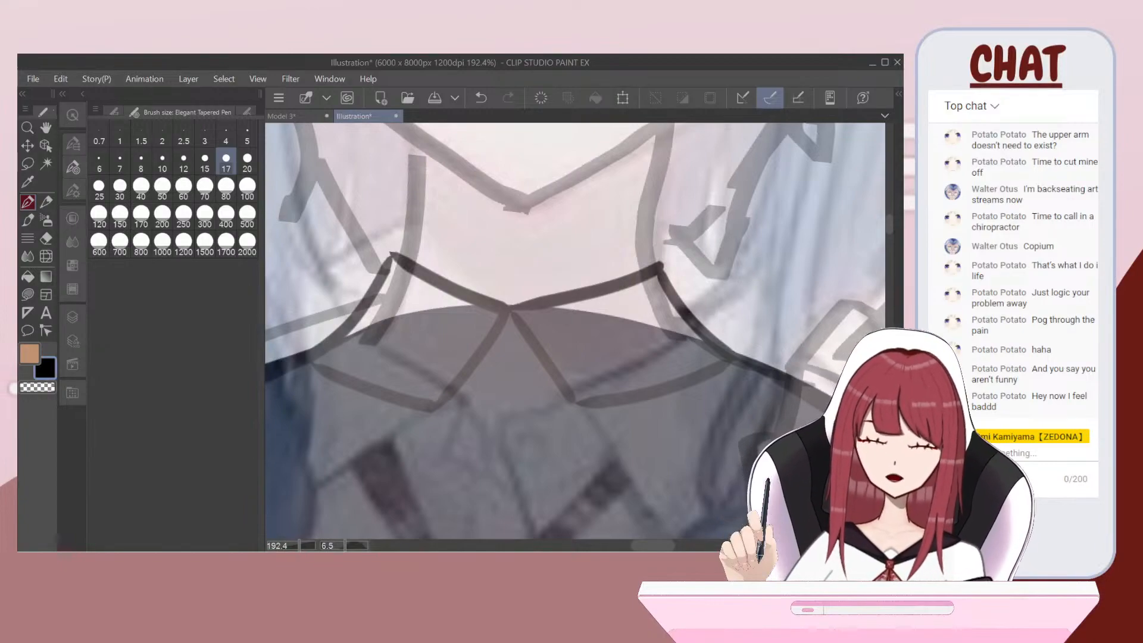
Step: Hide the 49% Atfer reference layer to check the collar line art against the body
scroll(561, 293, "down", 4)
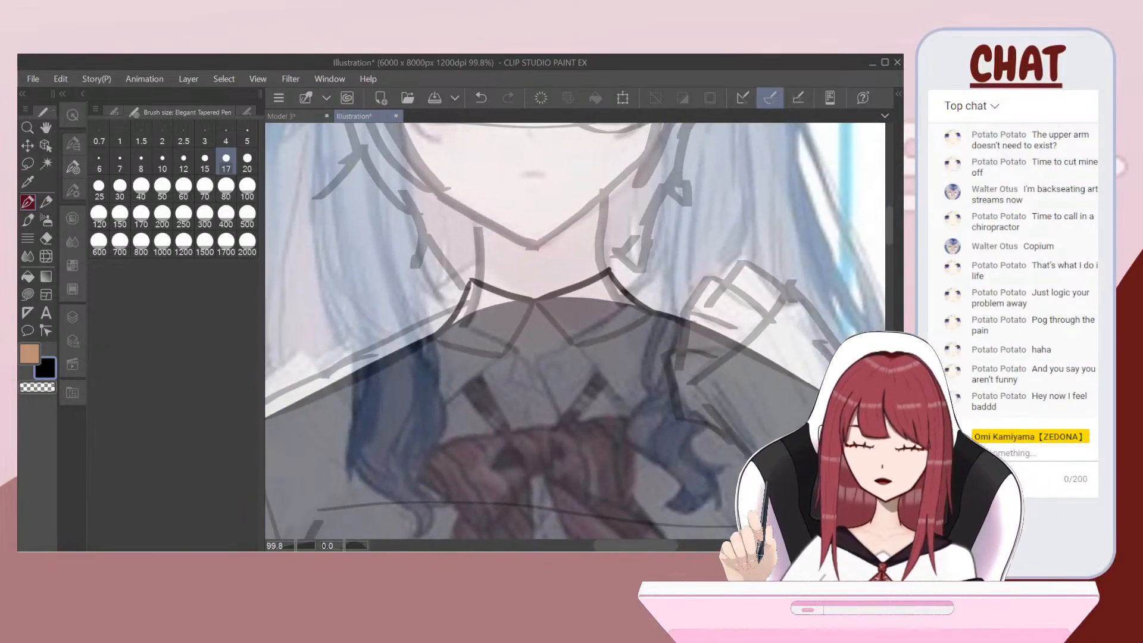
key("F7")
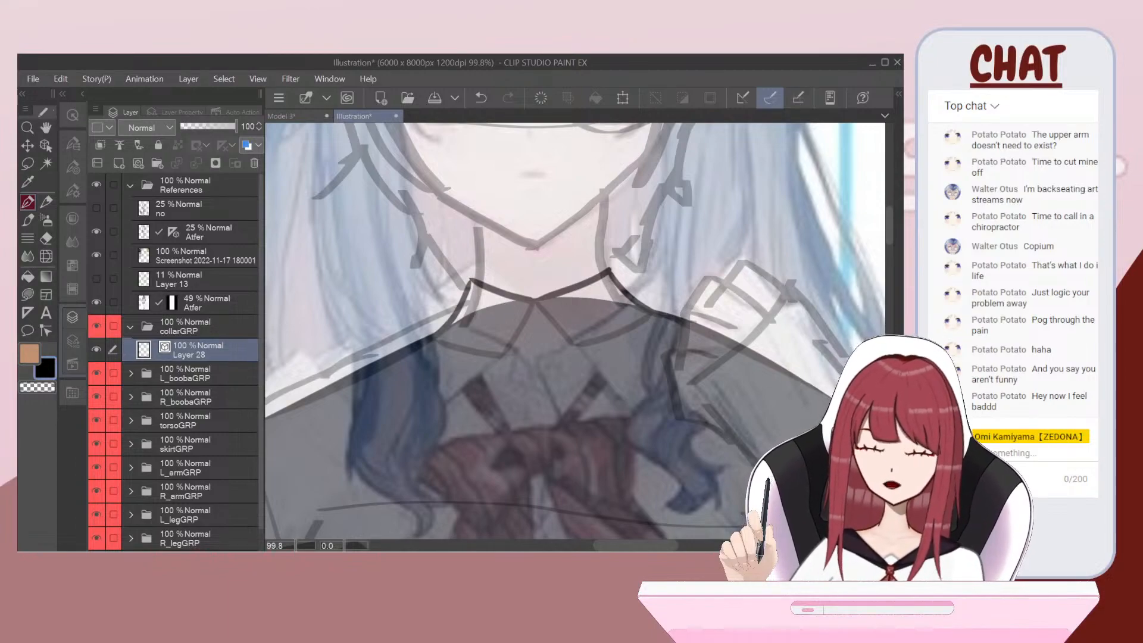
left_click(97, 302)
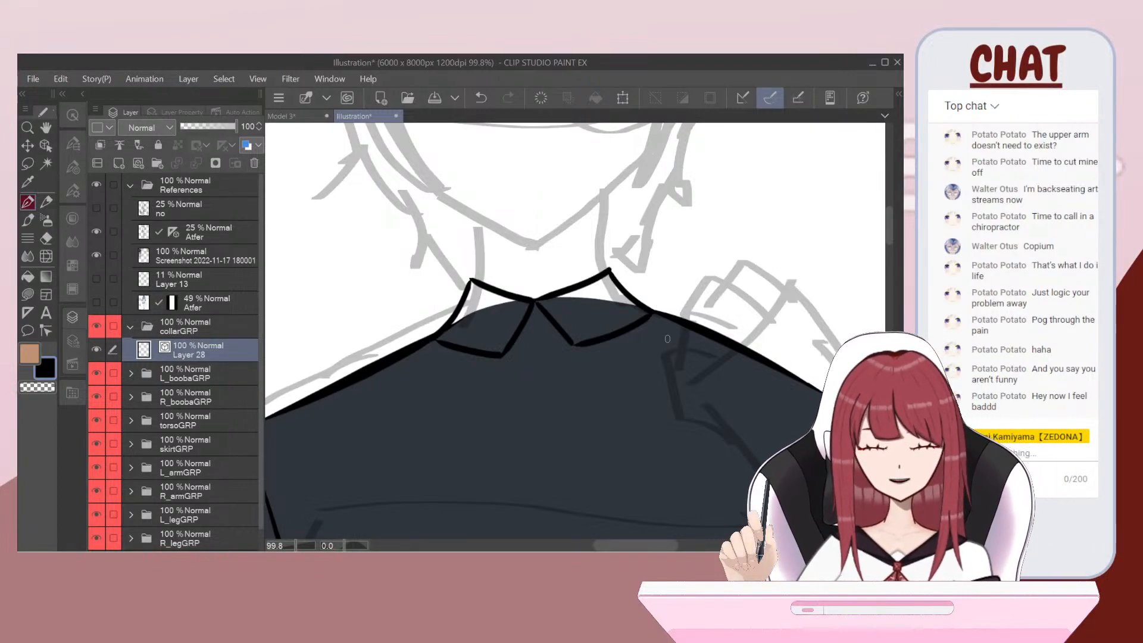
scroll(595, 352, "up", 1)
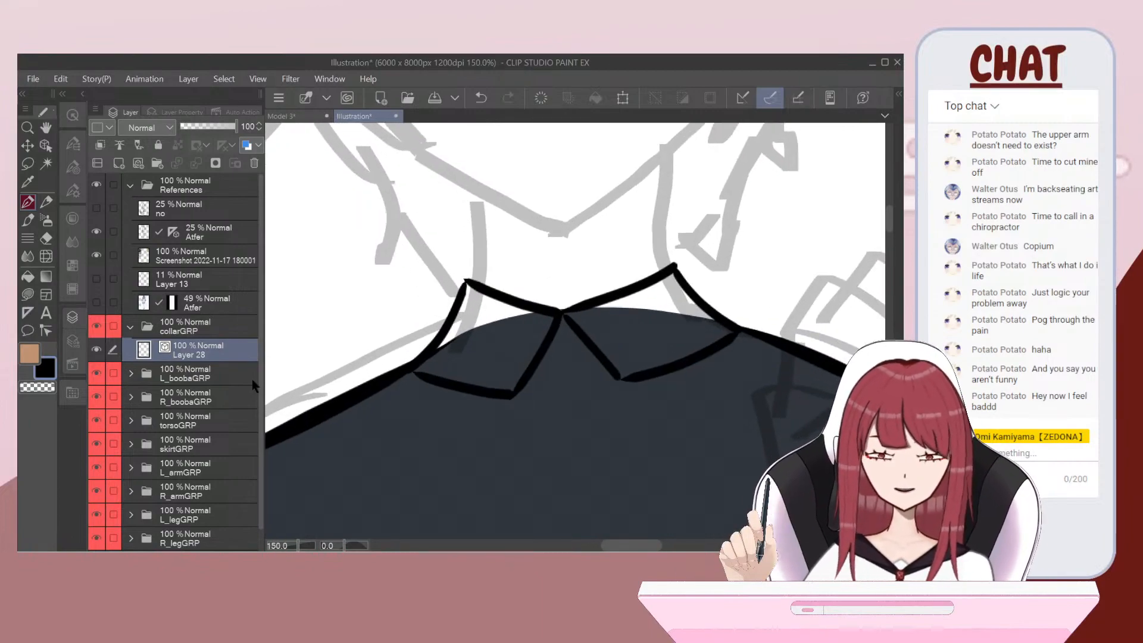
Step: Add a layer beneath the collar line art and fill both collar flaps with the dark navy sampled from the shirt
left_click(141, 163)
left_click_drag(203, 351, 216, 381)
left_click(28, 182)
left_click(428, 467)
left_click(28, 276)
left_click(484, 326)
scroll(524, 327, "up", 1)
left_click(726, 317)
scroll(664, 301, "down", 5)
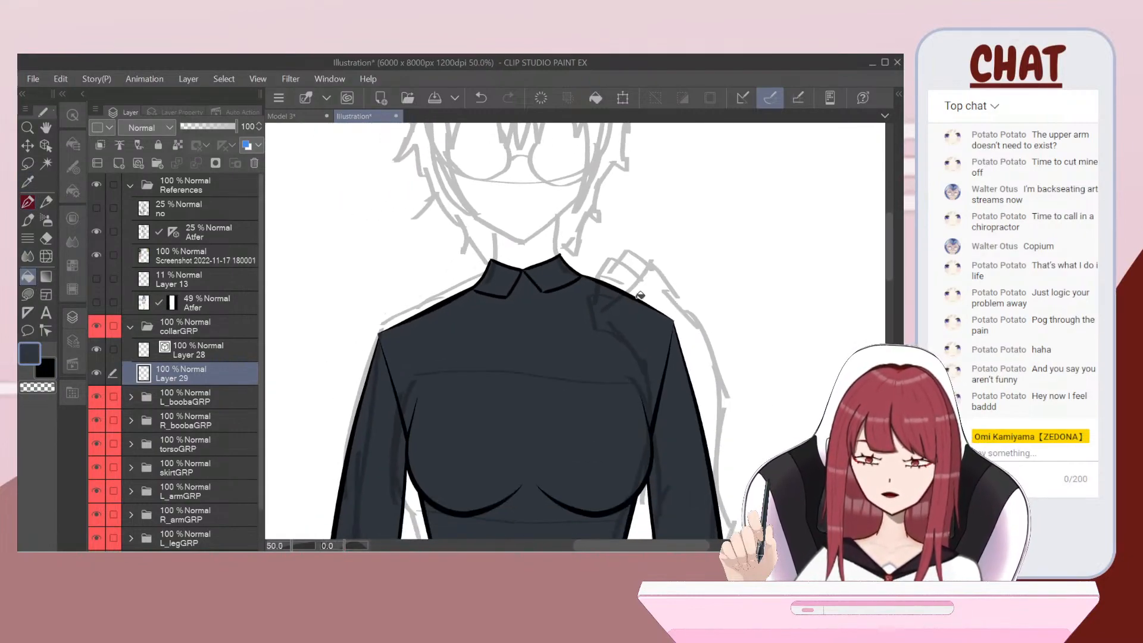
scroll(634, 296, "down", 1)
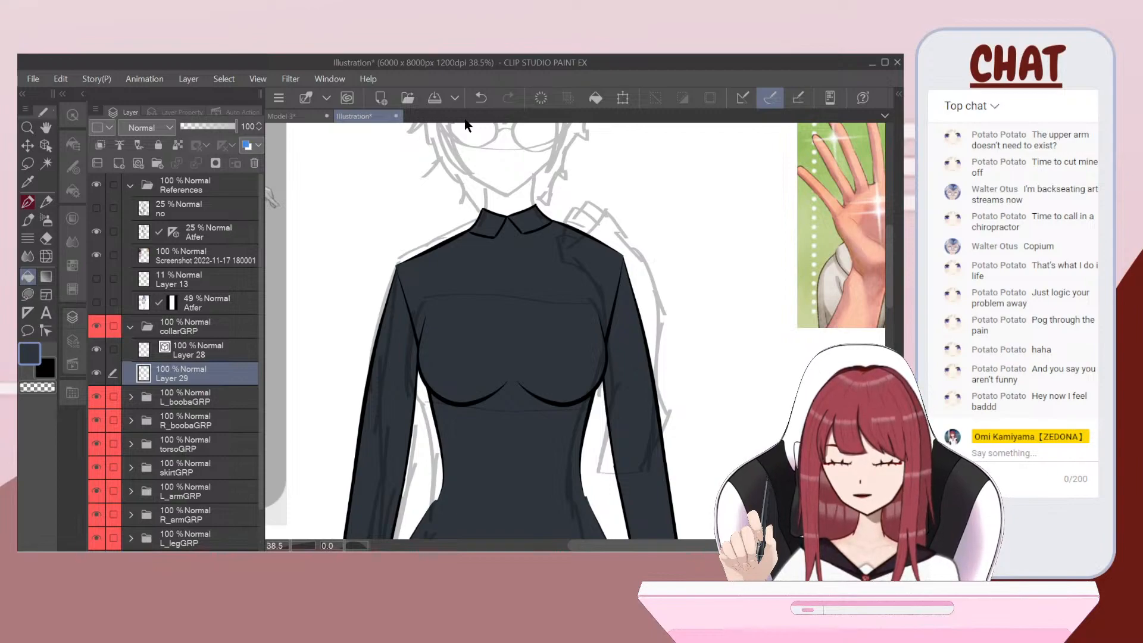
scroll(492, 183, "down", 2)
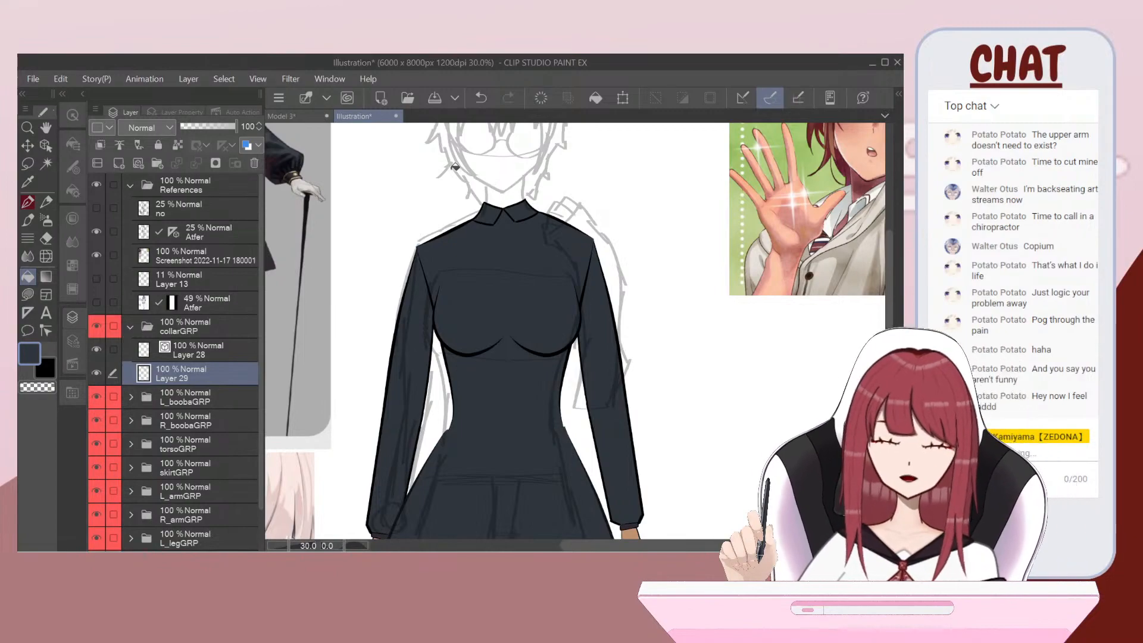
scroll(486, 142, "up", 3)
scroll(516, 140, "up", 1)
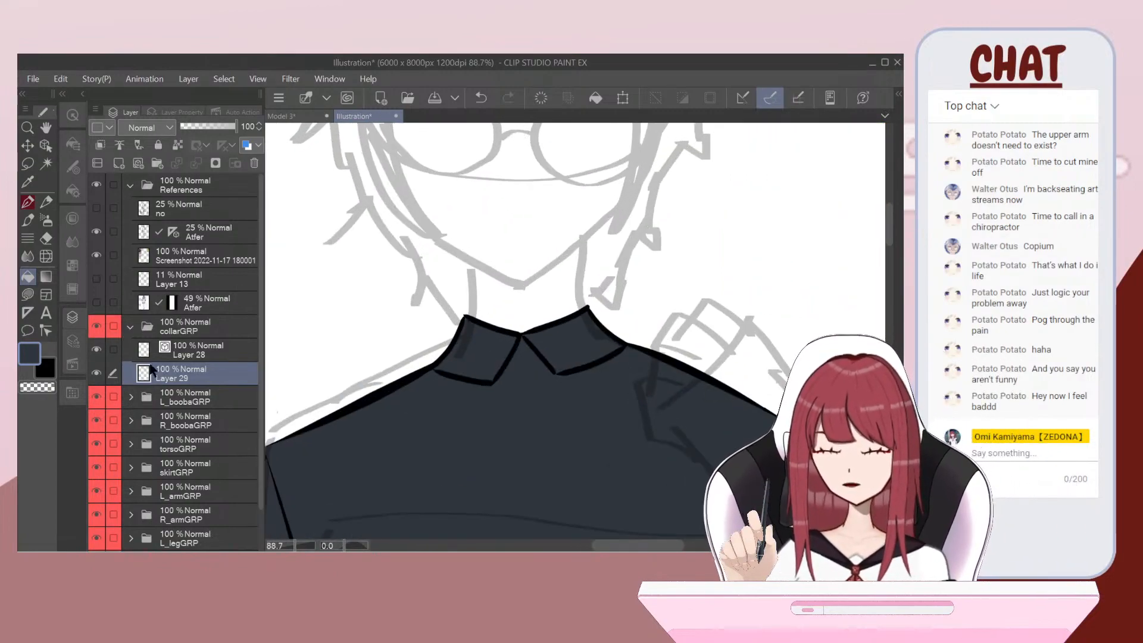
Step: Collapse collarGRP, create a new folder above it named neckGRP and give it the red palette colour
left_click(130, 326)
left_click(158, 163)
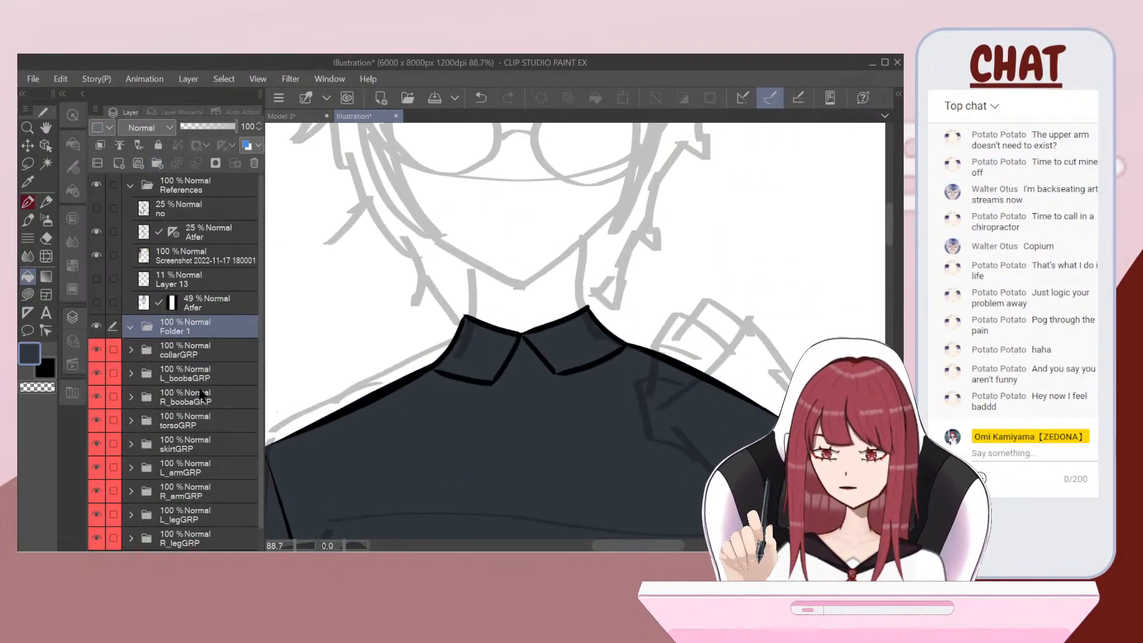
double_click(178, 328)
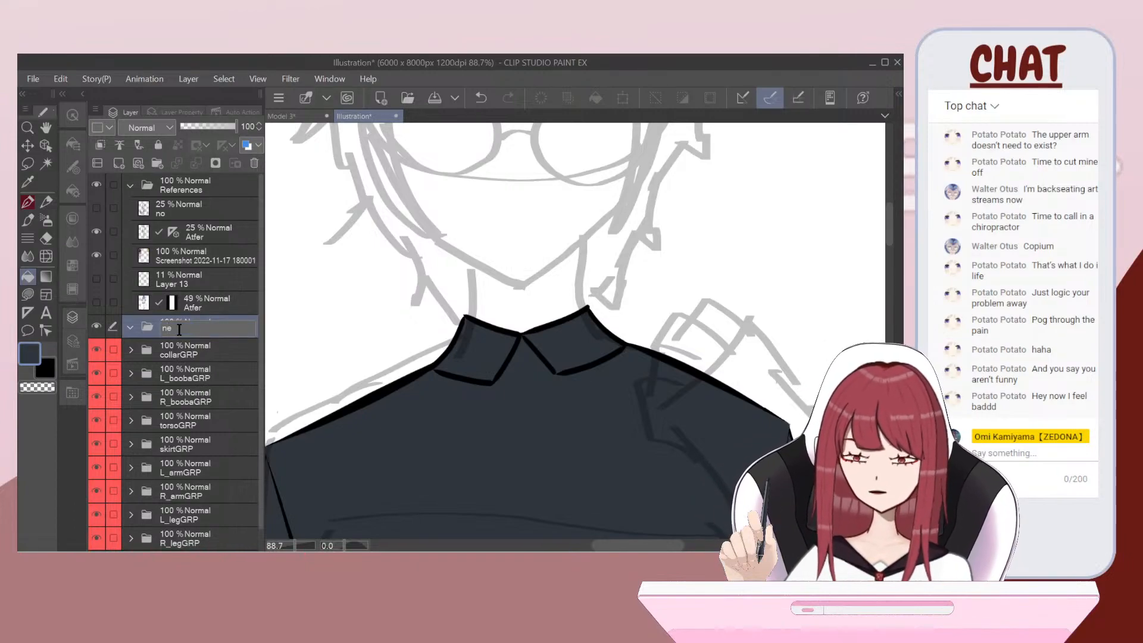
type("neckGRP")
key("Return")
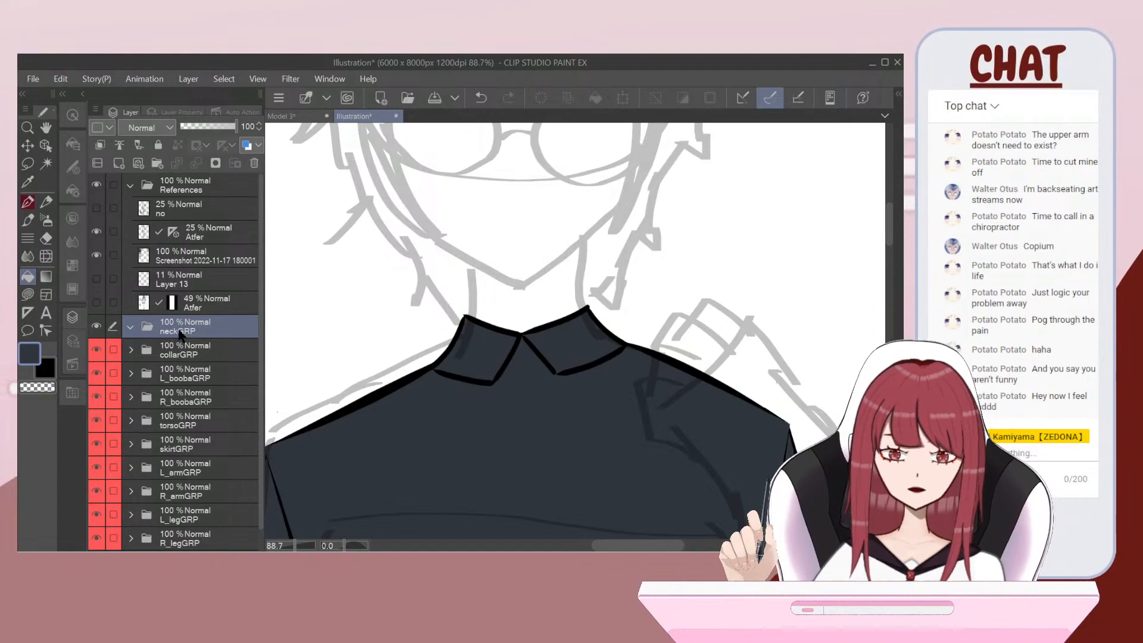
left_click(111, 127)
Step: Add a vector layer in neckGRP and draw the neck's two side lines in black from the jaw down through the collar
left_click(131, 164)
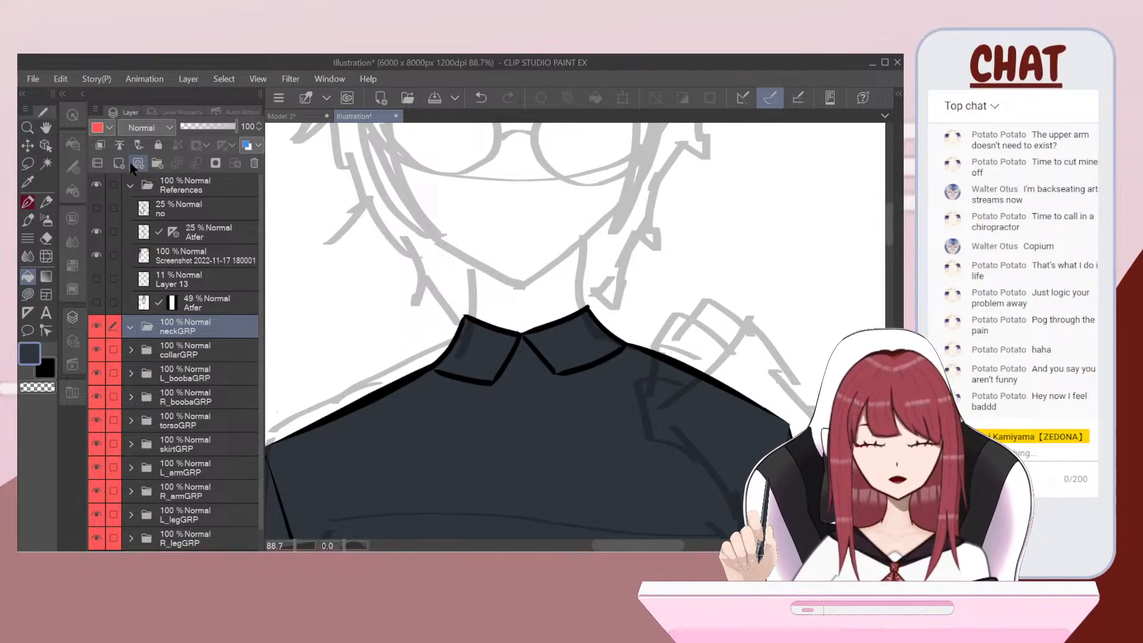
left_click(140, 165)
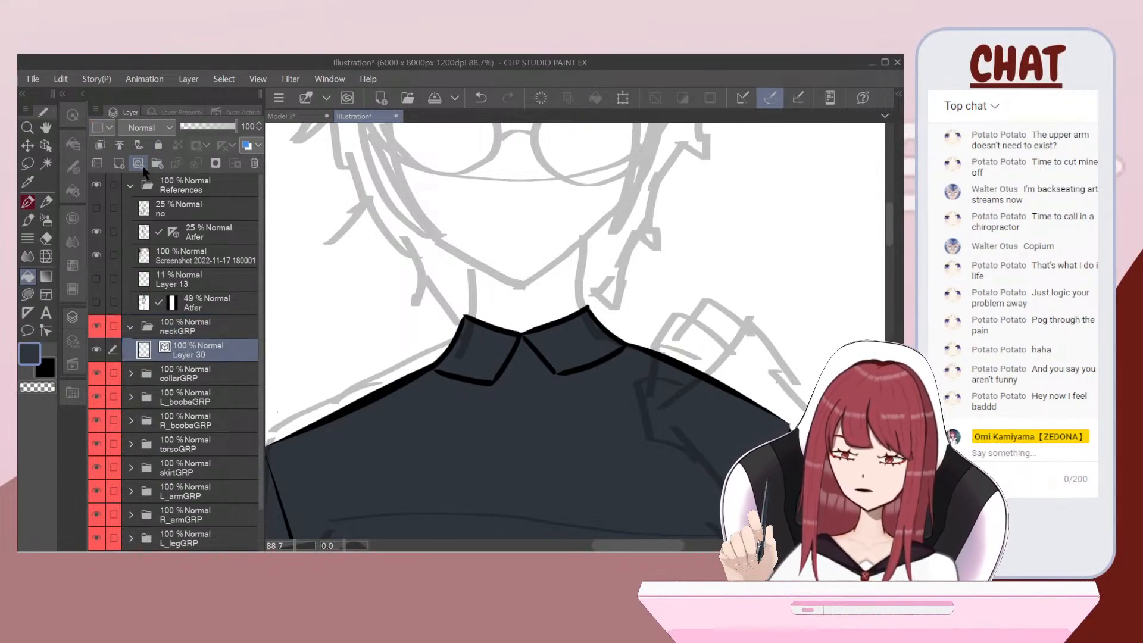
left_click(49, 367)
left_click(23, 209)
scroll(545, 174, "up", 3)
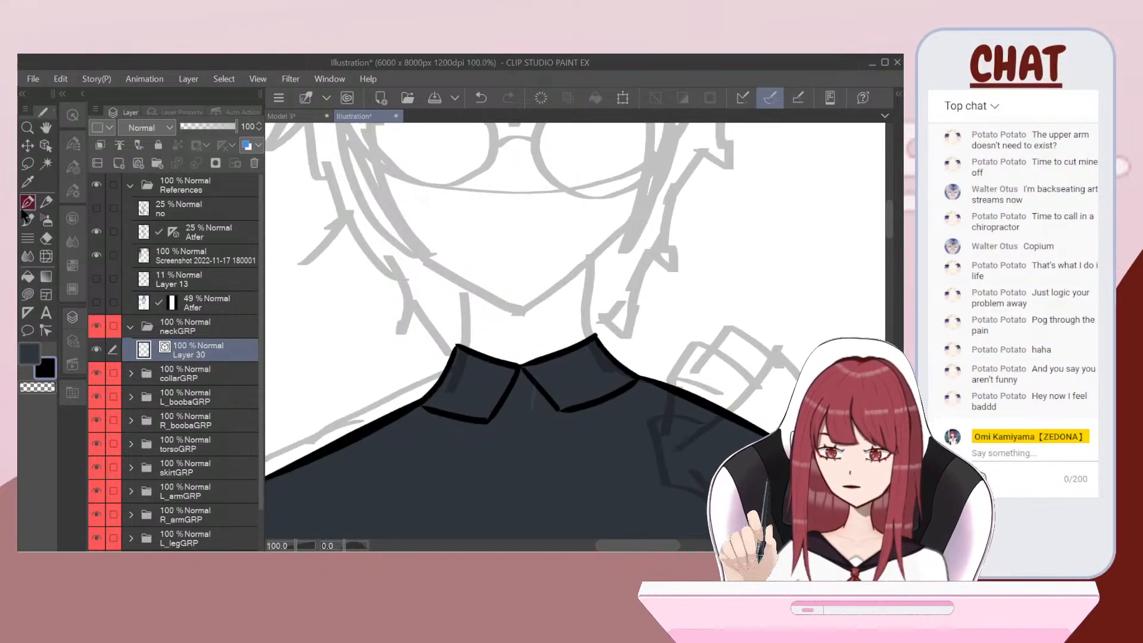
mouse_move(438, 224)
left_mouse_down()
mouse_move(451, 367)
mouse_move(427, 456)
left_mouse_up()
mouse_move(593, 218)
left_mouse_down()
mouse_move(594, 357)
mouse_move(613, 427)
left_mouse_up()
key("ctrl+z")
left_click_drag(599, 223, 614, 423)
key("ctrl+z")
left_click_drag(599, 302, 608, 442)
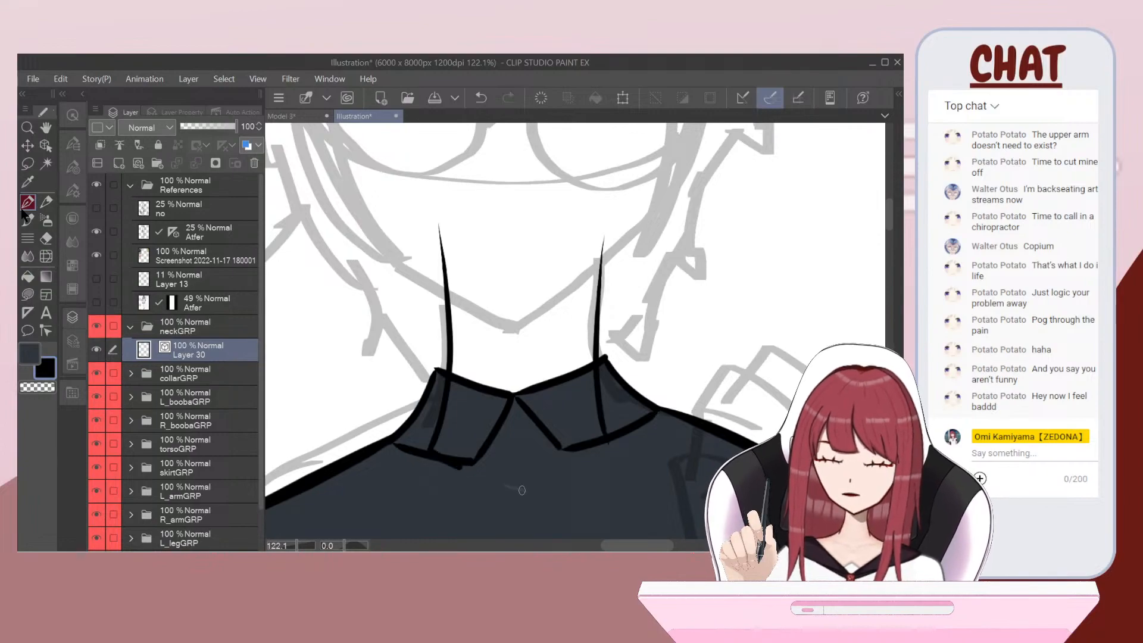
Step: Close the neck outline with a curved base line across the collar and a rounded top extending up over the face sketch
key("ctrl+z")
scroll(391, 436, "up", 2)
mouse_move(392, 436)
left_mouse_down()
mouse_move(449, 467)
mouse_move(506, 470)
mouse_move(607, 424)
left_mouse_up()
scroll(521, 433, "down", 2)
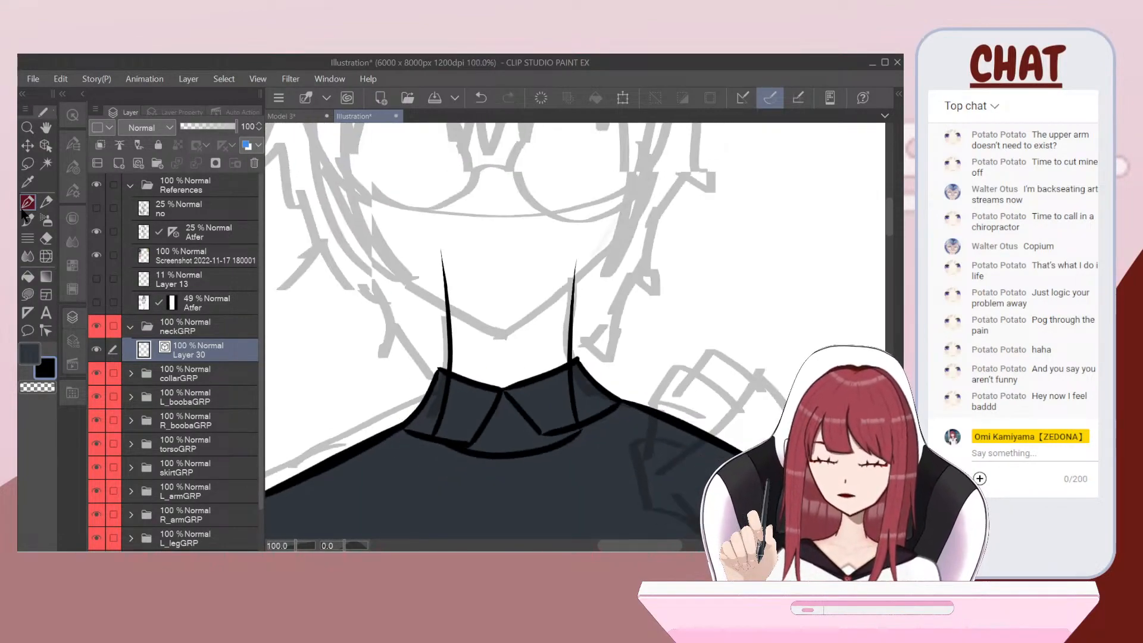
key("ctrl+plus")
mouse_move(425, 373)
left_mouse_down()
mouse_move(398, 263)
mouse_move(428, 210)
mouse_move(503, 189)
mouse_move(560, 195)
mouse_move(638, 221)
mouse_move(649, 263)
mouse_move(615, 432)
left_mouse_up()
left_click_drag(616, 485, 614, 494)
scroll(566, 286, "down", 3)
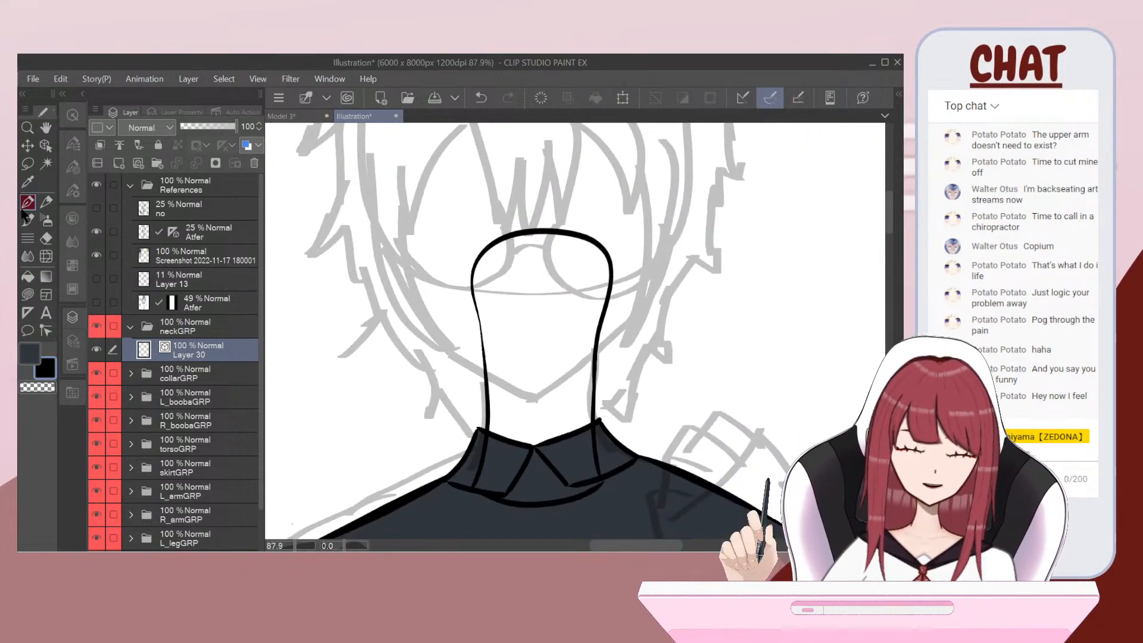
Step: Sample the brown skin colour from the hand and fill the neck with it on a new layer beneath the neck line art
scroll(566, 322, "down", 5)
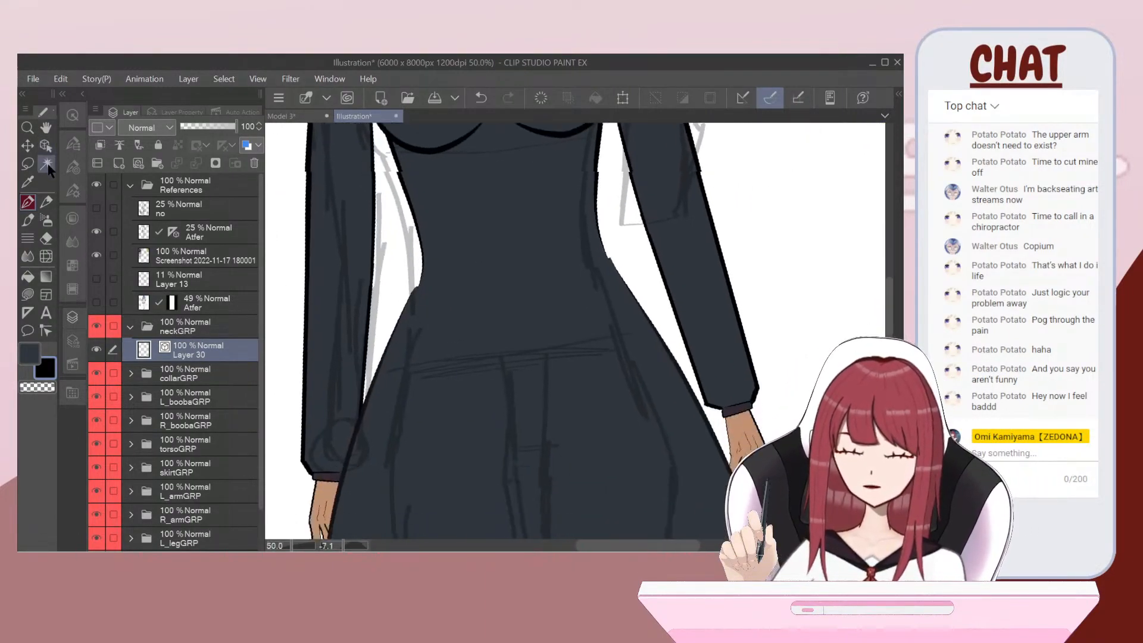
left_click(27, 182)
left_click(464, 456)
scroll(434, 448, "up", 5)
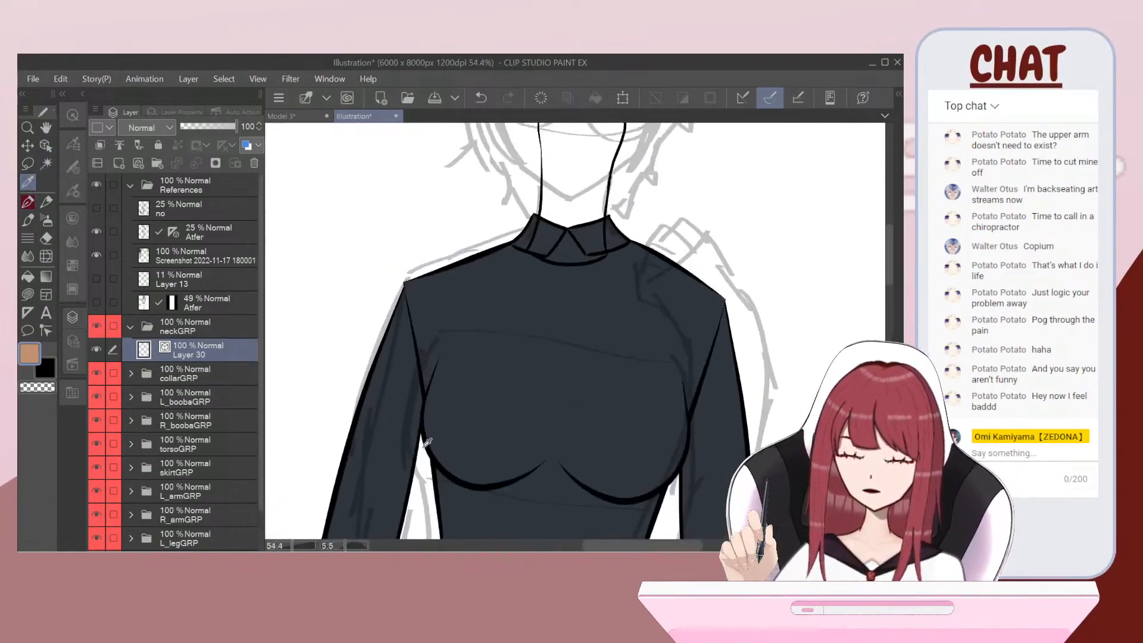
key("g")
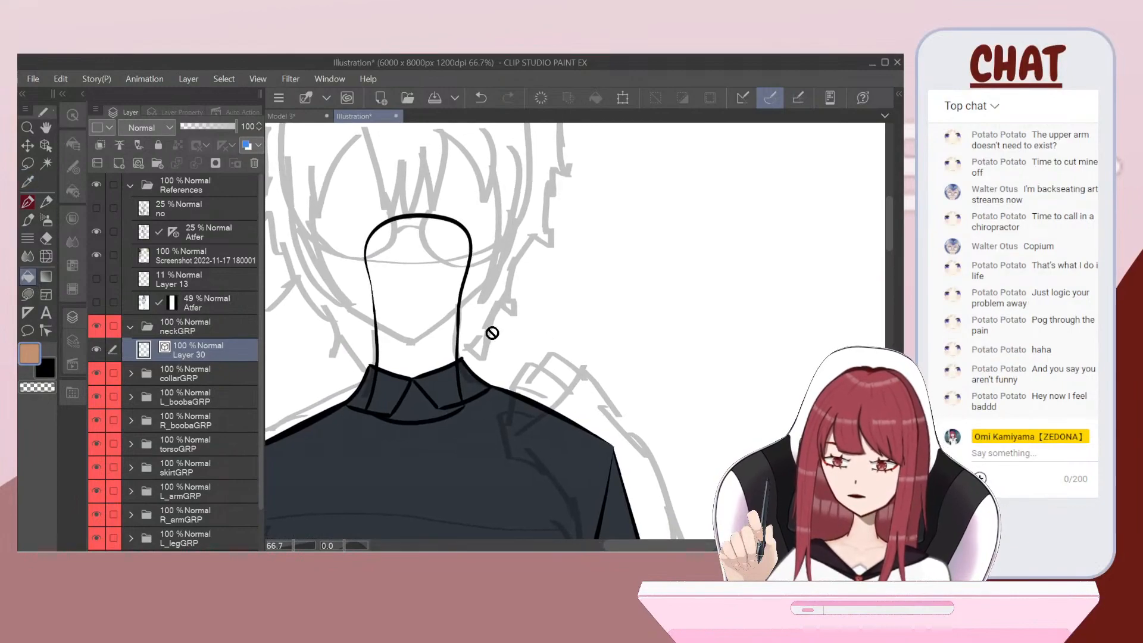
left_click(119, 163)
left_click_drag(189, 353, 194, 381)
left_click(439, 280)
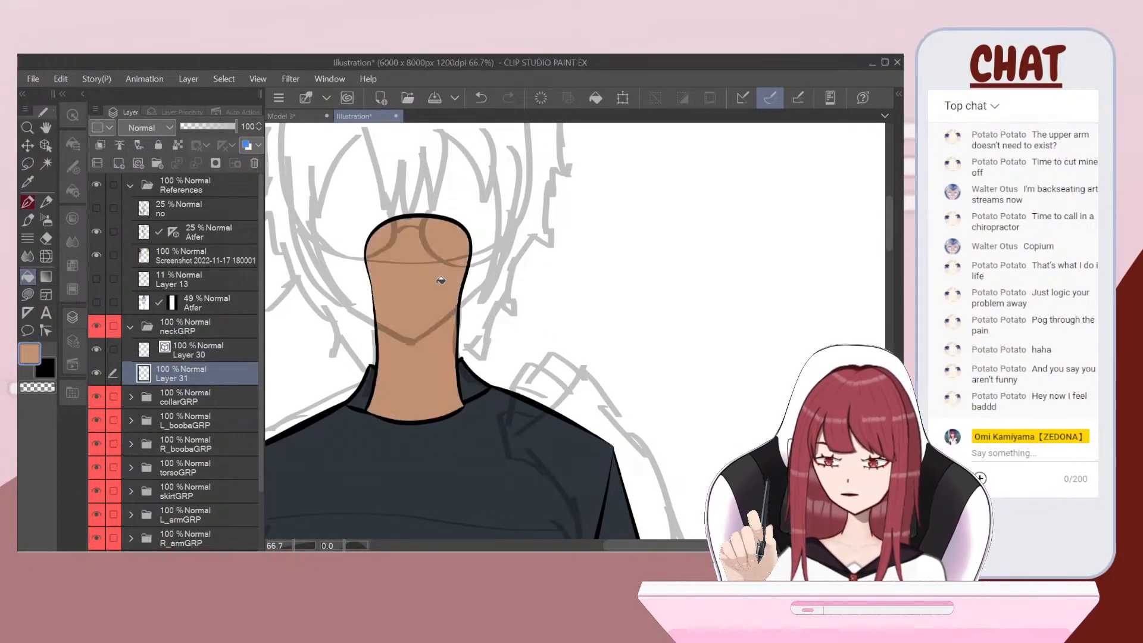
Step: Collapse neckGRP and move it below torsoGRP in the layer stack so the neck sits behind the collar and shirt
scroll(439, 278, "down", 2)
left_click(131, 326)
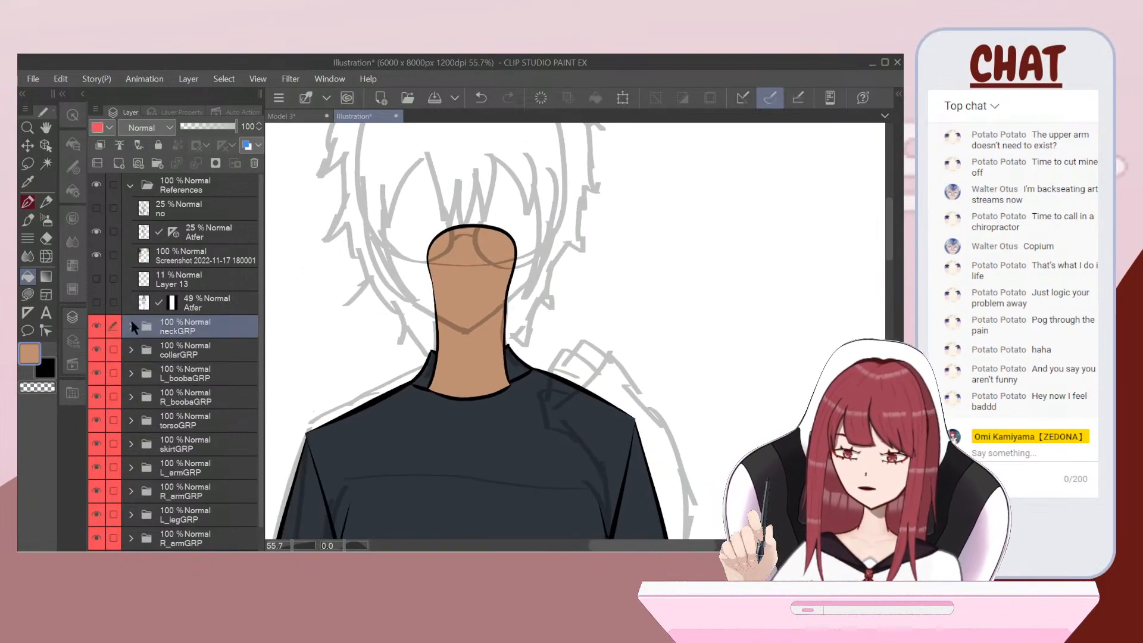
left_click_drag(201, 326, 202, 433)
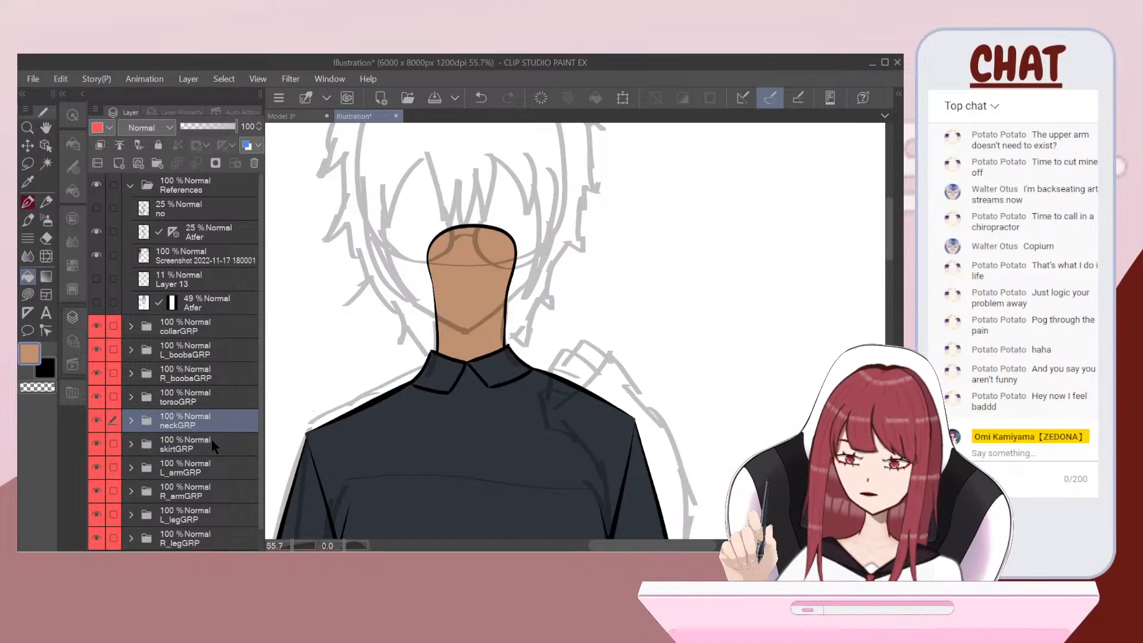
Step: Lasso the head on the 25% Atfer sketch layer and transform the selection to sit slightly lower
scroll(469, 195, "down", 5)
scroll(325, 322, "down", 2)
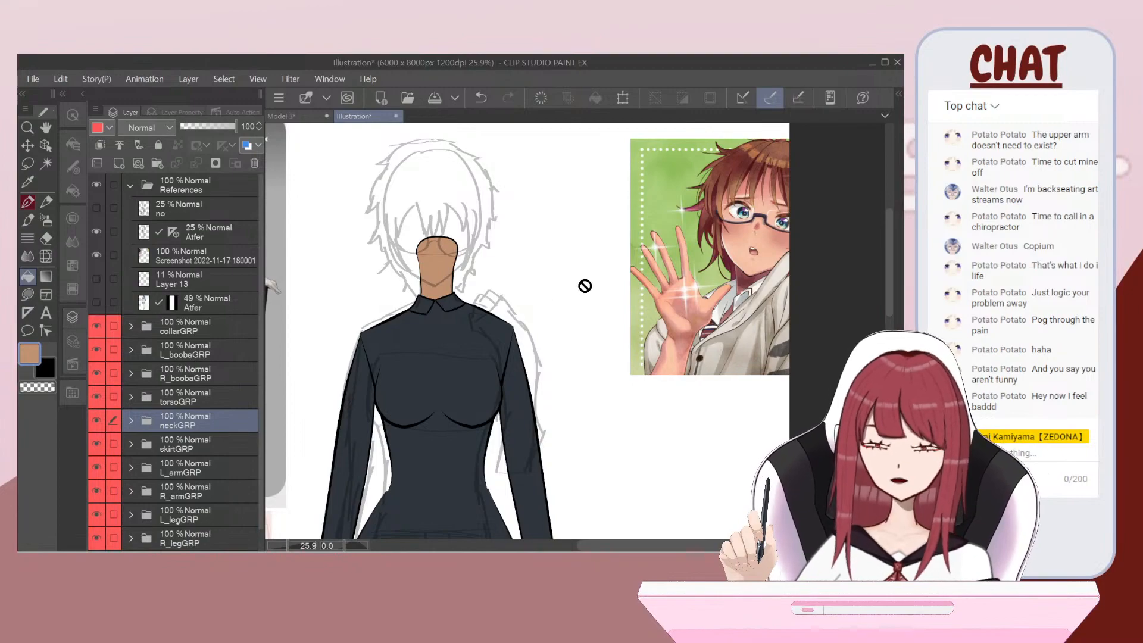
left_click(183, 280)
left_click(196, 232)
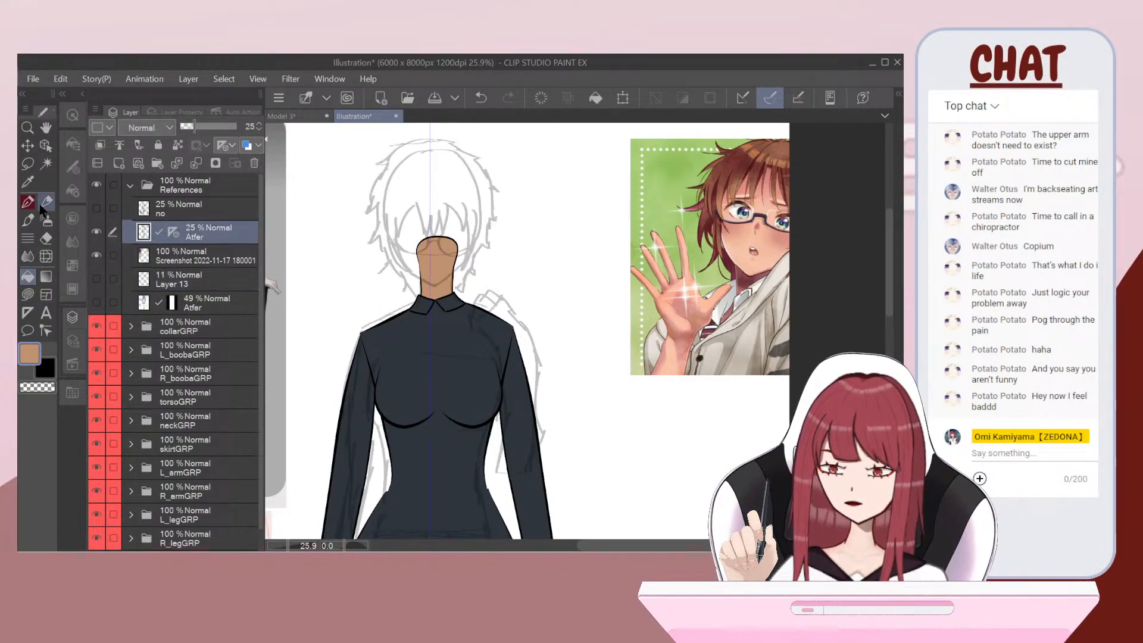
left_click(28, 163)
scroll(485, 139, "down", 1)
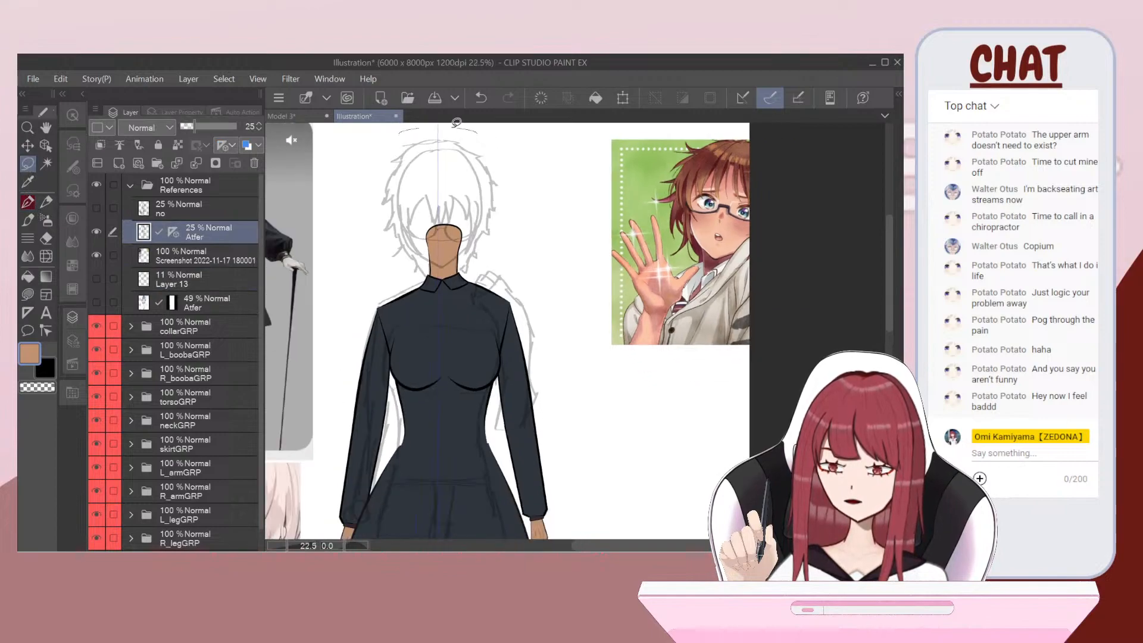
mouse_move(378, 147)
left_mouse_down()
mouse_move(370, 193)
mouse_move(385, 239)
left_mouse_up()
left_click_drag(443, 286, 468, 255)
left_click(499, 311)
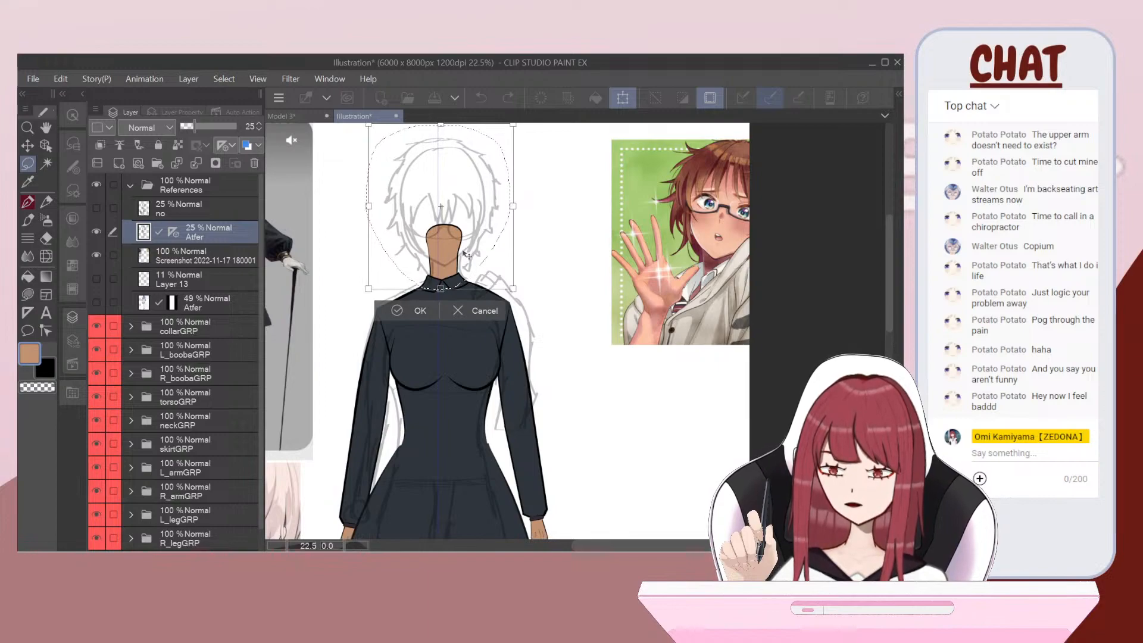
left_click_drag(467, 254, 467, 258)
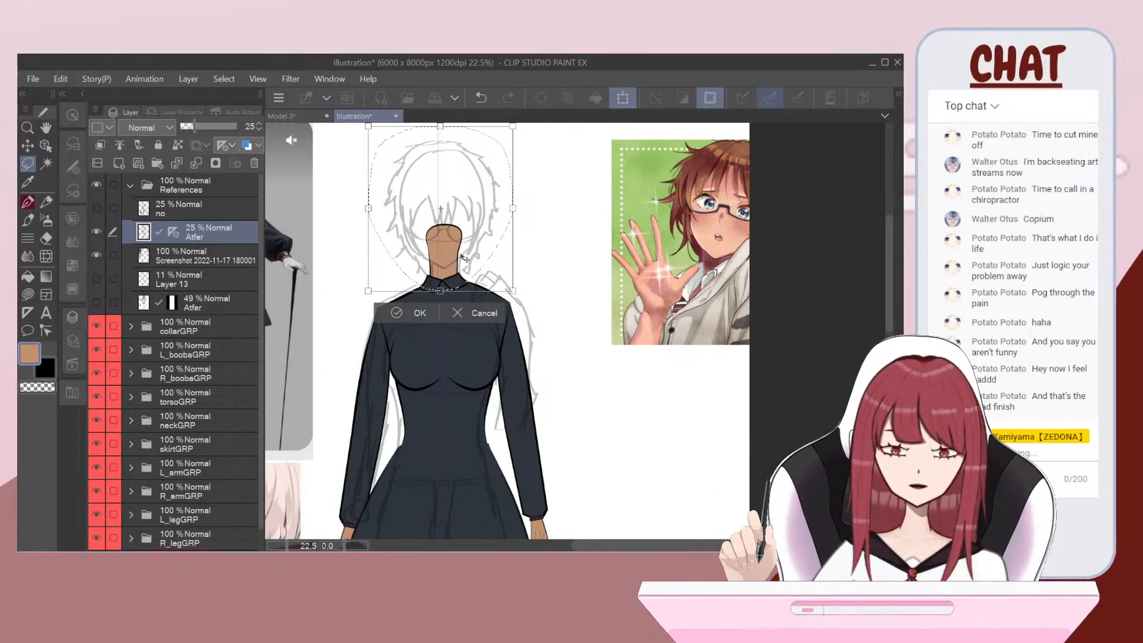
left_click(396, 314)
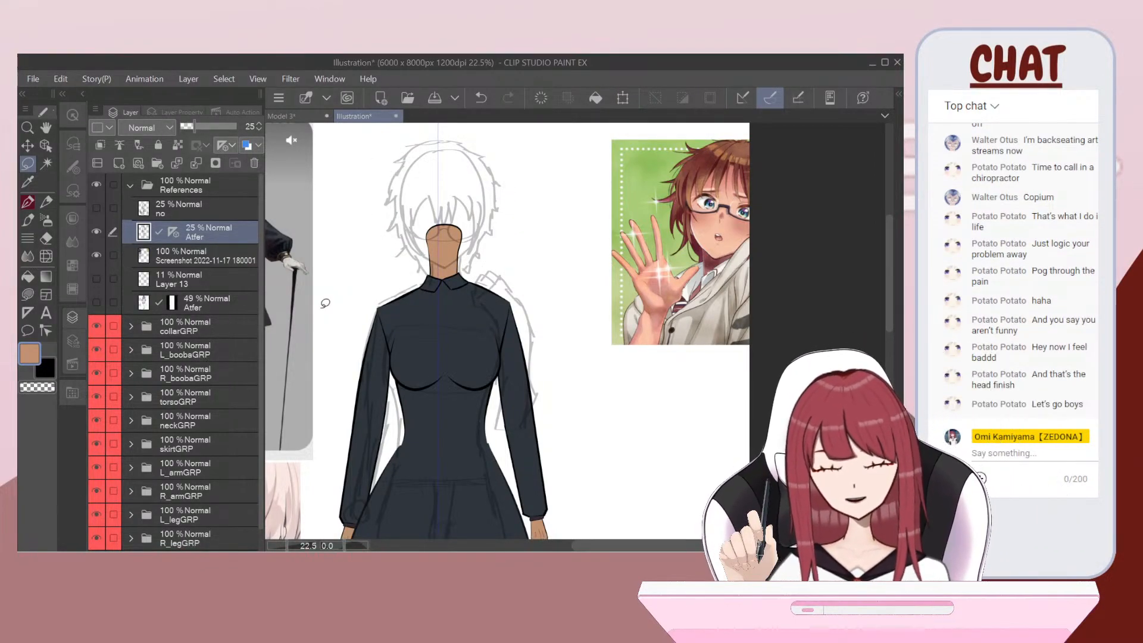
Step: Create a layer folder named Body directly above collarGRP and give it a yellow palette colour
left_click(196, 329)
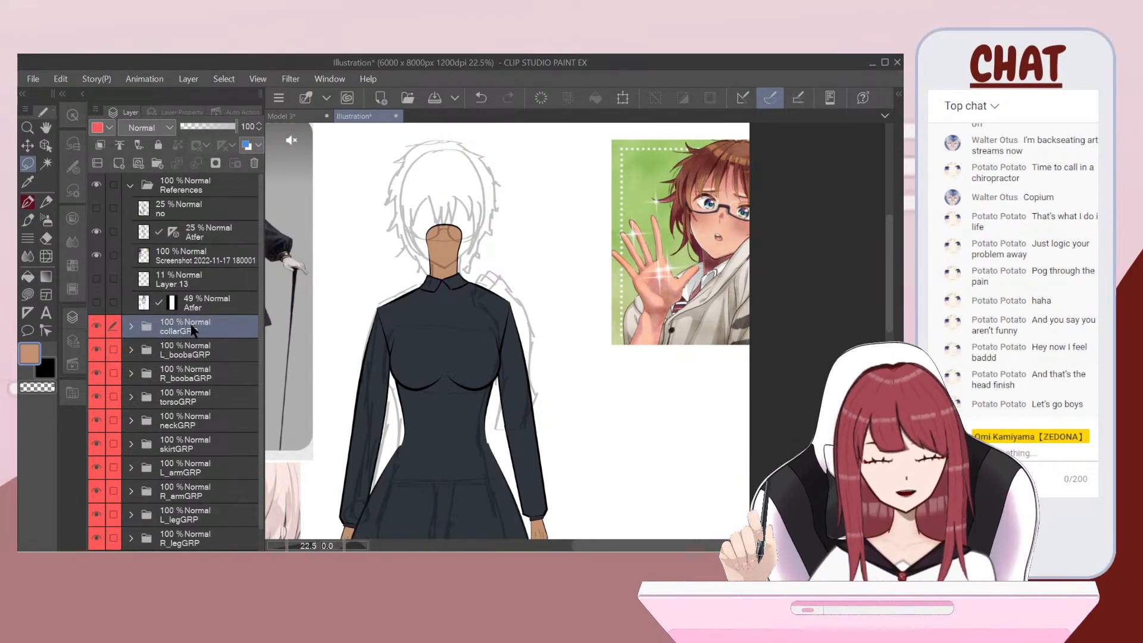
left_click(157, 164)
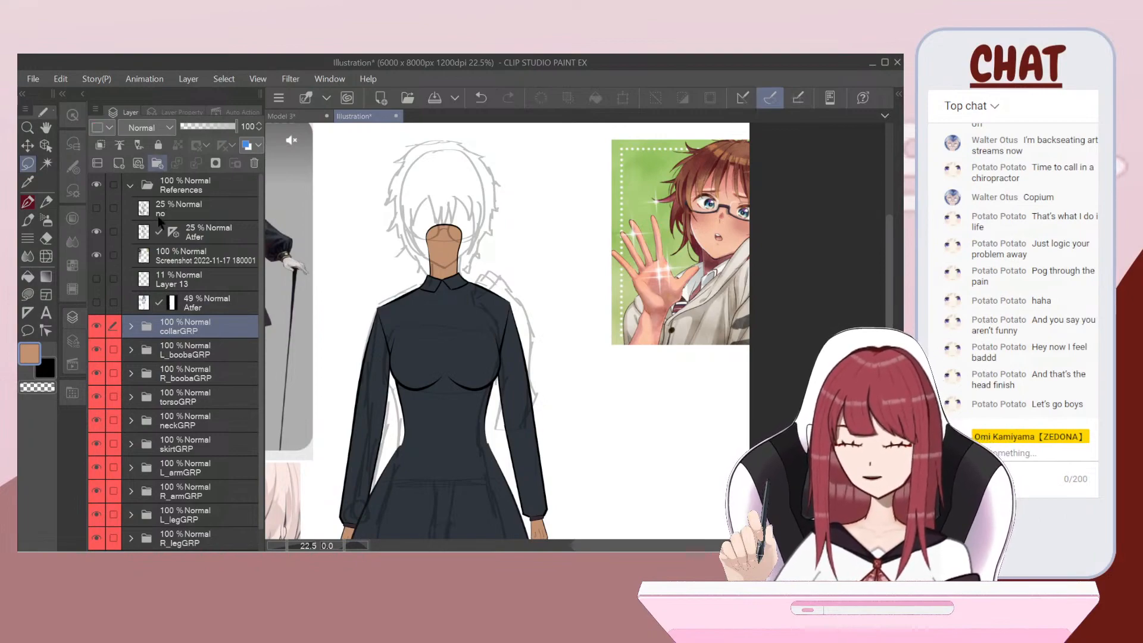
double_click(180, 331)
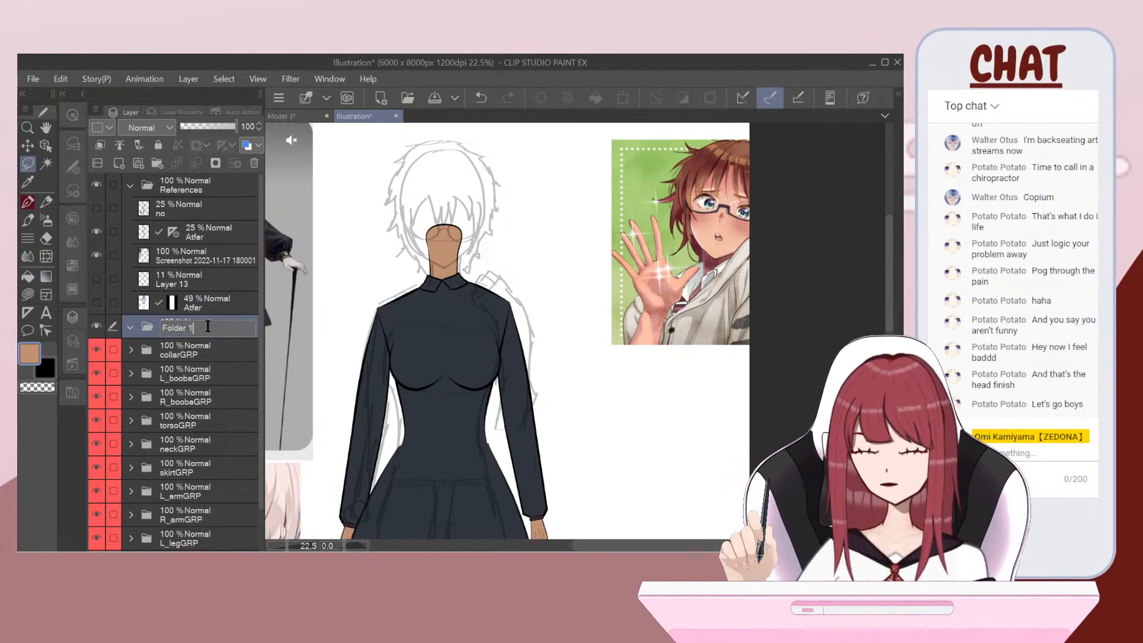
type("Body")
key("Return")
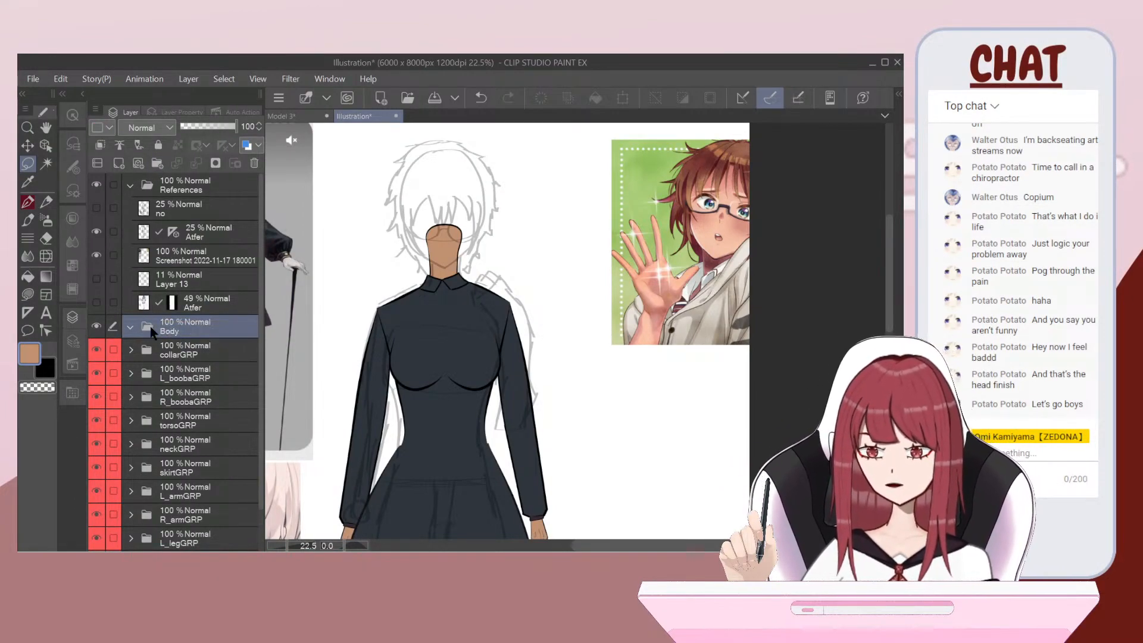
left_click(109, 128)
left_click(125, 117)
Step: Place all the groups from collarGRP down to R_legGRP inside the Body folder and collapse it
scroll(169, 395, "down", 1)
left_click(176, 314)
left_click_drag(113, 327, 120, 442)
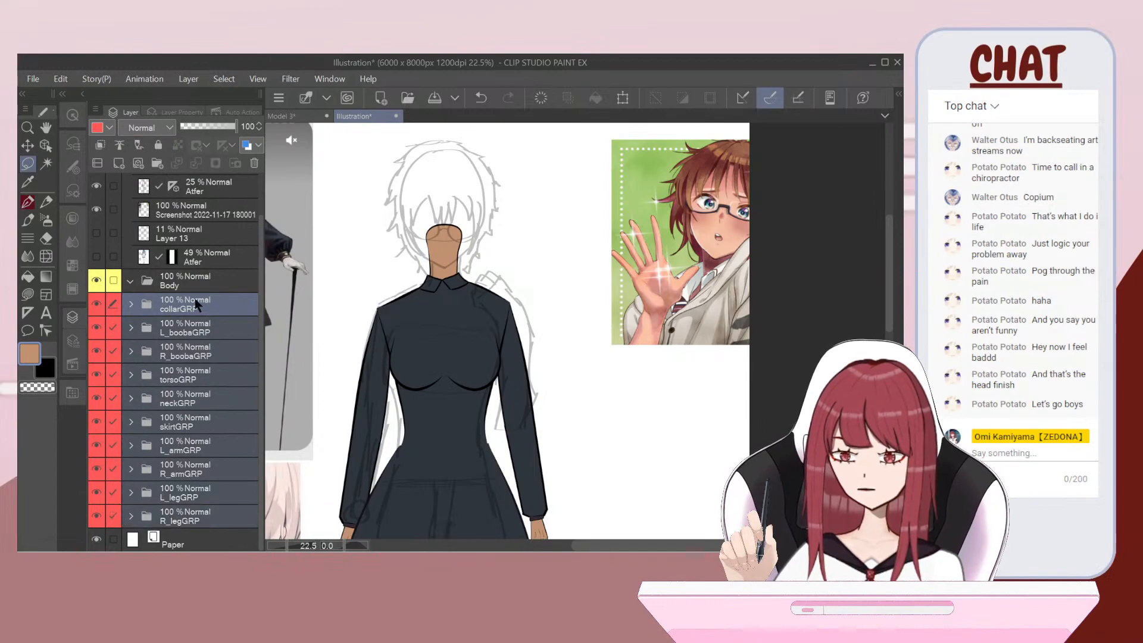
left_click(130, 280)
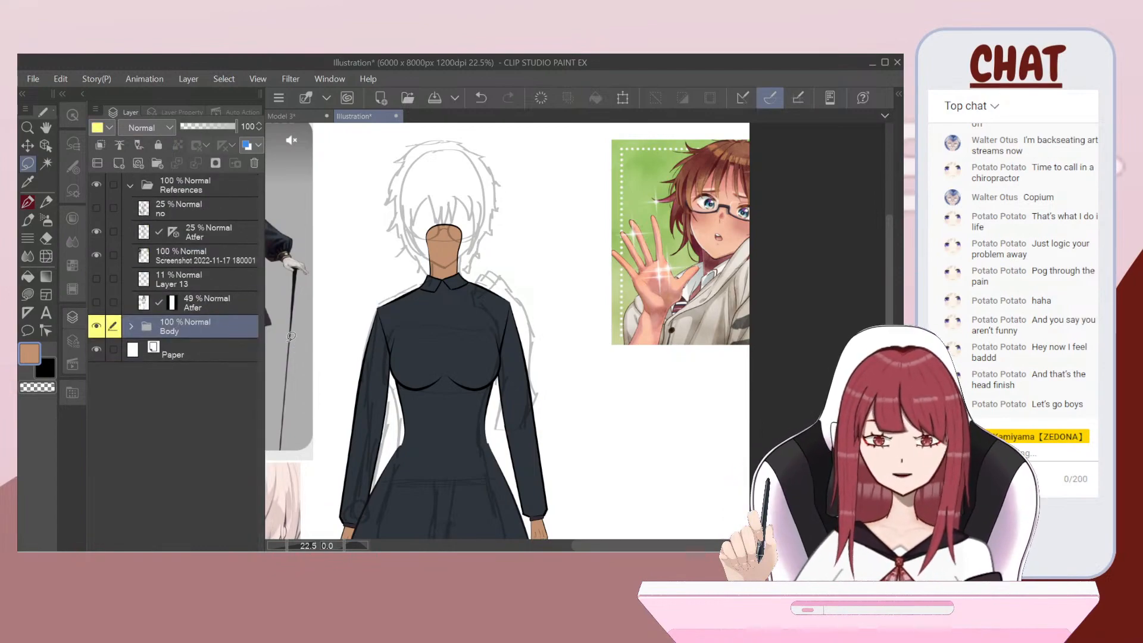
Step: Create a layer folder named faceGRP directly above the Body folder
left_click(157, 163)
double_click(173, 329)
type("faceGRP")
key("Return")
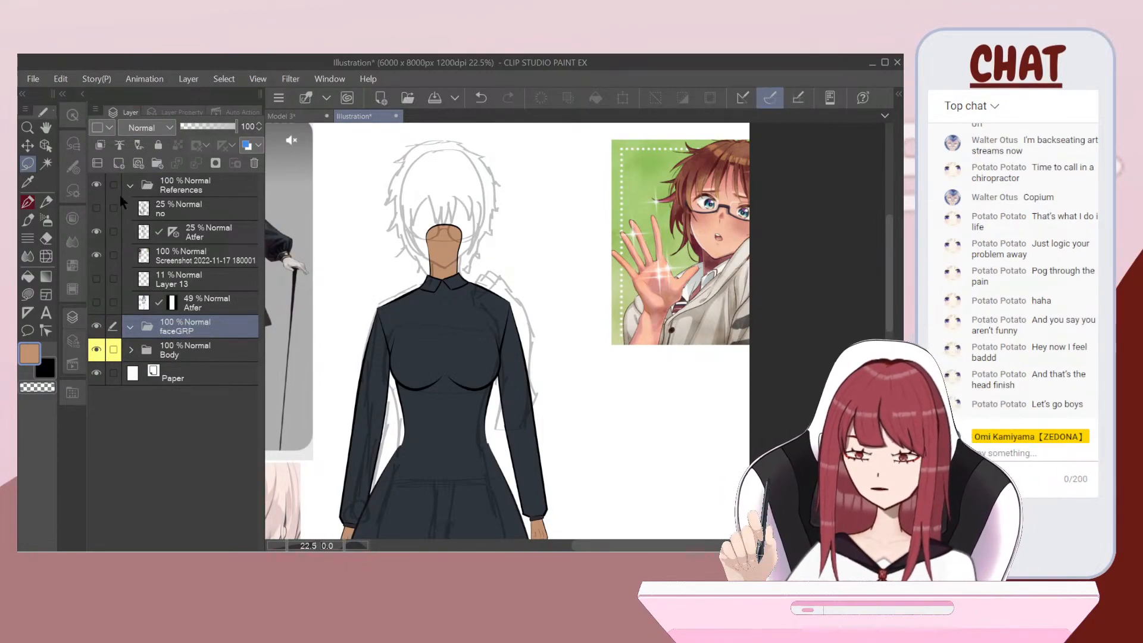
Step: Move the Atfer layer's vertical symmetry ruler onto the centre line of the sketched face
scroll(426, 173, "up", 3)
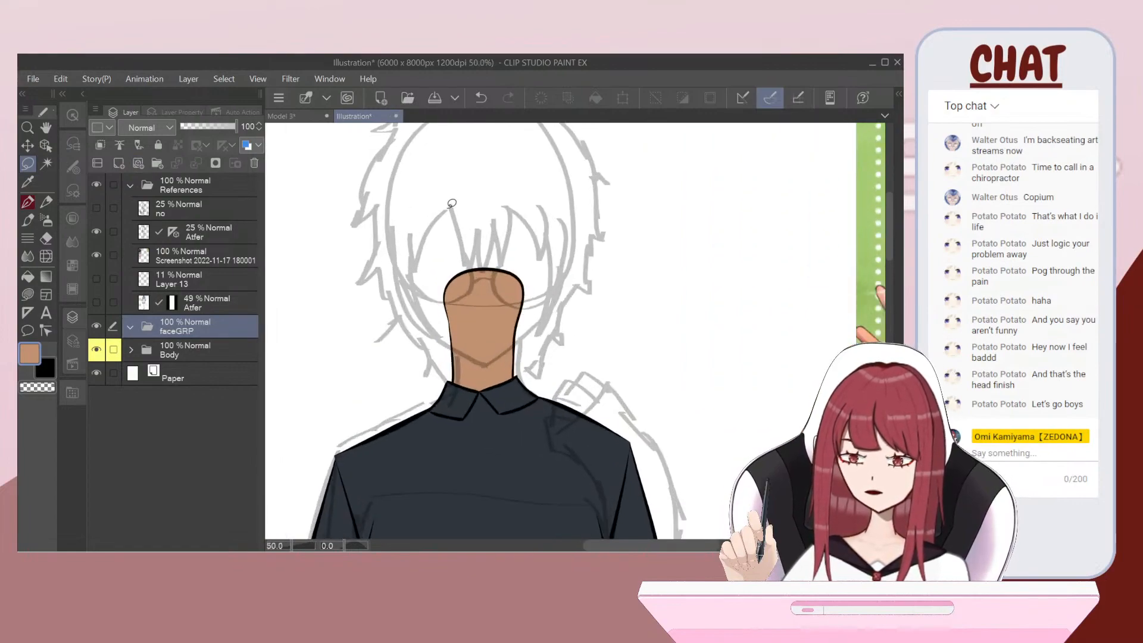
scroll(511, 215, "up", 1)
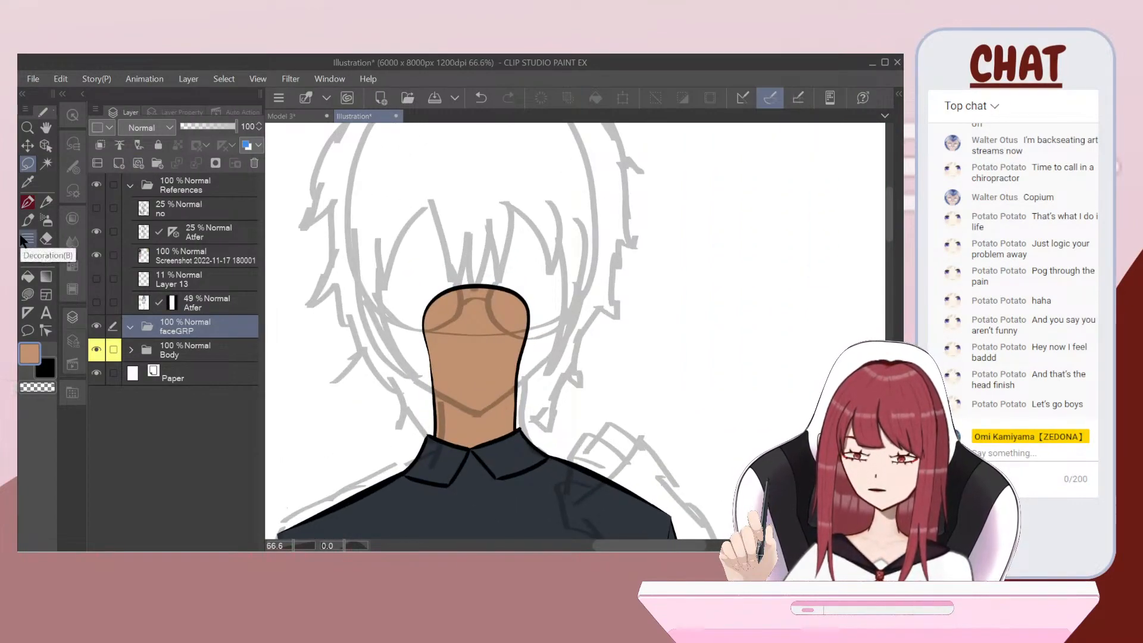
left_click(185, 236)
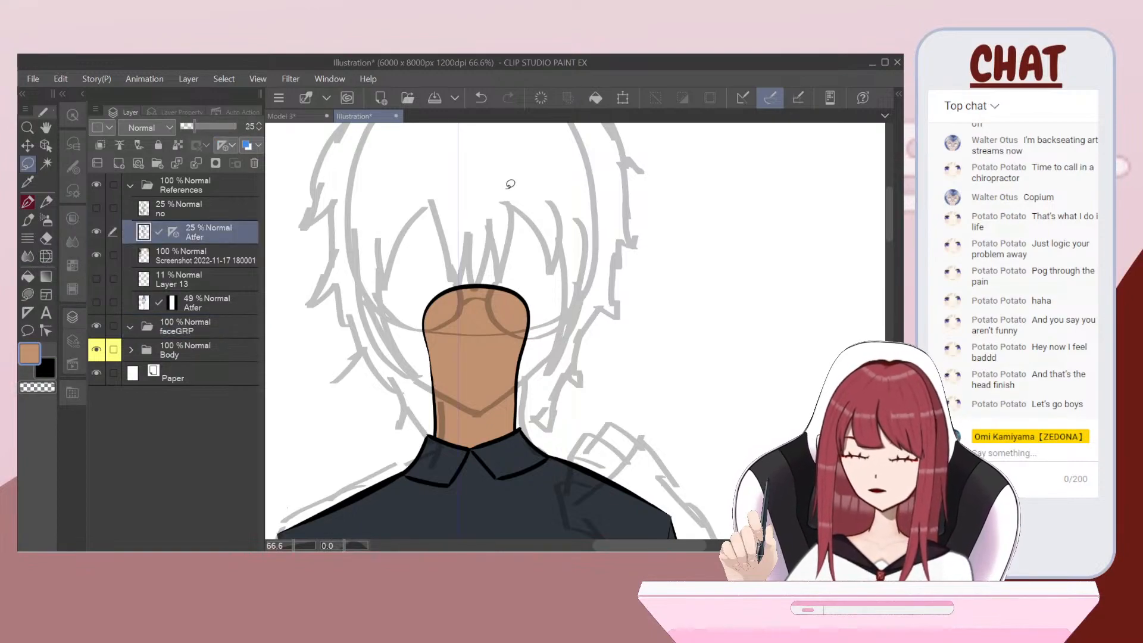
key("o")
left_click_drag(461, 274, 477, 272)
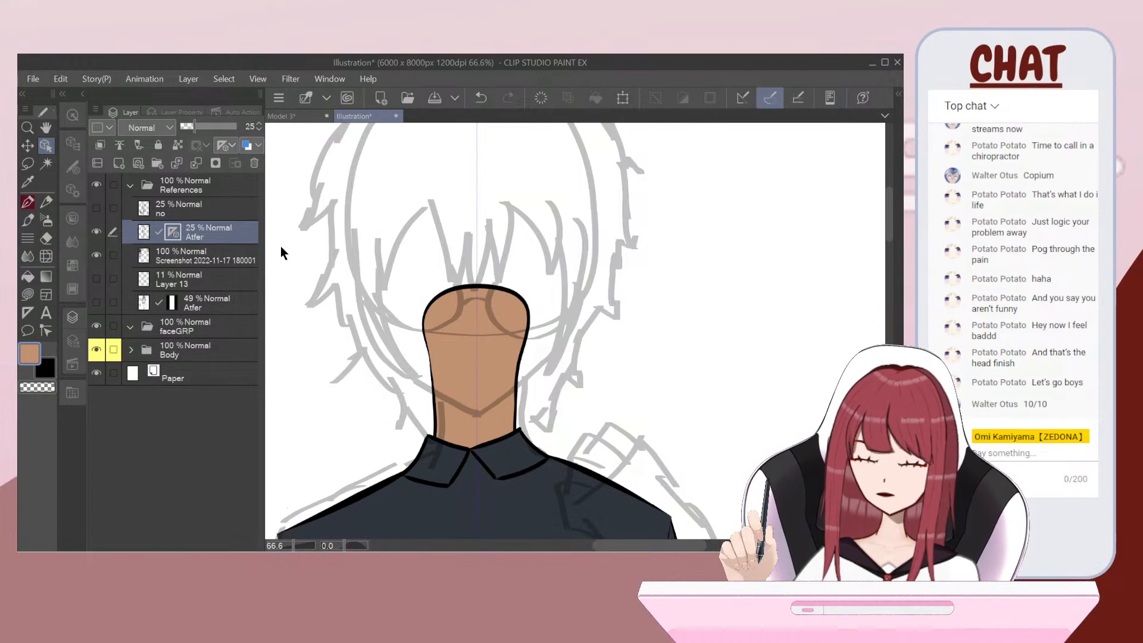
Step: Add a vector layer inside faceGRP and ready the pen with black as the drawing colour
left_click(204, 334)
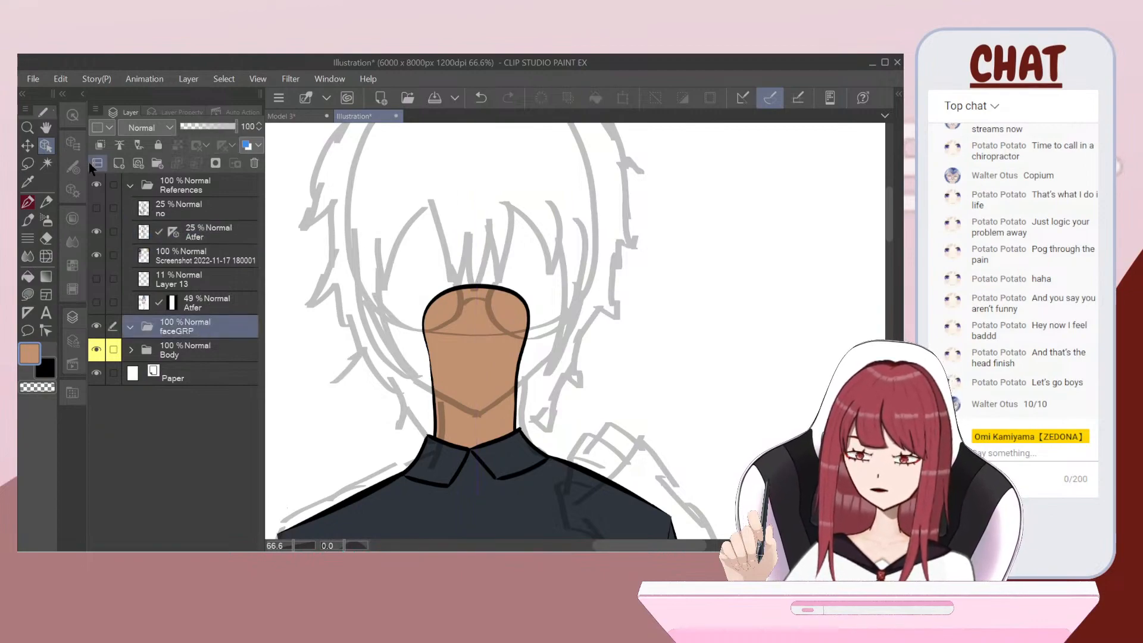
left_click(134, 162)
key("p")
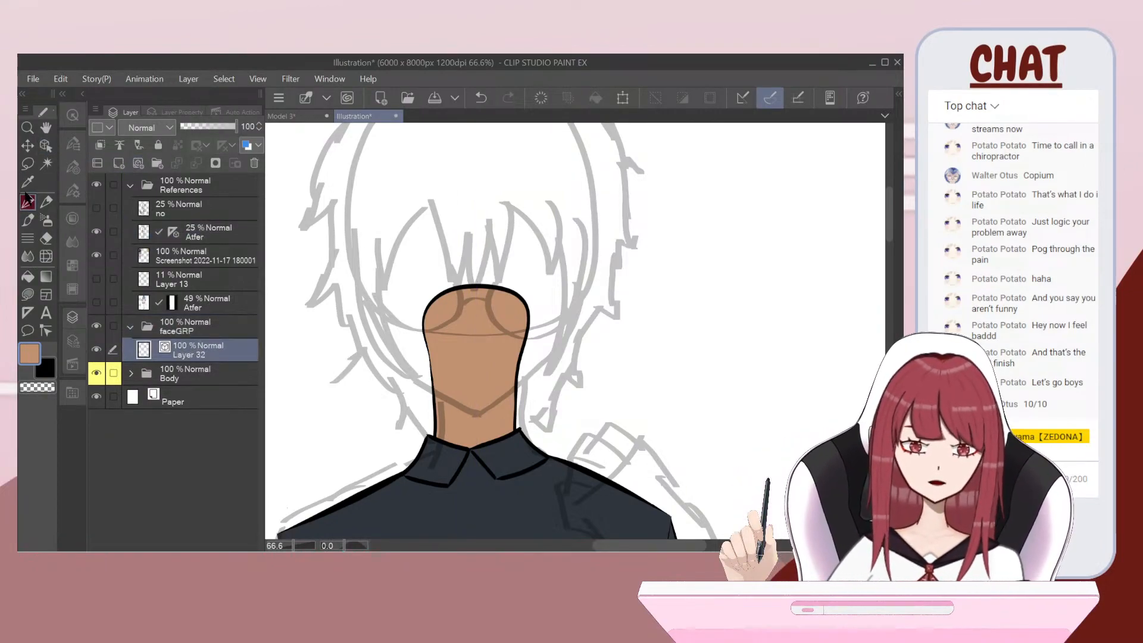
left_click(48, 370)
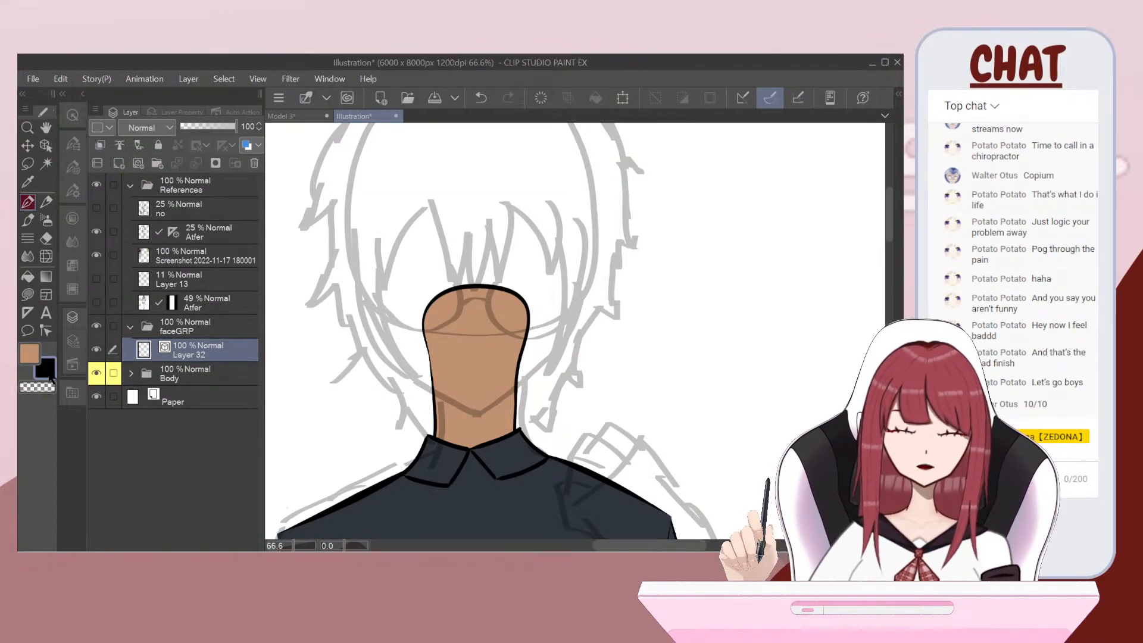
Step: Set the Elegant Tapered Pen's brush size to 20 and undo the last stroke
scroll(476, 331, "down", 1)
scroll(477, 331, "down", 1)
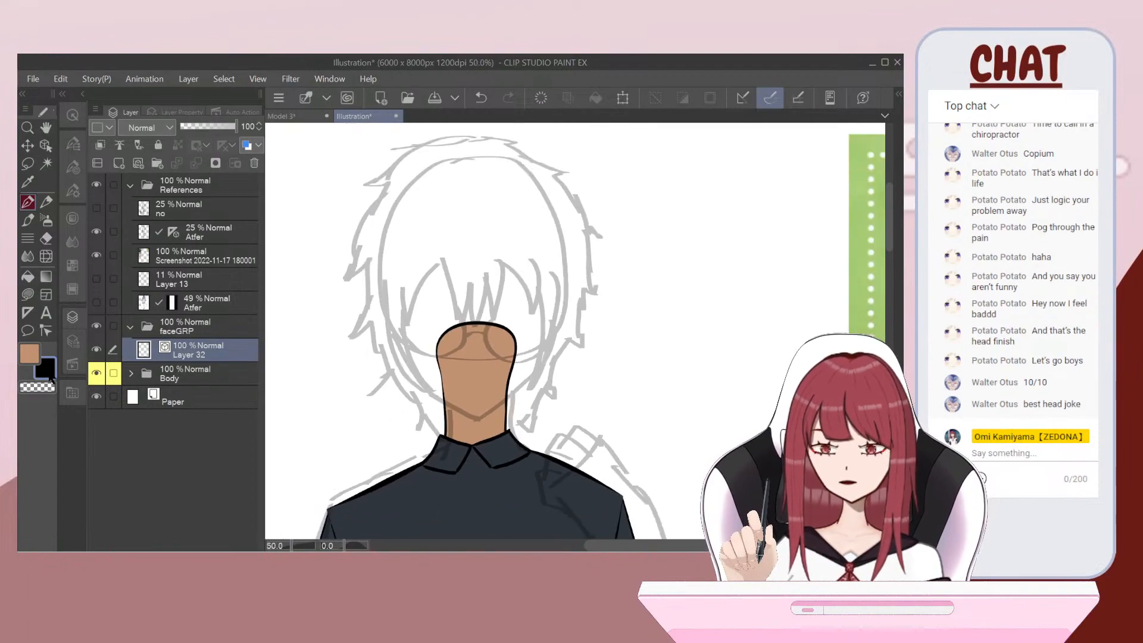
scroll(477, 331, "up", 1)
left_click(73, 167)
left_click(247, 162)
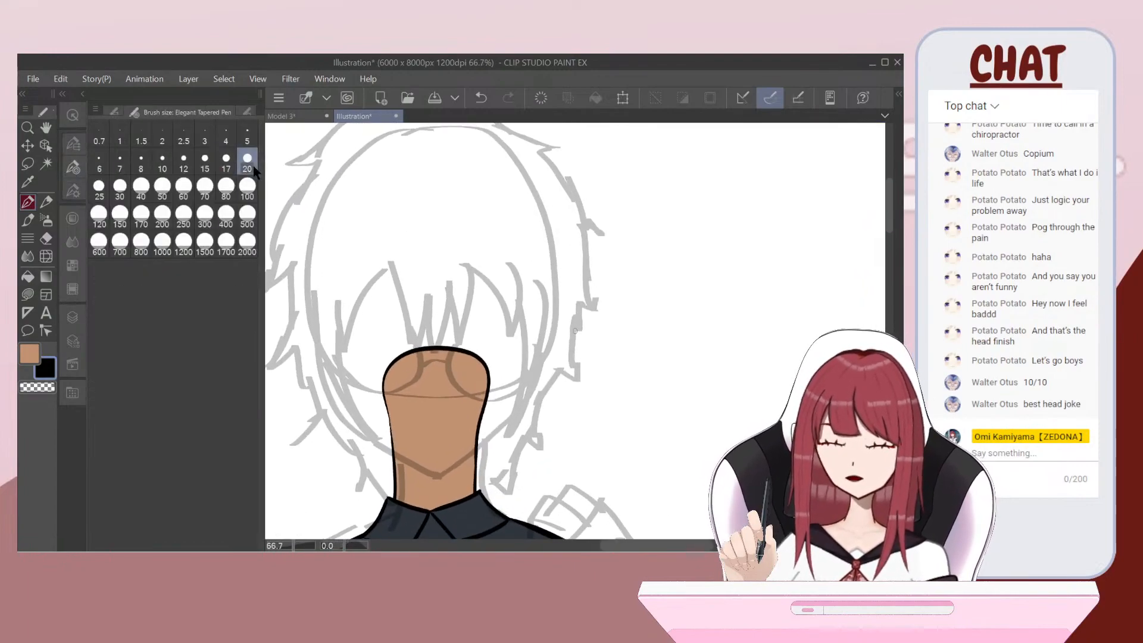
key("ctrl+z")
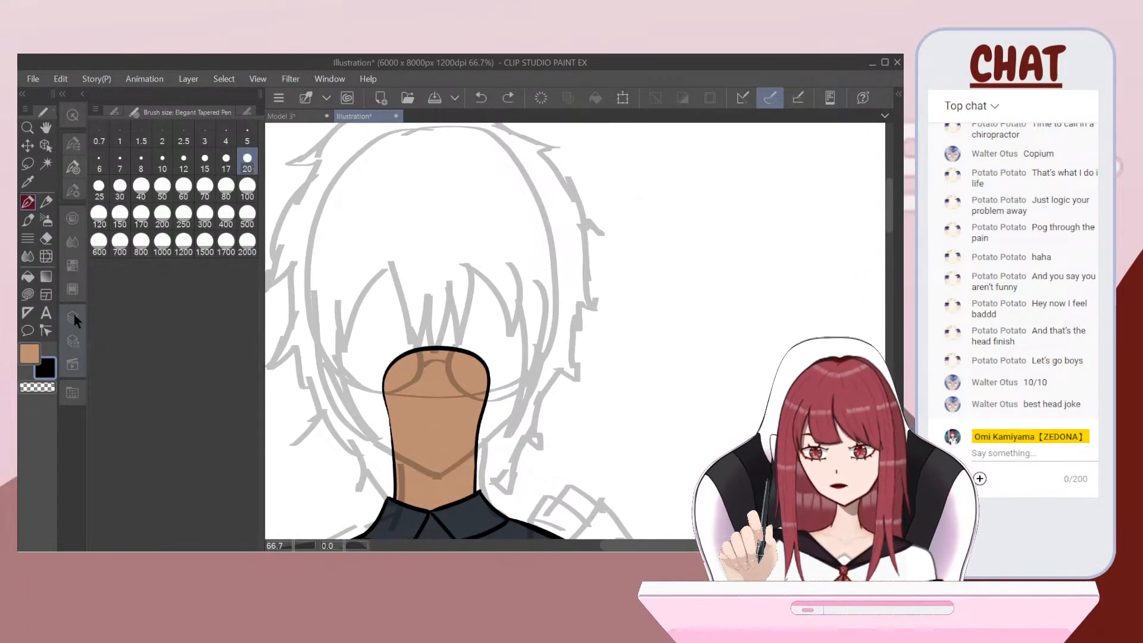
Step: Make the Atfer layer's symmetry ruler available on other layers and reselect the vector layer inside faceGRP
left_click(73, 317)
left_click(203, 237)
left_click(225, 146)
left_click(255, 167)
left_click(177, 350)
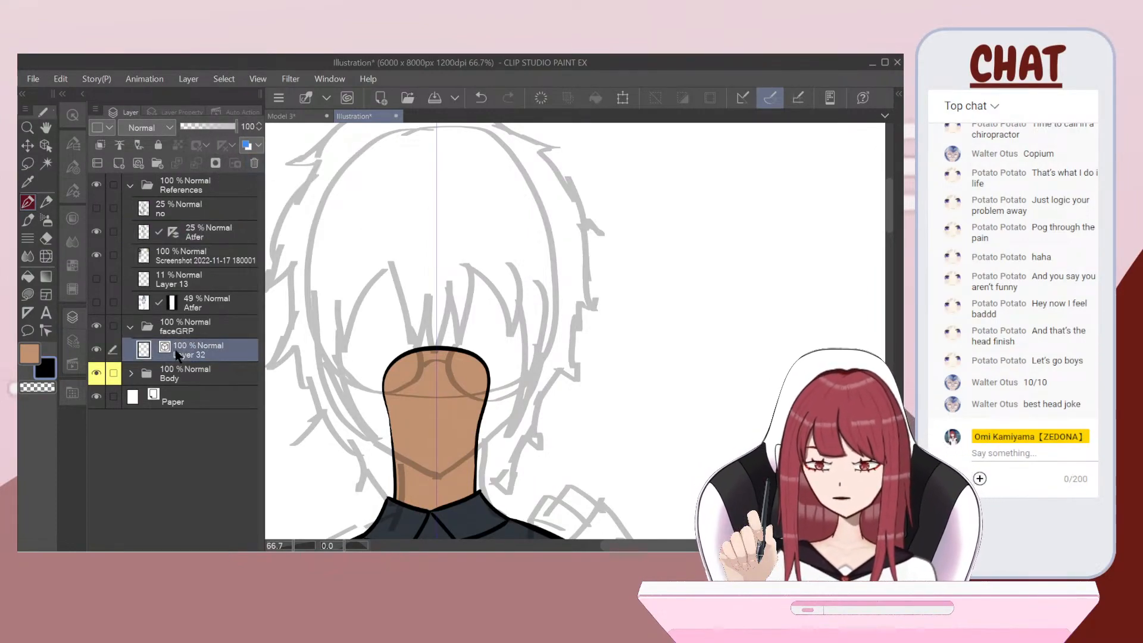
Step: Try to ink a mirrored V-shaped chin line over the sketched jaw, undoing each attempt
key("ctrl+z")
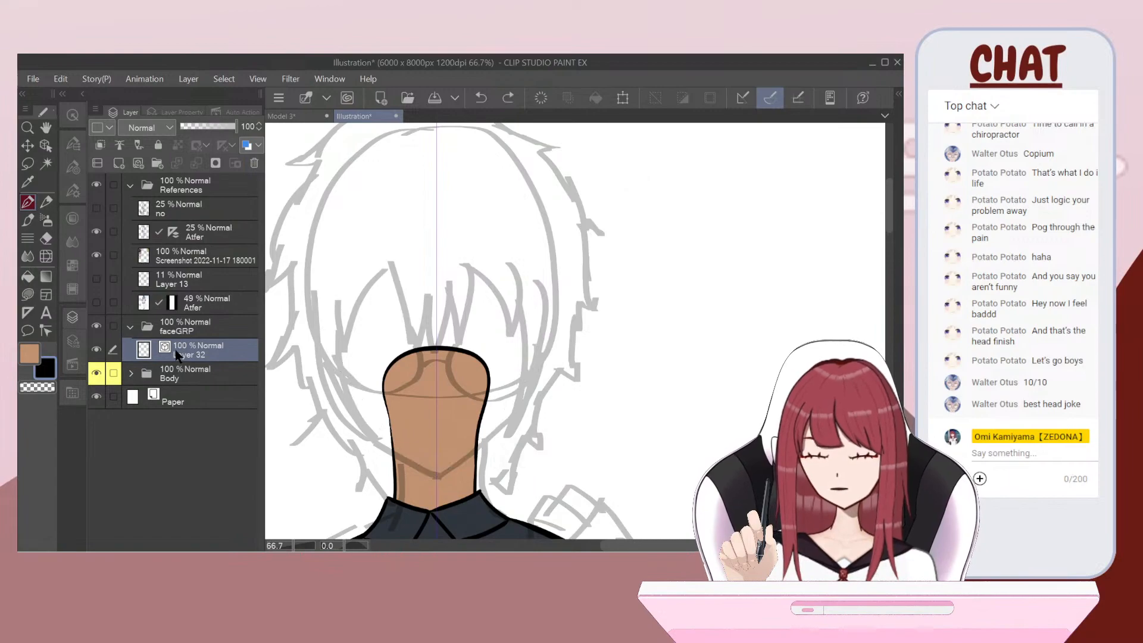
key("ctrl+y")
key("ctrl+y")
key("ctrl+y")
key("ctrl+y")
key("ctrl+z")
key("ctrl+z")
key("ctrl+z")
key("ctrl+z")
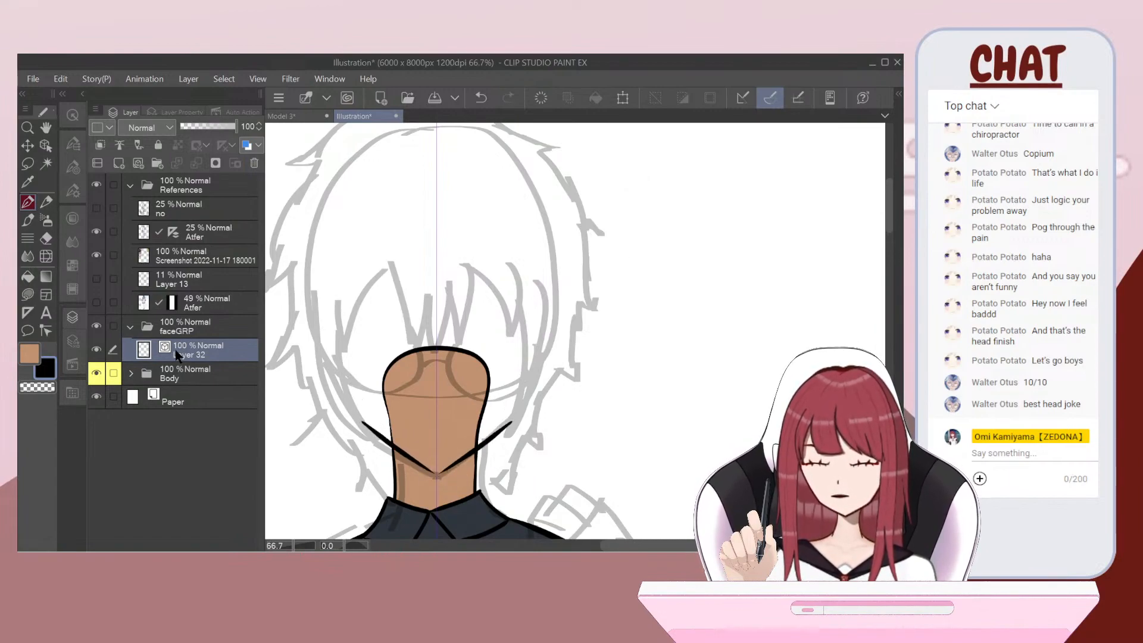
key("ctrl+z")
mouse_move(460, 468)
left_mouse_down()
mouse_move(535, 385)
mouse_move(555, 278)
mouse_move(543, 189)
mouse_move(520, 143)
mouse_move(441, 128)
left_mouse_up()
scroll(480, 316, "down", 3)
key("ctrl+z")
scroll(524, 331, "up", 2)
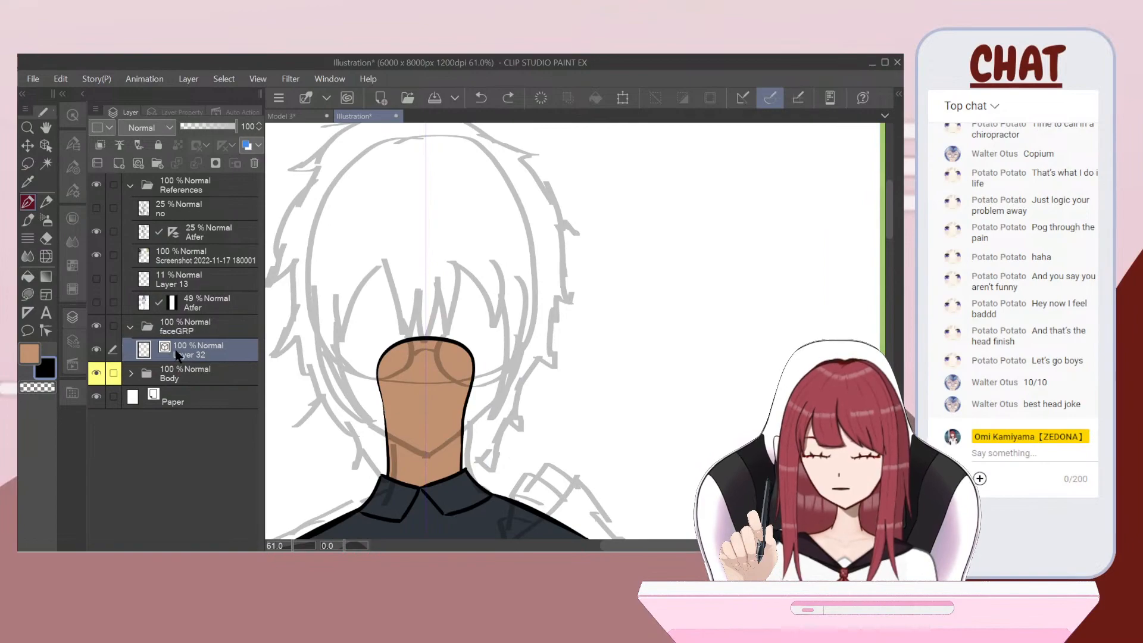
key("ctrl+z")
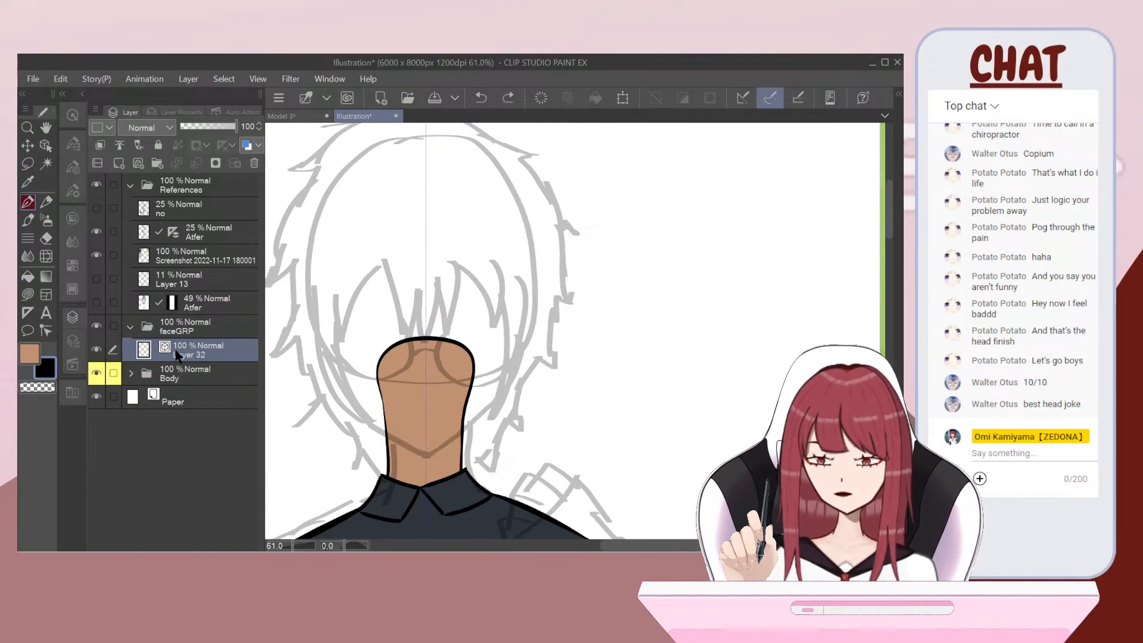
Step: Step back and forth through the recent edits to return the symmetry ruler to the centre of the head
key("ctrl+z")
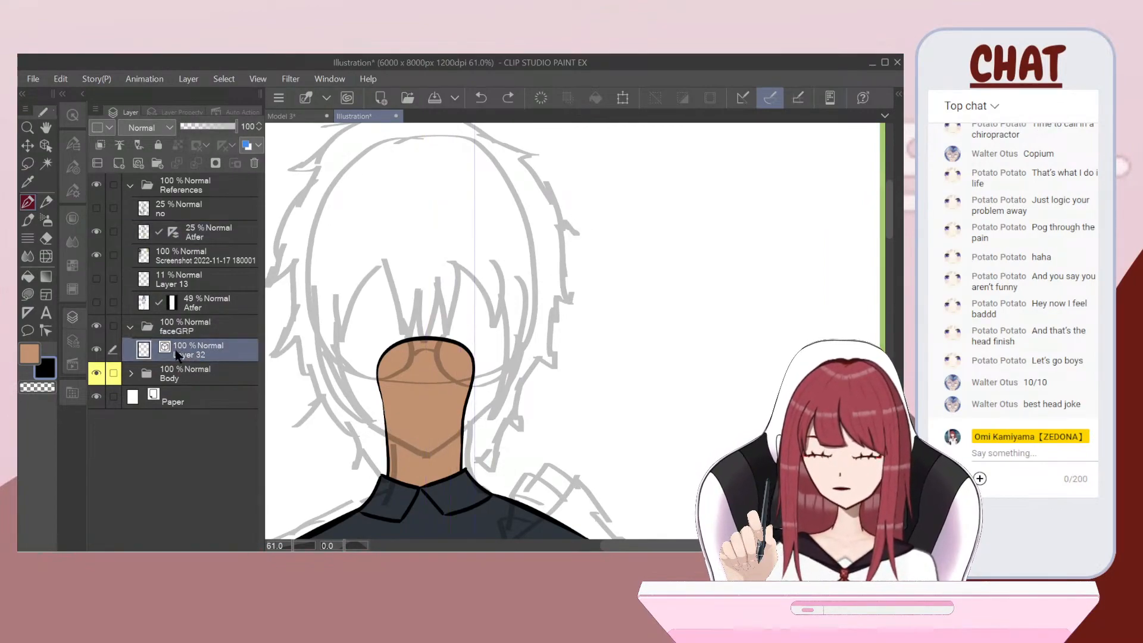
key("ctrl+y")
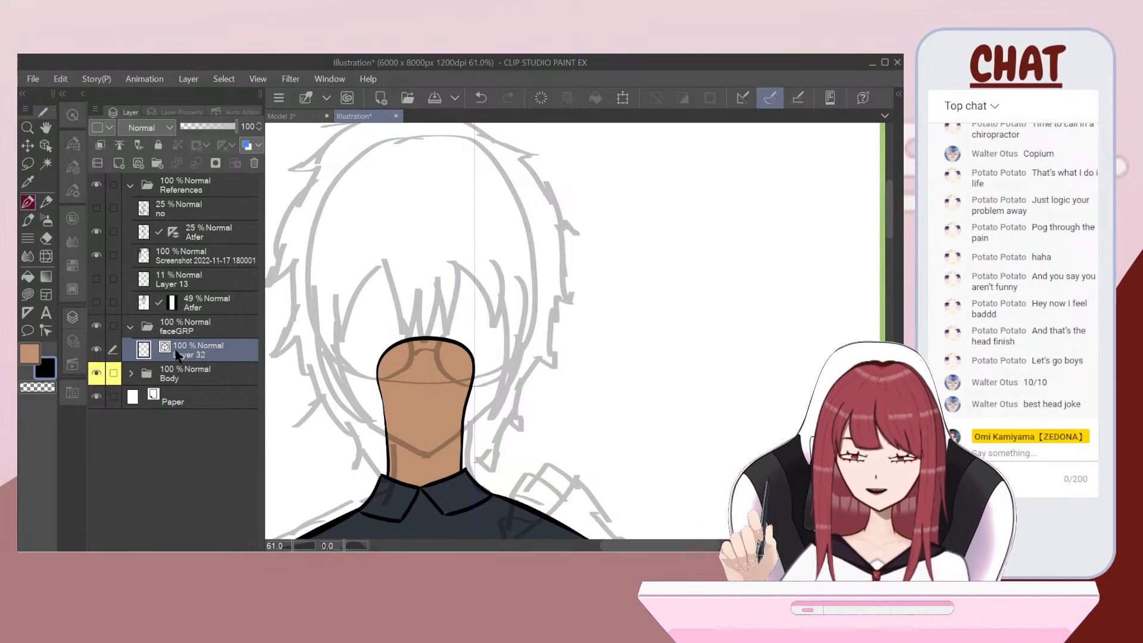
left_click(480, 98)
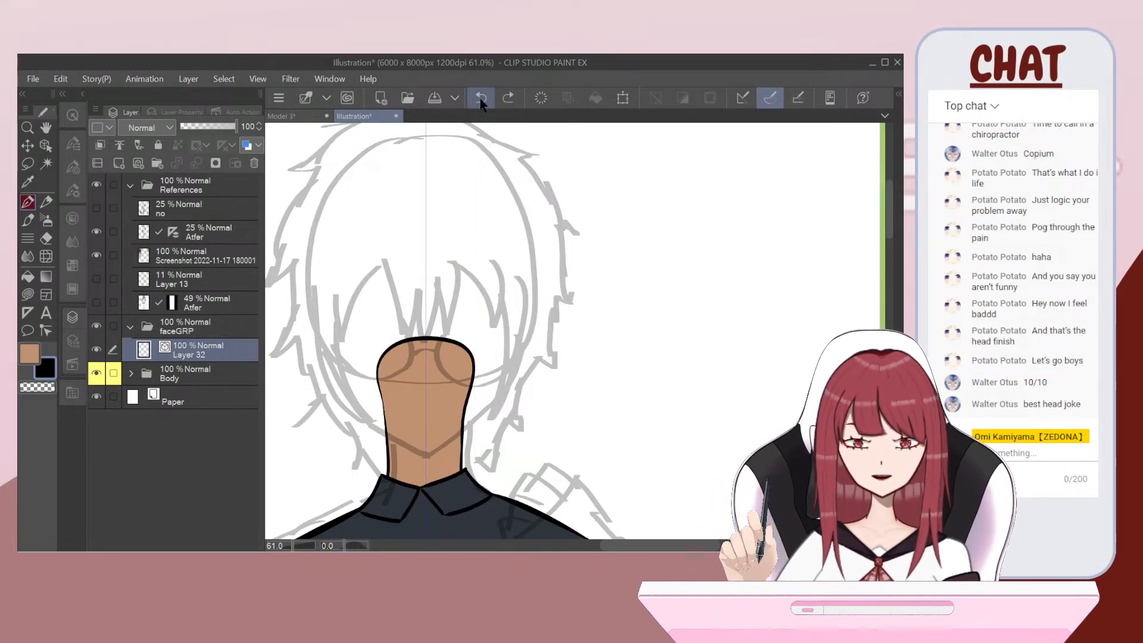
scroll(480, 104, "up", 1)
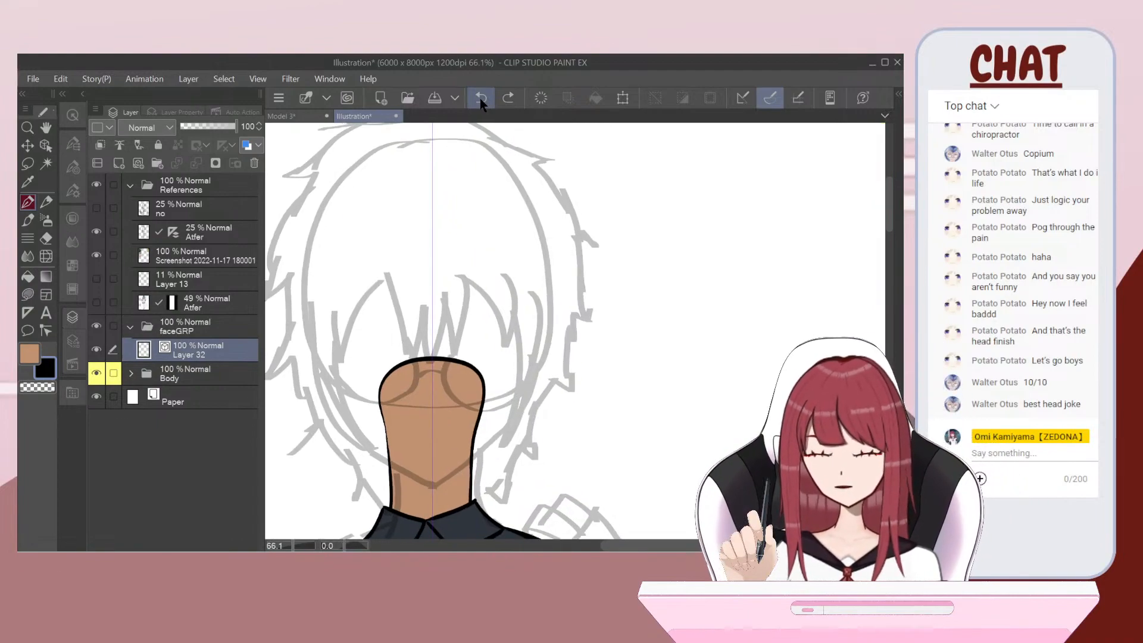
left_click(480, 98)
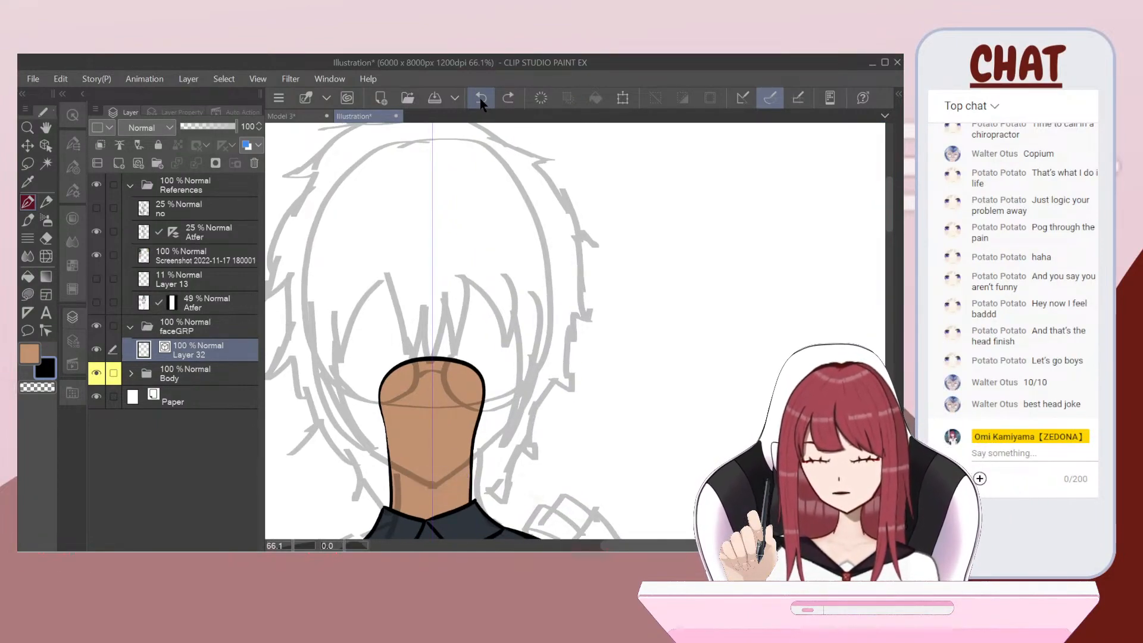
left_click(480, 99)
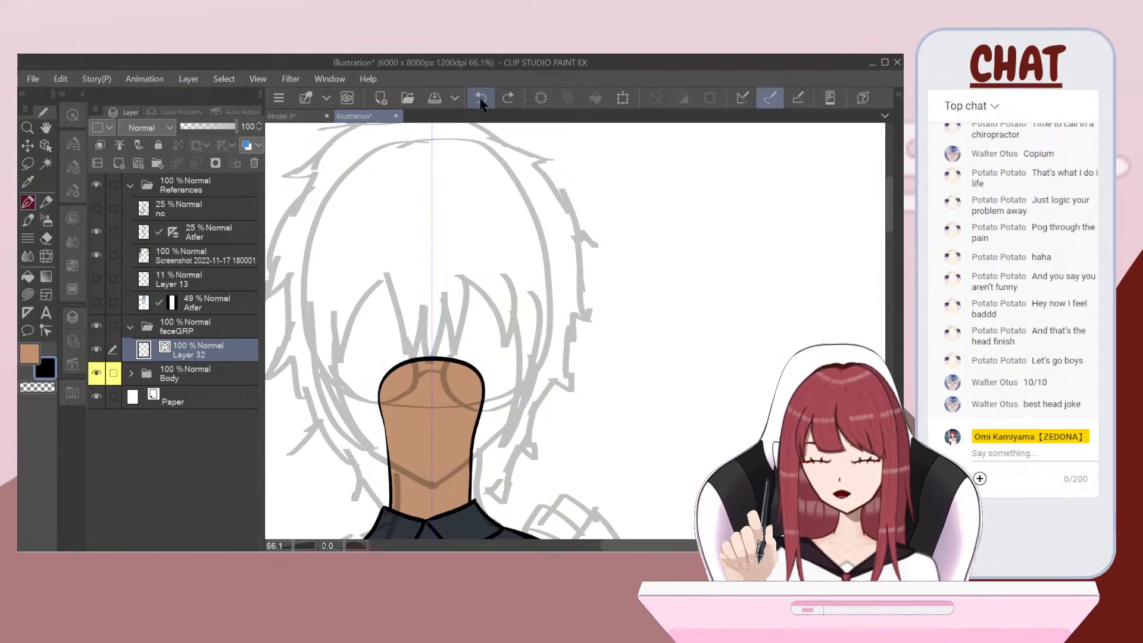
left_click(480, 98)
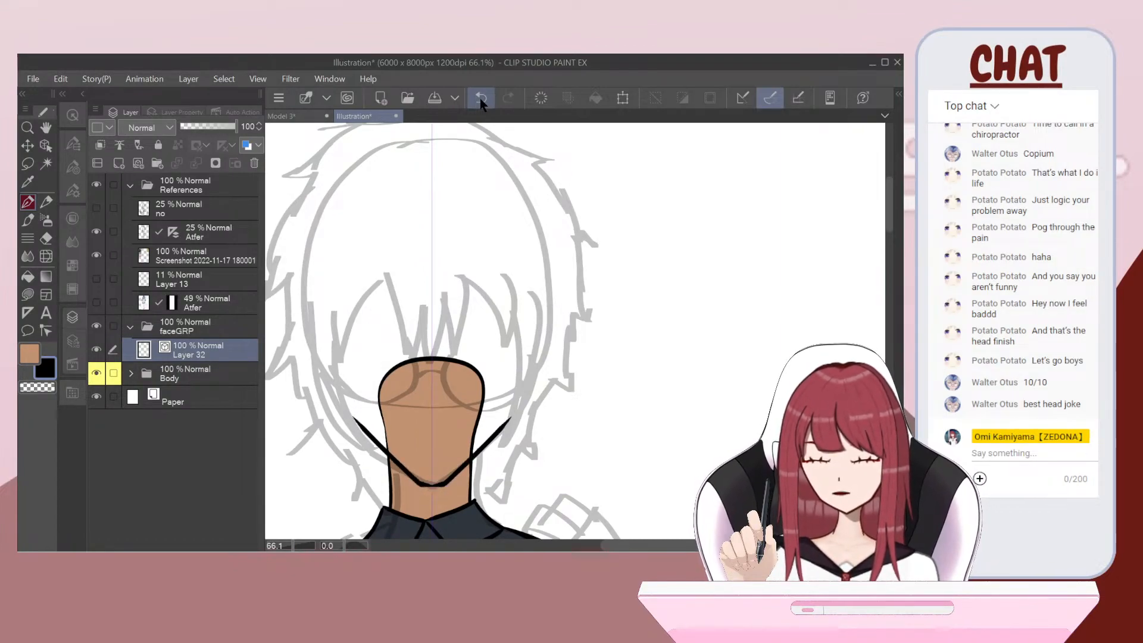
Step: Try to ink the mirrored face outline from the jaw up to the crown in one stroke, and undo it
mouse_move(485, 450)
left_mouse_down()
mouse_move(525, 399)
mouse_move(539, 281)
mouse_move(532, 230)
mouse_move(511, 201)
mouse_move(434, 174)
left_mouse_up()
key("ctrl+minus")
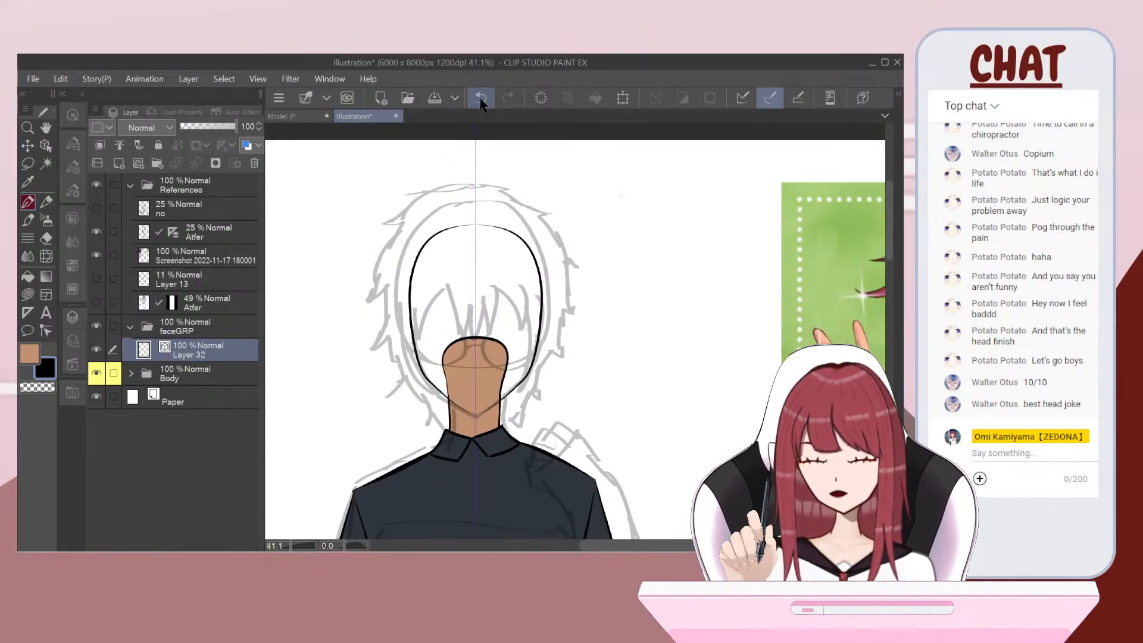
scroll(544, 322, "down", 3)
key("ctrl+z")
Step: Ink a mirrored face outline in one stroke from the chin tip along the jaw and cheek to the crown
scroll(545, 321, "up", 5)
scroll(545, 321, "up", 2)
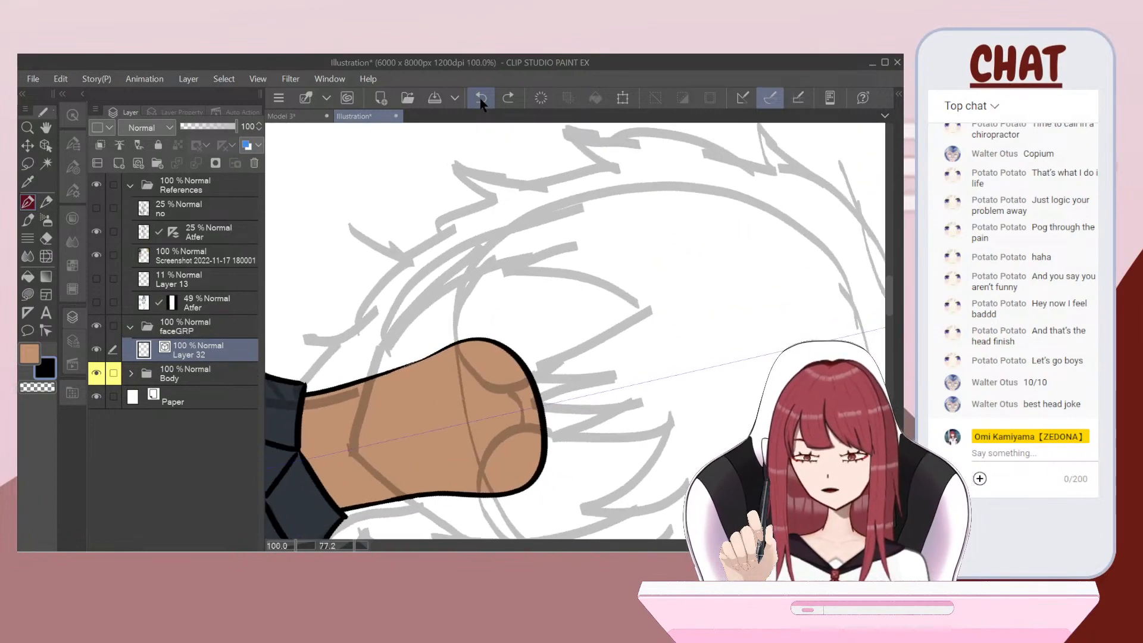
left_click_drag(357, 447, 407, 524)
key("ctrl+z")
key("ctrl+z")
mouse_move(351, 423)
left_mouse_down()
mouse_move(405, 304)
mouse_move(487, 235)
mouse_move(593, 199)
mouse_move(651, 195)
mouse_move(688, 206)
mouse_move(745, 263)
left_mouse_up()
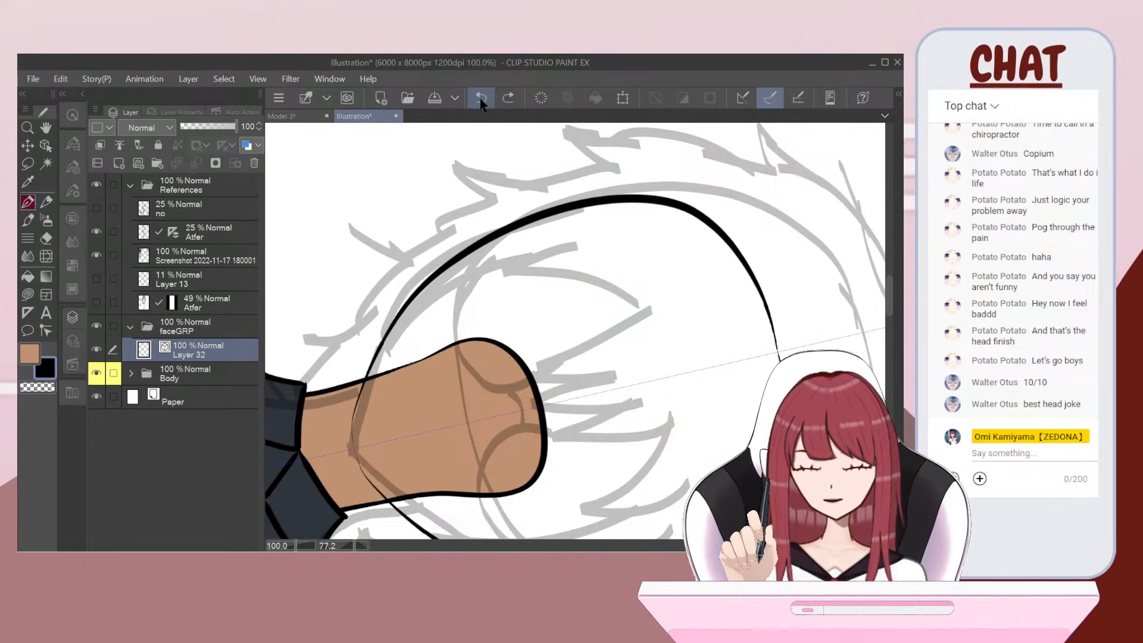
Step: Erase the crown section of the inked outline, keeping the jaw and cheek lines, and switch back to the pen
scroll(575, 331, "down", 3)
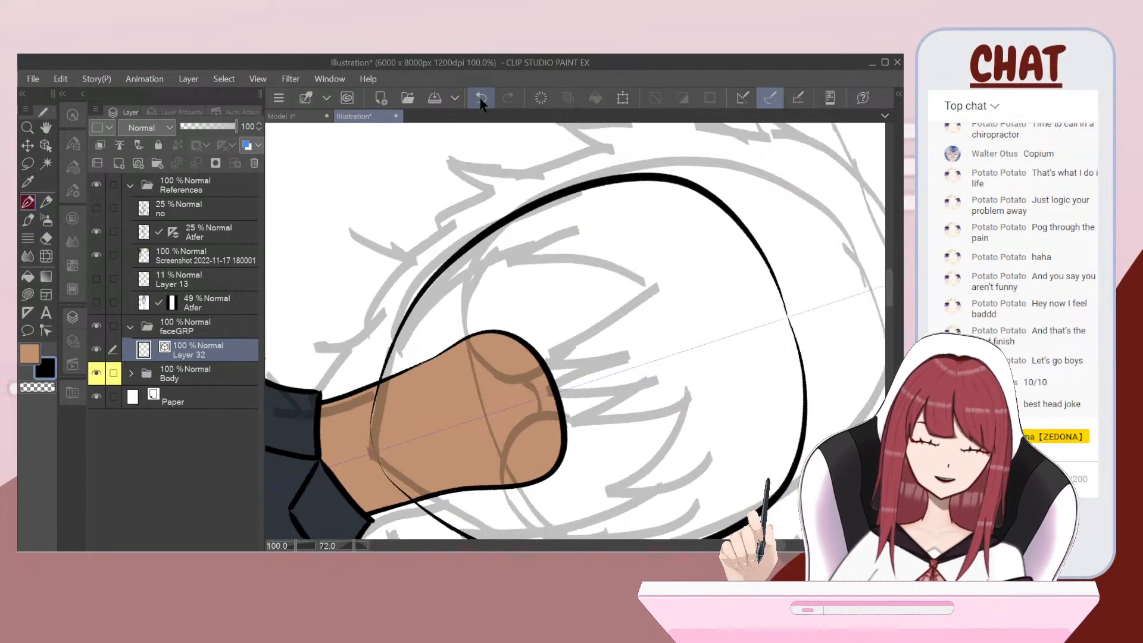
scroll(575, 331, "up", 1)
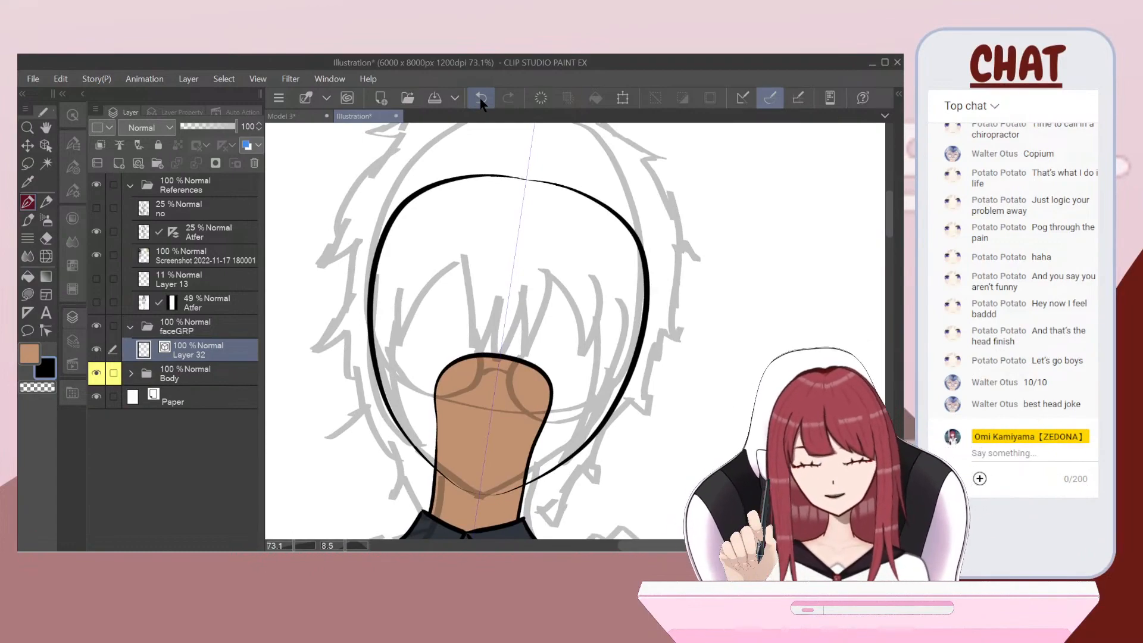
scroll(575, 331, "up", 2)
mouse_move(443, 239)
left_mouse_down()
mouse_move(469, 238)
mouse_move(412, 271)
left_mouse_up()
scroll(575, 331, "up", 2)
left_click(27, 203)
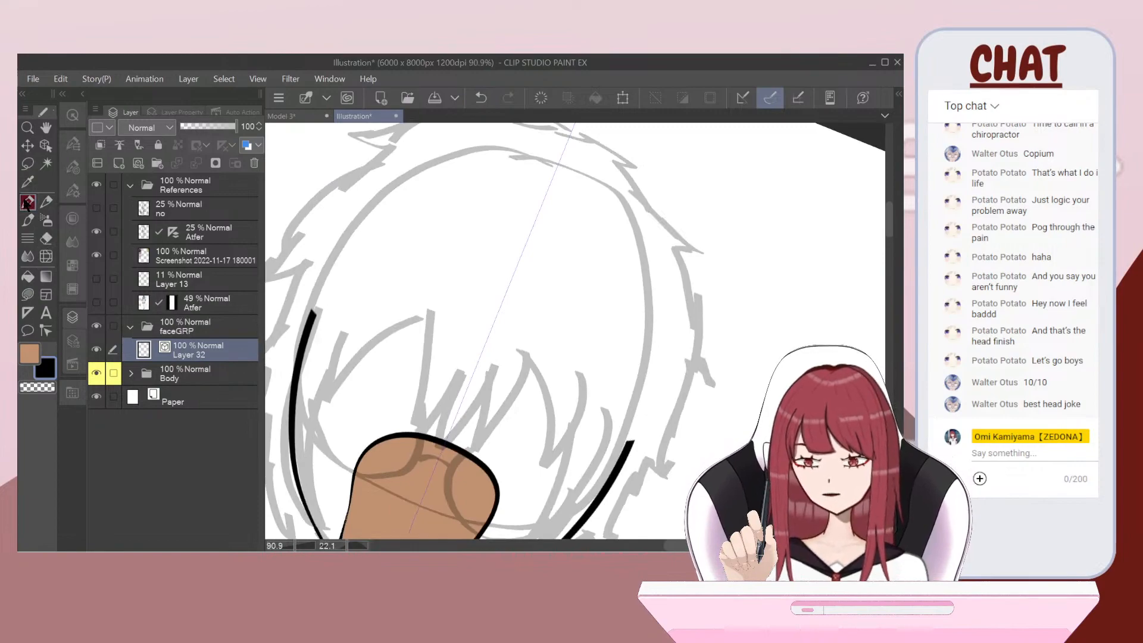
Step: Try to ink the crown as a mirrored arc starting at the cheek line's upper end, undoing each attempt
left_click_drag(308, 352, 325, 292)
key("ctrl+z")
mouse_move(294, 380)
left_mouse_down()
mouse_move(316, 297)
mouse_move(438, 243)
mouse_move(538, 245)
mouse_move(598, 295)
left_mouse_up()
key("ctrl+z")
scroll(575, 331, "up", 1)
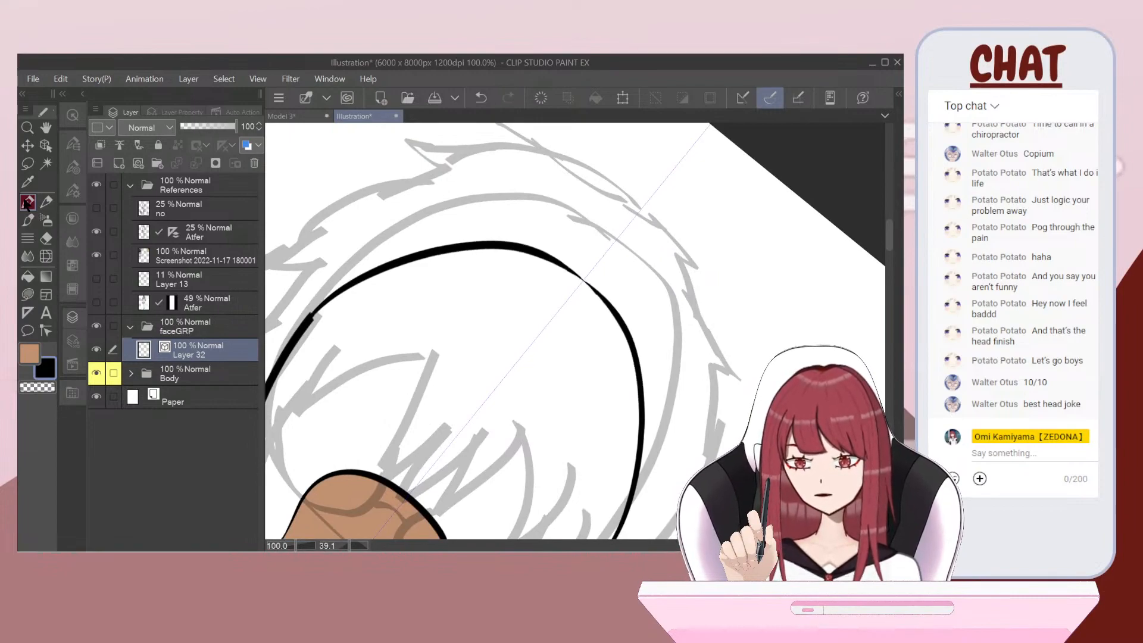
scroll(575, 331, "down", 3)
key("ctrl+z")
Step: Try another mirrored crown curve with the canvas rotated, check it against the whole head and discard it
scroll(575, 331, "up", 2)
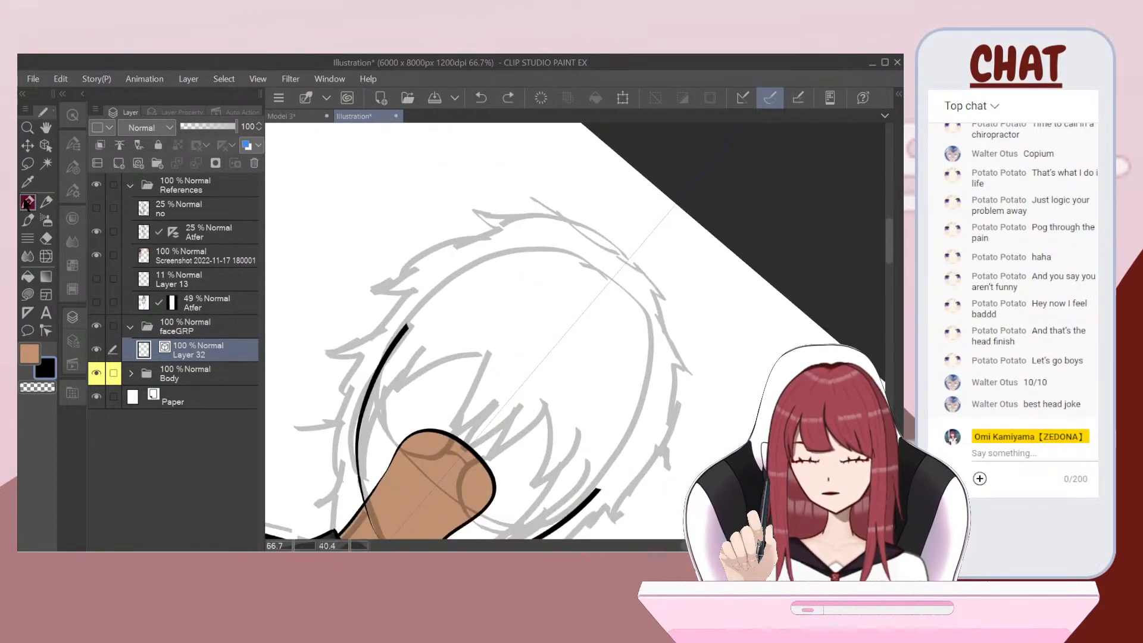
scroll(575, 331, "up", 1)
mouse_move(387, 327)
left_mouse_down()
mouse_move(476, 282)
mouse_move(557, 275)
mouse_move(633, 317)
mouse_move(686, 384)
left_mouse_up()
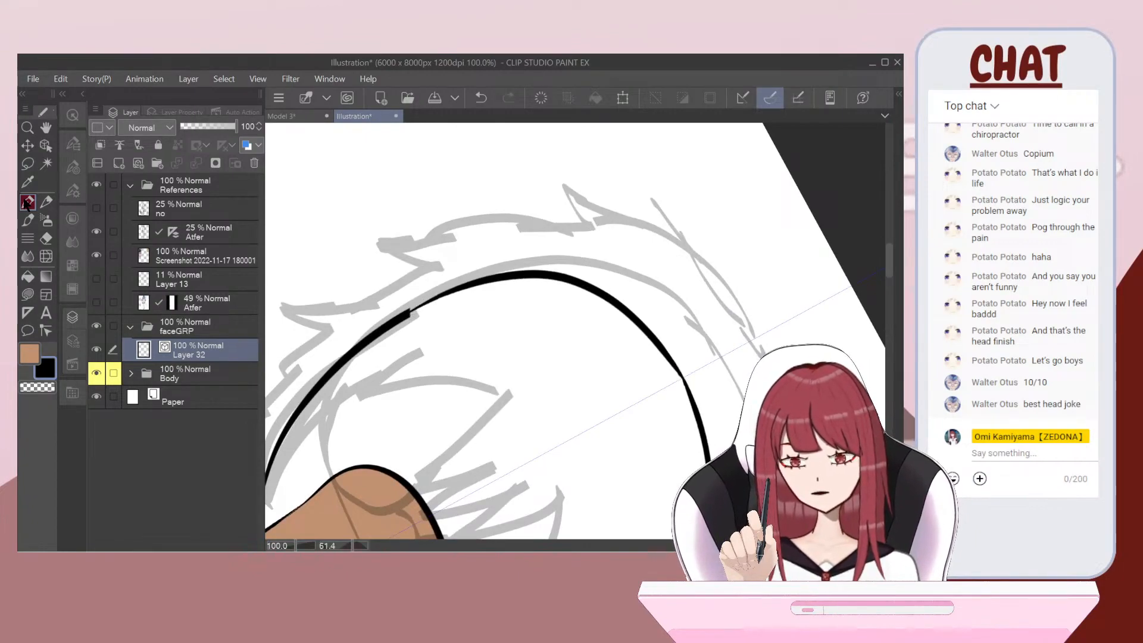
scroll(575, 331, "down", 2)
scroll(575, 332, "down", 2)
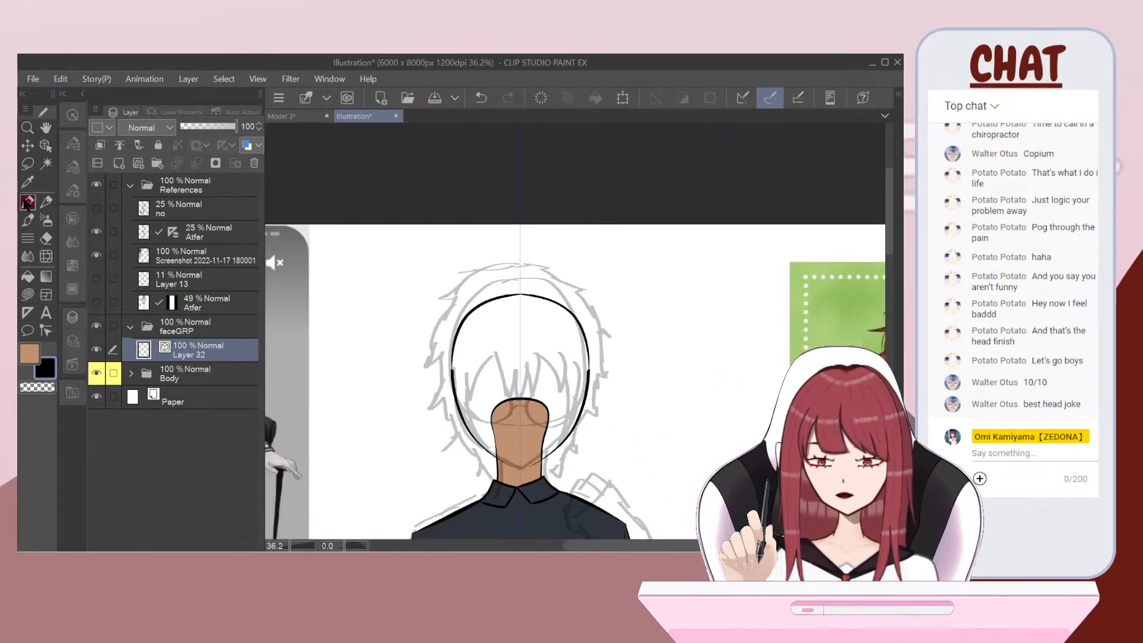
scroll(575, 331, "up", 5)
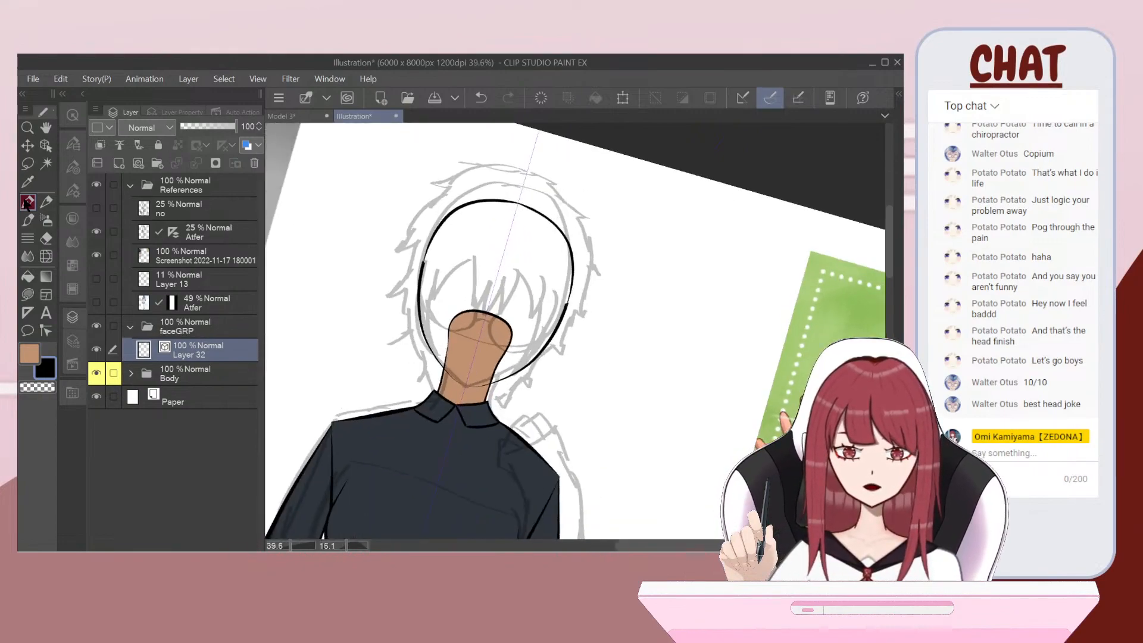
scroll(576, 331, "up", 3)
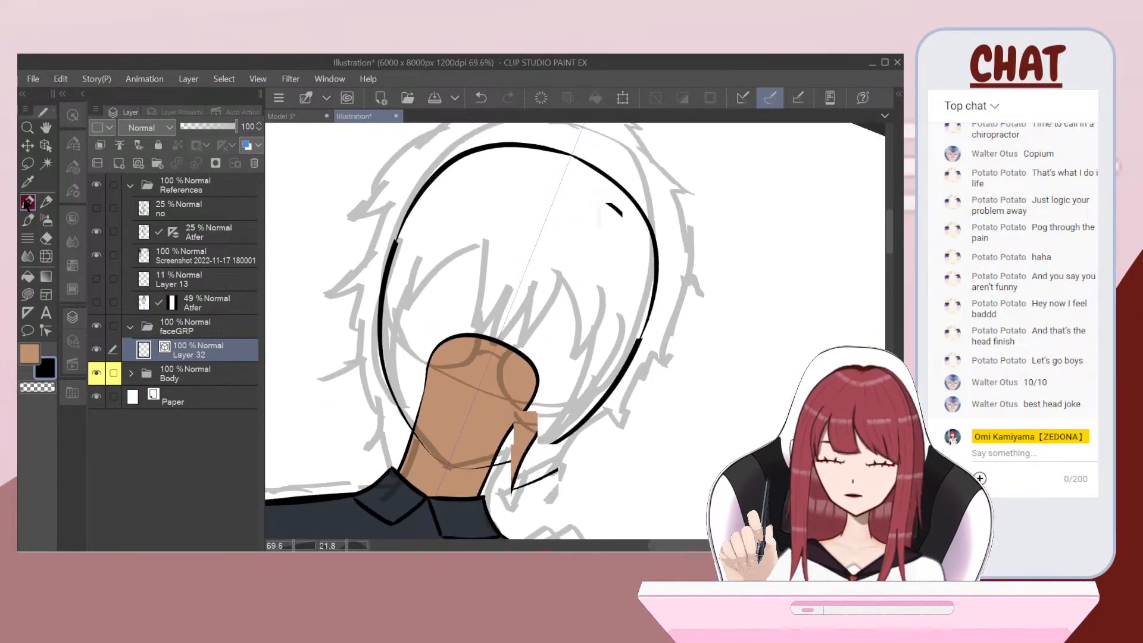
Step: Ink a rounder mirrored crown arc from the cheek line over the top of the head to the symmetry axis
scroll(575, 331, "down", 1)
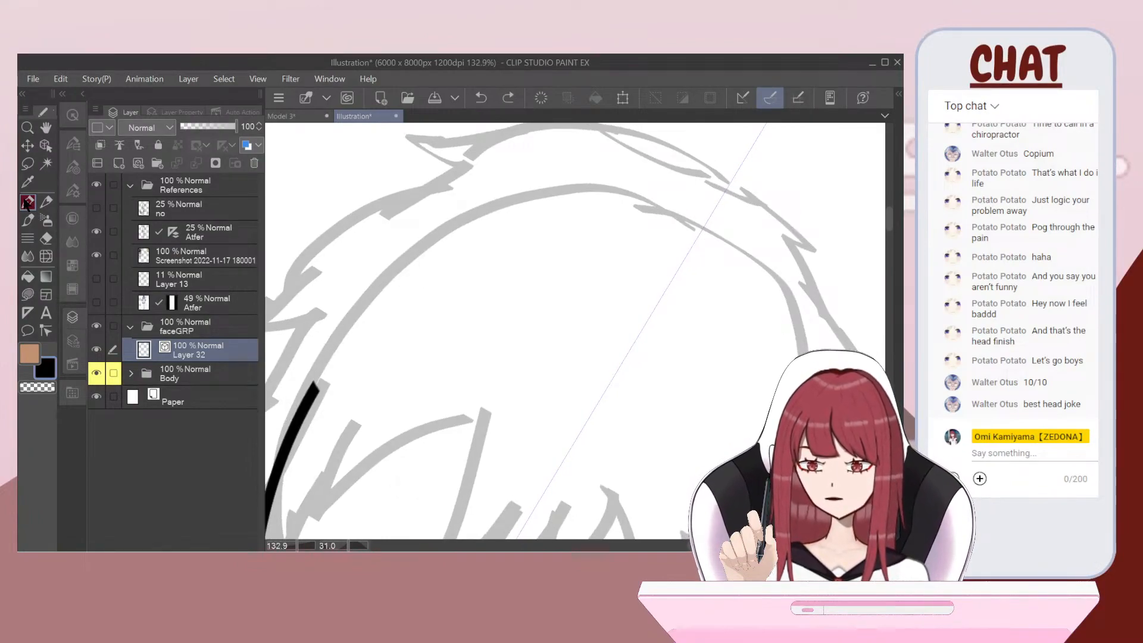
mouse_move(357, 318)
left_mouse_down()
mouse_move(425, 247)
mouse_move(485, 212)
mouse_move(615, 202)
mouse_move(712, 244)
left_mouse_up()
scroll(576, 331, "down", 6)
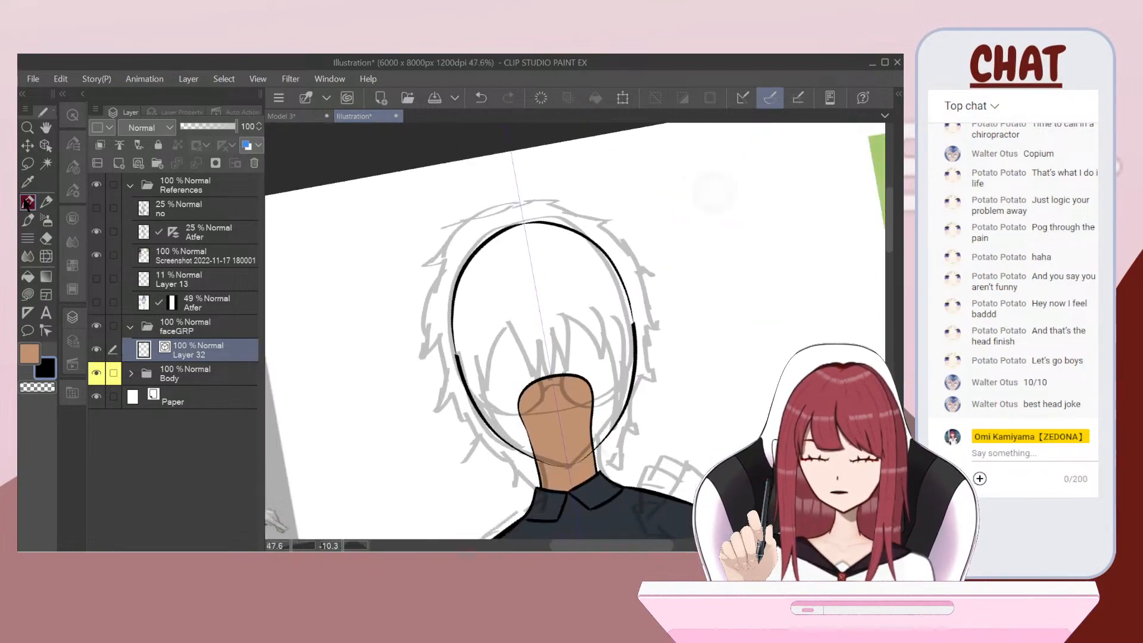
Step: Try to thicken the join between the cheek line and the crown arc with the current pen size, undoing both strokes
scroll(576, 331, "up", 6)
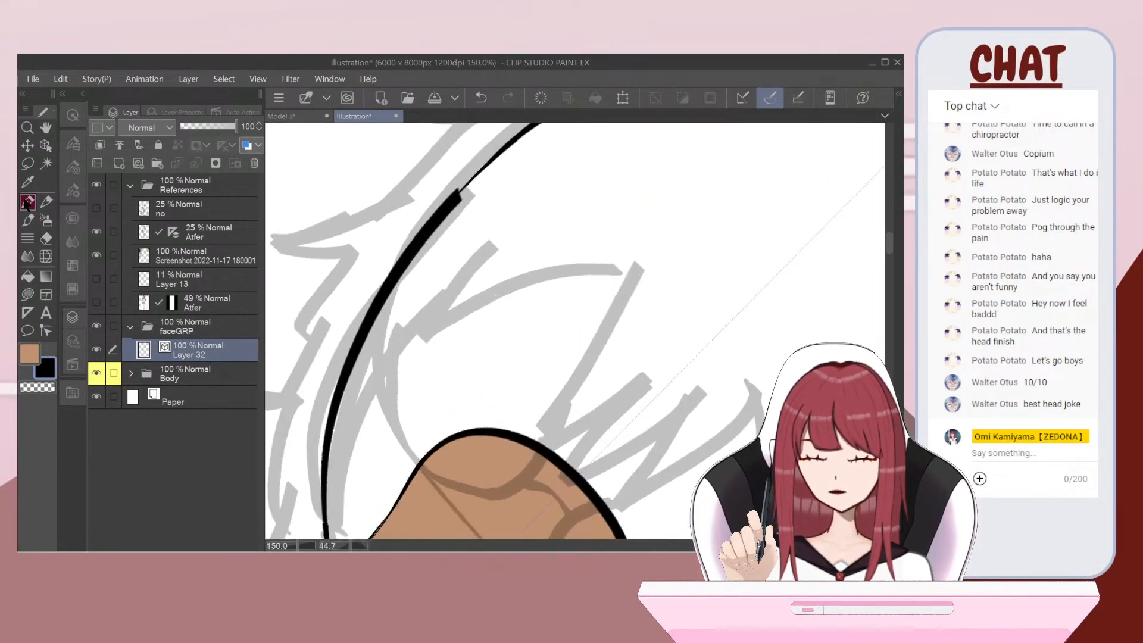
scroll(575, 331, "up", 4)
left_click_drag(328, 370, 404, 305)
key("ctrl+z")
mouse_move(360, 346)
left_mouse_down()
mouse_move(428, 279)
mouse_move(557, 194)
mouse_move(661, 146)
left_mouse_up()
key("ctrl+z")
Step: Set the Elegant Tapered Pen's brush size to 8 and thicken the join between the cheek line and the crown arc
left_click(74, 167)
scroll(575, 331, "up", 2)
left_click(140, 158)
left_click_drag(343, 371, 538, 249)
left_click_drag(359, 390, 592, 231)
left_click_drag(356, 379, 471, 297)
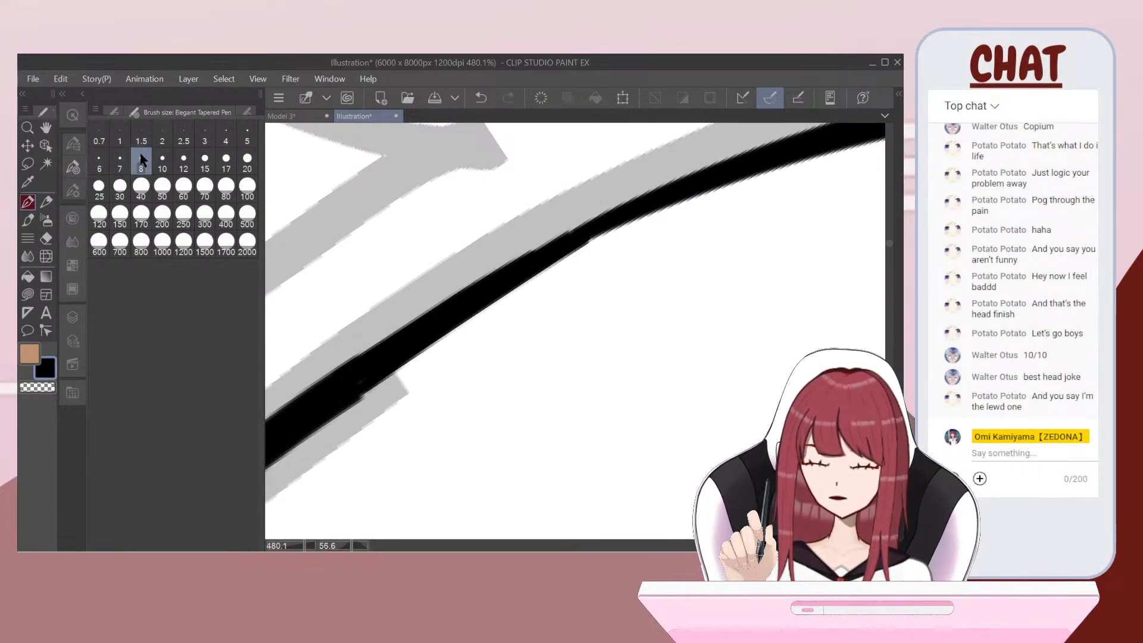
mouse_move(368, 386)
left_mouse_down()
mouse_move(559, 256)
mouse_move(712, 184)
left_mouse_up()
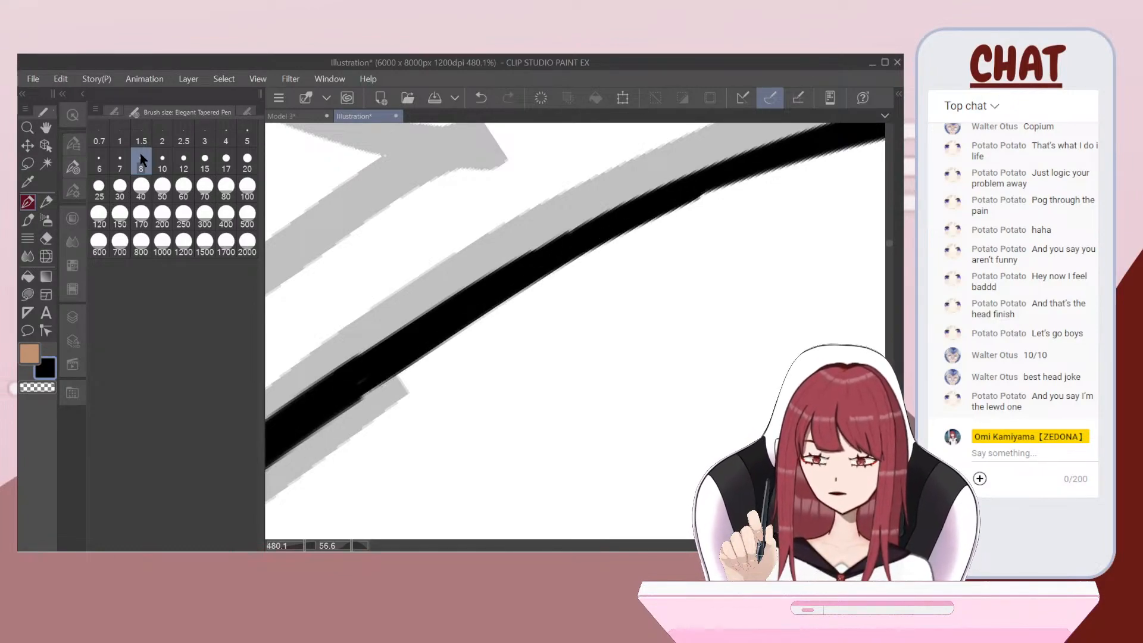
scroll(575, 331, "down", 8)
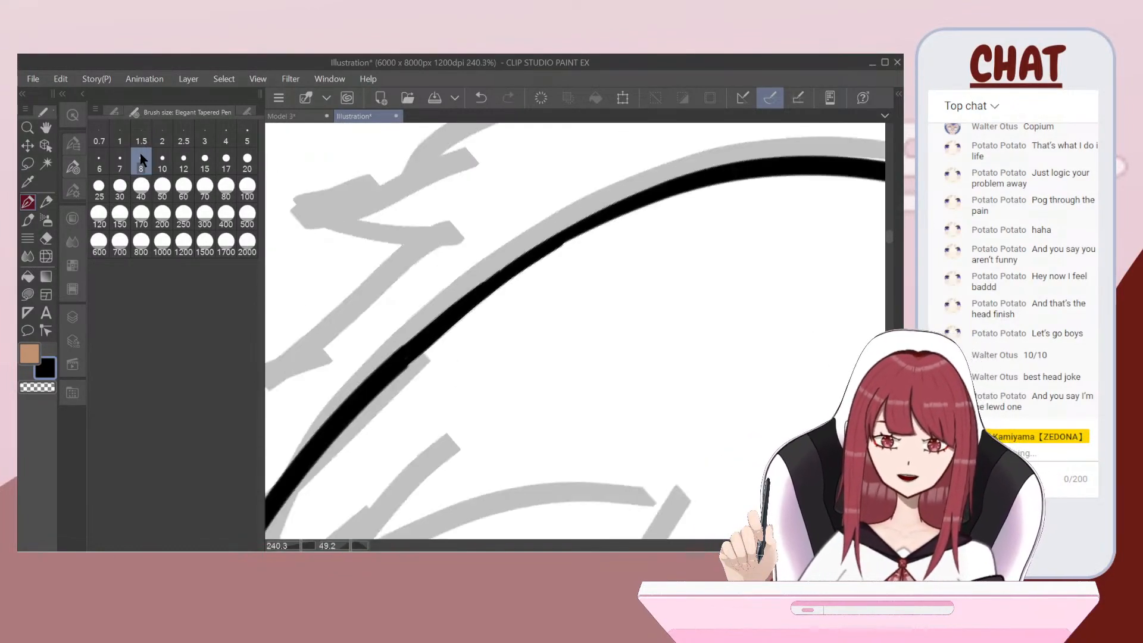
scroll(575, 331, "down", 3)
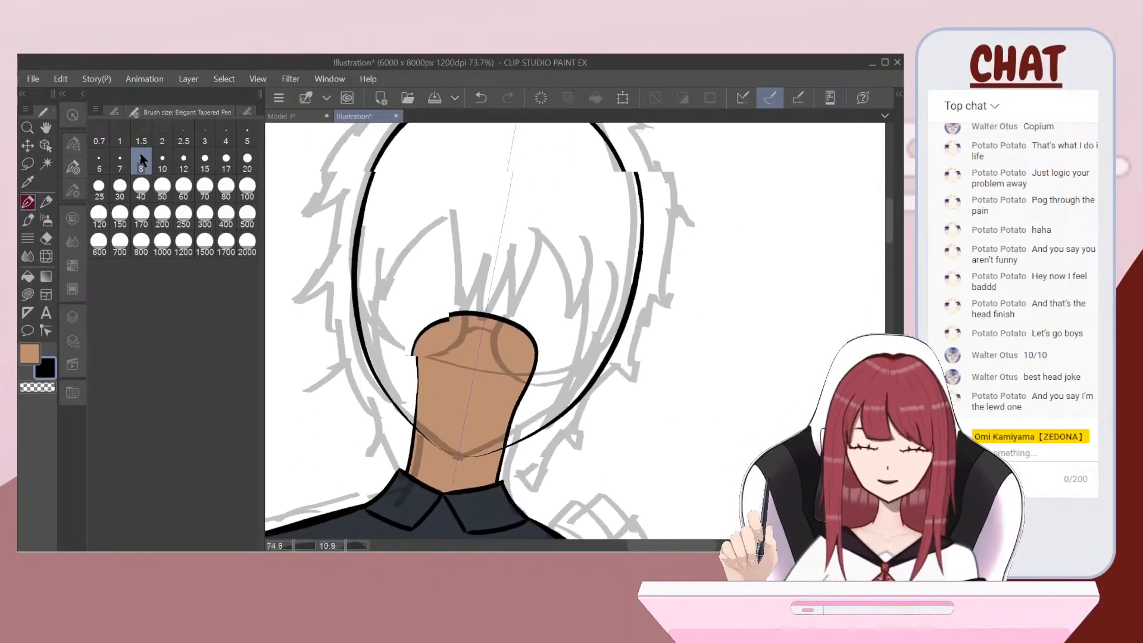
Step: Ink a thicker, pointed mirrored chin line from the symmetry axis out to the jaw, undoing any stray strokes
scroll(575, 331, "up", 8)
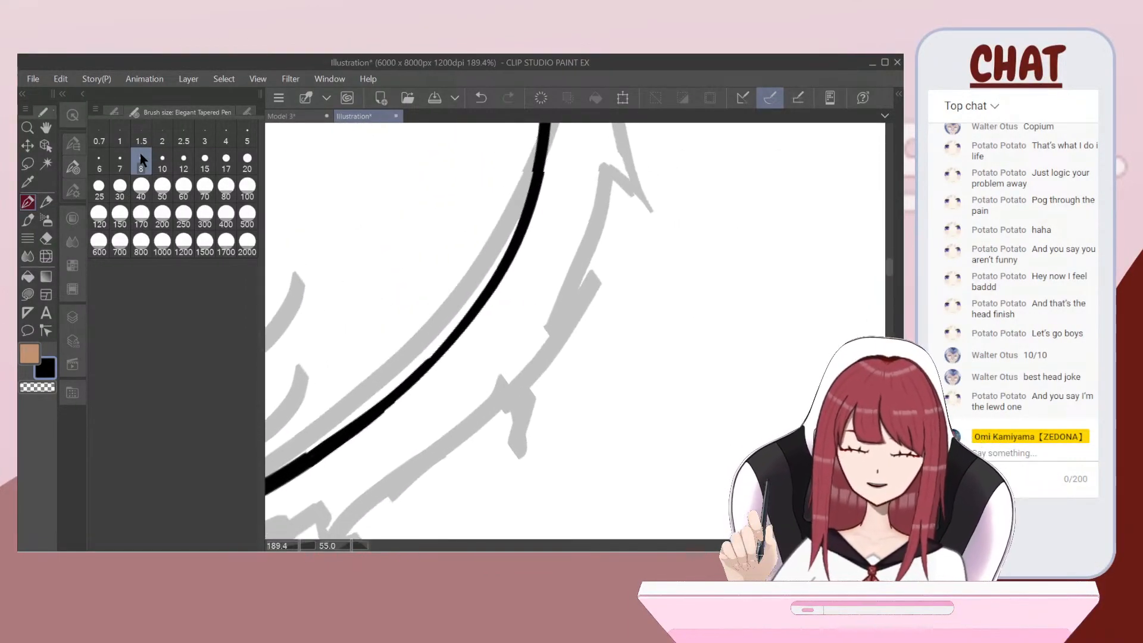
scroll(575, 331, "up", 2)
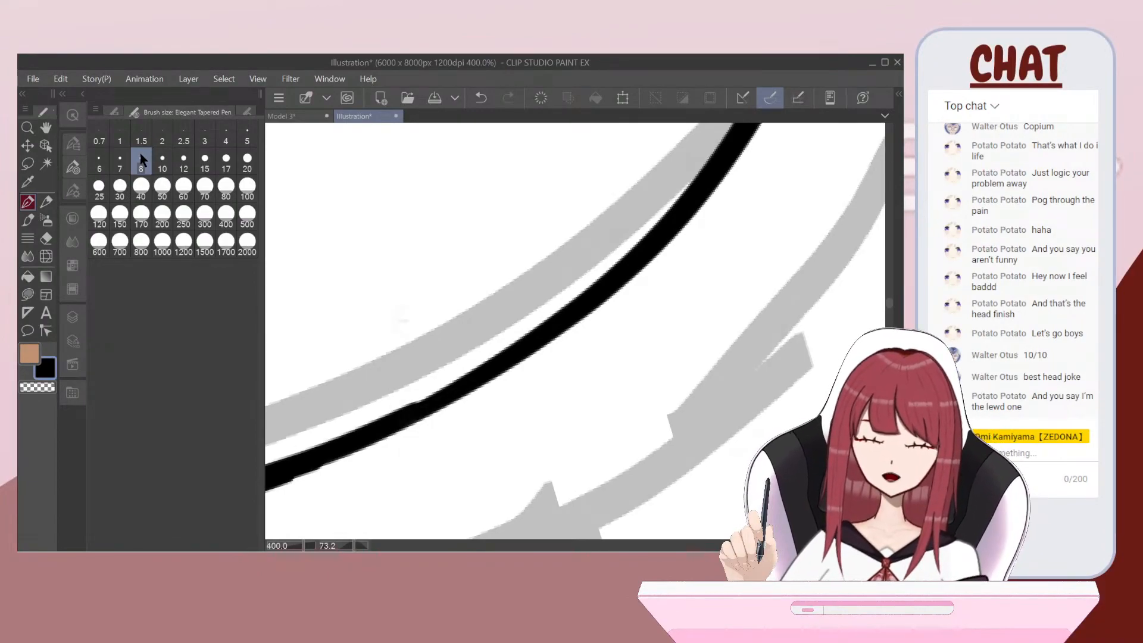
scroll(576, 331, "down", 6)
scroll(576, 331, "up", 4)
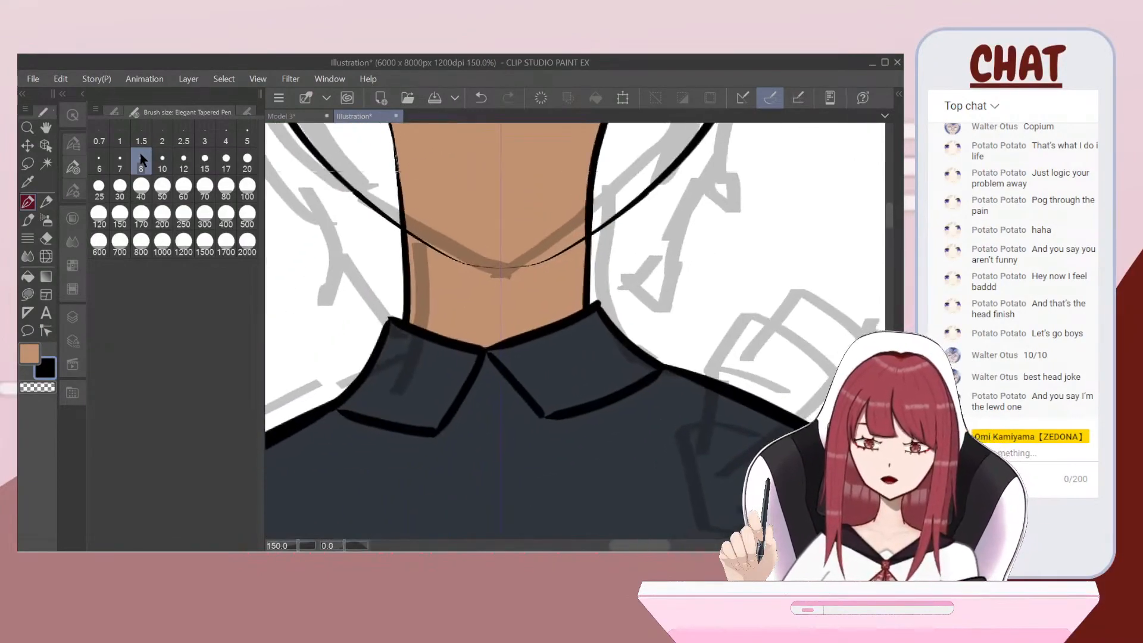
scroll(575, 331, "up", 2)
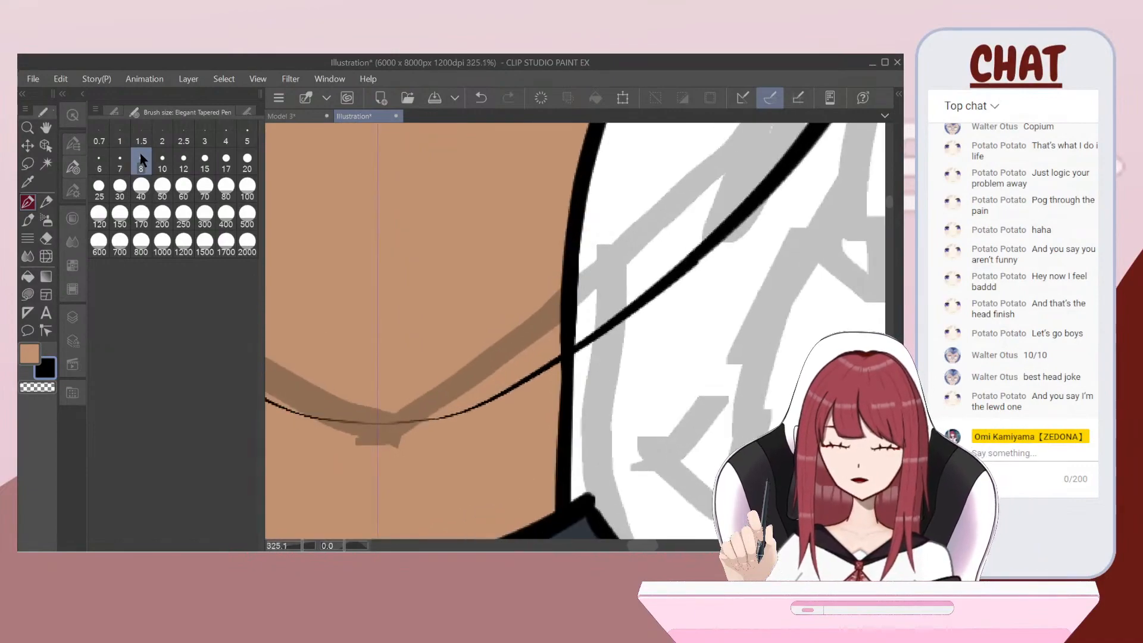
mouse_move(351, 453)
left_mouse_down()
mouse_move(485, 411)
mouse_move(615, 333)
left_mouse_up()
key("ctrl+z")
mouse_move(351, 462)
left_mouse_down()
mouse_move(531, 390)
mouse_move(679, 291)
left_mouse_up()
scroll(675, 293, "down", 6)
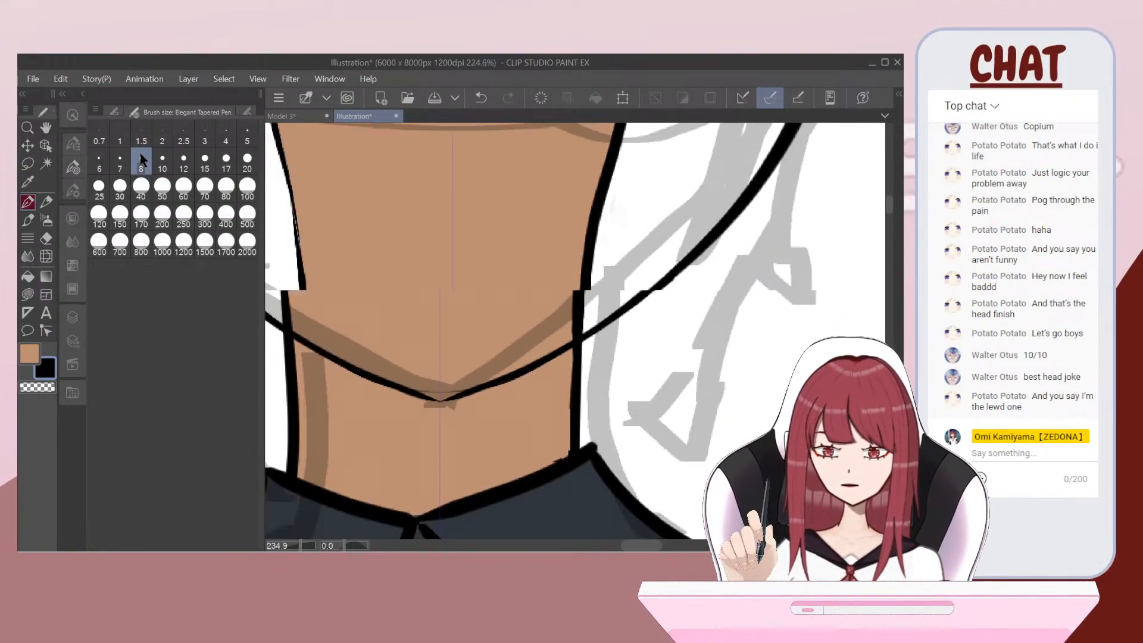
scroll(575, 332, "down", 3)
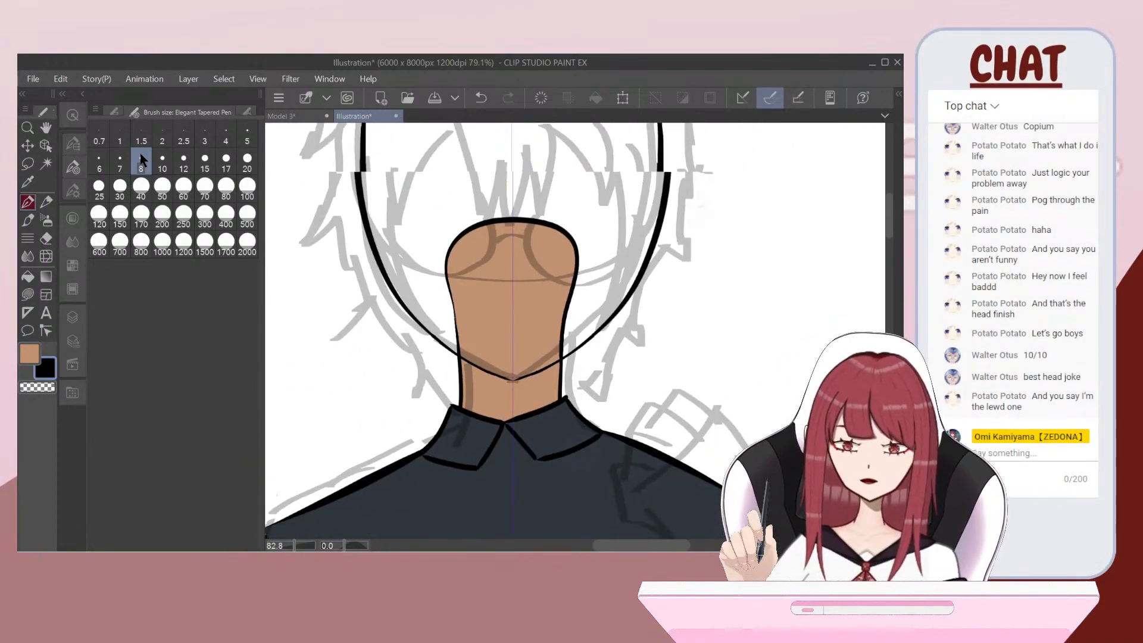
left_click_drag(618, 418, 571, 481)
key("ctrl+z")
Step: Erase the thin leftover line inside the chin tip using the Symmetry Eraser at brush size 20
scroll(575, 331, "up", 5)
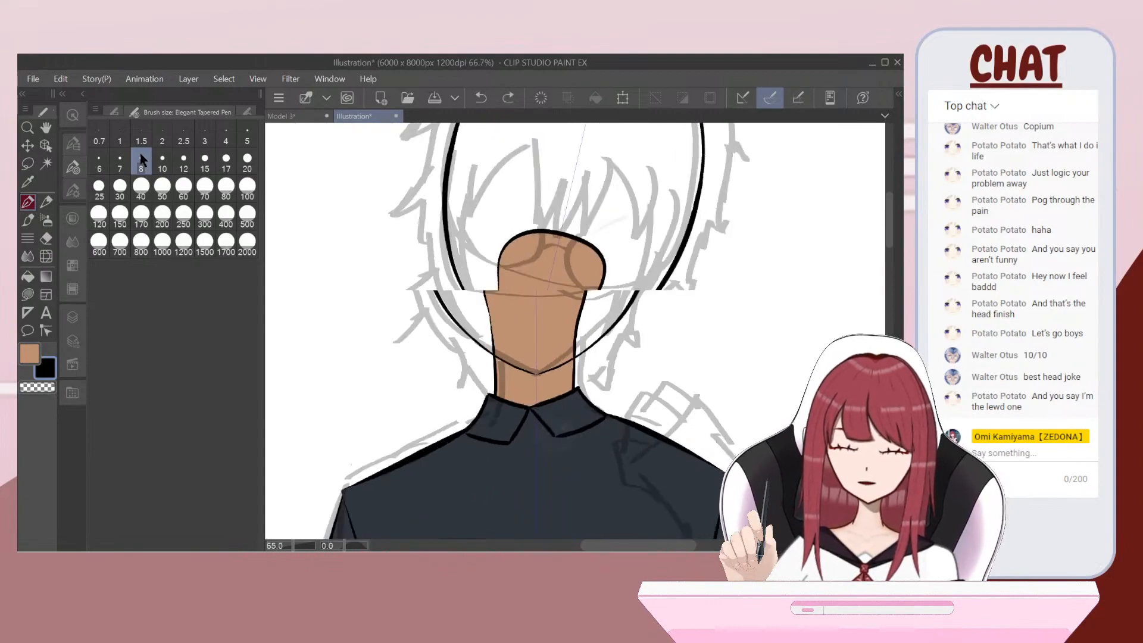
scroll(575, 331, "up", 5)
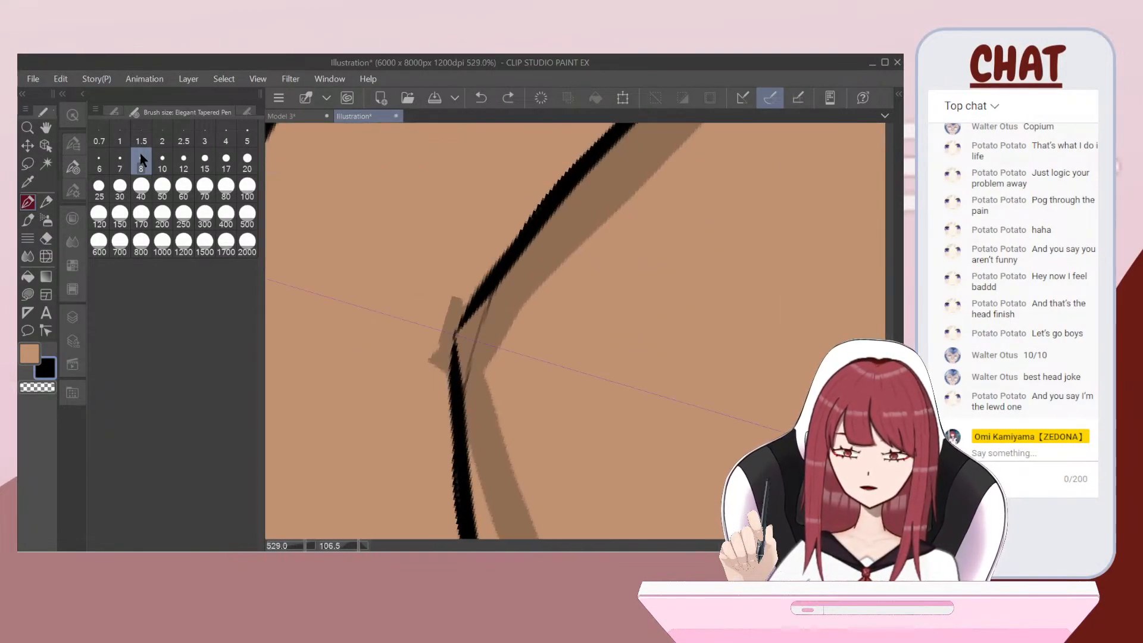
left_click(50, 238)
left_click(252, 159)
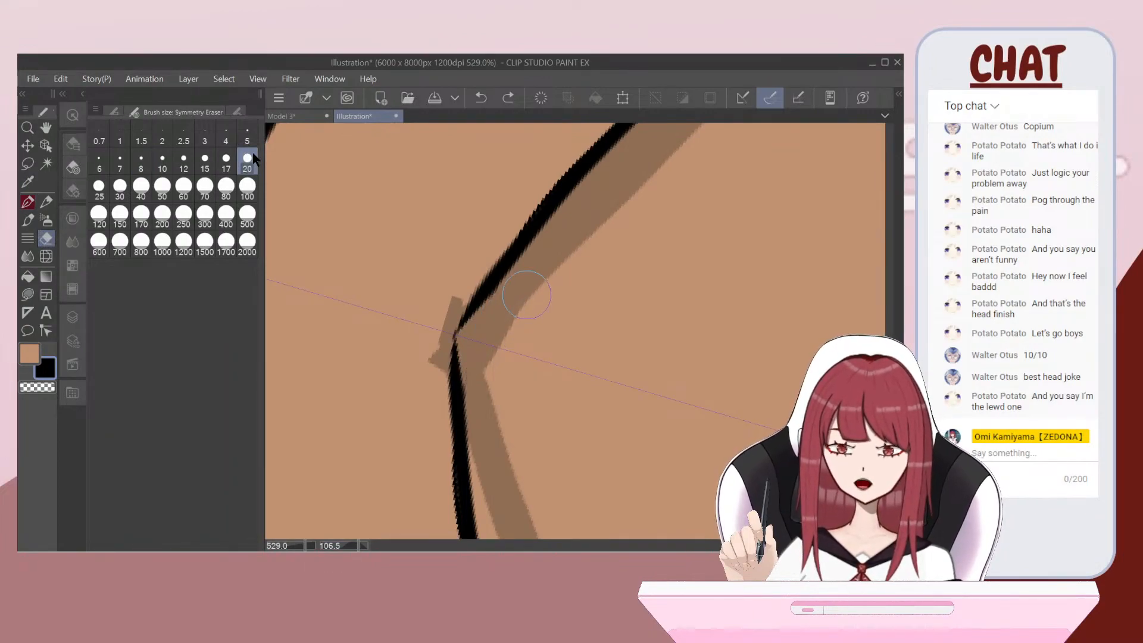
Step: Add a new raster layer in the faceGRP folder and place it beneath the face line art layer
scroll(546, 278, "down", 8)
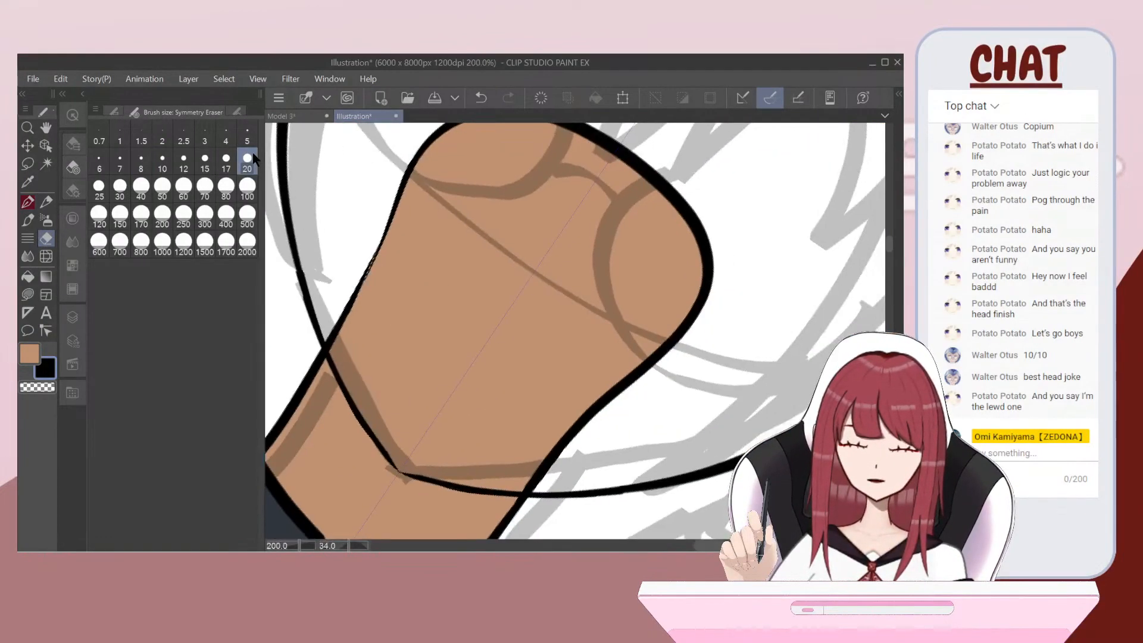
scroll(544, 357, "down", 4)
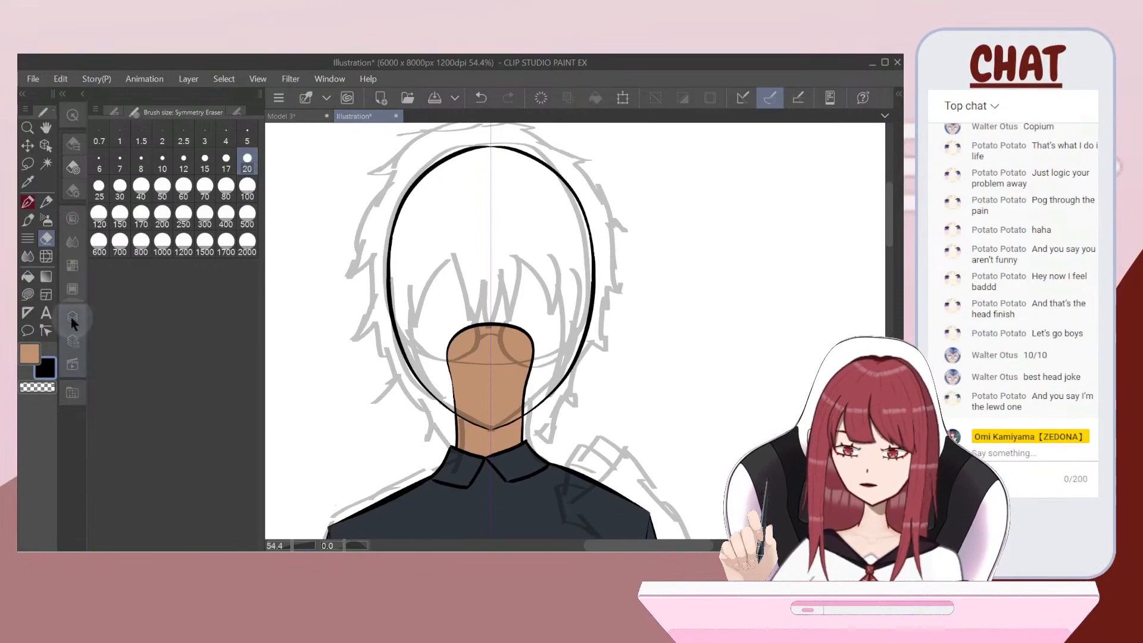
left_click(70, 317)
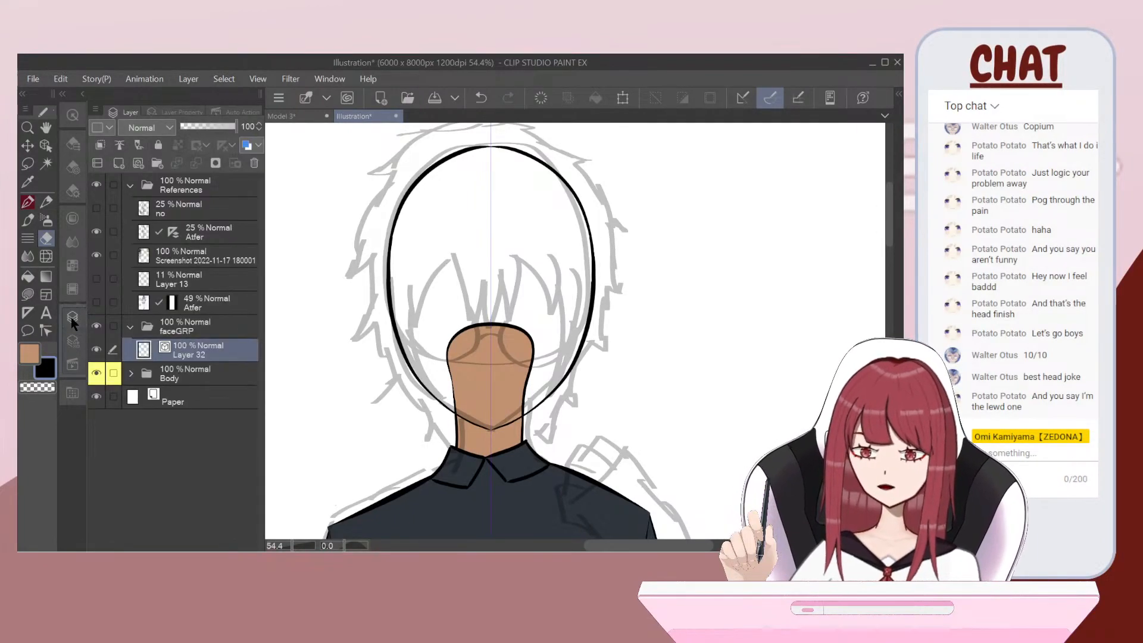
left_click(118, 163)
left_click_drag(196, 351, 196, 382)
scroll(475, 366, "down", 1)
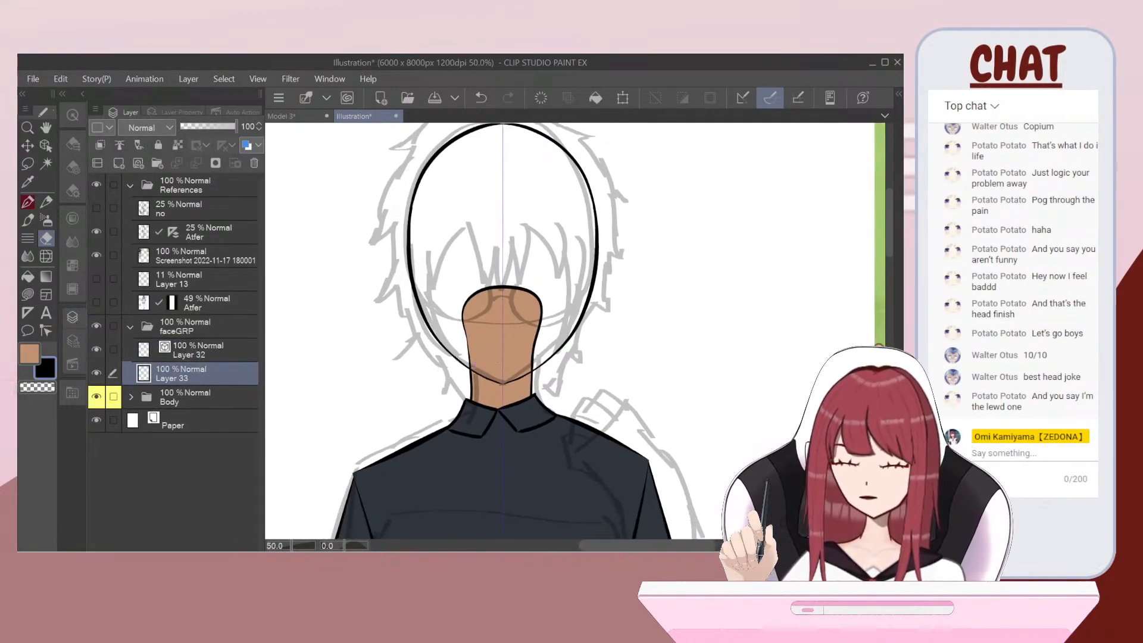
Step: Sample the neck's skin colour and try filling the face outline with it, undoing the fill
key("i")
left_click(484, 330)
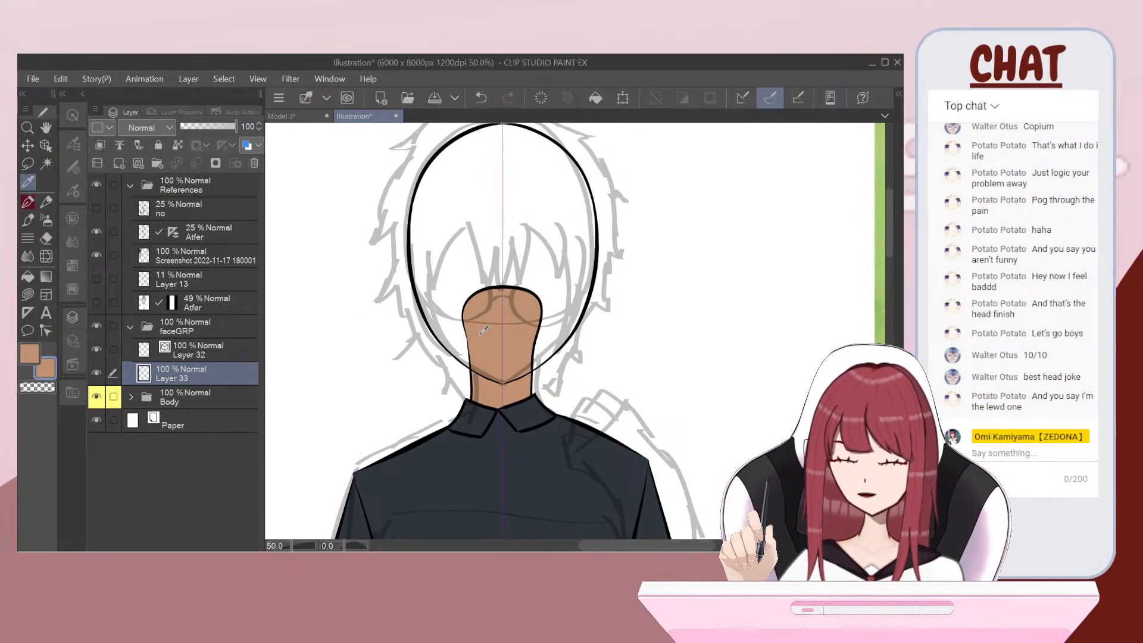
key("g")
left_click(512, 188)
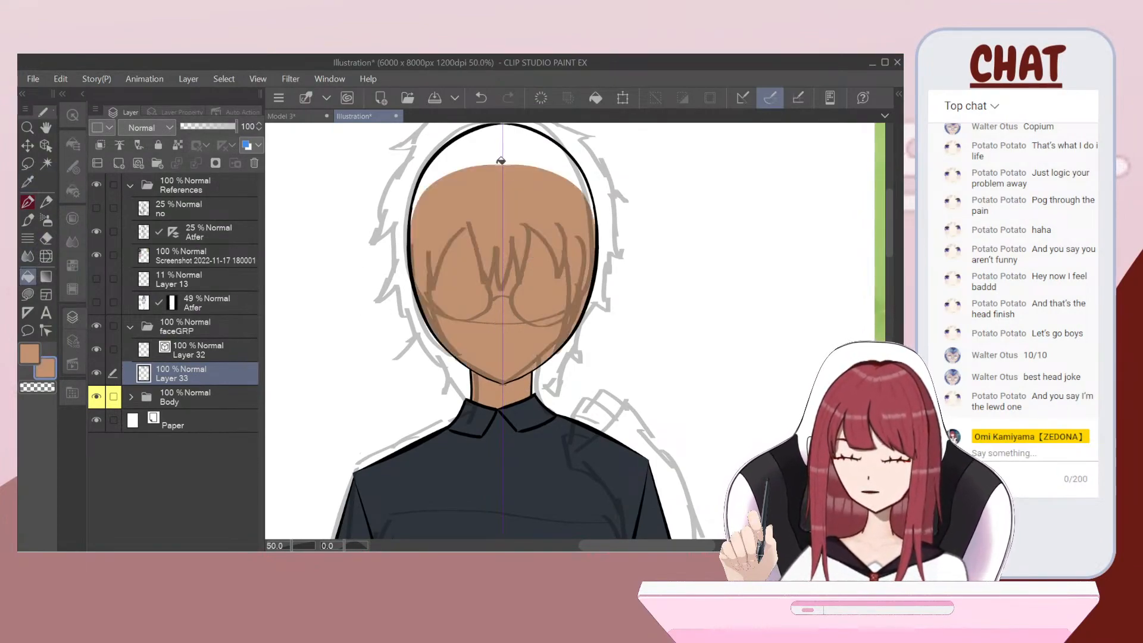
key("ctrl+z")
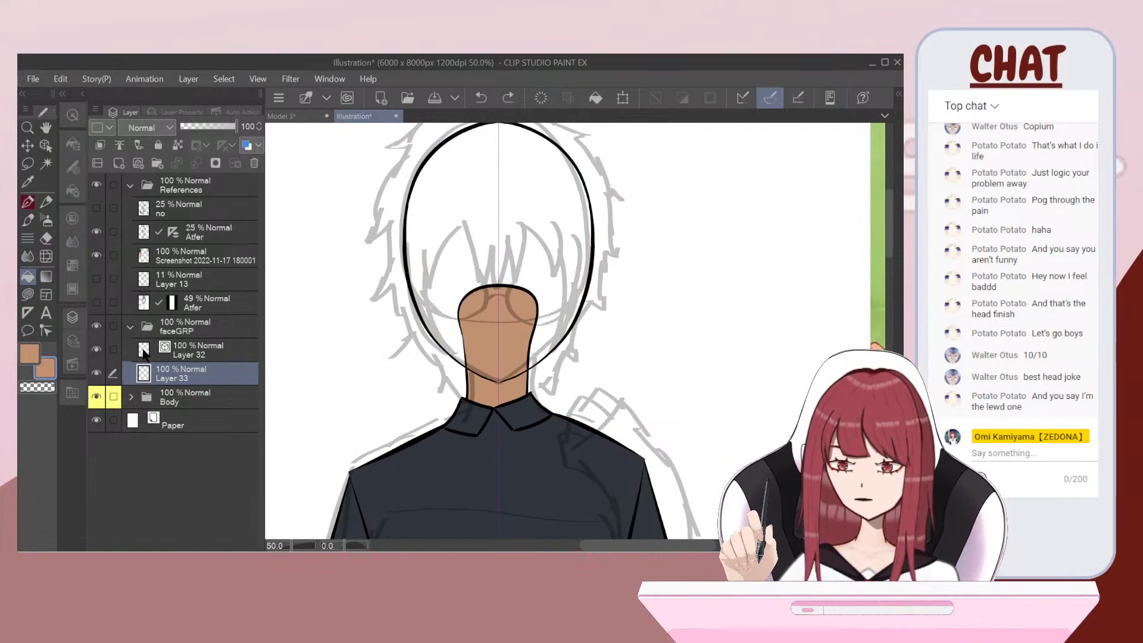
Step: Collapse the References folder and reselect the empty layer beneath the face line art
left_click(131, 324)
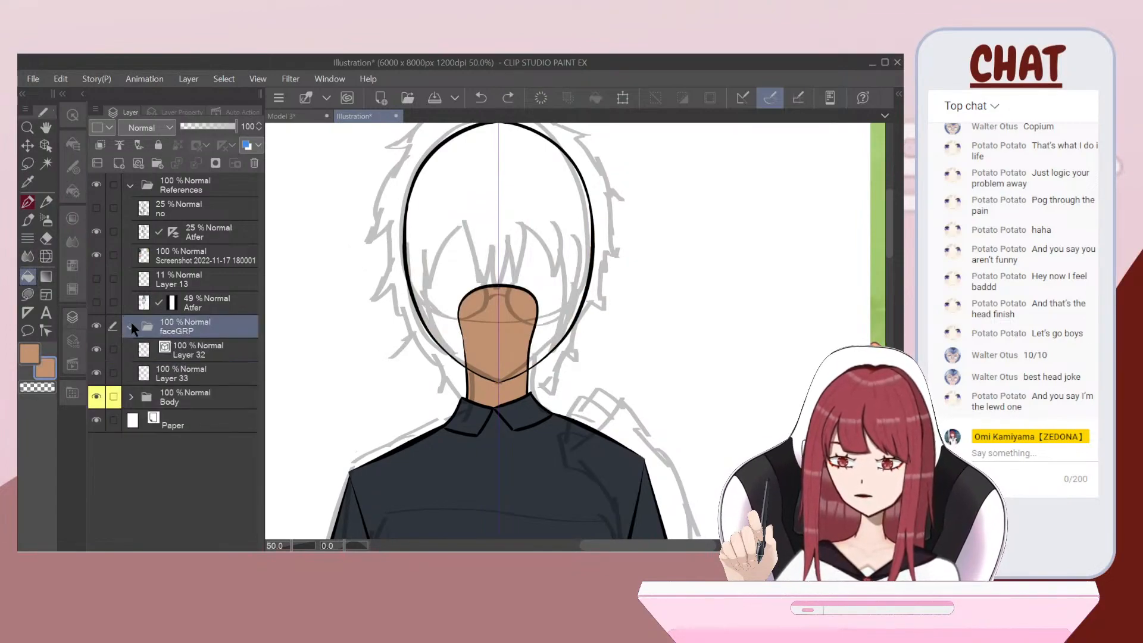
left_click(131, 327)
left_click(130, 185)
left_click(131, 208)
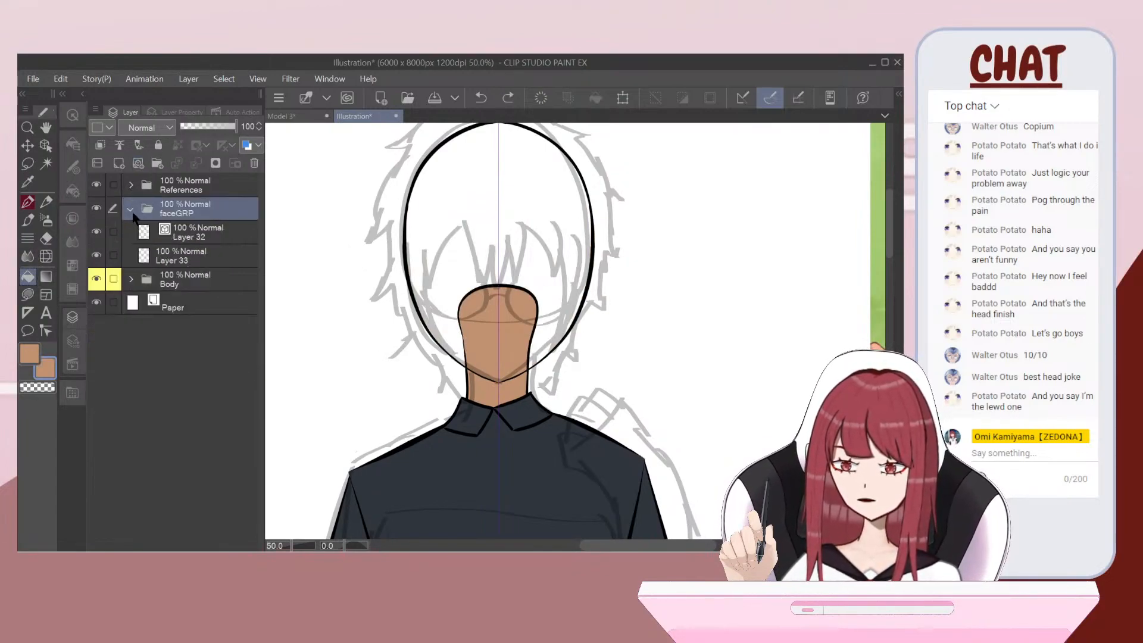
left_click(167, 257)
Step: Fill the face and the crown area inside the outline with the sampled skin colour, undoing the first fill
left_click(490, 207)
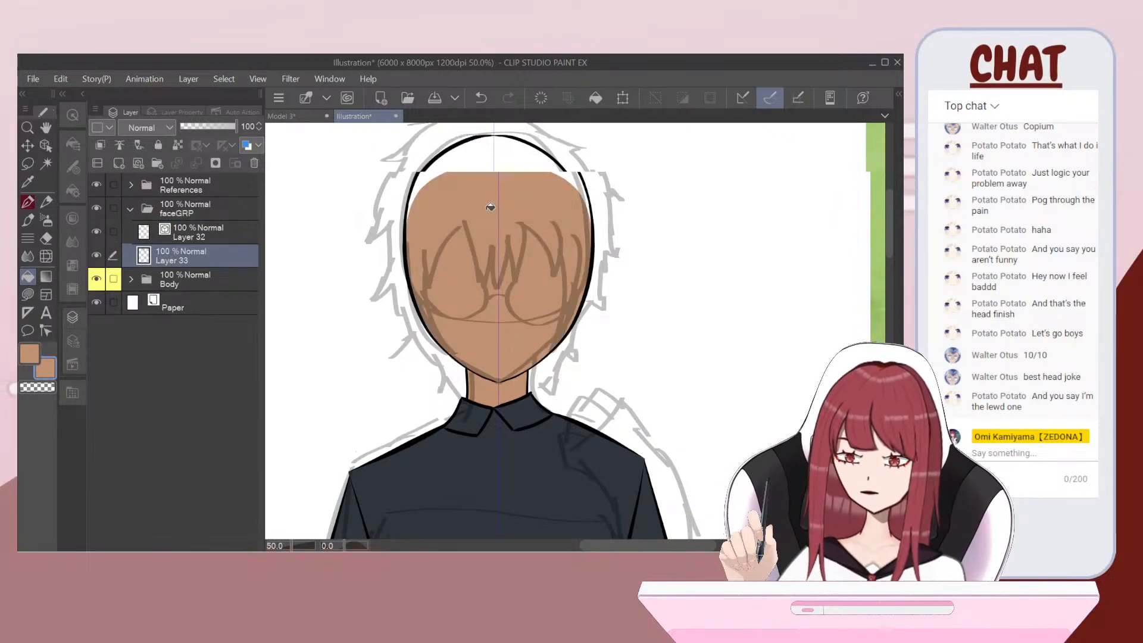
scroll(490, 207, "up", 3)
key("ctrl+z")
left_click(523, 251)
left_click(561, 160)
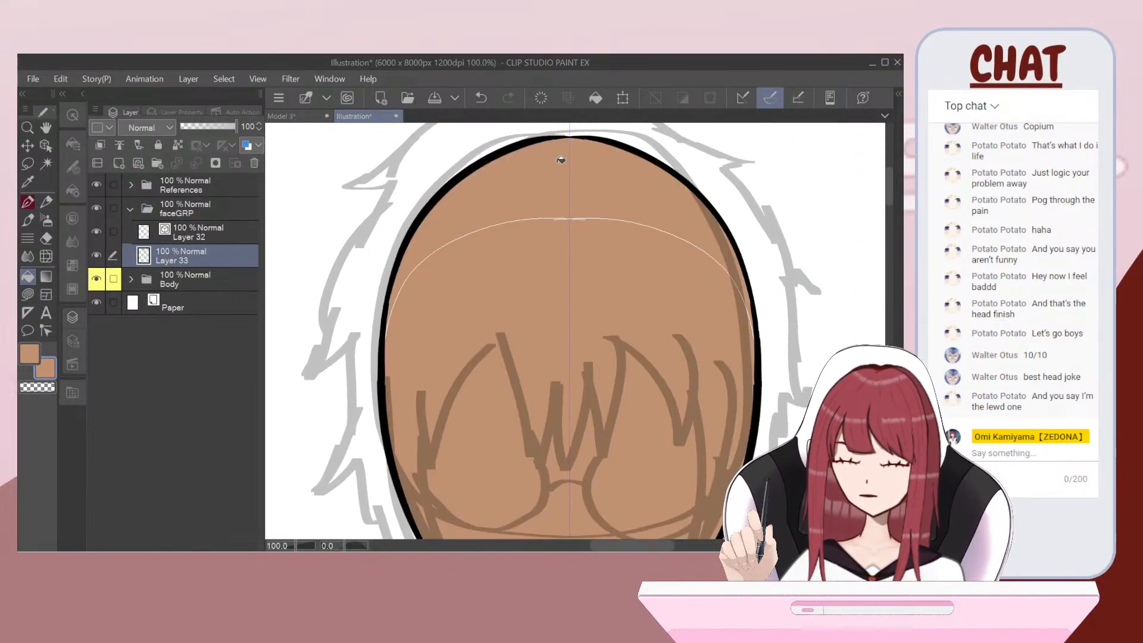
Step: Set the Brush pen's size to 70 and paint skin colour over the thin unfilled arc across the forehead
scroll(560, 161, "down", 3)
key("p")
scroll(560, 165, "up", 3)
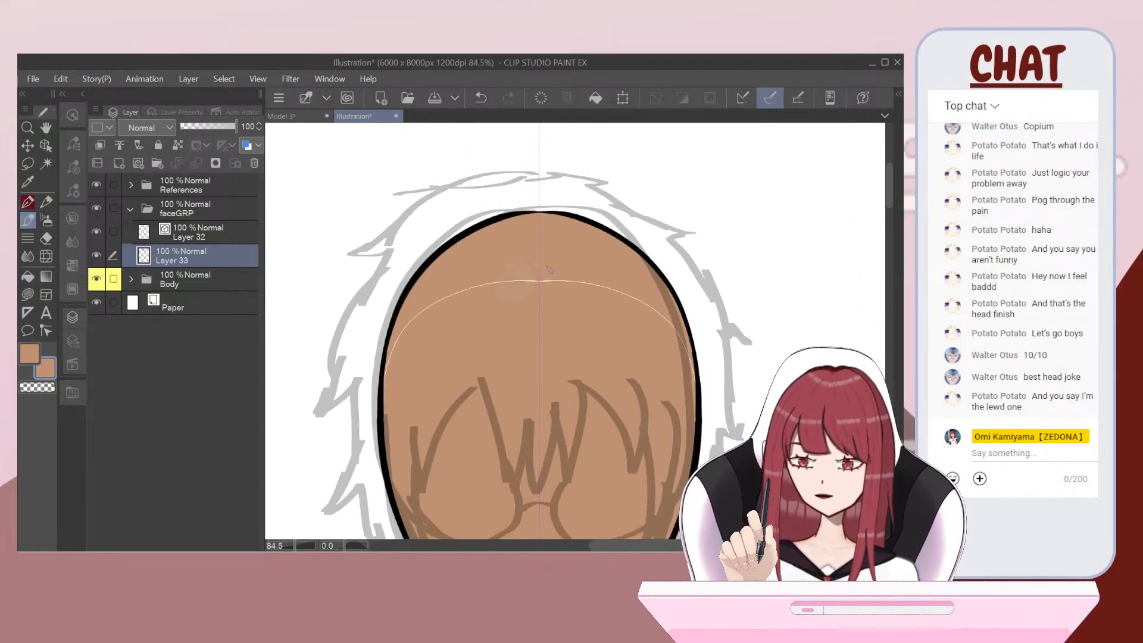
scroll(556, 218, "up", 2)
left_click(74, 168)
left_click(205, 189)
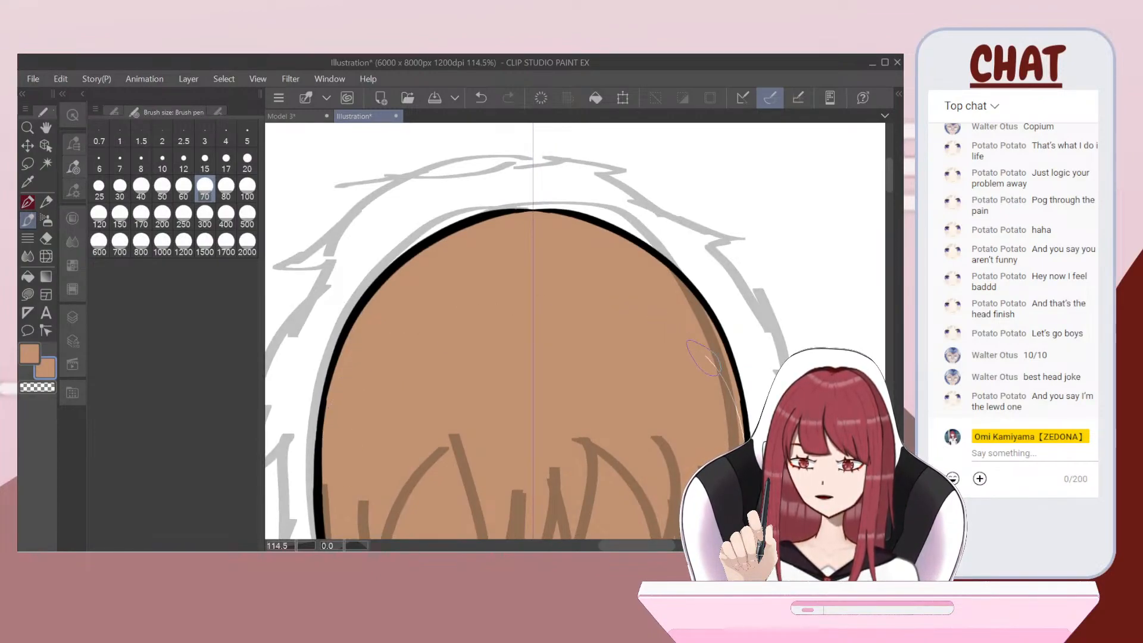
key("ctrl+minus")
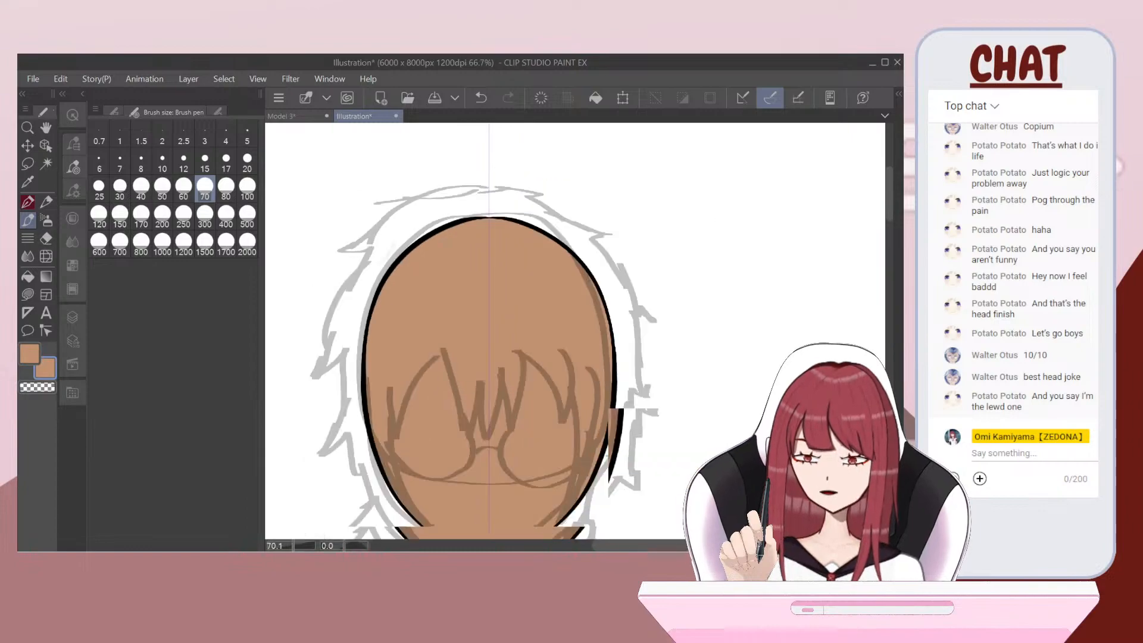
Step: Hide the References folder and check the coloured head and body without the sketch
left_click(73, 317)
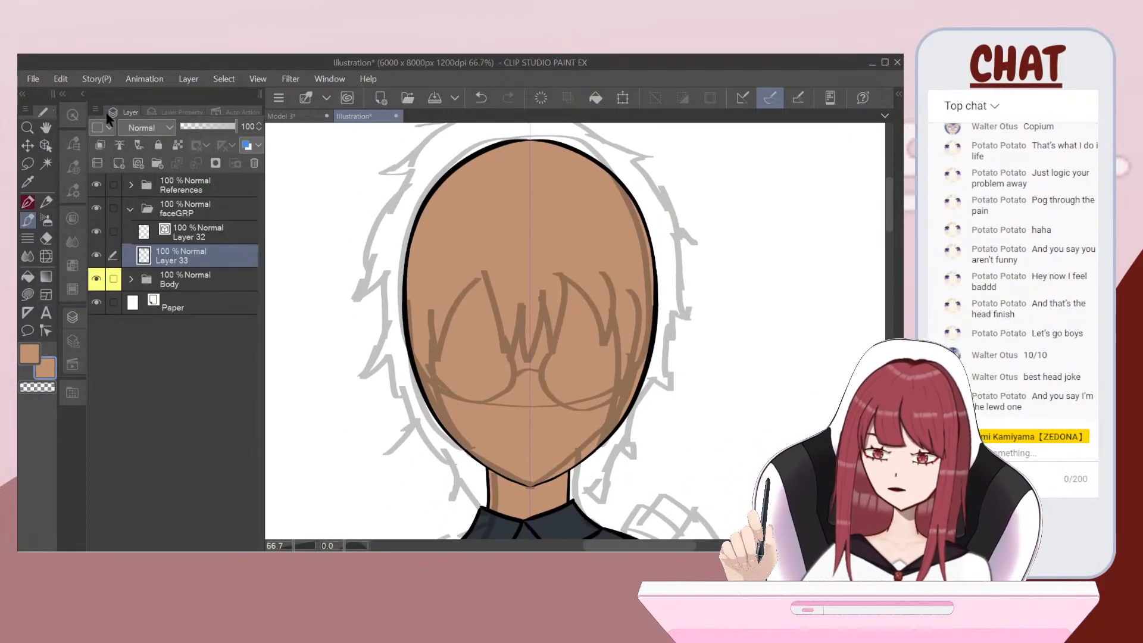
left_click(95, 186)
key("ctrl+minus")
key("ctrl+minus")
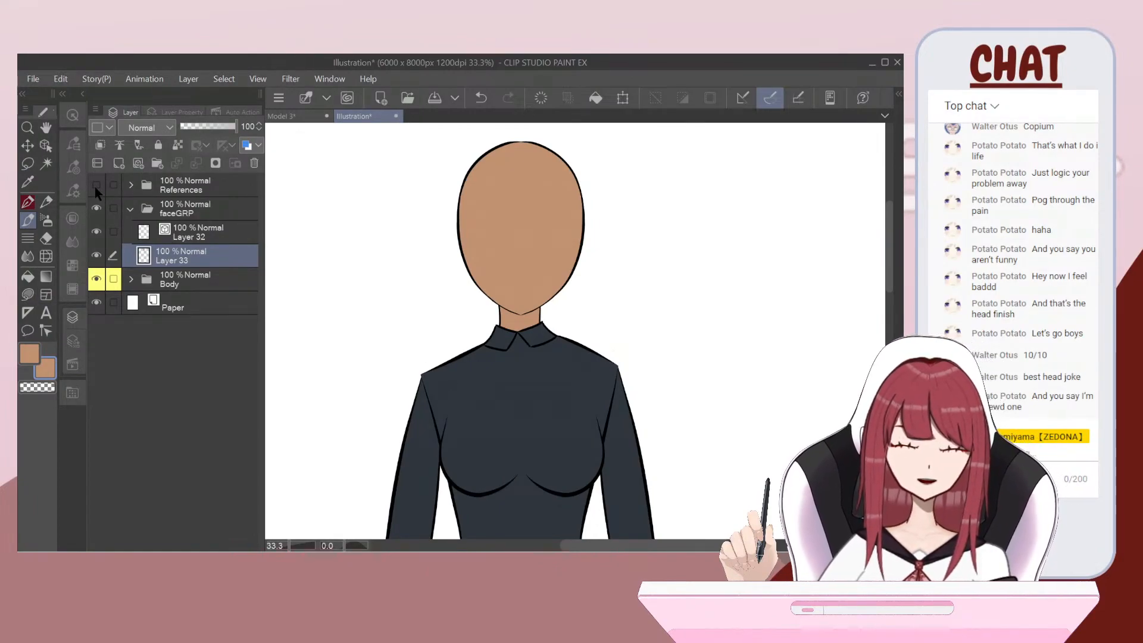
key("ctrl+plus")
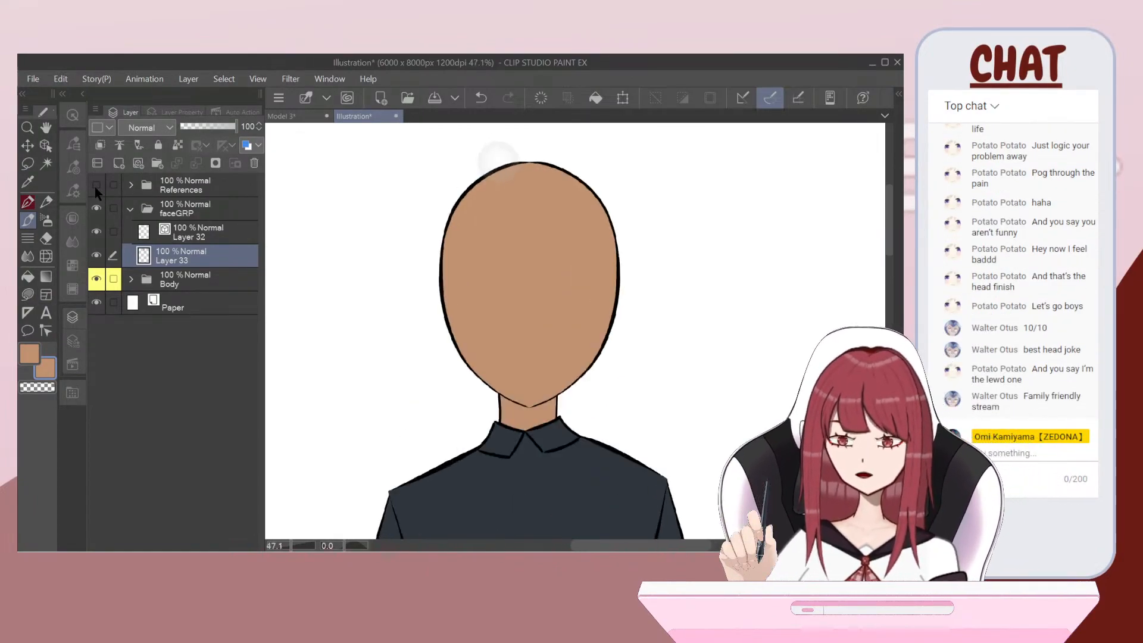
Step: Add a new layer at the top of the References folder, showing the folder but hiding its sketch and screenshot layers
left_click(143, 184)
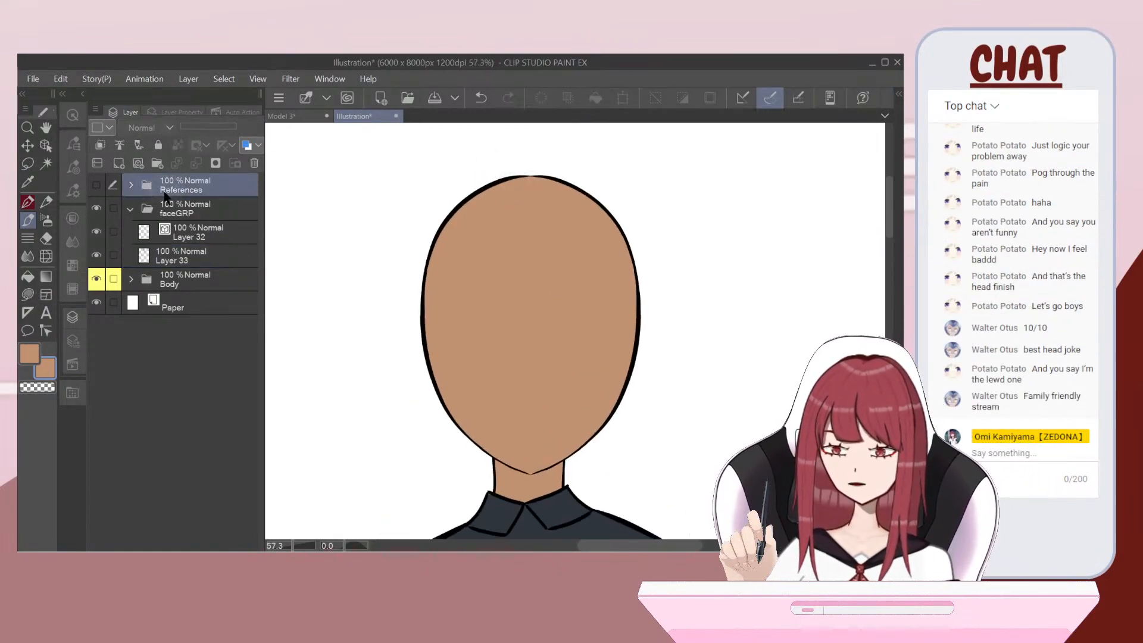
left_click(130, 182)
left_click(118, 164)
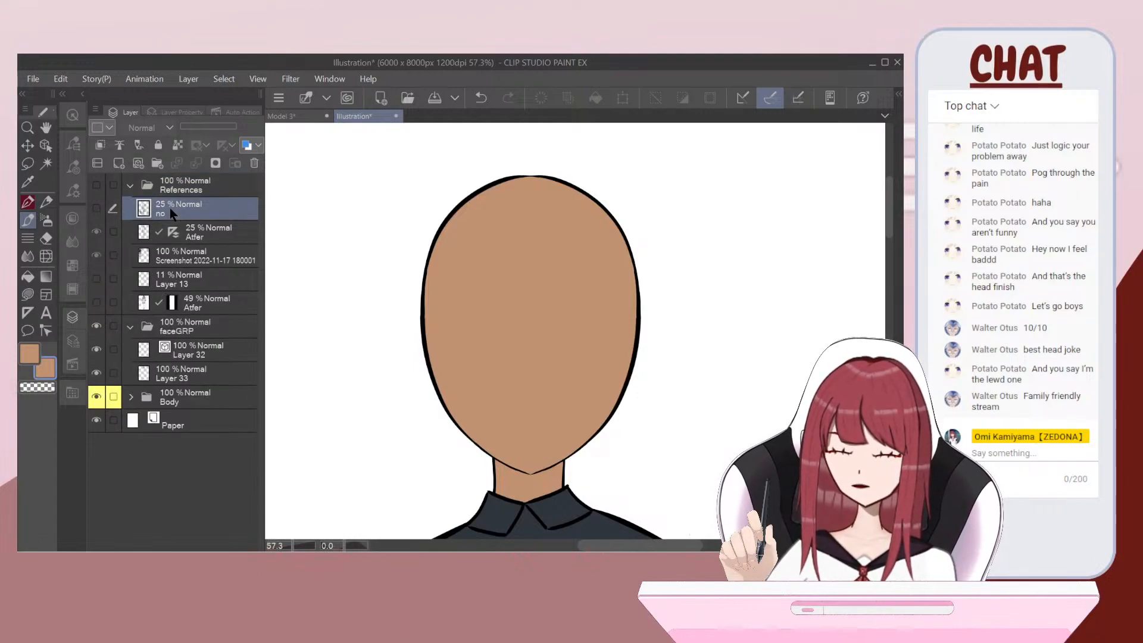
left_click(96, 186)
left_click_drag(94, 258, 97, 280)
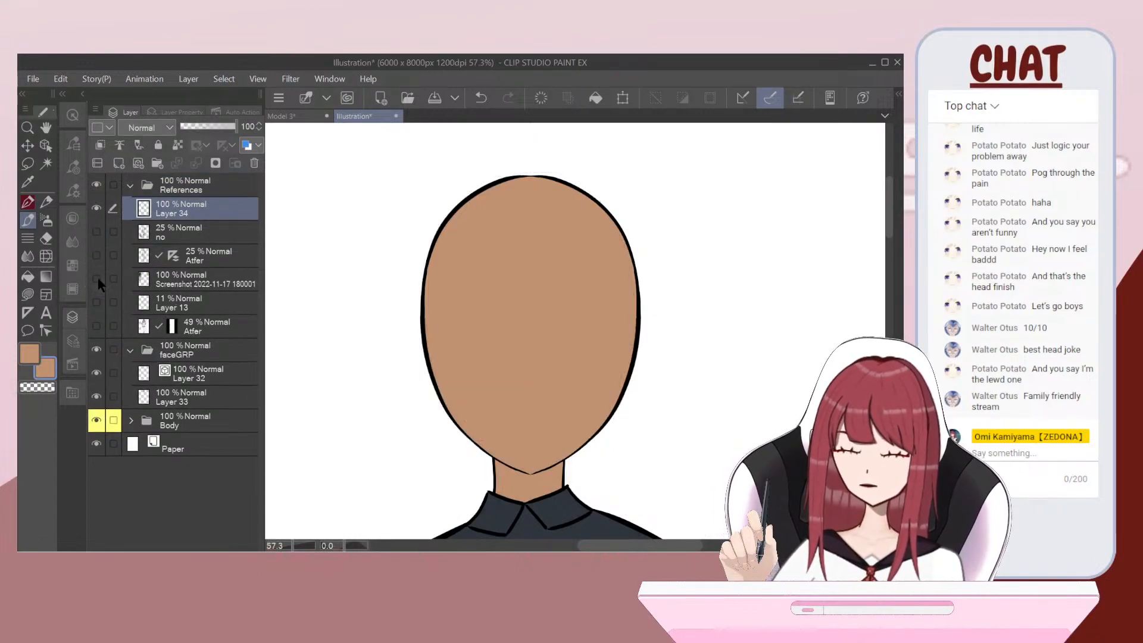
Step: Change the drawing colour to white and choose the フラット pen
double_click(27, 352)
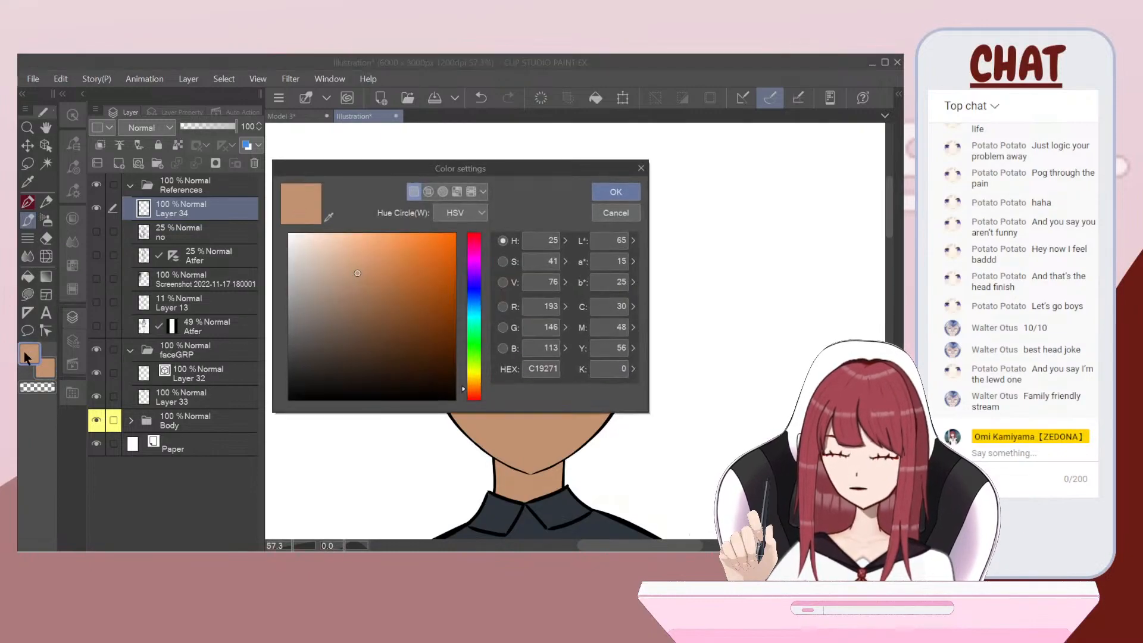
left_click(616, 191)
key("p")
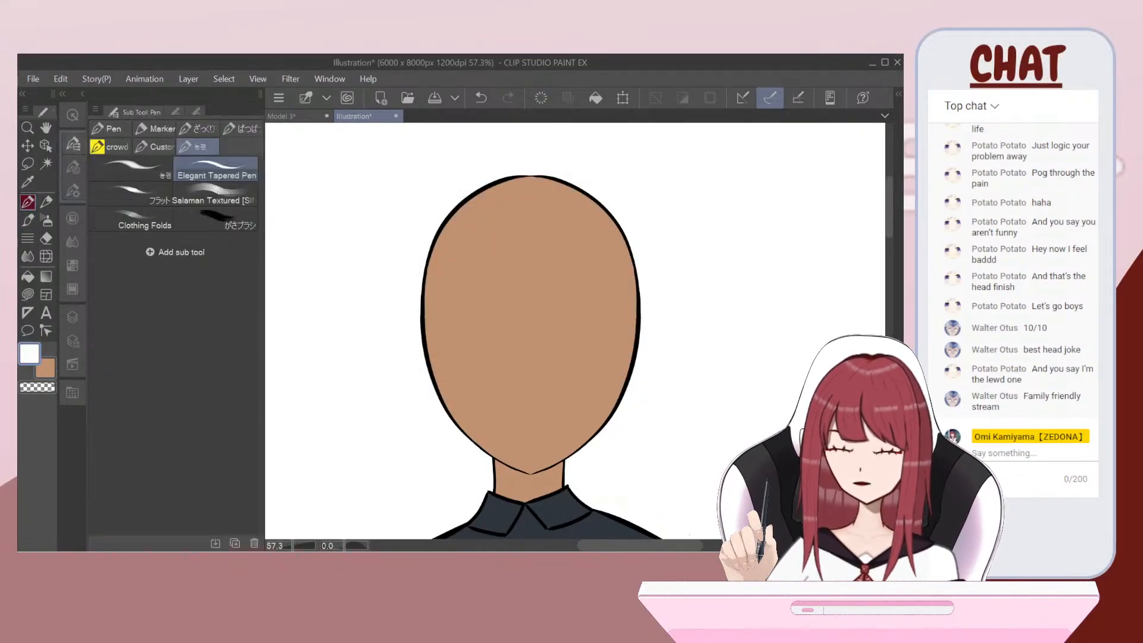
left_click(131, 194)
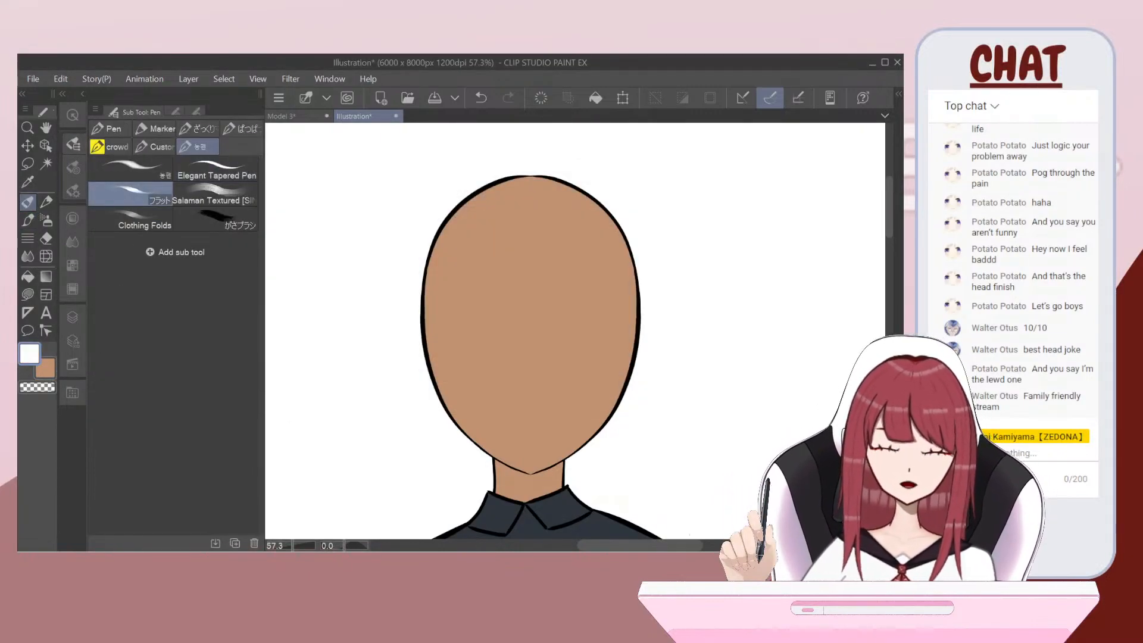
Step: Set the フラット pen's size to 50 and paint two white shine marks on the upper-left side of the bald head
scroll(530, 298, "up", 1)
left_click_drag(450, 246, 475, 223)
key("ctrl+z")
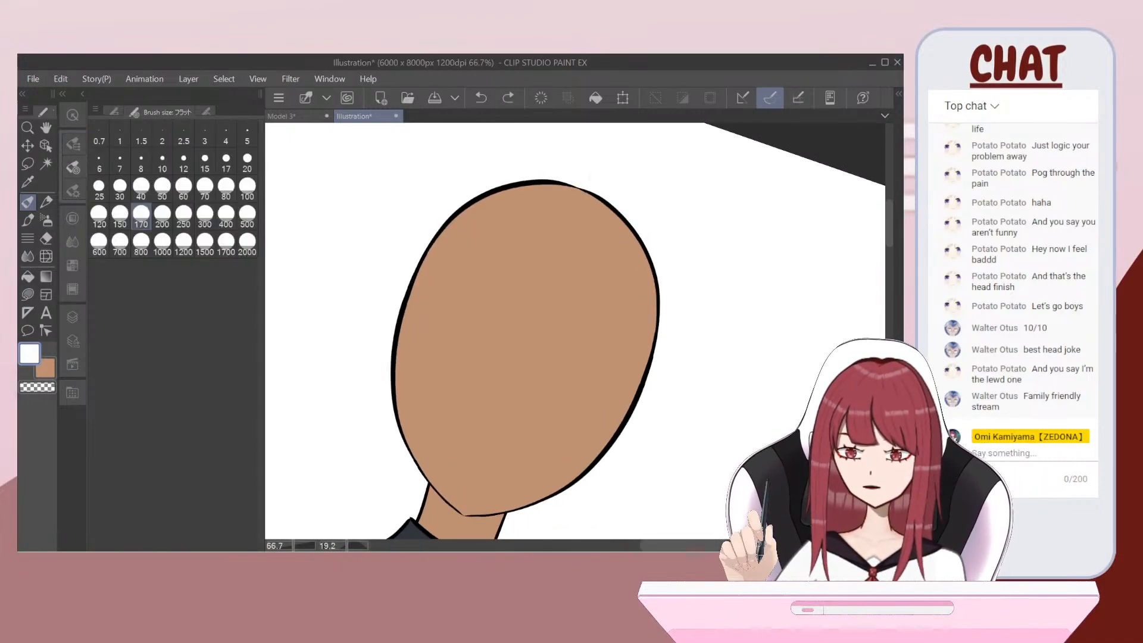
left_click(162, 186)
left_click_drag(440, 255, 531, 212)
Step: Look over the whole figure from the shiny head down to the boots at several magnifications
scroll(524, 333, "down", 3)
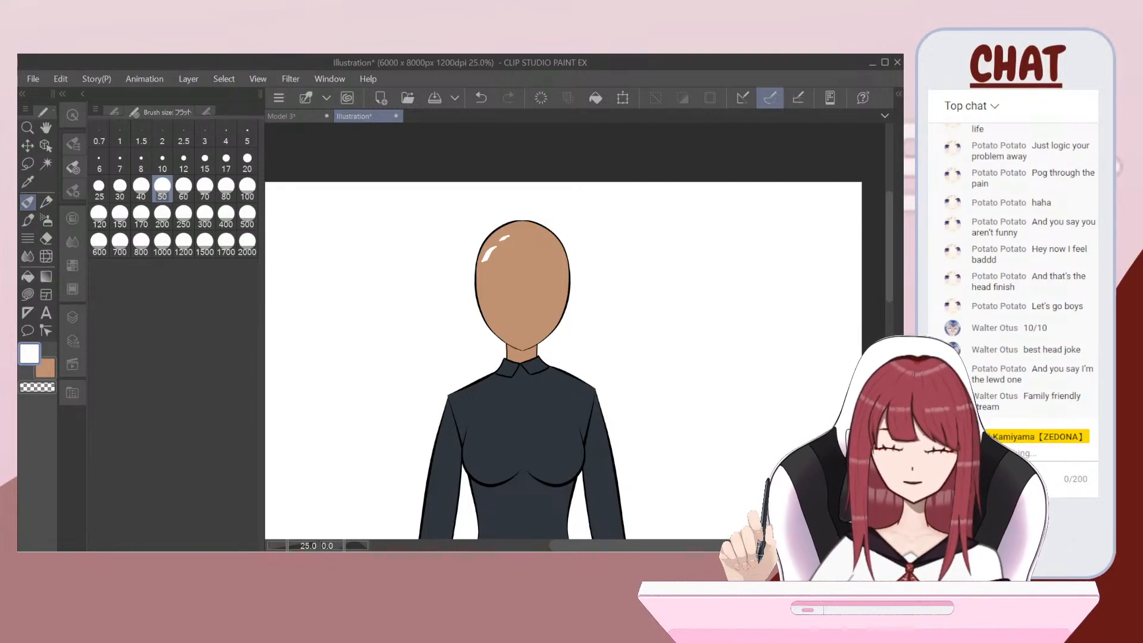
scroll(517, 357, "down", 1)
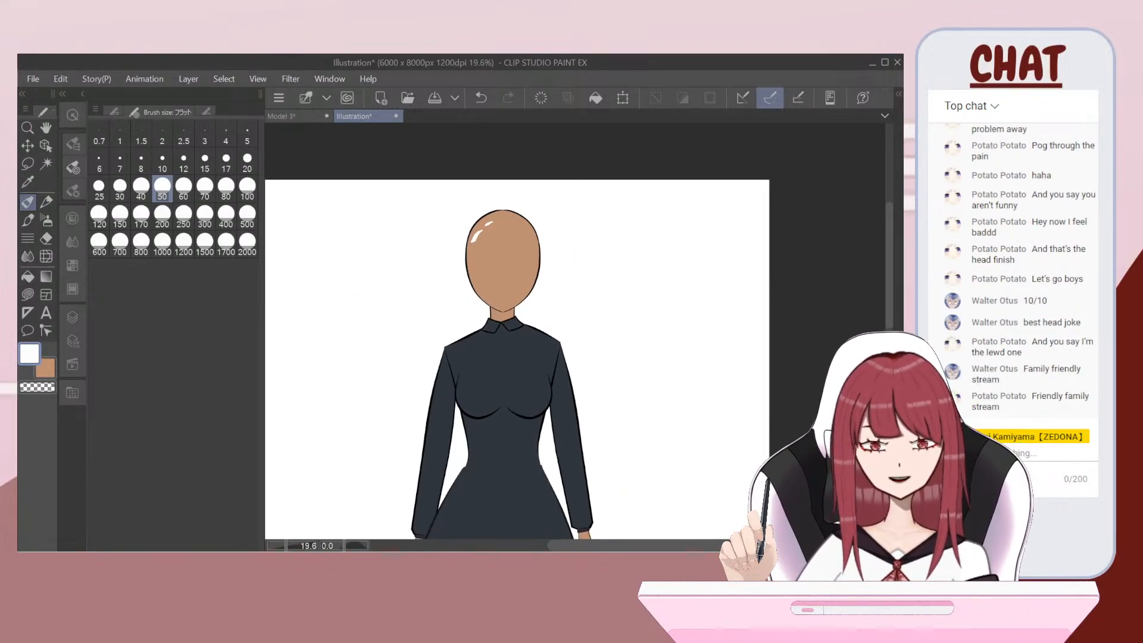
scroll(517, 331, "down", 2)
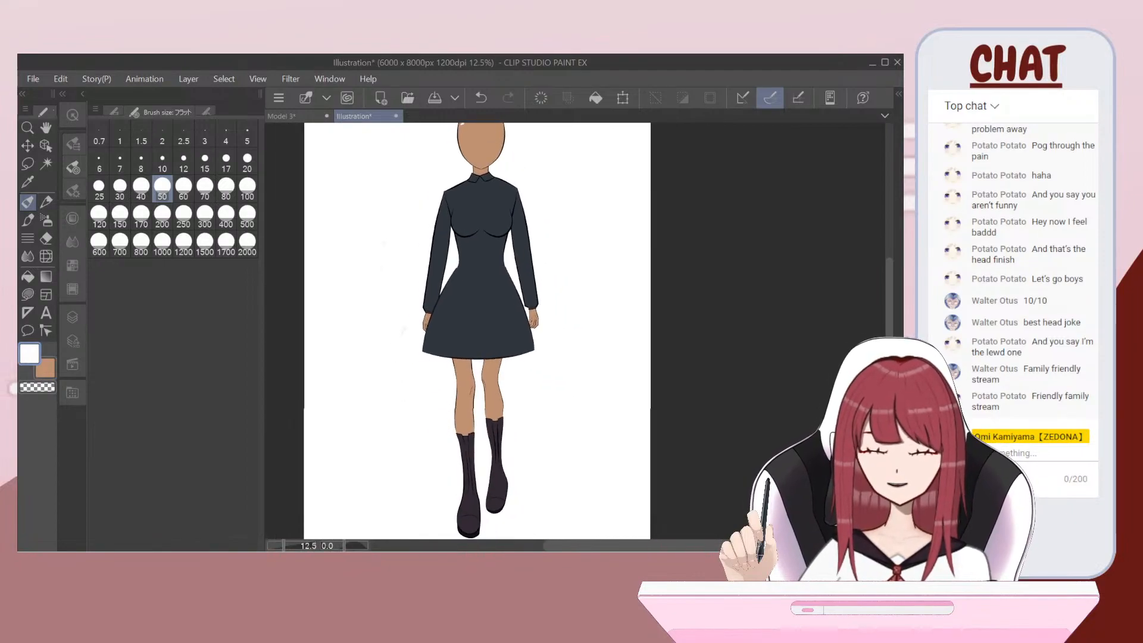
left_click_drag(486, 298, 464, 311)
scroll(474, 331, "up", 1)
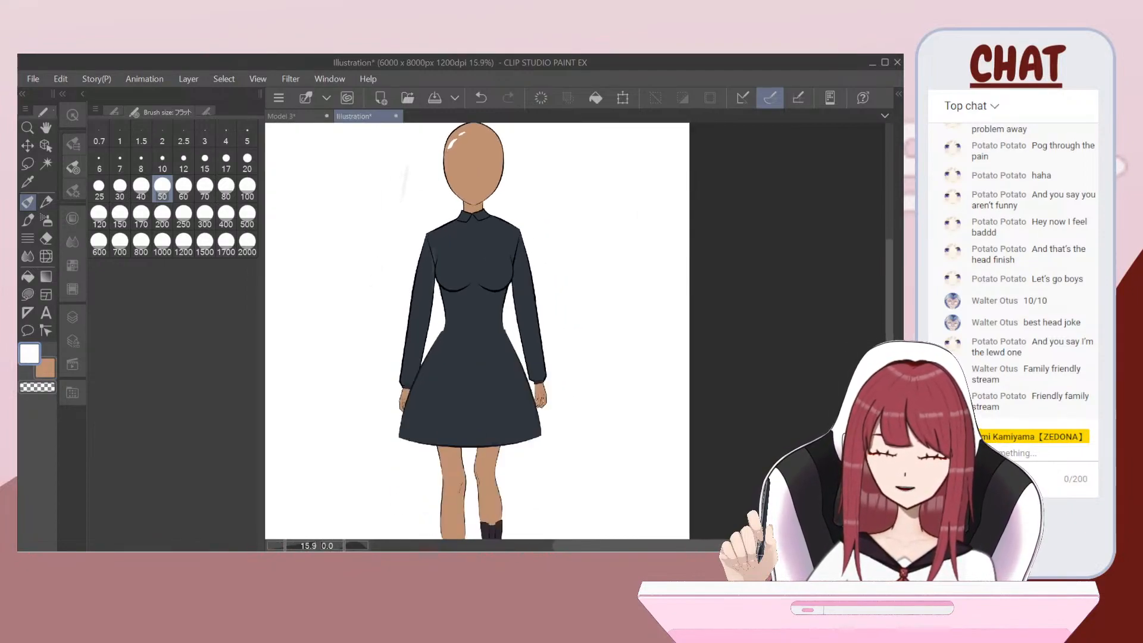
scroll(475, 331, "down", 1)
scroll(465, 314, "down", 1)
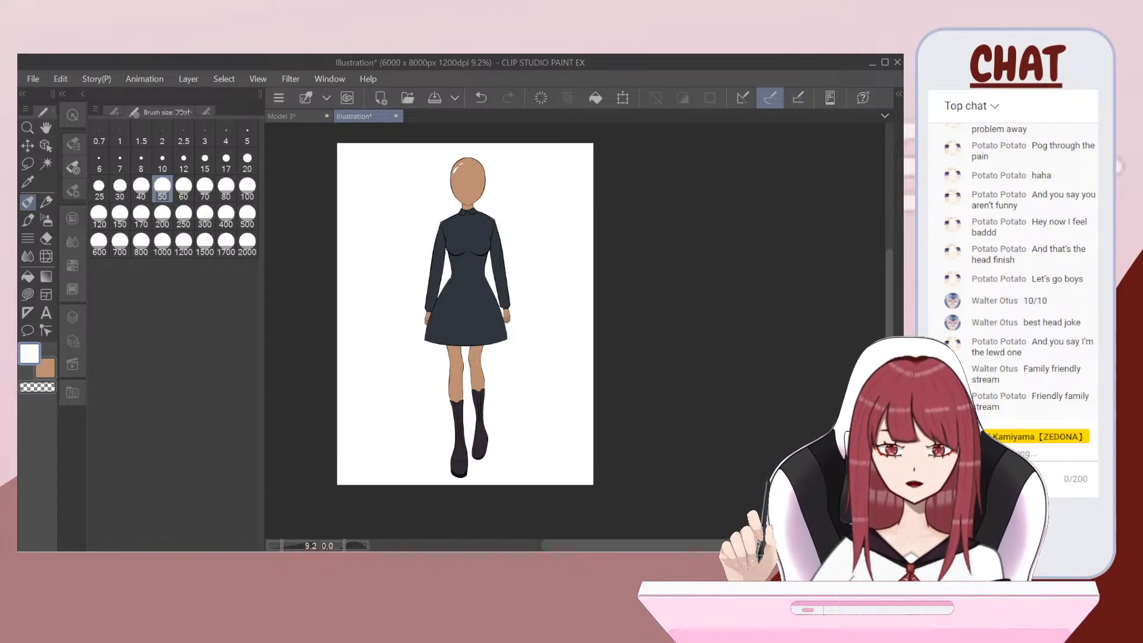
scroll(418, 138, "up", 1)
scroll(360, 253, "up", 4)
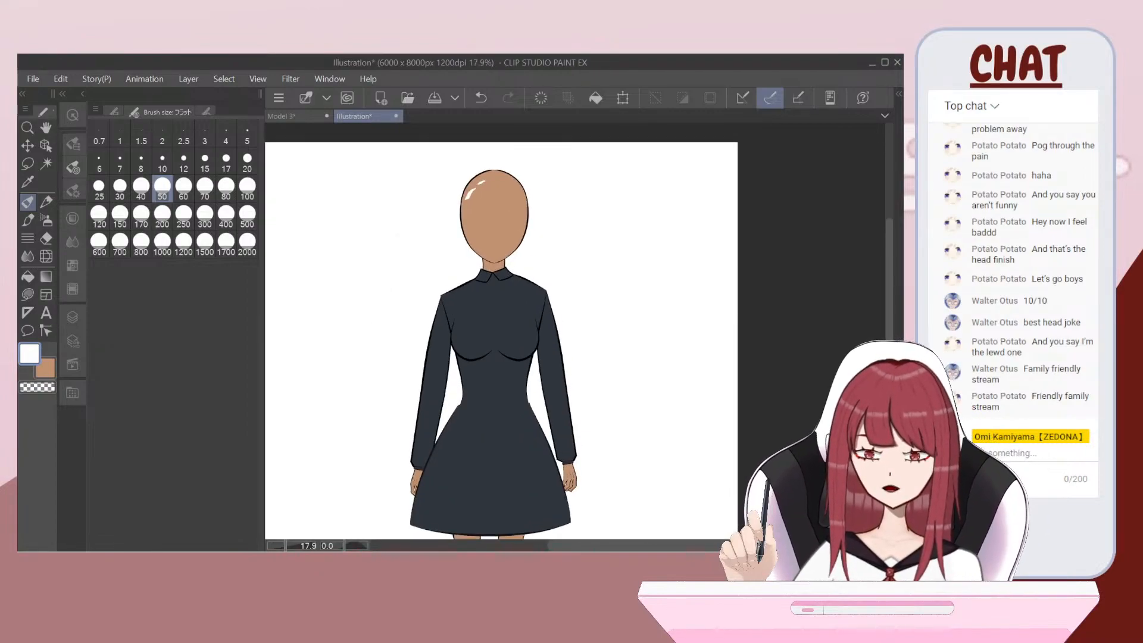
left_click_drag(368, 279, 355, 305)
Step: Collapse the faceGRP folder in the layer stack
left_click(73, 316)
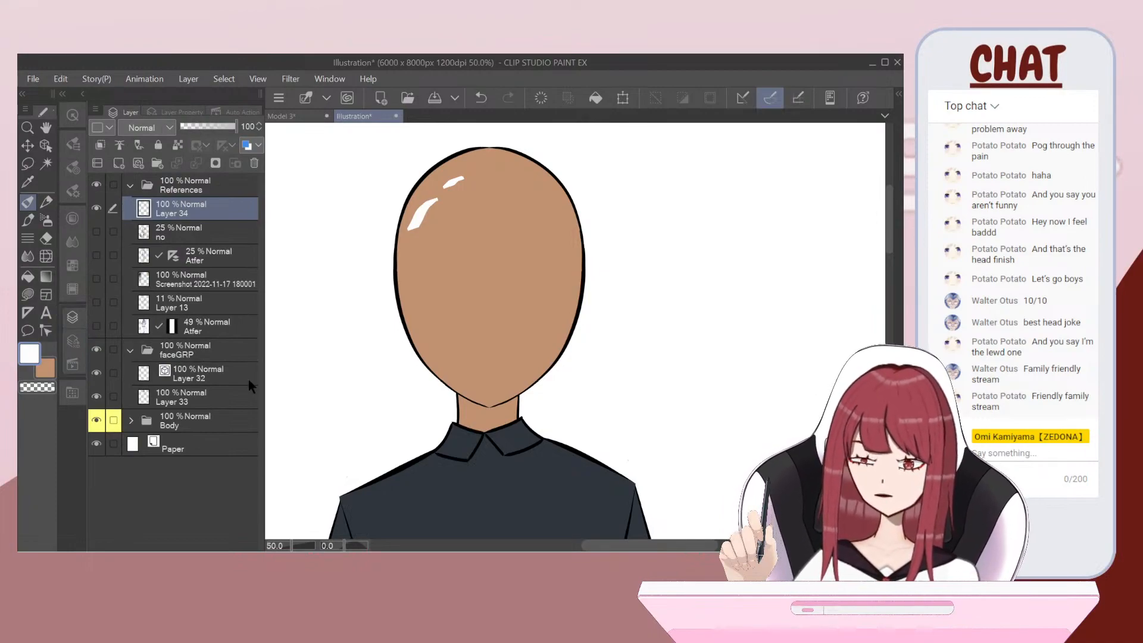
left_click(131, 350)
left_click(137, 354)
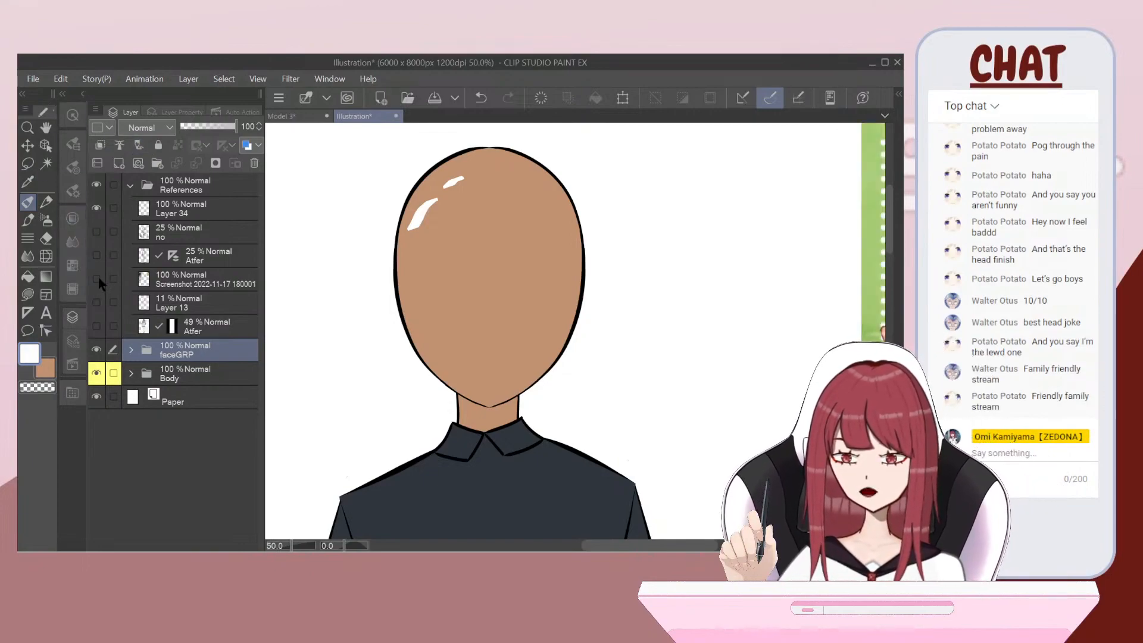
Step: Show the 25% Atfer sketch layer in the References folder and make it the active layer
left_click(95, 252)
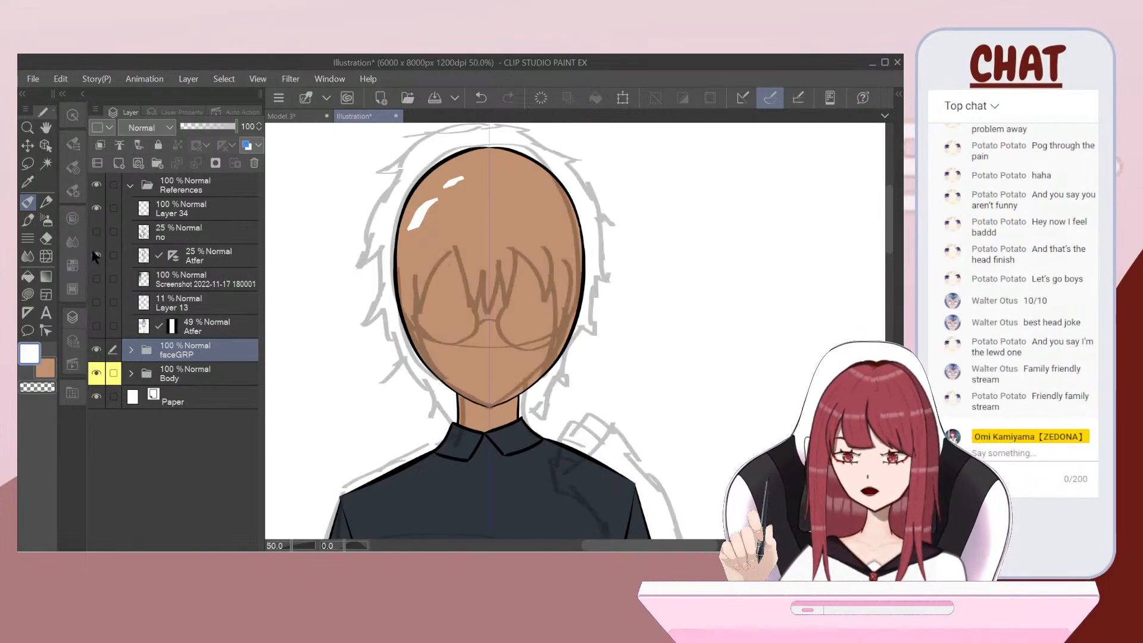
scroll(409, 253, "down", 4)
scroll(369, 267, "down", 1)
scroll(371, 241, "up", 2)
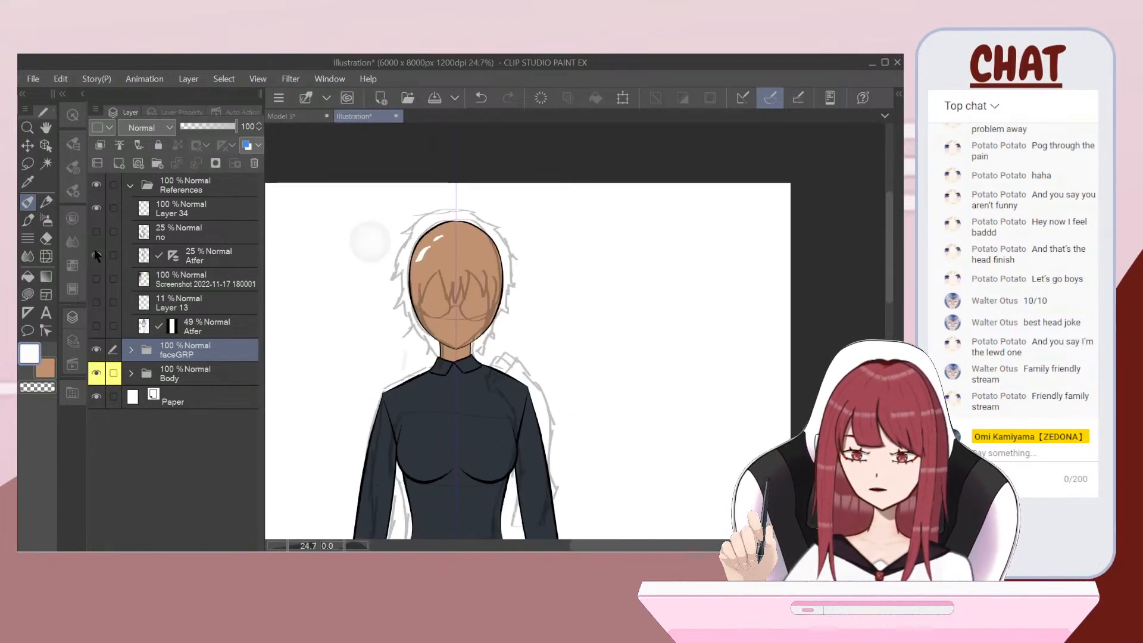
left_click(209, 256)
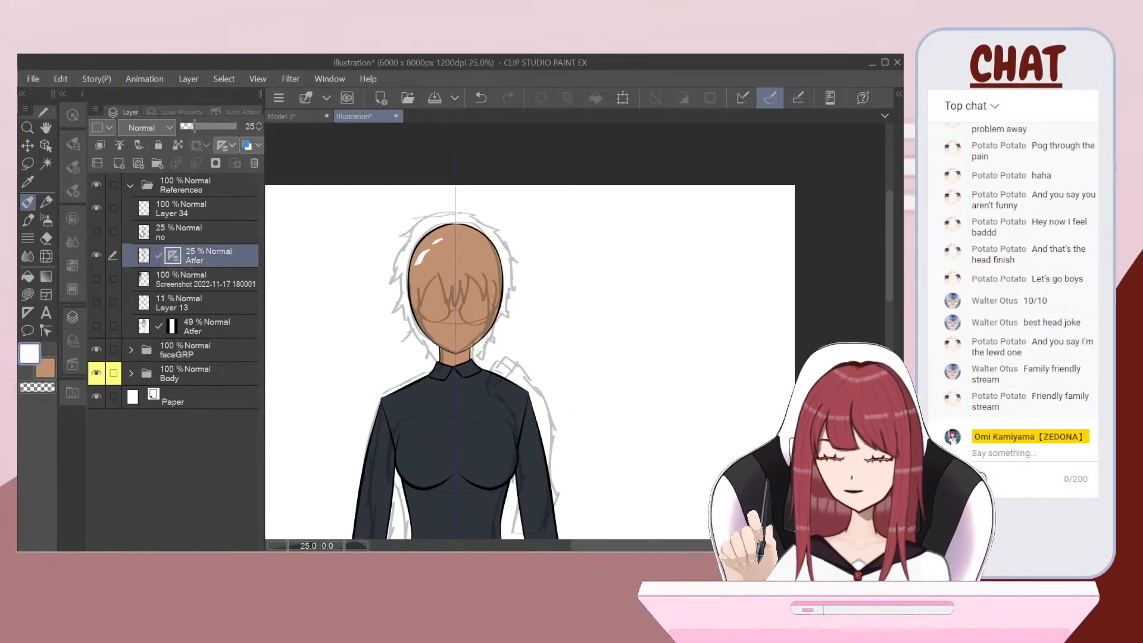
Step: Set the secondary drawing colour to black (HEX 000000) and target the image of the 25% Atfer sketch layer
scroll(497, 238, "up", 1)
left_click(45, 367)
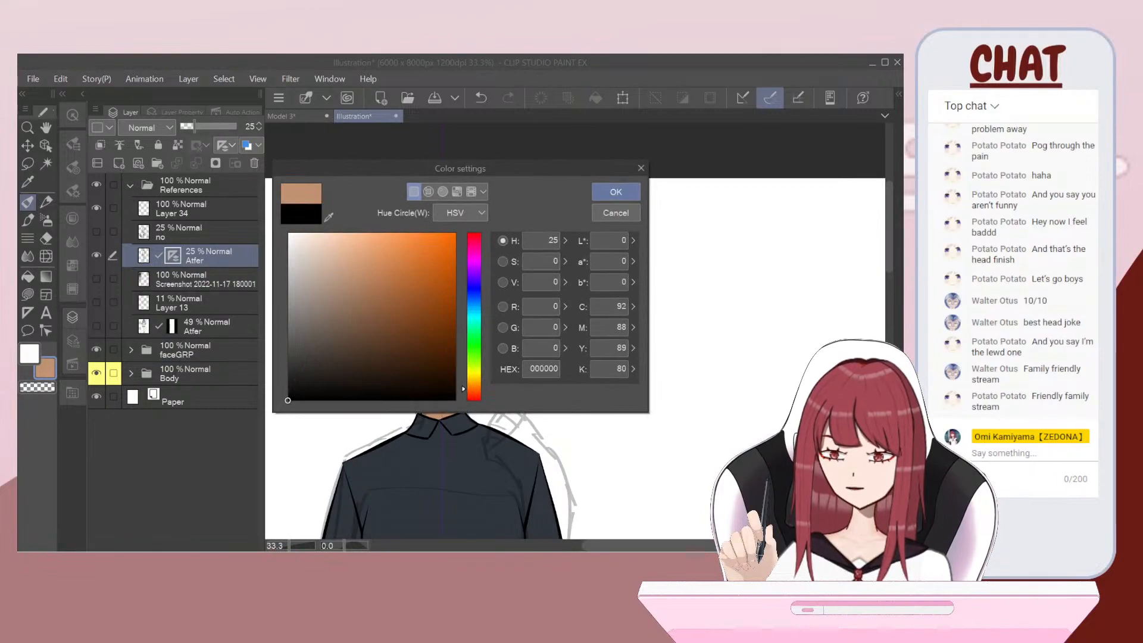
left_click(616, 199)
left_click(143, 255)
mouse_move(427, 219)
left_mouse_down()
mouse_move(369, 256)
mouse_move(337, 307)
mouse_move(381, 402)
left_mouse_up()
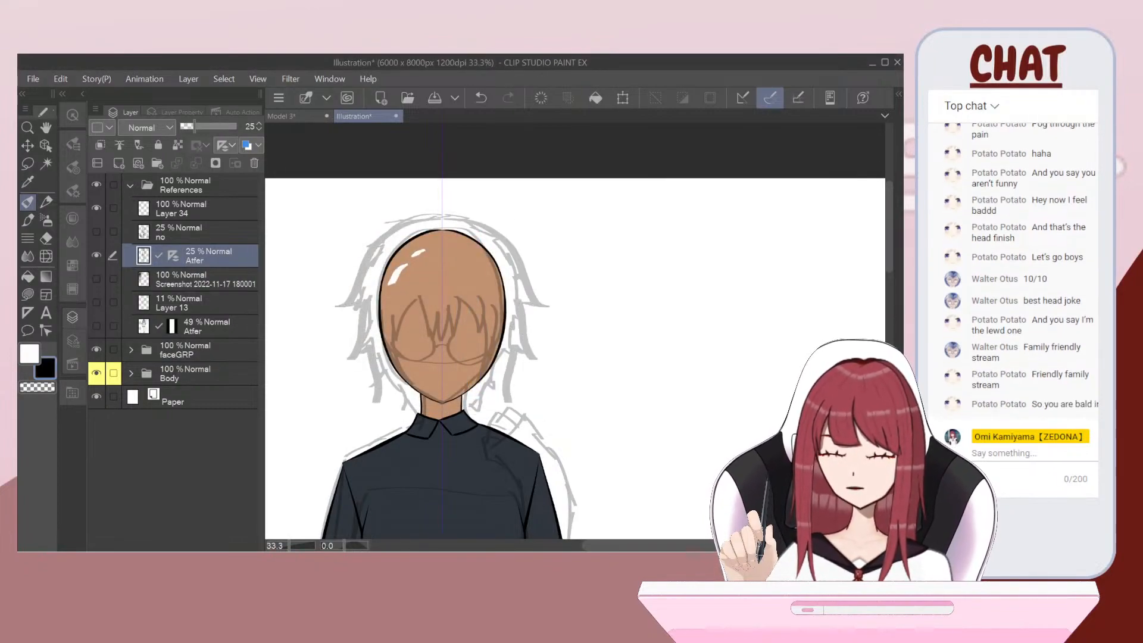
key("ctrl+z")
scroll(440, 254, "up", 1)
key("ctrl+z")
mouse_move(416, 215)
left_mouse_down()
mouse_move(353, 264)
mouse_move(331, 314)
mouse_move(331, 430)
left_mouse_up()
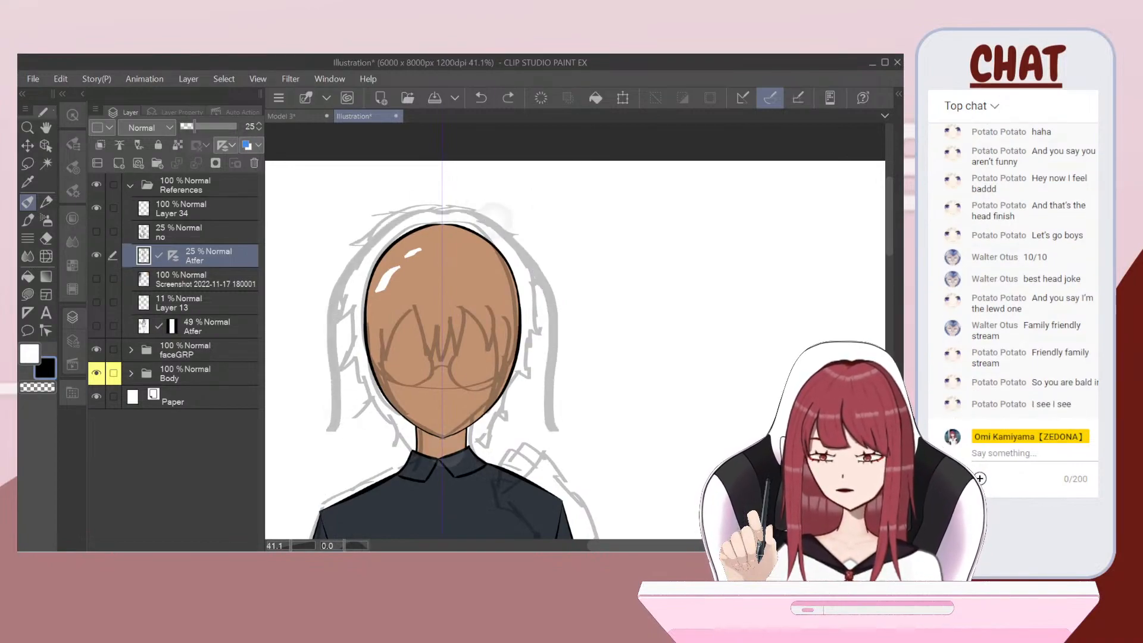
key("ctrl+z")
Step: Sketch a mirrored long-hair outline around the head, curving from the crown down to the shoulders
mouse_move(435, 208)
left_mouse_down()
mouse_move(384, 225)
mouse_move(345, 394)
mouse_move(374, 471)
mouse_move(384, 467)
mouse_move(392, 484)
left_mouse_up()
scroll(428, 336, "down", 1)
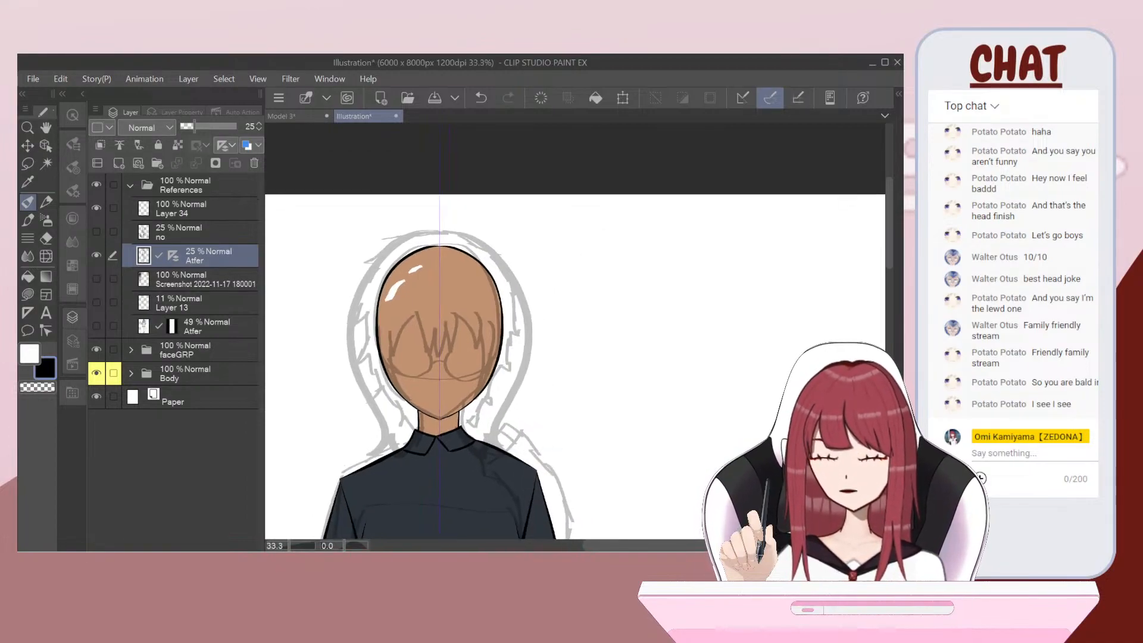
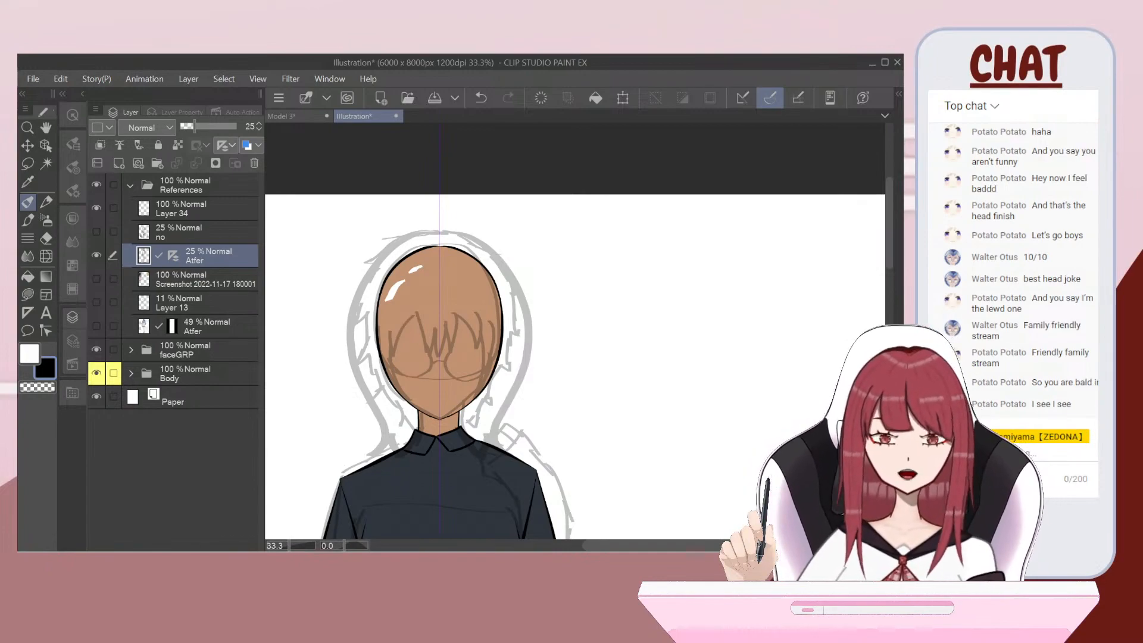
left_click_drag(477, 369, 507, 296)
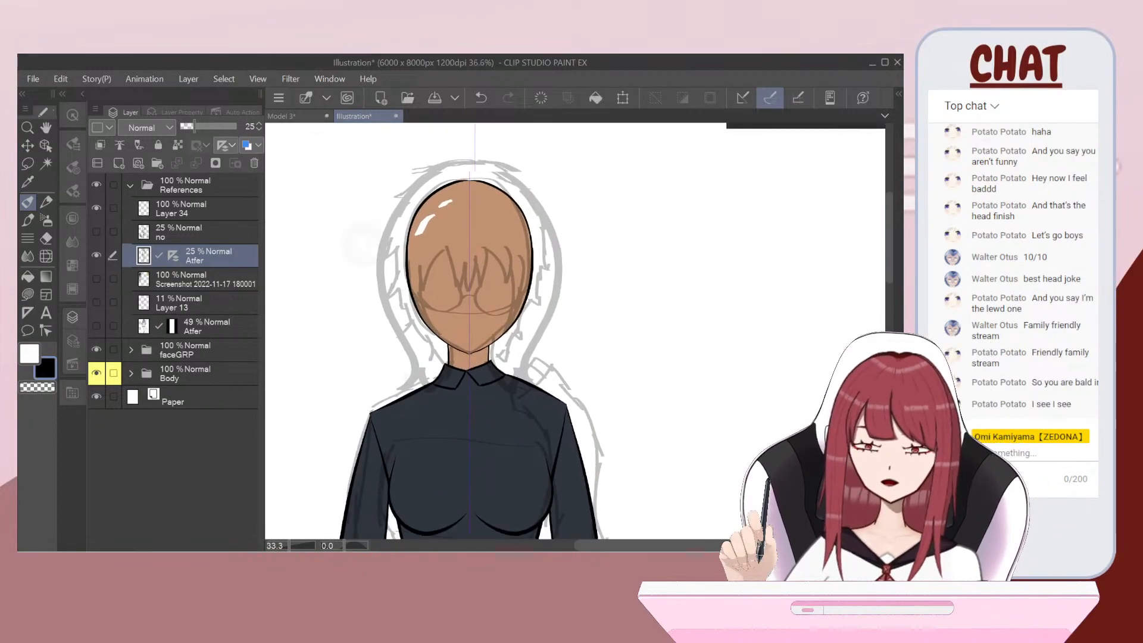
scroll(464, 256, "up", 2)
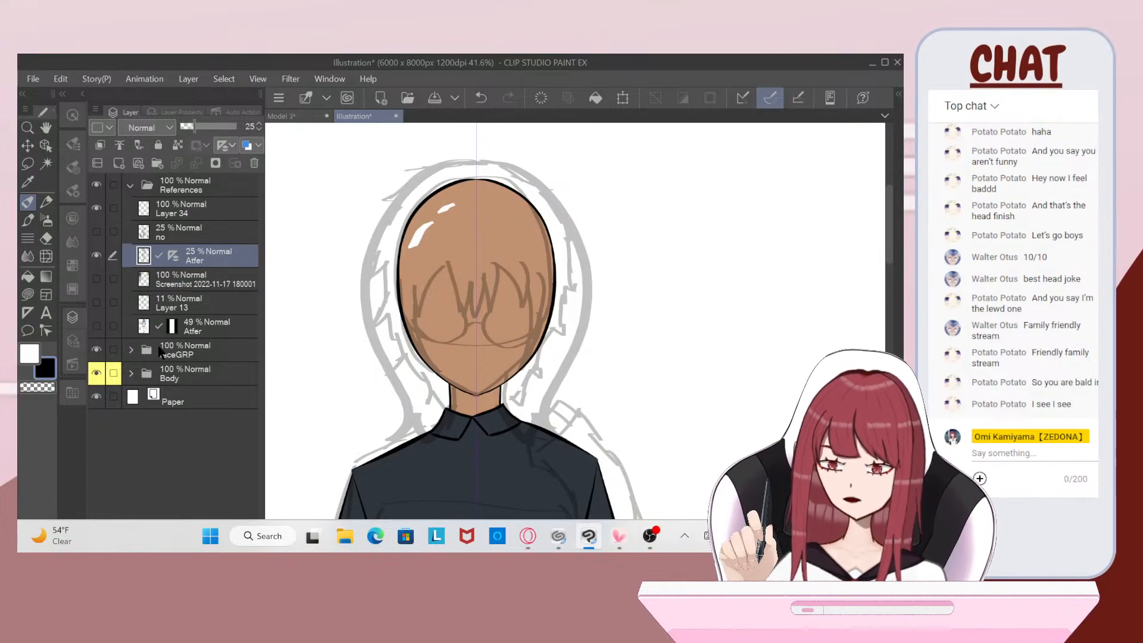
Step: Create a new layer folder directly above the faceGRP folder and name it L_eyeGRP
left_click(160, 350)
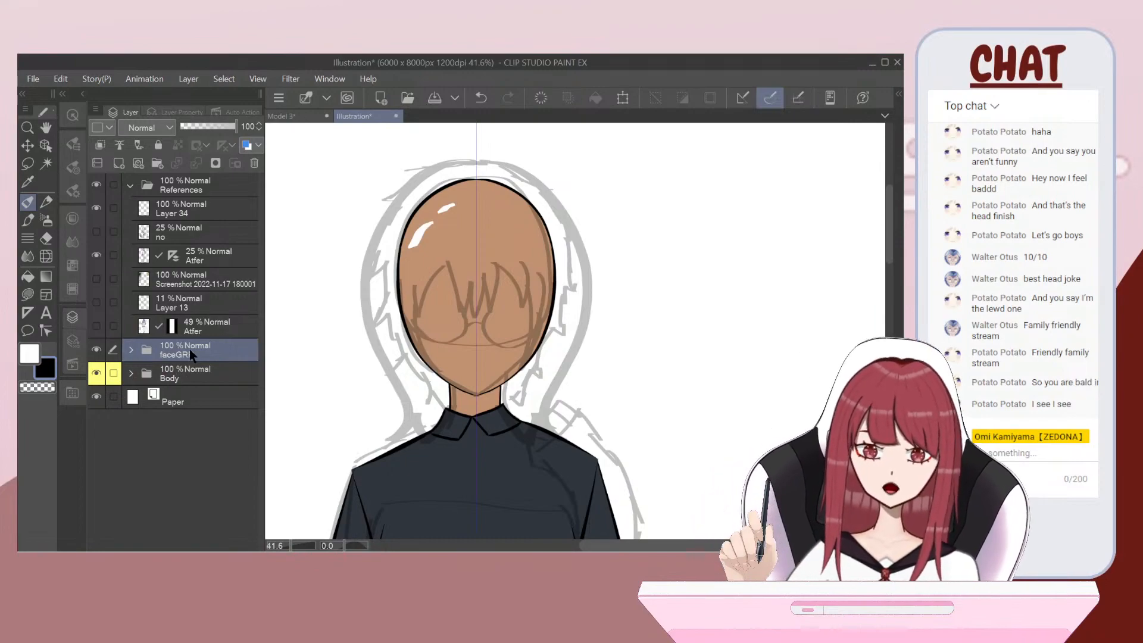
scroll(352, 336, "down", 1)
scroll(415, 342, "down", 3)
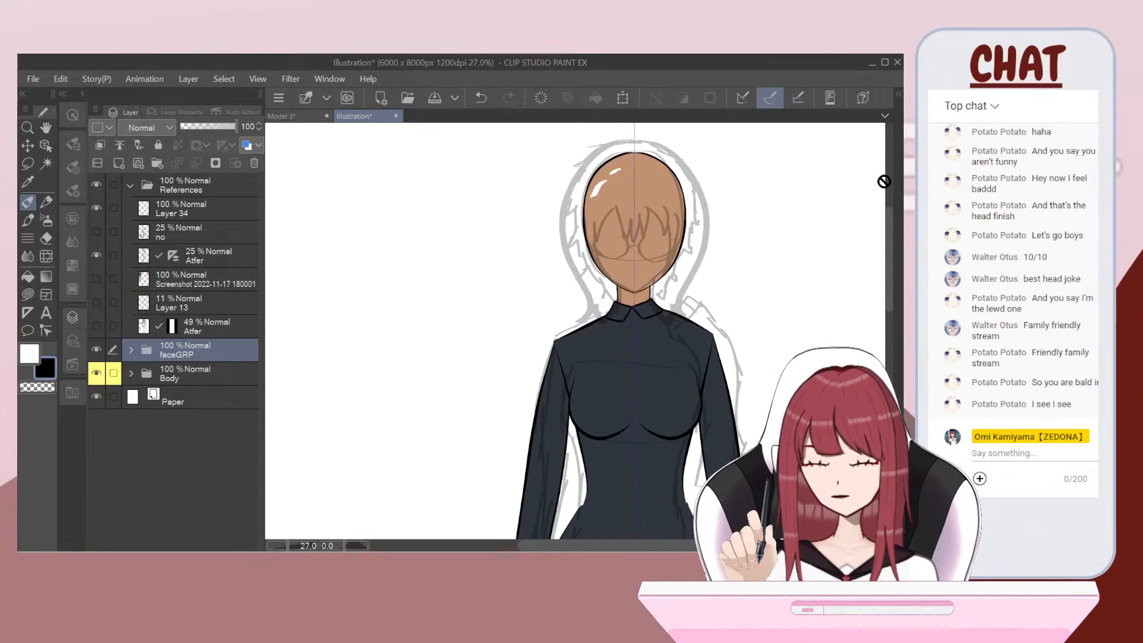
scroll(535, 225, "up", 7)
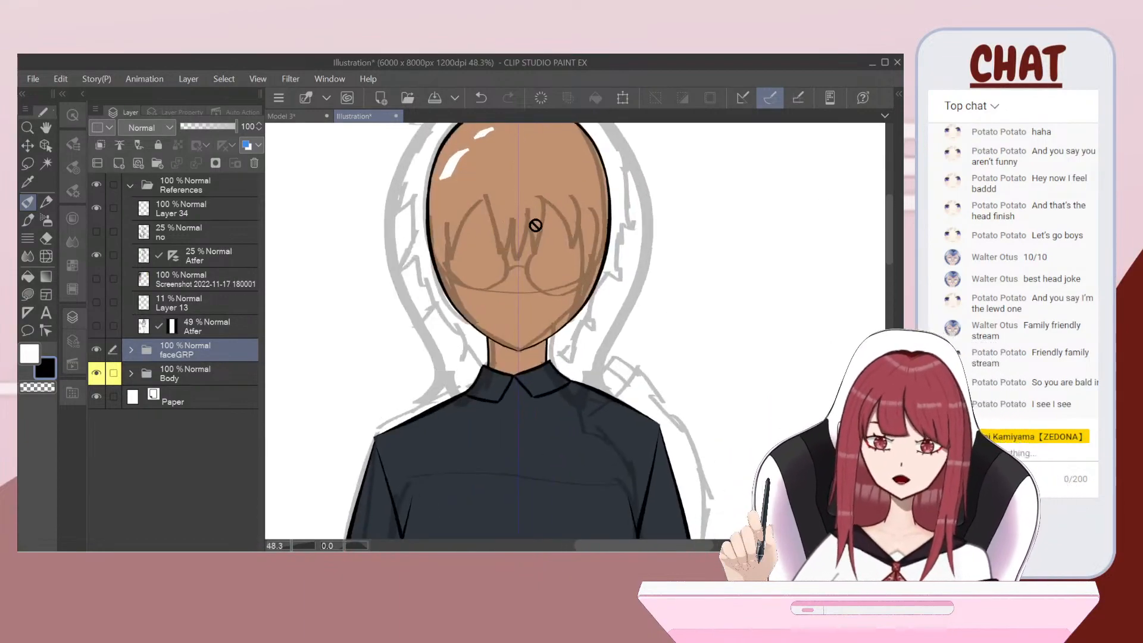
left_click(157, 164)
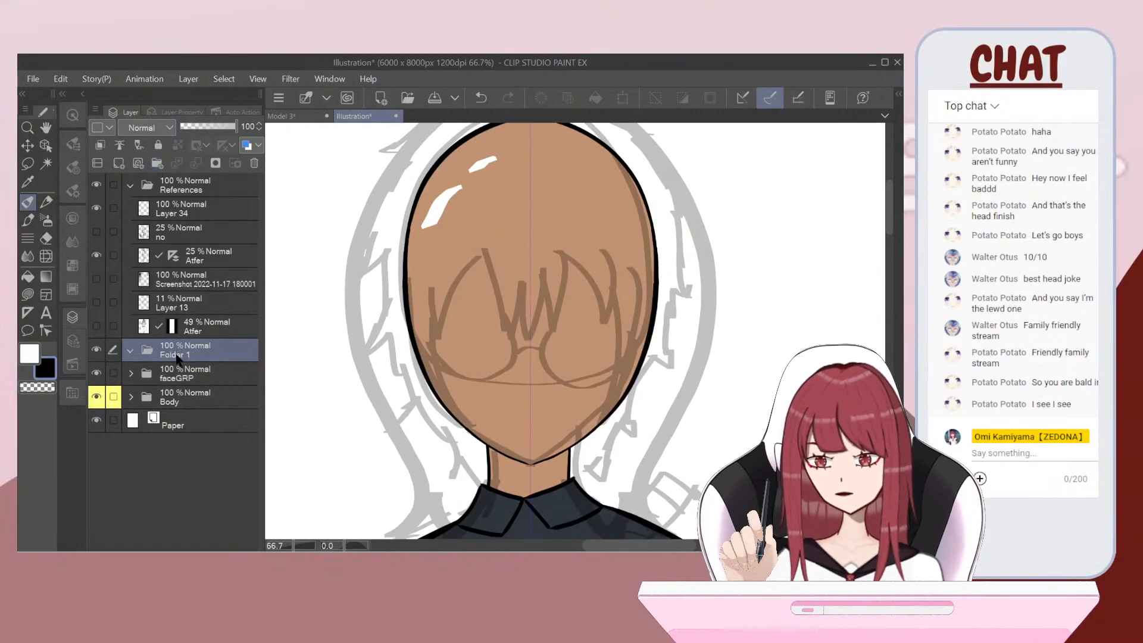
double_click(177, 354)
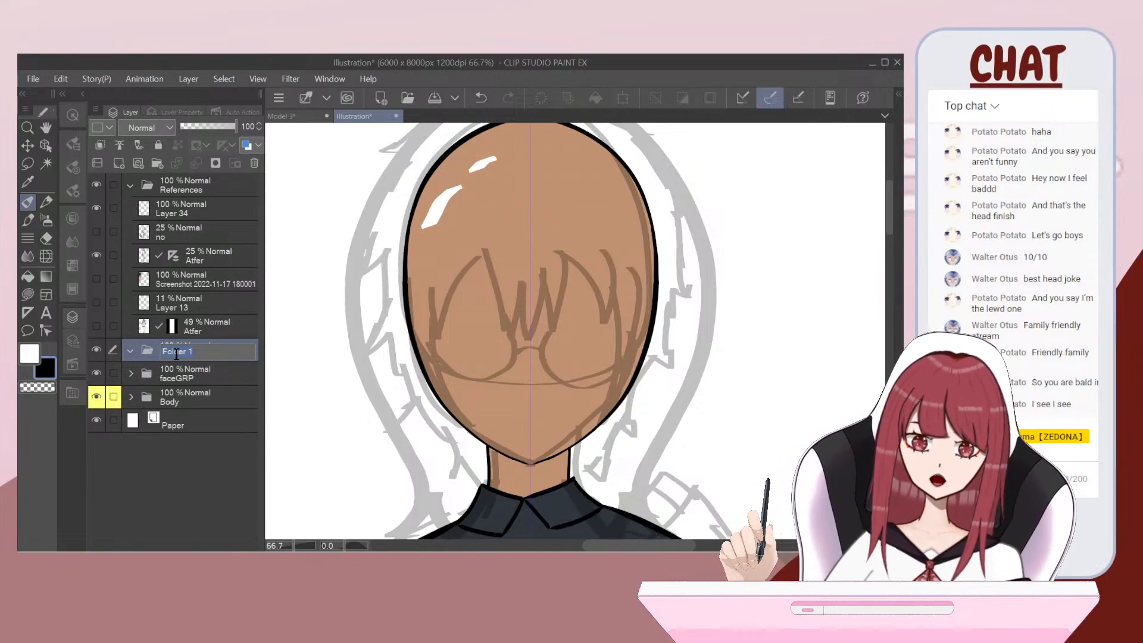
type("L_e")
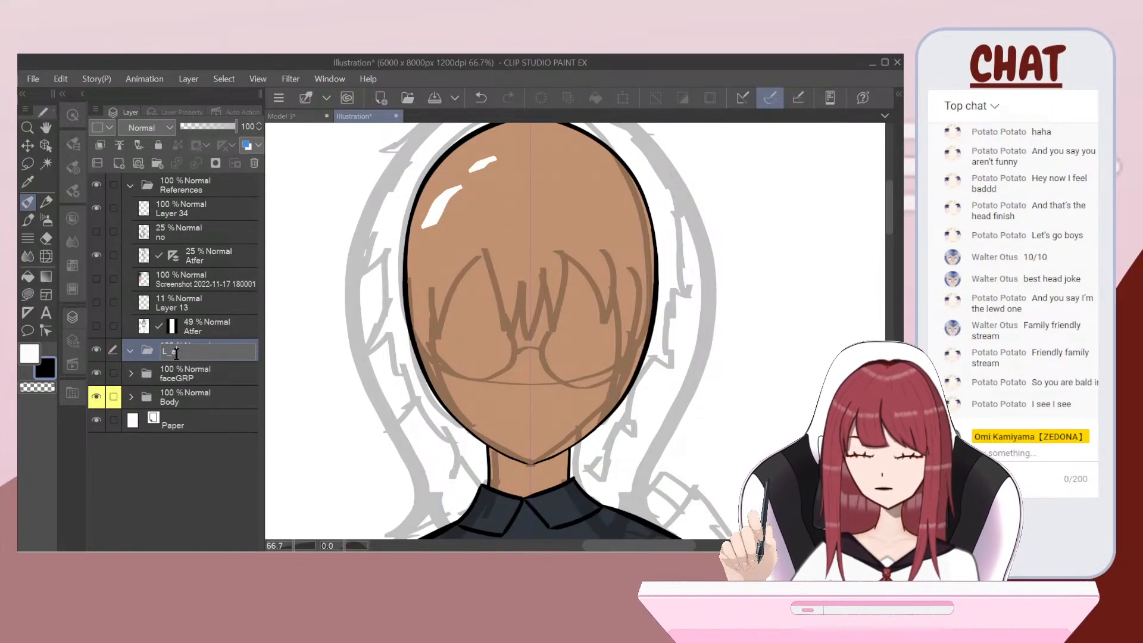
type("yeGRP")
key("Return")
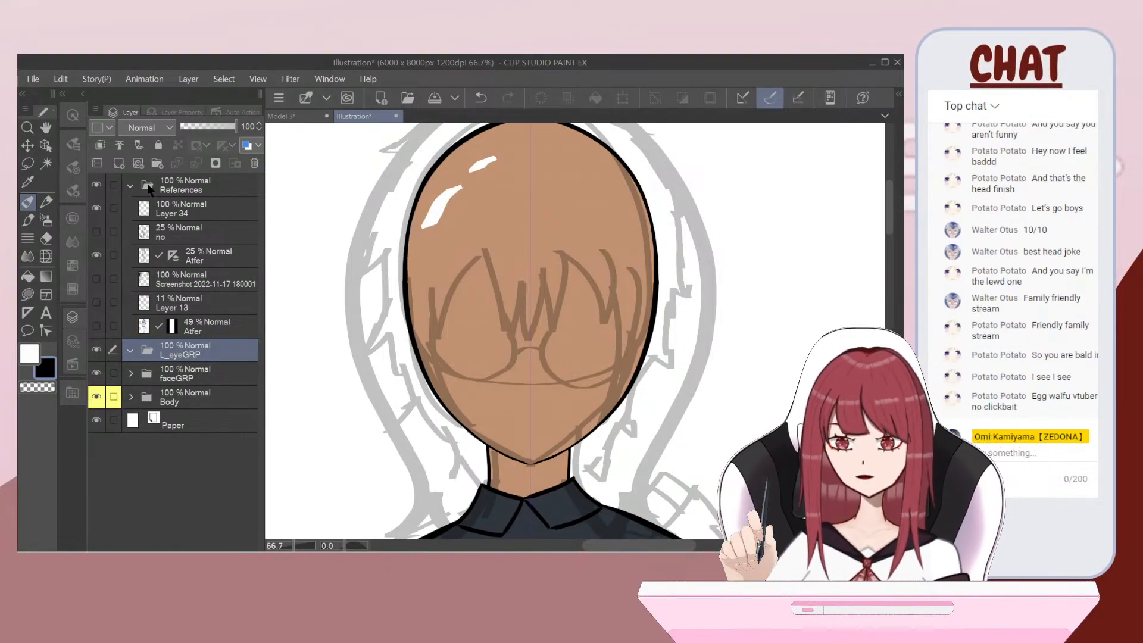
Step: Add ten more empty layer folders above the L_eyeGRP folder, keeping their default names
left_click(157, 163)
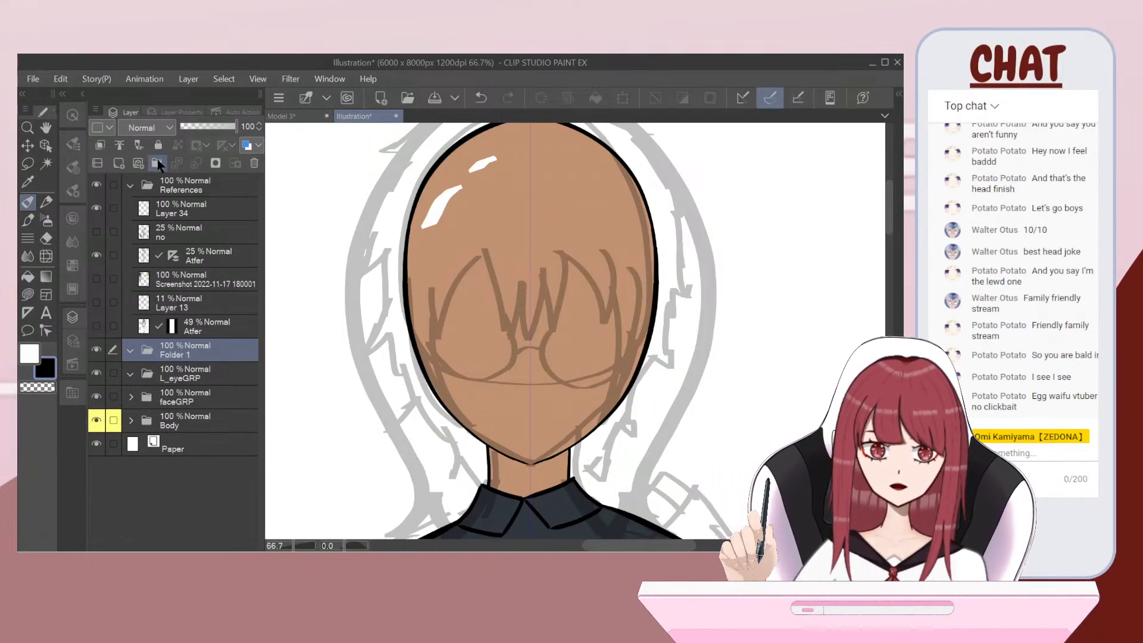
left_click(158, 163)
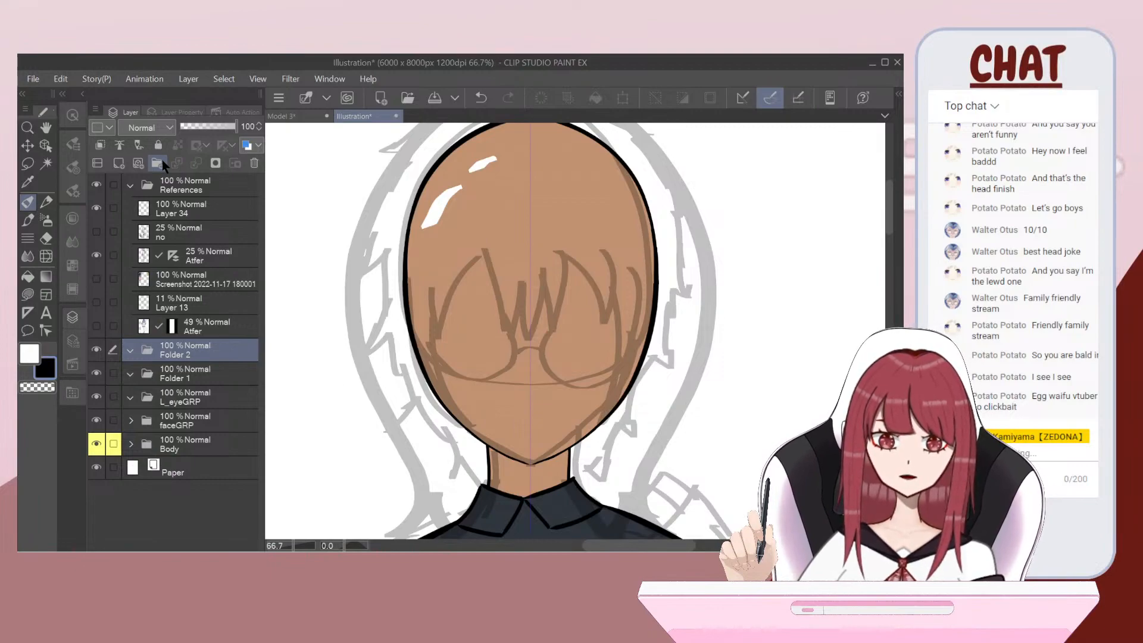
left_click(163, 163)
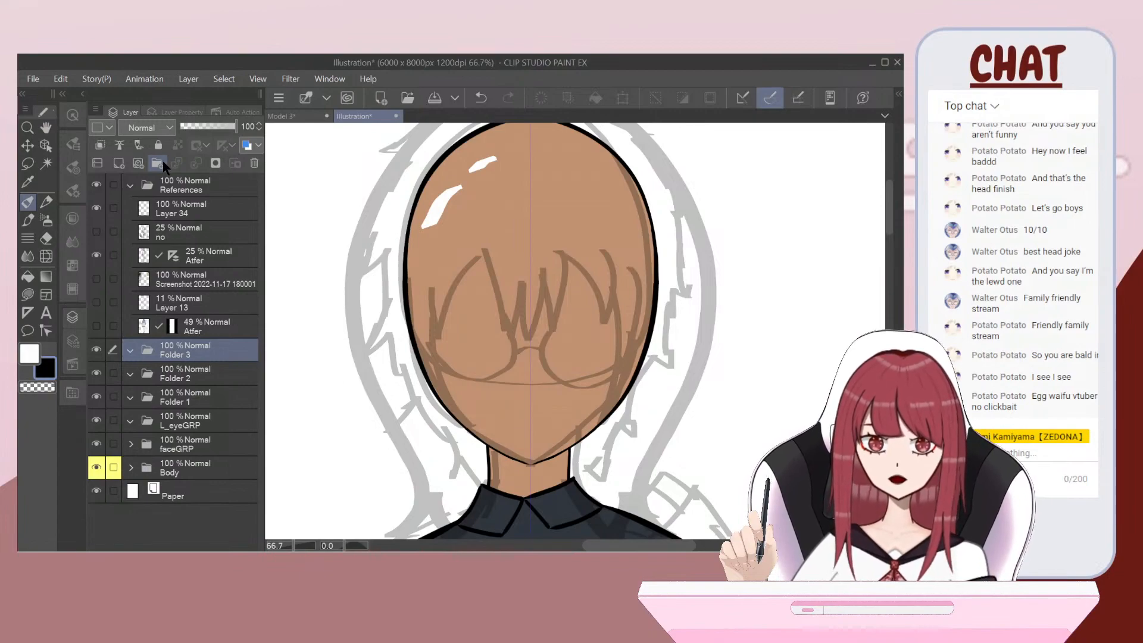
left_click(163, 163)
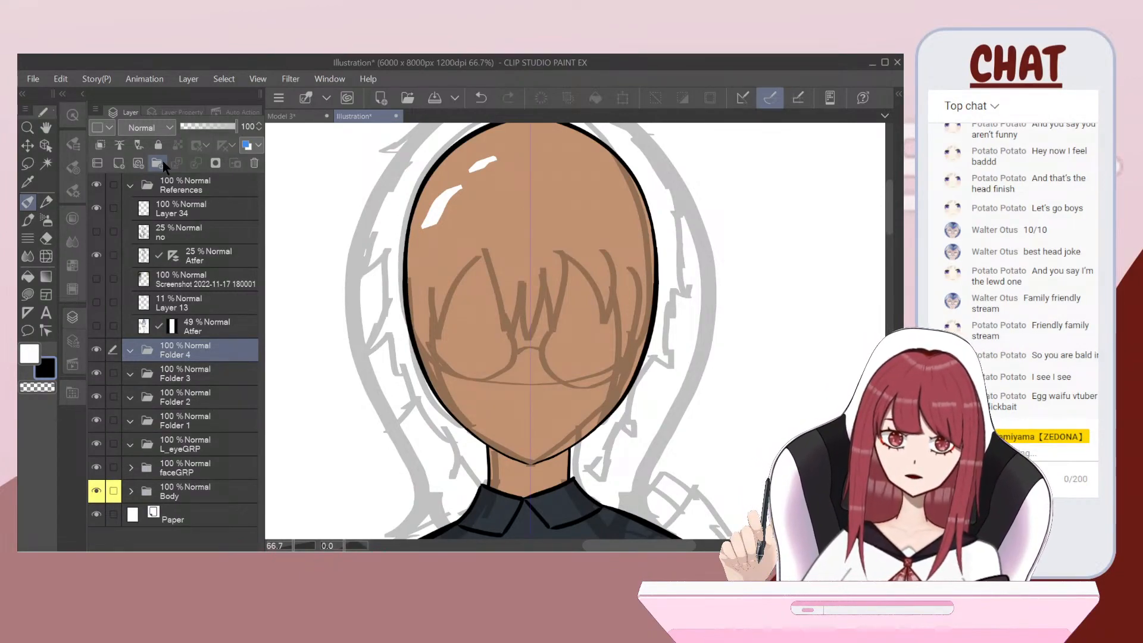
left_click(162, 163)
left_click(162, 163)
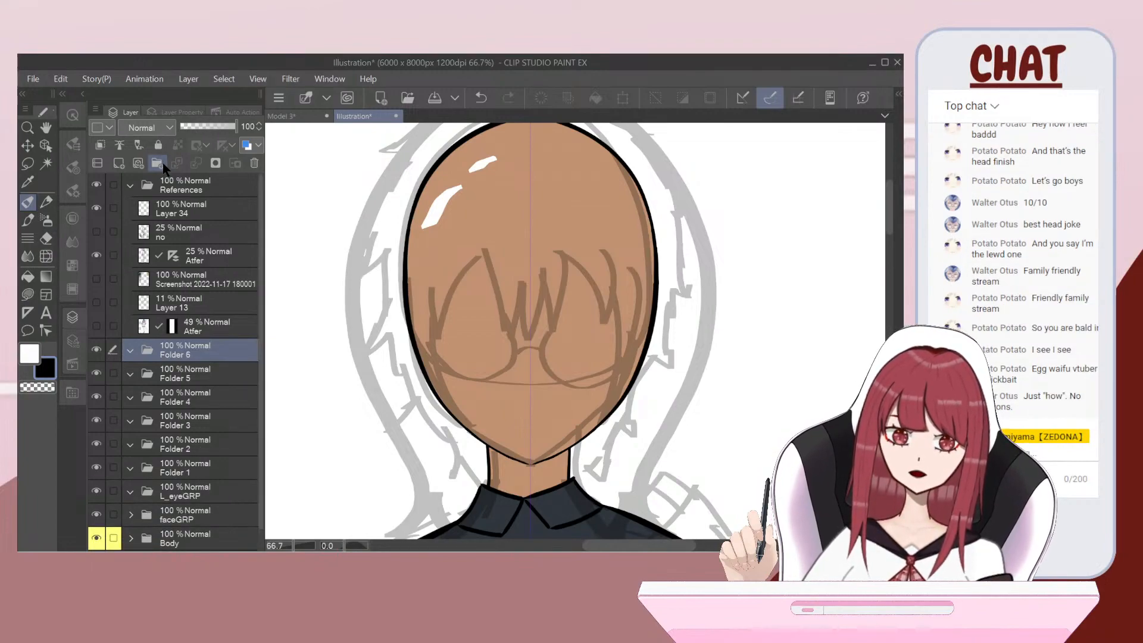
left_click(163, 164)
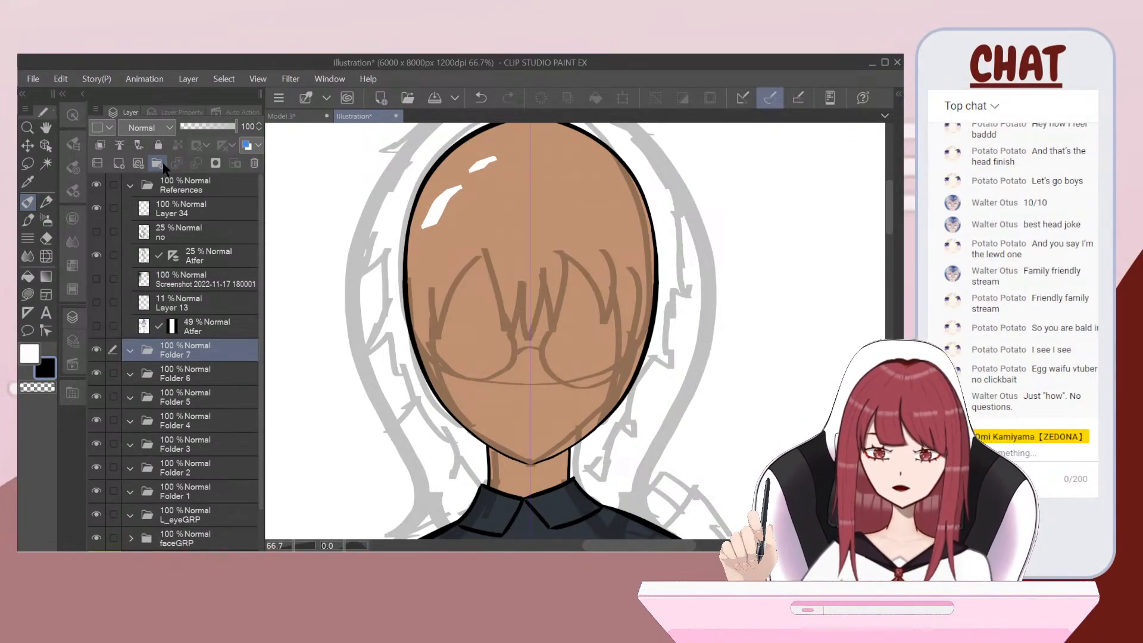
left_click(164, 165)
left_click(162, 164)
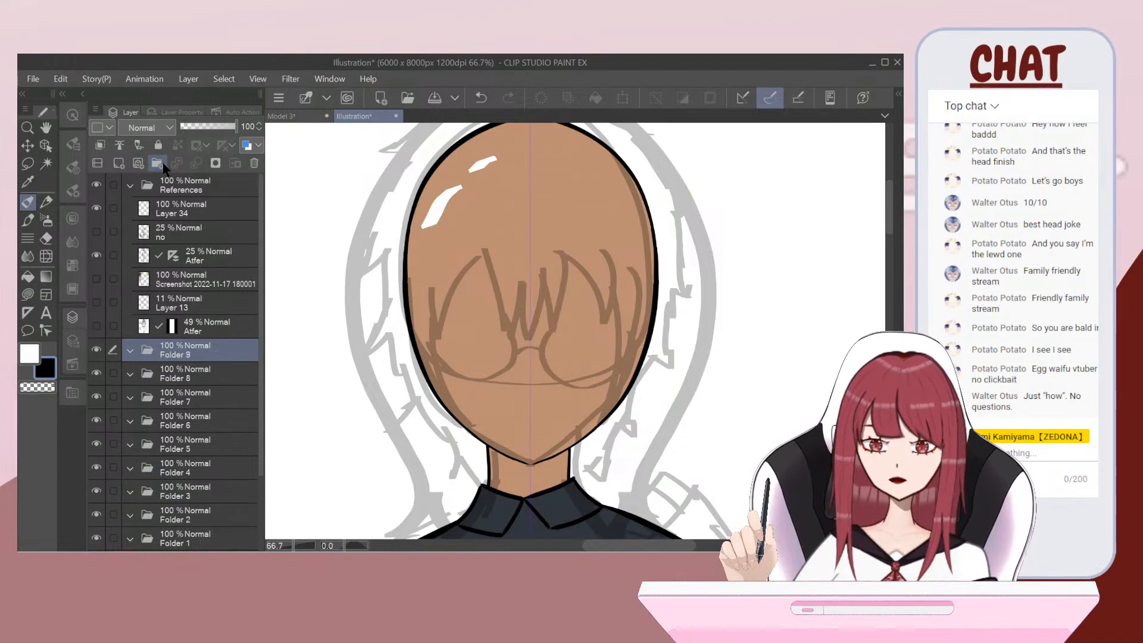
left_click(163, 165)
Step: Go through the new empty folders one by one from Folder 1 to Folder 5, then again from Folder 1 up to Folder 8
scroll(192, 246, "down", 3)
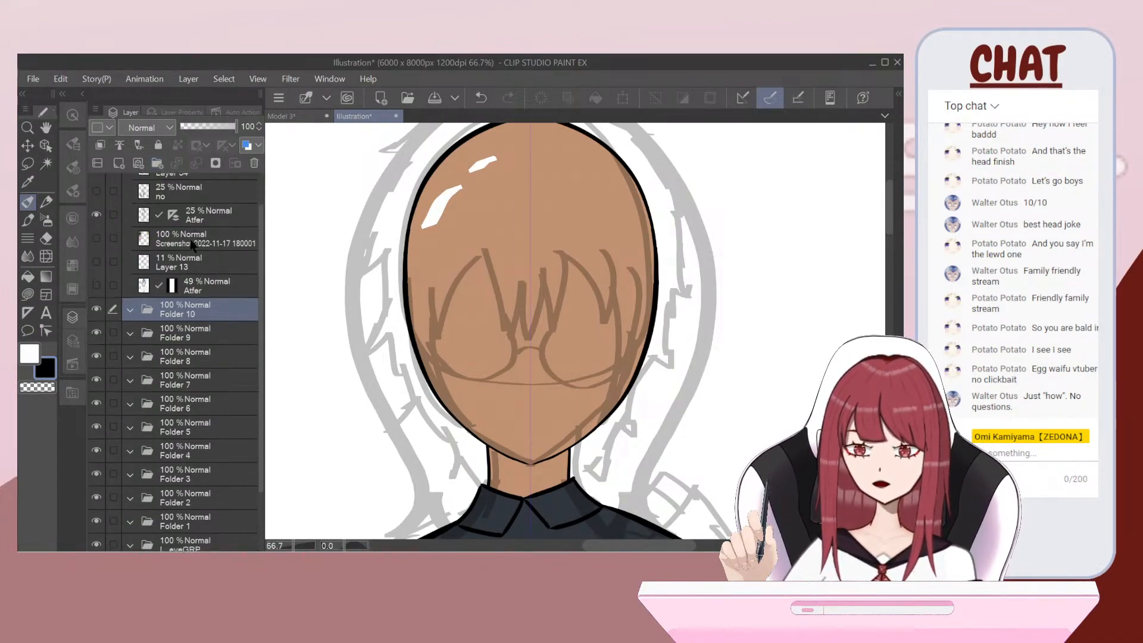
scroll(192, 245, "down", 1)
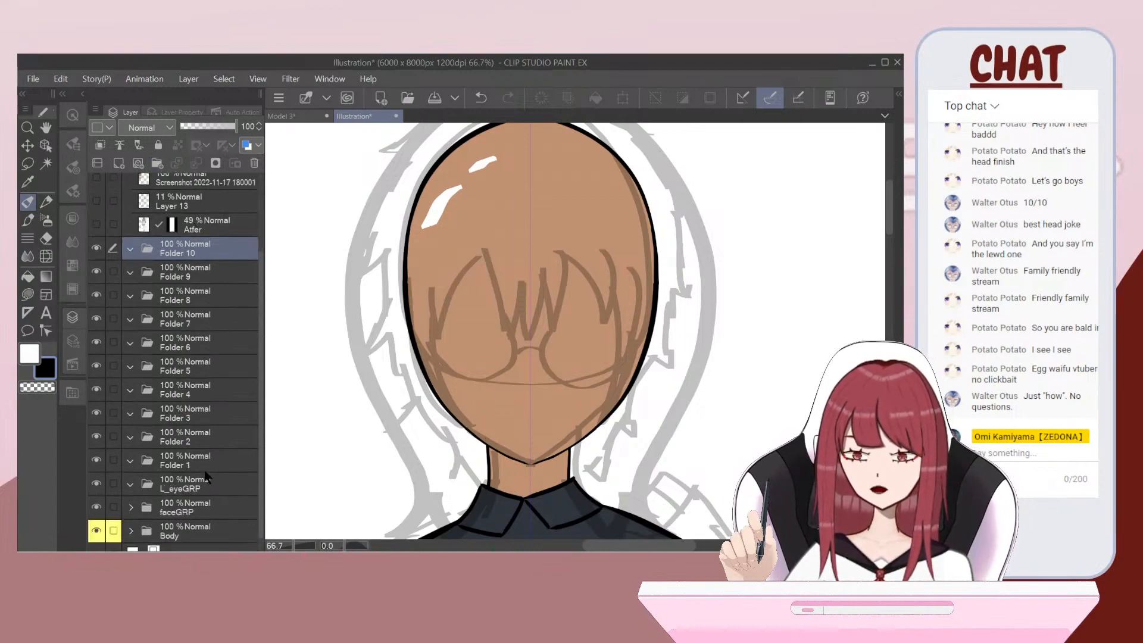
left_click(203, 469)
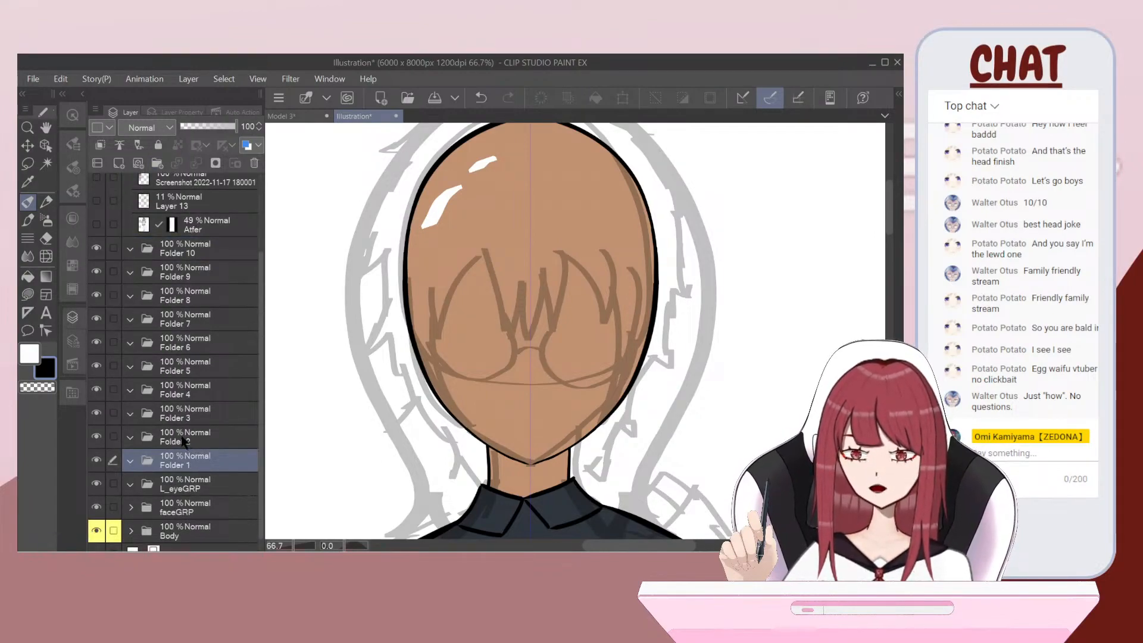
left_click(196, 439)
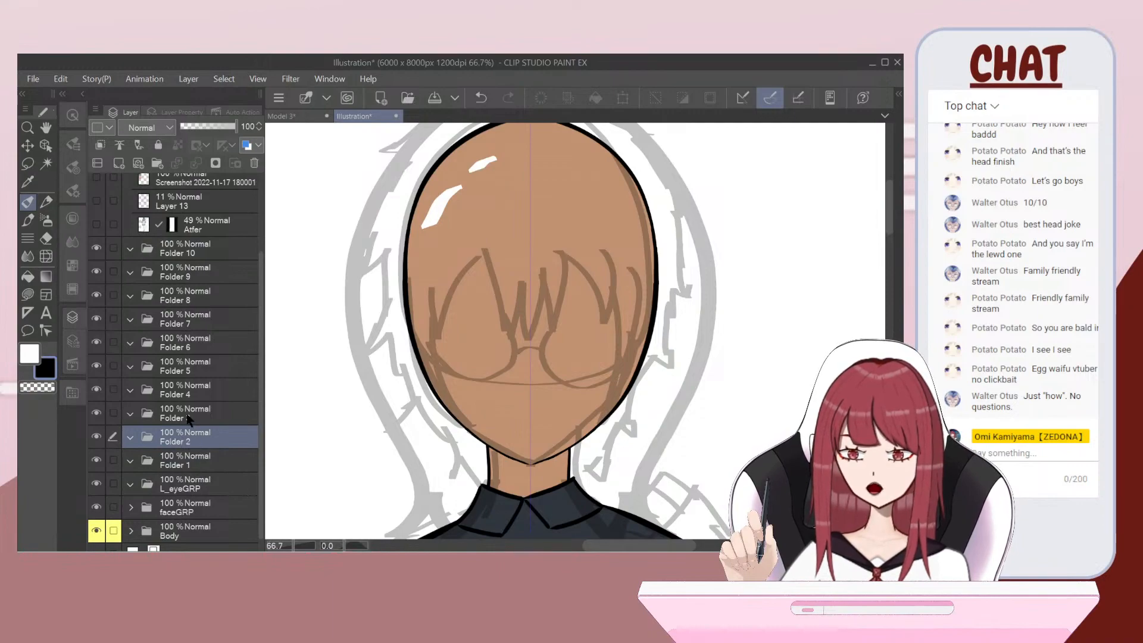
left_click(189, 417)
left_click(178, 389)
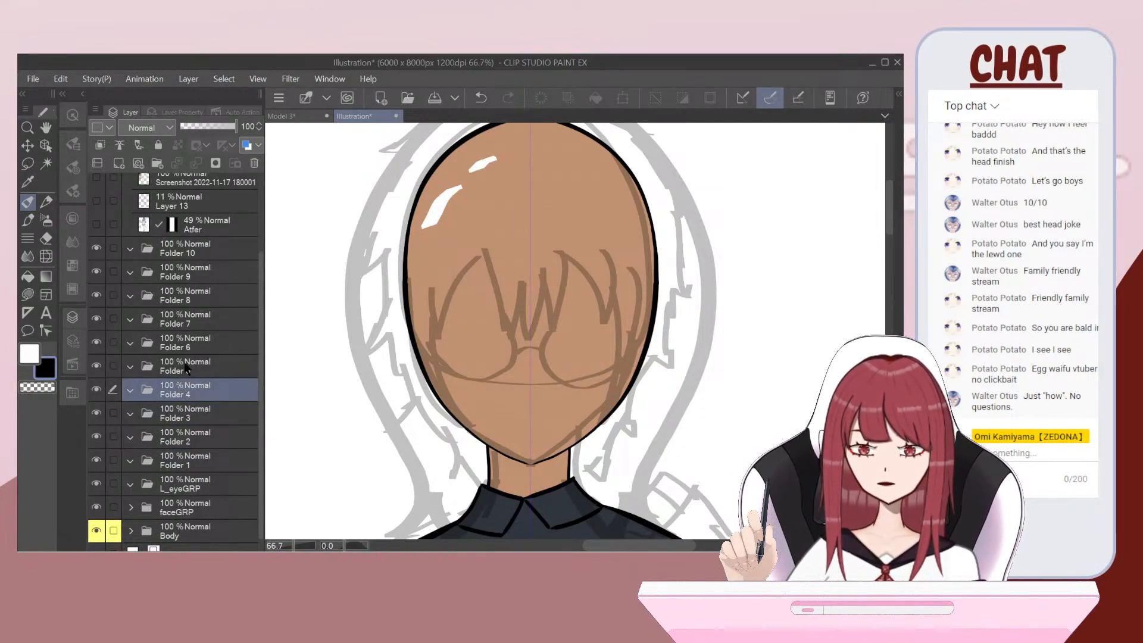
left_click(184, 367)
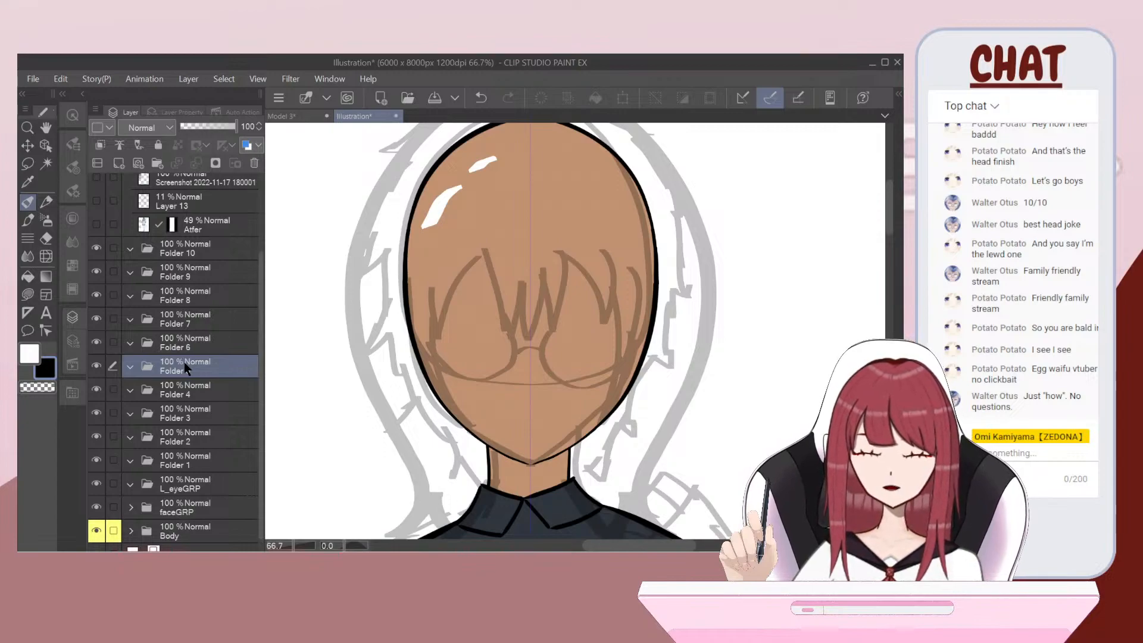
left_click(210, 462)
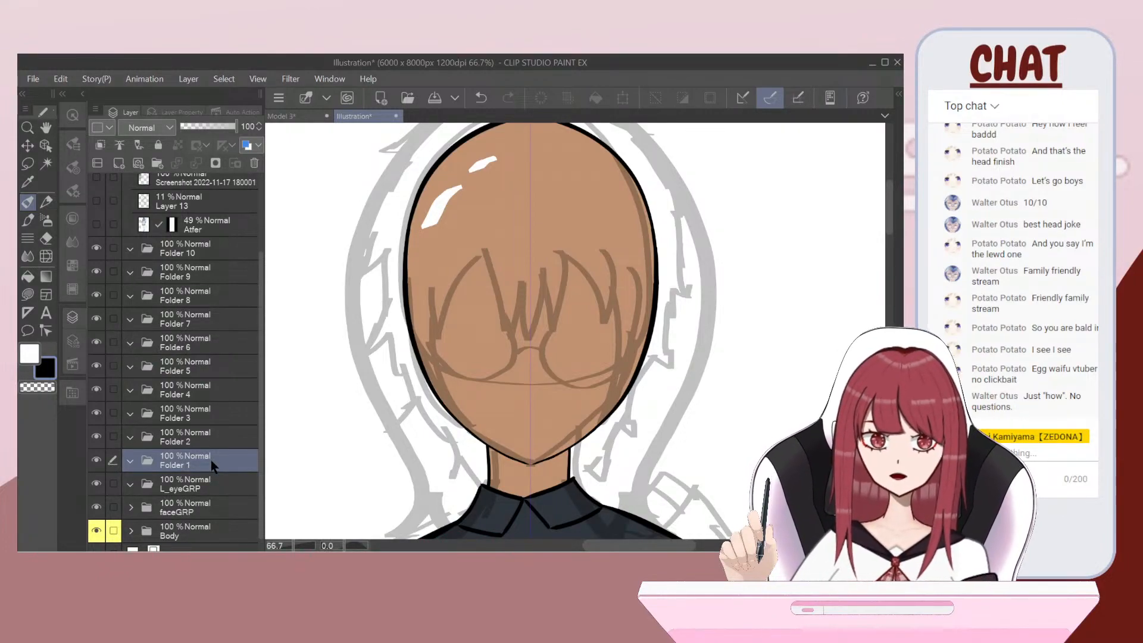
left_click(207, 438)
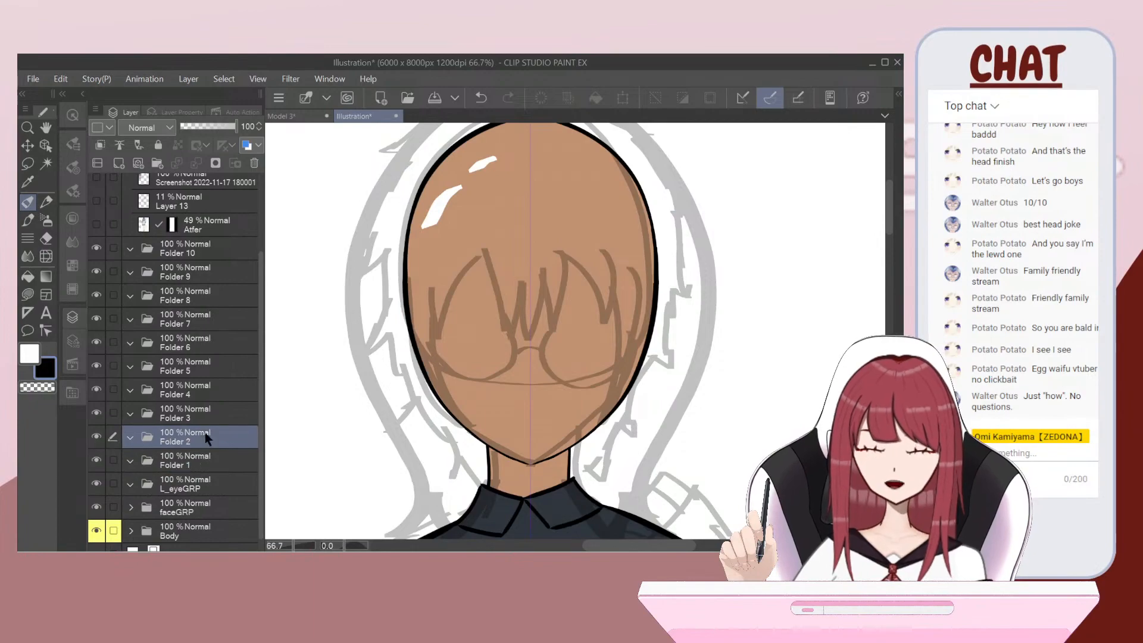
left_click(203, 417)
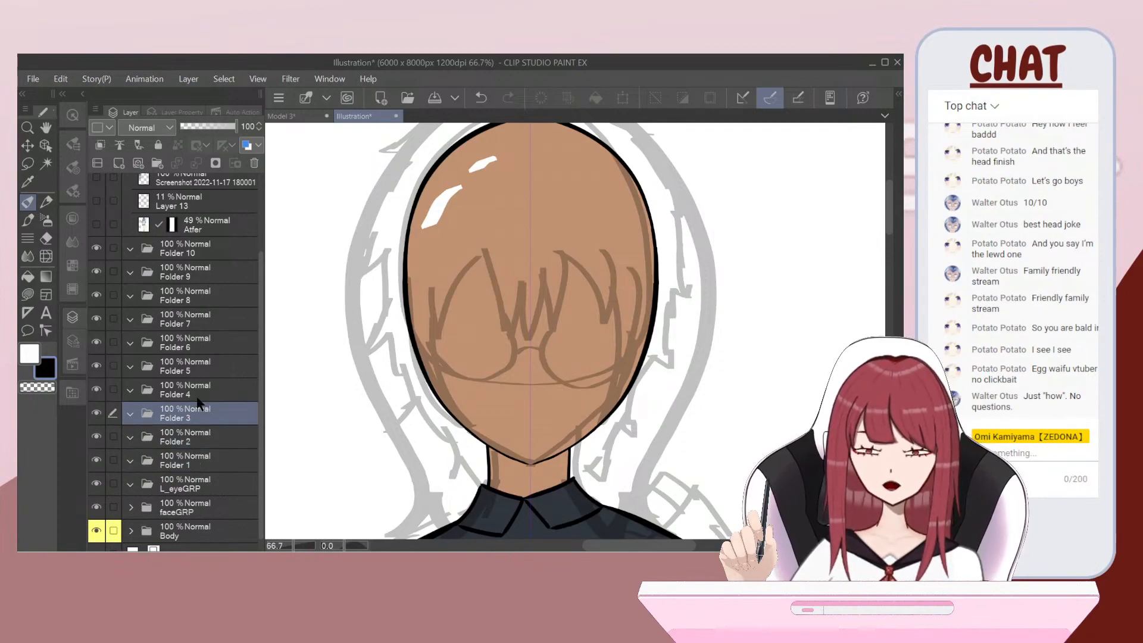
left_click(191, 388)
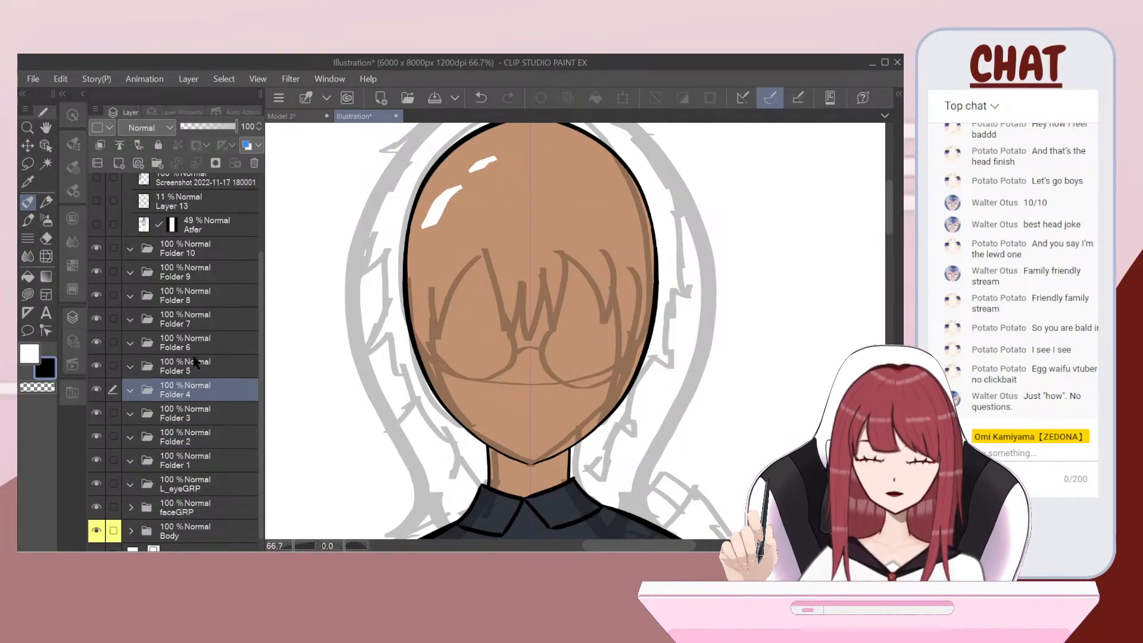
left_click(201, 363)
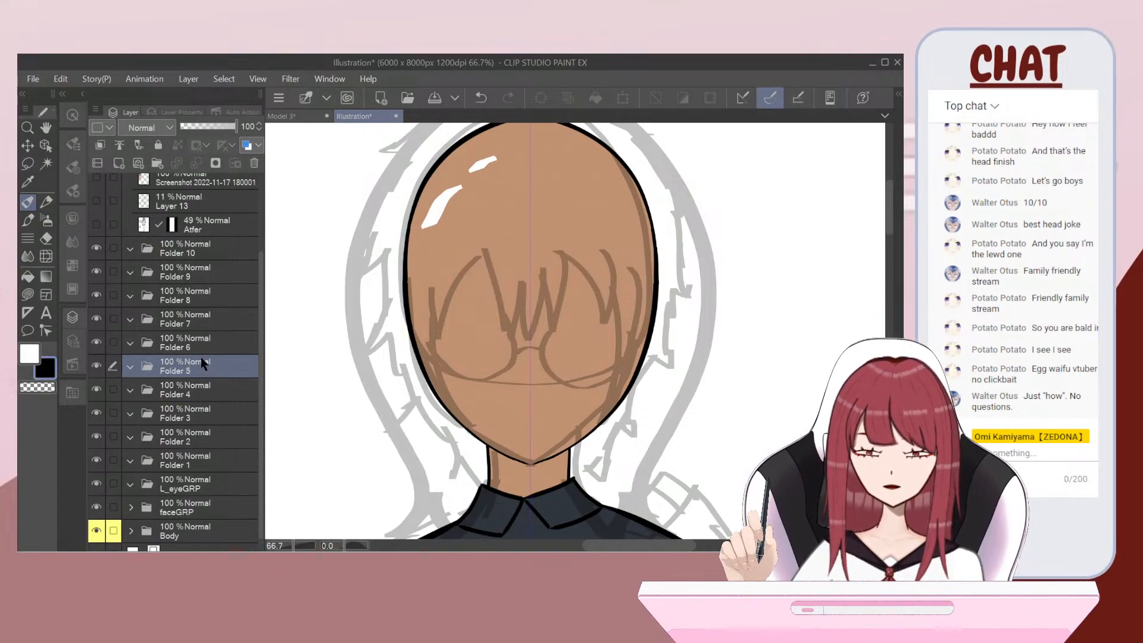
left_click(198, 346)
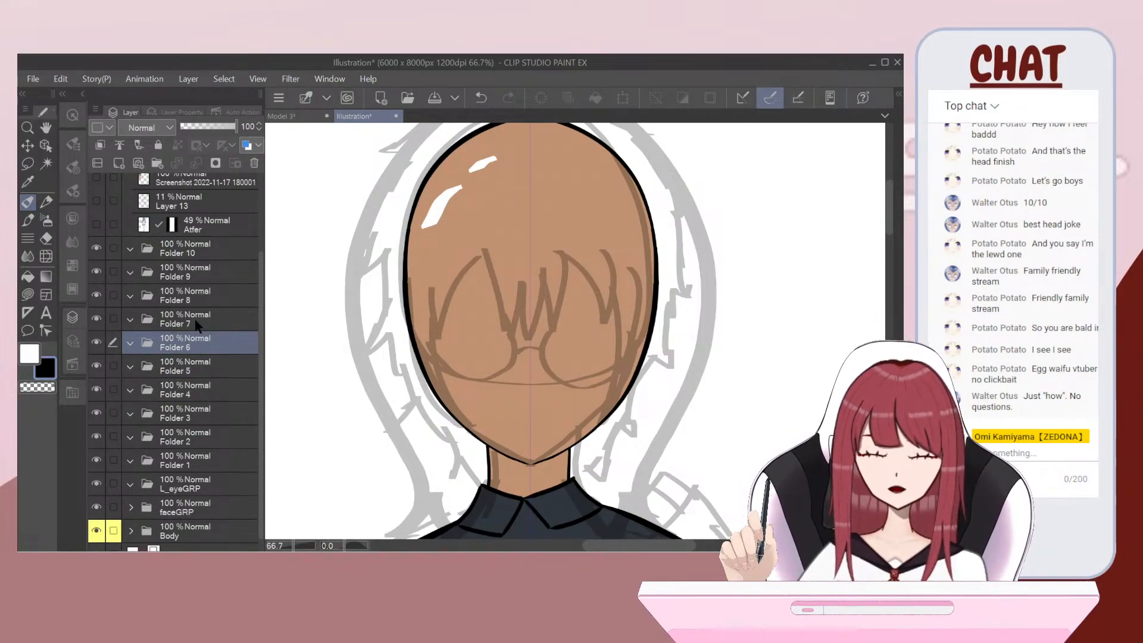
left_click(199, 324)
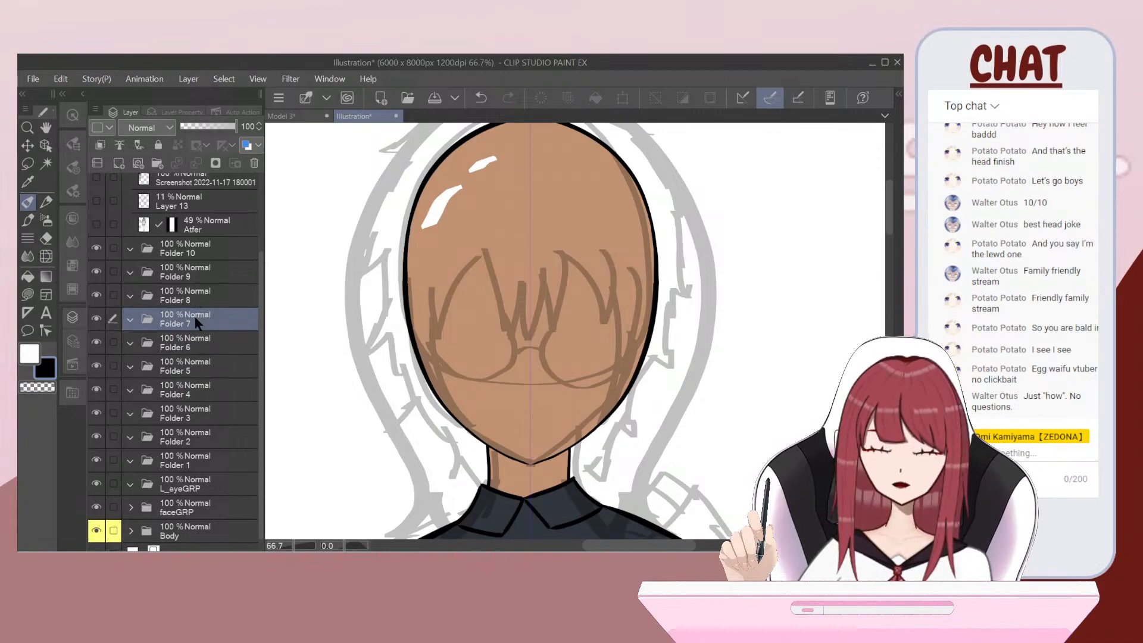
left_click(192, 298)
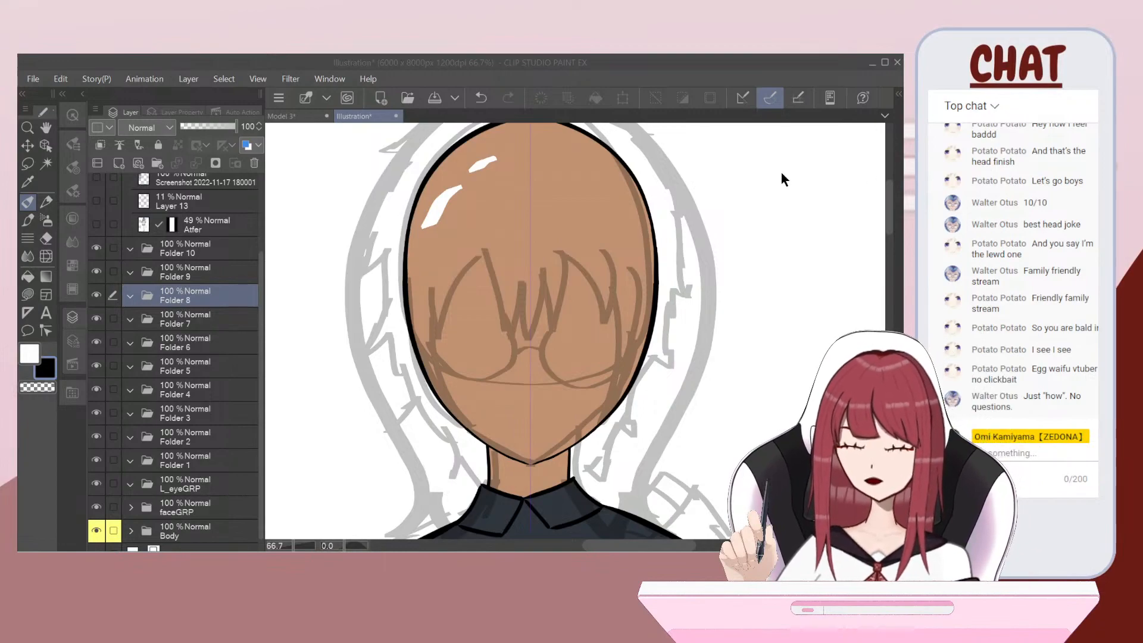
Step: Add one more empty layer folder directly above Folder 10, keeping its default name
left_click(825, 171)
left_click(228, 244)
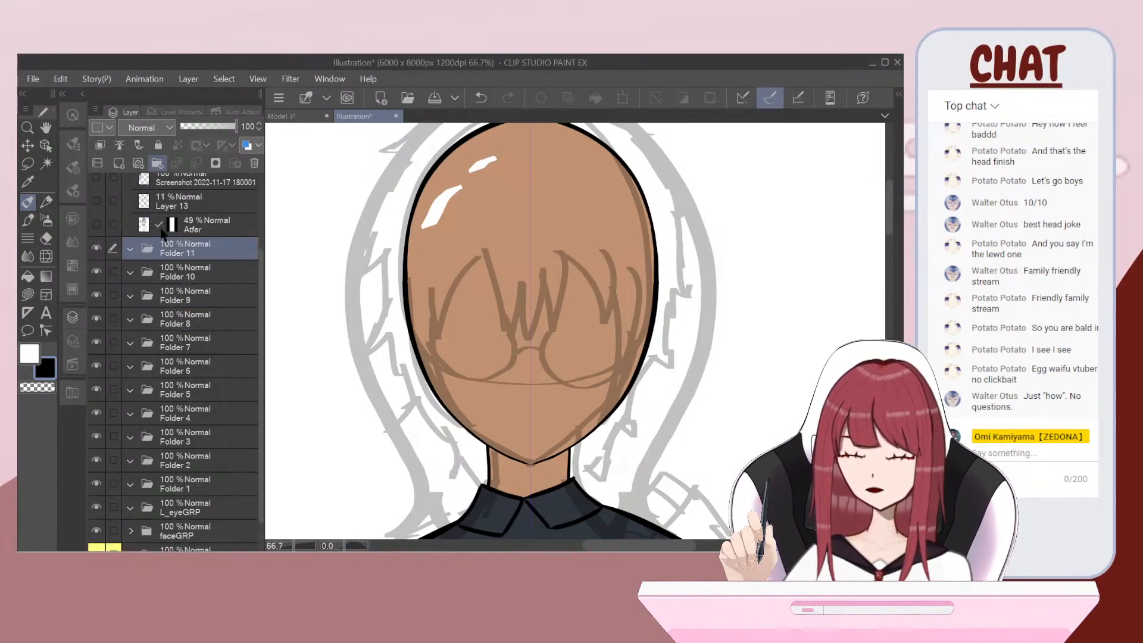
left_click(157, 162)
left_click_drag(112, 233, 112, 493)
left_click(185, 425)
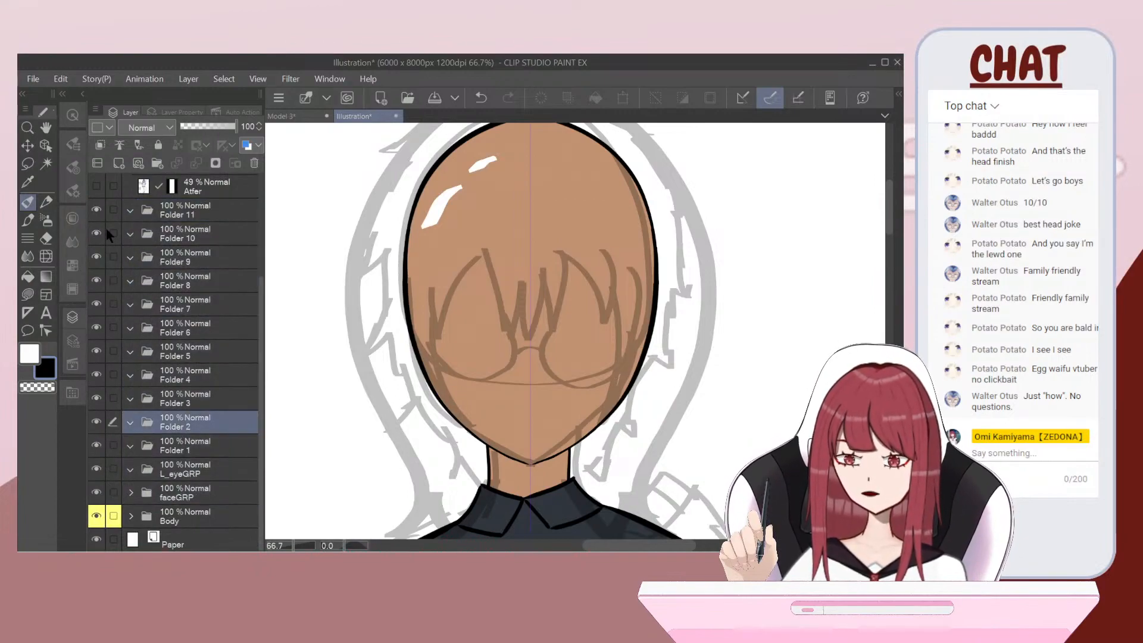
Step: Mark the faceGRP and L_eyeGRP folders together with the red palette color
left_click(150, 210)
left_click(175, 512)
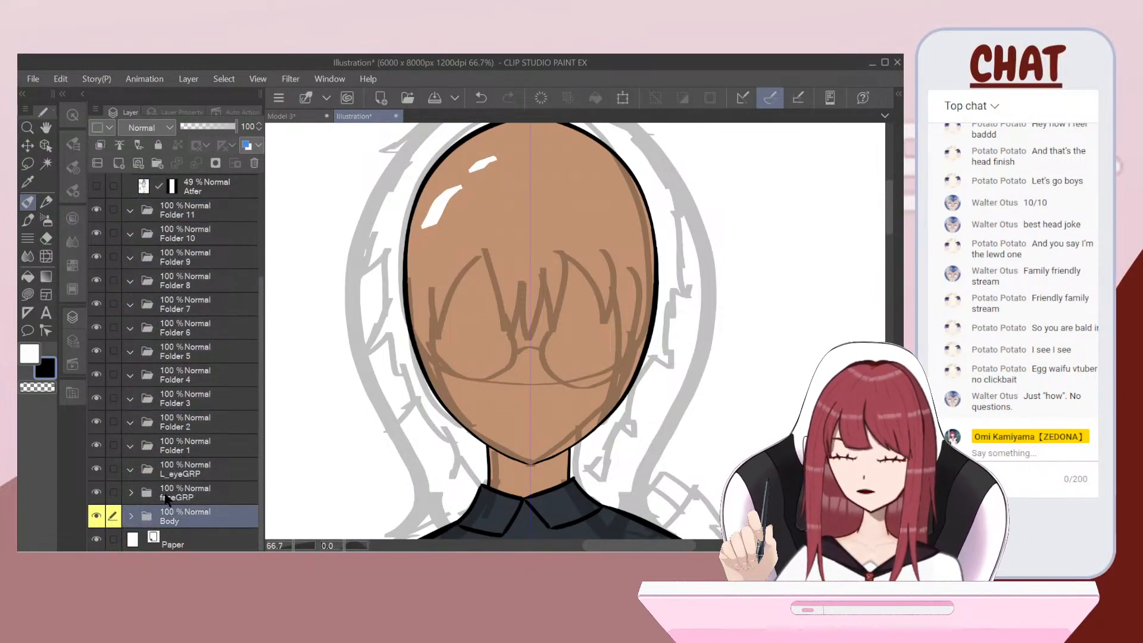
left_click(167, 496)
left_click(113, 469)
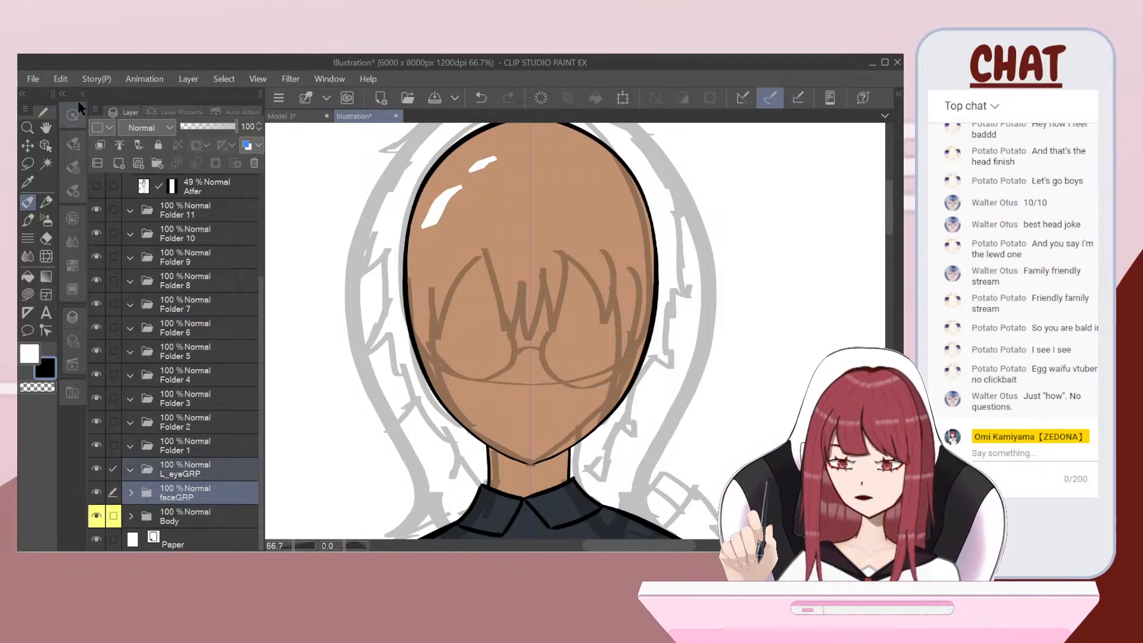
left_click(106, 128)
left_click(115, 161)
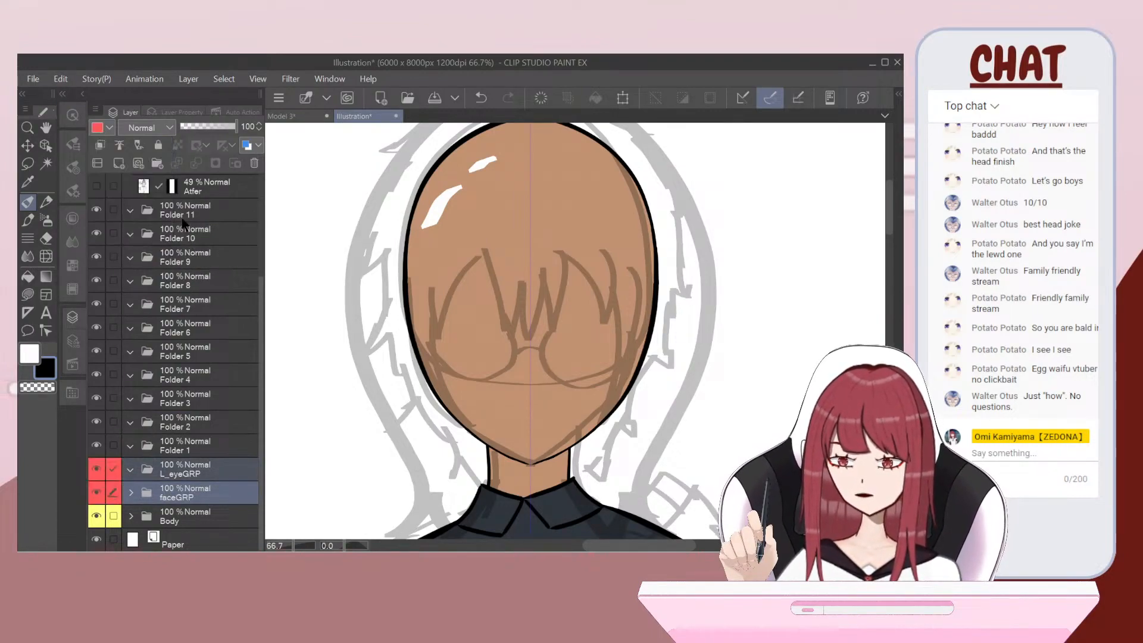
Step: Move all the empty folders, Folder 1 through Folder 11, inside the L_eyeGRP folder
left_click(136, 210)
left_click_drag(112, 235, 119, 444)
left_click_drag(196, 451, 196, 475)
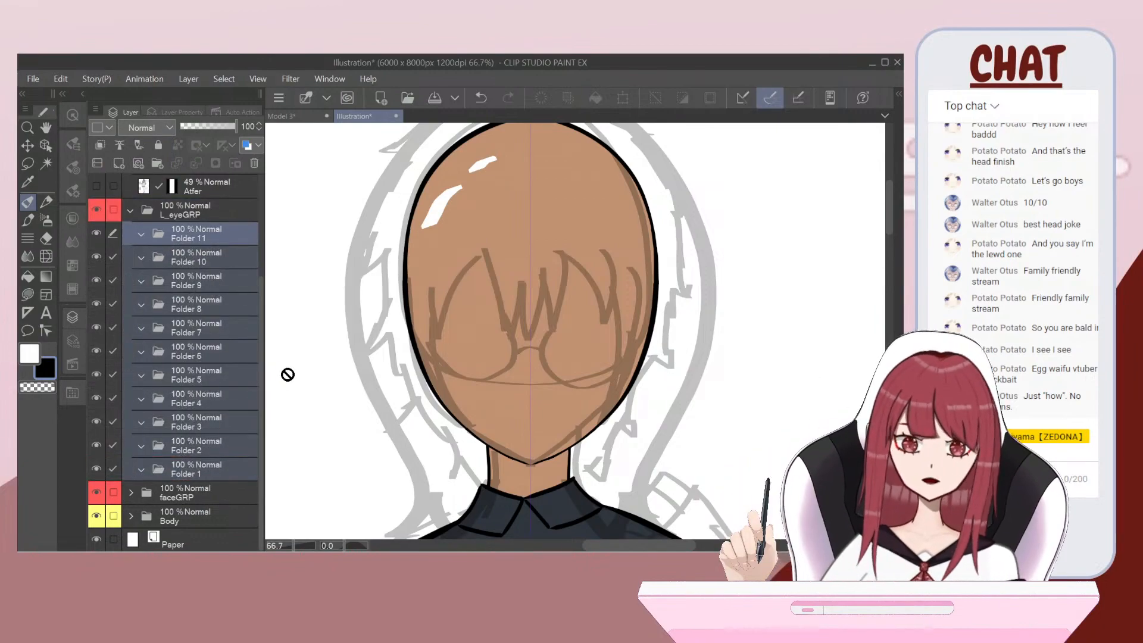
Step: Rename Folder 1 inside L_eyeGRP as l_eyewhite
left_click(193, 464)
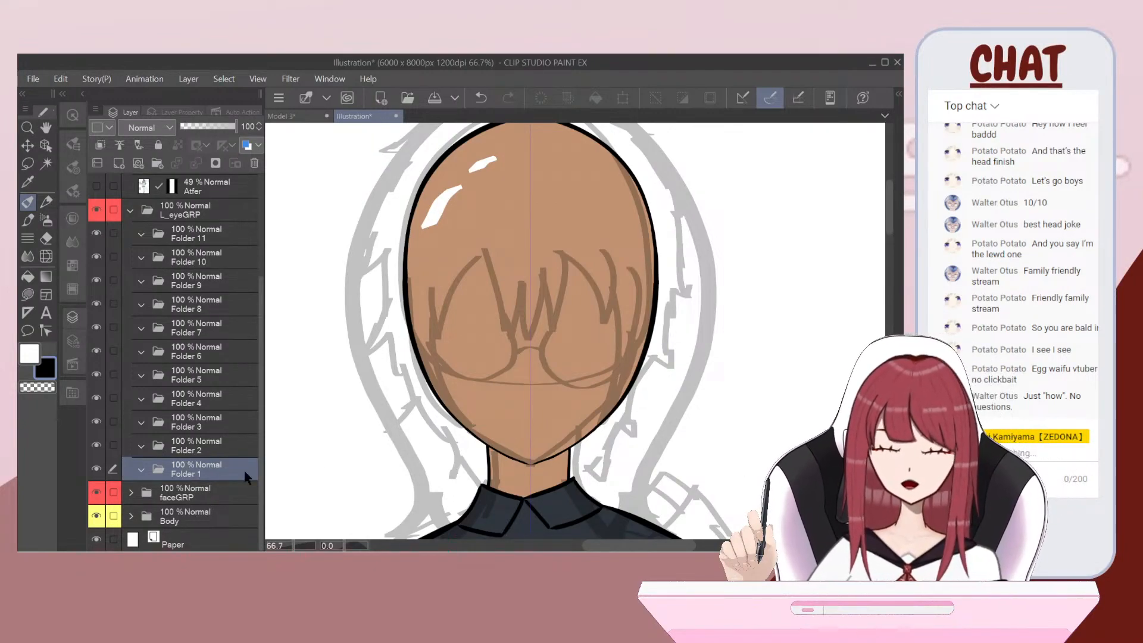
double_click(193, 471)
type("e")
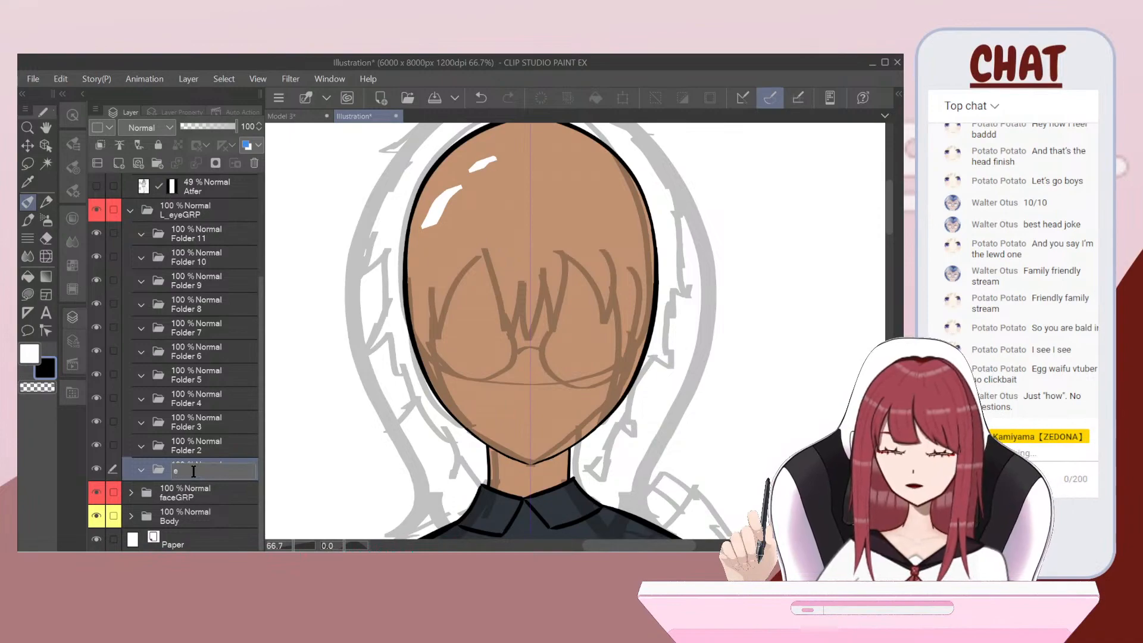
type("_eyeWhite")
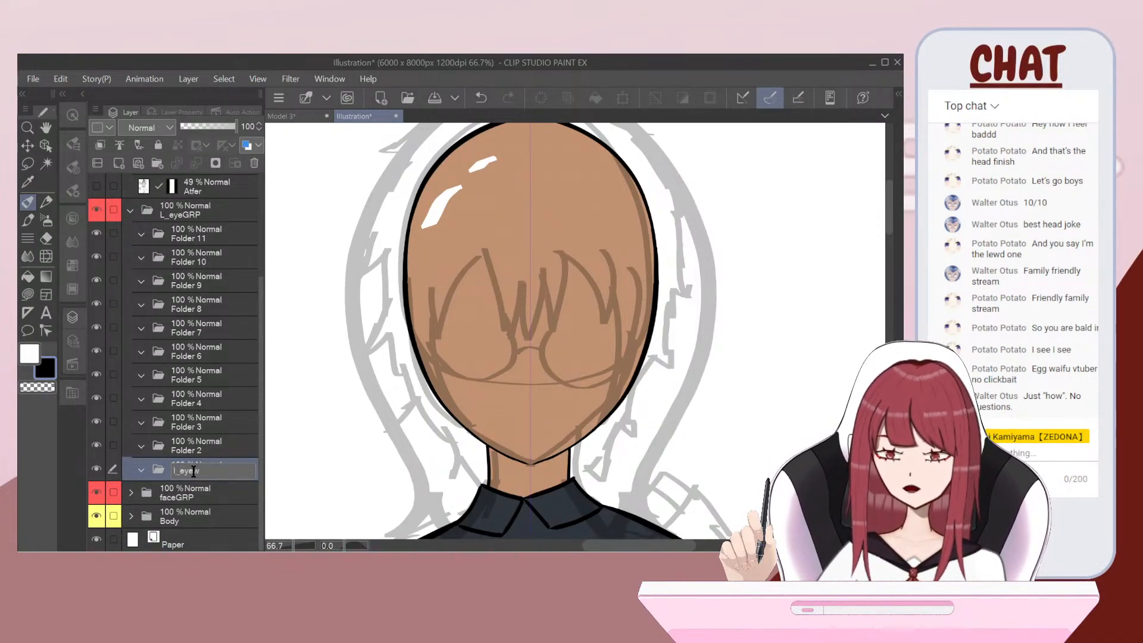
key("Return")
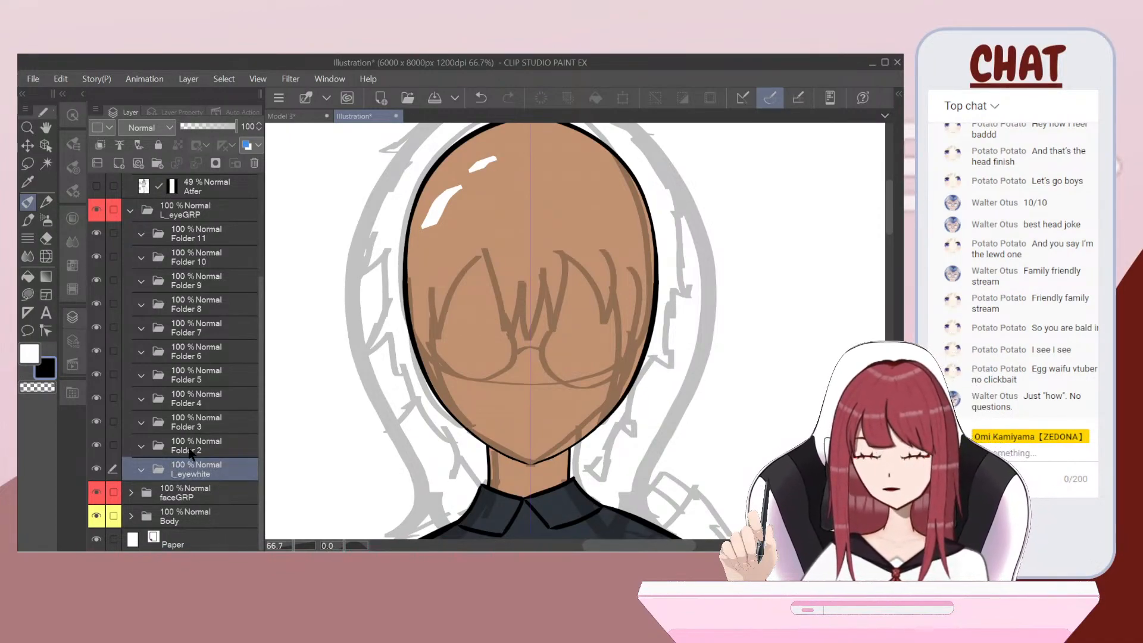
Step: Rename Folder 2, directly above l_eyewhite, as l_pupil
double_click(189, 448)
type("L_pu")
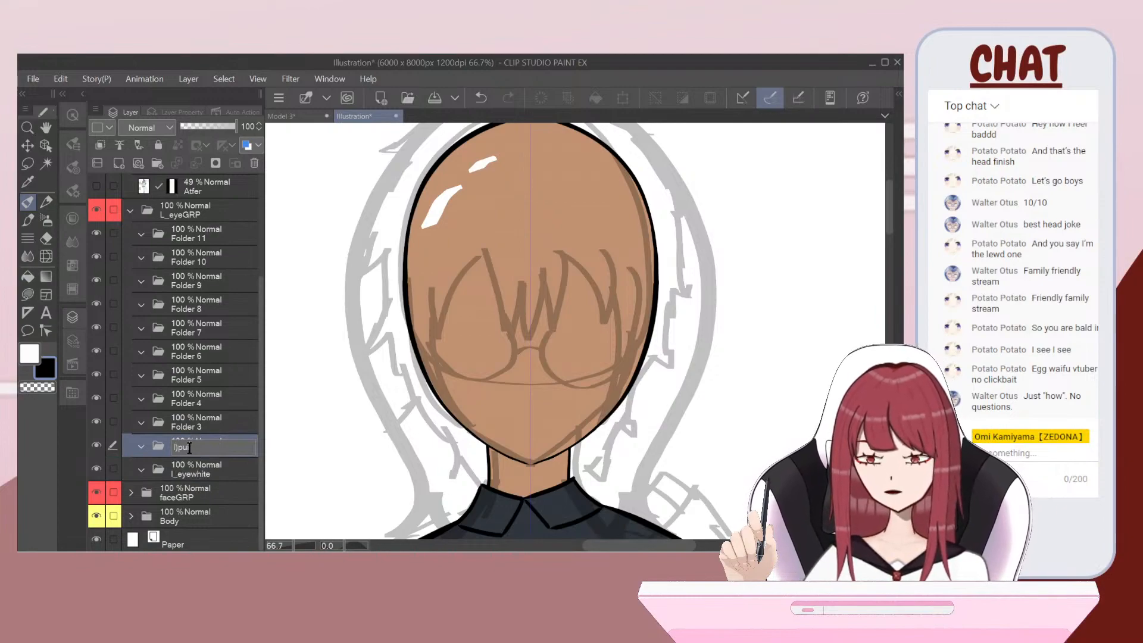
key("BackSpace")
key("BackSpace")
key("BackSpace")
type("_p")
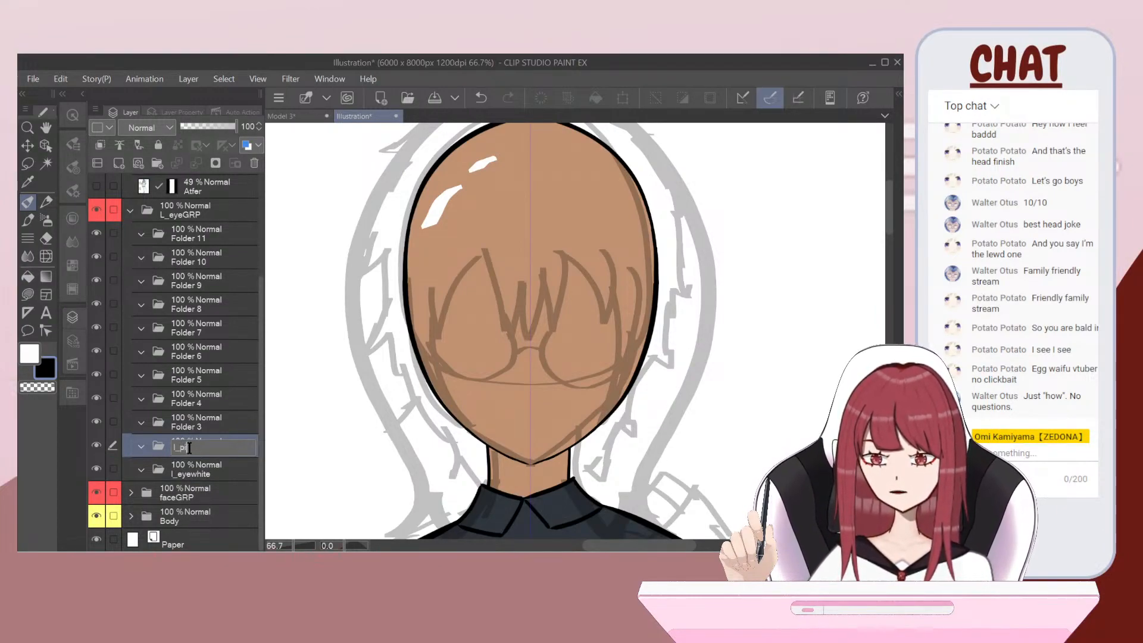
type("upil")
key("Return")
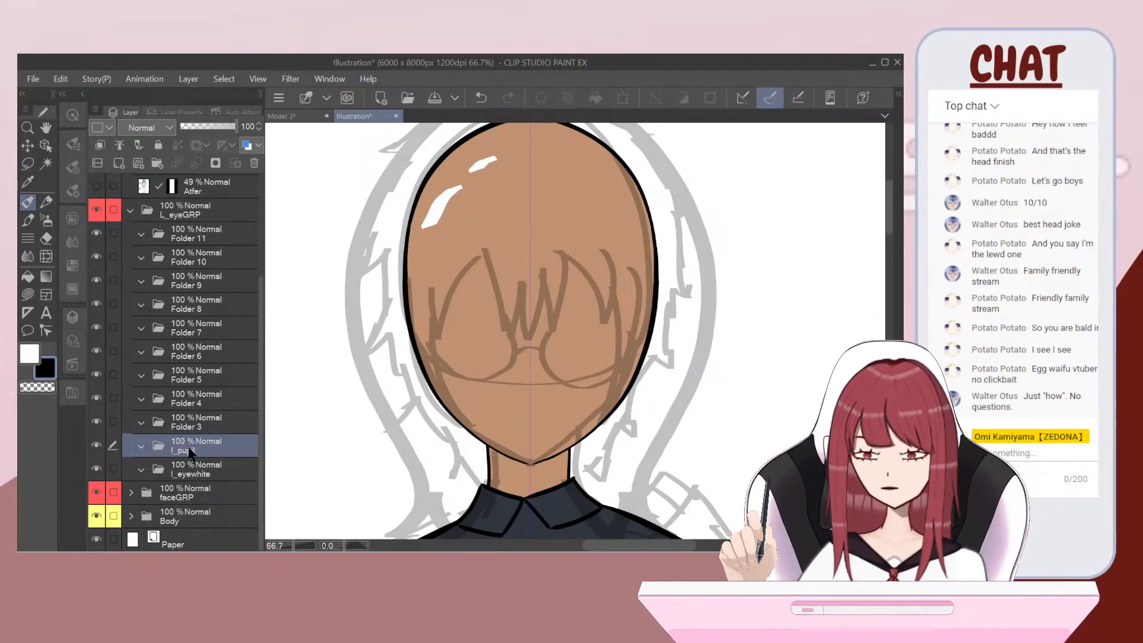
Step: Rename Folder 3 inside L_eyeGRP as l_pupil
double_click(186, 424)
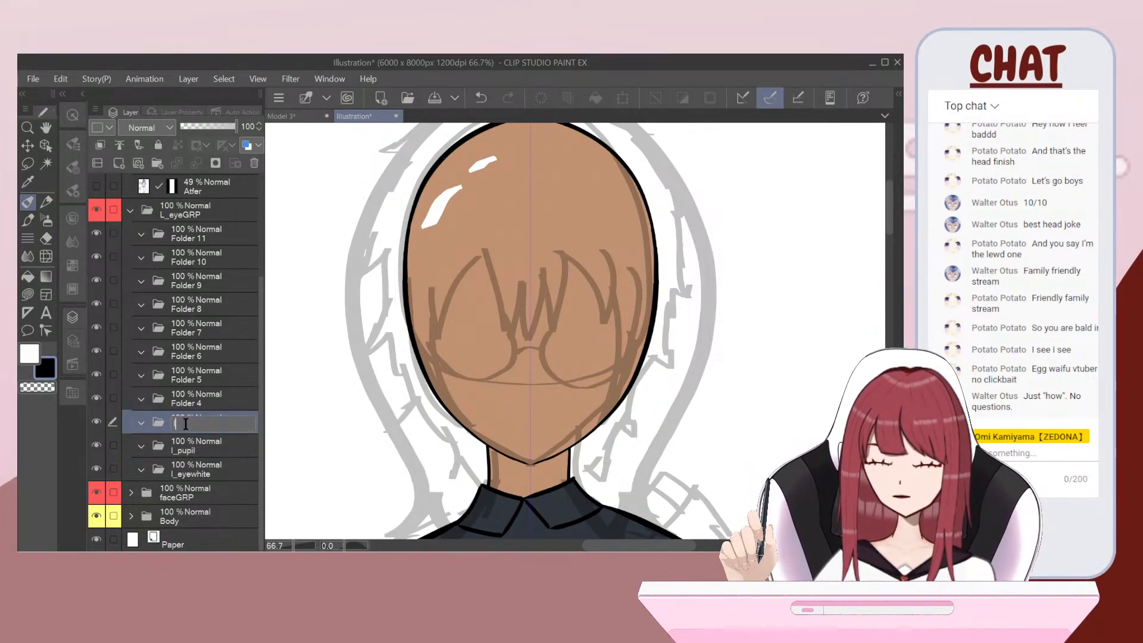
type("l_iris")
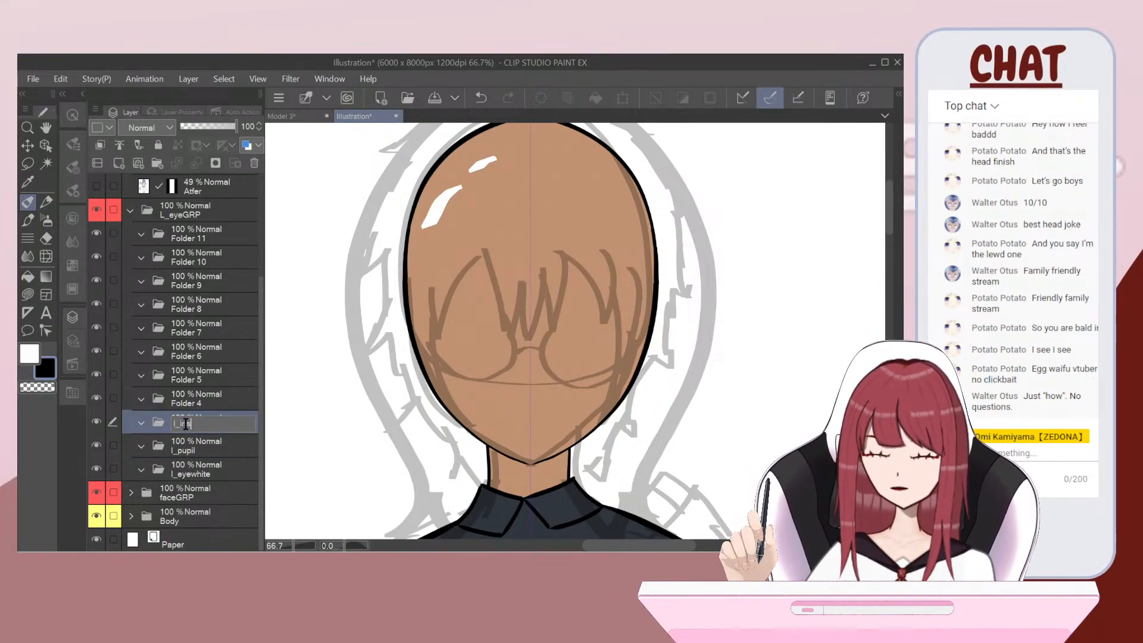
type("hig")
key("BackSpace")
key("BackSpace")
key("BackSpace")
type("pupil")
key("Return")
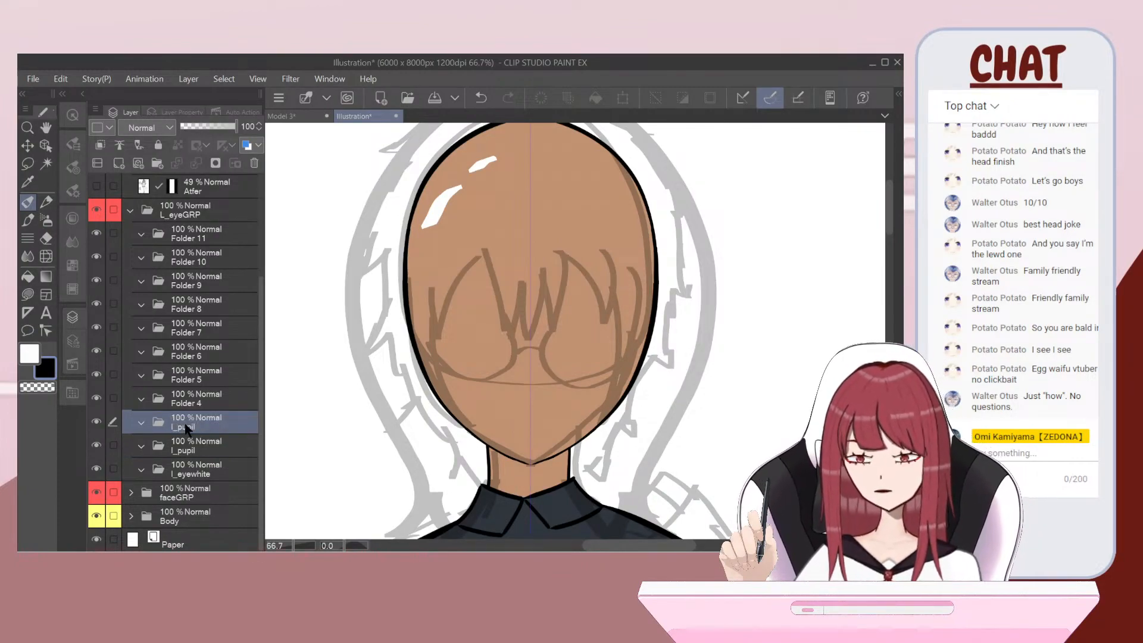
Step: Rename the folder directly above l_eyewhite as l_iris and Folder 4 as l_highlights
double_click(184, 450)
type("l_iris")
key("Return")
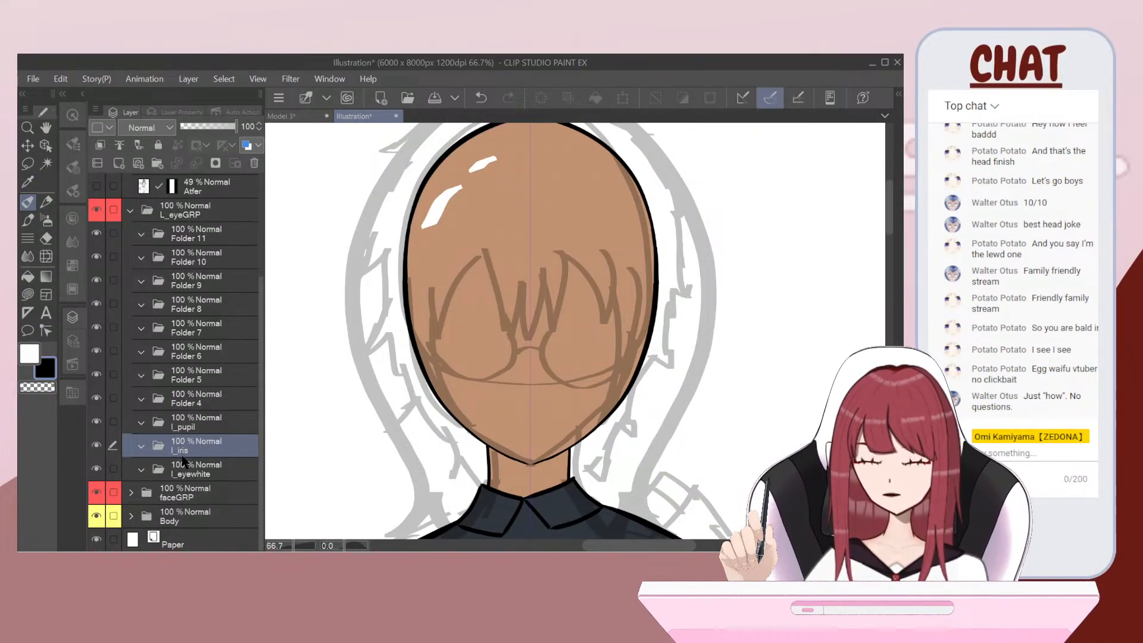
double_click(198, 403)
type("l_highlights")
key("Return")
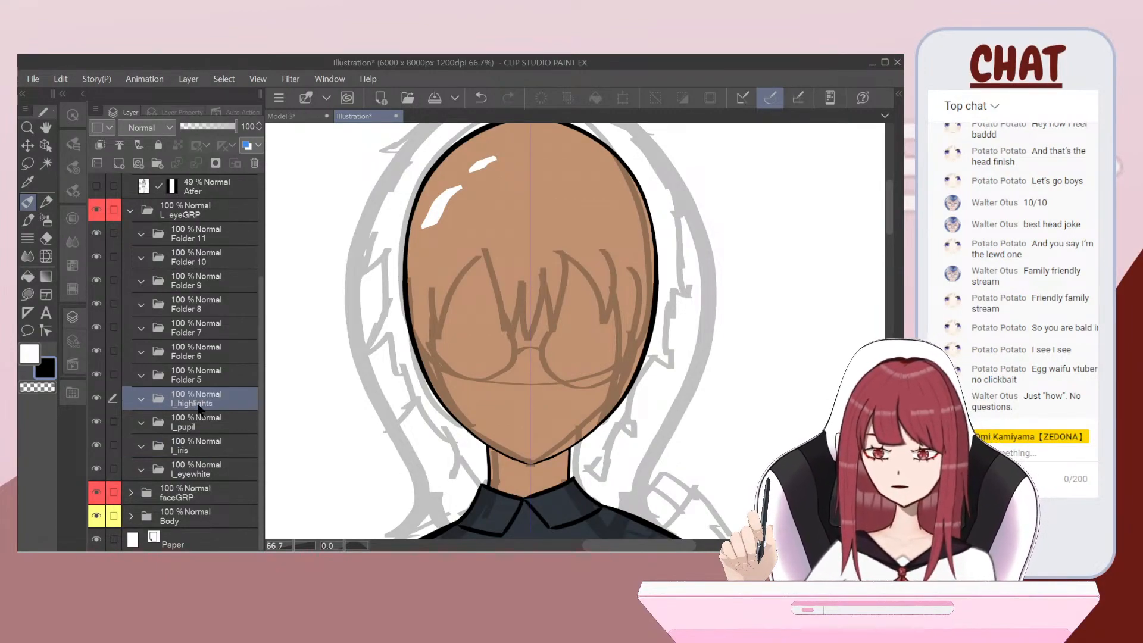
Step: Rename Folder 5 as l_botlashes and Folder 6 as l_botlashline
double_click(192, 379)
type("l_")
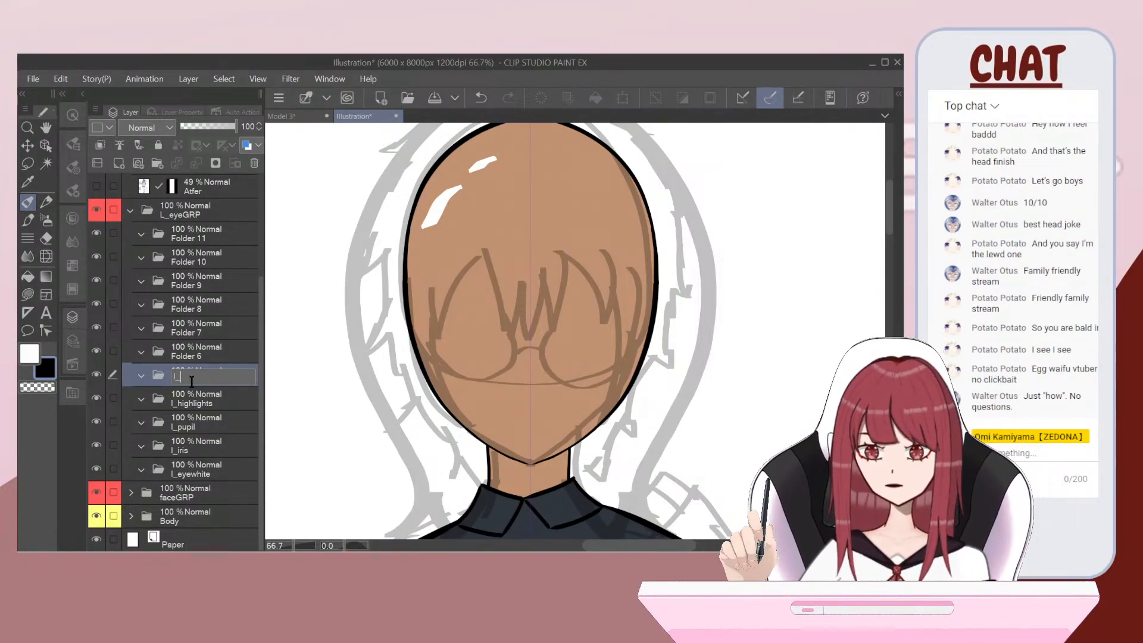
type("botlashes")
key("Return")
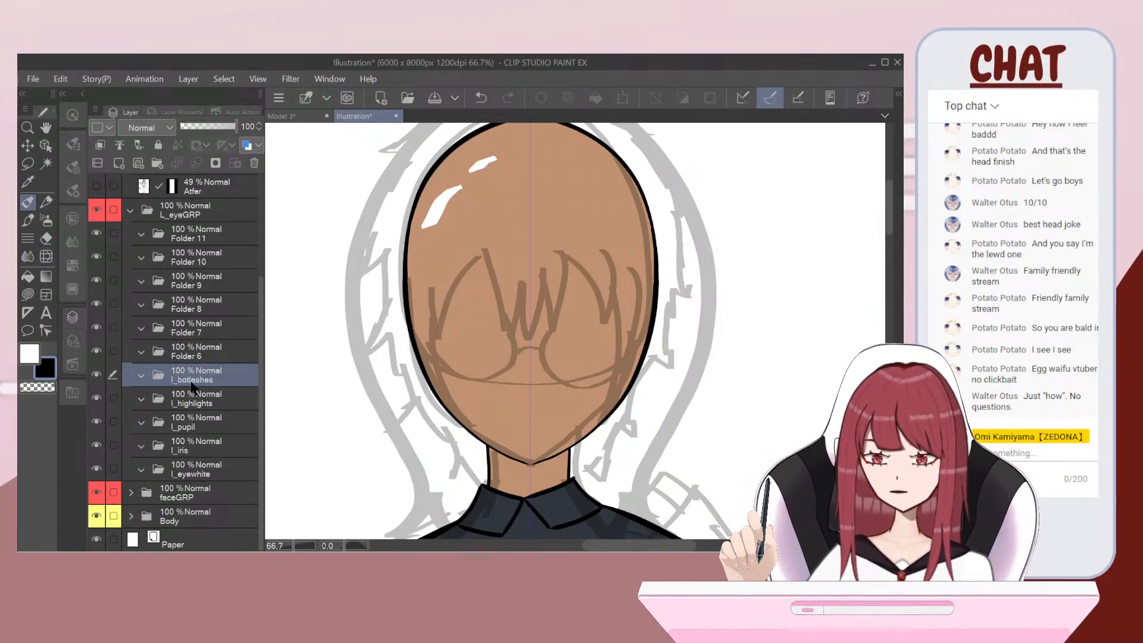
double_click(181, 355)
type("l_botlashline")
key("Return")
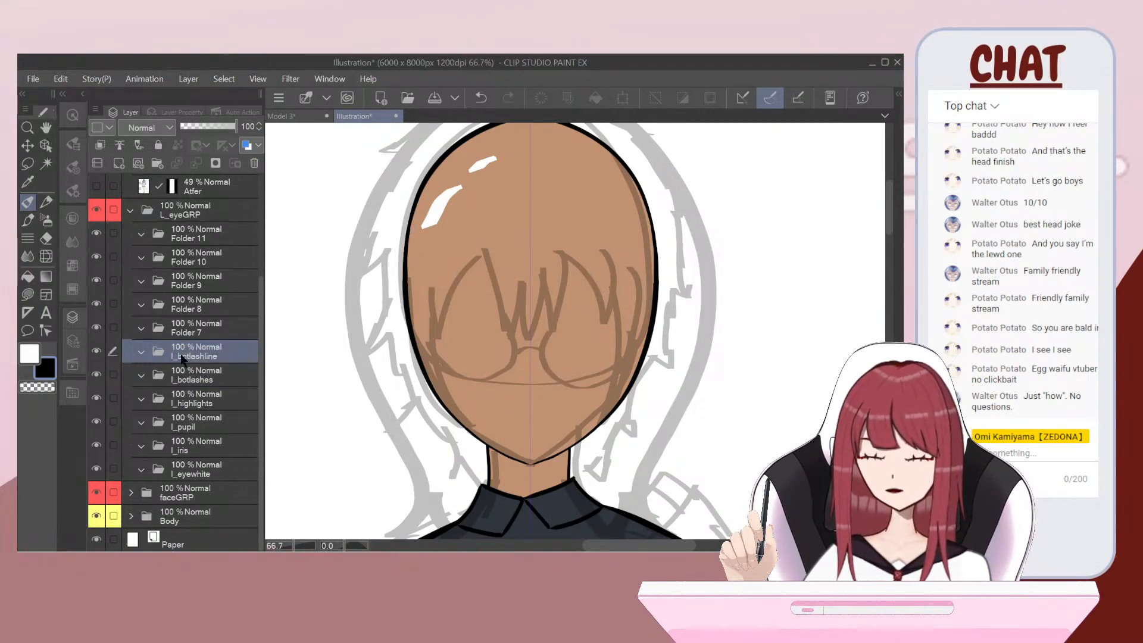
Step: Rename Folder 7, directly above l_botlashline, as l_toplashline
double_click(176, 333)
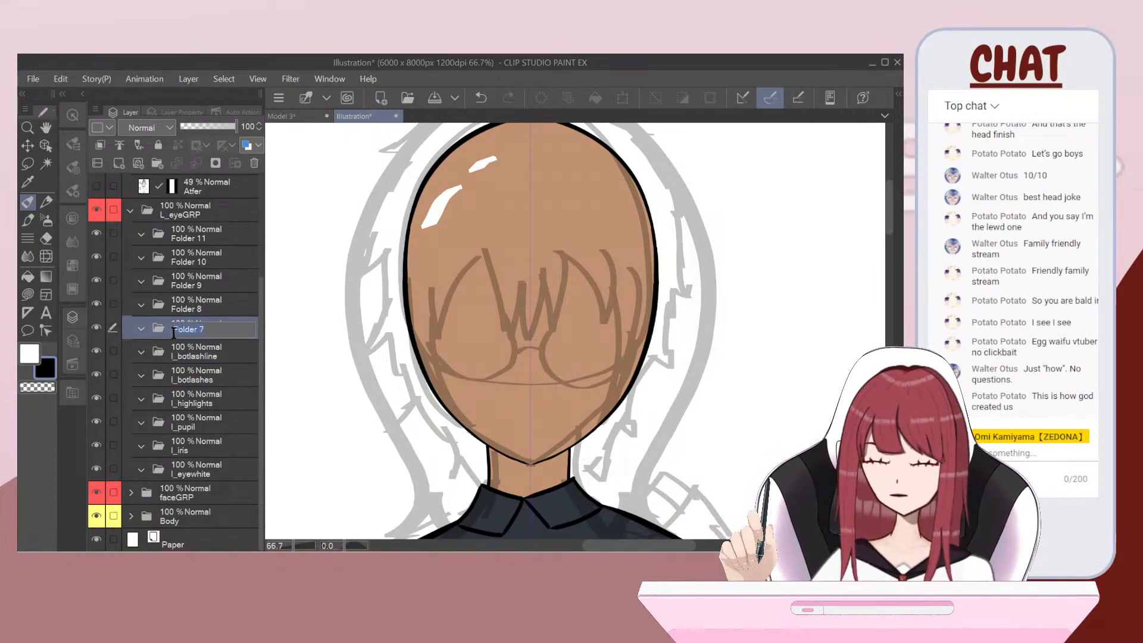
type("l_toplashline")
key("Return")
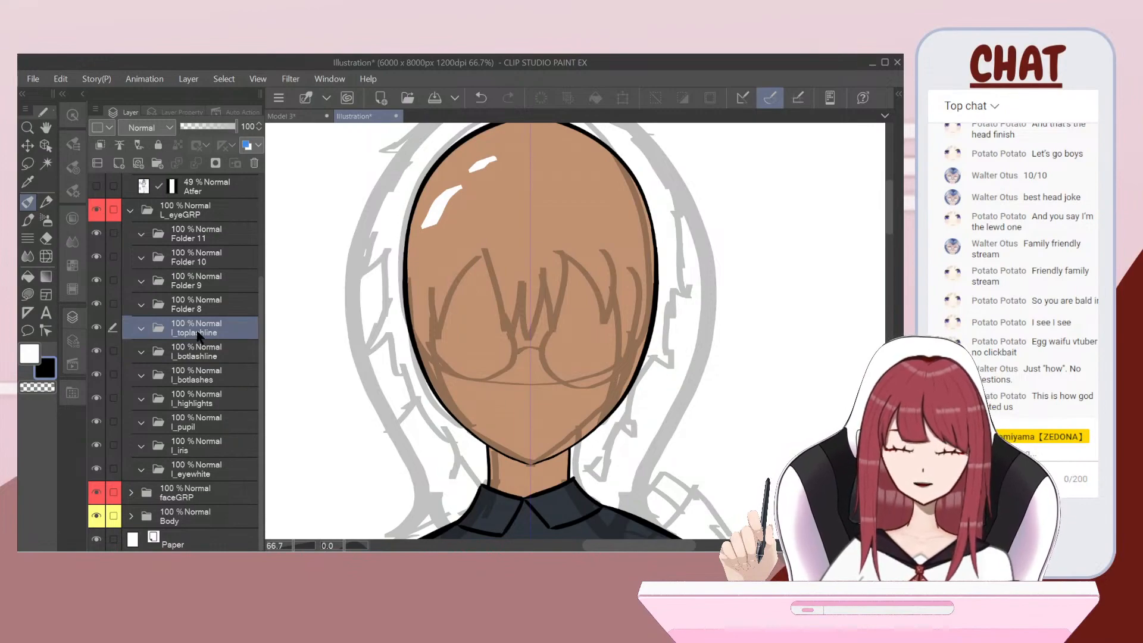
Step: Rename Folder 8 as l_toplashes, correcting any misspelling in the folder name
double_click(186, 307)
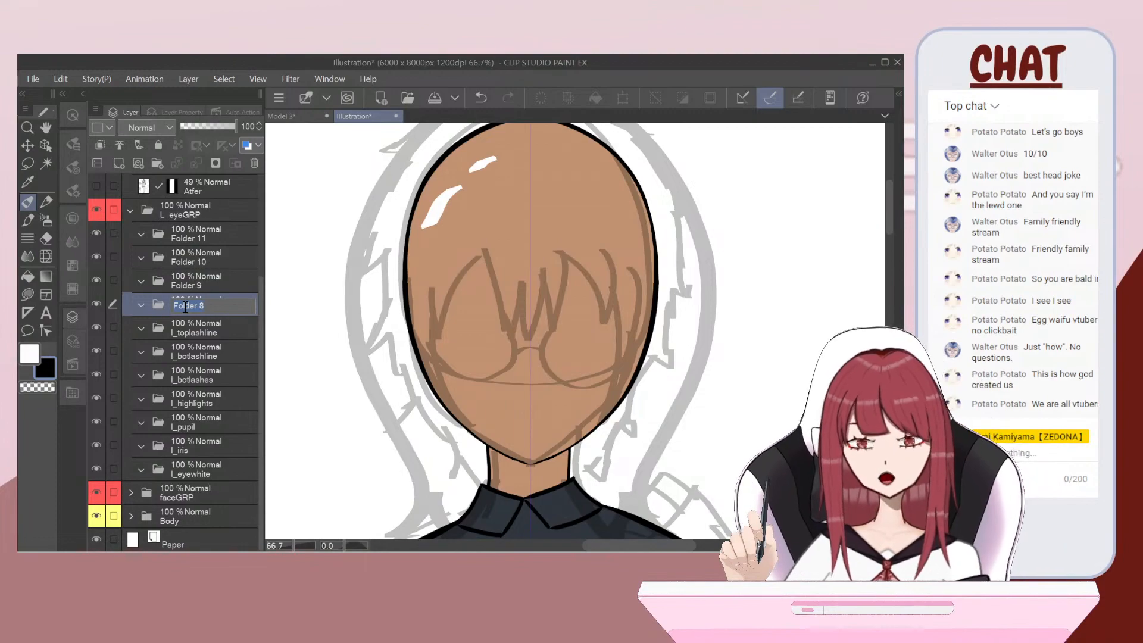
key("BackSpace")
type("l_botlashes")
key("Return")
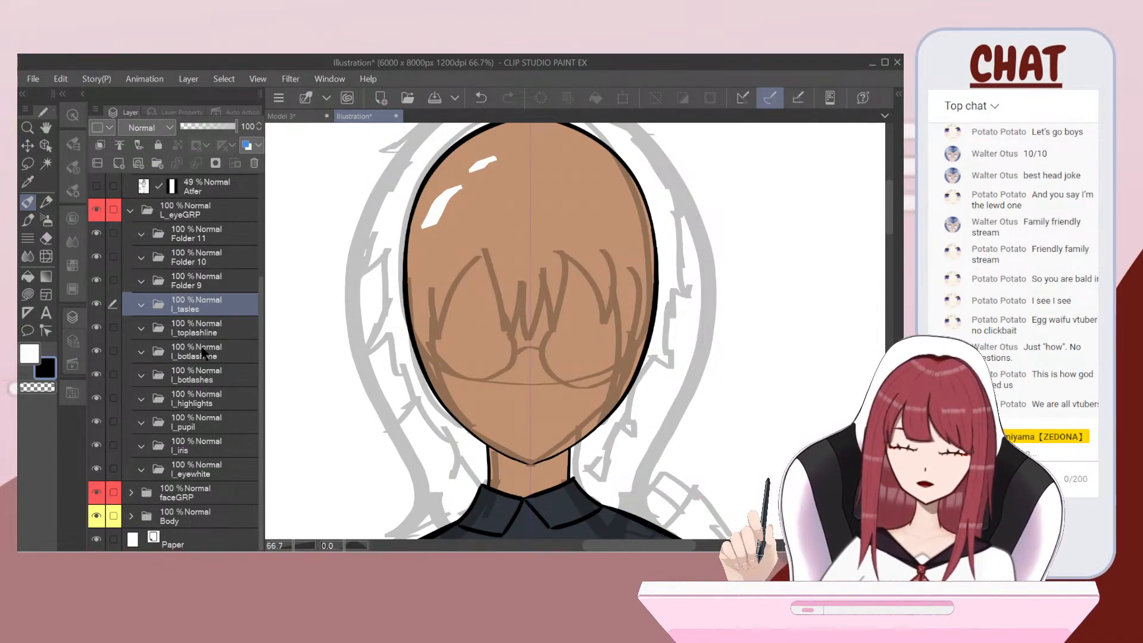
double_click(198, 307)
left_click(181, 312)
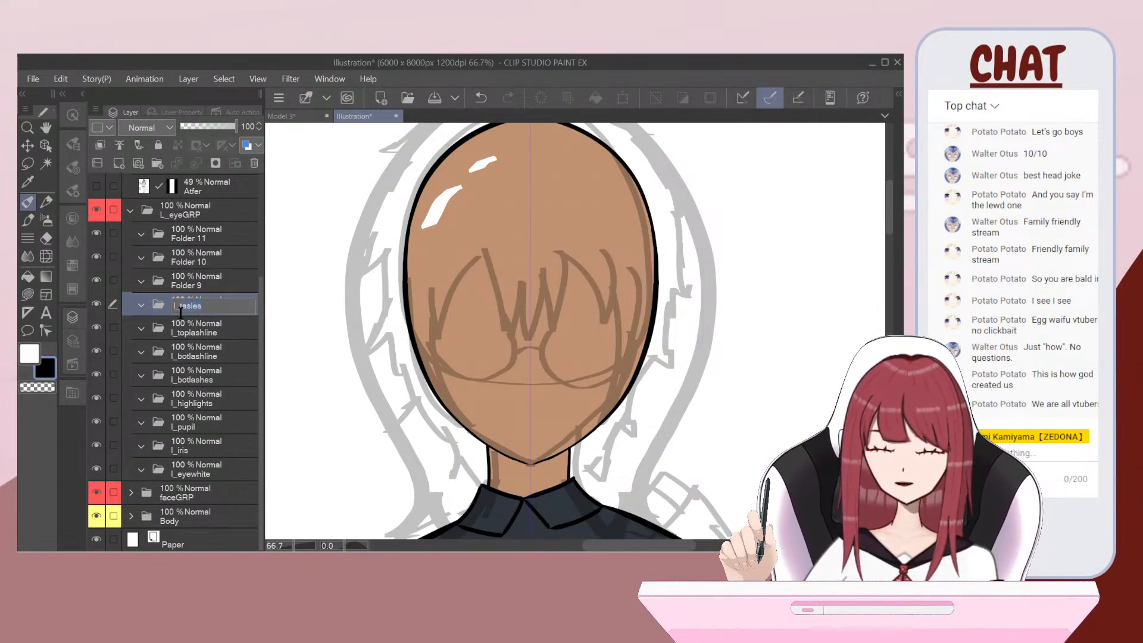
key("Delete")
key("Delete")
key("Delete")
key("Delete")
key("Delete")
key("Delete")
type("lashes")
key("Return")
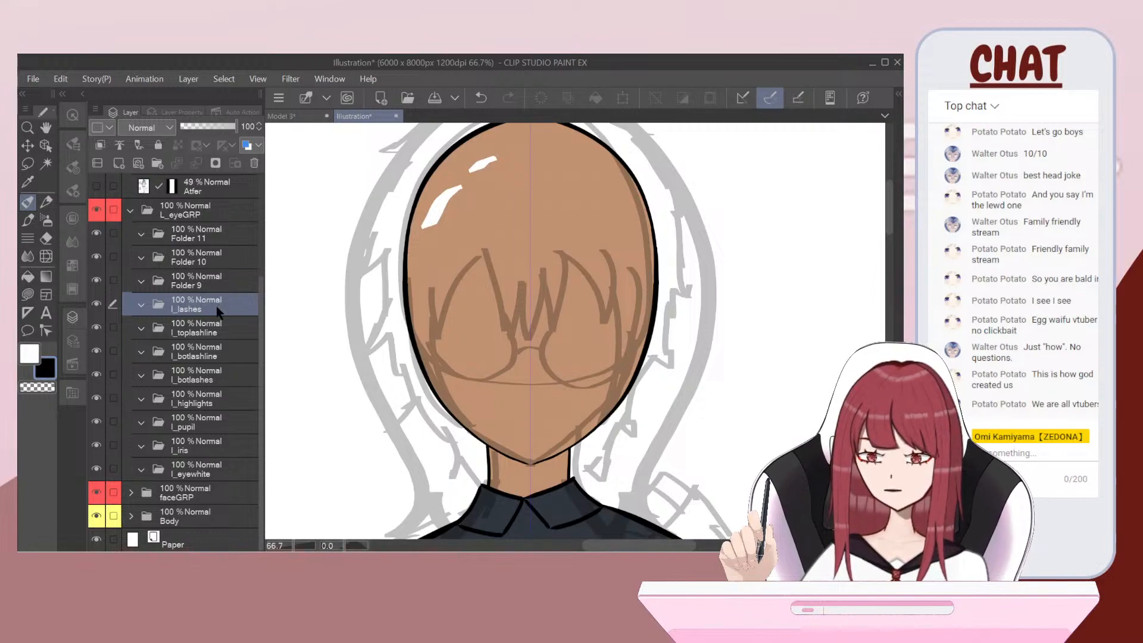
double_click(182, 306)
type("top")
key("Return")
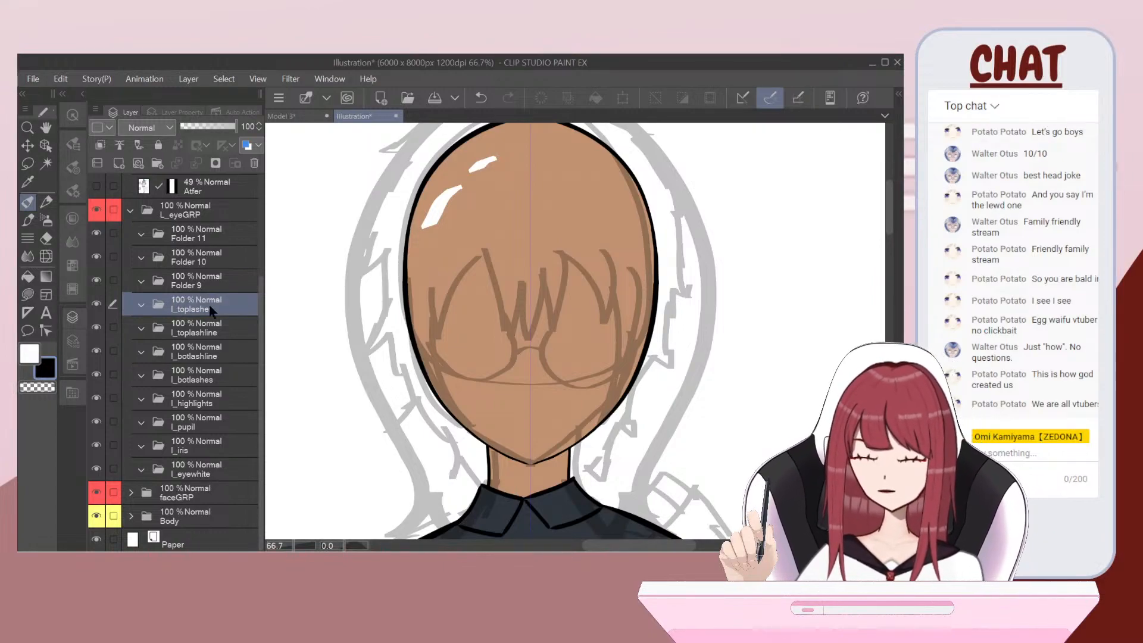
Step: Rename Folder 9 with just the prefix l_ and change the l_toplashline folder's name to l_sidelashline
double_click(175, 284)
type("l_")
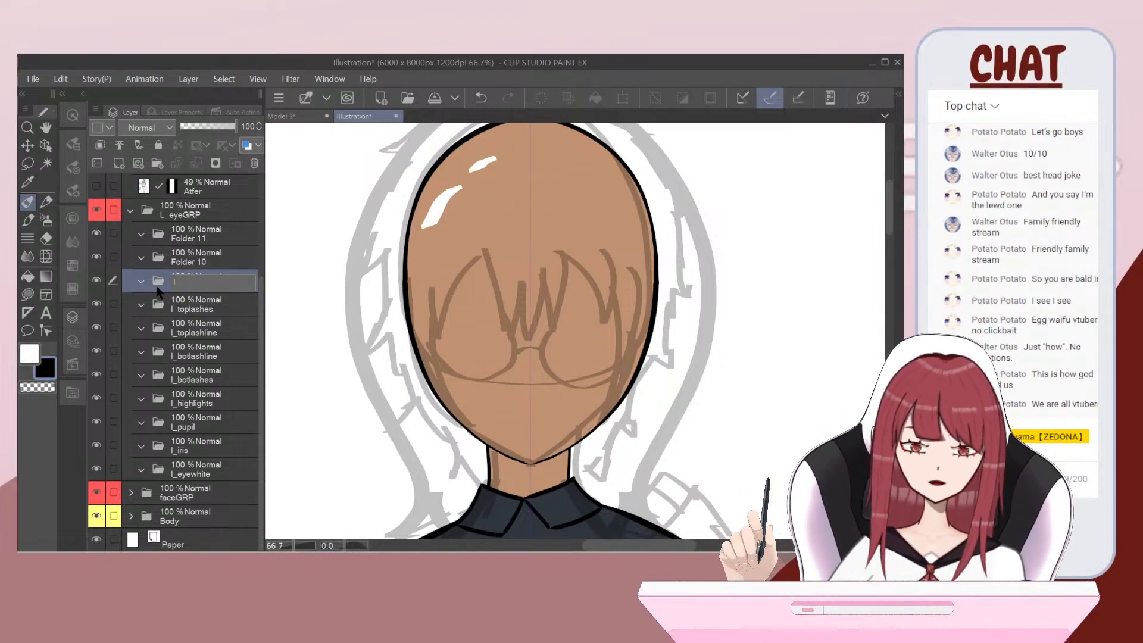
double_click(187, 330)
left_click(184, 331)
key("Delete")
key("Delete")
key("Delete")
key("Delete")
type("sidel")
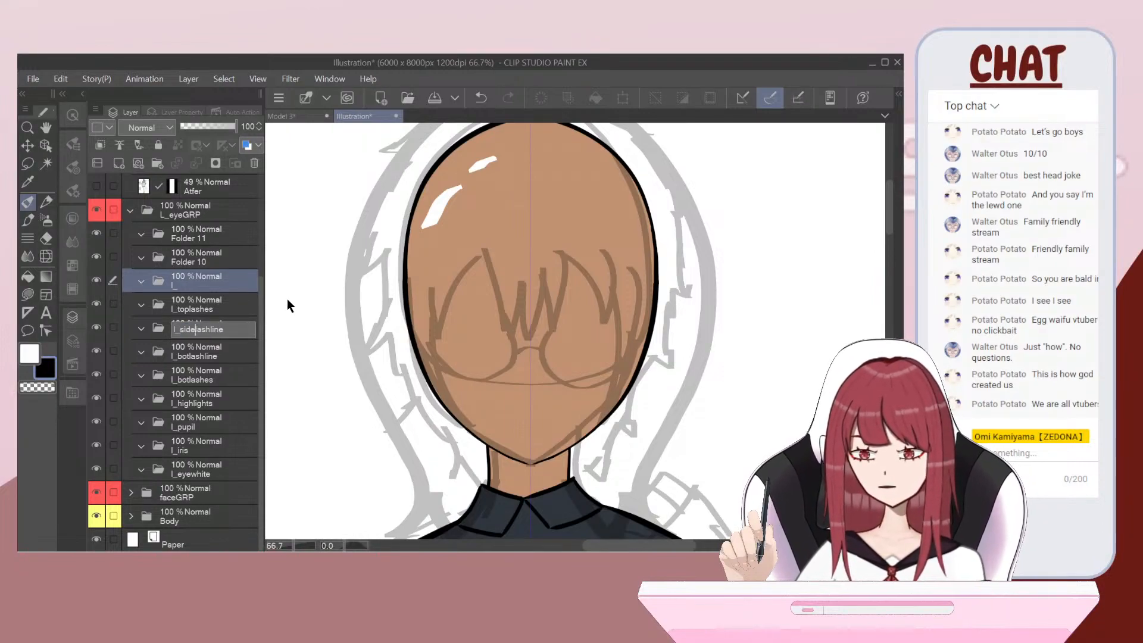
key("Return")
Step: Rename the l_toplashes folder, directly above l_sidelashline, as l_toplashline
double_click(193, 308)
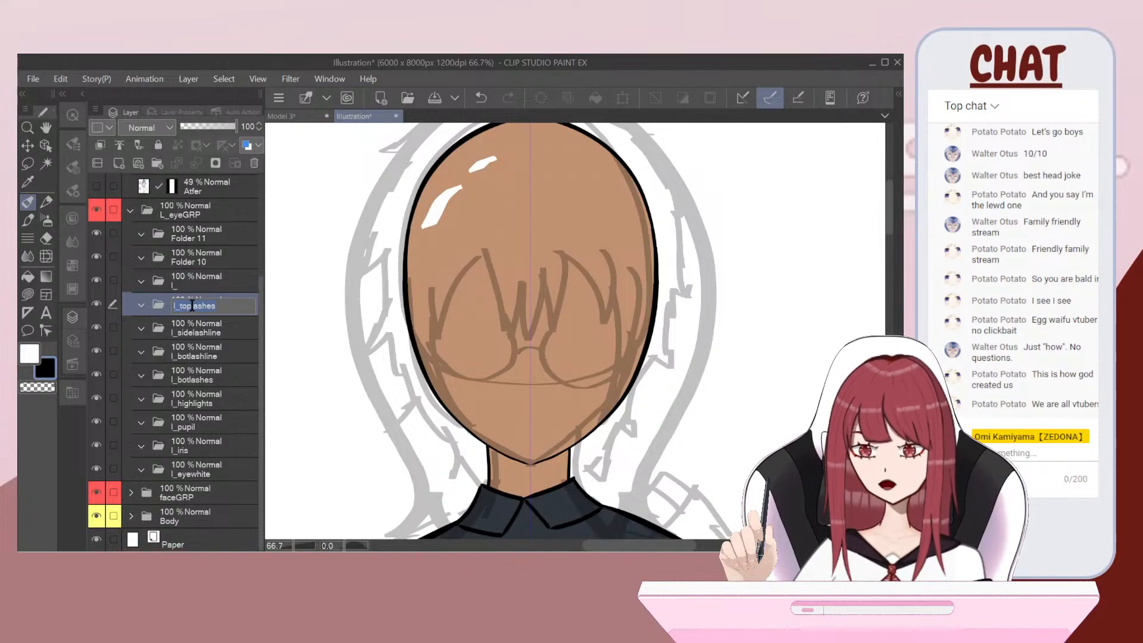
left_click_drag(190, 306, 181, 307)
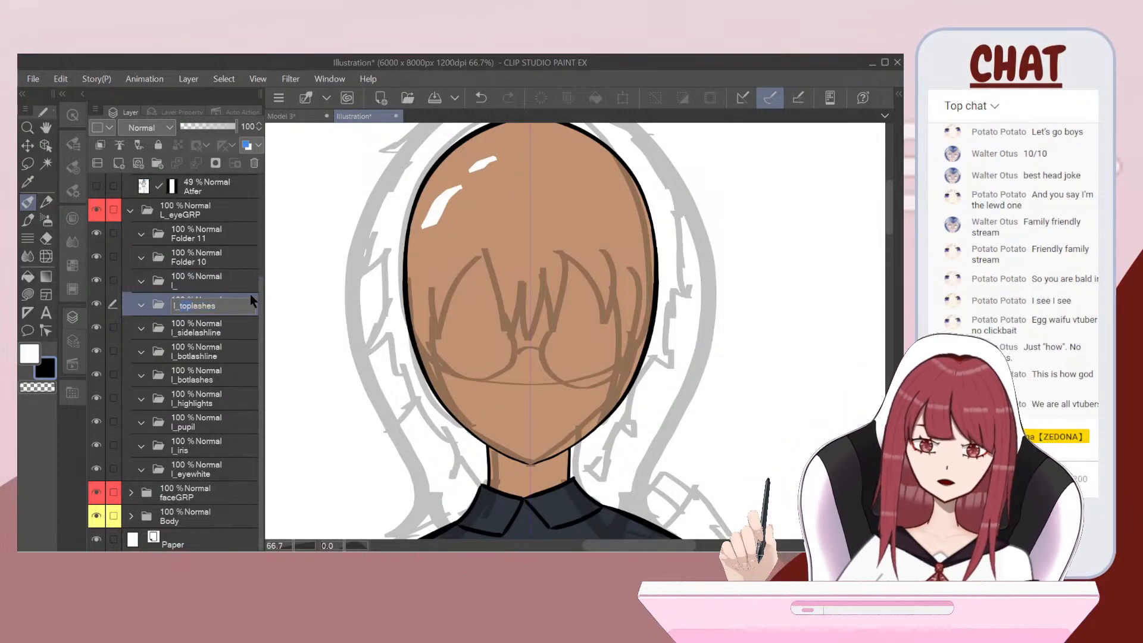
key("BackSpace")
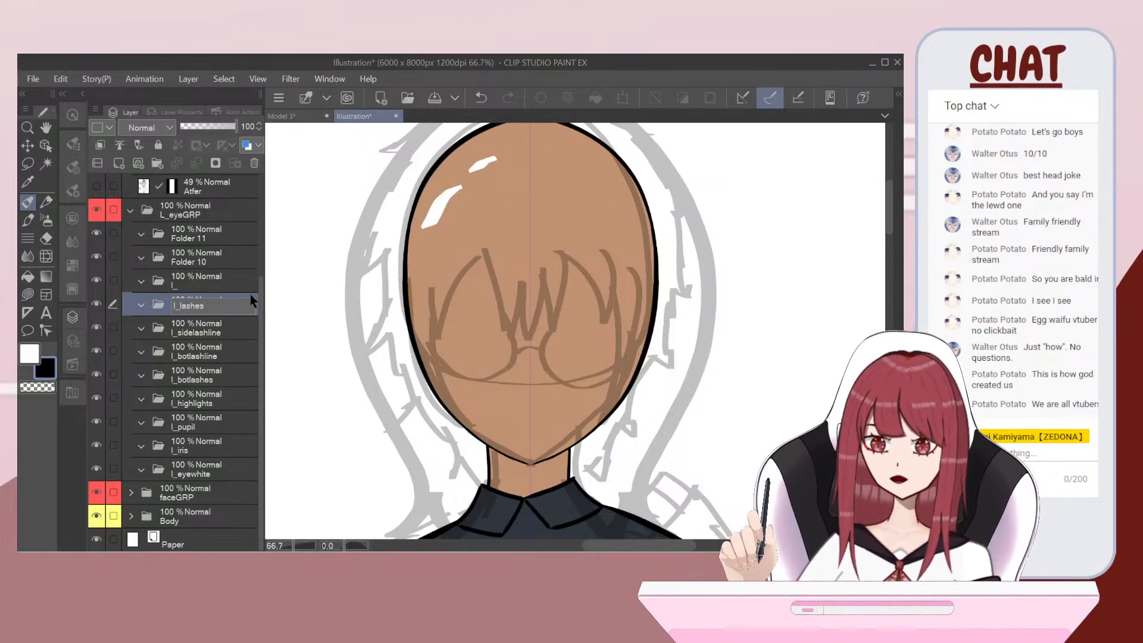
key("Right")
key("Right")
key("Right")
key("Right")
key("Right")
key("Delete")
key("BackSpace")
key("Left")
key("Left")
key("Left")
key("Left")
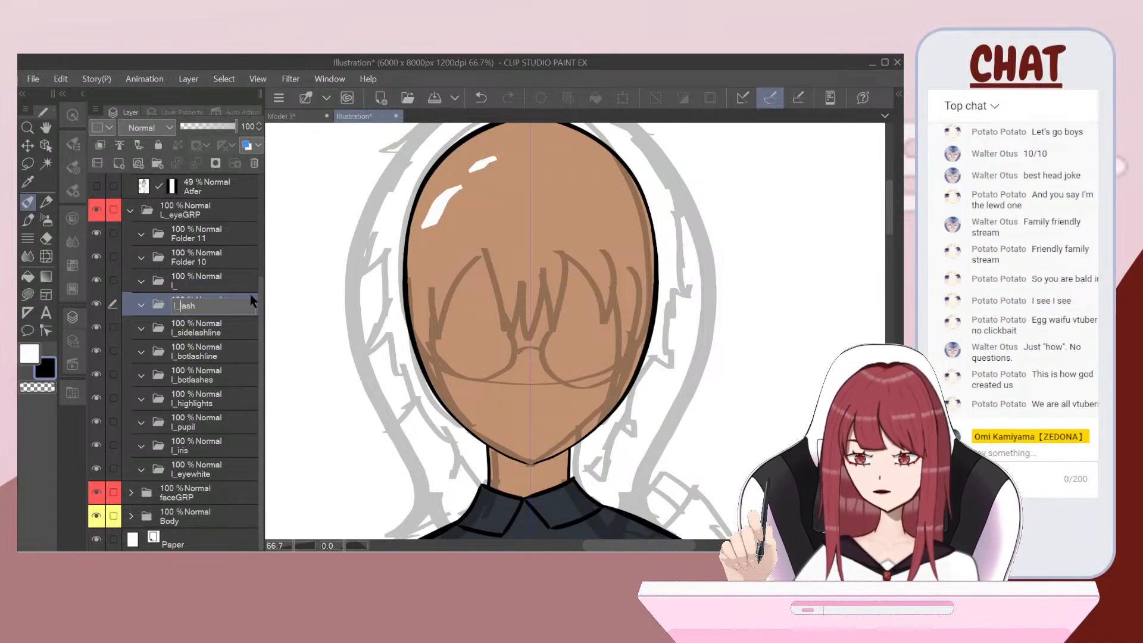
type("yo")
key("BackSpace")
key("BackSpace")
type("top")
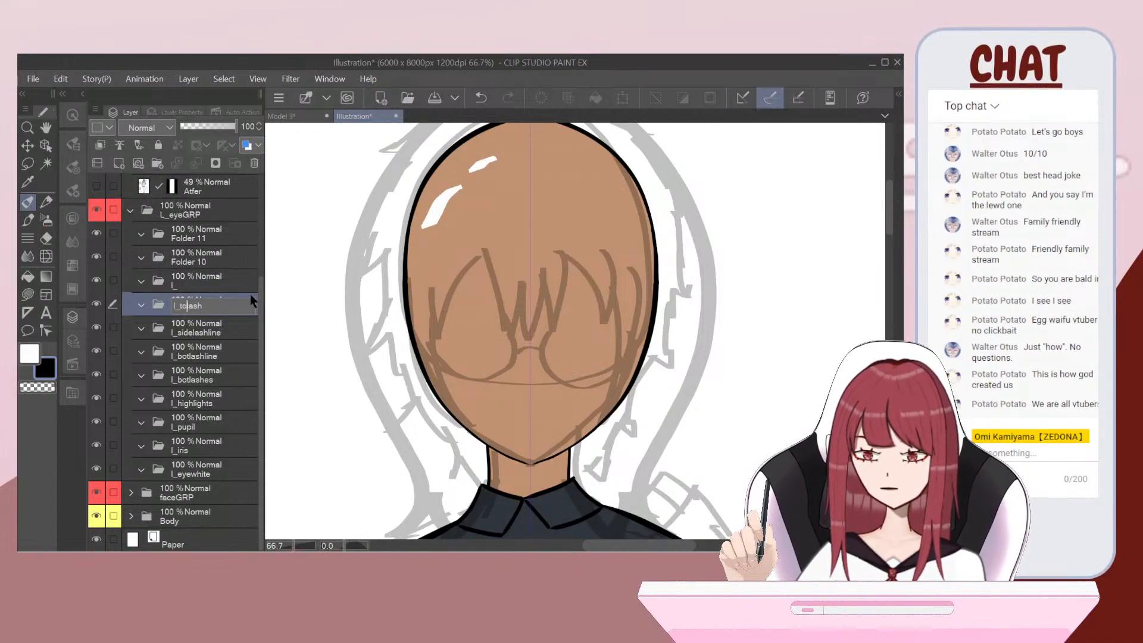
type("lashline")
key("Return")
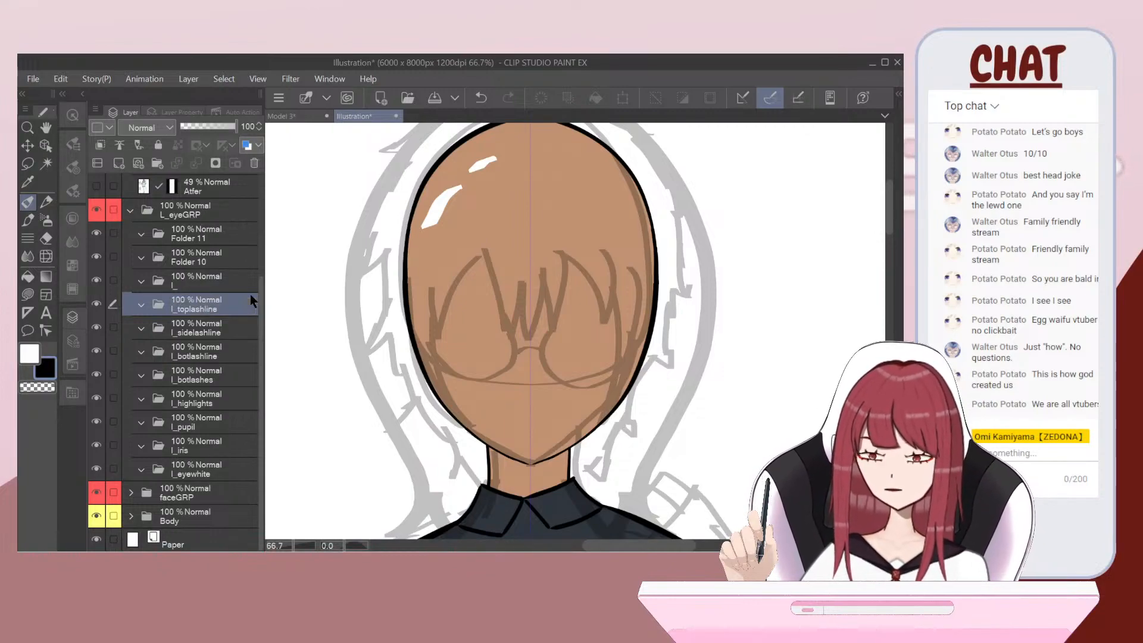
Step: Complete the name of the l_ folder above l_toplashline as l_toplashes
double_click(181, 286)
type("toplashes")
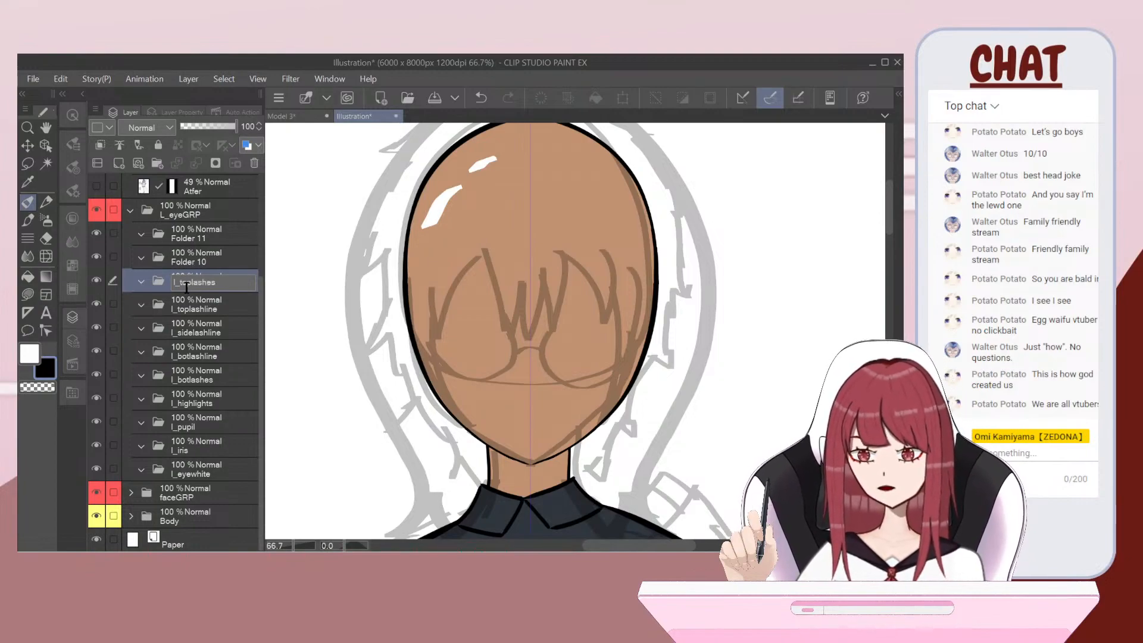
key("Return")
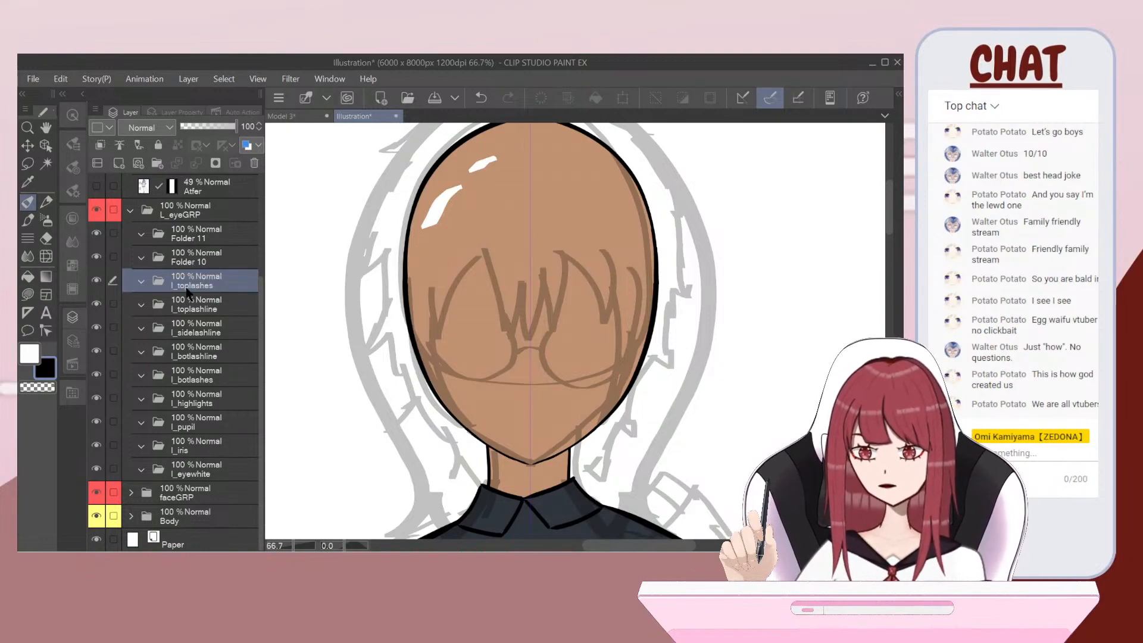
Step: Rename Folder 10 as l_eyelid and Folder 11 as l_eyebrow
double_click(188, 258)
type("l_eyelid")
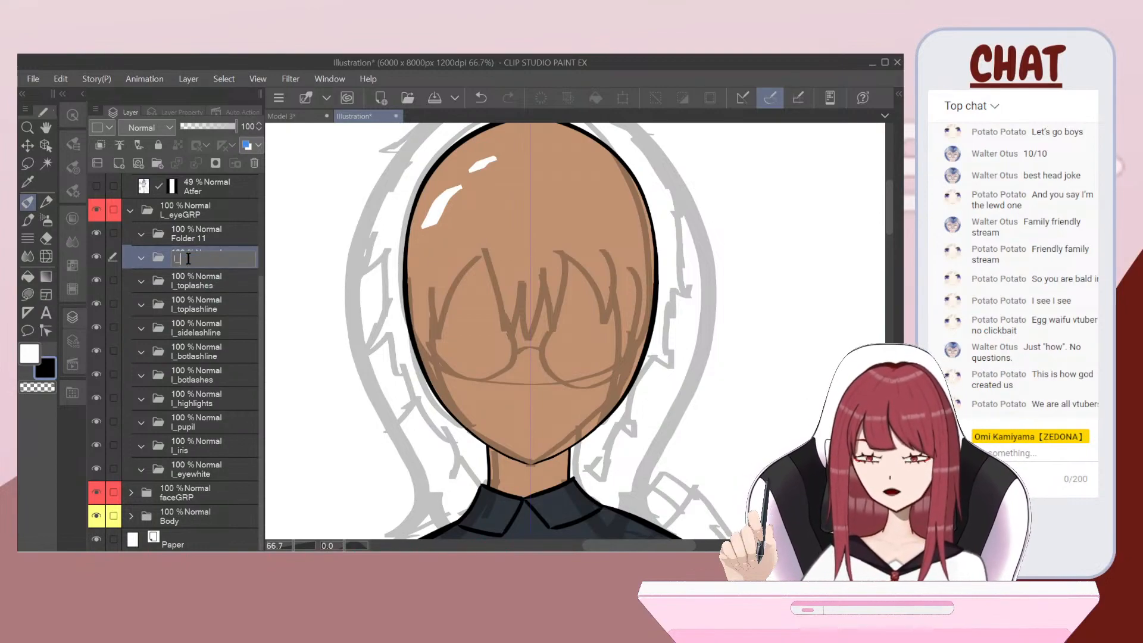
key("Return")
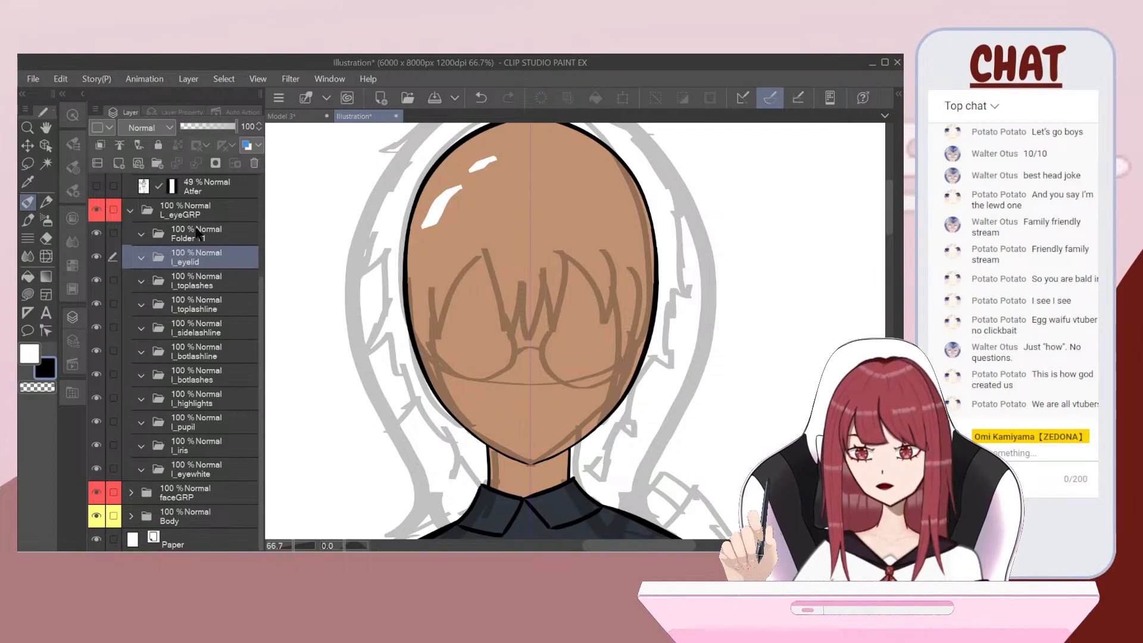
double_click(195, 238)
type("l_eyebrow")
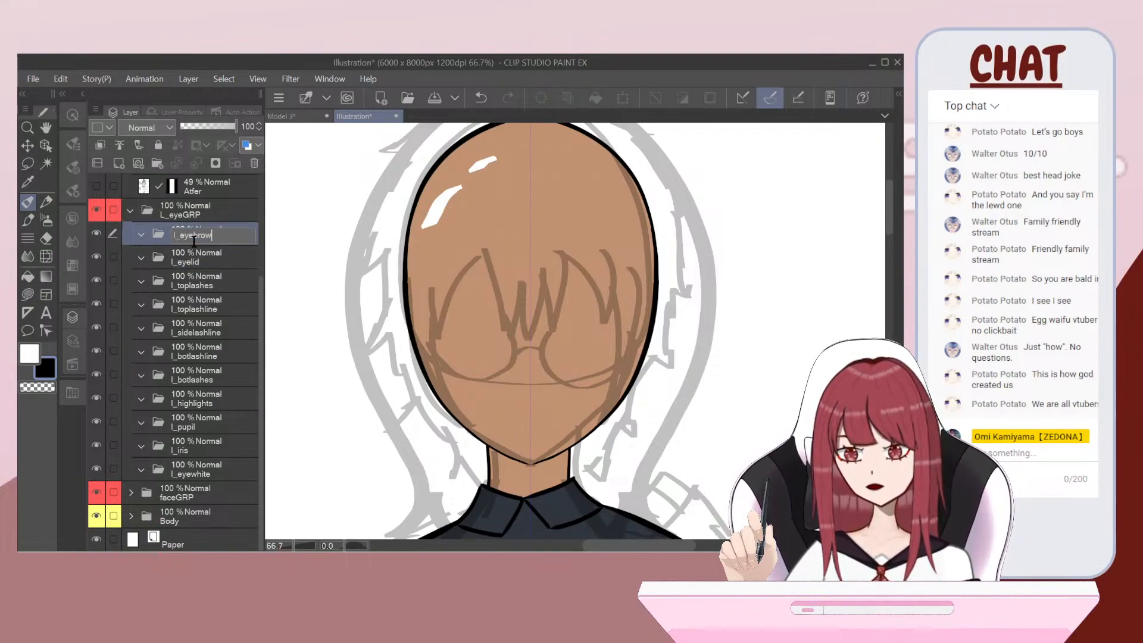
key("Return")
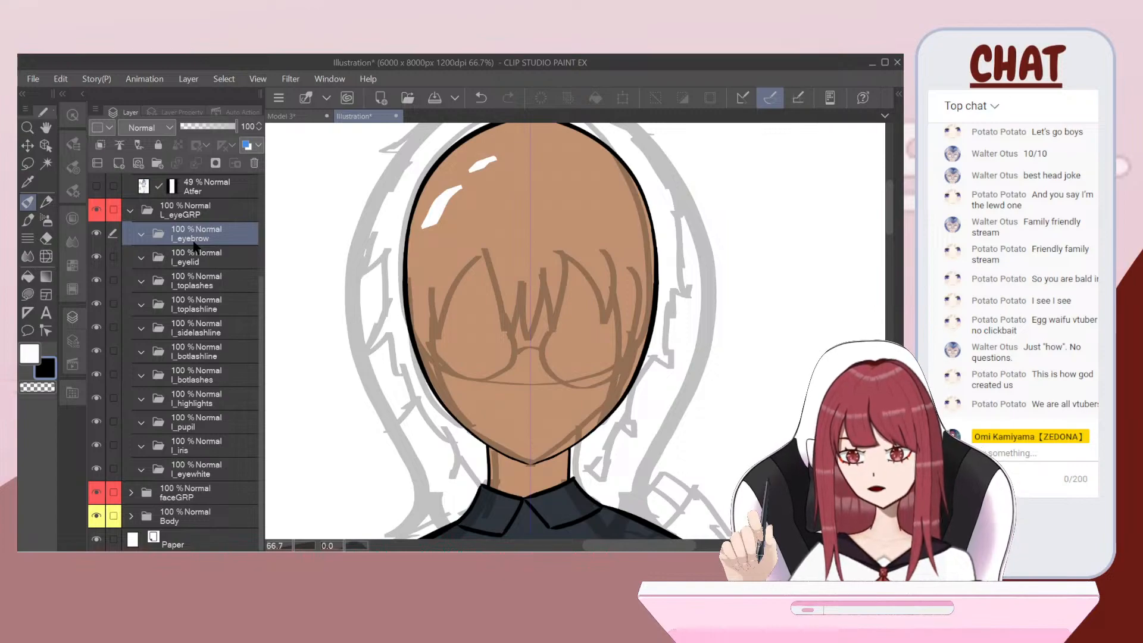
scroll(366, 258, "down", 2)
scroll(366, 258, "down", 2)
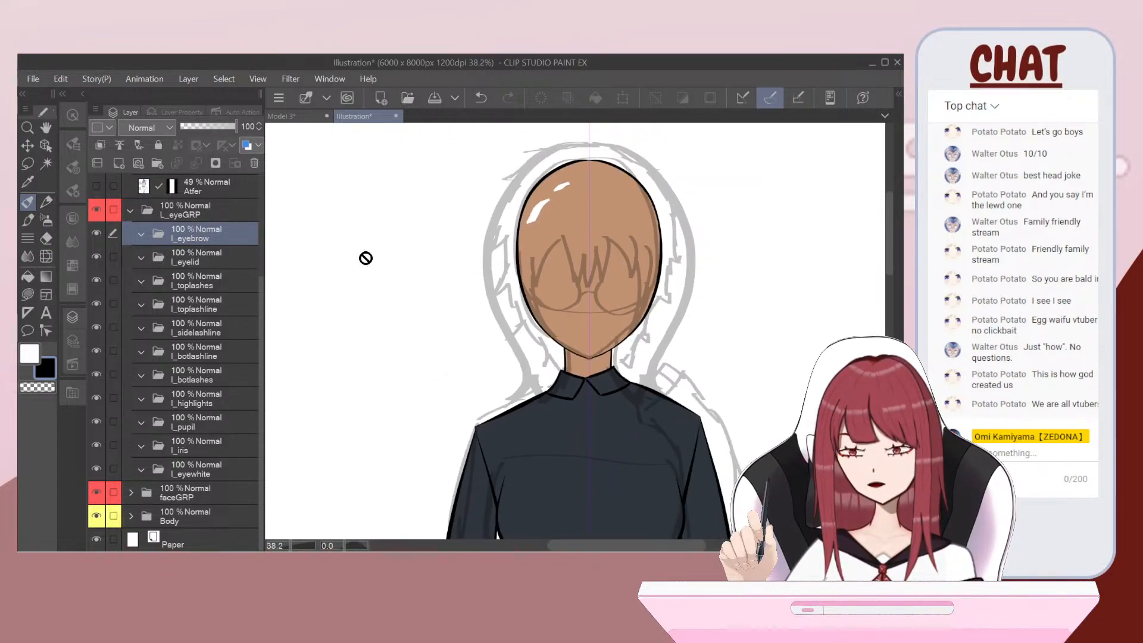
scroll(366, 258, "down", 2)
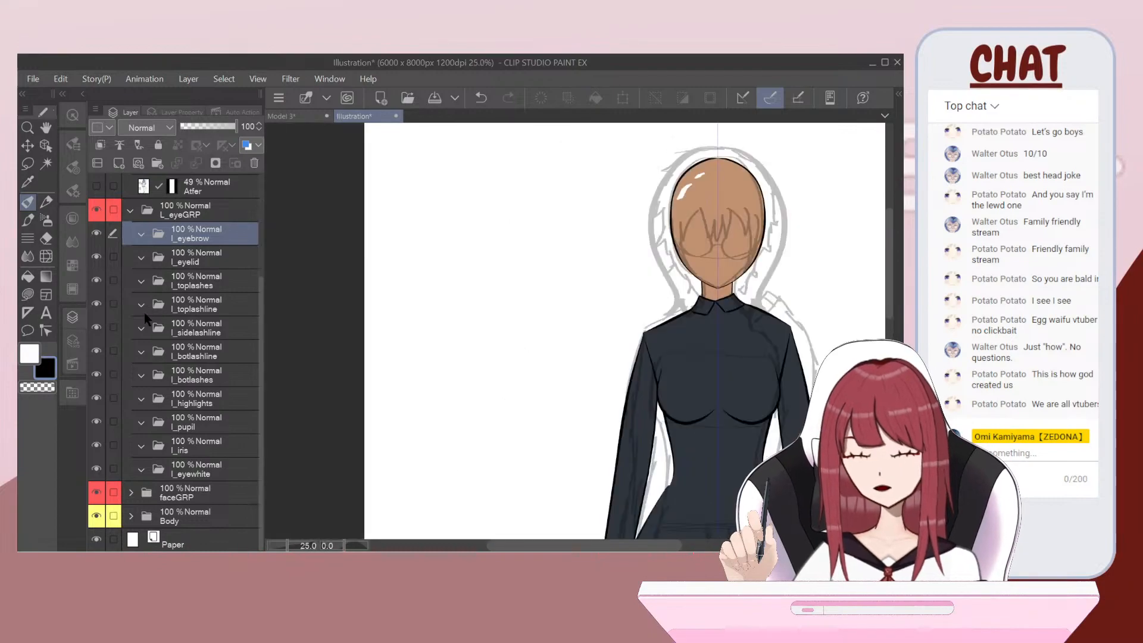
scroll(137, 286, "up", 4)
scroll(120, 248, "up", 2)
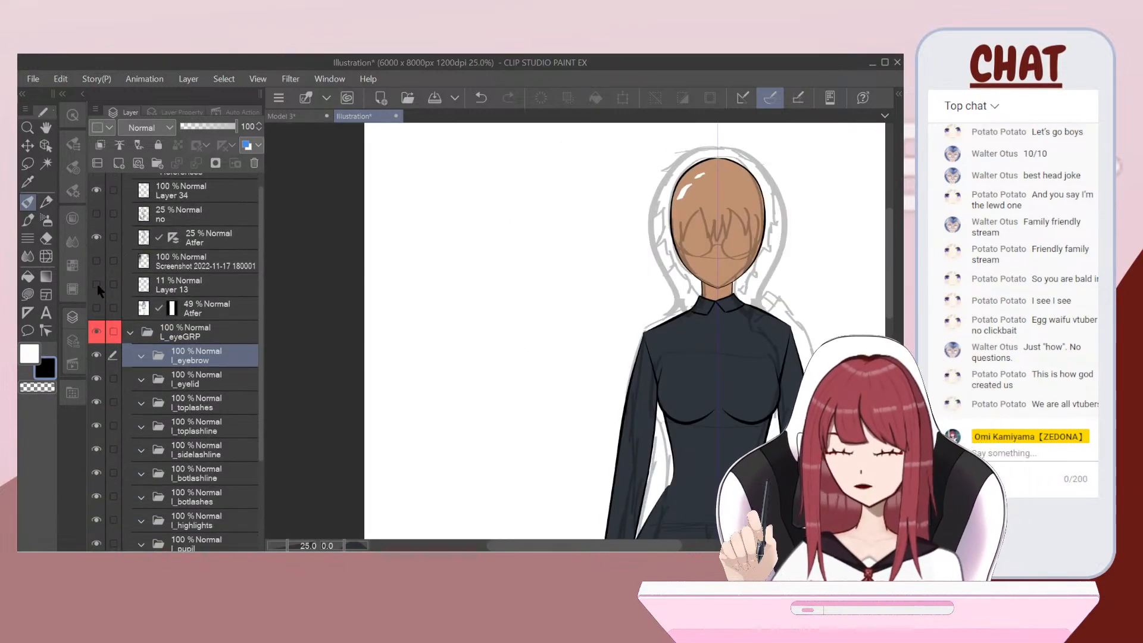
scroll(510, 286, "down", 2)
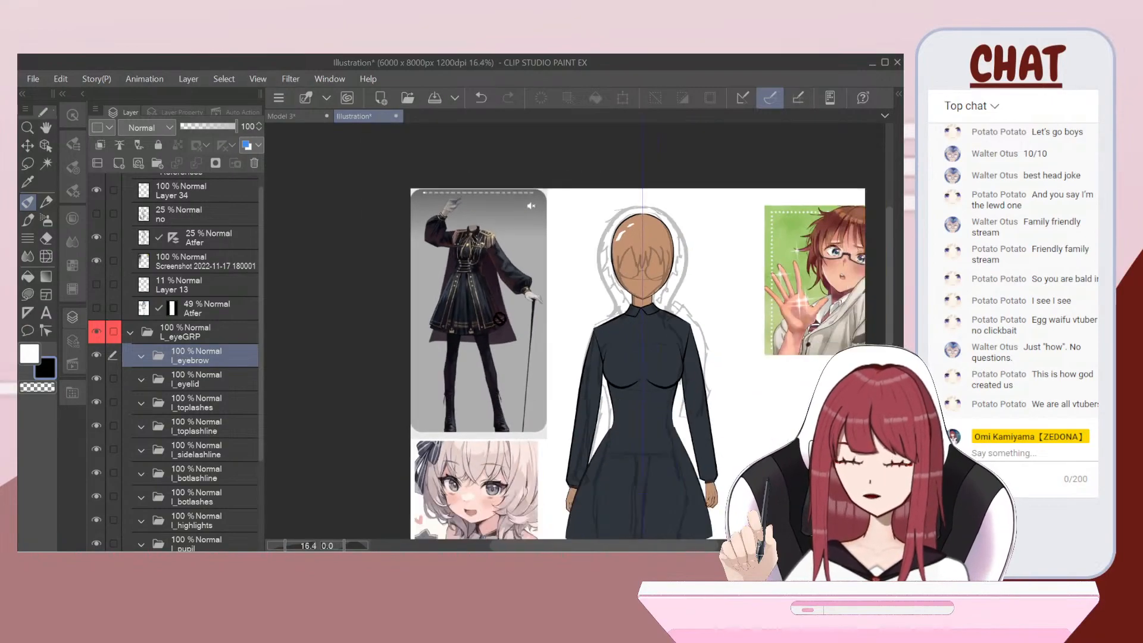
scroll(497, 310, "up", 2)
scroll(496, 310, "up", 4)
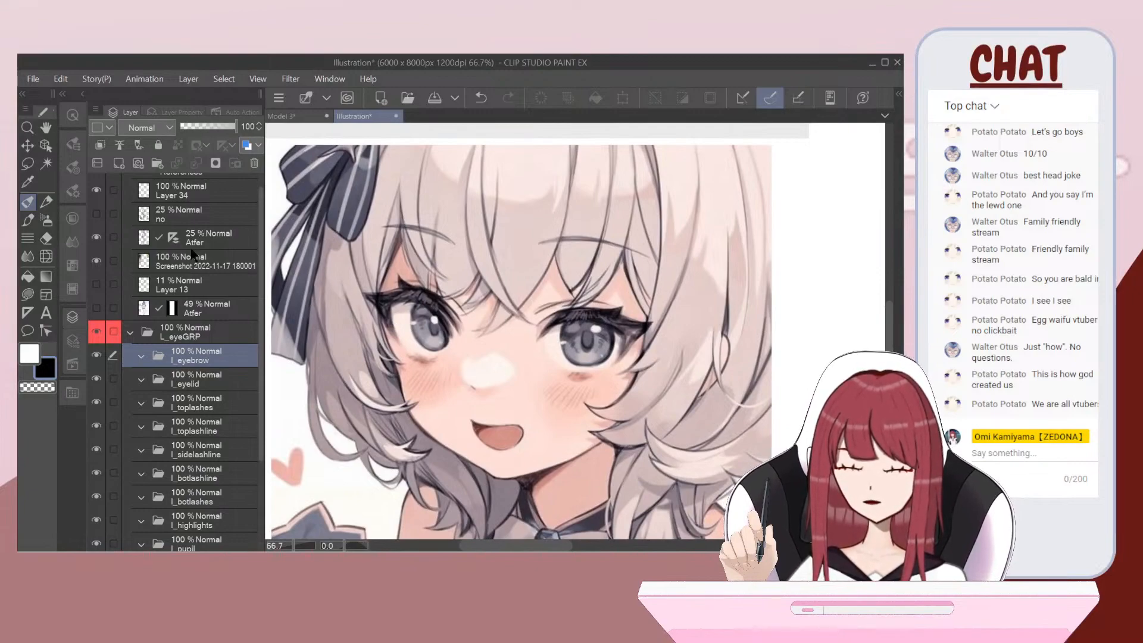
left_click(27, 160)
left_click(72, 144)
left_click(137, 156)
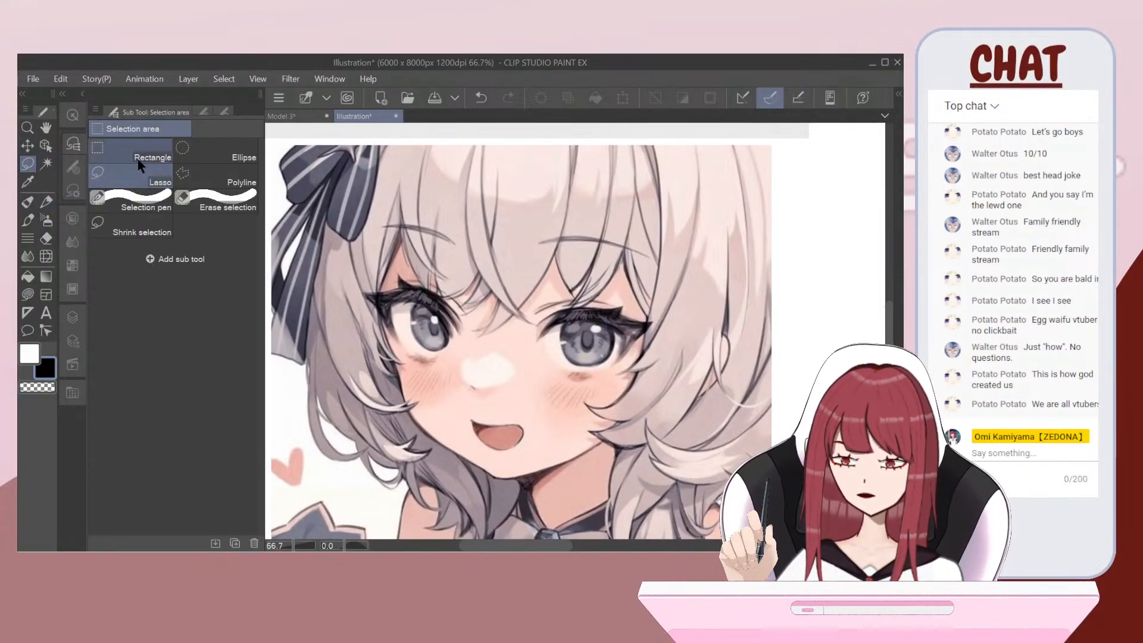
left_click_drag(325, 199, 728, 405)
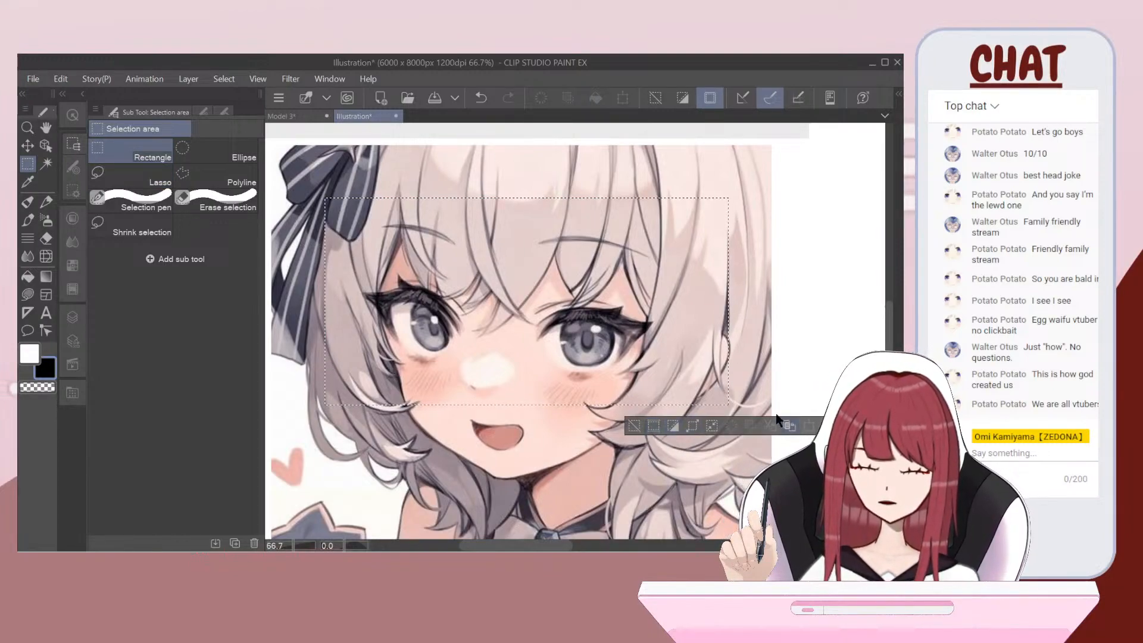
left_click(73, 317)
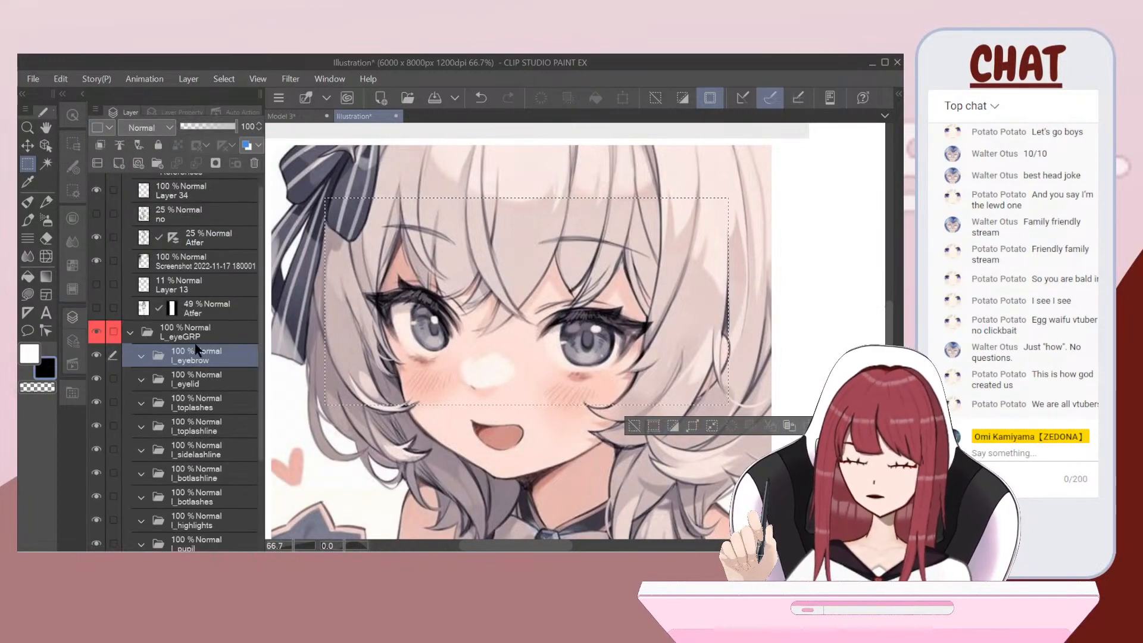
scroll(177, 340, "up", 1)
left_click(202, 279)
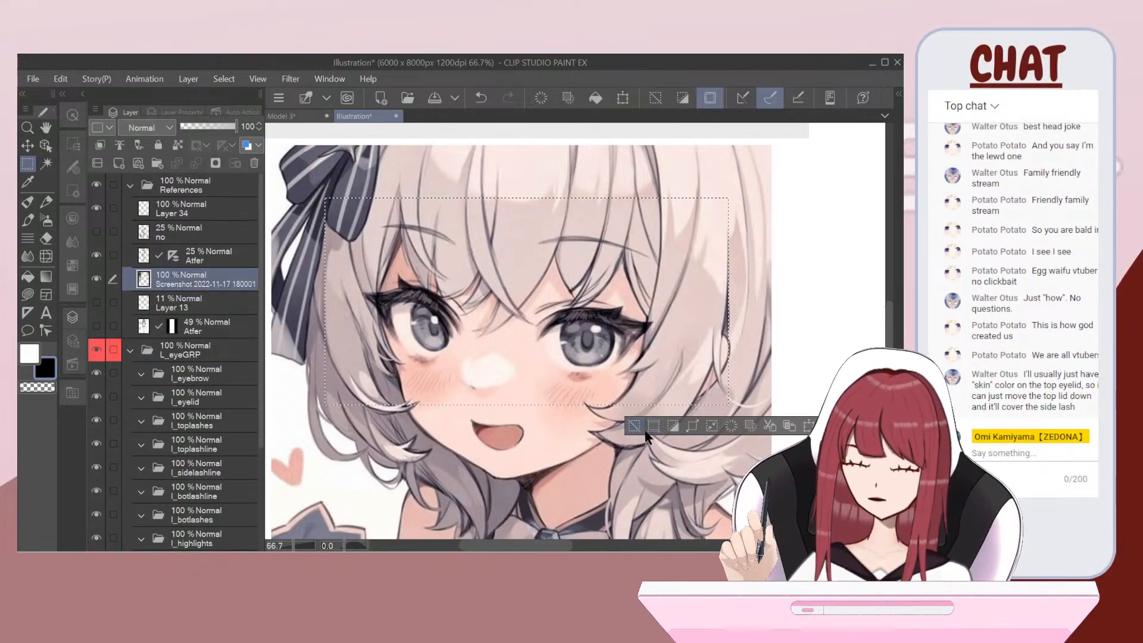
key("ctrl+c")
key("ctrl+v")
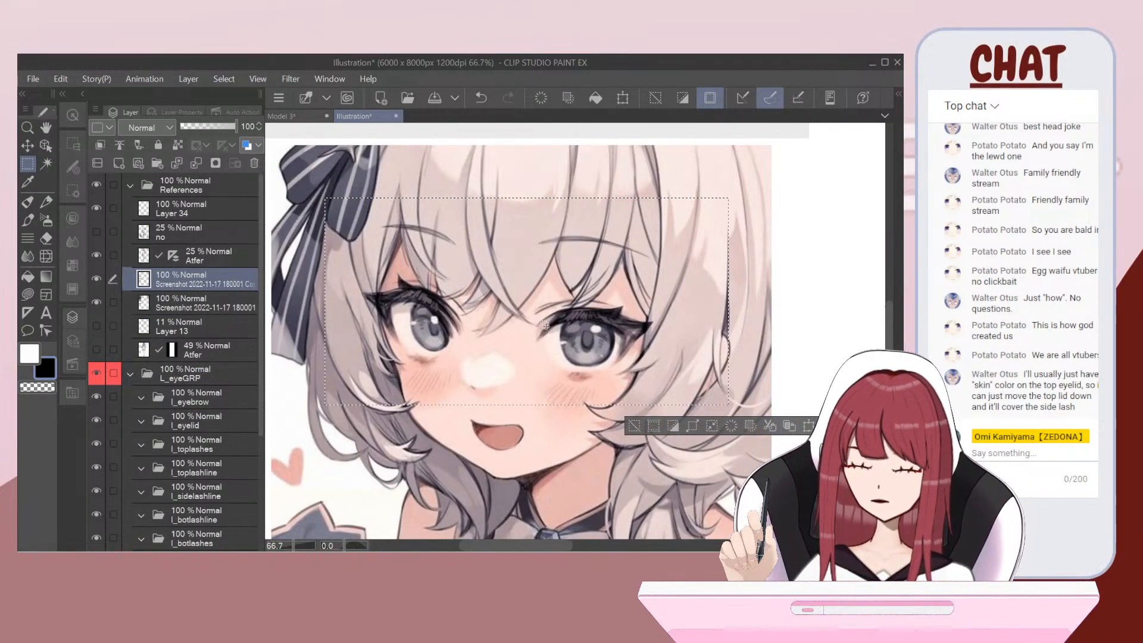
left_click(634, 425)
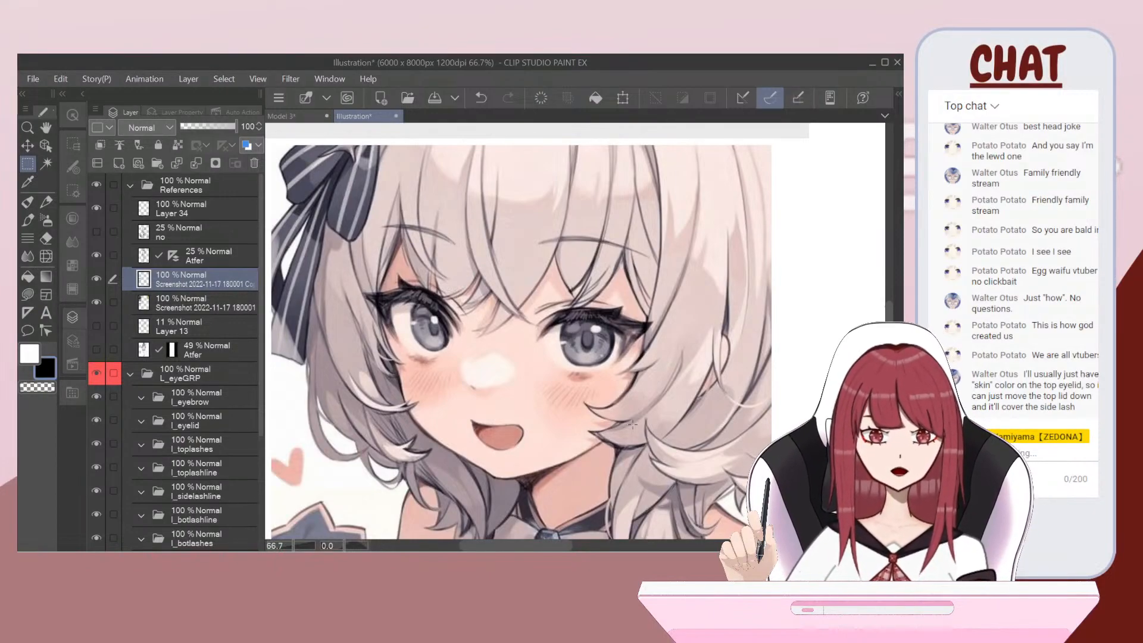
Step: Transform the pasted eye reference, scaling it to a little over half size and placing it between the character's head and the red-haired reference
scroll(445, 345, "down", 6)
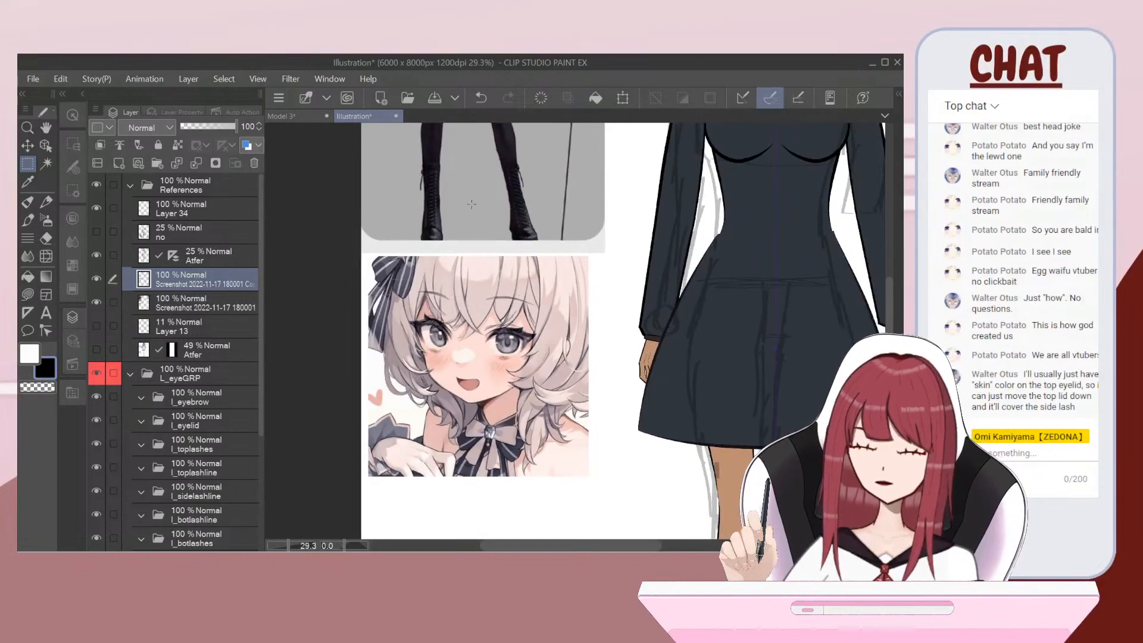
key("ctrl+minus")
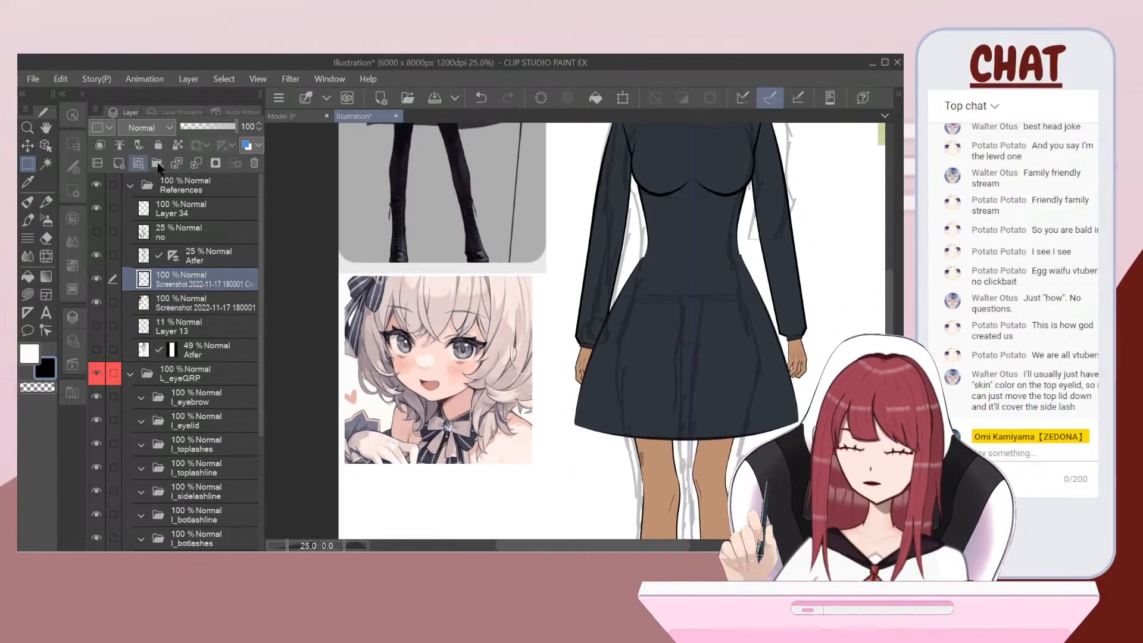
left_click(623, 98)
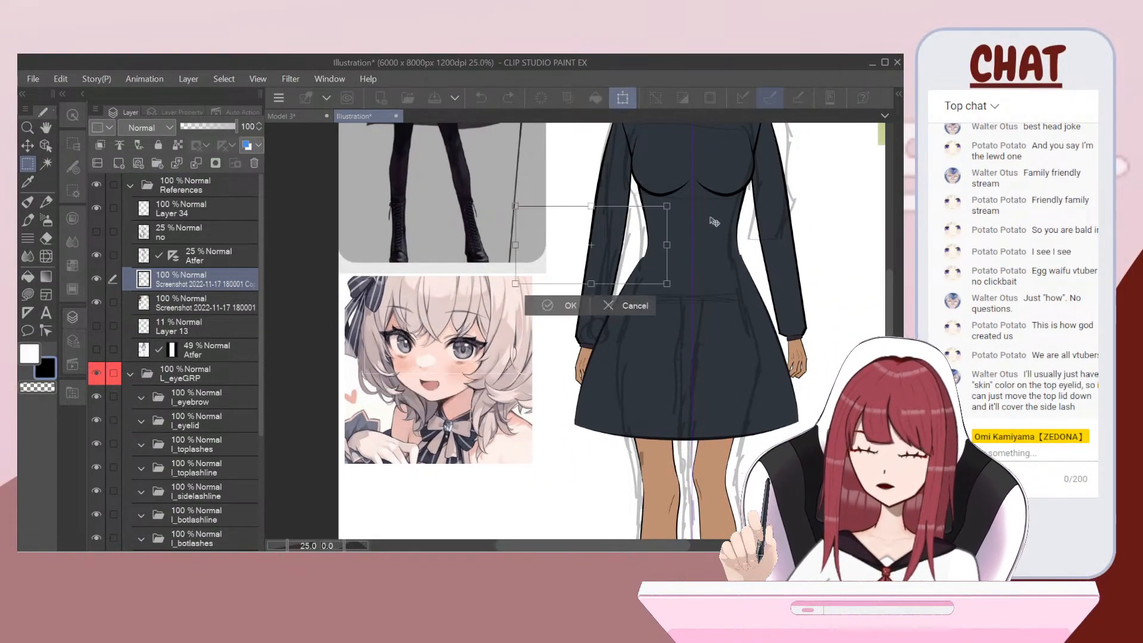
left_click_drag(685, 239, 757, 177)
scroll(758, 177, "down", 4)
left_click_drag(560, 280, 596, 188)
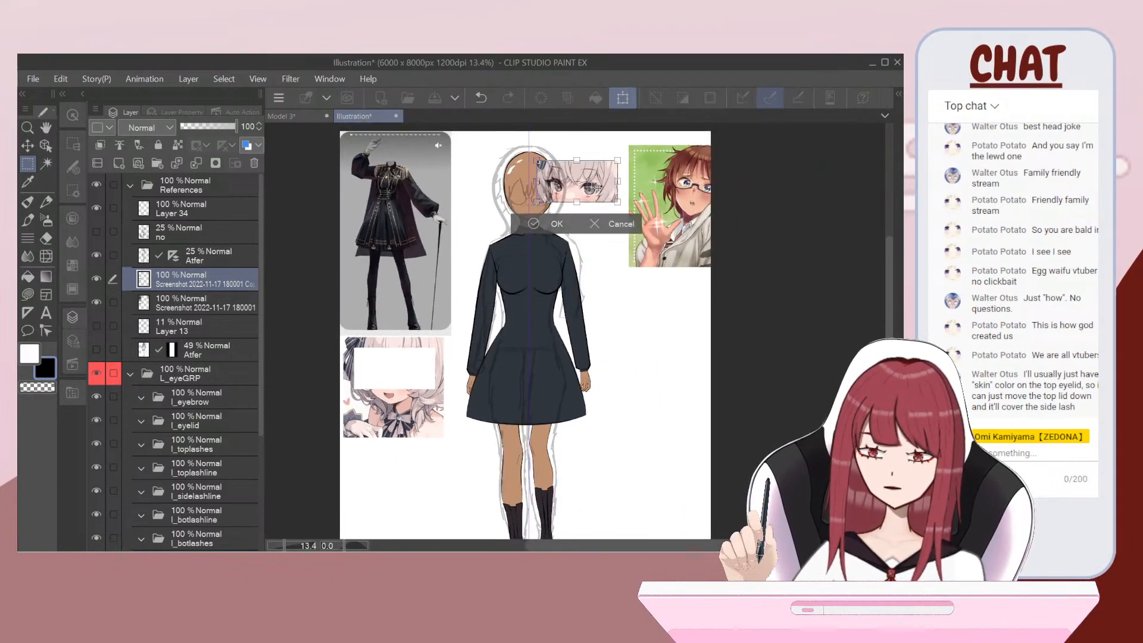
scroll(598, 187, "up", 4)
left_click_drag(652, 248, 630, 231)
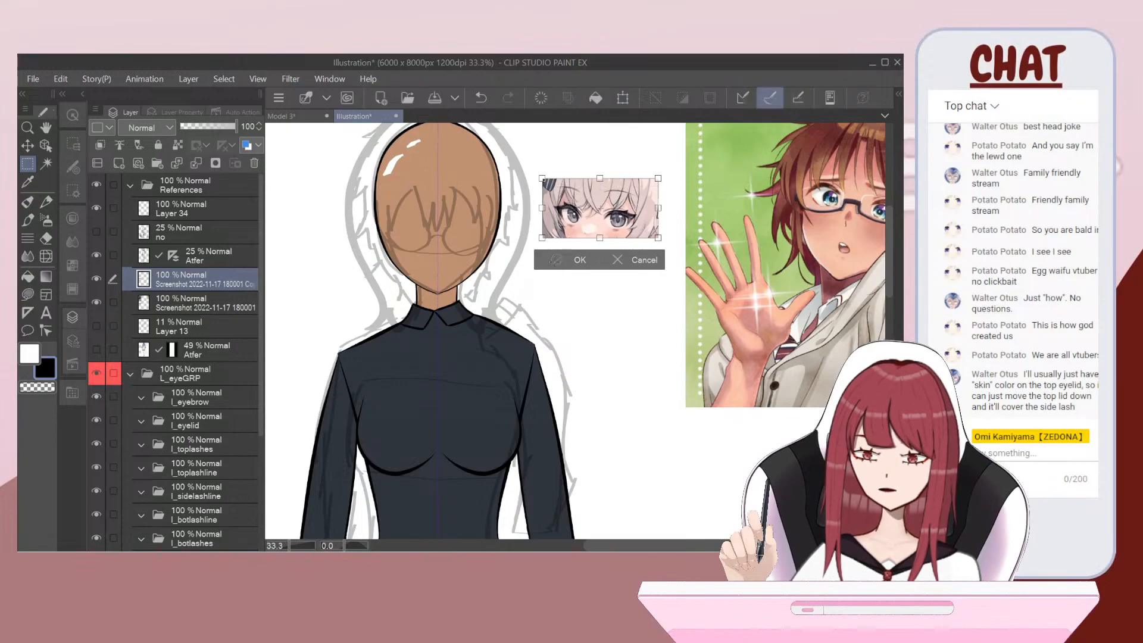
left_click(580, 259)
Step: Select the l_toplashline folder inside L_eyeGRP as the working folder
scroll(417, 172, "up", 2)
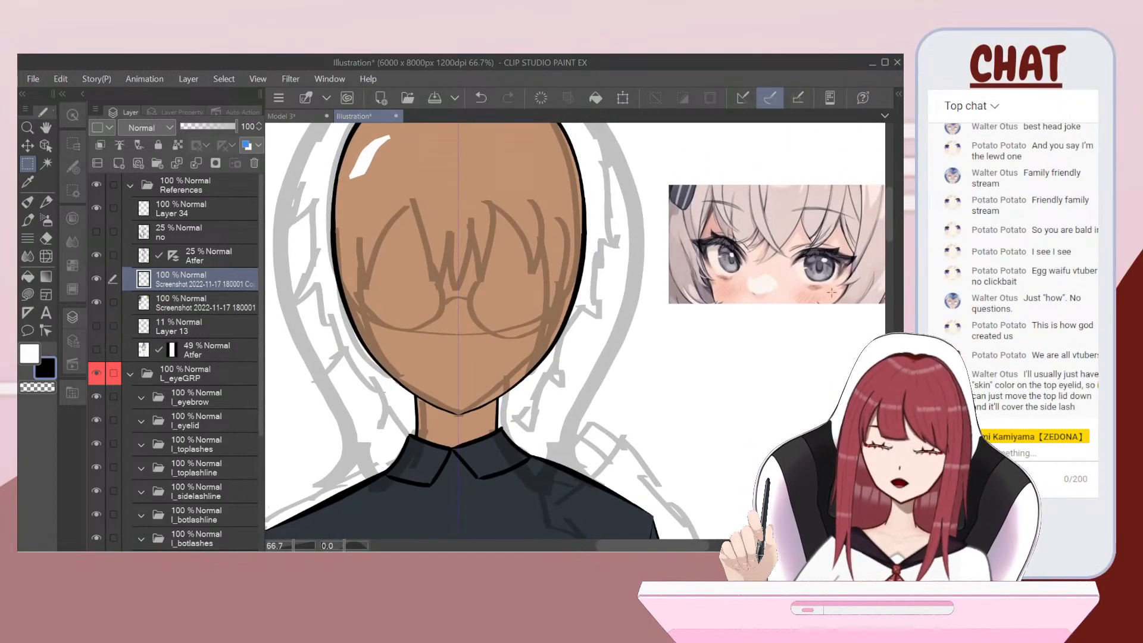
scroll(598, 285, "up", 3)
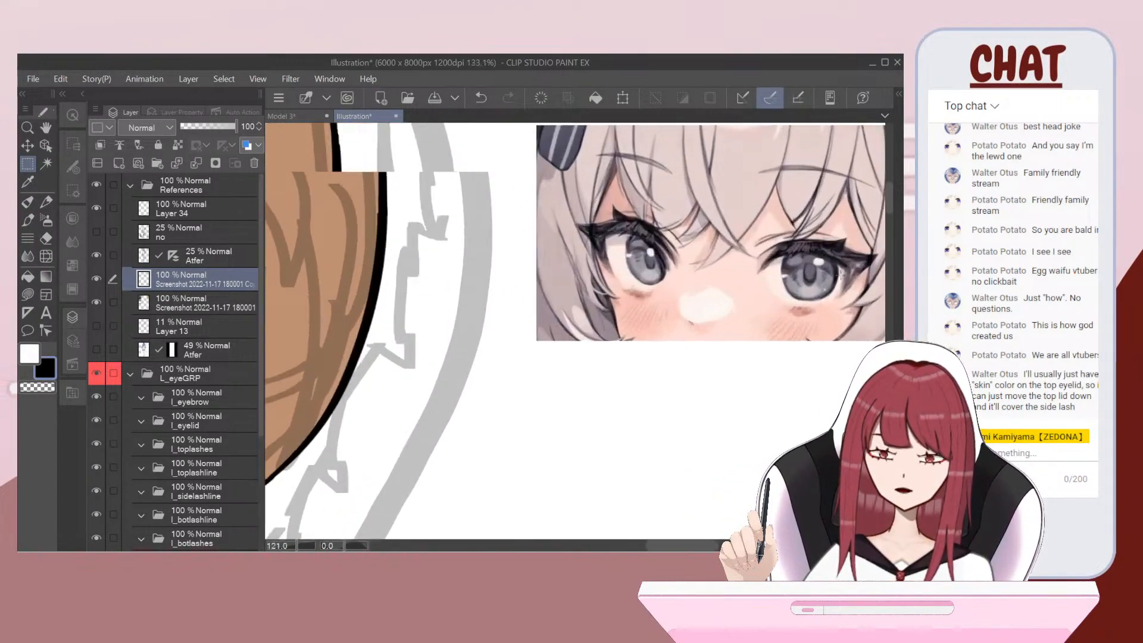
scroll(598, 285, "down", 3)
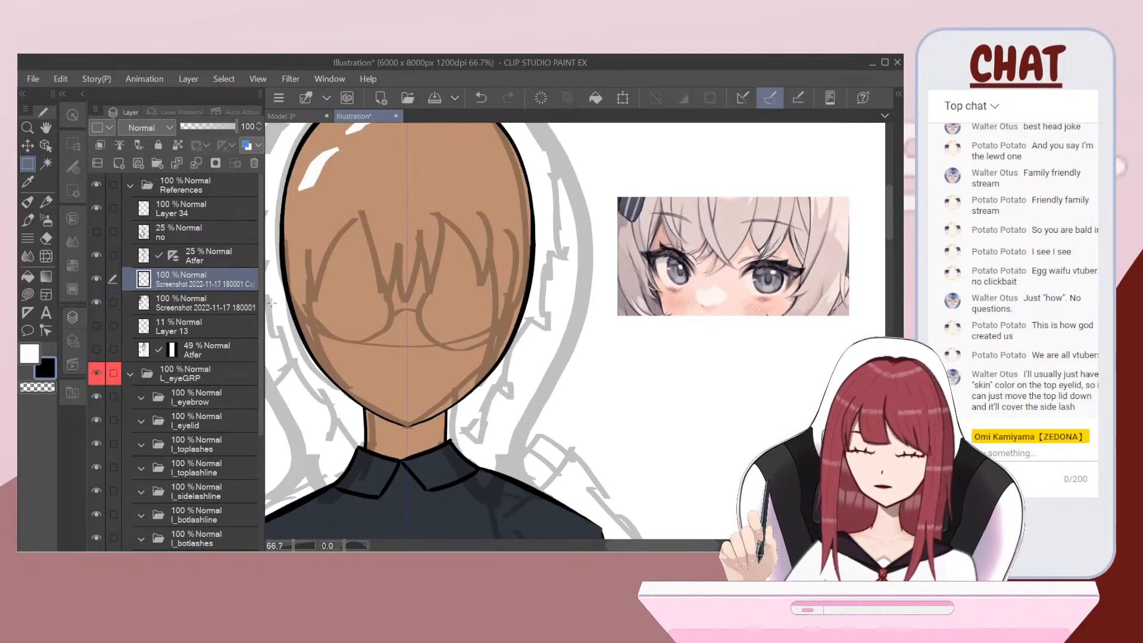
scroll(200, 370, "down", 3)
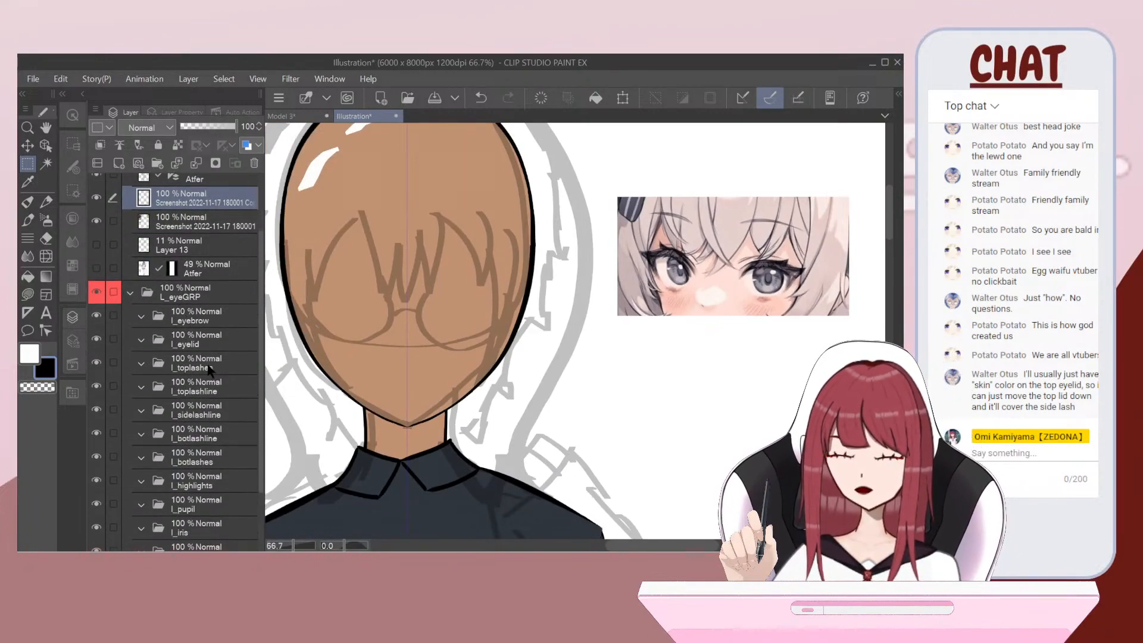
left_click(206, 369)
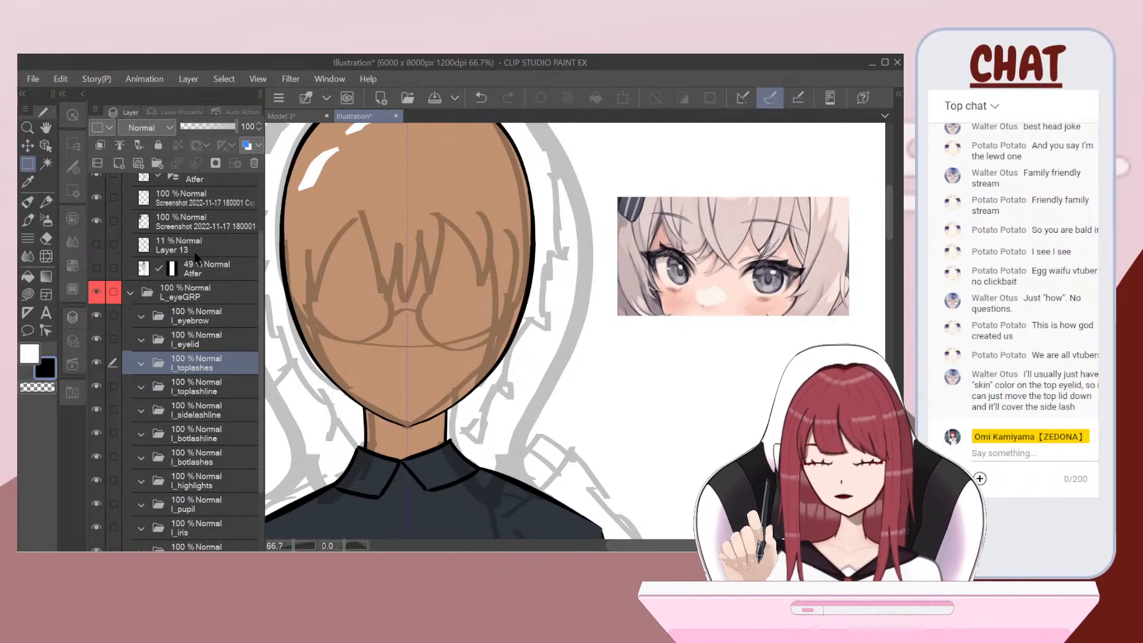
left_click(197, 387)
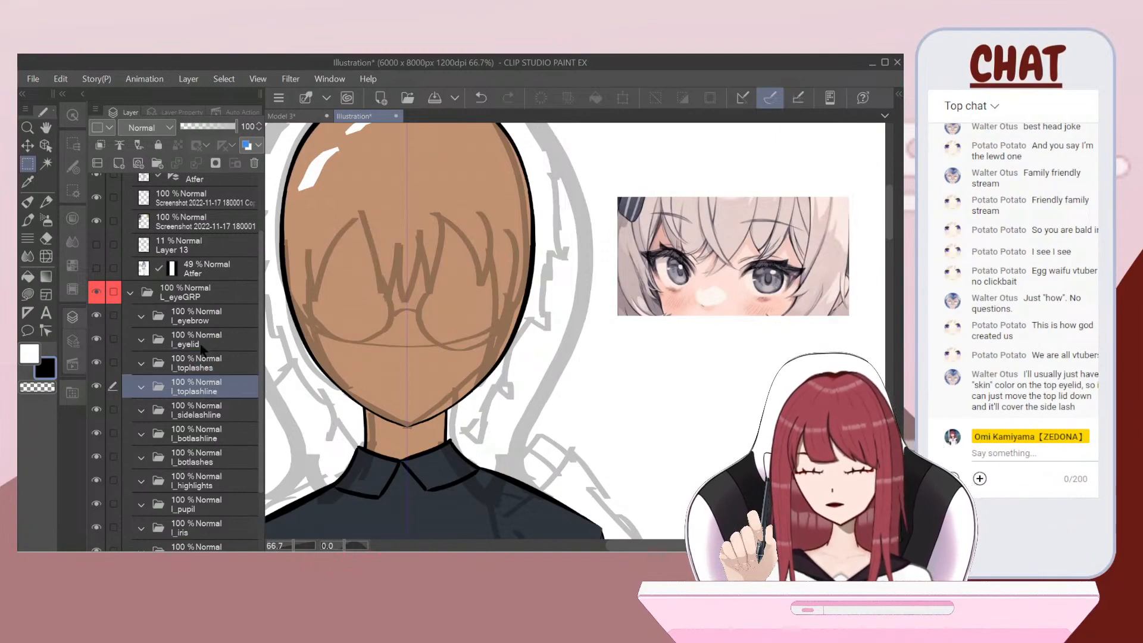
left_click(216, 164)
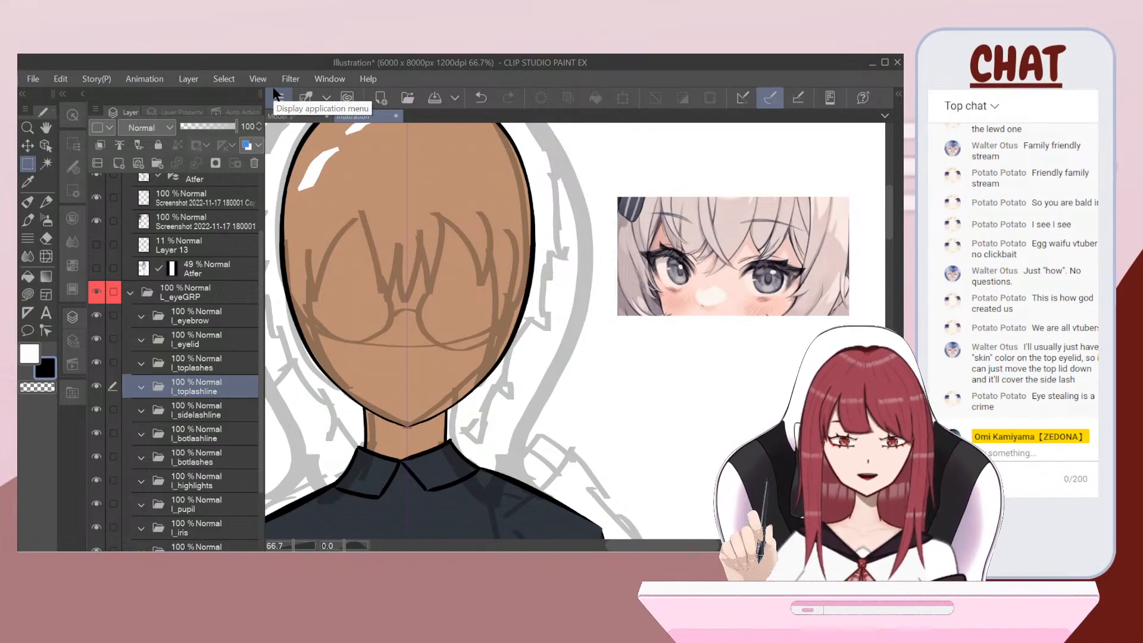
Step: Switch to the Elegant Tapered Pen and set its brush size to 30 for drawing the eye on the head
scroll(575, 331, "left", 2)
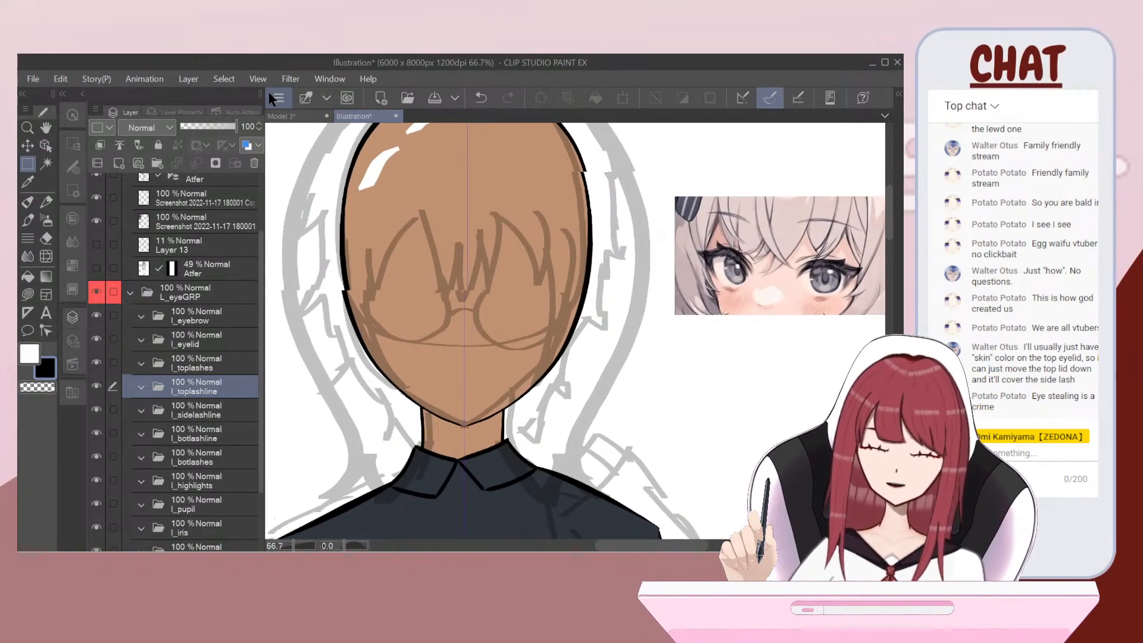
scroll(522, 205, "up", 1)
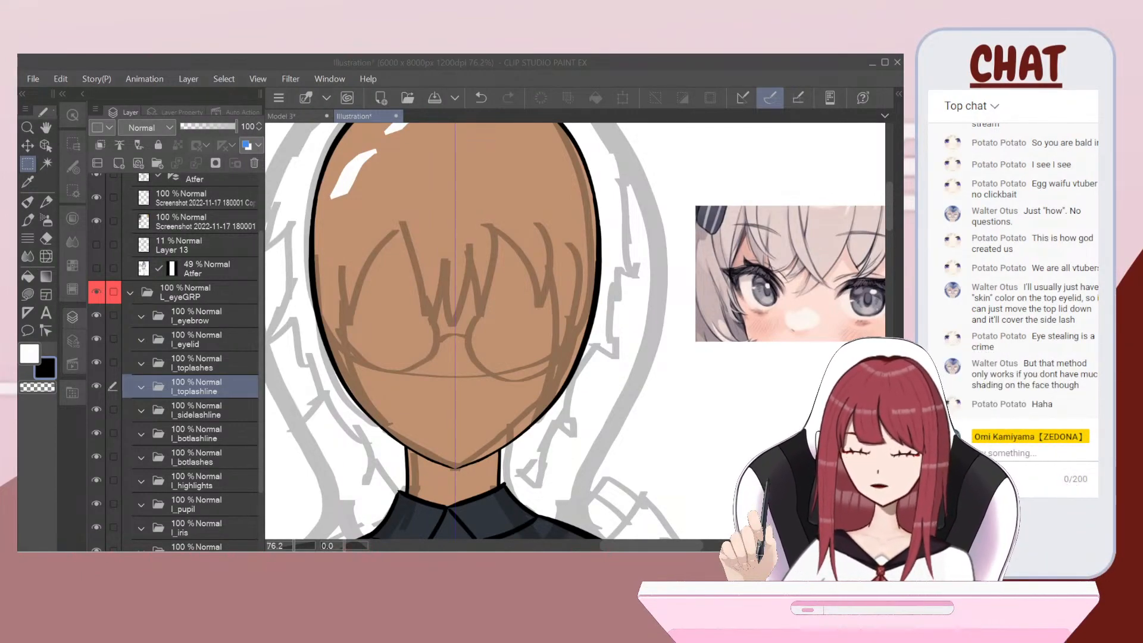
scroll(502, 312, "up", 3)
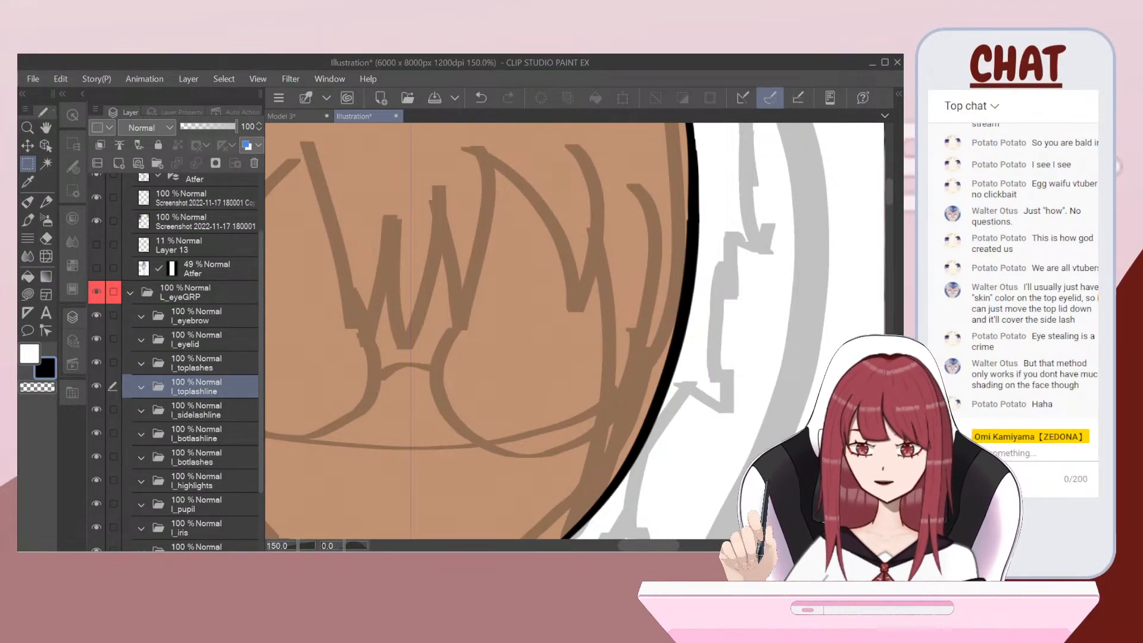
left_click(27, 201)
left_click(70, 144)
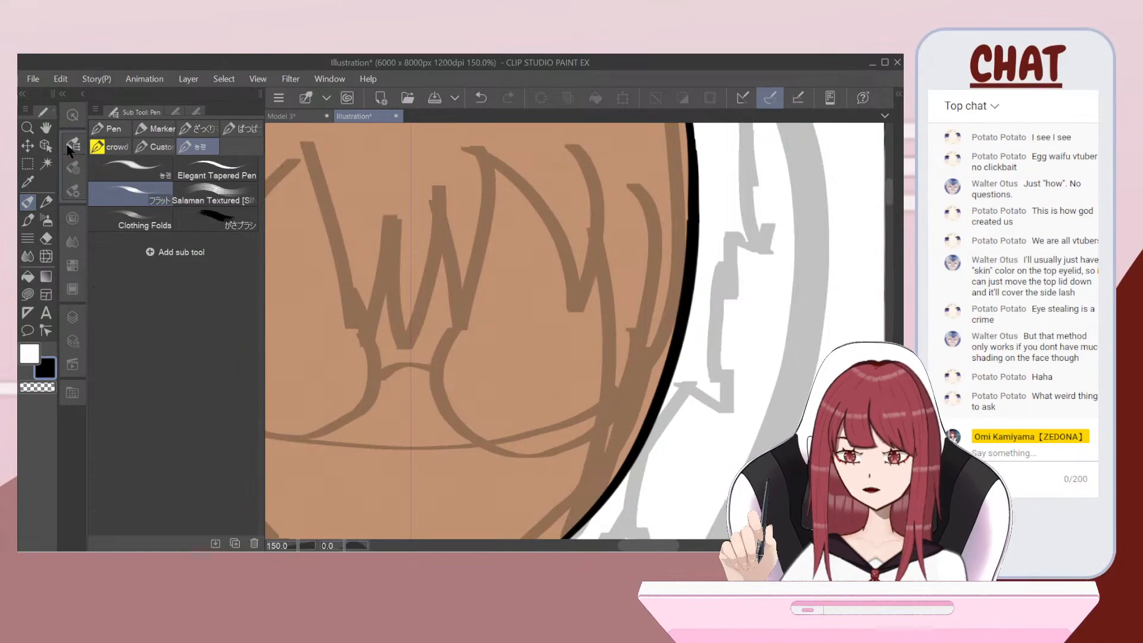
left_click(71, 164)
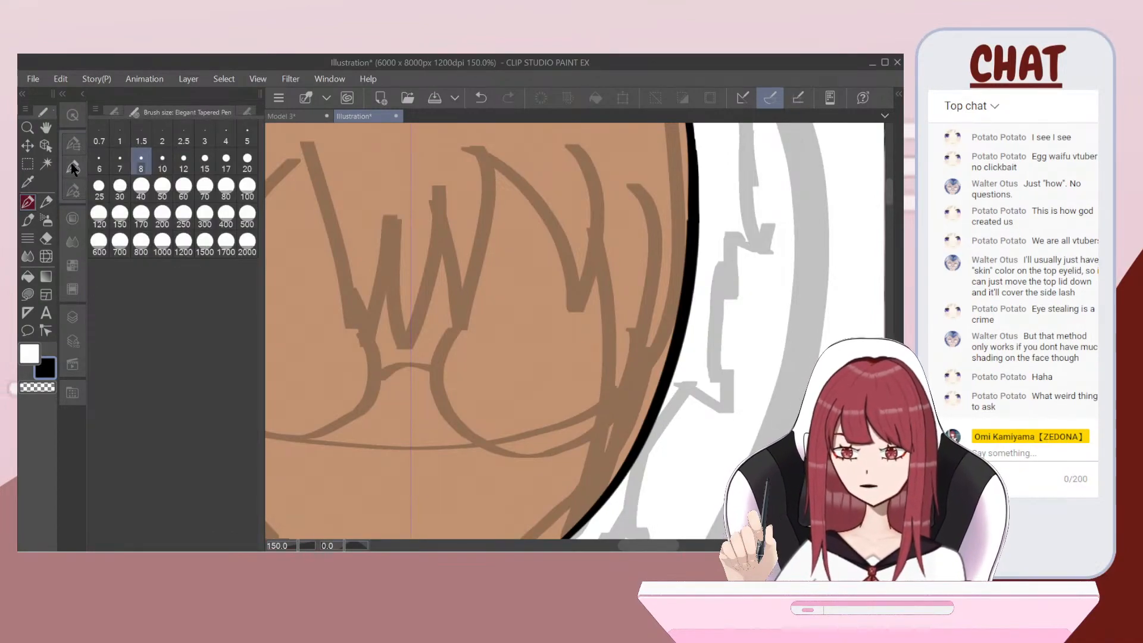
left_click(121, 188)
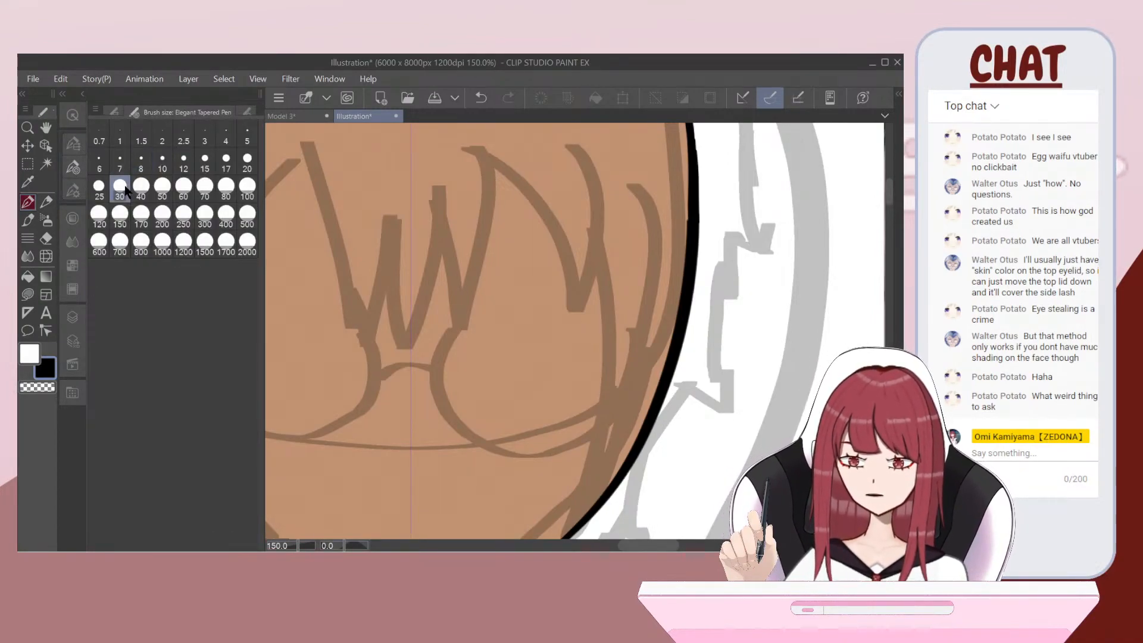
Step: Add a vector layer inside the l_toplashline folder and try a first upper lash stroke over the right-hand glasses lens
left_click(77, 306)
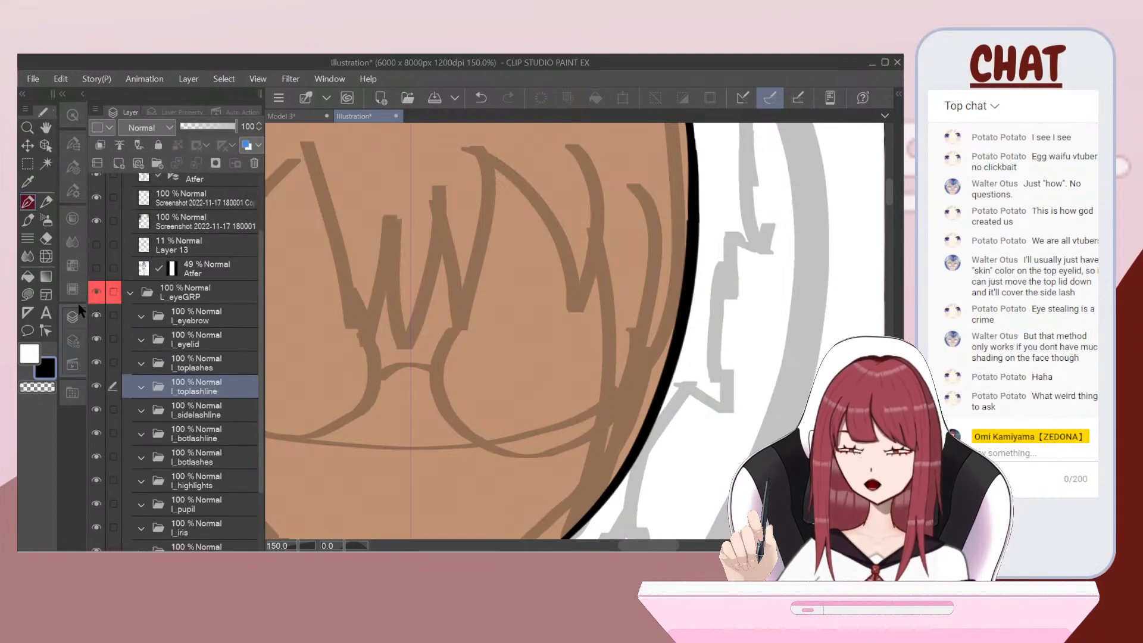
left_click(137, 163)
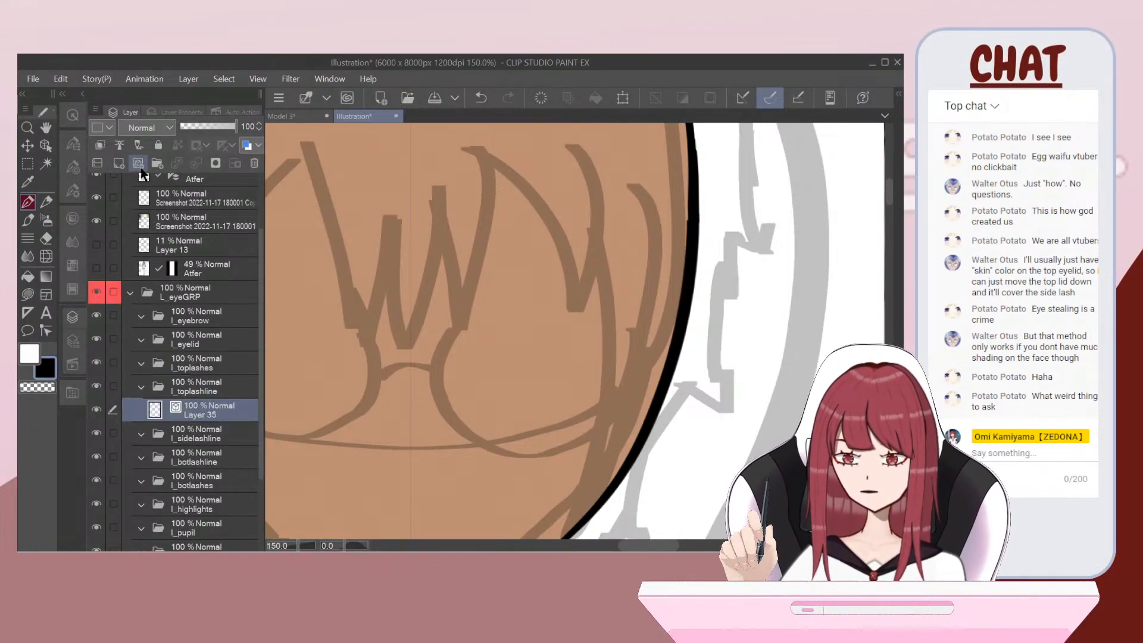
mouse_move(462, 329)
left_mouse_down()
mouse_move(522, 311)
mouse_move(622, 307)
left_mouse_up()
key("ctrl+z")
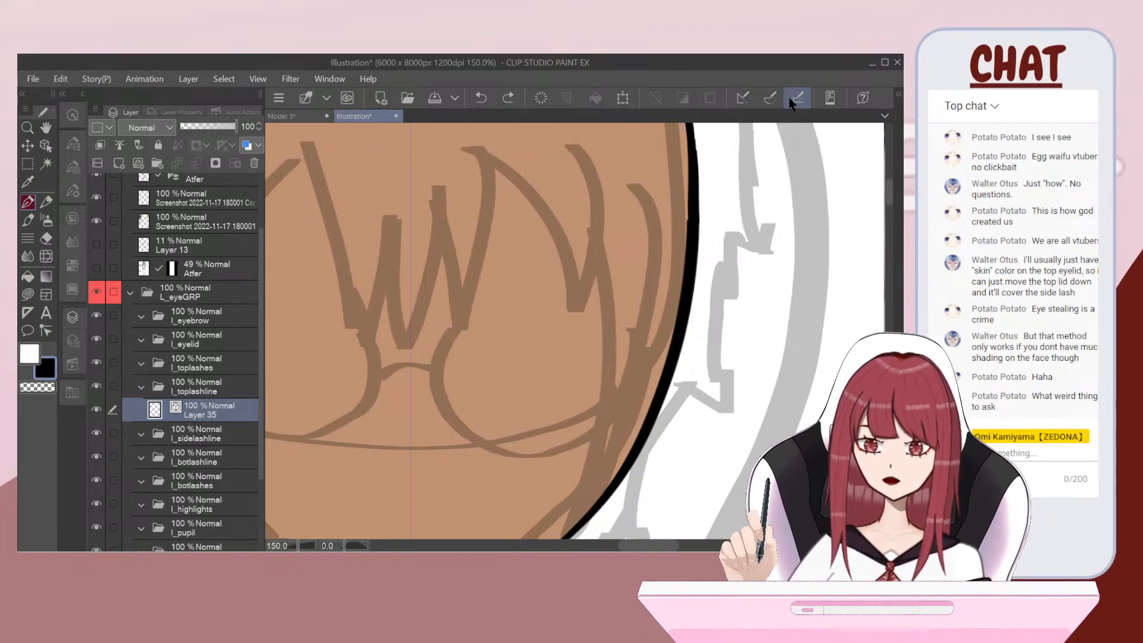
Step: Set the pen's brush size to 20, try a slightly curved upper lash stroke over the right-hand lens, and undo it
left_click(73, 168)
left_click(247, 160)
left_click_drag(469, 348, 597, 315)
key("ctrl+minus")
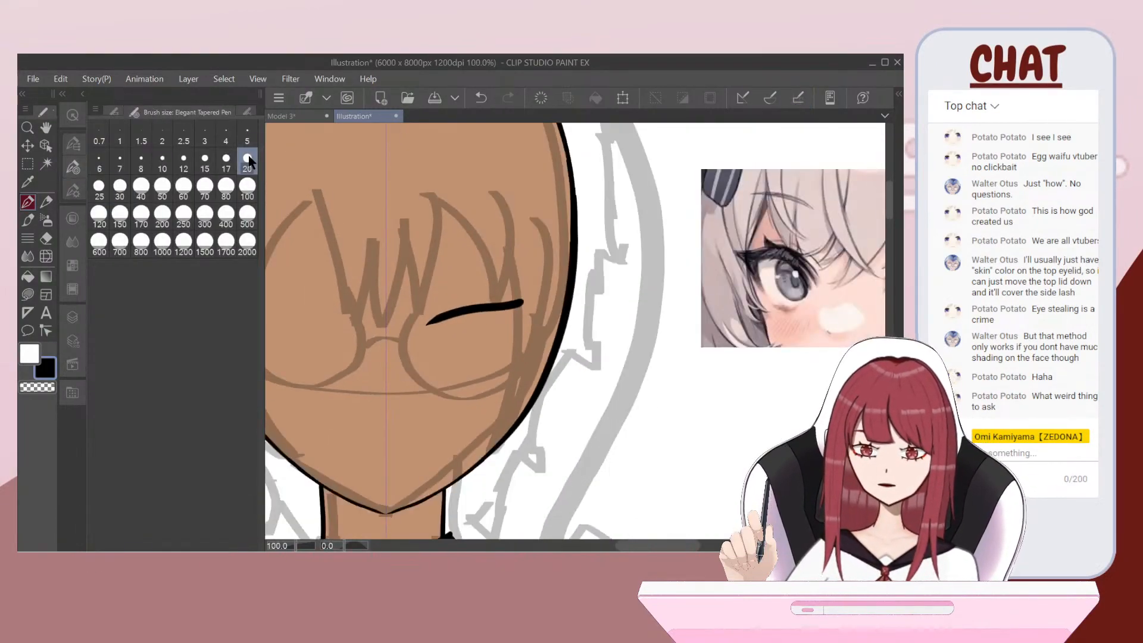
key("ctrl+z")
key("ctrl+plus")
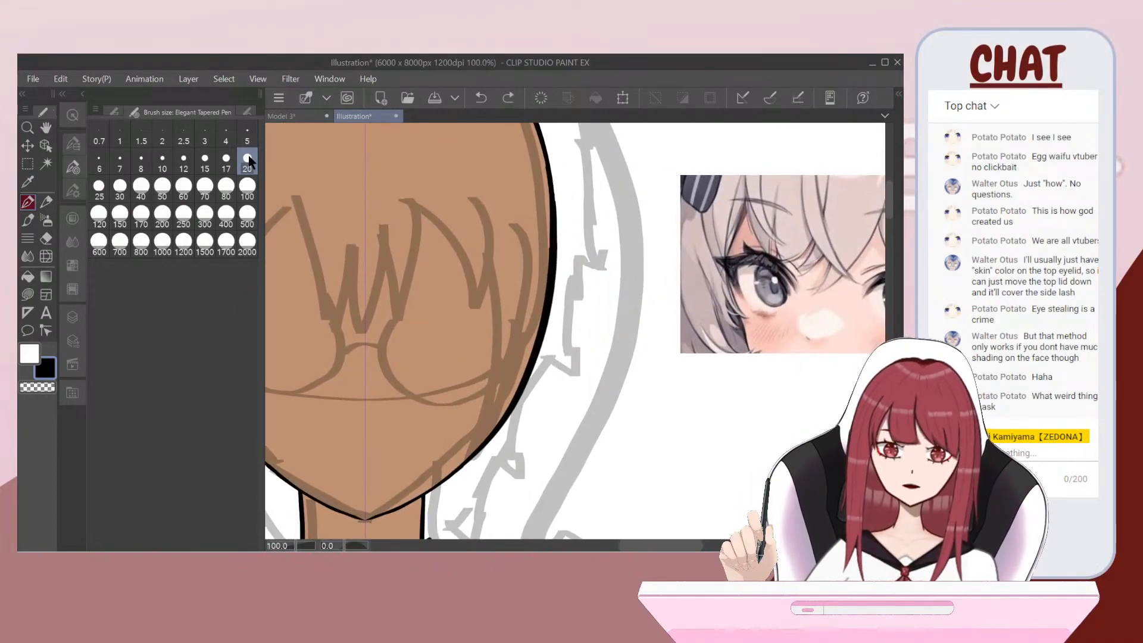
Step: Draw an arched, tapered upper lash line across the top of the right-hand glasses lens, undoing and redrawing unsatisfactory strokes
scroll(525, 302, "up", 3)
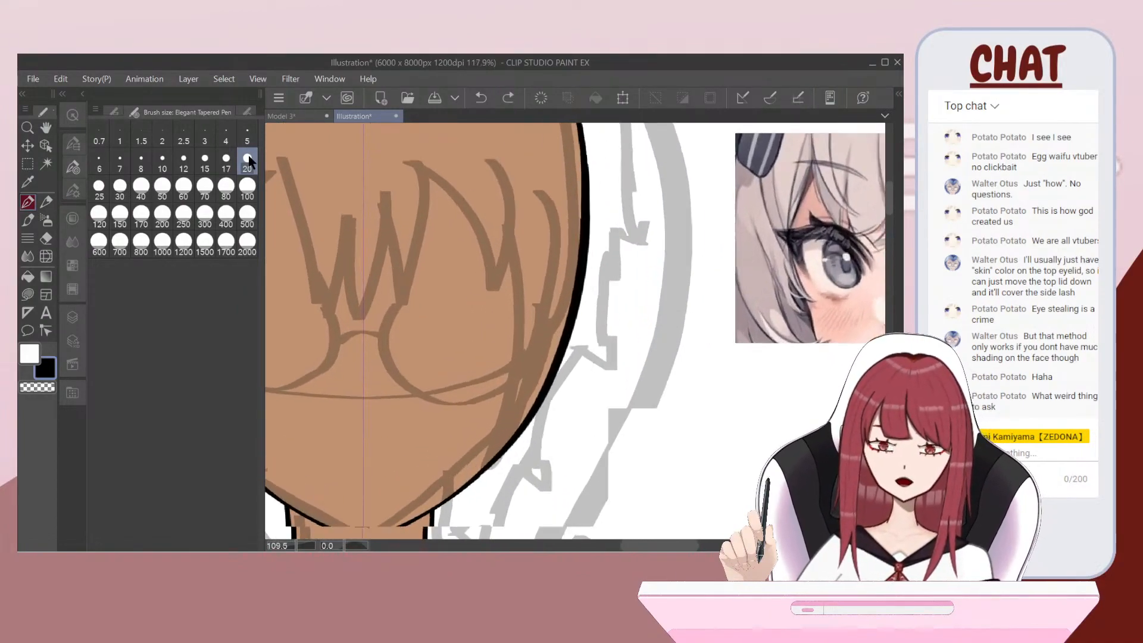
mouse_move(436, 319)
left_mouse_down()
mouse_move(493, 297)
mouse_move(552, 305)
mouse_move(578, 293)
left_mouse_up()
key("ctrl+z")
scroll(361, 244, "up", 1)
scroll(361, 238, "up", 1)
mouse_move(468, 327)
left_mouse_down()
mouse_move(512, 306)
mouse_move(593, 313)
mouse_move(622, 333)
left_mouse_up()
key("ctrl+z")
mouse_move(448, 341)
left_mouse_down()
mouse_move(502, 308)
mouse_move(577, 304)
mouse_move(630, 337)
left_mouse_up()
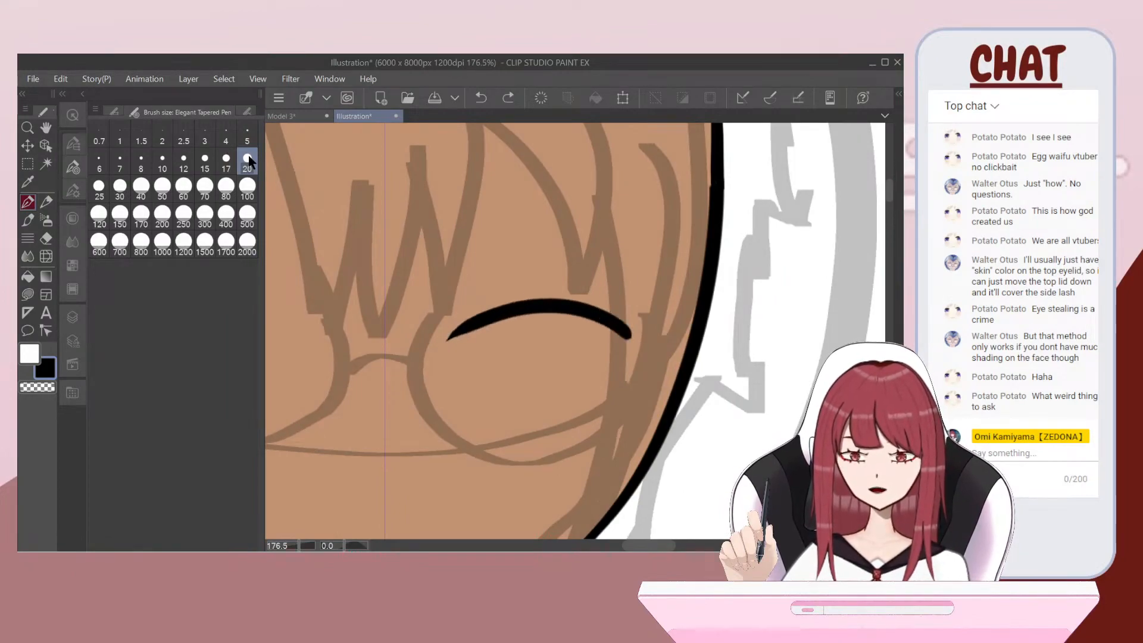
Step: Add a new vector layer inside the l_sidelashline folder with the default settings
scroll(287, 271, "down", 3)
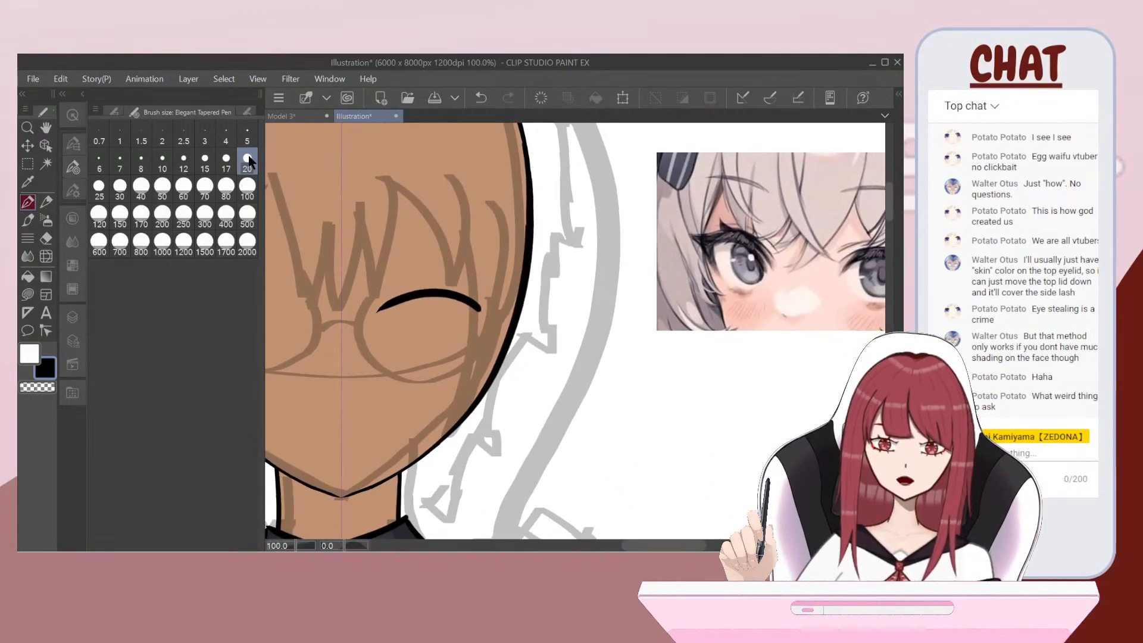
scroll(378, 384, "up", 2)
scroll(441, 298, "up", 1)
scroll(287, 334, "down", 2)
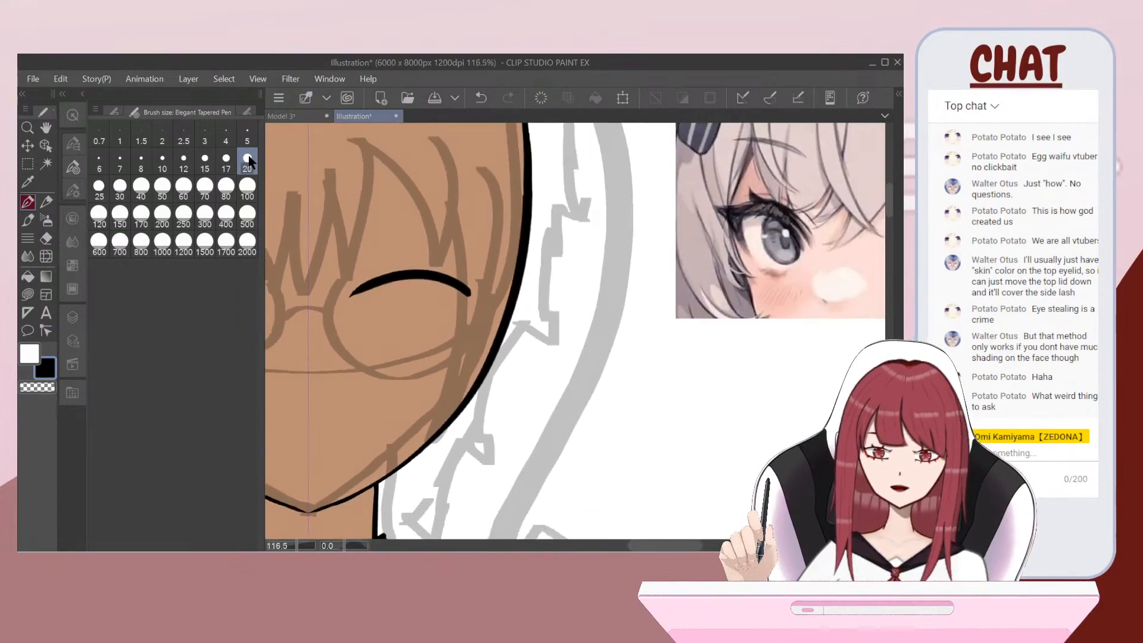
left_click(67, 312)
left_click(177, 440)
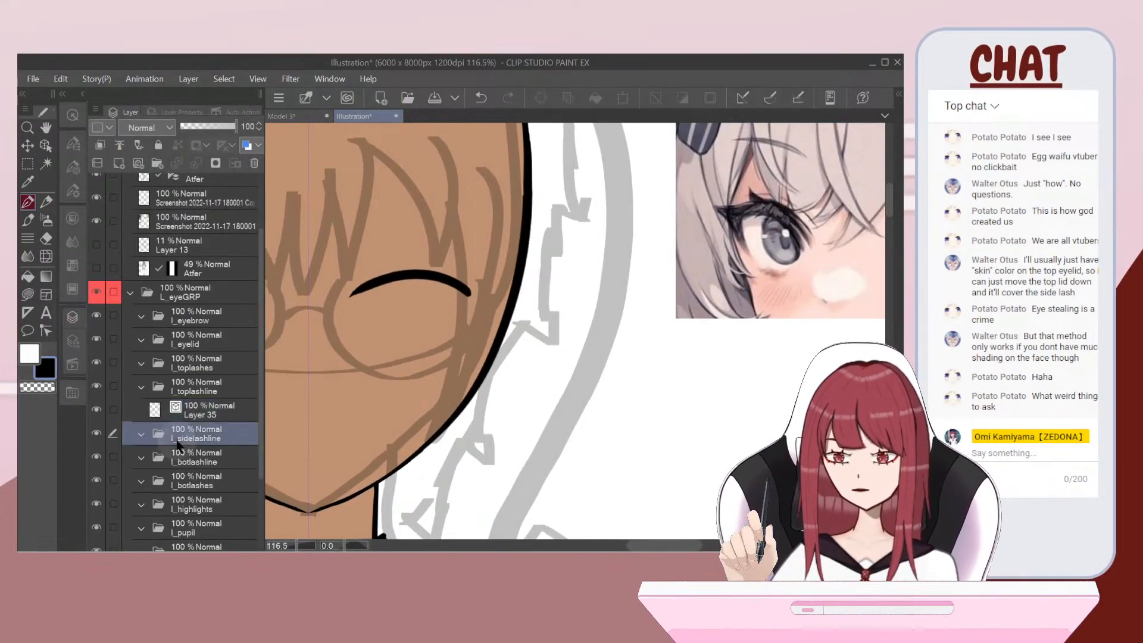
key("ctrl+shift+n")
left_click(564, 287)
Step: Draw a short side lash line between the outer end of the upper lash line and the lower side of the eye, redrawing as needed
scroll(395, 245, "up", 2)
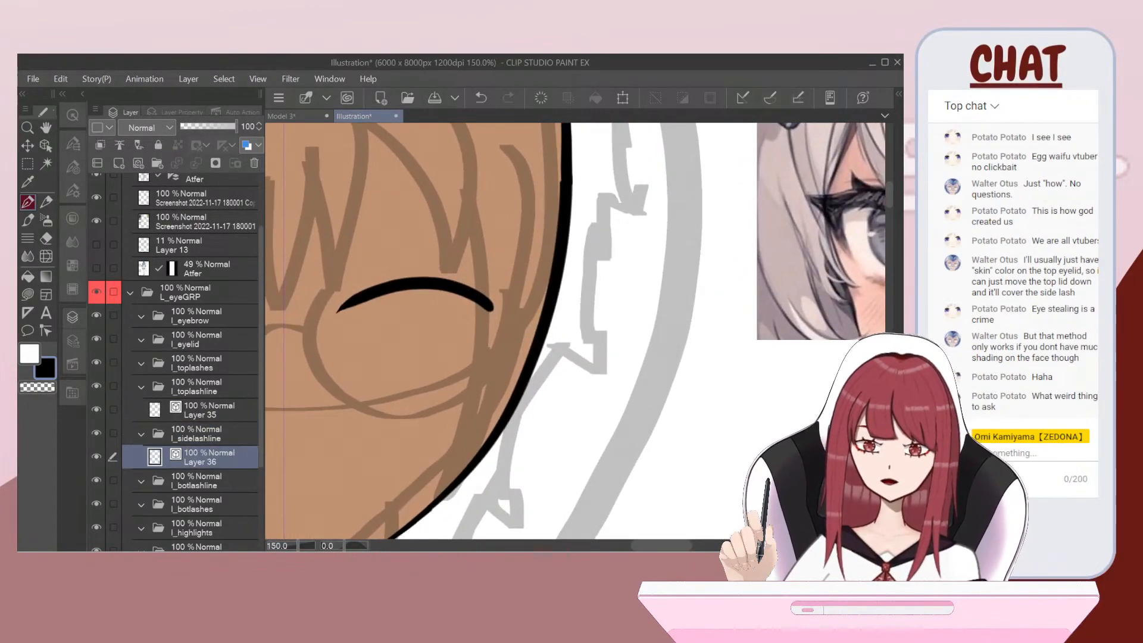
scroll(284, 274, "up", 1)
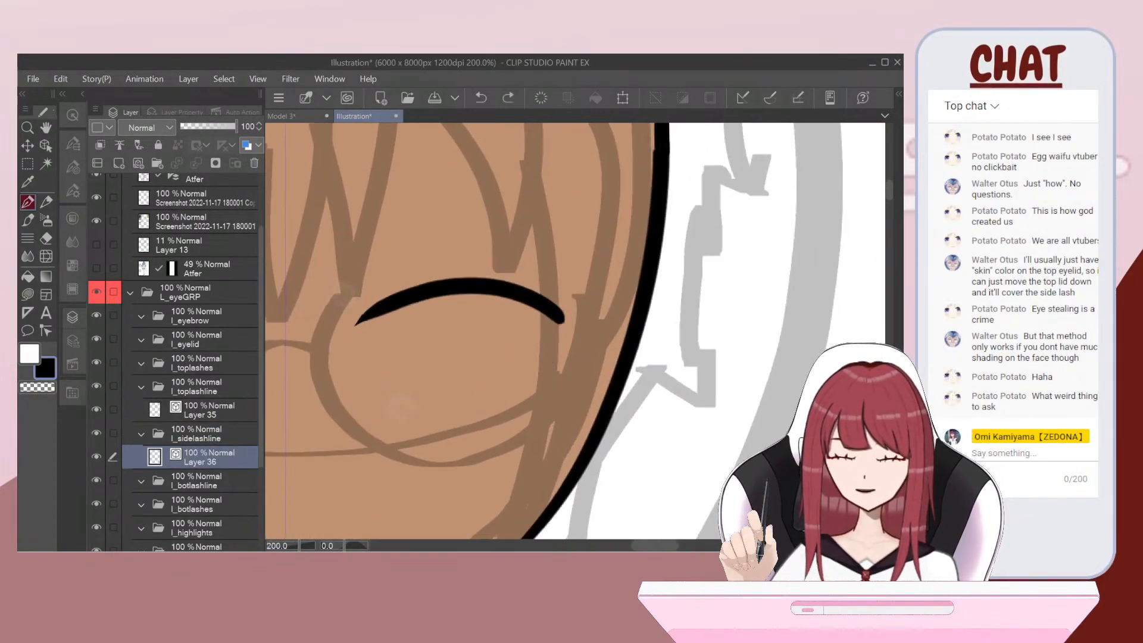
left_click_drag(538, 382, 560, 318)
key("ctrl+z")
left_click_drag(537, 381, 559, 320)
key("ctrl+z")
mouse_move(541, 385)
left_mouse_down()
mouse_move(559, 319)
mouse_move(570, 325)
left_mouse_up()
scroll(464, 325, "down", 2)
scroll(512, 324, "down", 1)
scroll(602, 375, "up", 3)
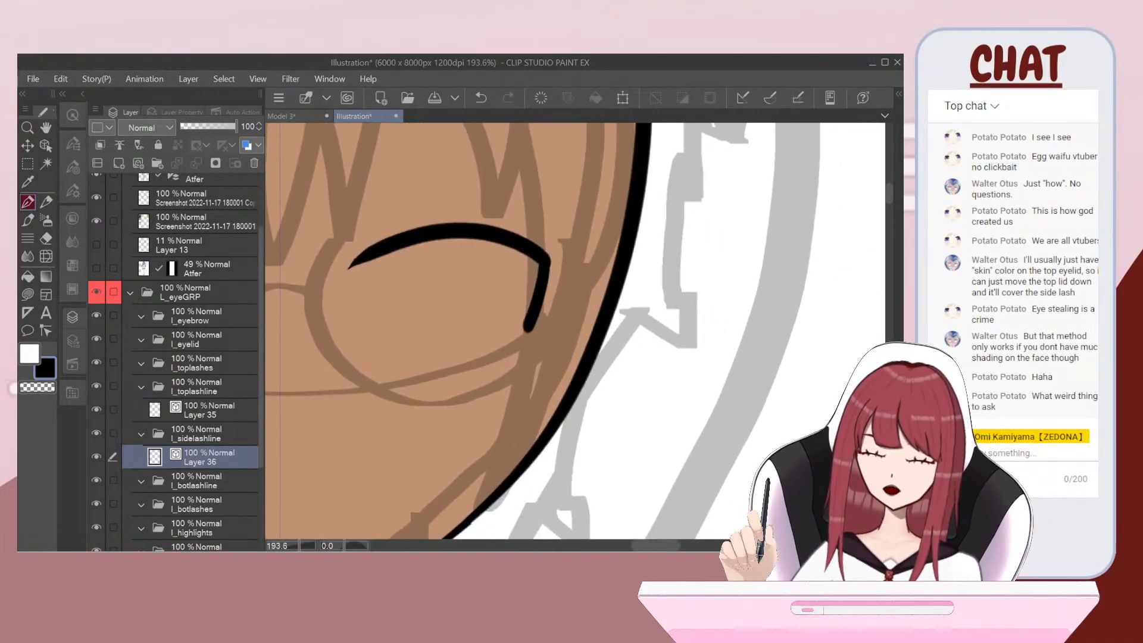
Step: Add a new vector layer inside the l_botlashline folder with the default settings
left_click(212, 482)
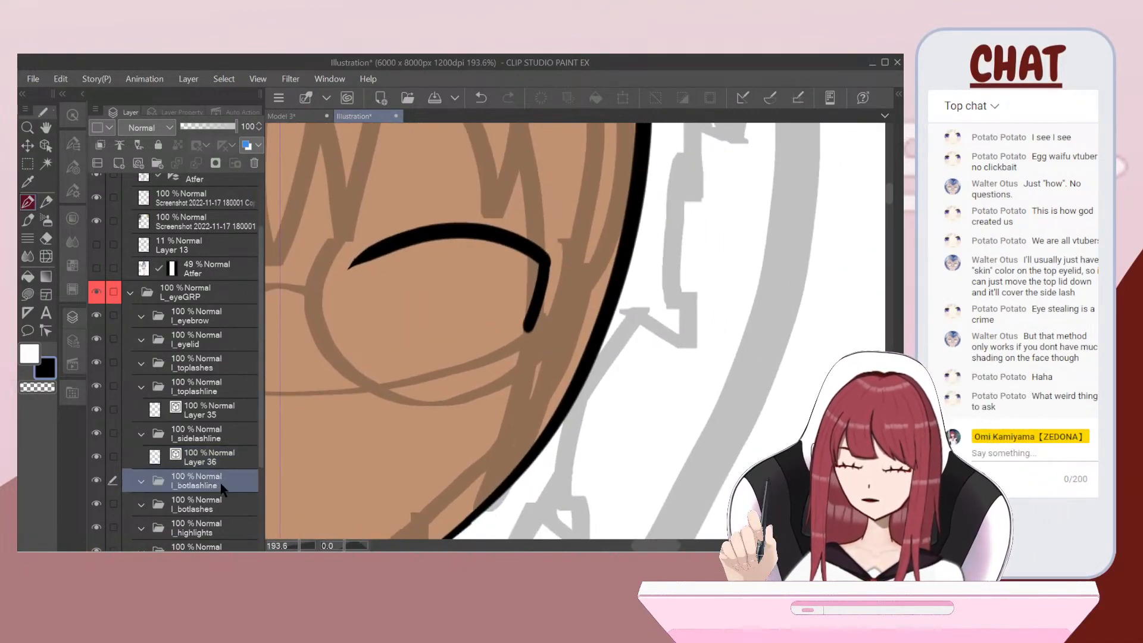
key("ctrl+shift+n")
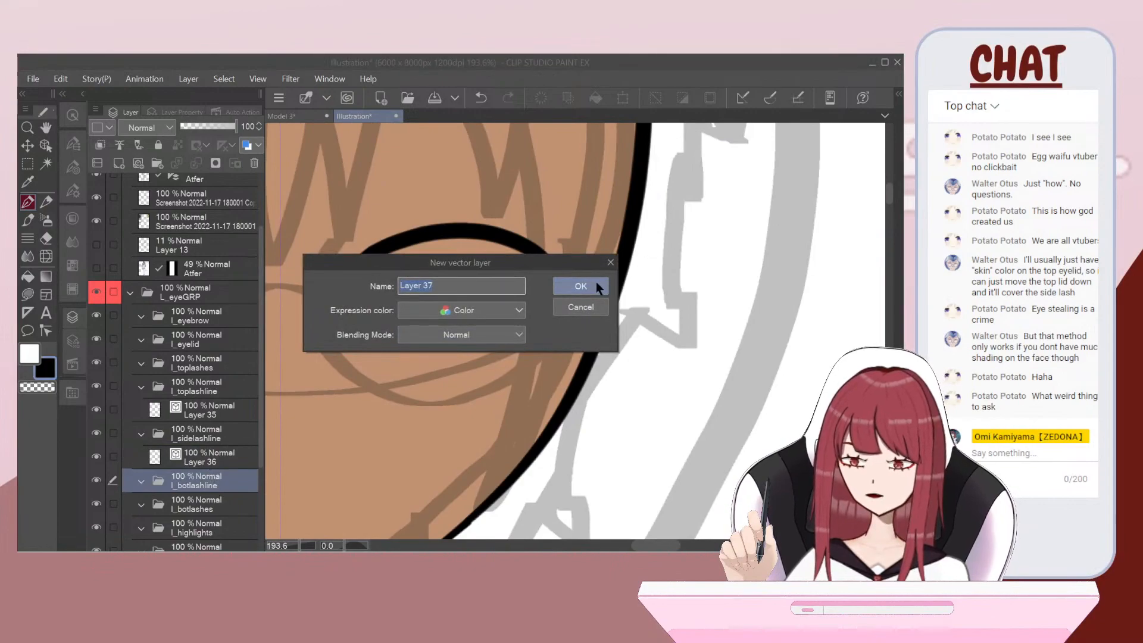
left_click(595, 282)
Step: Examine the lower lash area of both eyes in the pasted reference and compare it with the lash lines drawn on the head
scroll(492, 325, "down", 5)
scroll(535, 352, "up", 5)
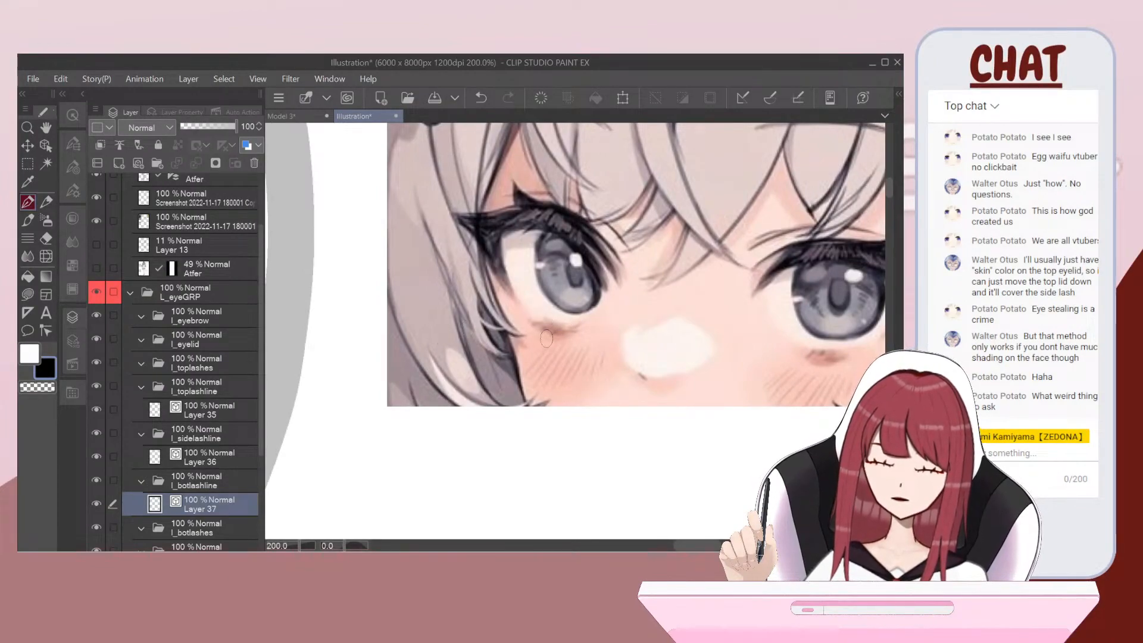
scroll(611, 334, "left", 8)
scroll(611, 334, "down", 1)
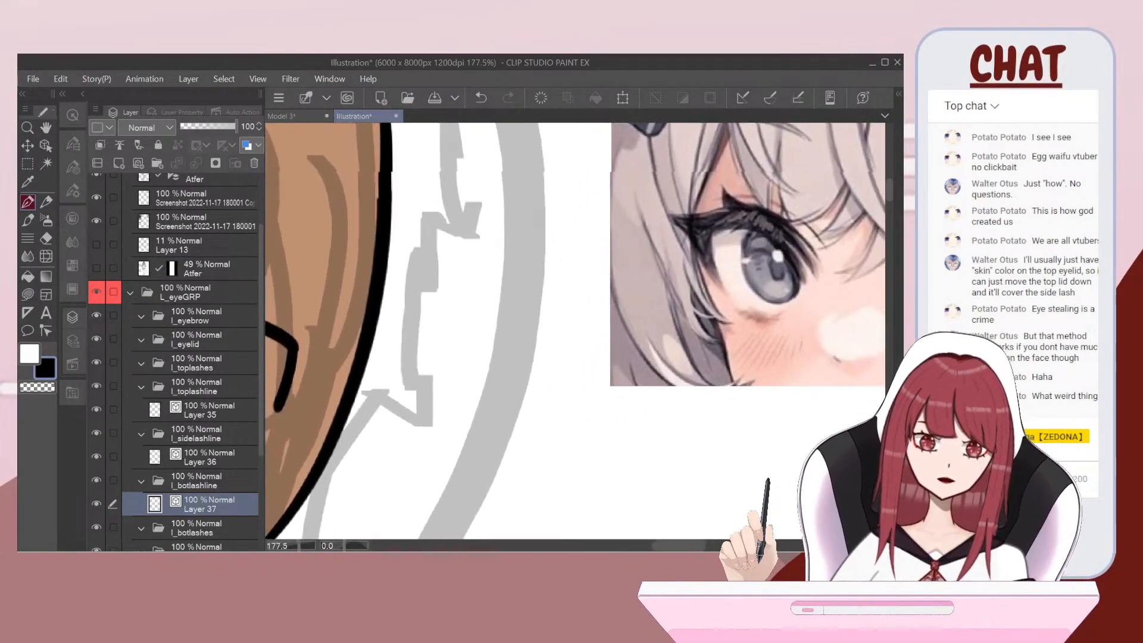
scroll(470, 307, "up", 1)
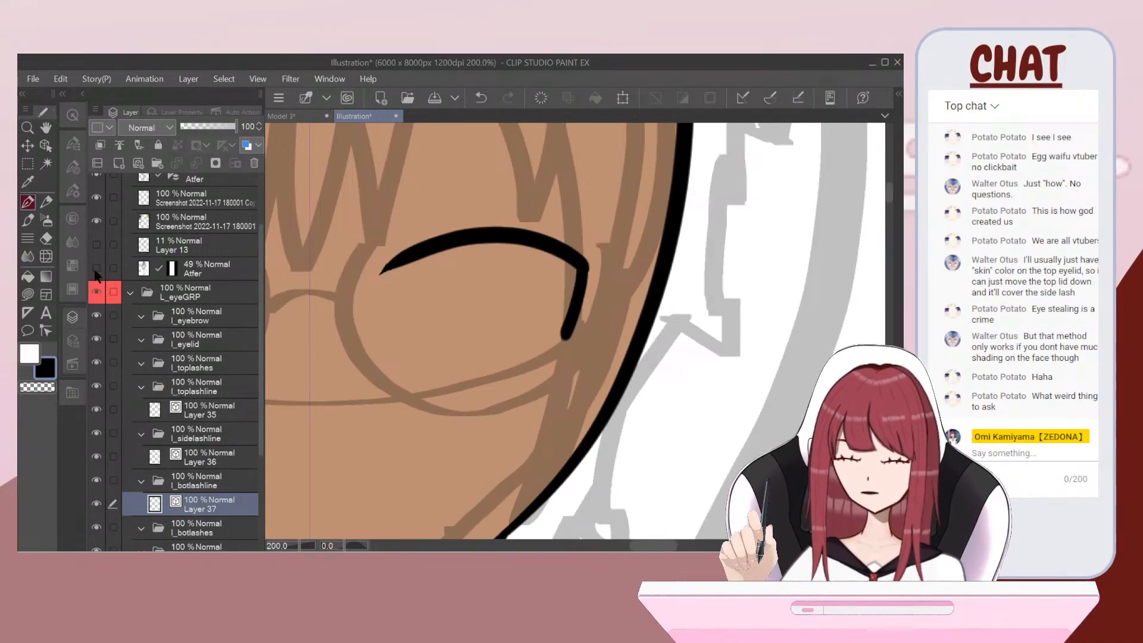
scroll(575, 331, "right", 8)
scroll(575, 331, "down", 1)
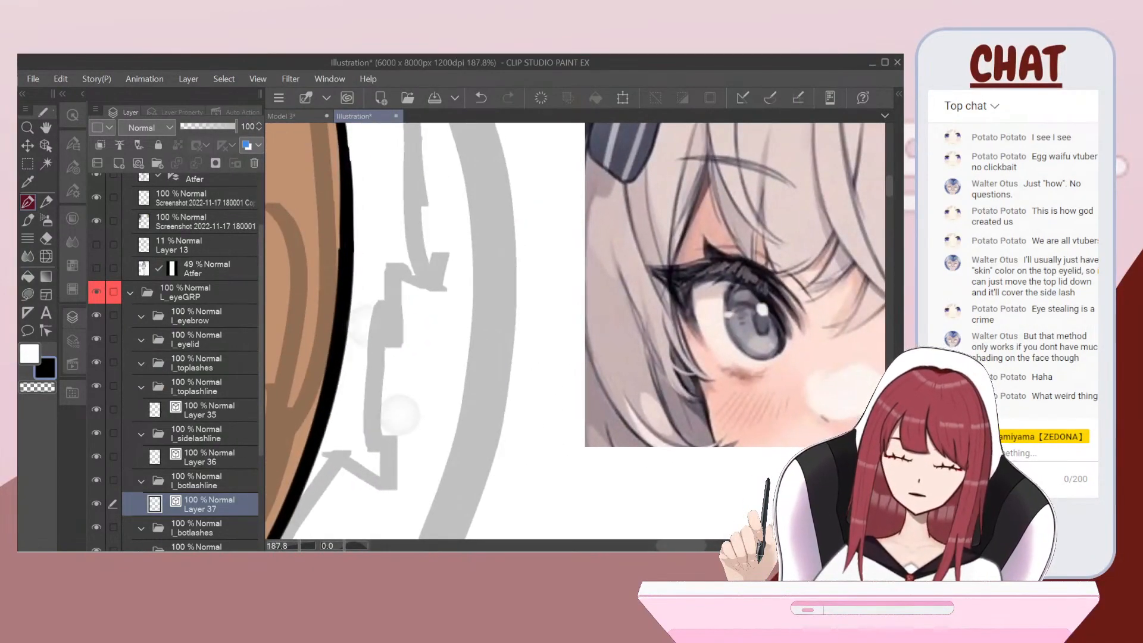
scroll(553, 258, "right", 3)
scroll(554, 258, "down", 2)
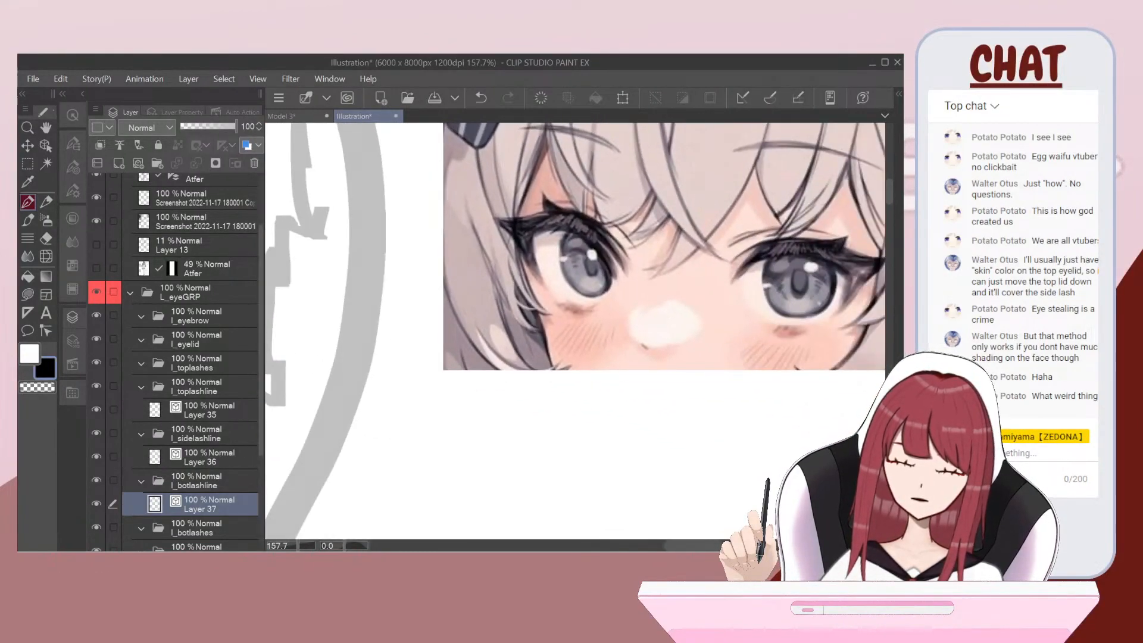
scroll(575, 331, "left", 1)
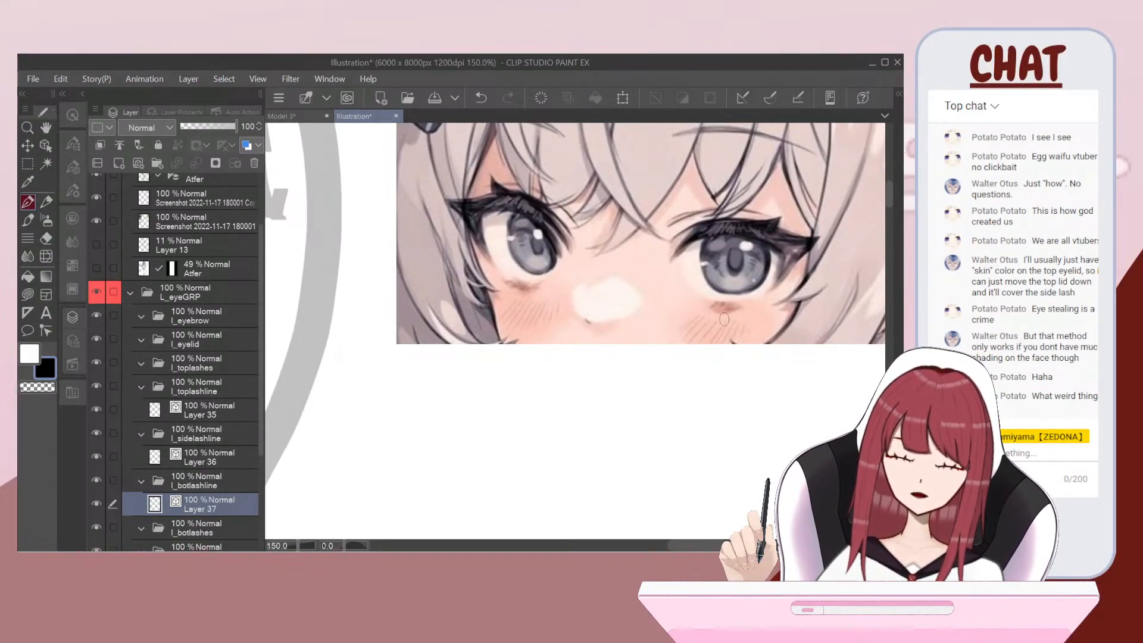
left_click_drag(699, 298, 882, 286)
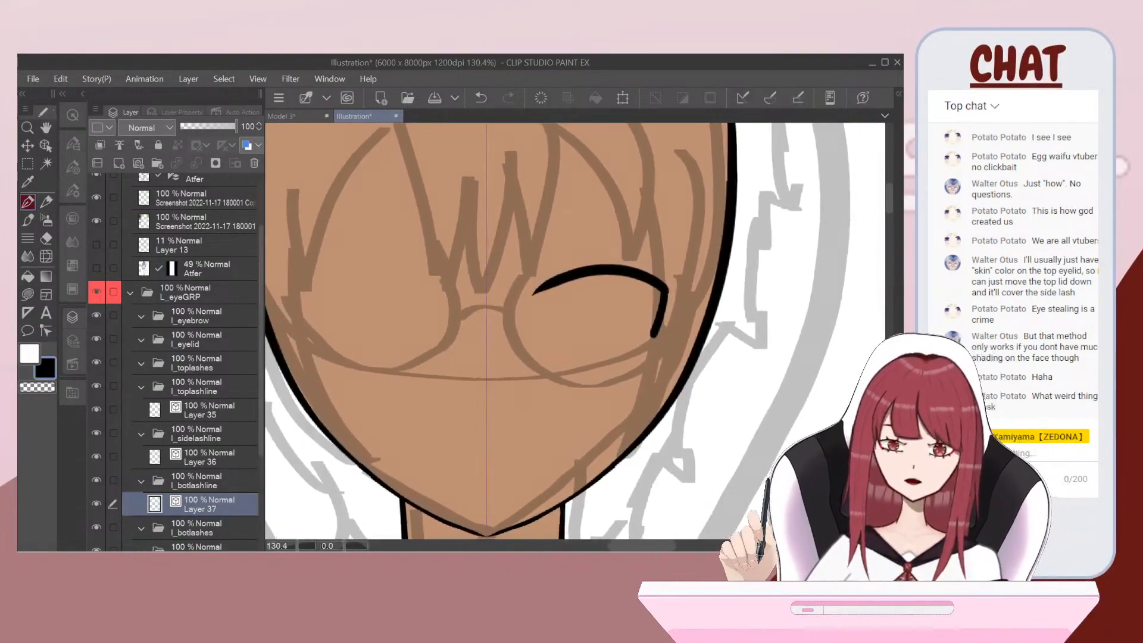
scroll(768, 294, "up", 1)
left_click_drag(768, 294, 749, 296)
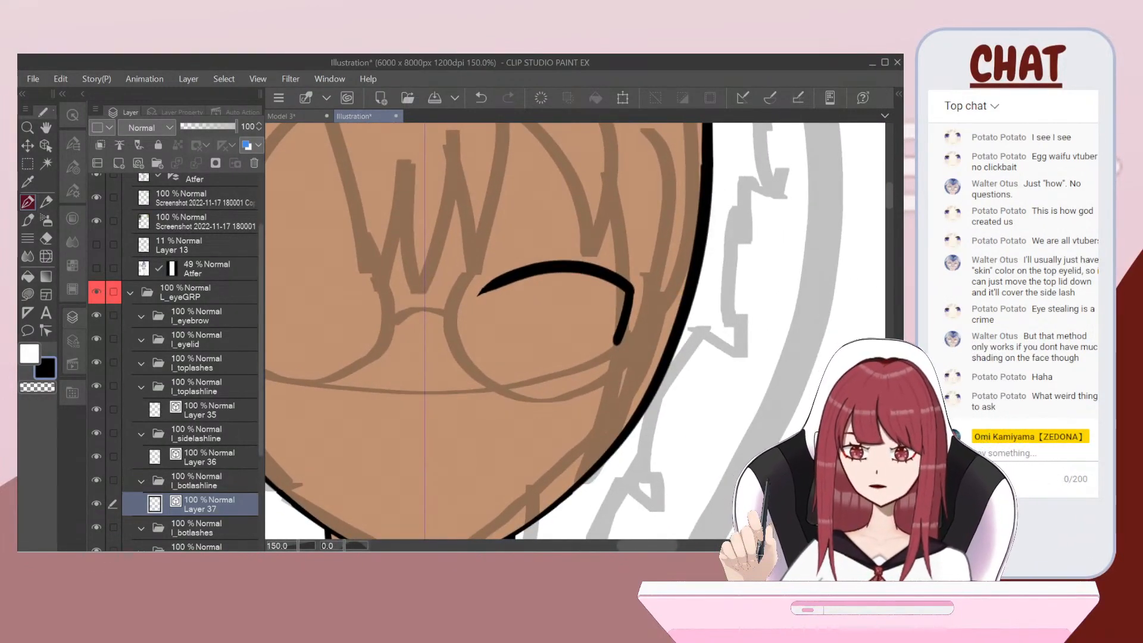
Step: Set the pen's brush size to 8 and draw a short, shallow bottom lash line below the upper lash line
left_click(73, 167)
left_click(141, 160)
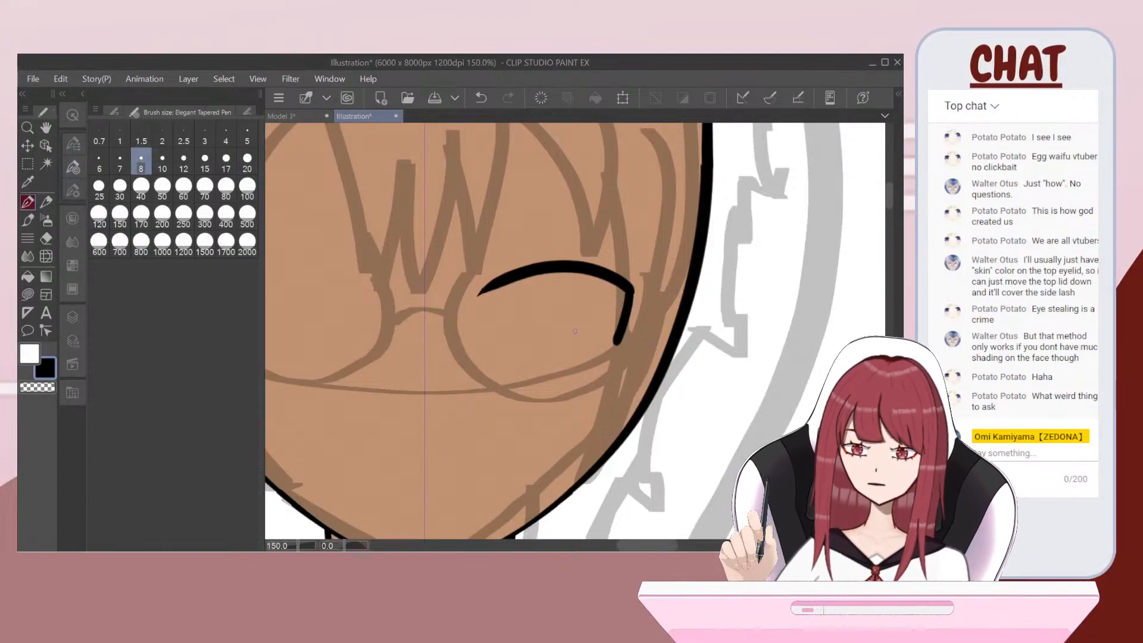
mouse_move(558, 363)
left_mouse_down()
mouse_move(576, 361)
mouse_move(591, 393)
mouse_move(638, 384)
left_mouse_up()
scroll(481, 297, "up", 3)
key("ctrl+z")
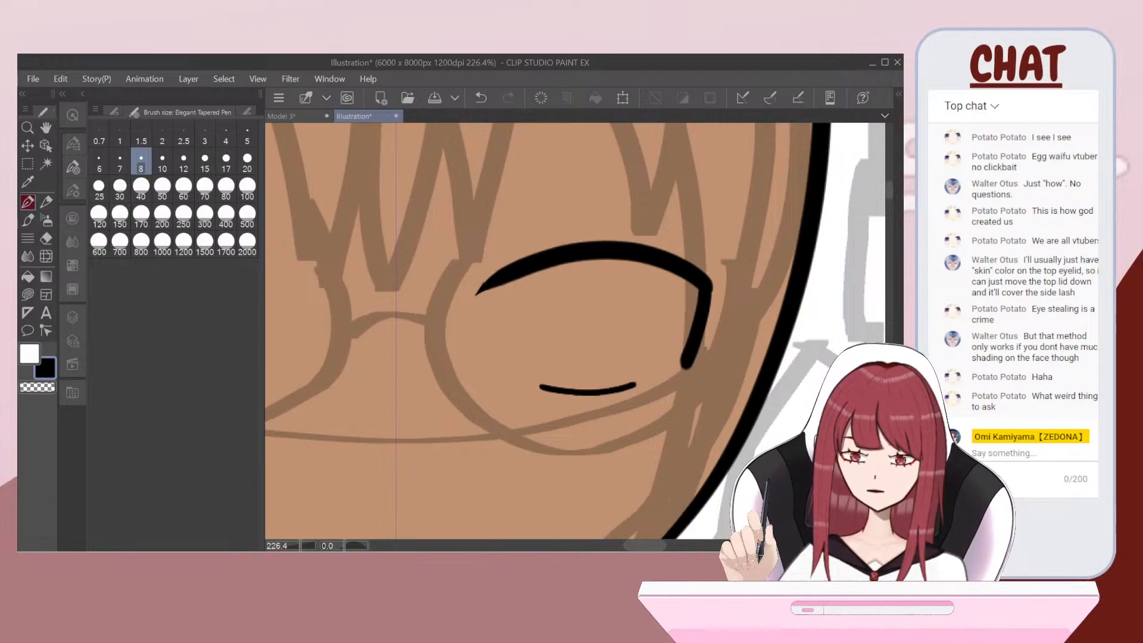
scroll(637, 384, "down", 5)
scroll(443, 267, "down", 3)
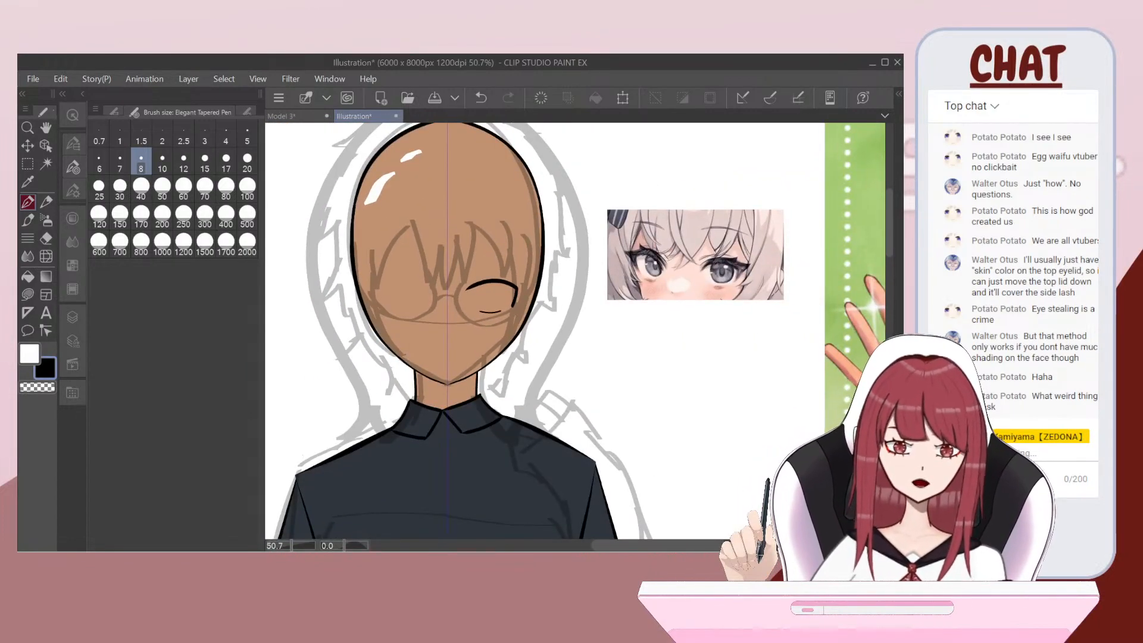
Step: Undo the bottom, side and upper lash strokes along with the vector layers added in l_botlashline and l_sidelashline
scroll(647, 259, "up", 3)
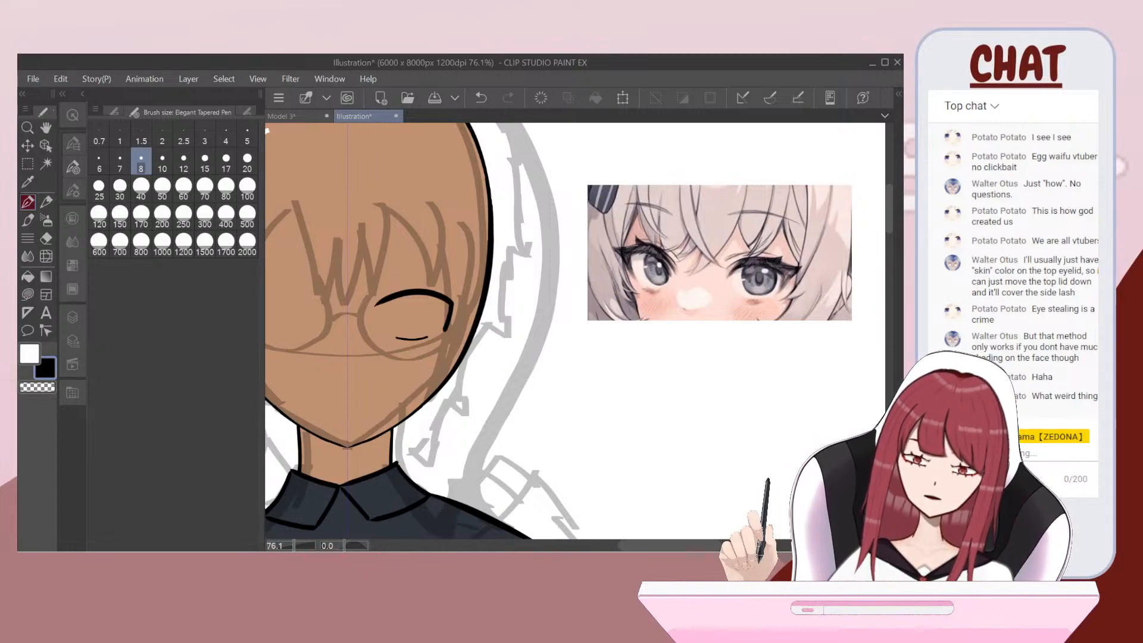
scroll(388, 270, "up", 1)
key("ctrl+z")
scroll(373, 283, "up", 1)
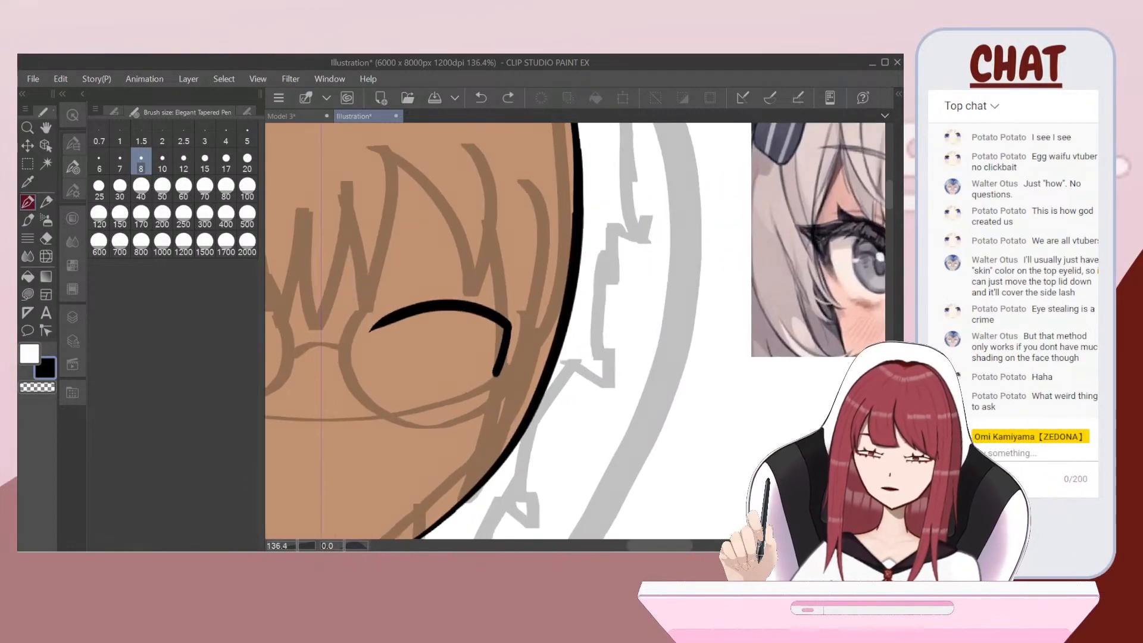
key("ctrl+z")
left_click(72, 316)
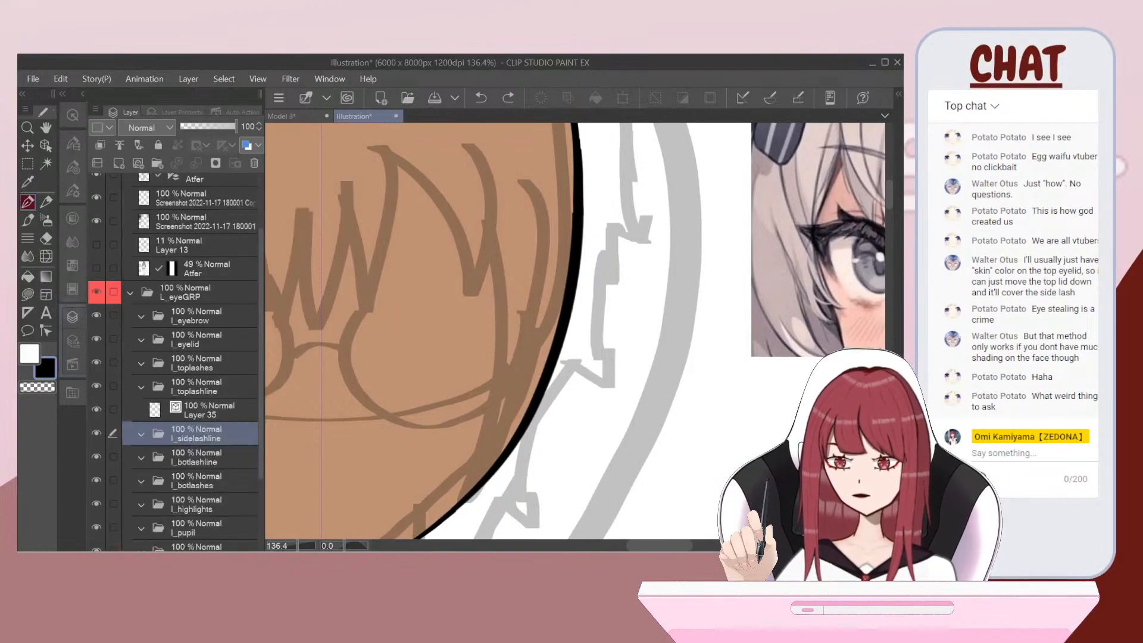
Step: Set the pen's brush size to 20 and draw a long upper lash arc over the eye, curving down at the outer end
left_click(73, 168)
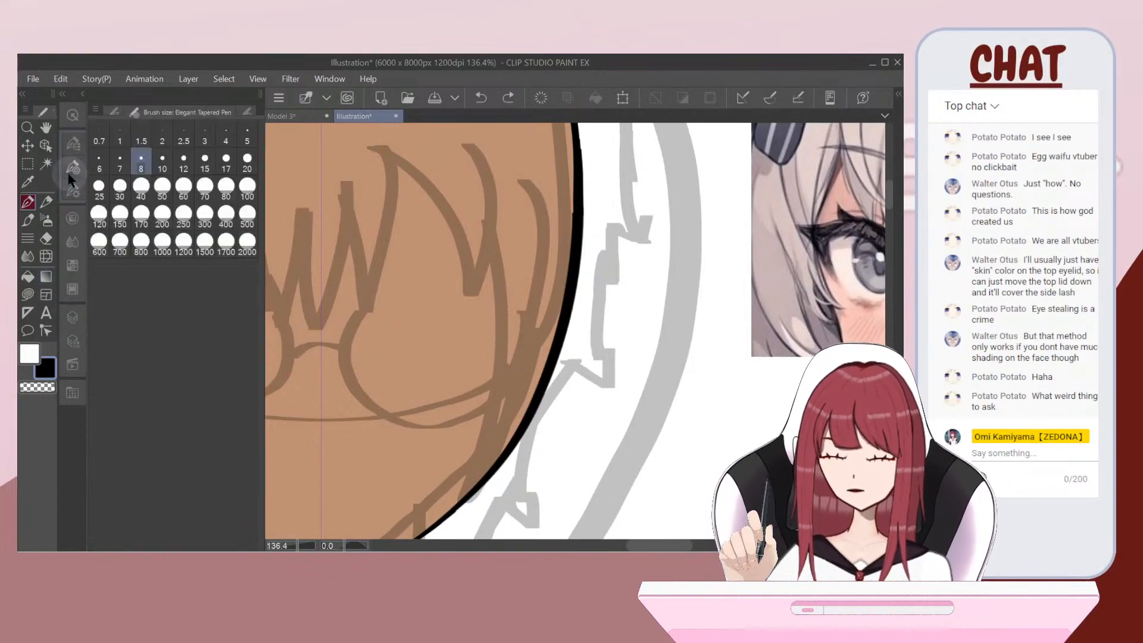
scroll(576, 331, "up", 1)
left_click(254, 157)
mouse_move(397, 351)
left_mouse_down()
mouse_move(439, 327)
mouse_move(539, 324)
mouse_move(570, 355)
left_mouse_up()
mouse_move(396, 352)
left_mouse_down()
mouse_move(448, 321)
mouse_move(515, 317)
mouse_move(561, 342)
mouse_move(576, 384)
left_mouse_up()
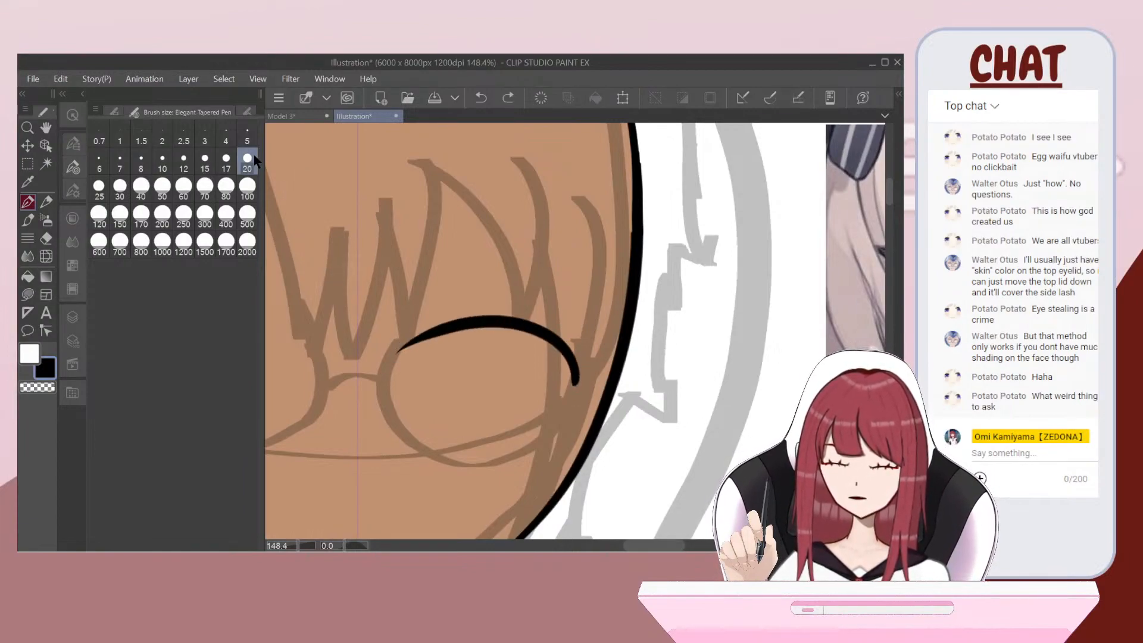
key("ctrl+z")
mouse_move(392, 357)
left_mouse_down()
mouse_move(447, 323)
mouse_move(547, 335)
mouse_move(579, 381)
left_mouse_up()
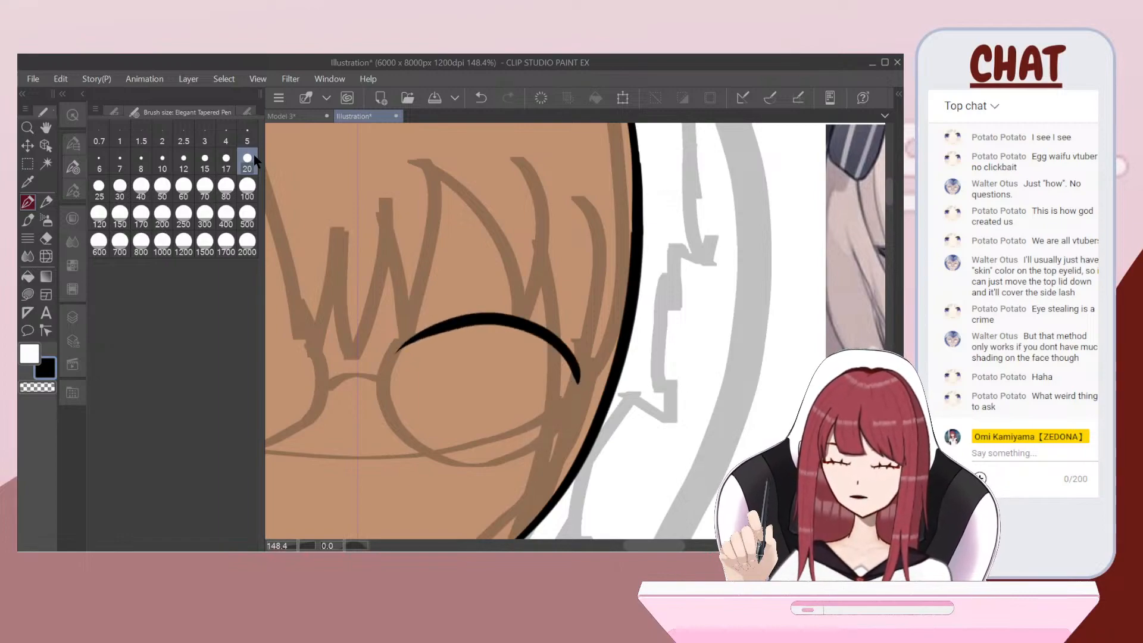
Step: Add a new vector layer inside the l_sidelashline folder
left_click(72, 317)
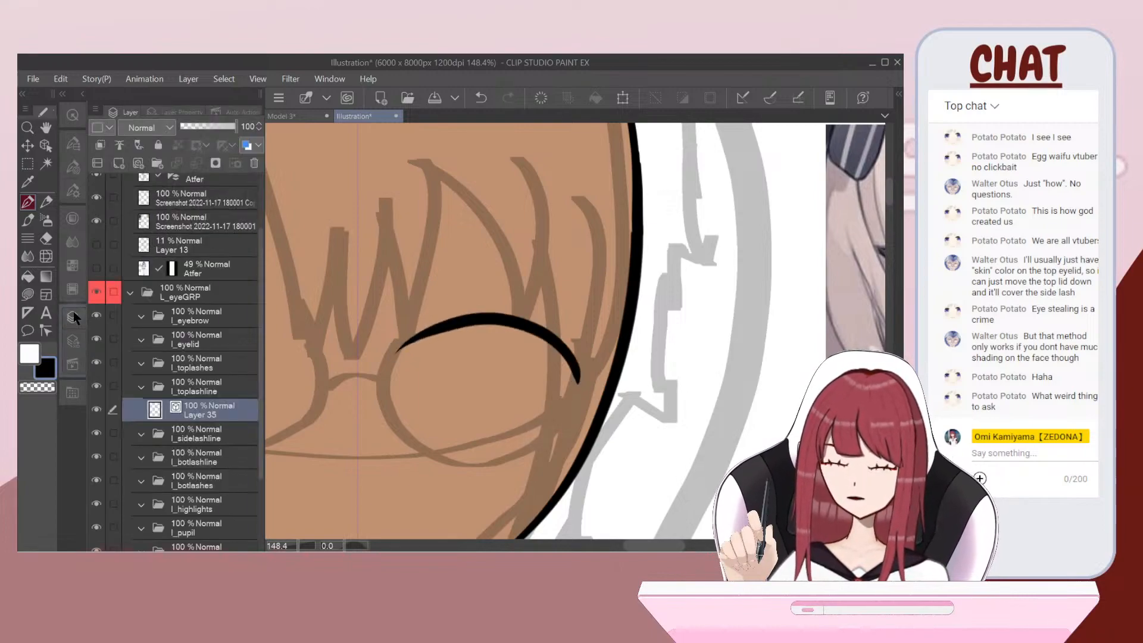
left_click(190, 434)
left_click(137, 163)
Step: Try a side lash line curving down and inward from the upper lash arc's outer end
left_click_drag(580, 374, 543, 438)
scroll(408, 454, "up", 1)
key("ctrl+z")
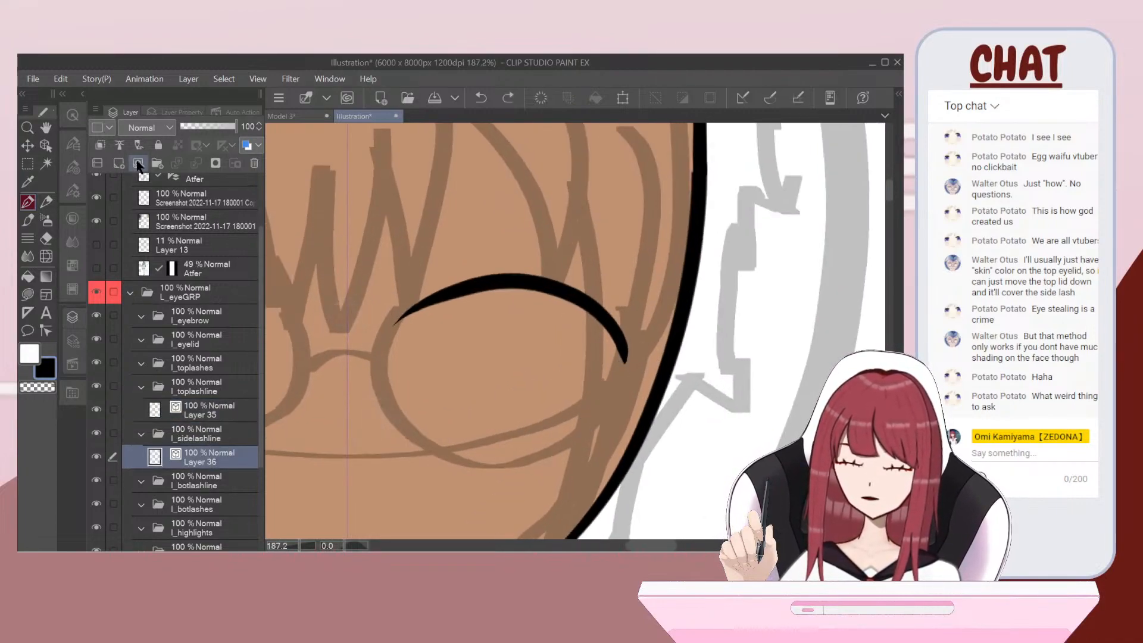
mouse_move(625, 360)
left_mouse_down()
mouse_move(621, 390)
mouse_move(585, 436)
left_mouse_up()
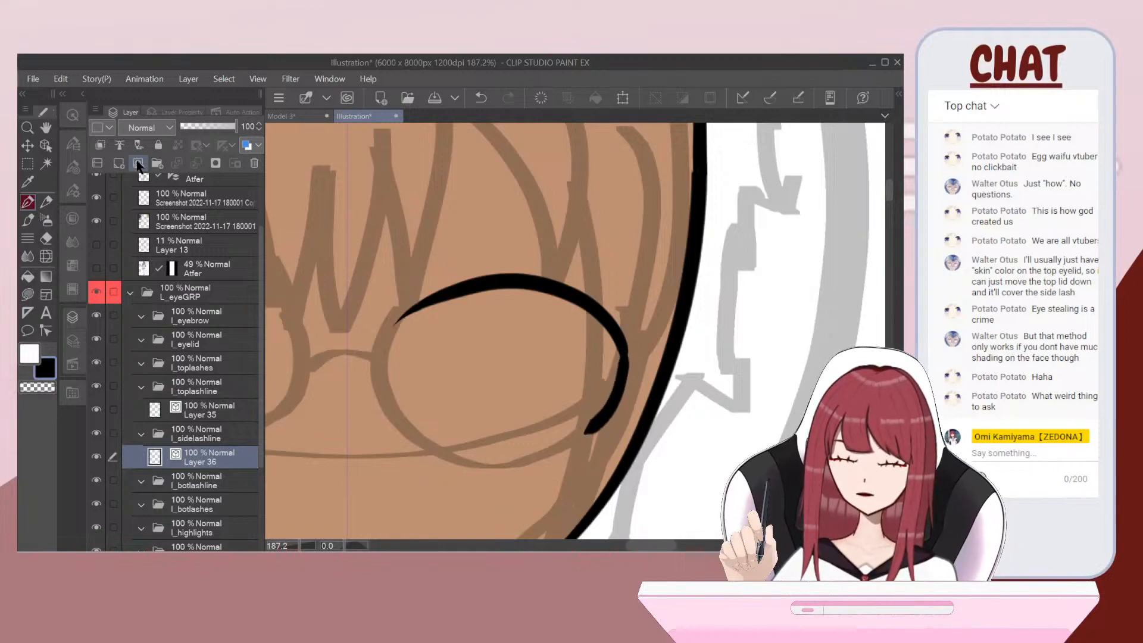
scroll(328, 303, "down", 3)
scroll(575, 331, "down", 1)
key("ctrl+z")
Step: On the l_toplashline vector layer, thicken the upper lash arc along its underside and fill the gap towards the outer end
scroll(395, 286, "up", 4)
left_click(188, 410)
mouse_move(364, 306)
left_mouse_down()
mouse_move(435, 291)
mouse_move(542, 367)
left_mouse_up()
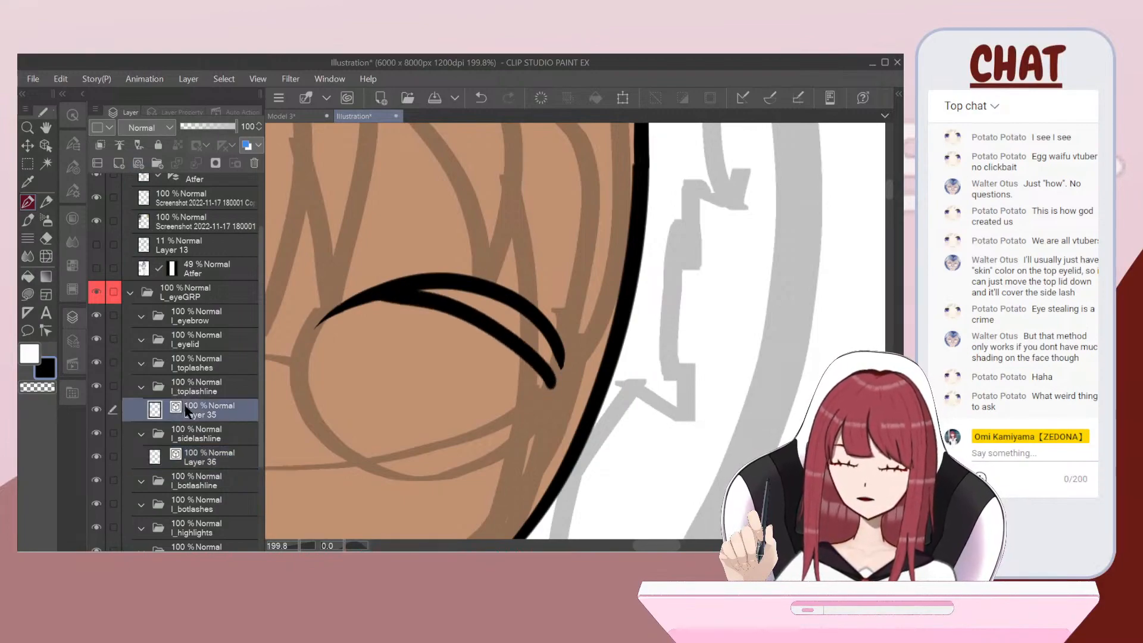
key("ctrl+z")
mouse_move(393, 296)
left_mouse_down()
mouse_move(447, 287)
mouse_move(521, 337)
mouse_move(546, 397)
mouse_move(557, 353)
mouse_move(493, 300)
left_mouse_up()
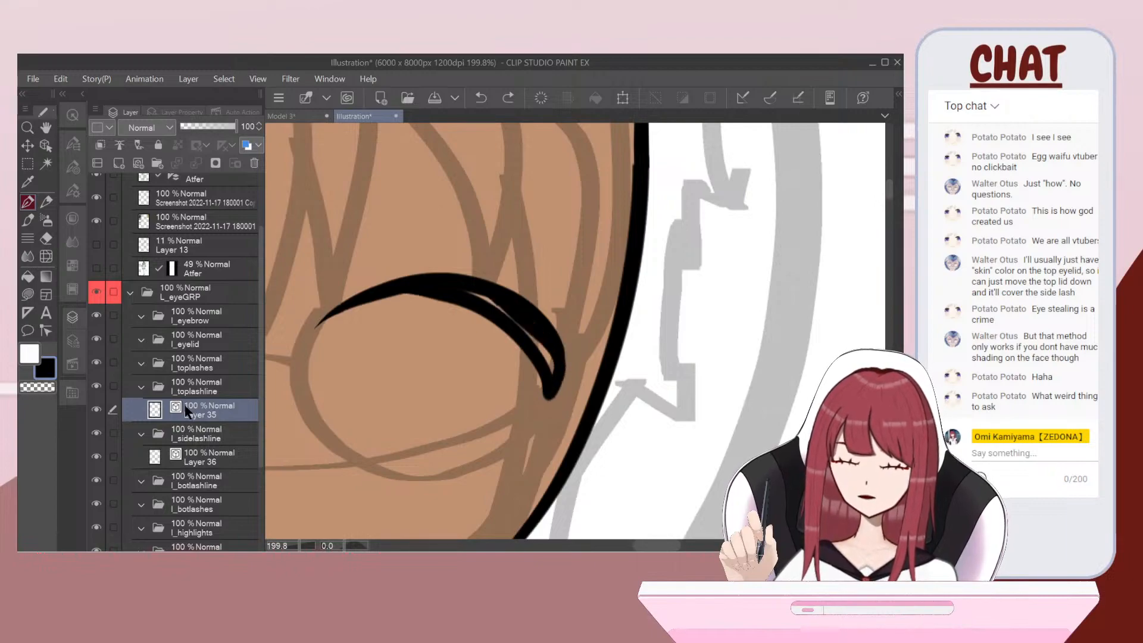
scroll(354, 275, "up", 5)
mouse_move(410, 299)
left_mouse_down()
mouse_move(539, 304)
mouse_move(626, 359)
mouse_move(678, 444)
left_mouse_up()
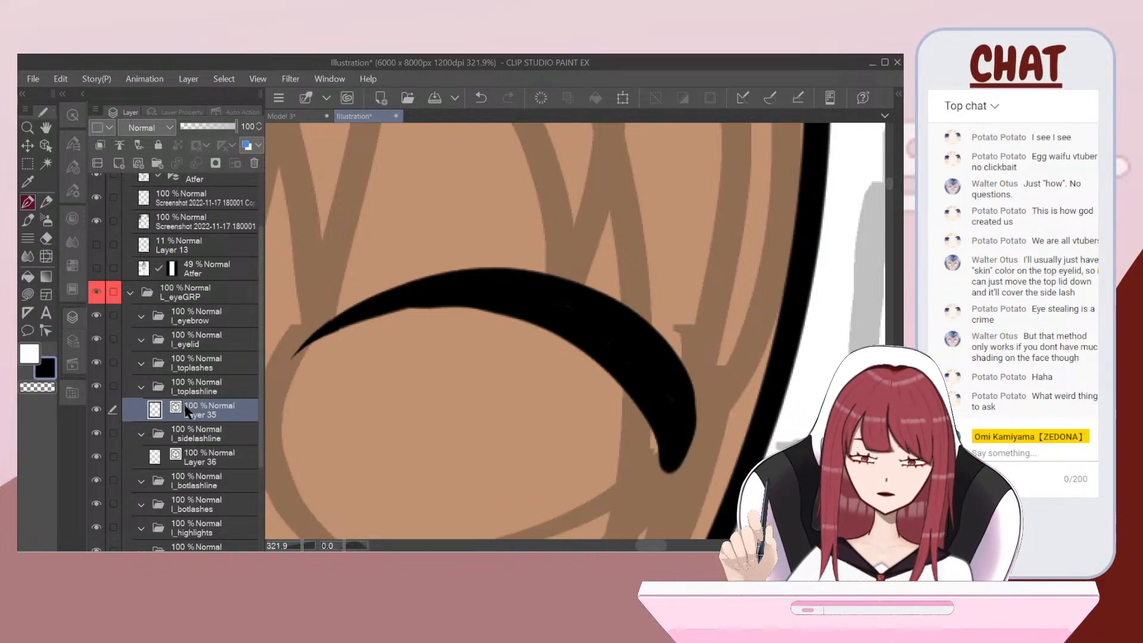
Step: Set the pen's brush size to 8 and draw a short second tip beneath the upper lash arc's inner corner
key("ctrl+alt+0")
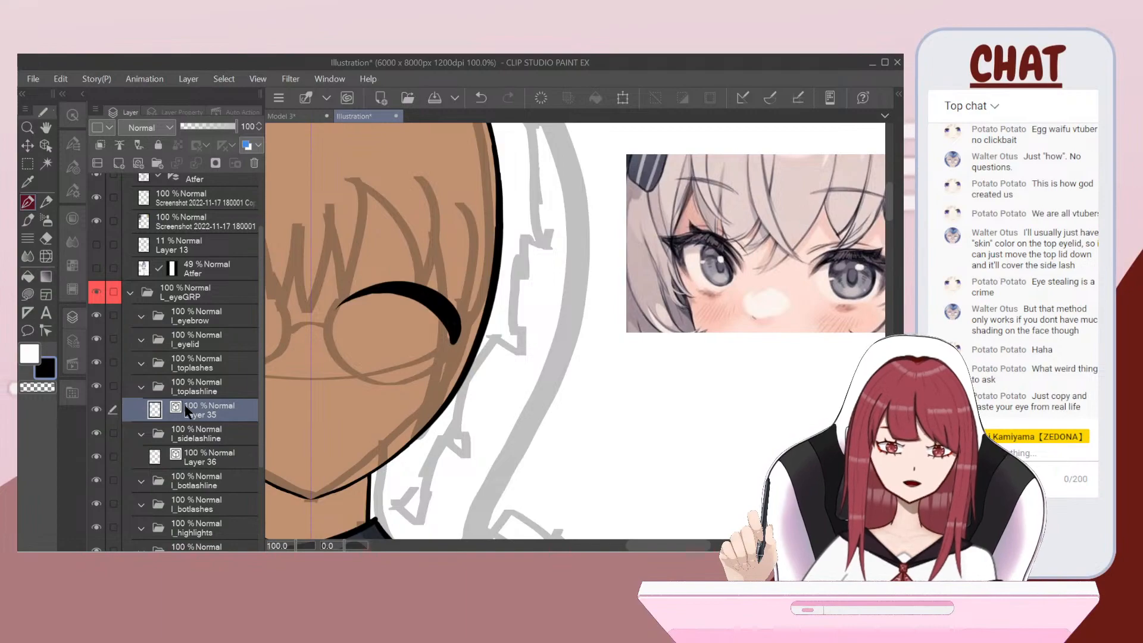
scroll(336, 289, "up", 4)
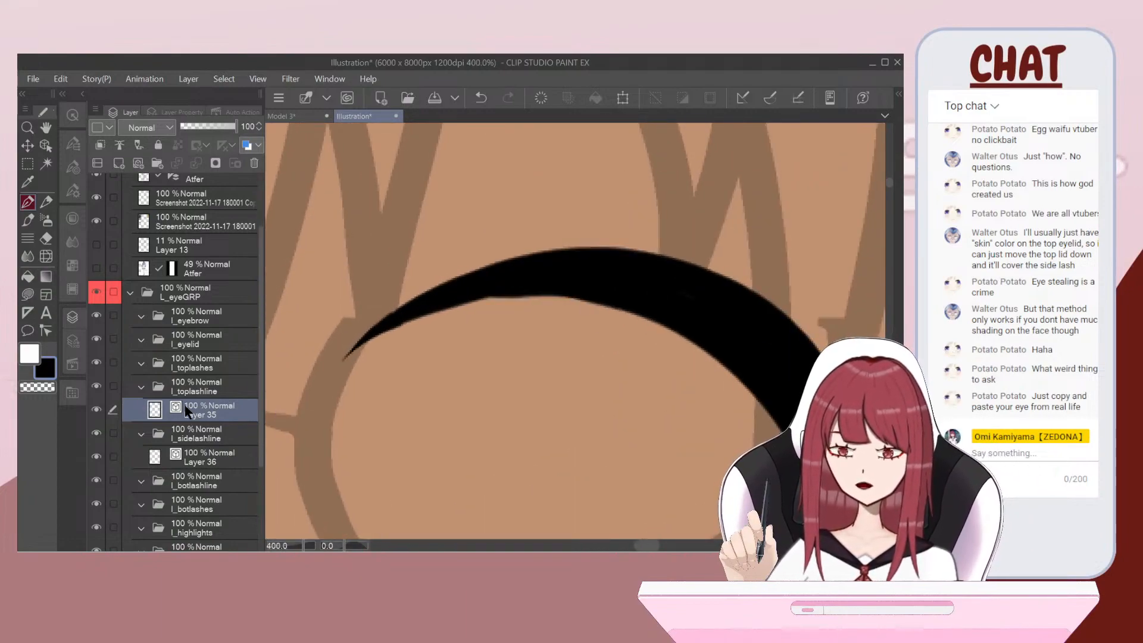
left_click(72, 169)
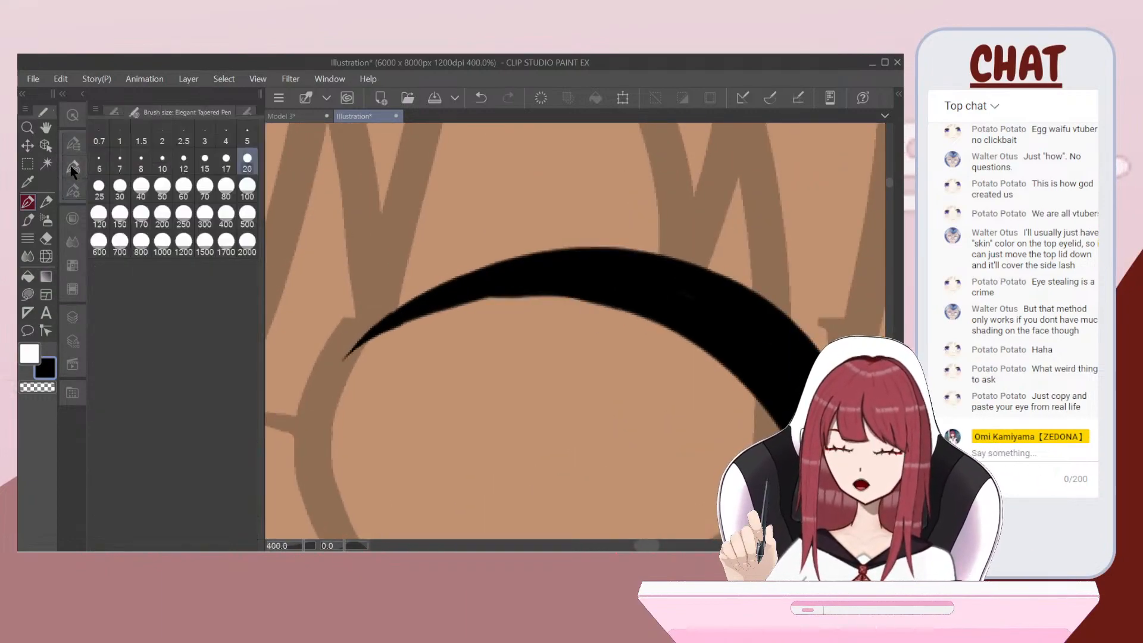
left_click(133, 162)
mouse_move(380, 377)
left_mouse_down()
mouse_move(472, 281)
mouse_move(498, 271)
left_mouse_up()
key("ctrl+z")
mouse_move(372, 358)
left_mouse_down()
mouse_move(465, 297)
mouse_move(502, 290)
left_mouse_up()
scroll(387, 302, "down", 2)
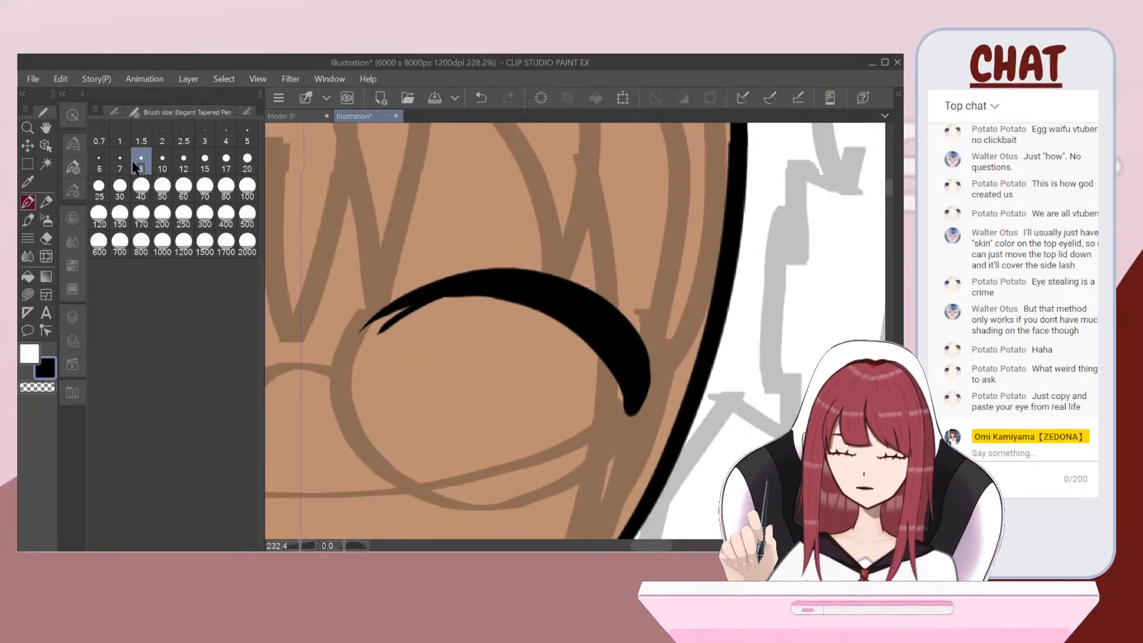
scroll(385, 256, "up", 1)
key("ctrl+z")
left_click_drag(389, 350, 495, 291)
Step: Thicken and sharpen the short second tip so the upper lash arc's inner corner ends in a fork
scroll(495, 291, "down", 1)
scroll(495, 292, "up", 1)
mouse_move(407, 380)
left_mouse_down()
mouse_move(471, 326)
mouse_move(506, 322)
left_mouse_up()
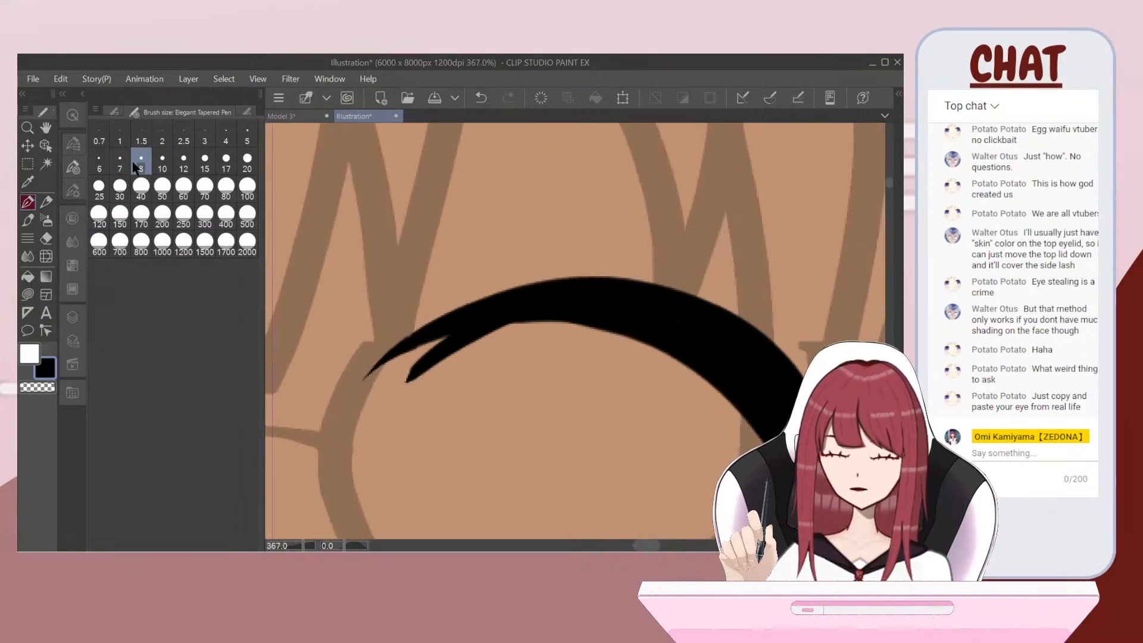
mouse_move(408, 378)
left_mouse_down()
mouse_move(459, 328)
mouse_move(434, 317)
left_mouse_up()
key("ctrl+z")
scroll(380, 270, "up", 2)
left_click_drag(369, 386, 468, 310)
scroll(402, 306, "down", 4)
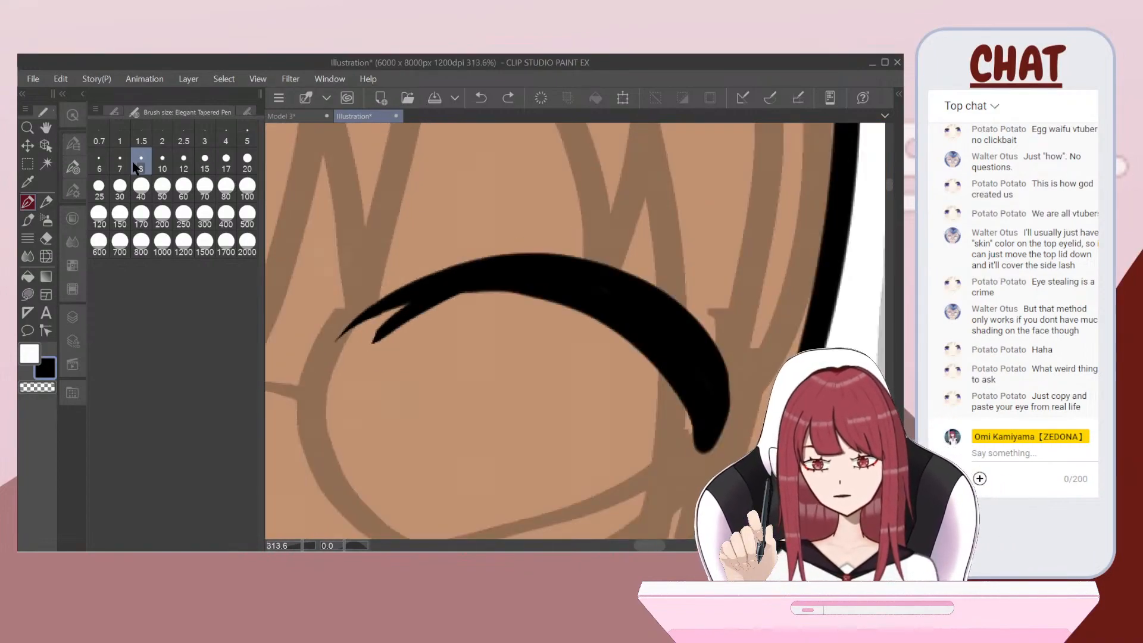
Step: Compare the upper lash arc with the eye reference and erase it completely using the Symmetry Eraser at size 500
scroll(395, 299, "up", 5)
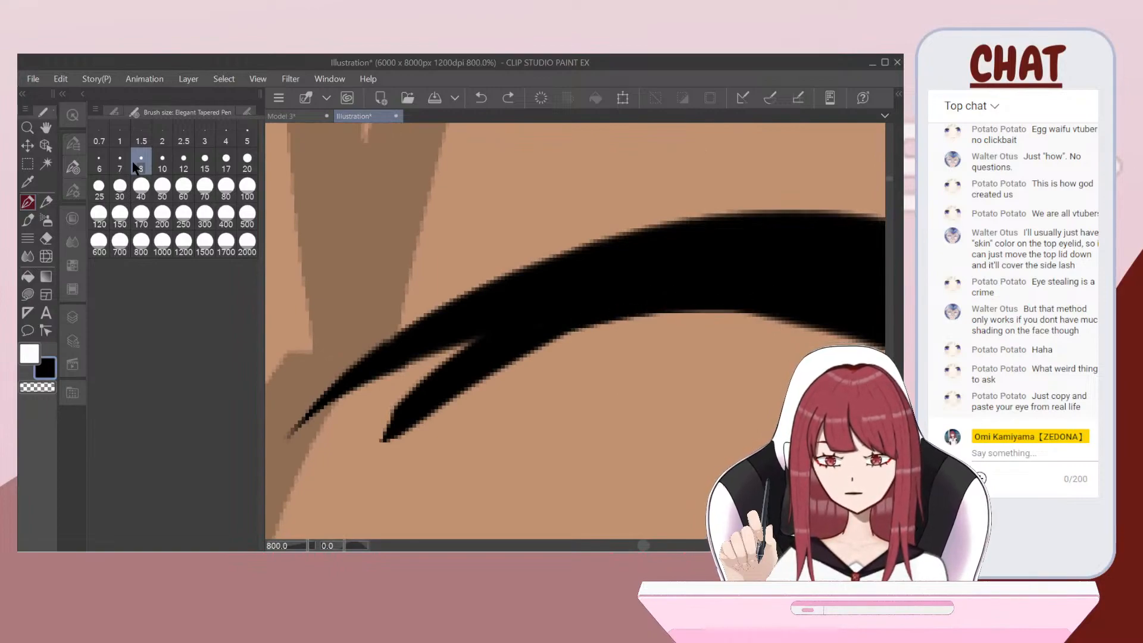
scroll(575, 331, "down", 7)
mouse_move(572, 334)
left_mouse_down()
mouse_move(630, 365)
mouse_move(508, 317)
mouse_move(556, 348)
left_mouse_up()
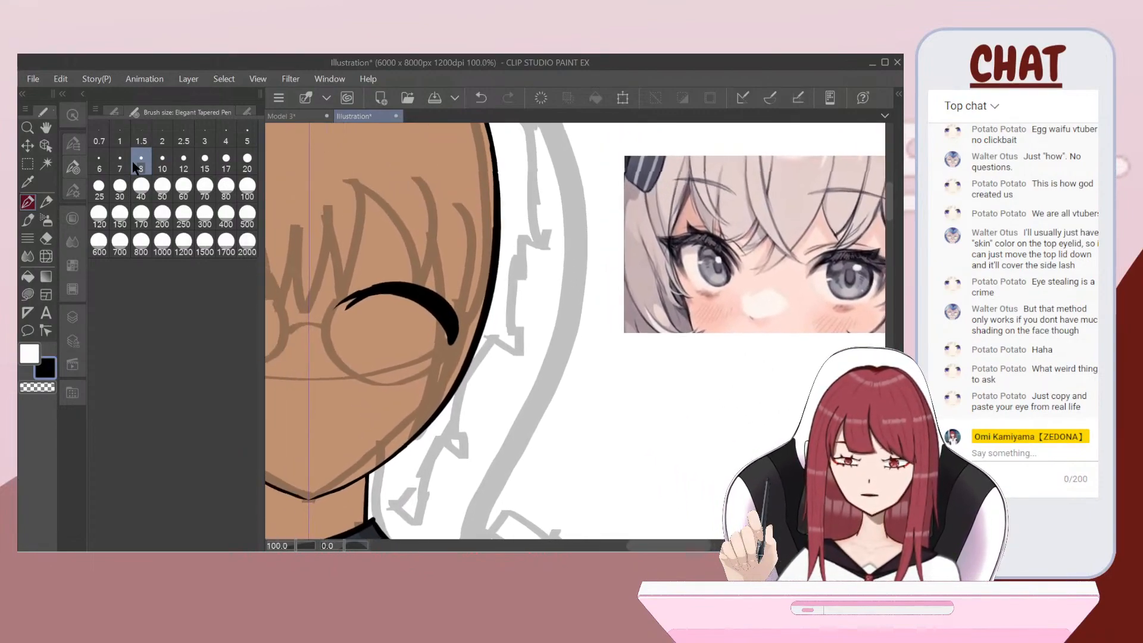
scroll(575, 331, "up", 1)
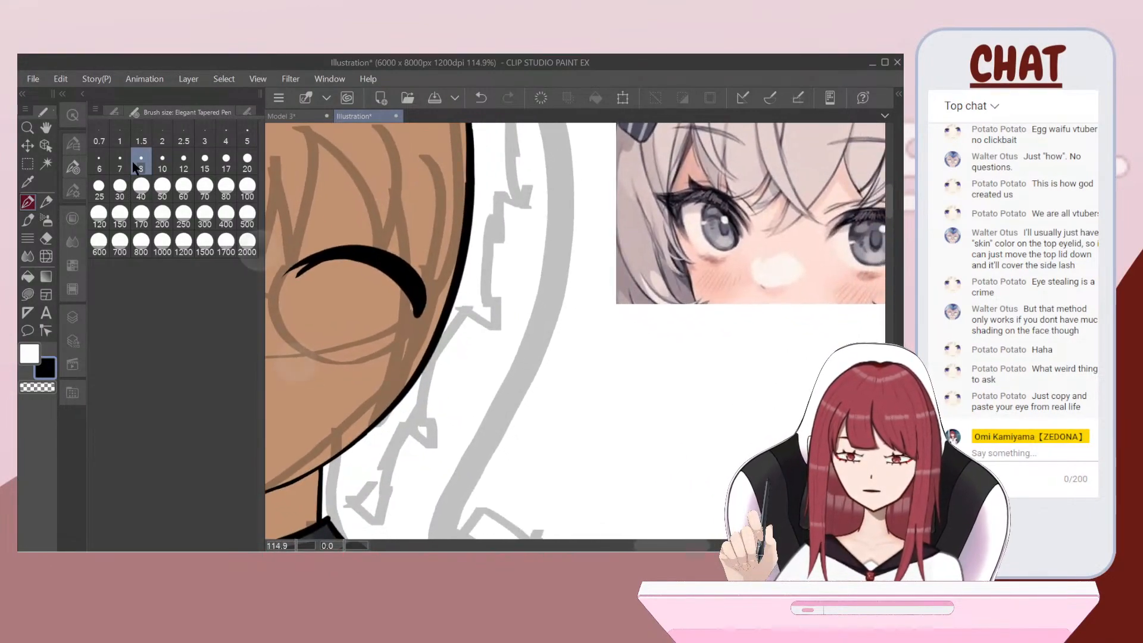
left_click_drag(571, 333, 642, 409)
scroll(575, 331, "down", 1)
scroll(576, 330, "up", 1)
left_click(46, 238)
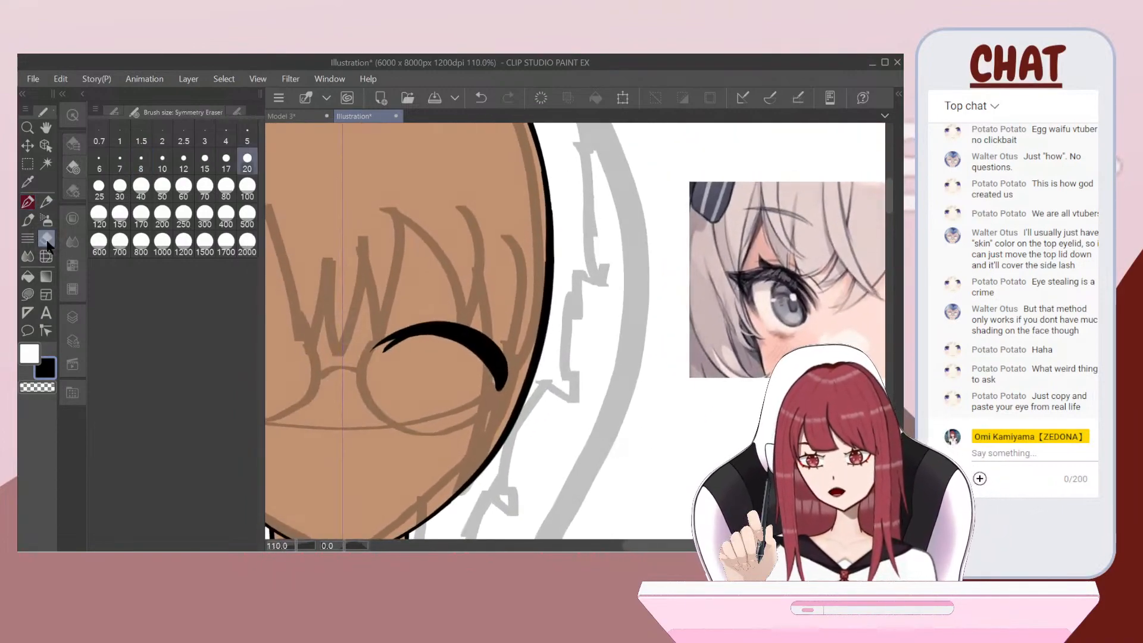
left_click_drag(381, 342, 500, 363)
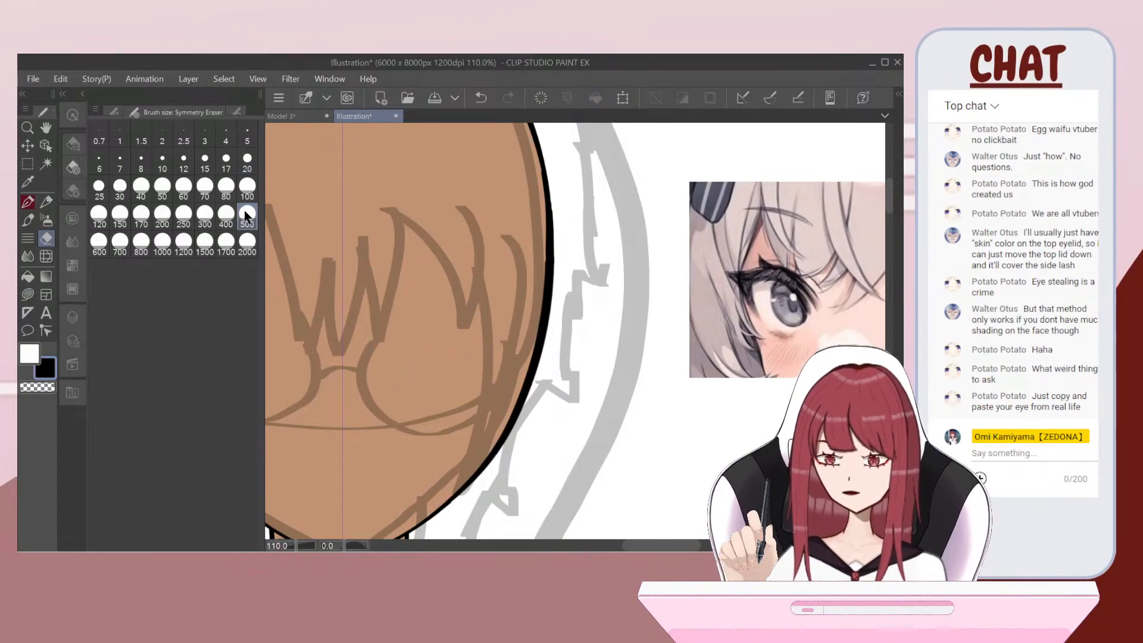
Step: Draw a new, flatter upper lash arc over the eye with the Elegant Tapered Pen at size 20
left_click(28, 201)
left_click(247, 159)
mouse_move(375, 362)
left_mouse_down()
mouse_move(436, 320)
mouse_move(475, 316)
mouse_move(506, 325)
left_mouse_up()
key("ctrl+z")
mouse_move(400, 337)
left_mouse_down()
mouse_move(472, 328)
mouse_move(499, 333)
left_mouse_up()
key("ctrl+z")
mouse_move(374, 365)
left_mouse_down()
mouse_move(437, 330)
mouse_move(498, 356)
left_mouse_up()
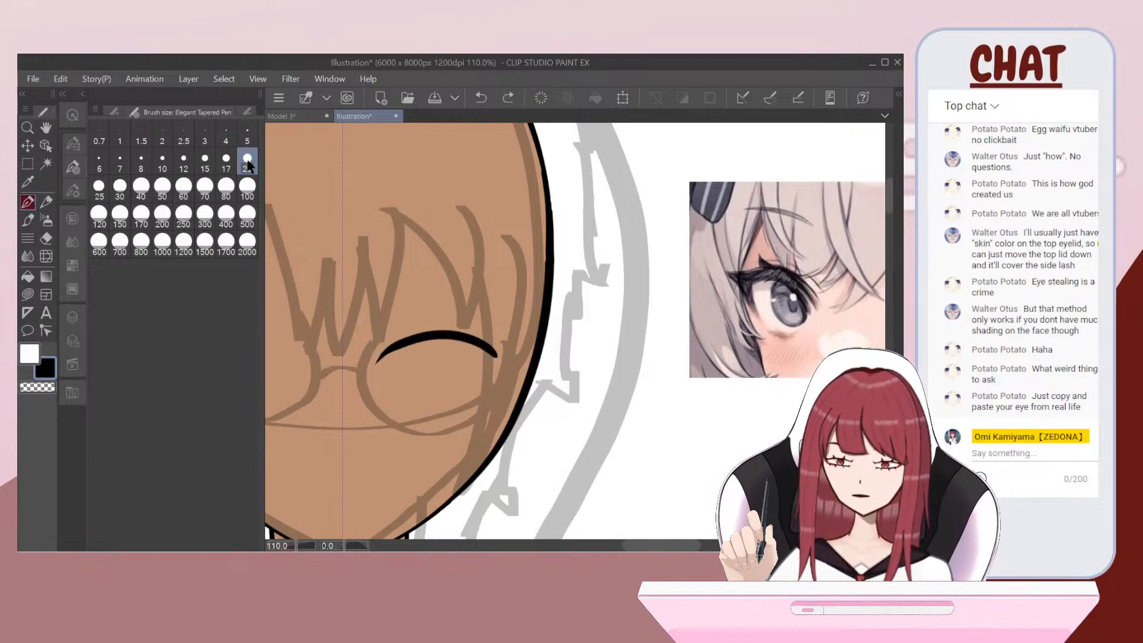
Step: Thicken the new upper lash arc with a second stroke along its underside, leaving a small fork at the inner corner
scroll(390, 354, "up", 2)
mouse_move(387, 379)
left_mouse_down()
mouse_move(441, 329)
mouse_move(493, 328)
mouse_move(549, 364)
left_mouse_up()
key("ctrl+z")
scroll(396, 352, "up", 1)
mouse_move(381, 372)
left_mouse_down()
mouse_move(421, 331)
mouse_move(471, 321)
mouse_move(576, 354)
left_mouse_up()
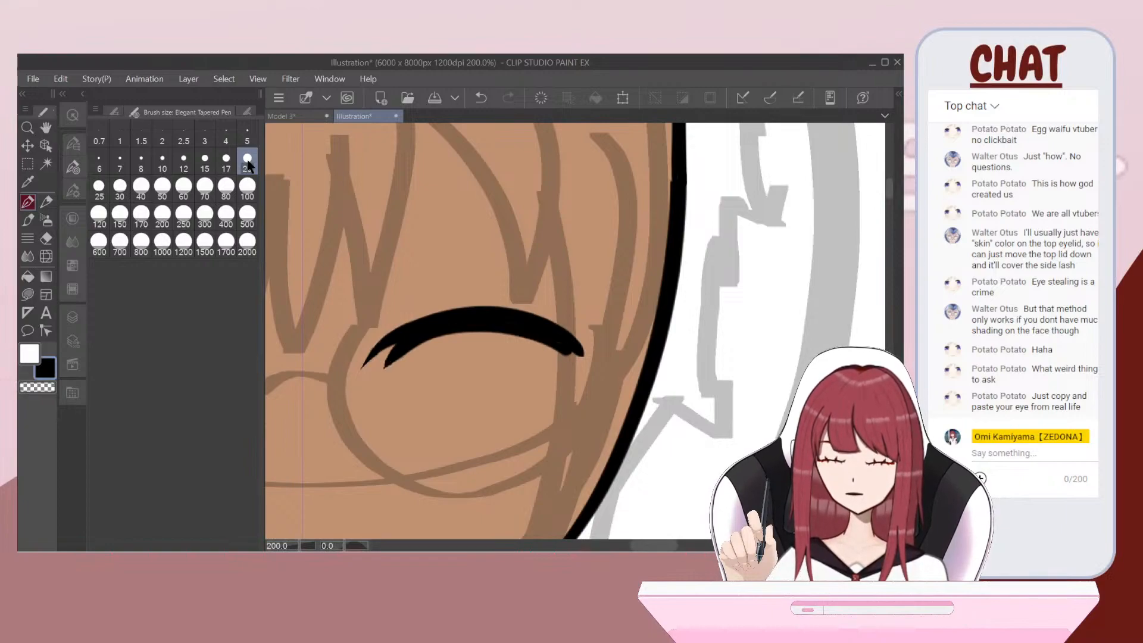
key("ctrl+z")
scroll(374, 358, "up", 1)
mouse_move(374, 376)
left_mouse_down()
mouse_move(390, 341)
mouse_move(496, 314)
mouse_move(594, 331)
mouse_move(637, 358)
left_mouse_up()
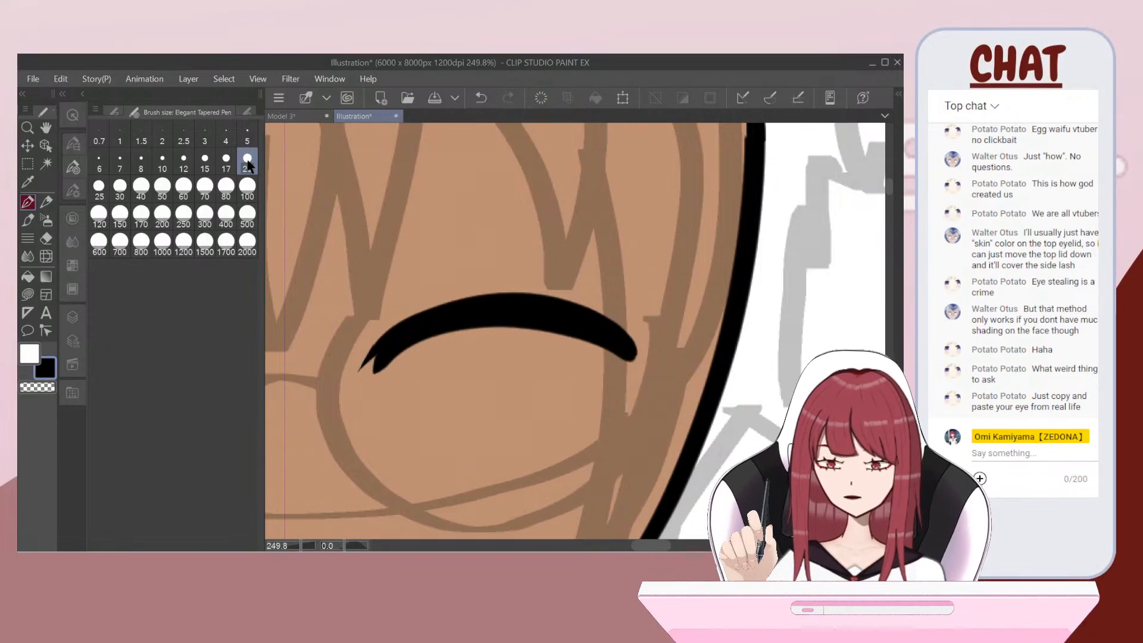
Step: Refine the notch at the upper lash line's inner corner with the pen in transparent colour at brush size 5
scroll(378, 342, "down", 4)
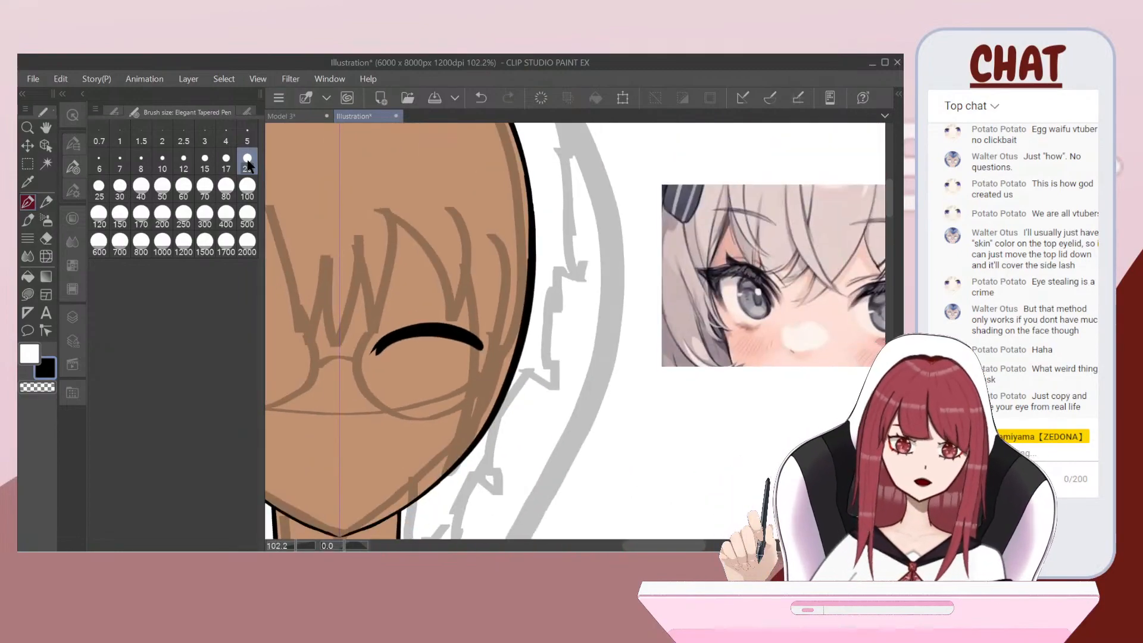
scroll(457, 282, "down", 2)
scroll(434, 309, "up", 5)
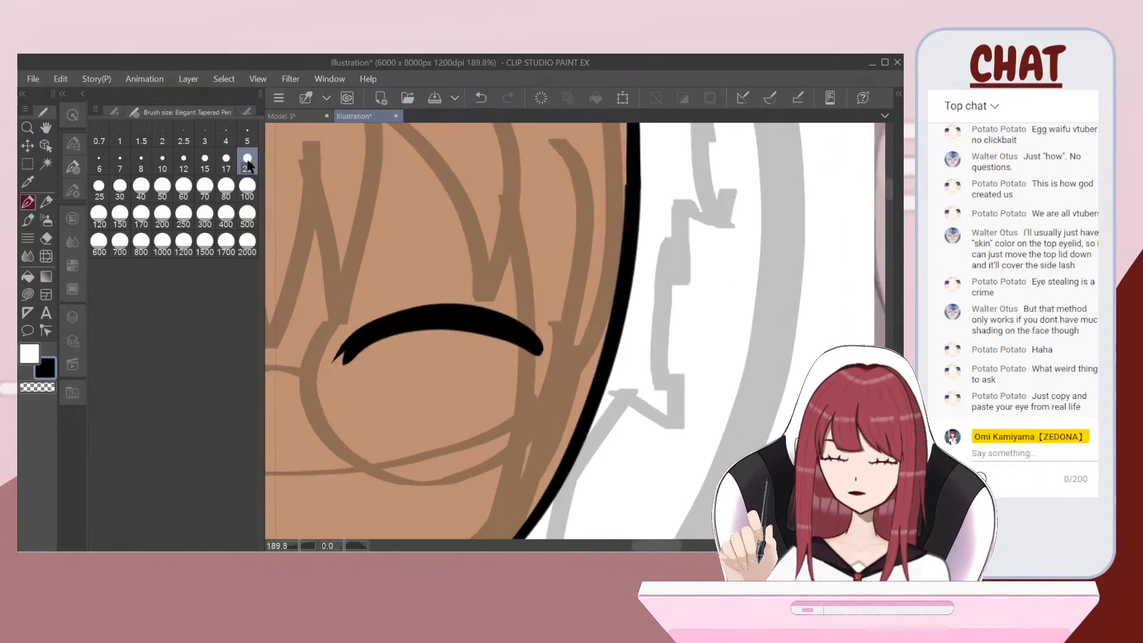
scroll(435, 328, "up", 4)
left_click(29, 390)
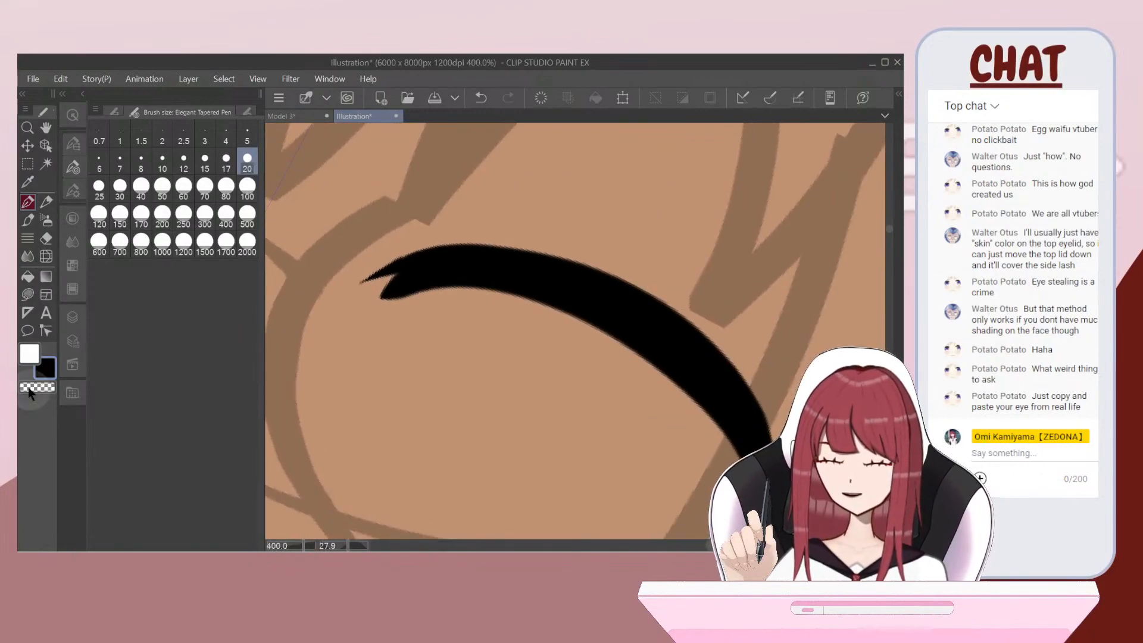
scroll(441, 286, "up", 3)
scroll(476, 310, "up", 1)
left_click(169, 171)
mouse_move(404, 338)
left_mouse_down()
mouse_move(382, 399)
mouse_move(527, 366)
mouse_move(601, 375)
left_mouse_up()
key("ctrl+z")
scroll(382, 292, "up", 1)
left_click(254, 143)
scroll(575, 331, "down", 10)
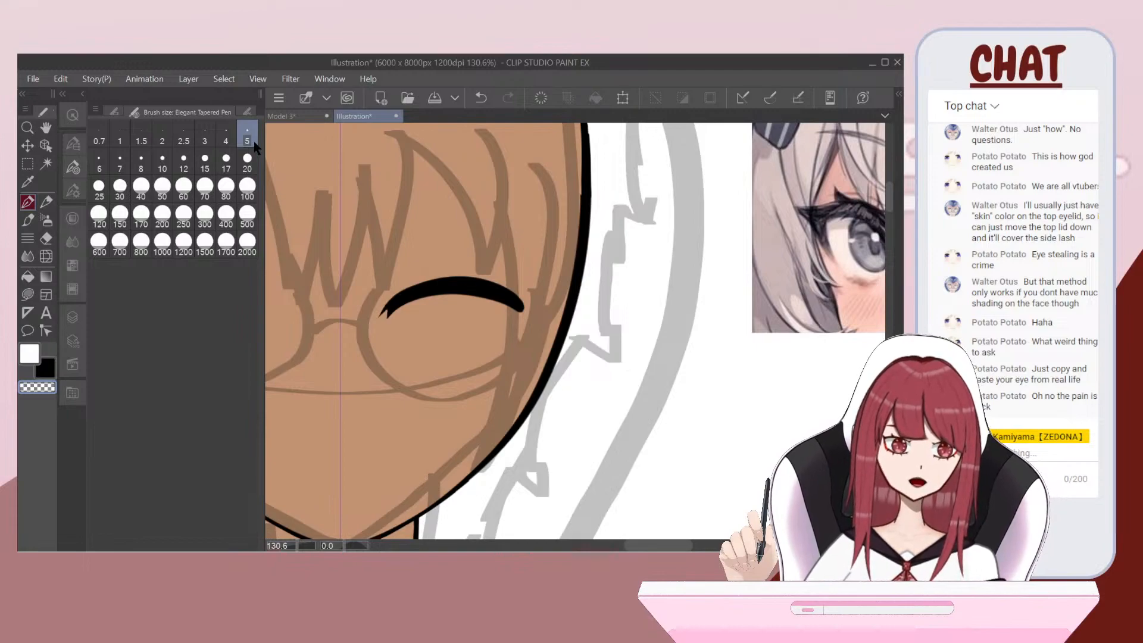
Step: Select the l_sidelashline vector layer, set the pen to black at size 20, and try a side lash line from the upper lash's outer end
left_click(76, 316)
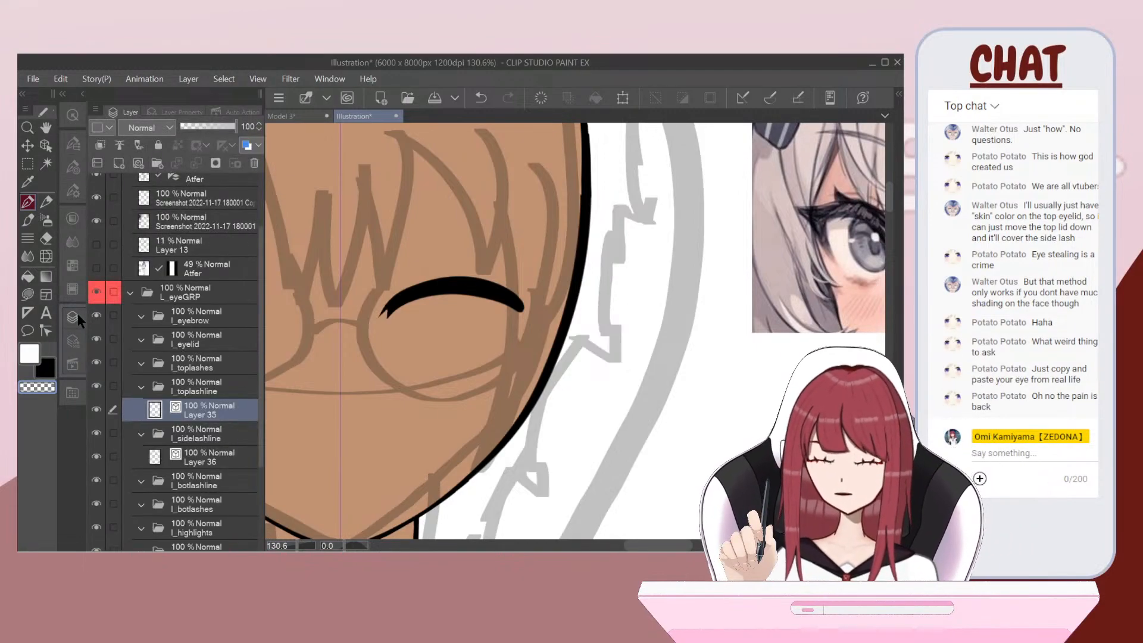
left_click(190, 456)
key("ctrl+plus")
key("ctrl+plus")
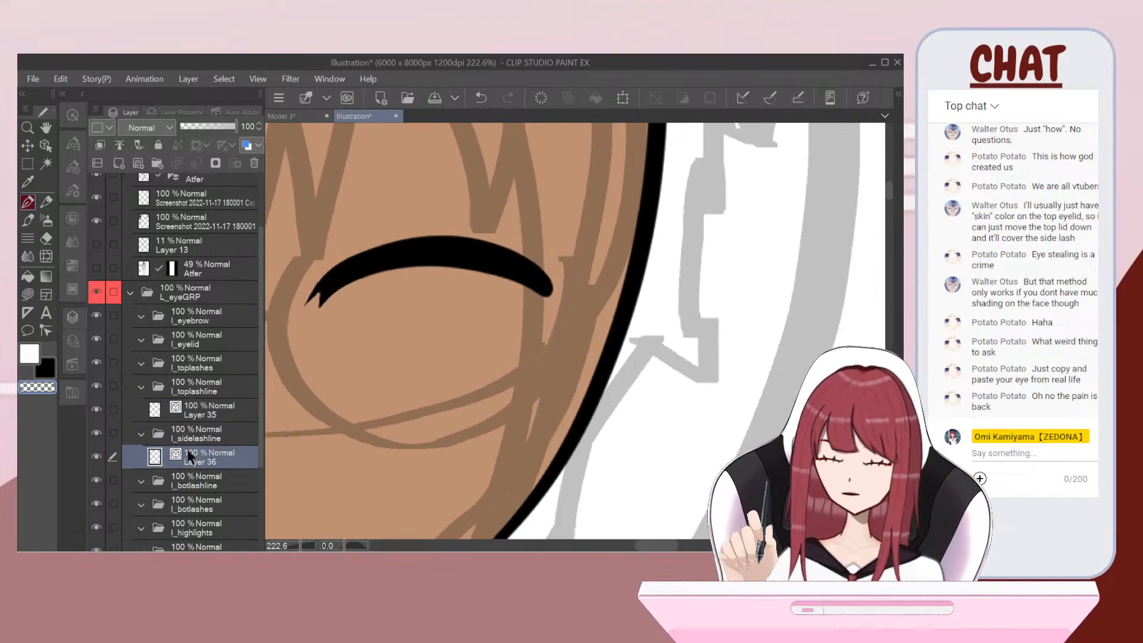
left_click(75, 174)
left_click(247, 161)
left_click_drag(552, 290, 529, 374)
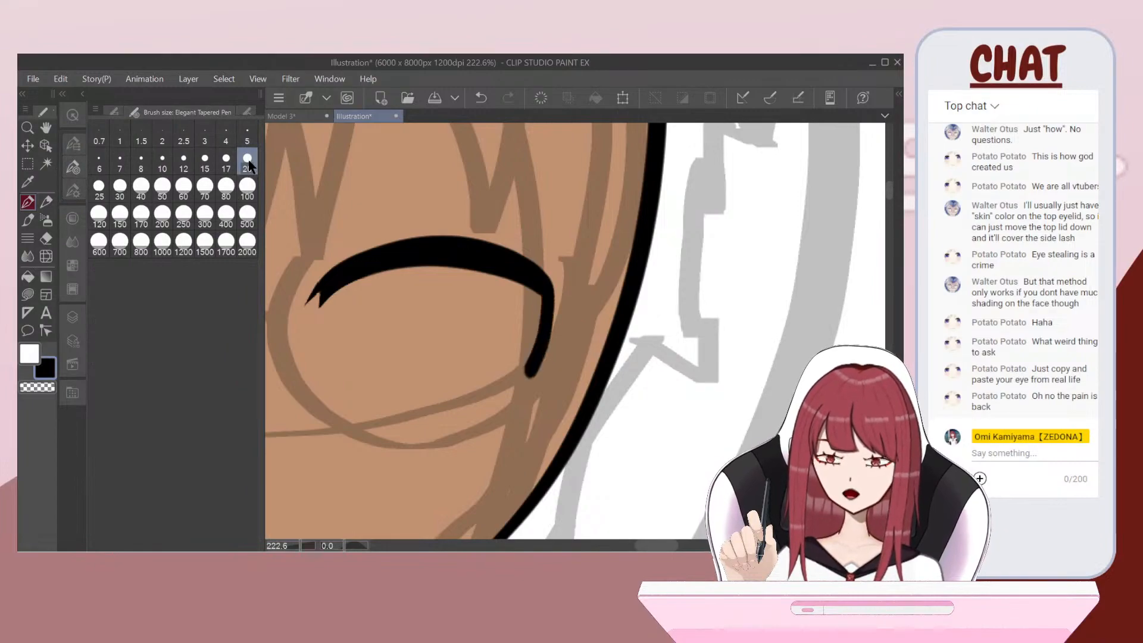
key("ctrl+z")
key("ctrl+plus")
mouse_move(547, 294)
left_mouse_down()
mouse_move(550, 330)
mouse_move(525, 383)
left_mouse_up()
scroll(525, 383, "down", 6)
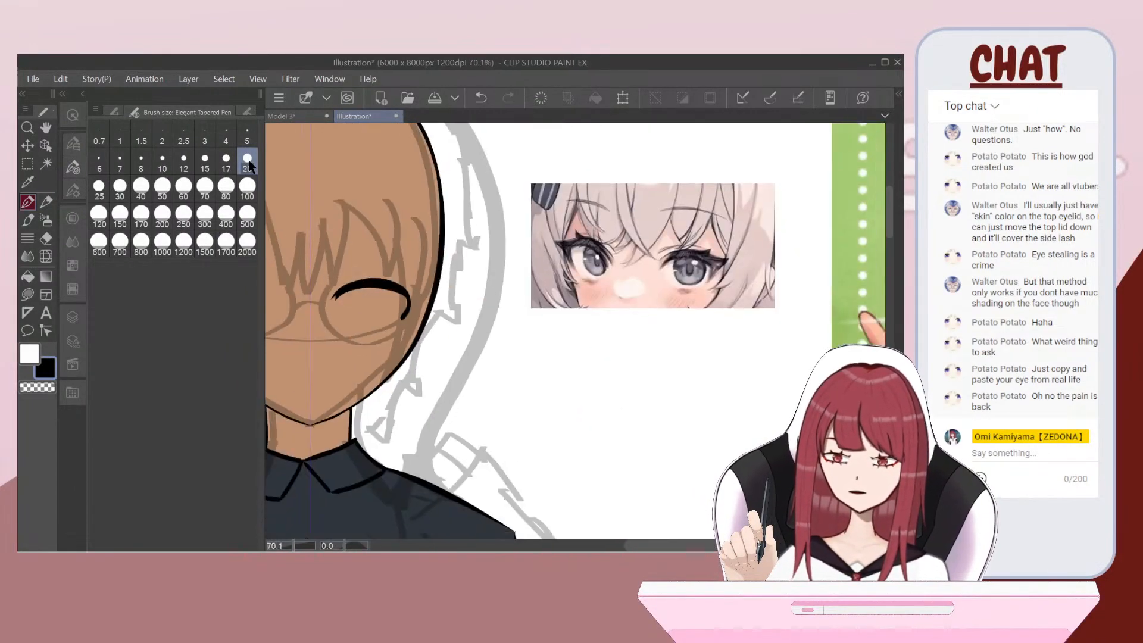
key("ctrl+z")
Step: Draw a short curved side lash line running down from the upper lash line's outer end
key("ctrl+plus")
key("ctrl+plus")
key("ctrl+plus")
key("ctrl+plus")
key("ctrl+plus")
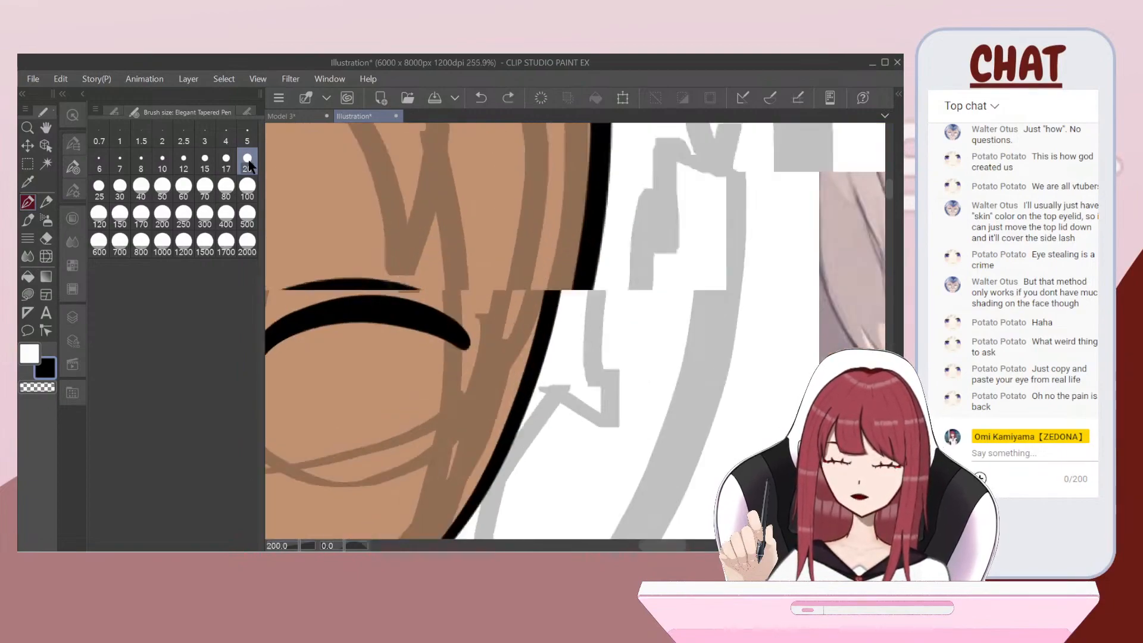
scroll(436, 175, "down", 2)
mouse_move(467, 293)
left_mouse_down()
mouse_move(485, 305)
mouse_move(489, 371)
mouse_move(476, 395)
left_mouse_up()
left_click_drag(494, 306, 483, 380)
scroll(479, 328, "down", 3)
key("ctrl+z")
Step: Thicken the side lash line with another stroke that merges it into the upper lash line's outer end
scroll(415, 307, "up", 3)
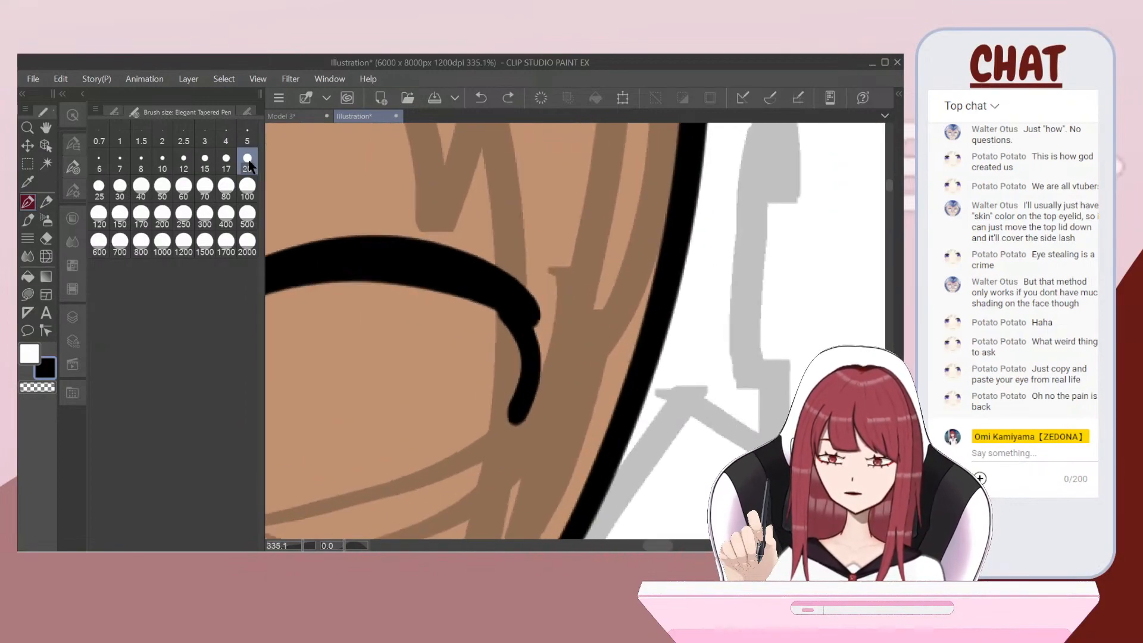
mouse_move(508, 323)
left_mouse_down()
mouse_move(520, 396)
mouse_move(535, 358)
mouse_move(517, 414)
left_mouse_up()
scroll(362, 246, "up", 1)
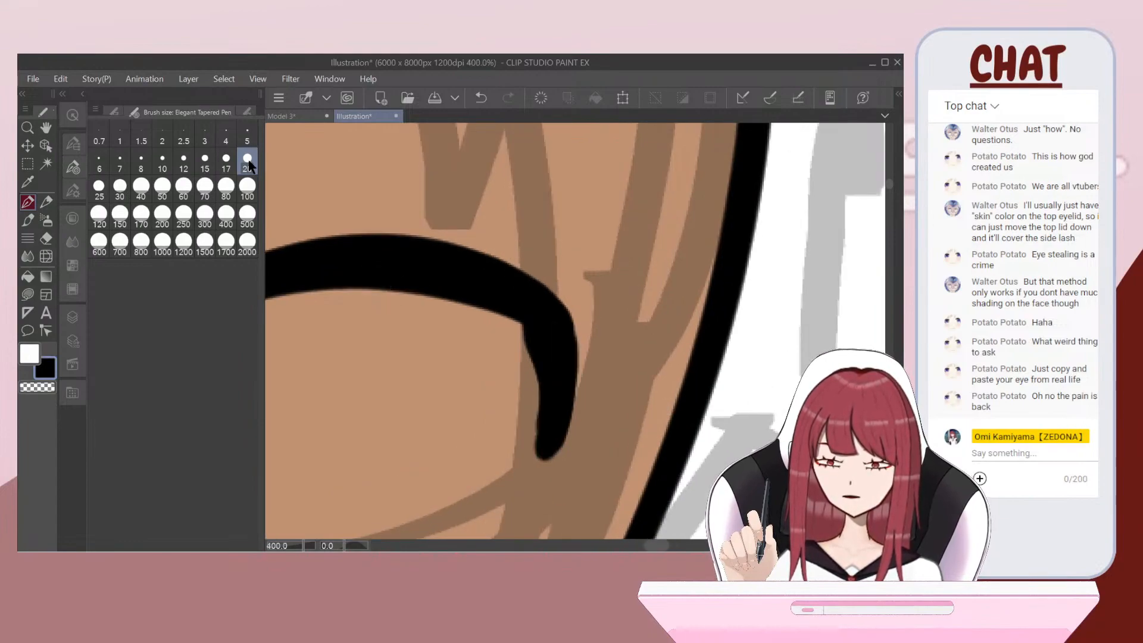
Step: Lower the l_toplashline folder's opacity to 64% and select the vector layer in the l_sidelashline folder
left_click(70, 316)
left_click(197, 387)
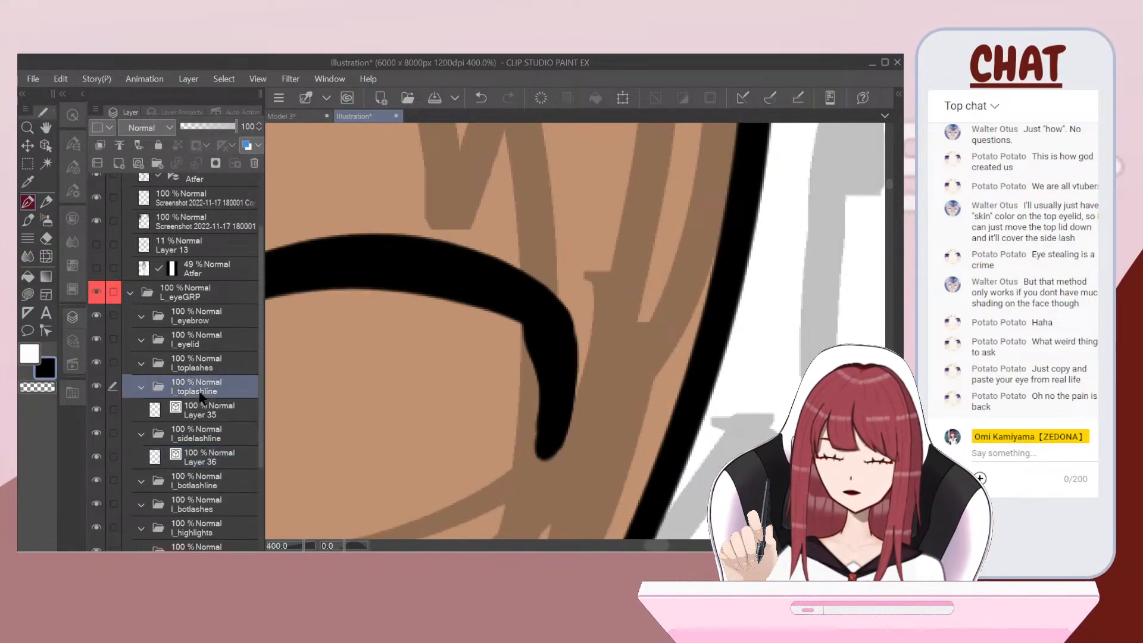
left_click(215, 128)
left_click(192, 461)
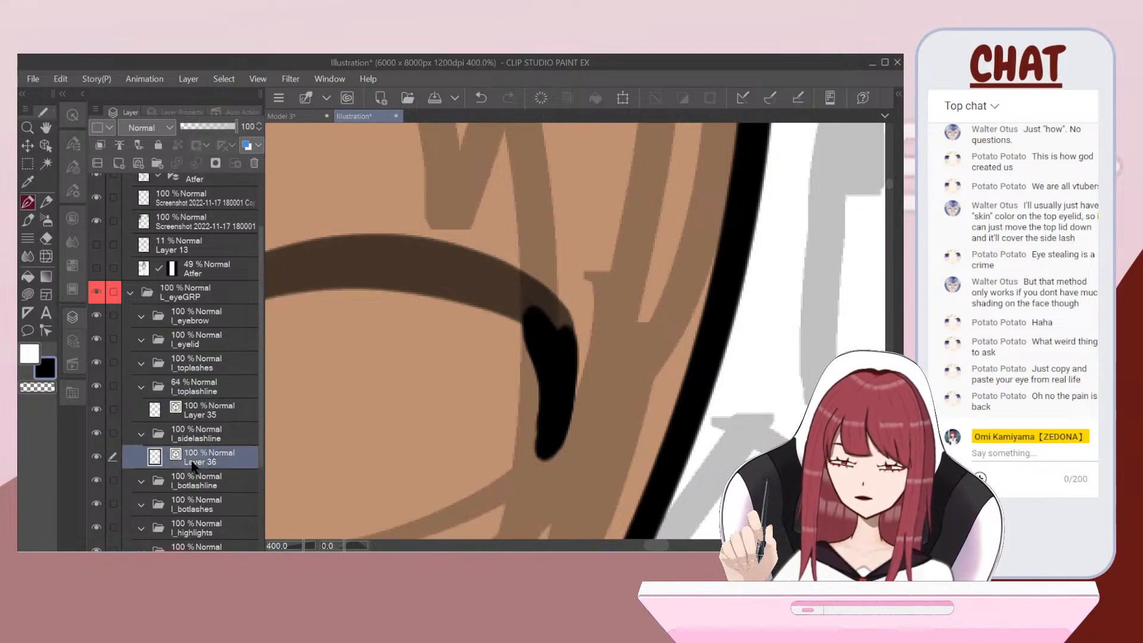
scroll(576, 331, "up", 2)
left_click(46, 238)
key("Delete")
key("ctrl+z")
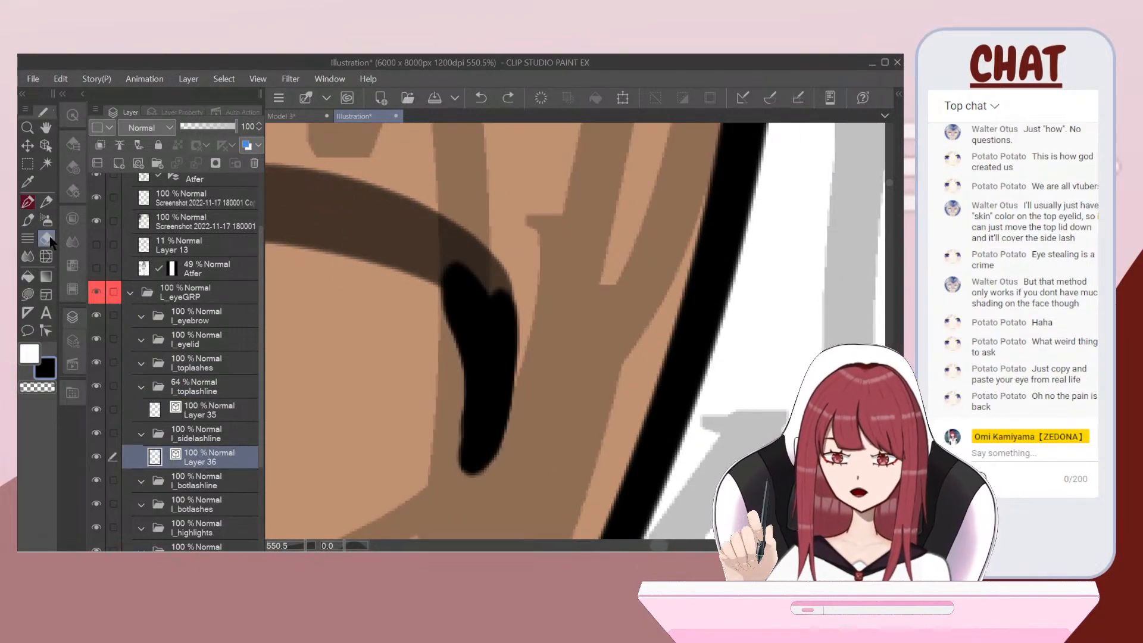
left_click(27, 203)
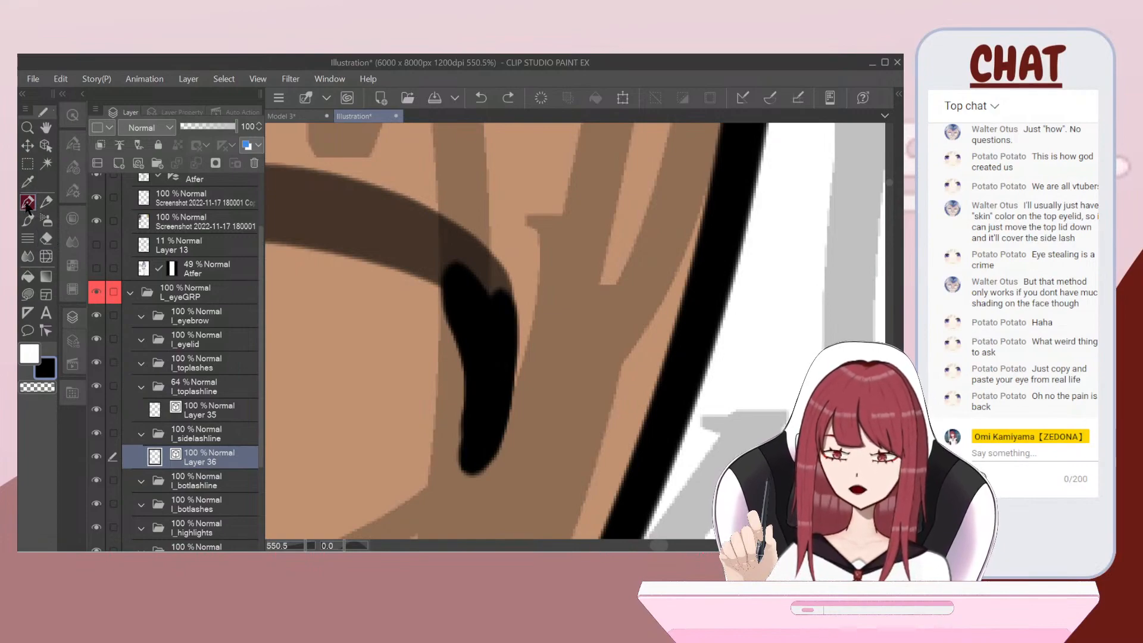
Step: Carve both edges of the side lash line with the pen in transparent colour so it tapers to a point at its lower end
left_click(34, 391)
left_click_drag(524, 302, 493, 464)
key("ctrl+z")
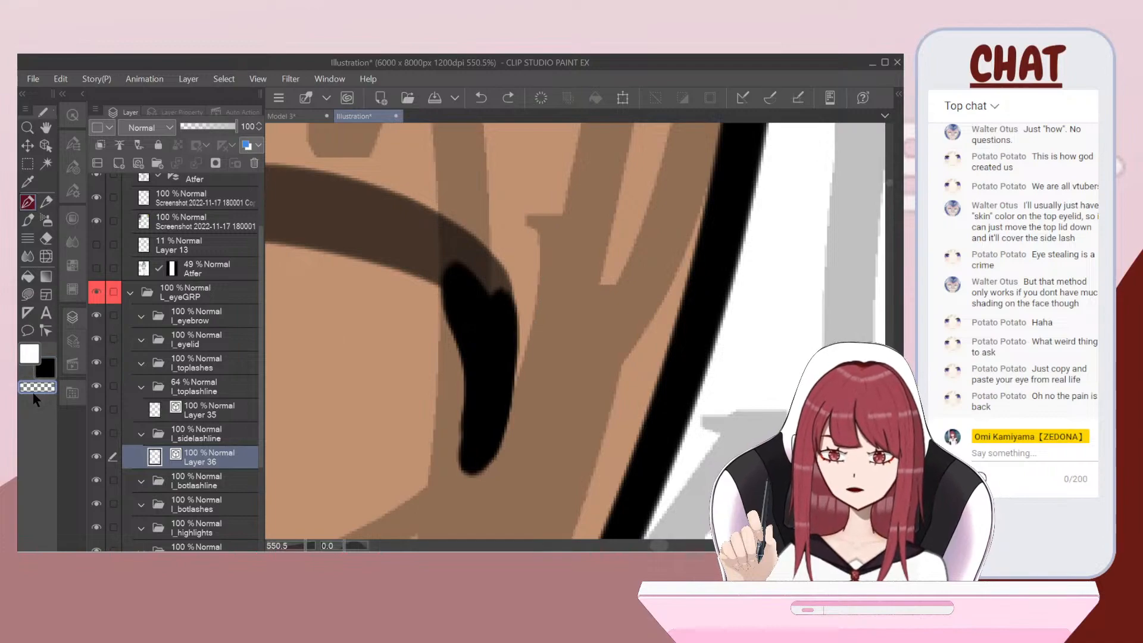
mouse_move(426, 280)
left_mouse_down()
mouse_move(450, 357)
mouse_move(453, 491)
left_mouse_up()
left_click_drag(457, 384, 455, 505)
Step: Trim the side lash line's upper end with transparent strokes so it meets the lower edge of the upper lash line
mouse_move(481, 258)
left_mouse_down()
mouse_move(444, 279)
mouse_move(557, 271)
left_mouse_up()
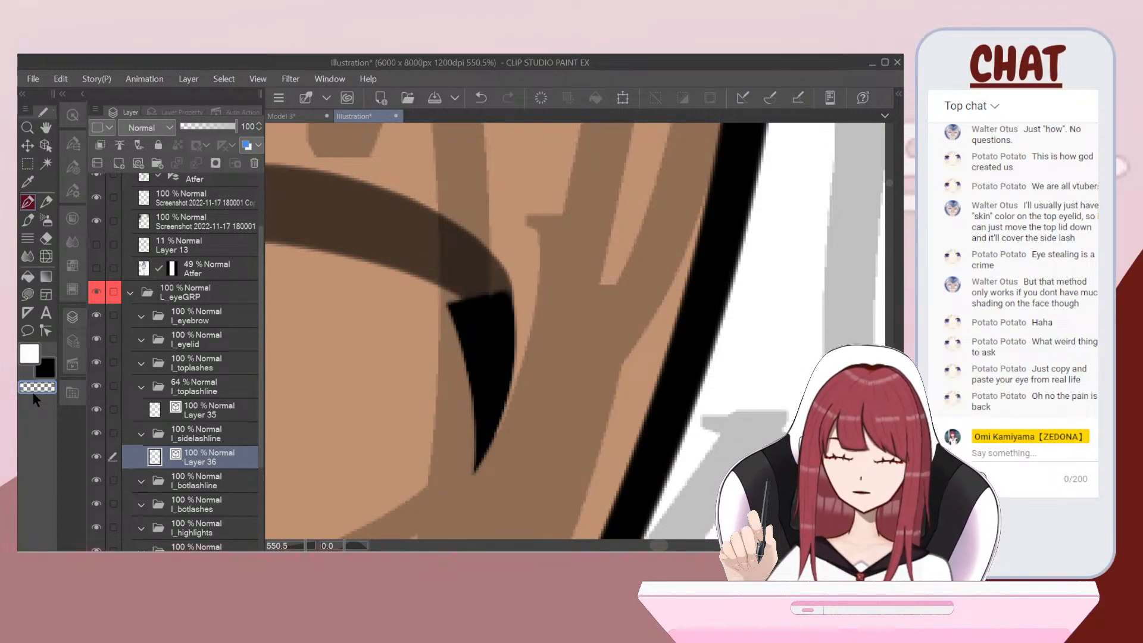
key("ctrl+z")
mouse_move(475, 259)
left_mouse_down()
mouse_move(539, 280)
mouse_move(460, 260)
left_mouse_up()
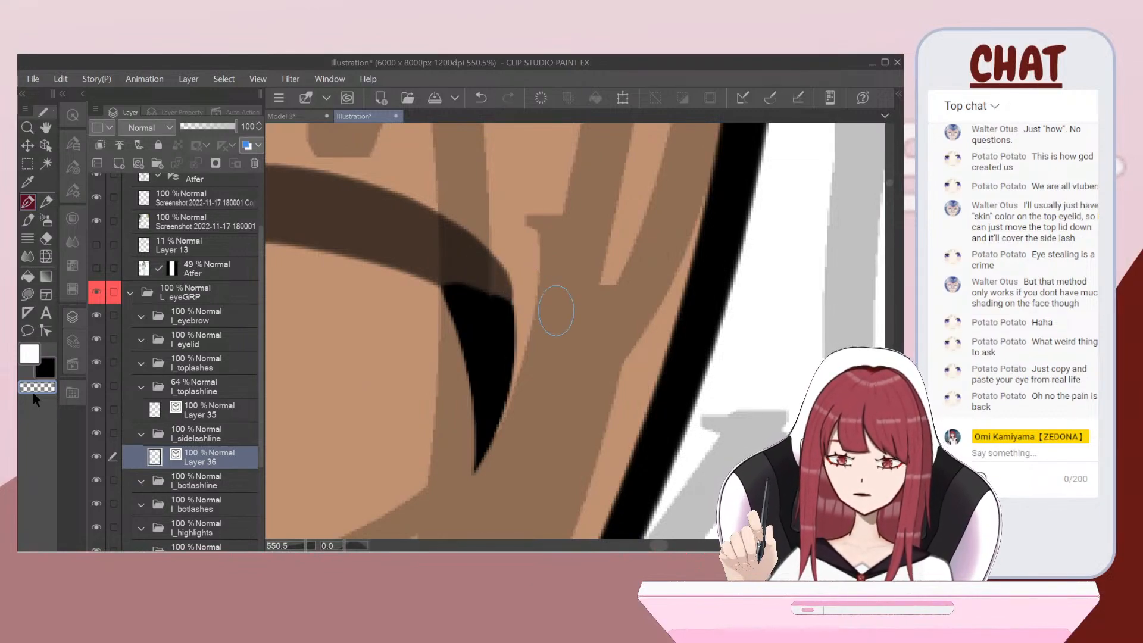
Step: Restore the l_toplashline folder's opacity to 100%
scroll(548, 326, "down", 2)
scroll(500, 352, "down", 4)
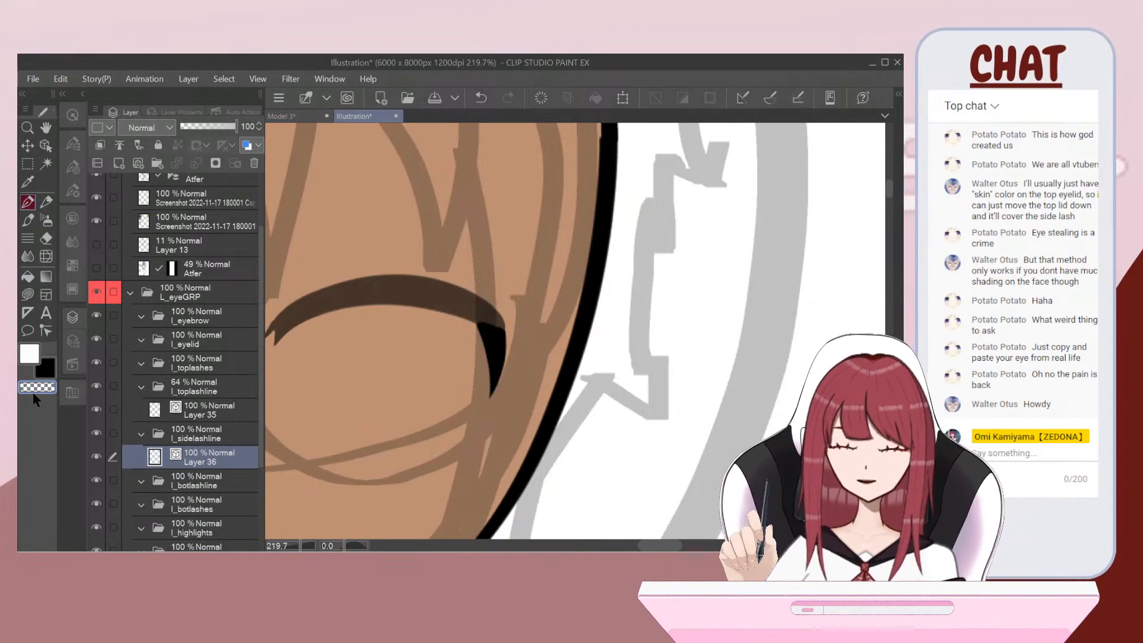
left_click(188, 381)
left_click(235, 126)
scroll(501, 329, "down", 5)
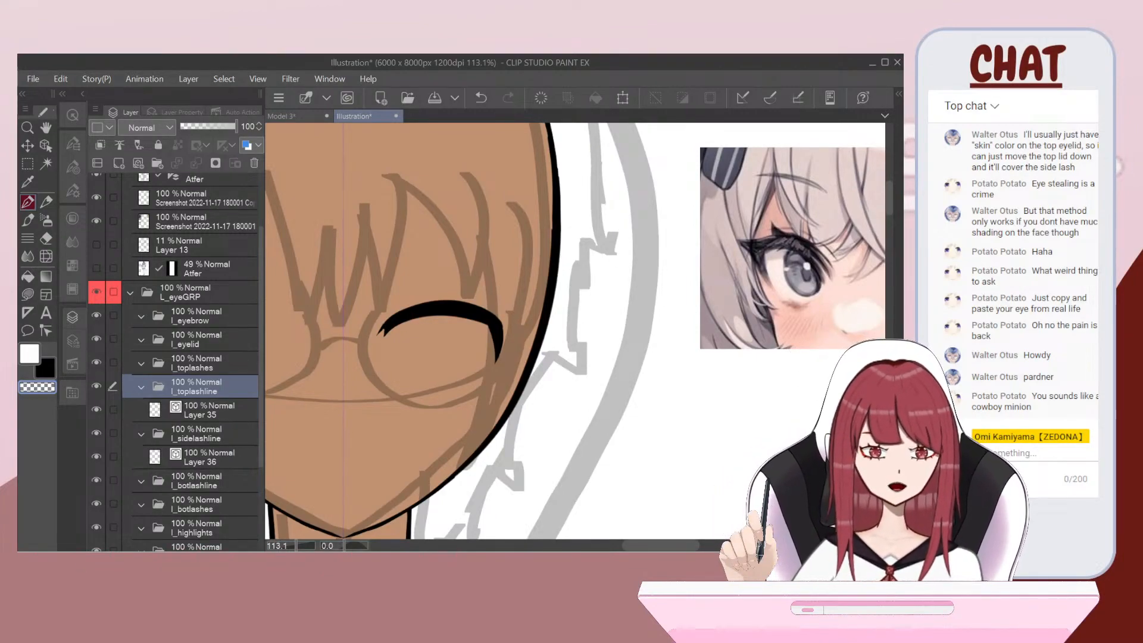
scroll(414, 323, "down", 2)
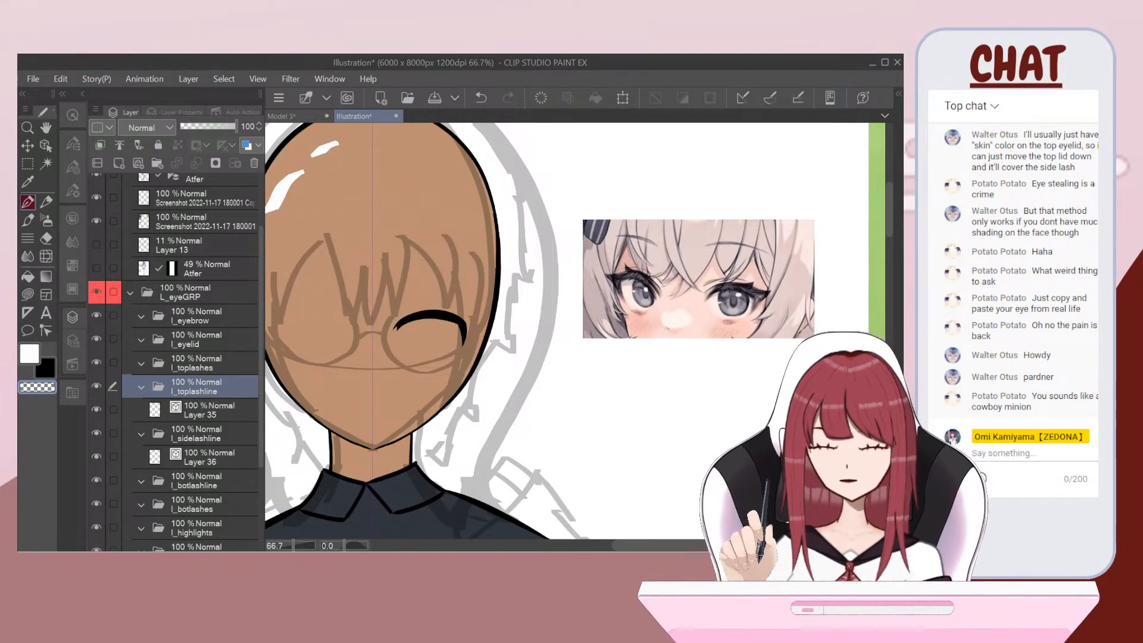
Step: Add a new vector layer inside the l_botlashline folder and set the tapered pen's brush size to 10
left_click(205, 481)
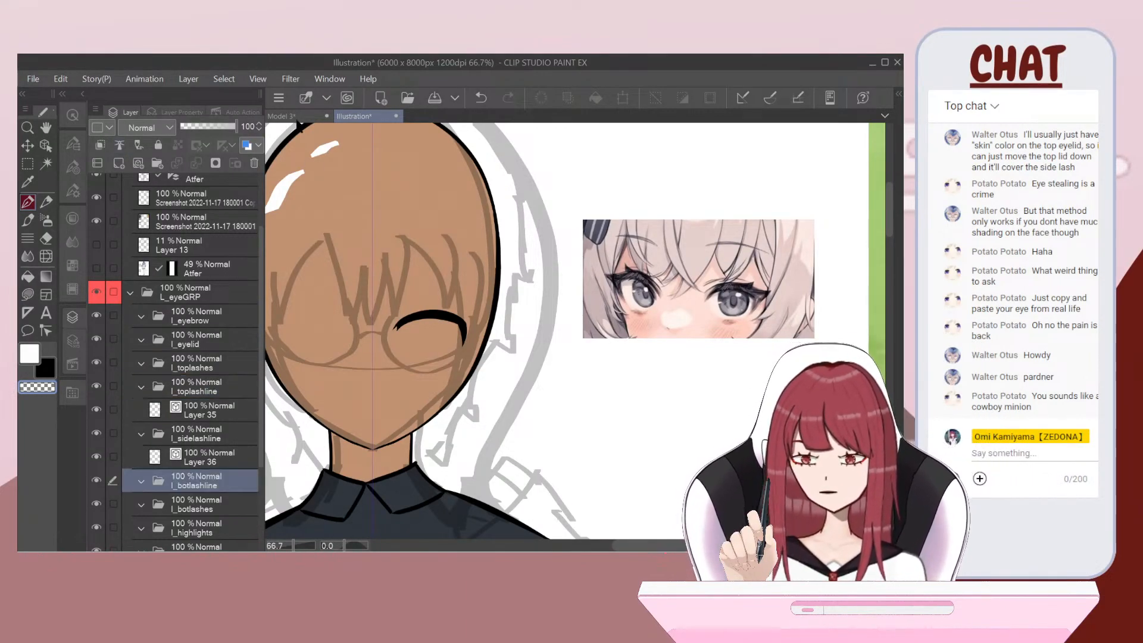
left_click(139, 163)
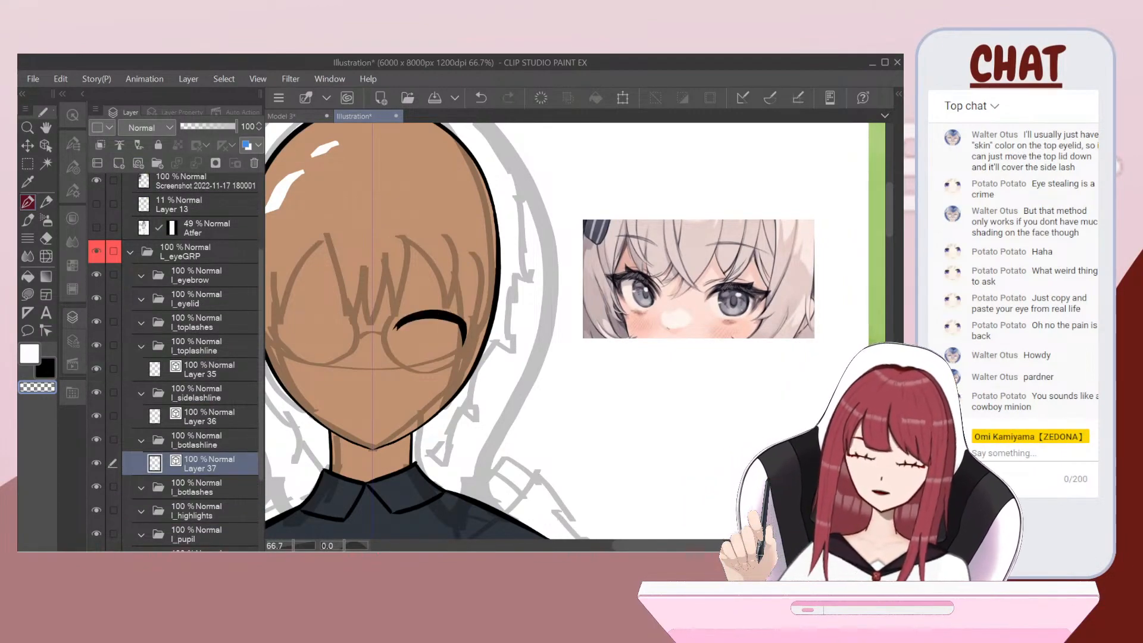
scroll(408, 350, "up", 5)
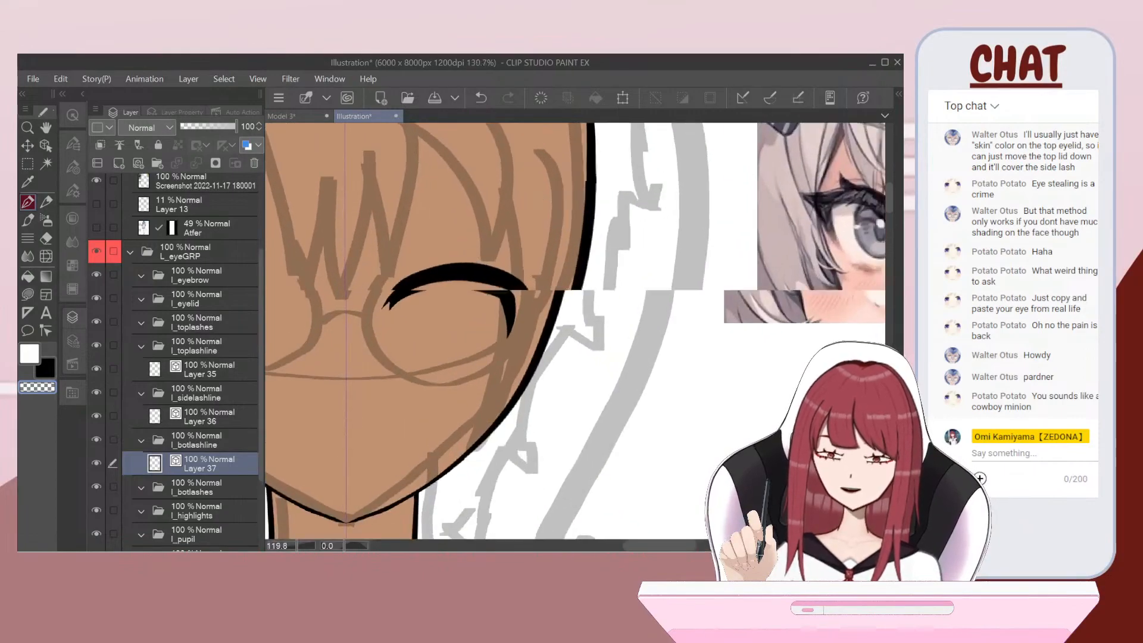
left_click(73, 167)
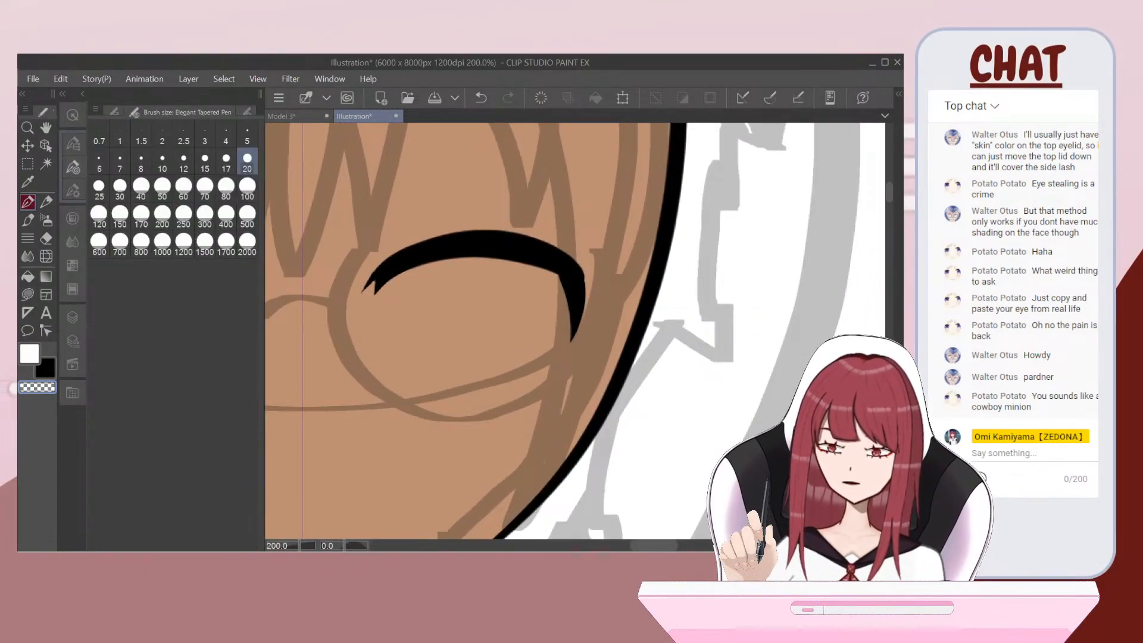
left_click(162, 161)
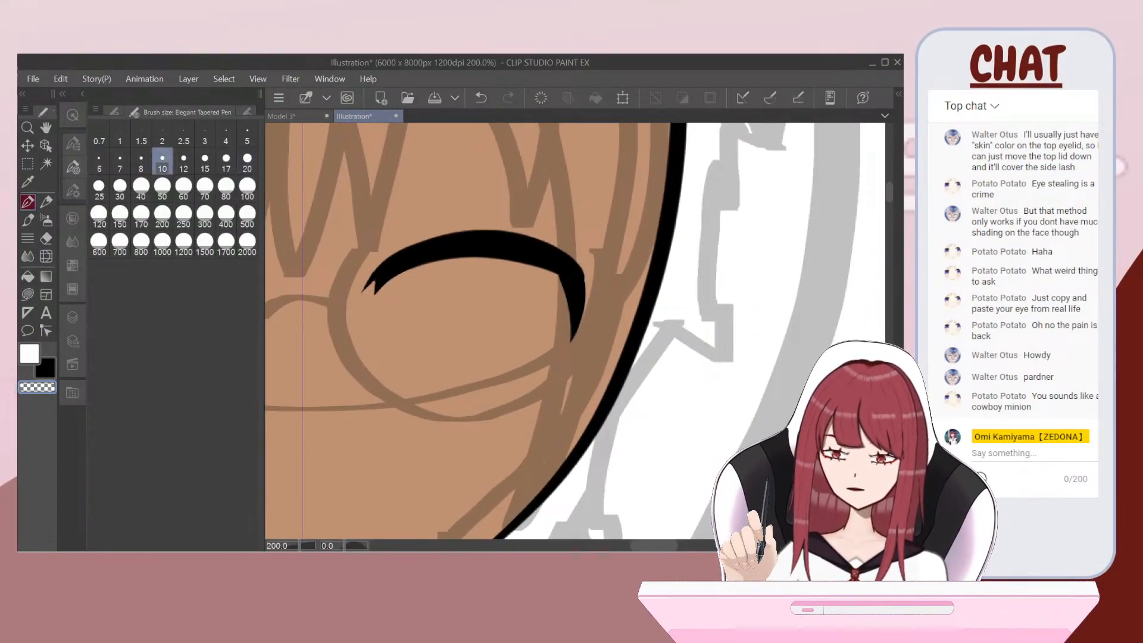
left_click(73, 317)
Step: Try several short, shallow curved strokes for the bottom lash line below the upper lash line, undoing each attempt
left_click_drag(417, 358, 528, 357)
key("ctrl+z")
left_click_drag(425, 368, 527, 365)
key("ctrl+z")
left_click_drag(415, 363, 523, 363)
key("ctrl+z")
left_click_drag(419, 364, 527, 364)
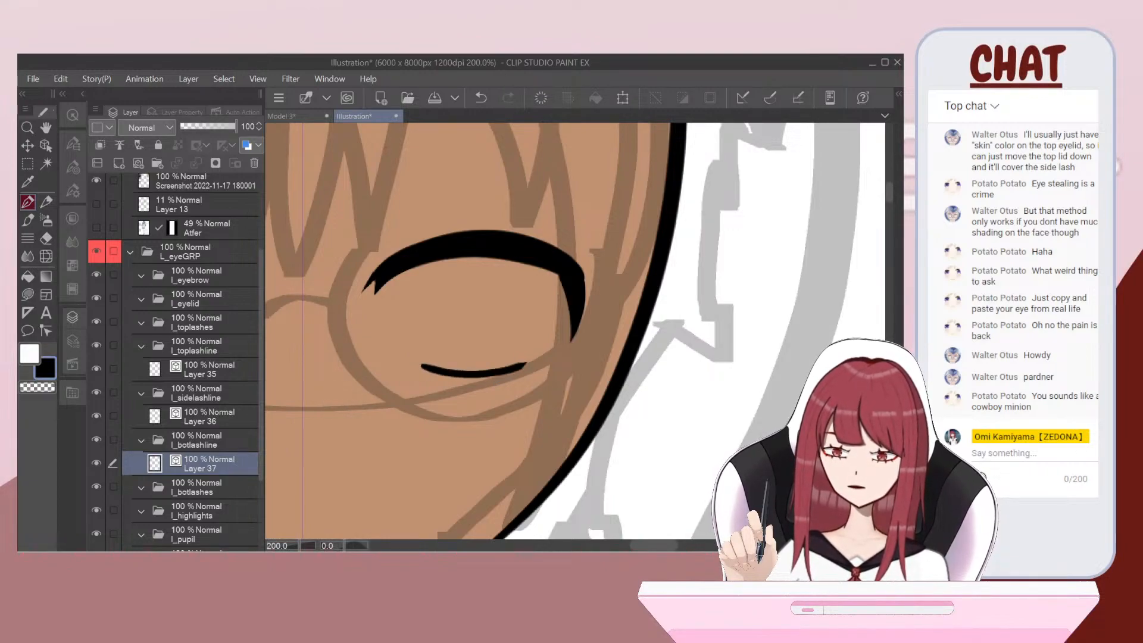
key("ctrl+minus")
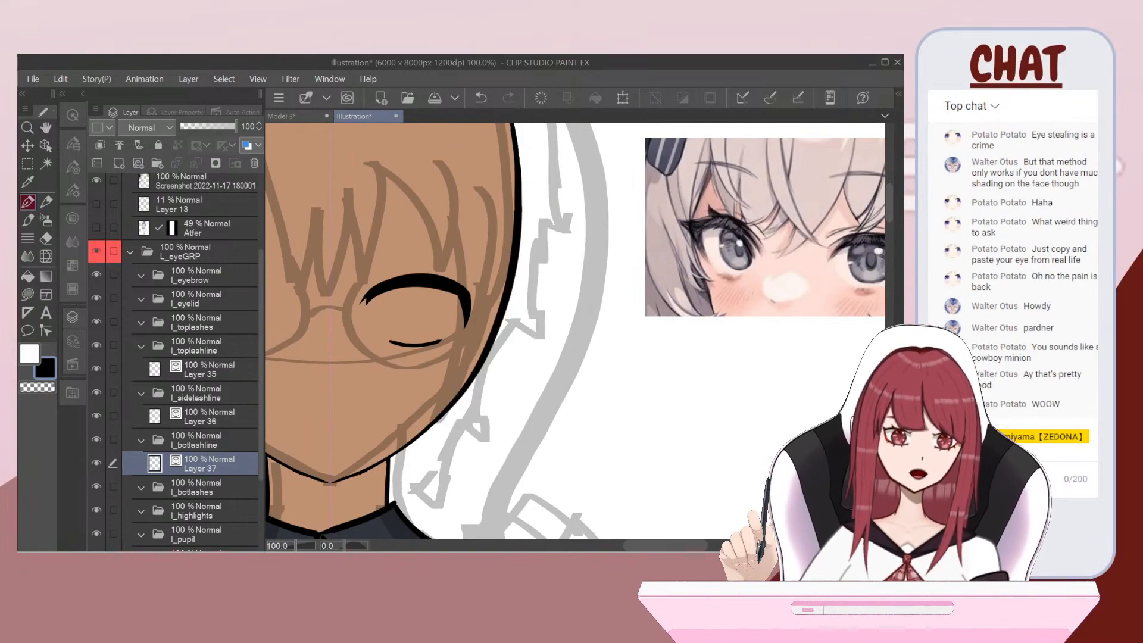
scroll(575, 331, "down", 1)
key("ctrl+z")
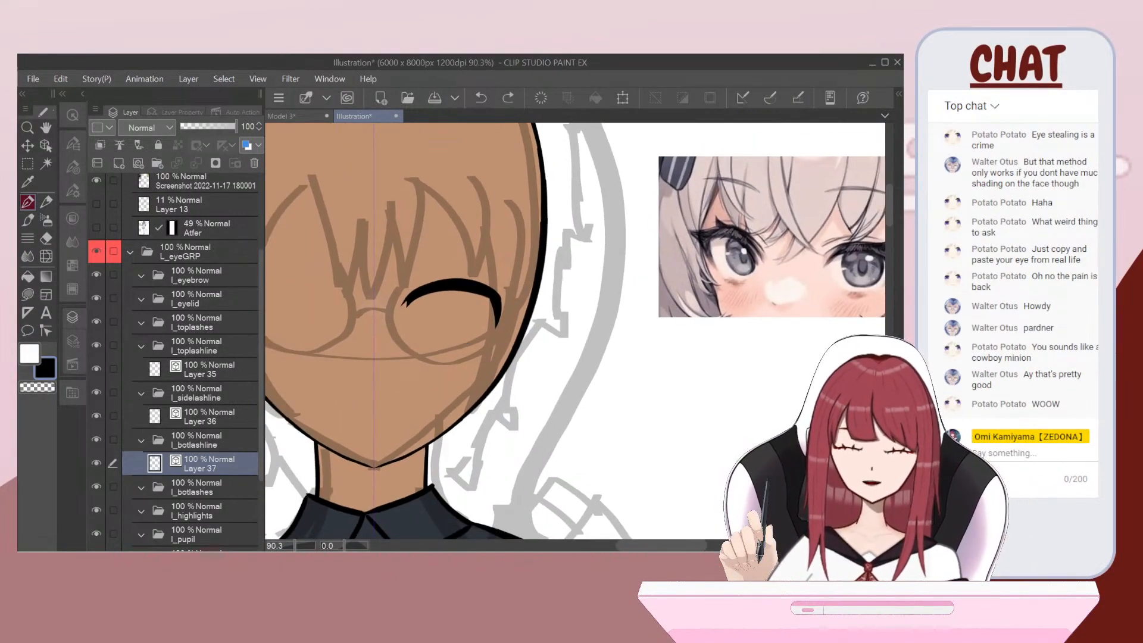
Step: Draw the bottom lash line in black as a shallow upward-opening curve that rises slightly towards the eye's outer side
scroll(431, 348, "up", 5)
mouse_move(390, 335)
left_mouse_down()
mouse_move(471, 338)
mouse_move(564, 314)
left_mouse_up()
scroll(477, 334, "down", 2)
key("ctrl+z")
mouse_move(399, 364)
left_mouse_down()
mouse_move(437, 380)
mouse_move(552, 357)
left_mouse_up()
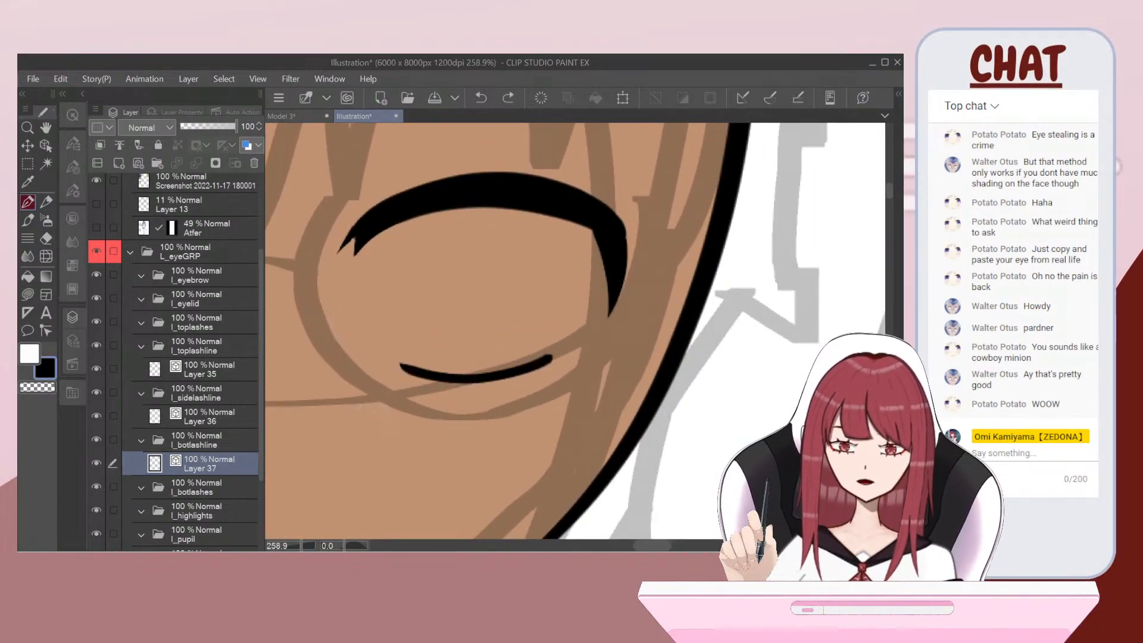
Step: Examine the left eye's lash lines up close and from afar, comparing them with the pasted eye reference
scroll(515, 315, "down", 3)
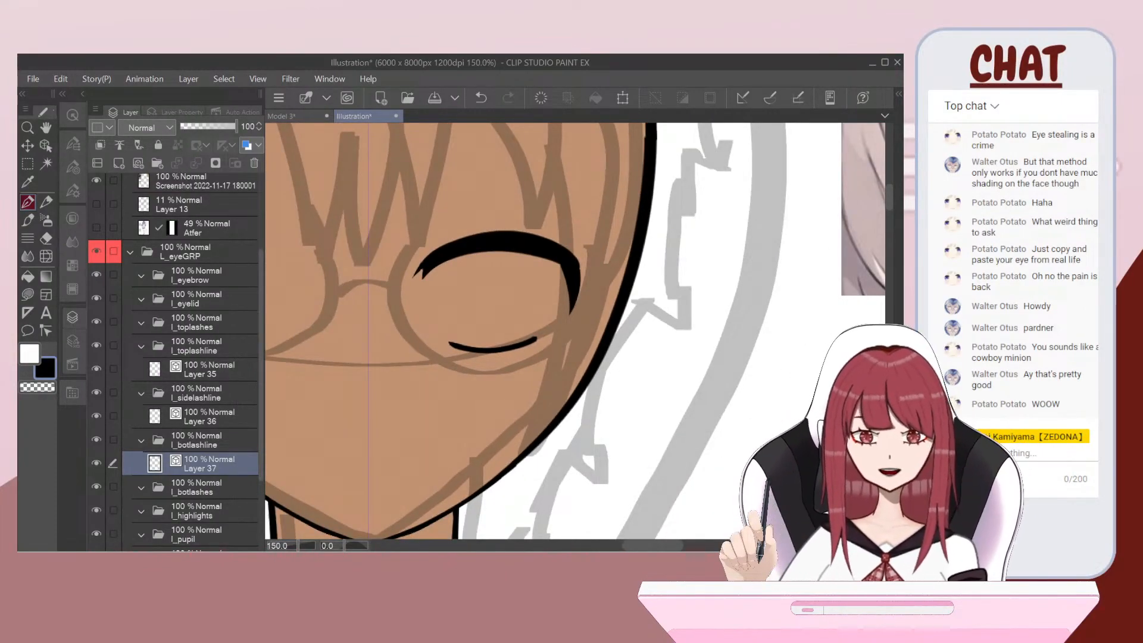
scroll(363, 393, "down", 1)
scroll(359, 347, "down", 1)
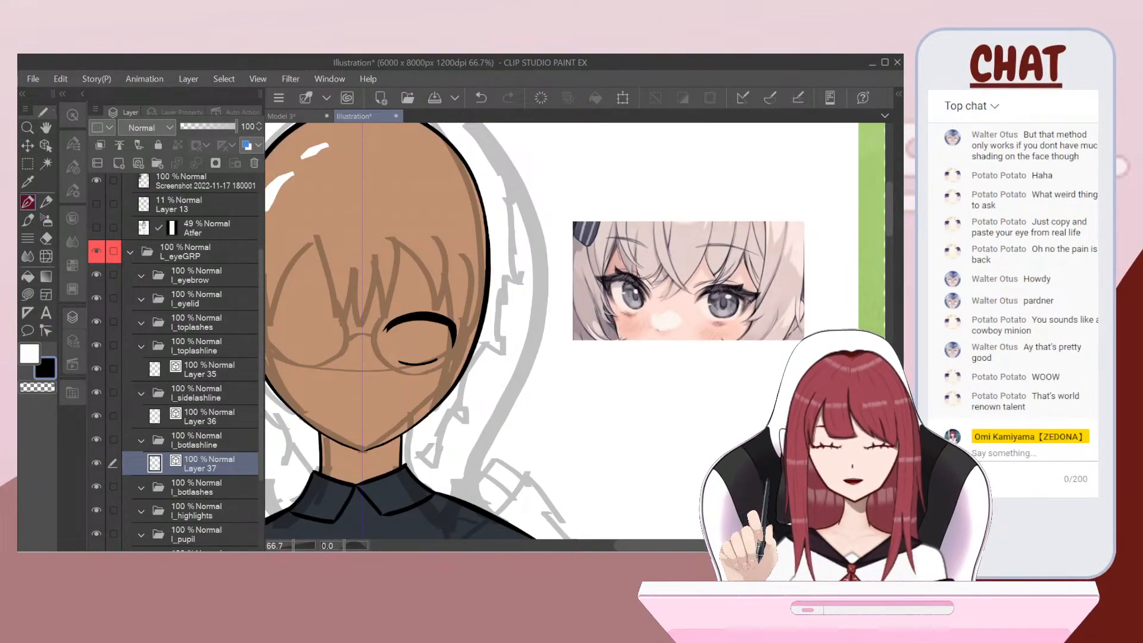
scroll(280, 300, "up", 1)
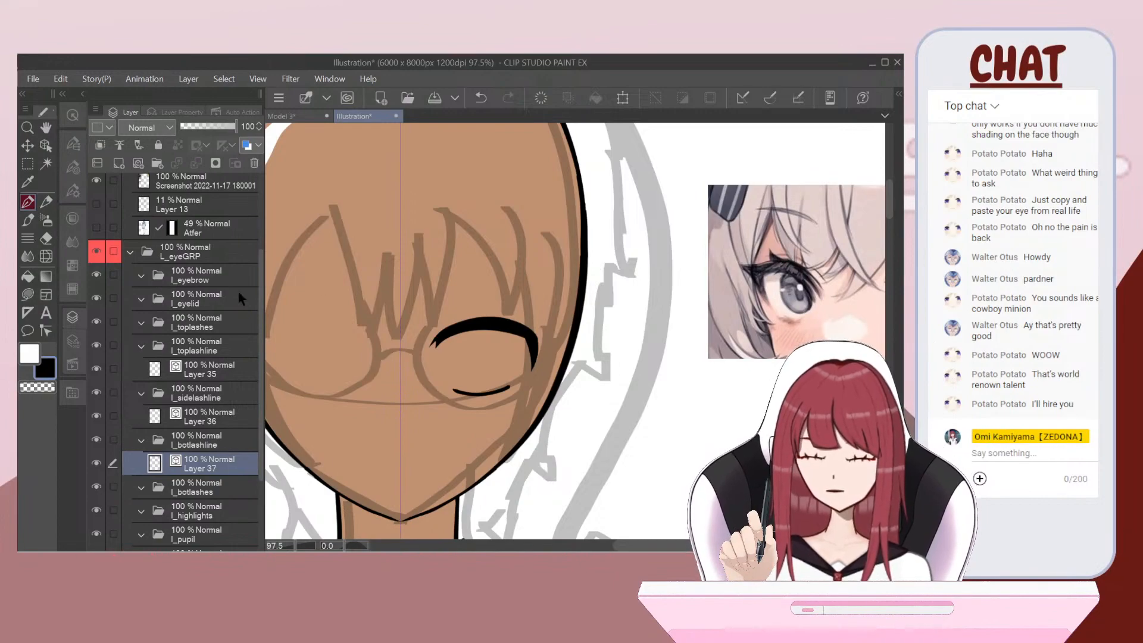
scroll(451, 325, "up", 3)
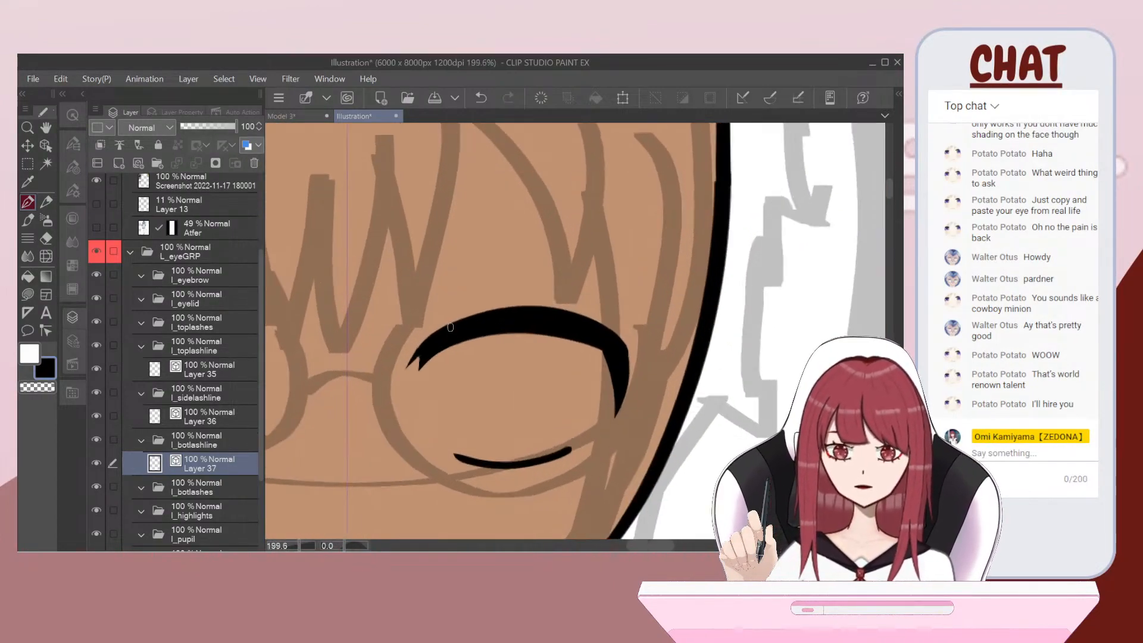
scroll(451, 325, "up", 5)
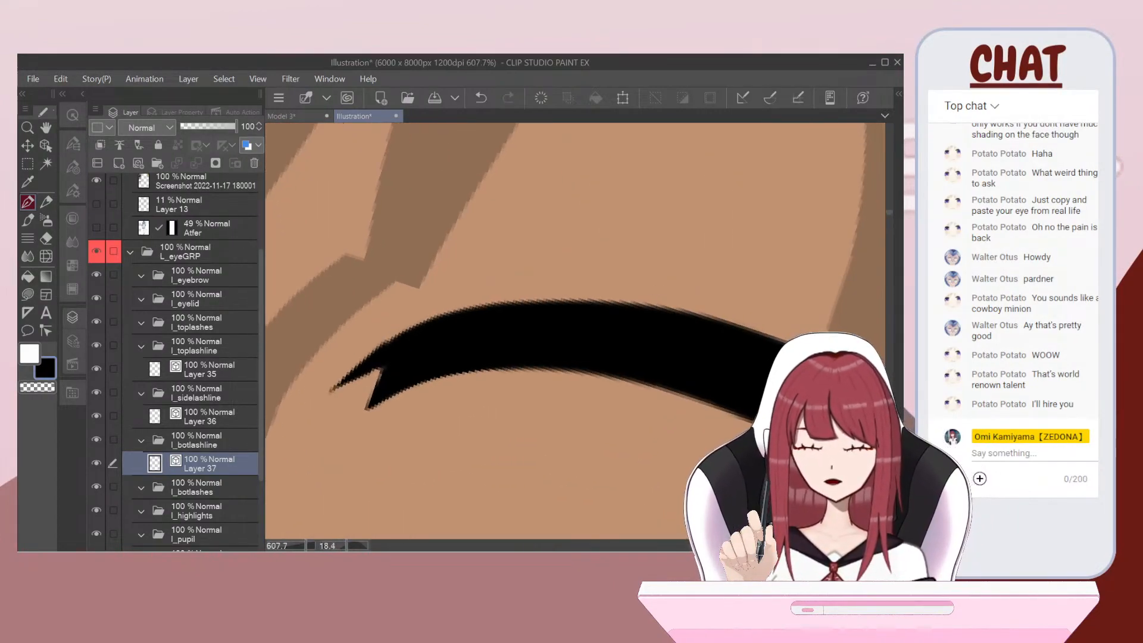
double_click(45, 368)
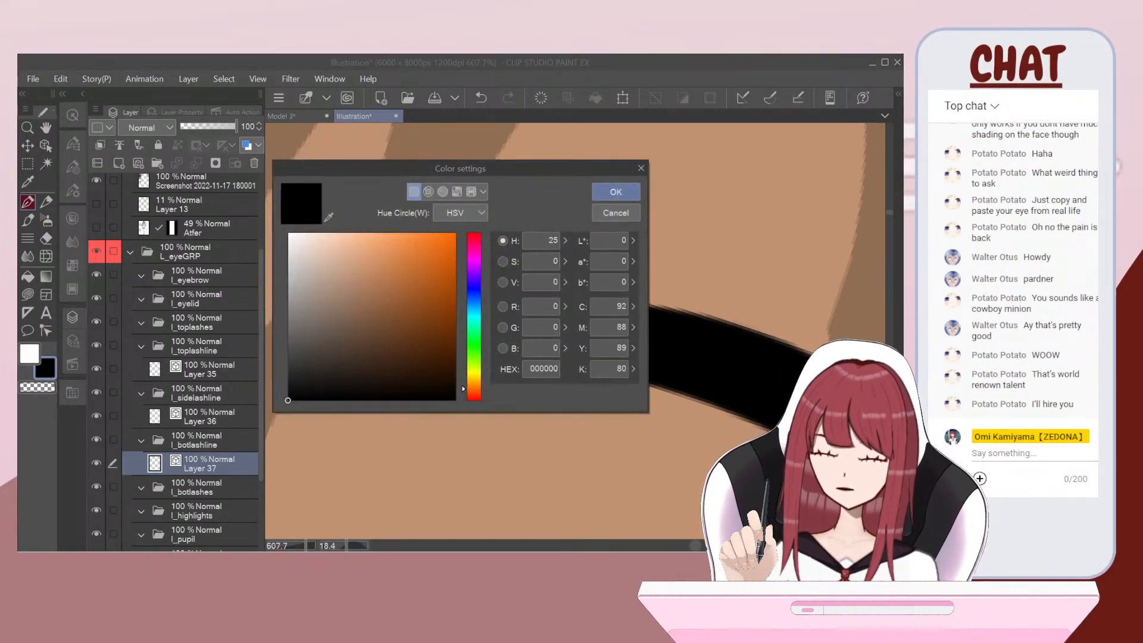
left_click(616, 212)
scroll(451, 326, "down", 2)
scroll(575, 331, "down", 9)
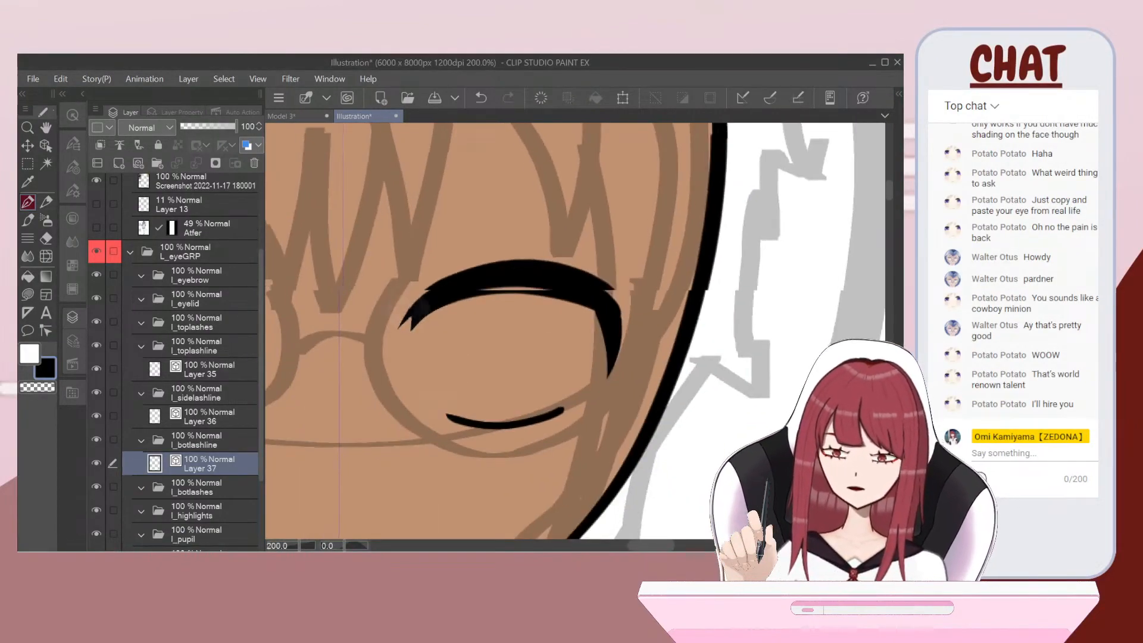
left_click_drag(552, 331, 555, 377)
scroll(576, 331, "up", 1)
scroll(576, 331, "down", 1)
scroll(576, 331, "up", 1)
scroll(575, 331, "down", 1)
left_click_drag(576, 331, 493, 288)
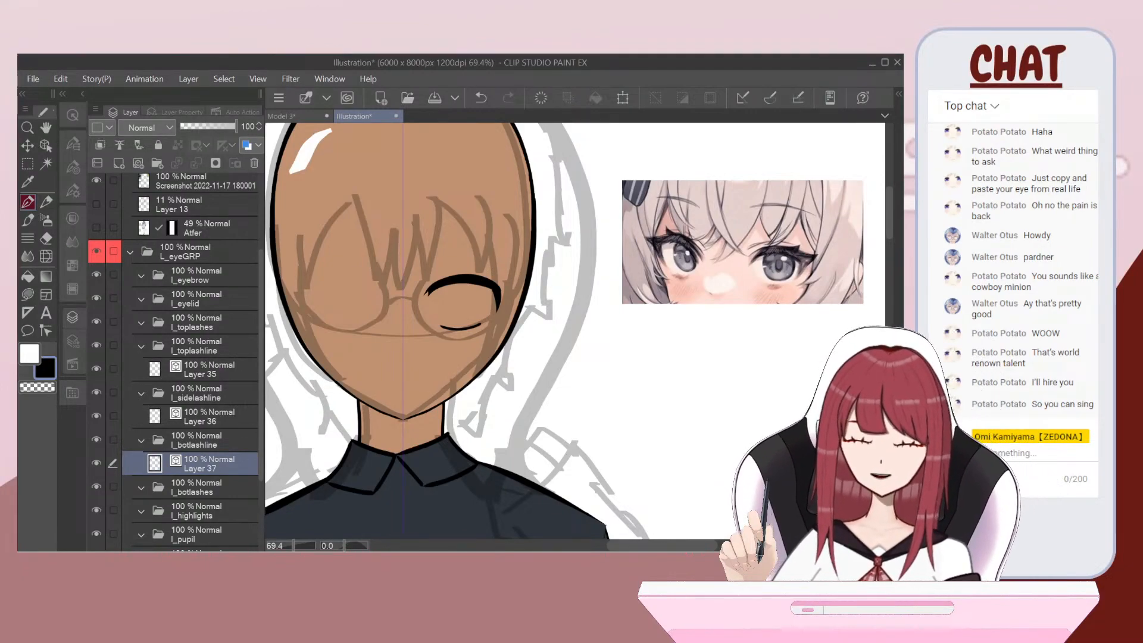
Step: Switch the drawing colour to white and add a new raster layer inside the l_eyewhite folder
scroll(406, 240, "up", 5)
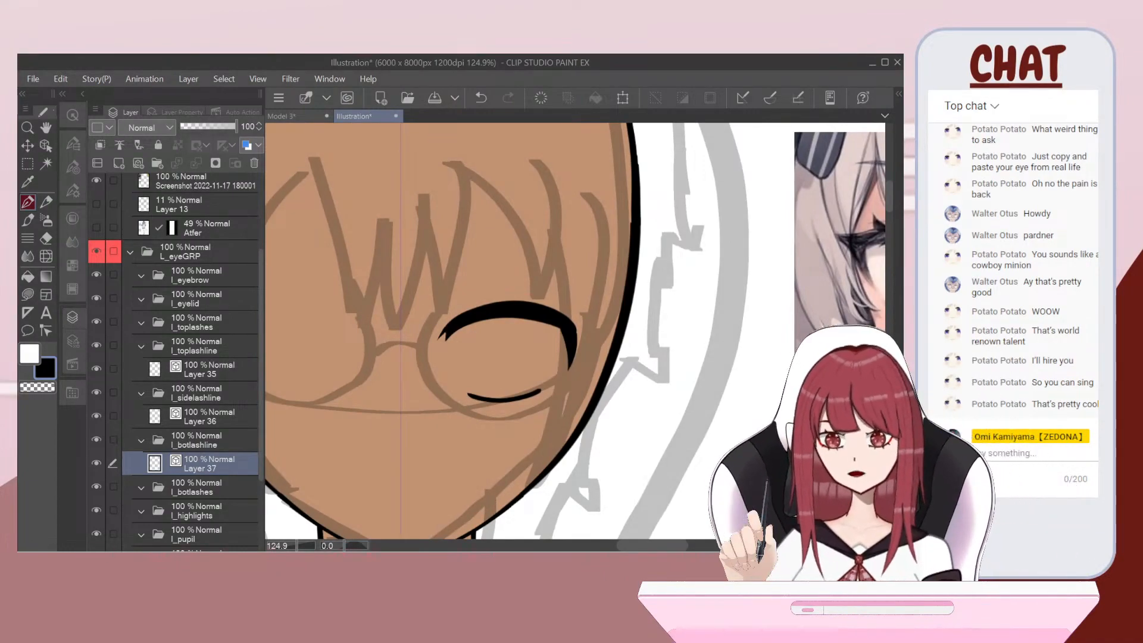
key("x")
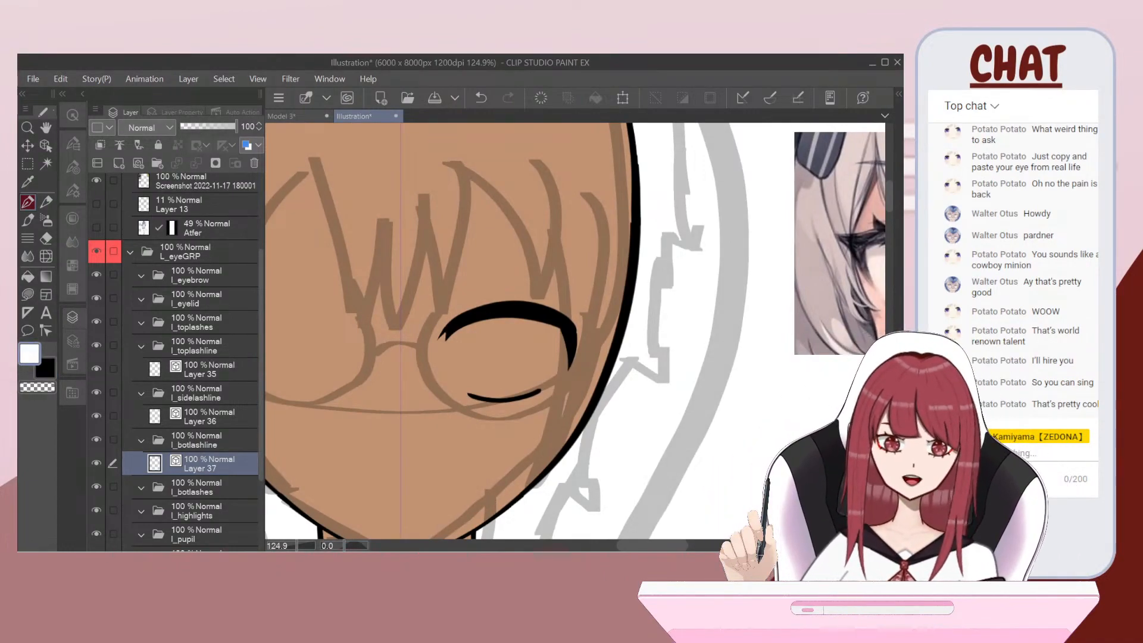
scroll(464, 380, "up", 2)
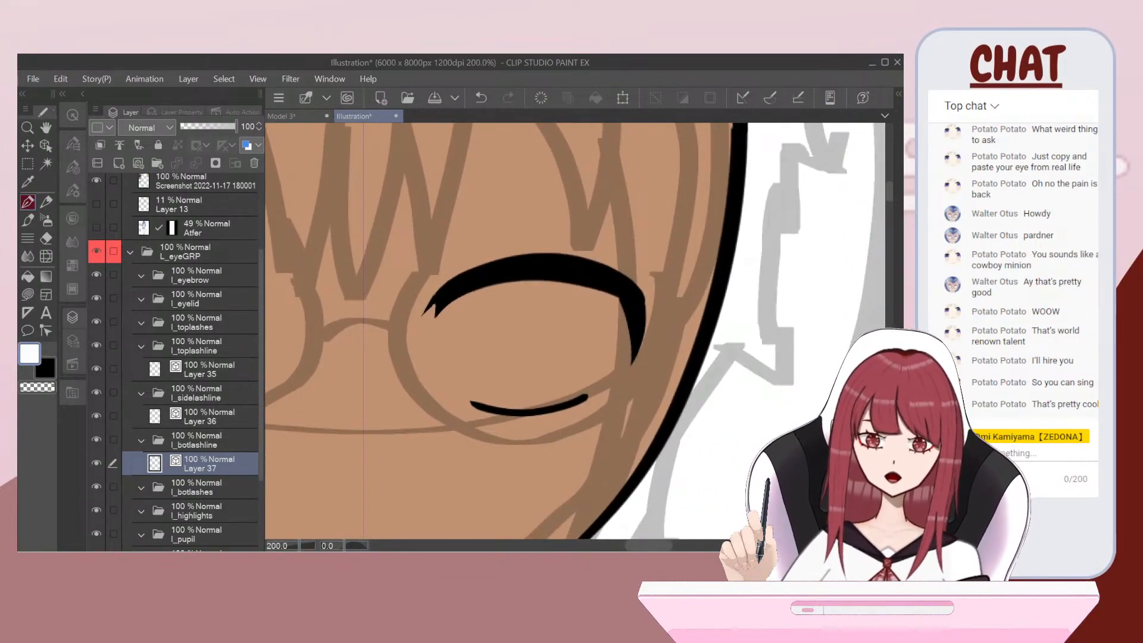
scroll(190, 358, "down", 4)
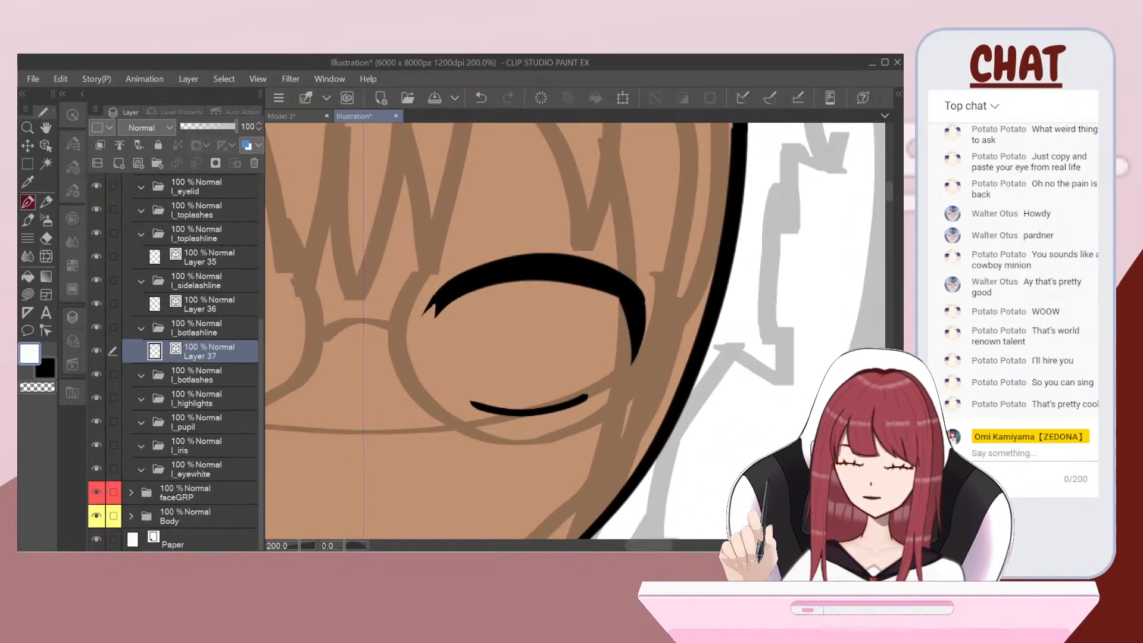
left_click(197, 469)
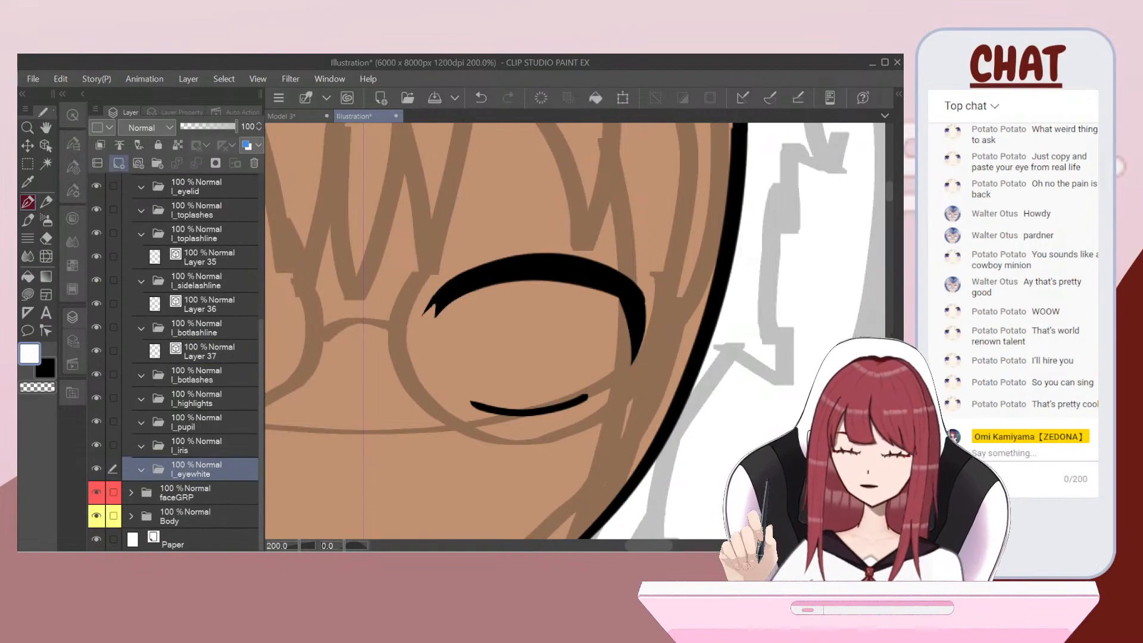
left_click(118, 163)
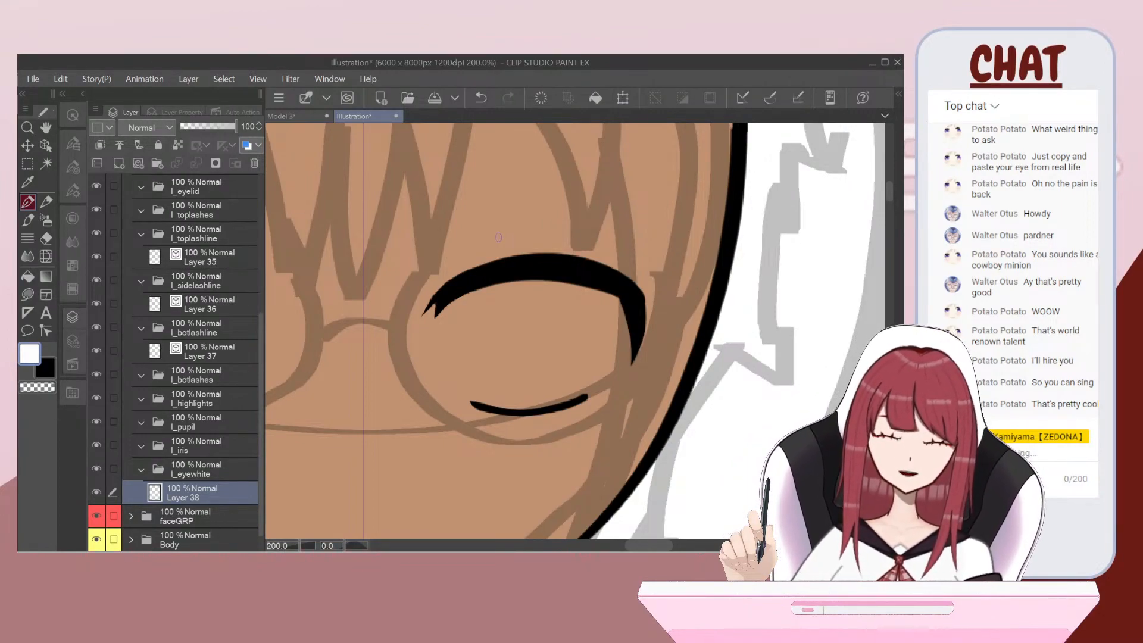
Step: Draw a closed, white-filled eye white shape spanning the area between the top, side and bottom lash lines
left_click(27, 294)
scroll(579, 264, "up", 3)
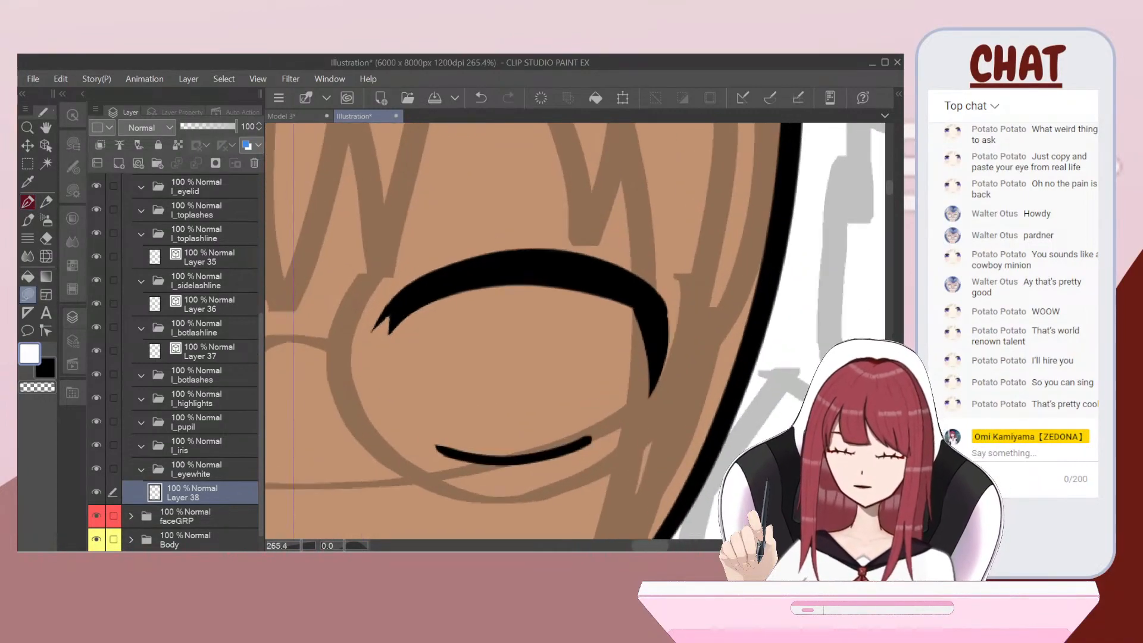
mouse_move(414, 294)
left_mouse_down()
mouse_move(389, 362)
mouse_move(436, 445)
mouse_move(492, 461)
mouse_move(552, 455)
mouse_move(648, 396)
mouse_move(655, 327)
mouse_move(618, 278)
mouse_move(573, 269)
mouse_move(413, 294)
left_mouse_up()
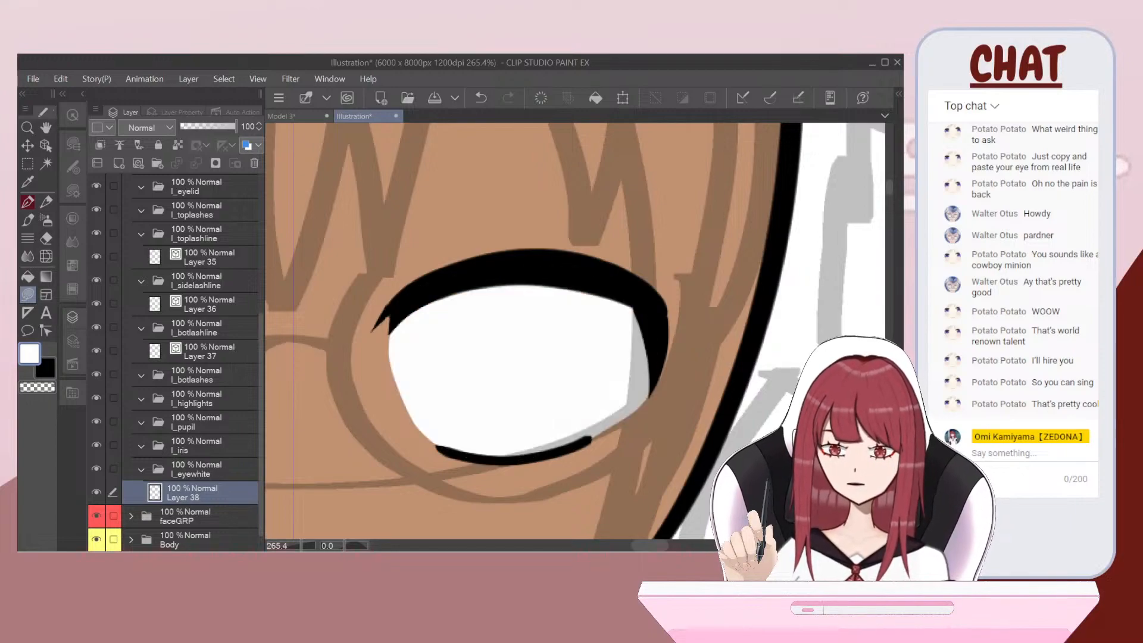
Step: Undo the white-filled eye white shape, leaving the left eye's lash lines in place
scroll(339, 277, "down", 4)
scroll(377, 342, "down", 2)
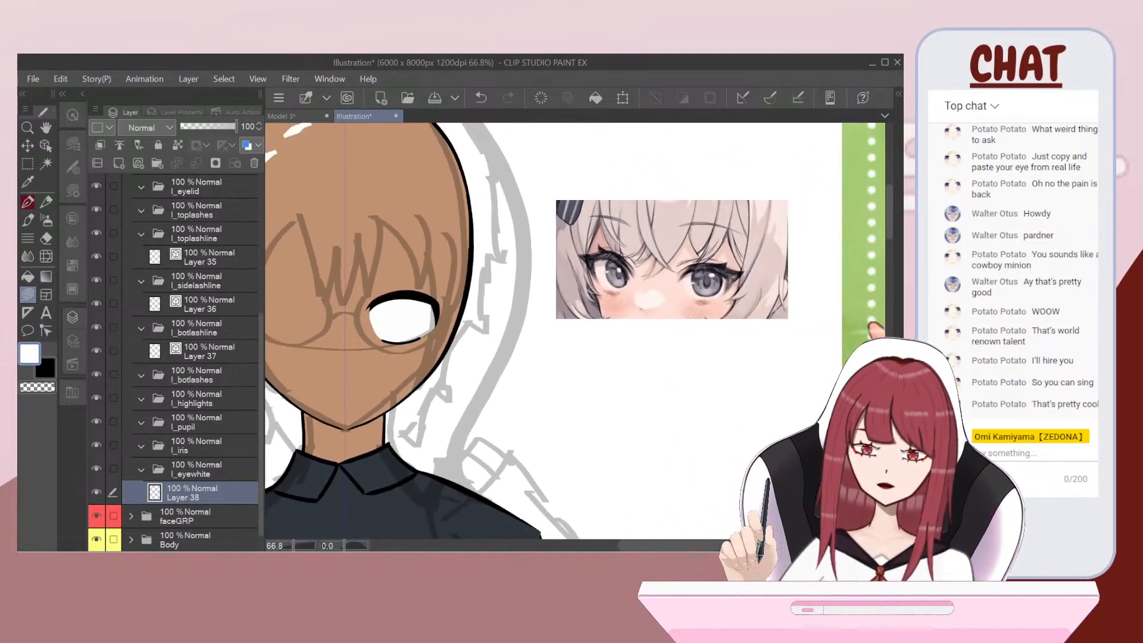
scroll(385, 319, "up", 1)
key("ctrl+z")
scroll(386, 318, "up", 3)
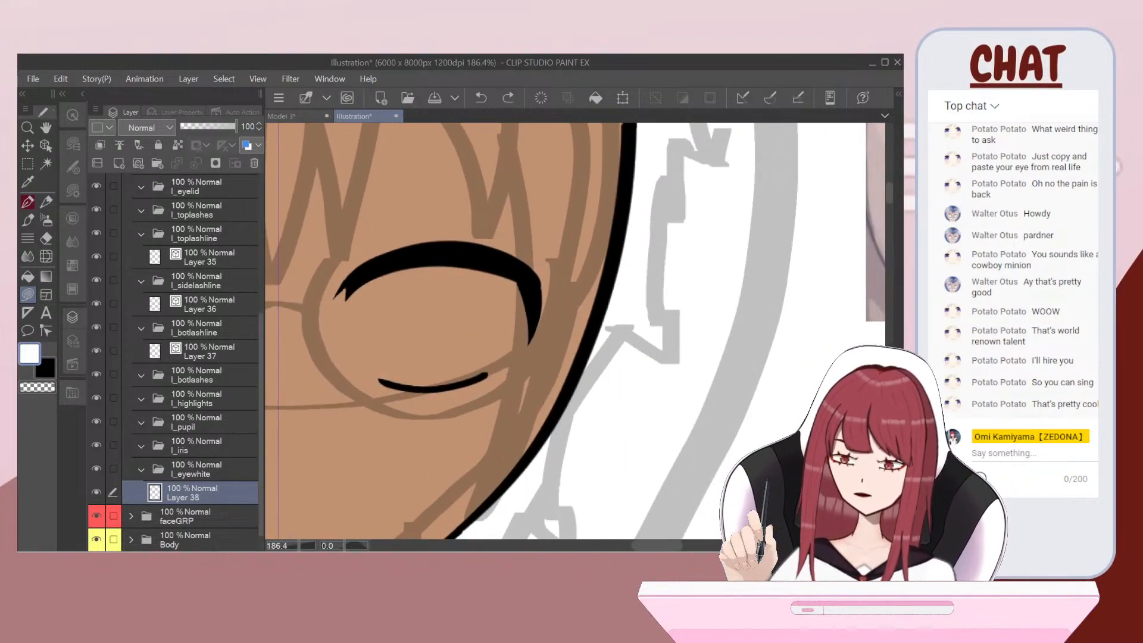
Step: Transform the side lash line on its l_sidelashline layer, moving it inward and rotating it slightly so it joins the top lash line
key("alt+]")
key("alt+]")
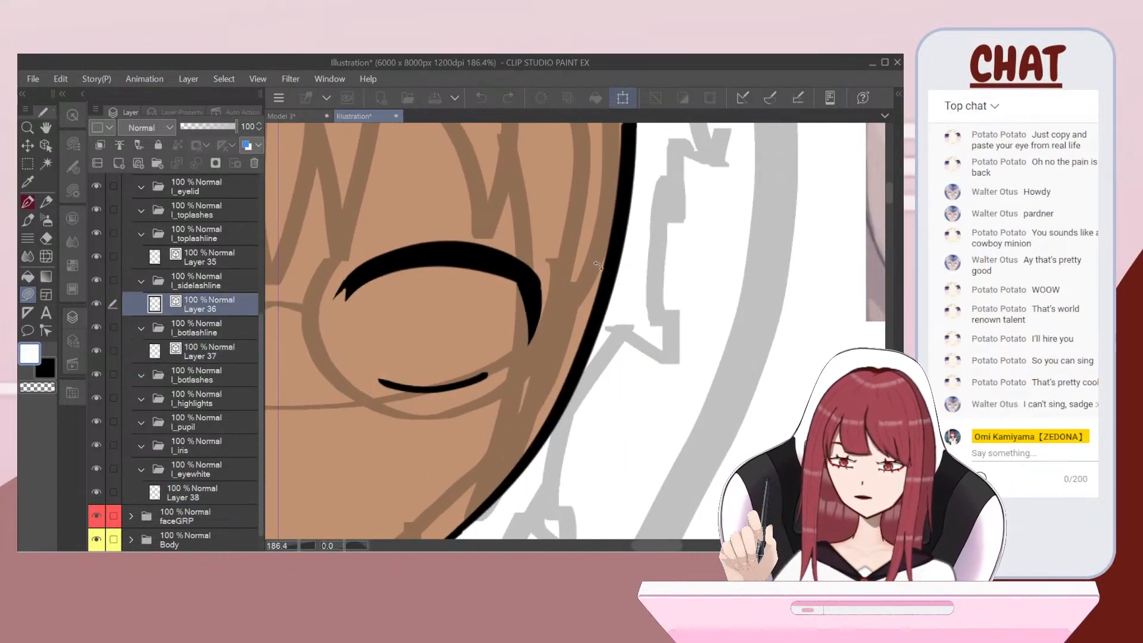
scroll(581, 297, "up", 1)
key("ctrl+t")
left_click_drag(569, 342, 562, 356)
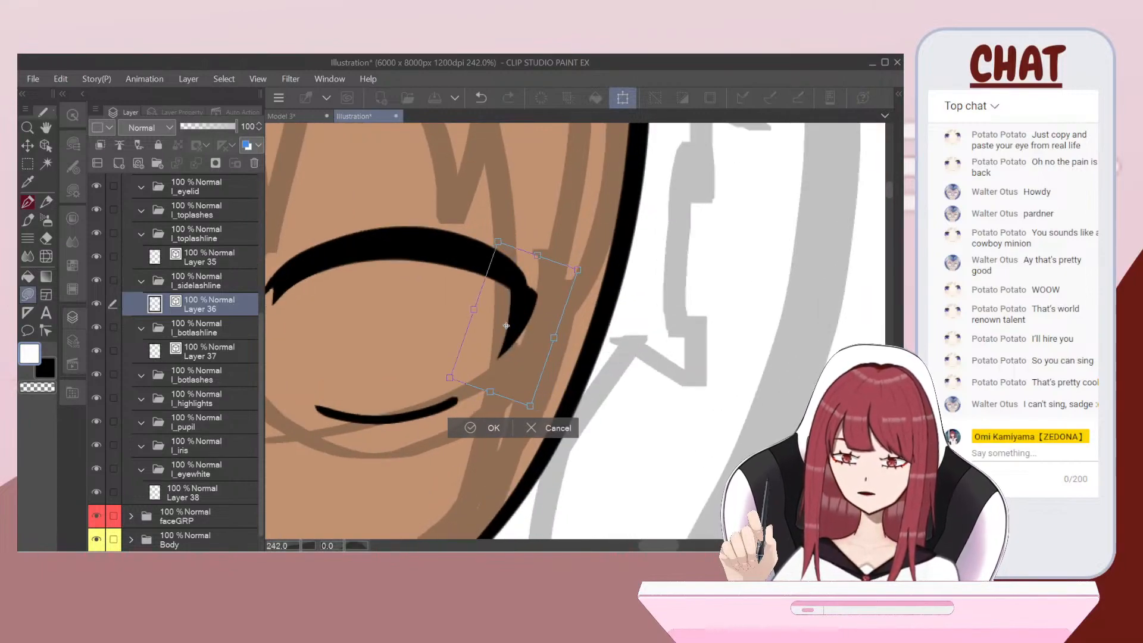
left_click_drag(527, 304, 512, 303)
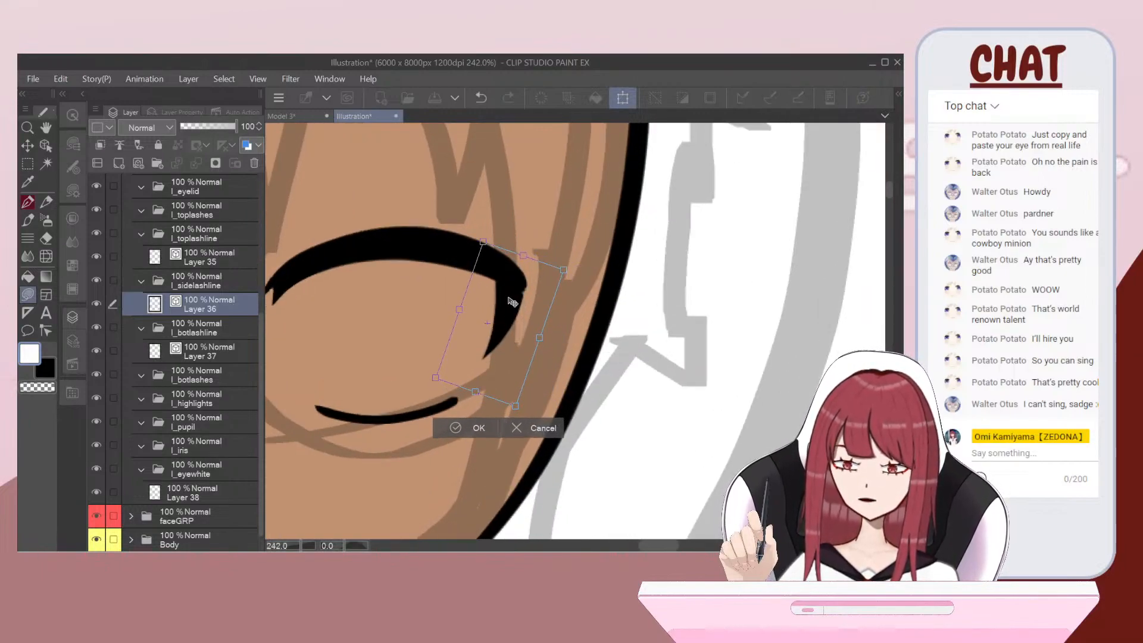
left_click_drag(572, 271, 569, 263)
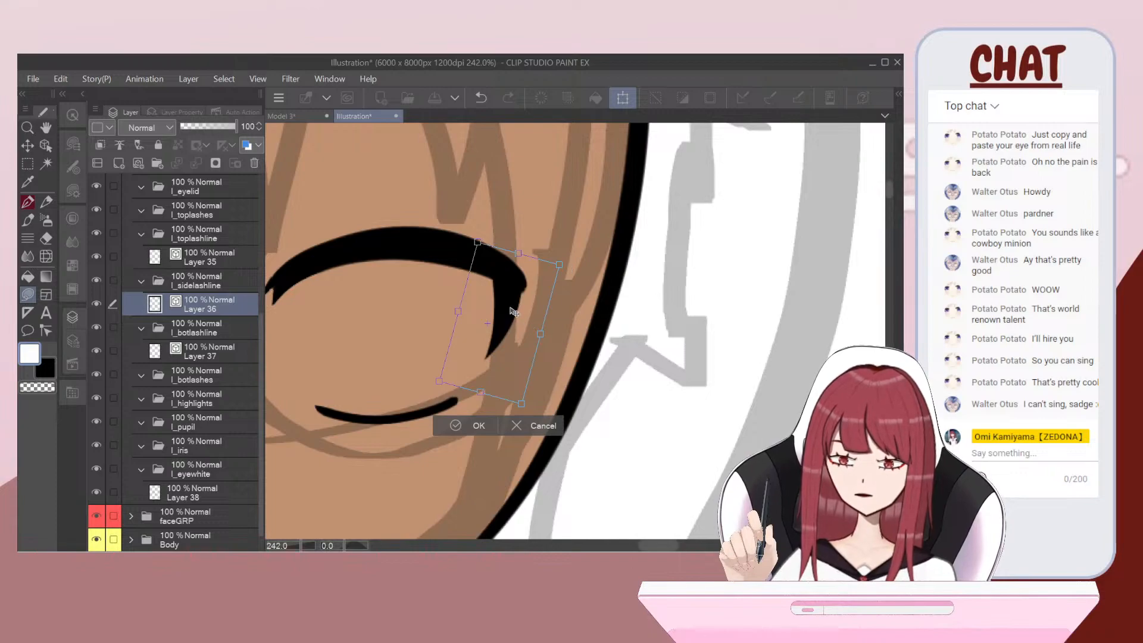
left_click(482, 425)
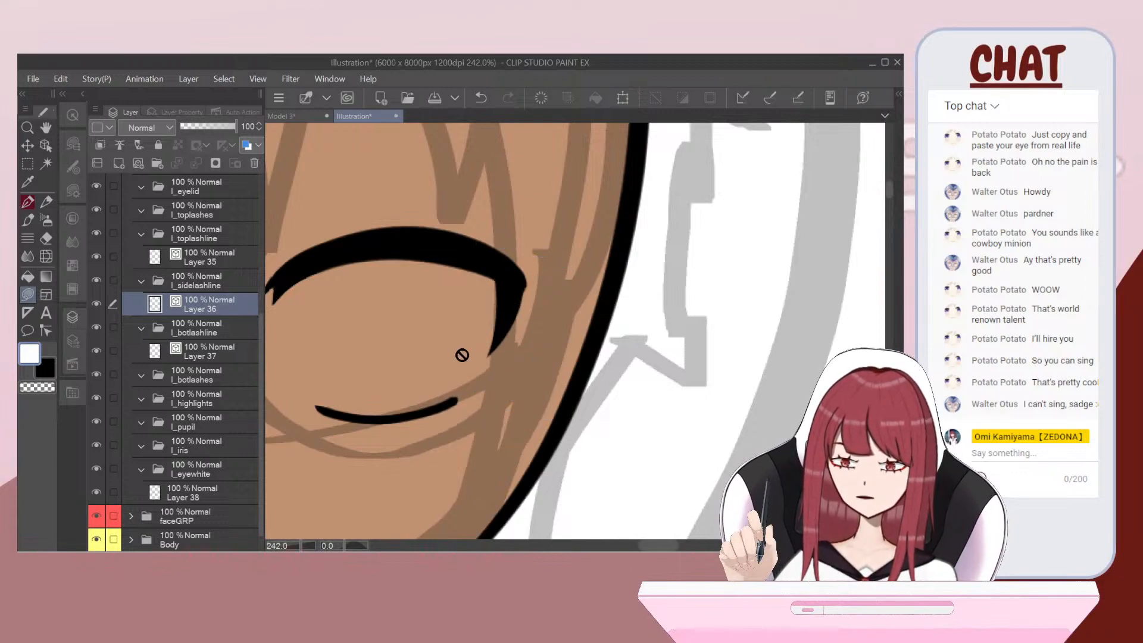
Step: Redraw the white-filled eye white between the lash lines on the l_eyewhite layer and trim its lower outer edge with the transparent colour
left_click(184, 492)
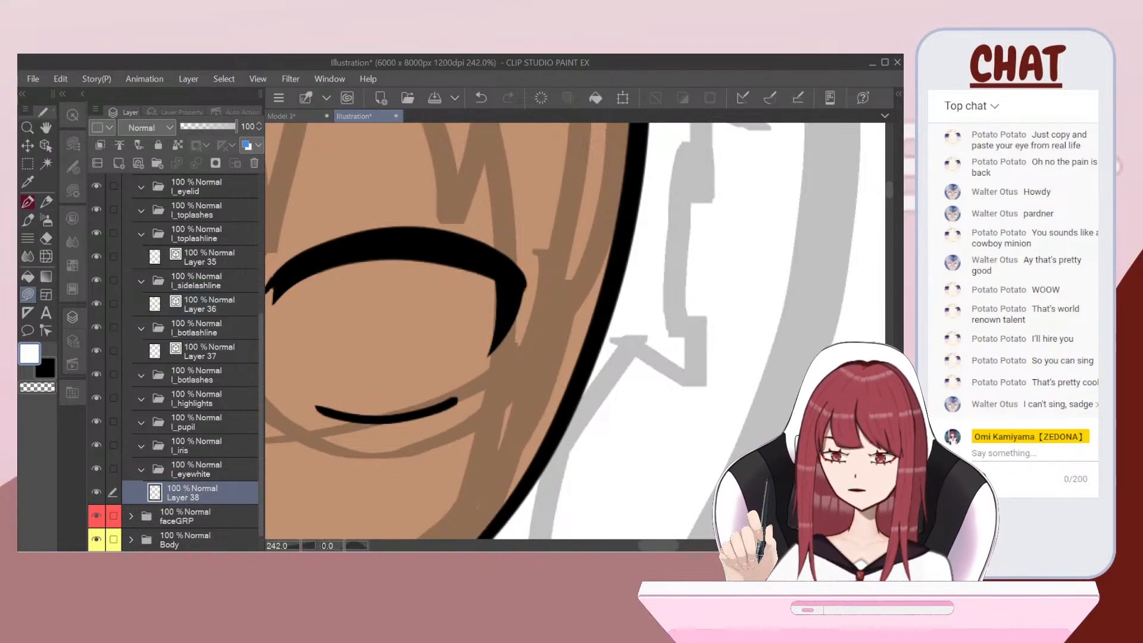
scroll(554, 309, "up", 1)
mouse_move(308, 280)
left_mouse_down()
mouse_move(399, 243)
mouse_move(474, 240)
mouse_move(557, 263)
mouse_move(576, 280)
mouse_move(569, 343)
mouse_move(512, 419)
mouse_move(393, 443)
left_mouse_up()
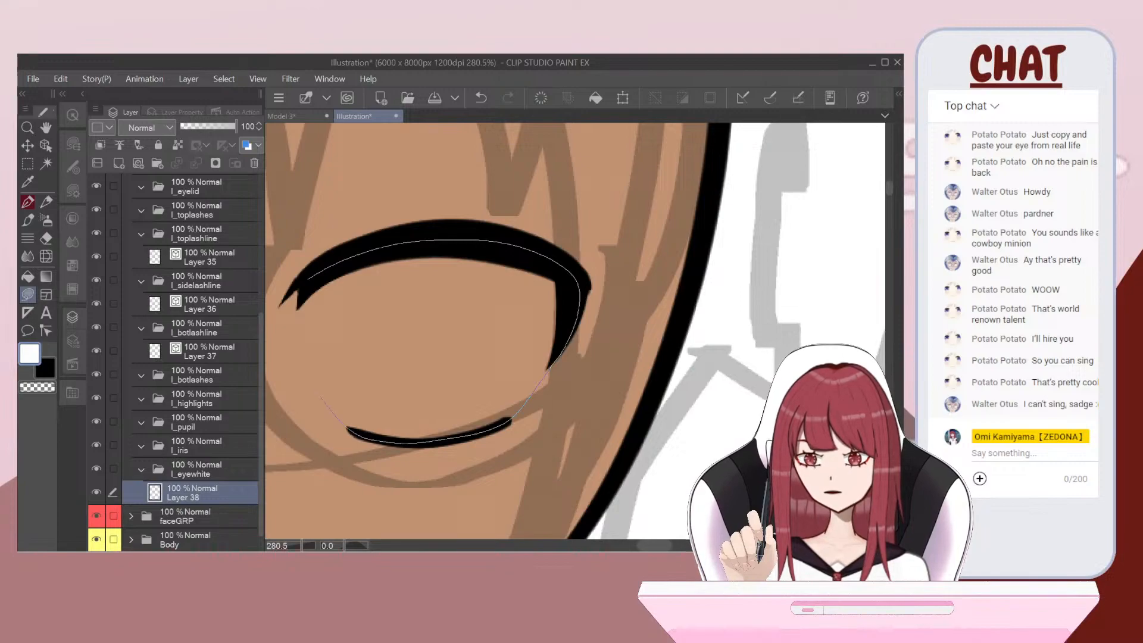
left_click_drag(296, 321, 301, 287)
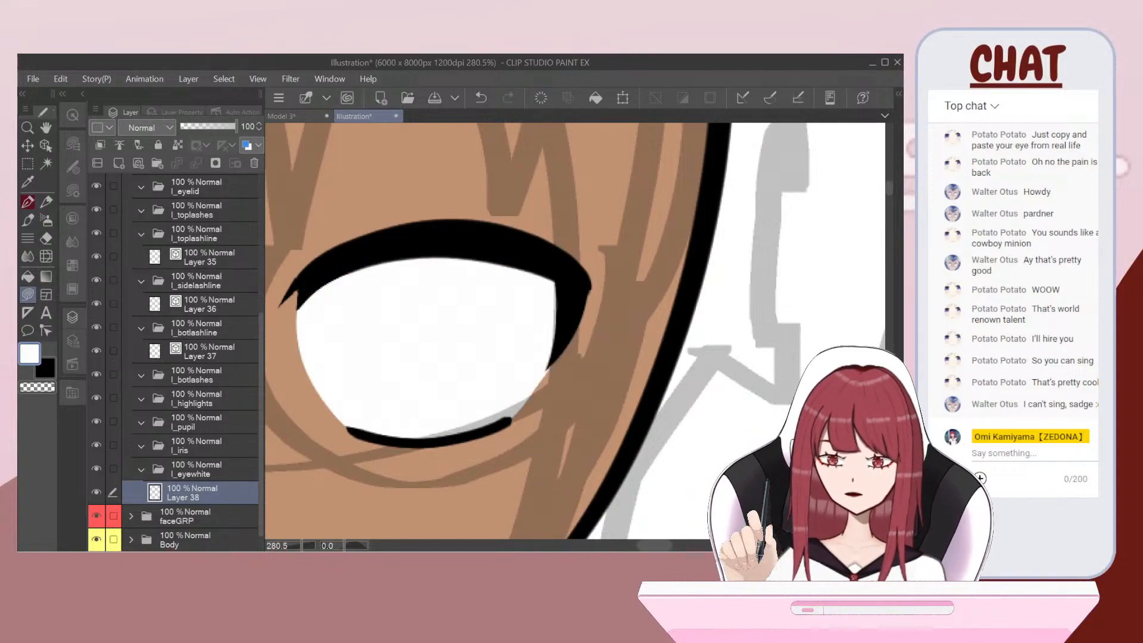
scroll(434, 331, "up", 1)
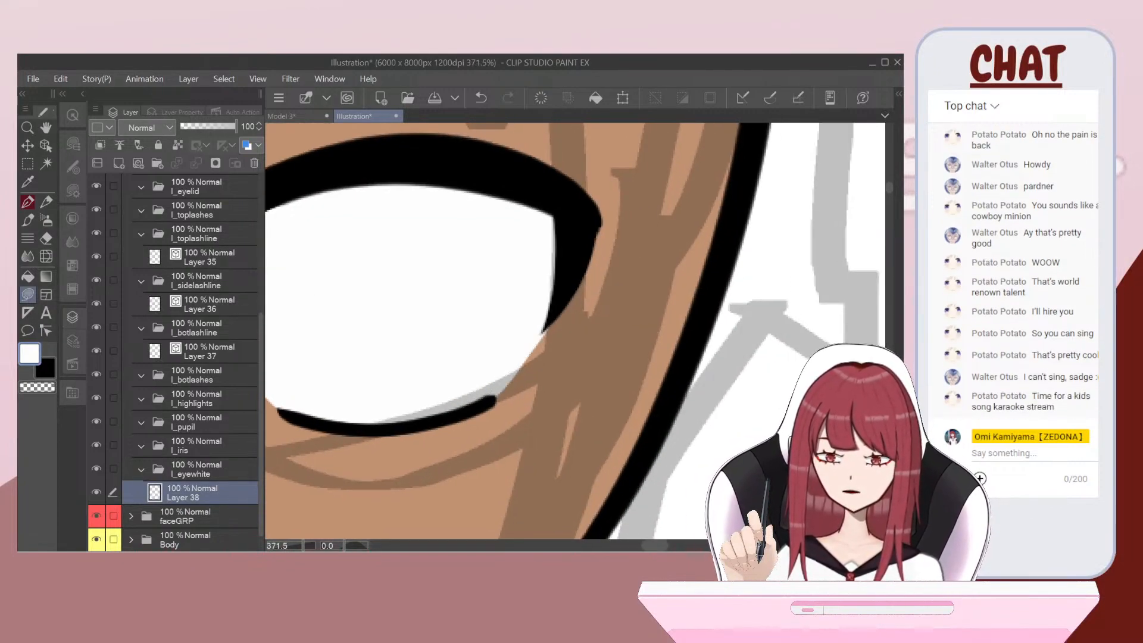
key("c")
left_click_drag(482, 404, 554, 316)
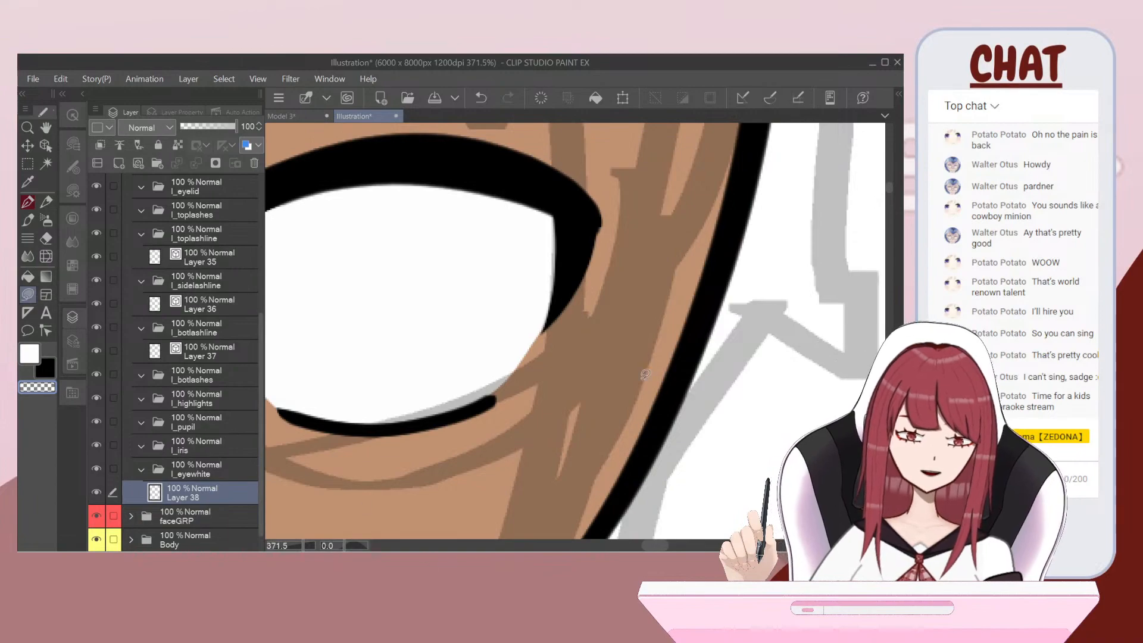
Step: Switch to the Opera browser and search Google for "is kidz bop copyrighted"
mouse_move(364, 536)
mouse_move(530, 536)
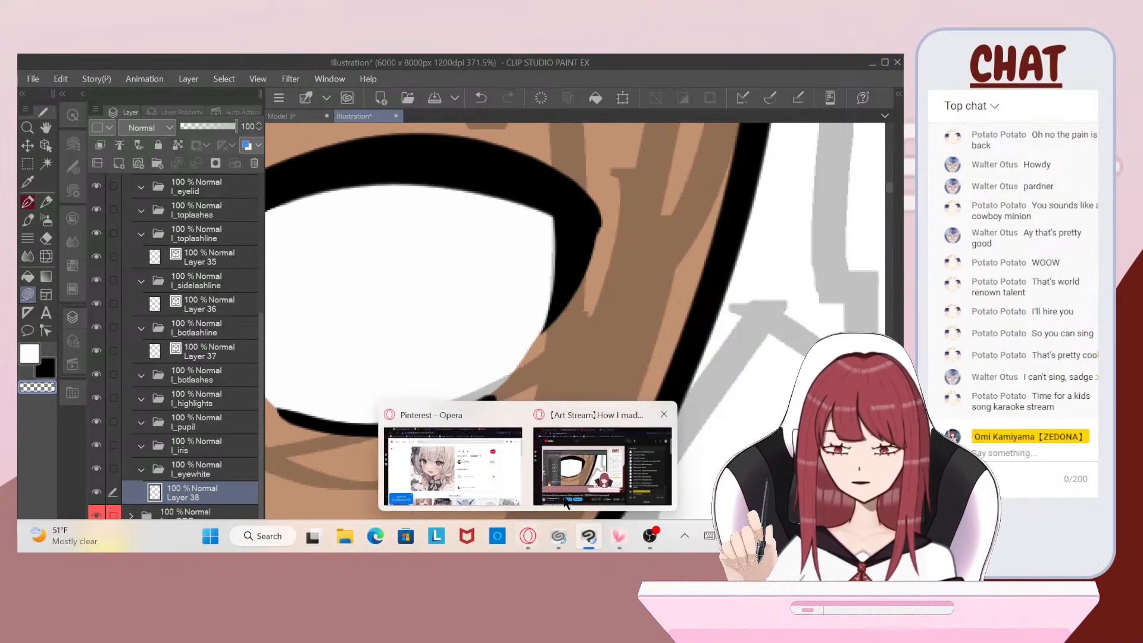
left_click(473, 474)
left_click(609, 88)
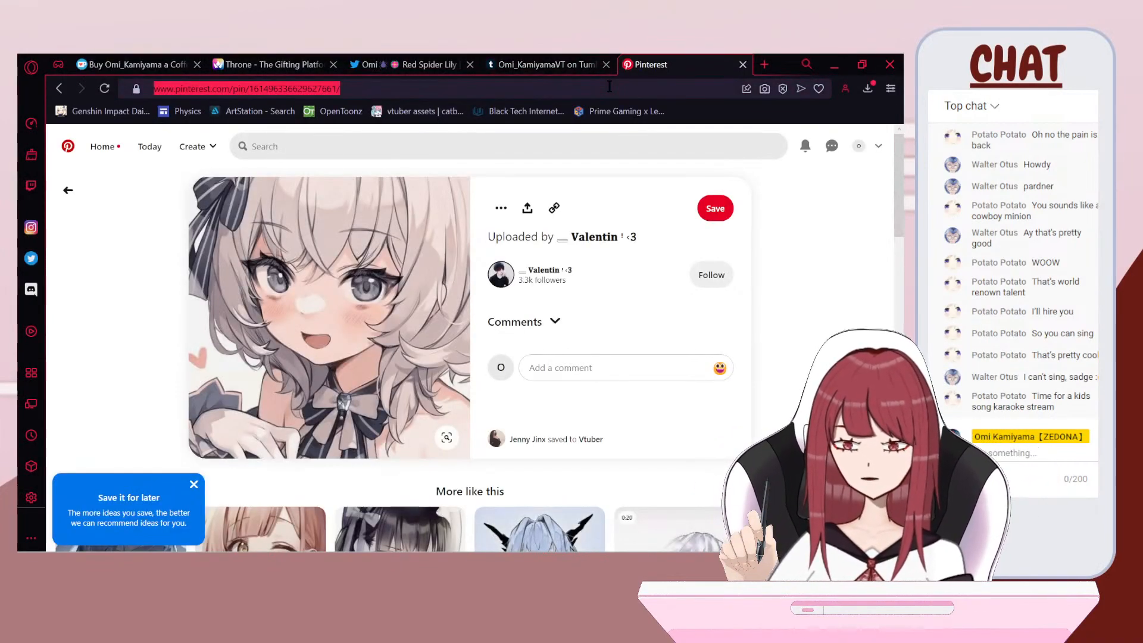
type("is kidz bob")
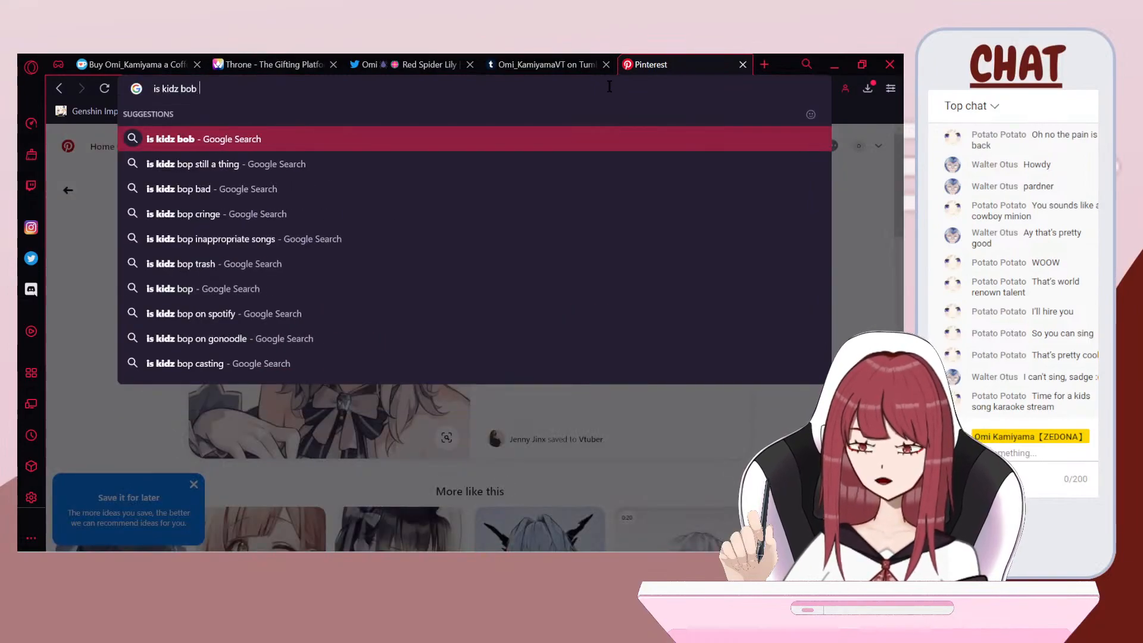
key("BackSpace")
key("BackSpace")
type("p")
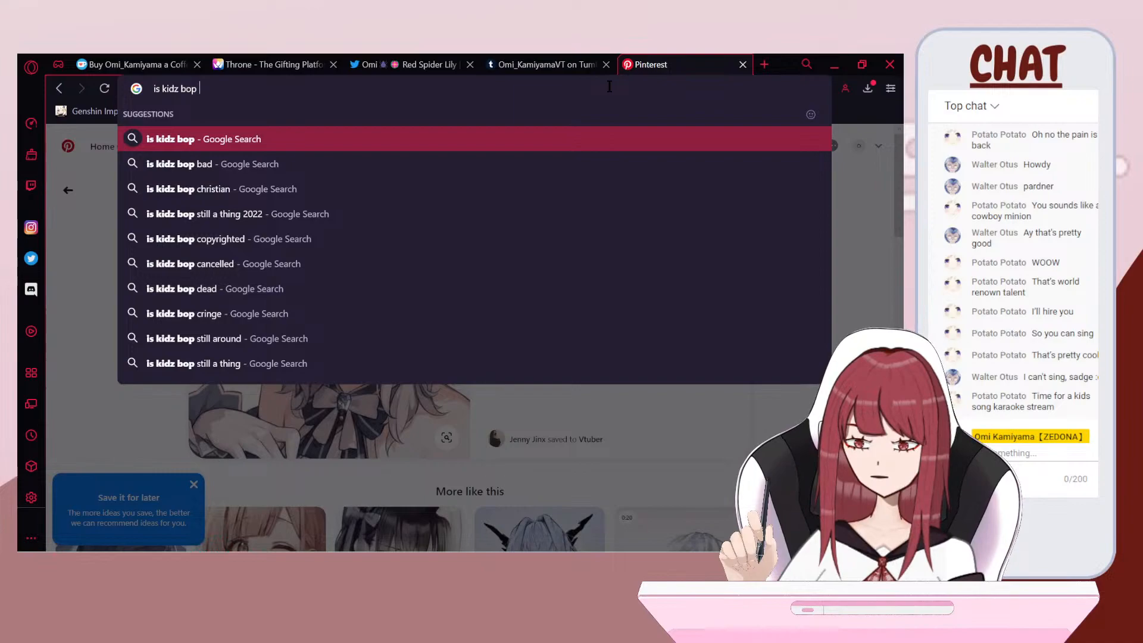
type(" cop")
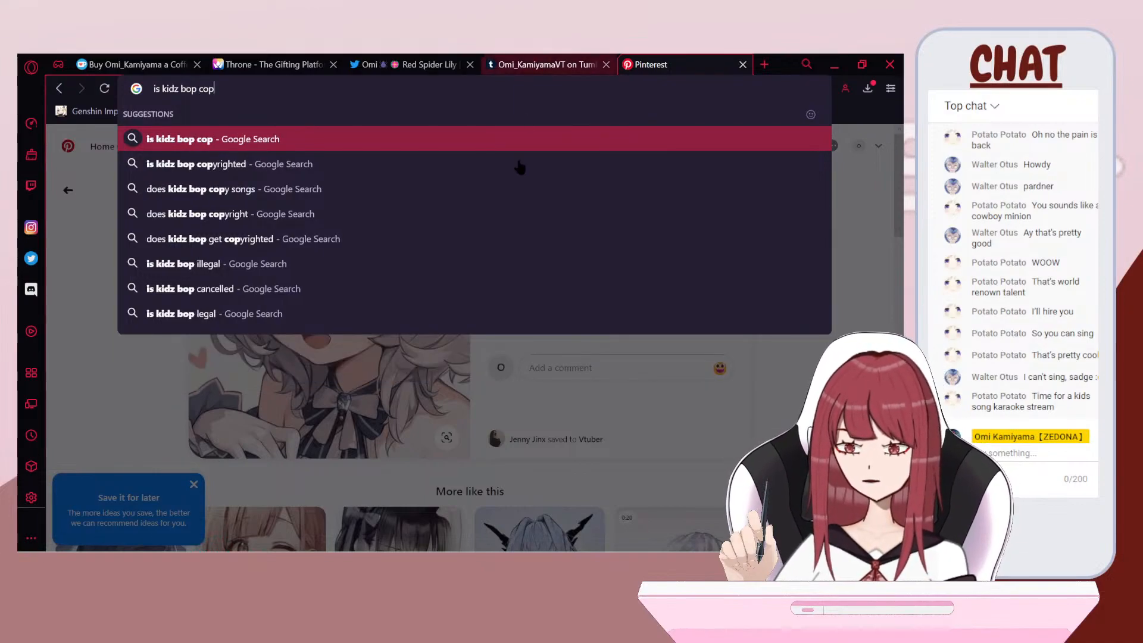
left_click(517, 164)
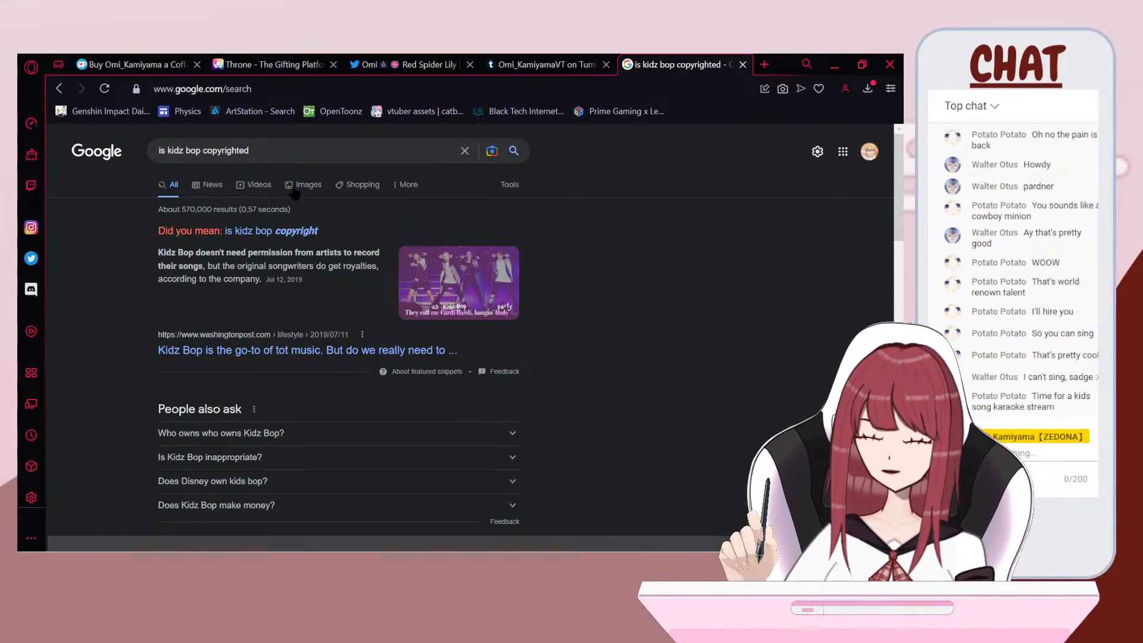
Step: Look through the search results and the related question about who owns Kidz Bop, and return to the Clip Studio Paint drawing
scroll(277, 359, "down", 2)
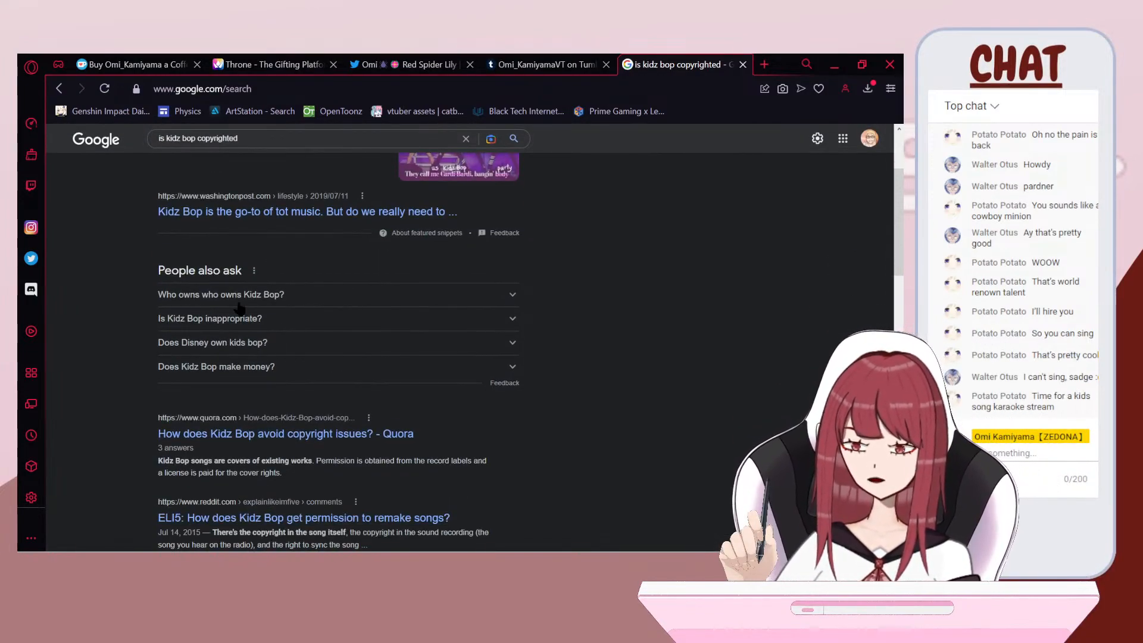
left_click(291, 297)
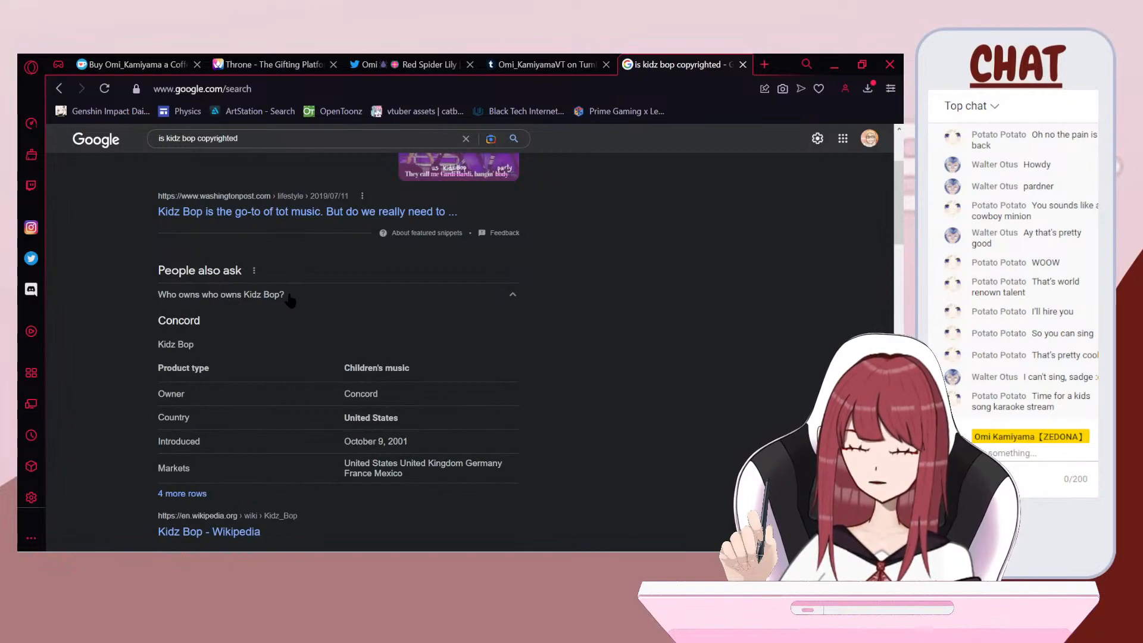
left_click(290, 298)
scroll(238, 316, "down", 1)
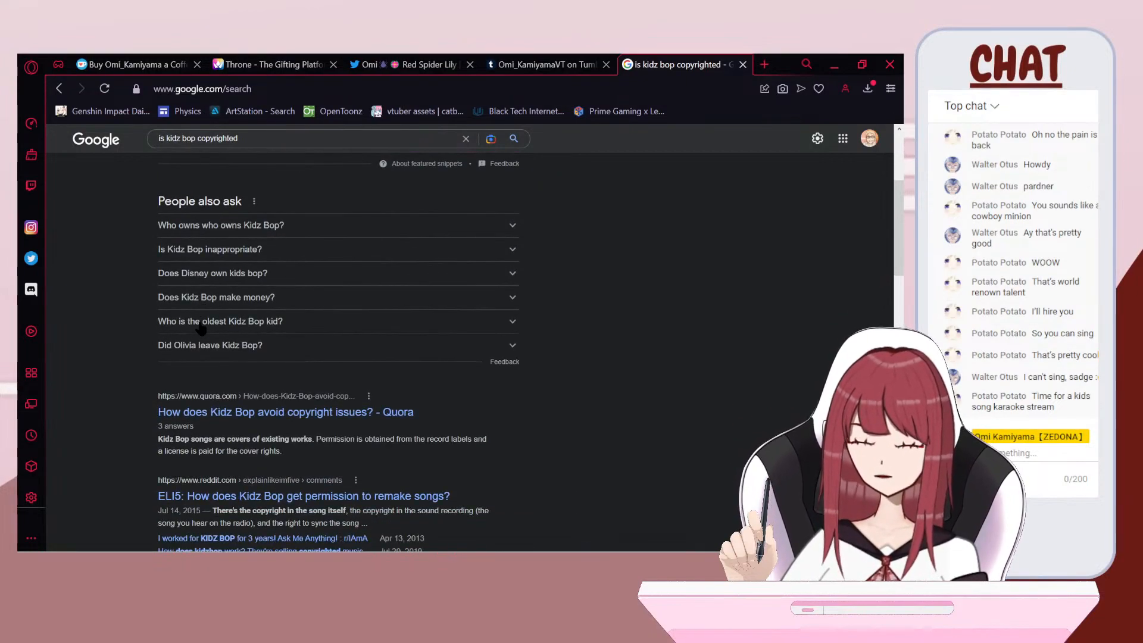
scroll(201, 328, "down", 3)
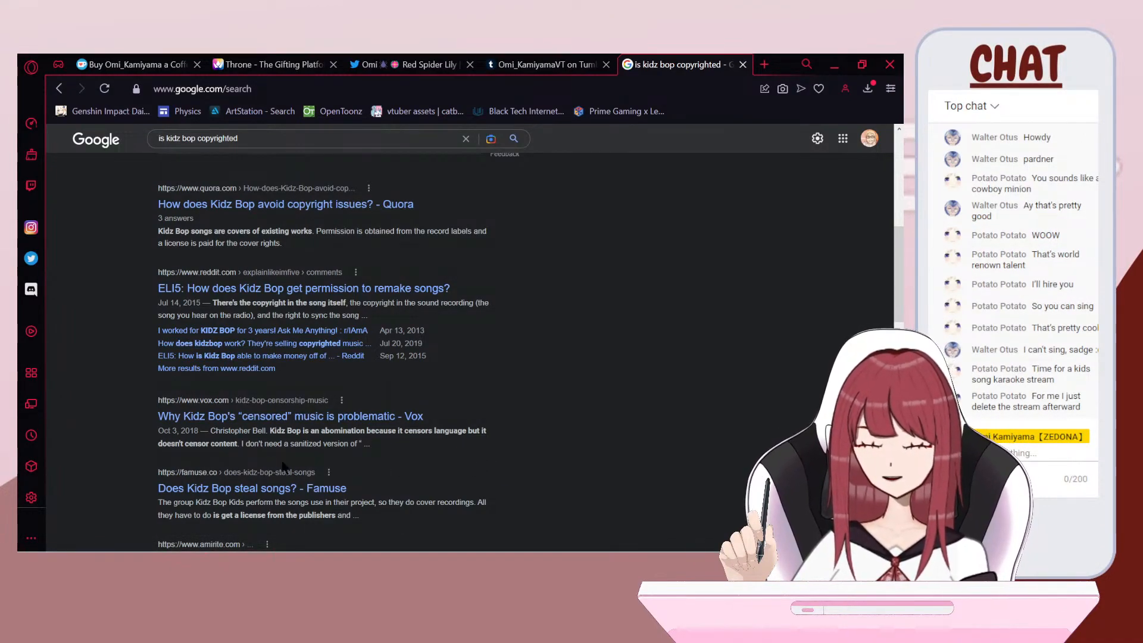
left_click(570, 531)
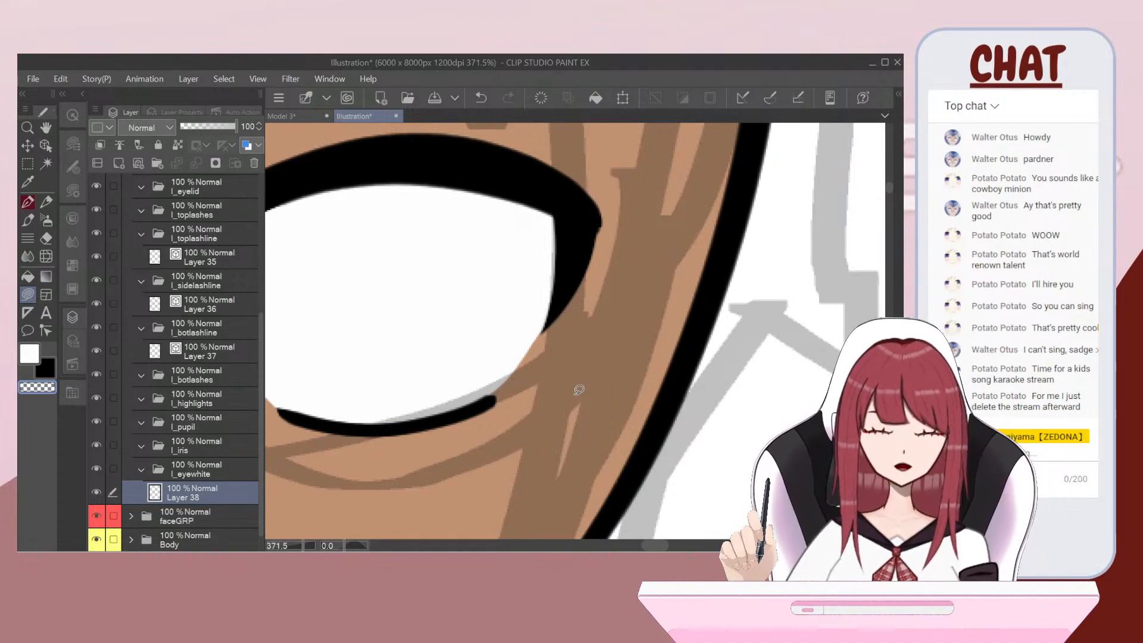
Step: Try to trim the eye white's inner side below the top lash line's tip with transparent lasso cuts
scroll(578, 390, "down", 8)
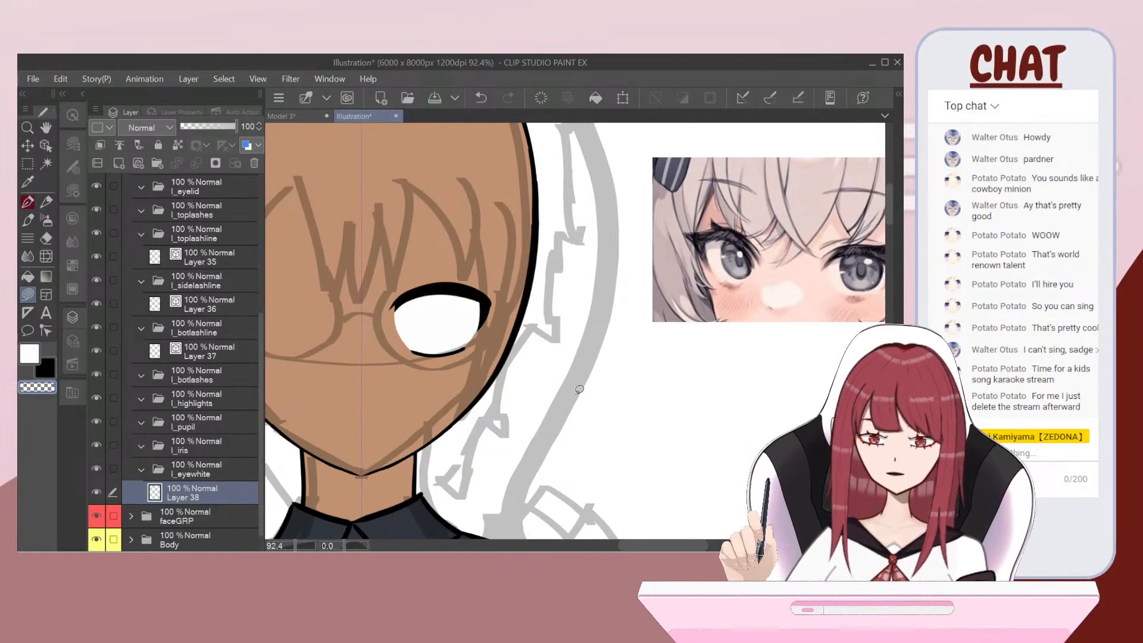
scroll(579, 390, "up", 6)
scroll(578, 390, "up", 4)
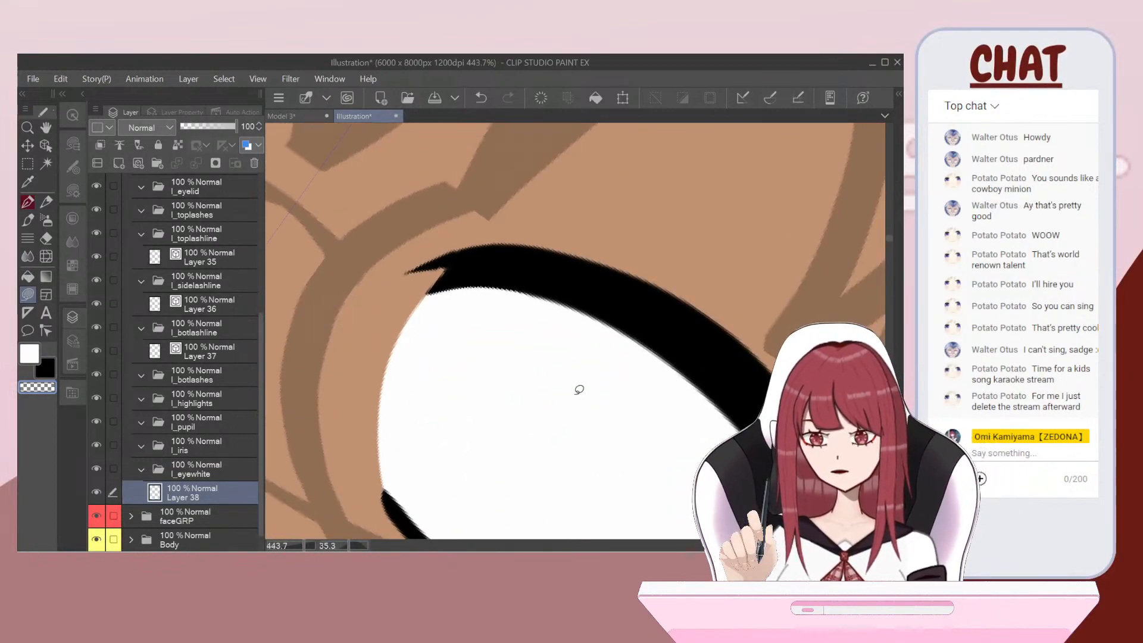
key("e")
scroll(579, 390, "up", 1)
left_click(28, 295)
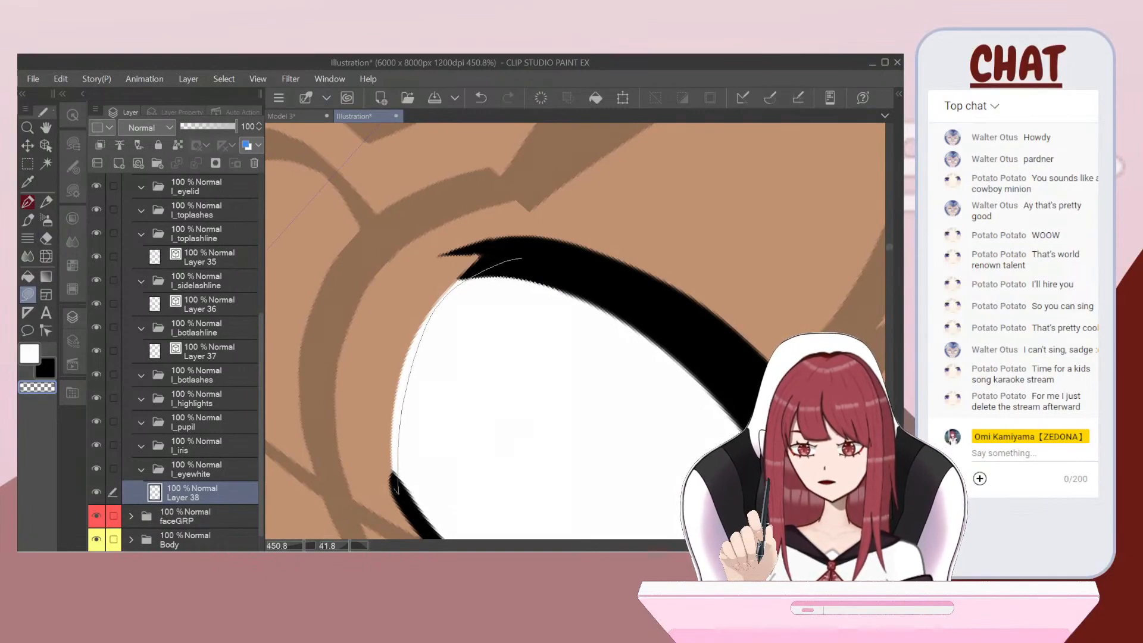
scroll(578, 390, "down", 6)
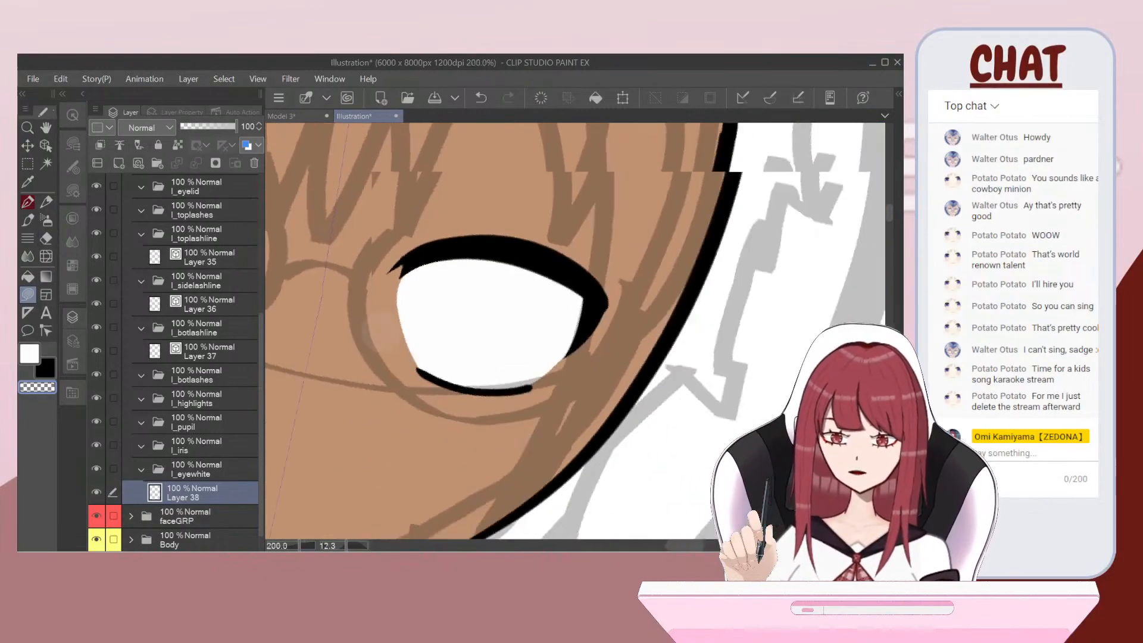
scroll(579, 390, "up", 6)
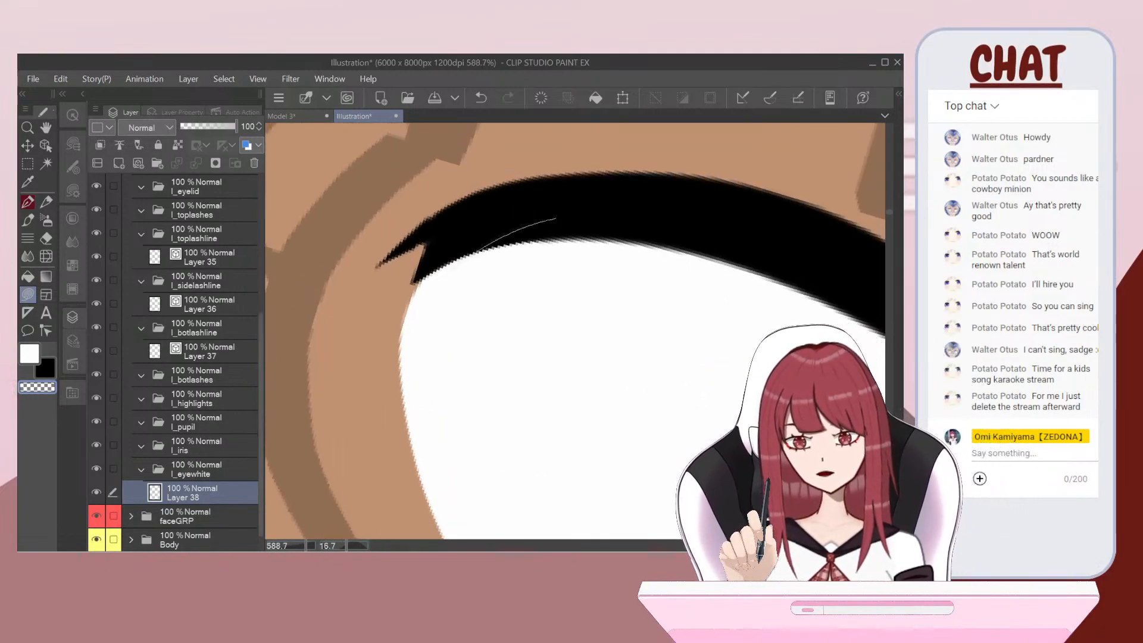
scroll(575, 330, "down", 1)
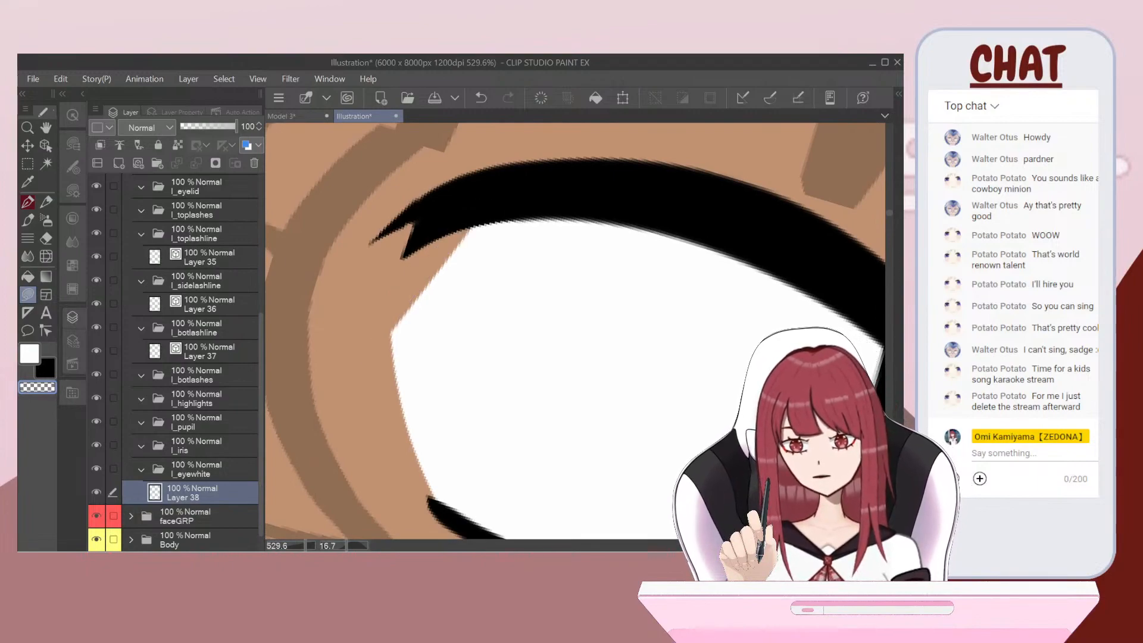
Step: Undo the angular trim, recut the eye white's inner corner more smoothly below the top lash line, and reset the canvas rotation
key("ctrl+z")
key("ctrl+z")
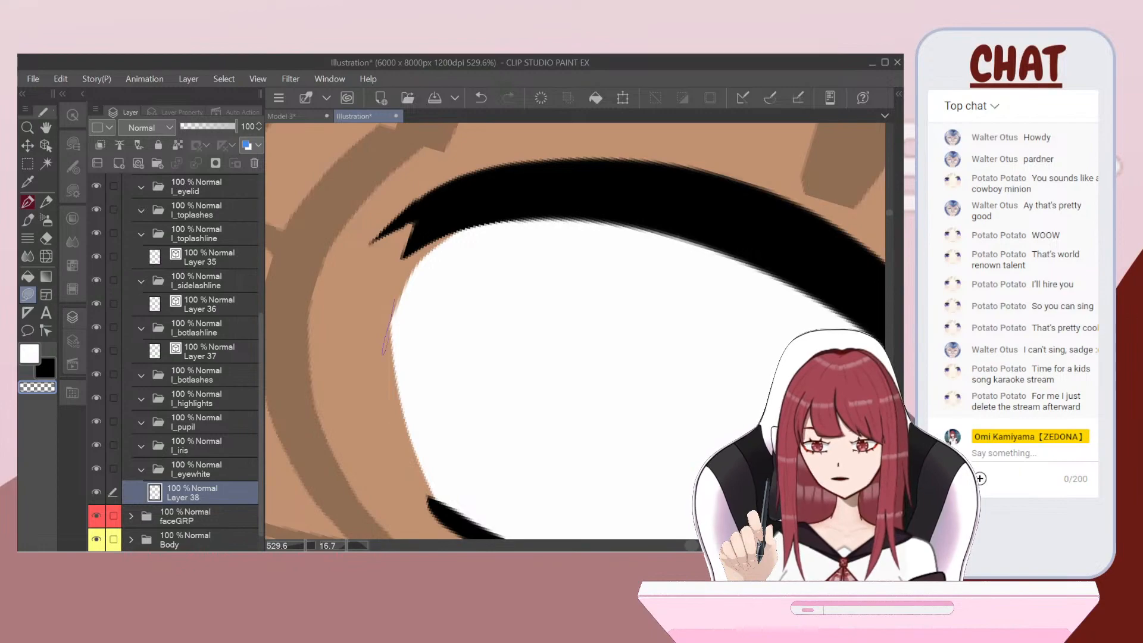
key("ctrl+@")
scroll(411, 325, "down", 6)
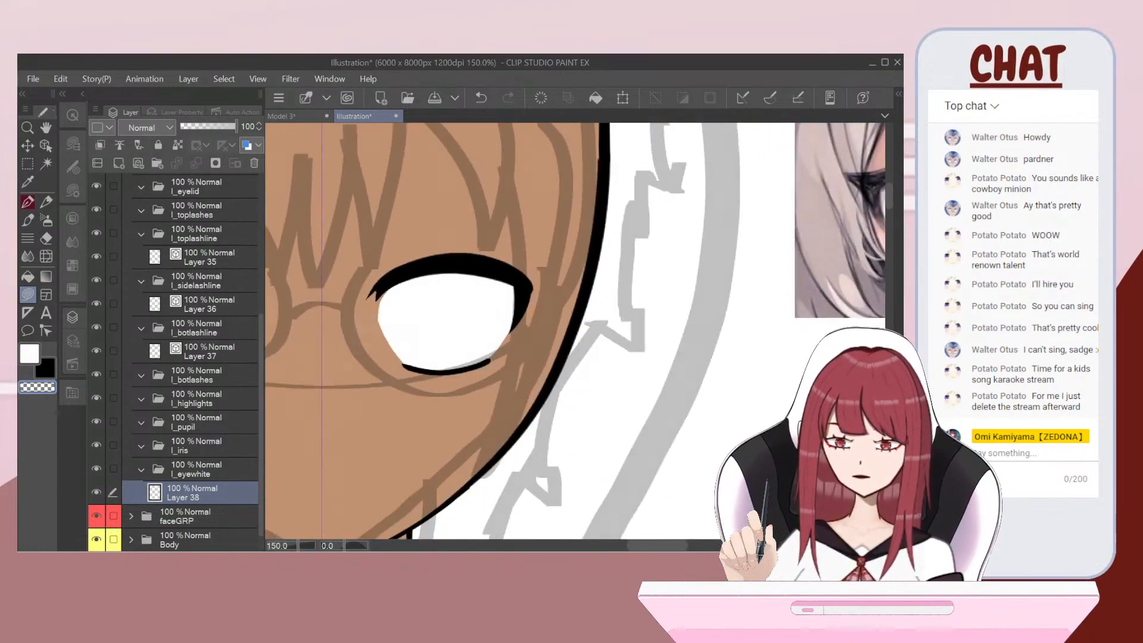
Step: Round off the eye white's angular inner edge with the Symmetry Eraser at size 20 and straighten the canvas rotation
scroll(444, 321, "up", 1)
key("asciicircum")
key("asciicircum")
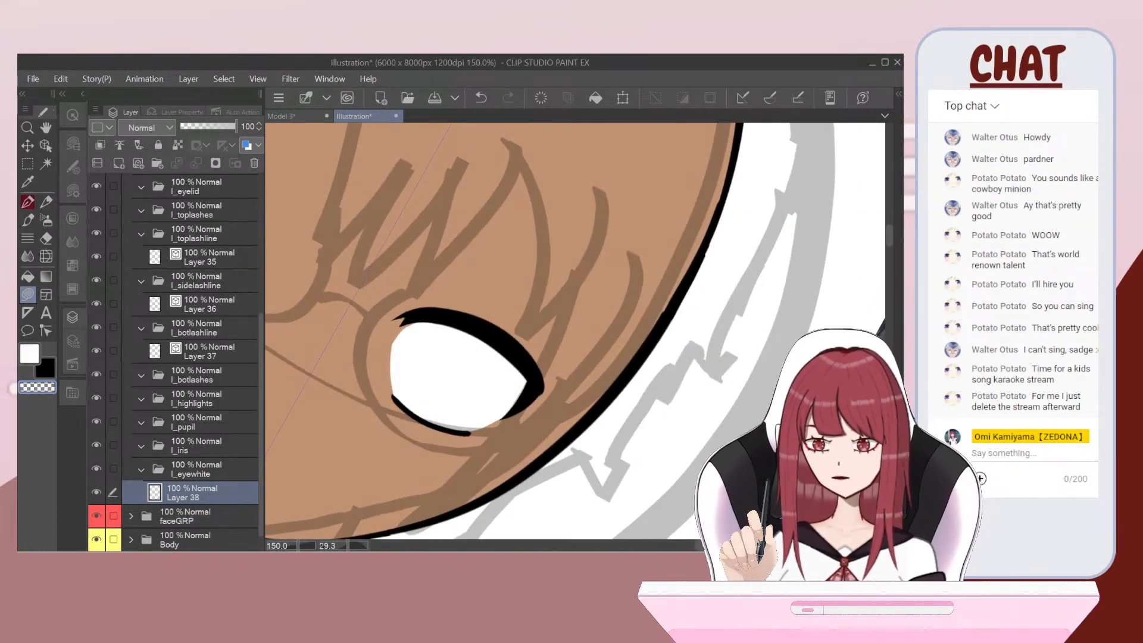
key("e")
scroll(444, 321, "up", 1)
scroll(427, 358, "up", 2)
left_click(415, 206)
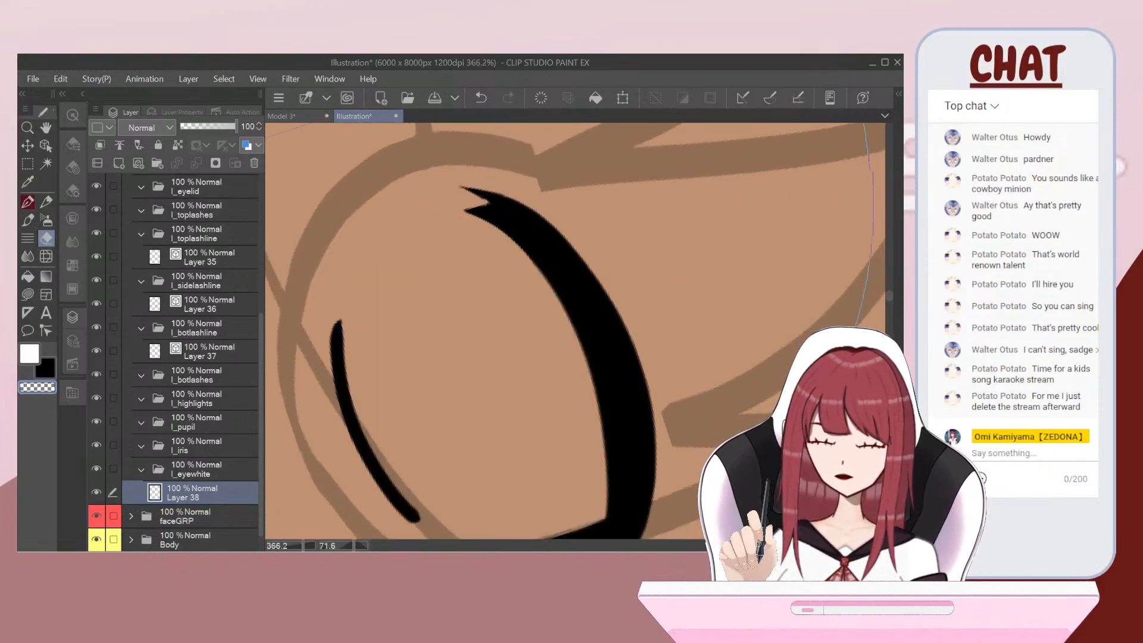
key("ctrl+z")
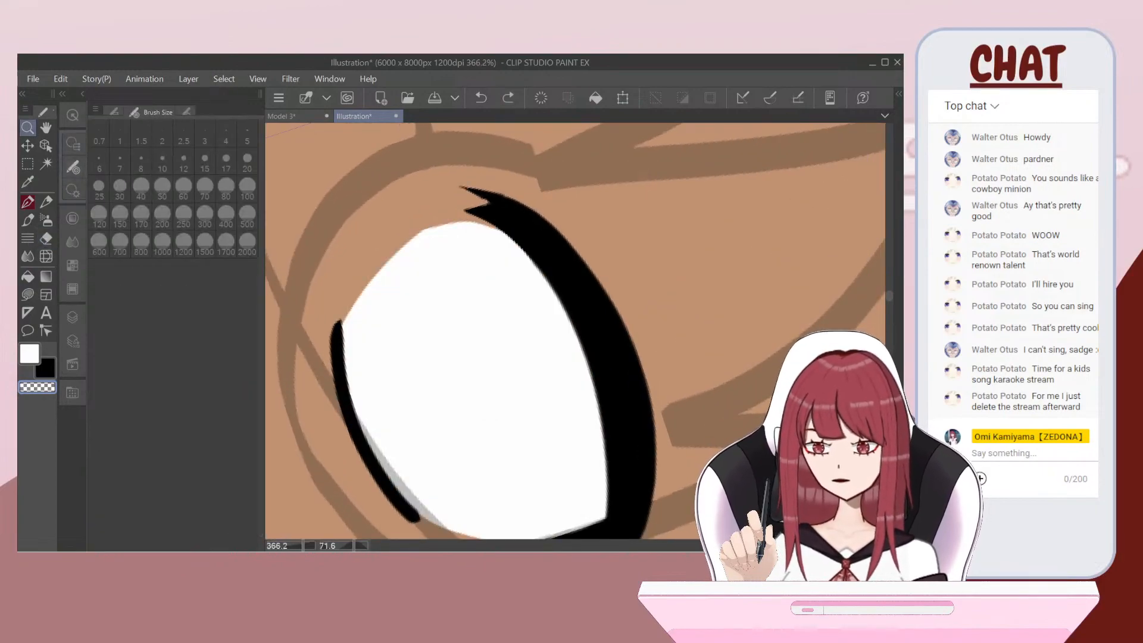
key("e")
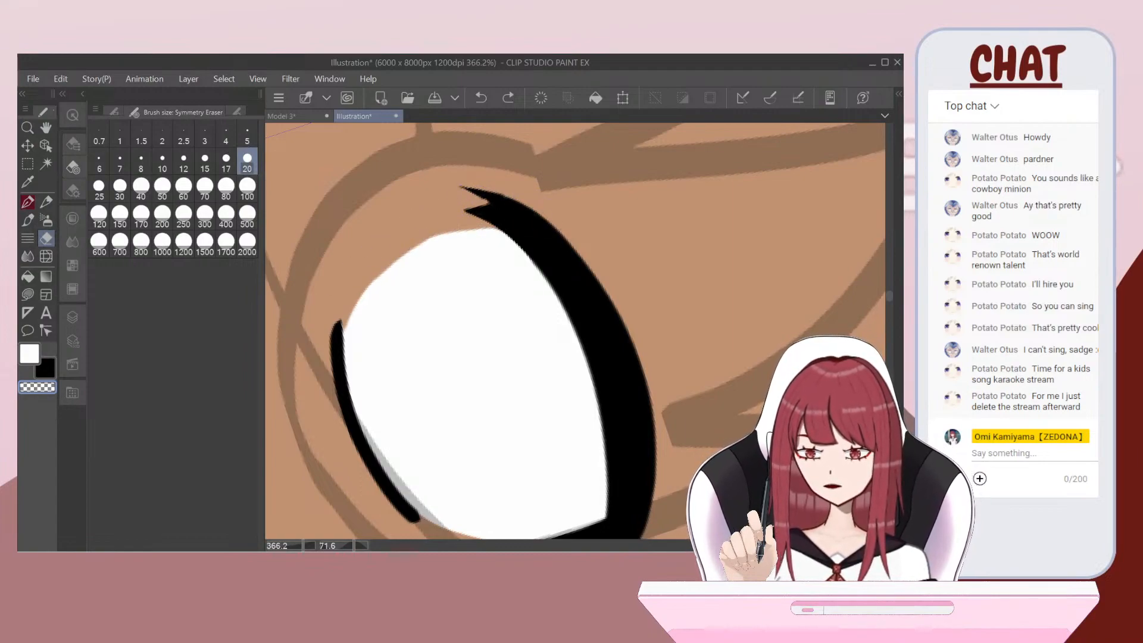
mouse_move(503, 209)
left_mouse_down()
mouse_move(400, 231)
mouse_move(361, 266)
left_mouse_up()
scroll(575, 331, "down", 5)
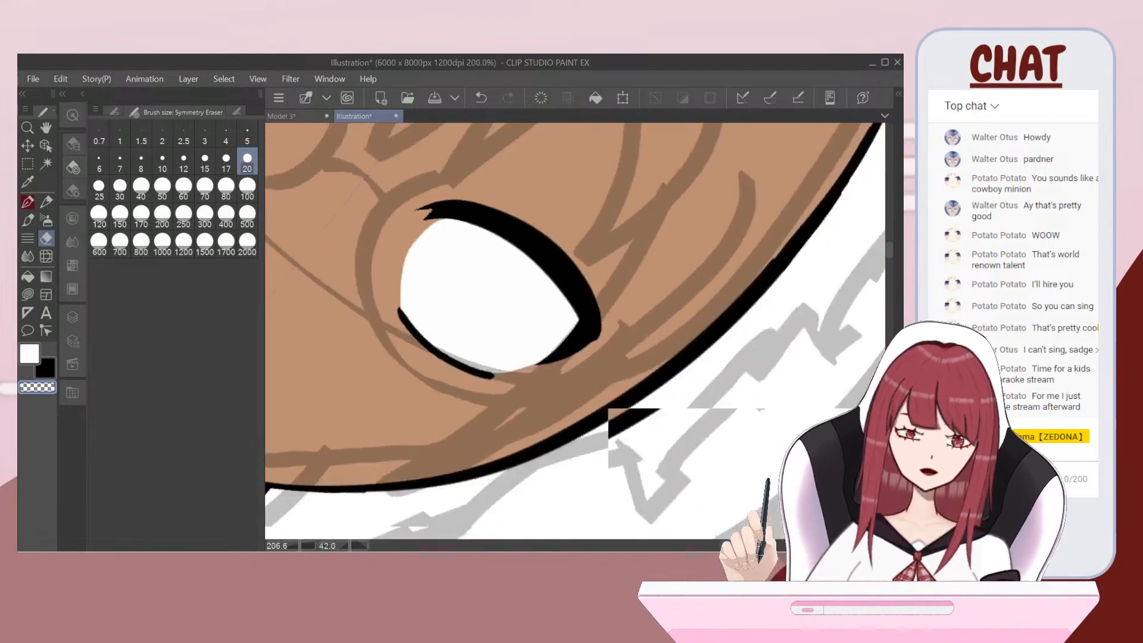
scroll(414, 328, "down", 1)
scroll(414, 328, "up", 2)
left_click_drag(452, 320, 271, 326)
scroll(575, 331, "up", 1)
mouse_move(575, 331)
left_mouse_down()
mouse_move(475, 353)
mouse_move(596, 360)
mouse_move(414, 251)
mouse_move(584, 306)
mouse_move(773, 388)
mouse_move(725, 358)
left_mouse_up()
Step: Fill the eye white with a pale peach tint, FFF5EE, made by lightening the sampled skin colour
left_click(72, 318)
left_click(28, 330)
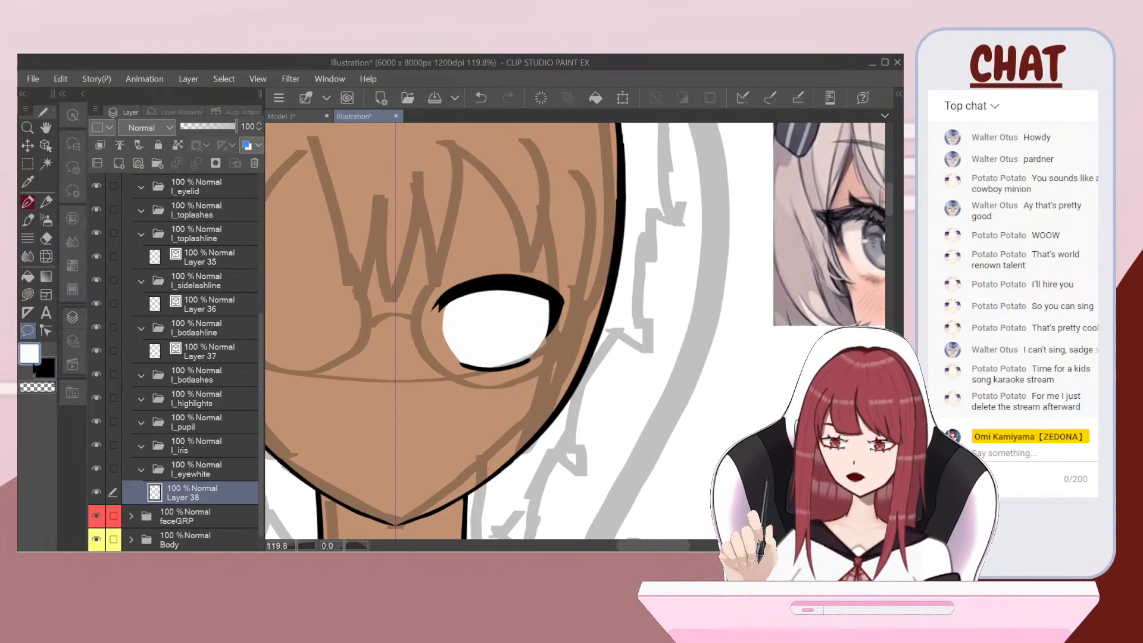
key("i")
left_click(396, 354)
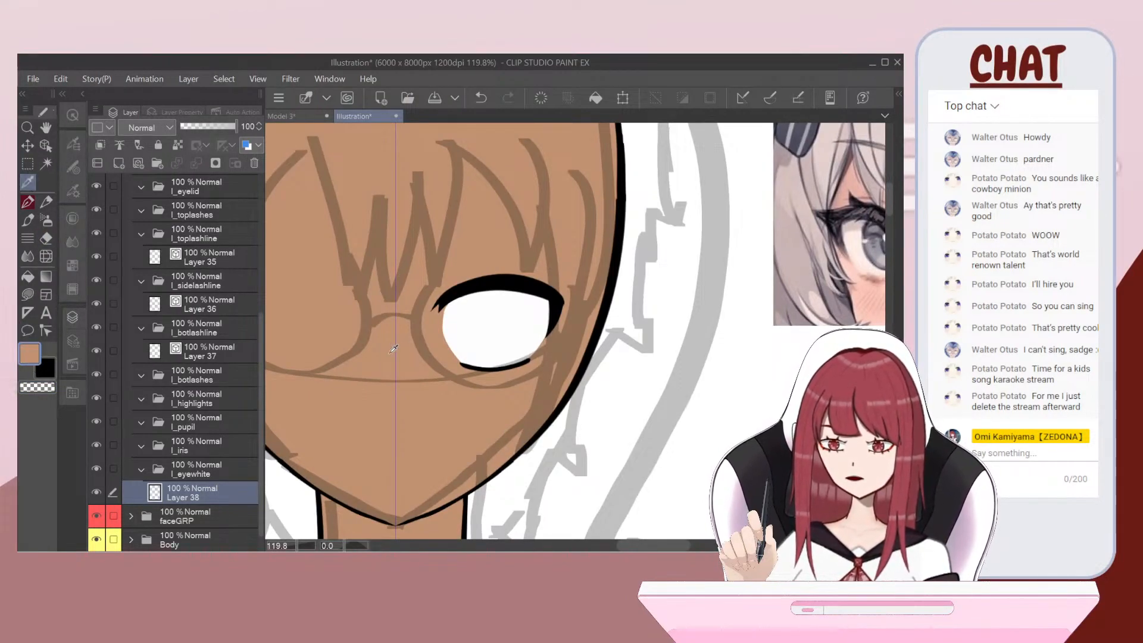
double_click(25, 353)
left_click_drag(317, 241, 300, 223)
left_click(615, 192)
scroll(603, 192, "up", 3)
left_click(28, 276)
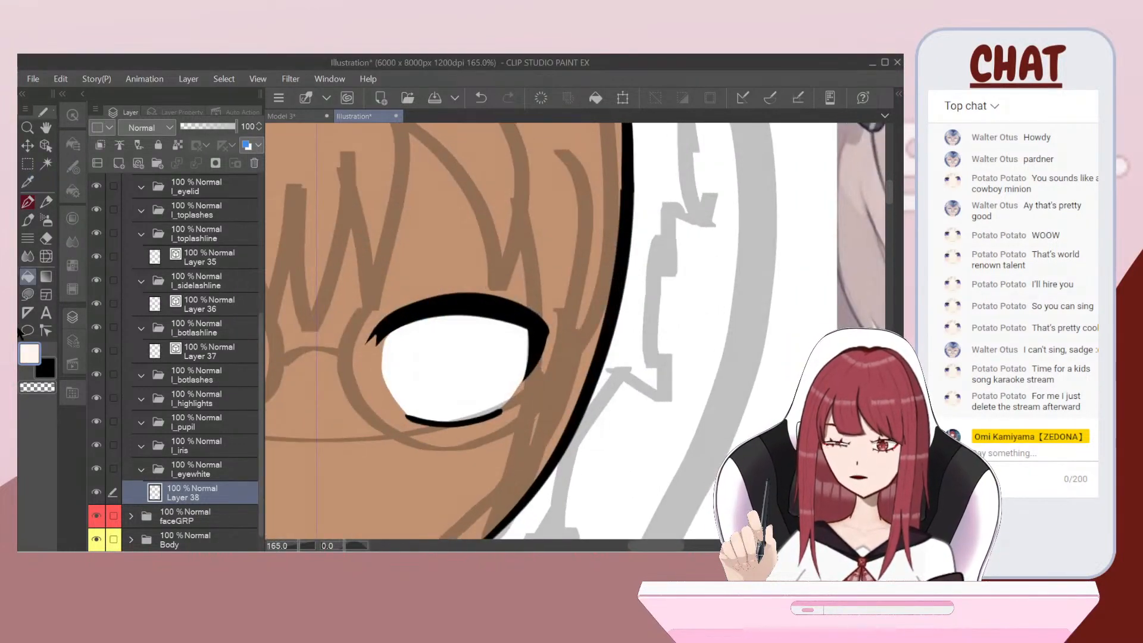
left_click(435, 329)
Step: Shift the drawing colour to a slightly greyer off-white and refill the eye white with it
scroll(482, 329, "down", 2)
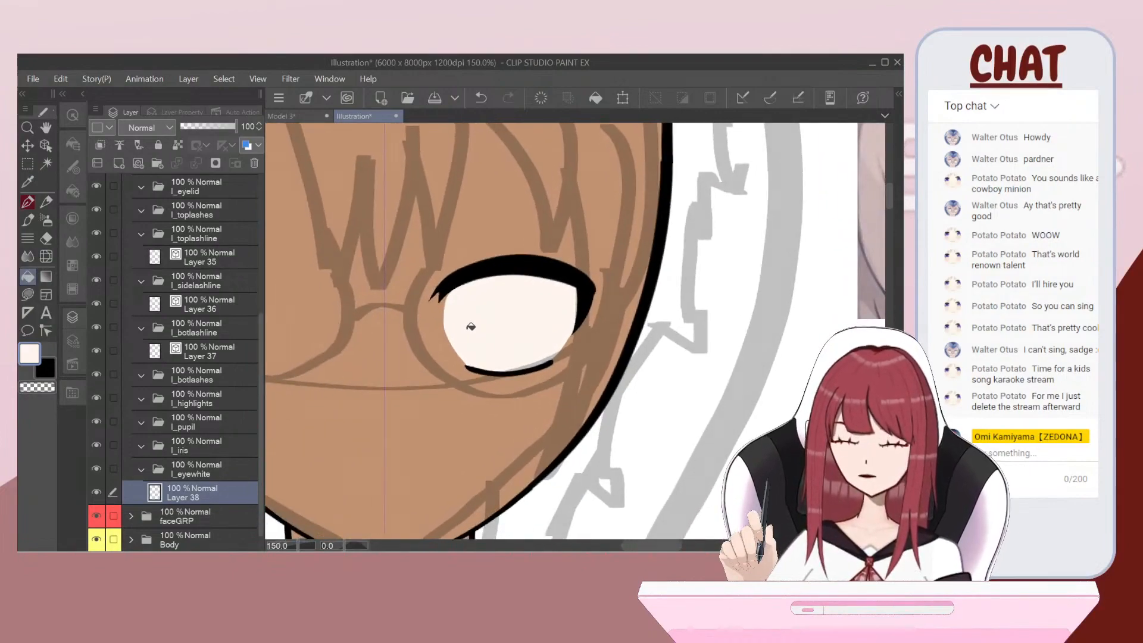
scroll(470, 328, "up", 4)
left_click(28, 356)
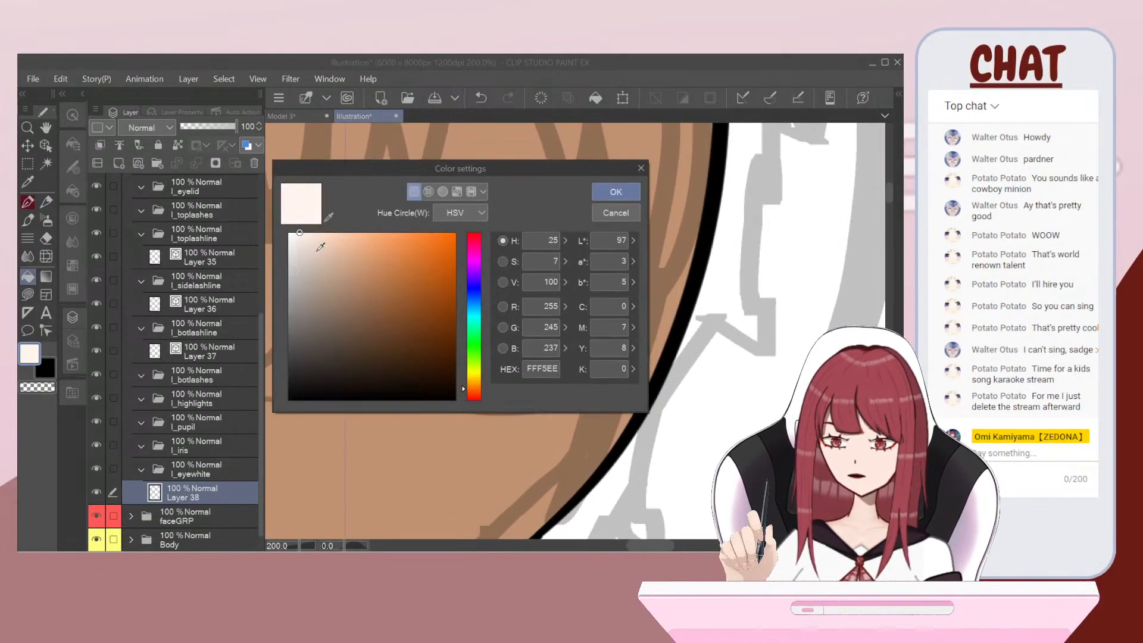
left_click_drag(286, 239, 297, 237)
left_click(617, 191)
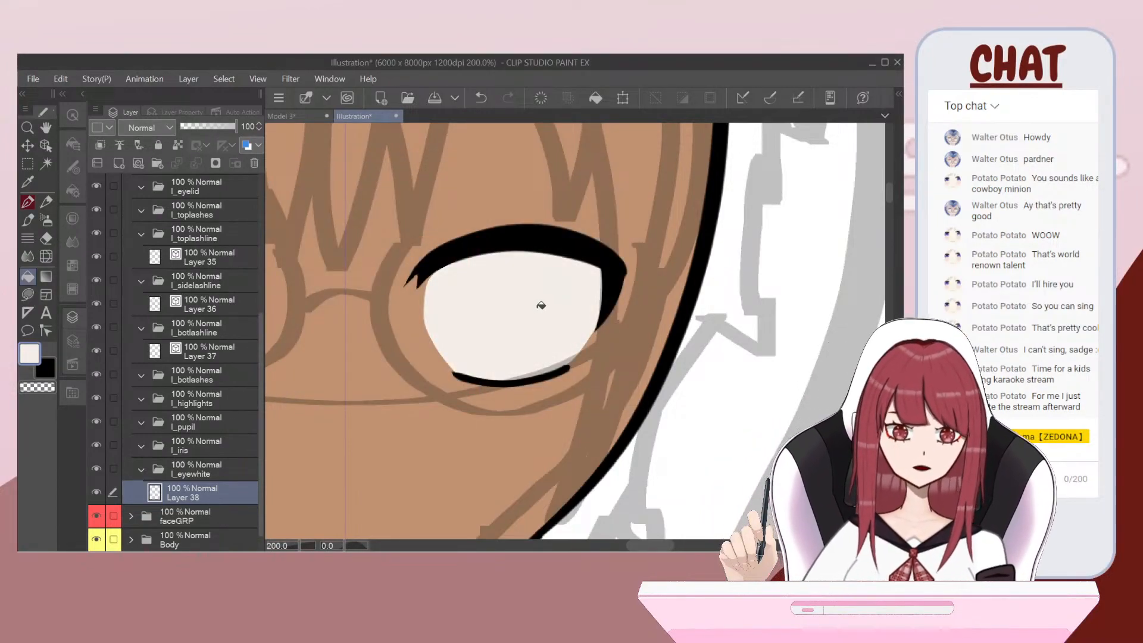
scroll(541, 306, "down", 4)
scroll(541, 306, "down", 3)
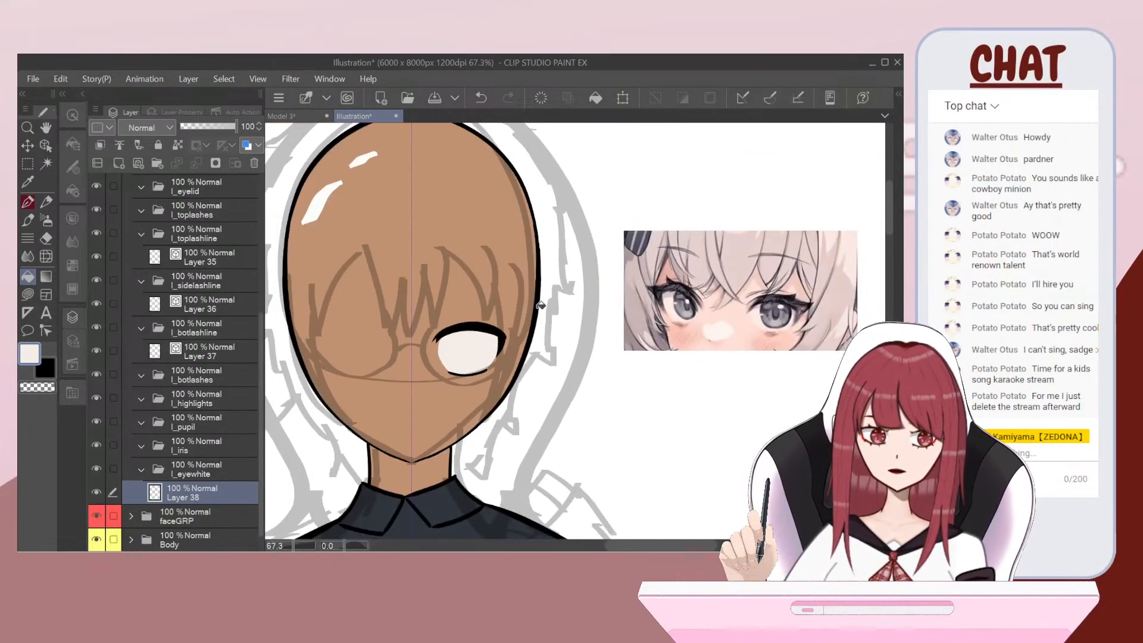
scroll(541, 305, "up", 2)
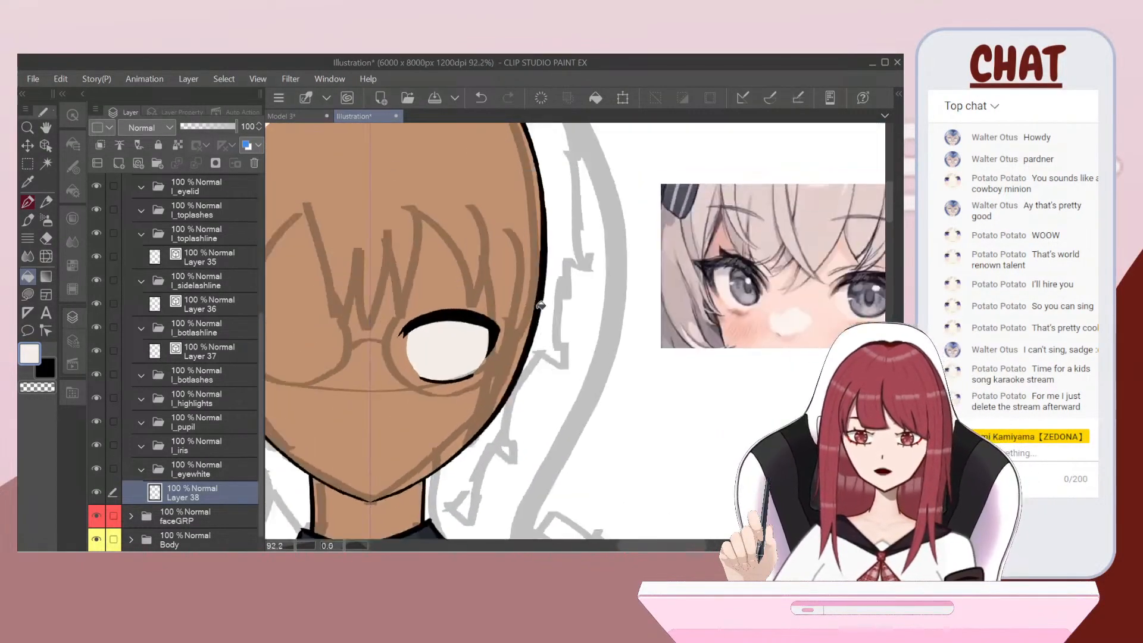
scroll(541, 305, "up", 1)
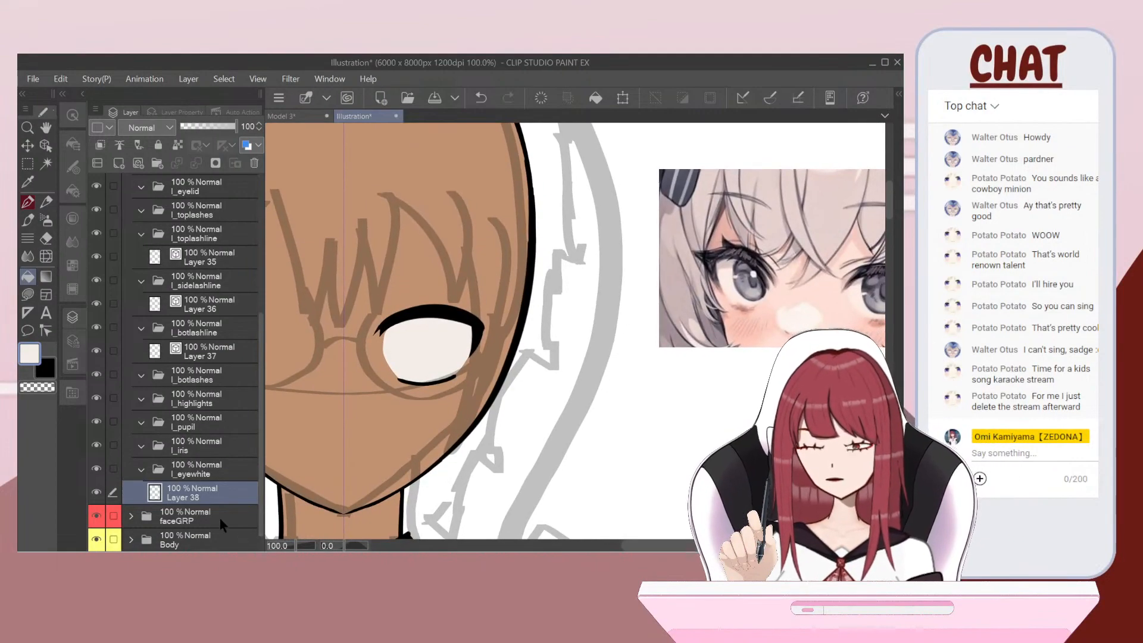
Step: Add a new vector layer in the l_iris folder and choose the Ellipse figure tool
left_click(192, 453)
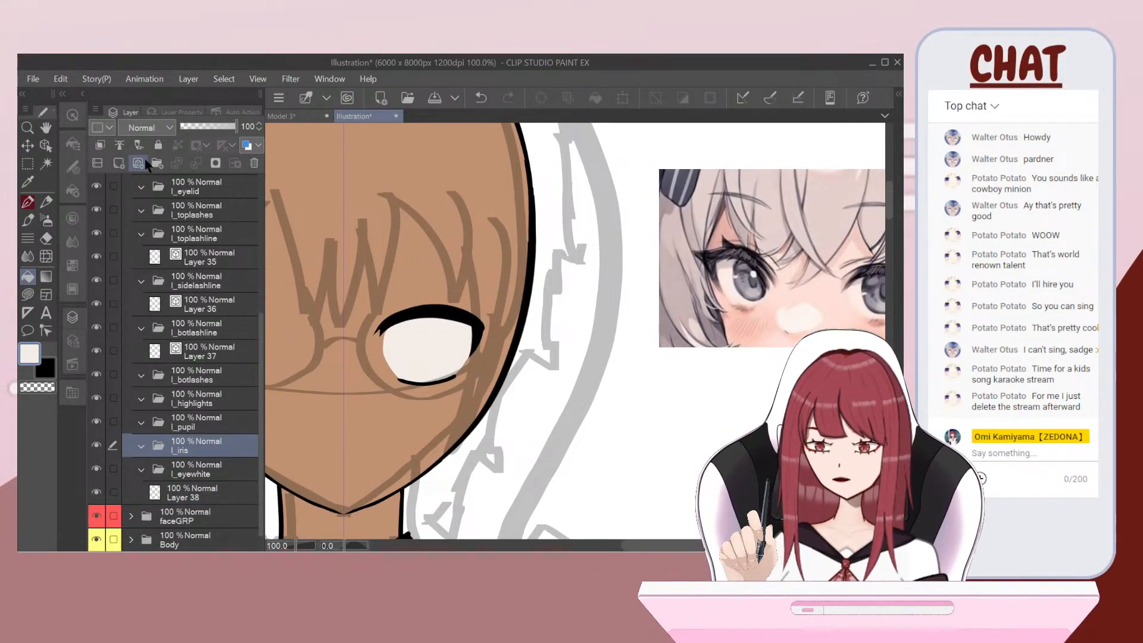
left_click(138, 163)
left_click(27, 313)
left_click(27, 294)
left_click(72, 146)
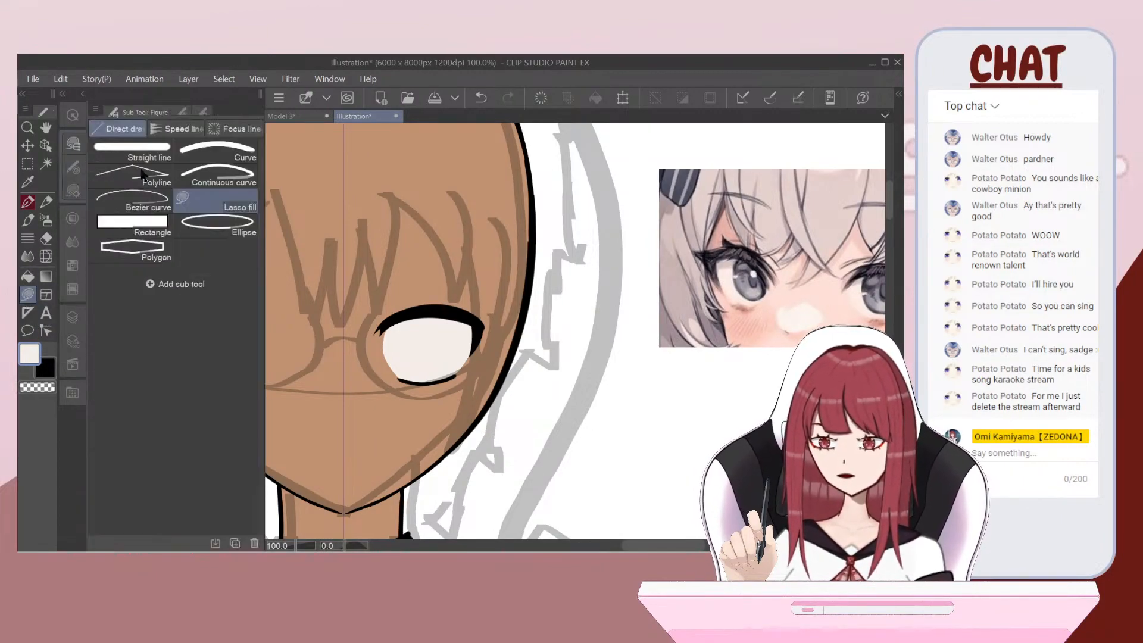
left_click(216, 226)
Step: Set the Ellipse tool's brush size to 7 for outlining the iris over the left eye white
left_click(73, 167)
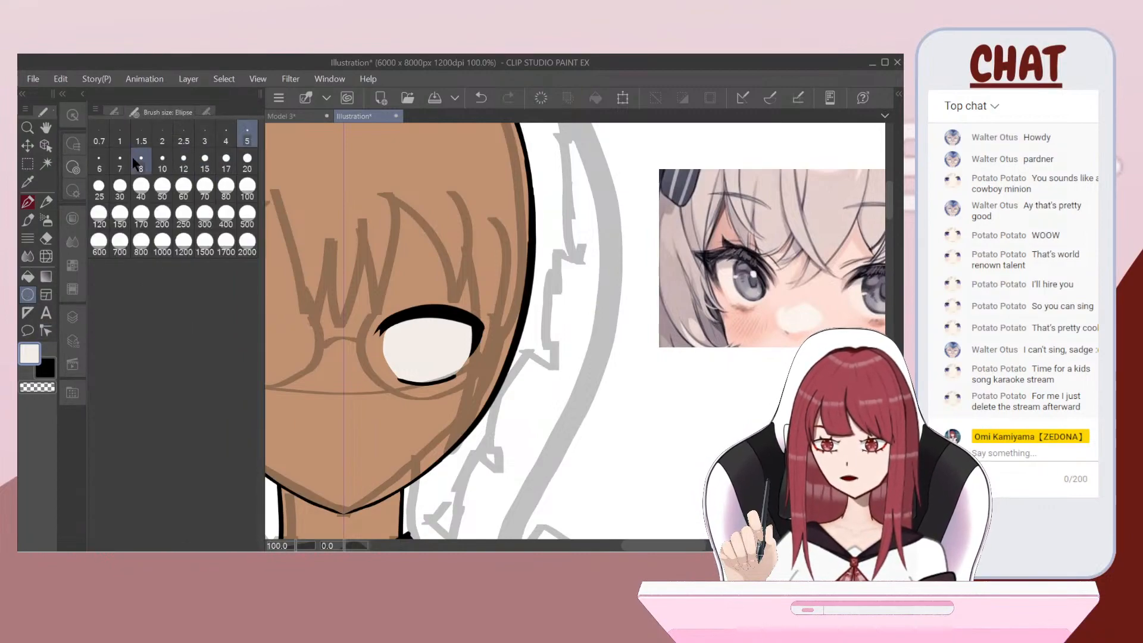
scroll(767, 270, "down", 1)
left_click_drag(734, 281, 658, 257)
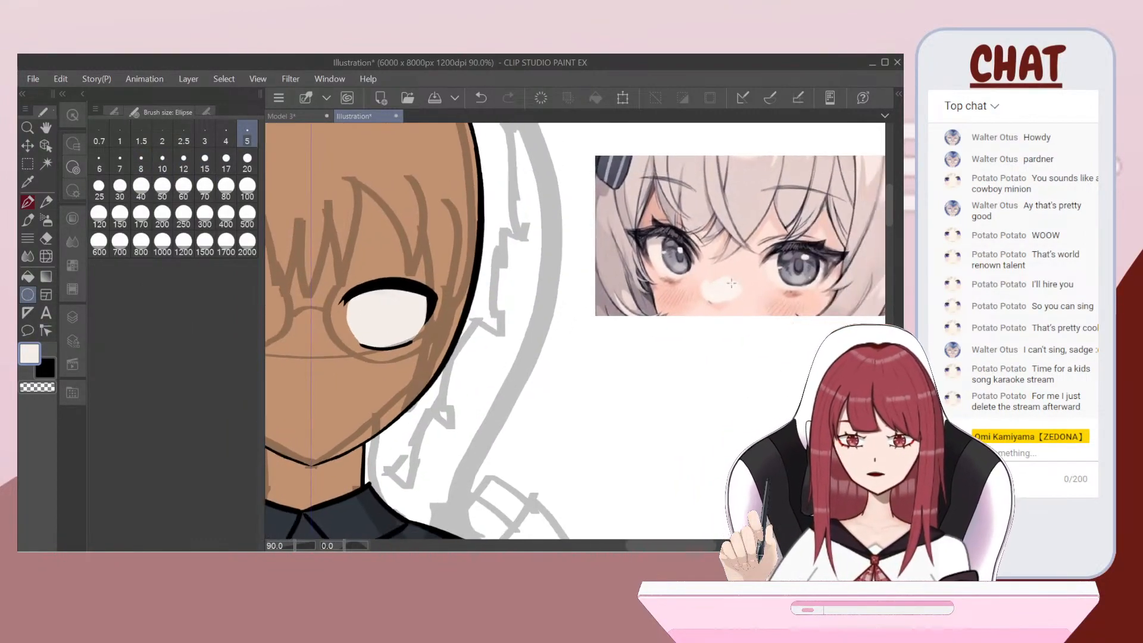
scroll(459, 286, "up", 1)
left_click_drag(459, 286, 525, 286)
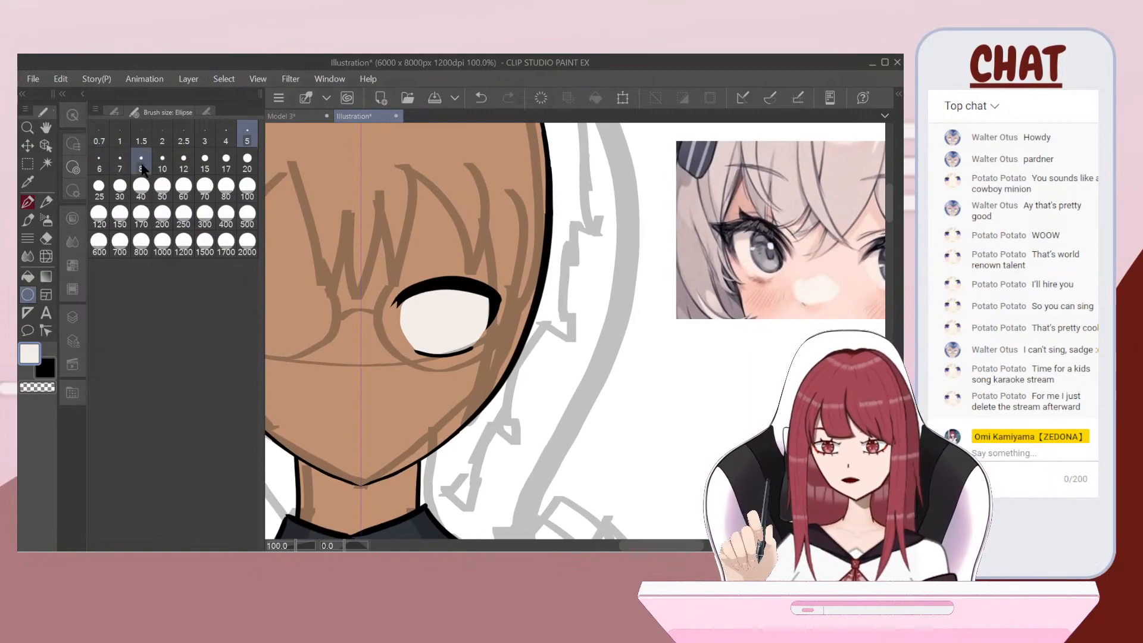
left_click(142, 161)
scroll(416, 288, "up", 2)
left_click(121, 161)
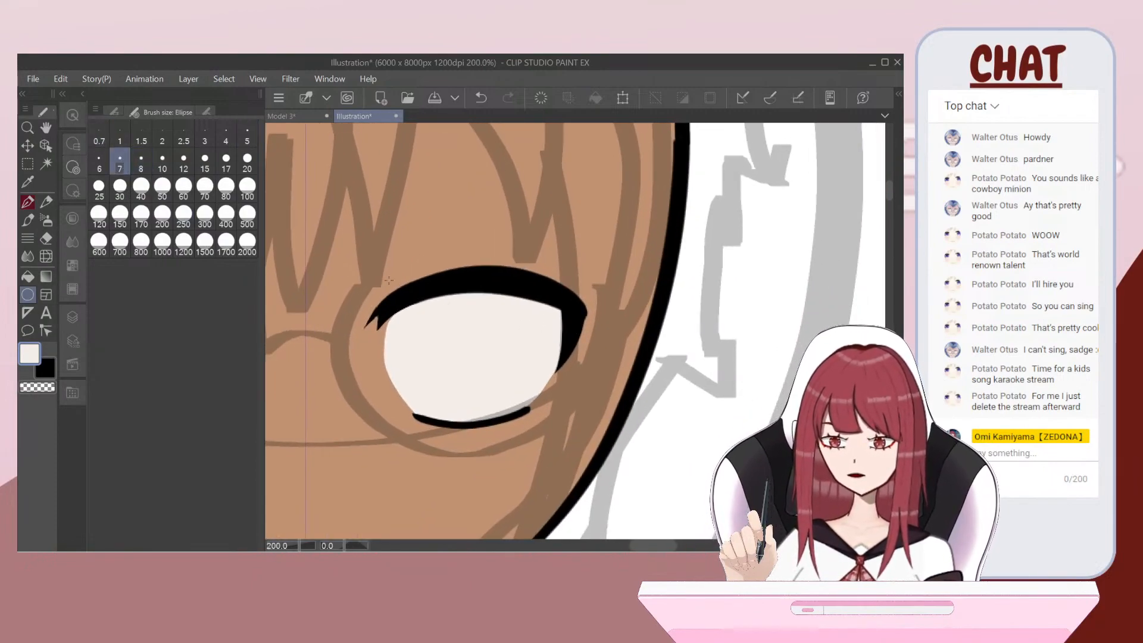